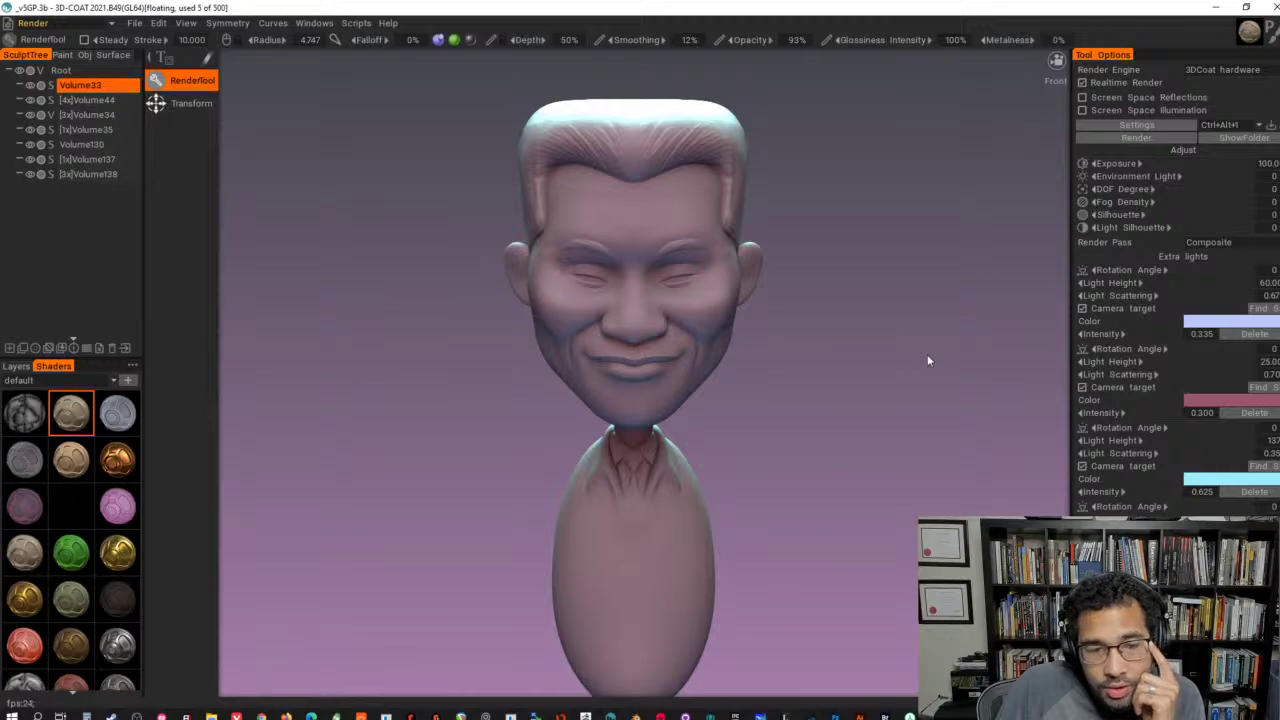
mouse_move(927, 355)
left_mouse_down()
mouse_move(925, 390)
mouse_move(873, 361)
left_mouse_up()
left_click_drag(965, 448, 957, 440)
mouse_move(877, 405)
left_mouse_down()
mouse_move(951, 404)
mouse_move(928, 393)
mouse_move(853, 409)
mouse_move(875, 408)
left_mouse_up()
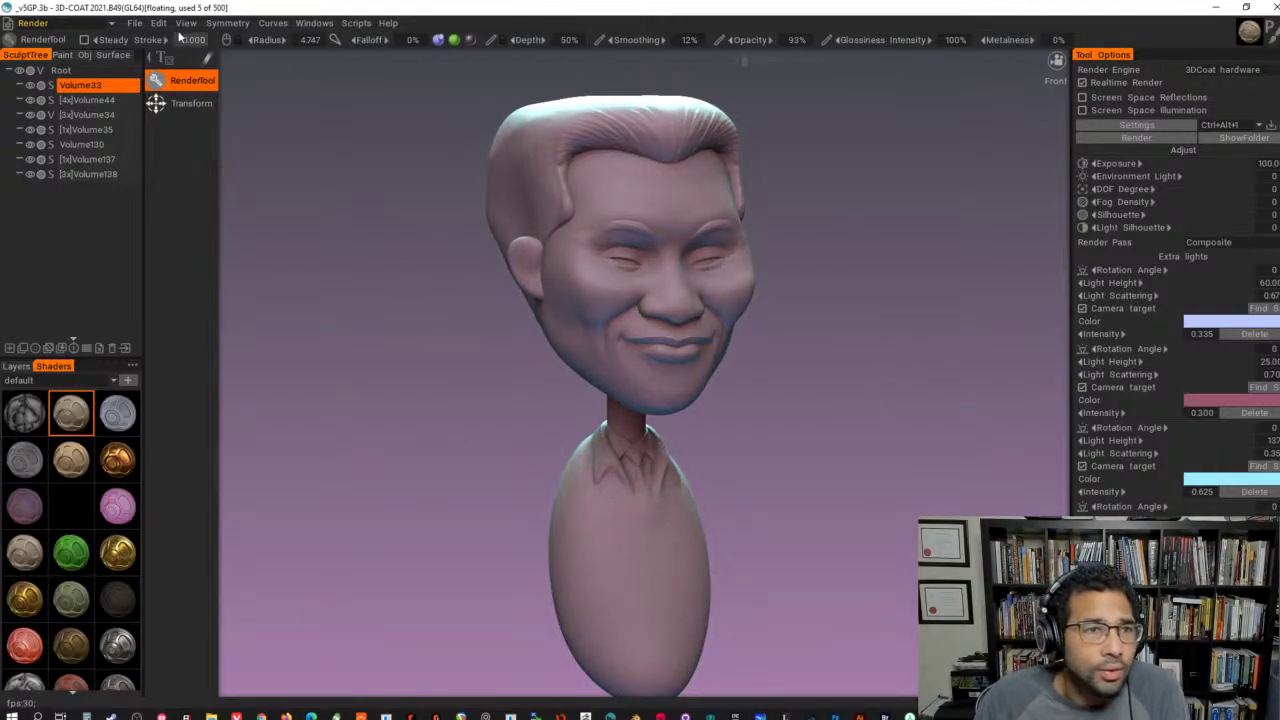
- Open the recent project Jerry.3b and view the full T-posed character
left_click(138, 27)
left_click(138, 26)
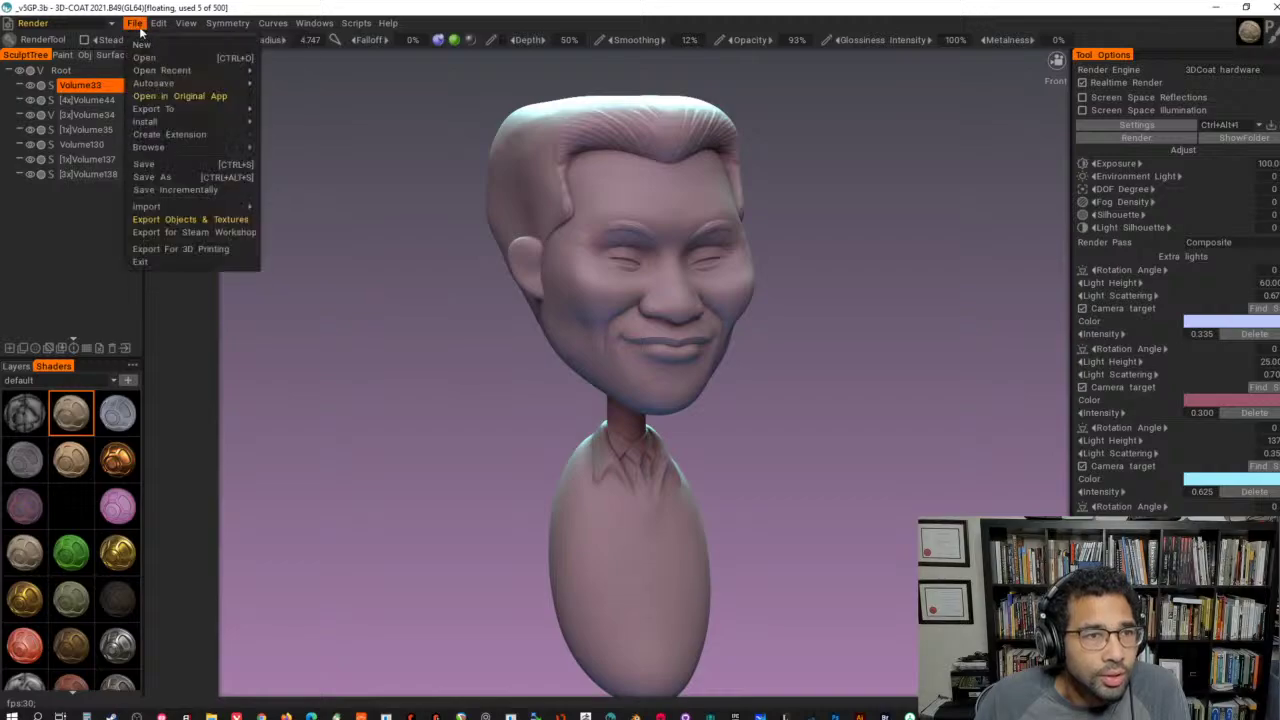
mouse_move(185, 71)
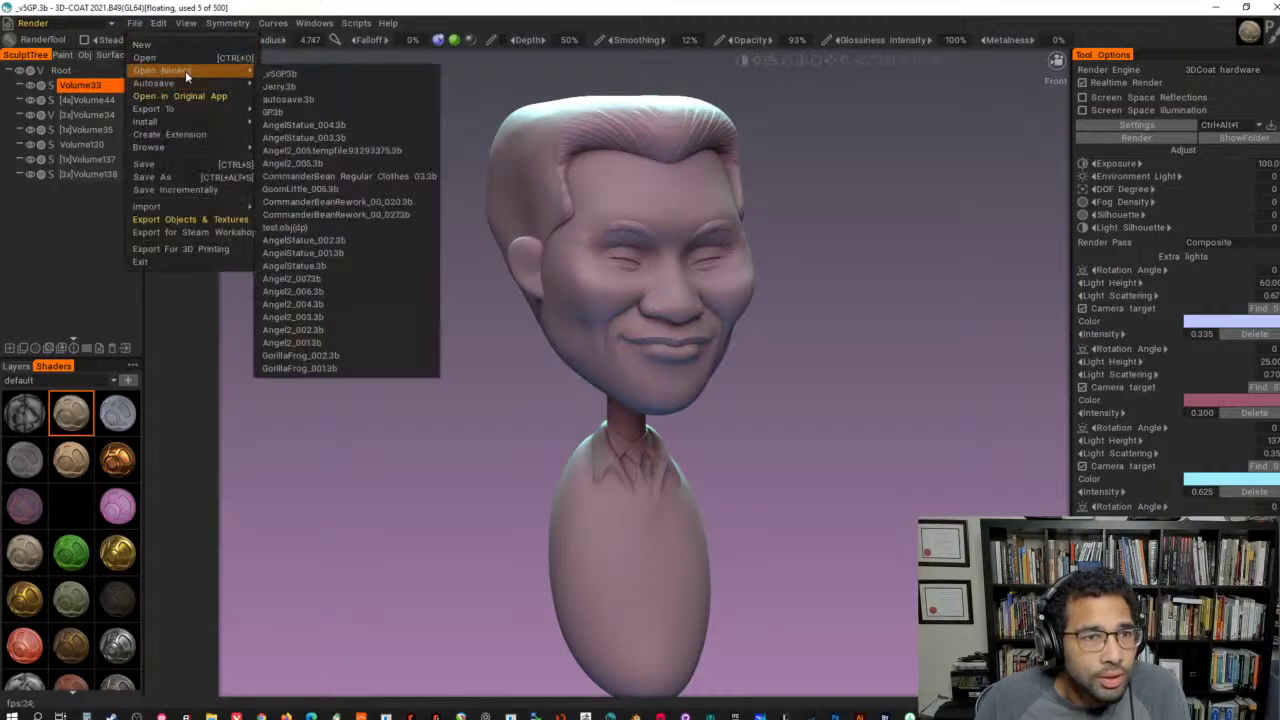
left_click(302, 87)
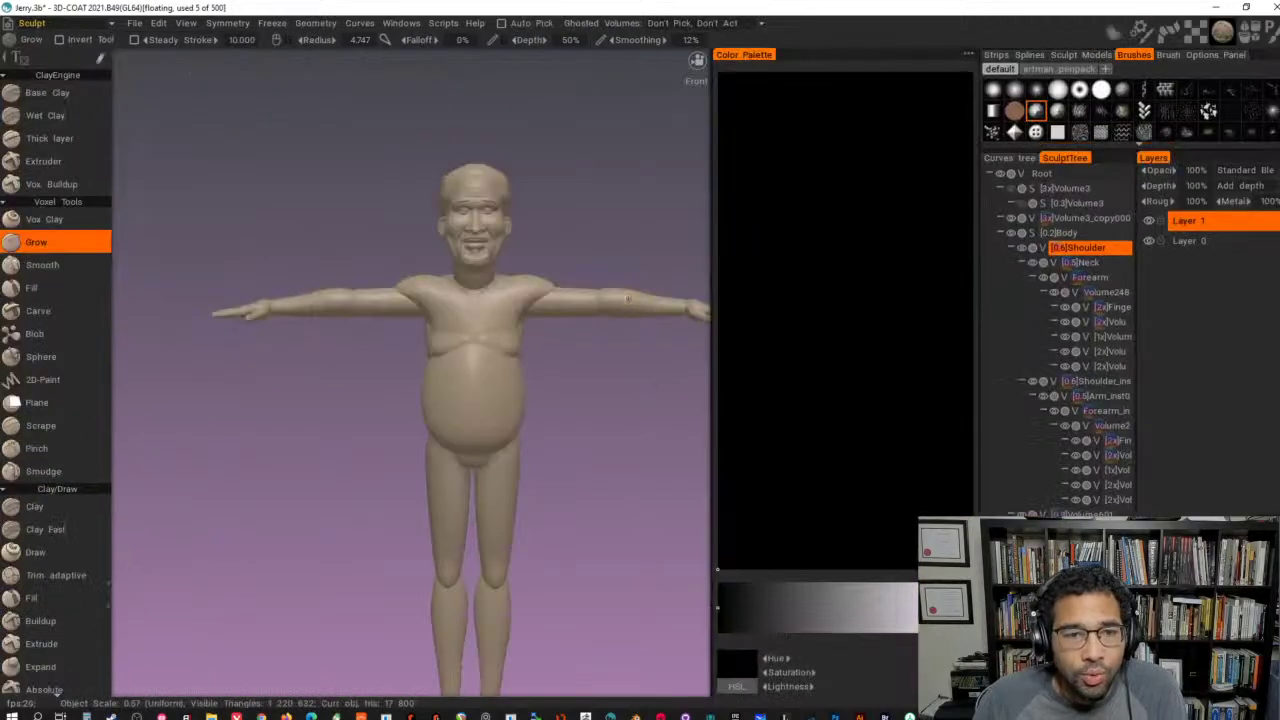
middle_click_drag(582, 178, 564, 280, "alt")
right_click_drag(564, 280, 572, 309, "alt")
middle_click_drag(584, 262, 580, 308, "alt")
right_click_drag(580, 312, 486, 389, "alt")
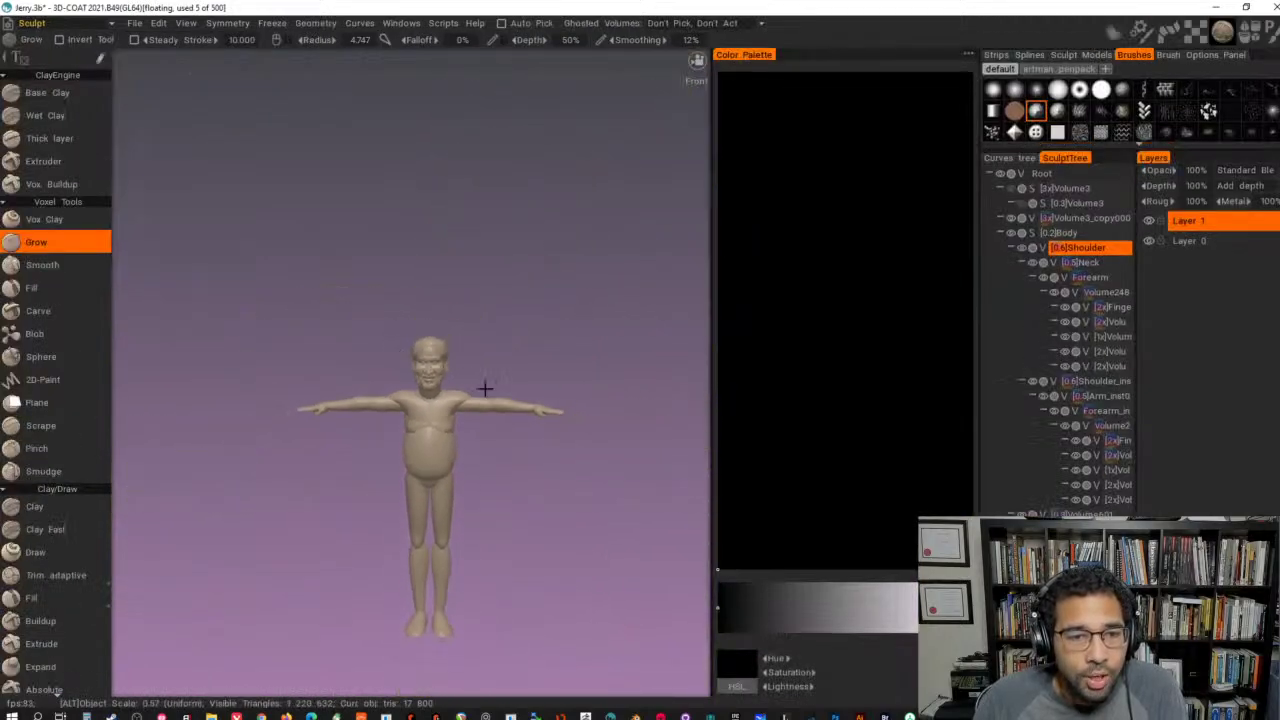
left_click_drag(486, 389, 537, 446, "alt")
- Open Angel2_005.3b from the Angel folder in _Characters and check its volumes in the Sculpt room
left_click(134, 24)
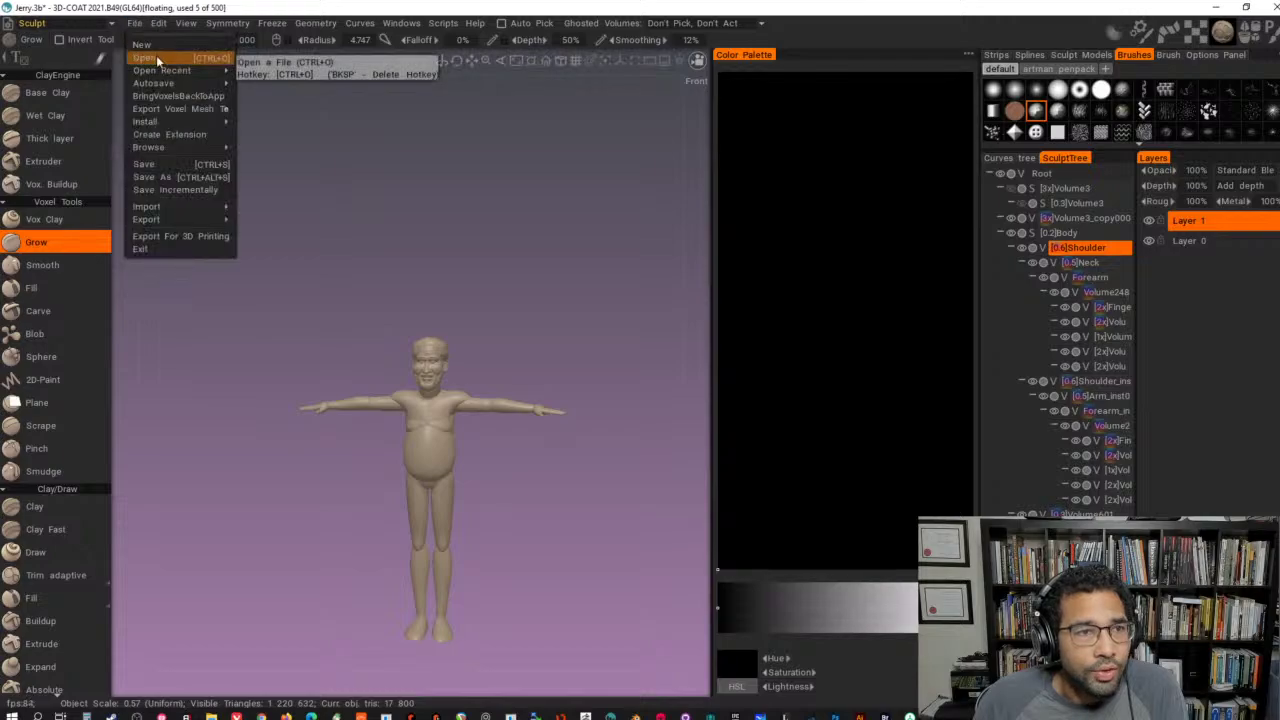
left_click(158, 55)
left_click(374, 50)
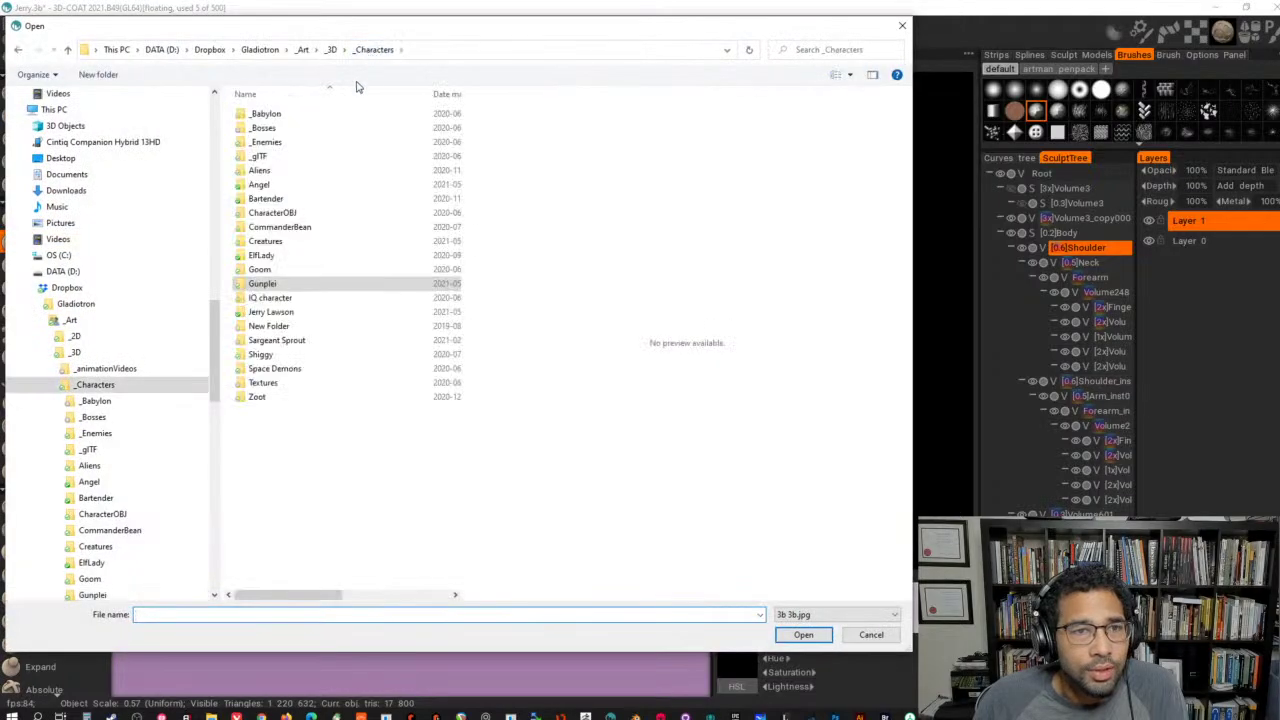
left_click(282, 184)
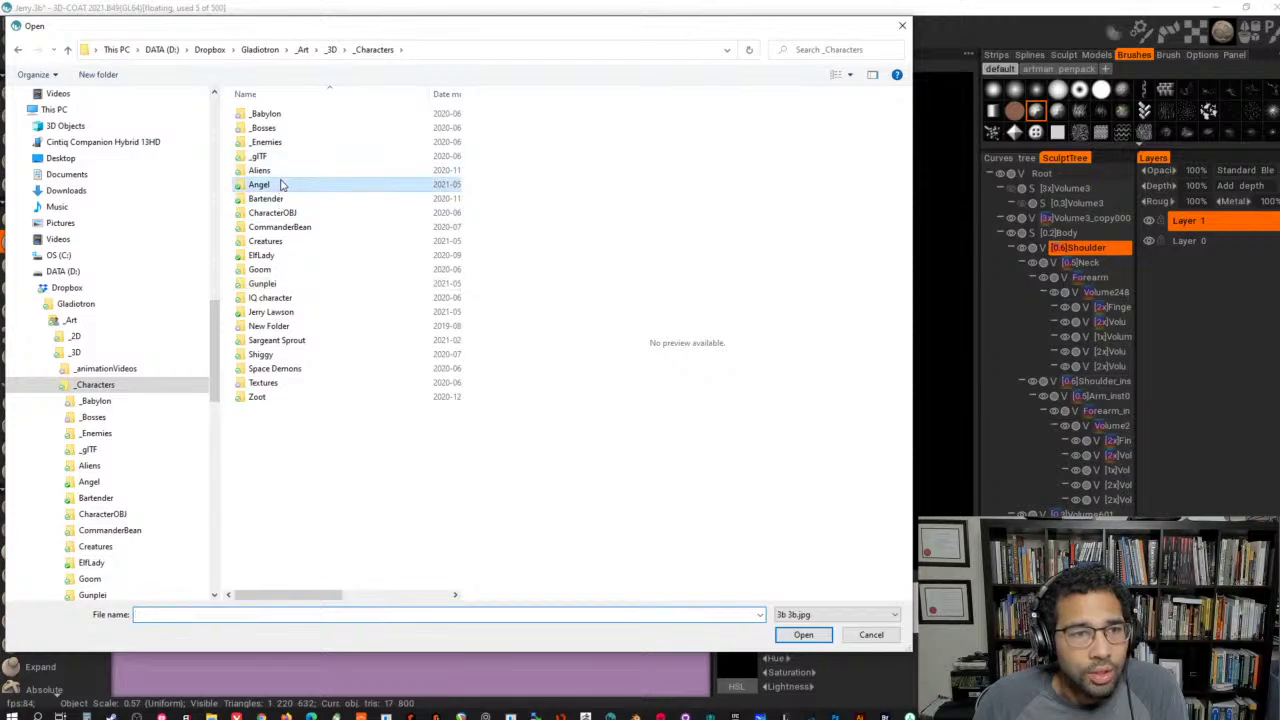
double_click(282, 184)
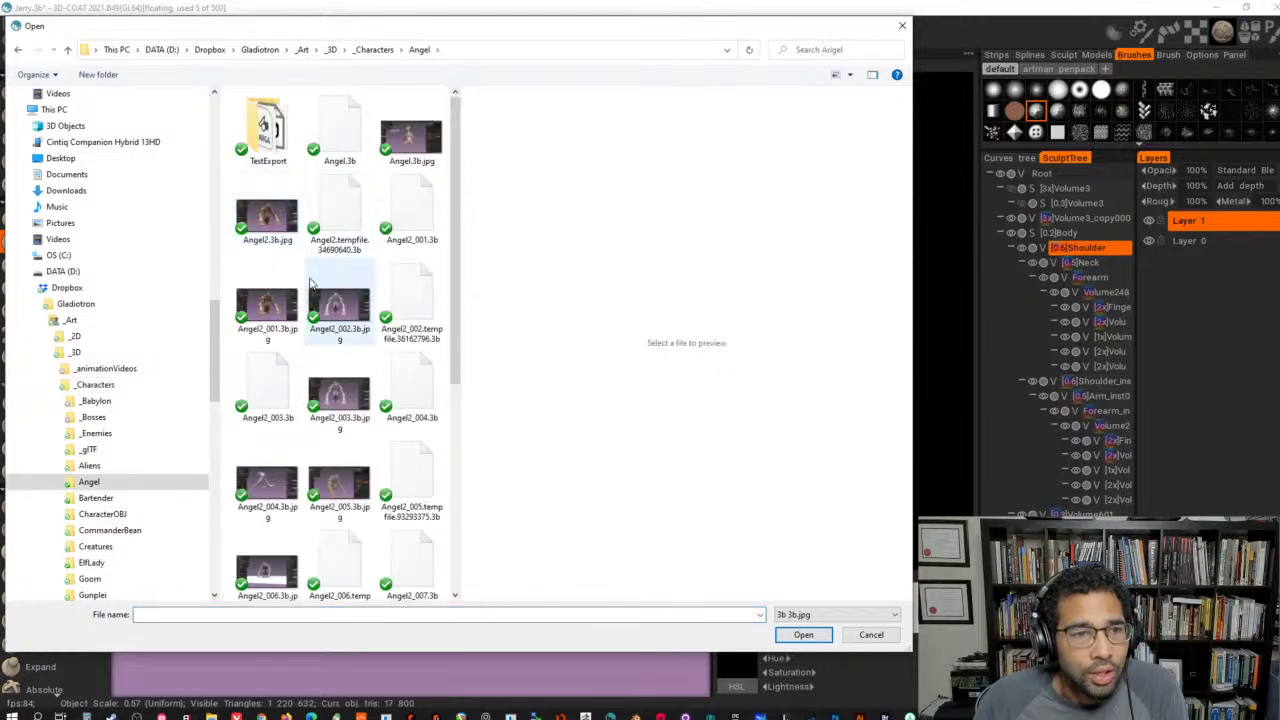
scroll(312, 285, "down", 5)
scroll(312, 285, "up", 5)
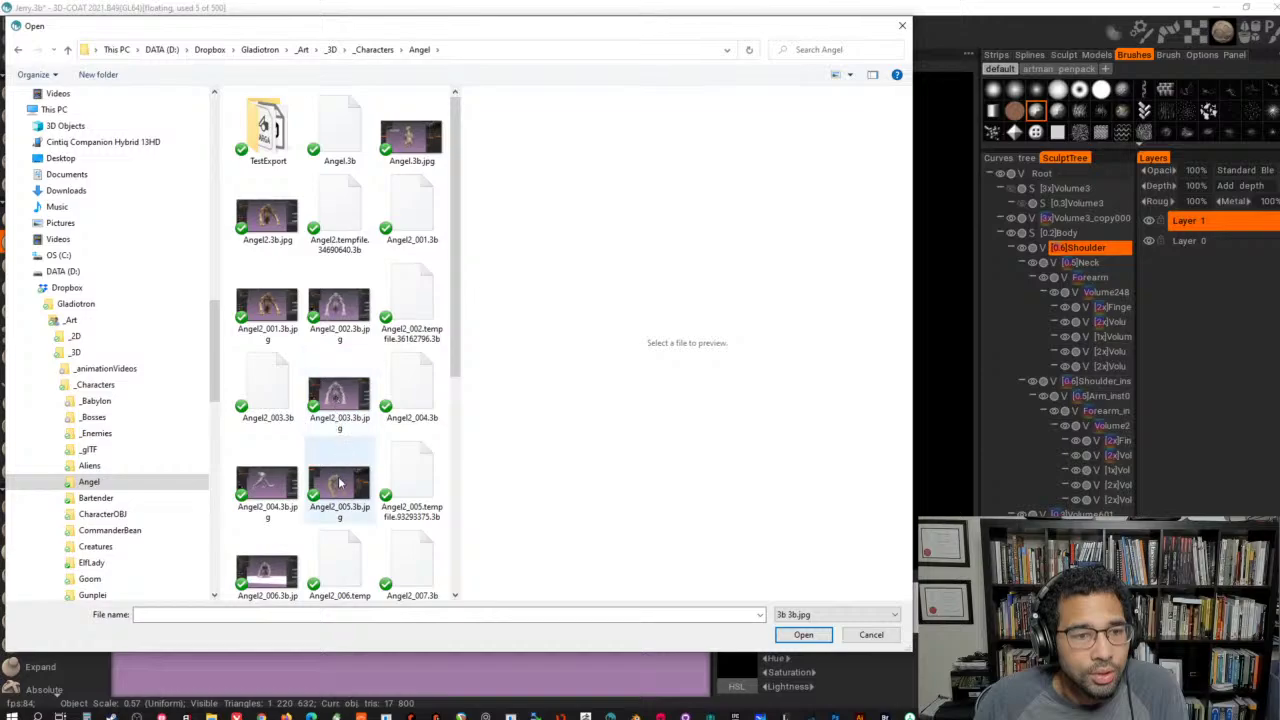
left_click(340, 484)
left_click(815, 635)
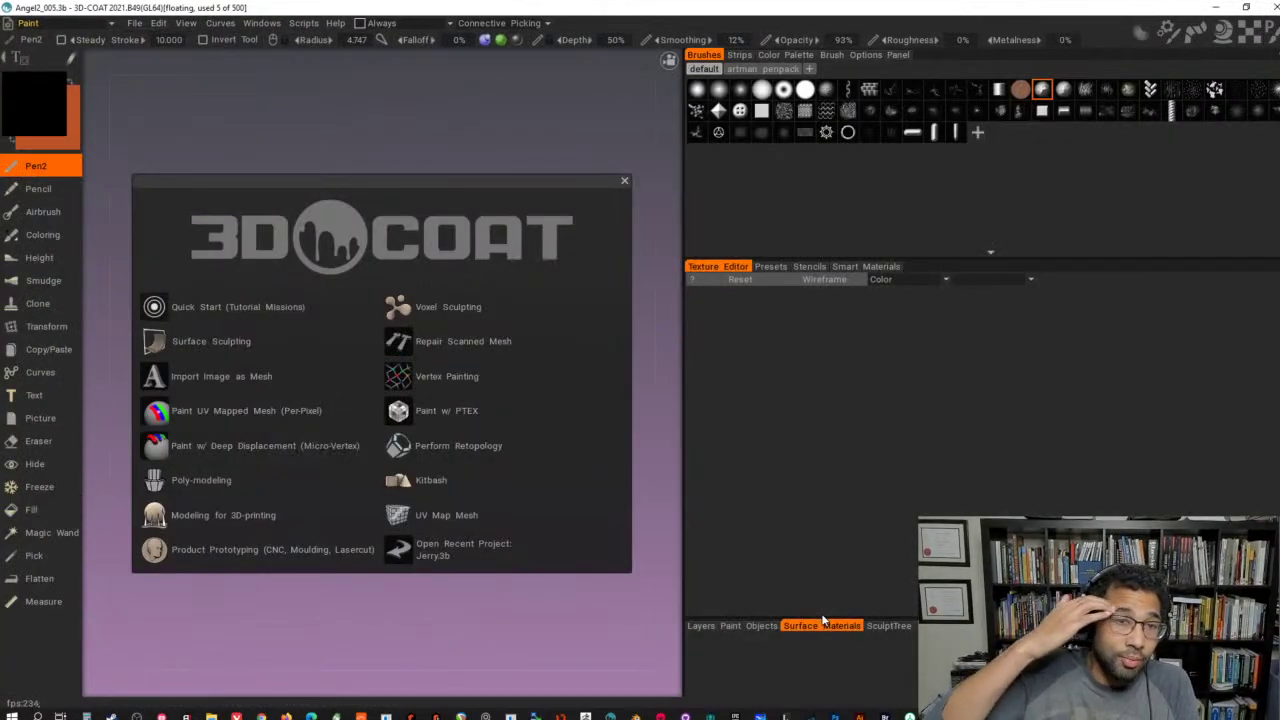
left_click(68, 22)
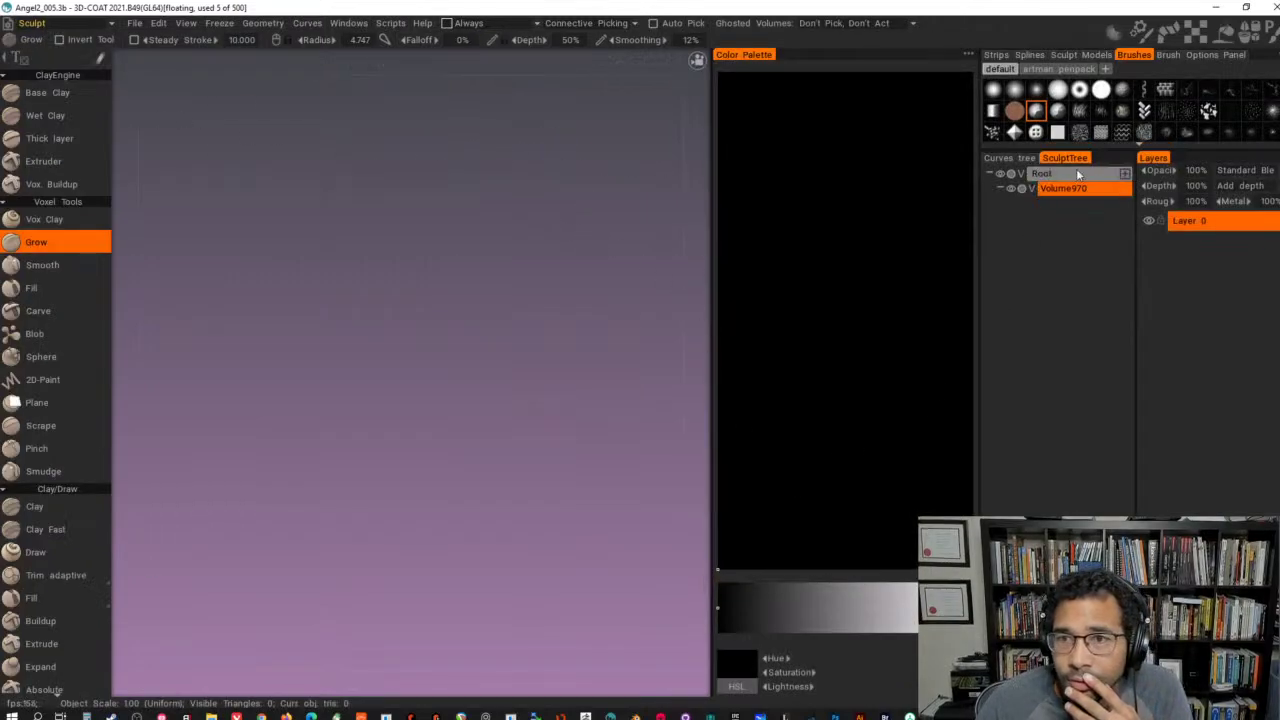
left_click(1055, 190)
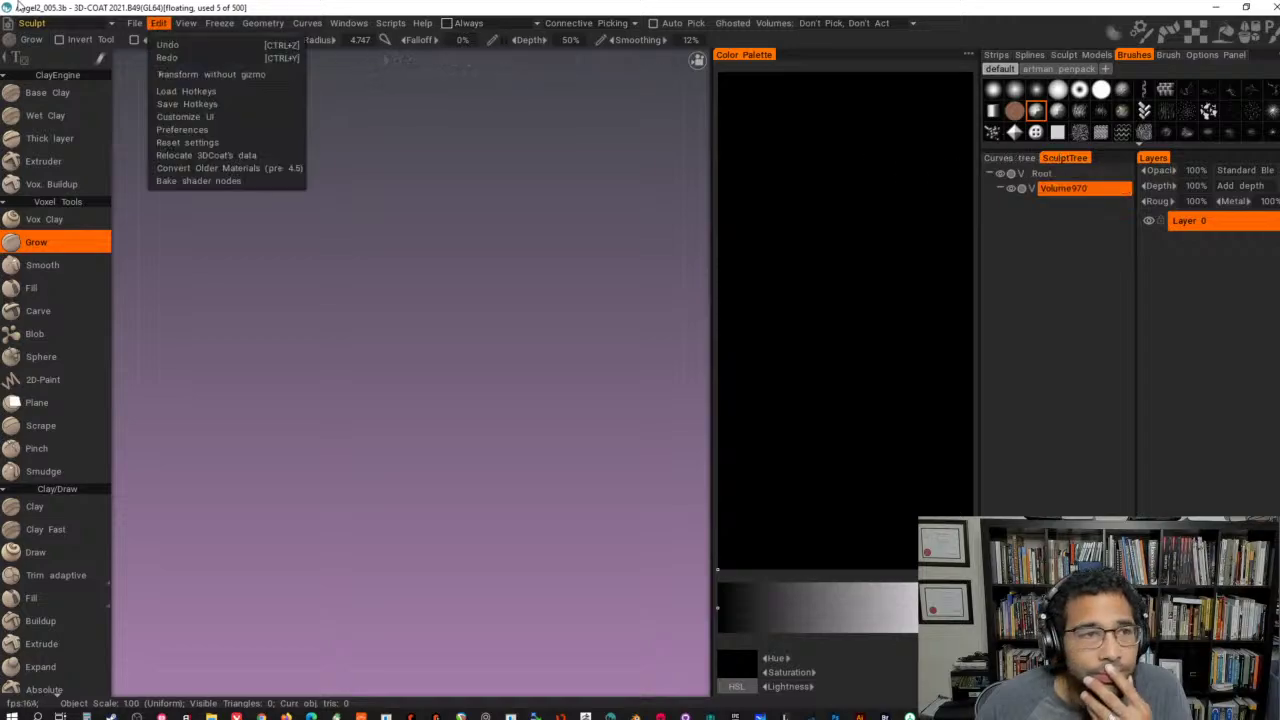
- Open the project file Angel2_006.tempfile.99711281.3b from the Angel folder in _Characters
left_click(134, 22)
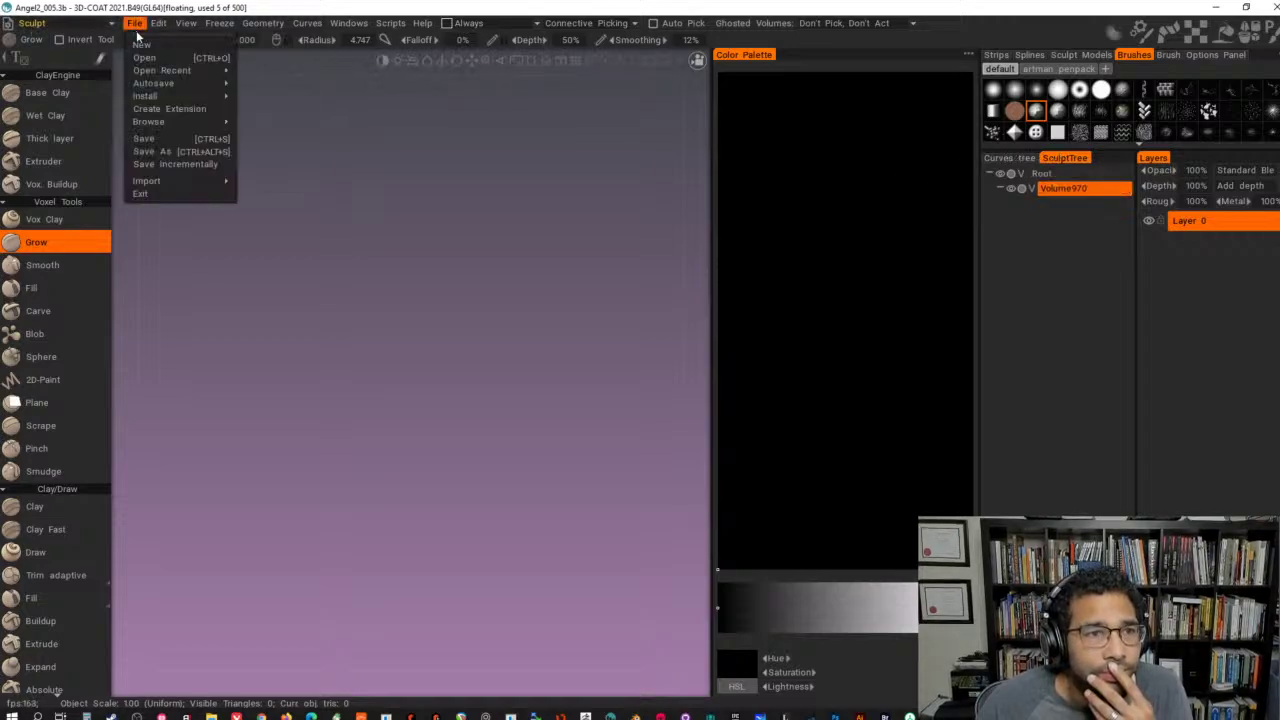
left_click(150, 58)
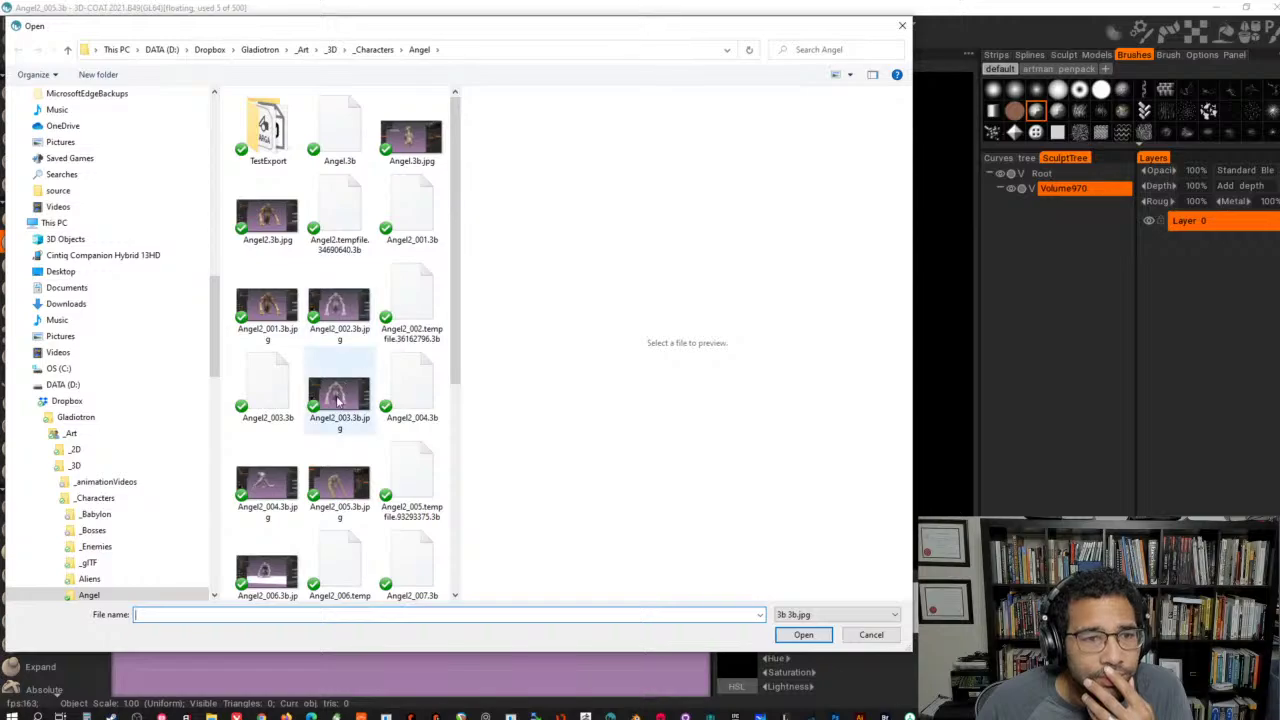
scroll(342, 398, "down", 5)
scroll(347, 374, "up", 5)
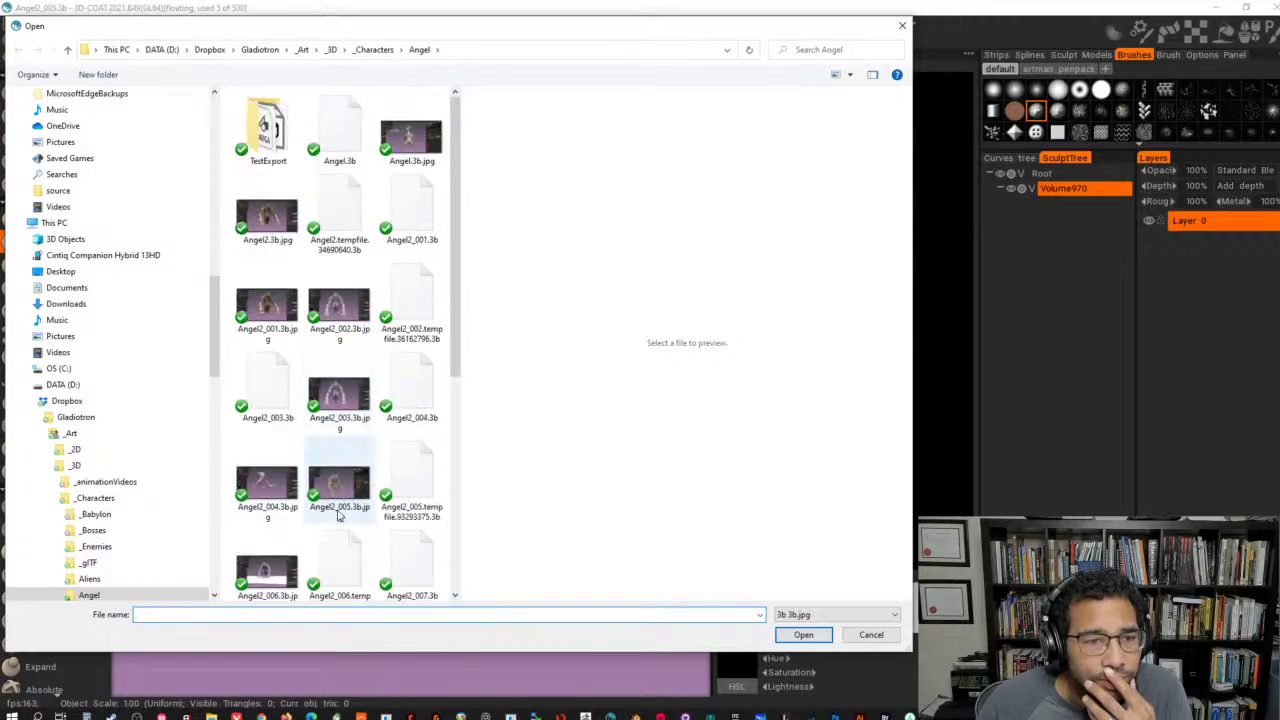
left_click(416, 486)
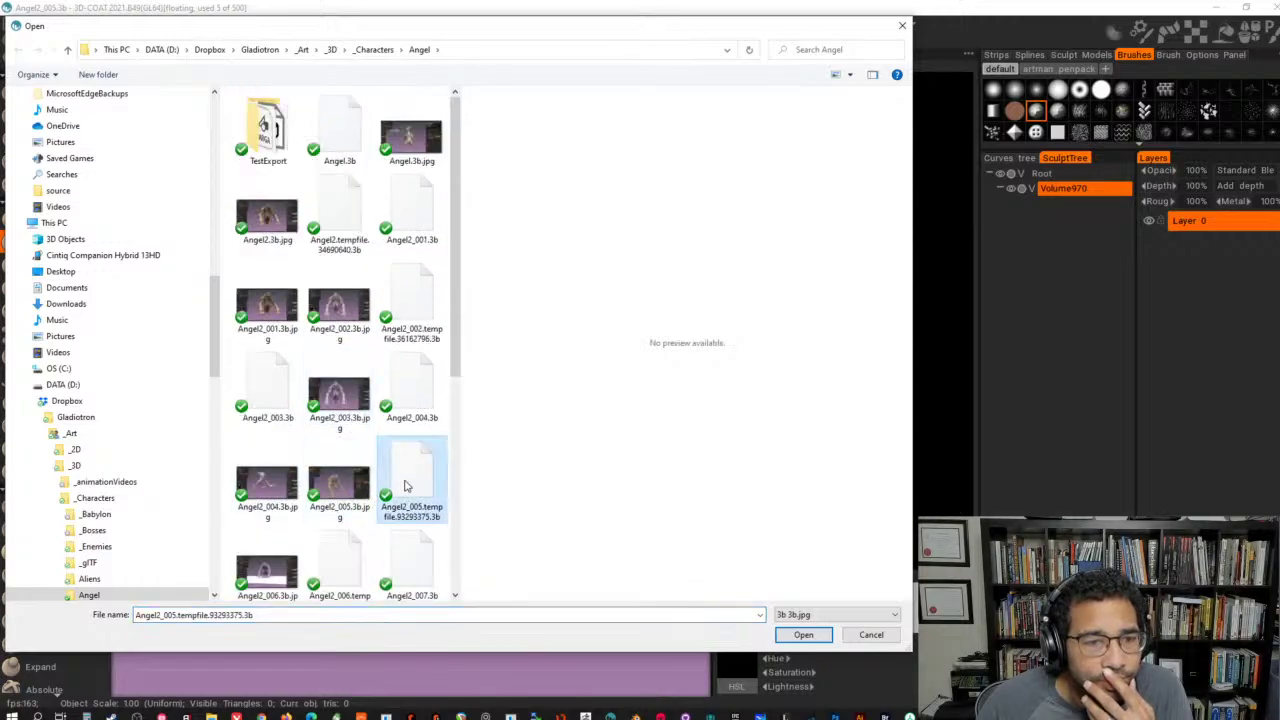
scroll(406, 486, "down", 2)
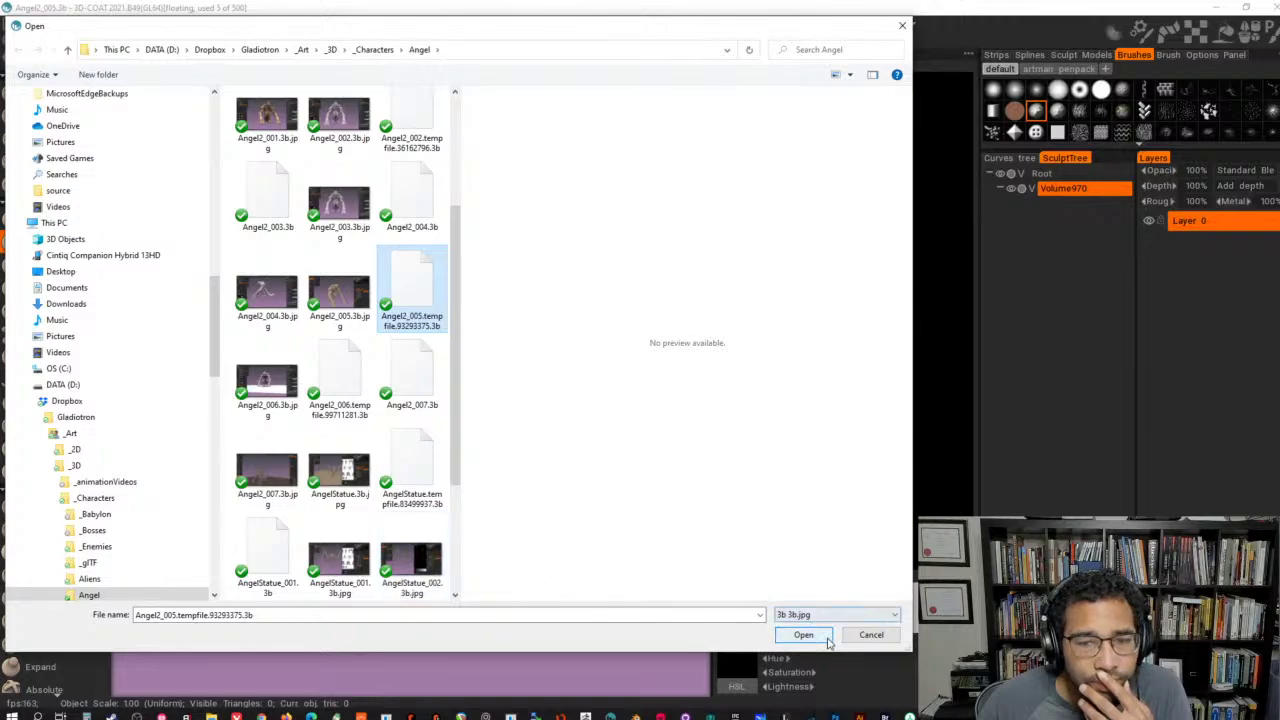
left_click(356, 390)
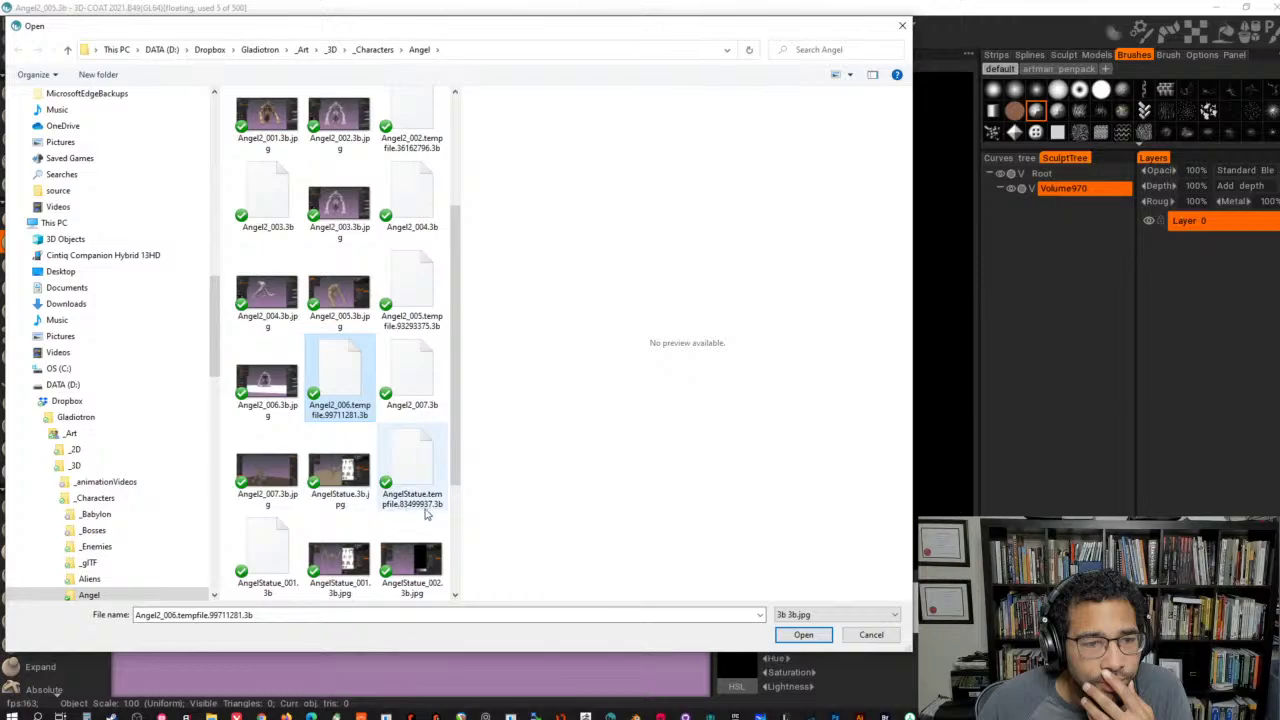
left_click(797, 636)
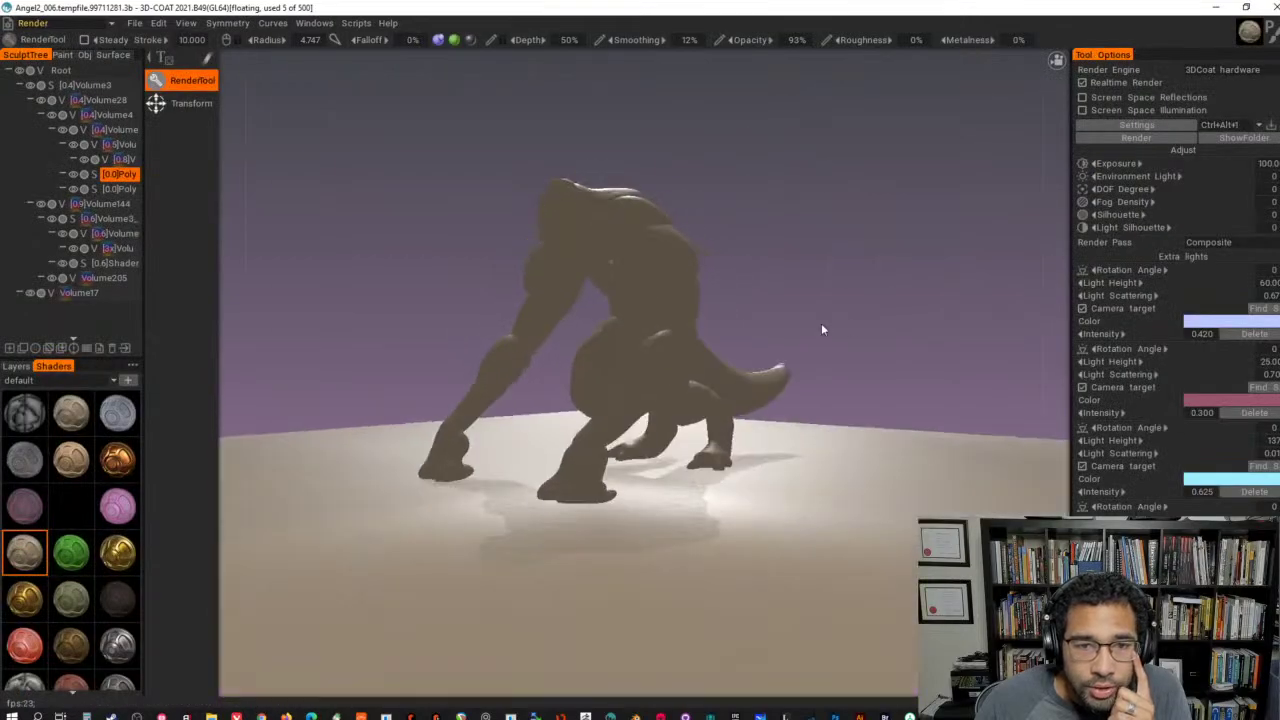
- Inspect the crouching creature from several sides and switch from the Render room to the Sculpt room
left_click_drag(821, 324, 831, 341)
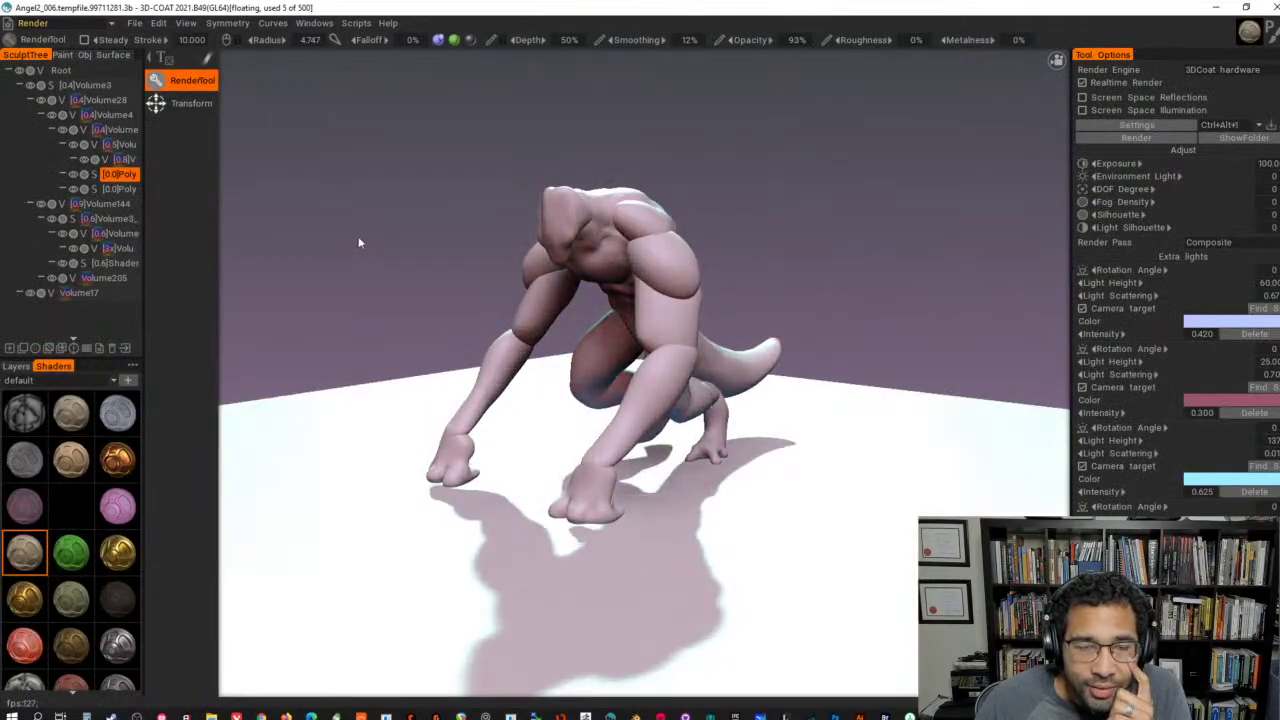
mouse_move(360, 241)
left_mouse_down()
mouse_move(545, 215)
mouse_move(600, 243)
mouse_move(622, 226)
mouse_move(800, 206)
left_mouse_up()
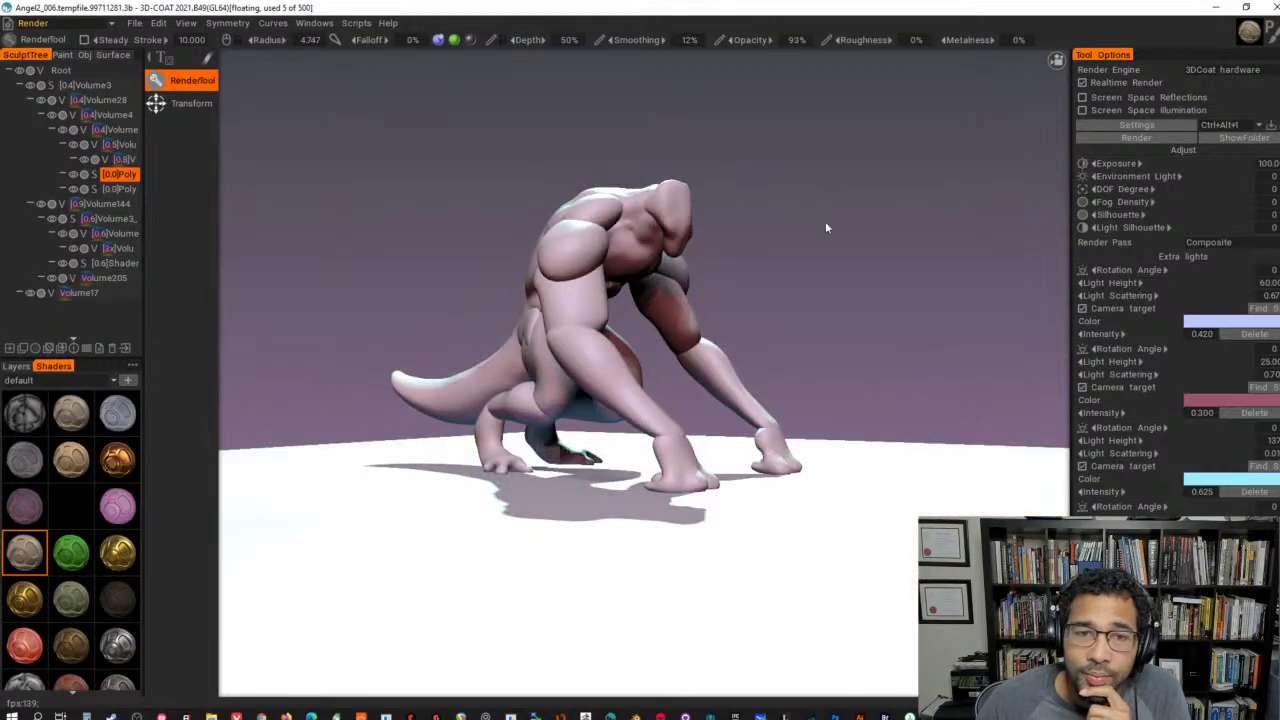
left_click_drag(817, 212, 651, 219, "alt")
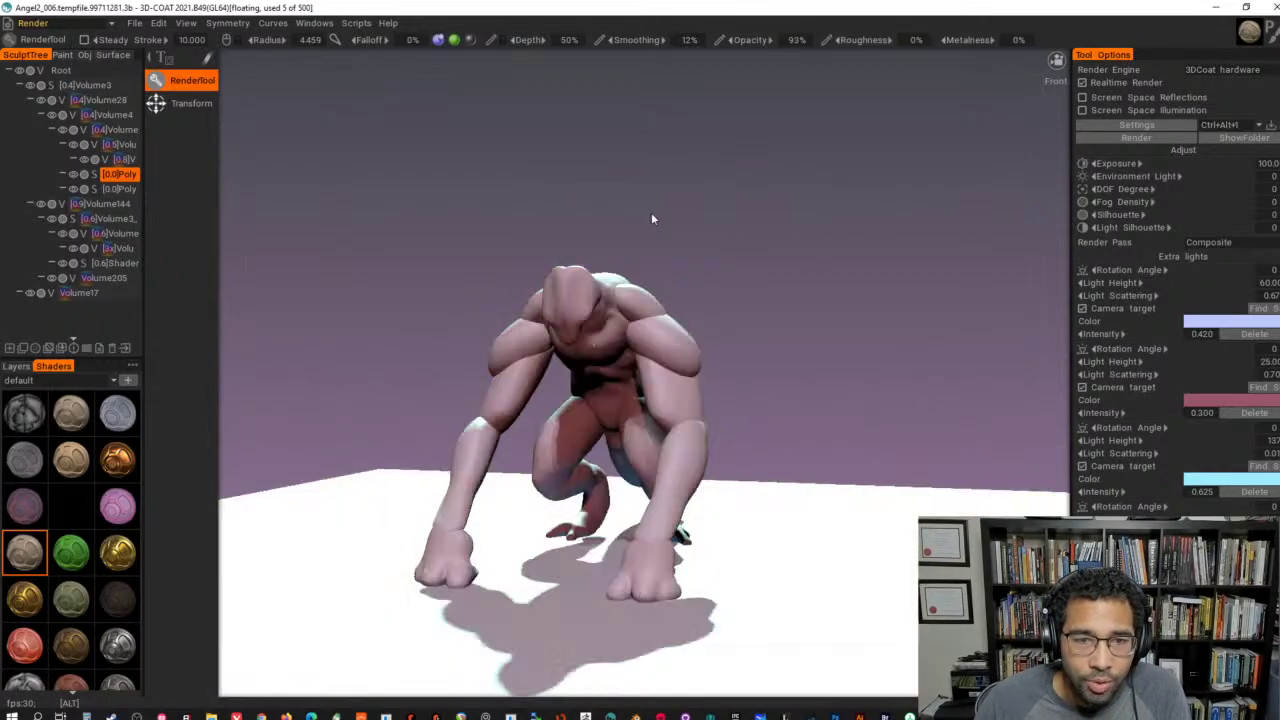
left_click_drag(790, 228, 735, 236, "alt")
left_click_drag(849, 260, 821, 250, "alt")
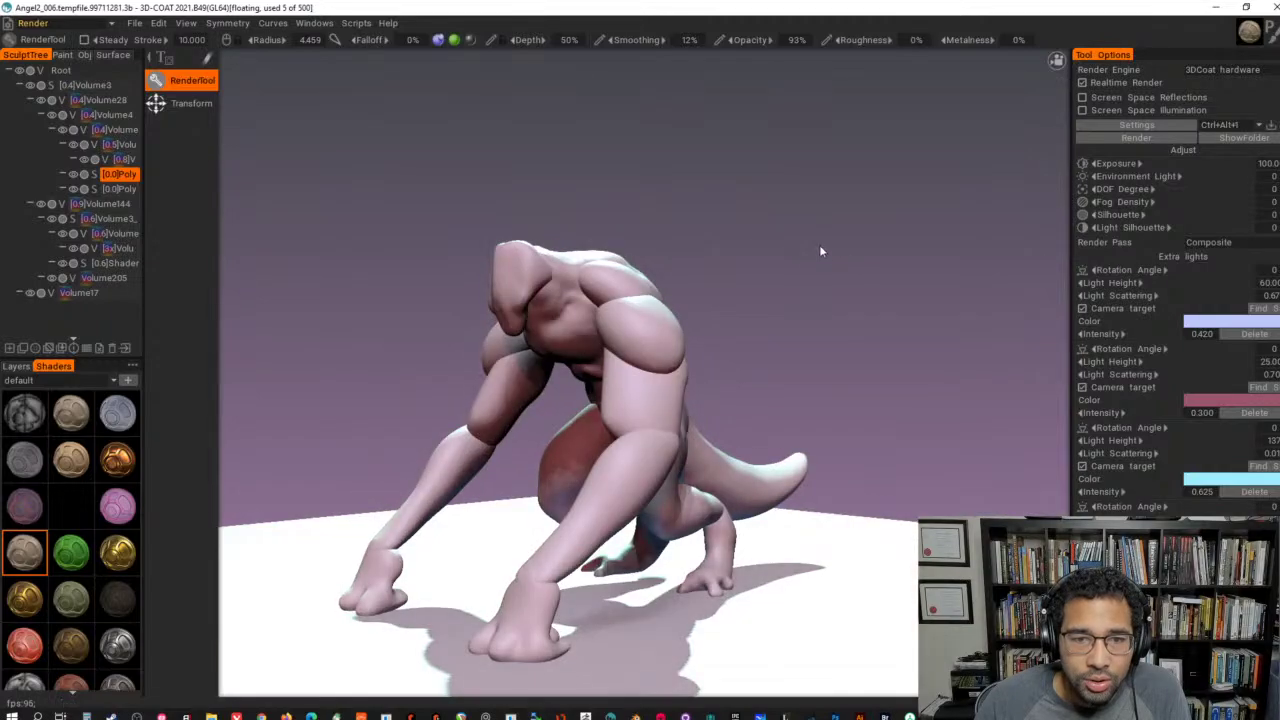
left_click(158, 24)
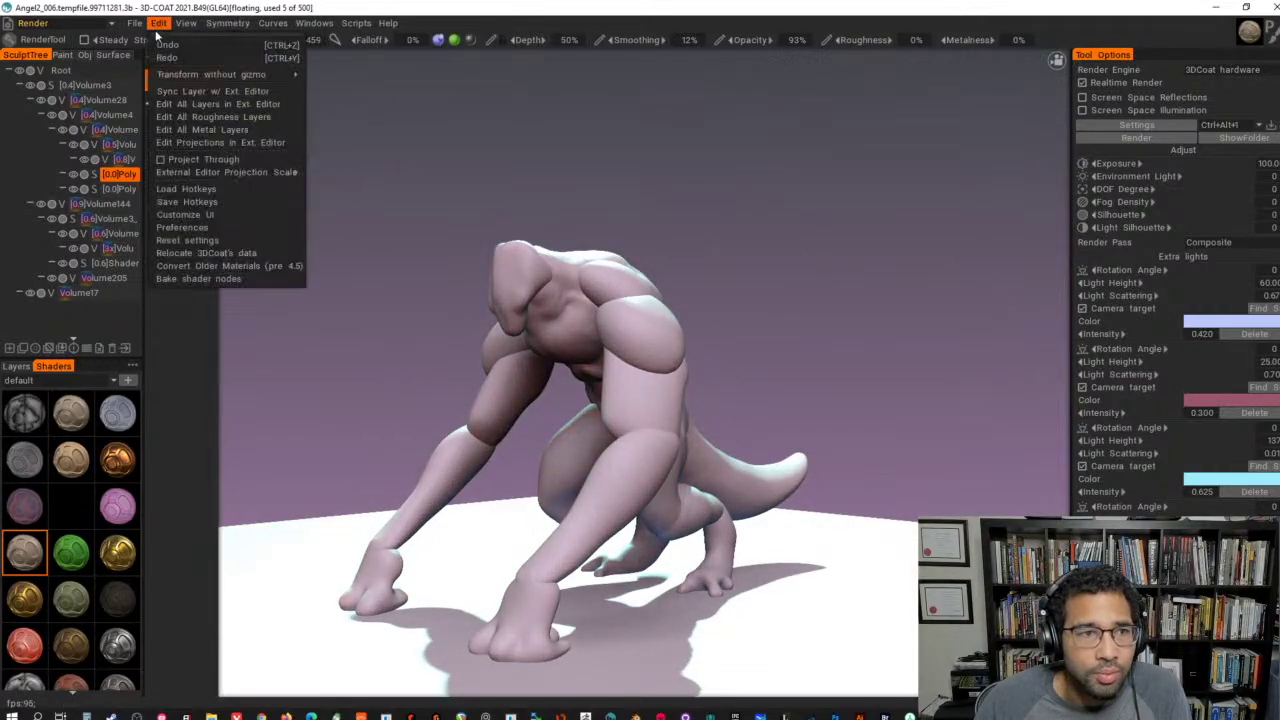
left_click(72, 24)
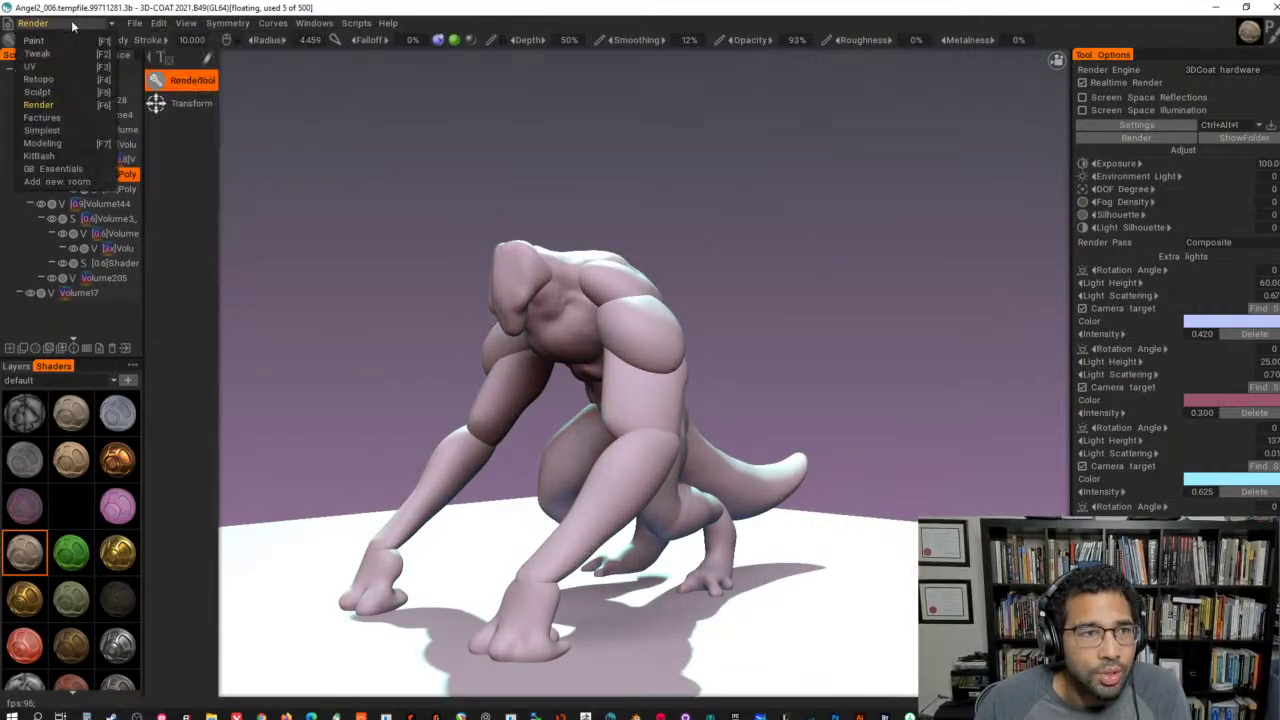
left_click(62, 92)
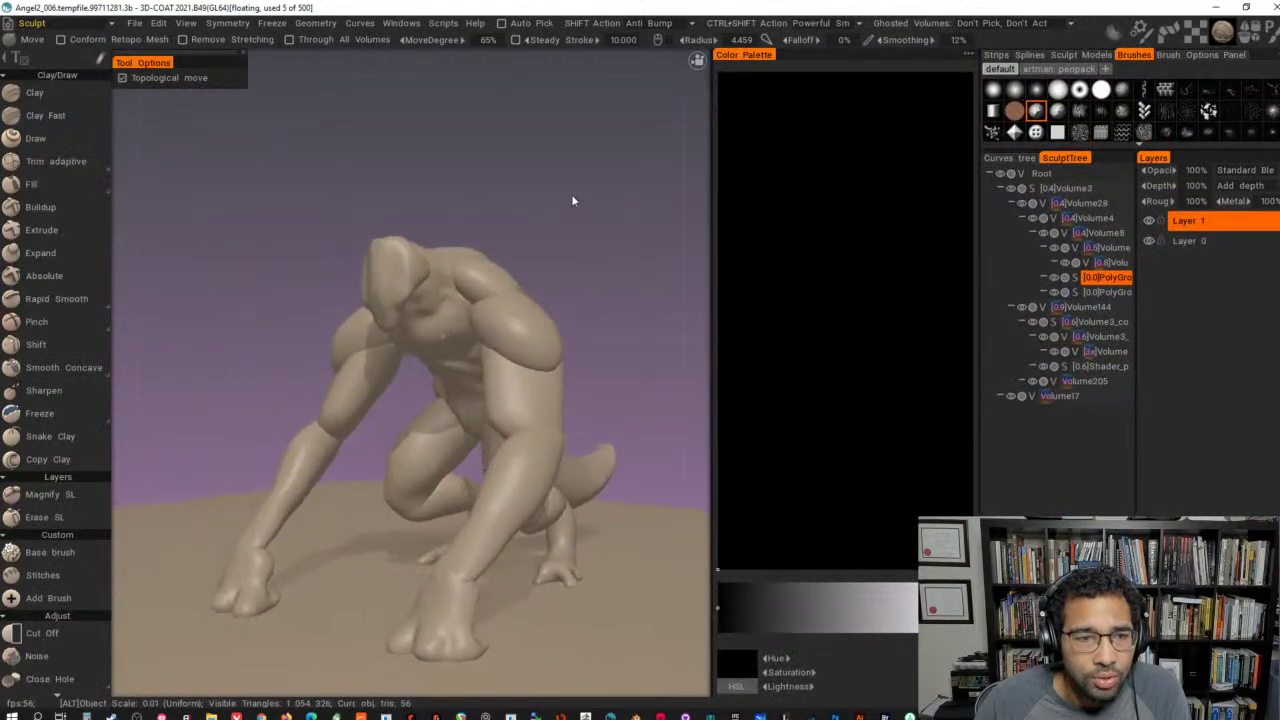
mouse_move(572, 195)
left_mouse_down("alt")
mouse_move(979, 202)
mouse_move(600, 194)
mouse_move(406, 209)
mouse_move(695, 207)
mouse_move(577, 187)
left_mouse_up("alt")
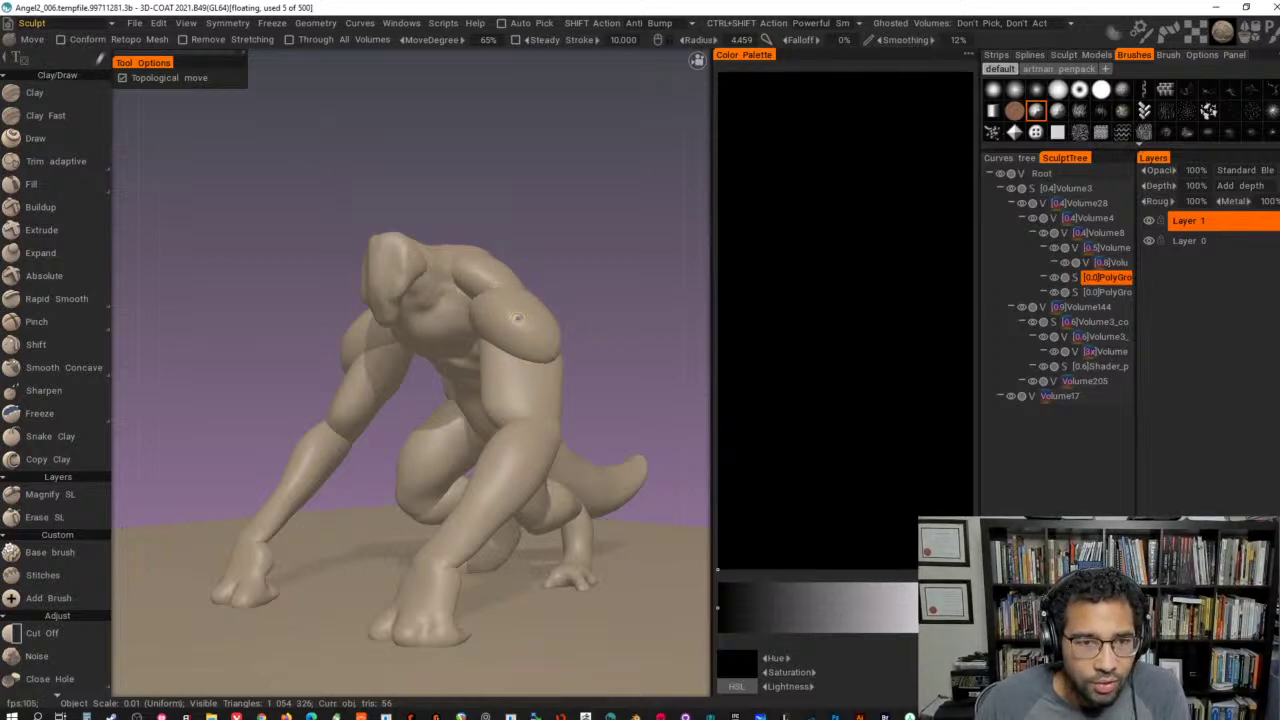
- Try to pull the creature's near shoulder with the Move brush at a radius of 53.392
right_click_drag(521, 318, 597, 331)
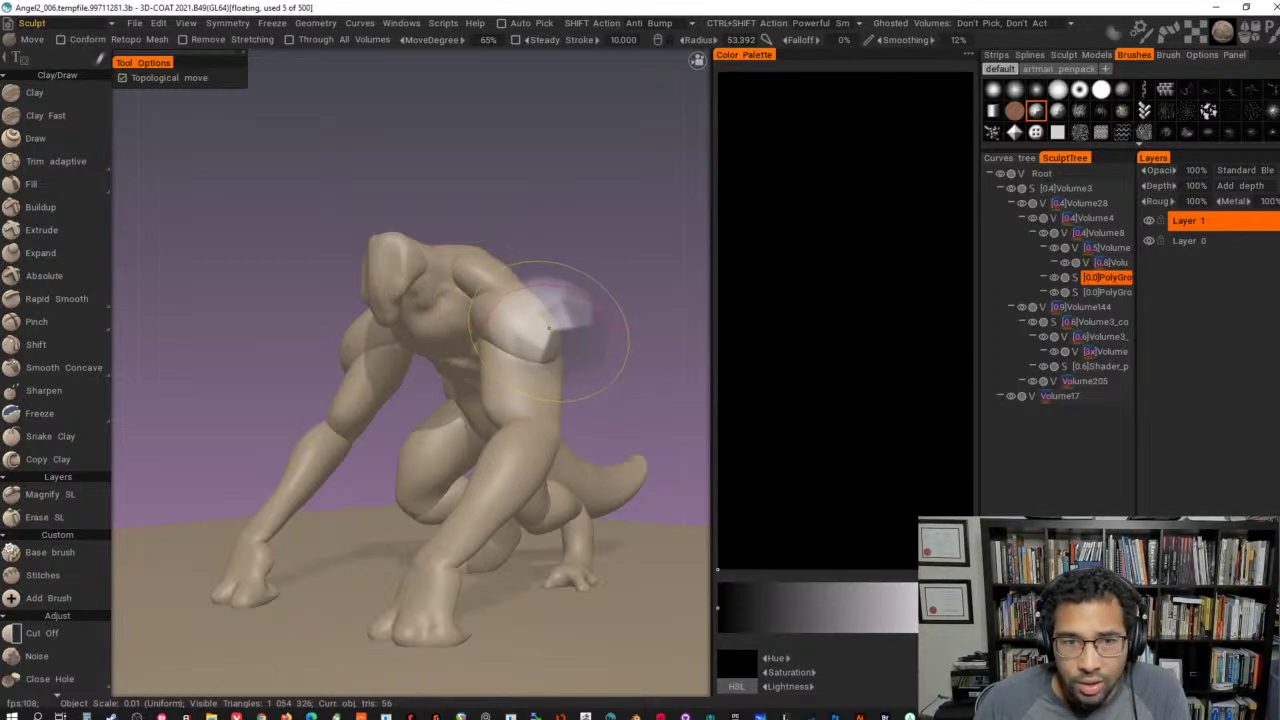
left_click_drag(538, 330, 540, 333)
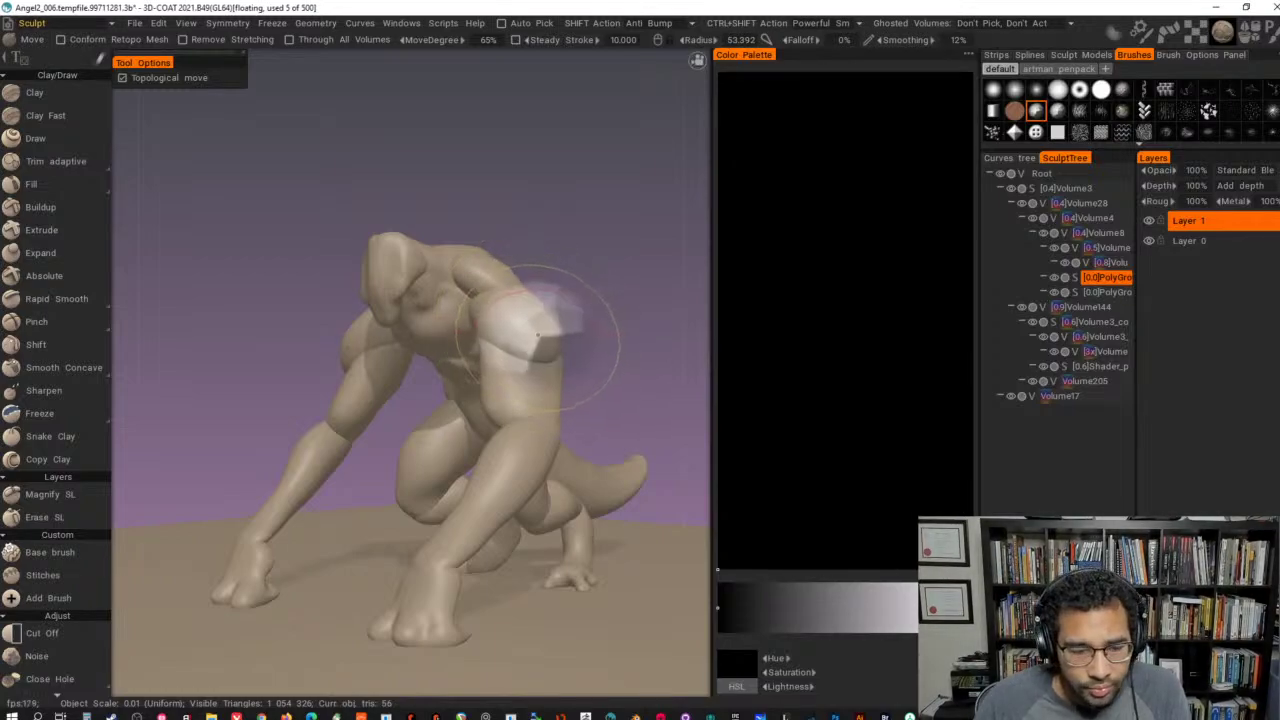
scroll(68, 399, "down", 1)
scroll(66, 398, "down", 8)
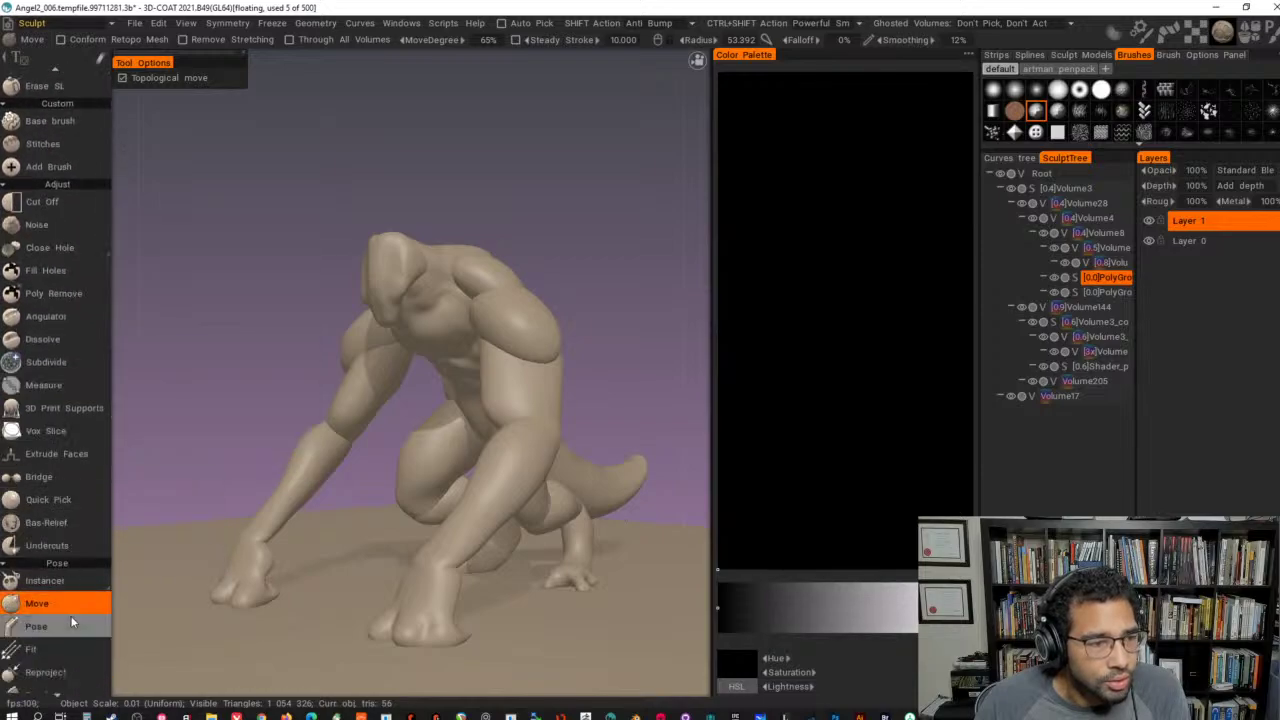
- Pick the near shoulder volume Volume4 and set up the Move brush with the first soft round alpha and a radius of about 55
key("h")
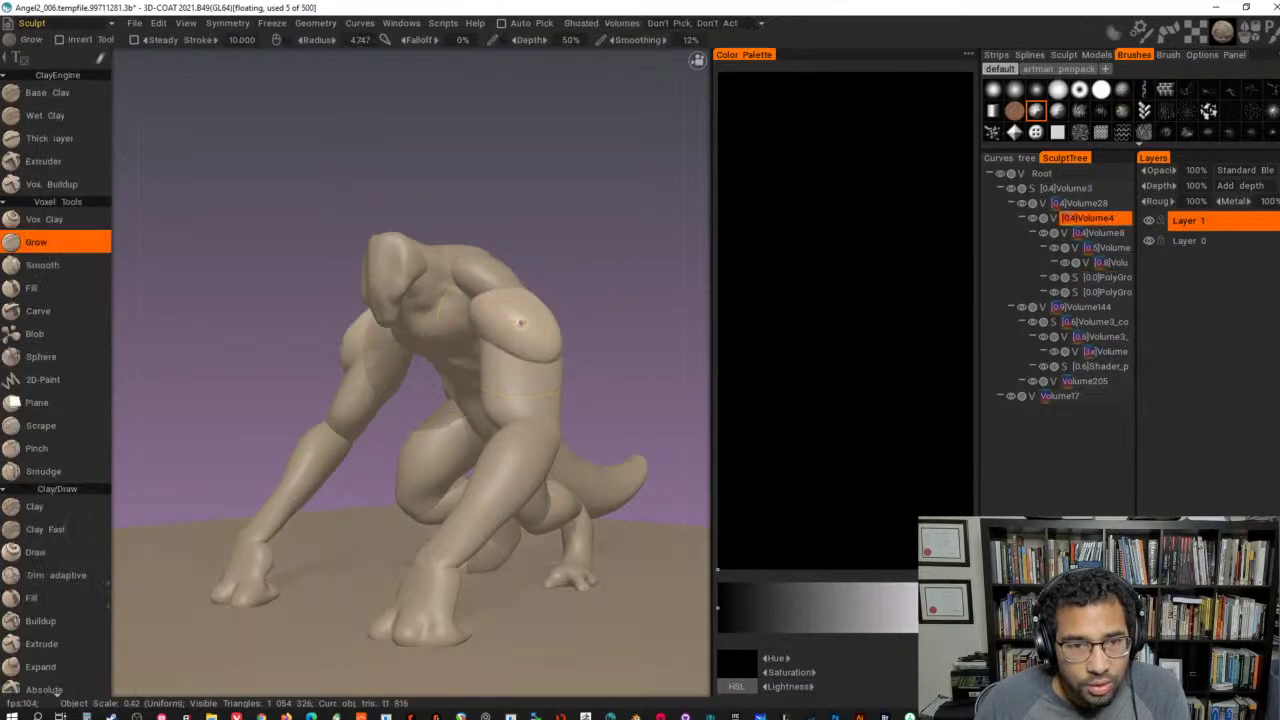
right_click_drag(513, 320, 586, 341)
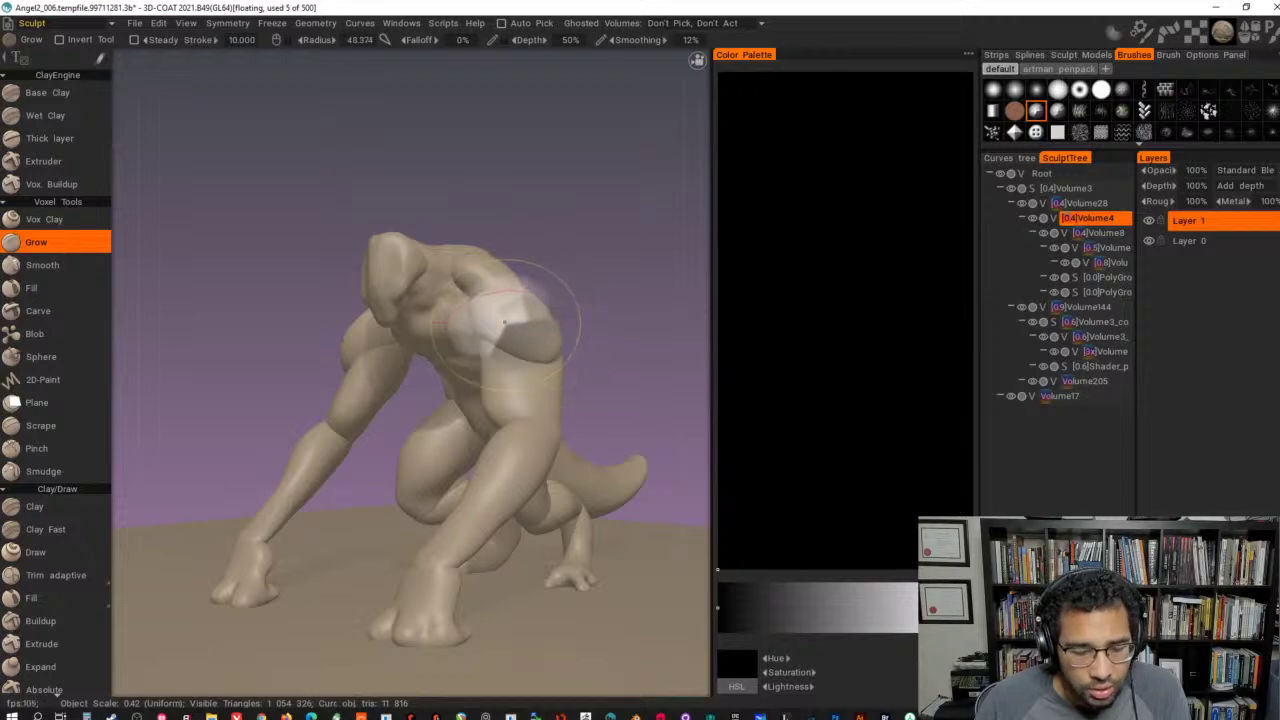
key("m")
key("t")
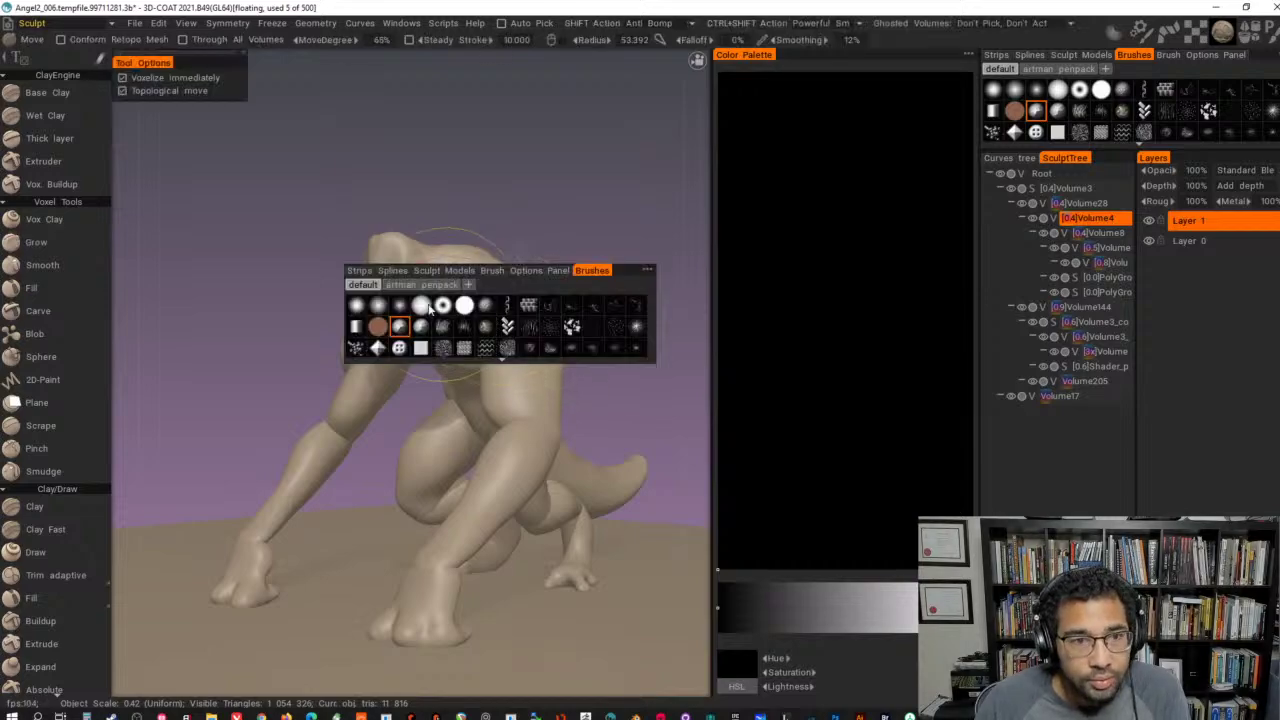
left_click(363, 305)
right_click_drag(511, 320, 527, 330)
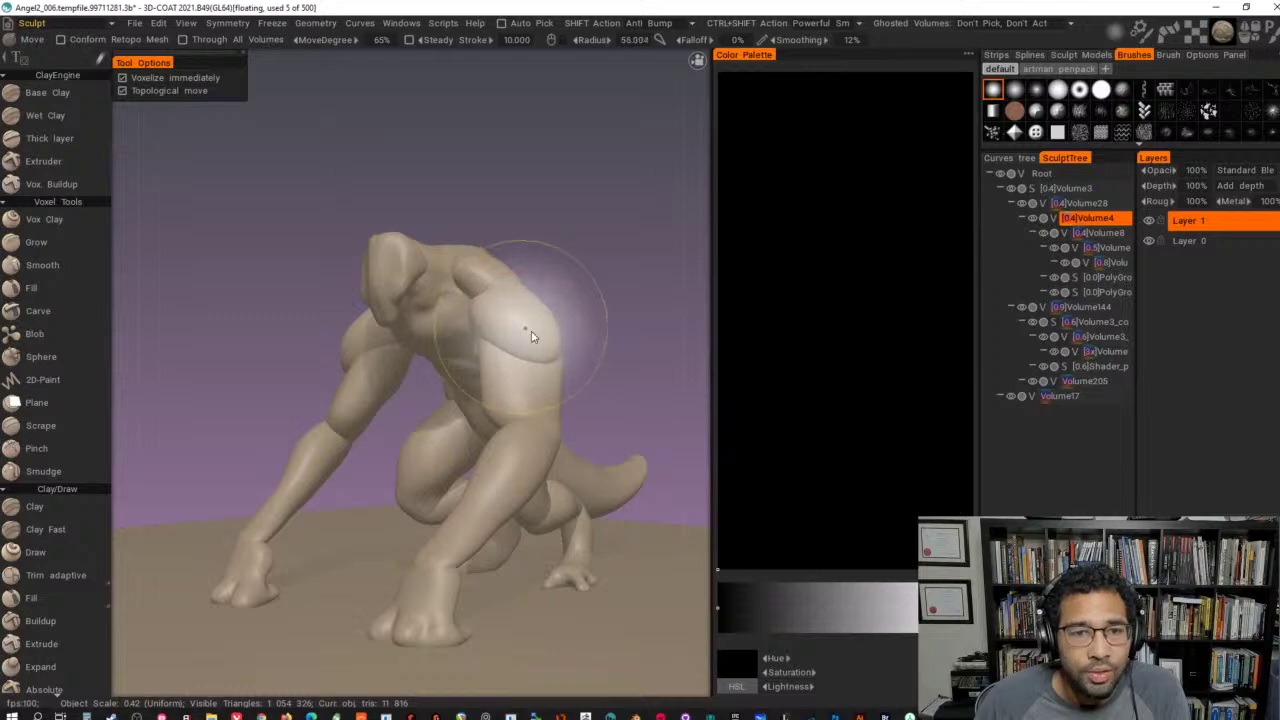
- Try pulling the near shoulder up and outward with the Move brush, undo it, and pick the upper-arm volume Volume8
mouse_move(535, 336)
left_mouse_down()
mouse_move(556, 328)
mouse_move(515, 365)
mouse_move(598, 236)
mouse_move(566, 180)
mouse_move(608, 224)
left_mouse_up()
key("ctrl+z")
mouse_move(494, 328)
left_mouse_down("alt")
mouse_move(572, 332)
mouse_move(552, 478)
mouse_move(566, 371)
mouse_move(545, 263)
mouse_move(537, 333)
left_mouse_up("alt")
key("h")
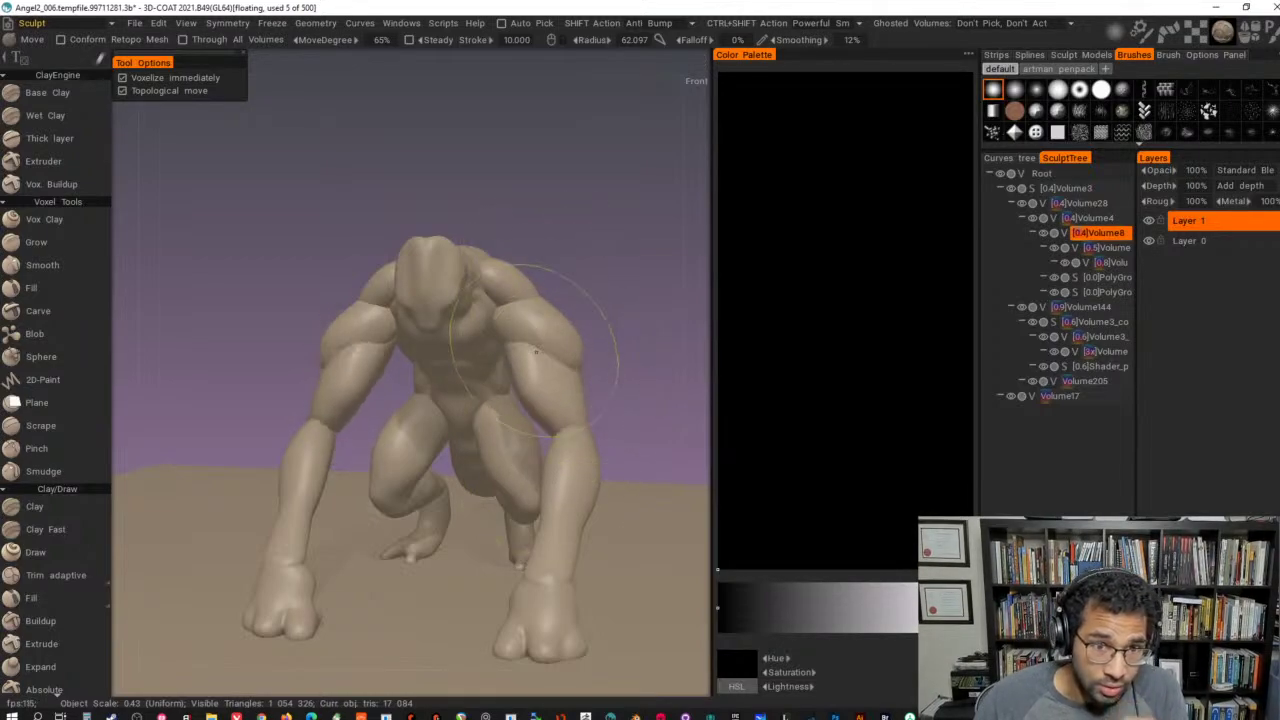
mouse_move(644, 320)
left_mouse_down("alt")
mouse_move(545, 280)
mouse_move(461, 288)
mouse_move(969, 274)
mouse_move(726, 271)
mouse_move(666, 320)
mouse_move(552, 312)
mouse_move(511, 266)
mouse_move(486, 282)
mouse_move(718, 239)
mouse_move(467, 242)
mouse_move(509, 243)
mouse_move(302, 278)
mouse_move(724, 270)
mouse_move(443, 266)
mouse_move(500, 262)
left_mouse_up("alt")
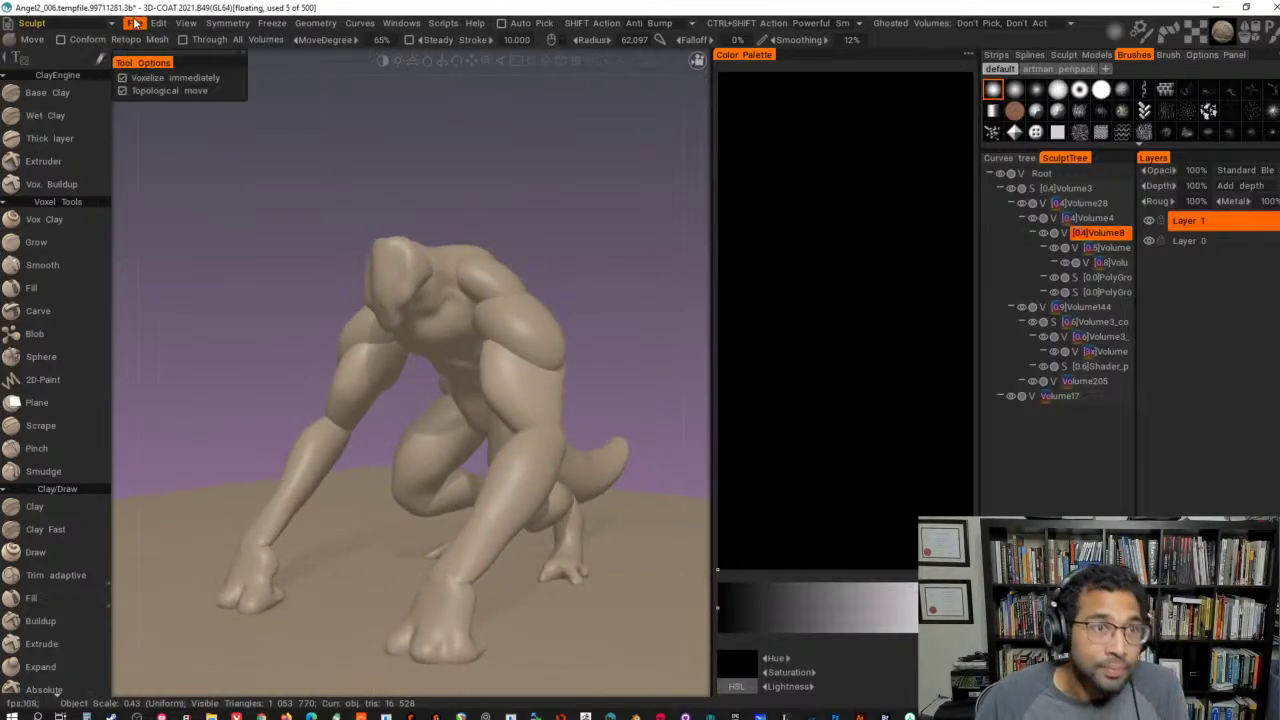
- Save the project in the Angel folder under the new name Angel2_007_alt.3b
left_click(135, 22)
left_click(179, 177)
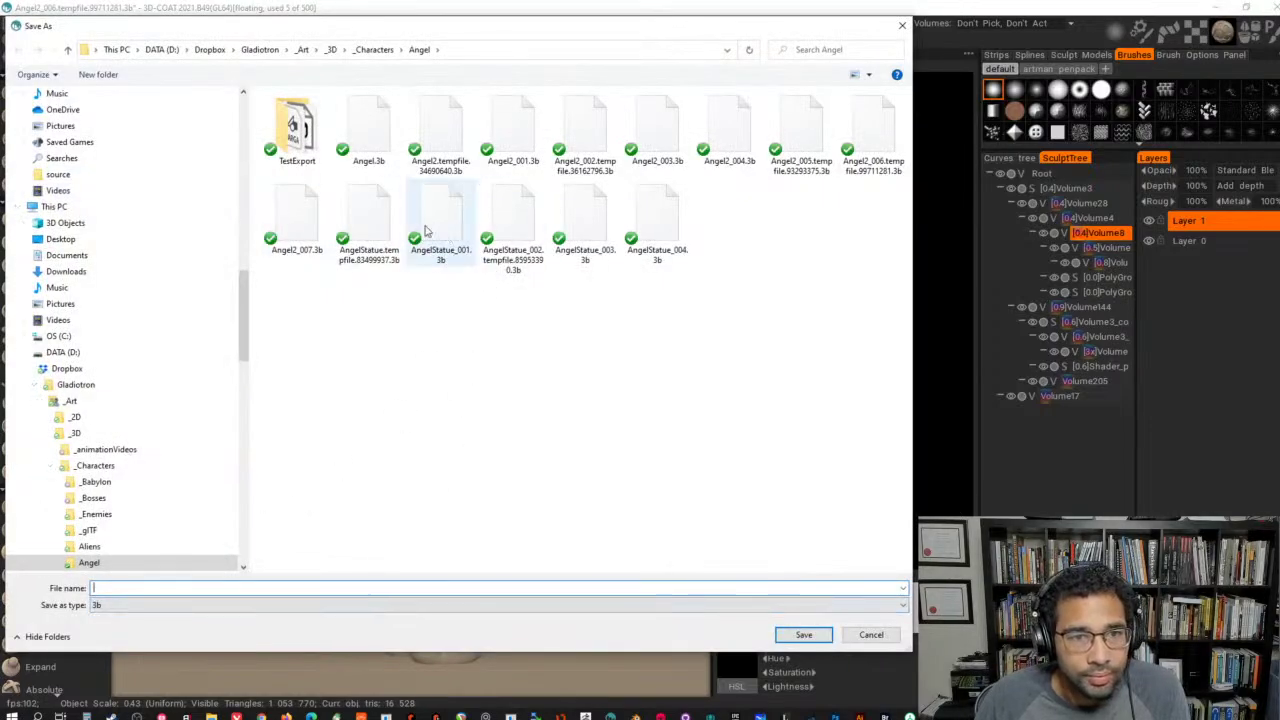
left_click(306, 229)
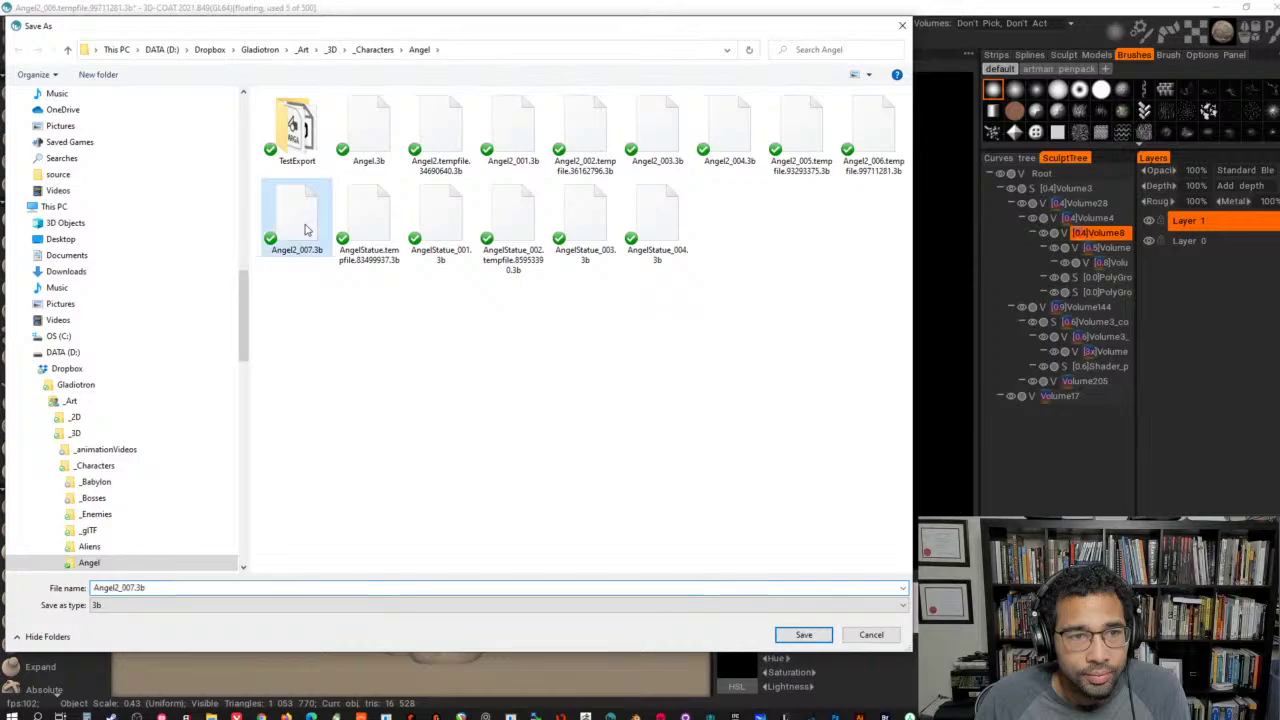
left_click(128, 588)
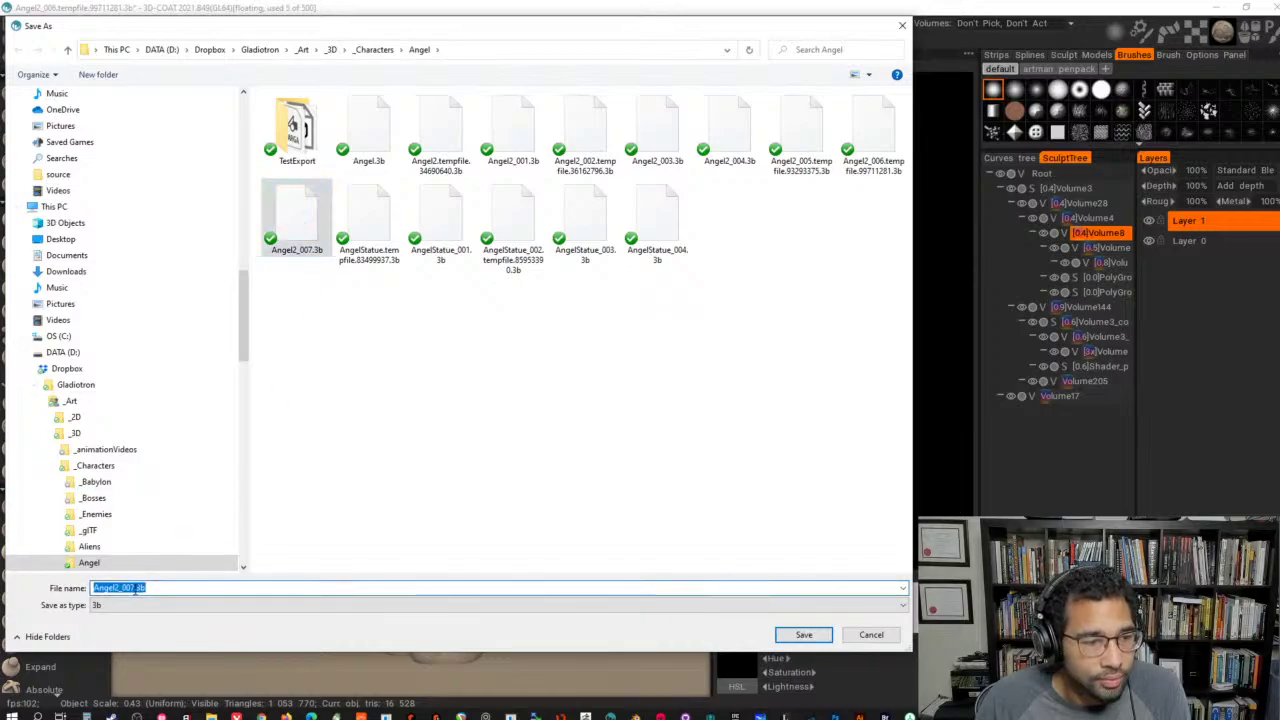
left_click(136, 588)
type("_al")
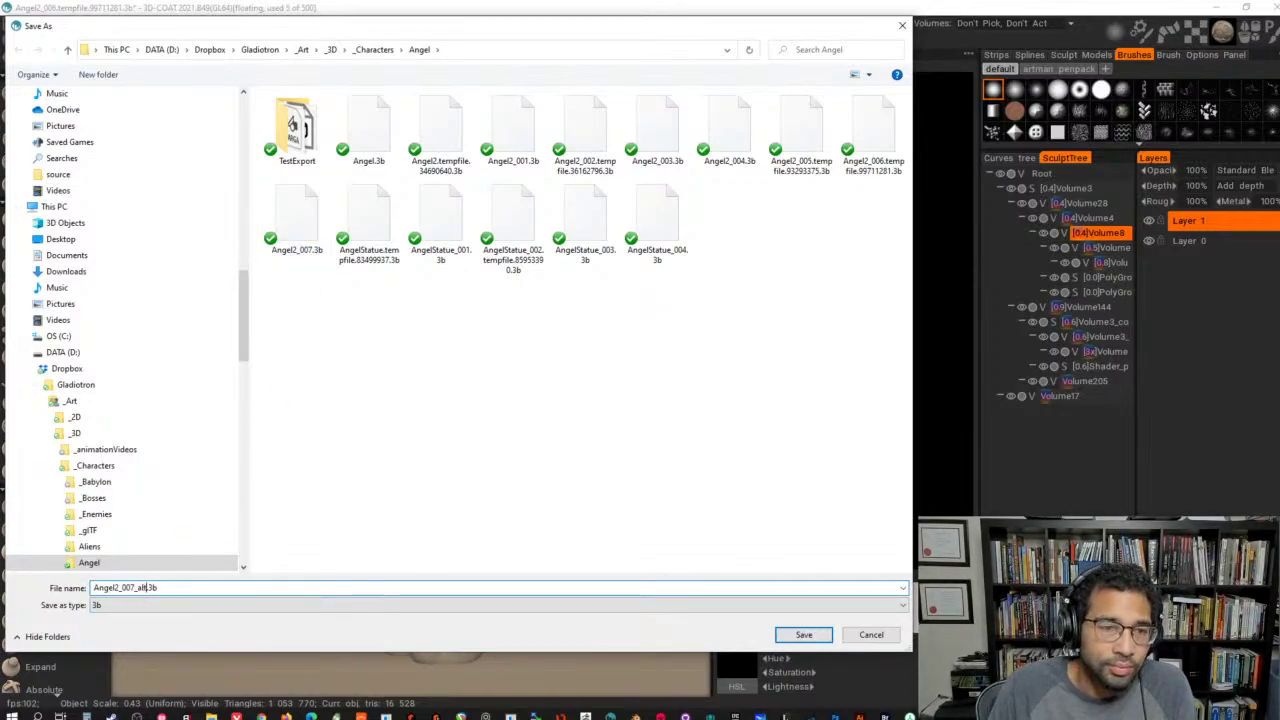
key("Return")
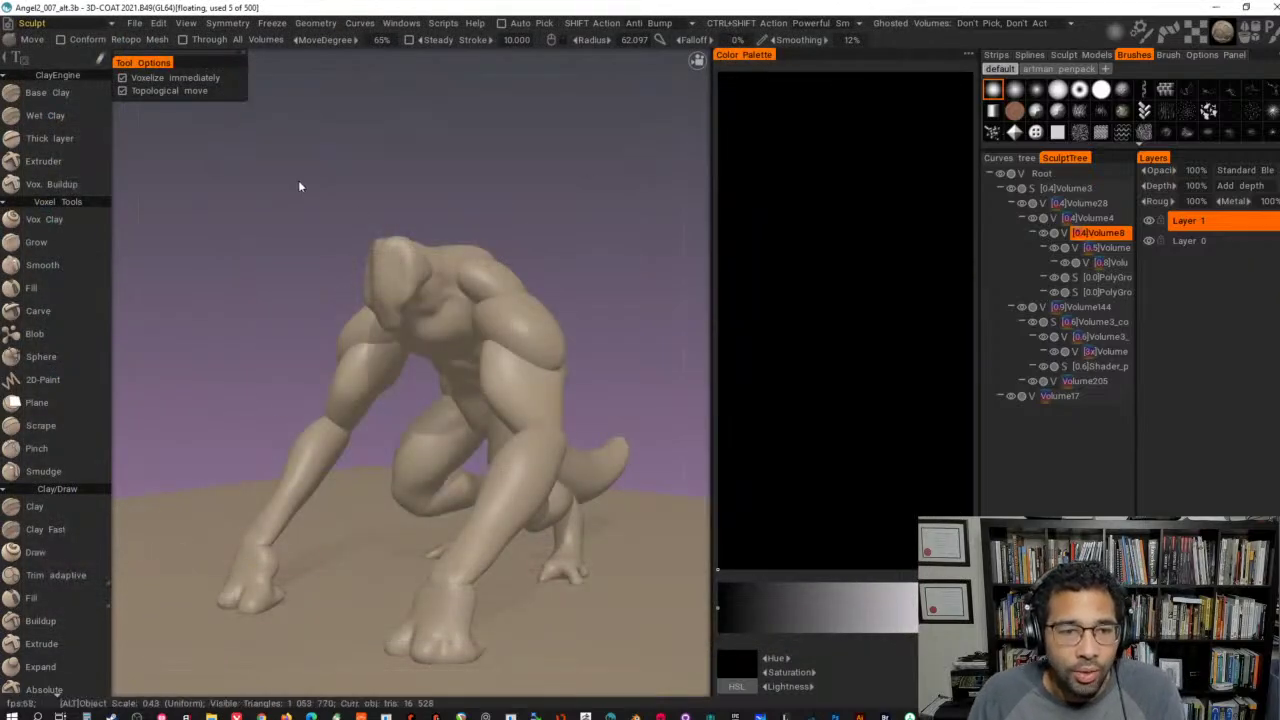
- Open the project file AngelStatue_004.3b from the Angel folder
left_click_drag(299, 183, 295, 209, "alt")
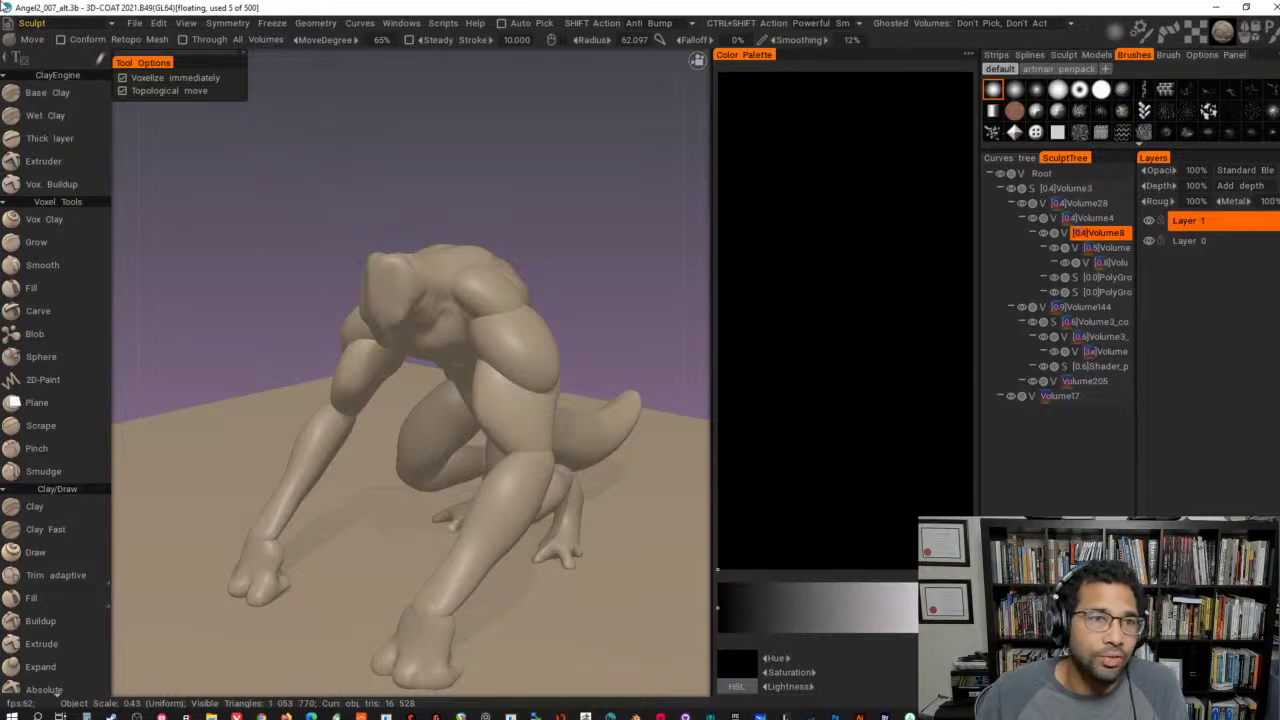
left_click(135, 24)
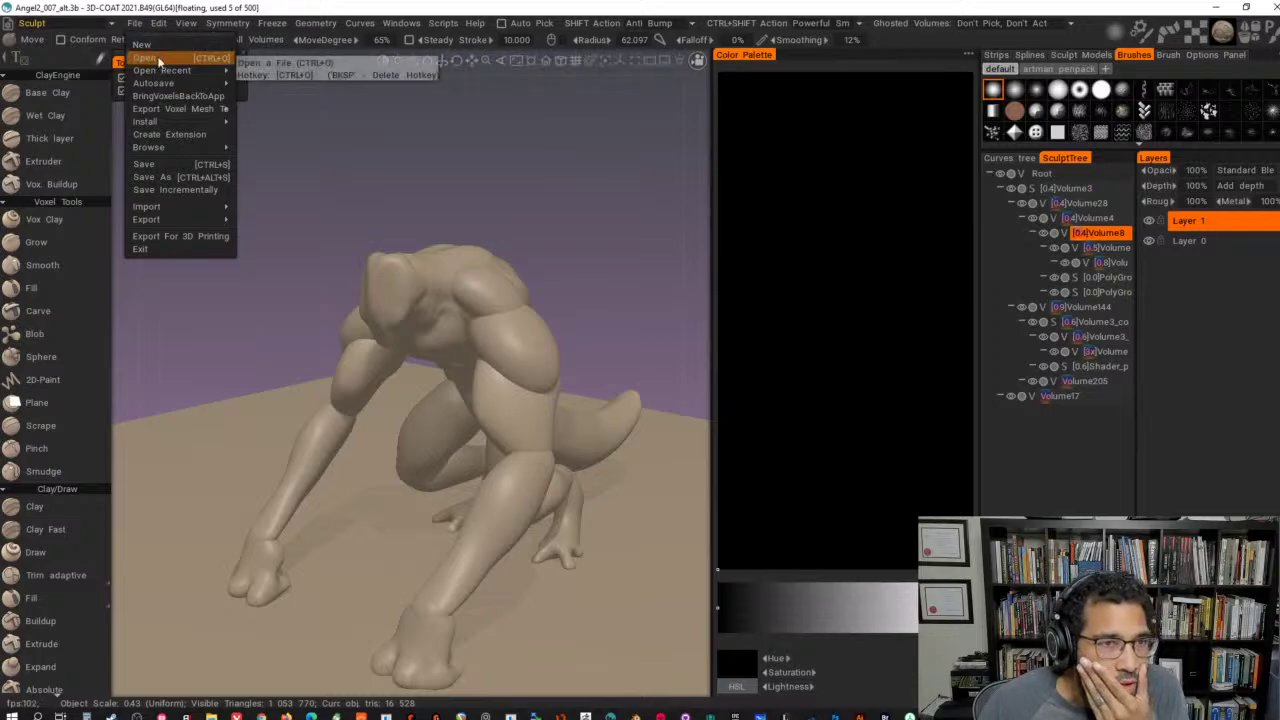
left_click(150, 58)
scroll(355, 215, "down", 5)
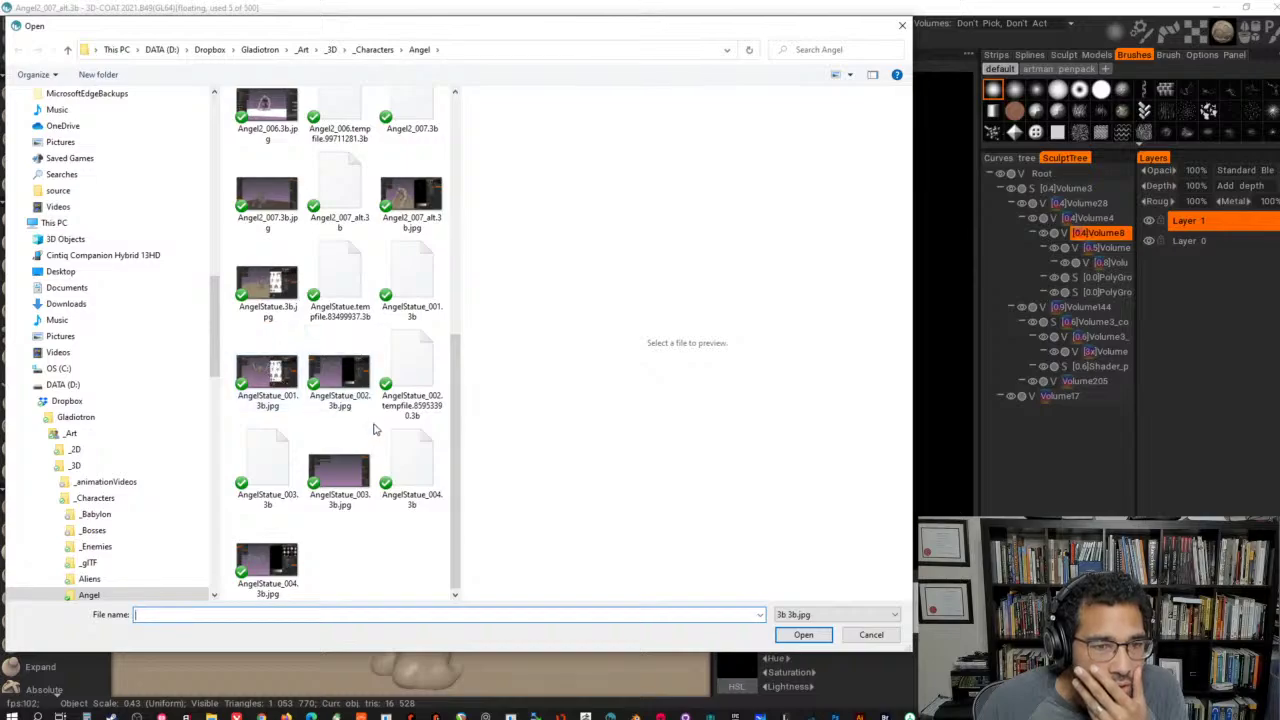
left_click(408, 480)
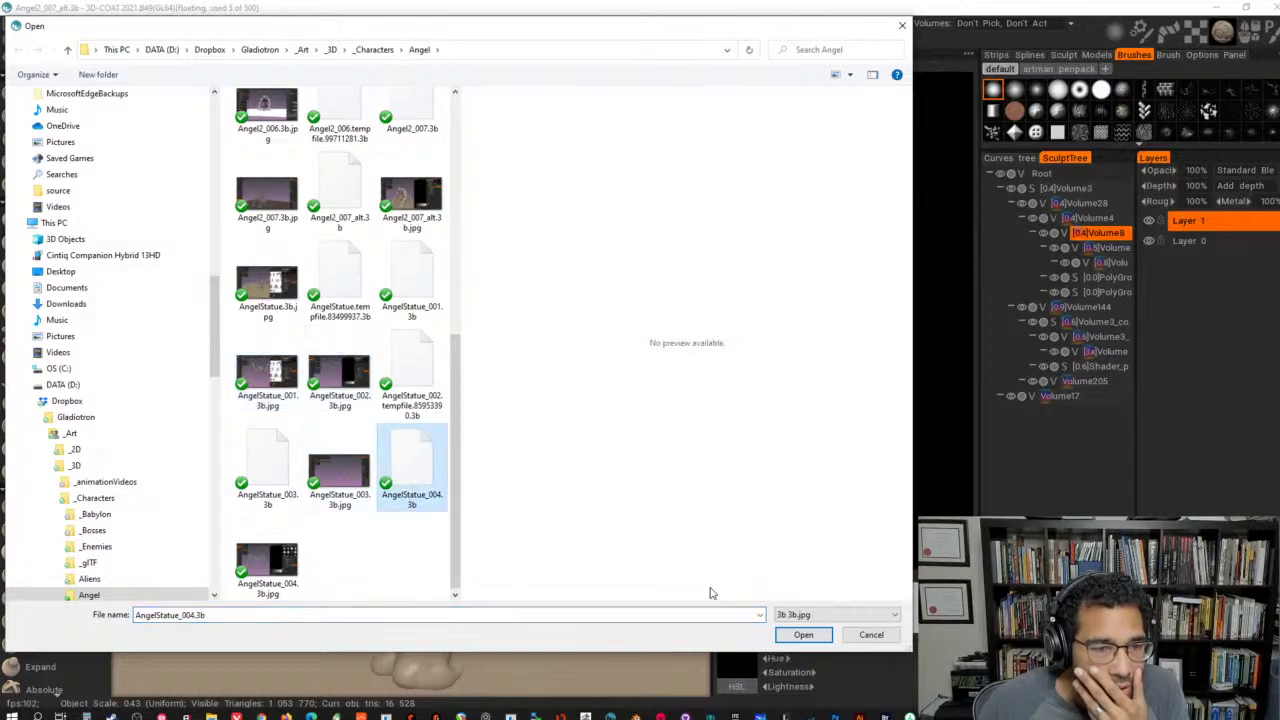
left_click(802, 637)
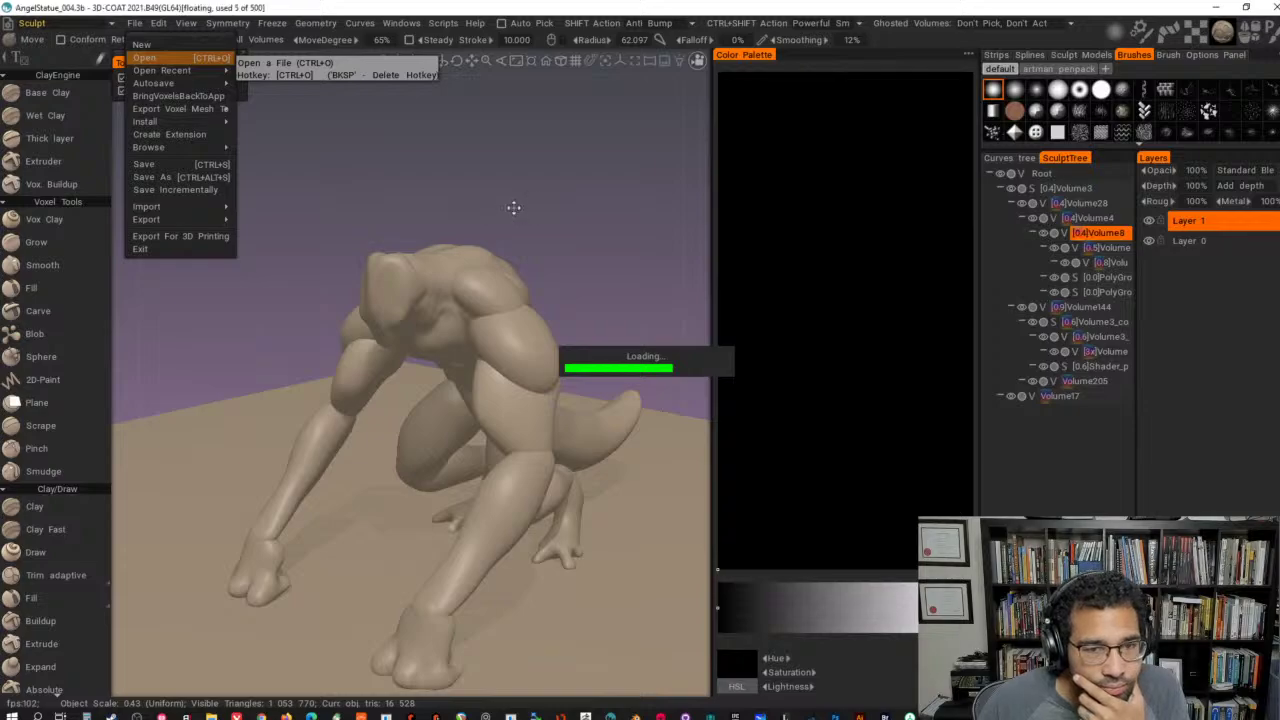
- Switch the color palette to Image mode and frame the bird-headed winged figure in the reference sketch
left_click_drag(512, 186, 410, 162)
right_click_drag(410, 162, 464, 162)
left_click_drag(464, 162, 528, 169)
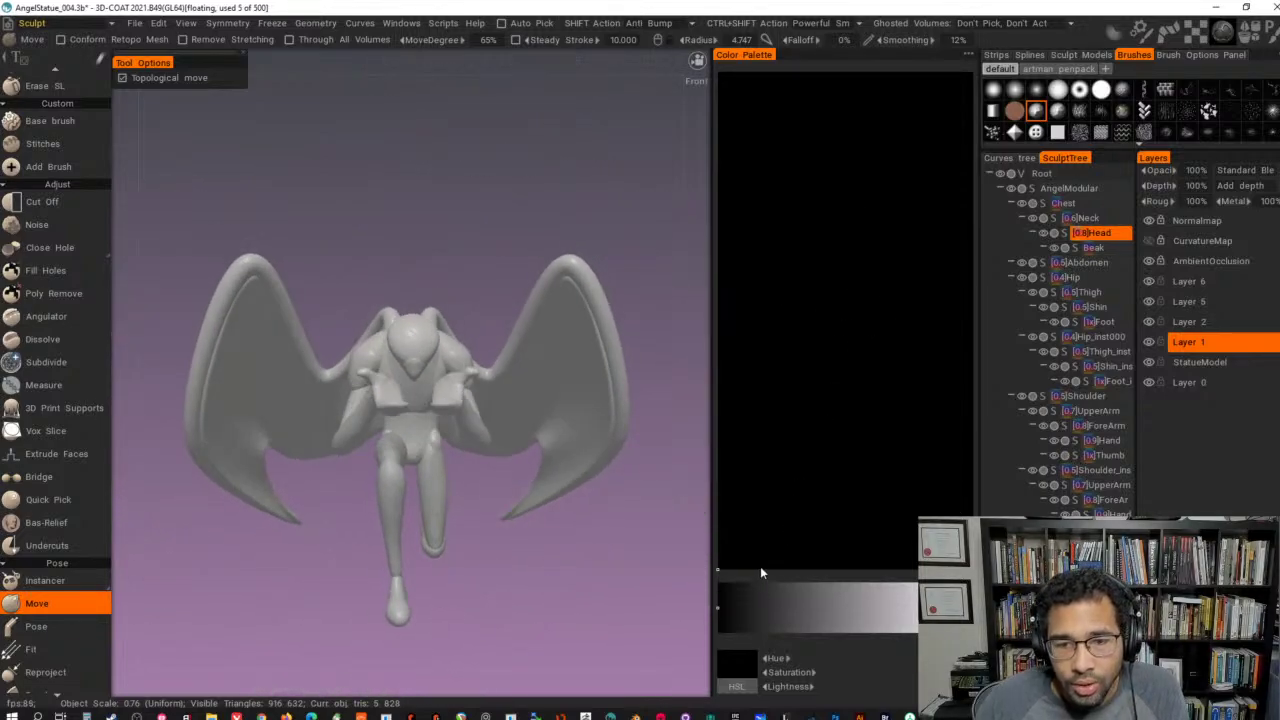
left_click(969, 55)
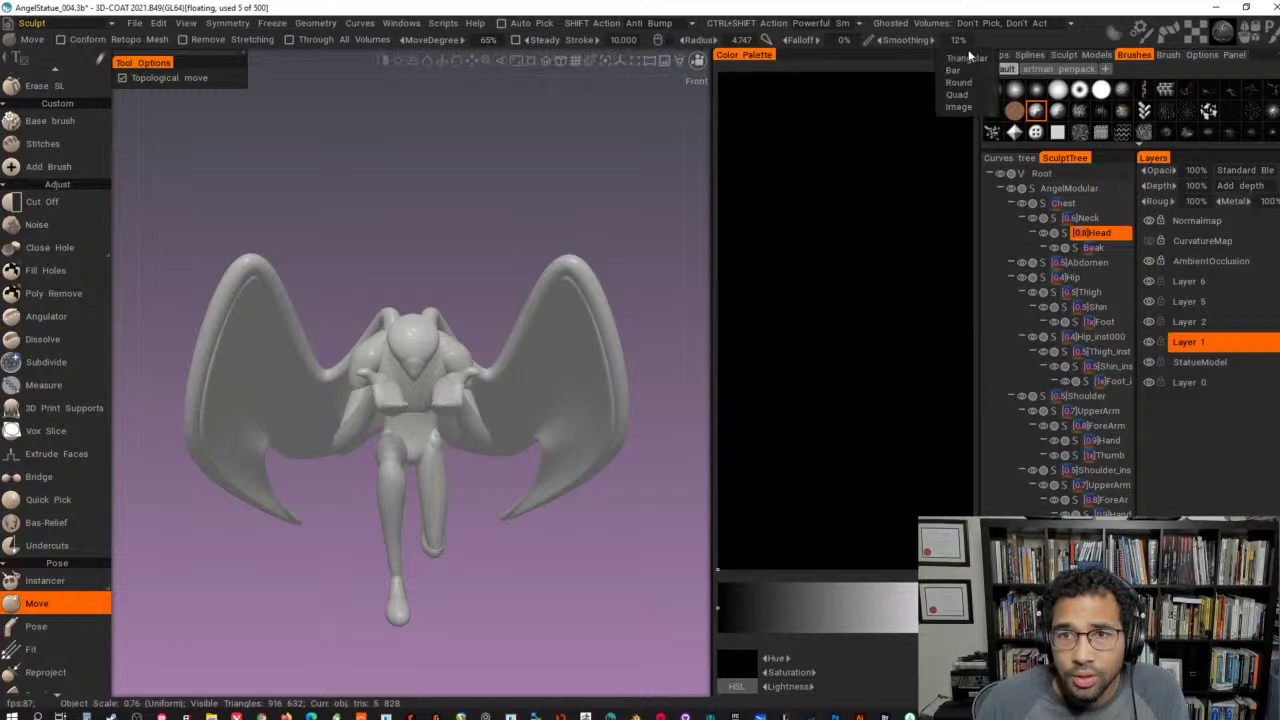
left_click(960, 106)
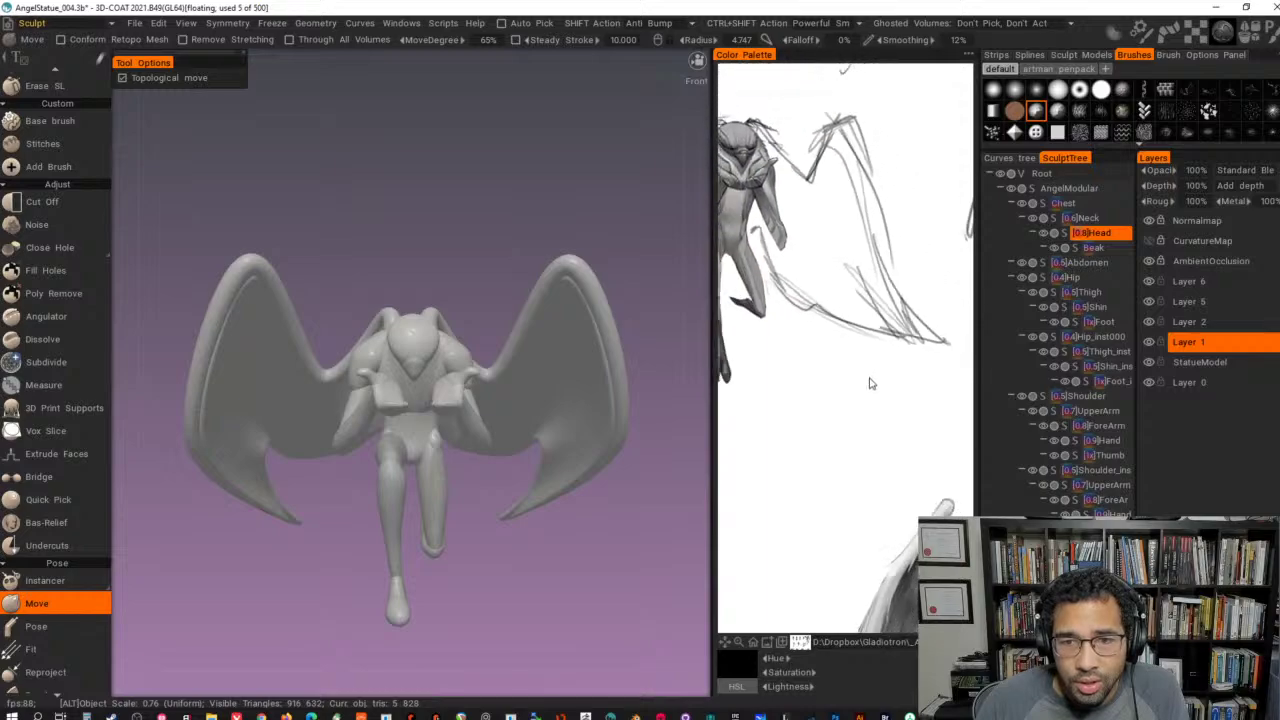
scroll(858, 384, "down", 5)
scroll(822, 293, "up", 5)
mouse_move(849, 303)
middle_mouse_down()
mouse_move(877, 363)
mouse_move(930, 383)
middle_mouse_up()
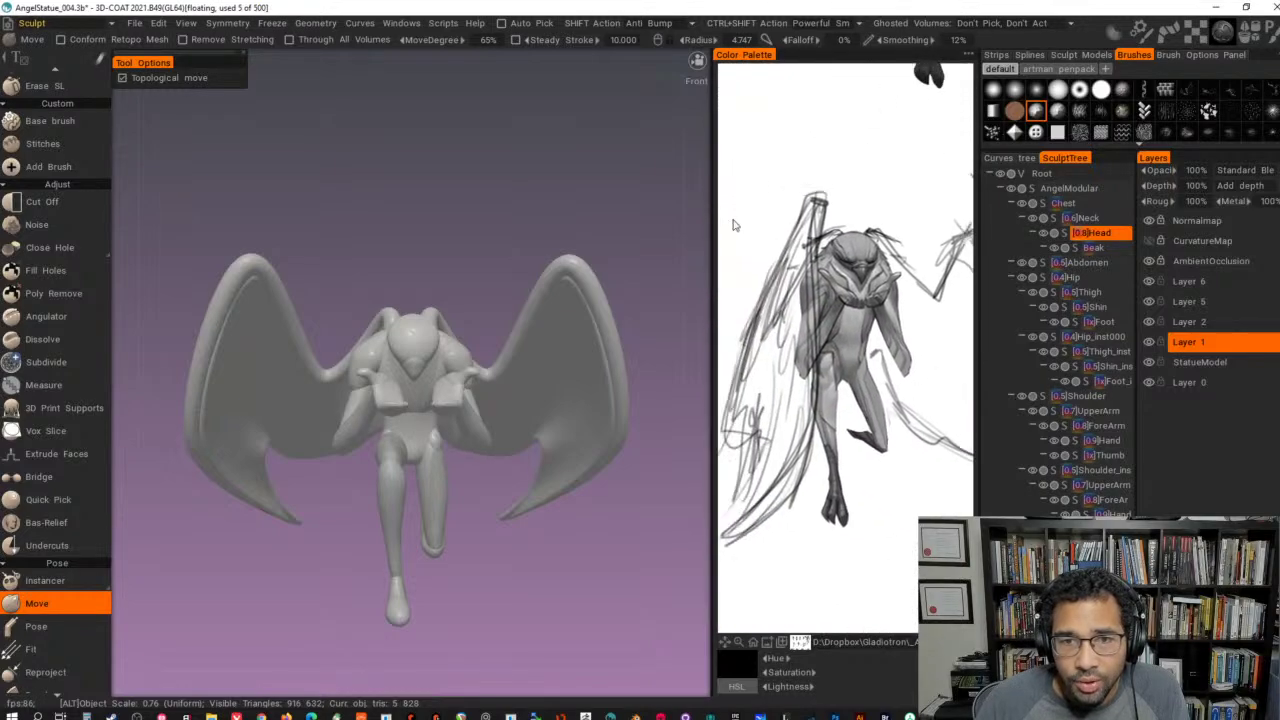
right_click_drag(734, 222, 792, 232, "alt")
- Pick the Thigh volume, set the Move radius to 18.951, and examine both instanced thighs from several sides
left_click_drag(462, 157, 407, 135, "alt")
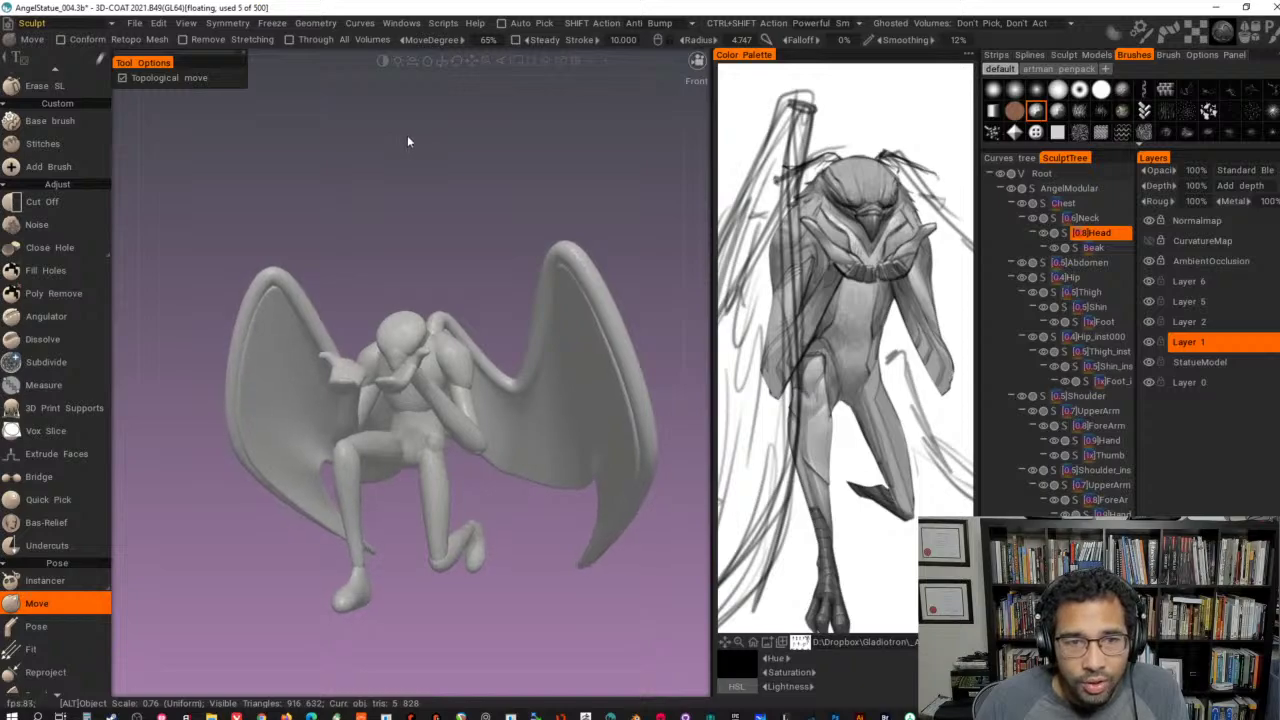
right_click_drag(430, 141, 436, 146, "alt")
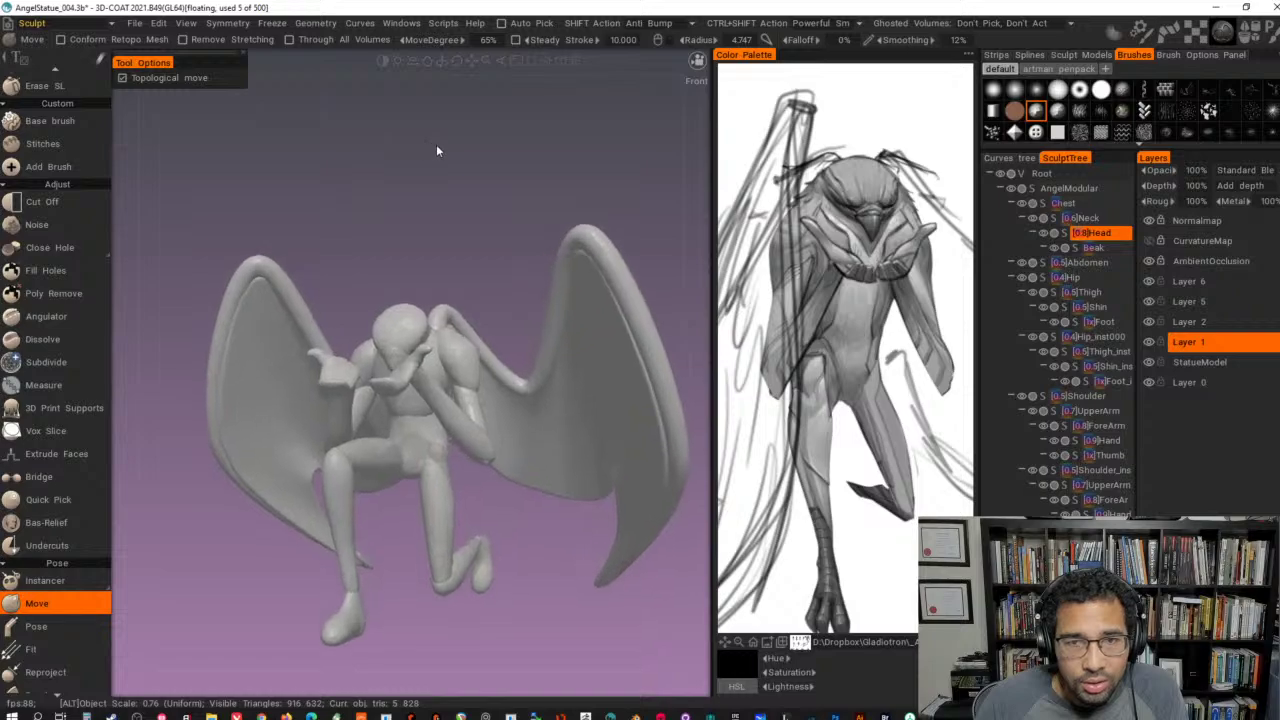
left_click_drag(437, 151, 485, 344)
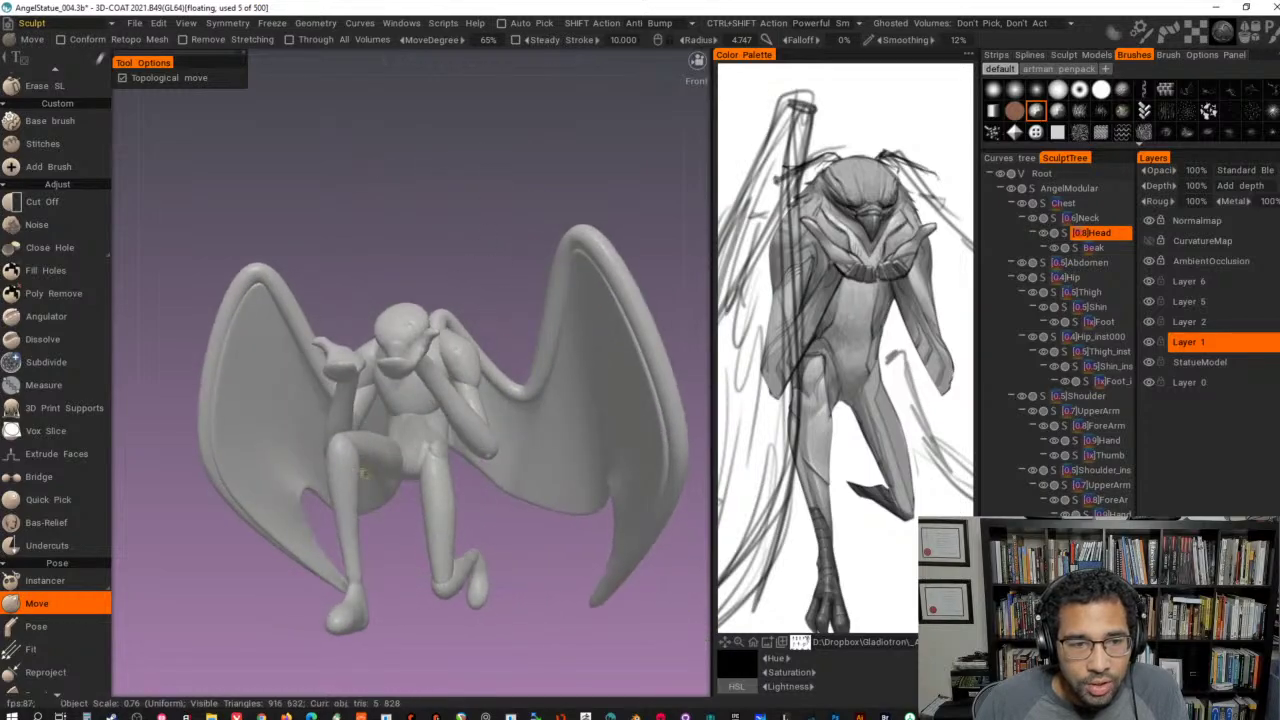
left_click_drag(455, 521, 447, 502, "alt")
key("h")
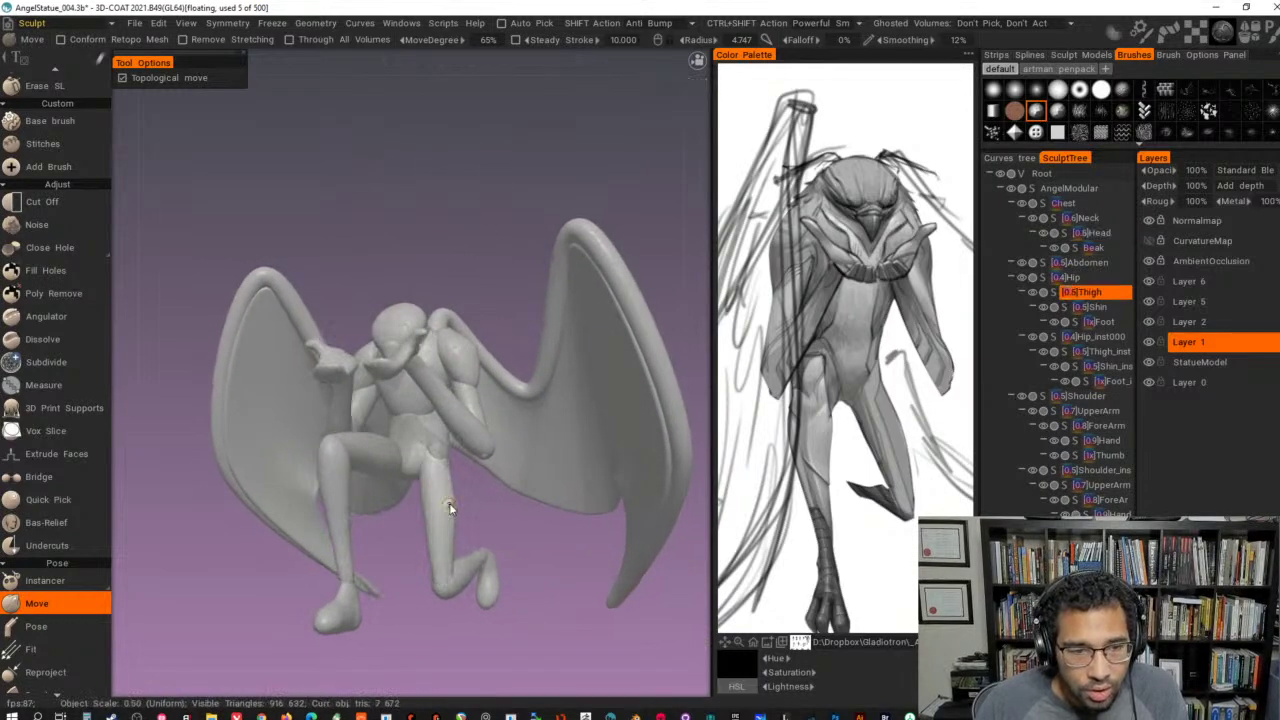
right_click_drag(448, 503, 475, 500)
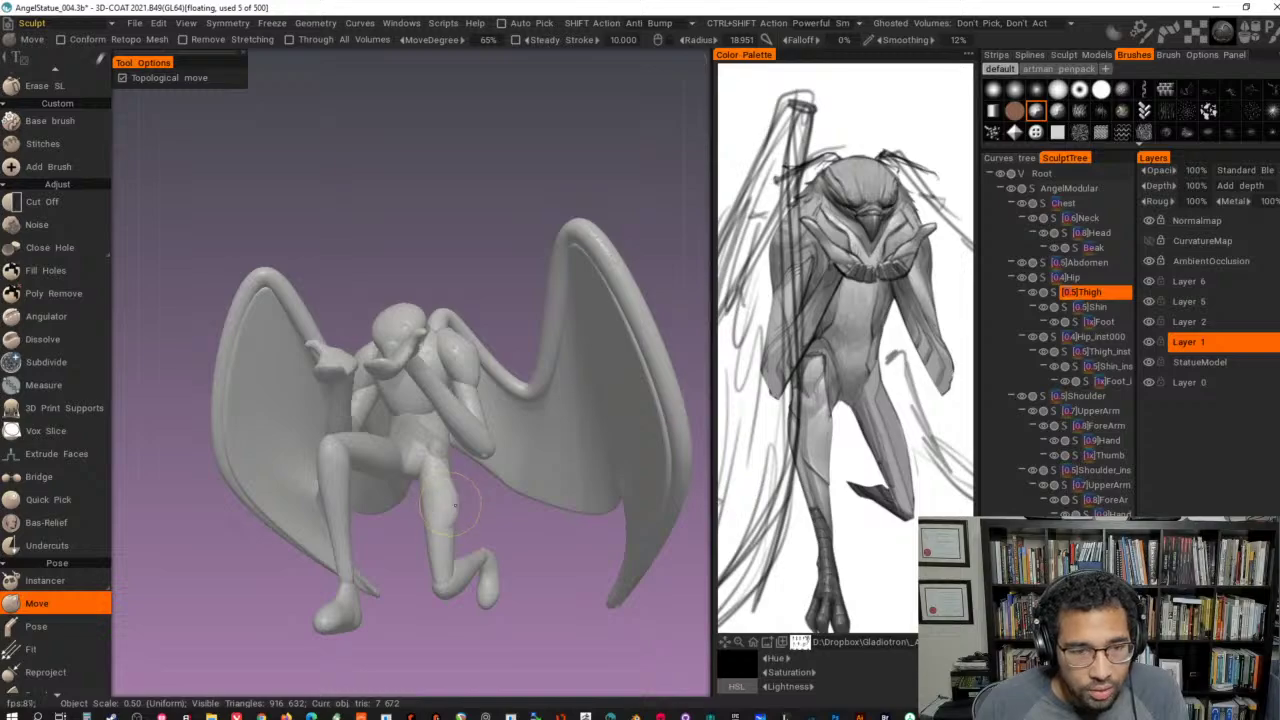
mouse_move(500, 501)
left_mouse_down("alt")
mouse_move(450, 364)
mouse_move(488, 381)
mouse_move(418, 425)
mouse_move(352, 363)
left_mouse_up("alt")
mouse_move(400, 475)
left_mouse_down("alt")
mouse_move(423, 461)
mouse_move(440, 501)
left_mouse_up("alt")
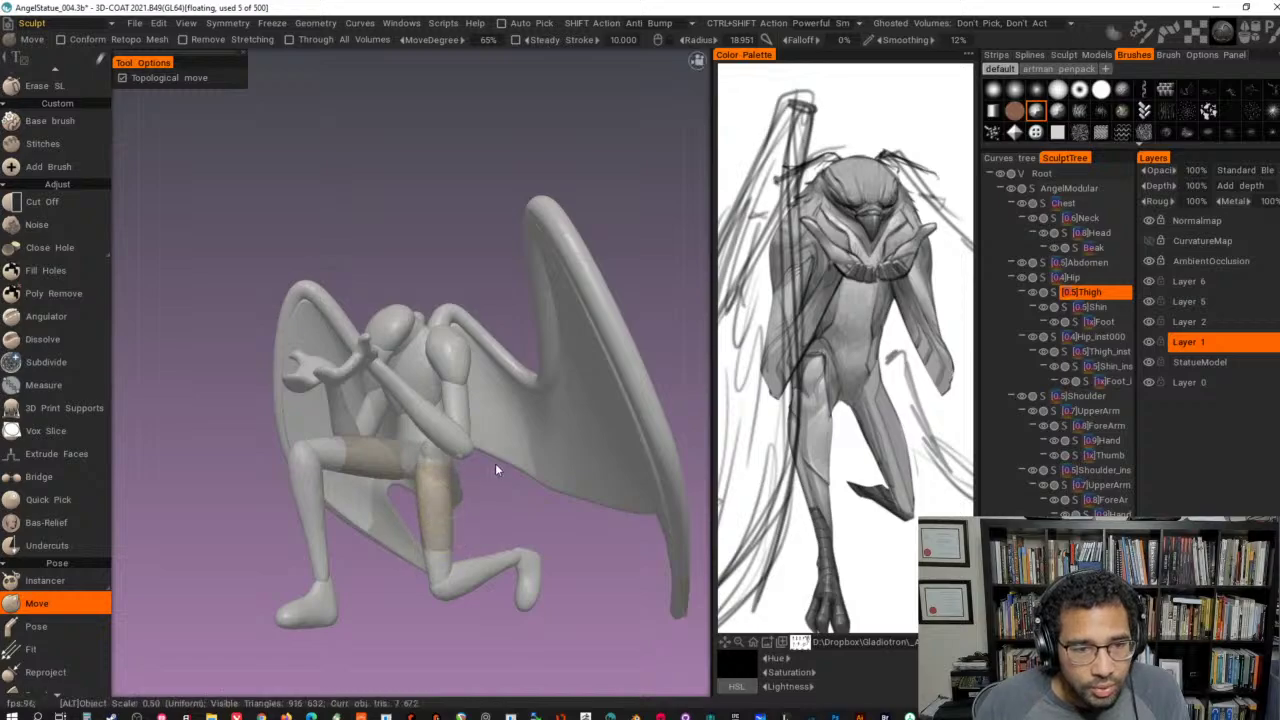
mouse_move(495, 463)
left_mouse_down("alt")
mouse_move(570, 447)
mouse_move(558, 457)
mouse_move(431, 378)
mouse_move(391, 384)
mouse_move(482, 434)
mouse_move(560, 435)
mouse_move(530, 420)
left_mouse_up("alt")
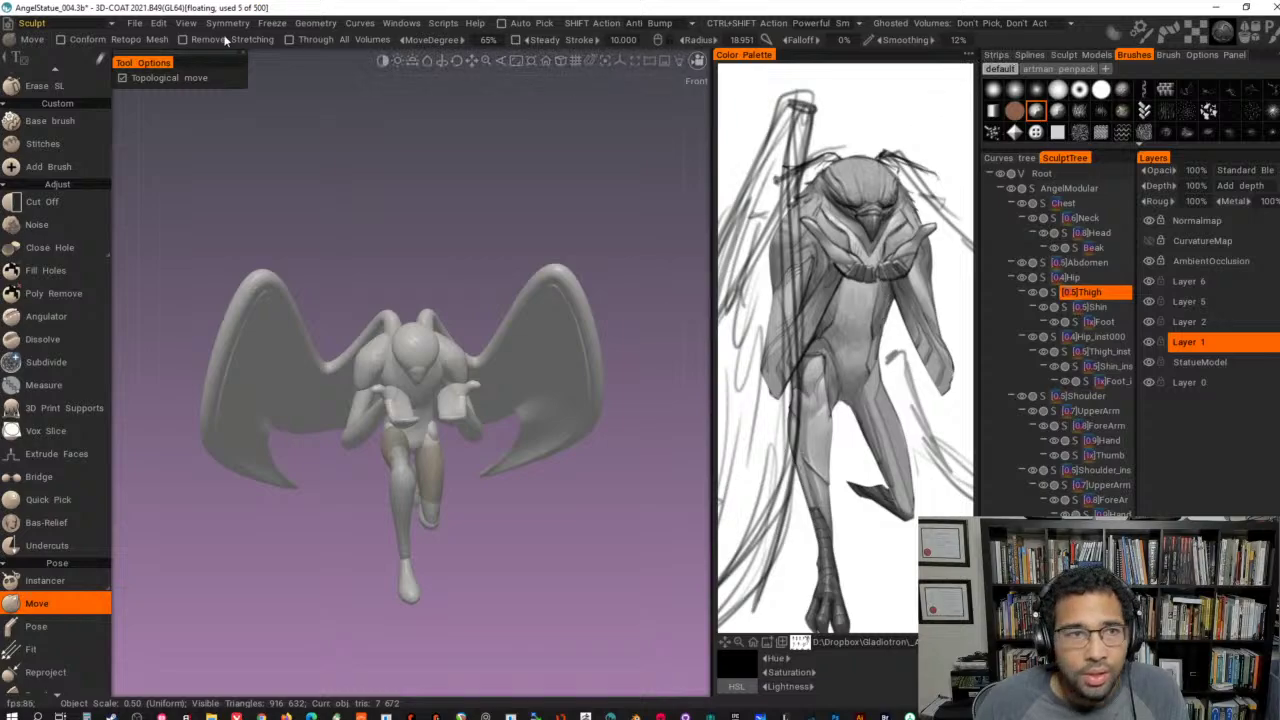
- Switch from the Sculpt room to the Paint room and bring the full layer list into view
left_click(30, 22)
left_click(45, 36)
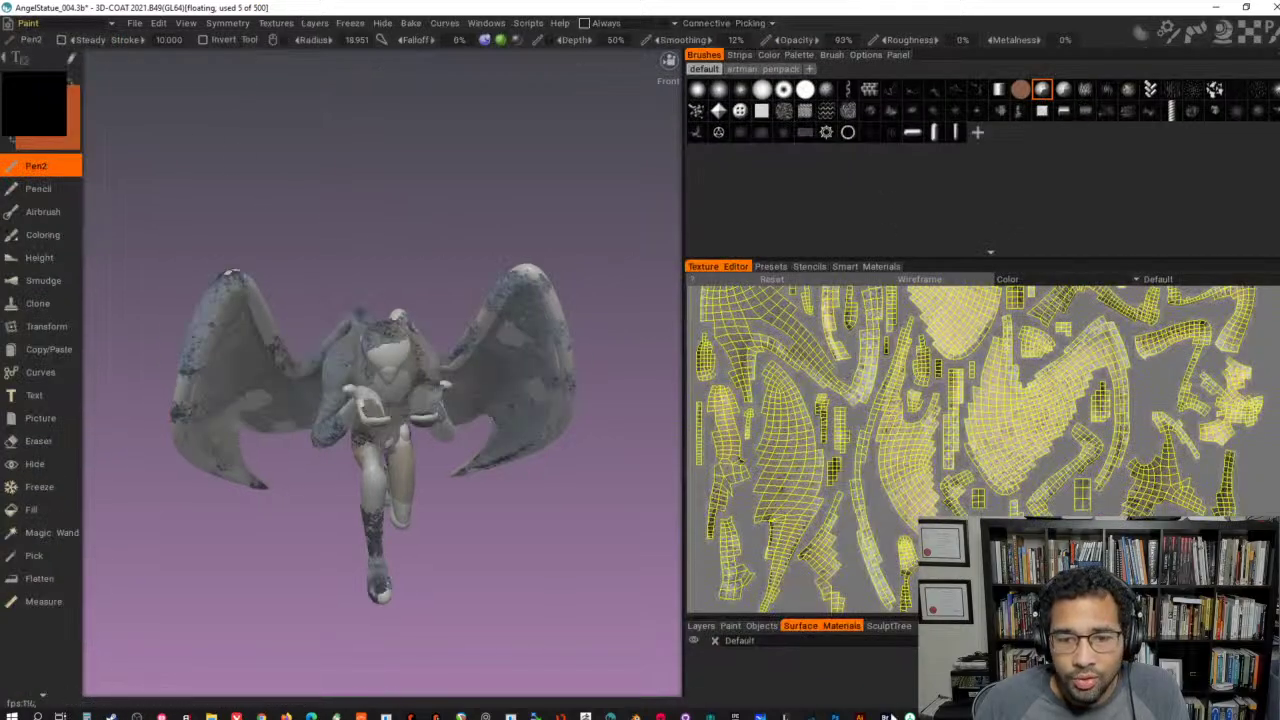
left_click(706, 625)
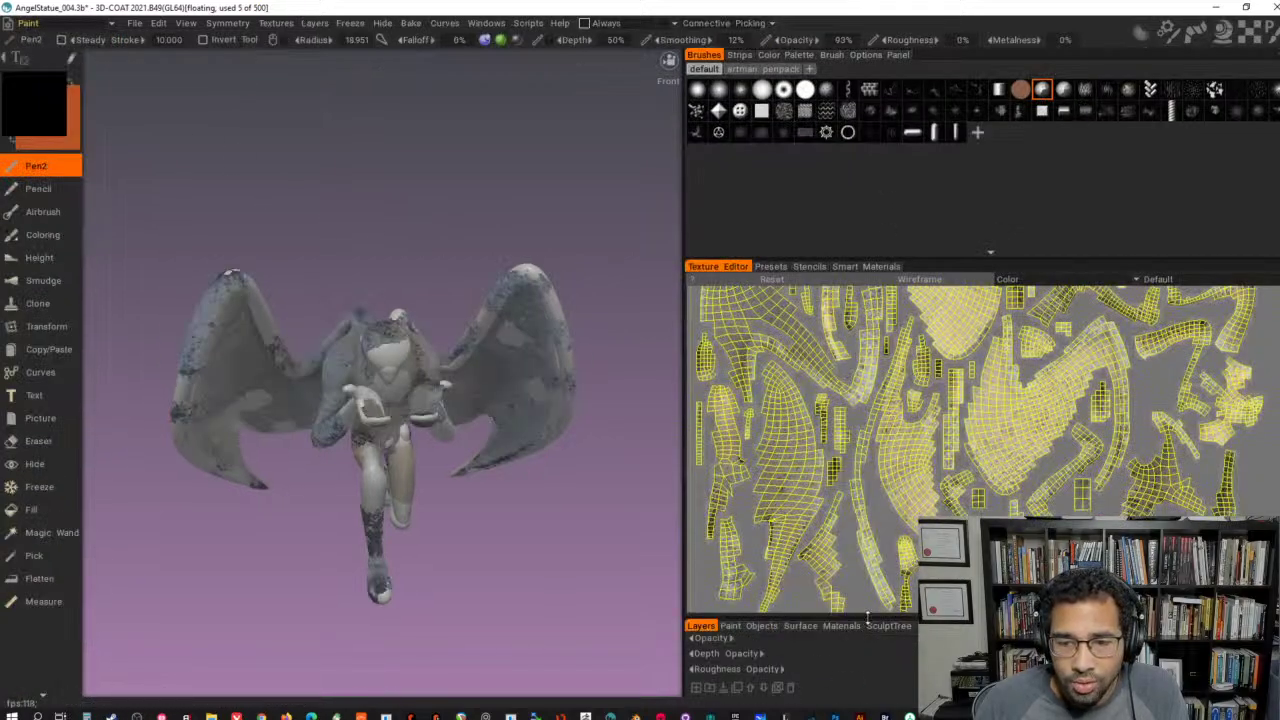
left_click_drag(872, 616, 891, 385)
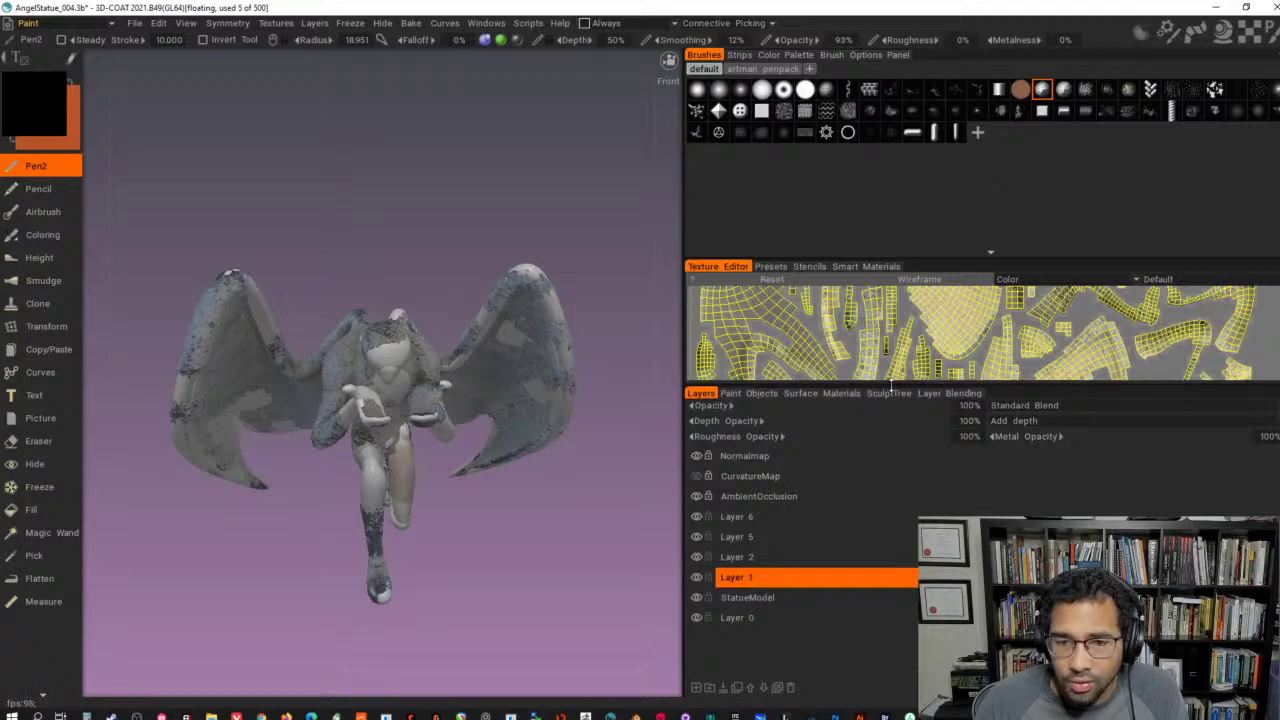
- Hide the Layer 6, Layer 5, Layer 2, StatueModel, Normalmap, AmbientOcclusion and Layer 1 layers
left_click(697, 517)
left_click(697, 537)
left_click(698, 557)
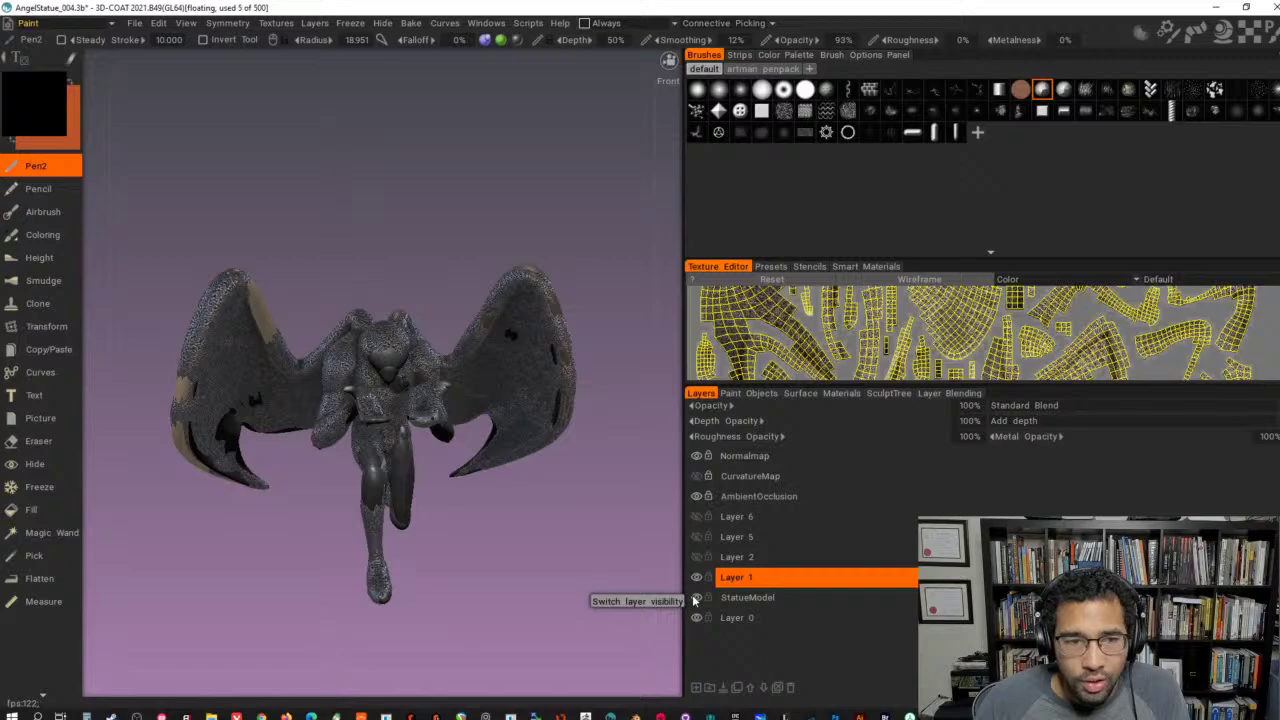
left_click(696, 597)
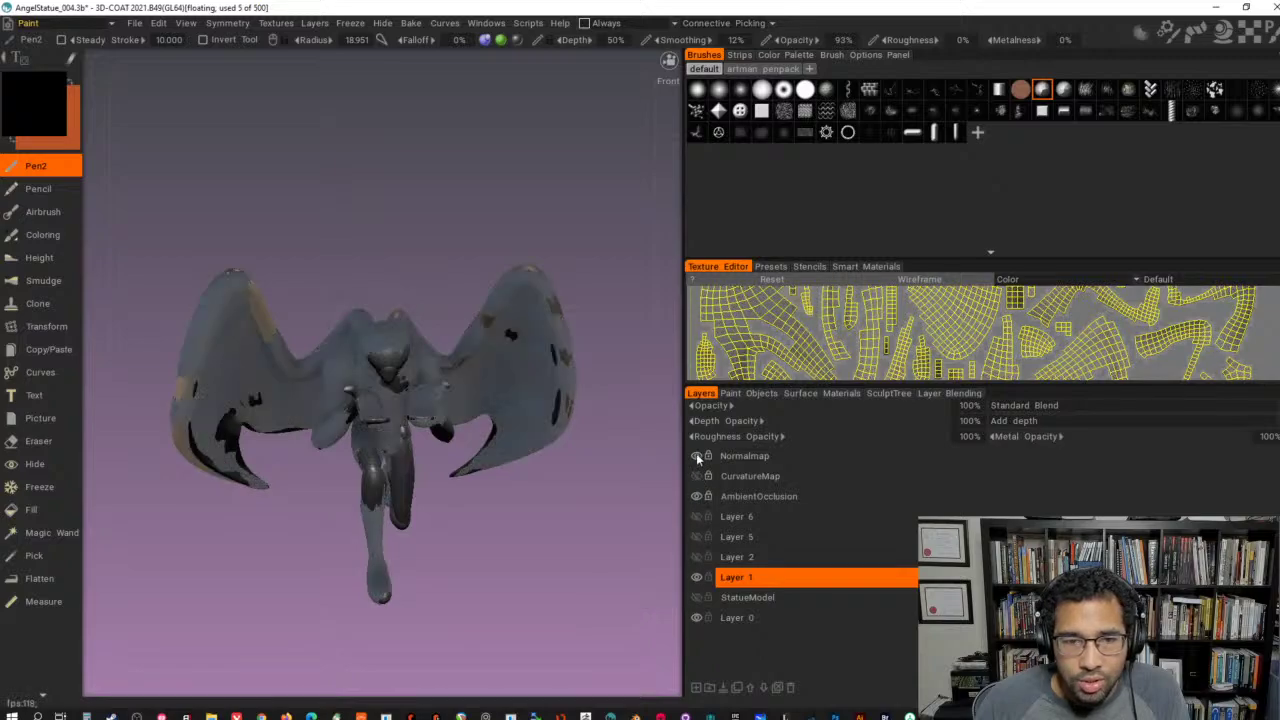
left_click(699, 495)
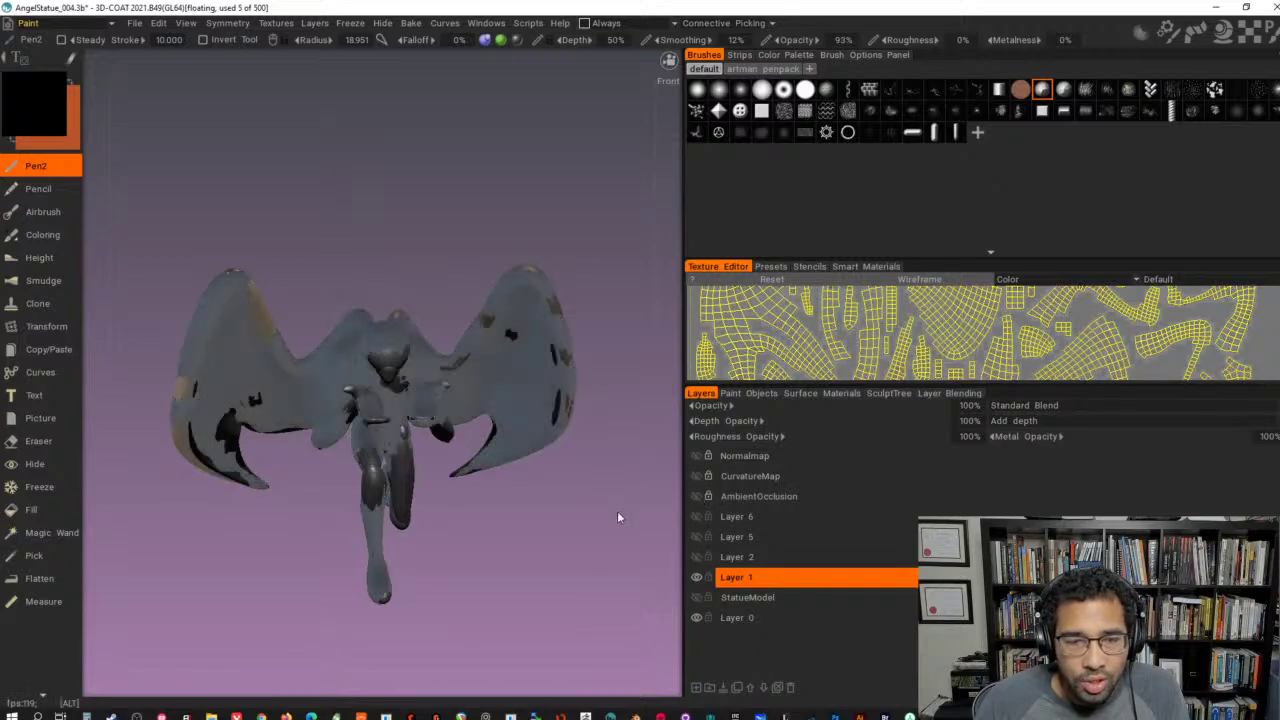
left_click_drag(617, 512, 497, 499, "alt")
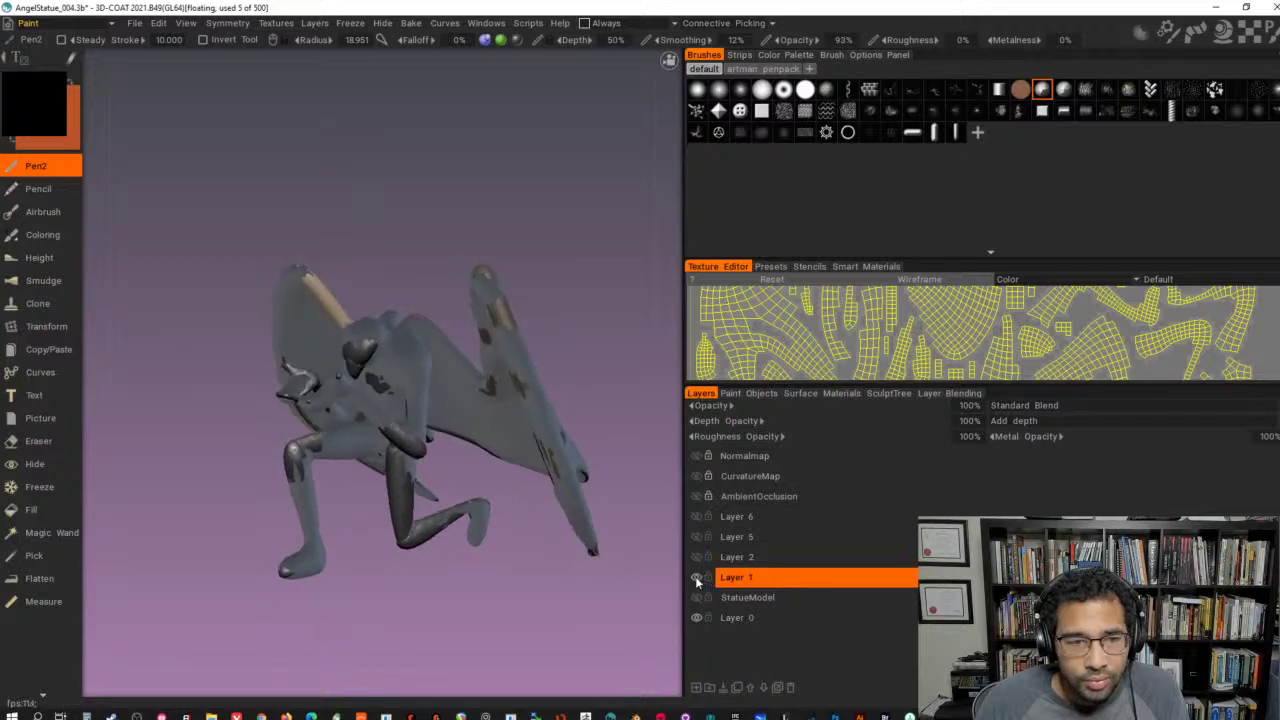
left_click(698, 577)
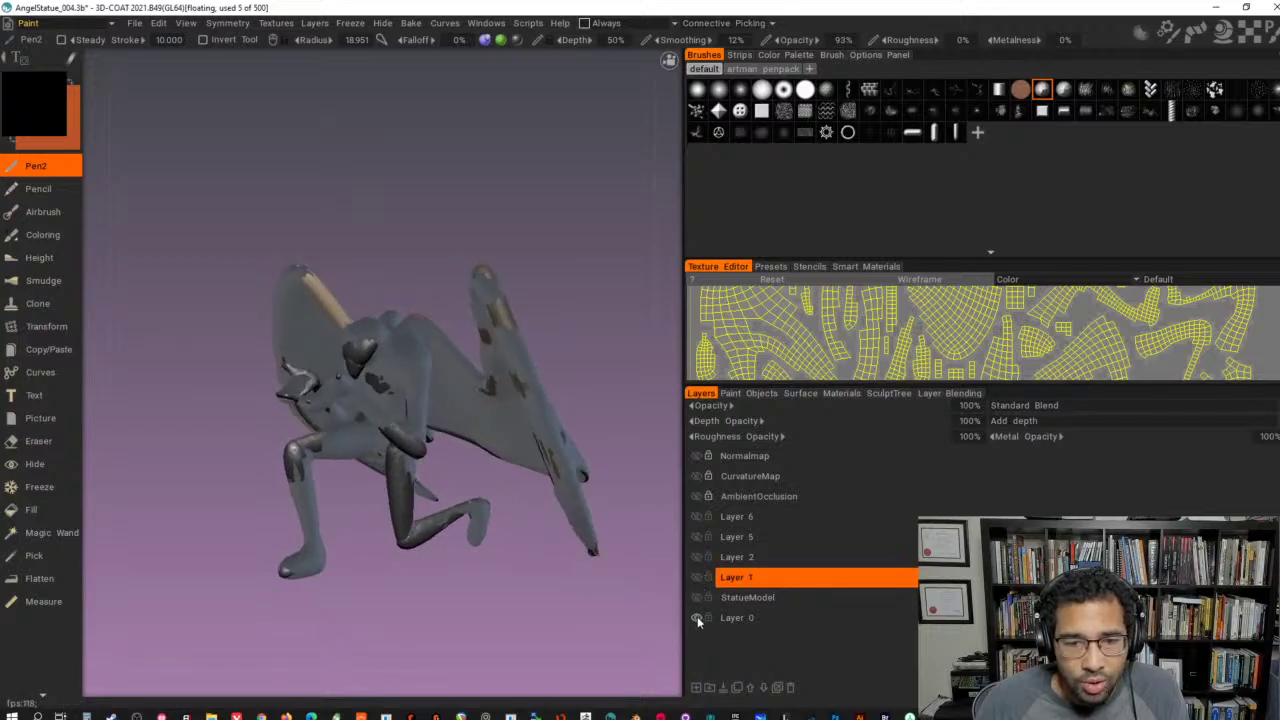
- Compare the statue with the StatueModel and Layer 0 layers shown and hidden, and view it from the front
left_click(696, 598)
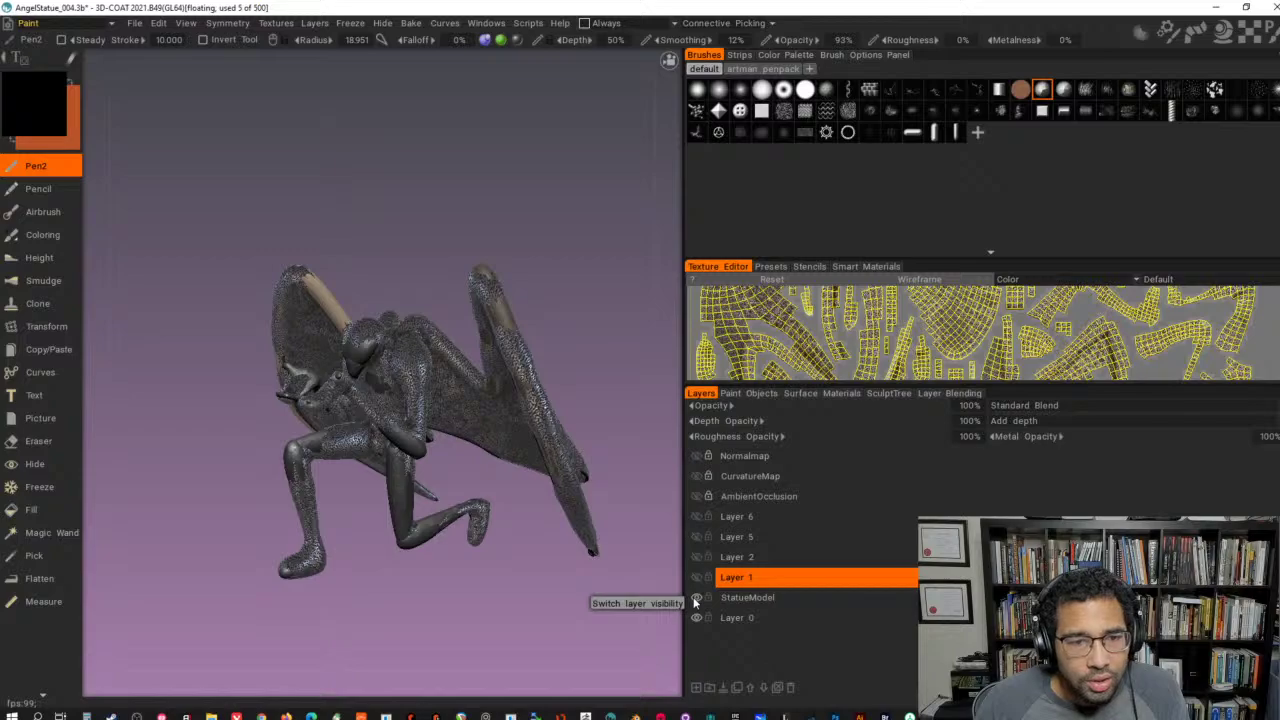
left_click(695, 600)
left_click(696, 619)
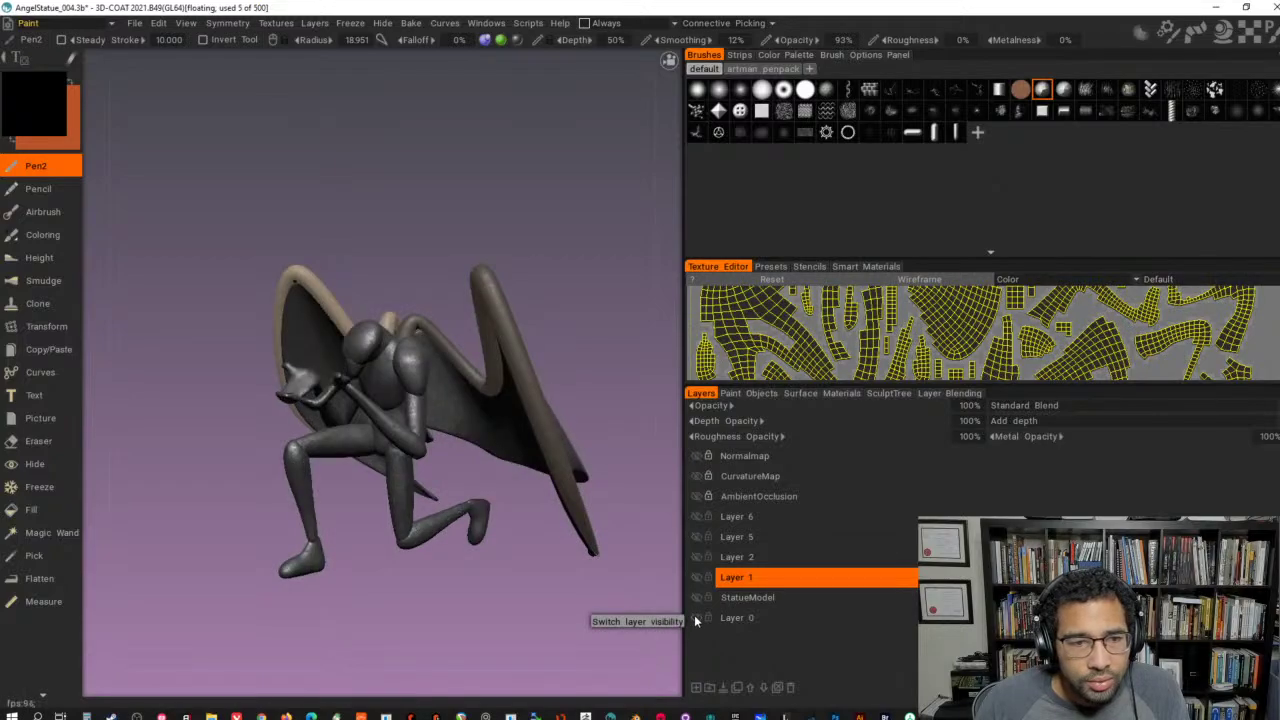
left_click(696, 619)
left_click(696, 619)
left_click_drag(487, 579, 196, 132, "alt")
- Start a new scene without saving the statue and create a Voxel Sculpting project from the small sphere
left_click(136, 25)
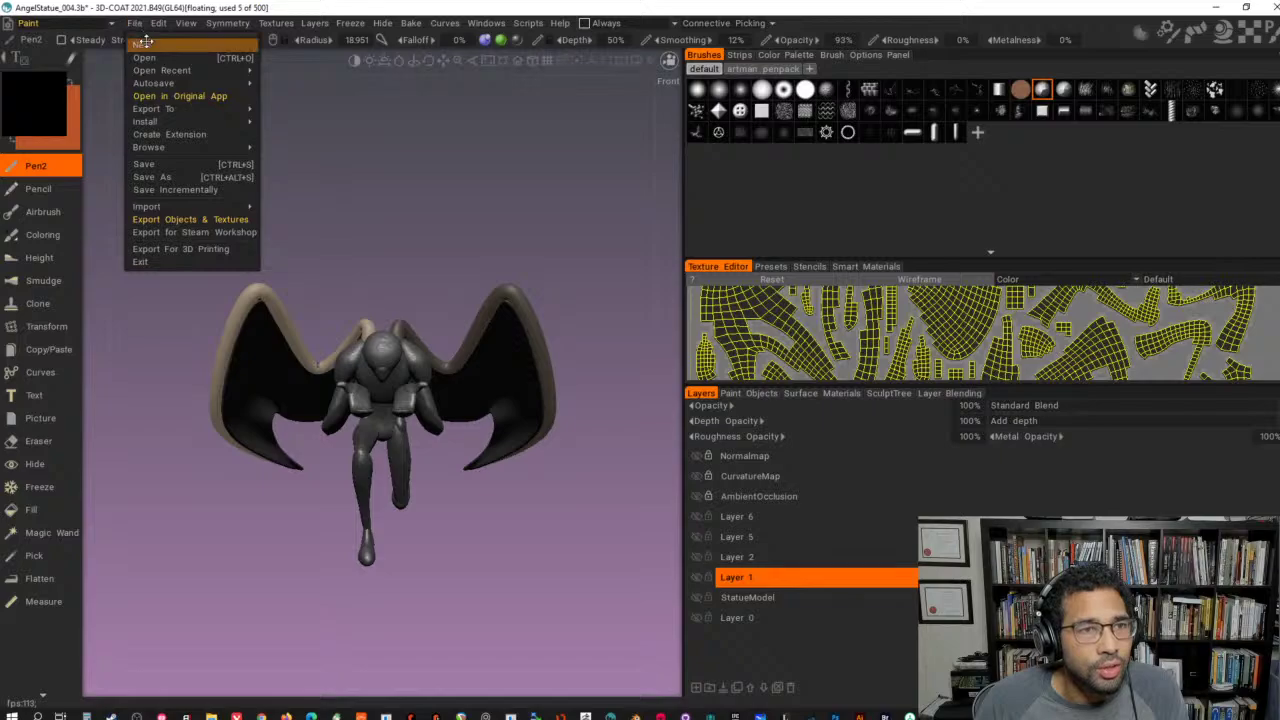
left_click(145, 43)
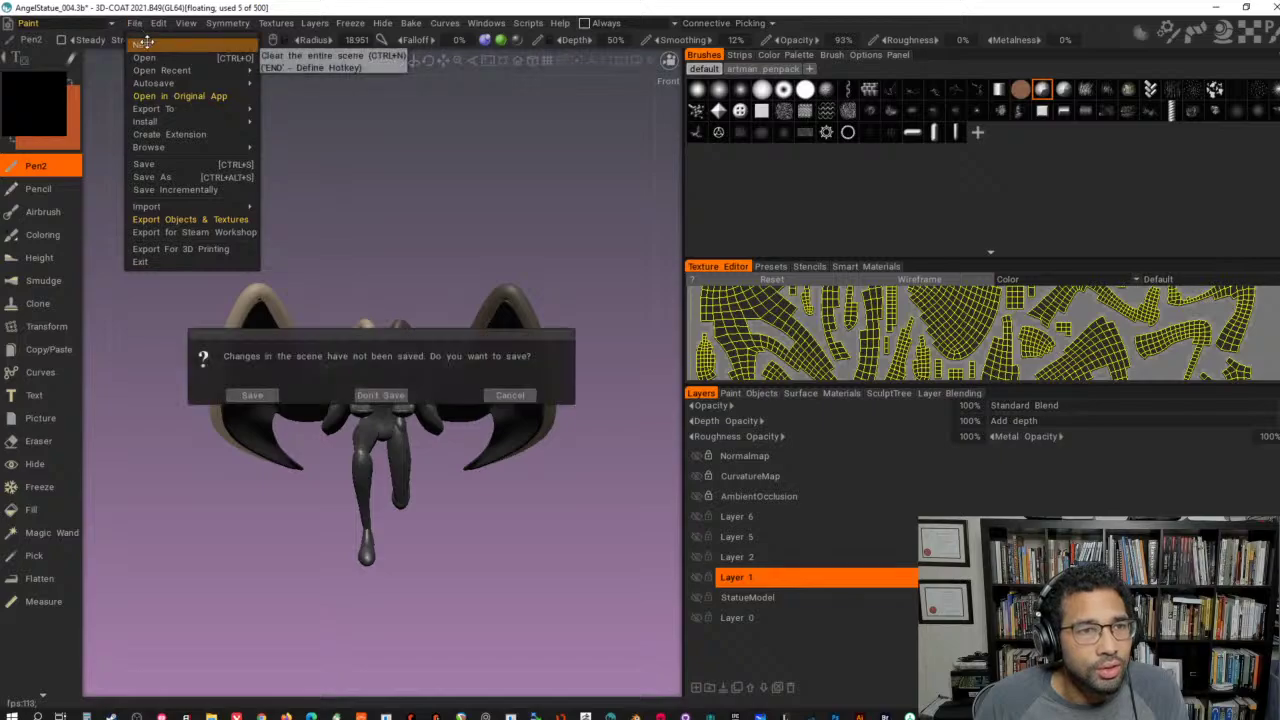
left_click(381, 395)
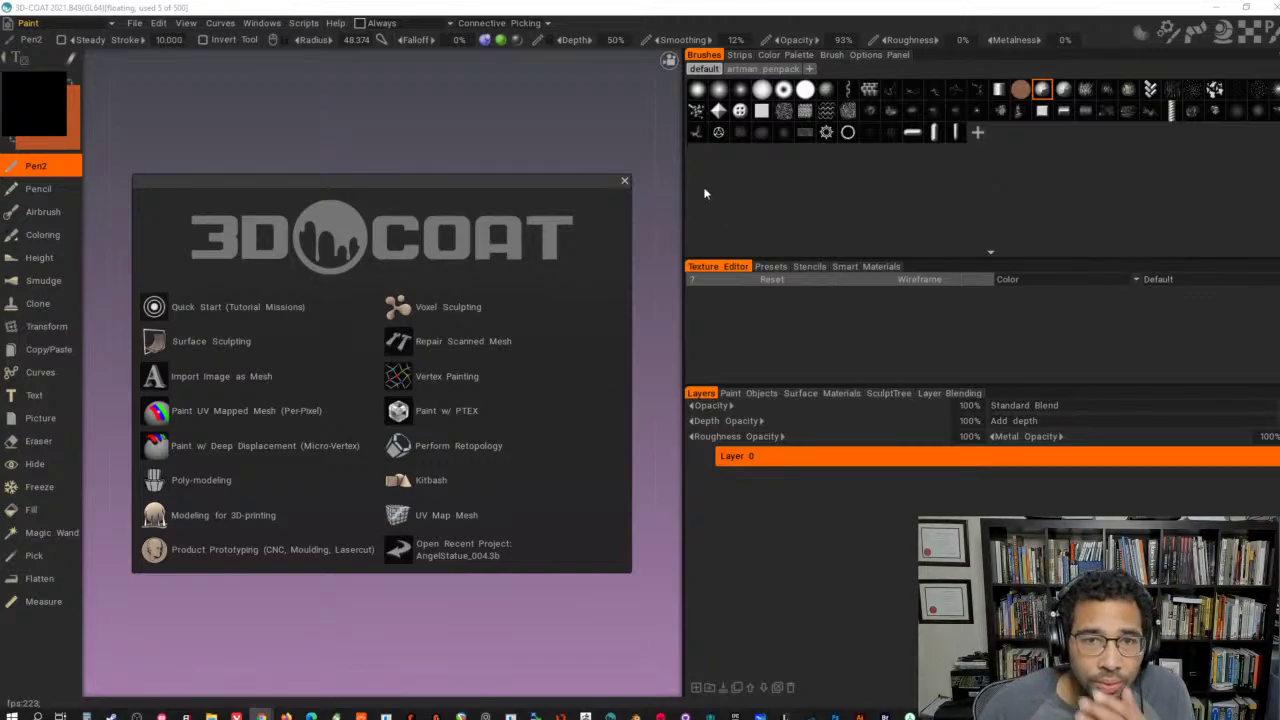
left_click(455, 307)
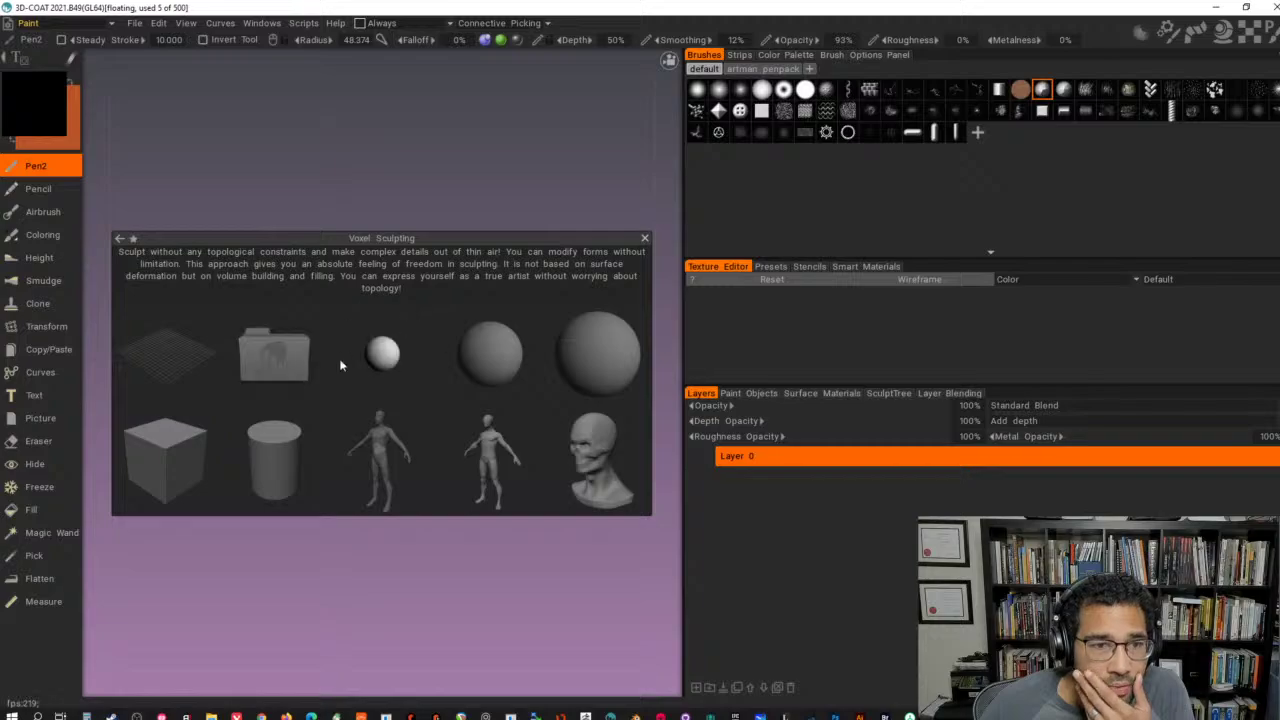
left_click(392, 354)
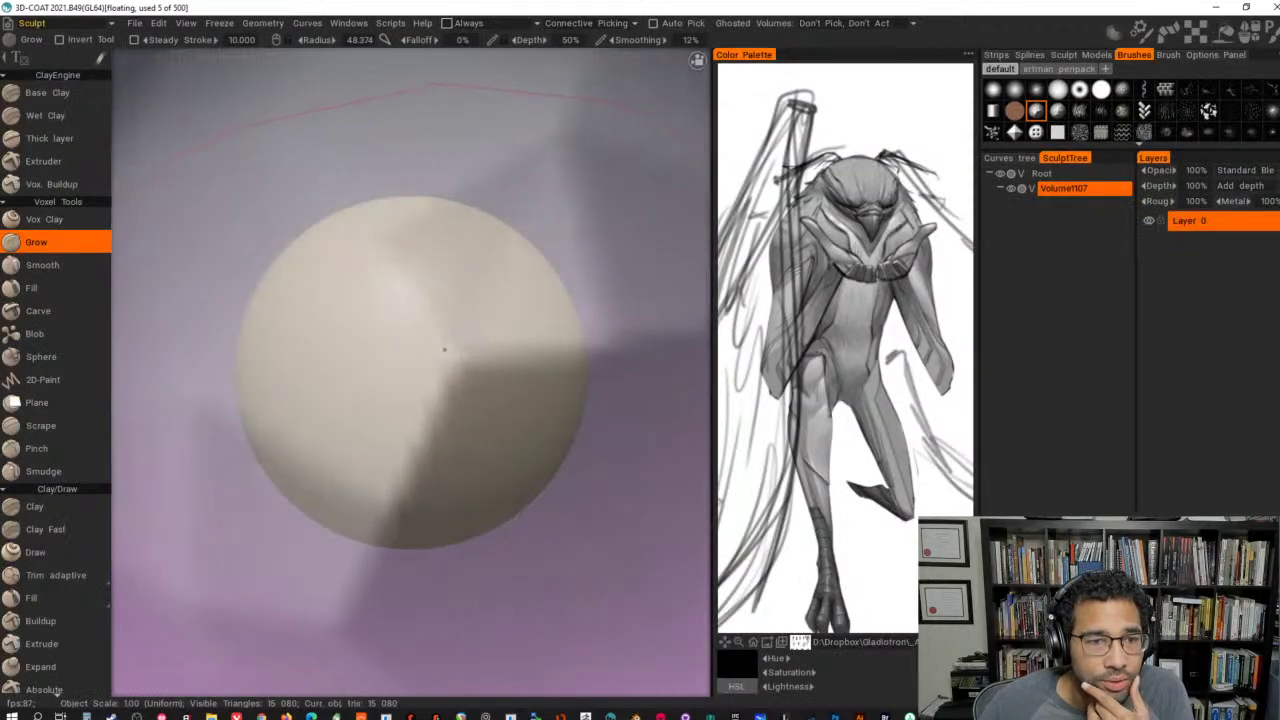
right_click_drag(614, 245, 540, 252)
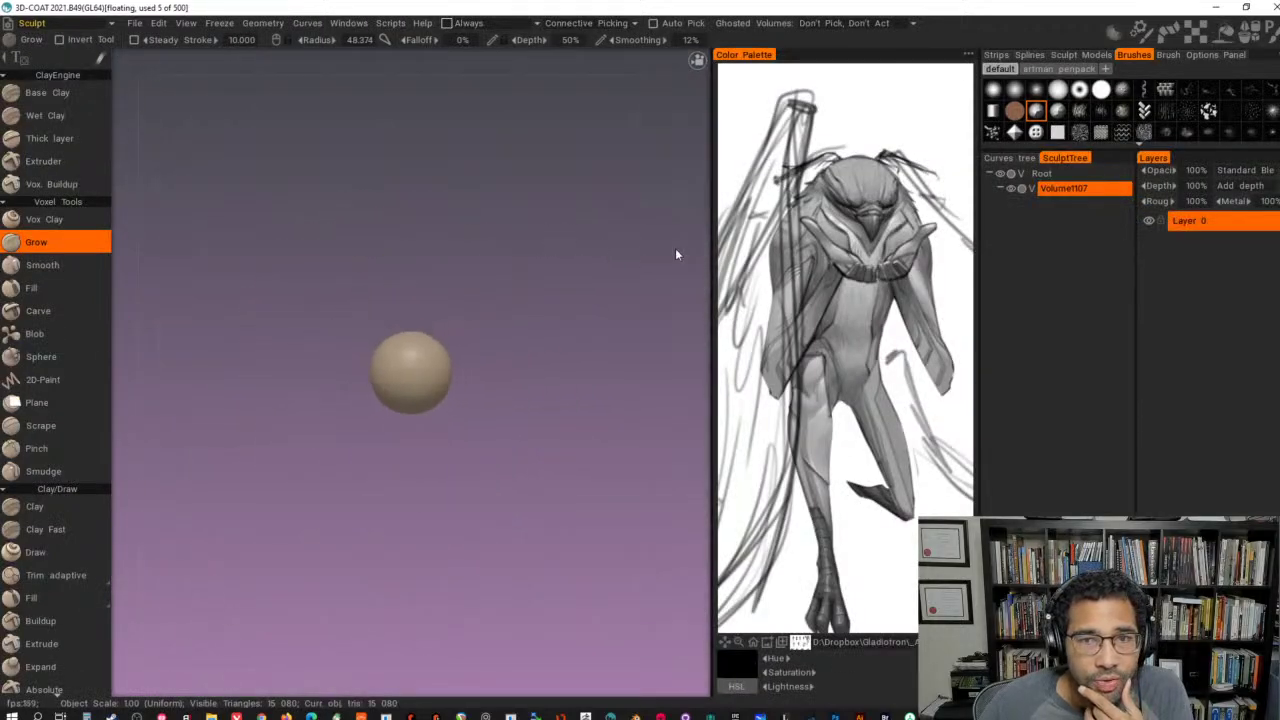
- Undock the Color Palette with the reference sketch and close it
left_click(968, 56)
left_click_drag(878, 53, 789, 124)
left_click(924, 118)
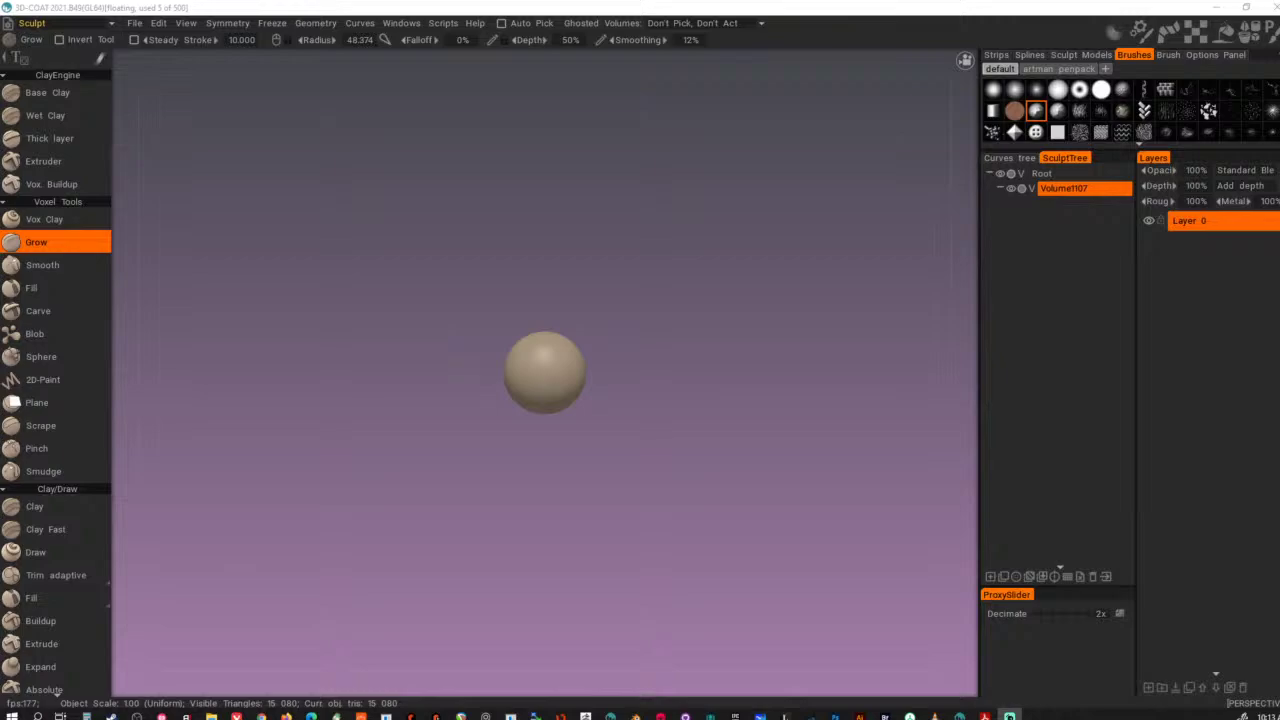
left_click(652, 262, "alt")
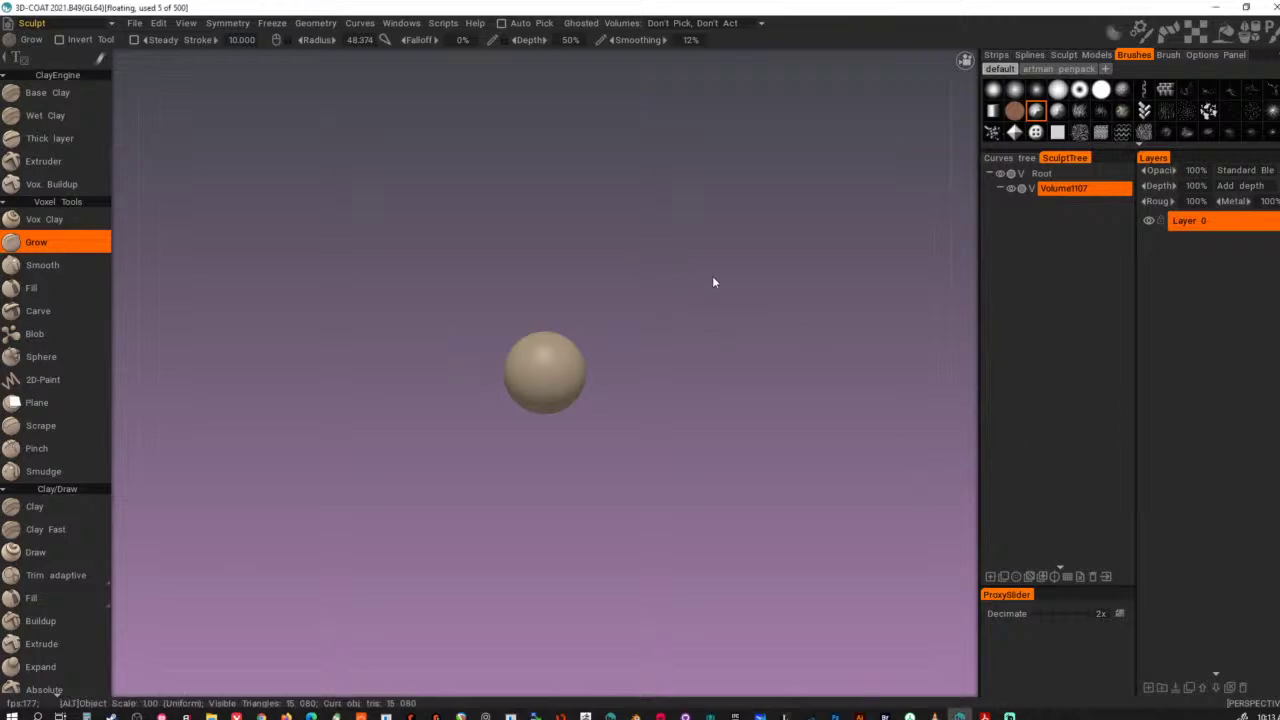
right_click_drag(713, 278, 671, 310, "alt")
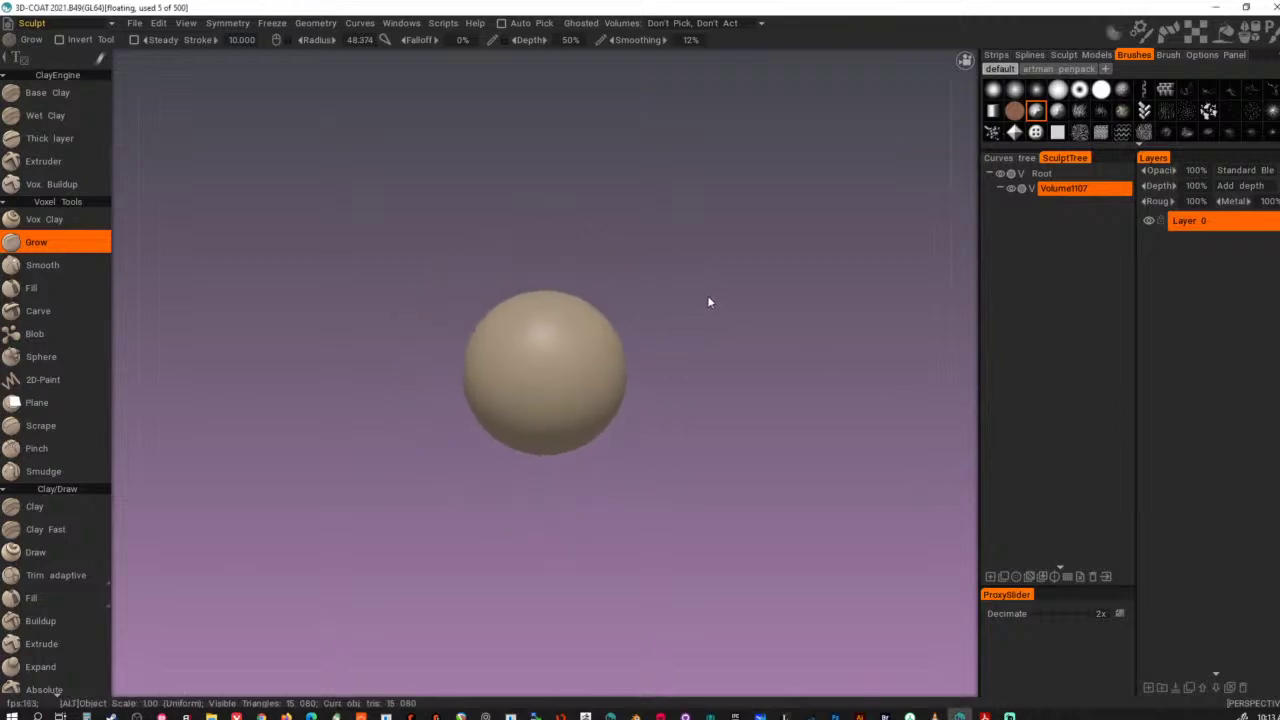
scroll(51, 225, "down", 8)
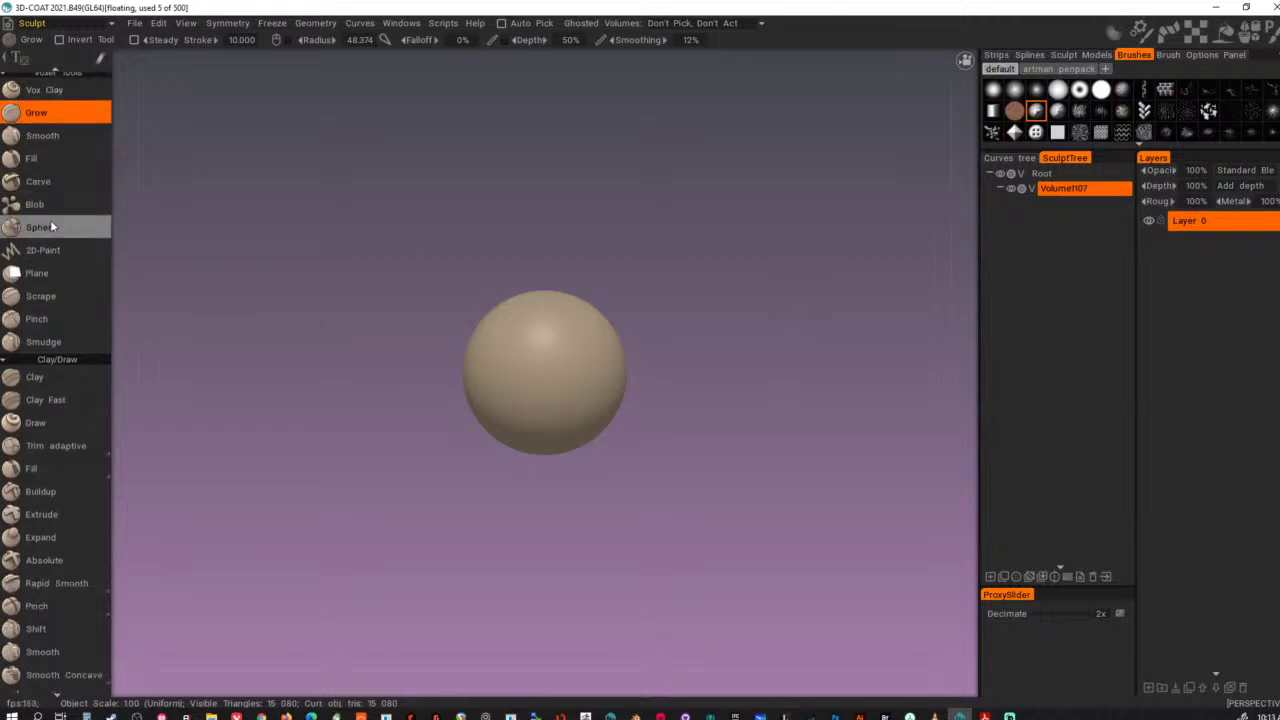
scroll(52, 231, "down", 4)
scroll(54, 232, "up", 9)
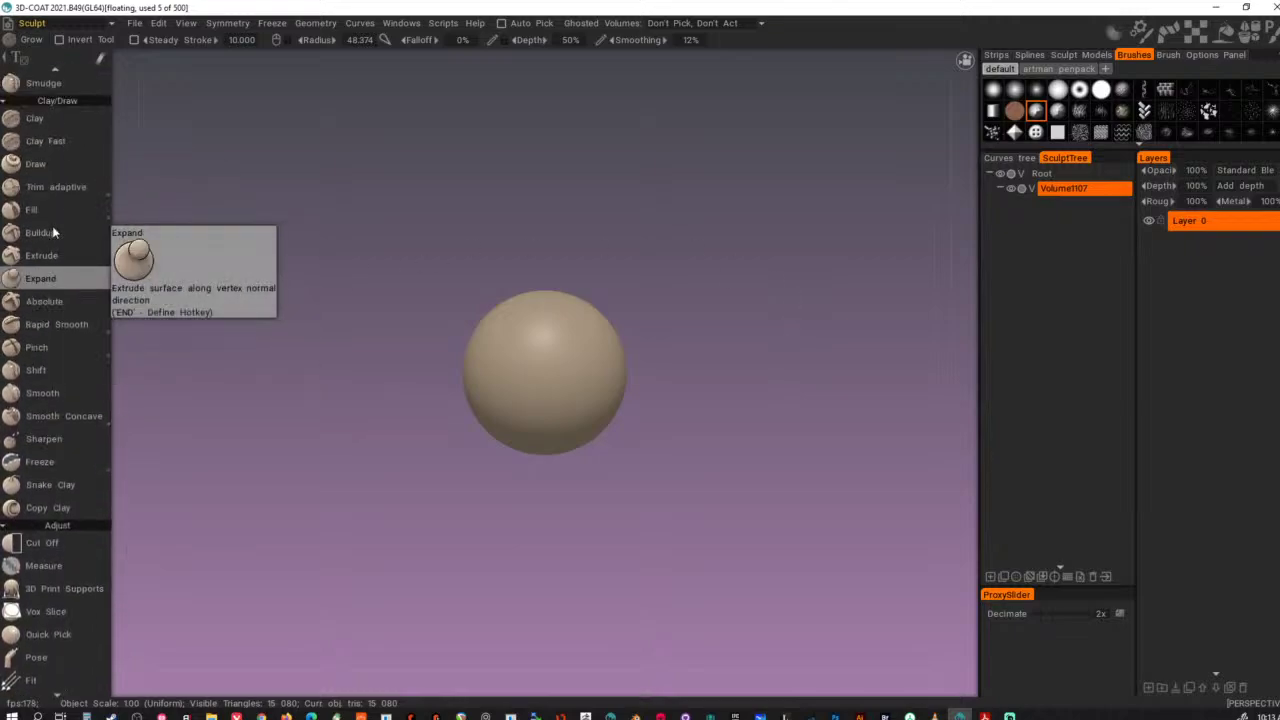
scroll(53, 231, "up", 2)
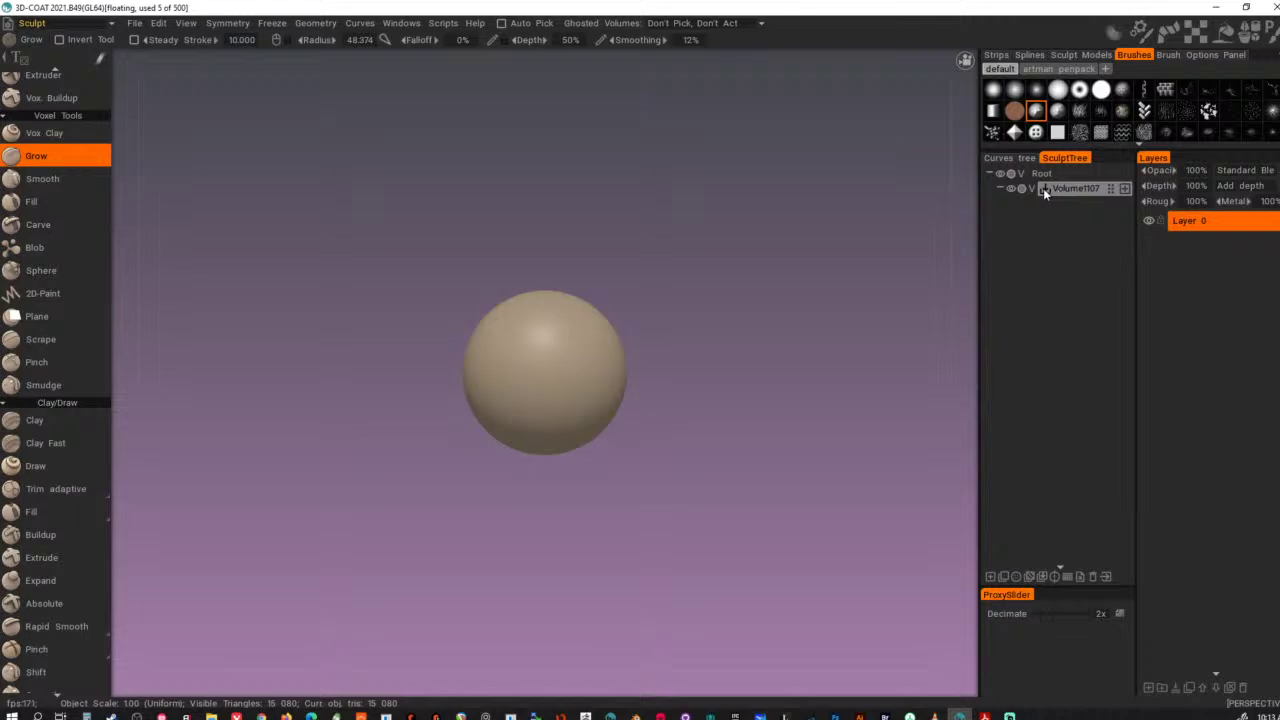
- Assign Ctrl+Shift+N as the hotkey for the Add Child volume command, redefining the existing key assignment
right_click(1066, 187)
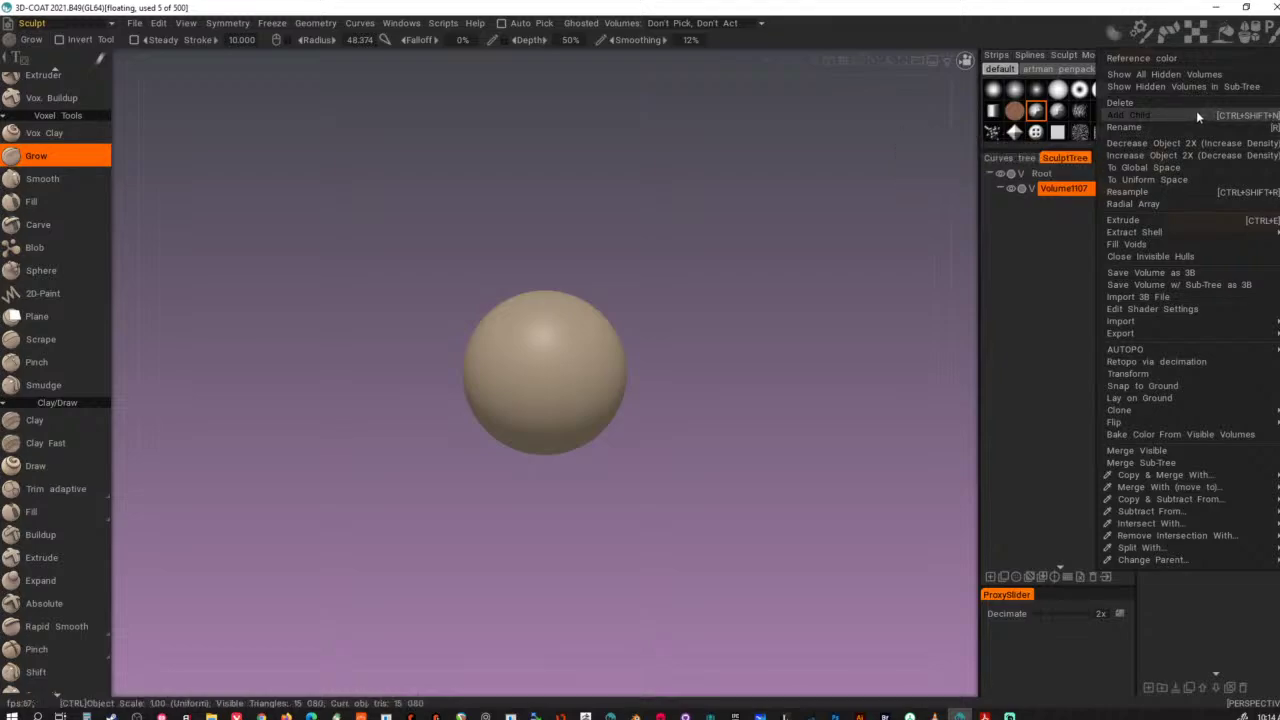
key("End")
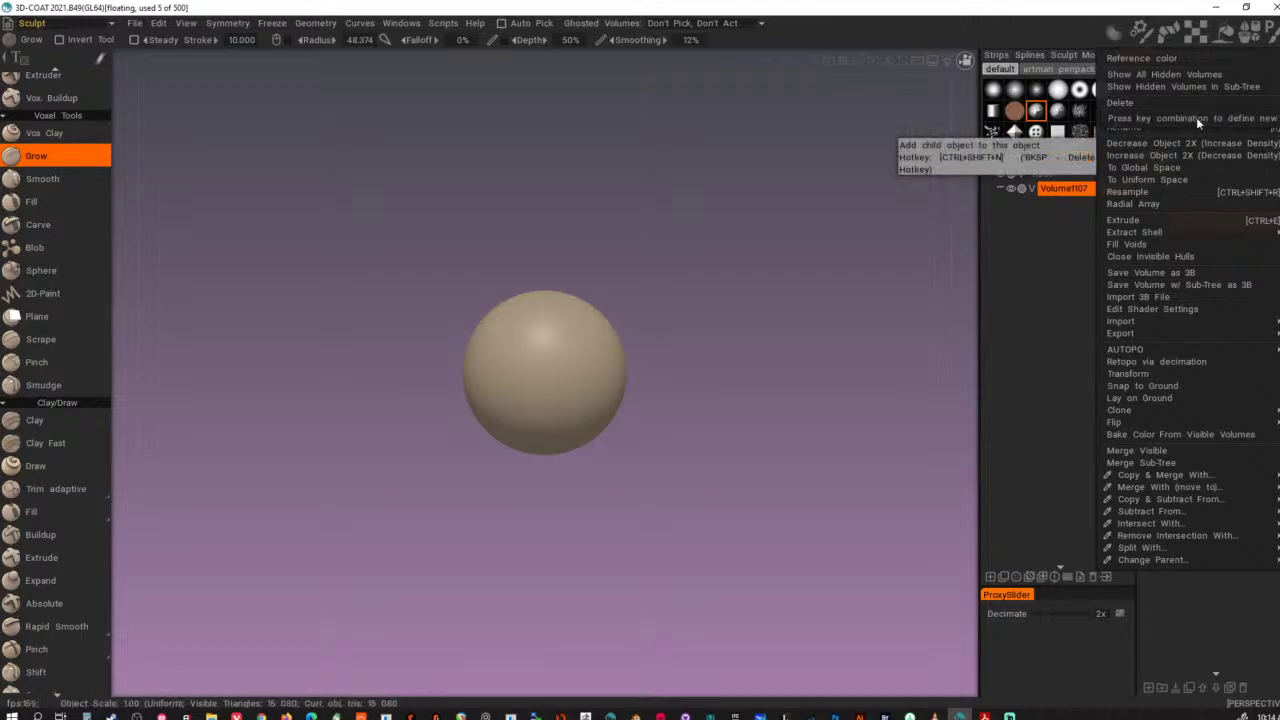
key("ctrl+shift+n")
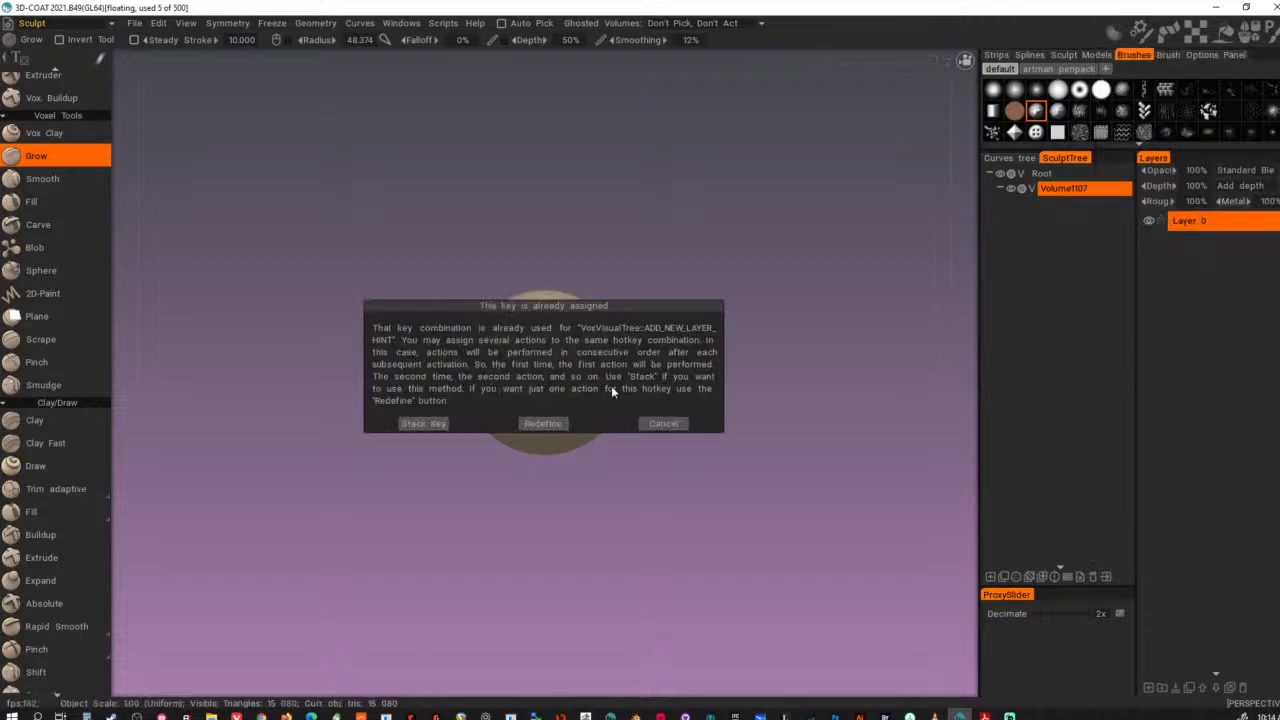
left_click(542, 423)
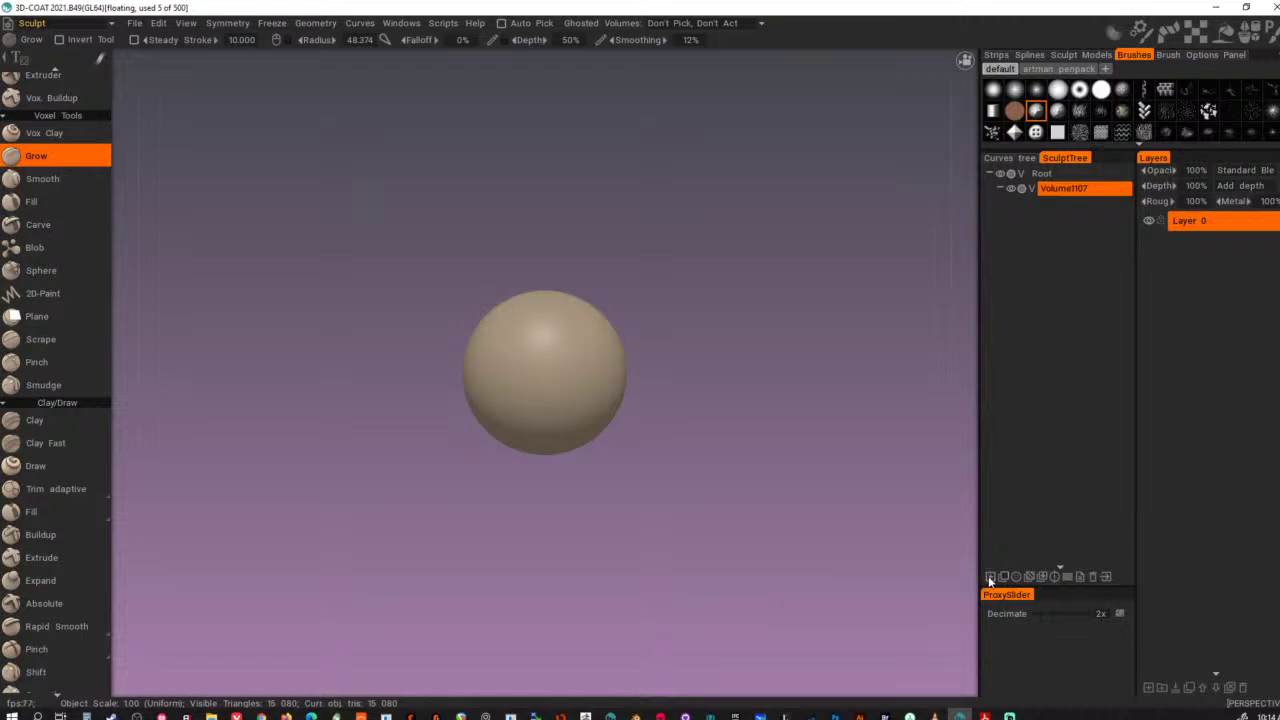
key("End")
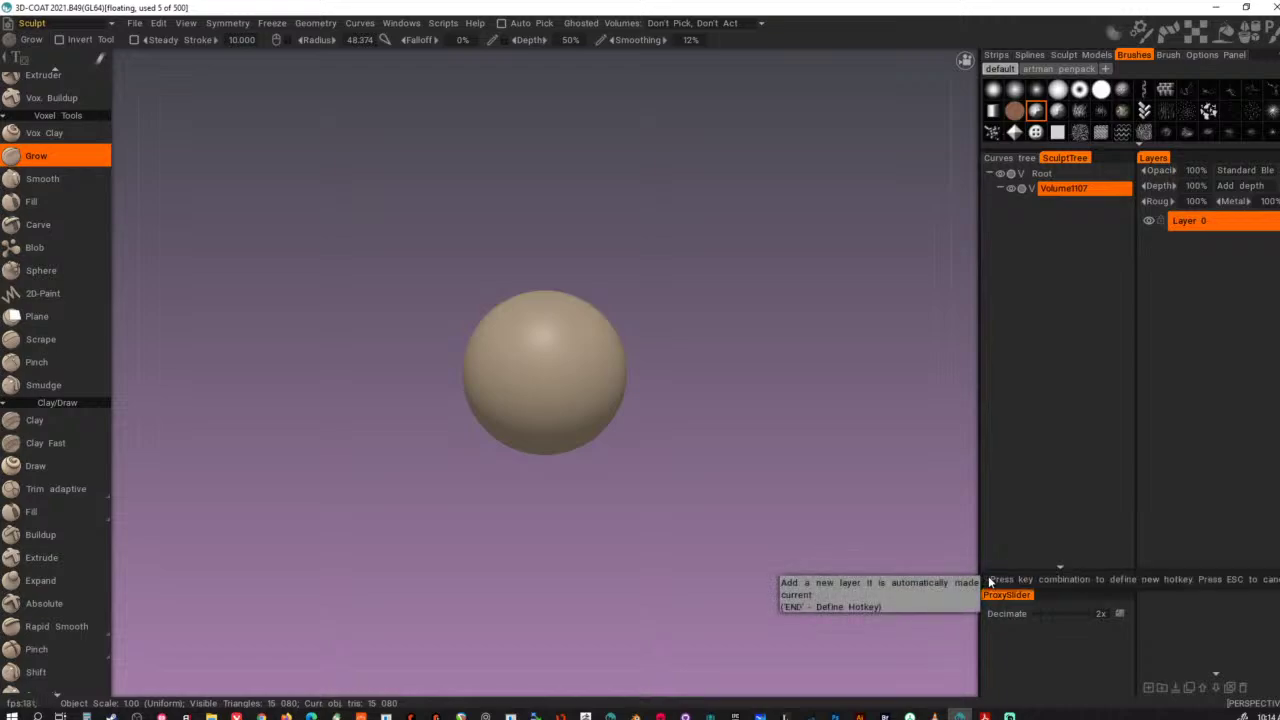
key("shift")
key("shift+d")
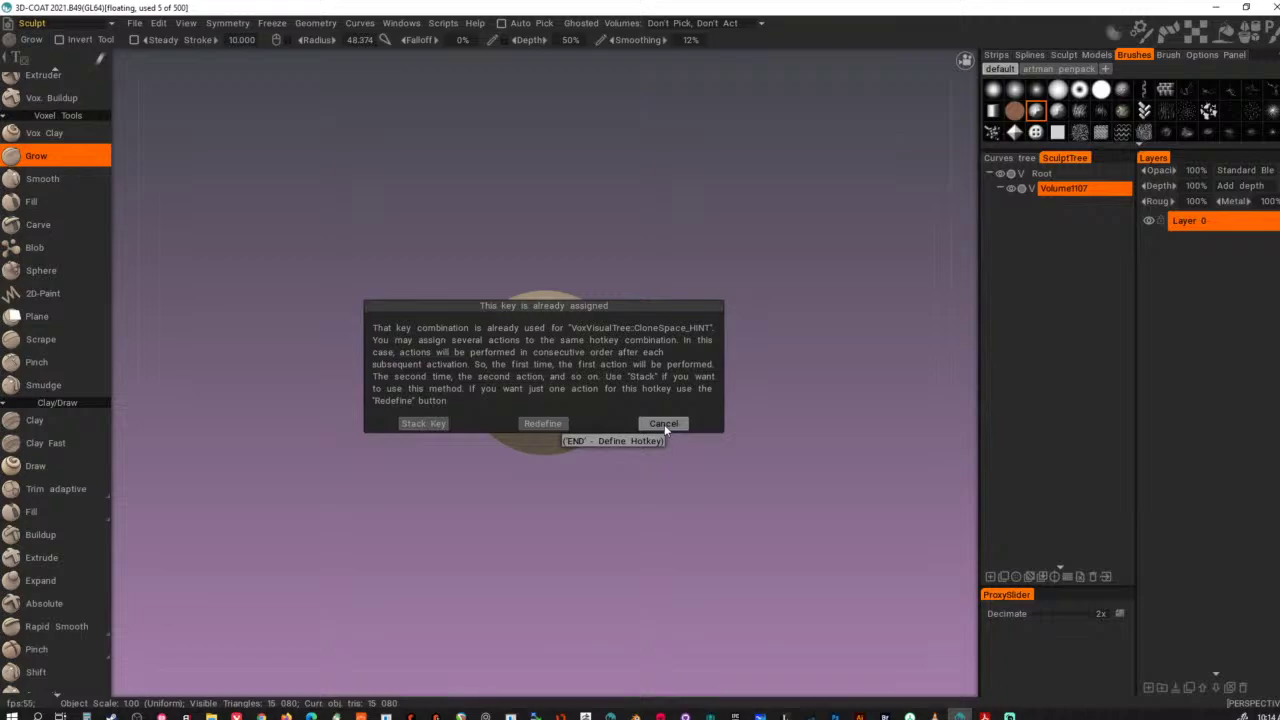
left_click(664, 424)
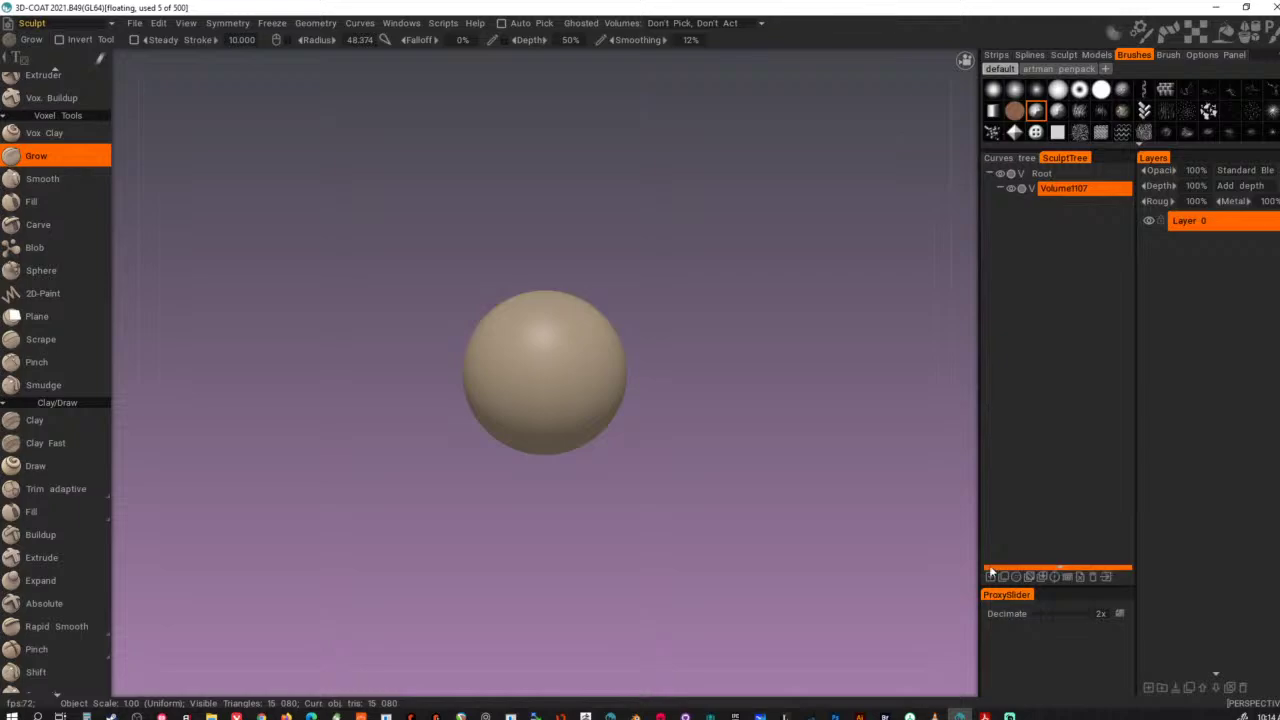
- Duplicate the sphere volume, undo the copy, and cancel another hotkey definition for adding a new volume
key("ctrl+d")
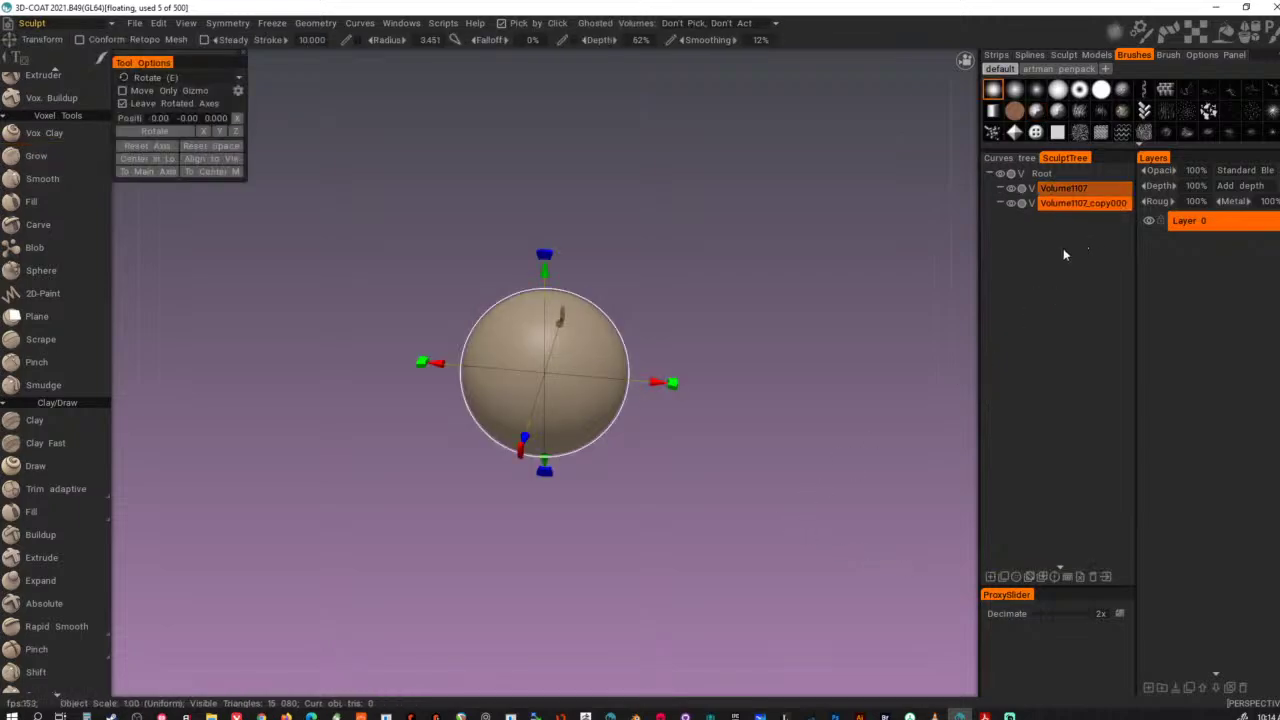
key("ctrl+z")
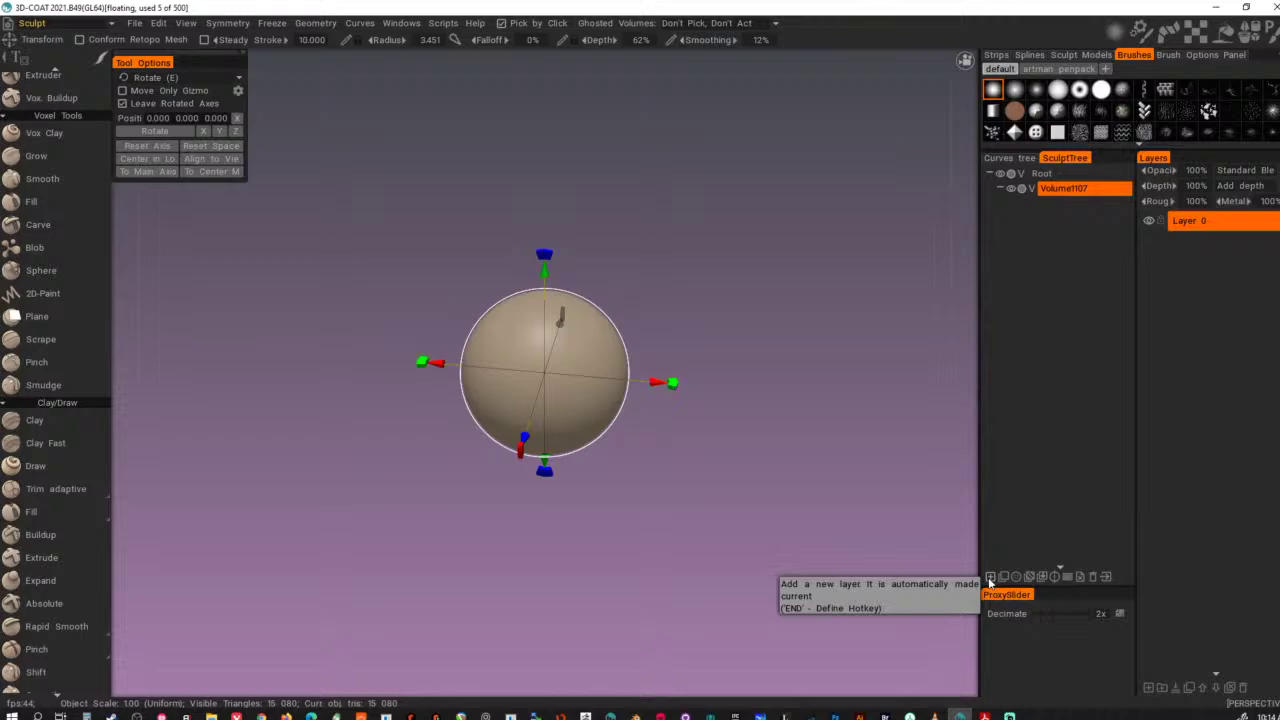
key("End")
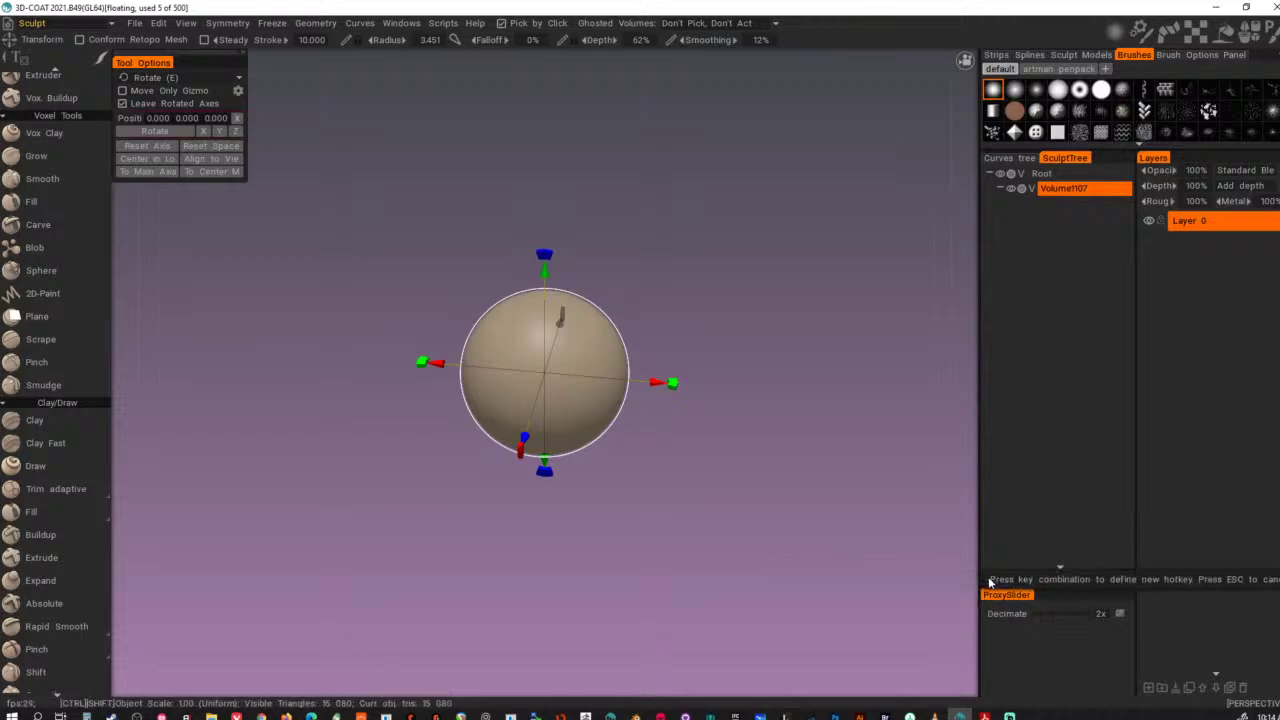
key("Escape")
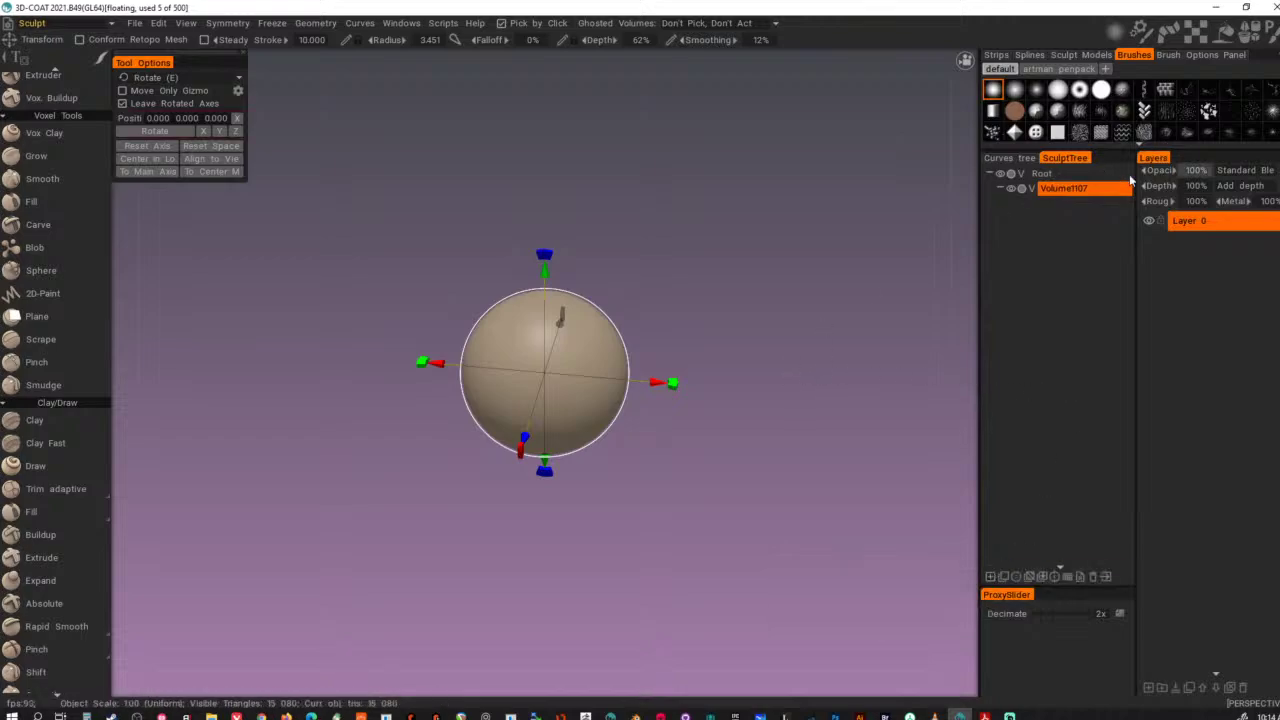
- Add a chain of seven child volumes, each nested inside the previous one, beneath the sphere volume
key("ctrl+n")
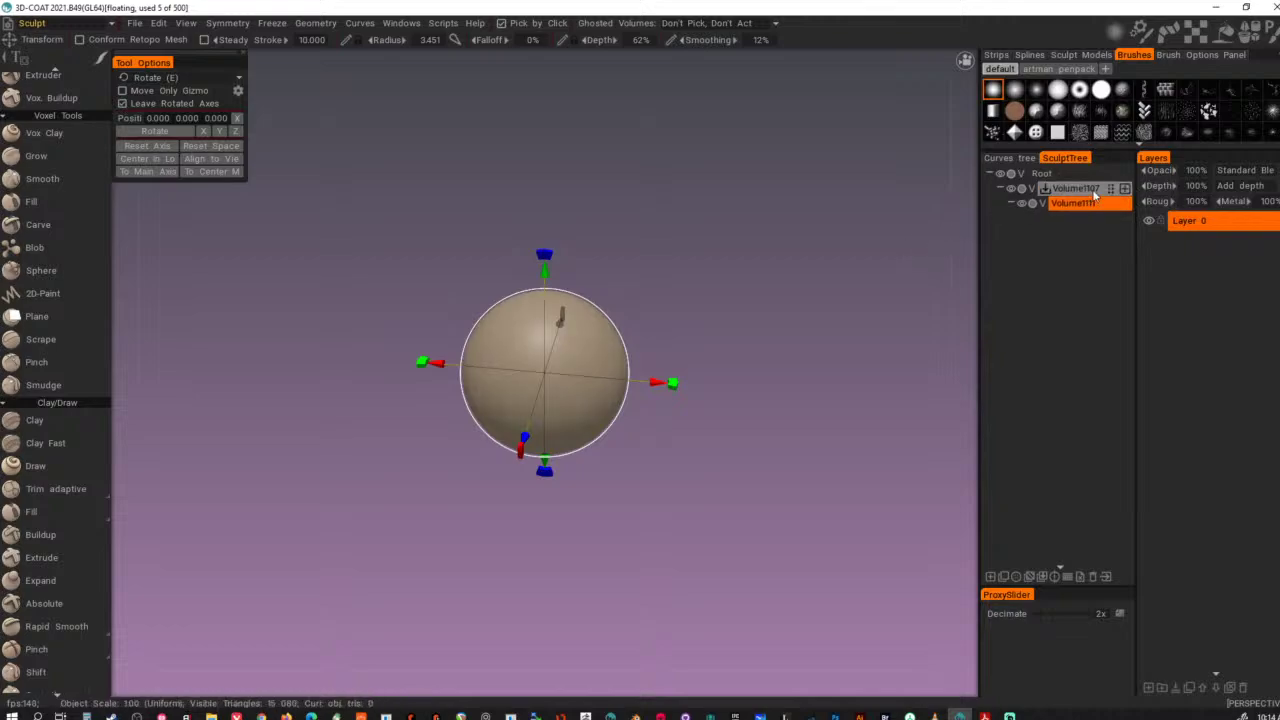
key("ctrl+End")
key("ctrl+End")
key("ctrl+End")
key("ctrl+End")
key("ctrl+End")
key("ctrl+End")
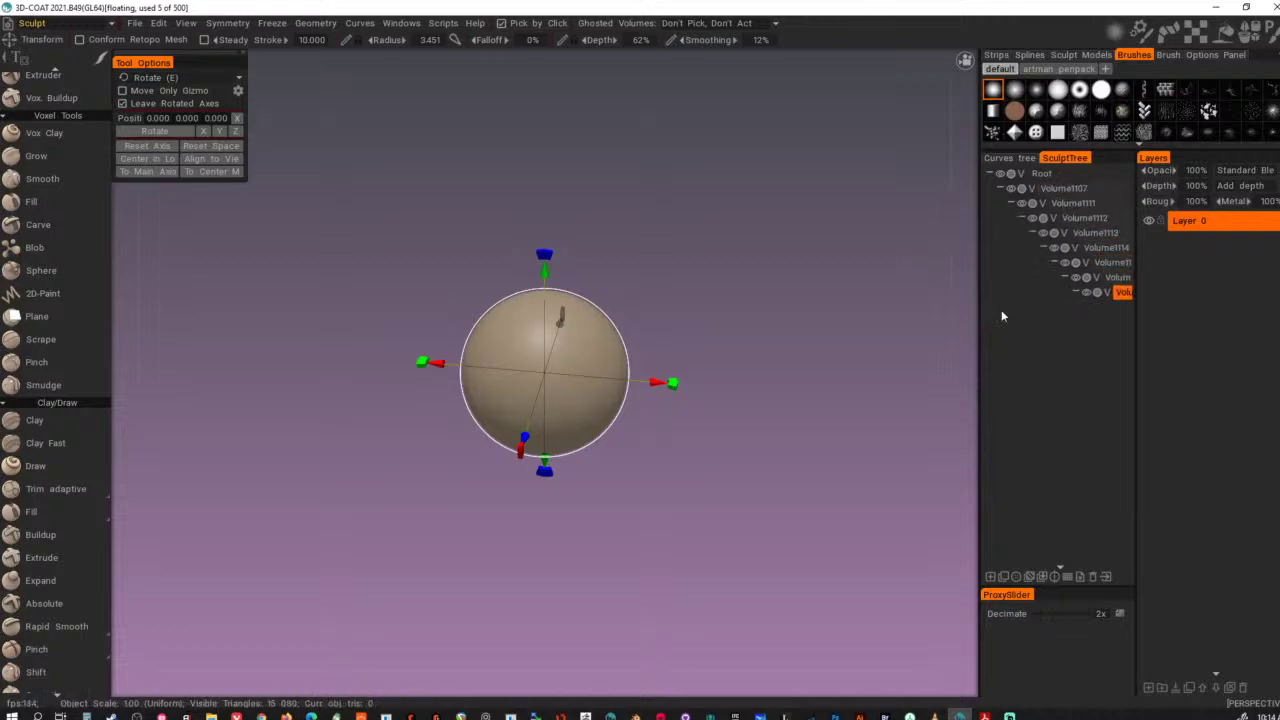
- Undo the nested child volumes and the sphere, going back to a single empty volume
key("ctrl+z")
key("ctrl+z")
key("ctrl+z")
key("ctrl+z")
key("ctrl+z")
key("ctrl+z")
key("ctrl+z")
key("ctrl+z")
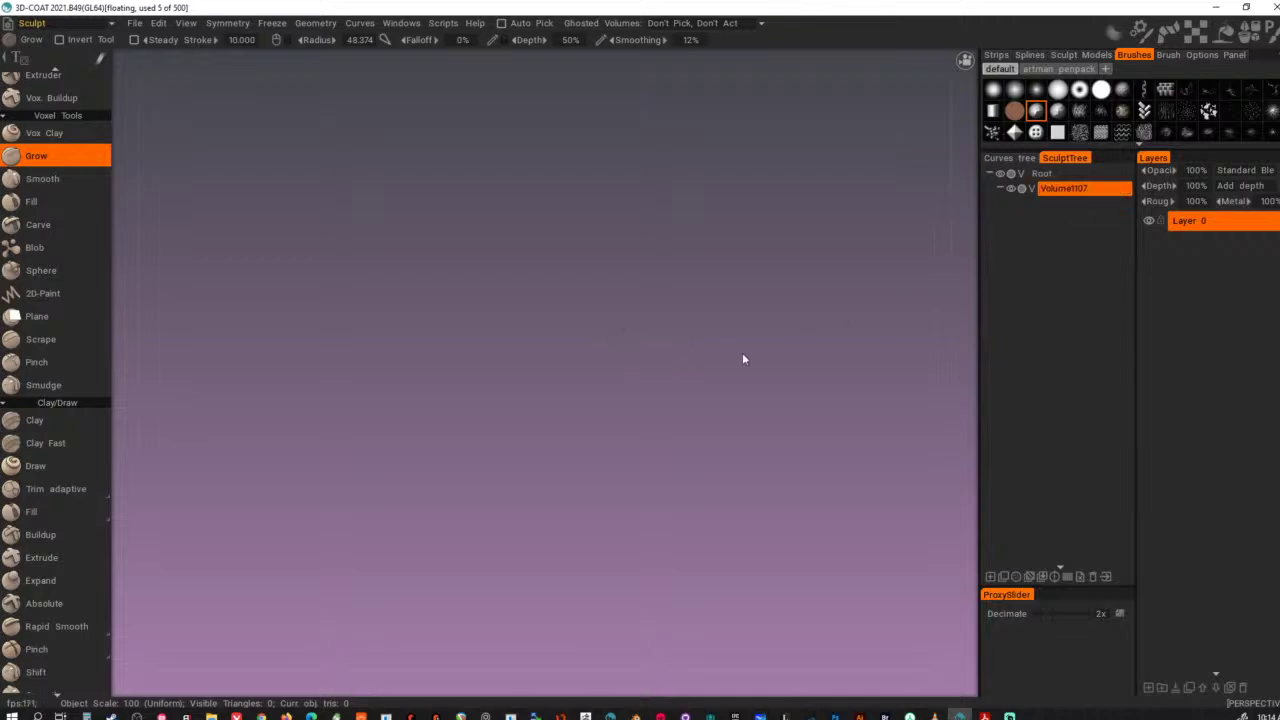
- Add a new volume directly under Root, undo it, and select the original empty volume
key("Insert")
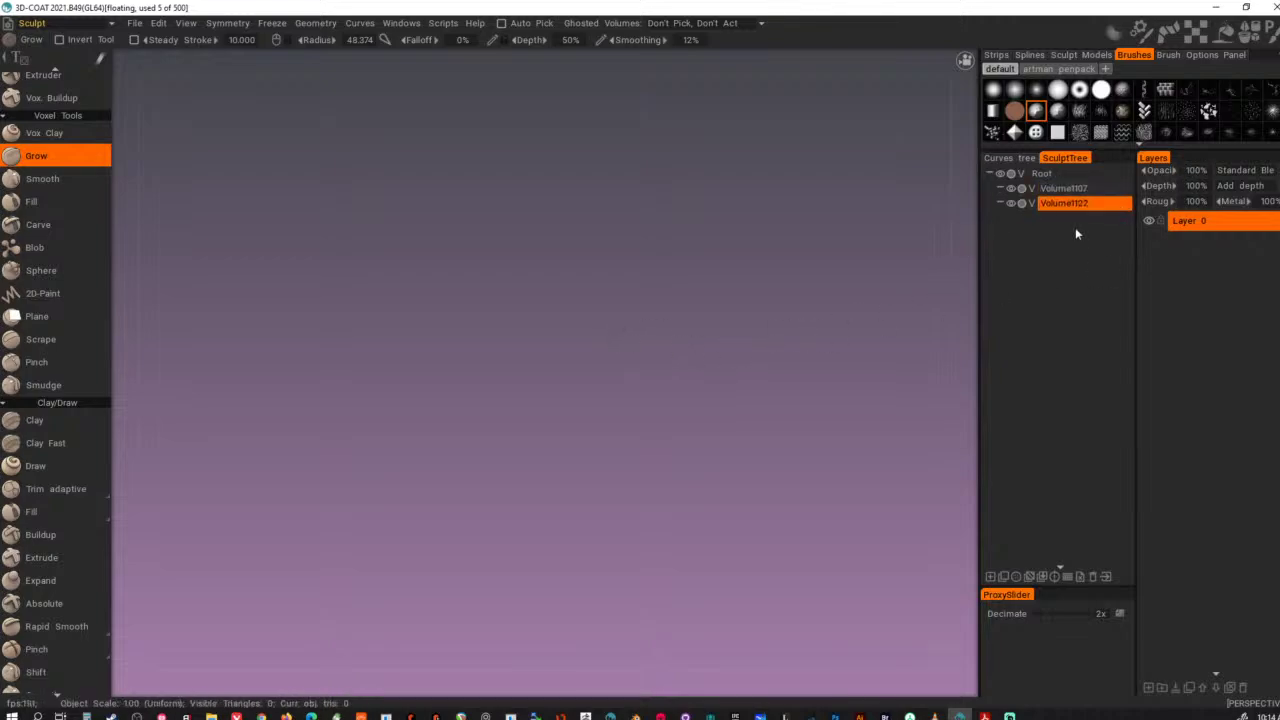
key("ctrl+z")
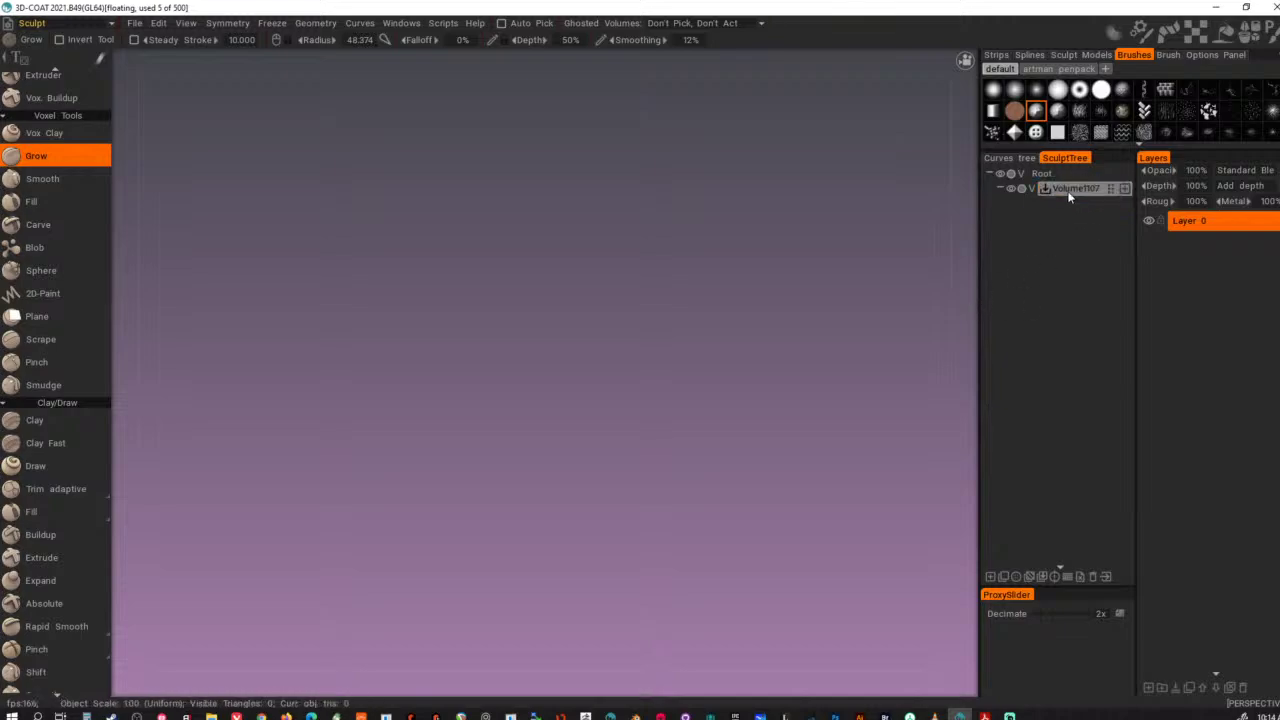
left_click(1068, 190)
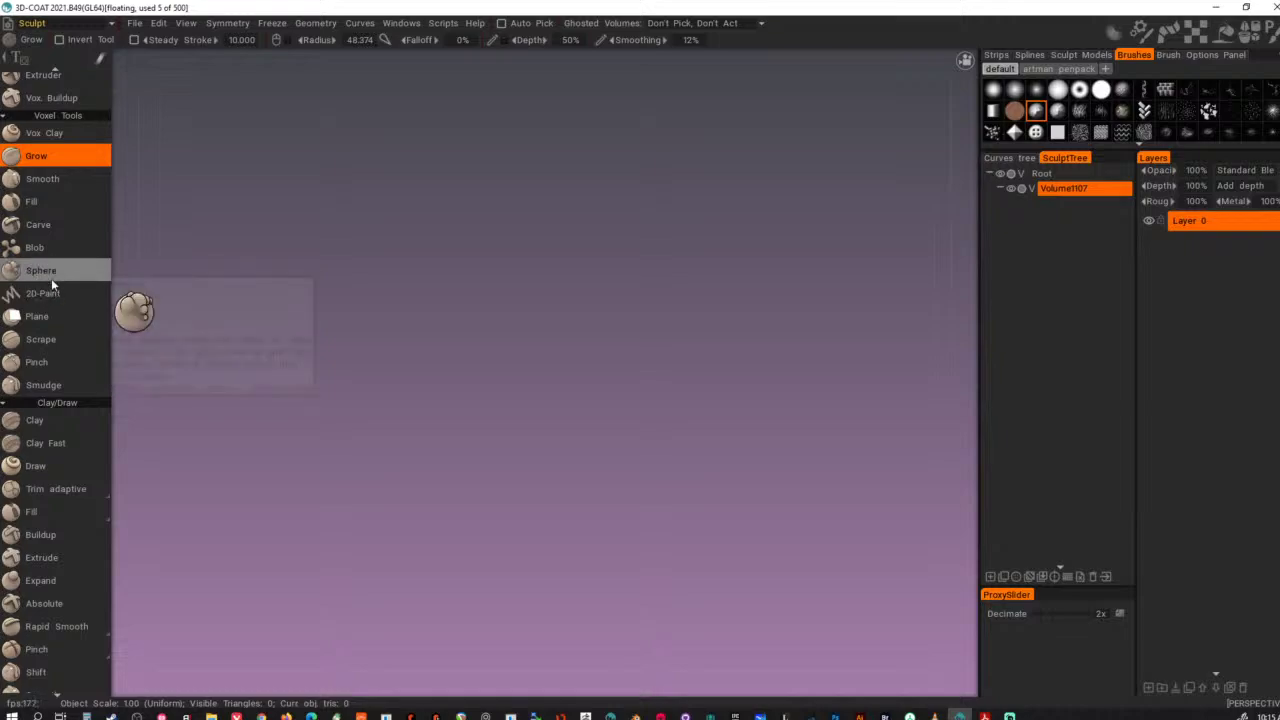
scroll(54, 345, "down", 10)
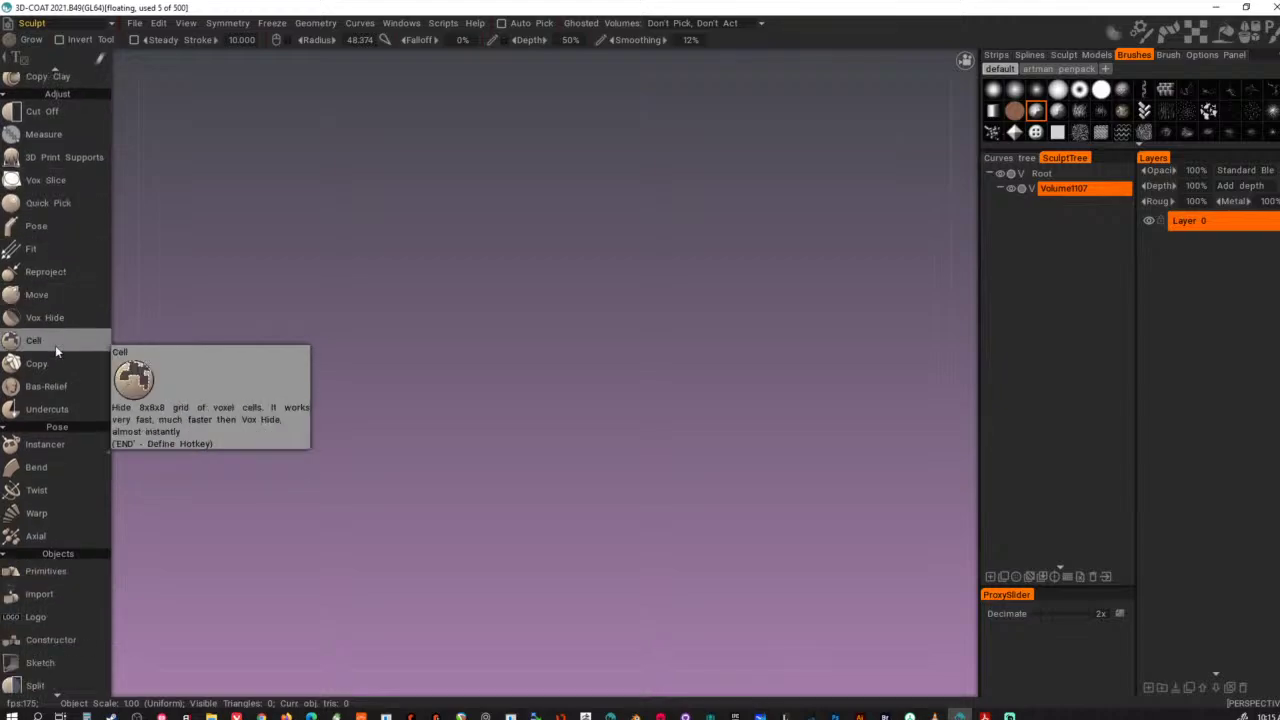
scroll(55, 345, "down", 12)
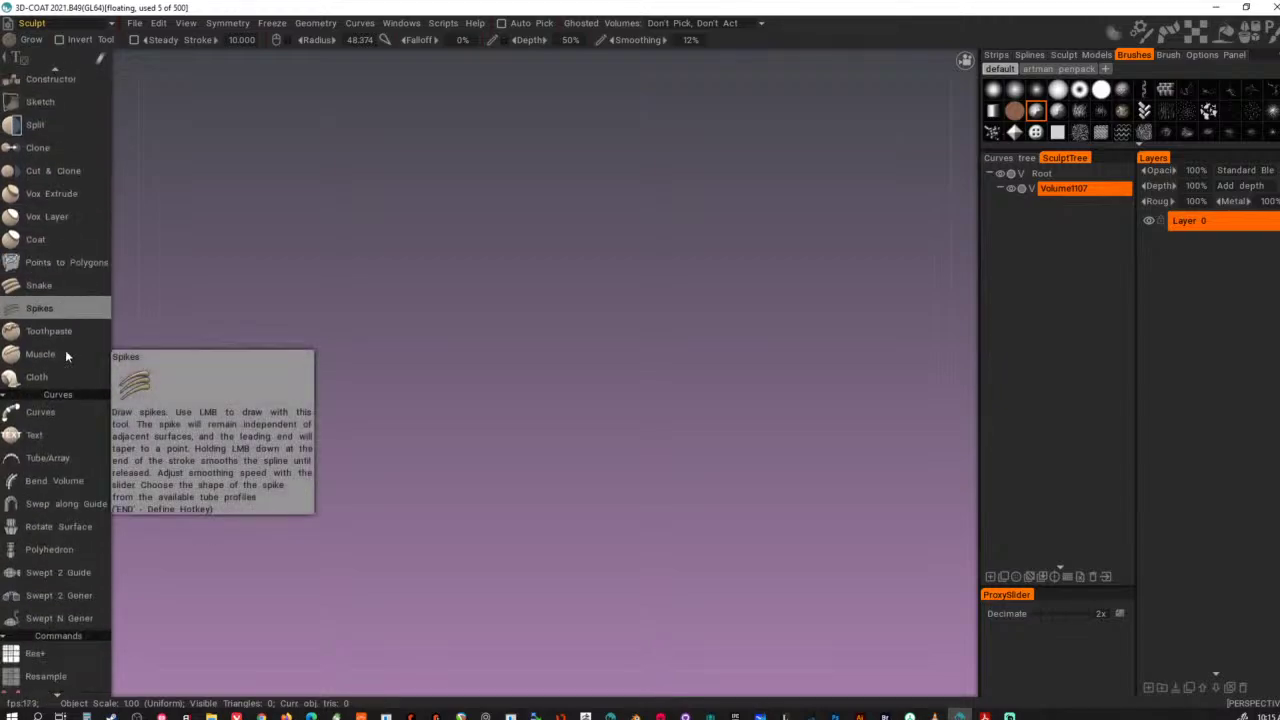
scroll(54, 385, "up", 8)
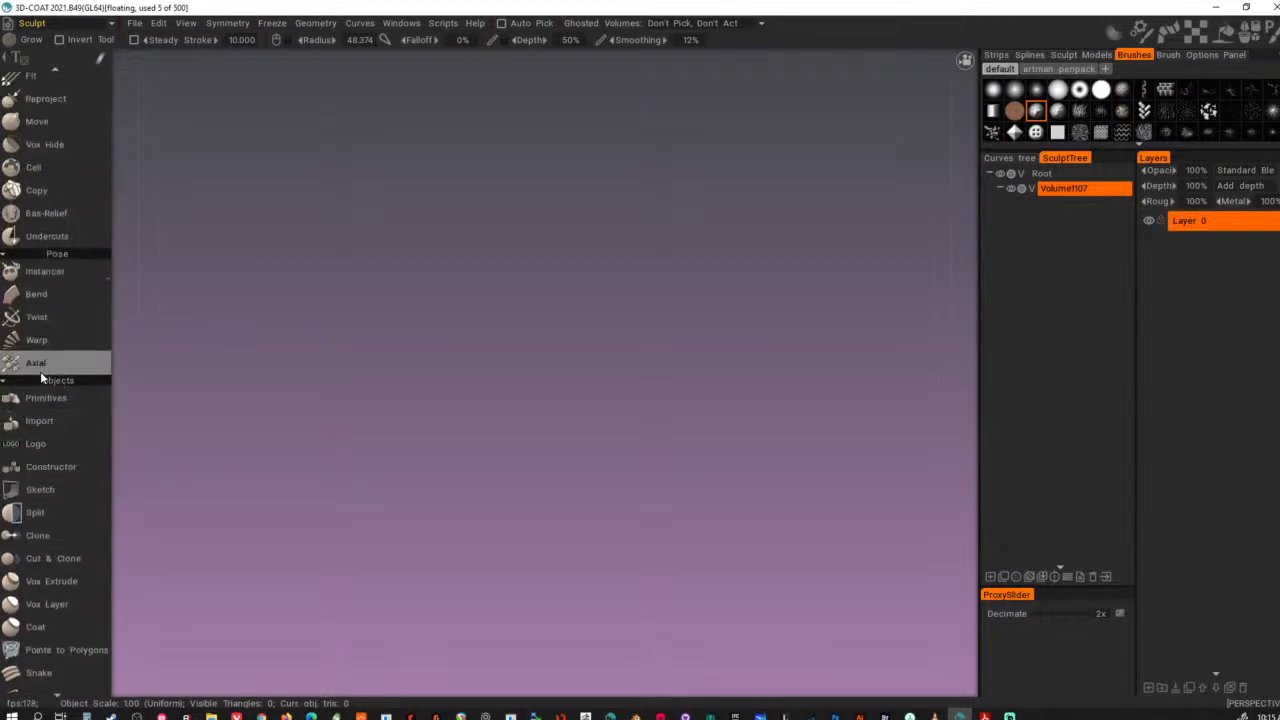
scroll(64, 330, "up", 5)
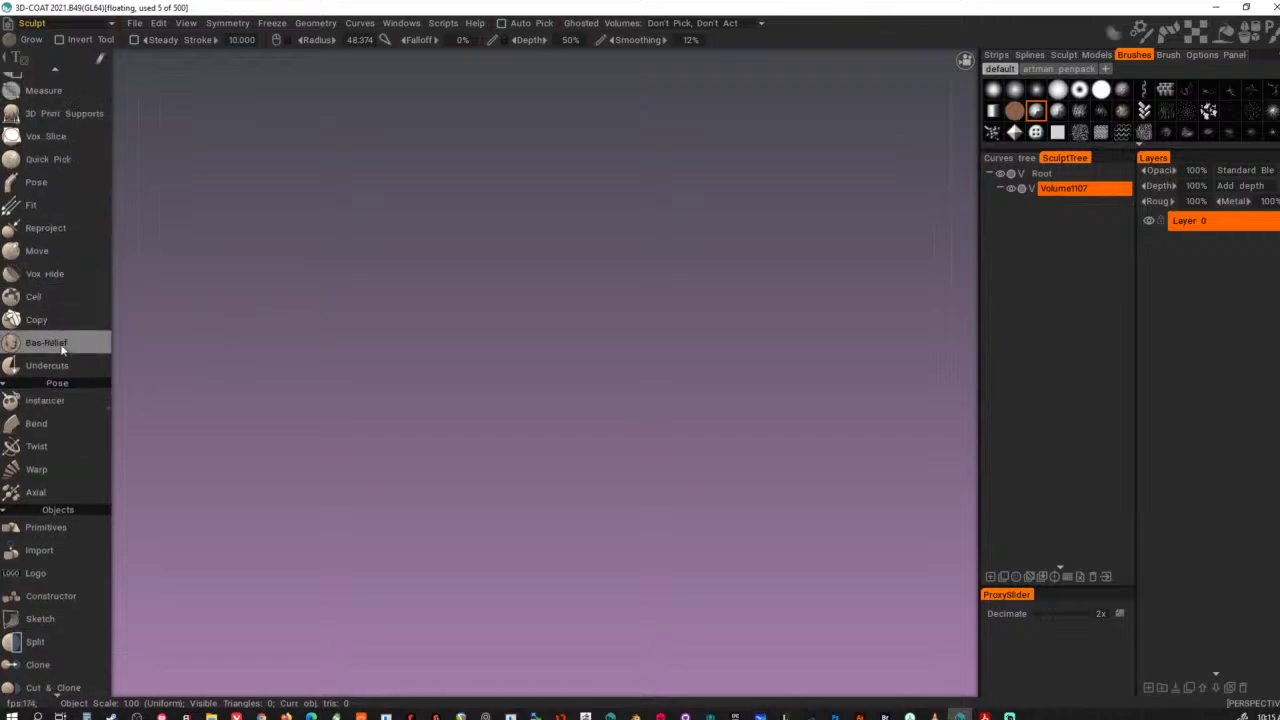
- Examine the Transform and Instancer options for mirrored instances, the rest of the sculpting tool list and the symmetry commands
mouse_move(56, 405)
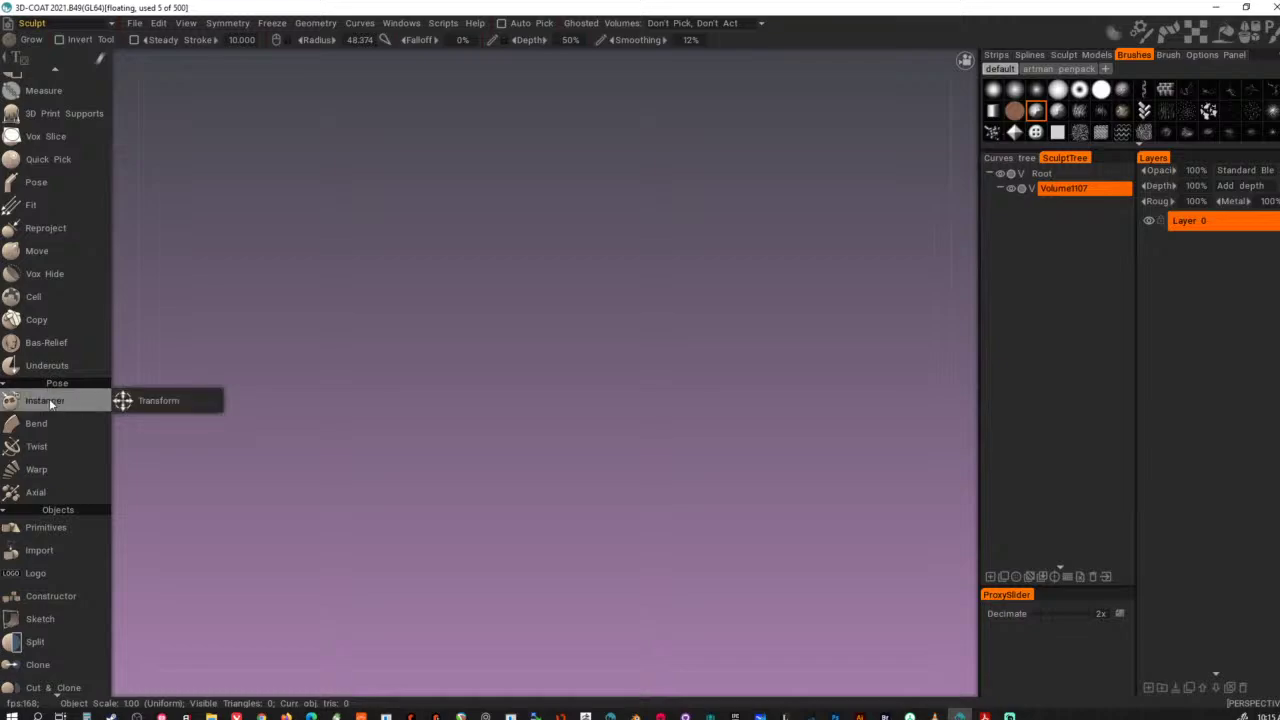
left_click(146, 400)
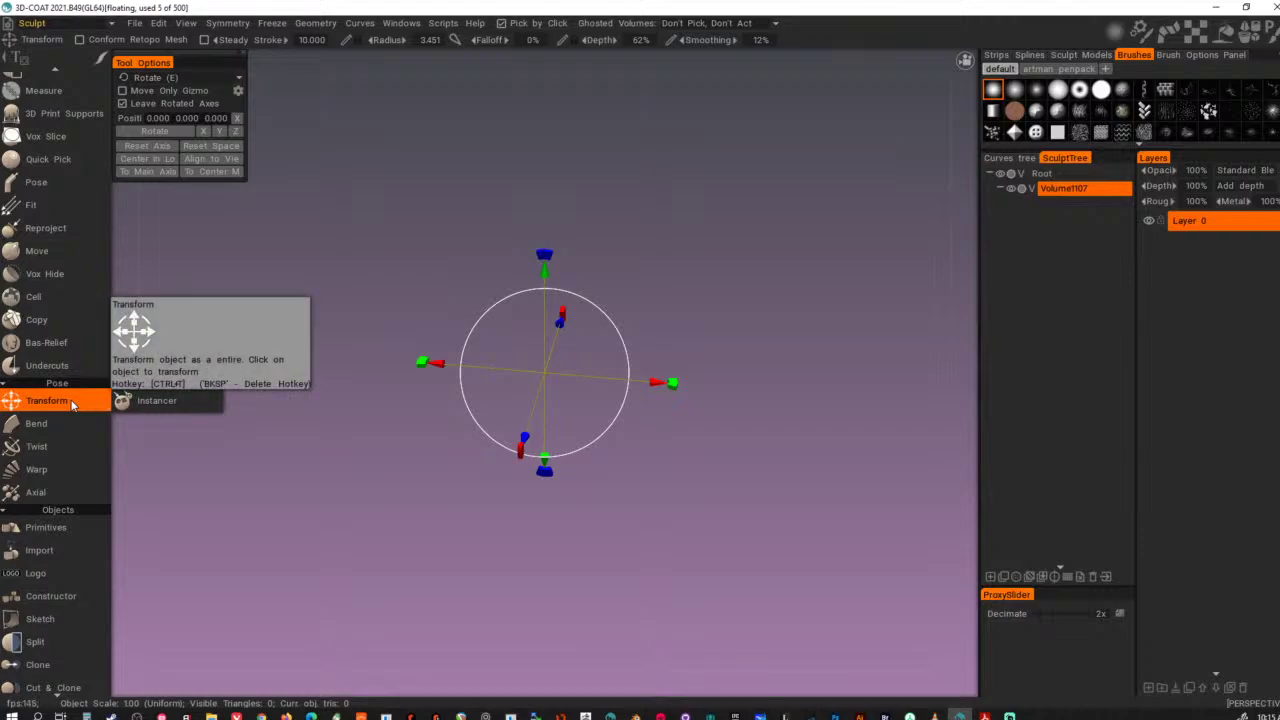
left_click(152, 401)
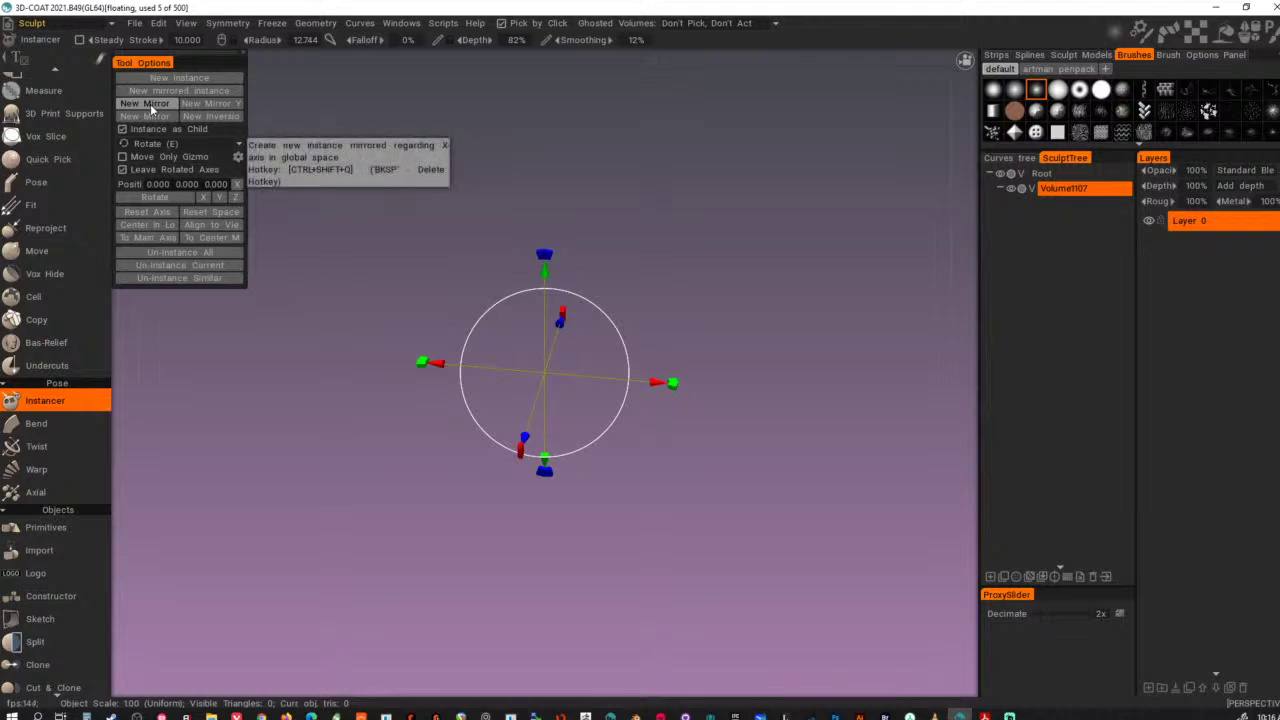
scroll(63, 412, "down", 5)
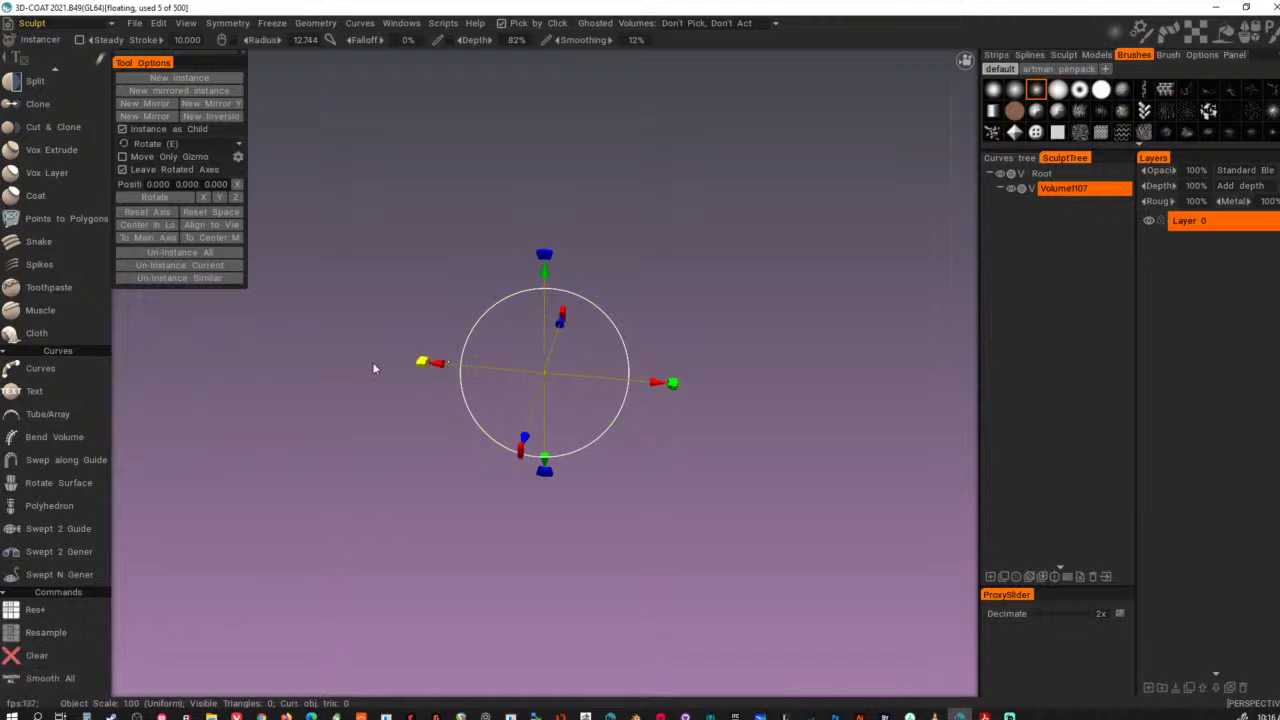
left_click_drag(373, 367, 335, 368, "alt")
scroll(73, 280, "up", 10)
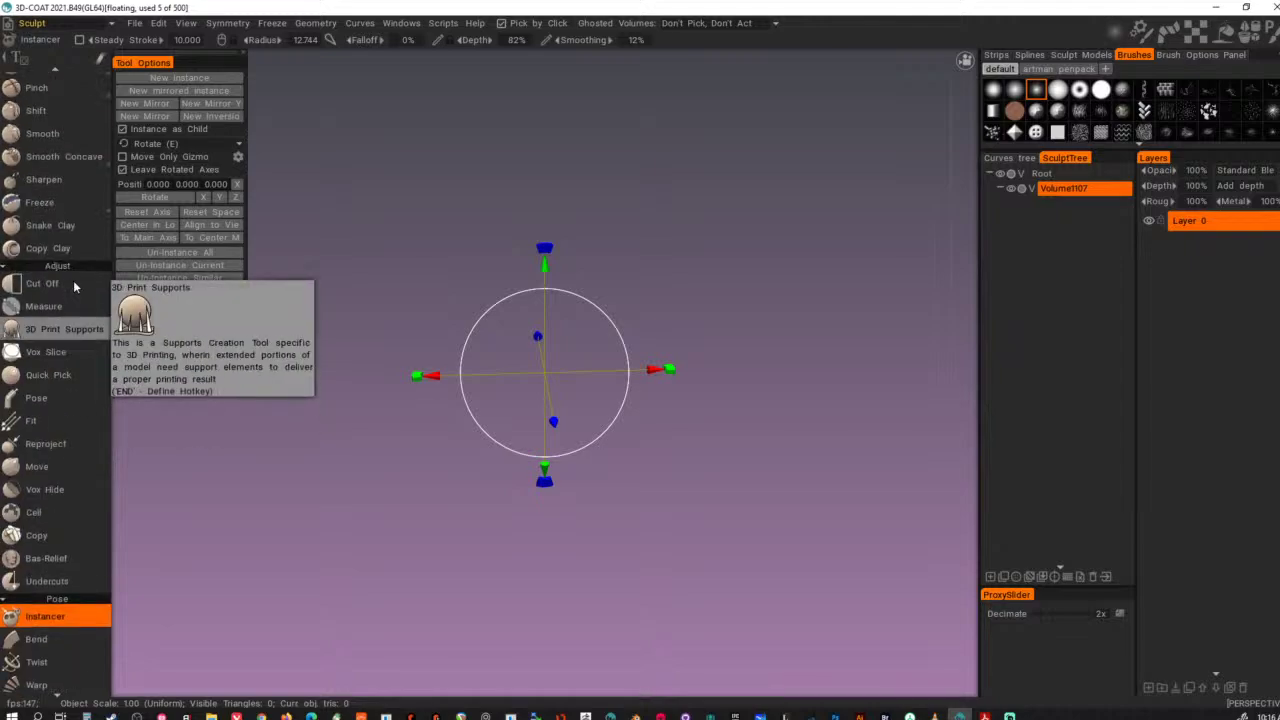
scroll(73, 280, "up", 5)
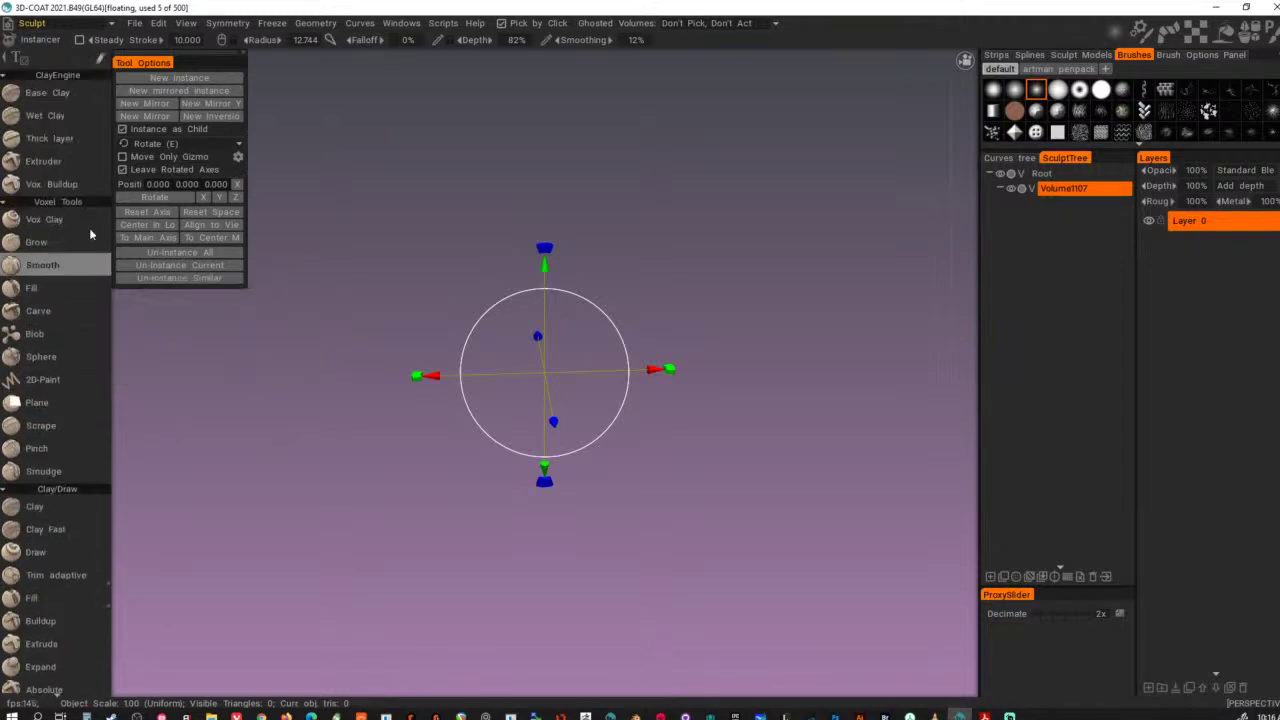
left_click(229, 24)
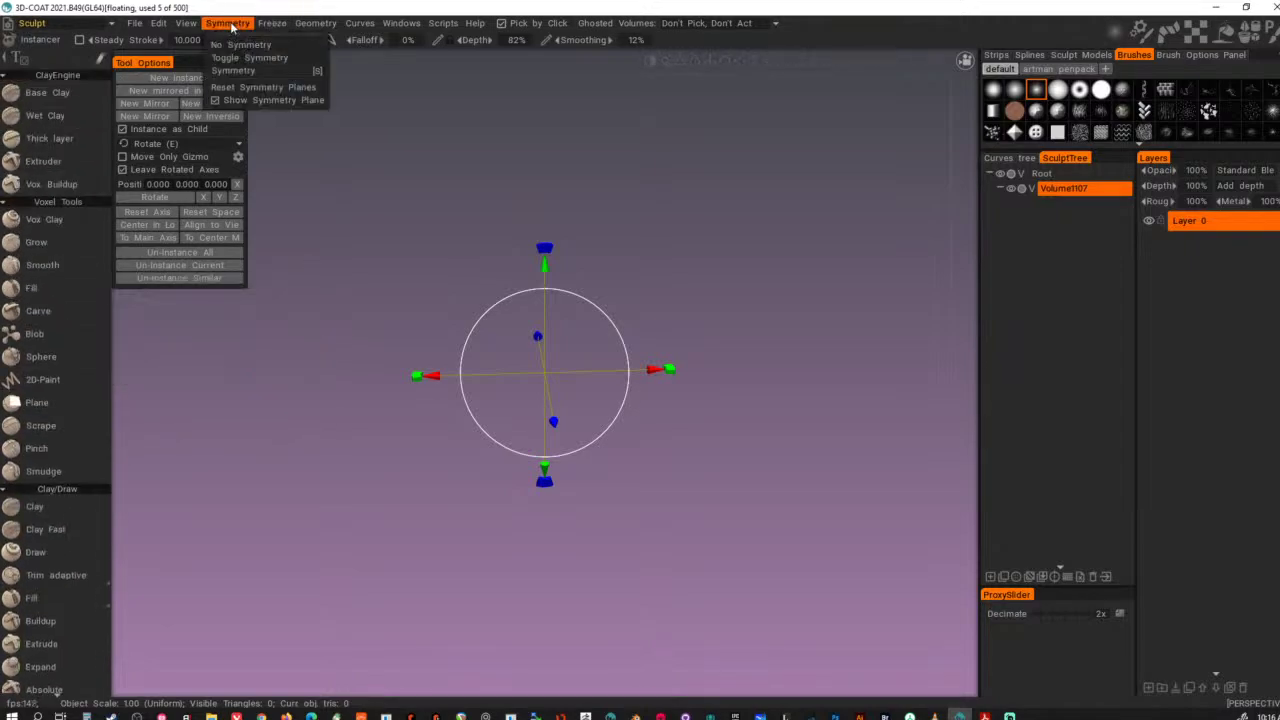
mouse_move(320, 29)
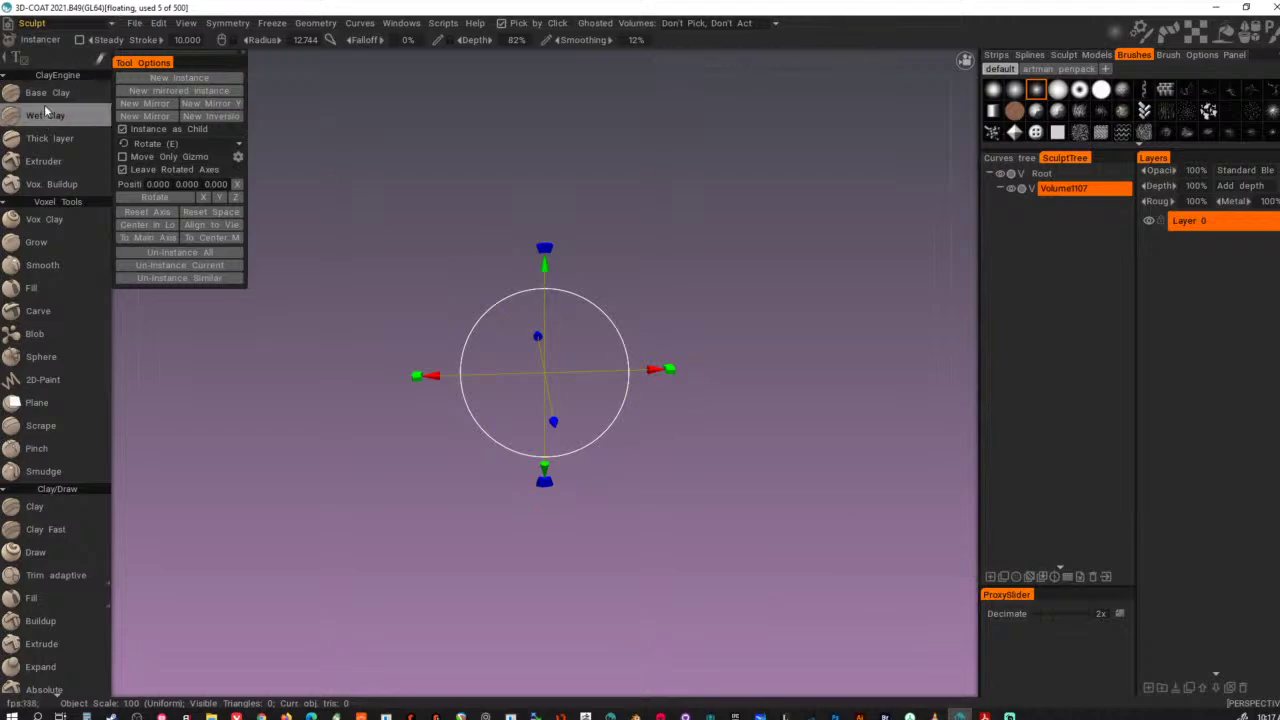
- Activate the voxel Sphere tool and enable mirror symmetry across the X axis
key("shift+s")
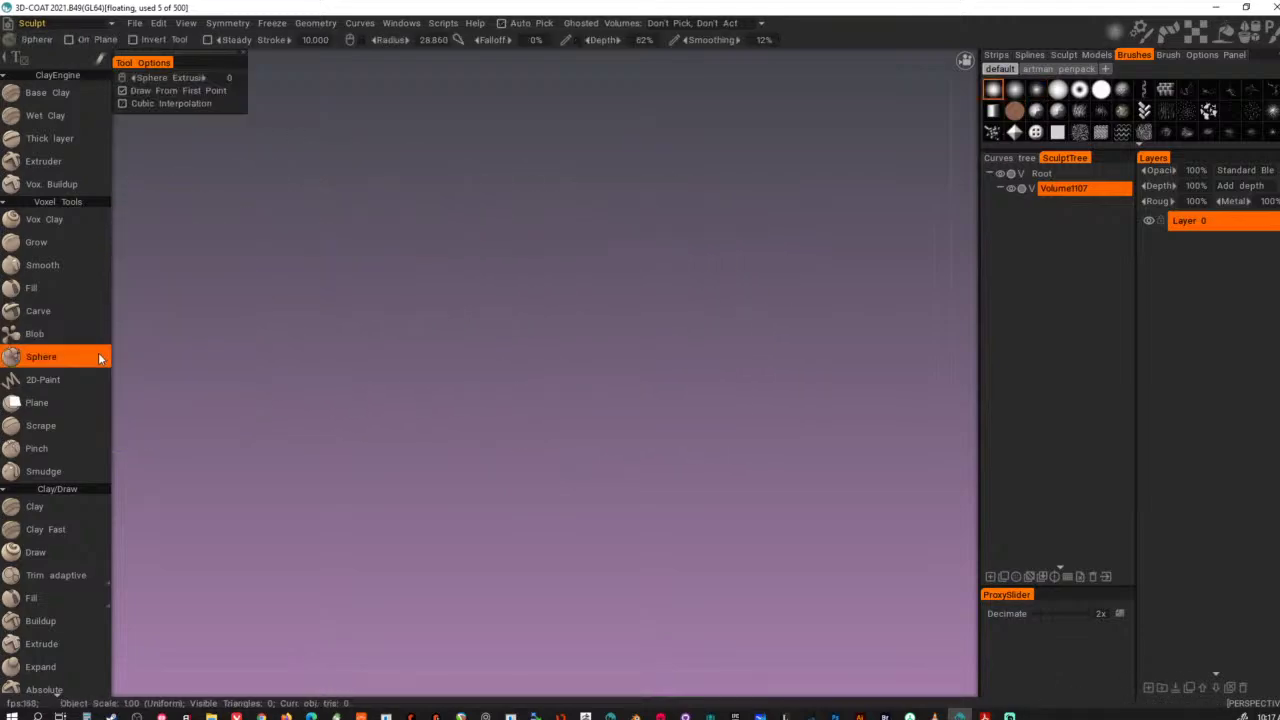
key("s")
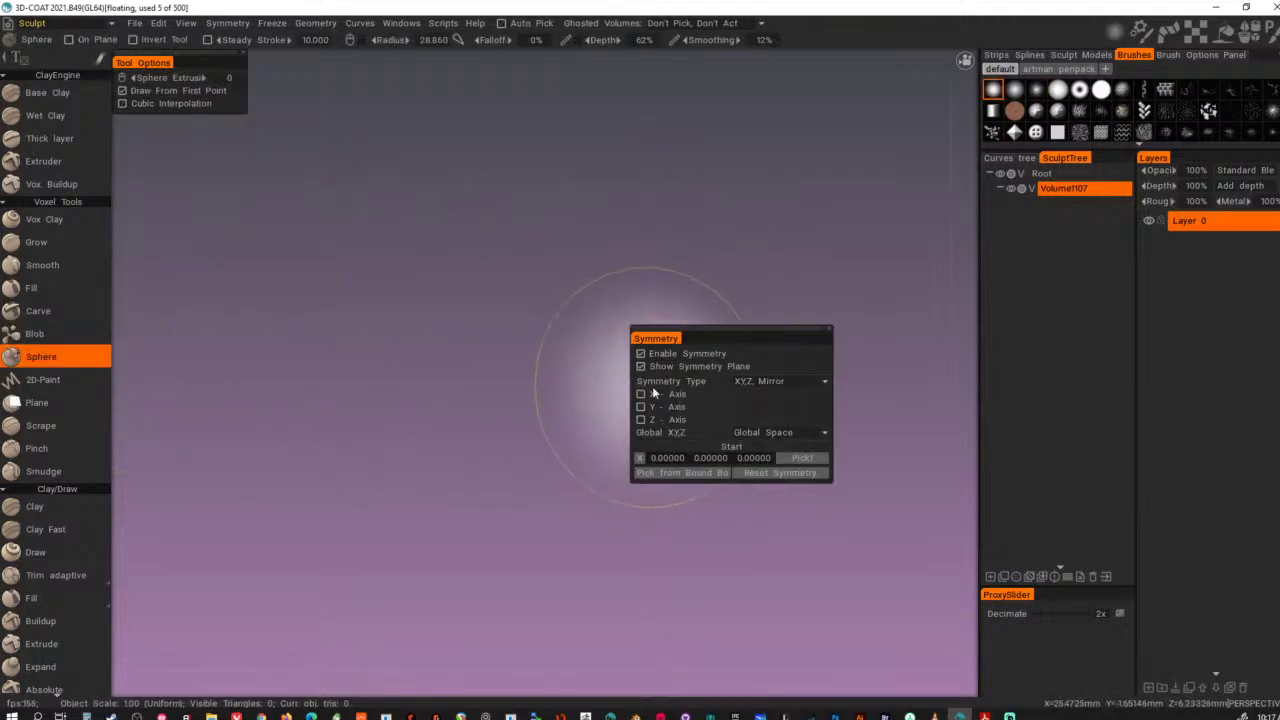
left_click(641, 394)
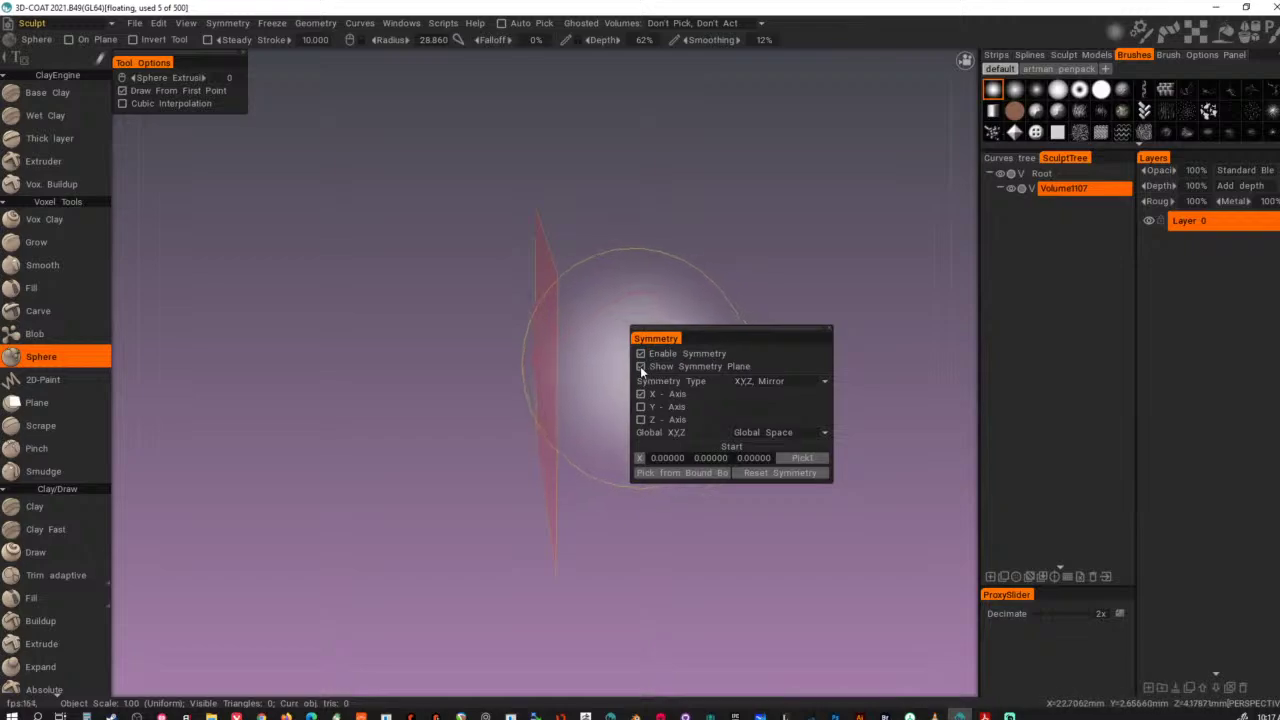
- Place a sphere with a radius of about 8.8 on the symmetry plane in the empty volume
right_click_drag(544, 368, 478, 366)
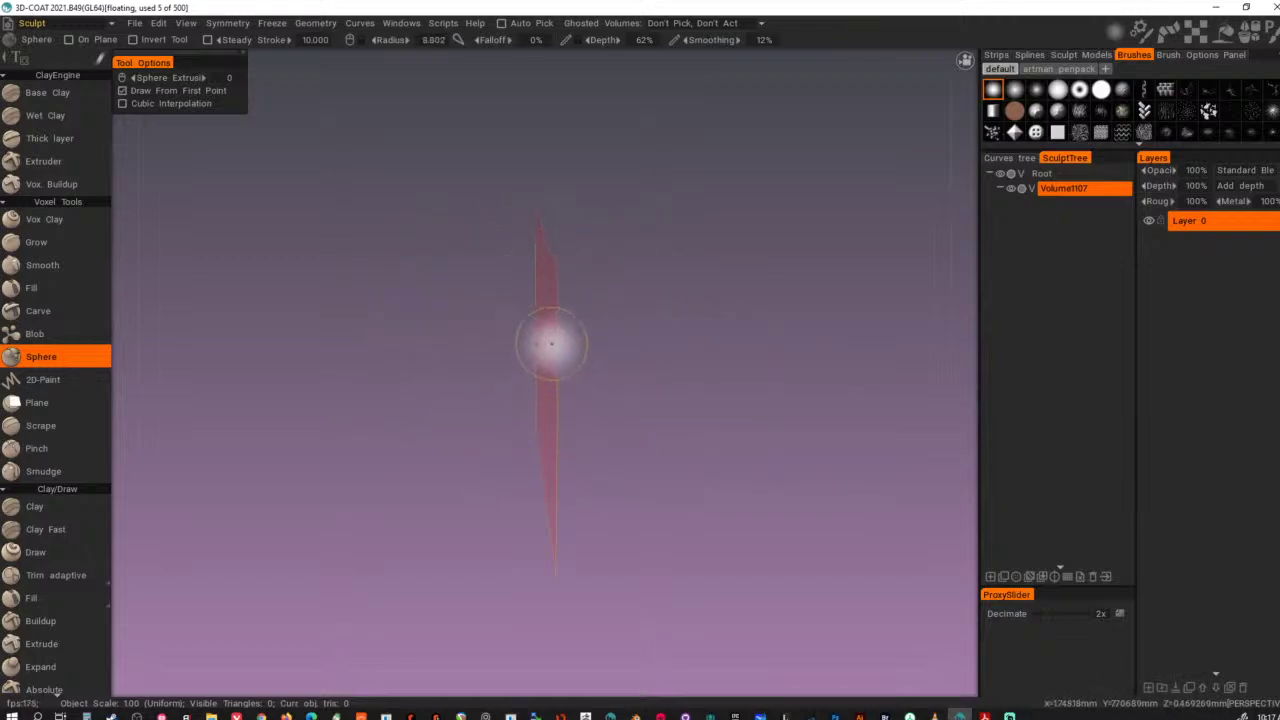
left_click(546, 322)
mouse_move(620, 420)
left_mouse_down("alt")
mouse_move(750, 431)
mouse_move(606, 460)
mouse_move(660, 476)
left_mouse_up("alt")
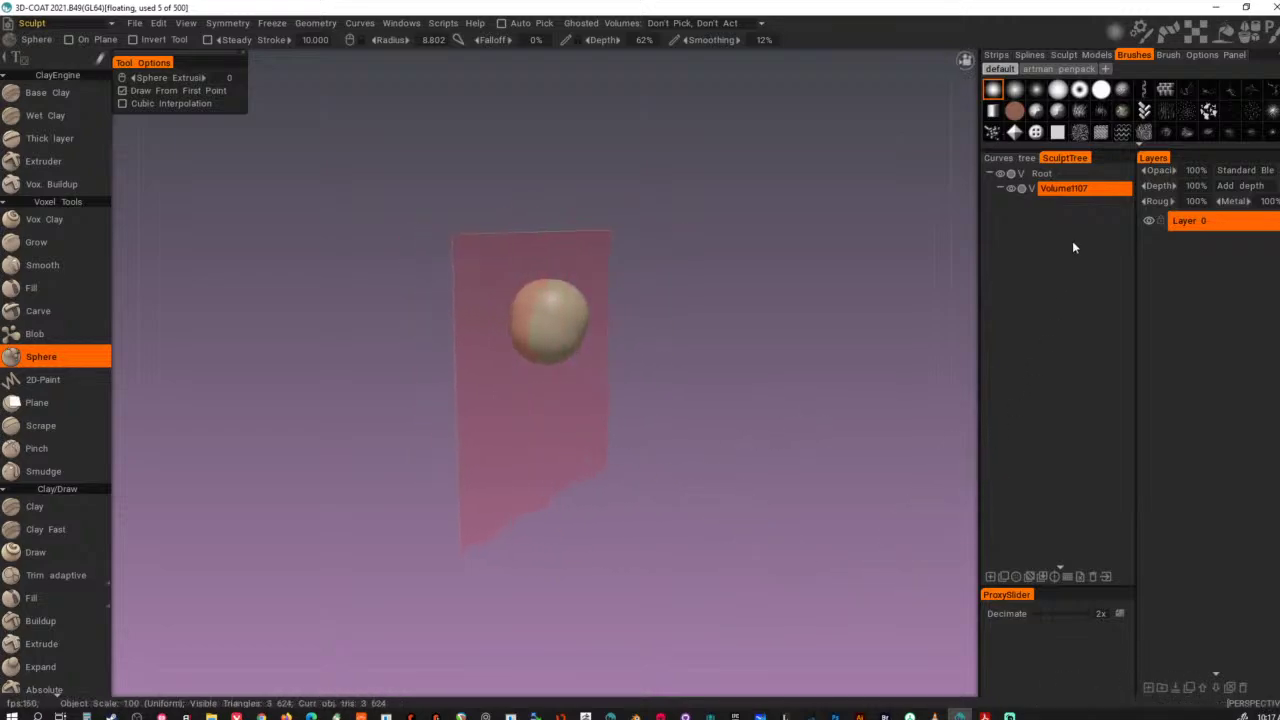
- Rename the volume holding the sphere as Chest
left_click(1074, 188)
right_click(1072, 186)
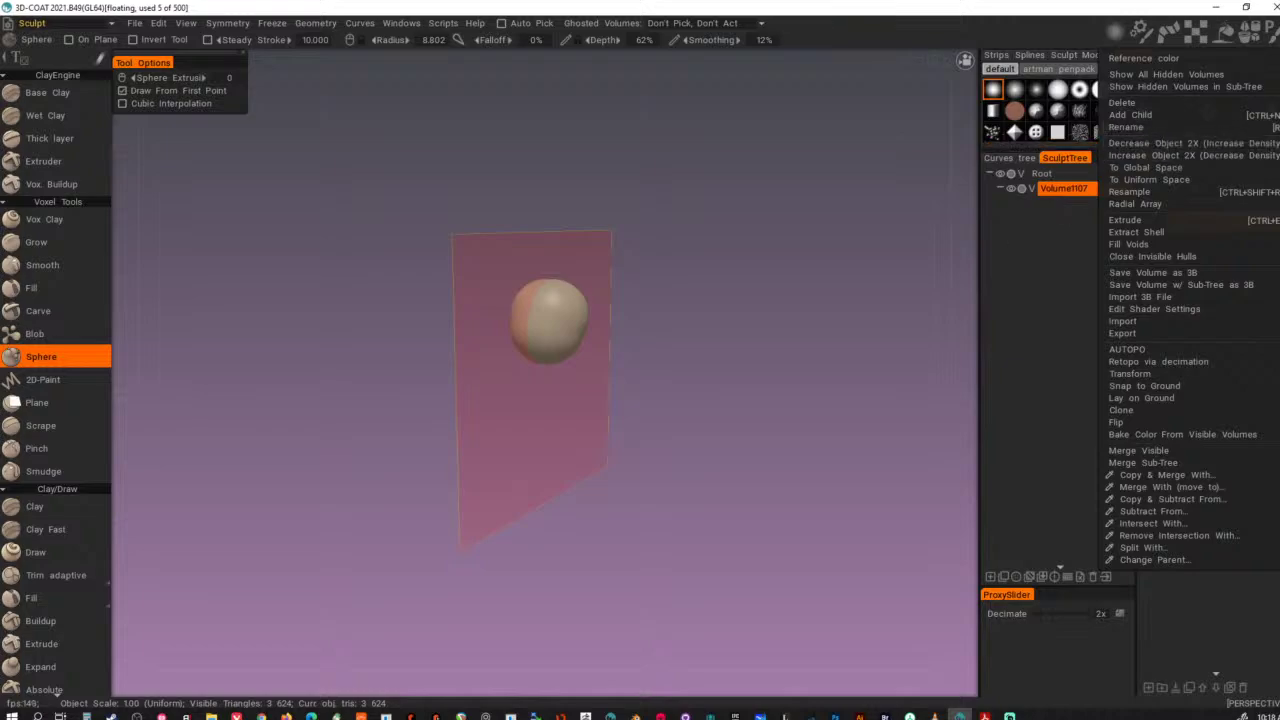
key("F2")
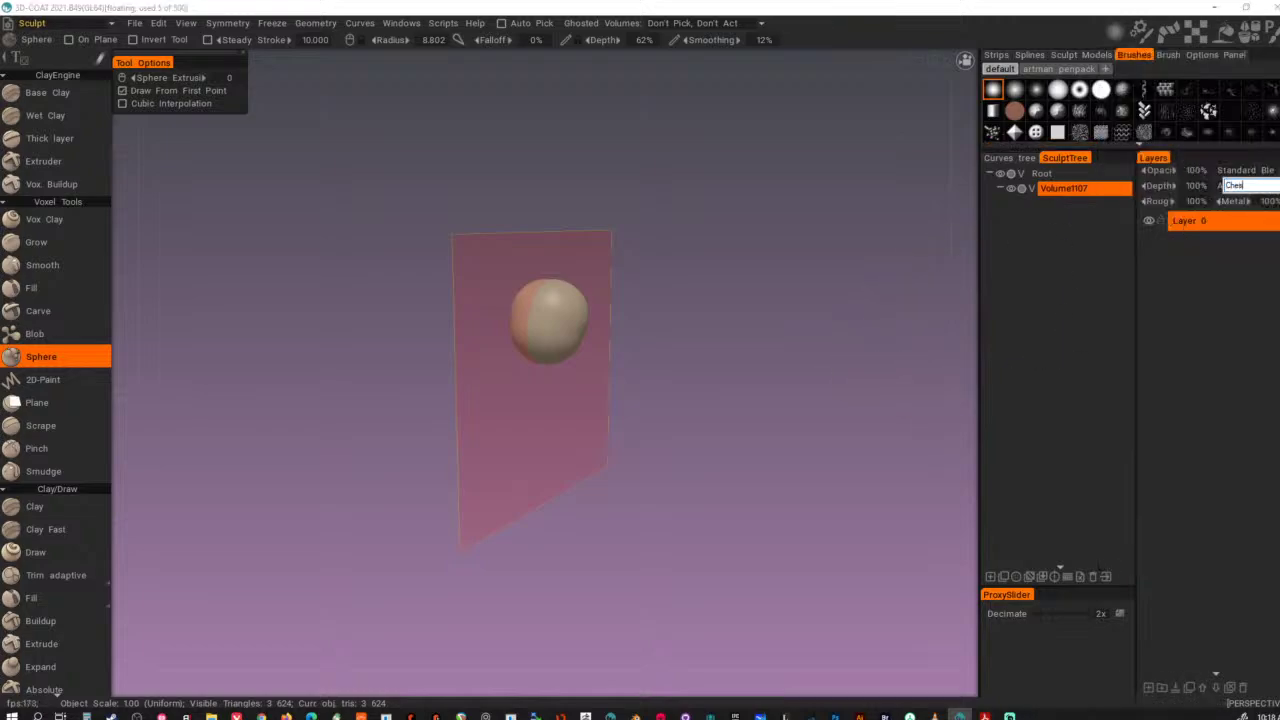
key("Return")
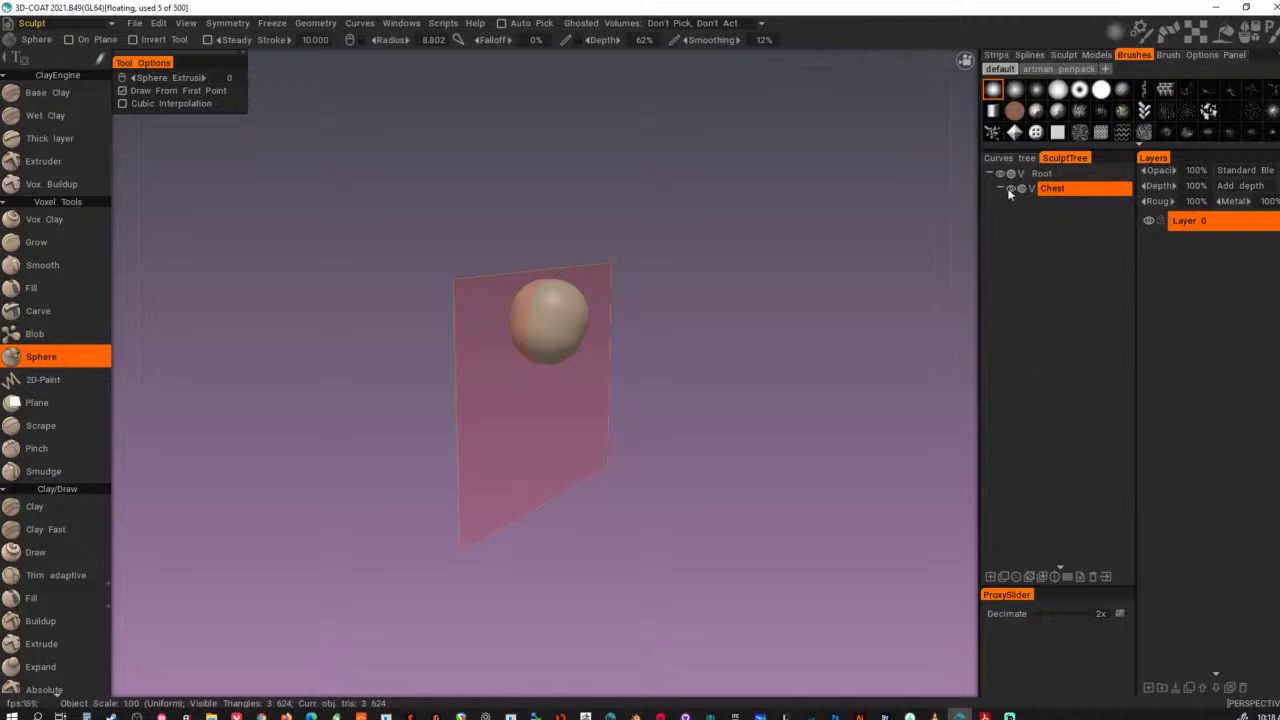
- Add a child volume under Chest and place a neck sphere with a radius of about 4.4 on top of the chest
left_click_drag(608, 380, 604, 350, "alt")
key("Insert")
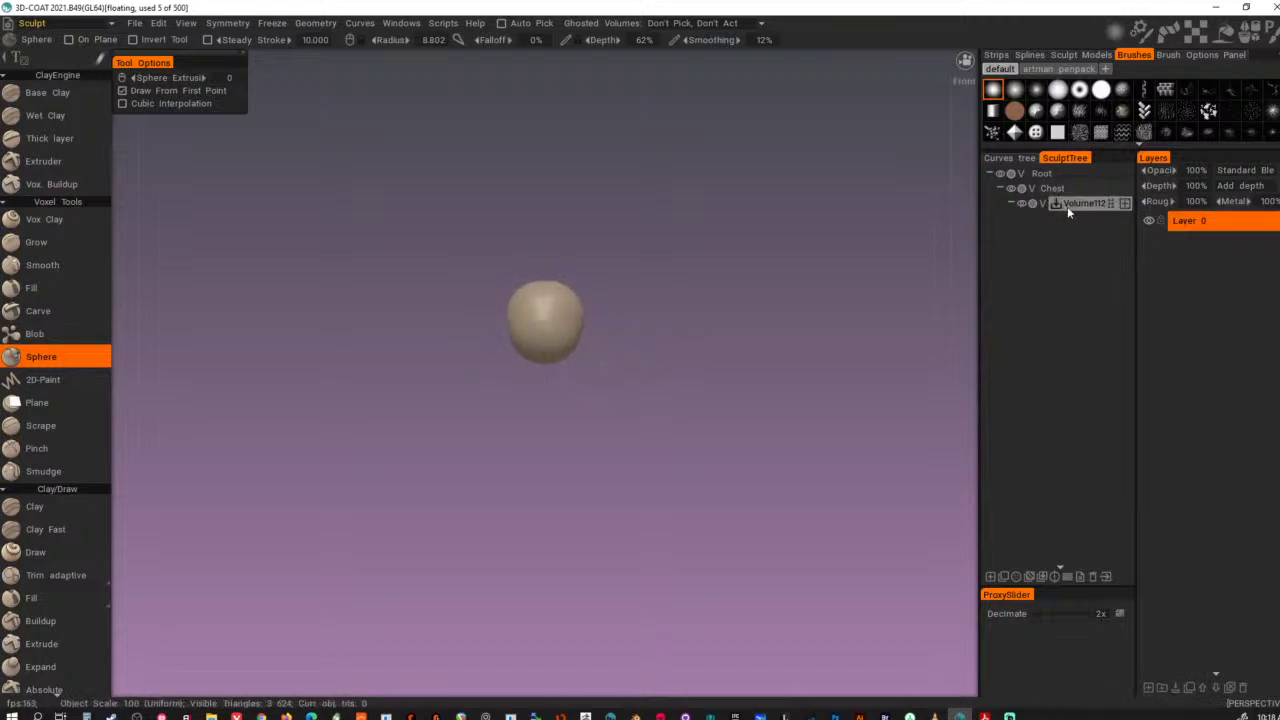
middle_click_drag(629, 268, 642, 333, "alt")
mouse_move(580, 338)
right_mouse_down()
mouse_move(541, 347)
mouse_move(553, 349)
right_mouse_up()
left_click(554, 346)
left_click_drag(617, 356, 492, 342, "alt")
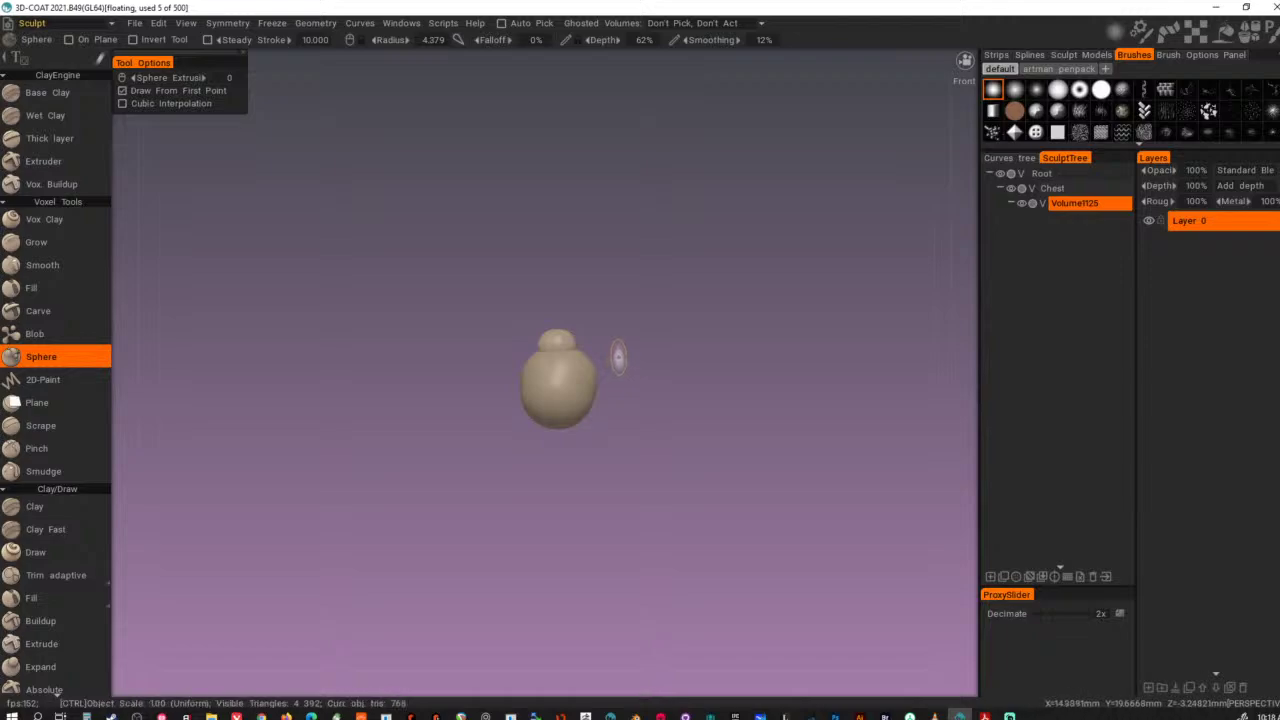
- Add a child volume under the neck volume and place a head sphere with a radius of about 7.9 above the neck
key("Insert")
right_click_drag(551, 331, 567, 320)
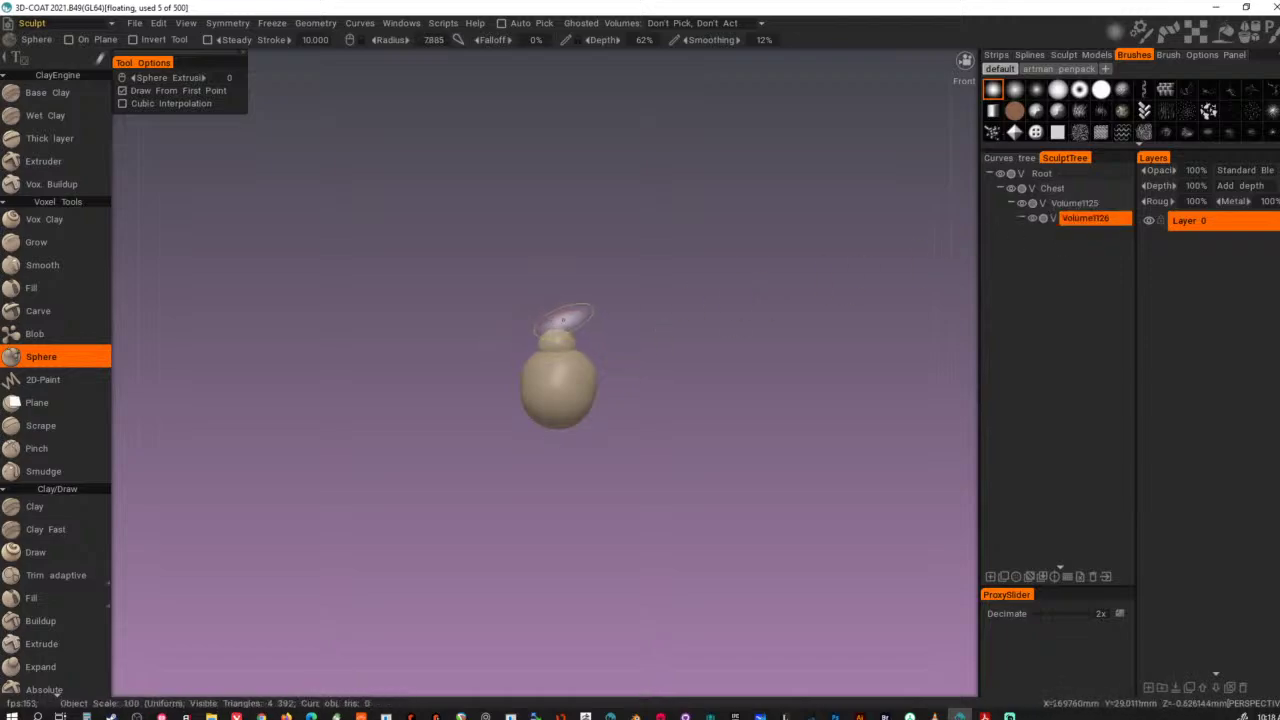
left_click(556, 318)
mouse_move(782, 306)
left_mouse_down("alt")
mouse_move(463, 307)
mouse_move(890, 312)
mouse_move(962, 326)
mouse_move(649, 343)
left_mouse_up("alt")
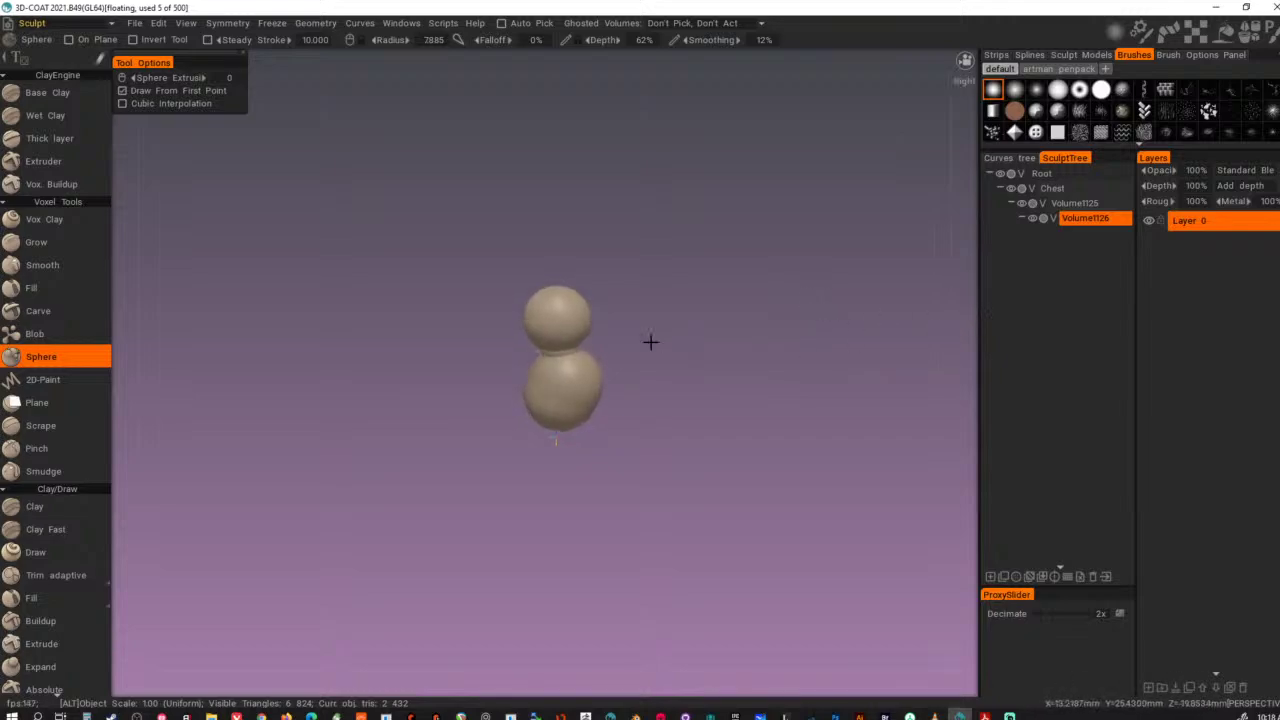
- Add another child volume directly under Chest and place a mirrored abdomen sphere just below the chest
right_click_drag(649, 343, 721, 389, "alt")
left_click_drag(721, 389, 635, 374, "alt")
scroll(817, 373, "down", 5)
middle_click_drag(645, 368, 620, 289, "alt")
left_click(1069, 194)
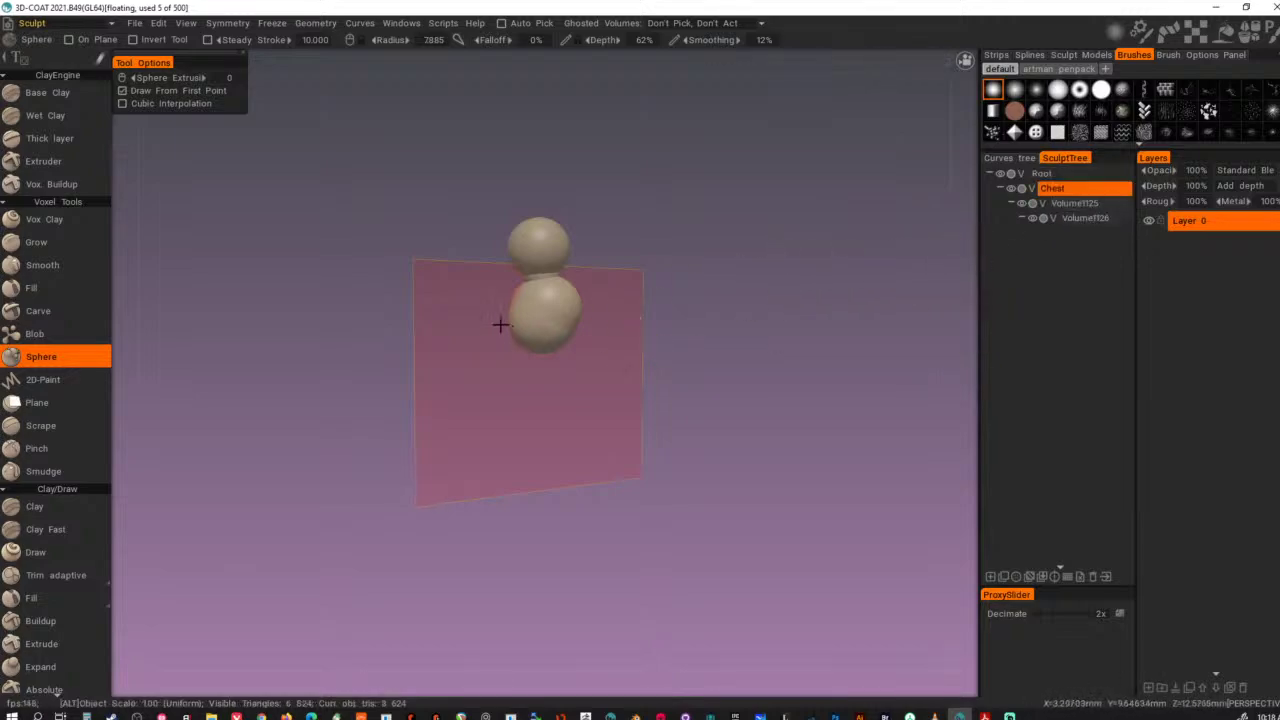
left_click_drag(500, 325, 549, 303, "alt")
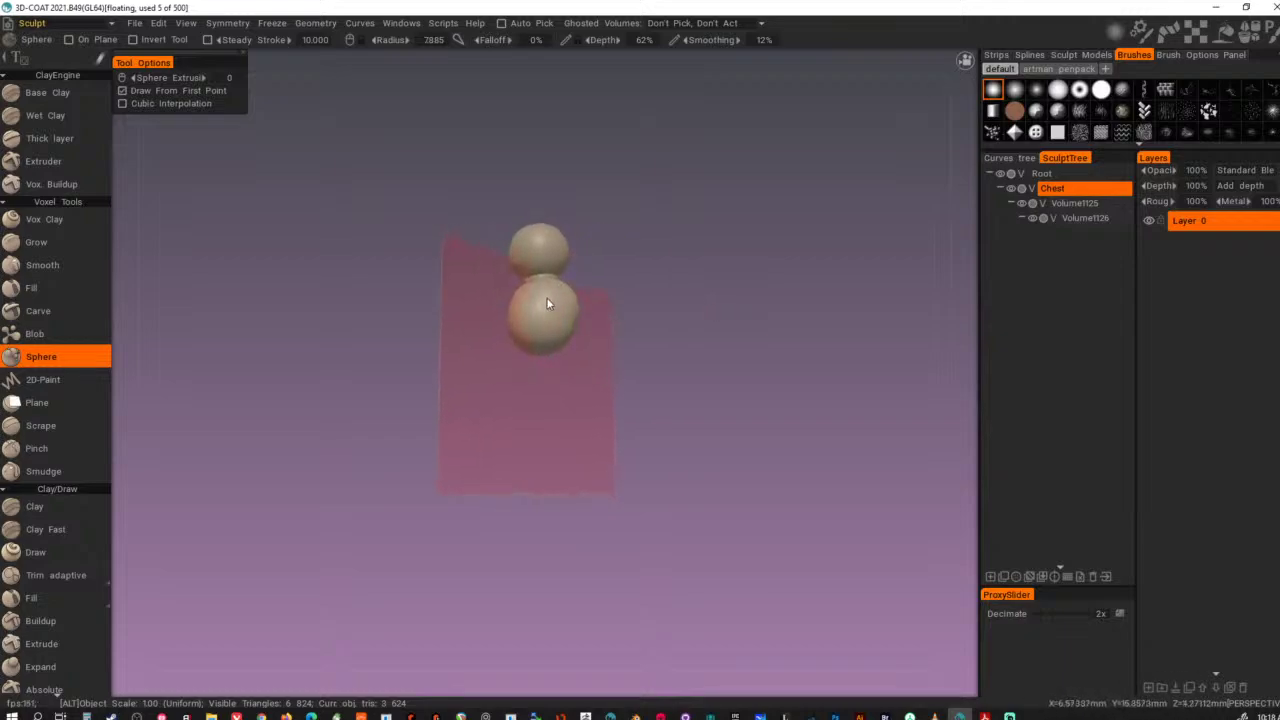
left_click(1068, 188)
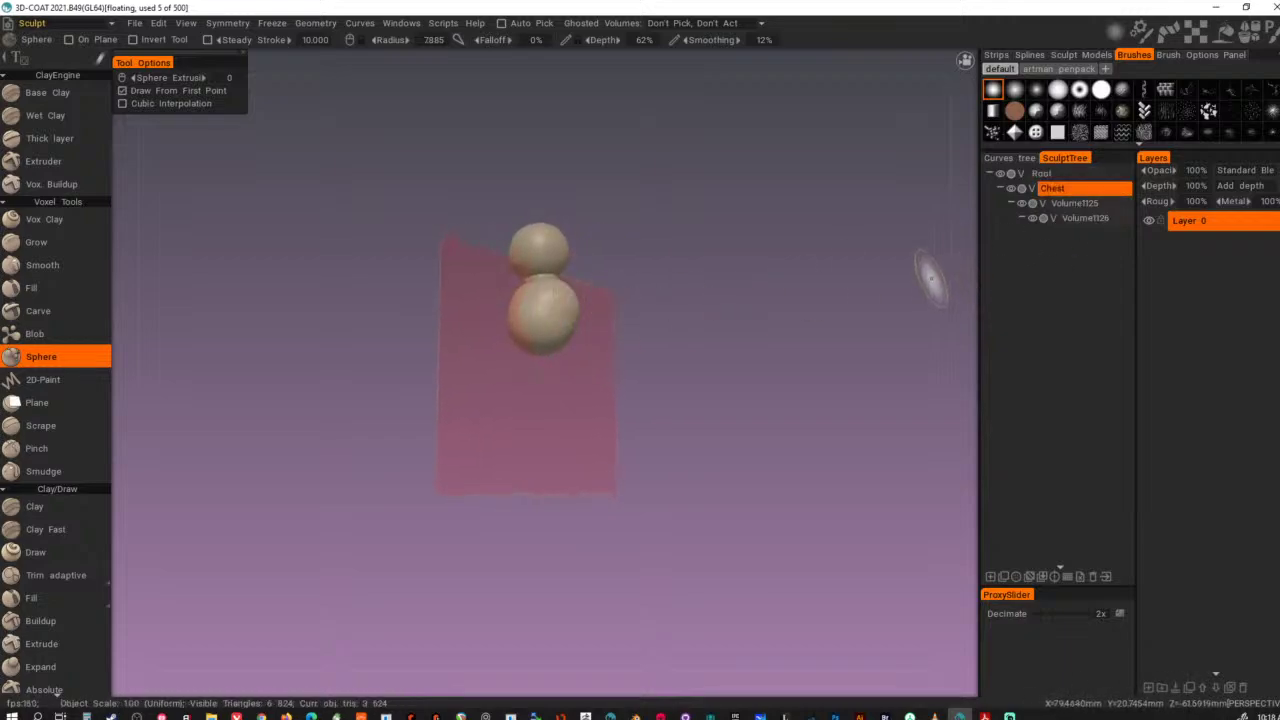
key("Insert")
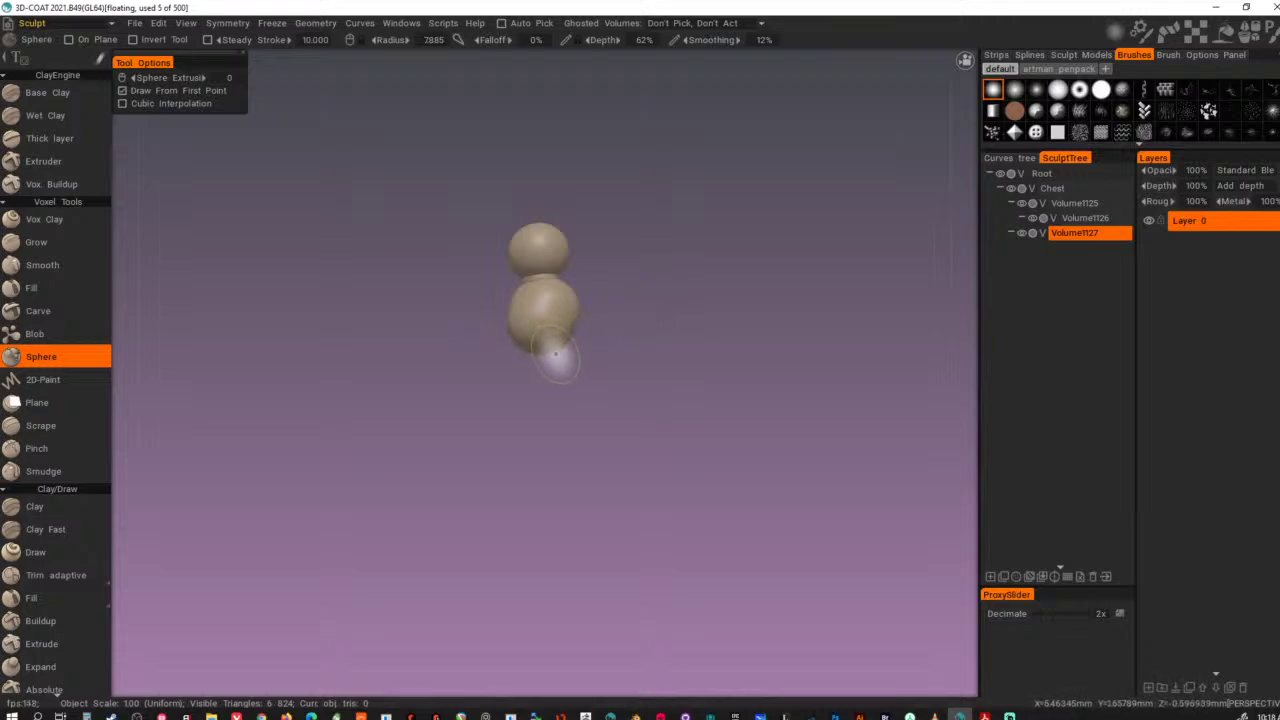
left_click(531, 356)
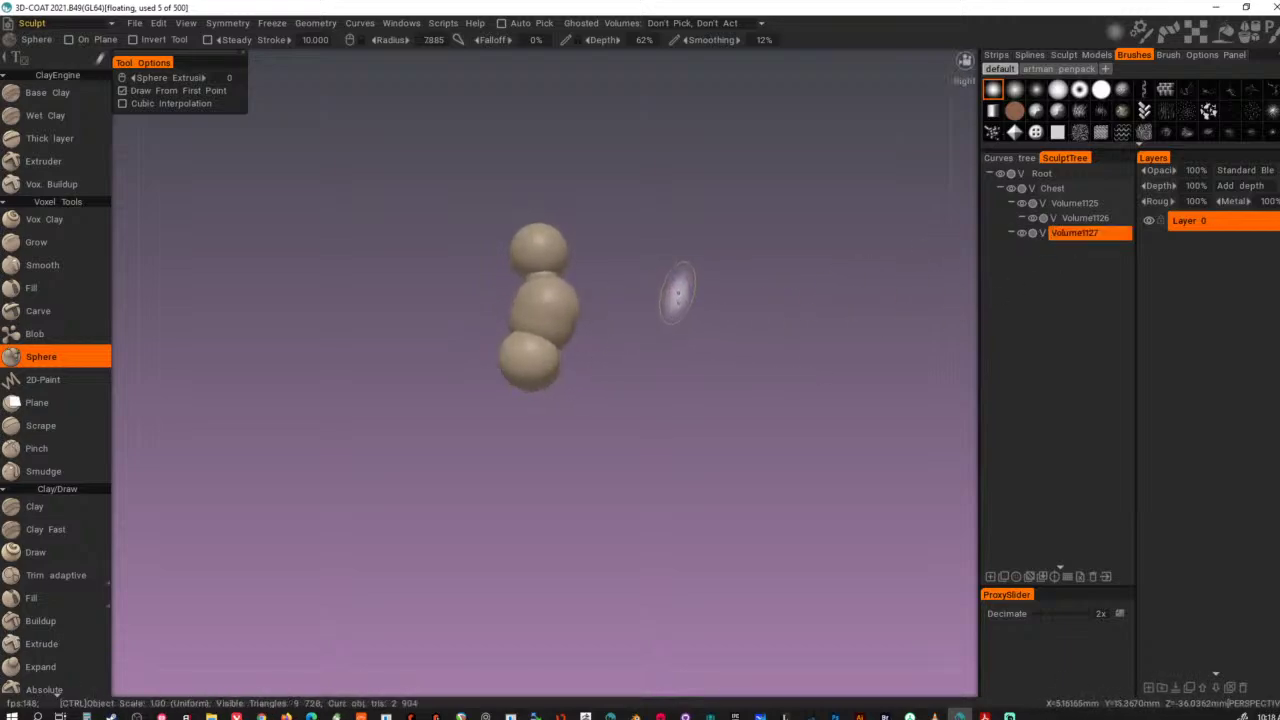
- Add a child volume under the abdomen volume, place a mirrored pelvis sphere below the abdomen, and toggle that volume's visibility off and on
key("Insert")
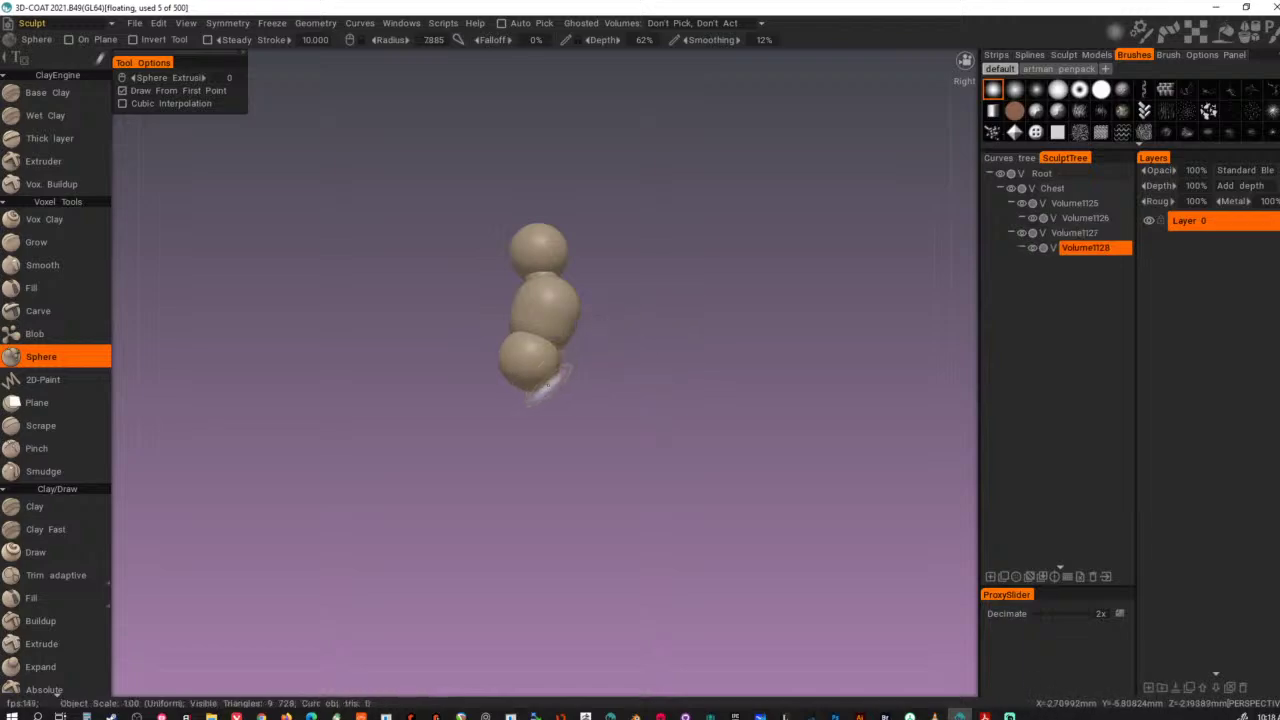
left_click(546, 383)
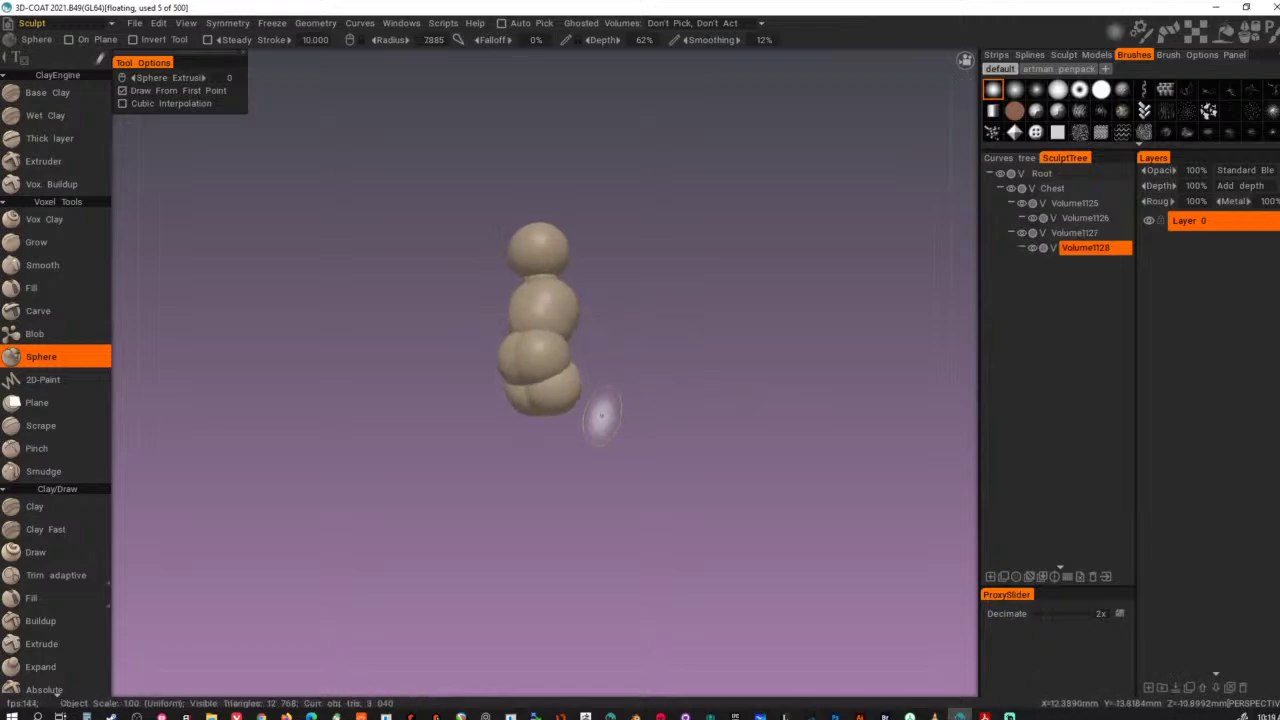
left_click_drag(592, 412, 720, 400)
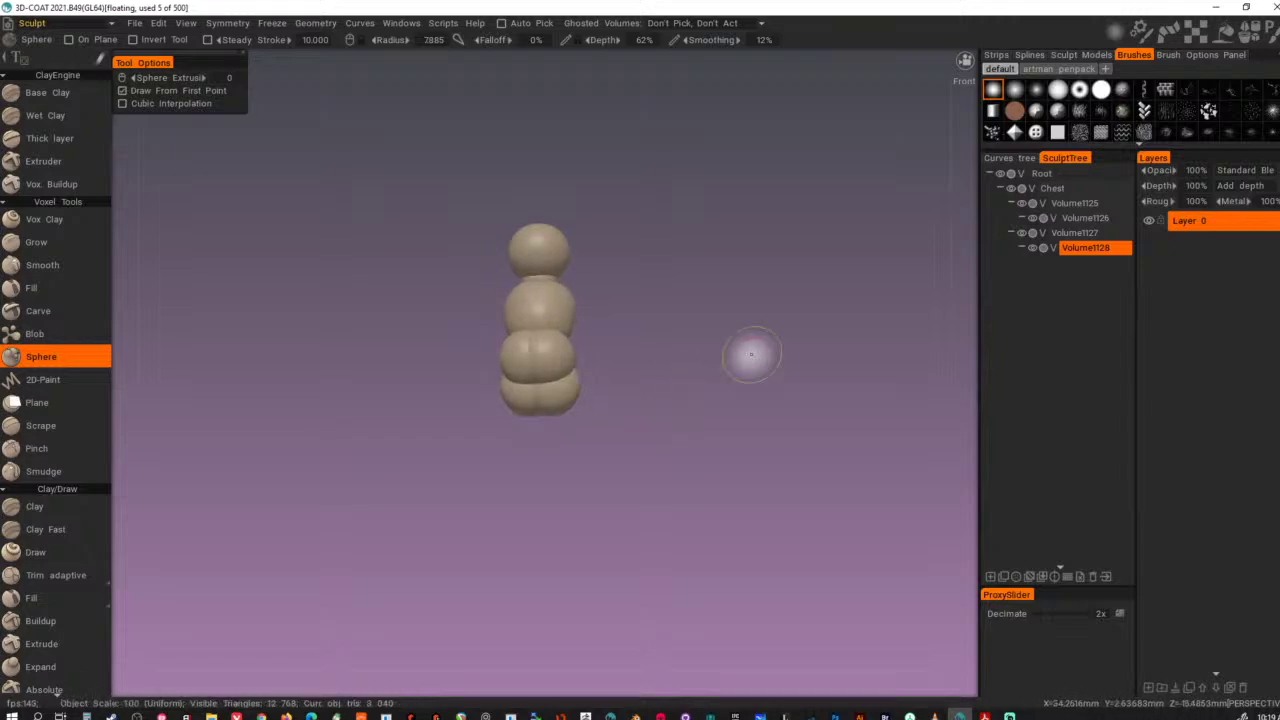
left_click(1032, 248)
left_click(1032, 248)
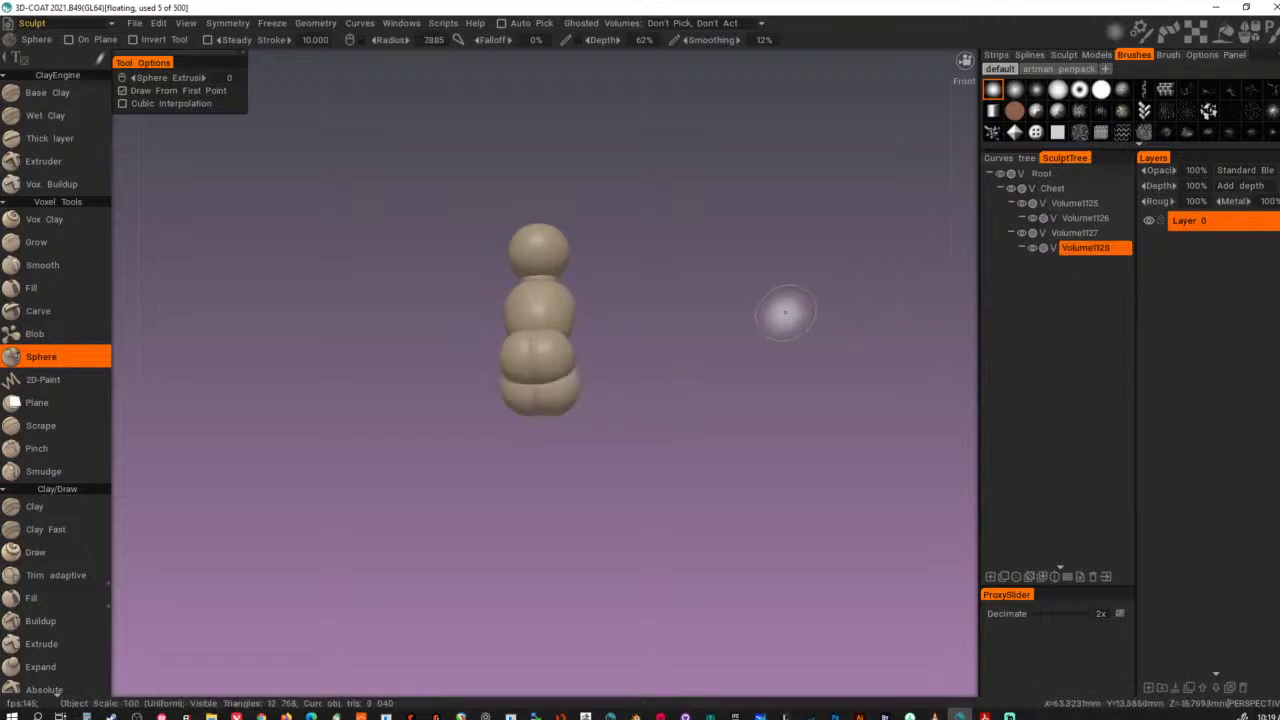
- Add a child volume under the pelvis volume and draw a one-sided, capsule-shaped upper leg downward with a sphere radius of about 5.7
key("ctrl+n")
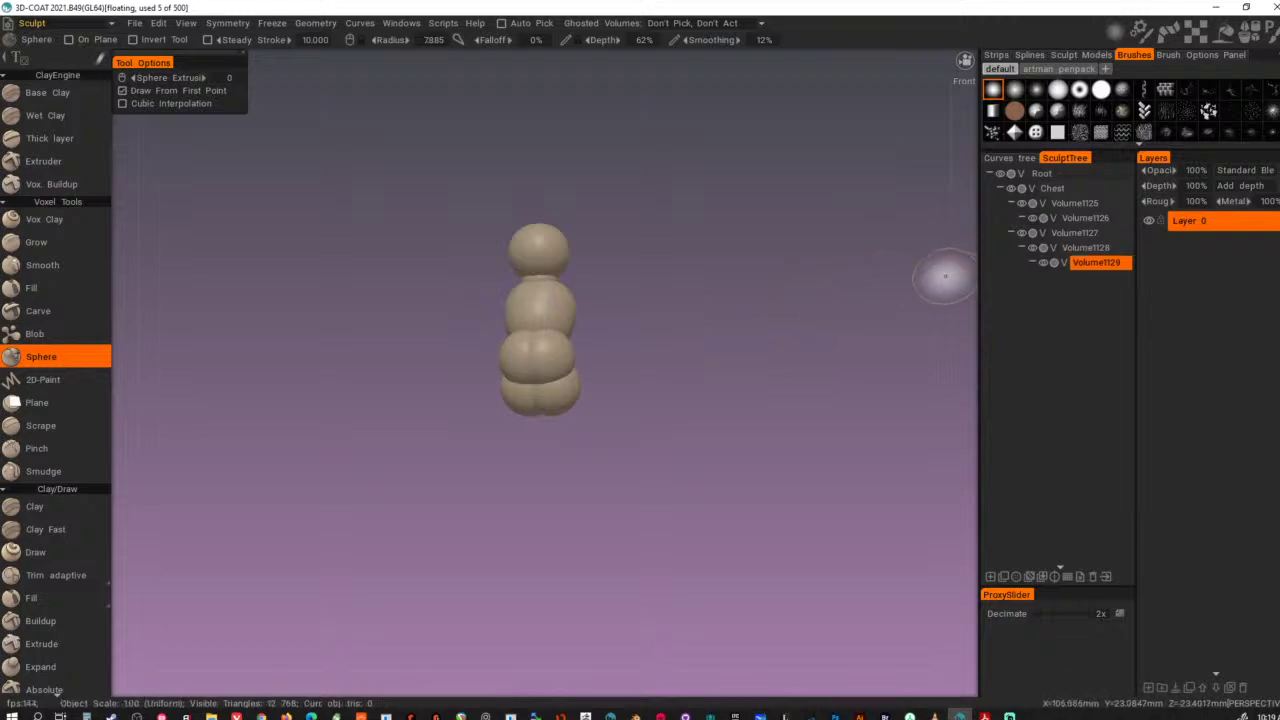
key("s")
right_click_drag(569, 391, 558, 393)
left_click(571, 409)
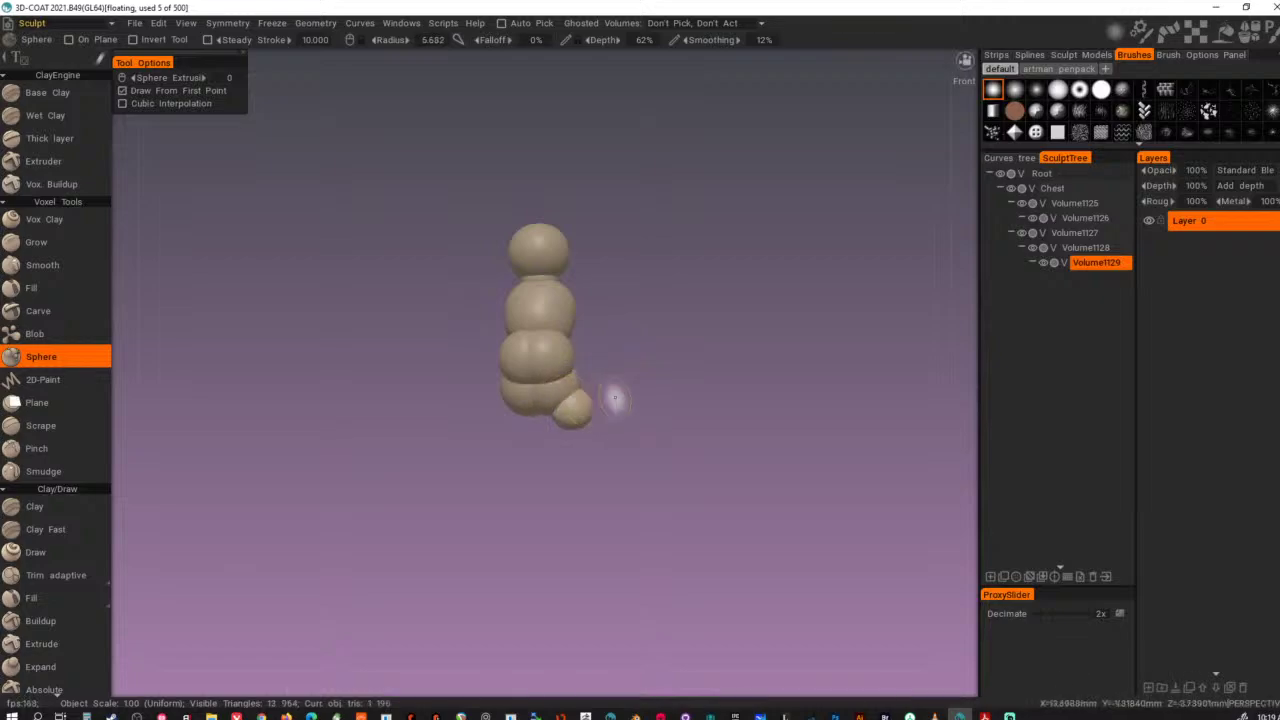
left_click_drag(615, 397, 672, 378, "alt")
key("ctrl+z")
mouse_move(568, 406)
left_mouse_down()
mouse_move(579, 450)
mouse_move(370, 481)
mouse_move(696, 462)
mouse_move(689, 398)
left_mouse_up()
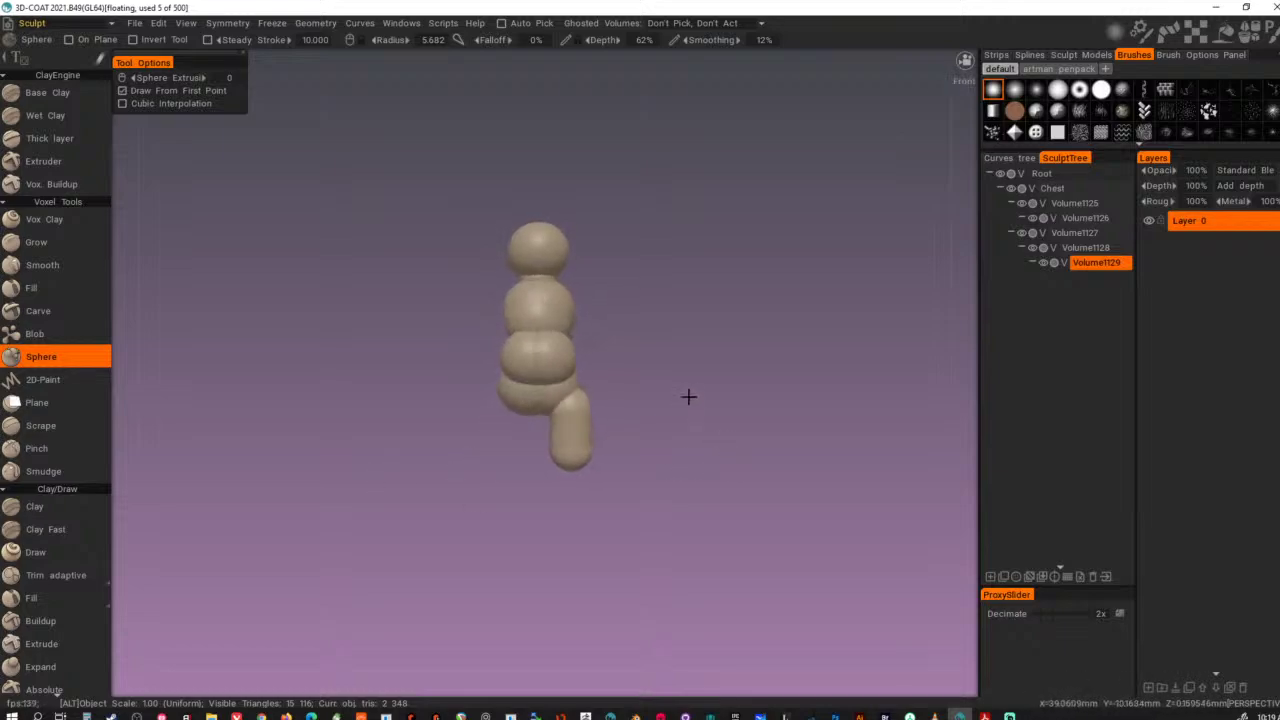
- Pick the chest form on the model to select its volume and add a new empty child volume under Chest
right_click_drag(703, 387, 718, 381, "alt")
middle_click_drag(710, 382, 680, 443, "alt")
left_click_drag(680, 443, 534, 437, "alt")
right_click_drag(534, 437, 546, 417, "alt")
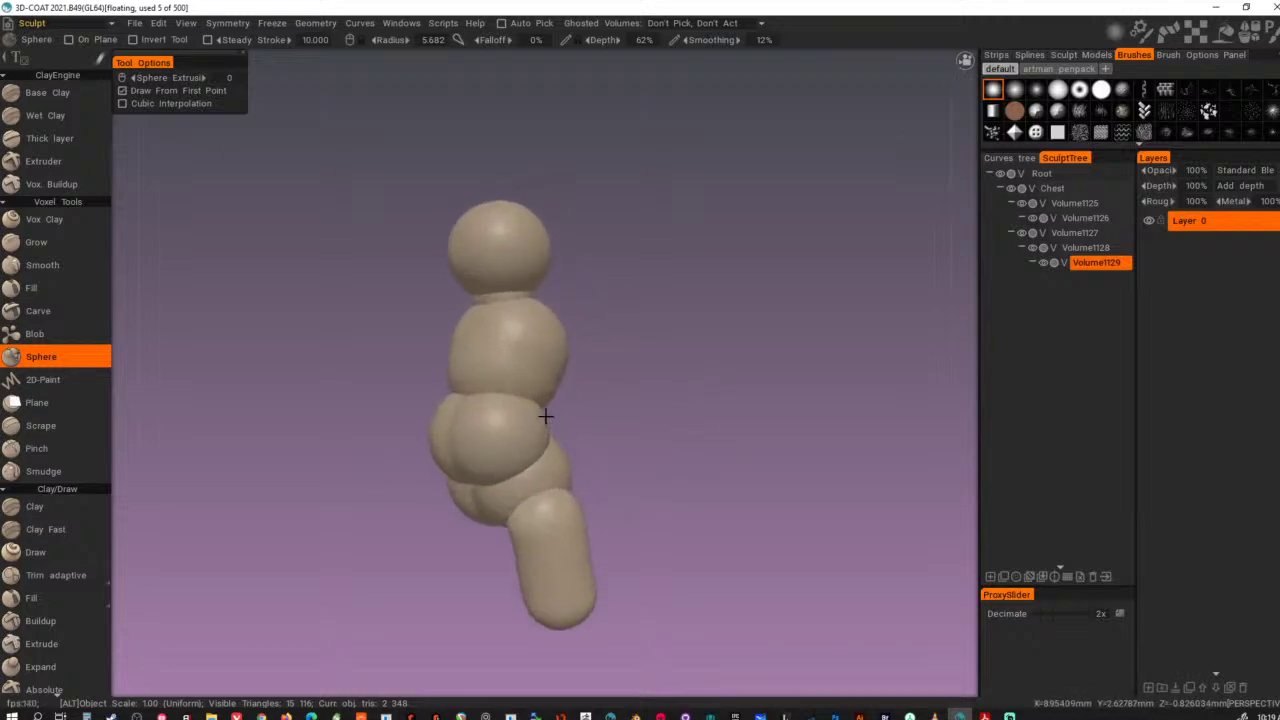
key("h")
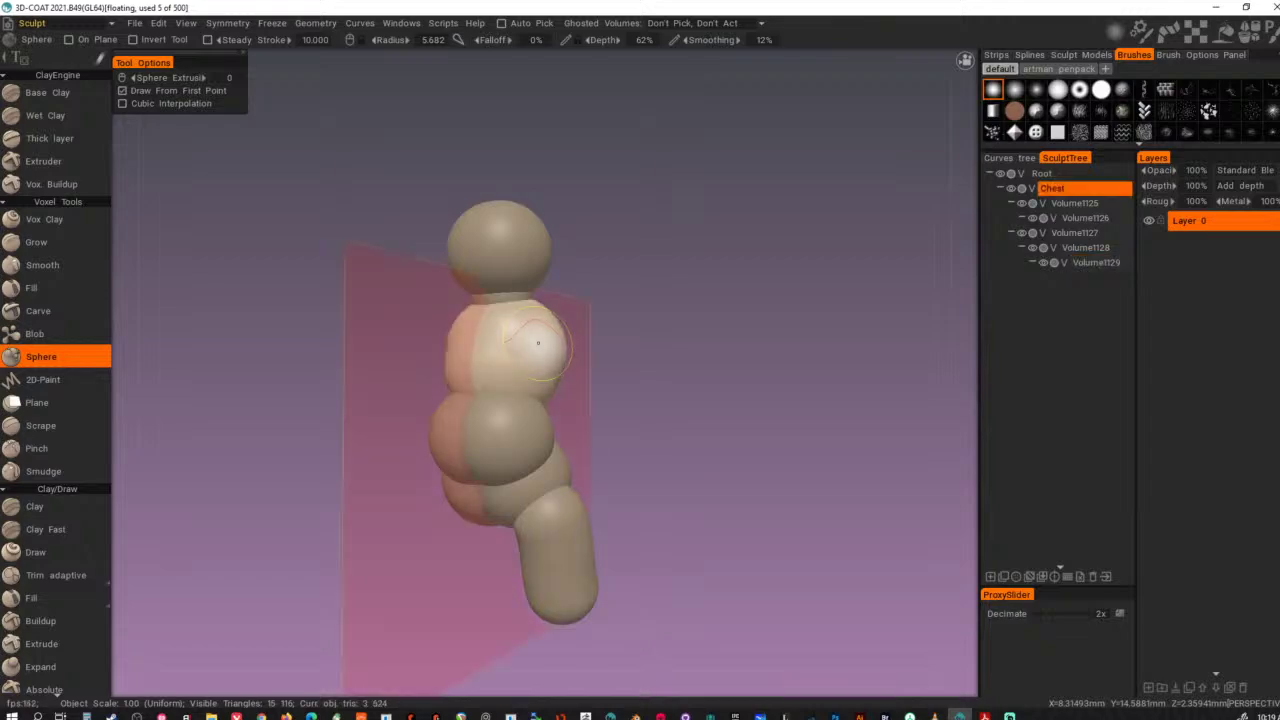
left_click(1124, 190)
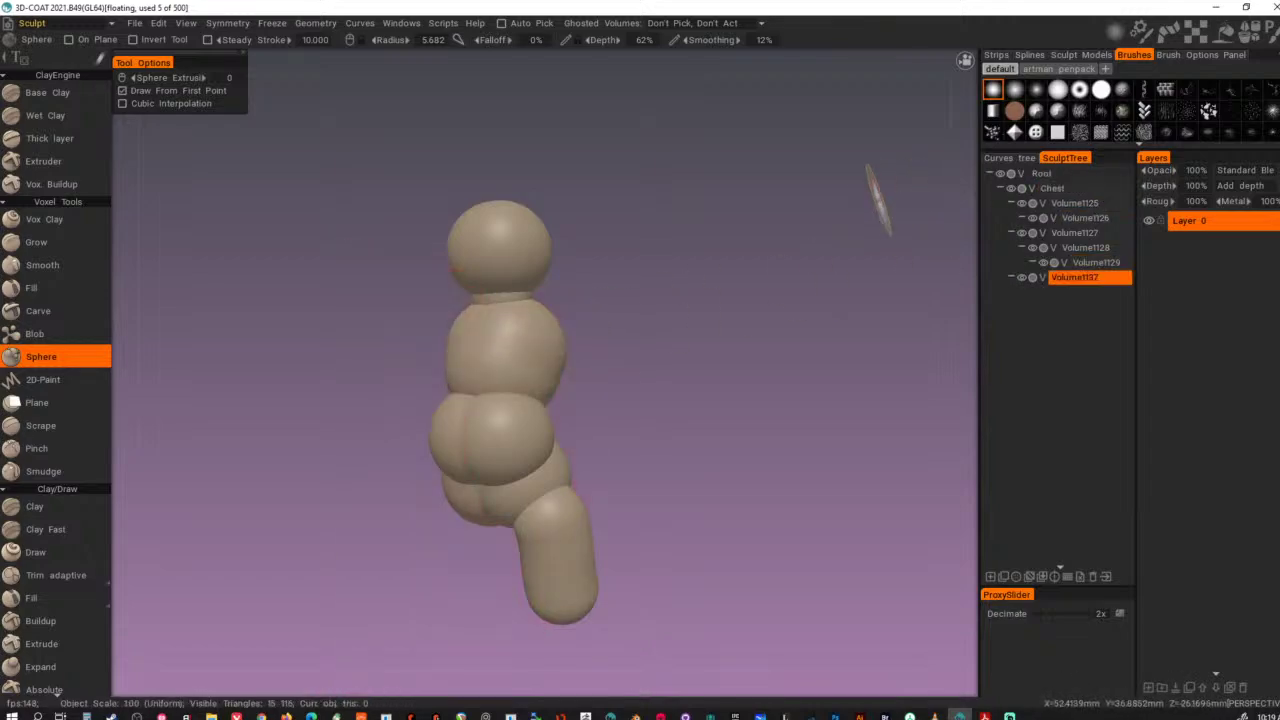
- Turn symmetry off and place a one-sided shoulder sphere with a radius of about 5.7 beside the upper chest
key("s")
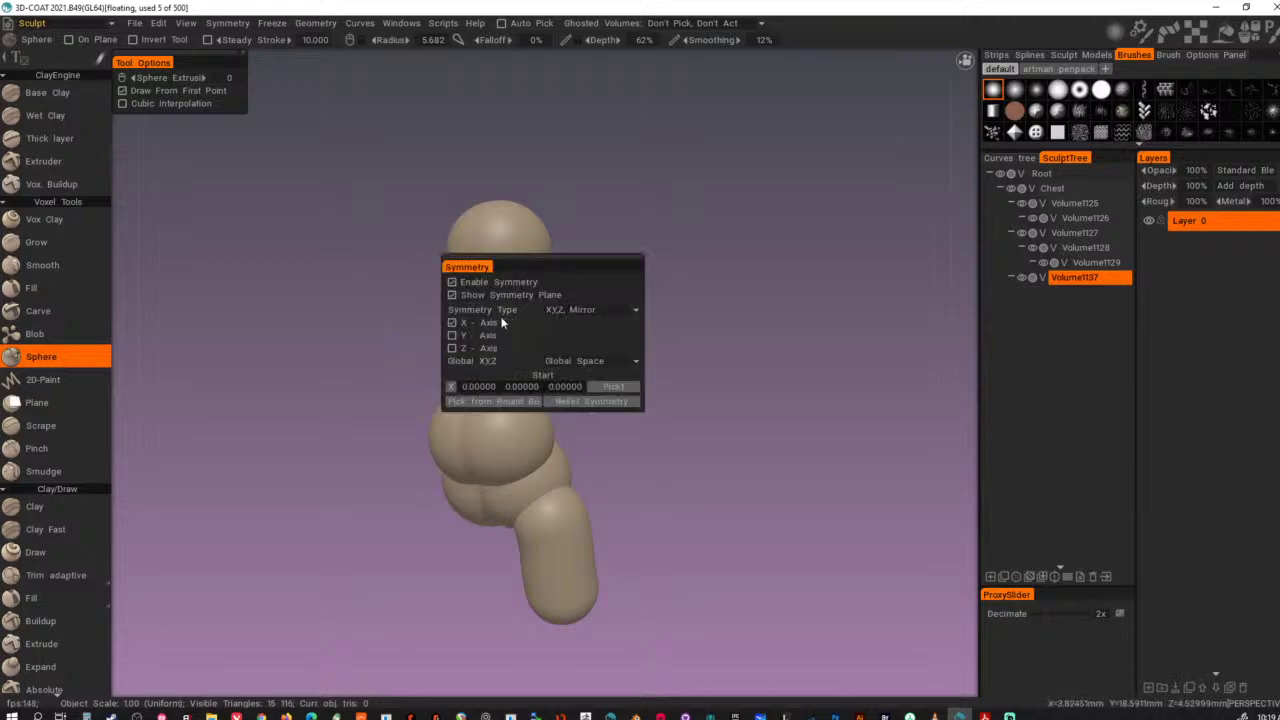
left_click(560, 333)
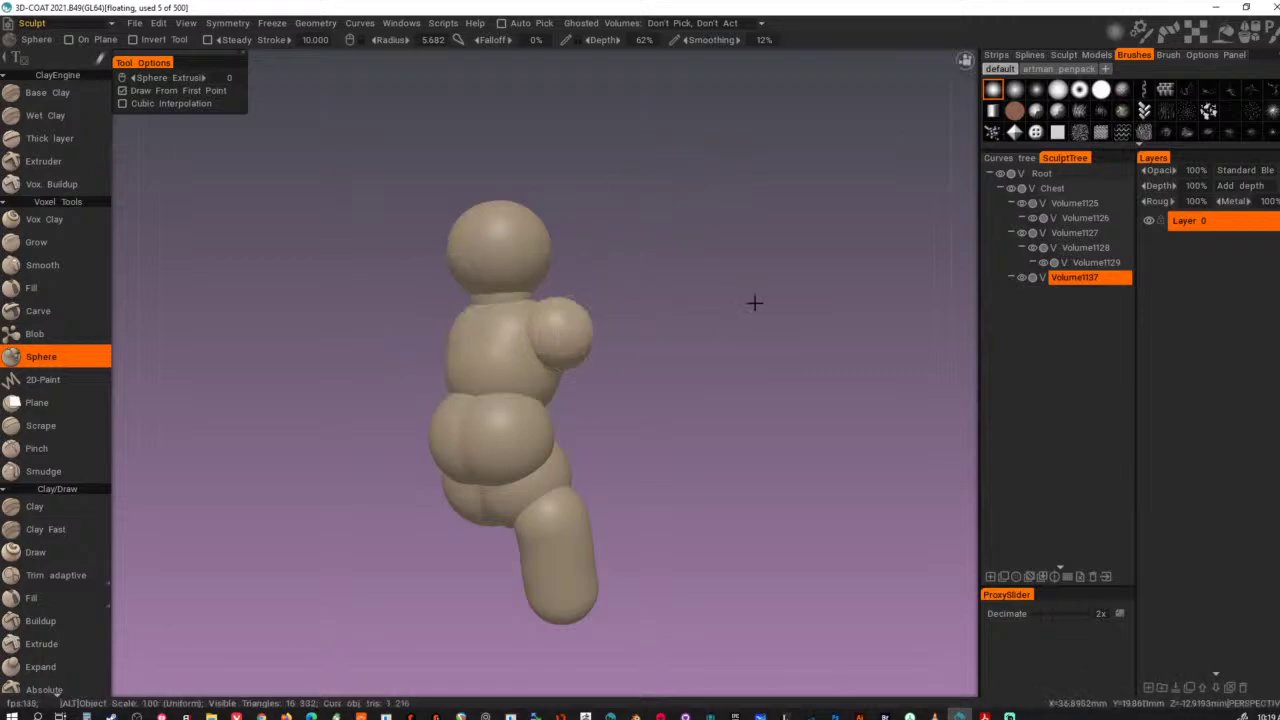
mouse_move(755, 303)
left_mouse_down()
mouse_move(451, 305)
mouse_move(749, 318)
mouse_move(789, 302)
left_mouse_up()
- Add nested child volumes under the shoulder and draw the upper arm and forearm outward with a sphere radius of about 4
key("Insert")
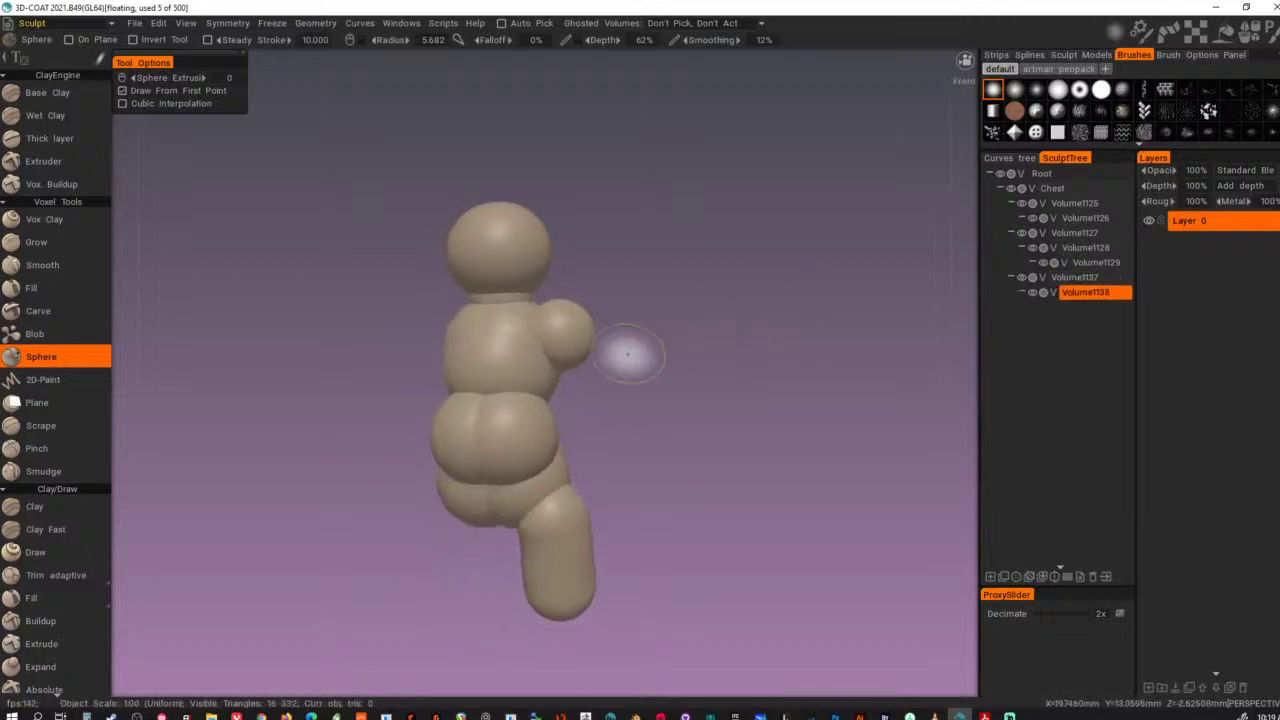
right_click_drag(621, 354, 606, 353)
left_click_drag(598, 352, 754, 364)
mouse_move(752, 363)
left_mouse_down("alt")
mouse_move(692, 357)
mouse_move(906, 378)
left_mouse_up("alt")
key("ctrl+Insert")
right_click_drag(906, 378, 810, 390, "alt")
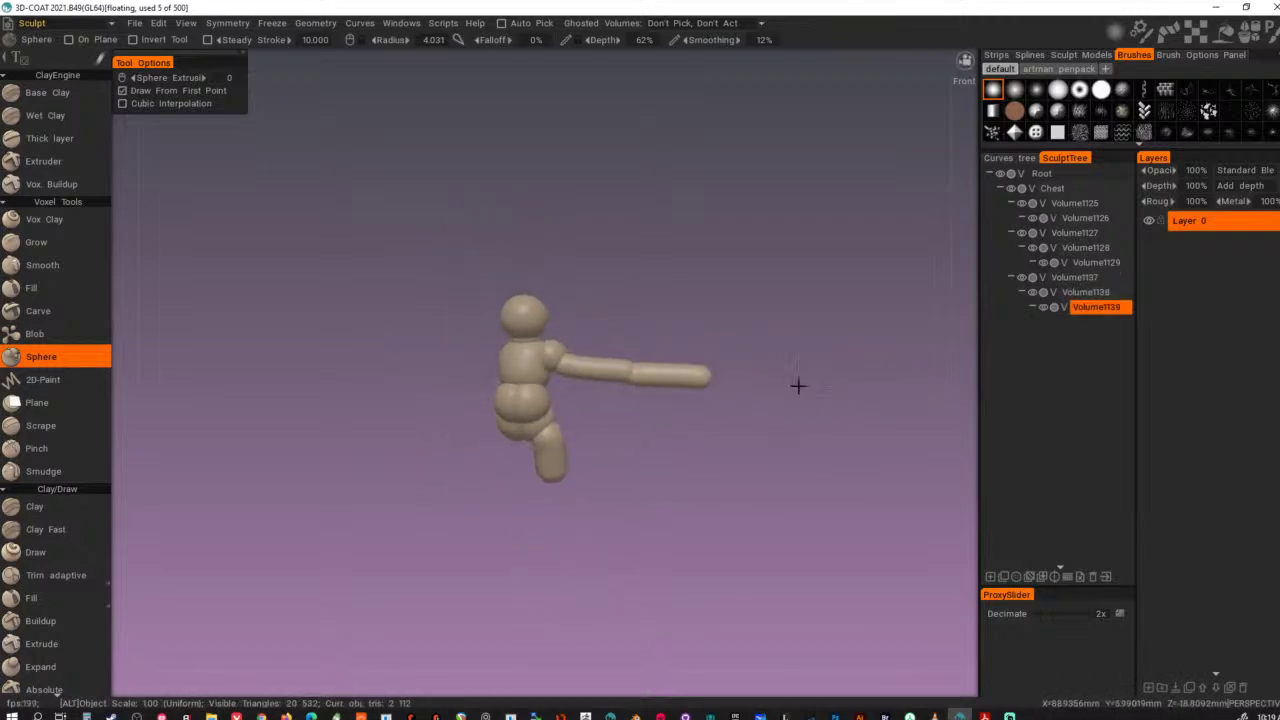
- Add a child volume under the forearm volume and draw a short hand form at the end of the arm
scroll(830, 388, "up", 3)
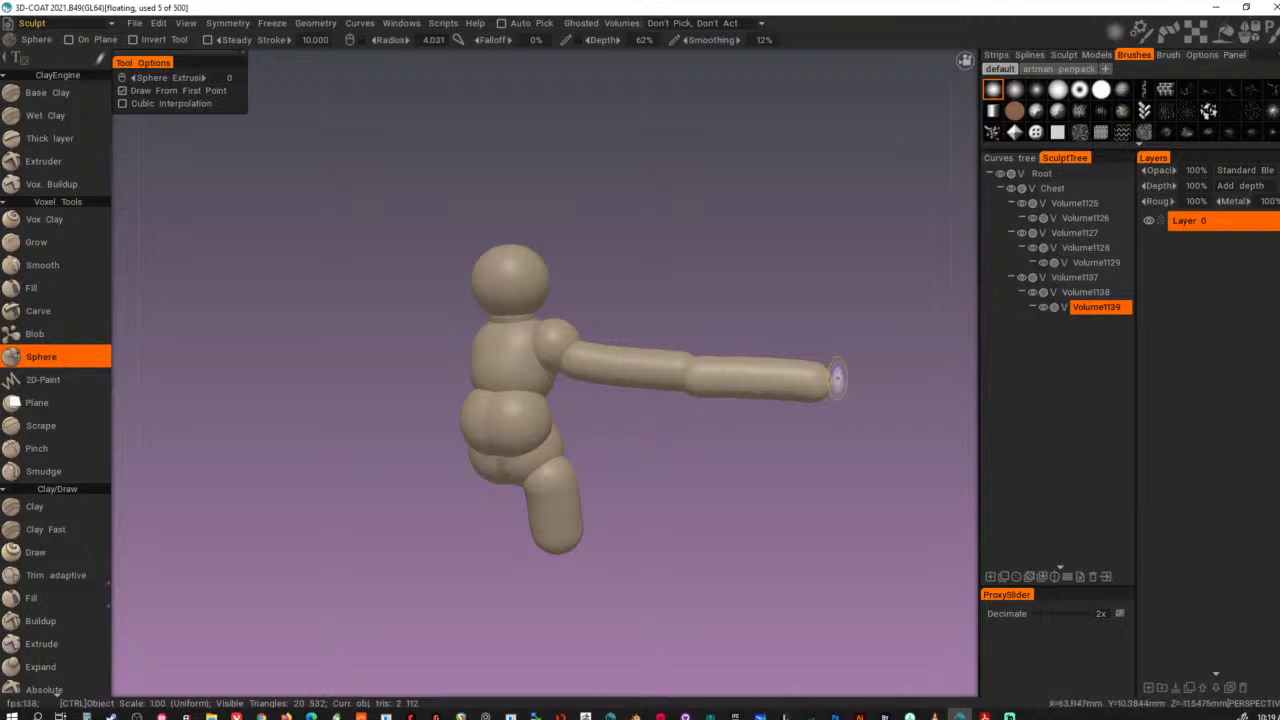
key("ctrl+Insert")
mouse_move(828, 391)
left_mouse_down()
mouse_move(862, 392)
mouse_move(620, 403)
mouse_move(755, 440)
mouse_move(843, 413)
left_mouse_up()
right_click_drag(843, 413, 613, 380, "alt")
- Pick the upper leg on the model to select its volume and activate the Move tool
left_click_drag(515, 367, 611, 397, "alt")
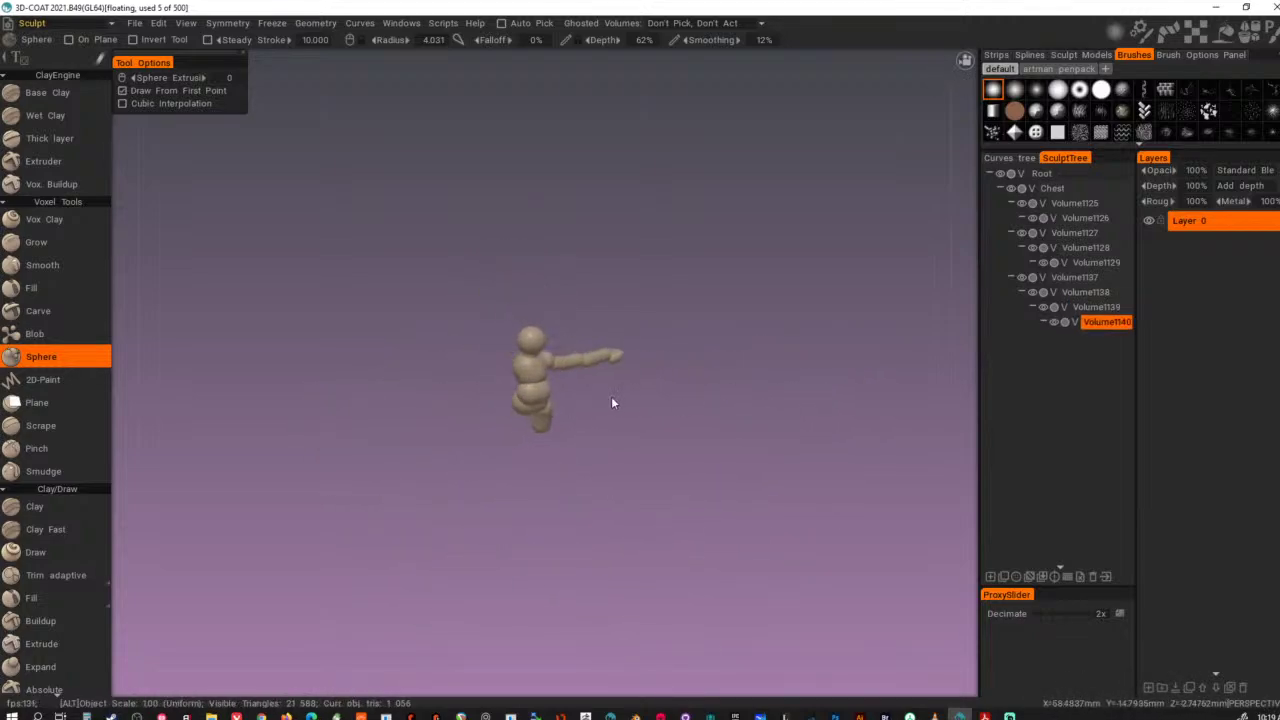
middle_click_drag(590, 398, 584, 346, "alt")
right_click_drag(584, 346, 614, 365, "alt")
left_click_drag(614, 365, 535, 337, "alt")
middle_click_drag(535, 337, 538, 302, "alt")
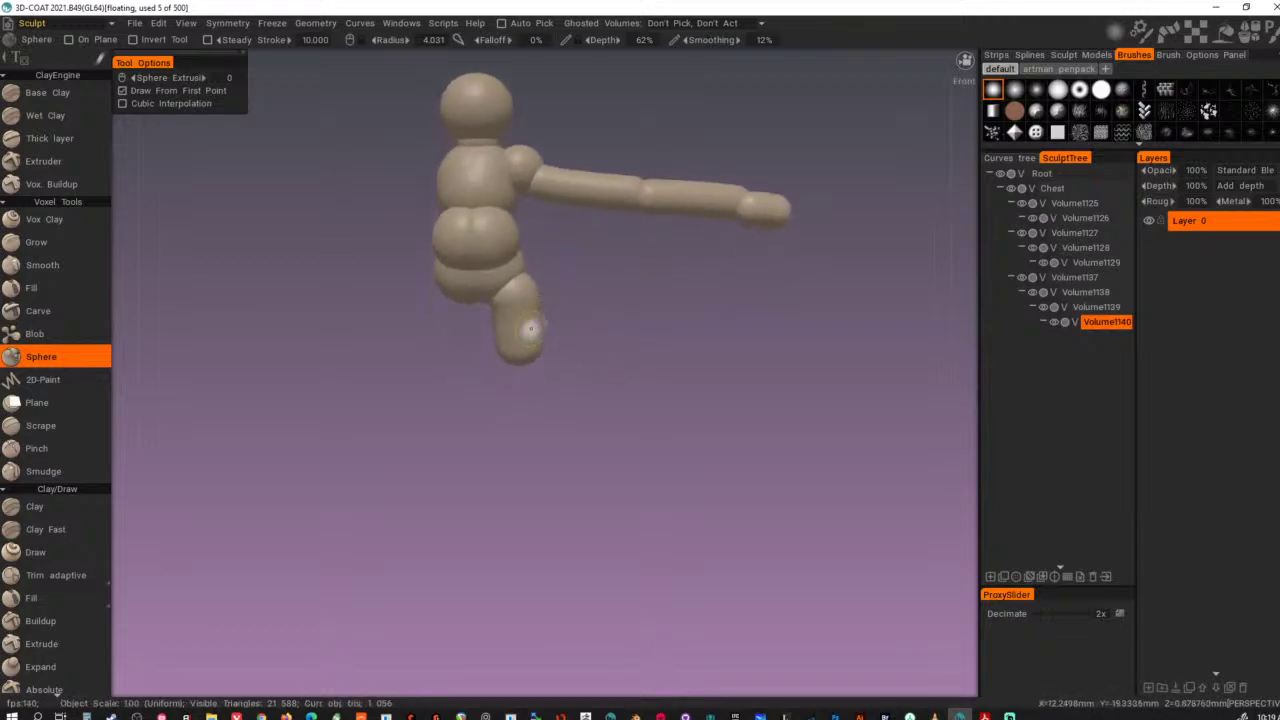
key("h")
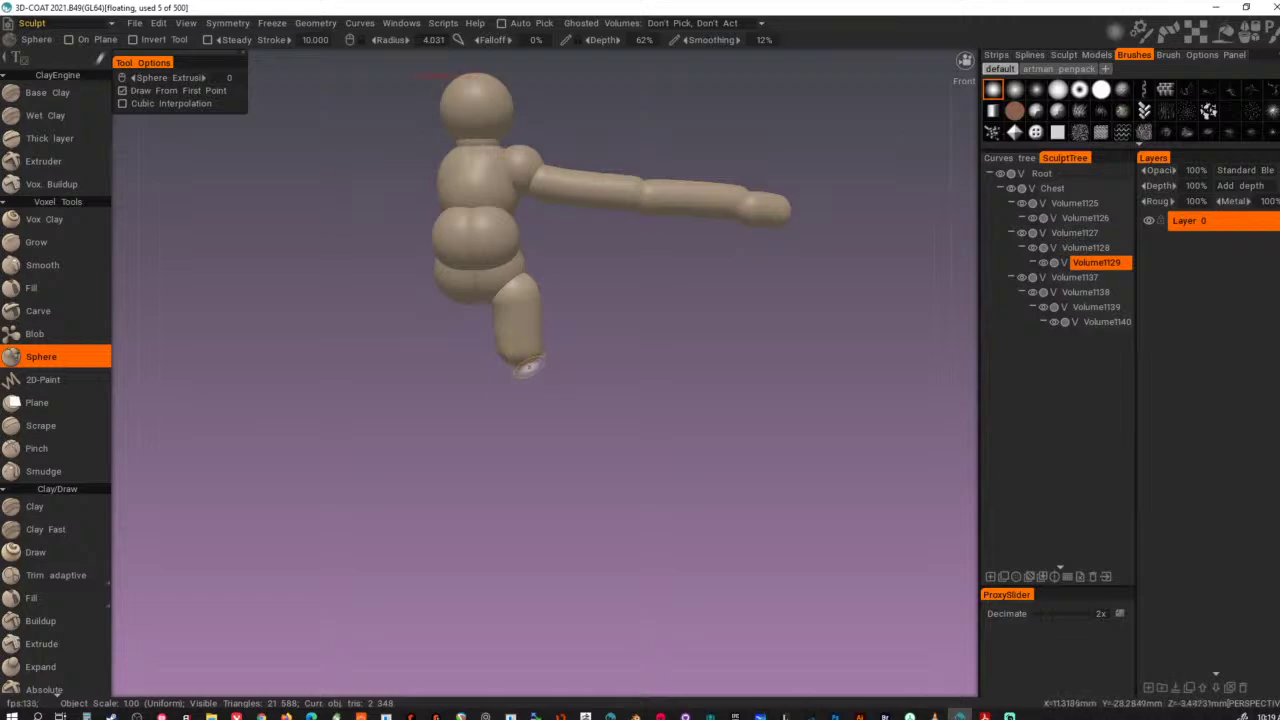
left_click_drag(529, 366, 533, 360, "alt")
key("m")
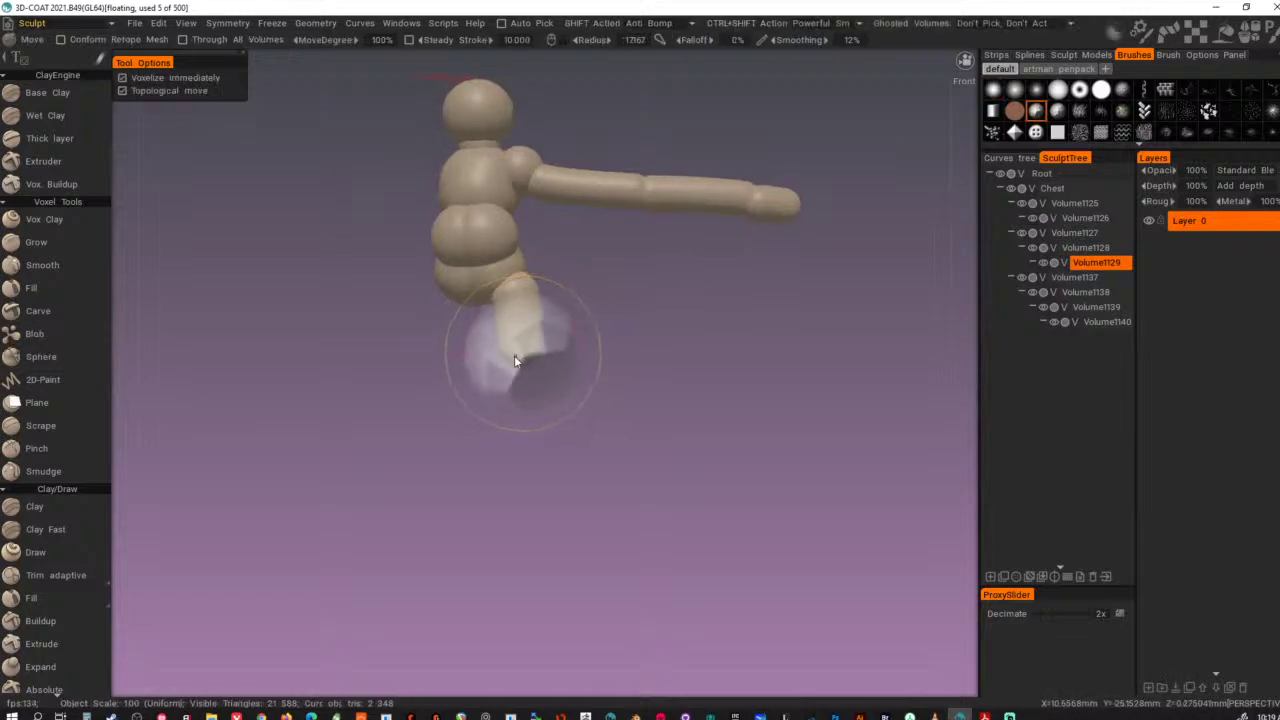
- Choose the soft round brush alpha for Move, set the radius to about 12.3, and stretch the upper leg downward
scroll(30, 450, "down", 10)
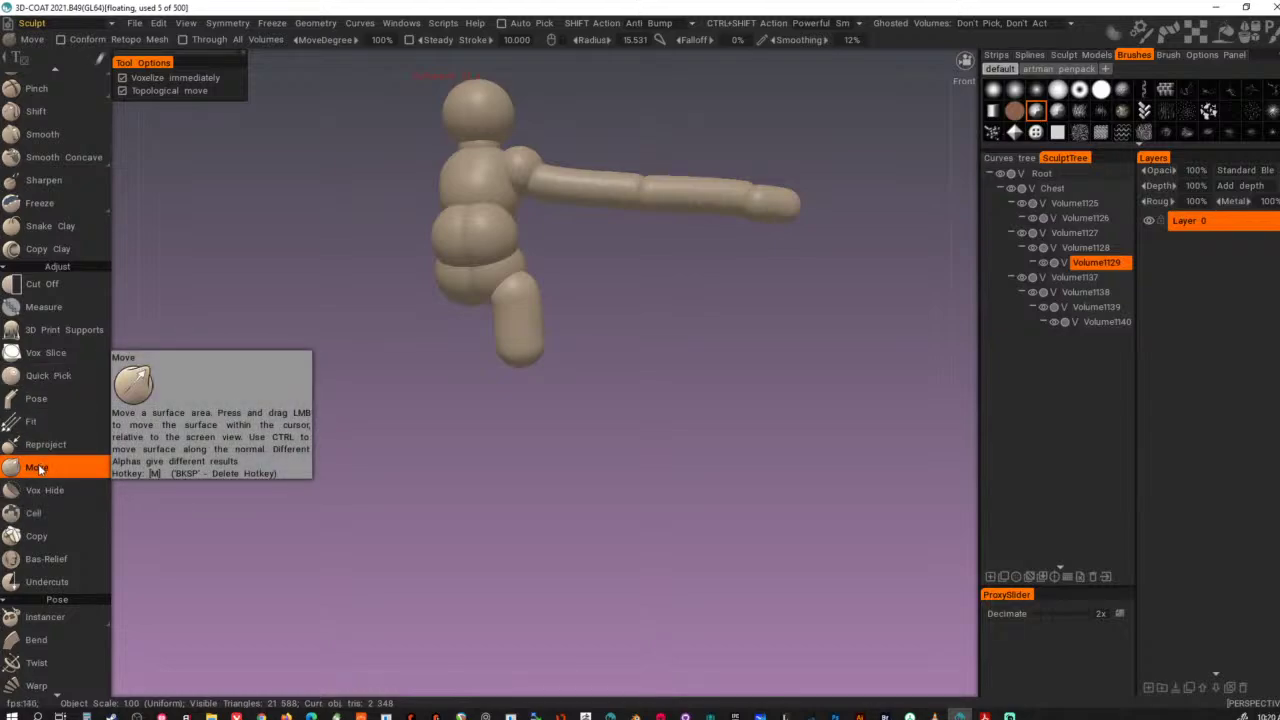
key("t")
left_click(12, 454)
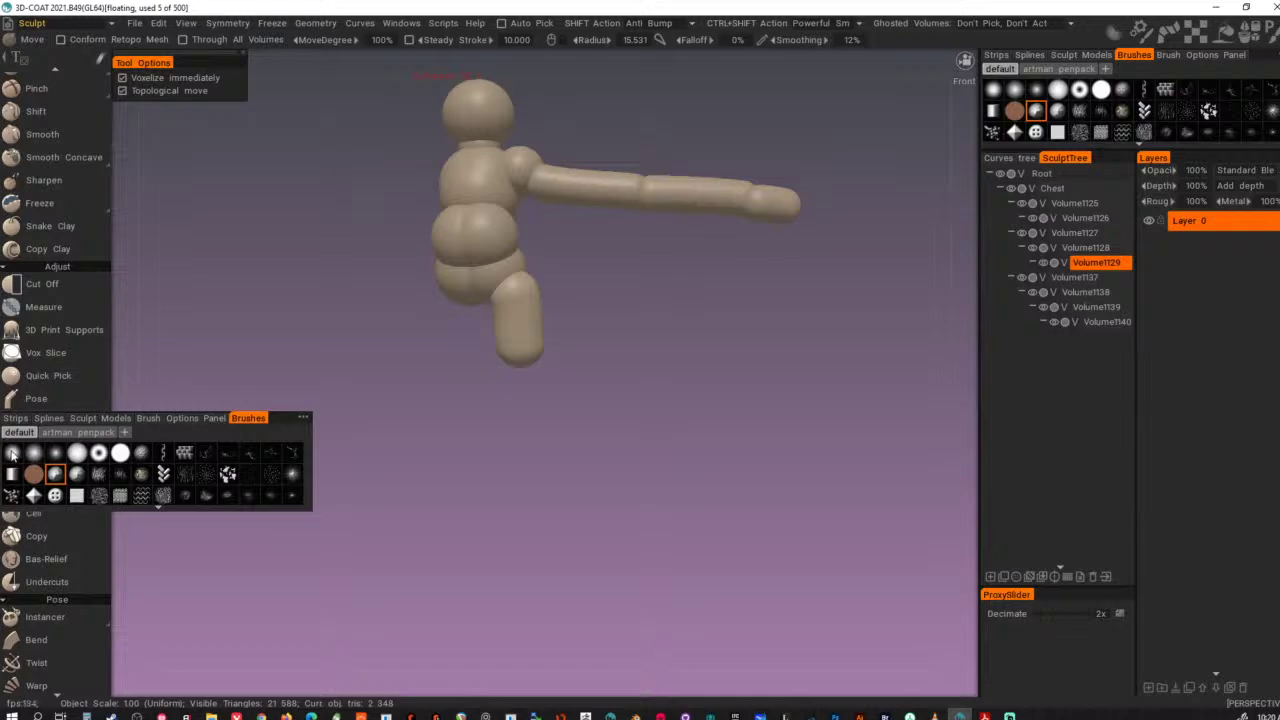
right_click_drag(518, 358, 497, 354)
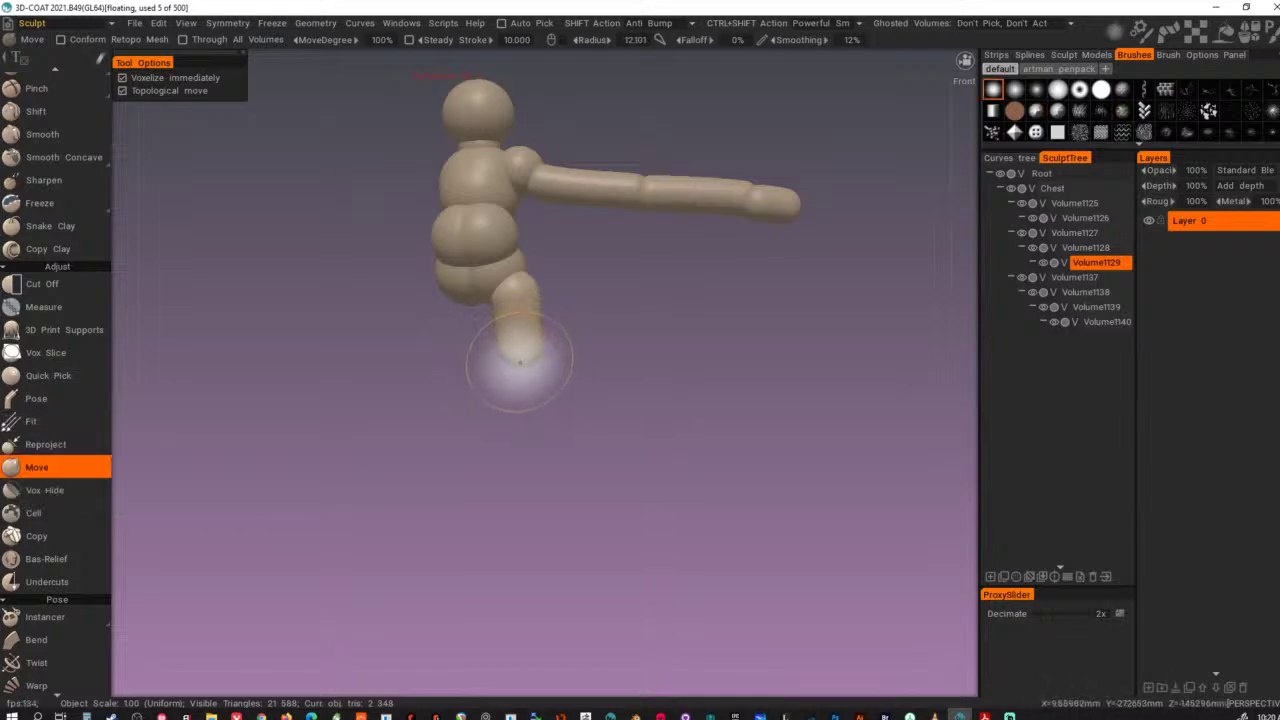
left_click_drag(518, 363, 533, 432, "alt")
left_click_drag(638, 461, 651, 386)
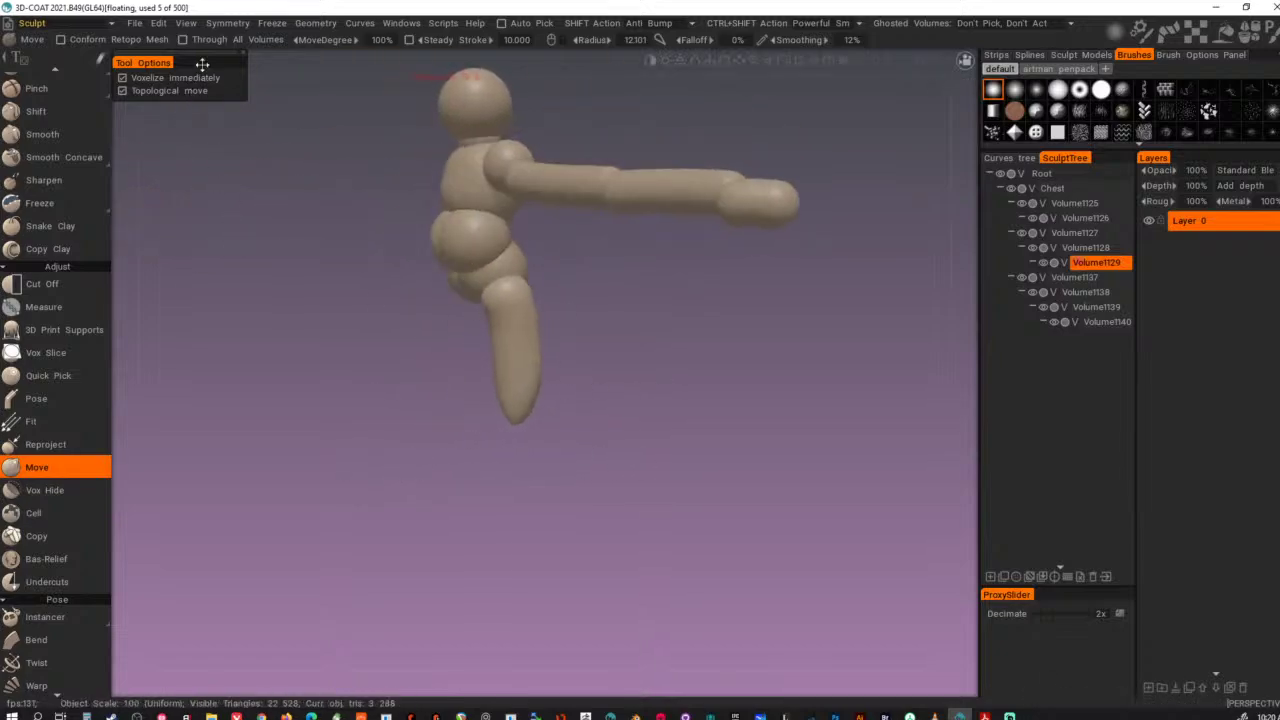
left_click(188, 24)
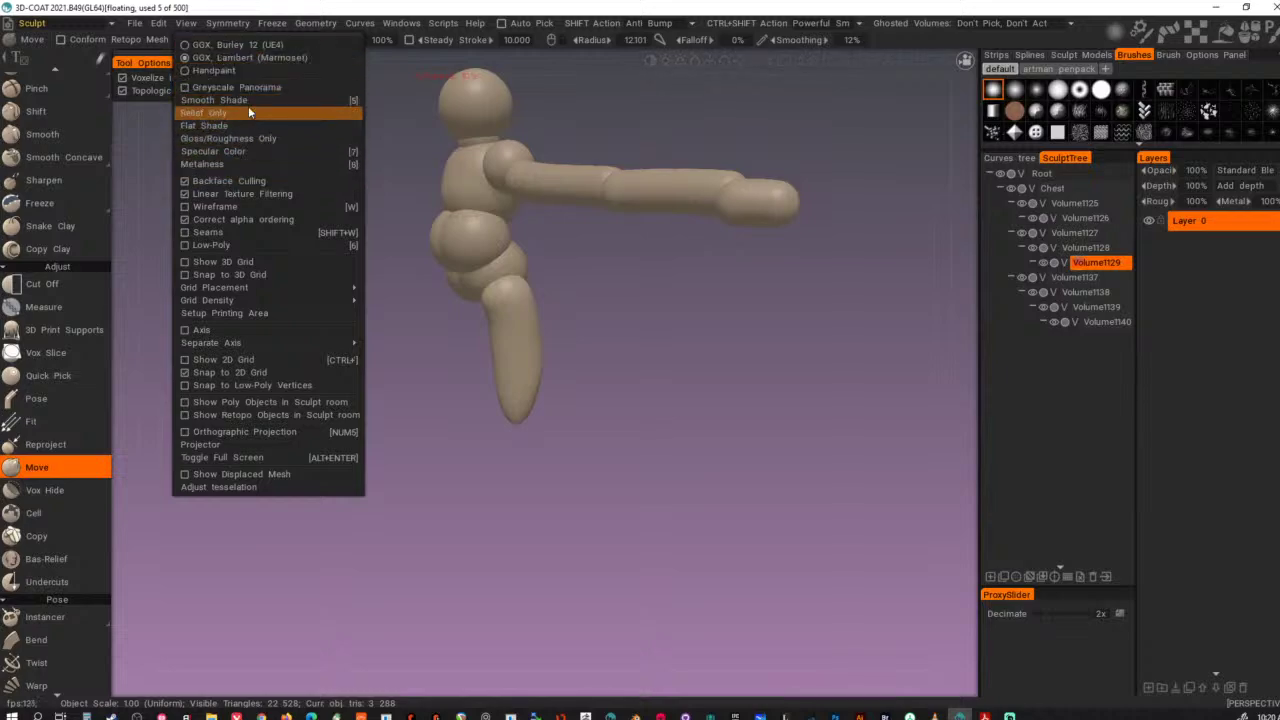
mouse_move(155, 29)
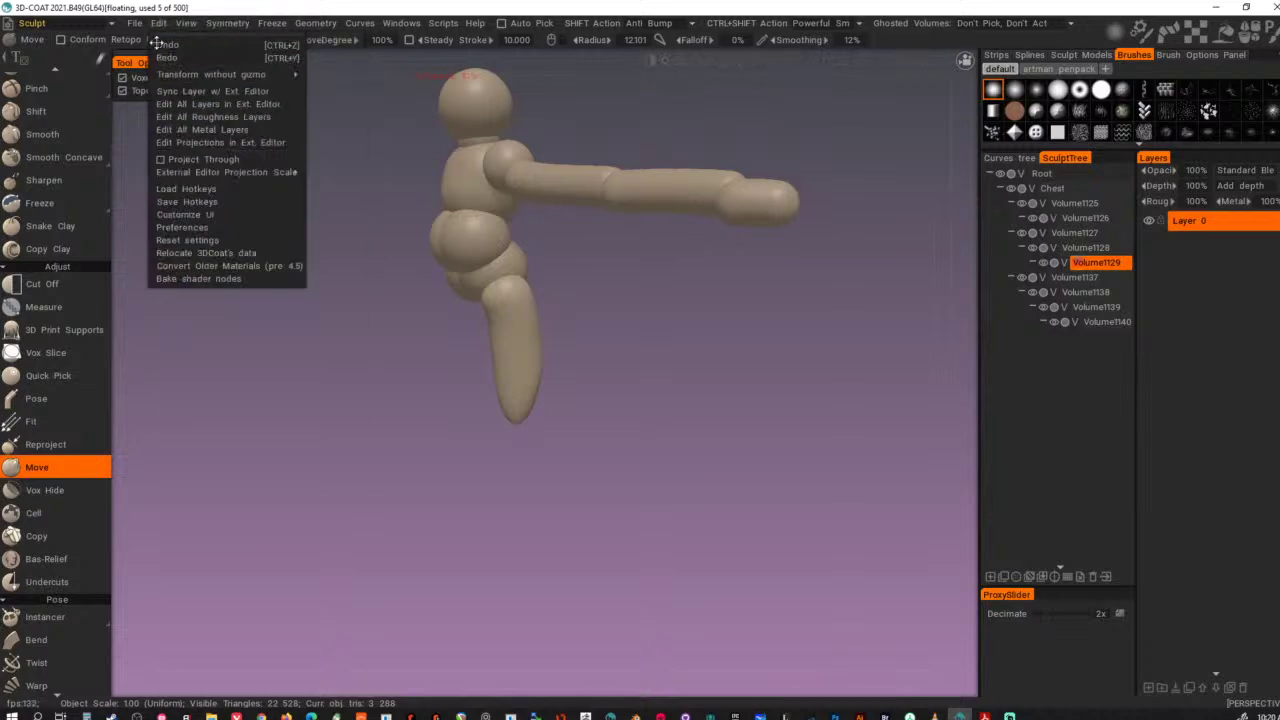
mouse_move(166, 78)
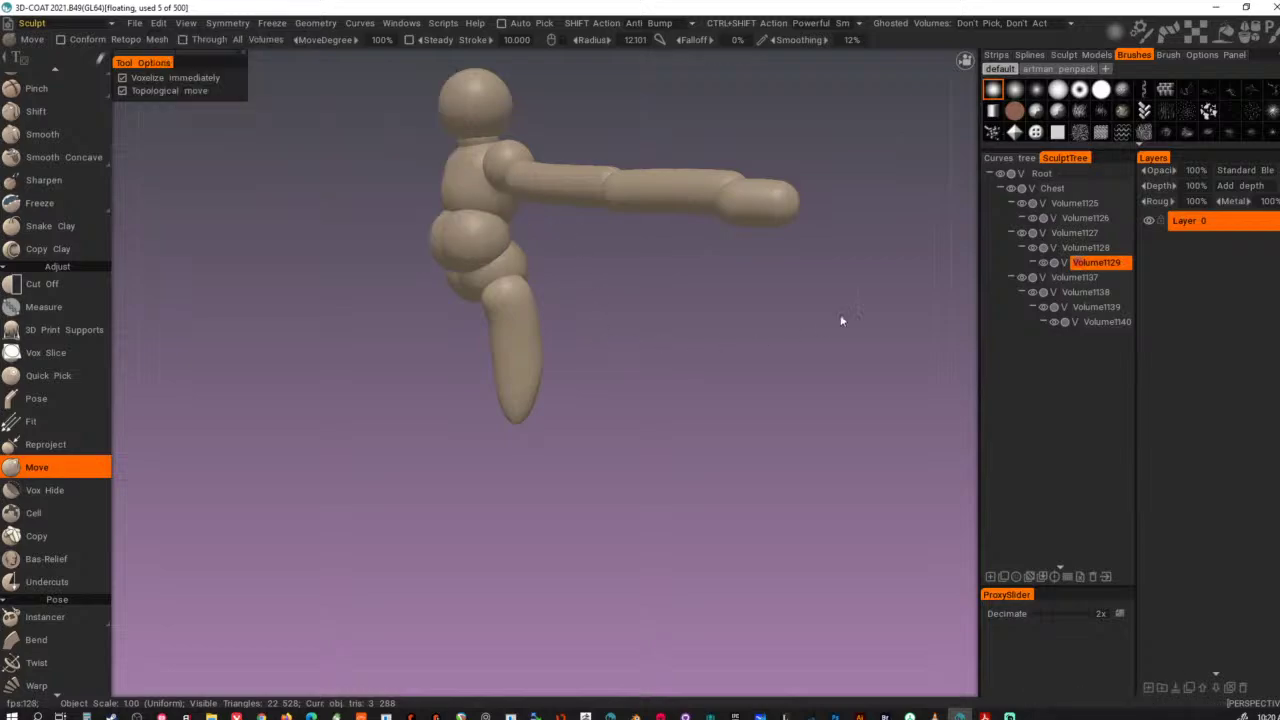
- Add a child volume under the upper leg and draw a long lower leg downward with a sphere radius of about 4.9
left_click_drag(580, 309, 620, 280, "alt")
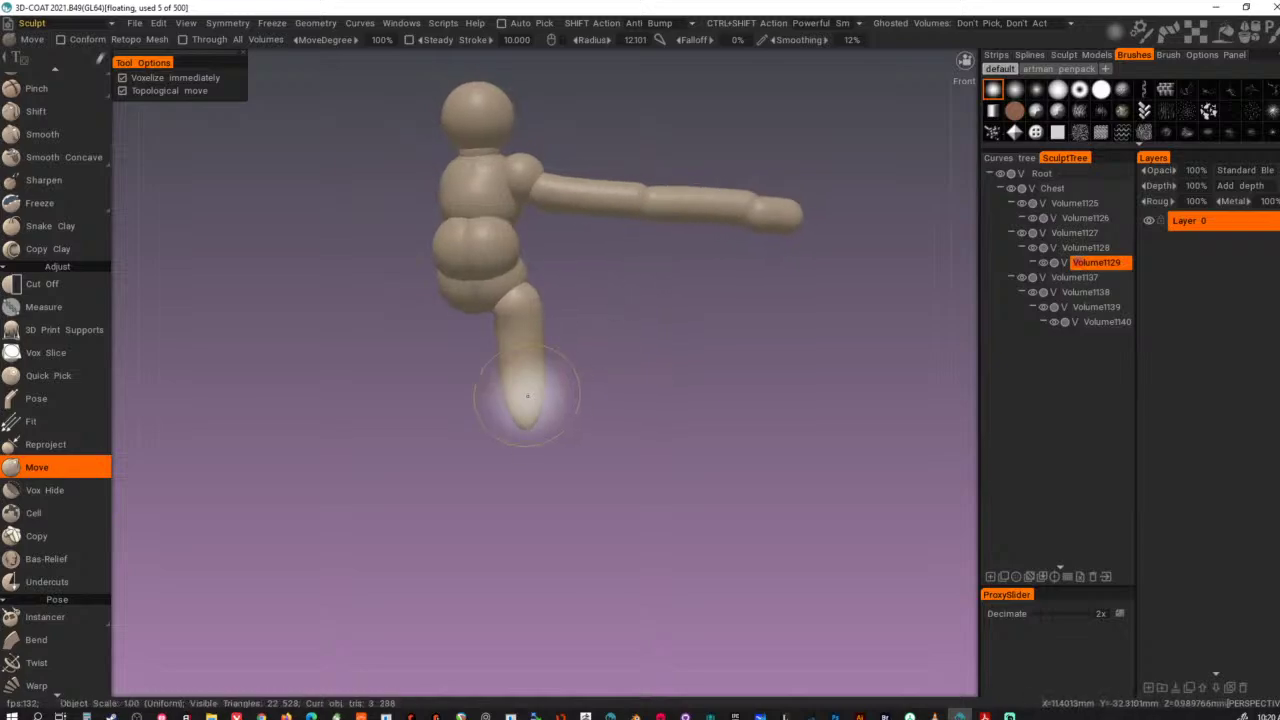
middle_click_drag(579, 448, 505, 327, "alt")
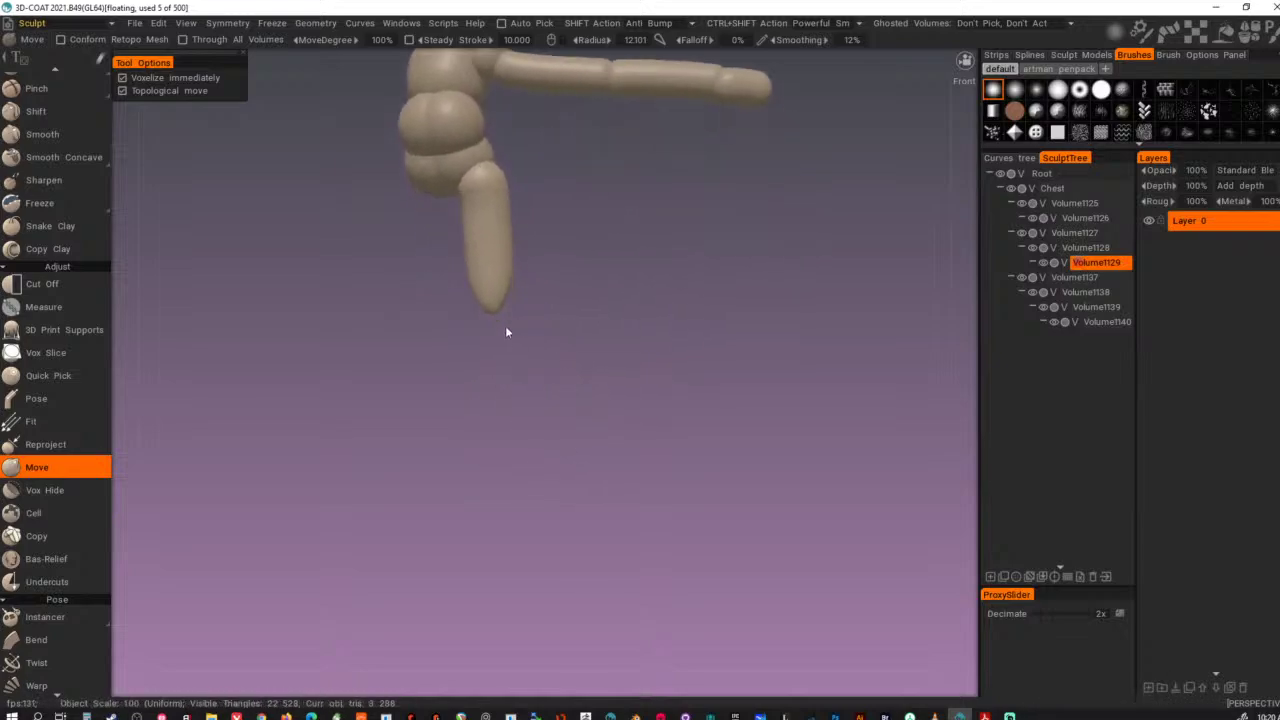
key("Insert")
right_click_drag(491, 311, 477, 311)
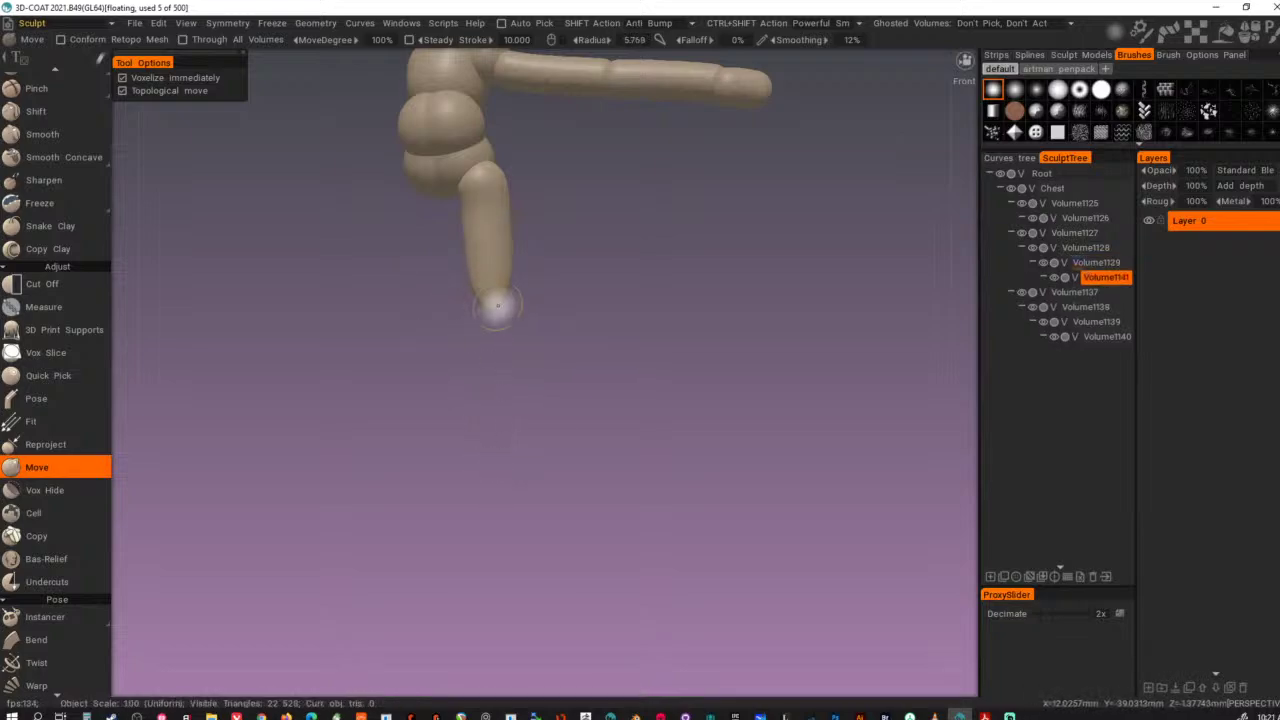
key("s")
mouse_move(496, 306)
left_mouse_down()
mouse_move(495, 455)
mouse_move(424, 474)
mouse_move(595, 480)
mouse_move(460, 486)
mouse_move(406, 511)
mouse_move(574, 498)
left_mouse_up()
key("KP_2")
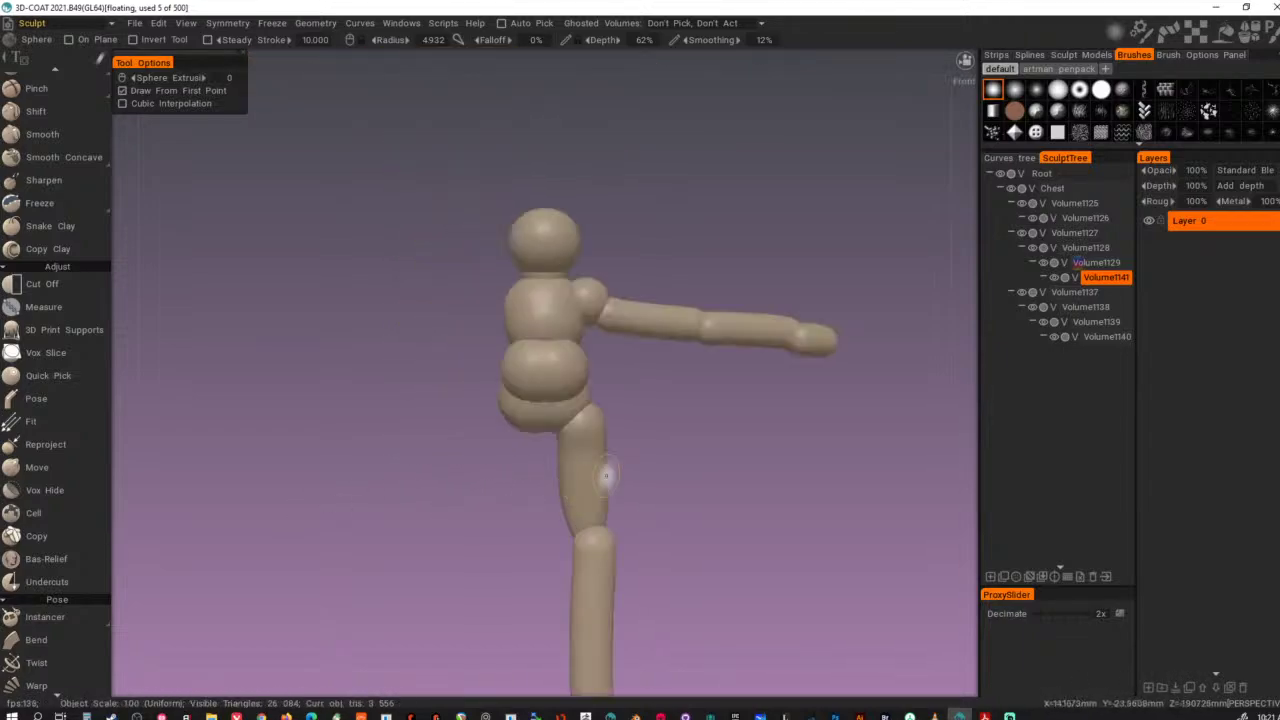
- Add a child volume under the lower leg and build a foot from overlapping spheres with a radius of about 4.9
middle_click_drag(669, 502, 601, 230)
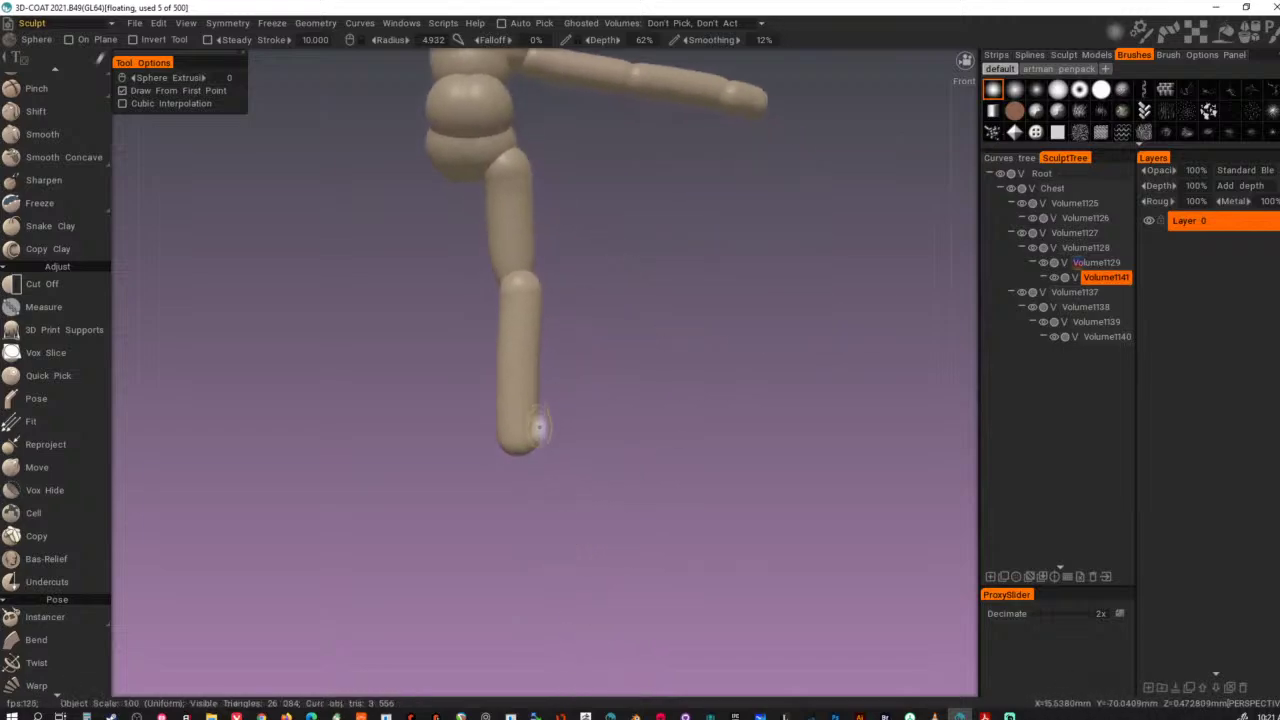
key("ctrl+n")
left_click_drag(648, 500, 618, 474)
left_click(474, 460)
left_click(509, 465)
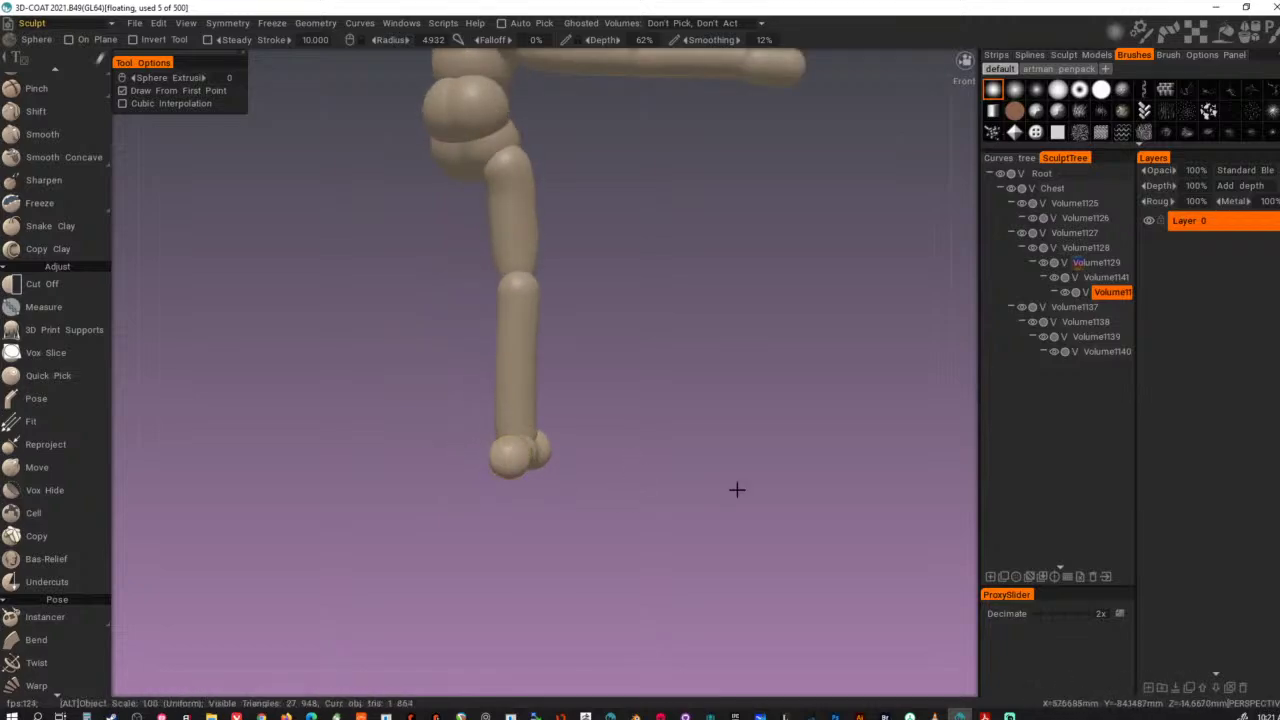
- Pick the lower leg on the model to select its volume and set the Move tool's radius to about 20.7
left_click_drag(737, 489, 717, 463, "alt")
right_click_drag(717, 463, 554, 385, "alt")
left_click_drag(553, 385, 663, 392)
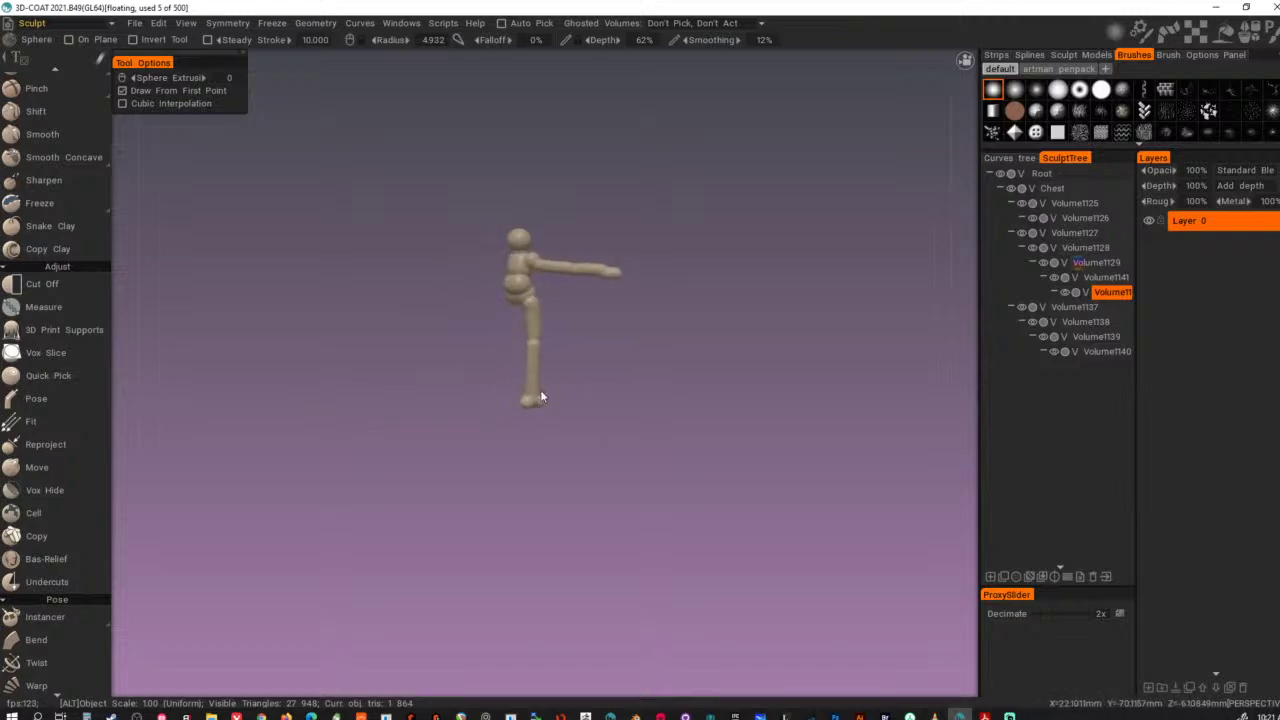
right_click_drag(541, 390, 565, 392, "alt")
middle_click_drag(560, 374, 578, 424, "alt")
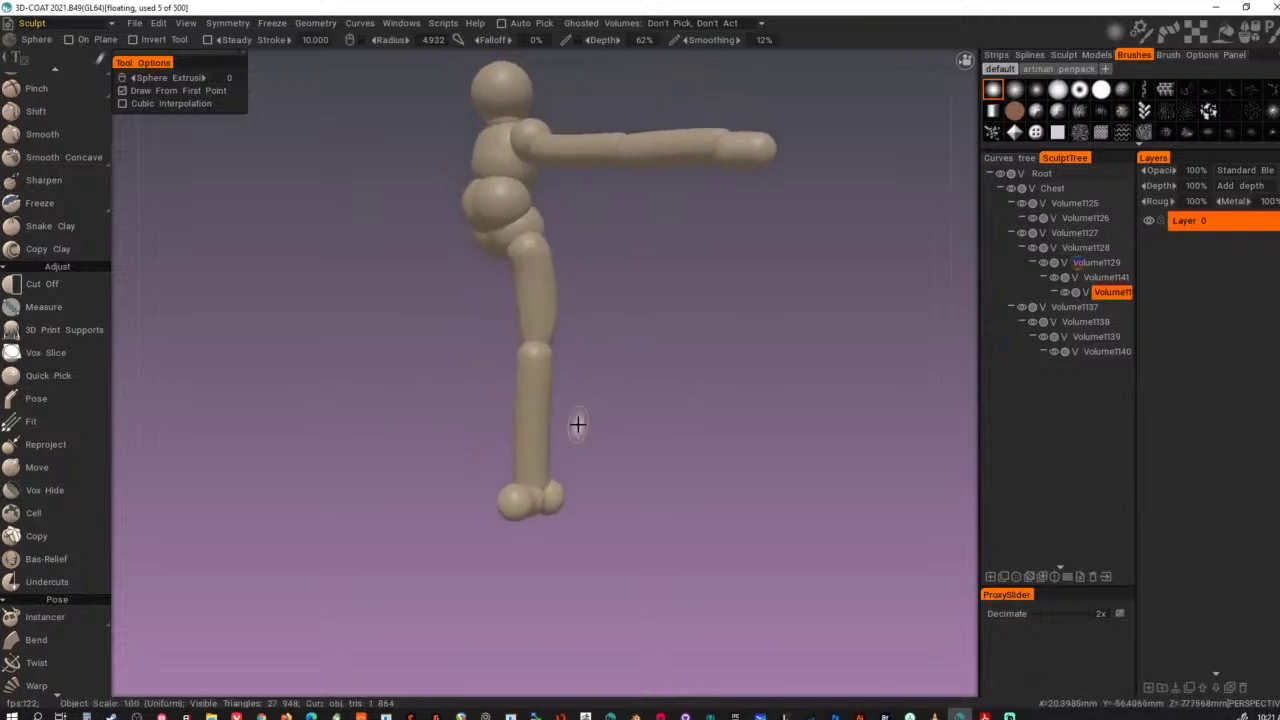
left_click_drag(578, 424, 578, 374, "alt")
key("h")
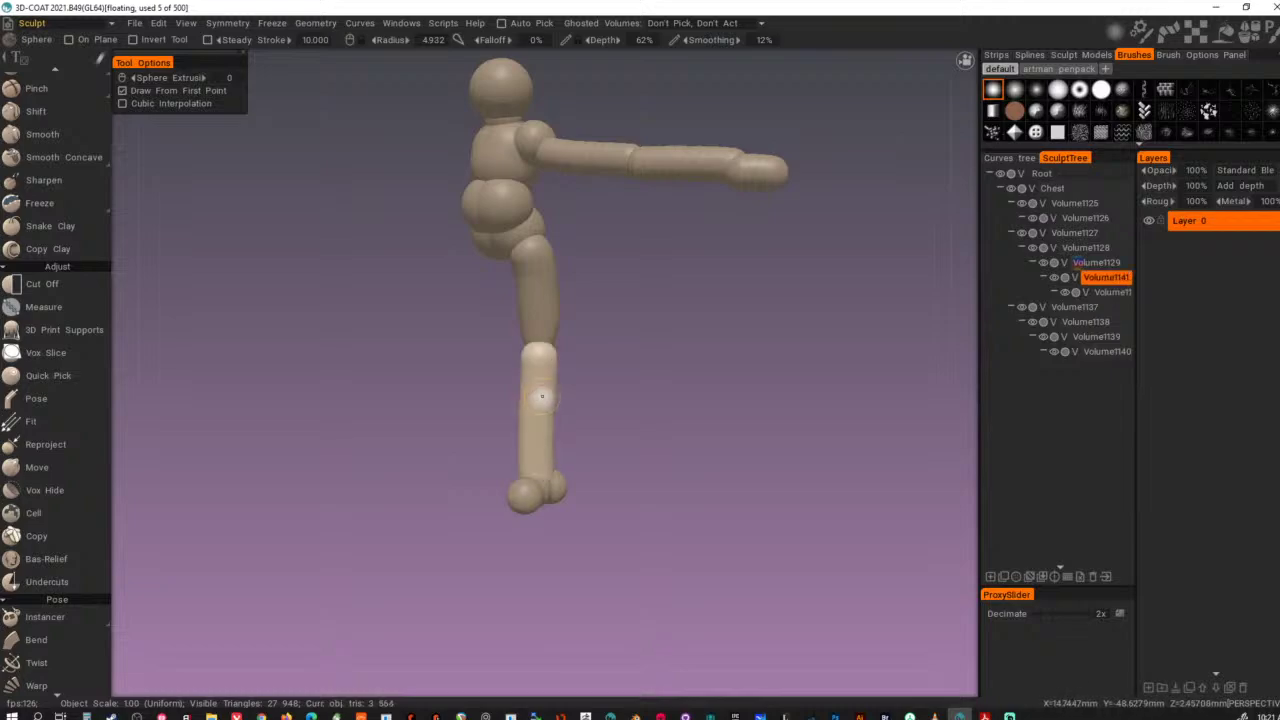
right_click_drag(537, 397, 567, 384)
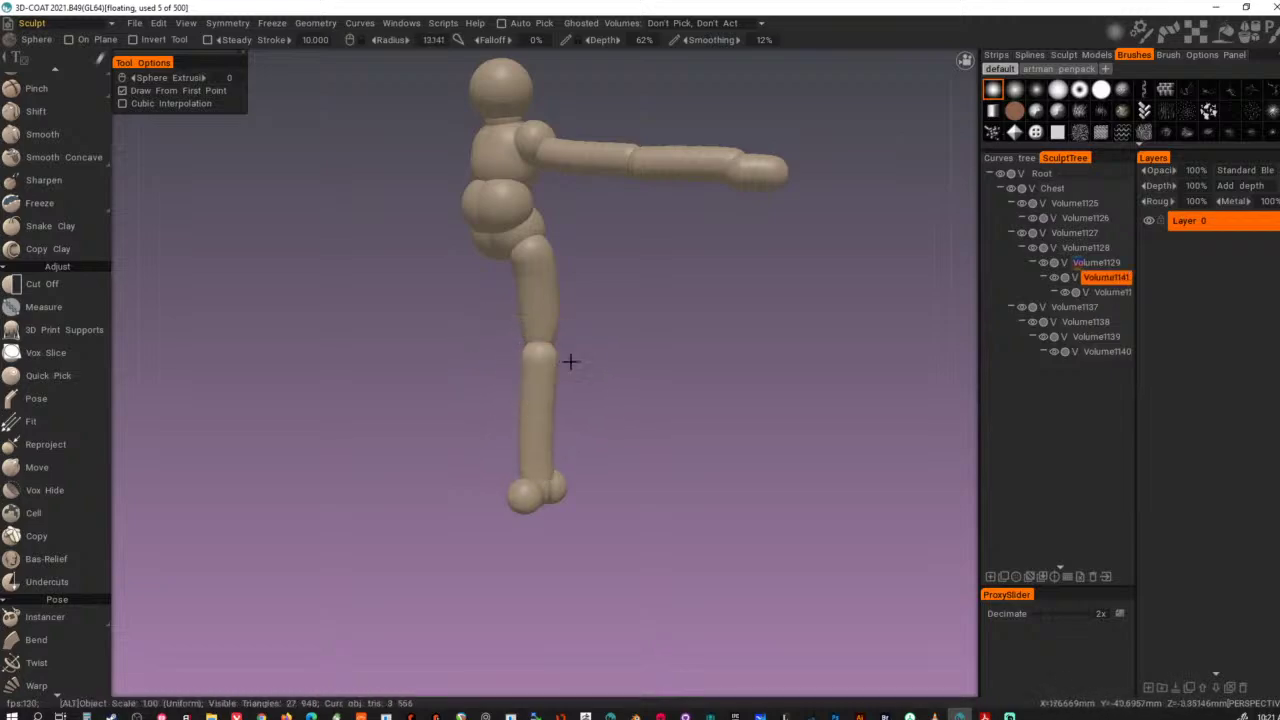
left_click_drag(569, 360, 551, 358, "alt")
key("m")
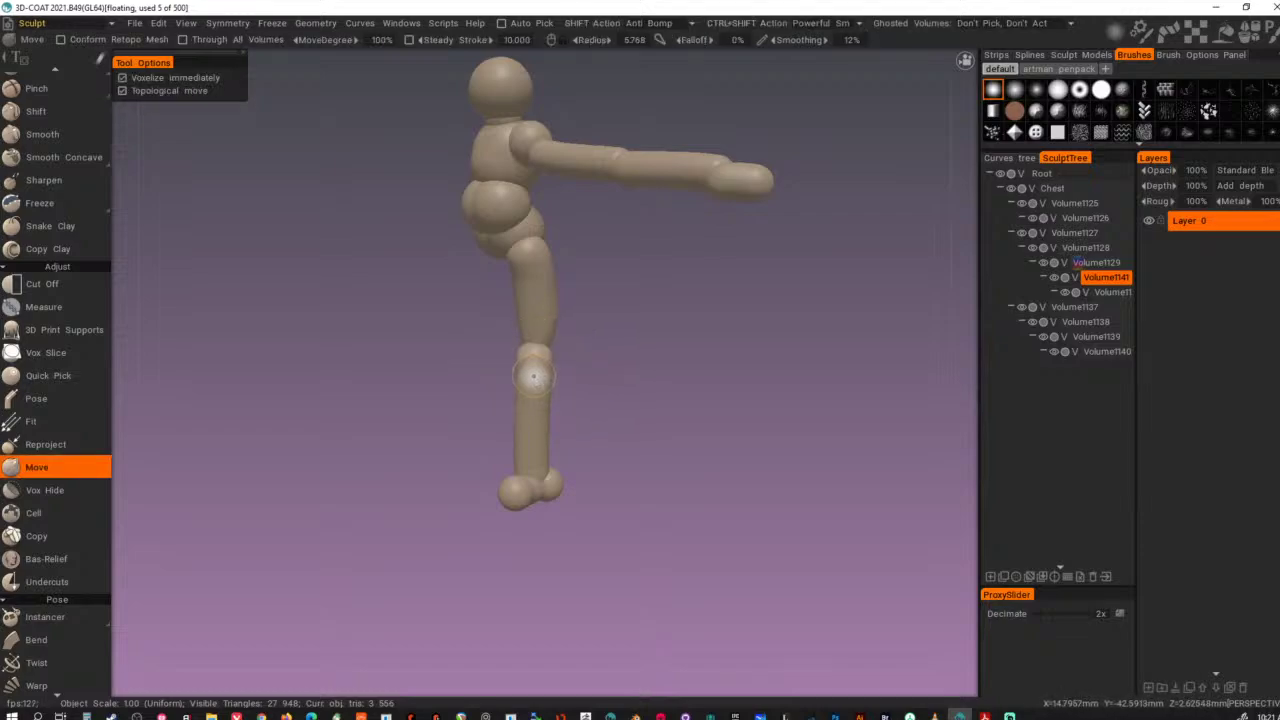
right_click_drag(533, 376, 586, 357)
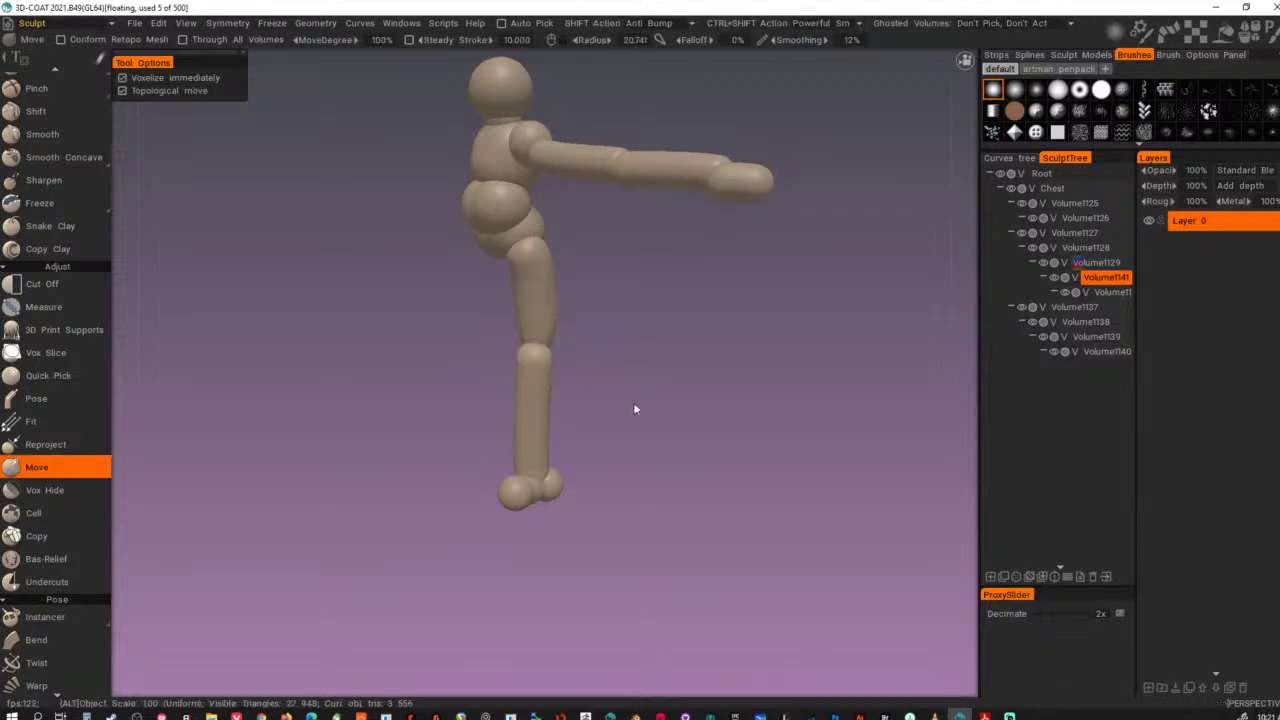
- Push the lower leg's ankle end backward in side view and adjust the shin below the knee with the Move tool
left_click_drag(633, 402, 545, 408, "alt")
mouse_move(500, 472)
left_mouse_down("alt")
mouse_move(552, 445)
mouse_move(543, 491)
mouse_move(551, 481)
left_mouse_up("alt")
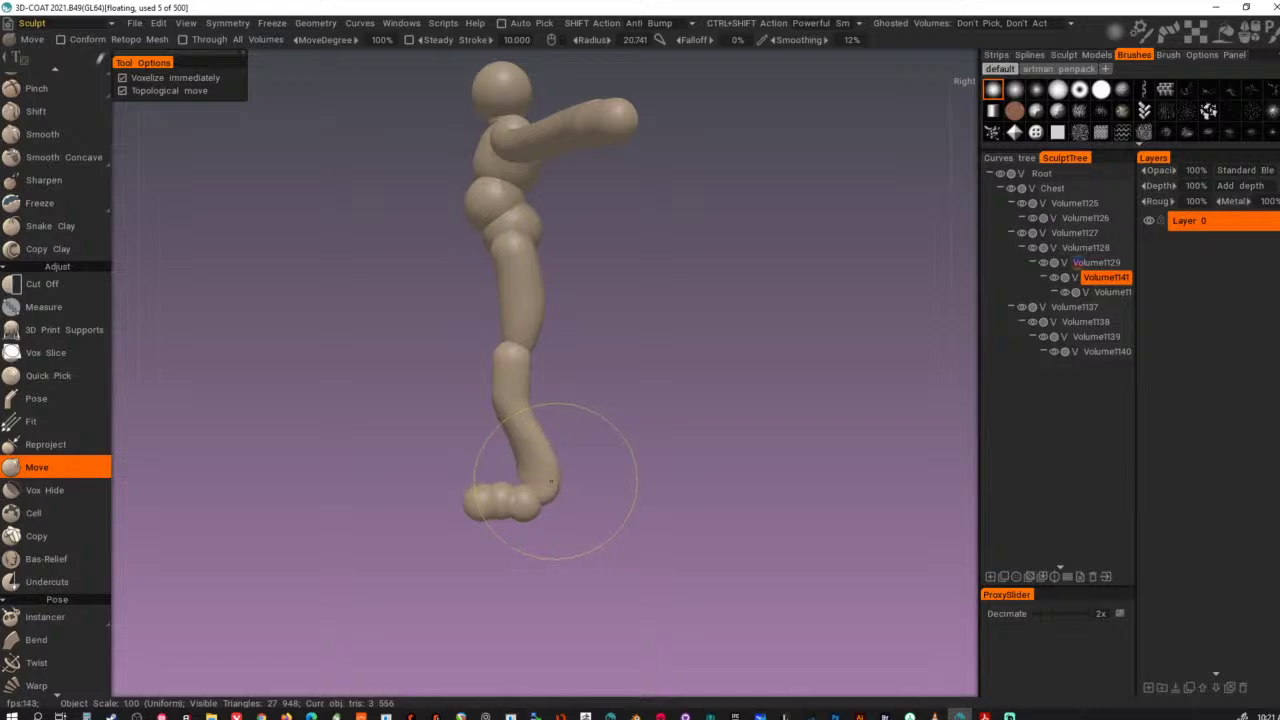
left_click_drag(513, 395, 525, 393)
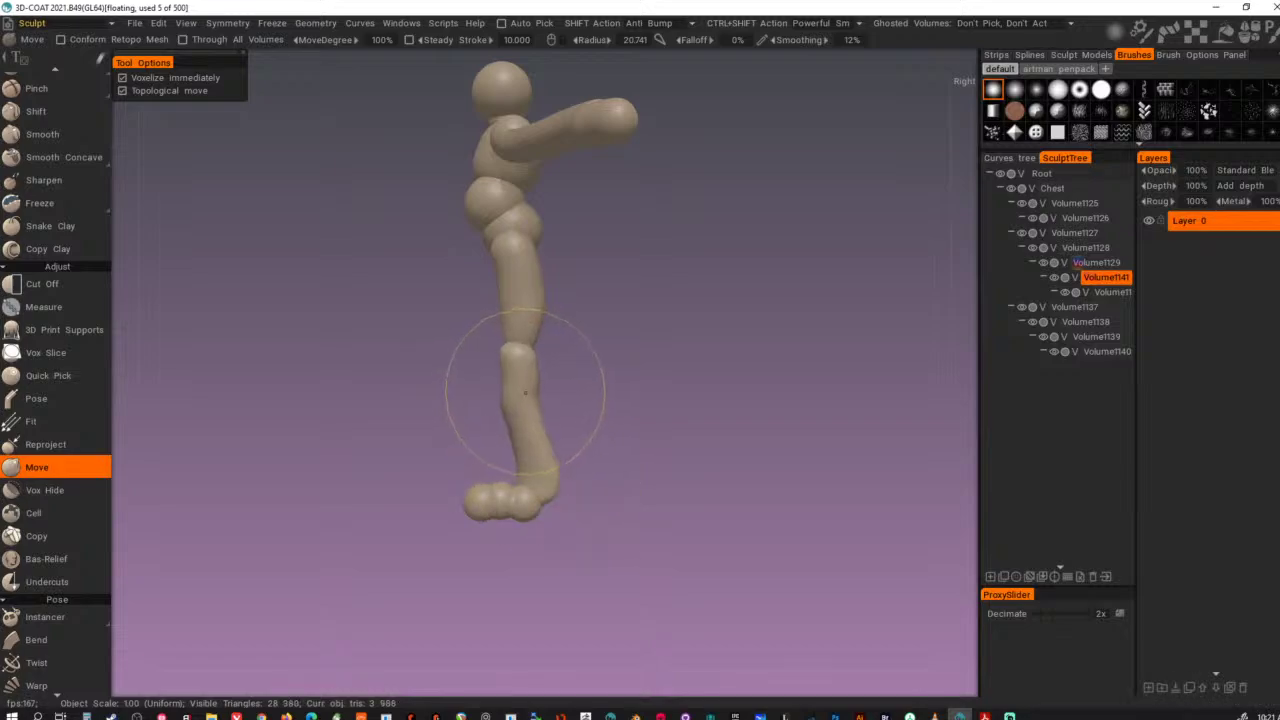
left_click(502, 24)
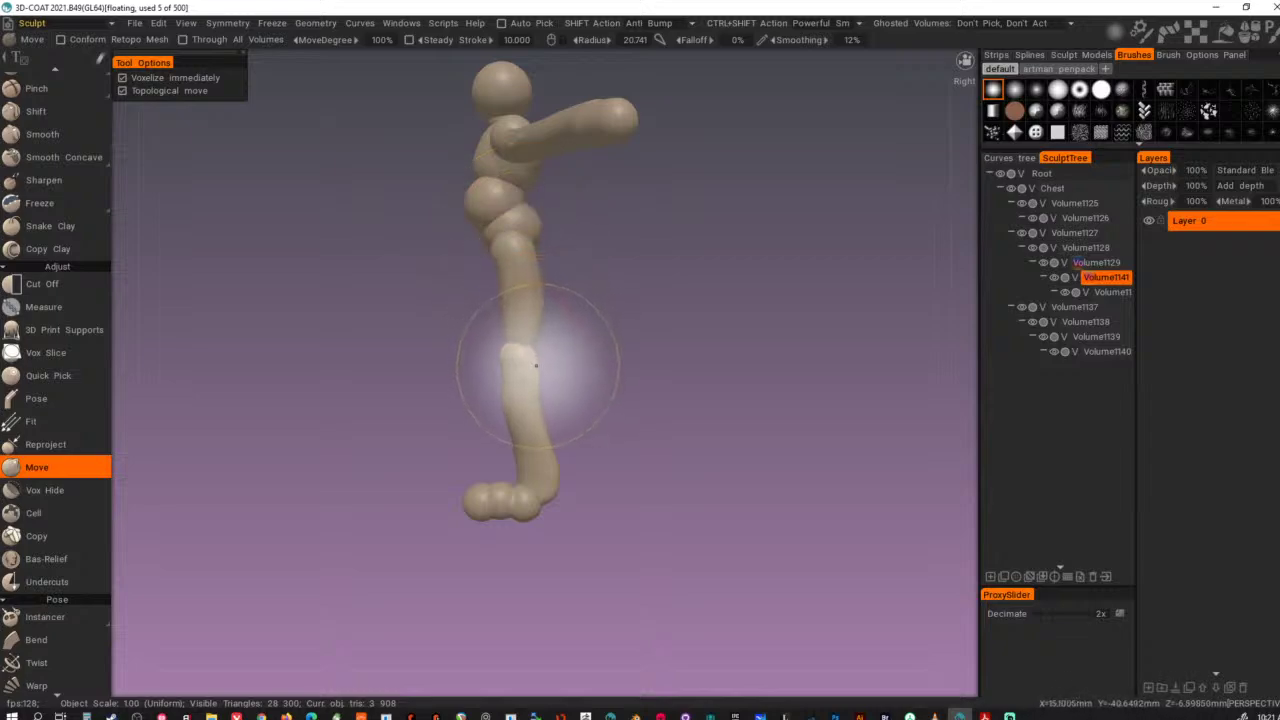
mouse_move(532, 374)
left_mouse_down()
mouse_move(545, 375)
mouse_move(546, 396)
left_mouse_up()
- Pick the upper leg and reshape its hip and knee ends from the side with the Move tool
left_click_drag(565, 378, 690, 367, "alt")
mouse_move(577, 335)
left_mouse_down("alt")
mouse_move(531, 309)
mouse_move(544, 303)
mouse_move(514, 320)
left_mouse_up("alt")
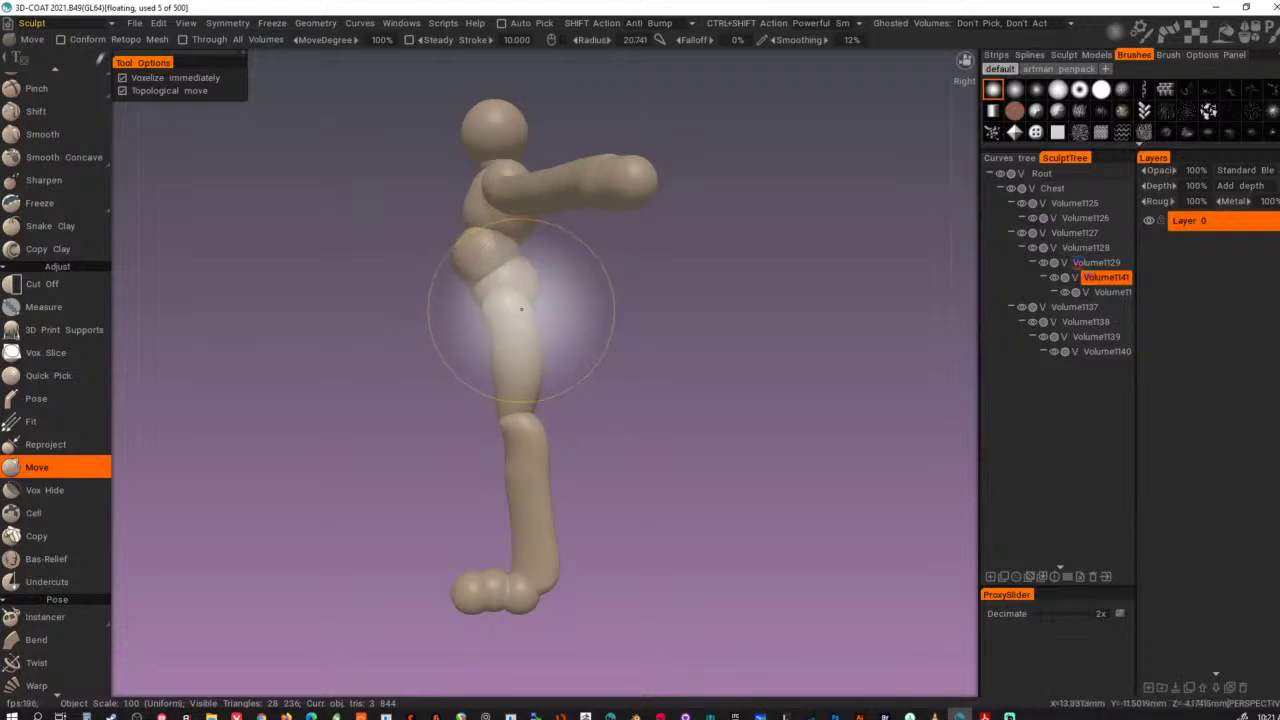
key("h")
left_click_drag(510, 320, 517, 309)
left_click_drag(521, 402, 533, 403)
- Set the Move radius to about 16.4 and reshape the upper leg's knee and thigh from the front
right_click_drag(513, 360, 497, 364)
mouse_move(496, 366)
left_mouse_down("alt")
mouse_move(505, 360)
mouse_move(481, 363)
left_mouse_up("alt")
mouse_move(487, 320)
left_mouse_down()
mouse_move(529, 306)
mouse_move(690, 318)
mouse_move(660, 310)
left_mouse_up()
left_click_drag(533, 409, 525, 417)
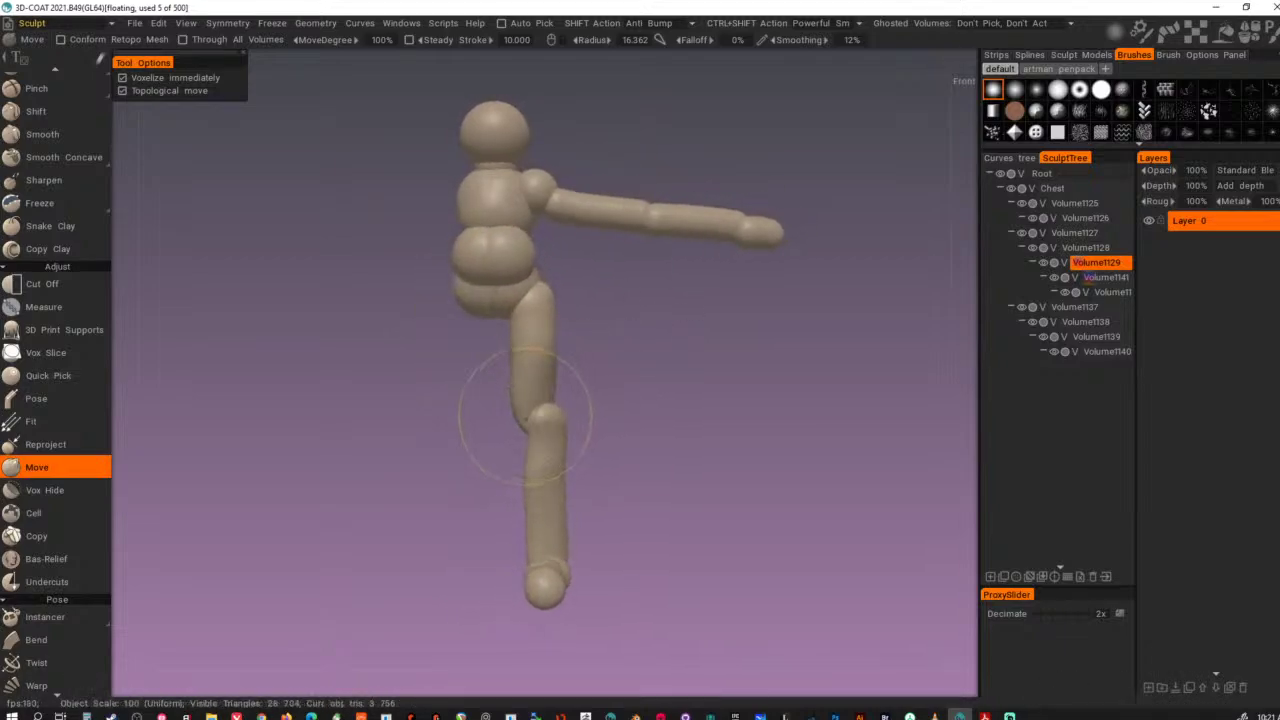
left_click_drag(523, 363, 515, 331)
- Pick the lower leg, set the Move radius to about 13.2, and reshape the calf and ankle from the back
mouse_move(590, 301)
left_mouse_down("alt")
mouse_move(612, 304)
mouse_move(590, 345)
mouse_move(571, 348)
left_mouse_up("alt")
left_click_drag(540, 412, 539, 427, "alt")
key("h")
mouse_move(550, 485)
left_mouse_down()
mouse_move(538, 463)
mouse_move(445, 443)
mouse_move(486, 474)
mouse_move(454, 466)
left_mouse_up()
right_click_drag(458, 474, 447, 483)
mouse_move(449, 483)
left_mouse_down("alt")
mouse_move(510, 482)
mouse_move(455, 417)
mouse_move(467, 452)
mouse_move(455, 461)
left_mouse_up("alt")
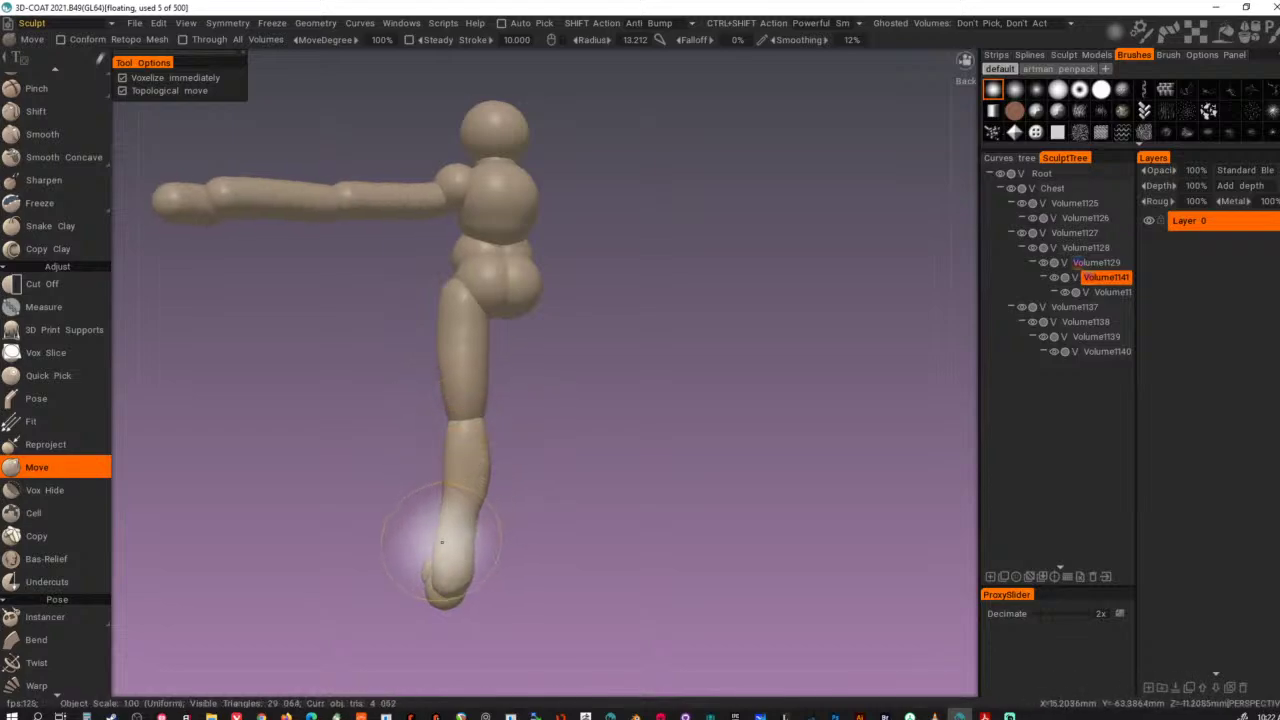
left_click_drag(442, 542, 464, 591)
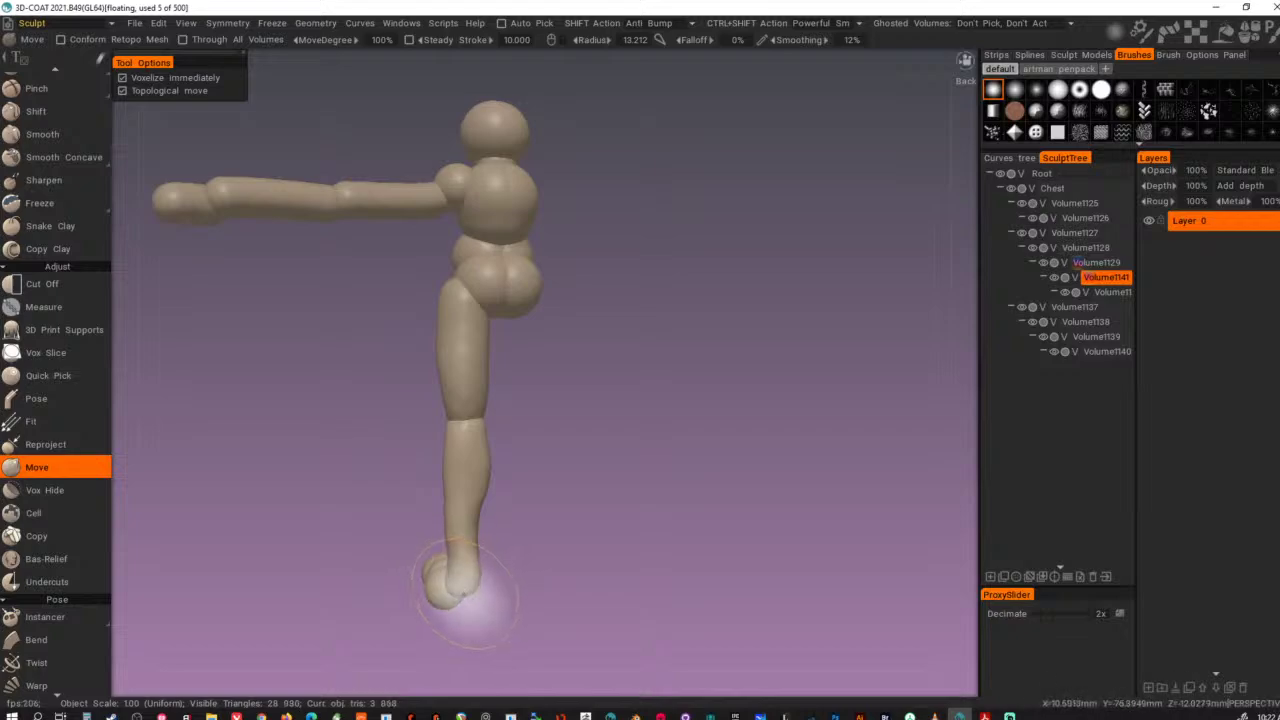
- Pull the lower leg's ankle and inner calf into shape from the back with the Move tool
left_click_drag(452, 540, 469, 523)
left_click_drag(500, 472, 503, 480)
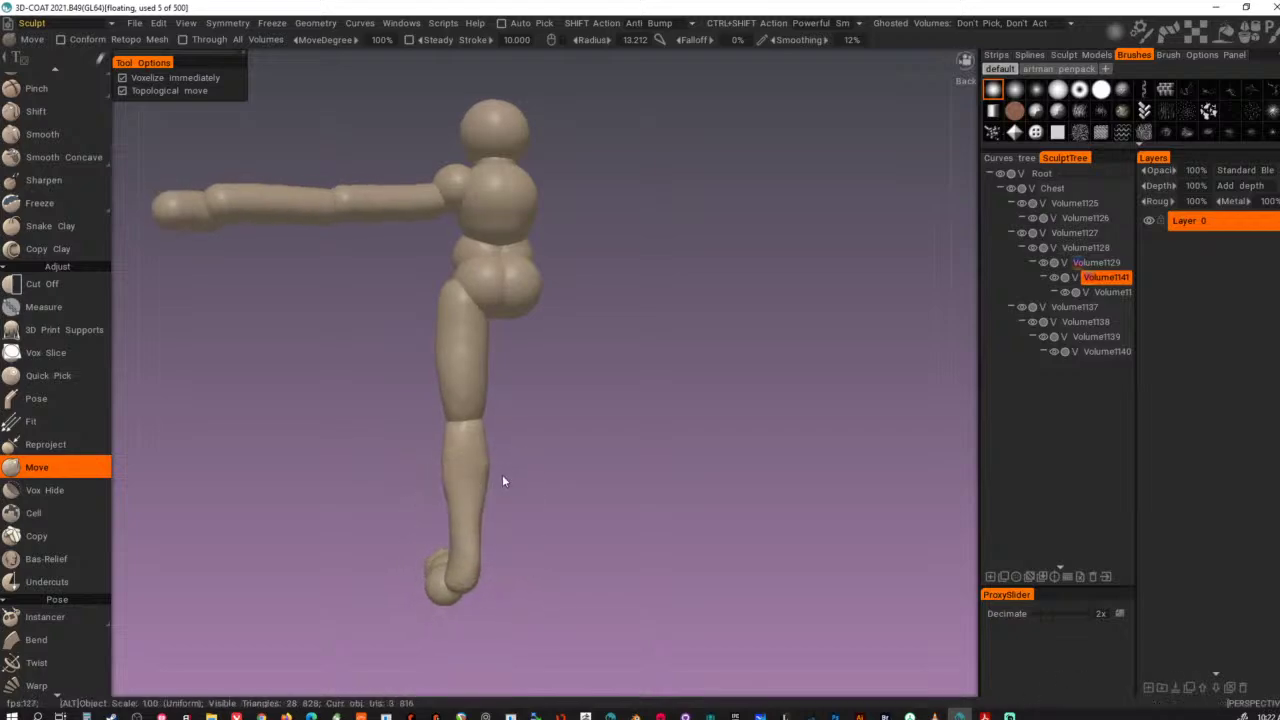
mouse_move(466, 589)
left_mouse_down()
mouse_move(472, 473)
mouse_move(461, 482)
mouse_move(457, 423)
mouse_move(491, 434)
mouse_move(751, 423)
mouse_move(660, 440)
left_mouse_up()
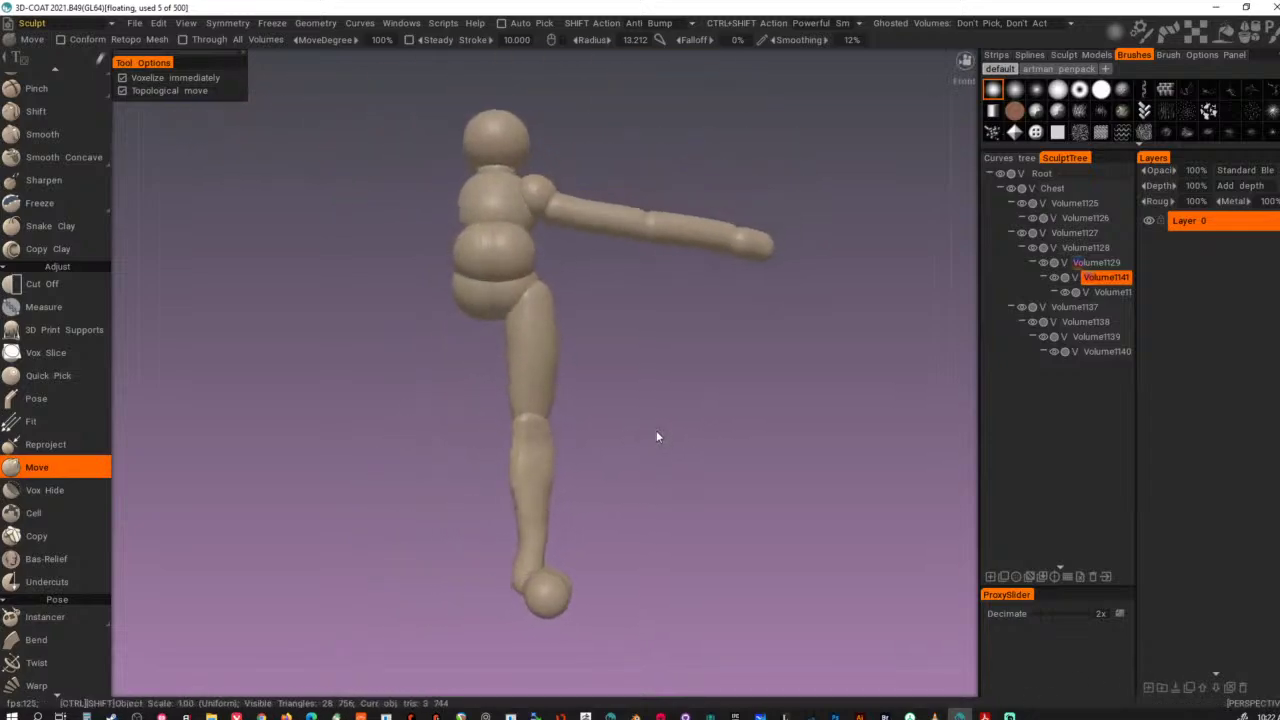
- Smooth the entire lower-leg volume several times to even out its knee end and calf
key("ctrl+z")
key("ctrl+z")
key("ctrl+z")
key("ctrl+z")
key("ctrl+z")
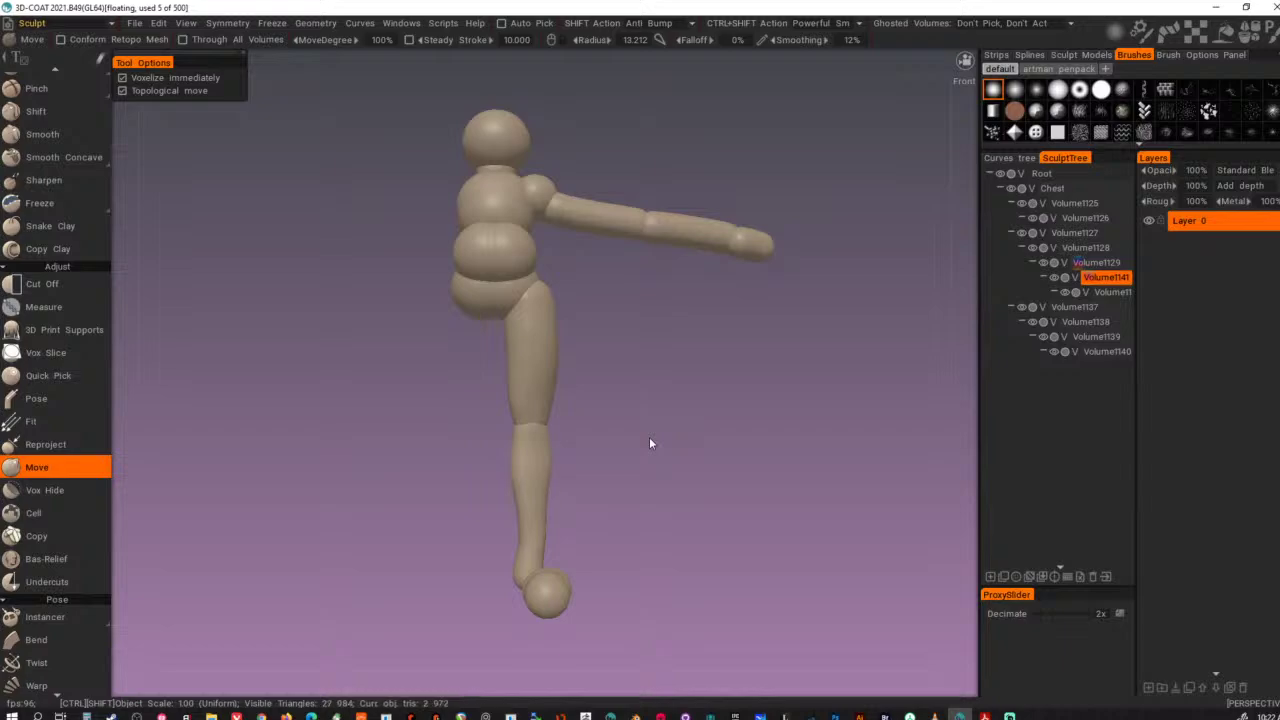
- Set the Move radius to about 9.0 and the move degree to 45%, and reshape the lower leg from the calf down to the ankle
mouse_move(649, 437)
left_mouse_down("alt")
mouse_move(503, 417)
mouse_move(567, 437)
mouse_move(579, 425)
mouse_move(525, 465)
mouse_move(502, 463)
left_mouse_up("alt")
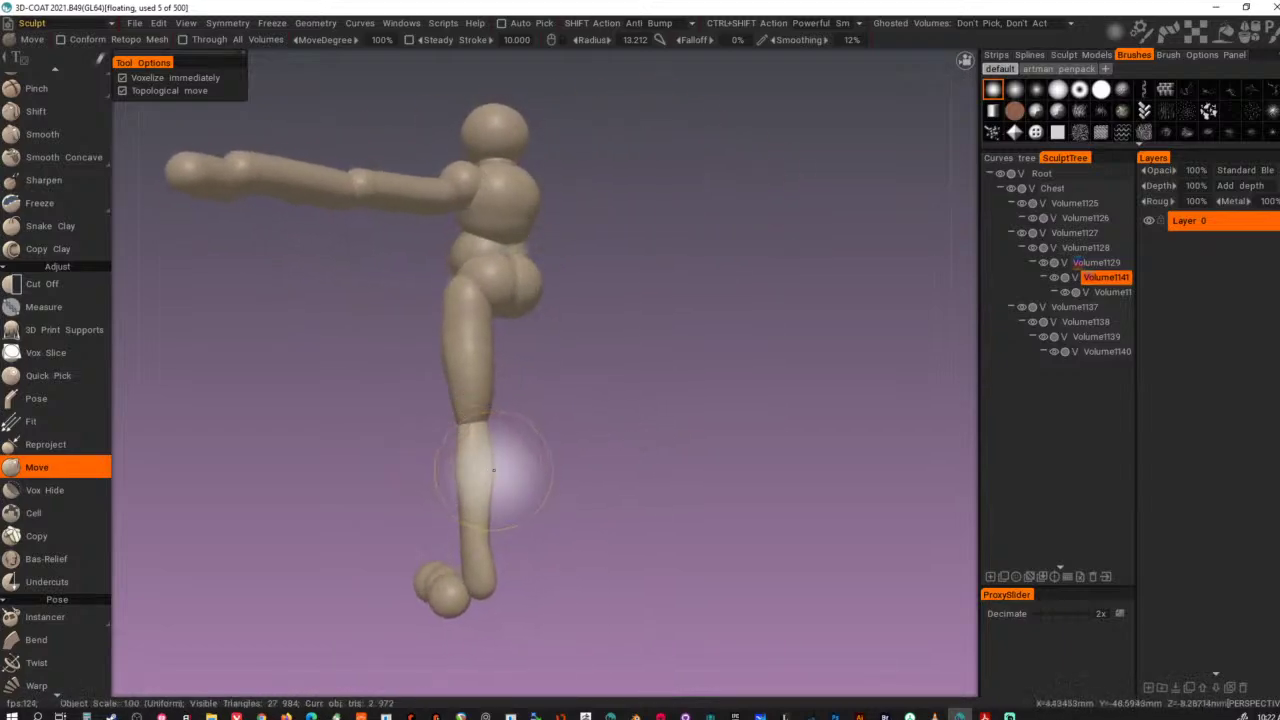
right_click_drag(495, 470, 525, 480, "alt")
middle_click_drag(525, 480, 611, 358, "alt")
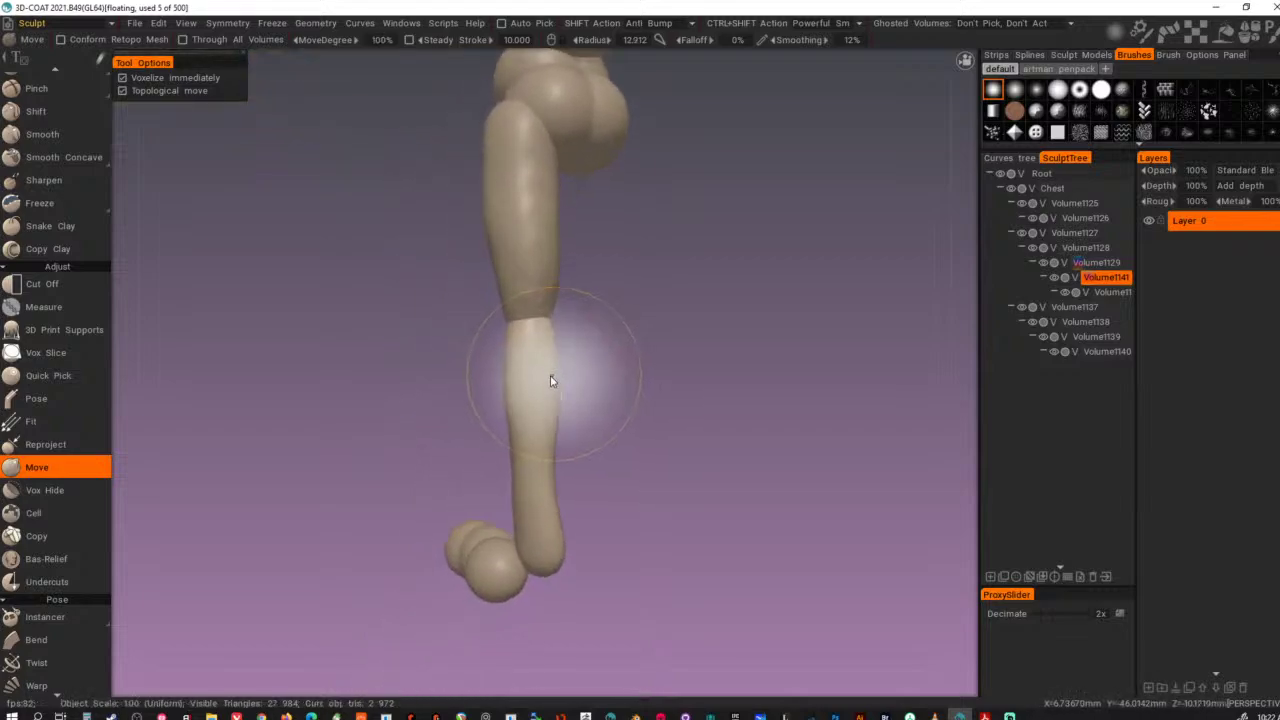
right_click_drag(551, 378, 542, 390)
mouse_move(563, 407)
left_mouse_down("alt")
mouse_move(563, 428)
mouse_move(572, 386)
mouse_move(567, 423)
mouse_move(606, 464)
mouse_move(796, 353)
mouse_move(712, 360)
mouse_move(717, 270)
mouse_move(703, 248)
left_mouse_up("alt")
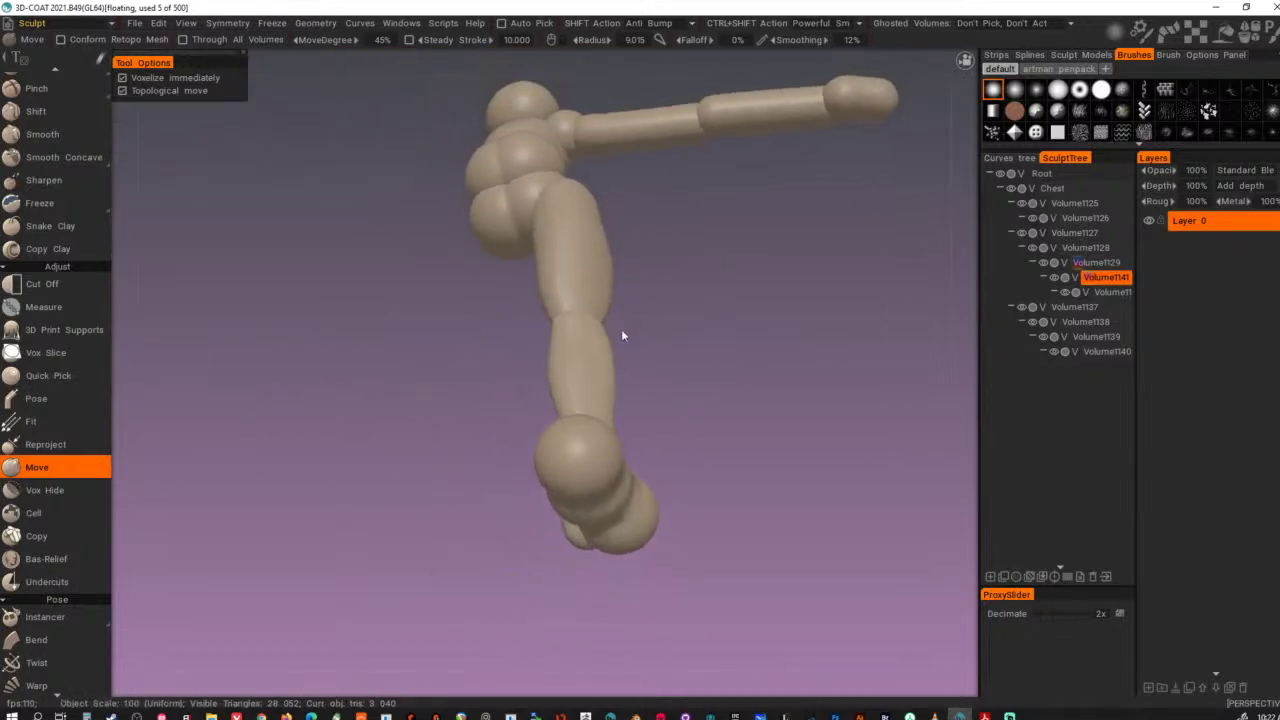
mouse_move(590, 347)
left_mouse_down()
mouse_move(651, 326)
mouse_move(592, 342)
left_mouse_up()
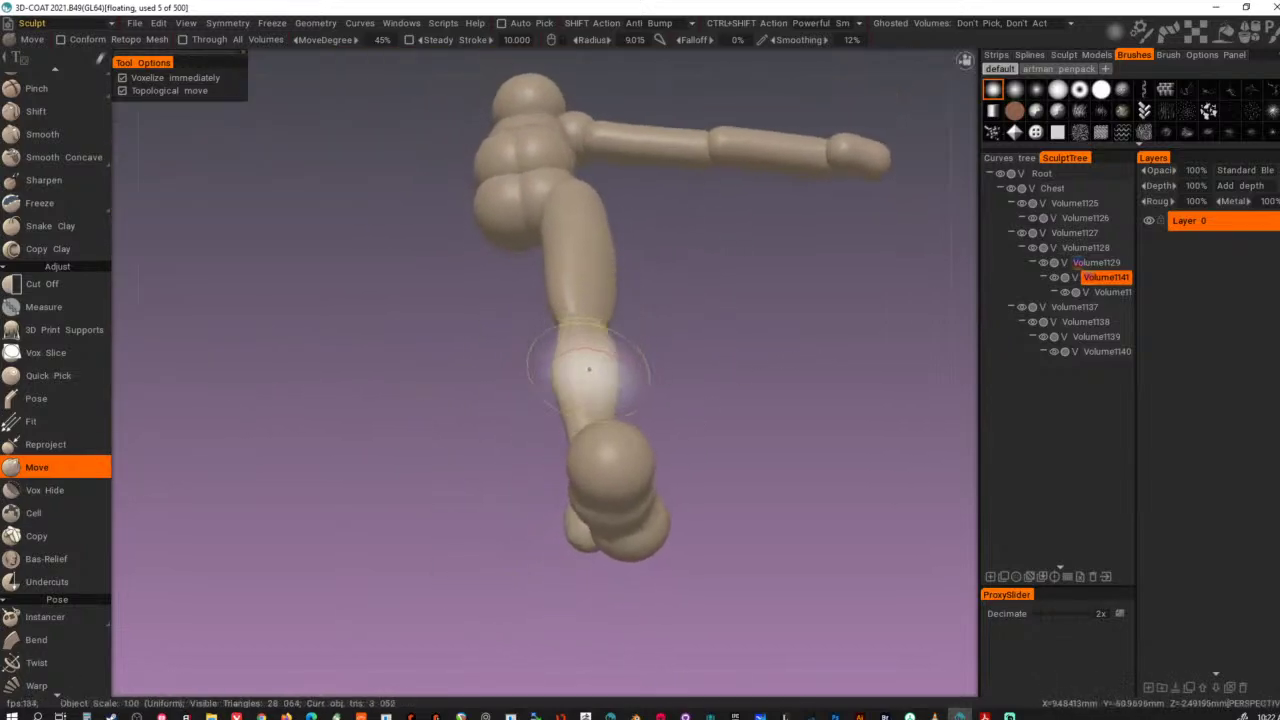
left_click_drag(581, 401, 618, 413)
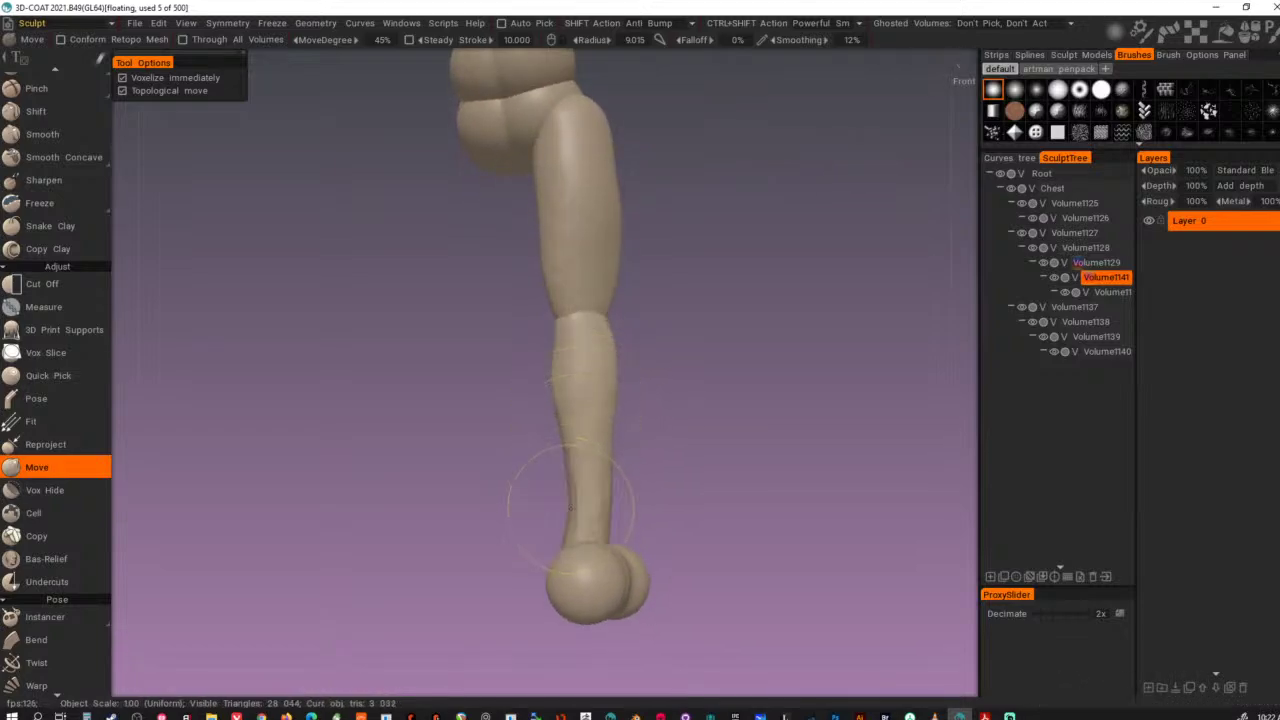
mouse_move(571, 510)
left_mouse_down()
mouse_move(636, 545)
mouse_move(634, 562)
mouse_move(577, 549)
mouse_move(675, 487)
left_mouse_up()
- Resample the lower leg to a density factor of about 0.64 with Good quality and smooth the whole volume
key("ctrl+shift+r")
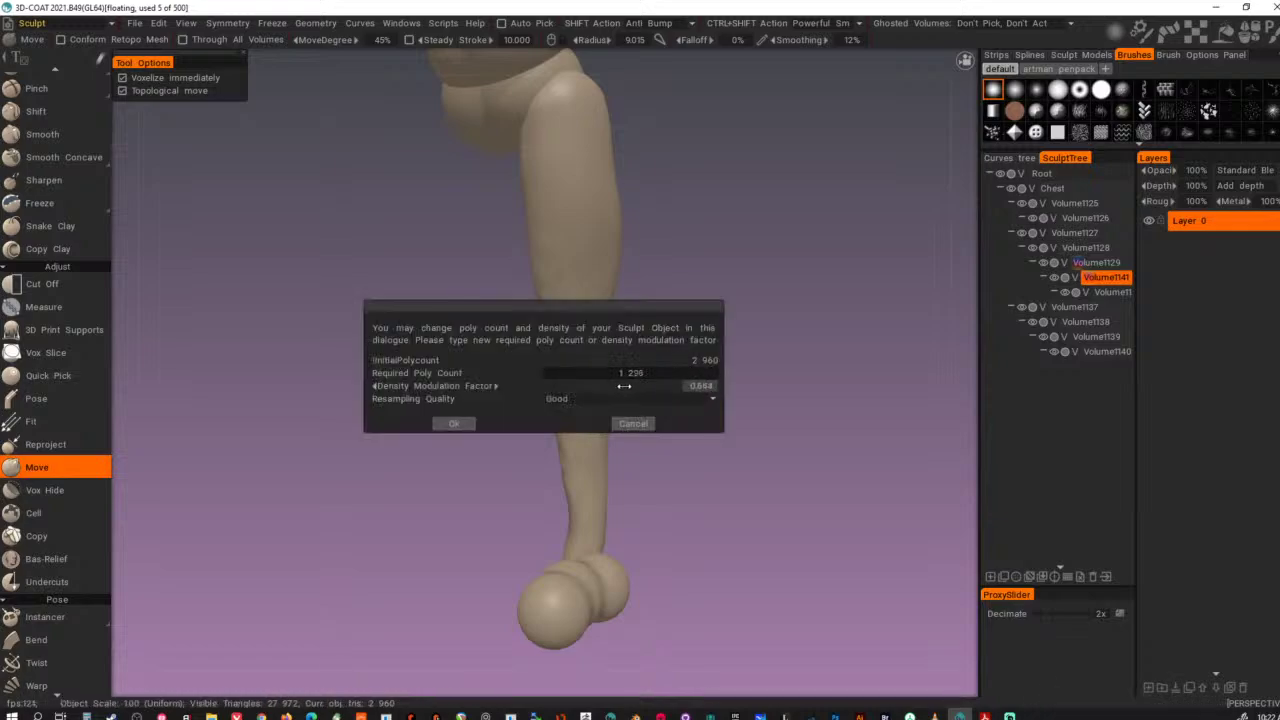
left_click(457, 423)
left_click_drag(630, 325, 693, 342, "alt")
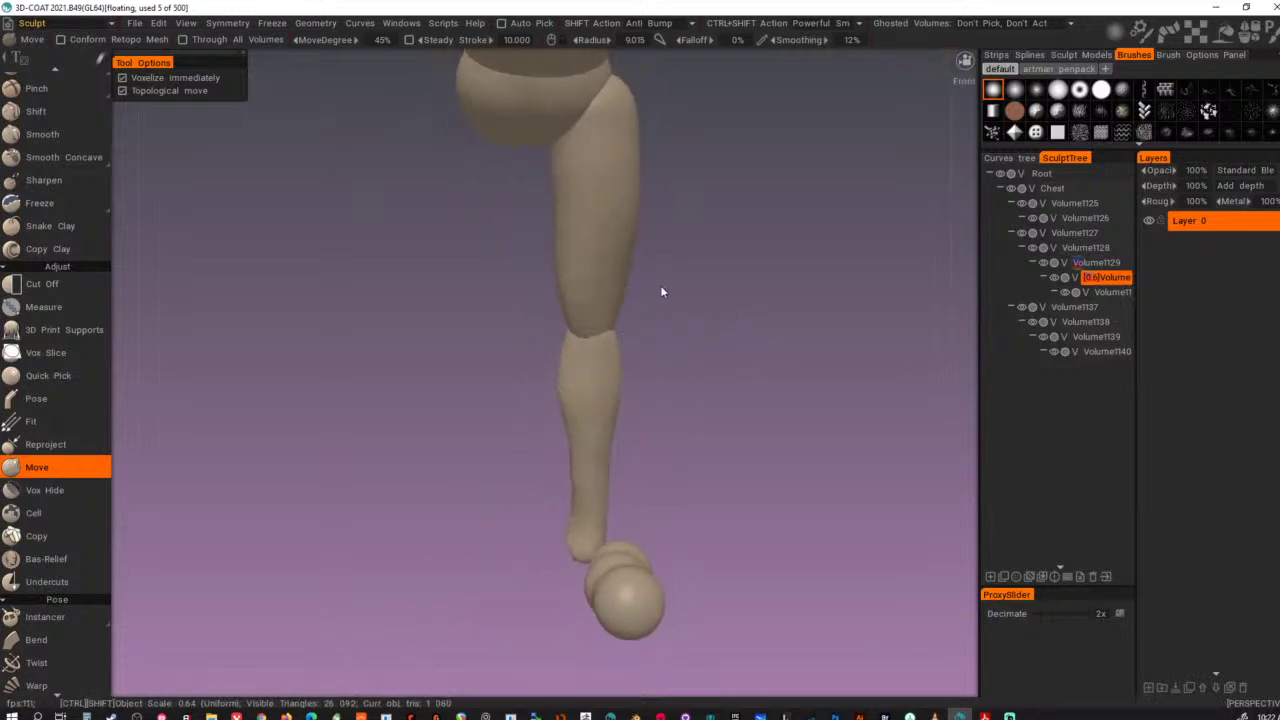
key("ctrl+shift+s")
- Pick the upper leg and resample it to a density factor of about 0.61 with Good quality
mouse_move(702, 326)
left_mouse_down("alt")
mouse_move(589, 326)
mouse_move(587, 353)
mouse_move(517, 329)
mouse_move(703, 389)
mouse_move(648, 412)
mouse_move(588, 381)
mouse_move(654, 391)
mouse_move(563, 340)
mouse_move(603, 346)
mouse_move(571, 369)
mouse_move(572, 500)
left_mouse_up("alt")
key("h")
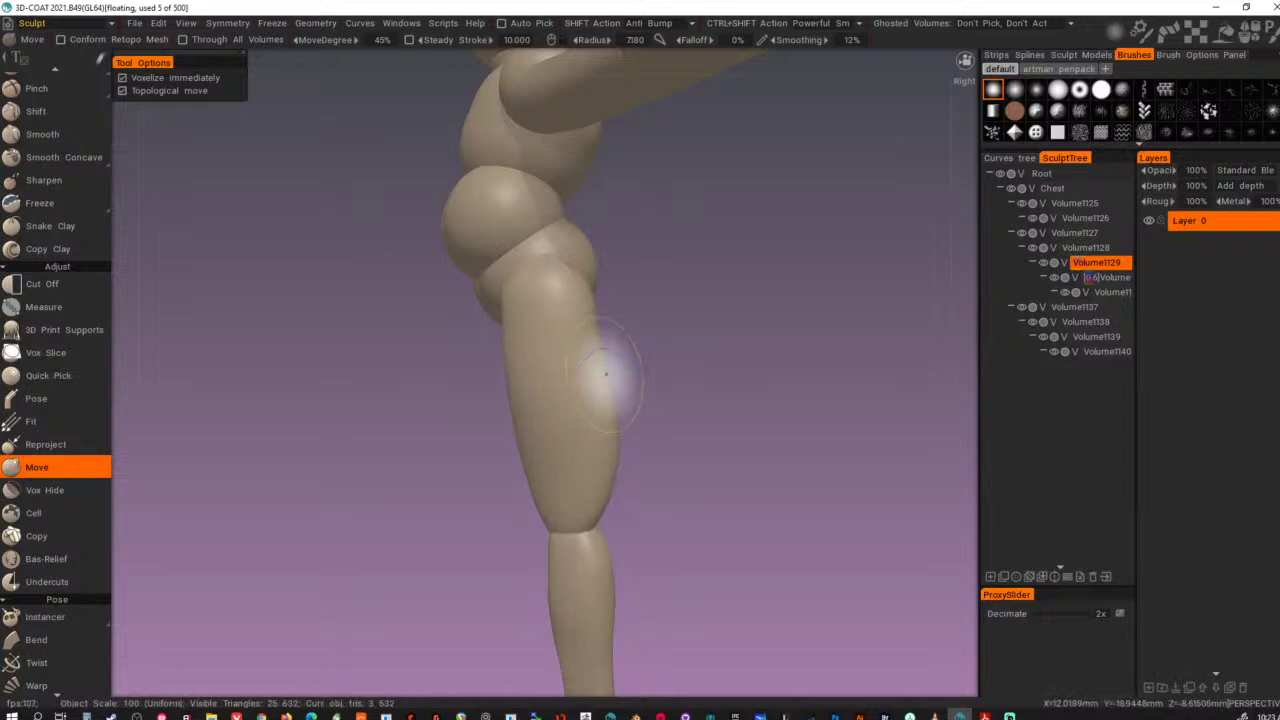
key("ctrl+shift+r")
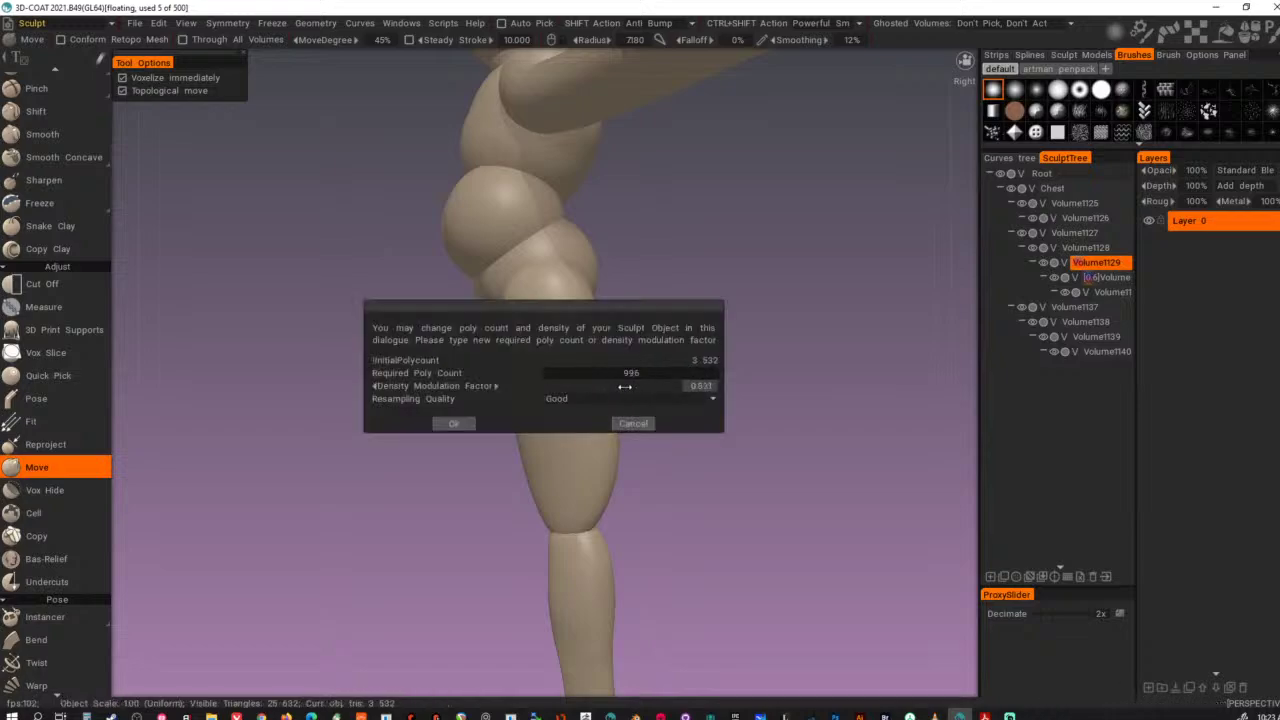
left_click(455, 424)
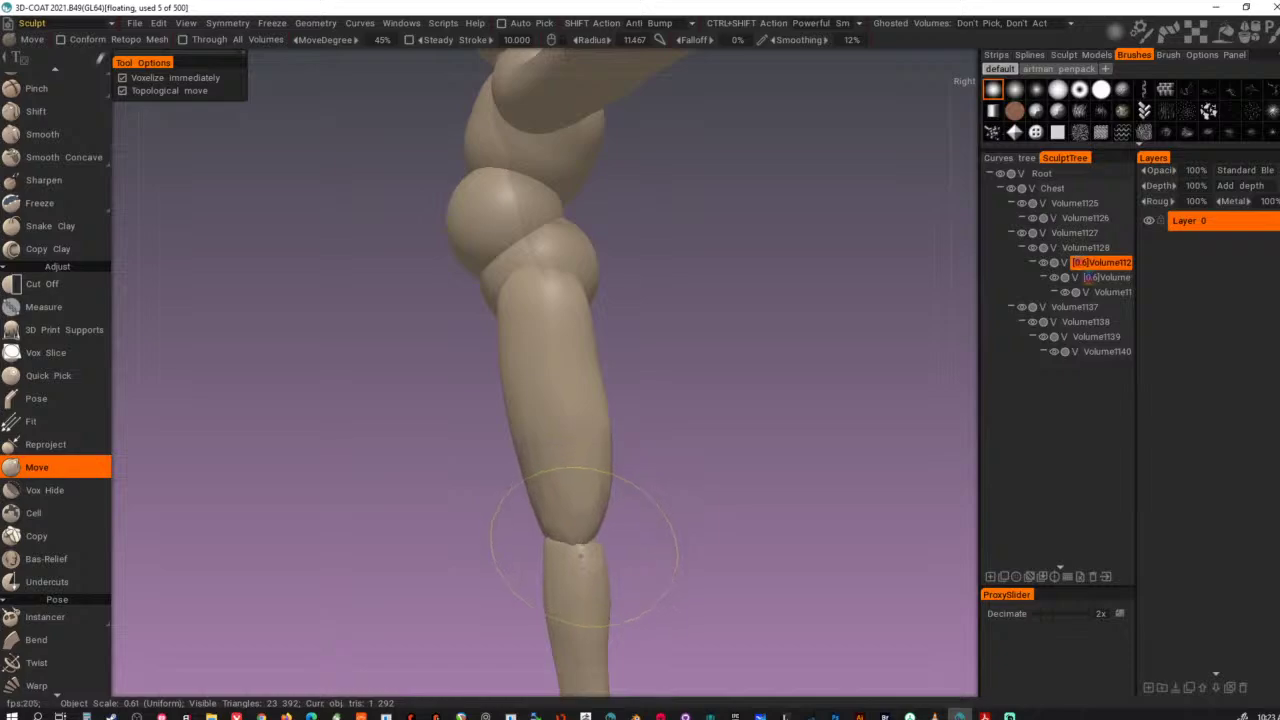
- Enlarge the Move radius to about 13.9 and reshape the upper leg's knee end and thigh from several sides
left_click_drag(705, 472, 797, 530)
left_click_drag(620, 540, 610, 556)
scroll(629, 305, "up", 2)
left_click_drag(631, 298, 648, 289)
left_click_drag(685, 366, 659, 363, "alt")
mouse_move(684, 406)
left_mouse_down("alt")
mouse_move(452, 478)
mouse_move(464, 468)
left_mouse_up("alt")
left_click_drag(581, 409, 591, 395)
left_click_drag(590, 325, 568, 322, "alt")
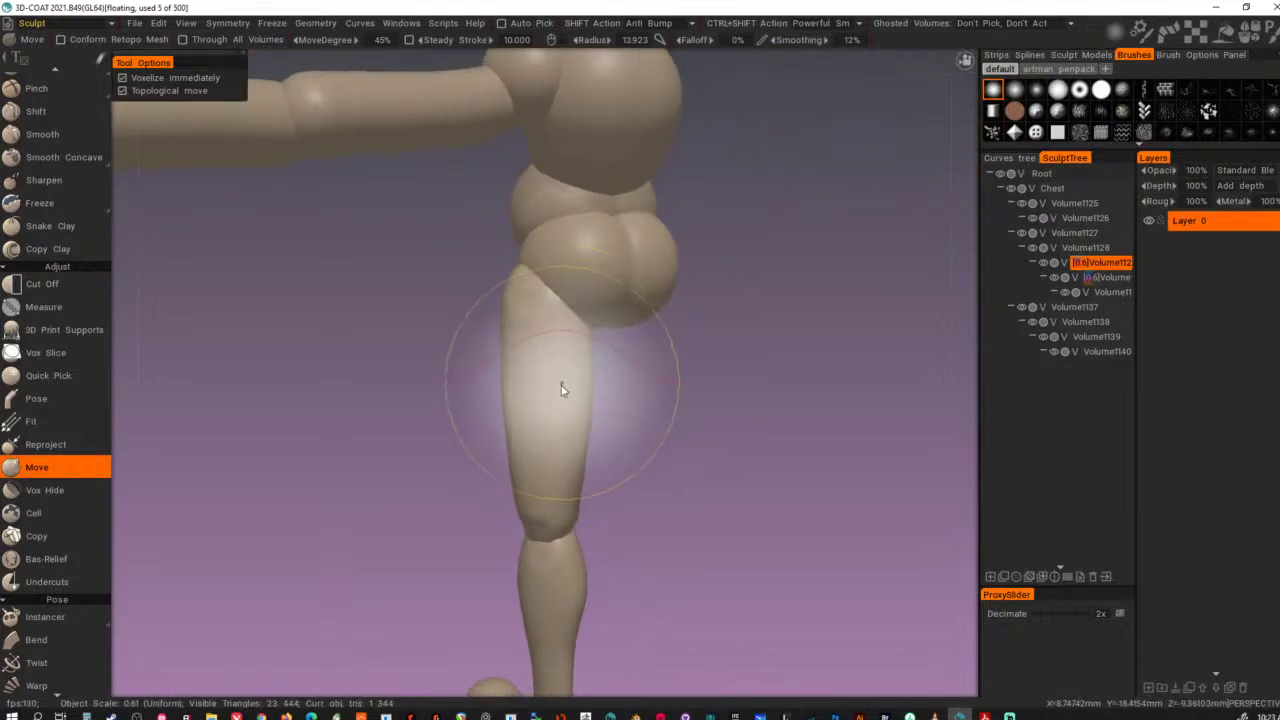
- Extrude the entire upper-leg volume outward by a little over 2 units to thicken the thigh
right_click(562, 385)
mouse_move(725, 312)
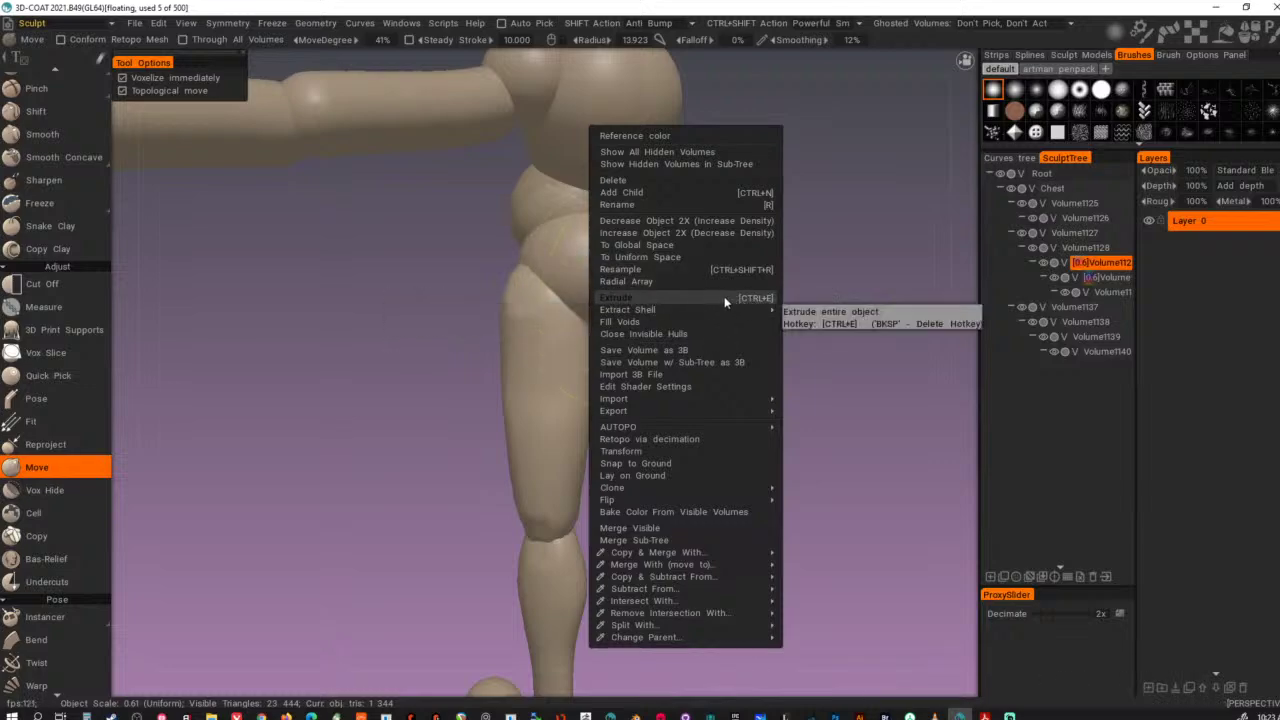
left_click(724, 297)
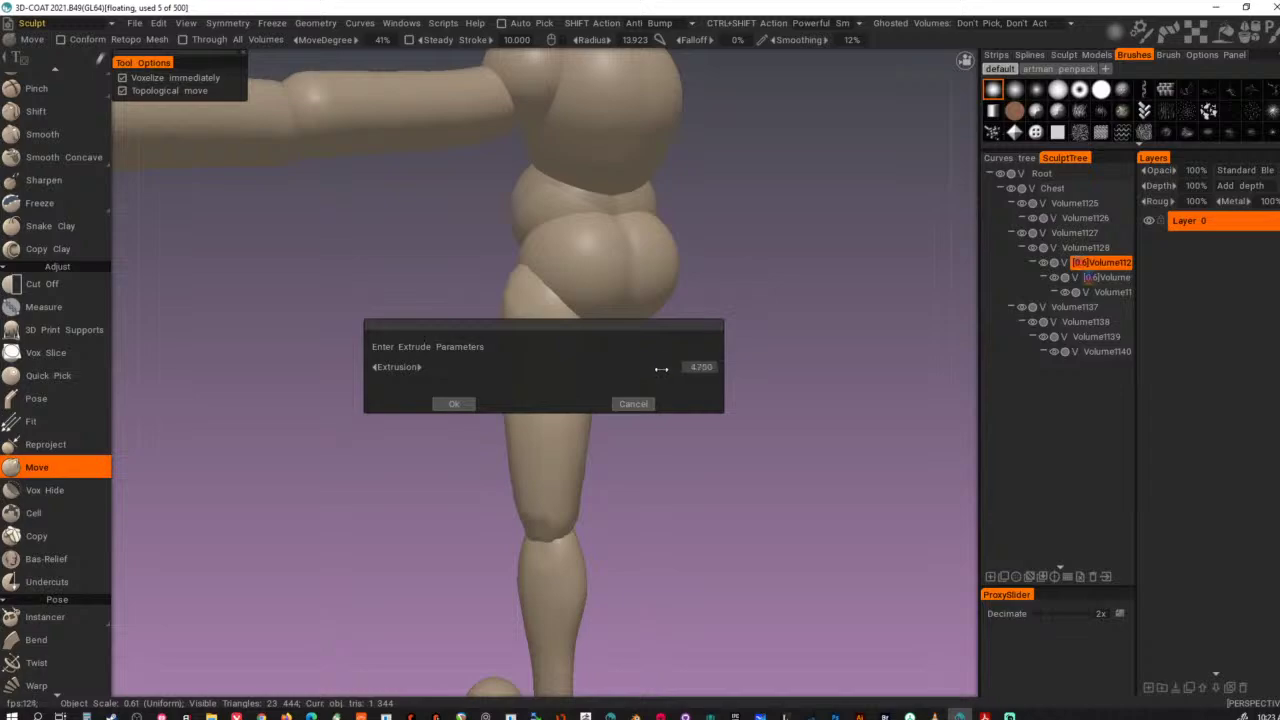
mouse_move(661, 369)
left_mouse_down()
mouse_move(531, 391)
mouse_move(551, 389)
left_mouse_up()
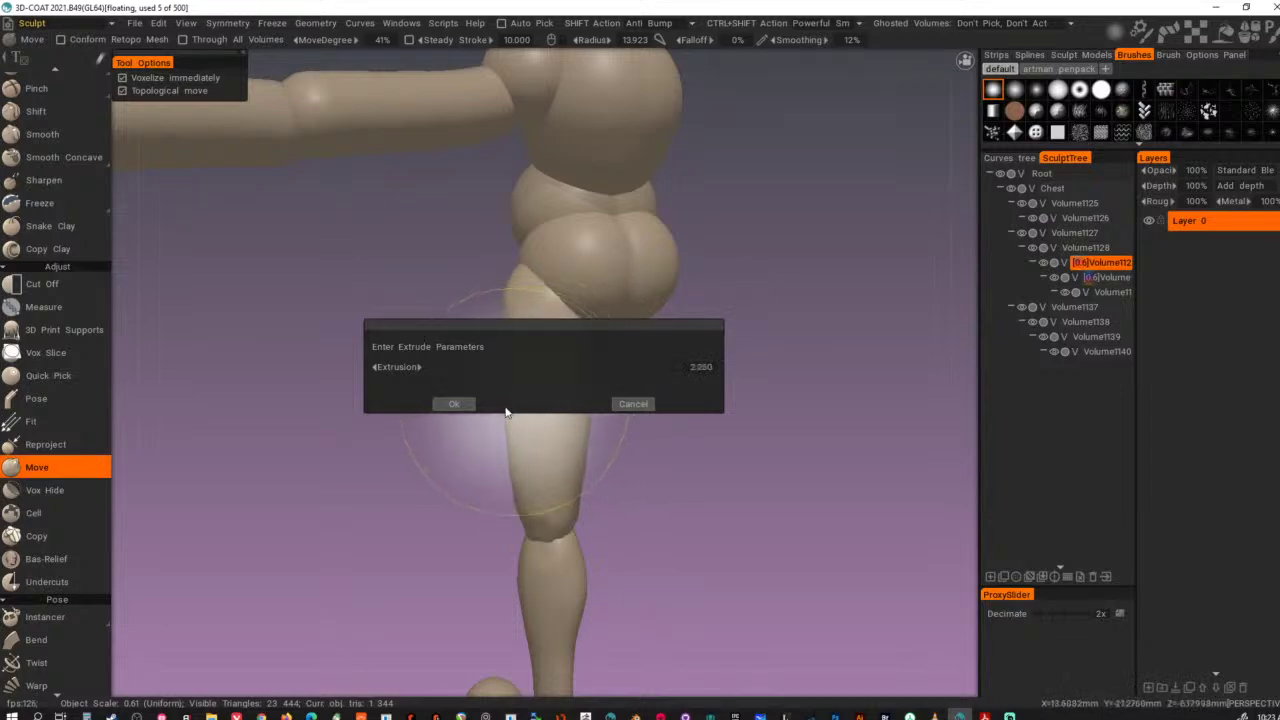
left_click(456, 404)
- Smooth the entire thickened upper leg repeatedly to remove its surface bumps and round its ends
left_click_drag(545, 495, 838, 494, "alt")
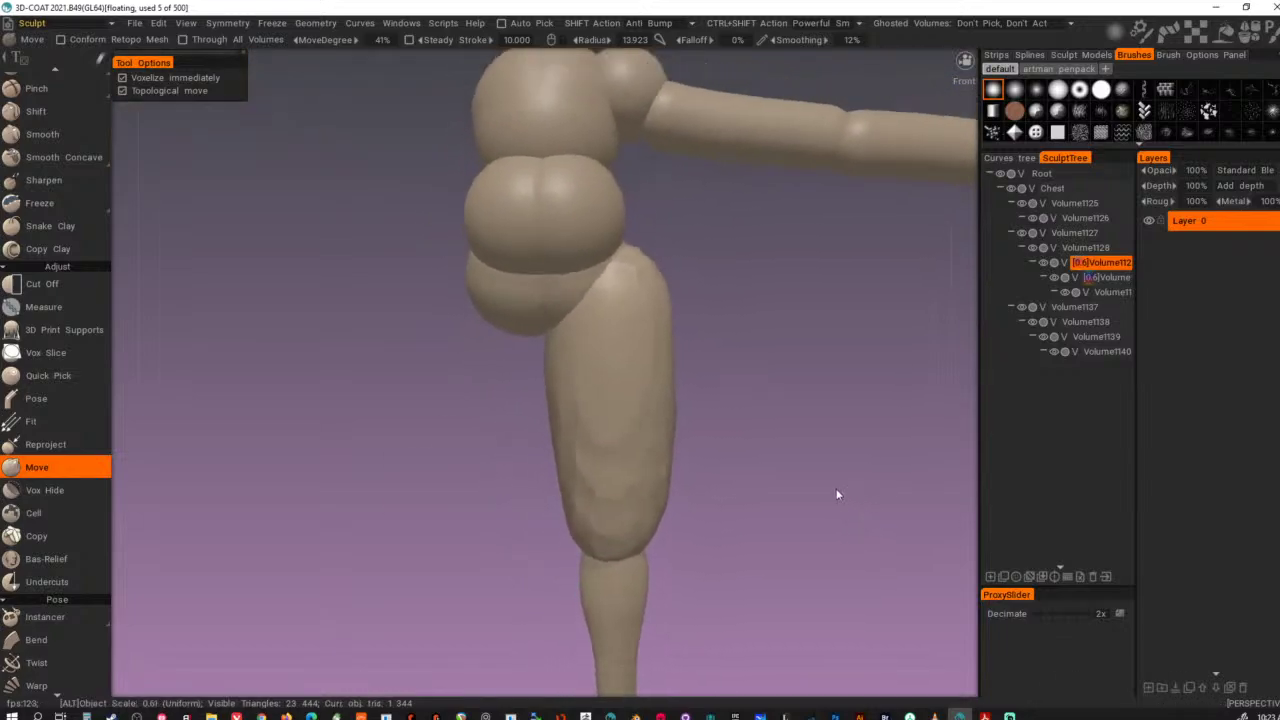
right_click_drag(838, 494, 739, 511, "alt")
left_click_drag(739, 511, 634, 508, "alt")
right_click_drag(634, 508, 742, 498, "alt")
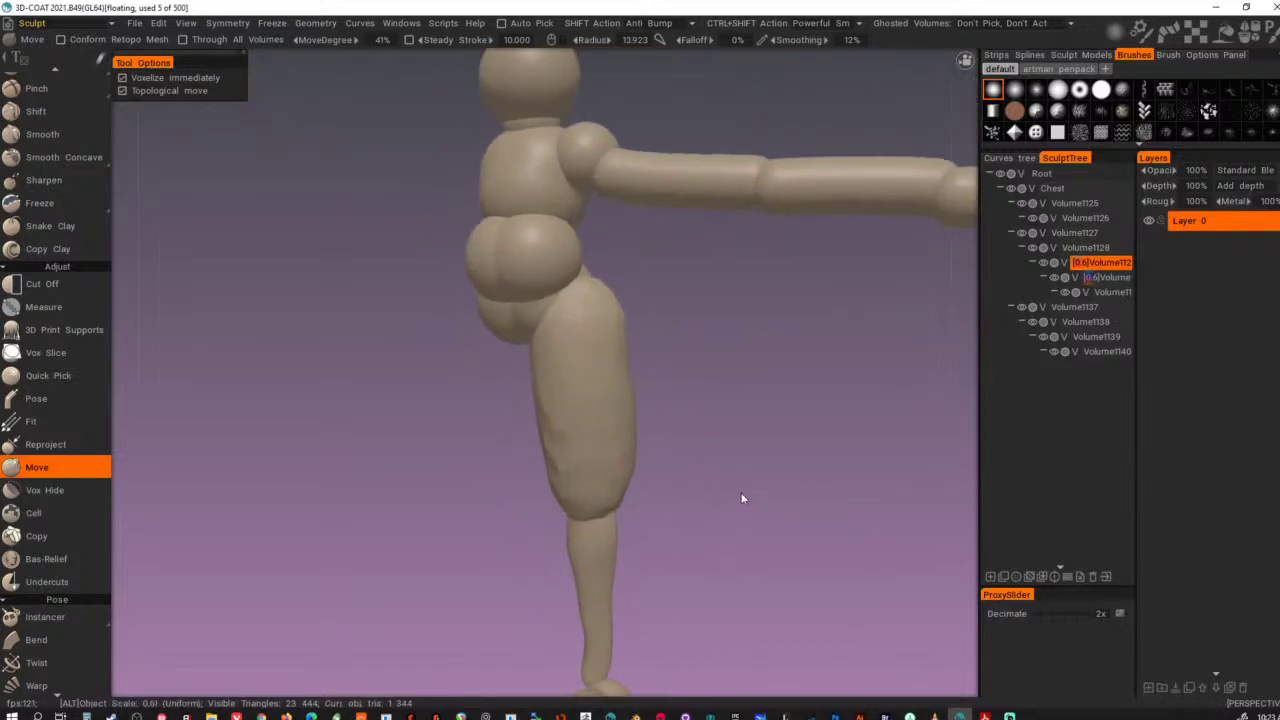
left_click_drag(742, 496, 738, 491, "alt")
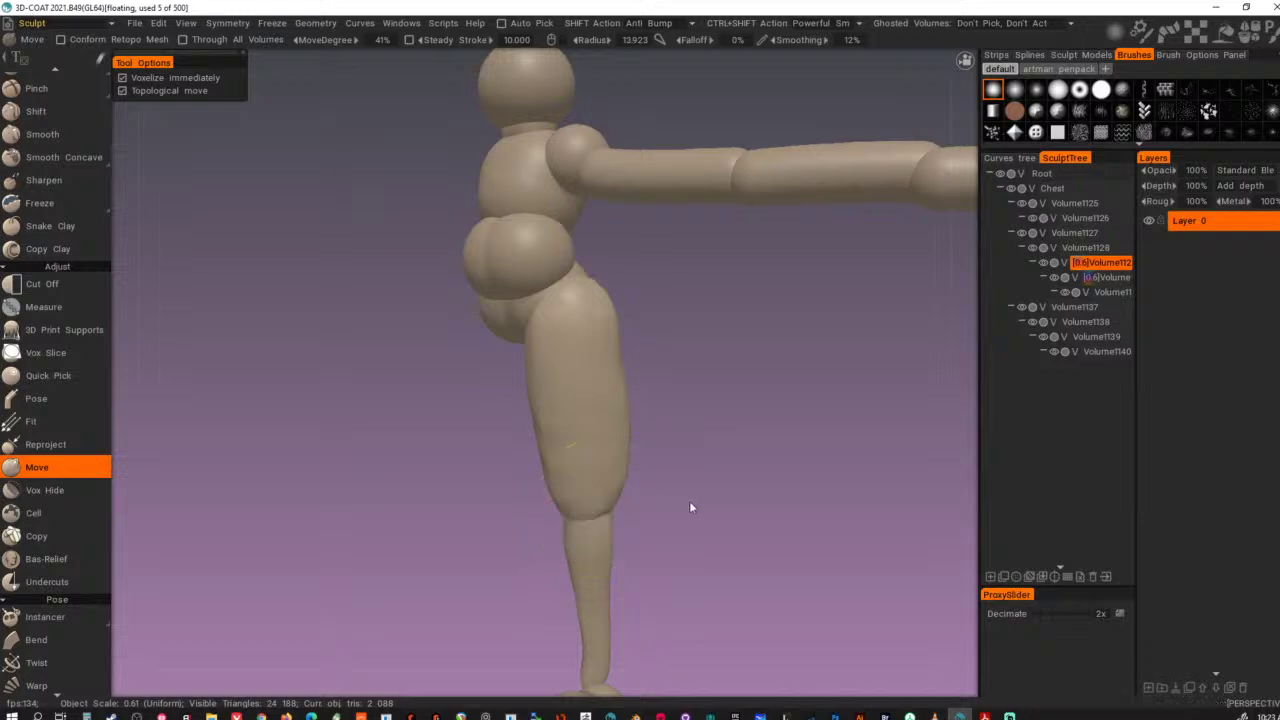
key("ctrl+shift+s")
key("ctrl+shift+s")
key("ctrl+shift+s")
key("ctrl+shift+s")
key("ctrl+shift+s")
key("ctrl+shift+s")
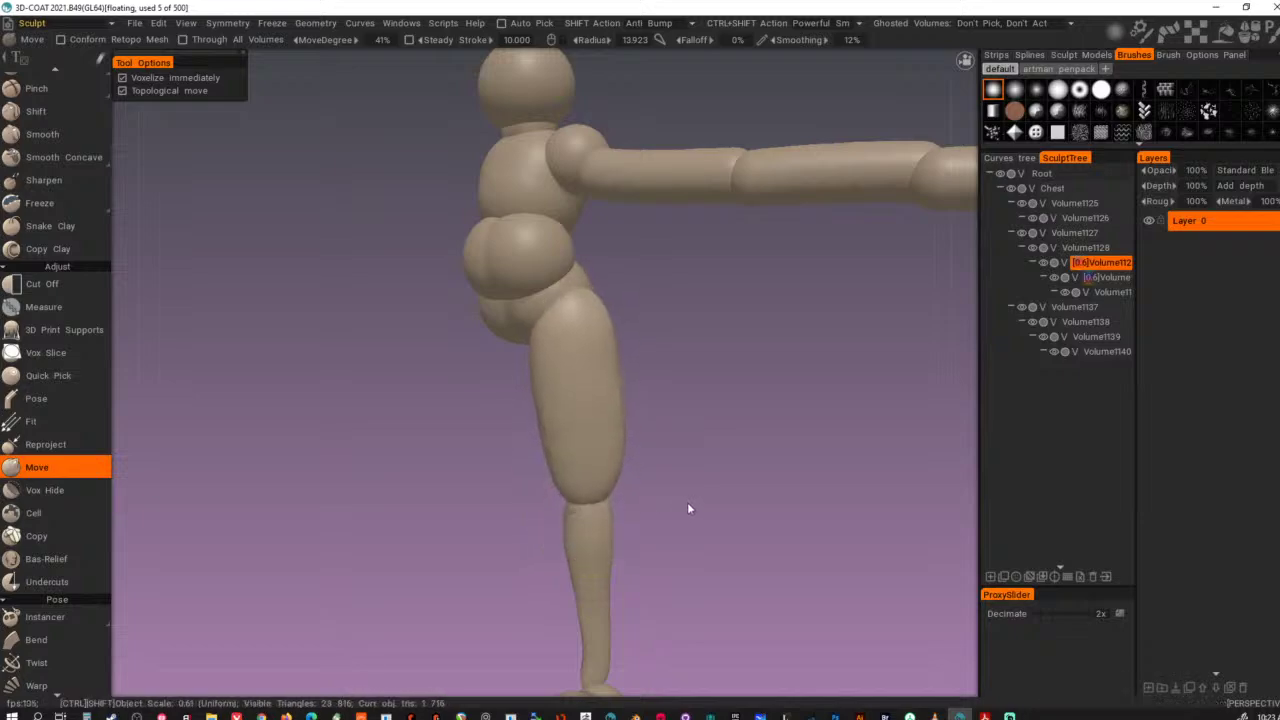
left_click_drag(688, 508, 740, 510, "ctrl+shift")
key("ctrl+shift+s")
key("ctrl+shift+s")
- Set the Move radius to about 18.7 and reshape the upper leg's hip end, thigh and knee end
right_click_drag(583, 361, 607, 343)
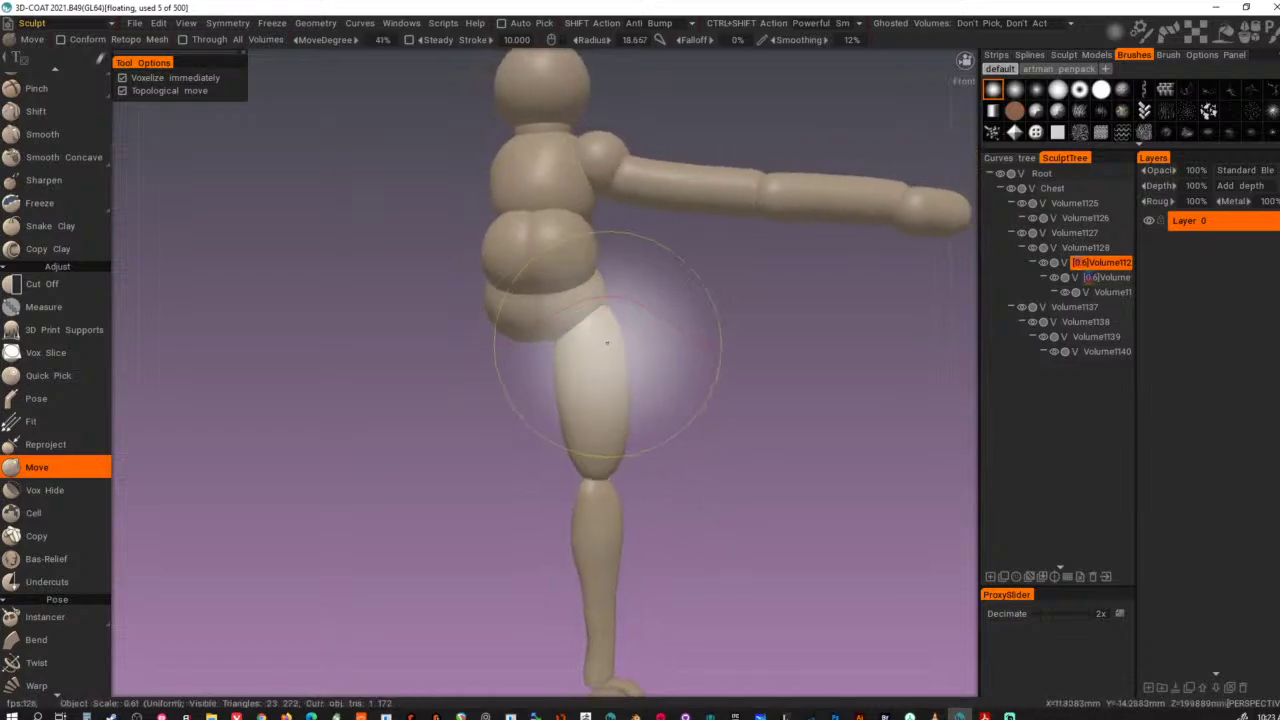
left_click_drag(607, 343, 585, 303)
mouse_move(607, 457)
left_mouse_down()
mouse_move(582, 489)
mouse_move(572, 459)
mouse_move(561, 494)
mouse_move(577, 530)
mouse_move(498, 483)
left_mouse_up()
left_click_drag(574, 346, 583, 338)
mouse_move(655, 352)
left_mouse_down("alt")
mouse_move(725, 382)
mouse_move(843, 381)
mouse_move(826, 369)
left_mouse_up("alt")
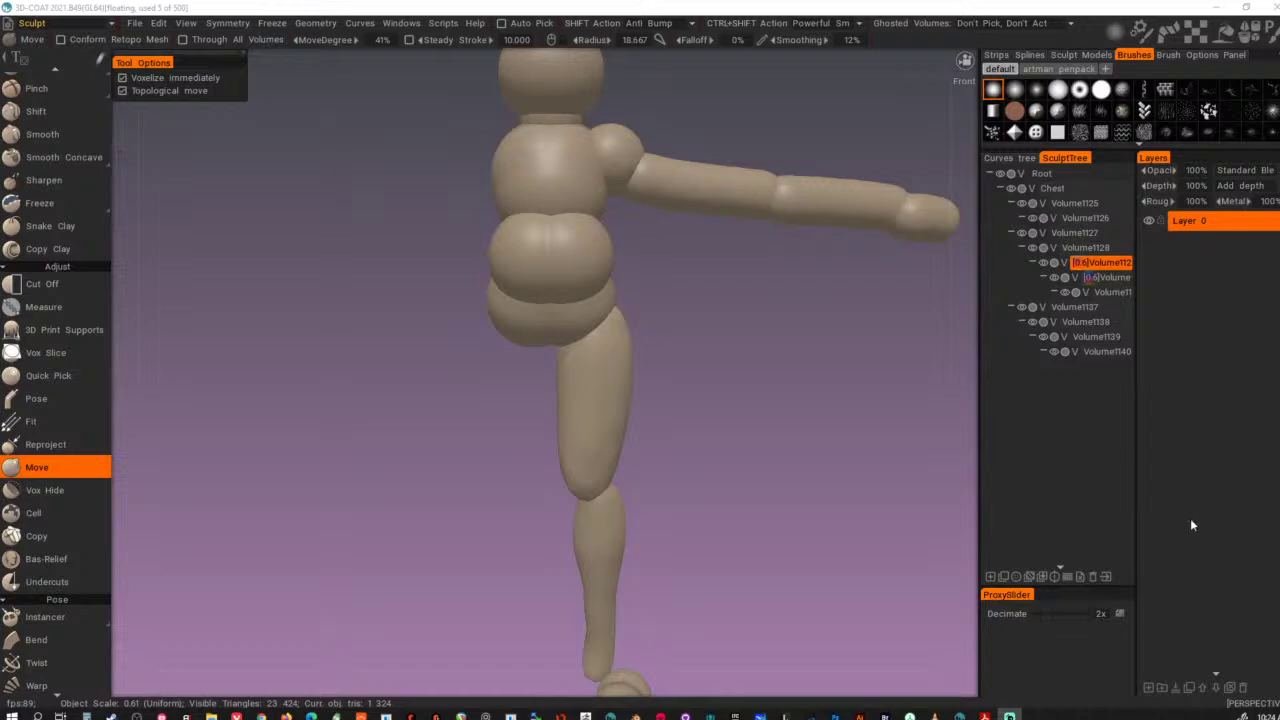
- Disable Cast Shadows for the scene and check the figure's shading from several angles and distances
left_click(313, 23)
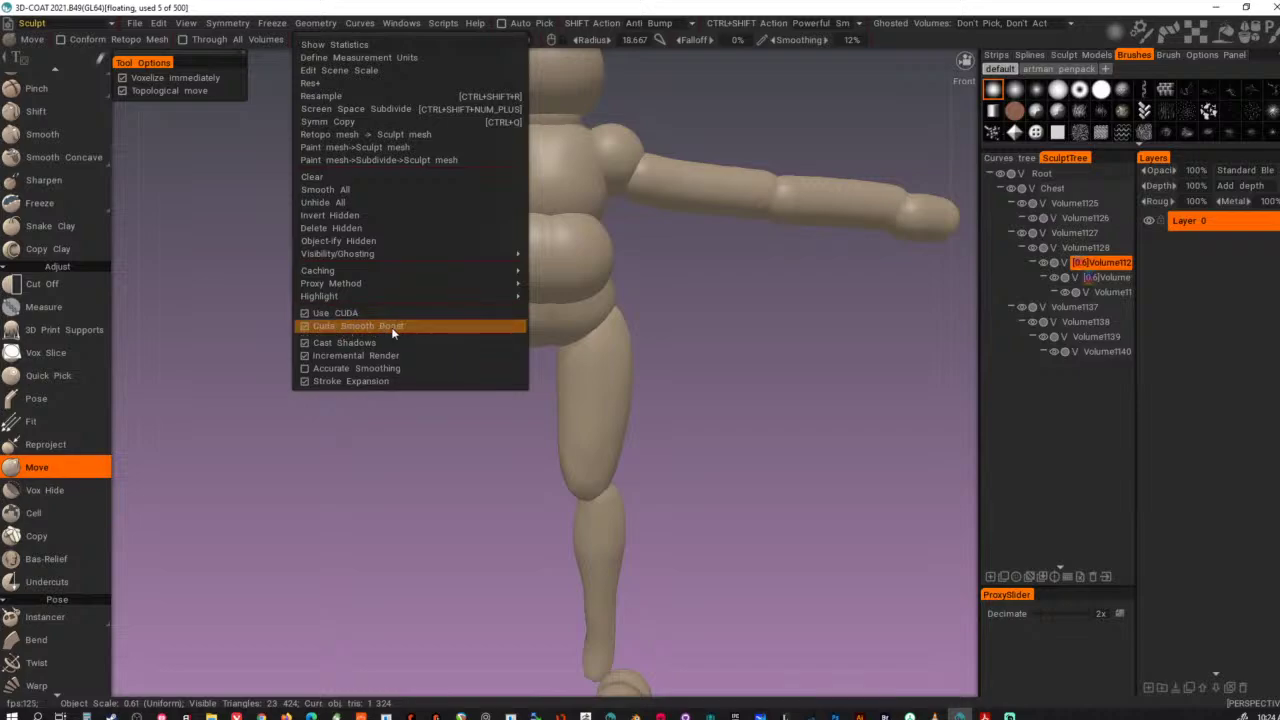
left_click(307, 345)
mouse_move(792, 411)
left_mouse_down("alt")
mouse_move(513, 400)
mouse_move(804, 425)
left_mouse_up("alt")
right_click_drag(804, 425, 733, 422, "alt")
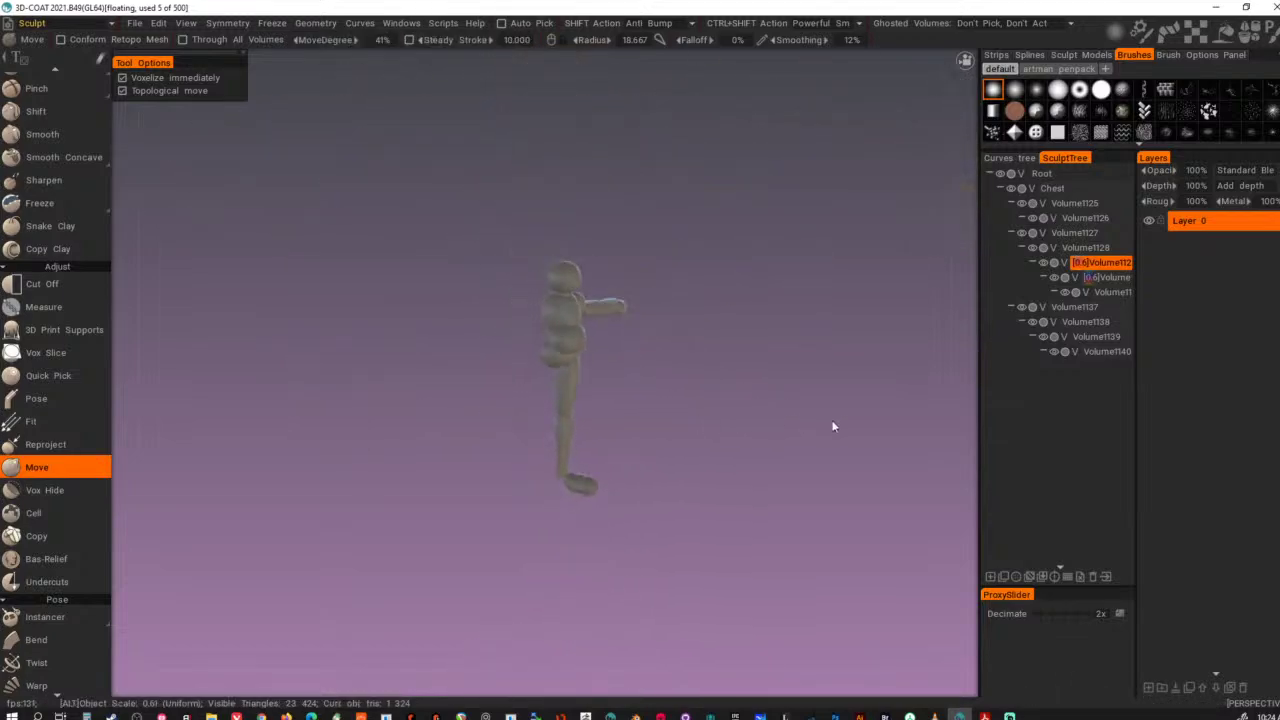
left_click_drag(832, 422, 667, 418, "alt")
right_click_drag(667, 418, 696, 435, "alt")
left_click_drag(696, 435, 700, 418, "alt")
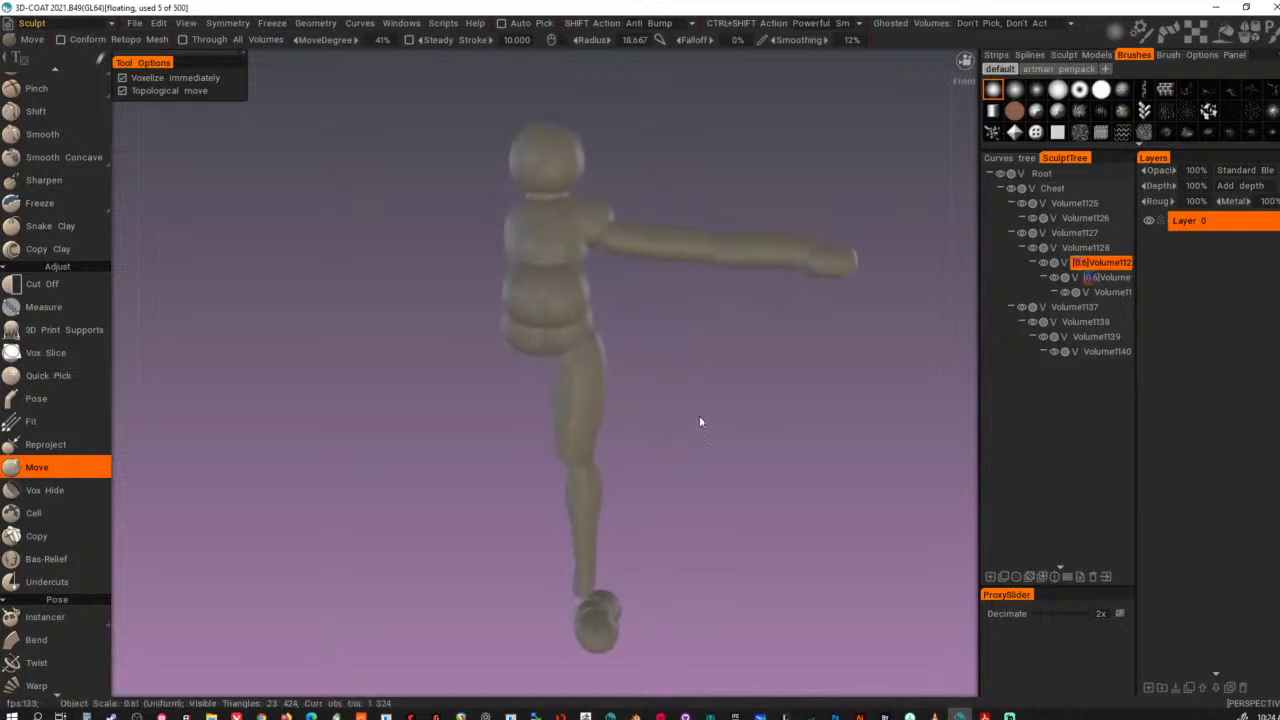
- Turn Cast Shadows on and back off to compare the figure's shading
left_click(315, 23)
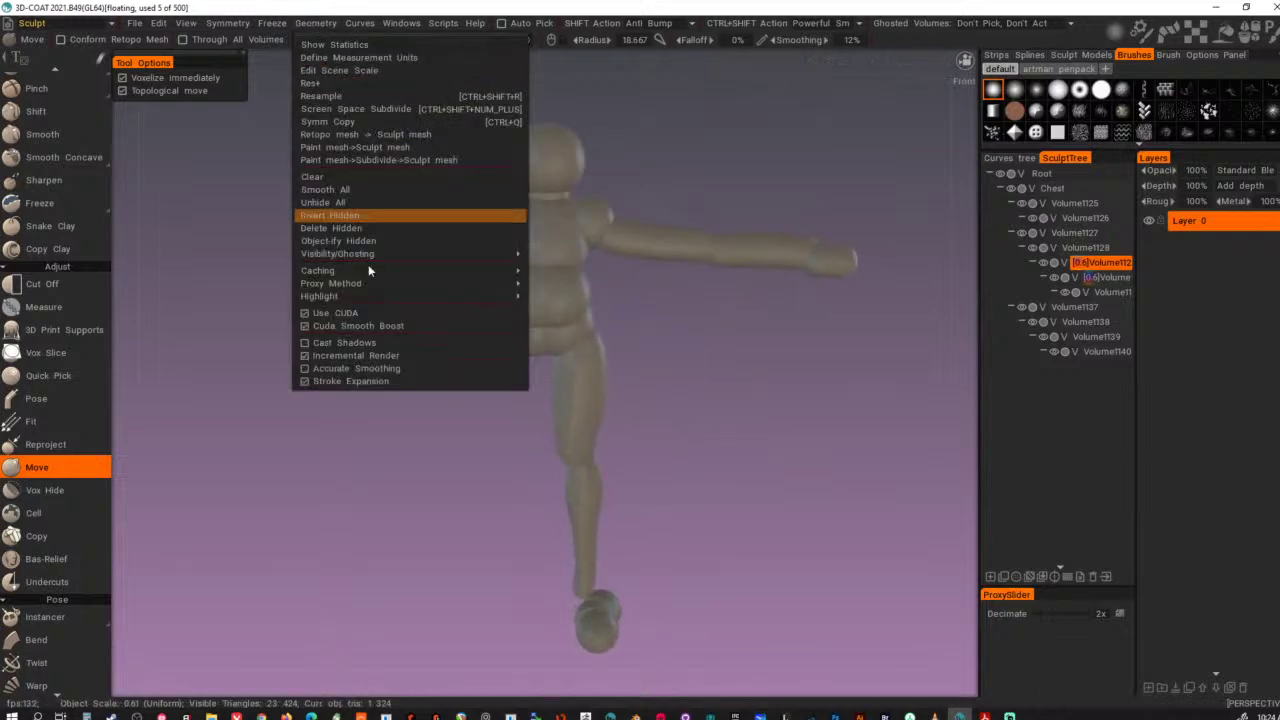
left_click(346, 343)
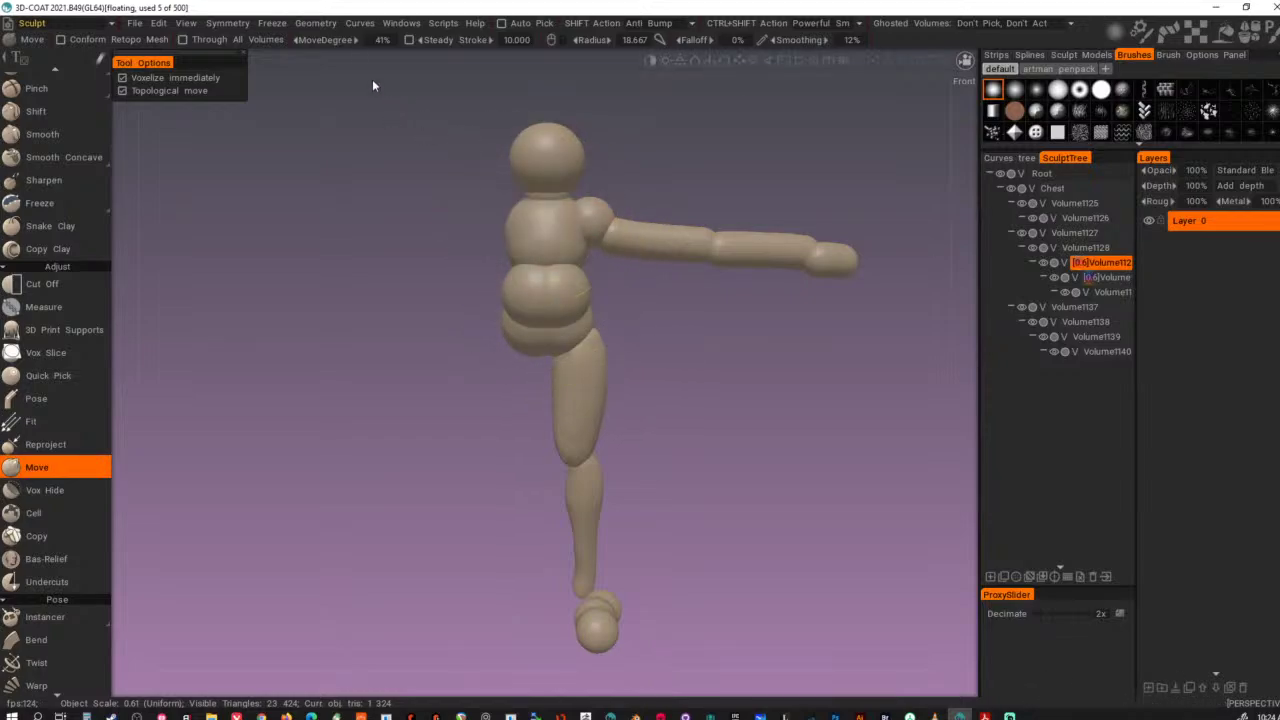
left_click(315, 23)
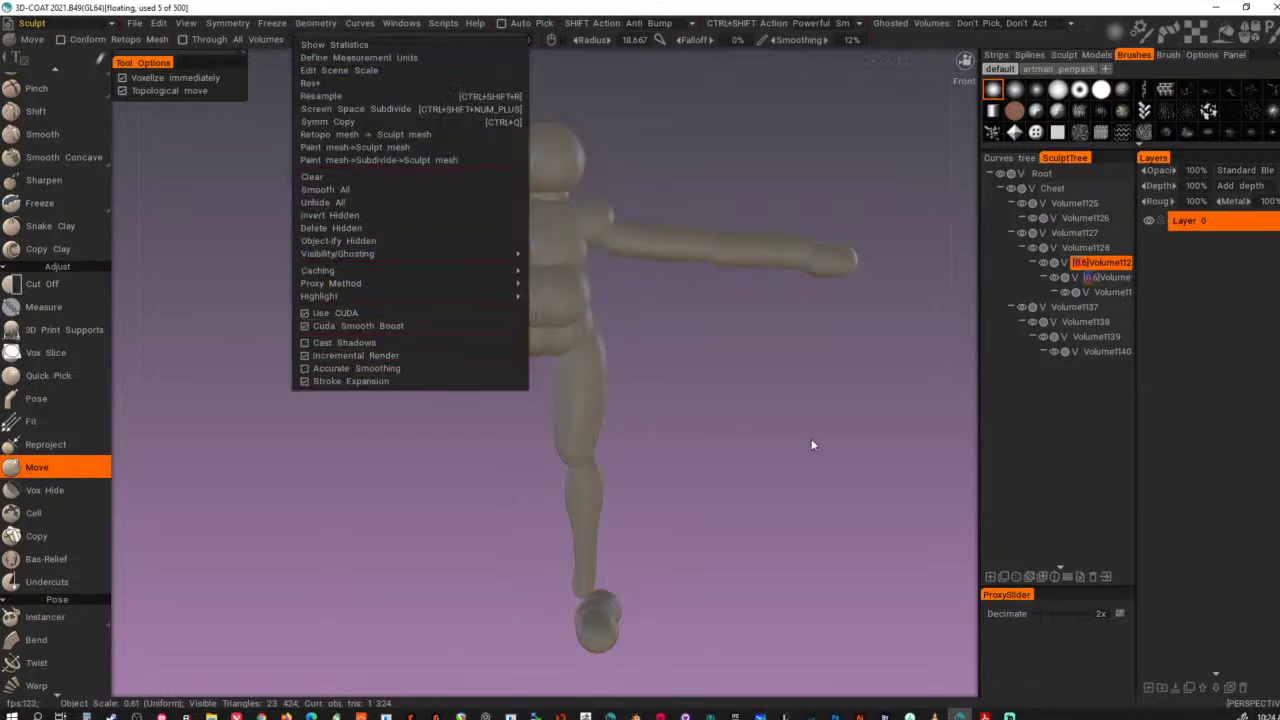
- Bring up the default shader set and enlarge its window to show more shaders at once
key("4")
scroll(811, 461, "down", 3)
scroll(774, 461, "down", 2)
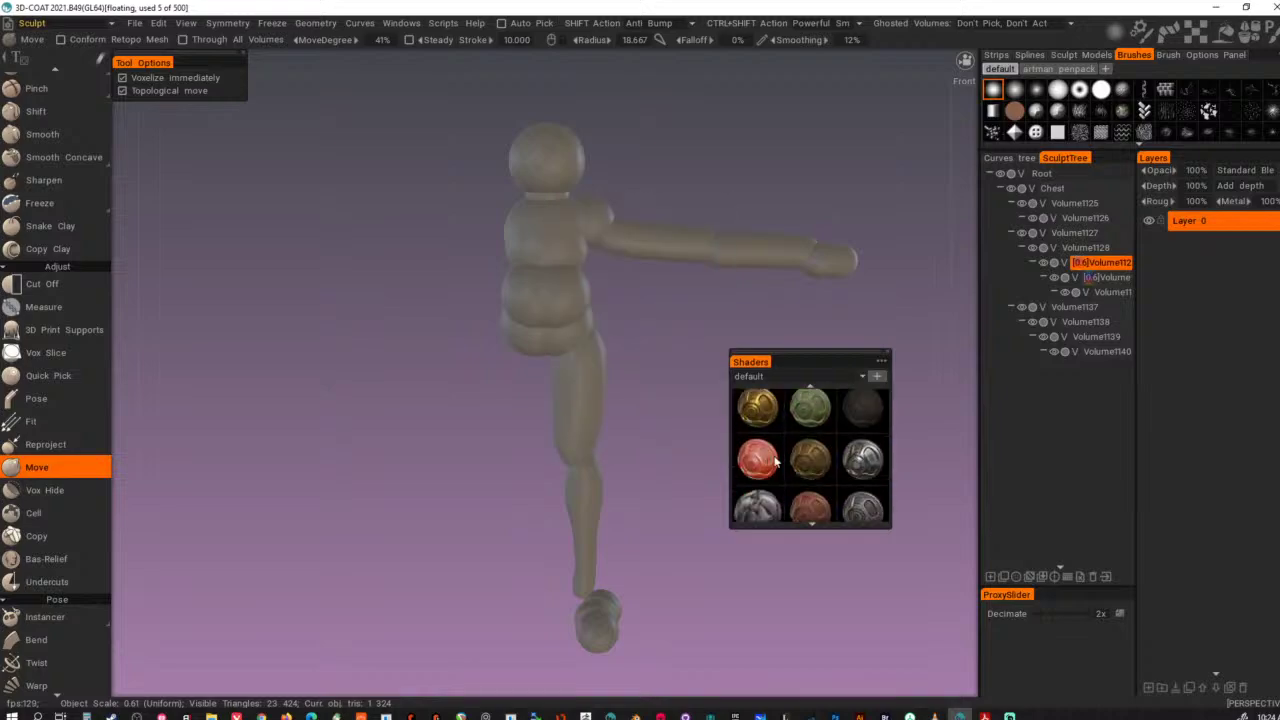
scroll(777, 459, "down", 2)
scroll(808, 458, "up", 1)
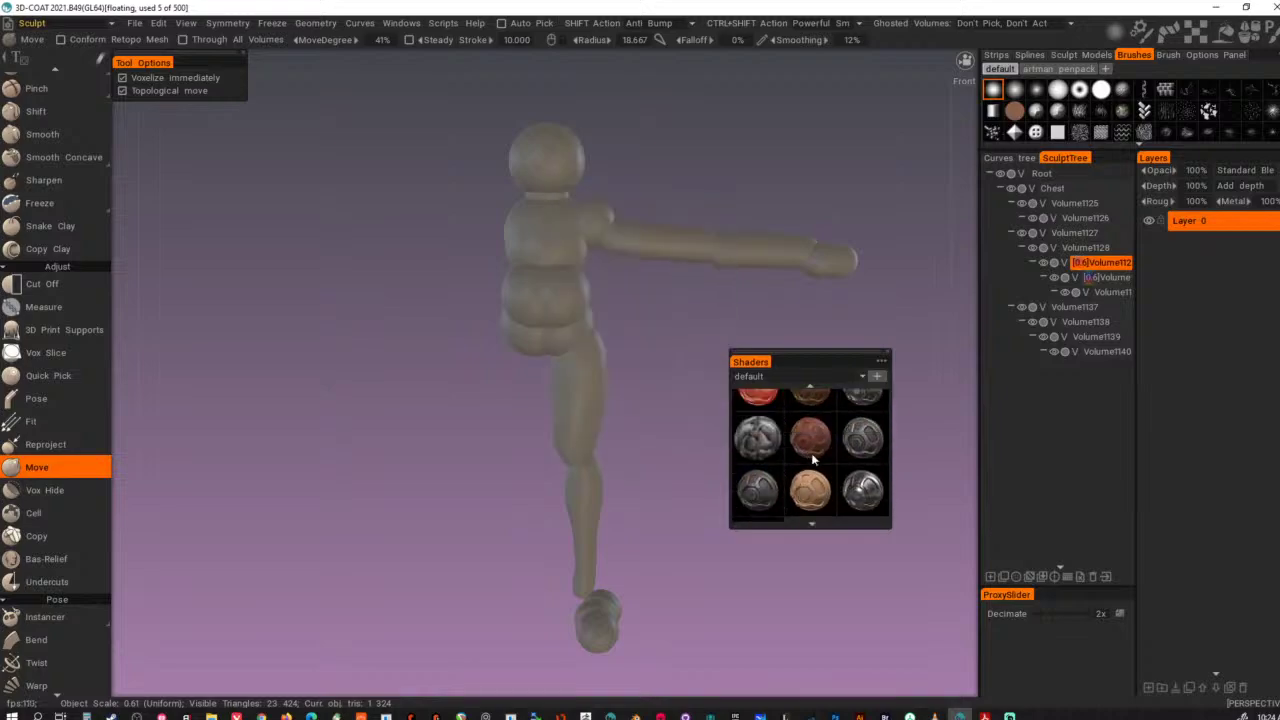
scroll(856, 449, "up", 2)
scroll(849, 459, "up", 1)
mouse_move(849, 460)
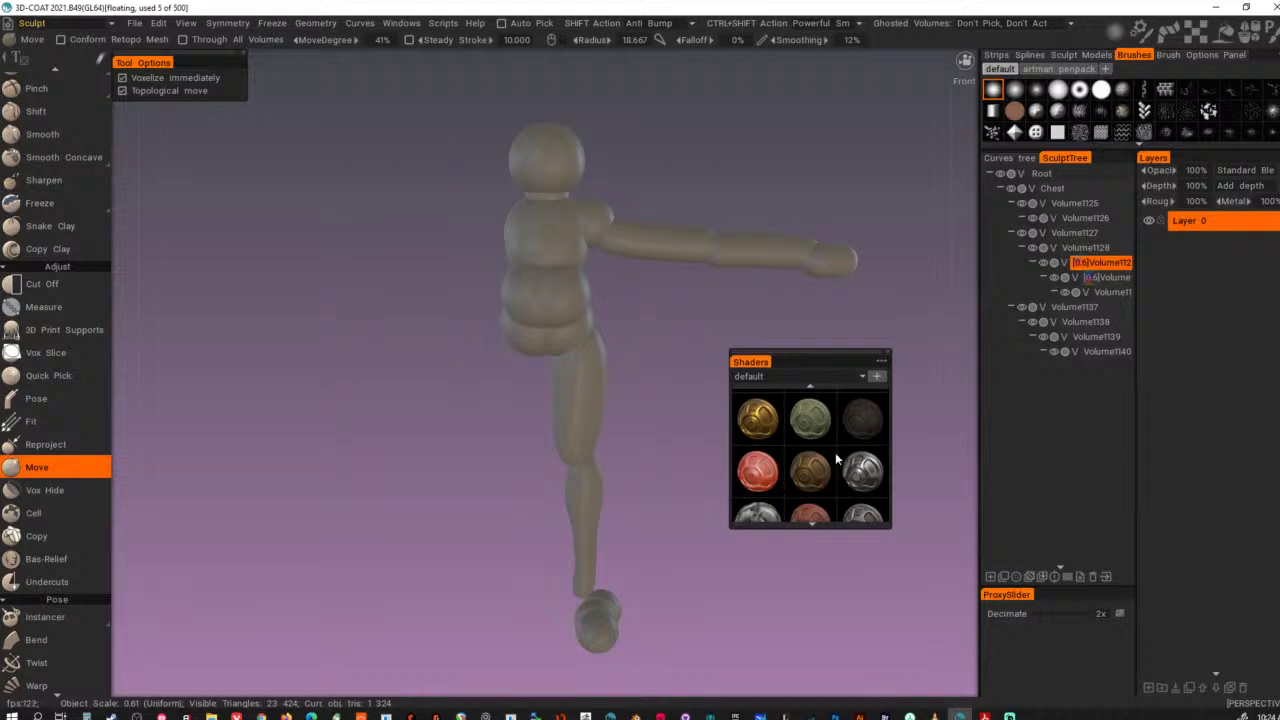
left_click_drag(892, 532, 937, 656)
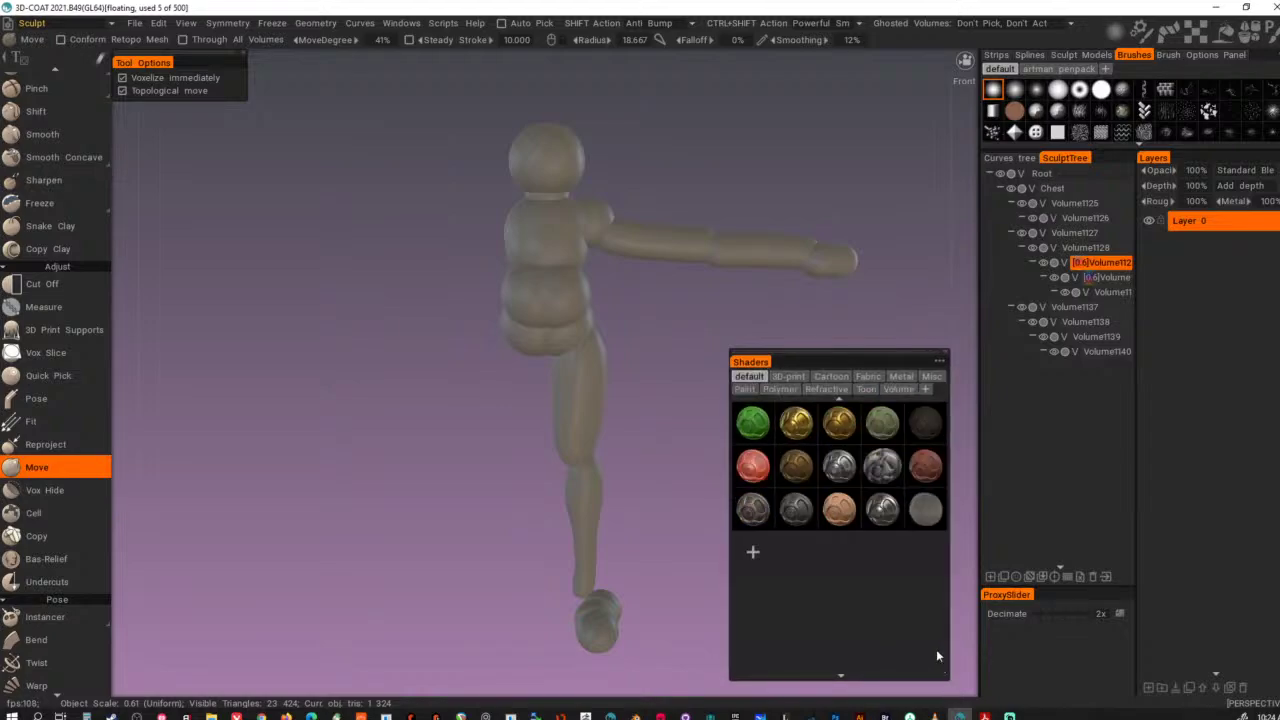
- Apply the dark, nearly black shader from the default set to the upper leg
scroll(881, 495, "up", 2)
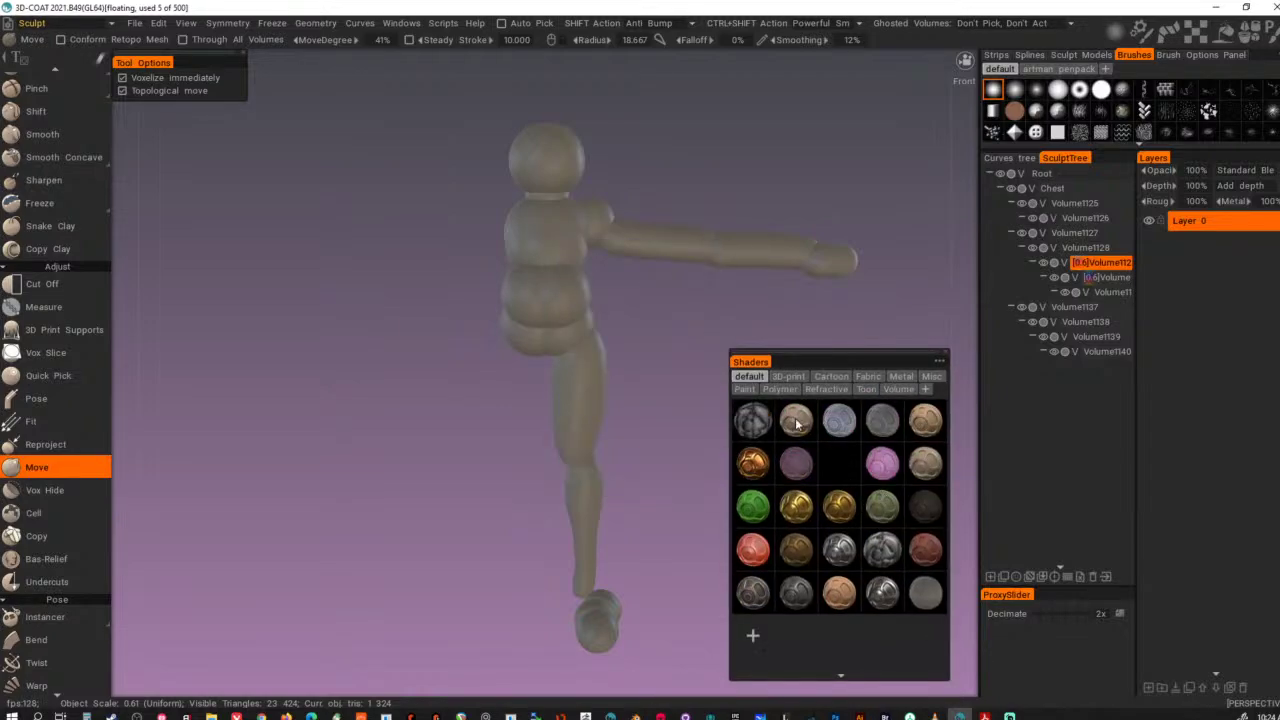
mouse_move(797, 424)
left_click(930, 510)
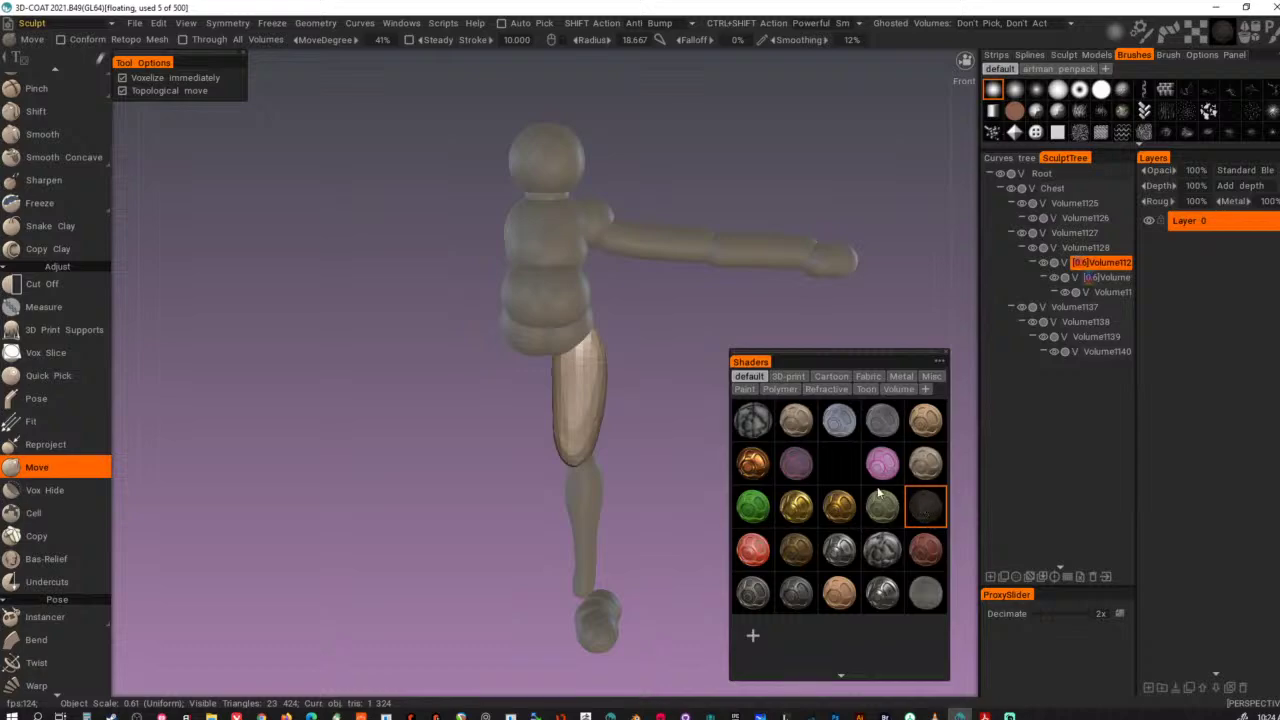
- Apply the dark, nearly black shader to all visible volumes and check how the figure is shaded
left_click_drag(660, 426, 552, 362)
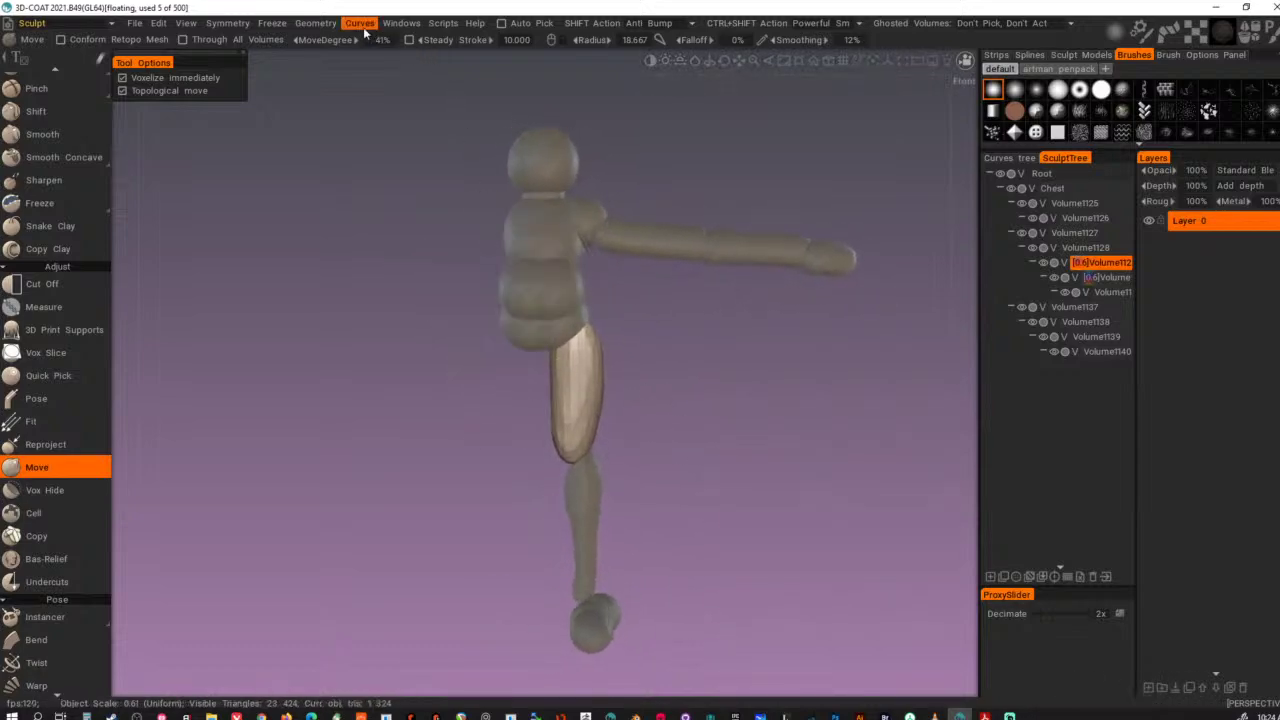
left_click(315, 27)
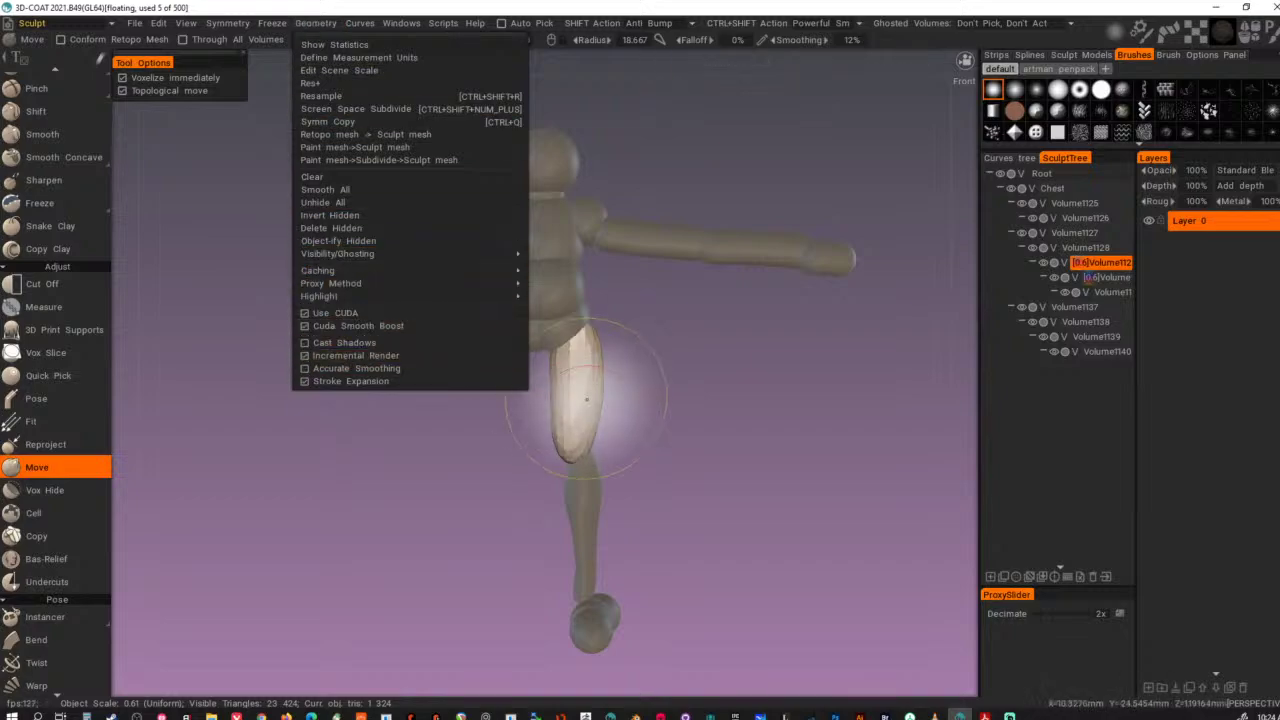
key("shift+s")
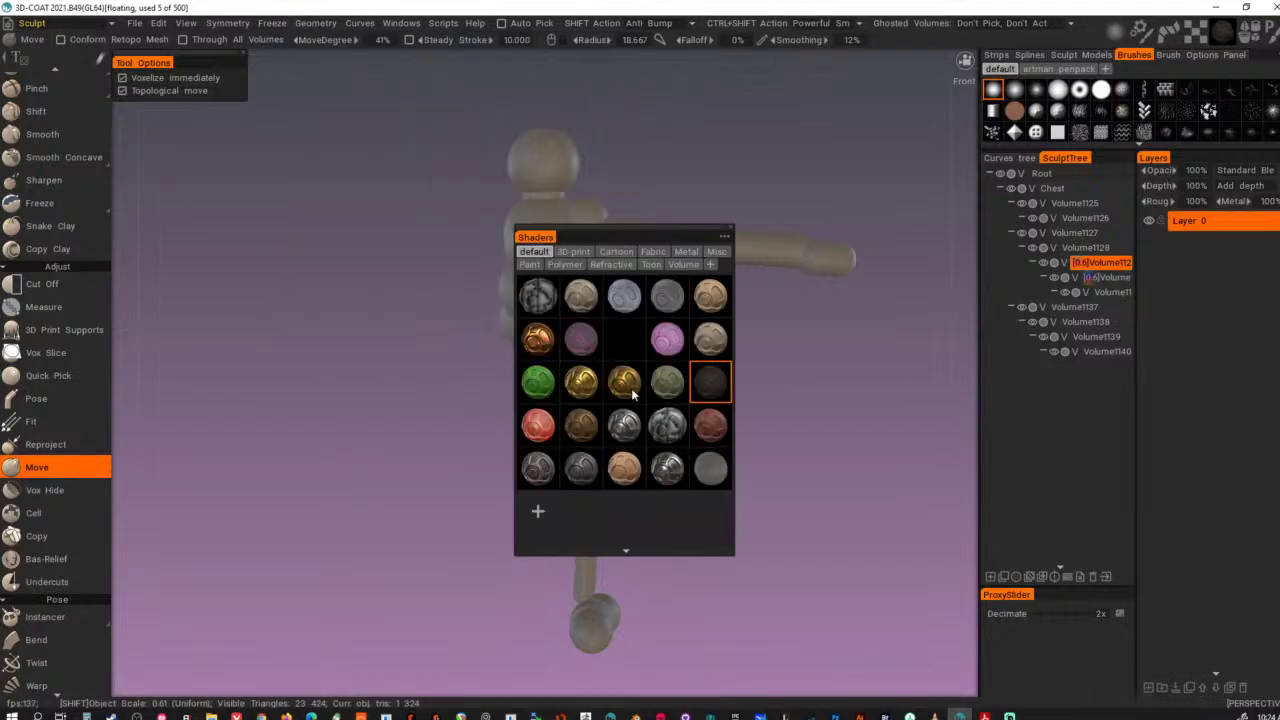
right_click(705, 387)
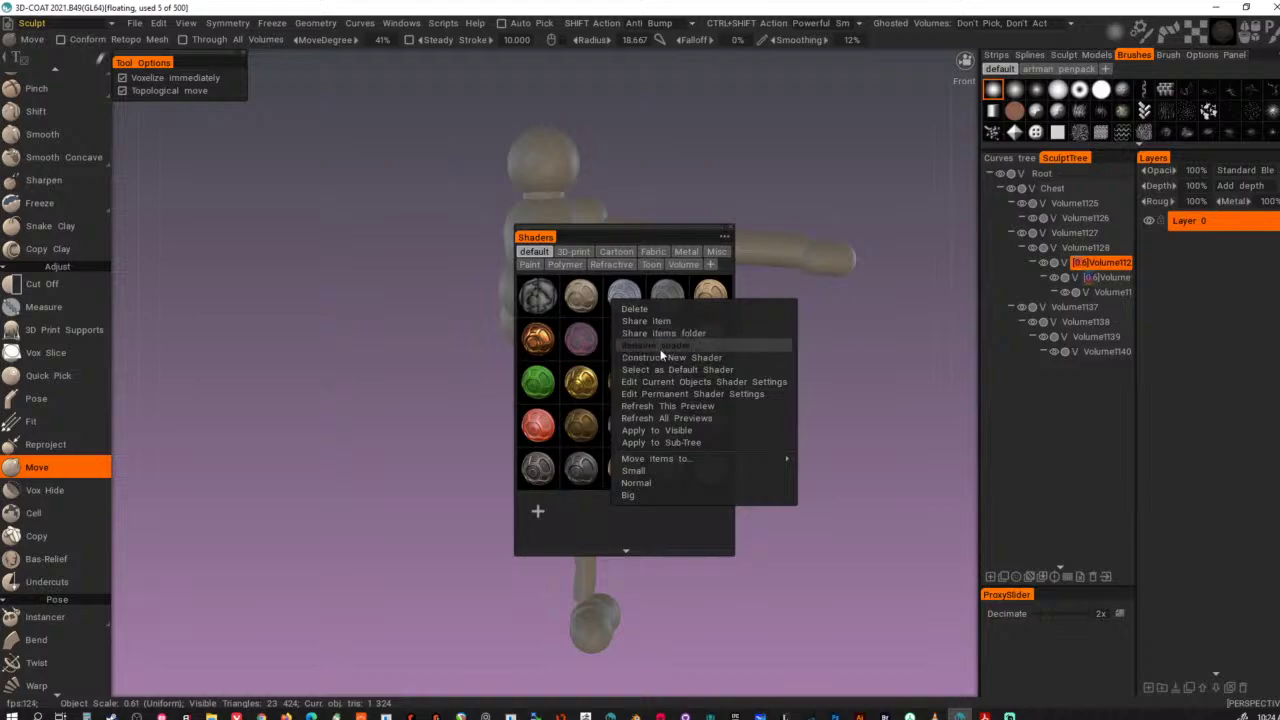
left_click(660, 430)
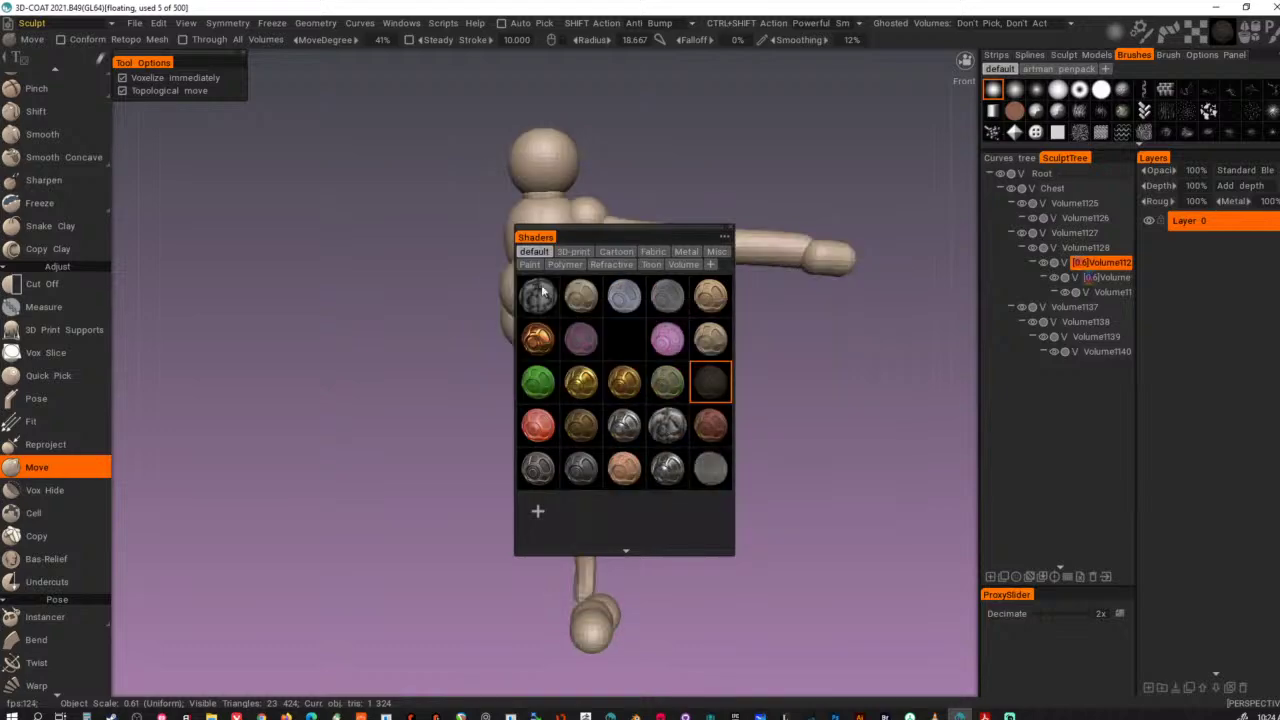
mouse_move(389, 410)
left_mouse_down("alt")
mouse_move(797, 428)
mouse_move(414, 409)
mouse_move(579, 413)
left_mouse_up("alt")
key("p")
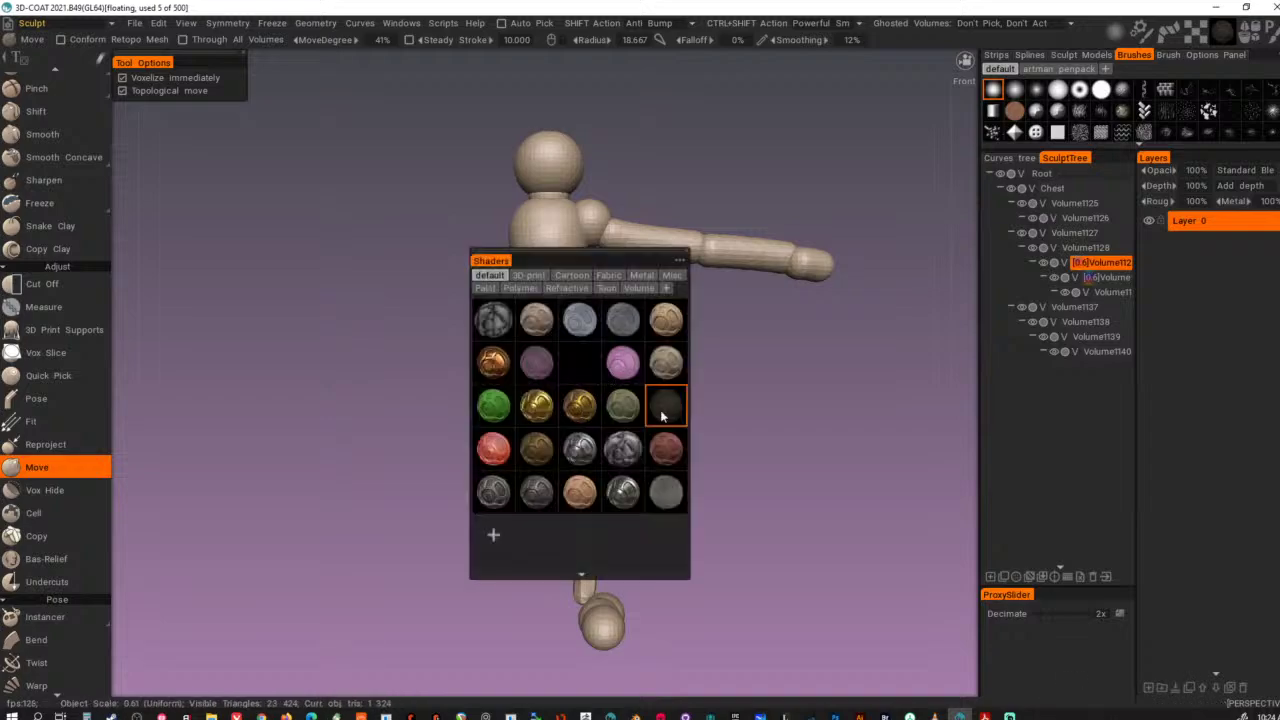
right_click(661, 415)
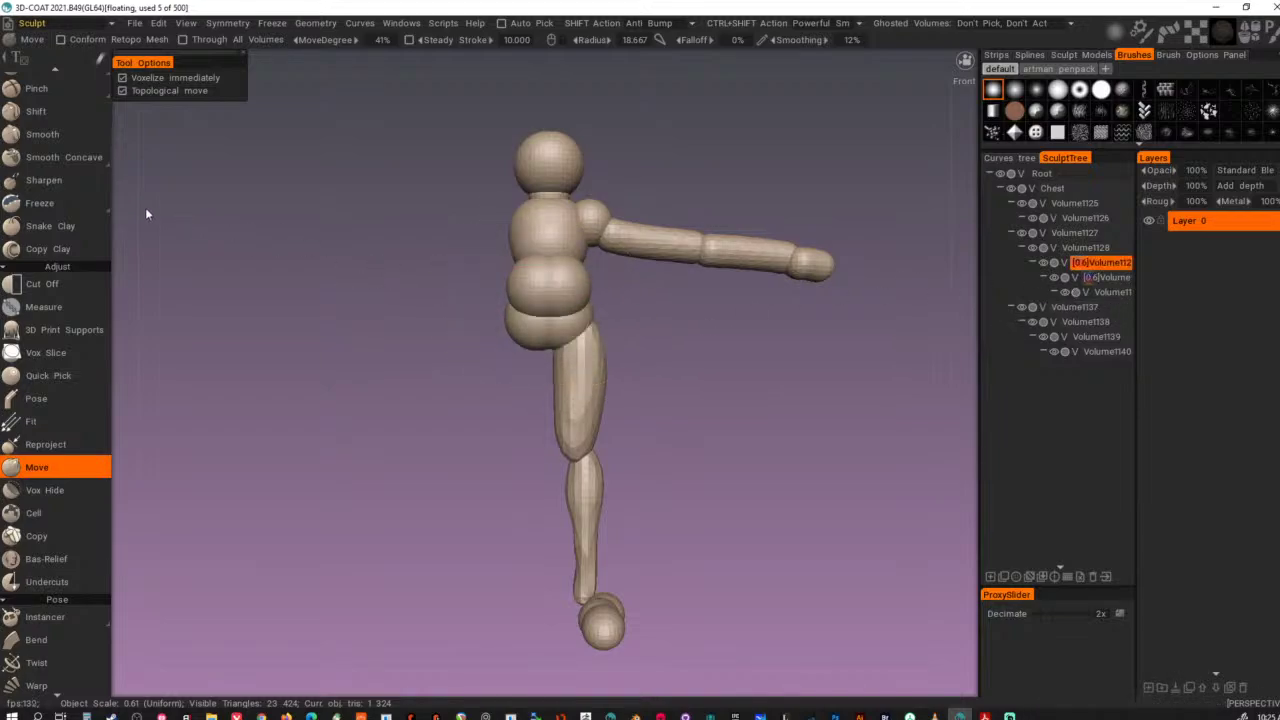
- Apply the beige shader from the default set to all visible volumes and turn Cast Shadows on
key("3")
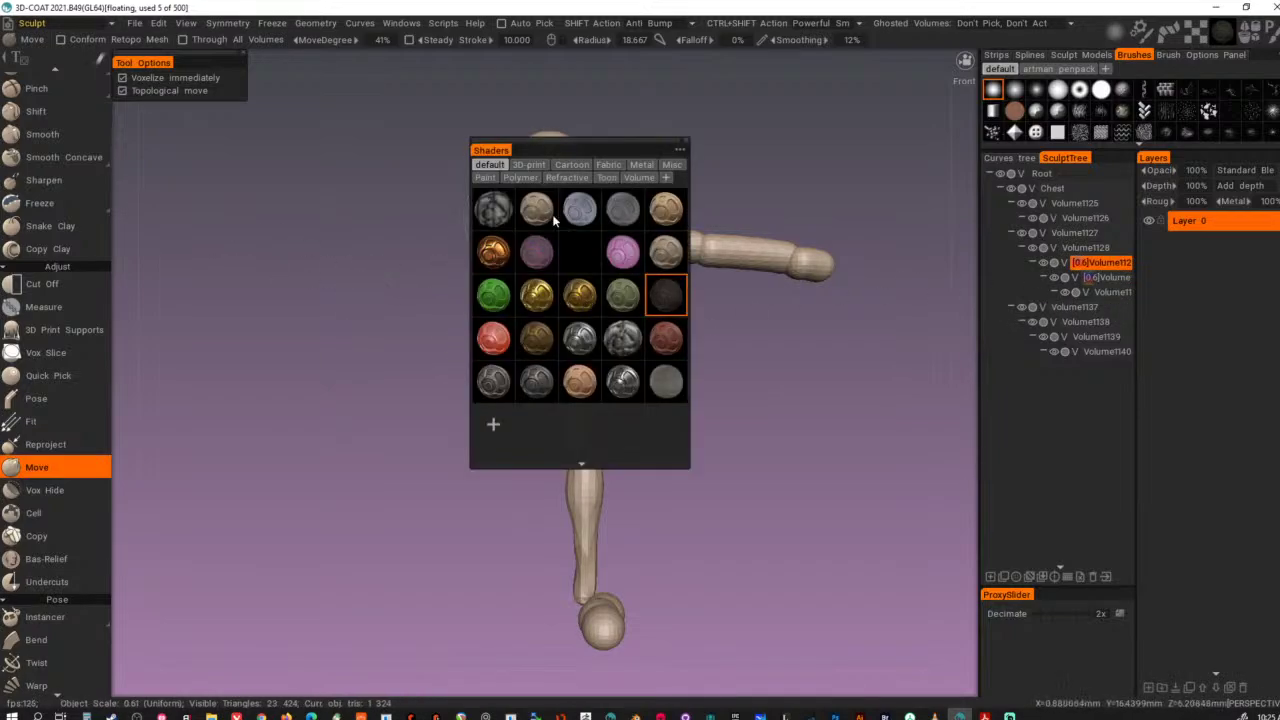
right_click(539, 253)
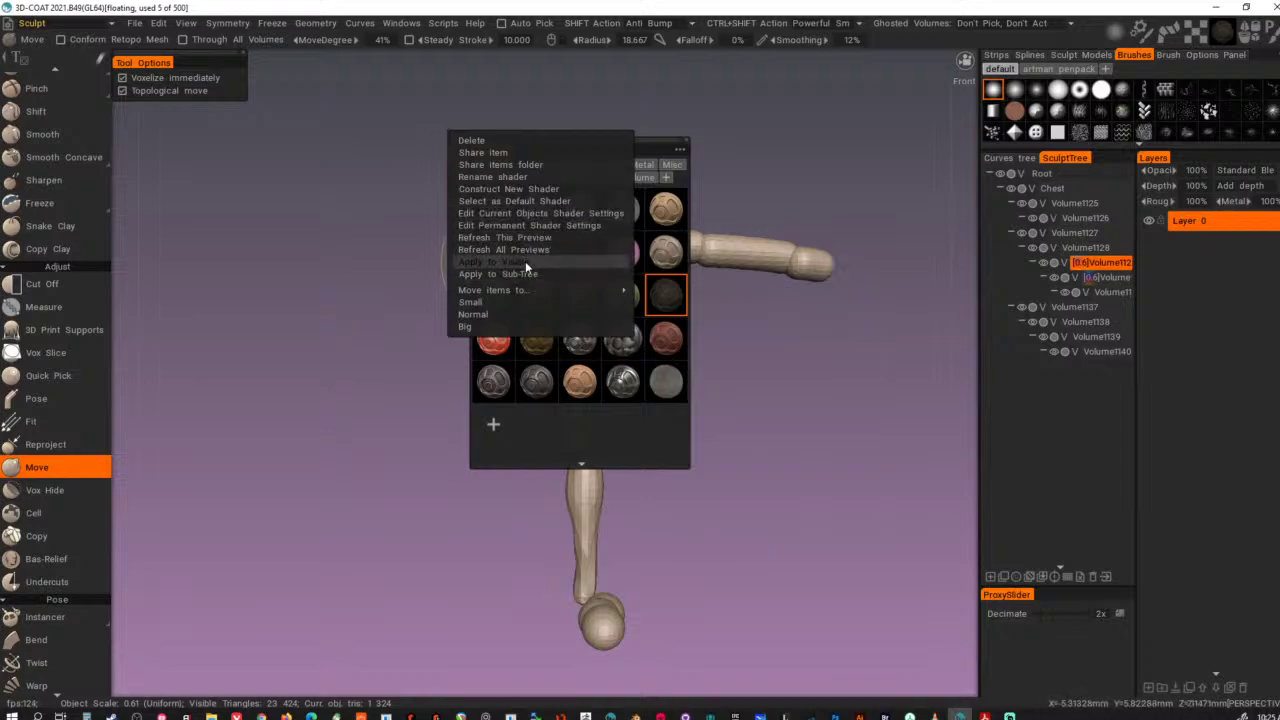
left_click(525, 261)
left_click(328, 22)
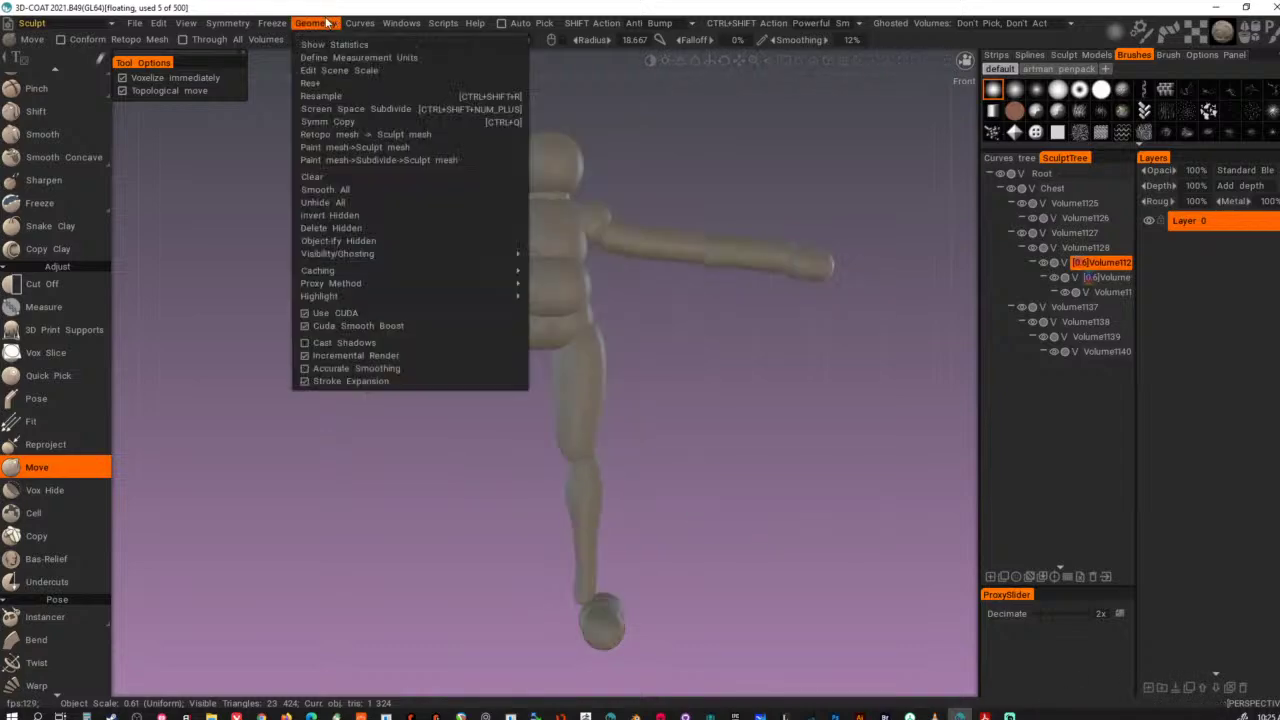
left_click(341, 344)
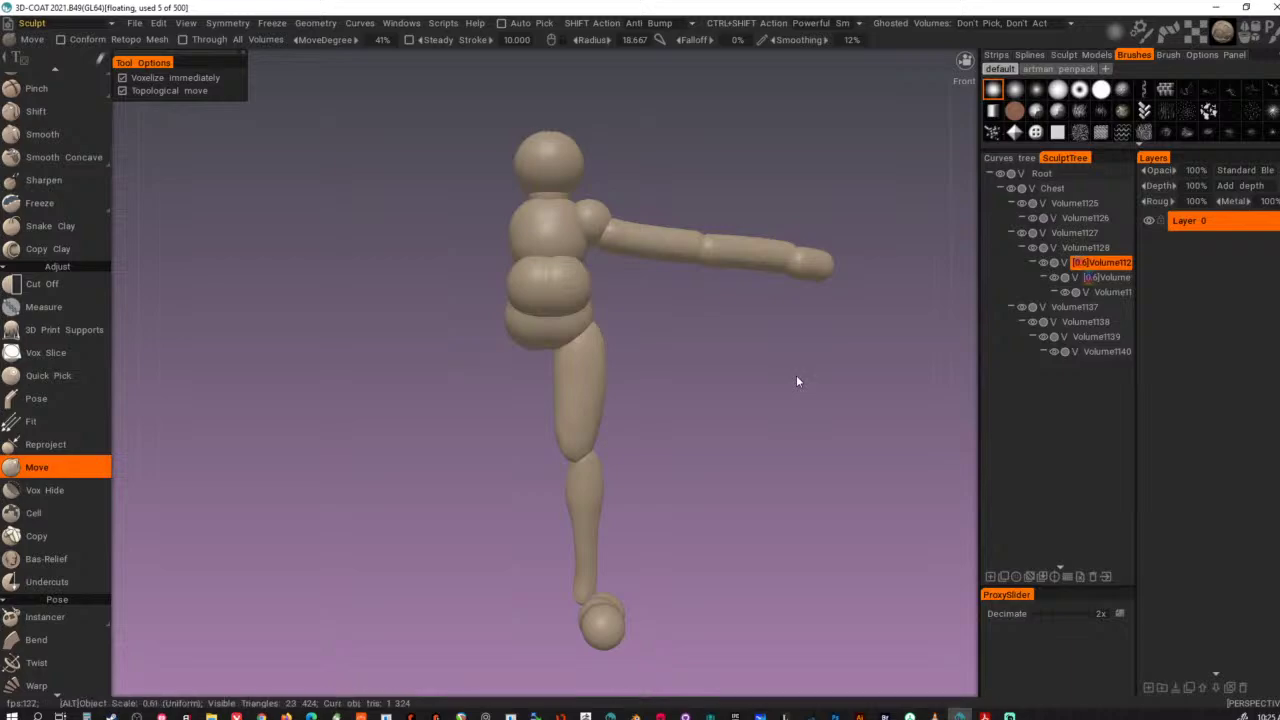
- Make the pelvis volume current, enable X-axis mirror symmetry and hide the symmetry plane
mouse_move(610, 338)
left_mouse_down("alt")
mouse_move(529, 340)
mouse_move(614, 329)
mouse_move(585, 325)
mouse_move(606, 318)
left_mouse_up("alt")
right_click_drag(606, 318, 602, 296, "alt")
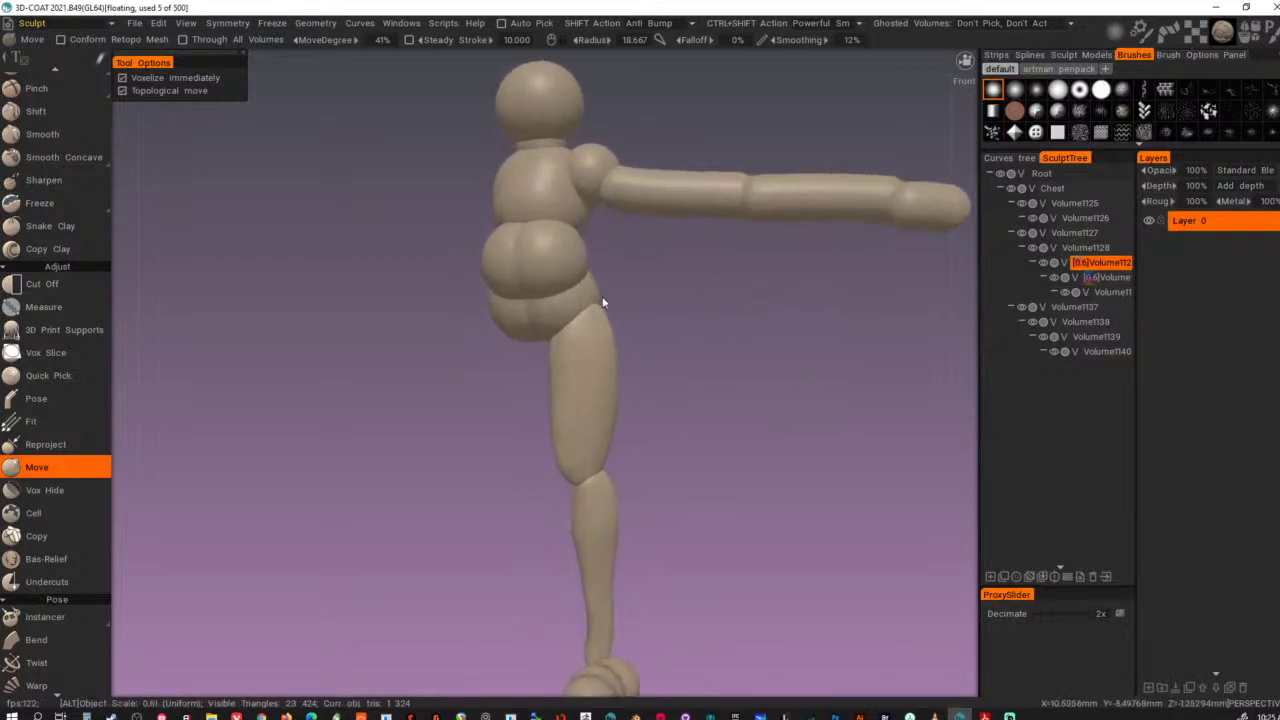
middle_click_drag(602, 296, 602, 367, "alt")
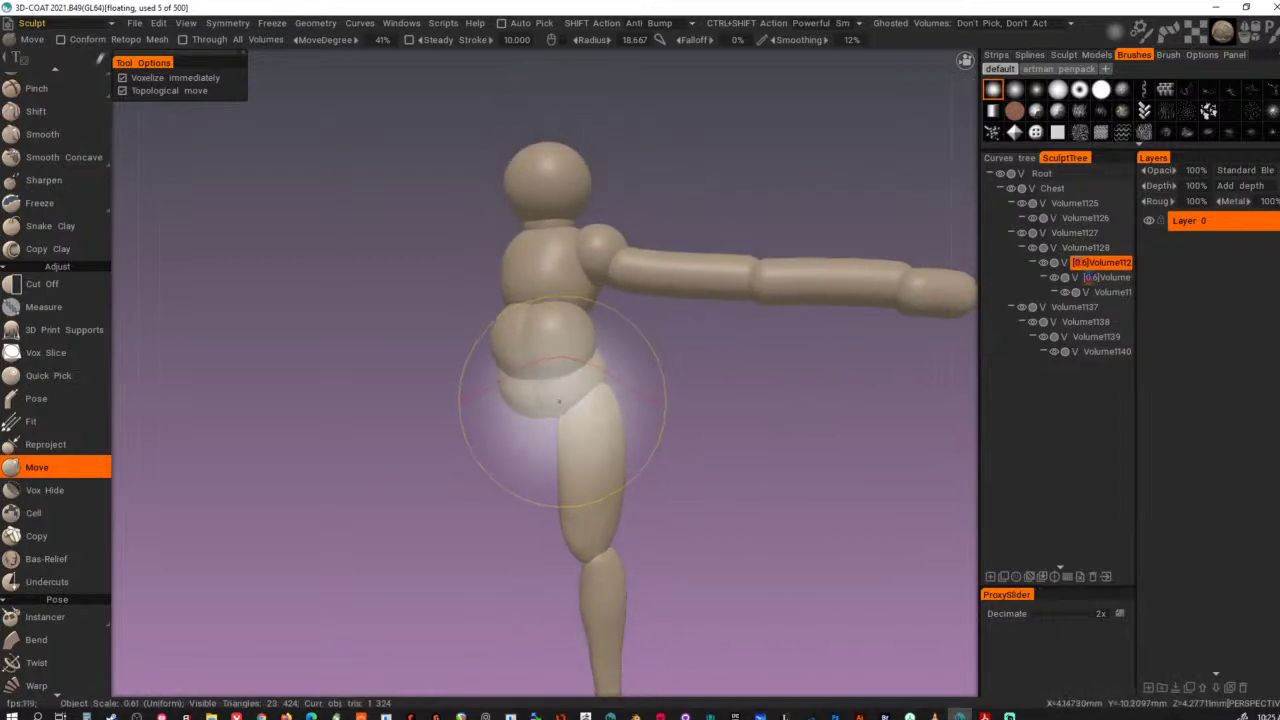
key("h")
left_click_drag(561, 403, 563, 482)
mouse_move(612, 446)
left_mouse_down("alt")
mouse_move(632, 441)
mouse_move(629, 454)
mouse_move(581, 406)
left_mouse_up("alt")
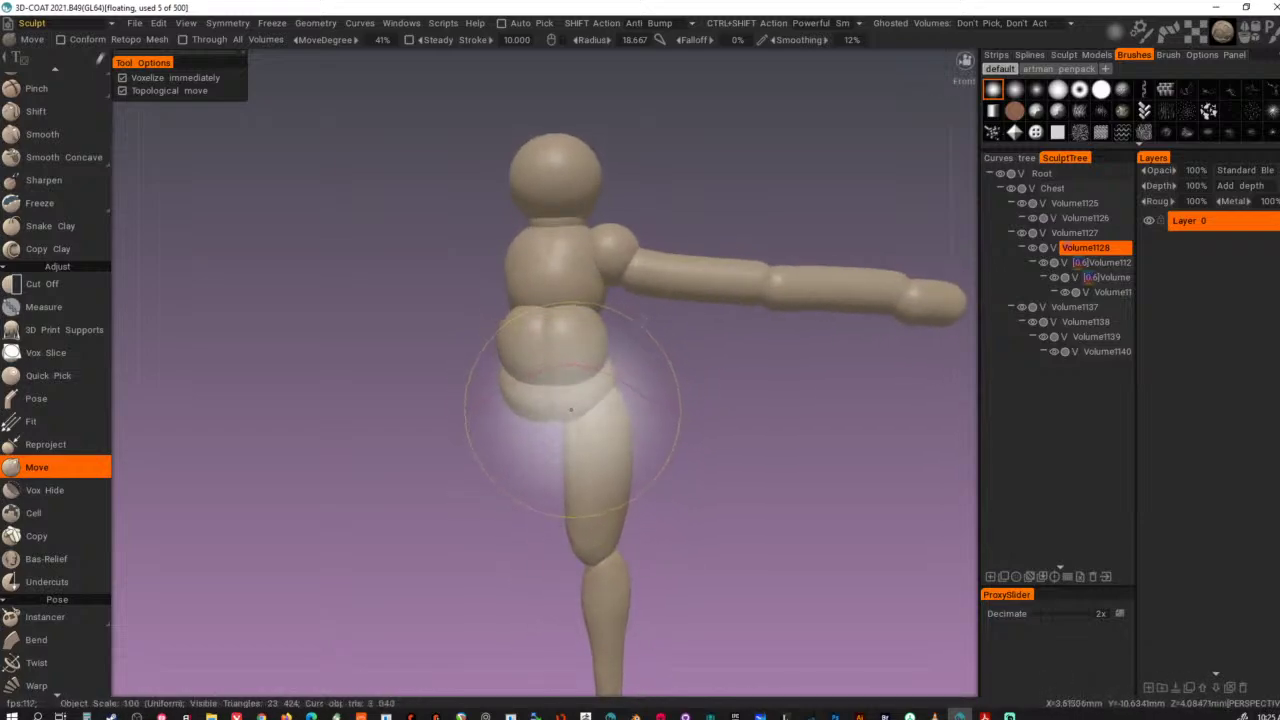
key("s")
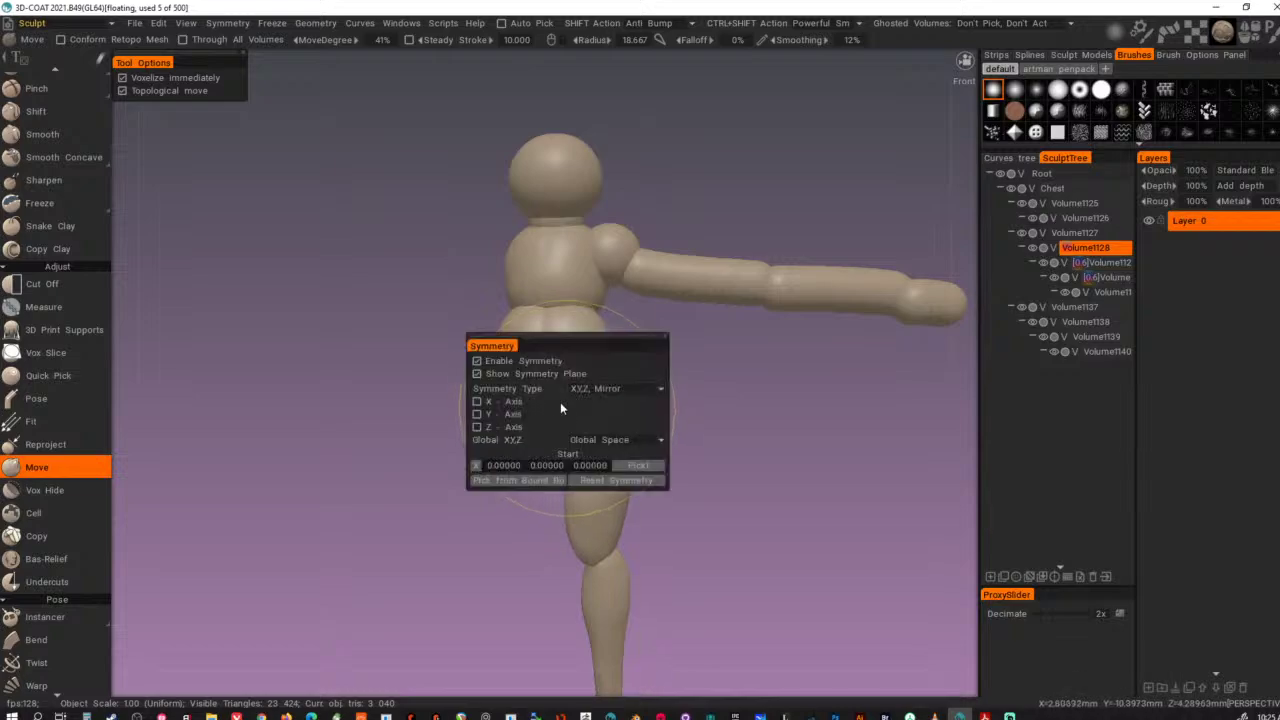
left_click(502, 402)
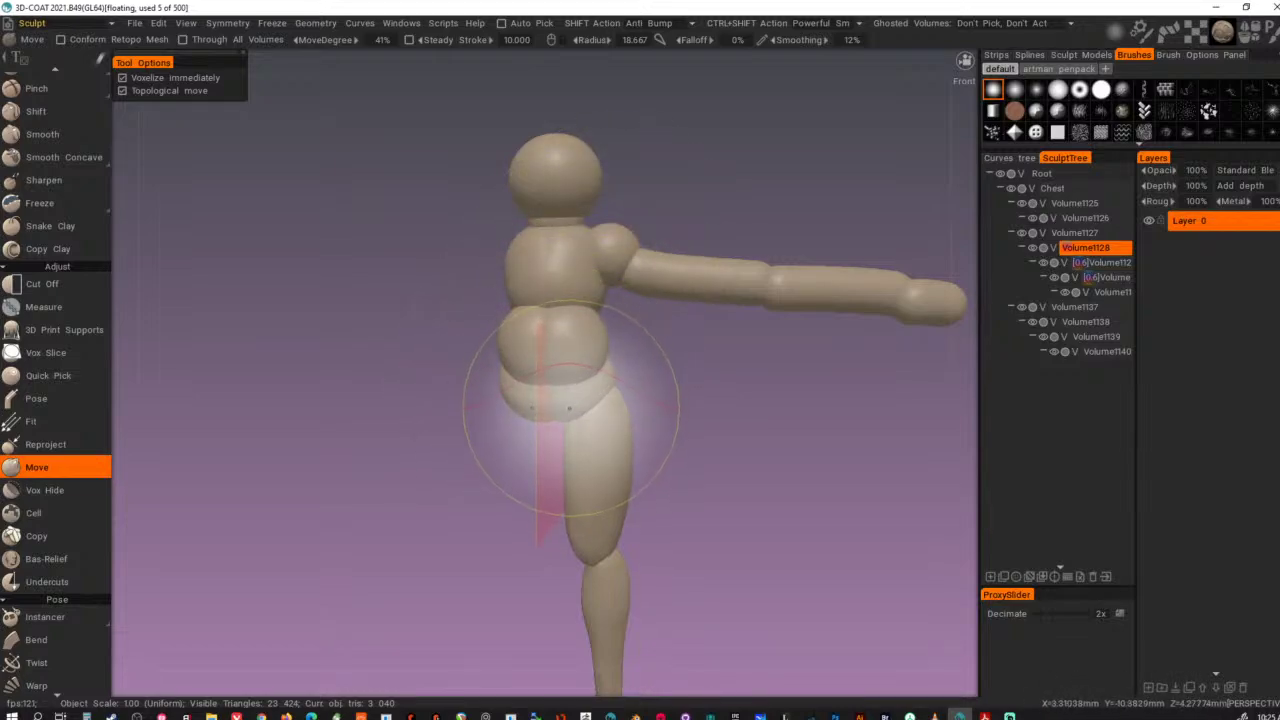
key("s")
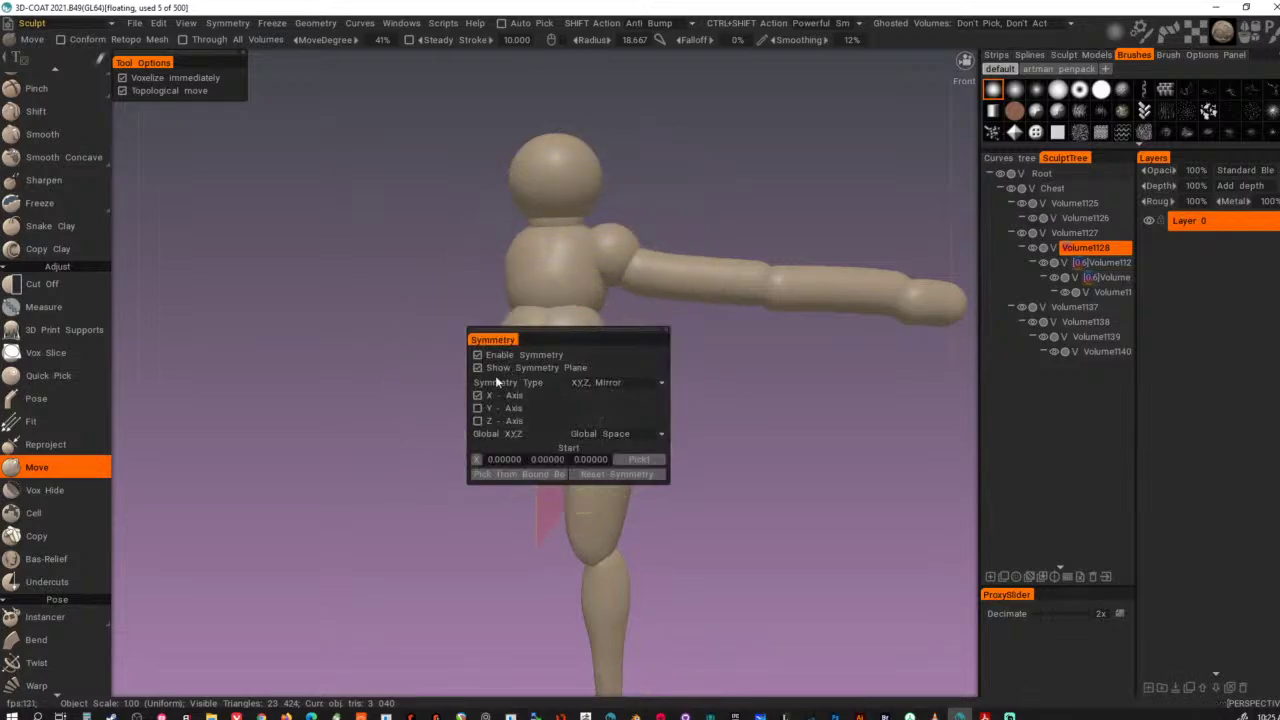
- Pull the underside of the pelvis downward with Move so it fills the area beside the upper thigh
mouse_move(561, 416)
left_mouse_down()
mouse_move(560, 478)
mouse_move(561, 458)
left_mouse_up()
left_click_drag(599, 402, 549, 377, "alt")
mouse_move(648, 376)
left_mouse_down("alt")
mouse_move(555, 364)
mouse_move(719, 397)
mouse_move(718, 376)
left_mouse_up("alt")
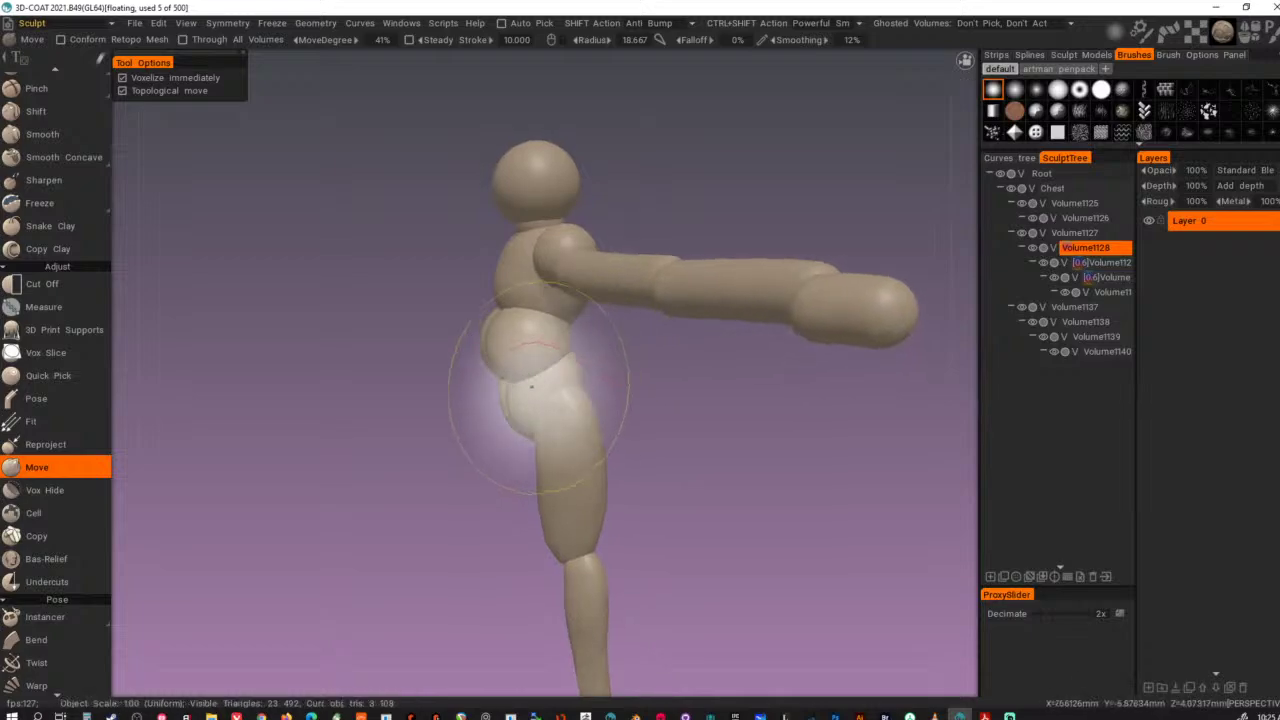
left_click_drag(560, 375, 680, 339, "alt")
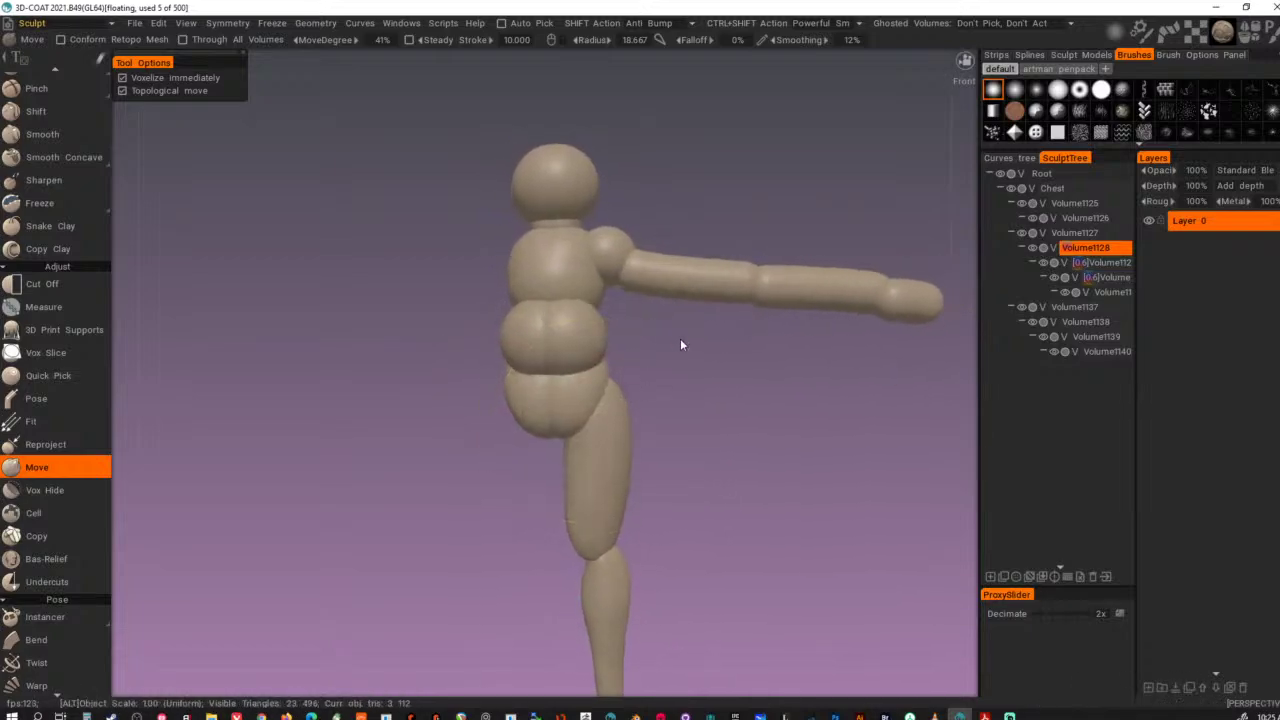
mouse_move(675, 244)
right_mouse_down("alt")
mouse_move(654, 289)
mouse_move(611, 293)
right_mouse_up("alt")
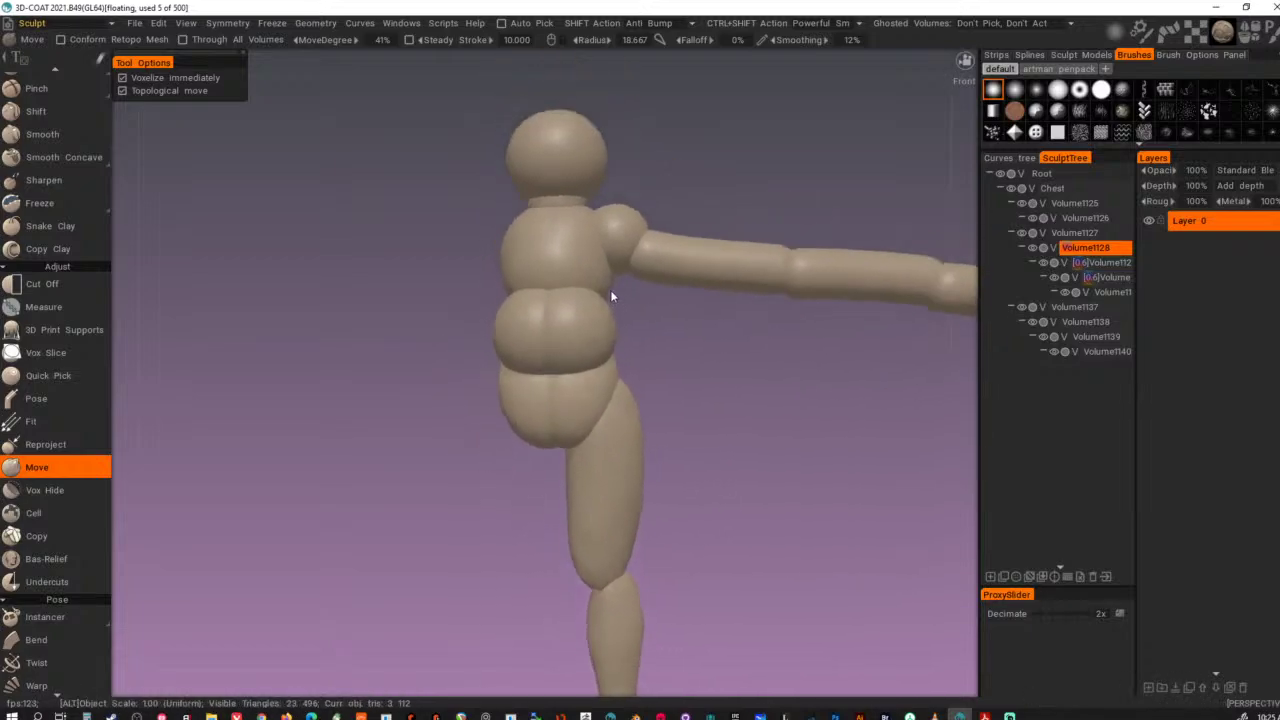
middle_click_drag(611, 293, 563, 323, "alt")
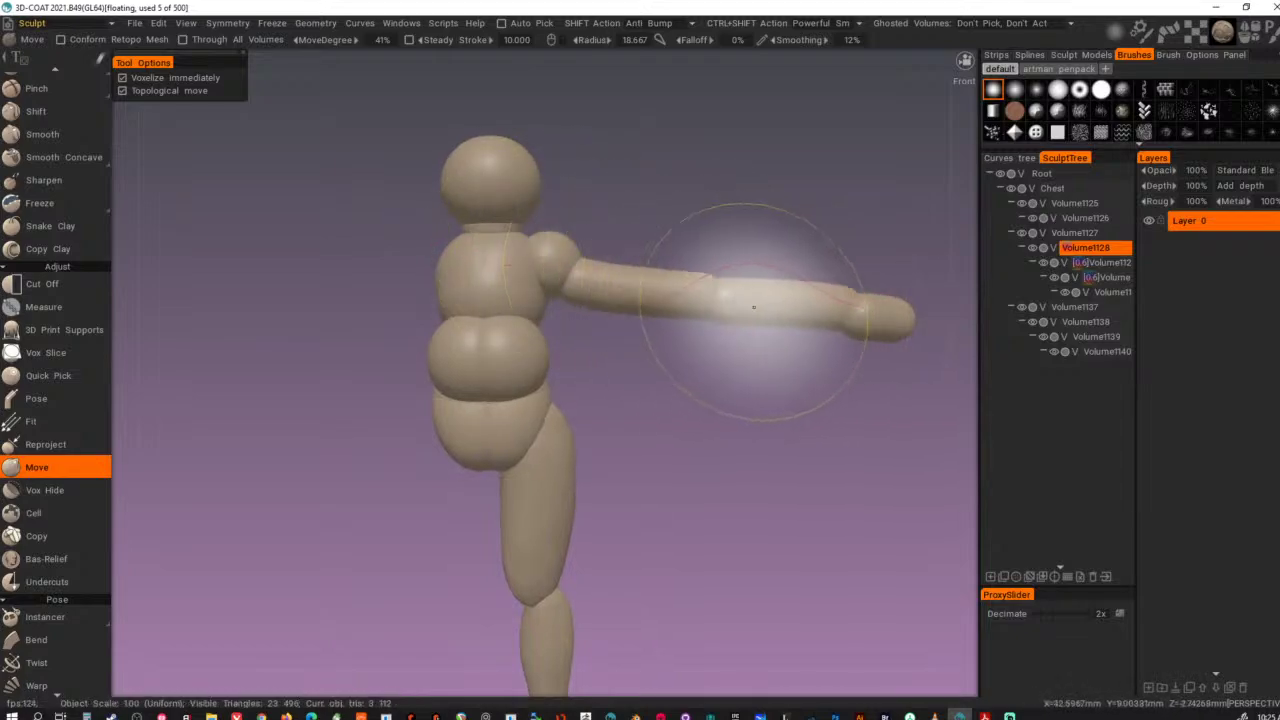
- Try pulling the inner side of the upper thigh toward the crotch with Move, and undo it
left_click_drag(576, 430, 541, 437, "alt")
right_click_drag(531, 489, 545, 443, "alt")
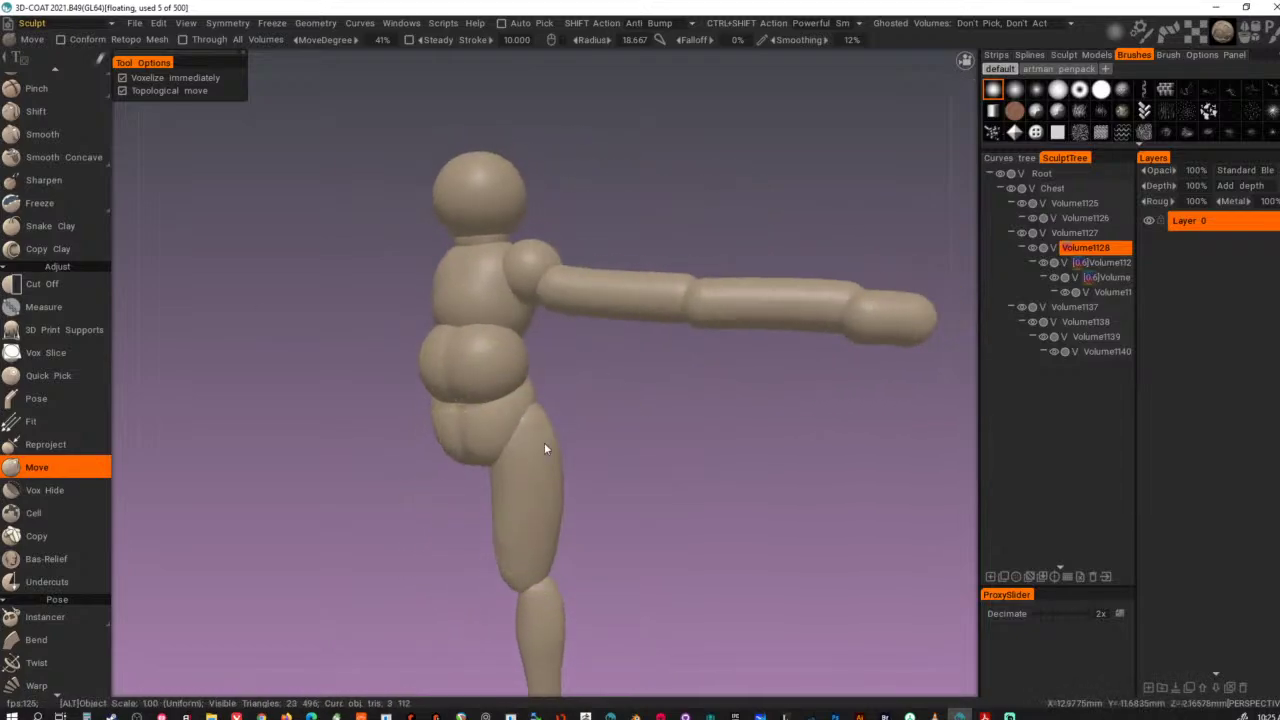
left_click_drag(545, 443, 568, 453, "alt")
mouse_move(524, 493)
left_mouse_down()
mouse_move(470, 500)
mouse_move(464, 488)
left_mouse_up()
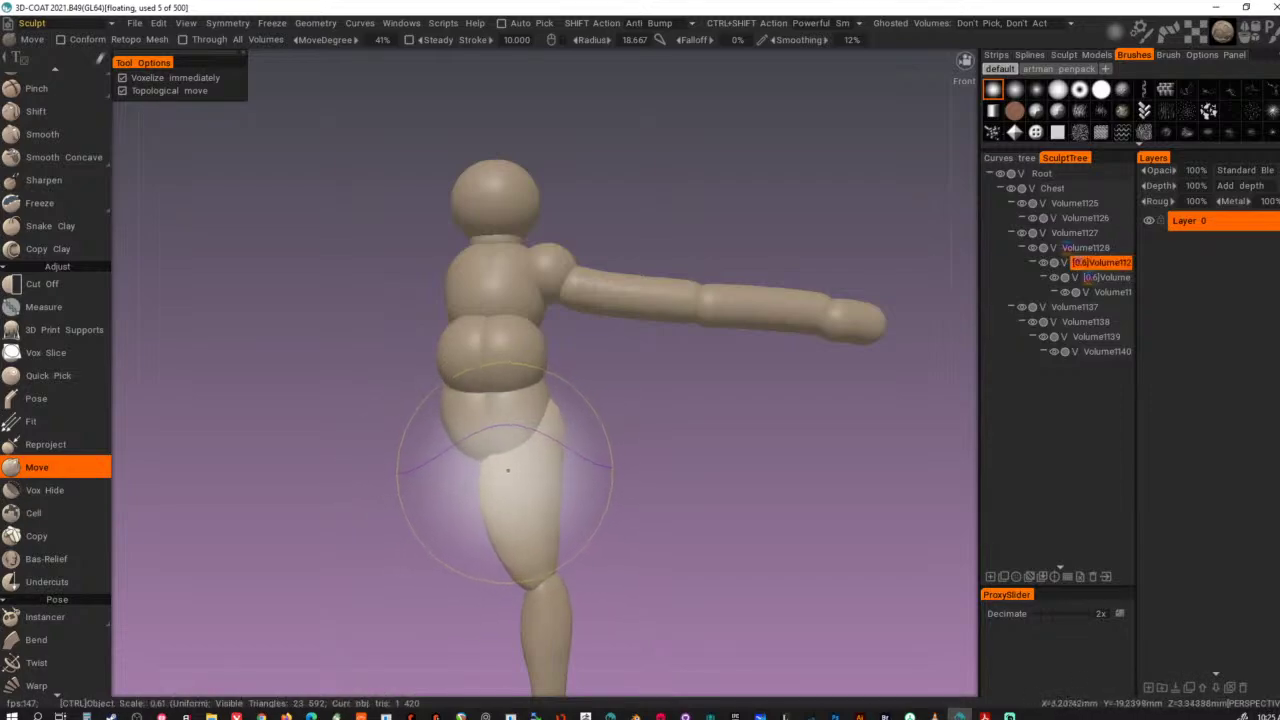
key("ctrl+z")
- Reduce the brush radius to 12.452 and narrow the lower end of the thigh toward the knee with Move
right_click_drag(503, 487, 474, 520)
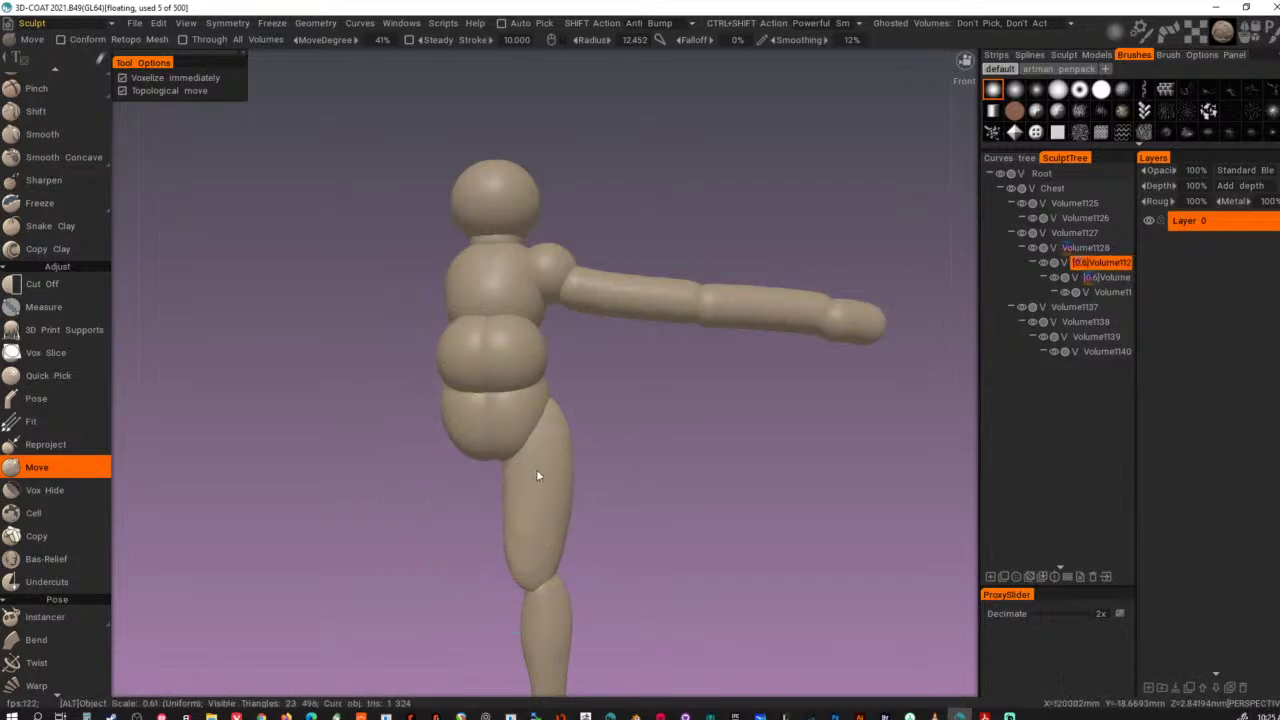
left_click_drag(536, 471, 546, 469, "alt")
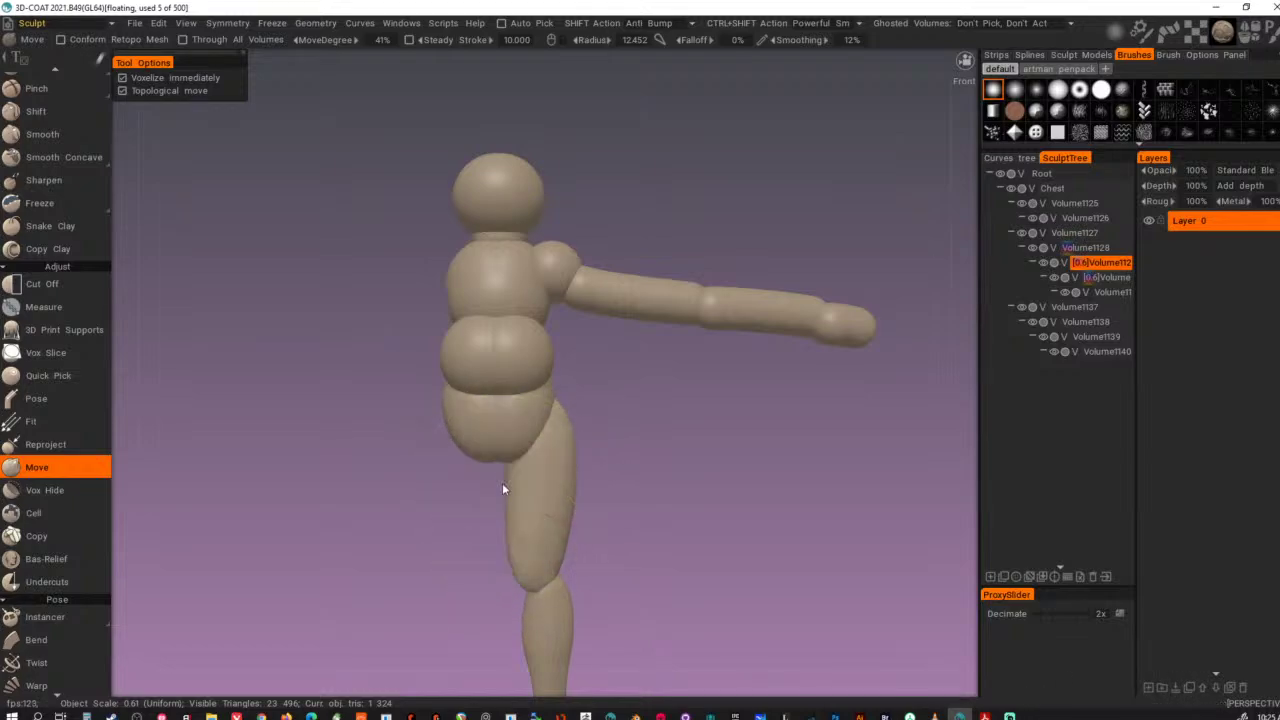
mouse_move(522, 552)
left_mouse_down()
mouse_move(510, 541)
mouse_move(523, 567)
left_mouse_up()
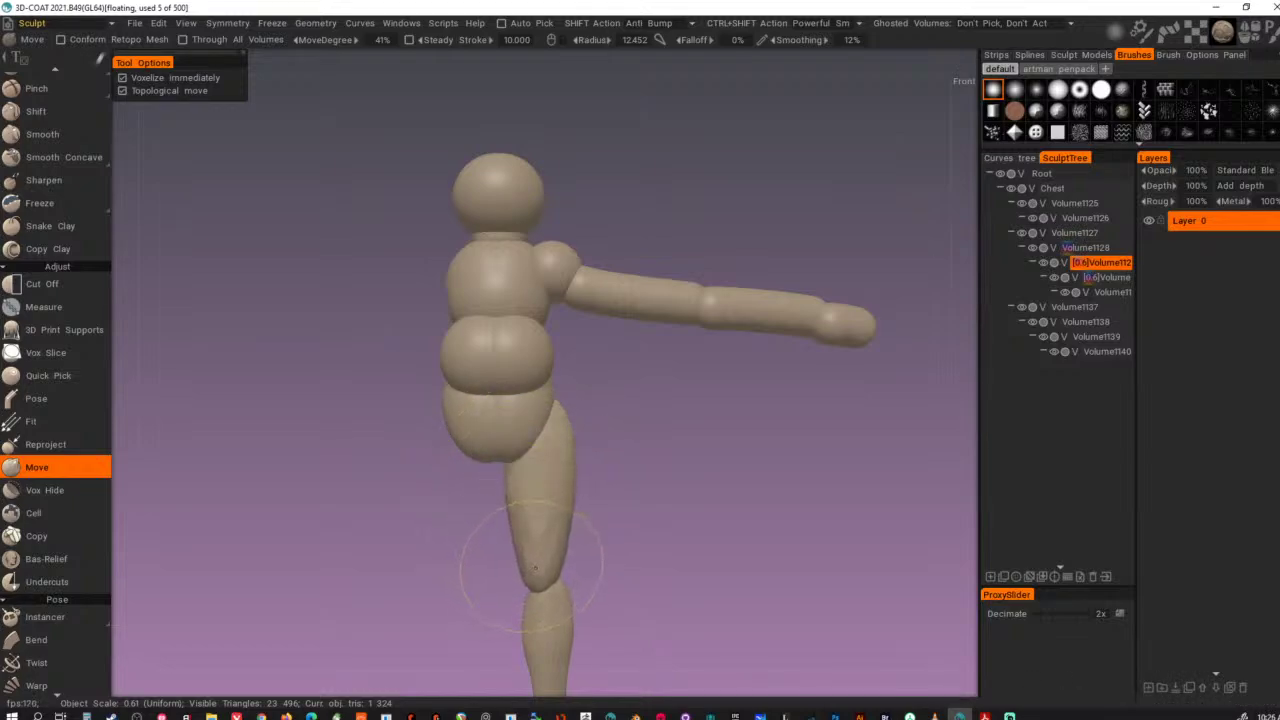
- Enlarge the brush radius to 15.469 and adjust the lower thigh's side profile just above the knee with Move
left_click_drag(581, 517, 523, 449, "alt")
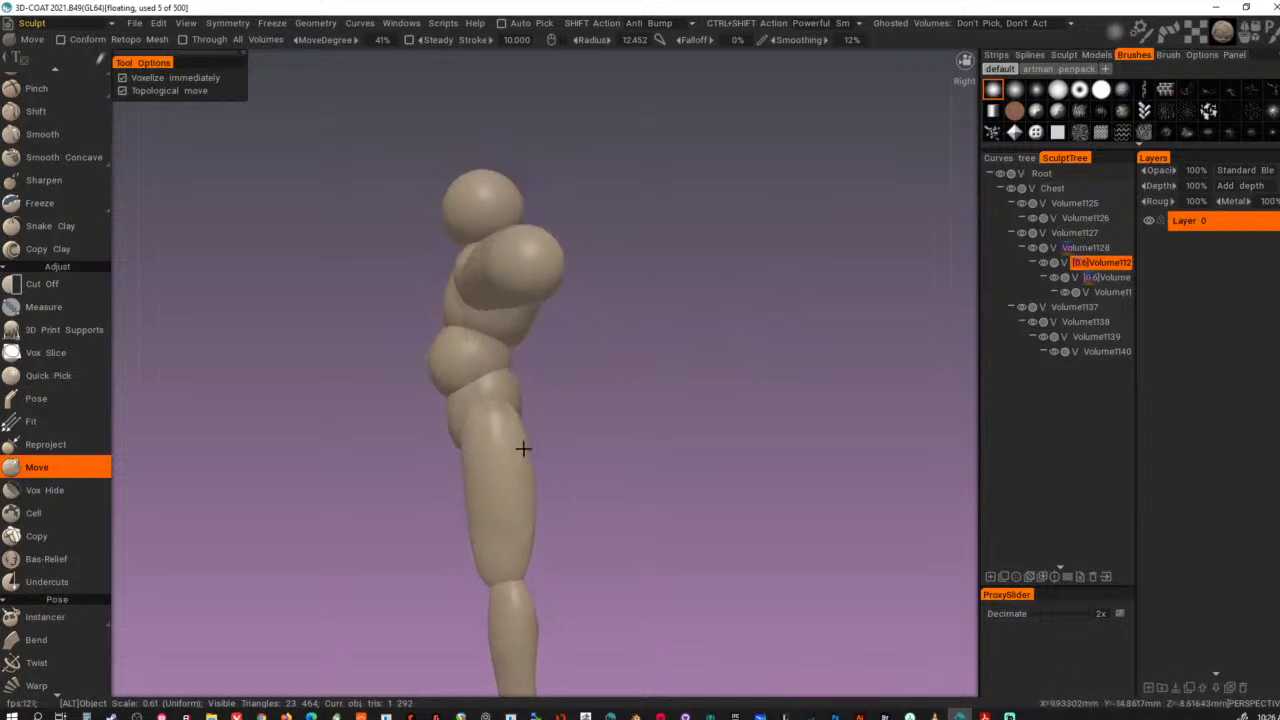
key("bracketright")
key("bracketright")
key("bracketright")
left_click_drag(508, 566, 524, 571)
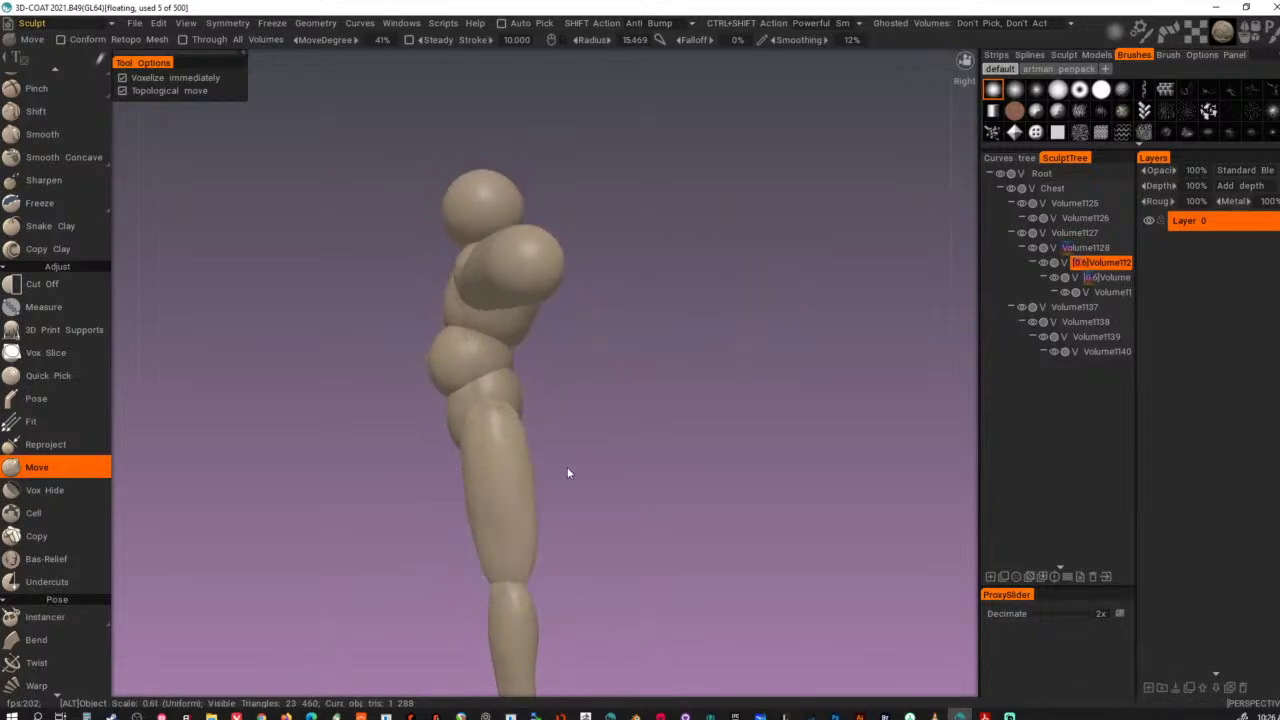
- Pull the back of the foot volume out behind the ankle with Move to form a heel
left_click_drag(567, 473, 635, 341, "alt")
right_click_drag(635, 341, 592, 376, "alt")
left_click_drag(592, 376, 665, 398, "alt")
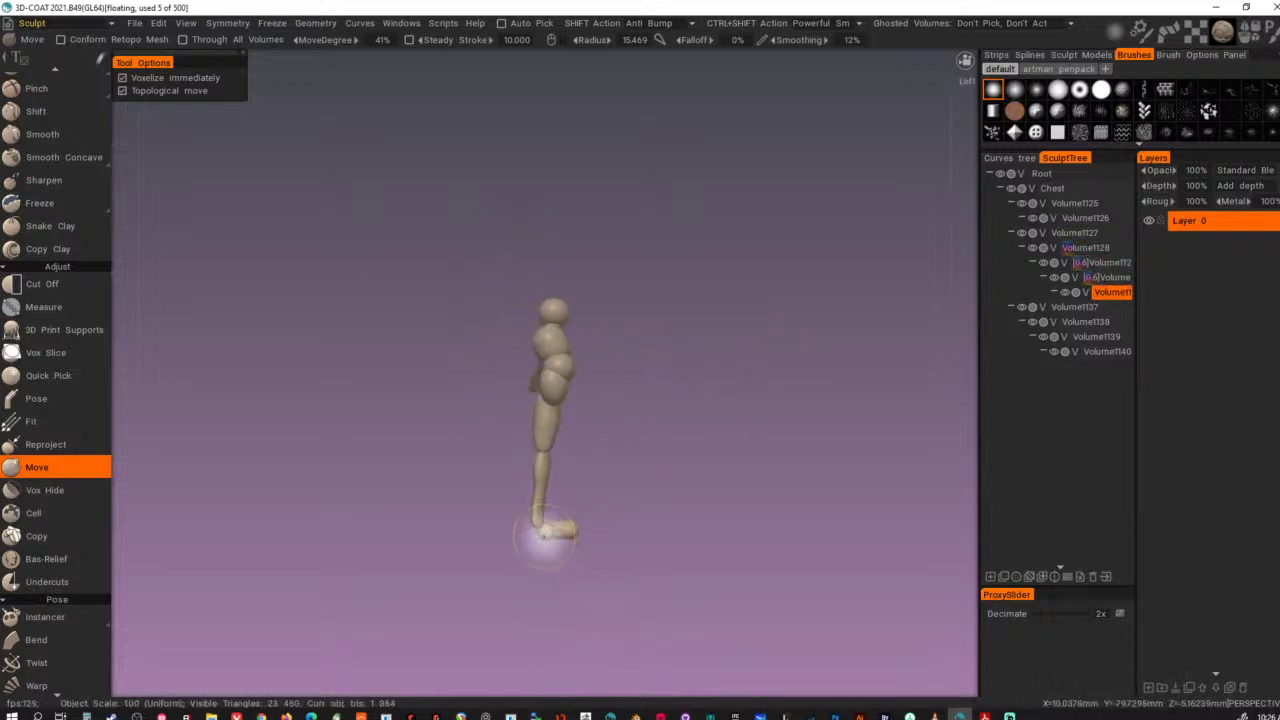
mouse_move(530, 525)
left_mouse_down("alt")
mouse_move(563, 558)
mouse_move(480, 608)
mouse_move(426, 688)
mouse_move(434, 602)
mouse_move(515, 555)
mouse_move(525, 531)
mouse_move(504, 563)
left_mouse_up("alt")
right_click_drag(504, 563, 671, 367, "alt")
middle_click_drag(671, 367, 697, 275, "alt")
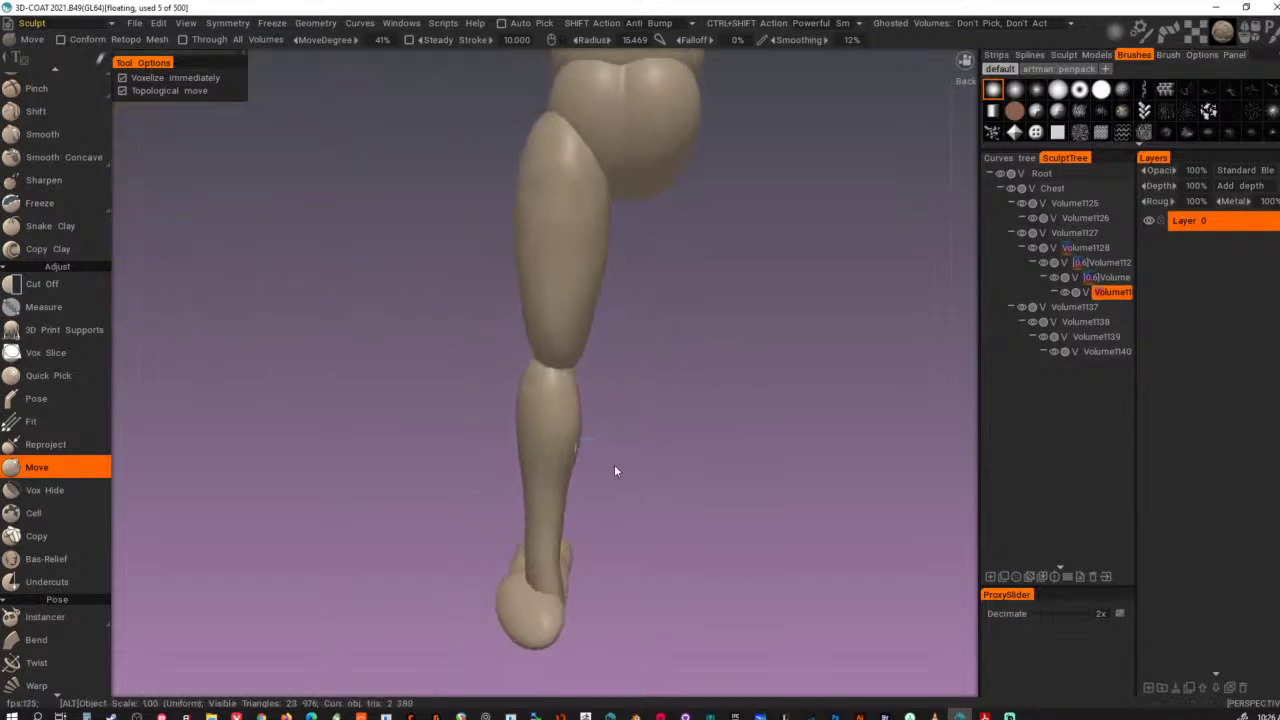
left_click_drag(615, 470, 568, 504, "alt")
mouse_move(566, 594)
left_mouse_down()
mouse_move(677, 595)
mouse_move(805, 560)
left_mouse_up()
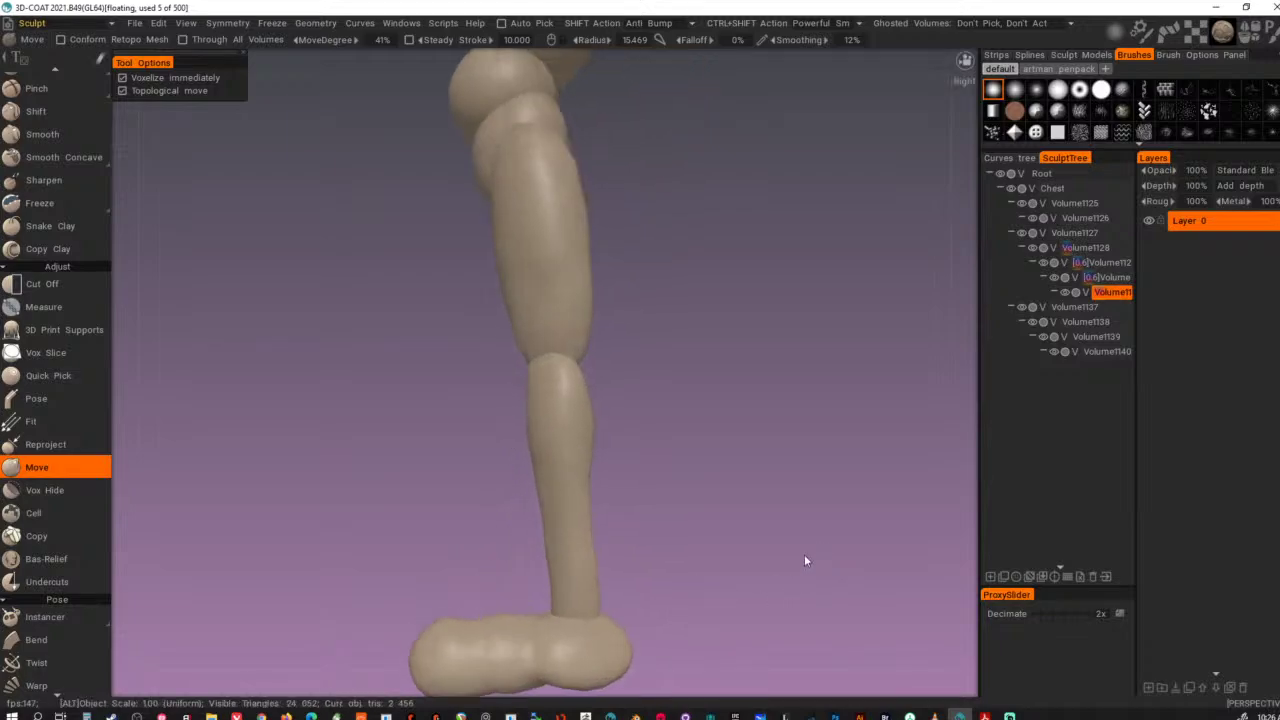
- Smooth the whole foot volume repeatedly until its lumpy surface evens out
right_click_drag(805, 557, 686, 583, "alt")
key("ctrl+shift+Return")
key("ctrl+shift+Return")
key("ctrl+shift+Return")
key("ctrl+shift+Return")
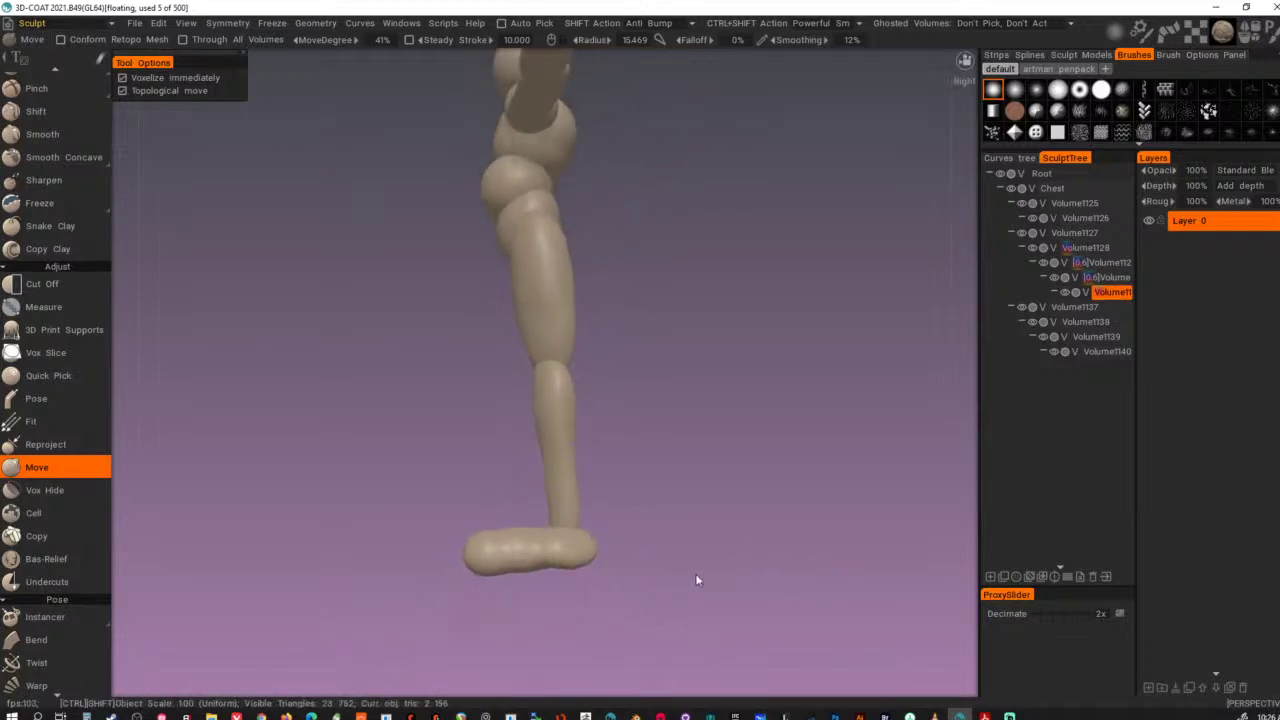
key("ctrl+shift+Return")
key("ctrl+shift+Return")
- Resample the foot volume with Good quality and undo the last density reduction
key("ctrl+shift+r")
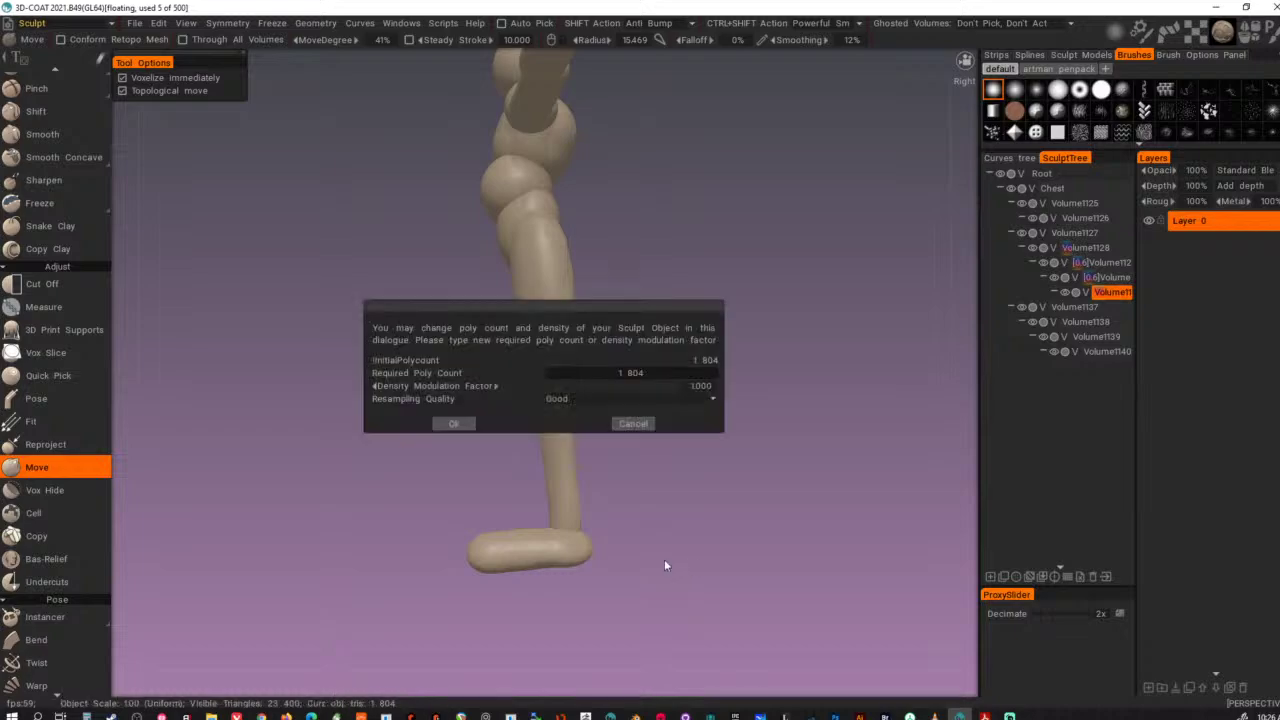
left_click(474, 422)
left_click_drag(672, 455, 715, 580, "alt")
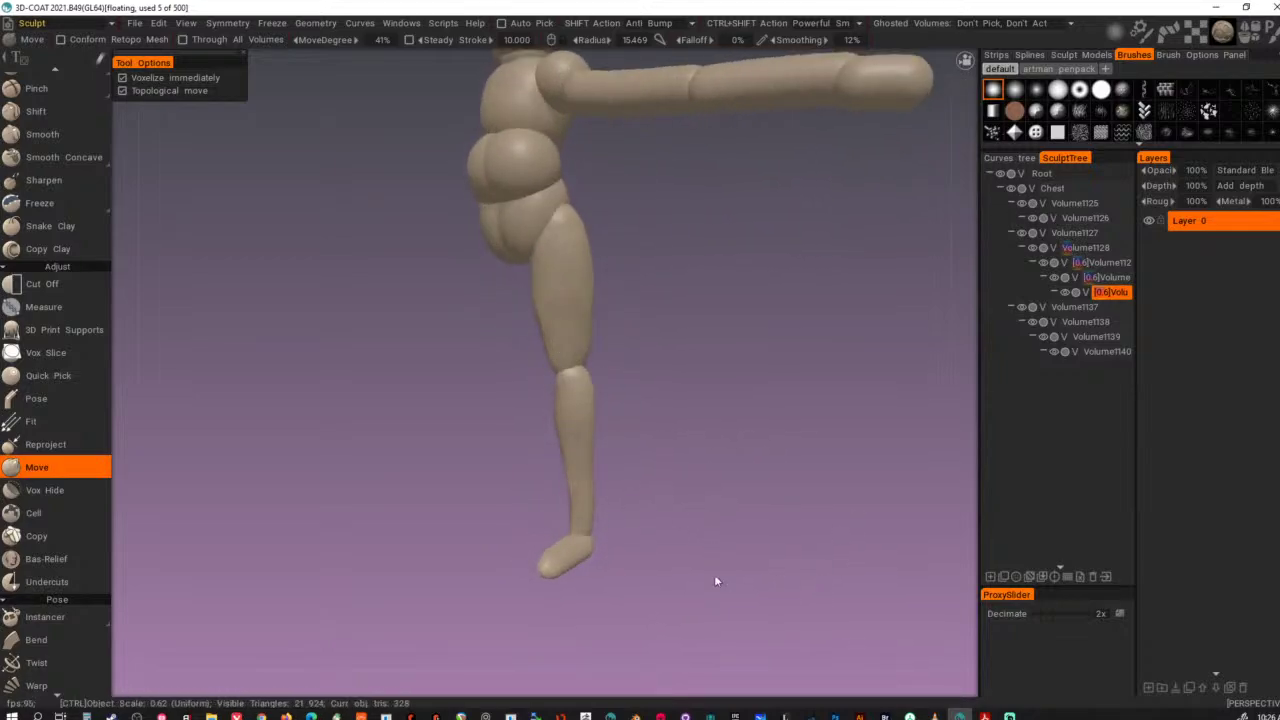
key("ctrl+z")
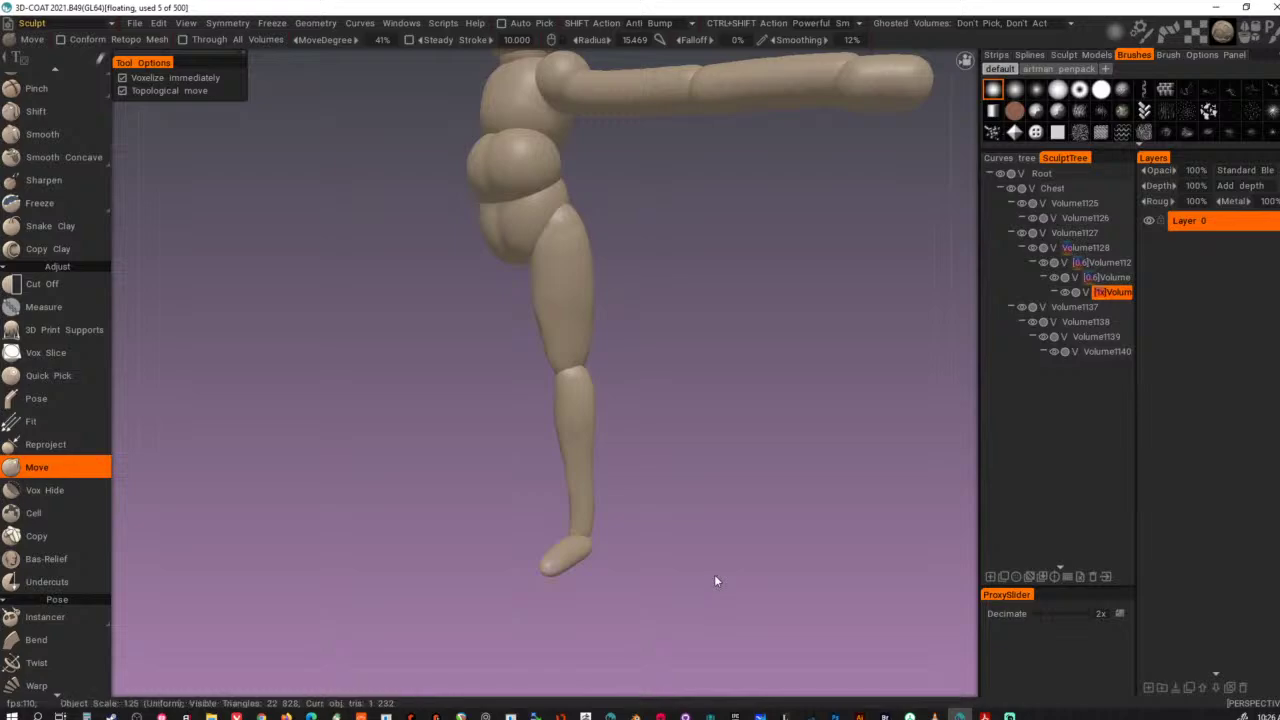
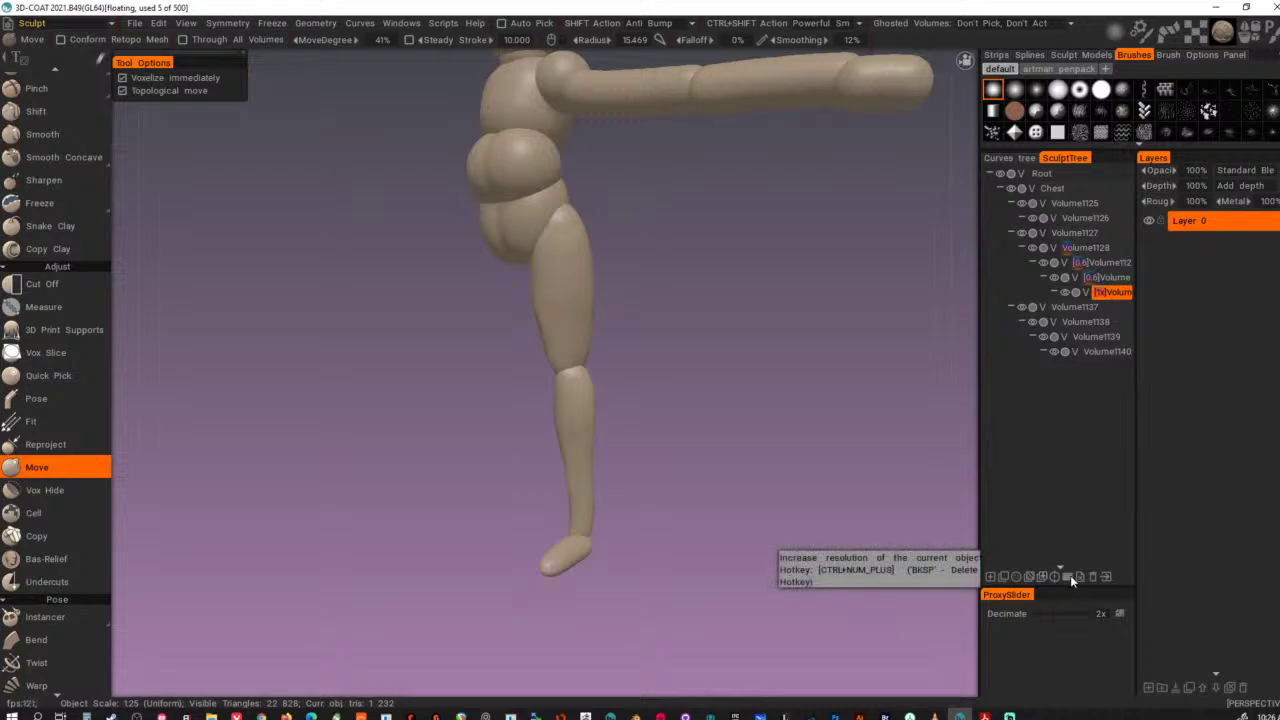
- Reduce the Move brush radius to 4.680 and widen the front end of the foot volume
left_click_drag(662, 548, 701, 529, "alt")
middle_click_drag(673, 562, 679, 493, "alt")
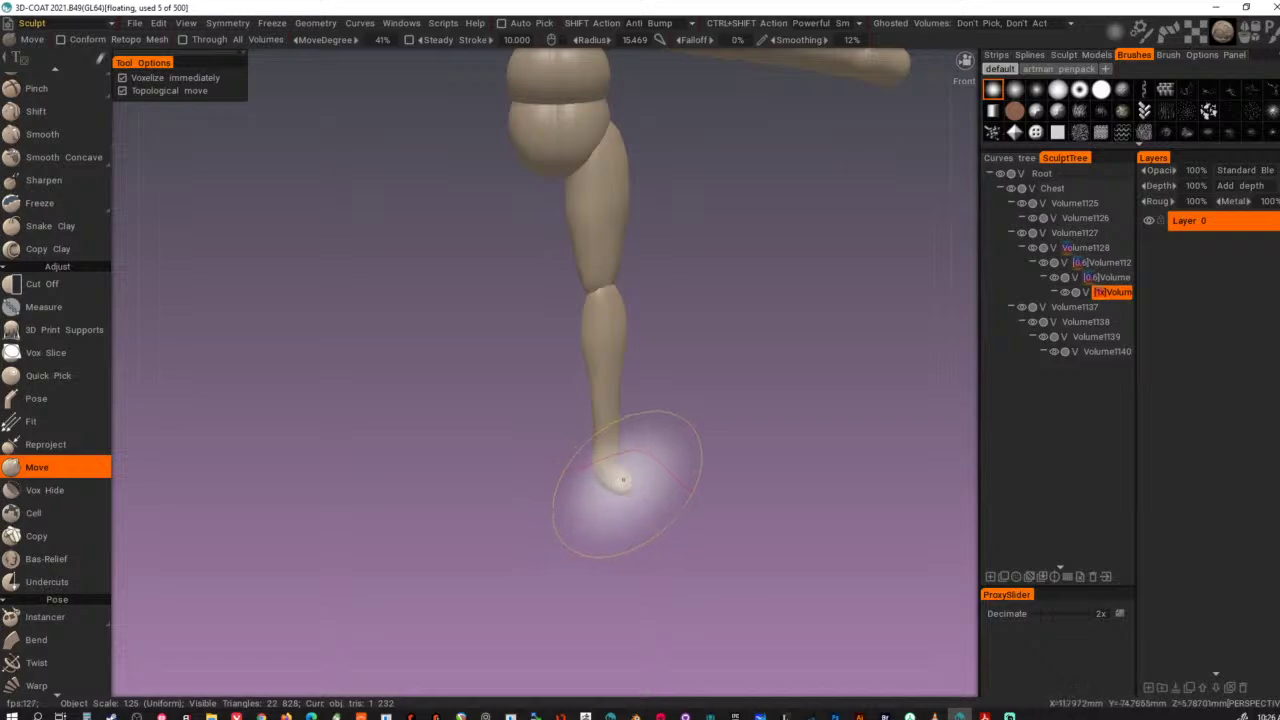
right_click_drag(629, 486, 677, 513, "alt")
left_click_drag(677, 513, 781, 479, "alt")
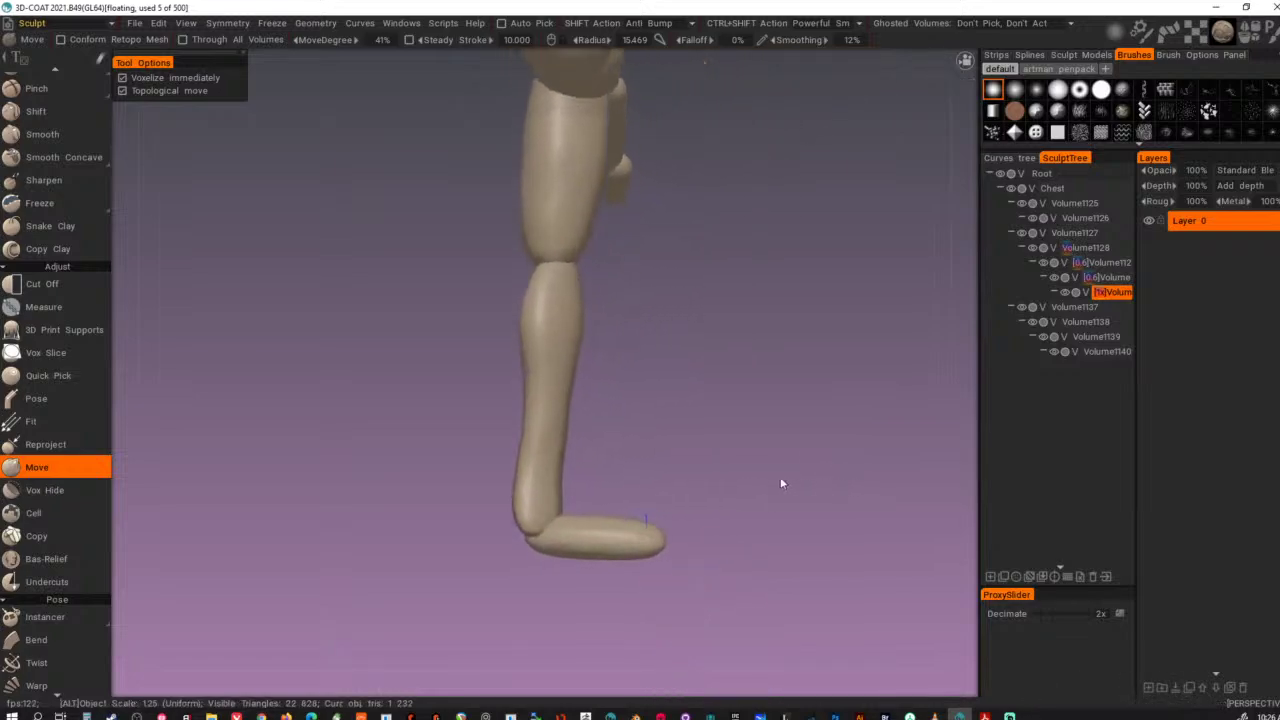
mouse_move(555, 536)
left_mouse_down("alt")
mouse_move(501, 522)
mouse_move(558, 577)
mouse_move(586, 557)
left_mouse_up("alt")
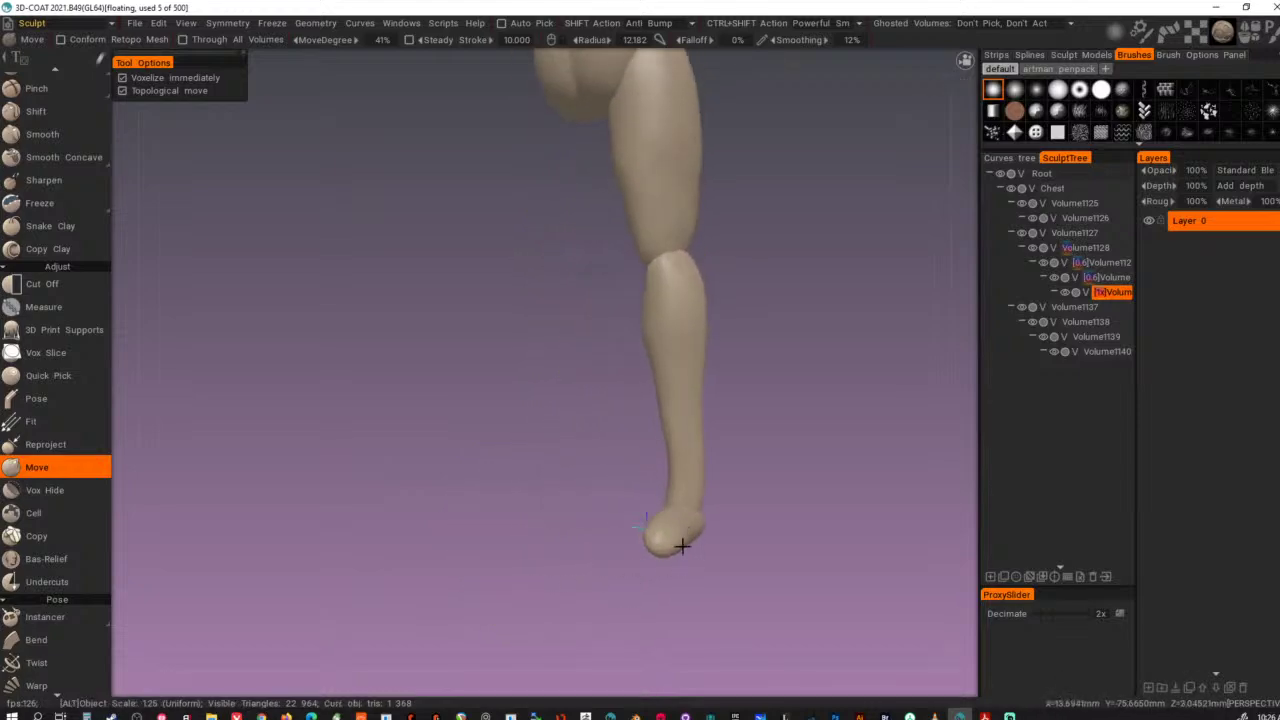
right_click_drag(684, 541, 654, 541)
mouse_move(667, 543)
left_mouse_down()
mouse_move(674, 559)
mouse_move(837, 517)
mouse_move(780, 563)
mouse_move(789, 540)
mouse_move(644, 552)
left_mouse_up()
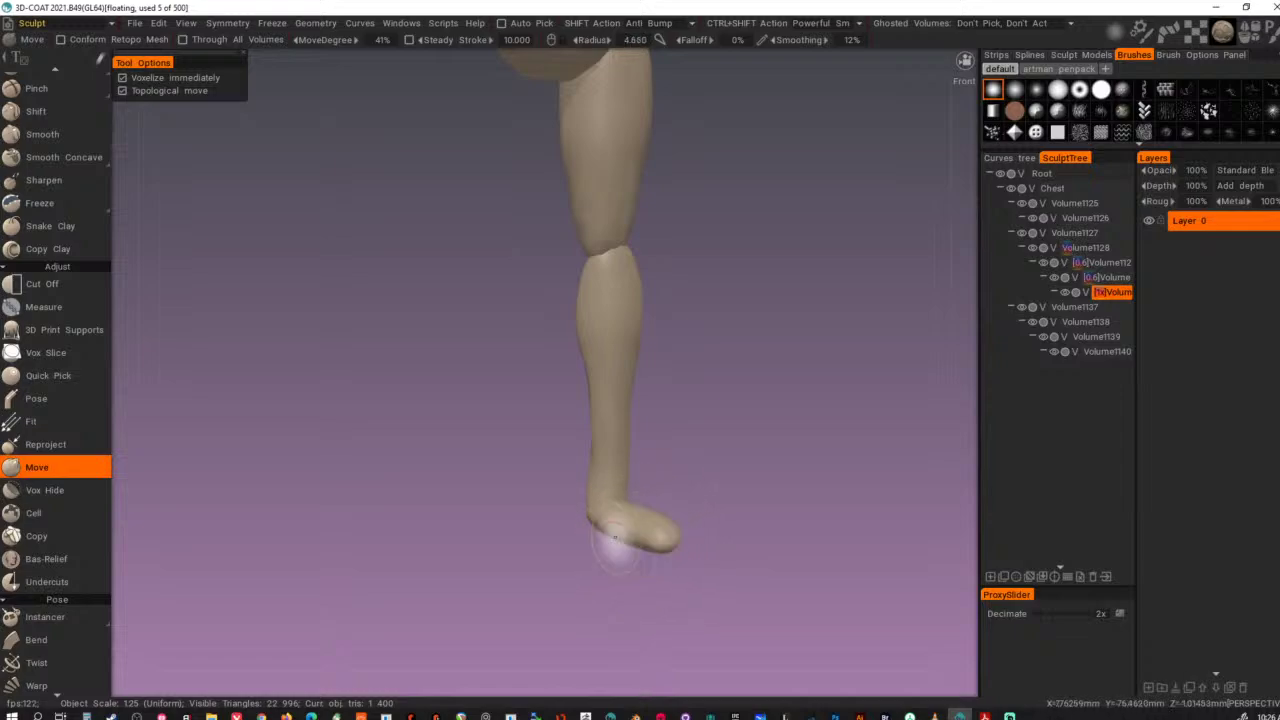
- Broaden and reshape the forefoot with Move up to radius 10.546, and raise the foot volume's resolution to 2x
right_click_drag(641, 538, 665, 538)
mouse_move(609, 538)
left_mouse_down()
mouse_move(611, 551)
mouse_move(677, 557)
mouse_move(617, 543)
mouse_move(694, 491)
mouse_move(733, 496)
left_mouse_up()
left_click_drag(780, 537, 813, 538)
right_click_drag(763, 515, 788, 515)
left_click_drag(771, 512, 786, 488)
mouse_move(793, 556)
left_mouse_down()
mouse_move(791, 534)
mouse_move(934, 565)
mouse_move(834, 514)
mouse_move(806, 574)
mouse_move(789, 560)
mouse_move(788, 515)
mouse_move(810, 490)
left_mouse_up()
key("ctrl+d")
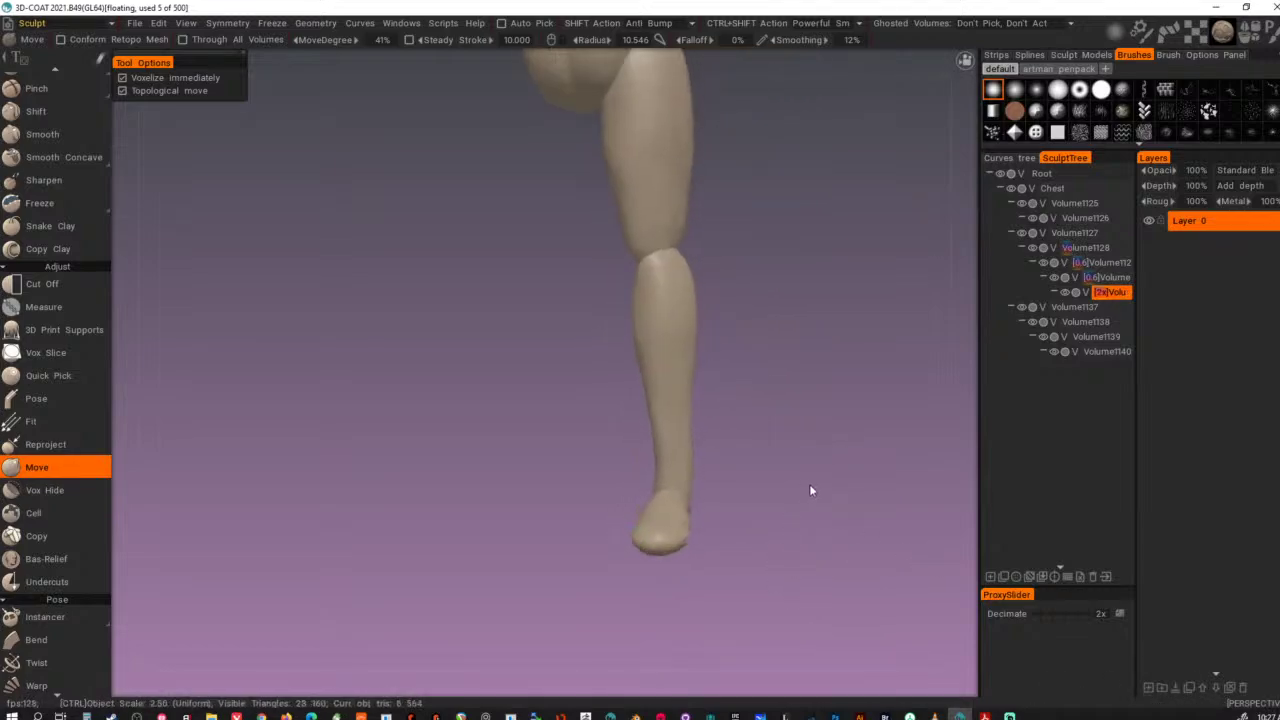
- Examine the whole figure's proportions and the foot's shape from above and from the front
right_click_drag(821, 447, 688, 332, "alt")
middle_click_drag(688, 332, 596, 402, "alt")
left_click_drag(597, 409, 610, 386, "alt")
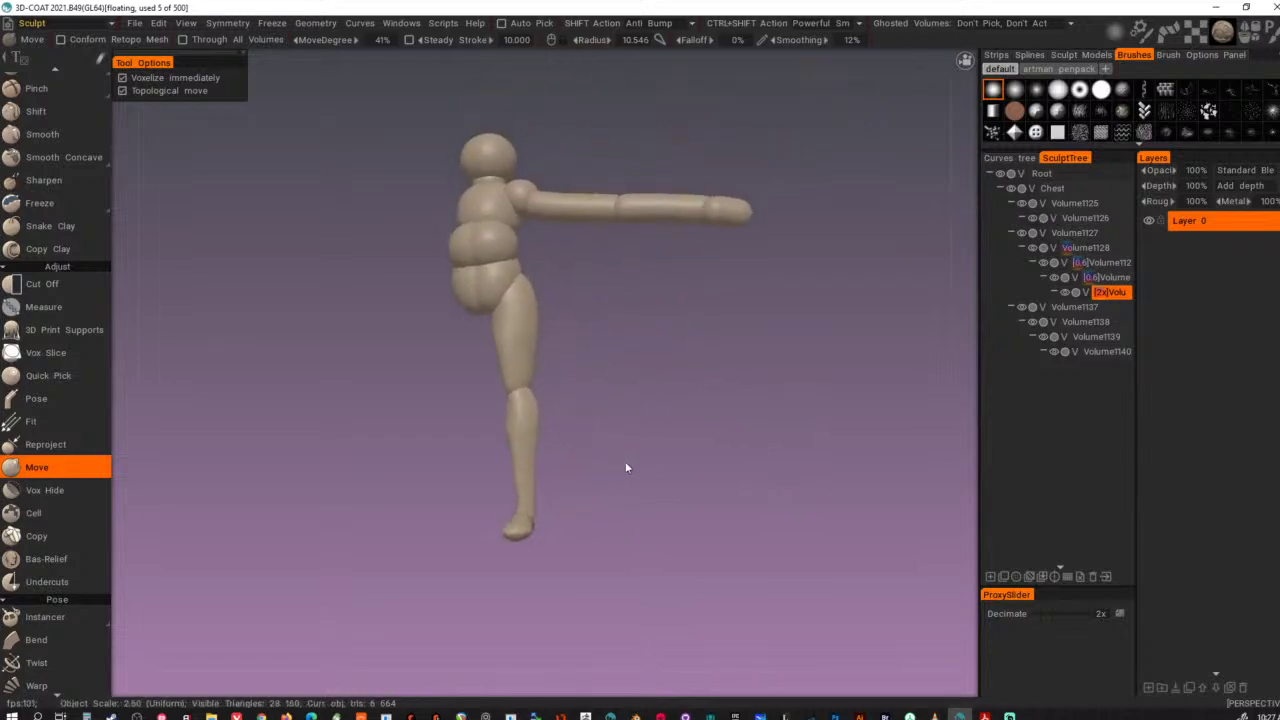
left_click_drag(568, 496, 589, 561, "alt")
right_click_drag(589, 561, 597, 573, "alt")
middle_click_drag(597, 573, 639, 472, "alt")
right_click_drag(639, 472, 657, 501, "alt")
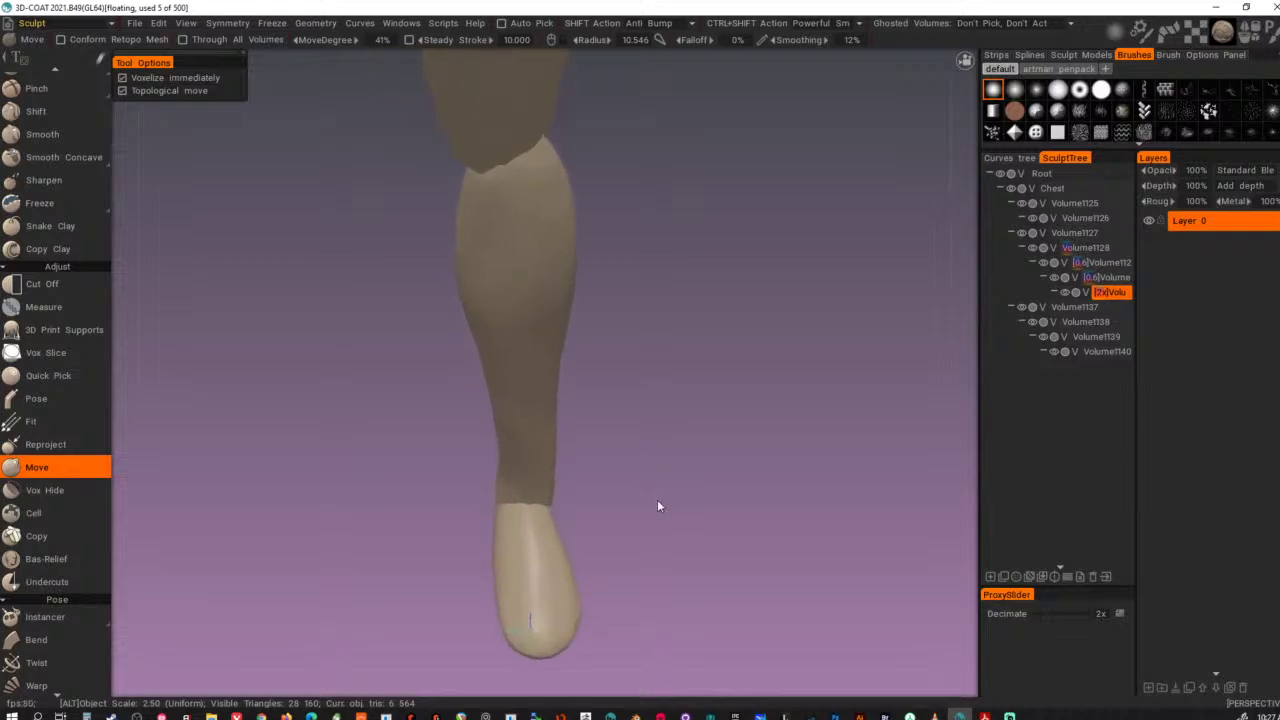
left_click_drag(658, 506, 660, 365, "alt")
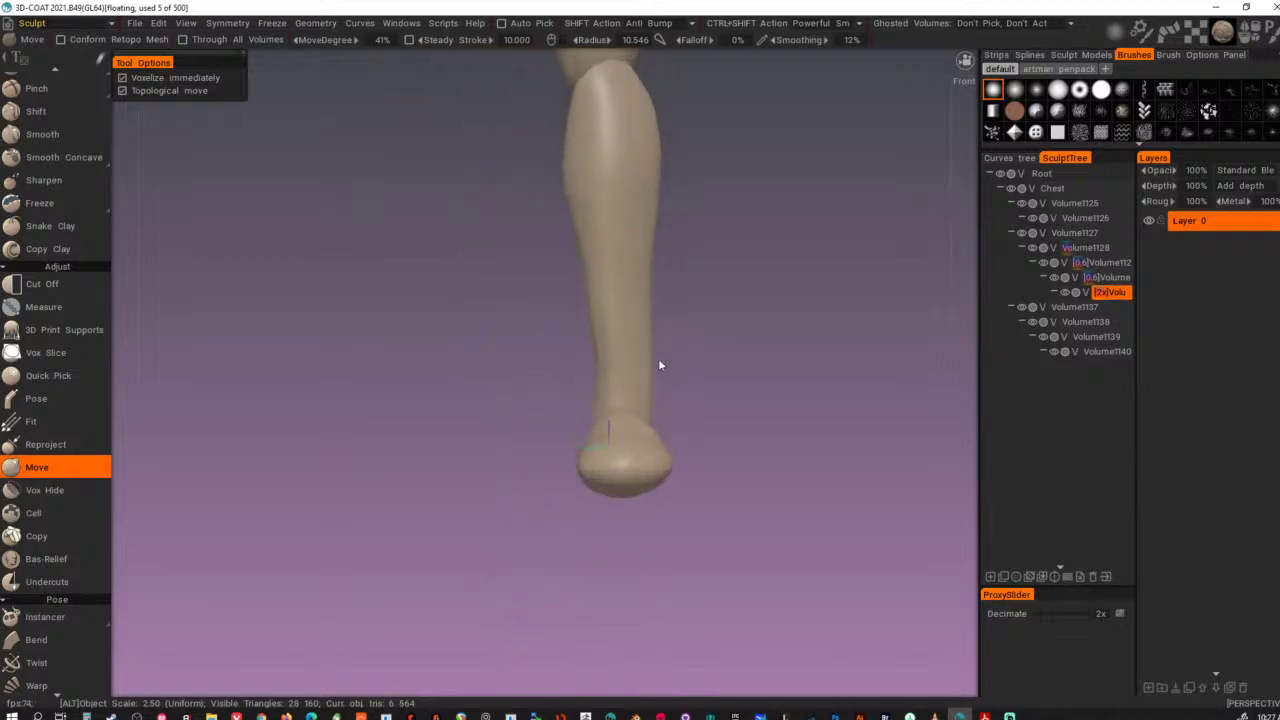
- Narrow the inner side of the instep below the ankle with Move at radius 3.571 and 4.322
right_click_drag(620, 427, 608, 428)
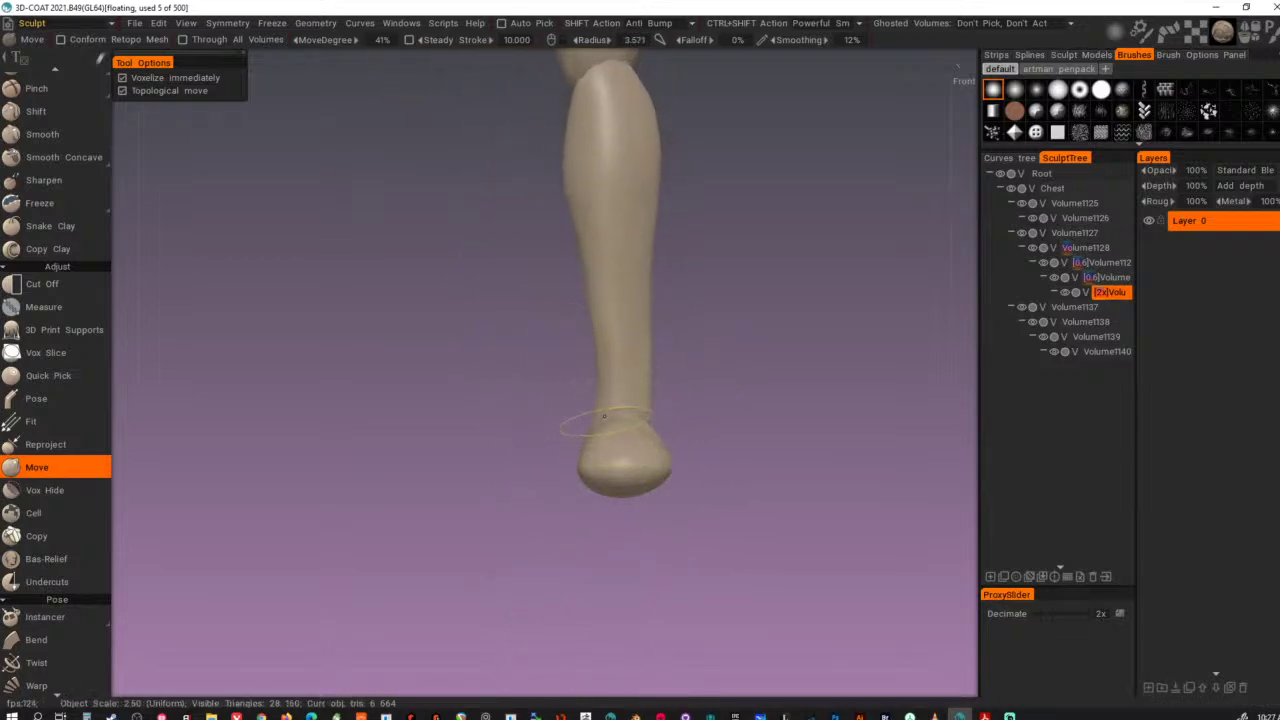
mouse_move(604, 416)
left_mouse_down()
mouse_move(612, 401)
mouse_move(673, 423)
mouse_move(617, 431)
left_mouse_up()
right_click_drag(615, 432, 626, 434)
left_click_drag(605, 441, 610, 448)
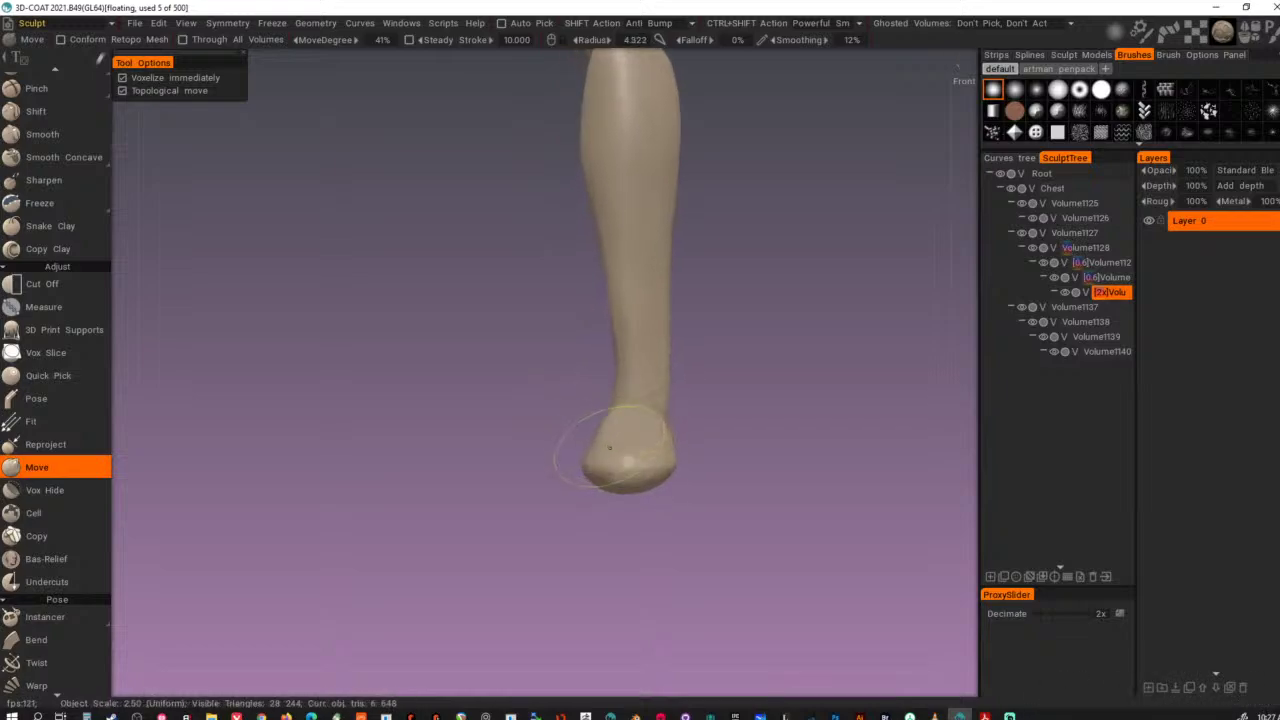
left_click_drag(684, 471, 756, 497, "alt")
mouse_move(684, 440)
left_mouse_down()
mouse_move(626, 436)
mouse_move(684, 451)
mouse_move(767, 504)
mouse_move(824, 618)
left_mouse_up()
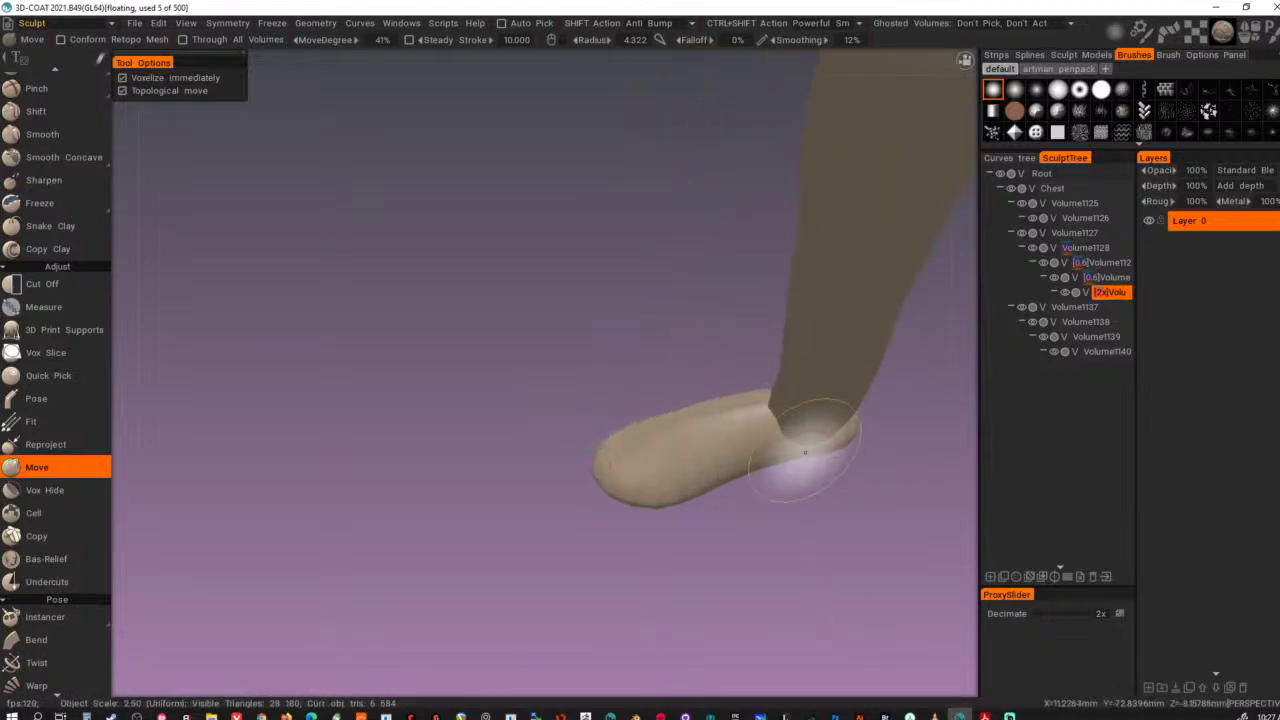
- Enlarge the brush radius to 6.264 and shape the heel and the underside of the foot with Move
mouse_move(746, 472)
right_mouse_down("alt")
mouse_move(811, 487)
mouse_move(719, 464)
right_mouse_up("alt")
middle_click_drag(719, 464, 680, 434, "alt")
mouse_move(647, 413)
left_mouse_down()
mouse_move(723, 443)
mouse_move(643, 391)
mouse_move(723, 326)
mouse_move(780, 392)
mouse_move(831, 406)
mouse_move(731, 429)
mouse_move(718, 453)
mouse_move(633, 466)
left_mouse_up()
left_click_drag(550, 458, 625, 470)
right_click_drag(567, 467, 550, 469)
left_click_drag(548, 472, 546, 486)
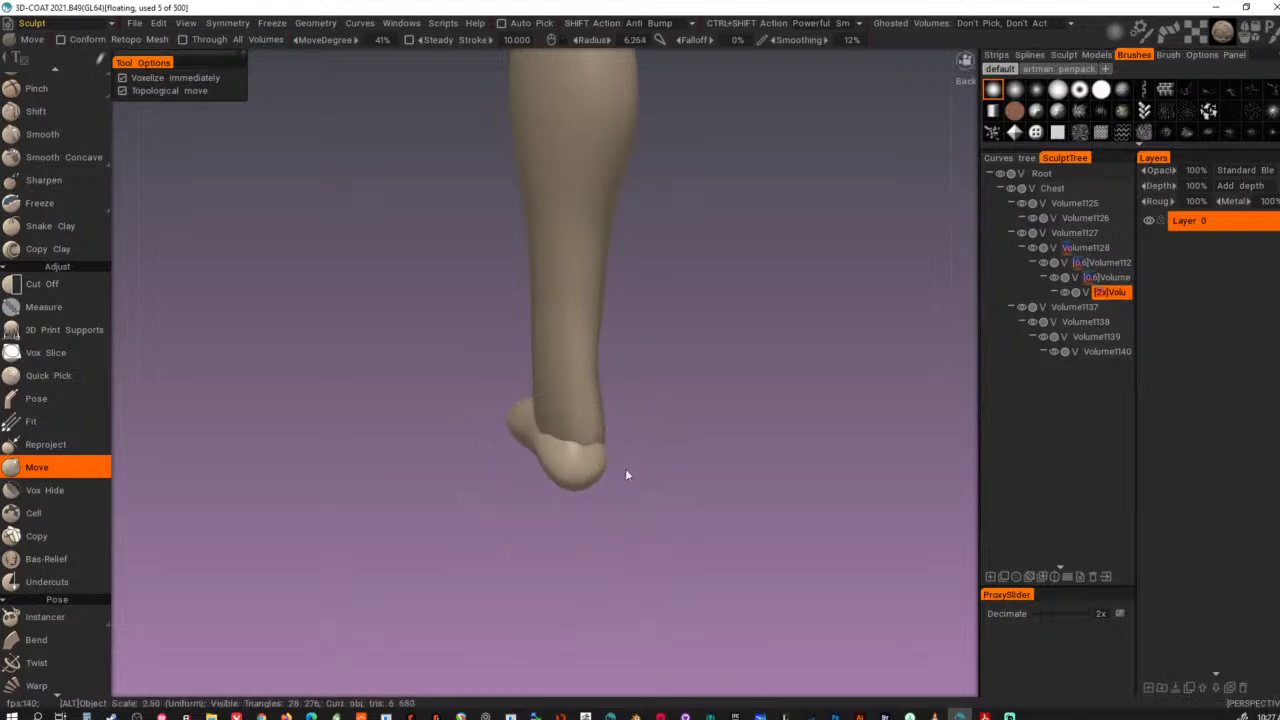
- Pull the upper heel up around the back of the ankle and lift the foot's inner underside
mouse_move(625, 468)
left_mouse_down("alt")
mouse_move(548, 481)
mouse_move(574, 483)
mouse_move(452, 440)
left_mouse_up("alt")
left_click_drag(388, 362, 389, 305)
left_click_drag(504, 370, 678, 380, "alt")
left_click_drag(596, 395, 594, 366)
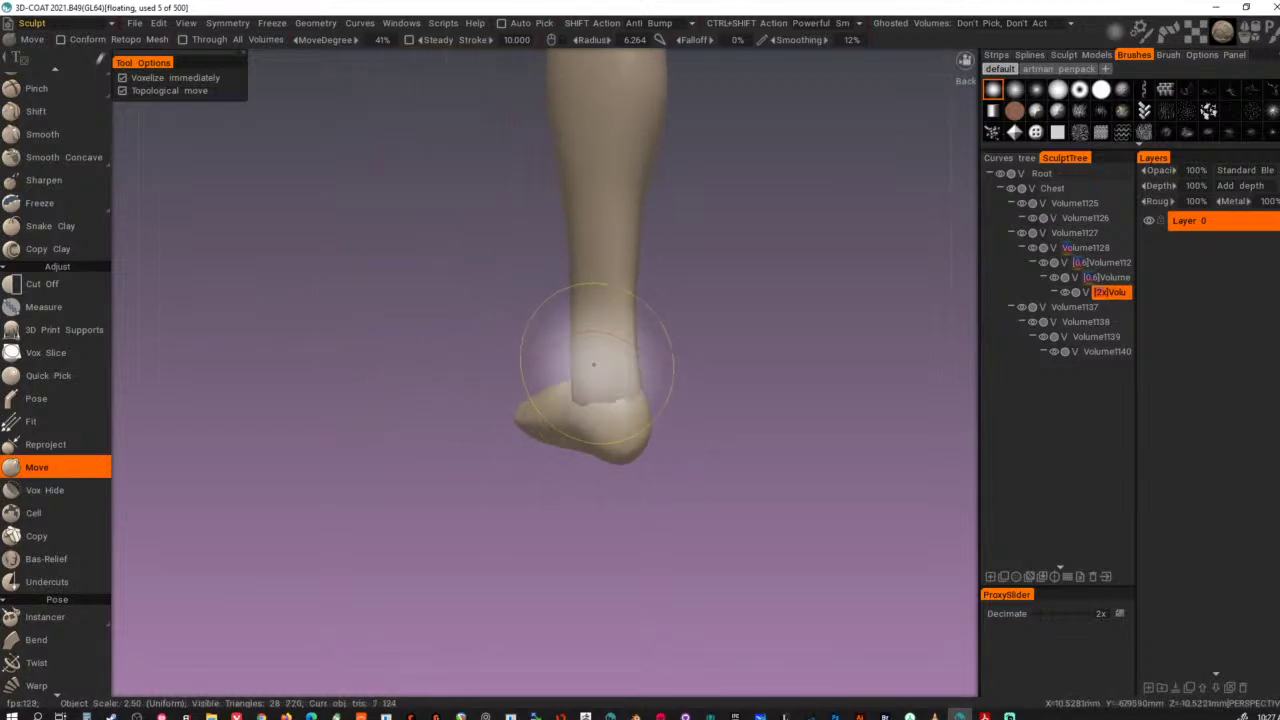
left_click_drag(586, 448, 580, 438)
left_click_drag(569, 437, 559, 416)
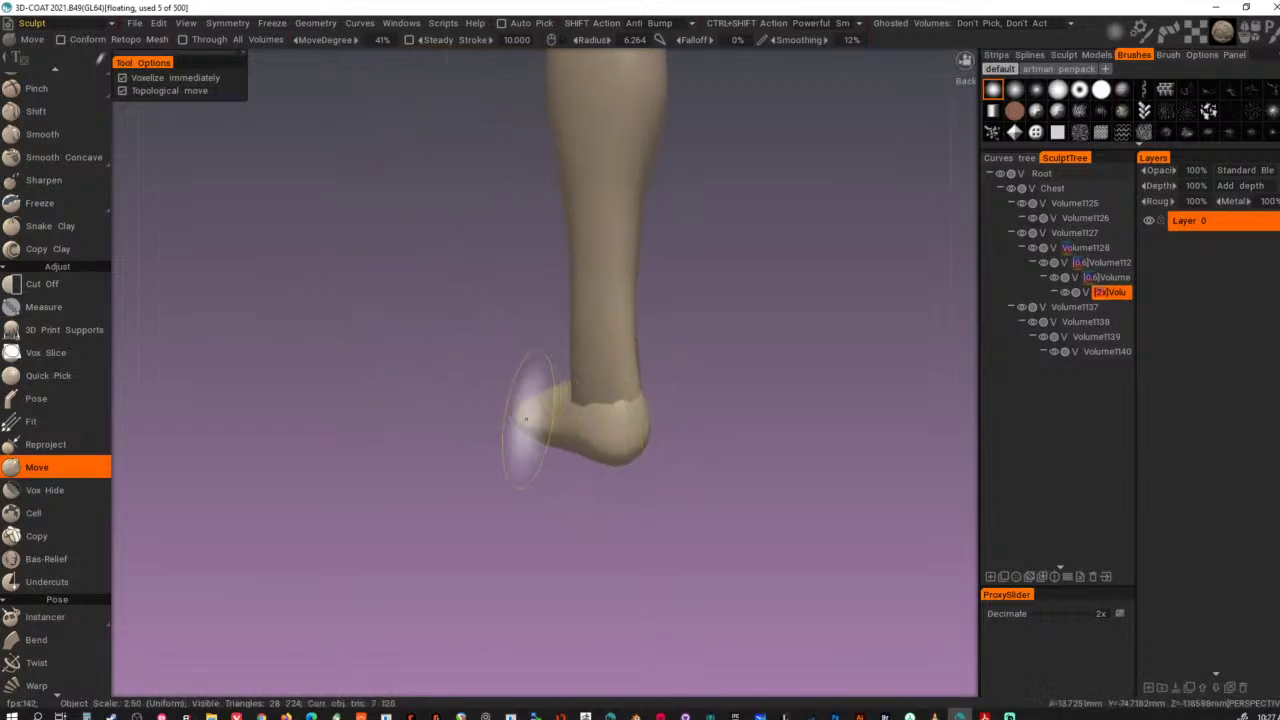
- Reduce the brush radius to 5.642, then reshape and smooth the inner side of the foot
mouse_move(603, 476)
left_mouse_down("alt")
mouse_move(598, 548)
mouse_move(567, 569)
mouse_move(574, 468)
mouse_move(546, 426)
left_mouse_up("alt")
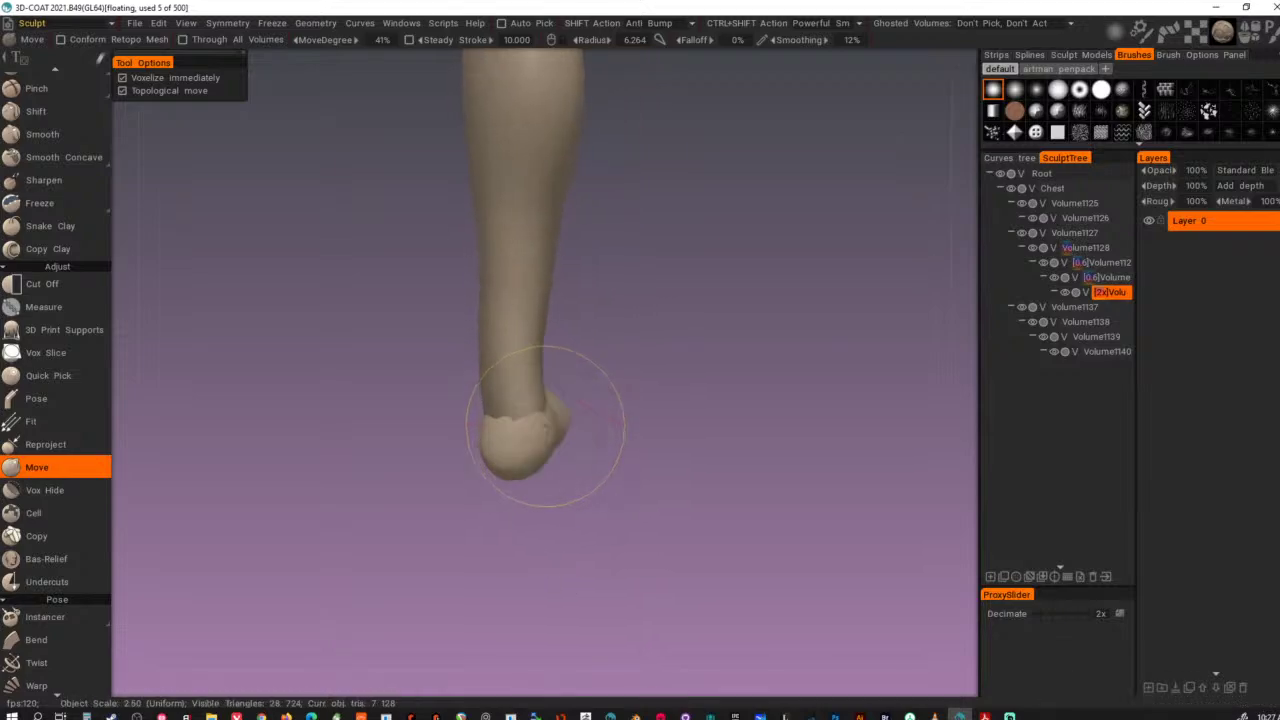
mouse_move(586, 471)
left_mouse_down("alt")
mouse_move(537, 440)
mouse_move(509, 514)
mouse_move(530, 582)
left_mouse_up("alt")
mouse_move(521, 486)
left_mouse_down("alt")
mouse_move(508, 446)
mouse_move(557, 266)
mouse_move(528, 325)
mouse_move(546, 380)
mouse_move(506, 480)
mouse_move(550, 487)
mouse_move(471, 517)
mouse_move(557, 486)
mouse_move(579, 461)
mouse_move(556, 363)
left_mouse_up("alt")
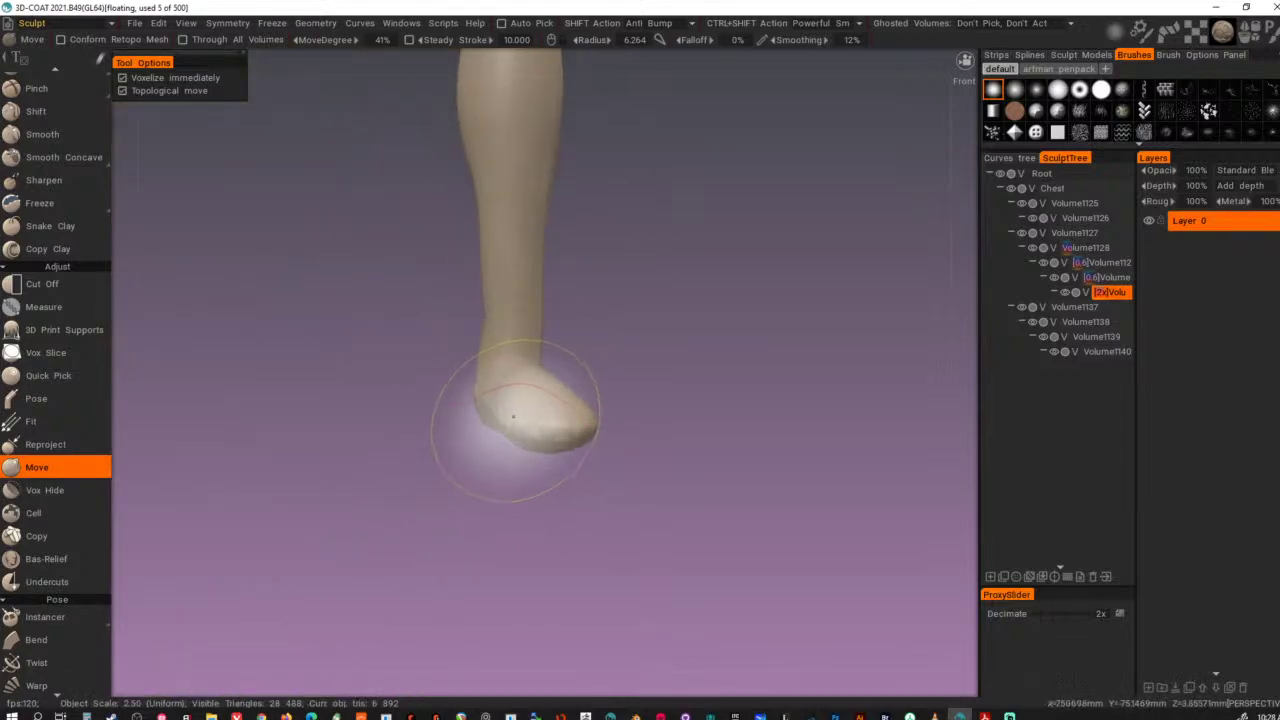
mouse_move(518, 420)
right_mouse_down()
mouse_move(495, 417)
mouse_move(518, 417)
right_mouse_up()
mouse_move(488, 434)
left_mouse_down()
mouse_move(490, 423)
mouse_move(531, 574)
mouse_move(559, 561)
mouse_move(548, 462)
mouse_move(532, 440)
mouse_move(543, 520)
mouse_move(494, 554)
mouse_move(443, 469)
mouse_move(670, 434)
mouse_move(660, 457)
left_mouse_up()
key("ctrl+shift+s")
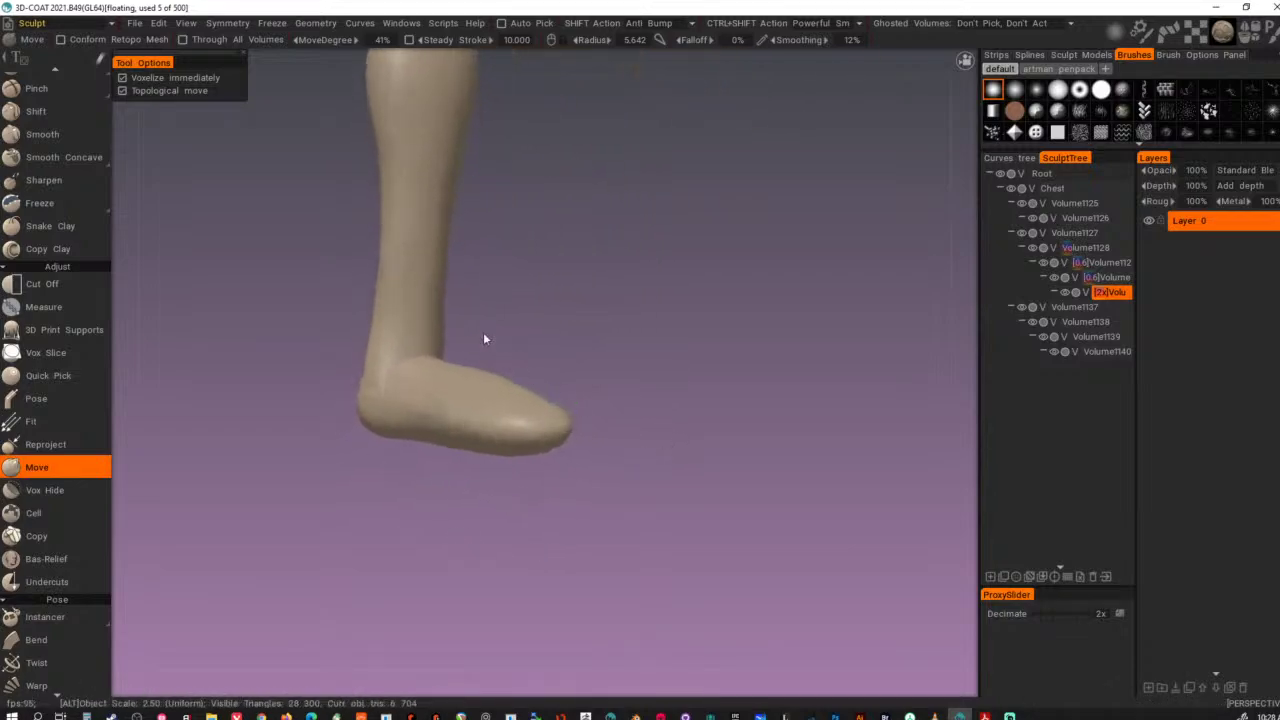
- Slope the top of the forefoot down toward the toes with Move at a 23% move degree
left_click_drag(484, 334, 583, 359, "alt")
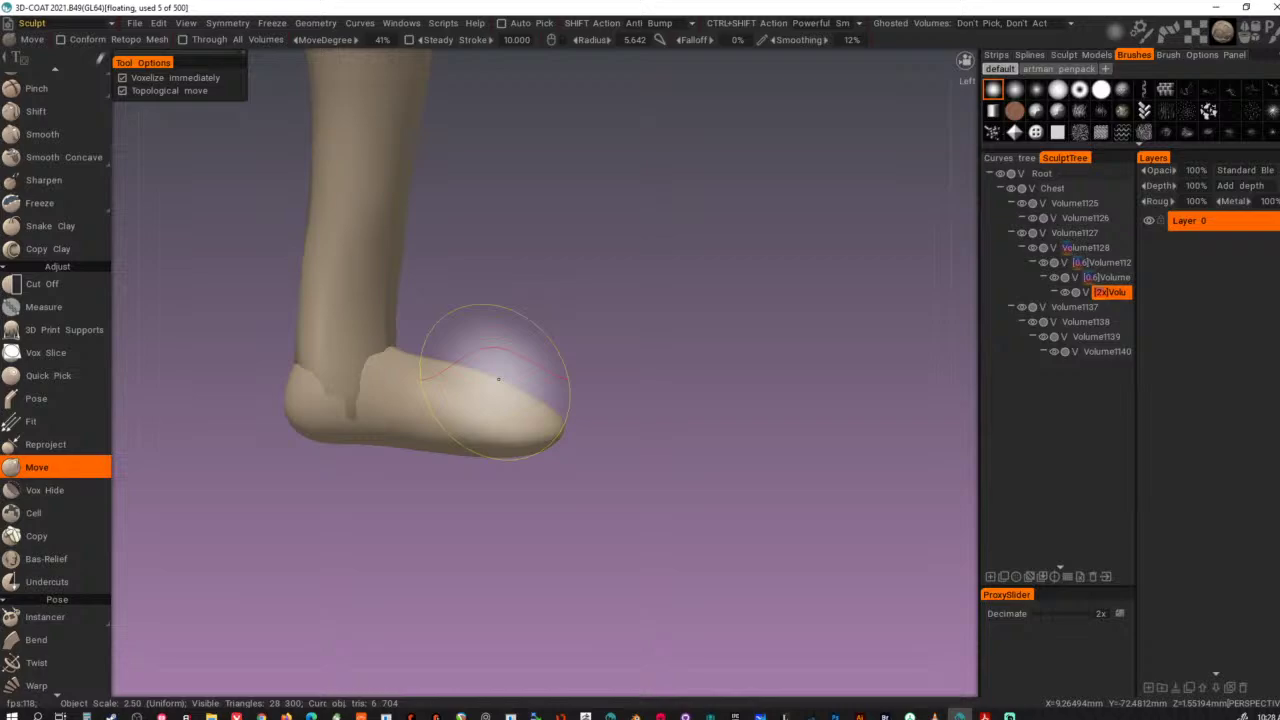
left_click_drag(498, 380, 304, 466)
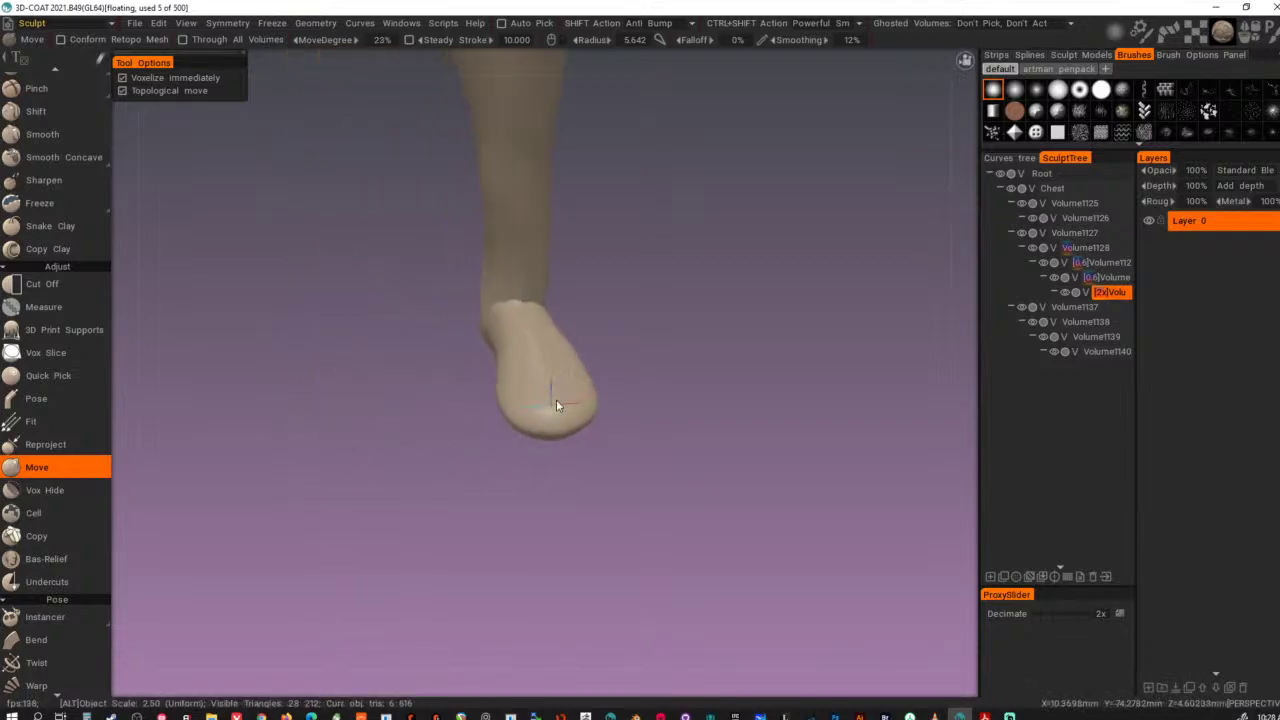
mouse_move(556, 401)
left_mouse_down("alt")
mouse_move(537, 375)
mouse_move(547, 396)
mouse_move(397, 443)
mouse_move(729, 466)
mouse_move(742, 444)
left_mouse_up("alt")
- Set up an orthographic front view that frames the whole leg and foot
key("5")
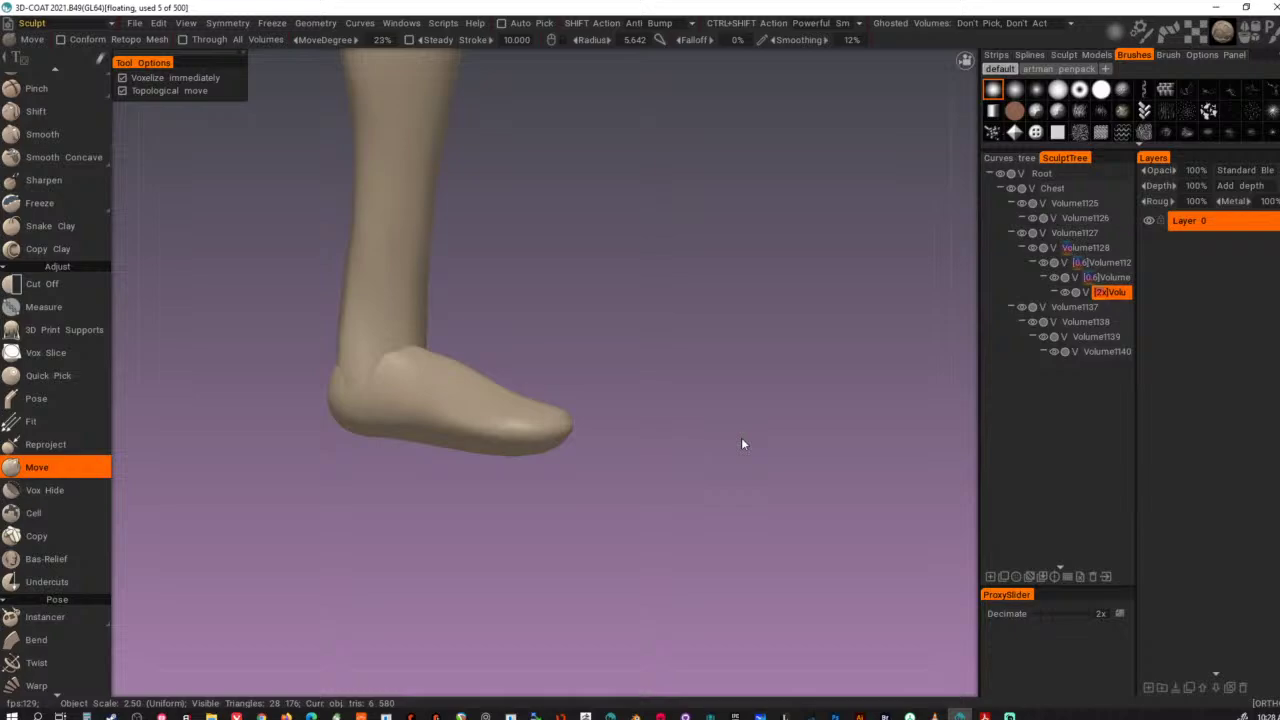
key("2")
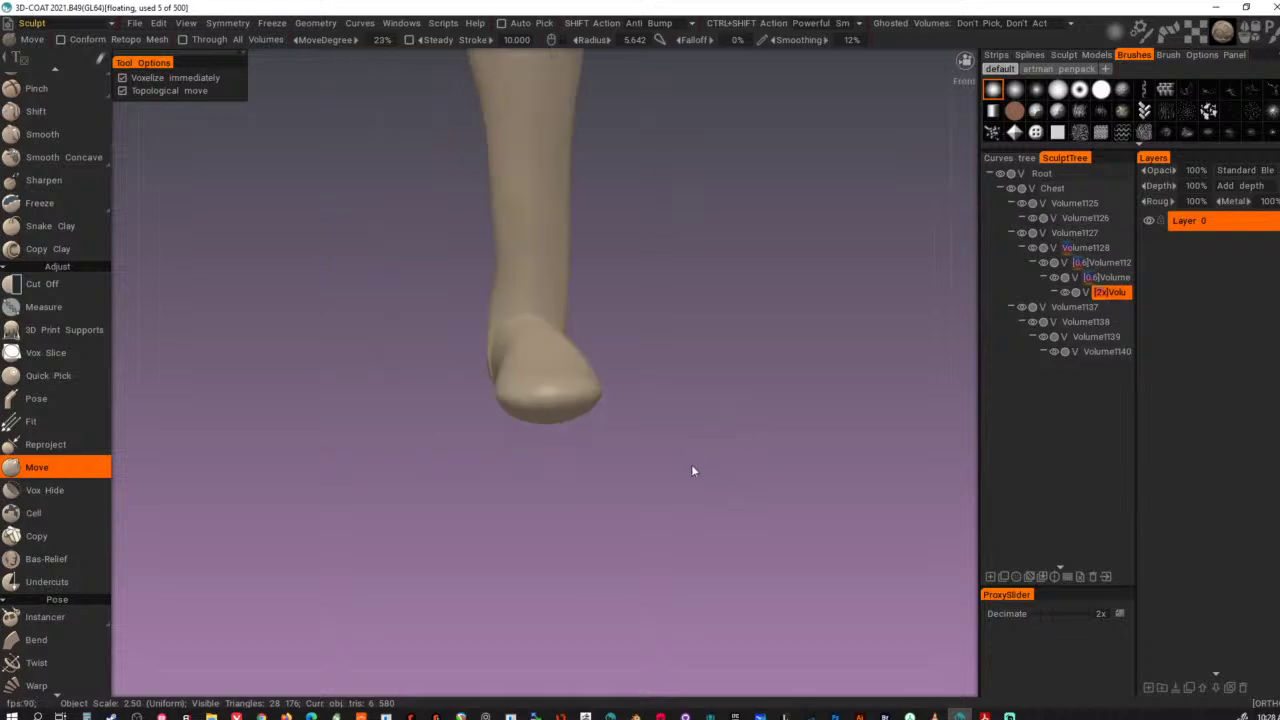
right_click_drag(672, 453, 46, 480, "alt")
right_click_drag(622, 212, 660, 217, "alt")
middle_click_drag(660, 217, 636, 284, "alt")
right_click_drag(610, 311, 667, 366, "alt")
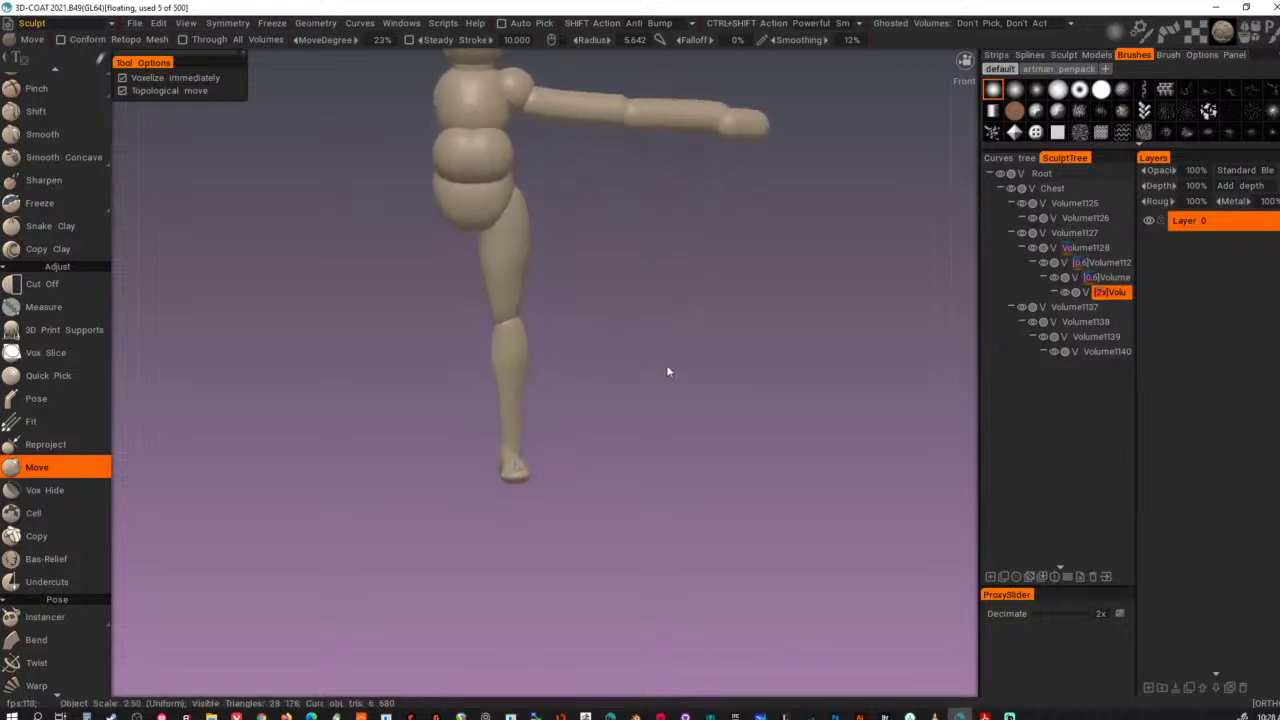
key("5")
key("5")
- Flatten the sole by cutting off the underside of the foot volume with rectangular Cut Off selections
left_click(47, 286)
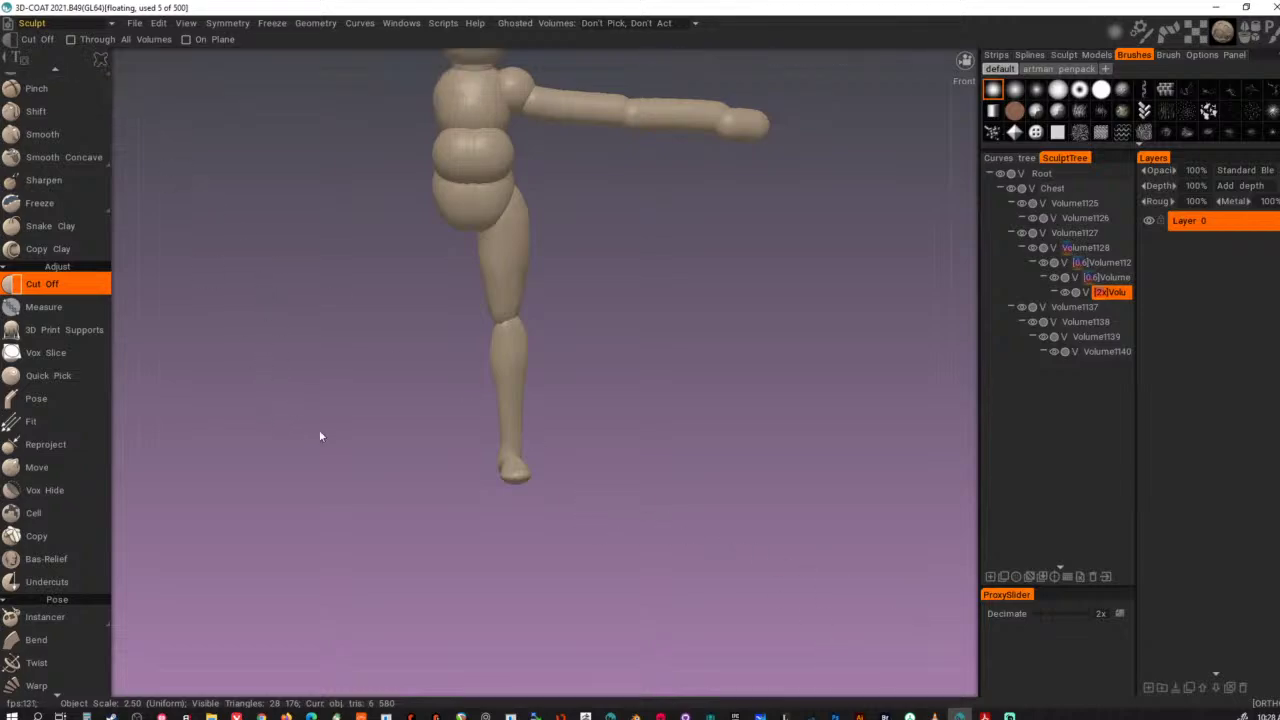
key("e")
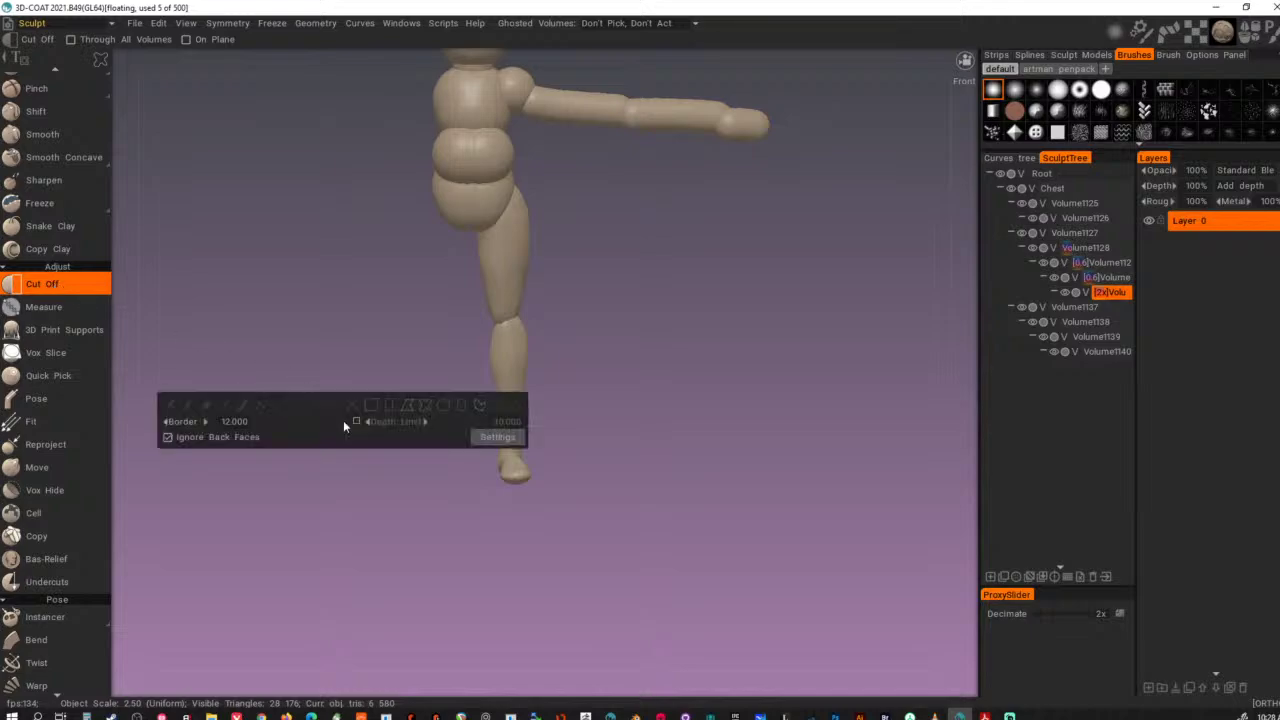
left_click(389, 405)
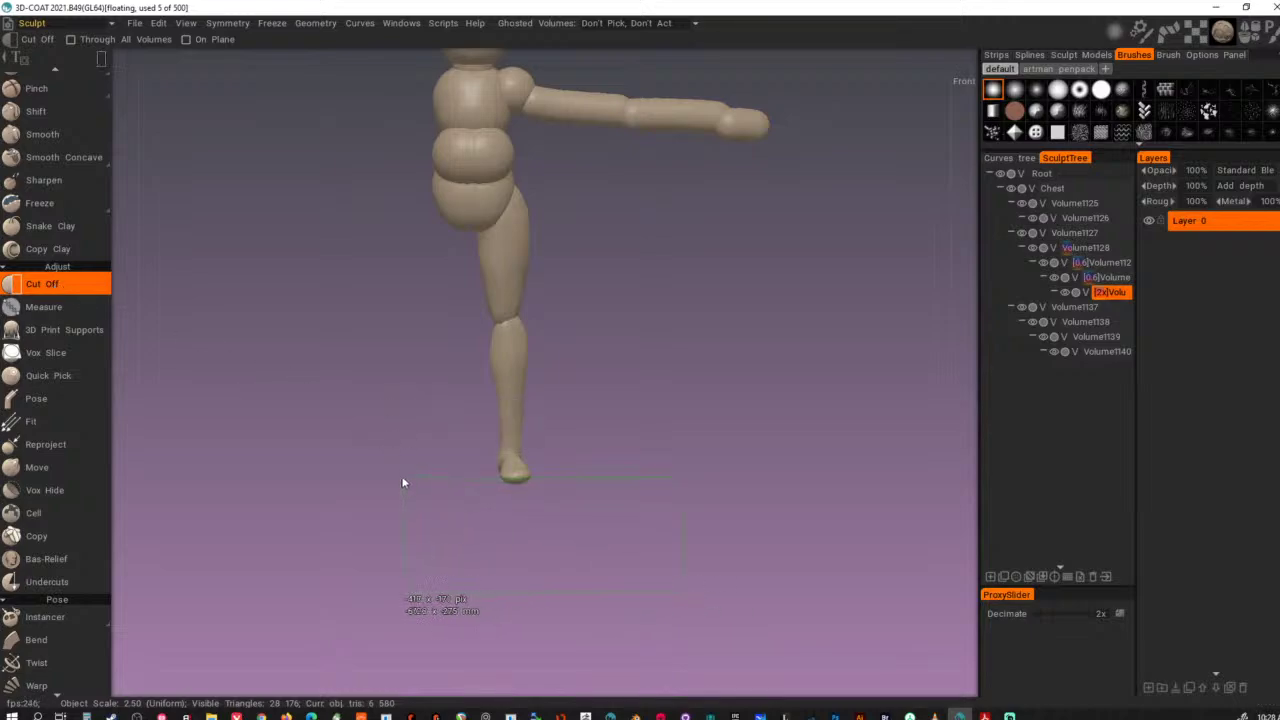
left_click_drag(399, 475, 546, 517)
key("KP_2")
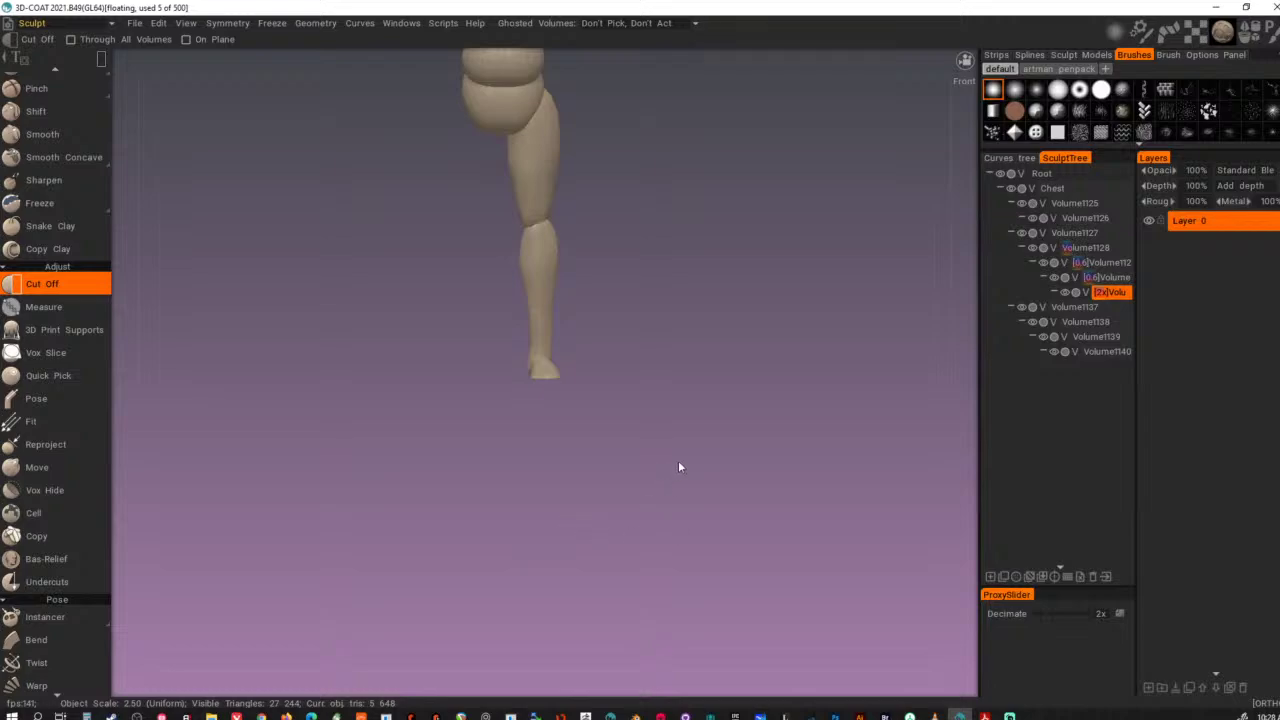
left_click_drag(678, 461, 459, 376)
mouse_move(484, 421)
left_mouse_down("alt")
mouse_move(765, 443)
mouse_move(533, 437)
left_mouse_up("alt")
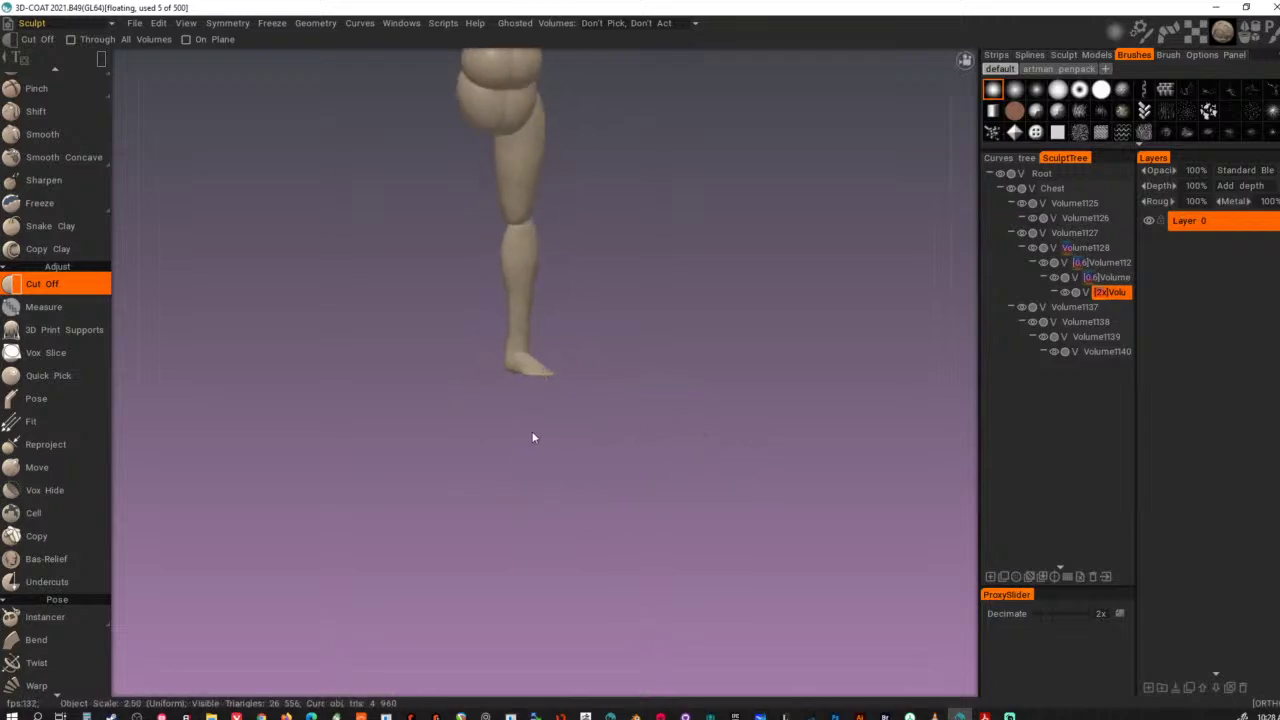
- Select the lower leg volume and cut off its bottom end level with the flat sole in front view
key("KP_2")
key("h")
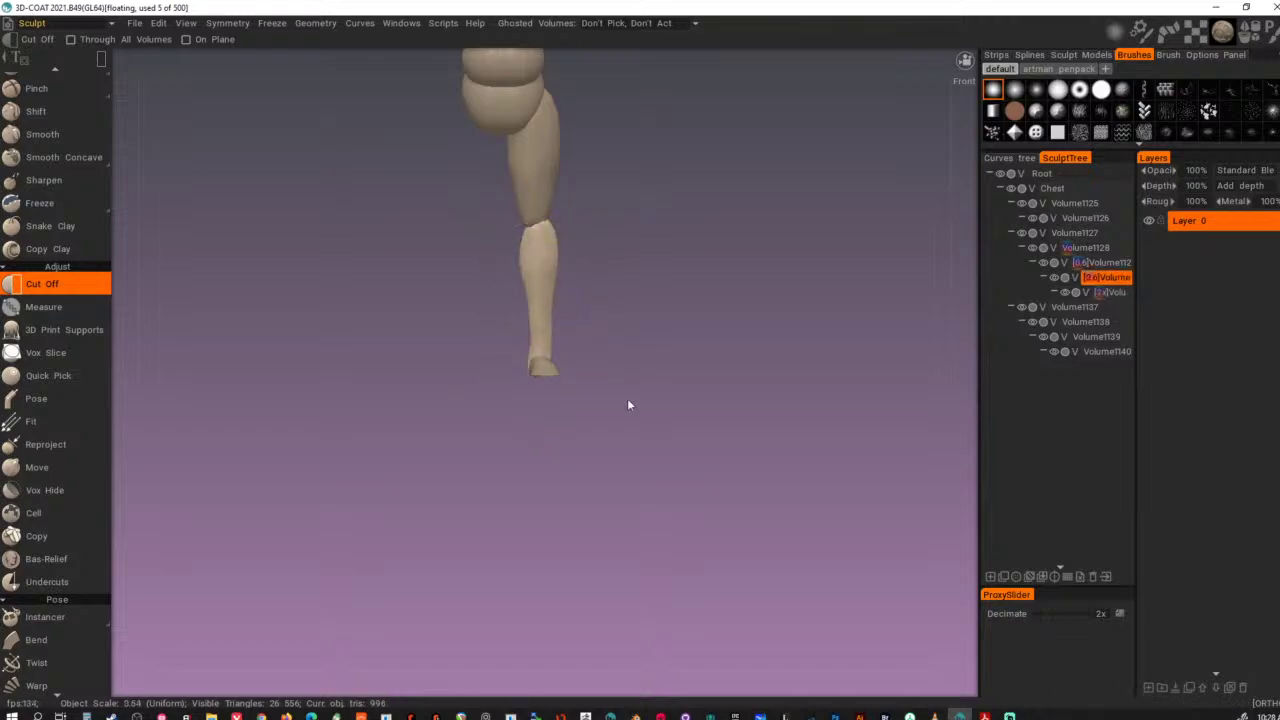
left_click_drag(672, 479, 570, 425)
left_click_drag(465, 381, 449, 373)
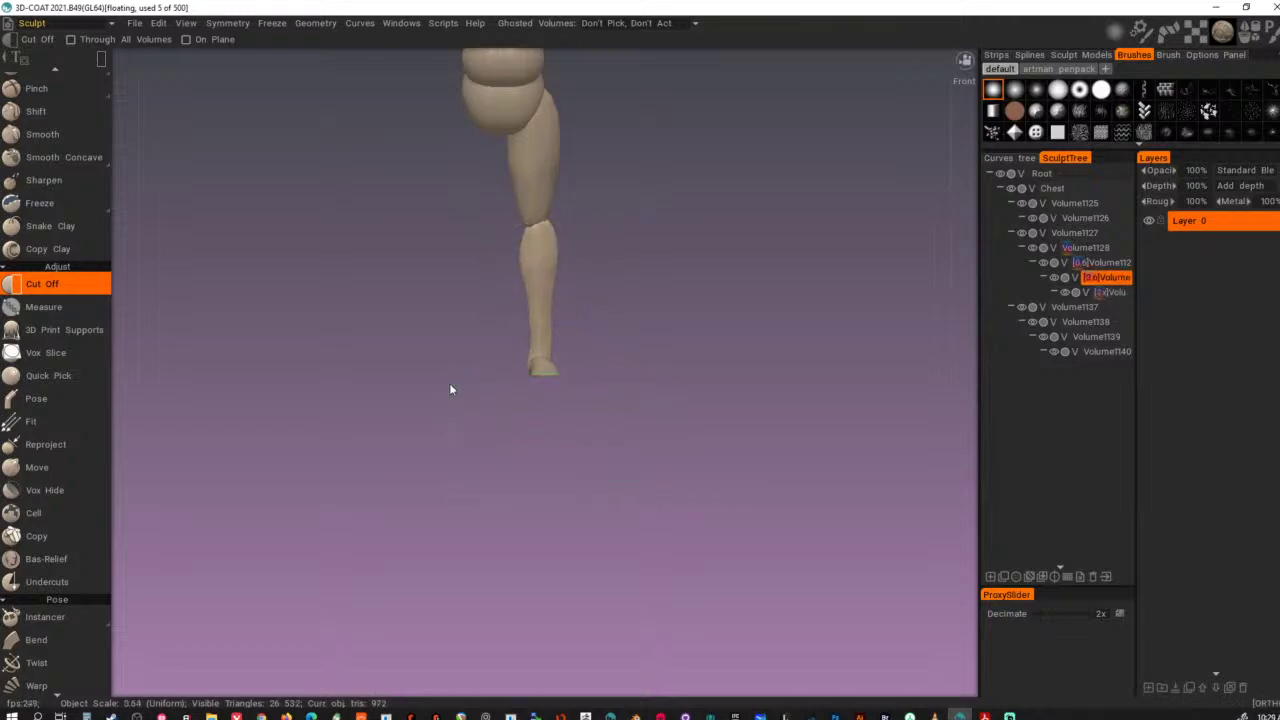
left_click_drag(587, 486, 507, 410, "alt")
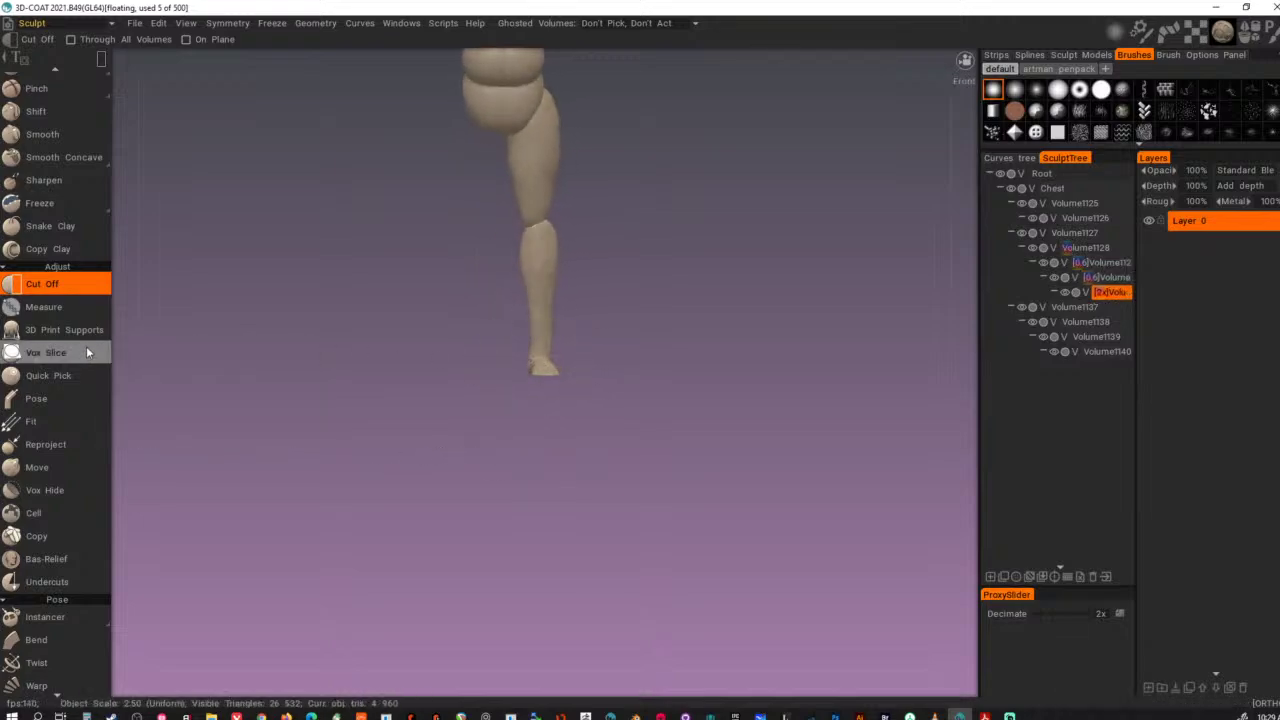
- Return to the Move tool and smooth the whole foot volume repeatedly to round its cut edges
mouse_move(56, 203)
key("m")
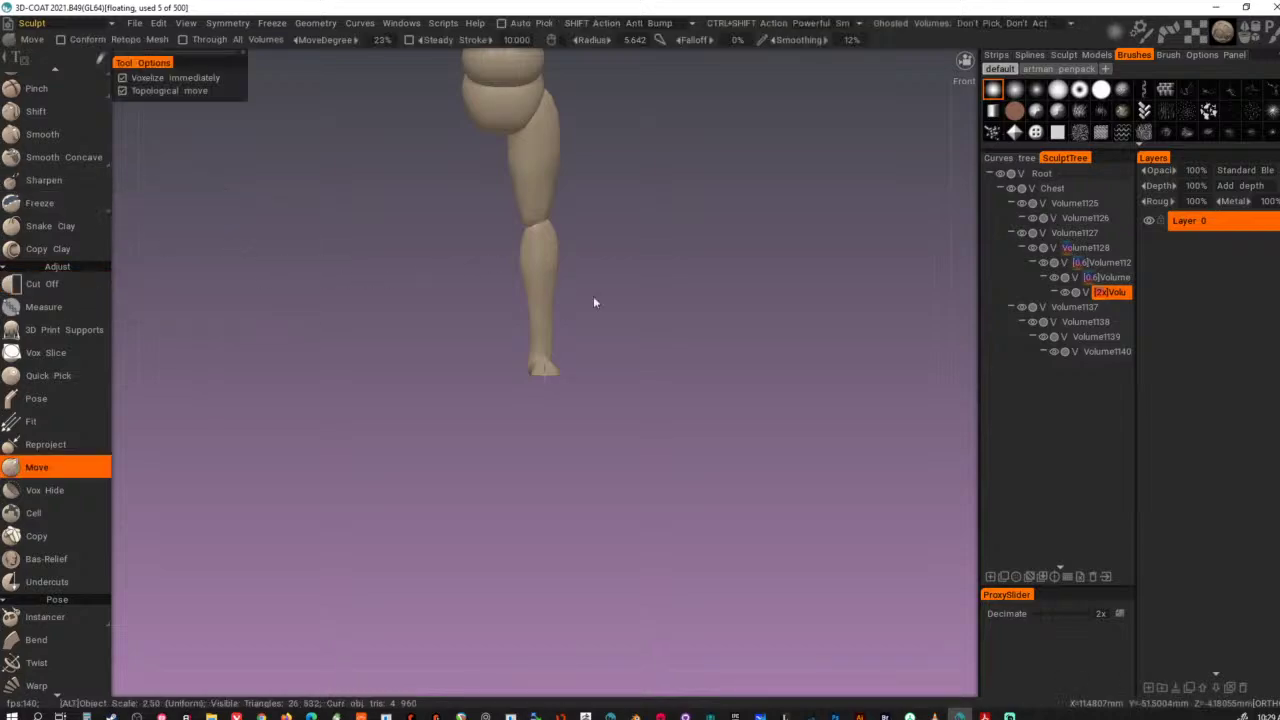
left_click_drag(594, 298, 699, 371, "alt")
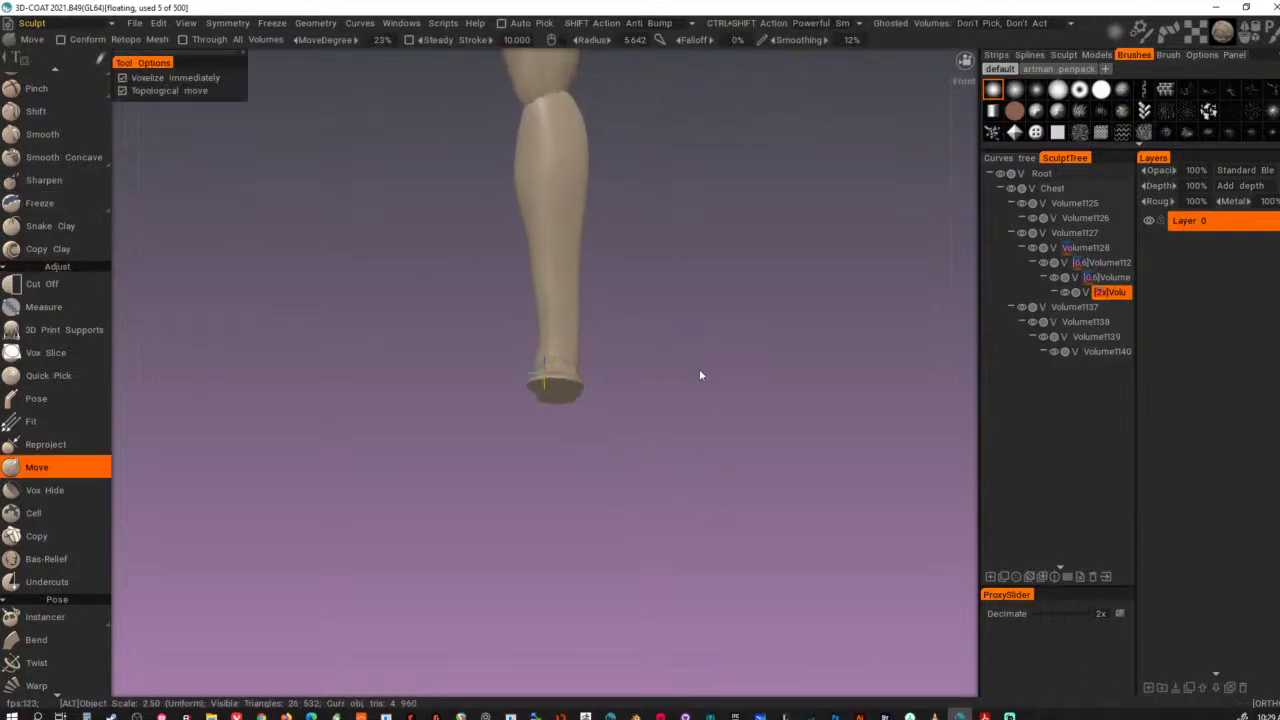
left_click_drag(582, 390, 472, 419, "alt")
key("ctrl+shift+Return")
key("ctrl+shift+Return")
key("ctrl+shift+Return")
key("ctrl+shift+Return")
- Apply an Extrude to the foot volume to thicken it
key("ctrl+e")
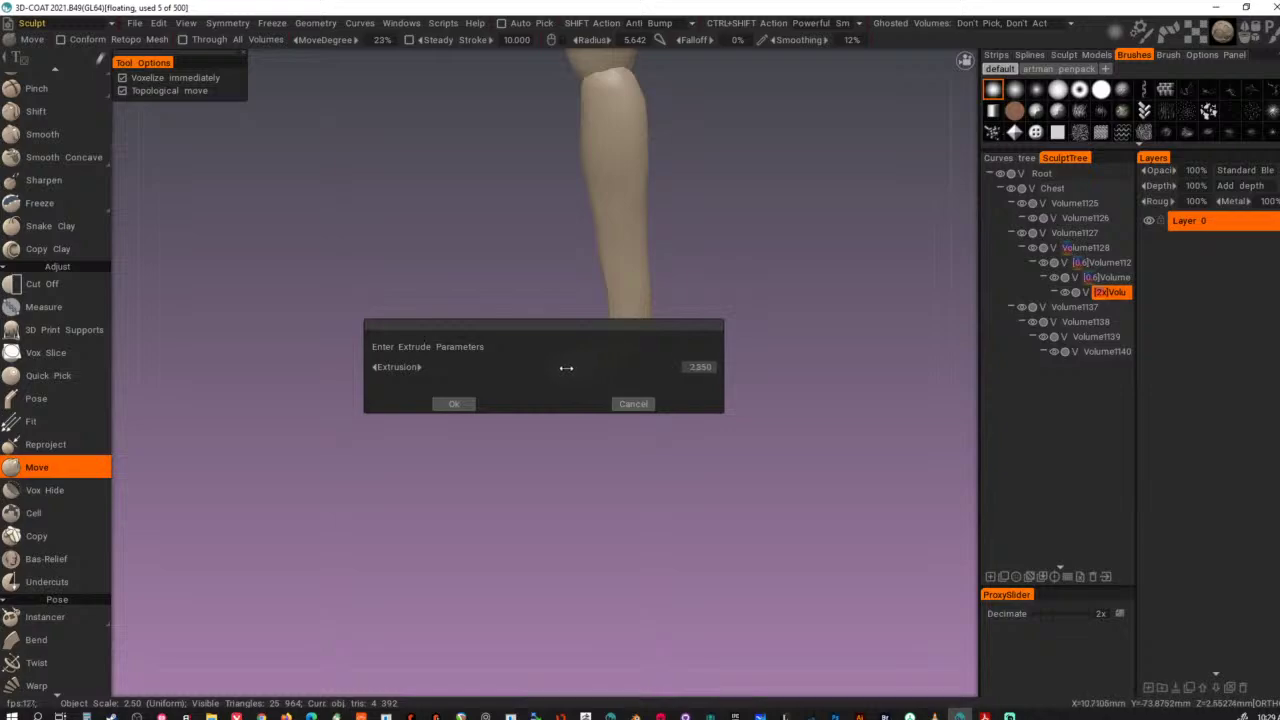
left_click_drag(576, 326, 562, 447)
left_click(449, 529)
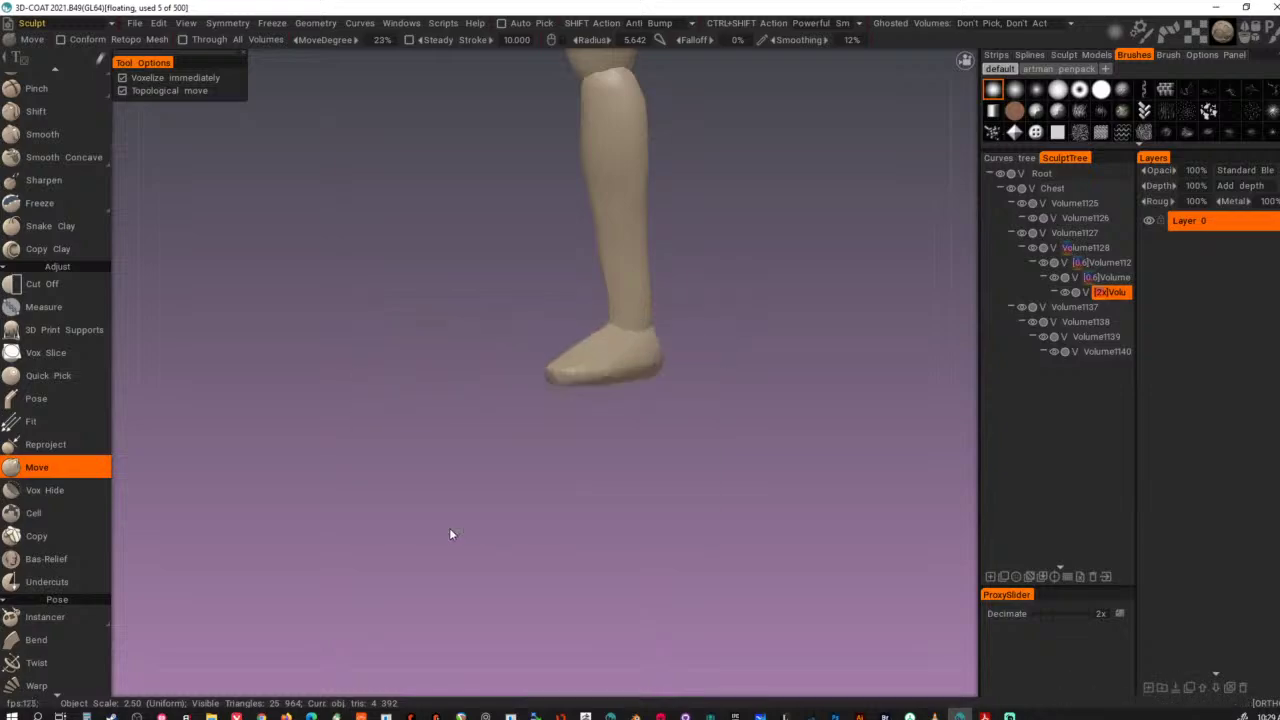
- Compare the foot before and after its last change through undo and redo, keeping the thicker shape
left_click_drag(449, 528, 479, 505, "alt")
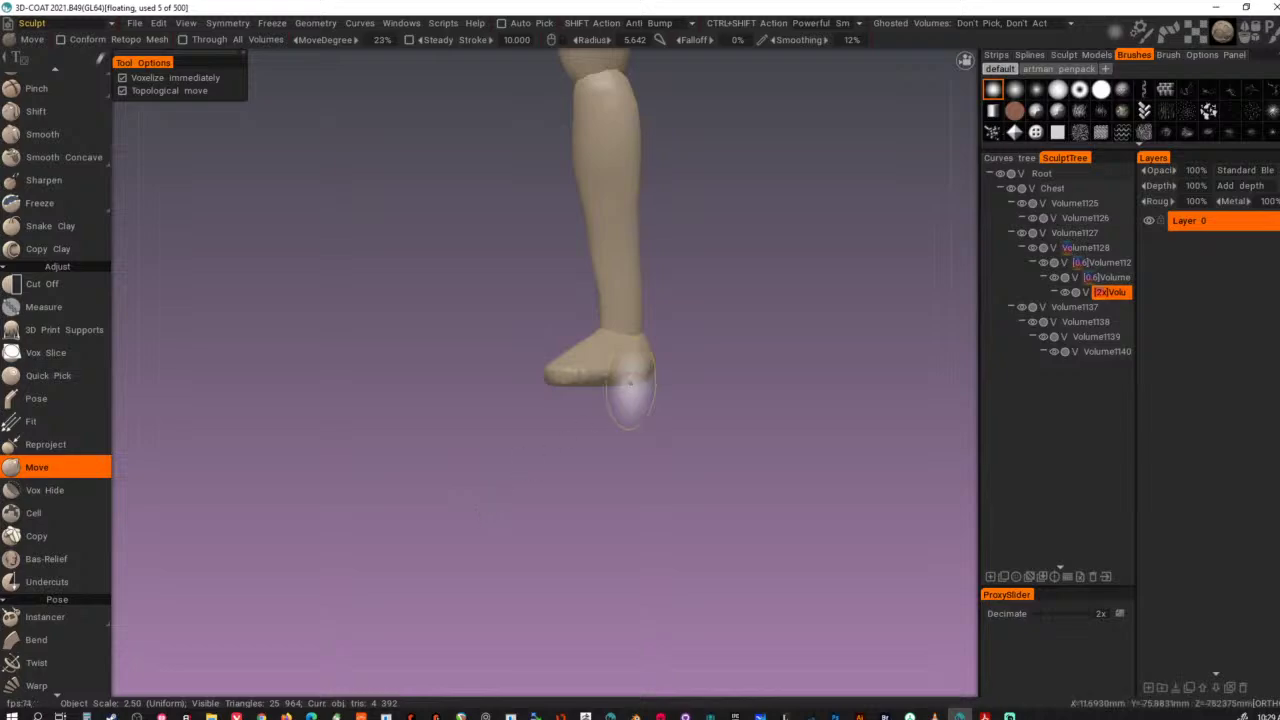
key("ctrl+z")
key("ctrl+y")
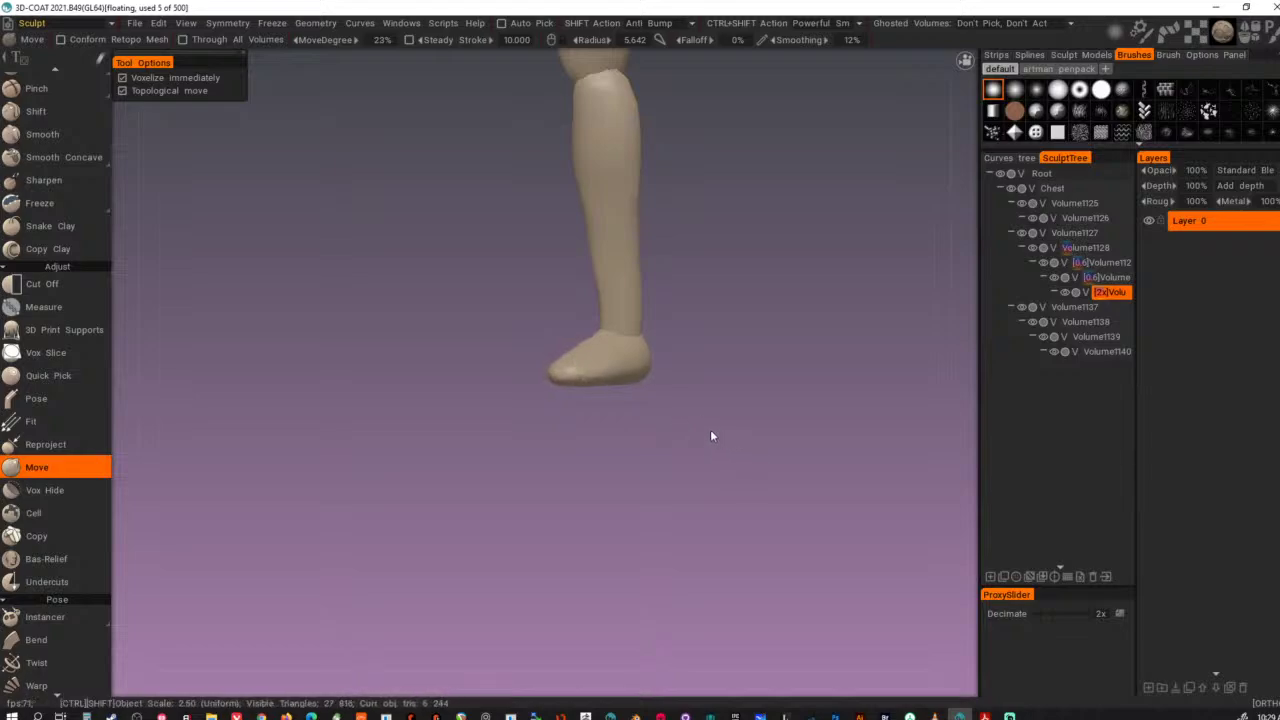
- Trim the underside of the thickened foot flat with a Cut Off selection in front view
left_click_drag(501, 417, 547, 432, "alt")
key("KP_2")
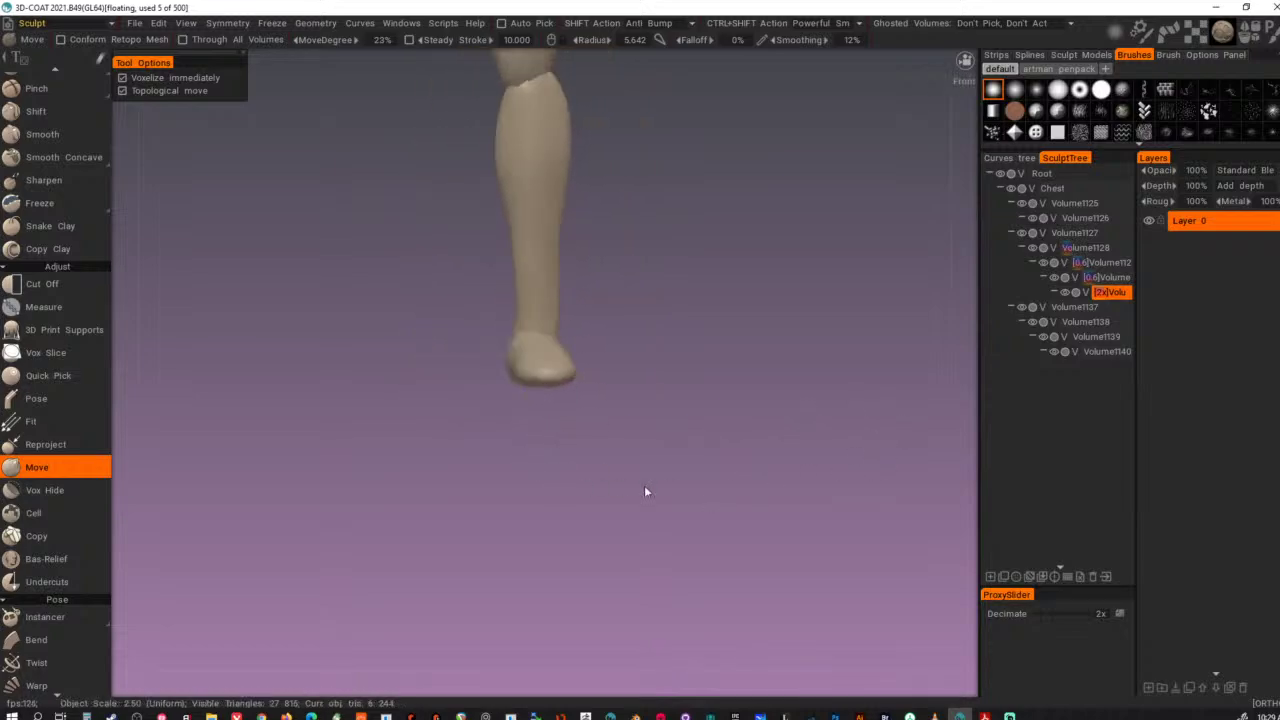
key("c")
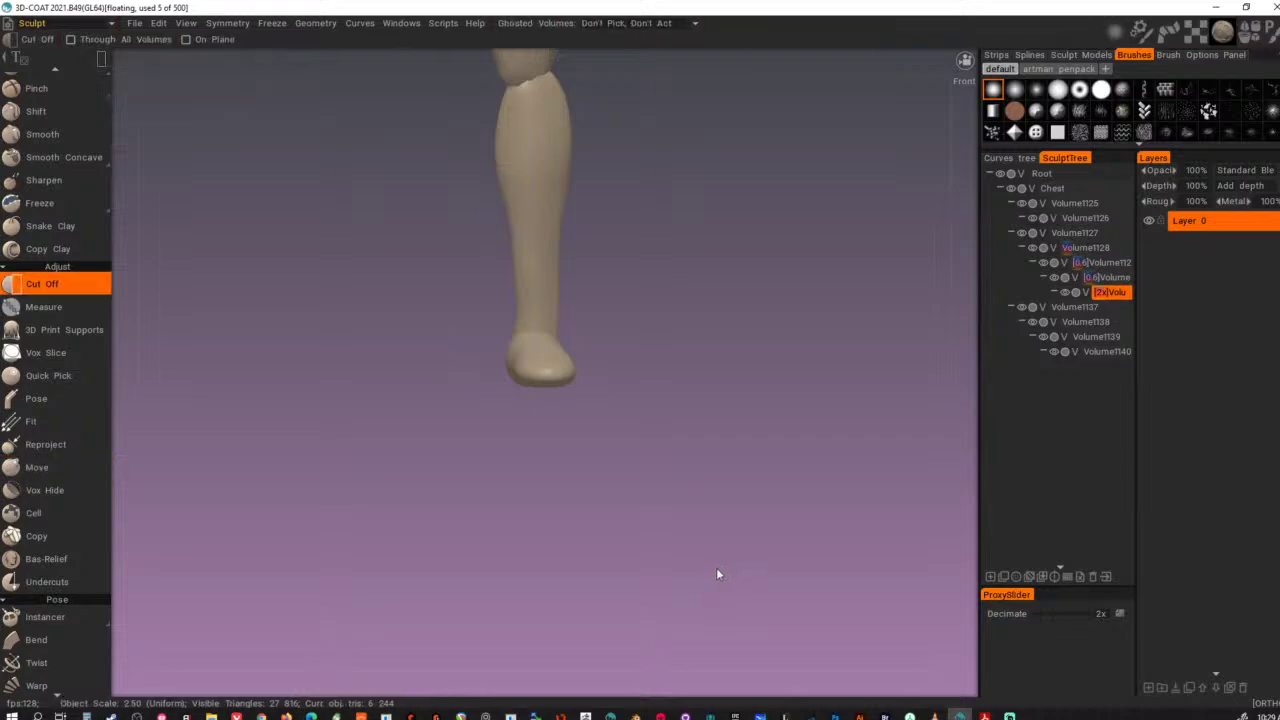
left_click_drag(373, 382, 353, 381)
left_click_drag(500, 471, 456, 431, "alt")
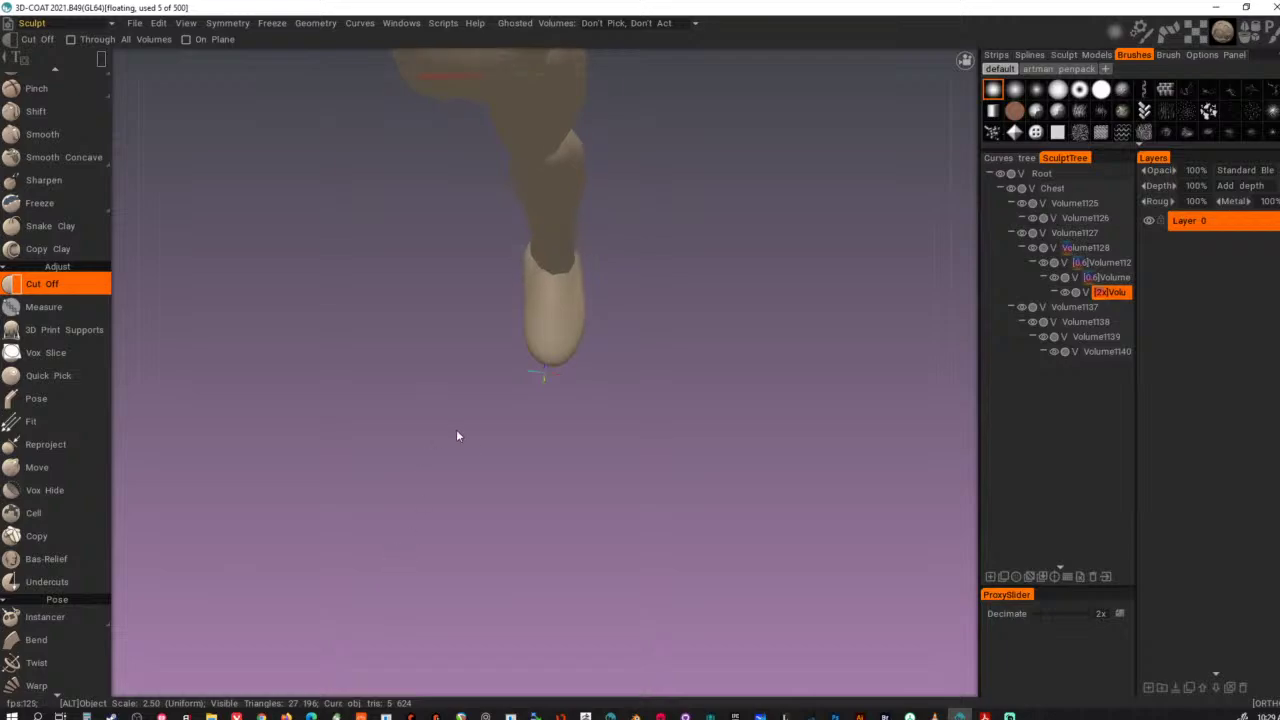
- Use the Move tool to shift the back of the foot sideways beneath the ankle
right_click_drag(456, 431, 600, 480, "alt")
left_click_drag(600, 480, 566, 342, "alt")
key("m")
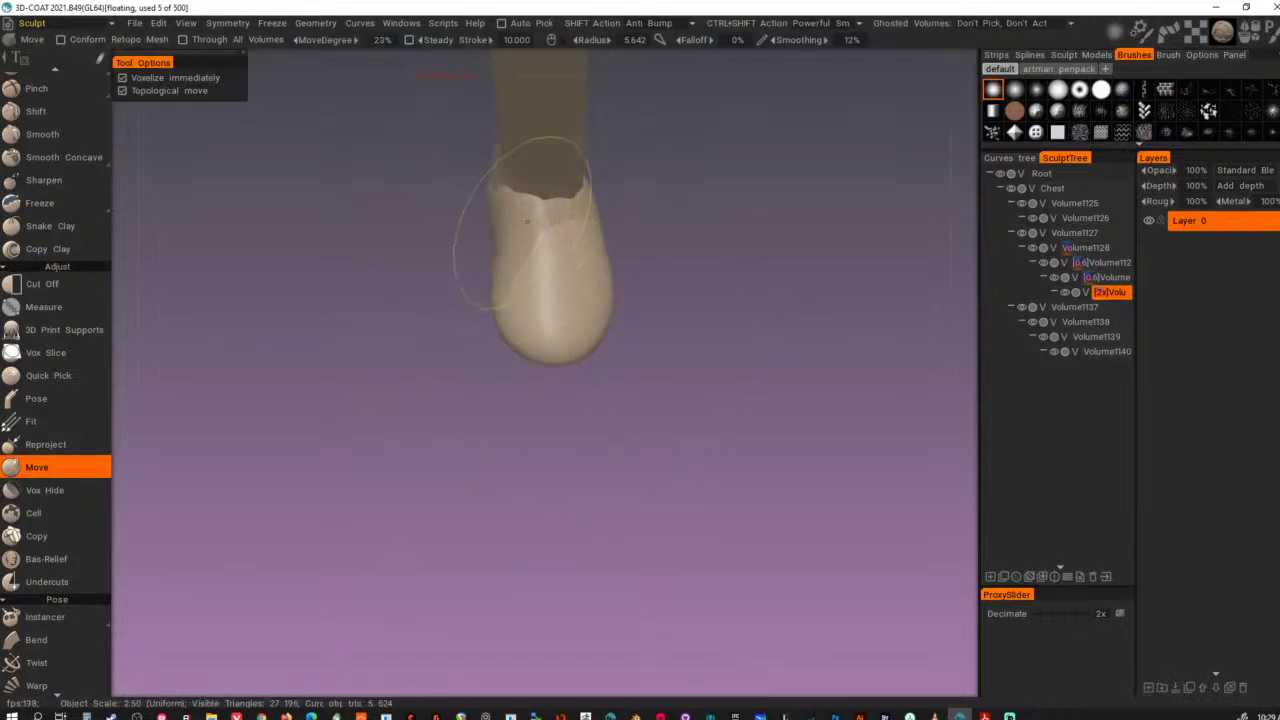
left_click_drag(534, 219, 562, 224)
mouse_move(643, 254)
left_mouse_down("alt")
mouse_move(634, 249)
mouse_move(662, 264)
left_mouse_up("alt")
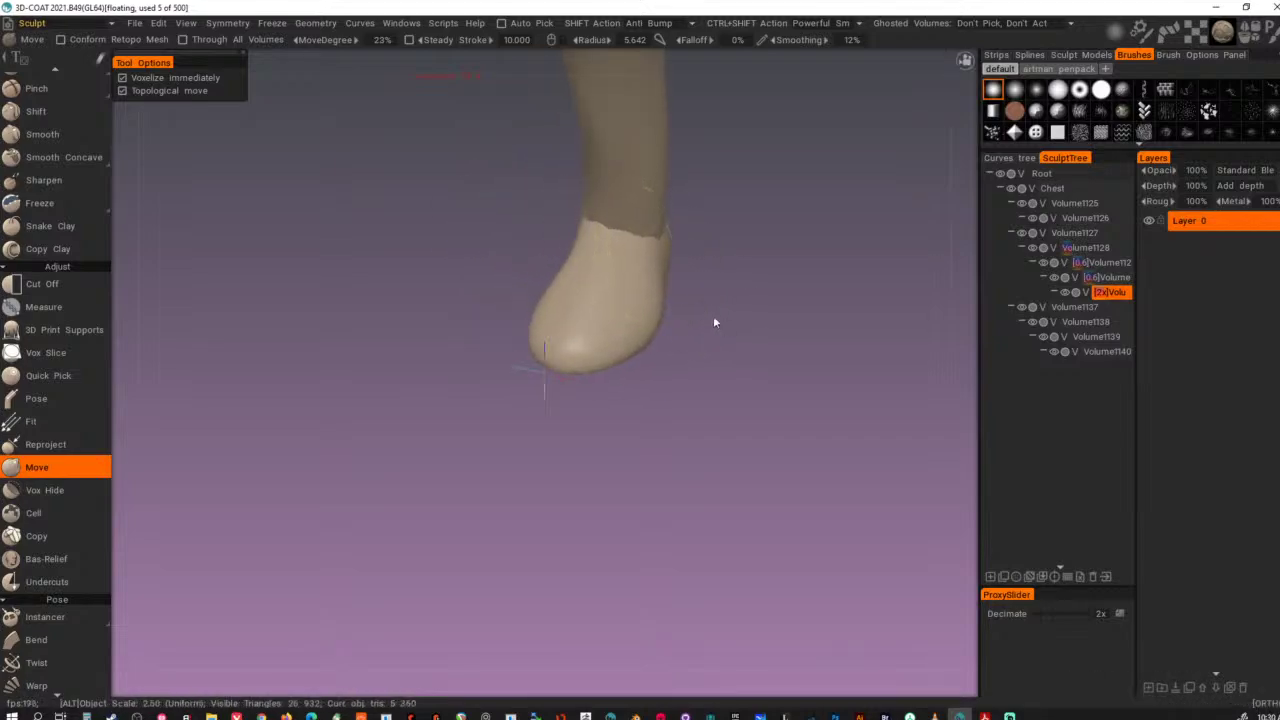
- Reduce the Move brush radius to about 4 and reshape the foot around the heel
left_click_drag(713, 320, 527, 258, "alt")
mouse_move(668, 338)
left_mouse_down("alt")
mouse_move(686, 357)
mouse_move(683, 404)
mouse_move(697, 383)
mouse_move(780, 431)
mouse_move(854, 374)
mouse_move(619, 407)
mouse_move(631, 332)
mouse_move(597, 301)
left_mouse_up("alt")
middle_click_drag(597, 301, 558, 409, "alt")
right_click_drag(617, 421, 587, 421)
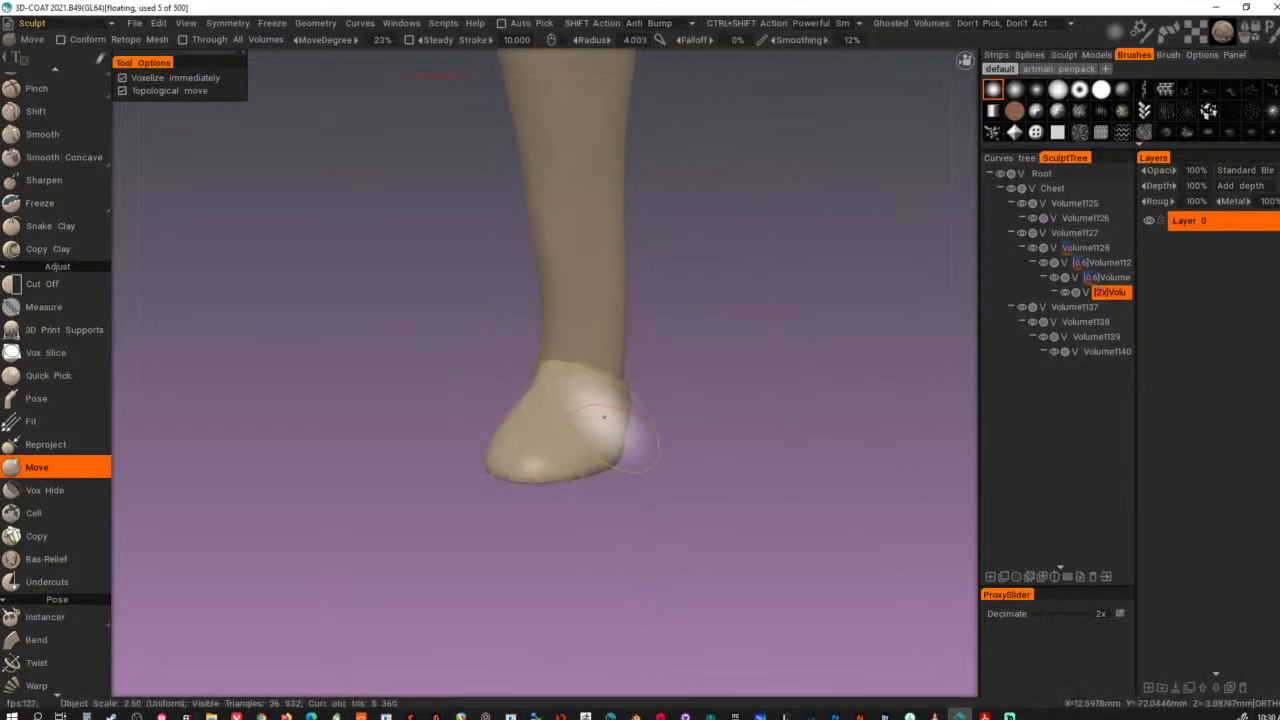
mouse_move(601, 417)
left_mouse_down()
mouse_move(684, 468)
mouse_move(728, 469)
mouse_move(720, 494)
mouse_move(609, 494)
mouse_move(517, 532)
mouse_move(414, 440)
mouse_move(475, 531)
left_mouse_up()
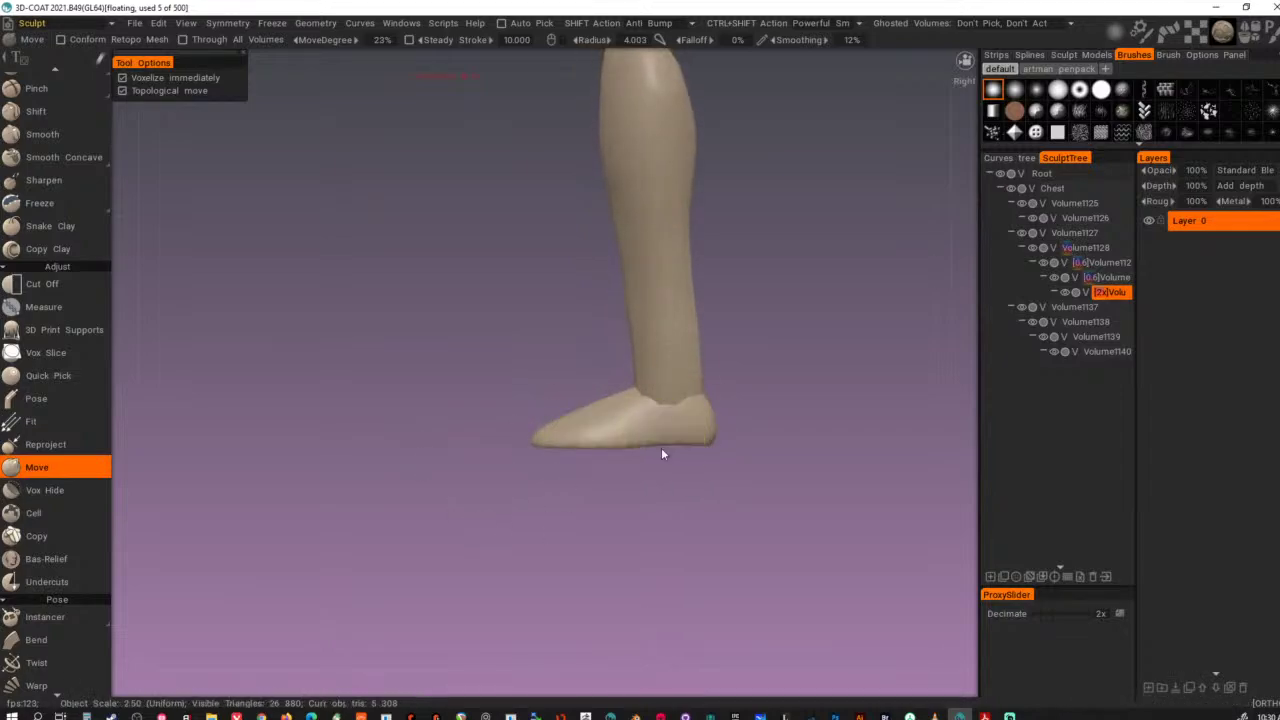
- Cut off the reshaped foot's underside level again with Cut Off in front view
key("KP_2")
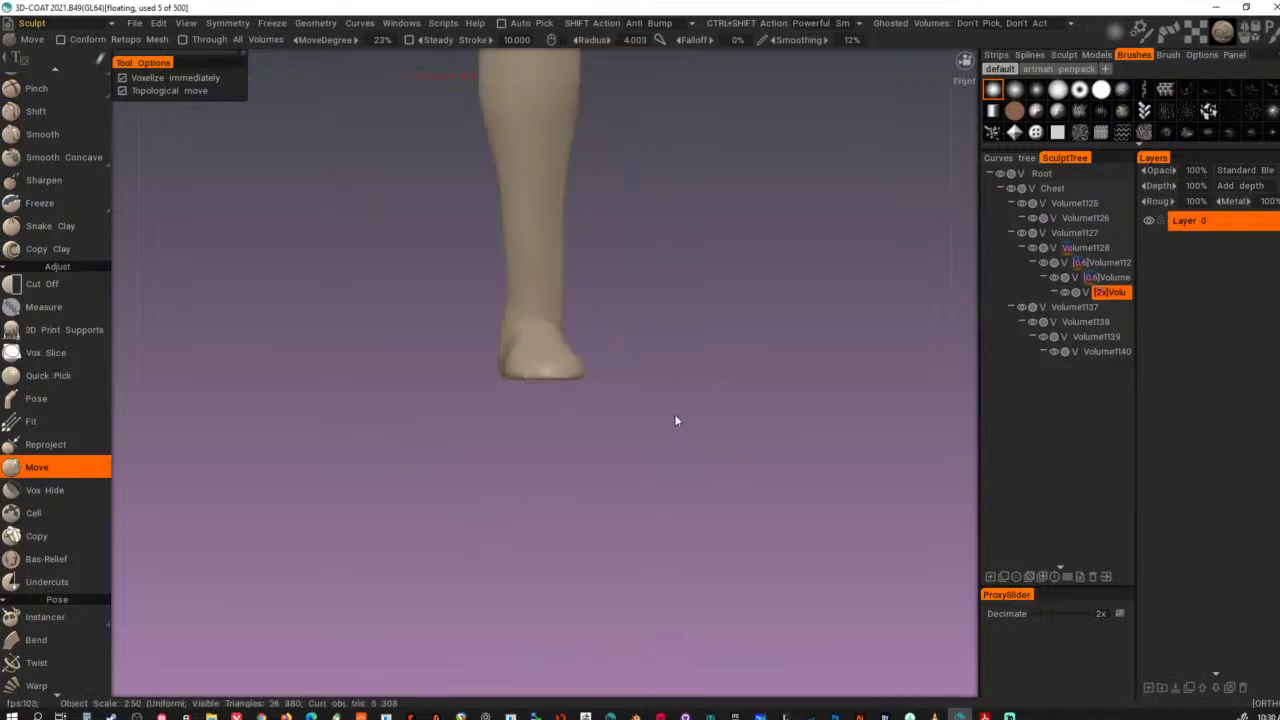
key("shift+c")
left_click_drag(699, 457, 506, 417)
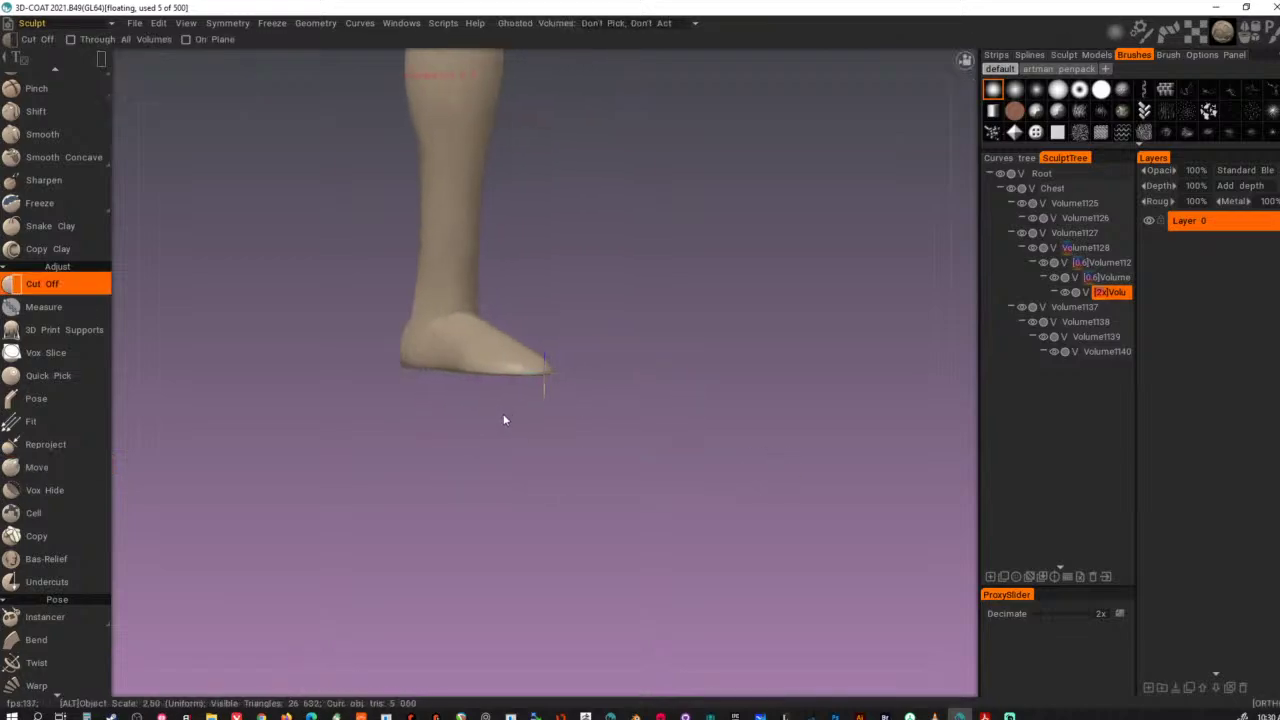
- Smooth the whole foot volume twice and increase its resolution to 4x
key("ctrl+shift+s")
key("ctrl+shift+s")
left_click_drag(633, 408, 437, 407, "alt+shift")
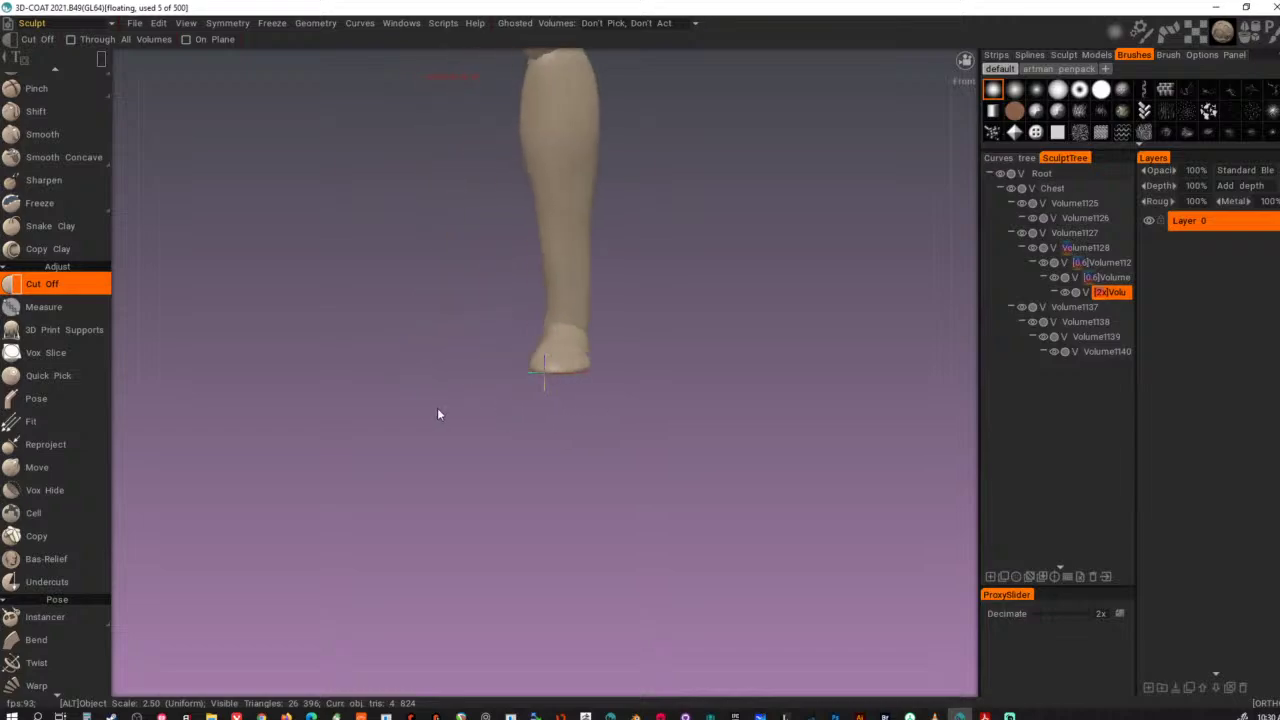
key("ctrl+d")
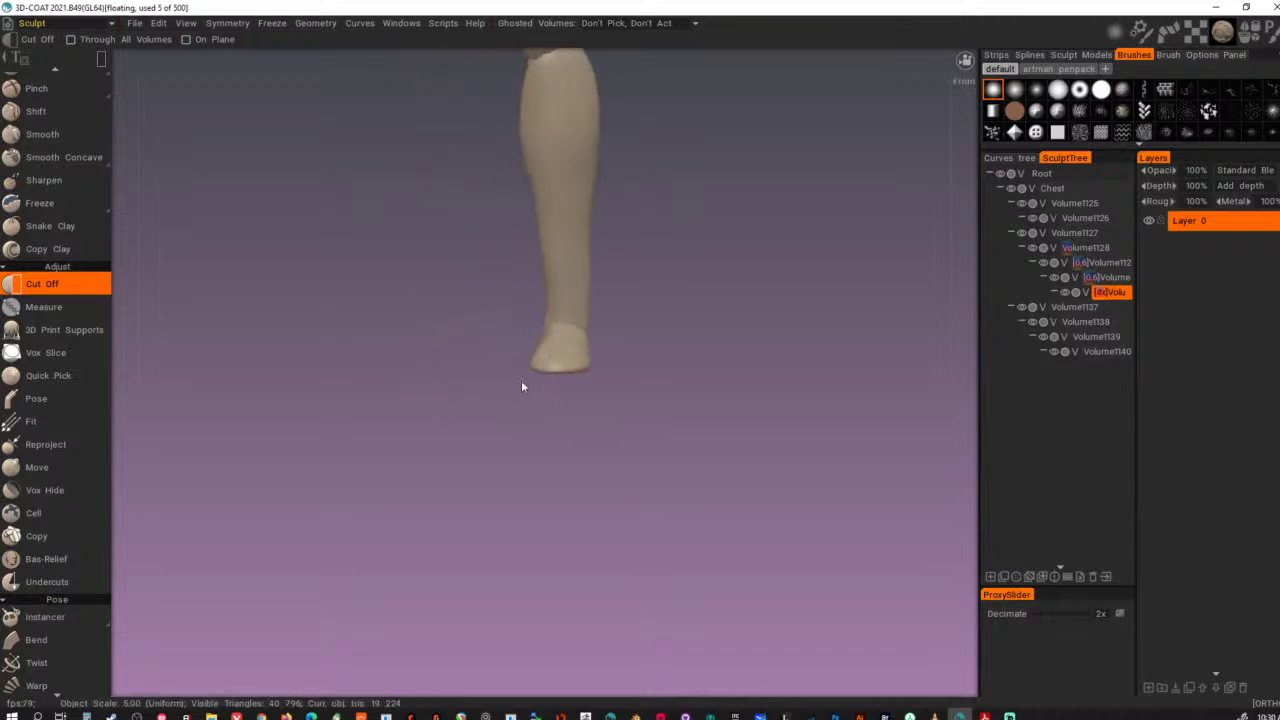
- Examine the foot and leg from several angles and distances to judge their proportions against the pelvis
left_click_drag(521, 380, 790, 411, "alt")
right_click_drag(790, 411, 604, 436, "alt")
middle_click_drag(583, 462, 617, 565, "alt")
right_click_drag(617, 565, 637, 480, "alt")
left_click_drag(639, 487, 495, 507, "alt")
right_click_drag(495, 507, 737, 454, "alt")
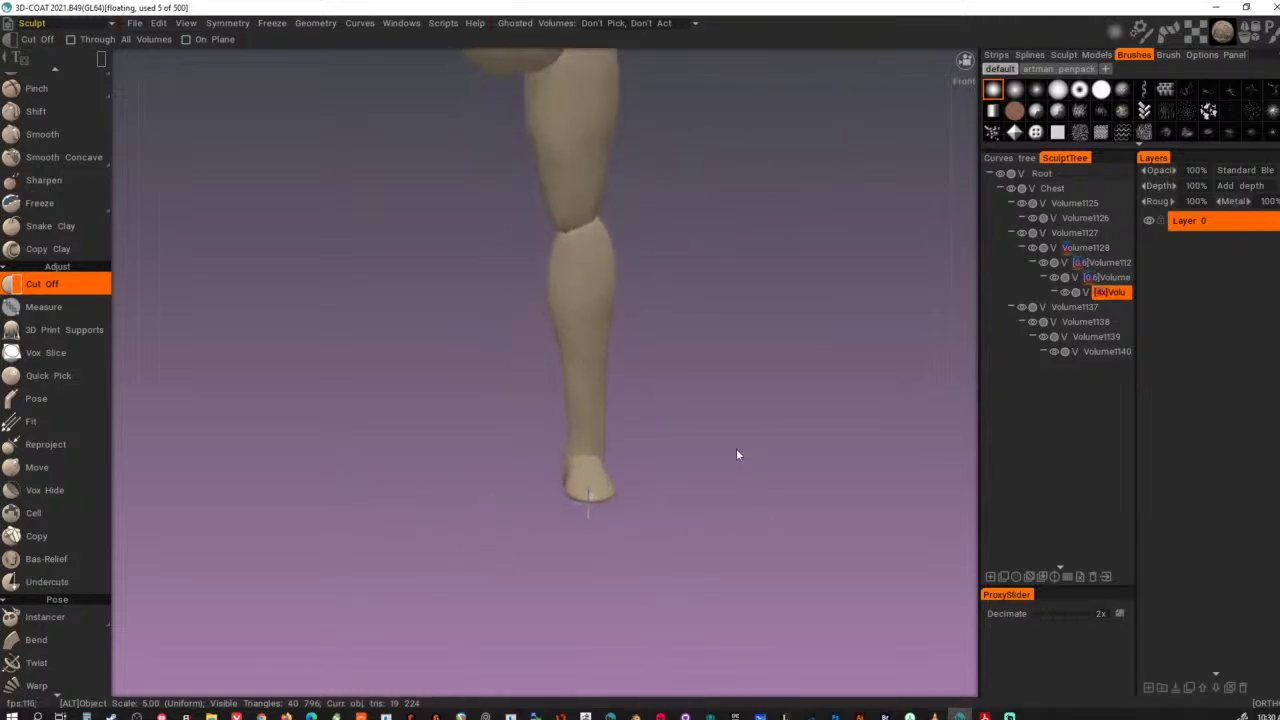
middle_click_drag(737, 454, 678, 508, "alt")
right_click_drag(678, 508, 742, 523, "alt")
middle_click_drag(696, 416, 708, 530, "alt")
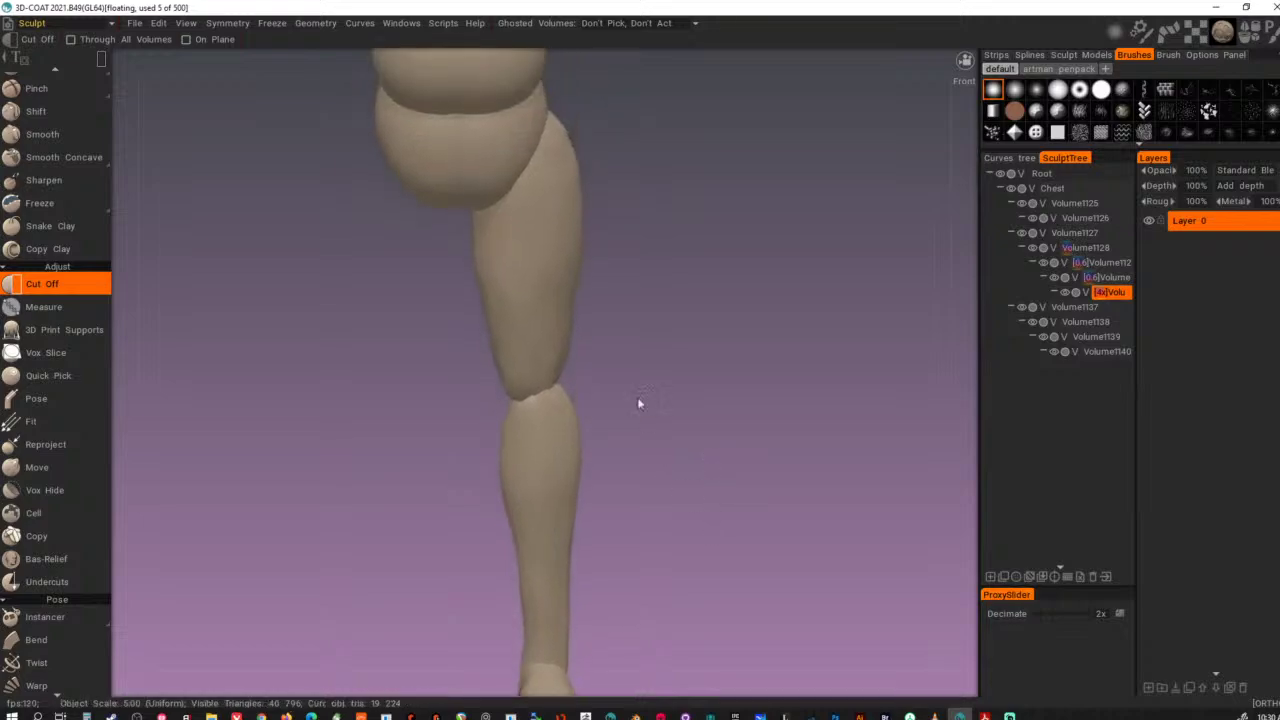
- Select the upper leg volume and try adjusting it with the Transform gizmo
left_click(1105, 262)
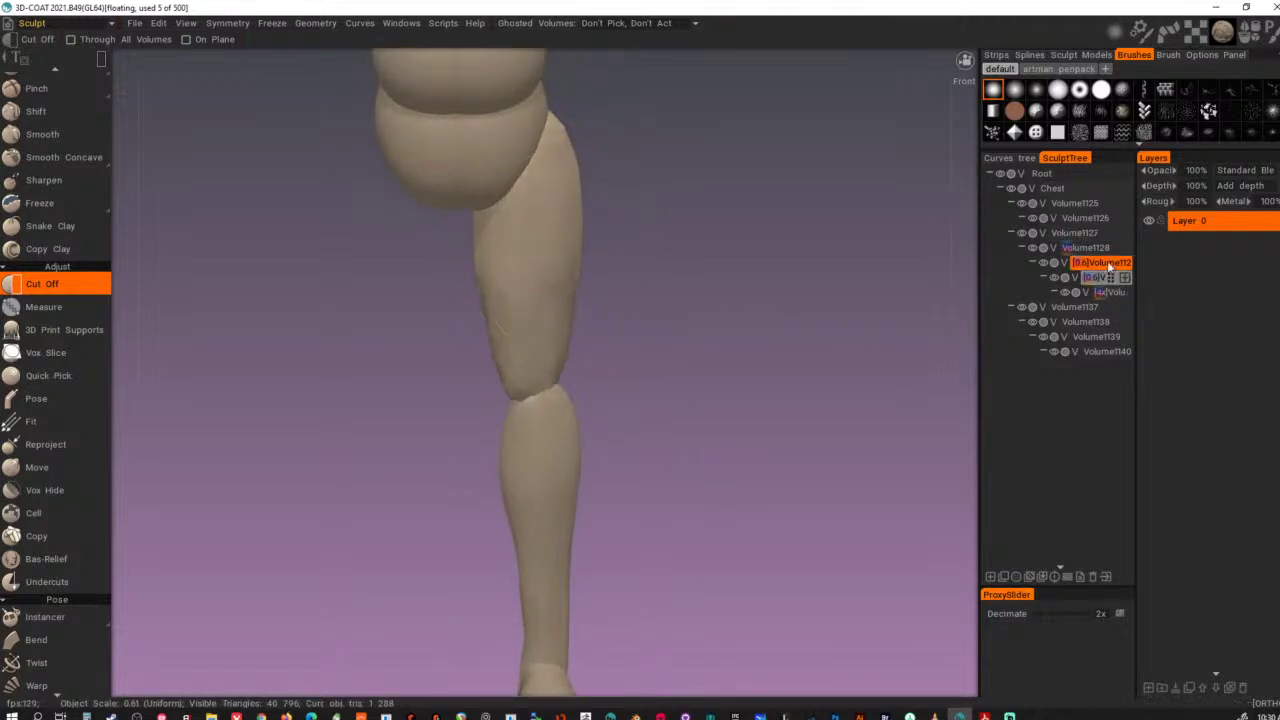
left_click(1043, 262)
left_click(1043, 262)
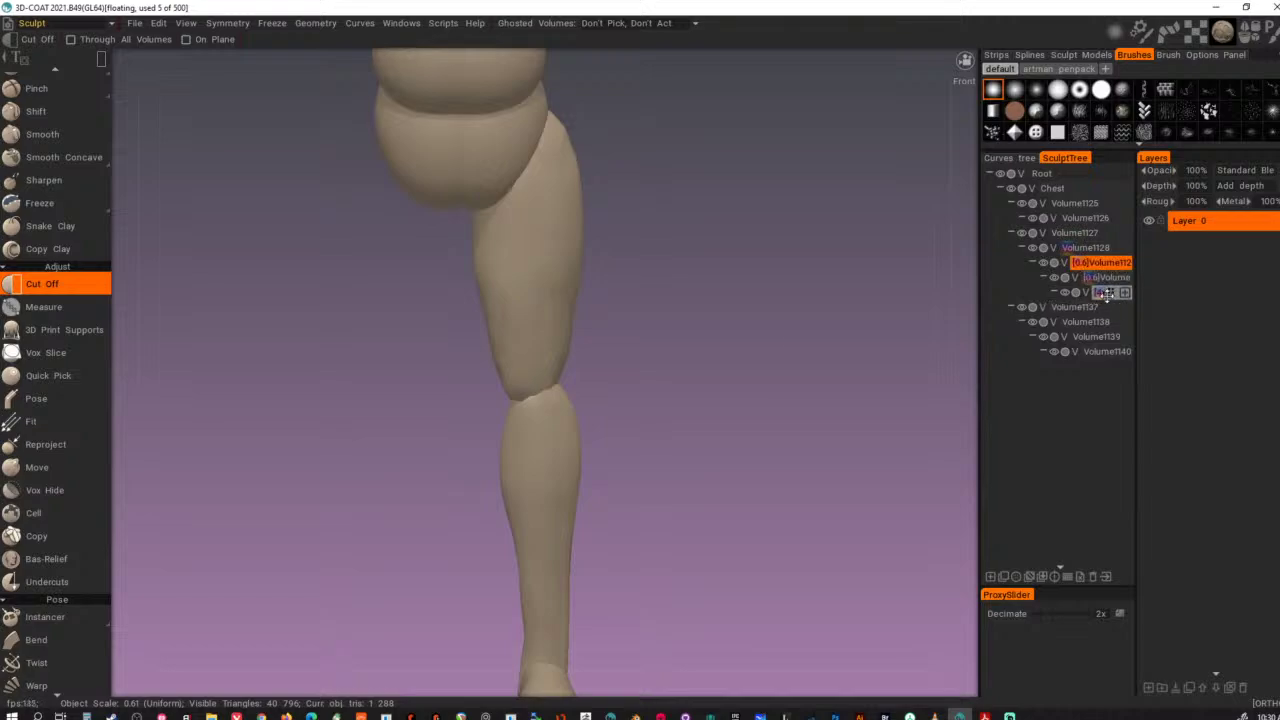
right_click_drag(818, 398, 626, 421, "alt")
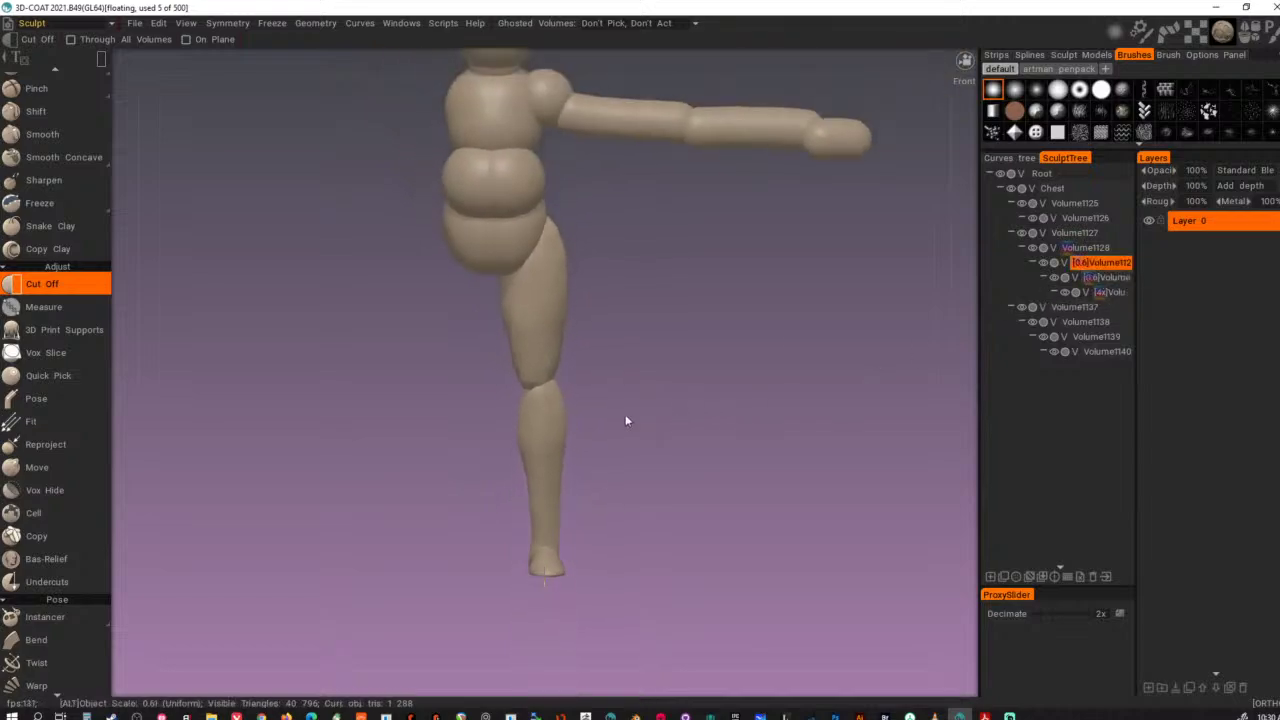
key("ctrl+t")
left_click_drag(655, 298, 649, 348)
key("ctrl+z")
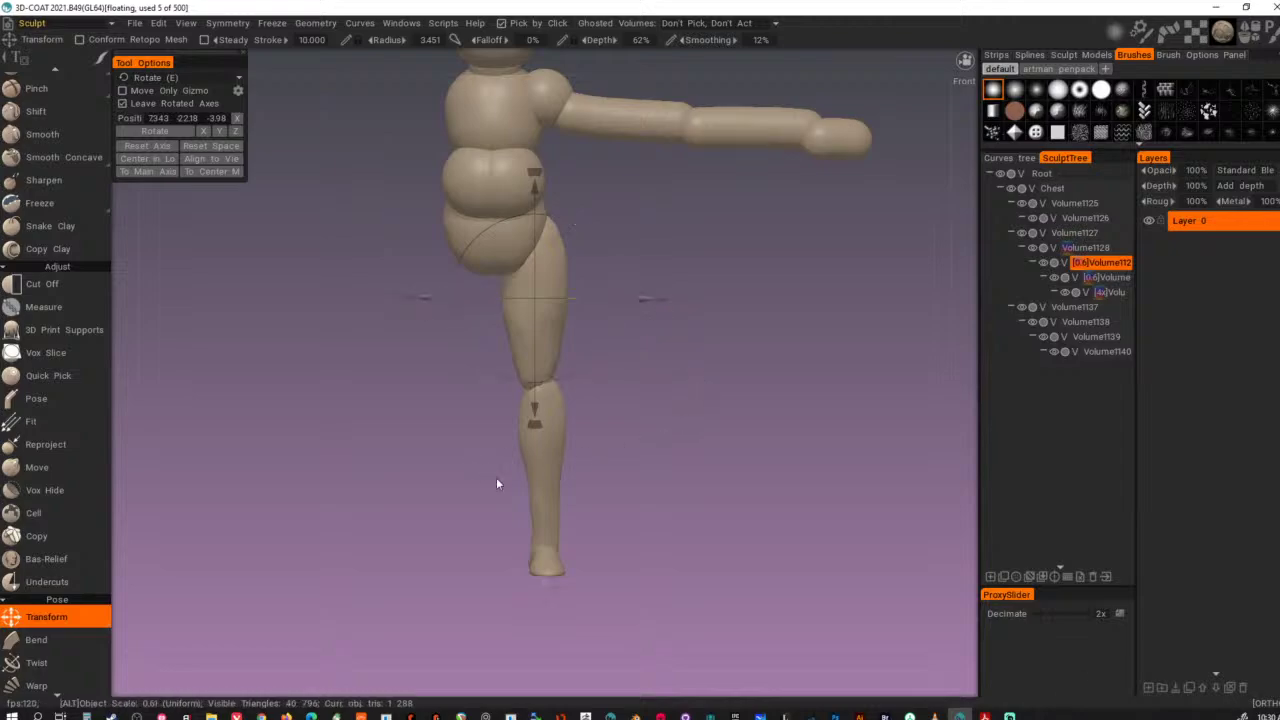
- Pick the lower leg volume, enlarge the Move brush radius to about 20, and reshape its knee end and shin
right_click_drag(496, 480, 679, 514)
middle_click_drag(679, 514, 660, 458)
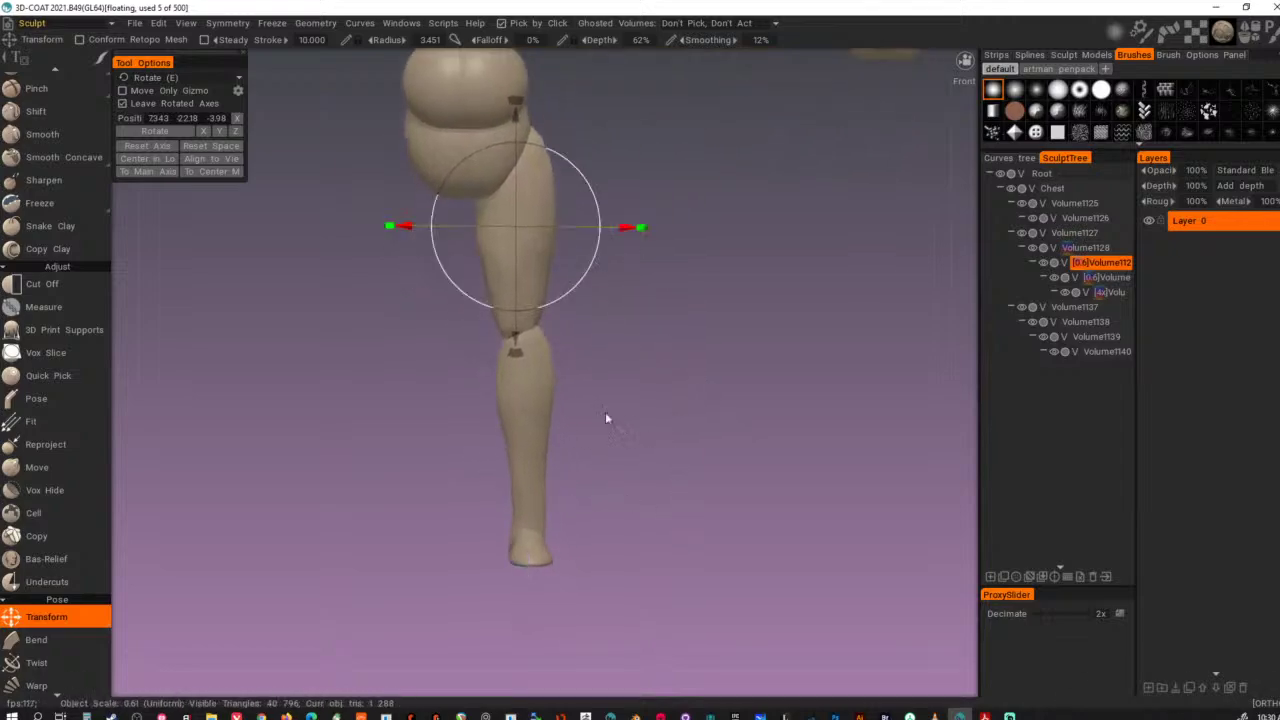
left_click(529, 407)
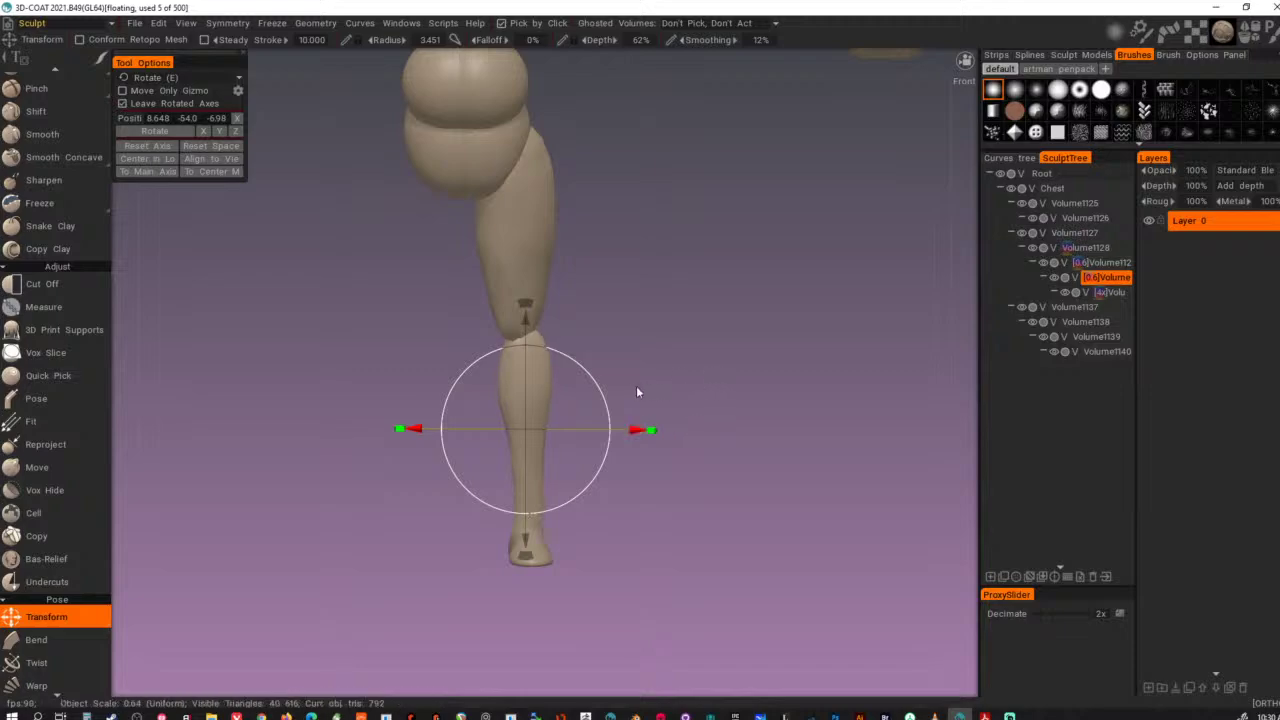
key("m")
right_click_drag(524, 348, 593, 352)
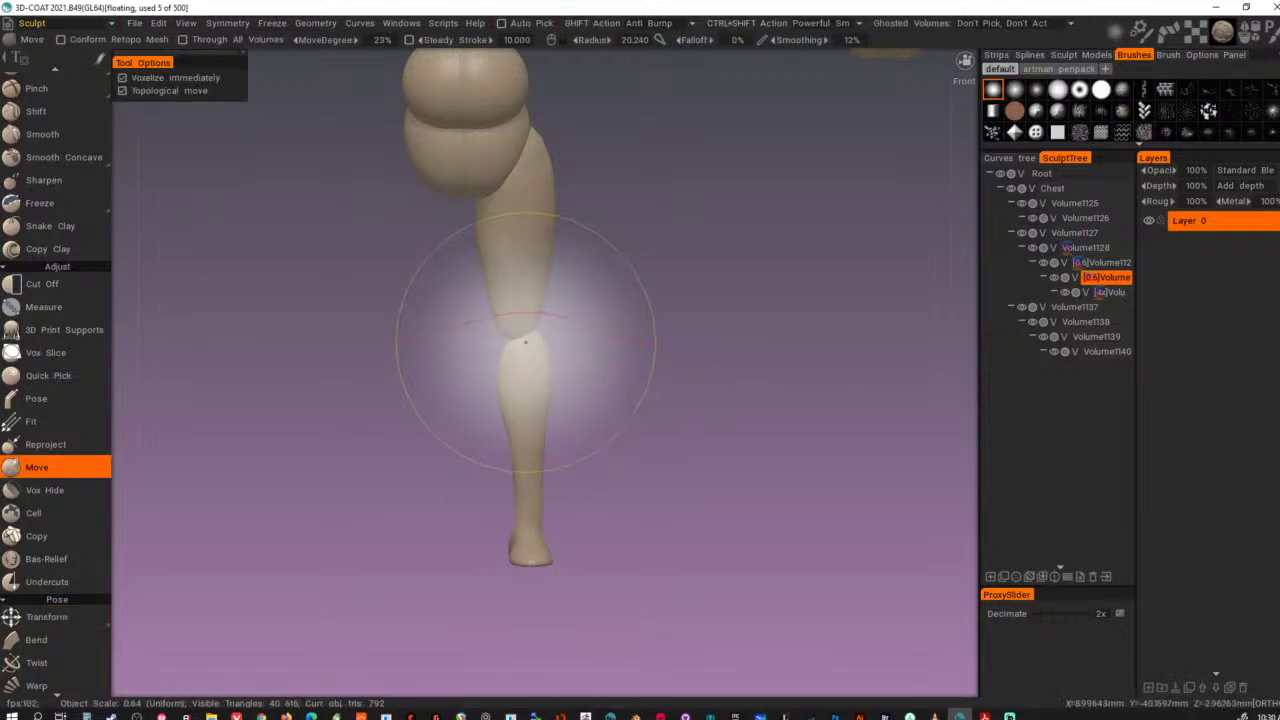
left_click_drag(526, 342, 536, 338)
left_click_drag(530, 459, 529, 493)
mouse_move(752, 518)
left_mouse_down("alt")
mouse_move(449, 521)
mouse_move(593, 519)
left_mouse_up("alt")
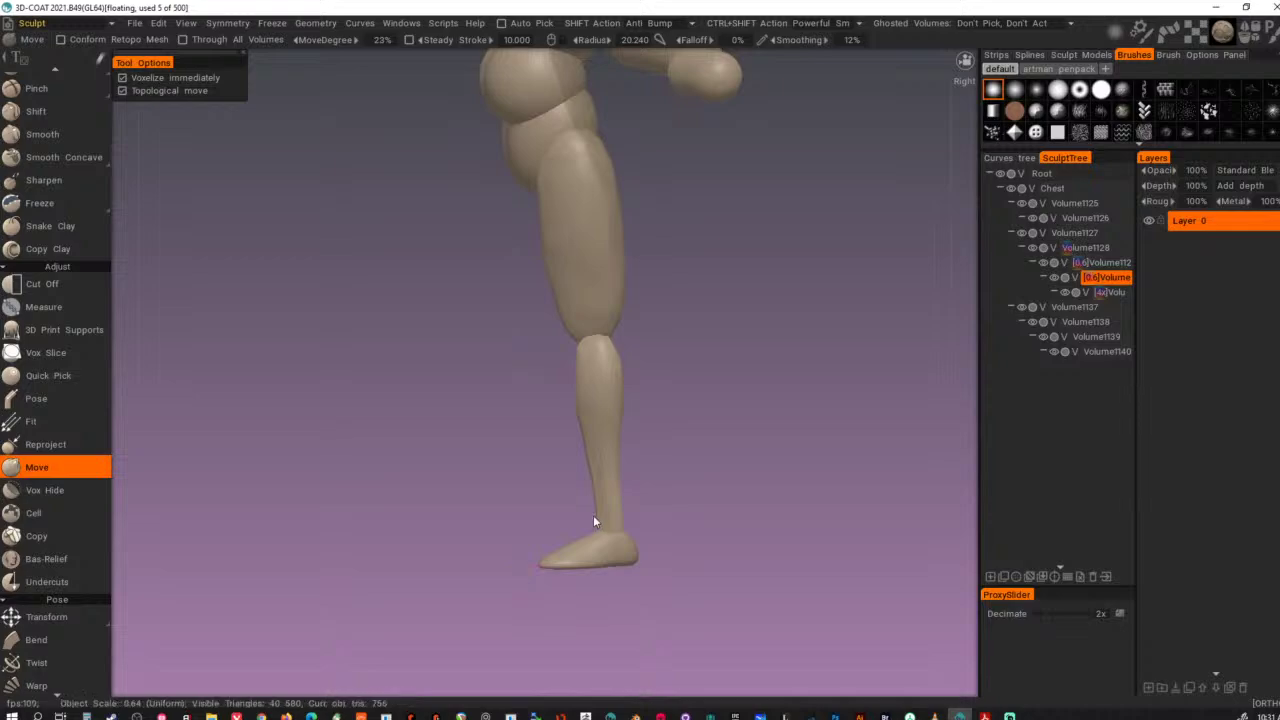
- Undo the direct resolution increase and resample the lower leg volume at a higher density
key("ctrl+z")
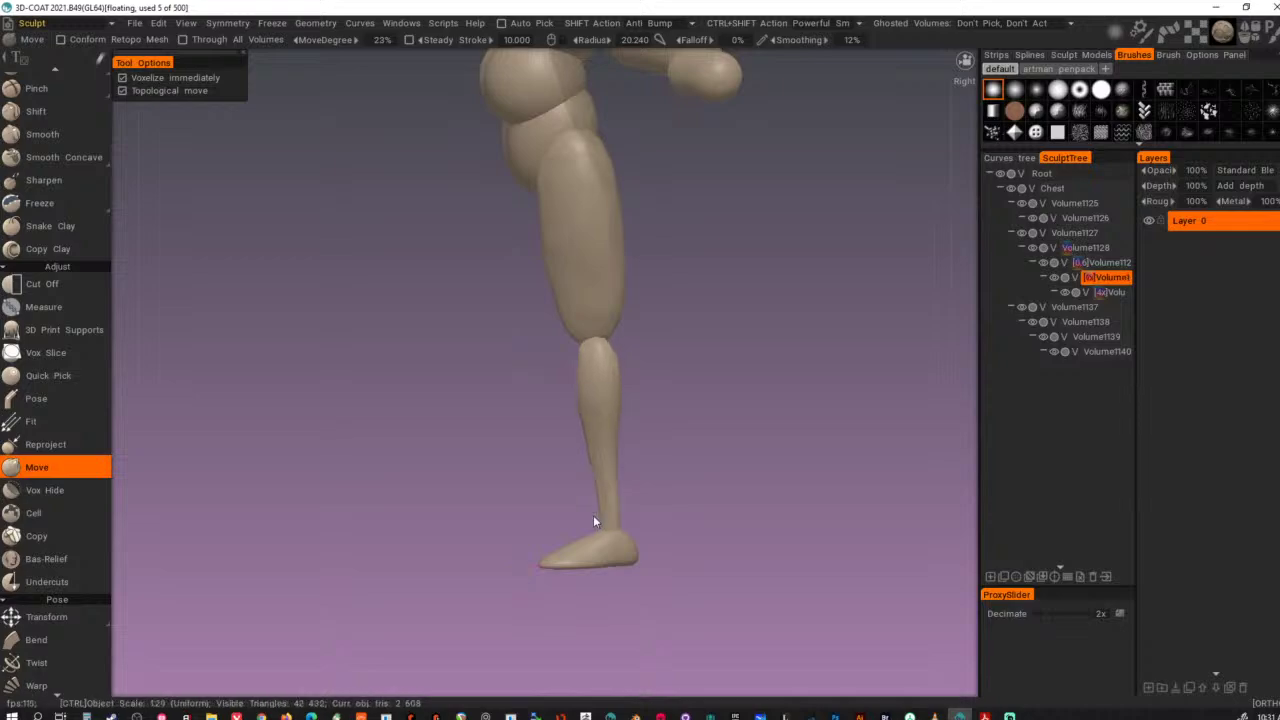
key("ctrl+z")
key("r")
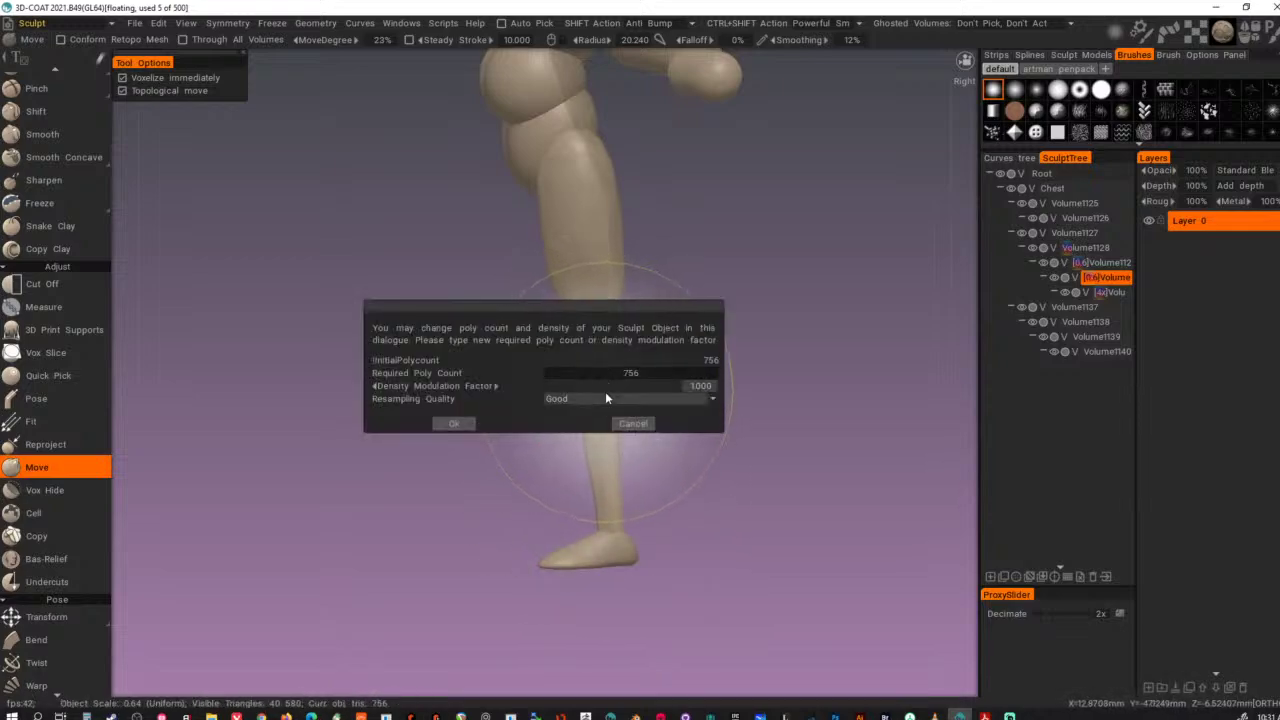
left_click(607, 397)
left_click_drag(590, 386, 638, 386)
left_click(455, 424)
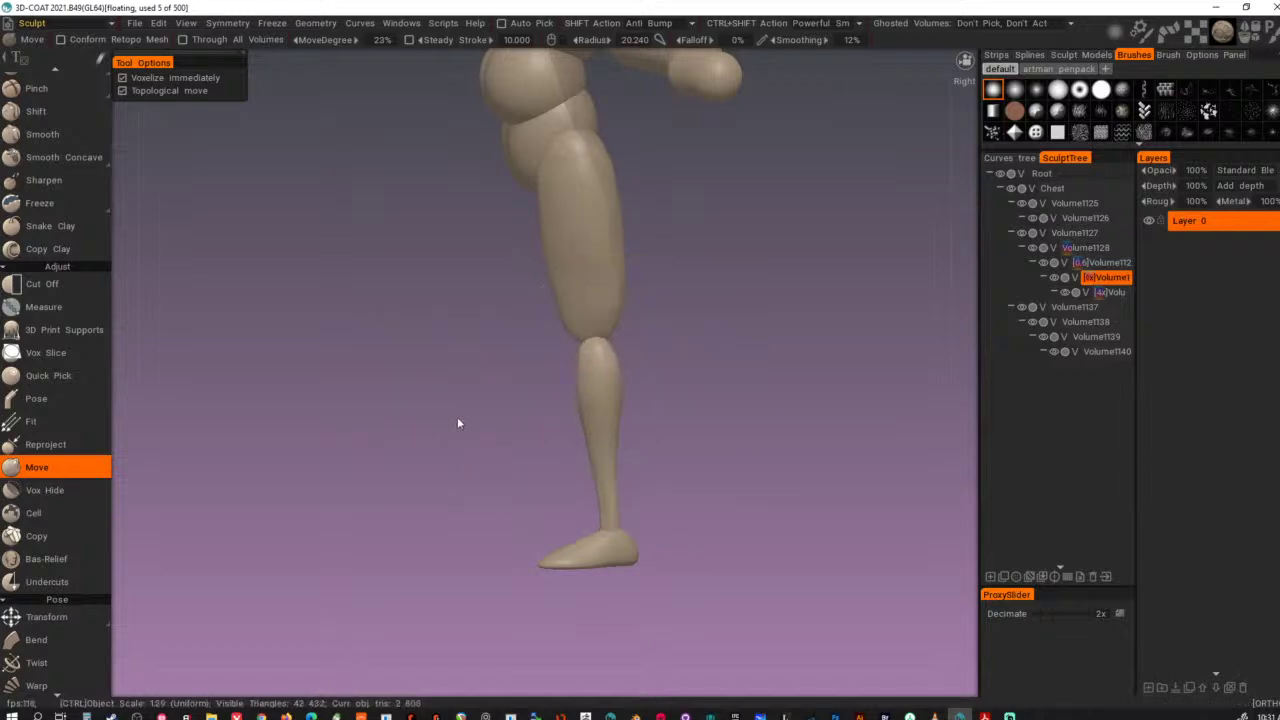
- Extrude the lower leg volume by 1.000 to thicken it
left_click_drag(605, 448, 640, 462, "alt")
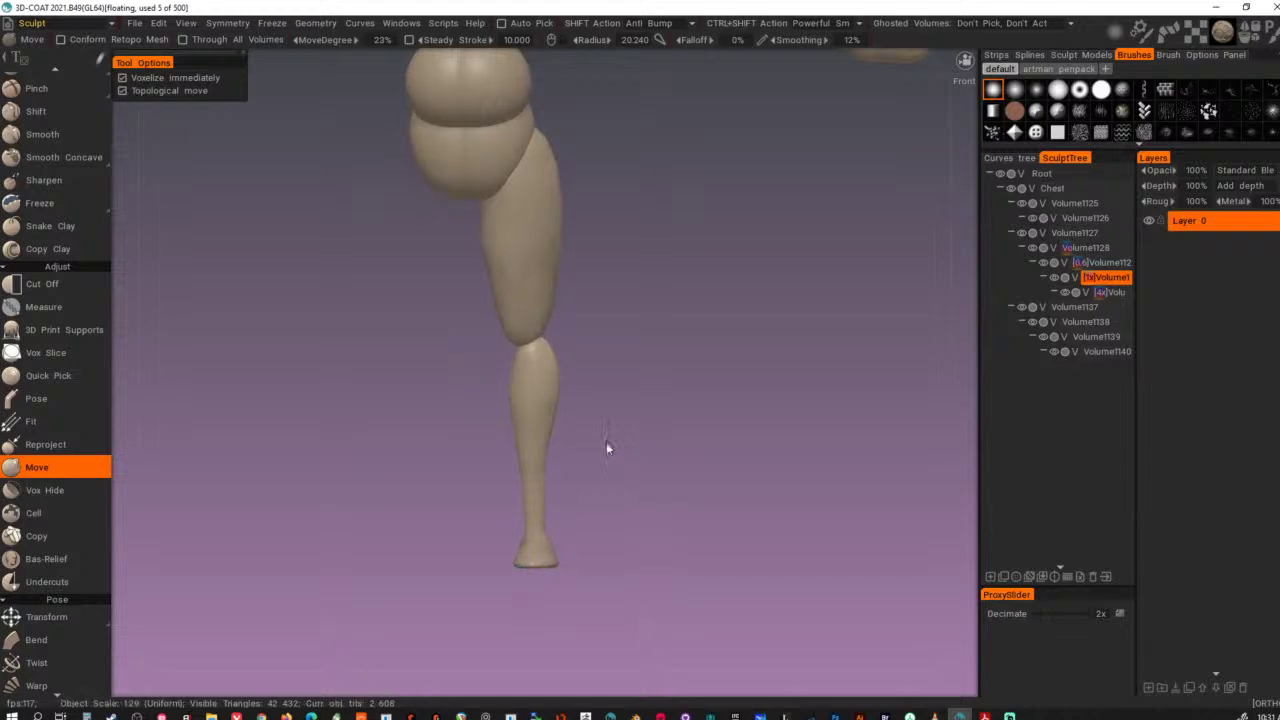
key("ctrl+e")
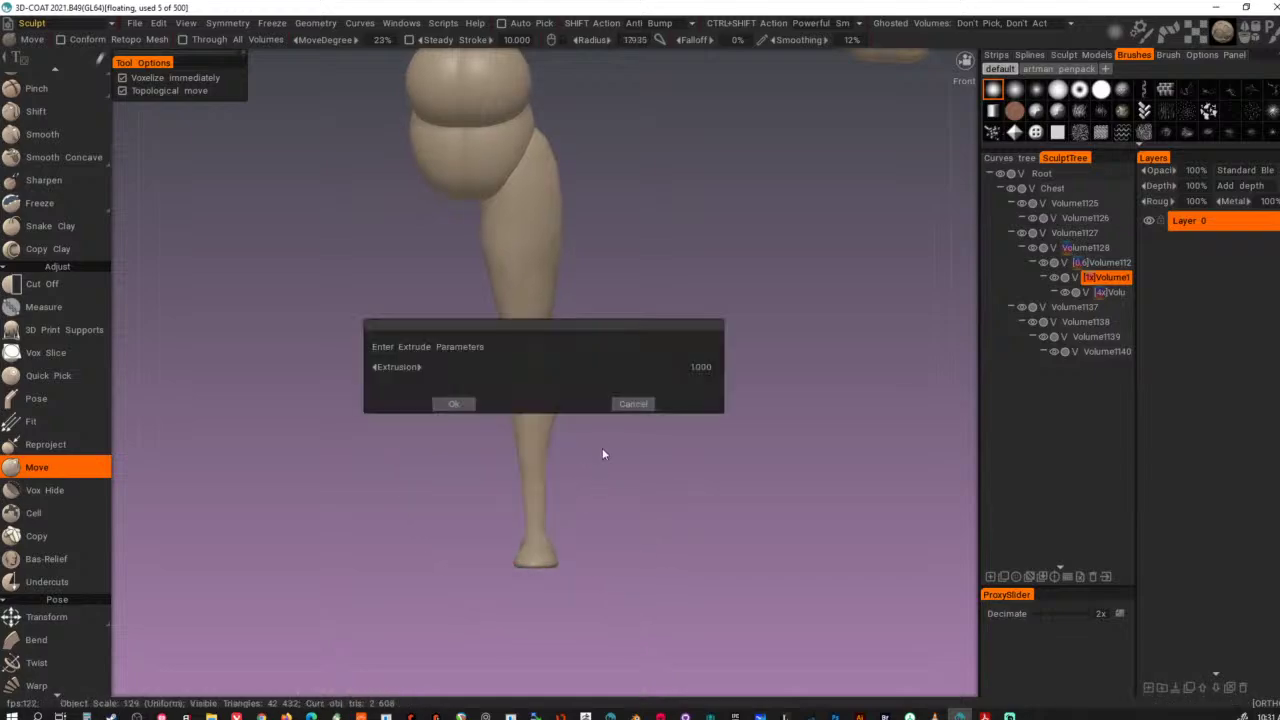
left_click(453, 403)
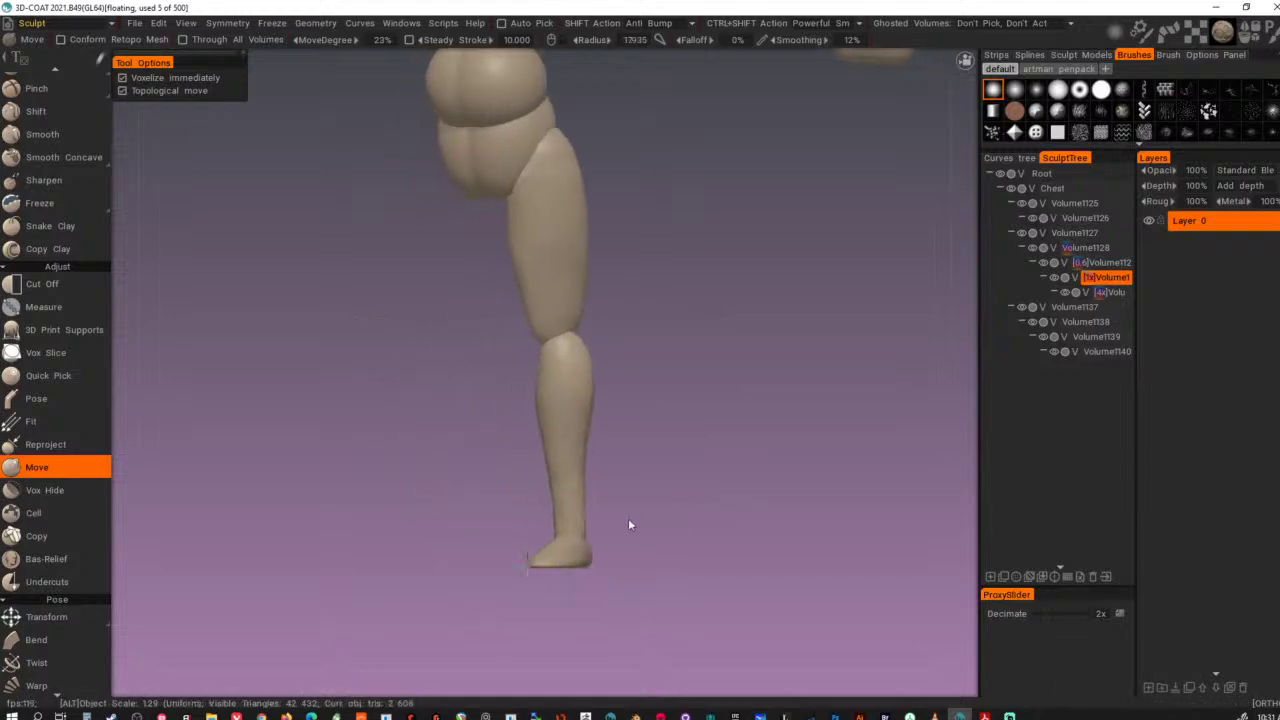
- Move the lower leg's ankle, upper calf and shin into line between the knee and foot
left_click_drag(576, 518, 643, 534)
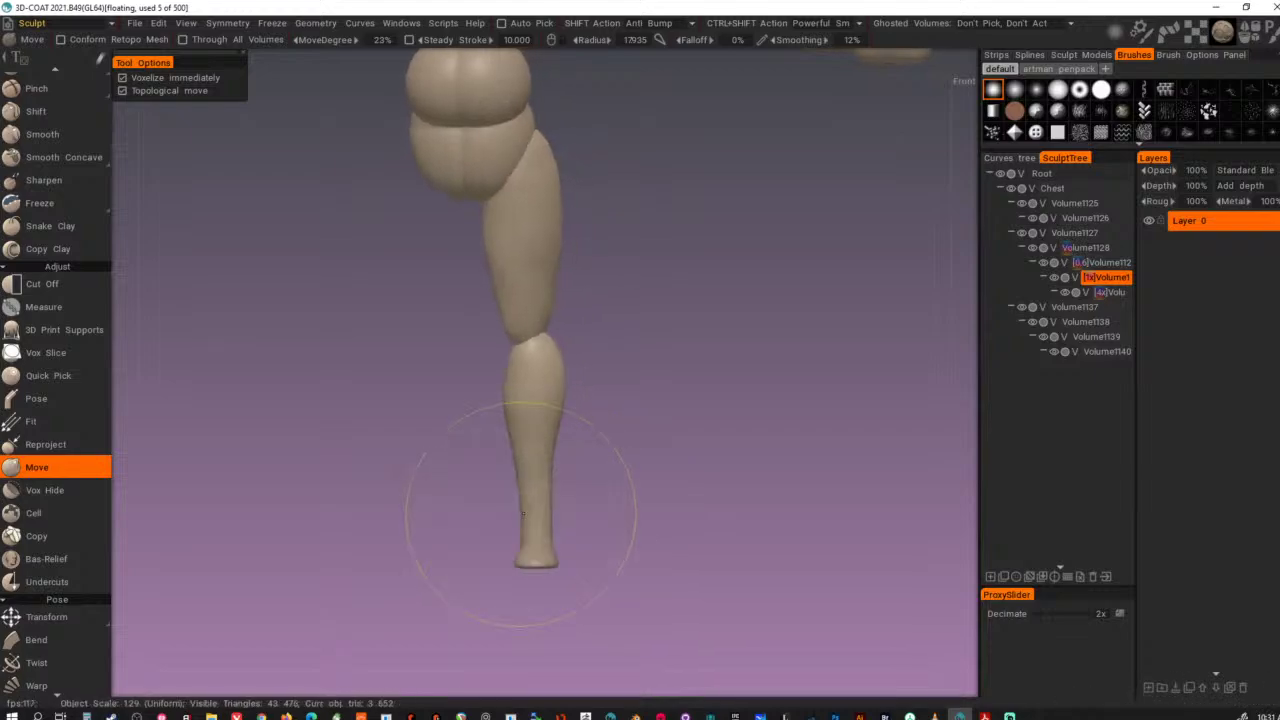
left_click_drag(523, 514, 530, 509)
left_click_drag(612, 492, 512, 474, "alt")
left_click_drag(584, 457, 471, 444, "alt")
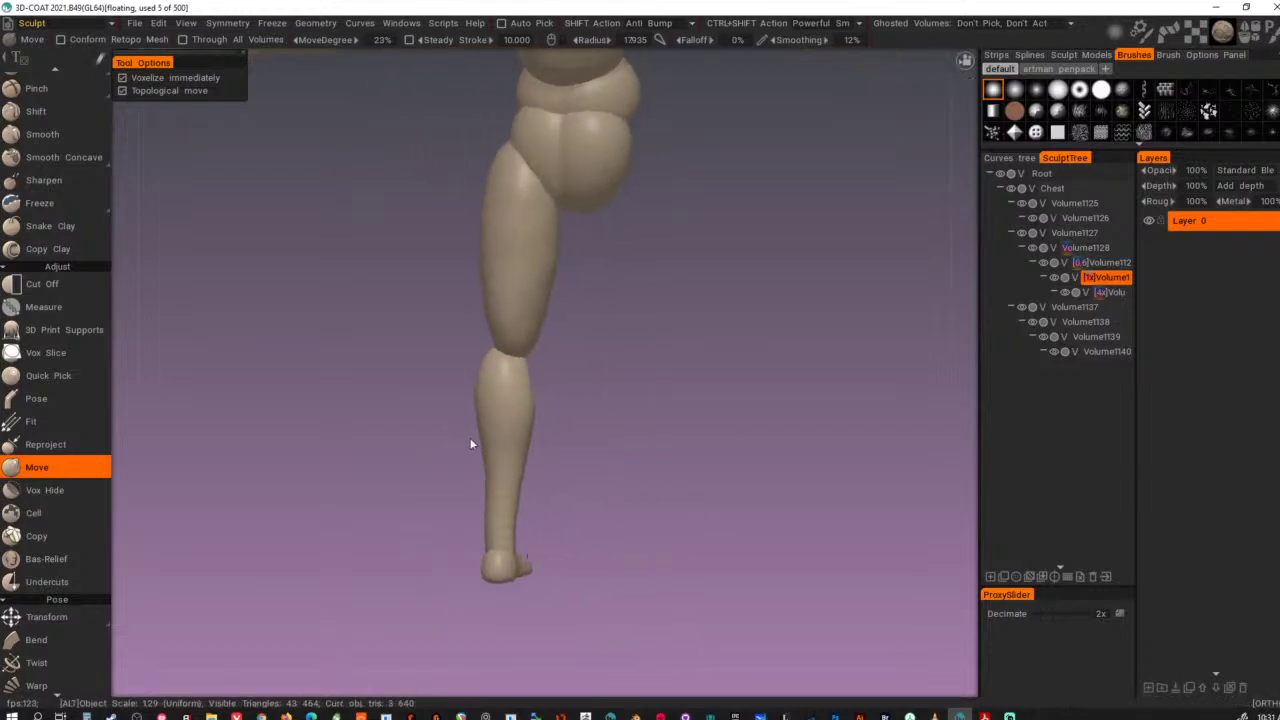
mouse_move(513, 385)
left_mouse_down()
mouse_move(514, 372)
mouse_move(537, 397)
left_mouse_up()
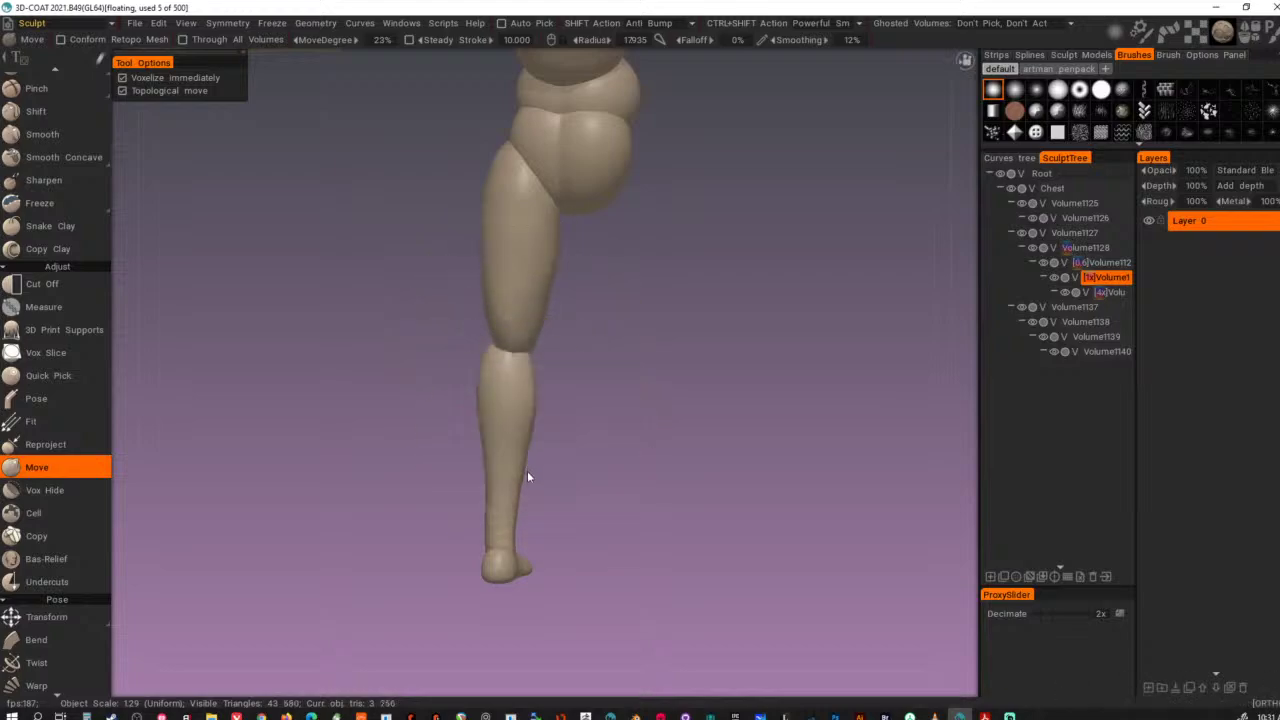
mouse_move(518, 475)
left_mouse_down()
mouse_move(521, 432)
mouse_move(581, 411)
left_mouse_up()
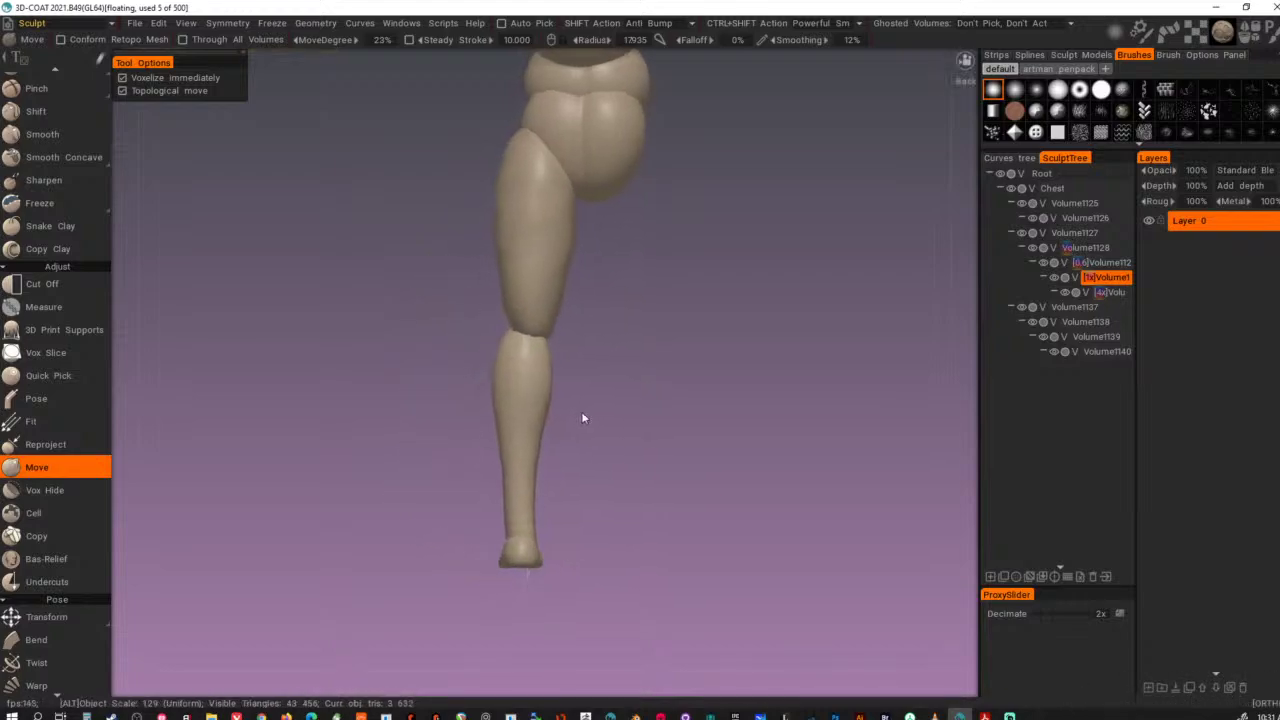
- Refine the calf, knee and shin contours of the lower leg in back view with the Move tool
right_click_drag(581, 411, 619, 442, "alt")
left_click_drag(524, 441, 520, 440)
left_click_drag(509, 385, 506, 385)
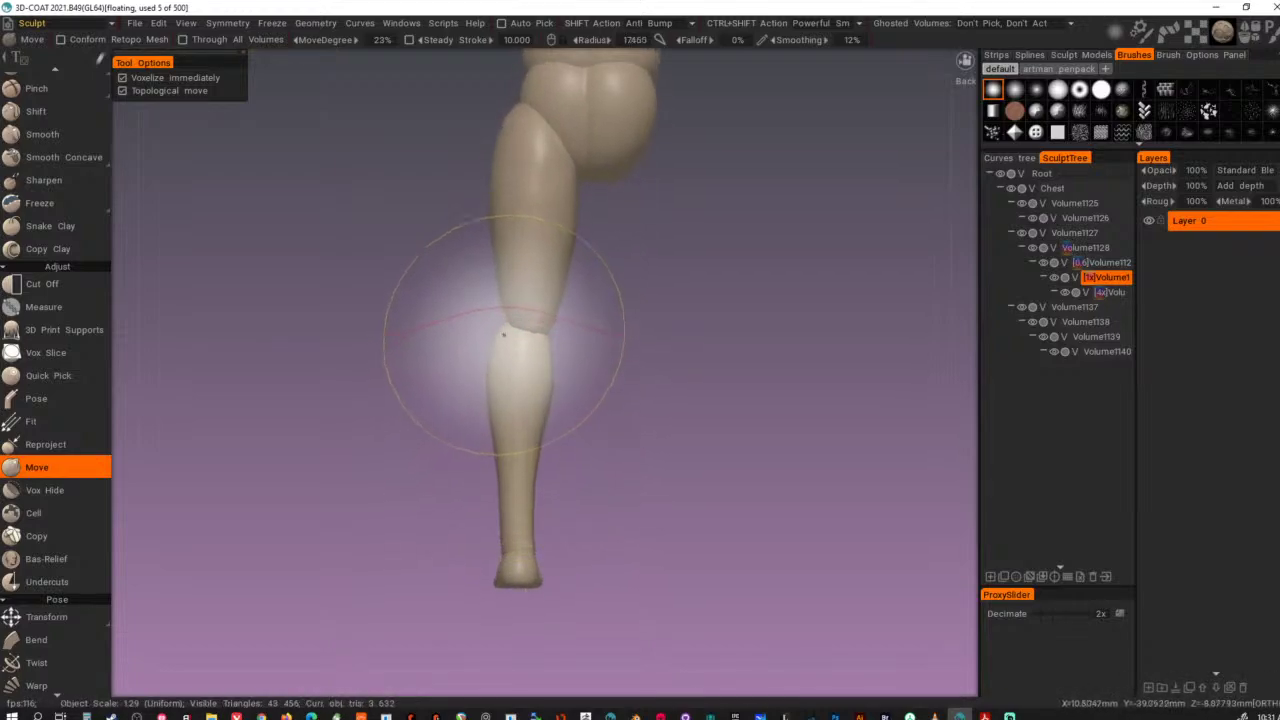
left_click_drag(503, 335, 498, 337)
left_click_drag(530, 427, 523, 431)
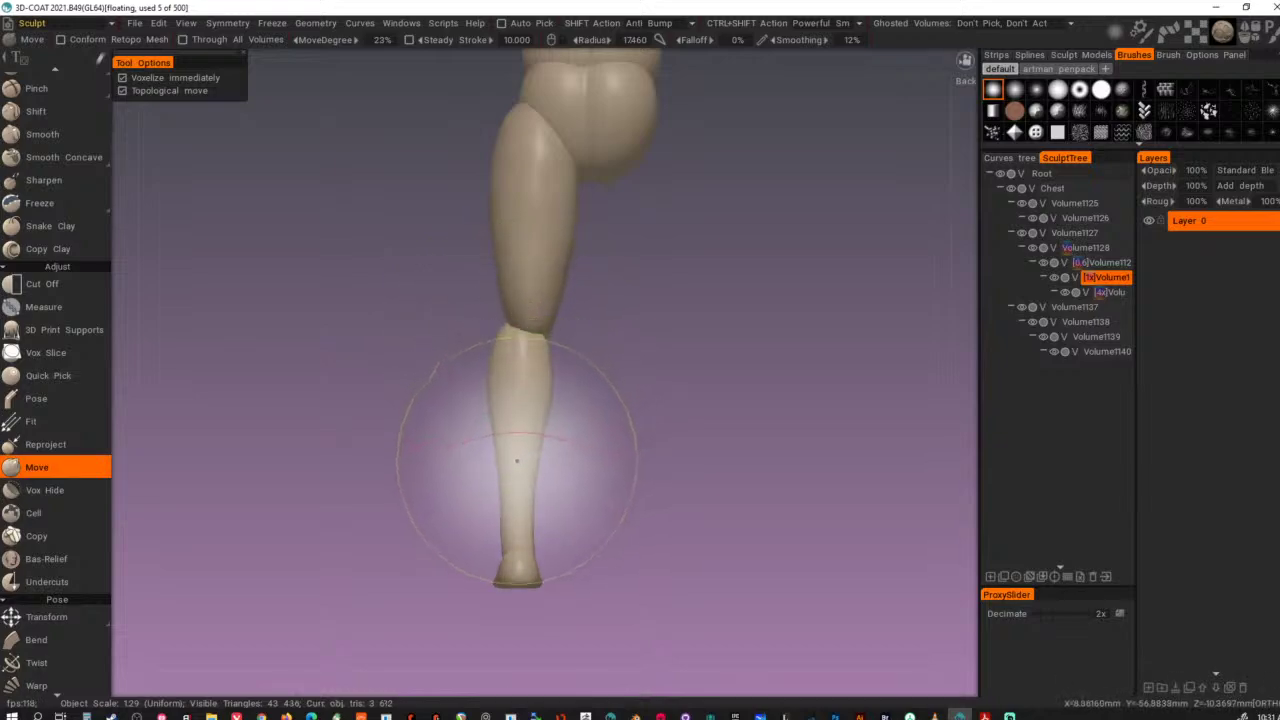
- Push the upper calf of the lower leg volume backward in left side view with the Move tool
mouse_move(535, 480)
left_mouse_down("alt")
mouse_move(569, 508)
mouse_move(645, 518)
mouse_move(857, 514)
mouse_move(717, 491)
mouse_move(829, 485)
mouse_move(751, 437)
mouse_move(734, 506)
mouse_move(566, 514)
mouse_move(304, 495)
left_mouse_up("alt")
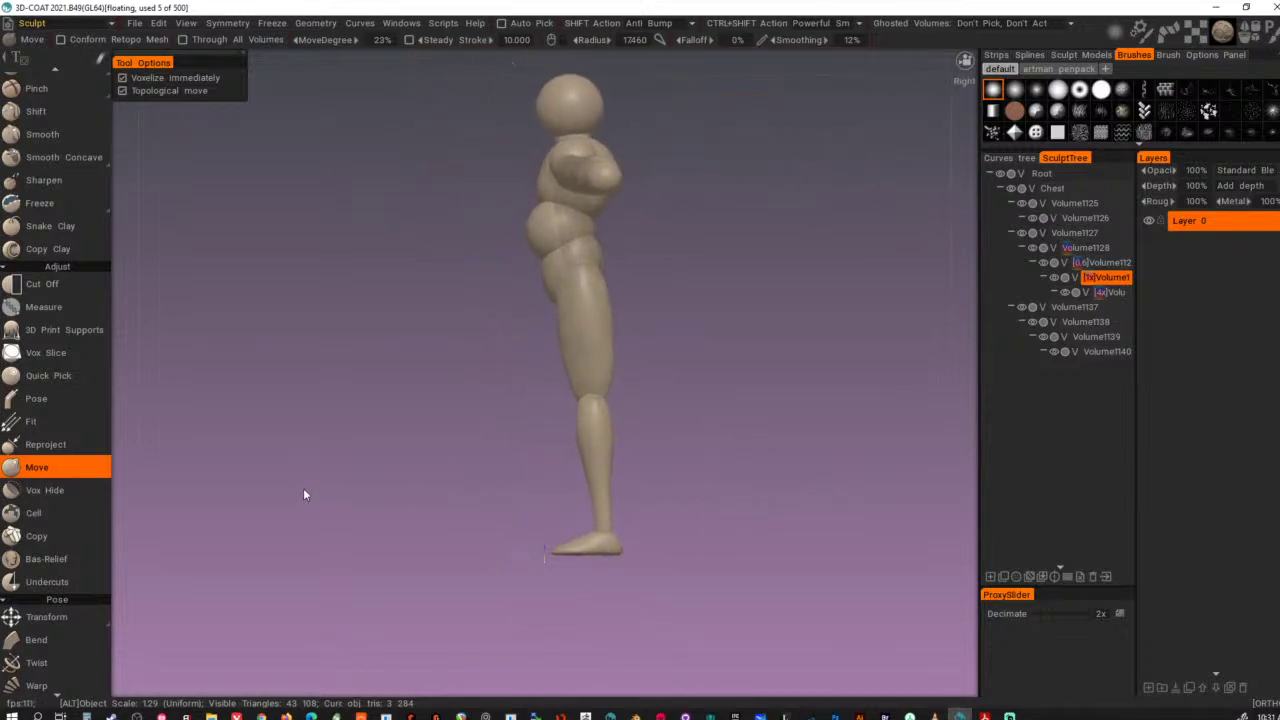
right_click_drag(304, 495, 568, 544, "alt")
right_click_drag(671, 486, 733, 520, "alt")
middle_click_drag(733, 520, 667, 386, "alt")
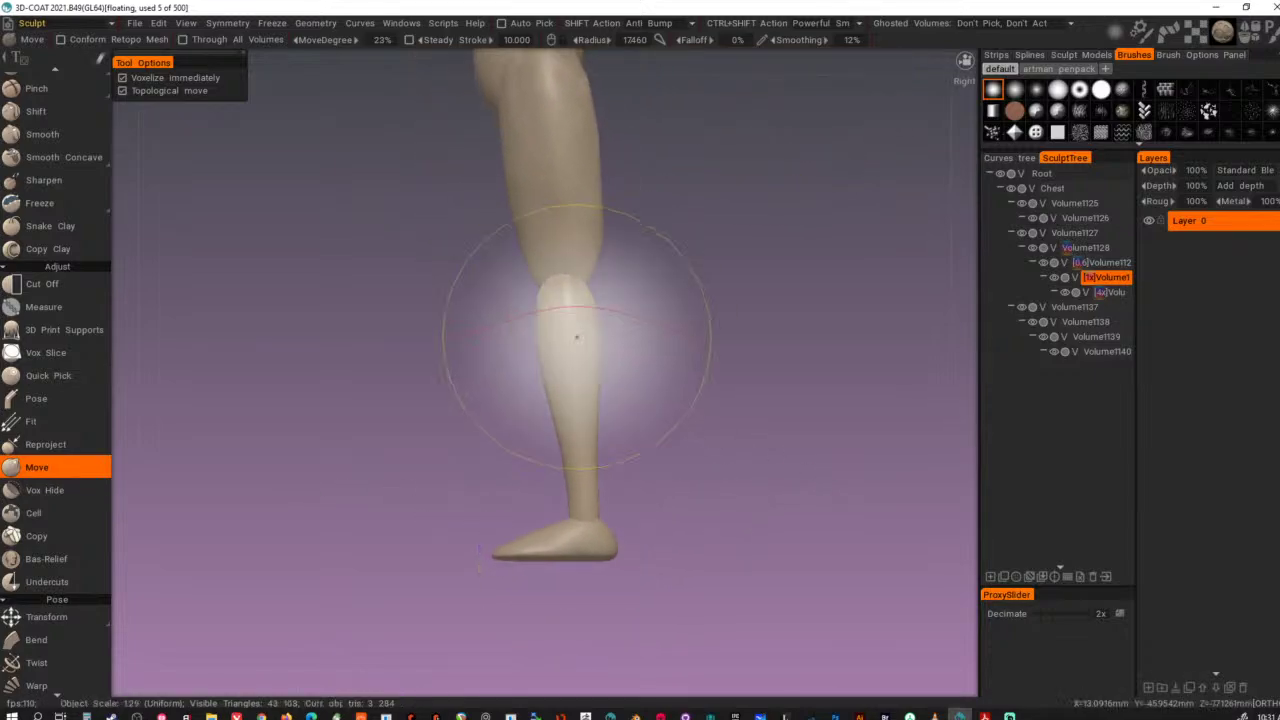
key("KP_4")
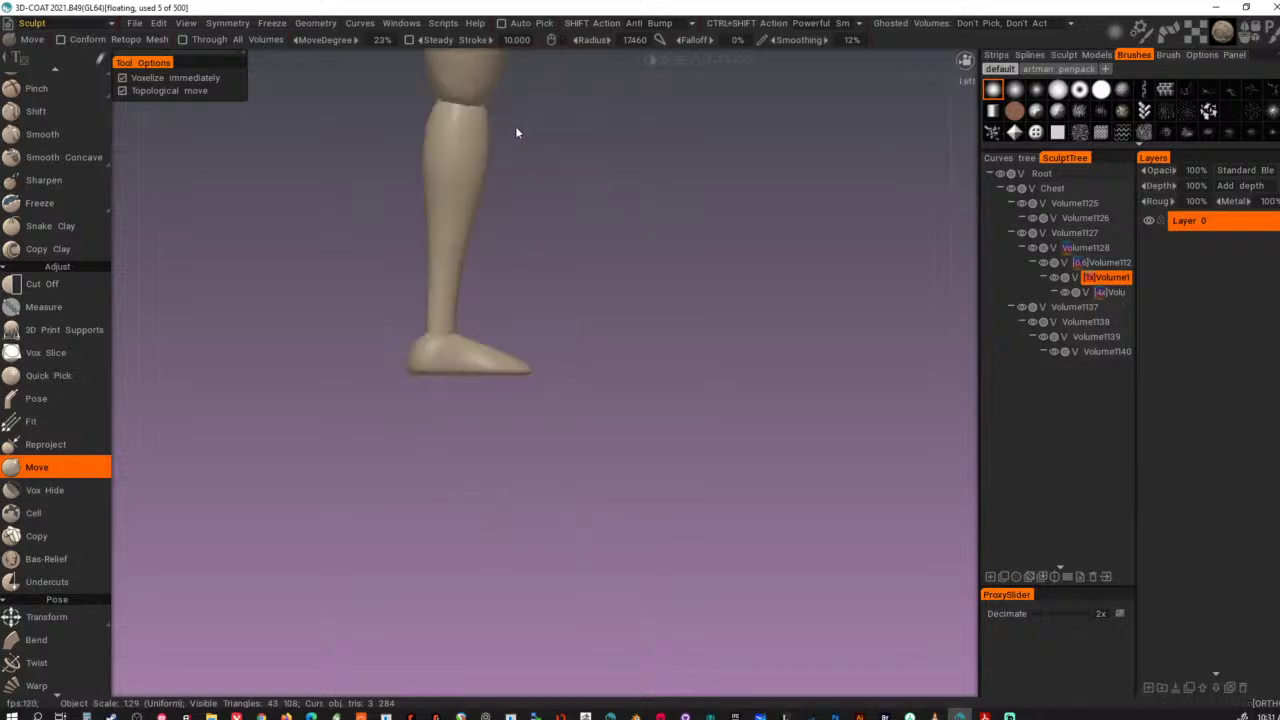
mouse_move(516, 128)
middle_mouse_down("alt")
mouse_move(611, 312)
mouse_move(643, 333)
middle_mouse_up("alt")
right_click_drag(643, 333, 657, 357, "alt")
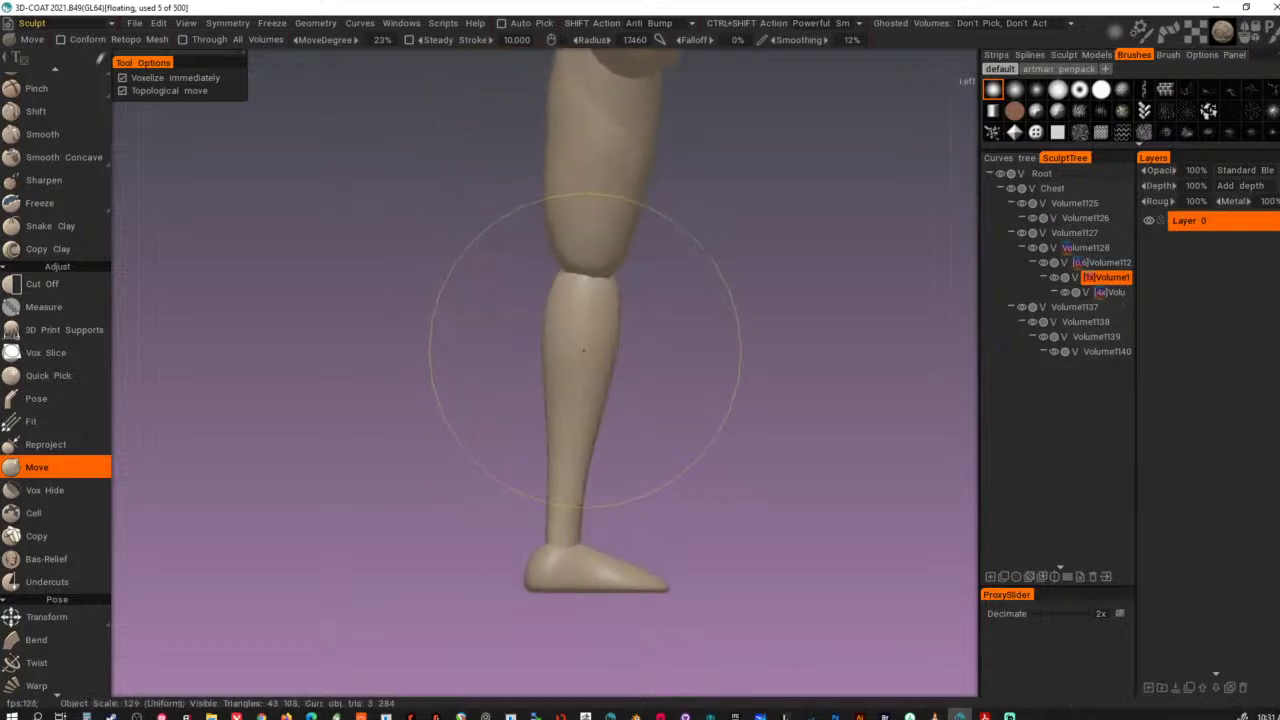
left_click_drag(585, 350, 548, 351)
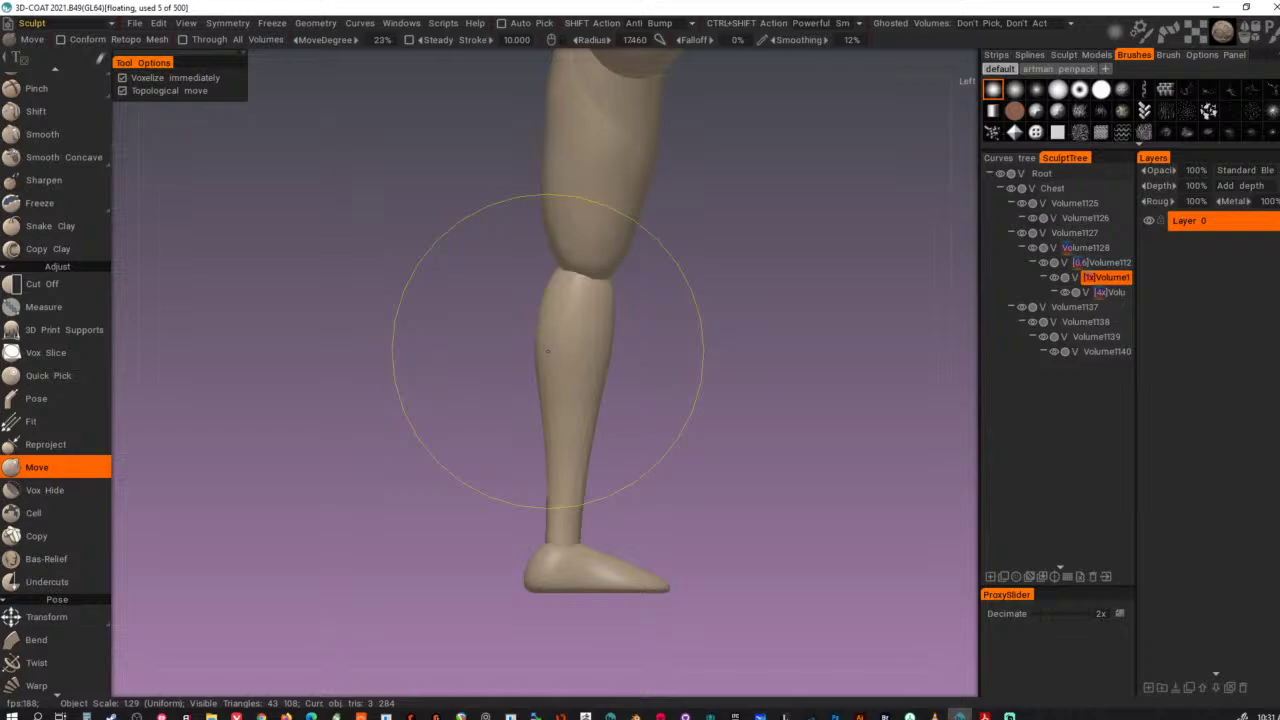
- Adjust the lower calf and the back of the ankle in right side view, using a Move brush radius of 15.740
mouse_move(468, 398)
left_mouse_down("alt")
mouse_move(567, 411)
mouse_move(814, 405)
left_mouse_up("alt")
key("KP_6")
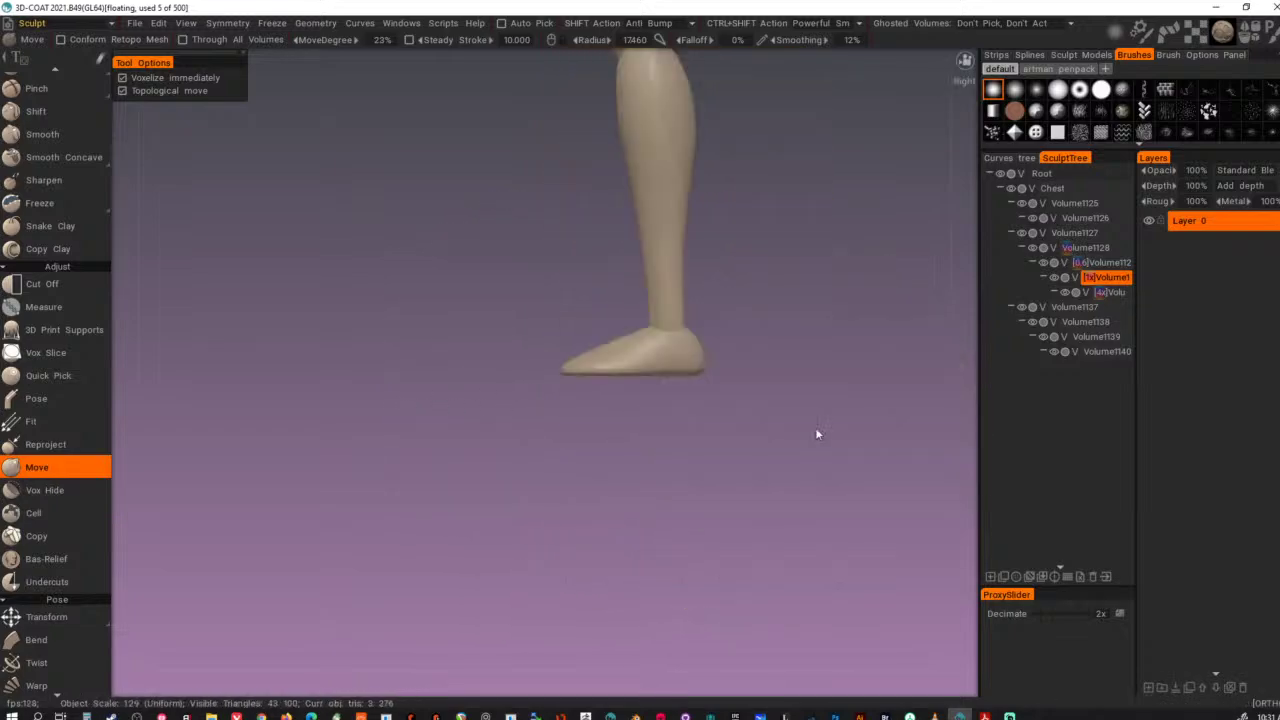
mouse_move(795, 245)
middle_mouse_down()
mouse_move(776, 345)
mouse_move(775, 532)
middle_mouse_up()
right_click_drag(648, 408, 608, 412)
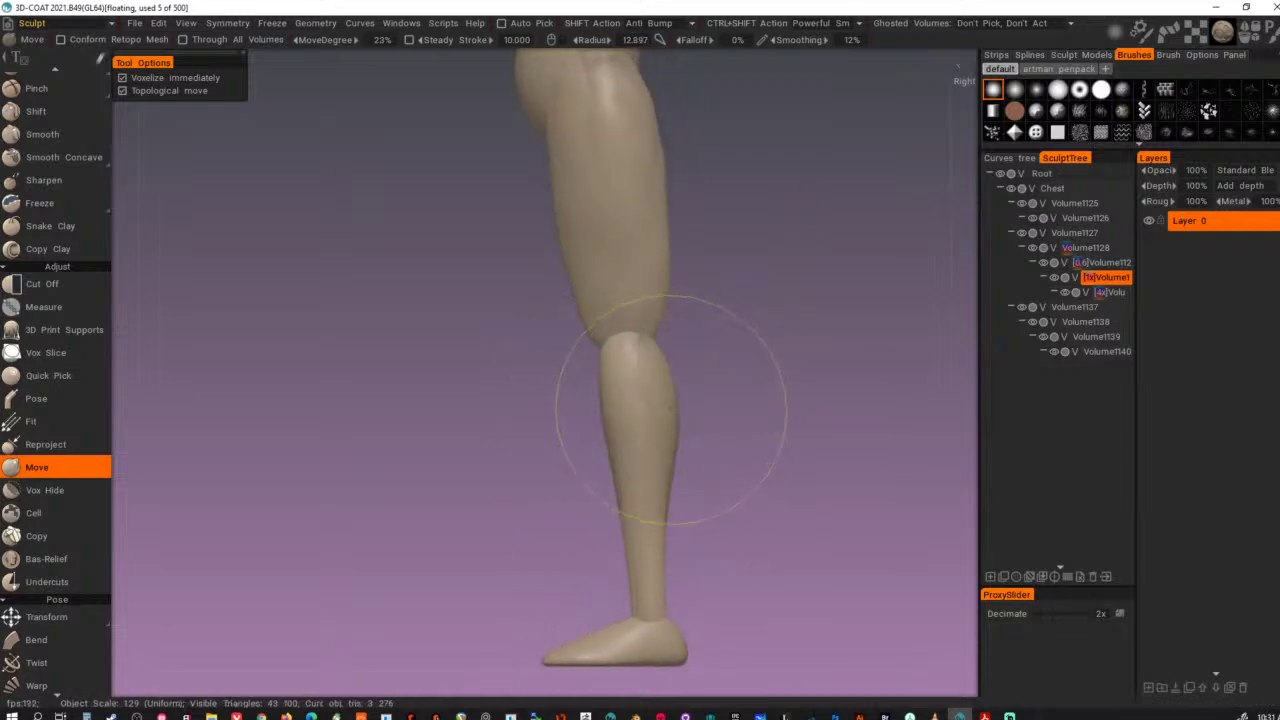
left_click_drag(667, 580, 674, 576)
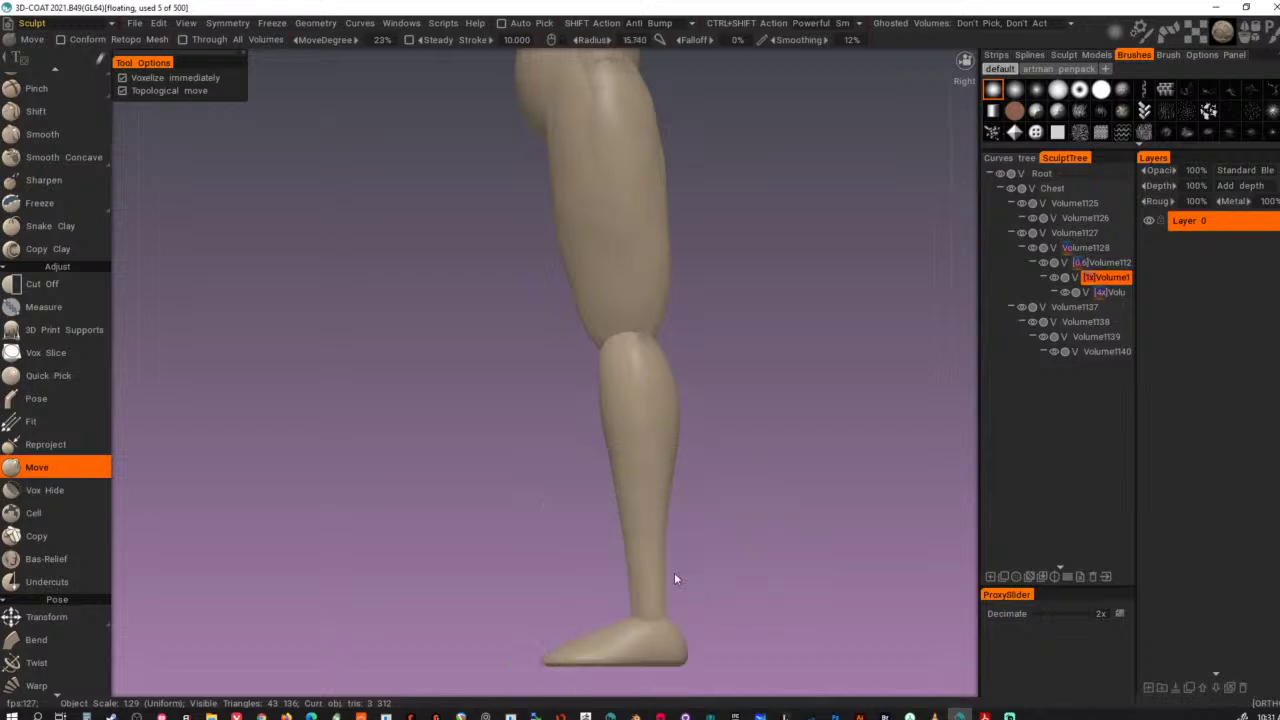
right_click_drag(657, 568, 662, 566)
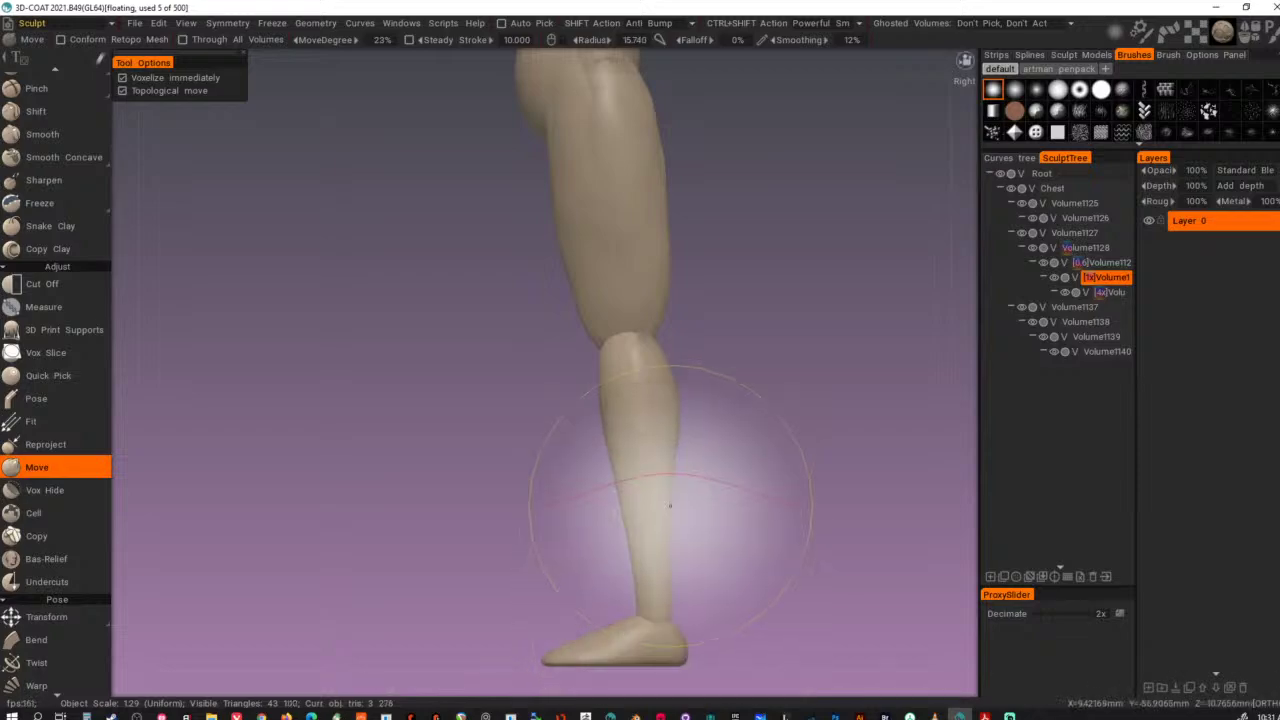
left_click_drag(666, 500, 673, 497)
- Slim the lower shin and ankle in front view and raise the lower leg volume's resolution to 2x
left_click_drag(784, 400, 620, 386, "alt")
left_click_drag(620, 578, 538, 490, "alt")
middle_click_drag(538, 490, 595, 496, "alt")
left_click_drag(553, 492, 544, 494)
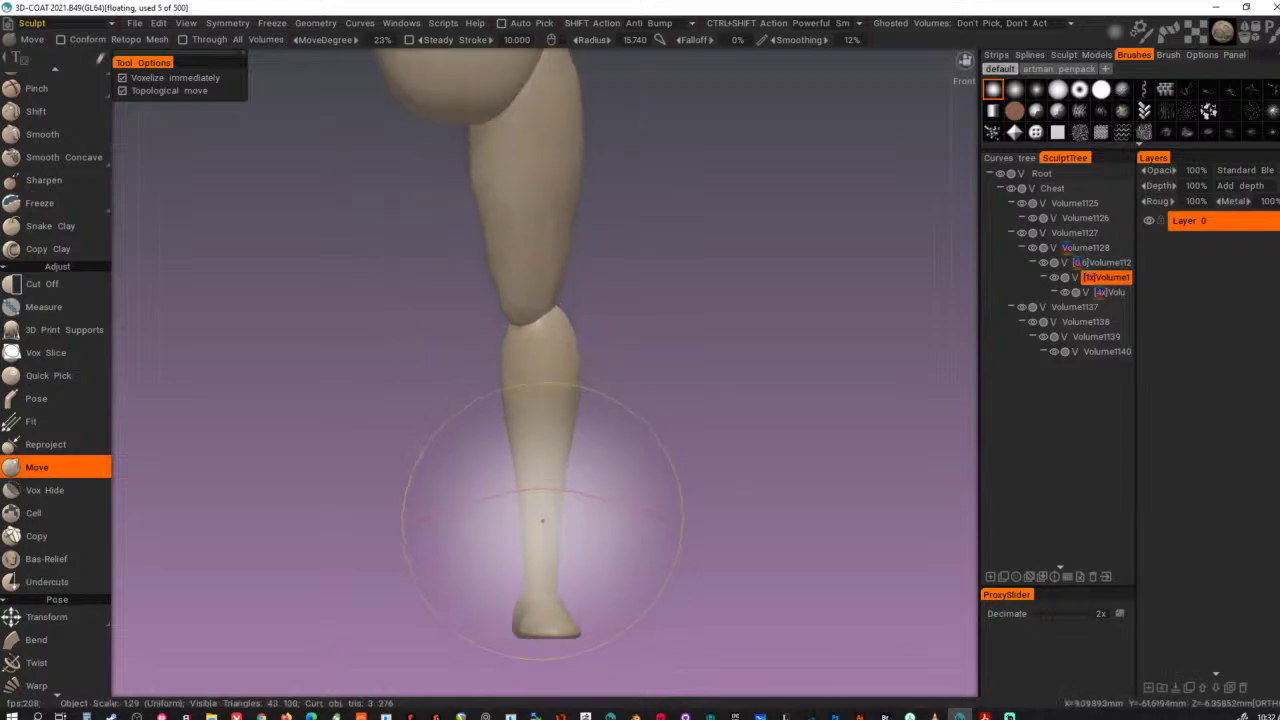
left_click_drag(540, 547, 535, 547)
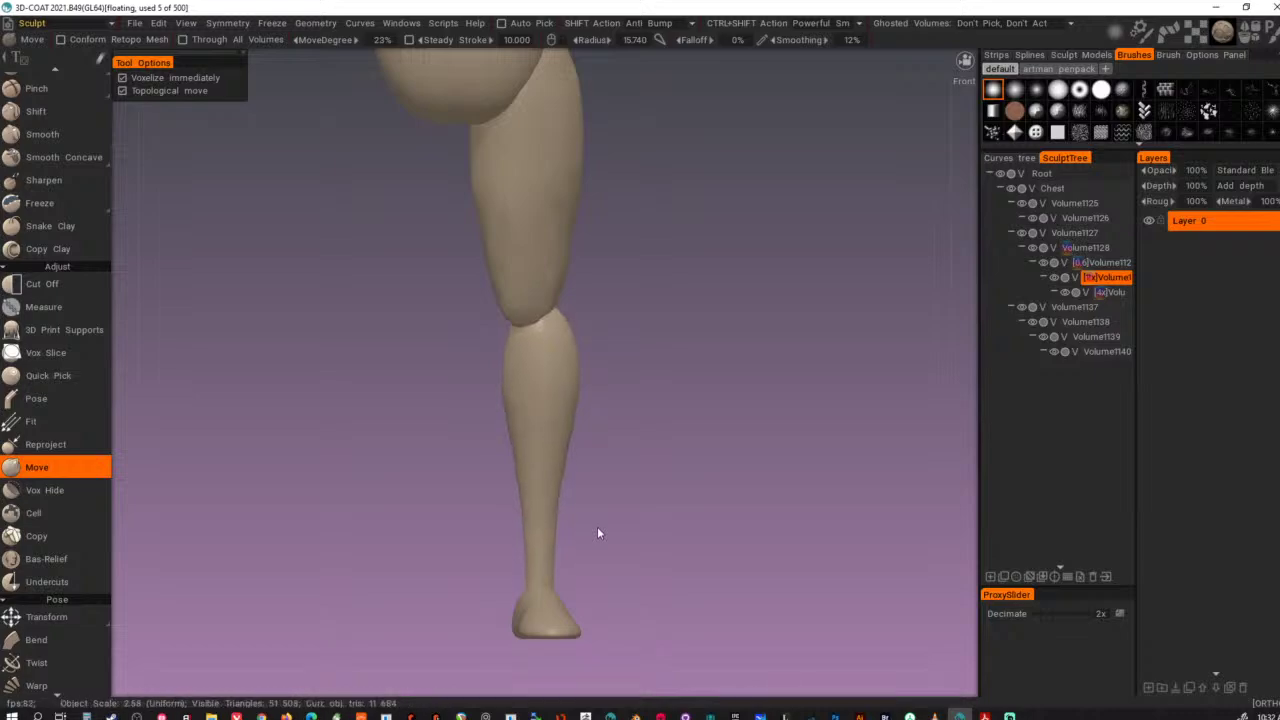
left_click_drag(550, 373, 538, 401)
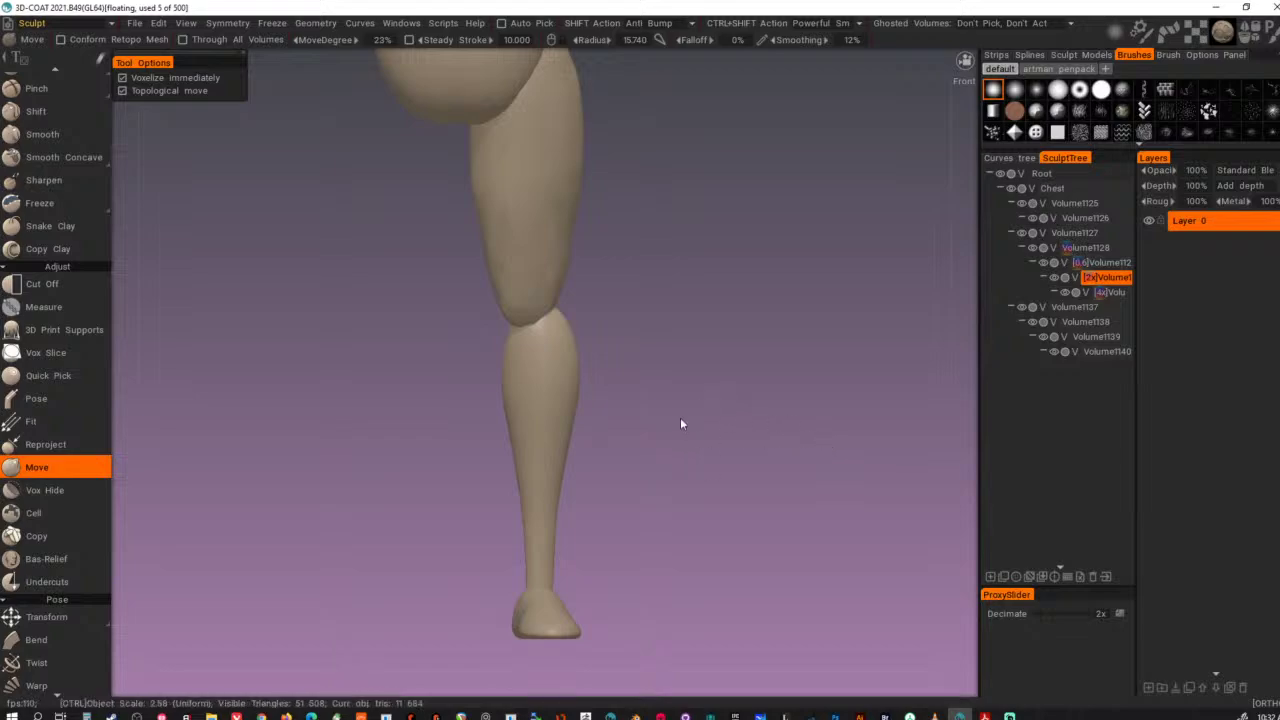
- Extrude the lower leg volume three times by 0.100 to thicken it slightly
key("ctrl+e")
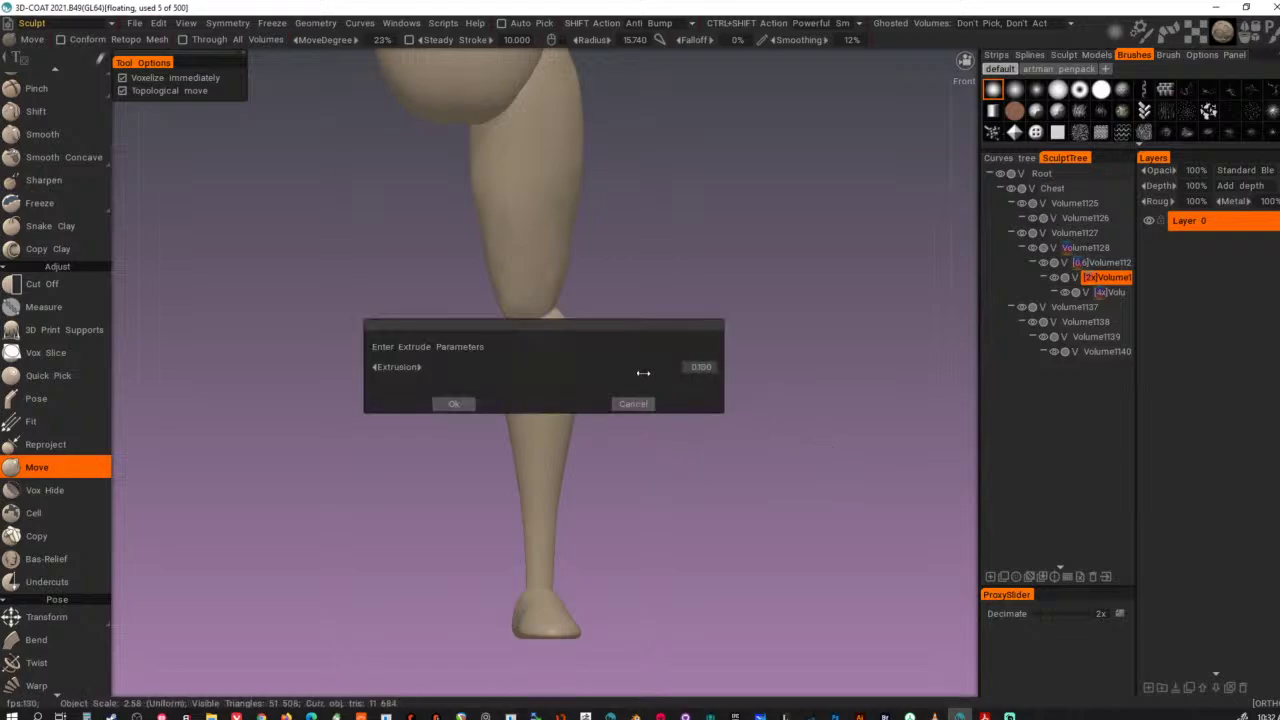
left_click(466, 406)
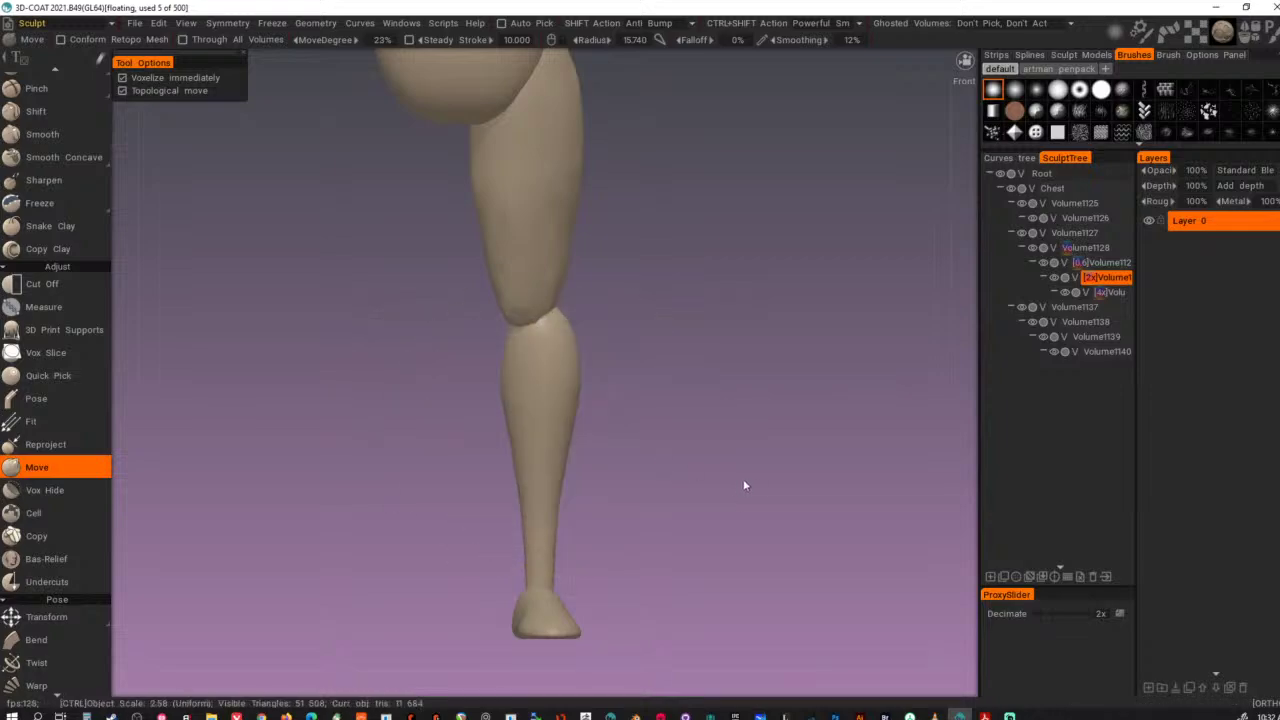
key("ctrl+e")
left_click(452, 404)
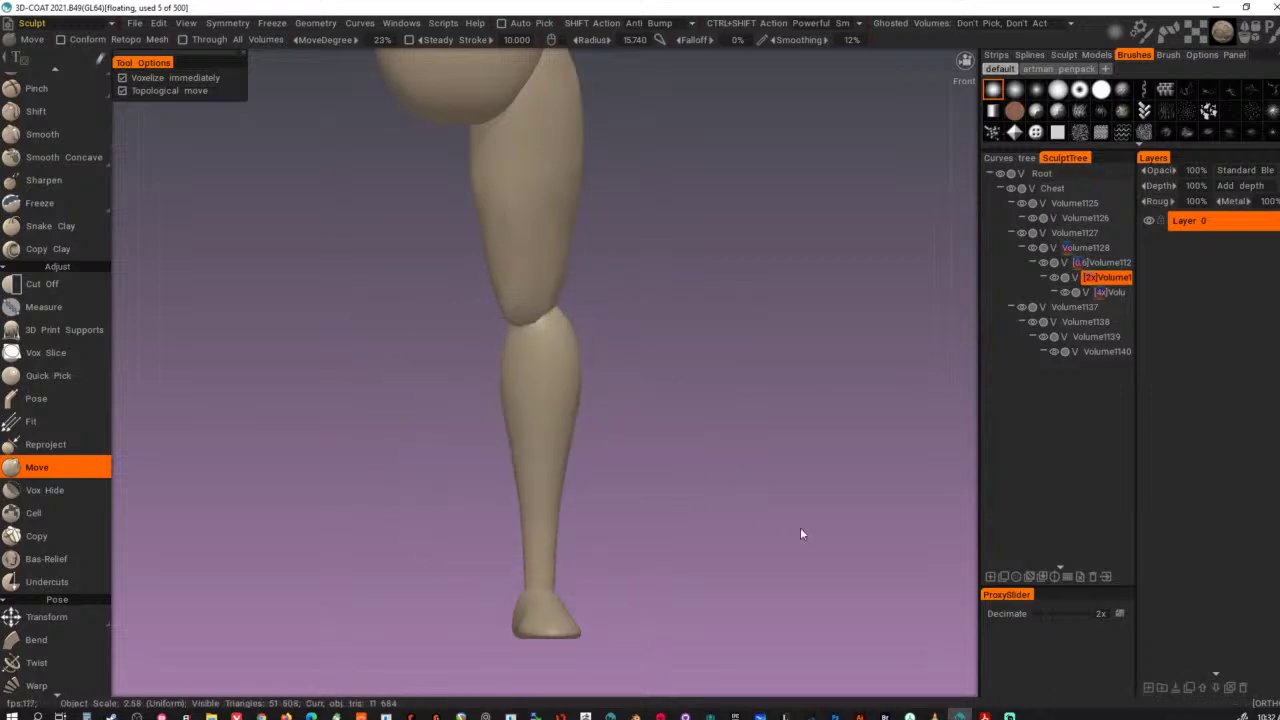
key("ctrl+e")
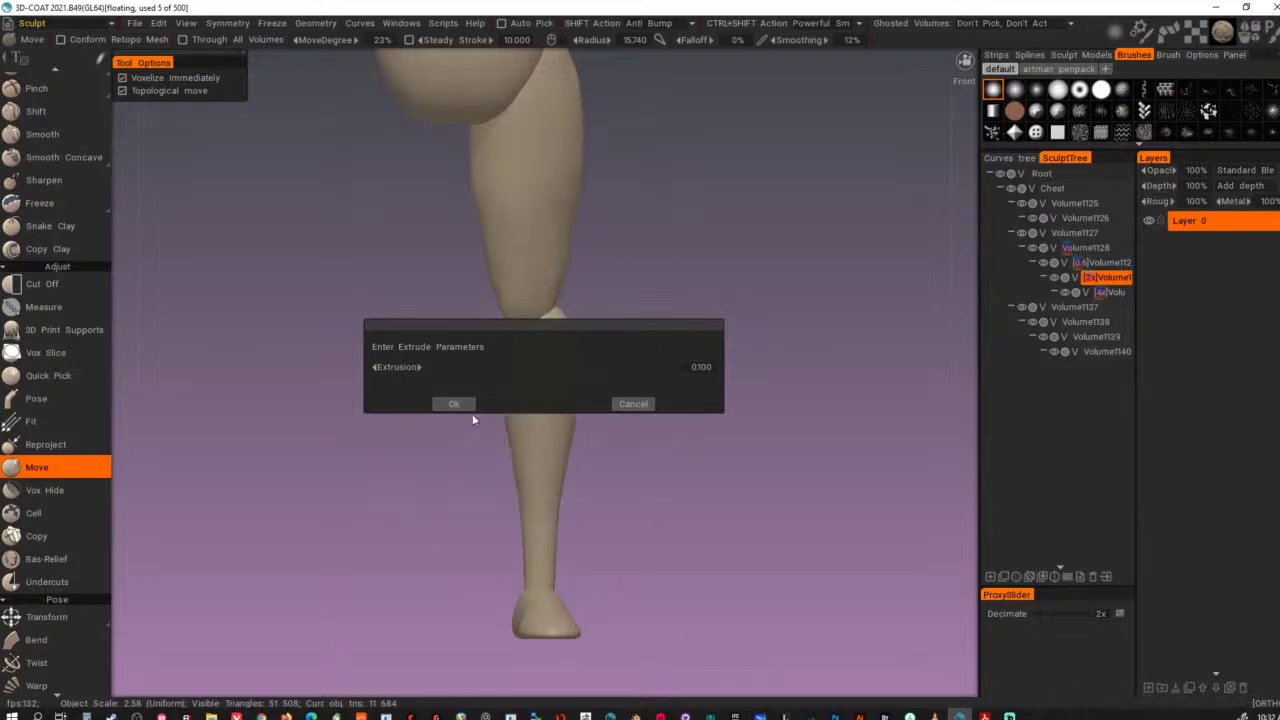
left_click(465, 404)
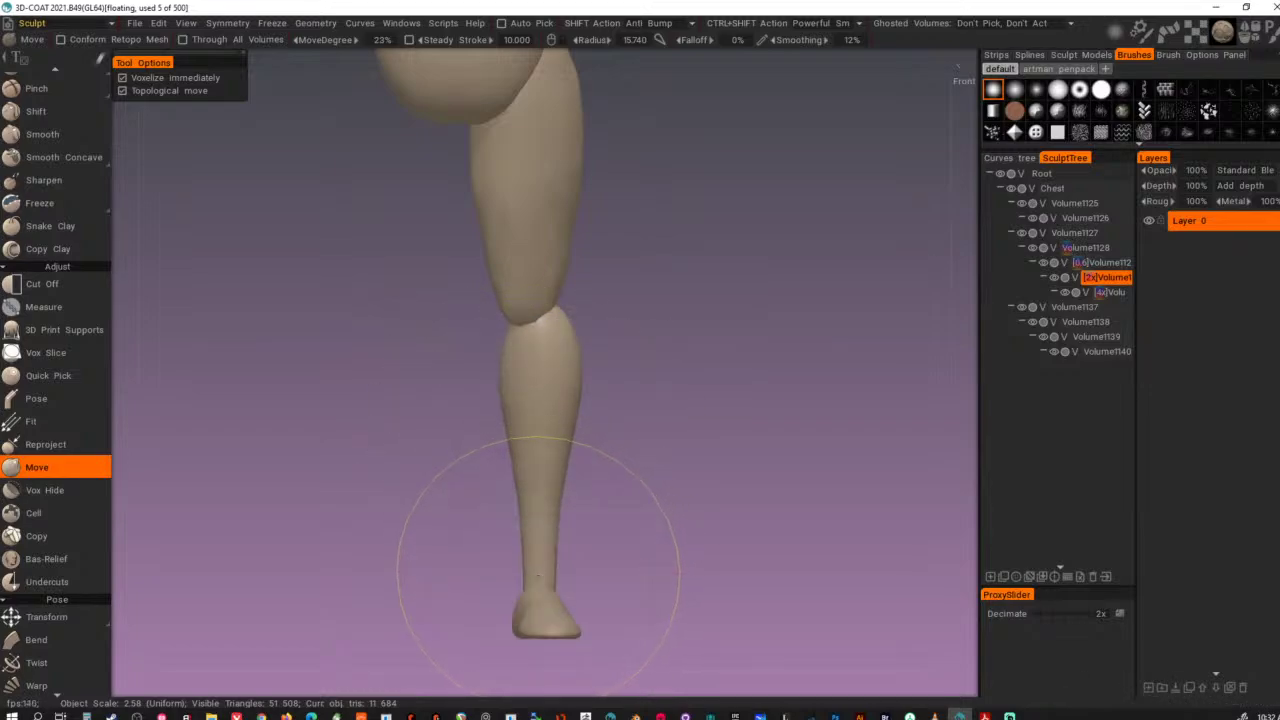
- Reshape the ankle and lower shin in front view with the Move tool and check the leg from several sides
left_click_drag(537, 576, 537, 485)
left_click_drag(745, 537, 787, 529)
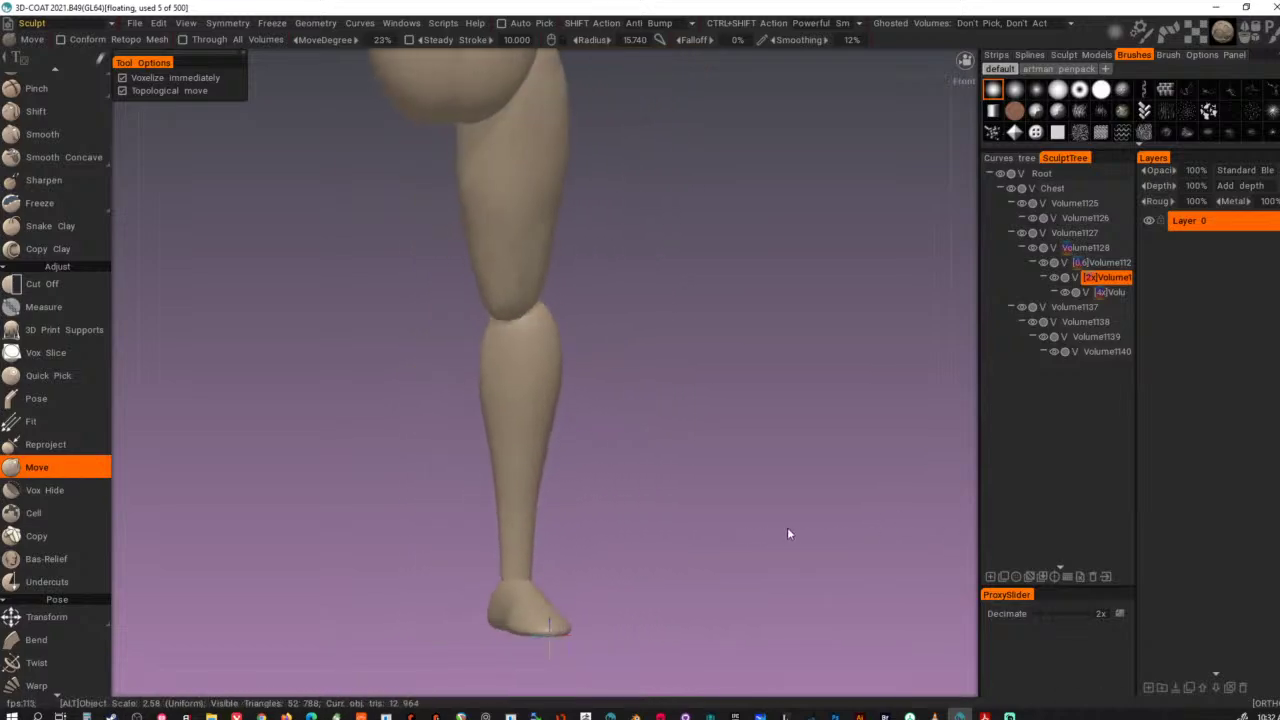
right_click_drag(788, 534, 581, 535)
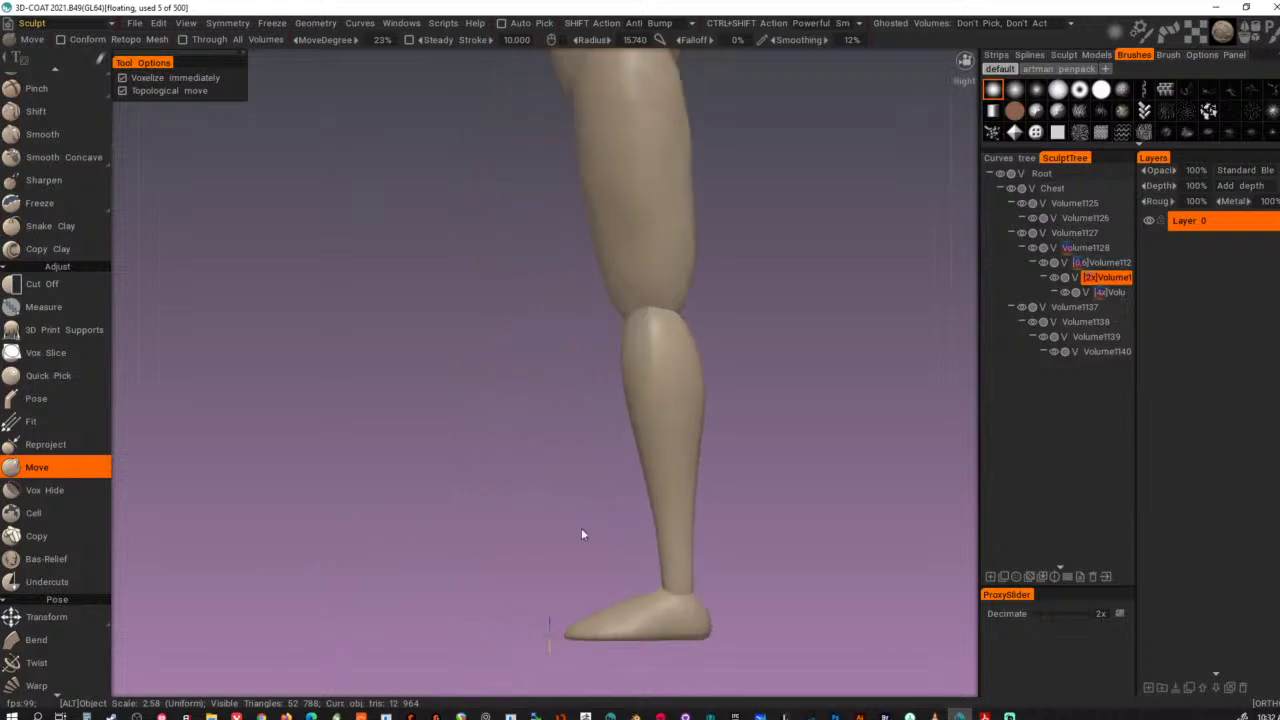
left_click_drag(582, 534, 712, 565)
right_click_drag(712, 565, 294, 524)
left_click_drag(592, 494, 480, 516)
right_click_drag(480, 516, 752, 610)
middle_click_drag(752, 610, 662, 521)
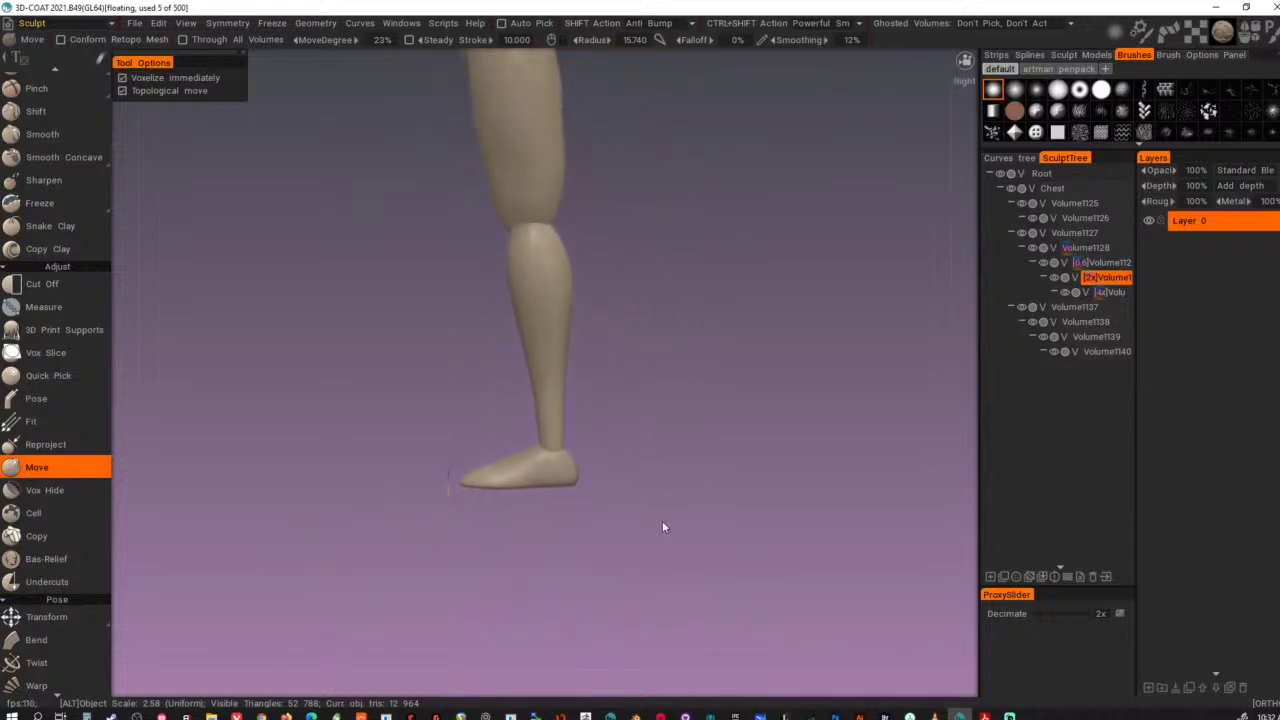
- Refine the ankle where it meets the foot in left side view, using a Move brush radius of 8.353
scroll(662, 521, "up", 2)
key("KP_4")
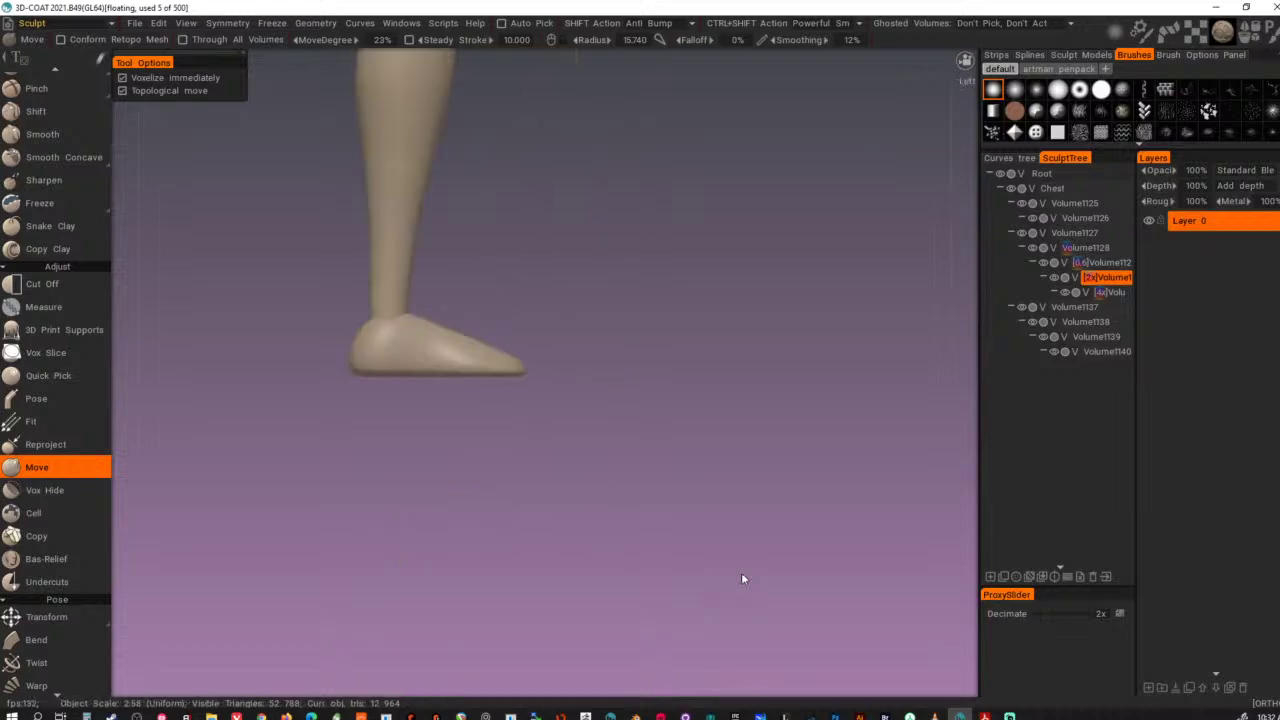
mouse_move(416, 141)
middle_mouse_down("alt")
mouse_move(581, 261)
mouse_move(591, 288)
middle_mouse_up("alt")
right_click_drag(612, 456, 690, 460, "alt")
middle_click_drag(690, 458, 664, 411, "alt")
right_click_drag(542, 429, 390, 438)
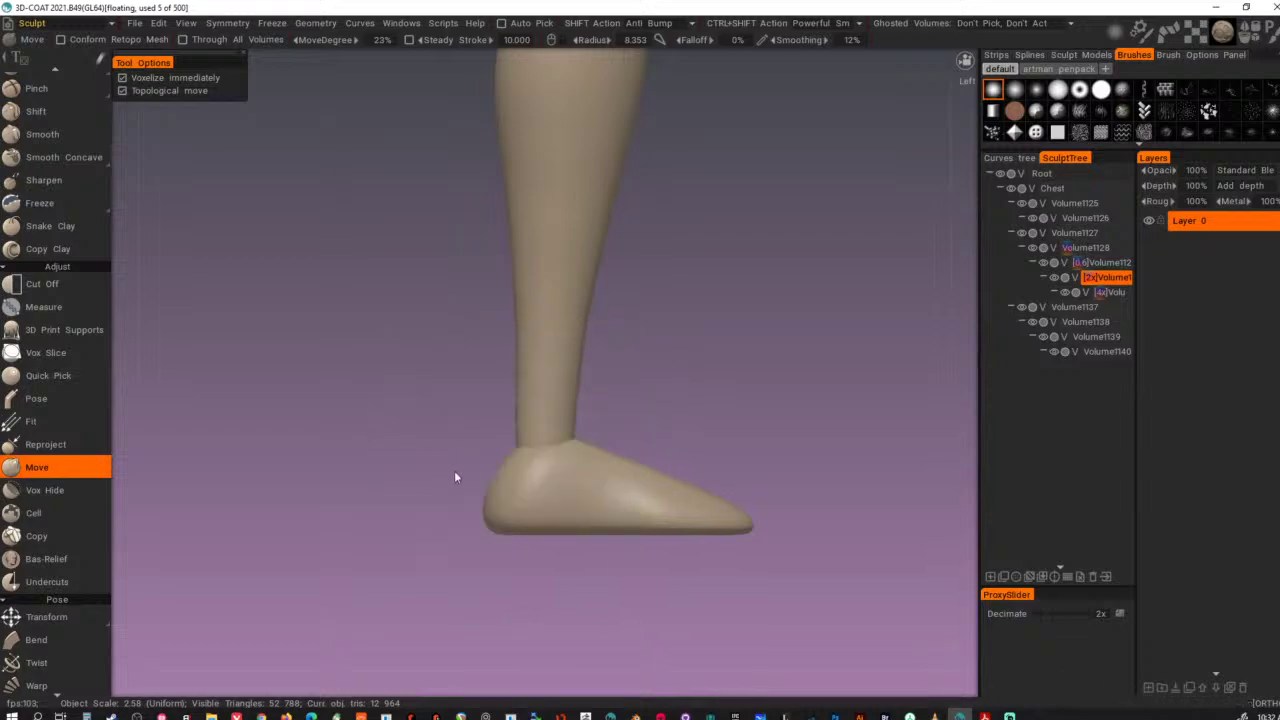
left_click_drag(550, 443, 551, 496)
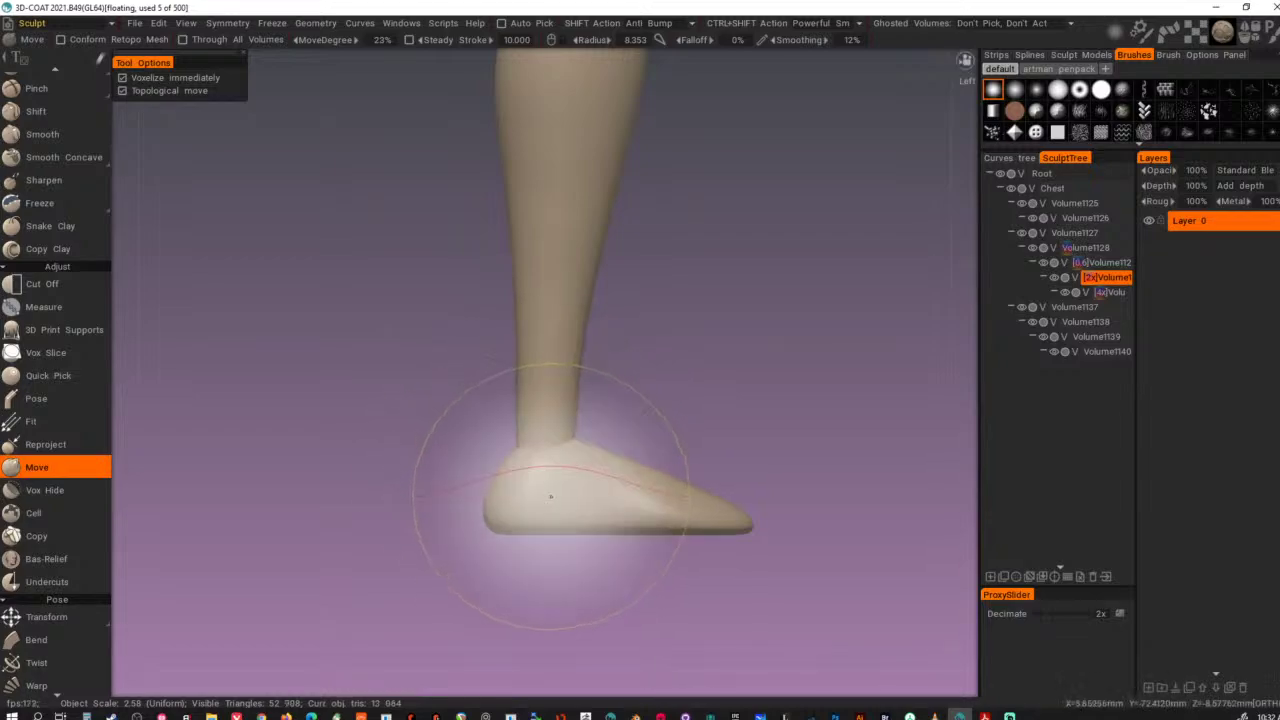
- Reshape the inner and outer calf contours below the knee in front view, using a Move brush radius of 12.026
left_click_drag(632, 434, 758, 468, "alt")
right_click_drag(758, 473, 905, 433)
middle_click_drag(668, 361, 678, 562, "alt")
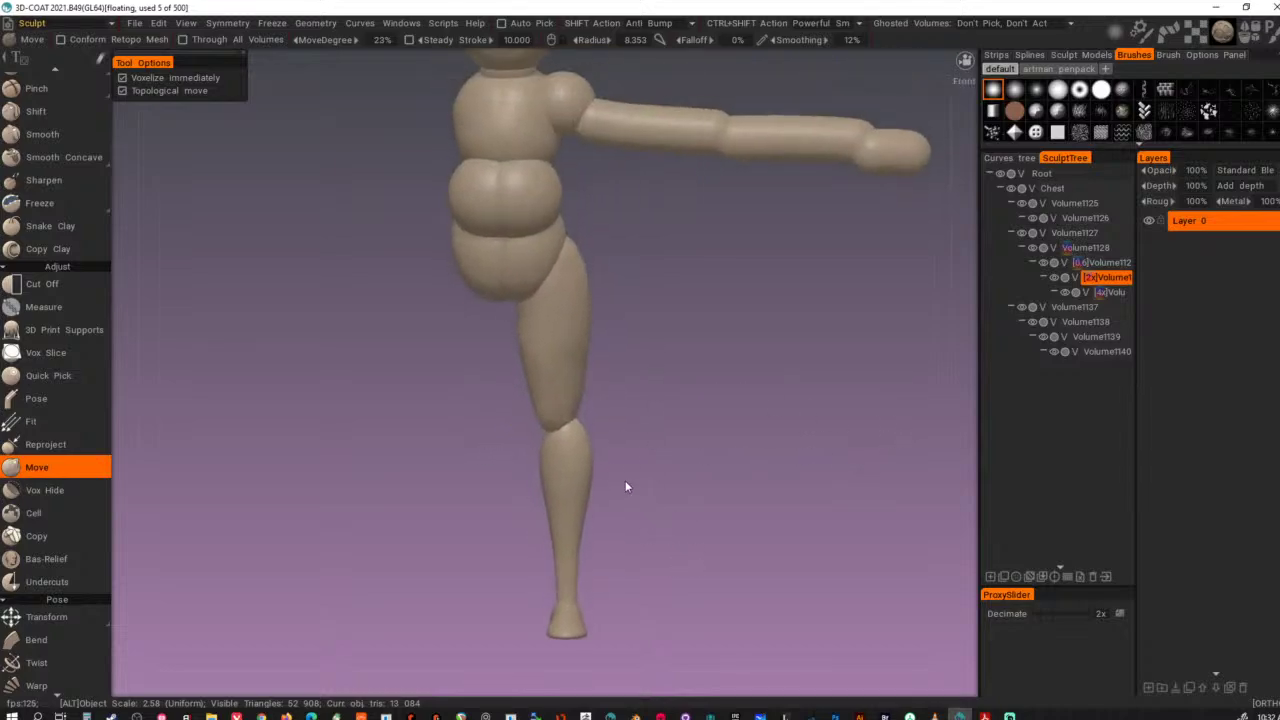
key("KP_4")
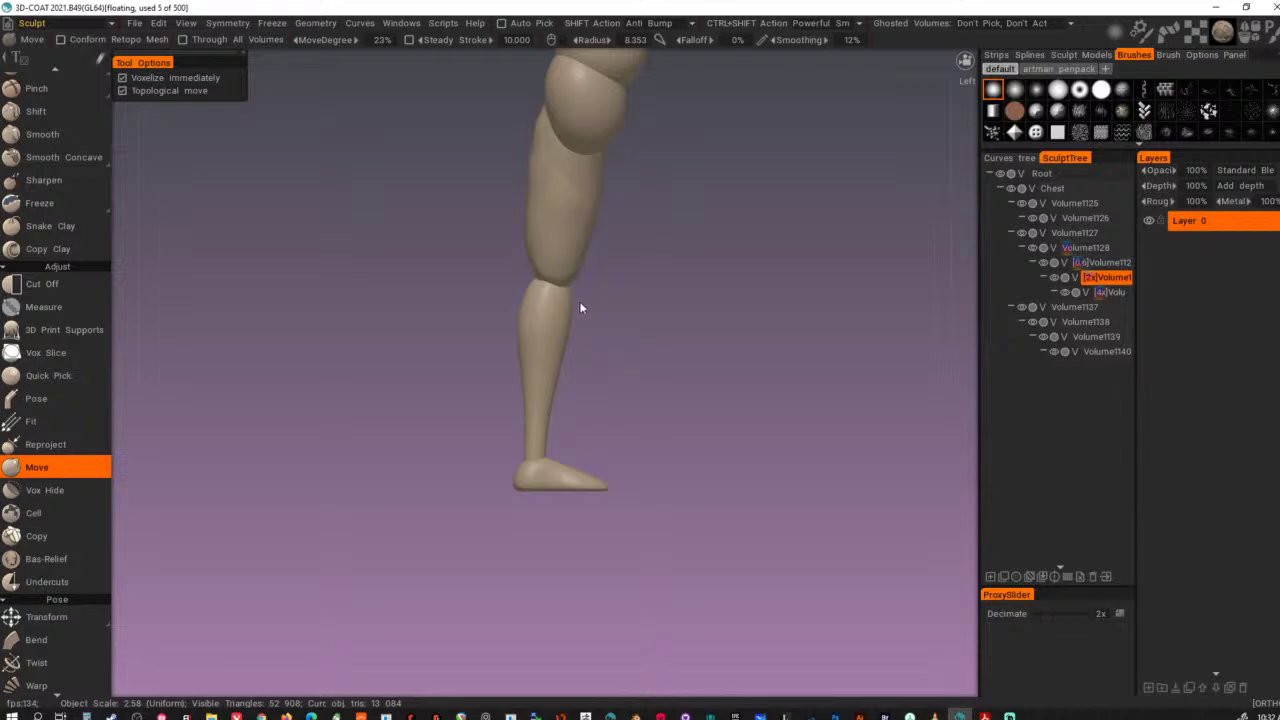
key("KP_2")
right_click_drag(575, 315, 756, 317, "alt")
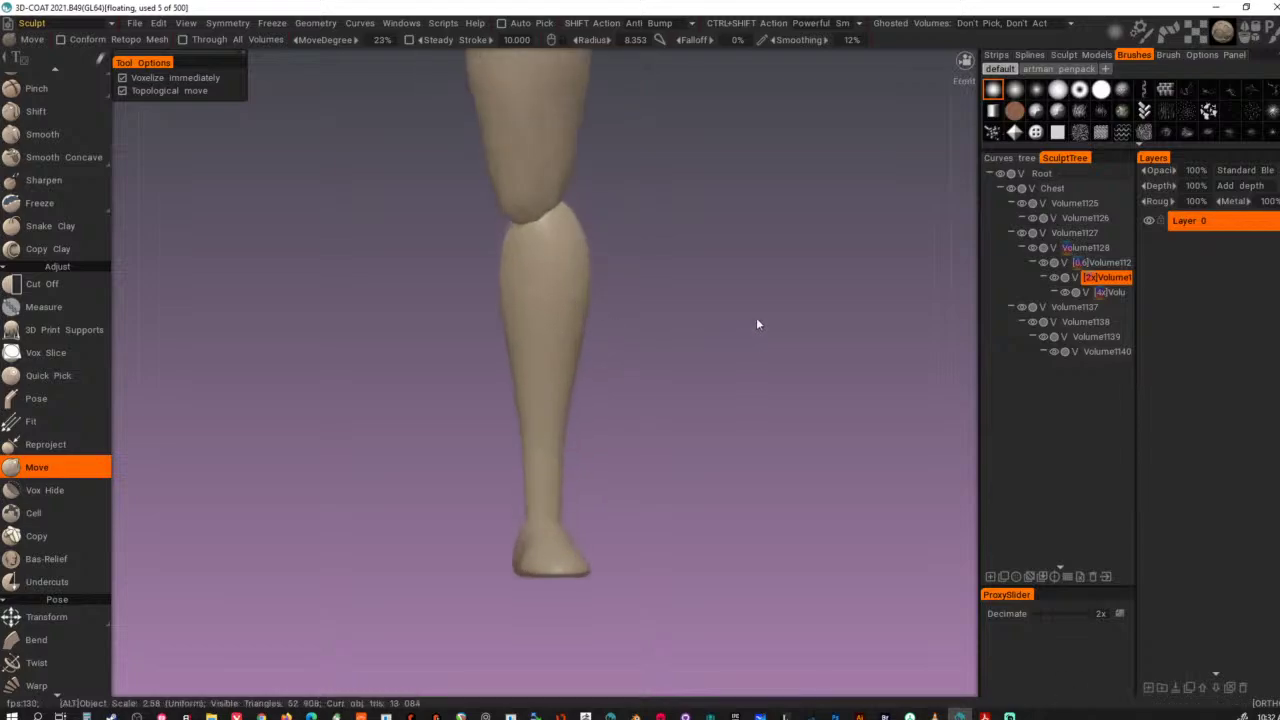
right_click_drag(584, 270, 625, 271)
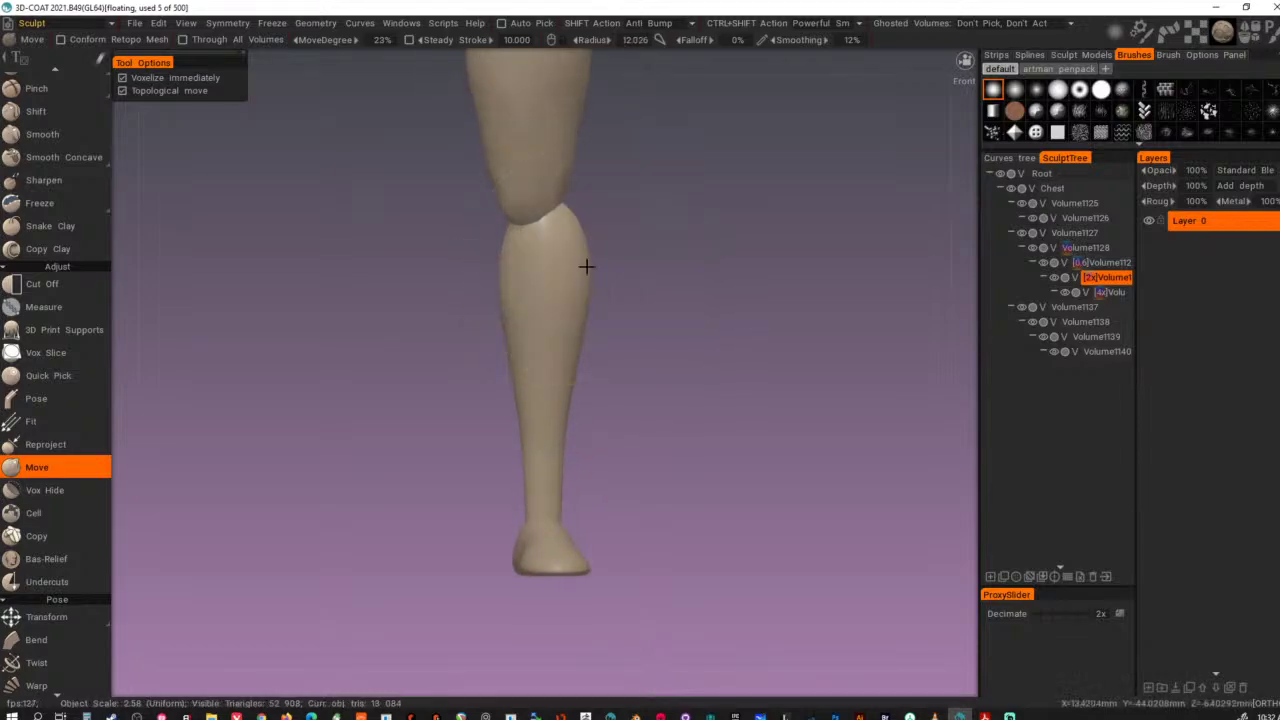
mouse_move(586, 267)
left_mouse_down("alt")
mouse_move(603, 277)
mouse_move(568, 275)
left_mouse_up("alt")
left_click_drag(629, 320, 624, 316)
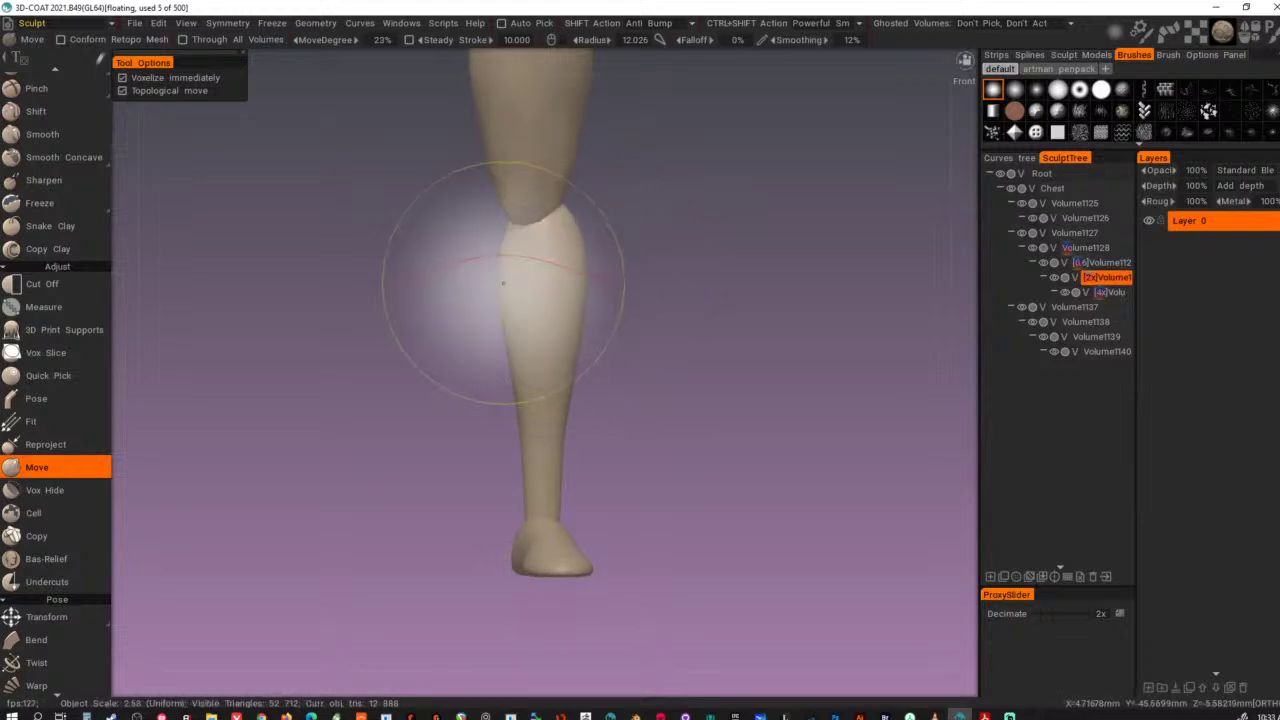
left_click_drag(505, 309, 508, 361)
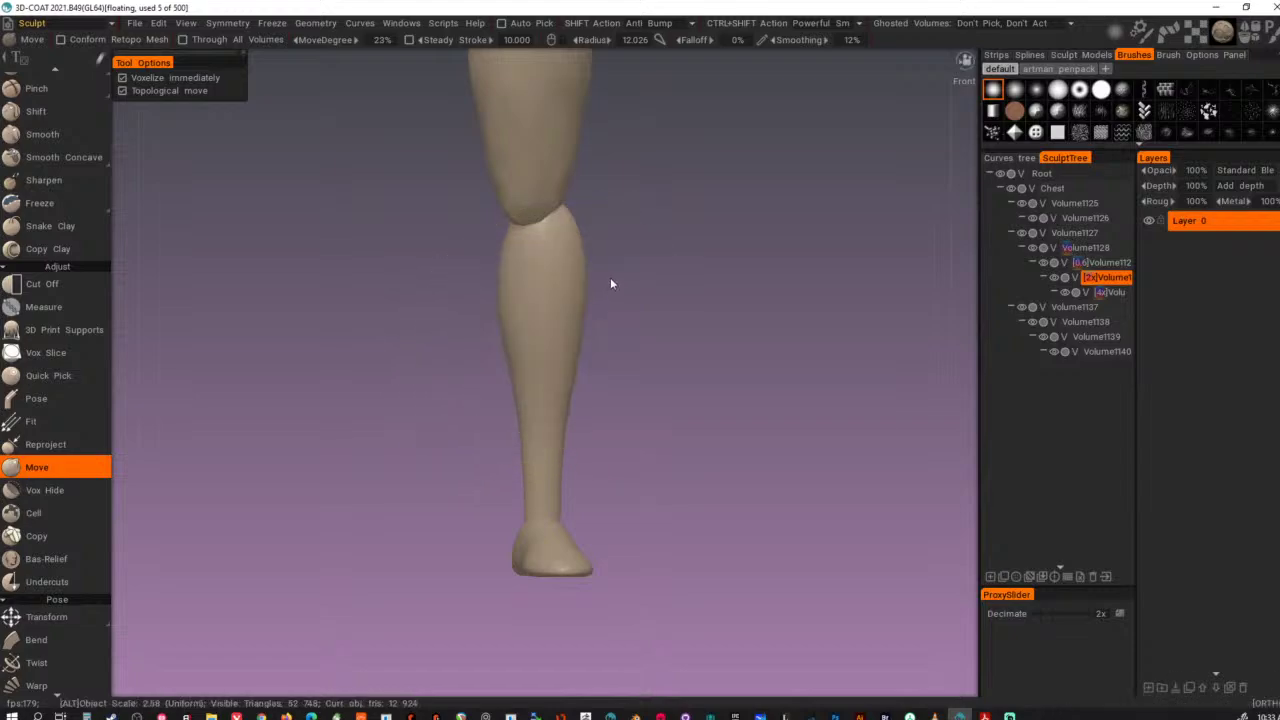
right_click_drag(610, 277, 549, 277)
mouse_move(549, 277)
left_mouse_down()
mouse_move(501, 289)
mouse_move(545, 291)
left_mouse_up()
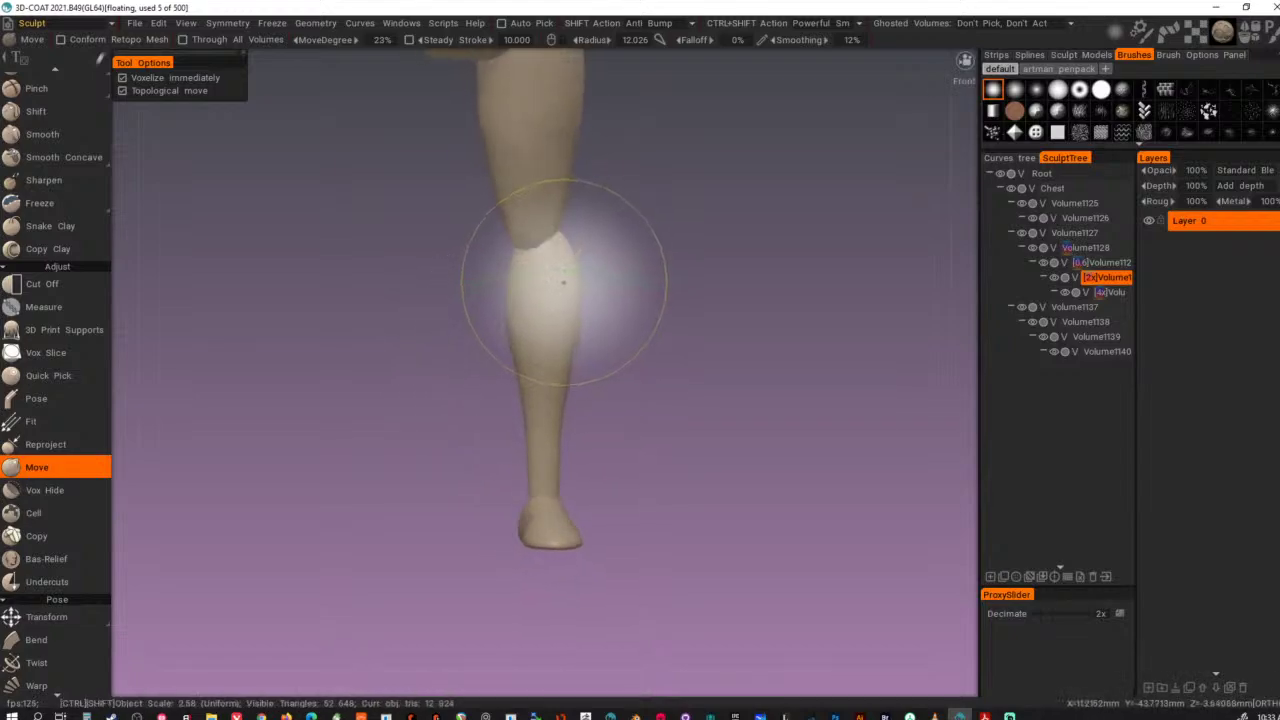
- Select the thigh volume, move its lower end toward the knee in left side view at radius 15.647, and smooth it
middle_click_drag(603, 218, 625, 464)
key("h")
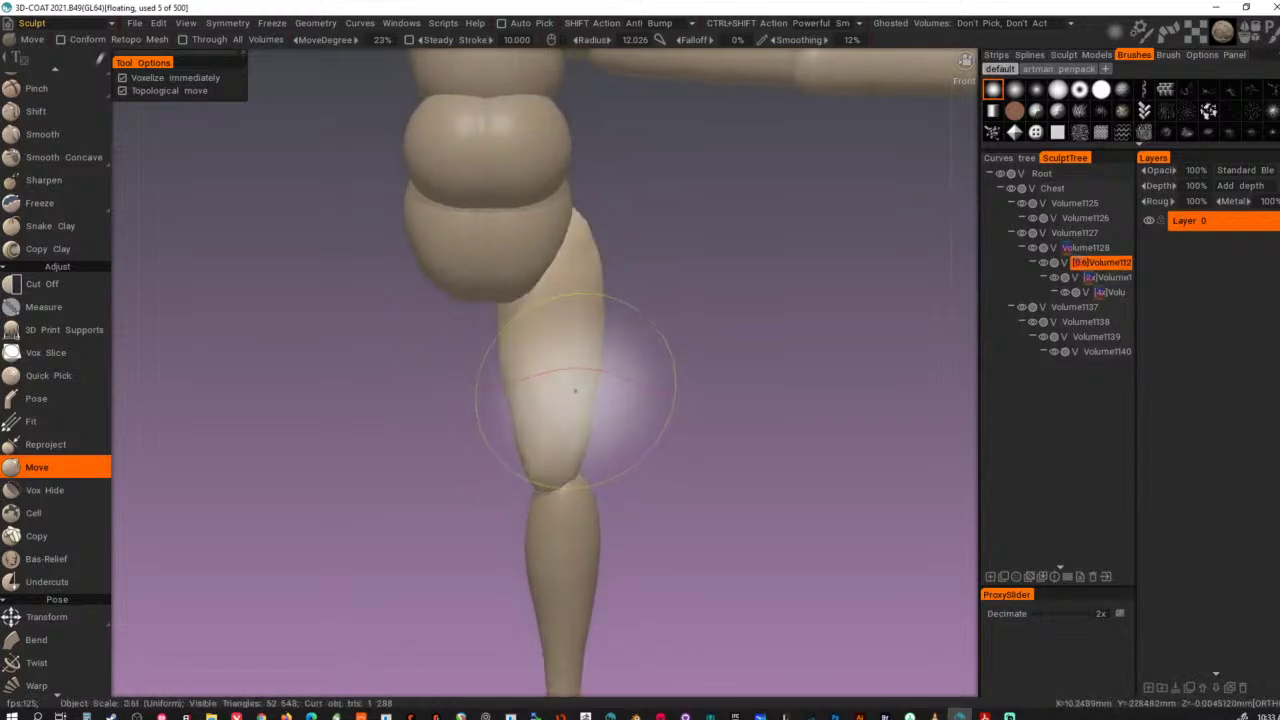
left_click_drag(612, 416, 485, 425)
key("KP_4")
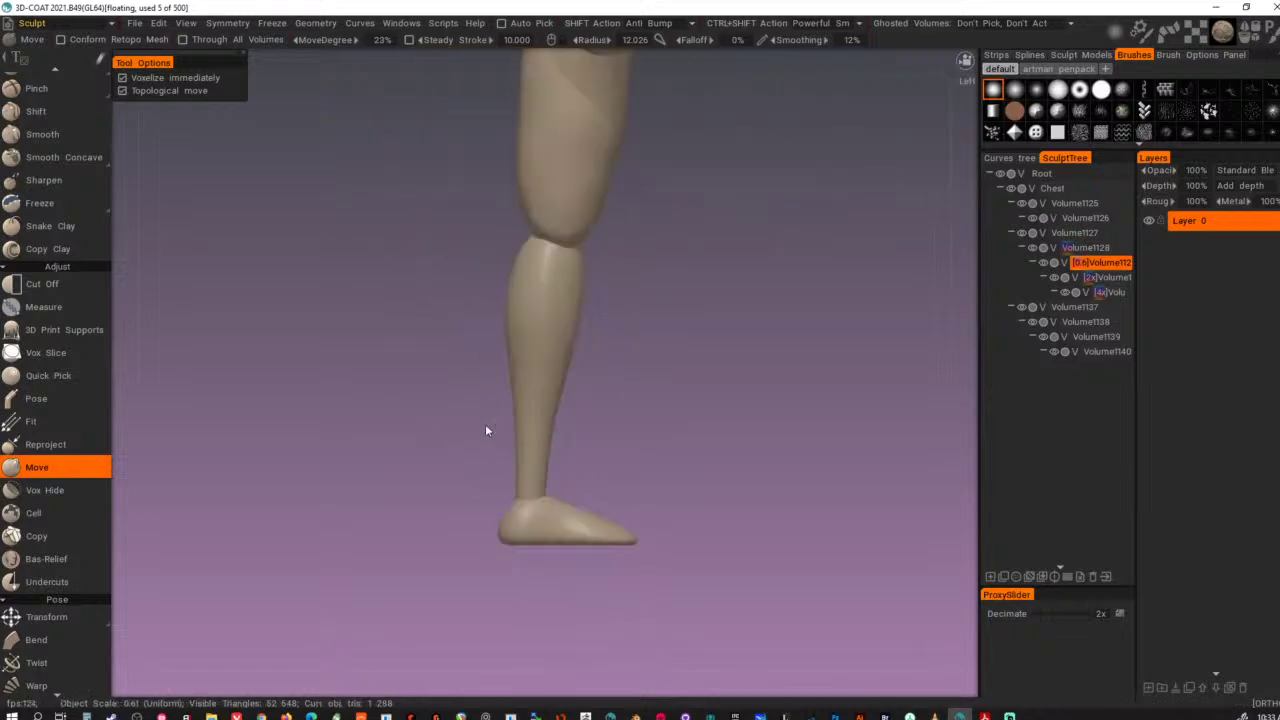
middle_click_drag(580, 188, 596, 366)
right_click_drag(595, 428, 592, 414)
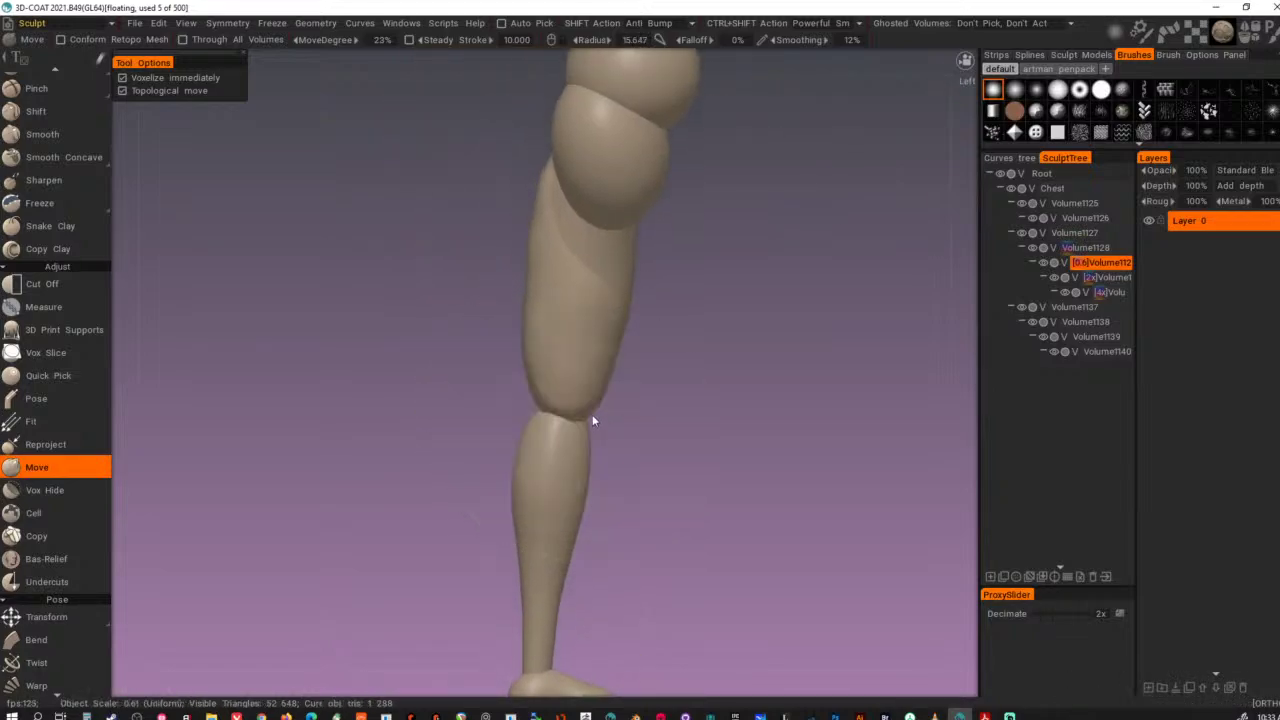
left_click_drag(590, 414, 572, 465)
key("Return")
key("Return")
key("Return")
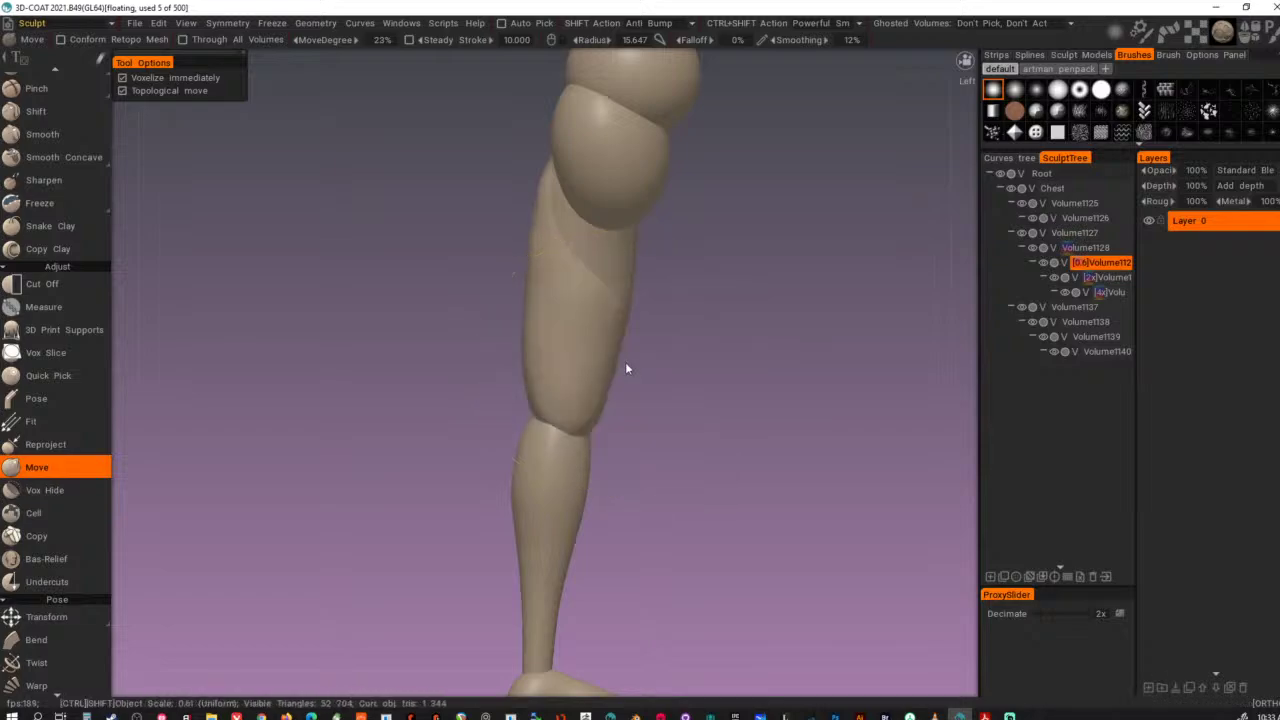
left_click_drag(621, 386, 615, 394, "alt")
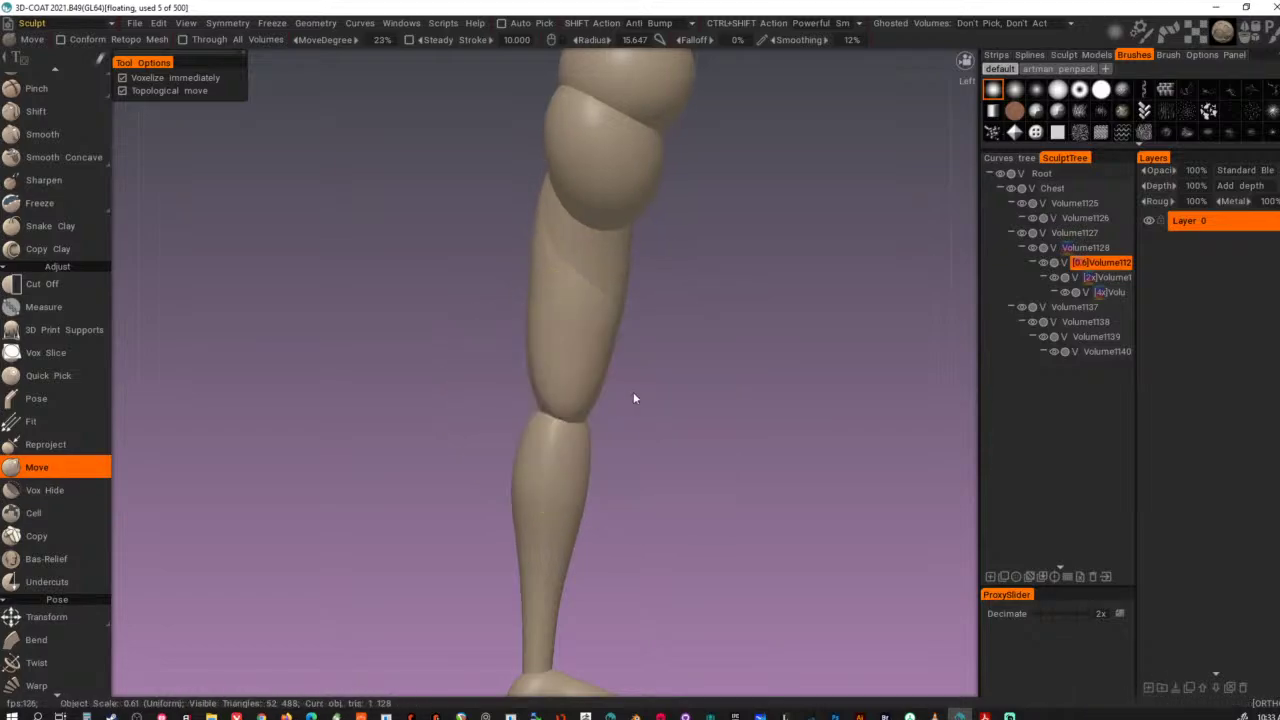
- Reshape the thigh's lower end where it meets the knee, in left side and front views, with a Move radius of 15.647
middle_click_drag(609, 567, 600, 395)
middle_click_drag(605, 203, 580, 398)
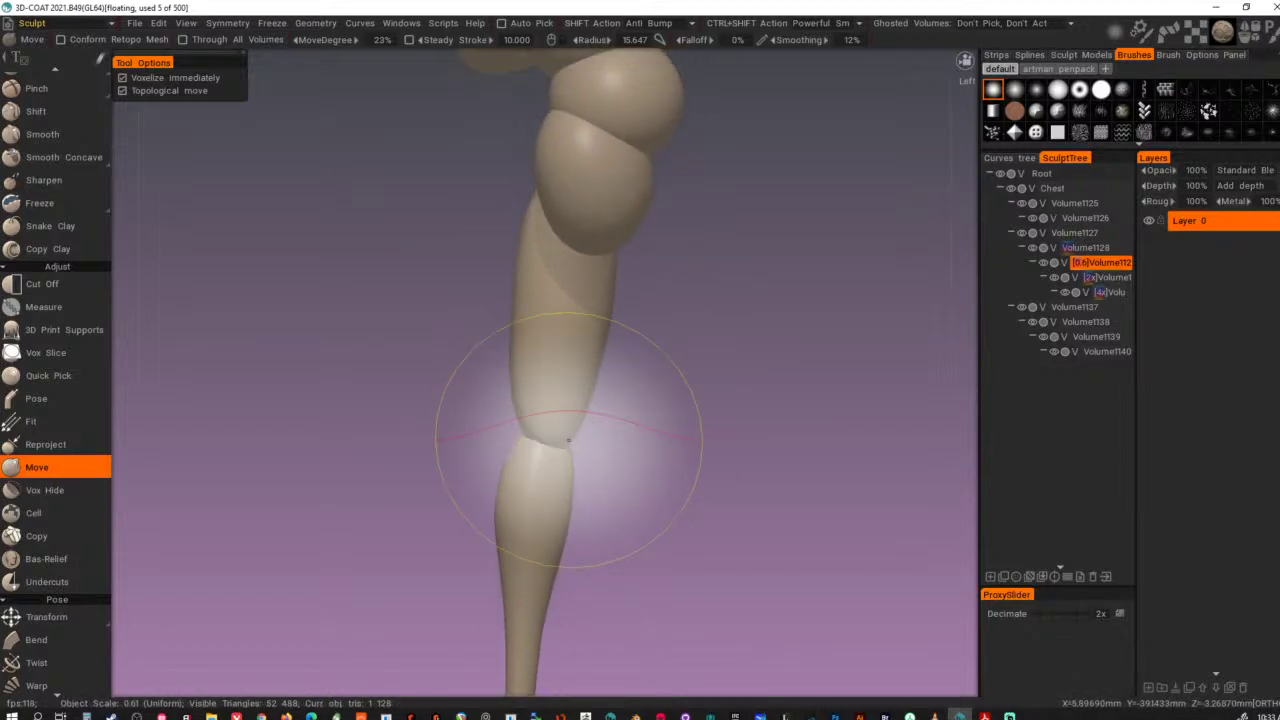
mouse_move(569, 444)
left_mouse_down()
mouse_move(565, 495)
mouse_move(732, 483)
left_mouse_up()
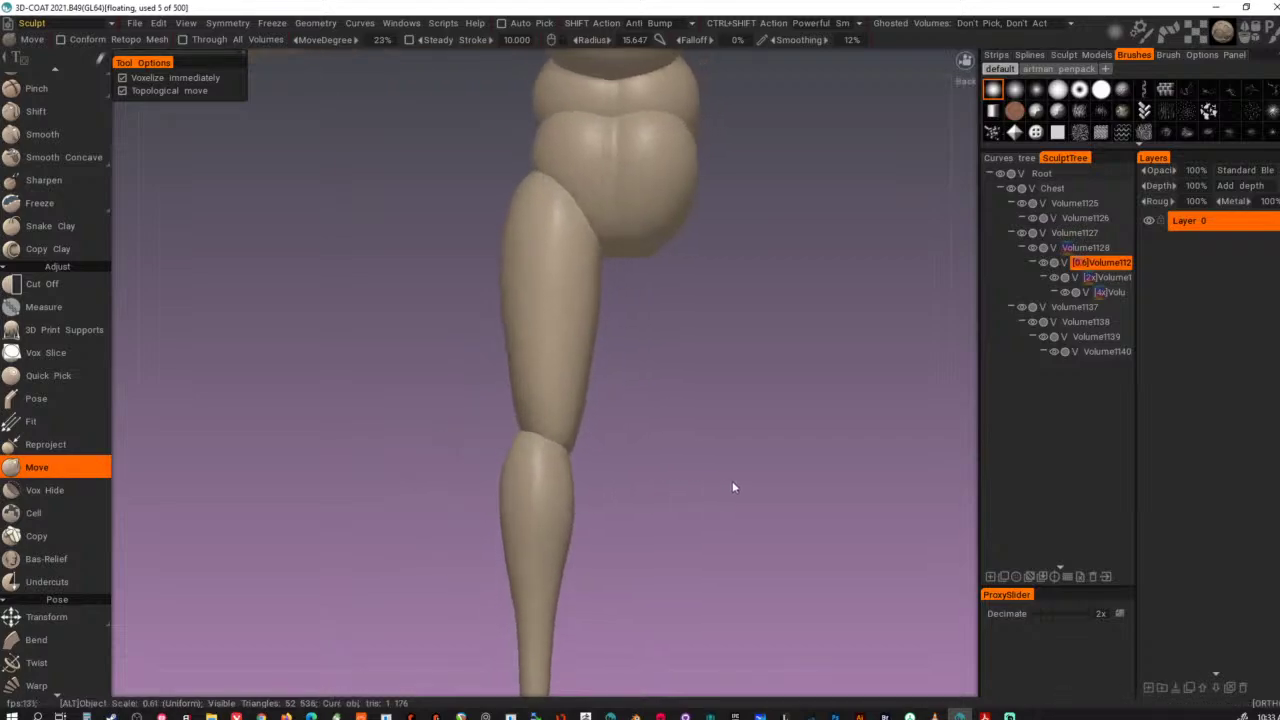
key("KP_2")
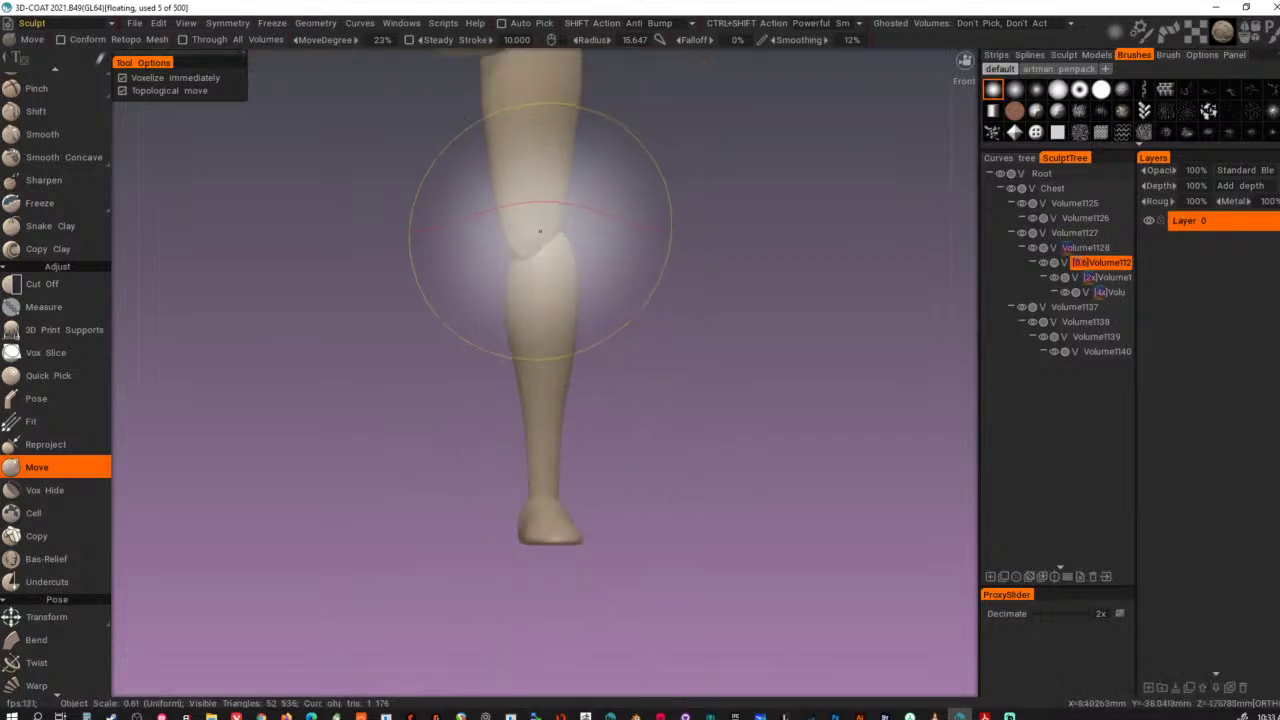
middle_click_drag(622, 232, 652, 452, "alt")
left_click_drag(581, 480, 592, 466)
left_click_drag(553, 353, 579, 353)
- Push the upper outer thigh outward at a Move radius of 18.874, and shift the inner mid-thigh contour at radius 14.781
right_click_drag(566, 219, 582, 221)
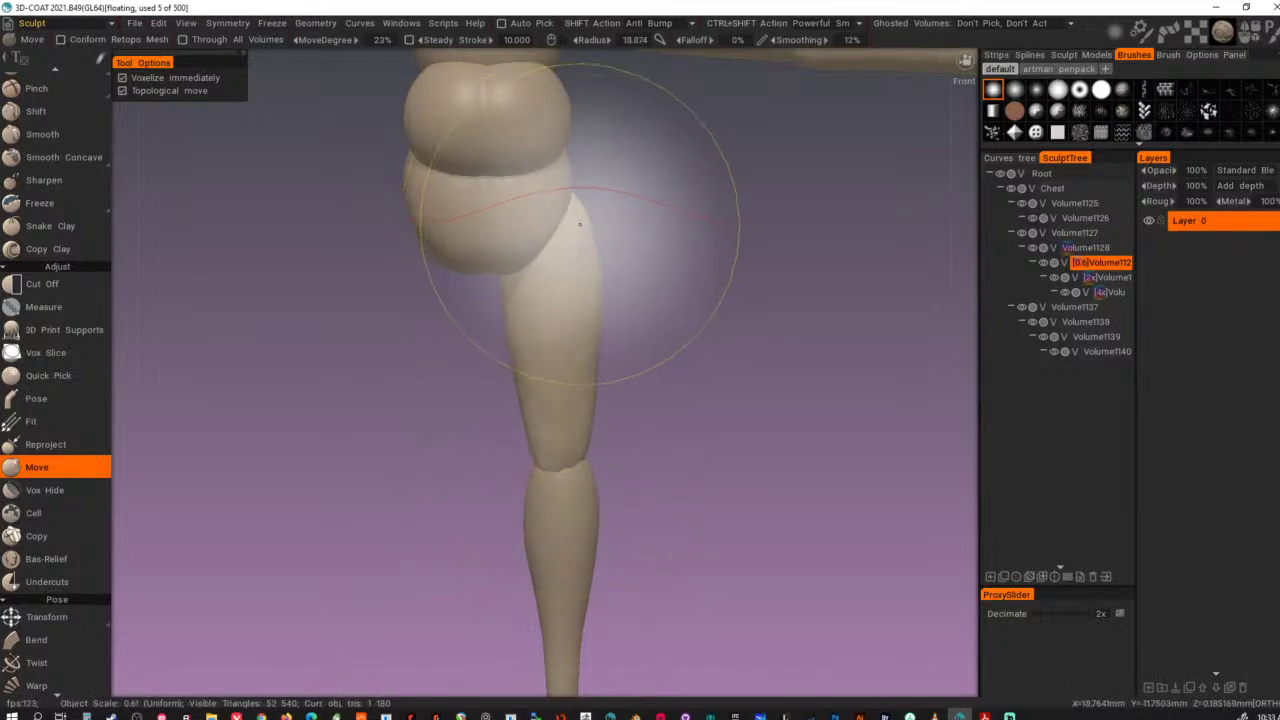
left_click_drag(582, 221, 602, 222)
right_click_drag(551, 374, 532, 372)
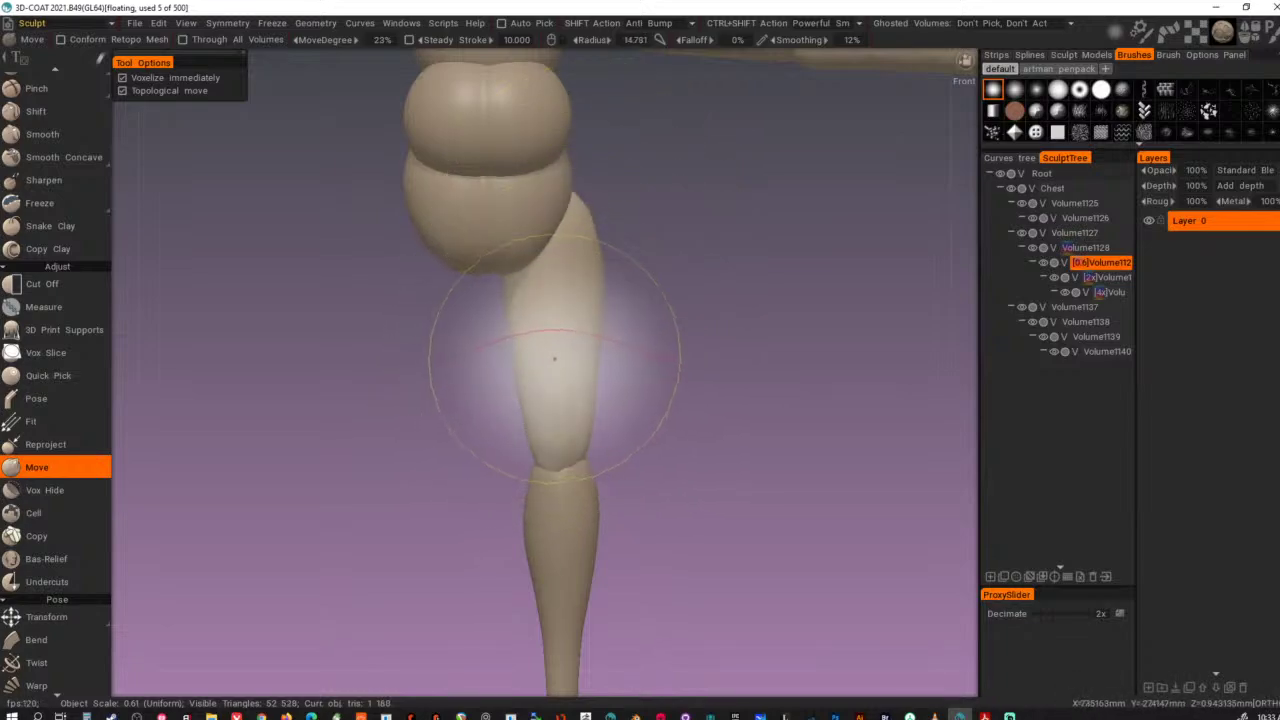
left_click_drag(555, 358, 580, 361)
- Smooth the whole thigh volume, resample it to 1x, and move its lower end back down into the knee in front view
key("Return")
key("Return")
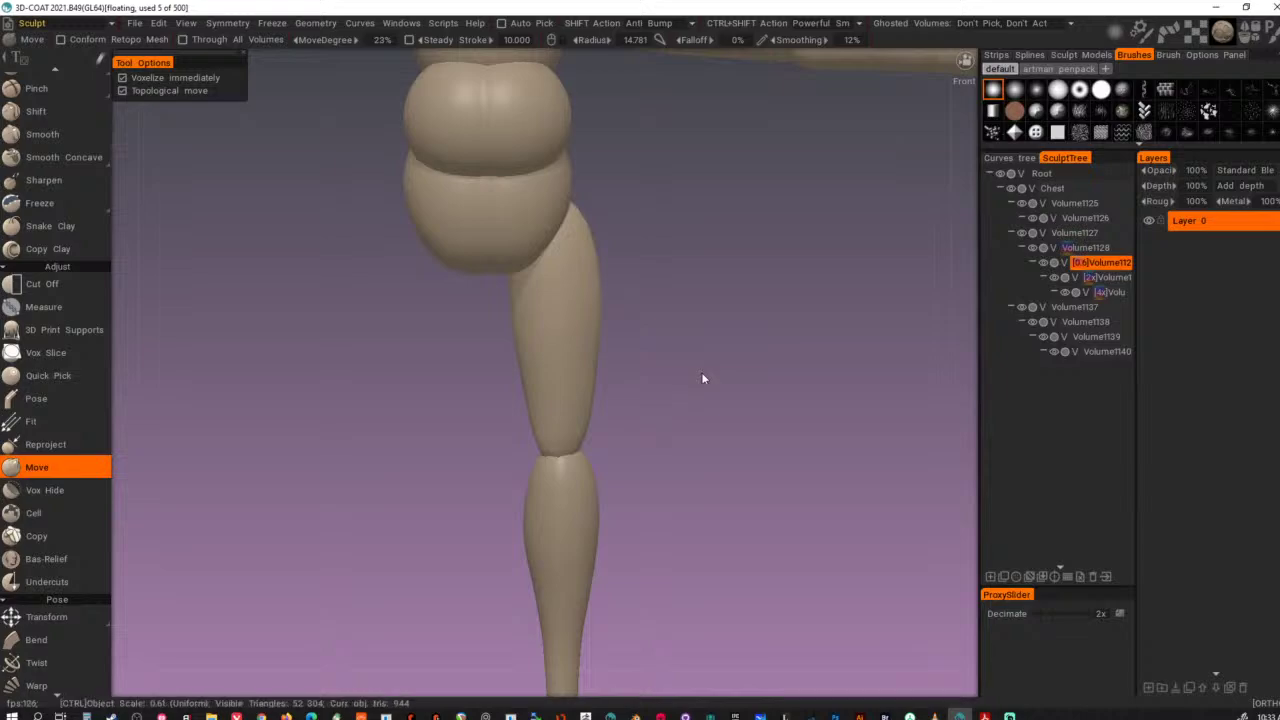
key("ctrl+z")
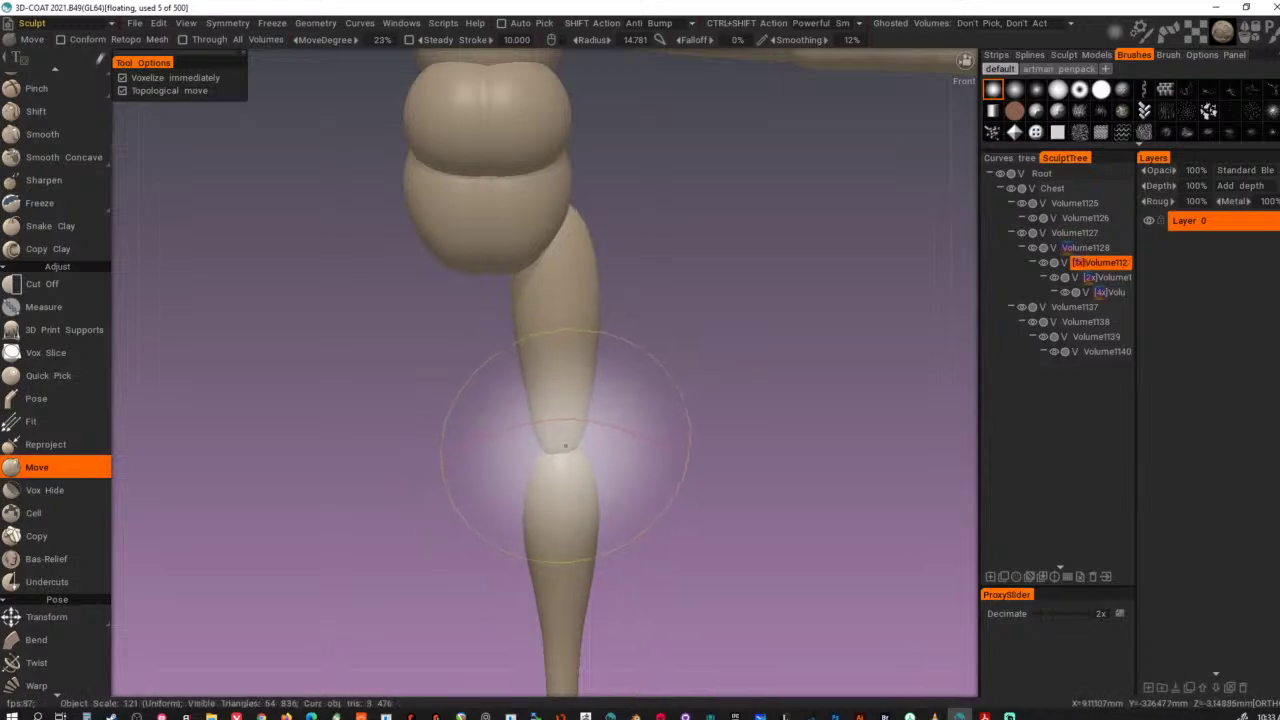
left_click_drag(565, 446, 566, 460)
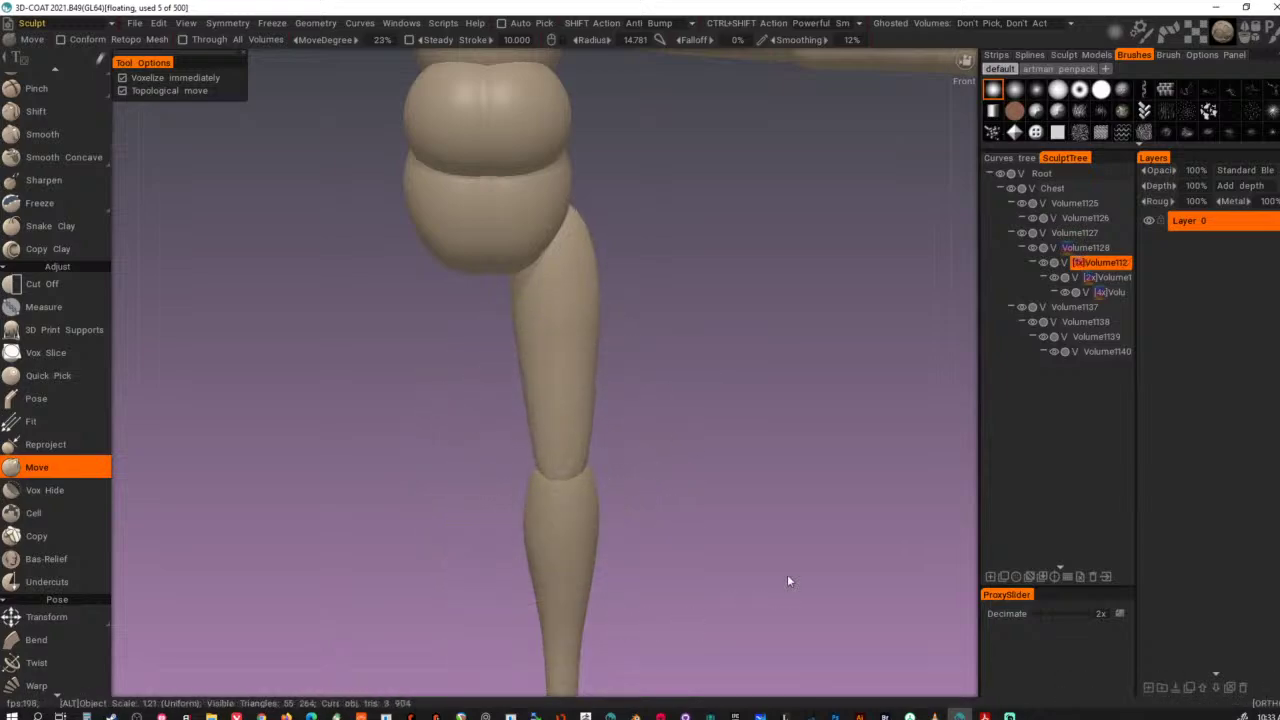
- In right side view, pull the thigh's upper end up into the pelvis and its front contour forward at a Move radius of 14.781
mouse_move(787, 575)
left_mouse_down("alt")
mouse_move(635, 567)
mouse_move(580, 585)
mouse_move(445, 589)
mouse_move(772, 568)
left_mouse_up("alt")
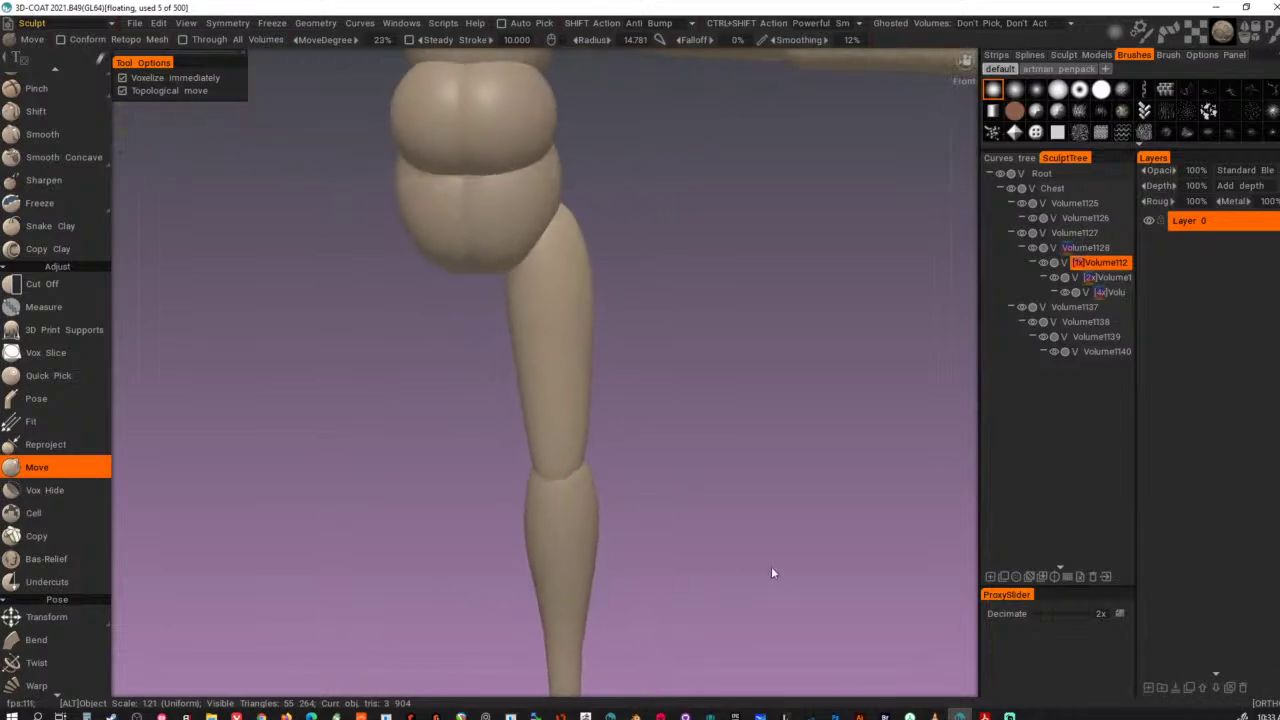
right_click_drag(772, 568, 486, 571, "alt")
left_click_drag(486, 571, 456, 554, "alt")
right_click_drag(456, 554, 664, 567, "alt")
left_click_drag(663, 570, 487, 454, "alt")
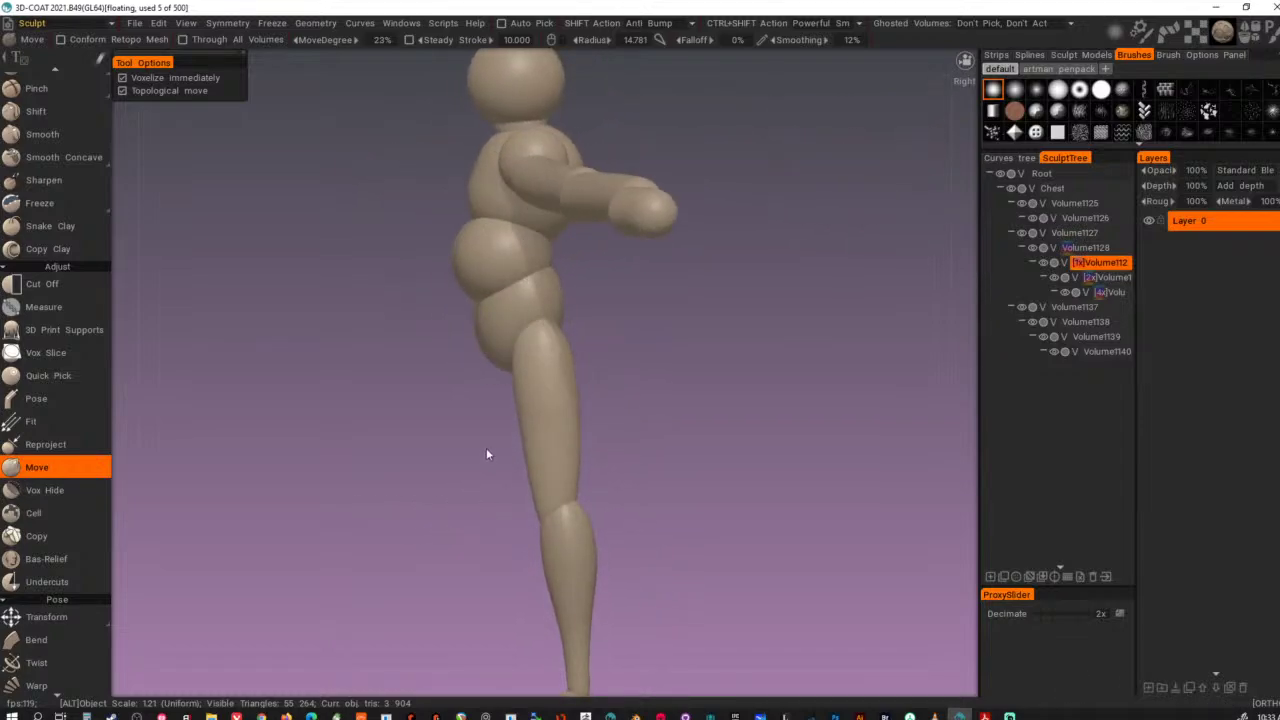
key("KP_4")
key("KP_6")
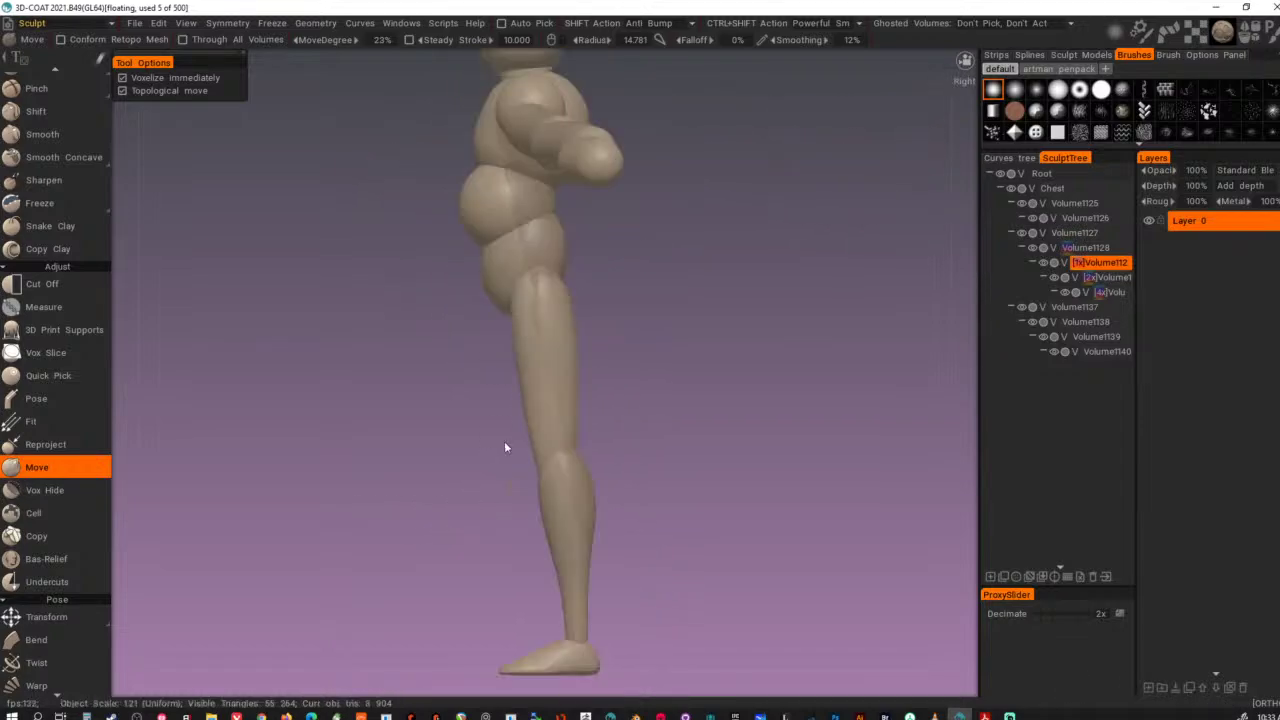
left_click_drag(558, 288, 573, 222)
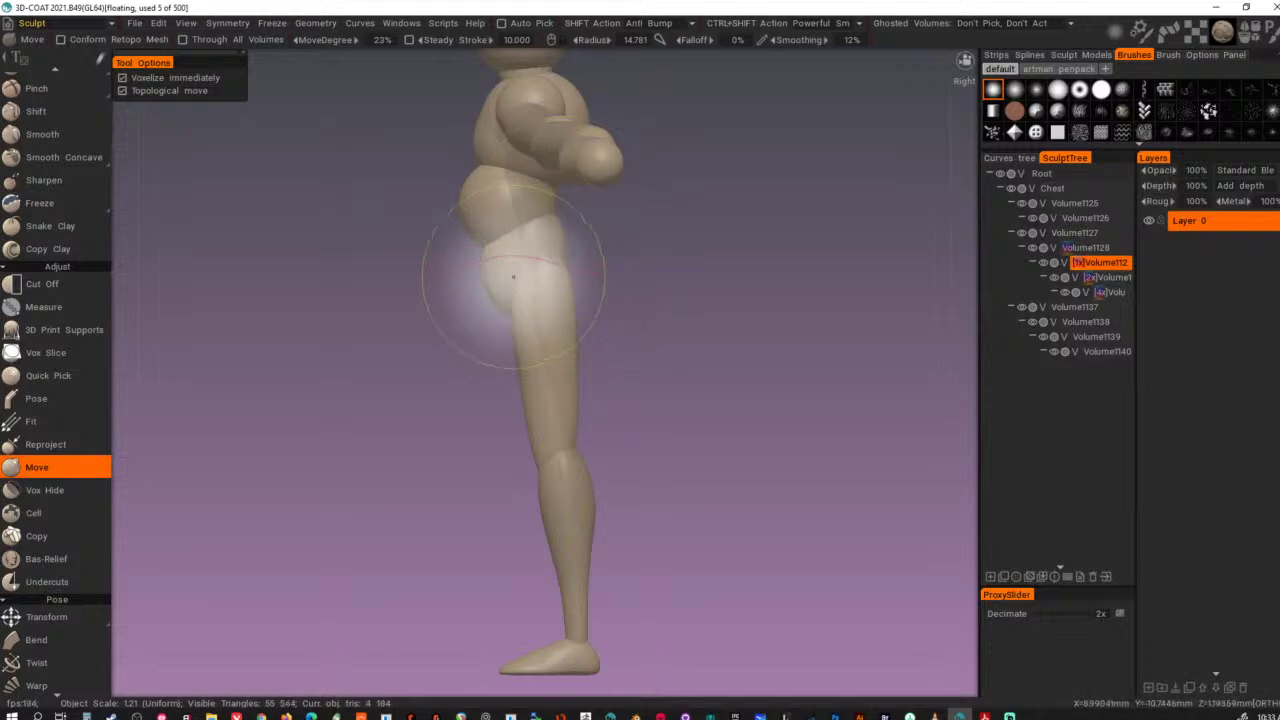
left_click_drag(510, 299, 487, 266)
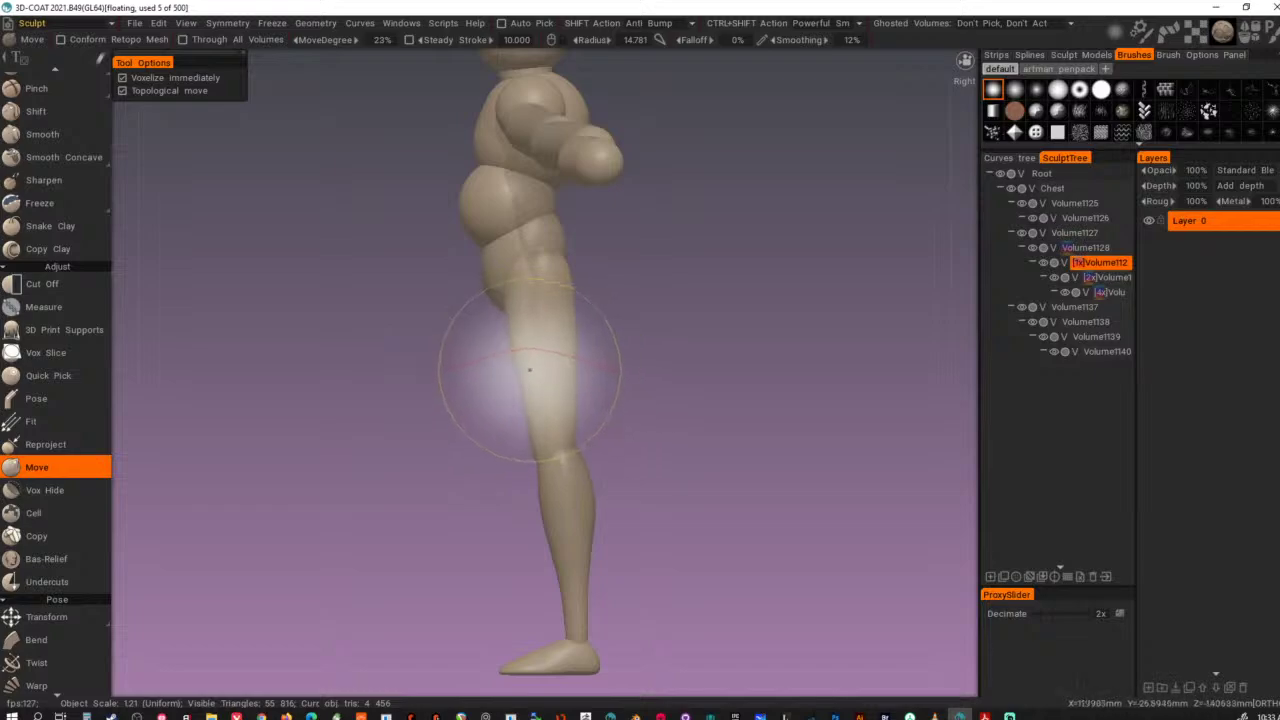
left_click_drag(531, 369, 513, 369)
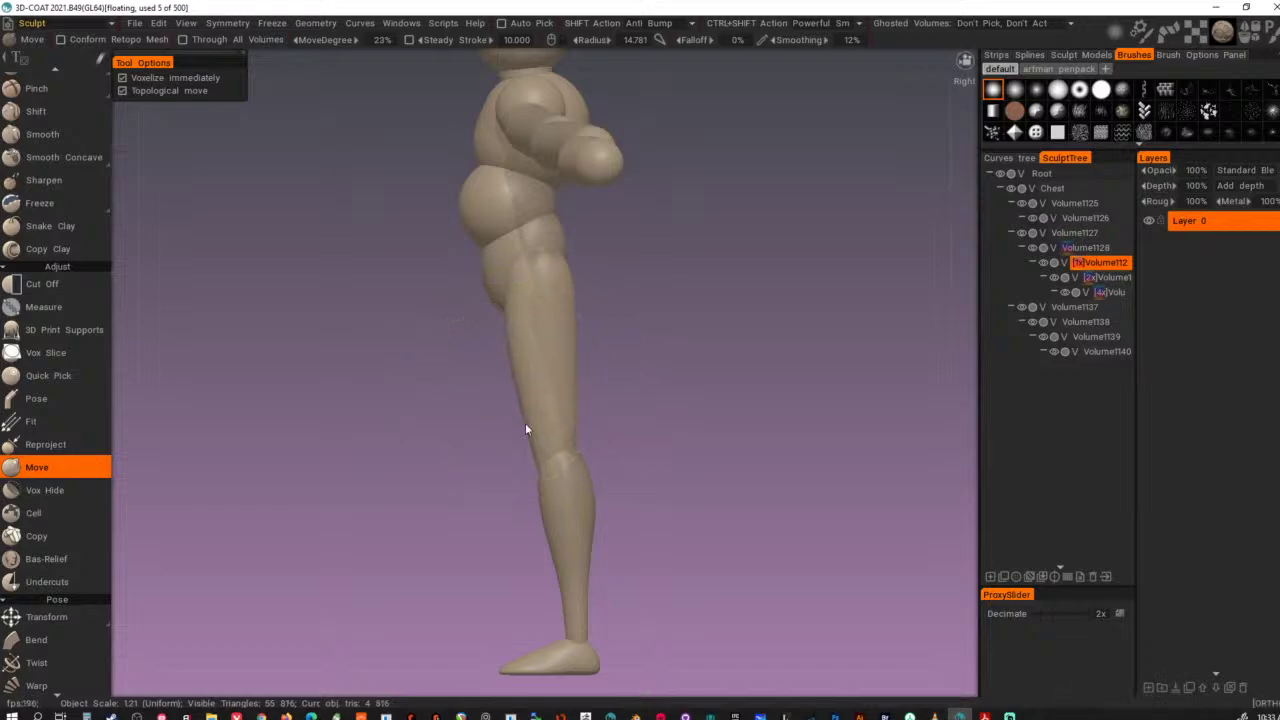
- Undo the last edit to the thigh volume and check the whole figure from the front and left views
left_click_drag(525, 424, 732, 433)
key("ctrl+z")
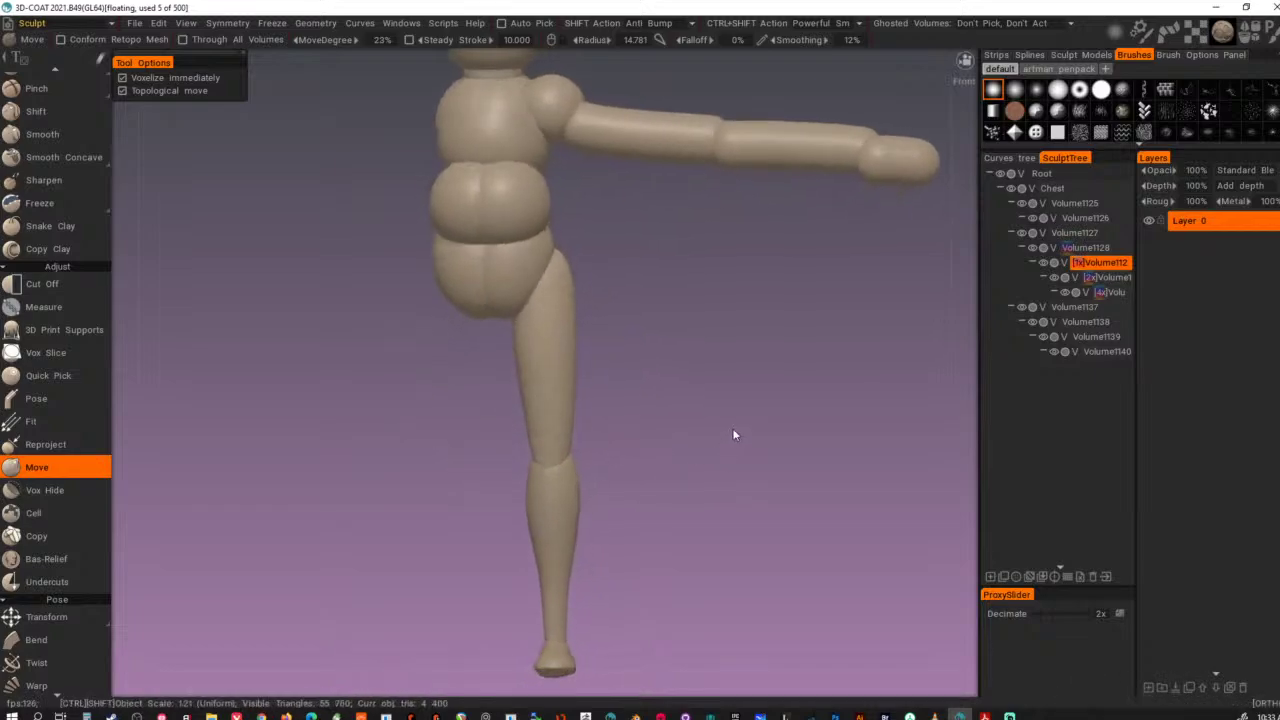
right_click_drag(733, 429, 496, 465, "alt")
left_click_drag(496, 465, 559, 495, "alt")
right_click_drag(559, 495, 582, 497, "alt")
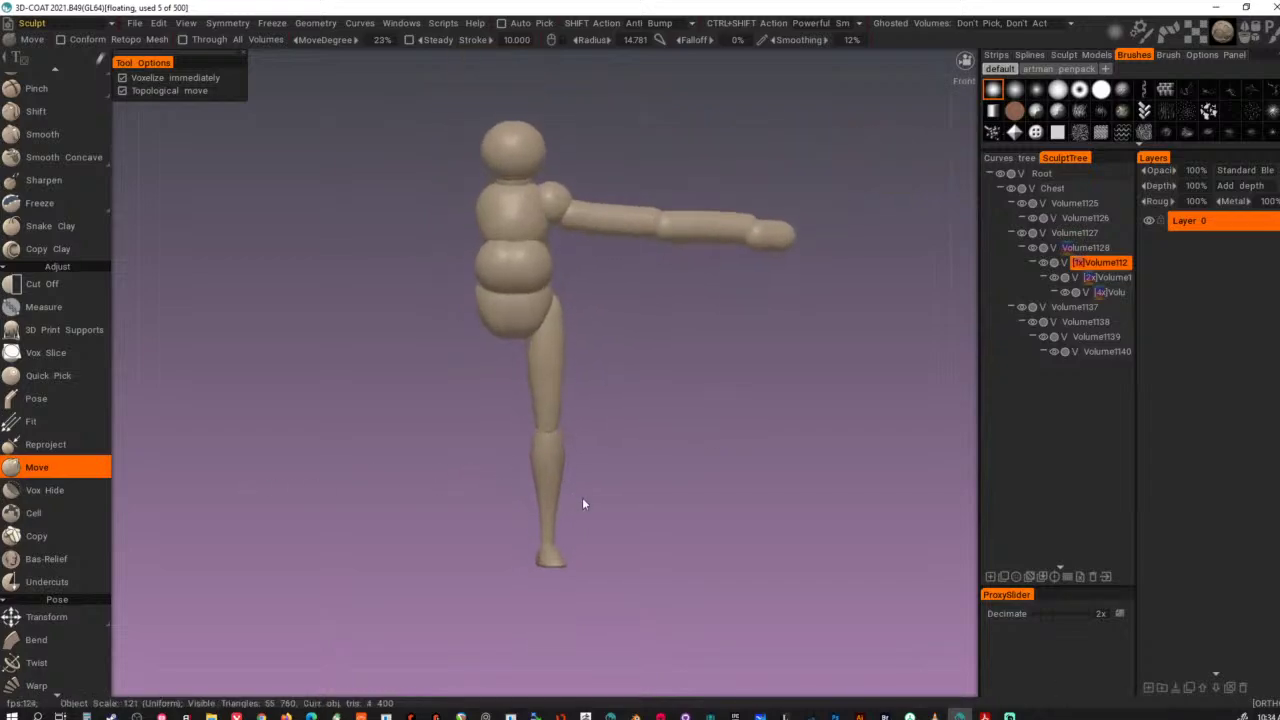
key("KP_4")
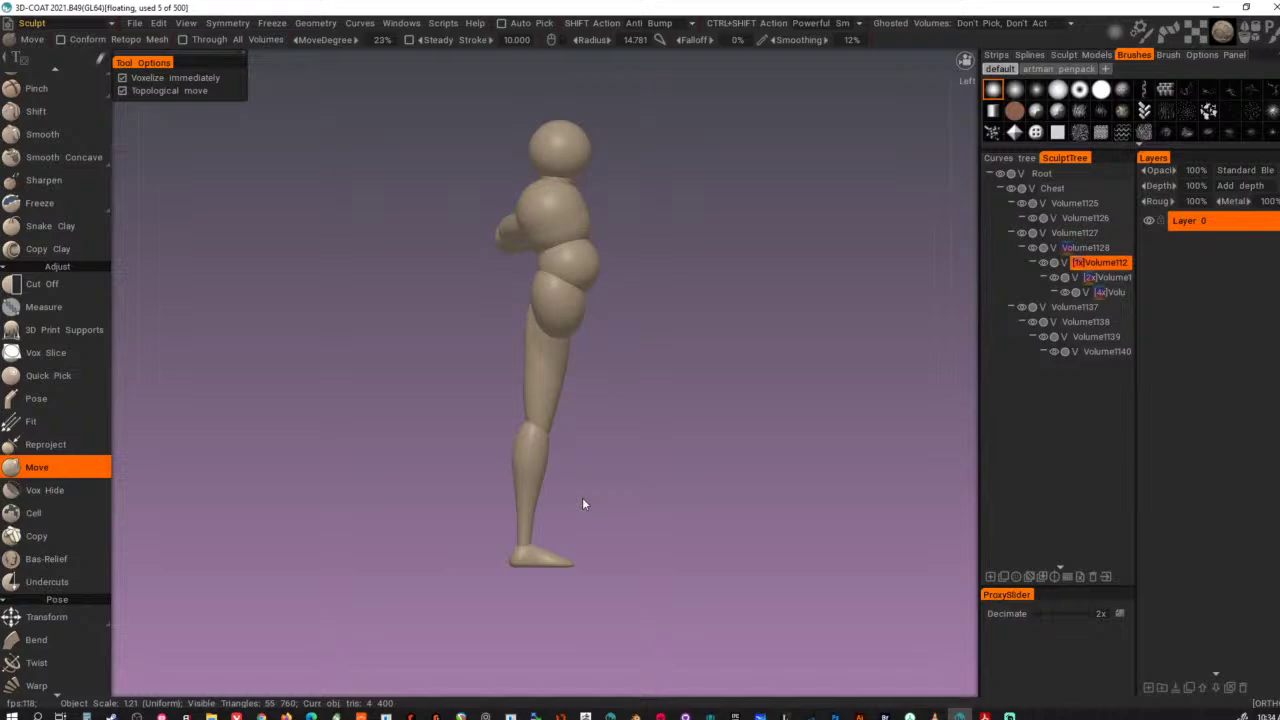
key("KP_2")
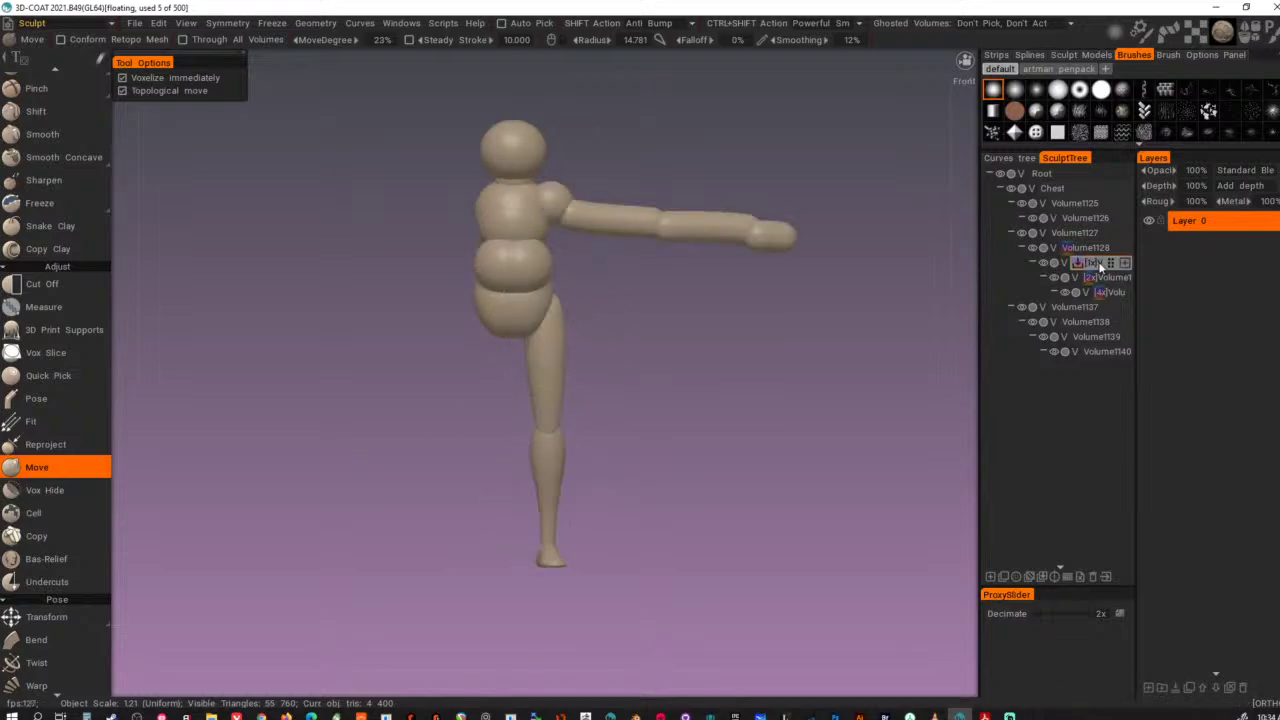
- Rename the upper leg volume as Thigh and the lower leg volume beneath it as Shin
double_click(1093, 263)
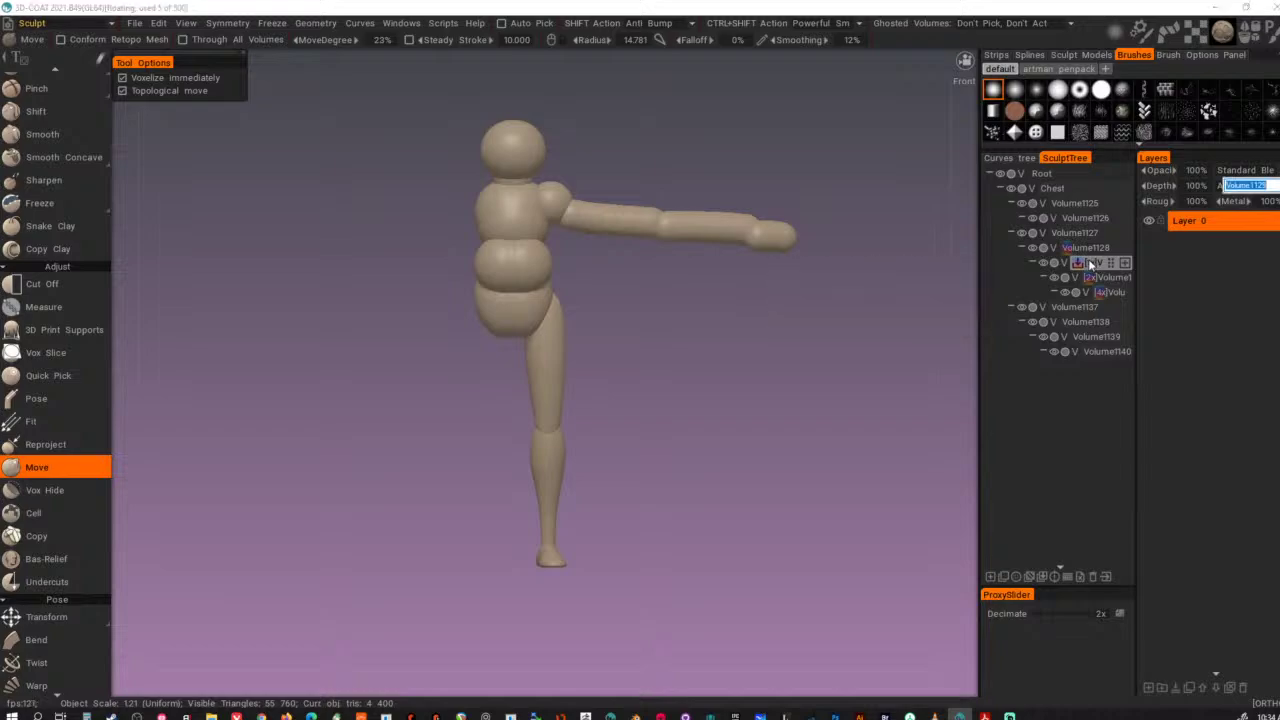
type("S")
key("Return")
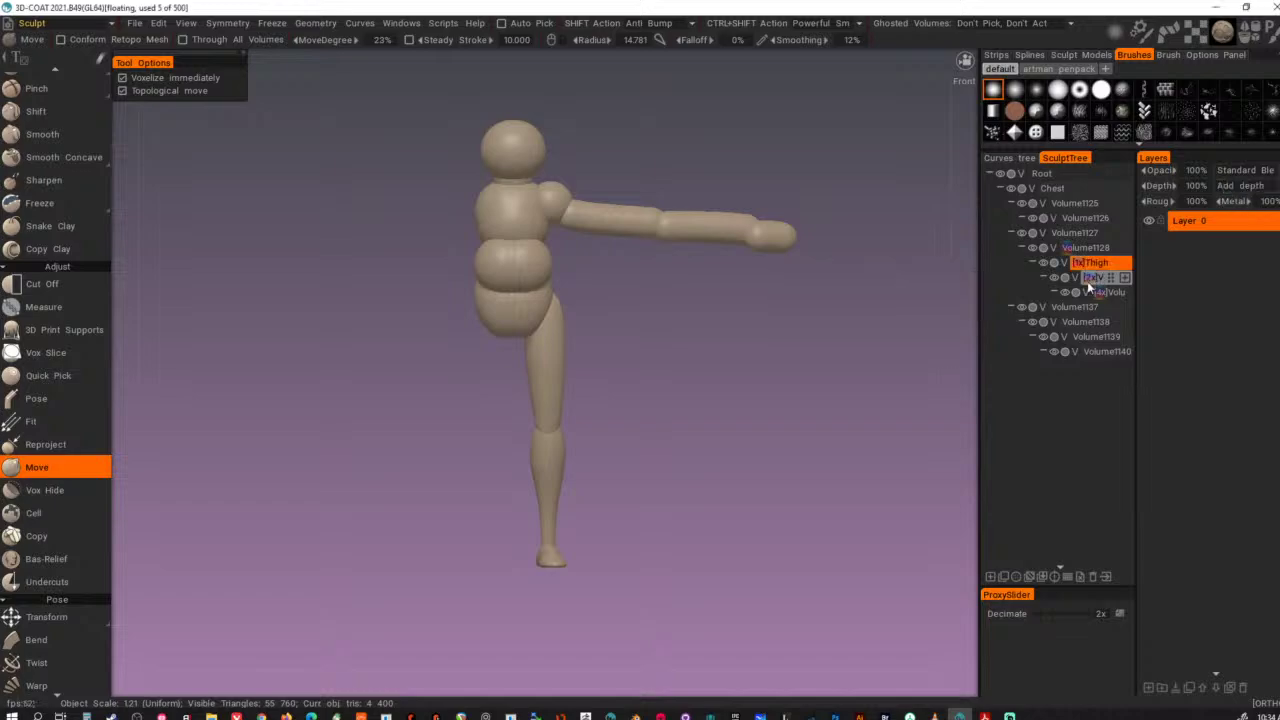
left_click(1089, 281)
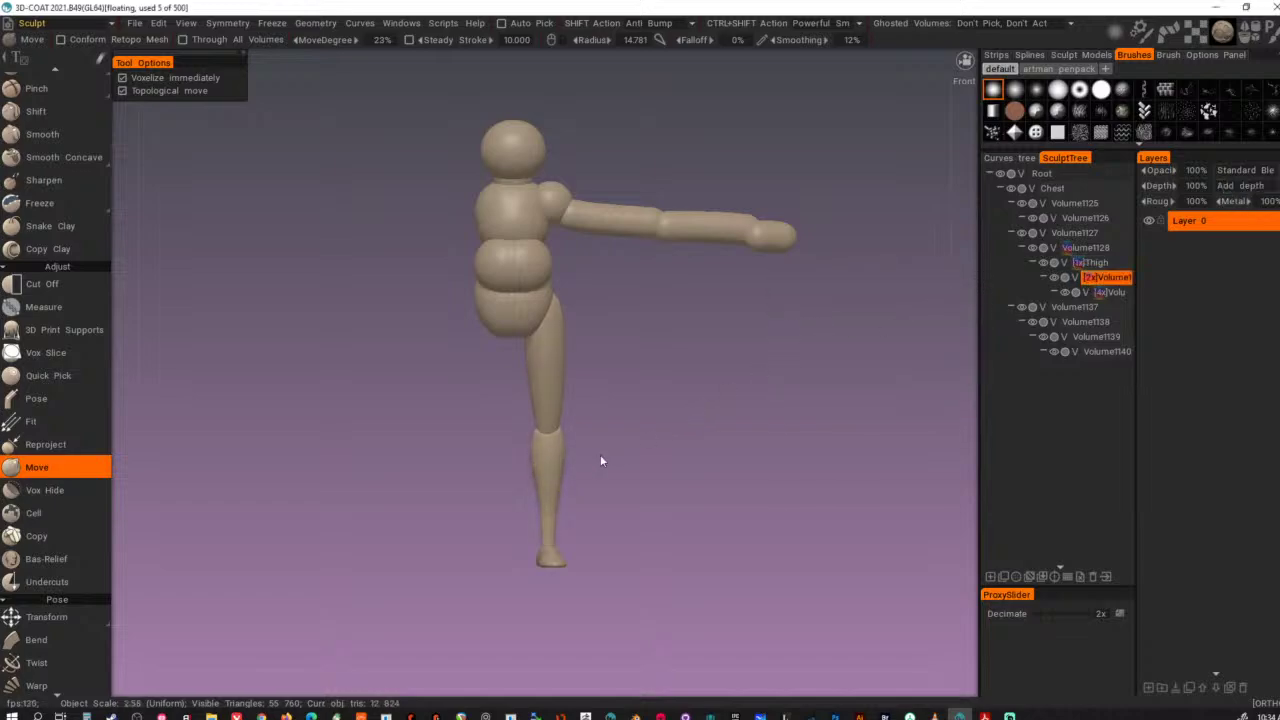
key("F2")
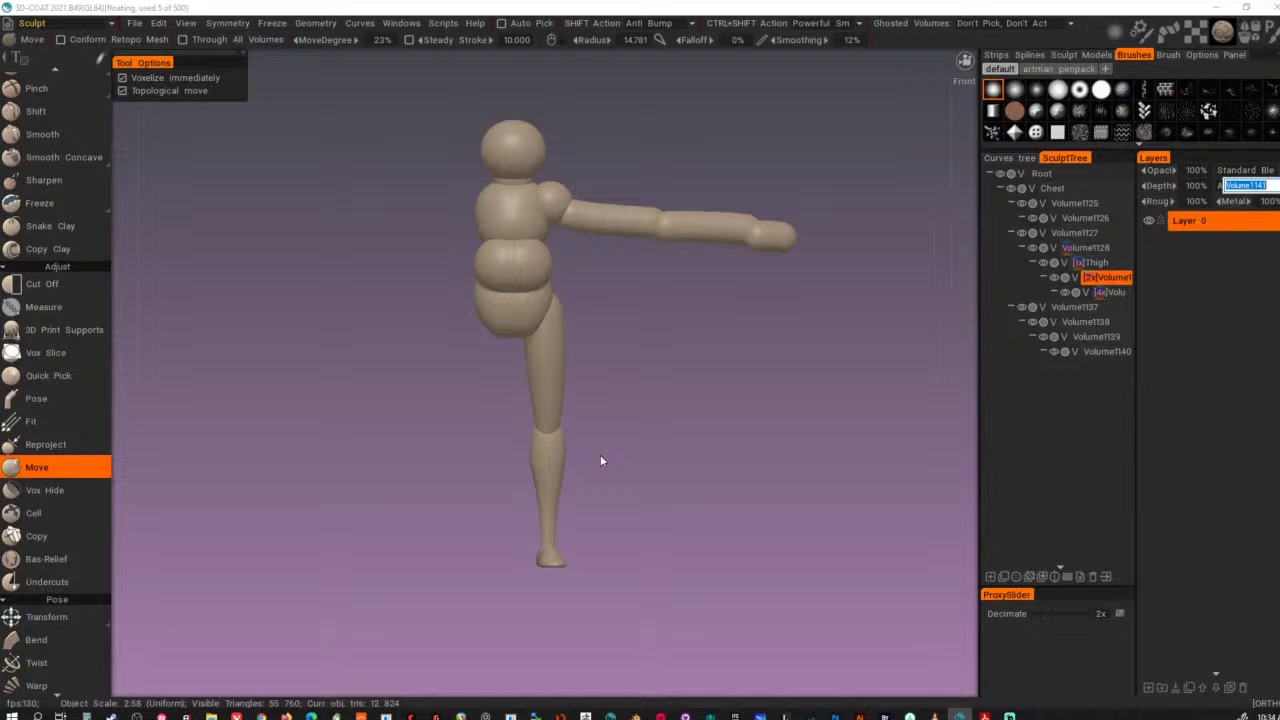
type("Shin")
key("Return")
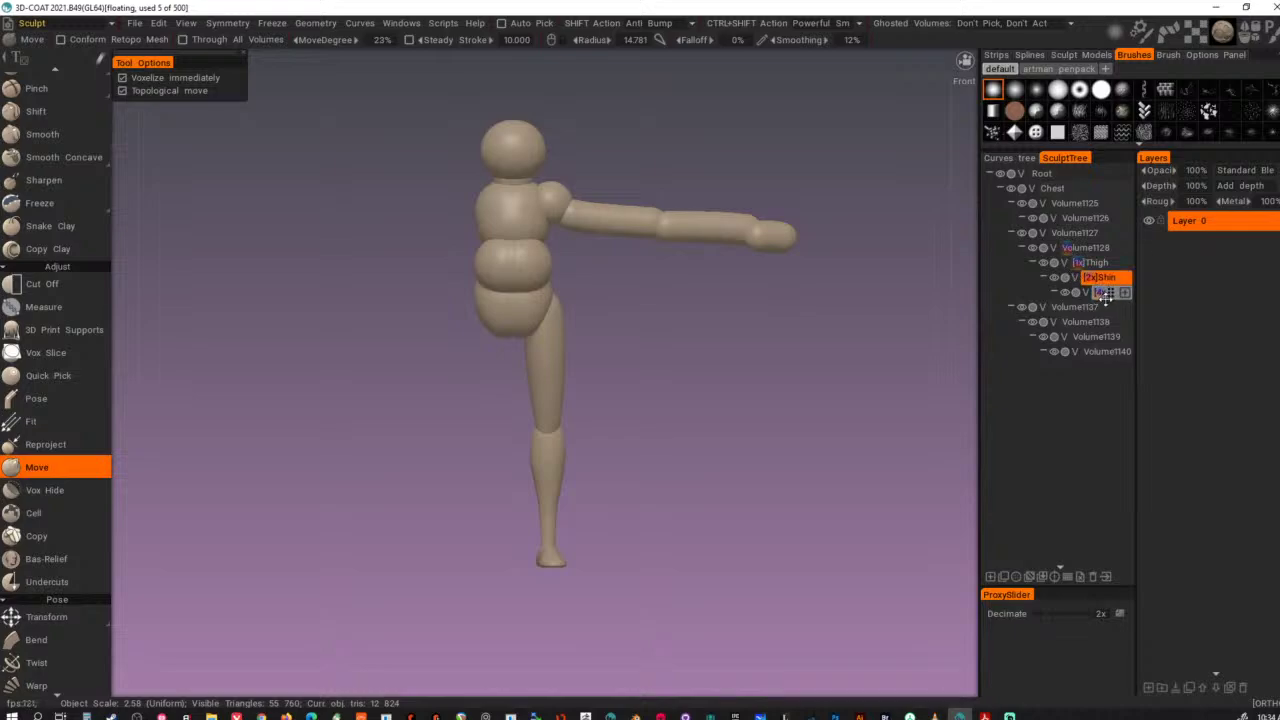
- Rename the volume at the end of the leg as Foot and the pelvis volume as Hip
left_click(1101, 295)
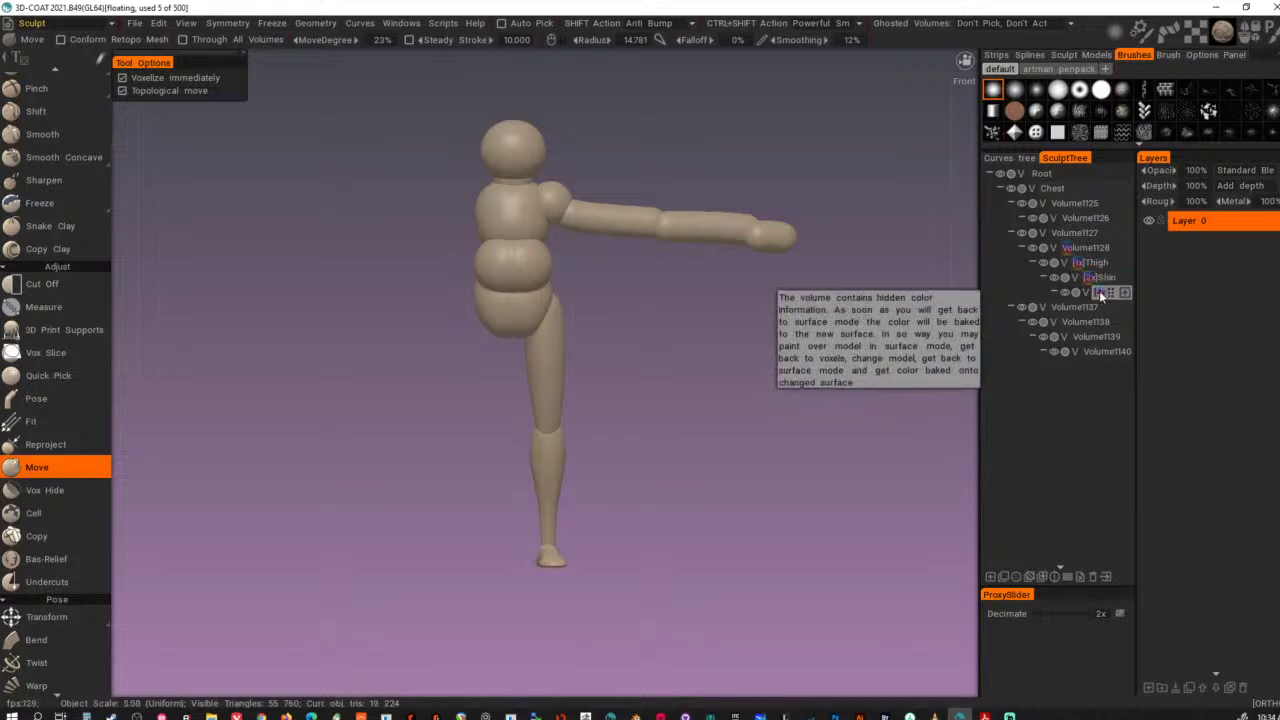
double_click(1101, 295)
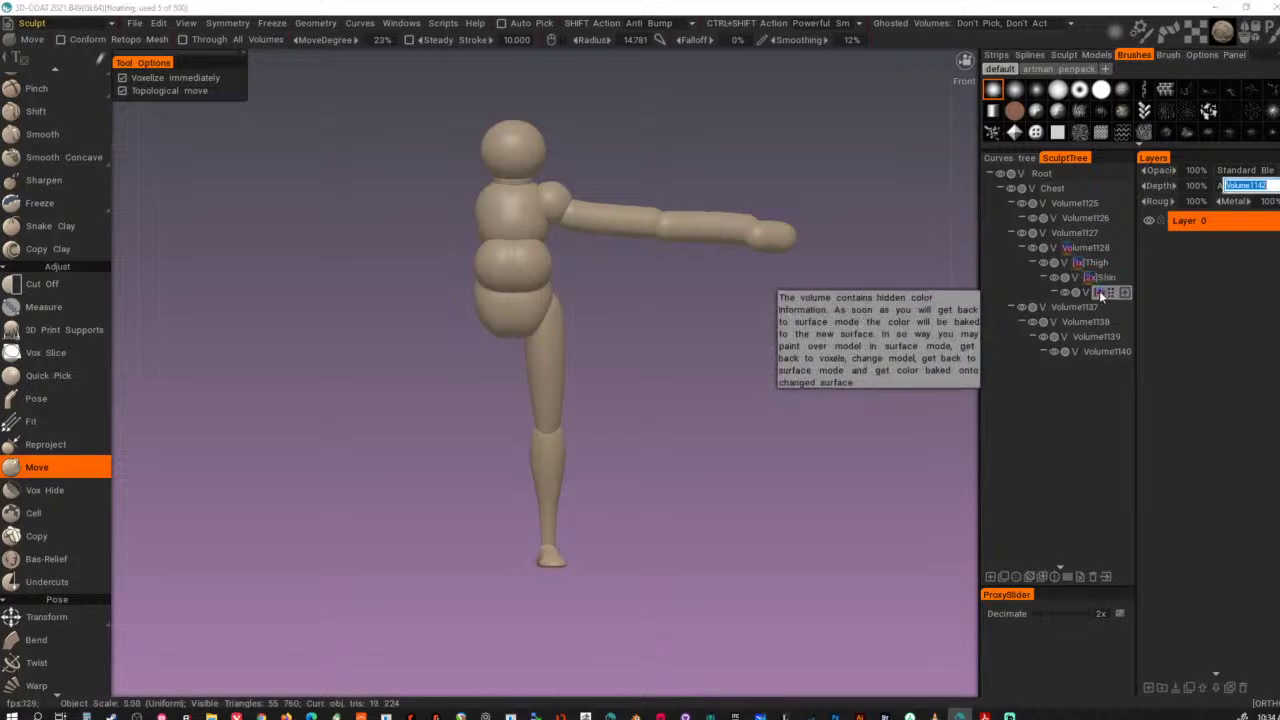
type("Foot")
key("Return")
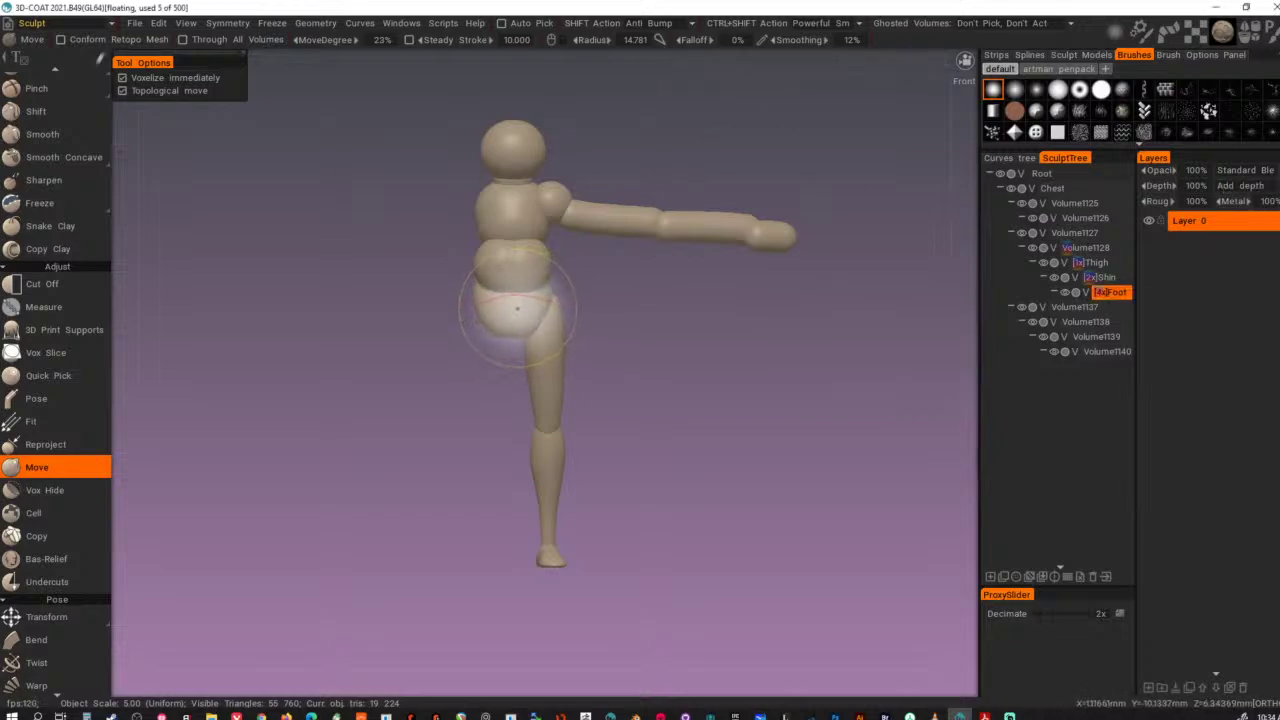
key("h")
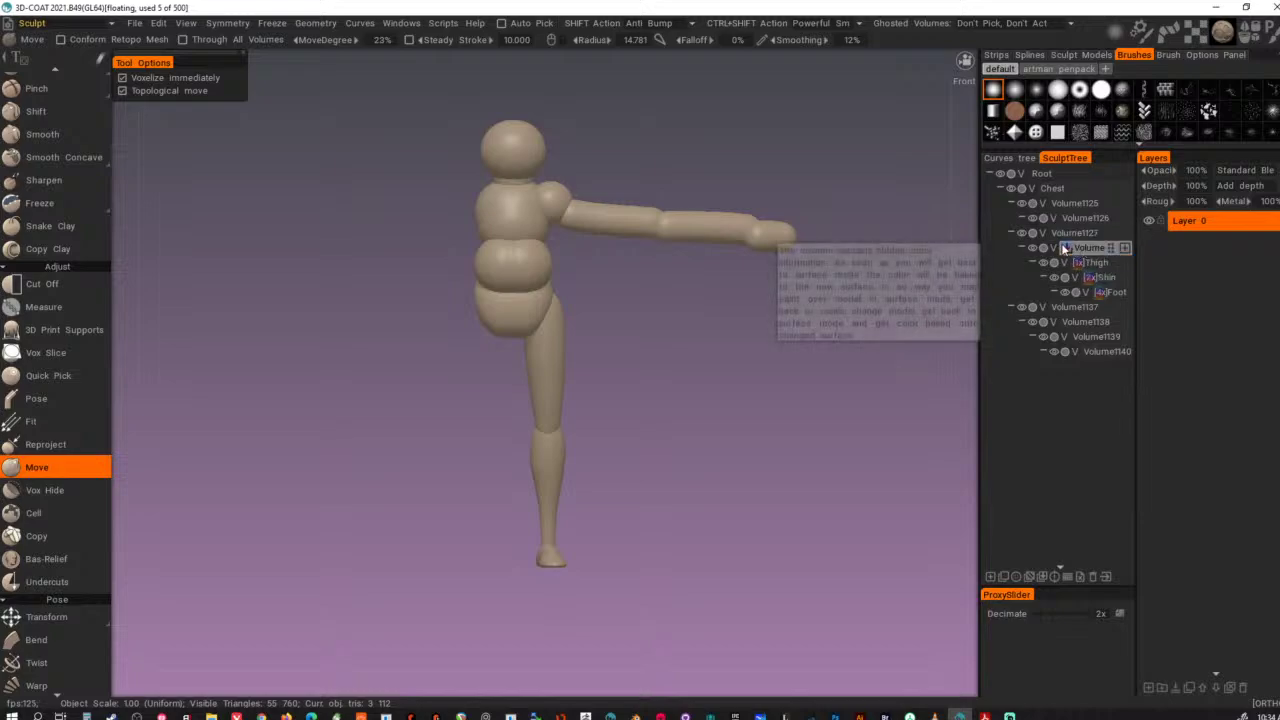
double_click(1062, 244)
type("Hip")
key("Return")
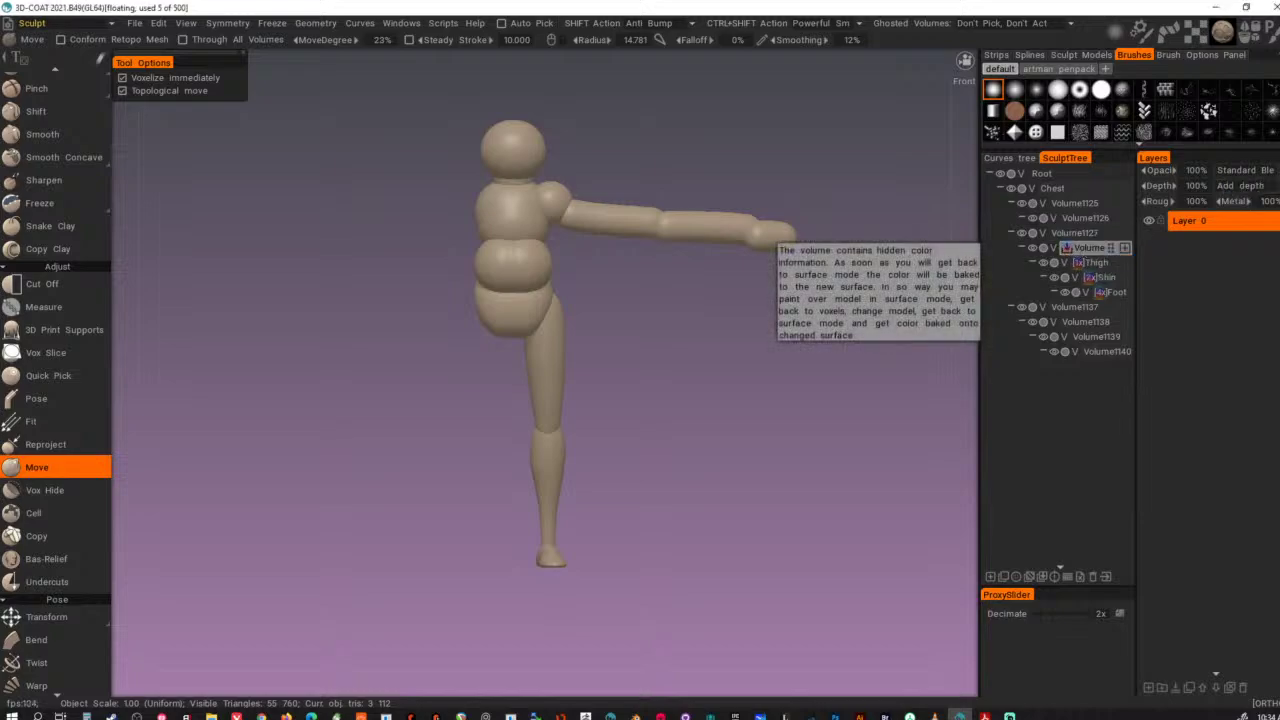
- Rename the belly volume that is the parent of Hip as Abdomen
left_click(1061, 235)
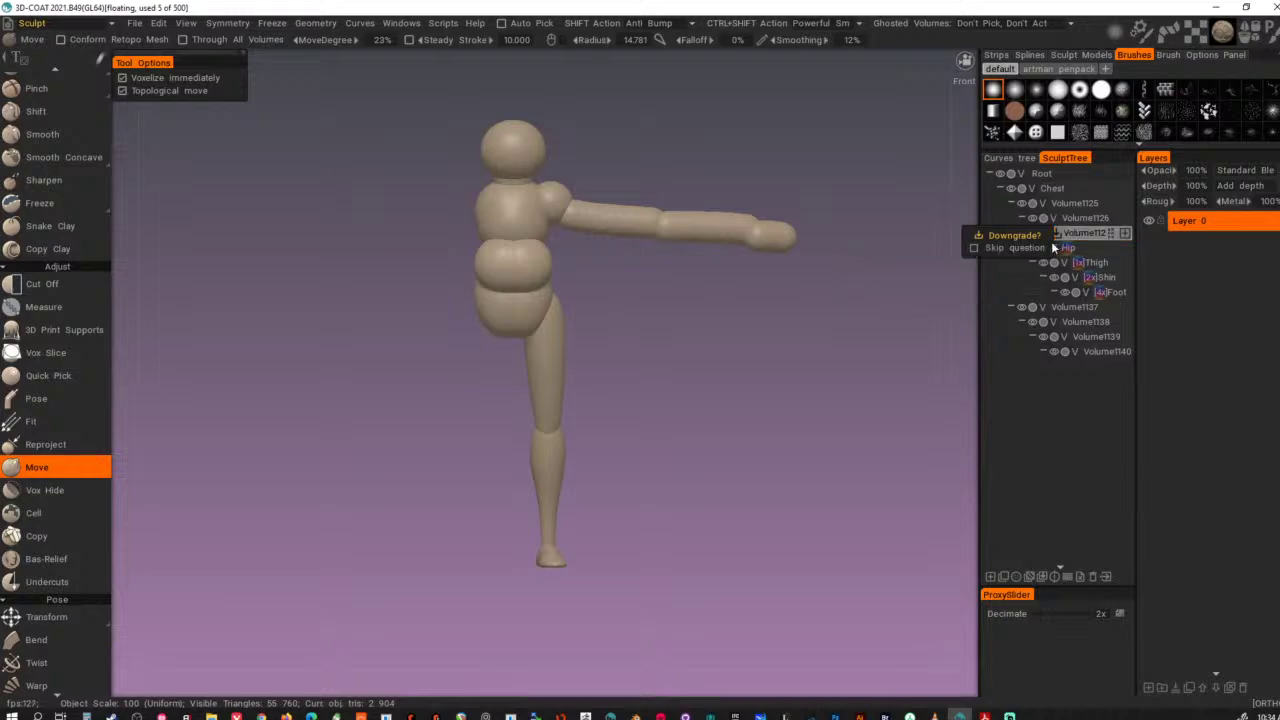
left_click(1027, 237)
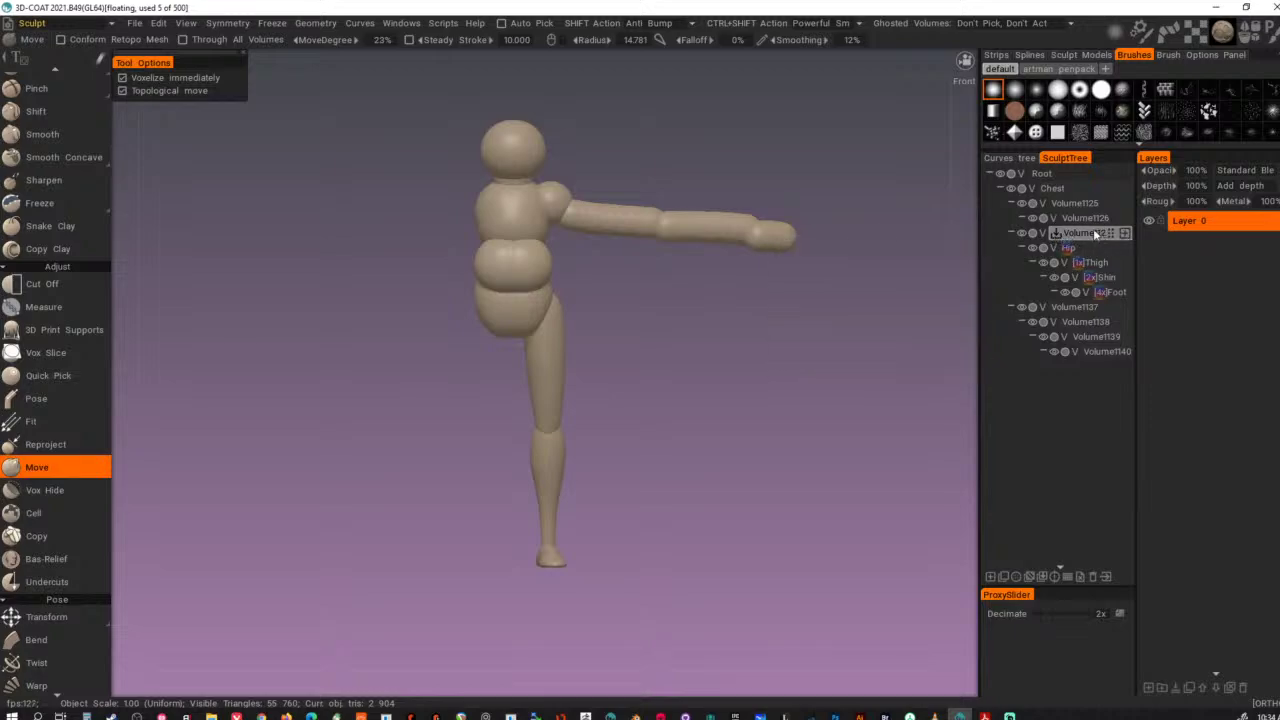
left_click(1063, 232)
double_click(1077, 233)
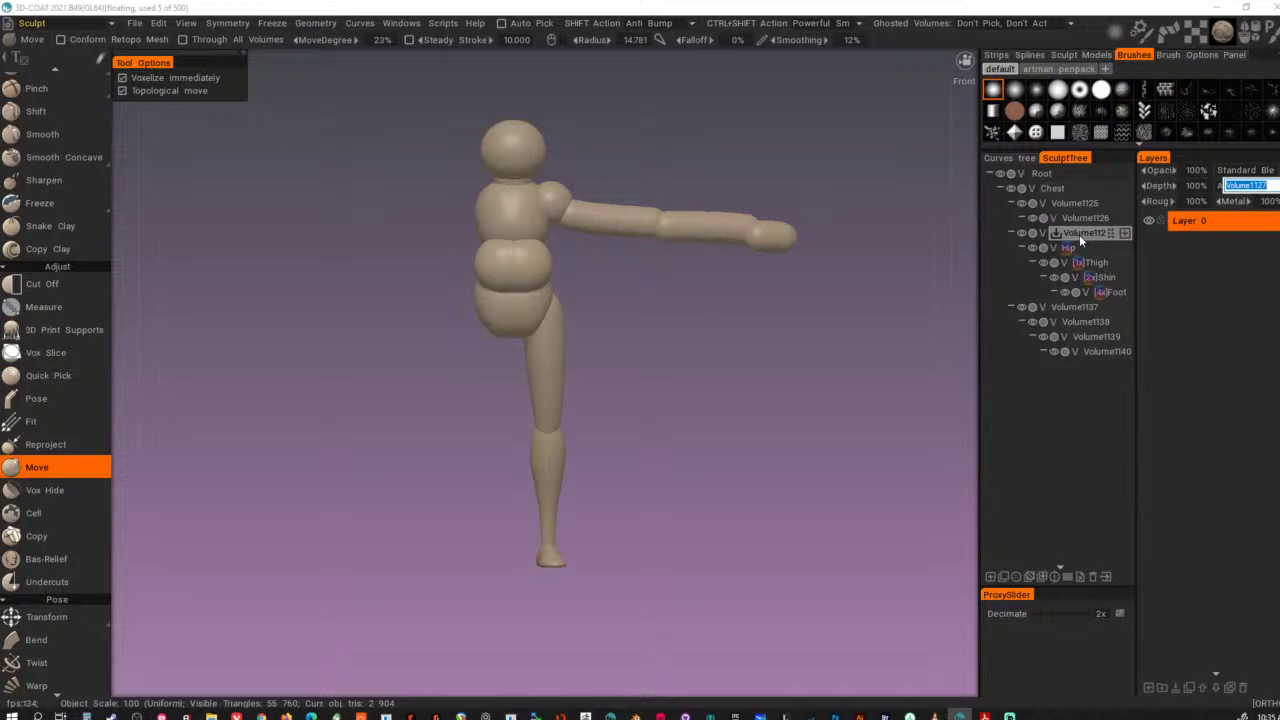
type("Abdomen")
key("Return")
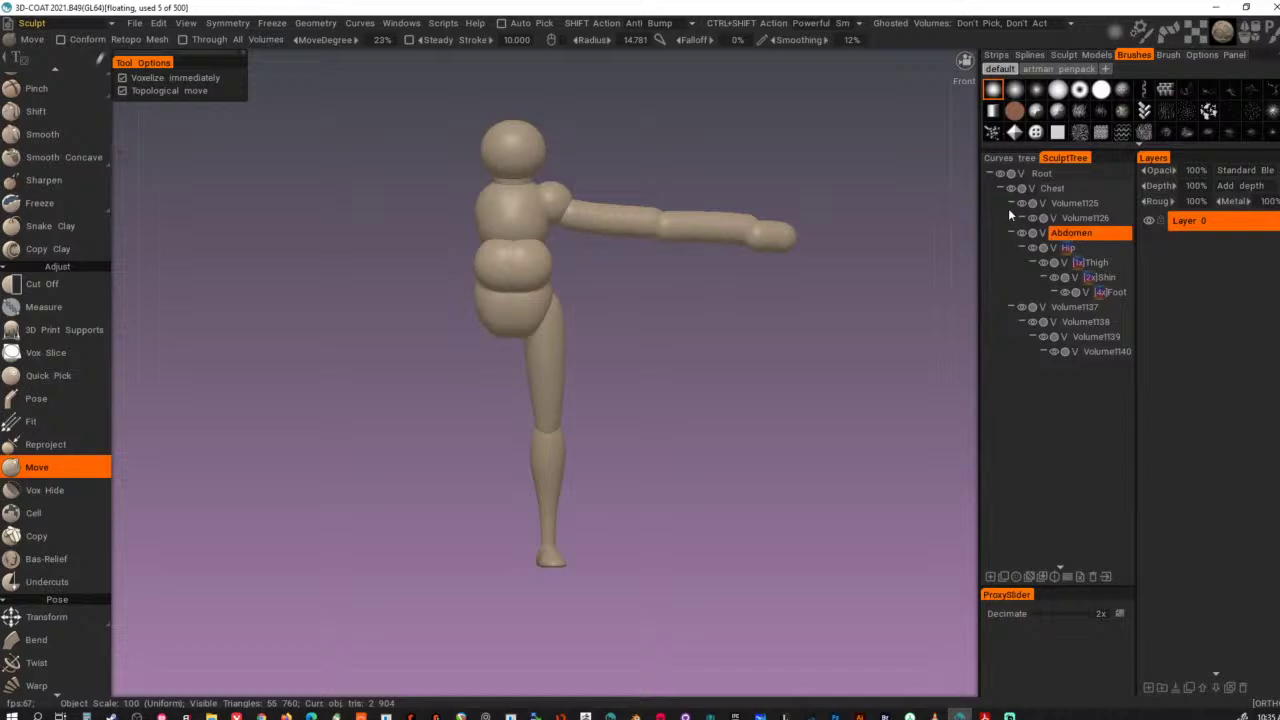
- Rename the head sphere's volume as Head and its parent volume as Neck
left_click(1086, 219)
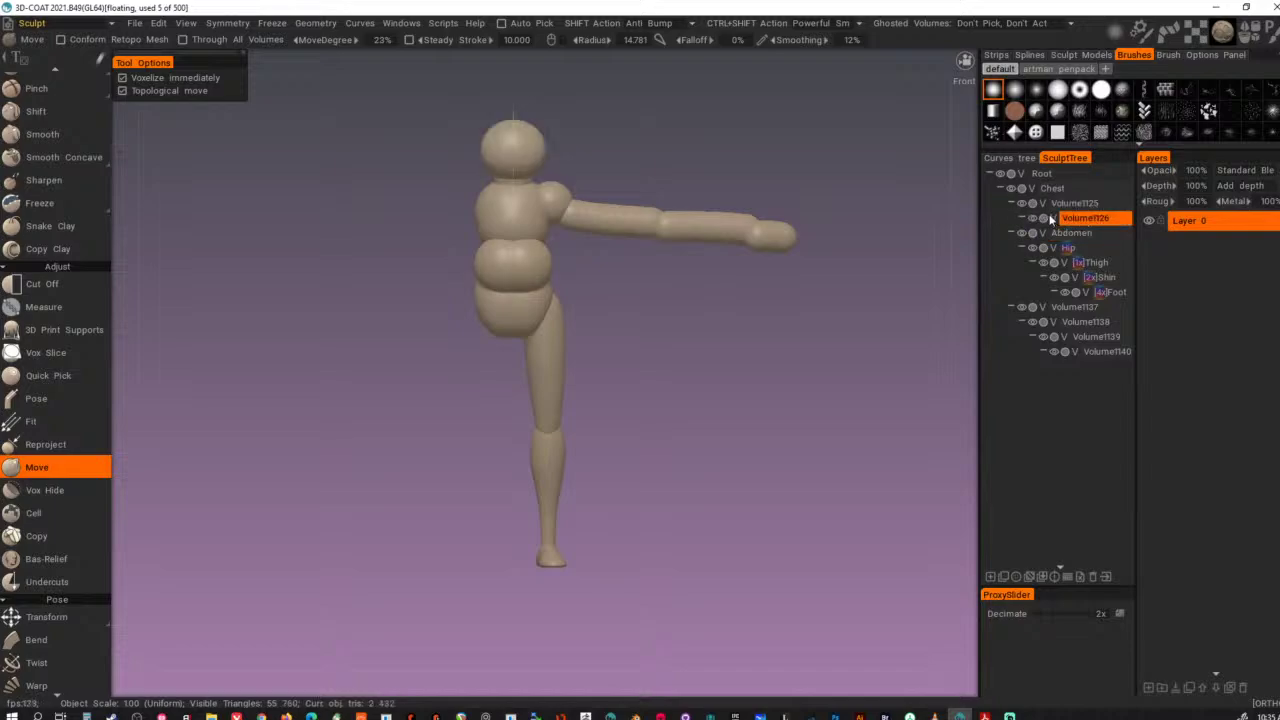
type("Head")
left_click(1065, 208)
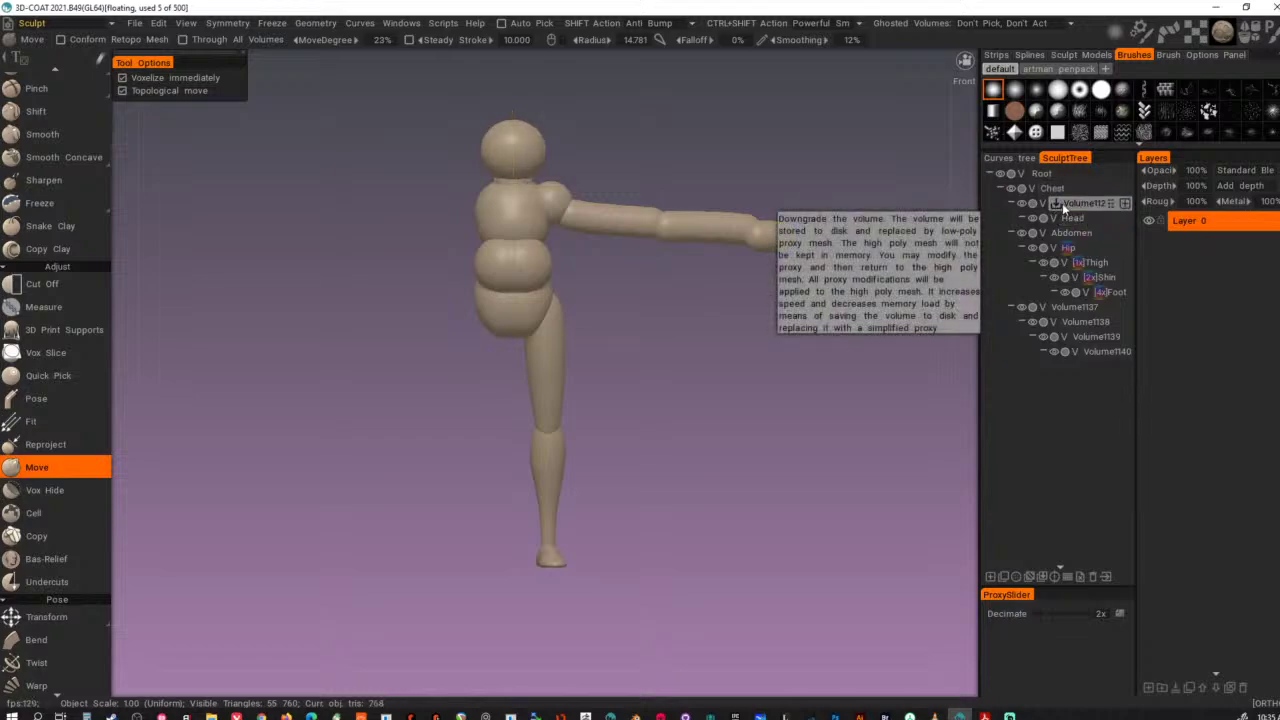
double_click(1064, 208)
type("NNeck")
key("Return")
left_click(1065, 204)
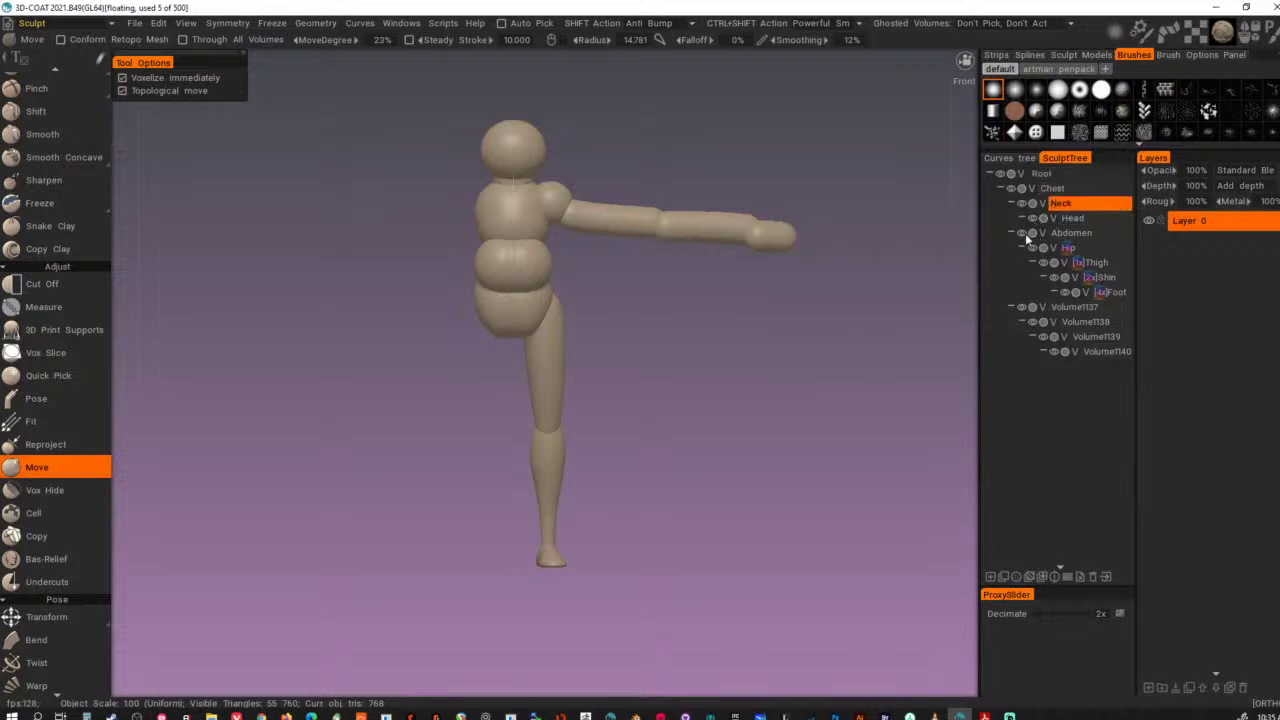
- Identify the first arm-chain volume by toggling its visibility, rename it Shoulder, and rename its child volume Arm
left_click(1022, 308)
left_click(1022, 308)
left_click(1070, 309)
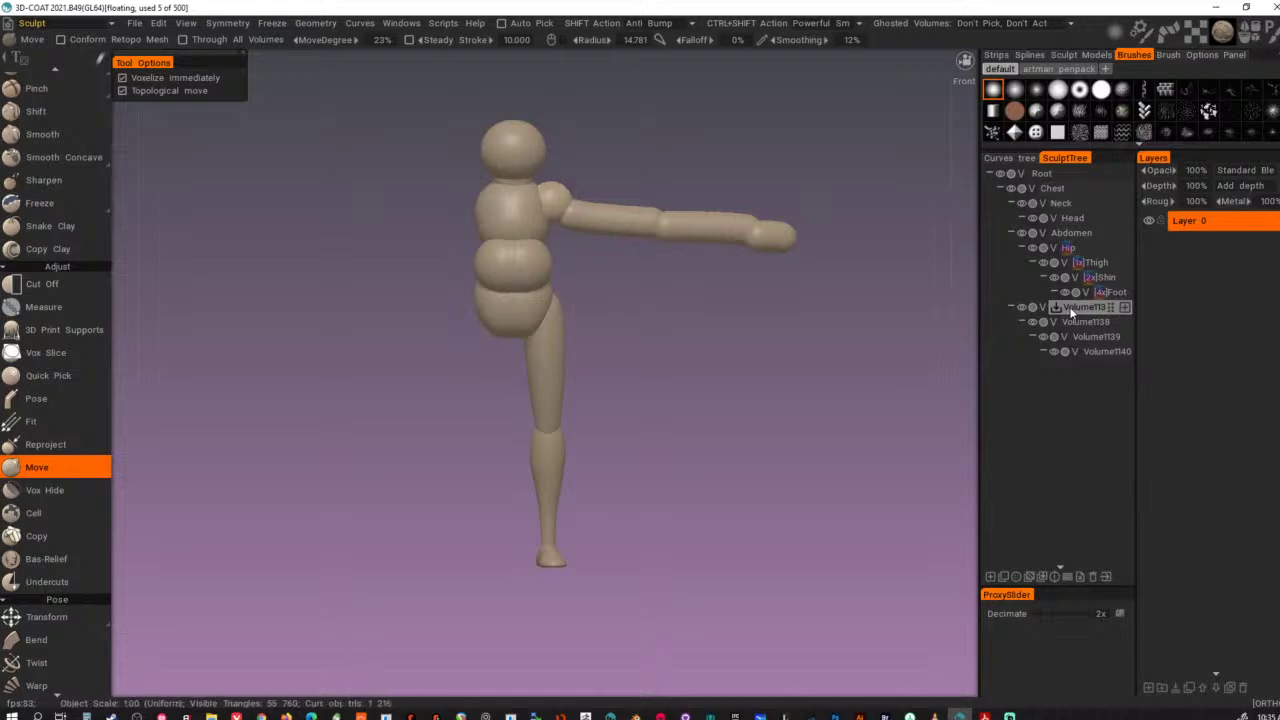
double_click(1071, 311)
type("Shoulder")
key("Return")
left_click(1078, 324)
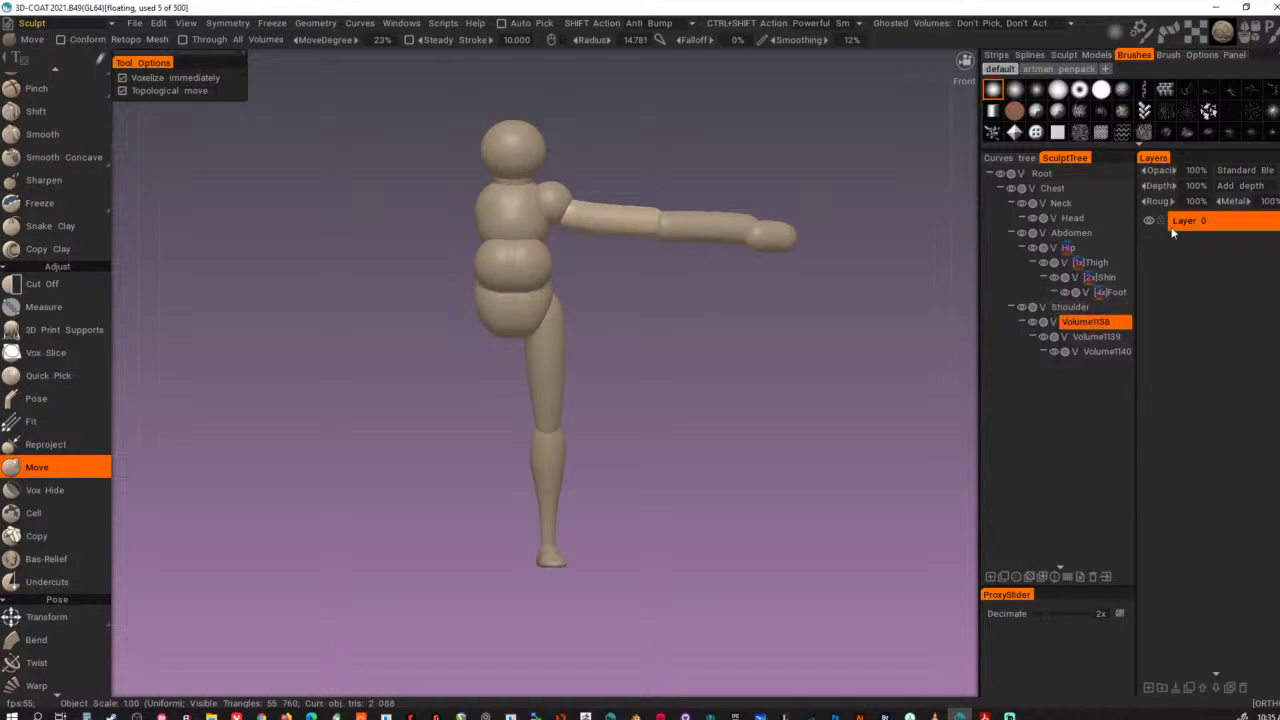
type("Arm")
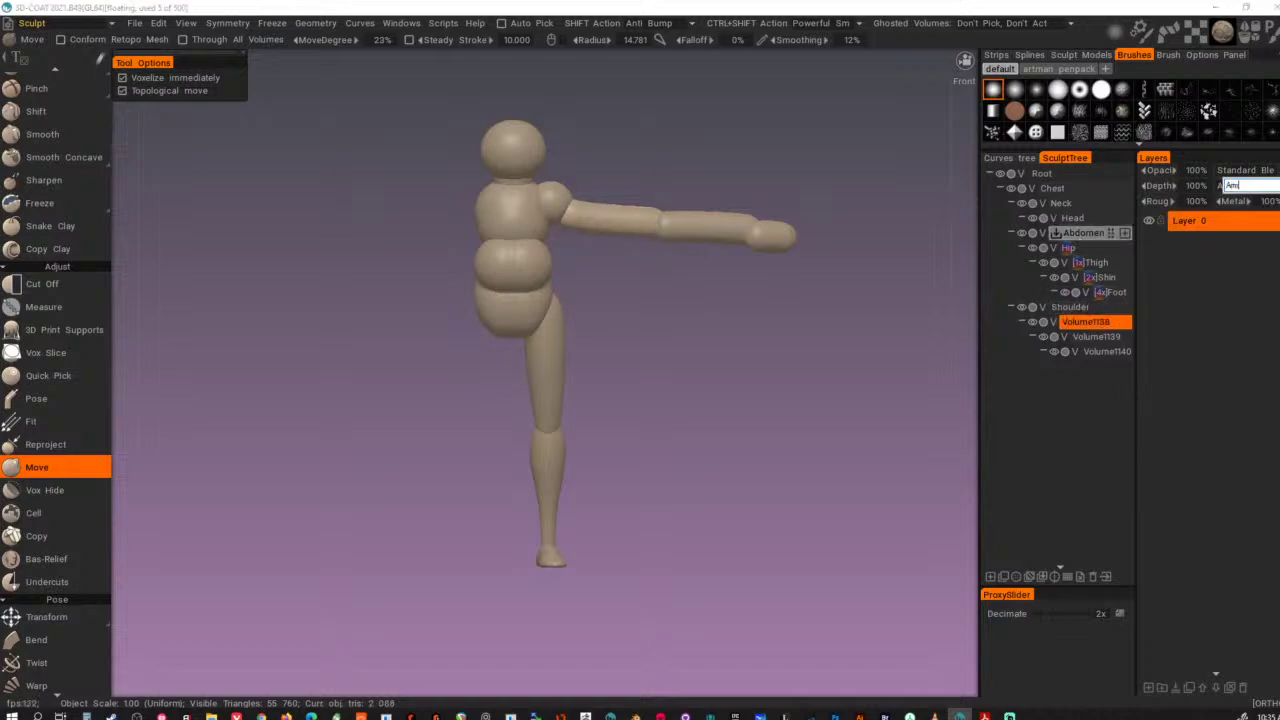
key("Return")
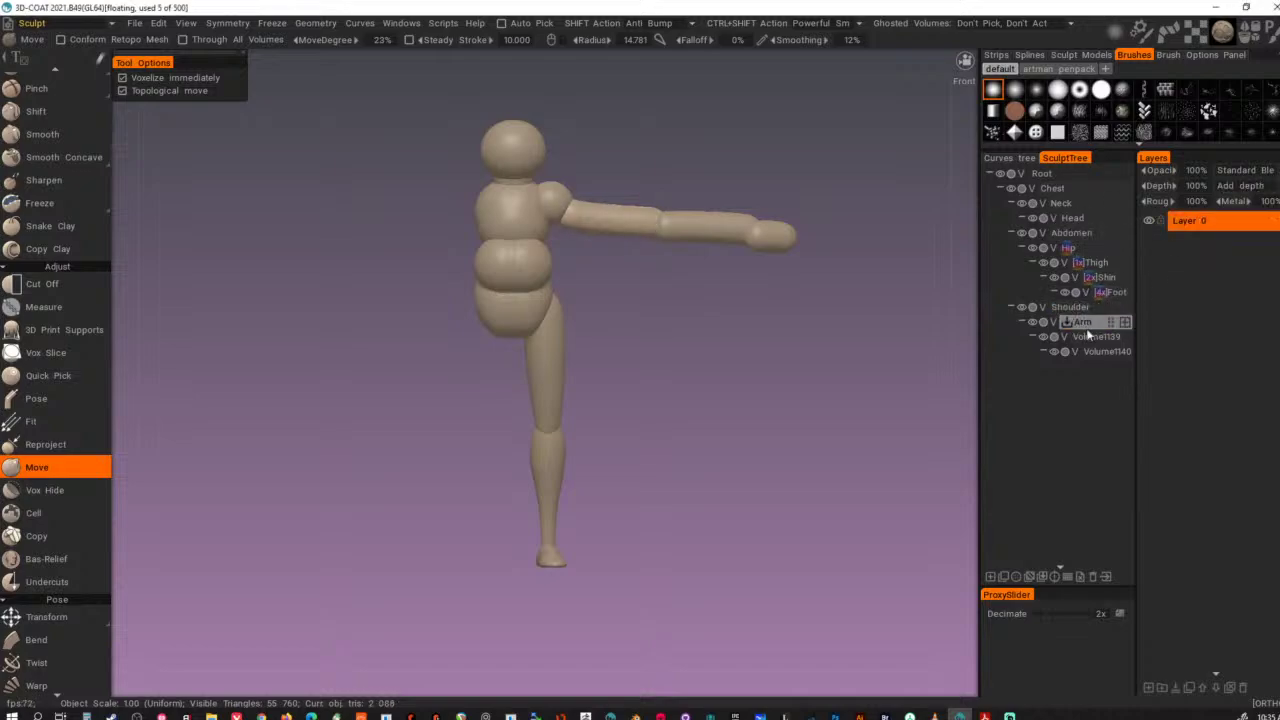
- Rename the lower arm volume as Forearm and the last volume of the arm chain as Hand
left_click(1088, 336)
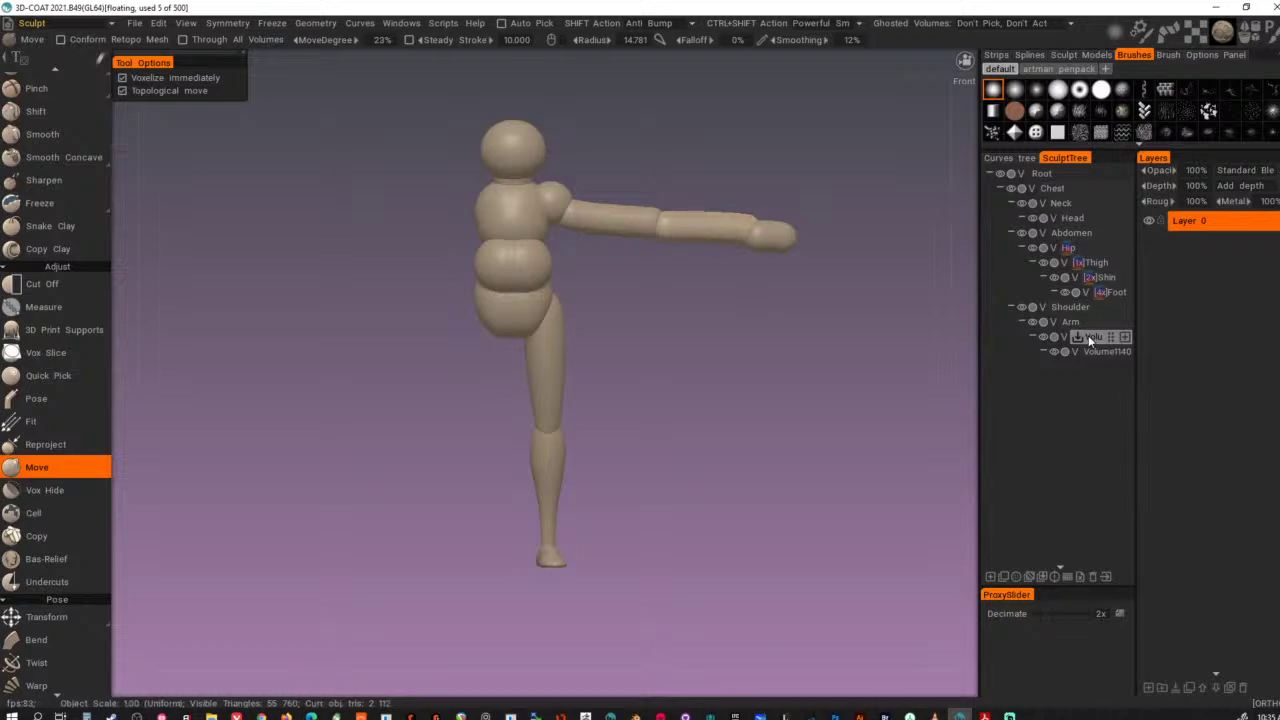
double_click(1088, 335)
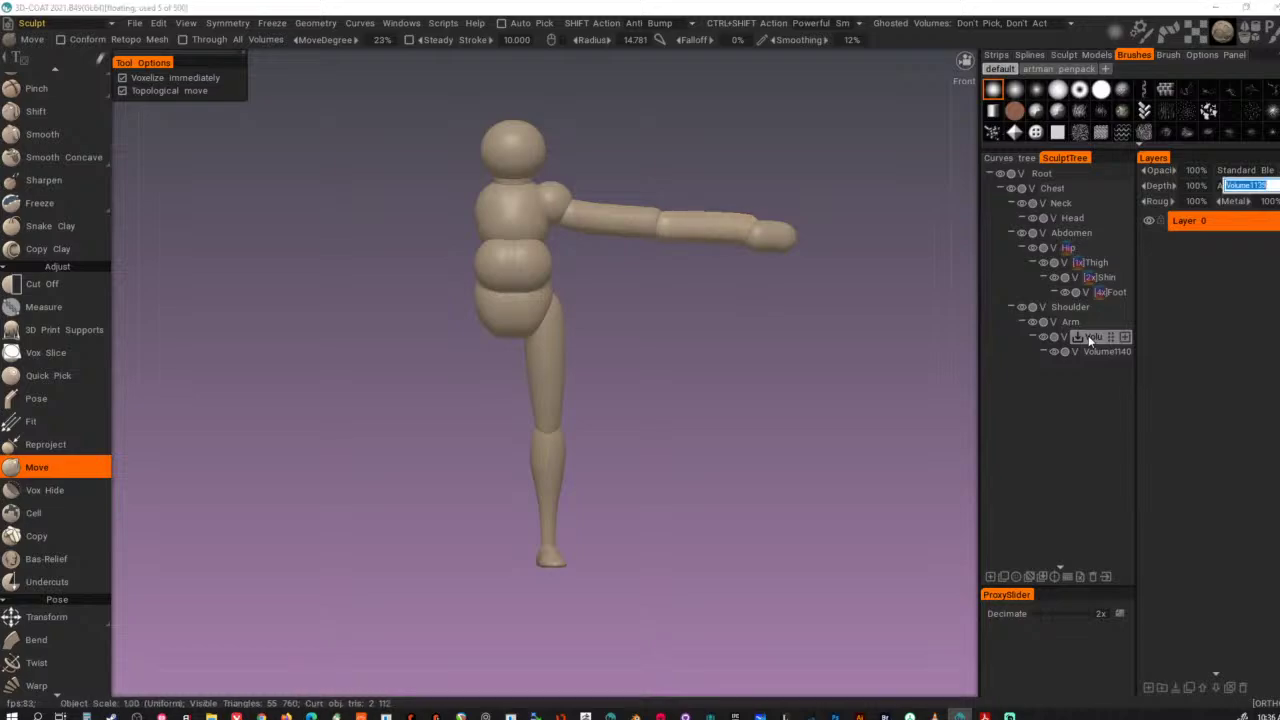
type("Forearm")
key("Return")
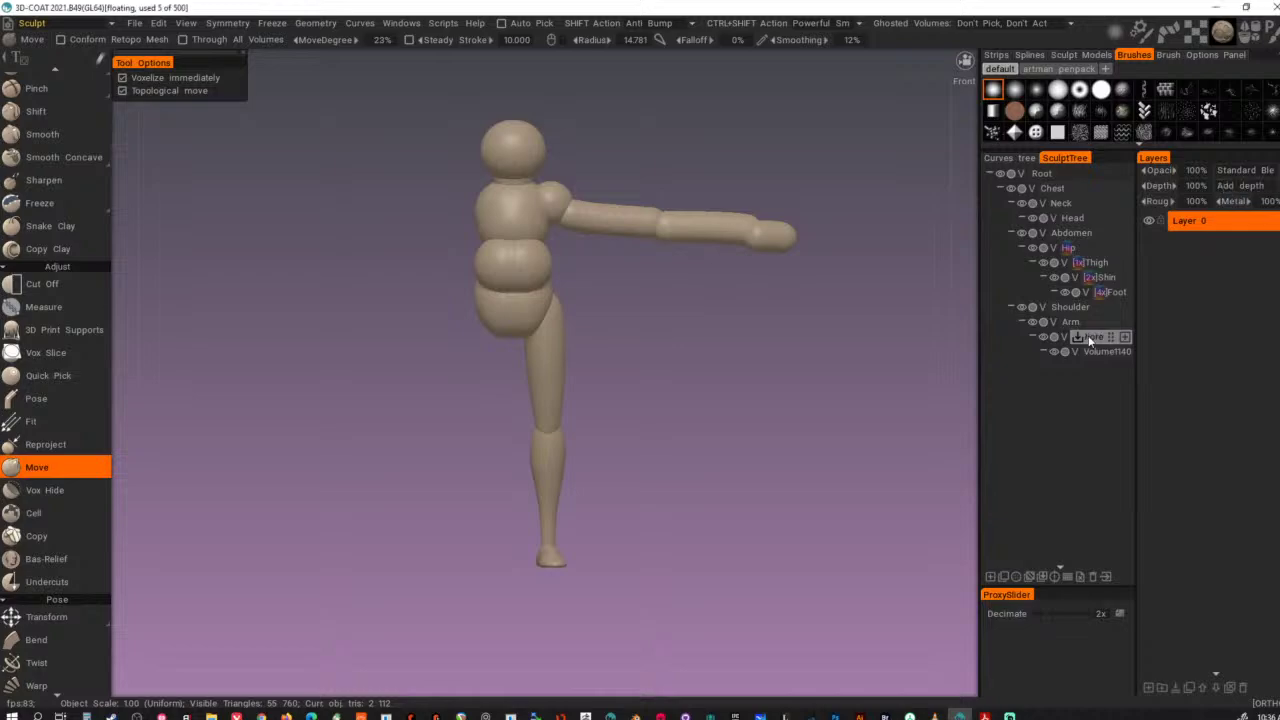
left_click(1090, 353)
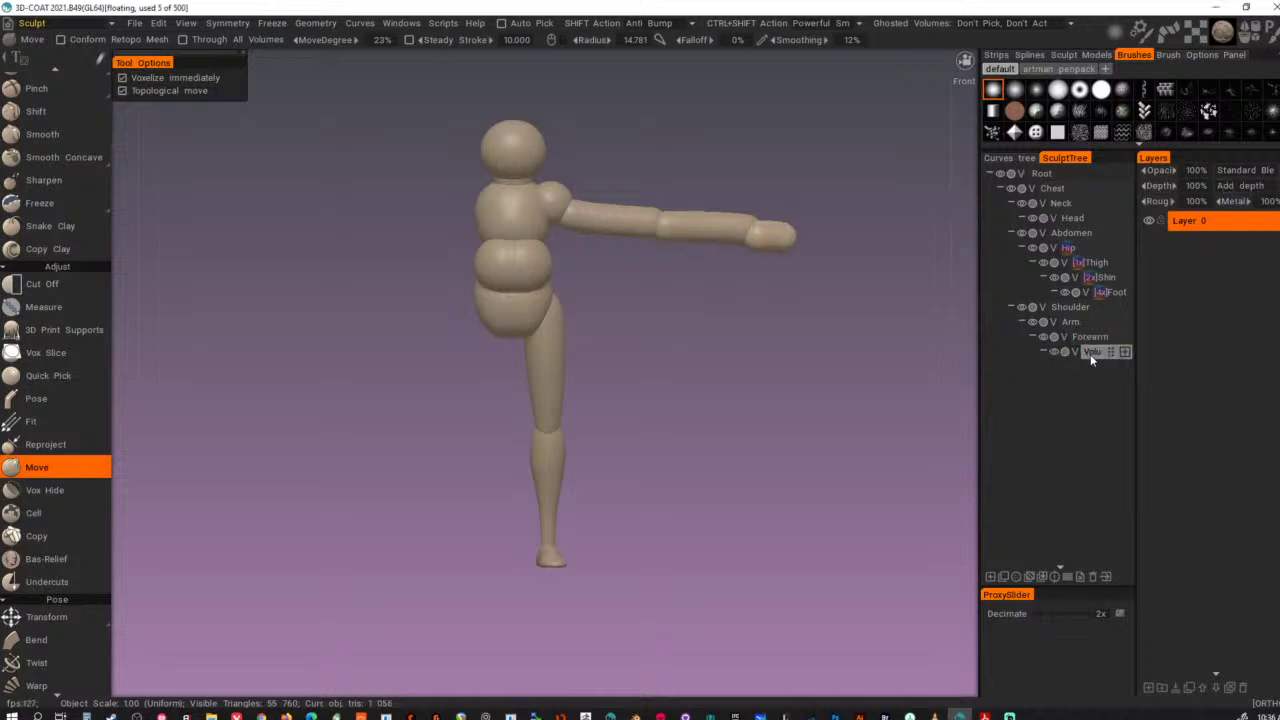
double_click(1090, 354)
type("F")
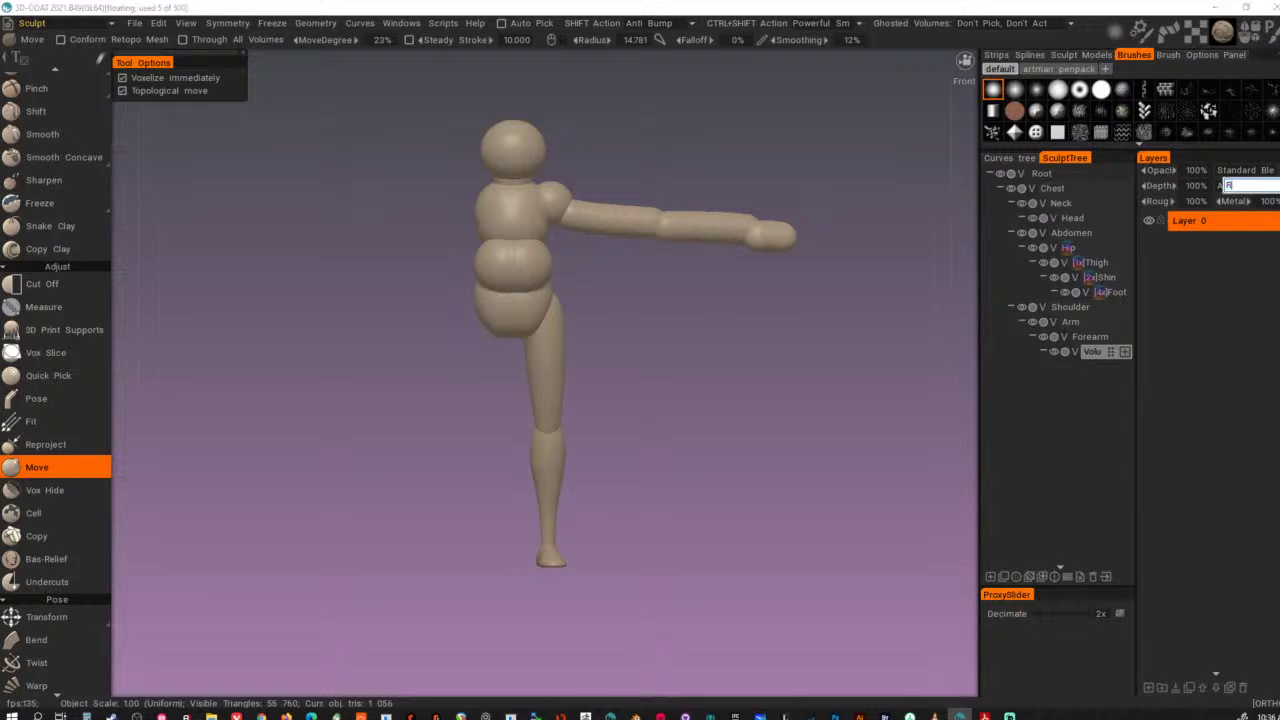
key("Return")
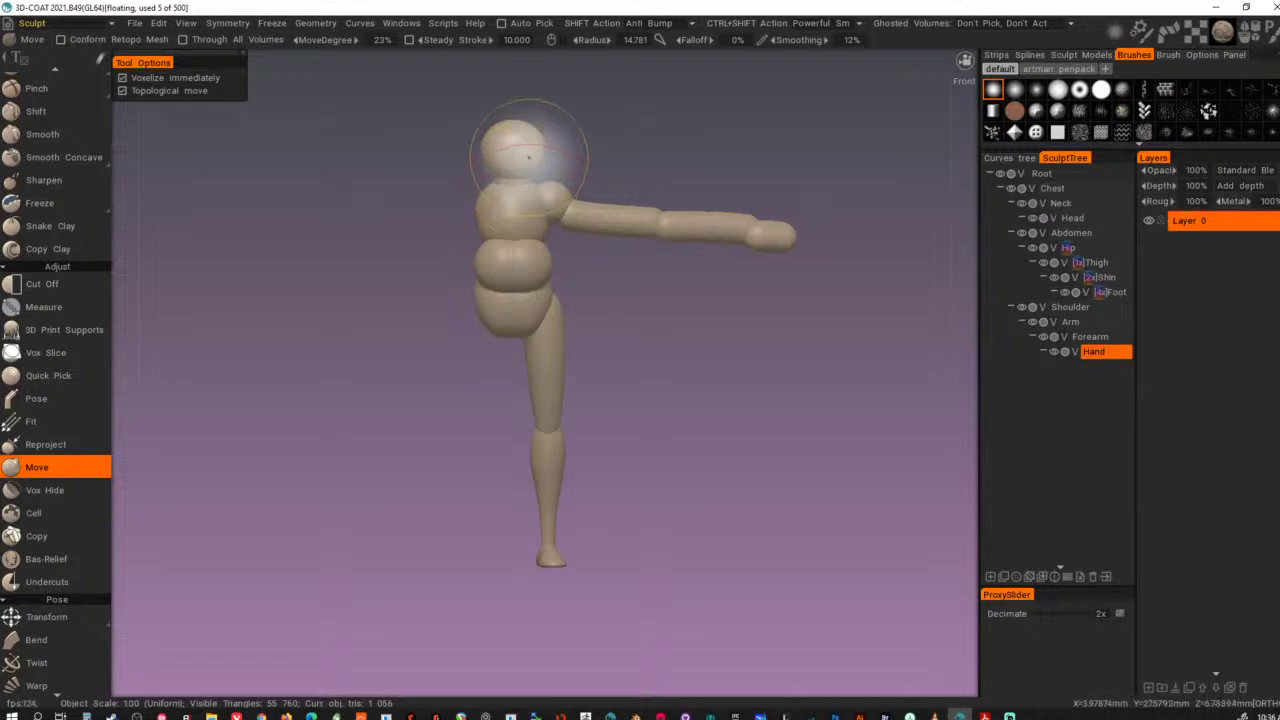
- Resample the Hip volume with a density modulation factor of about 0.5 and Good resampling quality
mouse_move(633, 337)
left_mouse_down()
mouse_move(545, 332)
mouse_move(530, 305)
left_mouse_up()
key("h")
right_click_drag(530, 305, 594, 324, "alt")
middle_click_drag(594, 324, 627, 440, "alt")
left_click_drag(627, 440, 621, 444, "alt")
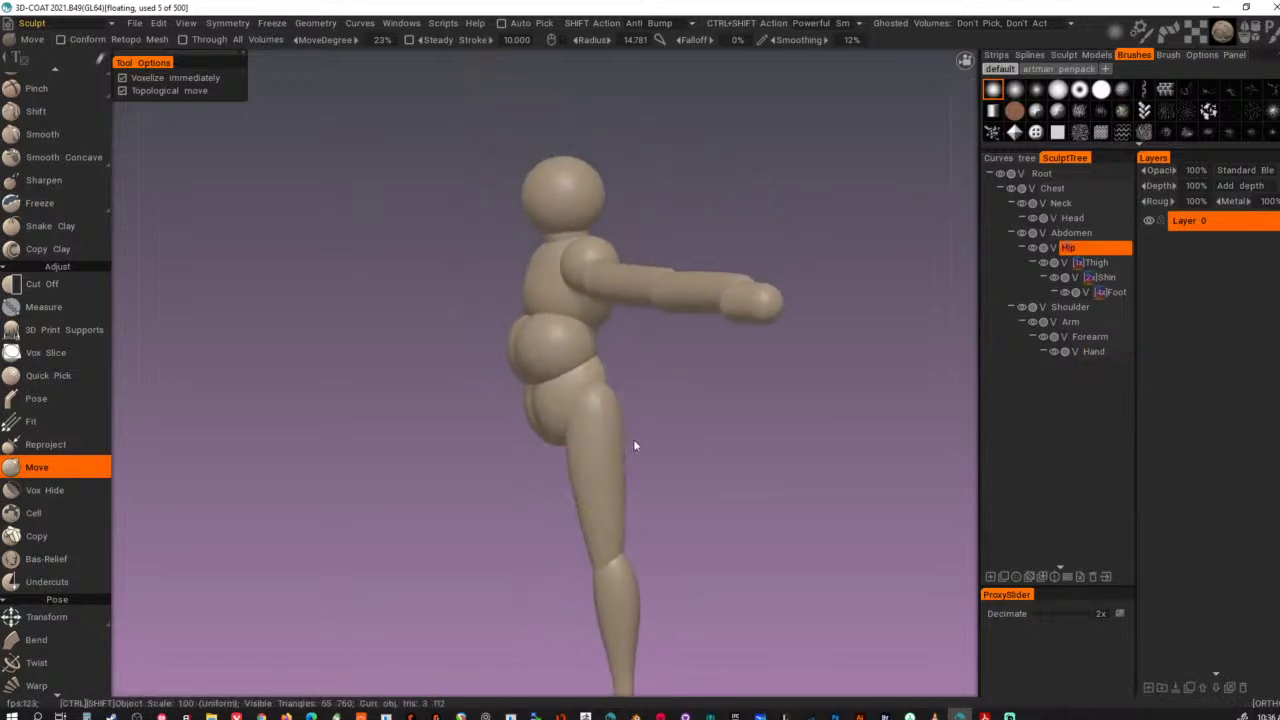
key("alt+r")
left_click_drag(606, 388, 591, 388)
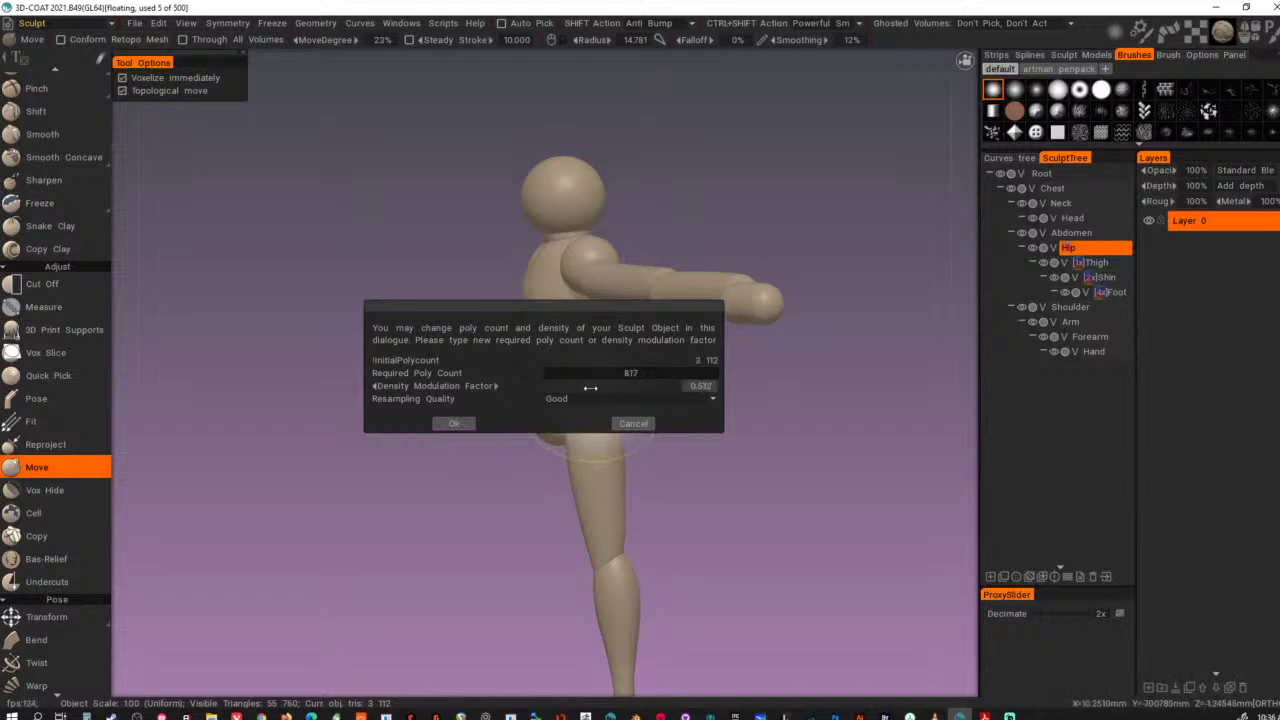
left_click(455, 423)
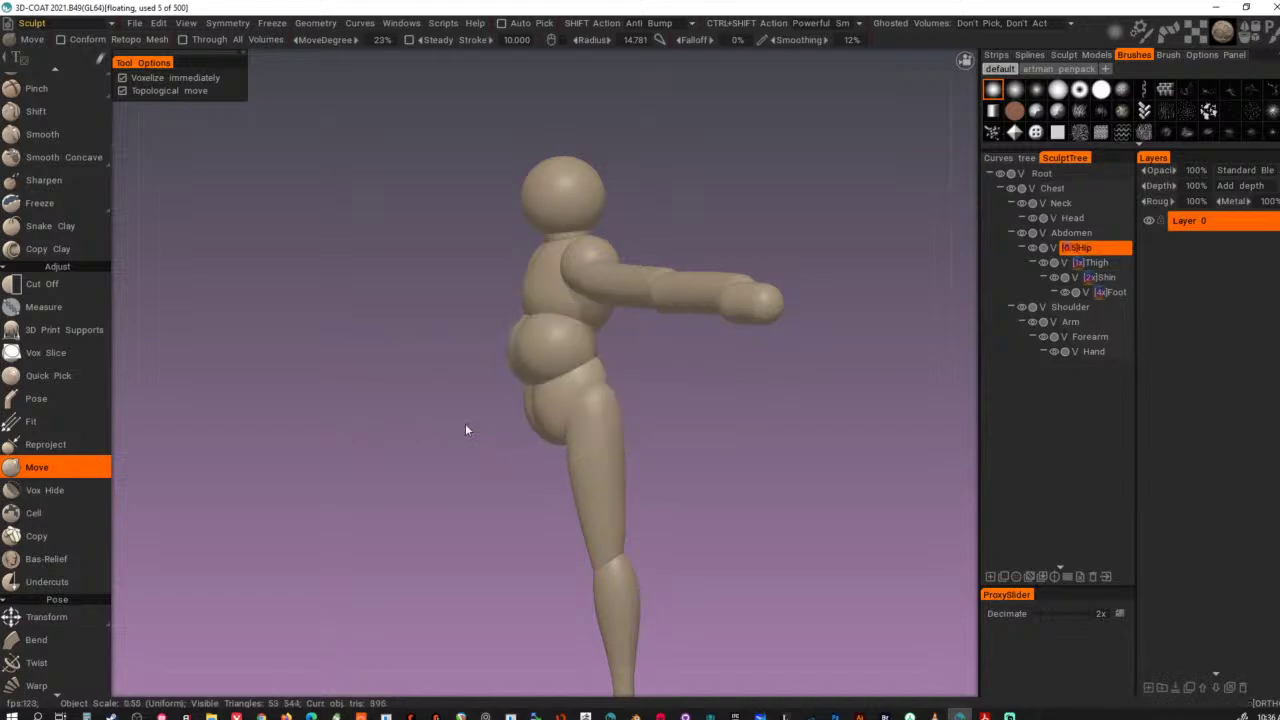
- Smooth the entire Hip volume three times
key("Return")
key("Return")
key("Return")
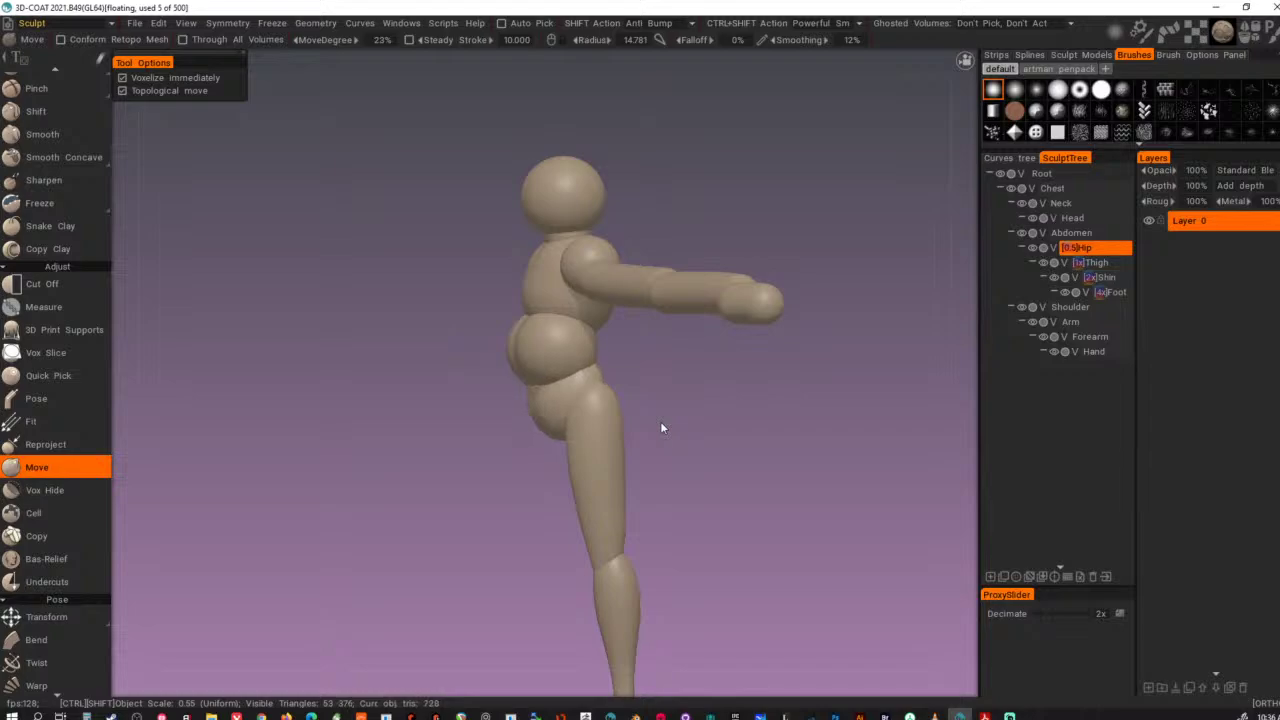
- Reshape the Hip volume with the Move brush, widening it toward the thigh and adjusting its back and upper edge
mouse_move(661, 423)
left_mouse_down("alt")
mouse_move(760, 397)
mouse_move(719, 385)
left_mouse_up("alt")
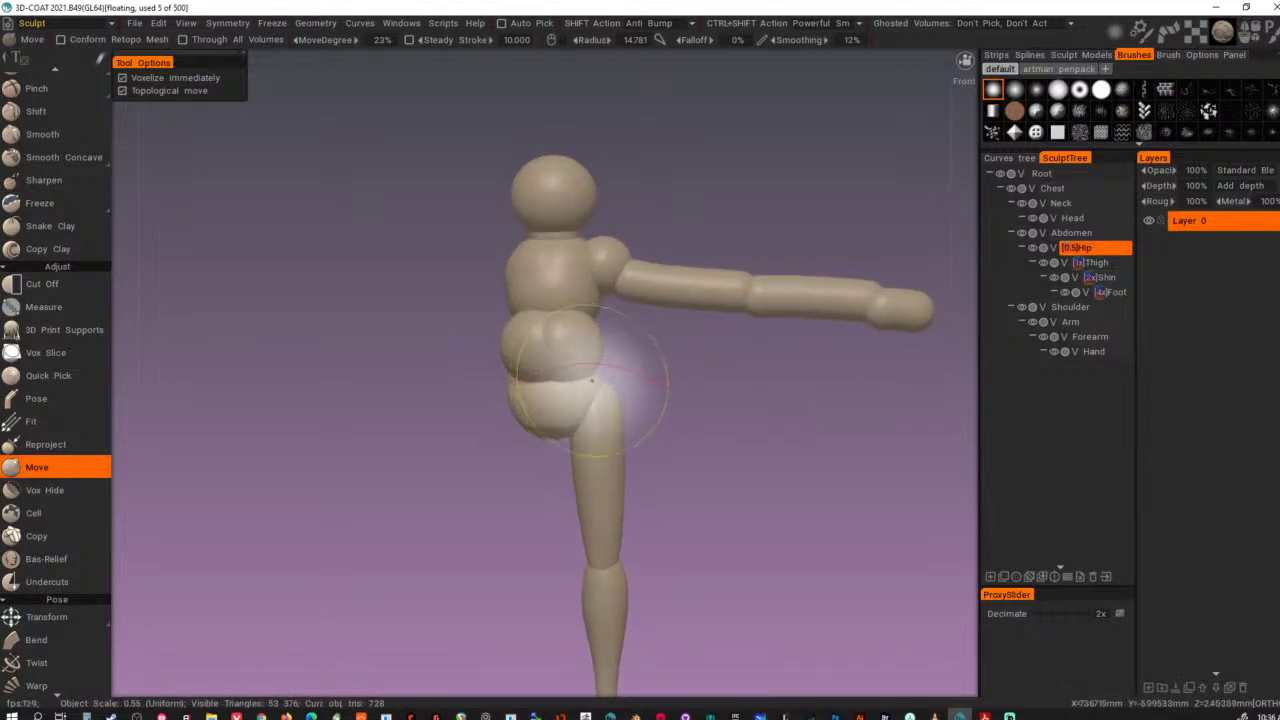
left_click_drag(592, 380, 630, 381)
mouse_move(667, 423)
left_mouse_down("alt")
mouse_move(546, 436)
mouse_move(571, 430)
mouse_move(562, 484)
left_mouse_up("alt")
left_click_drag(674, 375, 690, 354, "alt")
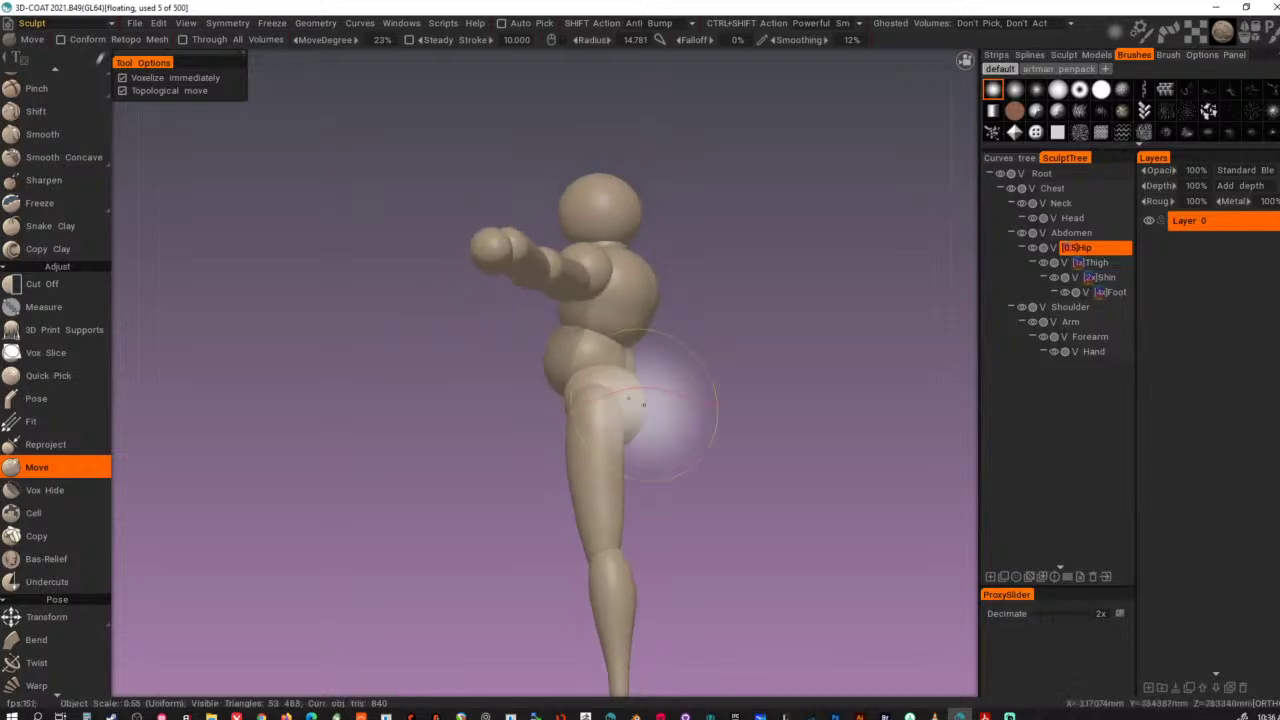
mouse_move(643, 403)
left_mouse_down()
mouse_move(625, 430)
mouse_move(633, 446)
mouse_move(628, 418)
left_mouse_up()
mouse_move(666, 457)
left_mouse_down("alt")
mouse_move(694, 480)
mouse_move(868, 458)
left_mouse_up("alt")
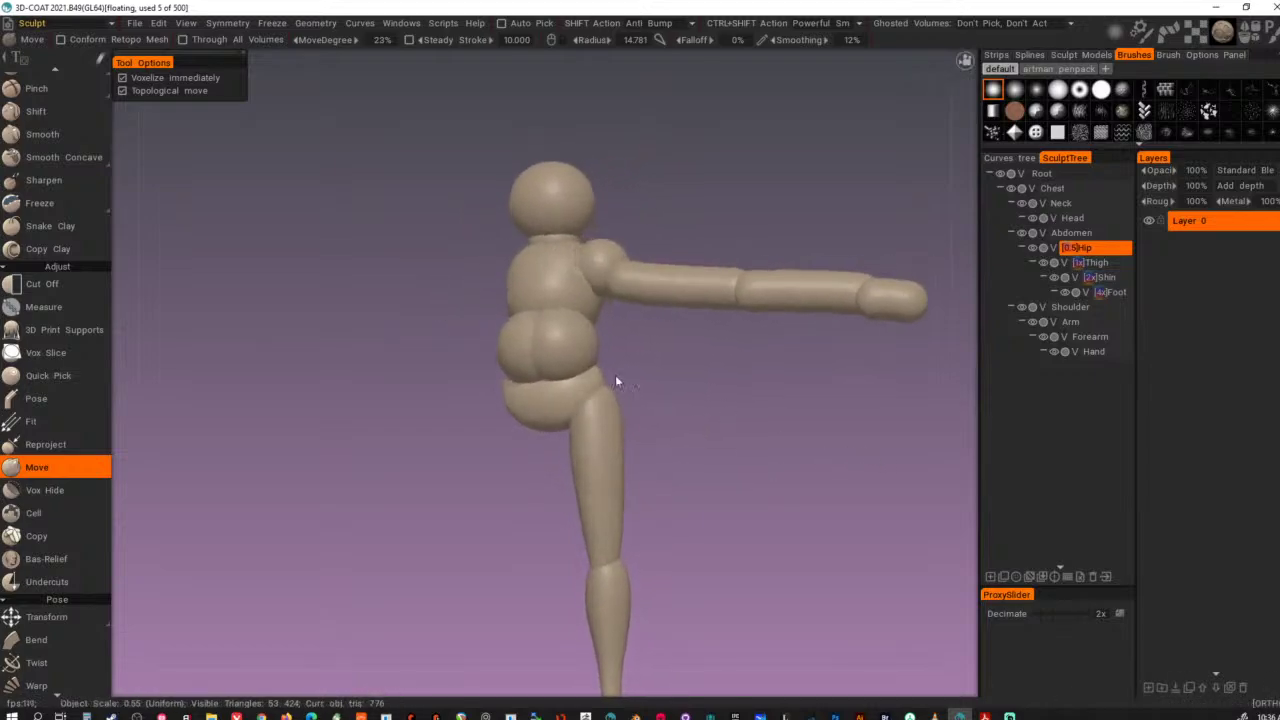
mouse_move(590, 384)
left_mouse_down()
mouse_move(661, 408)
mouse_move(557, 408)
mouse_move(582, 404)
left_mouse_up()
- Increase the Hip volume's resolution to 2x
key("Return")
key("Page_Up")
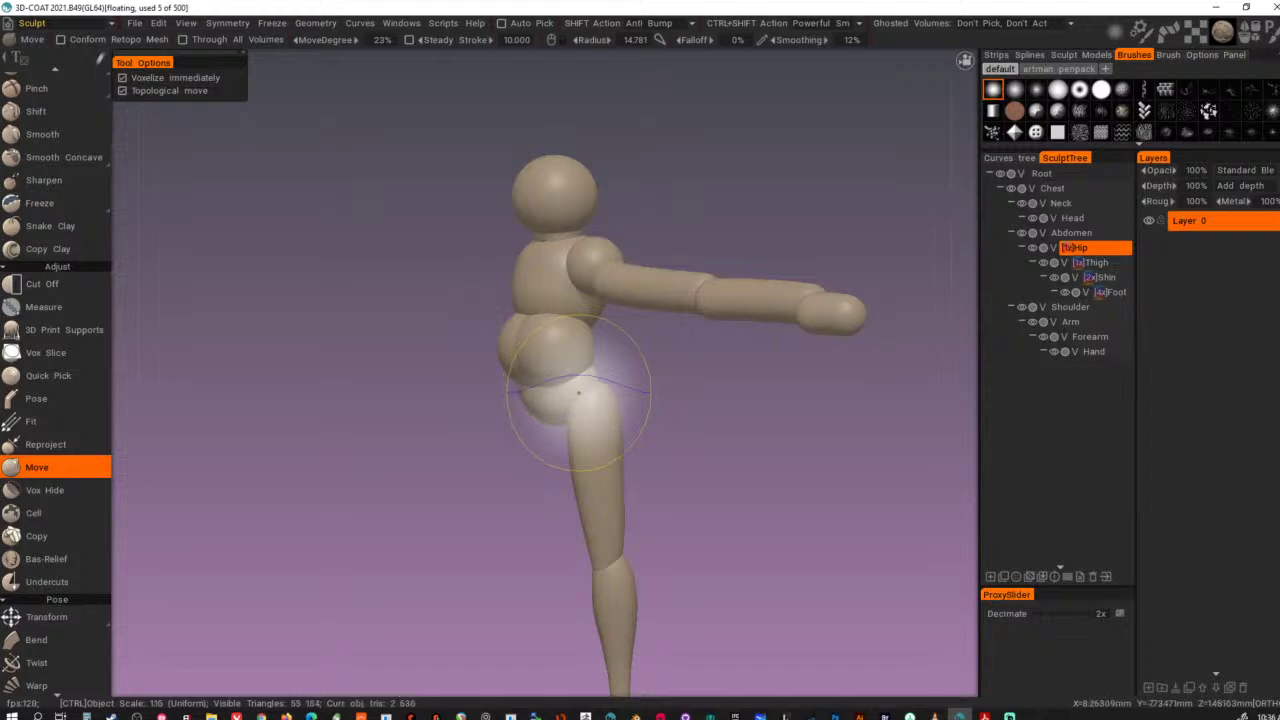
key("ctrl+d")
- Refine the upper front and side of the 2x Hip volume with small Move brush adjustments
left_click_drag(569, 329, 634, 331, "alt")
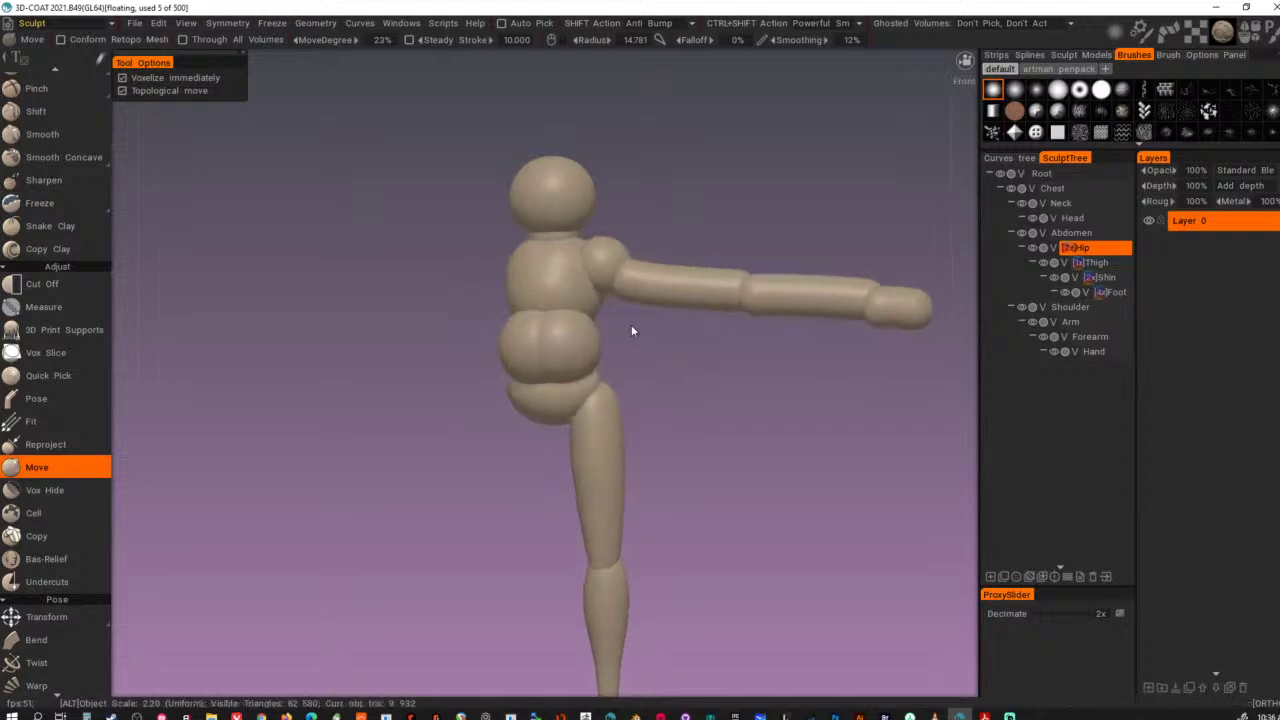
mouse_move(584, 397)
left_mouse_down()
mouse_move(603, 393)
mouse_move(489, 431)
mouse_move(548, 409)
left_mouse_up()
left_click_drag(611, 448, 511, 453, "alt")
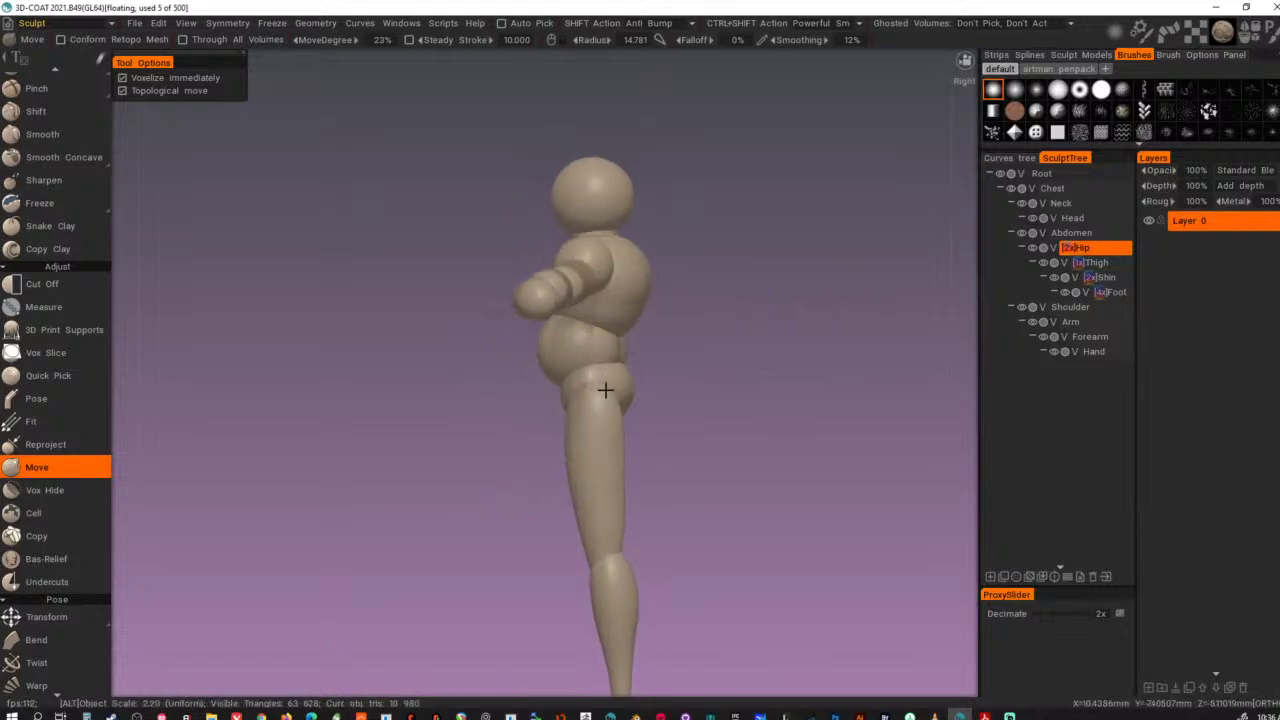
mouse_move(606, 391)
left_mouse_down("alt")
mouse_move(630, 388)
mouse_move(508, 452)
left_mouse_up("alt")
left_click_drag(600, 374, 592, 371)
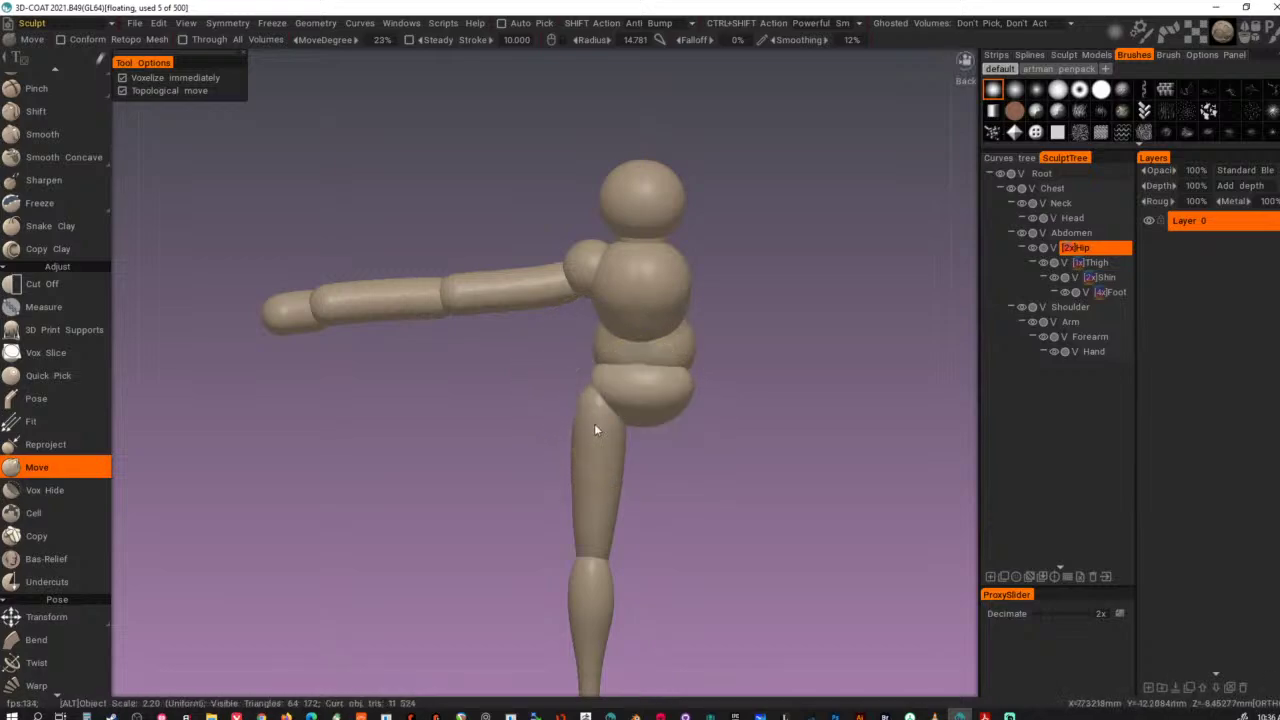
mouse_move(594, 423)
left_mouse_down("alt")
mouse_move(765, 404)
mouse_move(574, 446)
mouse_move(657, 421)
mouse_move(604, 482)
left_mouse_up("alt")
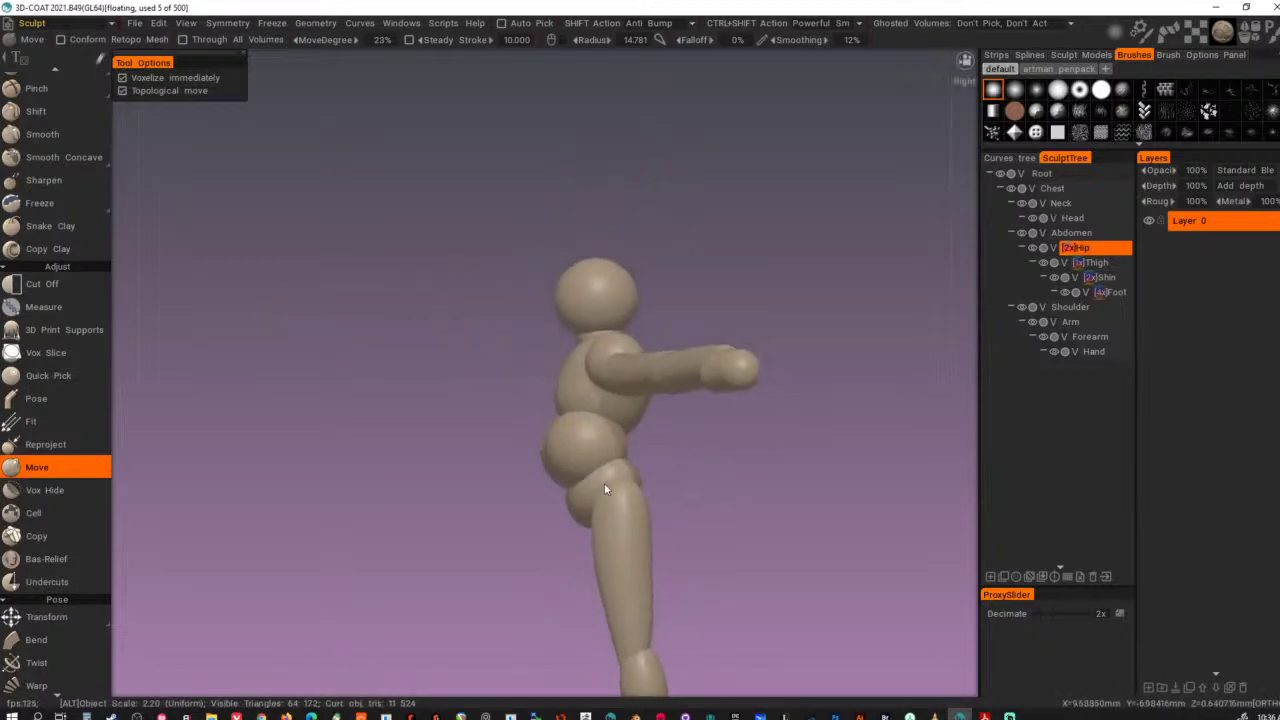
- Select the Abdomen volume and resample it with a density modulation factor of about 0.5 and Good resampling quality
key("h")
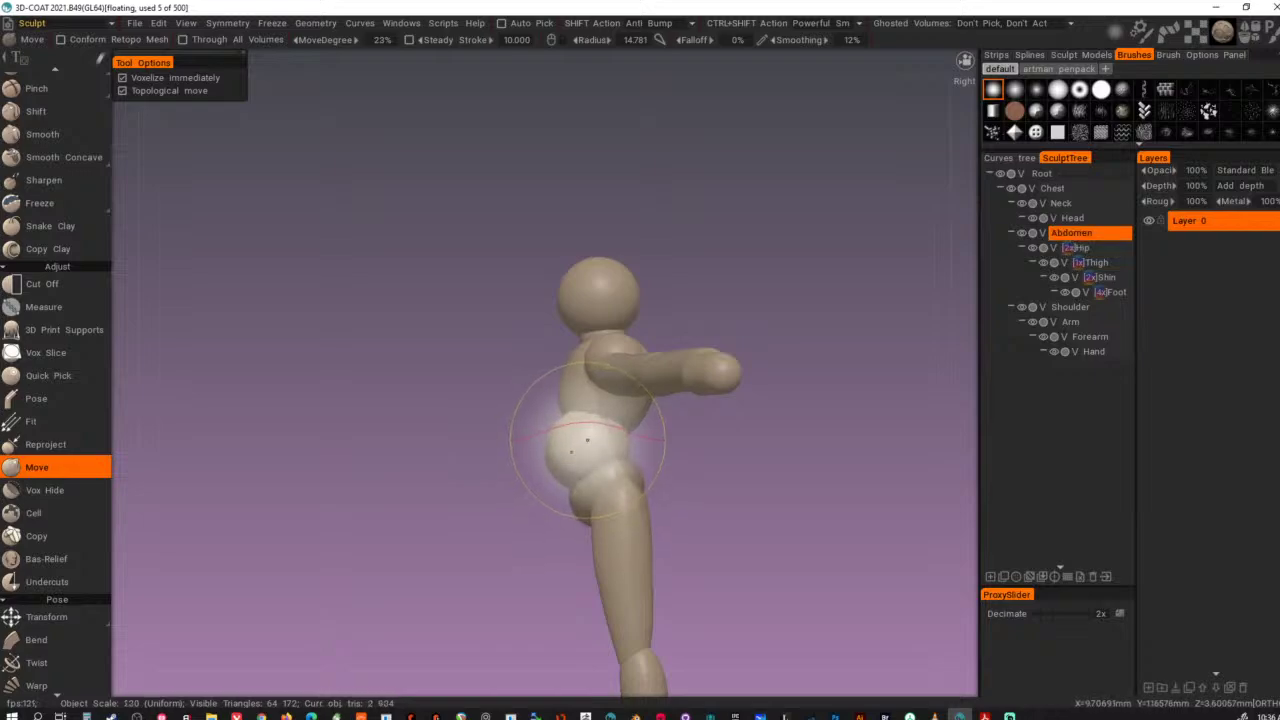
key("r")
left_click_drag(628, 386, 620, 384)
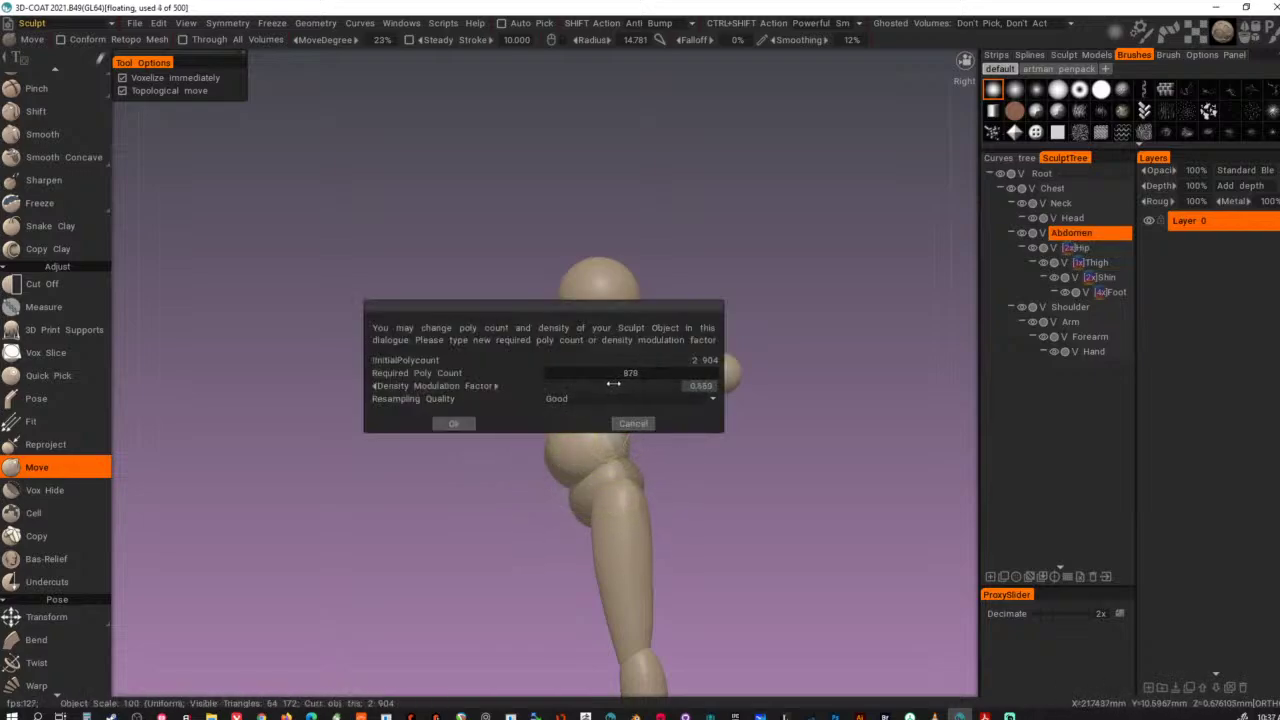
left_click(453, 423)
- Reshape the abdomen's profile with a Move brush radius of 19.231, flattening the belly and extending it toward the chest and hip
right_click_drag(608, 436, 631, 438)
left_click_drag(628, 438, 671, 434)
mouse_move(566, 457)
left_mouse_down()
mouse_move(590, 461)
mouse_move(570, 507)
left_mouse_up()
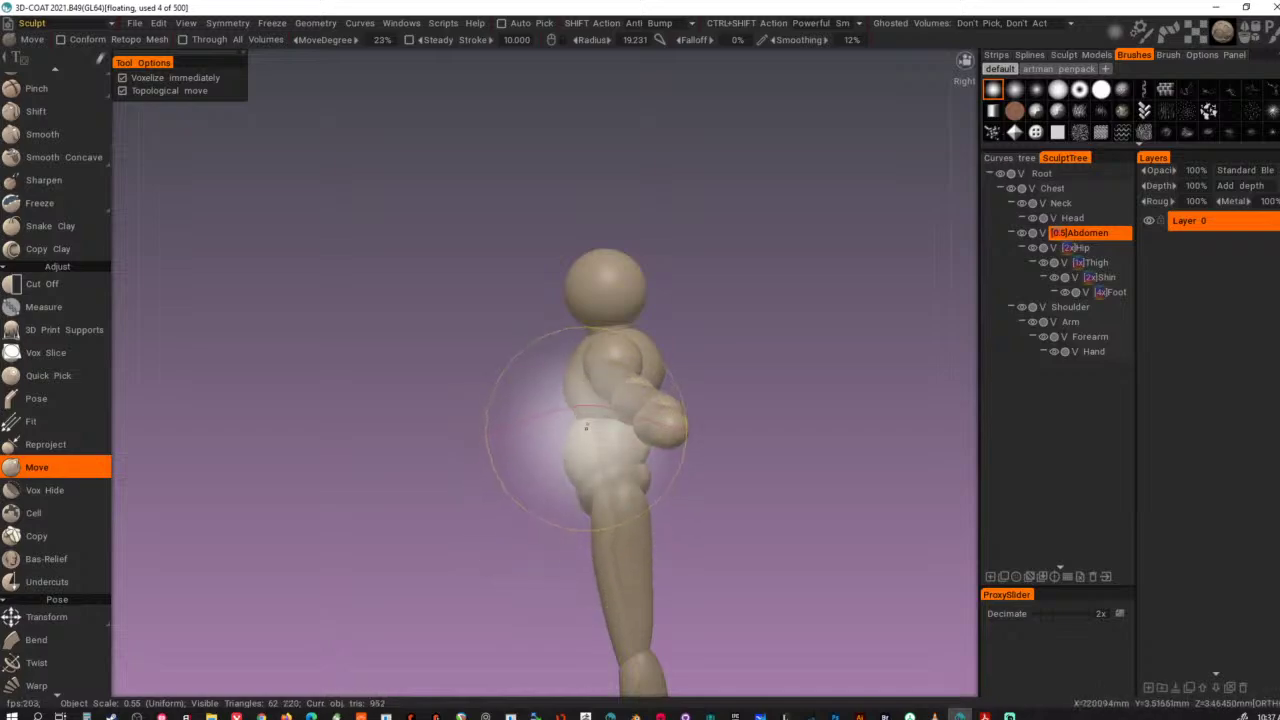
left_click_drag(587, 431, 588, 375)
left_click_drag(643, 457, 608, 506)
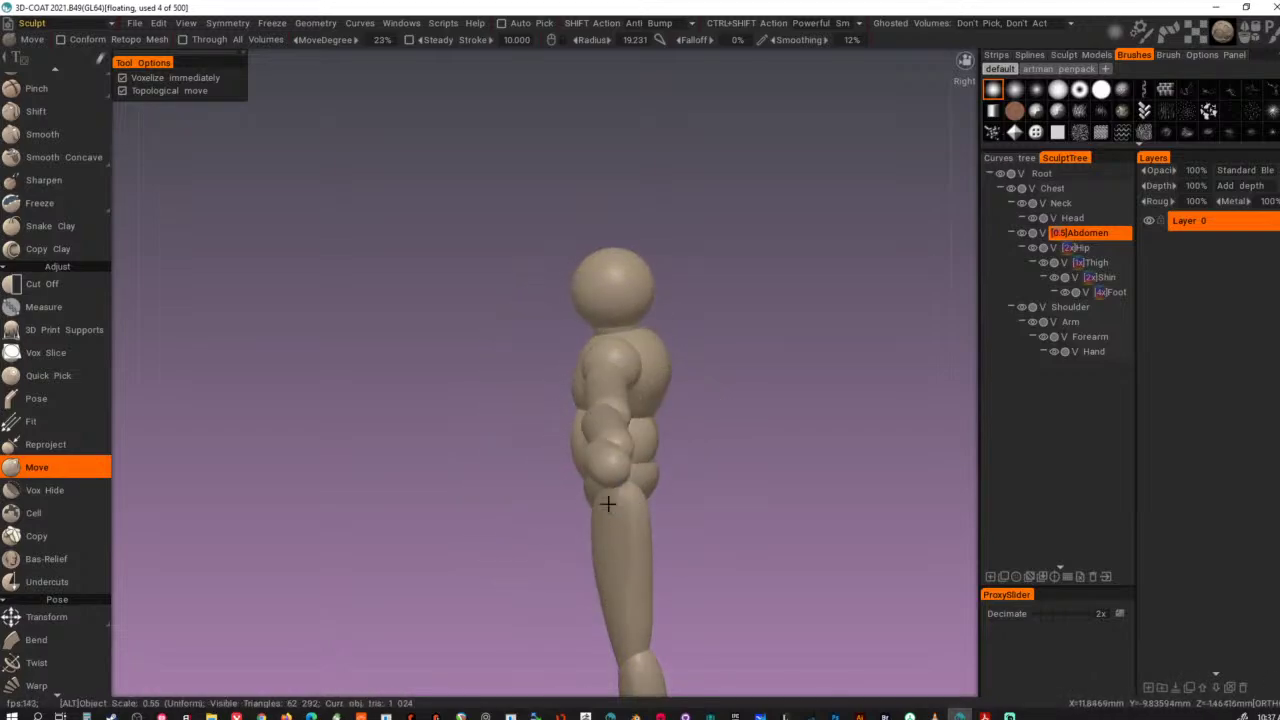
left_click_drag(529, 520, 738, 493, "alt")
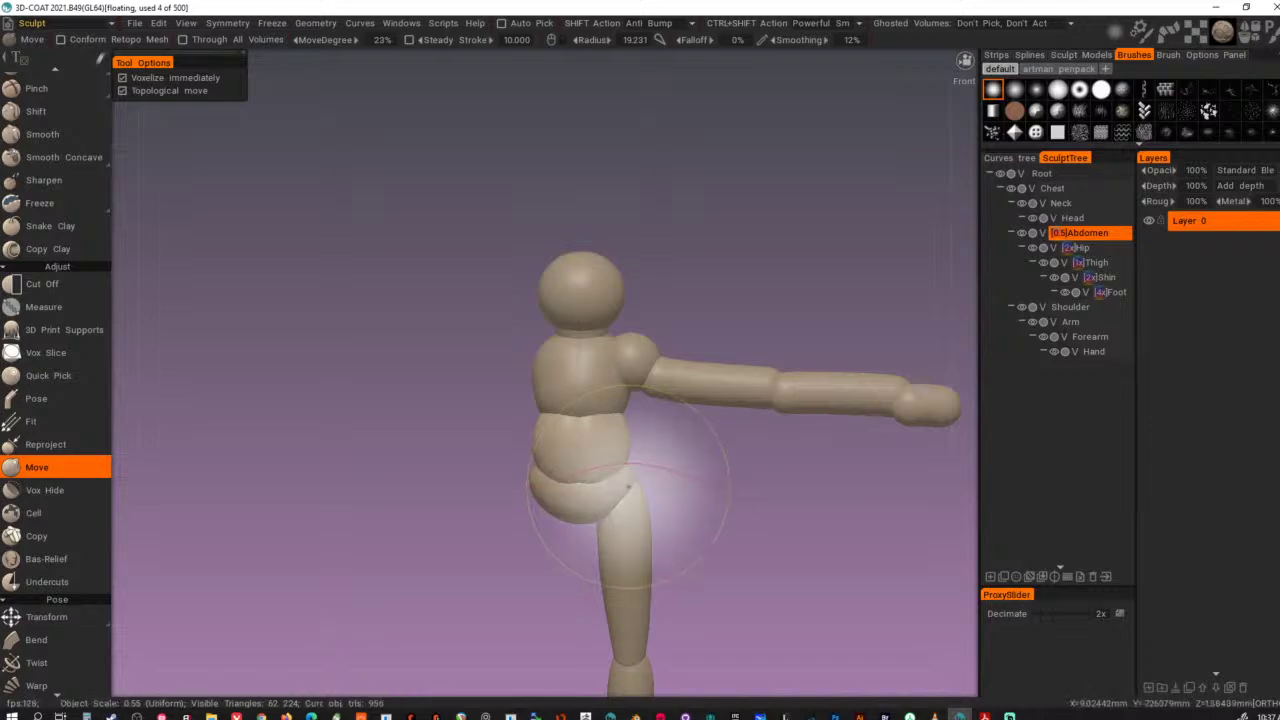
- Reduce the Move brush radius to 11.094 and pull the abdomen's lower front edge down toward the hip
left_click(613, 471, "ctrl+shift")
right_click_drag(614, 473, 571, 479)
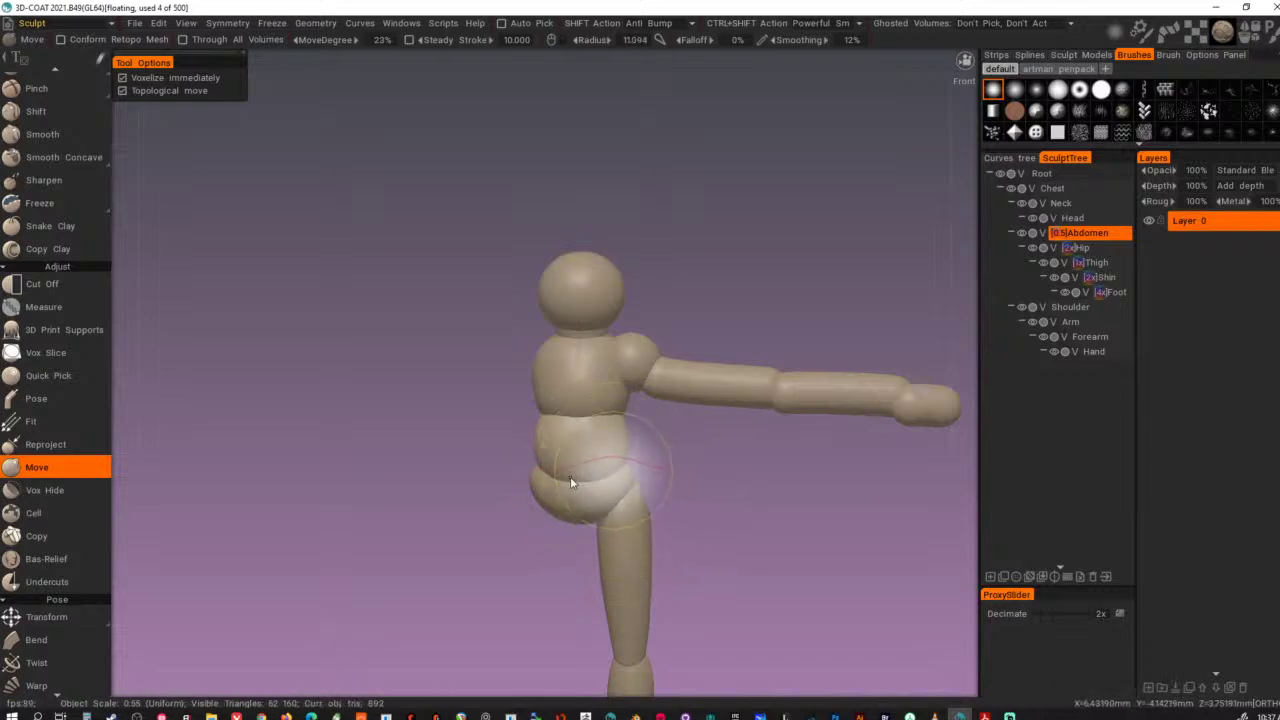
left_click_drag(574, 474, 578, 491)
mouse_move(578, 491)
left_mouse_down("alt")
mouse_move(541, 490)
mouse_move(591, 497)
left_mouse_up("alt")
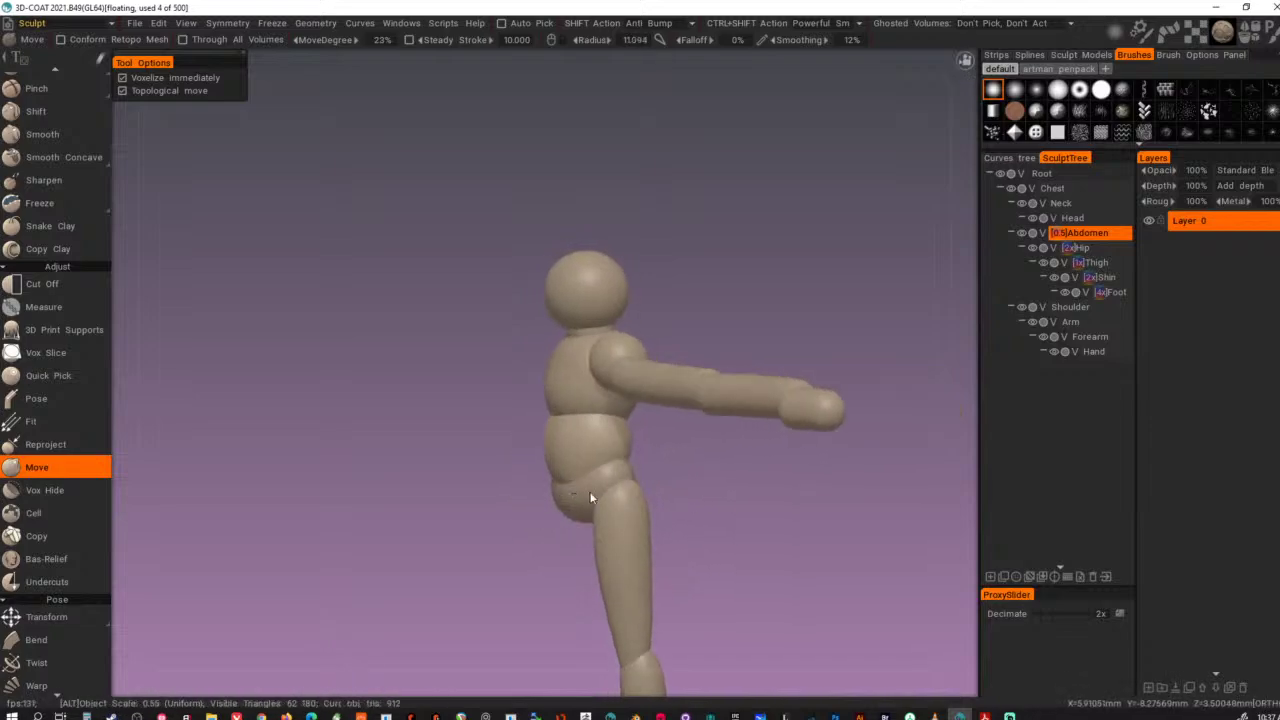
- Narrow the sides of the waist on the Abdomen volume with a Move brush radius of 6.700
right_click_drag(591, 497, 710, 540, "alt")
mouse_move(710, 540)
left_mouse_down("alt")
mouse_move(815, 565)
mouse_move(855, 560)
left_mouse_up("alt")
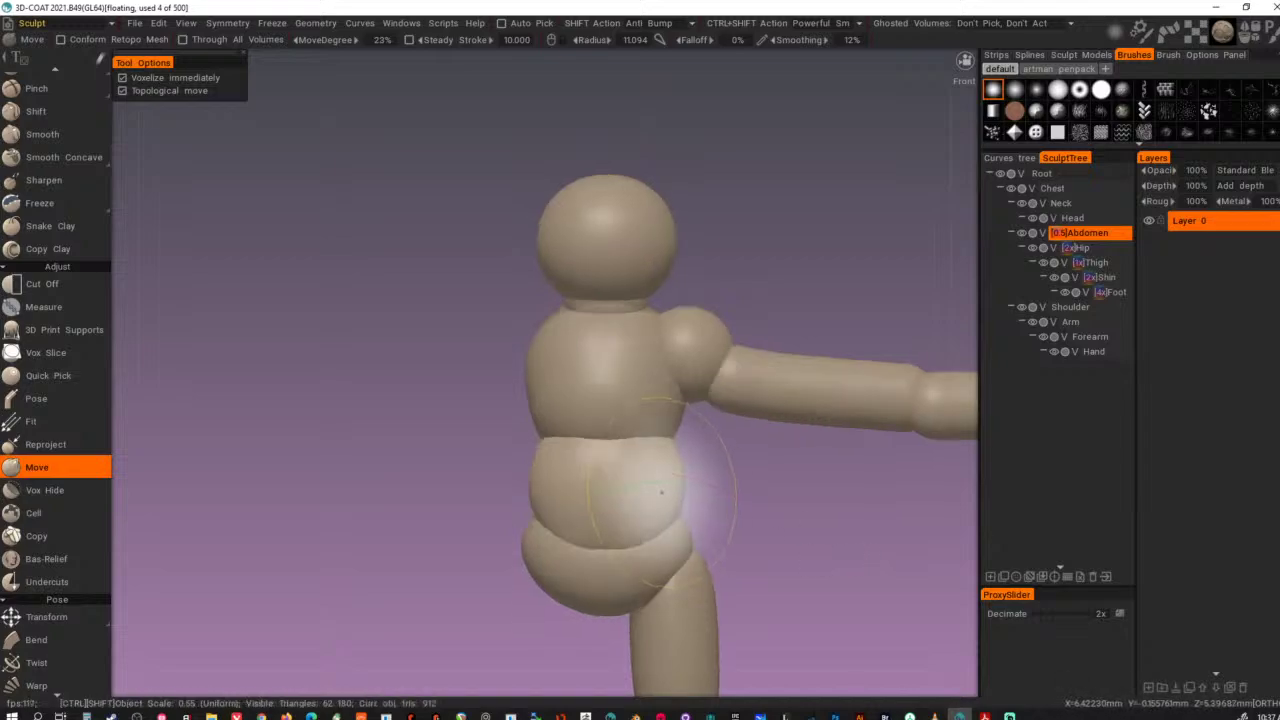
right_click_drag(685, 478, 648, 480)
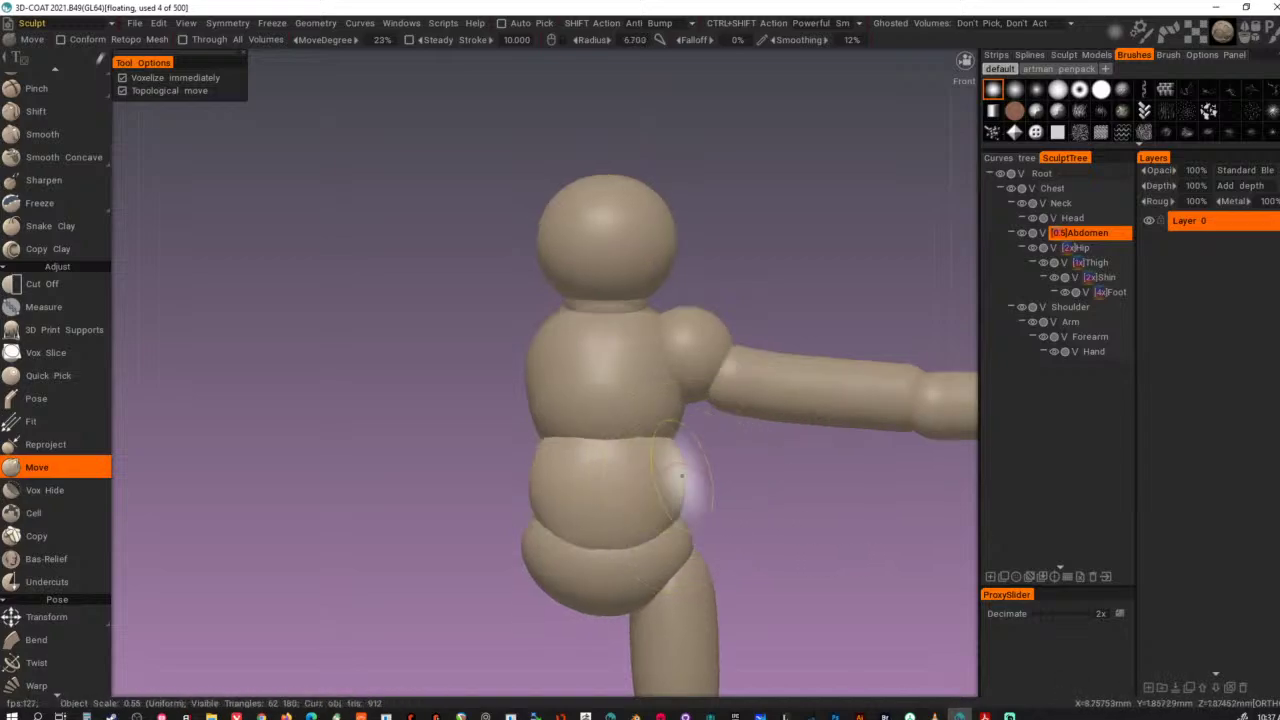
left_click_drag(682, 476, 651, 476)
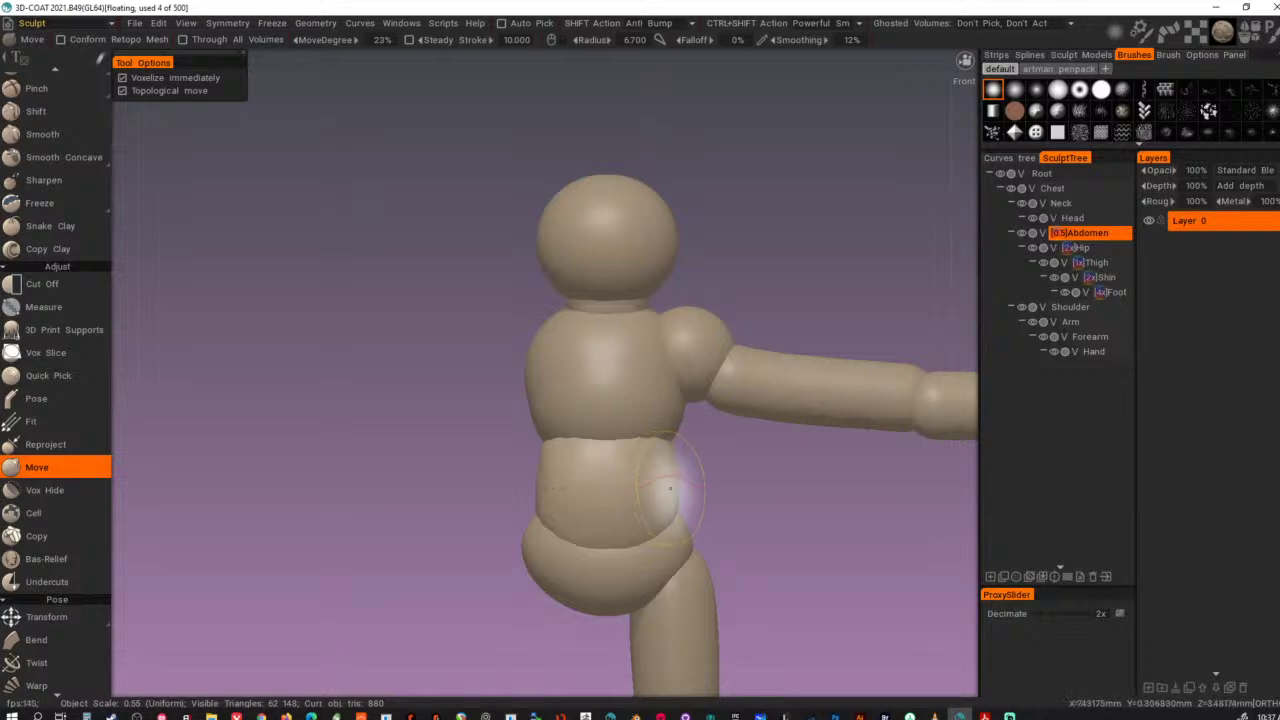
- Pull the abdomen's lower front and back down into the hip with a Move brush radius of 10.074
right_click_drag(617, 525, 651, 529)
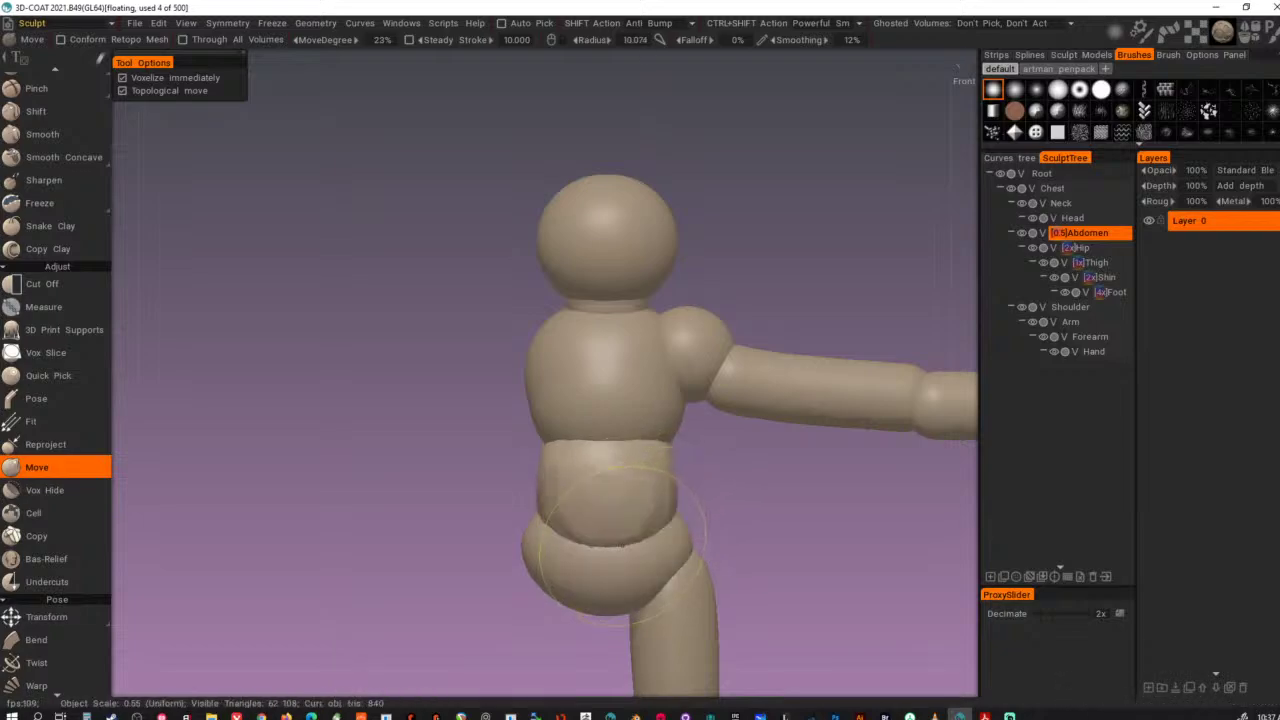
mouse_move(607, 520)
left_mouse_down()
mouse_move(601, 587)
mouse_move(598, 576)
left_mouse_up()
left_click_drag(737, 554, 508, 556, "alt")
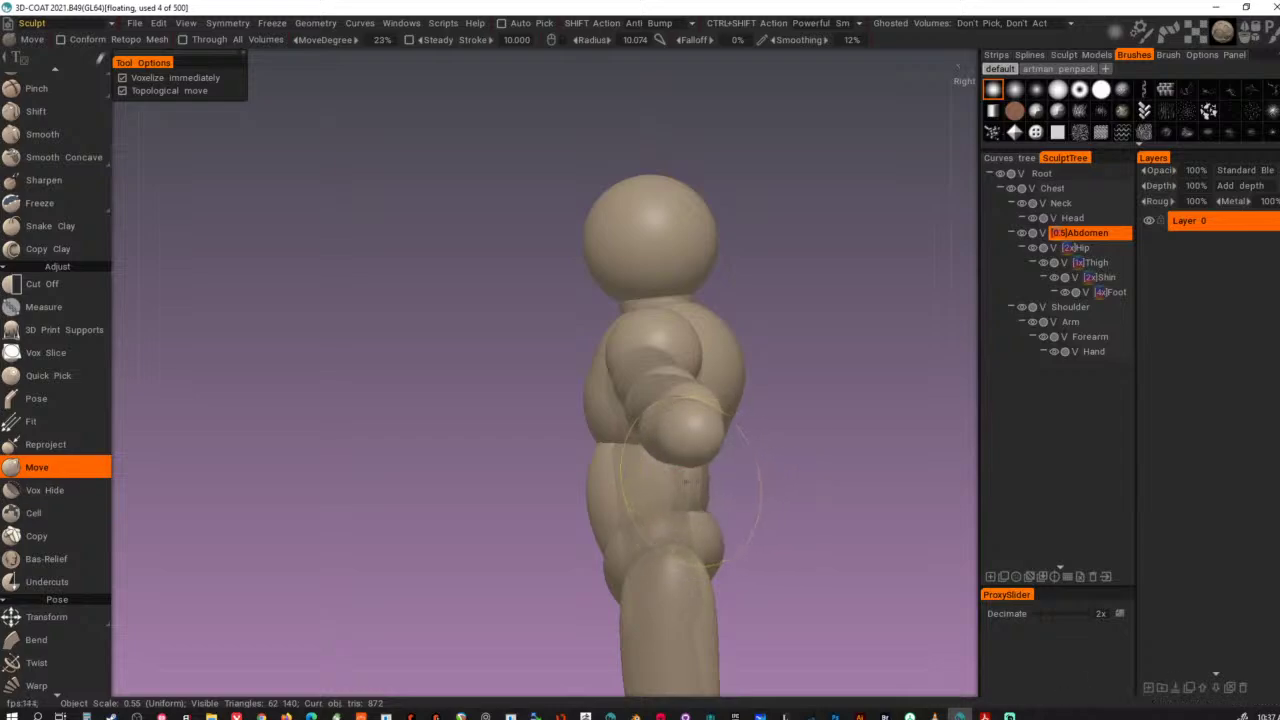
left_click_drag(688, 482, 700, 530)
- Increase the Abdomen volume's resolution to 2x
mouse_move(750, 452)
left_mouse_down("alt")
mouse_move(674, 457)
mouse_move(714, 443)
mouse_move(691, 476)
mouse_move(883, 520)
left_mouse_up("alt")
key("ctrl+Page_Up")
key("ctrl+Page_Up")
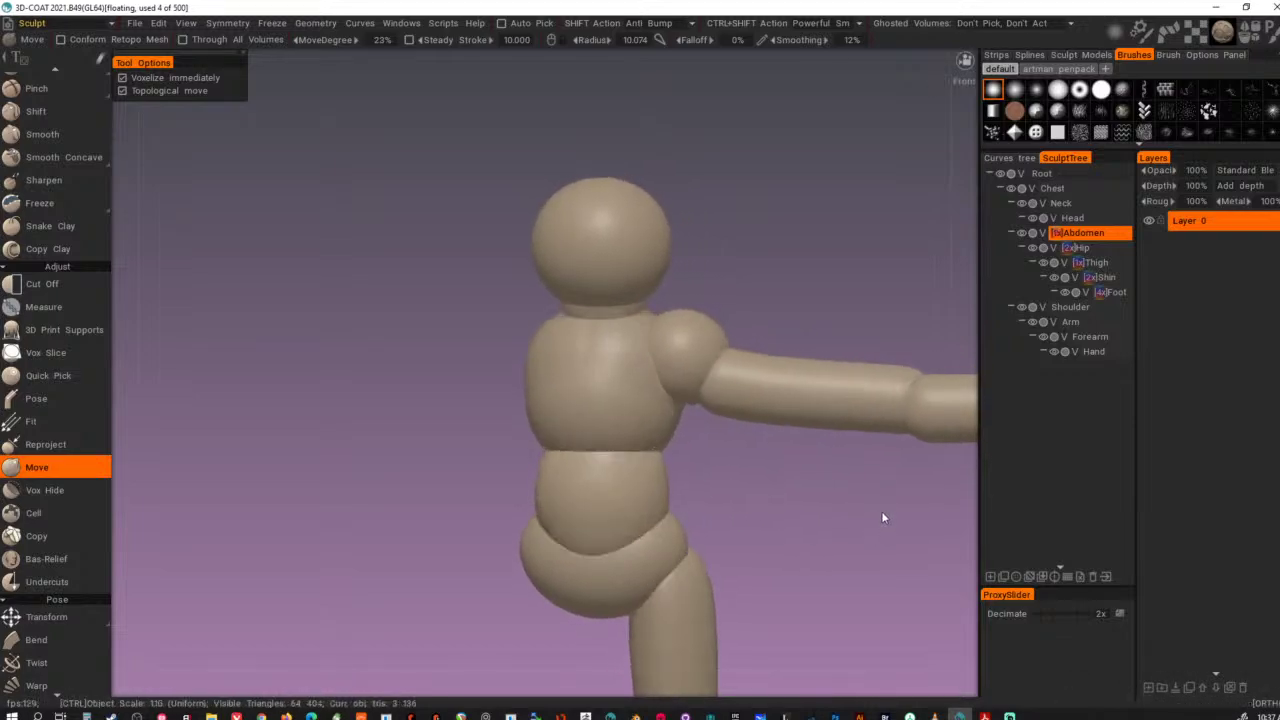
left_click_drag(621, 503, 633, 500, "alt")
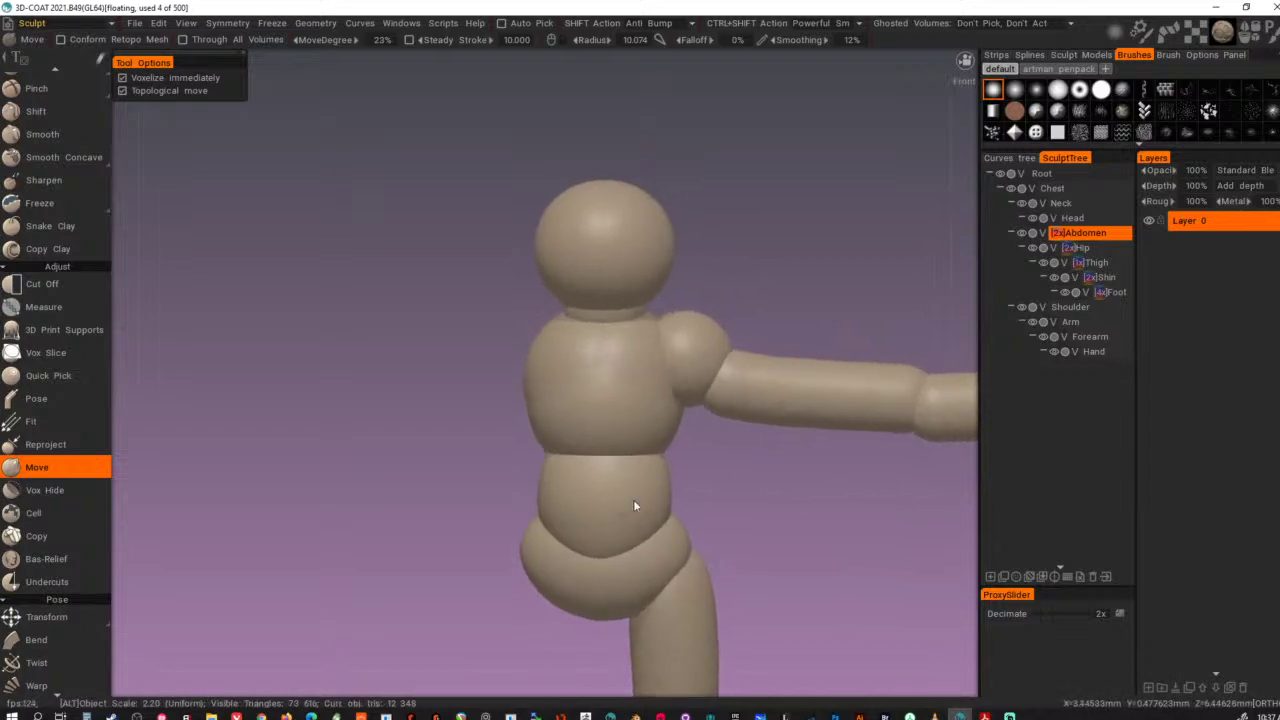
- Select the Chest volume and pull its lower edge down over the abdomen with a Move brush radius of 16.037
key("h")
mouse_move(688, 449)
left_mouse_down("alt")
mouse_move(603, 460)
mouse_move(605, 427)
left_mouse_up("alt")
right_click_drag(605, 427, 650, 435)
left_click_drag(601, 447, 604, 518)
left_click_drag(611, 532, 690, 549, "alt")
left_click_drag(590, 446, 594, 504)
- Resample the Chest volume with a density modulation factor of about 0.5 and Good resampling quality
left_click_drag(696, 511, 496, 502, "alt")
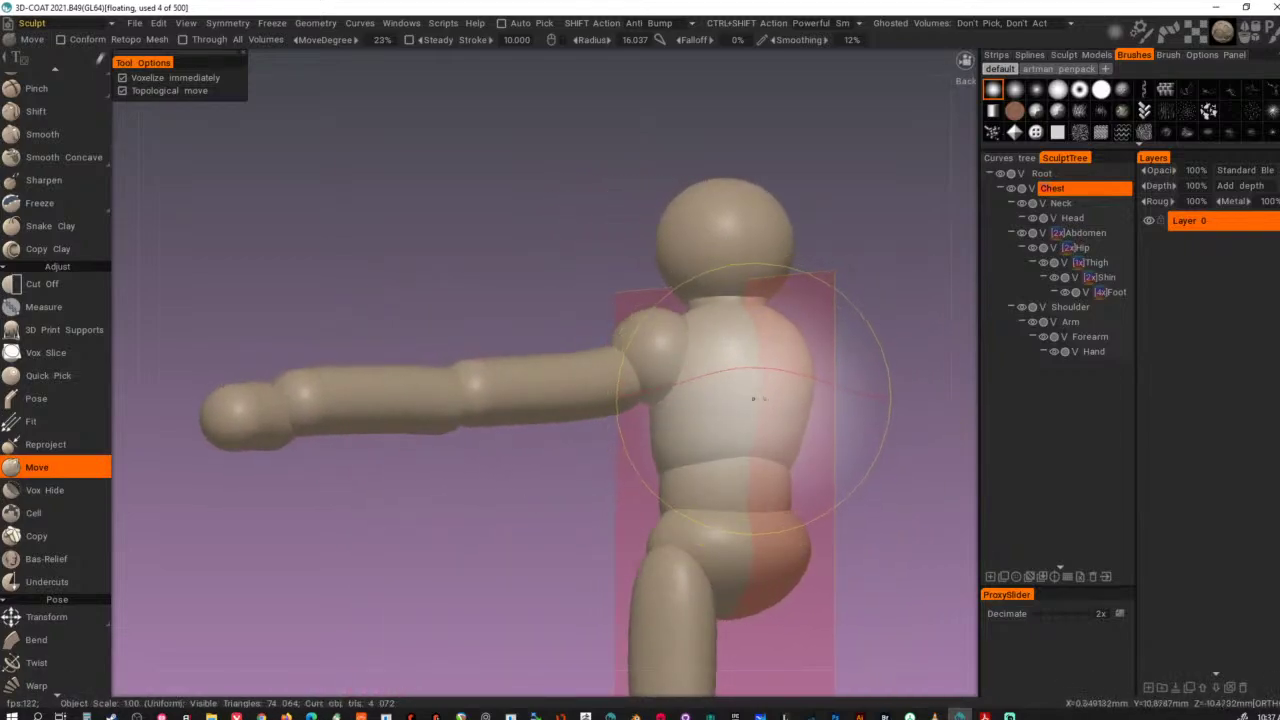
key("ctrl+r")
left_click(638, 398)
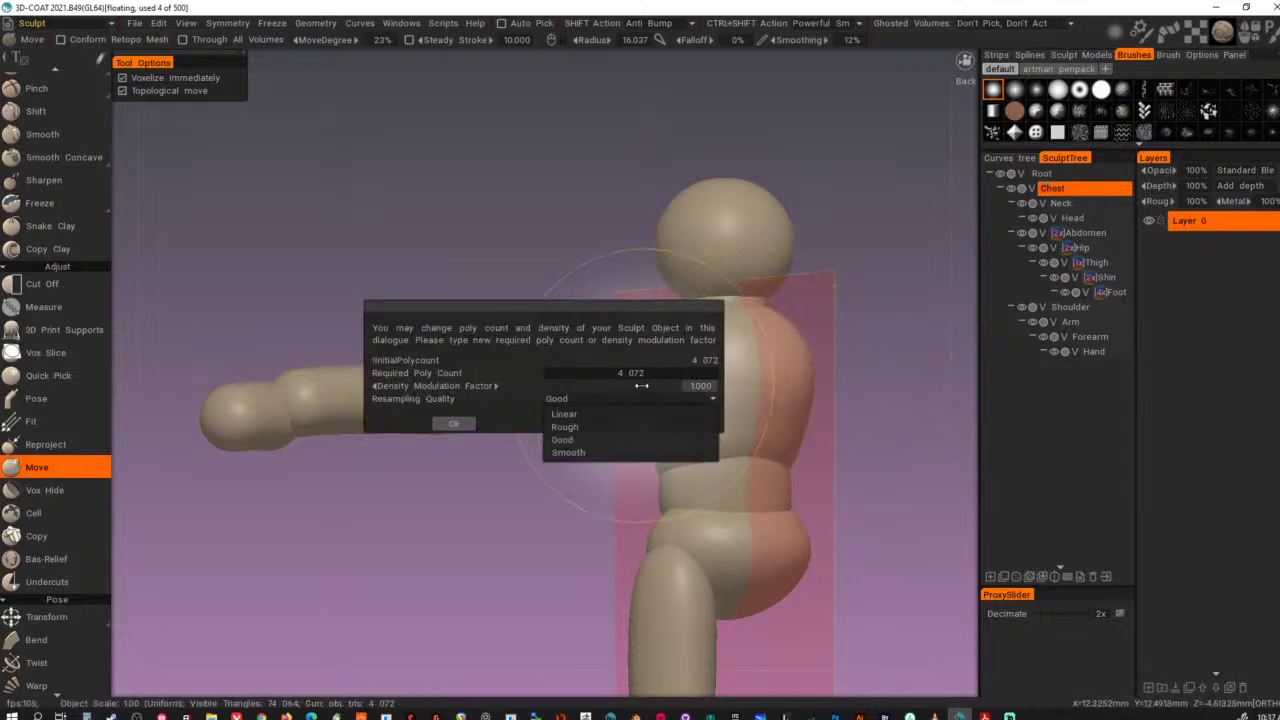
left_click_drag(641, 386, 616, 388)
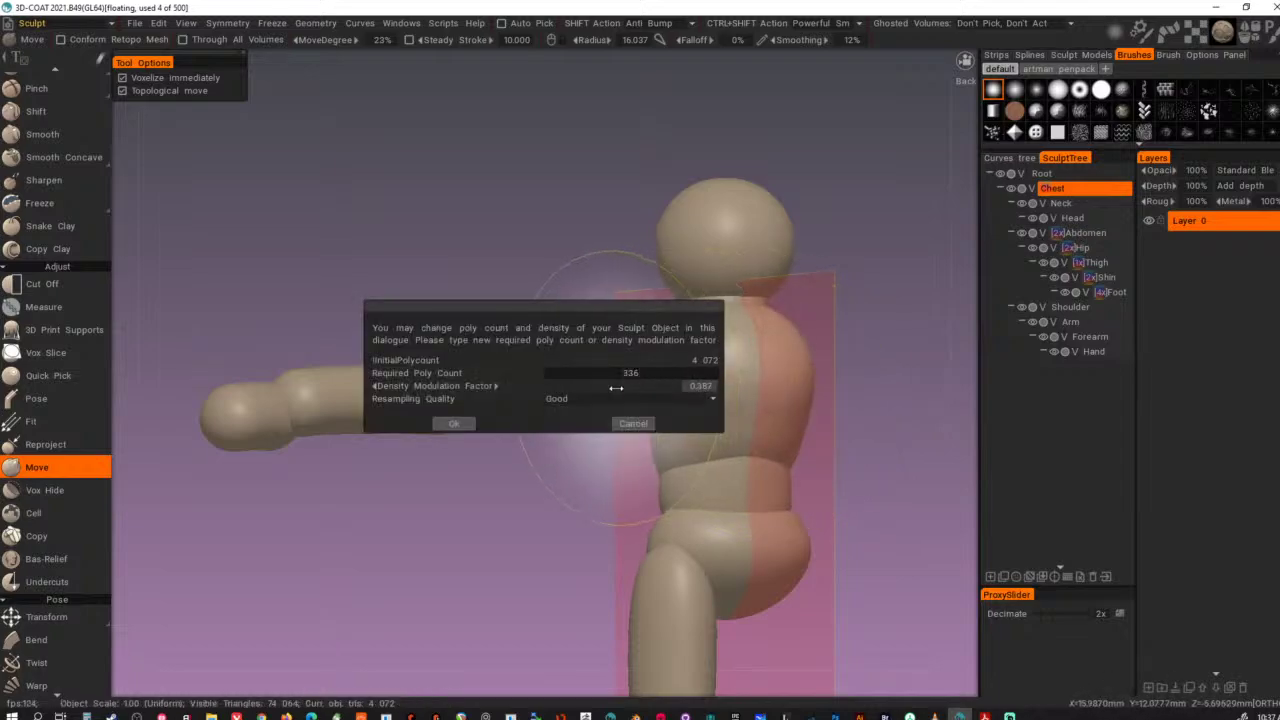
left_click(453, 423)
- Reshape the resampled chest with the Move brush, broadening the upper part and tapering it toward the waist
left_click_drag(660, 443, 942, 433, "ctrl+shift")
mouse_move(762, 404)
left_mouse_down("ctrl+shift")
mouse_move(650, 360)
mouse_move(741, 353)
left_mouse_up("ctrl+shift")
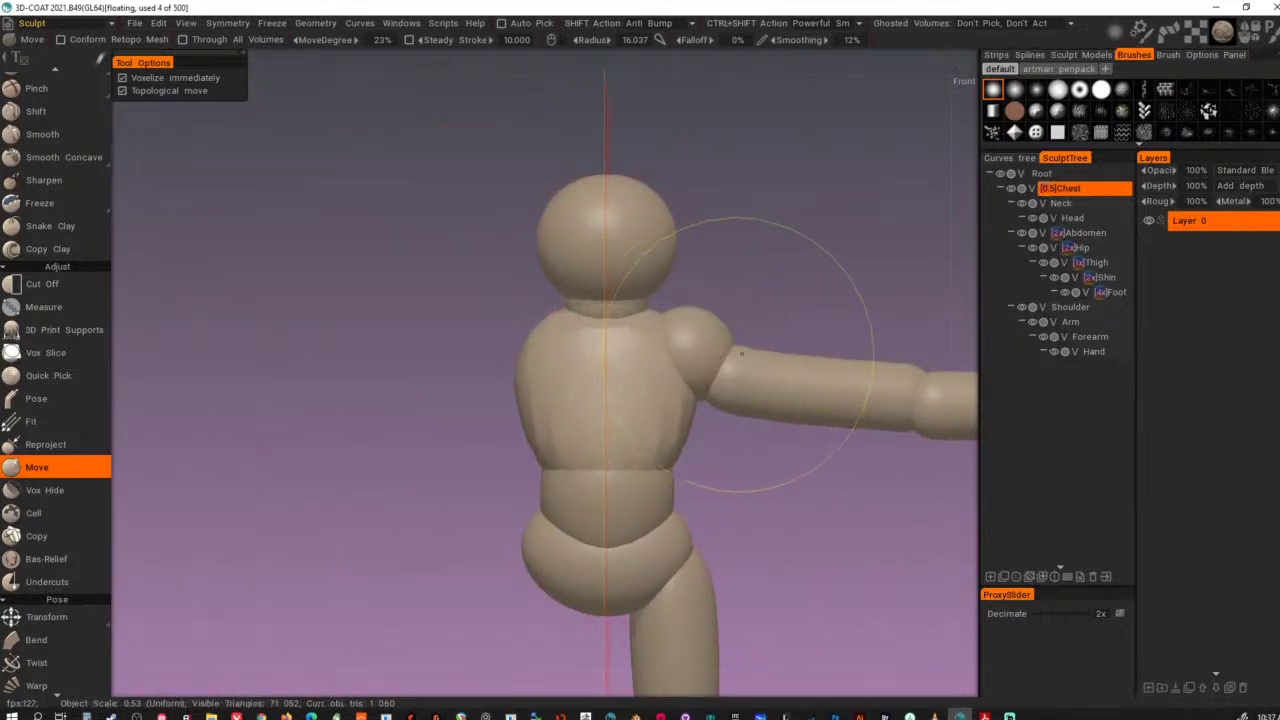
mouse_move(649, 480)
left_mouse_down()
mouse_move(647, 502)
mouse_move(696, 535)
mouse_move(368, 543)
mouse_move(666, 535)
mouse_move(695, 573)
mouse_move(677, 366)
mouse_move(714, 451)
mouse_move(636, 452)
left_mouse_up()
left_click_drag(592, 487, 566, 493)
left_click_drag(652, 492, 627, 496, "alt")
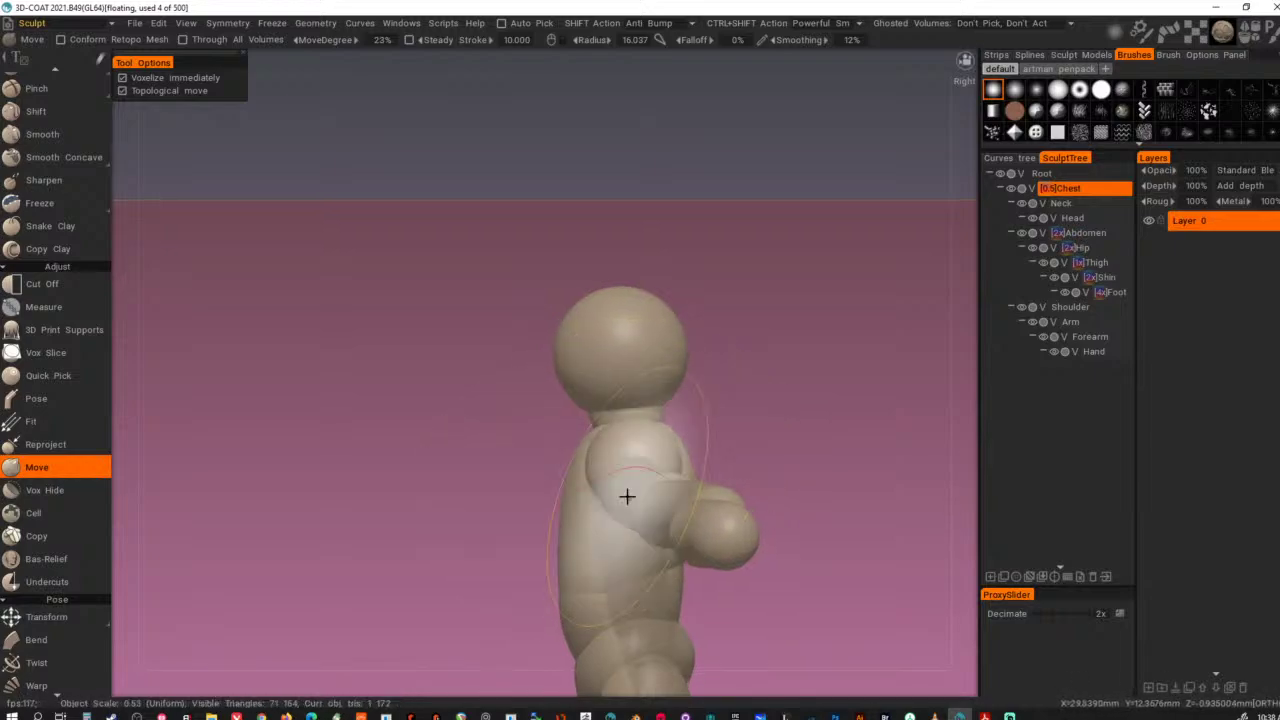
- Show the figure from the left side and hide the symmetry plane for the Chest volume
key("KP_4")
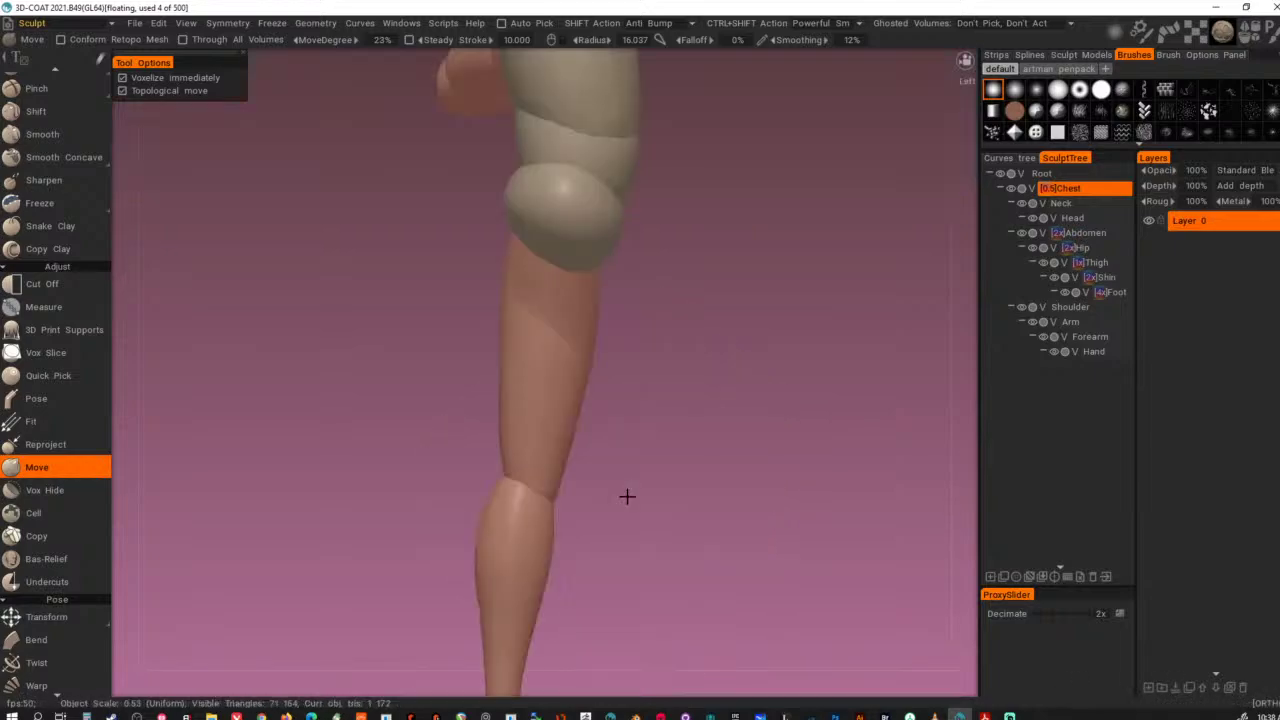
right_click_drag(627, 496, 633, 290, "alt")
middle_click_drag(617, 390, 658, 622, "alt")
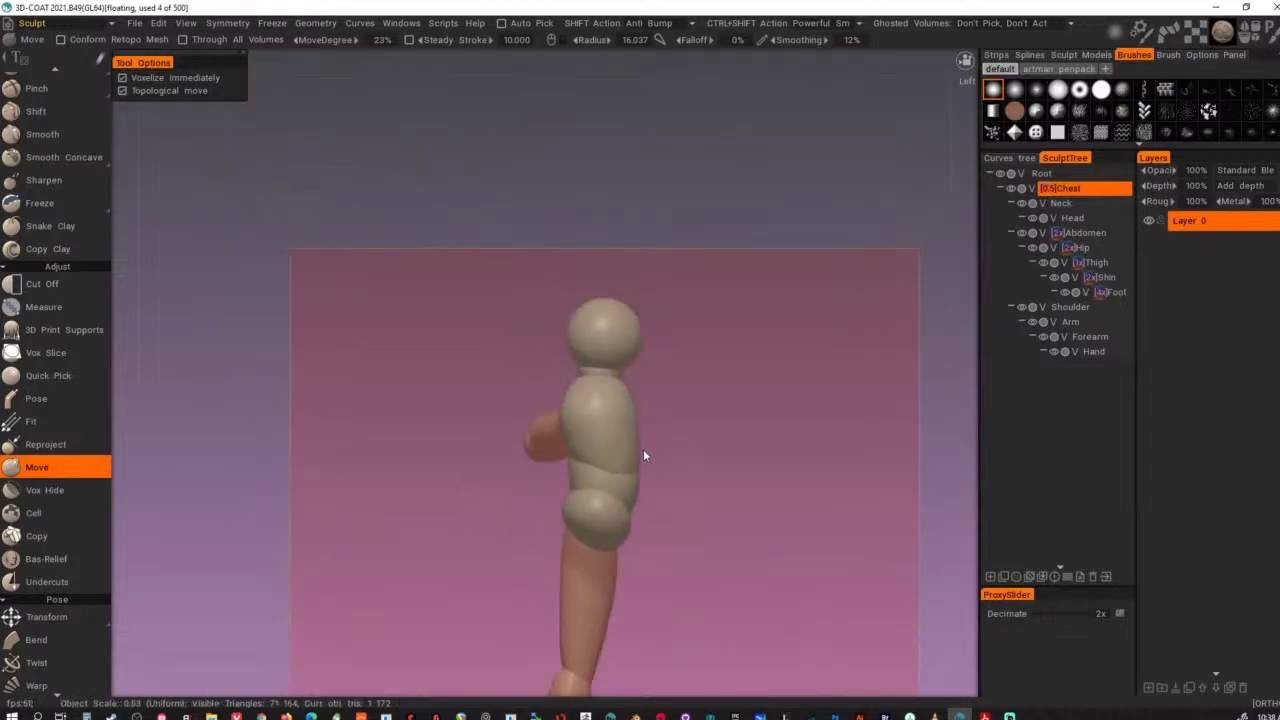
key("s")
left_click(556, 412)
key("s")
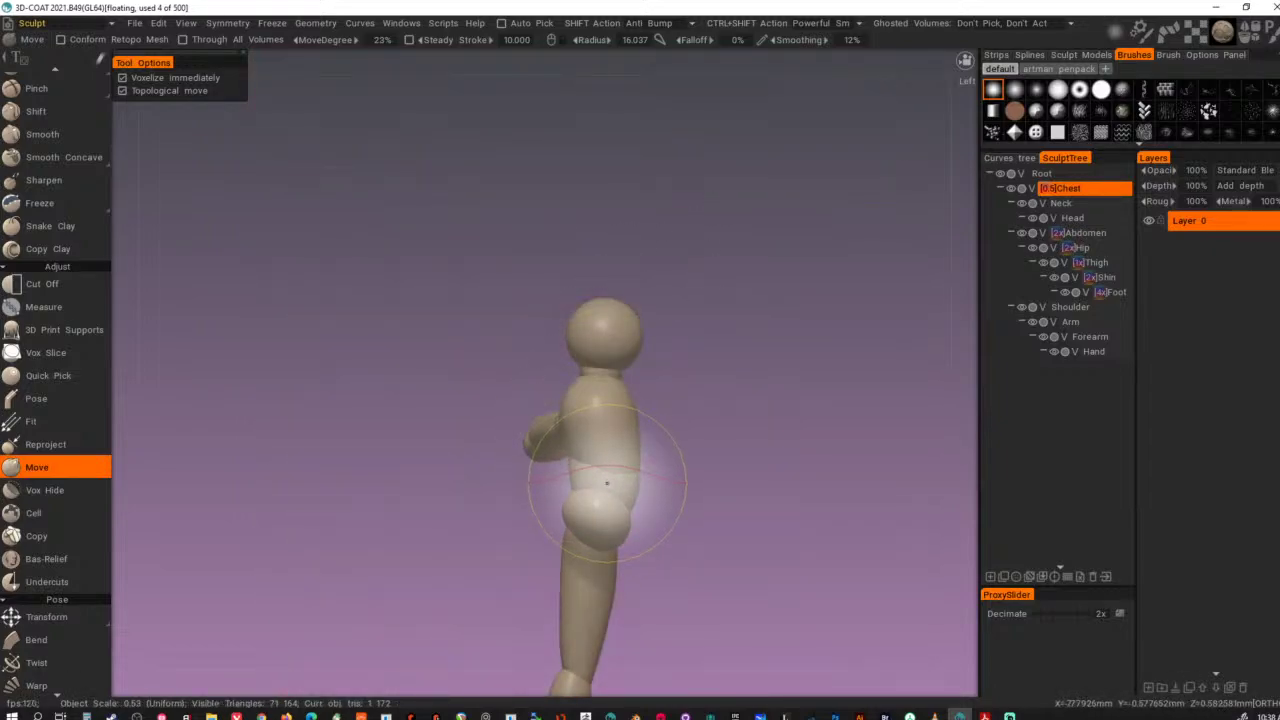
- Pick the Abdomen, Neck and Head volumes in turn, hide the head's symmetry plane, and keep the Head volume selected
key("h")
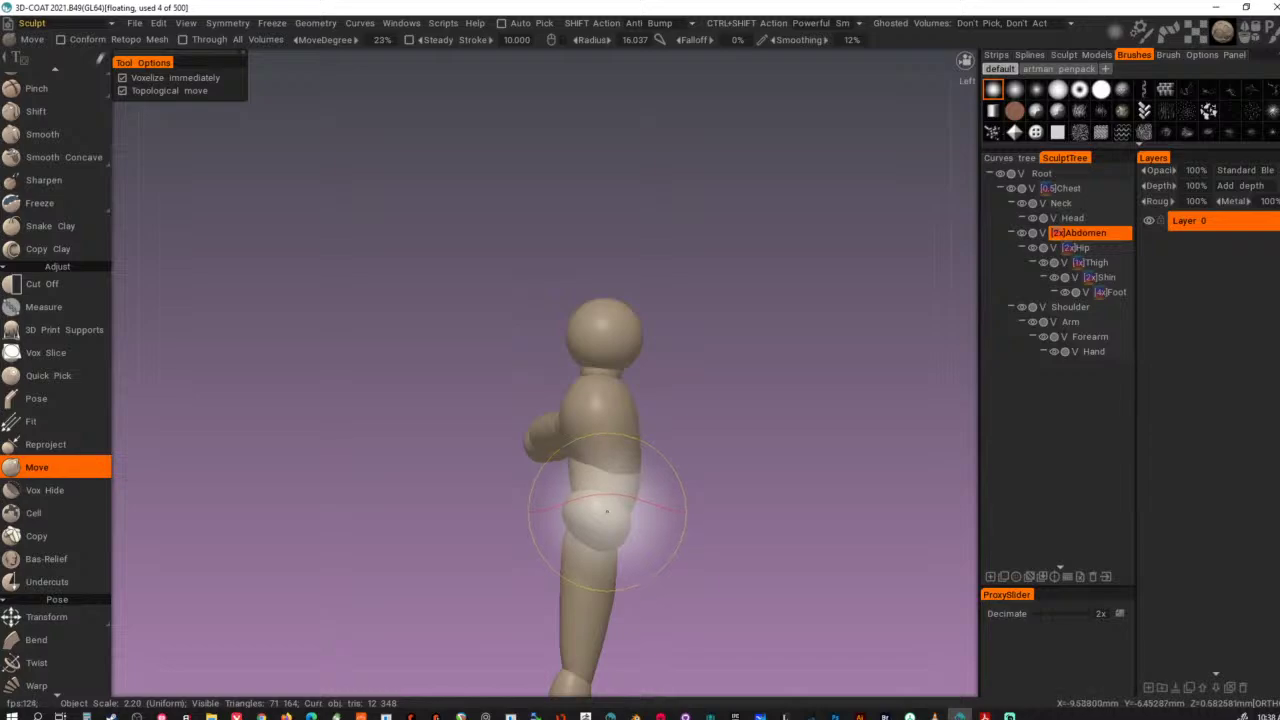
key("h")
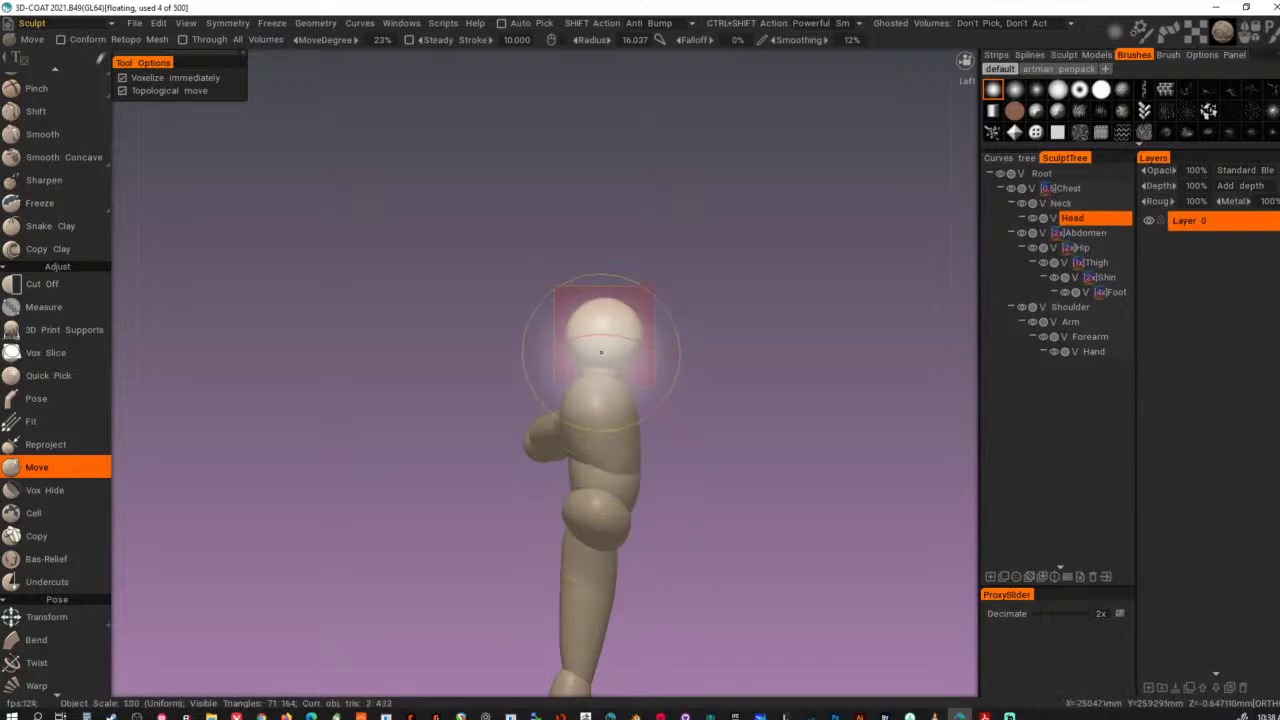
key("h")
key("s")
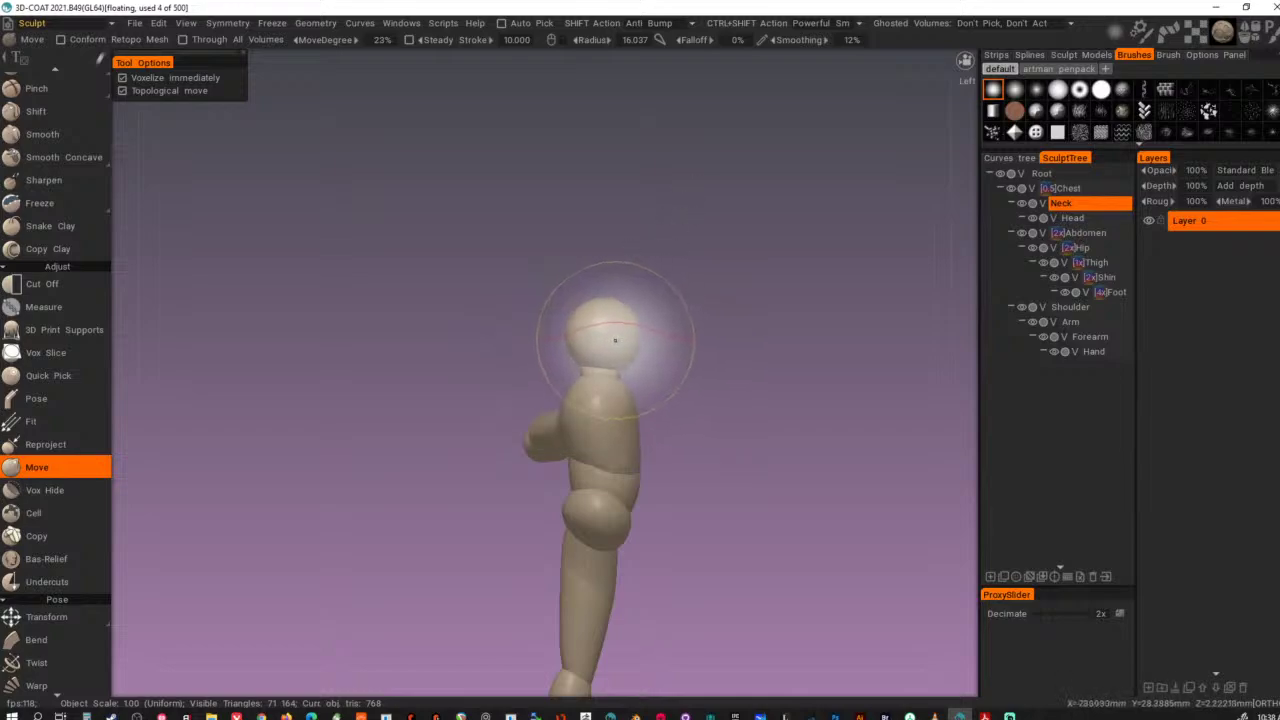
key("h")
key("s")
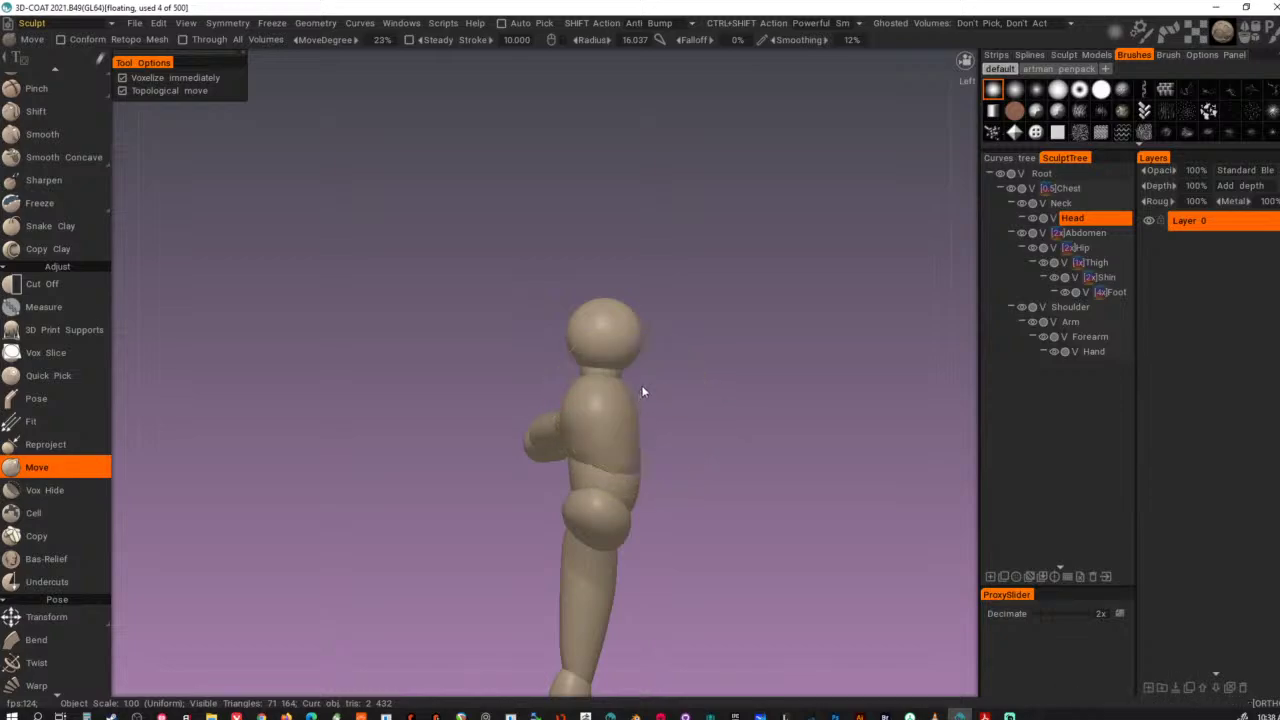
right_click_drag(645, 388, 783, 397, "alt")
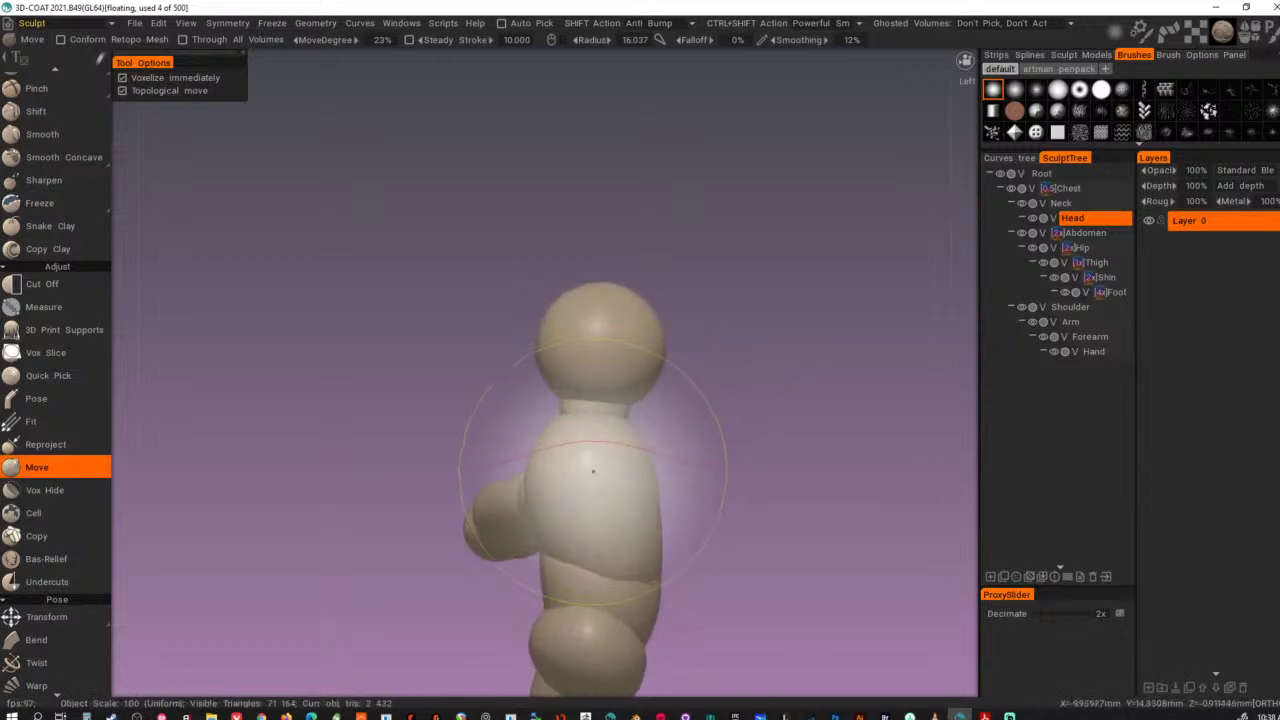
- Trim both sides of the Chest volume's upper profile in the side view with the Cut Off tool
key("h")
middle_click_drag(701, 424, 706, 357, "alt")
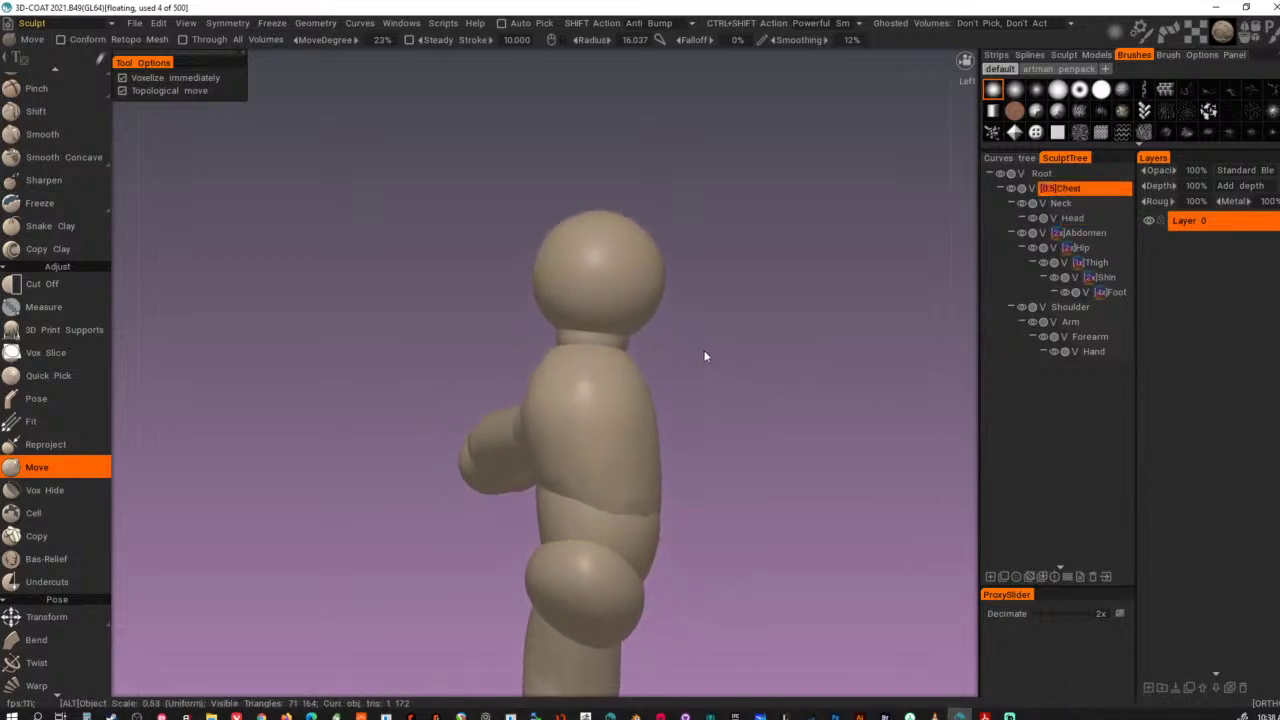
left_click(73, 285)
mouse_move(107, 63)
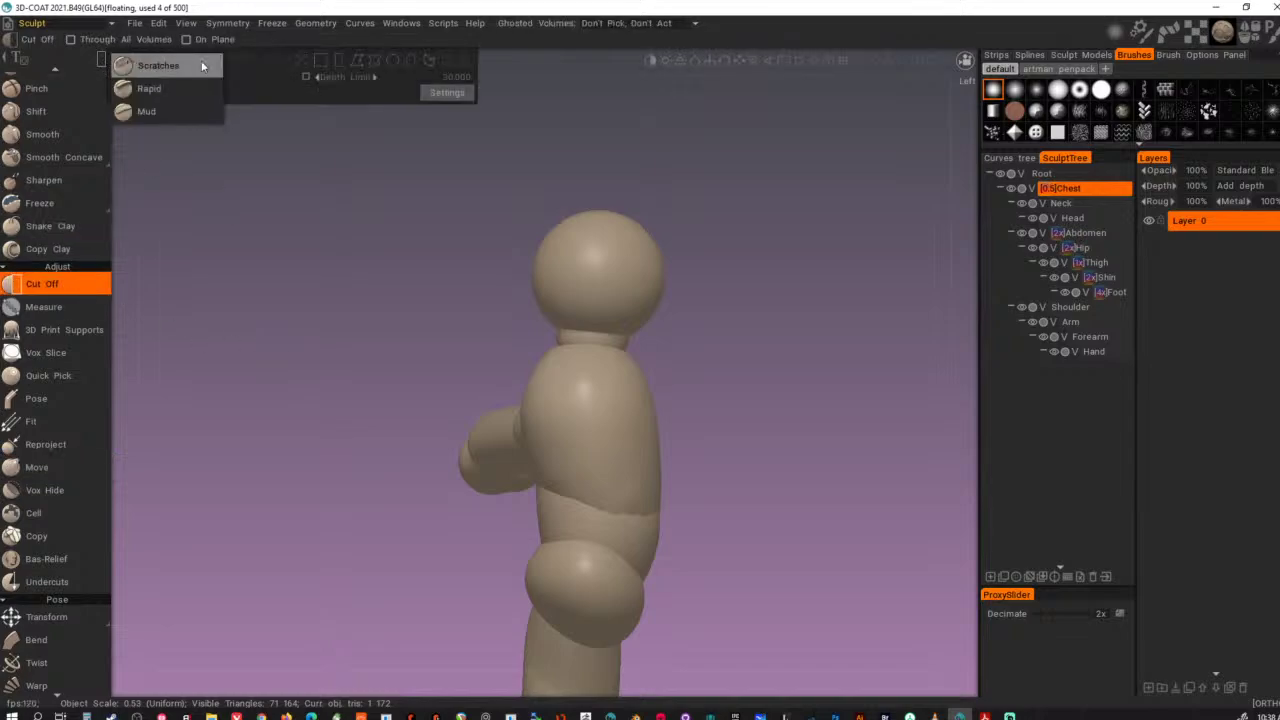
left_click(374, 62)
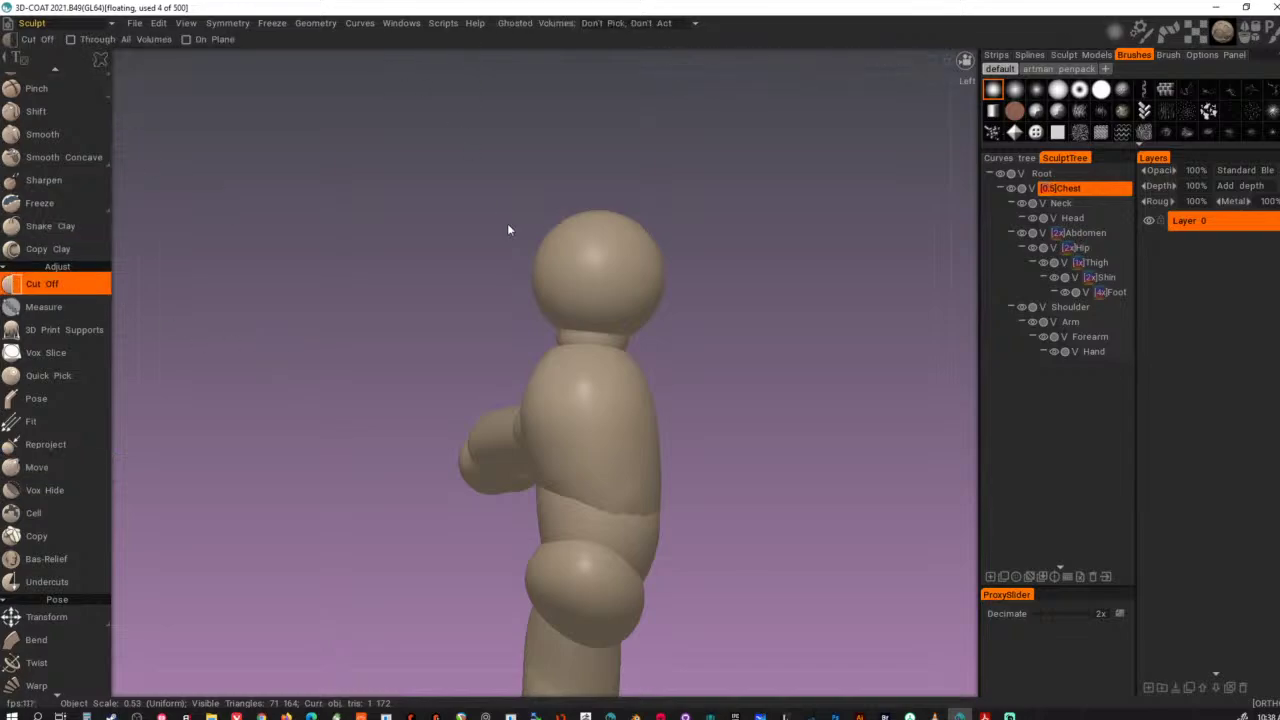
left_click_drag(514, 584, 577, 160)
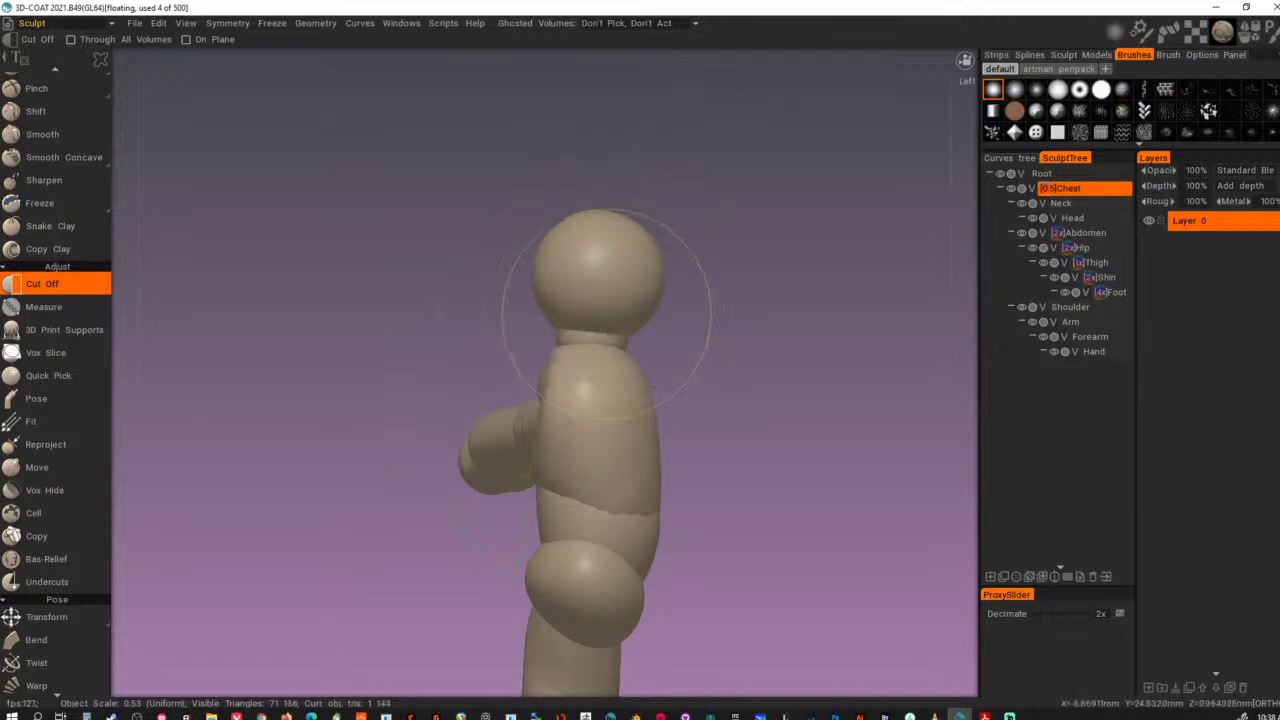
left_click_drag(625, 240, 706, 357)
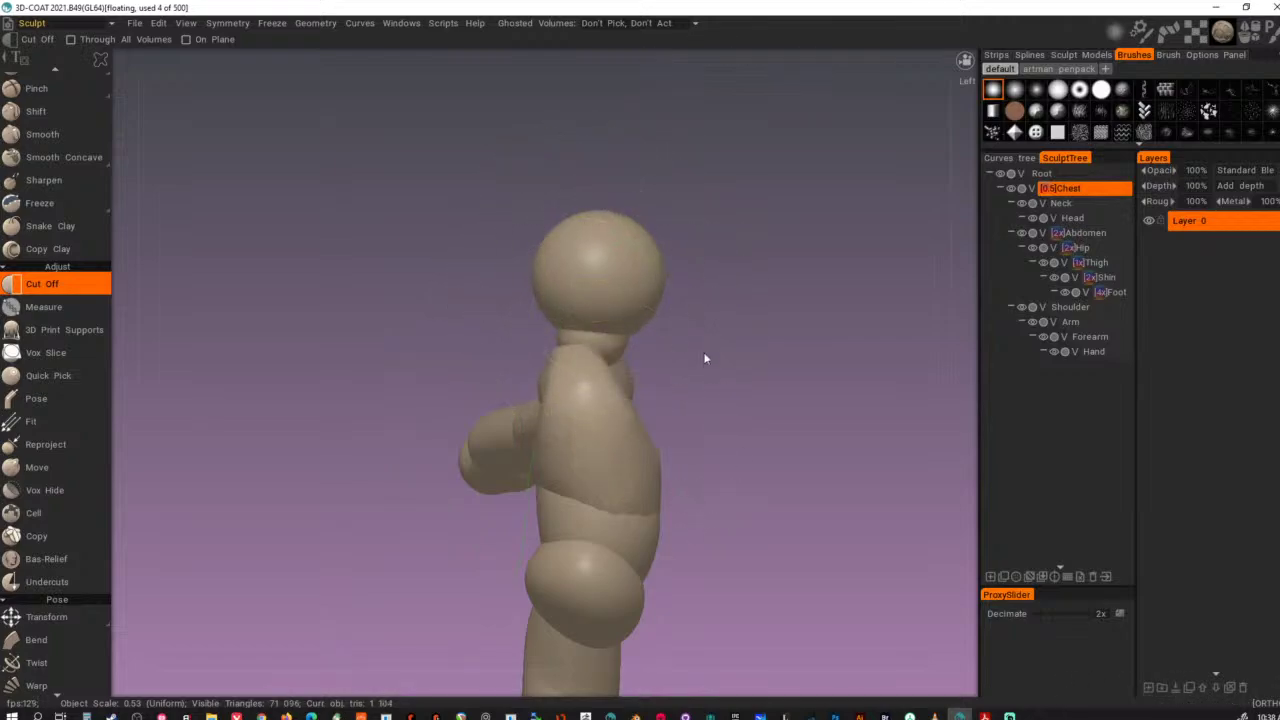
- Trim the Abdomen and lower Chest volumes in the side view with the Cut Off tool to slim the waist profile
left_click_drag(820, 485, 706, 487, "alt")
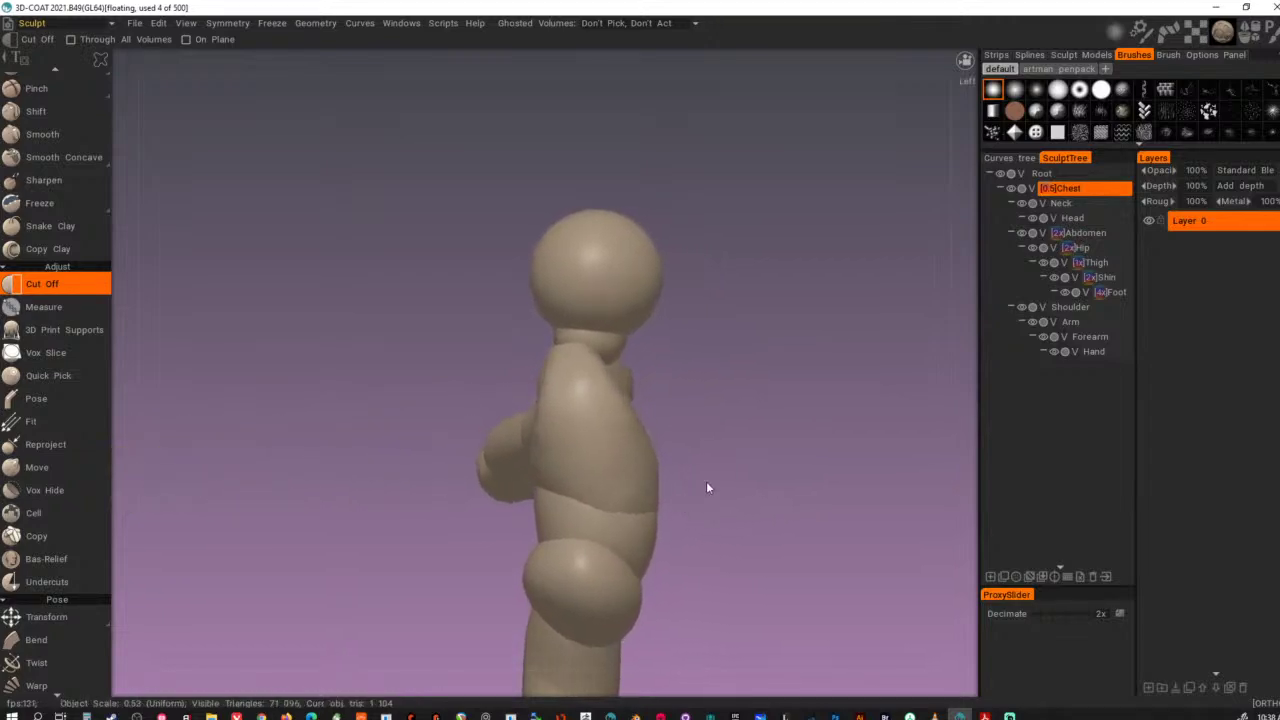
middle_click_drag(706, 487, 687, 114)
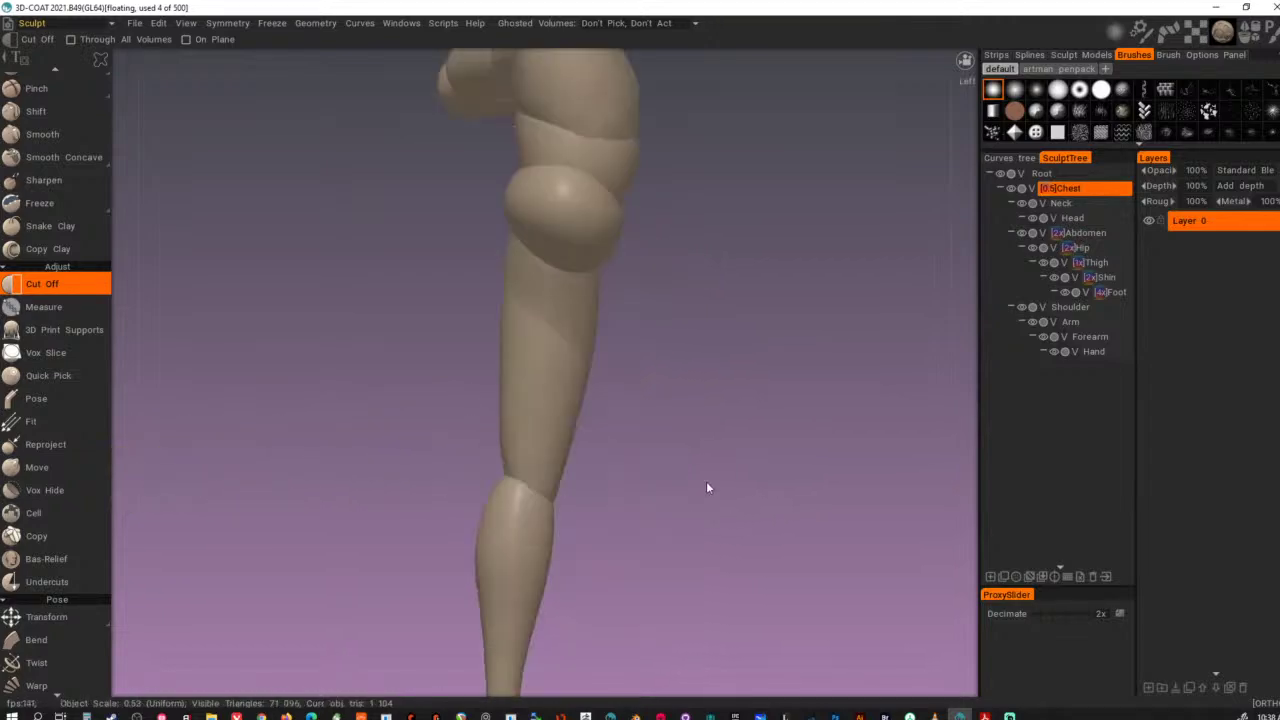
middle_click_drag(681, 213, 726, 463)
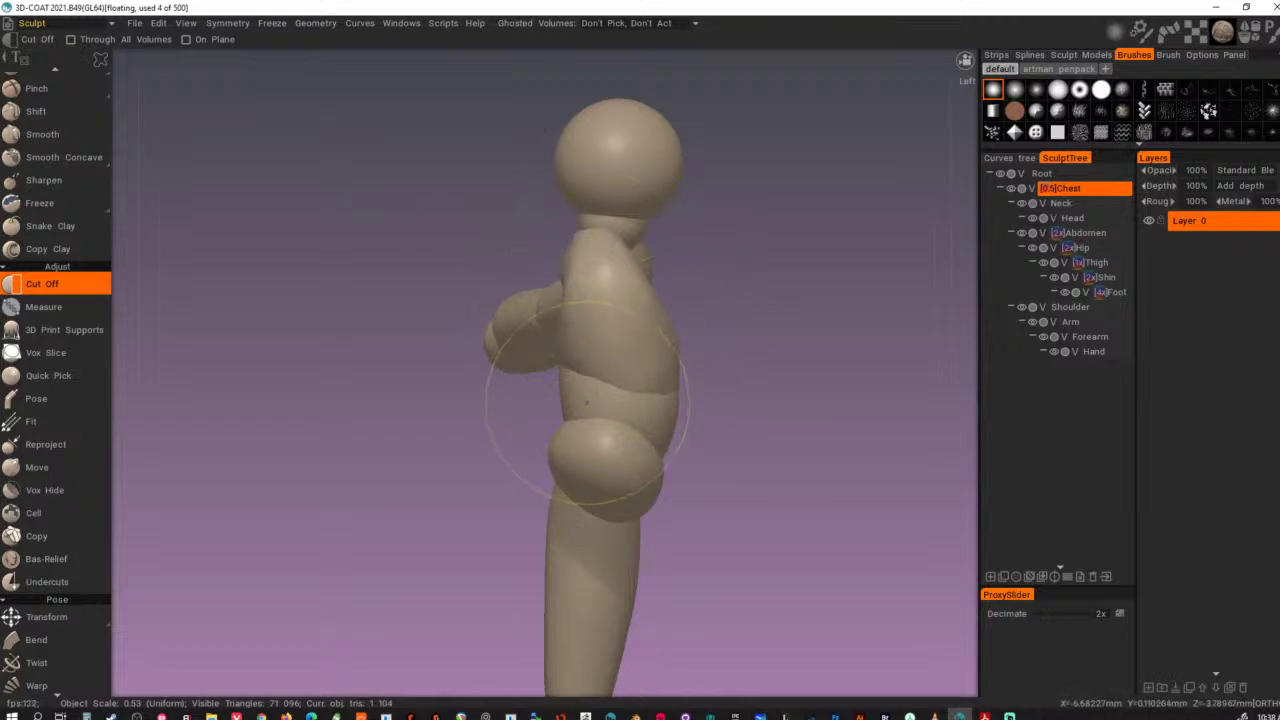
key("h")
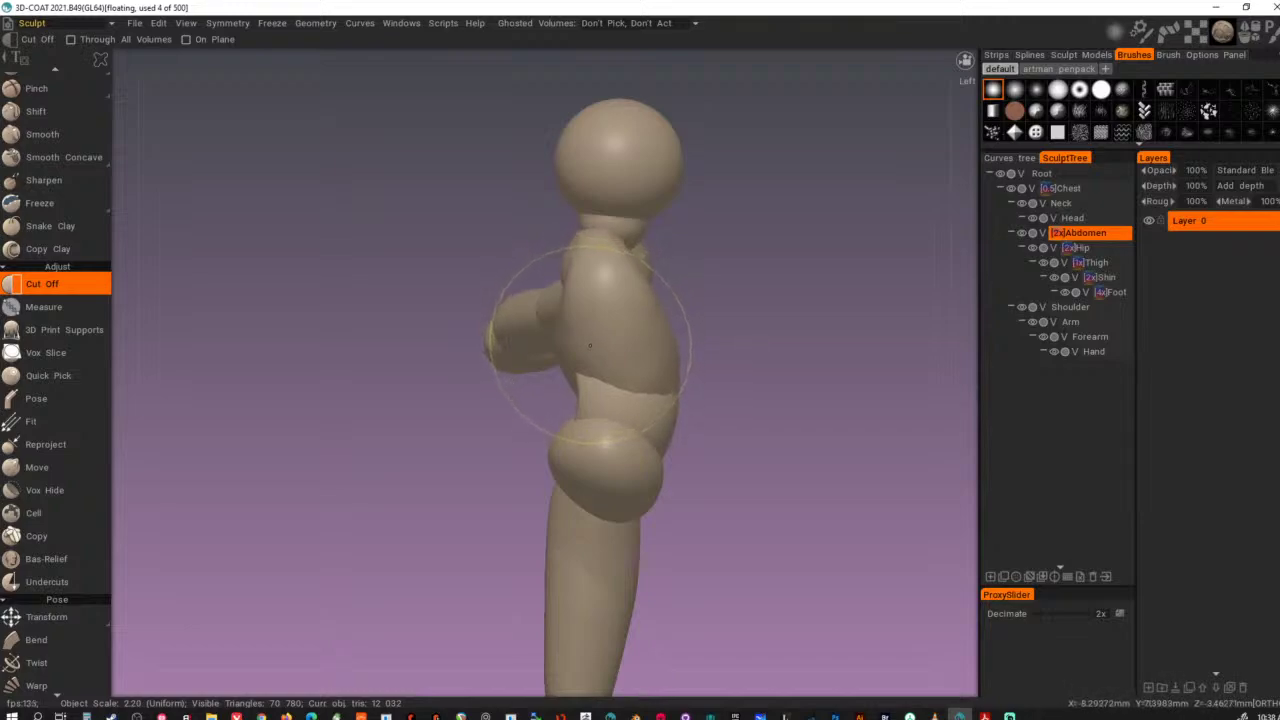
key("h")
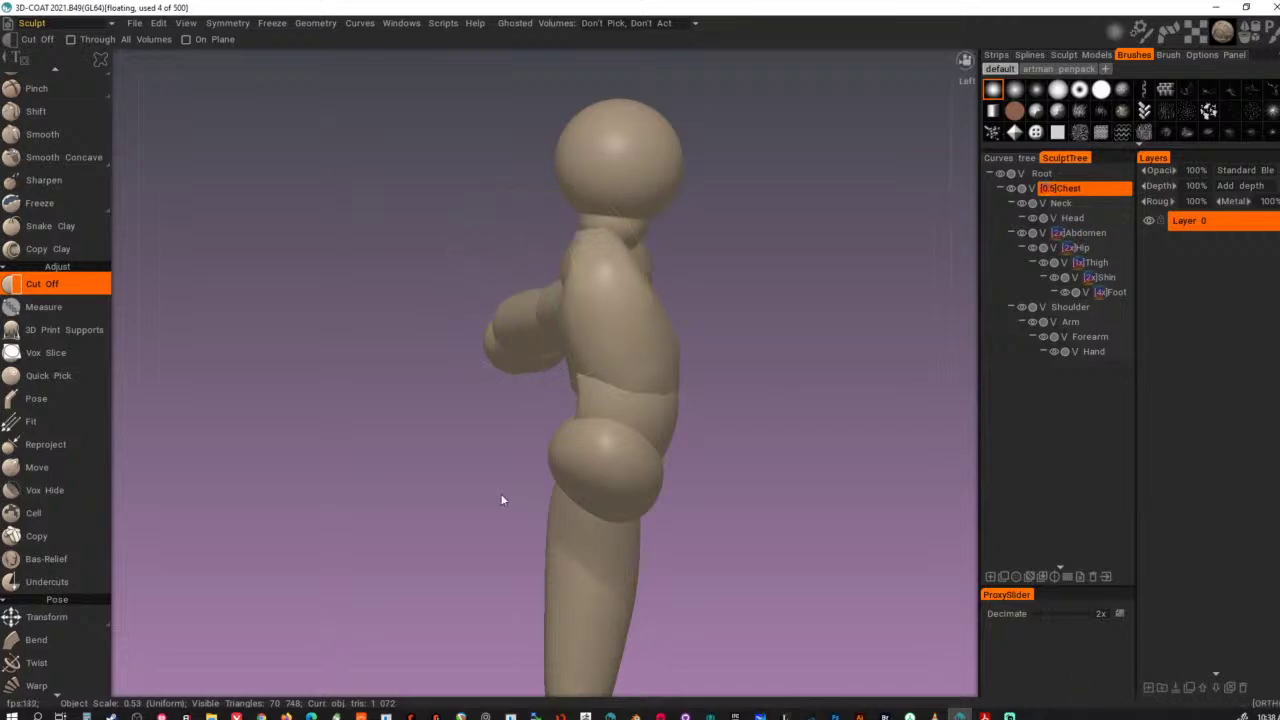
key("KP_5")
key("KP_5")
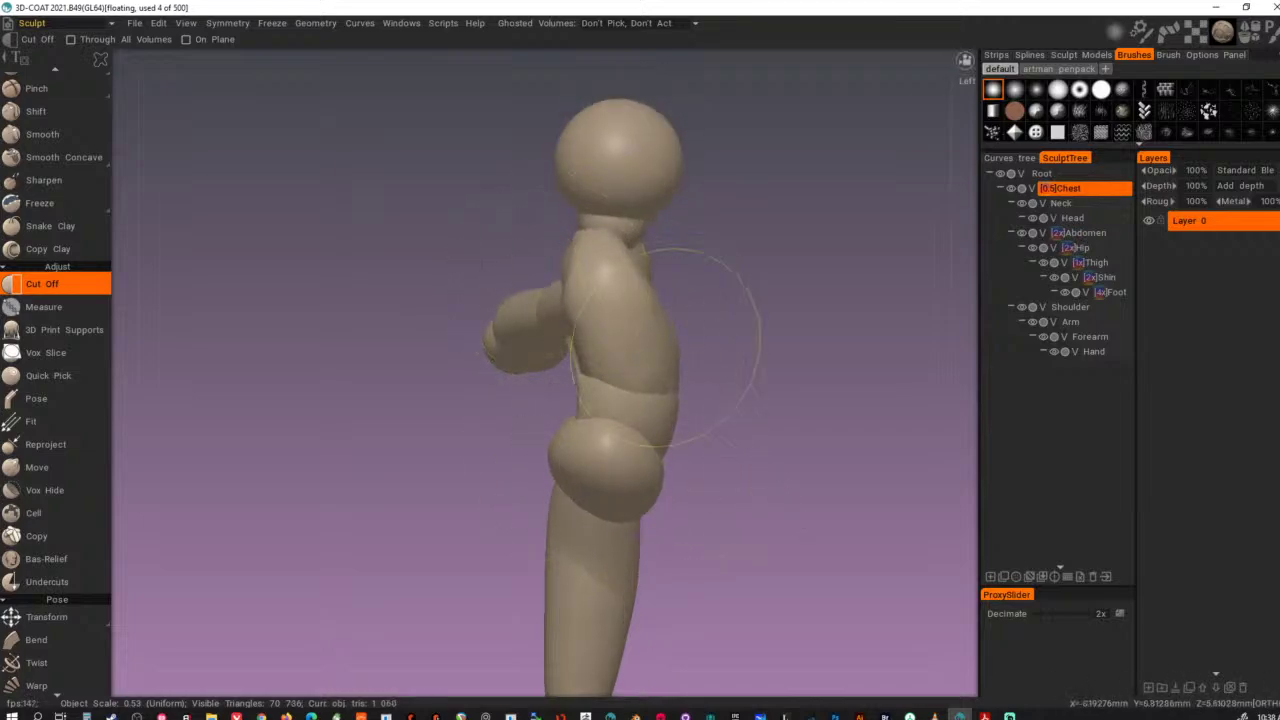
key("h")
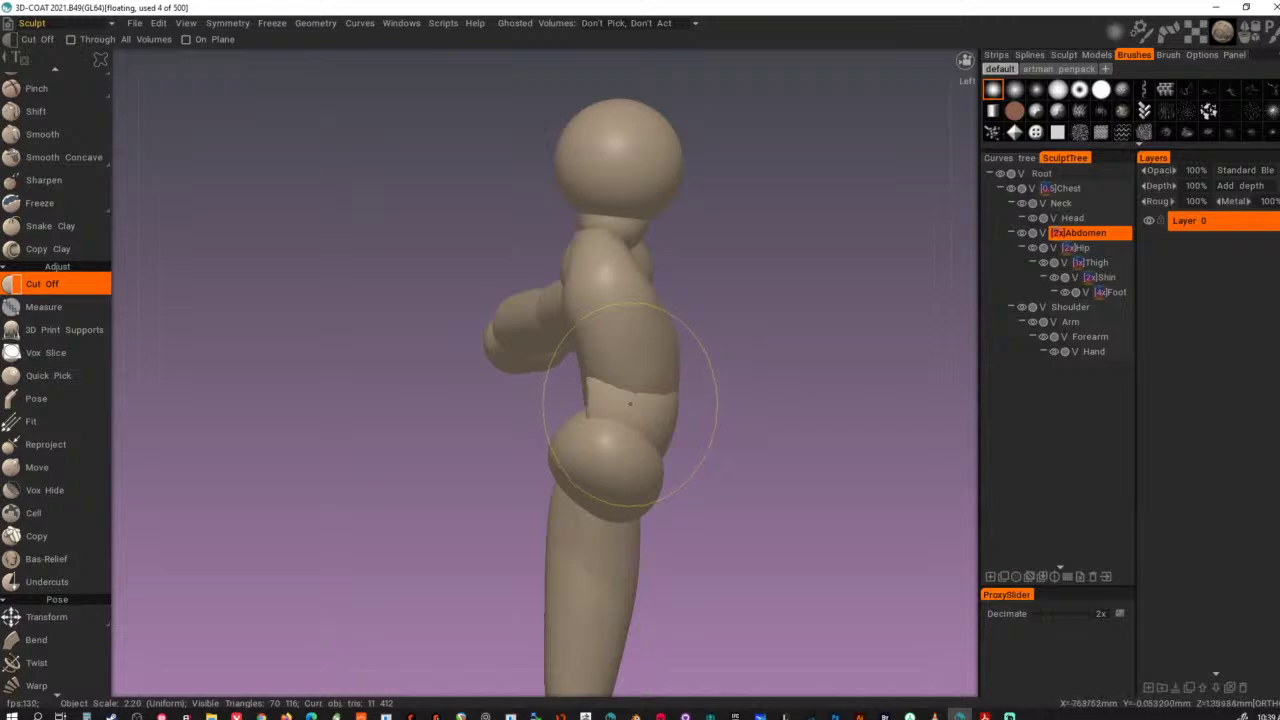
- Resample the Abdomen volume to a lower density with Good resampling quality
left_click_drag(630, 404, 610, 379, "ctrl+shift")
key("ctrl+shift+r")
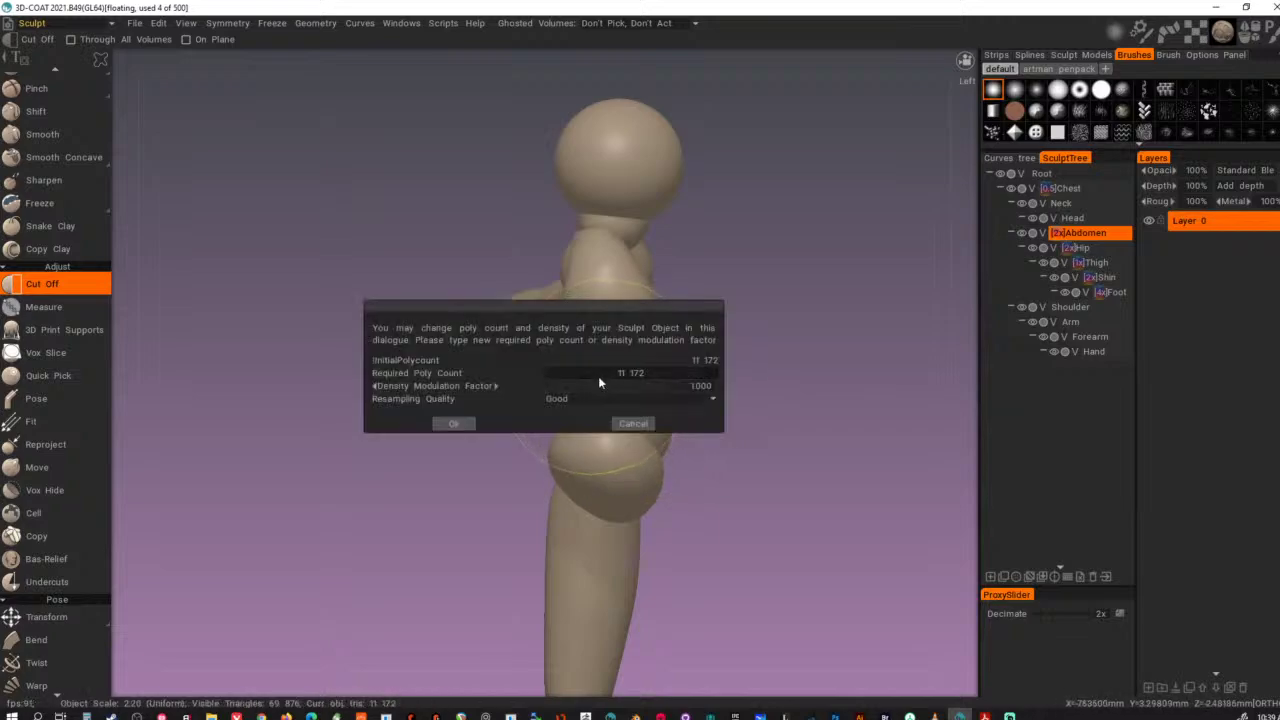
left_click(456, 423)
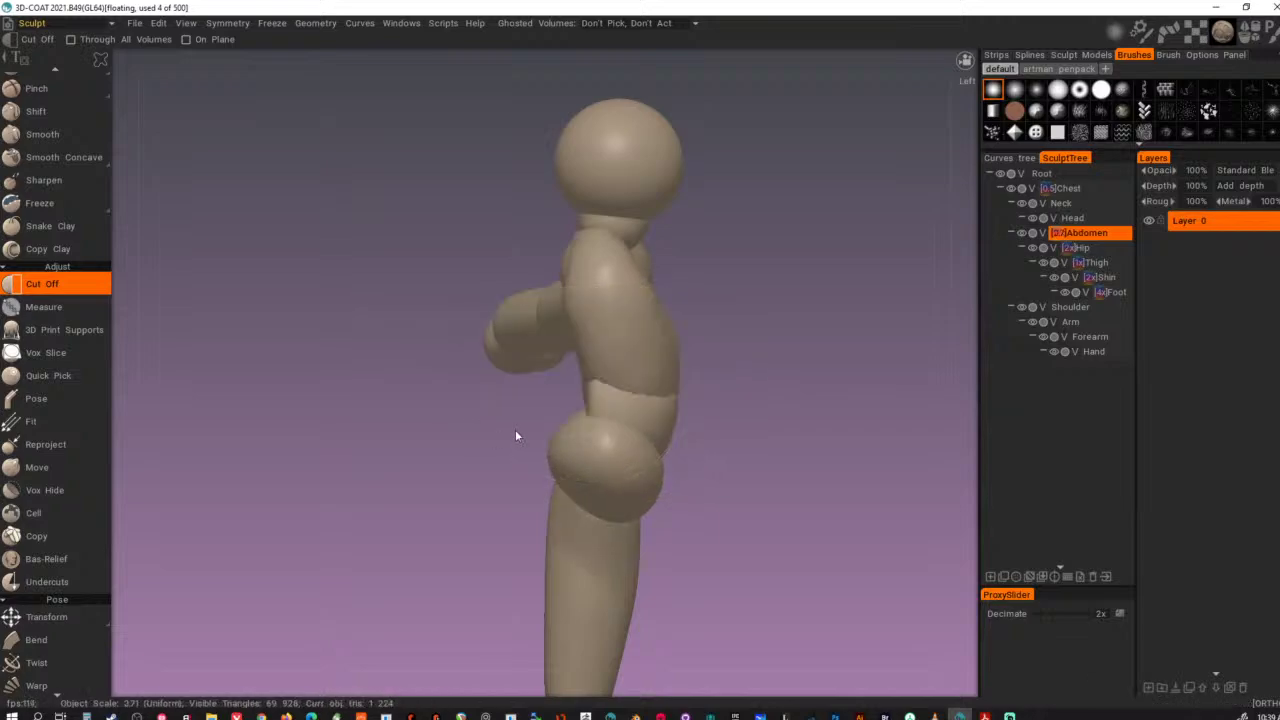
- Show the figure from the front and enable X-axis mirror symmetry for the Abdomen with its symmetry plane hidden
mouse_move(516, 434)
left_mouse_down()
mouse_move(604, 480)
mouse_move(614, 449)
left_mouse_up()
key("ctrl+shift+Return")
key("ctrl+shift+Return")
key("s")
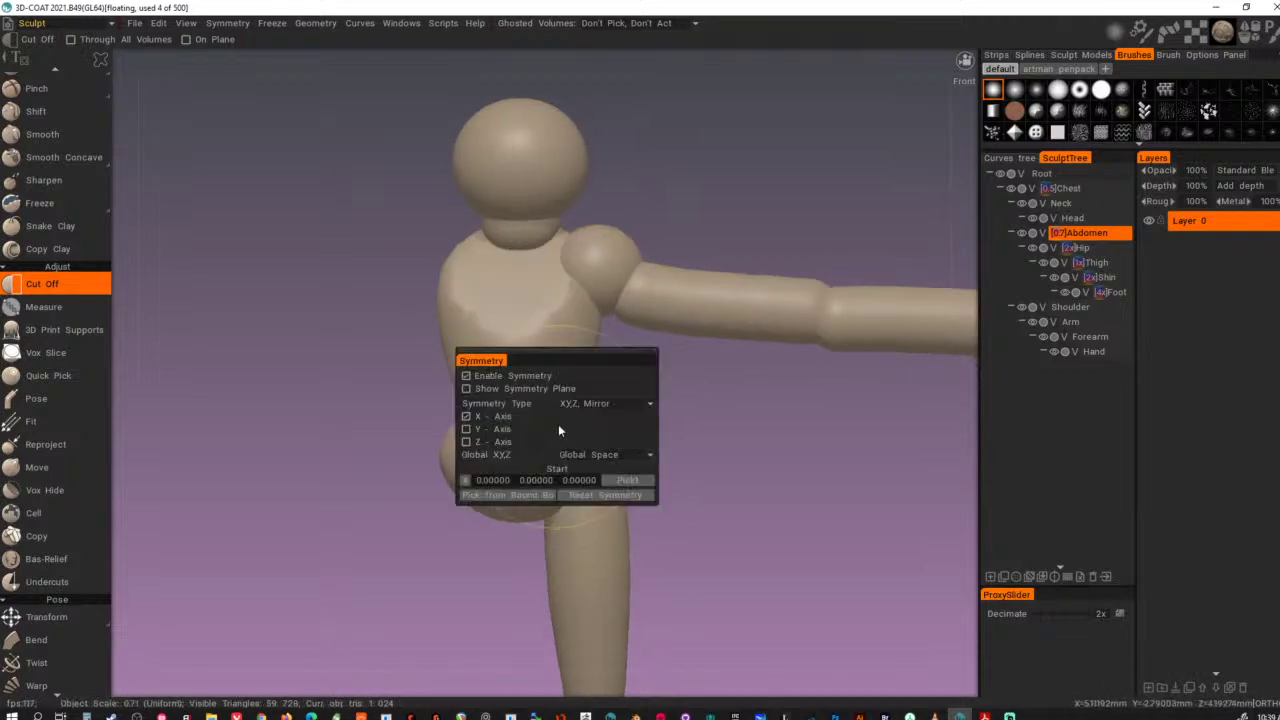
- Reshape the Abdomen with the Move brush from the front and side so it bridges the chest and hip
key("m")
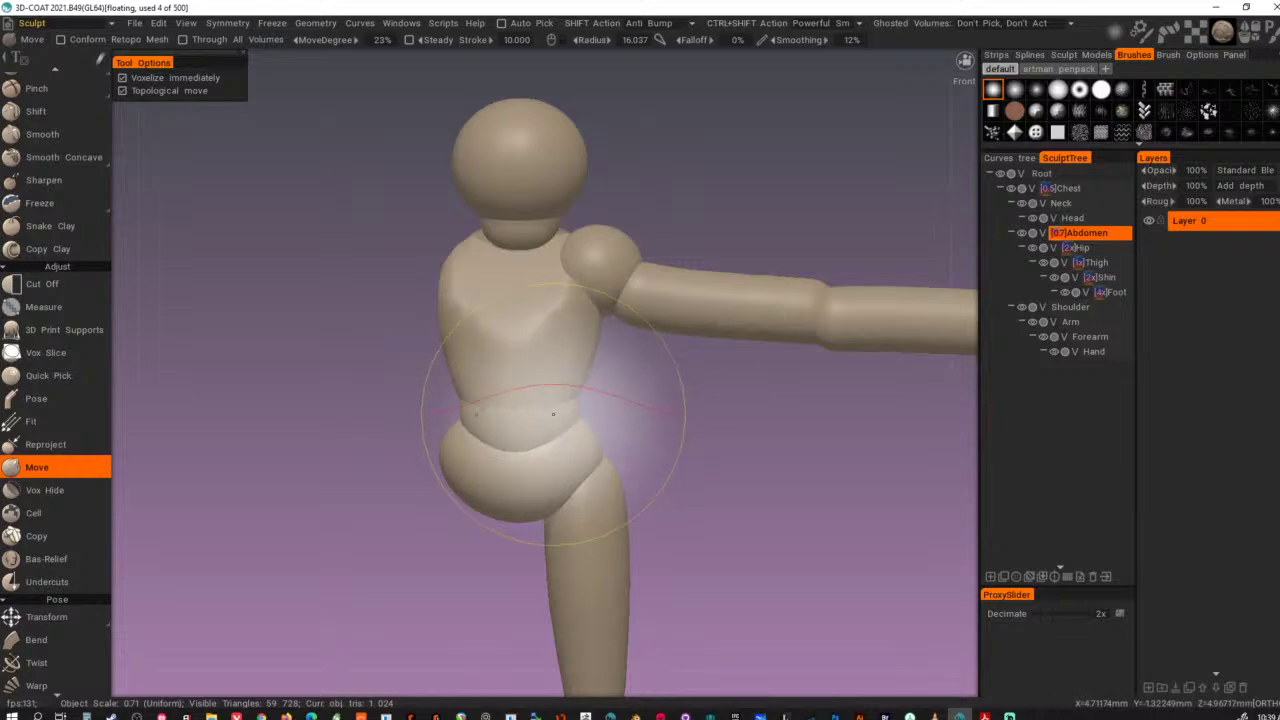
left_click_drag(556, 420, 592, 421)
right_click_drag(593, 427, 477, 450)
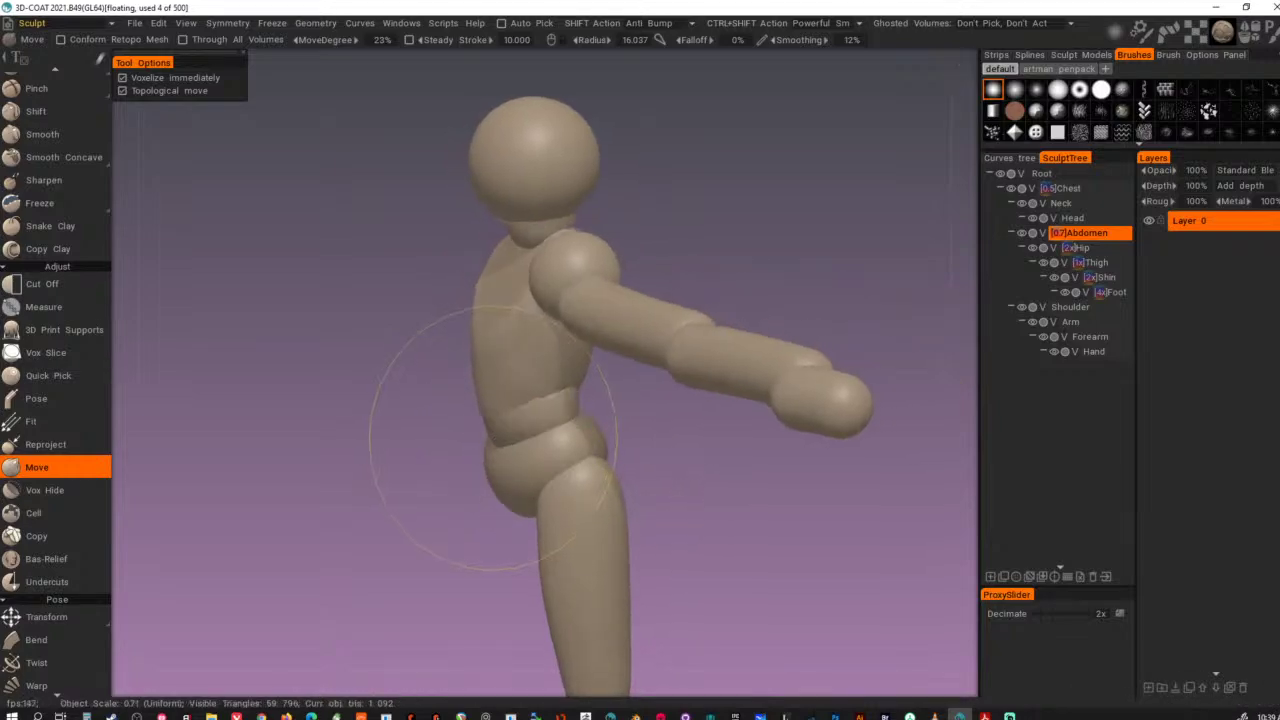
mouse_move(499, 413)
left_mouse_down()
mouse_move(517, 370)
mouse_move(511, 390)
left_mouse_up()
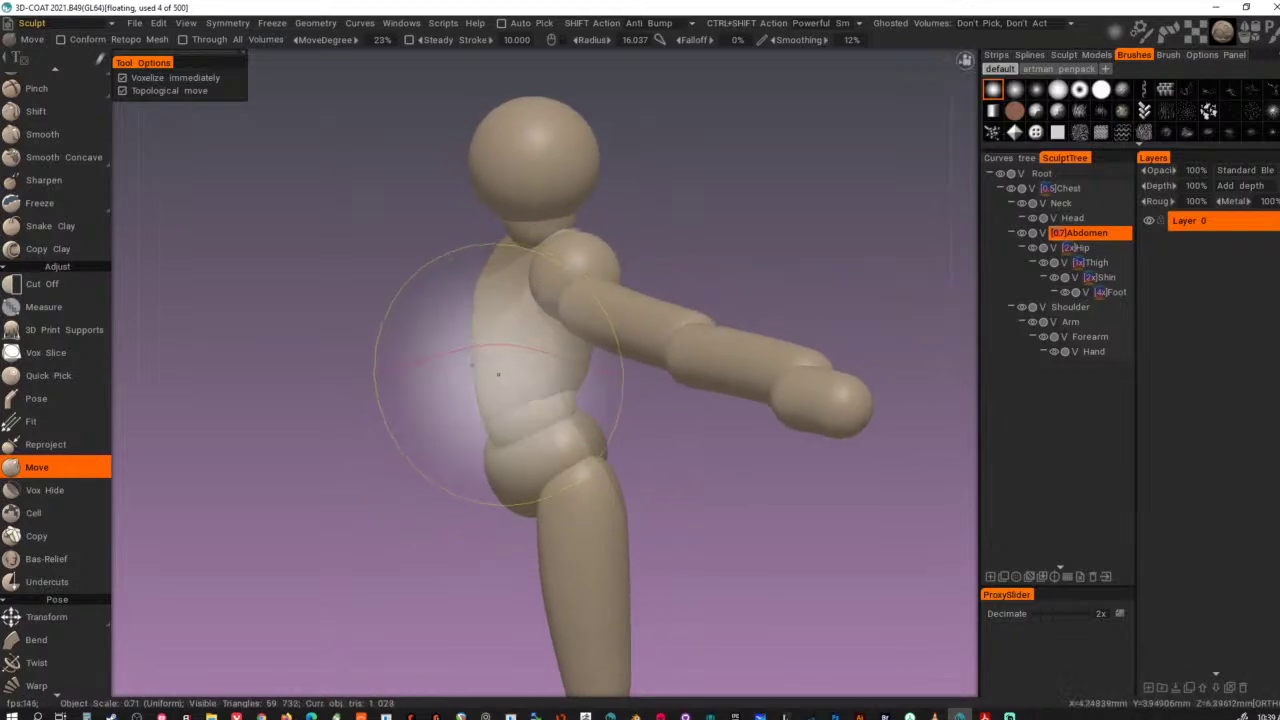
left_click_drag(511, 457, 503, 468)
left_click_drag(503, 402, 530, 395)
left_click_drag(550, 386, 517, 388, "alt")
- Select the Hip volume and reshape its upper sides with the Move brush, reducing the brush radius to about 8.4
key("h")
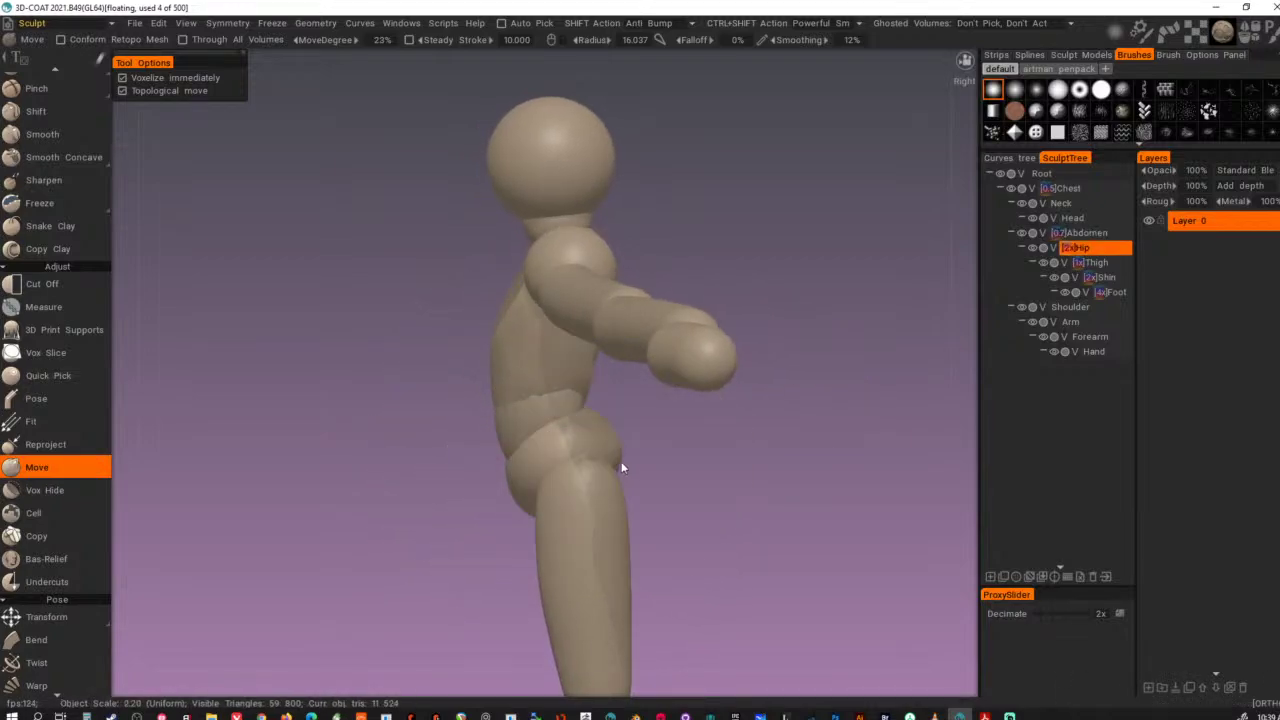
left_click_drag(621, 461, 612, 456, "alt")
mouse_move(620, 456)
left_mouse_down()
mouse_move(579, 469)
mouse_move(555, 503)
mouse_move(658, 471)
left_mouse_up()
mouse_move(582, 456)
right_mouse_down()
mouse_move(500, 462)
mouse_move(616, 451)
right_mouse_up()
left_click_drag(600, 450, 567, 459)
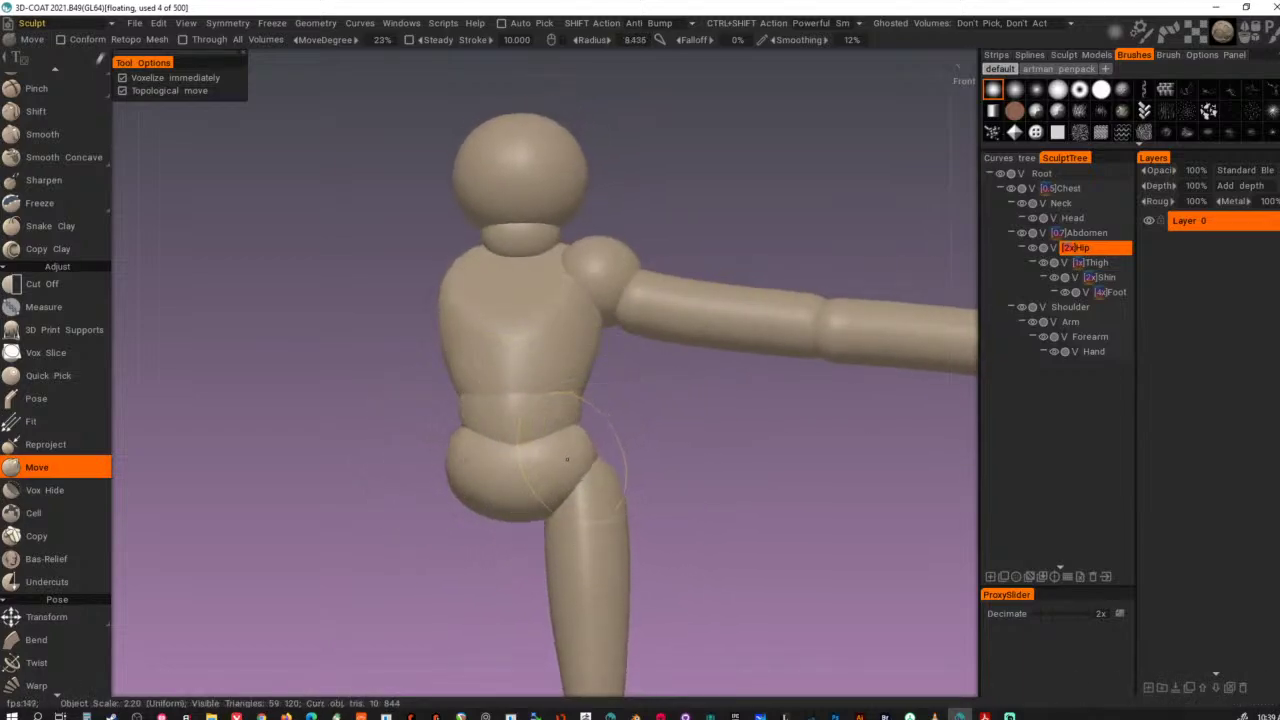
left_click_drag(689, 493, 664, 510, "alt")
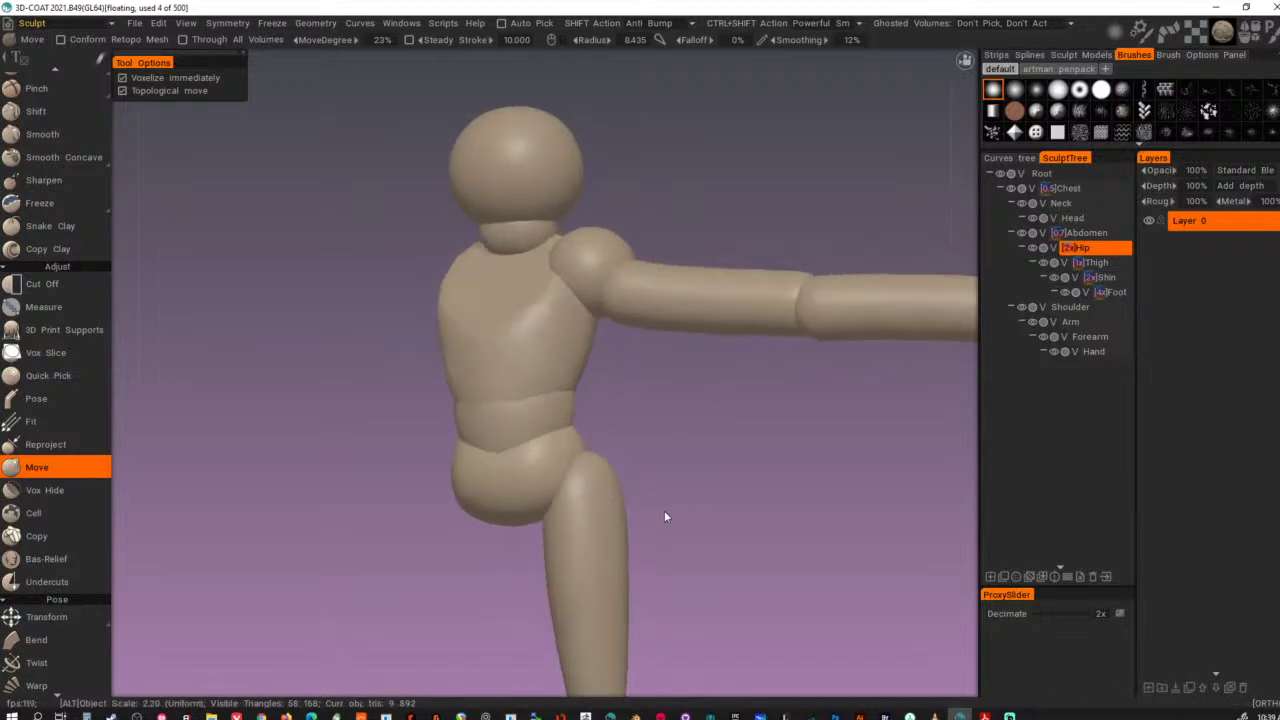
- Select the Thigh volume for Transform and align the gizmo to the thigh's main axis
key("h")
key("t")
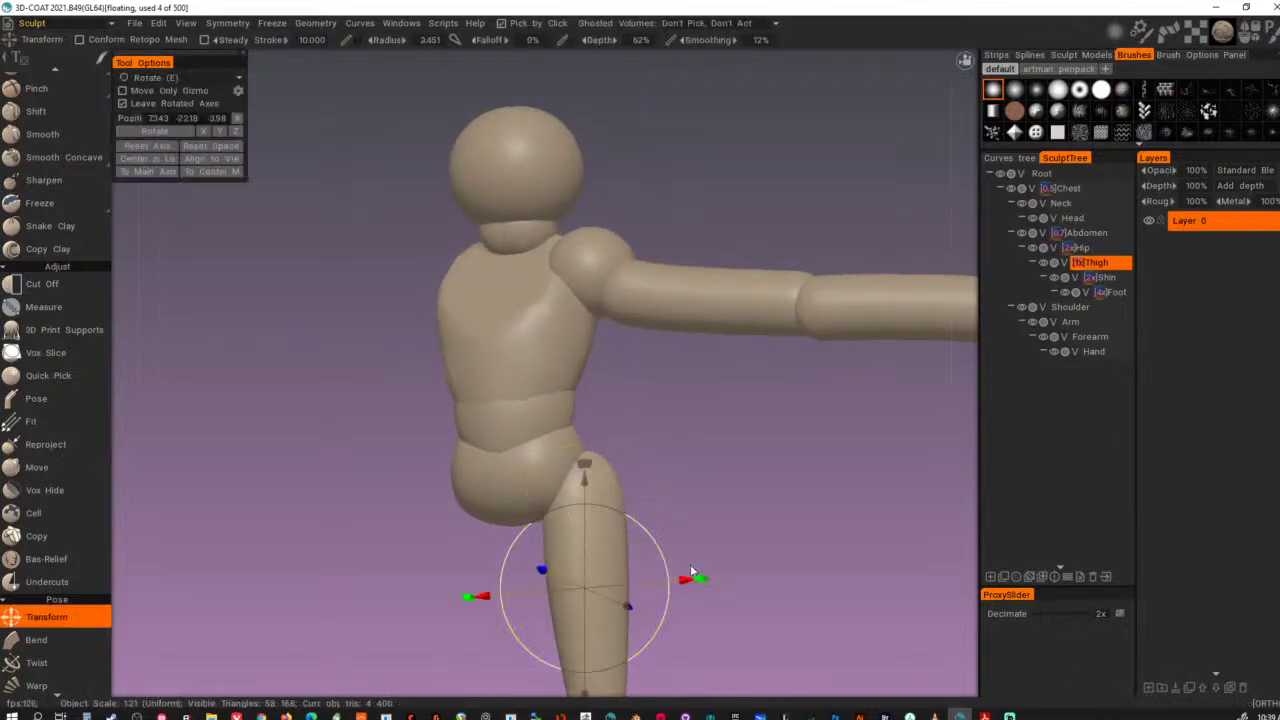
right_click_drag(686, 512, 672, 490, "alt")
left_click_drag(672, 490, 649, 445, "alt")
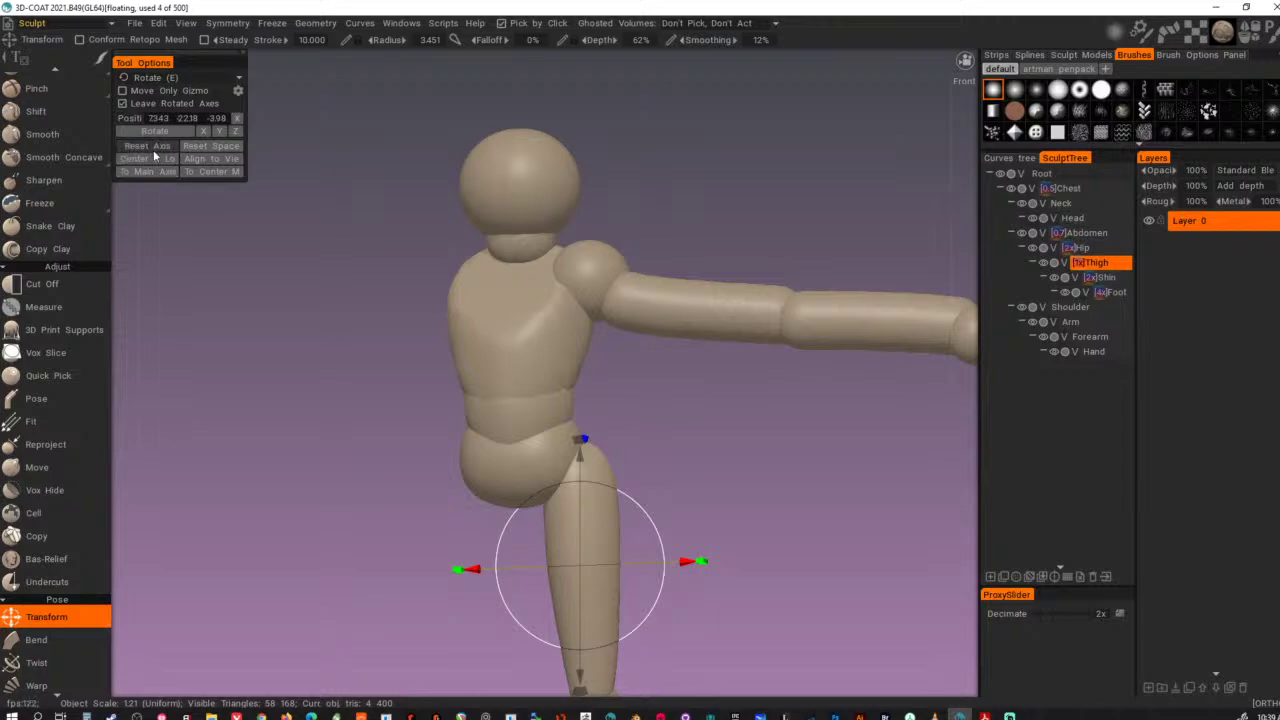
left_click_drag(961, 573, 894, 577, "alt")
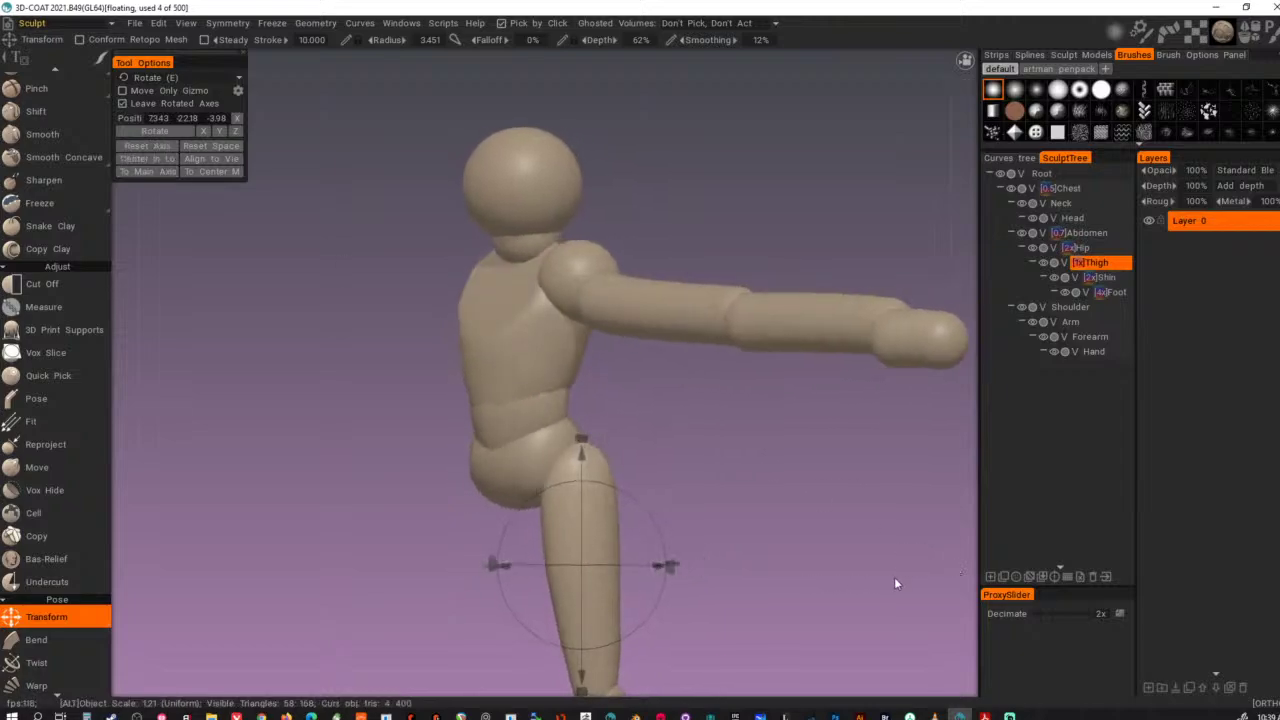
left_click(160, 174)
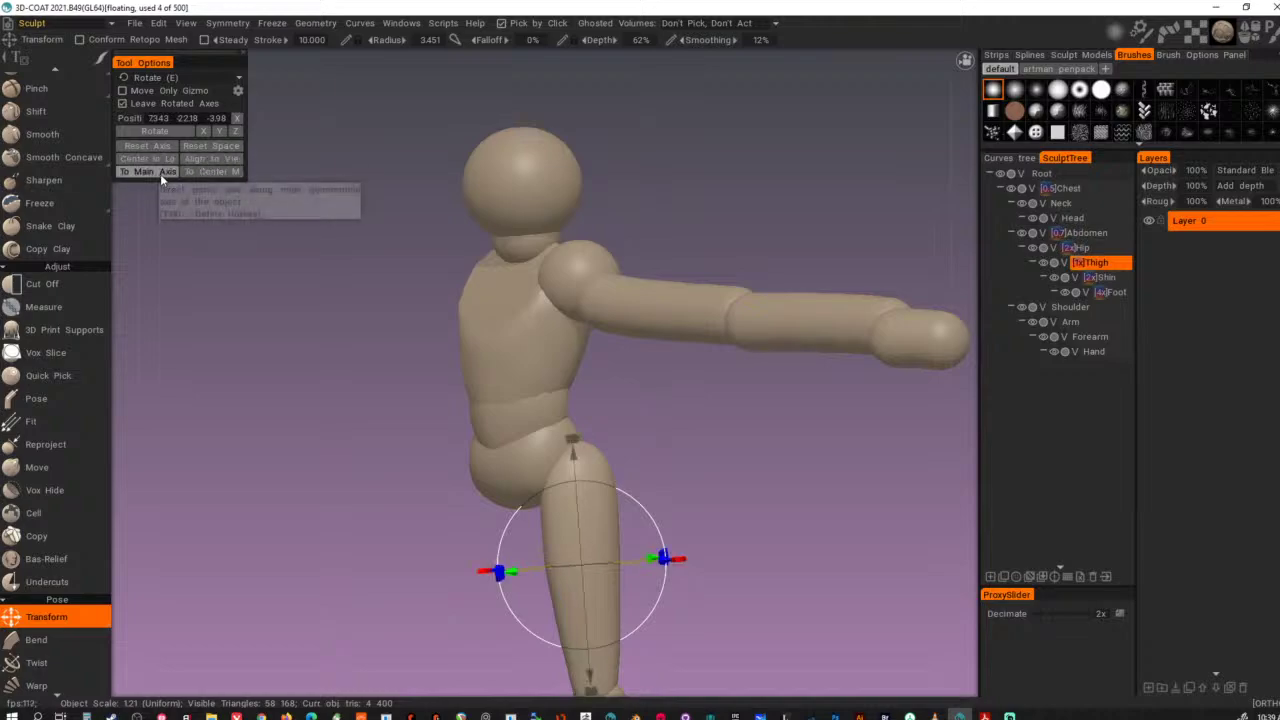
- Move the Thigh with its shin and foot inward toward the body's centre, to an X position of about 5.0
right_click_drag(792, 485, 732, 505, "alt")
left_click_drag(732, 505, 774, 511, "alt")
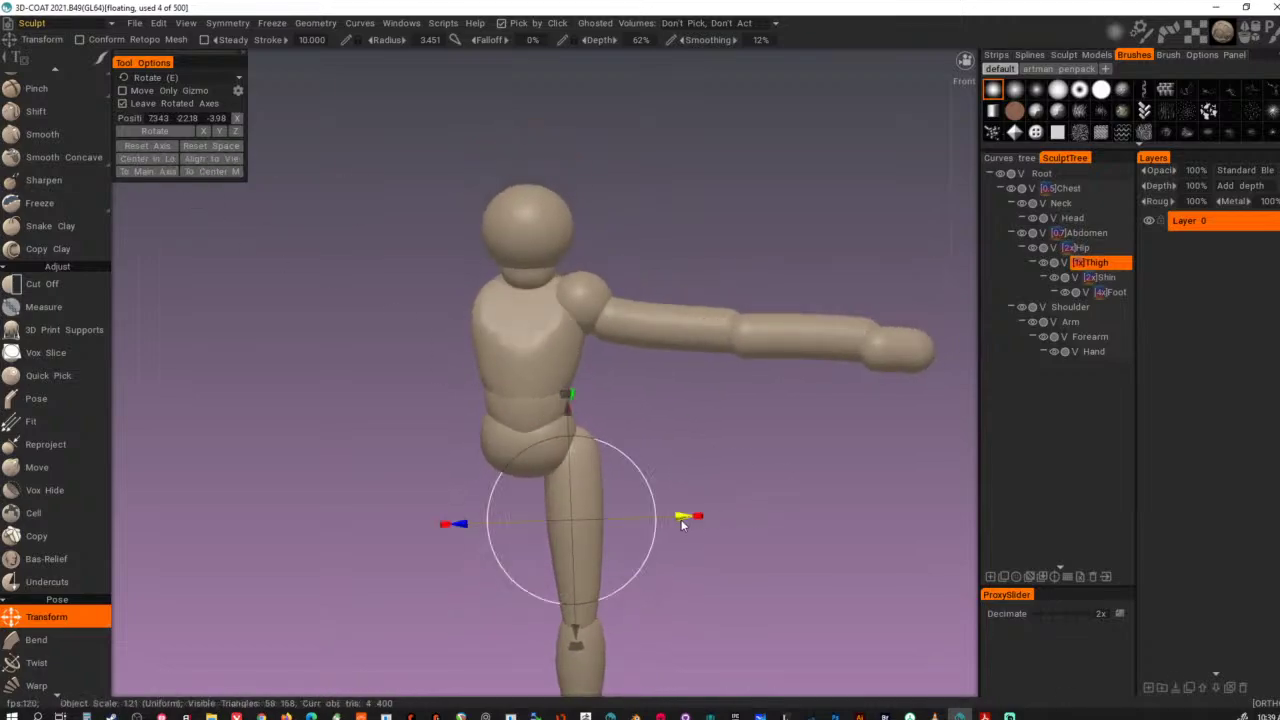
right_click_drag(736, 468, 633, 491, "alt")
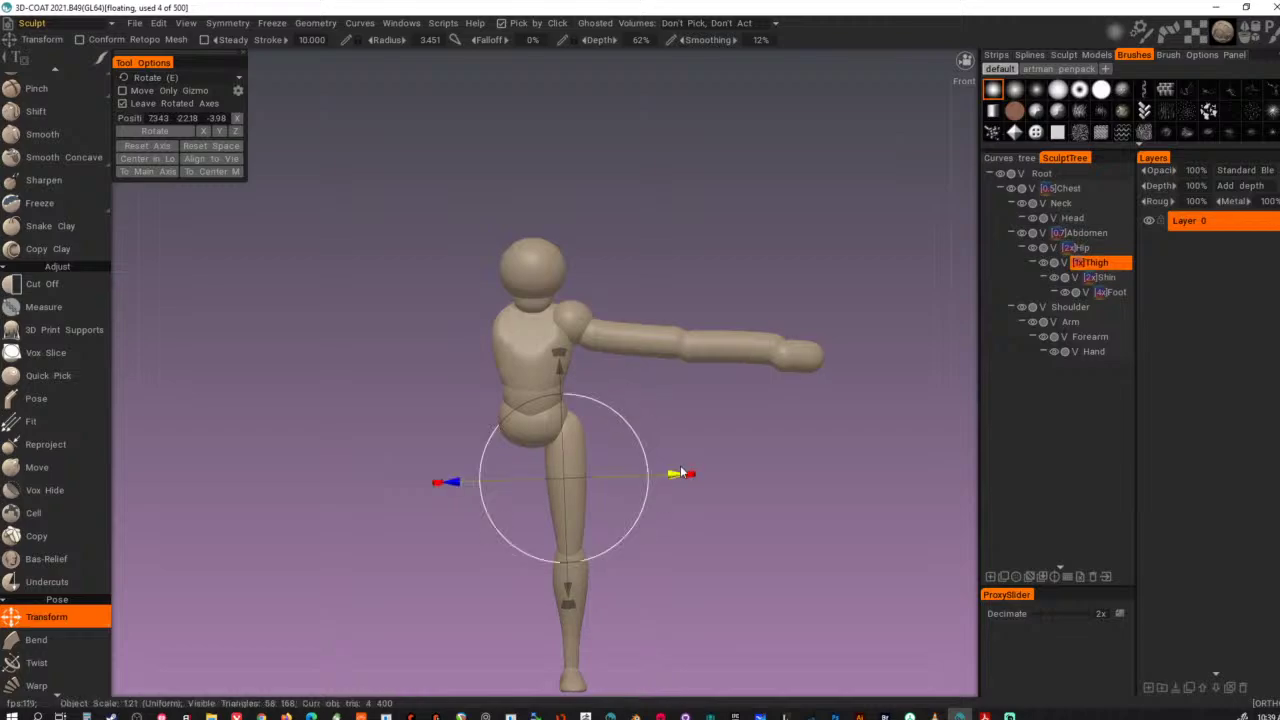
left_click_drag(674, 481, 662, 483)
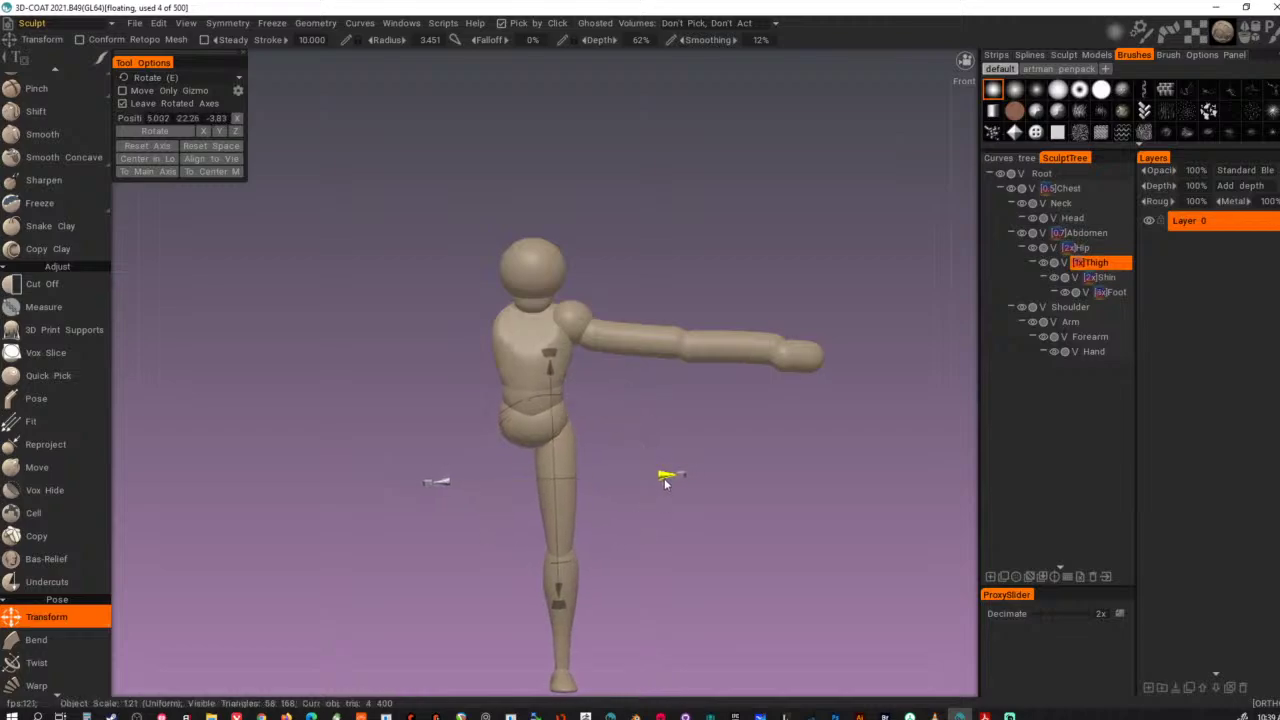
- Shift only the thigh's transform gizmo up along its length to the hip joint, at about -13.08 on Y
right_click_drag(772, 509, 728, 515, "alt")
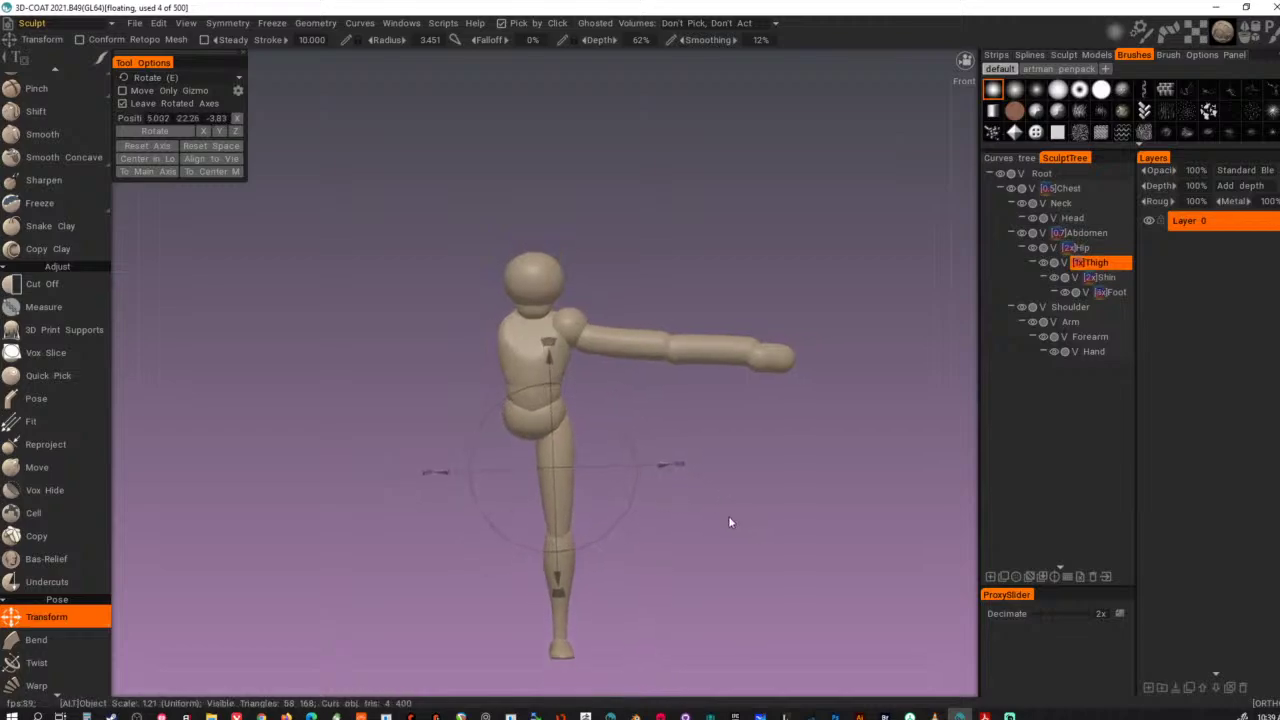
left_click_drag(728, 515, 290, 514, "alt")
right_click_drag(289, 514, 793, 529, "alt")
left_click_drag(793, 525, 720, 517, "alt")
right_click_drag(720, 517, 782, 536, "alt")
middle_click_drag(783, 539, 767, 433, "alt")
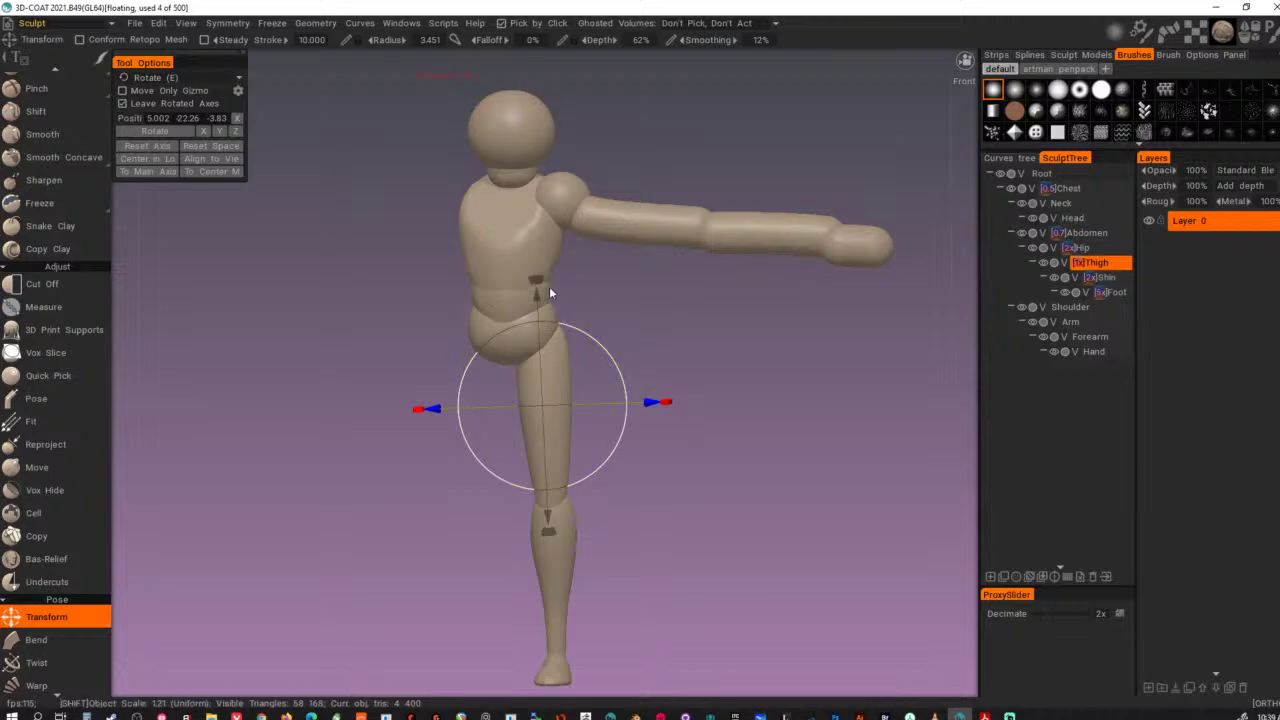
left_click_drag(537, 296, 535, 247, "shift")
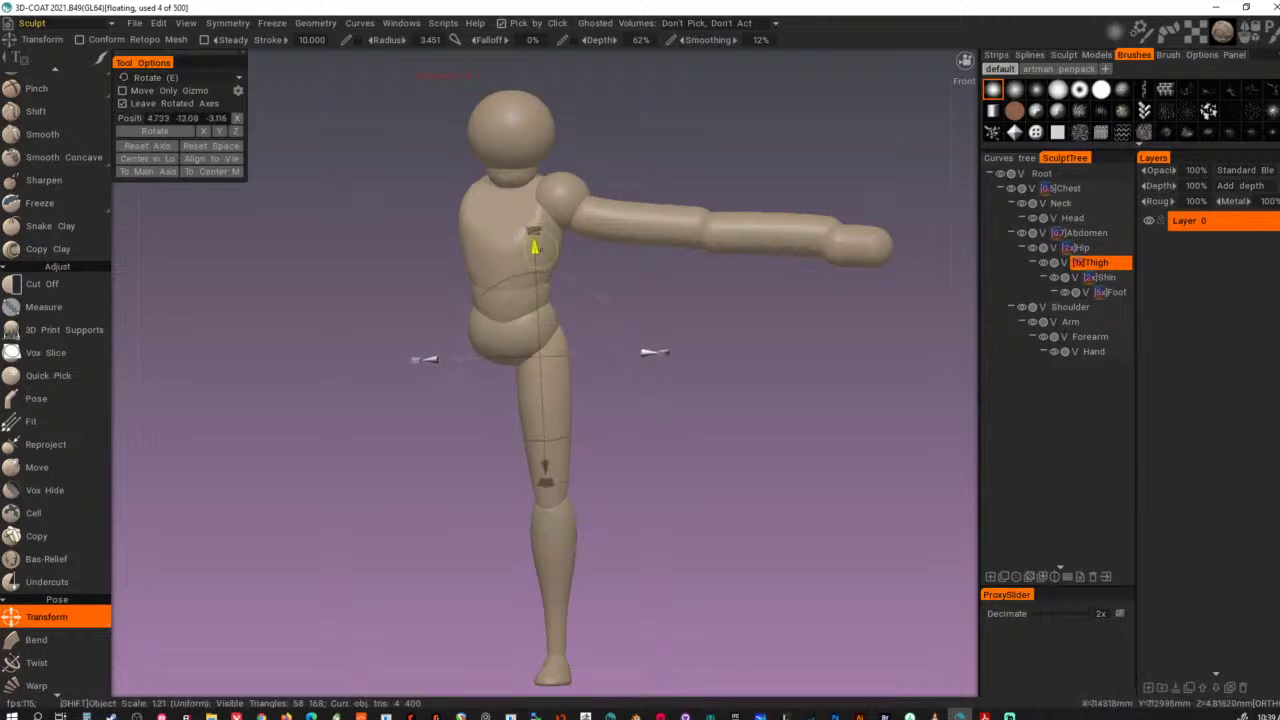
- Switch the transform gizmo to Scale mode and uniformly scale the Thigh with its shin and foot down slightly from the hip joint
left_click(172, 131)
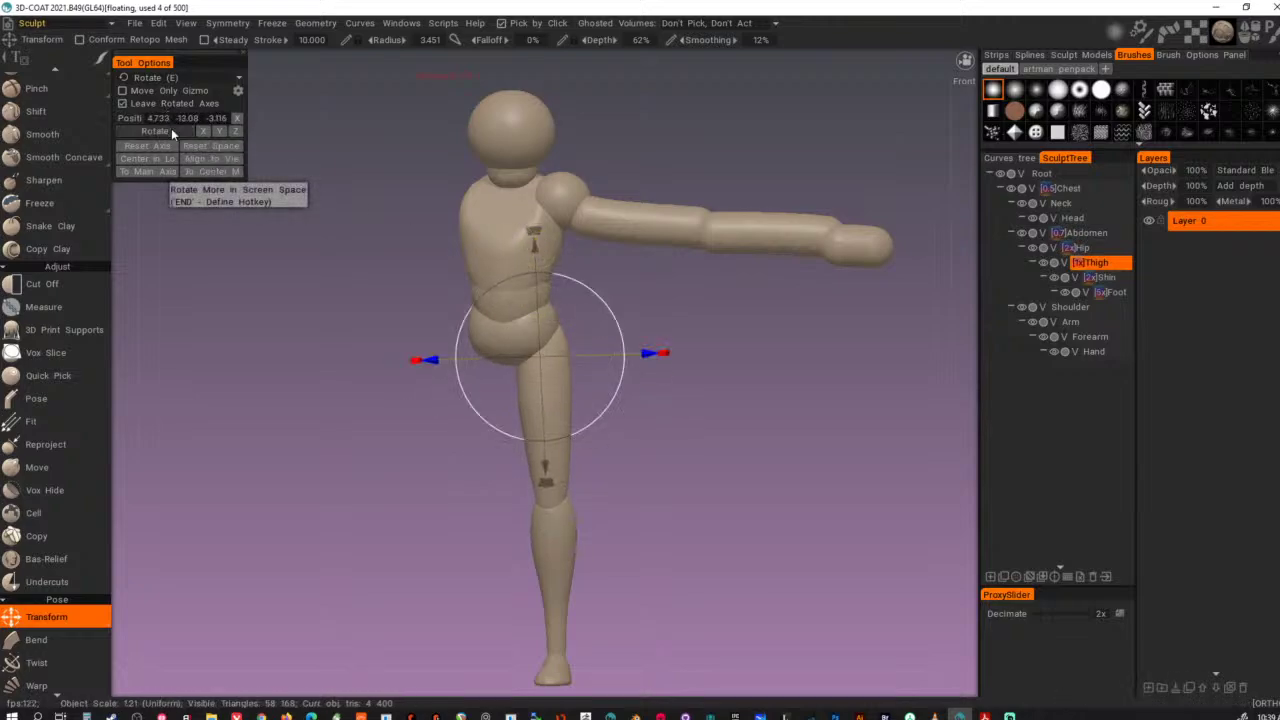
left_click(201, 130)
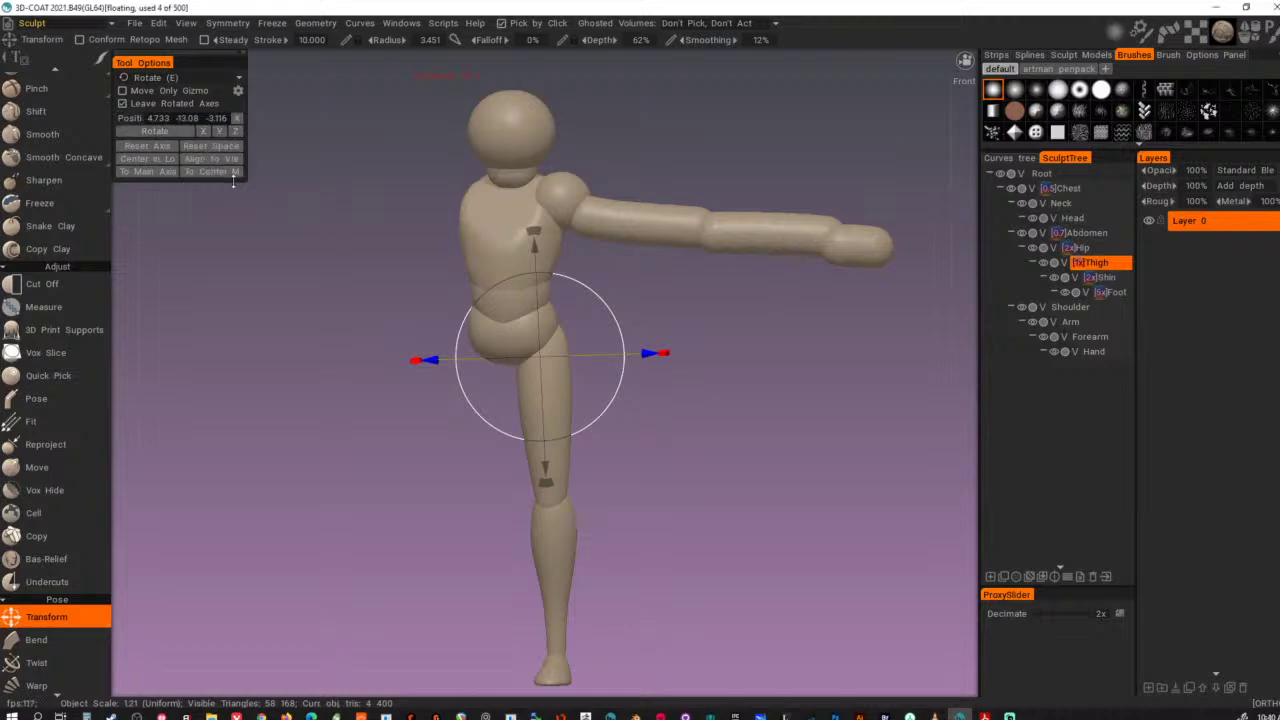
left_click(236, 79)
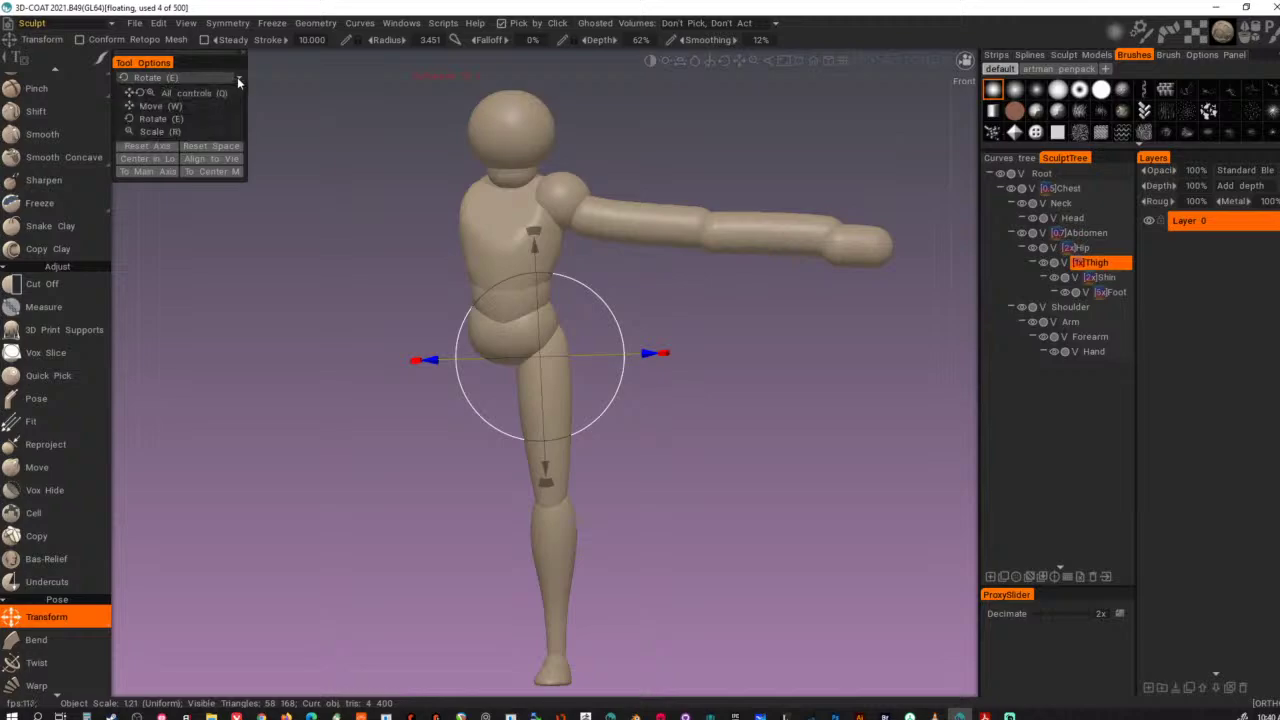
left_click(177, 132)
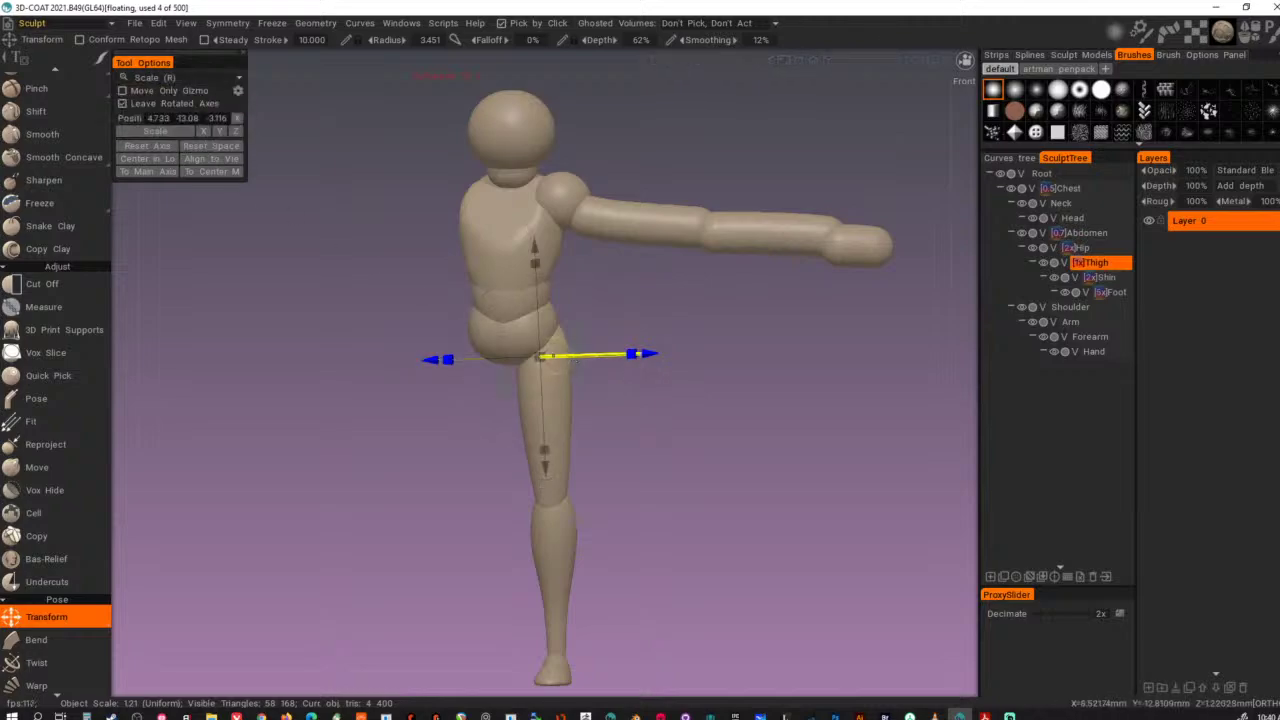
left_click_drag(539, 358, 532, 360)
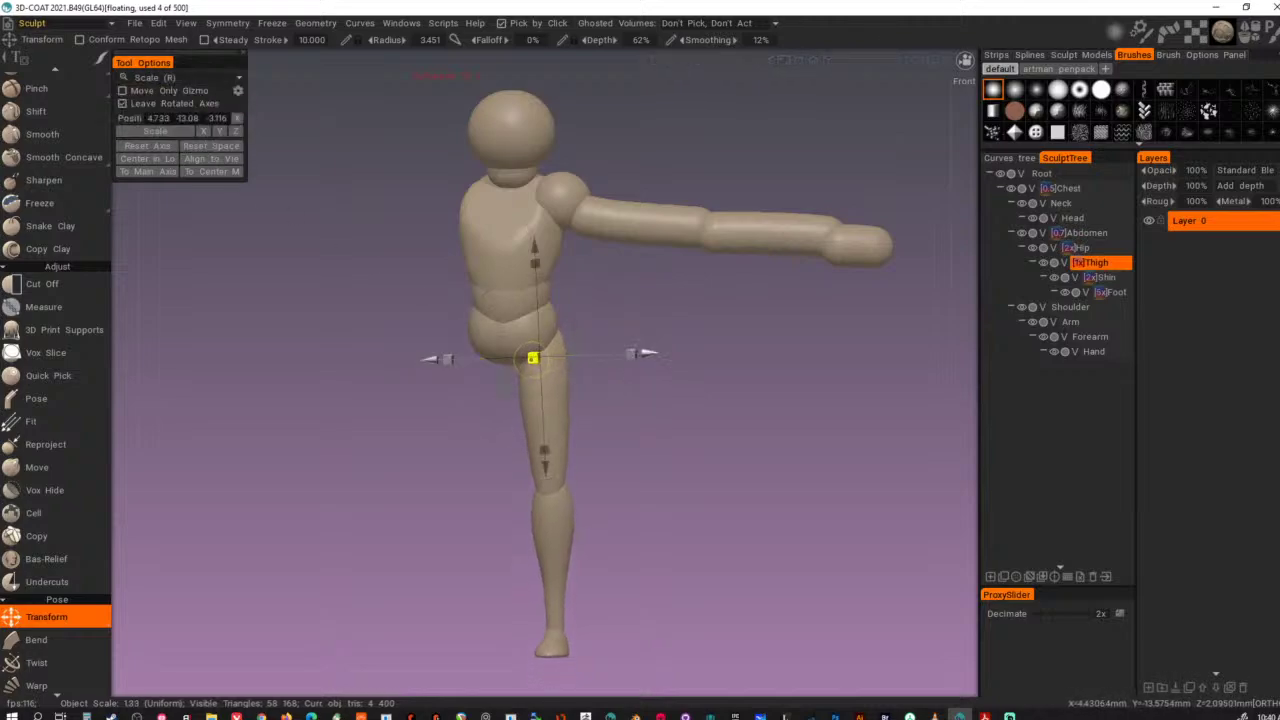
- Move the Thigh with its shin and foot along the body's depth to a Z position of about -0.45
left_click_drag(350, 488, 166, 503, "alt")
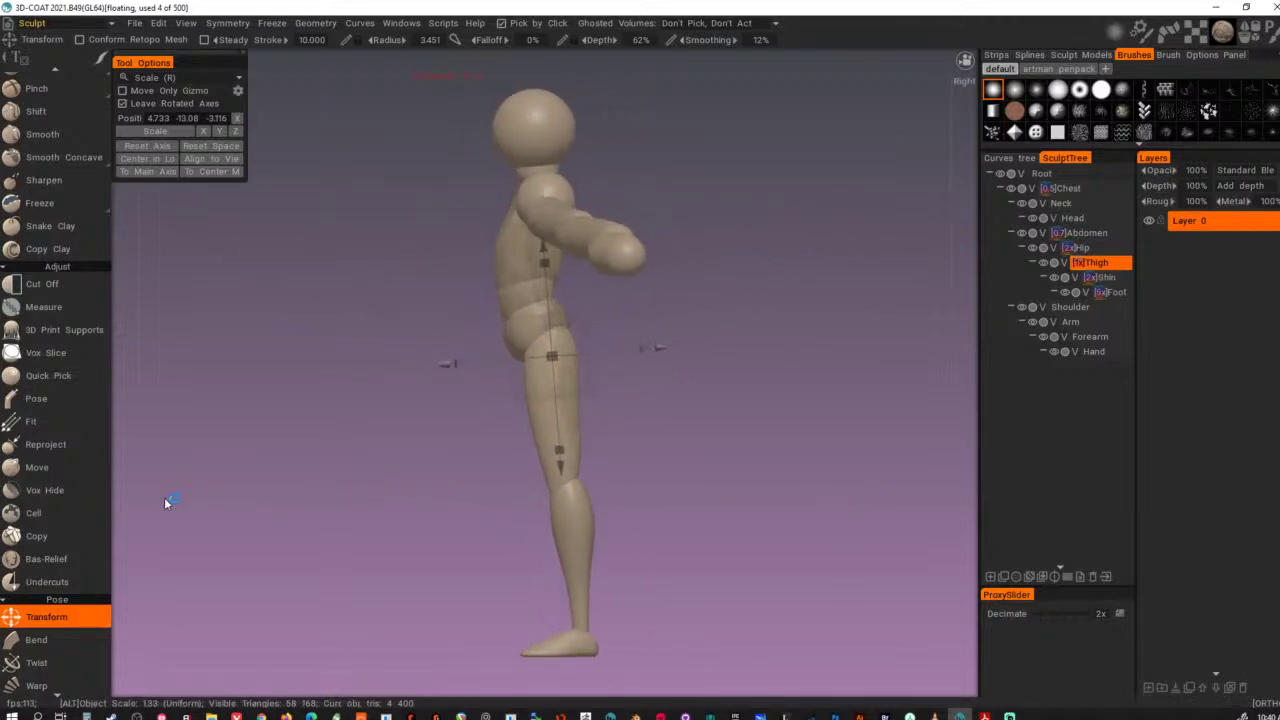
left_click_drag(670, 348, 649, 349)
left_click_drag(318, 446, 582, 440, "alt")
middle_click_drag(727, 288, 751, 336, "alt")
right_click_drag(758, 392, 800, 357, "alt")
middle_click_drag(800, 358, 776, 430, "alt")
right_click_drag(776, 430, 739, 418, "alt")
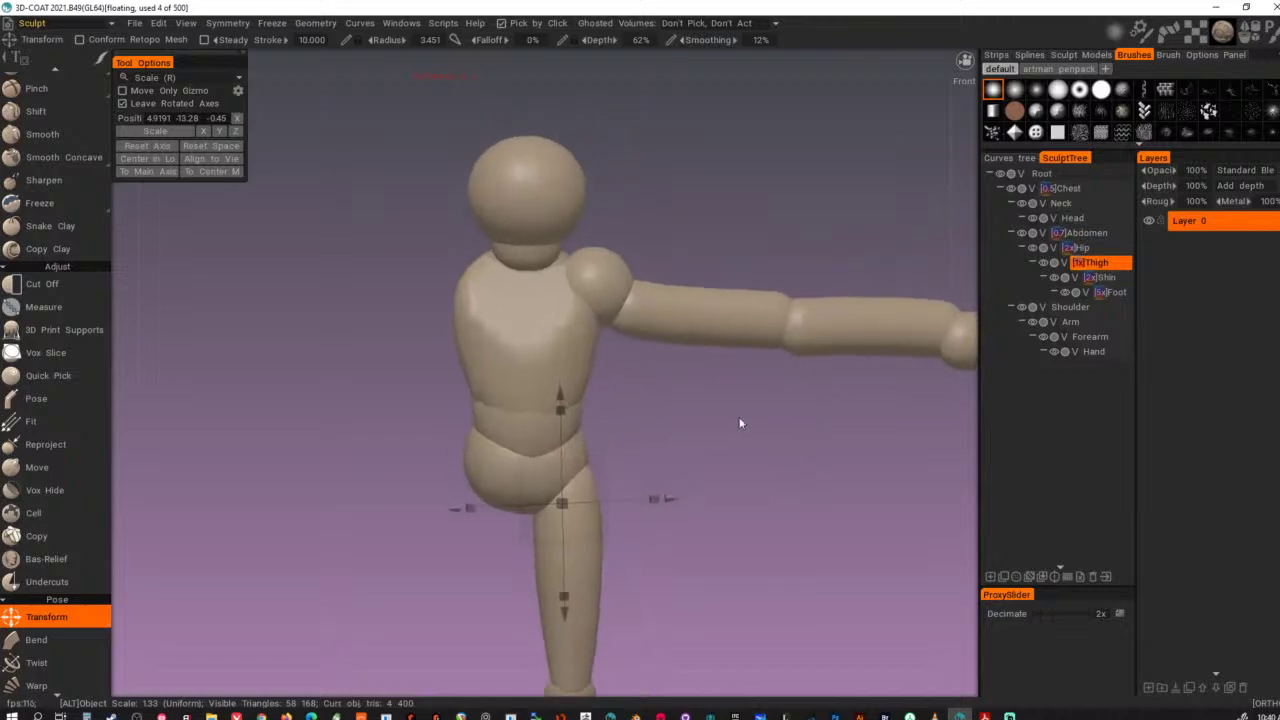
- Select the Chest volume, smooth its lower part front and back, and raise its resolution to 1x
left_click(495, 324)
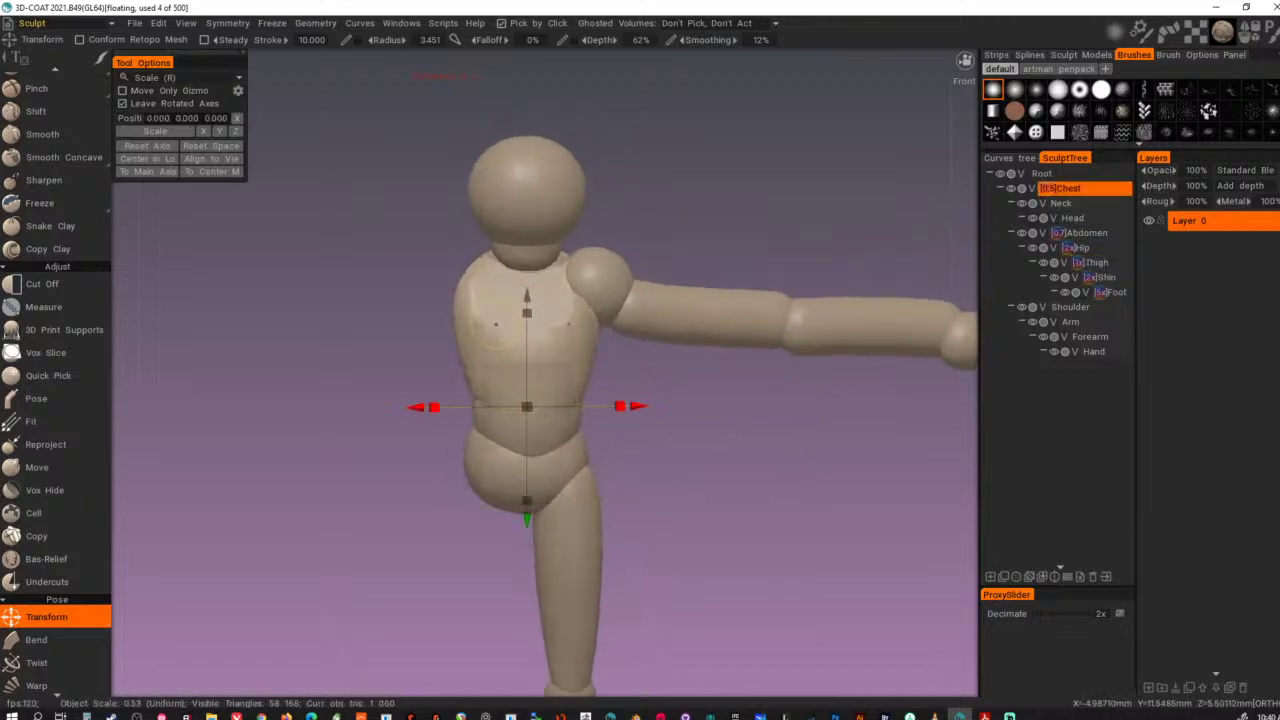
key("m")
key("ctrl+shift+Return")
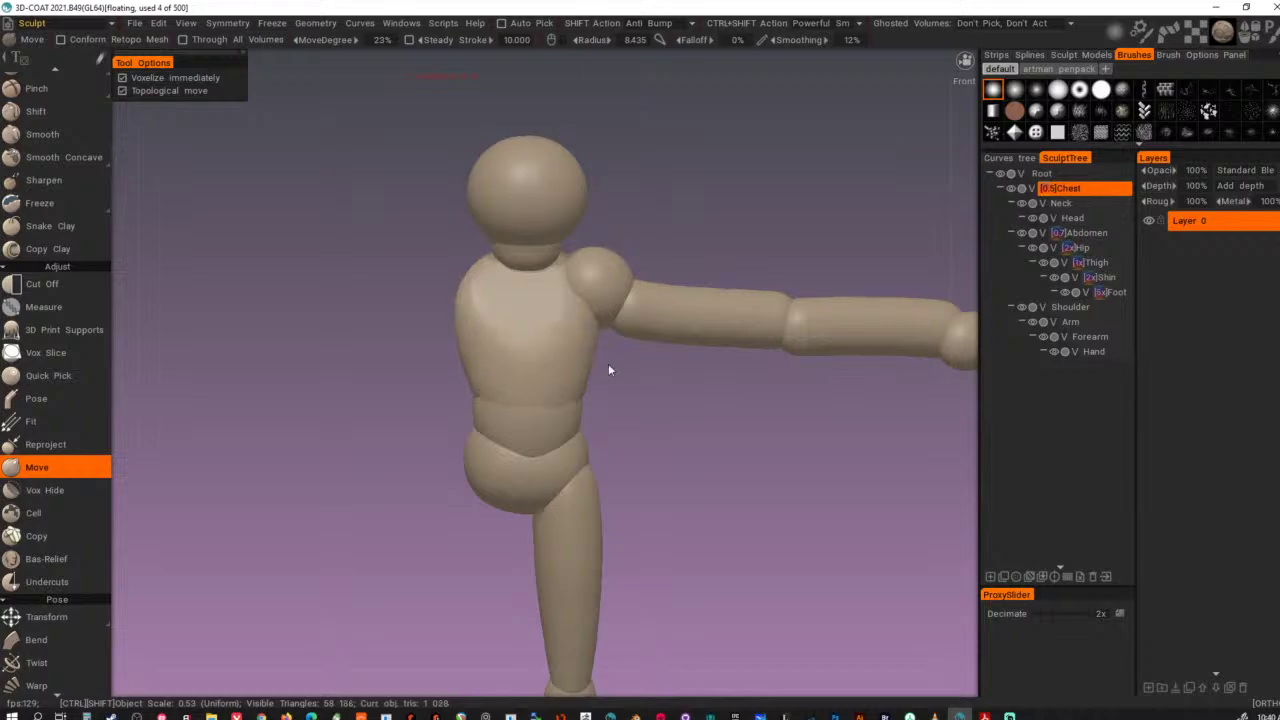
left_click_drag(729, 415, 348, 417, "alt")
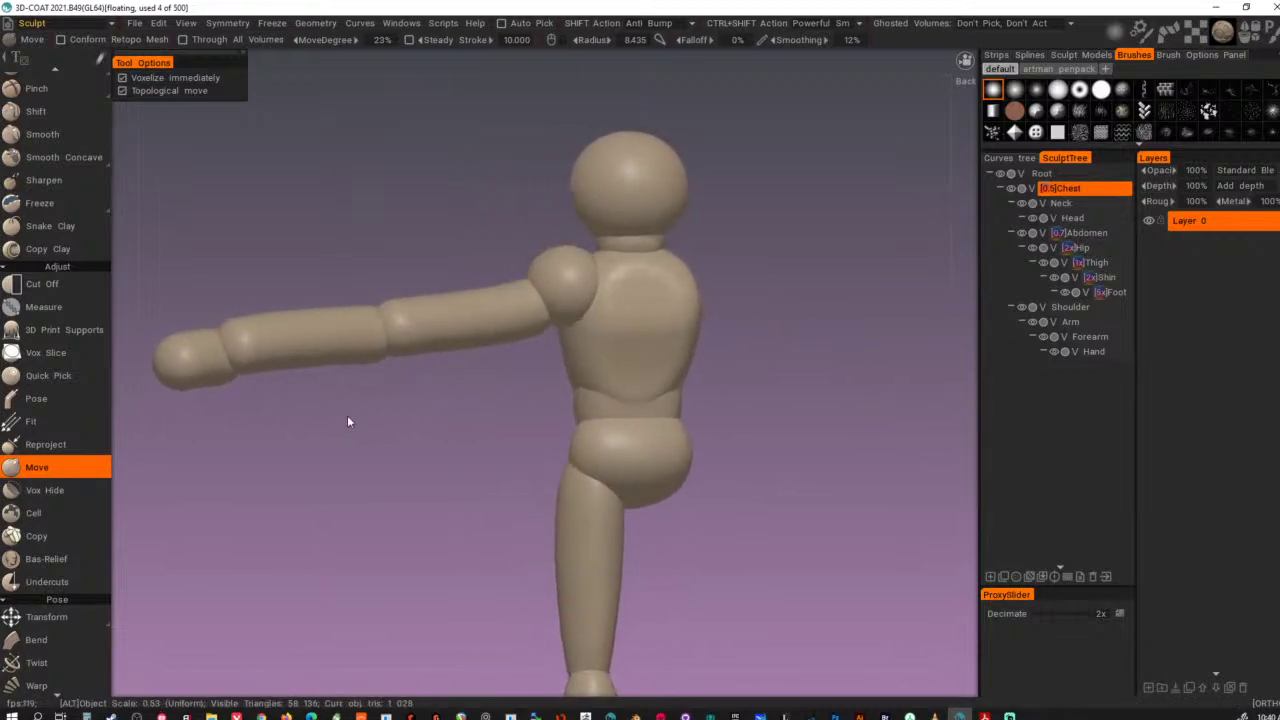
key("ctrl+shift+Return")
key("ctrl+shift+Return")
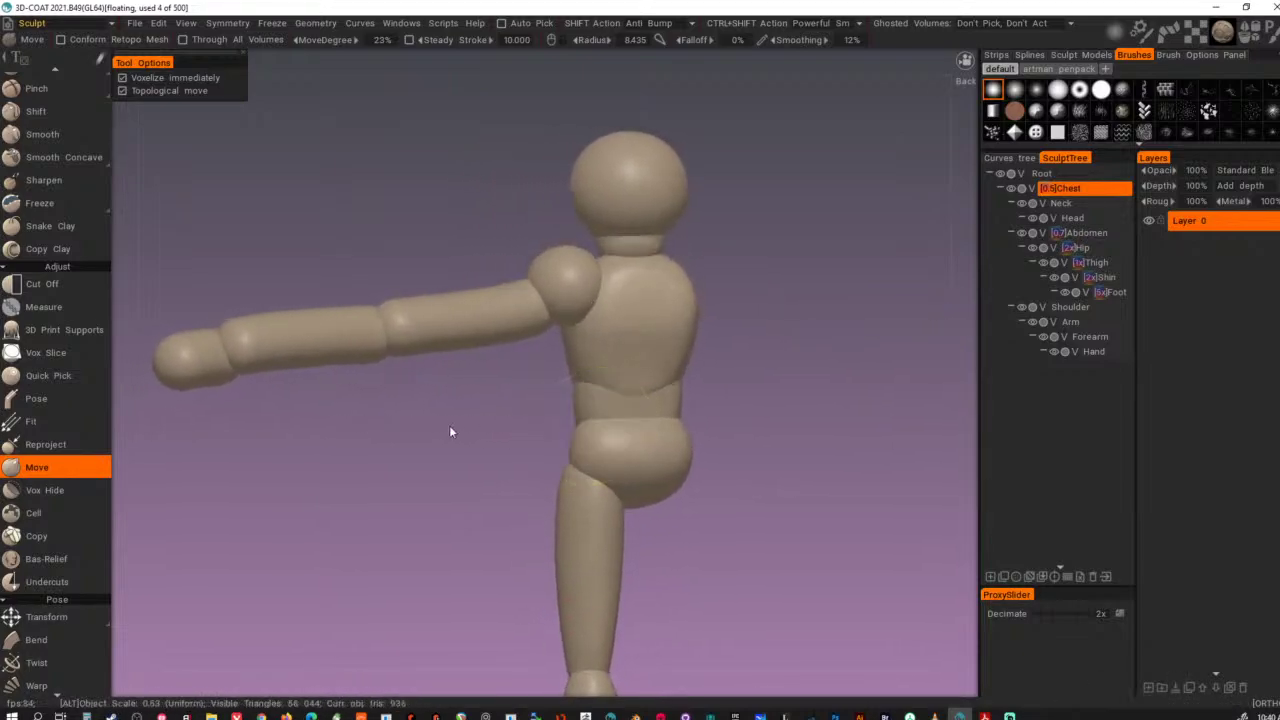
left_click_drag(449, 427, 824, 425, "alt")
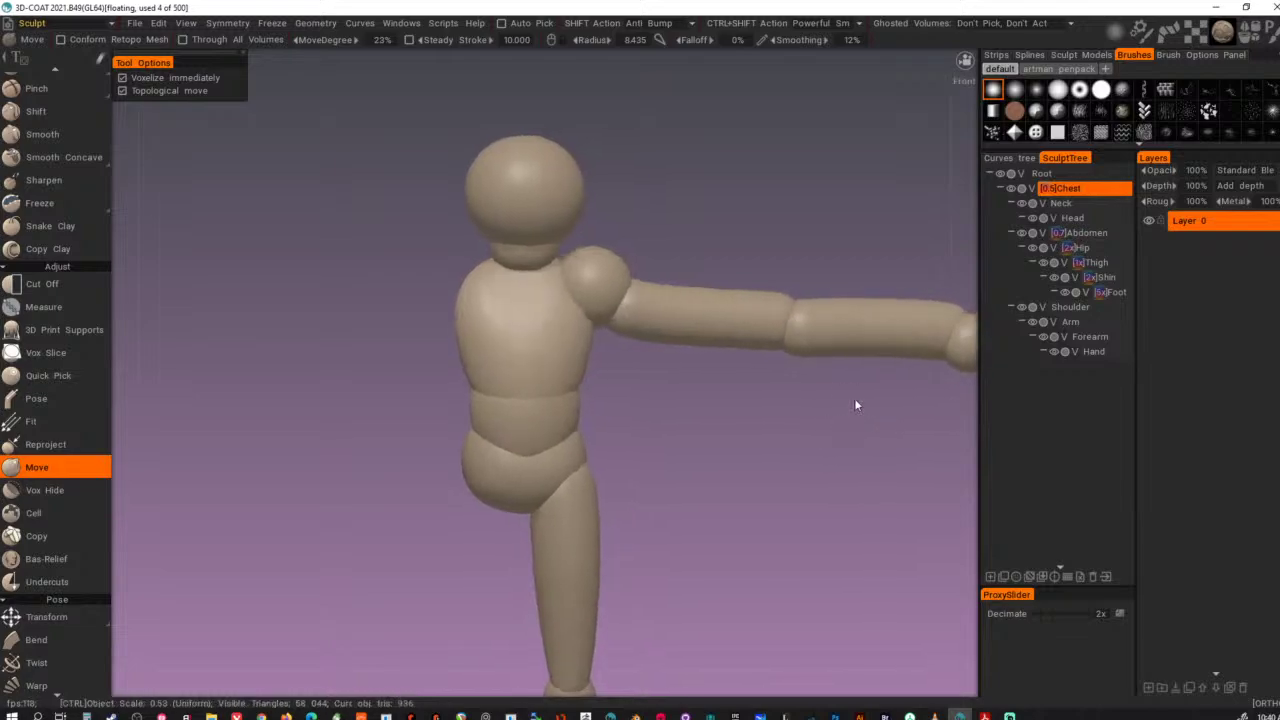
left_click_drag(646, 423, 295, 421, "alt")
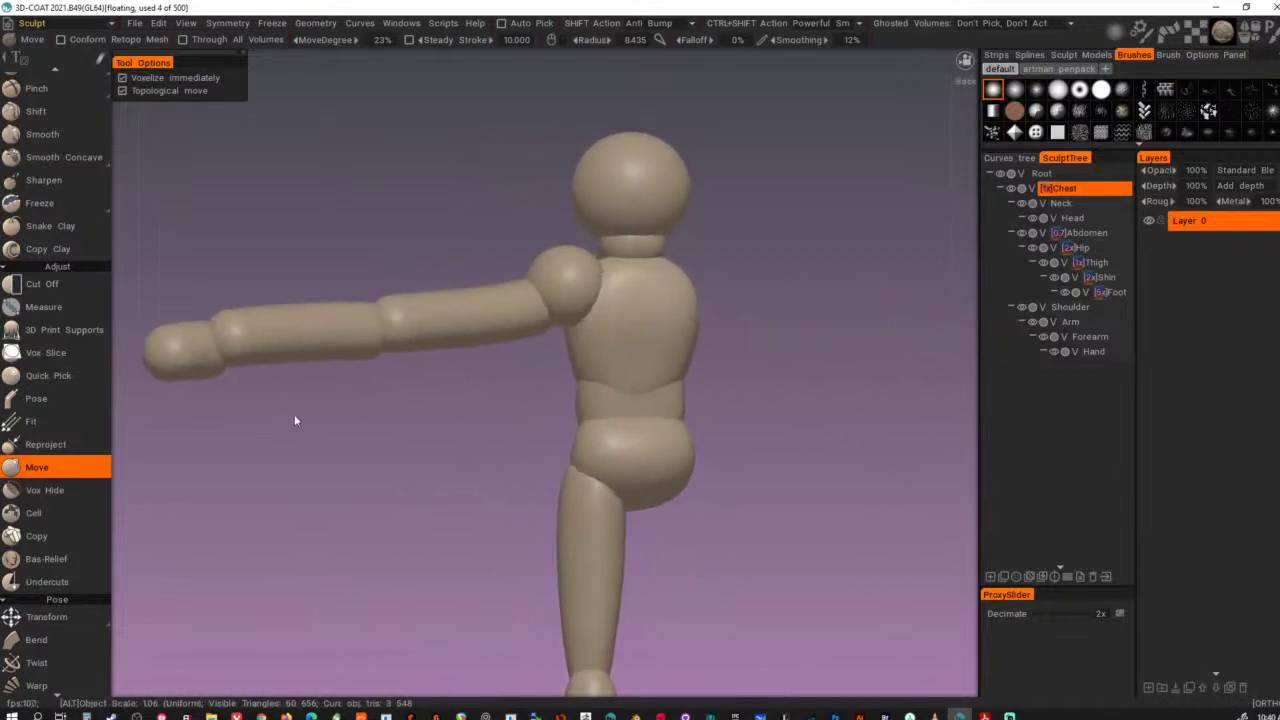
- Refine the lower edge of the Chest with the Move brush at a radius of about 6.0, undoing an unwanted stroke
left_click_drag(565, 435, 584, 530, "alt")
left_click_drag(650, 440, 688, 355, "alt")
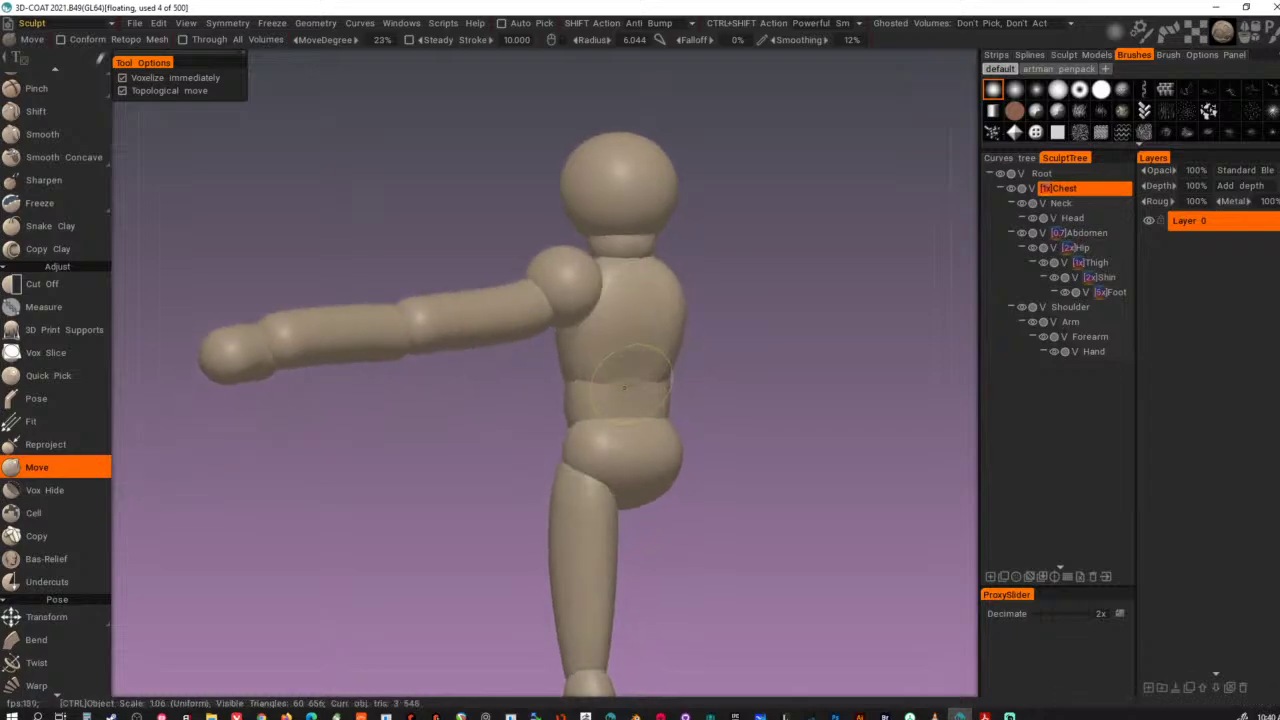
key("ctrl+z")
left_click_drag(631, 387, 538, 362, "alt")
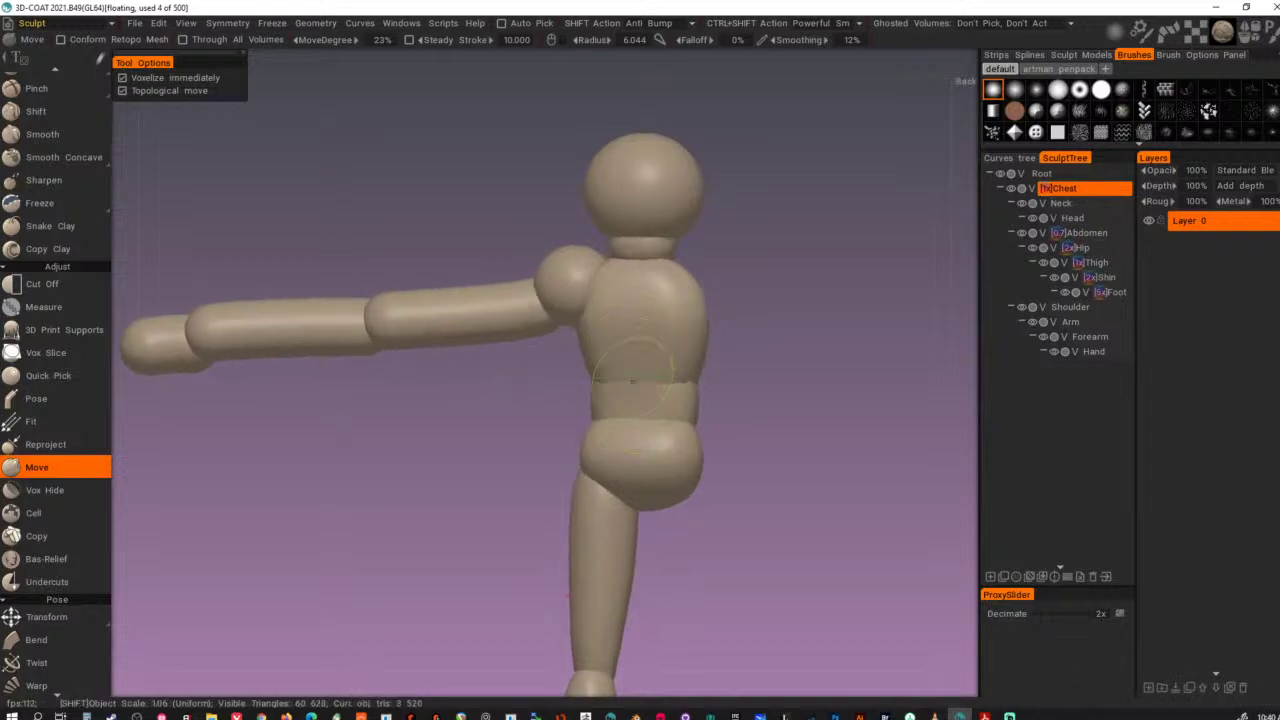
mouse_move(630, 465)
left_mouse_down("alt")
mouse_move(724, 475)
mouse_move(962, 446)
mouse_move(790, 431)
mouse_move(815, 448)
mouse_move(444, 436)
left_mouse_up("alt")
left_click_drag(717, 431, 745, 450, "alt")
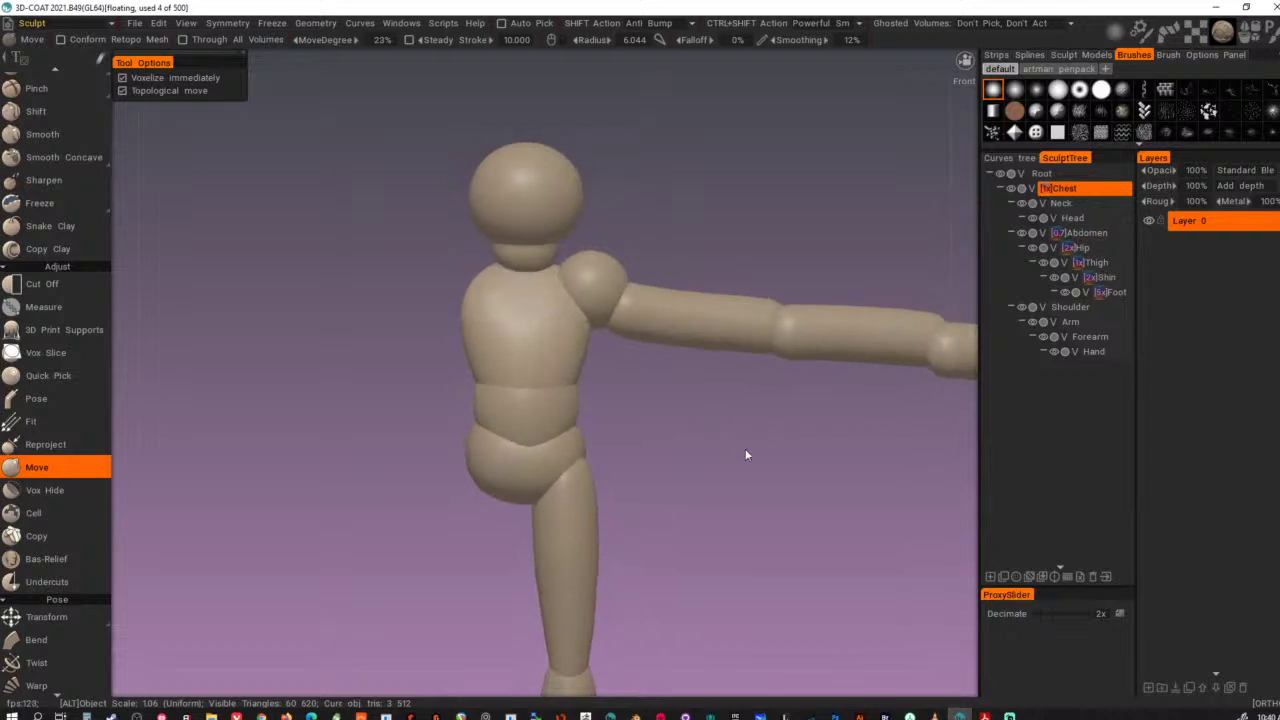
right_click_drag(745, 450, 735, 495, "alt")
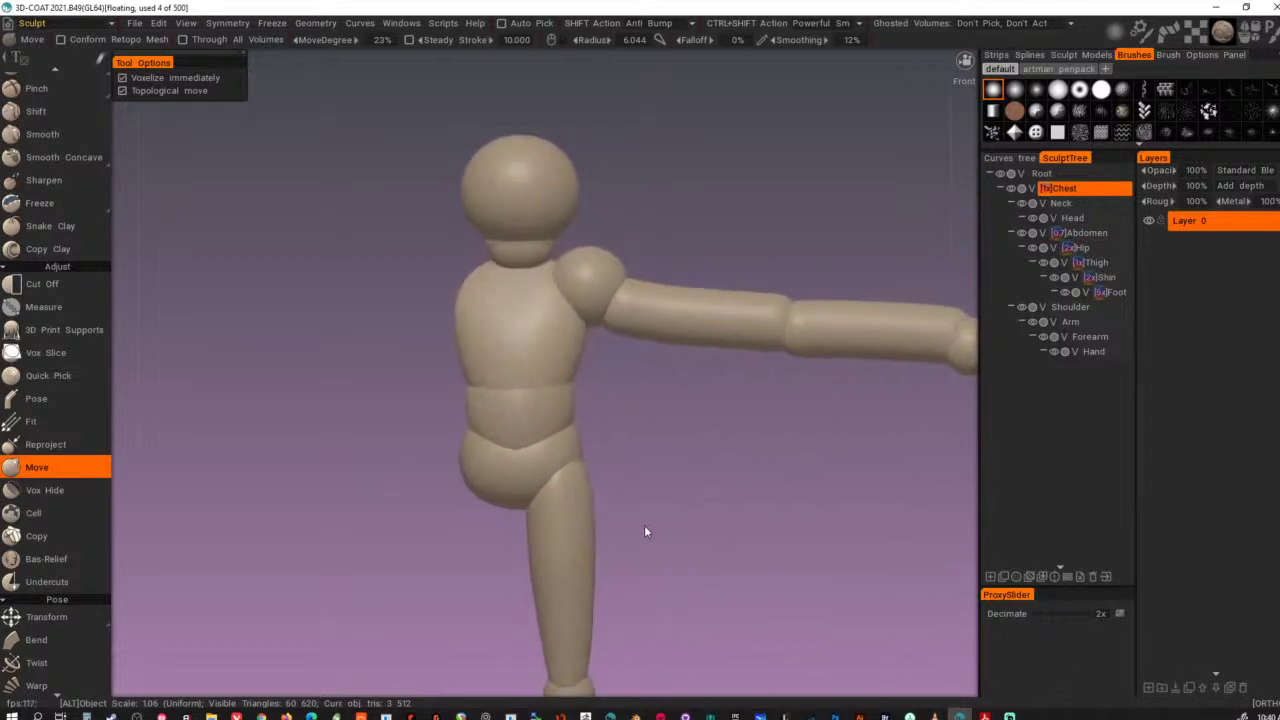
- Select the Thigh volume for Transform and move it with its shin and foot outward to an X position of about 6.48
middle_click_drag(652, 545, 665, 280, "alt")
mouse_move(665, 280)
right_mouse_down("alt")
mouse_move(569, 398)
mouse_move(499, 449)
right_mouse_up("alt")
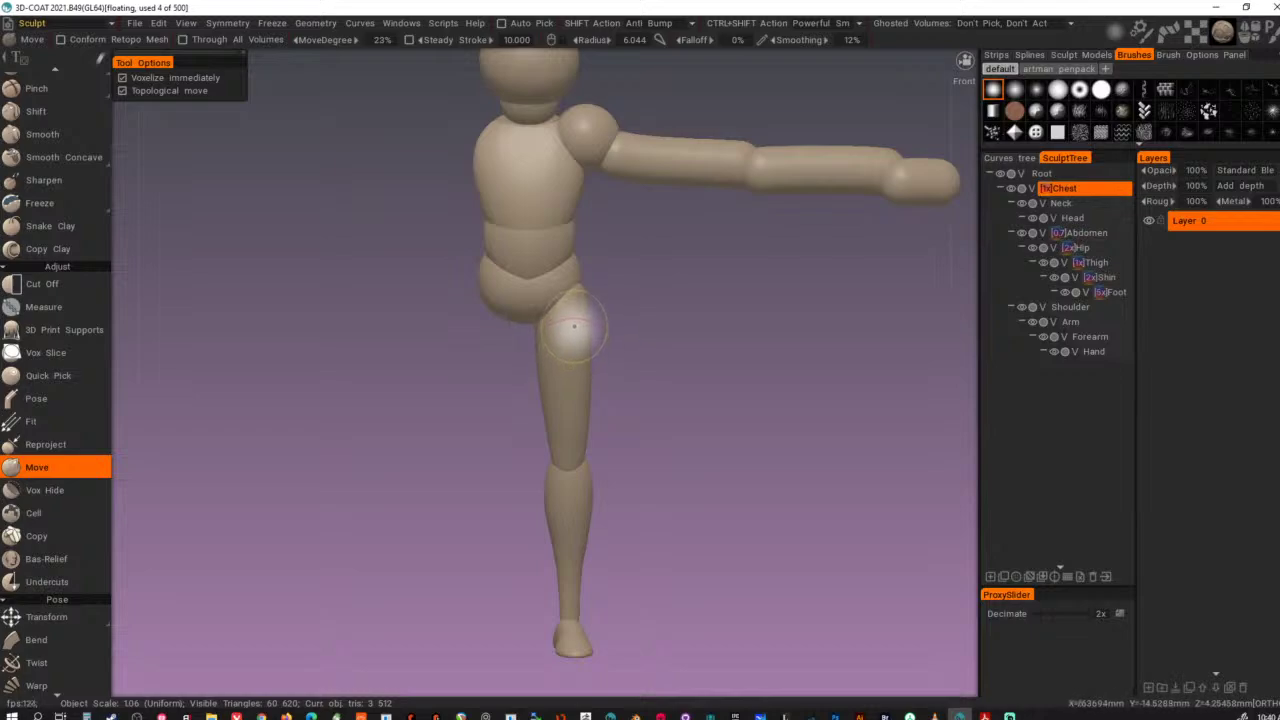
key("h")
key("t")
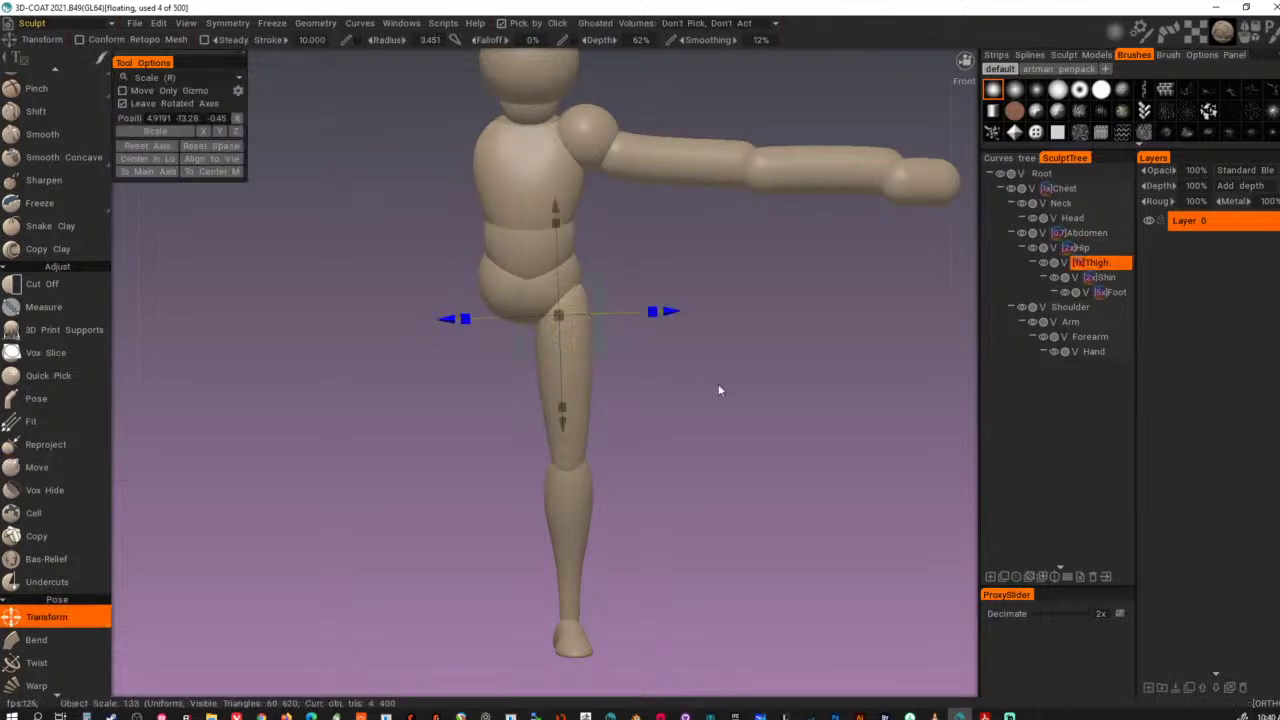
left_click_drag(718, 383, 710, 366, "alt")
left_click_drag(669, 306, 679, 305)
key("KP_2")
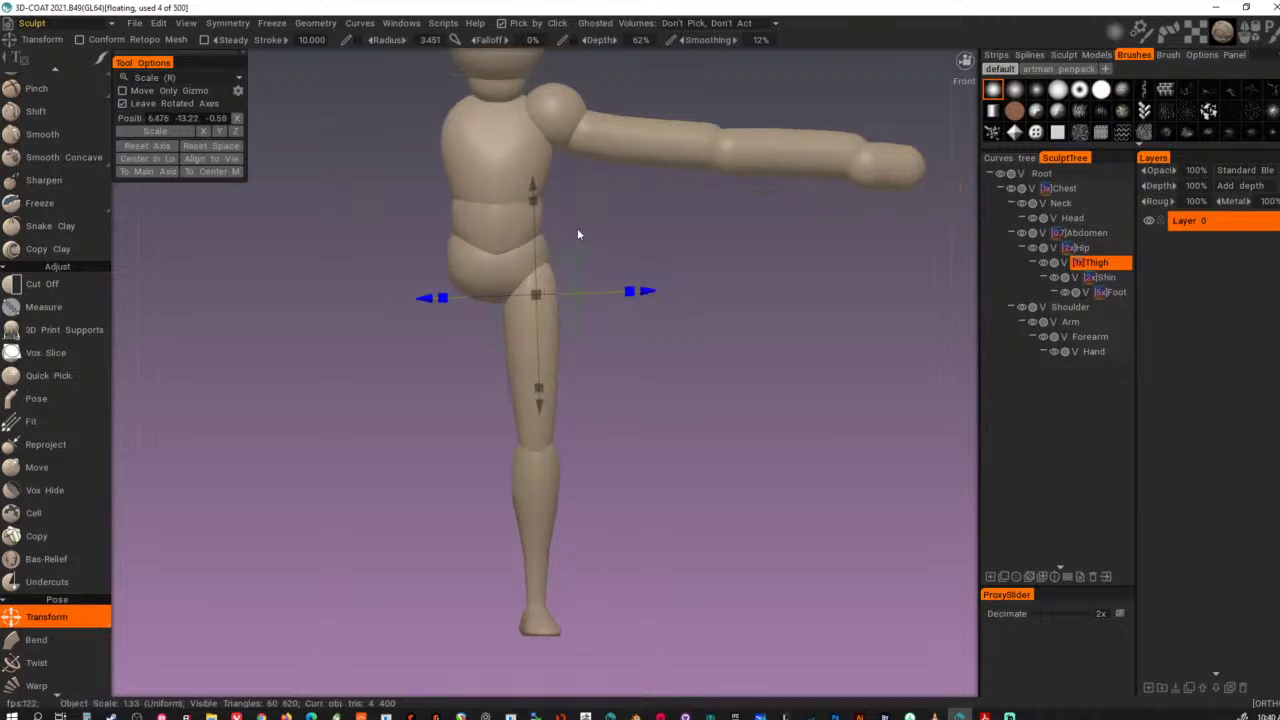
- Reset the thigh gizmo's axes and shift only the gizmo up to about -11.82 on Y
right_click_drag(557, 231, 682, 257, "alt")
middle_click_drag(684, 244, 697, 346, "alt")
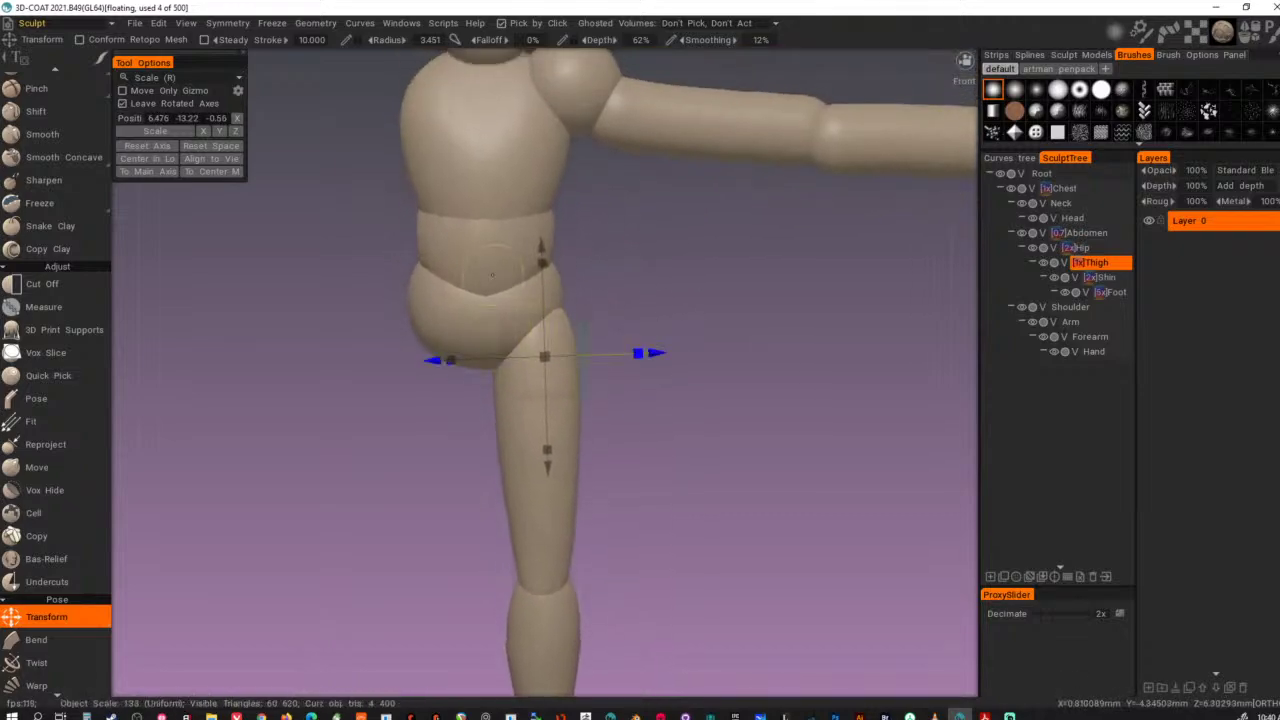
left_click(165, 146)
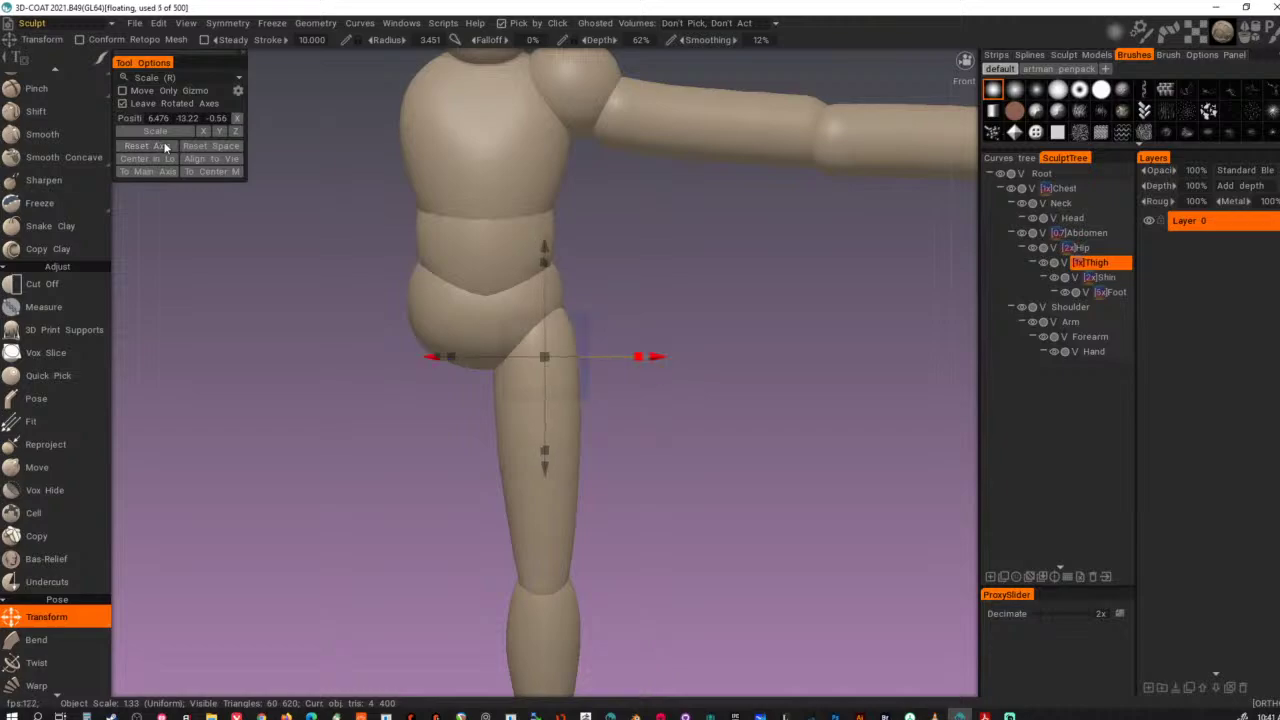
right_click_drag(797, 354, 668, 435, "alt")
middle_click_drag(668, 435, 682, 349, "alt")
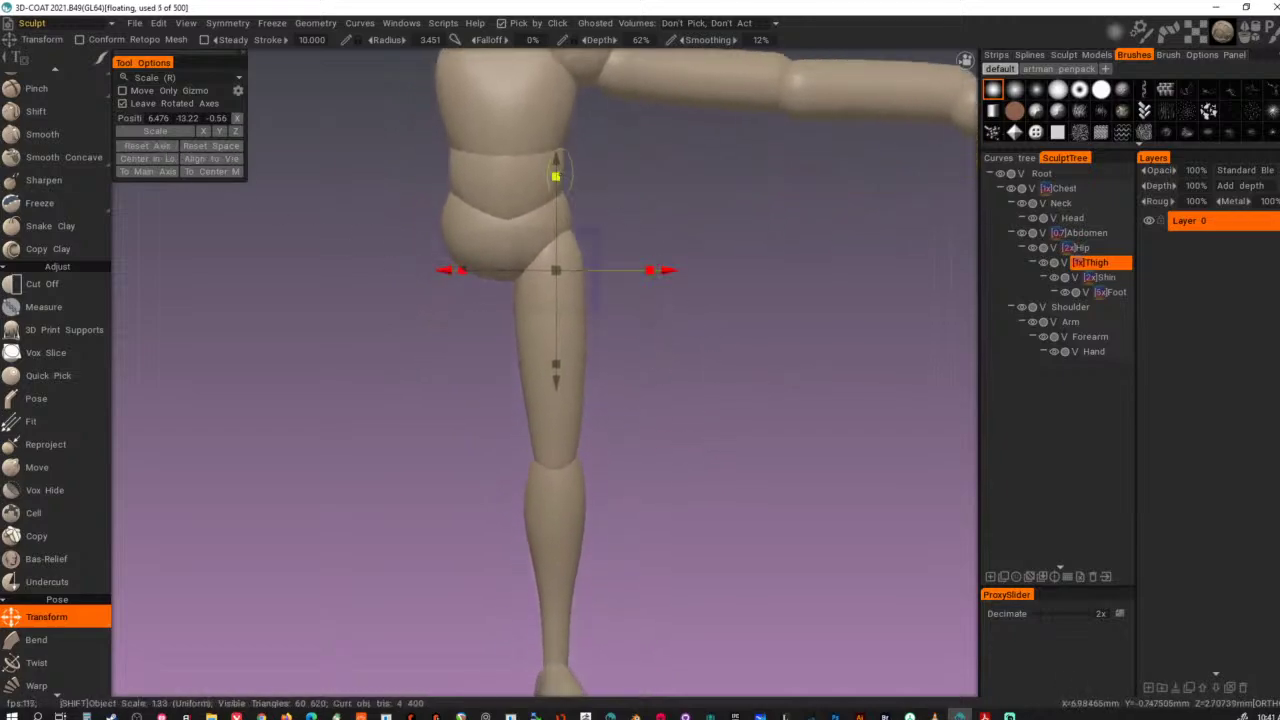
left_click_drag(556, 160, 556, 150)
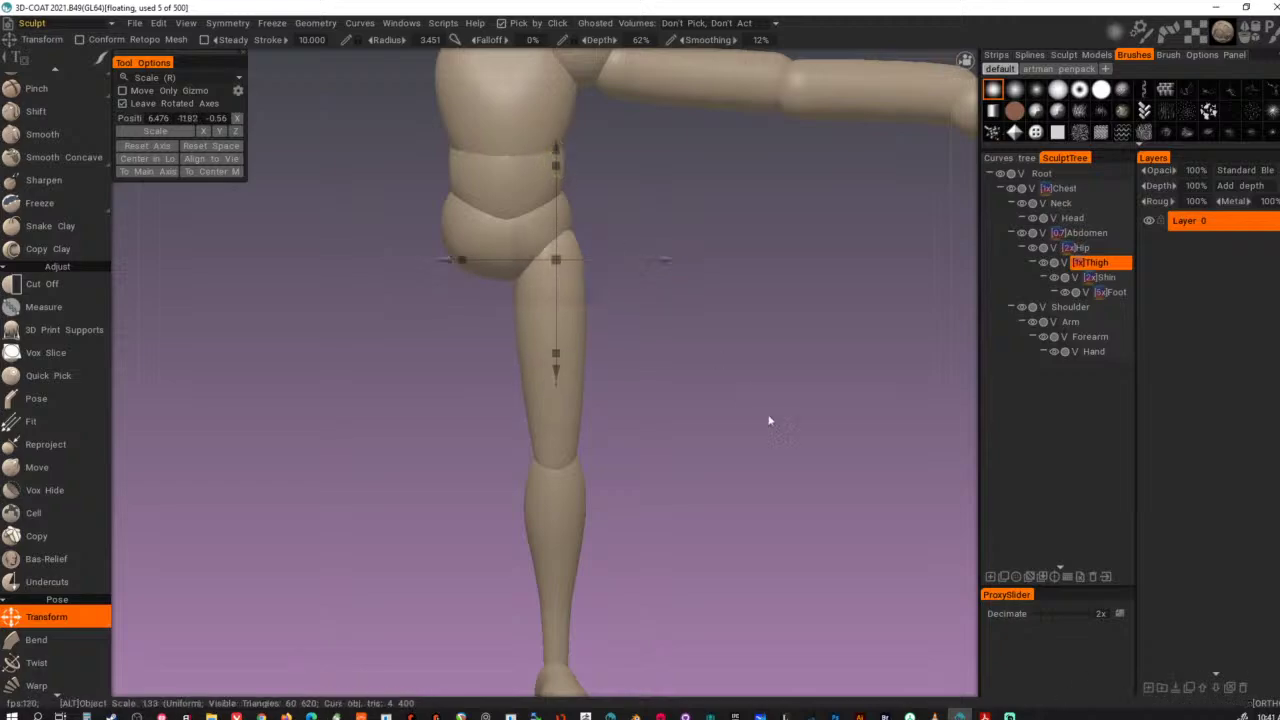
- Fine-tune only the thigh gizmo's pivot inside the hip joint to about 0.23 on Z and -11.38 on Y
left_click_drag(767, 418, 578, 443, "alt")
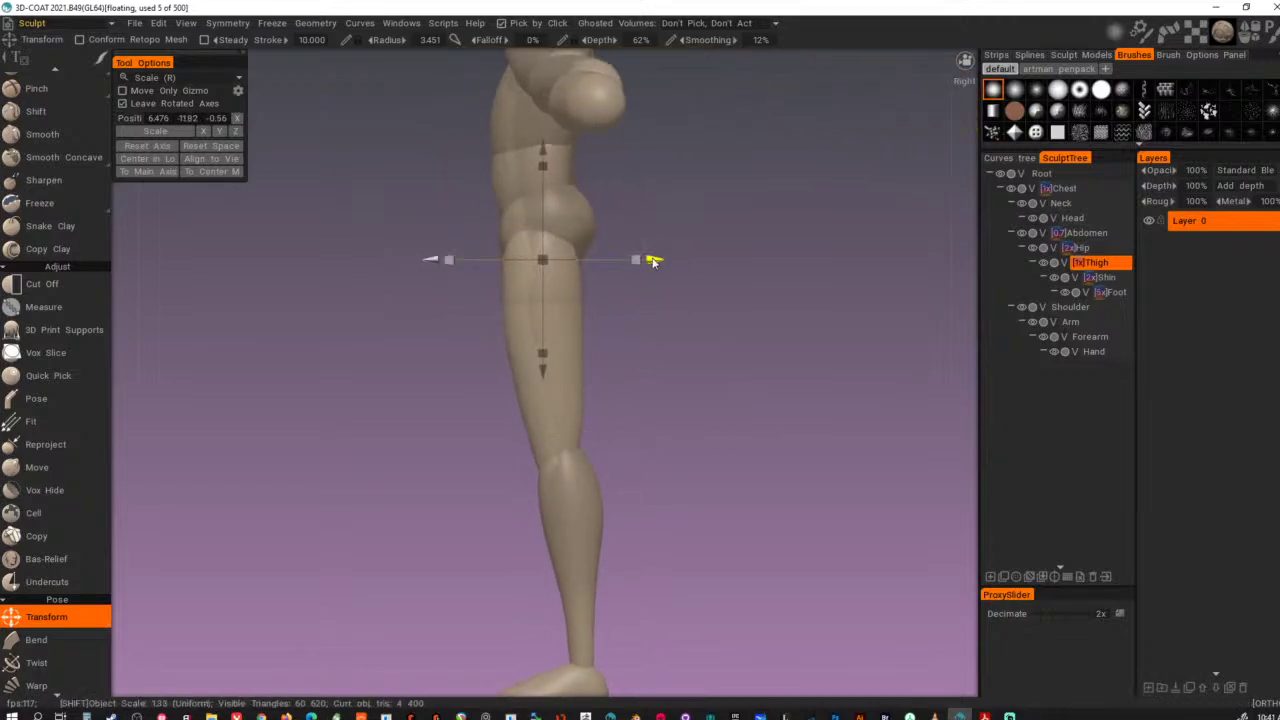
left_click_drag(655, 261, 649, 261, "shift")
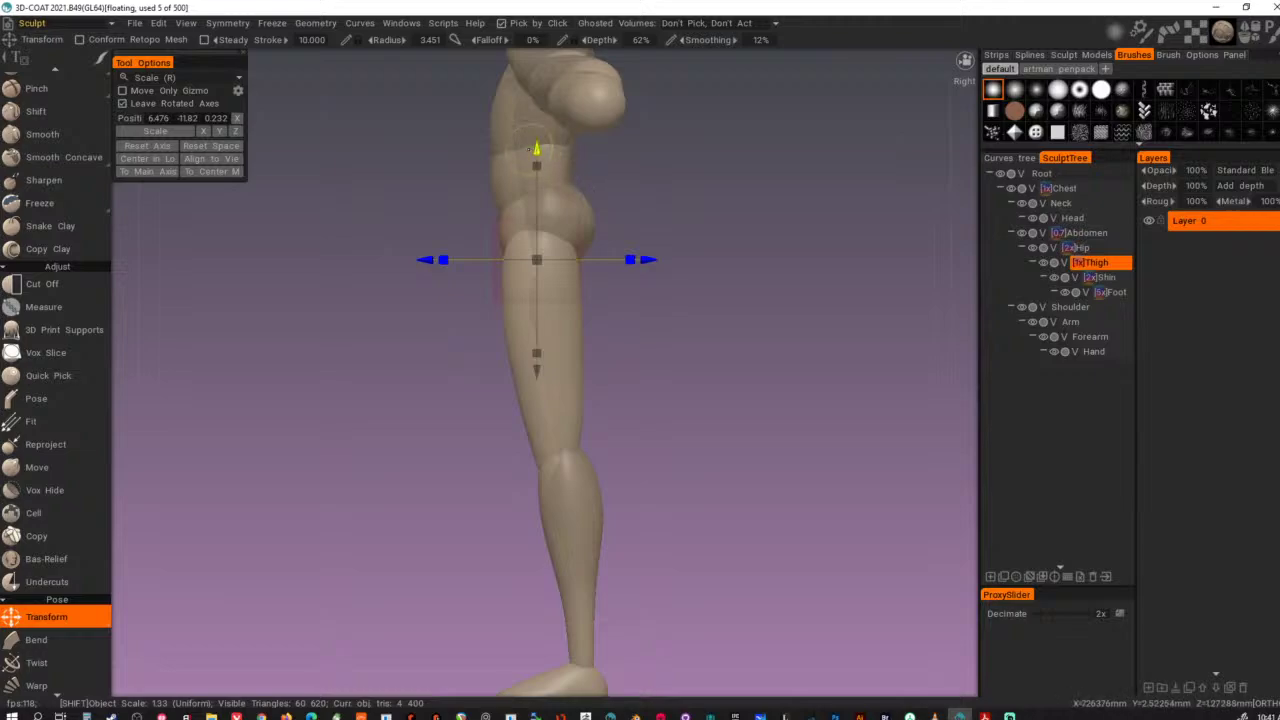
left_click_drag(536, 150, 536, 136)
left_click_drag(350, 290, 548, 268, "alt")
left_click_drag(553, 135, 553, 143)
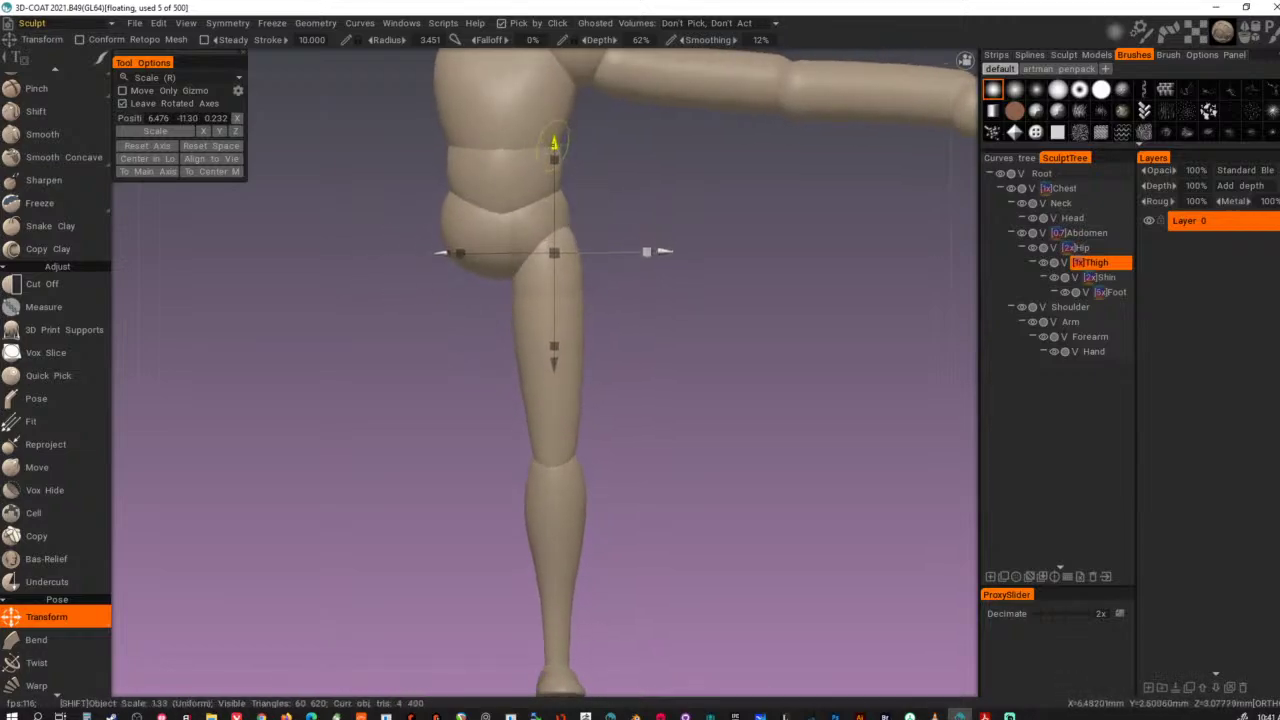
left_click_drag(686, 193, 697, 200, "alt")
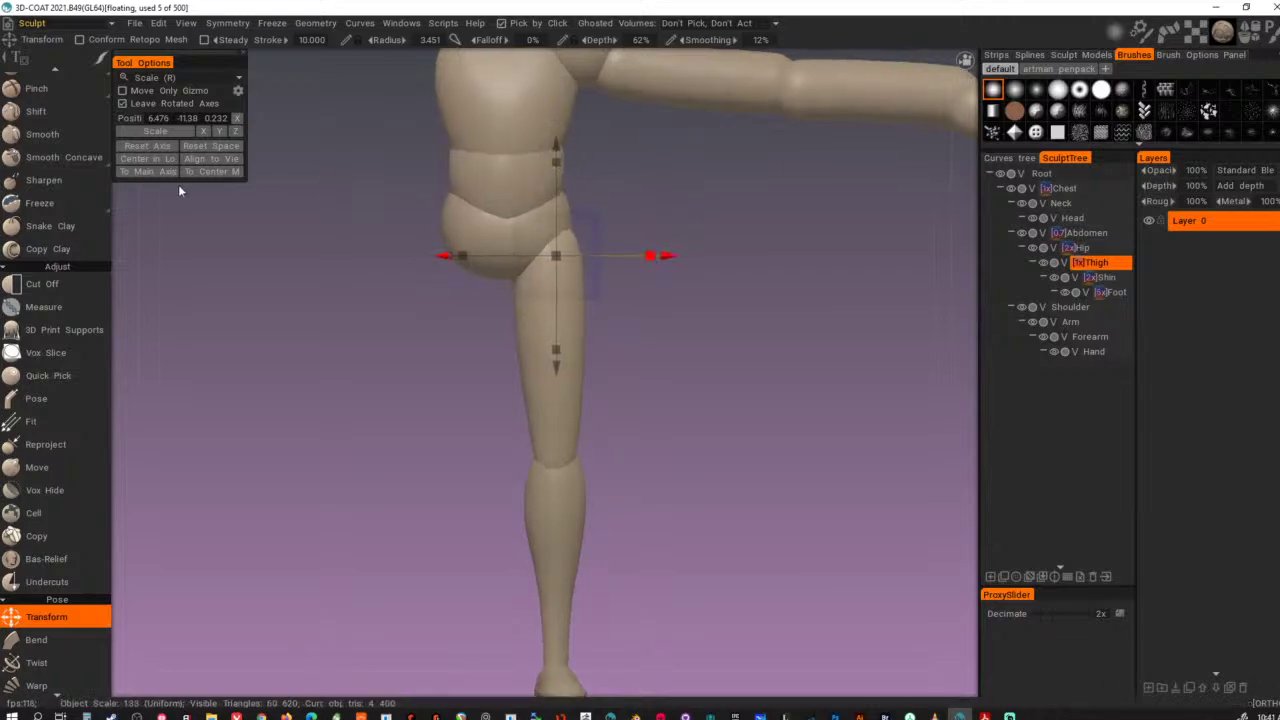
- Create a mirrored instance of the Thigh, Shin and Foot across X with the Instancer
key("t")
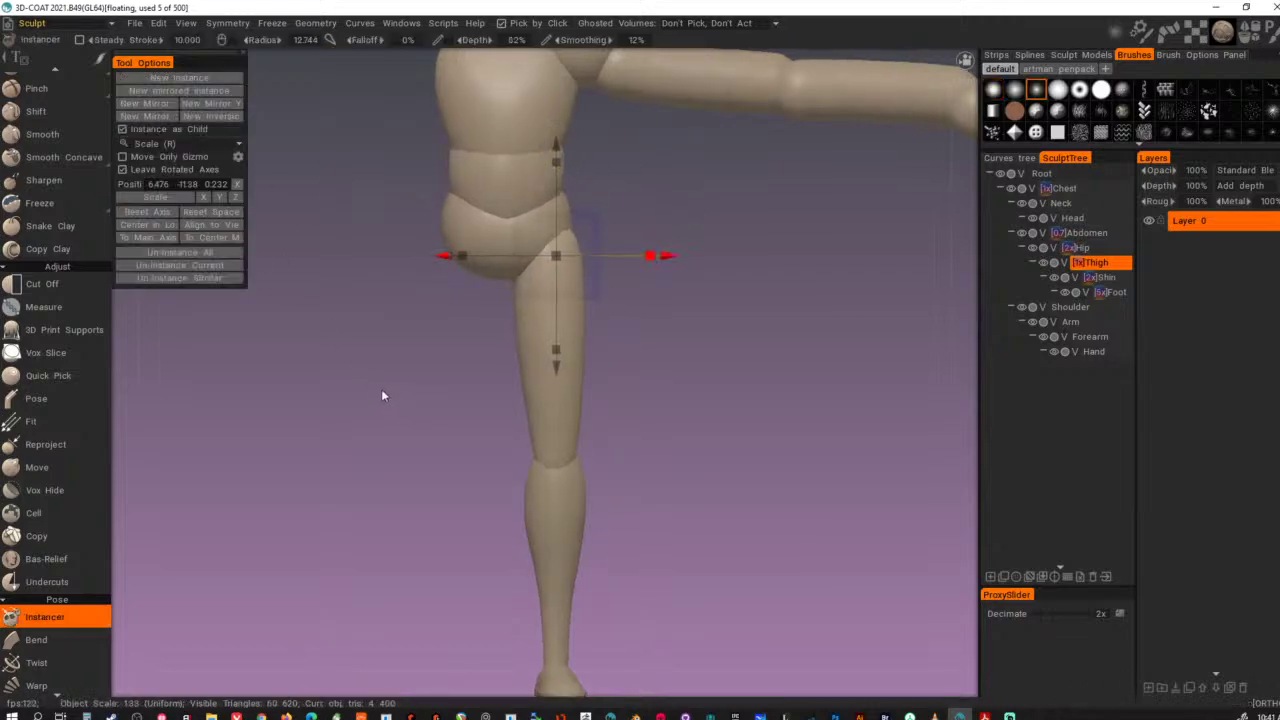
mouse_move(49, 620)
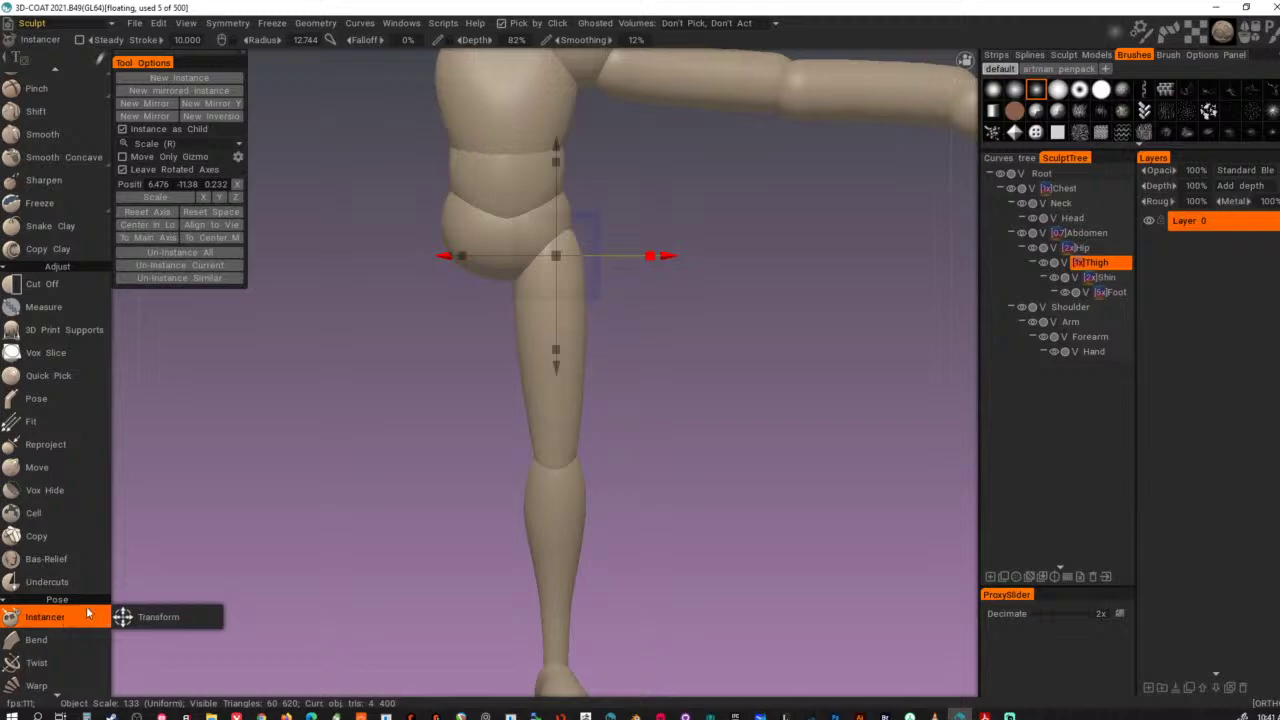
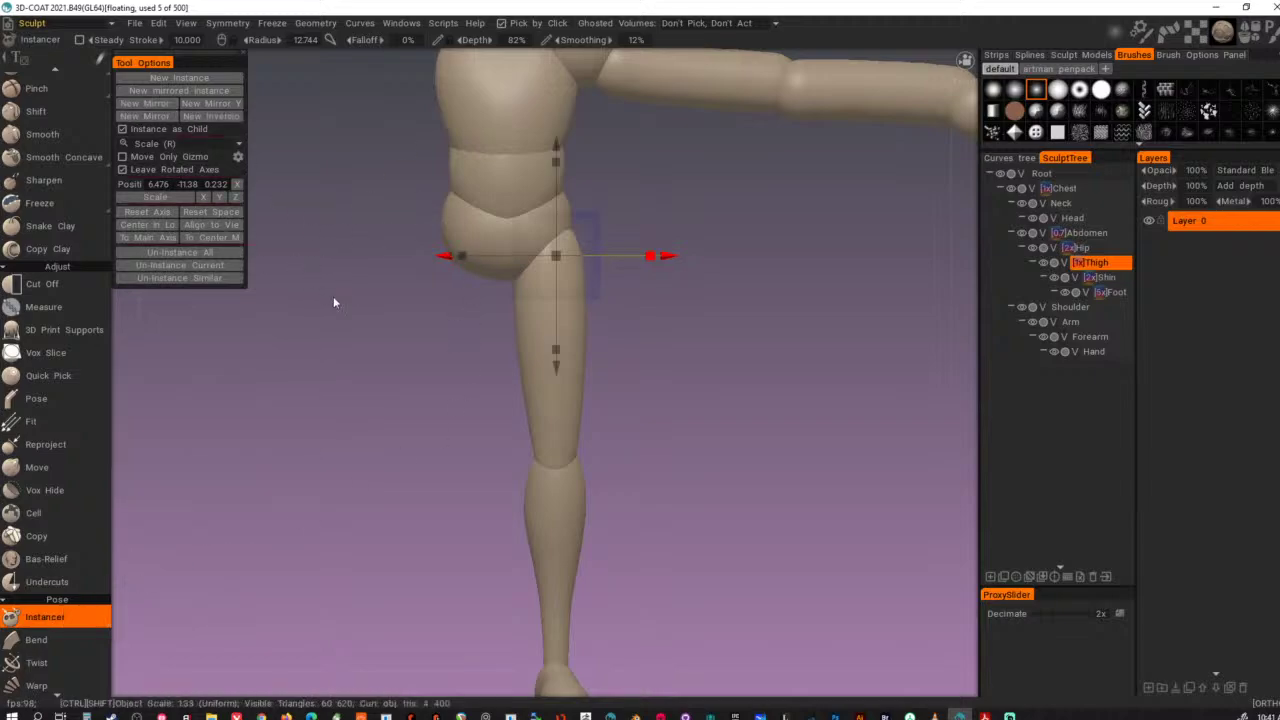
key("ctrl+shift+m")
right_click_drag(669, 407, 375, 484, "alt")
mouse_move(375, 484)
left_mouse_down("alt")
mouse_move(708, 494)
mouse_move(645, 523)
mouse_move(406, 524)
left_mouse_up("alt")
right_click_drag(406, 524, 593, 612, "alt")
mouse_move(593, 612)
left_mouse_down("alt")
mouse_move(616, 582)
mouse_move(602, 573)
mouse_move(627, 575)
left_mouse_up("alt")
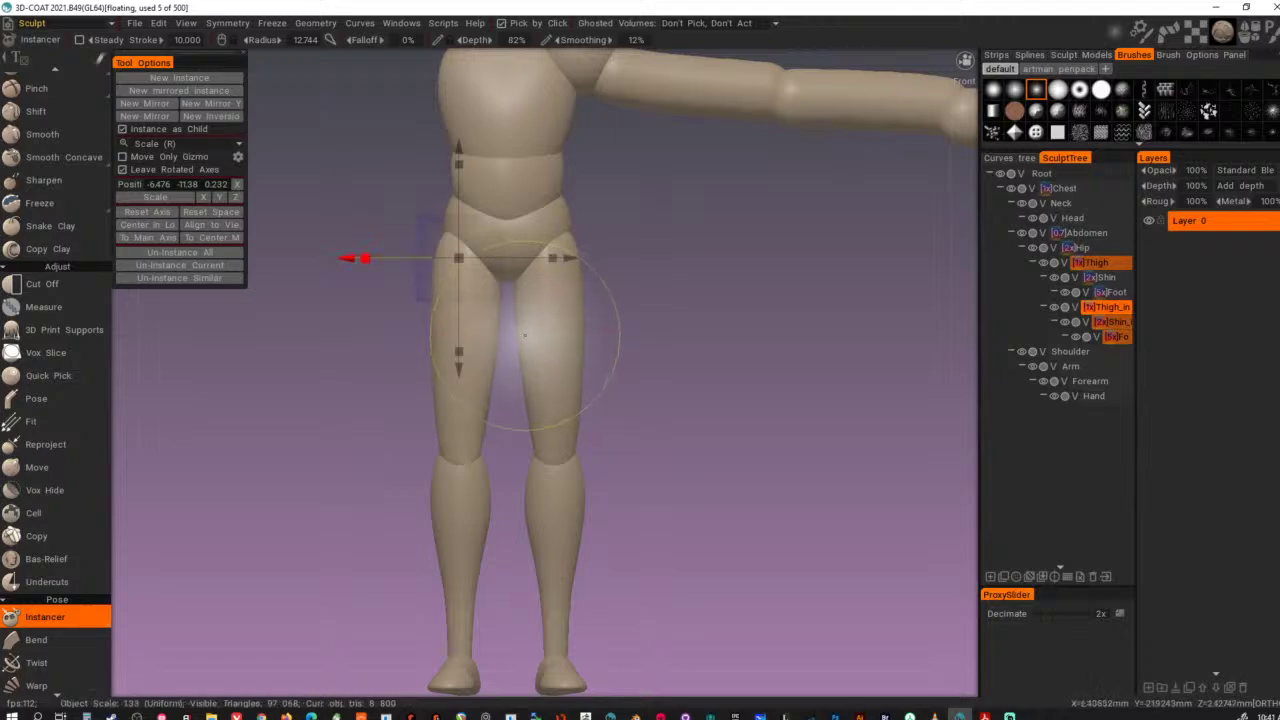
- Try reshaping the original Thigh with the Move tool, pulling its inner side toward the other leg
left_click(530, 359)
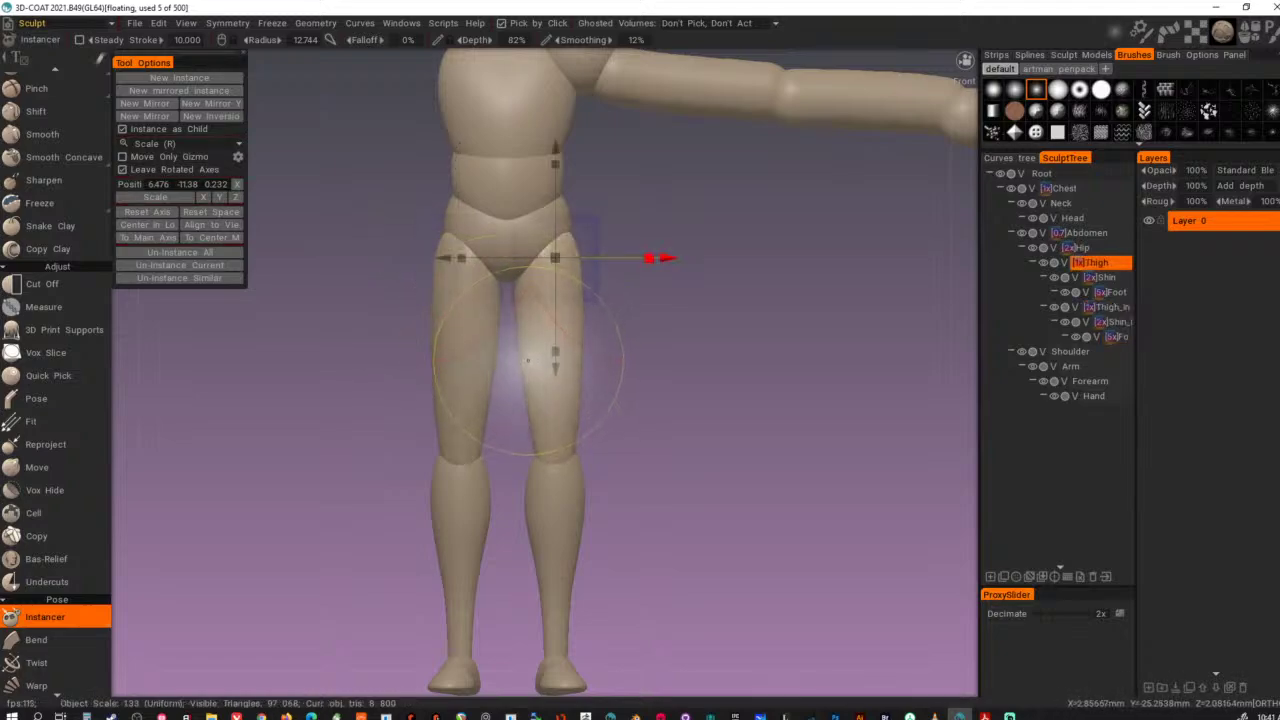
key("m")
left_click_drag(529, 363, 317, 336)
mouse_move(115, 431)
left_mouse_down()
mouse_move(507, 368)
mouse_move(214, 232)
left_mouse_up()
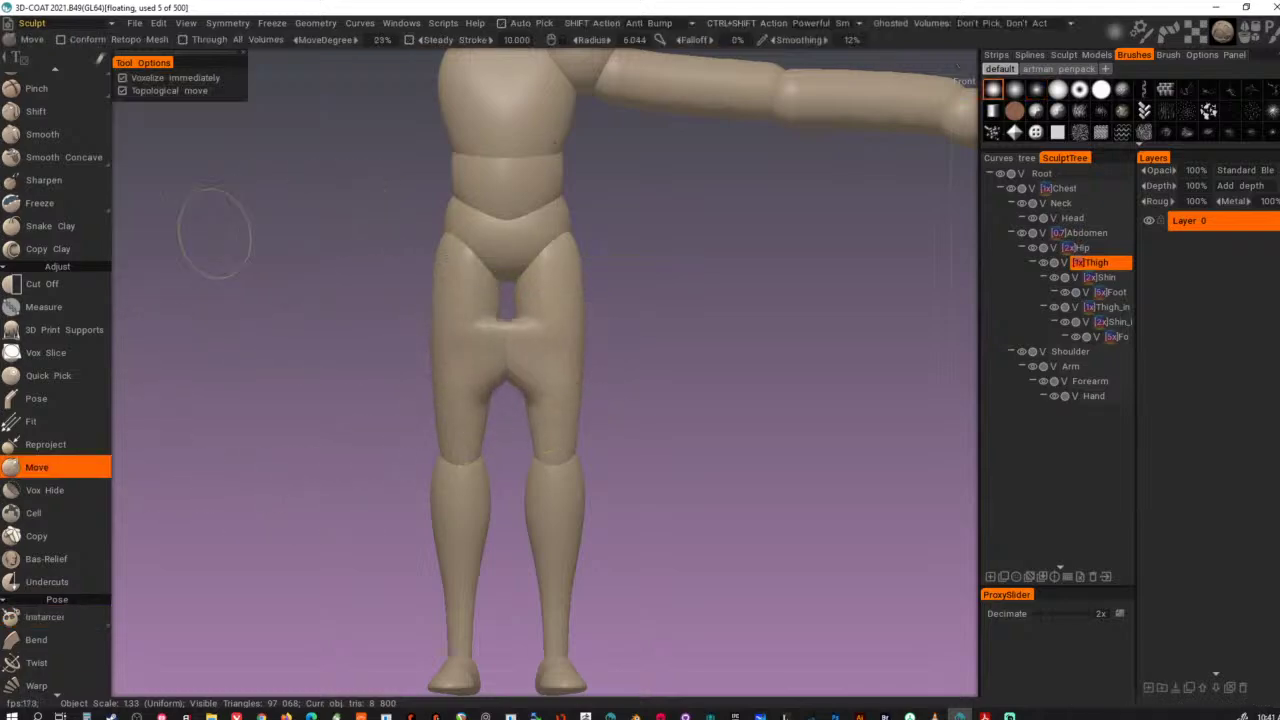
left_click_drag(535, 350, 176, 454)
mouse_move(335, 463)
left_mouse_down()
mouse_move(477, 486)
mouse_move(388, 462)
left_mouse_up()
left_click_drag(613, 418, 577, 403, "alt")
right_click_drag(577, 403, 573, 389)
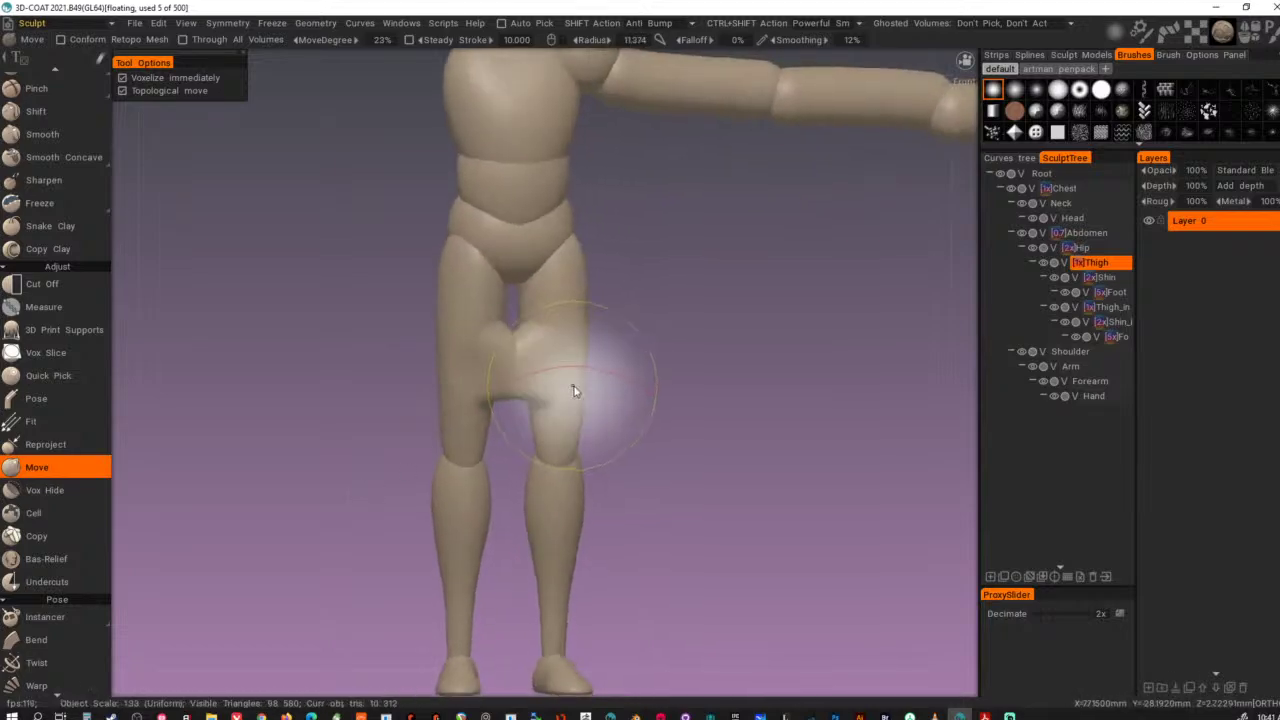
left_click_drag(628, 422, 604, 378, "alt")
- Try shifting the Thigh with Transform to about 41.60 on X, and undo the shift
key("t")
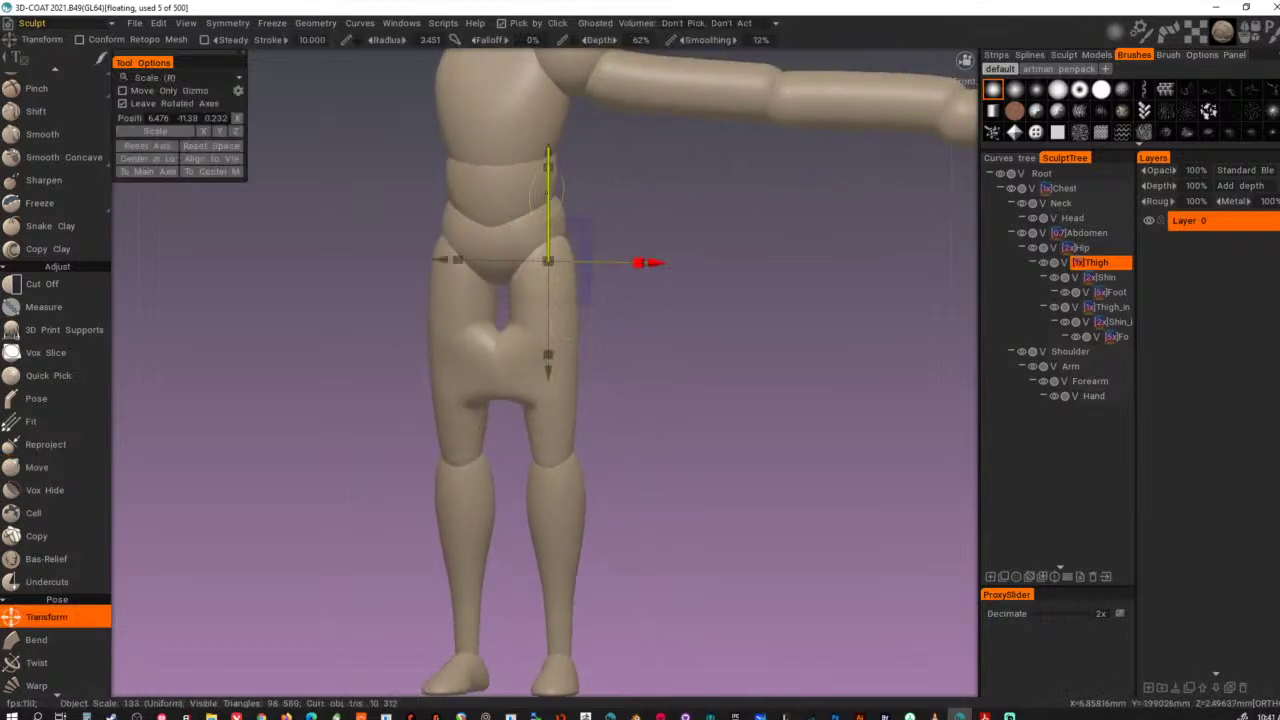
left_click_drag(722, 240, 734, 307, "alt")
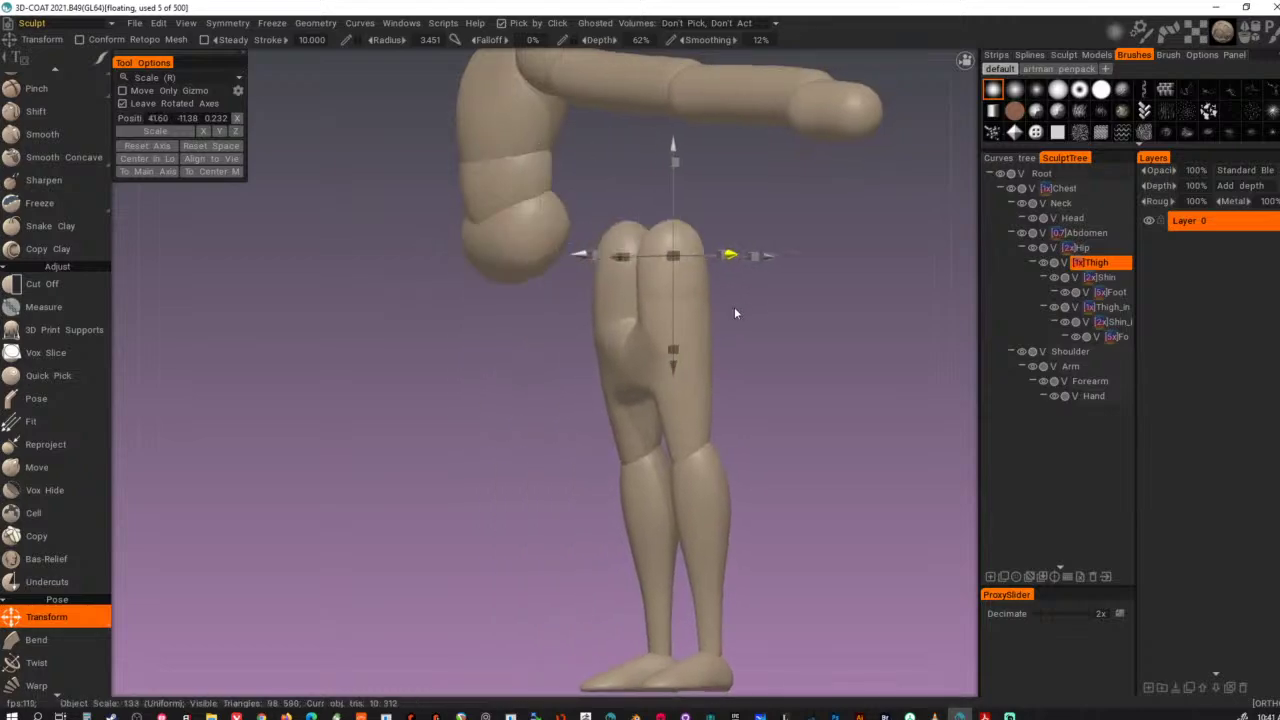
key("ctrl+z")
left_click_drag(642, 325, 723, 342, "alt")
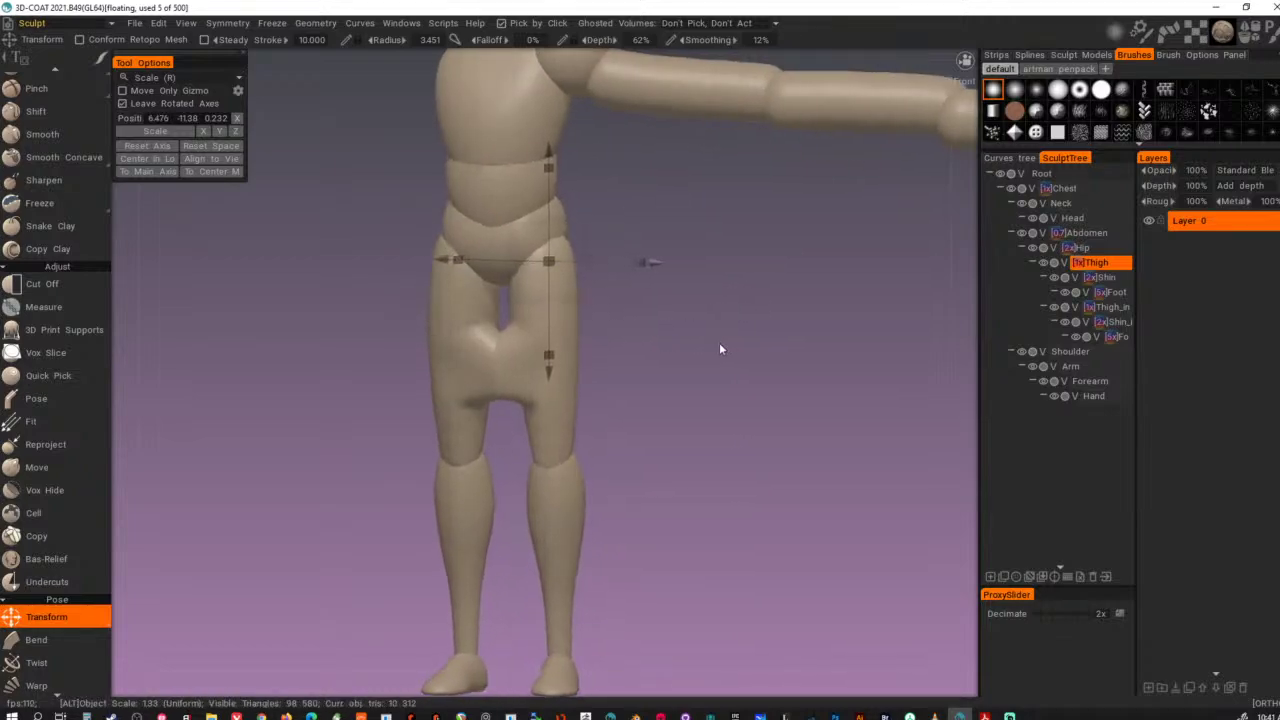
- Try rotating the Thigh about its hip pivot in Rotate mode, and undo both the rotation and the thigh reshaping
left_click(188, 77)
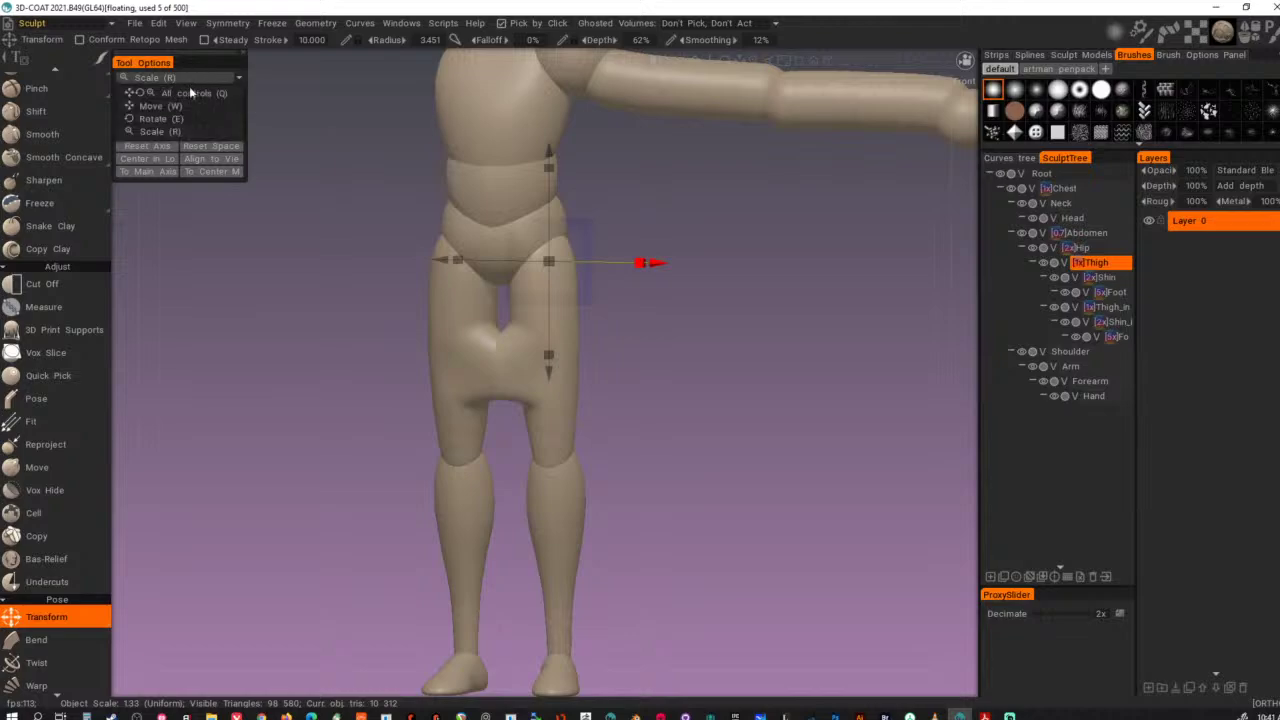
left_click(175, 121)
left_click_drag(630, 403, 541, 392, "alt")
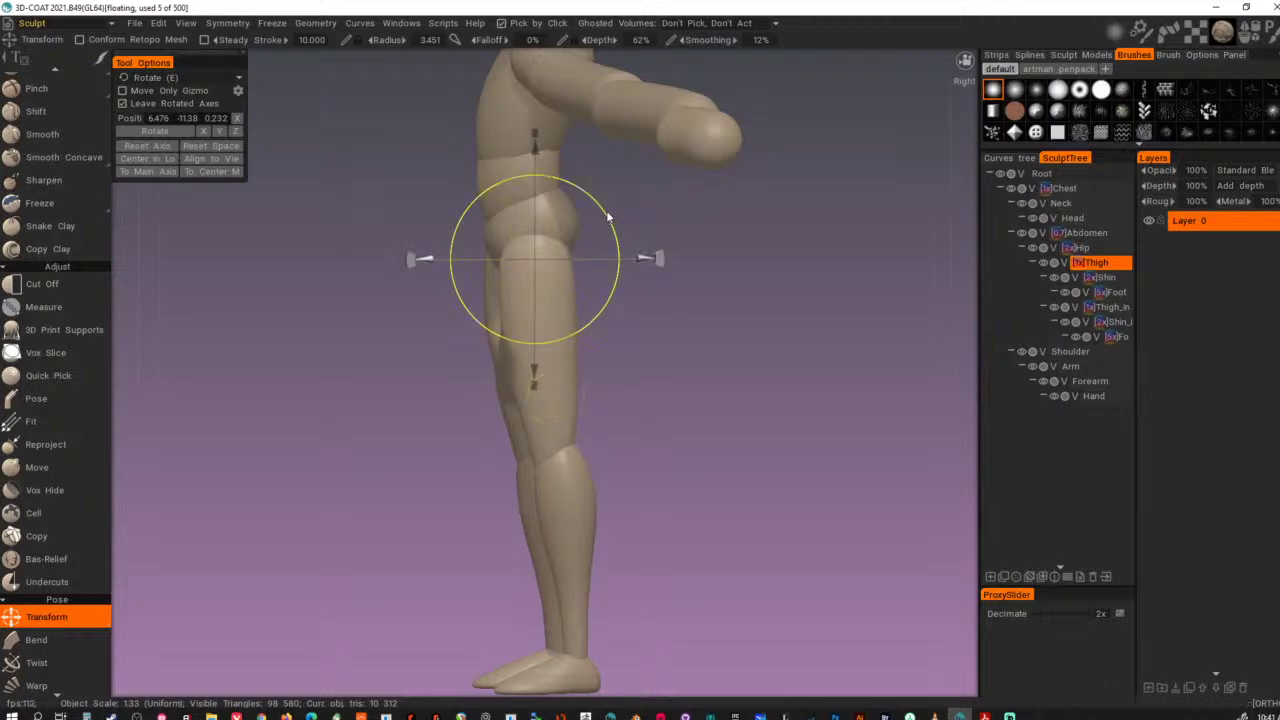
left_click_drag(608, 217, 620, 262)
left_click_drag(591, 366, 717, 437, "alt")
key("ctrl+z")
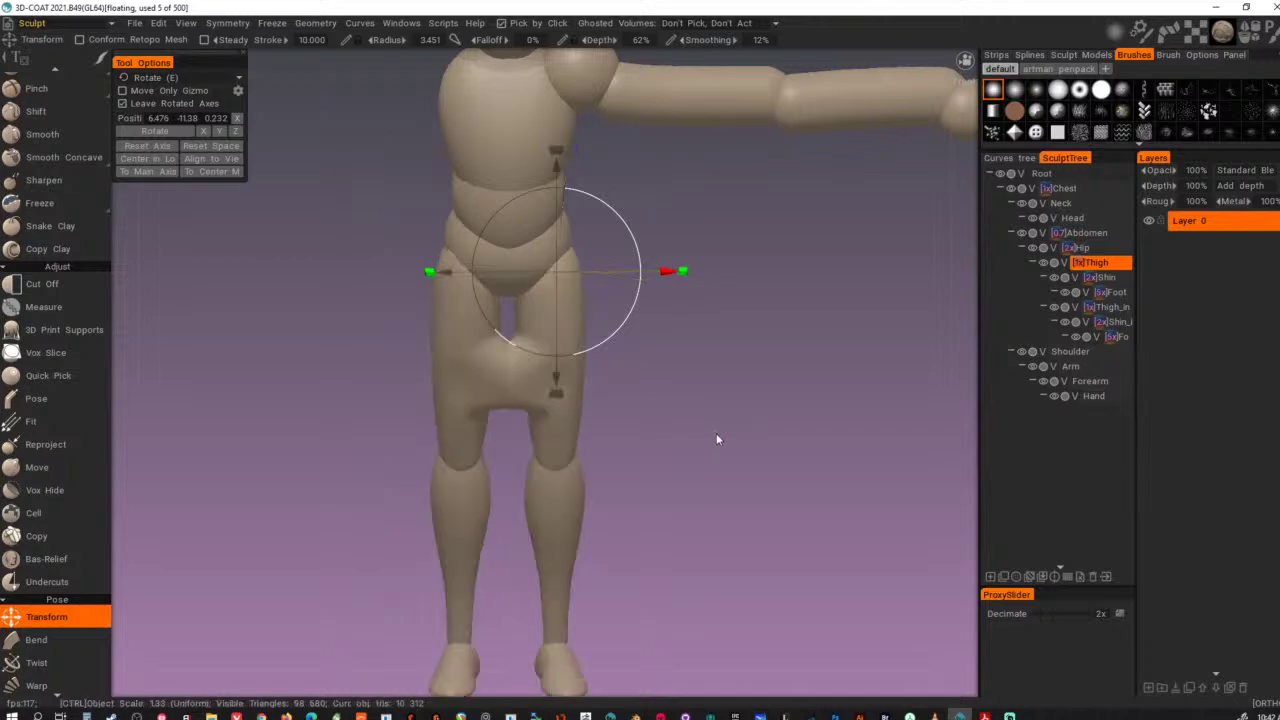
key("ctrl+z")
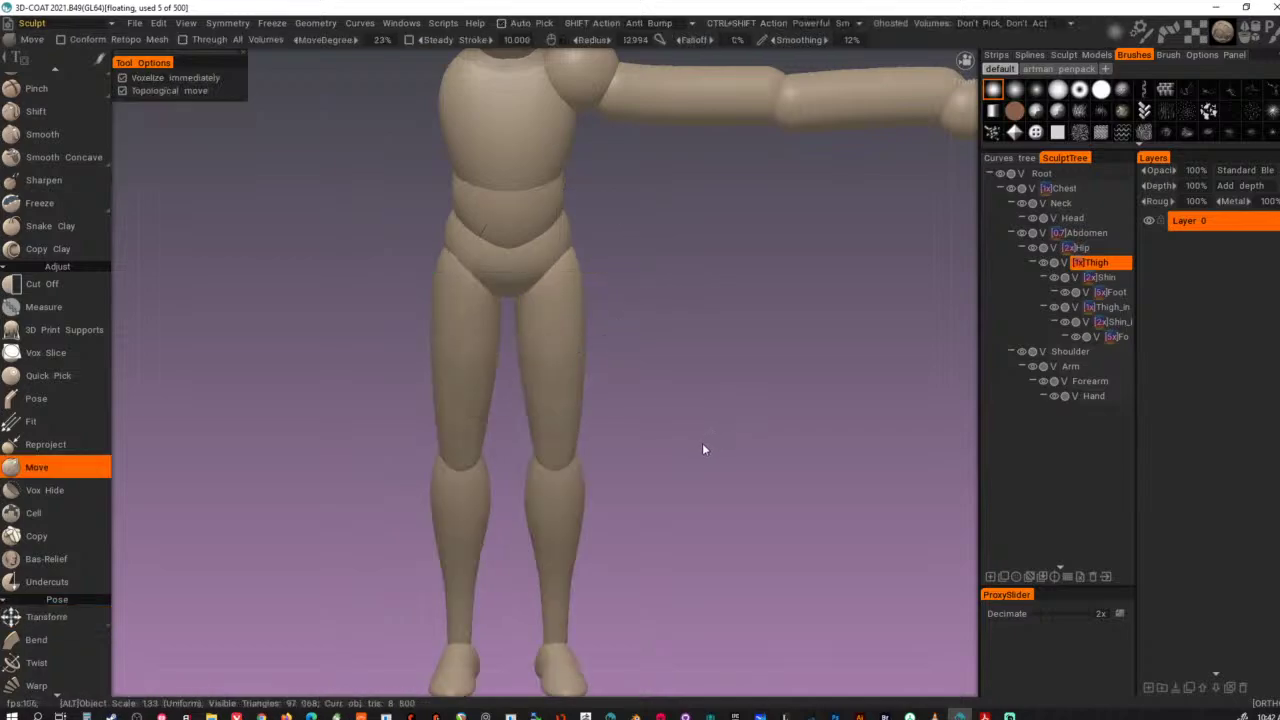
left_click_drag(702, 443, 732, 430, "alt")
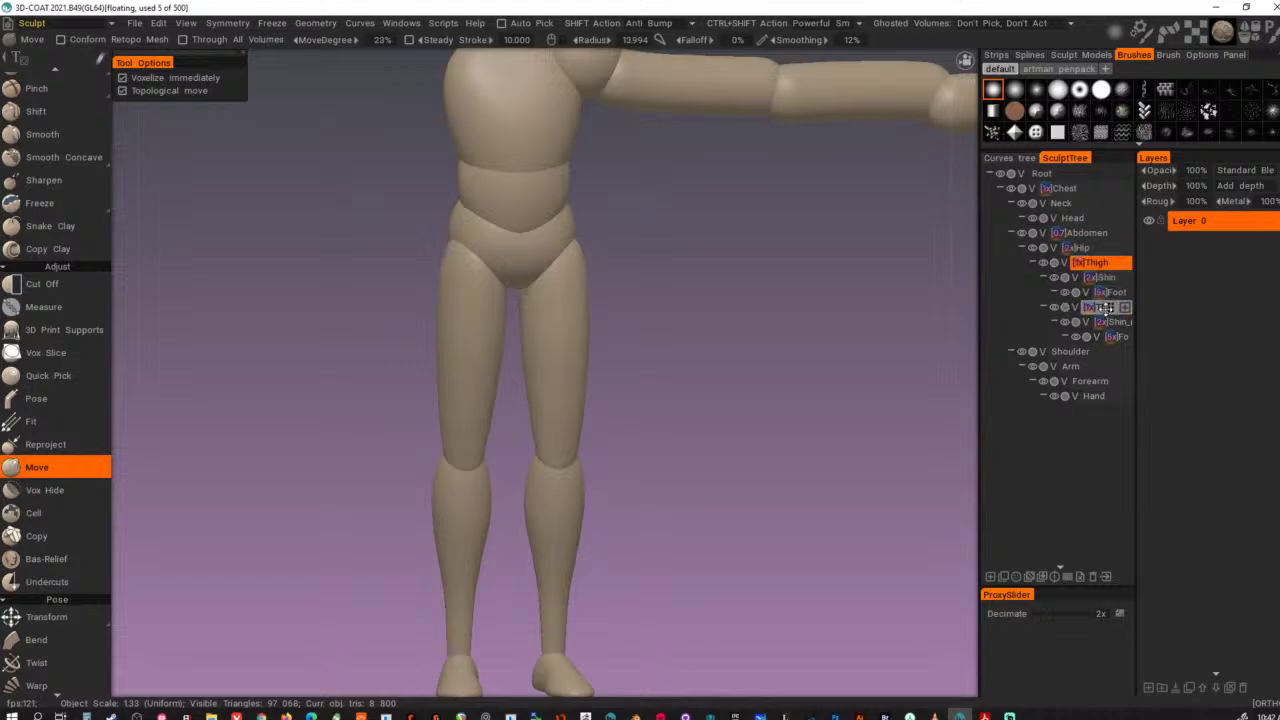
- Reparent the mirrored Thigh instance with its shin and foot in the SculptTree to sit directly under Hip
left_click_drag(1113, 308, 1098, 263)
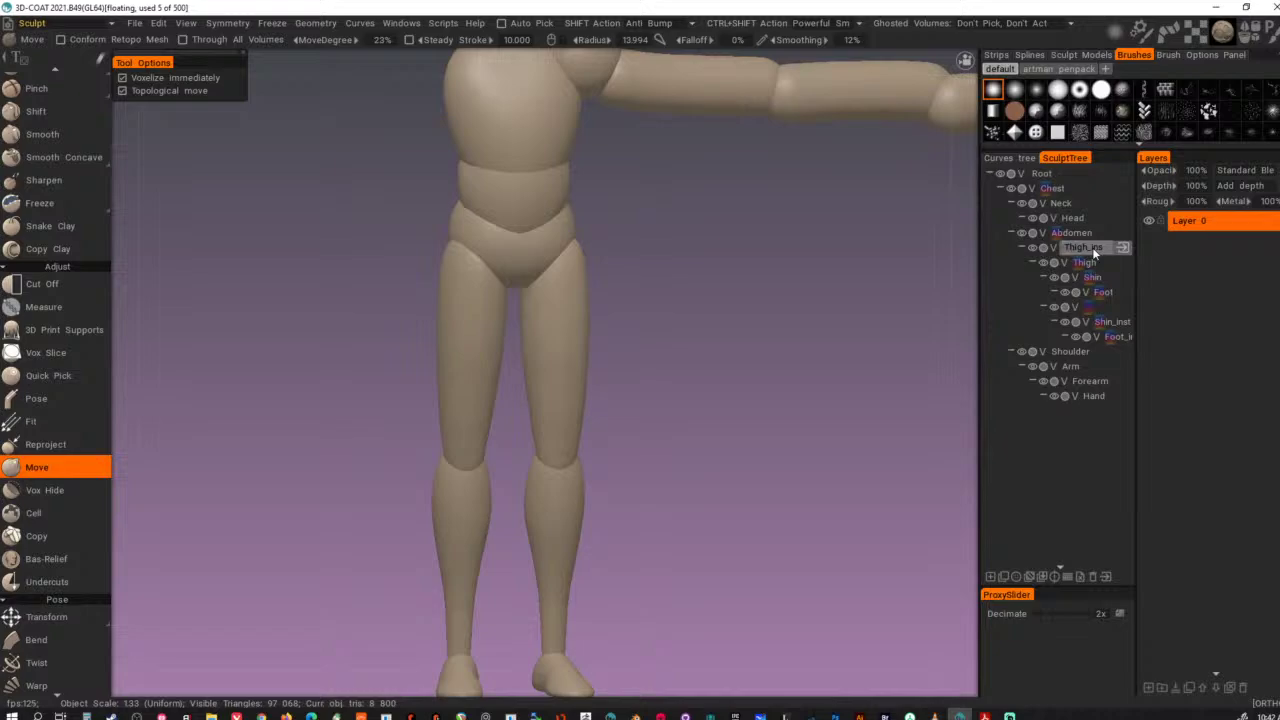
left_click_drag(1092, 247, 1092, 247)
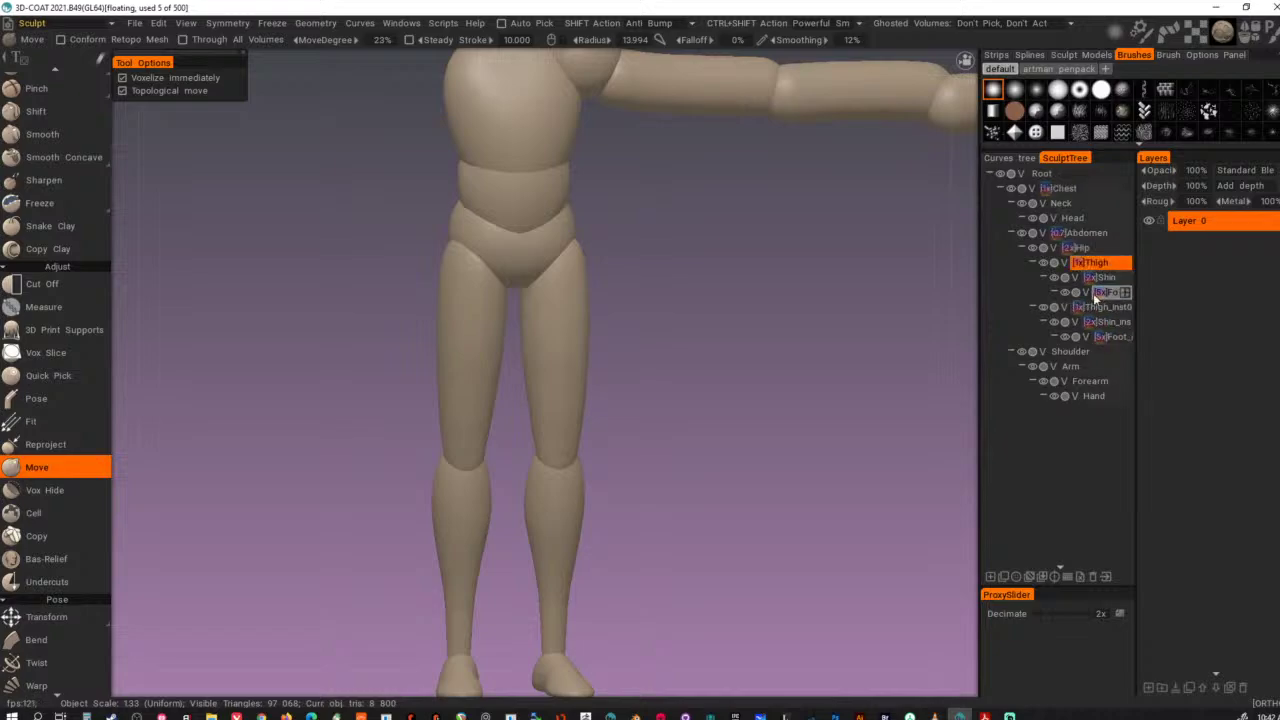
left_click_drag(543, 298, 519, 310, "alt")
middle_click_drag(599, 315, 612, 357, "alt")
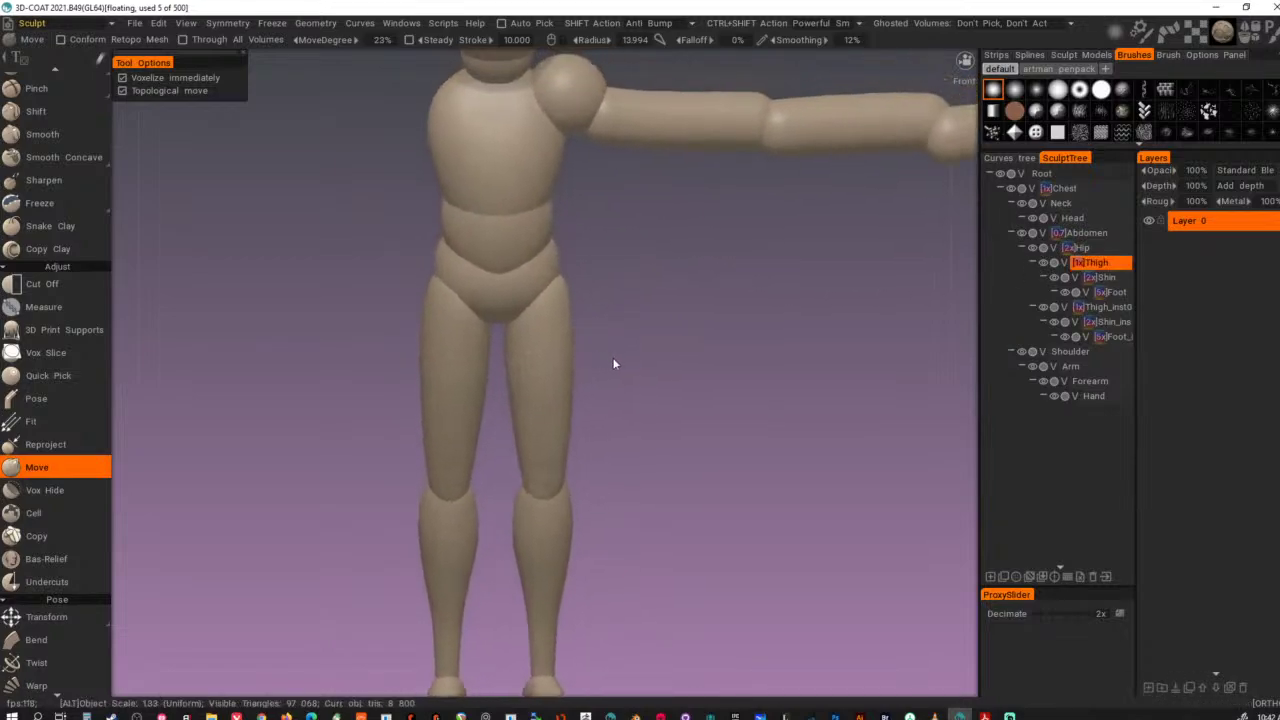
- Try rotating the Thigh with Transform around its hip pivot to swing the leg forward and upward
right_click_drag(612, 357, 563, 394, "alt")
mouse_move(563, 393)
left_mouse_down("alt")
mouse_move(562, 405)
mouse_move(545, 396)
left_mouse_up("alt")
left_click_drag(699, 411, 532, 392, "alt")
key("t")
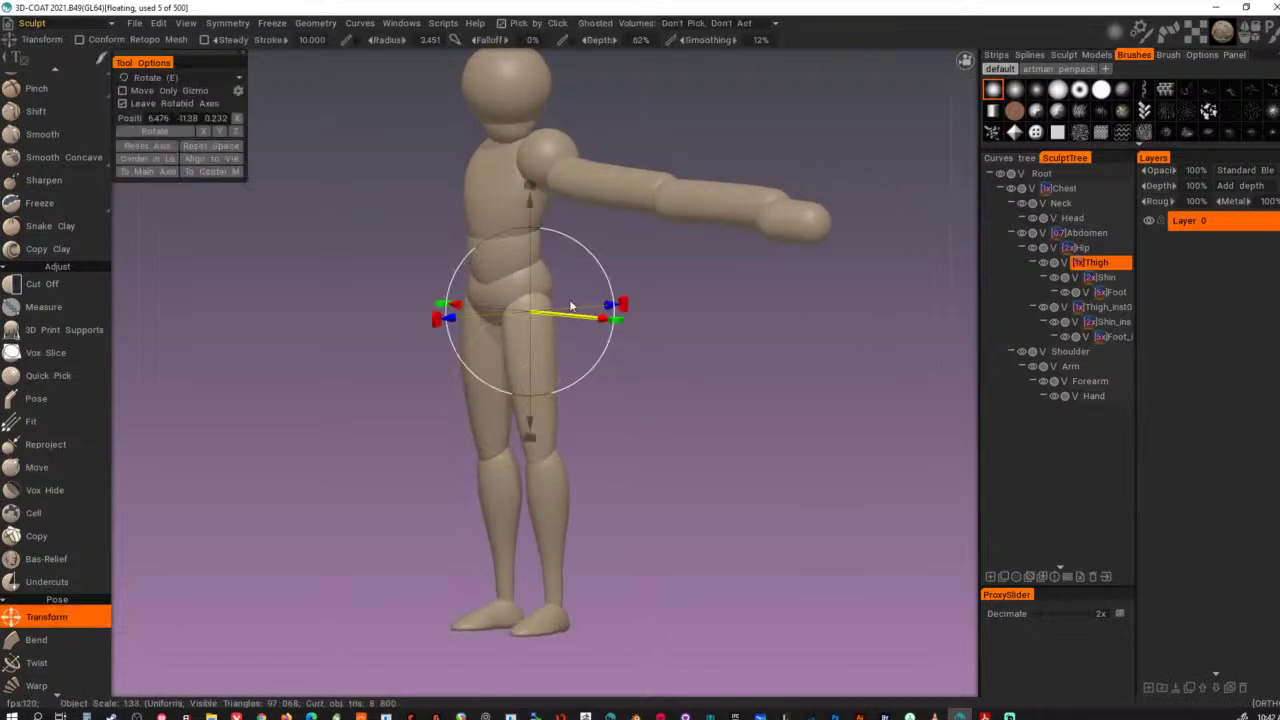
left_click_drag(578, 243, 564, 441)
- Try bulging the raised Thigh's underside and upper side with the Move tool
key("m")
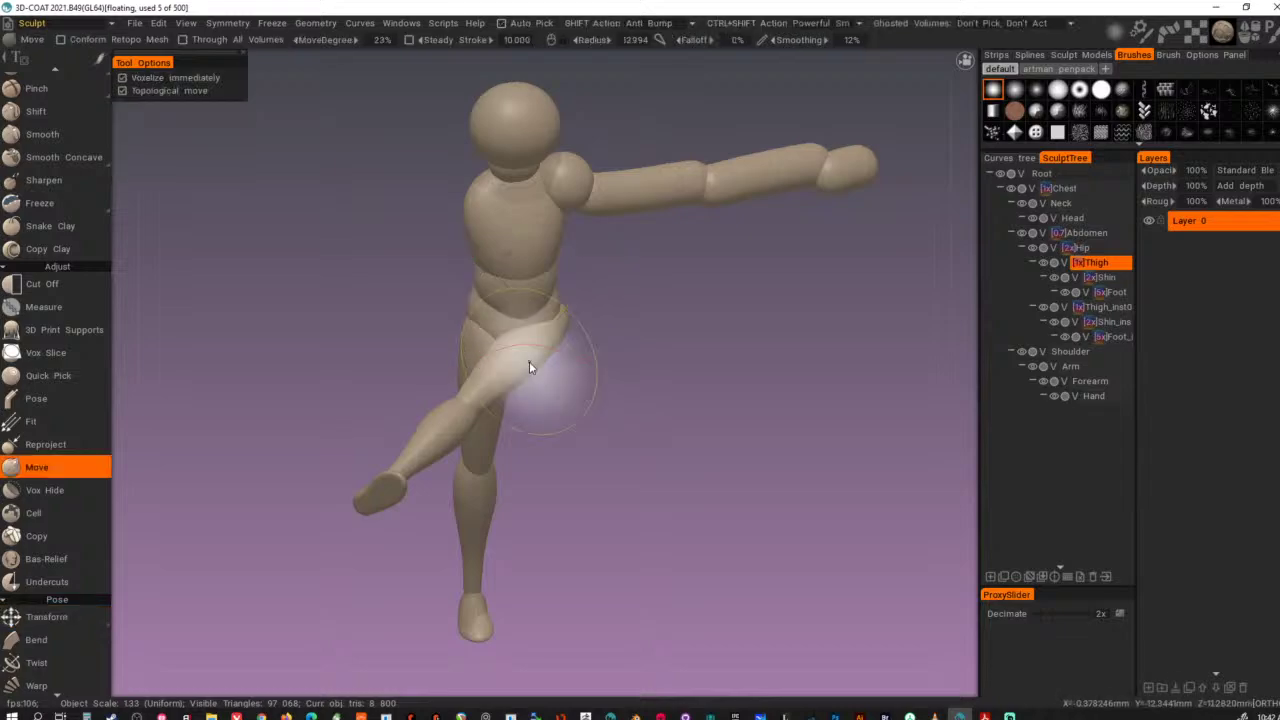
left_click_drag(532, 370, 569, 415)
right_click_drag(514, 385, 500, 385)
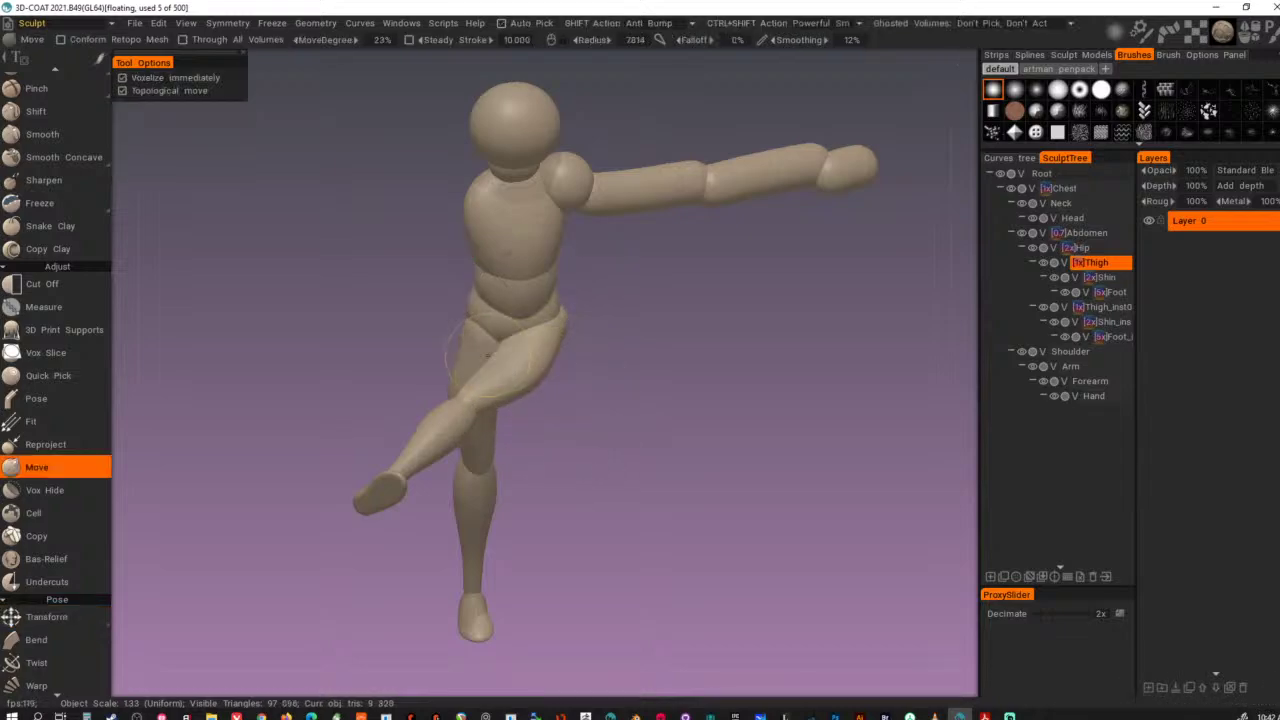
left_click_drag(498, 358, 469, 338)
mouse_move(565, 515)
left_mouse_down("alt")
mouse_move(571, 436)
mouse_move(348, 498)
left_mouse_up("alt")
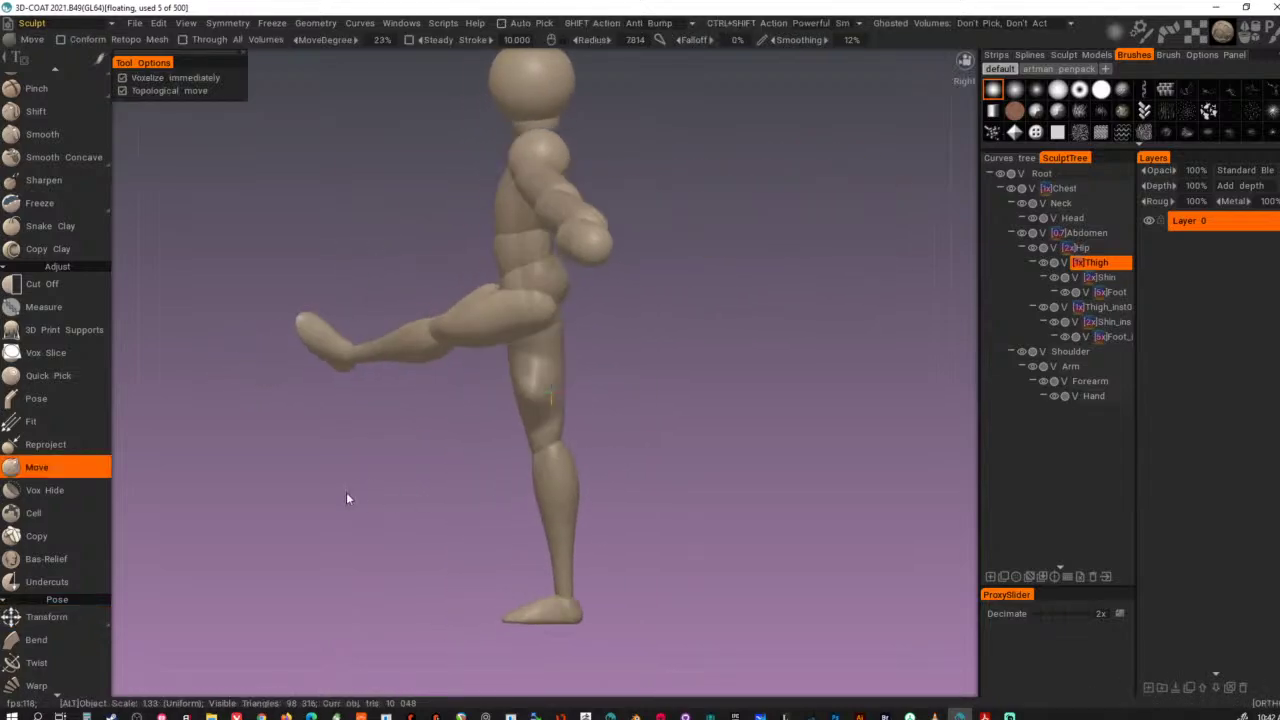
- Undo the bulges on the raised thigh and the forward rotation of the leg
key("ctrl+z")
key("ctrl+z")
key("ctrl+z")
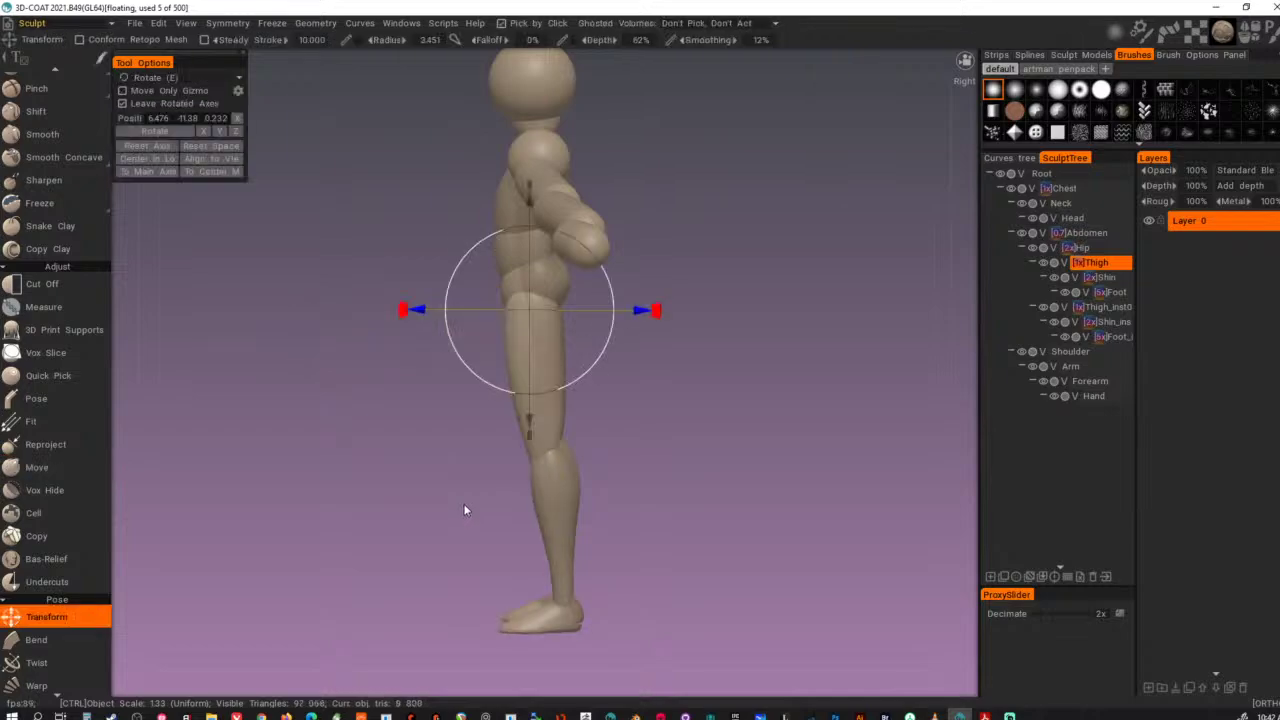
left_click_drag(463, 505, 740, 509, "alt")
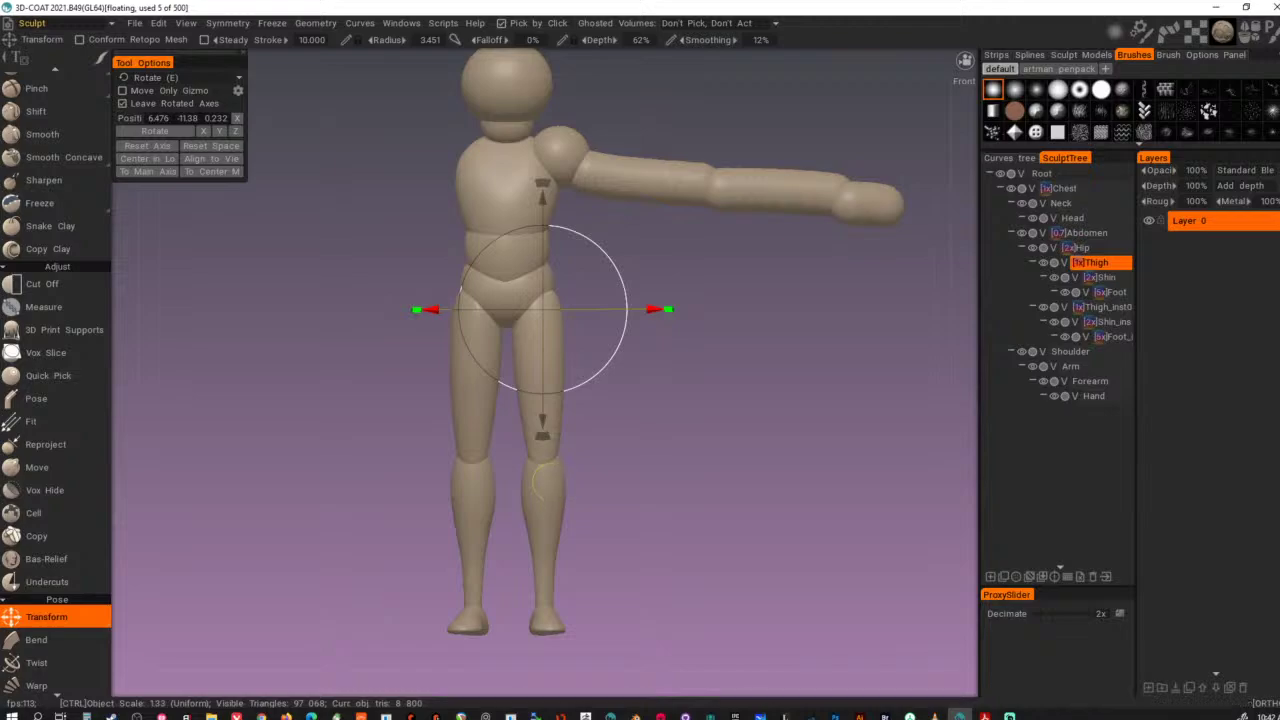
- Undo the reparenting and the creation of the mirrored leg instance, leaving only the original leg
key("ctrl+z")
key("ctrl+z")
key("ctrl+z")
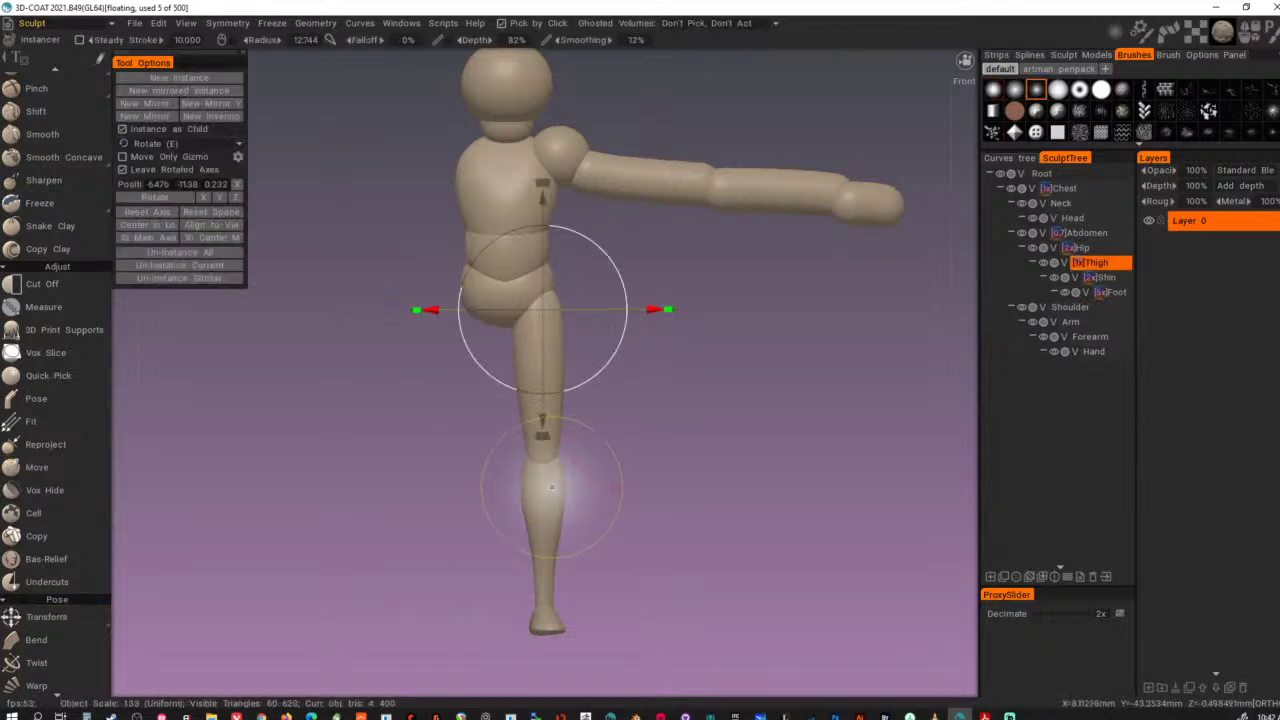
- Select the Shin and move only its gizmo to the knee, about -37.48 on Y and -2.75 on Z
left_click(552, 487)
left_click_drag(720, 503, 584, 502, "alt")
left_click_drag(553, 420, 548, 348, "shift")
mouse_move(669, 461)
left_mouse_down()
mouse_move(652, 457)
mouse_move(629, 557)
mouse_move(671, 454)
mouse_move(663, 413)
mouse_move(668, 442)
left_mouse_up()
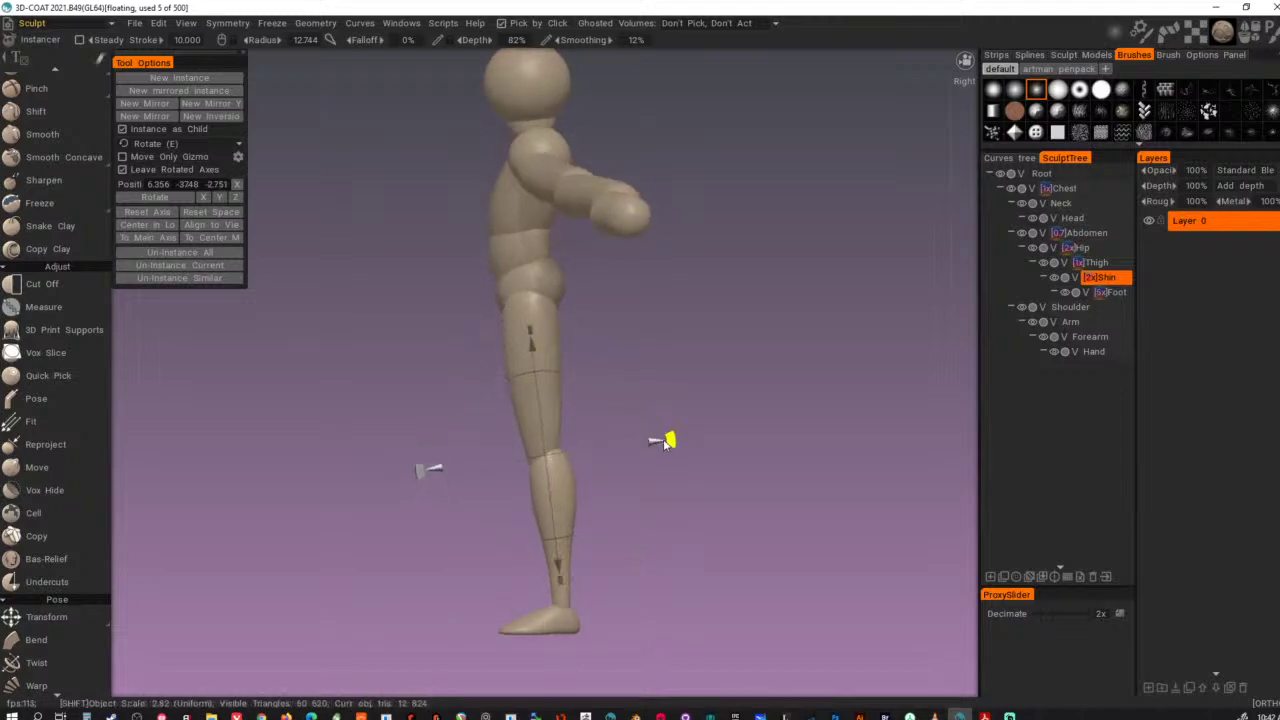
- Select the Foot and move only its gizmo to the ankle at about 6.09 on X, -65.41 on Y and -5.68 on Z
left_click_drag(645, 527, 692, 550, "alt")
left_click(564, 621)
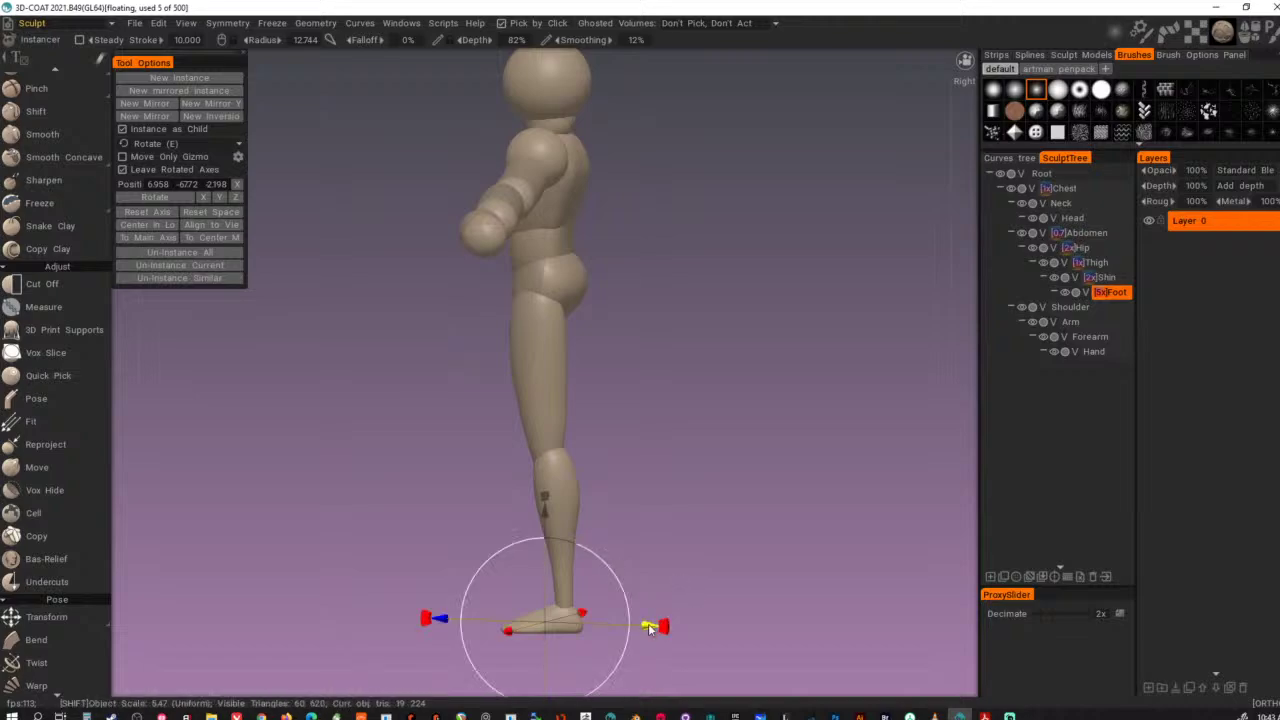
left_click_drag(671, 632, 668, 631)
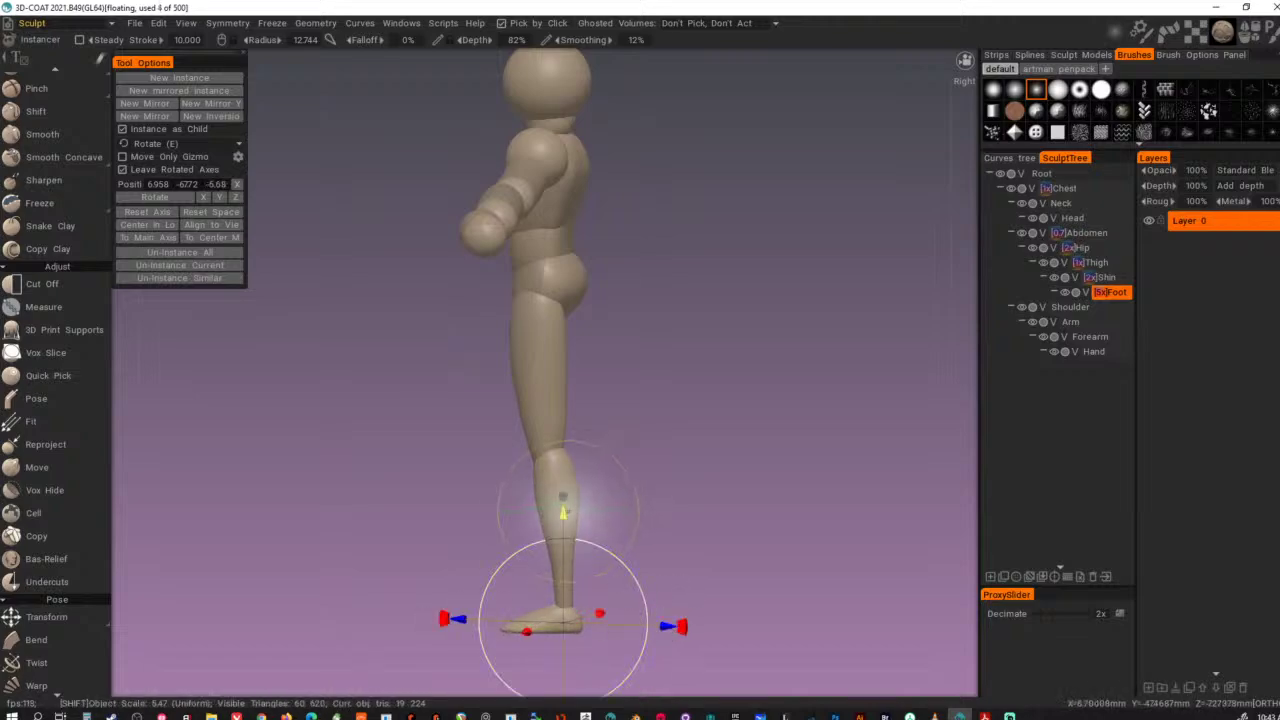
left_click_drag(563, 514, 563, 501)
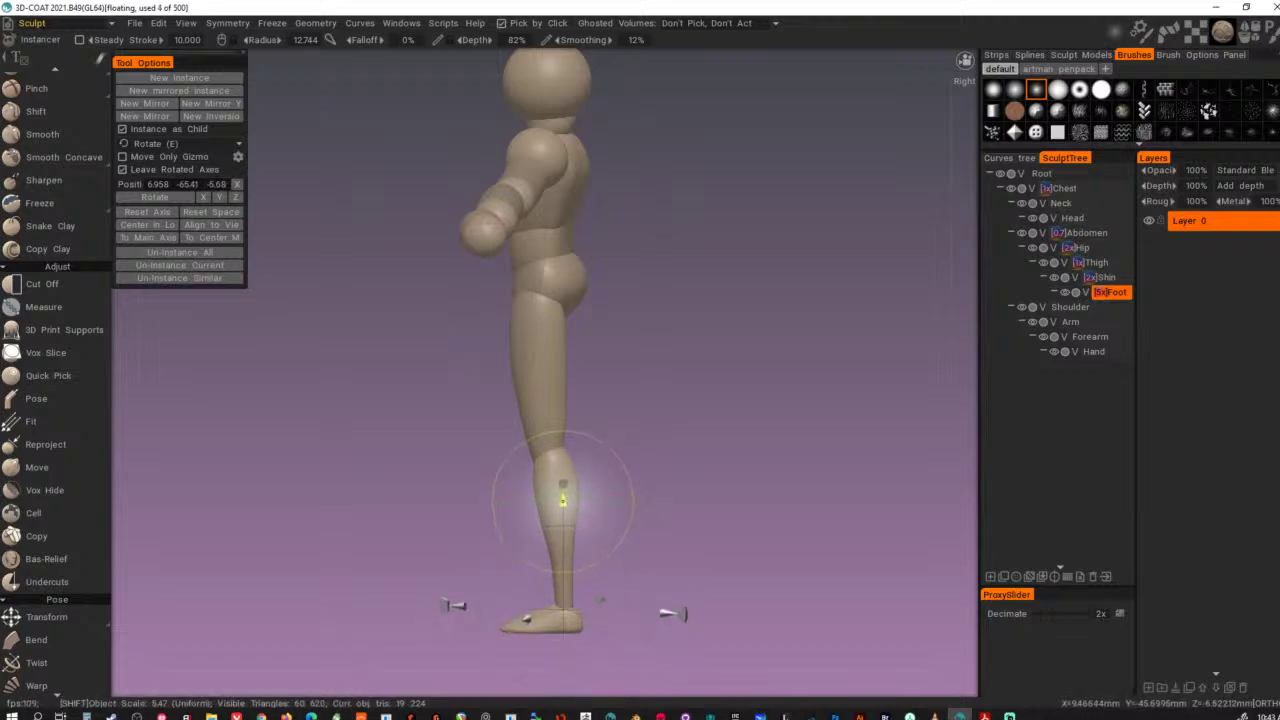
left_click_drag(377, 478, 595, 461, "shift")
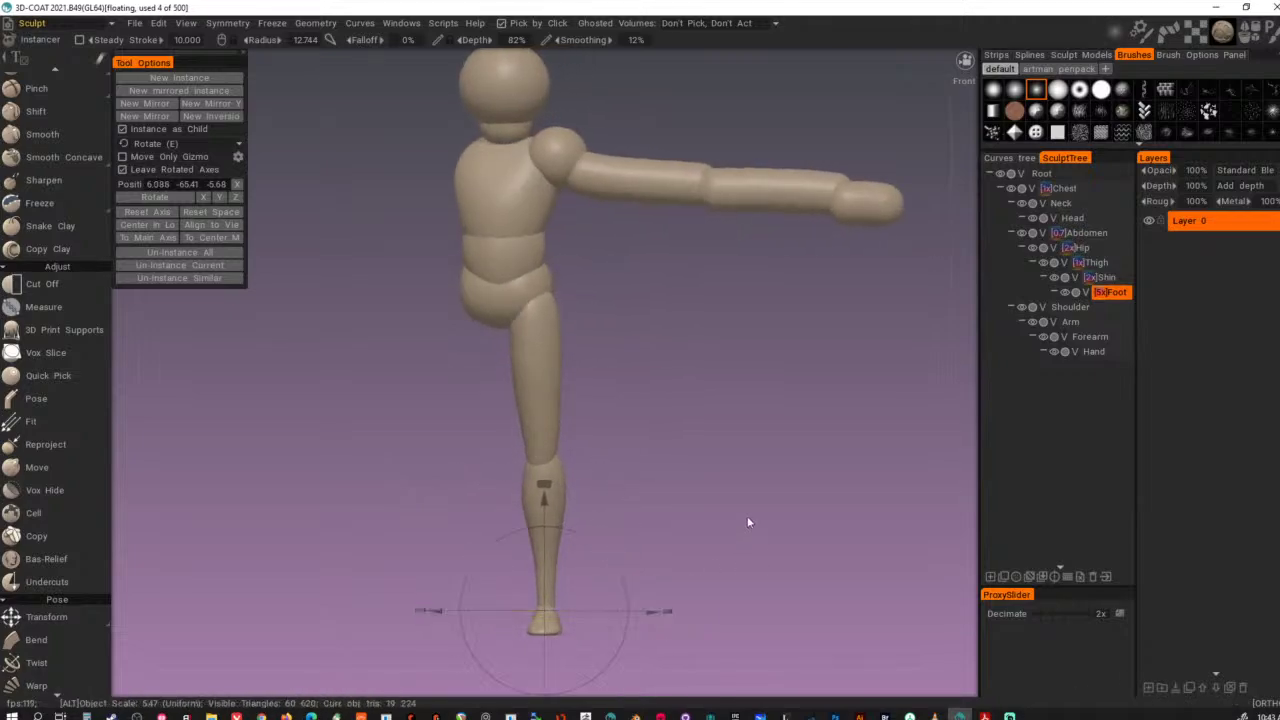
left_click_drag(748, 518, 537, 517, "alt")
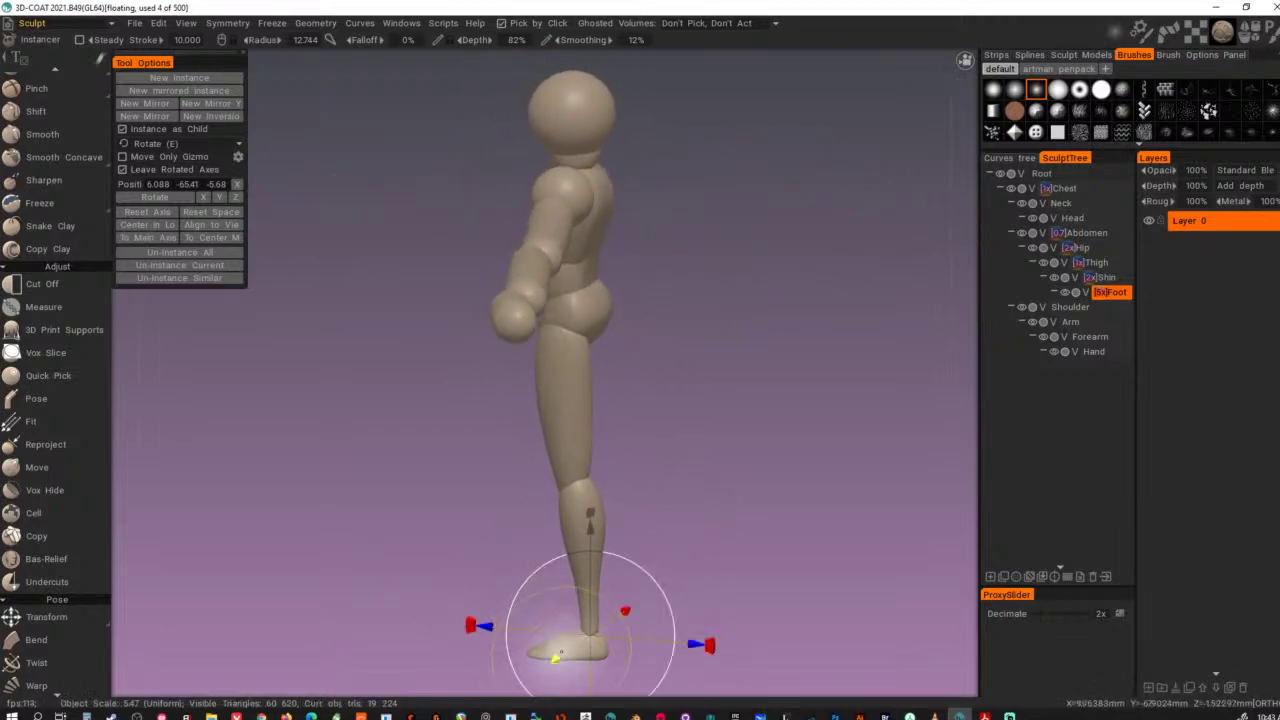
- Select the Abdomen and move only its gizmo to the joint with the Chest, about 2.11 on Y and -1.62 on Z
left_click_drag(622, 468, 728, 431, "alt")
middle_click_drag(728, 431, 734, 481, "alt")
left_click_drag(640, 436, 660, 392, "alt")
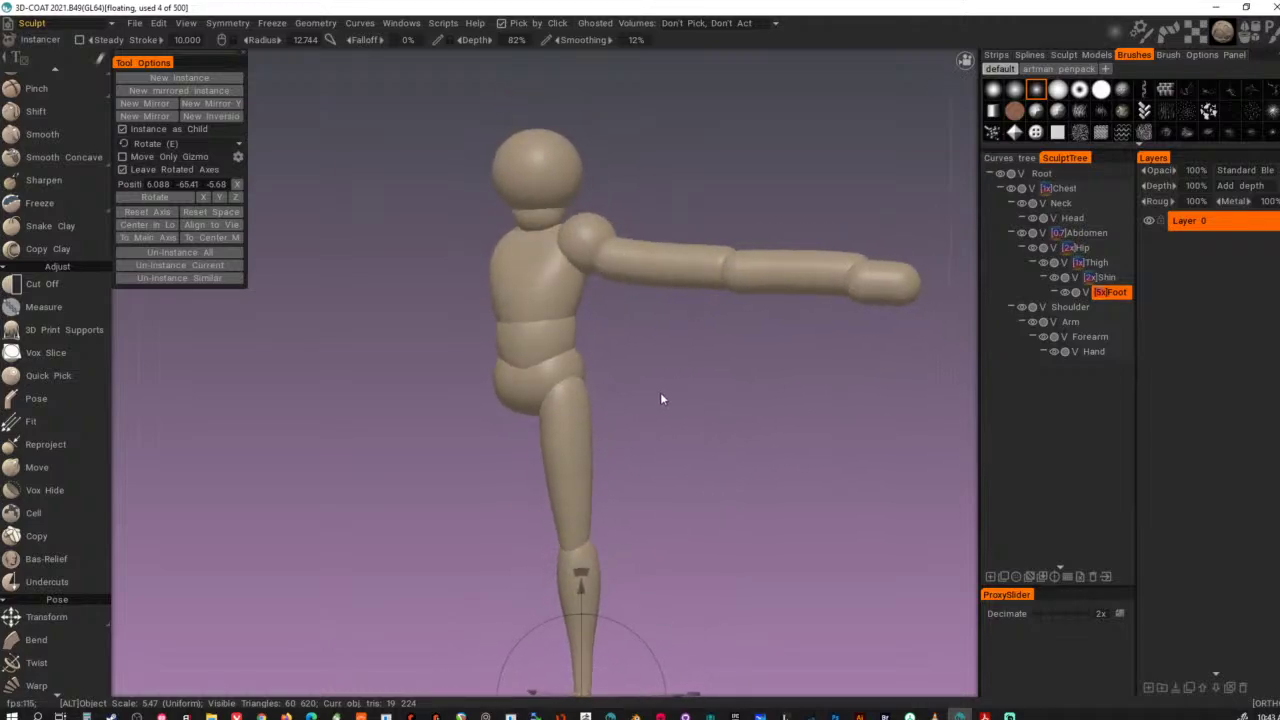
left_click(543, 386)
mouse_move(736, 367)
left_mouse_down("alt")
mouse_move(721, 408)
mouse_move(748, 392)
mouse_move(650, 395)
mouse_move(622, 375)
left_mouse_up("alt")
left_click(560, 334)
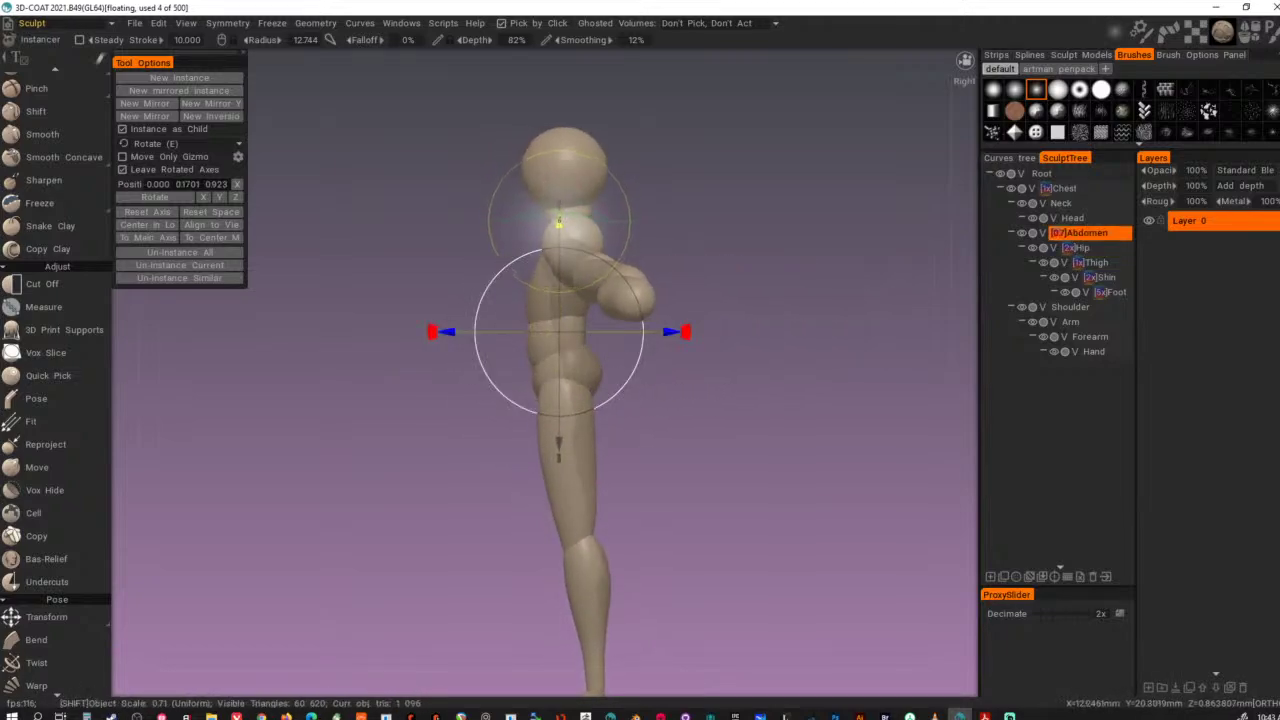
left_click_drag(560, 221, 556, 242)
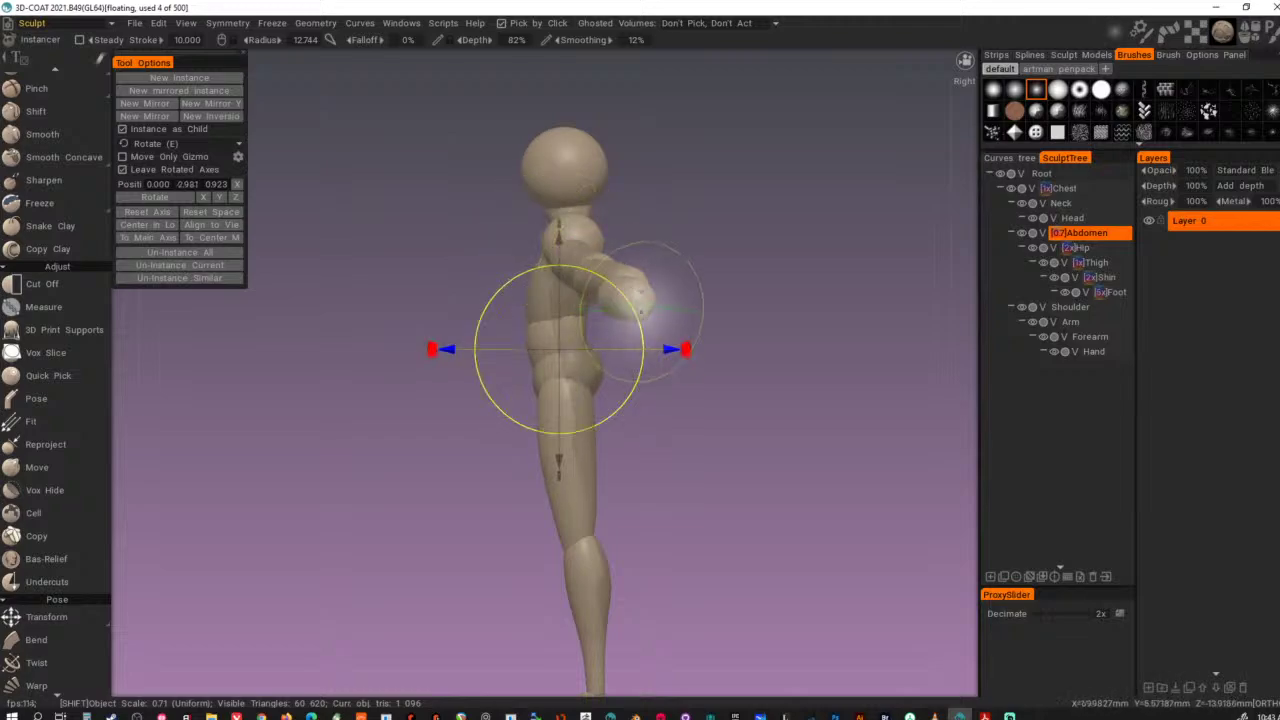
left_click_drag(668, 348, 682, 347)
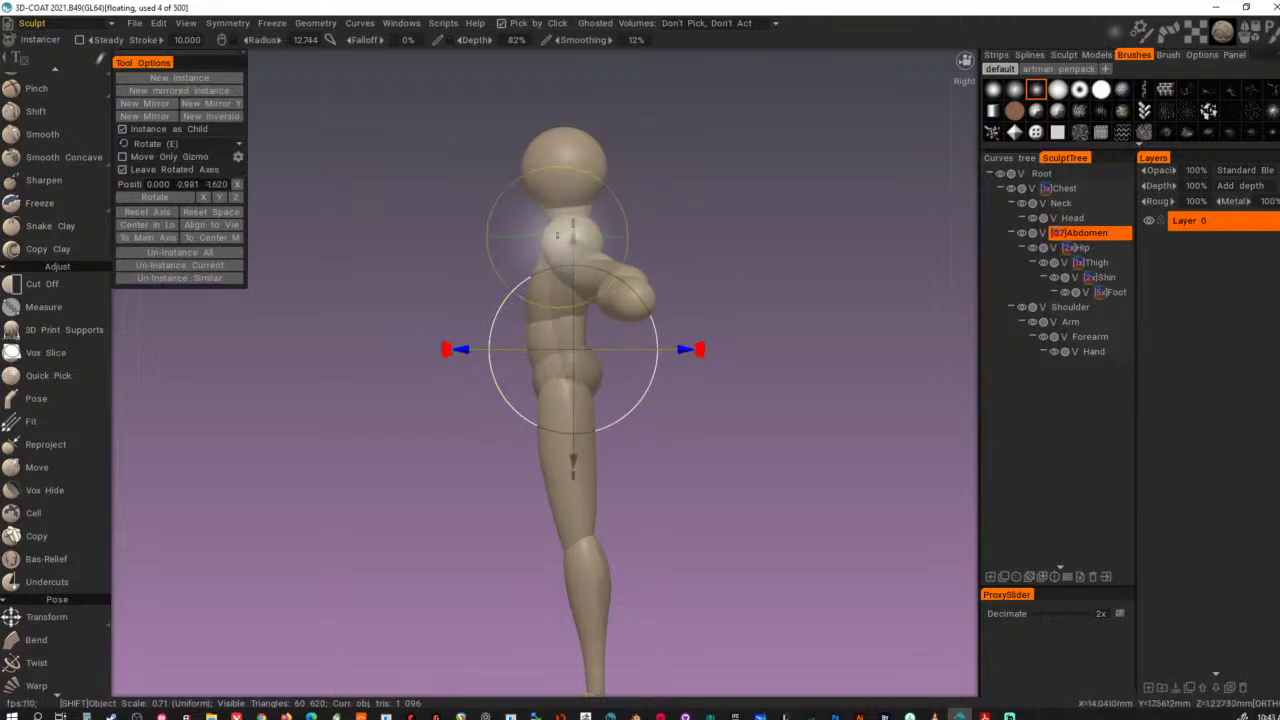
left_click_drag(572, 234, 573, 232)
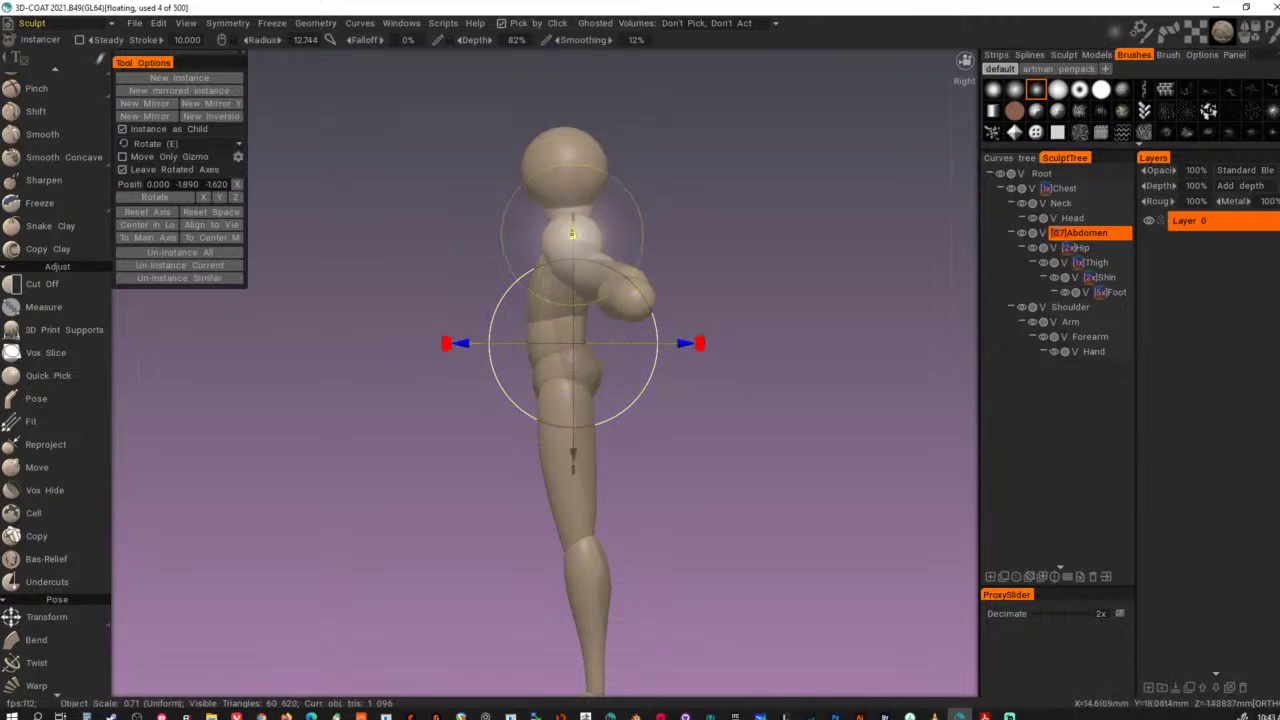
left_click_drag(572, 234, 577, 211)
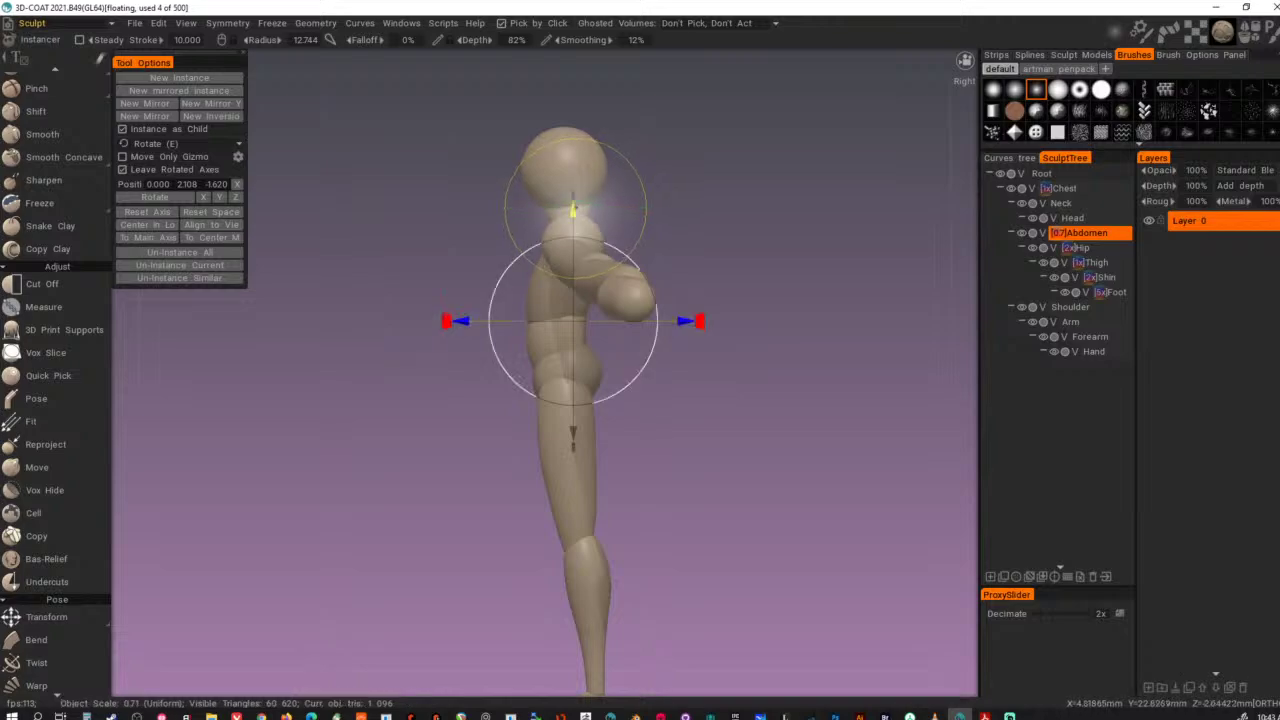
- Select the Chest and shift only its gizmo to about 5.45 on Y and -2.50 on Z
left_click_drag(395, 277, 662, 315, "alt")
middle_click_drag(662, 315, 662, 392, "alt")
mouse_move(662, 392)
left_mouse_down("alt")
mouse_move(574, 374)
mouse_move(656, 422)
left_mouse_up("alt")
left_click(572, 368)
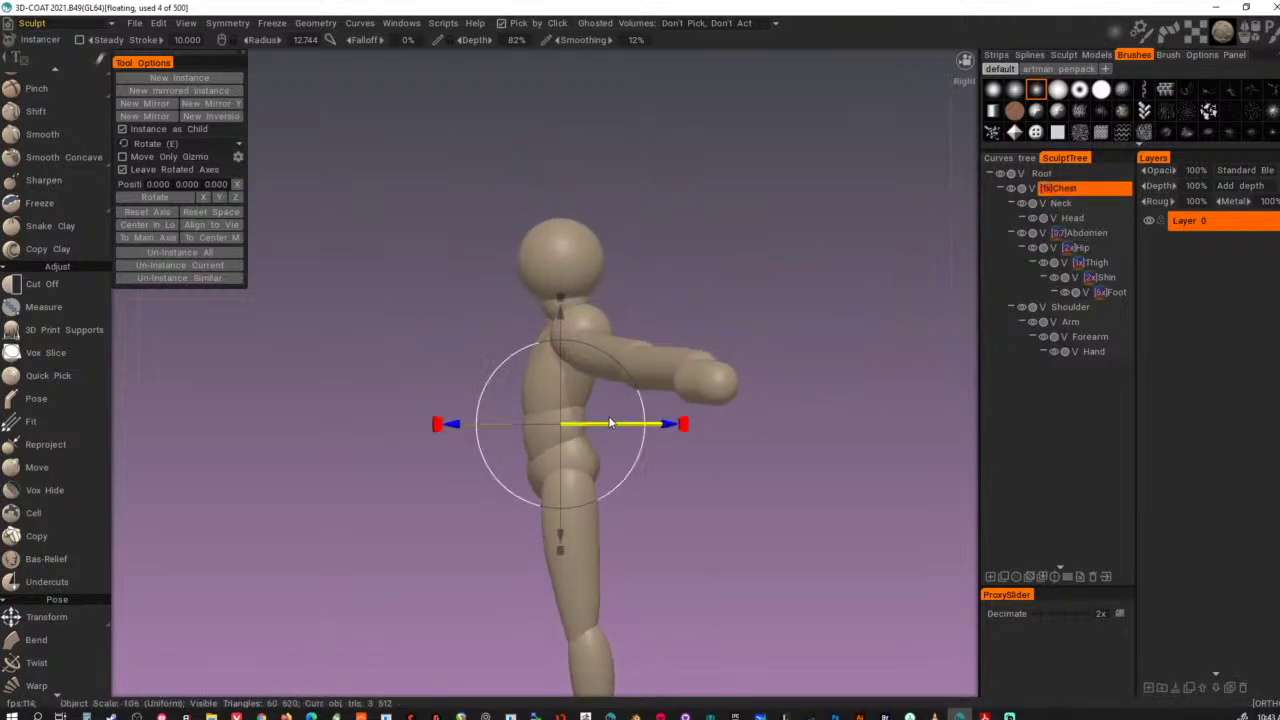
left_click_drag(560, 314, 560, 284)
left_click_drag(666, 396, 679, 393)
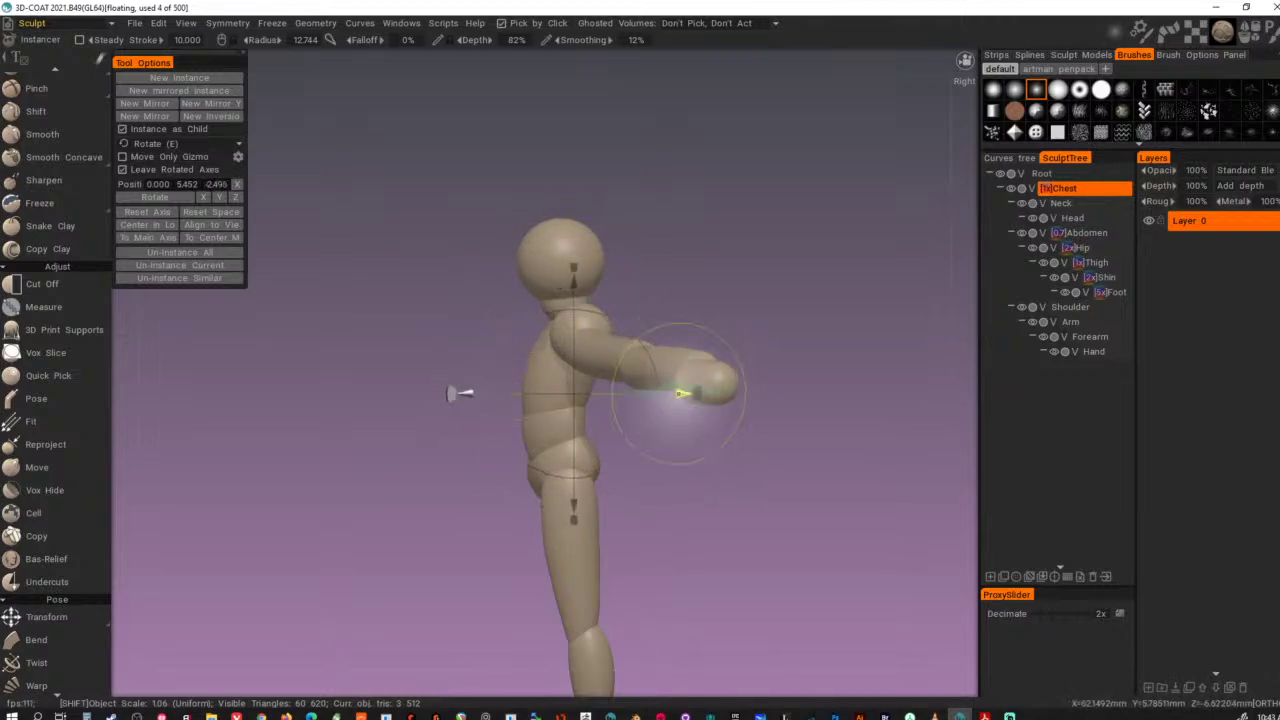
- Select the Shoulder and move only its gizmo toward the chest, to about 7.05 on X and 17.42 on Y
left_click_drag(355, 458, 511, 468, "alt+shift")
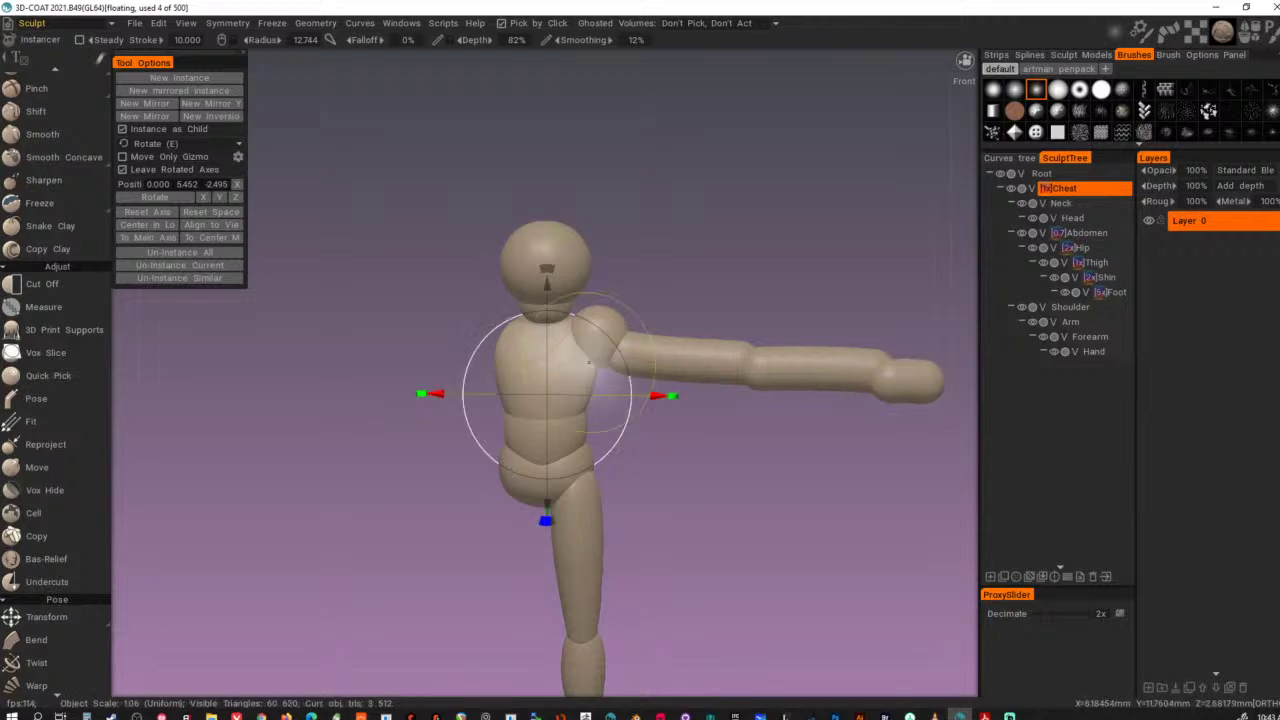
left_click(607, 319)
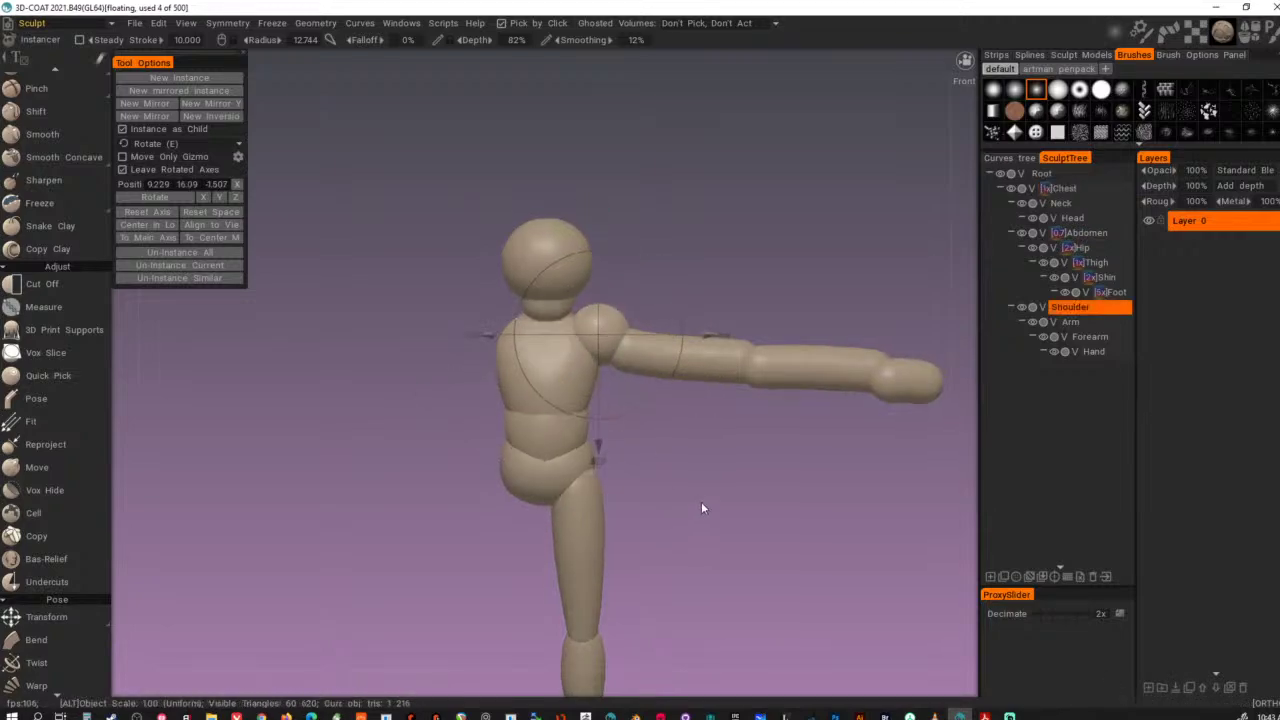
left_click_drag(711, 342, 697, 337)
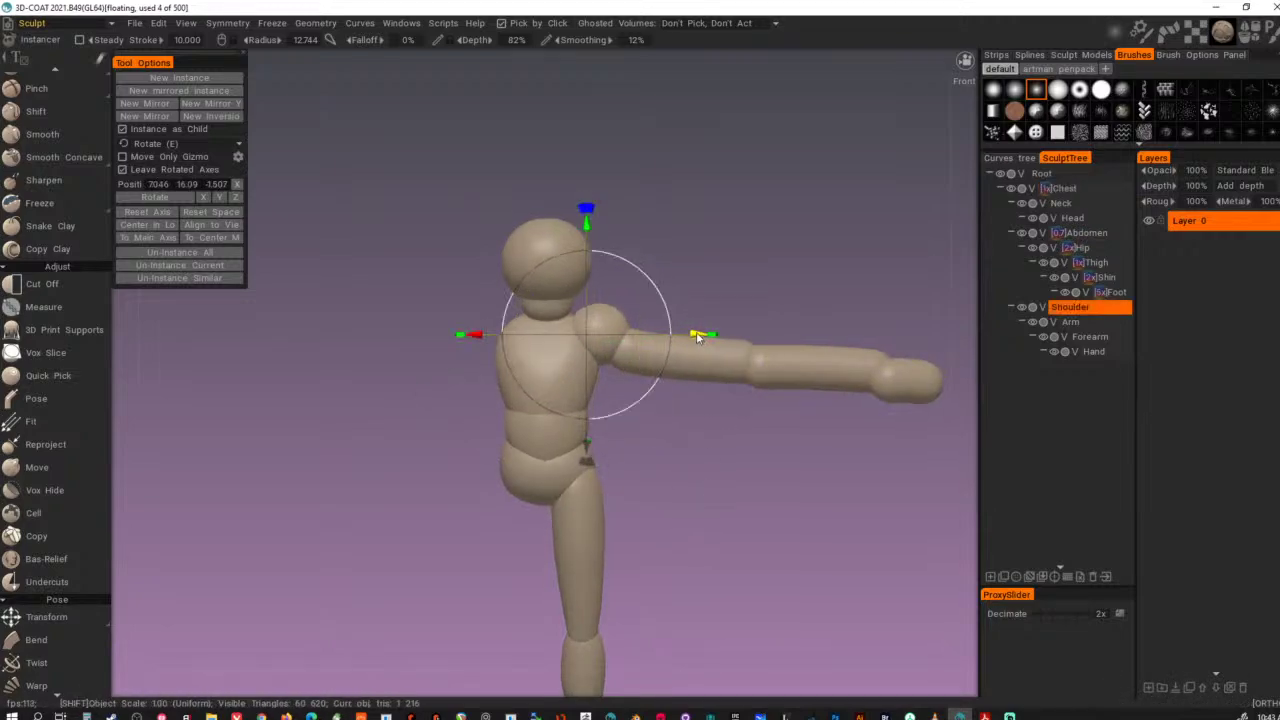
left_click_drag(593, 229, 586, 220)
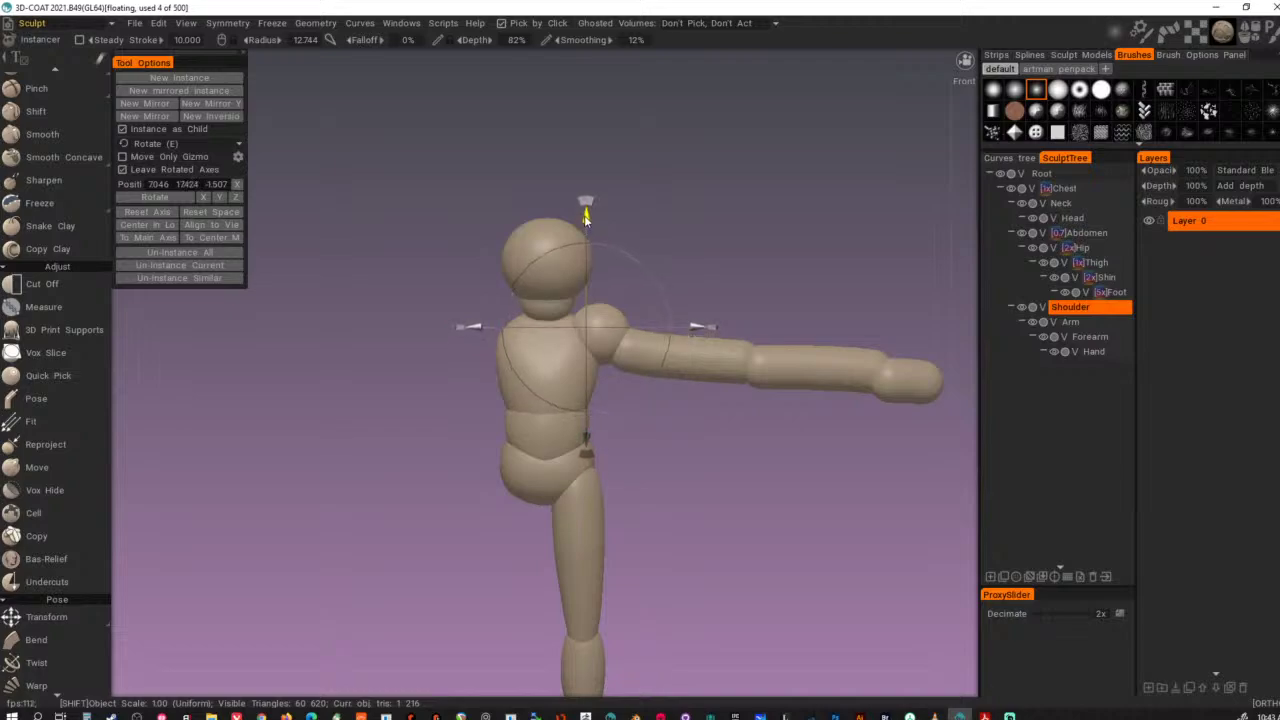
- Select the Arm and move only its gizmo to the shoulder joint, about 12.92 on X and 14.40 on Y
left_click(706, 361)
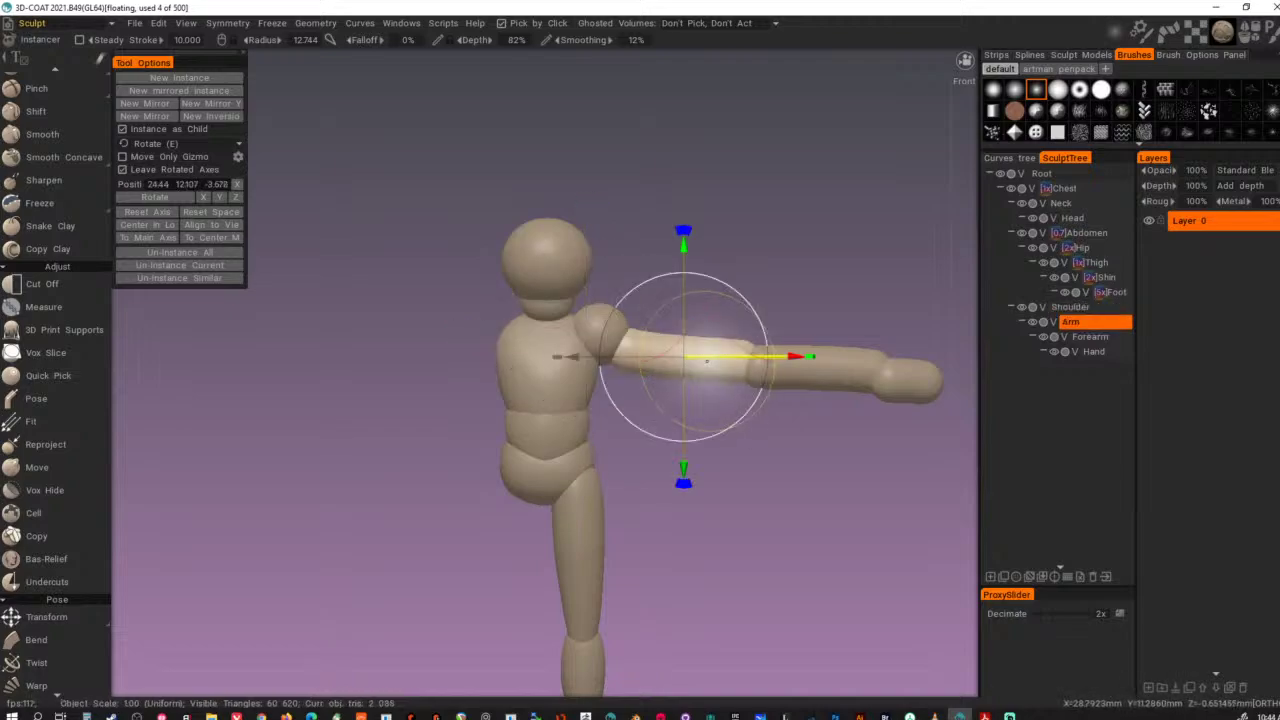
left_click_drag(761, 355, 733, 355)
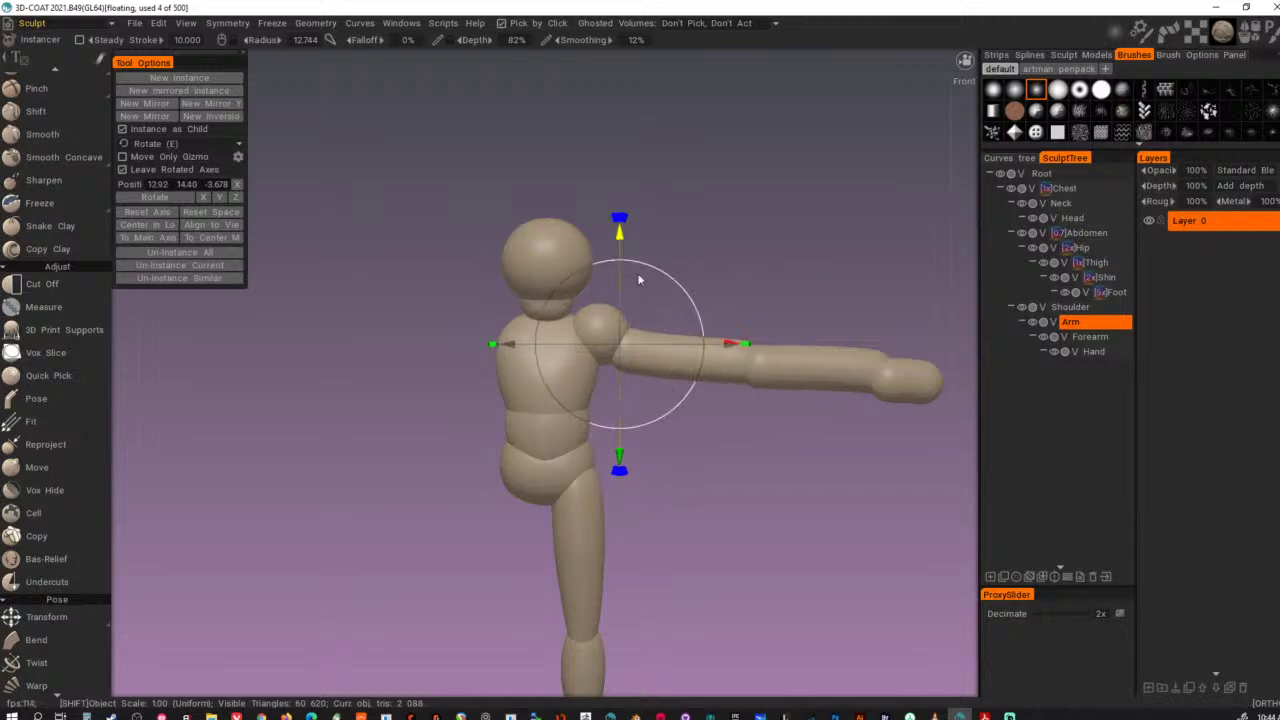
right_click_drag(728, 536, 646, 557, "alt")
left_click_drag(646, 557, 768, 481, "alt")
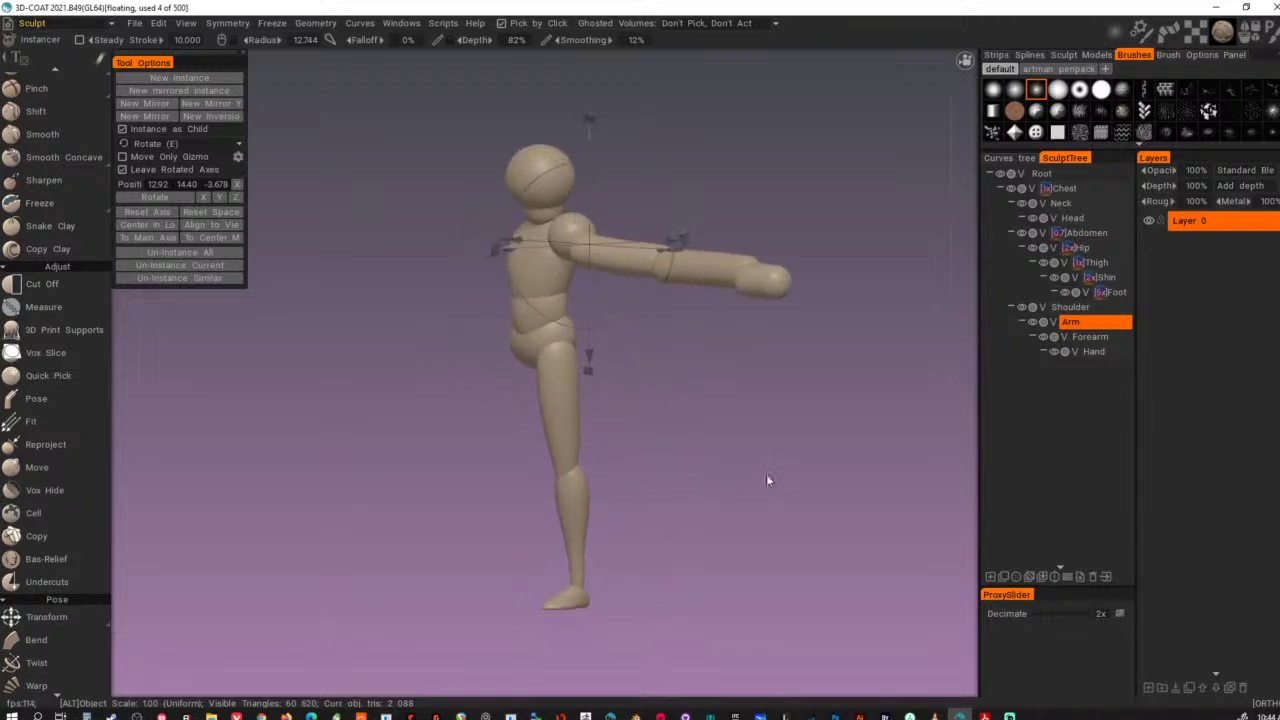
- Create a mirrored instance of the Thigh with its Shin and Foot for the opposite leg, with Instance as Child turned off
left_click(553, 380)
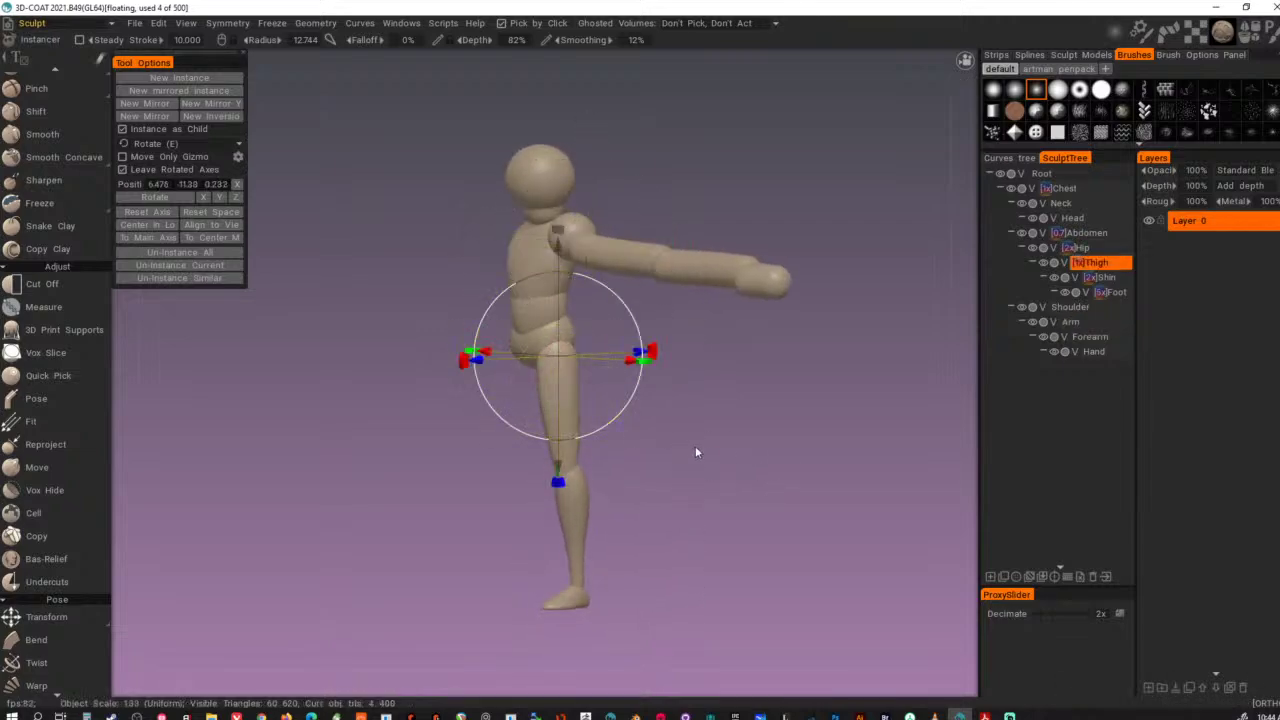
left_click_drag(690, 460, 729, 461, "alt")
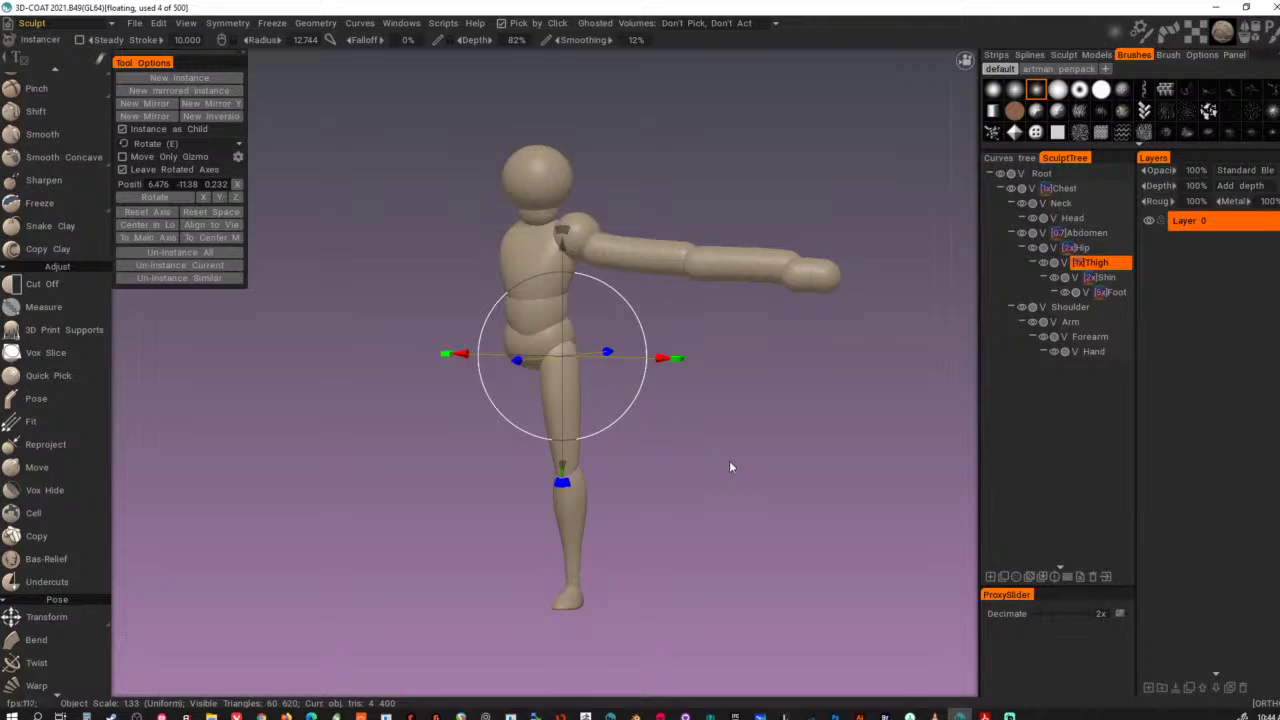
key("ctrl+d")
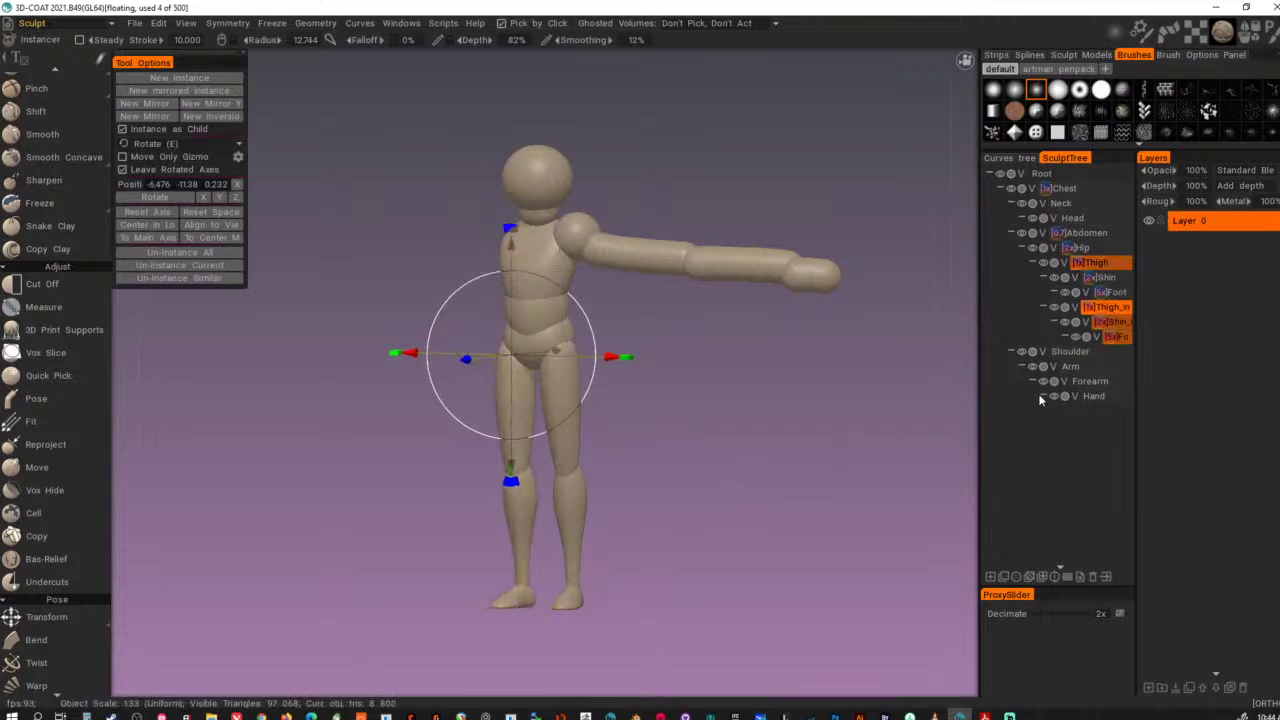
key("ctrl+z")
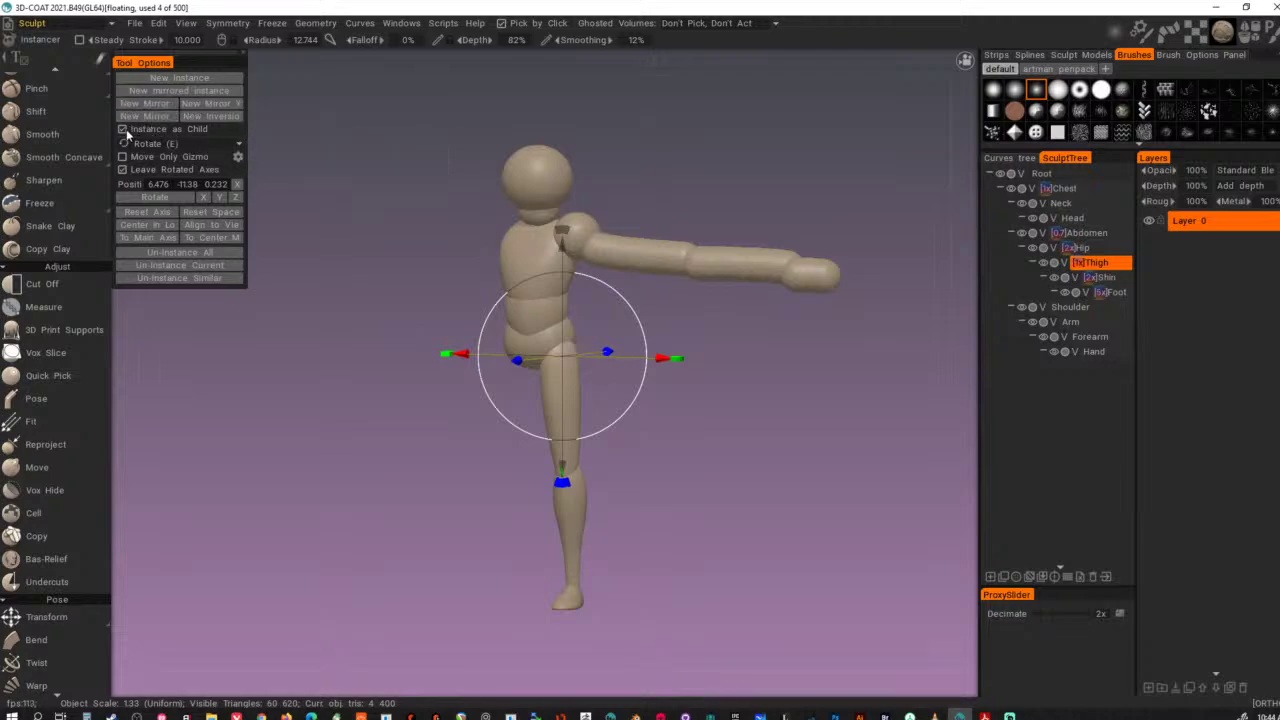
left_click(123, 129)
key("ctrl+shift+d")
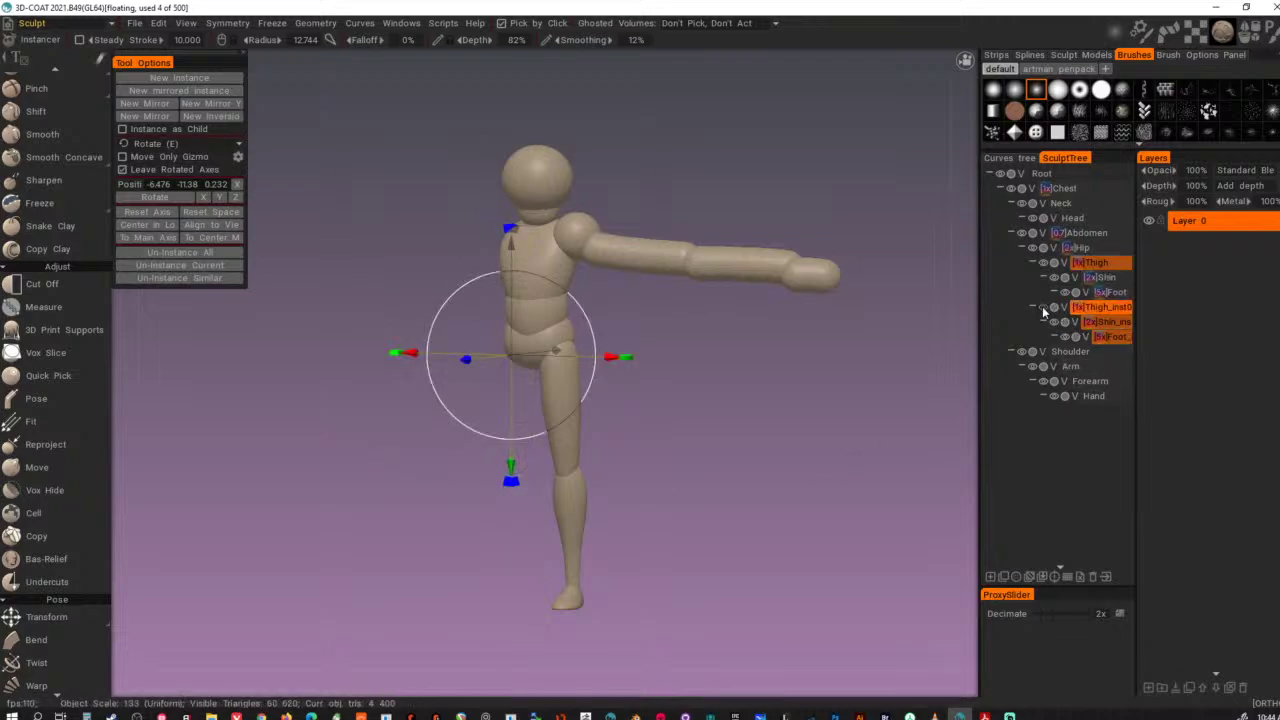
- Widen the sculpt tree area enough to show the full names of the instanced leg volumes and select the original Thigh
left_click_drag(756, 406, 732, 392)
middle_click_drag(732, 392, 724, 495, "alt")
left_click_drag(724, 495, 786, 469, "alt")
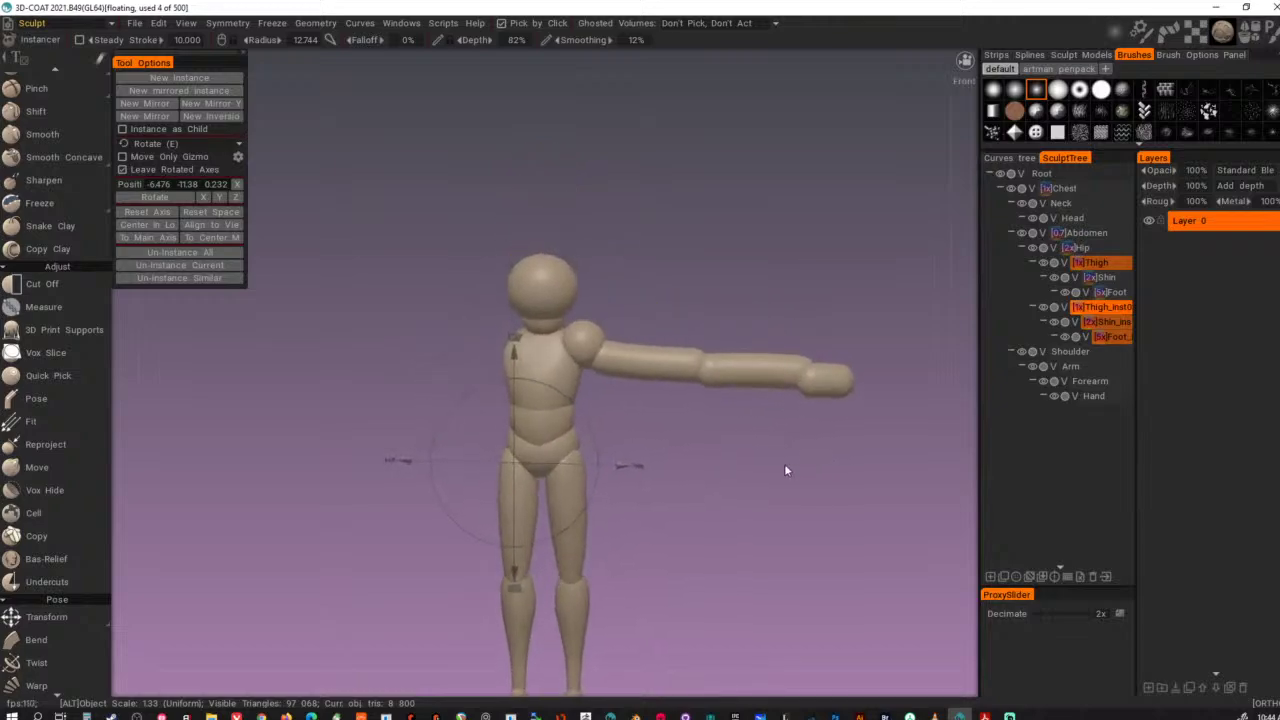
right_click_drag(786, 469, 832, 545, "alt")
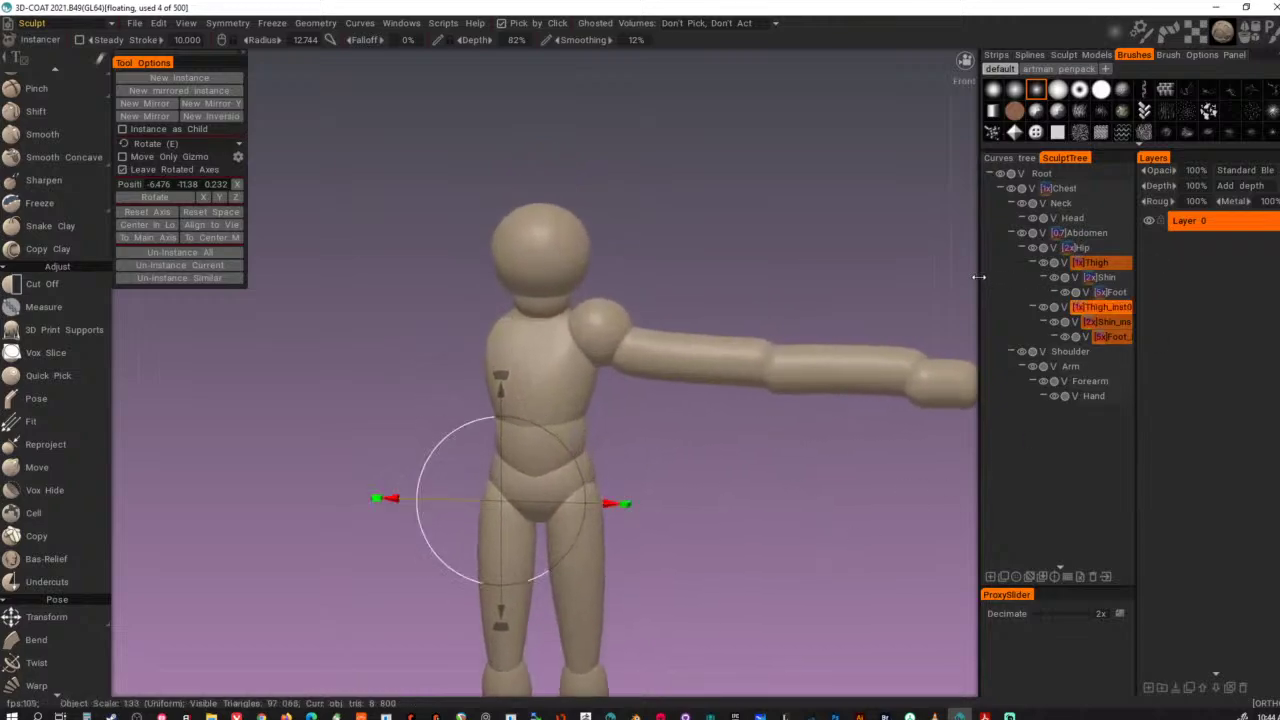
left_click_drag(979, 277, 878, 280)
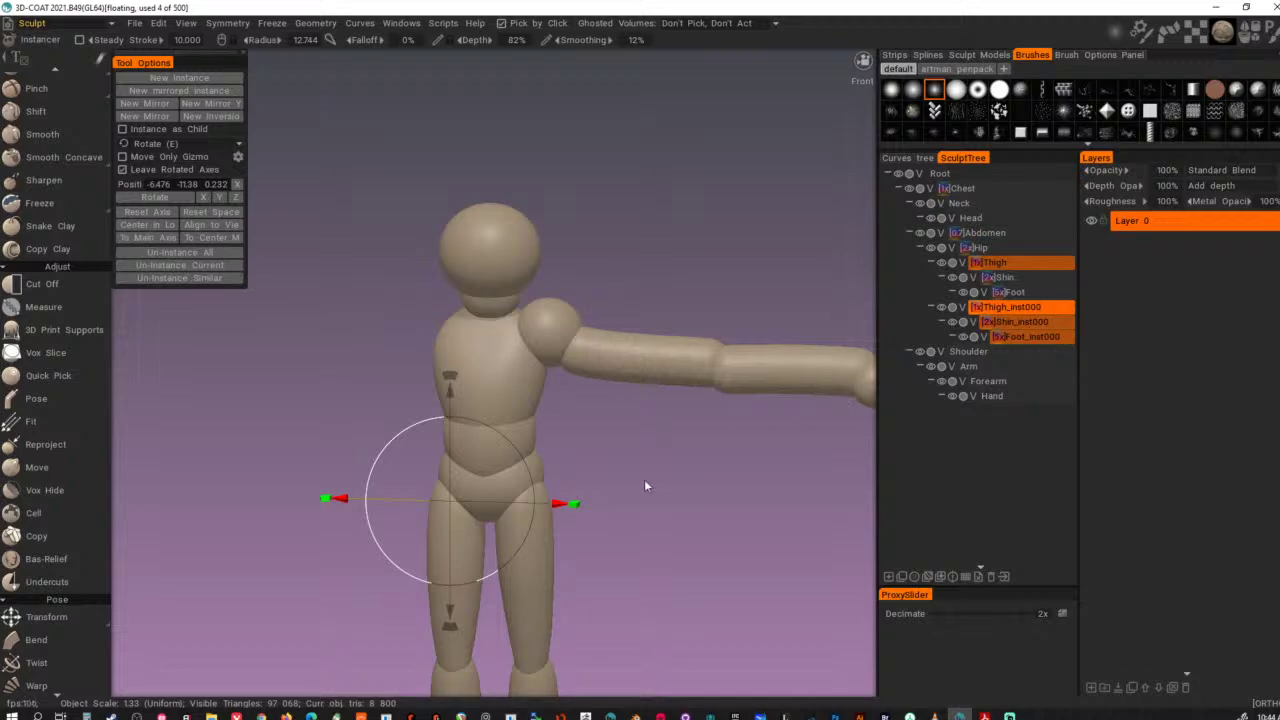
left_click_drag(636, 481, 693, 486, "alt")
right_click_drag(693, 486, 590, 480, "alt")
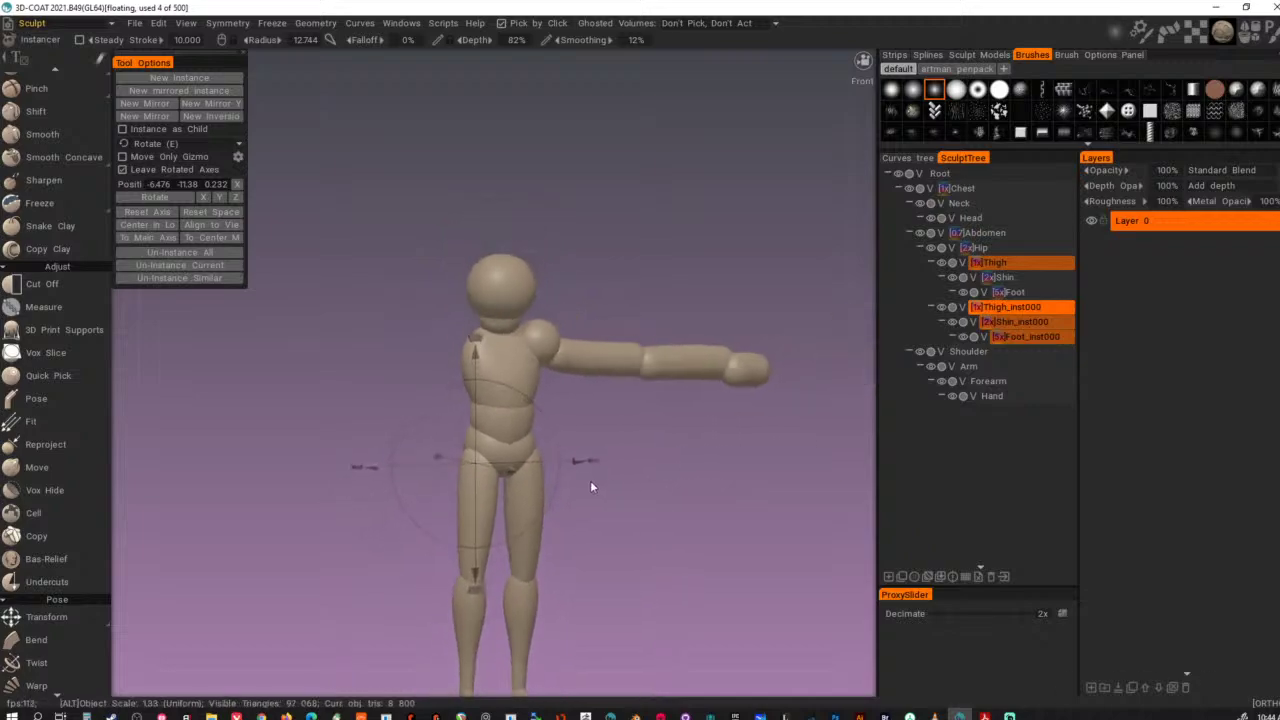
left_click_drag(590, 480, 618, 524, "alt")
middle_click_drag(618, 524, 641, 402, "alt")
left_click_drag(740, 426, 603, 377, "alt")
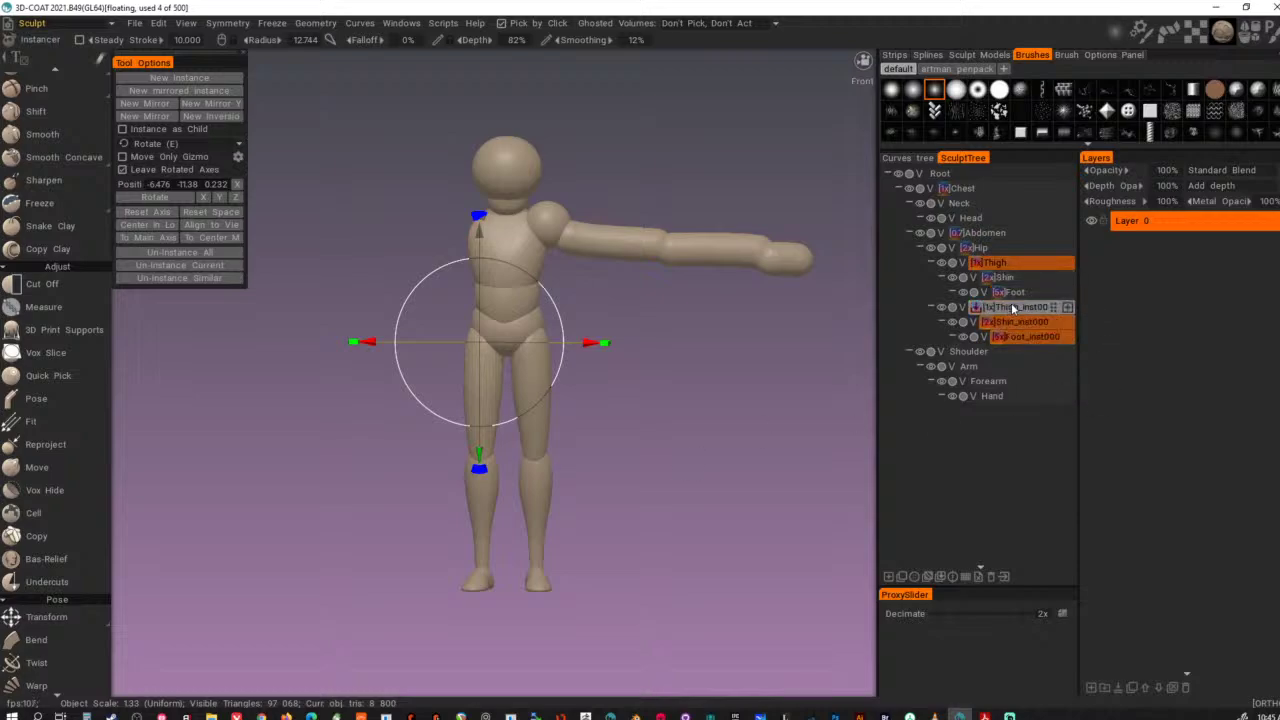
left_click(1013, 266)
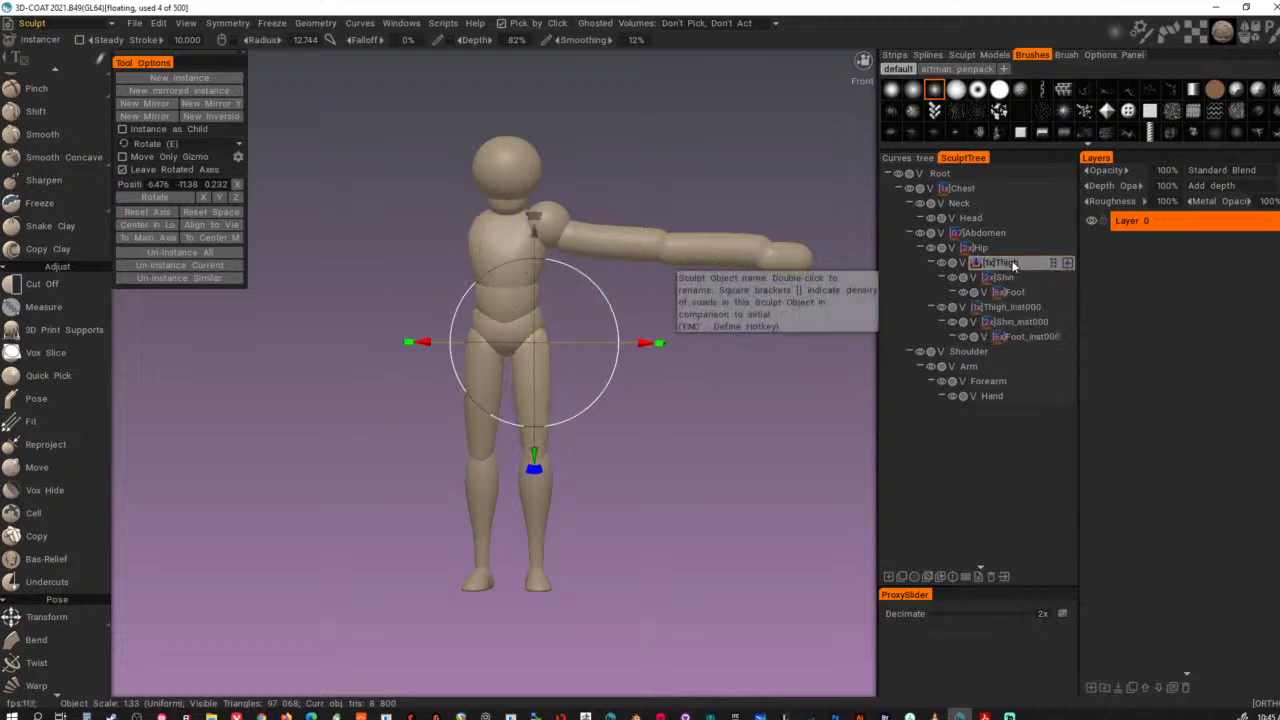
- Select the Shoulder, activate the Move brush and ghost the Chest and the Arm
mouse_move(667, 371)
middle_mouse_down()
mouse_move(678, 479)
mouse_move(660, 499)
middle_mouse_up()
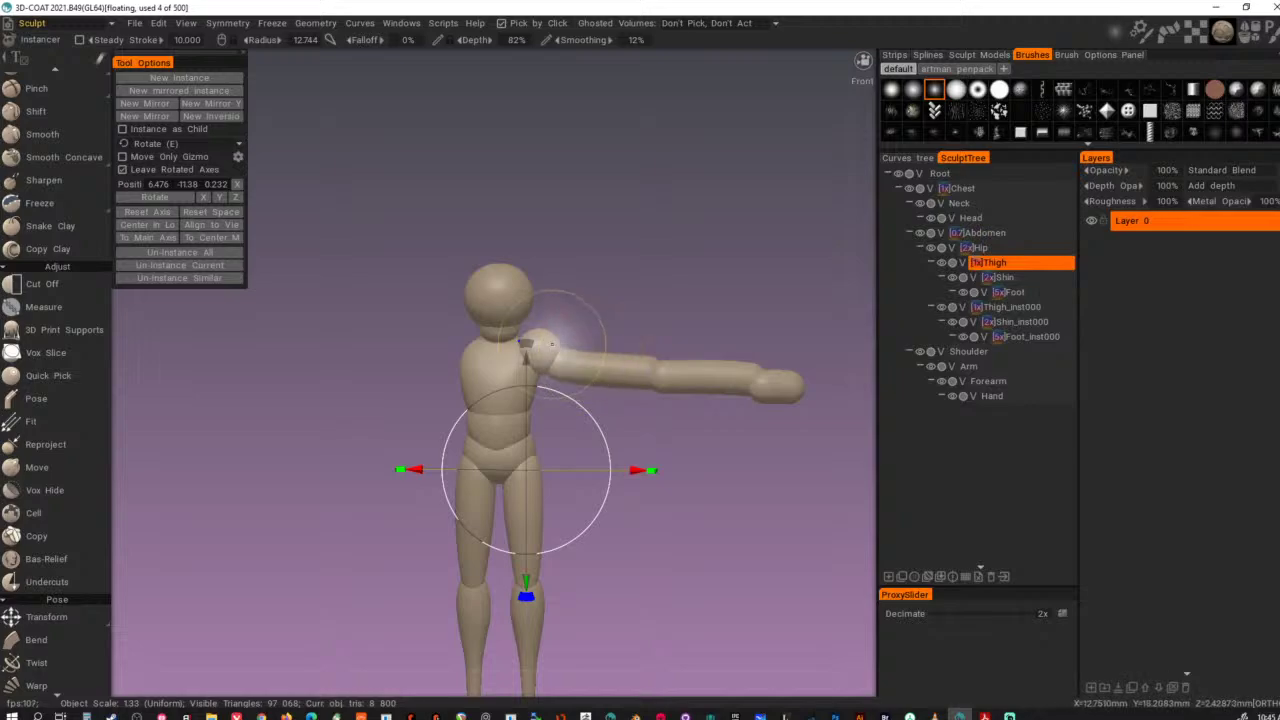
left_click(552, 344)
right_click_drag(574, 308, 755, 380)
key("m")
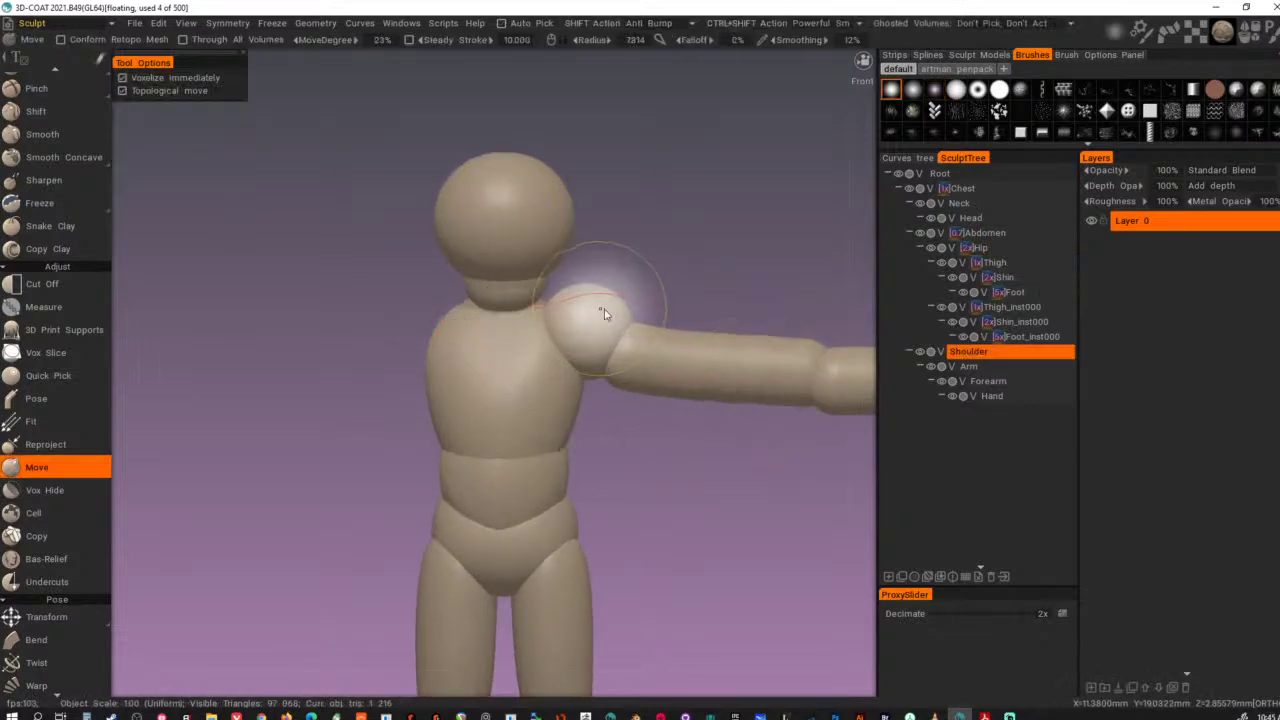
key("g")
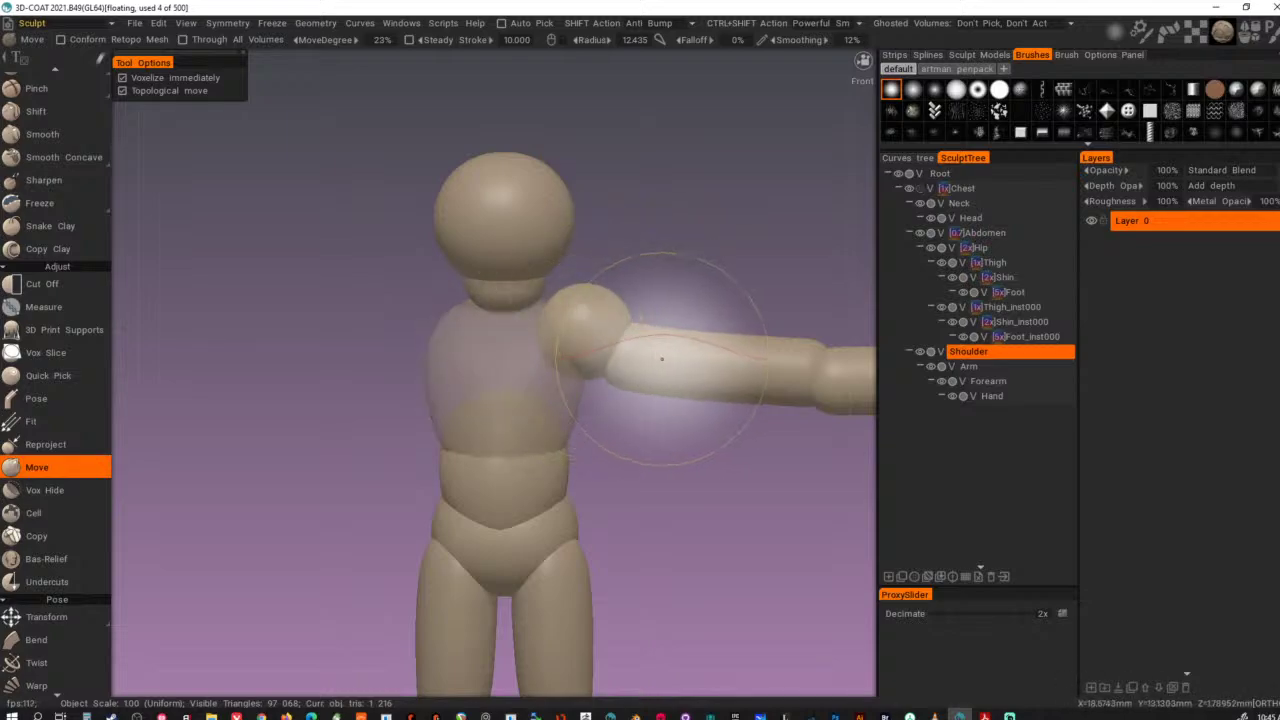
key("g")
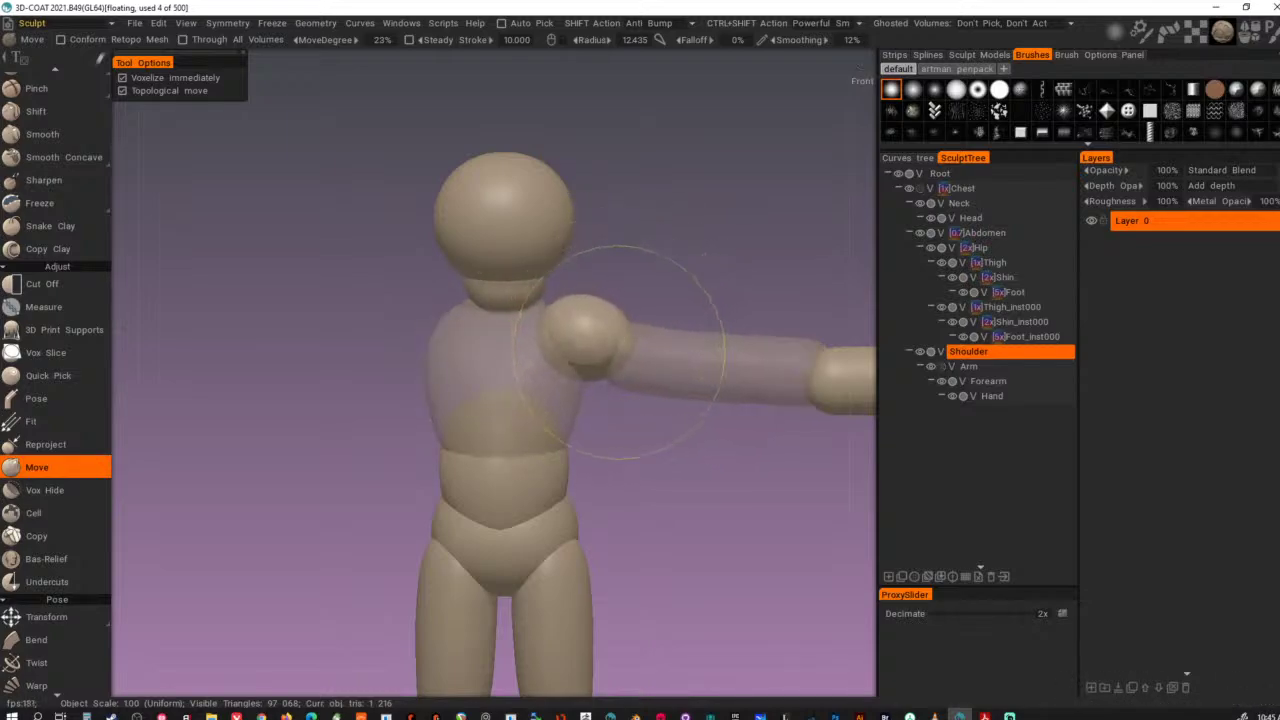
- Reshape the Shoulder with the Move brush, stretching its inner side toward the neck and into the ghosted Chest
mouse_move(638, 400)
left_mouse_down()
mouse_move(538, 419)
mouse_move(562, 480)
left_mouse_up()
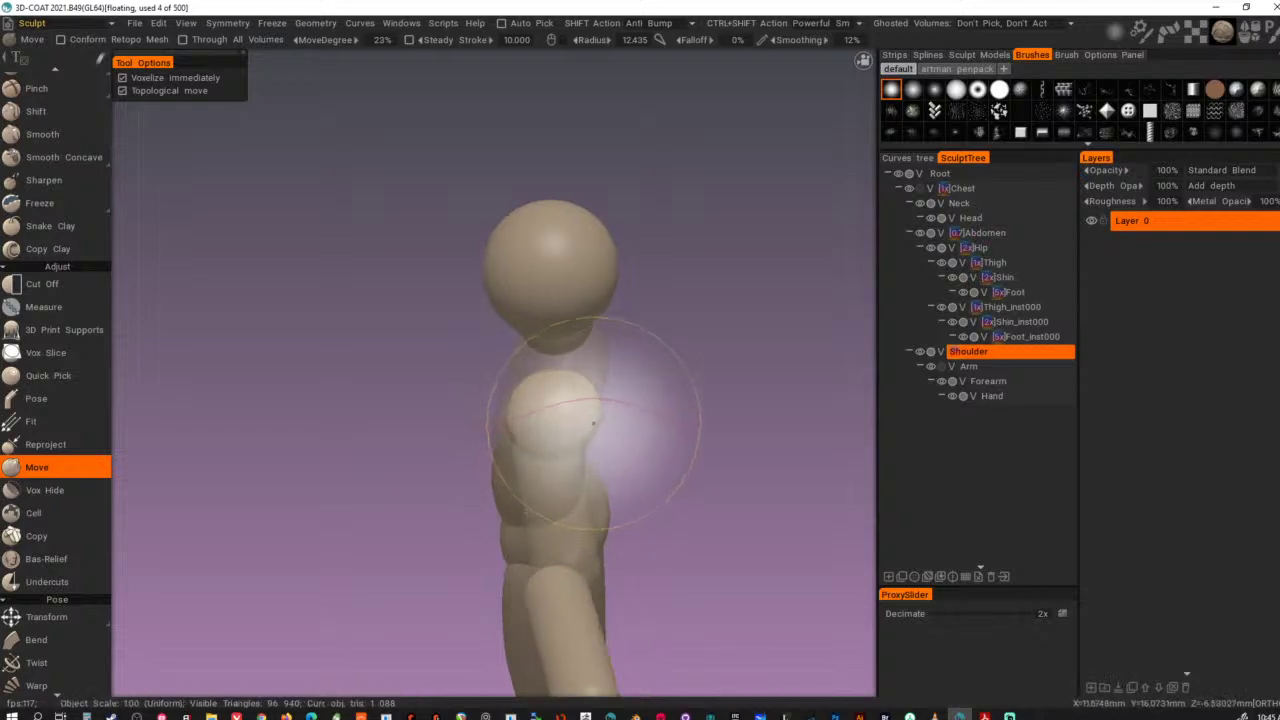
mouse_move(540, 418)
left_mouse_down("alt")
mouse_move(650, 425)
mouse_move(662, 366)
left_mouse_up("alt")
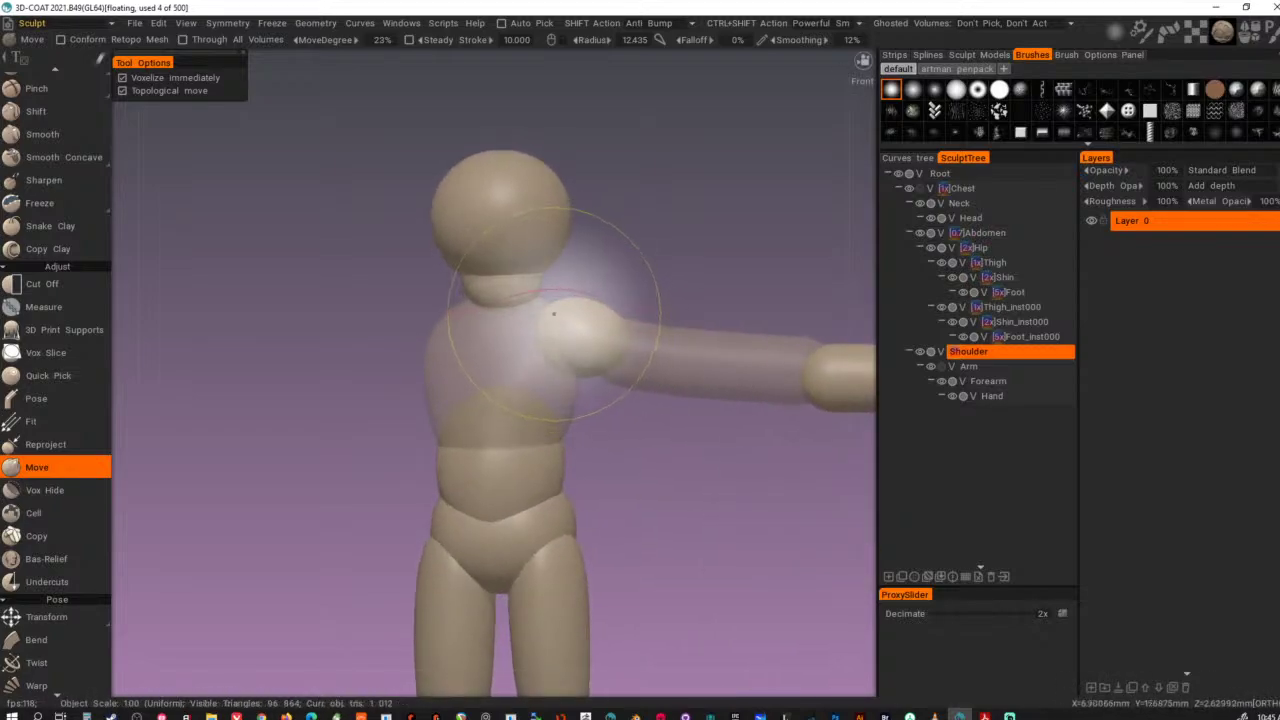
right_click_drag(584, 318, 757, 240, "alt")
left_click_drag(757, 240, 678, 279, "alt")
left_click_drag(570, 333, 527, 329)
left_click_drag(588, 293, 545, 264)
mouse_move(612, 334)
left_mouse_down("alt")
mouse_move(547, 374)
mouse_move(583, 401)
mouse_move(589, 380)
mouse_move(640, 426)
mouse_move(639, 460)
mouse_move(569, 437)
left_mouse_up("alt")
mouse_move(602, 350)
left_mouse_down("alt")
mouse_move(617, 378)
mouse_move(620, 349)
mouse_move(764, 390)
mouse_move(845, 389)
mouse_move(627, 485)
mouse_move(613, 564)
left_mouse_up("alt")
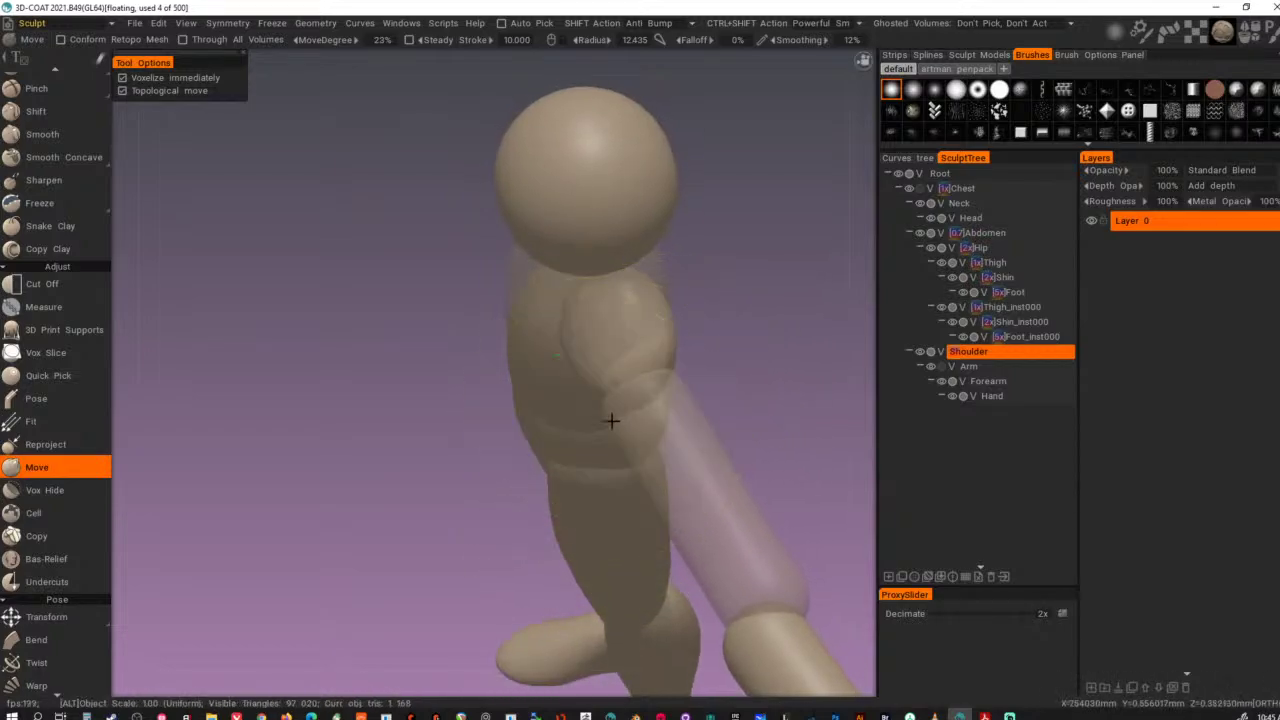
mouse_move(612, 421)
left_mouse_down("alt")
mouse_move(786, 333)
mouse_move(759, 314)
left_mouse_up("alt")
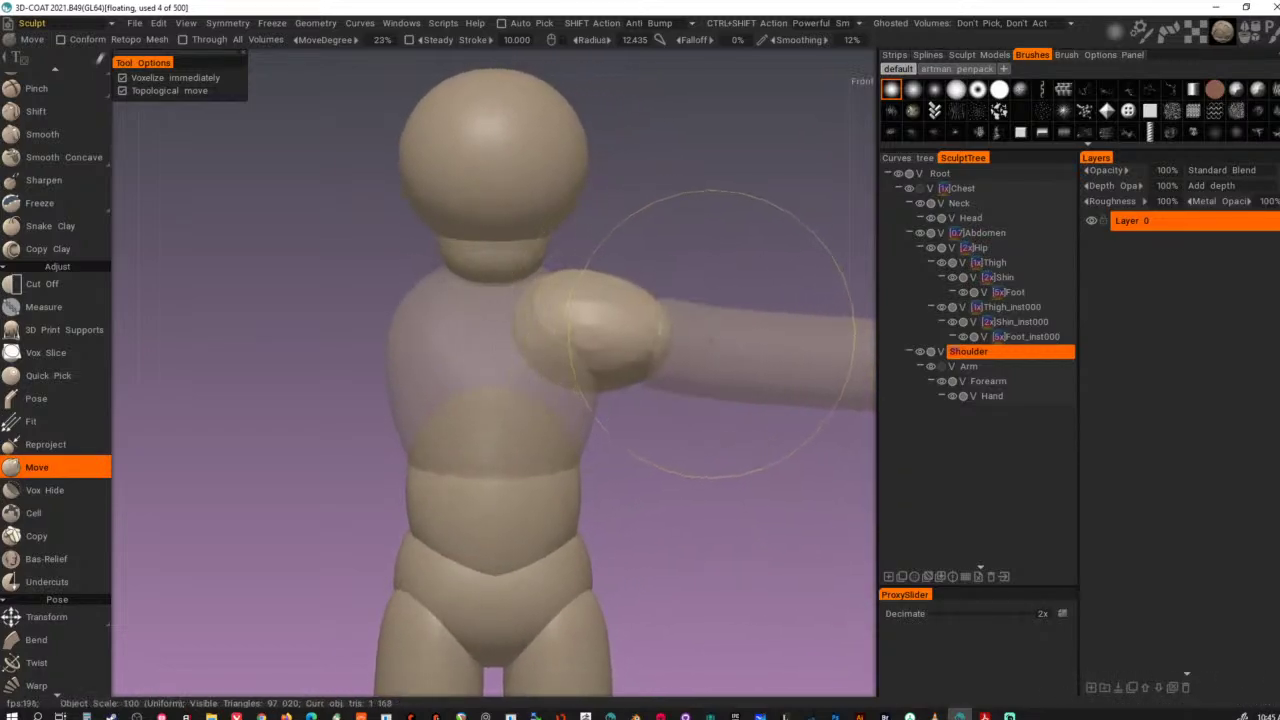
mouse_move(698, 376)
left_mouse_down("alt")
mouse_move(669, 403)
mouse_move(678, 388)
left_mouse_up("alt")
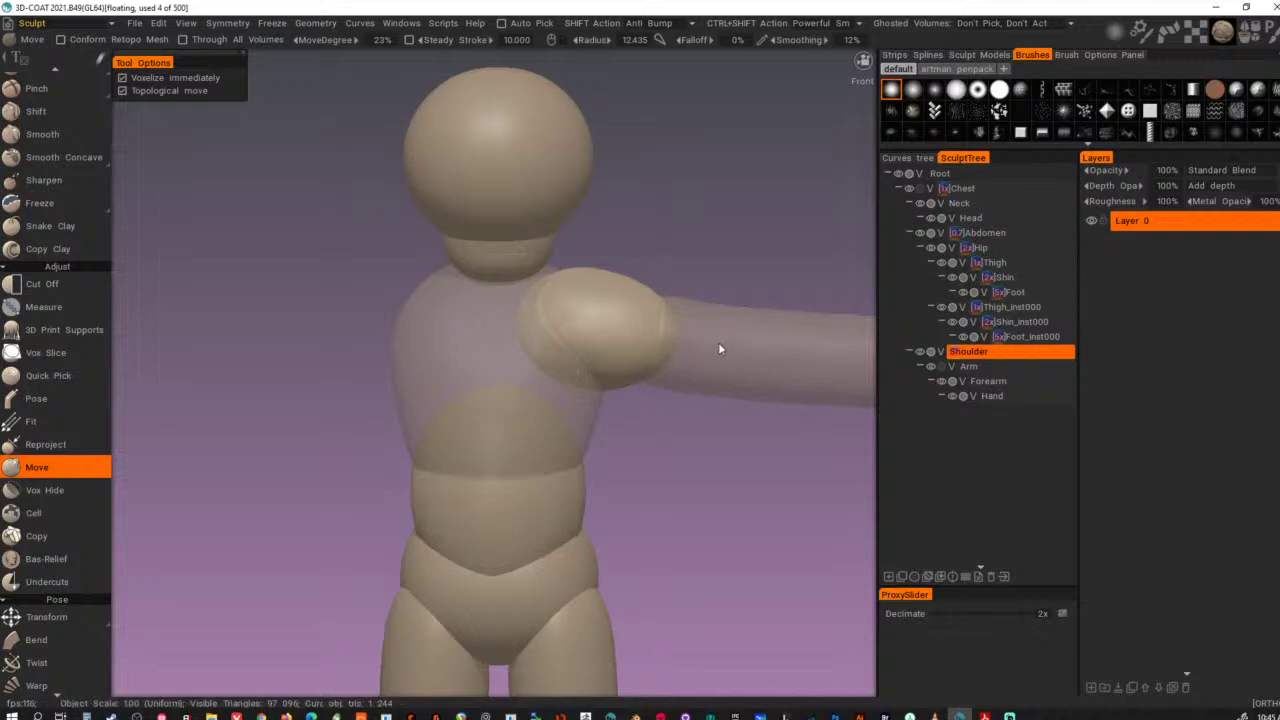
- Ghost the Shoulder, unghost the Arm and make it the active volume, with the Move brush radius at about 16.4
key("g")
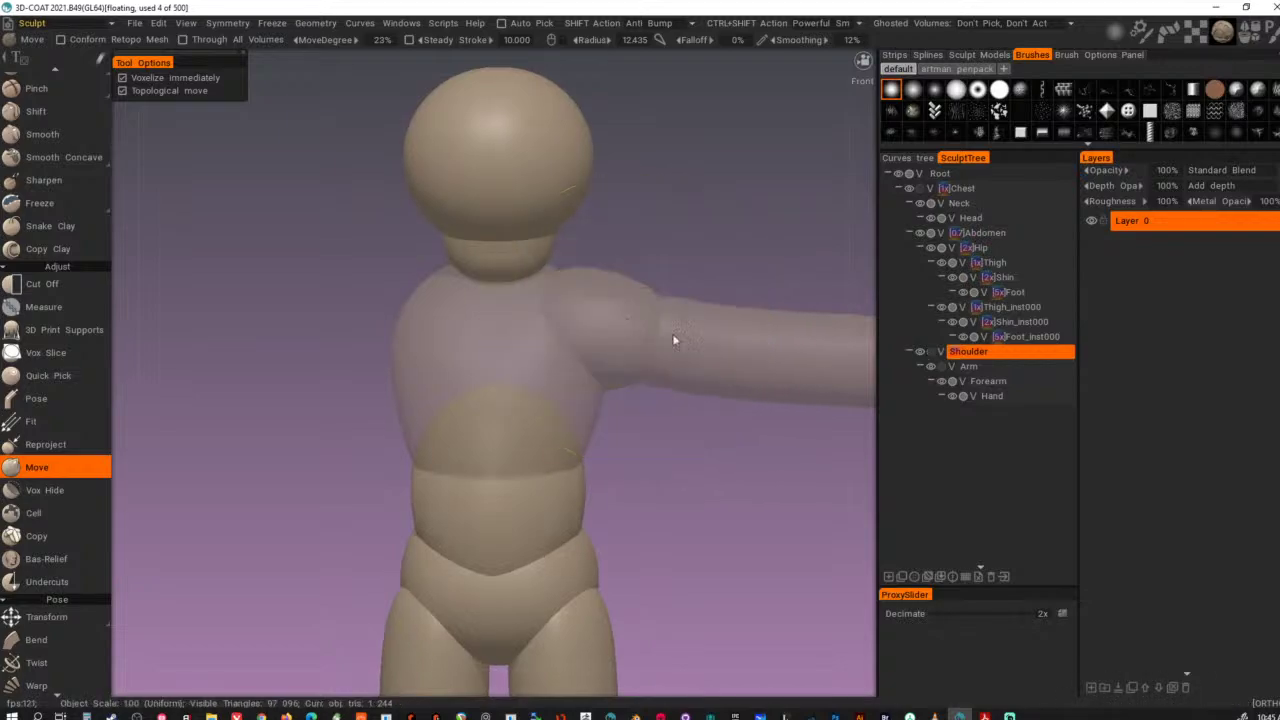
key("g")
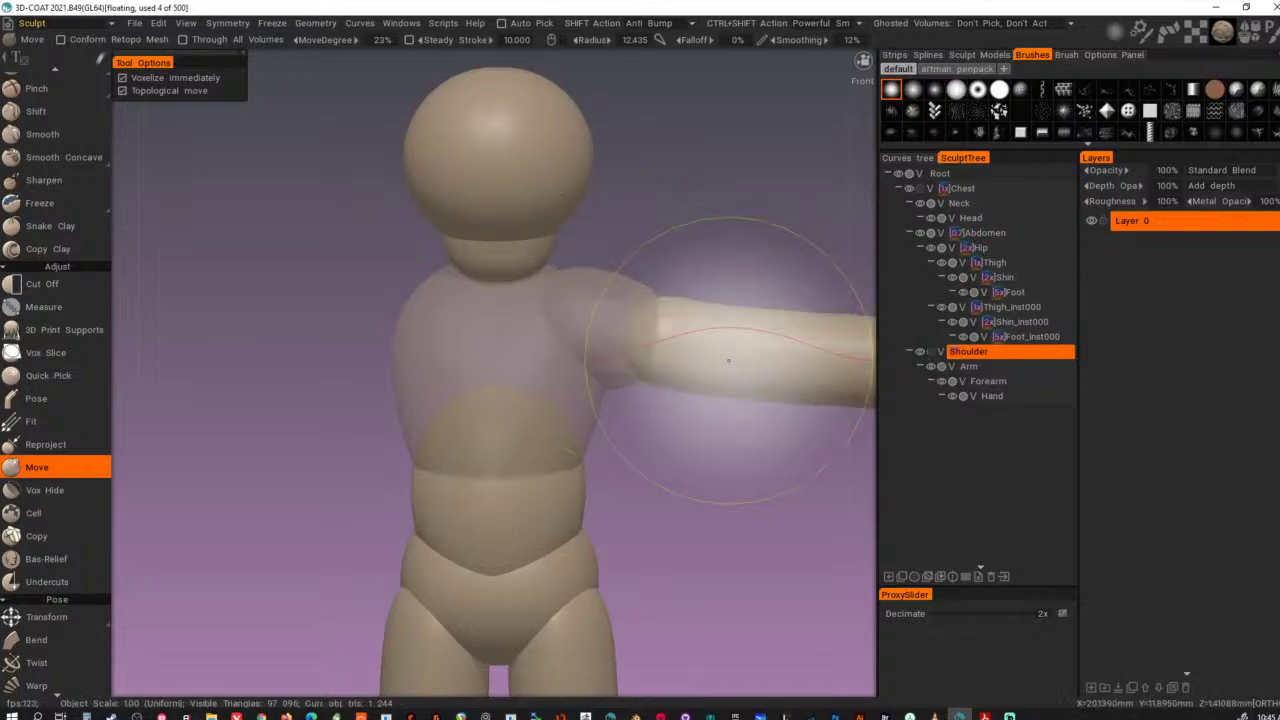
key("h")
mouse_move(731, 361)
middle_mouse_down("alt")
mouse_move(680, 418)
mouse_move(656, 394)
middle_mouse_up("alt")
right_click_drag(593, 372, 637, 383)
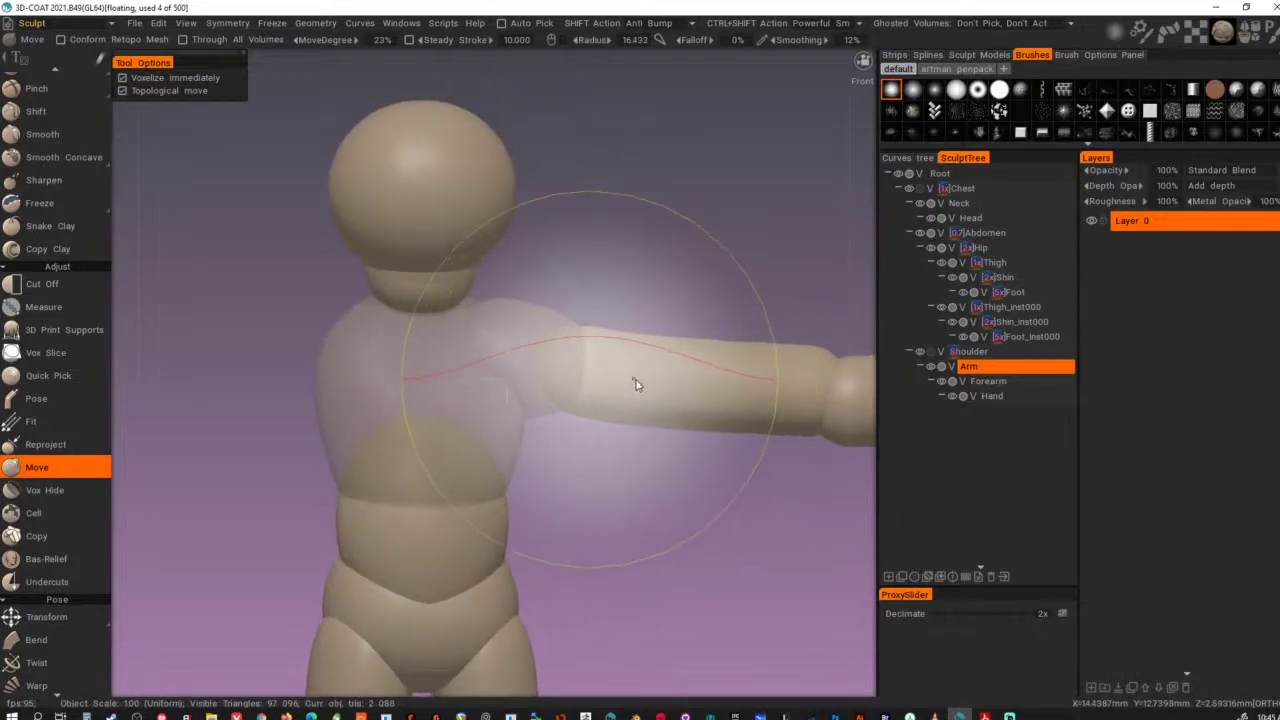
- Push the Arm's inner end into the ghosted Shoulder and pull its elbow end inward to shorten the Arm
left_click_drag(630, 383, 458, 386)
left_click_drag(612, 424, 681, 456, "alt")
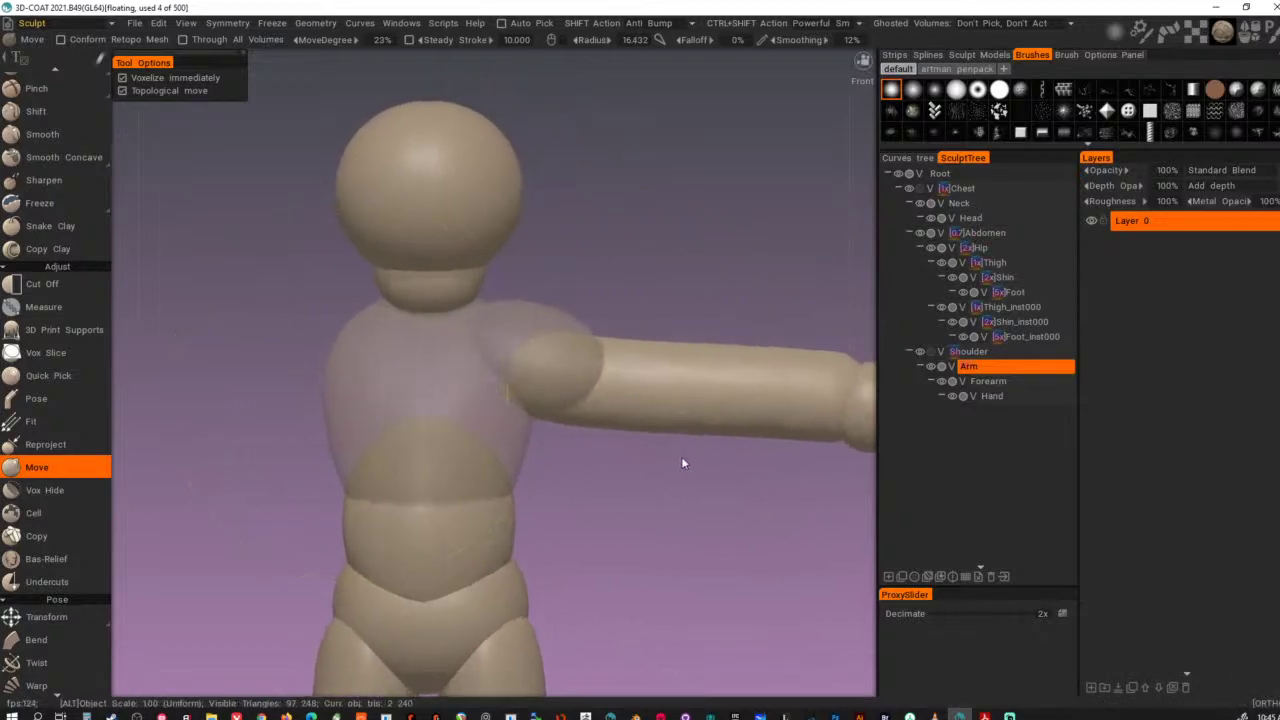
middle_click_drag(681, 456, 640, 440, "alt")
left_click_drag(726, 403, 554, 394)
mouse_move(720, 399)
left_mouse_down()
mouse_move(540, 396)
mouse_move(616, 396)
mouse_move(576, 398)
left_mouse_up()
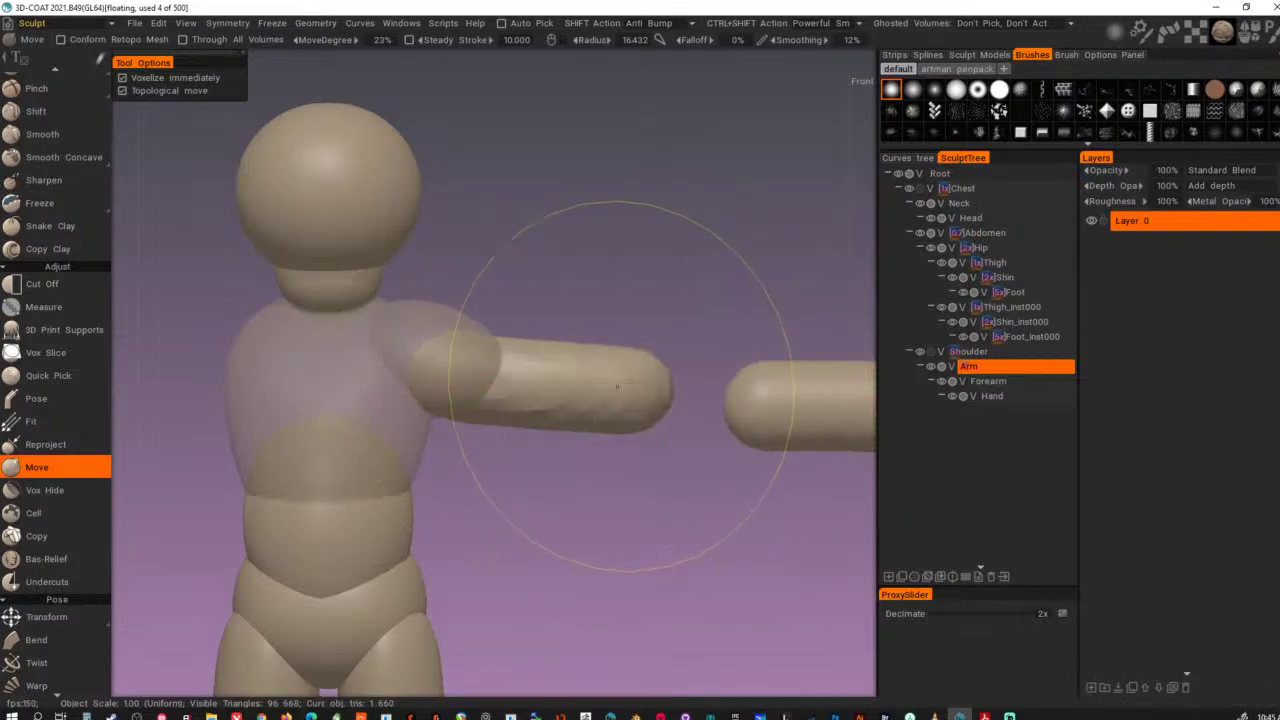
- Smooth the entire Arm volume repeatedly to even out its surface
key("ctrl+shift+Return")
key("ctrl+shift+Return")
key("ctrl+shift+Return")
key("ctrl+shift+Return")
key("ctrl+shift+Return")
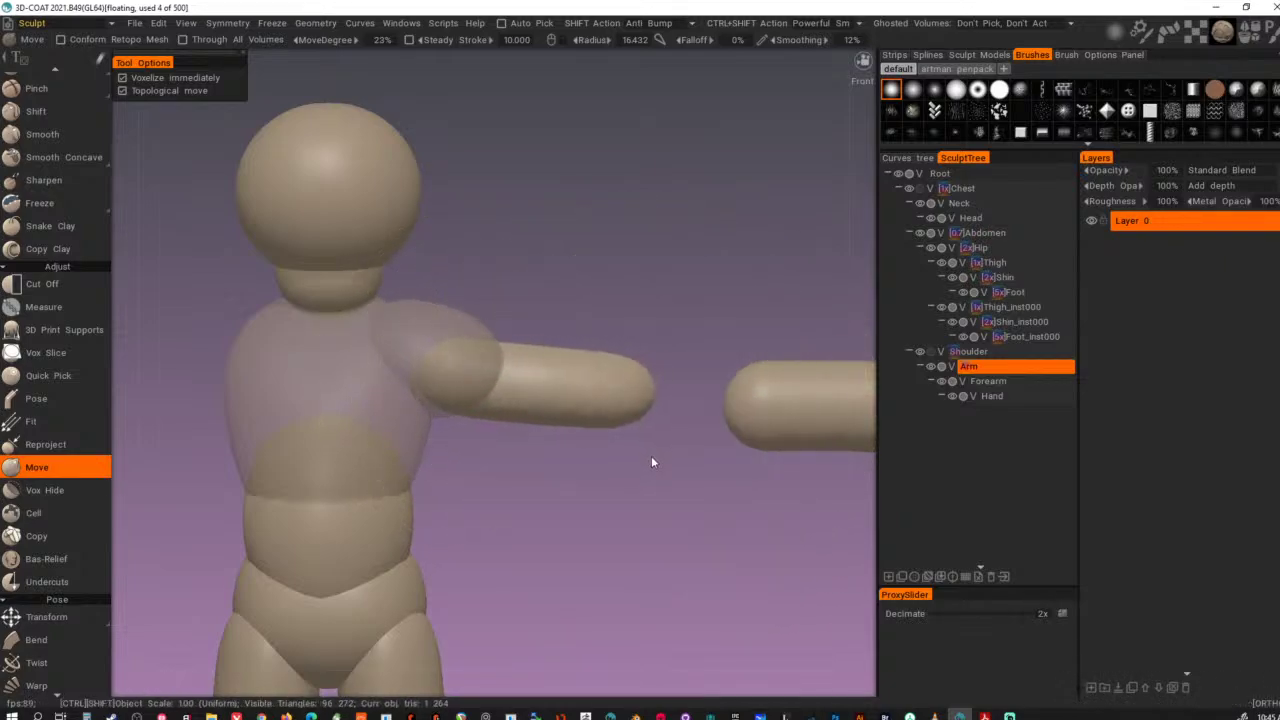
key("ctrl+shift+Return")
key("ctrl+shift+Return")
key("ctrl+shift+Return")
key("ctrl+shift+Return")
- Reduce the Move brush radius to about 10.8 and pull the Arm's upper end farther back inside the ghosted Shoulder
mouse_move(647, 461)
left_mouse_down("alt")
mouse_move(438, 528)
mouse_move(494, 561)
mouse_move(480, 577)
mouse_move(518, 645)
left_mouse_up("alt")
right_click_drag(468, 471, 403, 477)
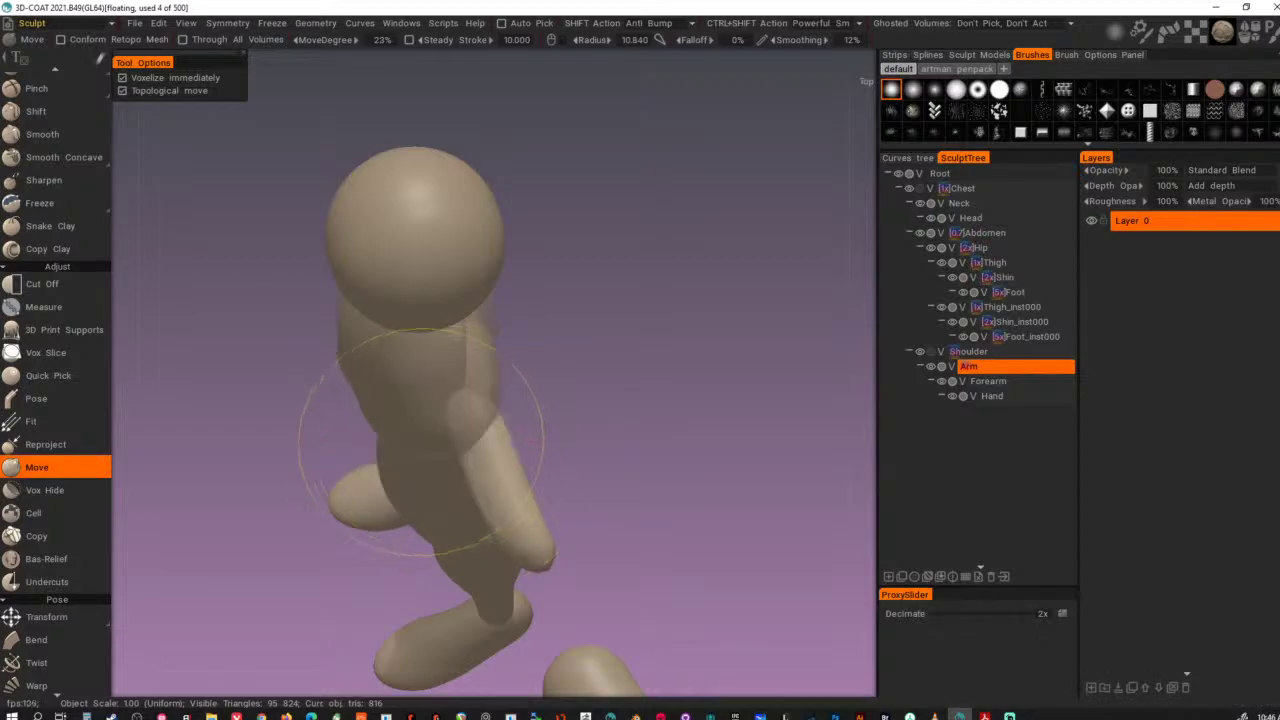
left_click_drag(478, 424, 403, 447)
left_click_drag(554, 514, 546, 456, "alt")
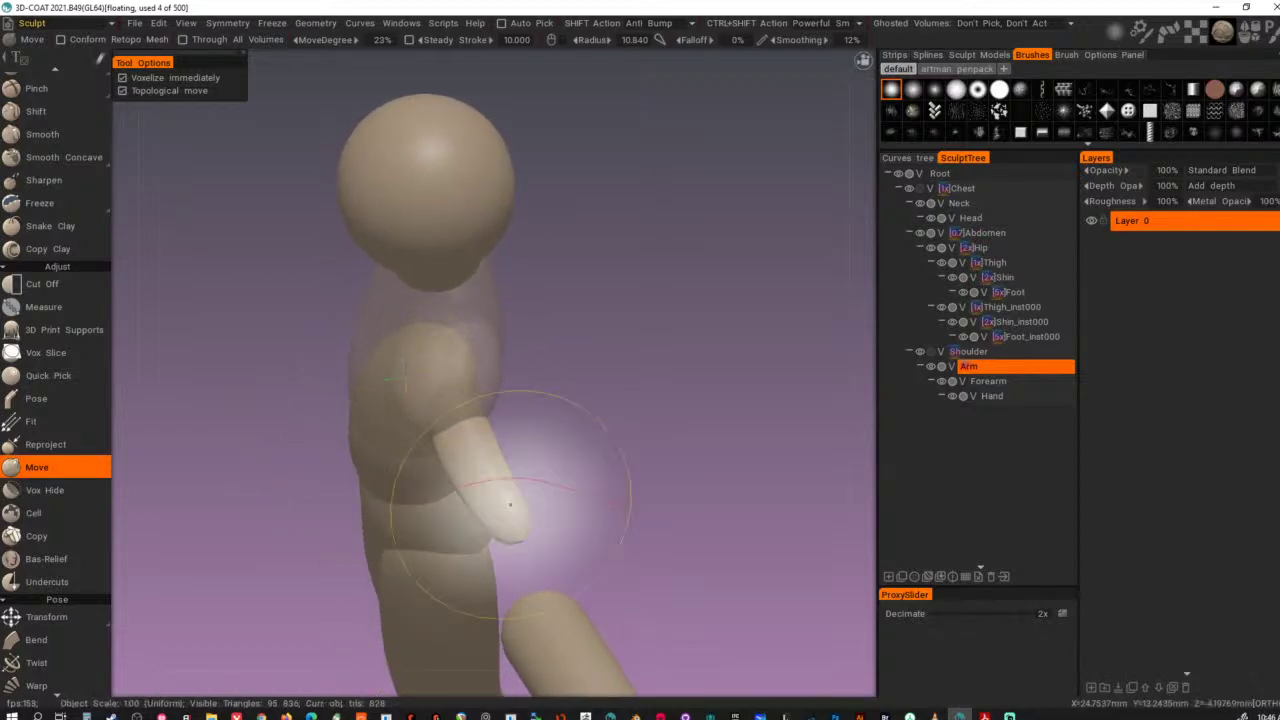
- Pull the Arm's elbow end backward and level, and extend its inner end farther into the ghosted Shoulder, with Move radius about 14.4 in front view
left_click_drag(511, 506, 449, 567)
left_click_drag(528, 548, 702, 454, "alt")
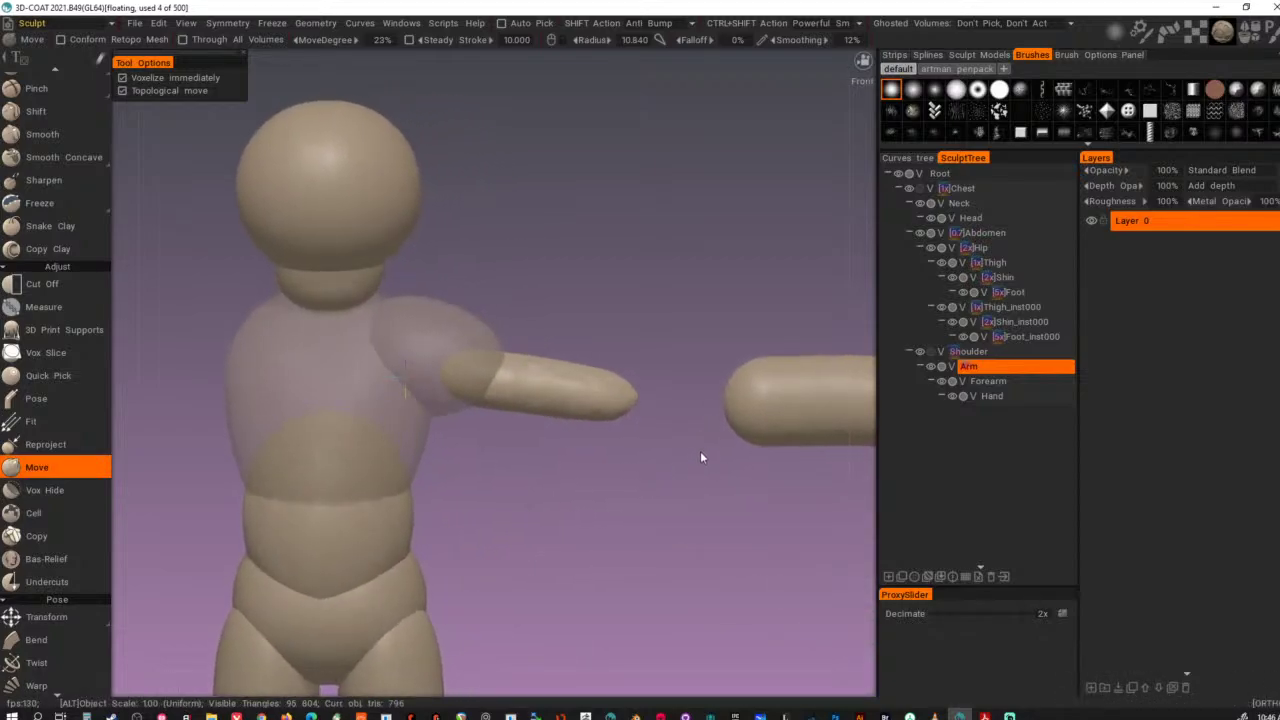
right_click_drag(606, 403, 645, 406)
left_click_drag(630, 402, 632, 377)
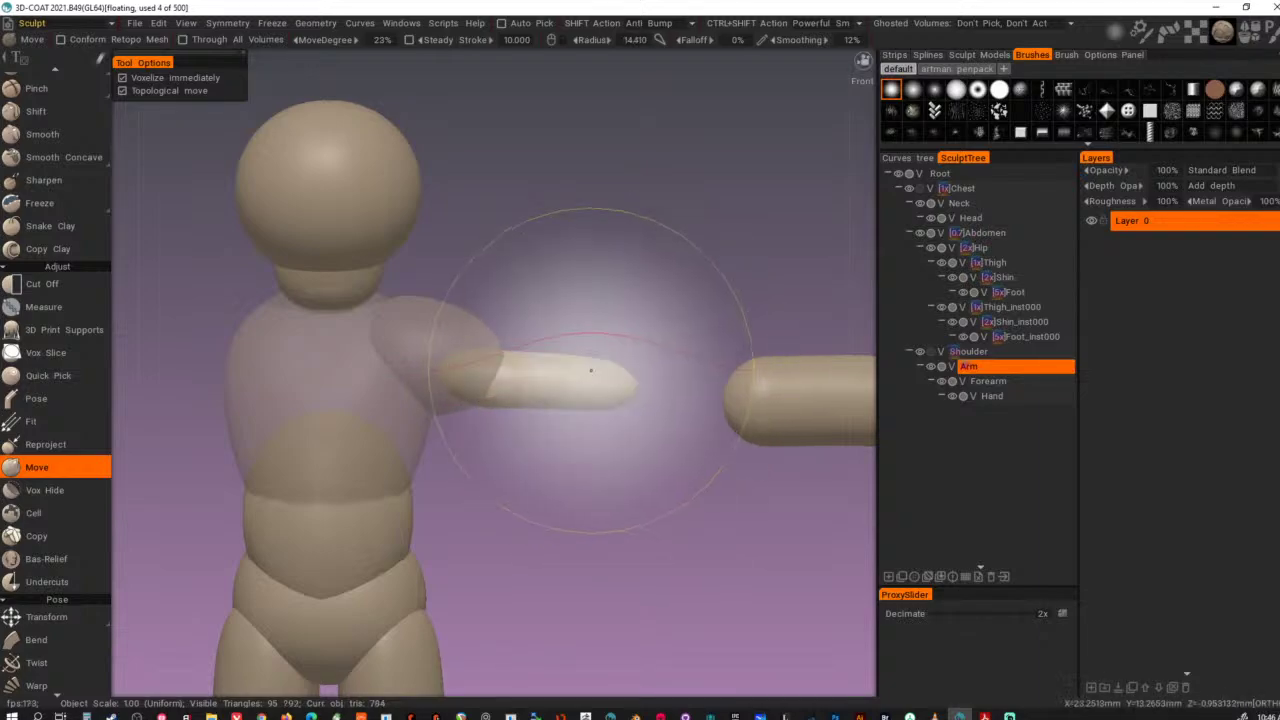
left_click_drag(466, 392, 415, 389)
left_click_drag(649, 416, 660, 409, "alt")
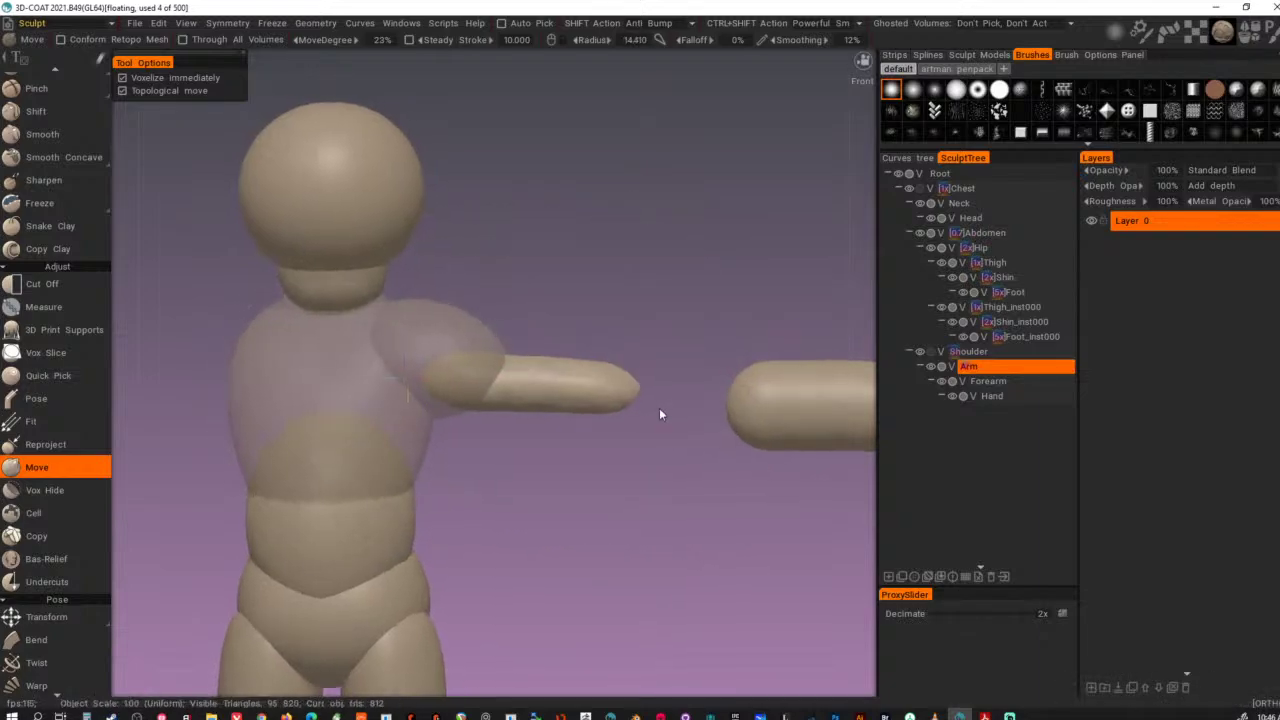
- Extrude the Arm volume by 0.400 to thicken it
key("ctrl+e")
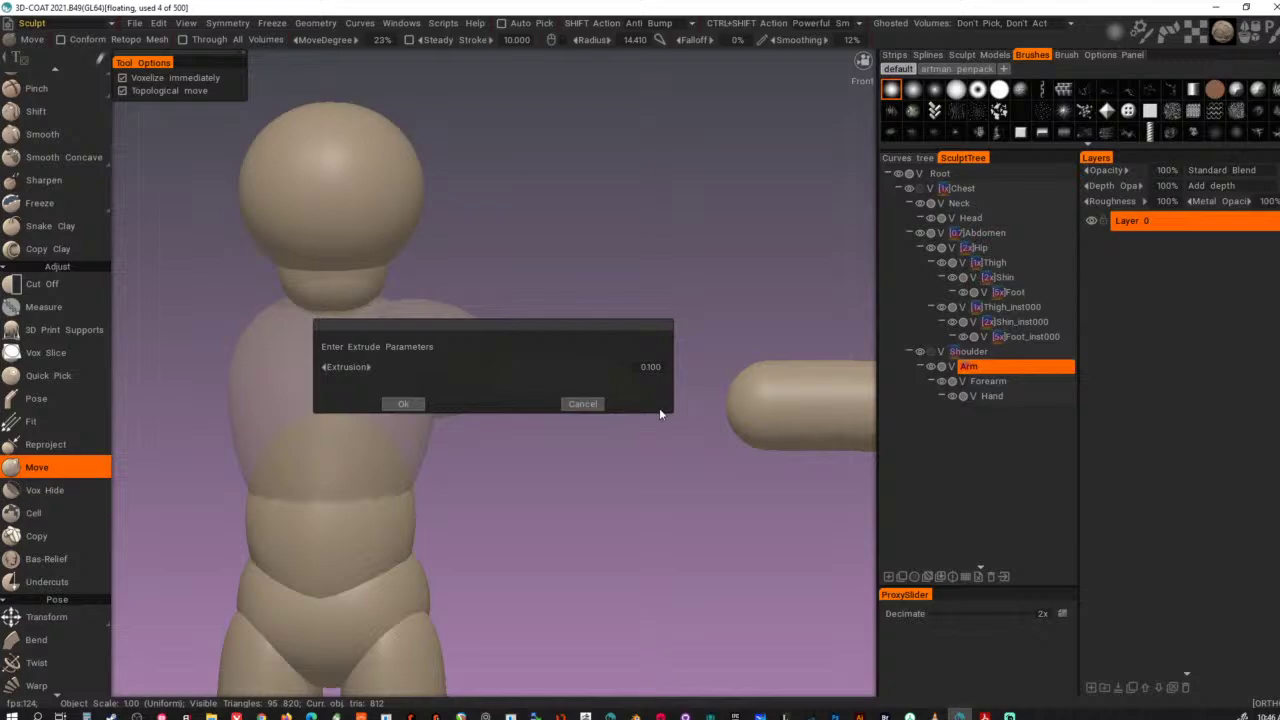
scroll(562, 369, "up", 5)
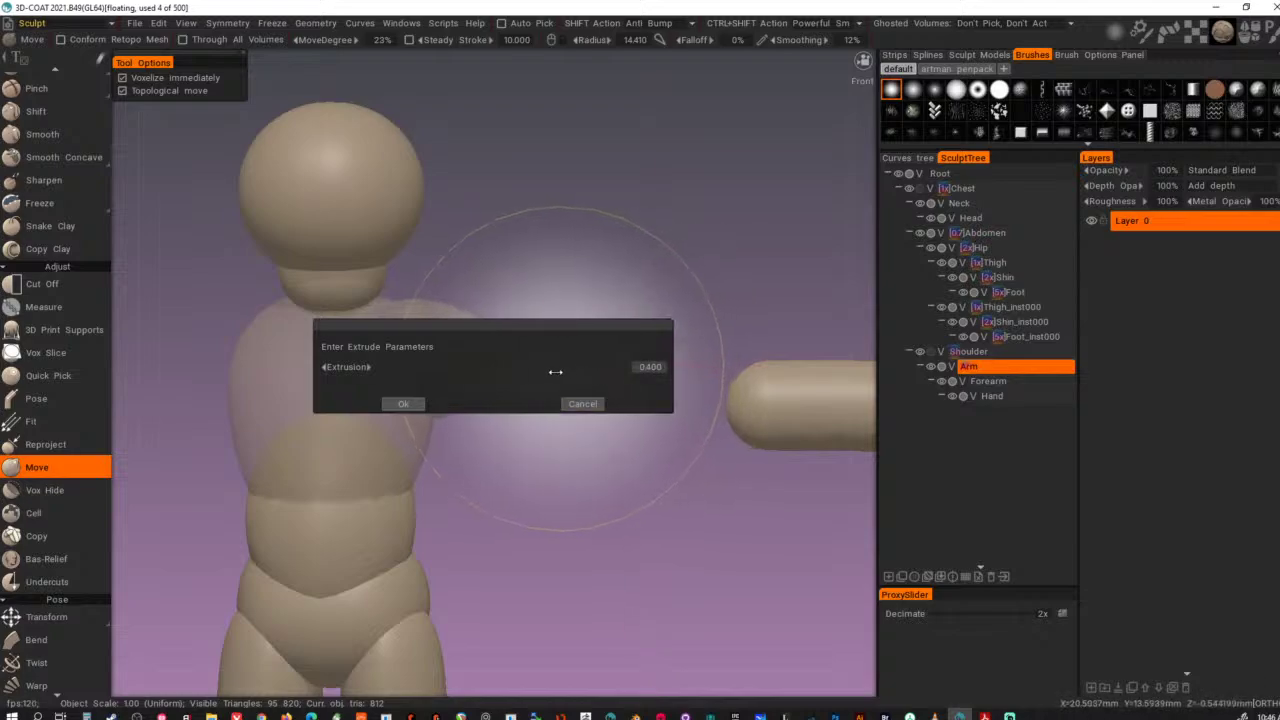
left_click(403, 403)
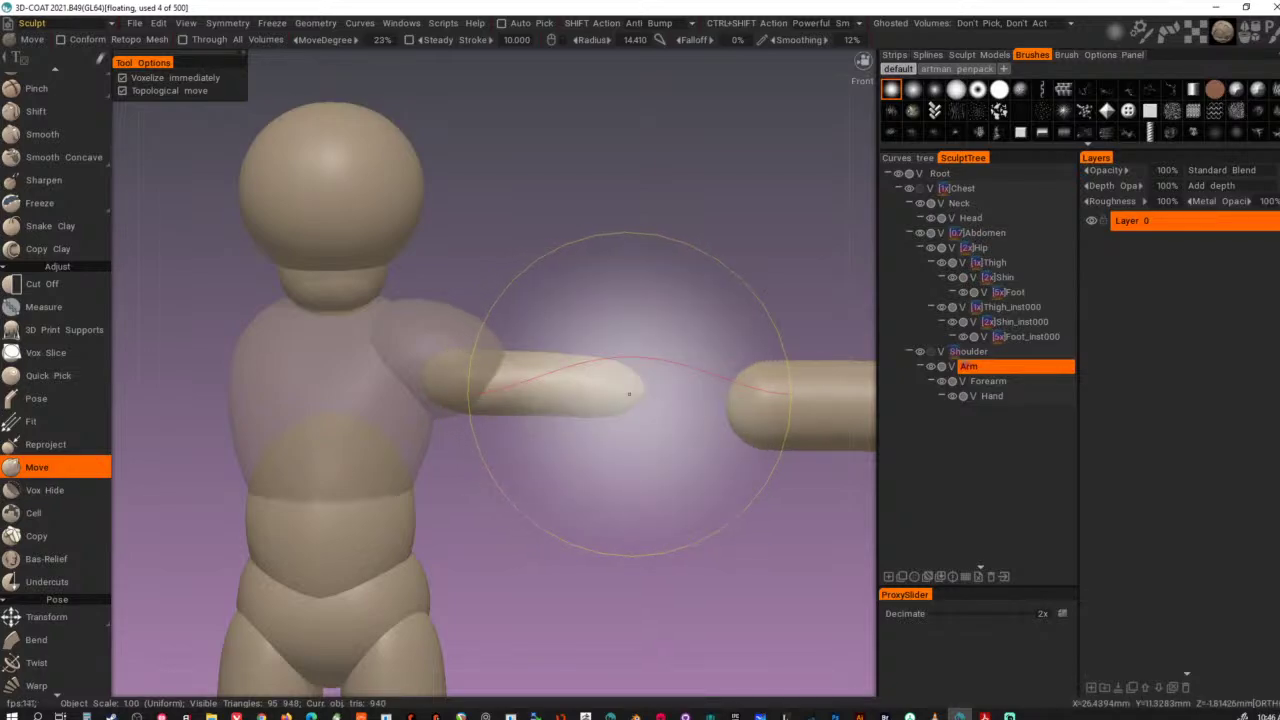
- Set the Move radius to about 10 and pull the side of the Arm forward from an elevated side view
mouse_move(629, 393)
left_mouse_down("alt")
mouse_move(668, 398)
mouse_move(504, 423)
mouse_move(594, 434)
mouse_move(486, 479)
mouse_move(456, 473)
mouse_move(474, 463)
mouse_move(497, 495)
mouse_move(524, 503)
left_mouse_up("alt")
right_click_drag(480, 480, 438, 482)
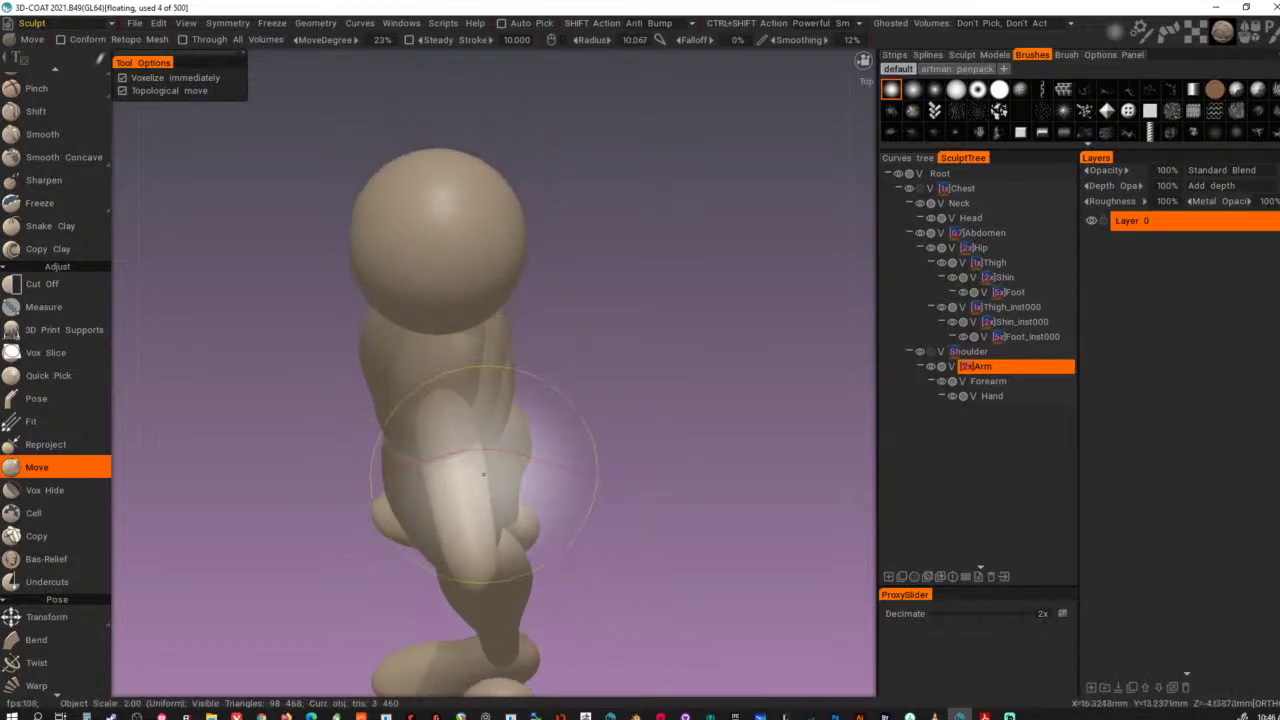
mouse_move(432, 478)
left_mouse_down()
mouse_move(496, 521)
mouse_move(446, 541)
mouse_move(469, 535)
mouse_move(501, 557)
mouse_move(410, 466)
mouse_move(497, 449)
left_mouse_up()
mouse_move(529, 490)
left_mouse_down("alt")
mouse_move(656, 386)
mouse_move(663, 334)
left_mouse_up("alt")
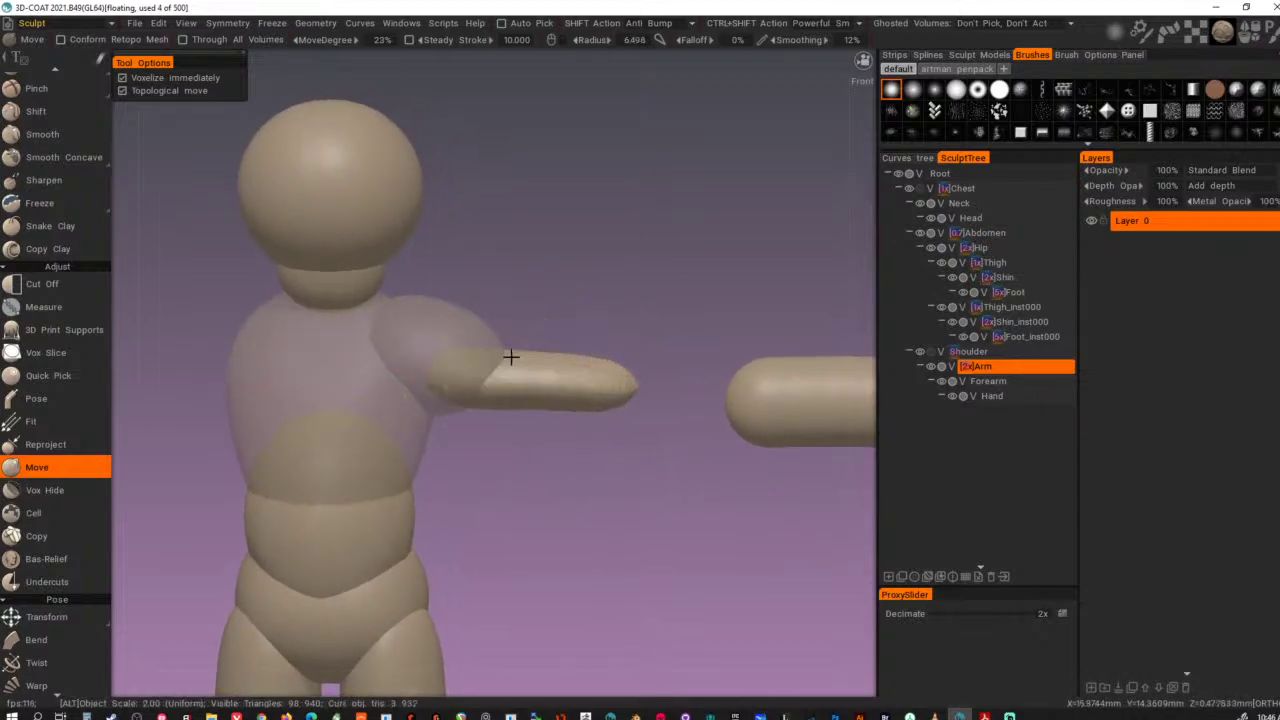
- Refine the Arm's upper and lower contours and its inner end in front view, using Move radii of about 6.5 and 8.5
scroll(509, 359, "down", 3)
left_click_drag(506, 321, 506, 318)
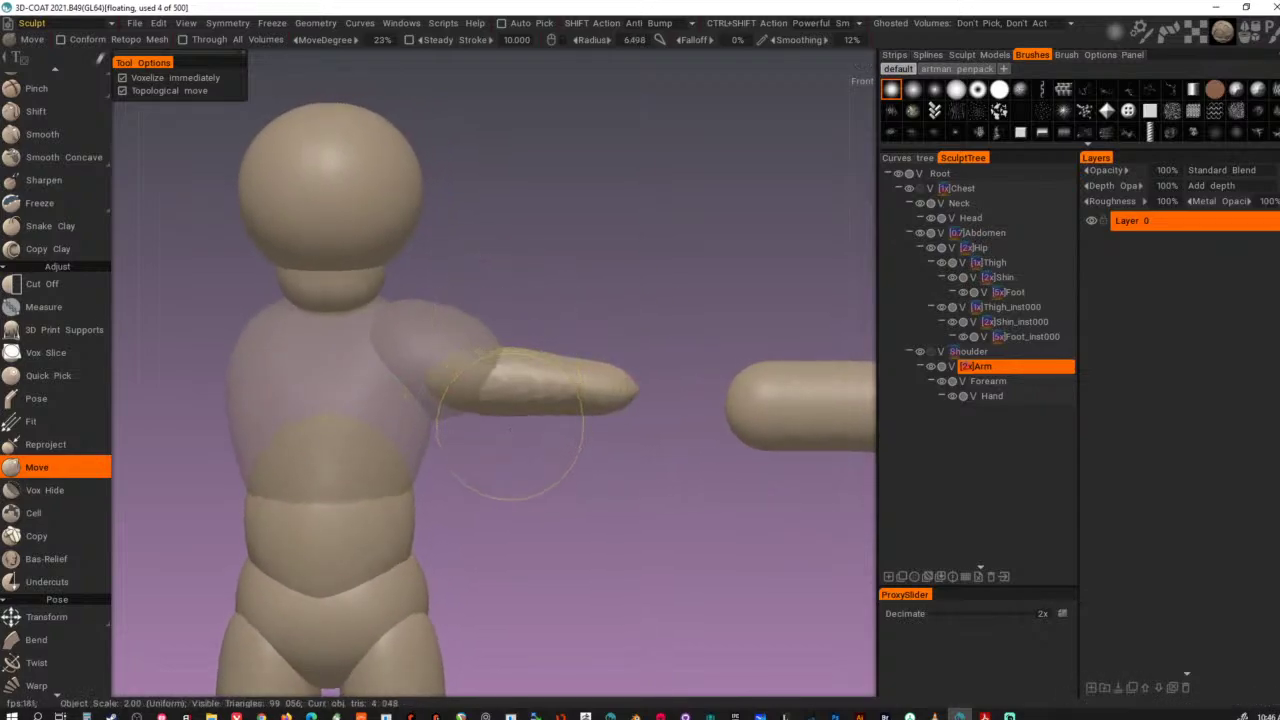
scroll(619, 373, "up", 3)
left_click_drag(597, 353, 586, 340)
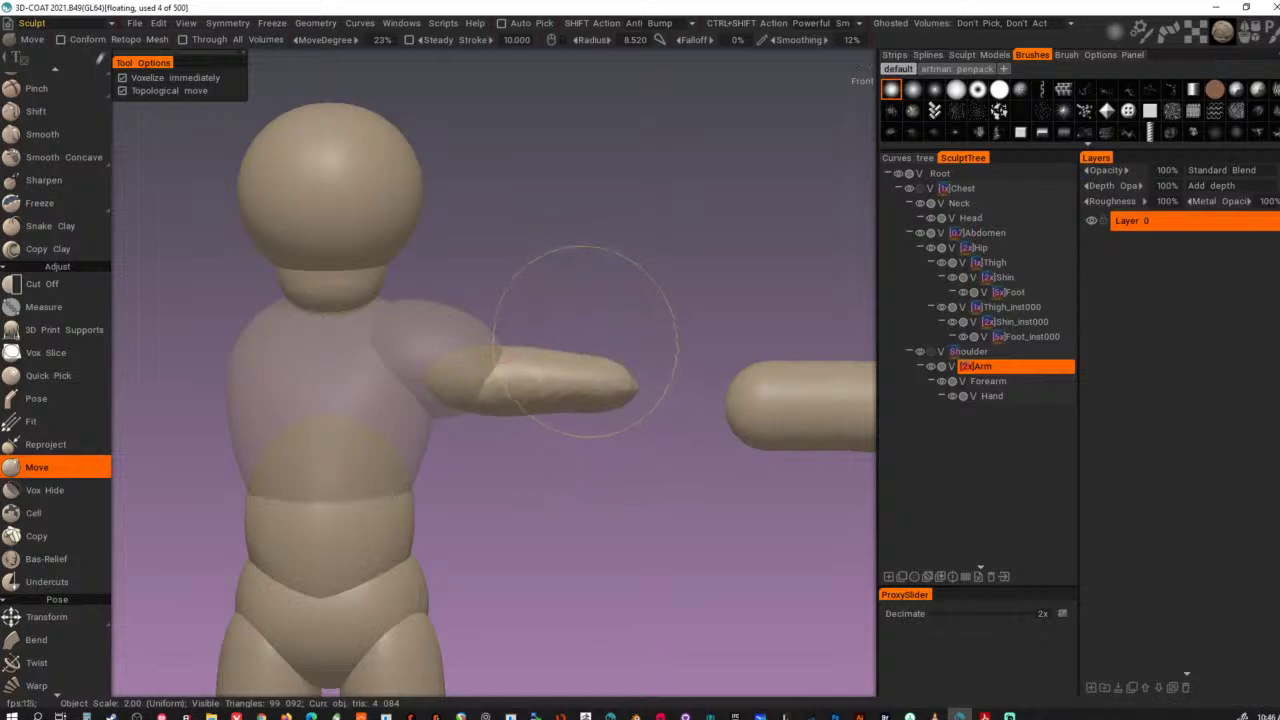
left_click_drag(608, 391, 579, 410)
left_click_drag(546, 350, 543, 357)
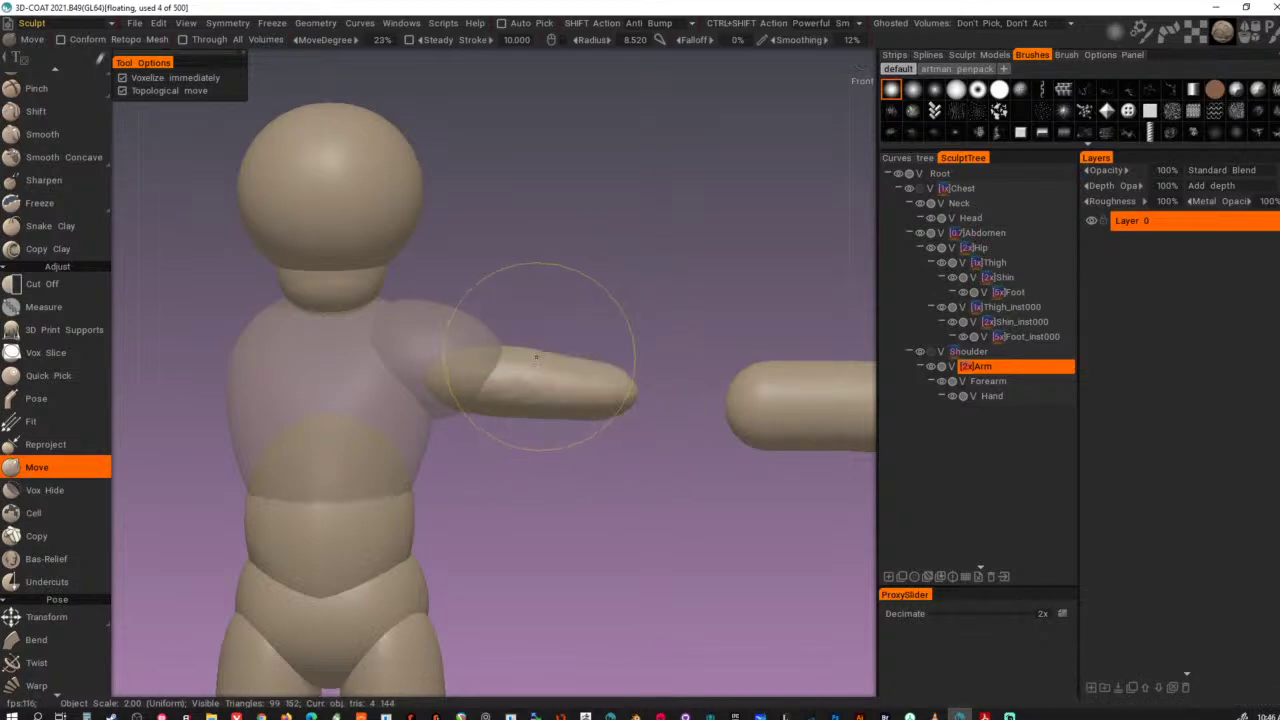
left_click_drag(440, 386, 421, 390)
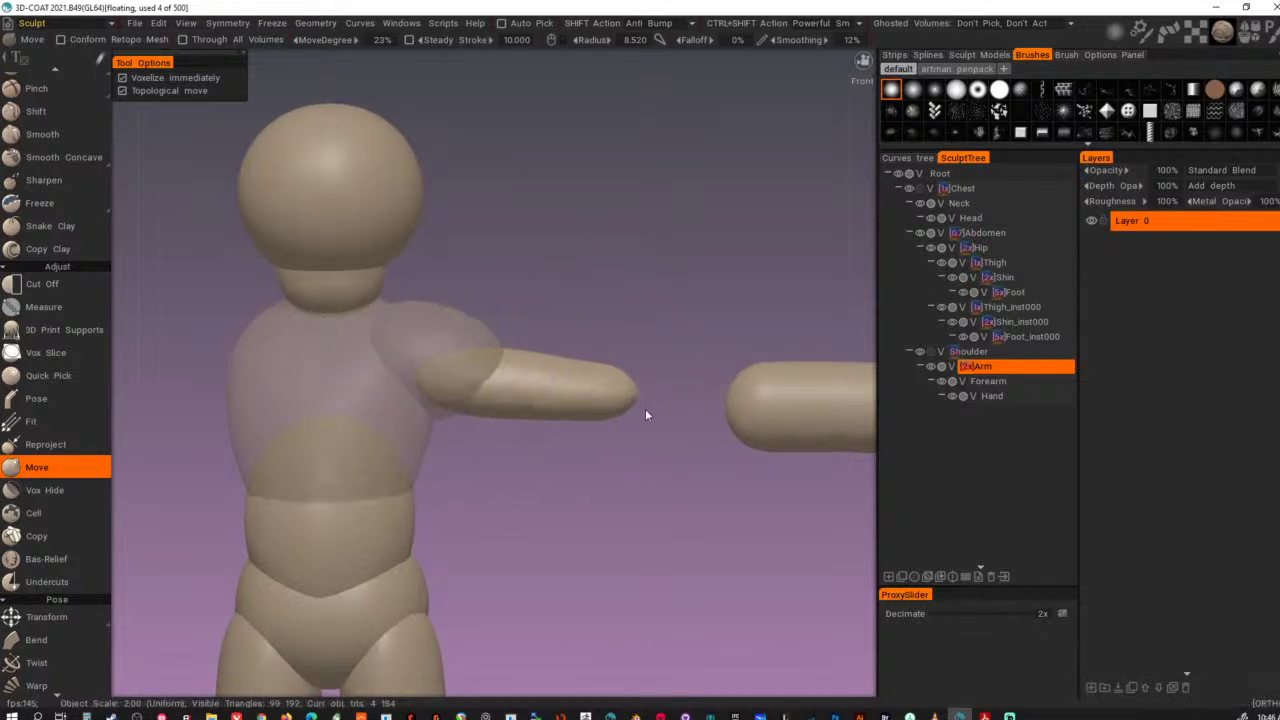
- Round out the Arm's taper toward the elbow, adjusting its contour from the front and from above
mouse_move(638, 393)
left_mouse_down()
mouse_move(526, 513)
mouse_move(532, 563)
mouse_move(491, 509)
mouse_move(514, 497)
mouse_move(473, 404)
mouse_move(566, 352)
mouse_move(515, 356)
left_mouse_up()
left_click_drag(592, 352, 600, 347)
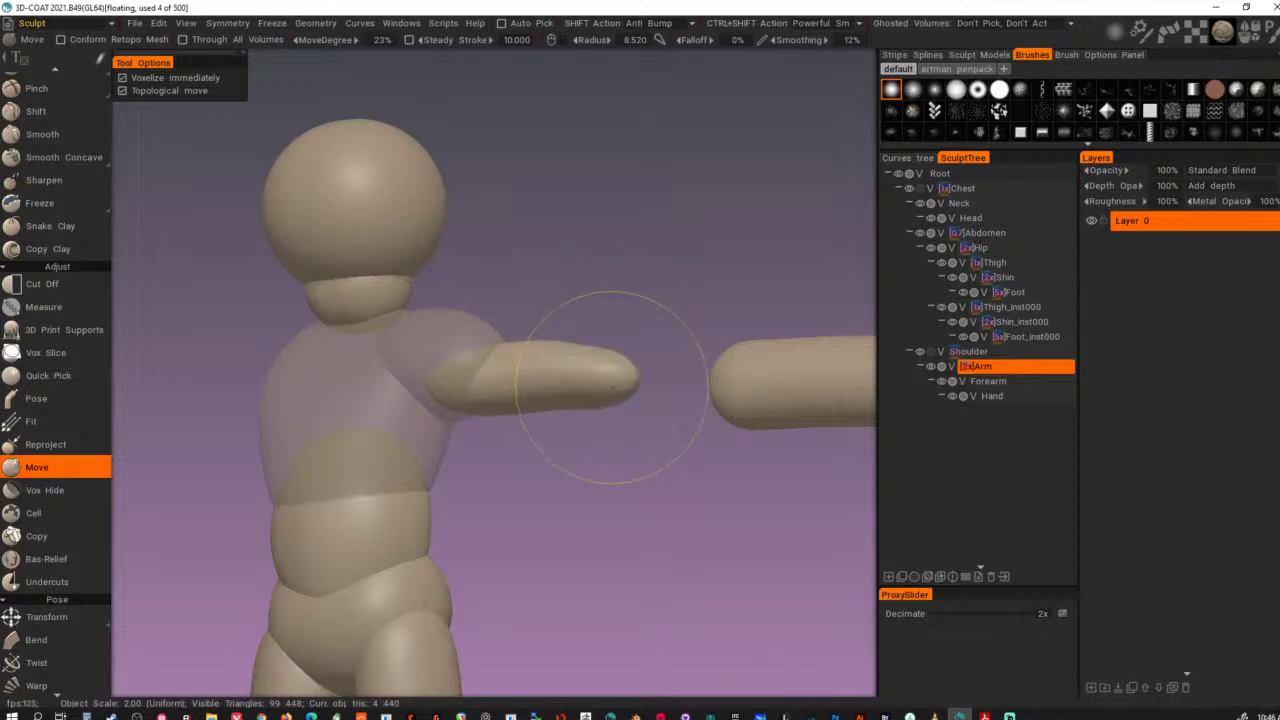
left_click_drag(503, 394, 508, 399)
mouse_move(602, 425)
left_mouse_down("alt")
mouse_move(504, 485)
mouse_move(502, 607)
left_mouse_up("alt")
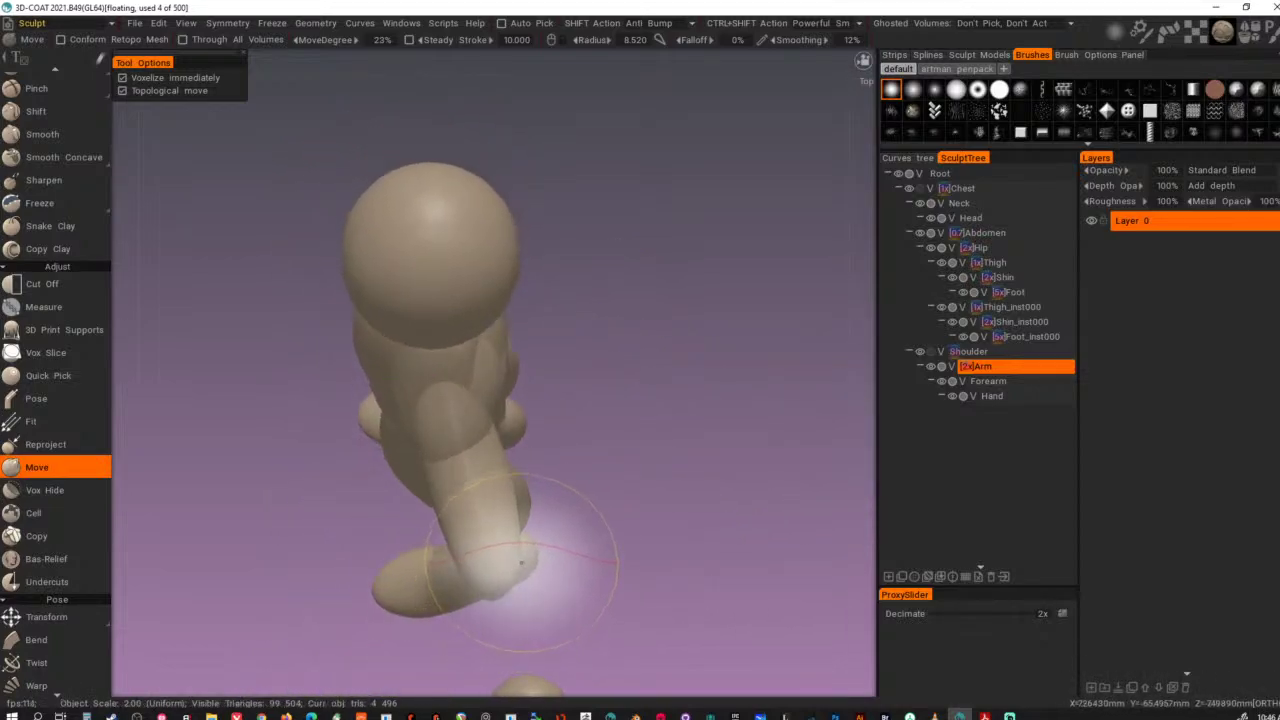
mouse_move(503, 558)
left_mouse_down()
mouse_move(484, 417)
mouse_move(513, 430)
mouse_move(599, 347)
left_mouse_up()
mouse_move(490, 379)
left_mouse_down()
mouse_move(460, 376)
mouse_move(564, 425)
left_mouse_up()
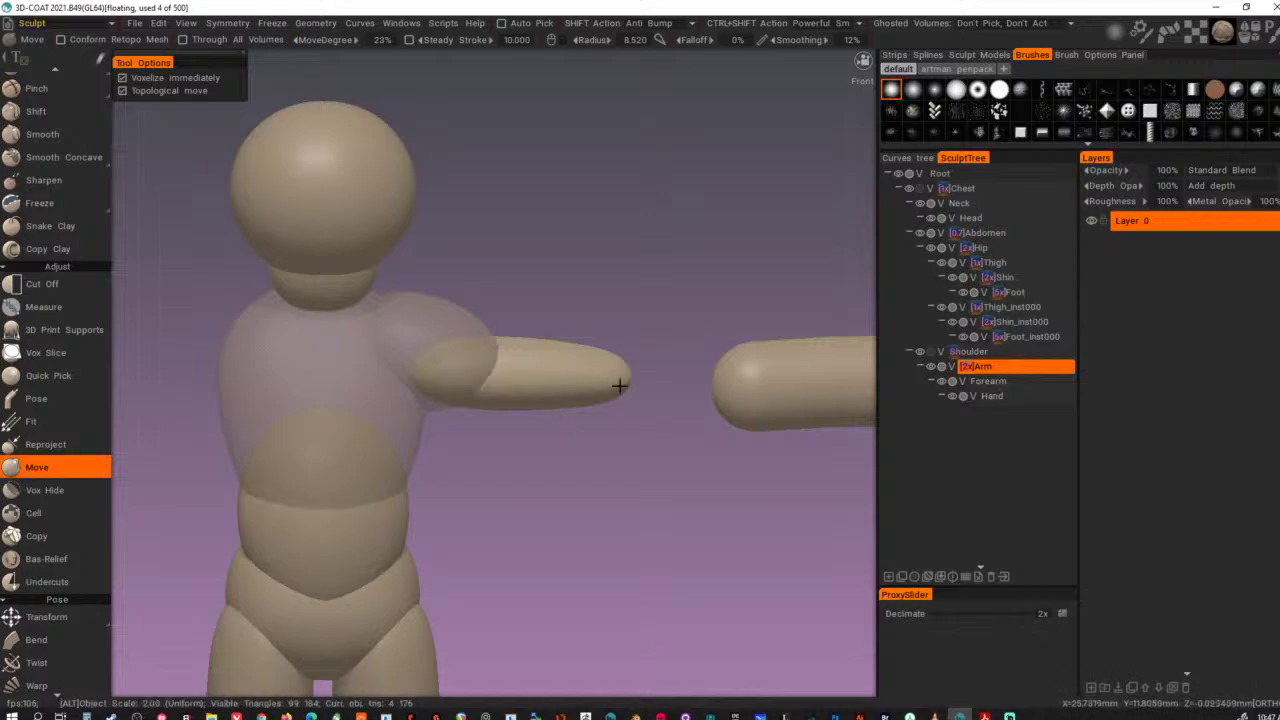
- Enlarge the Move radius to about 11 and nudge the Arm's inner end farther inside the ghosted Shoulder
right_click_drag(620, 386, 432, 437, "alt")
mouse_move(432, 437)
left_mouse_down("alt")
mouse_move(1024, 425)
mouse_move(763, 561)
mouse_move(838, 592)
mouse_move(413, 355)
mouse_move(470, 493)
mouse_move(389, 463)
mouse_move(386, 449)
mouse_move(417, 474)
left_mouse_up("alt")
right_click_drag(403, 433, 443, 431)
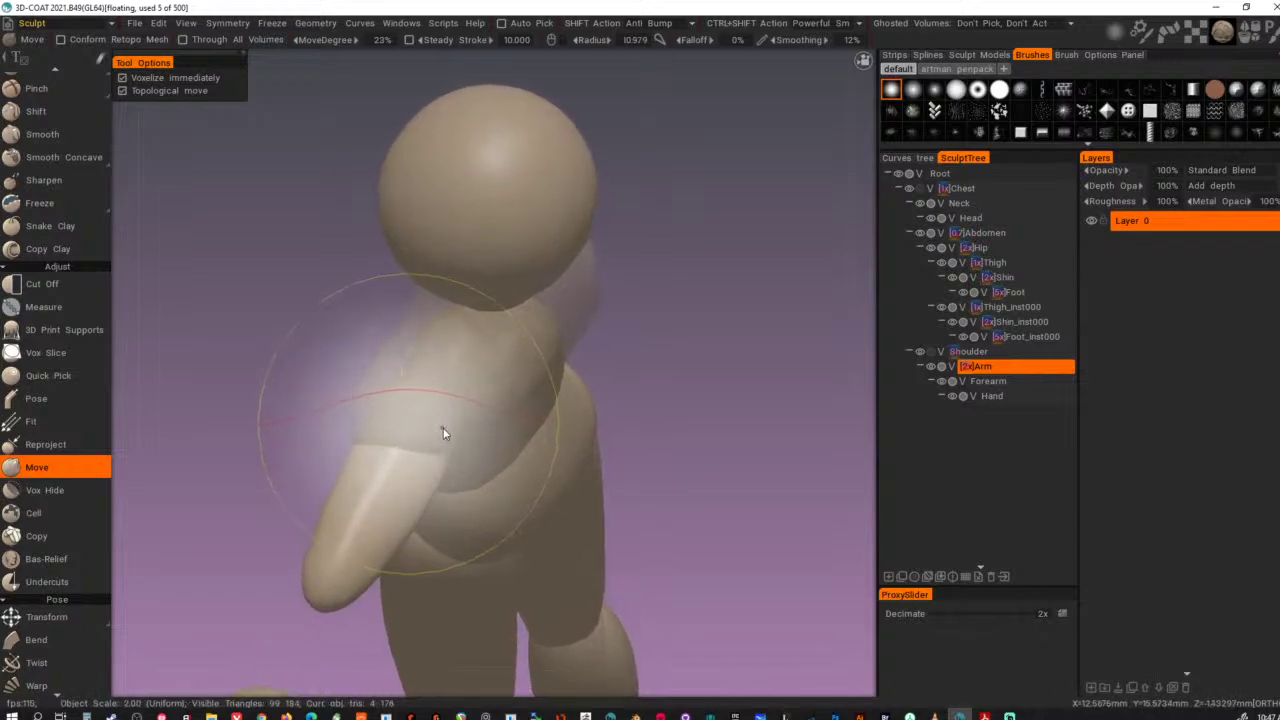
mouse_move(443, 431)
left_mouse_down("alt")
mouse_move(456, 462)
mouse_move(451, 414)
mouse_move(446, 425)
mouse_move(514, 343)
mouse_move(713, 335)
mouse_move(719, 323)
left_mouse_up("alt")
left_click_drag(454, 371, 424, 371)
- Make the Forearm the active volume and pull its inner end in to meet the Arm at the elbow
middle_click_drag(546, 419, 431, 440, "alt")
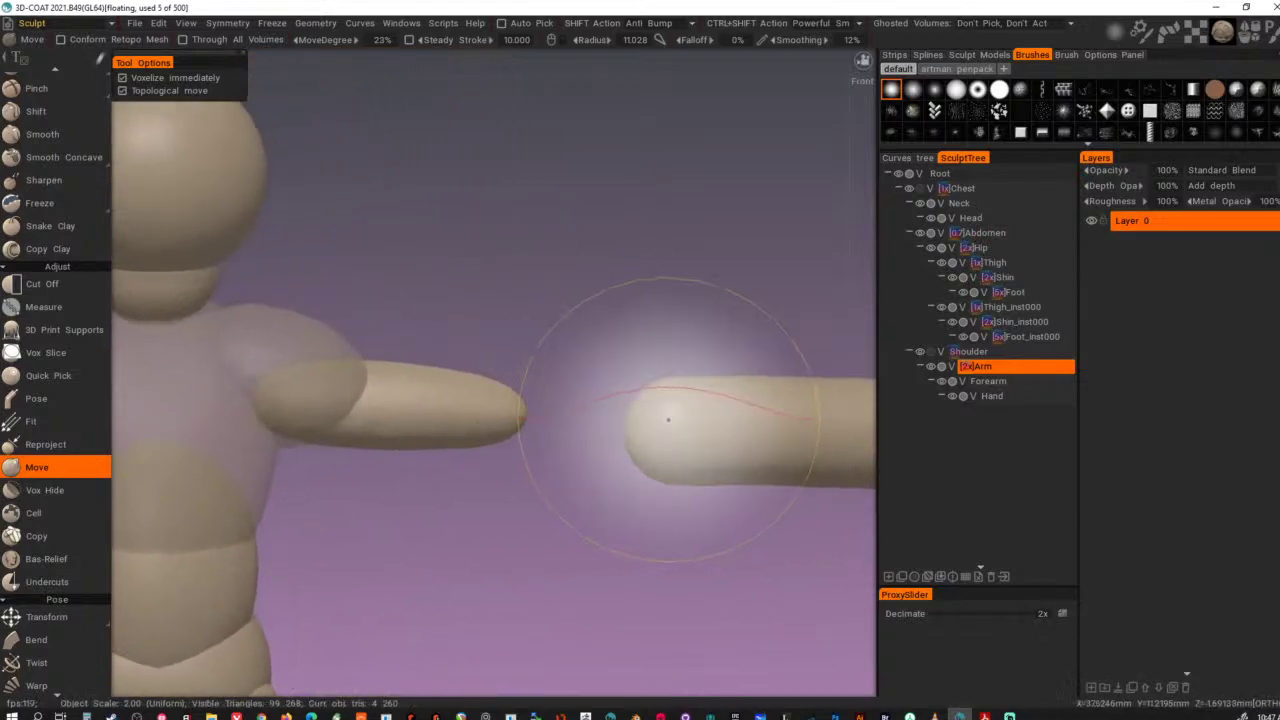
right_click_drag(669, 423, 477, 423, "alt")
mouse_move(519, 409)
left_mouse_down("alt")
mouse_move(428, 398)
mouse_move(559, 399)
left_mouse_up("alt")
key("h")
left_click_drag(555, 399, 235, 366)
- Set the Move radius to about 23.7 and shorten the Forearm by pulling its wrist end toward the elbow
right_click_drag(726, 413, 818, 416)
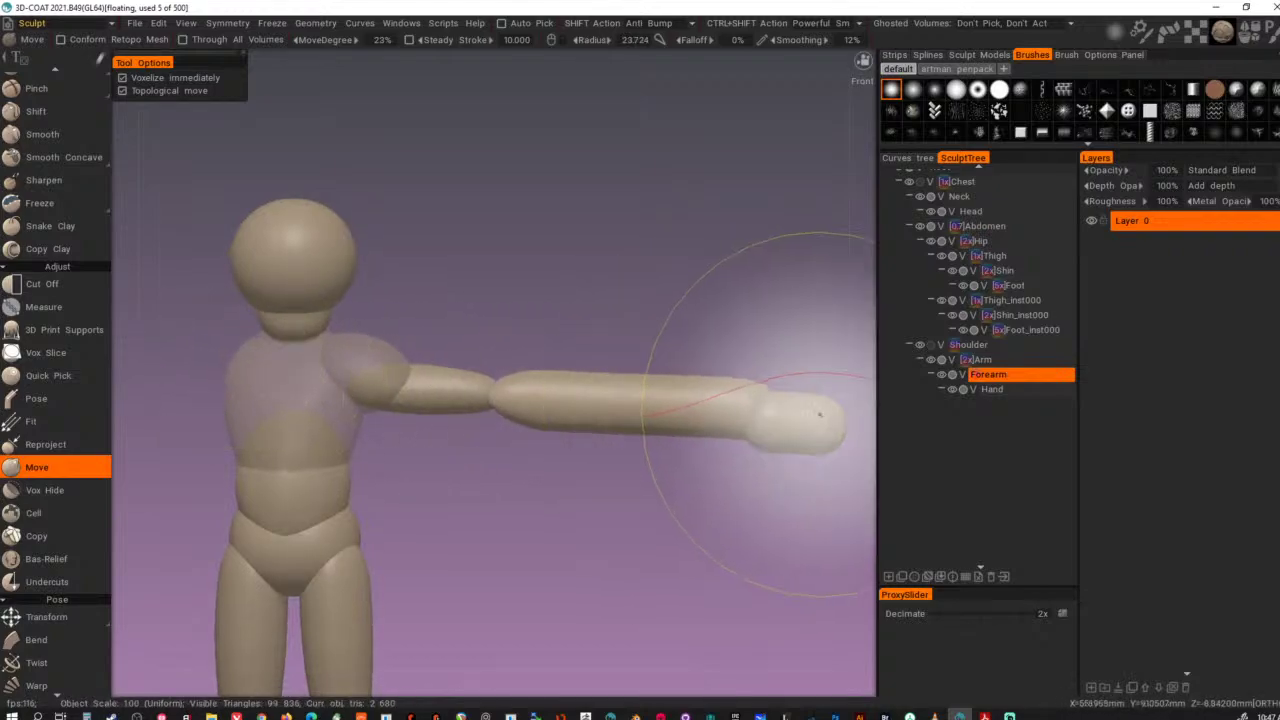
mouse_move(775, 408)
left_mouse_down()
mouse_move(567, 370)
mouse_move(364, 374)
left_mouse_up()
left_click_drag(545, 406, 421, 383)
mouse_move(611, 422)
left_mouse_down()
mouse_move(588, 424)
mouse_move(523, 519)
mouse_move(498, 588)
left_mouse_up()
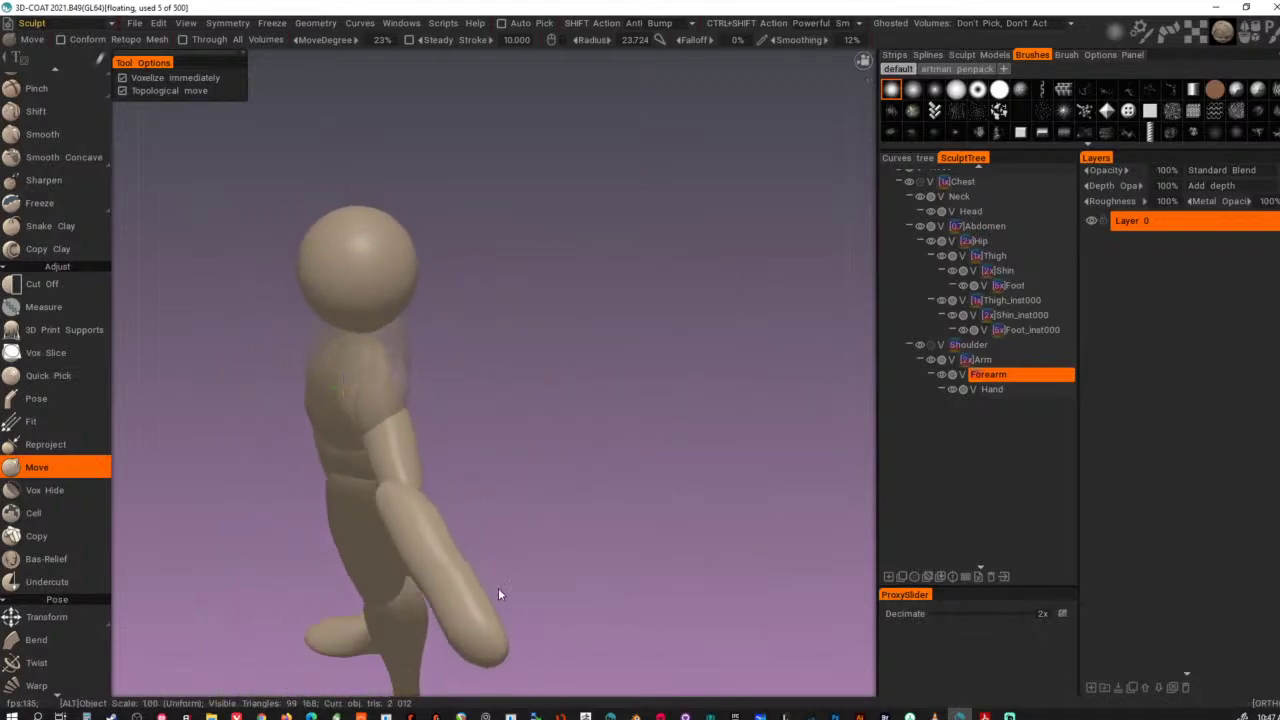
- Reduce the Move radius to about 12.8, then widen the Forearm's elbow end over the Arm and adjust its wrist side from above
middle_click_drag(498, 588, 600, 363, "alt")
mouse_move(600, 363)
left_mouse_down("alt")
mouse_move(574, 500)
mouse_move(430, 520)
left_mouse_up("alt")
mouse_move(555, 378)
right_mouse_down("alt")
mouse_move(492, 353)
mouse_move(768, 391)
right_mouse_up("alt")
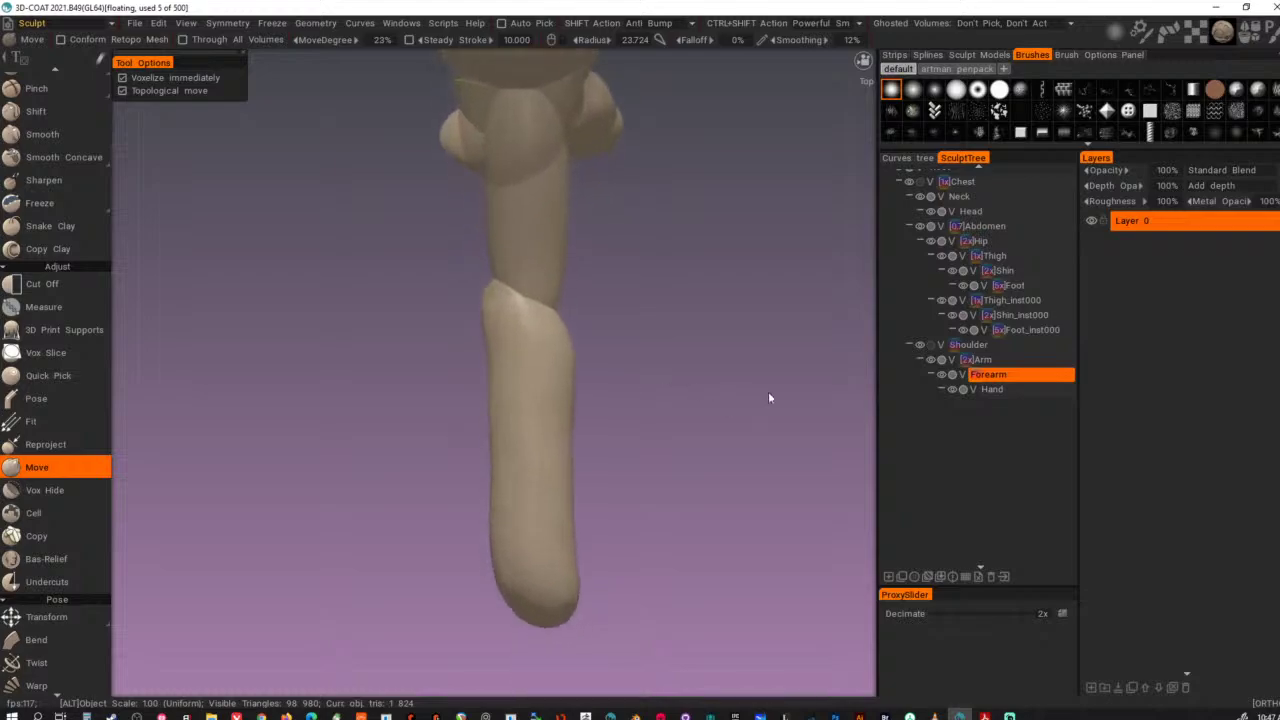
right_click_drag(553, 372, 377, 362)
right_click_drag(484, 353, 535, 358)
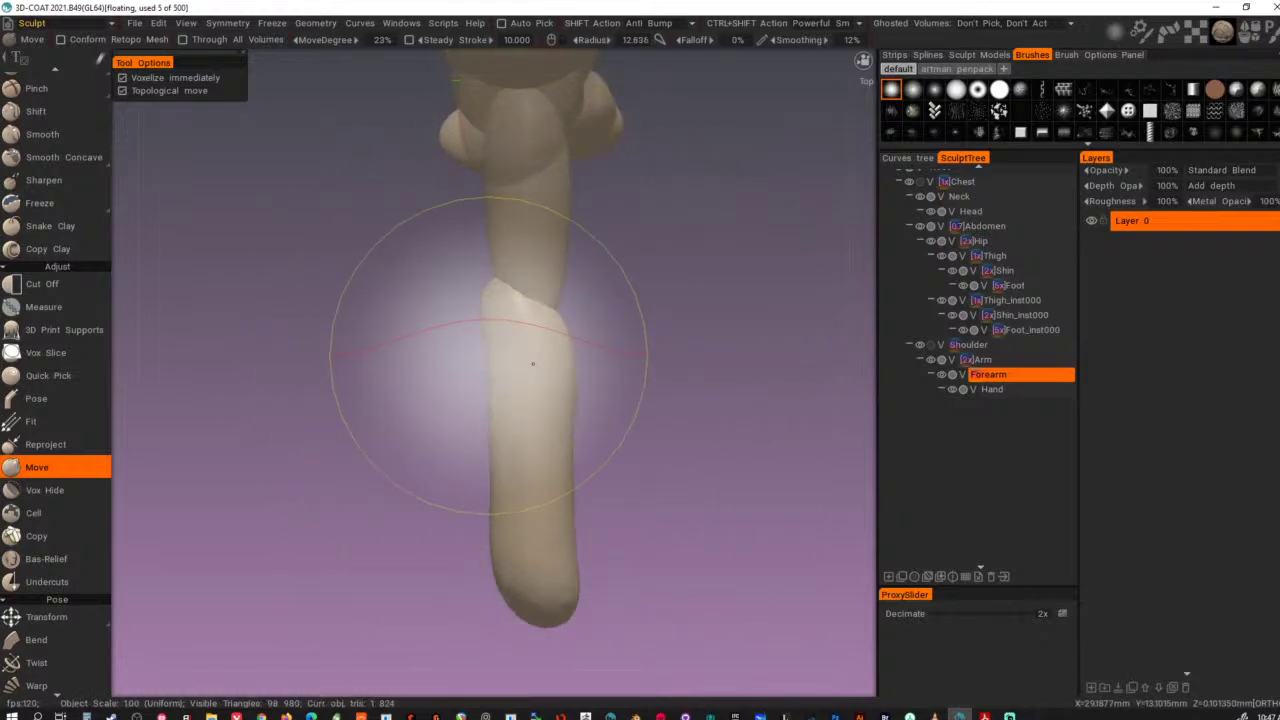
left_click_drag(498, 368, 436, 363)
mouse_move(540, 371)
left_mouse_down()
mouse_move(645, 306)
mouse_move(612, 266)
left_mouse_up()
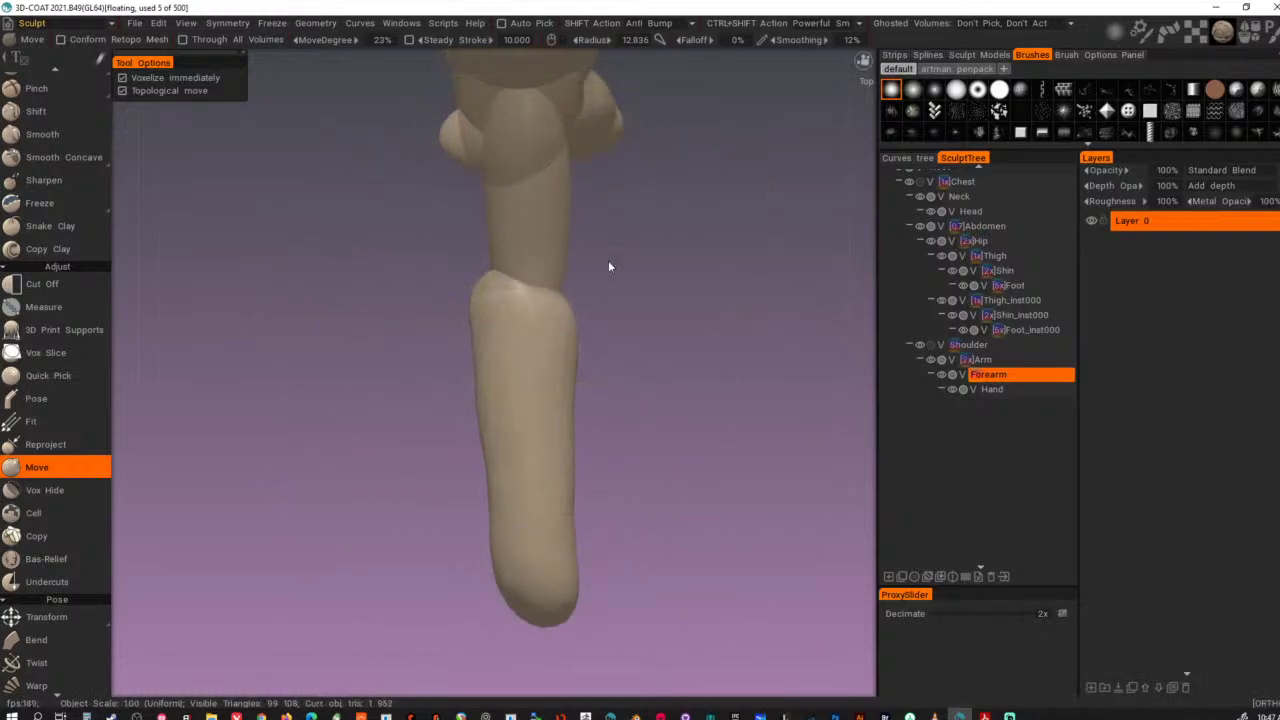
mouse_move(493, 268)
left_mouse_down()
mouse_move(544, 261)
mouse_move(477, 226)
left_mouse_up()
left_click_drag(509, 292, 491, 282)
mouse_move(512, 507)
left_mouse_down()
mouse_move(520, 470)
mouse_move(529, 500)
left_mouse_up()
mouse_move(386, 549)
left_mouse_down("alt")
mouse_move(536, 401)
mouse_move(630, 391)
left_mouse_up("alt")
middle_click_drag(630, 391, 424, 616, "alt")
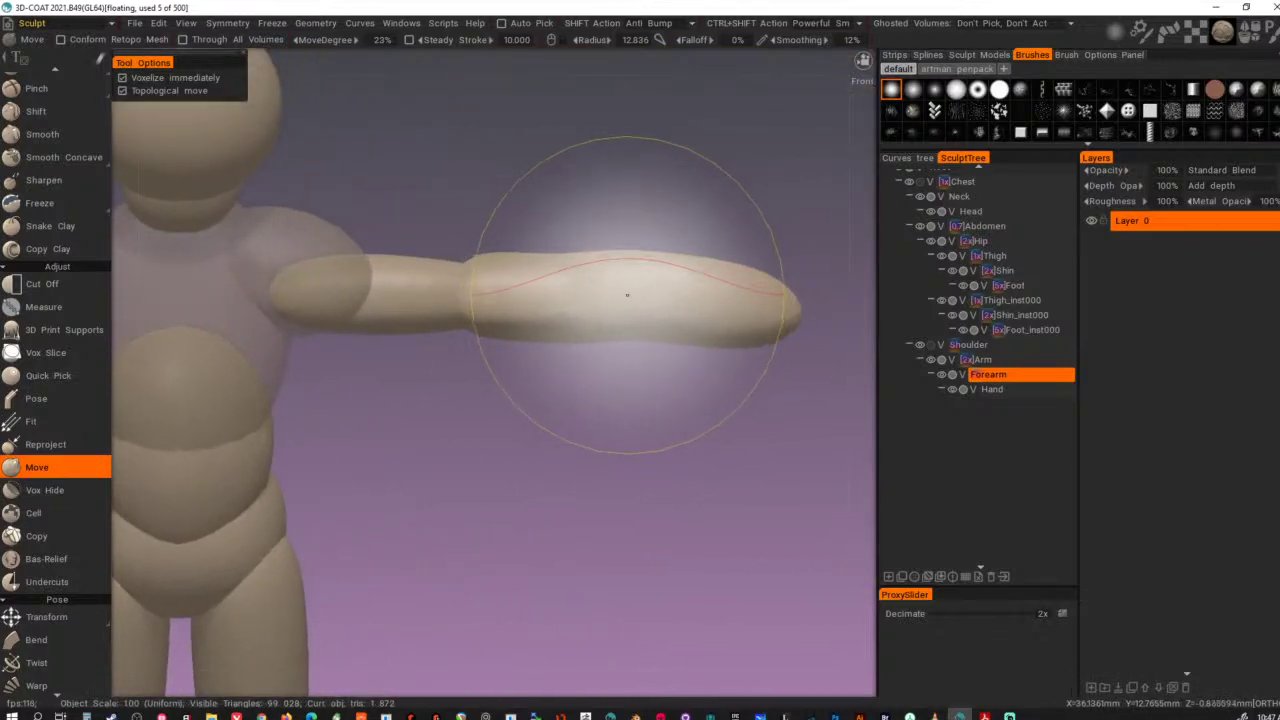
left_click_drag(620, 293, 631, 337, "alt")
middle_click_drag(631, 337, 512, 443, "alt")
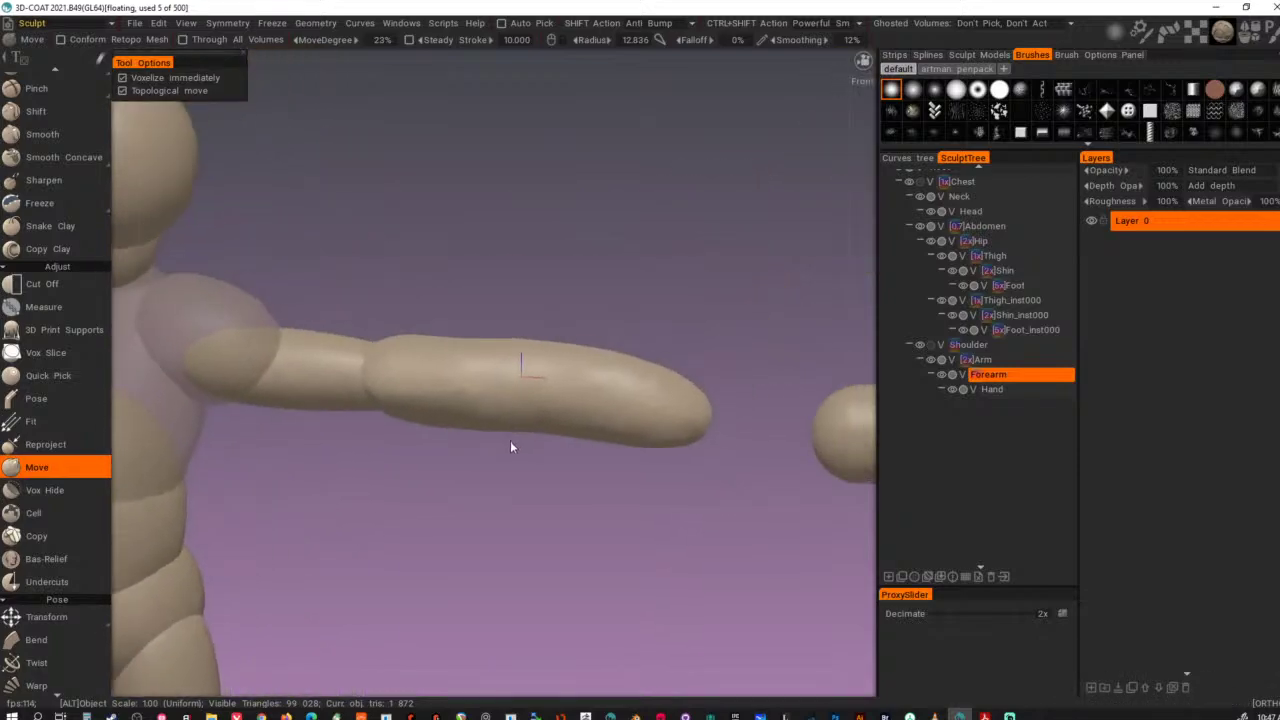
mouse_move(512, 443)
left_mouse_down("alt")
mouse_move(565, 438)
mouse_move(541, 464)
mouse_move(537, 353)
left_mouse_up("alt")
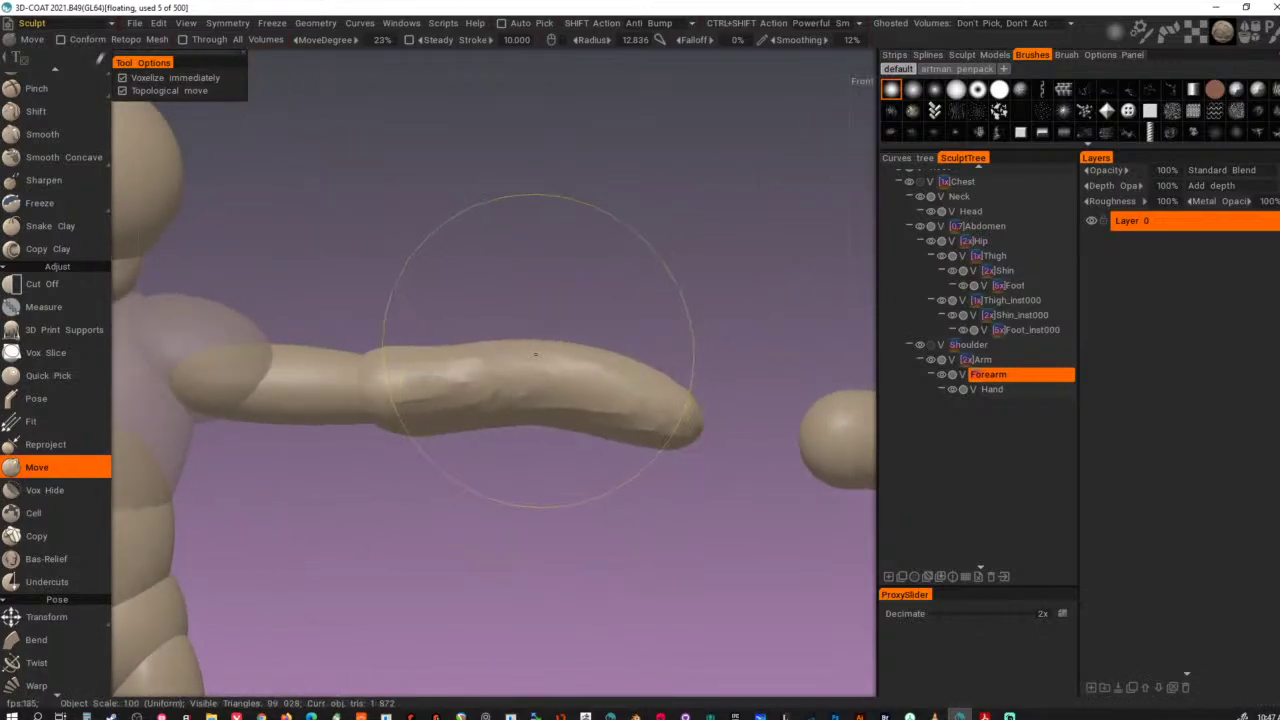
left_click_drag(682, 445, 694, 312)
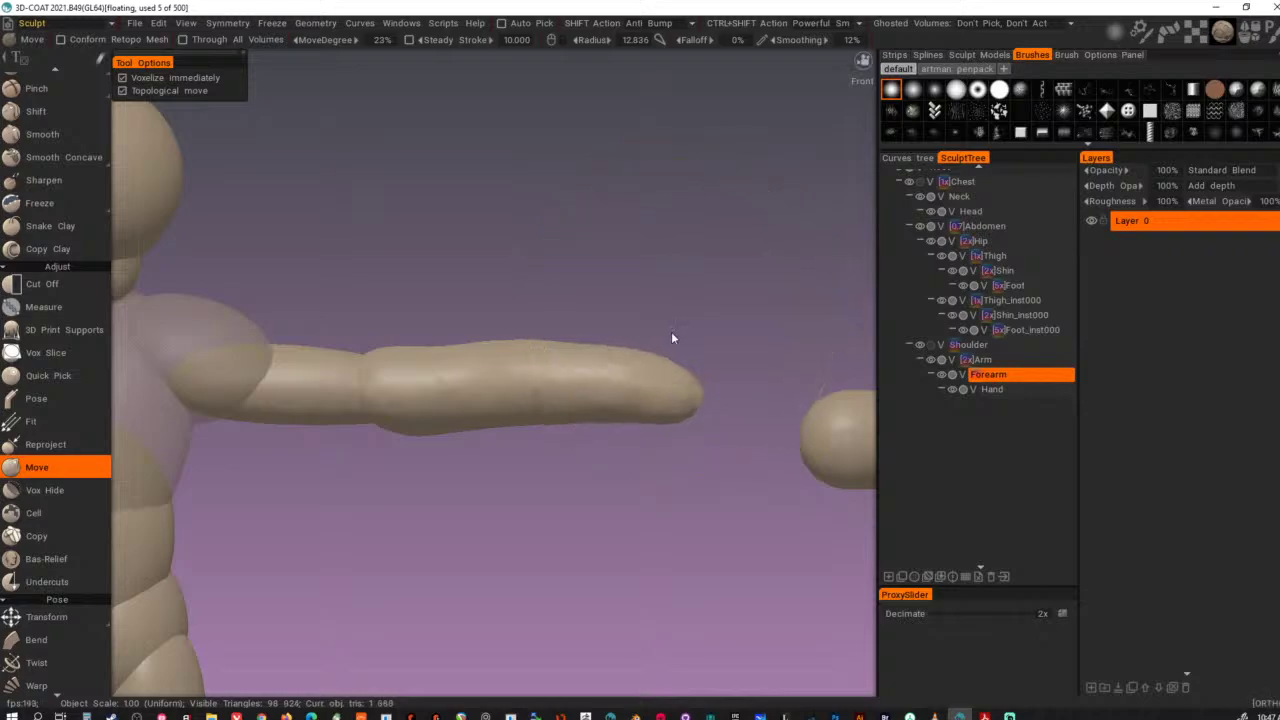
- Smooth the entire Forearm volume repeatedly to even out its surface
mouse_move(537, 347)
left_mouse_down("alt")
mouse_move(536, 391)
mouse_move(541, 352)
mouse_move(537, 391)
mouse_move(571, 472)
mouse_move(621, 497)
mouse_move(537, 495)
mouse_move(617, 520)
left_mouse_up("alt")
key("ctrl+shift+s")
key("ctrl+shift+s")
key("ctrl+shift+s")
key("ctrl+shift+s")
key("ctrl+shift+s")
- Slim the Forearm's upper contour and wrist end so it tapers away from the elbow
mouse_move(596, 396)
left_mouse_down()
mouse_move(585, 377)
mouse_move(639, 390)
mouse_move(654, 411)
left_mouse_up()
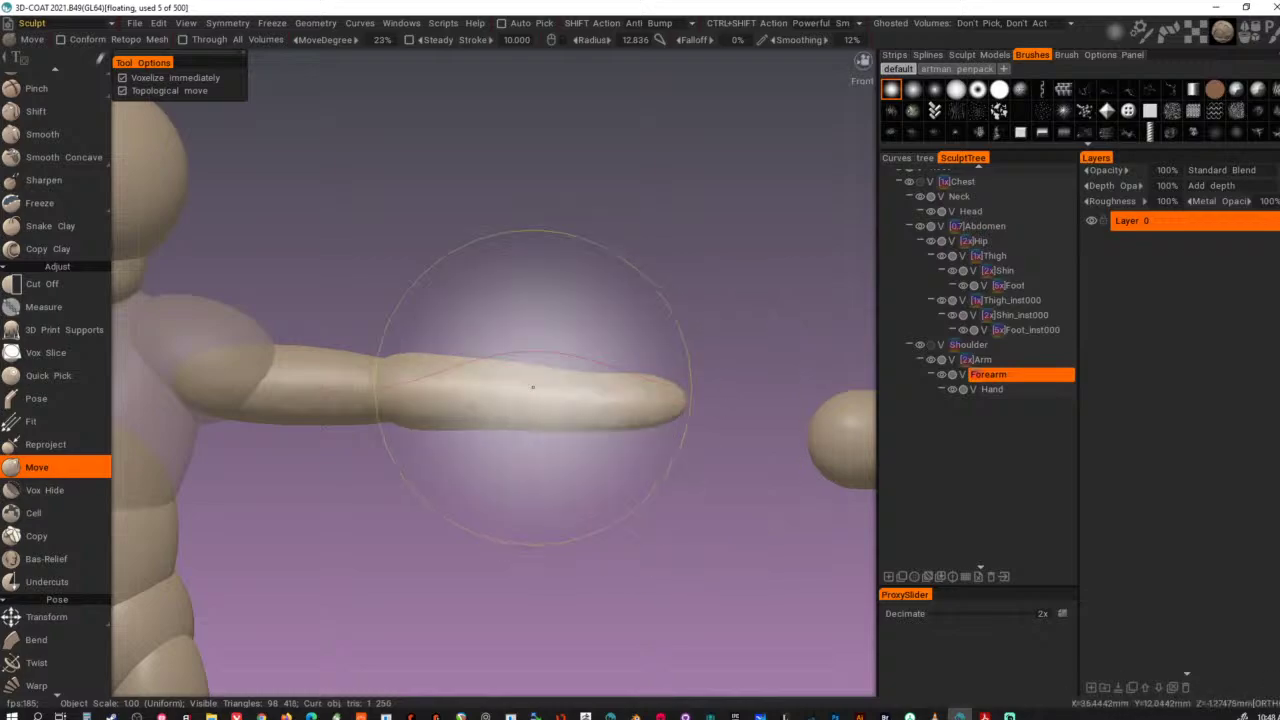
left_click_drag(524, 363, 529, 372)
left_click_drag(662, 384, 660, 394)
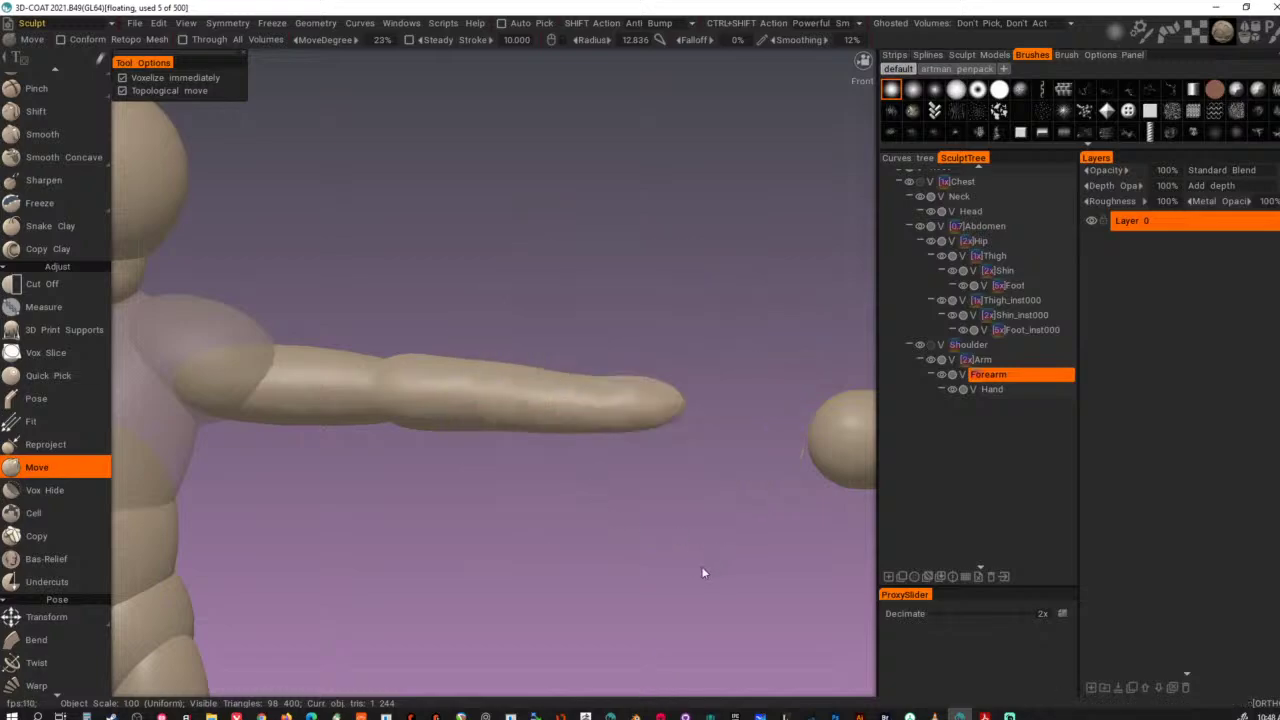
- Try rotating the Forearm and Hand upward with Transform, and undo the rotation along with the stray child volumes
key("t")
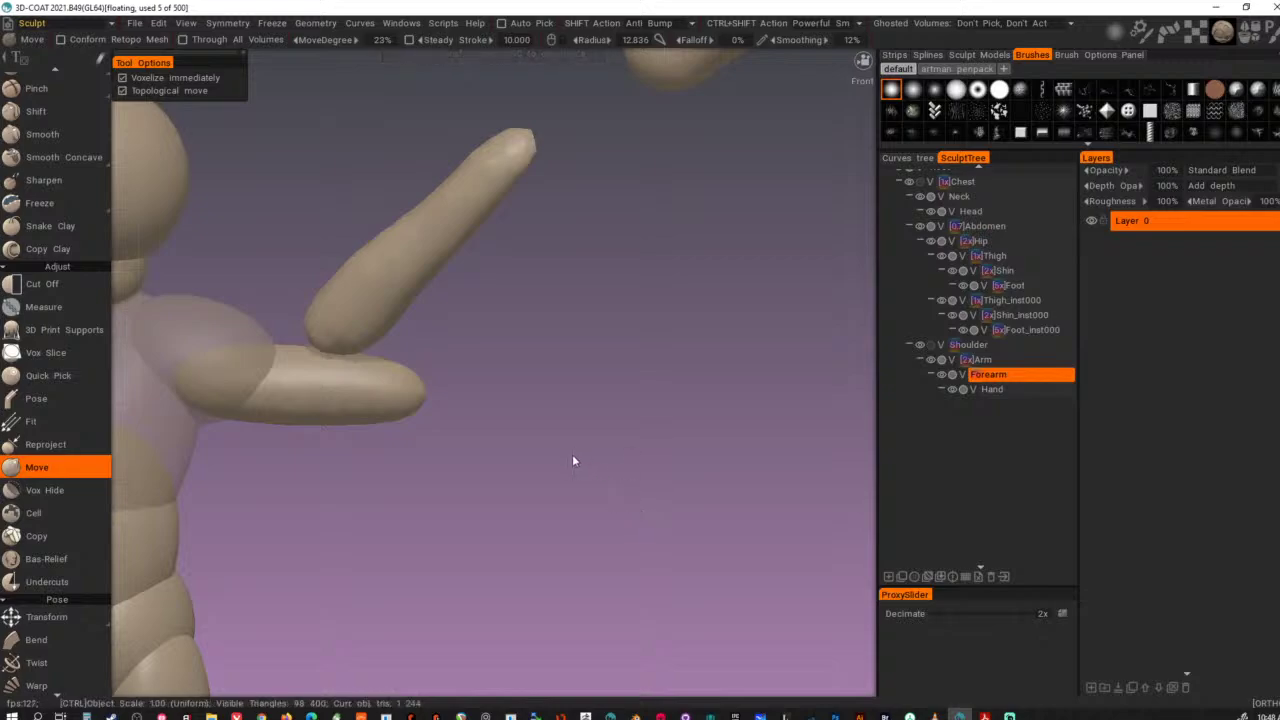
key("ctrl+z")
key("ctrl+z")
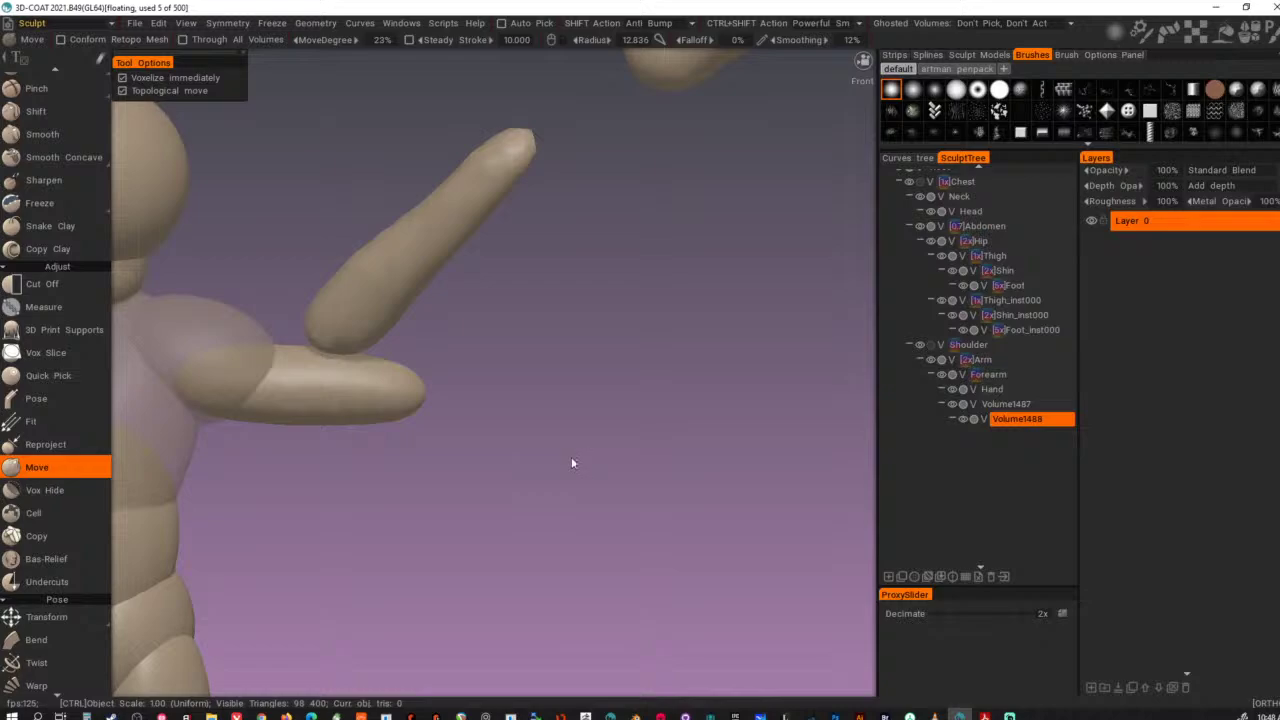
key("Insert")
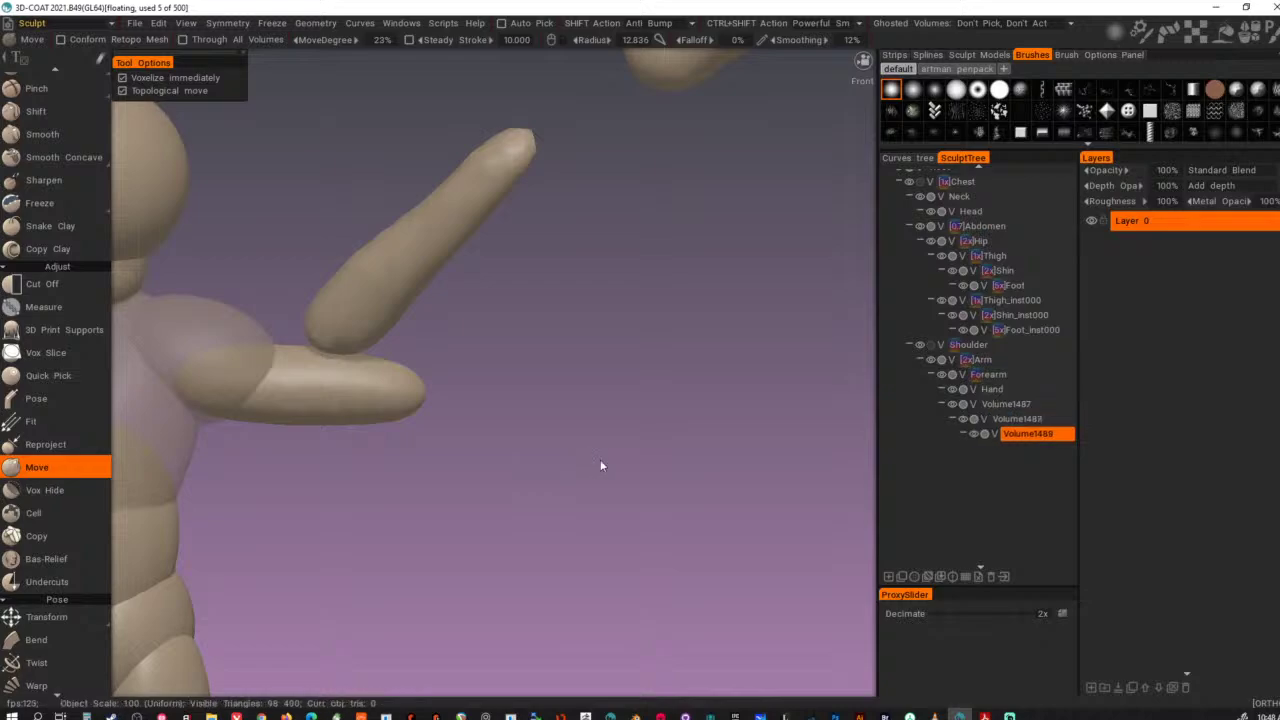
key("ctrl+z")
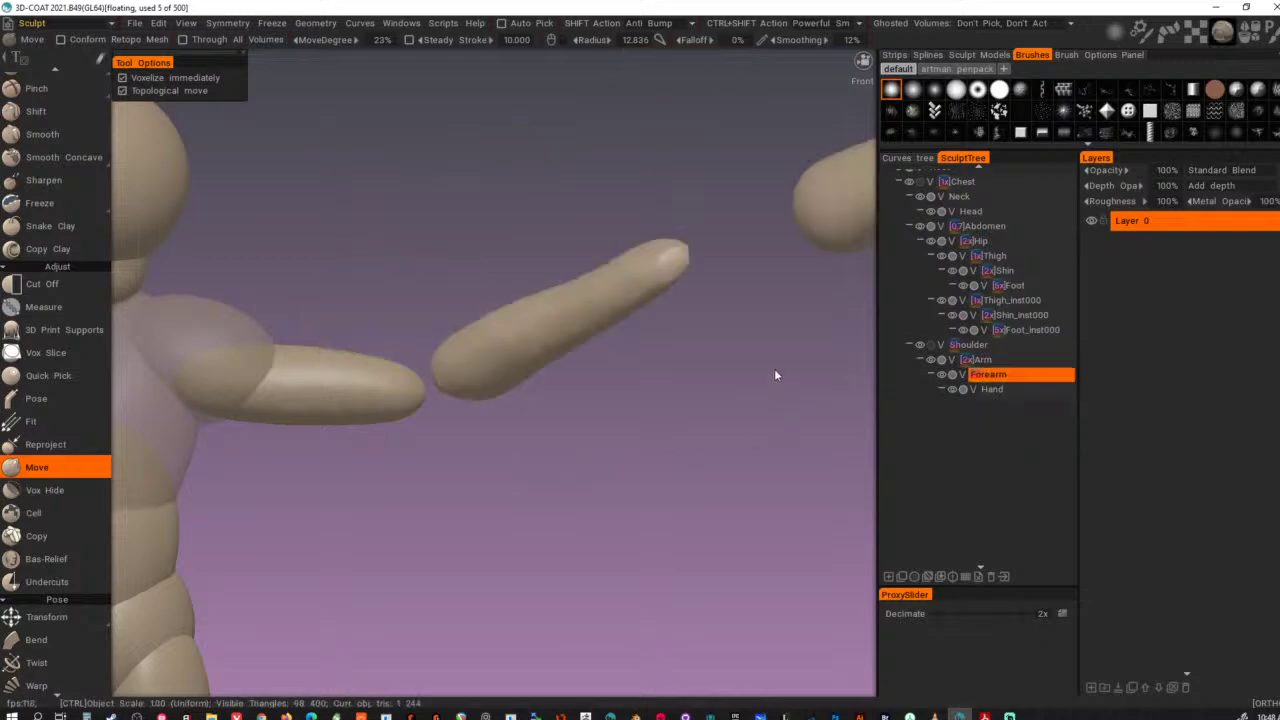
key("ctrl+z")
key("ctrl+z")
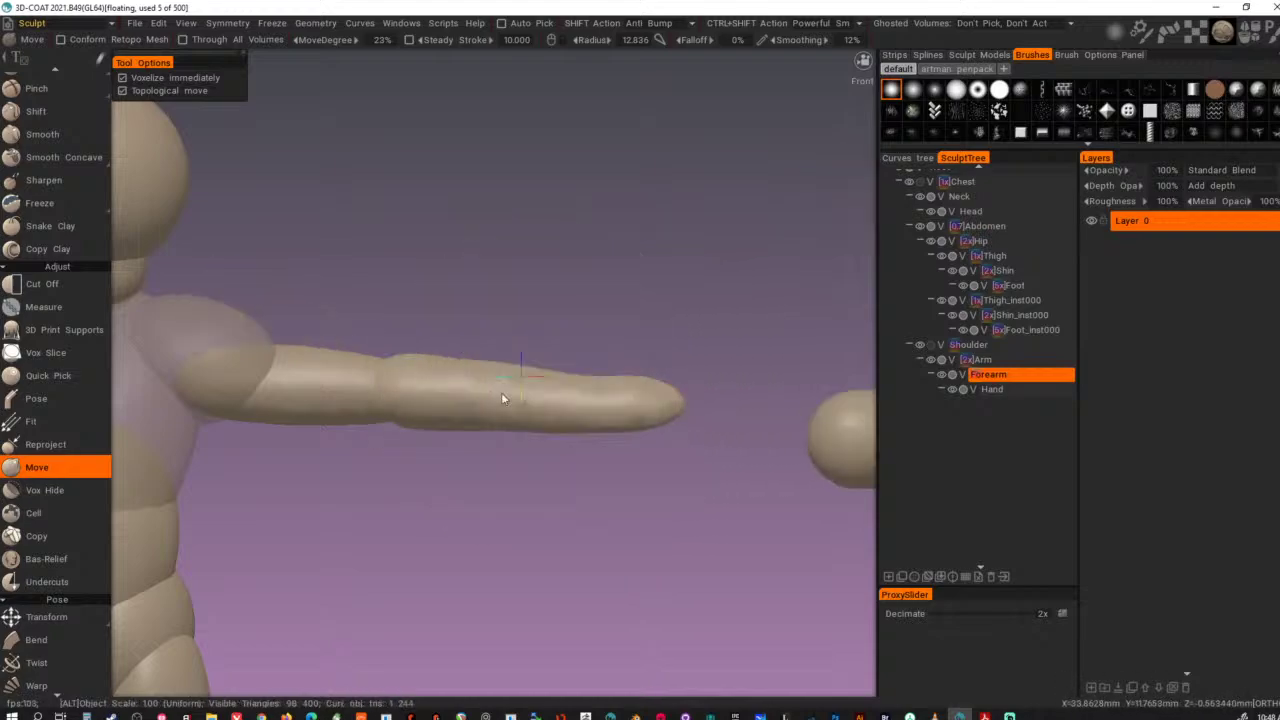
- Inspect the Forearm from several angles and smooth the whole volume twice more
left_click_drag(501, 392, 616, 453, "alt")
right_click_drag(616, 453, 466, 445, "alt")
left_click_drag(466, 445, 423, 409, "alt")
right_click_drag(423, 409, 510, 483, "alt")
middle_click_drag(512, 483, 468, 514, "alt")
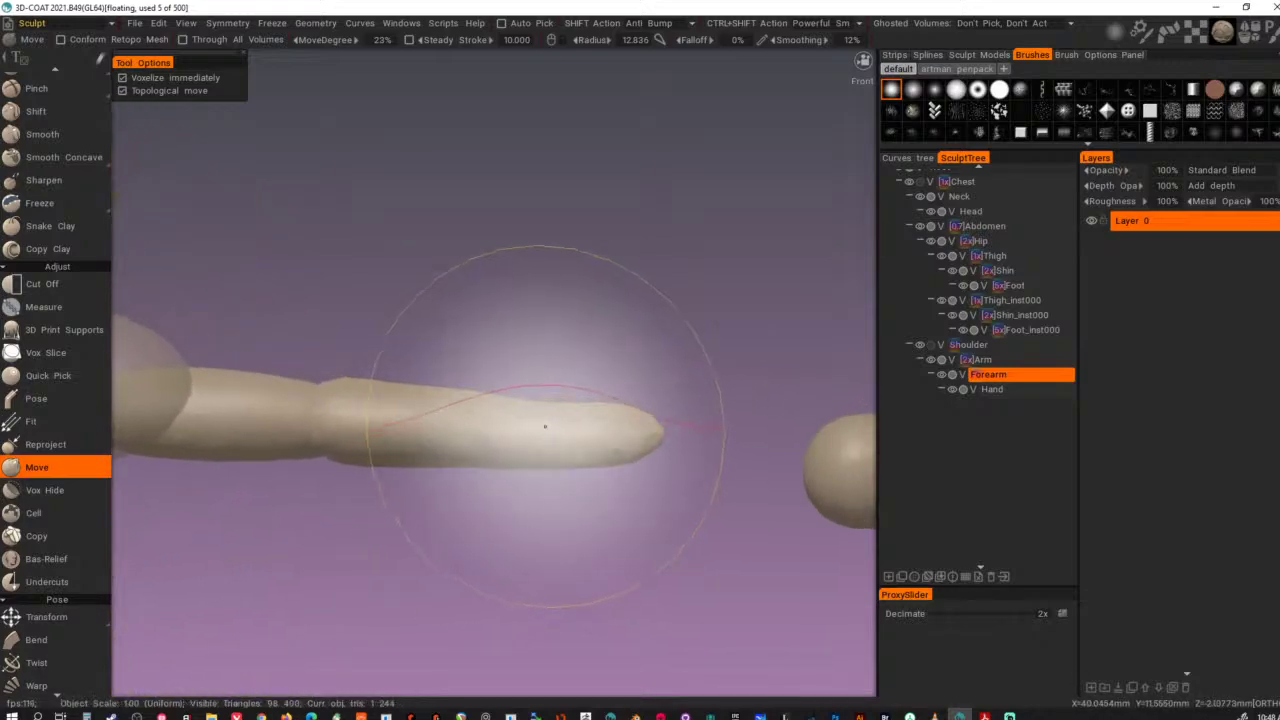
key("ctrl+shift+Return")
key("ctrl+shift+Return")
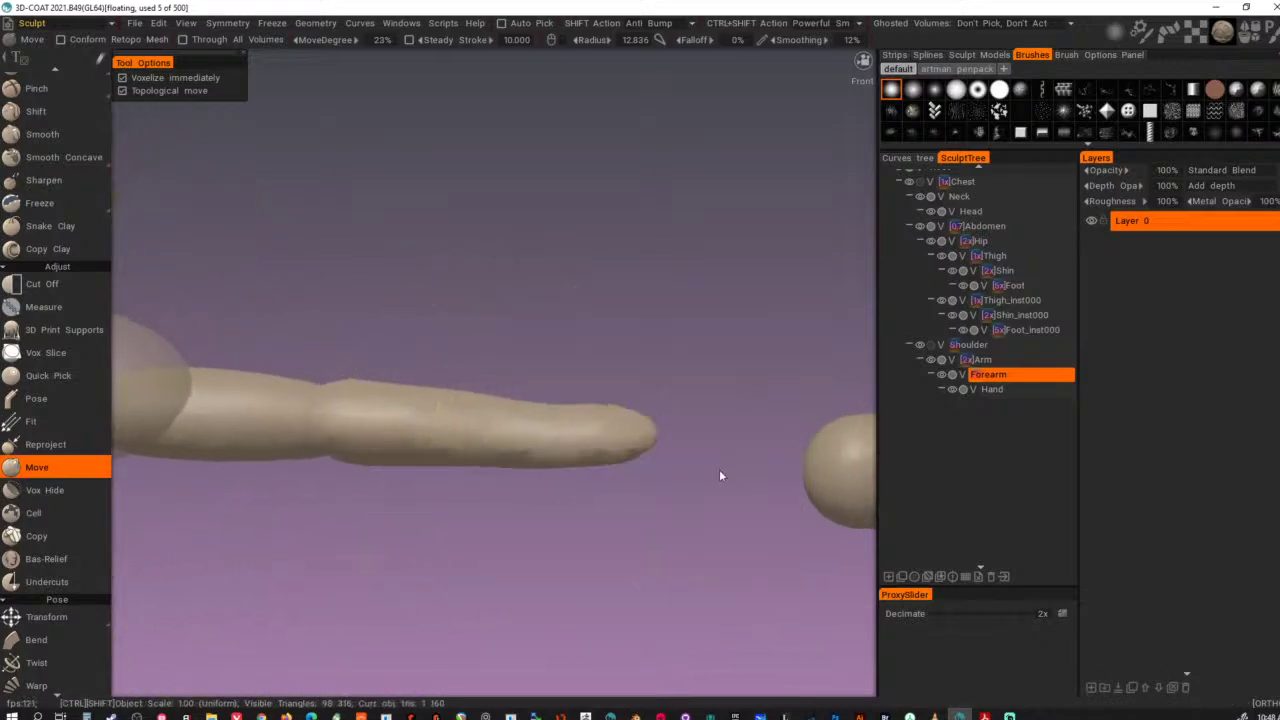
- Raise the Forearm's resolution to 4x and, from the top view, fill out its side and elbow end with the Move brush
mouse_move(656, 447)
left_mouse_down("alt")
mouse_move(514, 478)
mouse_move(659, 467)
mouse_move(580, 463)
mouse_move(577, 491)
mouse_move(394, 551)
mouse_move(472, 651)
mouse_move(482, 634)
left_mouse_up("alt")
key("ctrl+plus")
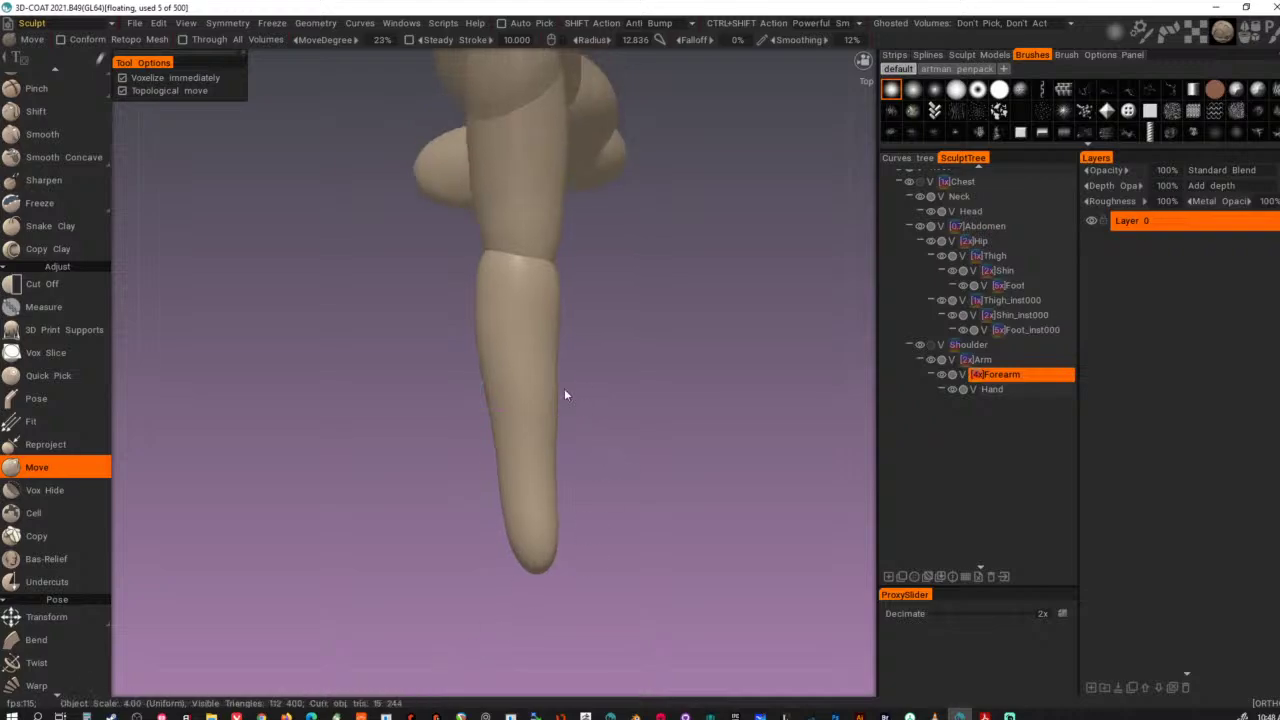
right_click_drag(548, 346, 521, 348)
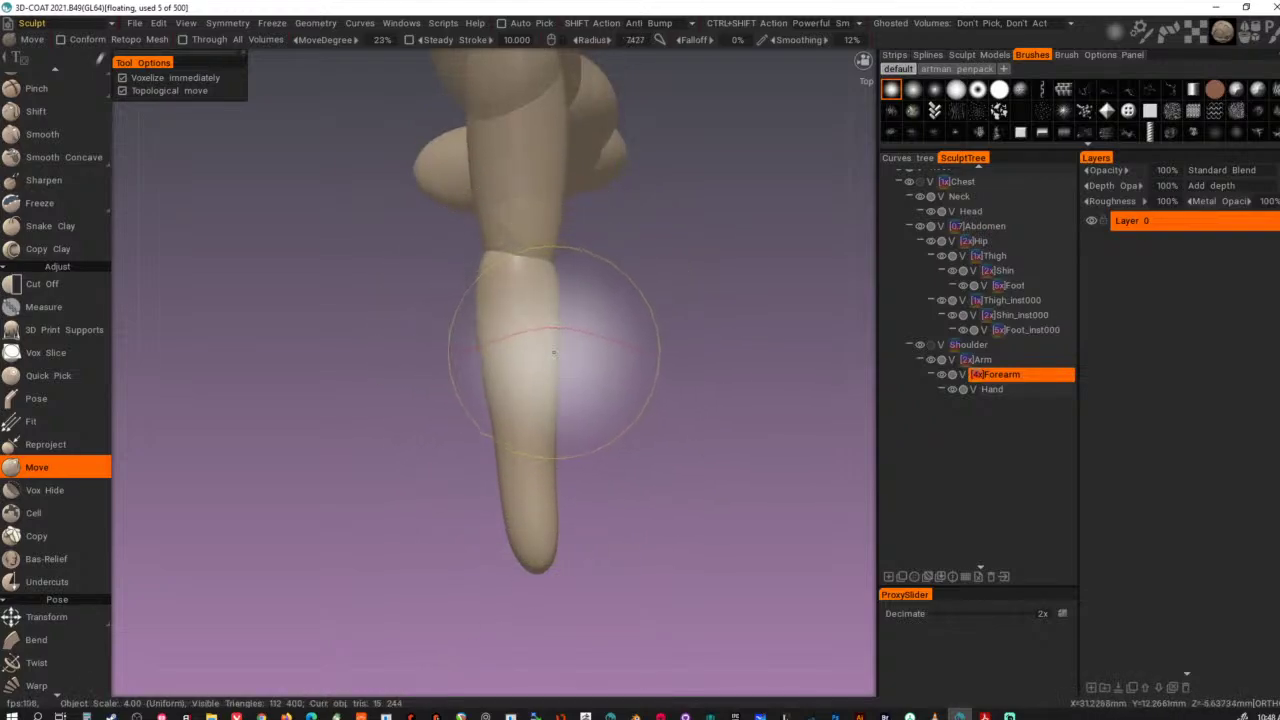
mouse_move(554, 351)
left_mouse_down()
mouse_move(600, 346)
mouse_move(597, 322)
left_mouse_up()
mouse_move(553, 262)
left_mouse_down()
mouse_move(547, 272)
mouse_move(550, 166)
left_mouse_up()
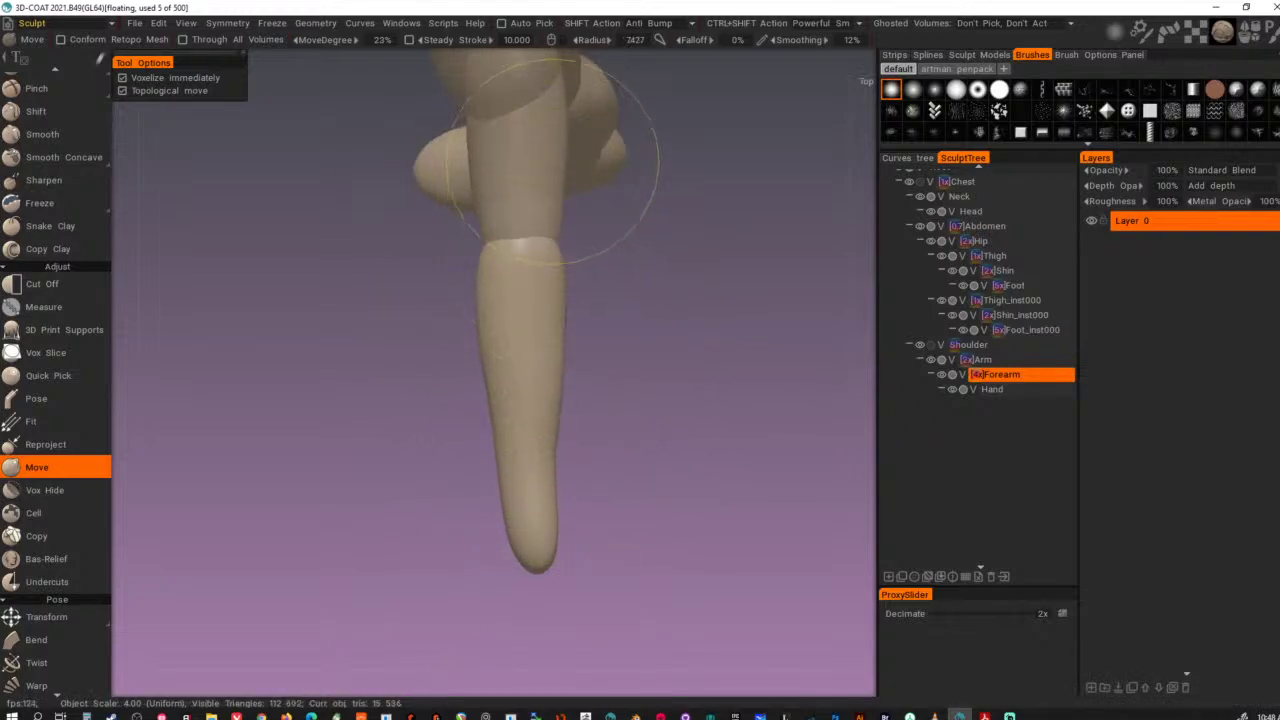
left_click_drag(514, 261, 519, 207)
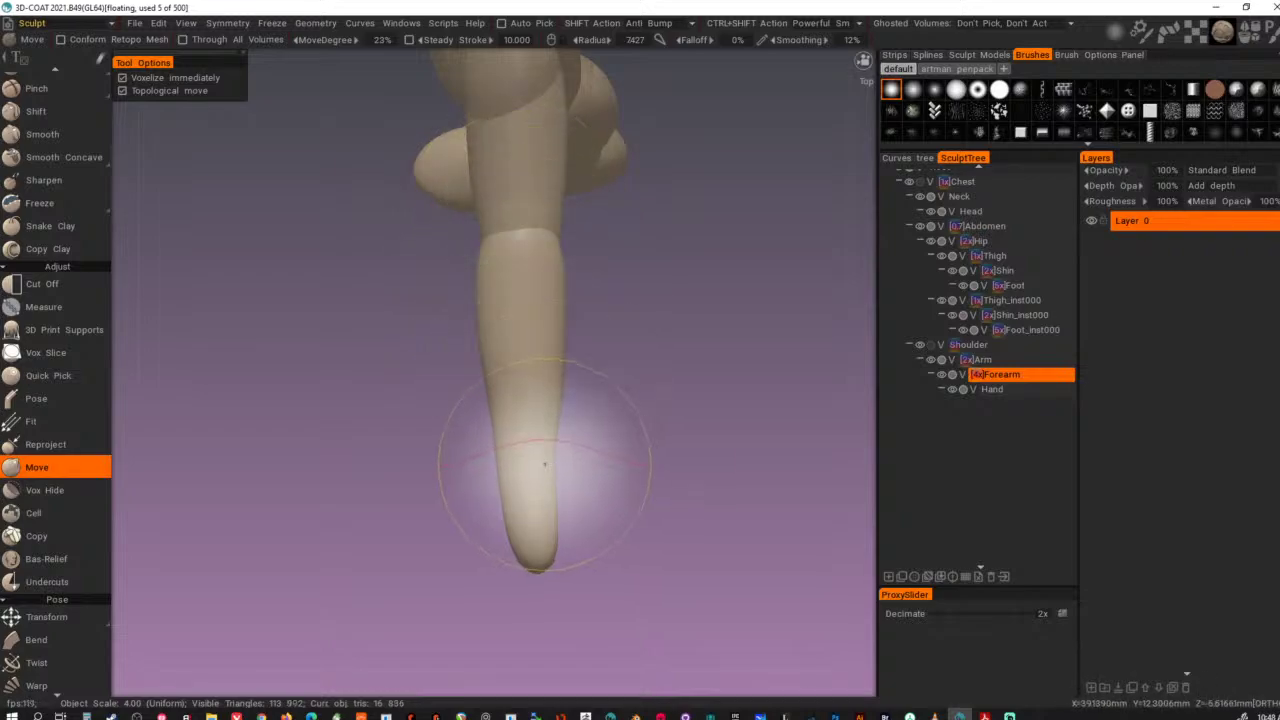
- Refine the Forearm's wrist taper and both side contours in the top view with the Move brush
left_click_drag(547, 465, 562, 465)
left_click_drag(560, 481, 559, 480)
left_click_drag(560, 337, 568, 346)
left_click_drag(493, 332, 468, 248)
- Adjust the Forearm's upper contour in the front view at the middle, elbow end and wrist tip
left_click_drag(490, 300, 600, 318, "alt")
mouse_move(420, 407)
left_mouse_down("alt")
mouse_move(420, 448)
mouse_move(395, 481)
mouse_move(399, 360)
left_mouse_up("alt")
left_click_drag(500, 422, 509, 403)
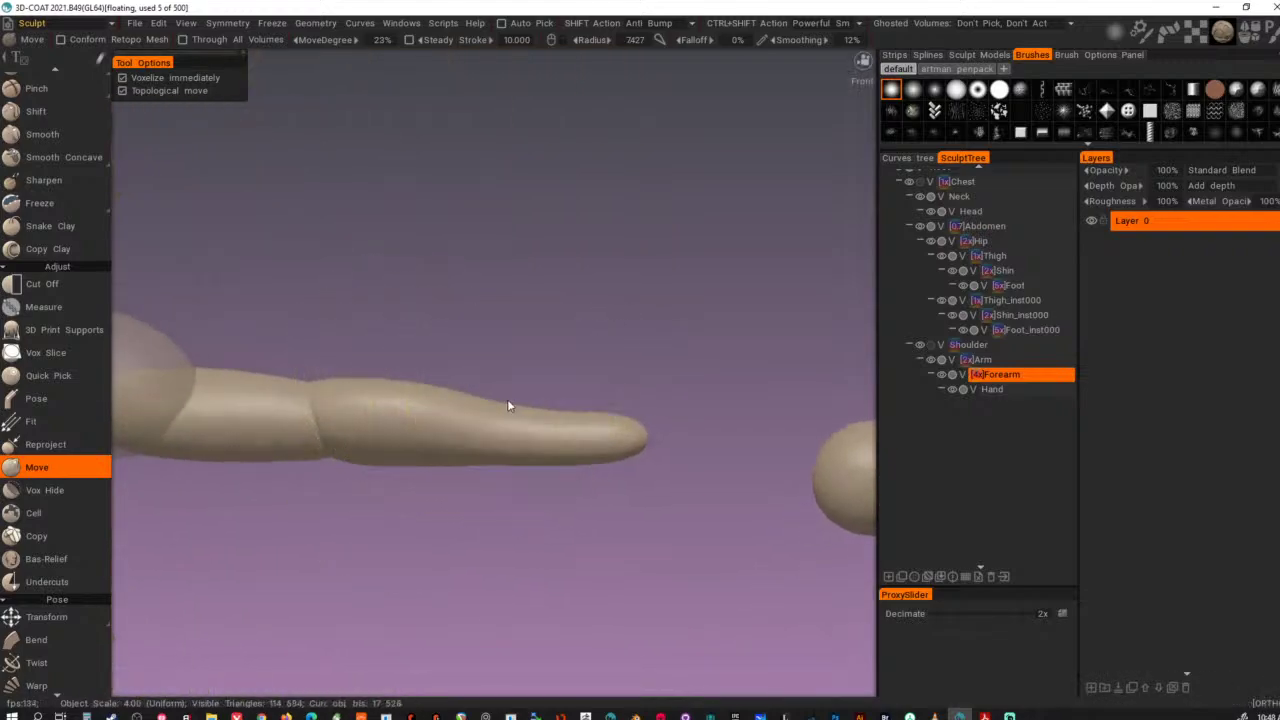
left_click_drag(369, 384, 366, 380)
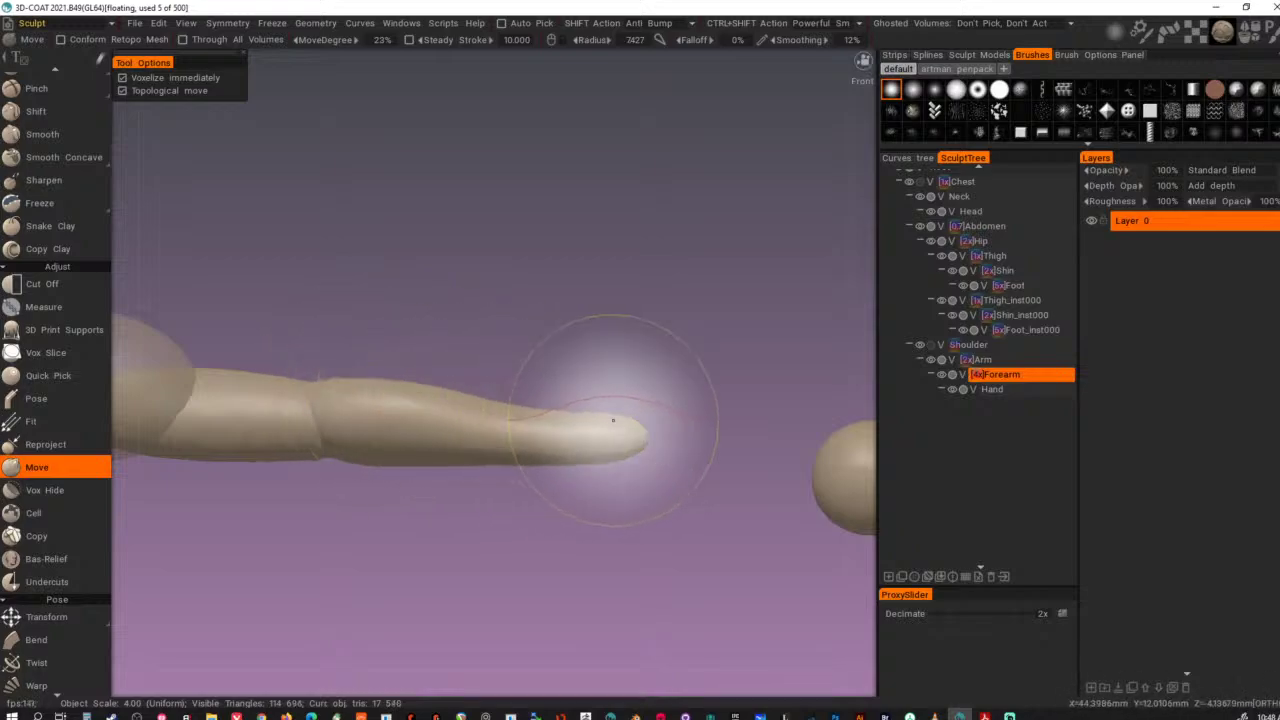
left_click_drag(602, 414, 612, 430)
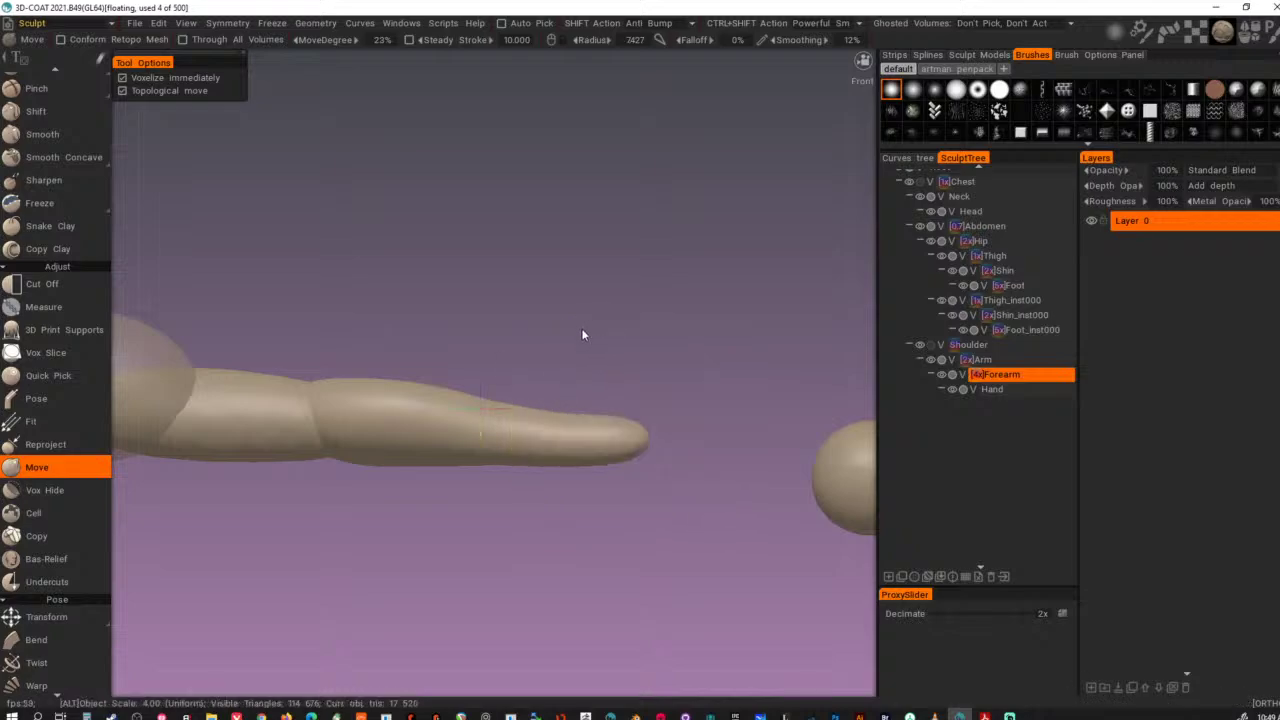
- Cut off the Forearm's rounded wrist tip with a nearly vertical straight line in the front view
mouse_move(582, 328)
left_mouse_down("alt")
mouse_move(634, 318)
mouse_move(602, 317)
left_mouse_up("alt")
middle_click_drag(602, 317, 637, 344, "alt")
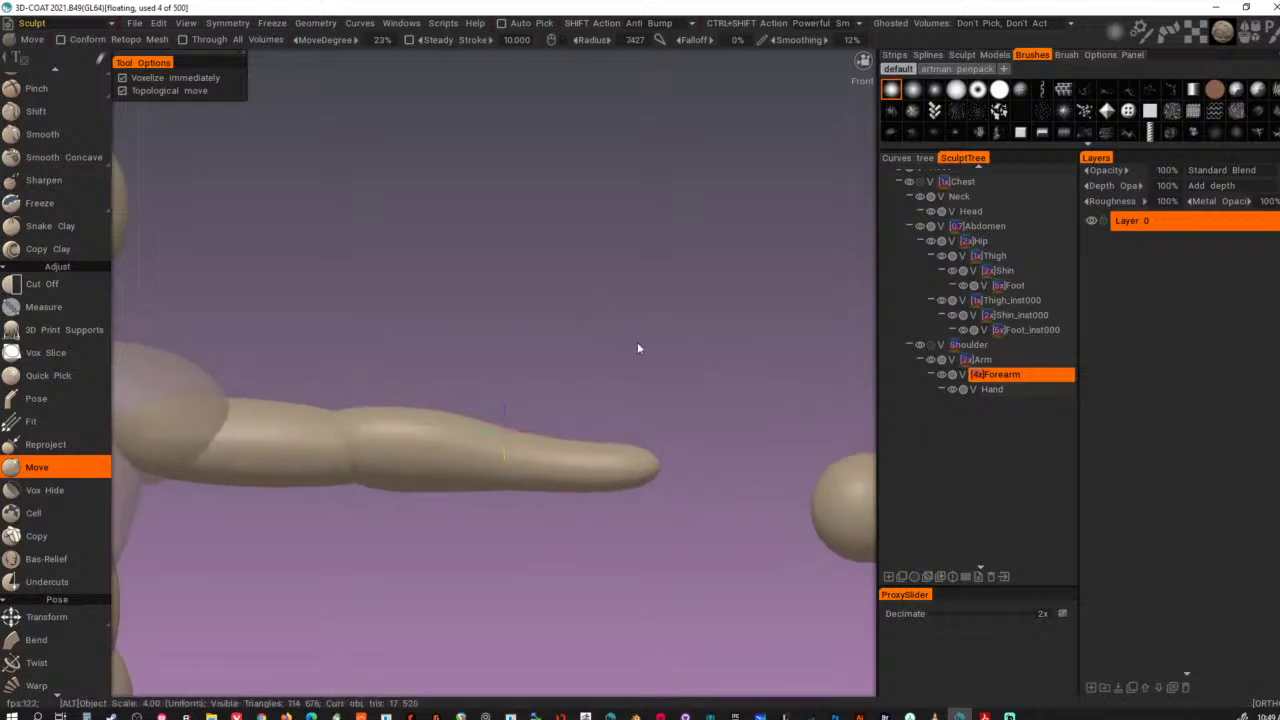
left_click_drag(637, 344, 656, 346, "alt")
right_click_drag(668, 350, 387, 380, "alt")
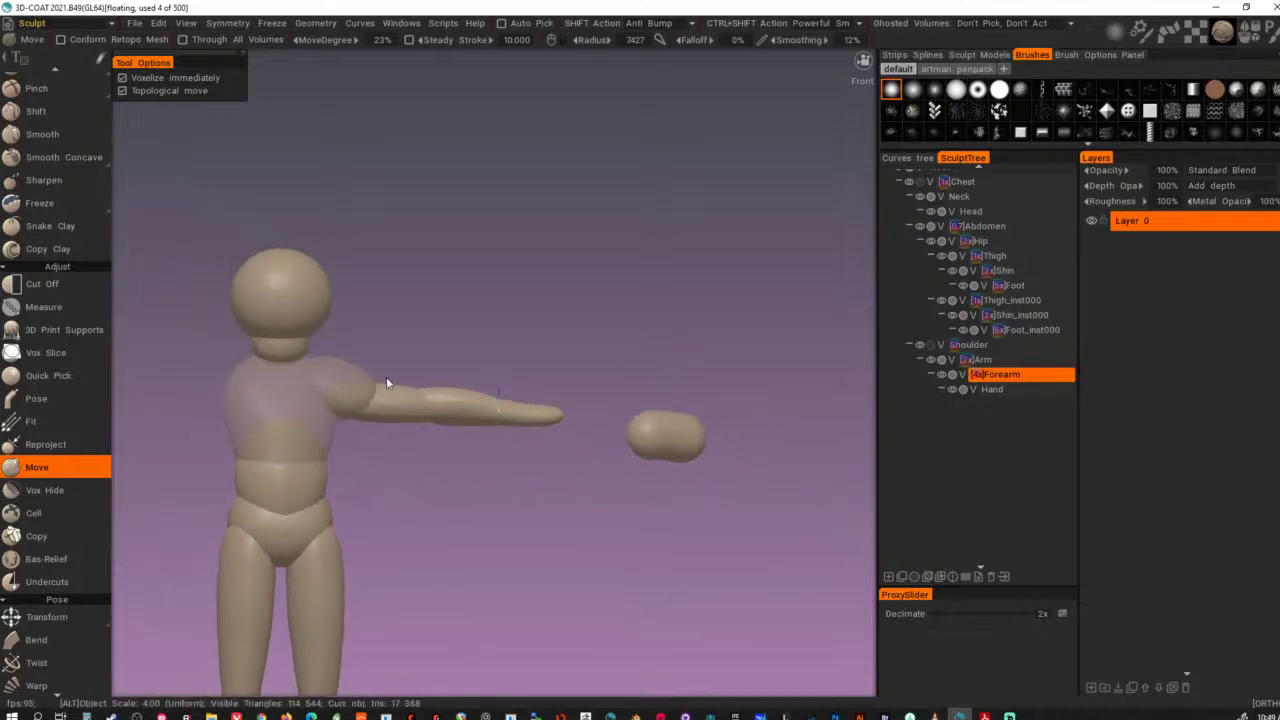
mouse_move(387, 380)
left_mouse_down("alt")
mouse_move(279, 425)
mouse_move(393, 452)
left_mouse_up("alt")
right_click_drag(393, 452, 645, 457, "alt")
middle_click_drag(653, 452, 631, 398, "alt")
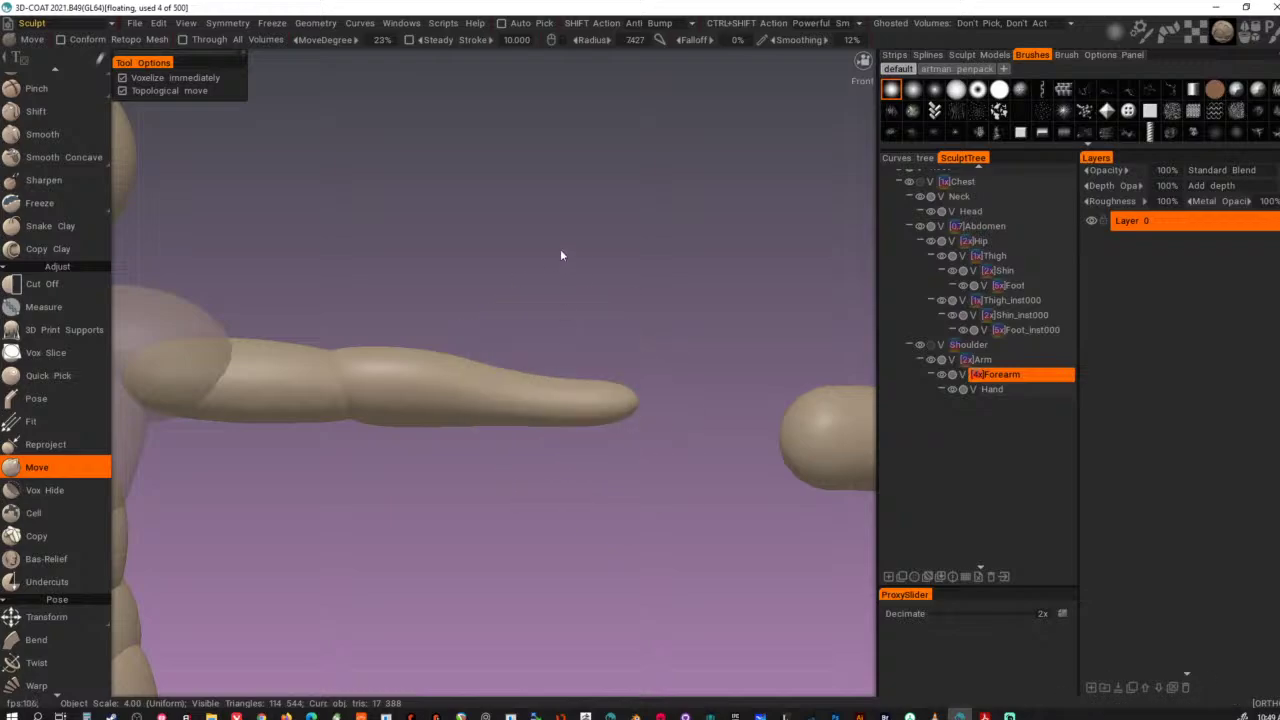
left_click(45, 284)
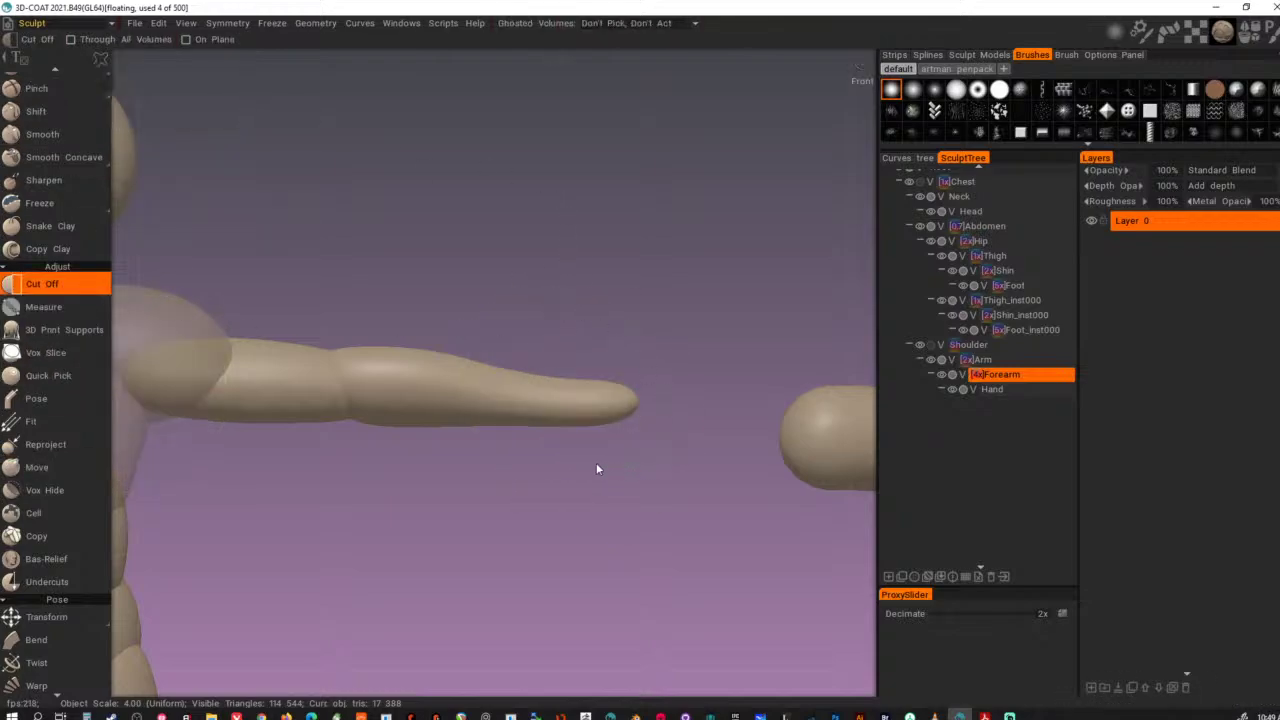
left_click_drag(597, 469, 588, 276)
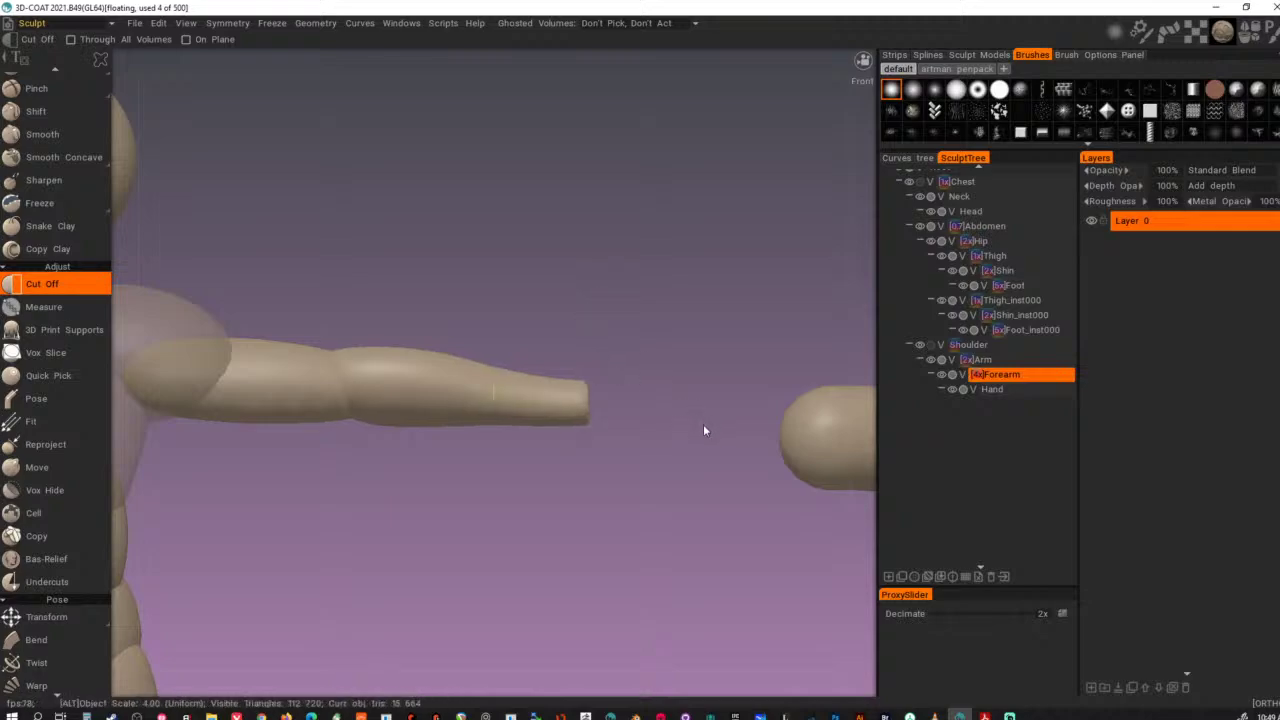
- Select the Hand volume and move it sideways with Transform until it meets the Forearm's cut wrist
mouse_move(703, 424)
left_mouse_down("alt")
mouse_move(499, 430)
mouse_move(686, 424)
left_mouse_up("alt")
right_click_drag(686, 424, 282, 441, "alt")
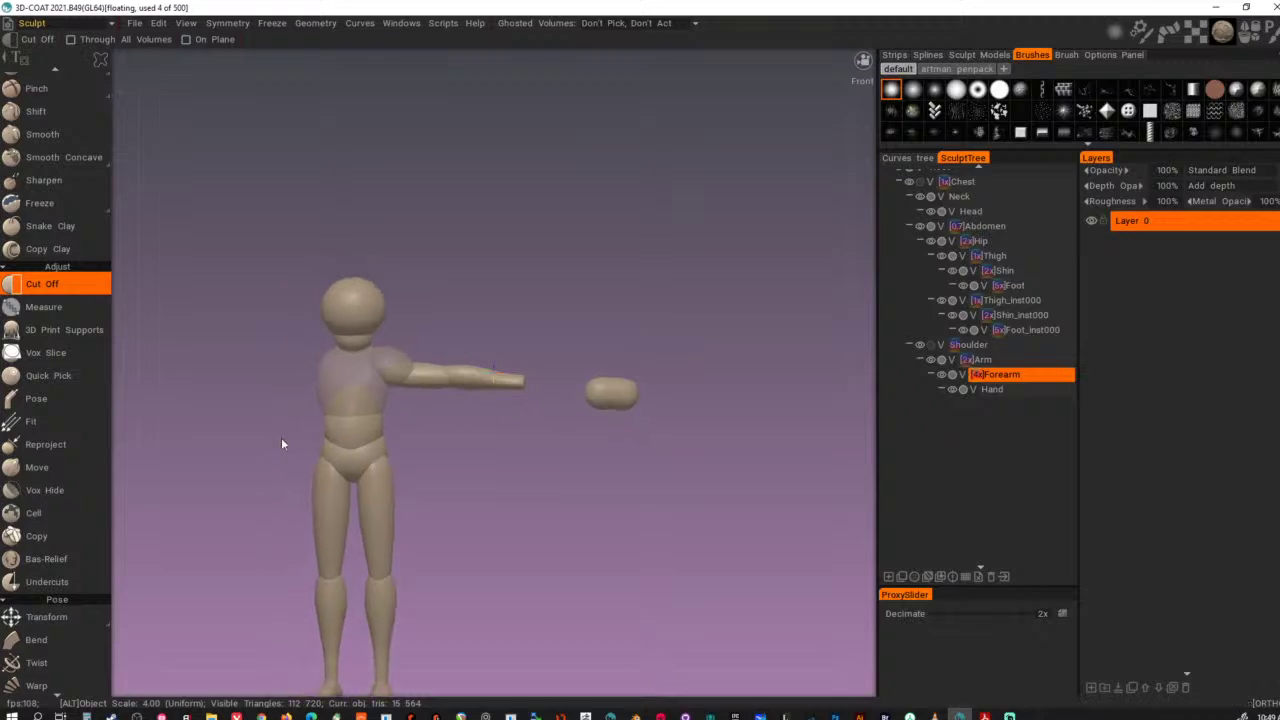
left_click_drag(282, 441, 318, 443, "alt")
right_click_drag(318, 443, 574, 542, "alt")
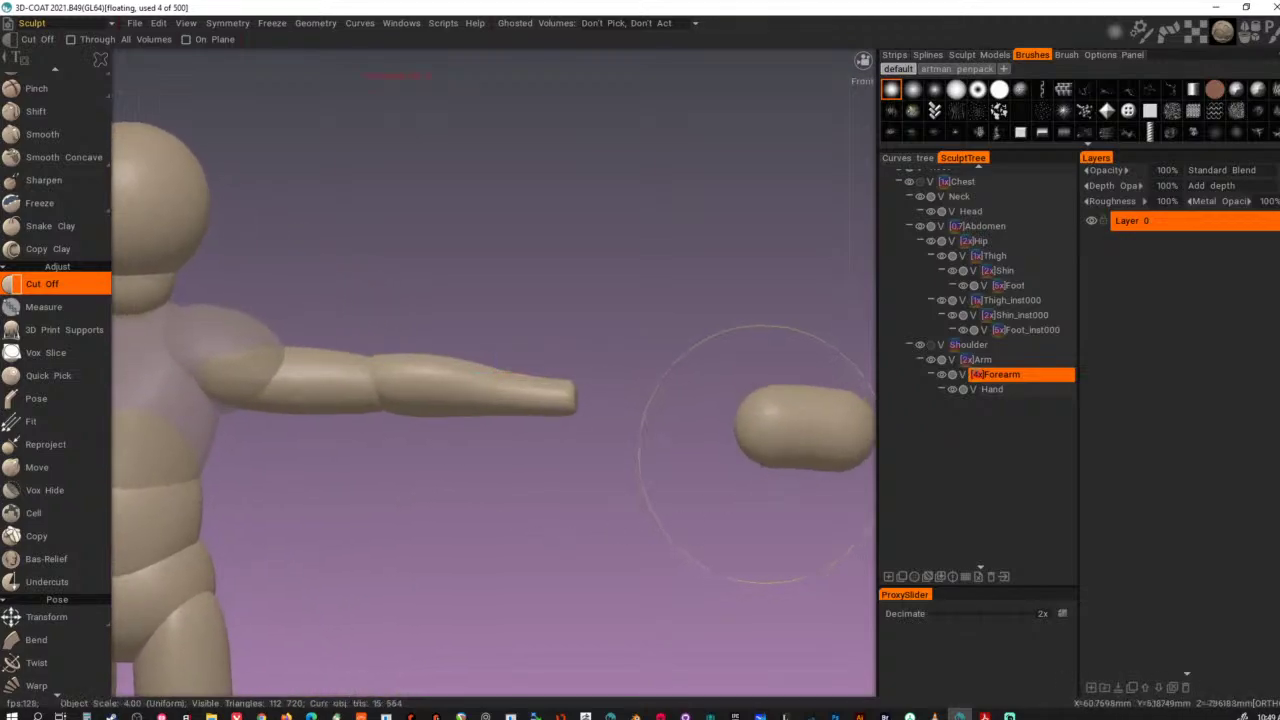
key("h")
key("t")
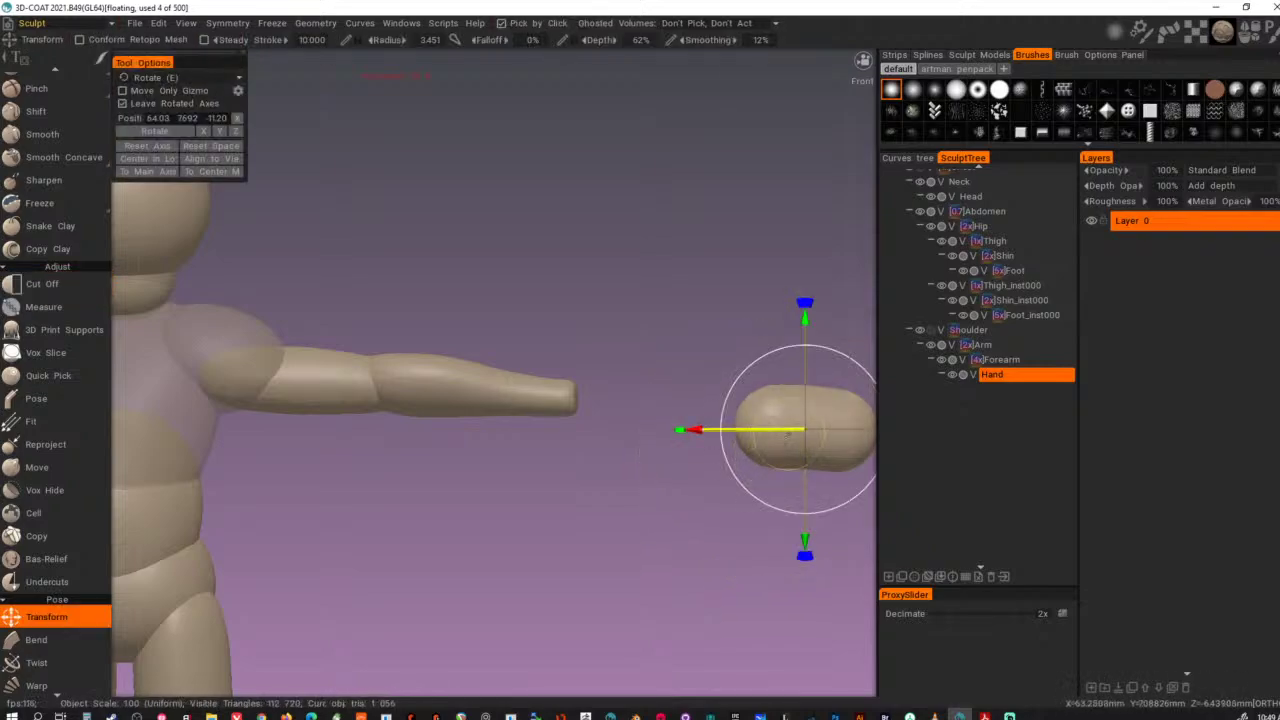
left_click_drag(697, 432, 514, 406)
- Shift the Hand in depth and raise it so it lines up with the end of the Forearm
left_click_drag(634, 536, 511, 554, "alt")
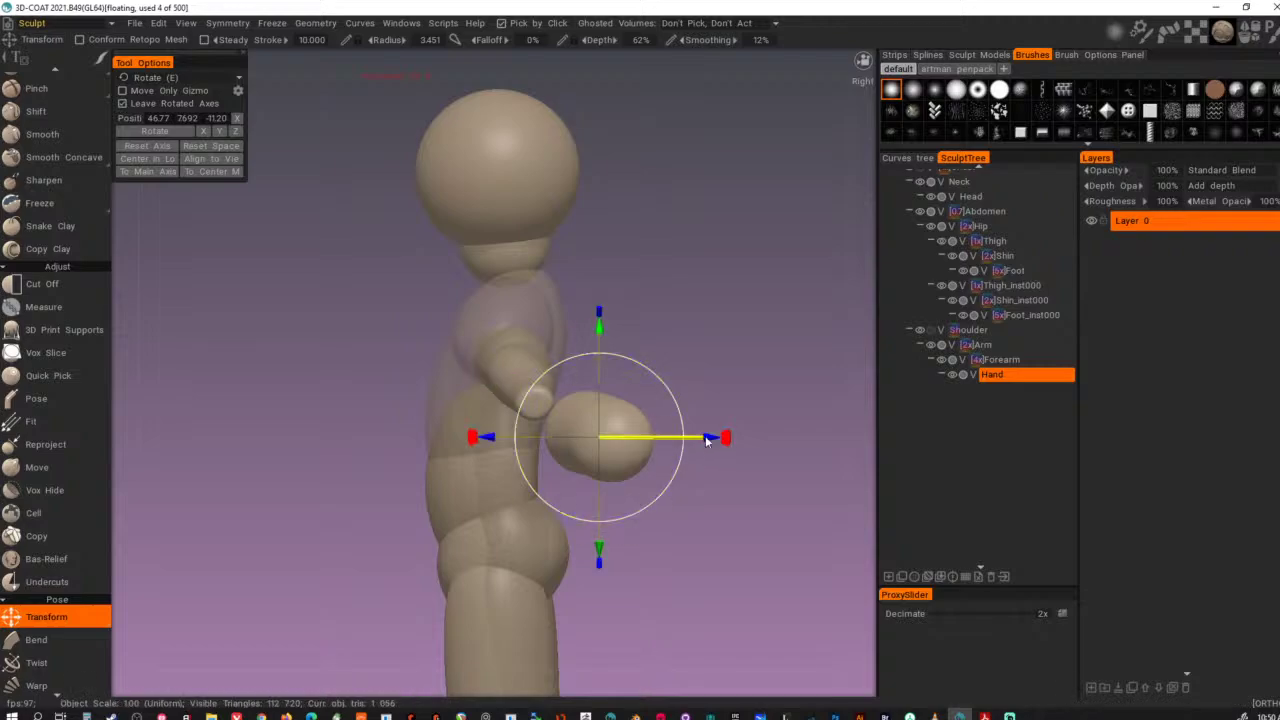
left_click_drag(706, 440, 655, 436)
left_click_drag(544, 335, 647, 434)
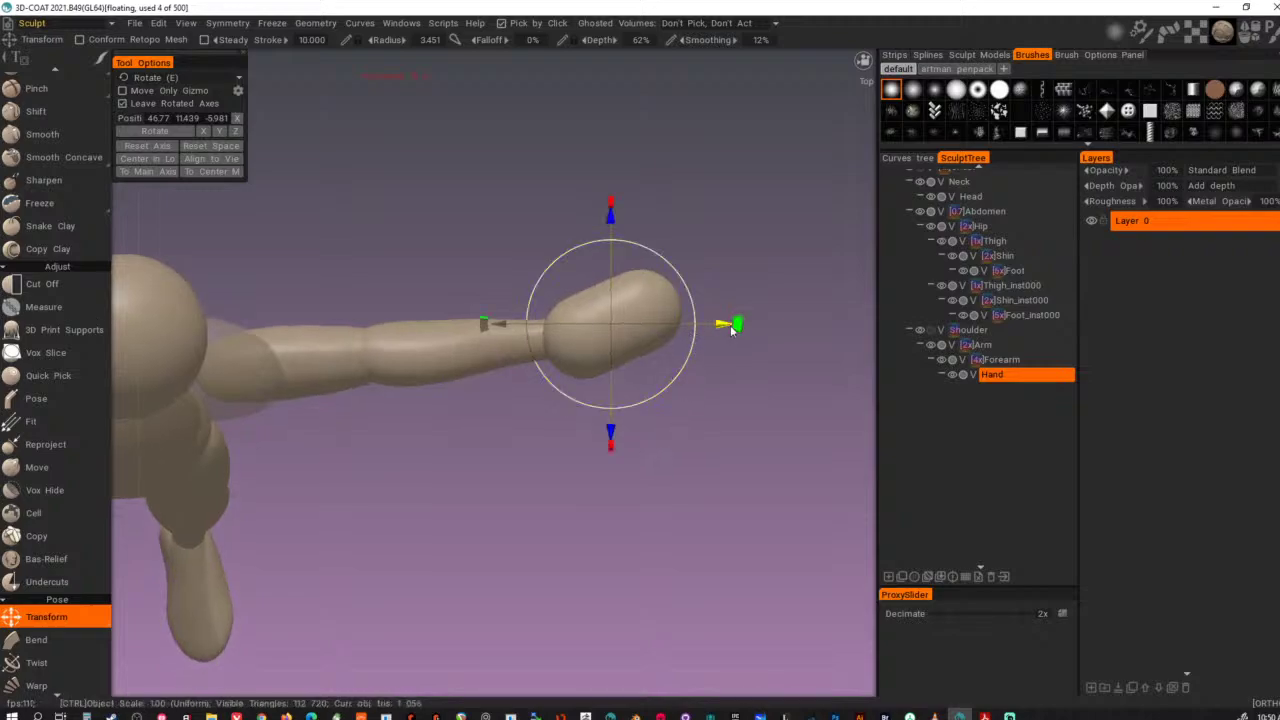
- Rotate the Hand in the top view to follow the arm's direction, nudge it into line and leave Transform
left_click_drag(734, 326, 723, 395)
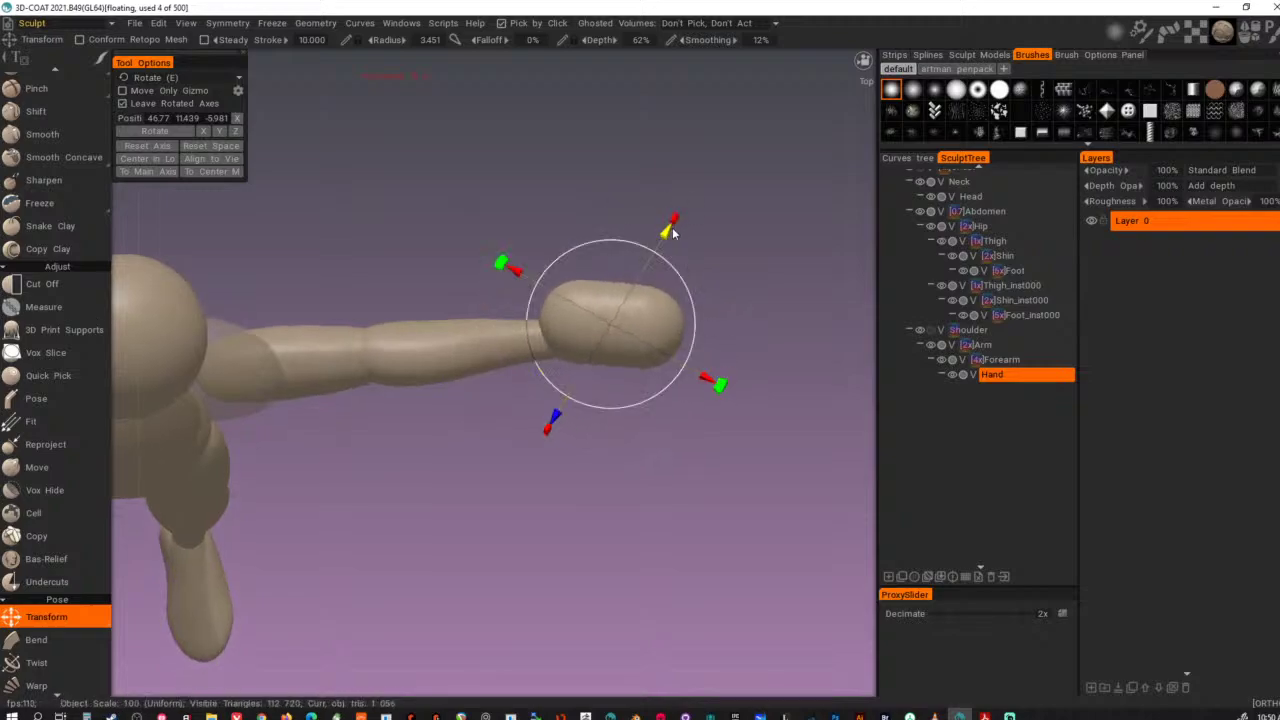
left_click_drag(672, 232, 662, 249)
left_click_drag(692, 492, 706, 394, "alt")
key("Escape")
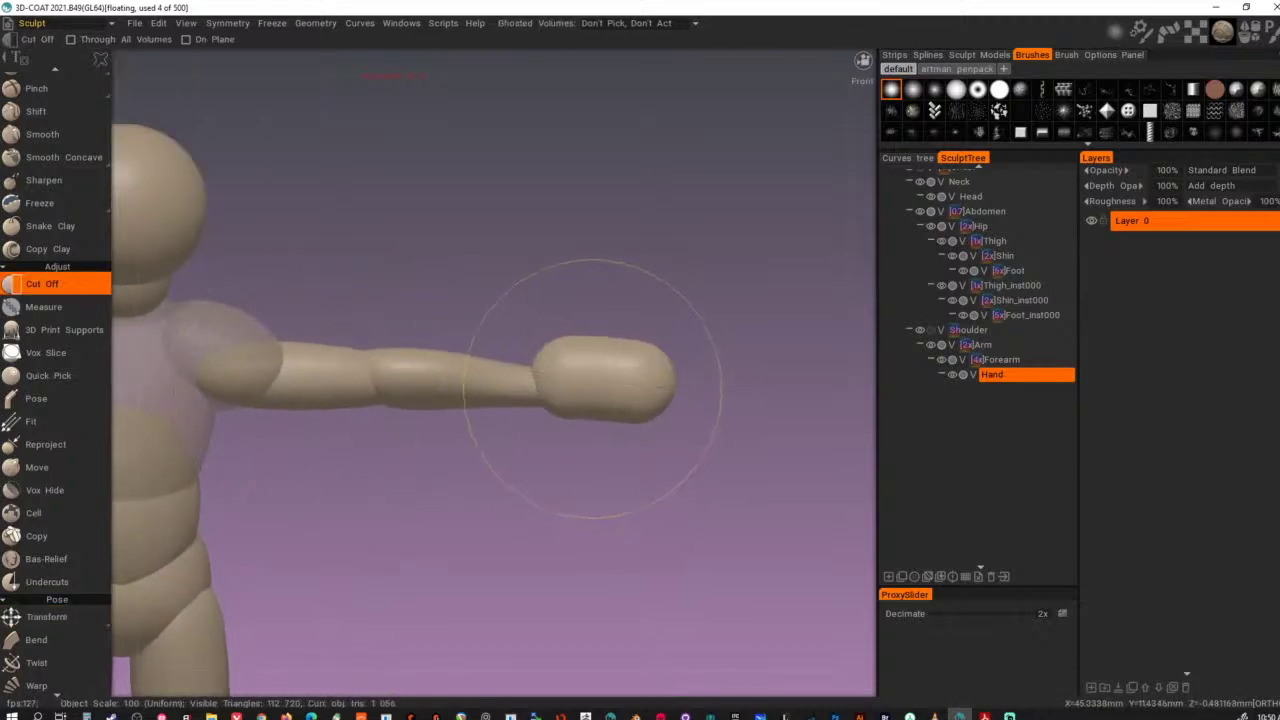
- Cut away the Hand's upper and lower bulk in the front view to flatten it, and raise its resolution to 2x
right_click_drag(671, 306, 742, 320, "alt")
middle_click_drag(742, 308, 673, 305, "alt")
right_click_drag(673, 305, 738, 308, "alt")
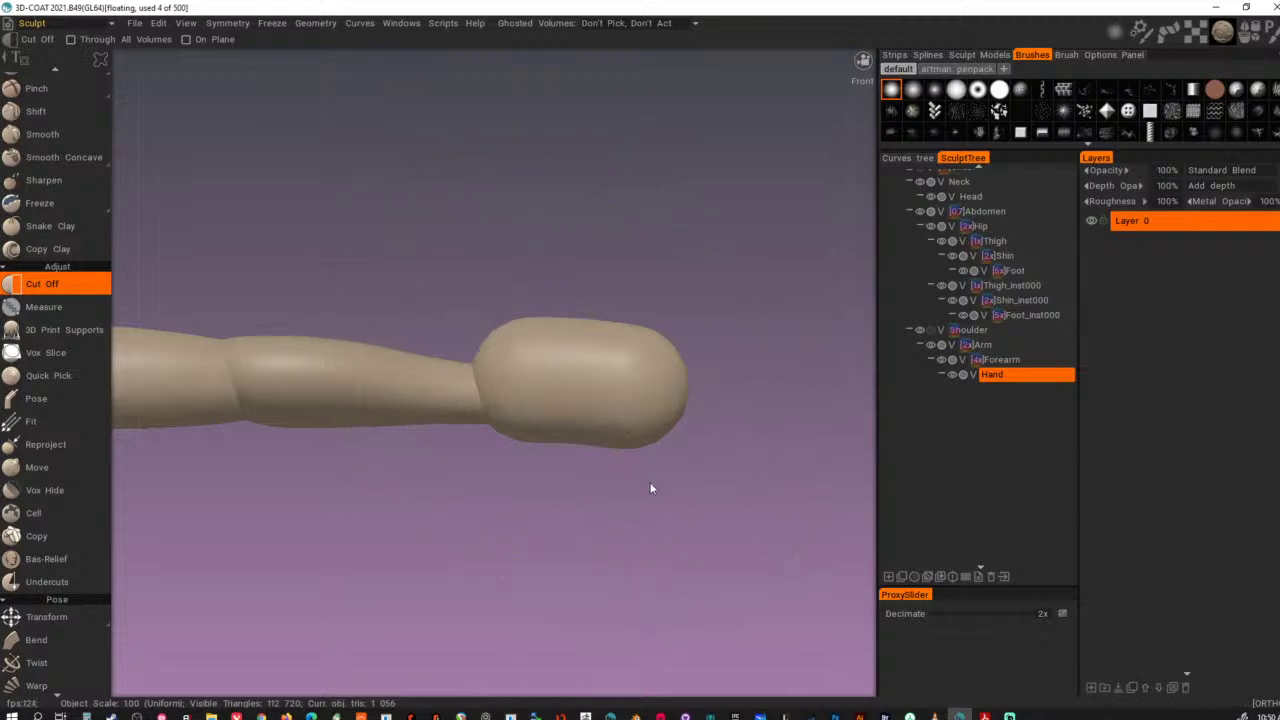
middle_click_drag(660, 485, 737, 496)
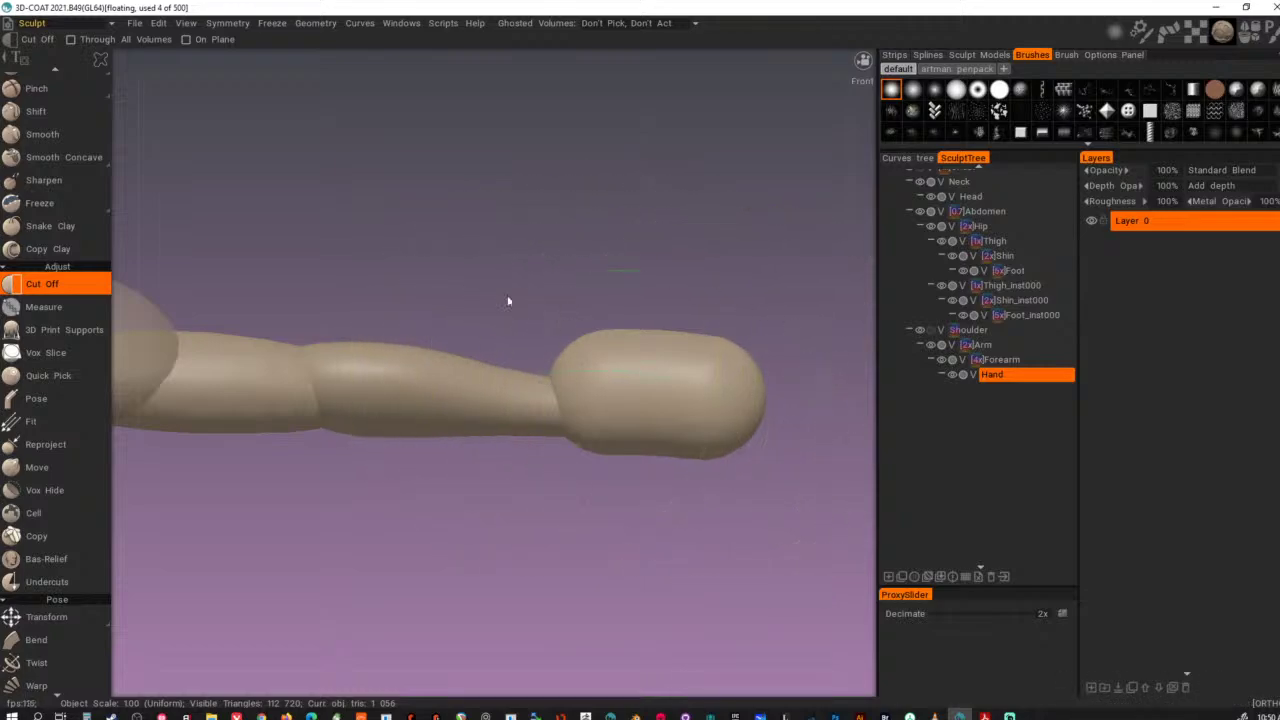
mouse_move(549, 435)
left_mouse_down()
mouse_move(805, 478)
mouse_move(488, 500)
left_mouse_up()
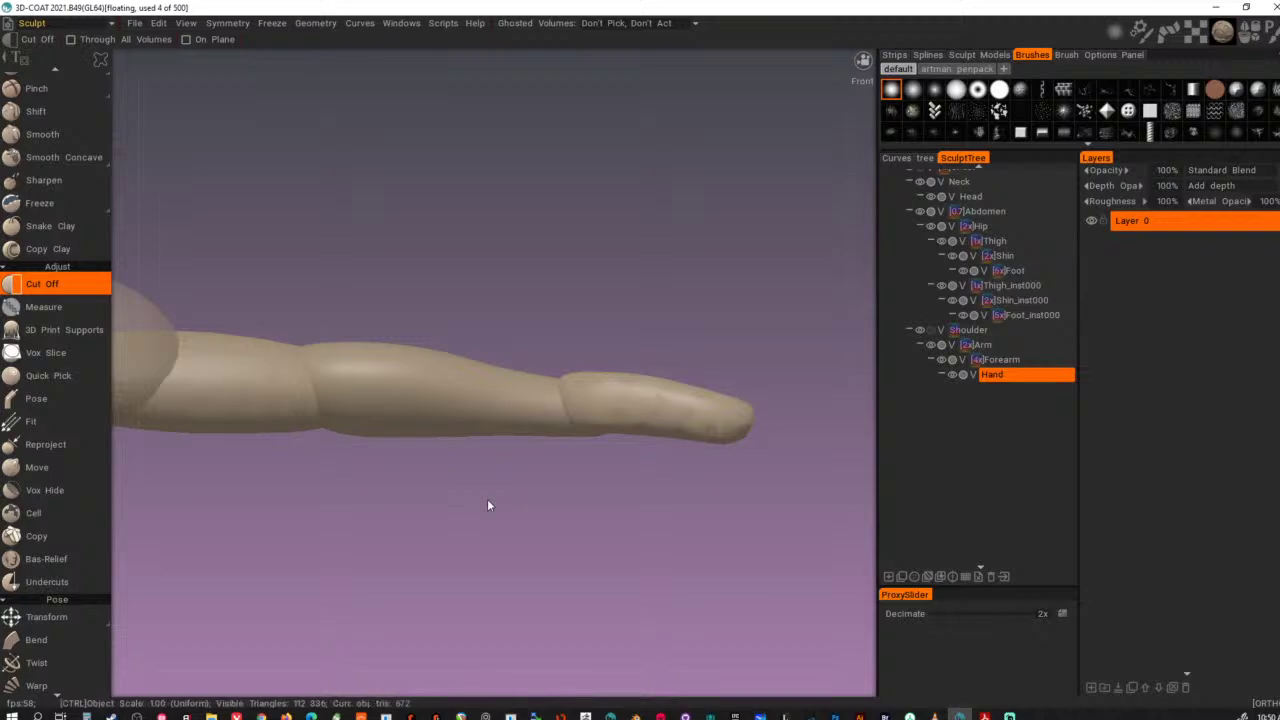
key("Page_Up")
key("KP_7")
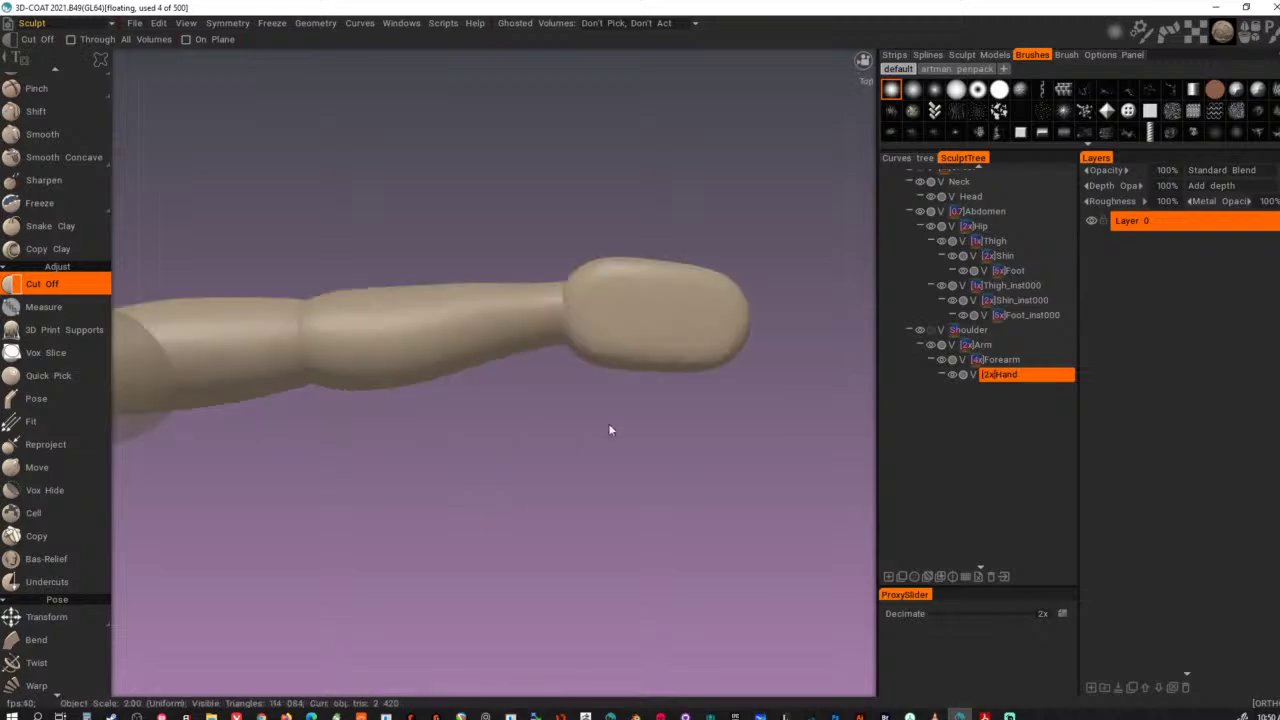
- Trim the Hand in the top view, notching beside the thumb bulge, shortening the finger end and straightening the opposite edge
left_click_drag(789, 348, 645, 432)
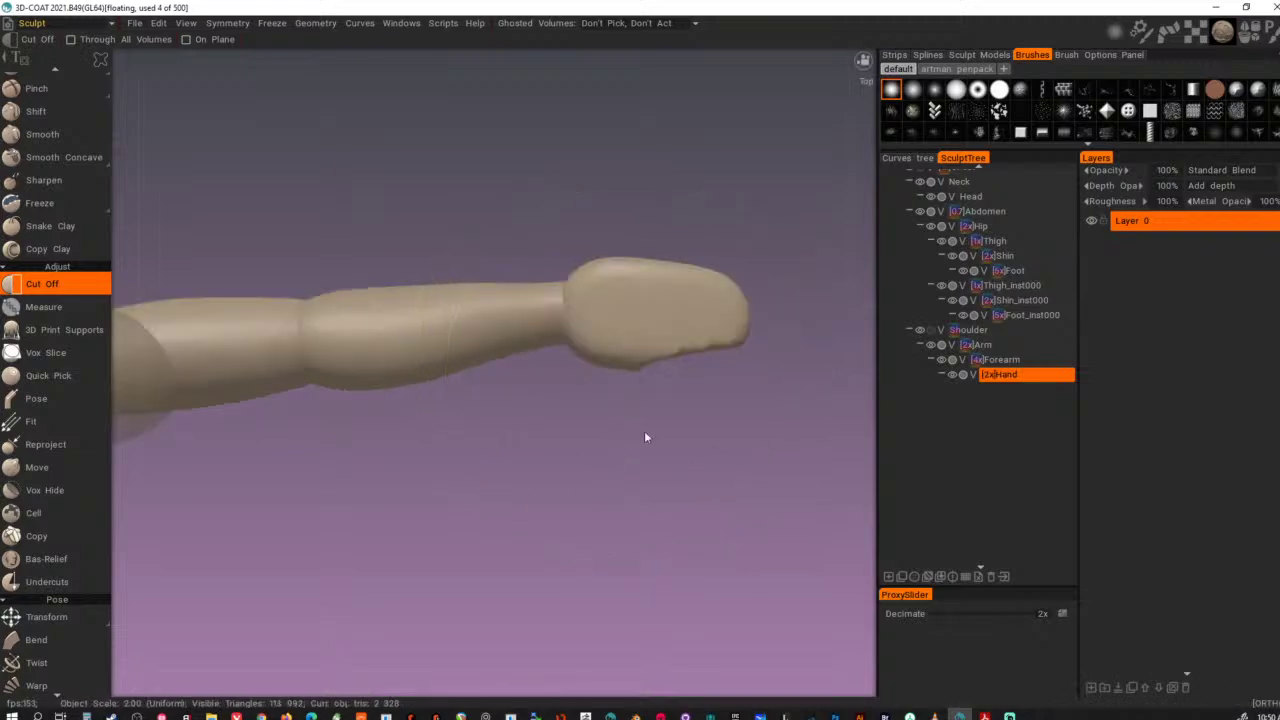
mouse_move(637, 375)
left_mouse_down()
mouse_move(709, 437)
mouse_move(636, 450)
left_mouse_up()
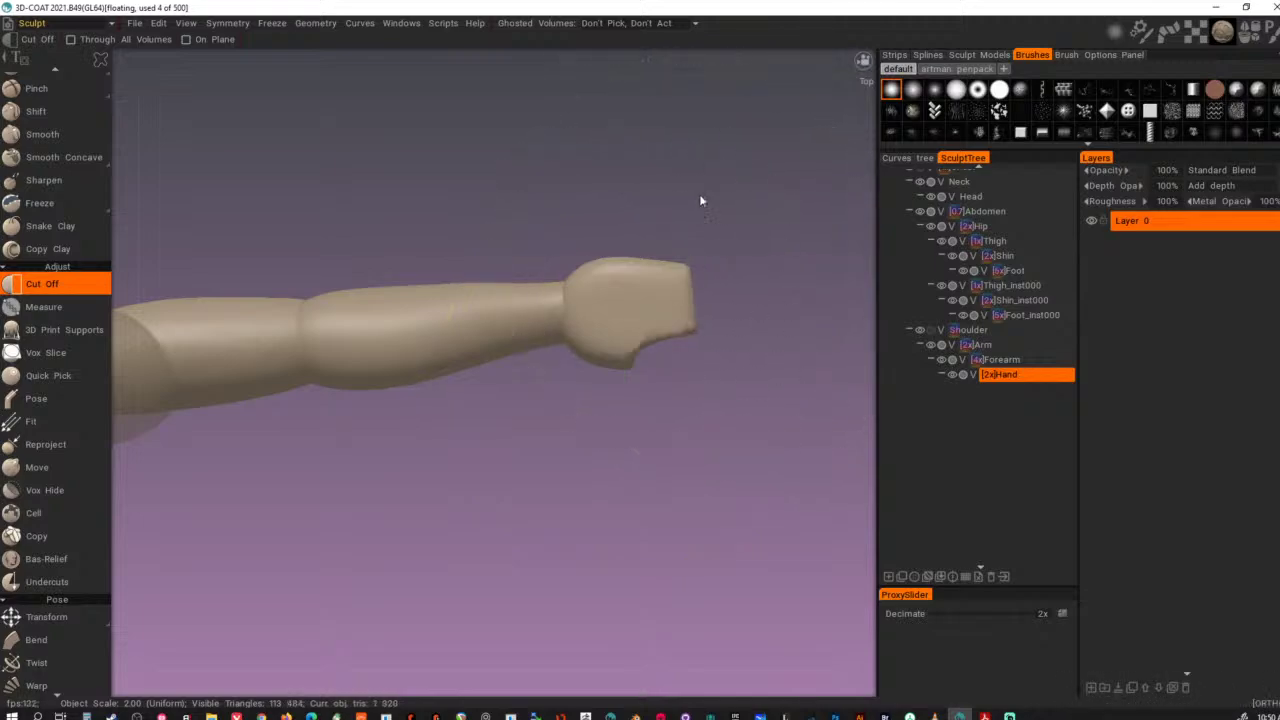
left_click_drag(552, 280, 742, 248)
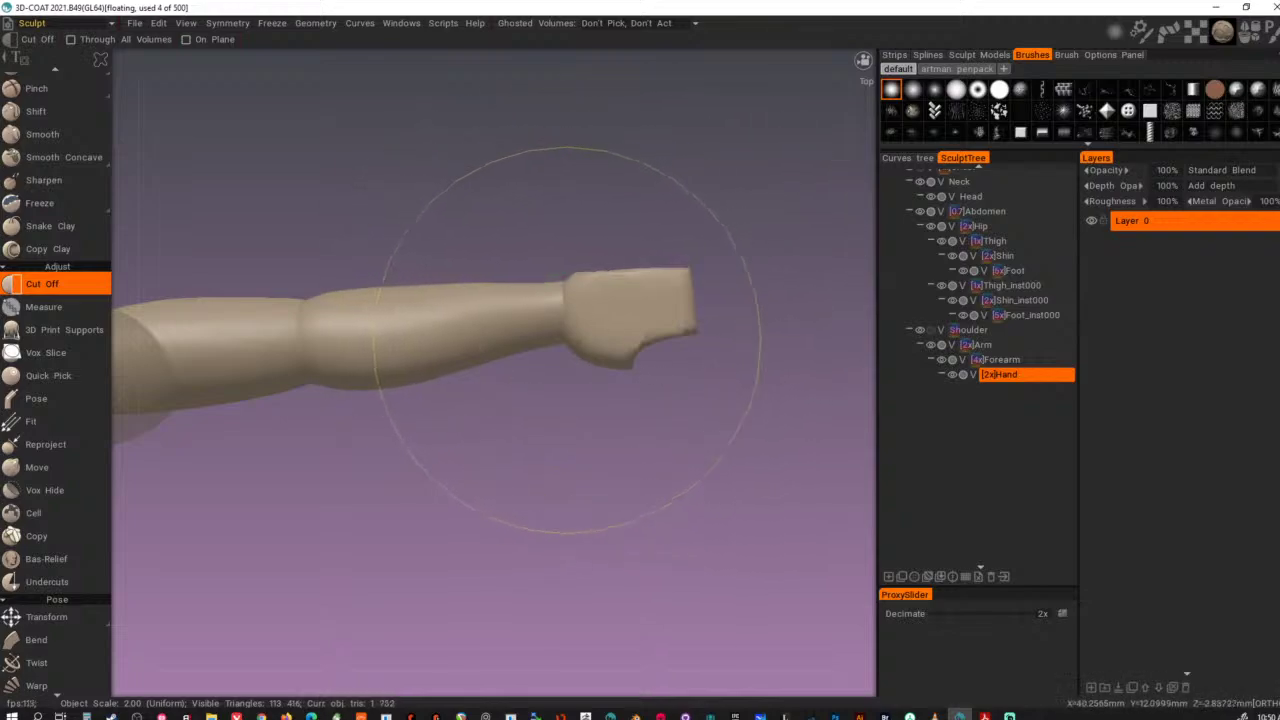
- Smooth the whole Hand volume repeatedly to round off its cut edges, checking it from the front and back
key("Return")
left_click_drag(724, 456, 707, 293, "alt")
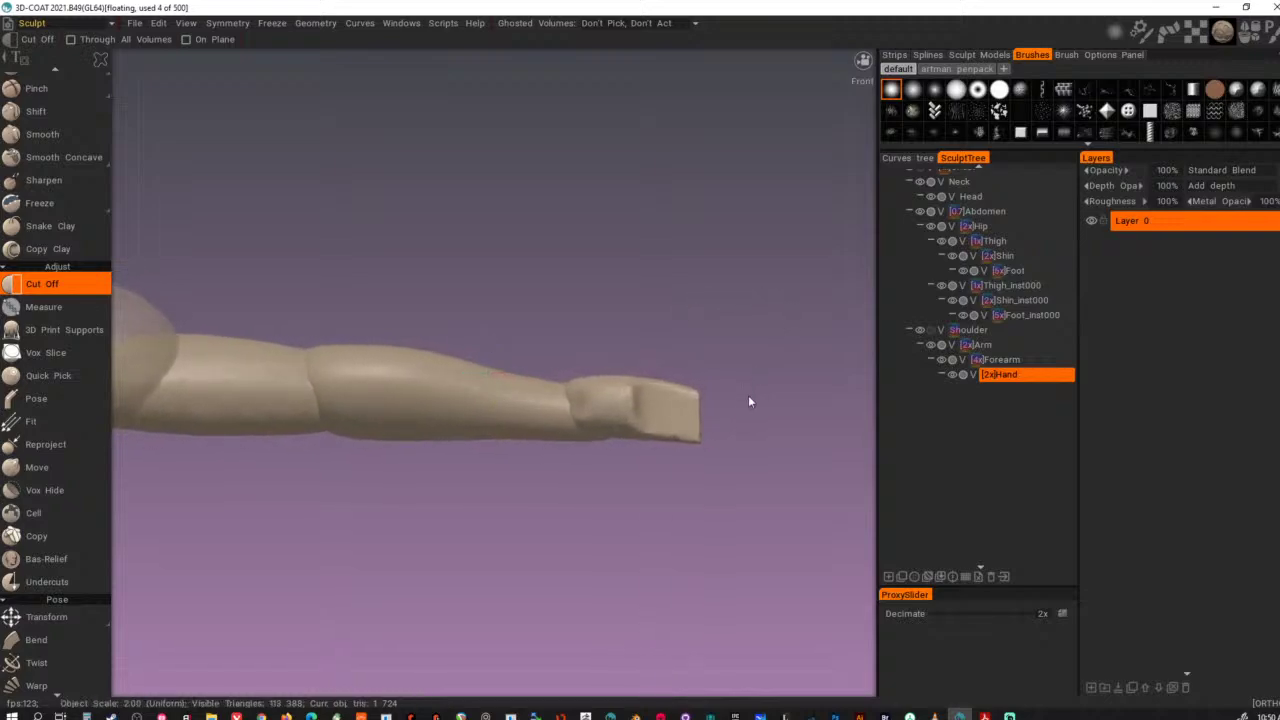
left_click_drag(748, 401, 759, 405, "alt")
mouse_move(552, 421)
left_mouse_down()
mouse_move(747, 529)
mouse_move(716, 544)
mouse_move(677, 500)
mouse_move(571, 583)
mouse_move(365, 422)
mouse_move(366, 398)
mouse_move(424, 391)
left_mouse_up()
key("ctrl+shift+Return")
key("ctrl+shift+Return")
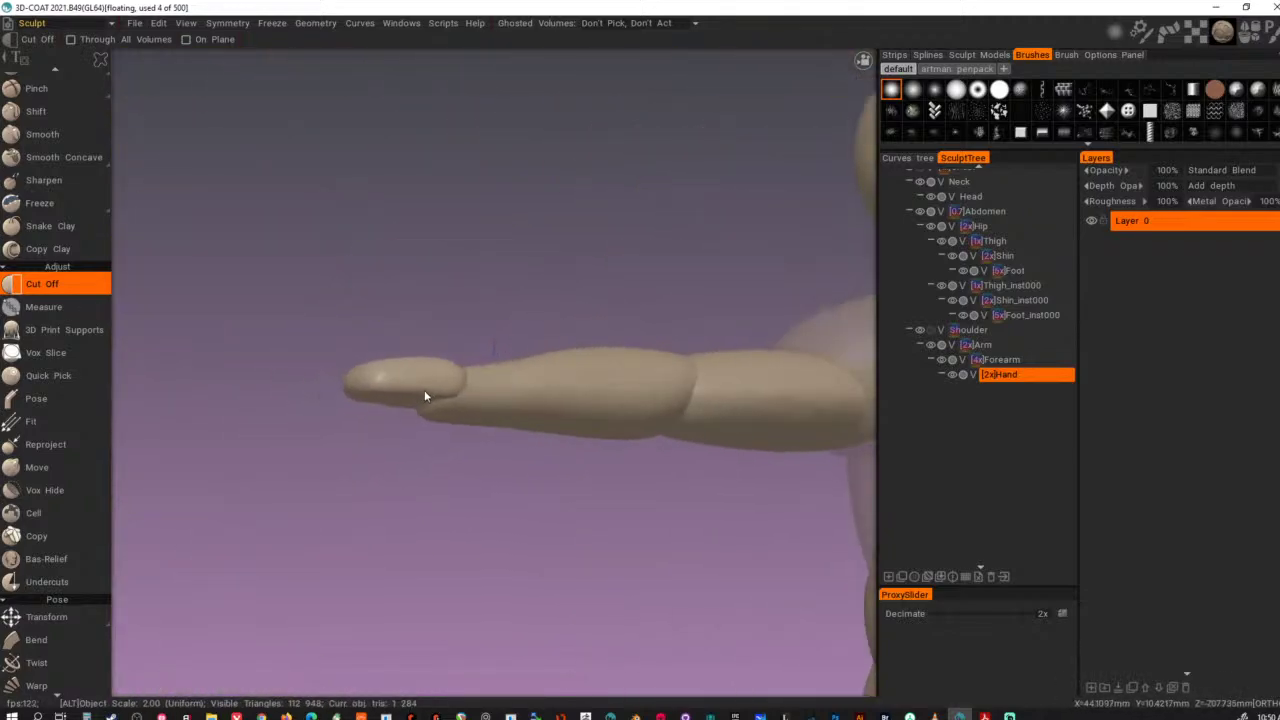
- Reshape the Hand with the Move brush, lowering its tip, widening both sides and pulling out the thumb side and finger end
key("m")
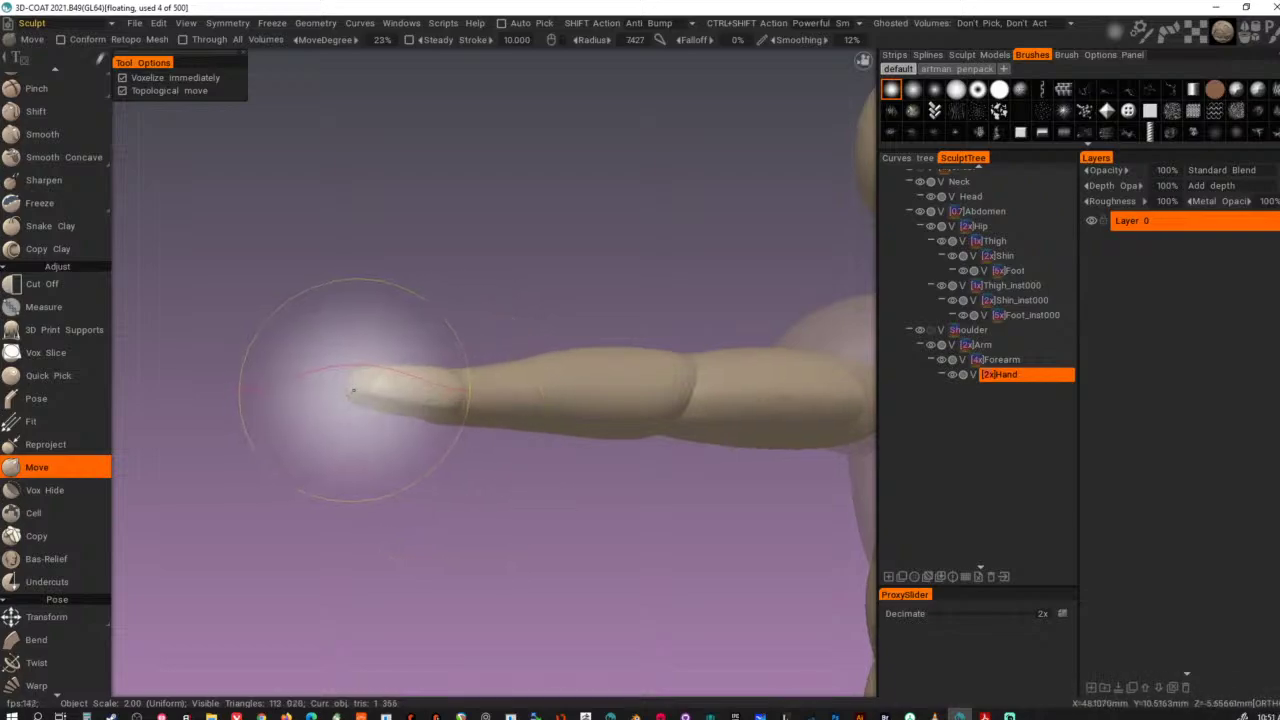
mouse_move(353, 389)
left_mouse_down()
mouse_move(339, 466)
mouse_move(433, 630)
mouse_move(527, 634)
left_mouse_up()
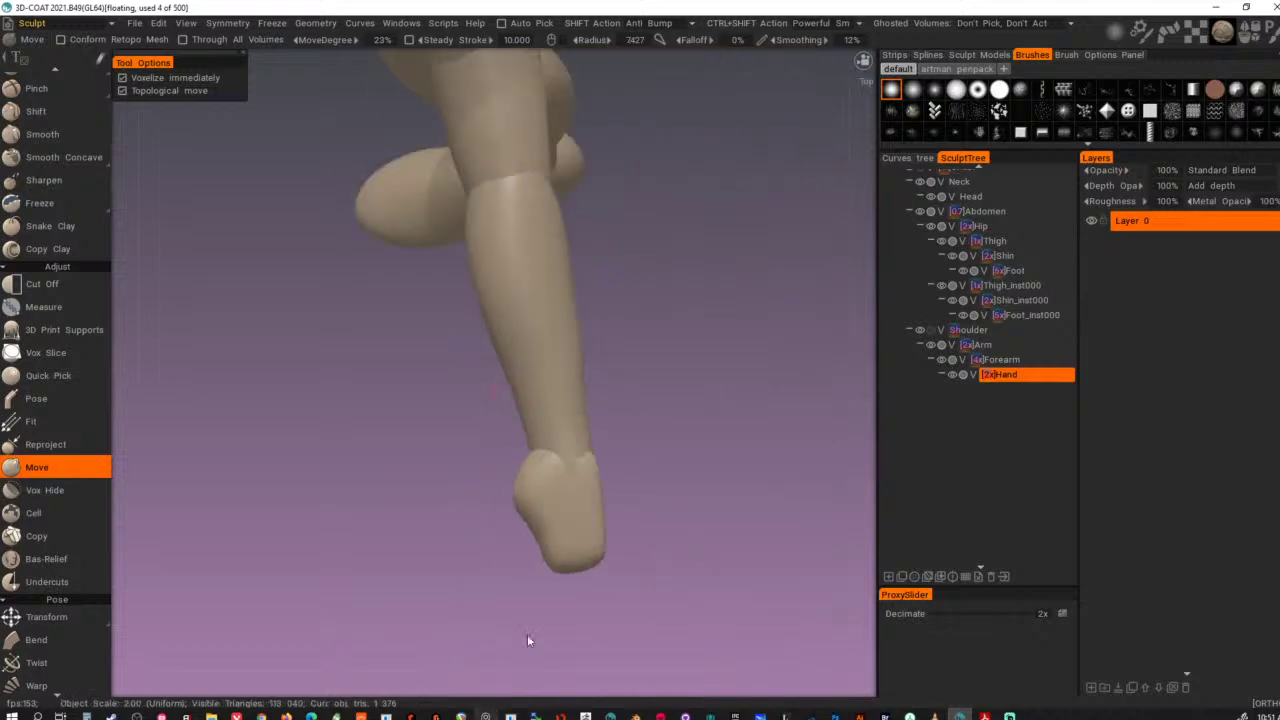
left_click_drag(599, 489, 610, 488)
left_click_drag(525, 493, 511, 497)
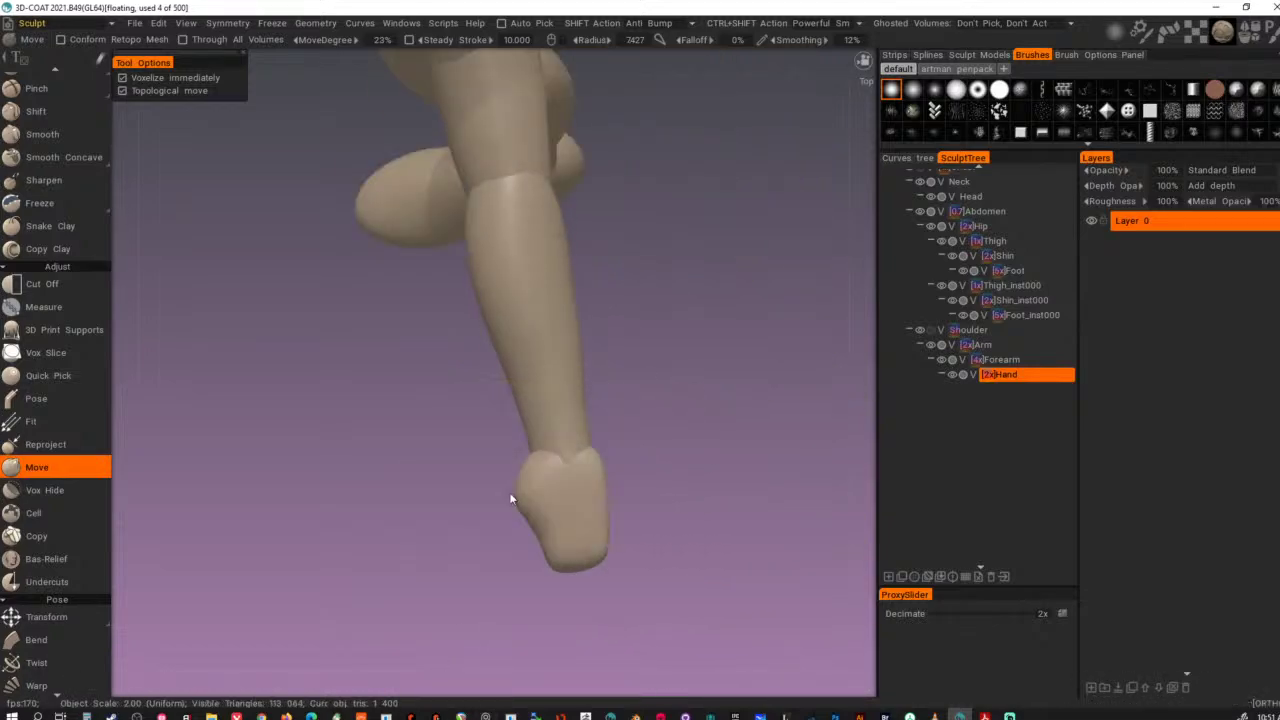
right_click_drag(520, 503, 498, 514)
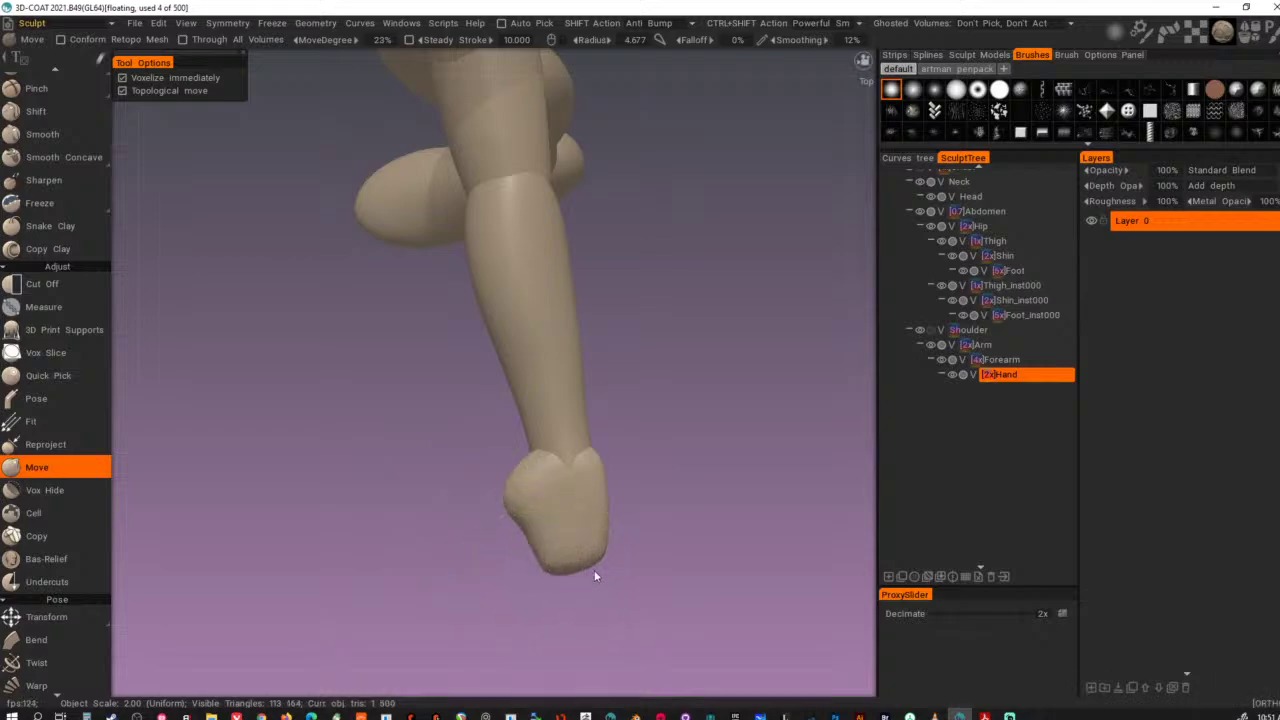
mouse_move(600, 560)
left_mouse_down()
mouse_move(630, 533)
mouse_move(691, 417)
left_mouse_up()
- Reshape the Hand with the Move brush from the front, adjusting its back and pulling the thumb-side bulge downward
right_click_drag(652, 400, 666, 403)
left_click_drag(651, 402, 655, 380)
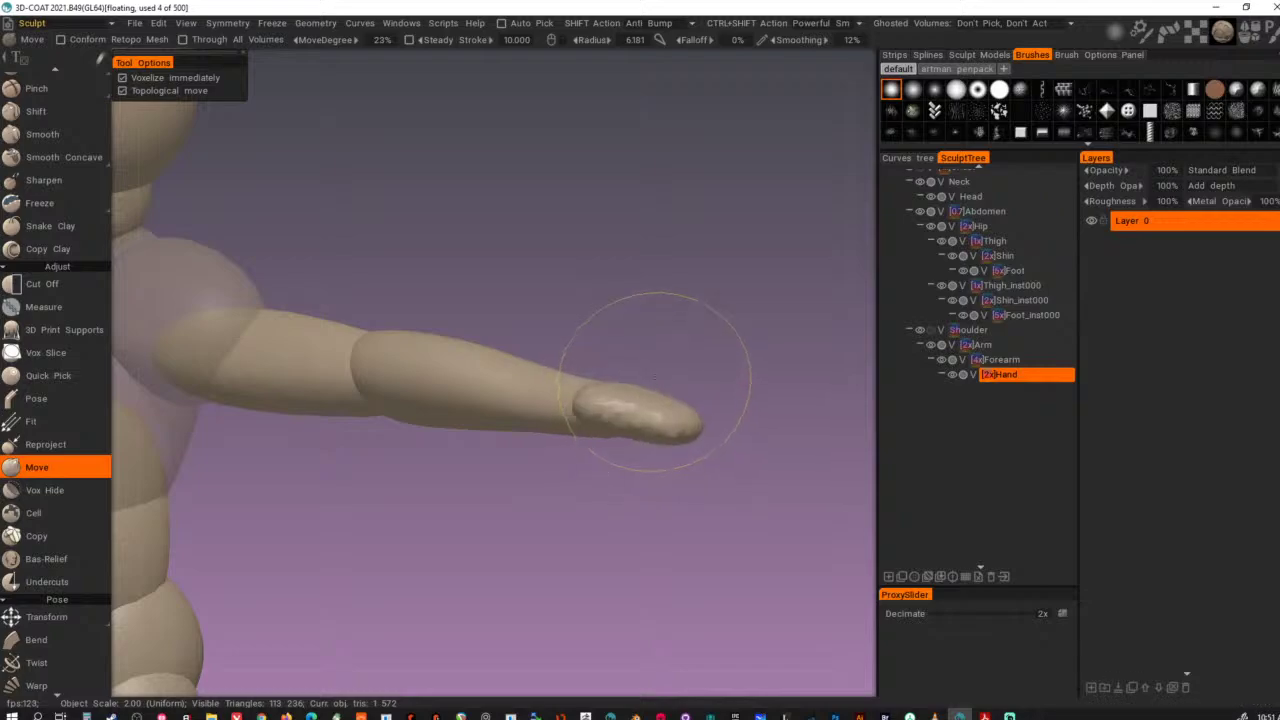
mouse_move(558, 413)
left_mouse_down("alt")
mouse_move(626, 389)
mouse_move(614, 403)
left_mouse_up("alt")
right_click_drag(613, 398, 584, 378)
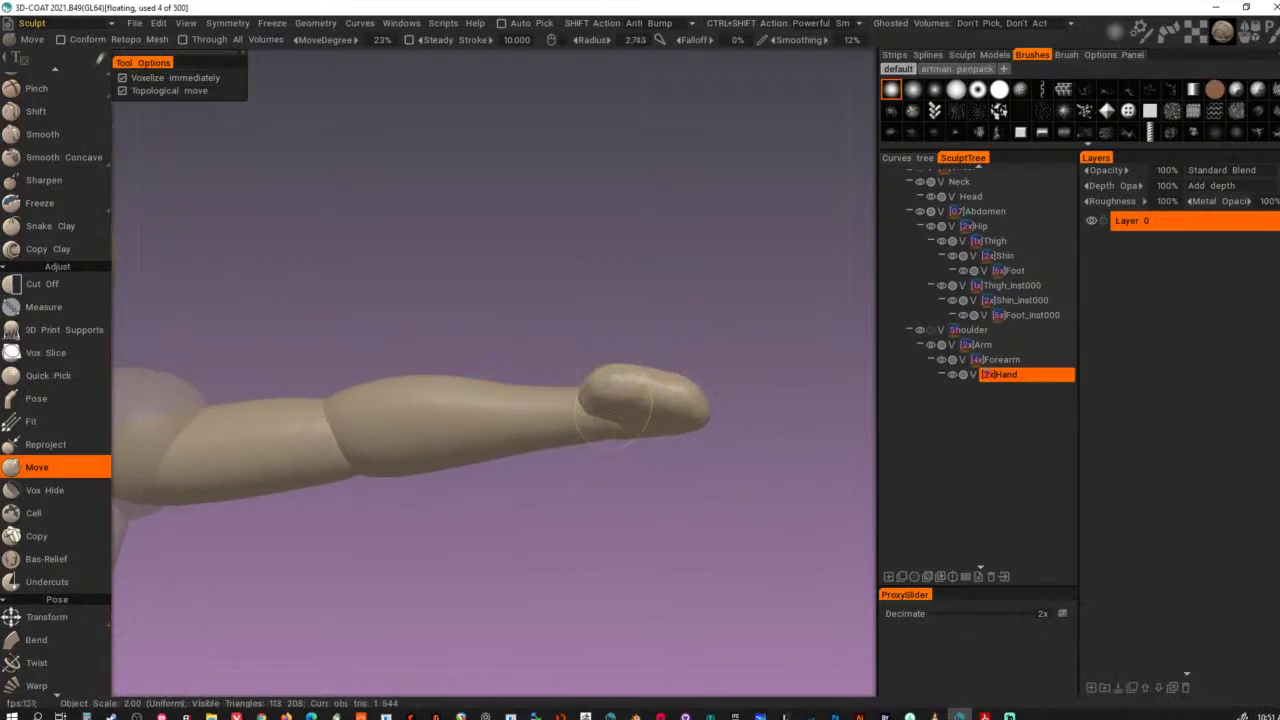
left_click_drag(617, 415, 618, 412)
right_click_drag(618, 412, 630, 414)
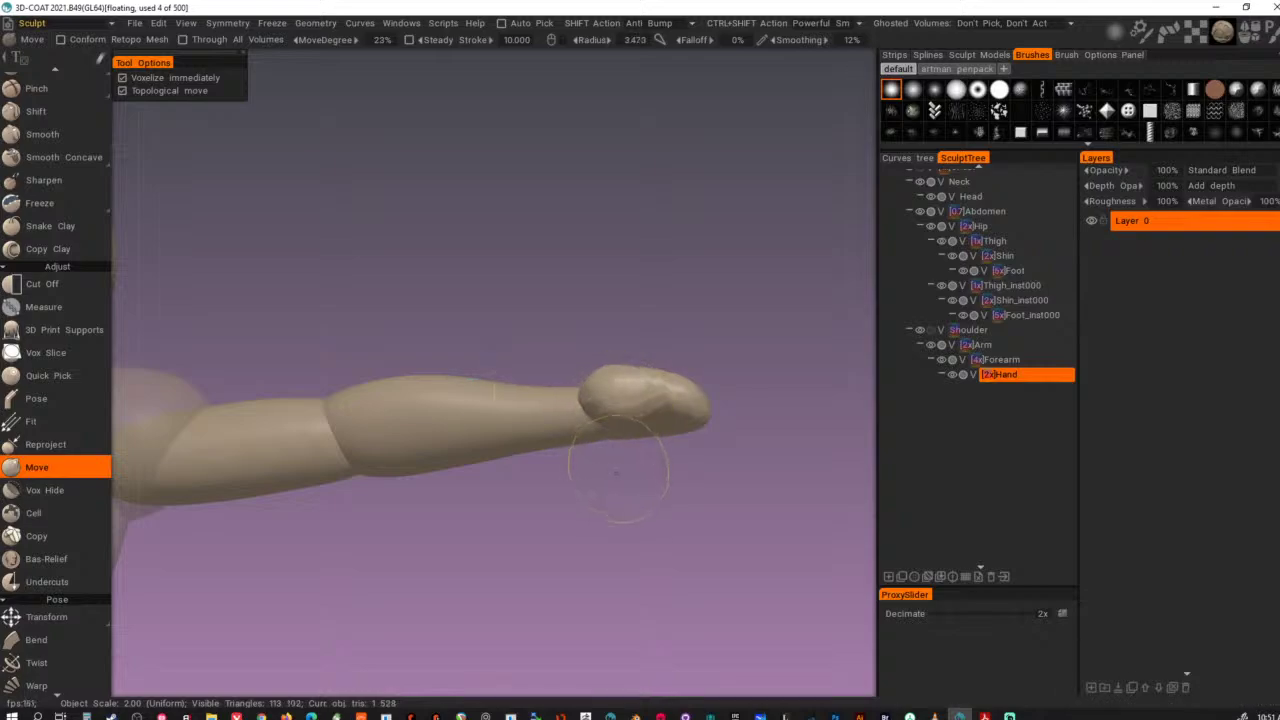
left_click_drag(613, 387, 635, 446)
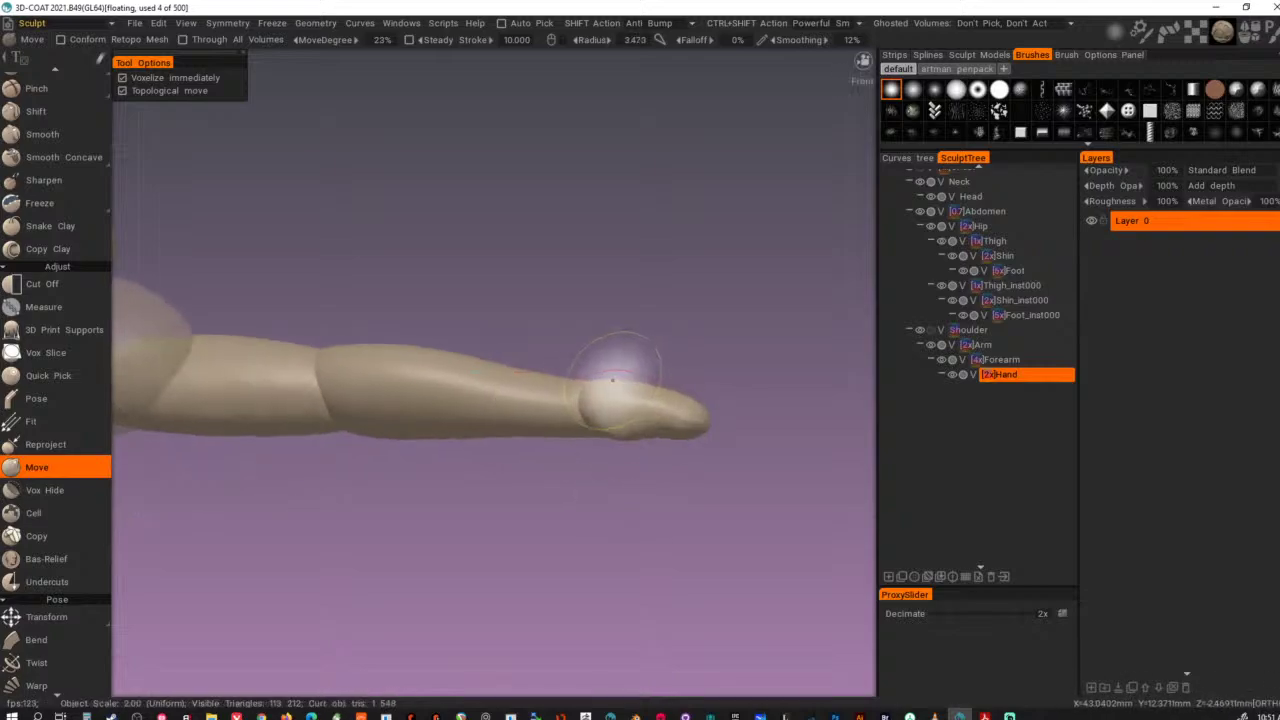
left_click_drag(613, 381, 617, 413)
- Shorten the Hand's finger end and smooth the volume, checking its proportions against the whole figure
mouse_move(678, 464)
left_mouse_down("alt")
mouse_move(691, 474)
mouse_move(561, 548)
mouse_move(481, 550)
mouse_move(554, 469)
mouse_move(556, 525)
mouse_move(583, 511)
left_mouse_up("alt")
scroll(562, 524, "up", 3)
mouse_move(526, 578)
left_mouse_down()
mouse_move(527, 540)
mouse_move(562, 564)
mouse_move(502, 552)
mouse_move(627, 465)
mouse_move(703, 379)
left_mouse_up()
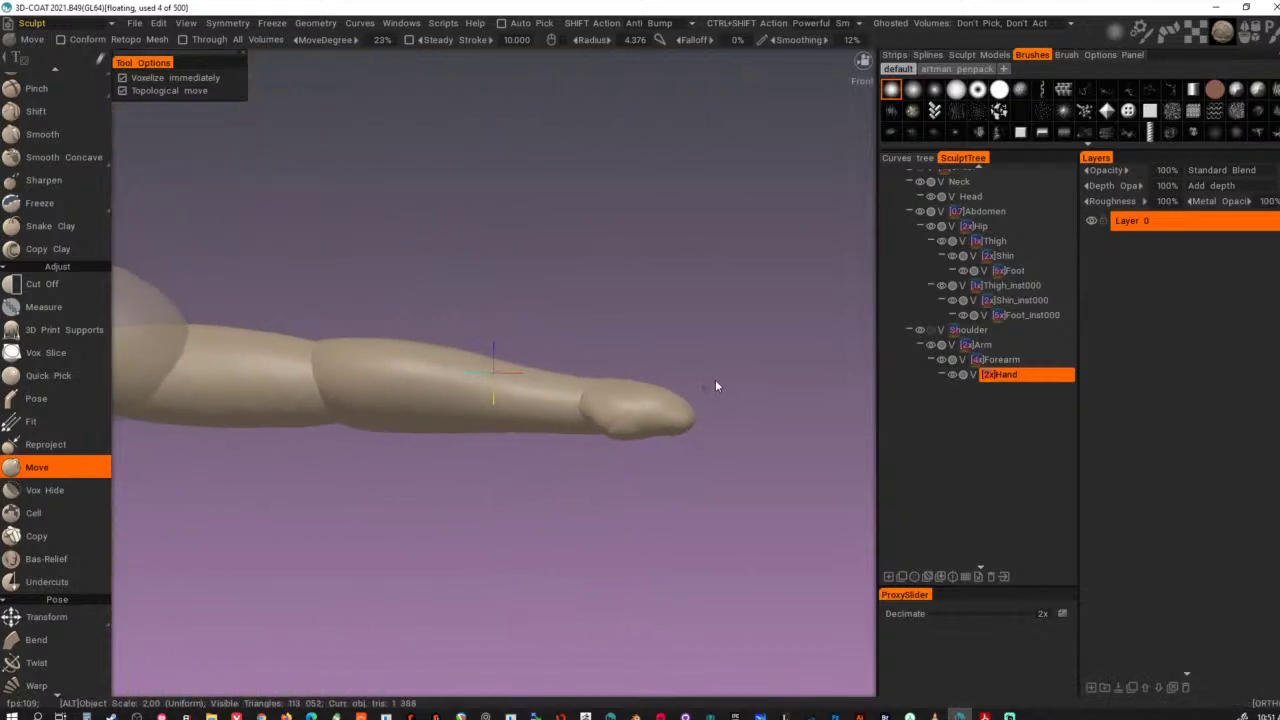
key("ctrl+shift+Return")
right_click_drag(727, 397, 240, 506, "alt")
left_click_drag(680, 514, 556, 503, "alt")
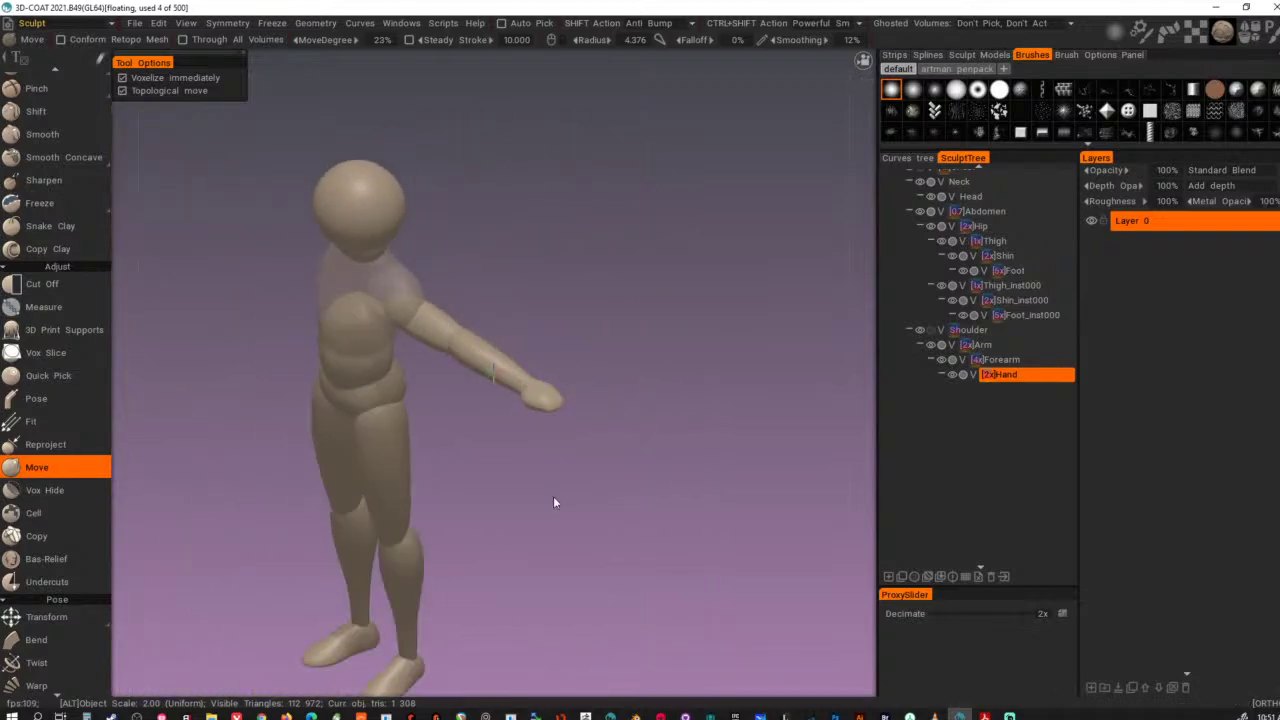
right_click_drag(556, 503, 748, 634, "alt")
left_click_drag(748, 634, 656, 478, "alt")
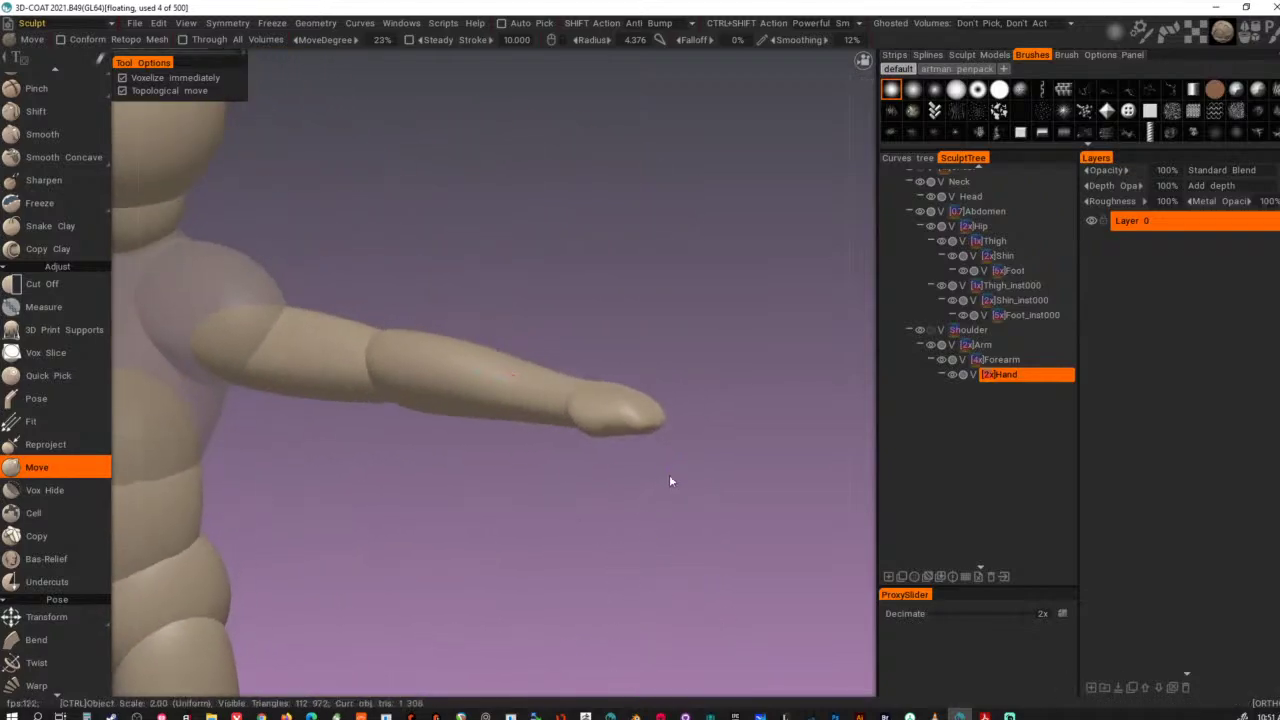
- Add a new child volume under Hand and place a sphere of about 3.05 radius at the thumb side near the wrist
key("ctrl+n")
right_click_drag(612, 432, 573, 431)
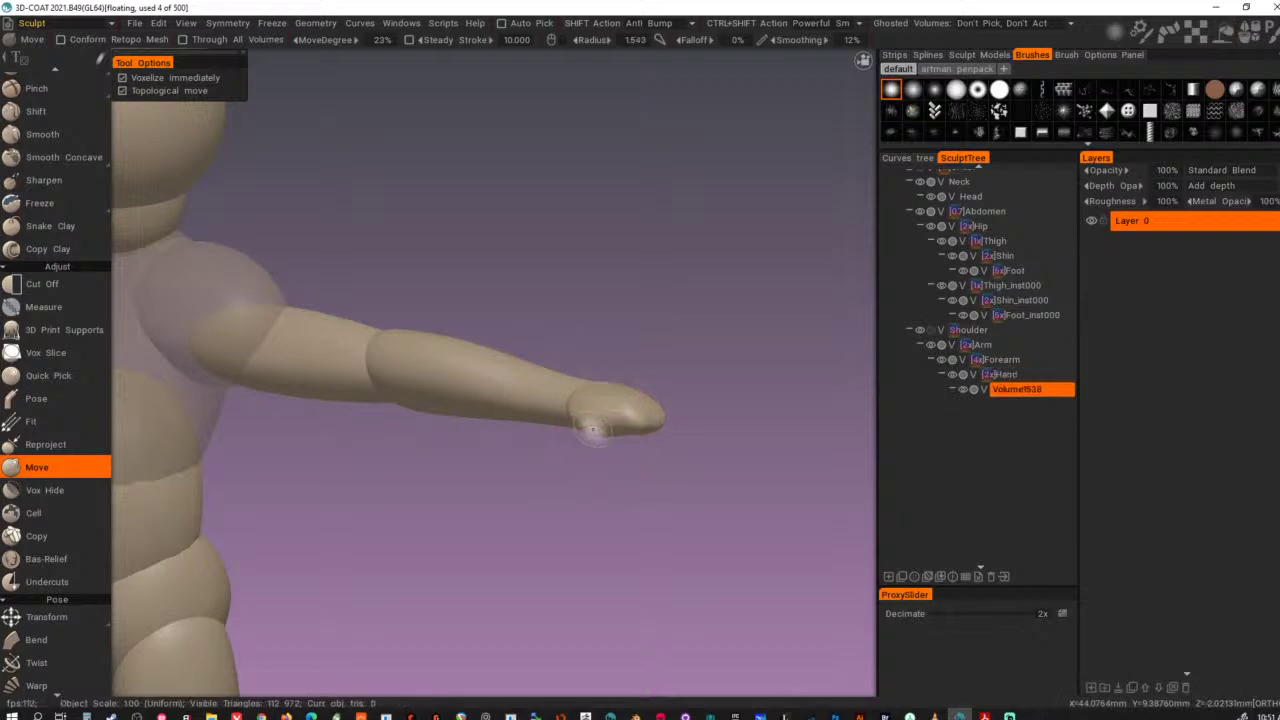
key("s")
right_click_drag(597, 432, 434, 442)
left_click(592, 431)
left_click_drag(664, 512, 627, 504, "alt")
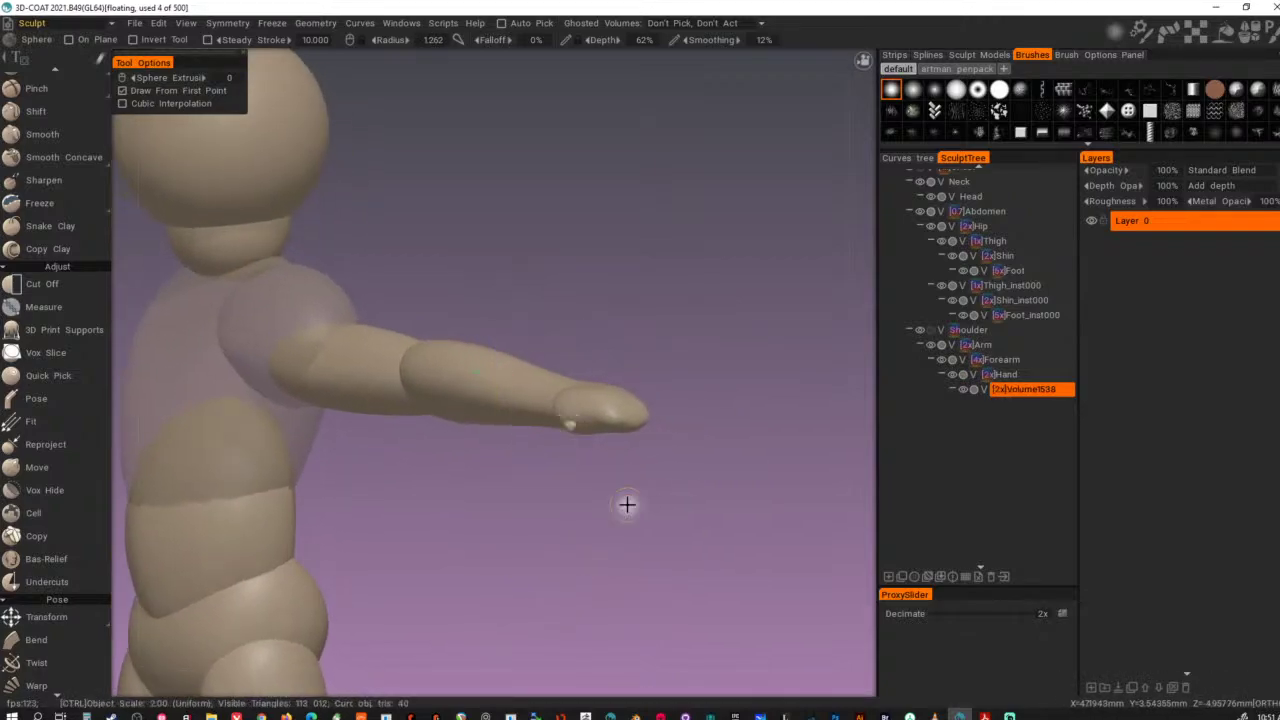
right_click_drag(551, 422, 583, 431)
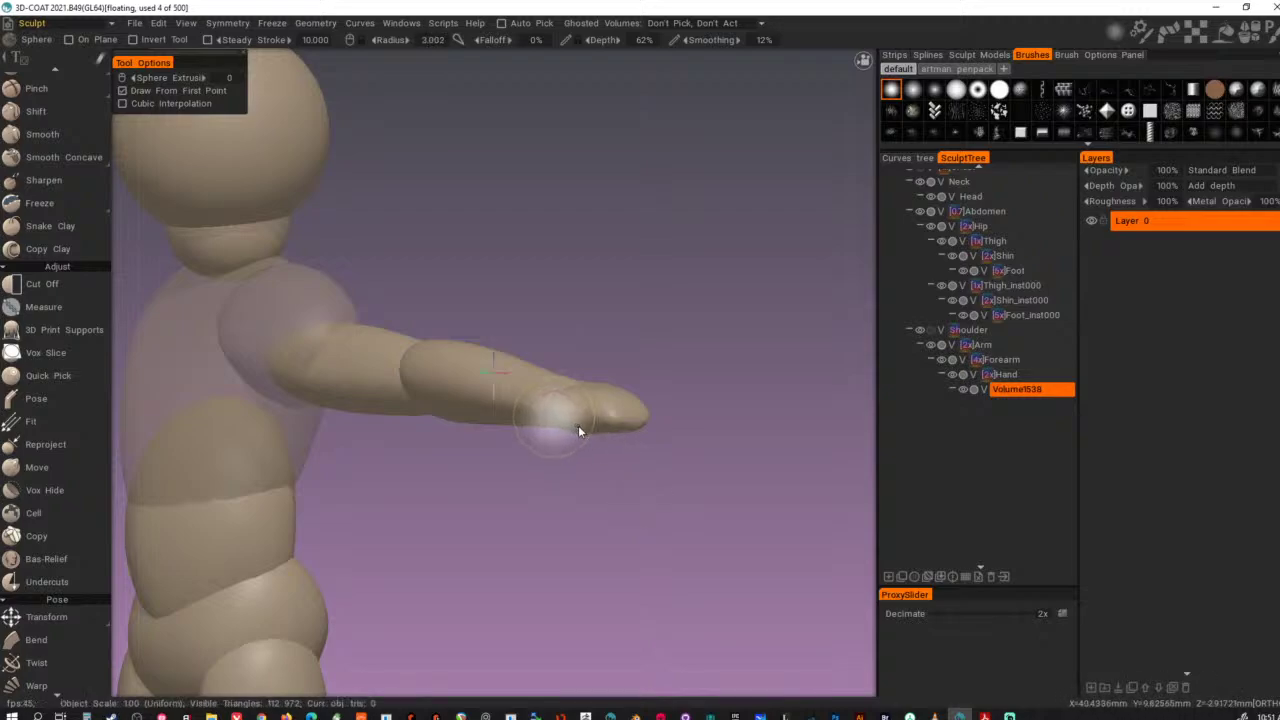
left_click(570, 422)
key("plus")
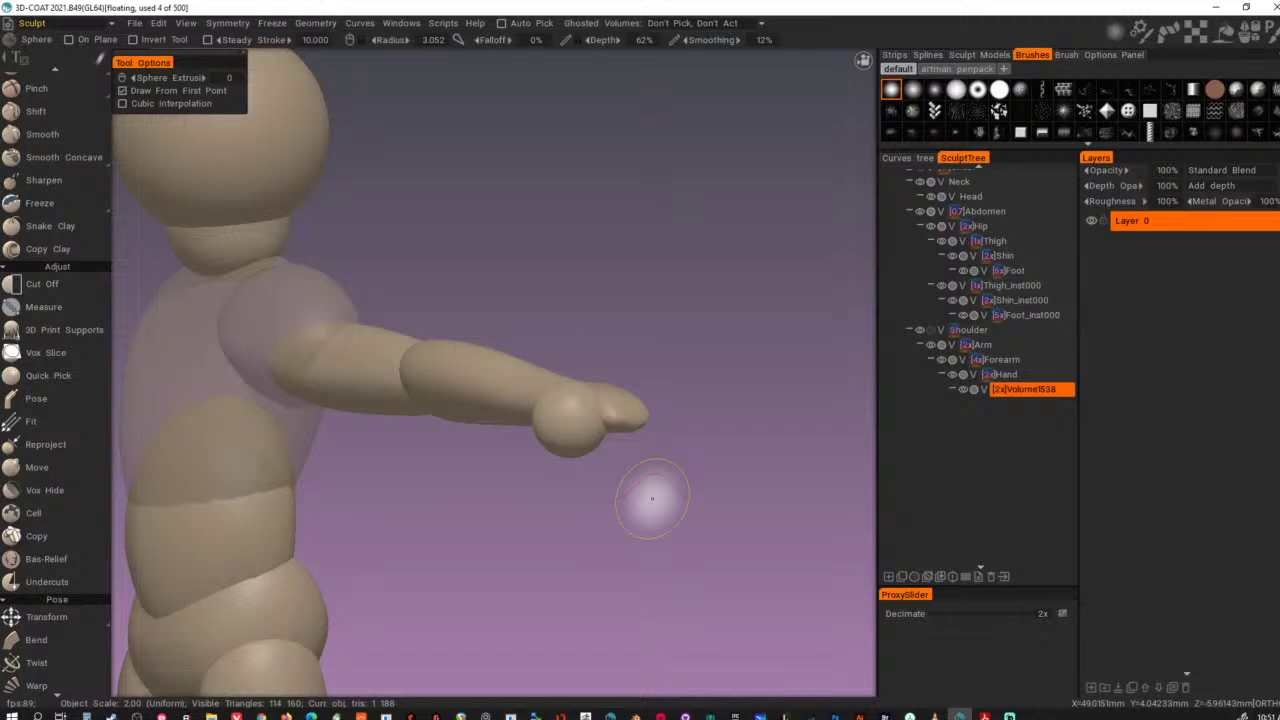
- Adjust the thumb sphere with the Move brush and resample the volume to a lower density
key("m")
mouse_move(622, 457)
left_mouse_down("alt")
mouse_move(692, 519)
mouse_move(630, 438)
mouse_move(693, 468)
mouse_move(608, 421)
left_mouse_up("alt")
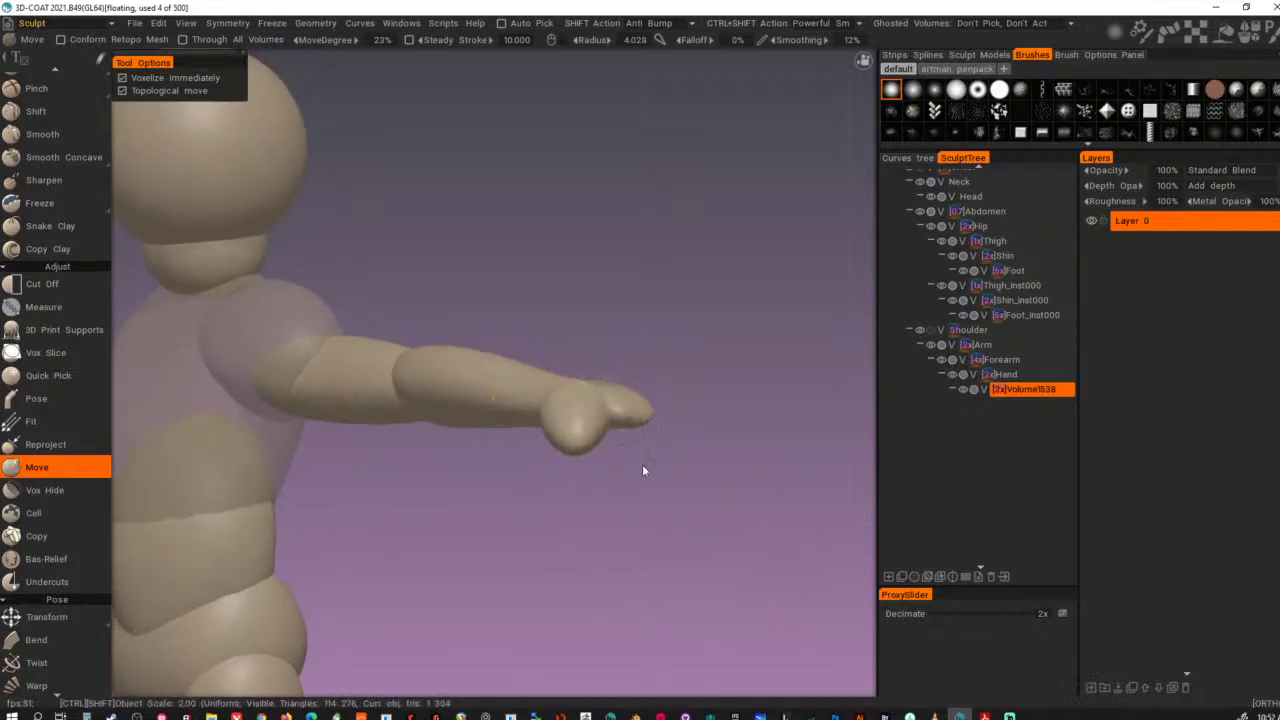
key("ctrl+shift+r")
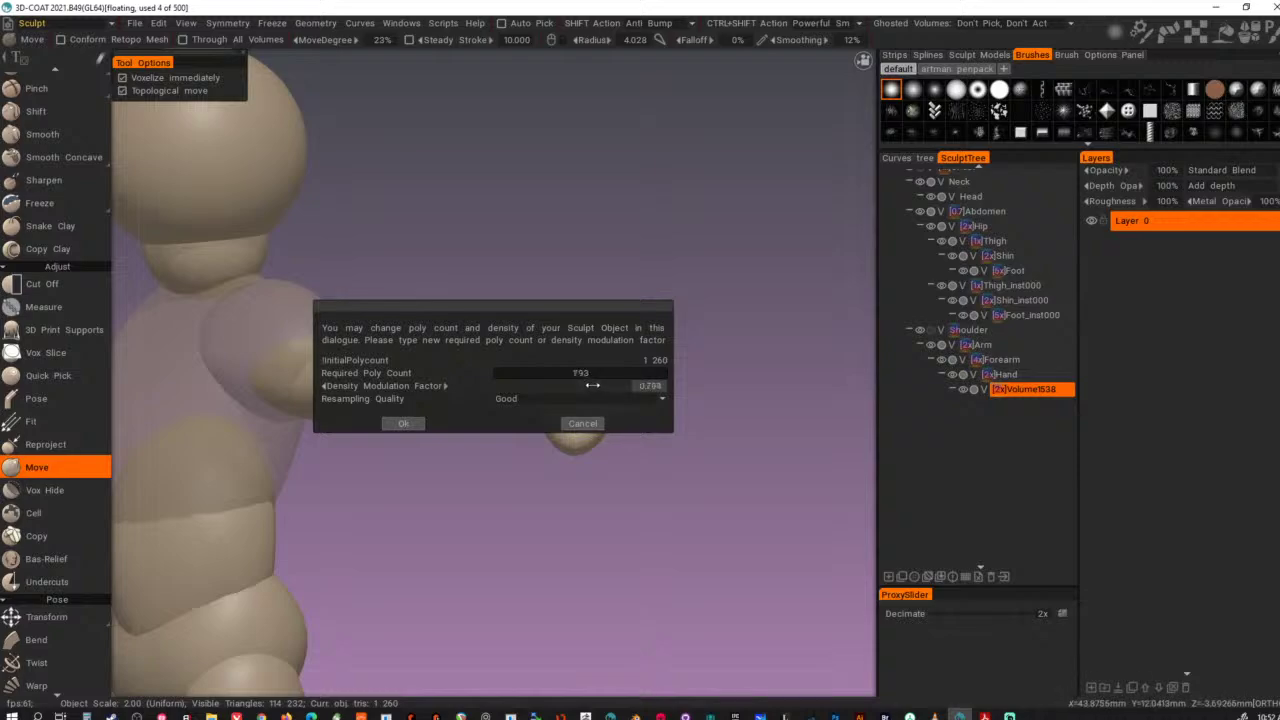
left_click(402, 423)
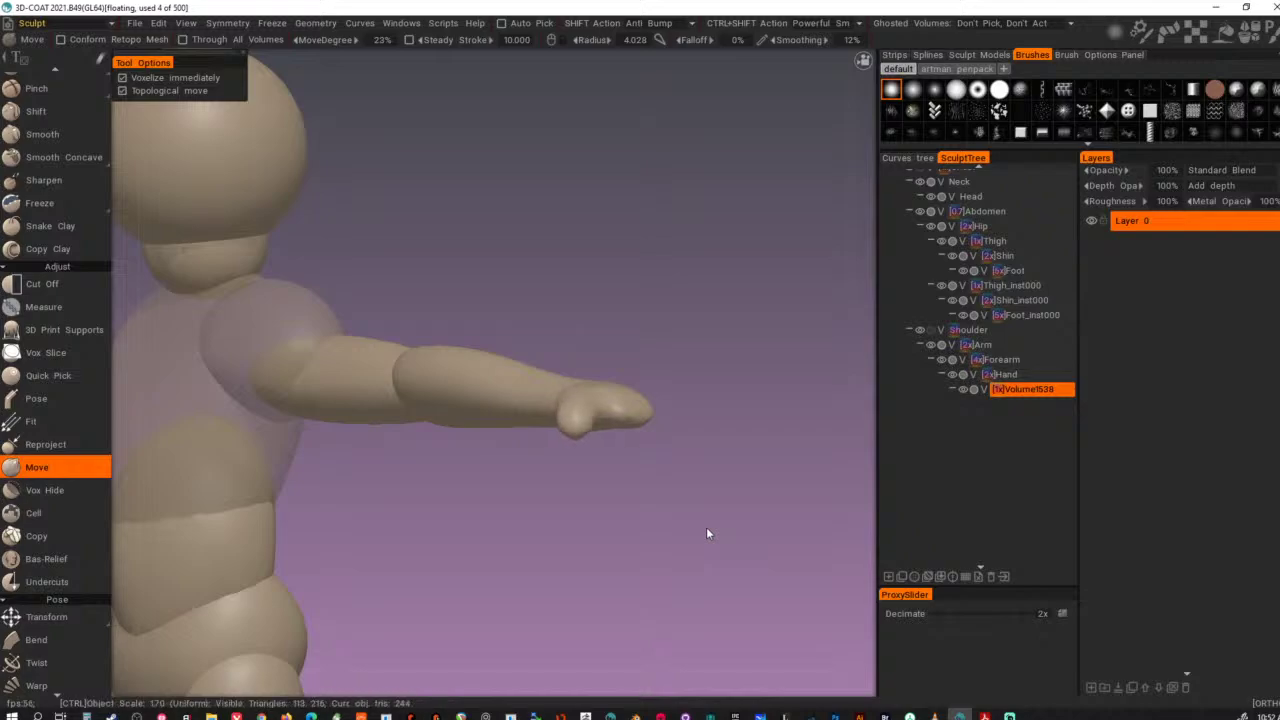
- Raise the thumb volume's resolution to 3x, pull the small ball outward into an elongated thumb, and ghost the Hand
left_click_drag(706, 527, 591, 456, "alt")
right_click_drag(591, 456, 625, 501, "alt")
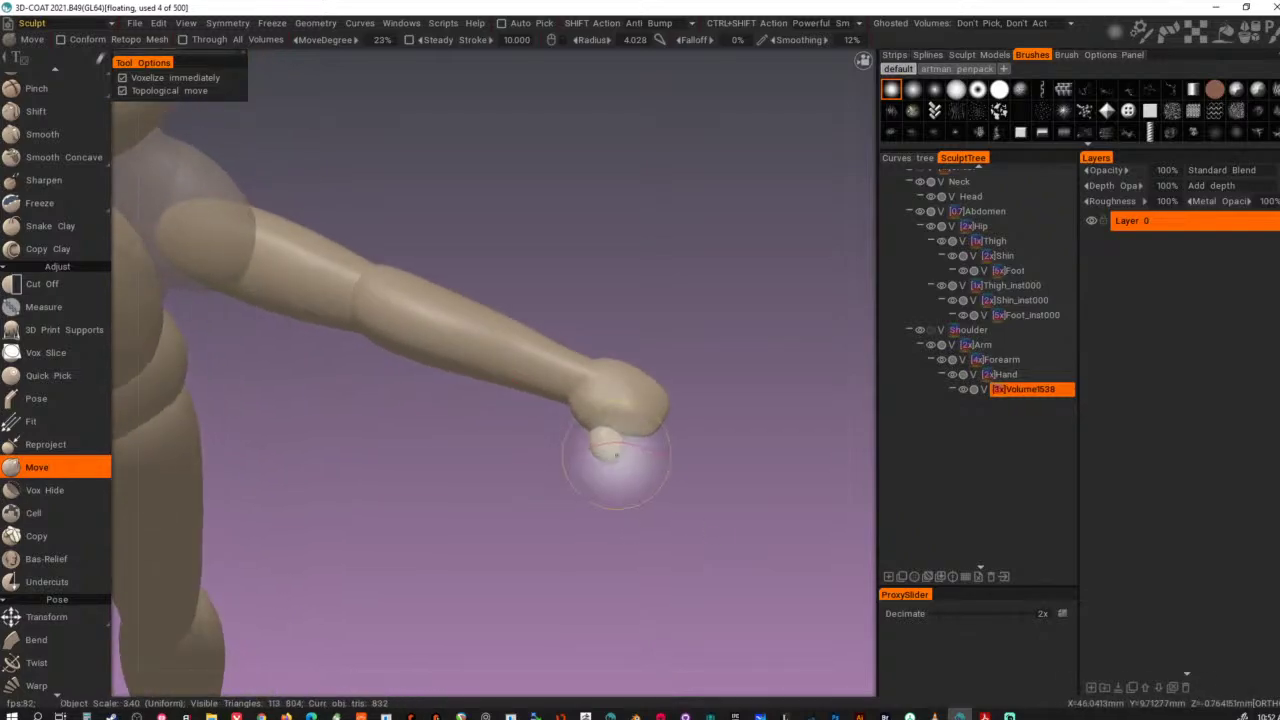
left_click_drag(615, 457, 657, 546)
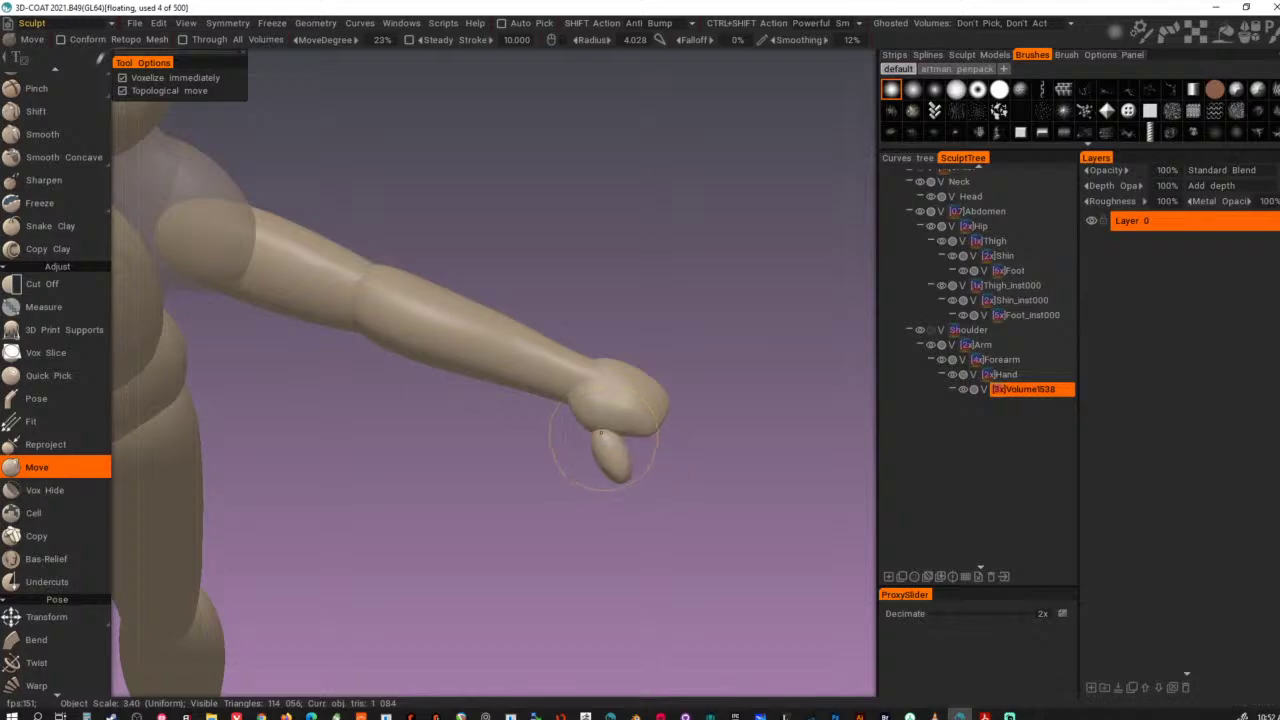
mouse_move(567, 355)
left_mouse_down("alt")
mouse_move(694, 509)
mouse_move(609, 449)
mouse_move(580, 477)
mouse_move(536, 430)
mouse_move(490, 426)
mouse_move(518, 404)
mouse_move(513, 338)
mouse_move(657, 349)
mouse_move(682, 375)
left_mouse_up("alt")
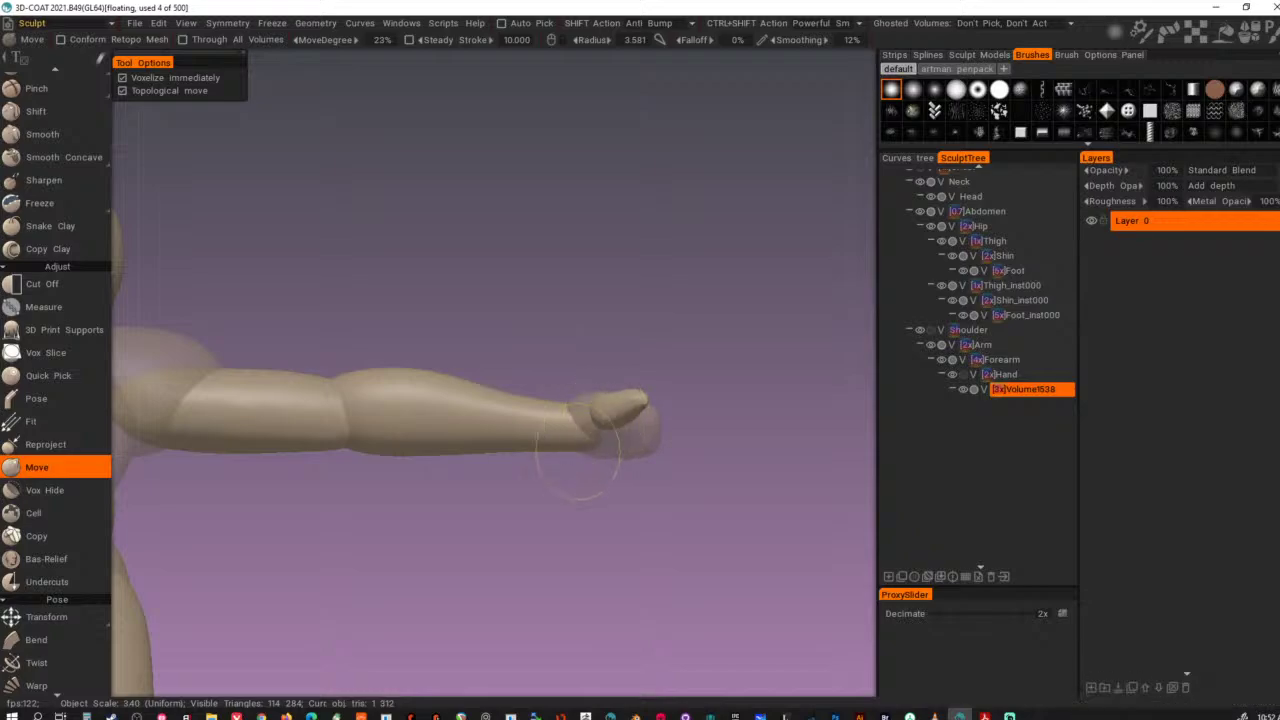
- Shape the thumb's base with the Move brush, broadening it and fitting it against the wrist and ghosted Hand
left_click_drag(588, 474, 657, 446, "alt")
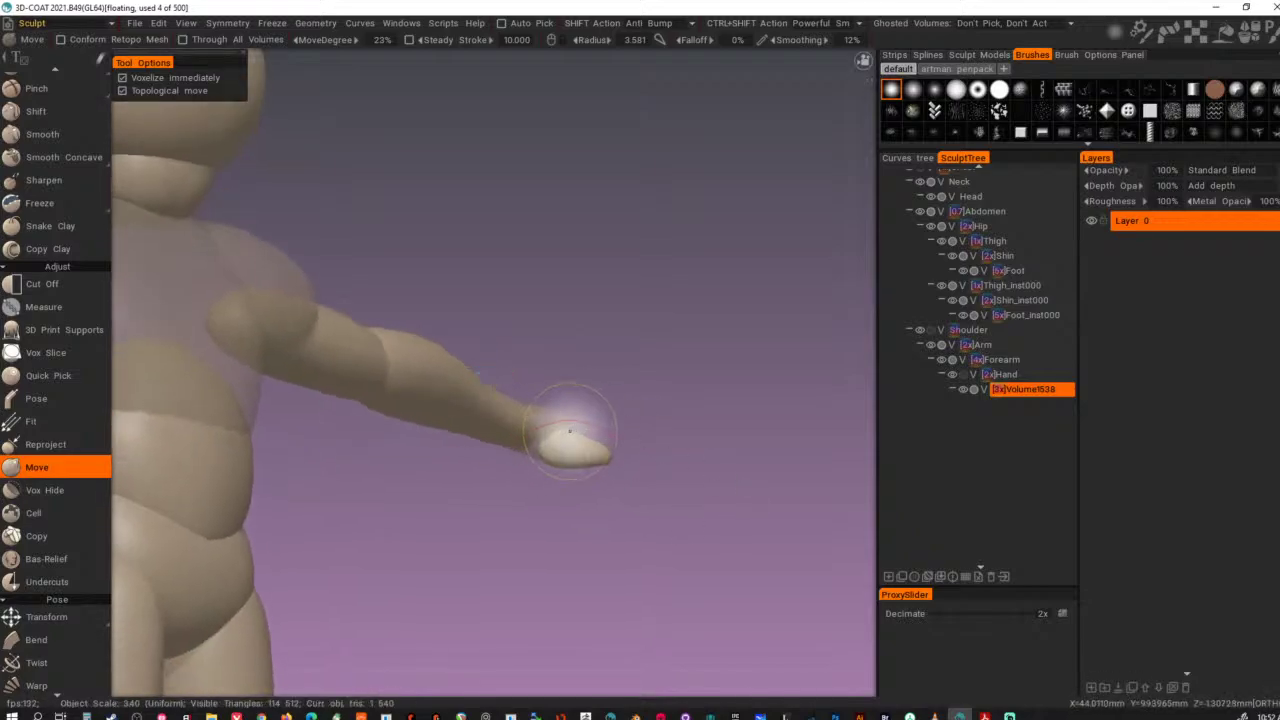
left_click_drag(571, 434, 565, 397)
mouse_move(552, 446)
left_mouse_down()
mouse_move(514, 421)
mouse_move(448, 504)
left_mouse_up()
mouse_move(589, 422)
left_mouse_down("alt")
mouse_move(571, 449)
mouse_move(571, 508)
left_mouse_up("alt")
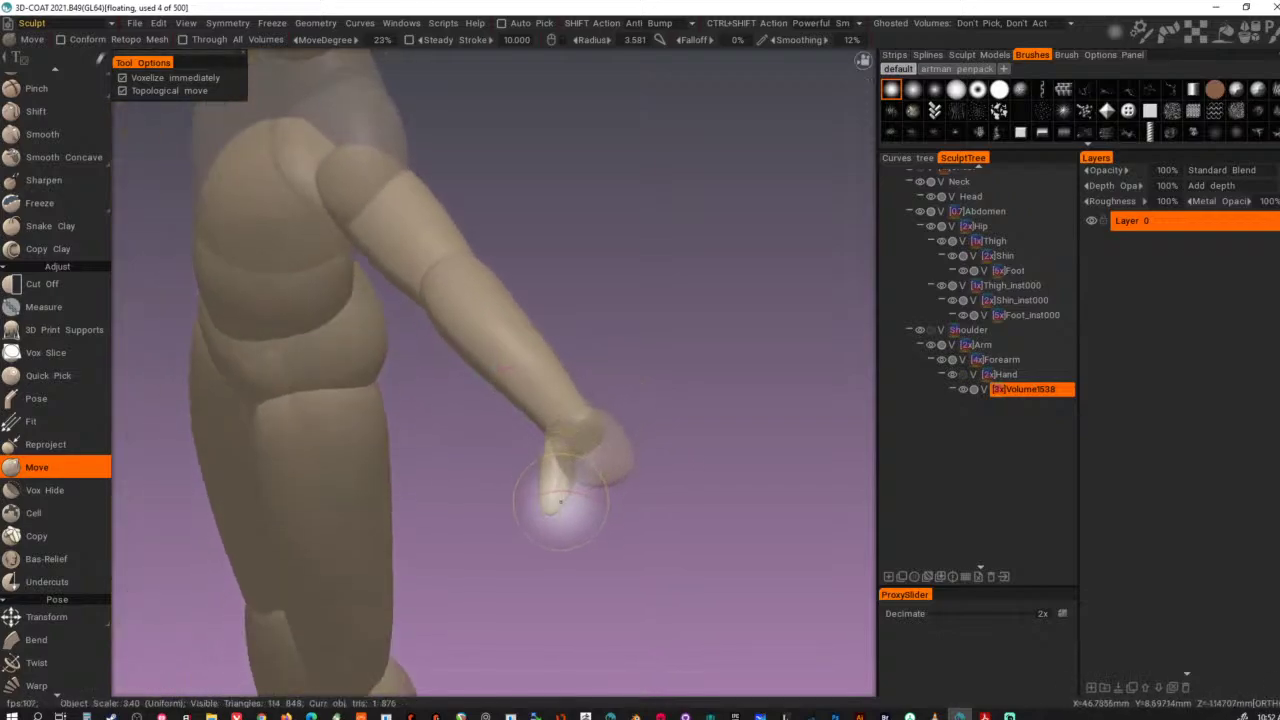
mouse_move(574, 481)
left_mouse_down()
mouse_move(530, 286)
mouse_move(489, 300)
mouse_move(530, 328)
mouse_move(594, 298)
mouse_move(621, 182)
left_mouse_up()
- Lengthen the thumb in the bottom view and bend its middle and tip outward, away from the palm
middle_click_drag(555, 254, 528, 443, "alt")
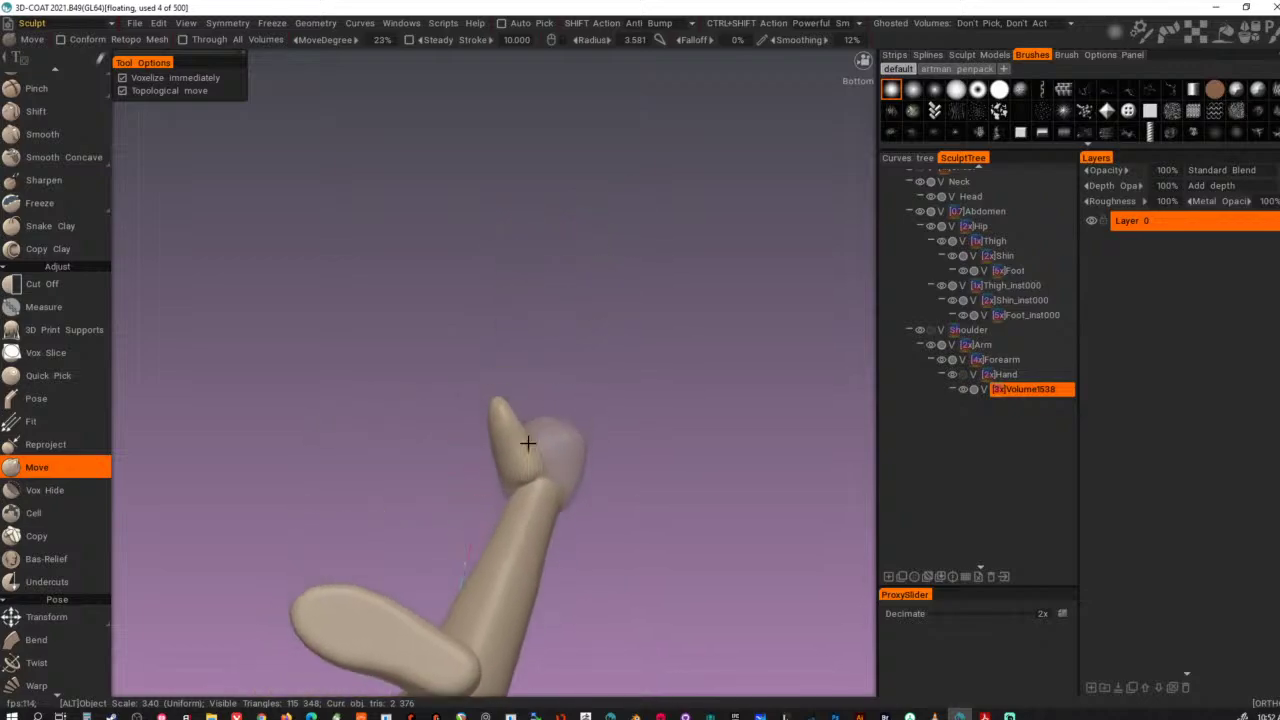
right_click_drag(528, 443, 632, 549, "alt")
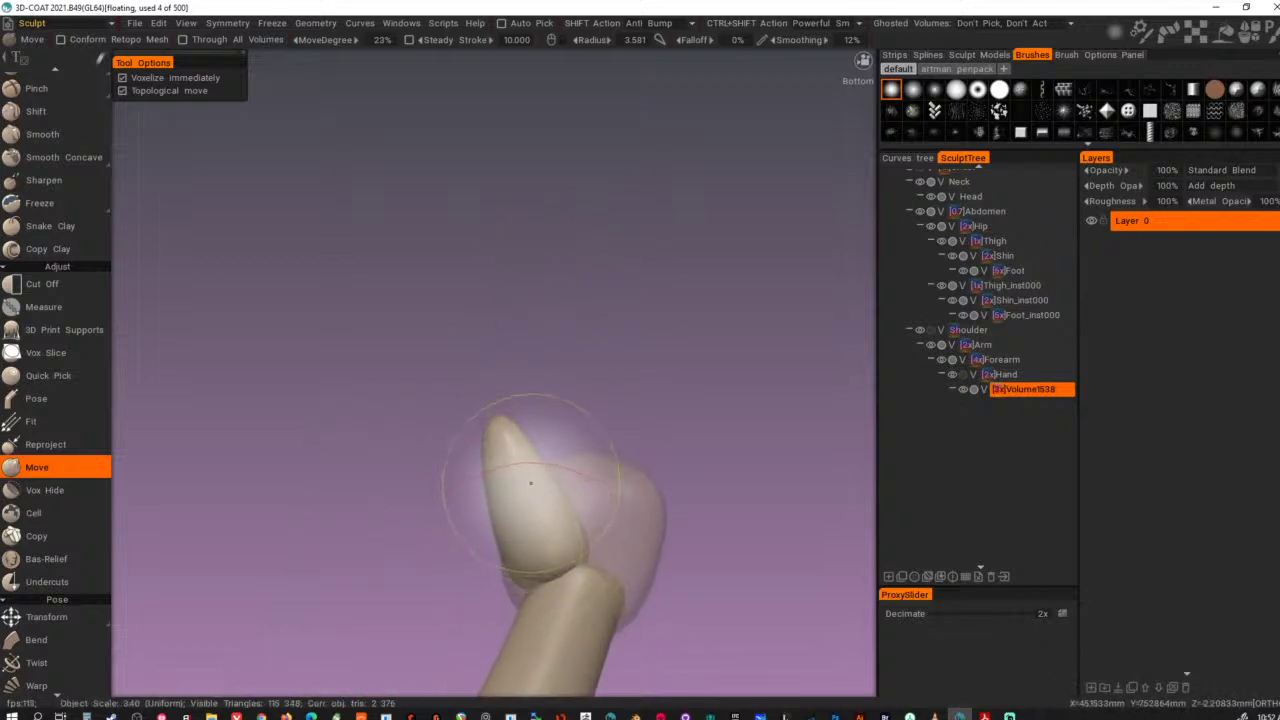
left_click_drag(500, 421, 419, 320)
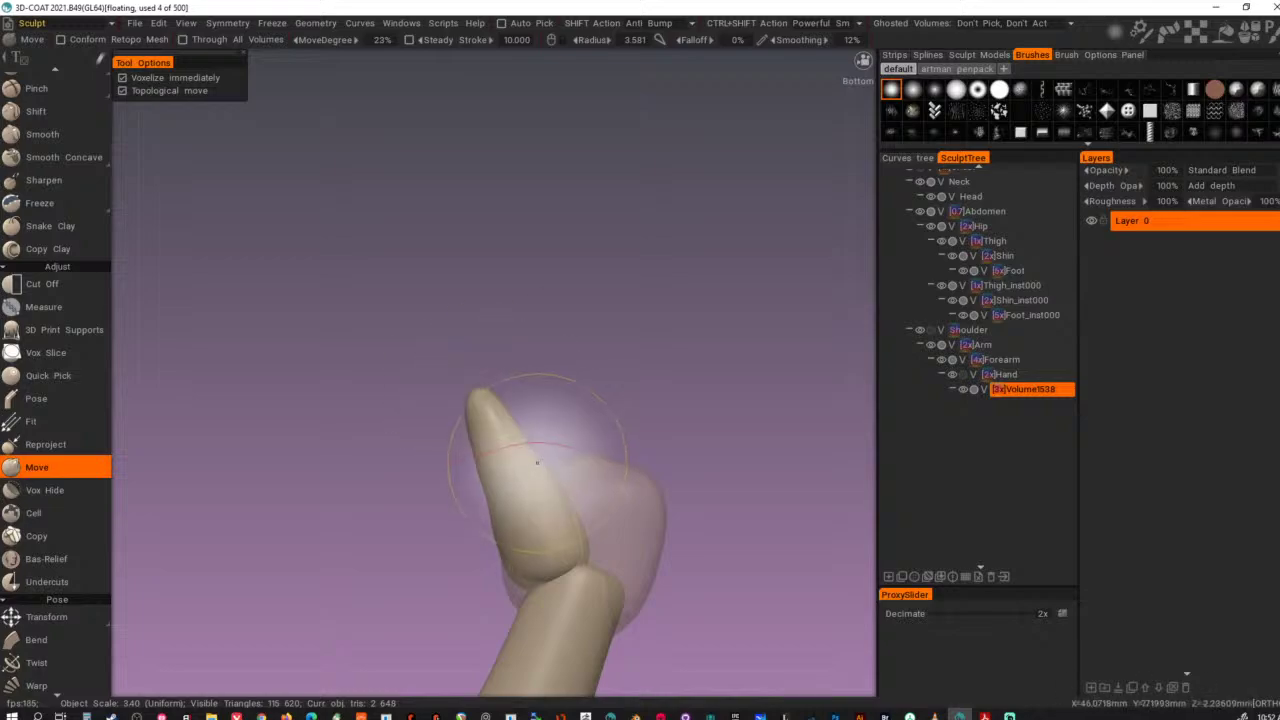
left_click_drag(544, 481, 504, 482)
left_click_drag(482, 423, 431, 411)
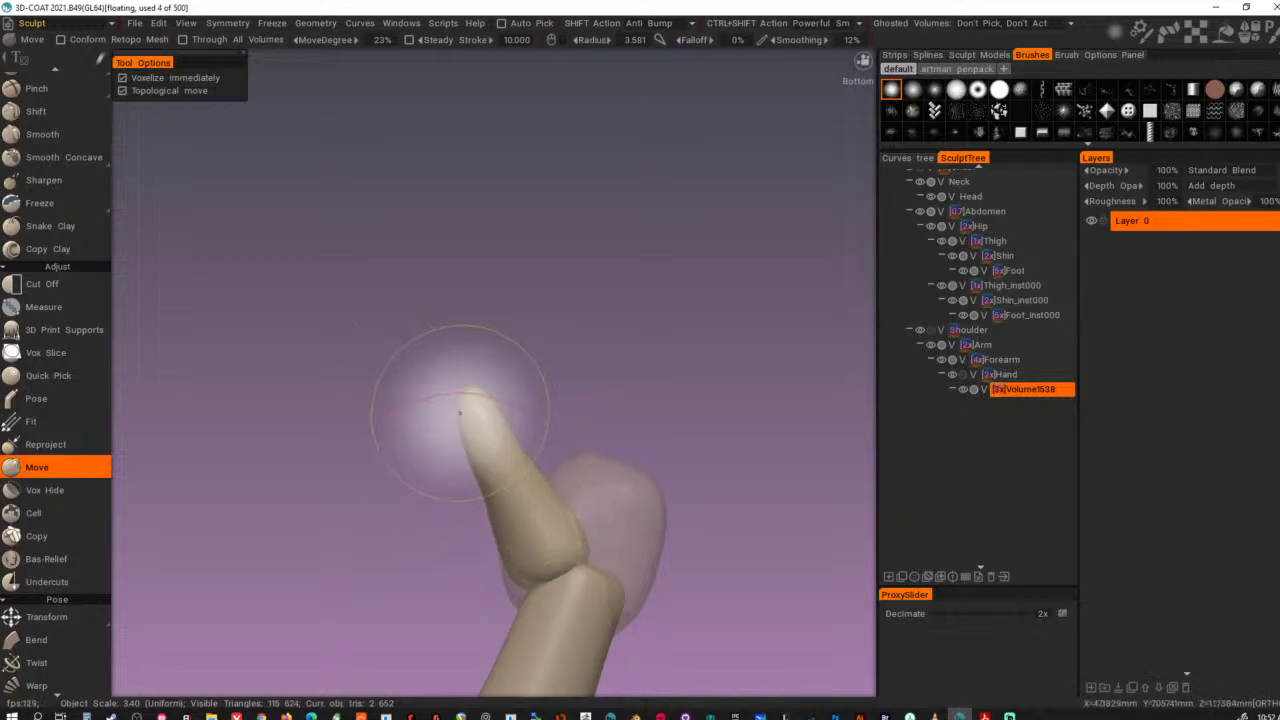
- Thicken the thumb in the right side view by pulling its upper and lower surfaces apart with the Move brush
mouse_move(552, 410)
left_mouse_down()
mouse_move(585, 590)
mouse_move(537, 625)
left_mouse_up()
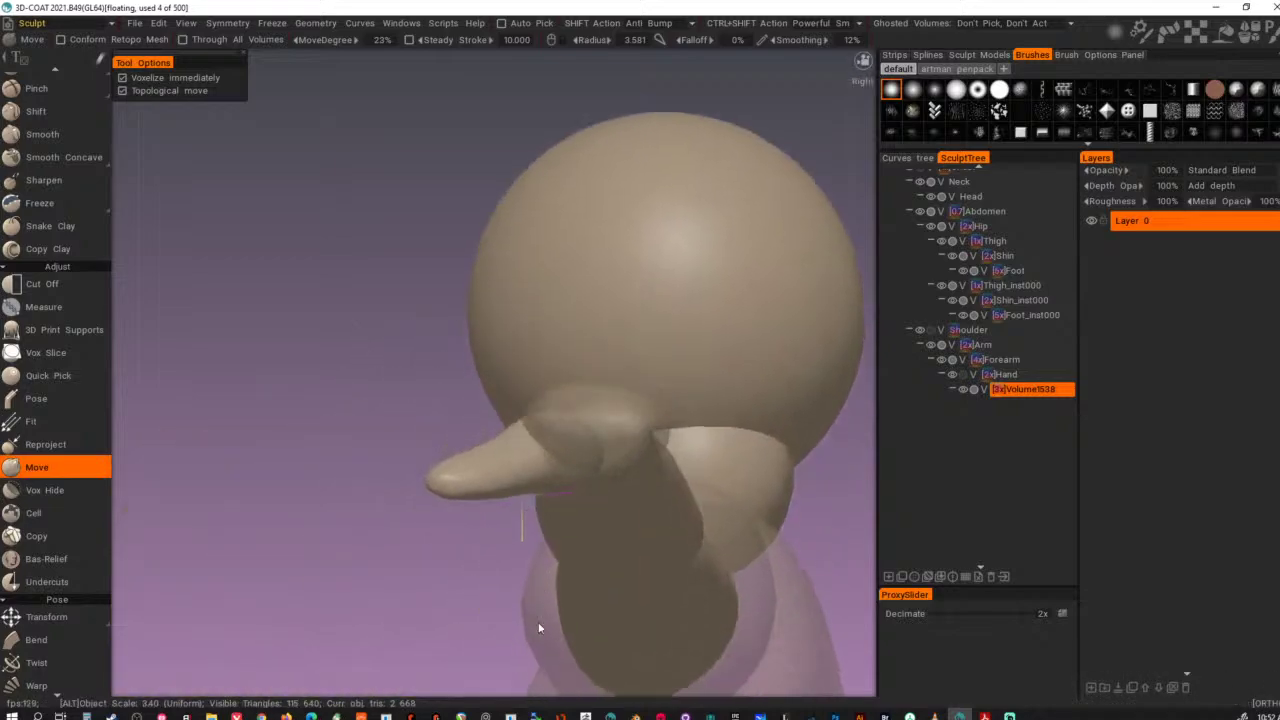
left_click_drag(477, 451, 462, 352)
left_click_drag(490, 467, 481, 570)
left_click_drag(468, 441, 463, 402)
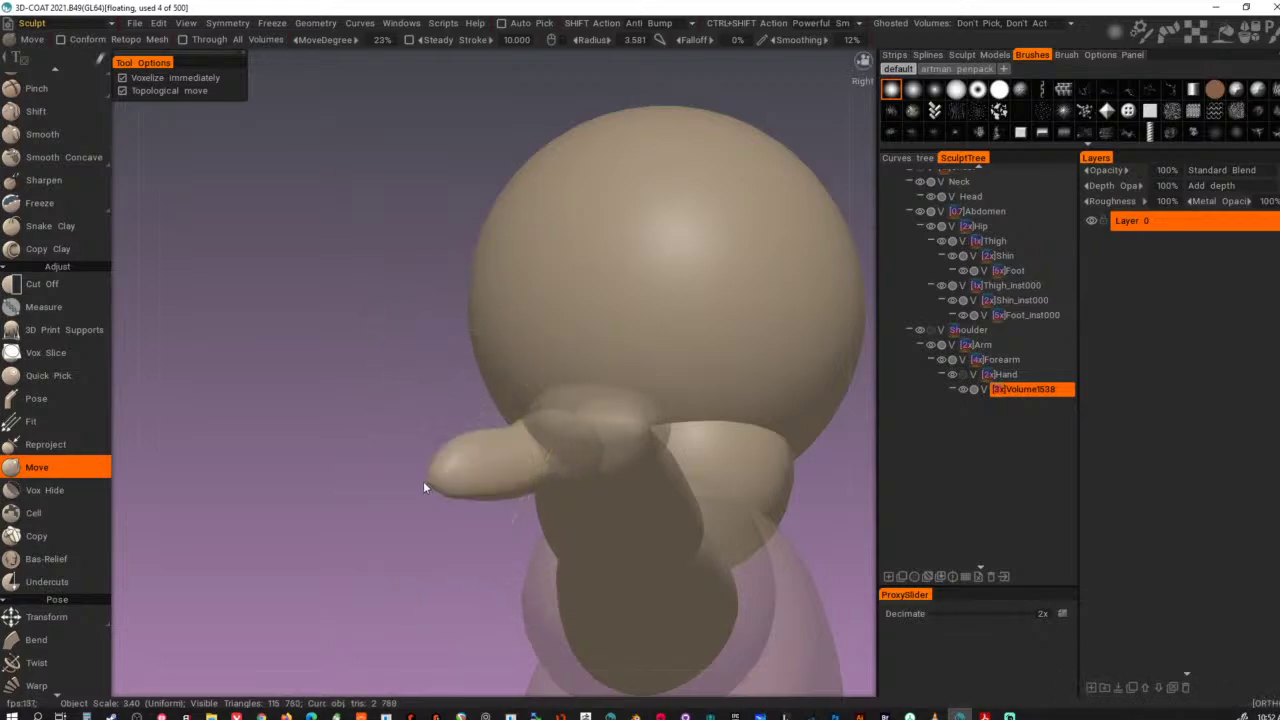
mouse_move(423, 481)
left_mouse_down()
mouse_move(452, 477)
mouse_move(463, 448)
mouse_move(482, 484)
mouse_move(465, 522)
mouse_move(526, 484)
mouse_move(630, 482)
mouse_move(697, 508)
mouse_move(786, 591)
mouse_move(765, 535)
left_mouse_up()
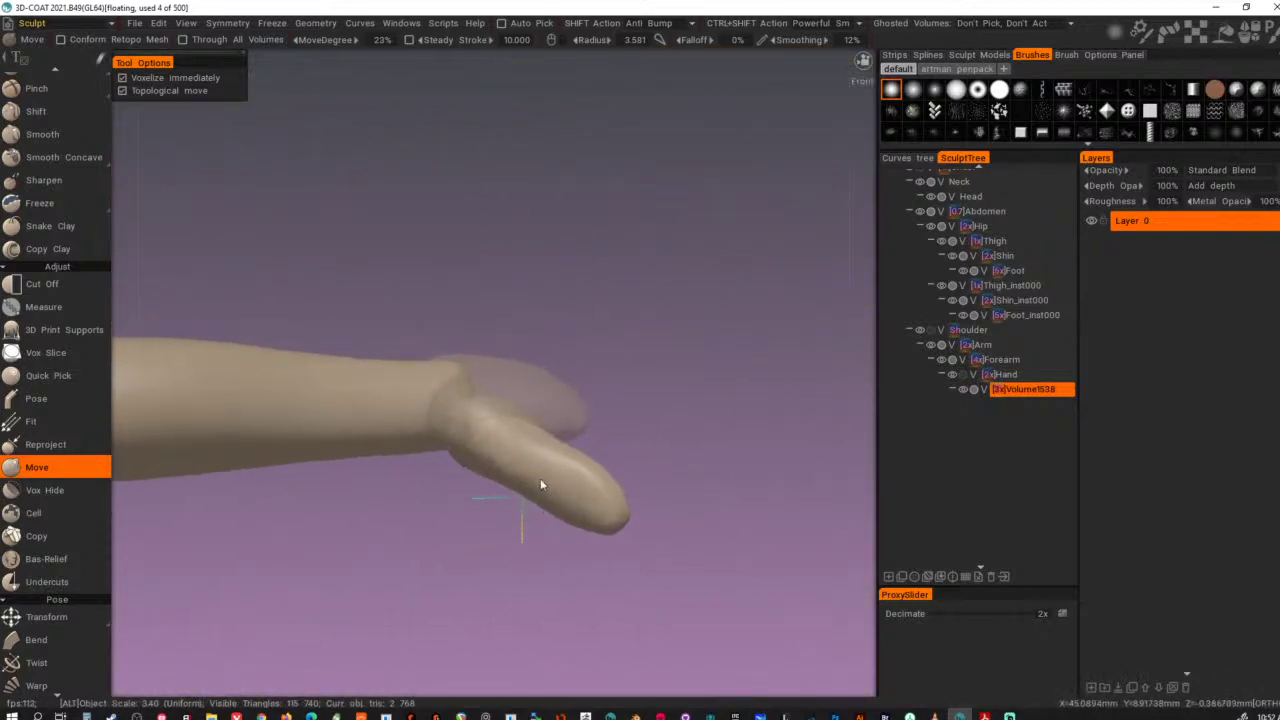
- Unghost the Hand, slim the thumb down, and adjust its base and angle so it joins the palm
mouse_move(540, 483)
left_mouse_down("alt")
mouse_move(642, 508)
mouse_move(477, 529)
mouse_move(614, 443)
mouse_move(621, 592)
left_mouse_up("alt")
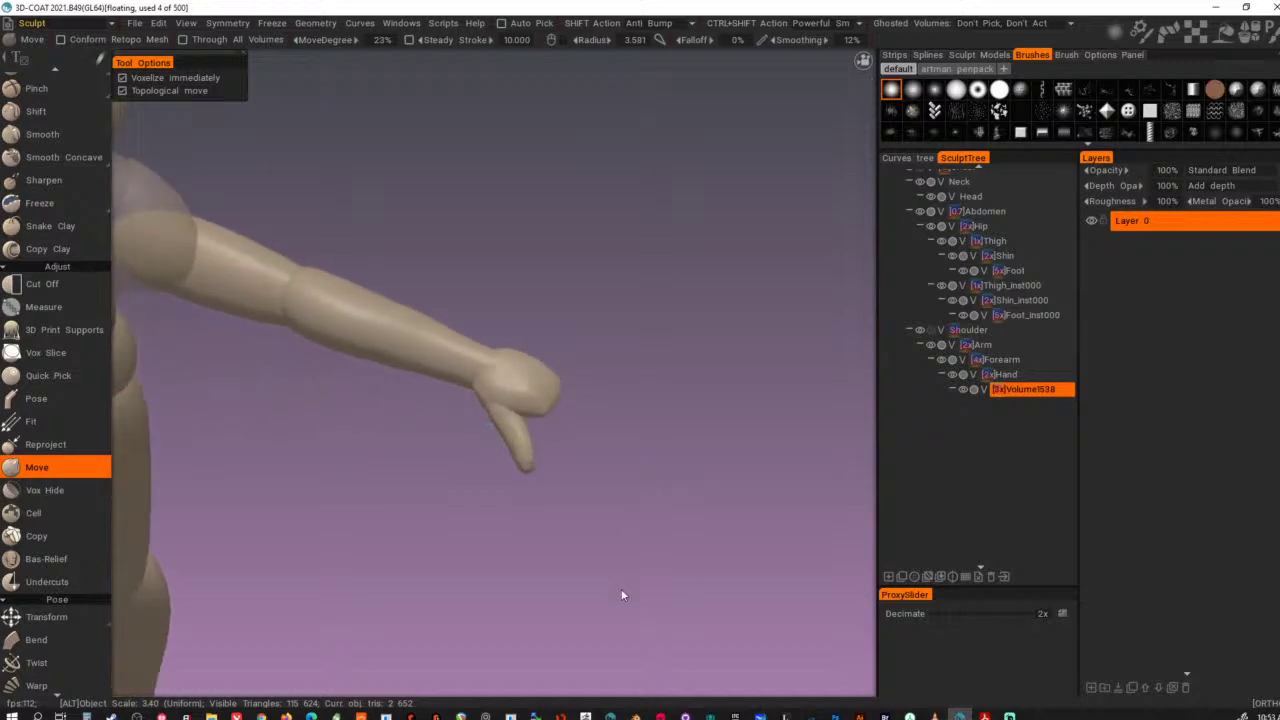
right_click_drag(621, 595, 577, 514, "alt")
left_click_drag(577, 514, 580, 474, "alt")
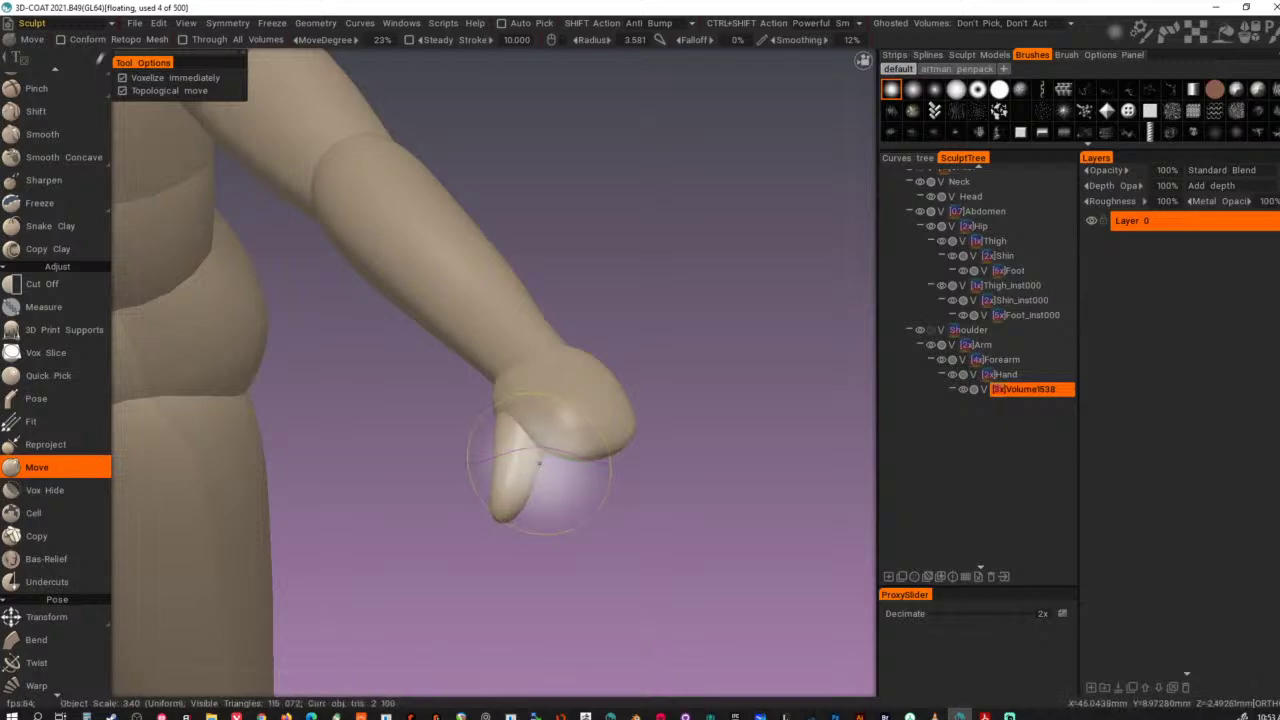
mouse_move(548, 469)
left_mouse_down()
mouse_move(502, 443)
mouse_move(495, 397)
mouse_move(507, 419)
mouse_move(486, 384)
left_mouse_up()
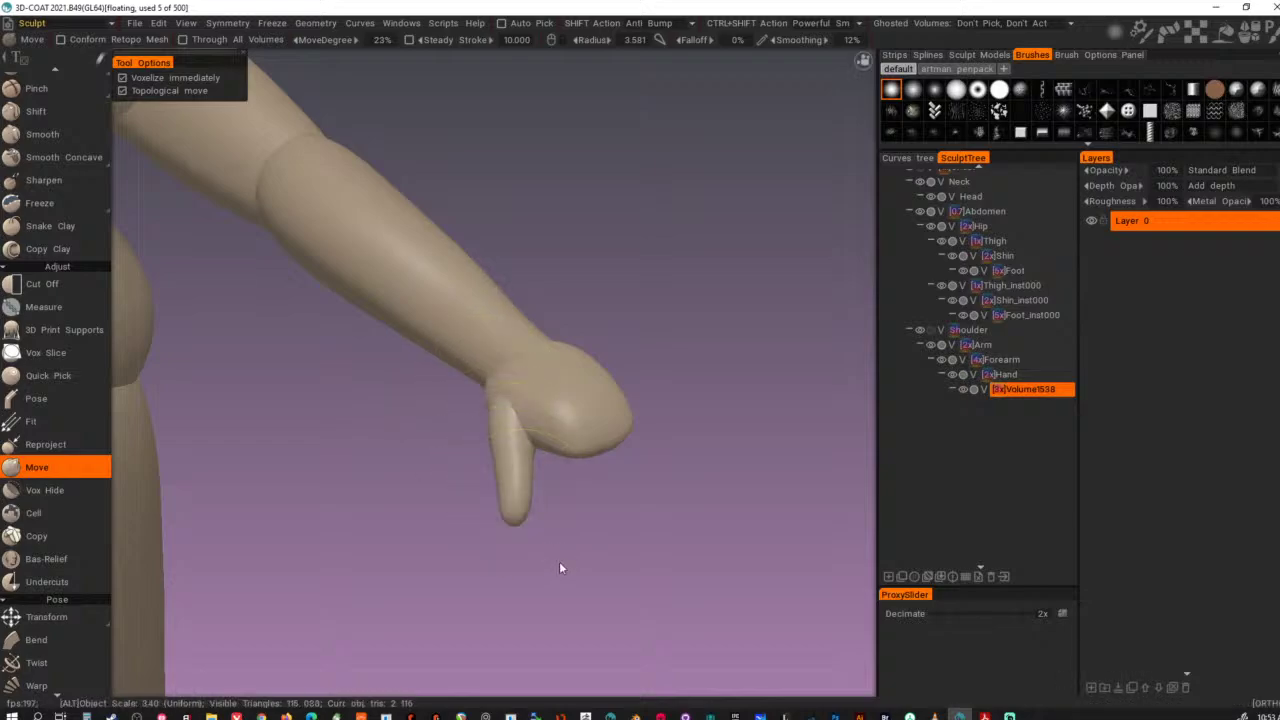
left_click_drag(559, 561, 692, 456)
mouse_move(500, 435)
left_mouse_down()
mouse_move(453, 435)
mouse_move(491, 423)
mouse_move(446, 432)
left_mouse_up()
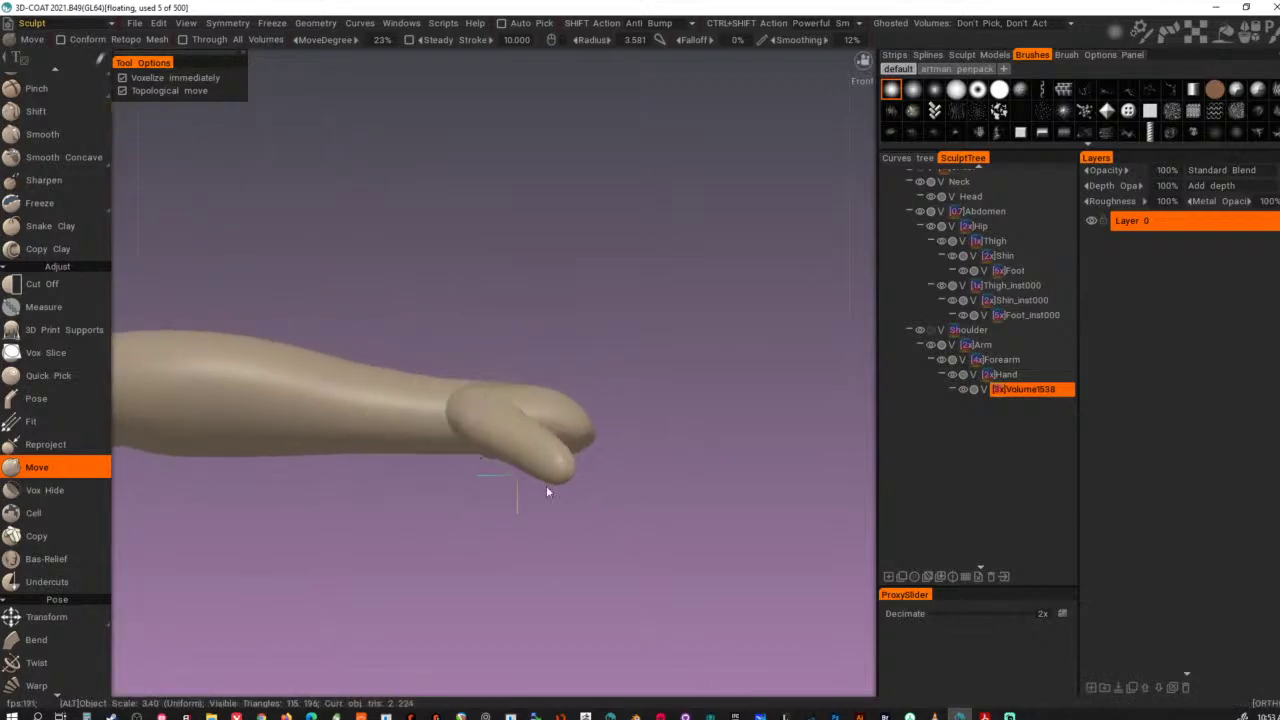
- Rename the new child volume as Thumb and make the Hand volume active again
left_click_drag(546, 485, 398, 594, "alt")
mouse_move(397, 598)
right_mouse_down()
mouse_move(603, 529)
mouse_move(570, 450)
right_mouse_up()
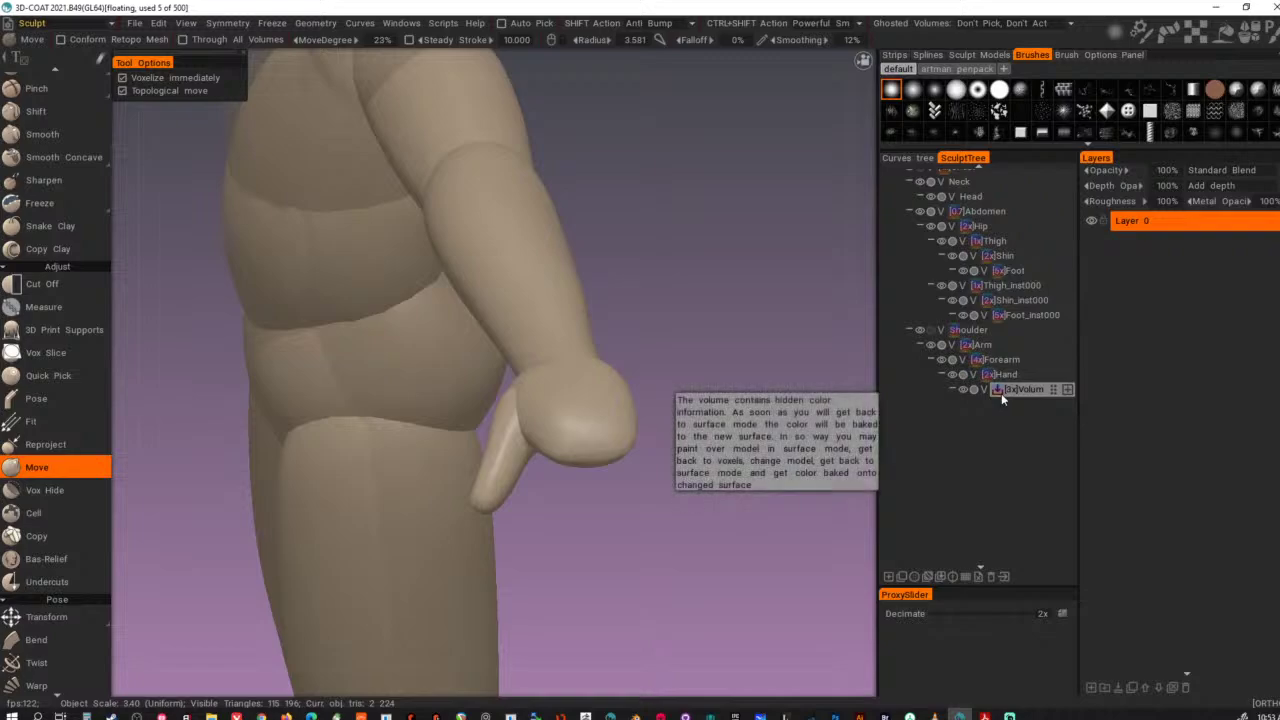
key("c")
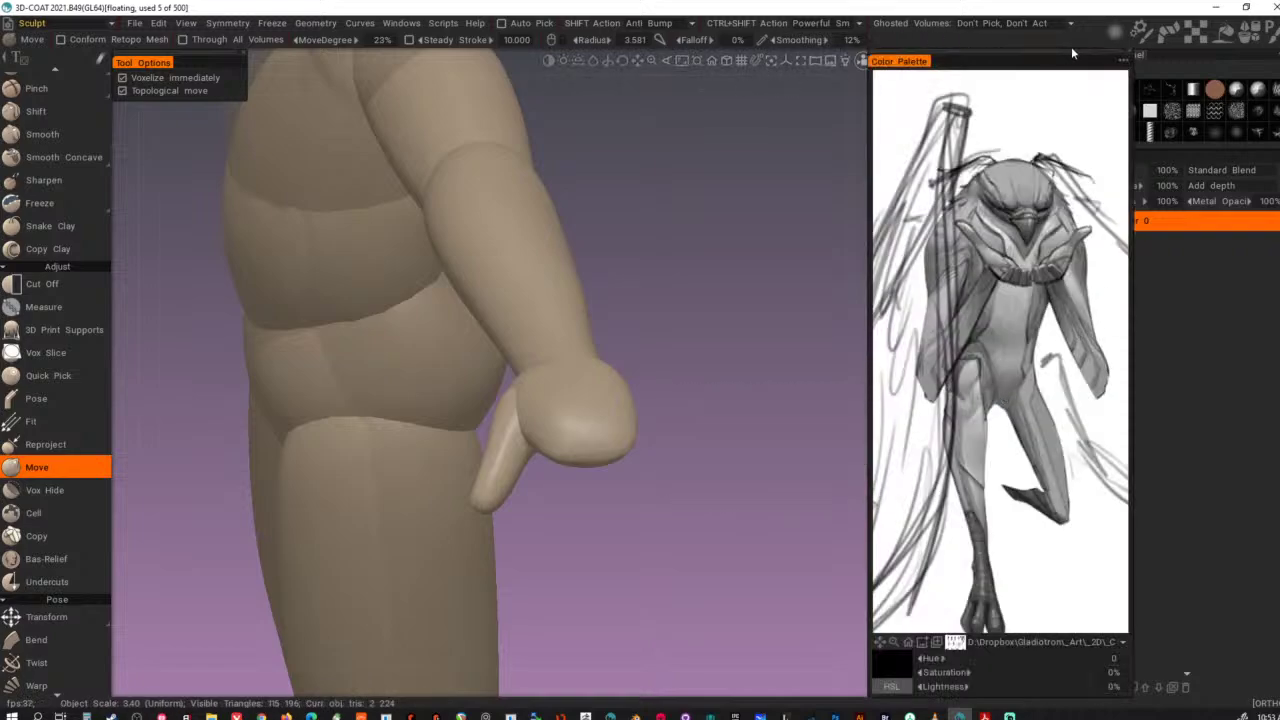
left_click(1129, 51)
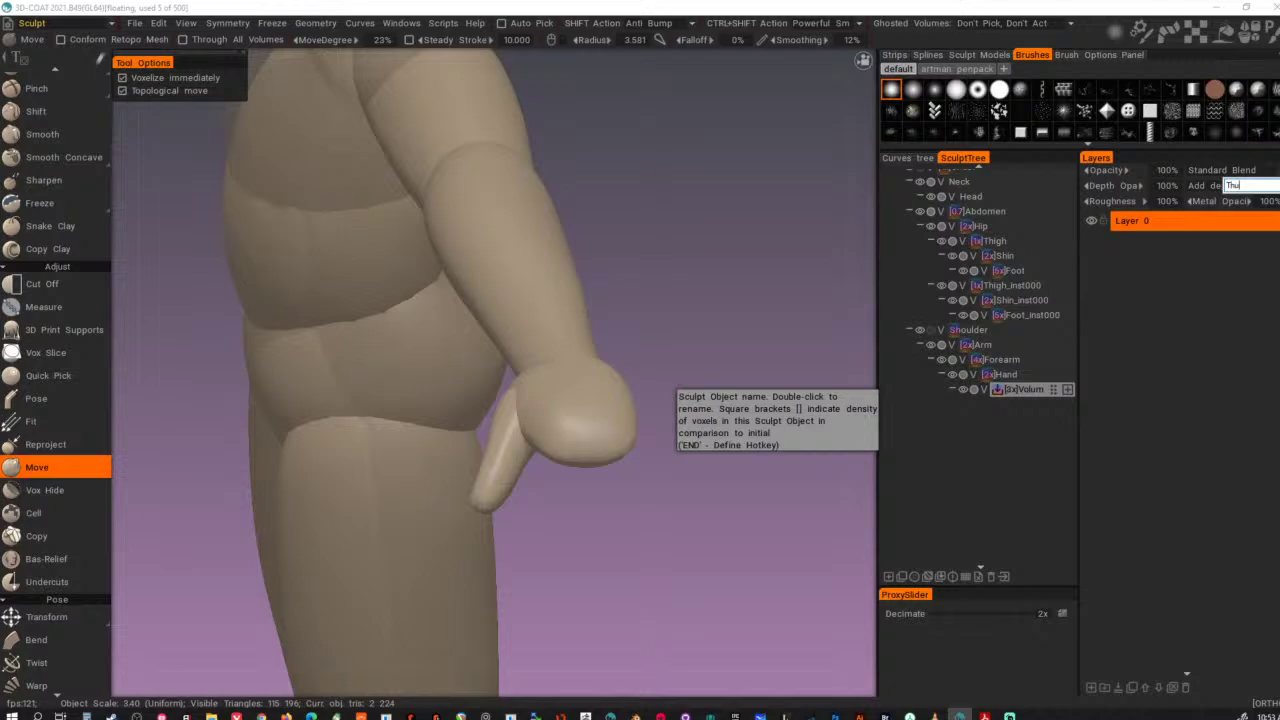
left_click(1021, 389)
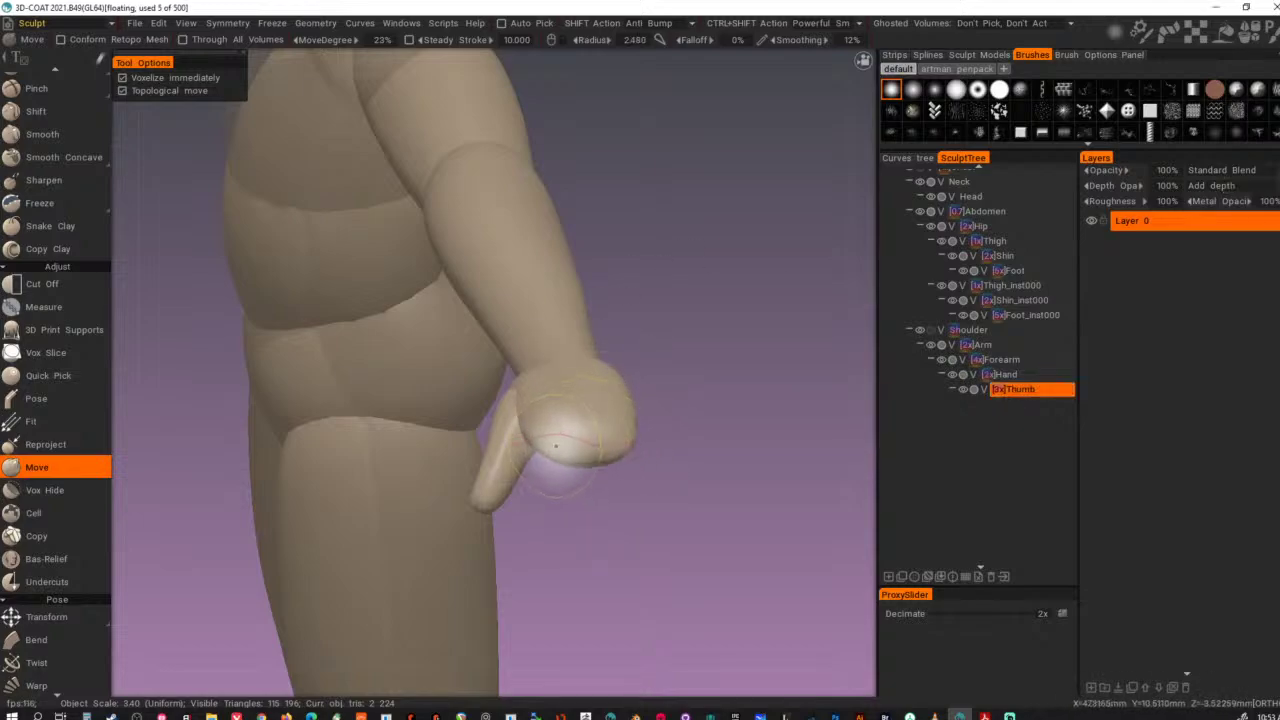
key("h")
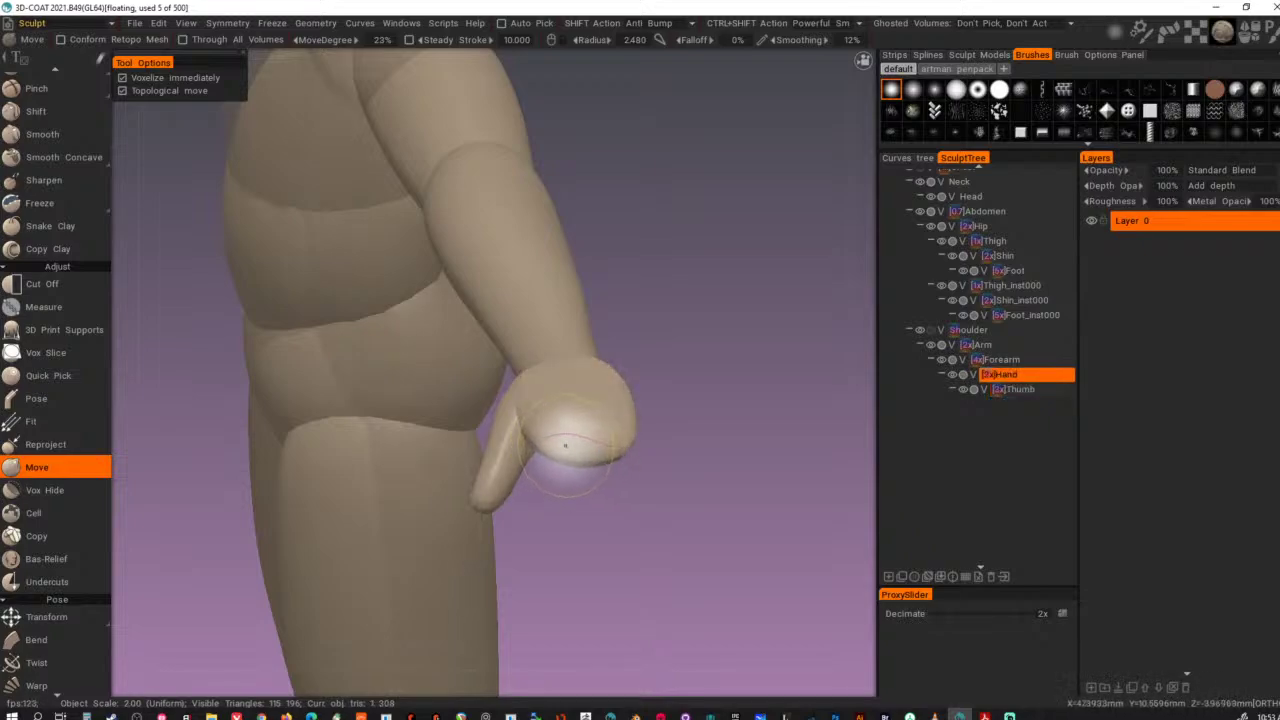
- Add a child volume under the Hand, place a sphere at the front of the palm, and raise its resolution to 4x
key("Insert")
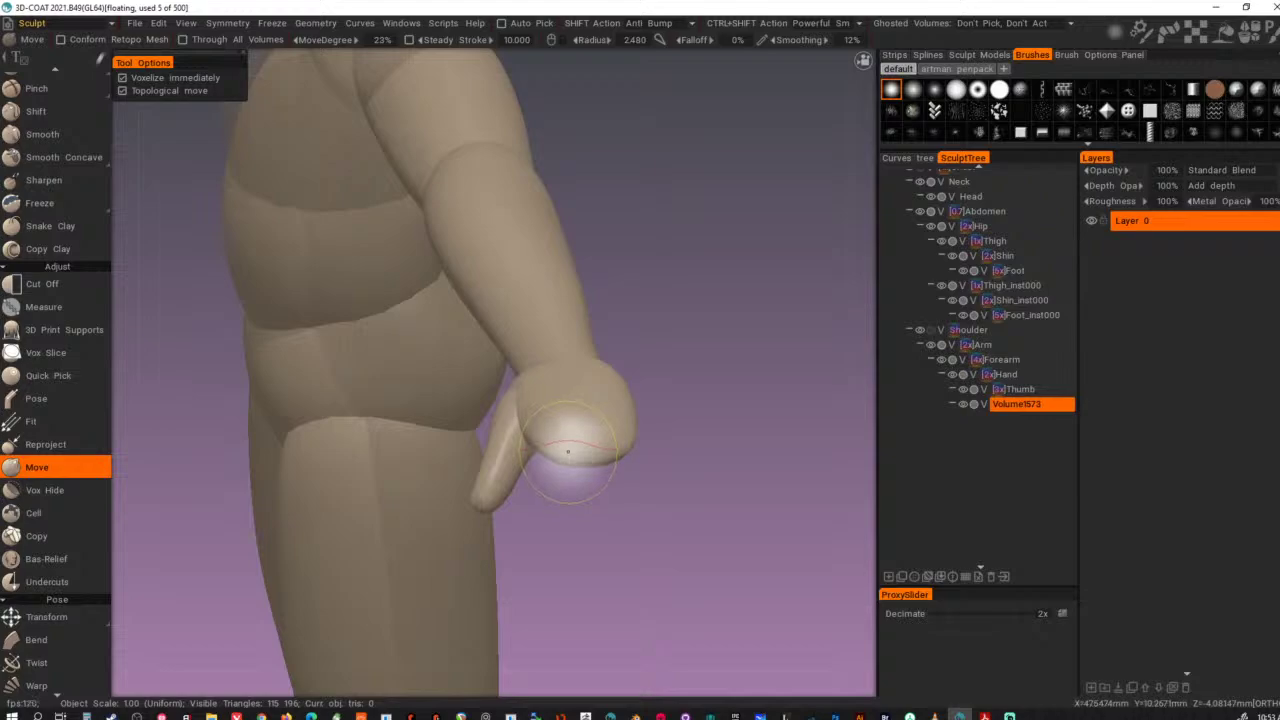
key("shift+s")
right_click_drag(568, 451, 560, 448)
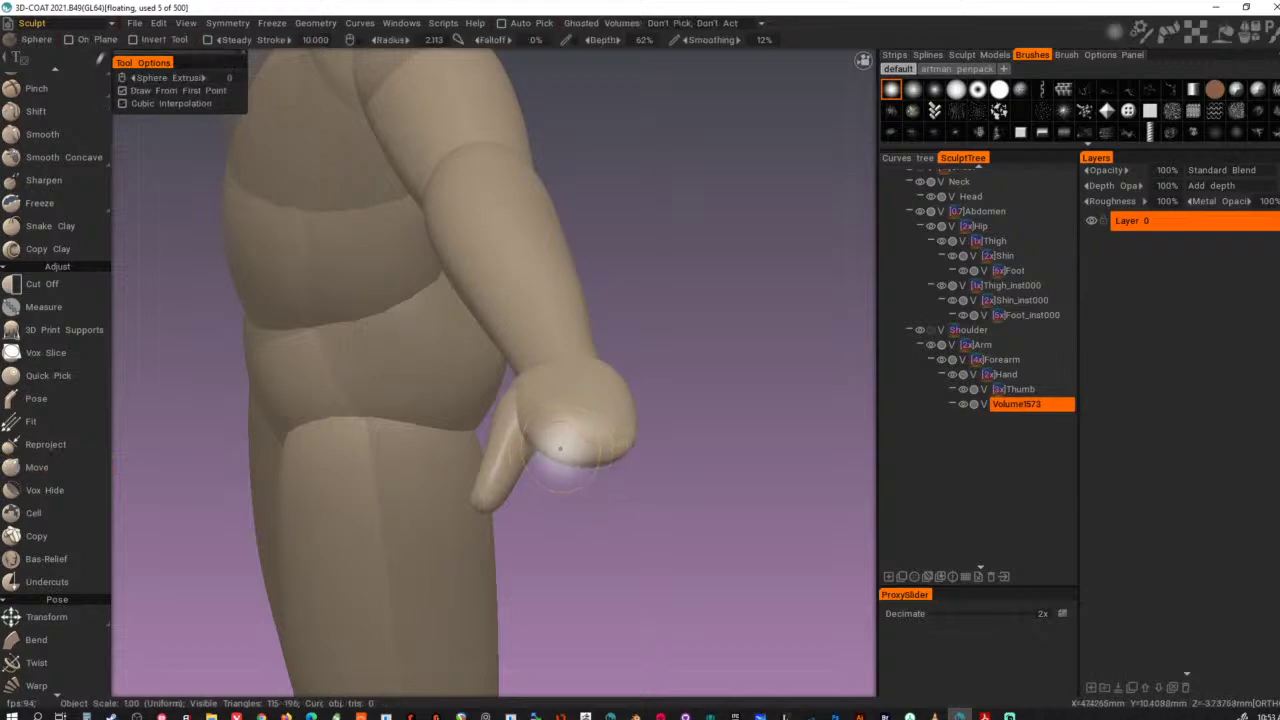
left_click(559, 456)
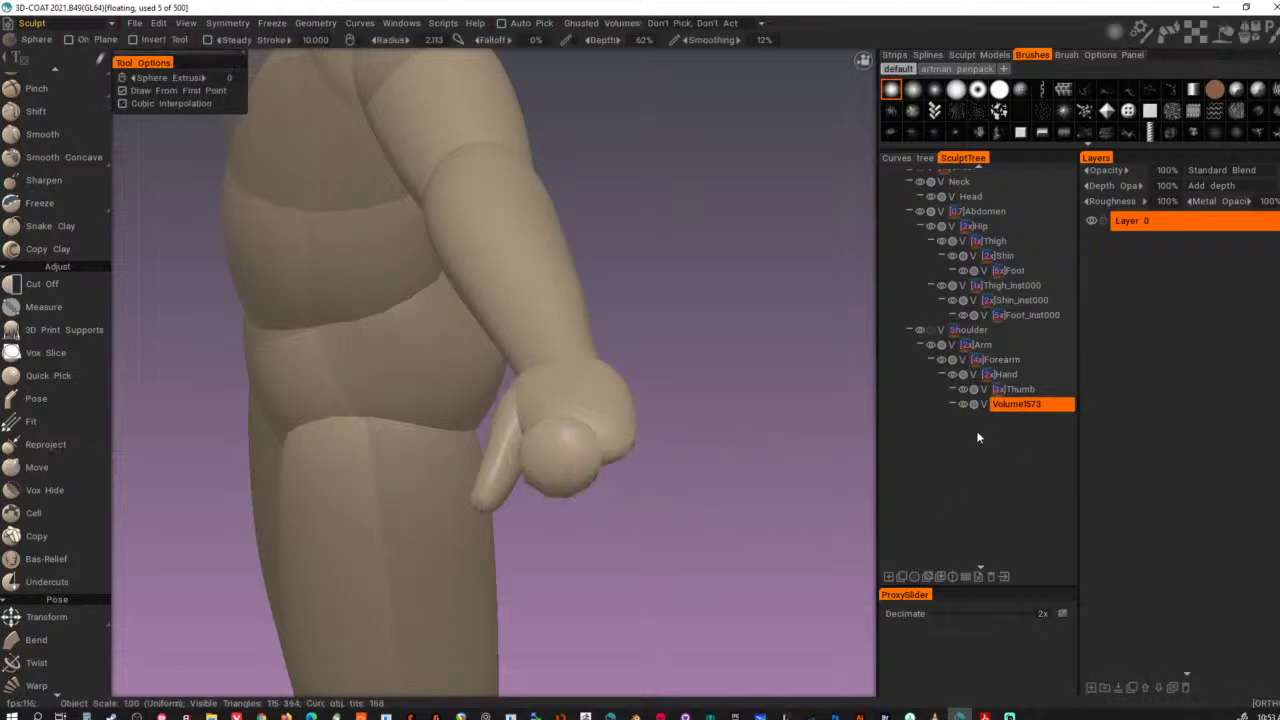
key("ctrl+d")
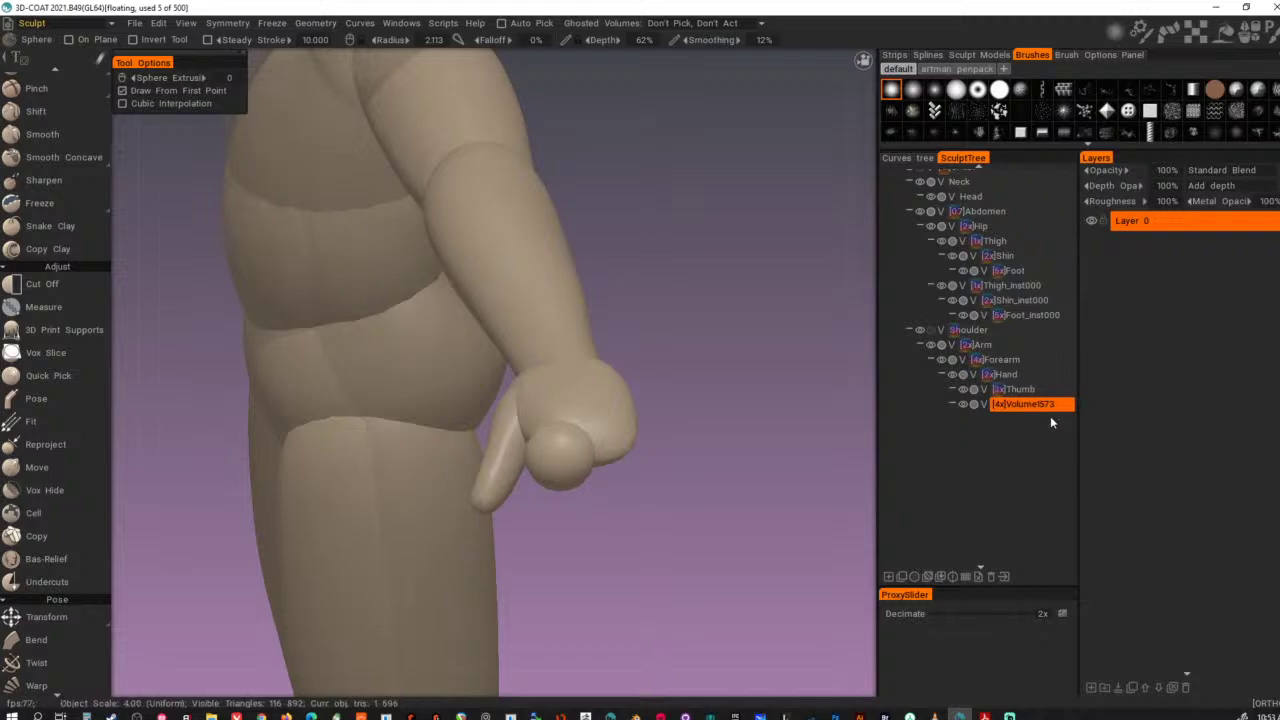
- Rename the new child volume as Finger and make it the active volume
double_click(1040, 412)
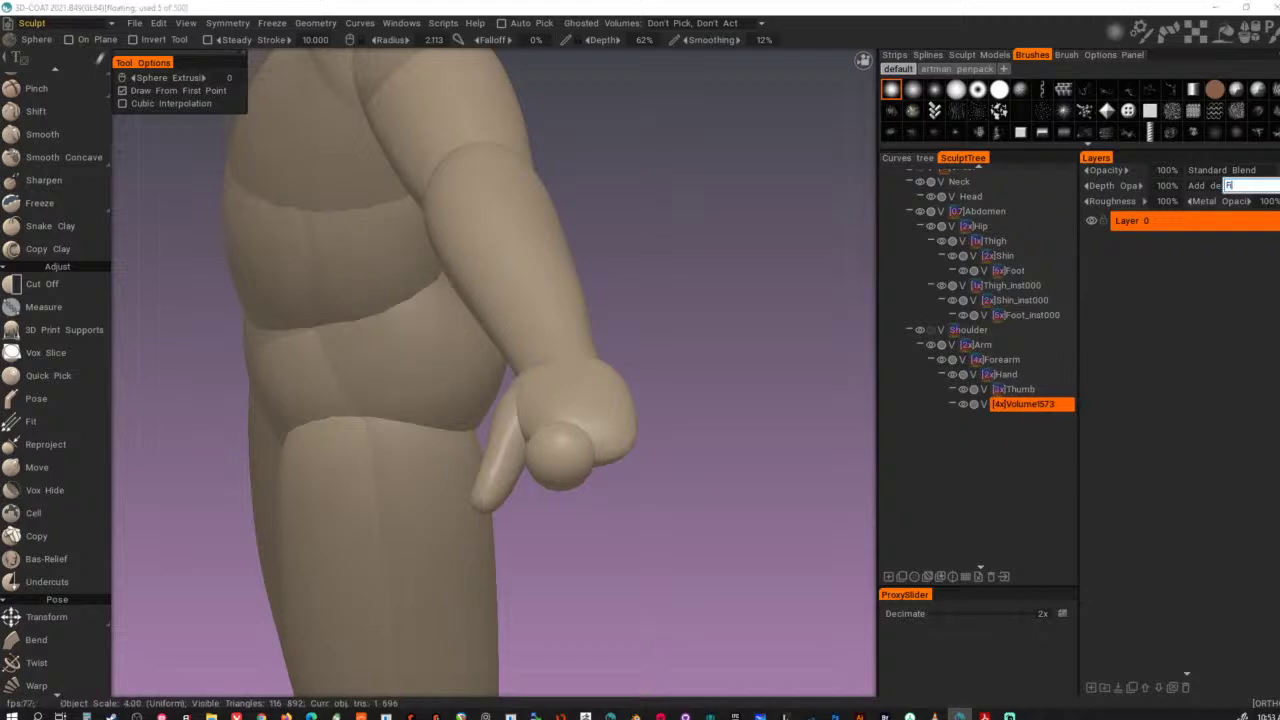
type("Finger")
key("Return")
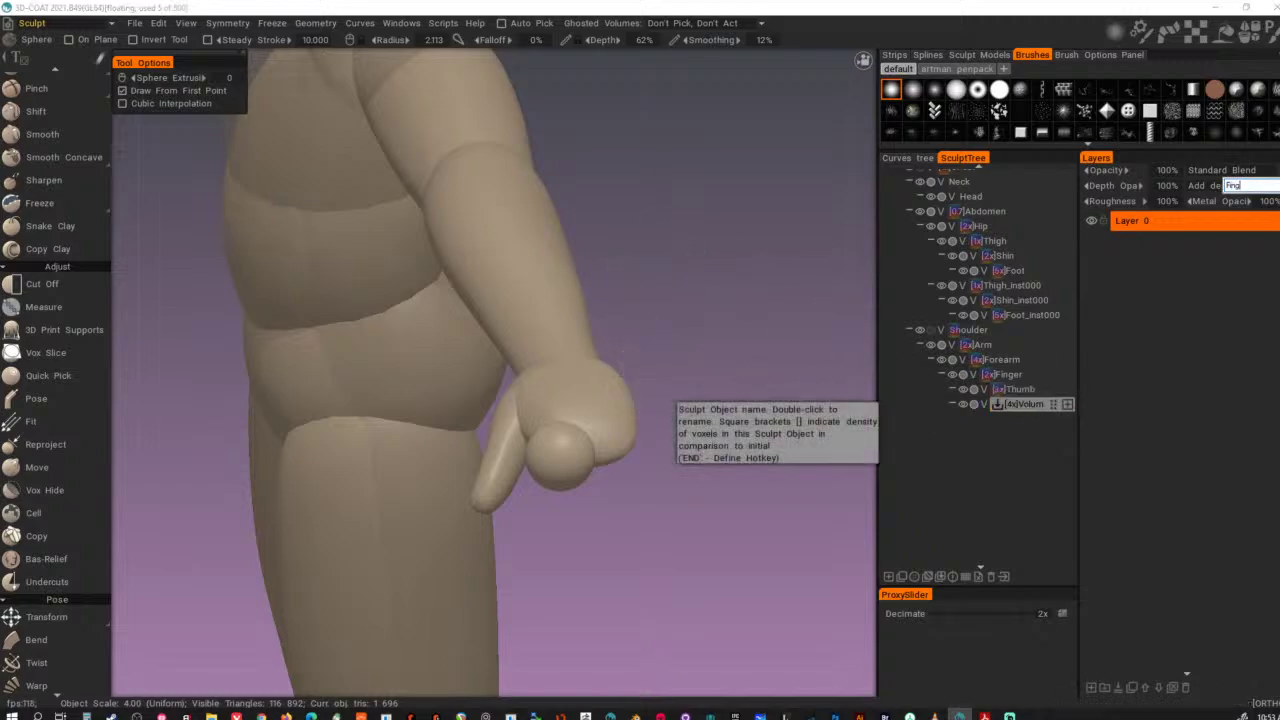
double_click(1019, 406)
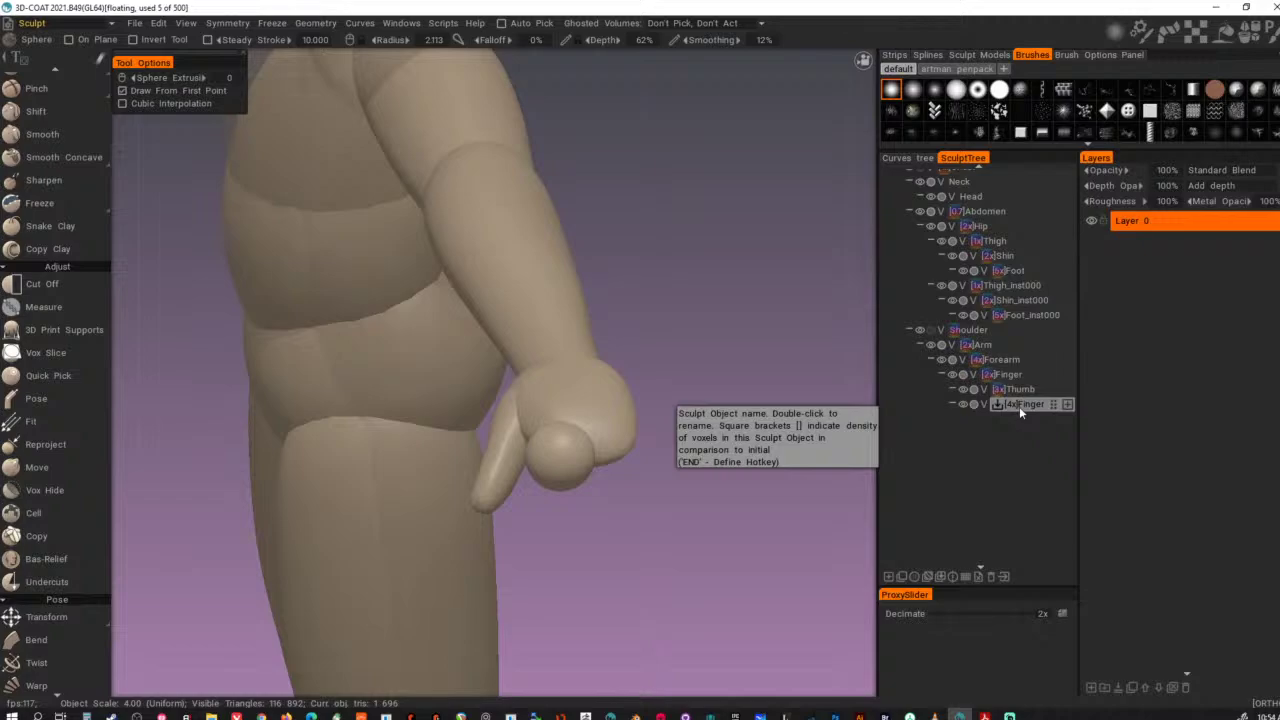
left_click(1019, 406)
key("h")
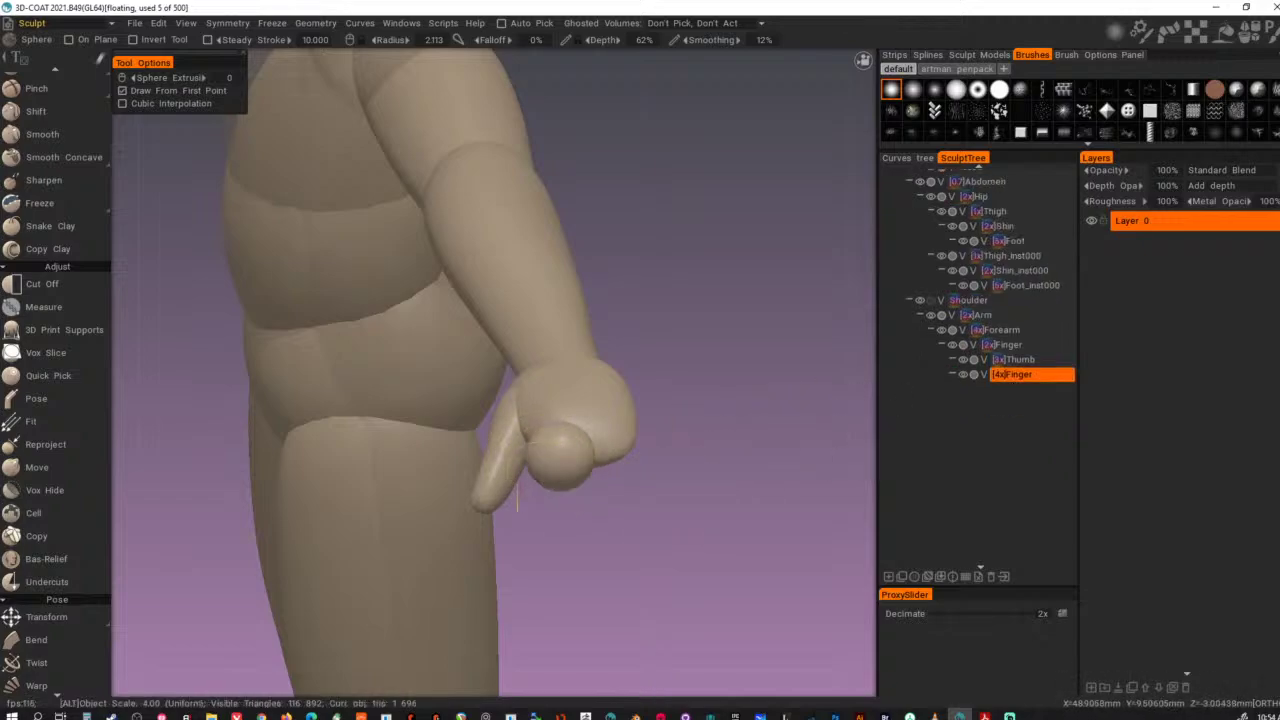
- Pull the sphere outward from the palm with the Move brush to form a short index finger
left_click_drag(552, 460, 655, 470, "alt")
right_click_drag(621, 453, 645, 453)
left_click_drag(619, 452, 796, 482)
key("ctrl+z")
key("m")
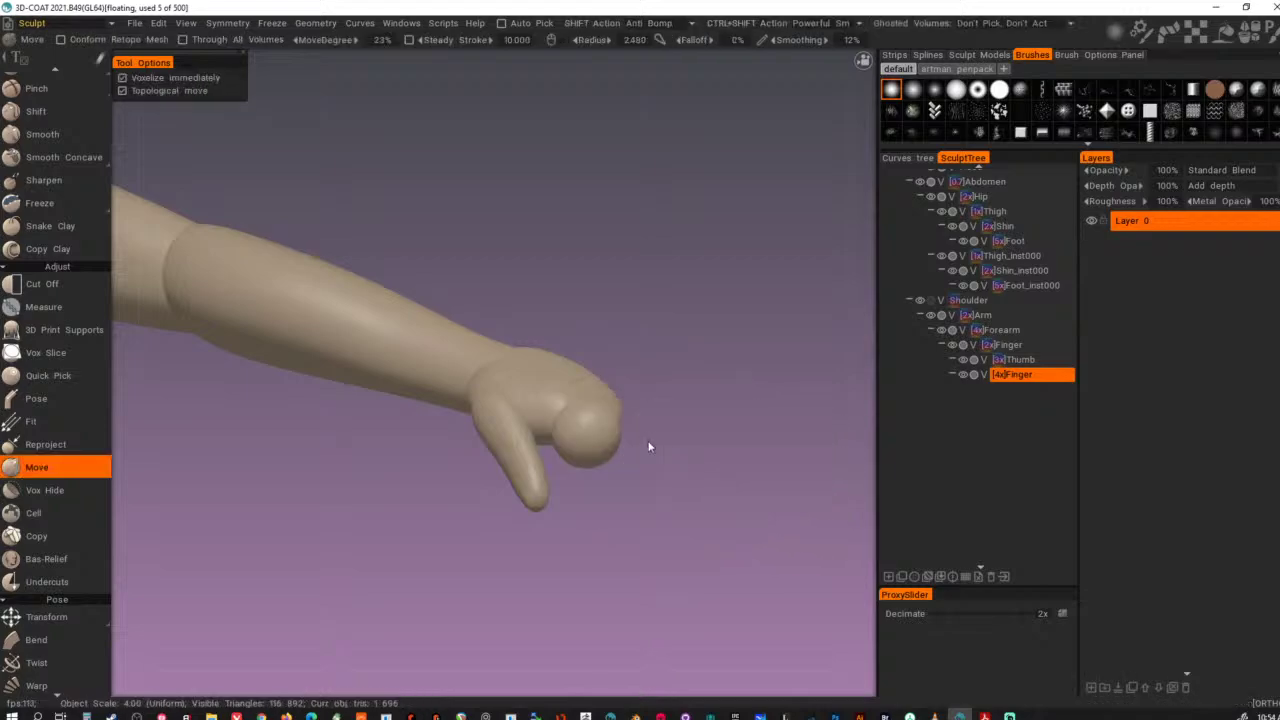
left_click_drag(612, 444, 885, 522)
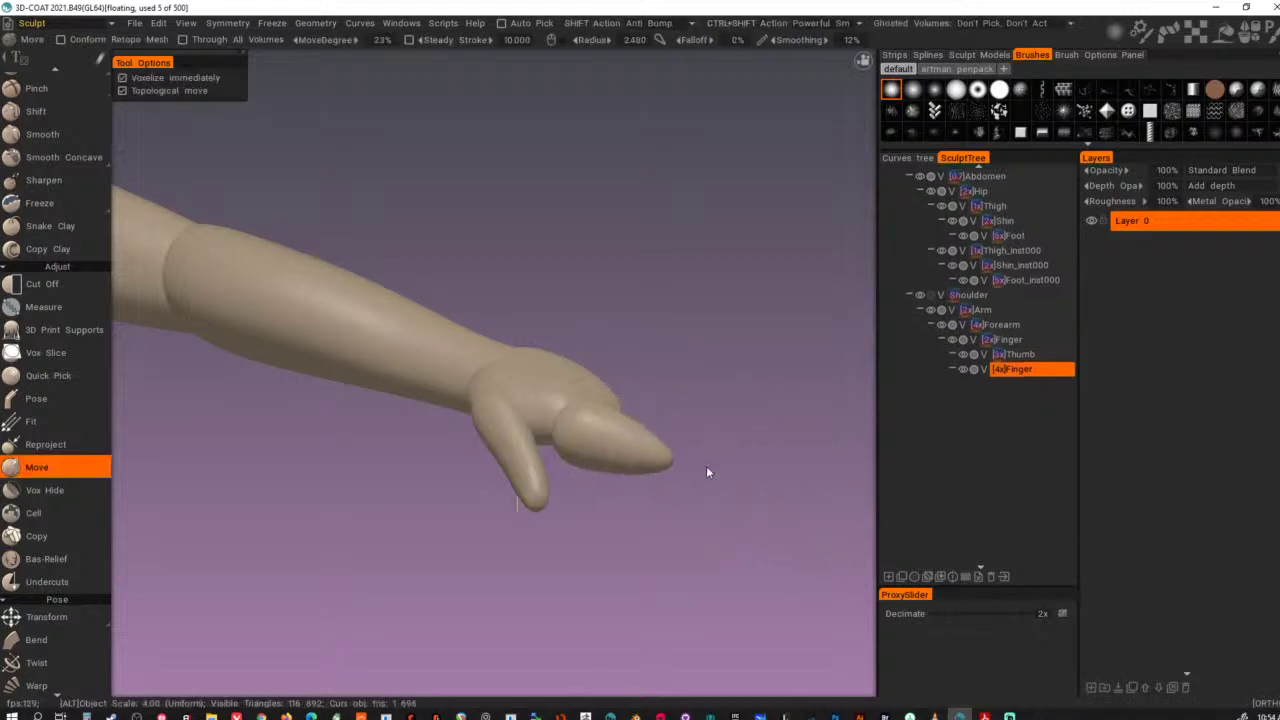
- Smooth the short finger, then lengthen it and curve its underside and tip in the front view with the Move brush
mouse_move(706, 466)
left_mouse_down("alt")
mouse_move(593, 518)
mouse_move(635, 508)
mouse_move(818, 640)
left_mouse_up("alt")
mouse_move(680, 508)
left_mouse_down("alt")
mouse_move(697, 548)
mouse_move(667, 438)
mouse_move(666, 461)
mouse_move(676, 456)
left_mouse_up("alt")
left_click(666, 442, "ctrl+shift")
left_click(666, 442, "ctrl+shift")
left_click(666, 442, "ctrl+shift")
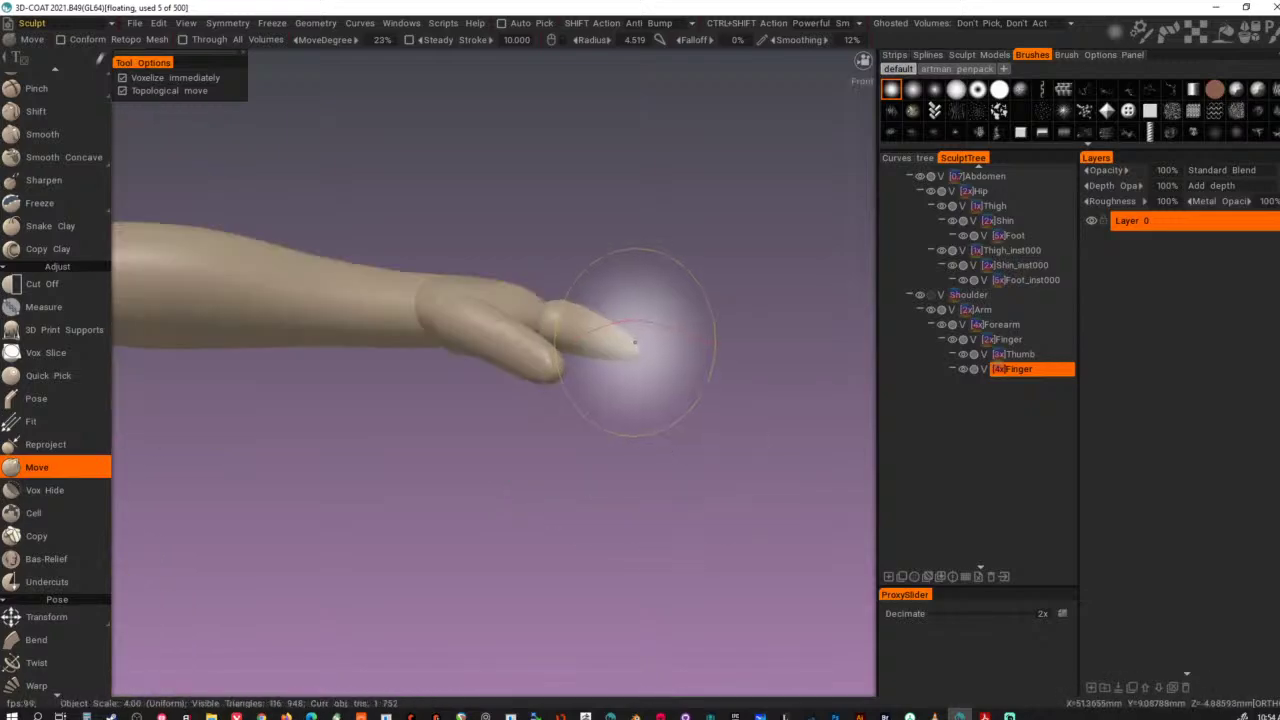
left_click_drag(652, 350, 853, 332)
mouse_move(620, 313)
left_mouse_down()
mouse_move(574, 325)
mouse_move(613, 319)
mouse_move(622, 298)
left_mouse_up()
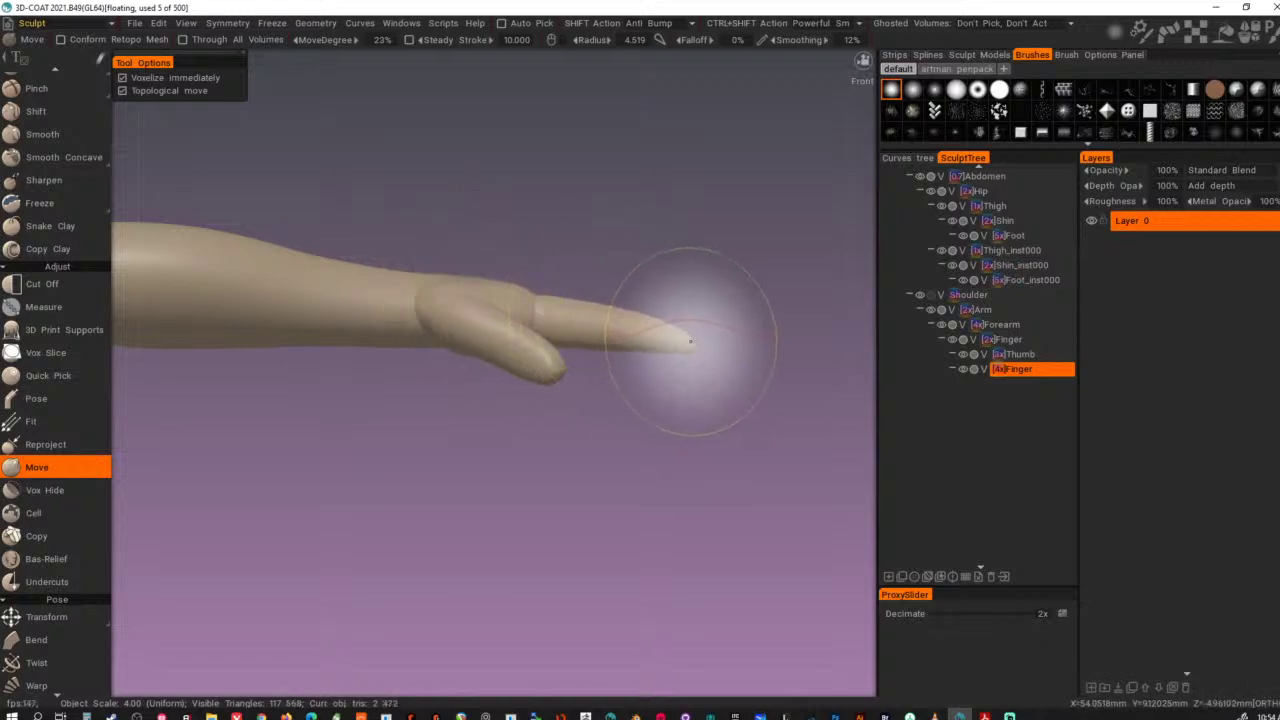
mouse_move(690, 346)
left_mouse_down()
mouse_move(703, 301)
mouse_move(706, 385)
left_mouse_up()
left_click_drag(620, 321, 584, 311)
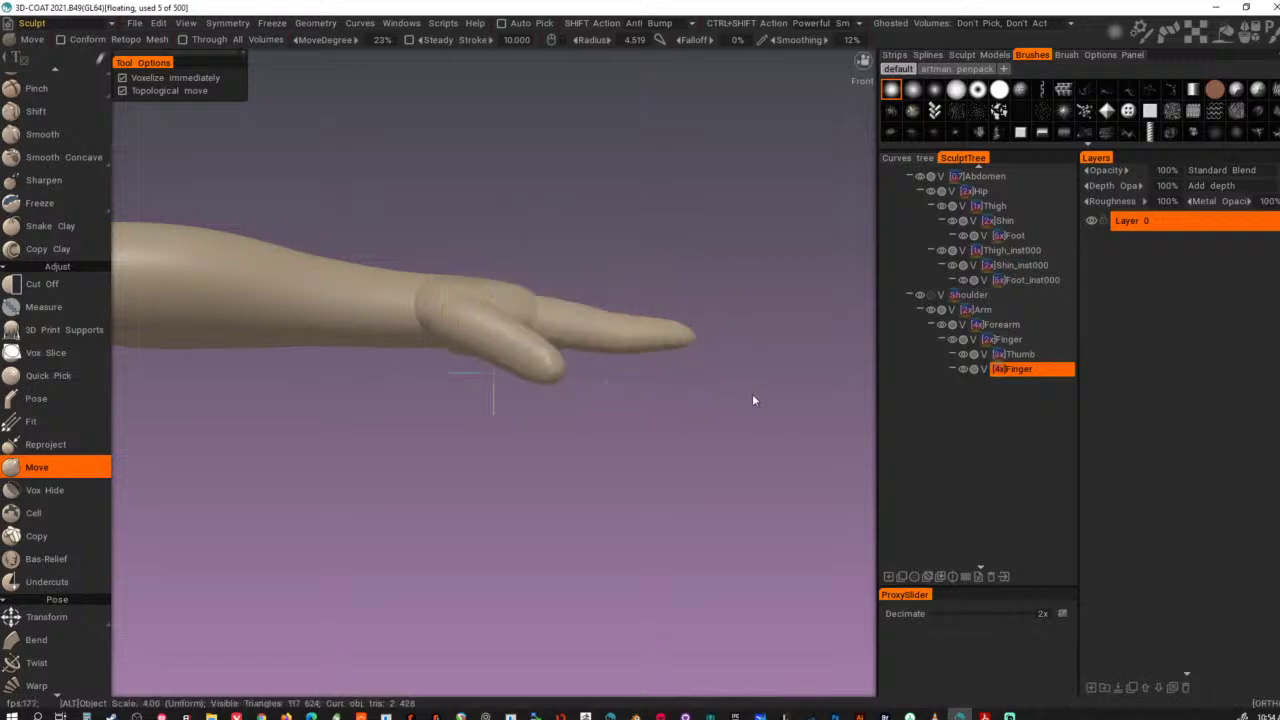
- Straighten the finger in the top view and thicken its sides and tip with a Move brush radius of 2.610
mouse_move(752, 393)
left_mouse_down()
mouse_move(533, 485)
mouse_move(539, 546)
left_mouse_up()
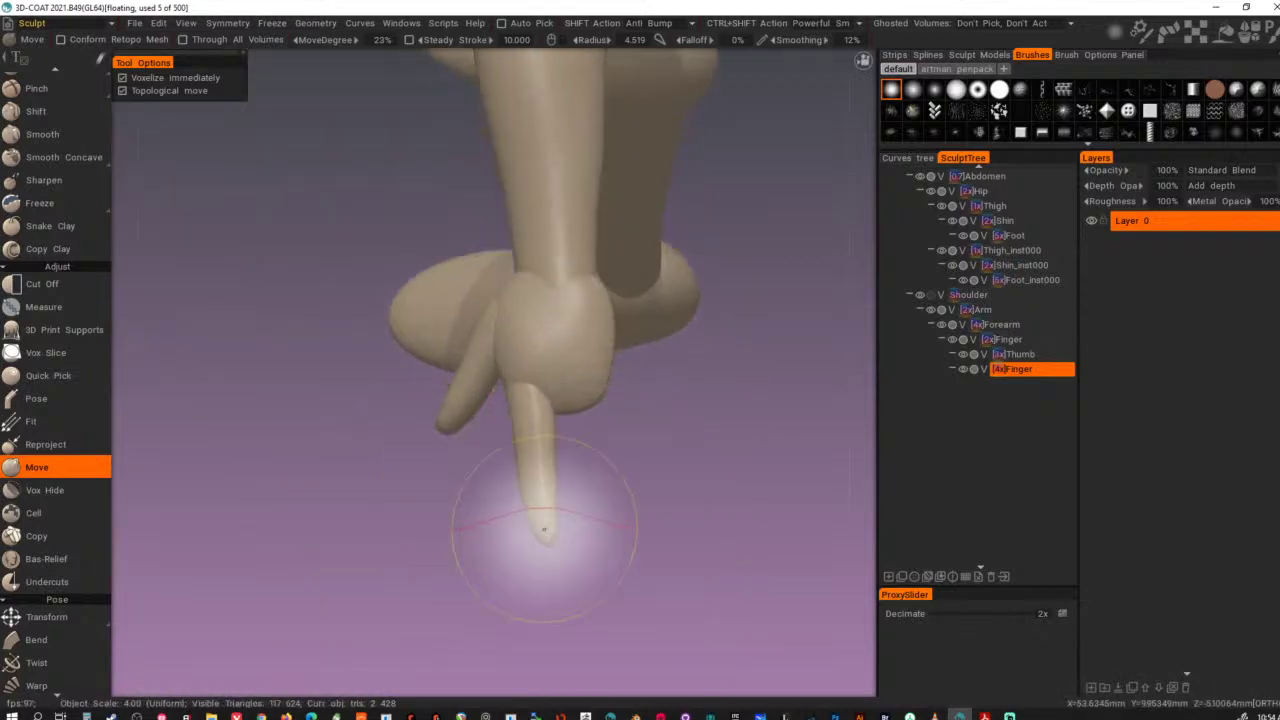
key("KP_7")
left_click_drag(688, 305, 696, 376)
left_click_drag(617, 322, 607, 366)
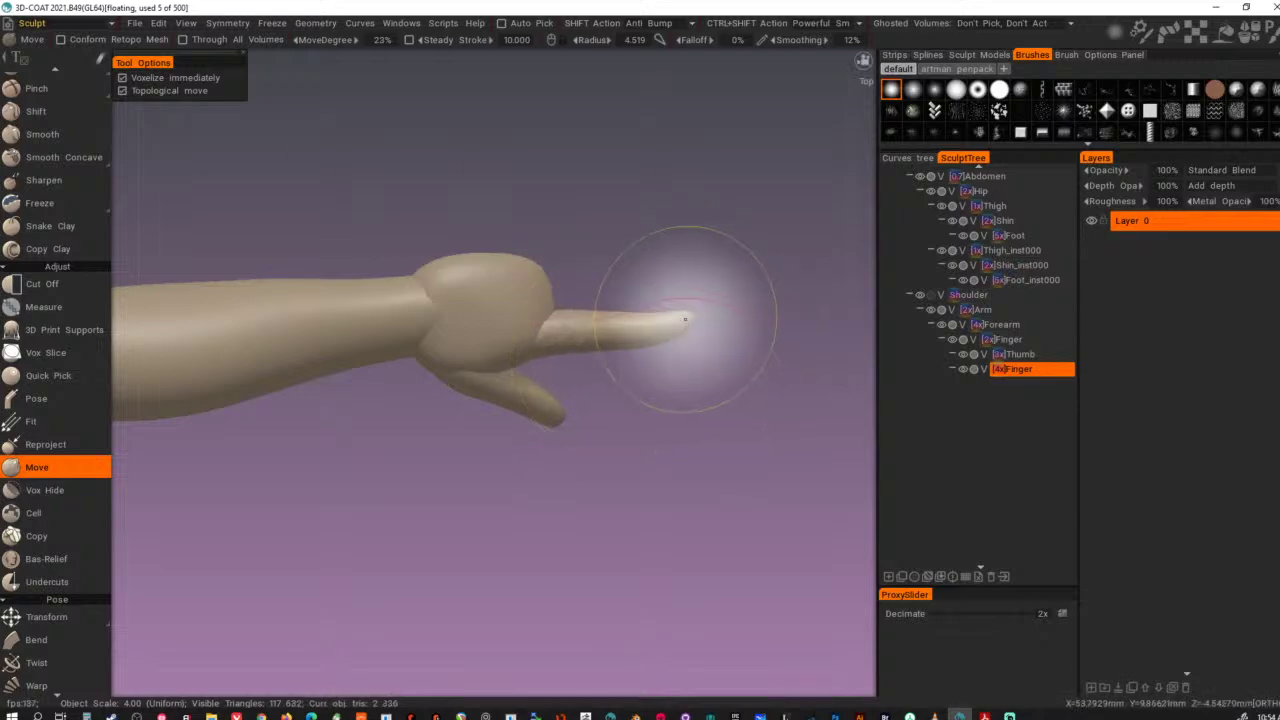
left_click_drag(686, 320, 690, 342)
right_click_drag(690, 330, 641, 322)
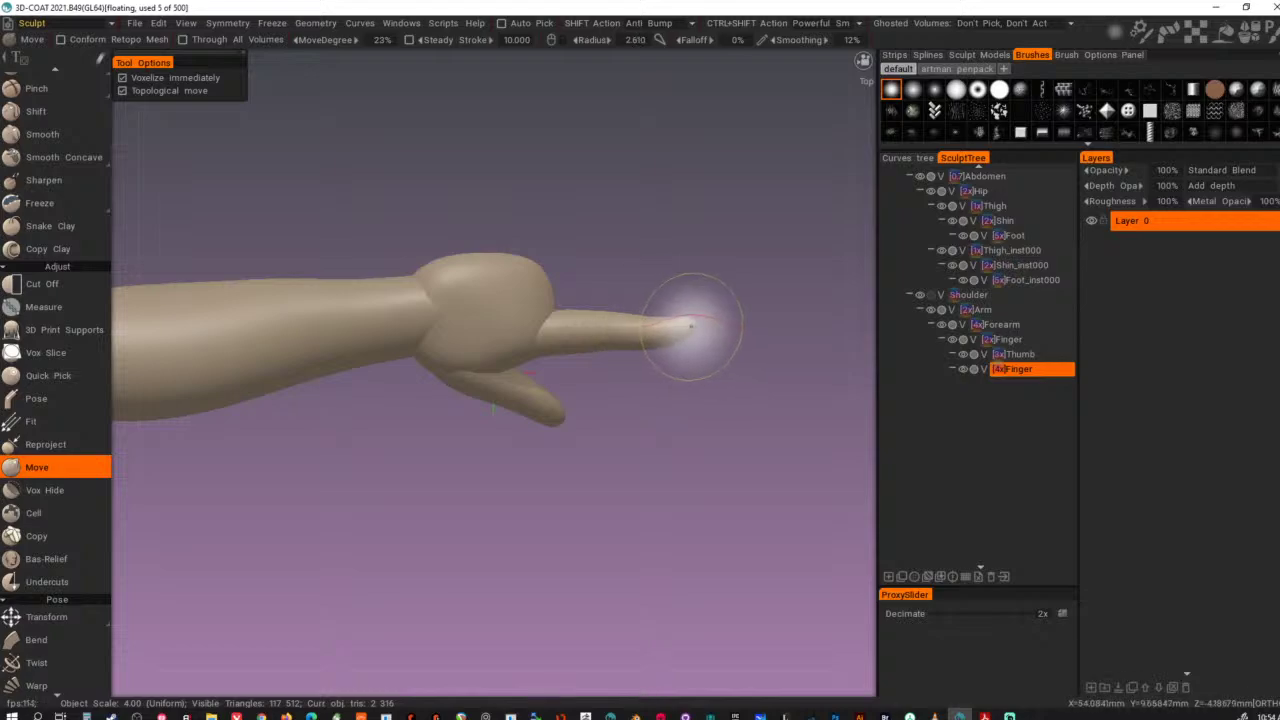
mouse_move(690, 326)
left_mouse_down()
mouse_move(685, 367)
mouse_move(692, 296)
mouse_move(691, 373)
mouse_move(688, 312)
mouse_move(688, 359)
mouse_move(684, 312)
mouse_move(611, 308)
mouse_move(609, 357)
mouse_move(606, 283)
left_mouse_up()
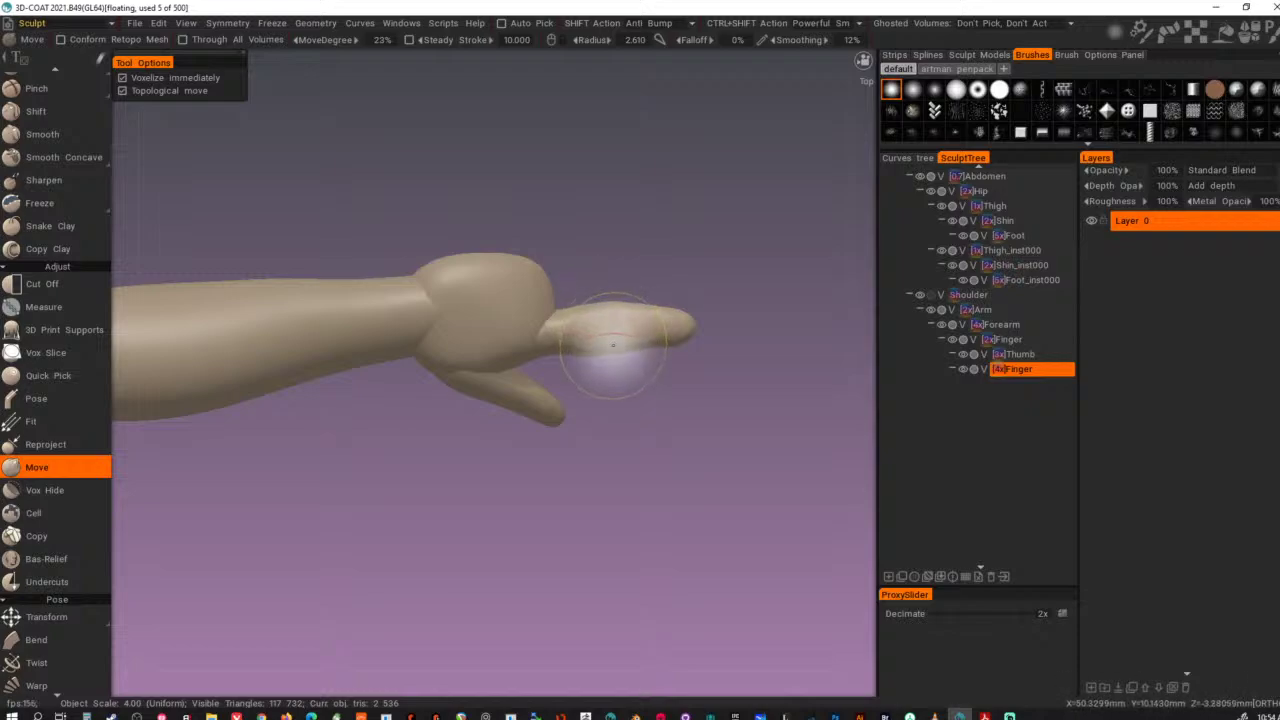
left_click_drag(607, 352, 552, 304)
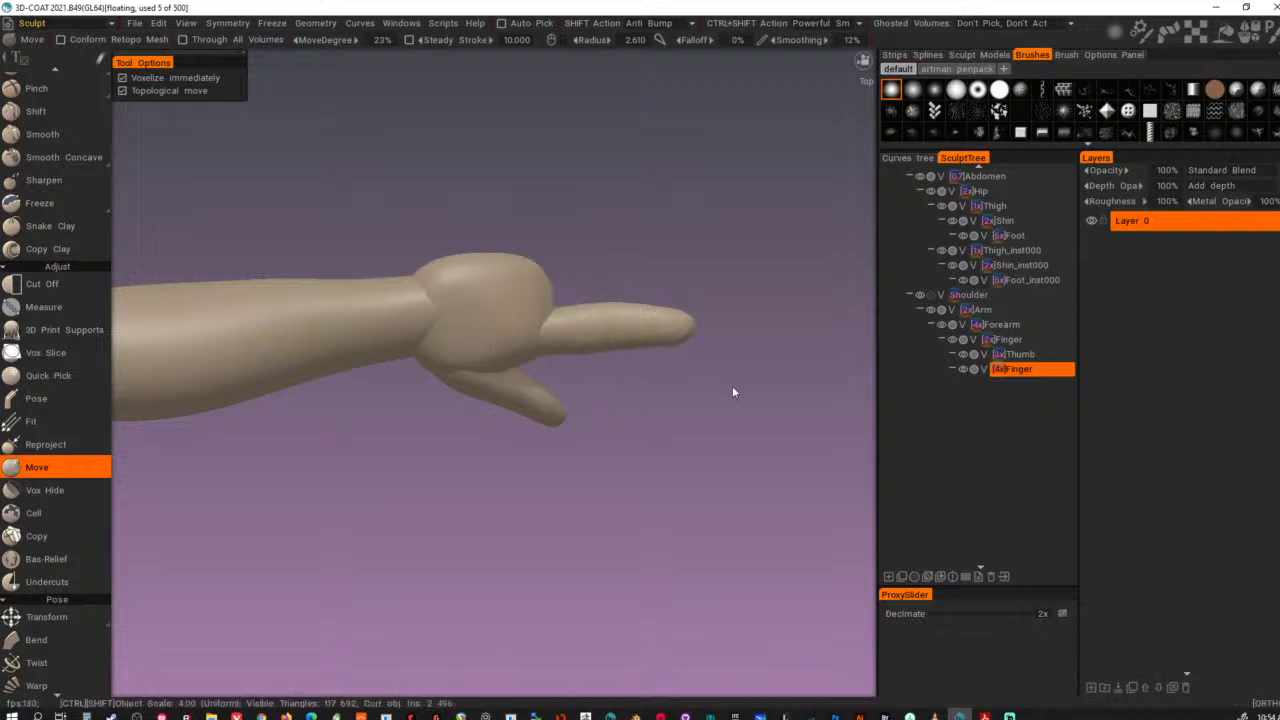
- Slim and slightly shorten the finger by smoothing it and nudging its surface with the Move brush
key("ctrl+shift+Return")
key("ctrl+shift+Return")
key("ctrl+shift+Return")
key("ctrl+shift+Return")
key("ctrl+shift+Return")
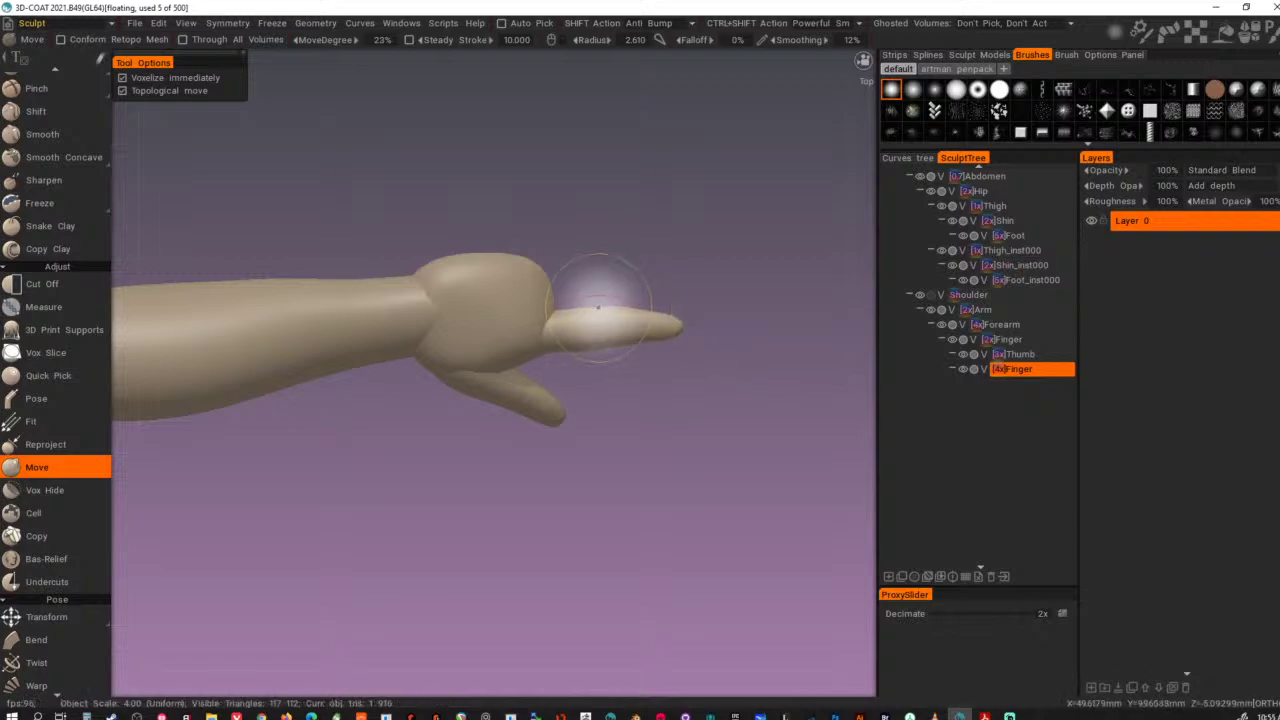
left_click_drag(598, 311, 650, 324)
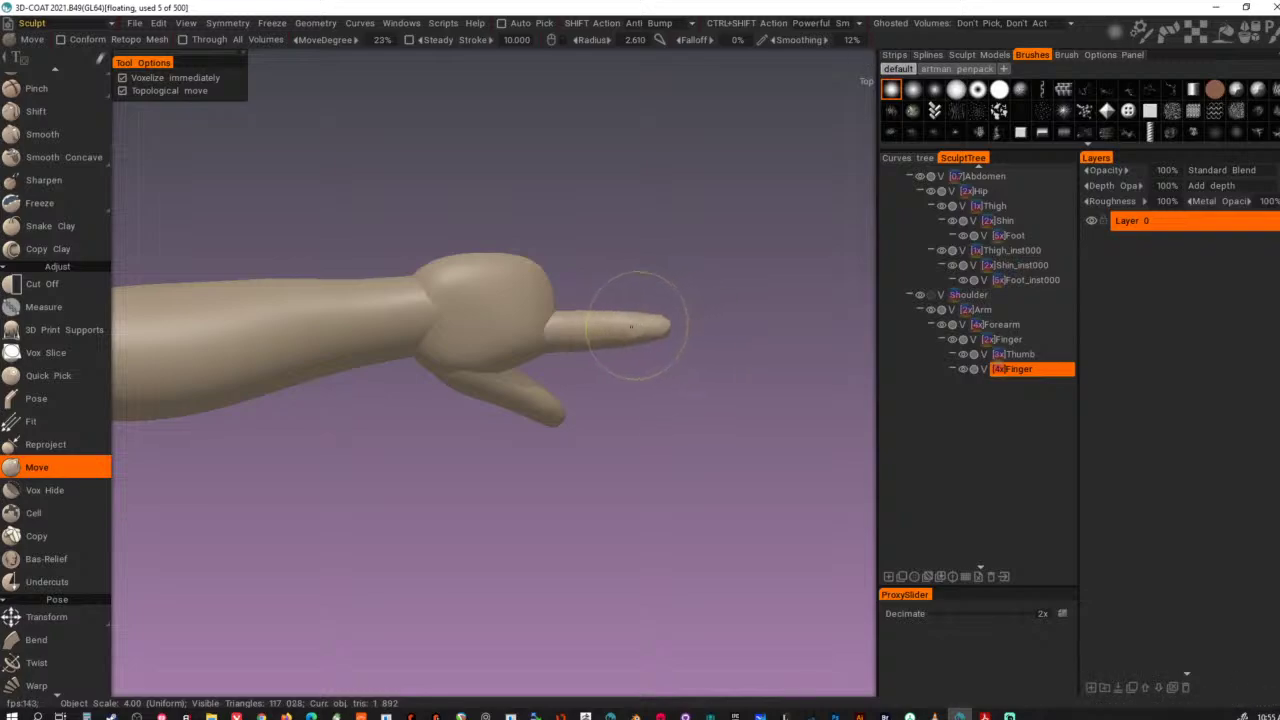
mouse_move(720, 449)
left_mouse_down("alt")
mouse_move(632, 262)
mouse_move(689, 247)
mouse_move(709, 254)
mouse_move(462, 300)
mouse_move(494, 463)
mouse_move(523, 358)
mouse_move(510, 384)
left_mouse_up("alt")
left_click_drag(575, 409, 570, 401)
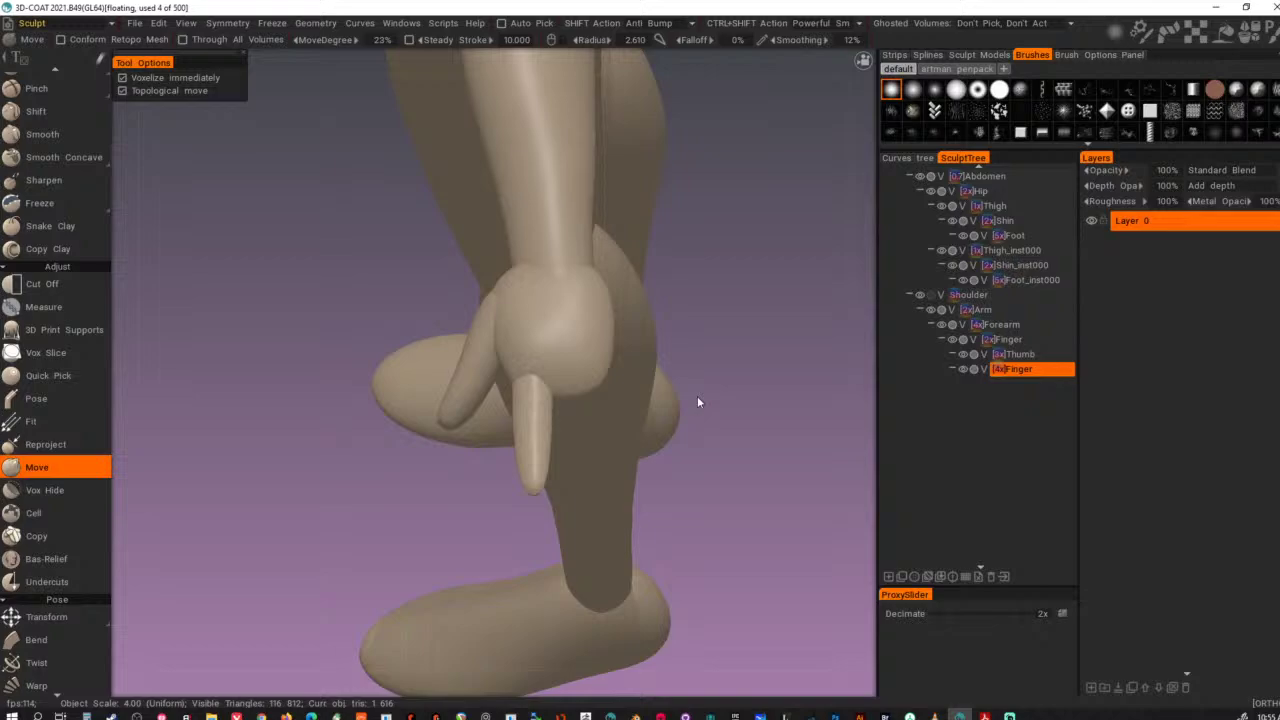
- Raise the Finger's resolution to 8x and trim its outer side in the top view with the Cut Off tool
key("KP_7")
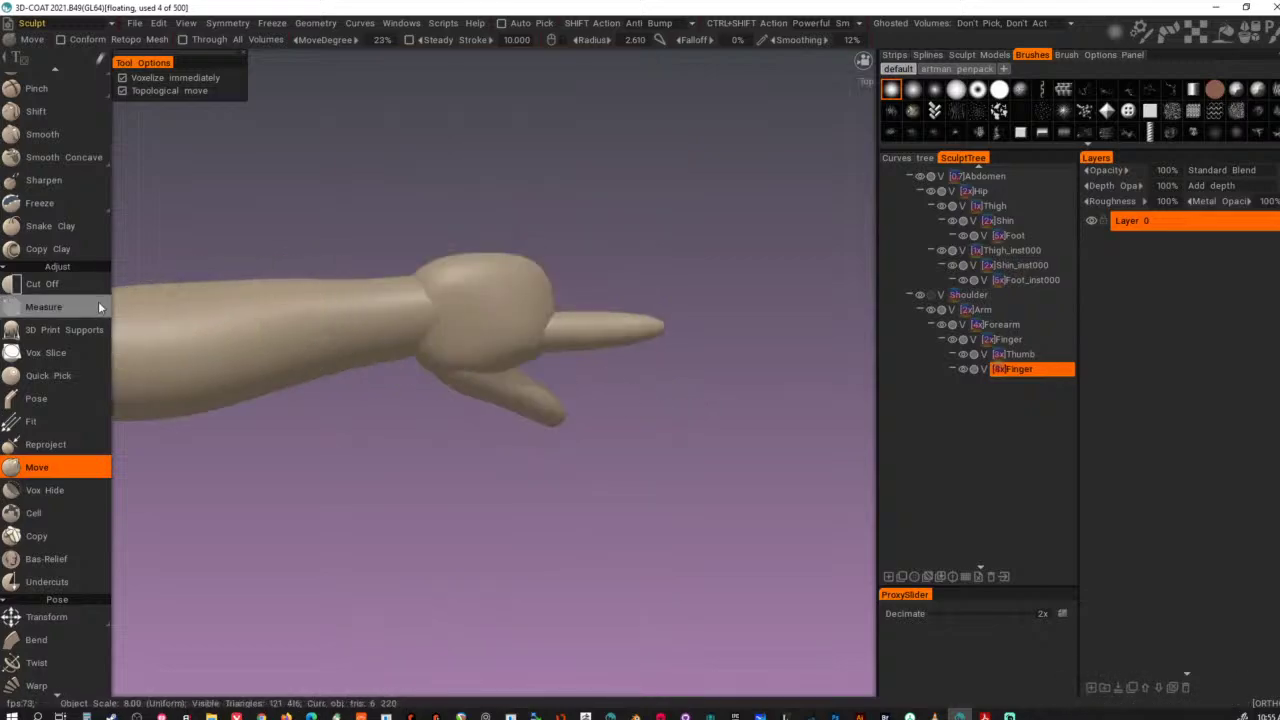
left_click(42, 284)
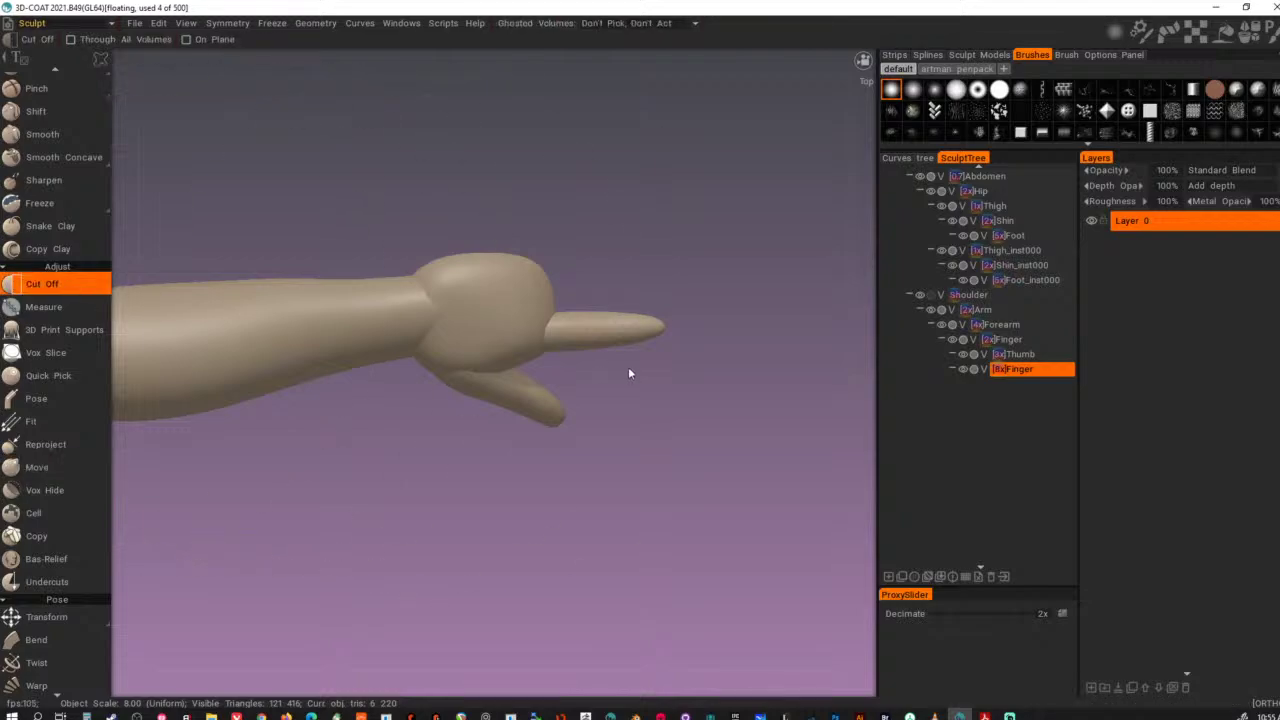
right_click_drag(629, 368, 694, 370, "alt")
middle_click_drag(694, 370, 619, 430, "alt")
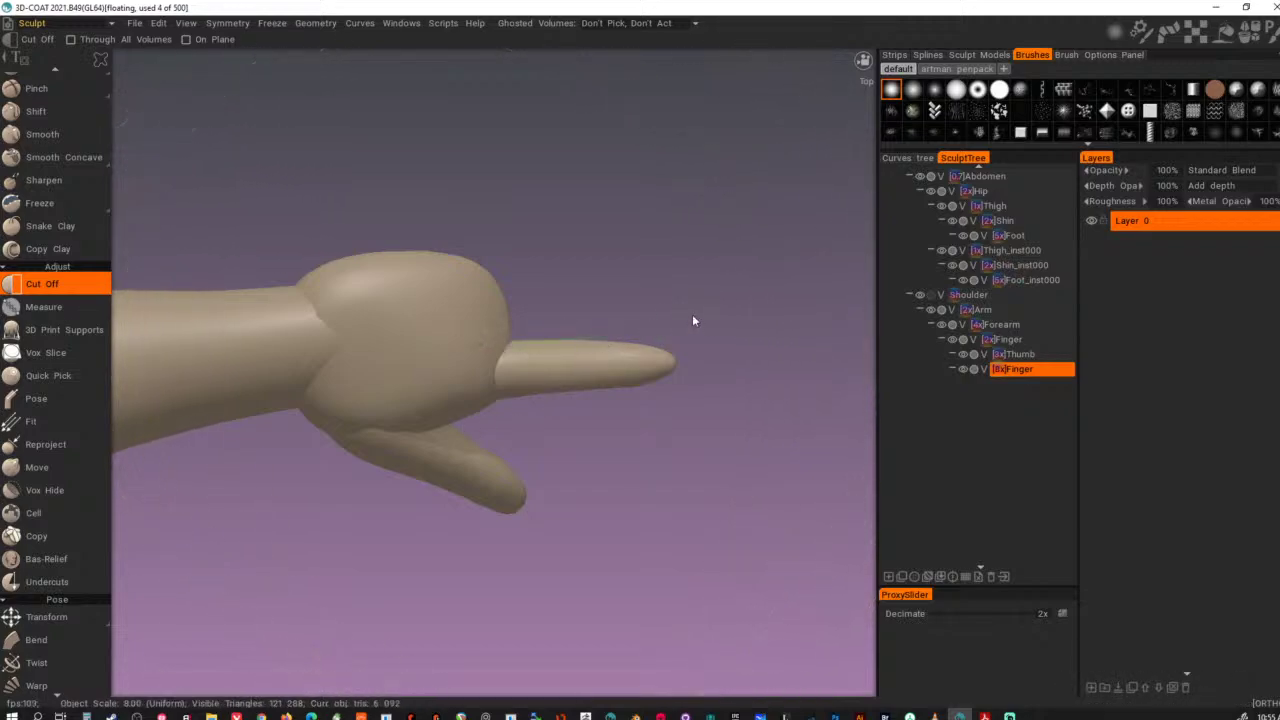
mouse_move(516, 349)
left_mouse_down()
mouse_move(625, 314)
mouse_move(626, 301)
left_mouse_up()
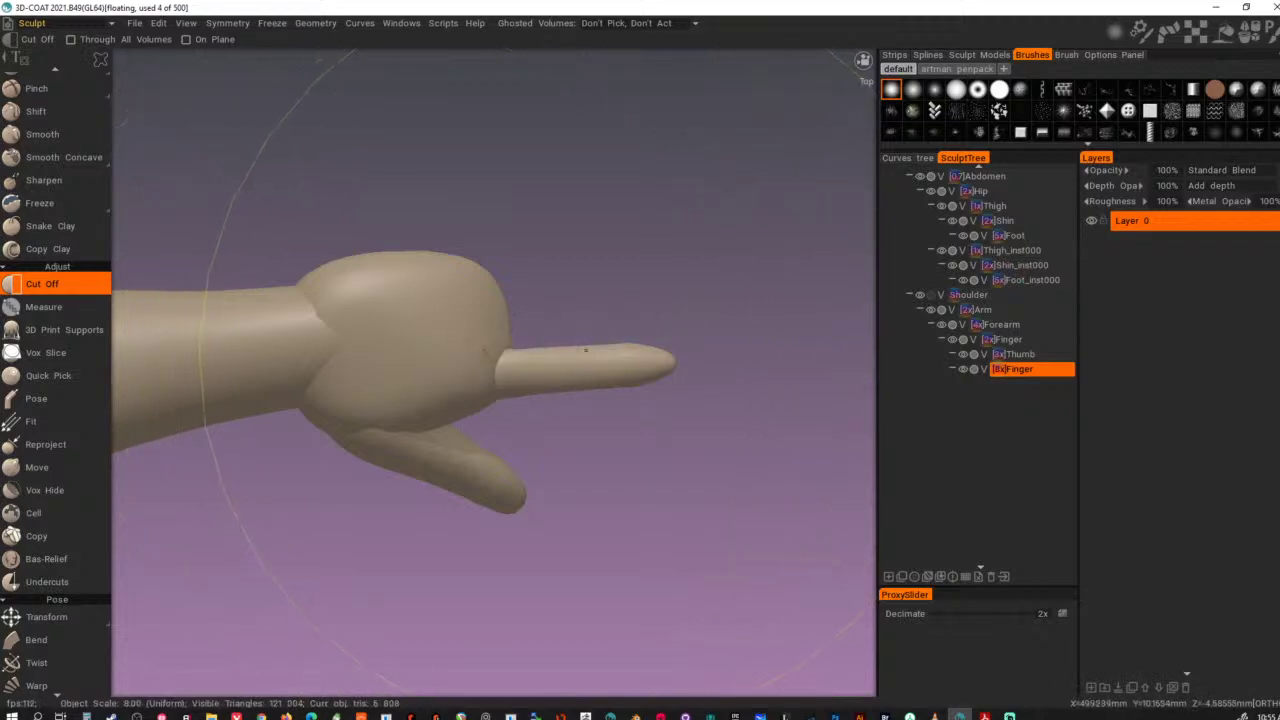
key("ctrl+z")
- Cut the fingertip blunt and carve the finger's sides narrower towards the base in the top view
mouse_move(711, 334)
left_mouse_down()
mouse_move(550, 336)
mouse_move(500, 320)
mouse_move(657, 346)
mouse_move(486, 341)
left_mouse_up()
key("ctrl+z")
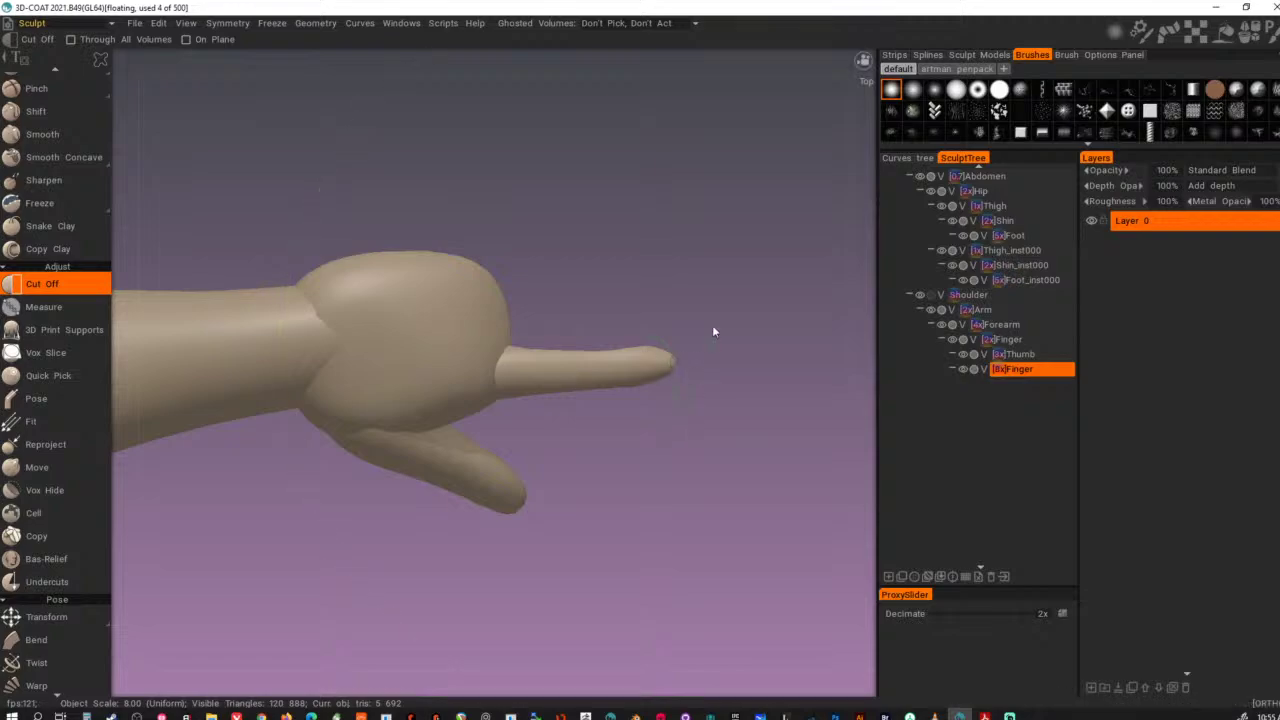
scroll(721, 386, "up", 2)
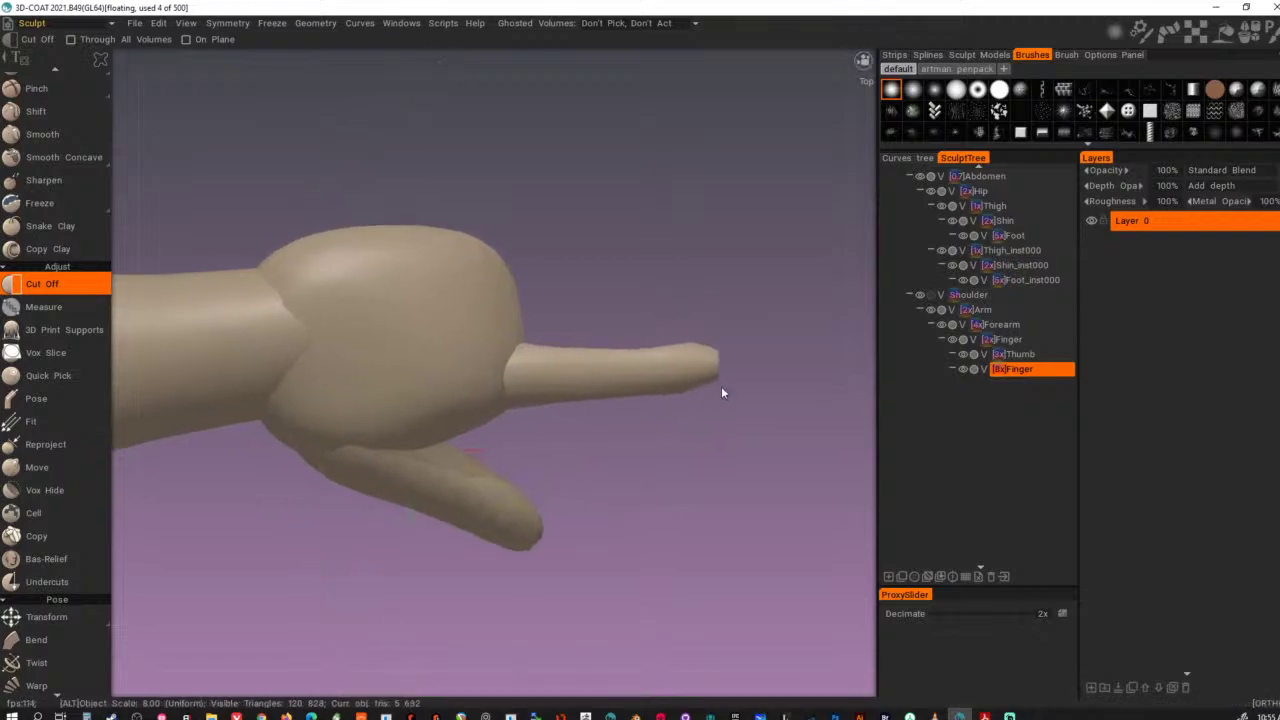
middle_click_drag(721, 386, 707, 406)
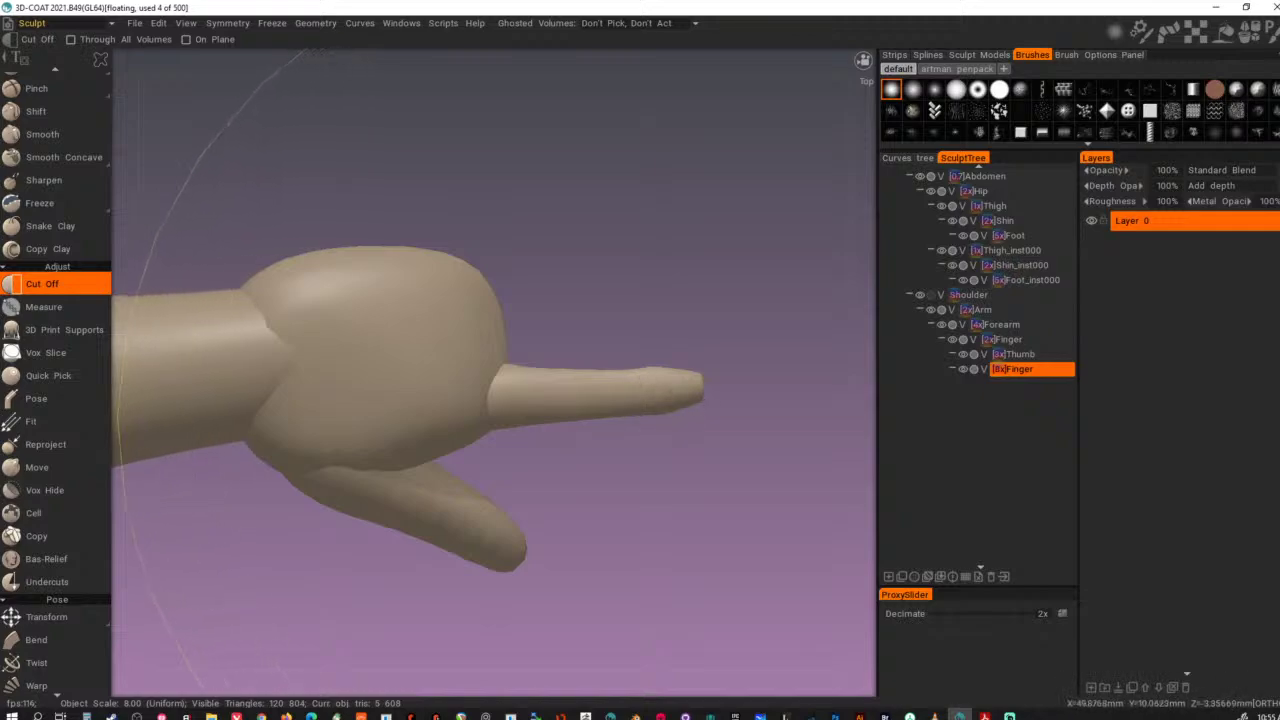
key("ctrl+z")
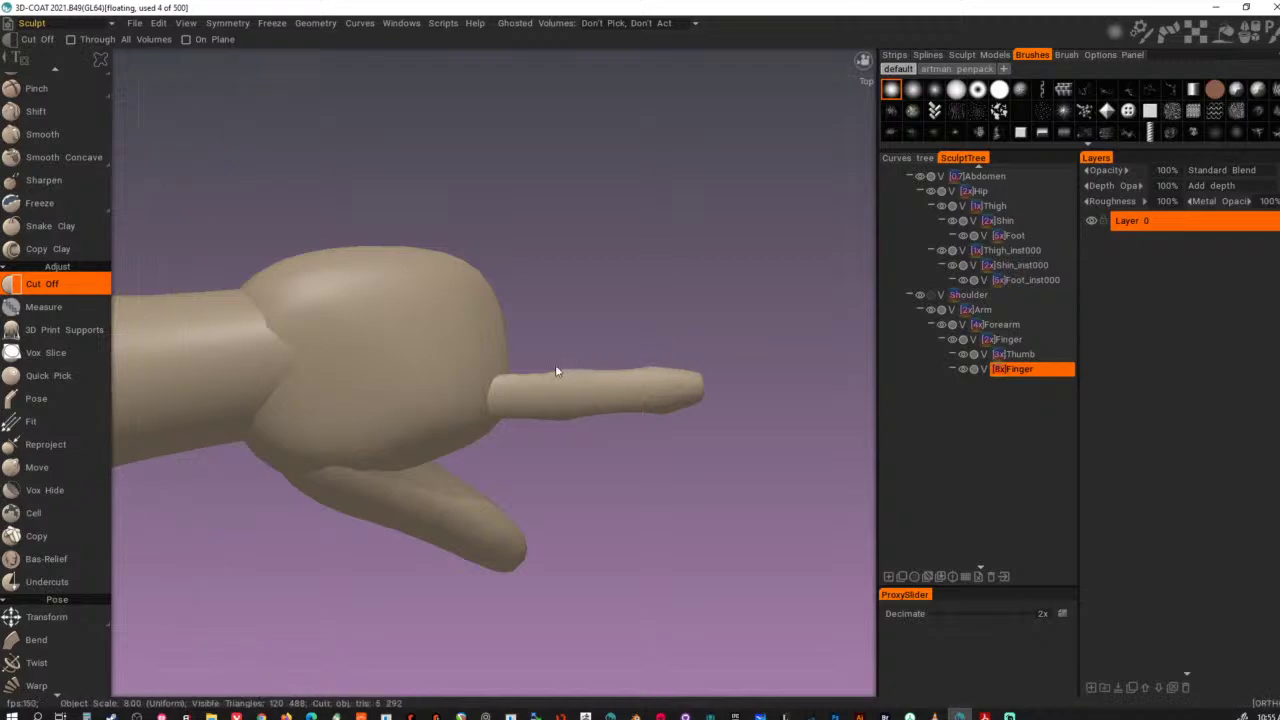
- Trim the finger's upper and lower surfaces in the front view with the Cut Off tool
left_click_drag(721, 539, 732, 333, "alt")
key("2")
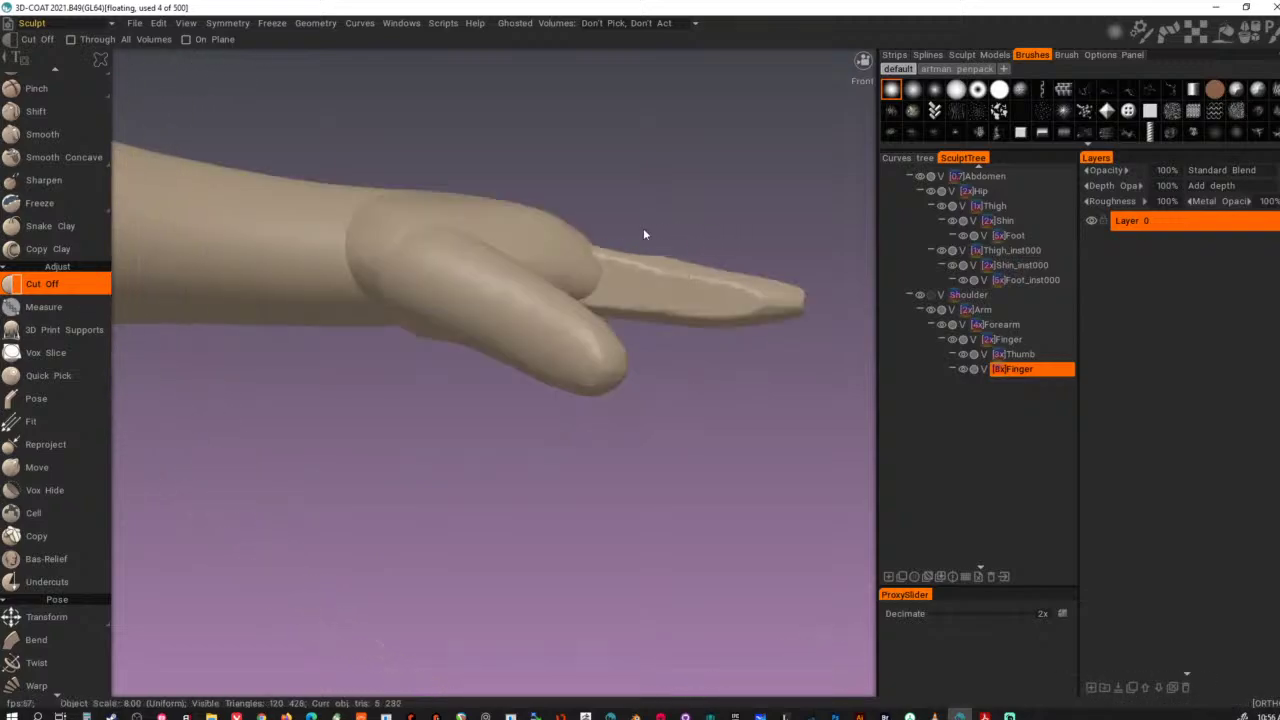
left_click_drag(648, 250, 846, 271)
key("ctrl+z")
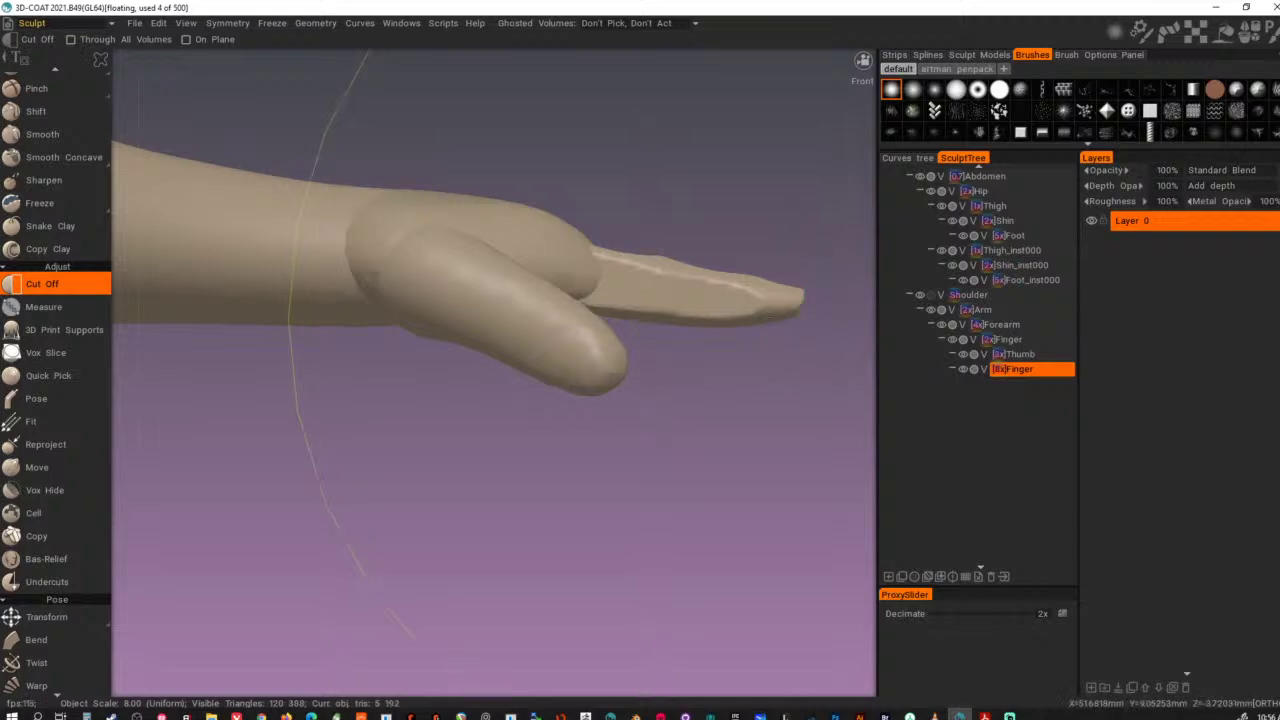
left_click_drag(580, 312, 820, 377)
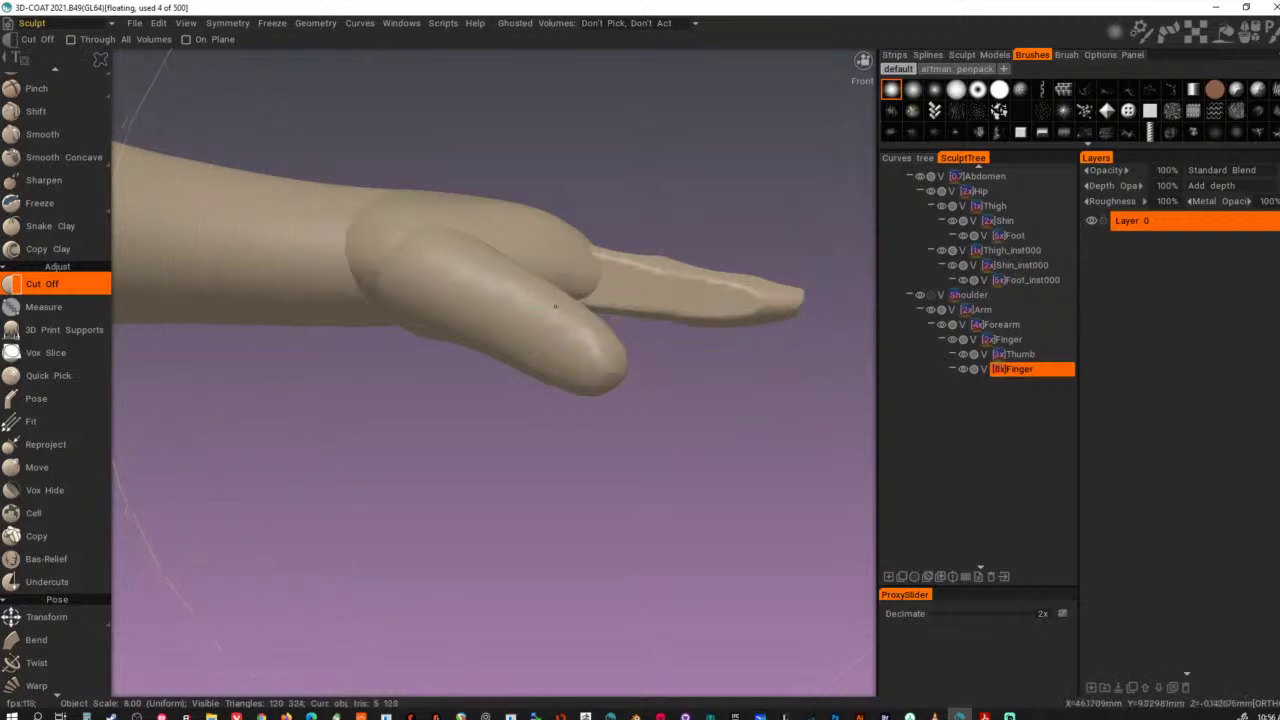
left_click_drag(682, 315, 480, 304)
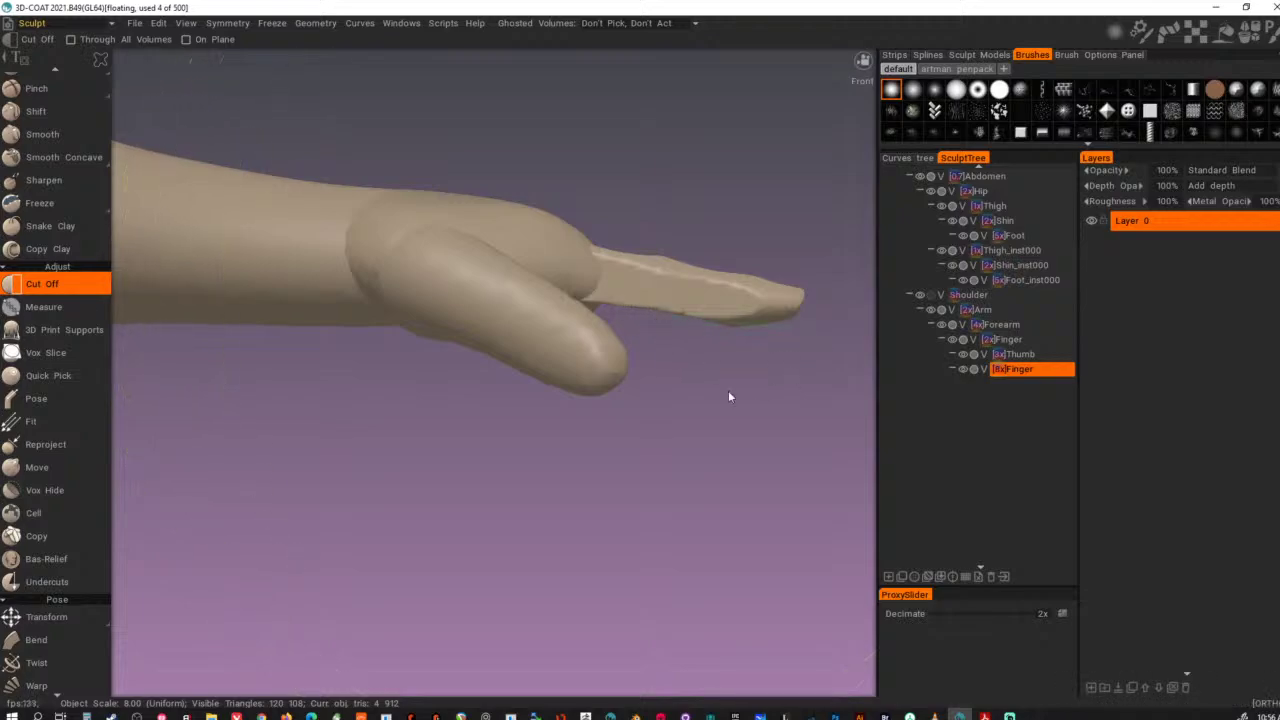
left_click_drag(690, 318, 785, 606)
key("ctrl+shift+s")
key("ctrl+shift+s")
key("ctrl+shift+s")
- Examine the finger's size and shape against the hand, arm and whole figure from the side and front
right_click_drag(785, 606, 537, 490, "alt")
left_click_drag(537, 490, 543, 454, "alt")
right_click_drag(543, 454, 291, 327, "alt")
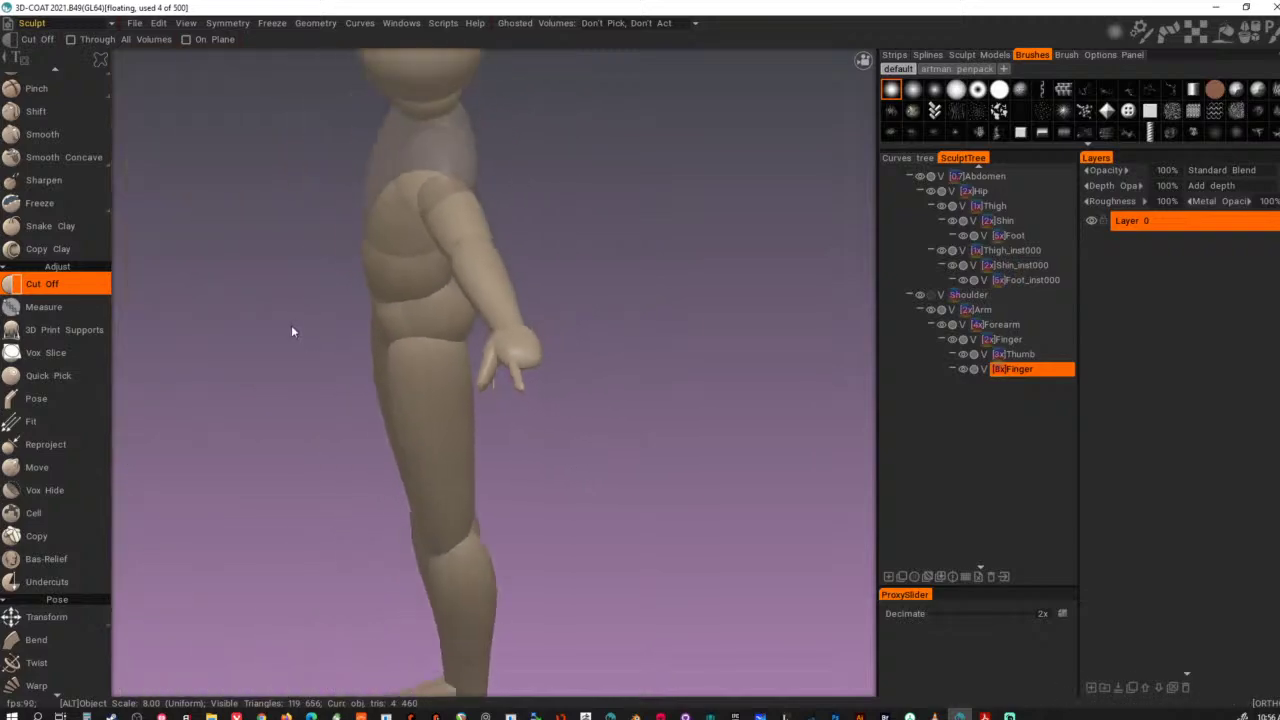
left_click_drag(291, 327, 676, 397, "alt")
right_click_drag(676, 397, 610, 400, "alt")
left_click_drag(610, 400, 639, 399, "alt")
right_click_drag(639, 399, 745, 408, "alt")
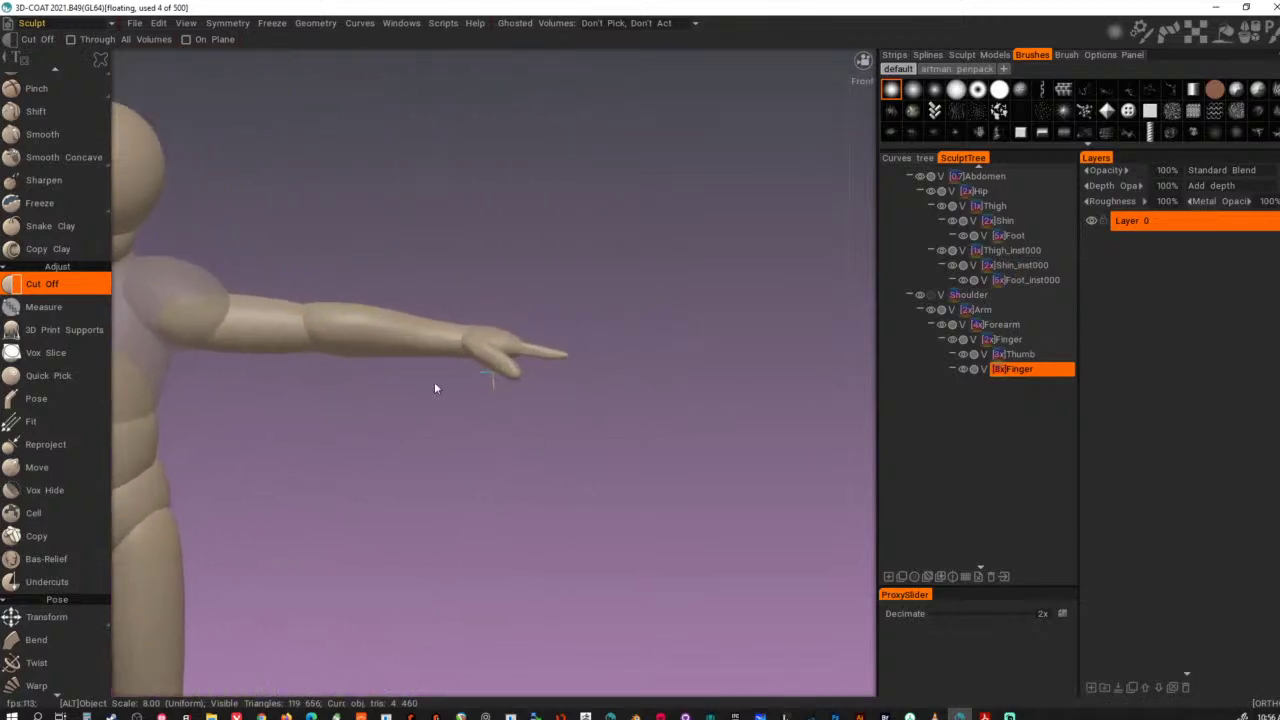
- Move only the Finger's transform gizmo to the base of the finger, where it meets the hand
right_click_drag(434, 383, 697, 441, "alt")
left_click_drag(699, 445, 651, 442, "alt")
key("r")
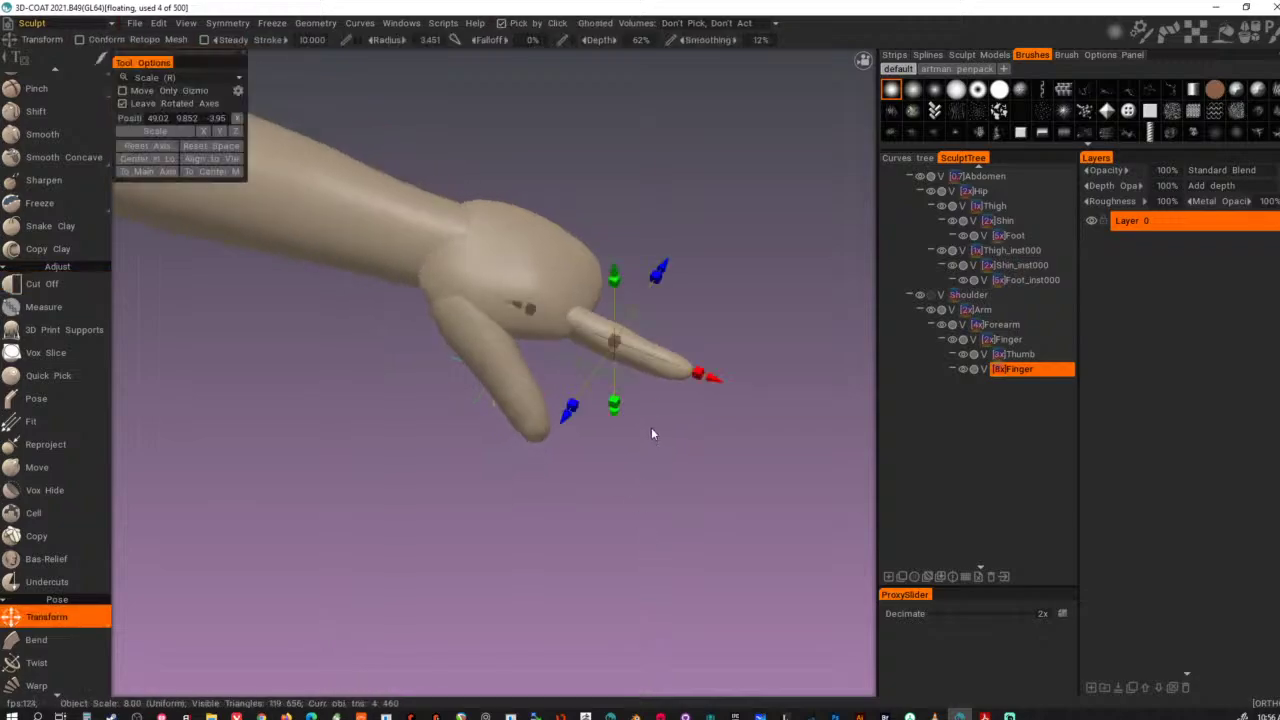
left_click_drag(713, 380, 668, 361, "alt")
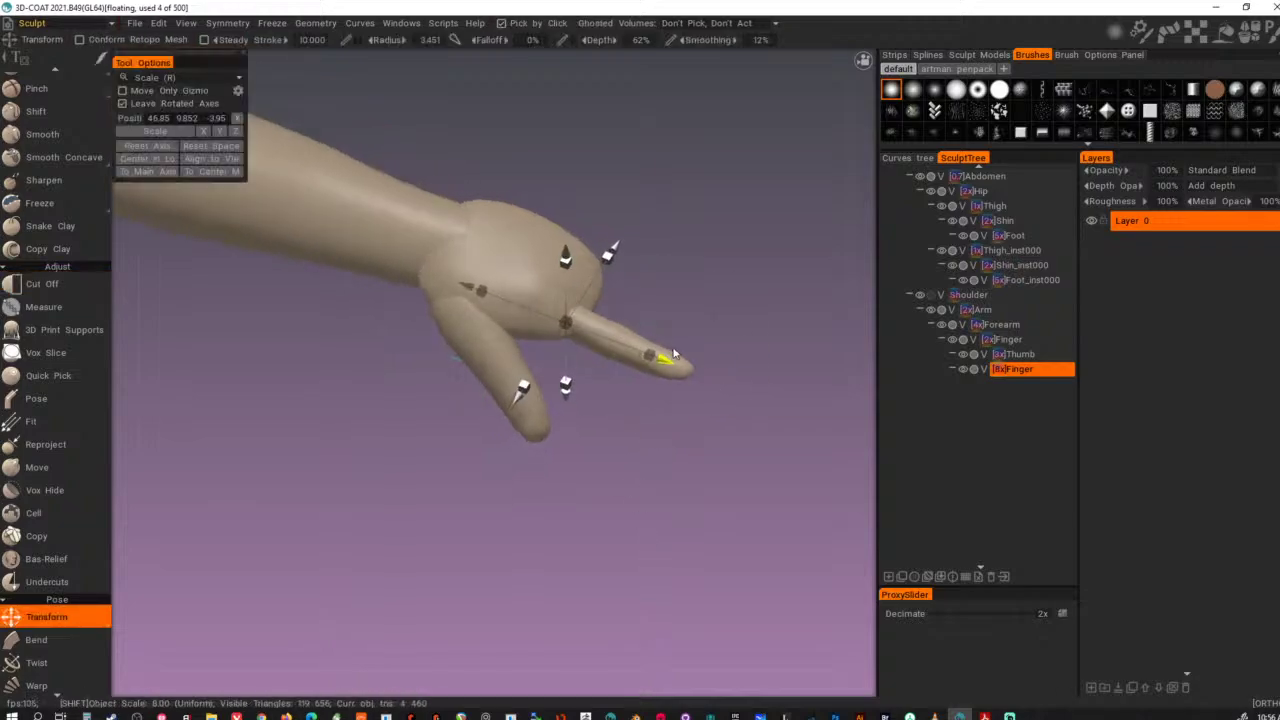
left_click_drag(688, 447, 572, 376, "alt")
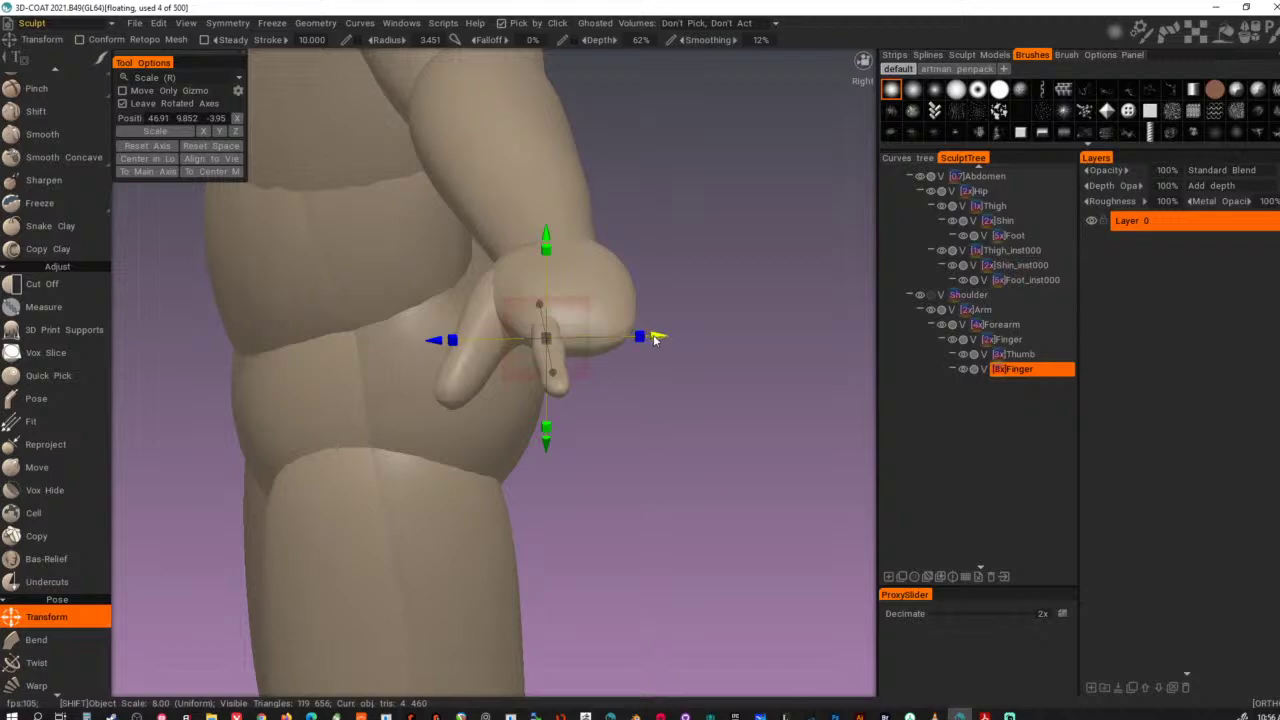
left_click_drag(654, 338, 658, 340, "shift")
left_click_drag(557, 497, 717, 468, "alt+shift")
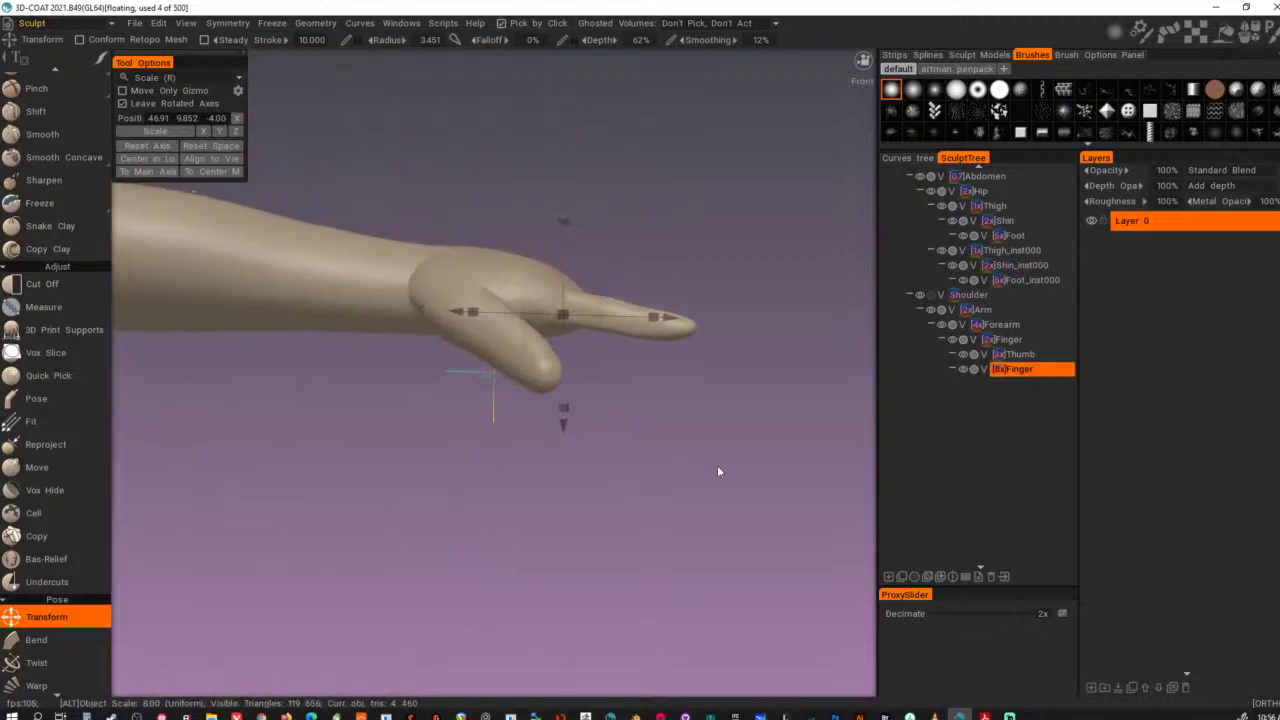
left_click_drag(564, 211, 563, 195)
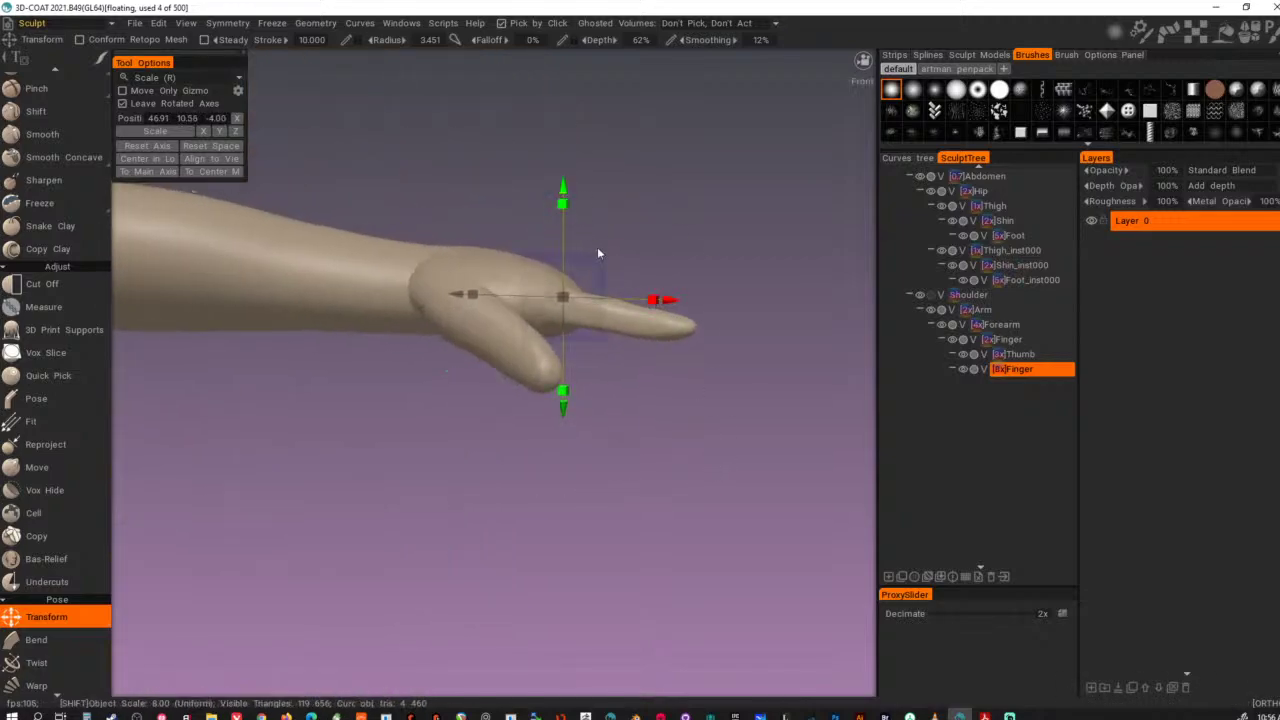
left_click_drag(659, 299, 670, 300)
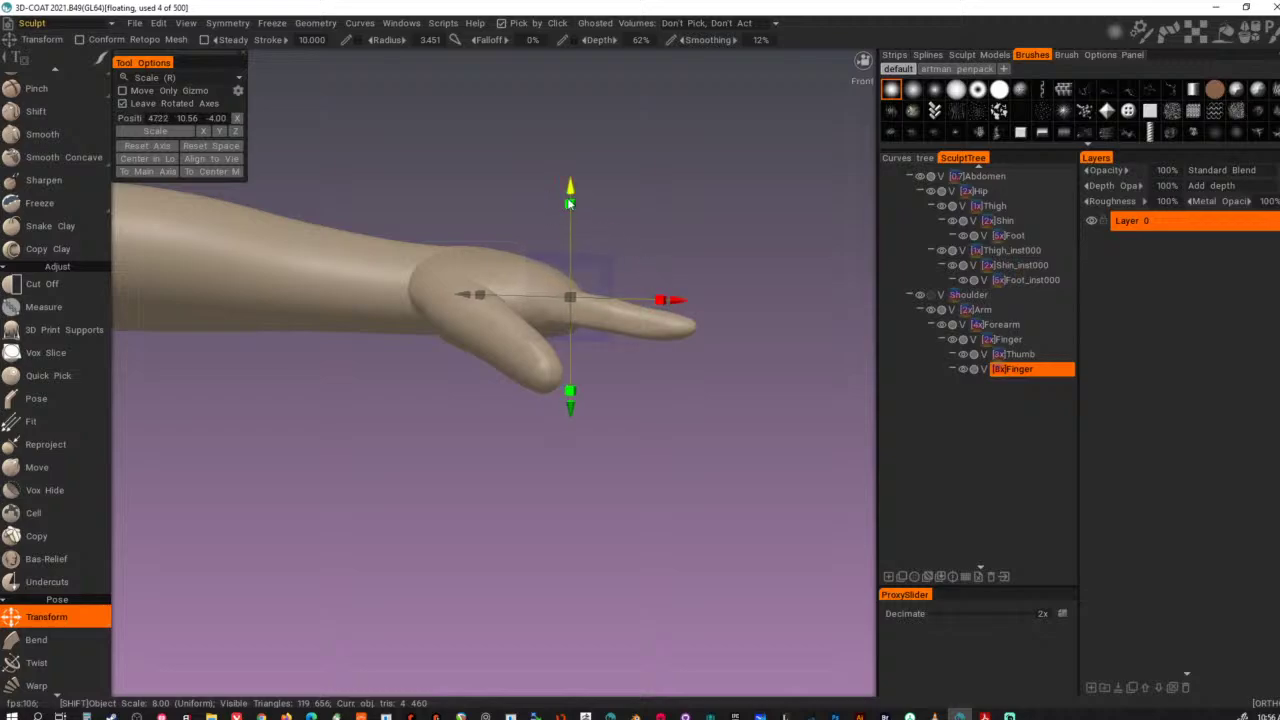
- Scale the Finger up slightly from its base and shift it towards the thumb to about Z -3.417
left_click_drag(625, 540, 631, 617, "alt")
left_click_drag(609, 447, 266, 497, "alt")
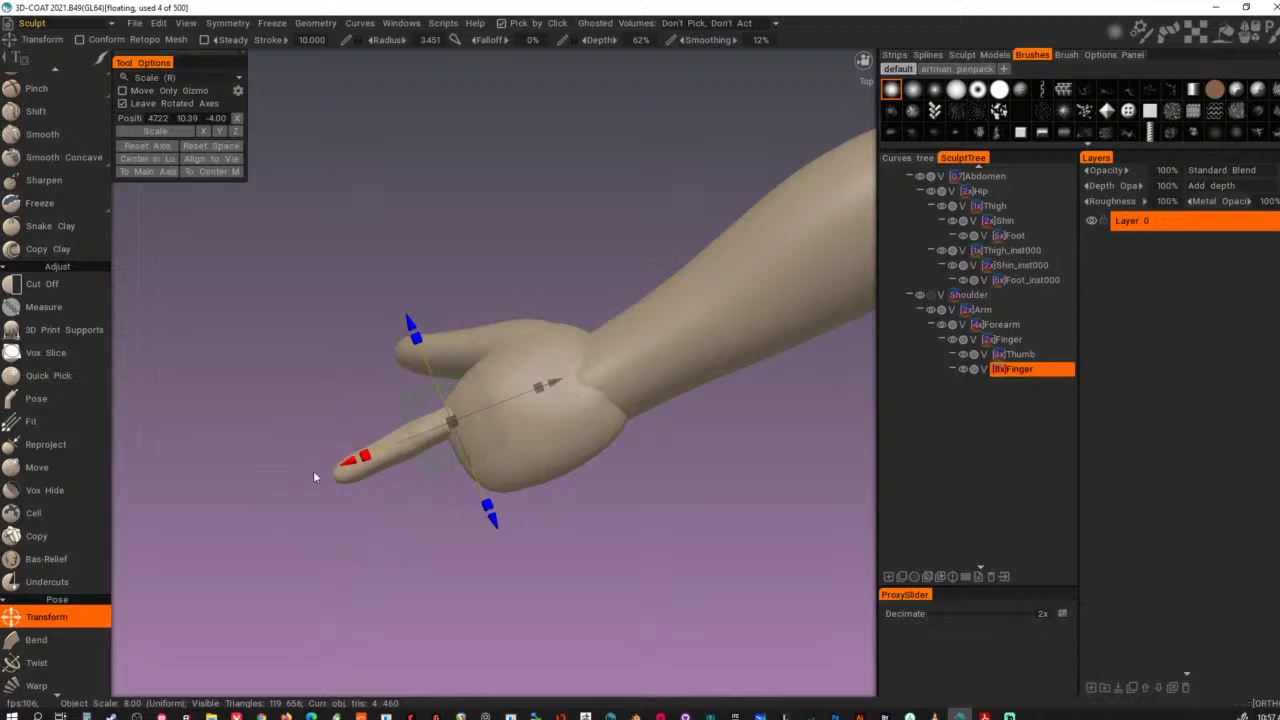
left_click_drag(453, 530, 571, 495)
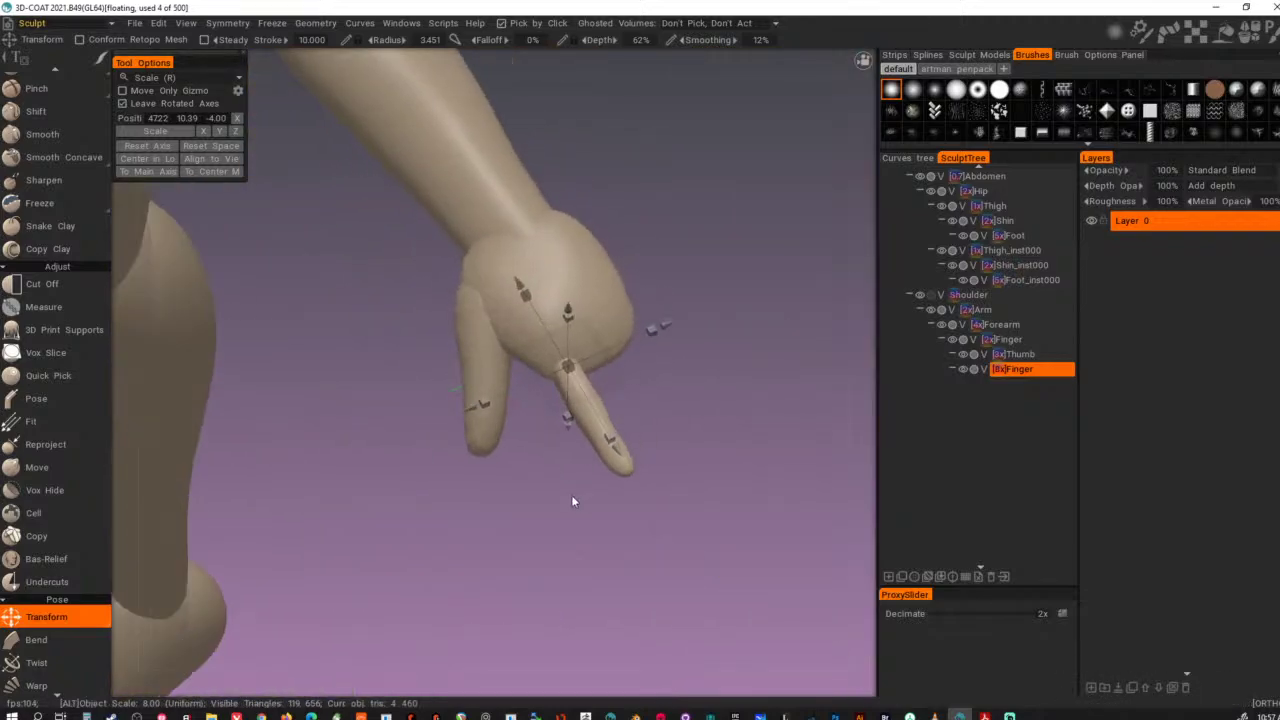
left_click_drag(568, 366, 573, 364)
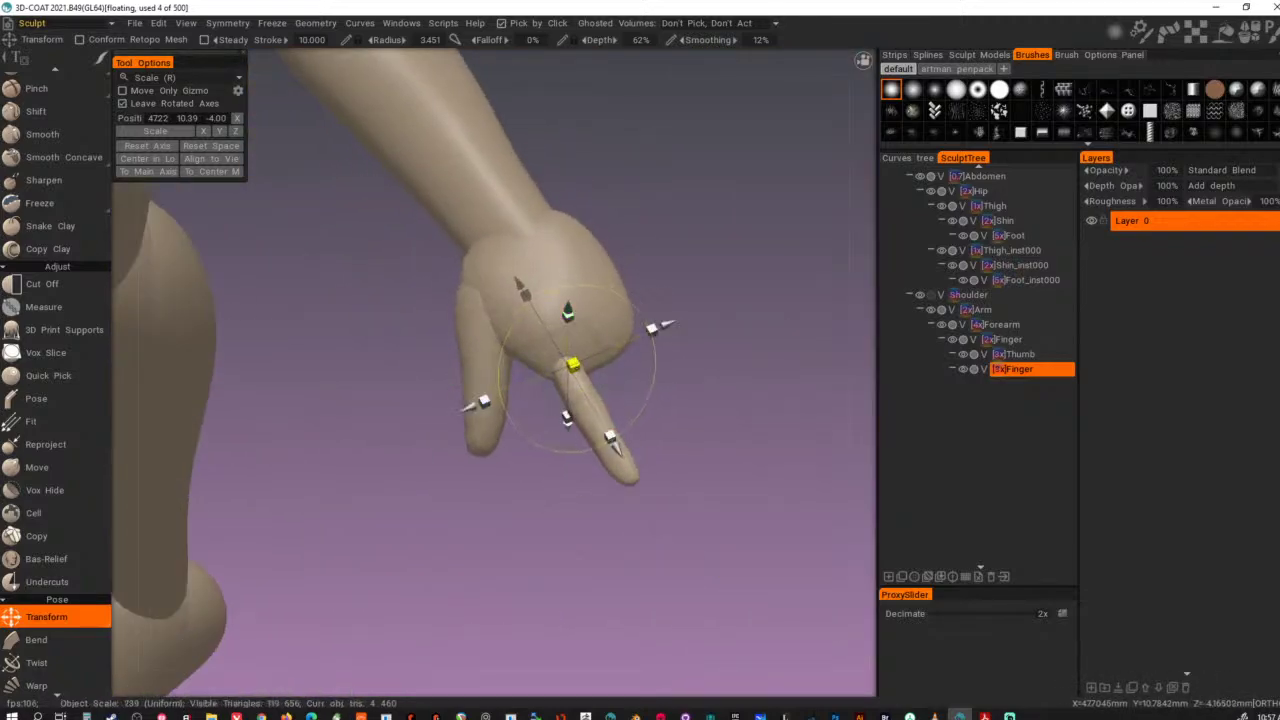
left_click_drag(790, 415, 725, 397)
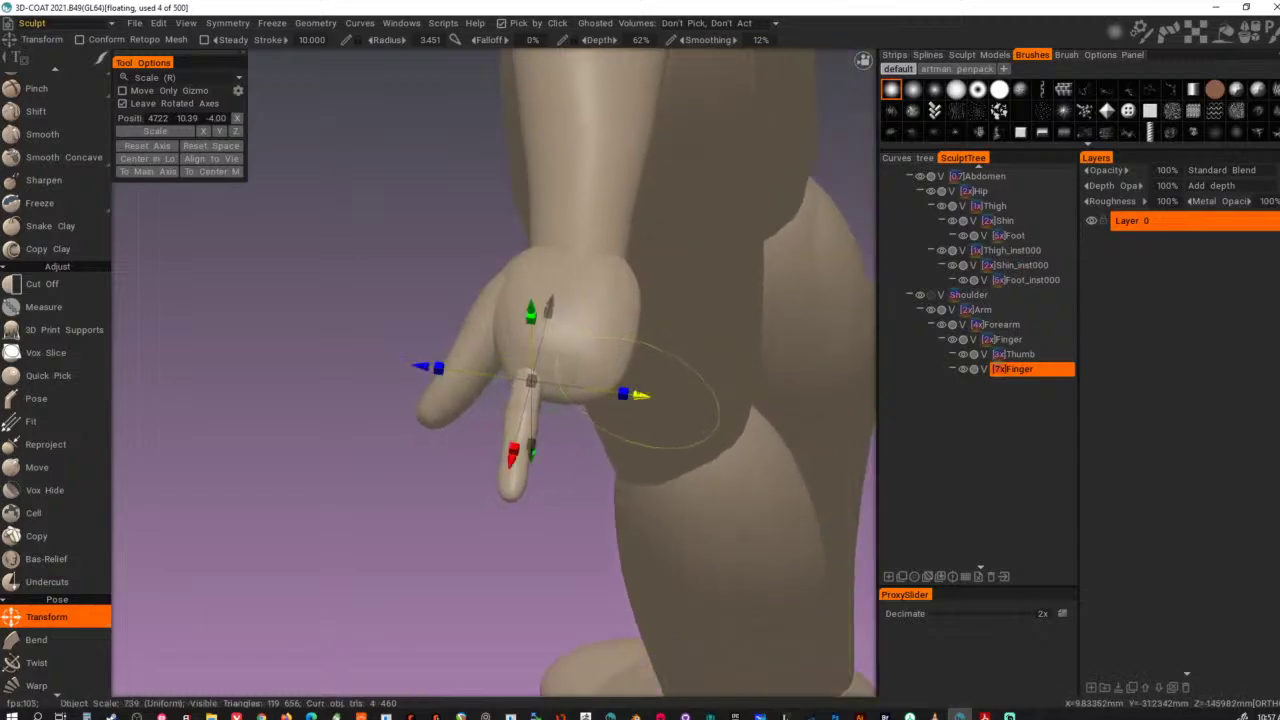
left_click_drag(641, 396, 626, 394)
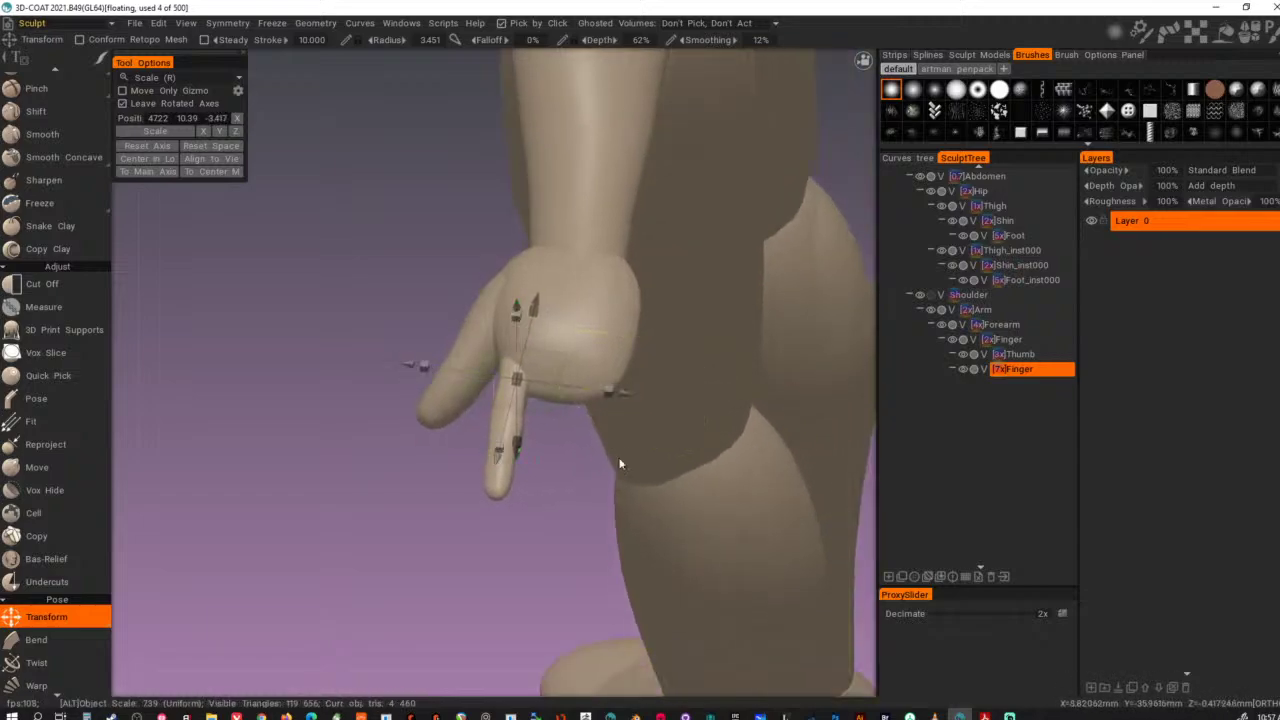
mouse_move(619, 458)
left_mouse_down()
mouse_move(731, 509)
mouse_move(740, 490)
mouse_move(665, 350)
mouse_move(624, 446)
left_mouse_up()
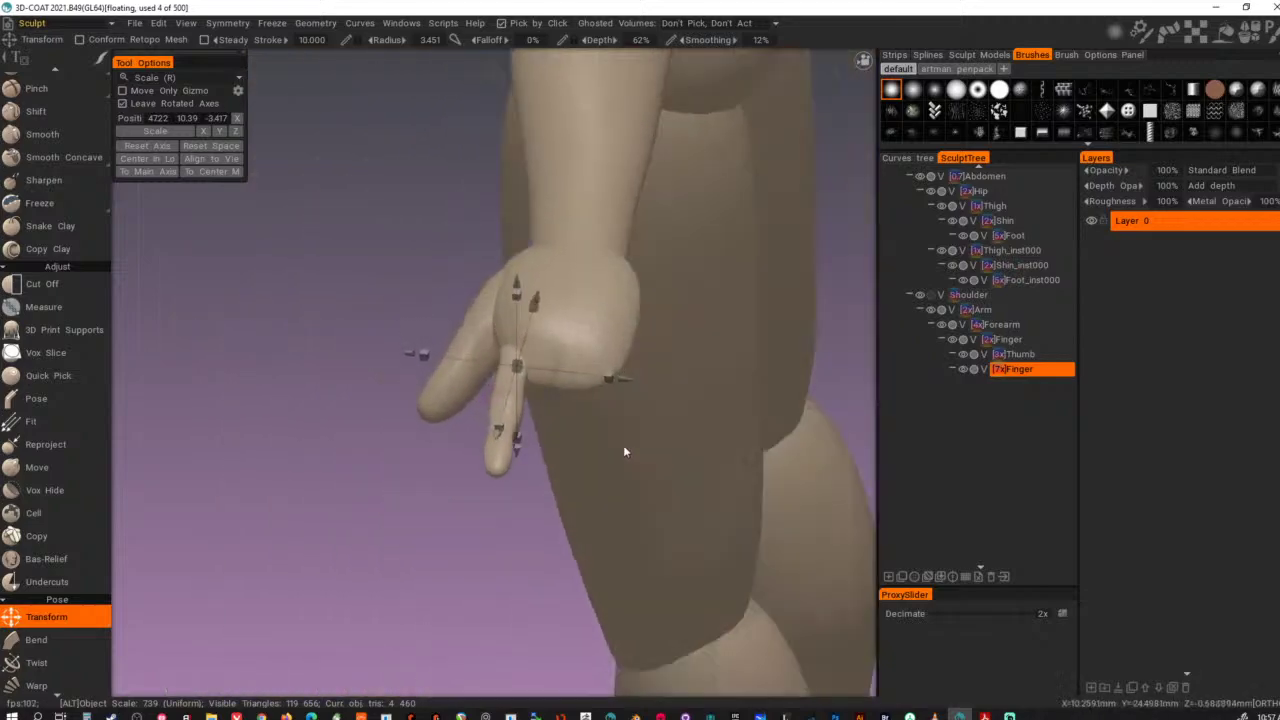
- Duplicate the finger twice, placing the middle finger at about Z -4.88 and the ring finger at about Z -6.29
right_click_drag(623, 452, 651, 473)
key("ctrl+d")
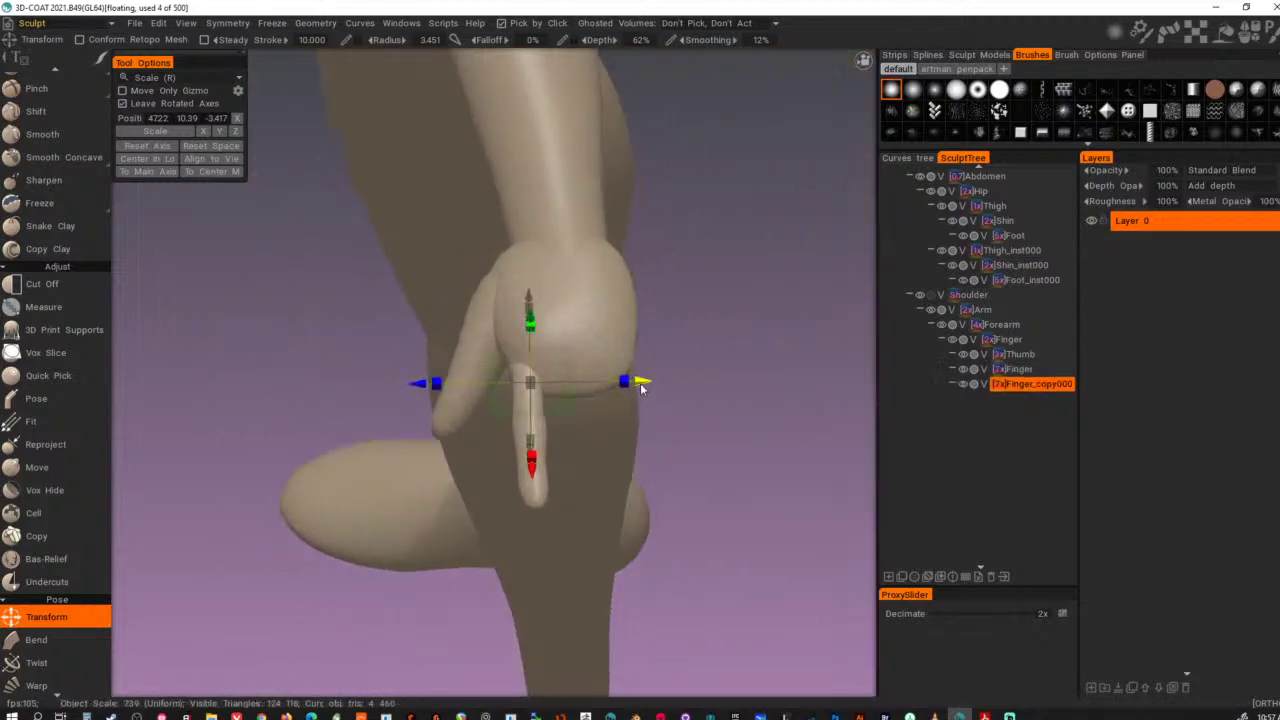
left_click_drag(642, 388, 677, 386)
right_click_drag(677, 388, 674, 458)
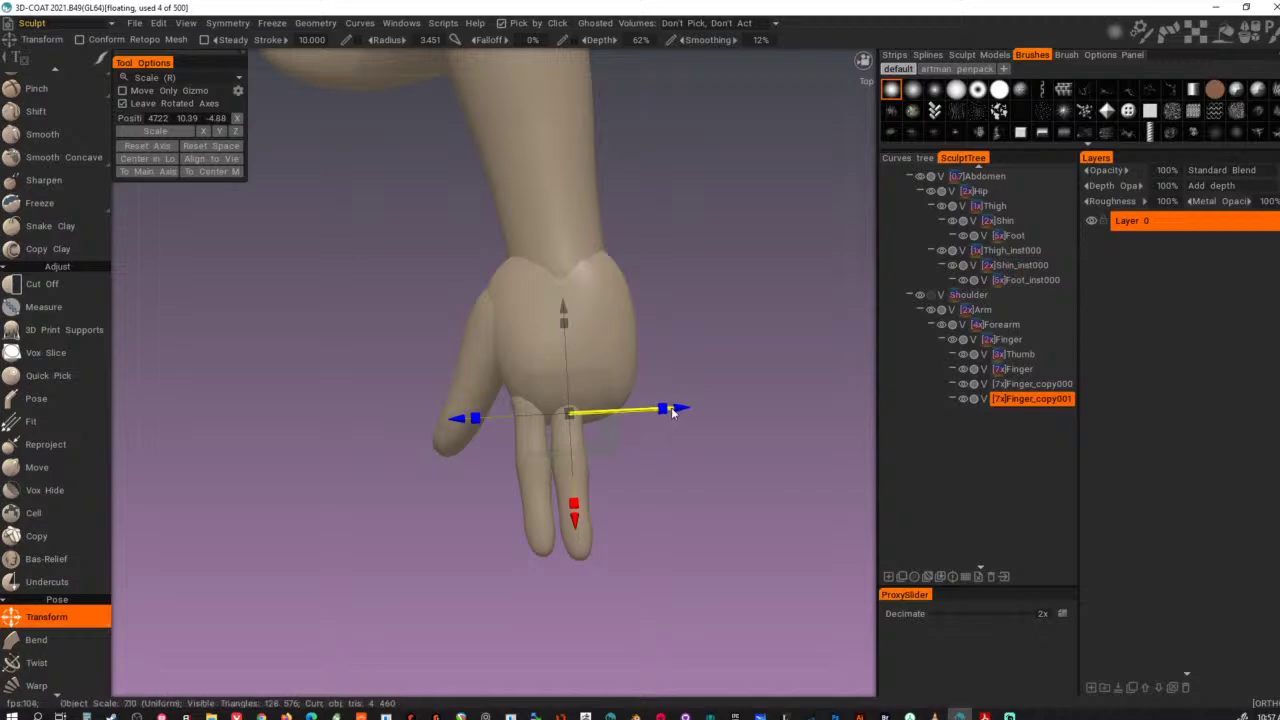
left_click_drag(672, 412, 714, 408)
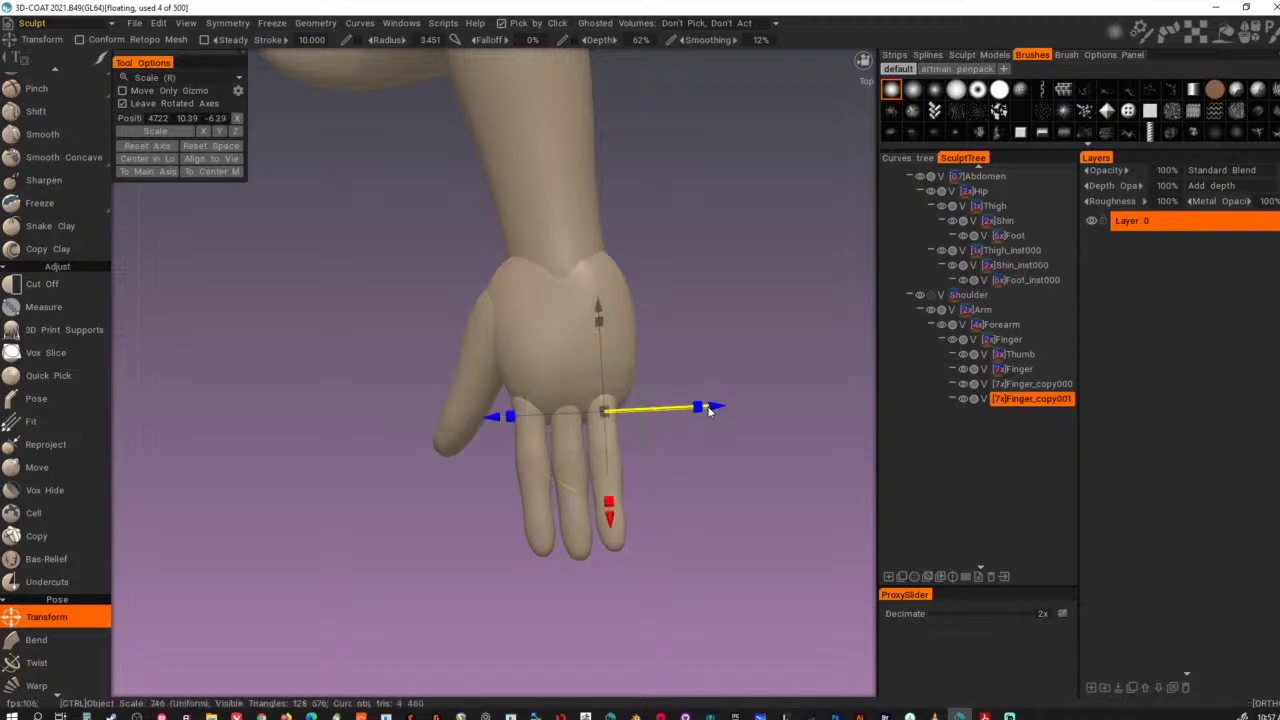
- Duplicate the ring finger as the little finger at about Z -7.41, pull it back to X 46.54 and scale it down
key("ctrl+d")
left_click_drag(712, 409, 740, 405)
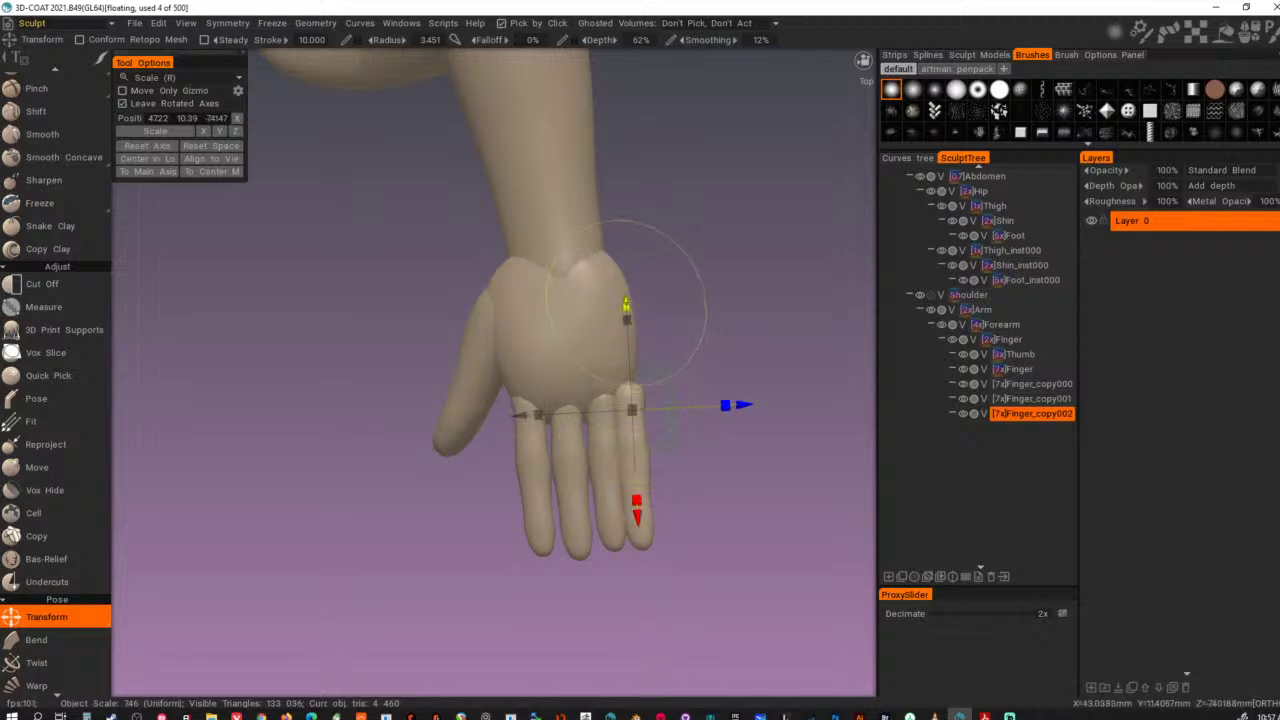
left_click_drag(625, 305, 625, 284)
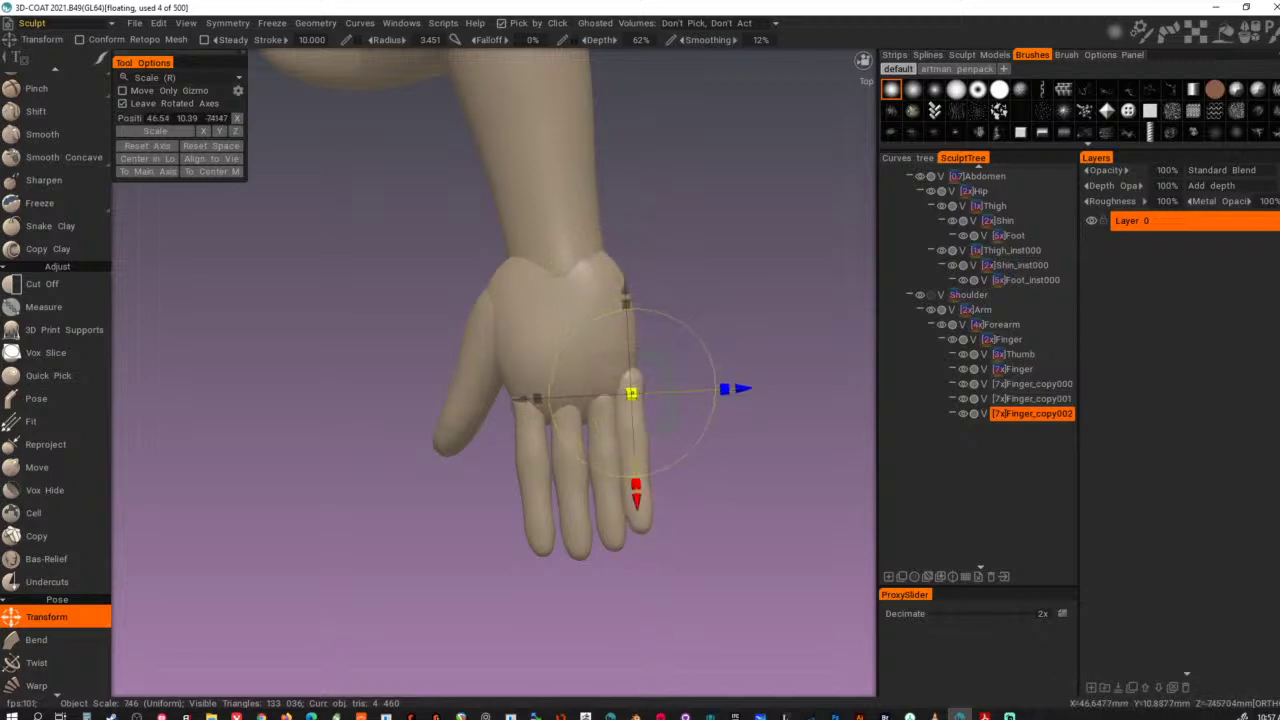
left_click_drag(635, 391, 623, 388)
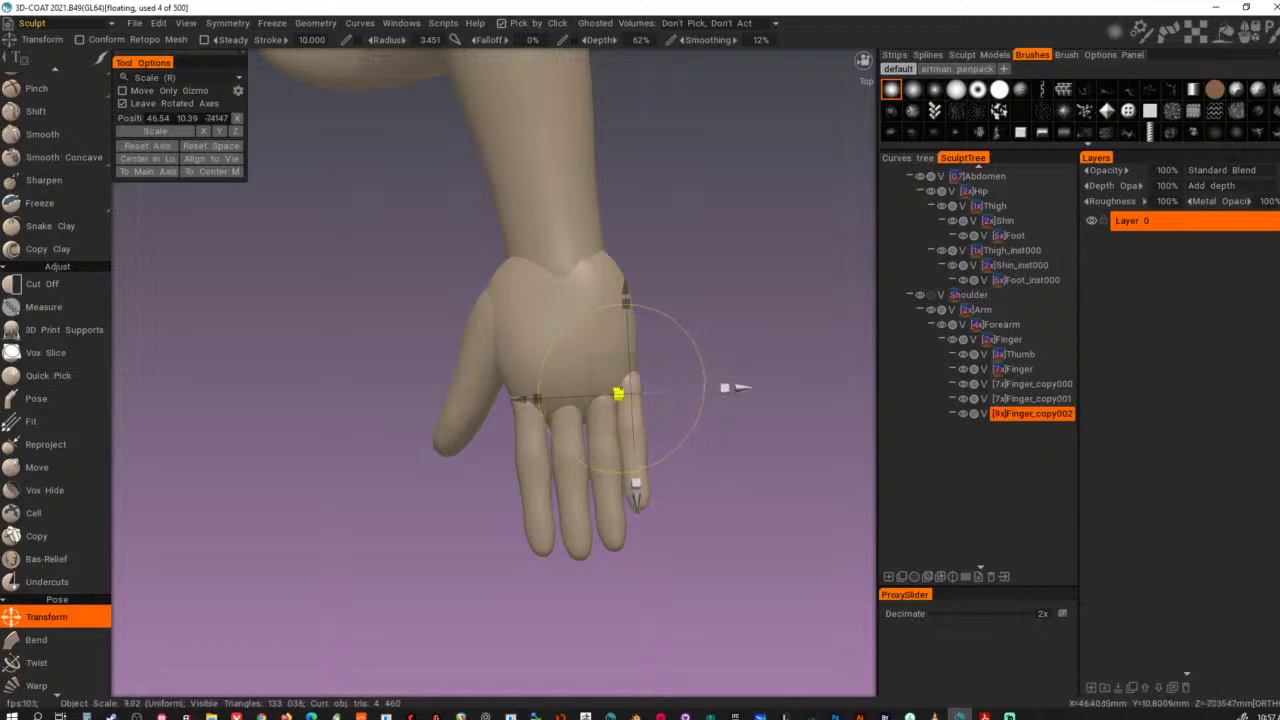
- In the side view, lower the little finger and the index finger slightly to arc the row of knuckles
left_click_drag(706, 531, 694, 355, "alt")
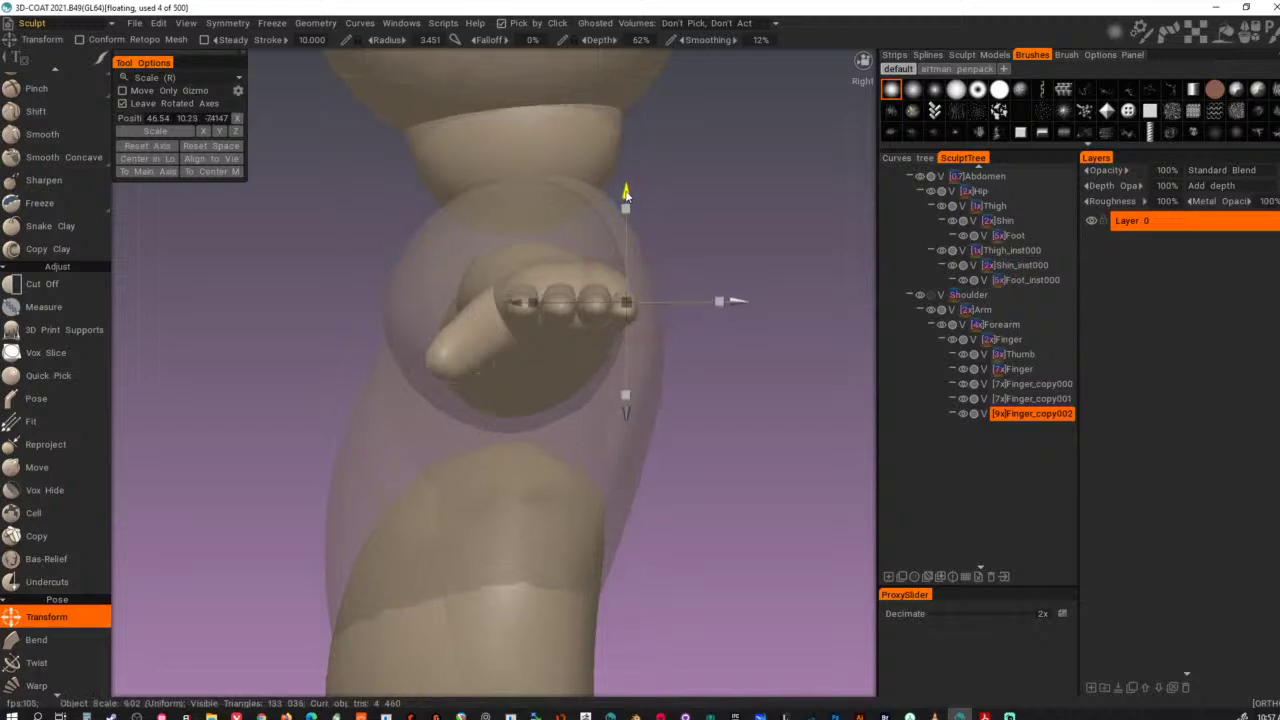
left_click(522, 292)
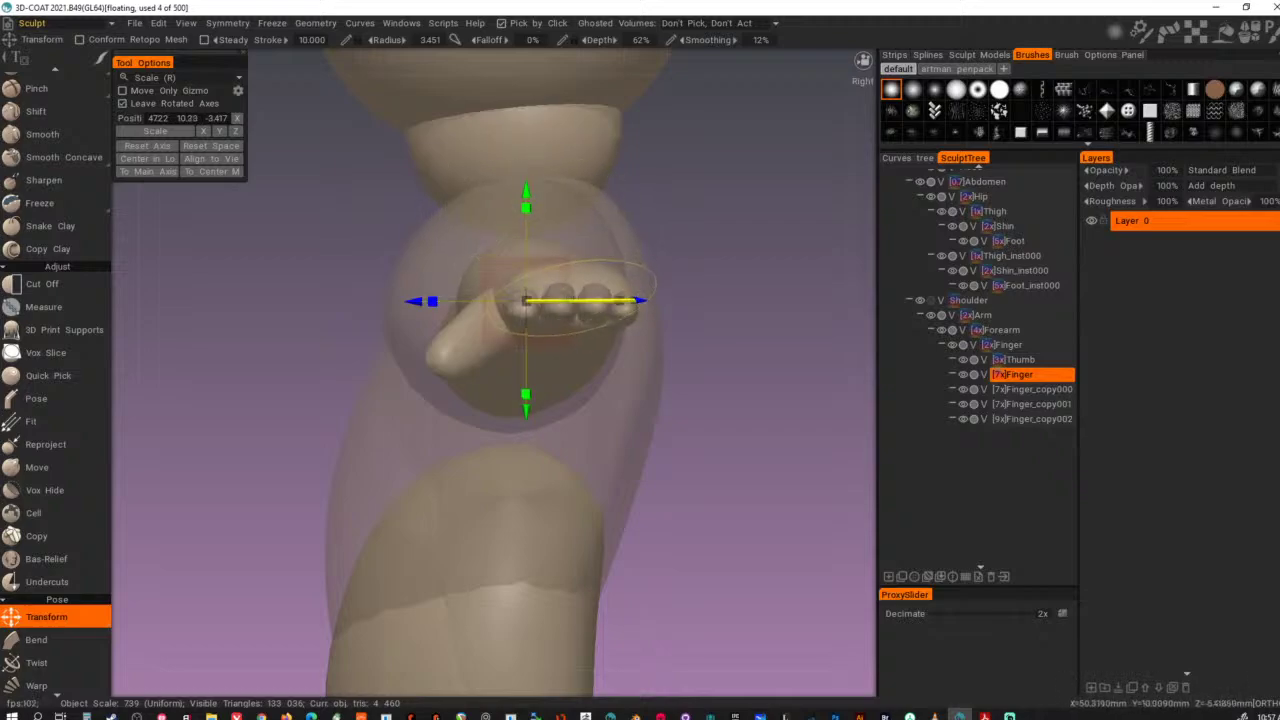
- Select the four finger volumes from Finger to Finger_copy002 and shift them together sideways across the palm
left_click(572, 292)
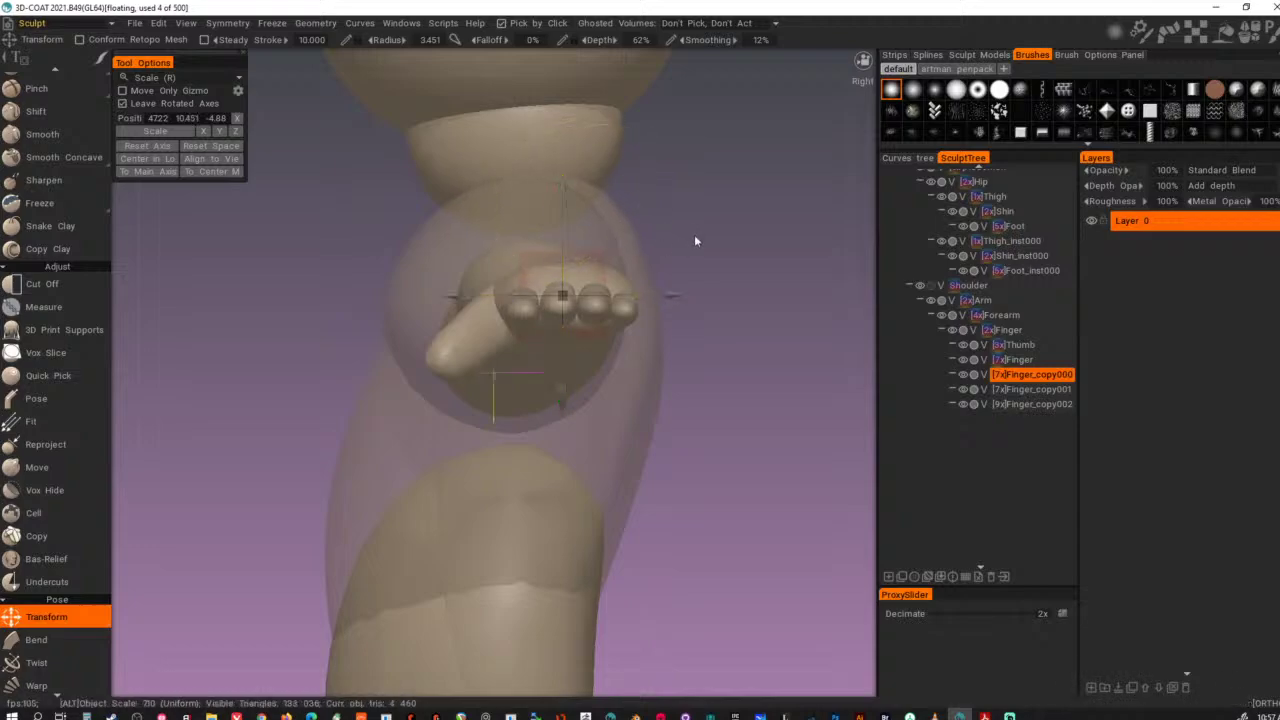
left_click_drag(694, 238, 728, 506, "alt")
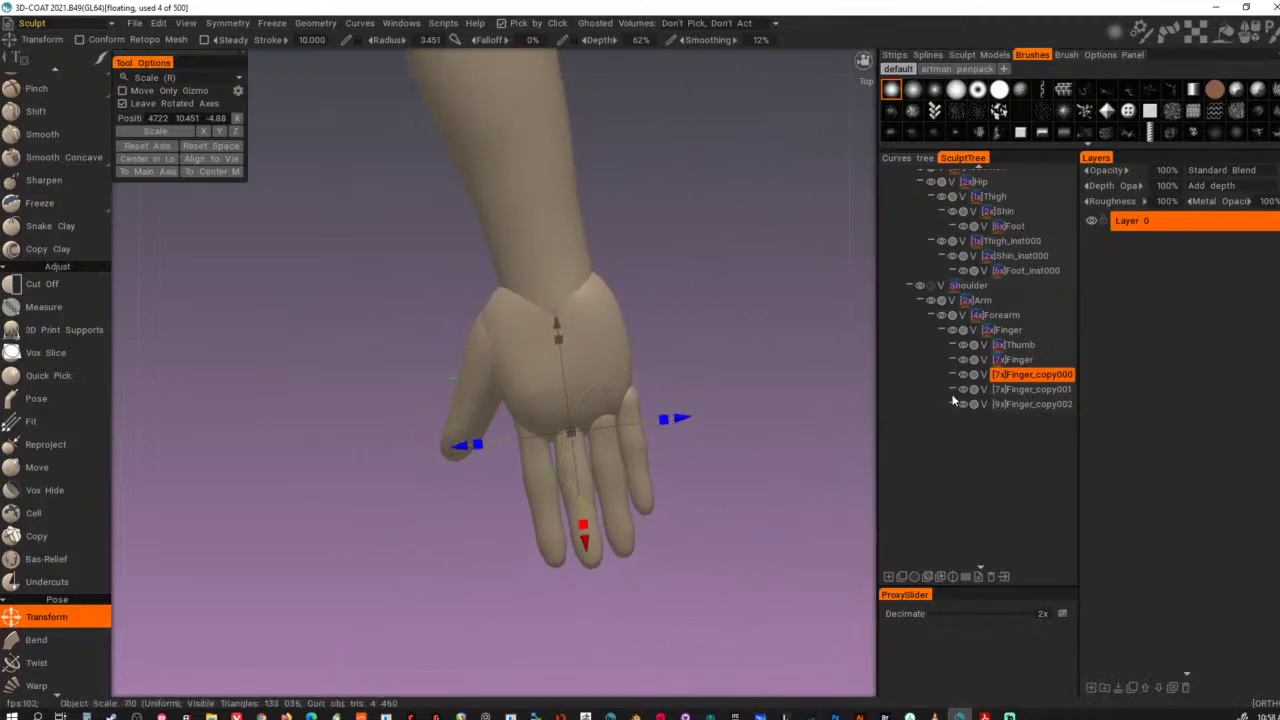
left_click(1010, 364)
left_click(1019, 408, "shift")
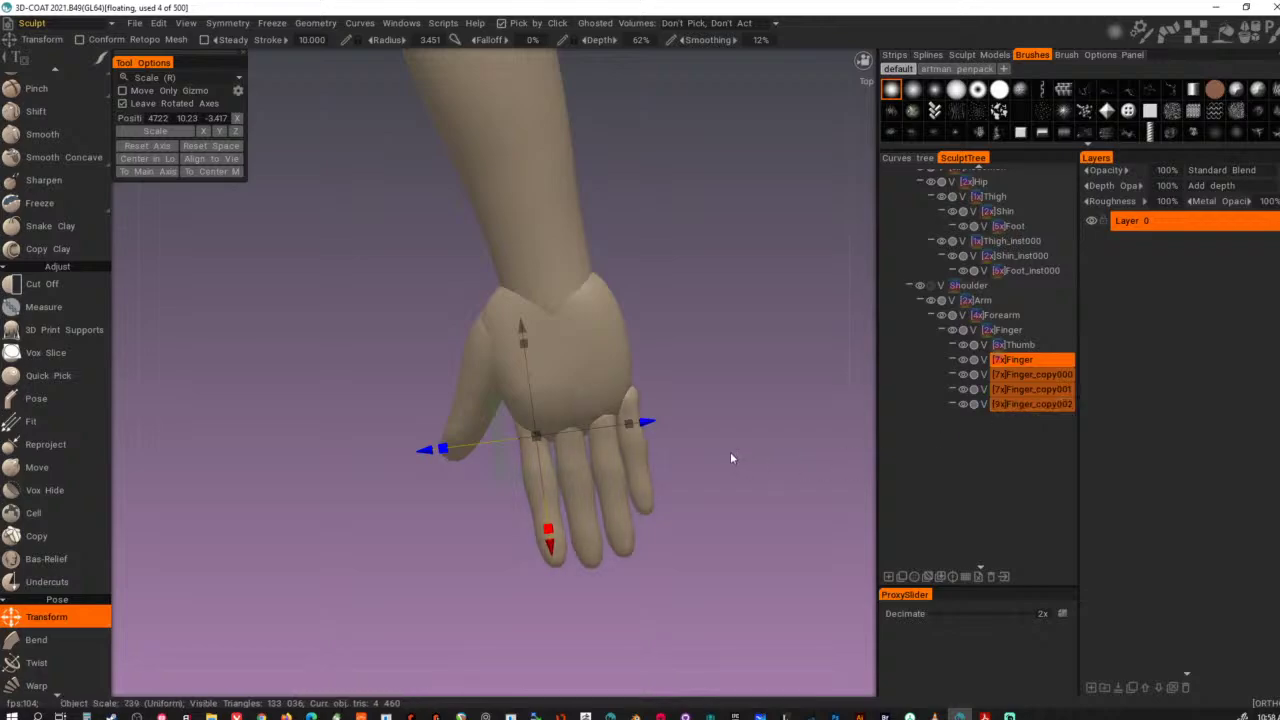
left_click_drag(648, 427, 745, 494)
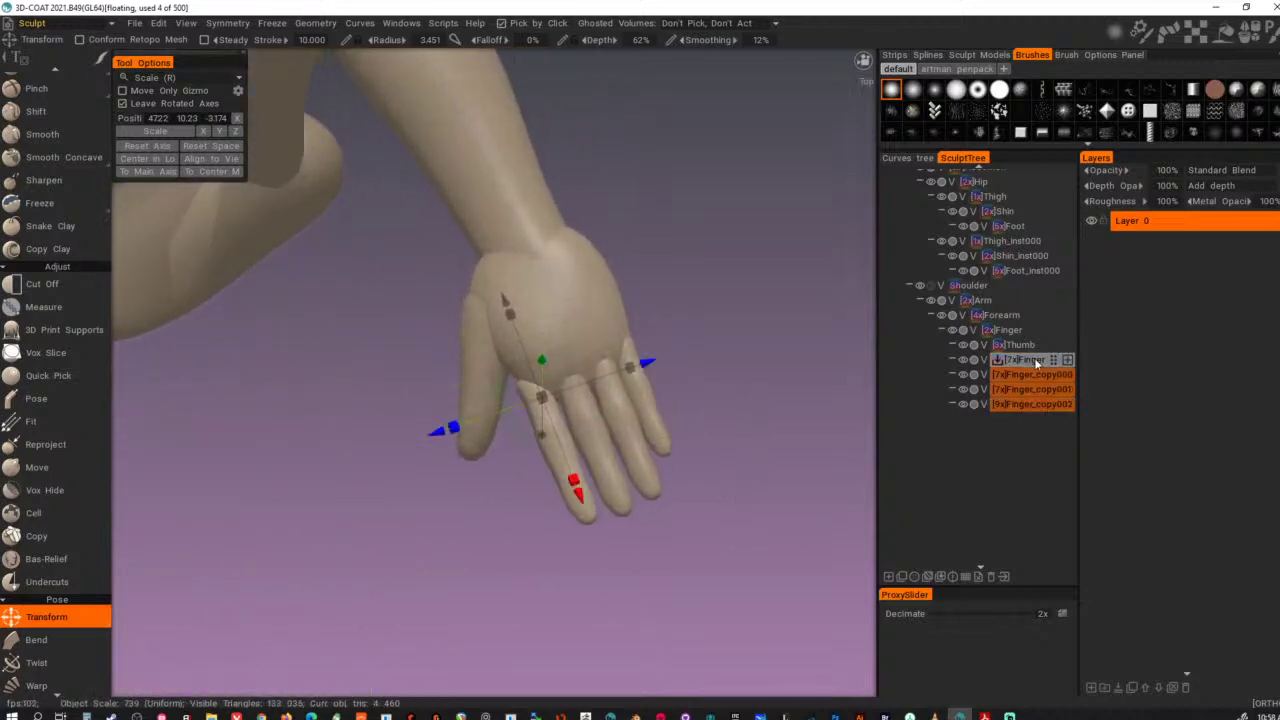
- Select only the index finger volume and nudge it slightly along its length toward the wrist
left_click(1002, 363)
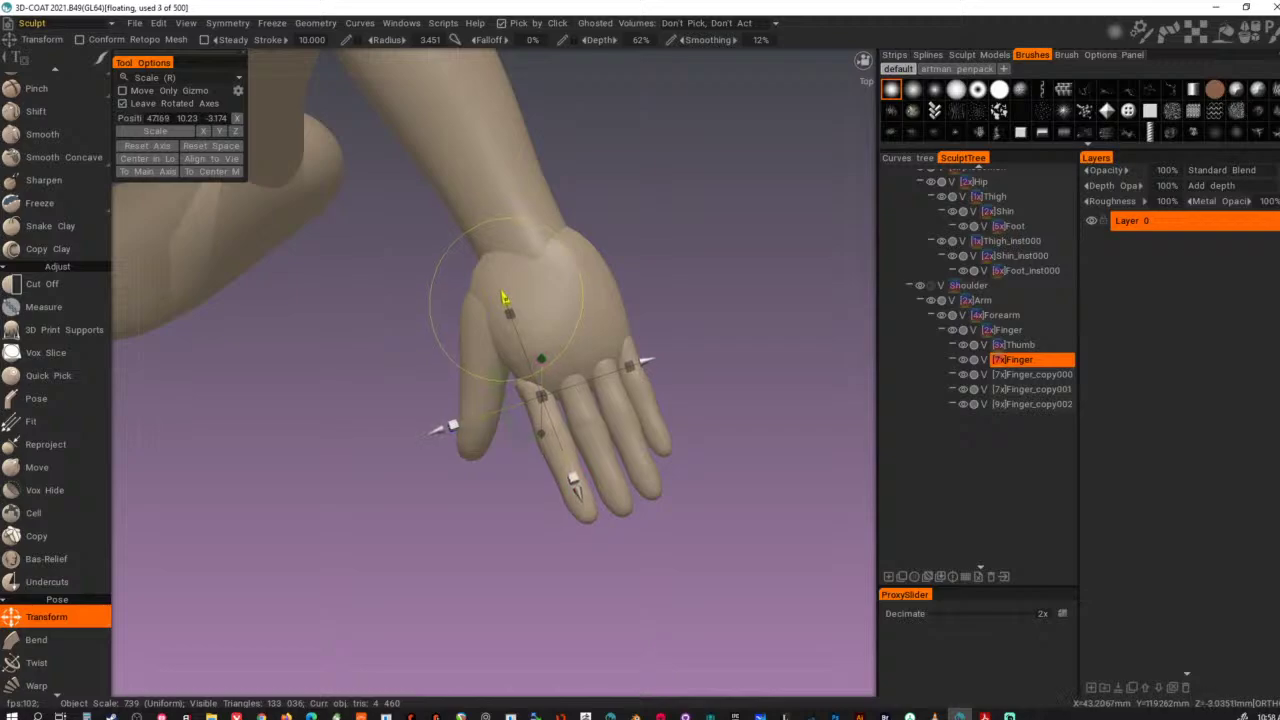
left_click_drag(506, 299, 506, 296)
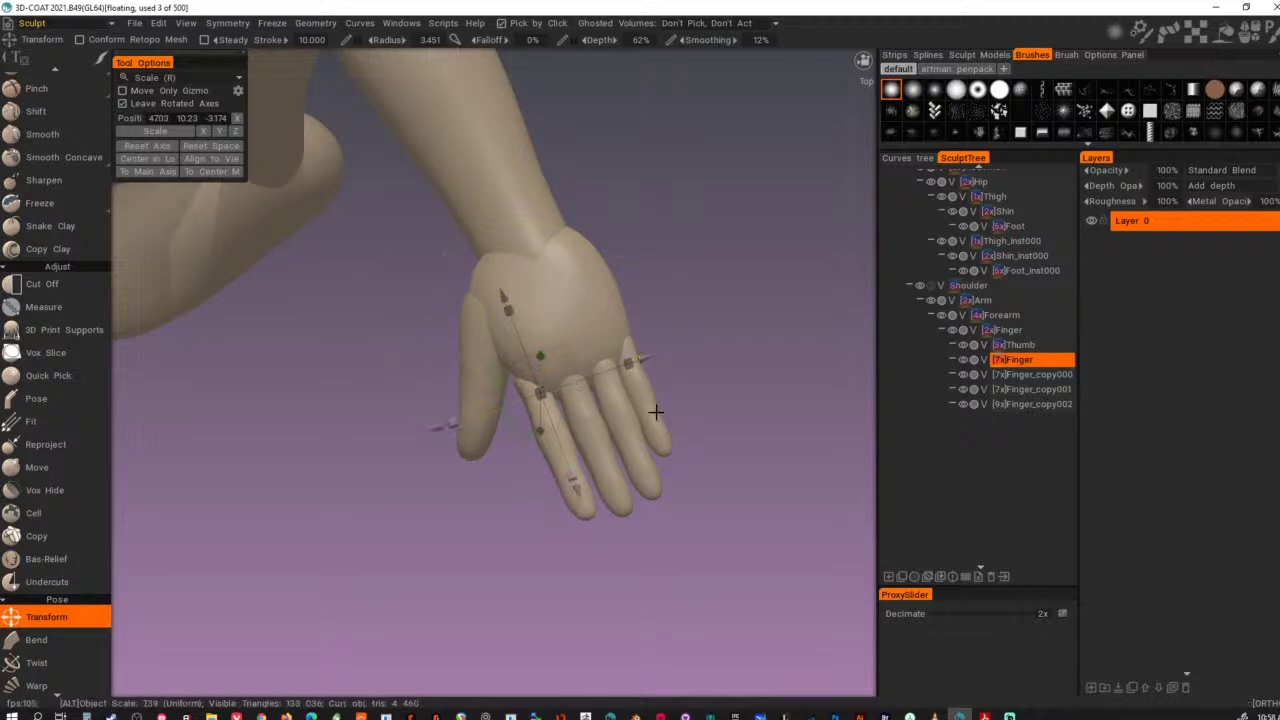
left_click_drag(655, 411, 580, 486, "alt")
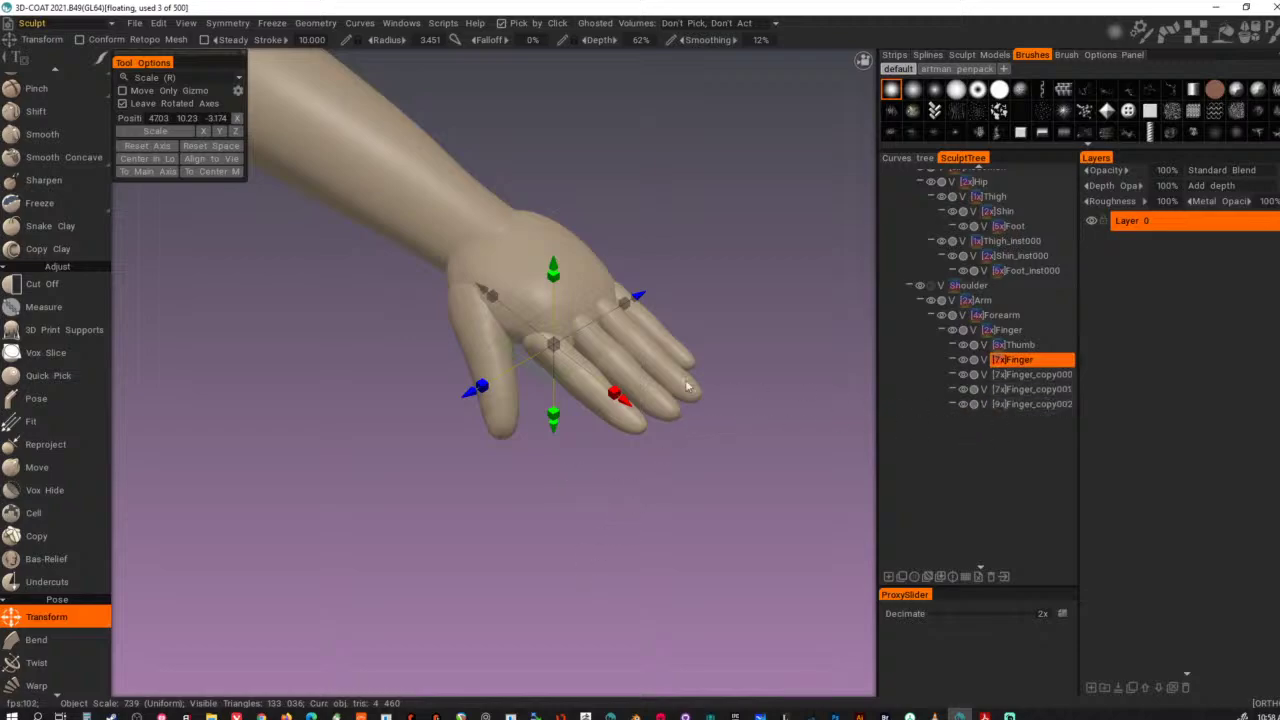
left_click_drag(680, 509, 706, 502, "alt")
- Pick the palm volume and reshape its knuckle and thumb sides with the Move tool at radius 2.610
left_click(501, 235)
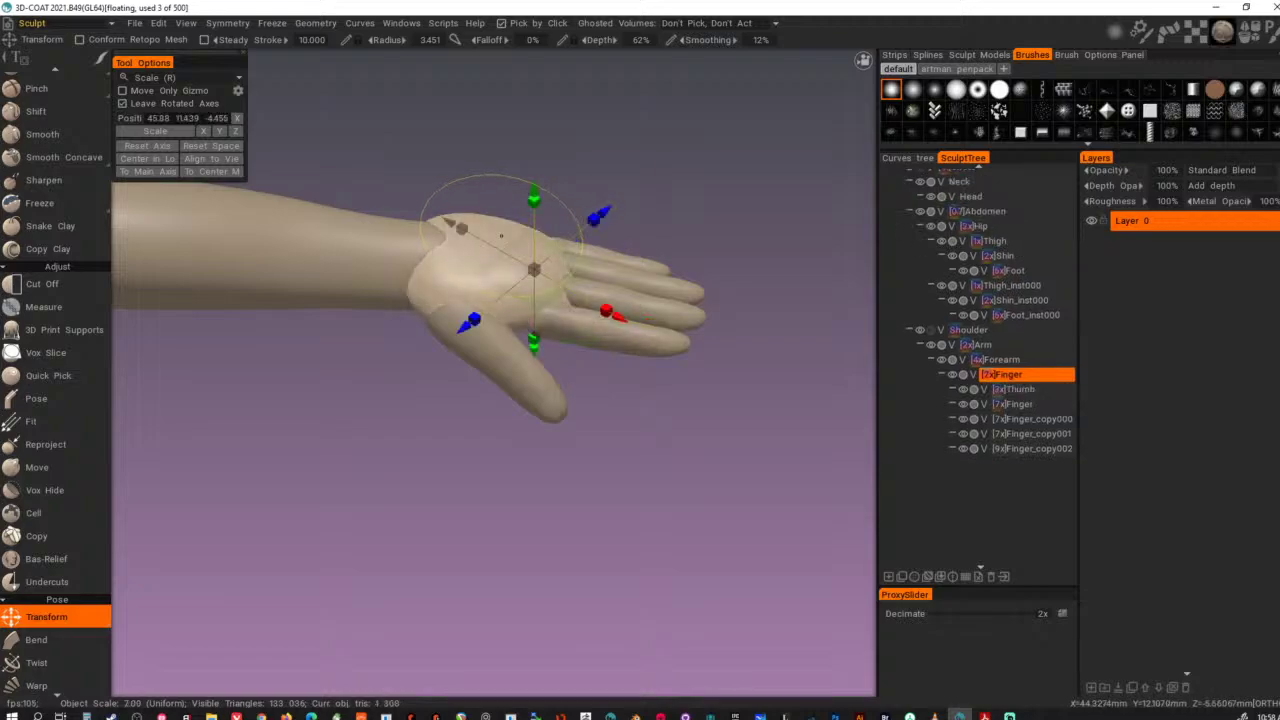
key("m")
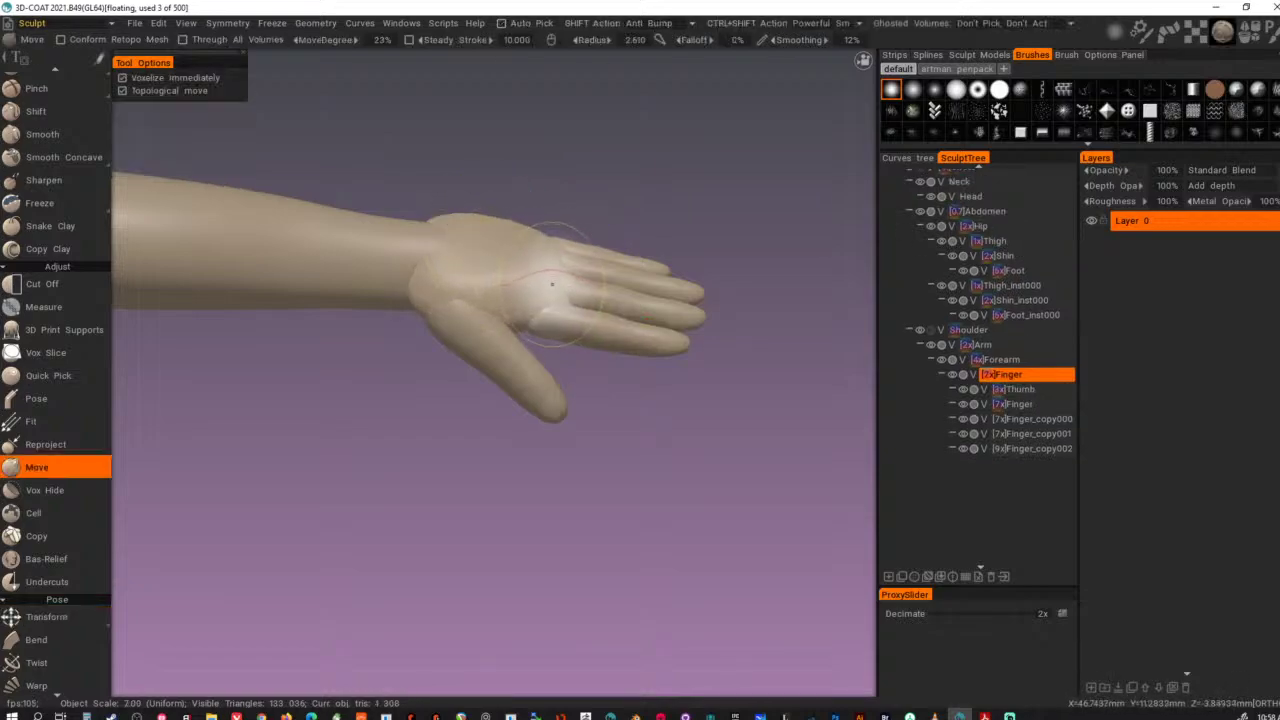
mouse_move(523, 305)
left_mouse_down()
mouse_move(526, 333)
mouse_move(485, 428)
left_mouse_up()
mouse_move(579, 380)
left_mouse_down("alt")
mouse_move(580, 402)
mouse_move(601, 253)
mouse_move(546, 267)
mouse_move(526, 238)
mouse_move(385, 259)
left_mouse_up("alt")
mouse_move(515, 308)
left_mouse_down("alt")
mouse_move(534, 330)
mouse_move(554, 292)
mouse_move(551, 329)
left_mouse_up("alt")
mouse_move(555, 329)
left_mouse_down("alt")
mouse_move(575, 330)
mouse_move(568, 268)
mouse_move(548, 334)
left_mouse_up("alt")
mouse_move(520, 261)
left_mouse_down()
mouse_move(503, 298)
mouse_move(477, 291)
mouse_move(540, 329)
mouse_move(715, 330)
mouse_move(703, 304)
mouse_move(717, 305)
left_mouse_up()
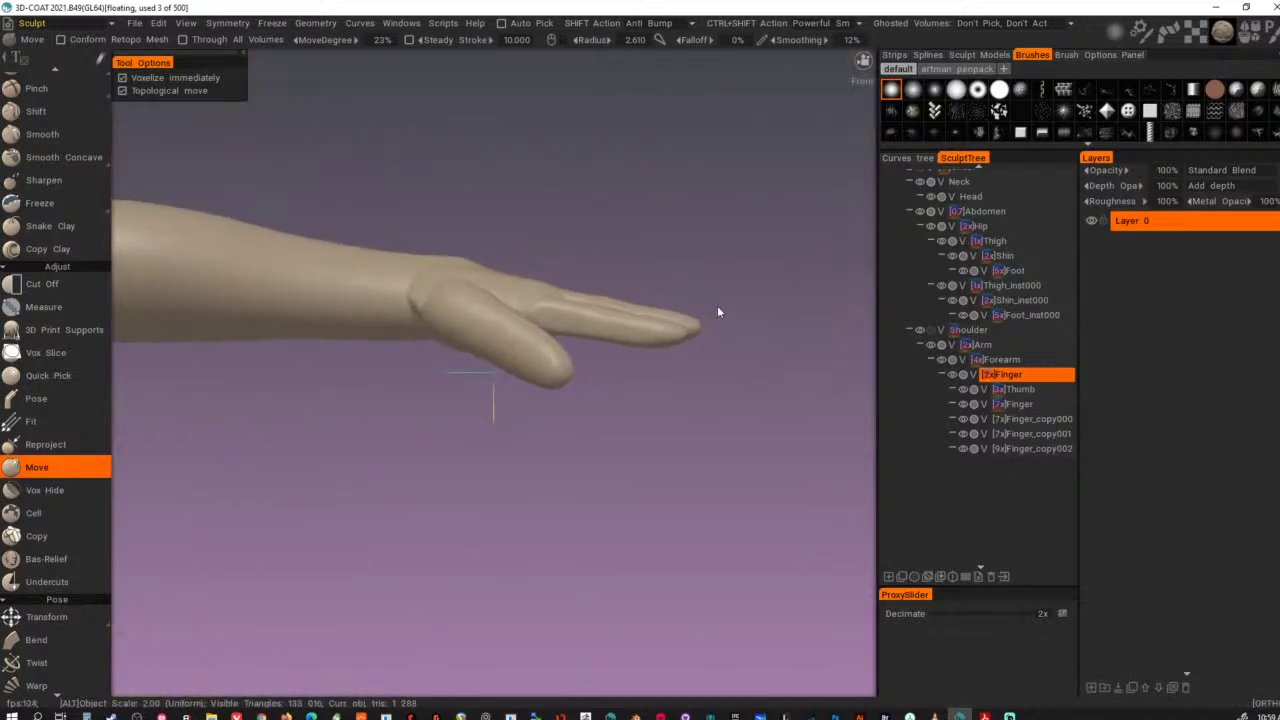
- Refine the palm's wrist end and its edge at the finger bases with the Move brush at radius 2.357
right_click_drag(455, 272, 495, 278)
left_click_drag(441, 265, 378, 252)
mouse_move(480, 390)
left_mouse_down("alt")
mouse_move(585, 428)
mouse_move(482, 500)
left_mouse_up("alt")
right_click_drag(531, 390, 484, 388)
left_click_drag(519, 384, 504, 397)
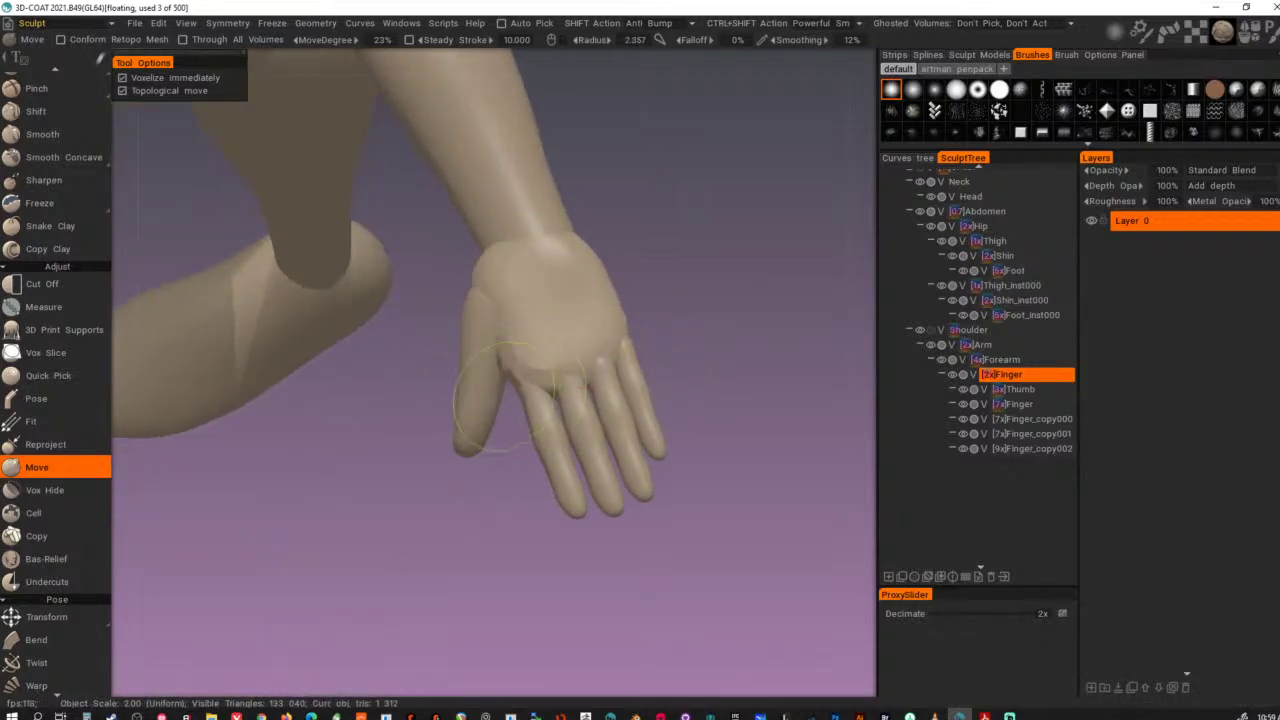
mouse_move(553, 461)
left_mouse_down("alt")
mouse_move(535, 497)
mouse_move(506, 439)
mouse_move(510, 485)
left_mouse_up("alt")
left_click_drag(584, 414, 585, 418)
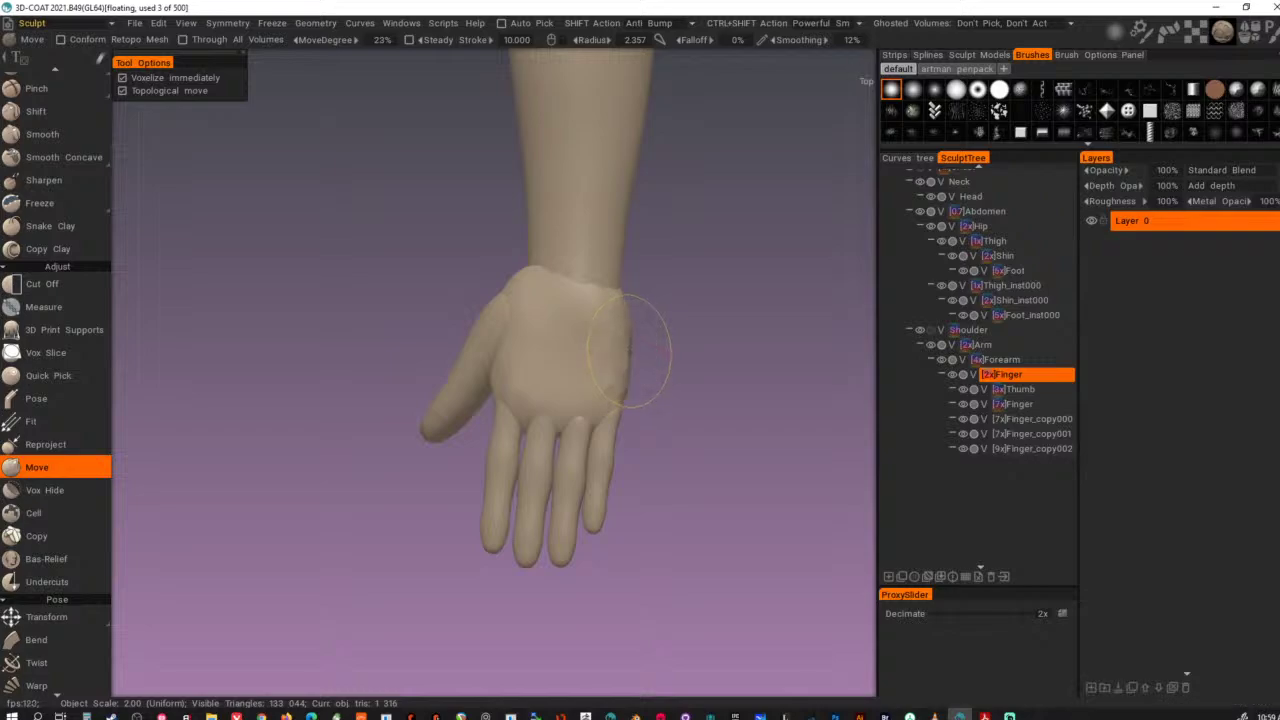
- Increase the palm volume's resolution and inflate it outward with Extrude
mouse_move(657, 406)
left_mouse_down("alt")
mouse_move(587, 279)
mouse_move(519, 264)
left_mouse_up("alt")
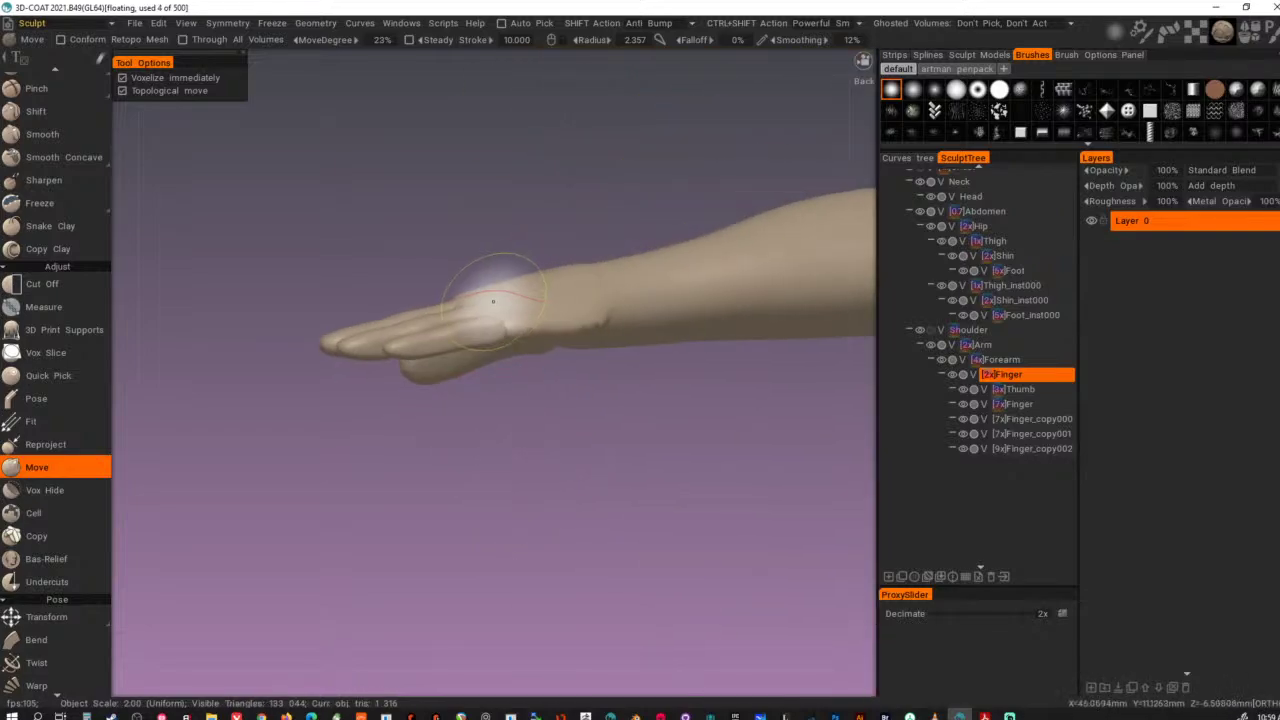
mouse_move(502, 318)
left_mouse_down("alt")
mouse_move(534, 326)
mouse_move(471, 209)
mouse_move(468, 266)
mouse_move(508, 279)
mouse_move(500, 300)
mouse_move(500, 286)
mouse_move(586, 394)
mouse_move(566, 431)
mouse_move(613, 449)
mouse_move(600, 423)
mouse_move(680, 534)
mouse_move(748, 566)
left_mouse_up("alt")
key("ctrl+d")
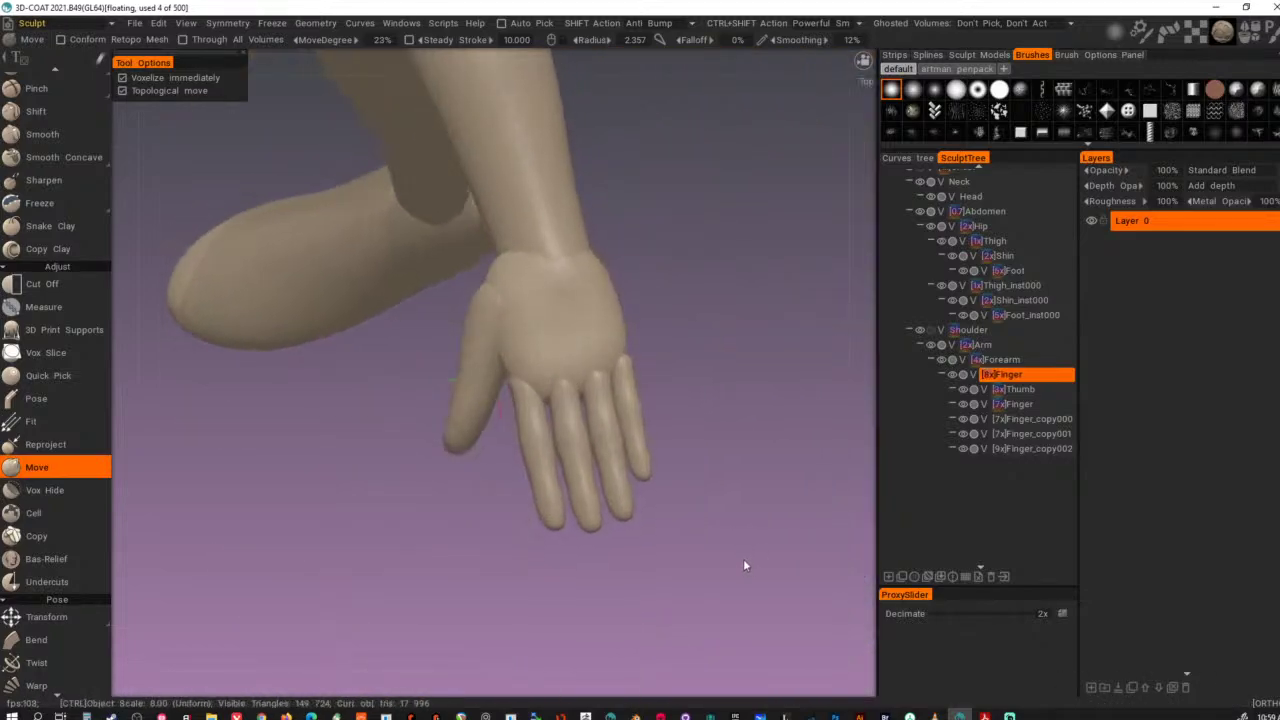
key("ctrl+e")
left_click(406, 402)
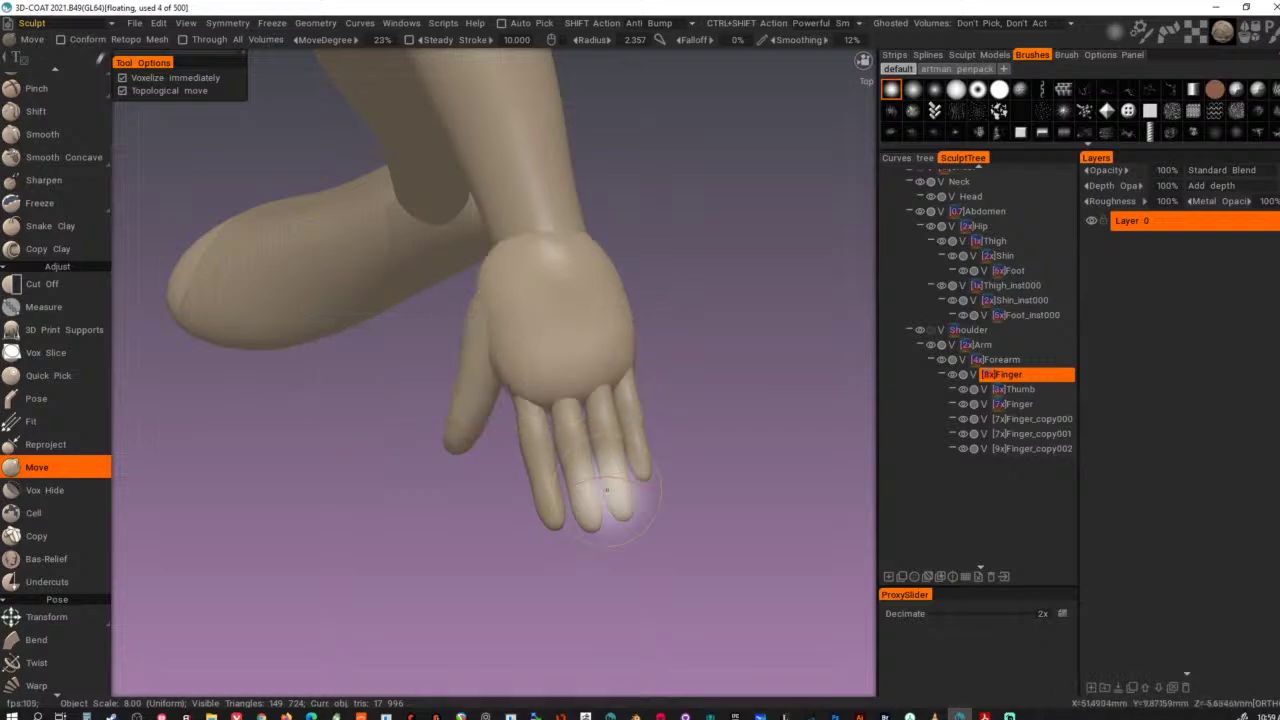
- Resample the palm volume to 10 889 polygons at Good quality and smooth it
left_click_drag(610, 491, 613, 429, "alt")
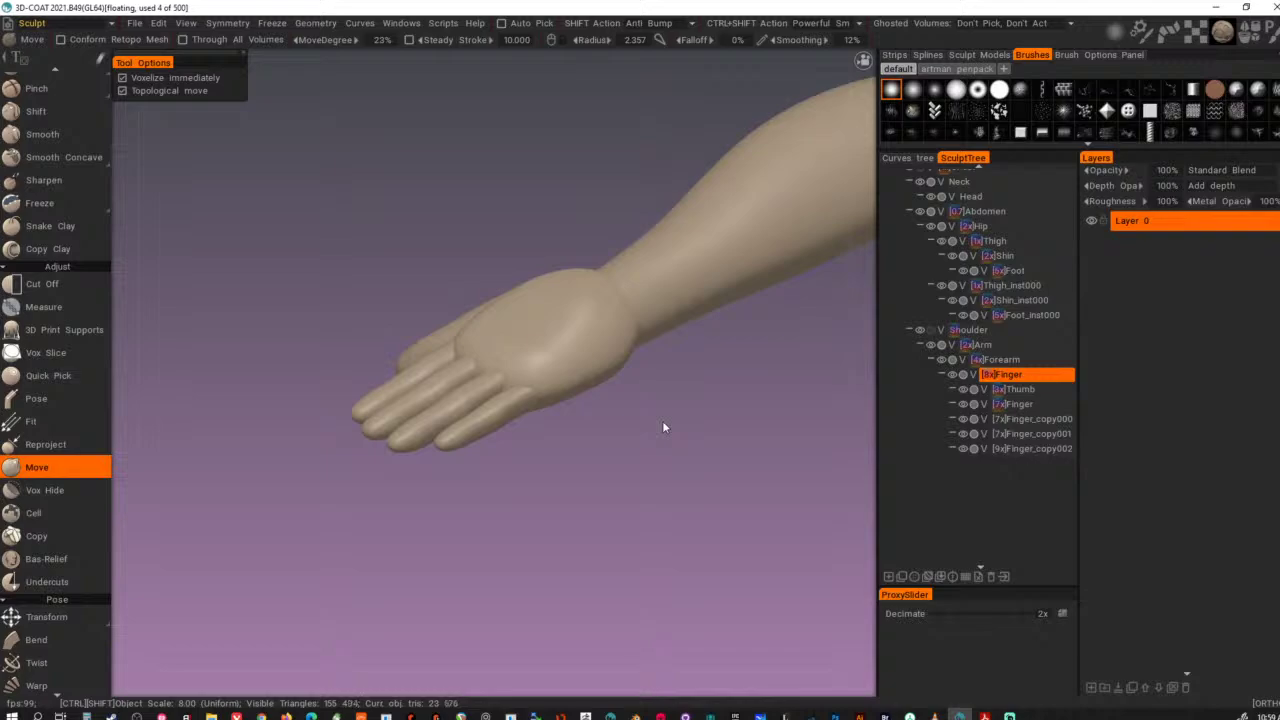
key("ctrl+r")
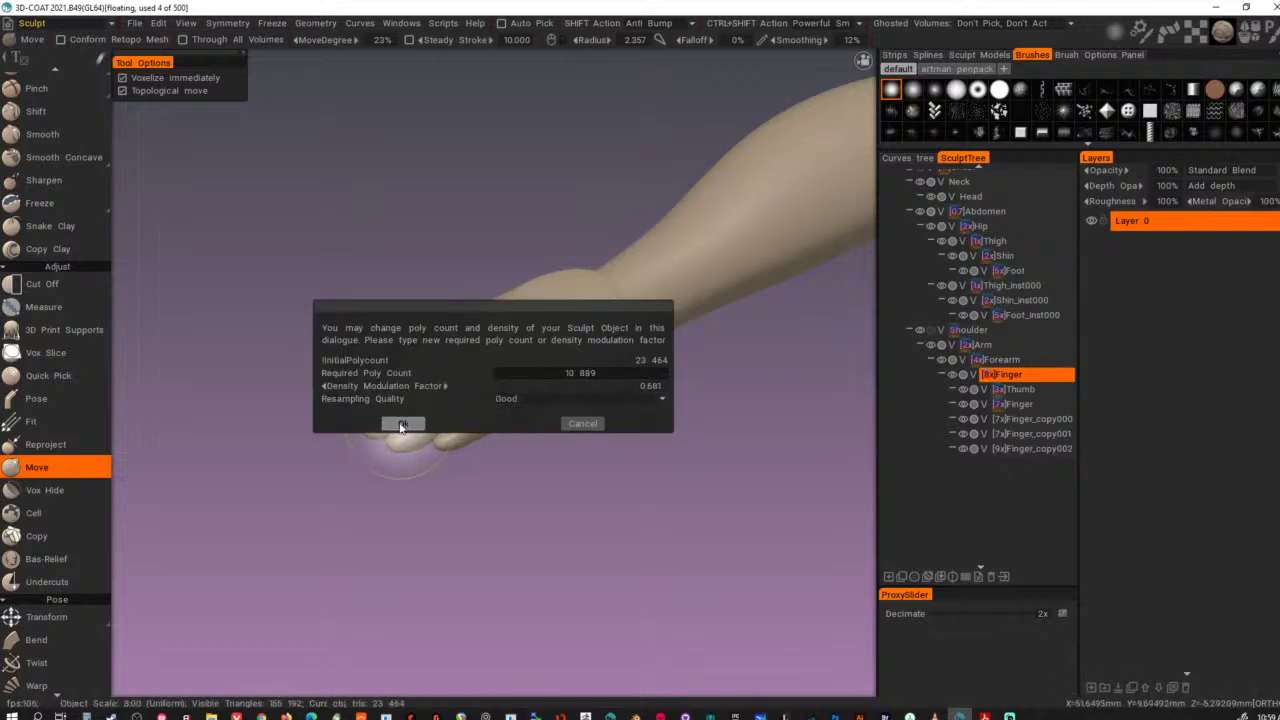
left_click(403, 423)
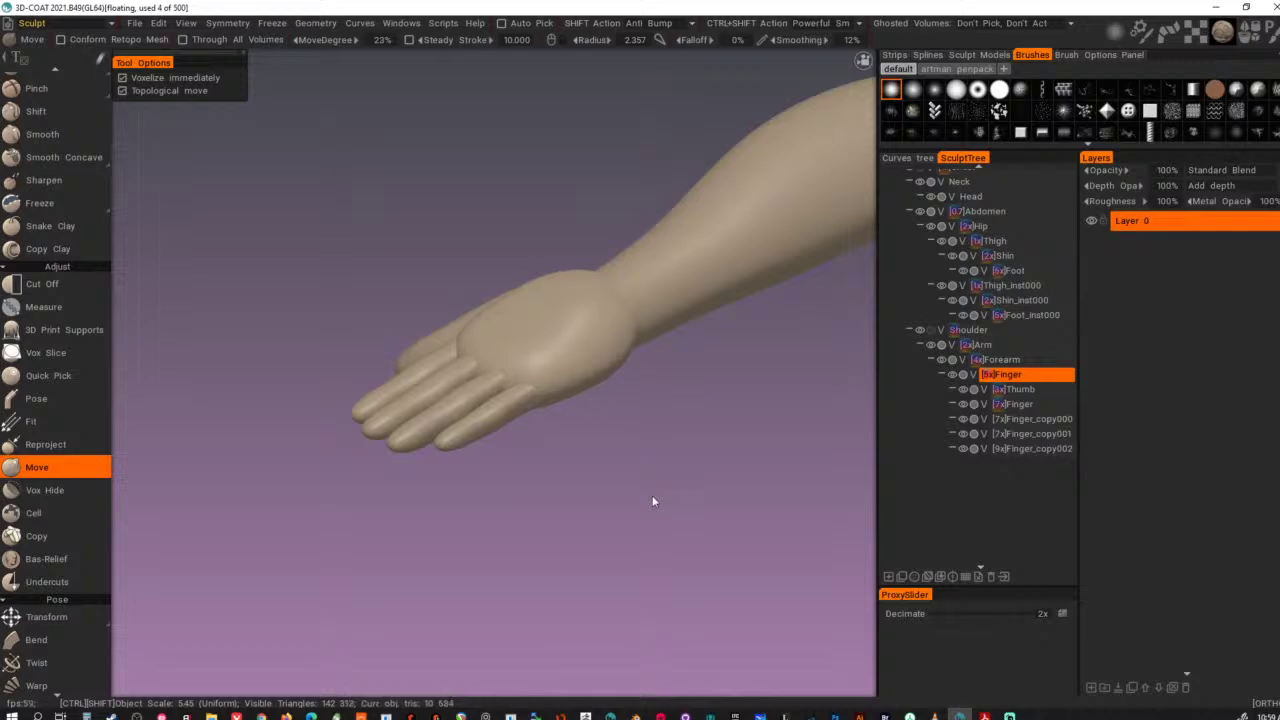
key("ctrl+shift+Return")
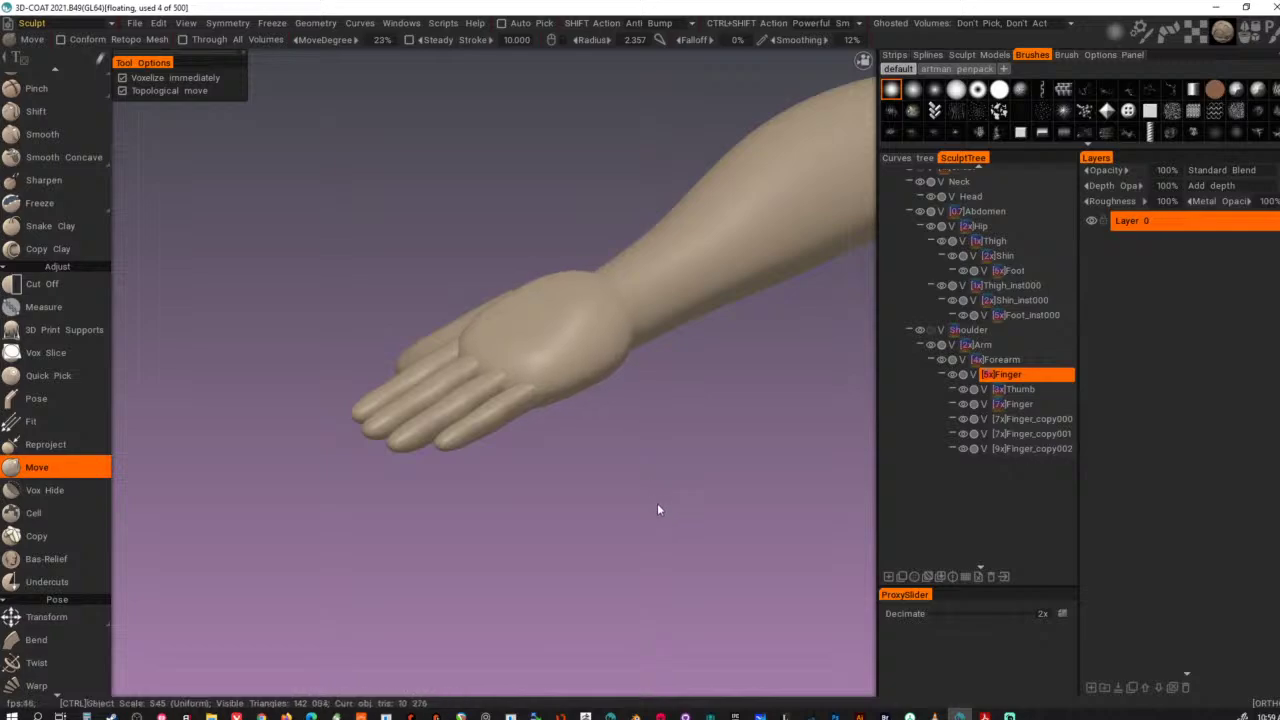
- Shrink the palm volume with a small negative Extrude value
left_click_drag(656, 505, 714, 404, "alt")
key("ctrl+e")
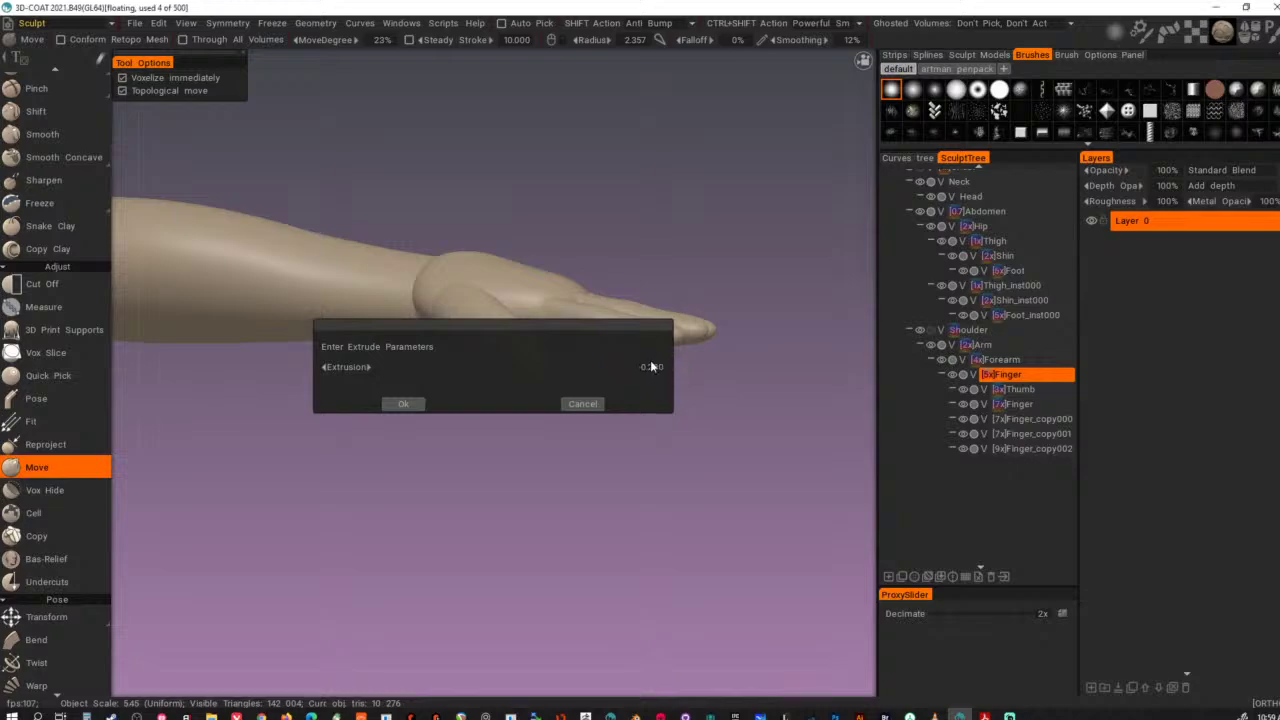
left_click(403, 403)
- Reshape the palm around the finger bases using the Move brush enlarged to radius 4.380
mouse_move(726, 417)
left_mouse_down("alt")
mouse_move(574, 457)
mouse_move(441, 557)
left_mouse_up("alt")
right_click_drag(518, 438, 536, 464)
mouse_move(536, 464)
left_mouse_down()
mouse_move(533, 474)
mouse_move(603, 440)
mouse_move(532, 487)
mouse_move(482, 438)
left_mouse_up()
mouse_move(476, 428)
left_mouse_down()
mouse_move(466, 405)
mouse_move(541, 420)
left_mouse_up()
left_click_drag(541, 420, 487, 403)
left_click_drag(534, 443, 550, 459)
left_click_drag(520, 457, 510, 470)
- Pick the thumb volume and smooth its whole surface several times
mouse_move(619, 486)
left_mouse_down("alt")
mouse_move(490, 312)
mouse_move(730, 317)
mouse_move(711, 430)
mouse_move(801, 492)
mouse_move(477, 240)
mouse_move(491, 337)
mouse_move(537, 411)
mouse_move(502, 388)
left_mouse_up("alt")
key("h")
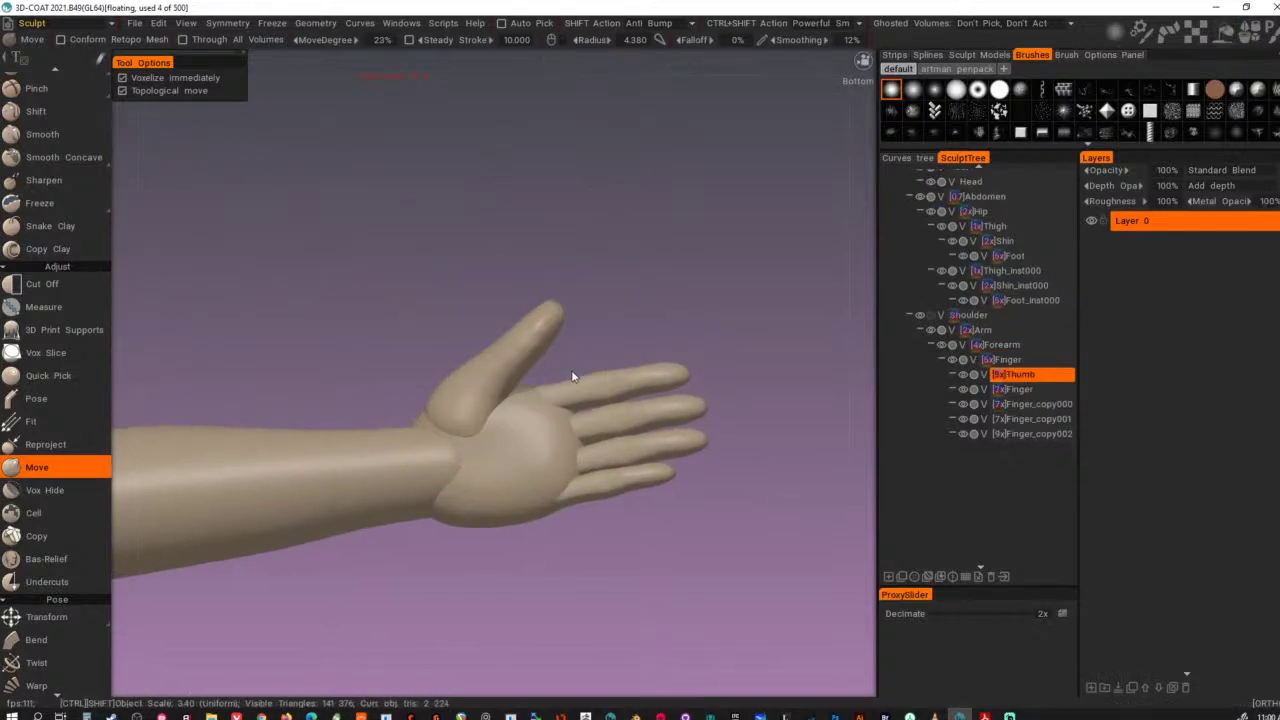
key("ctrl+shift+Return")
key("ctrl+shift+Return")
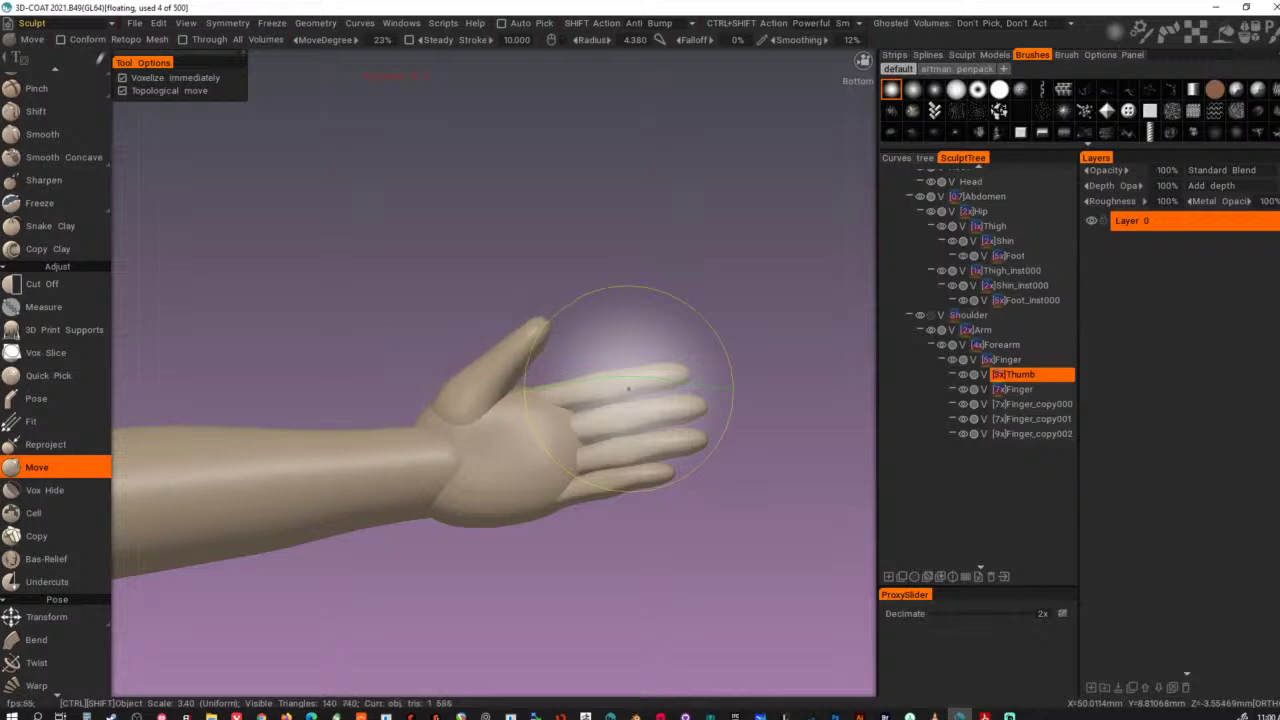
key("ctrl+shift+Return")
- Shape the base of the thumb into a fuller mound on the palm with the Move brush at radius 2.469
mouse_move(663, 384)
left_mouse_down("alt")
mouse_move(369, 536)
mouse_move(522, 395)
mouse_move(435, 390)
mouse_move(471, 308)
mouse_move(424, 314)
left_mouse_up("alt")
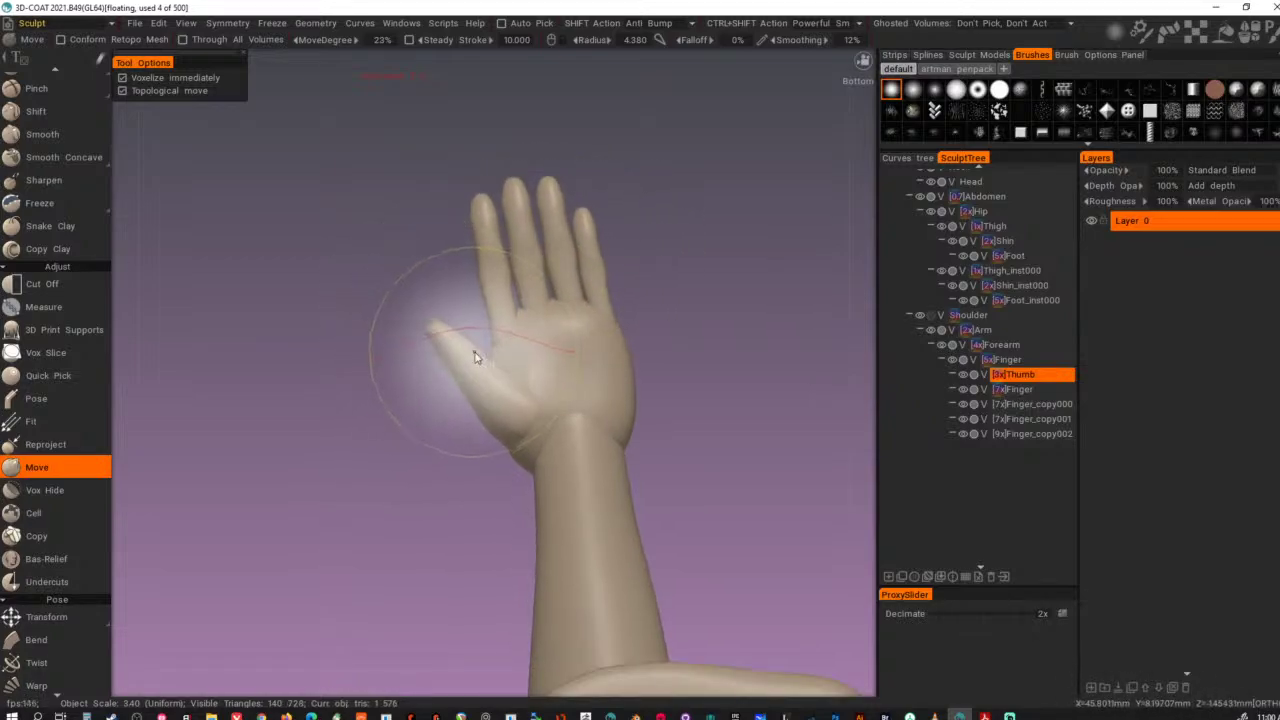
right_click_drag(475, 352, 464, 349)
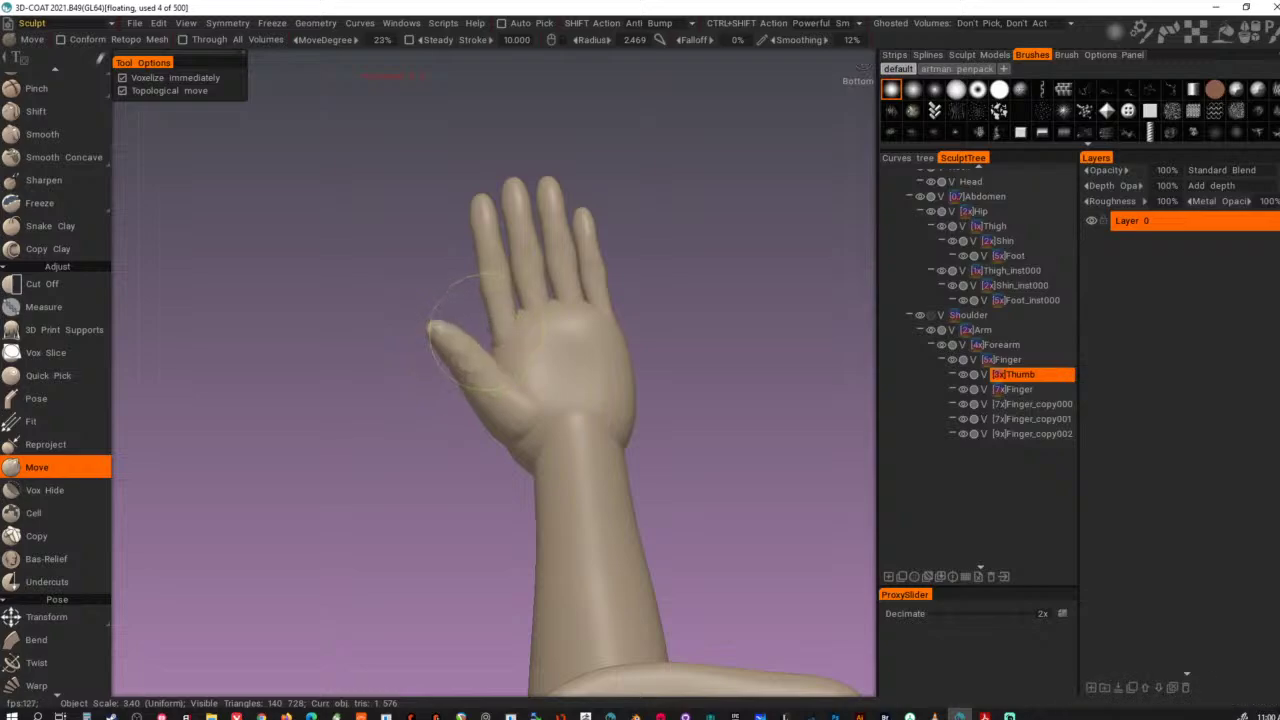
mouse_move(517, 416)
left_mouse_down("alt")
mouse_move(526, 443)
mouse_move(548, 397)
left_mouse_up("alt")
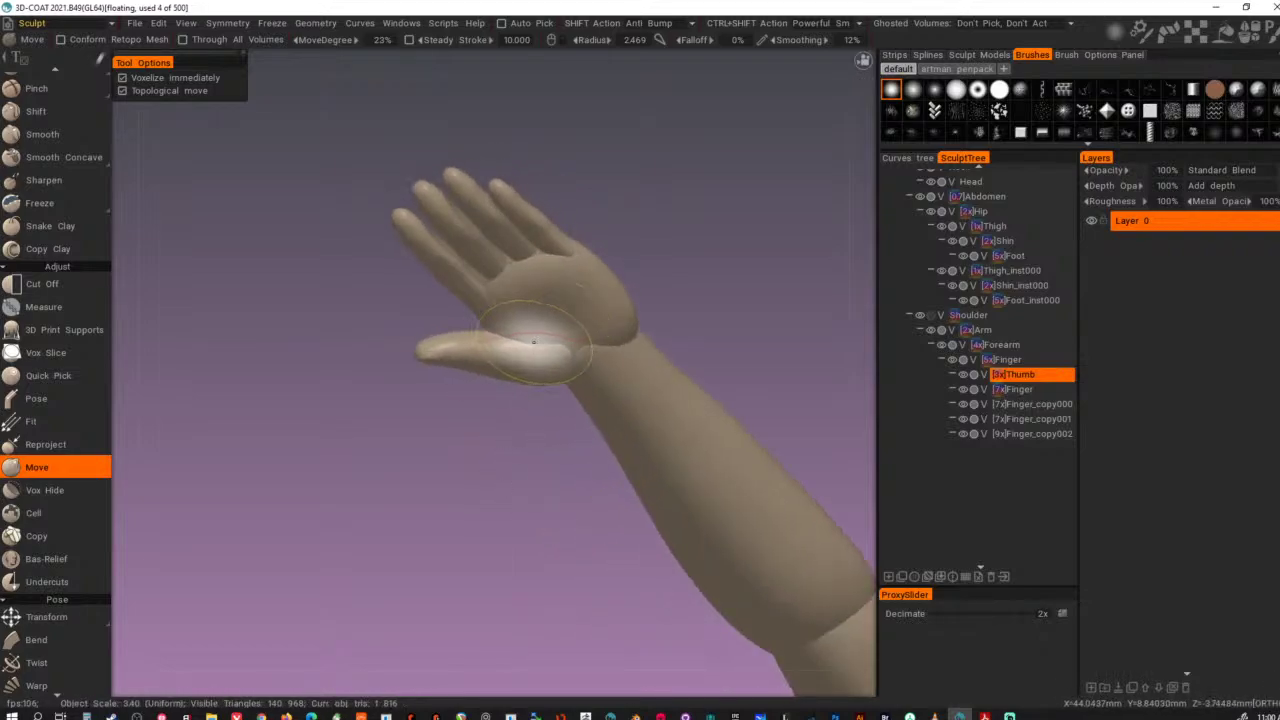
mouse_move(536, 344)
left_mouse_down("ctrl")
mouse_move(566, 263)
mouse_move(494, 520)
mouse_move(558, 387)
mouse_move(574, 266)
mouse_move(545, 251)
mouse_move(571, 280)
left_mouse_up("ctrl")
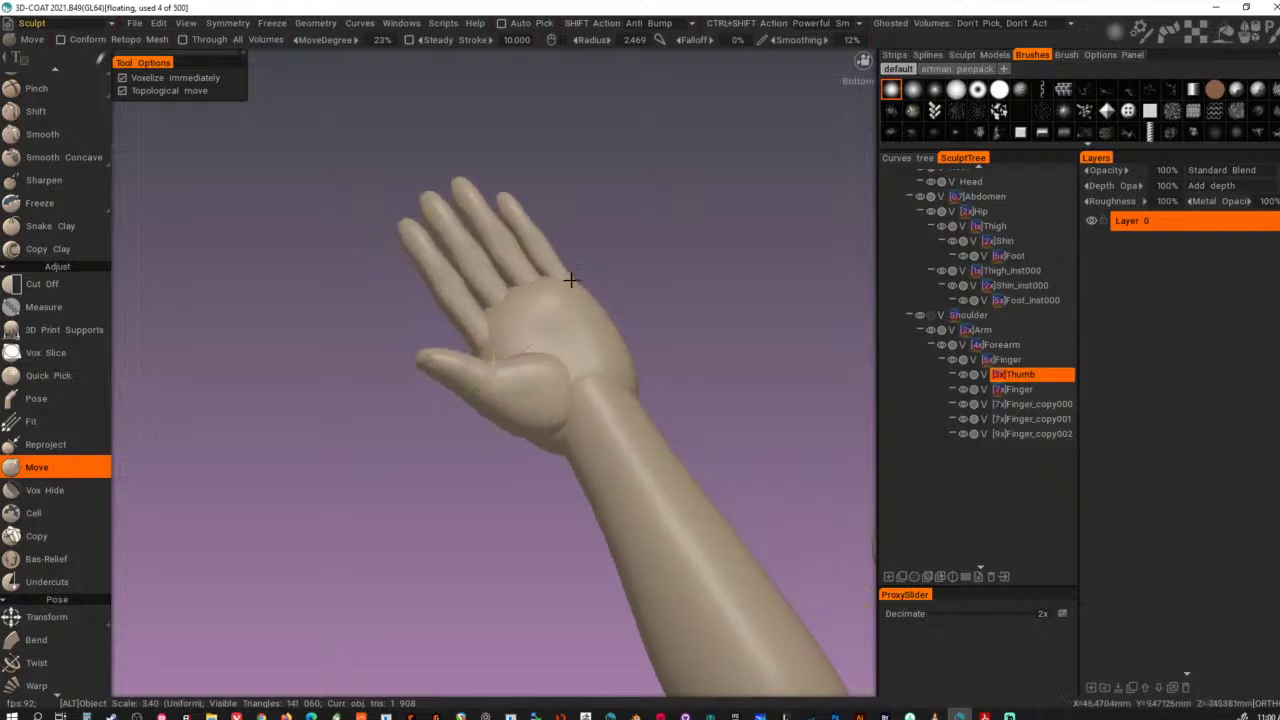
mouse_move(549, 393)
left_mouse_down("ctrl")
mouse_move(571, 397)
mouse_move(579, 471)
mouse_move(539, 435)
left_mouse_up("ctrl")
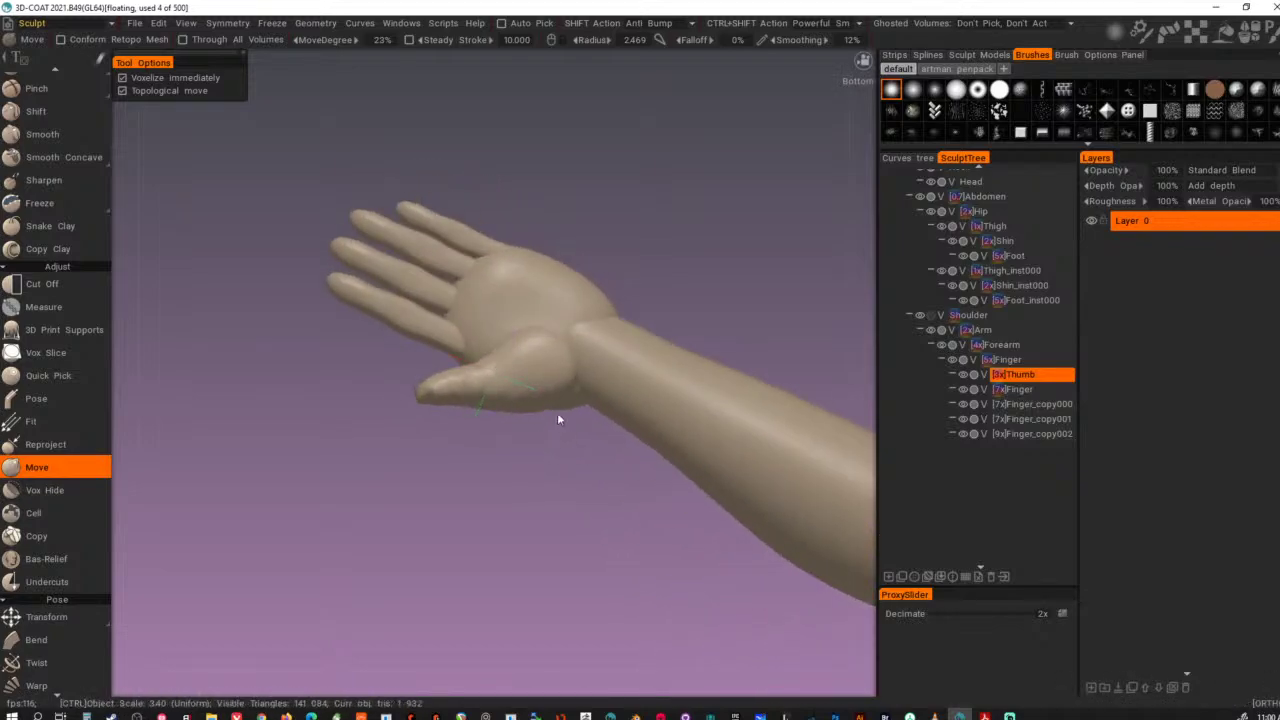
- Raise the thumb volume's resolution, then lengthen its tip and adjust its middle with the Move brush
key("ctrl+r")
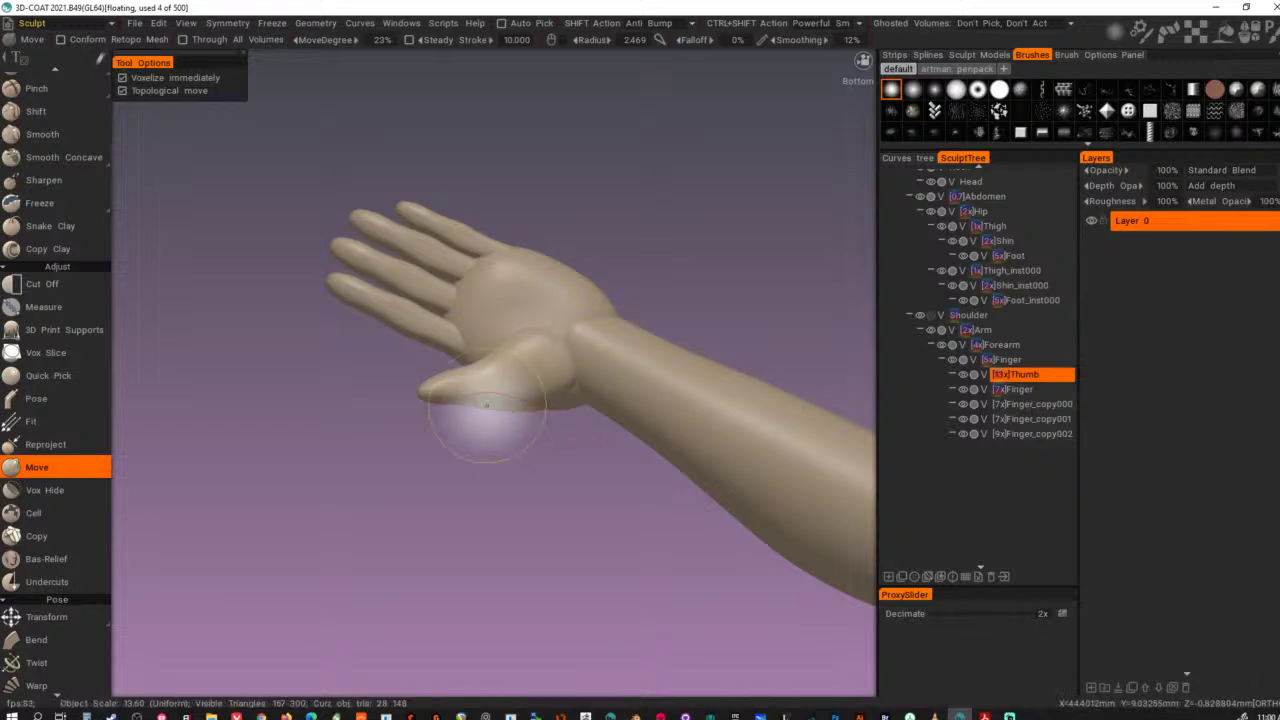
left_click_drag(425, 399, 379, 421)
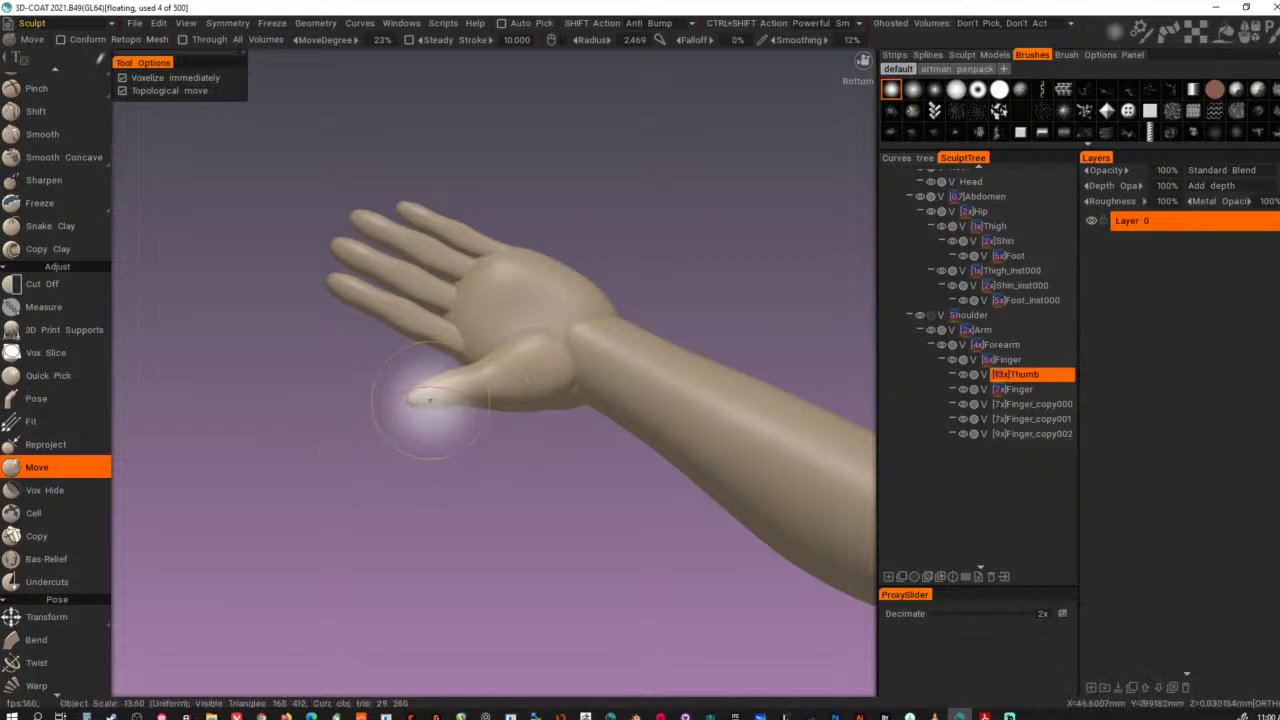
left_click_drag(430, 376, 432, 381)
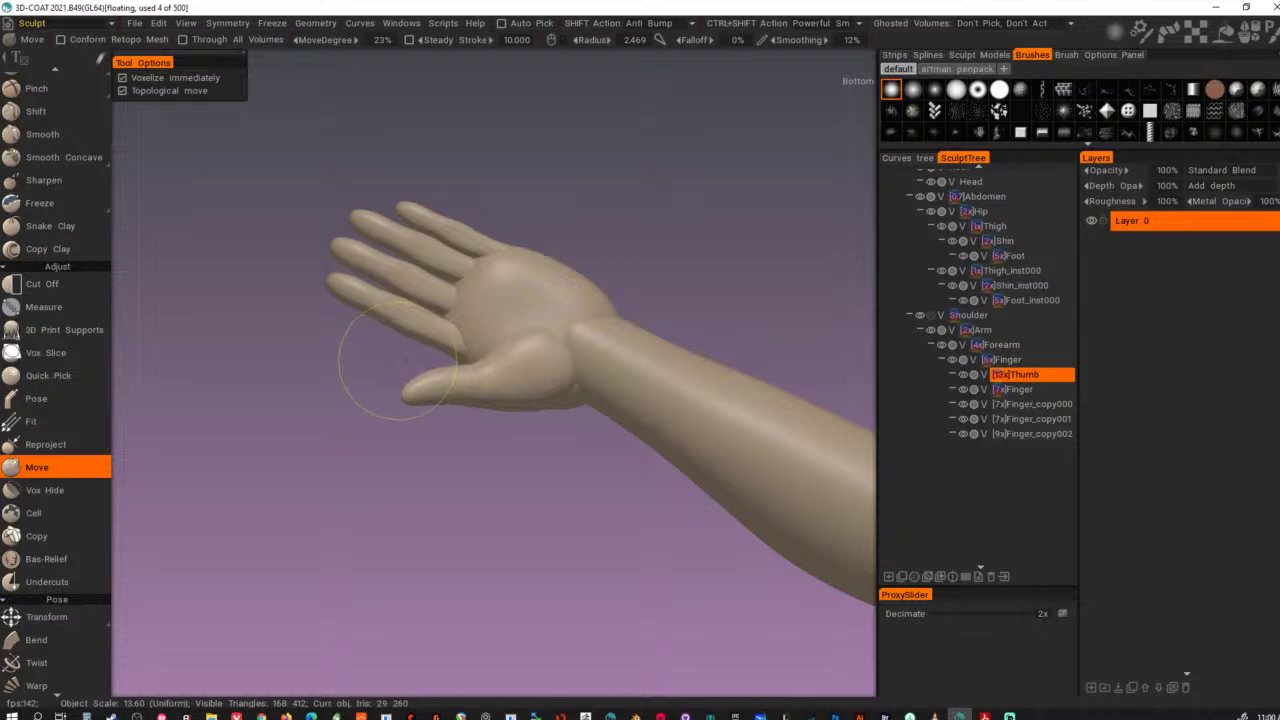
left_click_drag(480, 368, 484, 384)
left_click_drag(491, 412, 485, 400)
- Refine the thumb's shape and its base near the wrist with Move brush radii 1.795 and 2.806
right_click_drag(452, 401, 434, 401)
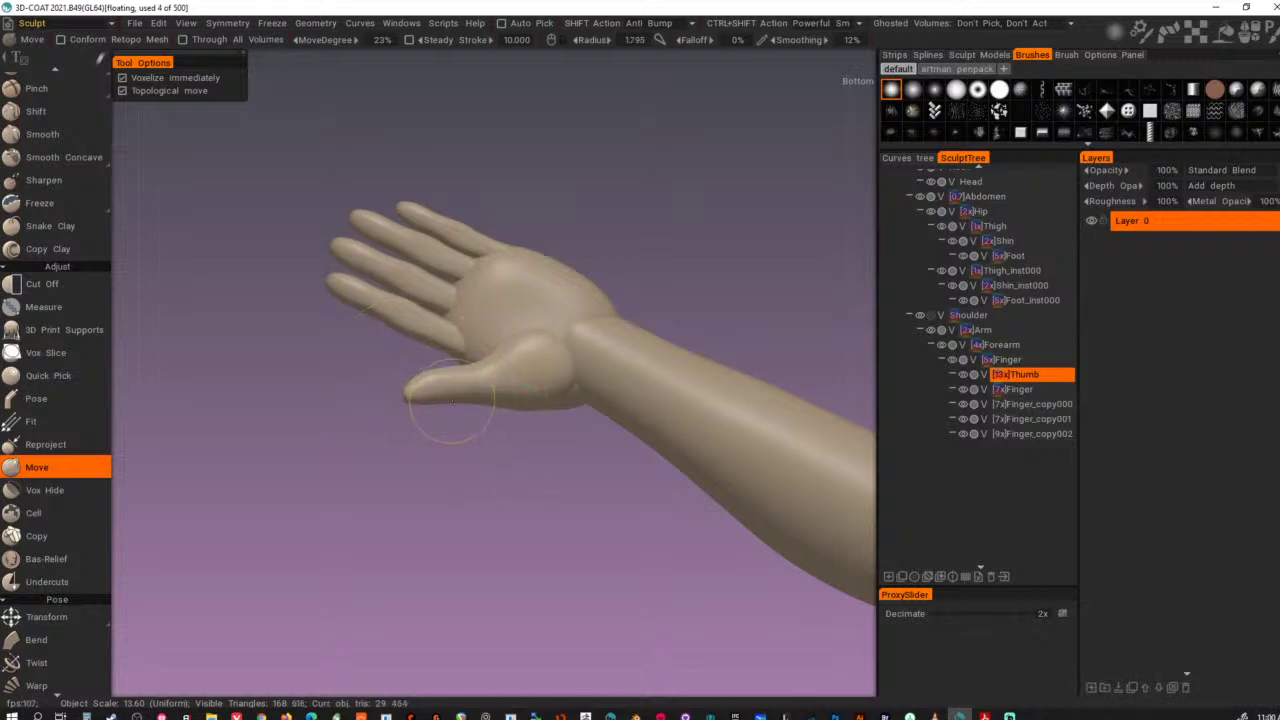
left_click_drag(599, 418, 560, 397)
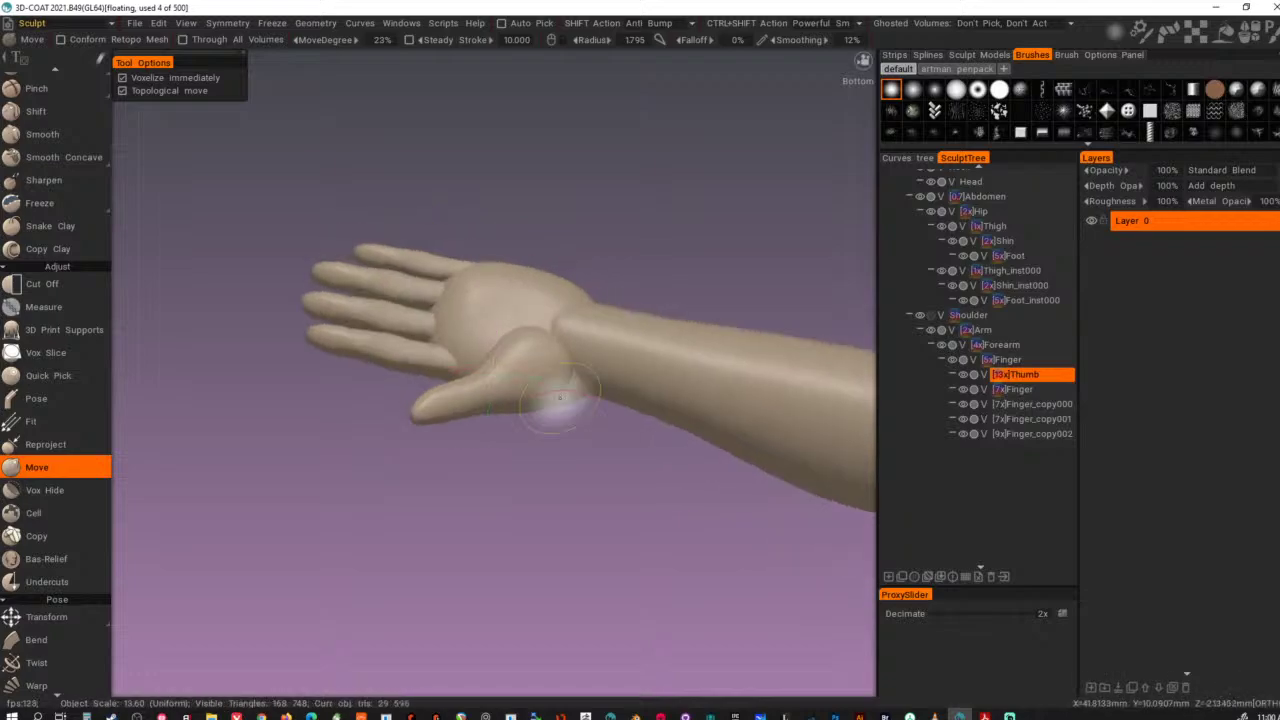
right_click_drag(543, 409, 566, 409)
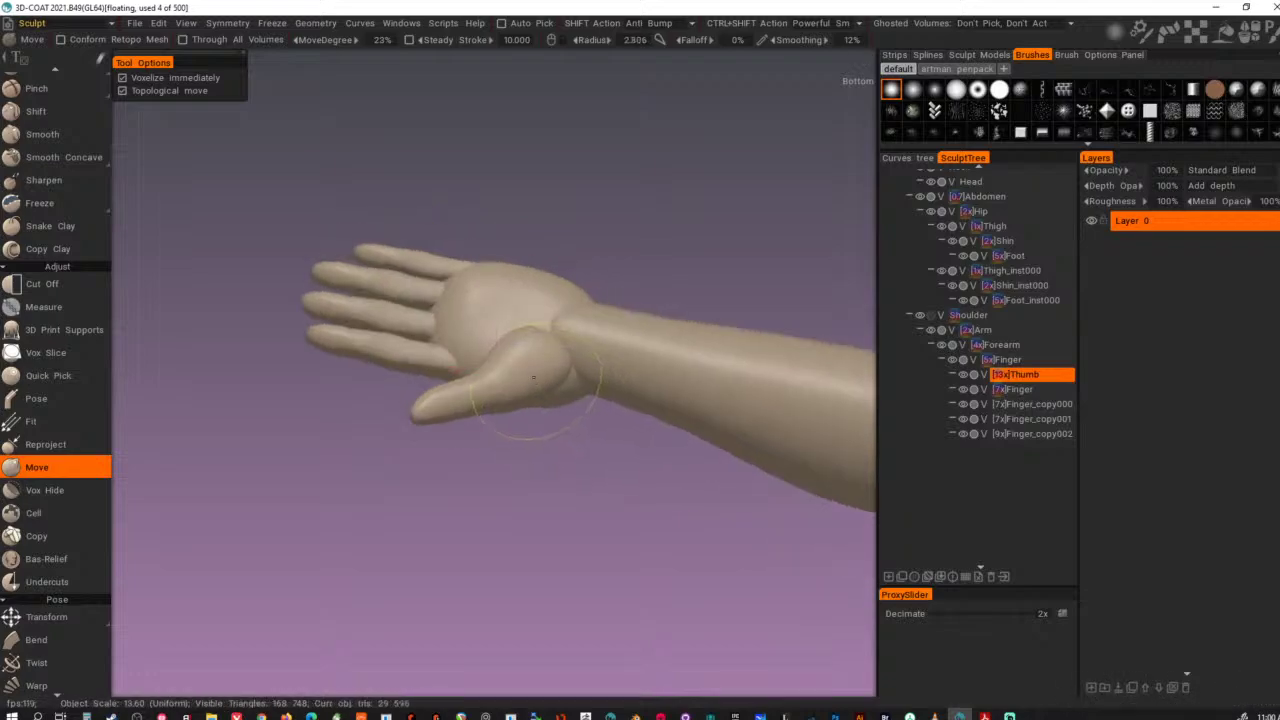
left_click_drag(535, 381, 566, 395)
- Pick the palm volume and check the hand's proportions against the arm and legs
key("h")
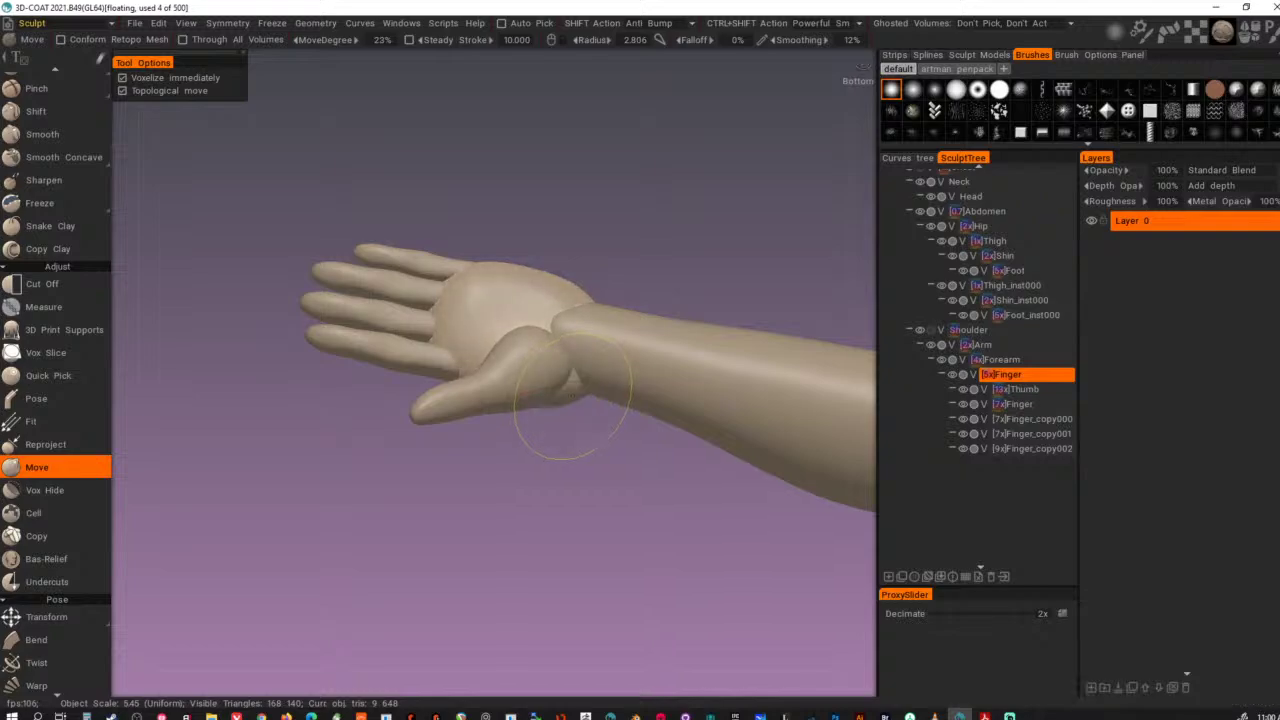
mouse_move(556, 352)
left_mouse_down("alt")
mouse_move(537, 423)
mouse_move(623, 543)
mouse_move(713, 480)
mouse_move(429, 321)
mouse_move(460, 254)
mouse_move(414, 305)
mouse_move(437, 284)
mouse_move(419, 324)
mouse_move(474, 352)
mouse_move(271, 361)
mouse_move(437, 509)
mouse_move(446, 557)
left_mouse_up("alt")
scroll(494, 489, "down", 4)
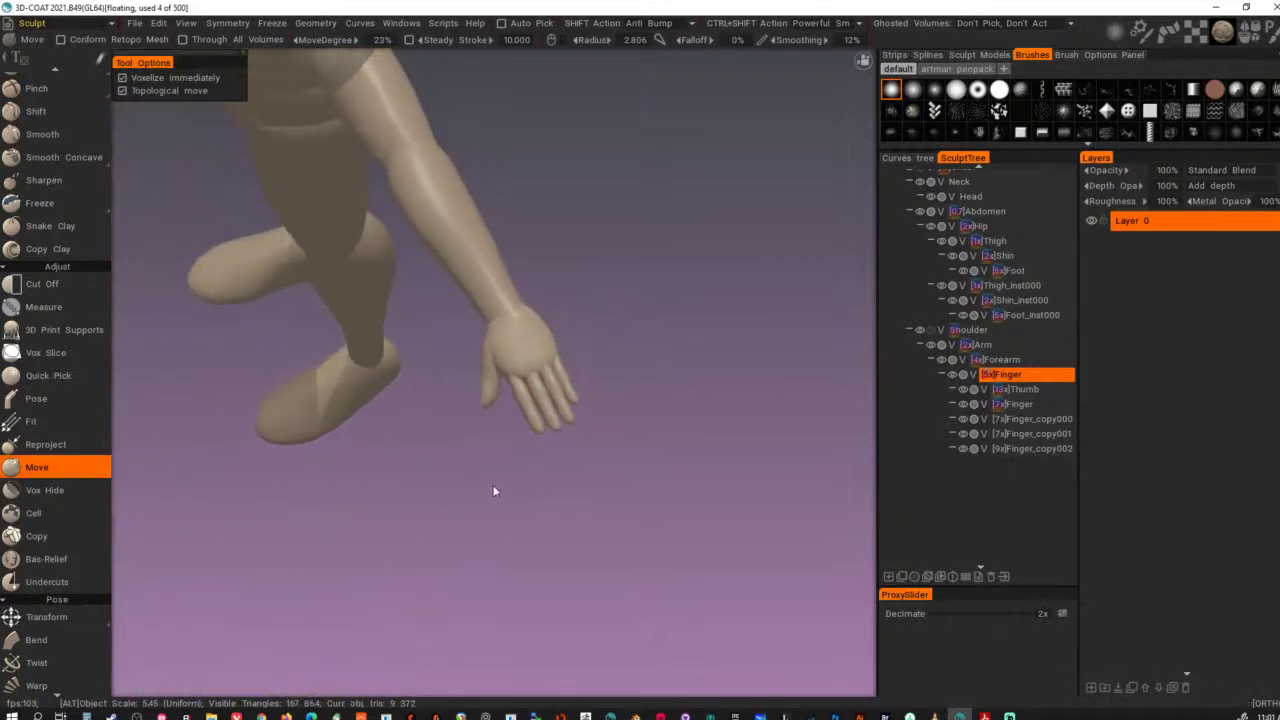
- Pick the forearm volume and slim it toward the wrist with the Move brush at radius 6.113
left_click_drag(509, 493, 582, 424, "alt")
right_click_drag(581, 419, 565, 337, "alt")
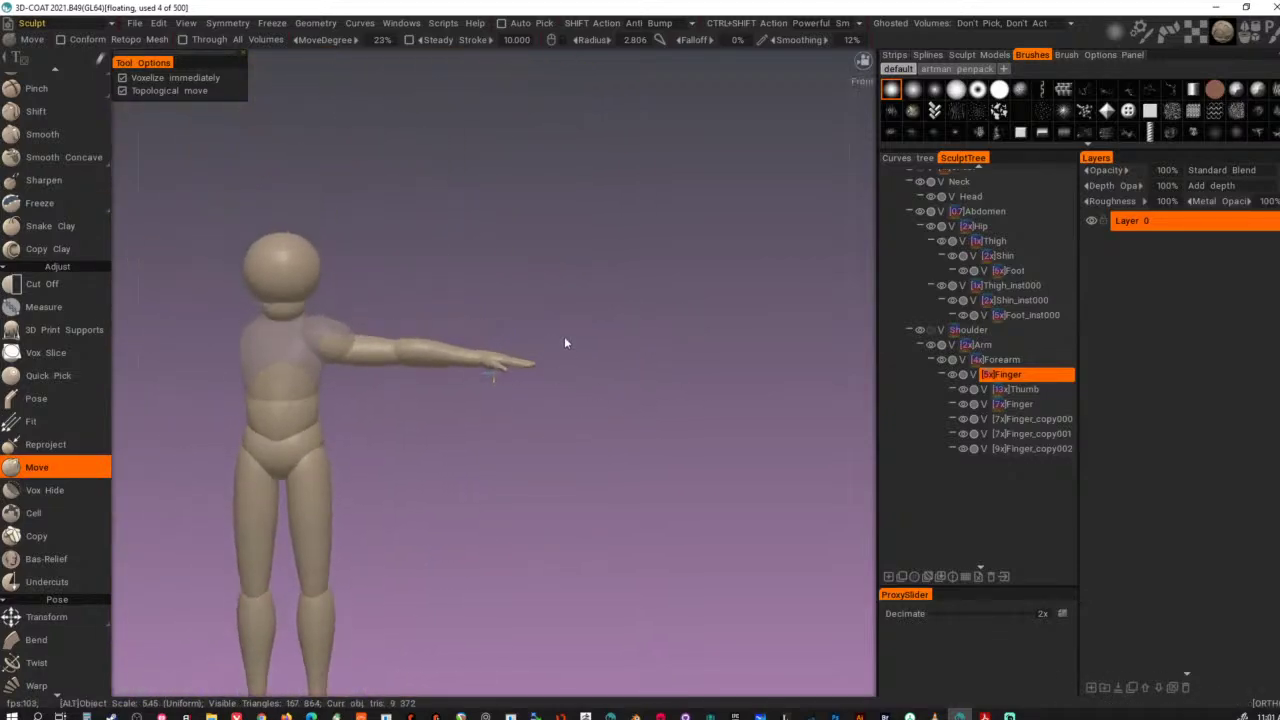
middle_click_drag(567, 335, 719, 382, "alt")
left_click_drag(719, 382, 674, 343, "alt")
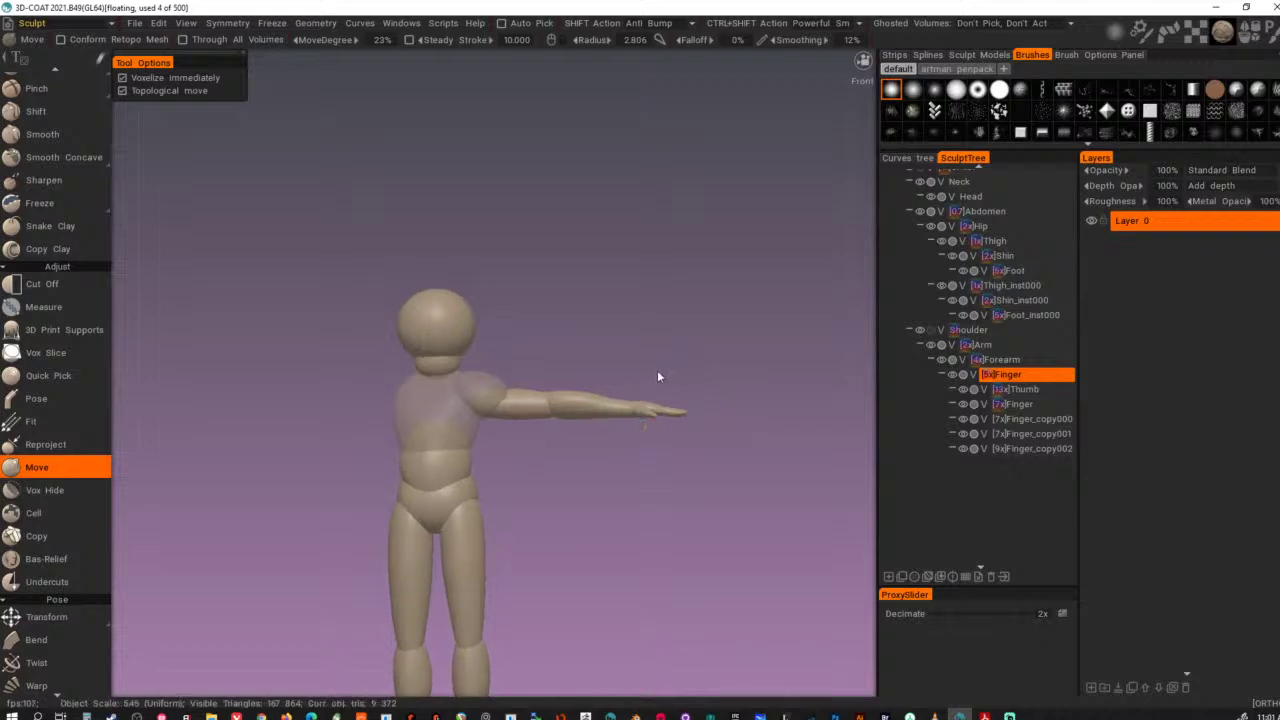
key("h")
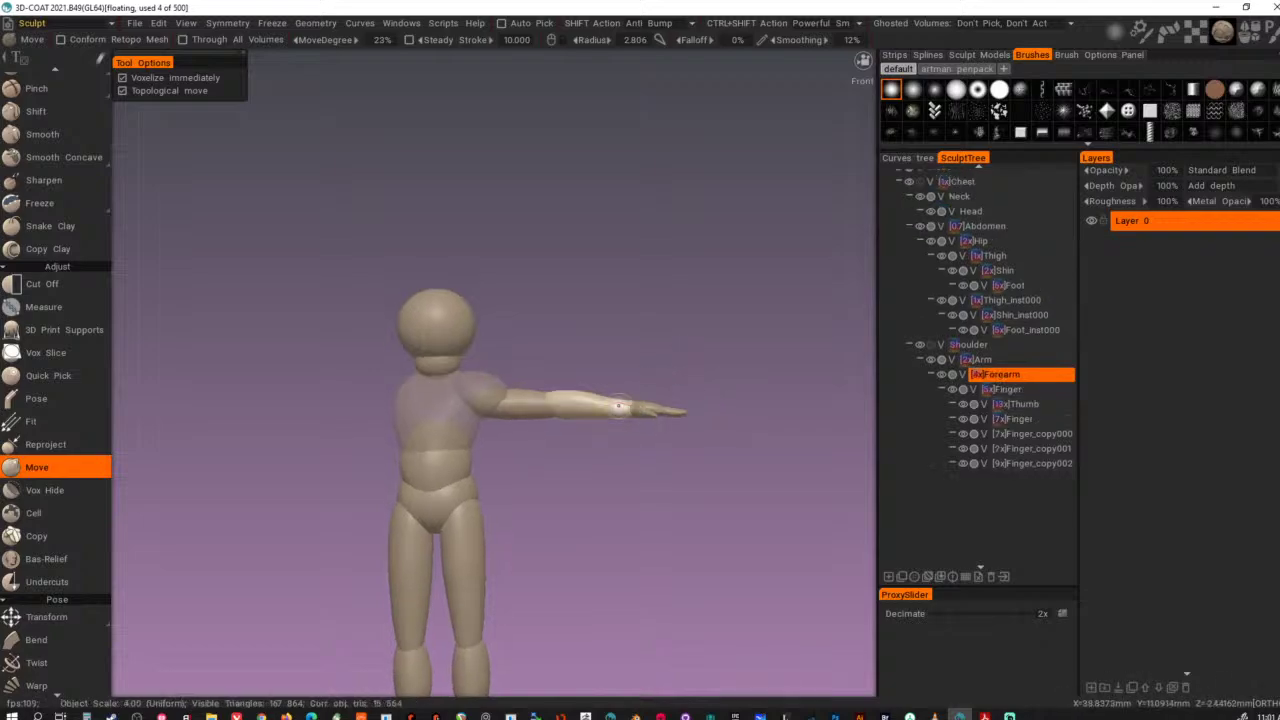
right_click_drag(616, 411, 743, 574, "alt")
middle_click_drag(743, 574, 517, 505, "alt")
right_click_drag(517, 505, 550, 570, "alt")
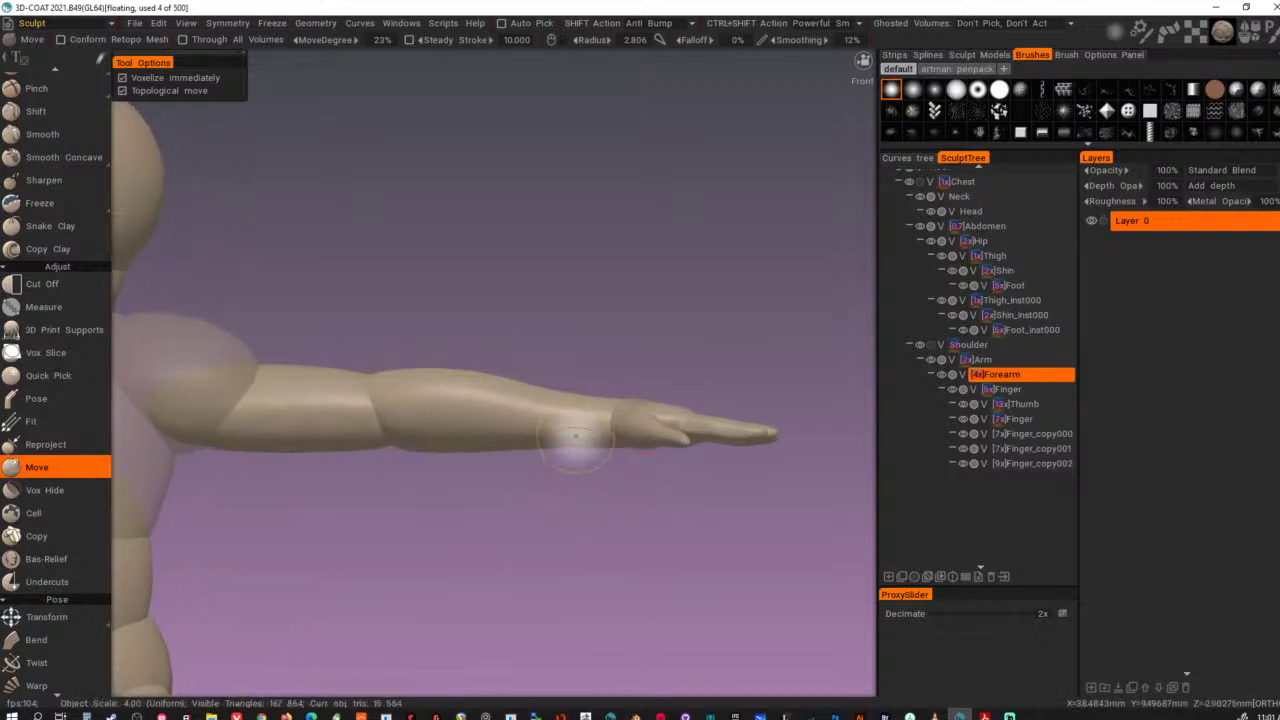
right_click_drag(575, 436, 619, 460)
mouse_move(619, 456)
left_mouse_down("alt")
mouse_move(604, 430)
mouse_move(611, 394)
mouse_move(621, 399)
left_mouse_up("alt")
mouse_move(535, 427)
left_mouse_down()
mouse_move(532, 411)
mouse_move(507, 410)
left_mouse_up()
mouse_move(603, 393)
left_mouse_down("alt")
mouse_move(590, 430)
mouse_move(589, 401)
mouse_move(603, 394)
mouse_move(580, 420)
mouse_move(588, 407)
mouse_move(541, 385)
left_mouse_up("alt")
left_click_drag(554, 431, 555, 427)
- Tighten the wrist end and pull in the forearm's lower contour with the radius 6.113 Move brush
right_click_drag(558, 425, 612, 466, "alt")
left_click_drag(611, 447, 542, 448)
left_click_drag(613, 408, 604, 416)
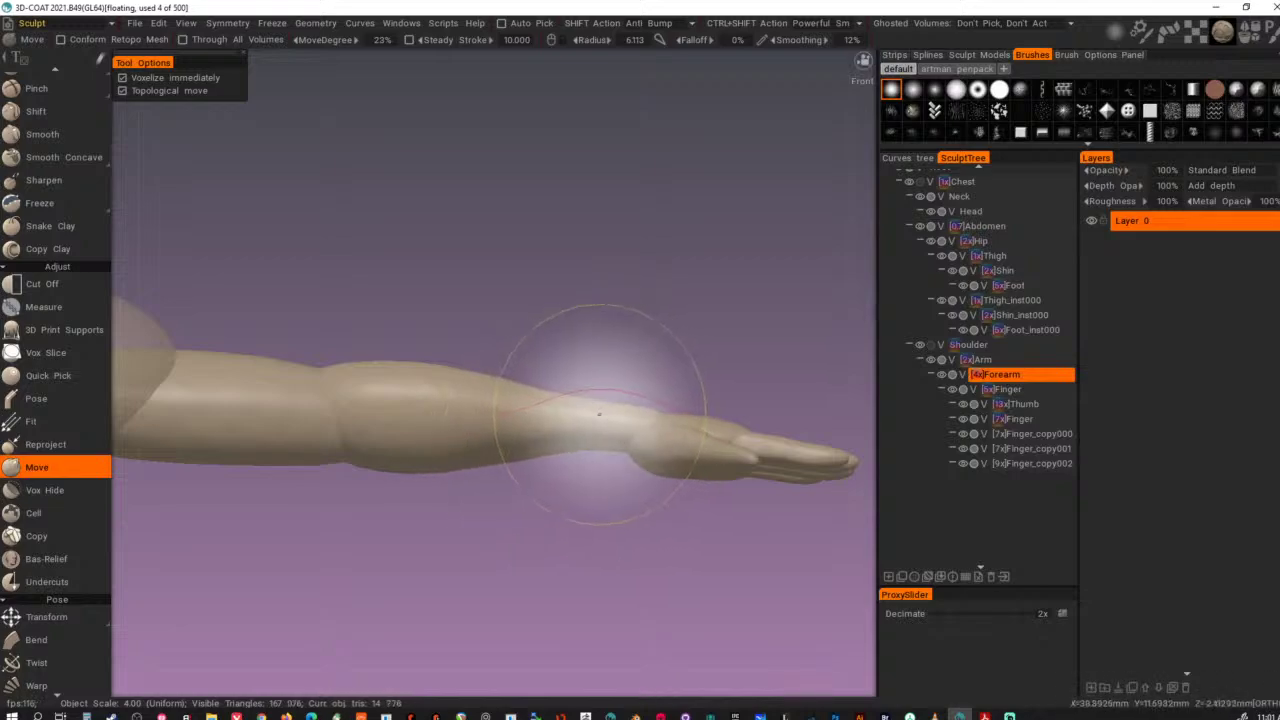
left_click_drag(524, 461, 518, 453)
left_click_drag(465, 456, 464, 447)
left_click_drag(424, 463, 422, 455)
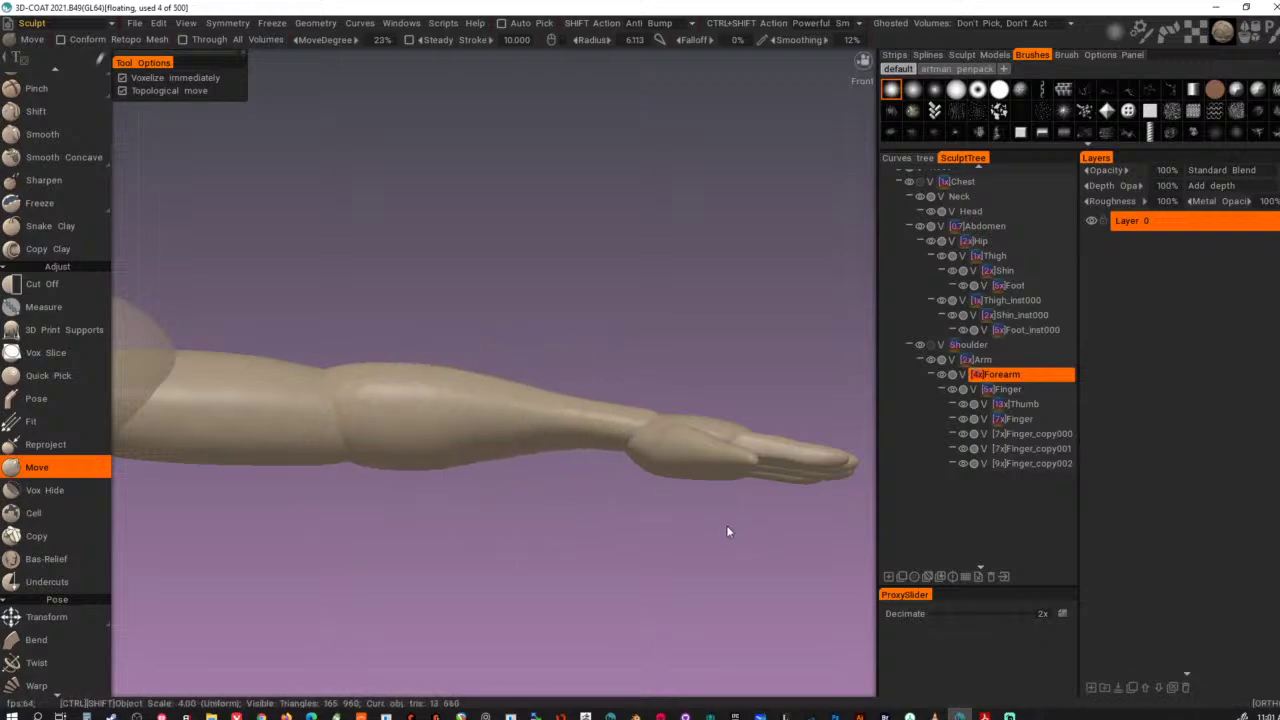
- Reshape the forearm's junction with the heel of the palm using the Move brush at about radius 1.375
left_click_drag(727, 527, 660, 607, "alt")
middle_click_drag(660, 607, 486, 494, "alt")
mouse_move(486, 494)
right_mouse_down("alt")
mouse_move(252, 581)
mouse_move(565, 569)
mouse_move(447, 516)
mouse_move(405, 528)
right_mouse_up("alt")
left_click_drag(460, 544, 514, 538, "alt")
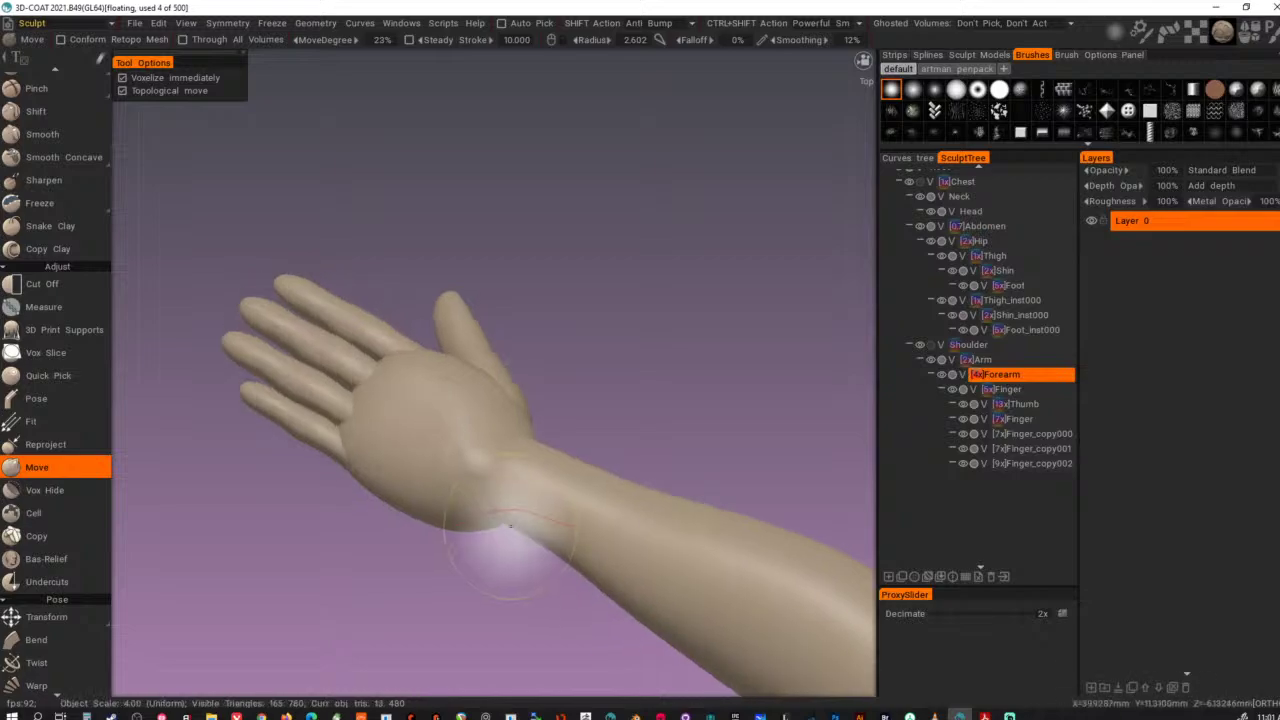
right_click_drag(503, 512, 474, 512)
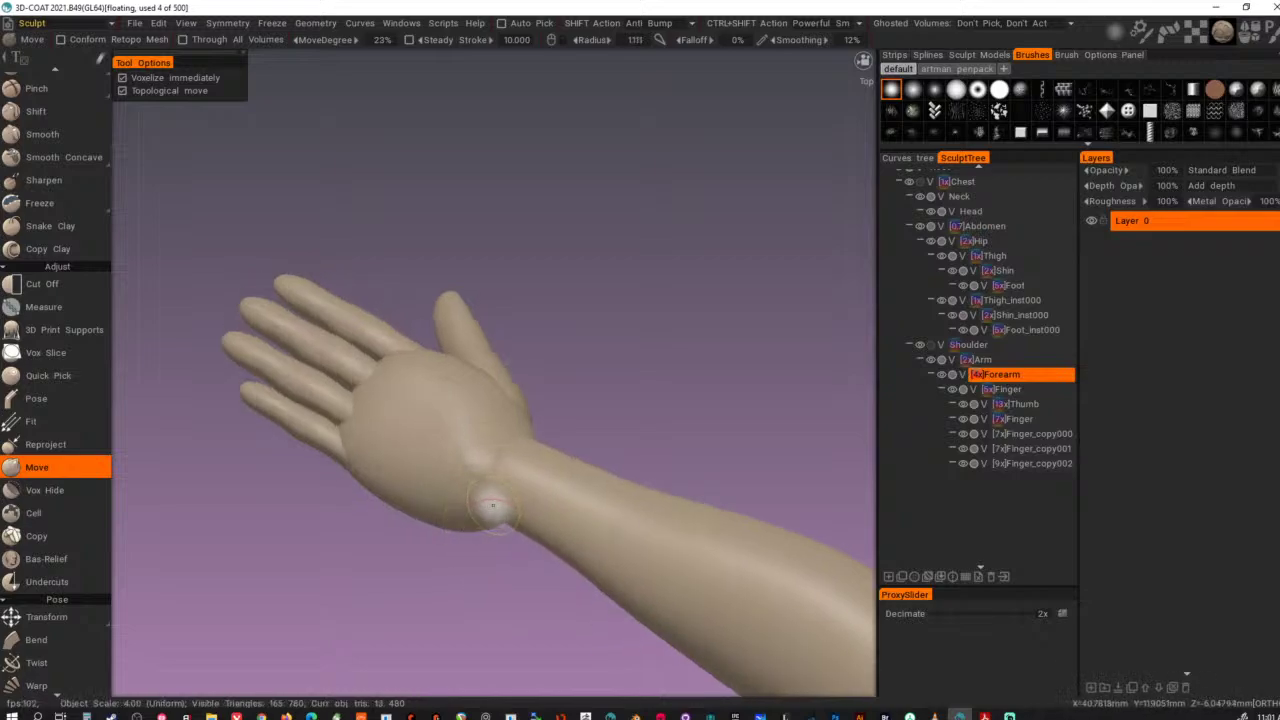
left_click_drag(499, 509, 430, 549)
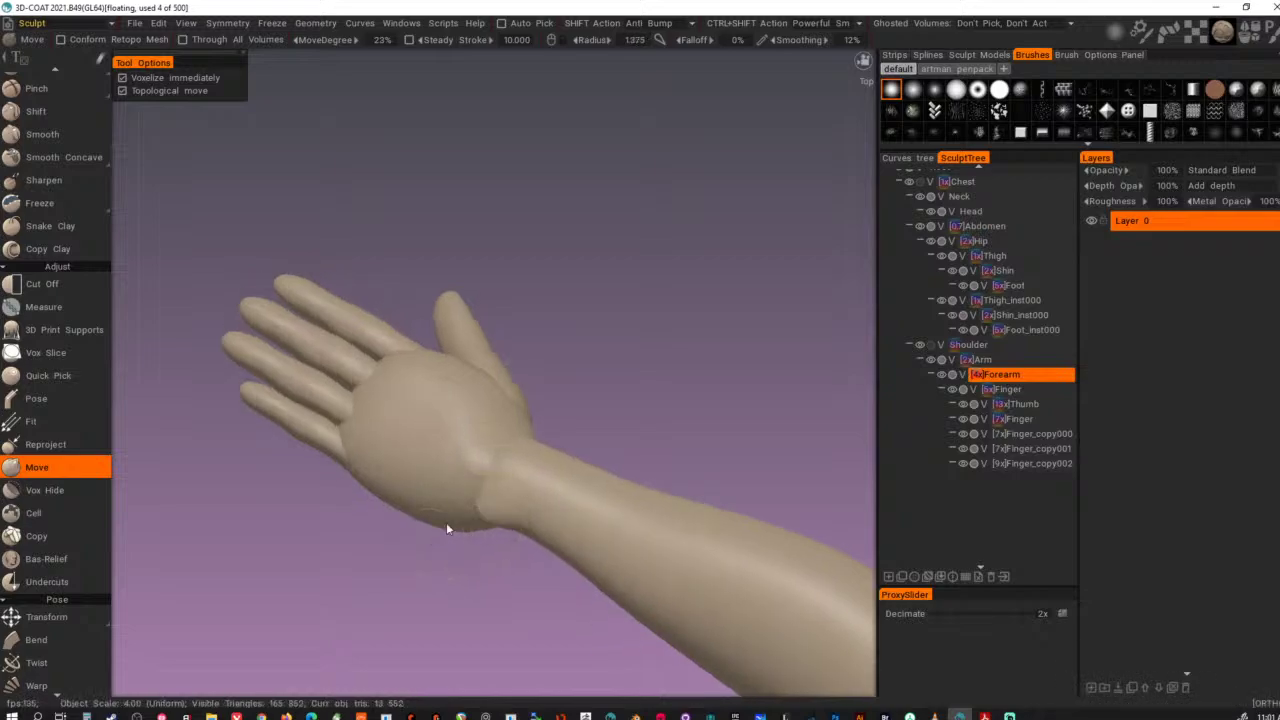
left_click_drag(500, 475, 585, 495, "alt")
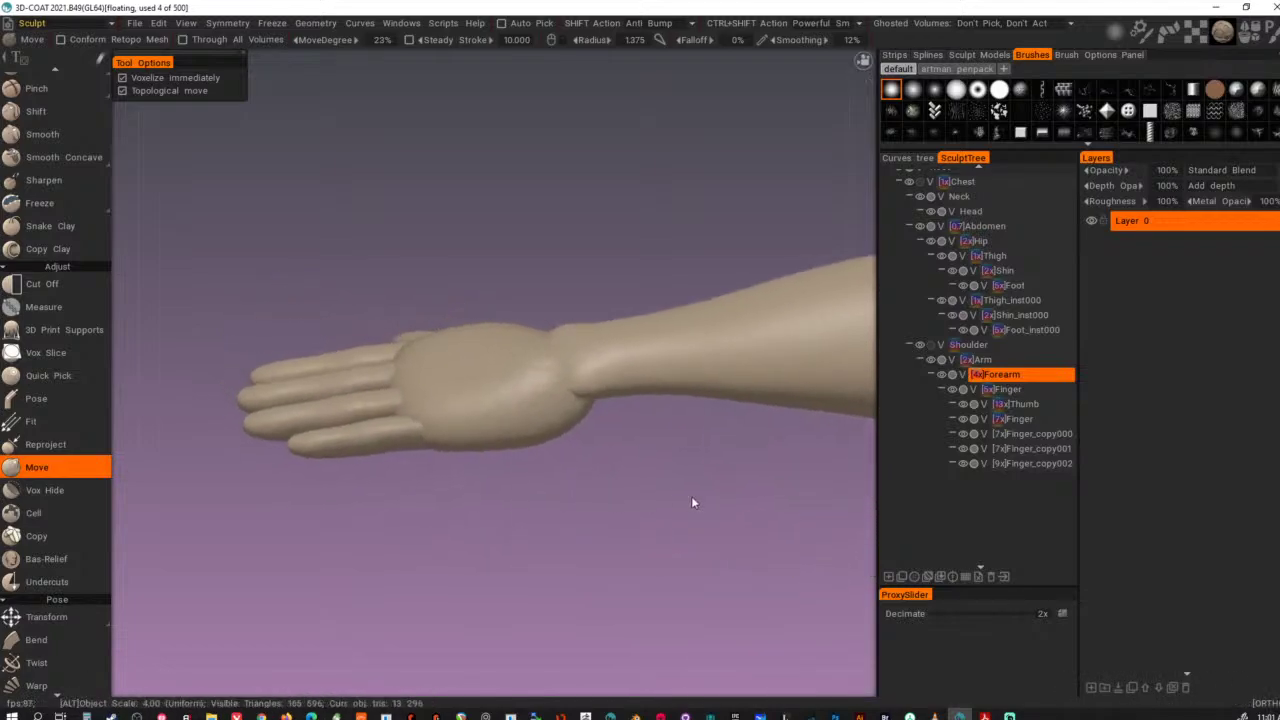
- Extend the forearm's wrist end slightly toward the back of the hand with the Move brush at radius 2.873
left_click_drag(693, 502, 515, 415, "alt")
middle_click_drag(514, 411, 594, 571, "alt")
right_click_drag(594, 571, 680, 611, "alt")
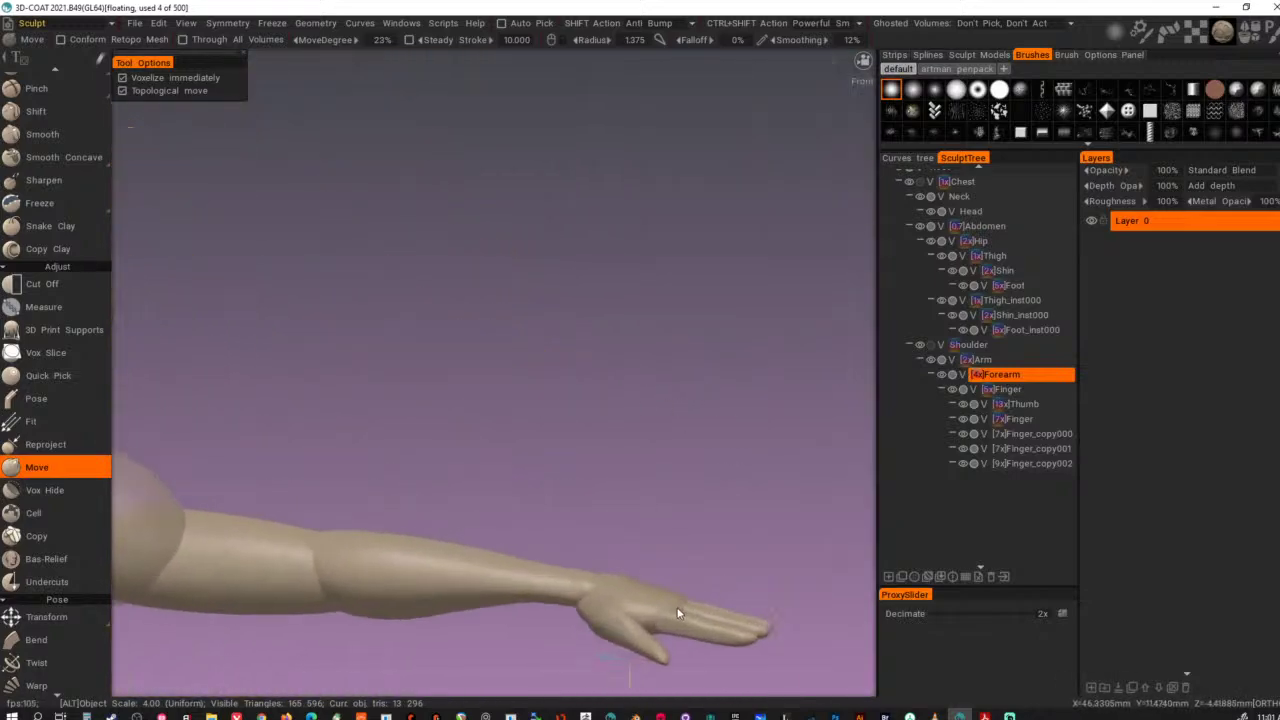
middle_click_drag(680, 611, 626, 471, "alt")
left_click_drag(626, 471, 621, 565, "alt")
right_click_drag(554, 483, 569, 483)
left_click_drag(569, 483, 562, 408, "alt")
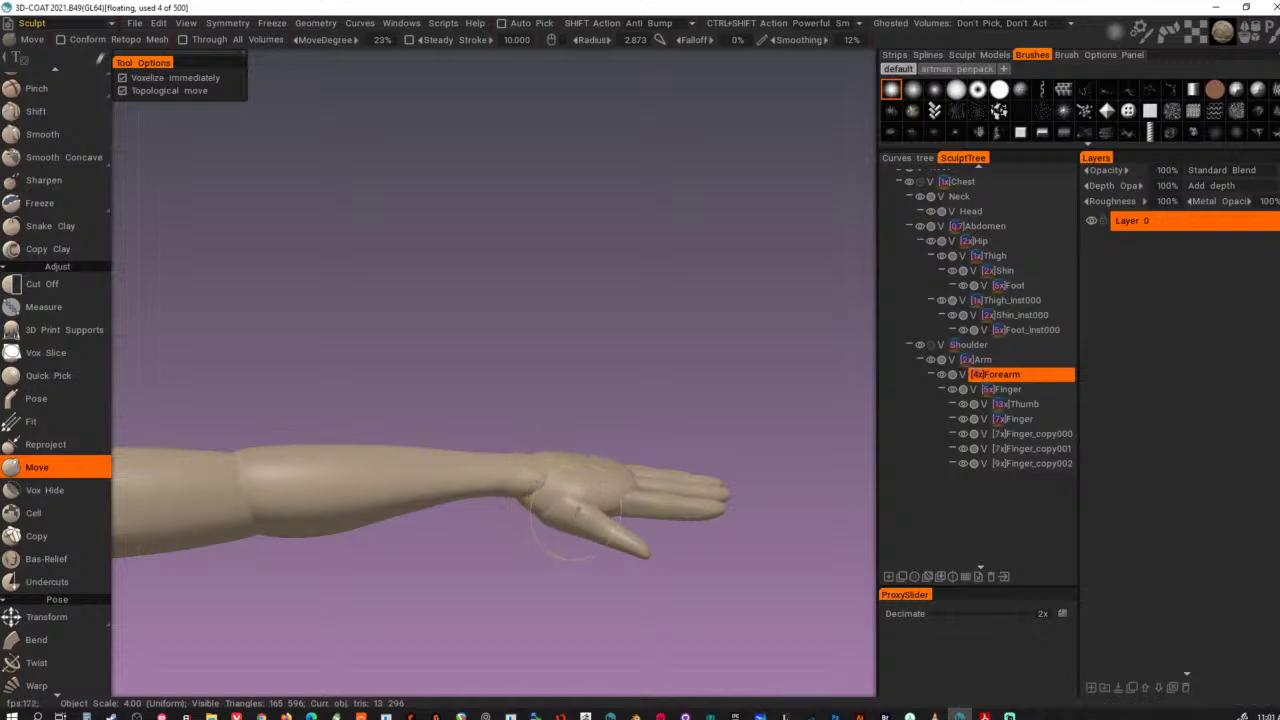
mouse_move(556, 503)
left_mouse_down("alt")
mouse_move(457, 594)
mouse_move(545, 472)
mouse_move(580, 475)
left_mouse_up("alt")
left_click_drag(580, 475, 598, 474)
- Pick the upper arm volume and slim its lower and upper contours with the Move brush at radius 8.197
mouse_move(640, 520)
left_mouse_down("alt")
mouse_move(650, 504)
mouse_move(596, 497)
mouse_move(663, 416)
left_mouse_up("alt")
right_click_drag(663, 416, 405, 484, "alt")
middle_click_drag(405, 484, 615, 522, "alt")
right_click_drag(615, 522, 367, 500, "alt")
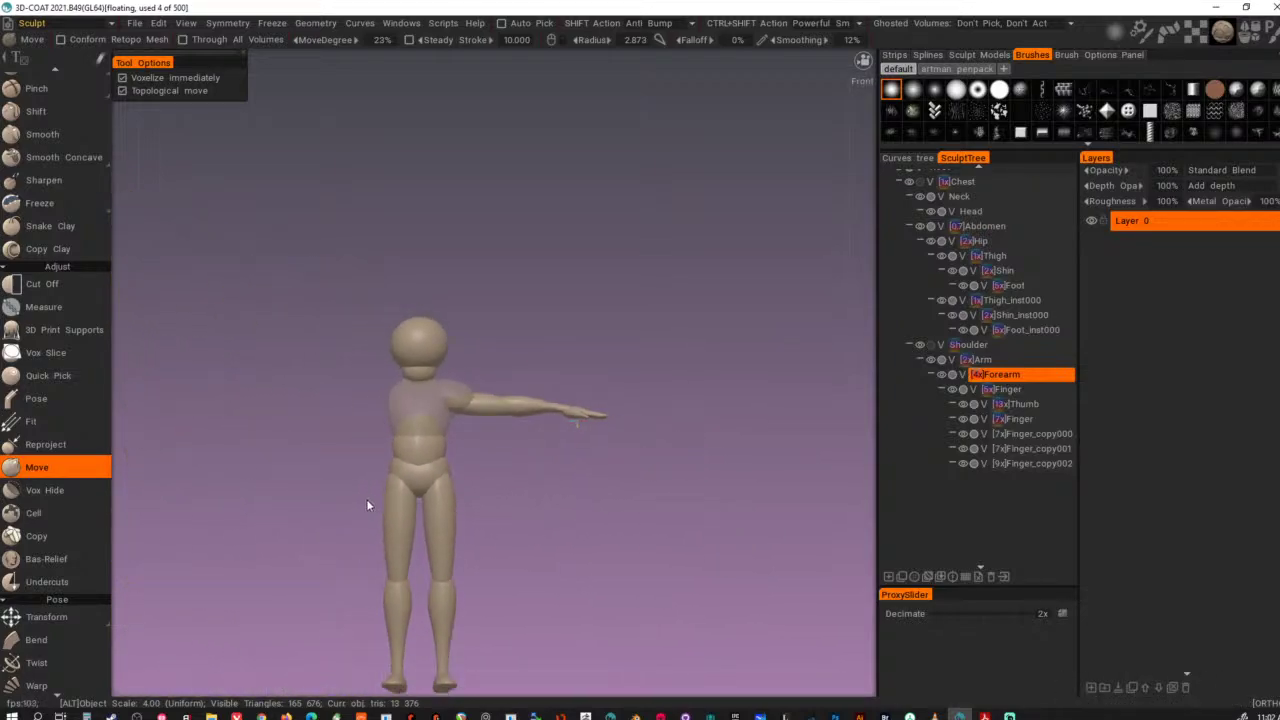
scroll(373, 508, "up", 5)
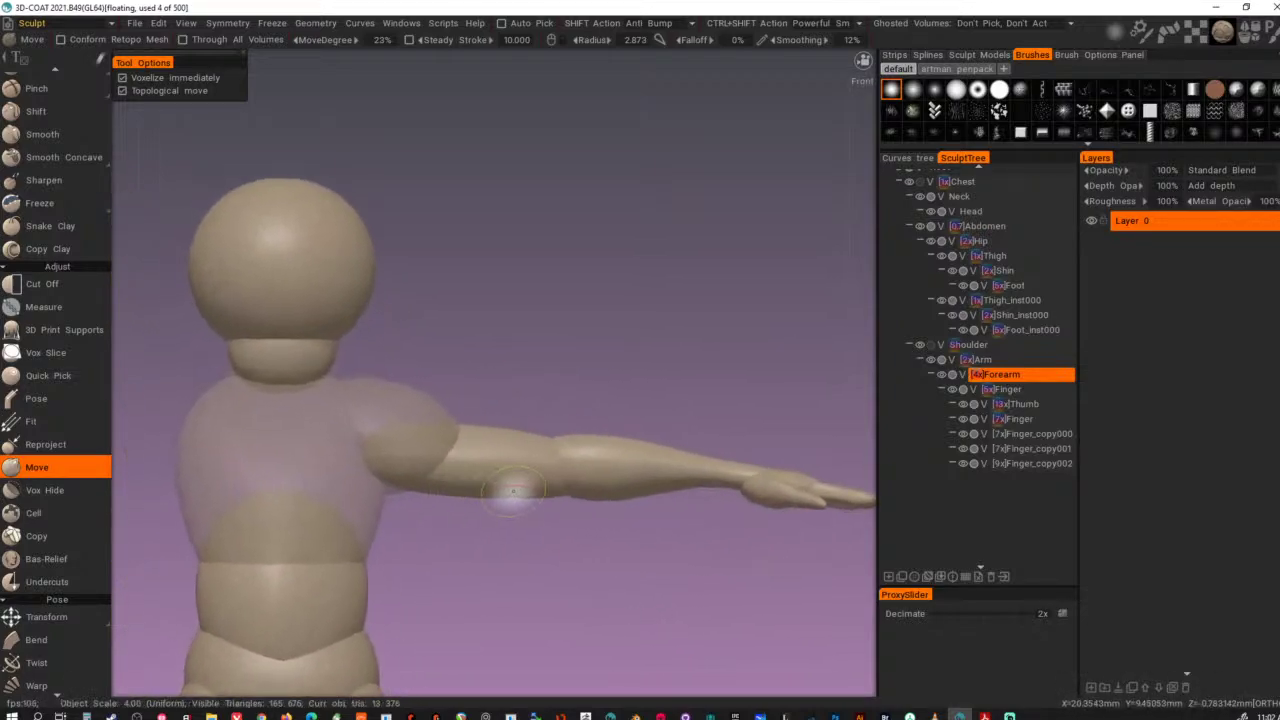
key("h")
right_click_drag(516, 491, 581, 512)
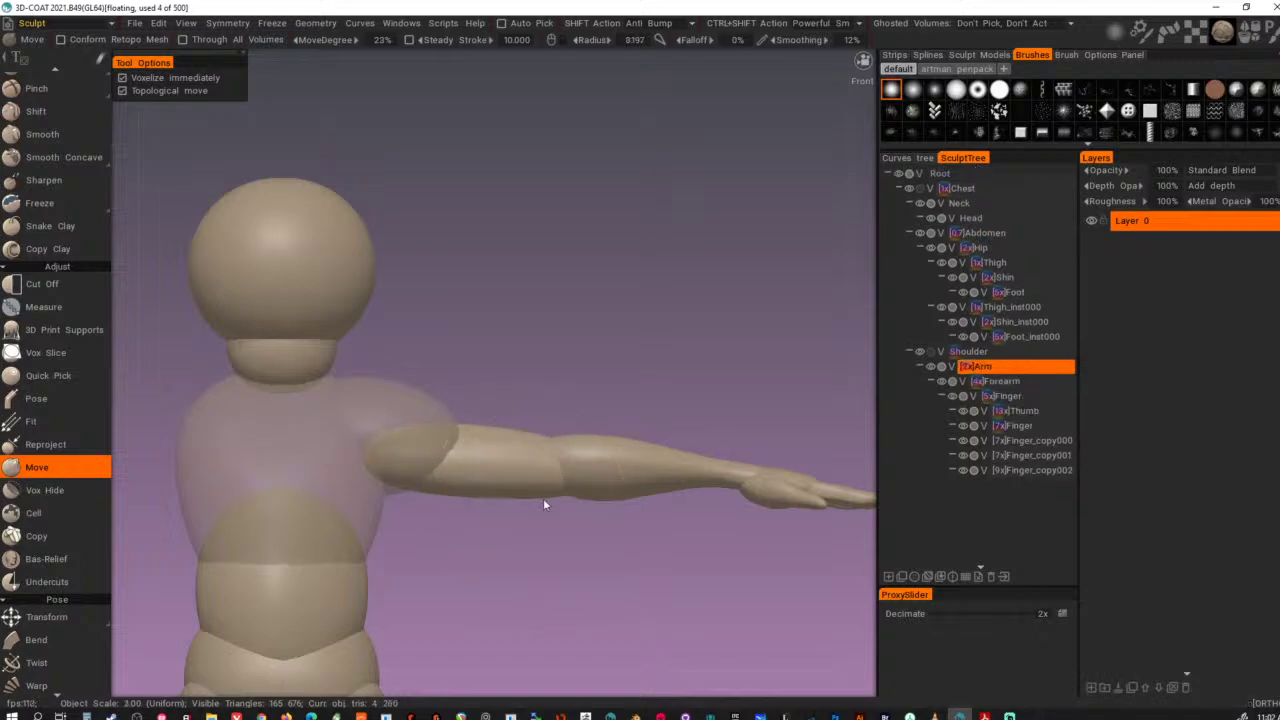
mouse_move(511, 497)
left_mouse_down()
mouse_move(475, 497)
mouse_move(483, 487)
left_mouse_up()
mouse_move(500, 435)
left_mouse_down()
mouse_move(494, 448)
mouse_move(518, 437)
mouse_move(467, 434)
left_mouse_up()
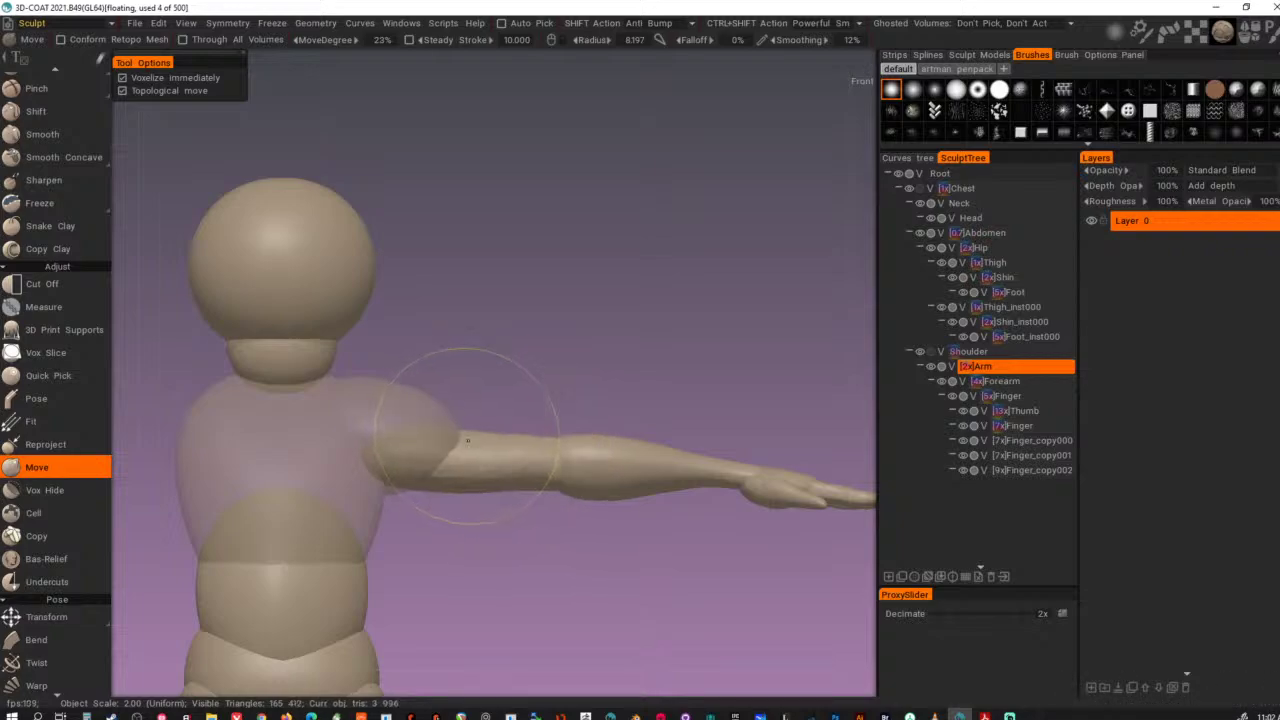
- Set the brush radius to 3.405 and smoothing to 7%, and smooth the upper arm's surface
mouse_move(530, 545)
left_mouse_down("alt")
mouse_move(541, 576)
mouse_move(533, 513)
left_mouse_up("alt")
middle_click_drag(607, 335, 554, 514, "alt")
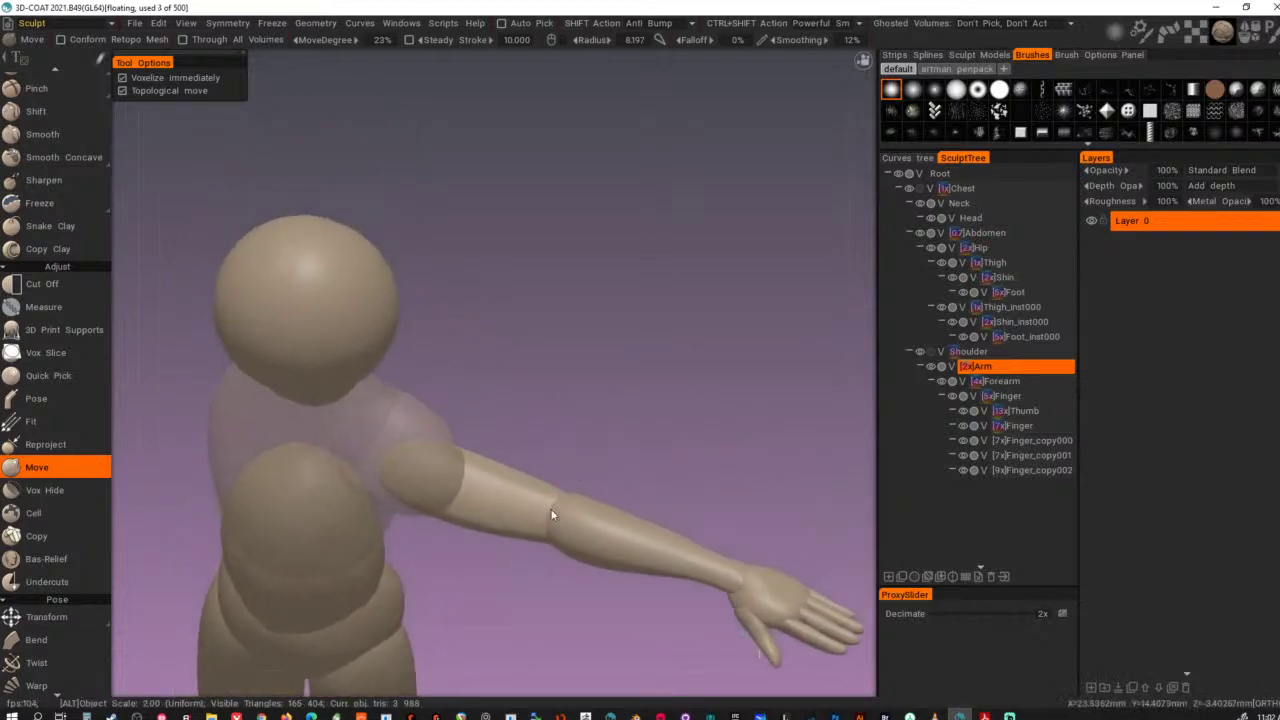
left_click_drag(554, 514, 543, 486, "alt")
right_click_drag(543, 476, 475, 471)
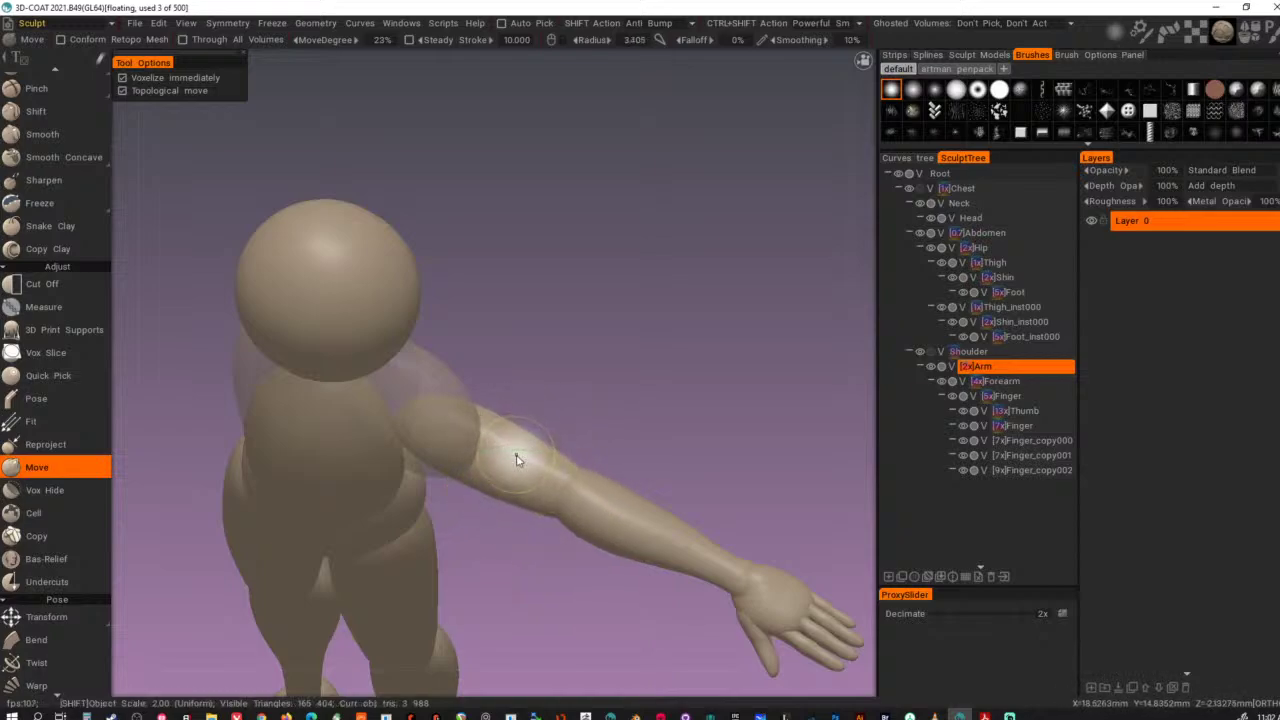
right_click_drag(517, 459, 508, 457, "shift")
mouse_move(503, 446)
left_mouse_down("shift")
mouse_move(563, 472)
mouse_move(601, 520)
mouse_move(586, 507)
mouse_move(534, 520)
left_mouse_up("shift")
- Refine the upper arm's contours at the elbow and below the shoulder with the Move brush at radius 6.304
middle_click_drag(534, 520, 565, 478, "alt")
right_click_drag(543, 512, 578, 522)
left_click_drag(570, 508, 568, 516)
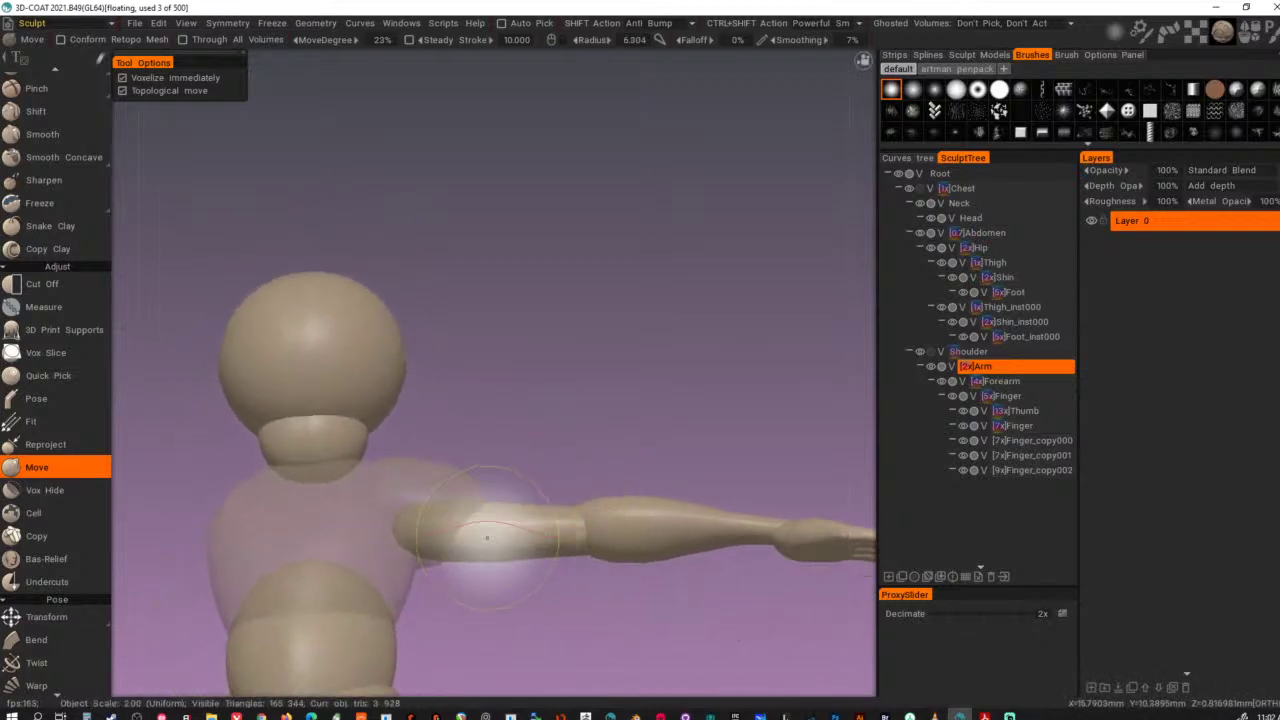
left_click_drag(481, 556, 489, 543)
right_click_drag(489, 541, 562, 525, "alt")
left_click_drag(562, 523, 521, 559, "alt")
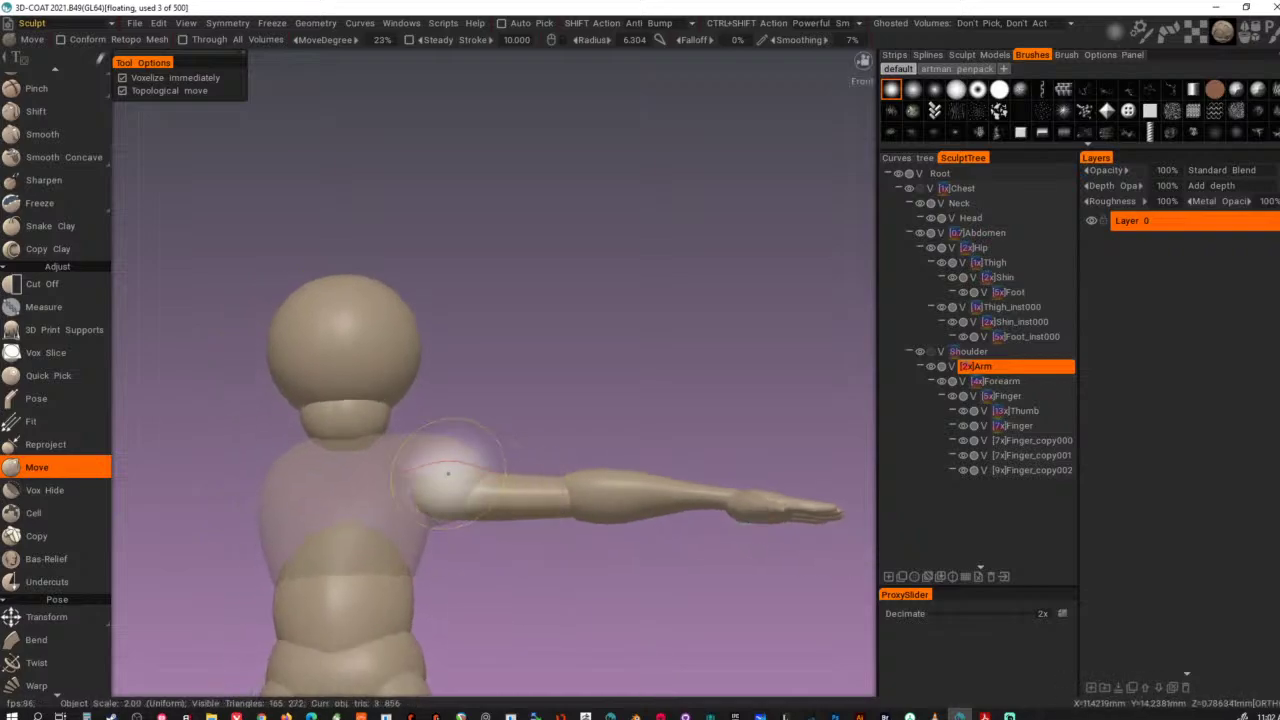
- Start Transform in Scale mode on the upper arm and move only its pivot into the shoulder joint
right_click_drag(620, 509, 412, 568, "alt")
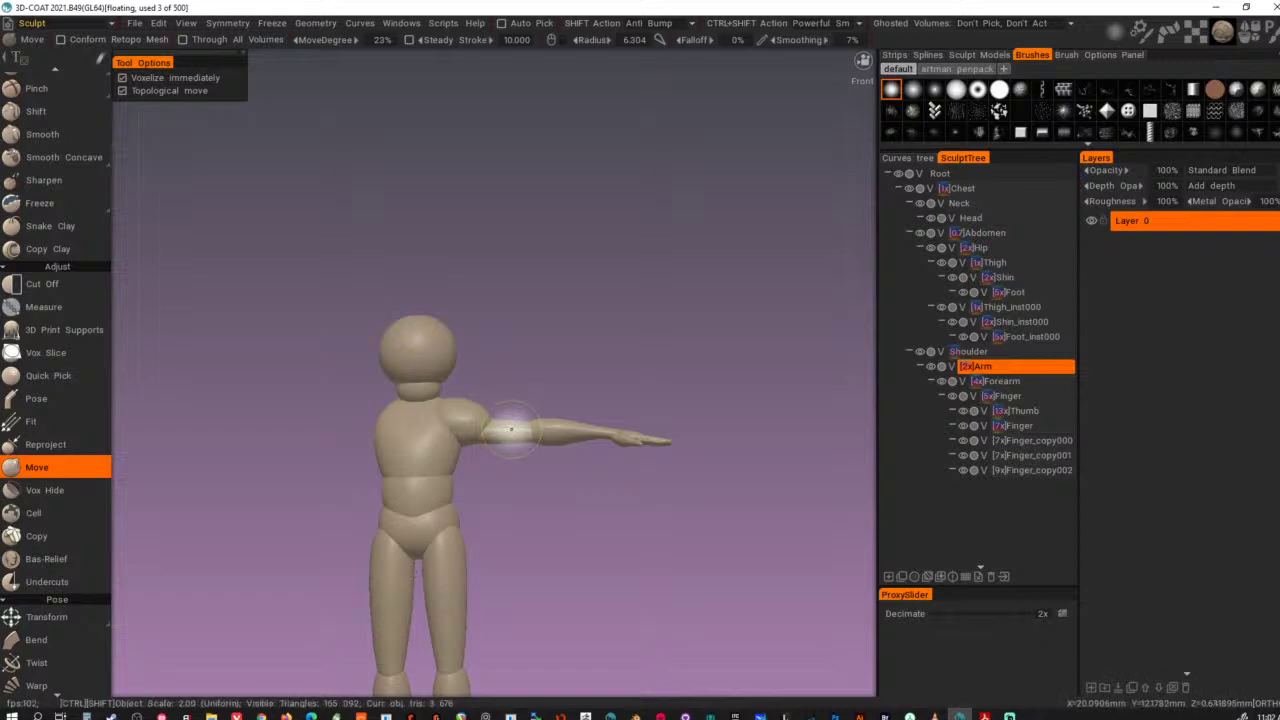
right_click_drag(651, 492, 514, 538, "alt")
middle_click_drag(509, 537, 628, 501, "alt")
left_click_drag(628, 501, 663, 502, "alt")
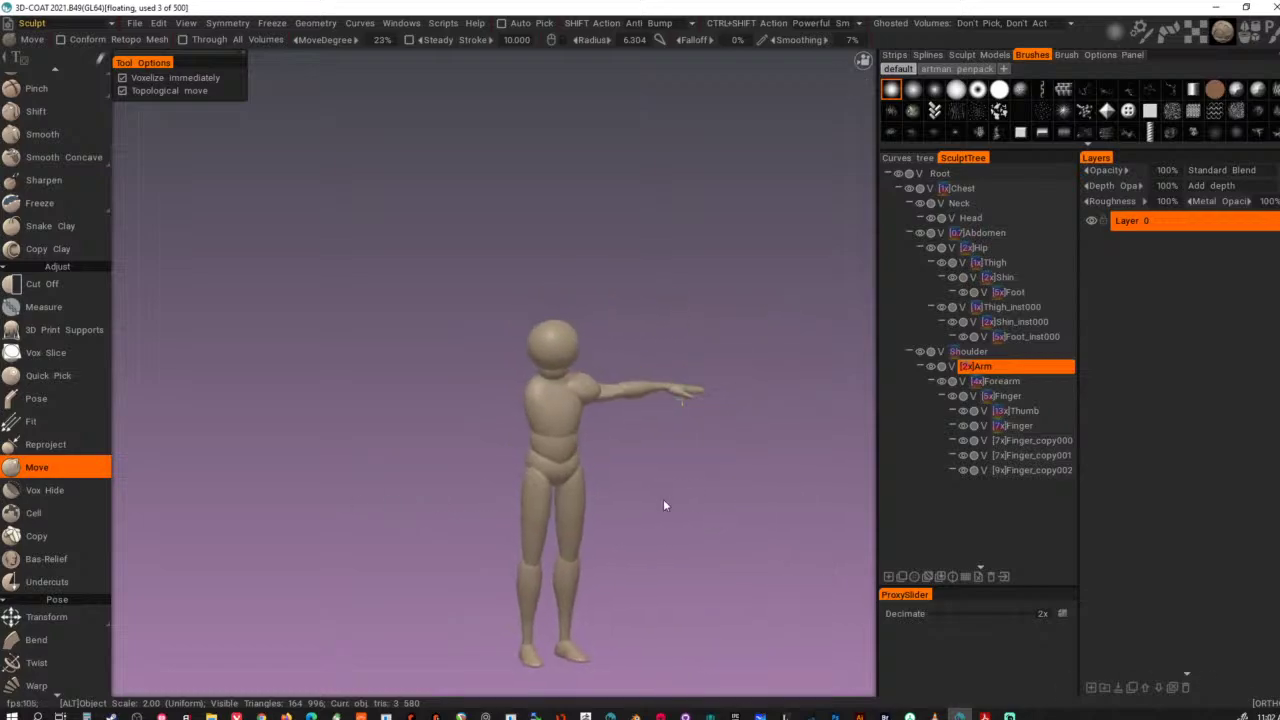
right_click_drag(663, 502, 737, 543, "alt")
middle_click_drag(736, 543, 597, 539, "alt")
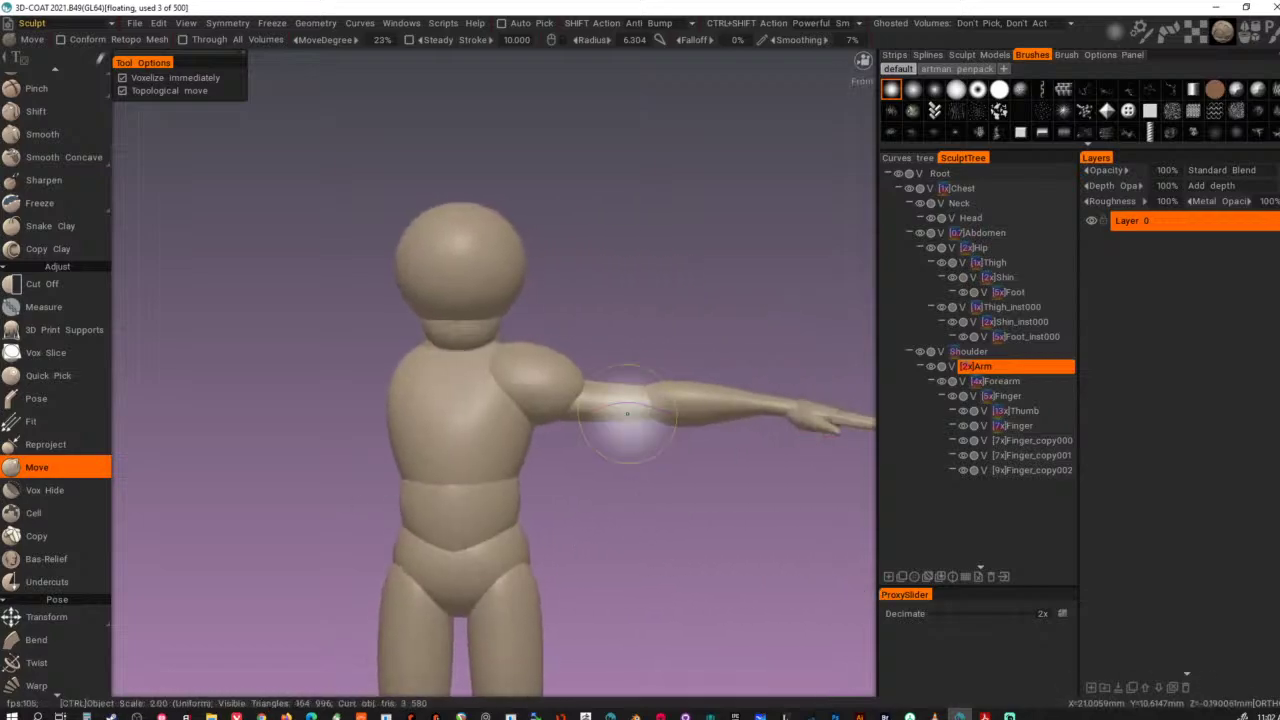
key("r")
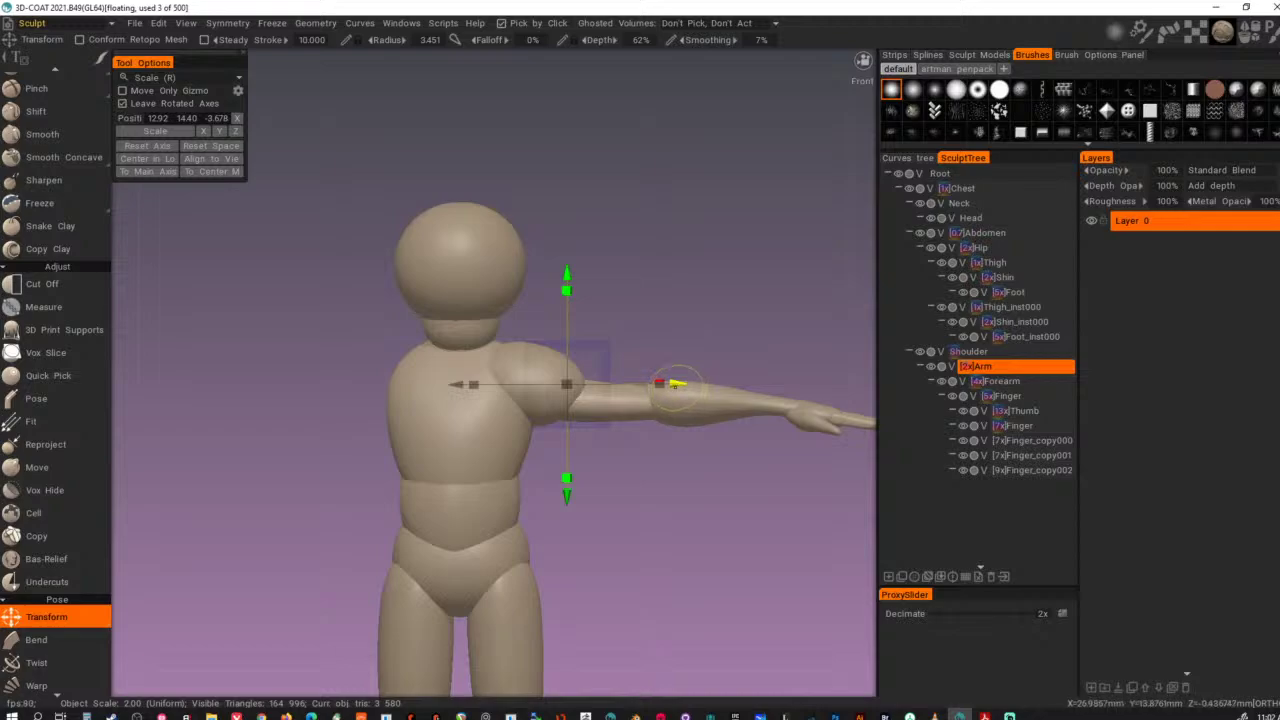
left_click_drag(676, 386, 666, 390, "shift")
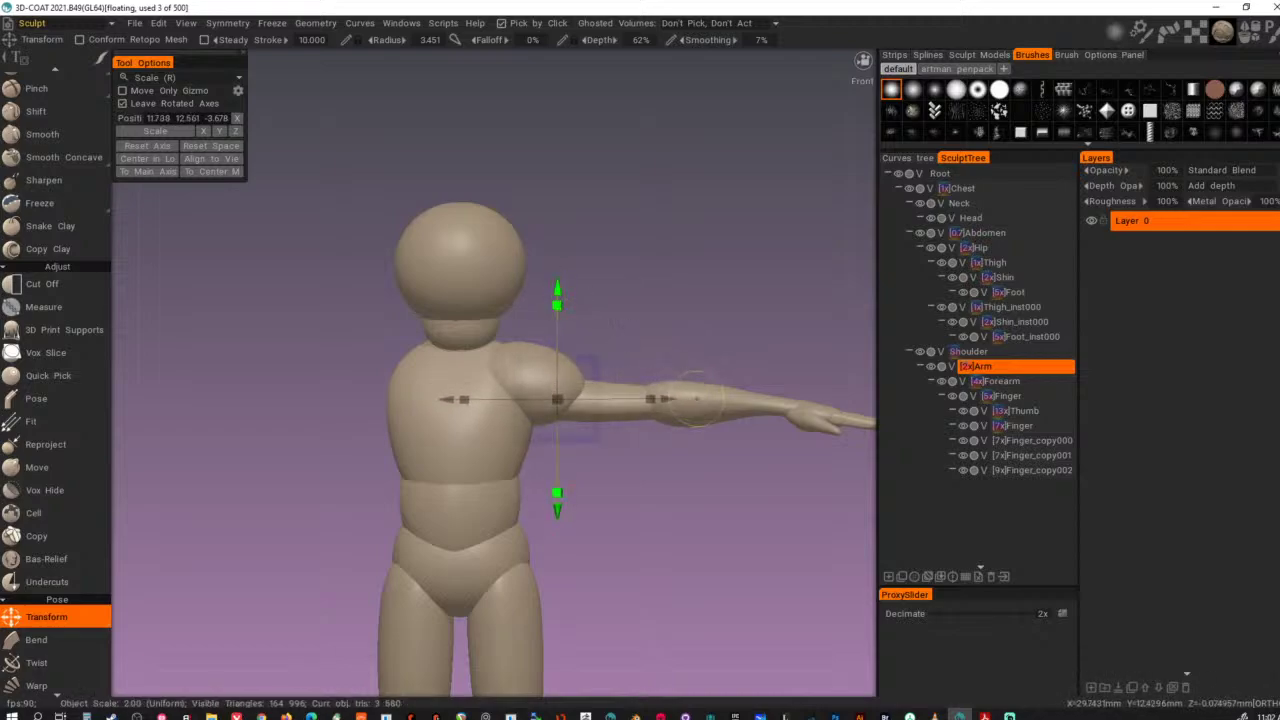
- Select the forearm volume and shift only its pivot along the arm to the elbow at X 24.45
left_click(952, 381)
left_click(952, 381)
left_click(690, 403)
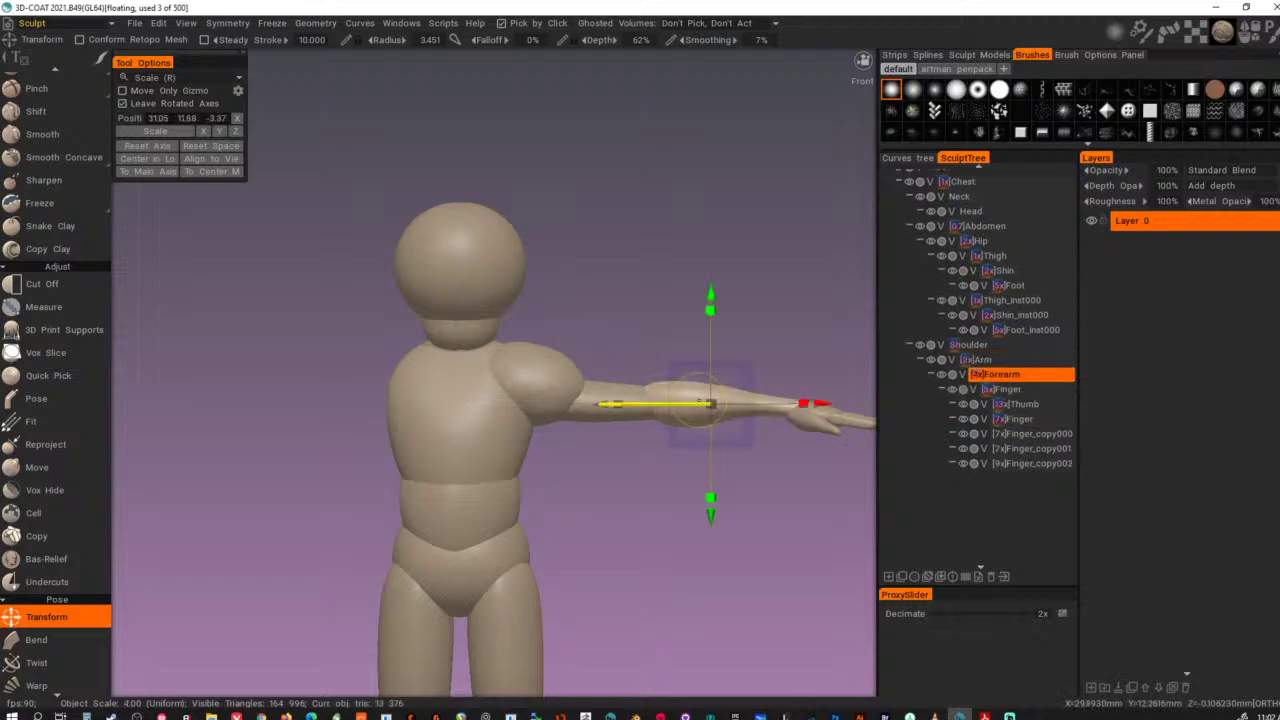
left_click_drag(825, 408, 795, 405)
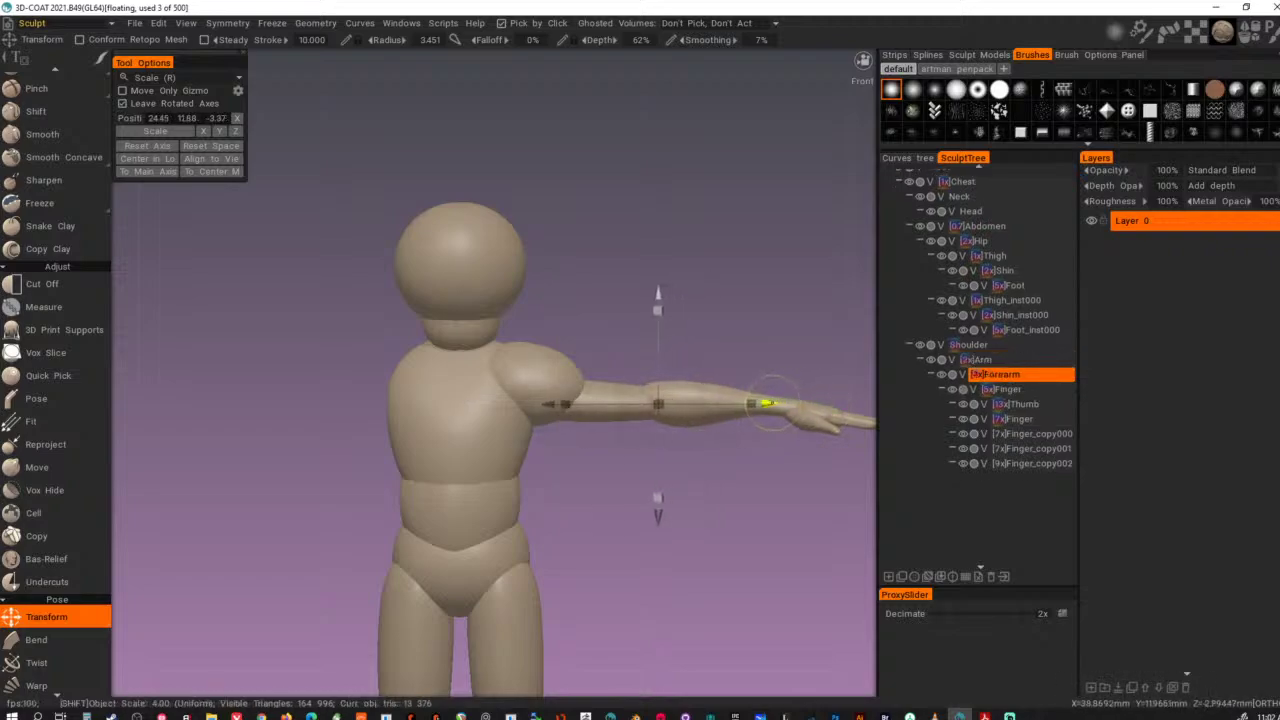
left_click_drag(749, 368, 707, 421, "alt")
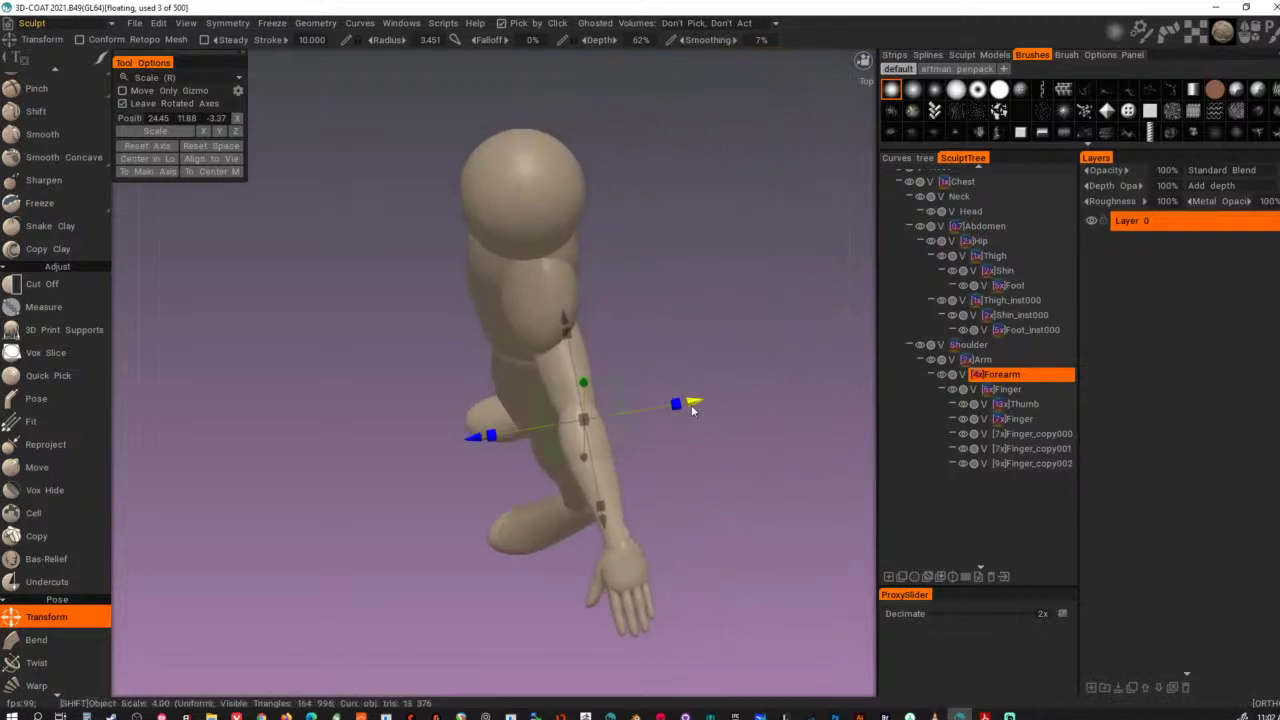
- Select the palm volume, reset its axis, and move only its pivot to the wrist at X 41.47, Z -4.63
left_click_drag(598, 608, 722, 470, "alt")
left_click(603, 555)
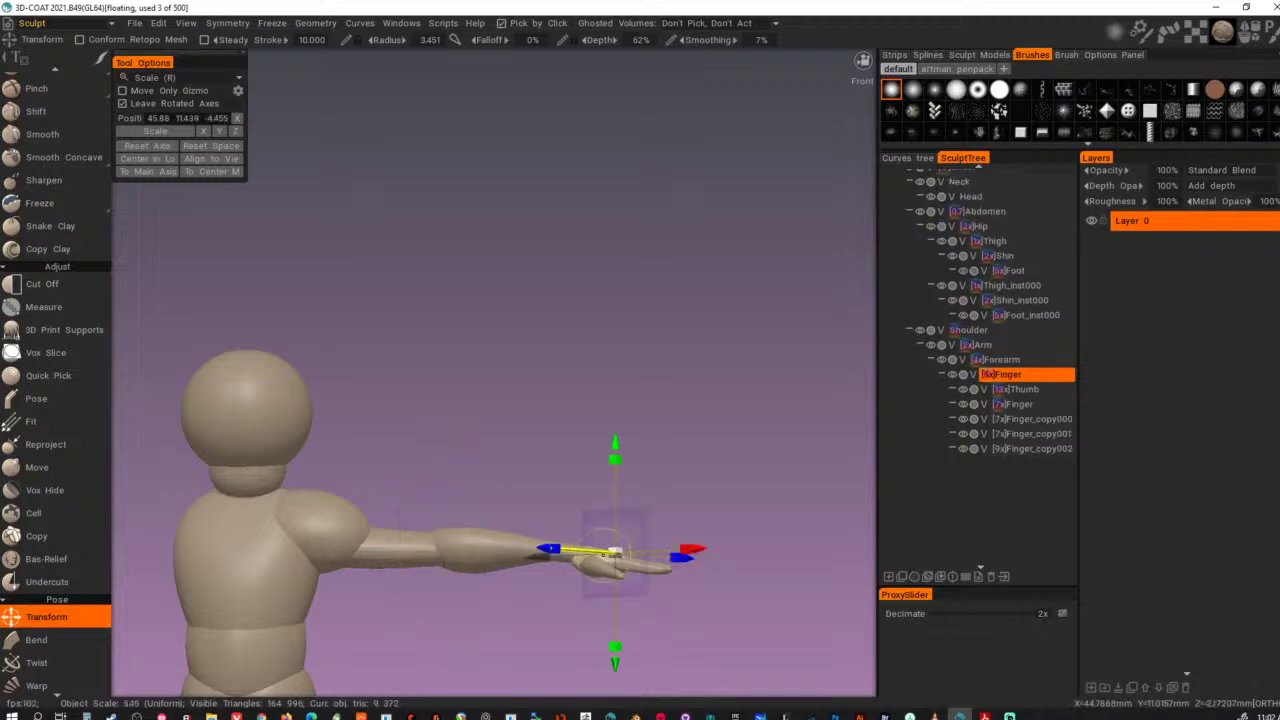
left_click_drag(662, 622, 699, 648, "alt")
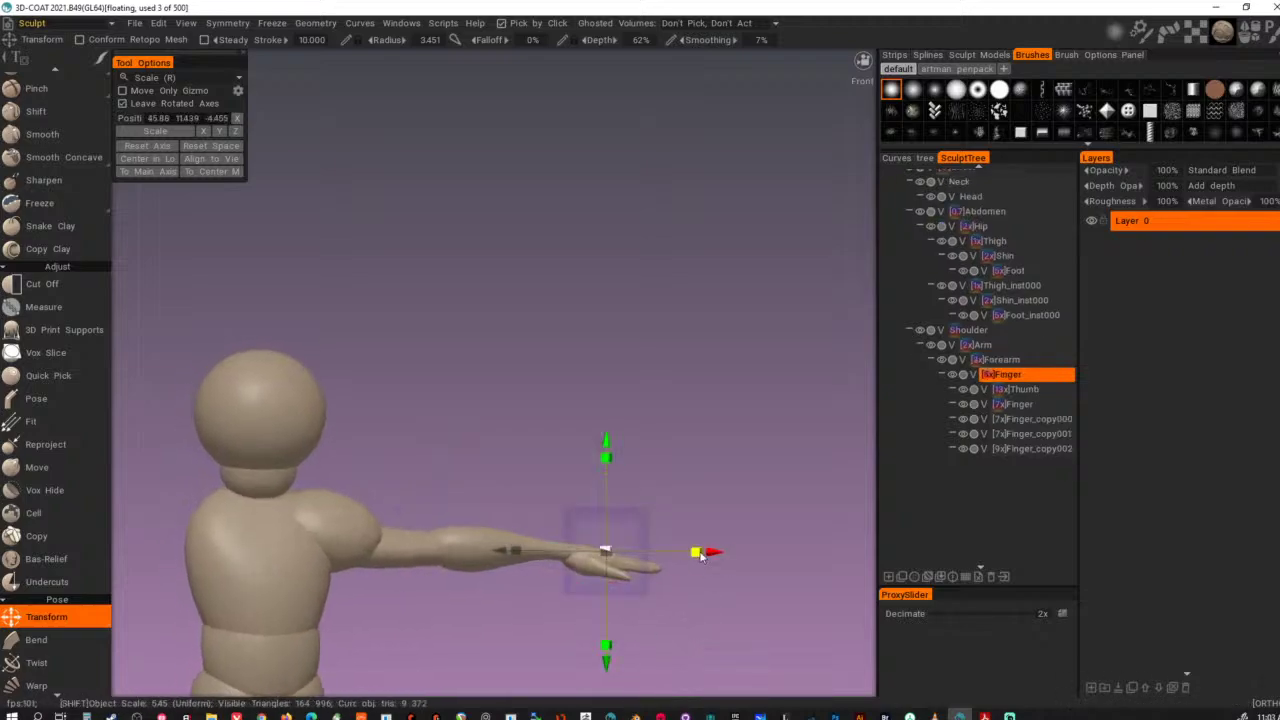
left_click_drag(714, 602, 658, 622, "alt")
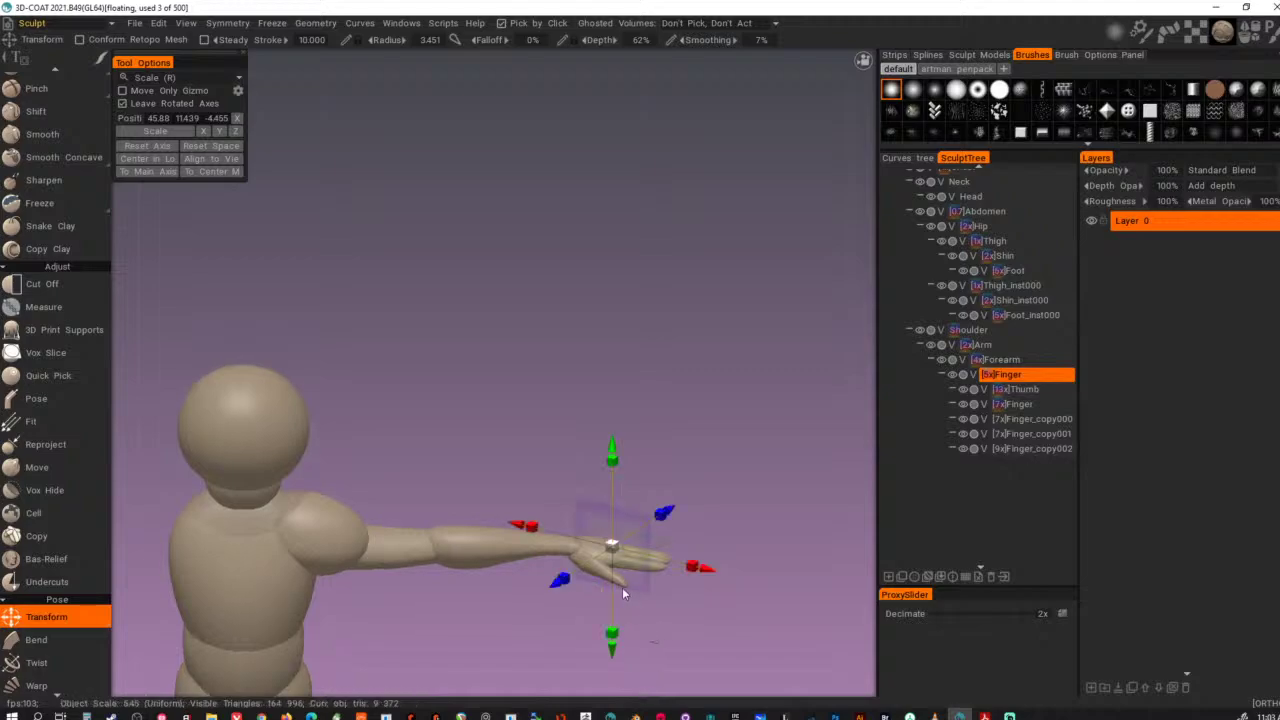
left_click(166, 150)
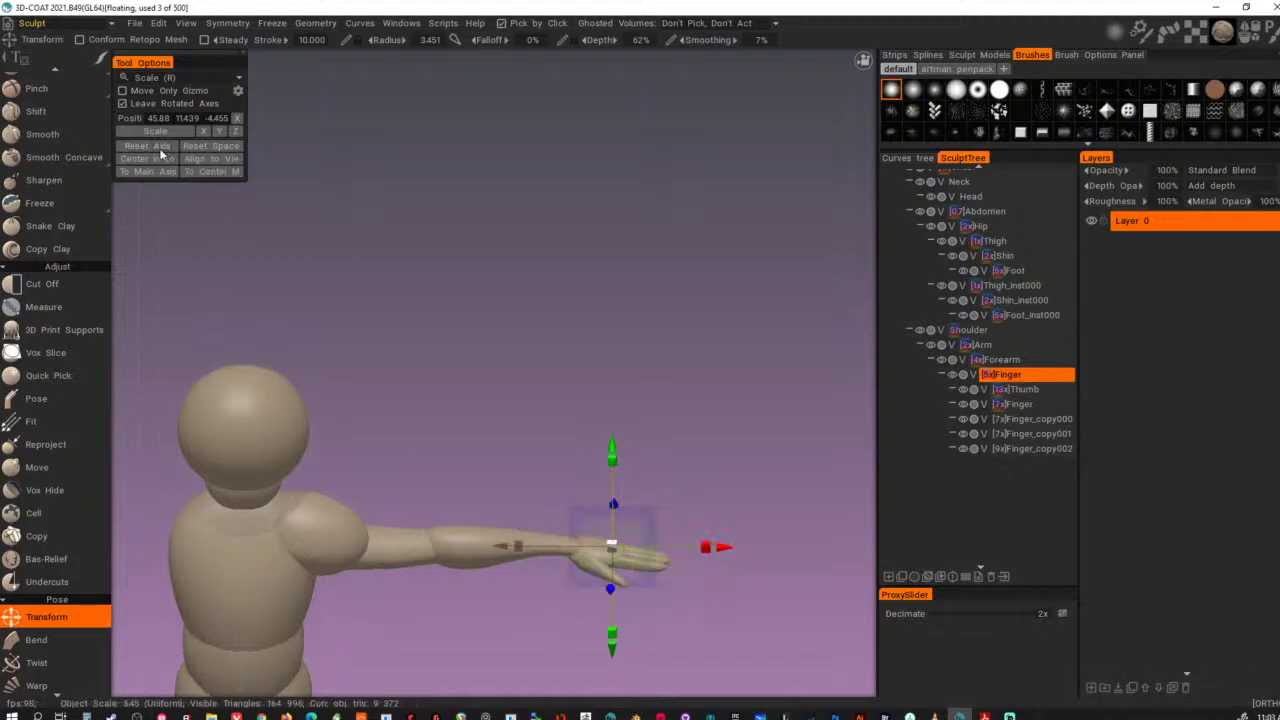
left_click_drag(727, 548, 496, 648)
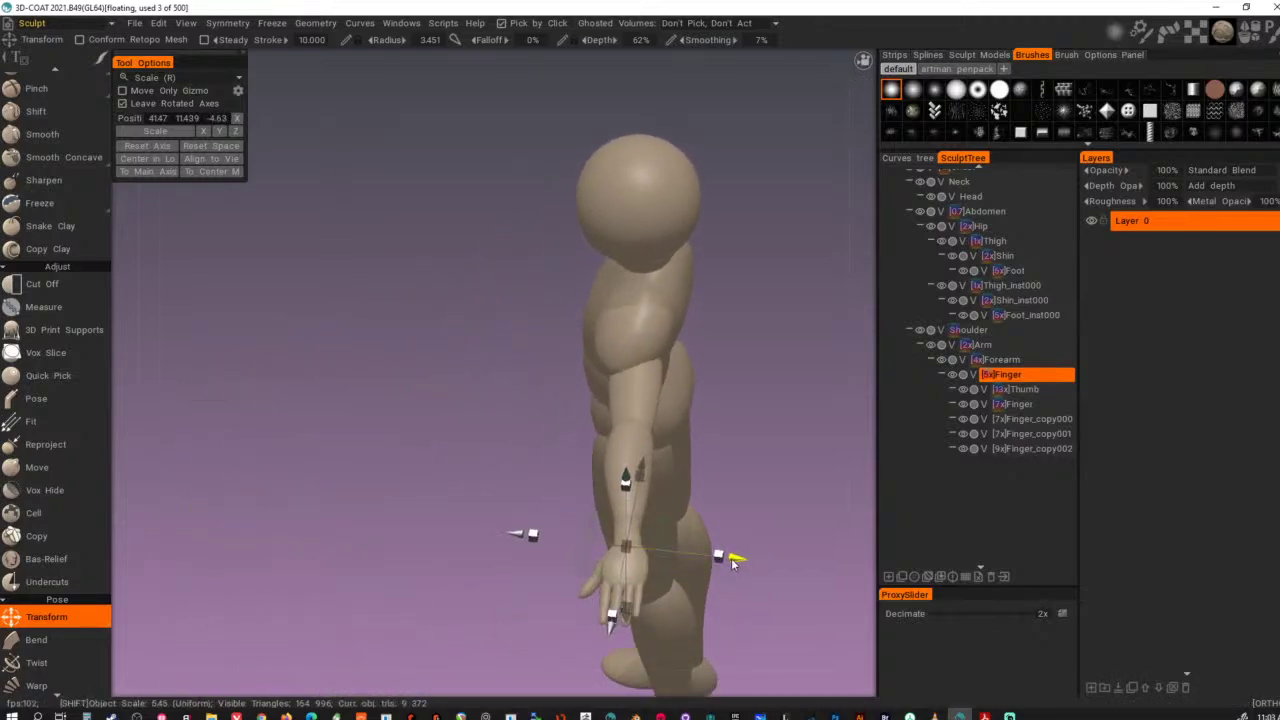
left_click_drag(702, 578, 862, 504, "alt")
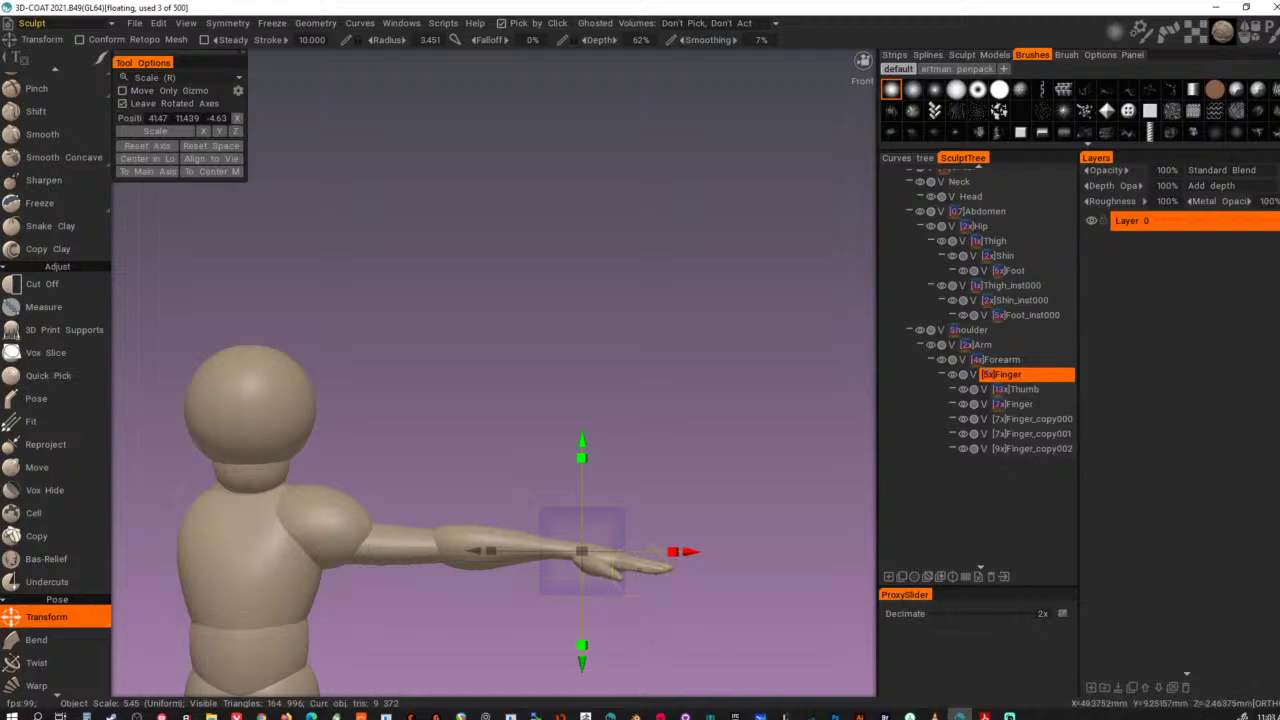
- Select the thumb volume on the hand and move only its pivot along the arm's direction to X 43.33 at the thumb's base
left_click(639, 570)
left_click_drag(714, 494, 620, 577)
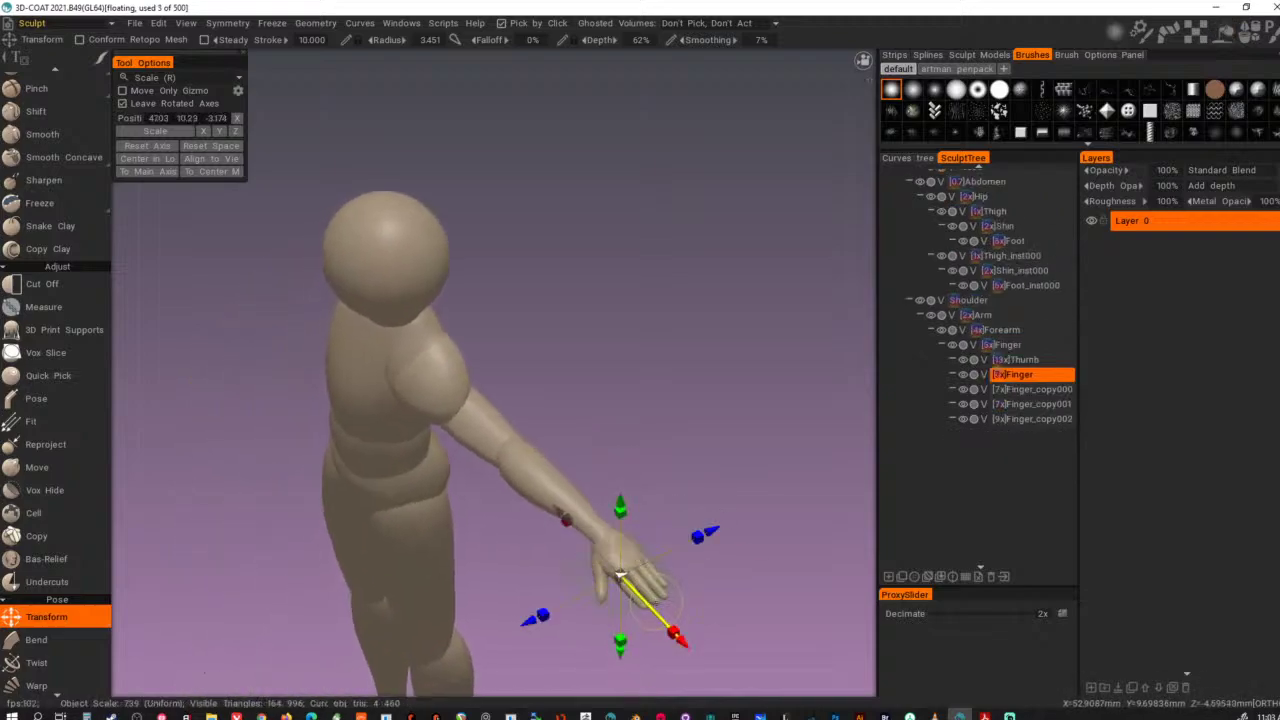
left_click(630, 572)
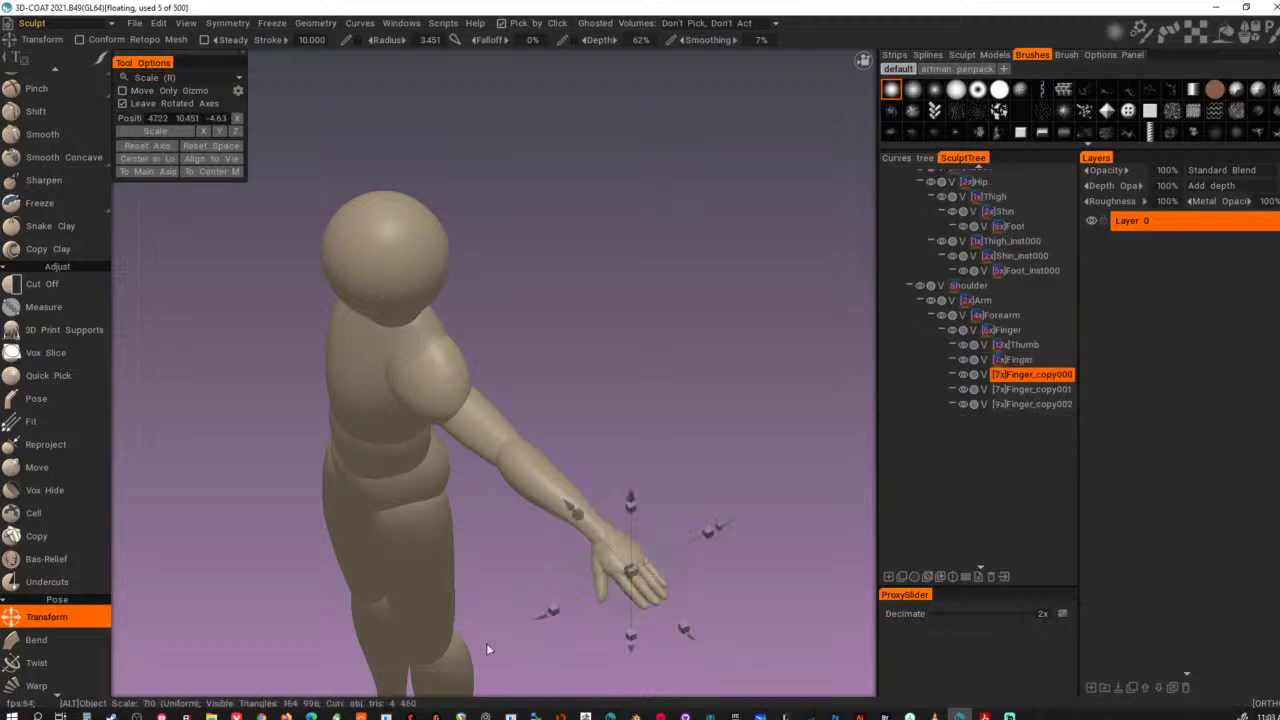
left_click_drag(488, 649, 629, 582)
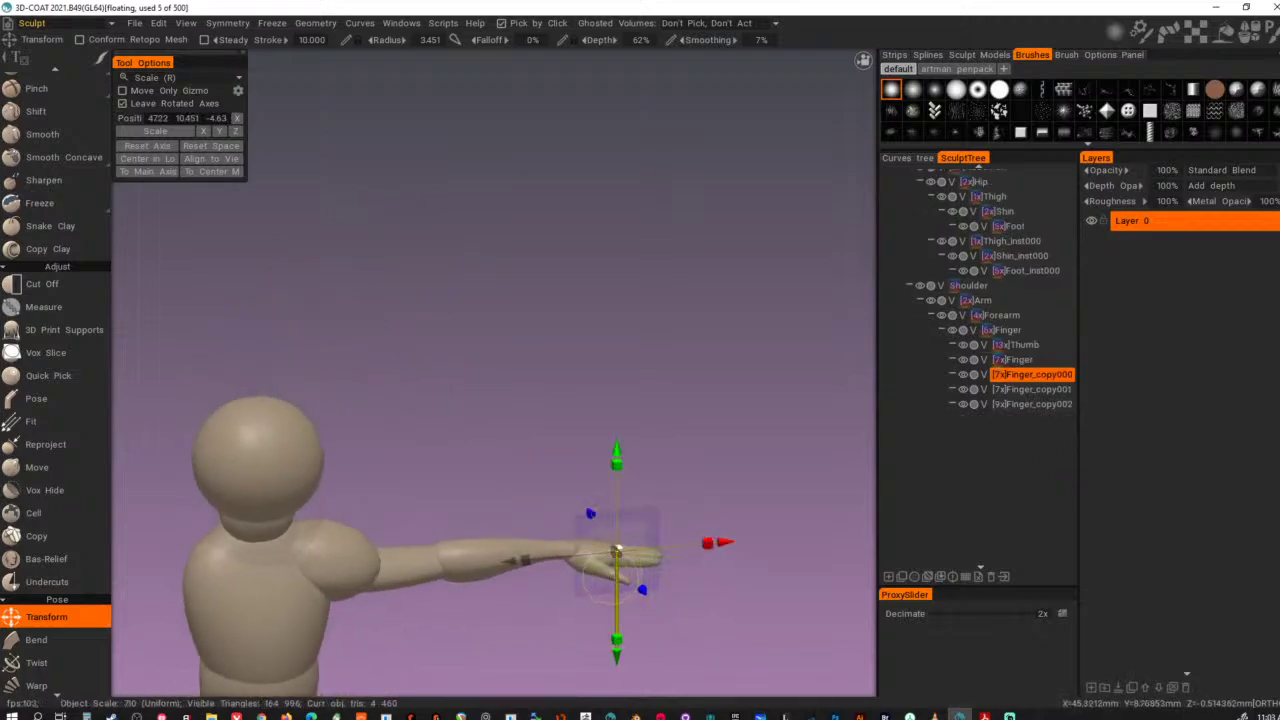
key("h")
left_click_drag(731, 614, 670, 664, "alt")
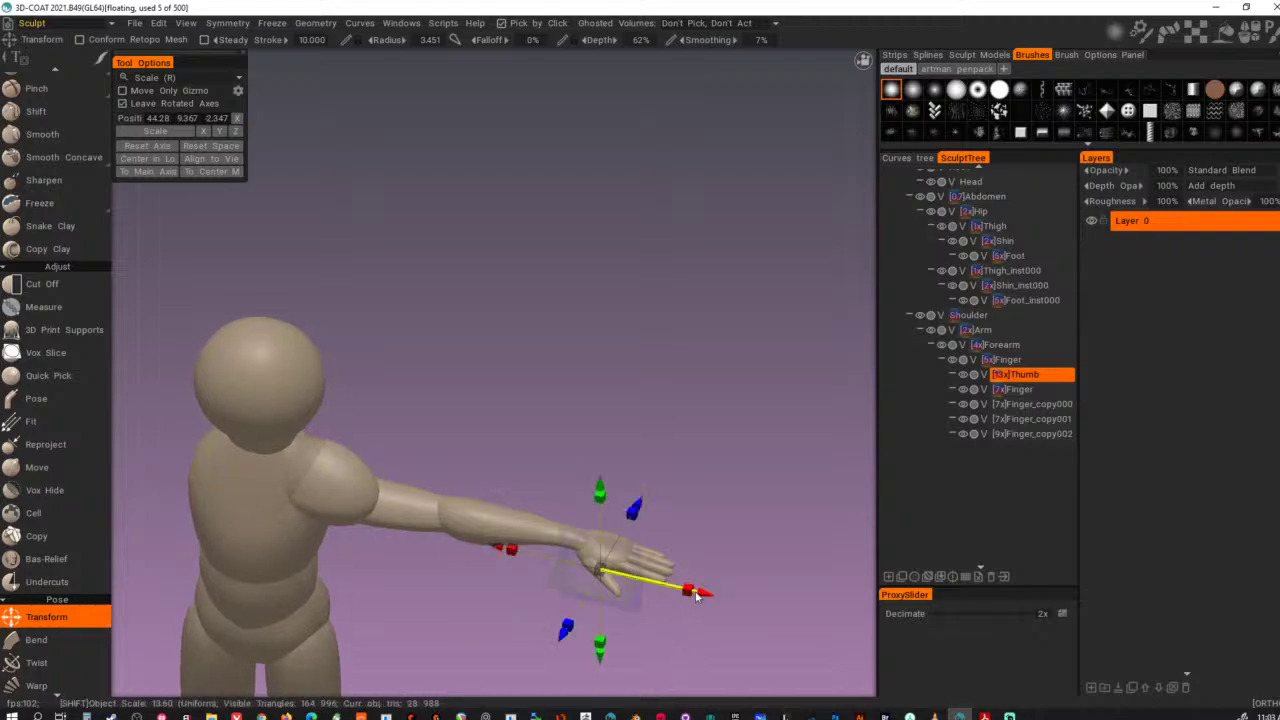
left_click_drag(705, 596, 688, 579, "shift")
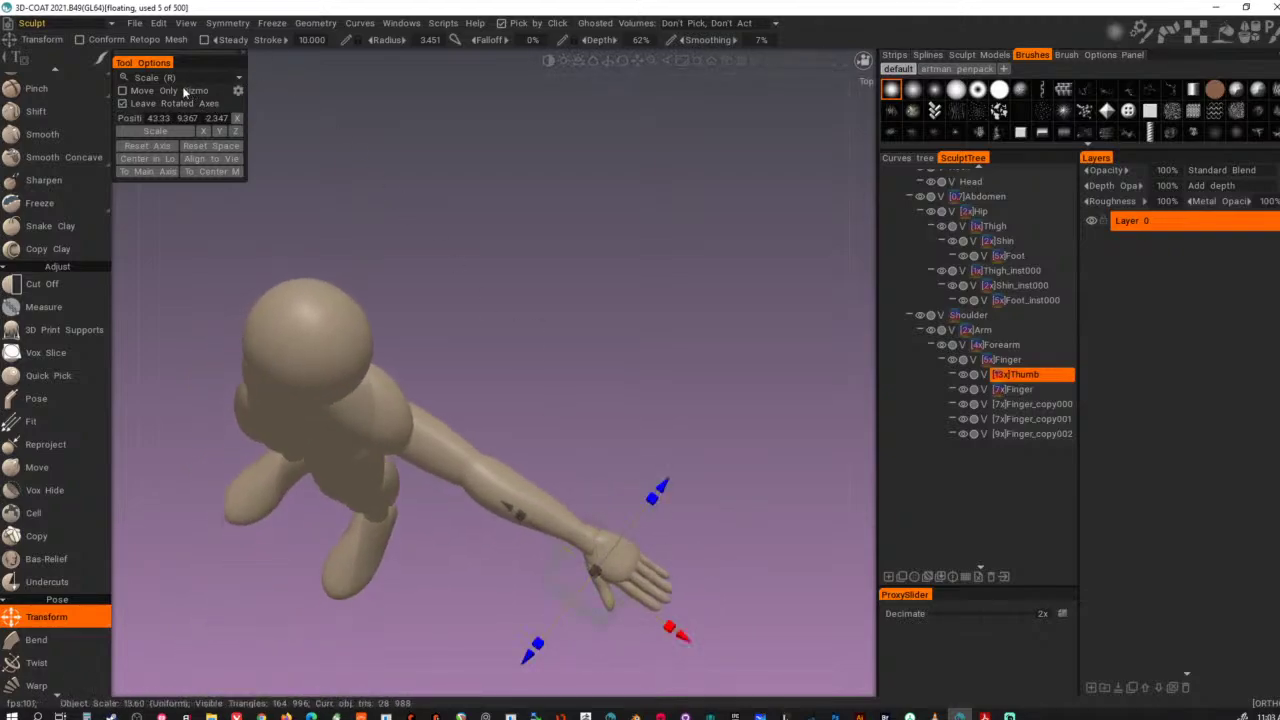
- Set Transform to Rotate mode and turn only the thumb's pivot axes to follow the thumb's direction
left_click(181, 80)
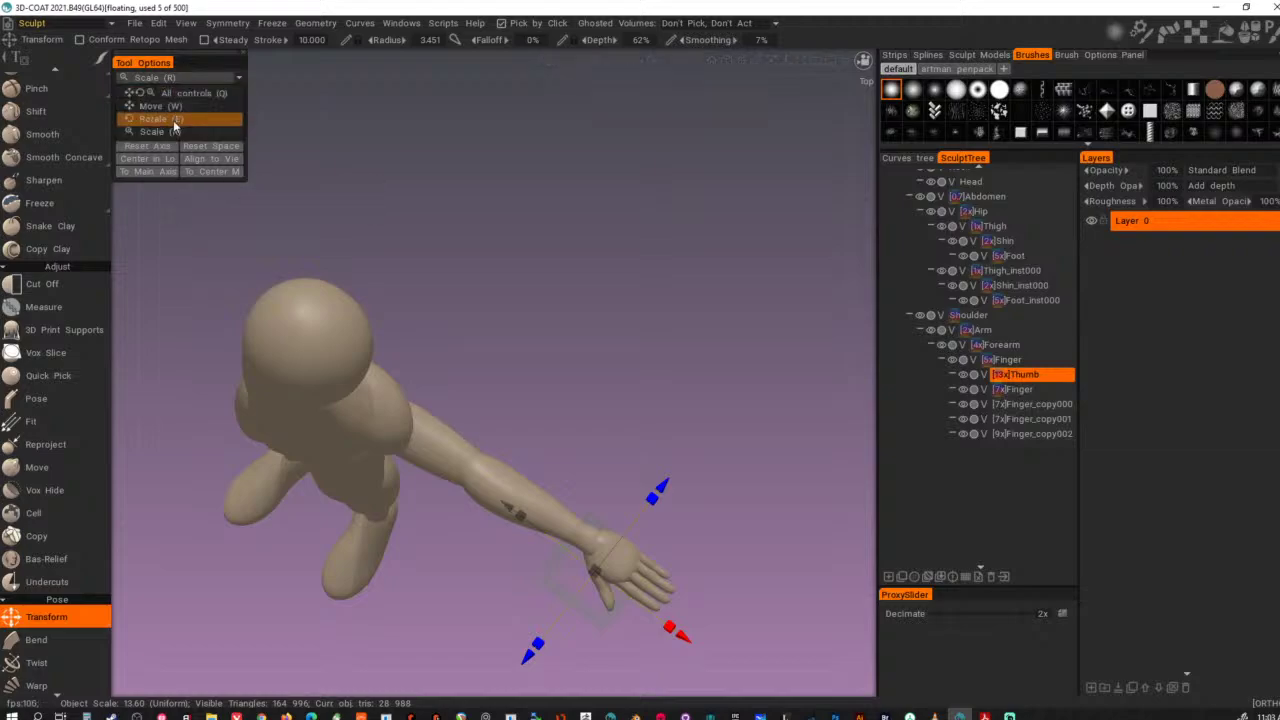
left_click(160, 114)
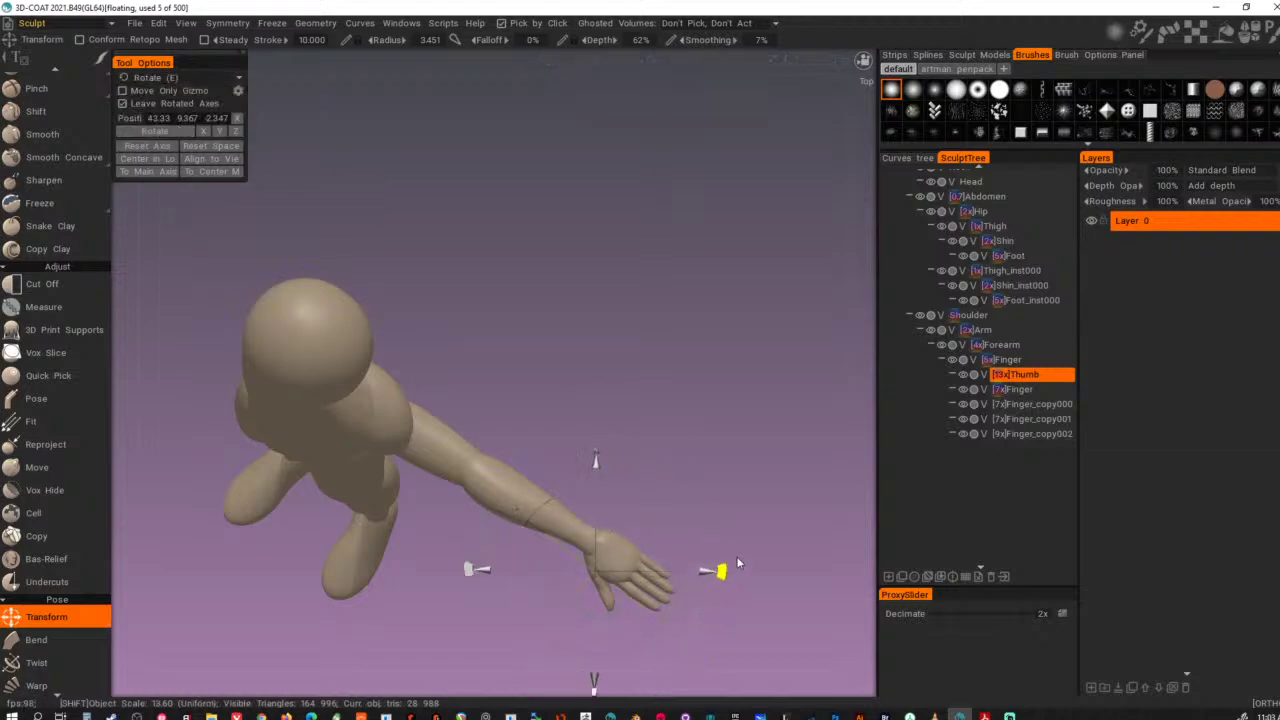
left_click_drag(733, 501, 775, 491, "alt")
left_click_drag(717, 568, 711, 595)
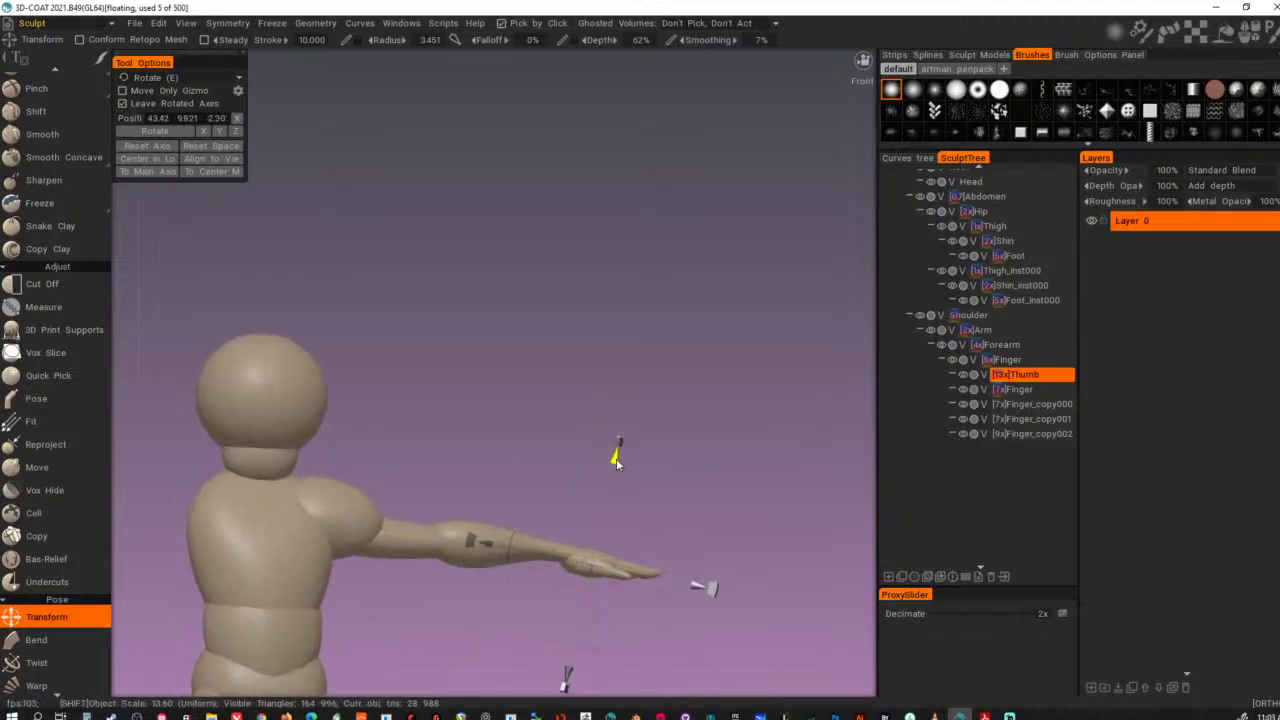
- Examine the whole figure with its outstretched arm from several distances and angles to judge the proportions
right_click_drag(784, 493, 495, 462, "alt")
left_click_drag(443, 517, 374, 531, "alt")
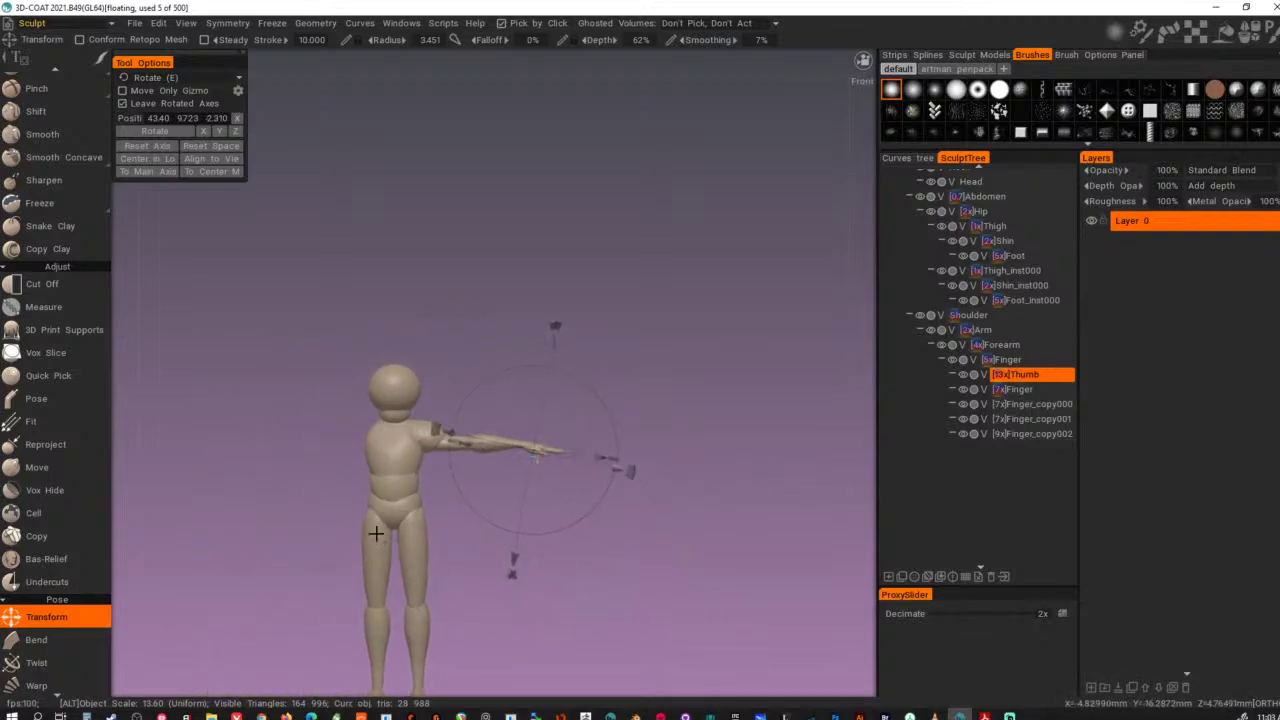
middle_click_drag(374, 531, 544, 460, "alt")
right_click_drag(544, 461, 483, 454, "alt")
left_click_drag(483, 454, 530, 376, "alt")
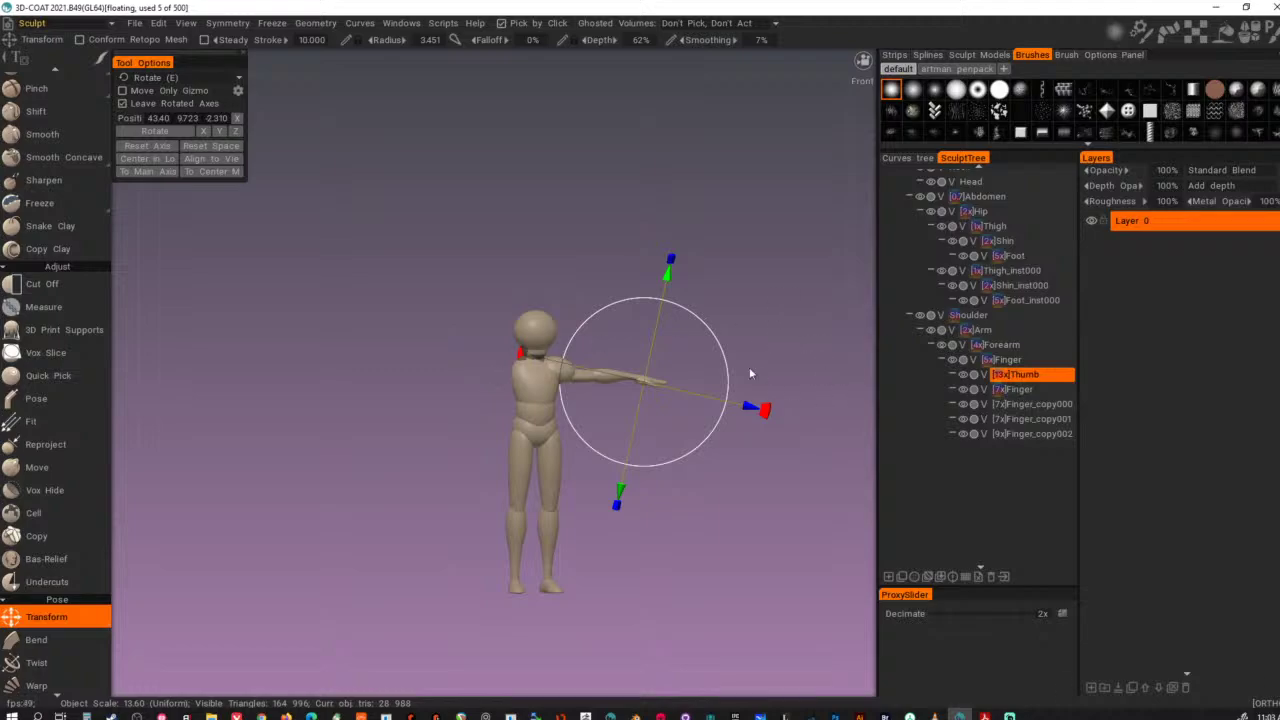
right_click_drag(567, 194, 625, 202, "alt")
middle_click_drag(625, 202, 551, 266, "alt")
right_click_drag(551, 266, 682, 390, "alt")
left_click_drag(682, 390, 587, 340, "alt")
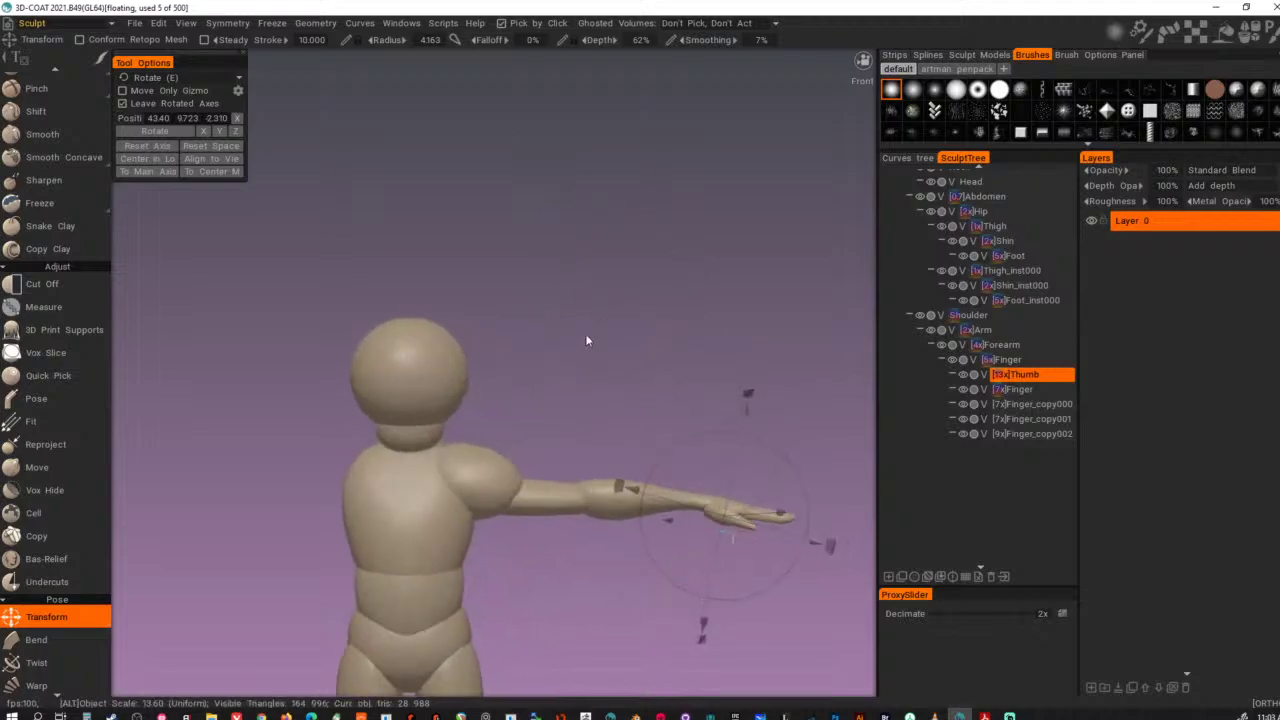
- Select the shoulder volume and push its lower and outer contours inward with the Move brush at radii 6.304 and 10.012
left_click(493, 505)
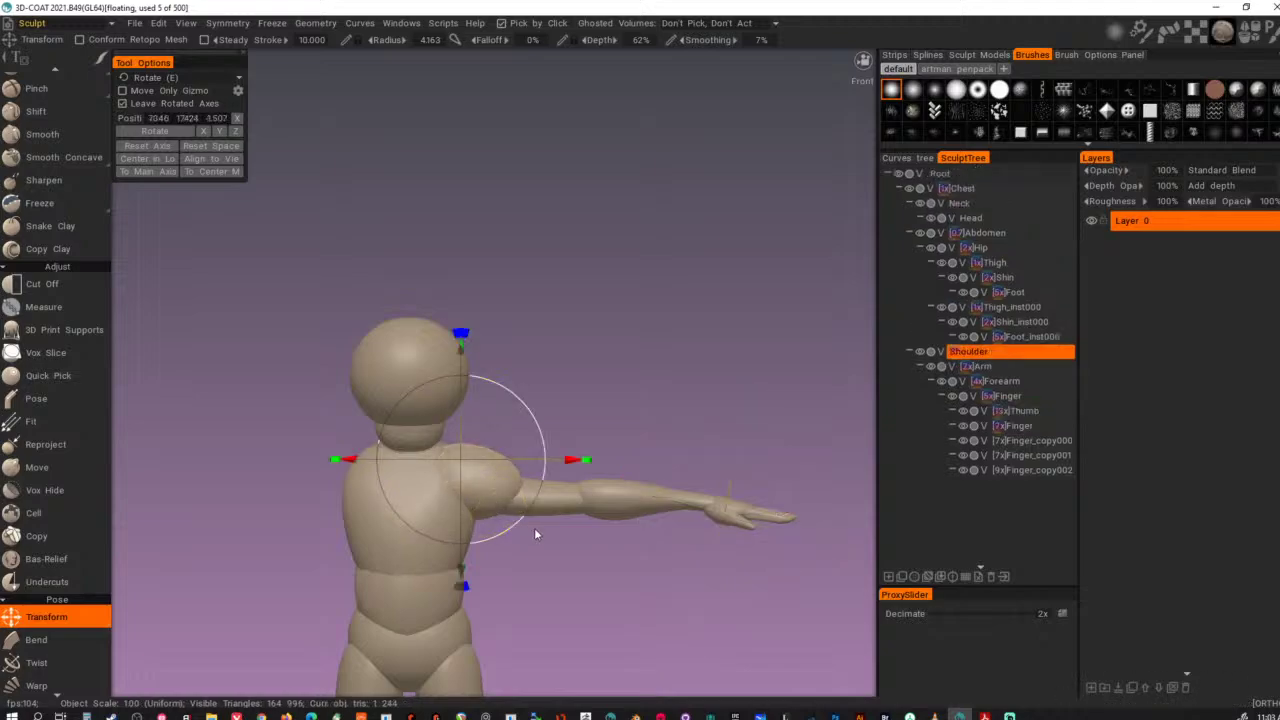
key("m")
right_click_drag(482, 502, 521, 522, "alt")
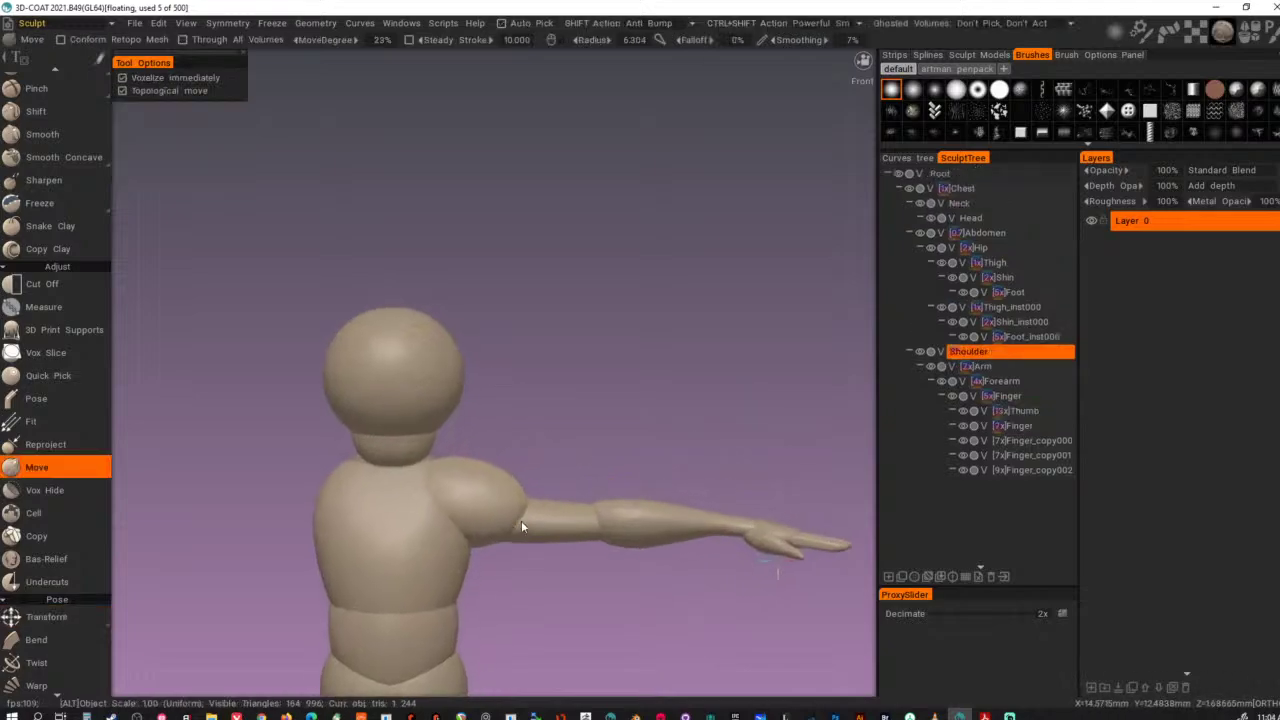
middle_click_drag(521, 522, 527, 468, "alt")
left_click_drag(527, 466, 538, 463, "alt")
right_click_drag(533, 405, 543, 443, "alt")
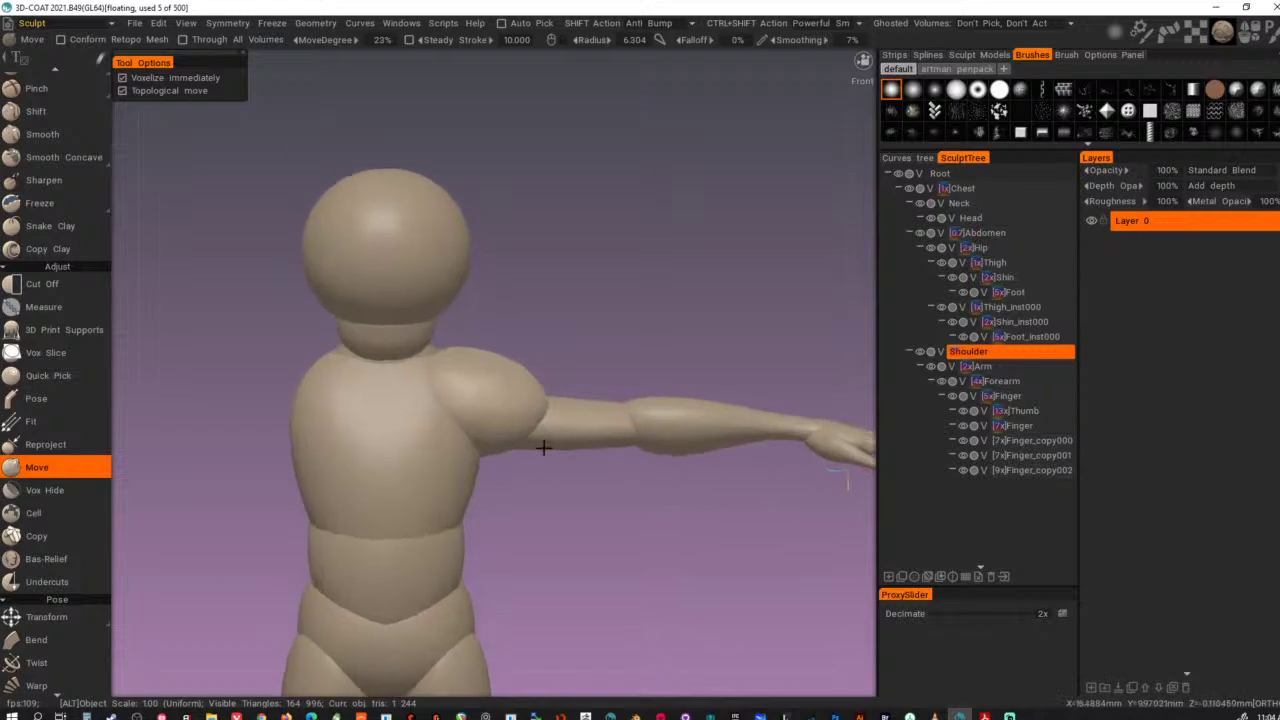
left_click_drag(504, 443, 441, 395)
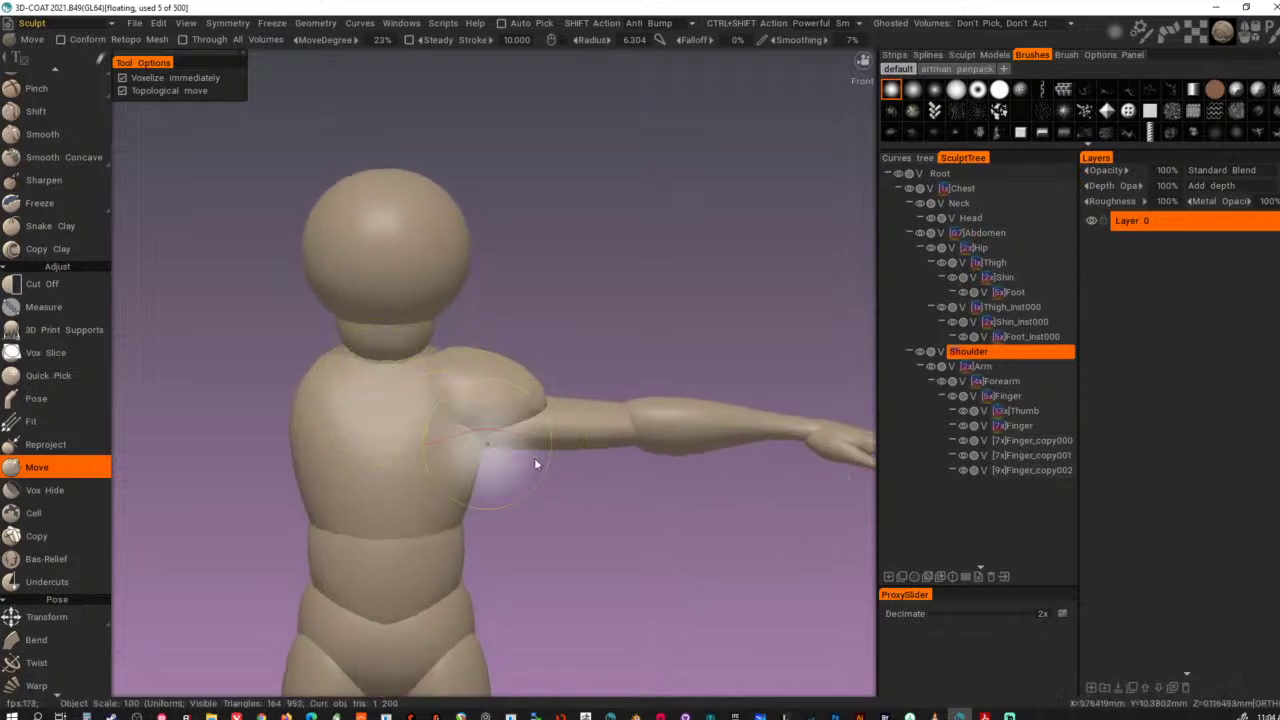
right_click_drag(503, 436, 540, 430)
left_click_drag(512, 422, 478, 419)
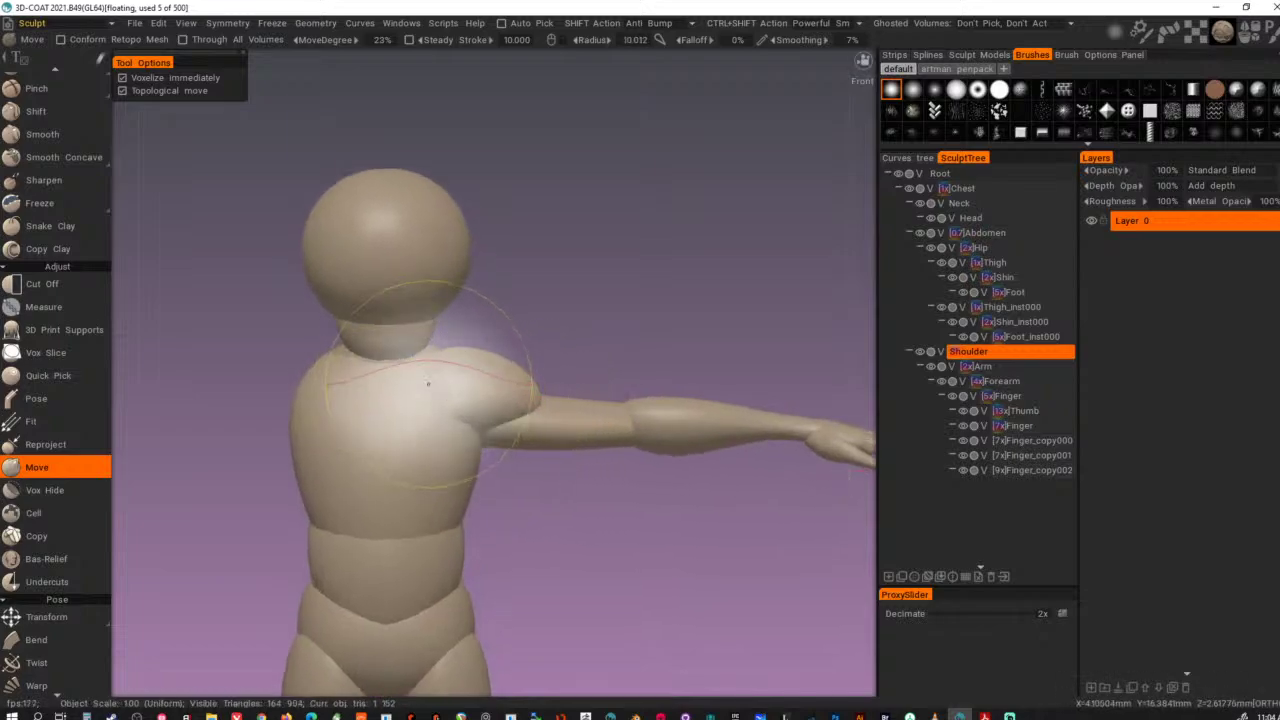
left_click_drag(430, 384, 395, 432)
- Push the shoulder's rear underside by the armpit inward toward the back with the Move brush at radius 10.012
left_click_drag(674, 486, 444, 495, "alt")
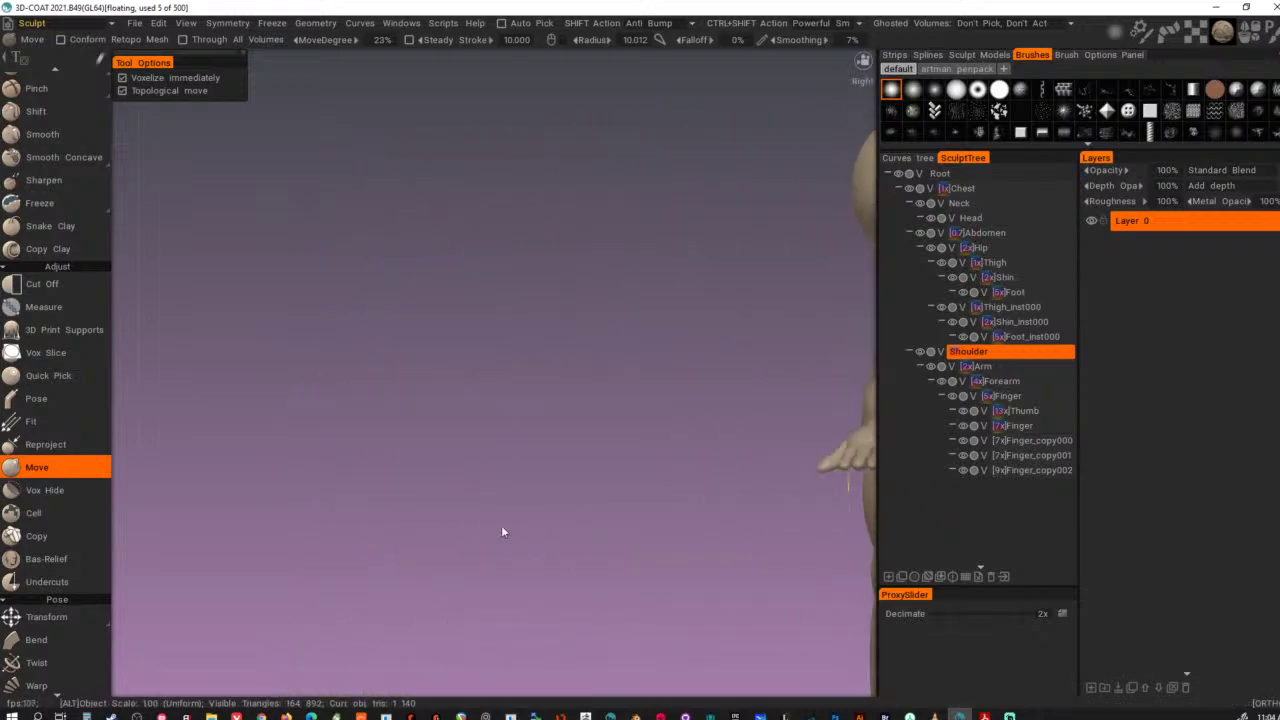
middle_click_drag(646, 436, 348, 473, "alt")
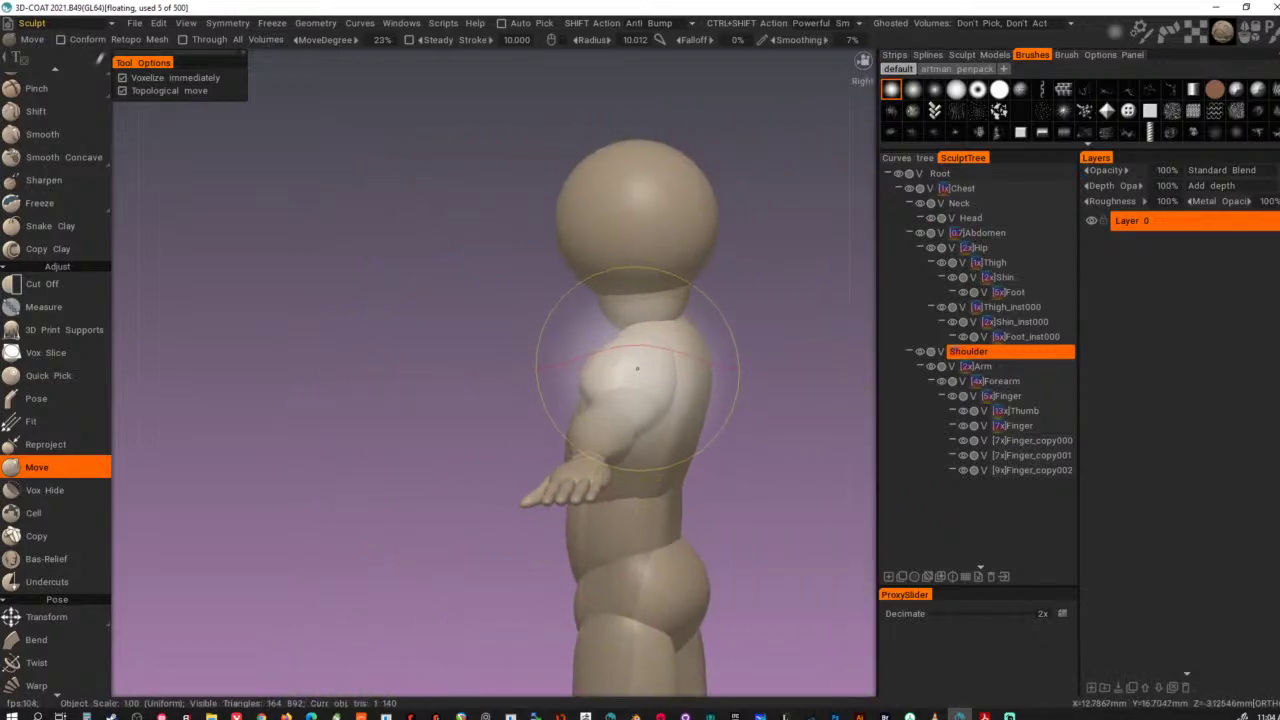
left_click_drag(663, 381, 410, 403, "alt")
middle_click_drag(706, 430, 643, 416, "alt")
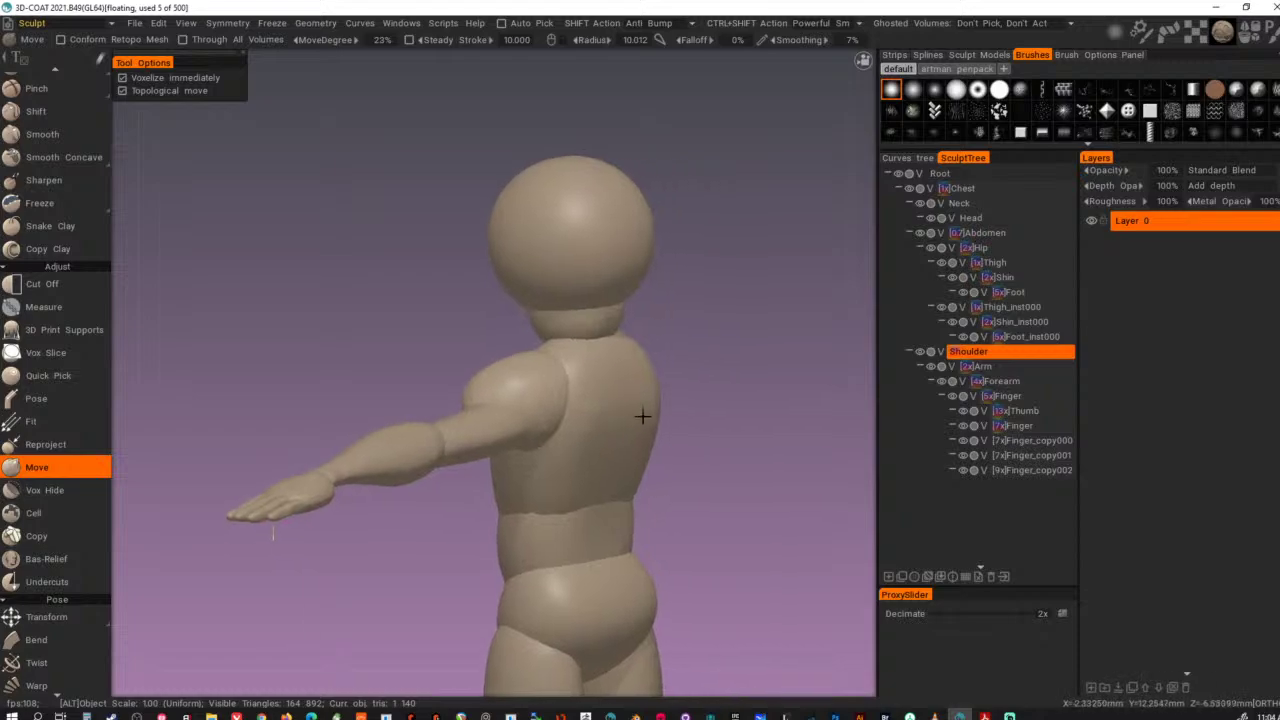
right_click_drag(643, 416, 755, 477, "alt")
middle_click_drag(755, 477, 587, 404, "alt")
left_click_drag(587, 404, 515, 432, "alt")
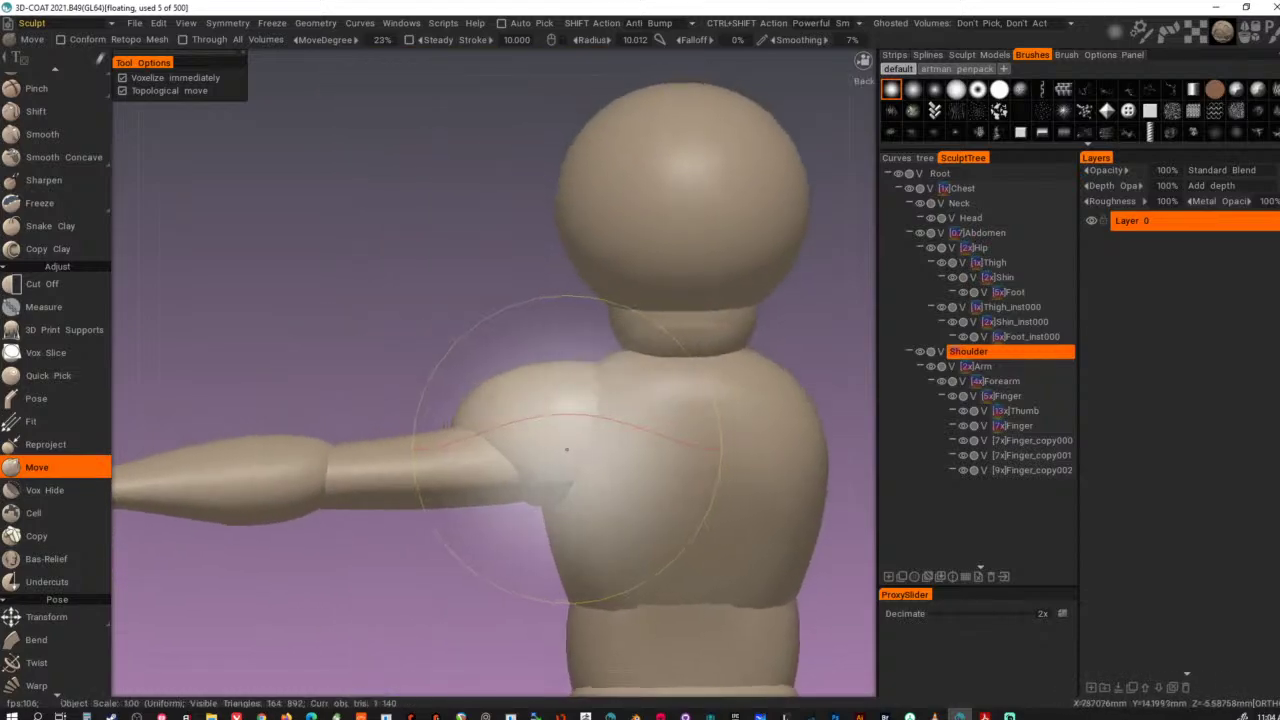
left_click_drag(550, 480, 749, 481)
- Reshape the shoulder's front and rear contours from the side with the Move brush, reducing the radius to 7.247
left_click(912, 581)
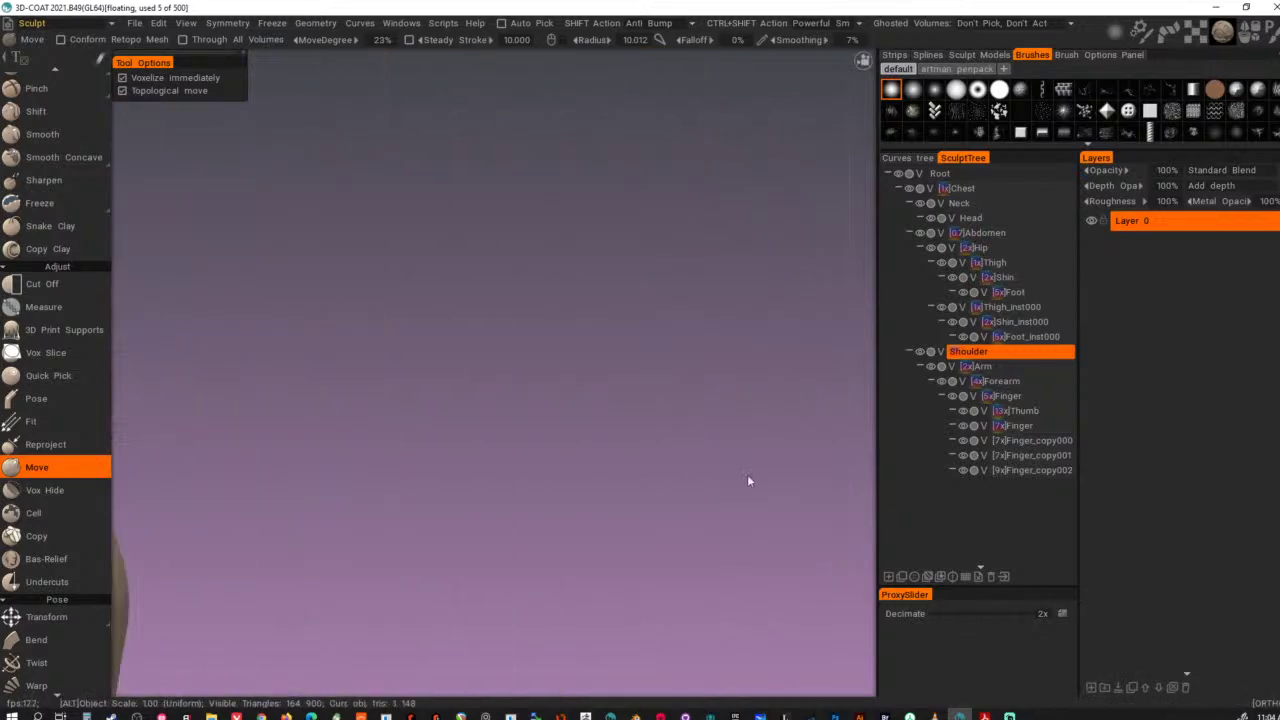
left_click_drag(503, 330, 393, 339, "alt")
middle_click_drag(393, 339, 746, 494, "alt")
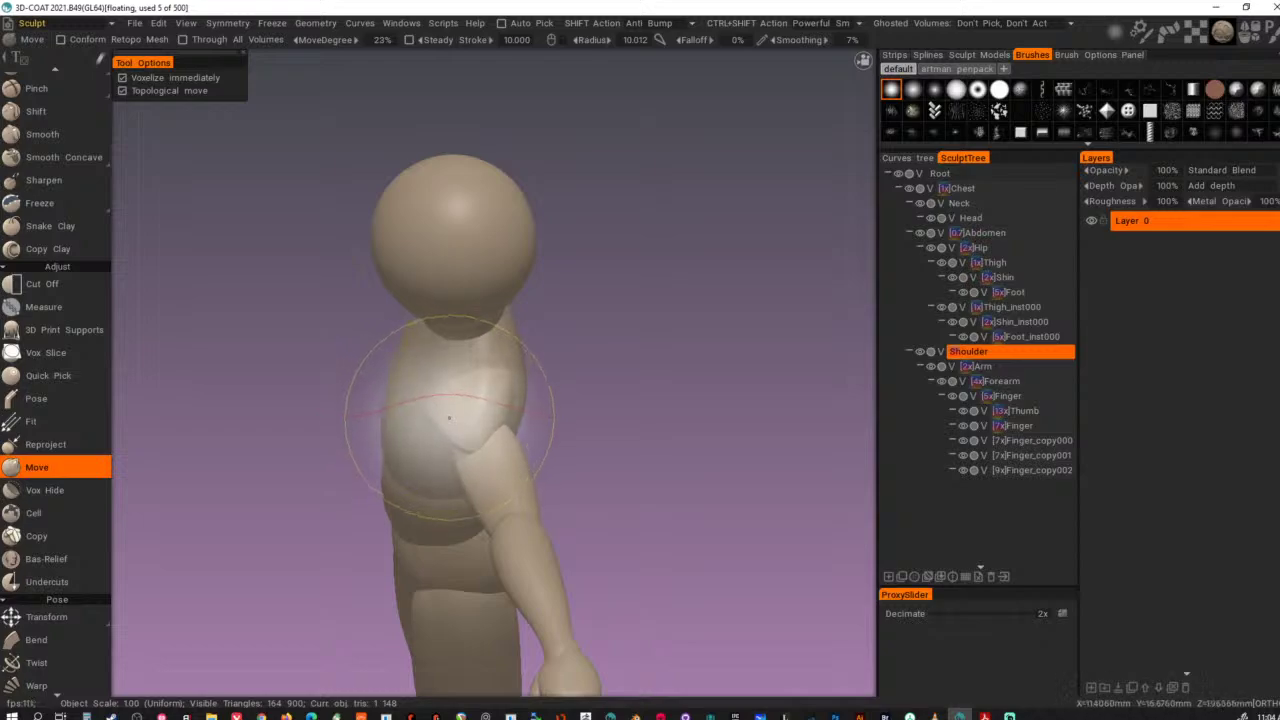
mouse_move(640, 294)
left_mouse_down("alt")
mouse_move(596, 294)
mouse_move(540, 350)
left_mouse_up("alt")
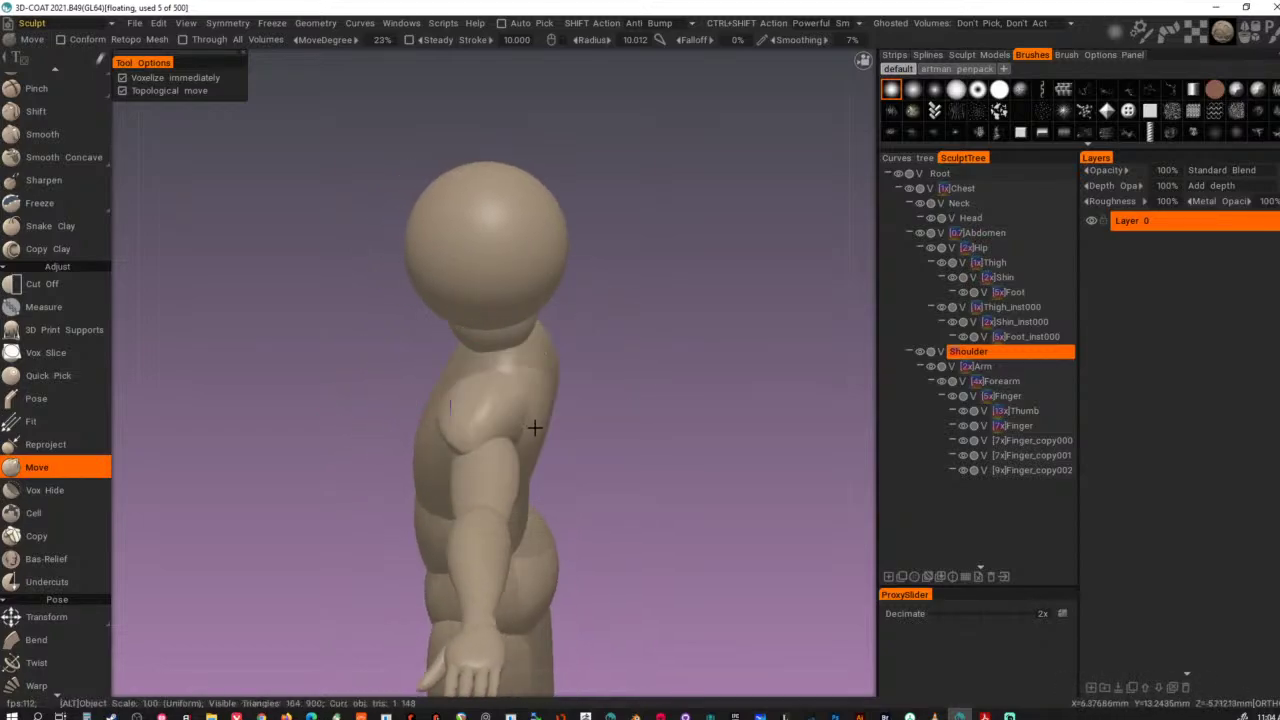
left_click_drag(534, 429, 478, 420, "alt")
left_click_drag(484, 418, 598, 456)
right_click_drag(526, 462, 500, 448)
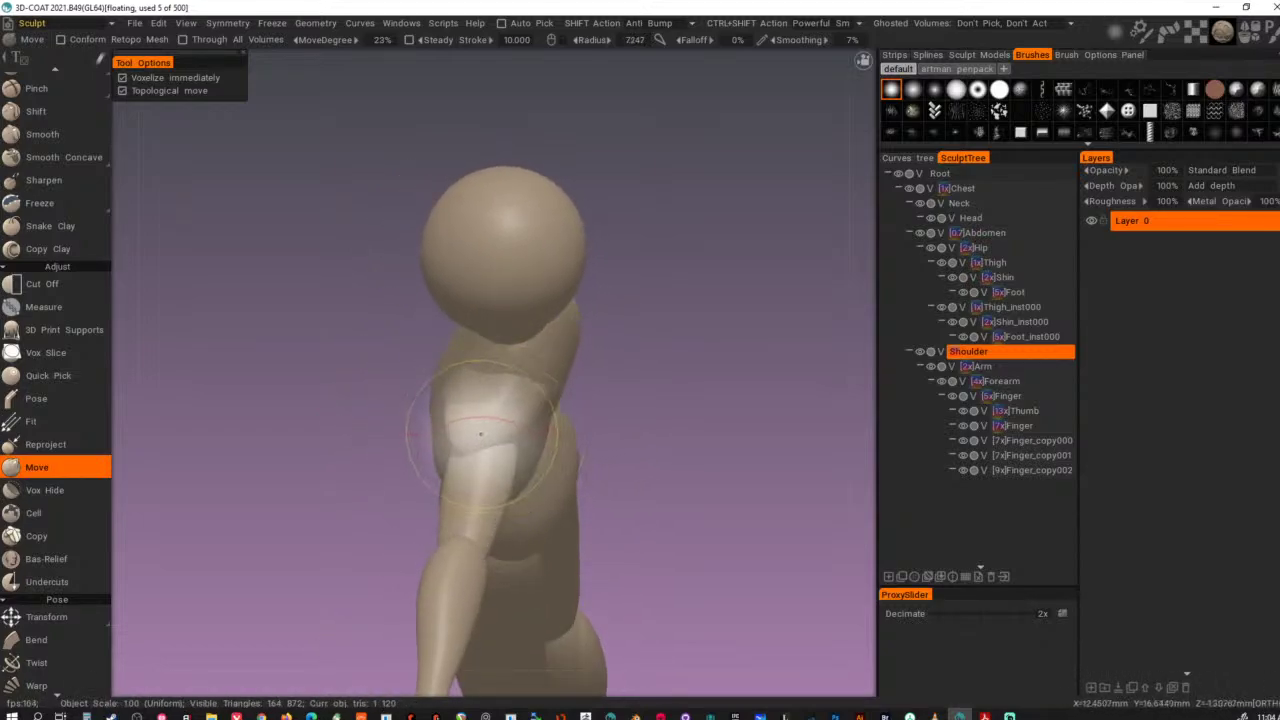
mouse_move(477, 434)
left_mouse_down()
mouse_move(515, 460)
mouse_move(632, 438)
mouse_move(613, 395)
mouse_move(580, 392)
mouse_move(402, 438)
left_mouse_up()
left_click_drag(469, 516, 486, 692, "alt")
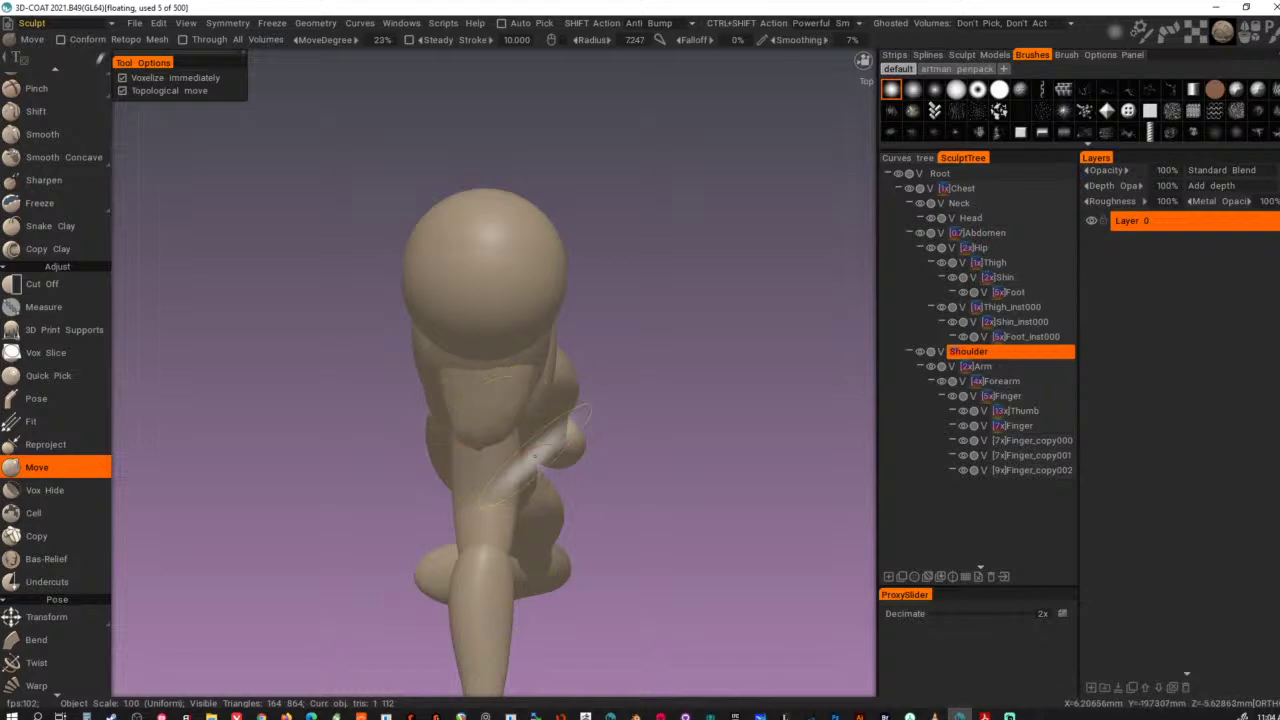
- Increase the shoulder volume's density to 2x and adjust its surface with the Move brush at radius 5.640
key("ctrl+d")
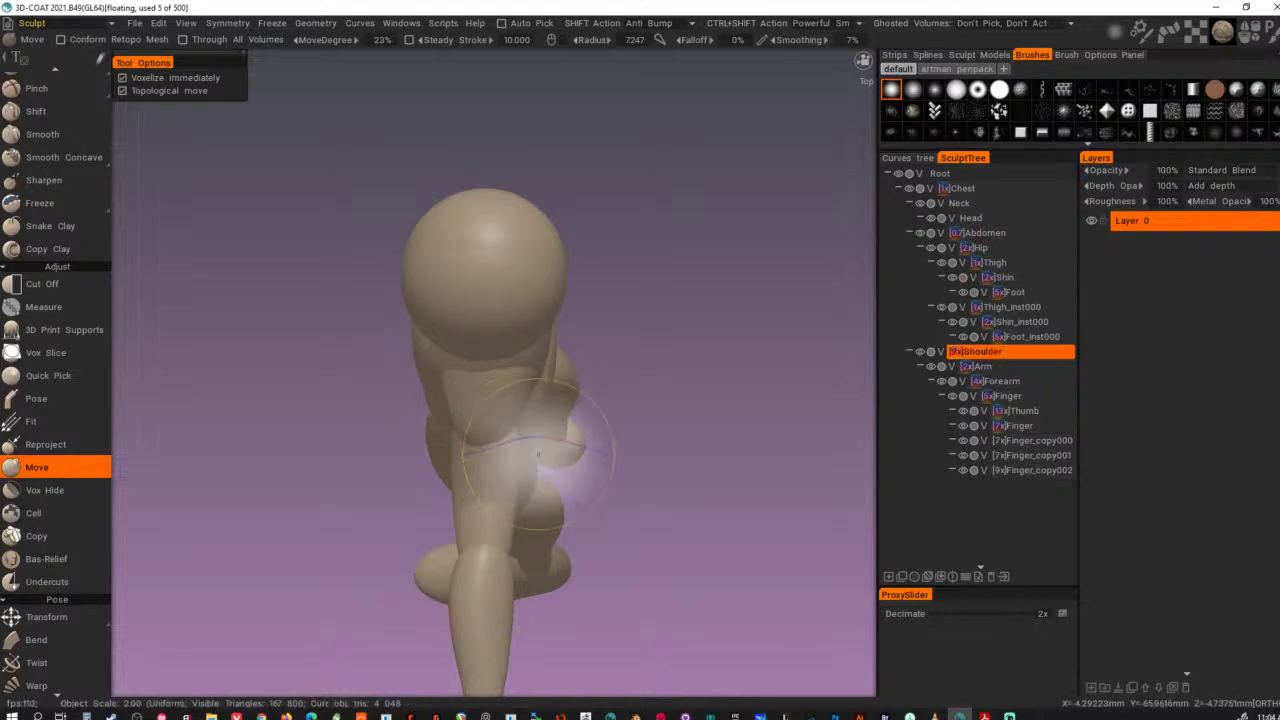
left_click_drag(538, 455, 508, 451, "alt")
right_click_drag(506, 449, 490, 442)
left_click_drag(494, 441, 499, 448)
- Pull the back of the shoulder toward the shoulder blade with the Move brush at radius 7.525
mouse_move(503, 448)
left_mouse_down("alt")
mouse_move(563, 438)
mouse_move(559, 363)
left_mouse_up("alt")
middle_click_drag(559, 363, 638, 327, "alt")
mouse_move(638, 327)
right_mouse_down("alt")
mouse_move(556, 345)
mouse_move(562, 499)
mouse_move(440, 551)
right_mouse_up("alt")
right_click_drag(615, 570, 490, 567, "alt")
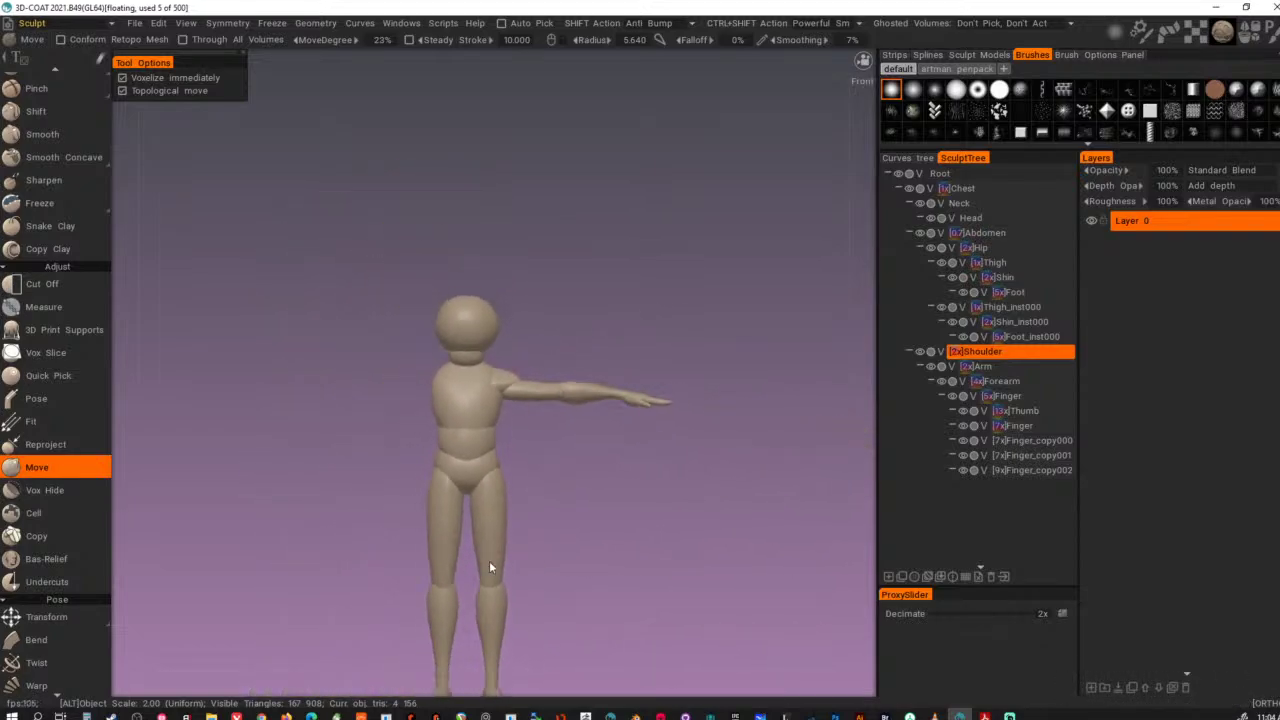
left_click_drag(489, 567, 310, 600, "alt")
right_click_drag(413, 510, 689, 499, "alt")
middle_click_drag(689, 499, 612, 524, "alt")
right_click_drag(612, 524, 735, 455, "alt")
mouse_move(735, 455)
left_mouse_down("alt")
mouse_move(616, 548)
mouse_move(612, 532)
left_mouse_up("alt")
right_click_drag(467, 427, 490, 427)
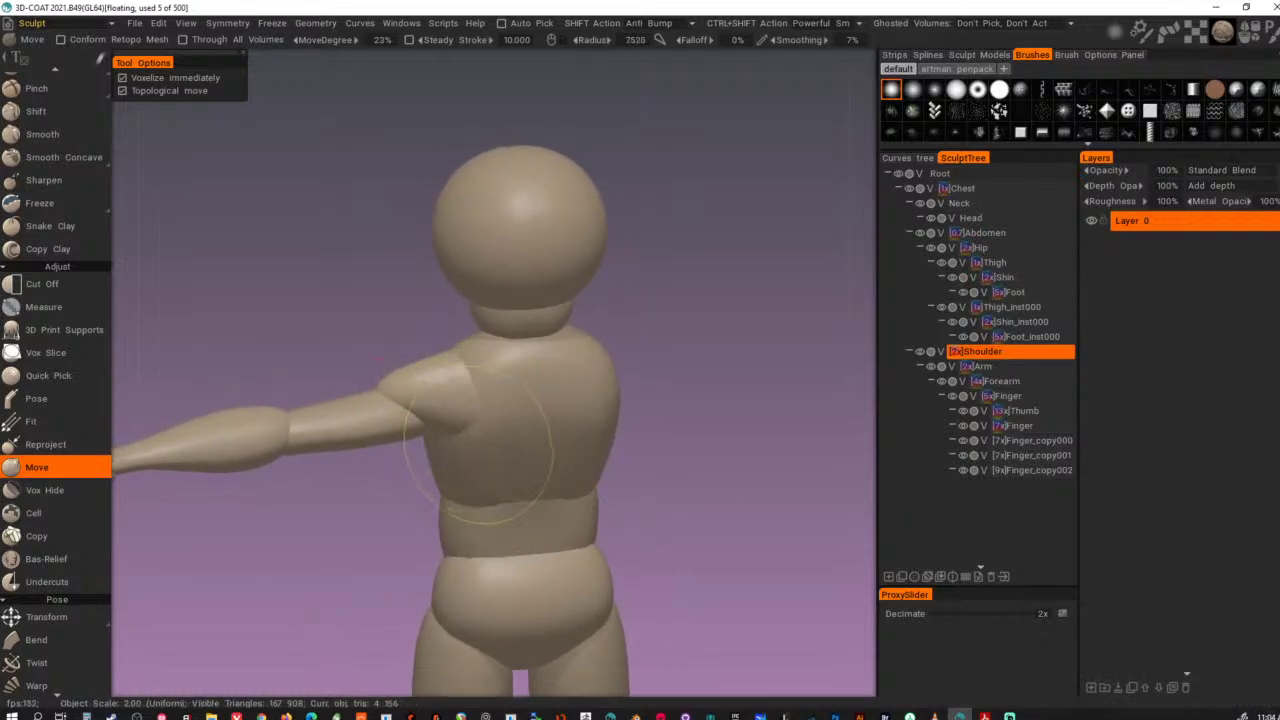
mouse_move(479, 444)
left_mouse_down()
mouse_move(493, 486)
mouse_move(703, 457)
mouse_move(477, 529)
mouse_move(431, 509)
mouse_move(600, 470)
left_mouse_up()
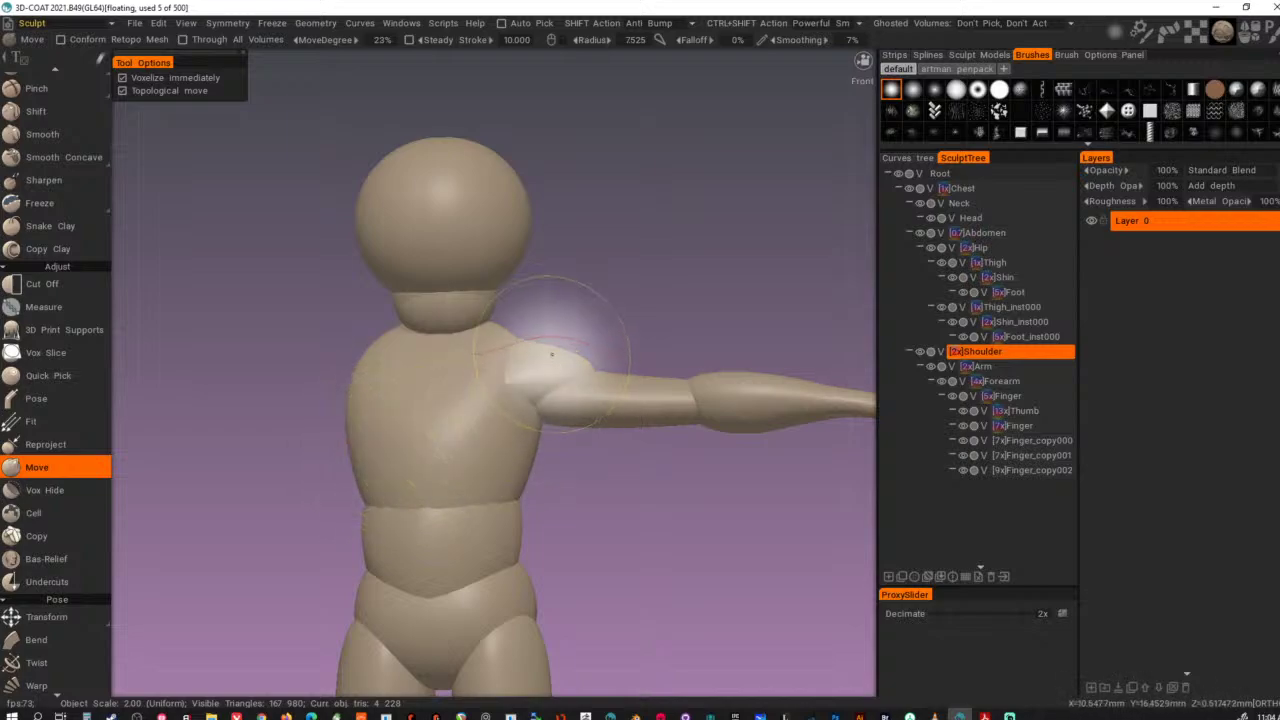
- Select the chest volume and add a child volume named Pectorals beneath it
left_click_drag(512, 436, 511, 450, "alt")
right_click_drag(540, 440, 574, 431, "alt")
middle_click_drag(574, 431, 600, 441, "alt")
left_click_drag(600, 441, 602, 451, "alt")
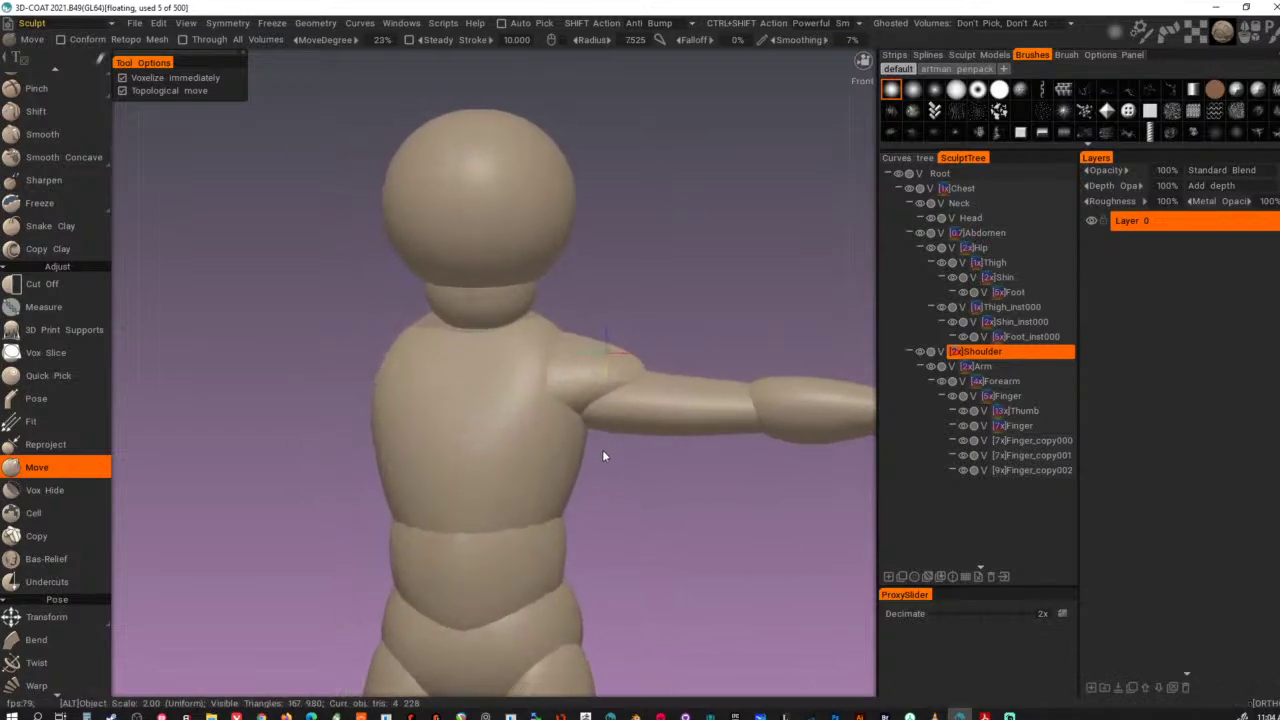
key("h")
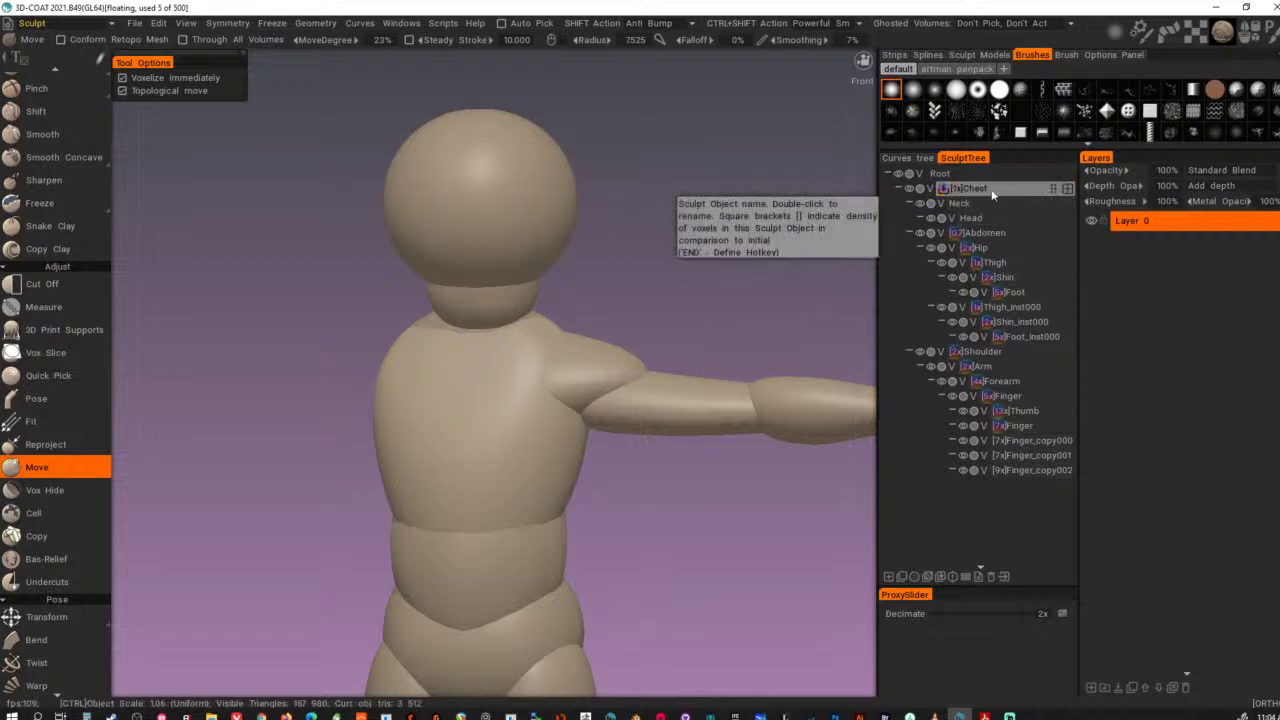
key("Insert")
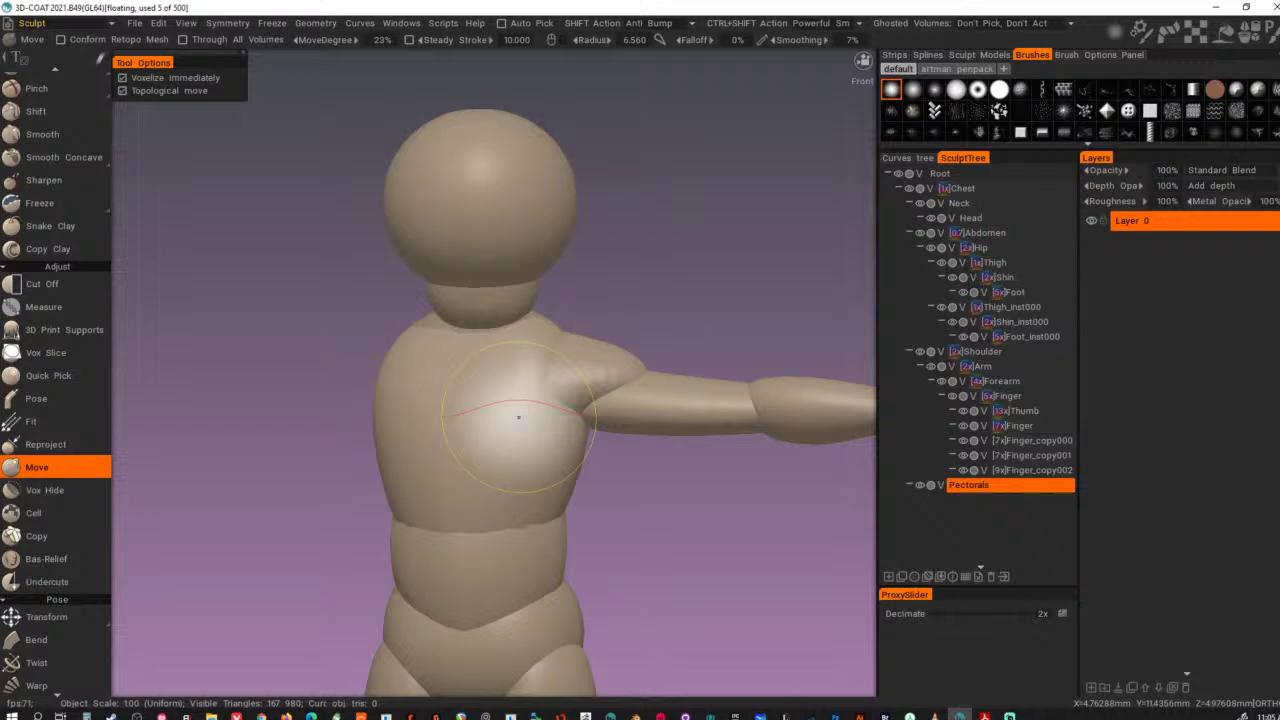
- Check the X-axis symmetry setting and place a sphere of radius 5.426 on one side of the chest in the Pectorals volume
key("s")
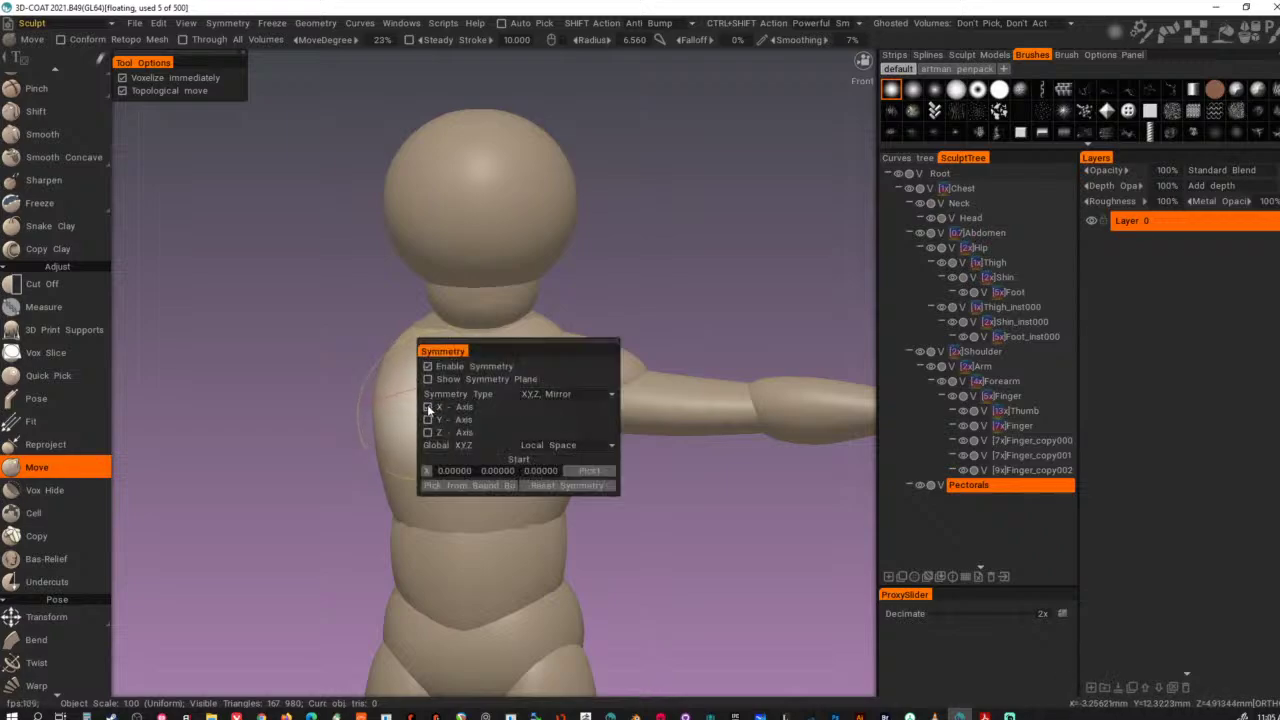
key("s")
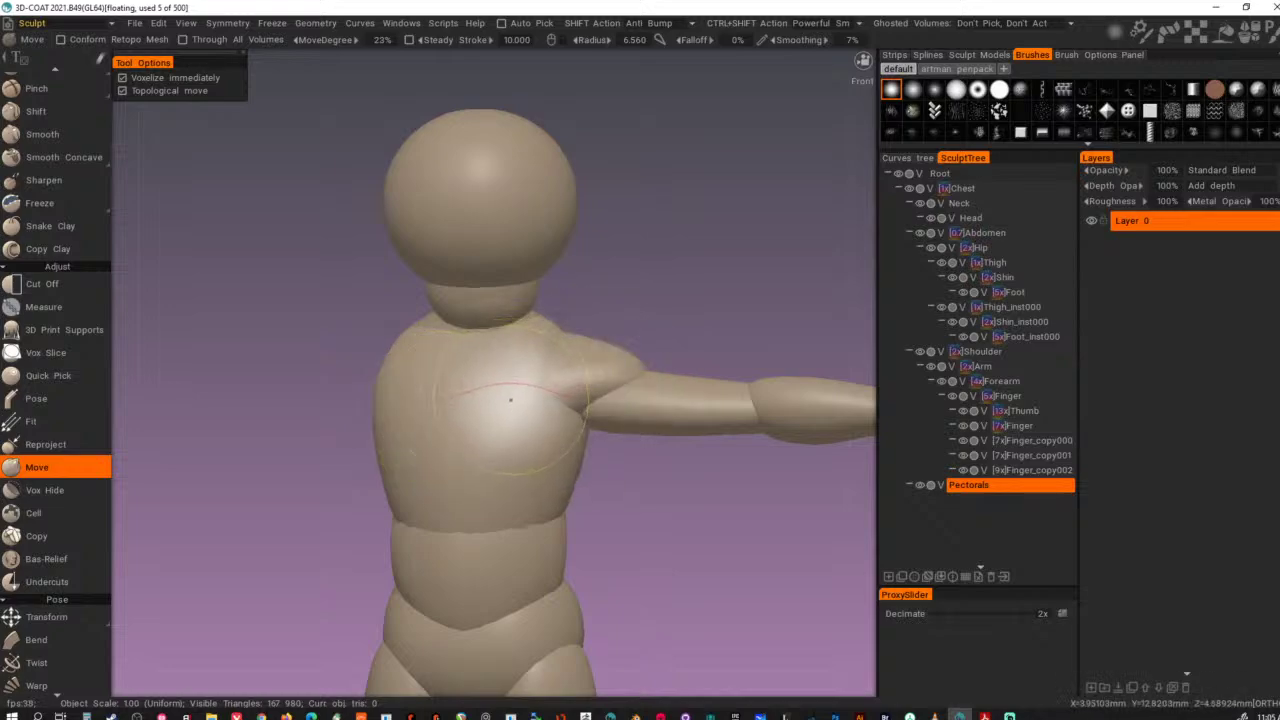
key("shift+s")
right_click_drag(532, 420, 538, 421)
left_click(528, 426)
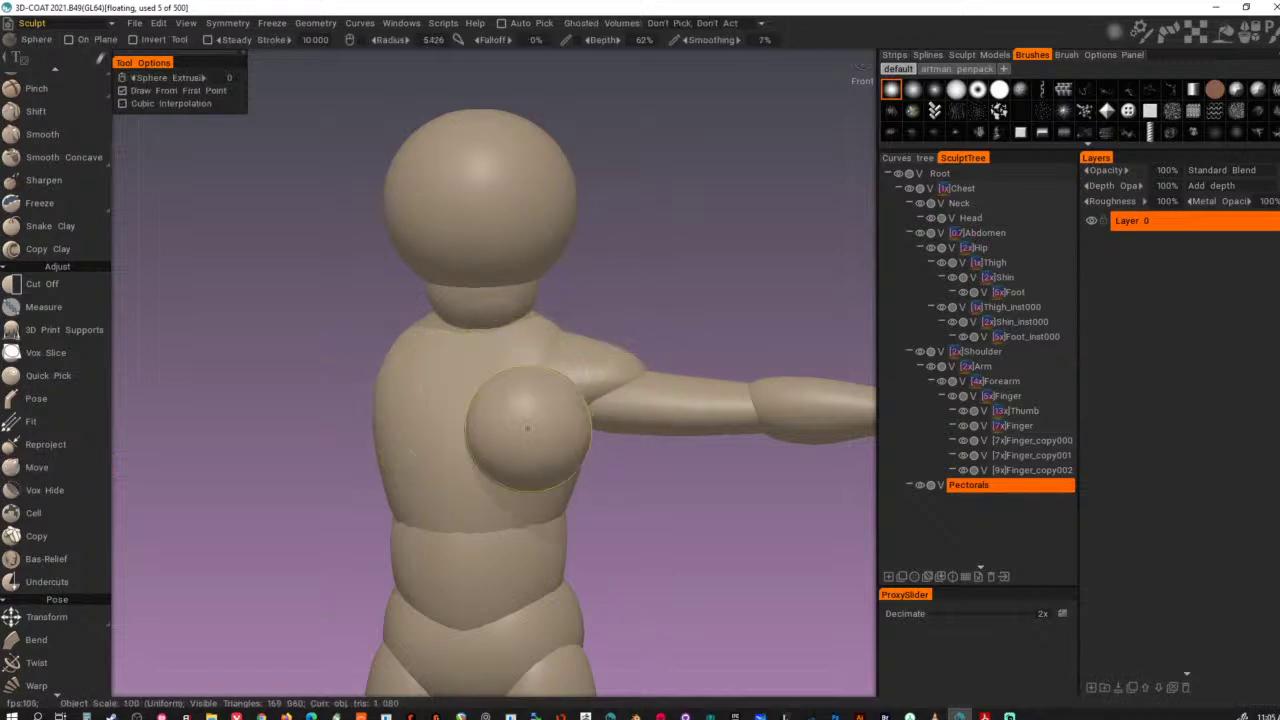
- Push the Pectorals sphere into the chest and reshape its side with the Move brush
mouse_move(714, 497)
left_mouse_down("alt")
mouse_move(709, 512)
mouse_move(683, 511)
left_mouse_up("alt")
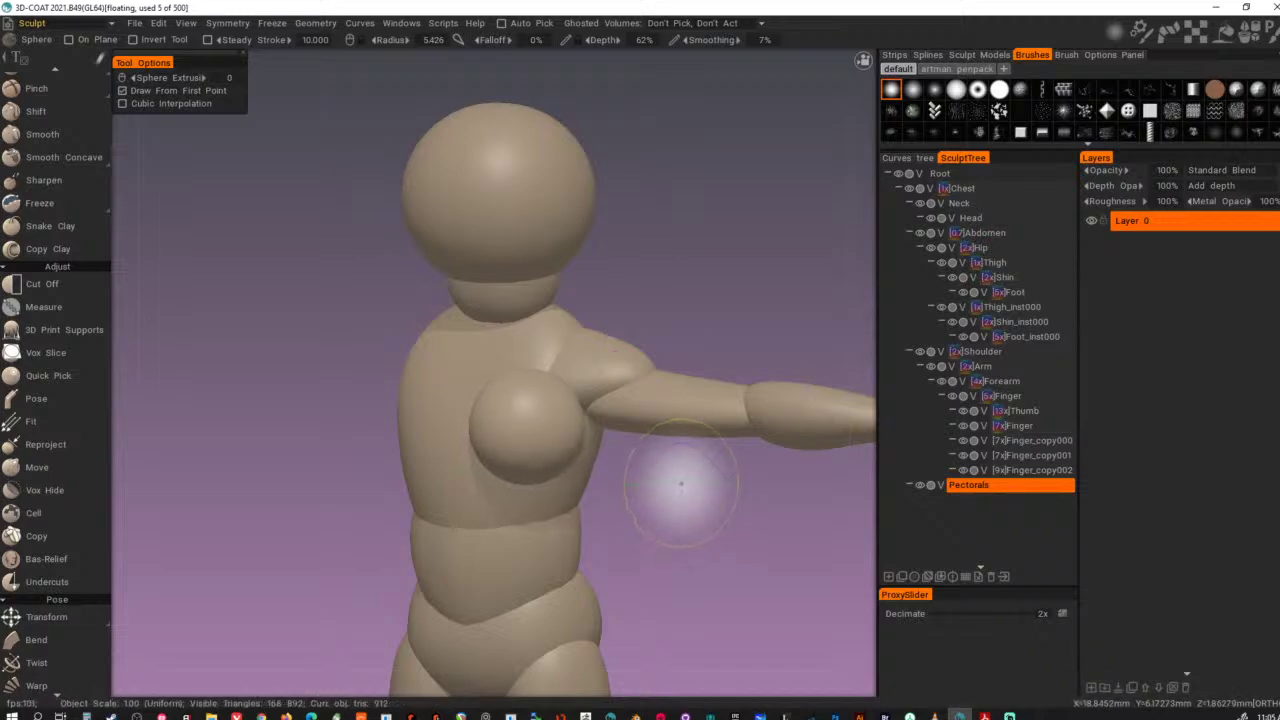
key("m")
left_click_drag(590, 398, 533, 460, "alt")
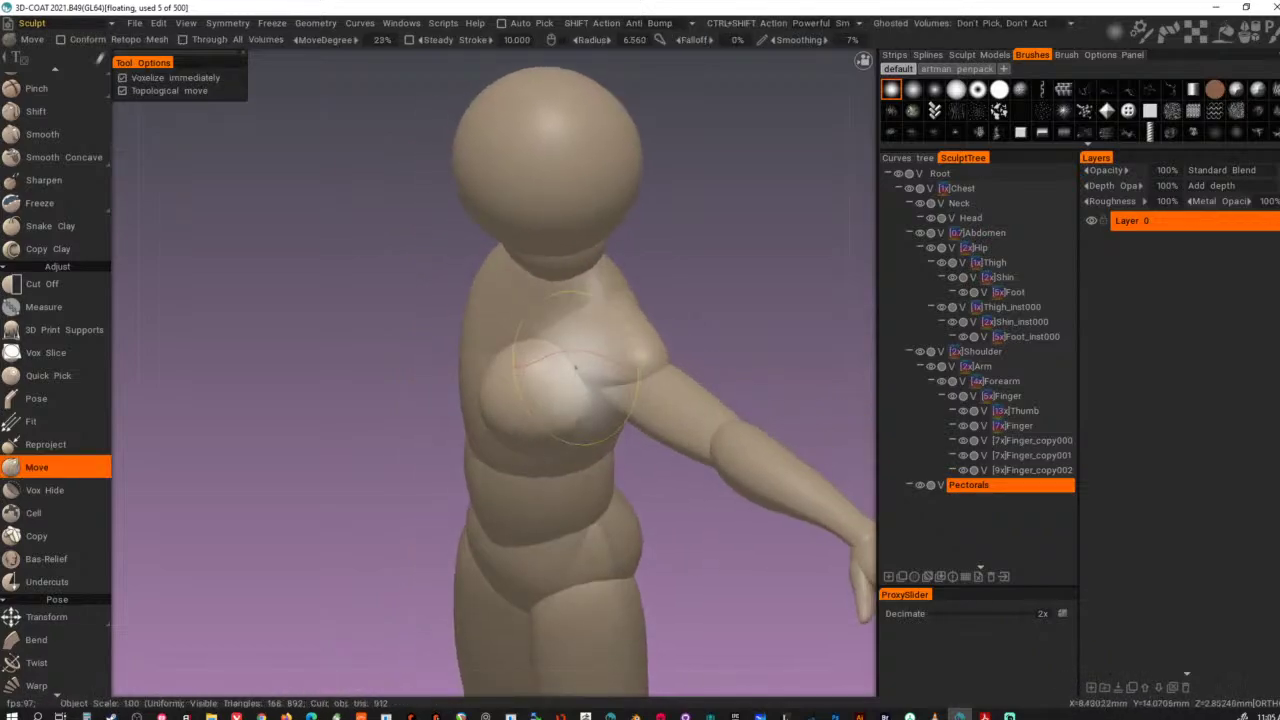
left_click_drag(560, 410, 740, 339, "alt")
left_click_drag(562, 452, 639, 490, "alt")
right_click_drag(653, 430, 700, 428)
left_click_drag(660, 431, 481, 442)
- Form the Pectorals volume at 2x density into a flattened pad reaching toward the shoulder, using the Move brush
left_click_drag(592, 460, 429, 466, "alt")
left_click_drag(555, 478, 472, 491, "alt")
right_click_drag(512, 456, 472, 456)
mouse_move(510, 456)
left_mouse_down()
mouse_move(488, 470)
mouse_move(543, 470)
mouse_move(577, 442)
mouse_move(716, 518)
mouse_move(563, 408)
mouse_move(769, 515)
mouse_move(667, 460)
mouse_move(650, 466)
mouse_move(668, 472)
mouse_move(631, 441)
left_mouse_up()
mouse_move(710, 580)
left_mouse_down()
mouse_move(647, 578)
mouse_move(649, 550)
left_mouse_up()
mouse_move(754, 586)
left_mouse_down("alt")
mouse_move(773, 589)
mouse_move(810, 559)
mouse_move(594, 546)
left_mouse_up("alt")
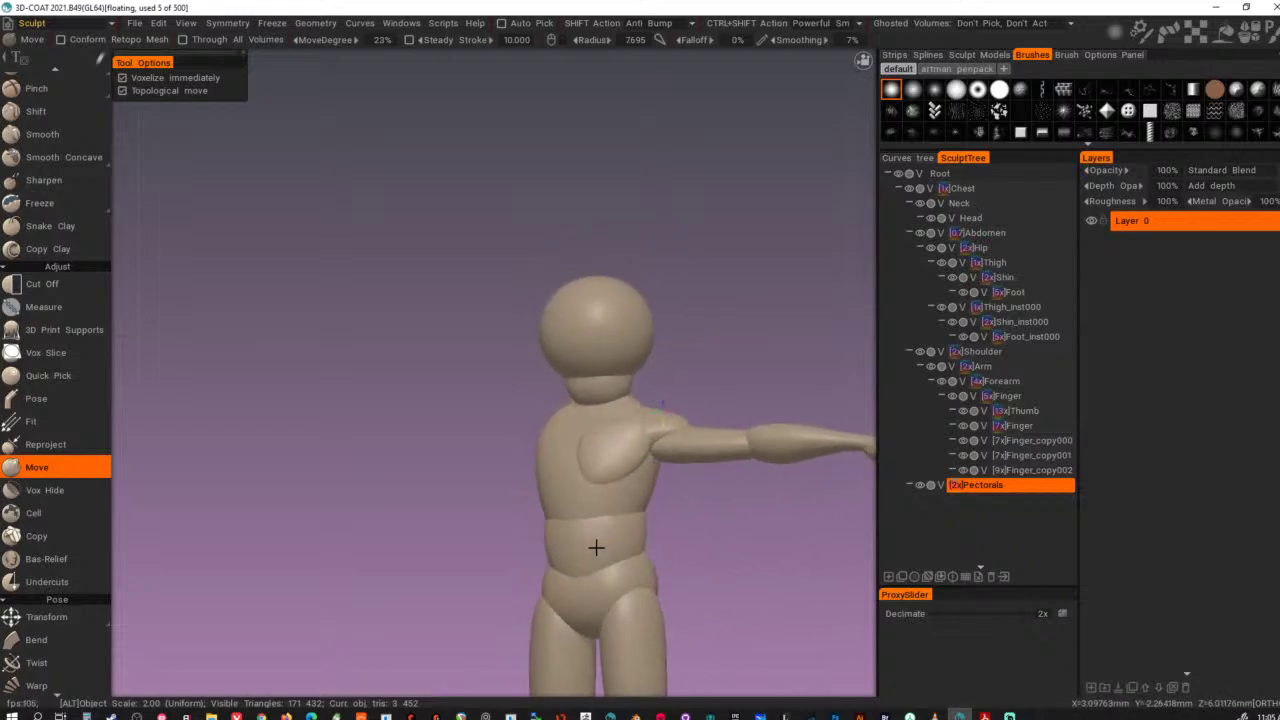
- Examine the single pectoral's shape and thickness from the front and side
right_click_drag(594, 546, 662, 494, "alt")
left_click_drag(662, 494, 539, 513, "alt")
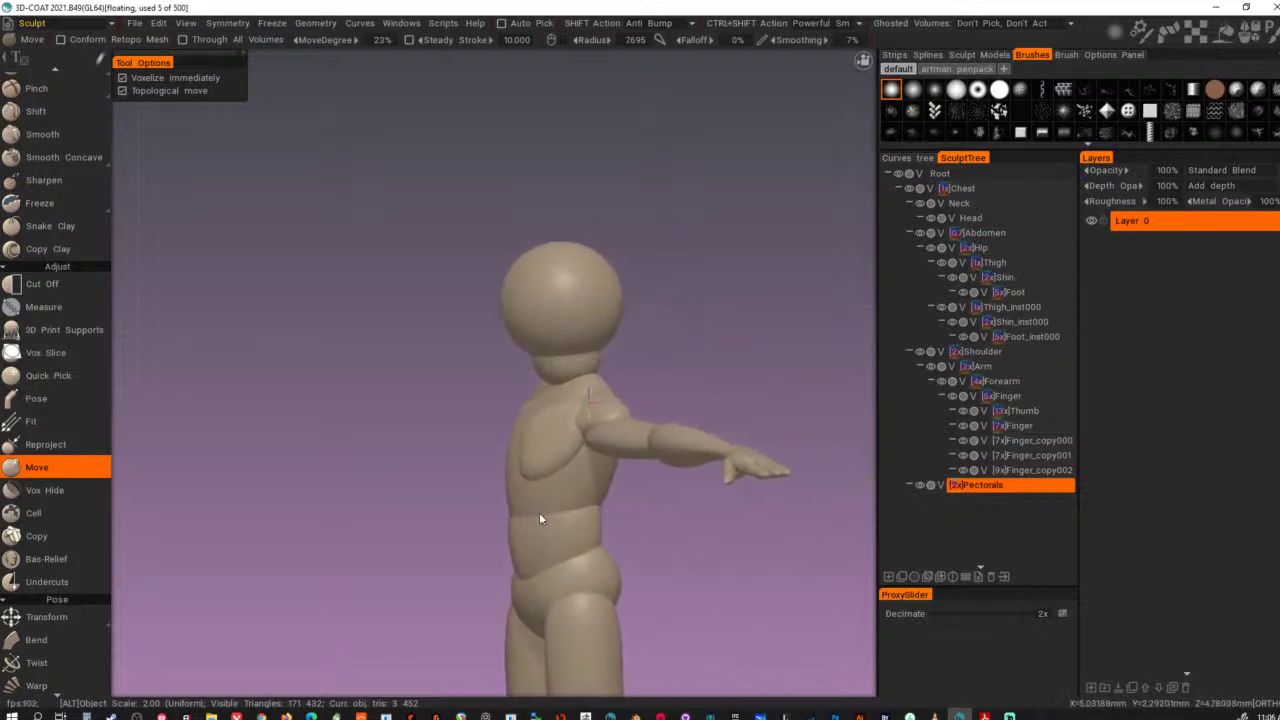
right_click_drag(539, 513, 685, 586, "alt")
left_click_drag(685, 586, 727, 547, "alt")
right_click_drag(727, 550, 650, 540, "alt")
middle_click_drag(650, 540, 660, 523, "alt")
right_click_drag(660, 523, 679, 520, "alt")
left_click_drag(677, 520, 667, 528, "alt")
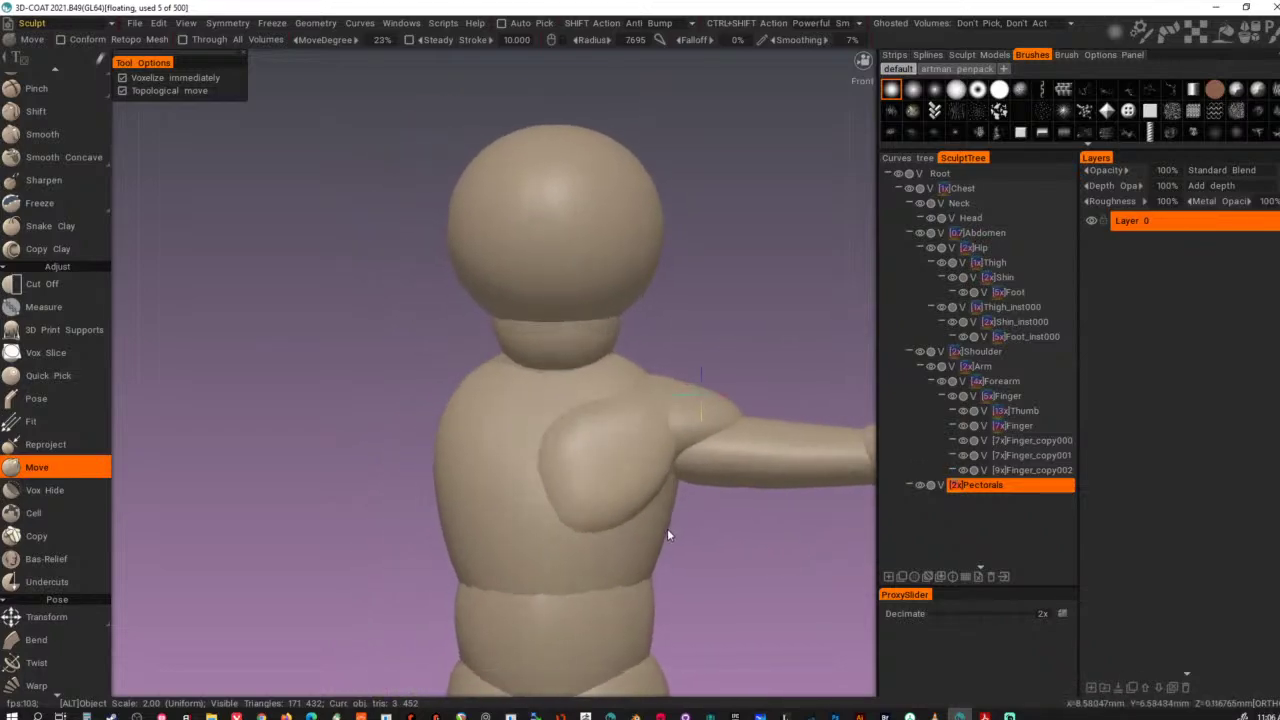
- Create a mirrored instance of the Pectorals volume on the opposite side of the chest with the Instancer
key("i")
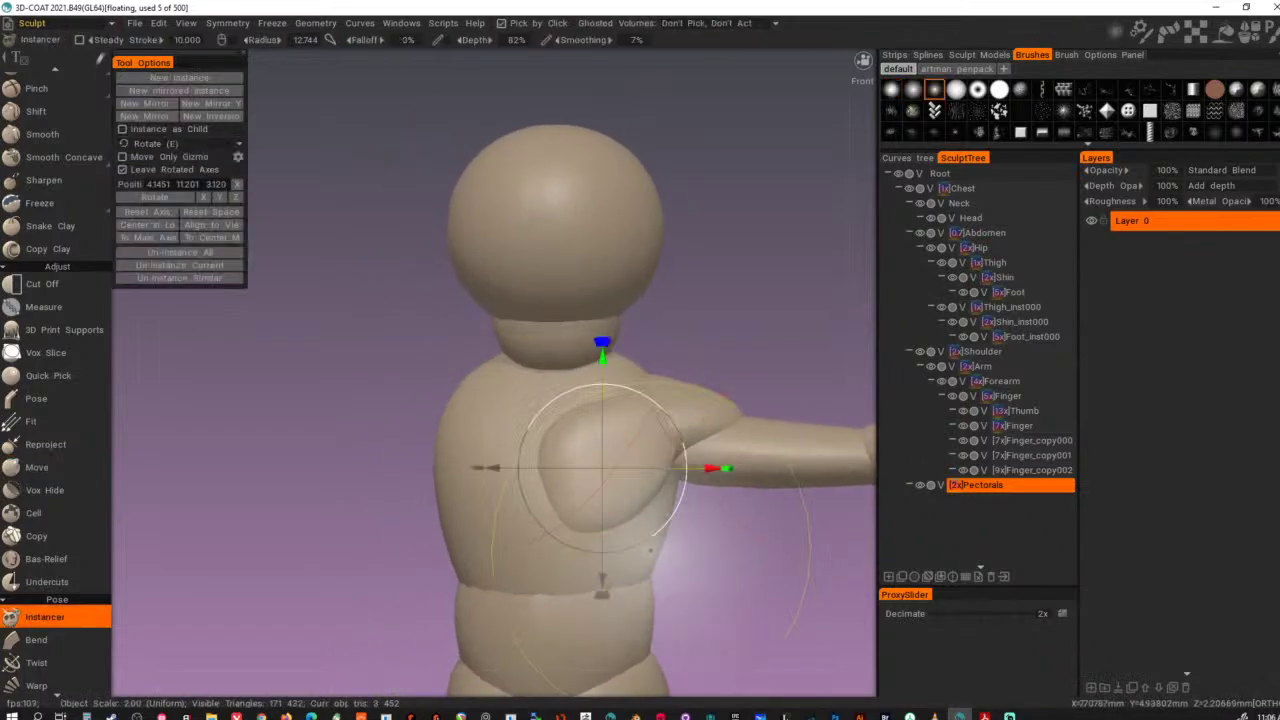
key("ctrl+shift+m")
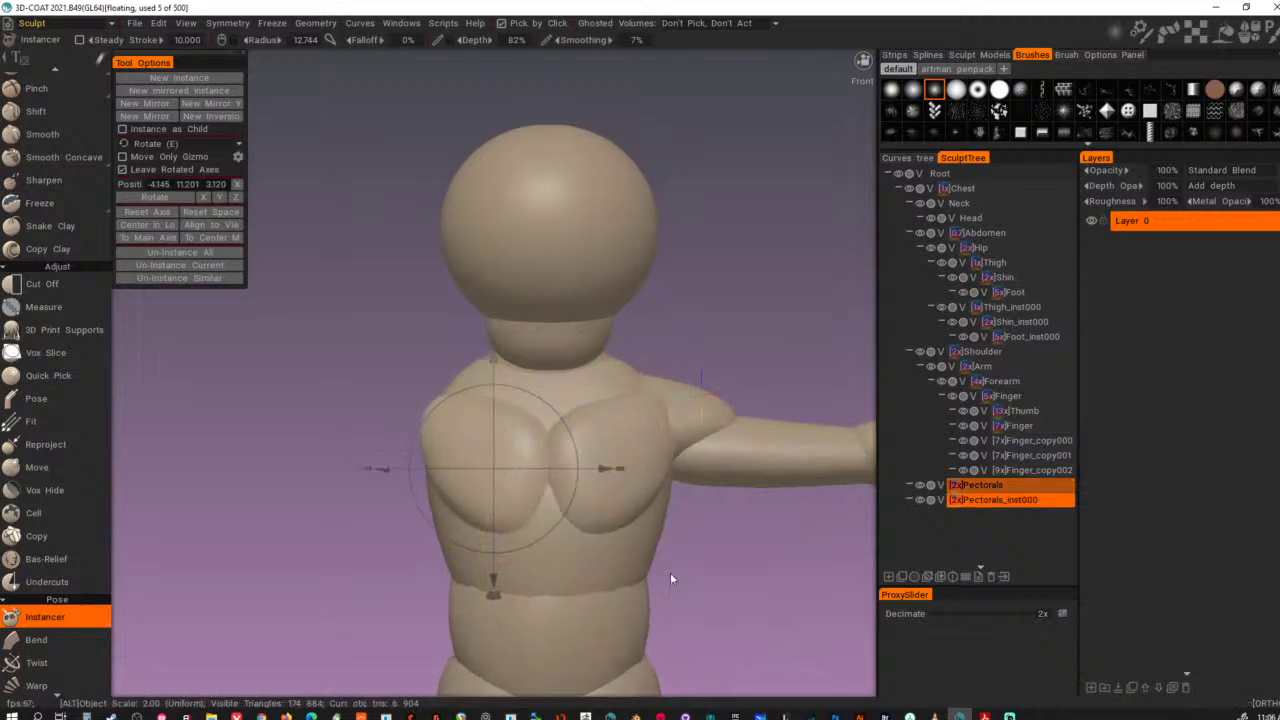
left_click_drag(670, 573, 659, 578, "alt")
right_click_drag(659, 578, 495, 541, "alt")
left_click_drag(495, 541, 609, 586, "alt")
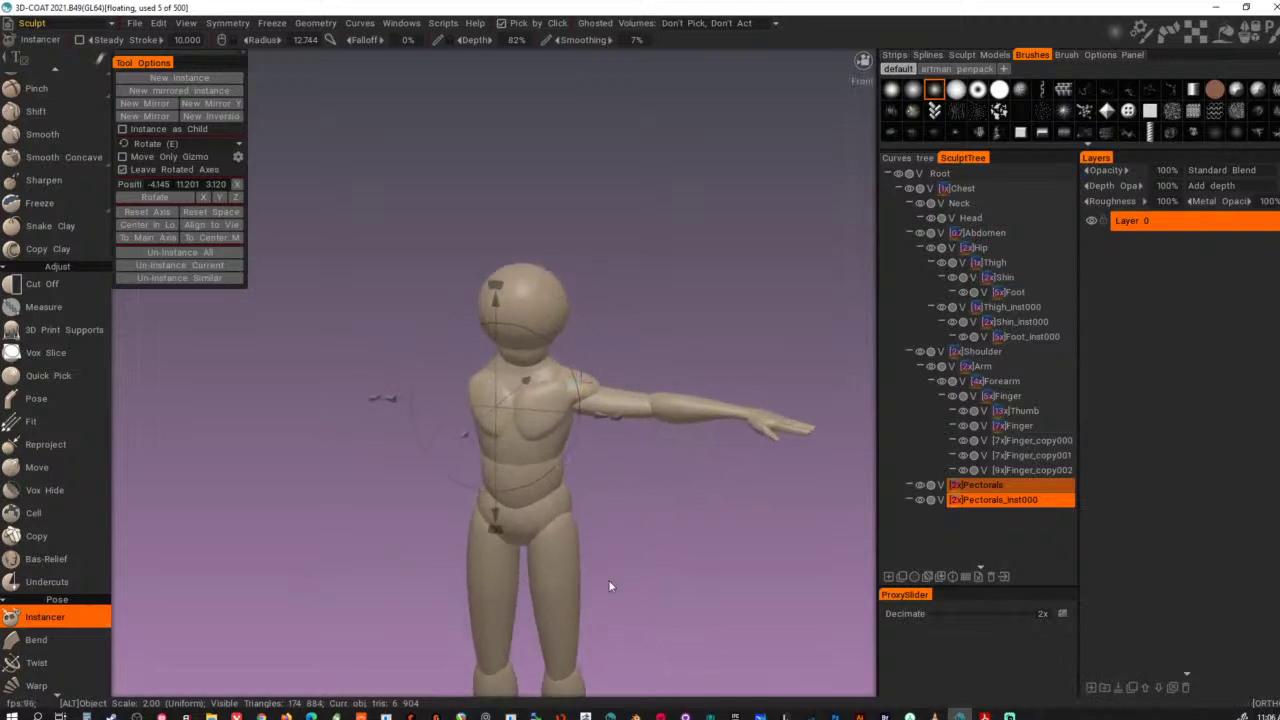
right_click_drag(609, 586, 797, 656, "alt")
left_click_drag(797, 656, 736, 571, "alt")
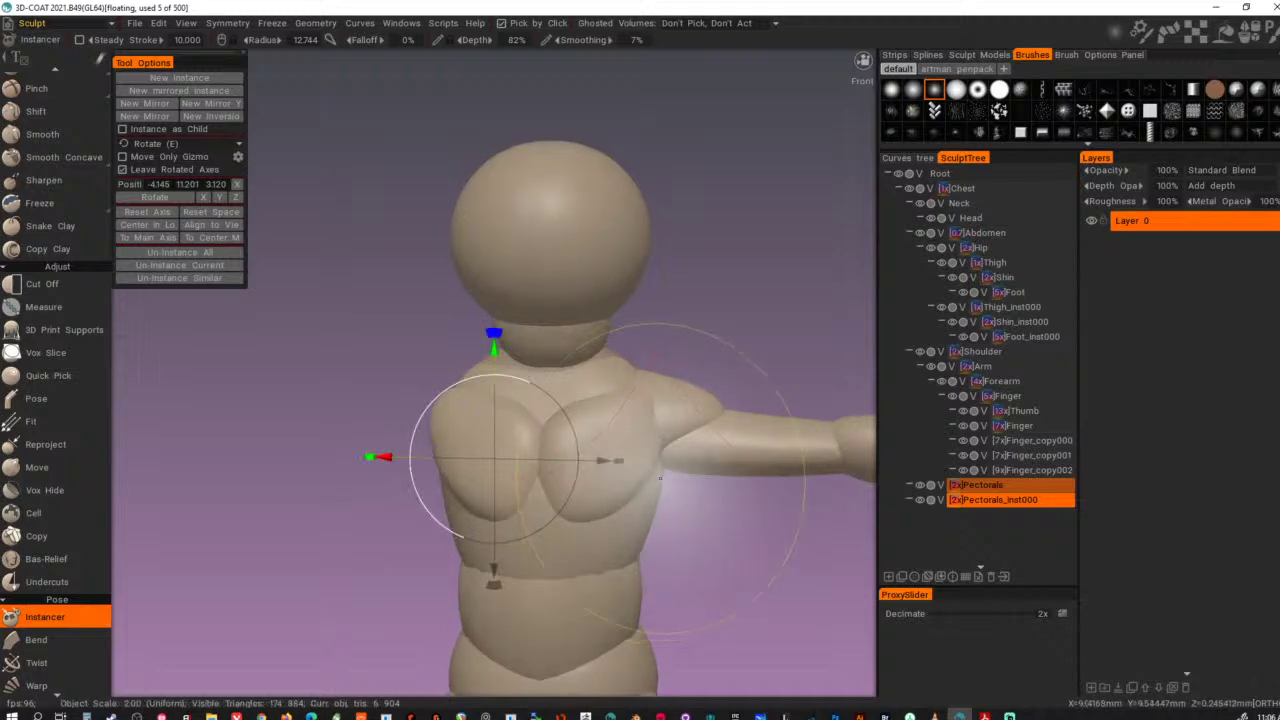
- Select the original Pectorals volume and square off its inner and lower edges along the chest midline with the Move brush at radius 7.695
left_click(592, 412)
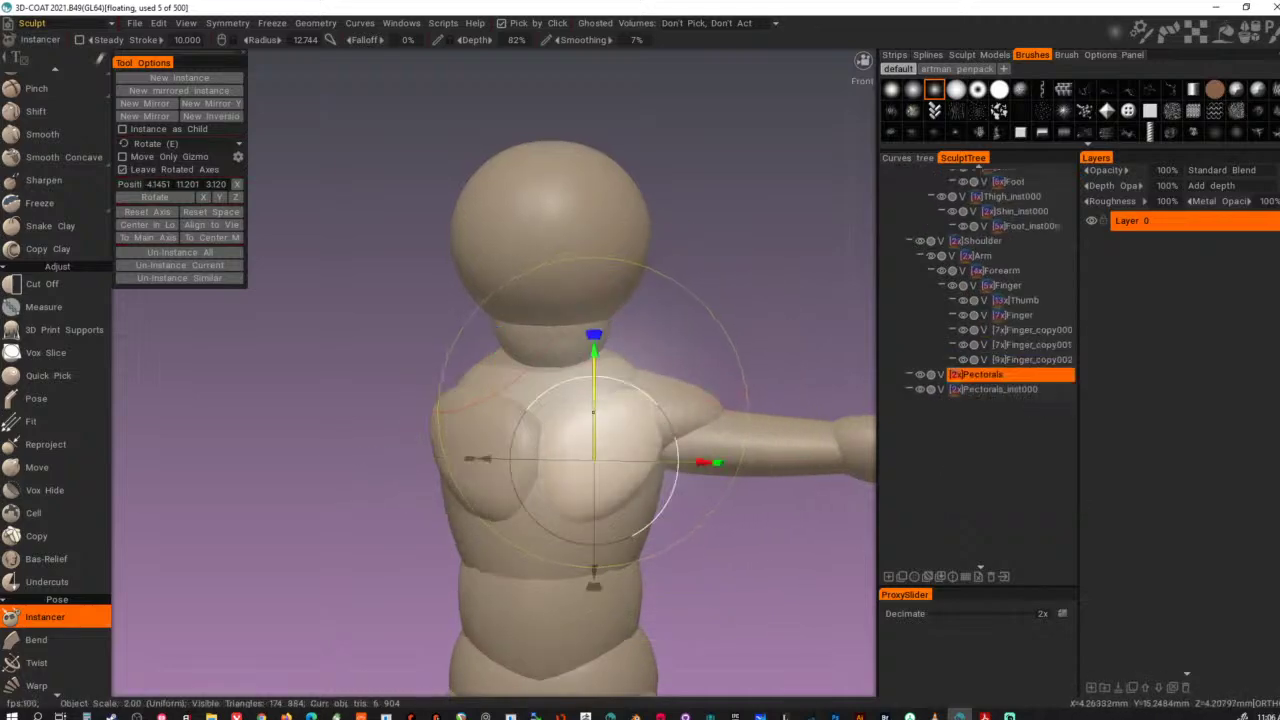
key("m")
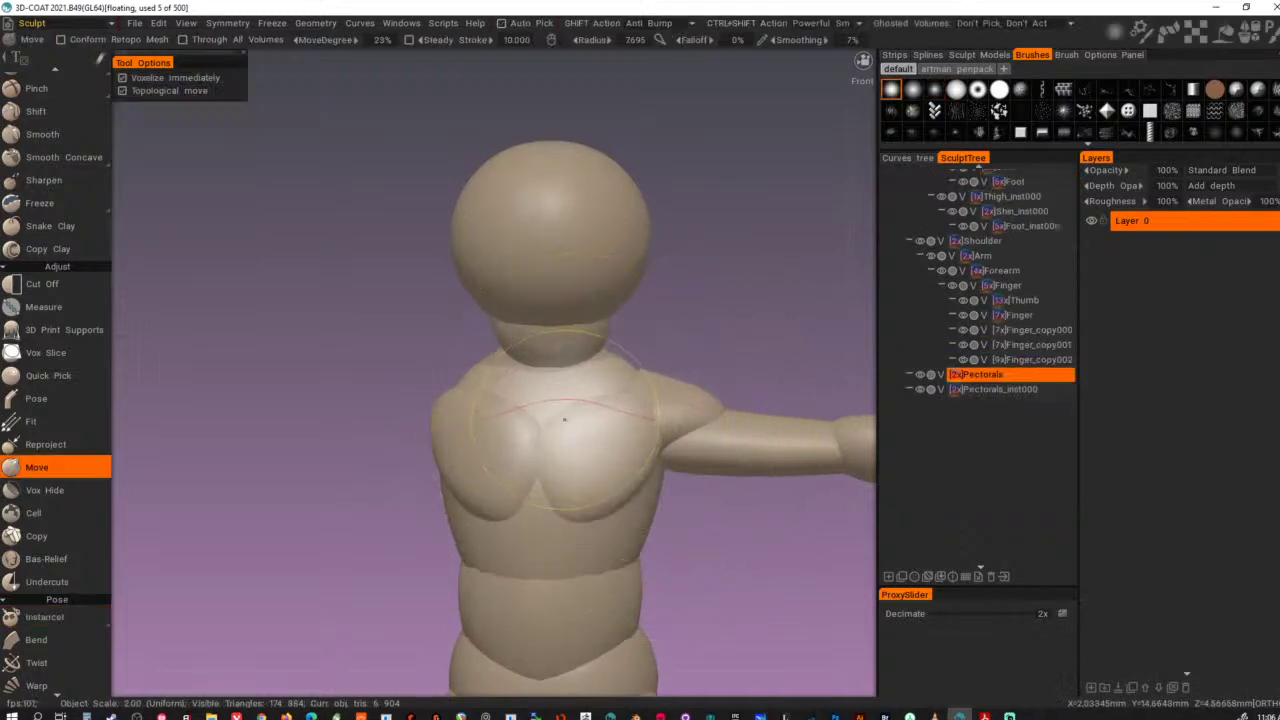
left_click_drag(565, 489, 548, 508)
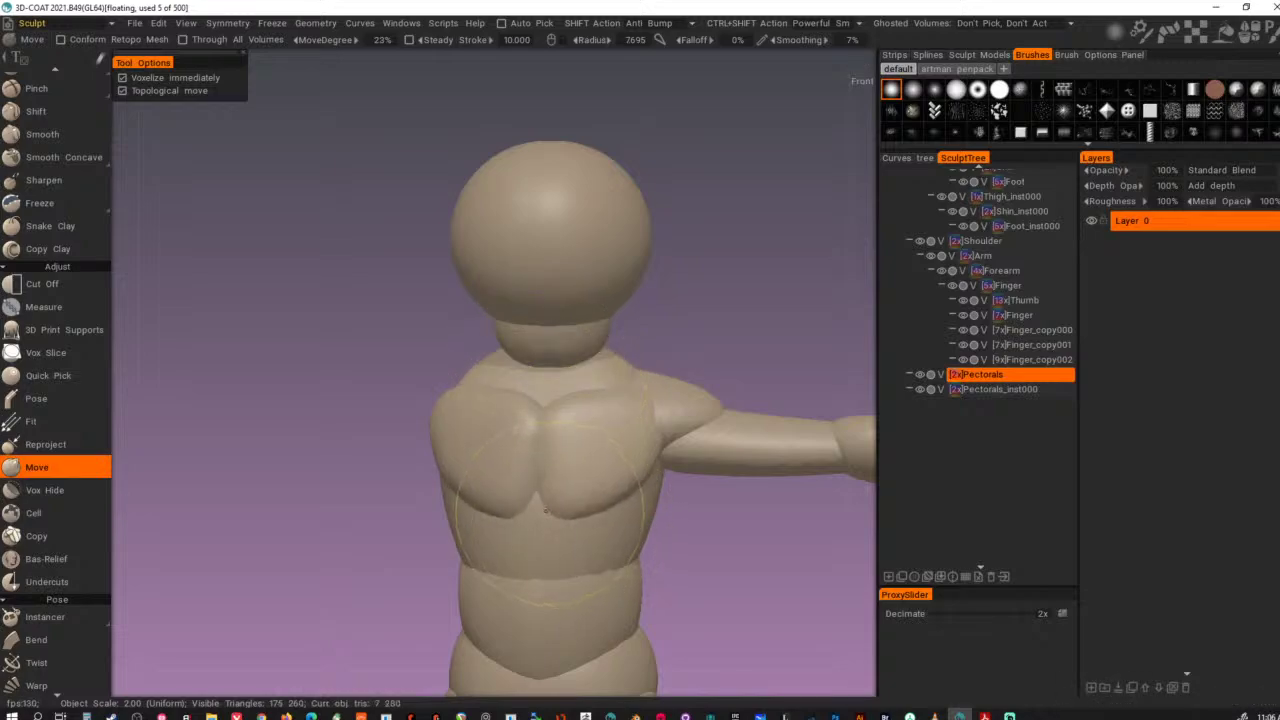
mouse_move(637, 527)
left_mouse_down()
mouse_move(643, 515)
mouse_move(634, 536)
mouse_move(580, 545)
left_mouse_up()
mouse_move(677, 443)
left_mouse_down("alt")
mouse_move(643, 398)
mouse_move(679, 357)
left_mouse_up("alt")
left_click_drag(685, 392, 746, 420, "alt")
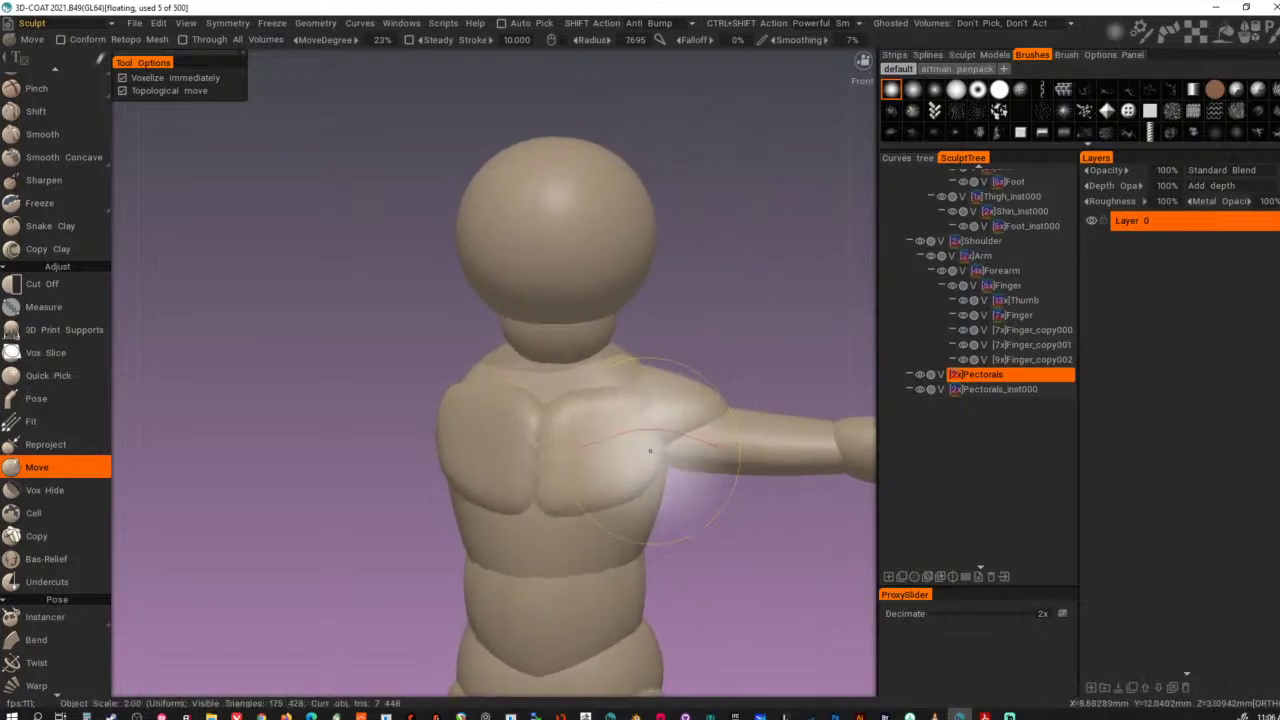
mouse_move(651, 449)
left_mouse_down()
mouse_move(643, 421)
mouse_move(600, 396)
mouse_move(577, 436)
mouse_move(607, 432)
left_mouse_up()
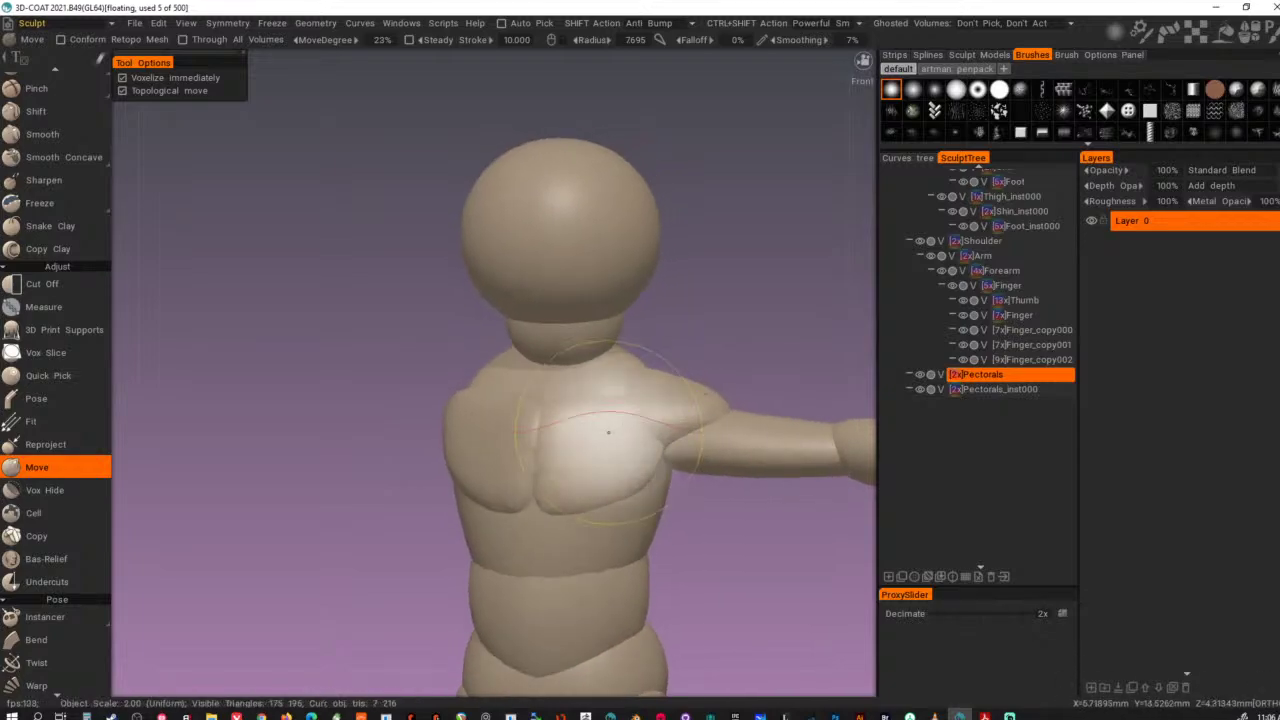
- Increase the Pectorals density to 4x and refine the pectoral's surface and lower contour with the Move brush
left_click_drag(673, 505, 702, 476, "alt")
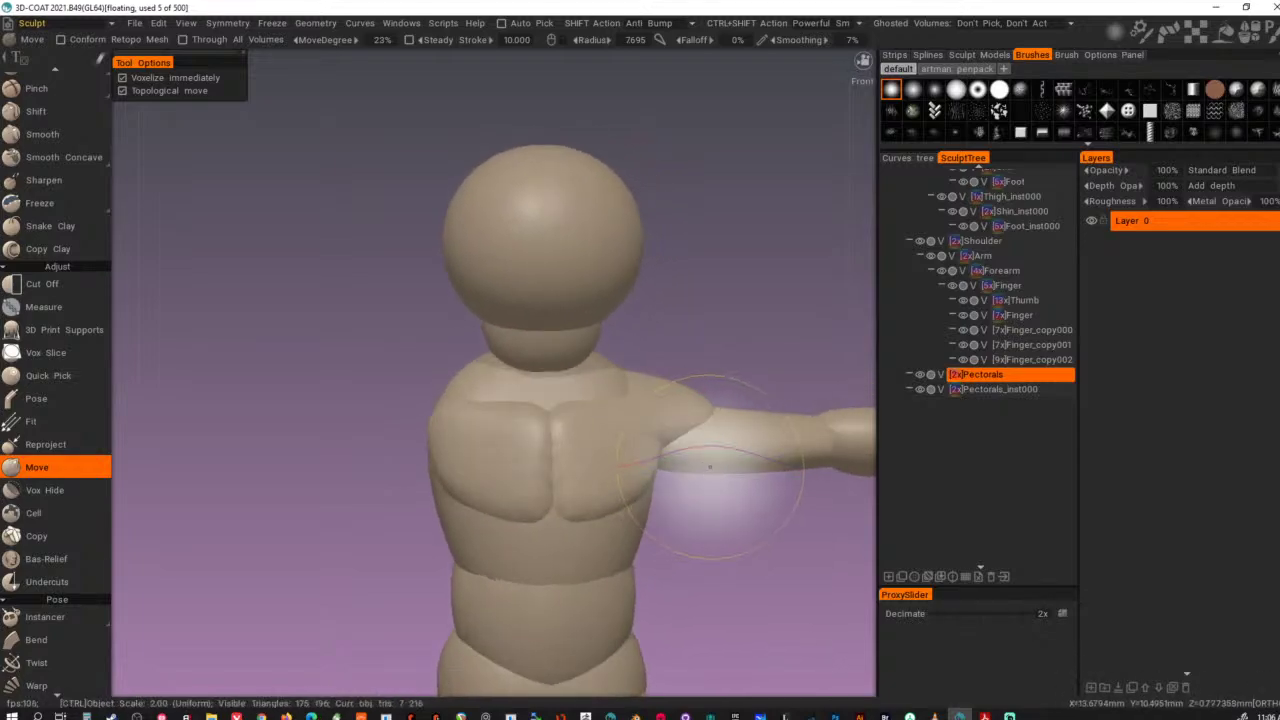
right_click_drag(580, 462, 528, 498, "alt")
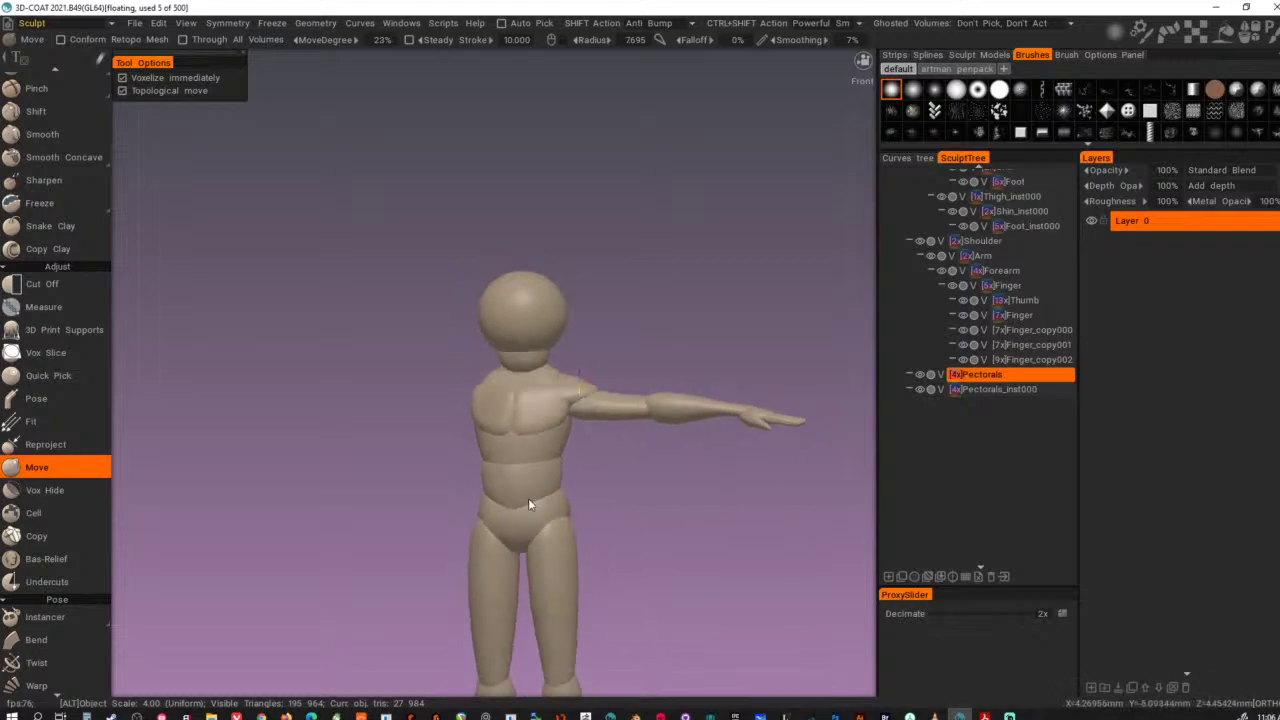
left_click_drag(528, 498, 492, 500, "alt")
right_click_drag(590, 535, 685, 548, "alt")
left_click_drag(685, 548, 574, 545, "alt")
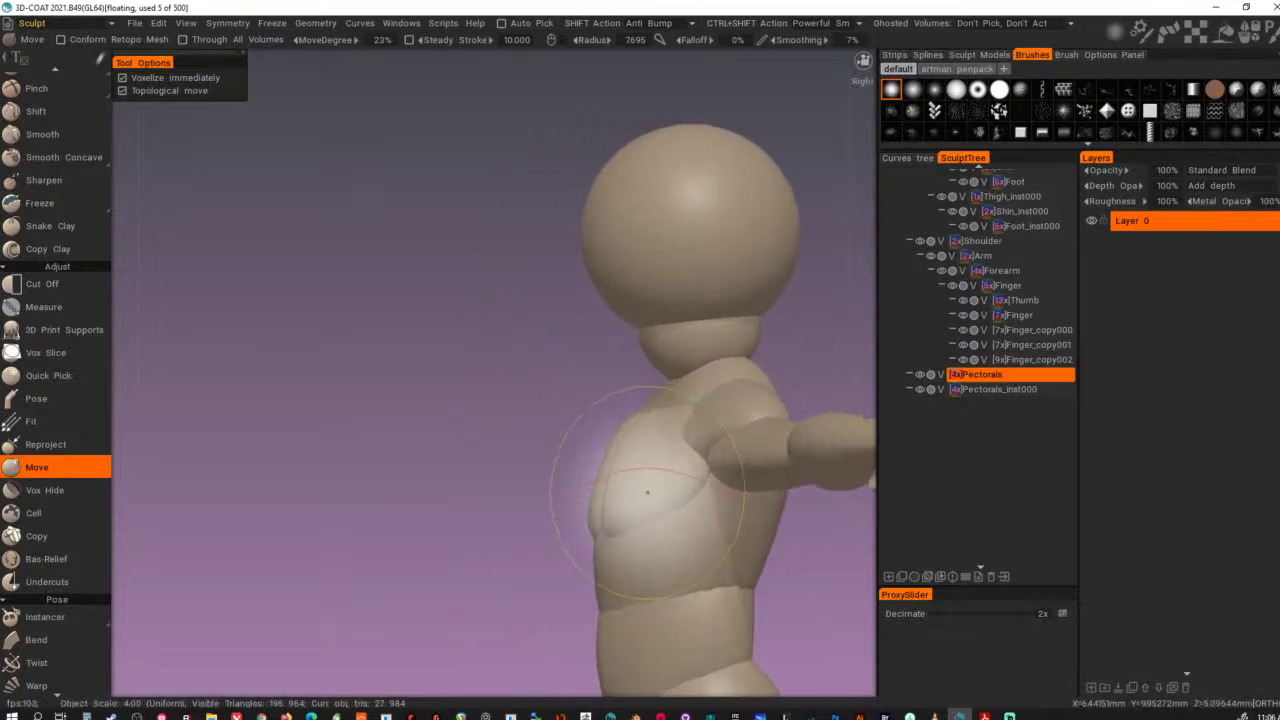
left_click_drag(643, 472, 827, 614, "alt")
mouse_move(634, 473)
left_mouse_down()
mouse_move(640, 489)
mouse_move(671, 460)
mouse_move(650, 430)
mouse_move(620, 429)
mouse_move(674, 438)
mouse_move(736, 559)
left_mouse_up()
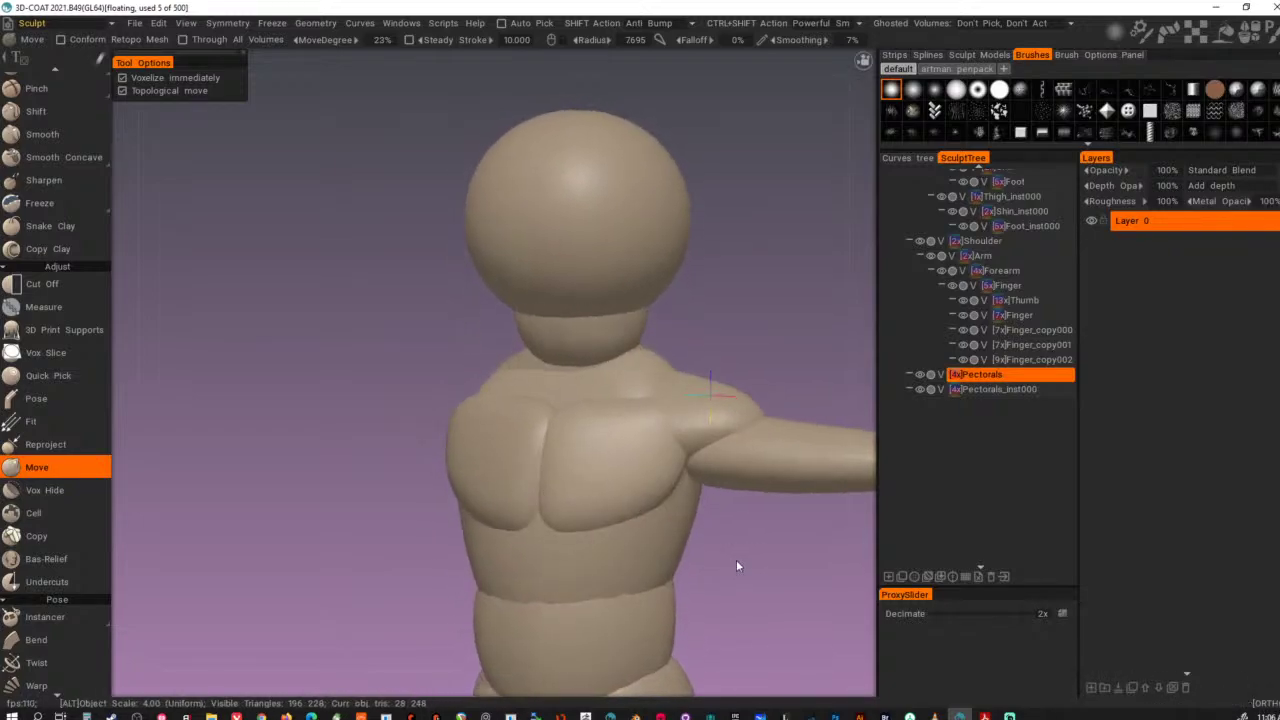
left_click_drag(632, 504, 640, 514)
- Examine the mirrored pectorals against the whole figure from the front, side and back
right_click_drag(683, 526, 685, 543, "alt")
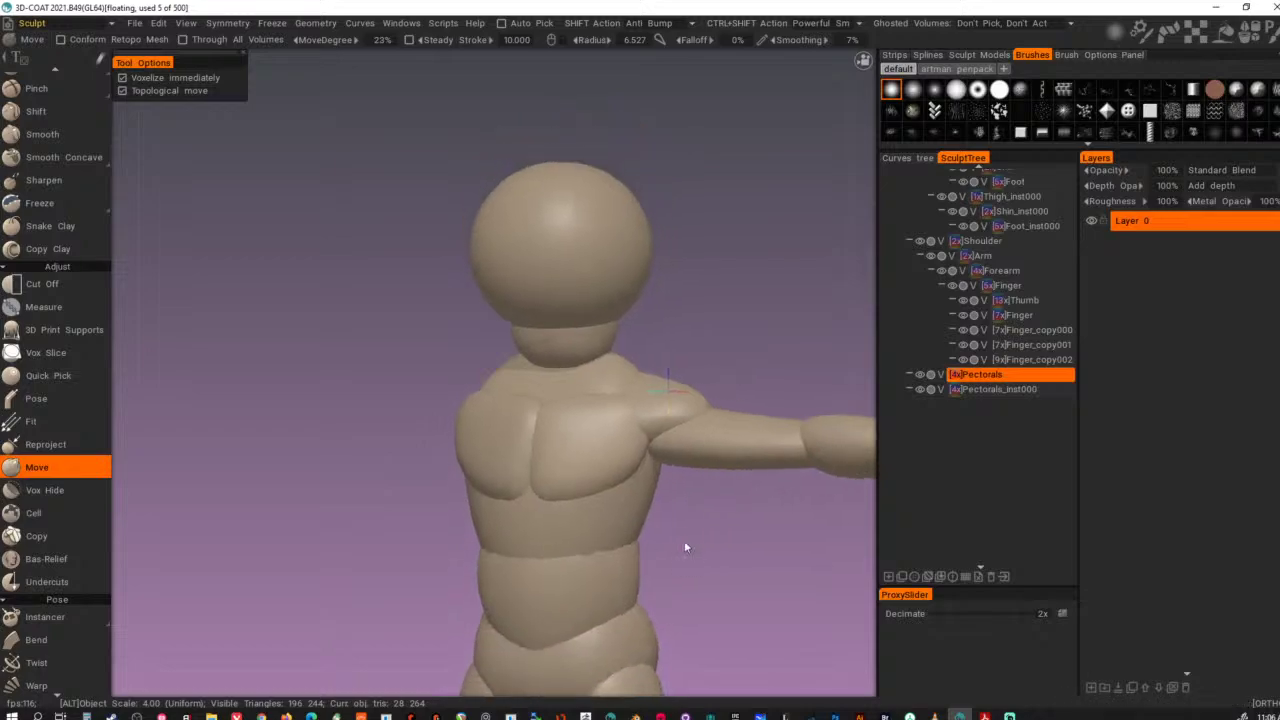
left_click_drag(685, 543, 722, 550, "alt")
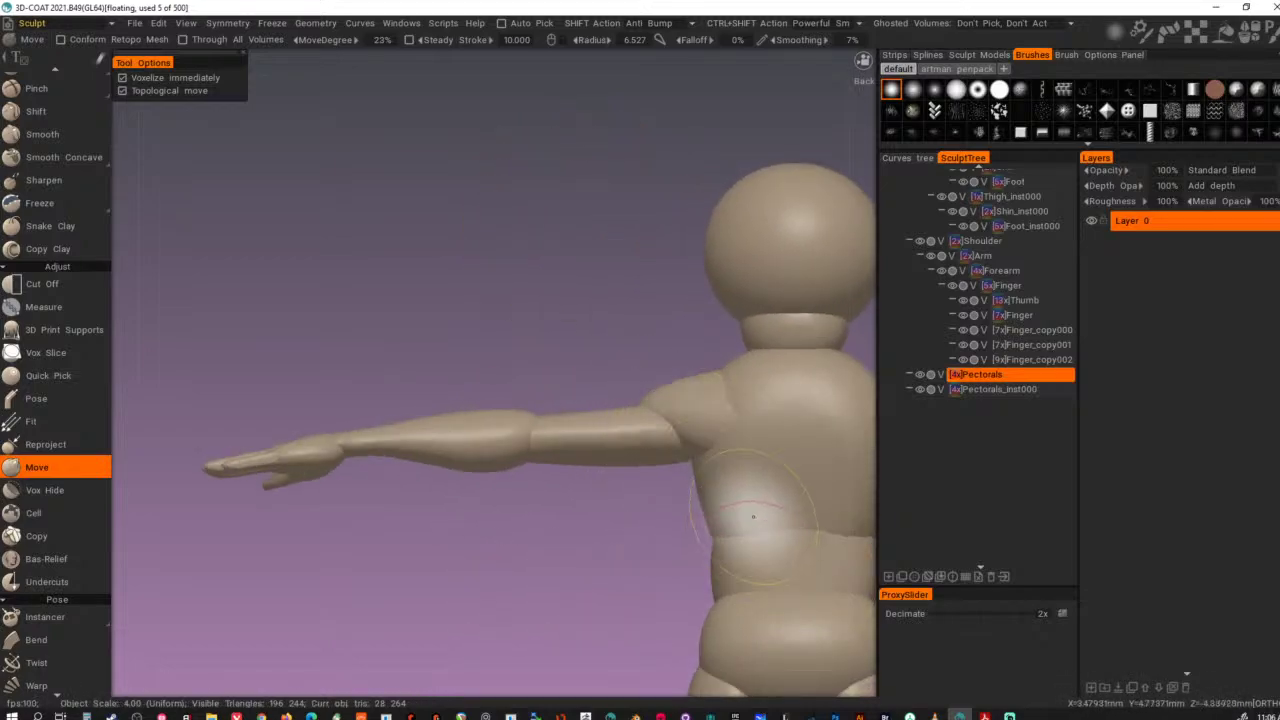
left_click_drag(551, 467, 840, 485, "alt")
right_click_drag(840, 485, 690, 500, "alt")
left_click_drag(690, 500, 639, 500, "alt")
right_click_drag(639, 500, 430, 530, "alt")
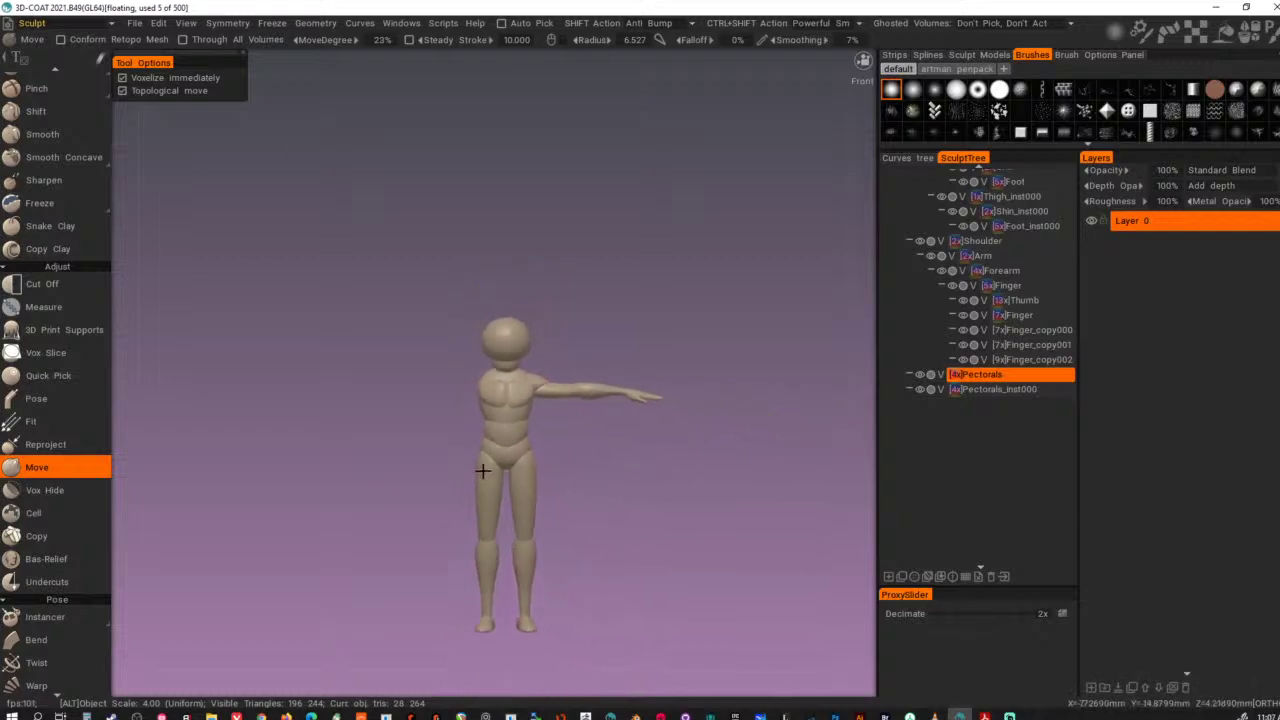
scroll(675, 560, "up", 3)
scroll(576, 482, "up", 6)
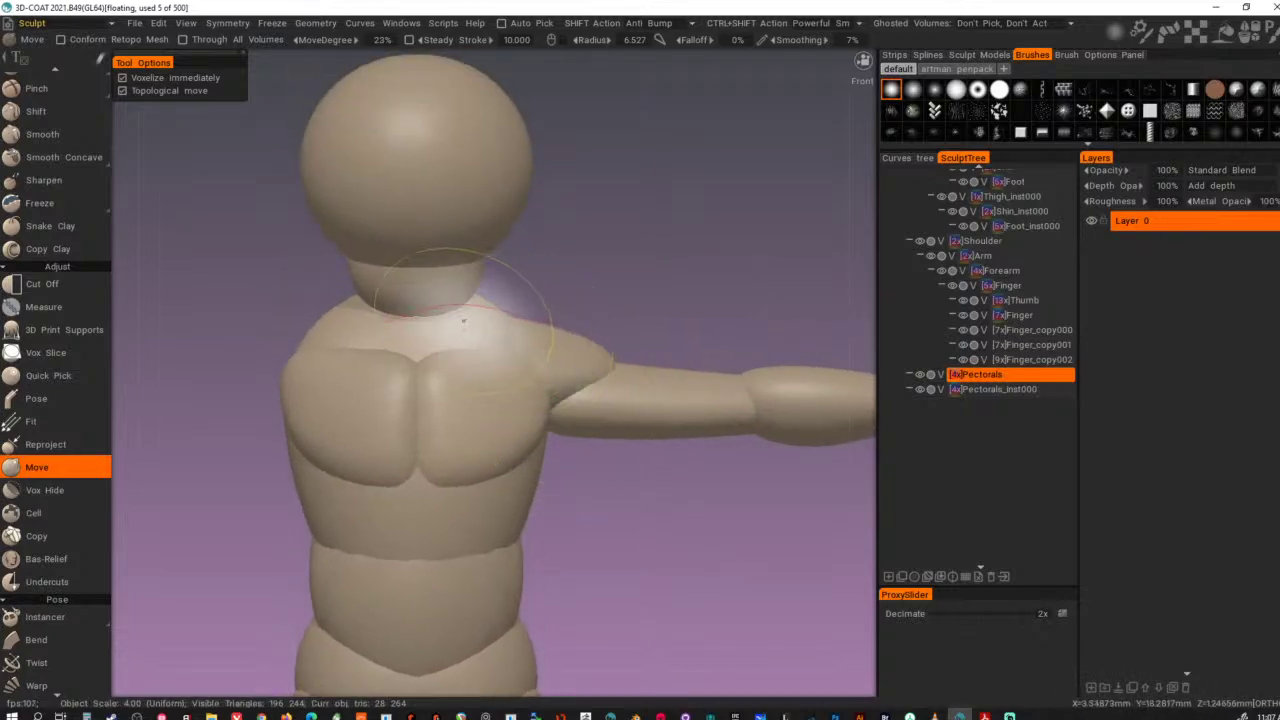
left_click_drag(657, 294, 618, 332, "alt")
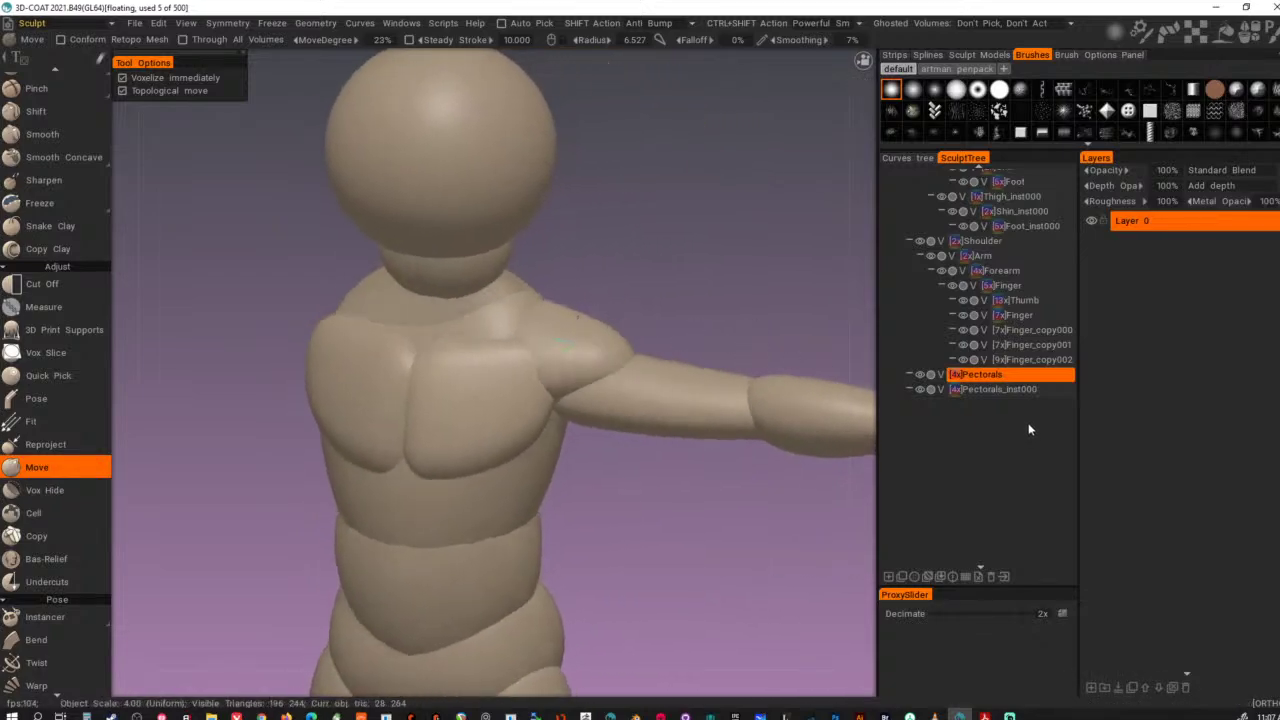
- Select the Chest volume and adjust its upper surface between neck and shoulder with the Move brush at radius 6.527
left_click(956, 376)
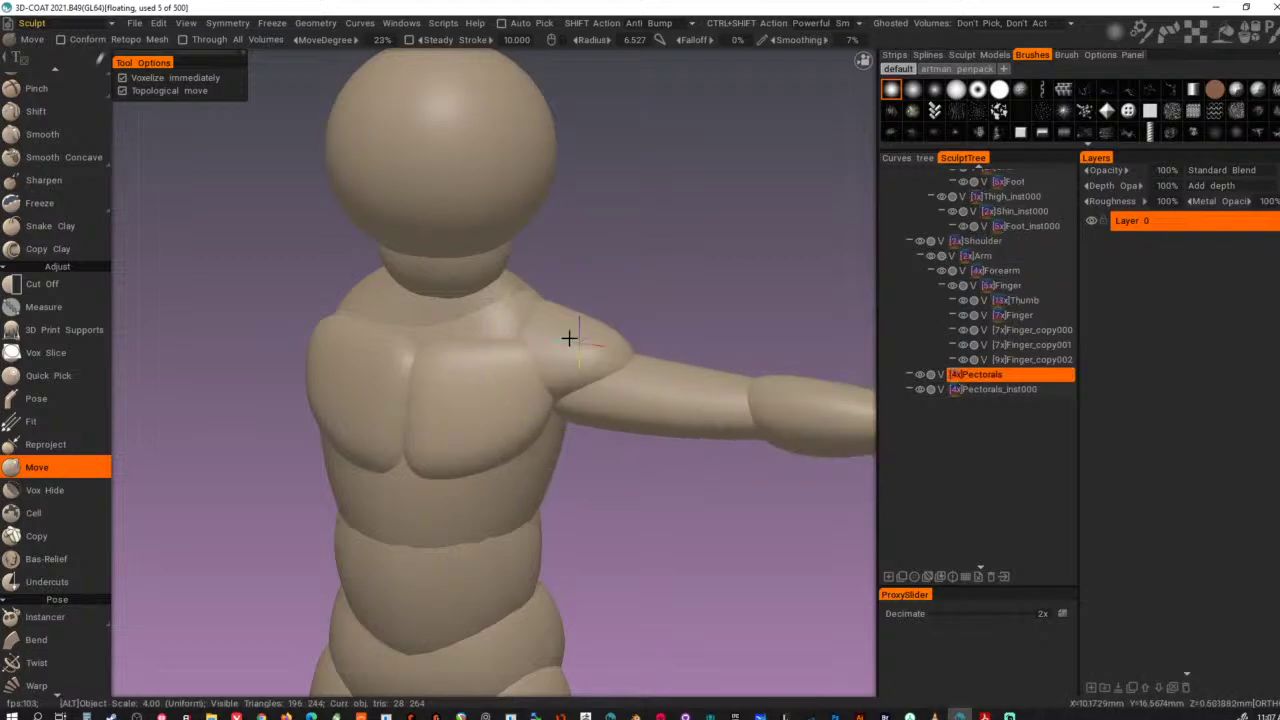
left_click_drag(569, 338, 594, 317, "alt")
middle_click_drag(592, 328, 596, 428, "alt")
left_click_drag(595, 428, 530, 403, "alt")
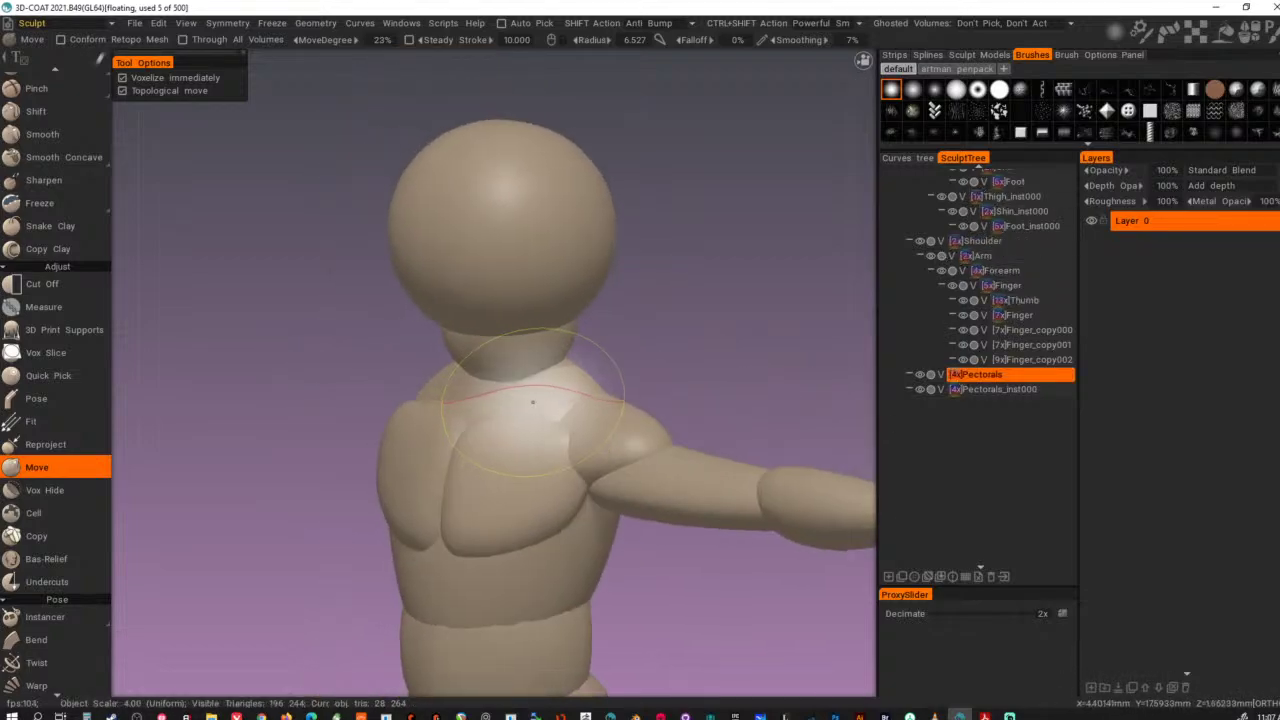
key("h")
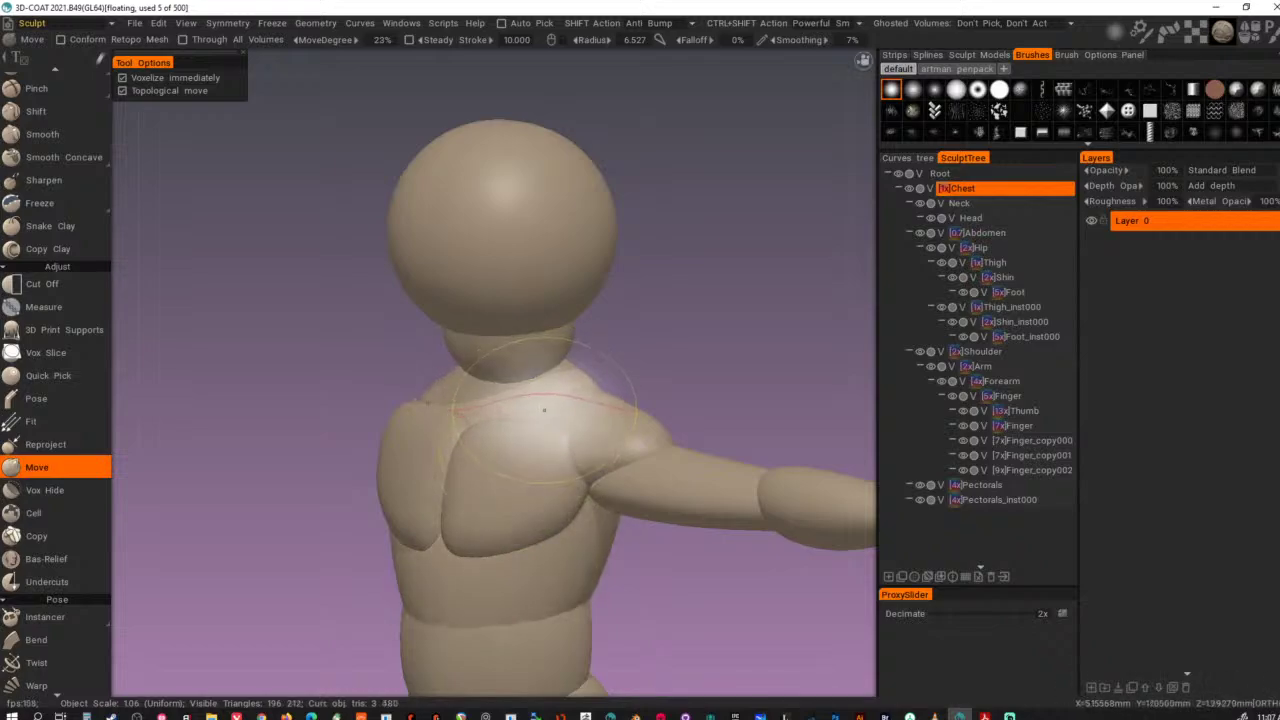
mouse_move(685, 465)
left_mouse_down("alt")
mouse_move(578, 466)
mouse_move(564, 438)
left_mouse_up("alt")
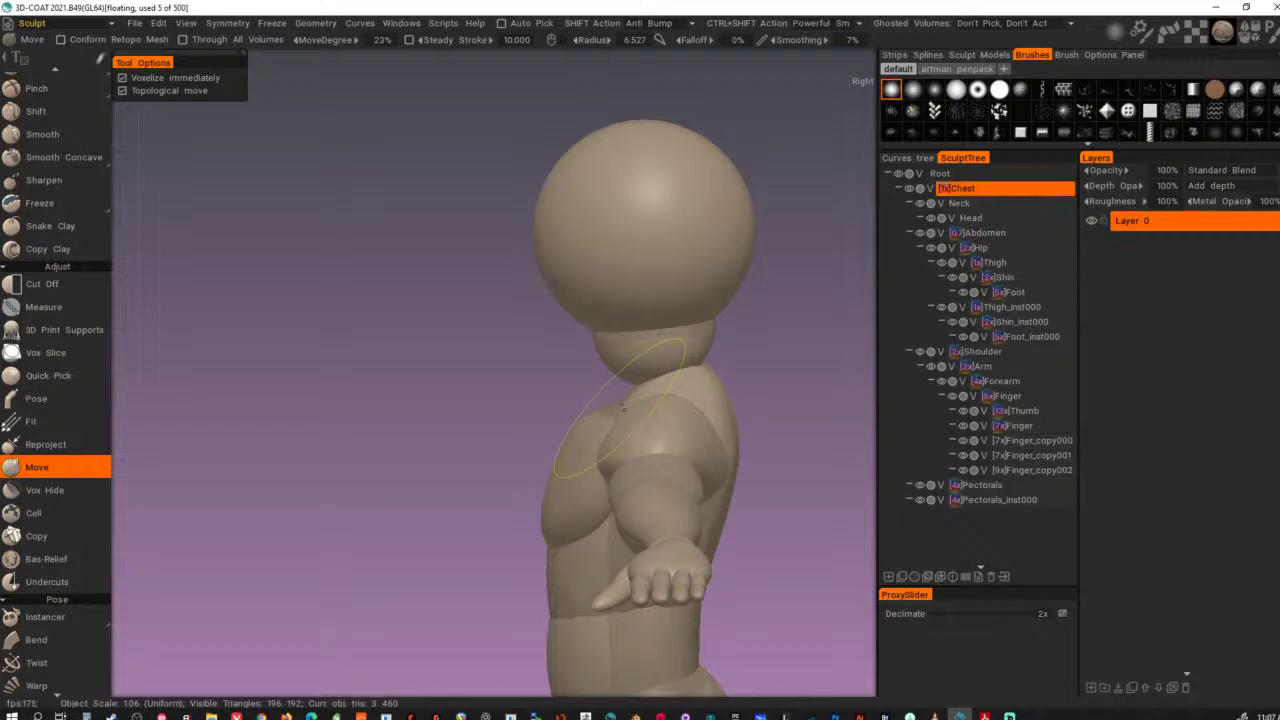
mouse_move(624, 407)
left_mouse_down("alt")
mouse_move(603, 434)
mouse_move(558, 402)
mouse_move(626, 412)
mouse_move(650, 431)
mouse_move(746, 409)
mouse_move(804, 468)
left_mouse_up("alt")
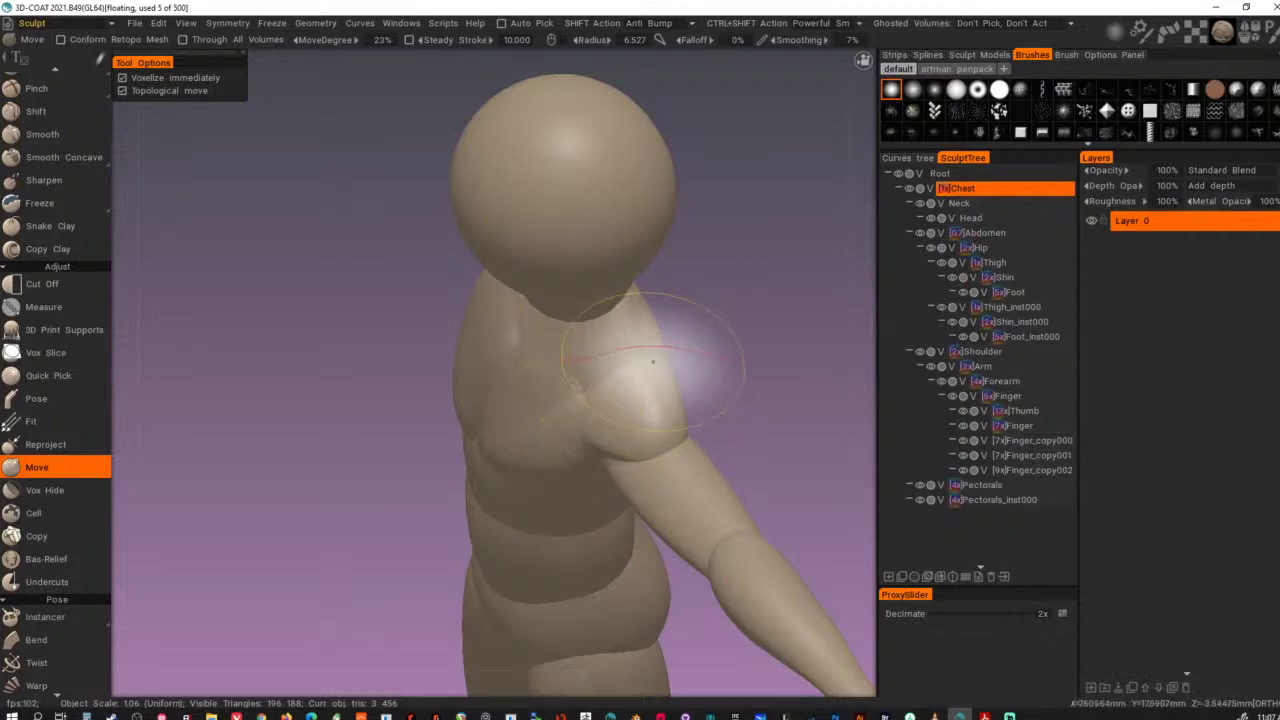
left_click_drag(603, 423, 377, 403, "alt")
middle_click_drag(377, 403, 510, 445, "alt")
left_click_drag(510, 445, 615, 425, "alt")
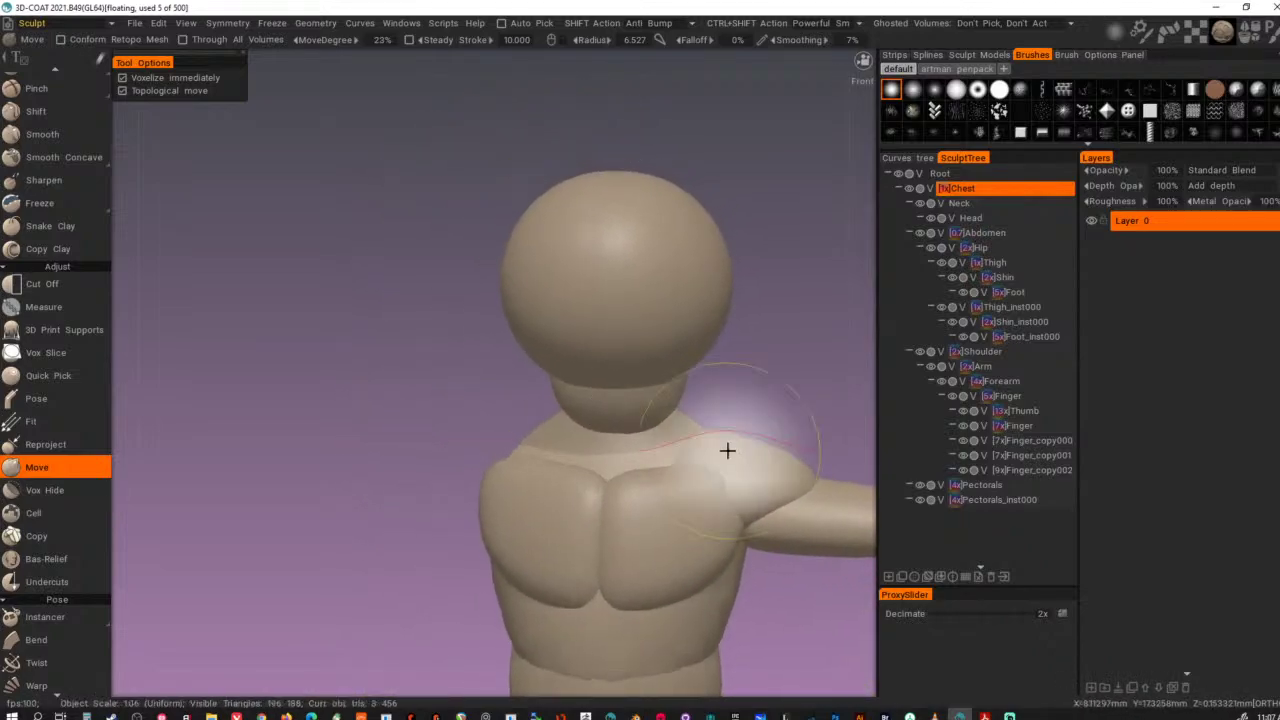
- Select the Shoulder volume and pull its inner upper edge toward the neck with a smaller Move brush
key("h")
right_click_drag(724, 450, 690, 452)
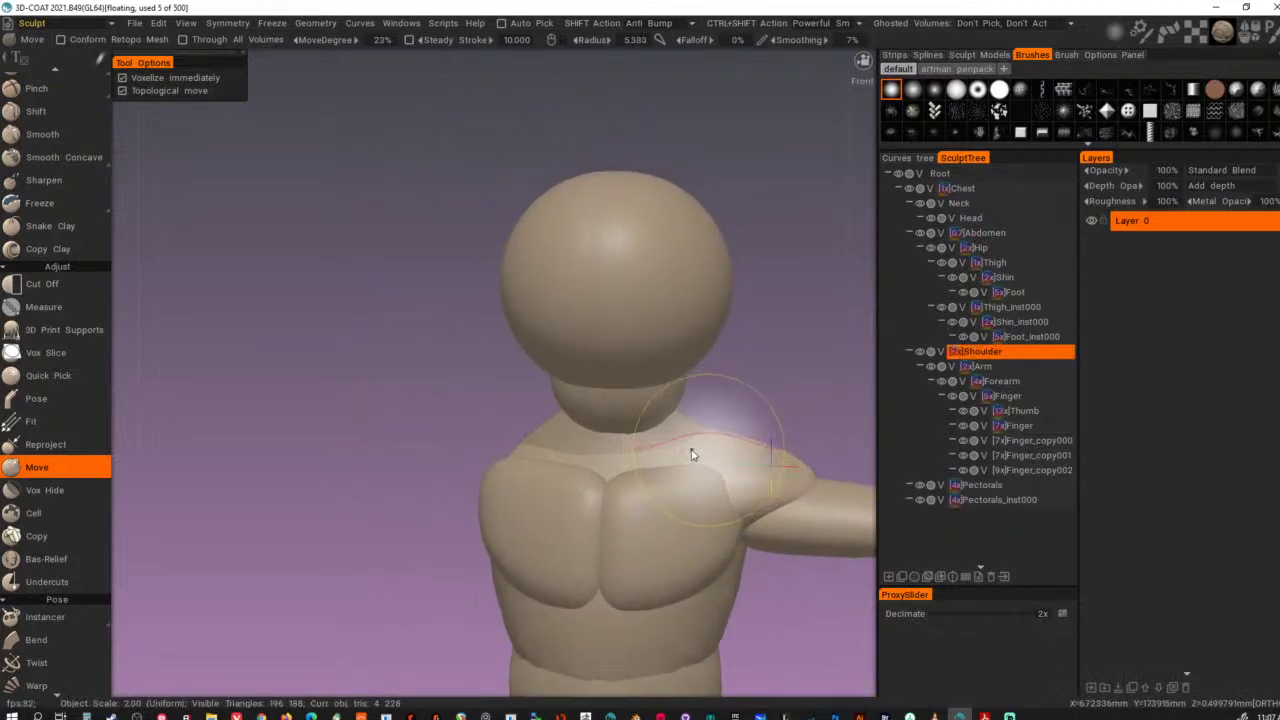
mouse_move(690, 455)
left_mouse_down()
mouse_move(712, 458)
mouse_move(637, 437)
left_mouse_up()
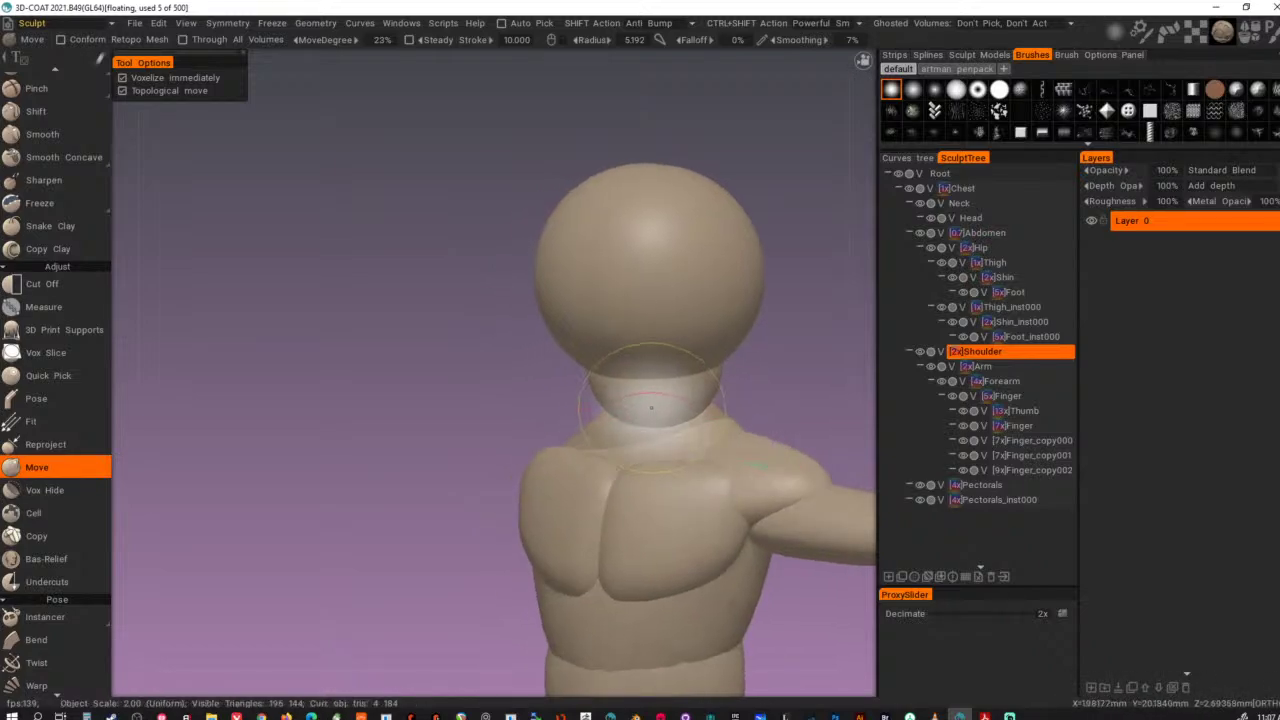
- Select the Neck volume and extend its front down into the upper chest with the Move brush at radius 6.813
key("h")
right_click_drag(654, 404, 676, 417)
left_click_drag(674, 418, 643, 489)
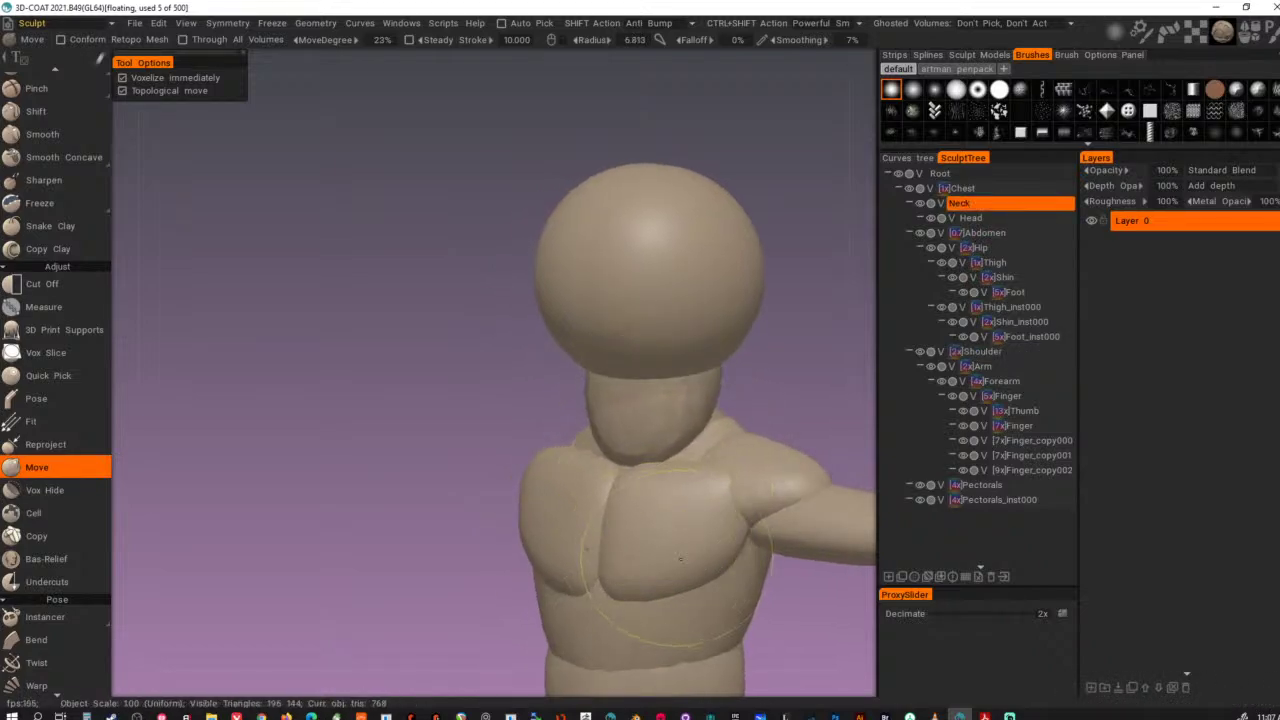
left_click_drag(701, 559, 586, 548, "alt")
middle_click_drag(665, 508, 395, 576, "alt")
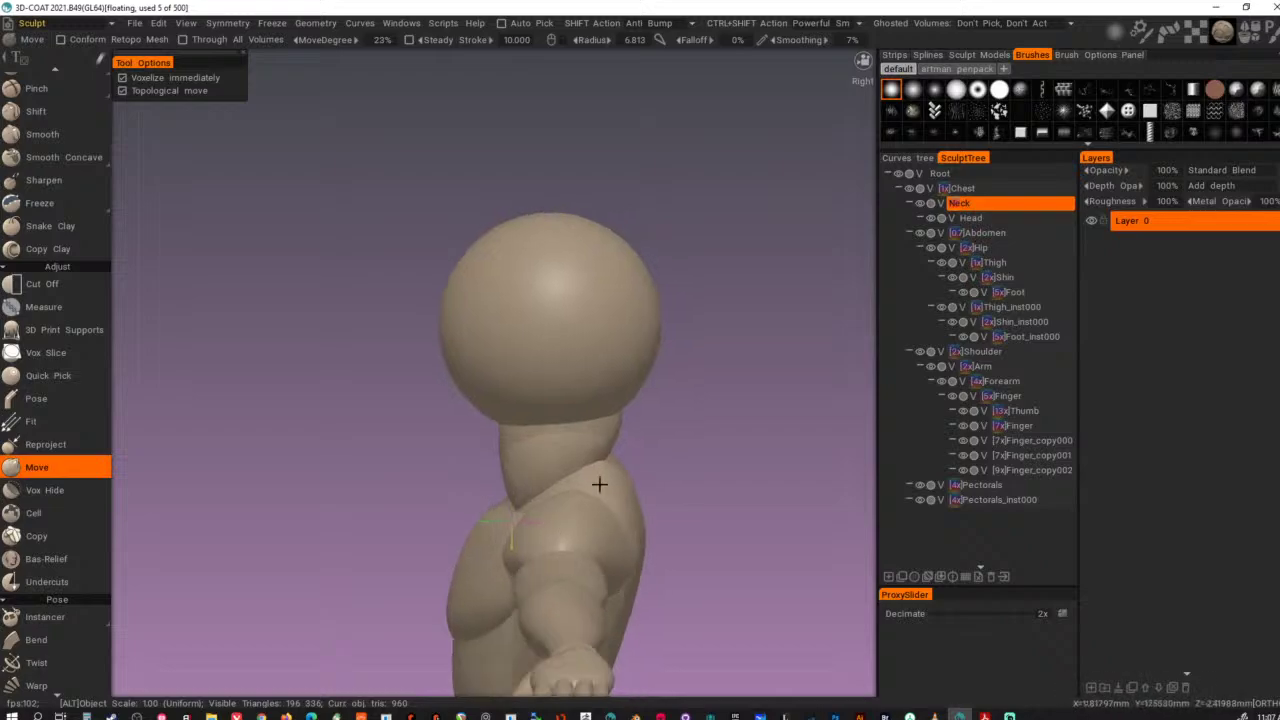
- Narrow the back of the neck in side view with the Move brush at radius 10.101 and ghost the Chest volume
right_click_drag(620, 428, 665, 430)
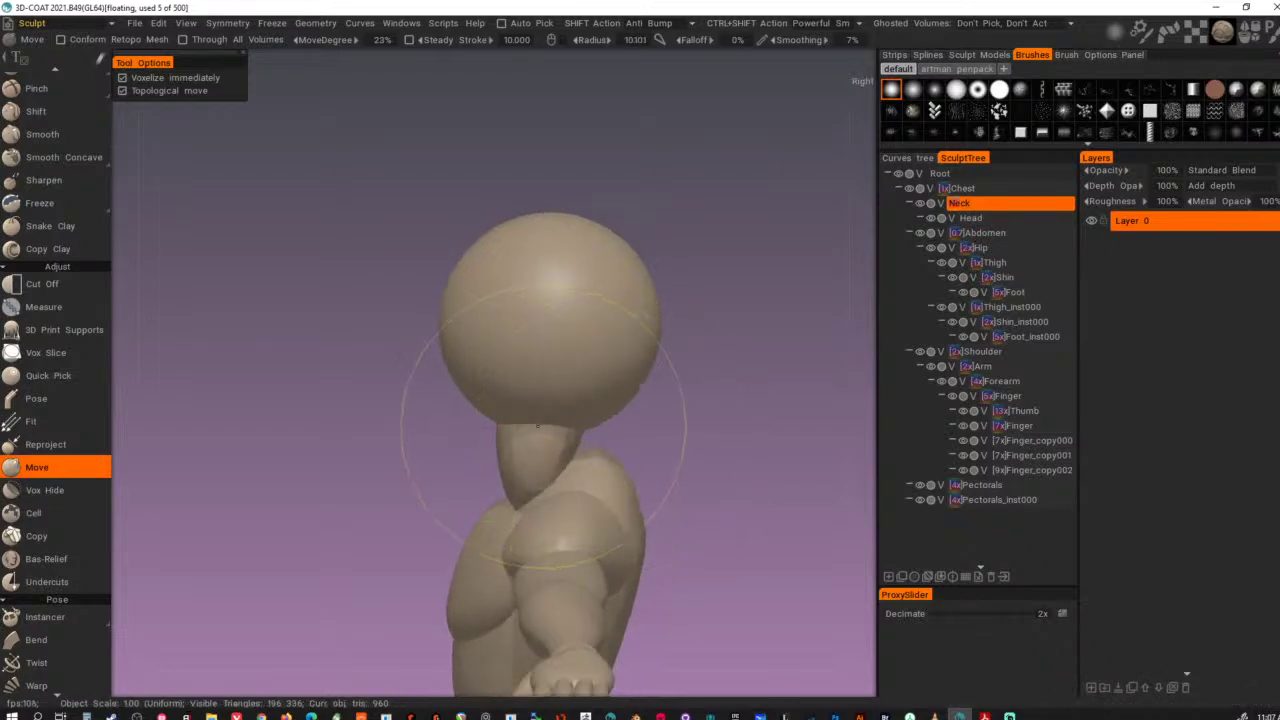
mouse_move(543, 430)
left_mouse_down()
mouse_move(542, 460)
mouse_move(572, 491)
left_mouse_up()
key("g")
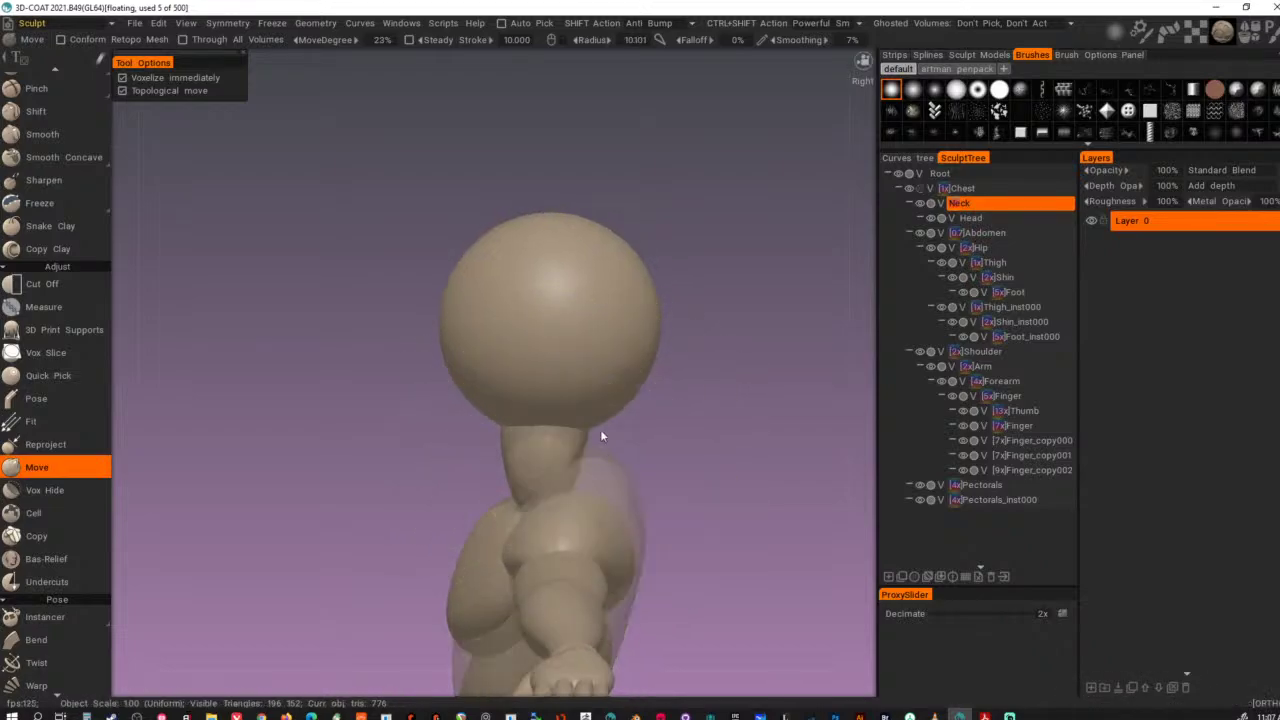
- Ghost the Head, Shoulder and Pectorals volumes so the whole Neck volume can be seen for editing
key("g")
key("g")
key("g")
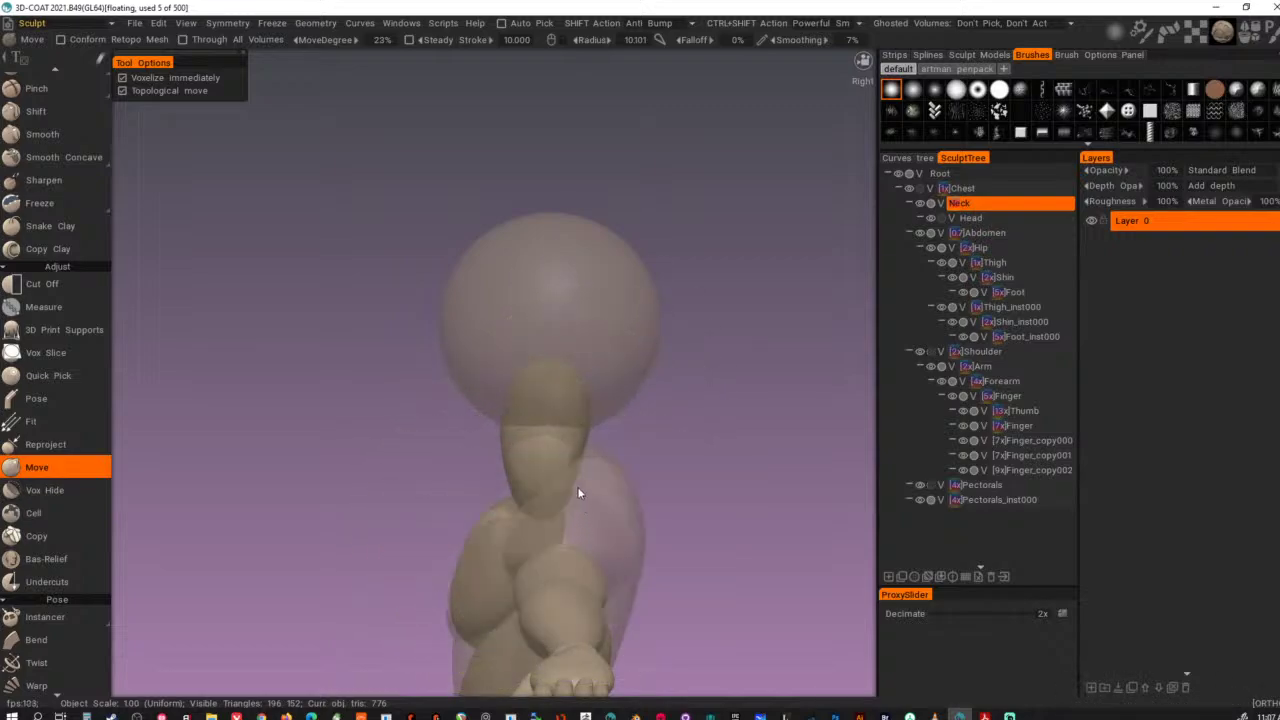
mouse_move(511, 518)
left_mouse_down("alt")
mouse_move(565, 478)
mouse_move(473, 486)
mouse_move(583, 459)
left_mouse_up("alt")
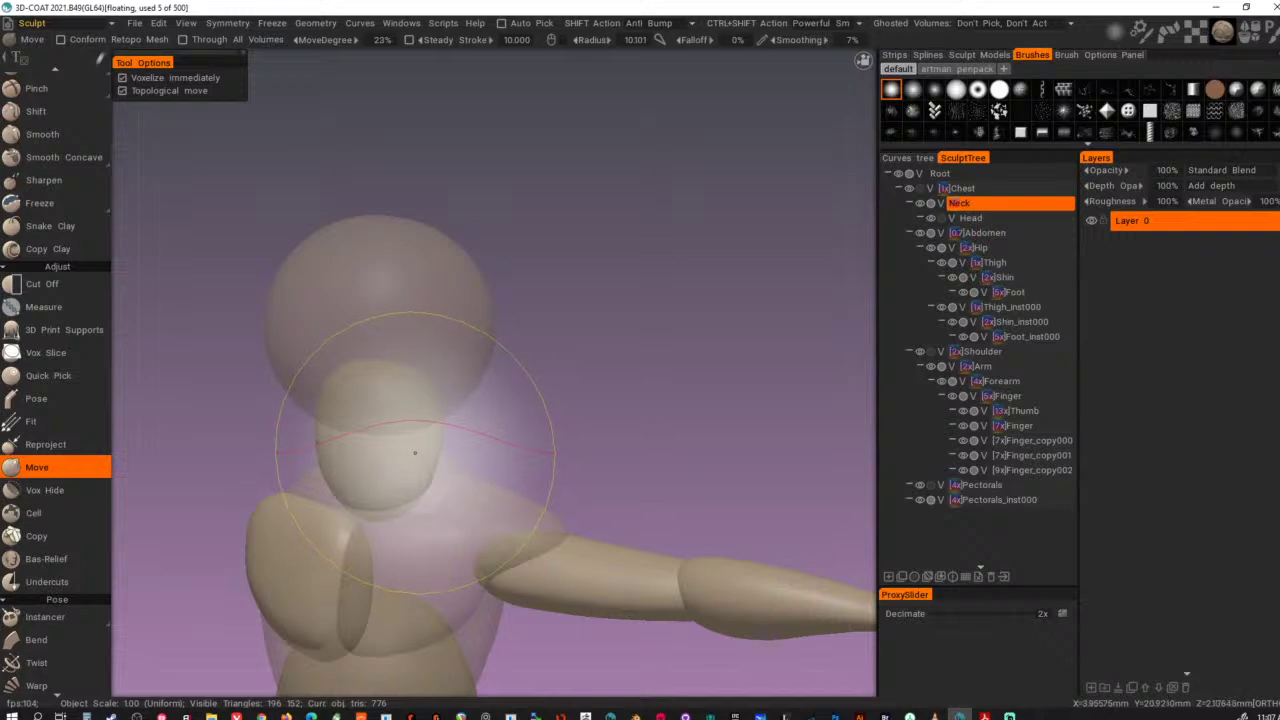
mouse_move(420, 452)
left_mouse_down("alt")
mouse_move(515, 447)
mouse_move(486, 428)
left_mouse_up("alt")
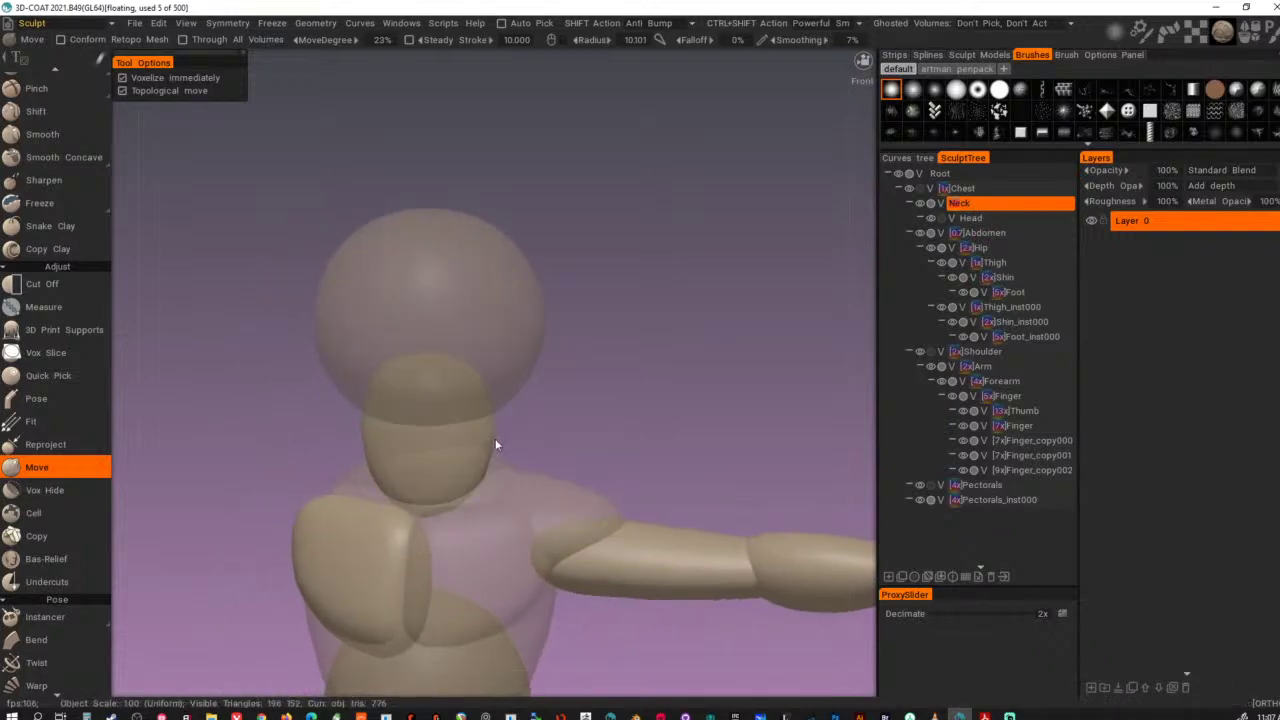
- Slim the Neck volume and slant its base backward in side view with the Move brush at radius 10.101
mouse_move(506, 482)
left_mouse_down("alt")
mouse_move(414, 479)
mouse_move(571, 477)
mouse_move(534, 460)
mouse_move(631, 490)
left_mouse_up("alt")
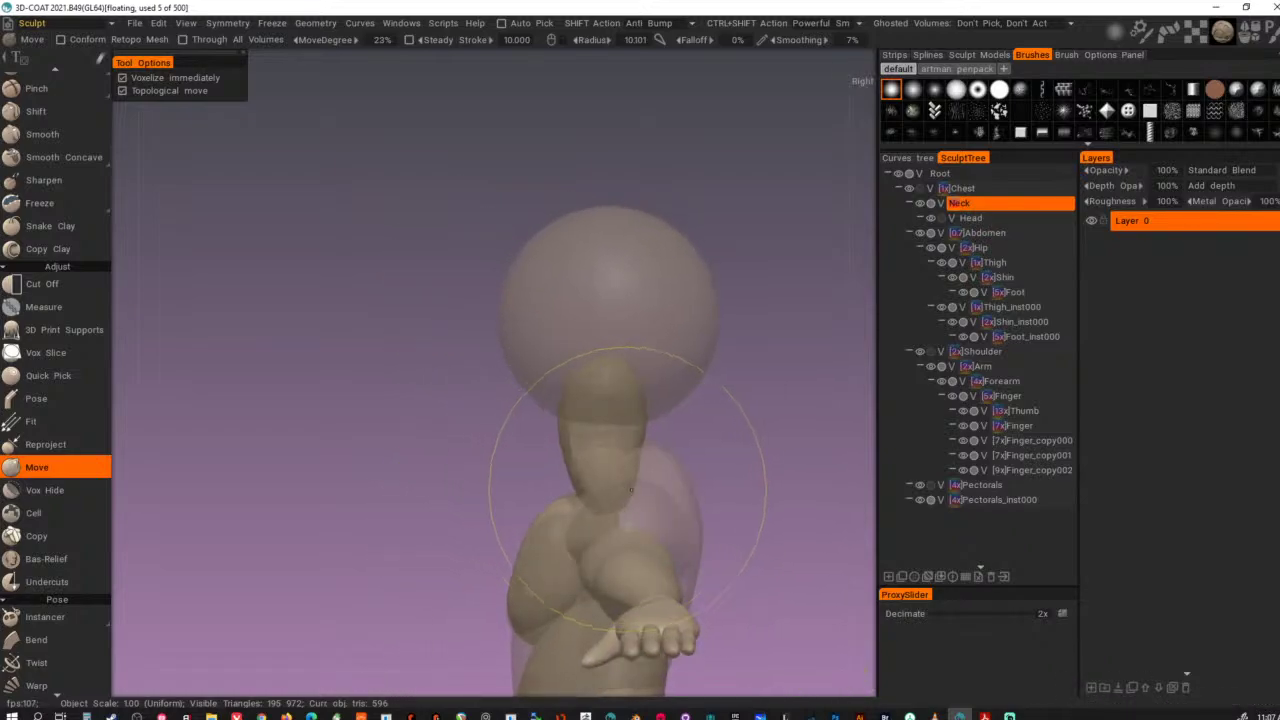
left_click_drag(648, 422, 645, 417)
mouse_move(611, 377)
left_mouse_down("alt")
mouse_move(625, 375)
mouse_move(611, 394)
left_mouse_up("alt")
mouse_move(664, 474)
left_mouse_down()
mouse_move(678, 469)
mouse_move(671, 511)
left_mouse_up()
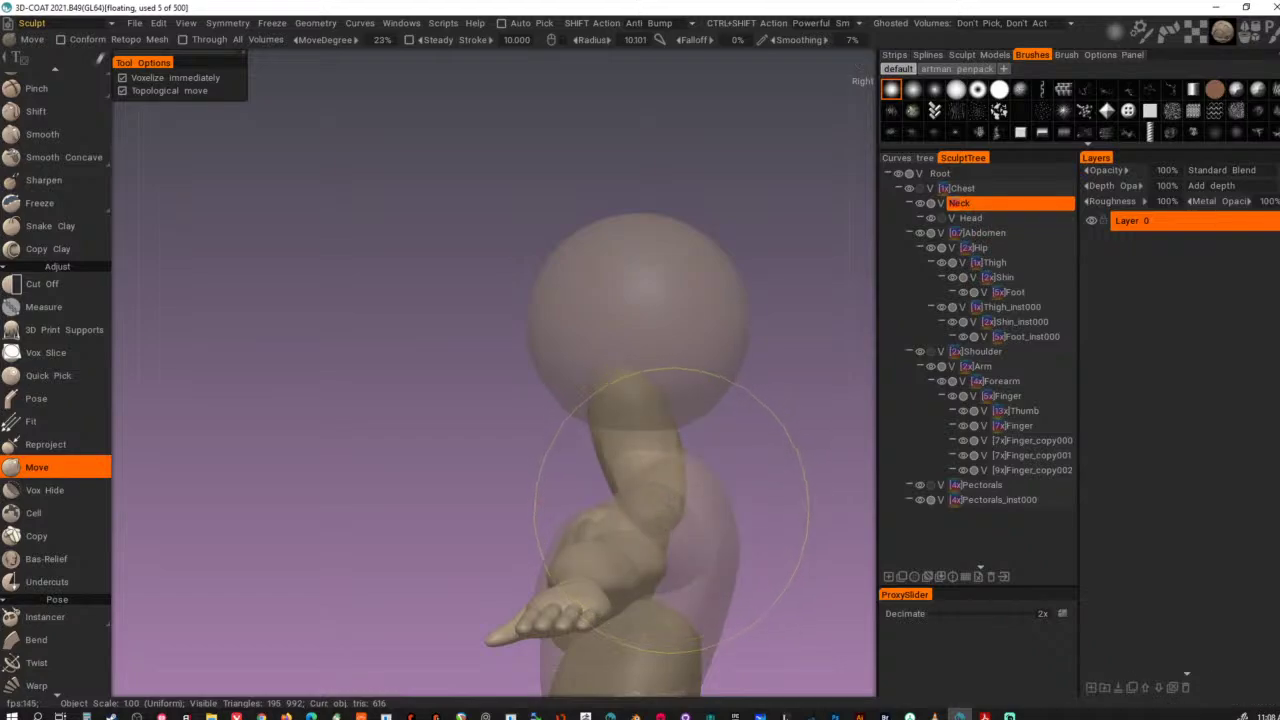
right_click_drag(741, 598, 551, 600, "alt")
left_click_drag(551, 600, 596, 564, "alt")
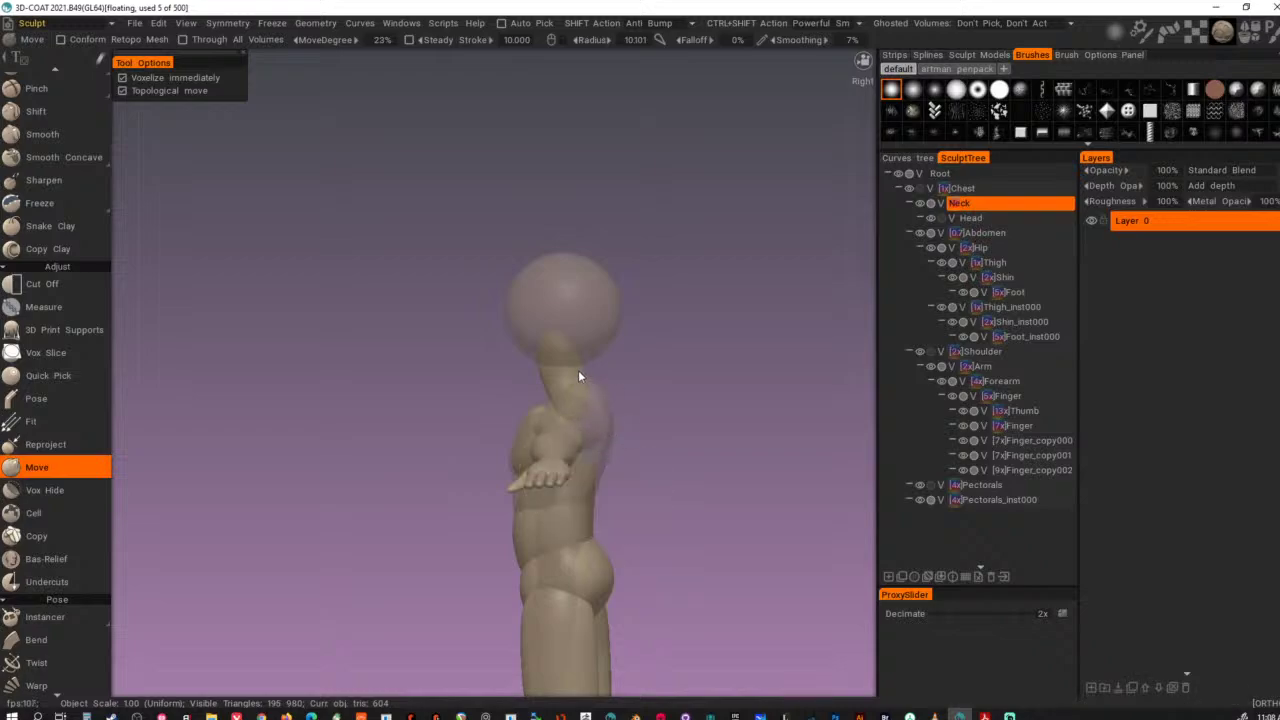
- Reshape the base of the neck in side view with a smaller Move brush at radius 5.593
middle_click_drag(580, 341, 588, 476, "alt")
right_click_drag(588, 476, 664, 512, "alt")
middle_click_drag(664, 512, 620, 457, "alt")
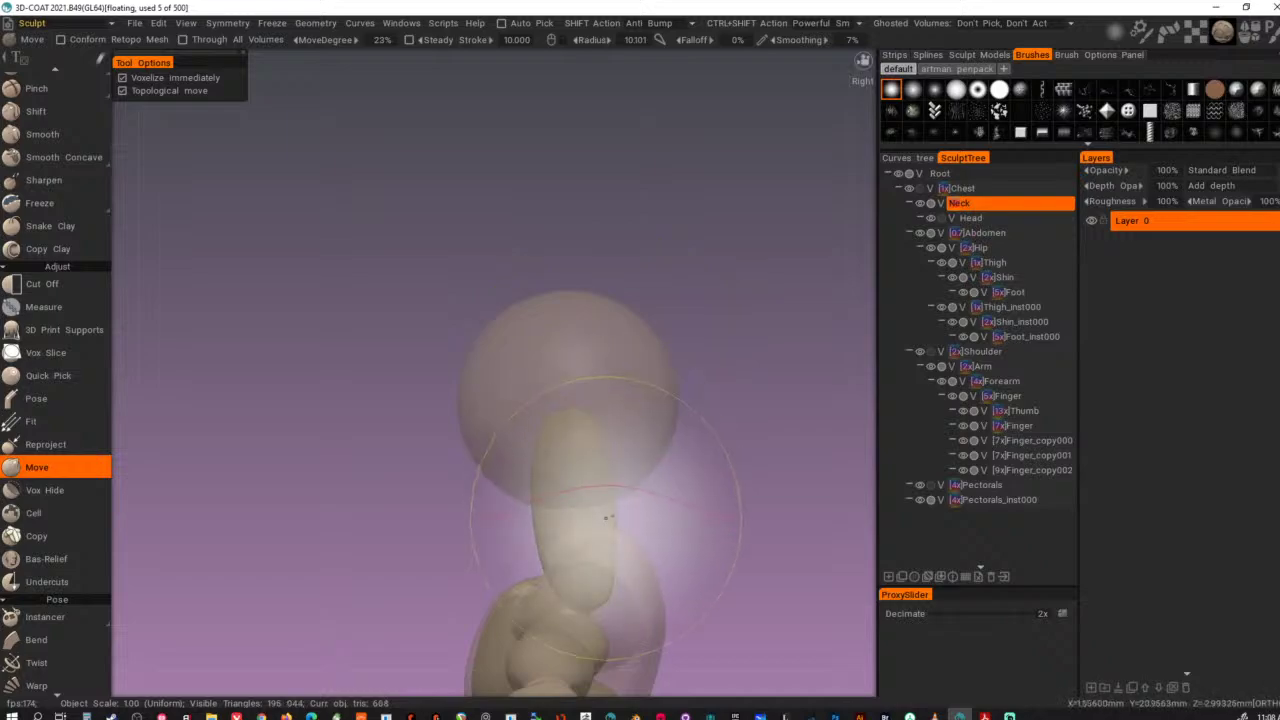
right_click_drag(609, 577, 557, 575)
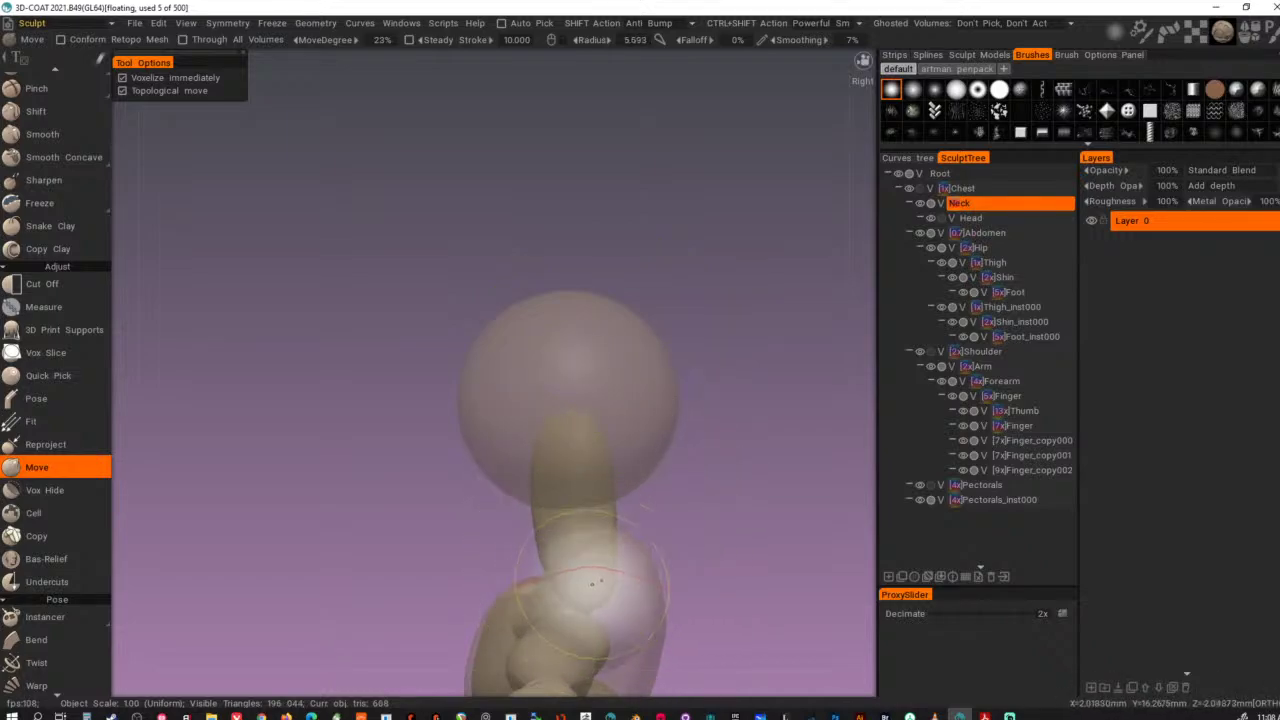
mouse_move(613, 576)
left_mouse_down()
mouse_move(659, 580)
mouse_move(612, 553)
mouse_move(522, 555)
mouse_move(570, 530)
mouse_move(562, 538)
left_mouse_up()
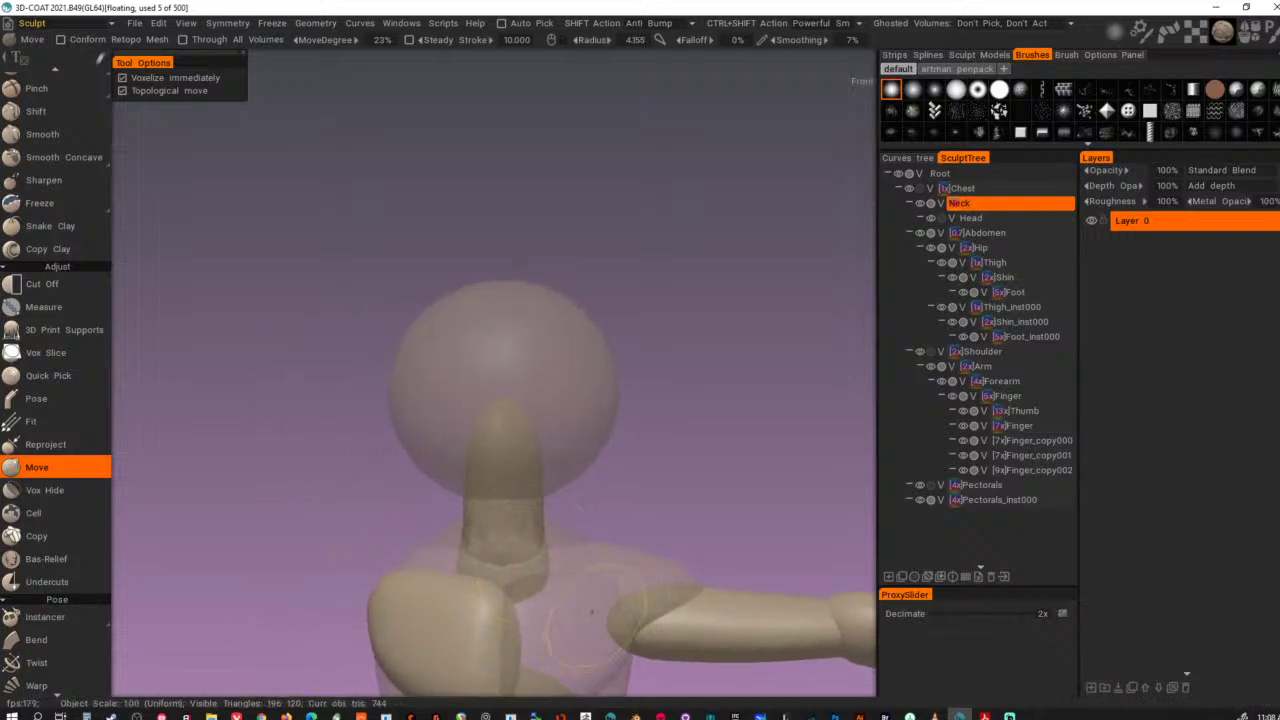
- Adjust the neck's sides in front view with the Move brush at radius 7.945 and raise the Neck volume's resolution to 2x
left_click_drag(543, 500, 534, 468, "alt")
right_click_drag(530, 470, 575, 472)
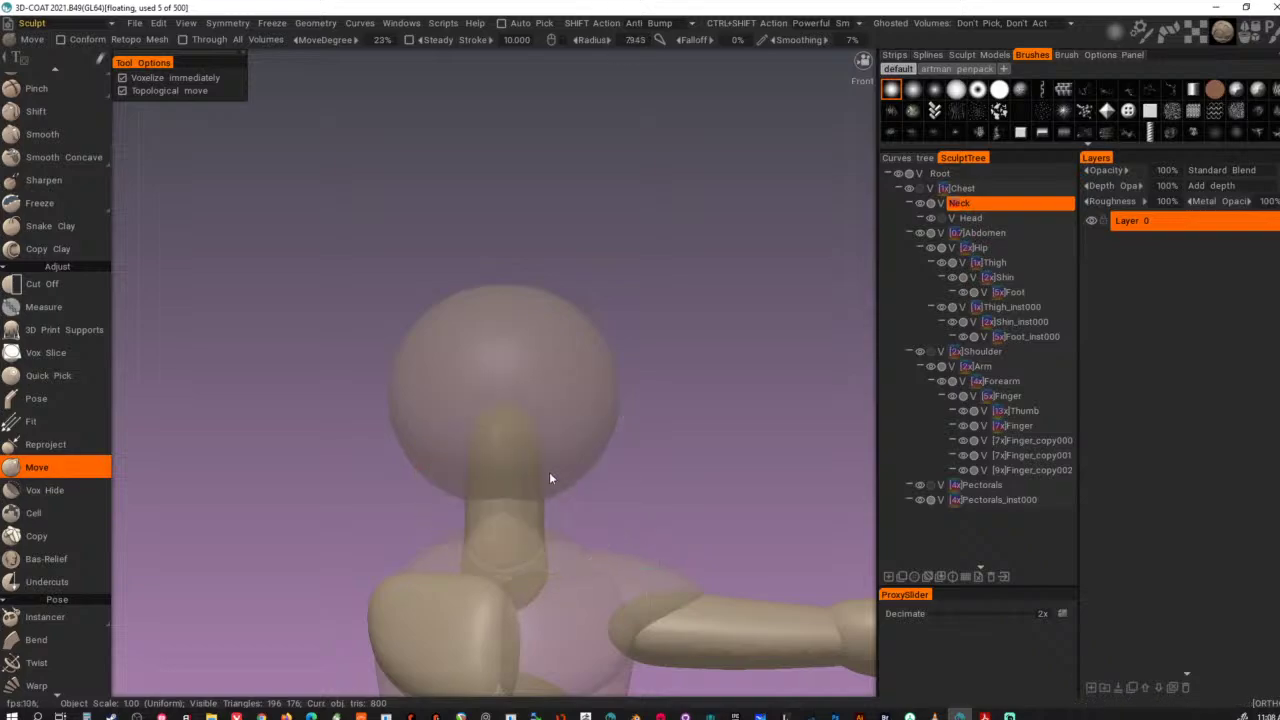
left_click_drag(671, 493, 650, 499, "alt")
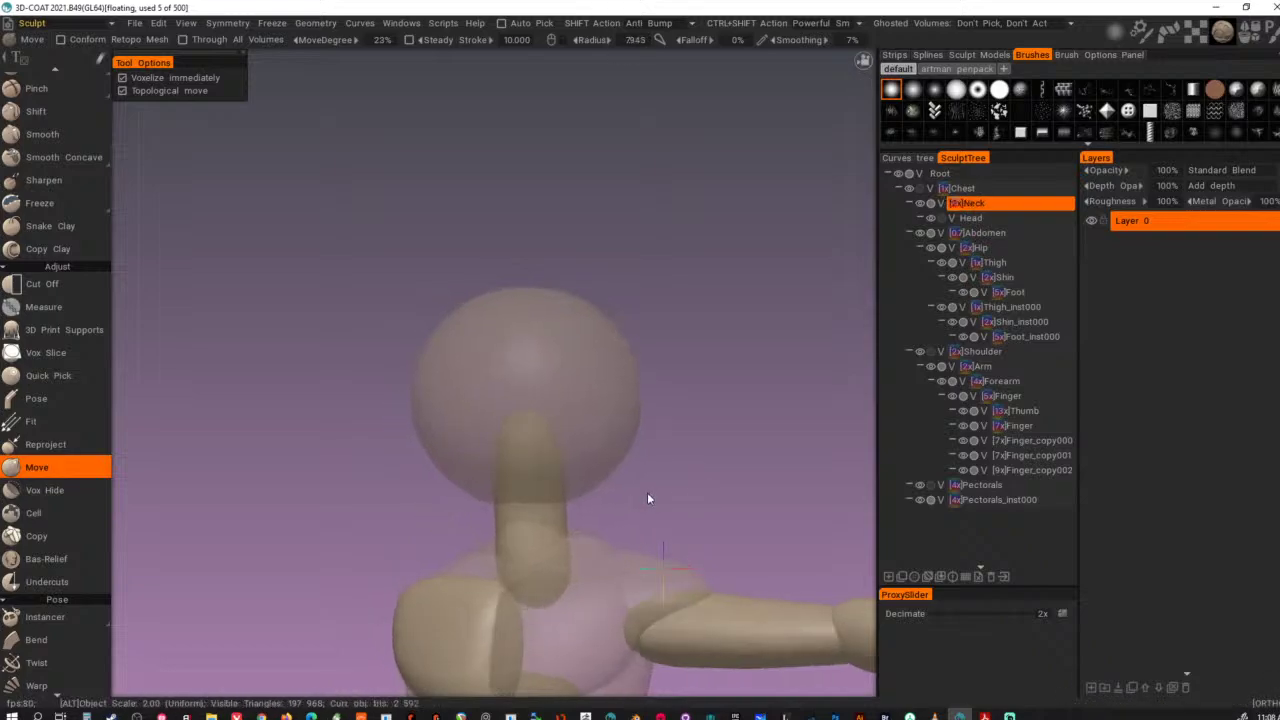
left_click_drag(647, 497, 464, 510, "alt")
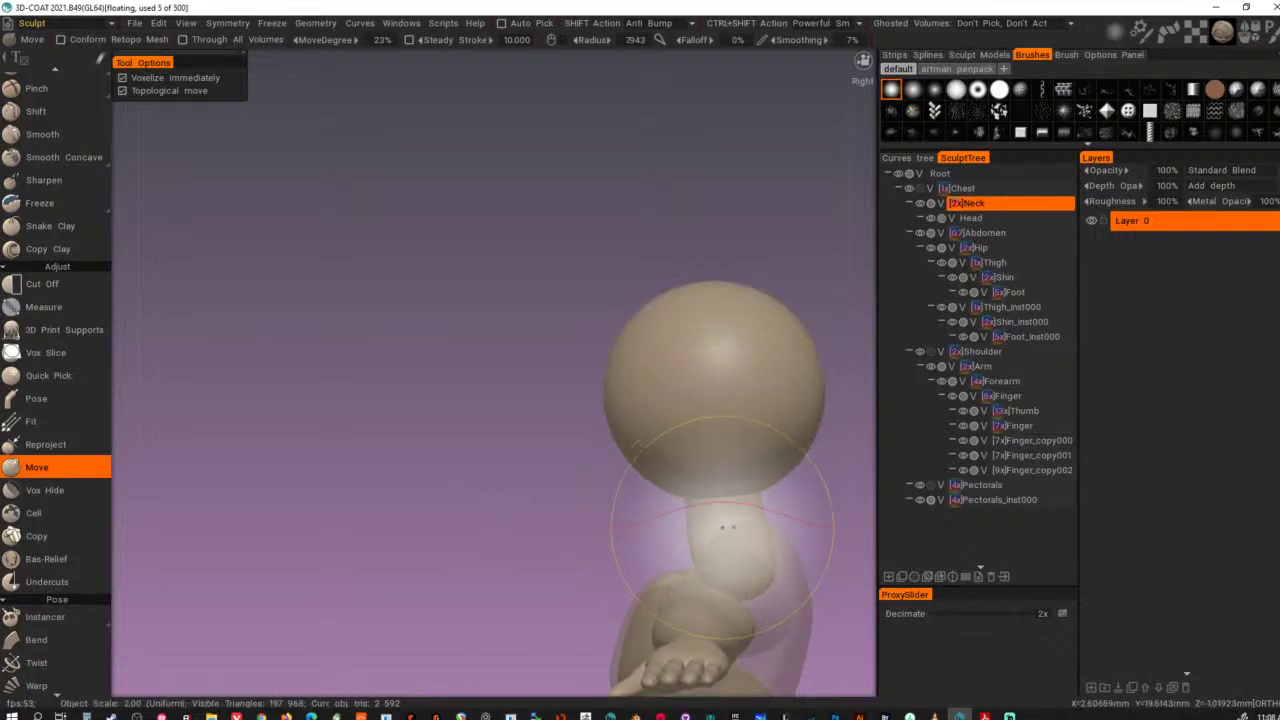
- Unghost the Chest, Shoulder and Pectorals volumes
left_click_drag(819, 491, 922, 543, "alt")
key("g")
key("g")
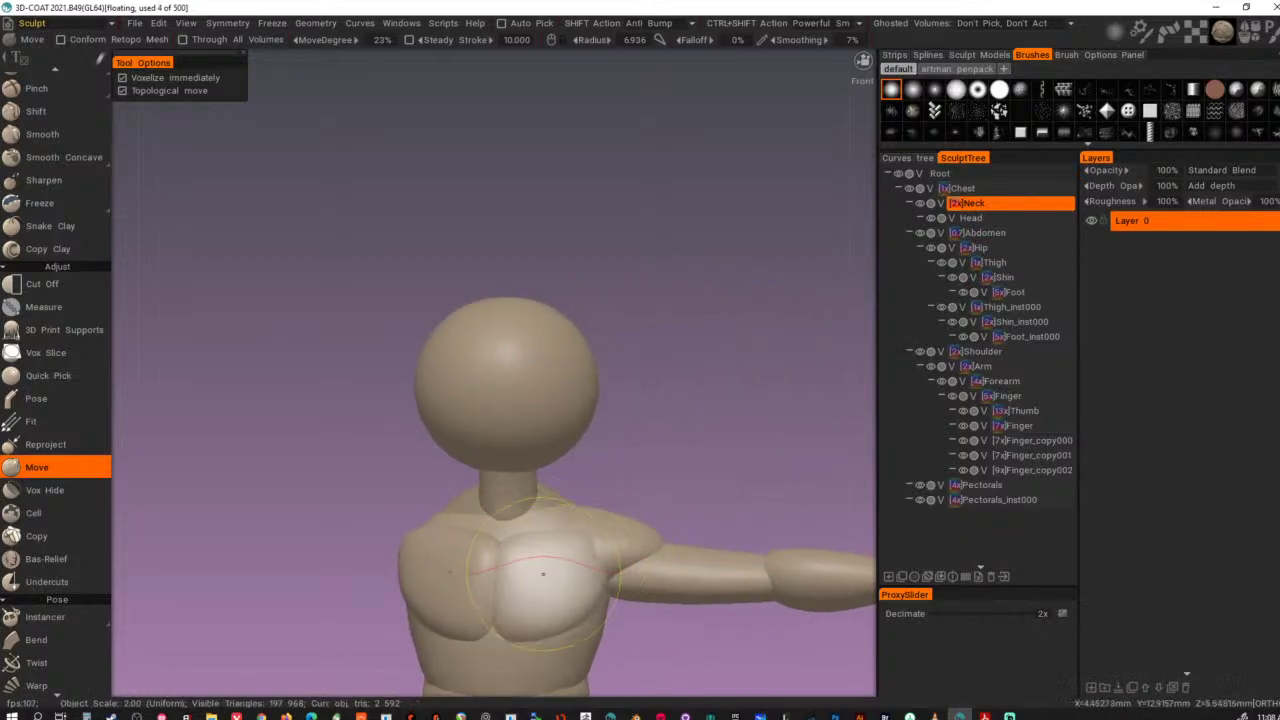
- Select the Head volume, pull its underside down into a chin and narrow its sides with the Move brush at radii 12.054 and 15.556
left_click_drag(708, 422, 649, 414, "alt")
right_click_drag(649, 414, 575, 414, "alt")
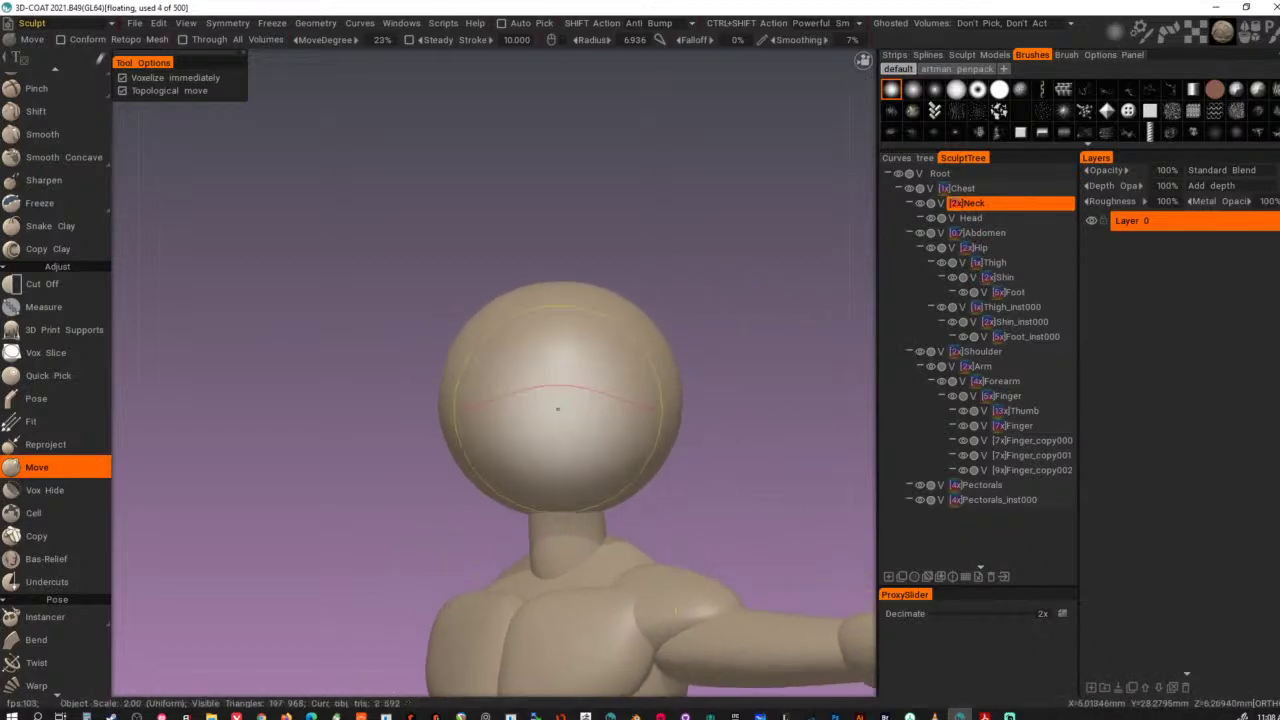
key("h")
left_click_drag(620, 449, 552, 481, "alt")
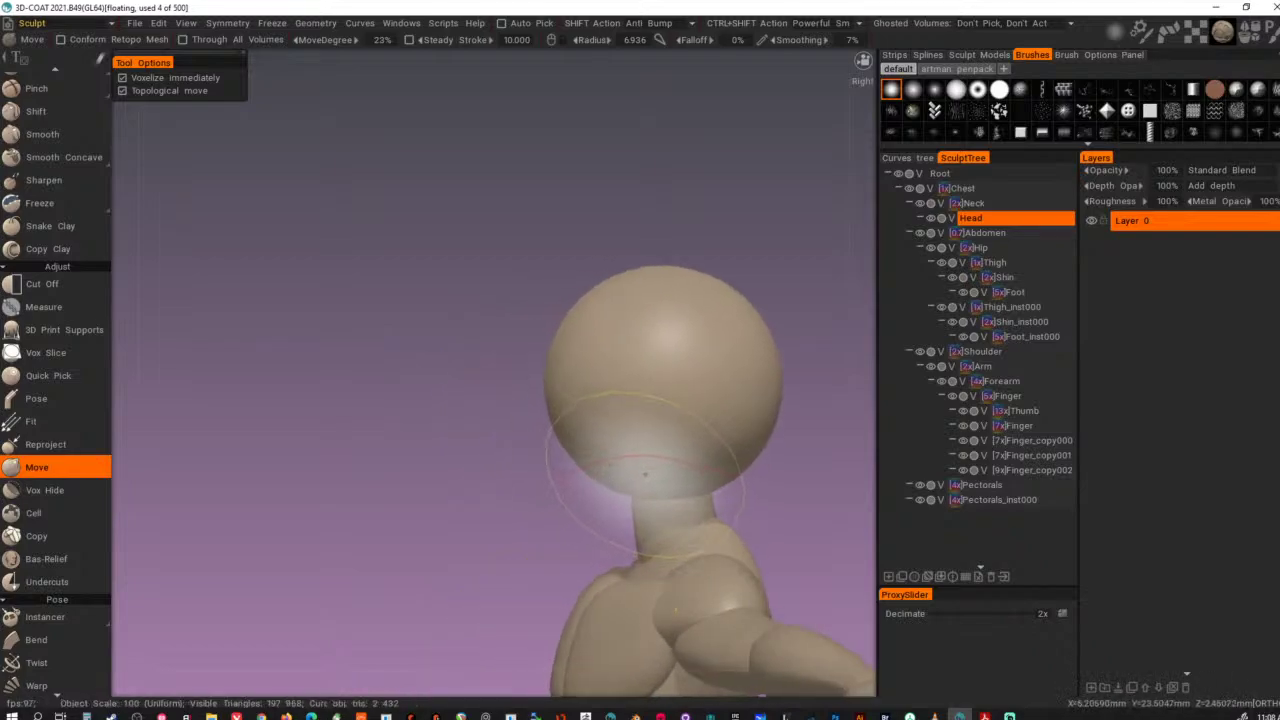
right_click_drag(645, 474, 663, 473)
mouse_move(645, 480)
left_mouse_down()
mouse_move(598, 556)
mouse_move(694, 501)
left_mouse_up()
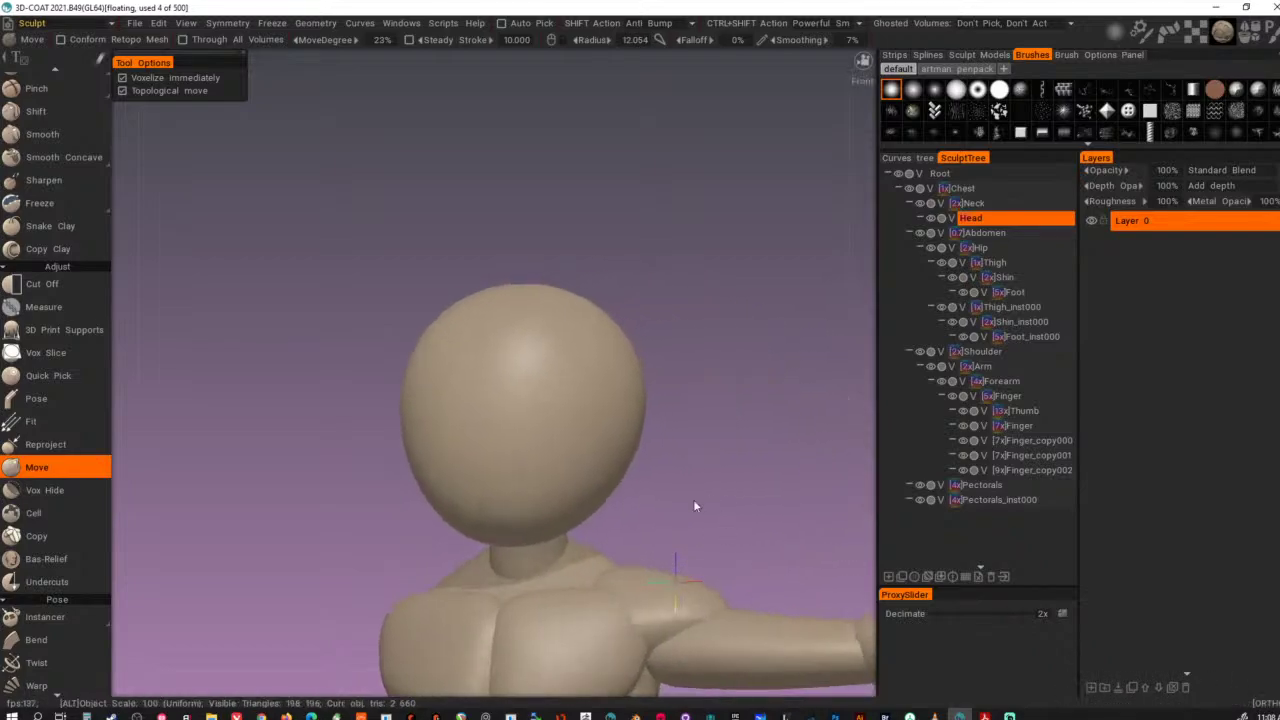
right_click_drag(580, 470, 634, 472)
left_click_drag(658, 432, 500, 410)
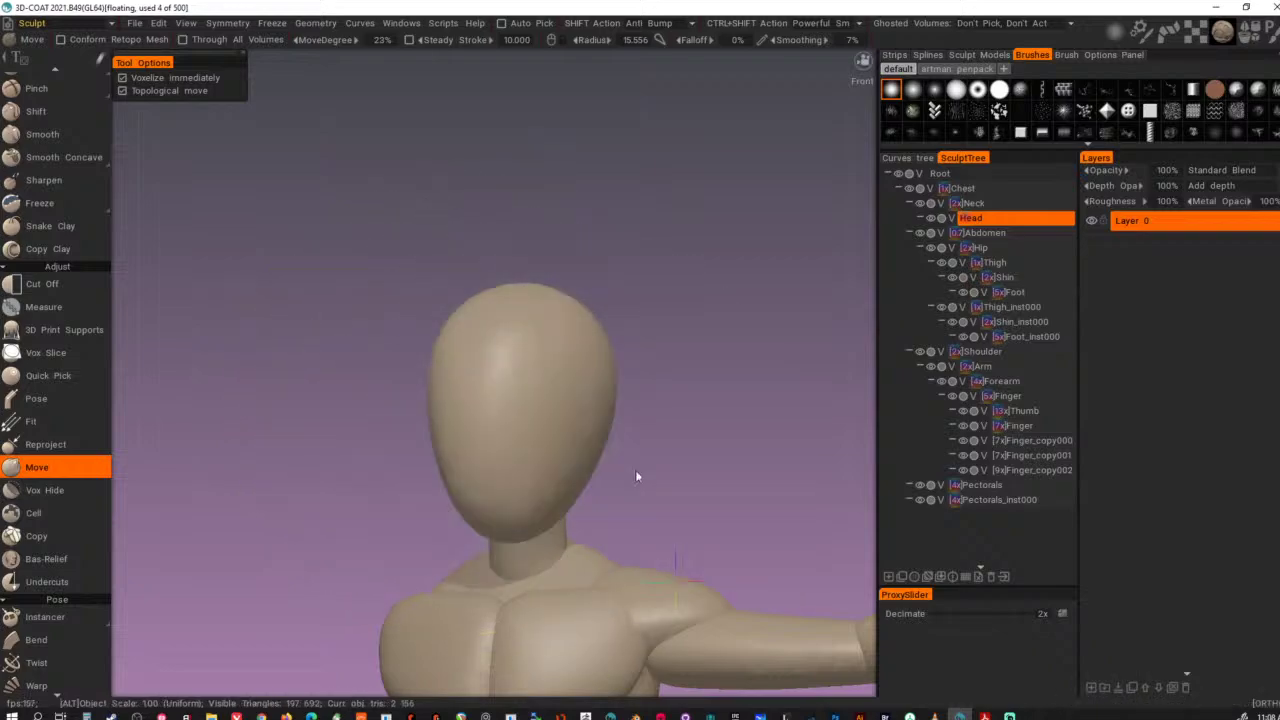
- Push in the back of the head and lower its crown in side view with the Move brush at radius 15.556
right_click_drag(636, 472, 364, 477, "alt")
left_click_drag(364, 477, 671, 545, "alt")
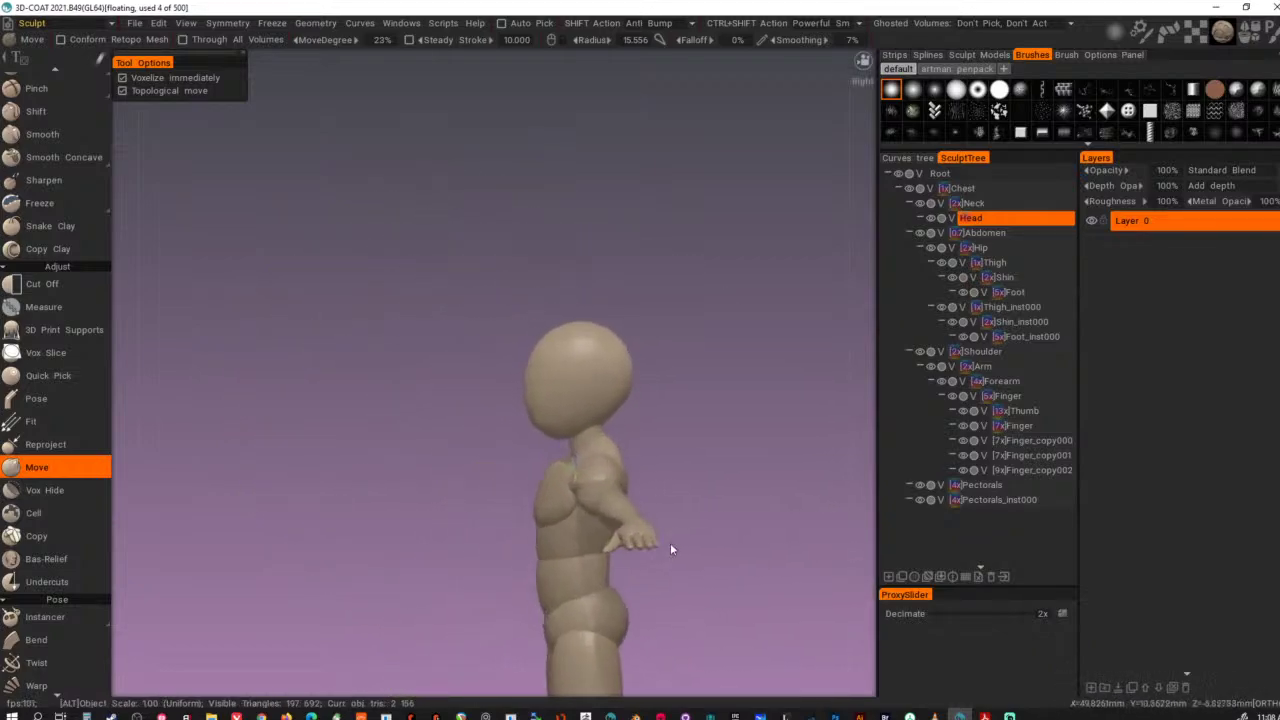
right_click_drag(671, 548, 763, 578, "alt")
middle_click_drag(719, 562, 666, 548, "alt")
right_click_drag(666, 548, 700, 545, "alt")
left_click_drag(710, 530, 686, 506, "alt")
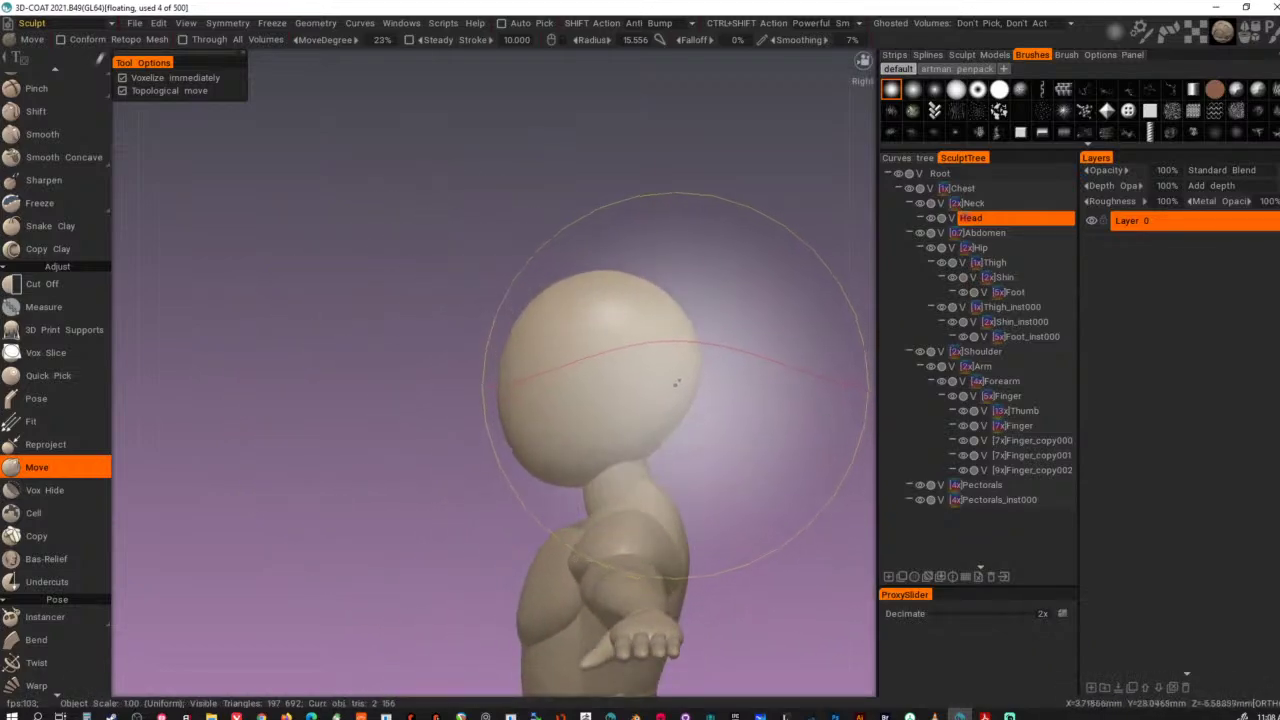
left_click_drag(676, 384, 615, 381)
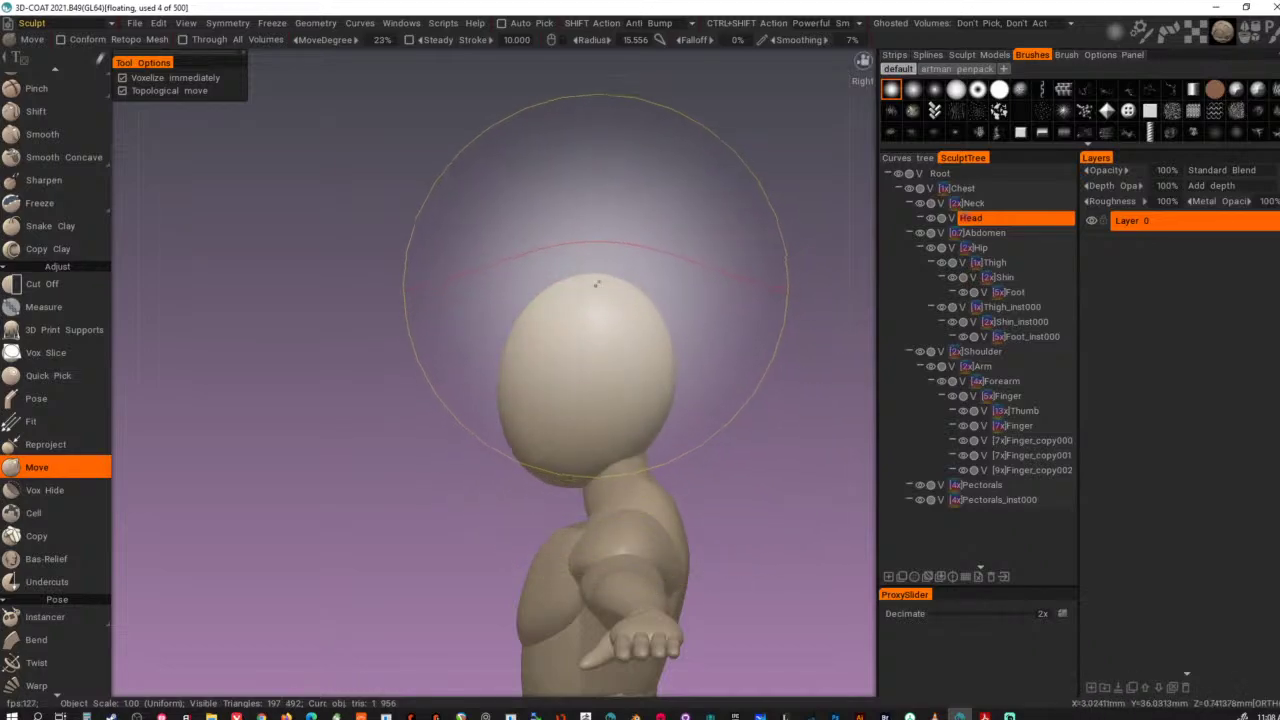
left_click_drag(596, 284, 586, 333)
- Lower the chin and flatten the face and forehead in profile with the Move brush at radius 8.993
right_click_drag(558, 479, 461, 489)
left_click_drag(563, 475, 534, 504)
left_click_drag(514, 384, 550, 393)
left_click_drag(532, 332, 545, 342)
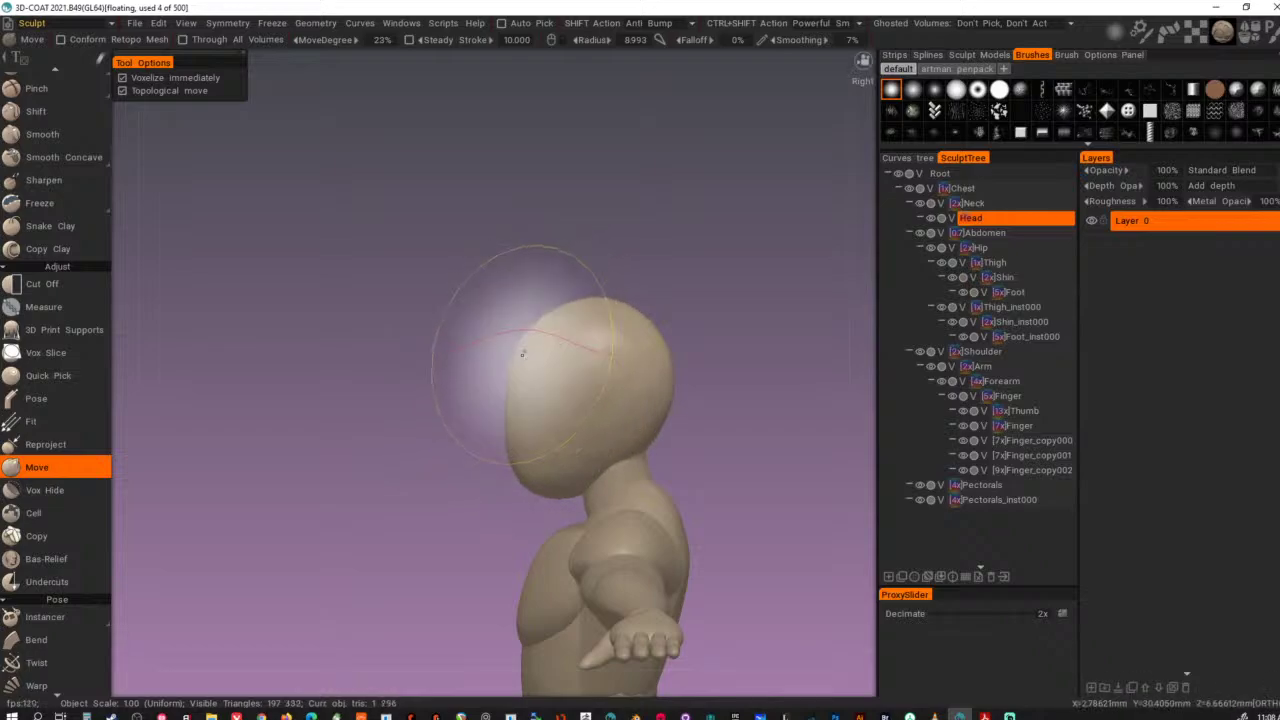
left_click_drag(478, 378, 682, 408)
left_click_drag(517, 389, 500, 391)
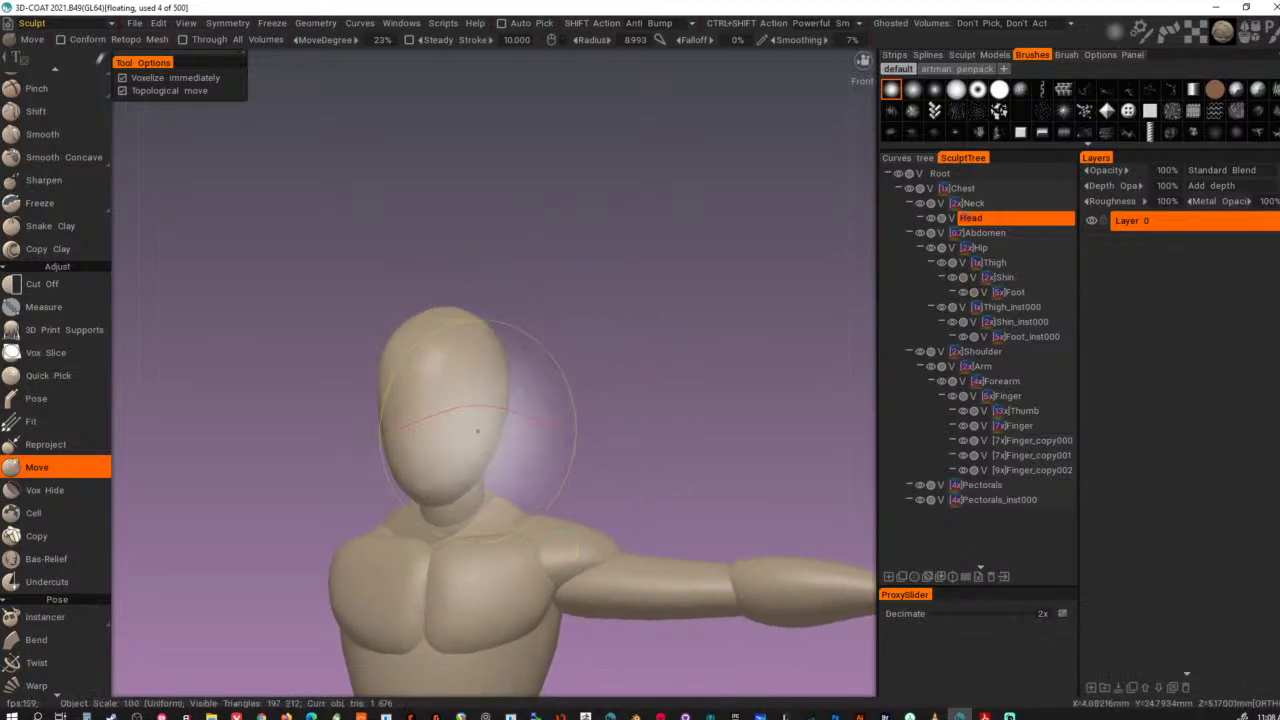
- Refine the head's crown and side outline with the Move brush and smooth the Head volume
left_click_drag(475, 322, 474, 335)
mouse_move(606, 408)
left_mouse_down()
mouse_move(407, 416)
mouse_move(463, 432)
mouse_move(534, 425)
left_mouse_up()
key("ctrl+shift+Return")
right_click_drag(534, 424, 554, 427)
key("ctrl+z")
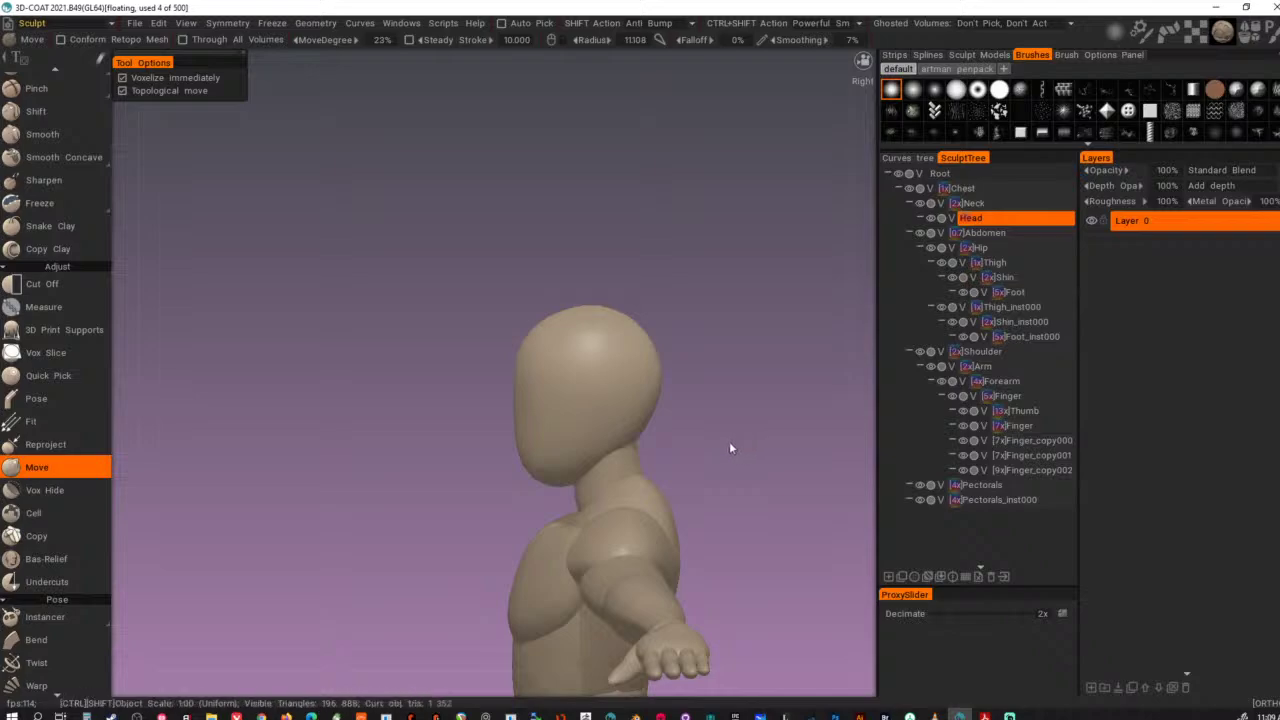
key("ctrl+shift+Return")
- Widen the head's jaw and upper sides in front view with the Move brush at radius 11.635
right_click_drag(744, 452, 474, 490, "alt")
left_click_drag(474, 490, 689, 493, "alt")
mouse_move(689, 493)
right_mouse_down("alt")
mouse_move(443, 489)
mouse_move(738, 674)
right_mouse_up("alt")
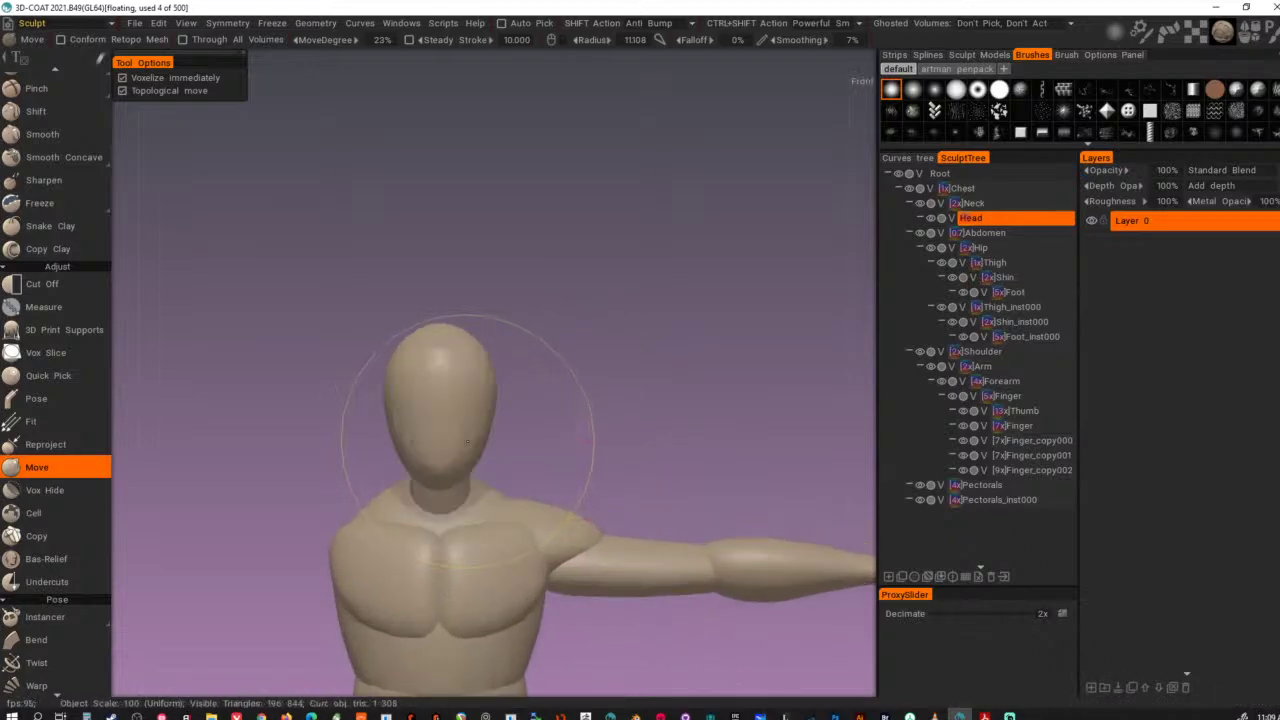
left_click_drag(487, 447, 496, 478)
scroll(472, 464, "down", 3)
scroll(472, 363, "up", 3)
mouse_move(487, 357)
left_mouse_down()
mouse_move(498, 358)
mouse_move(441, 328)
mouse_move(482, 380)
left_mouse_up()
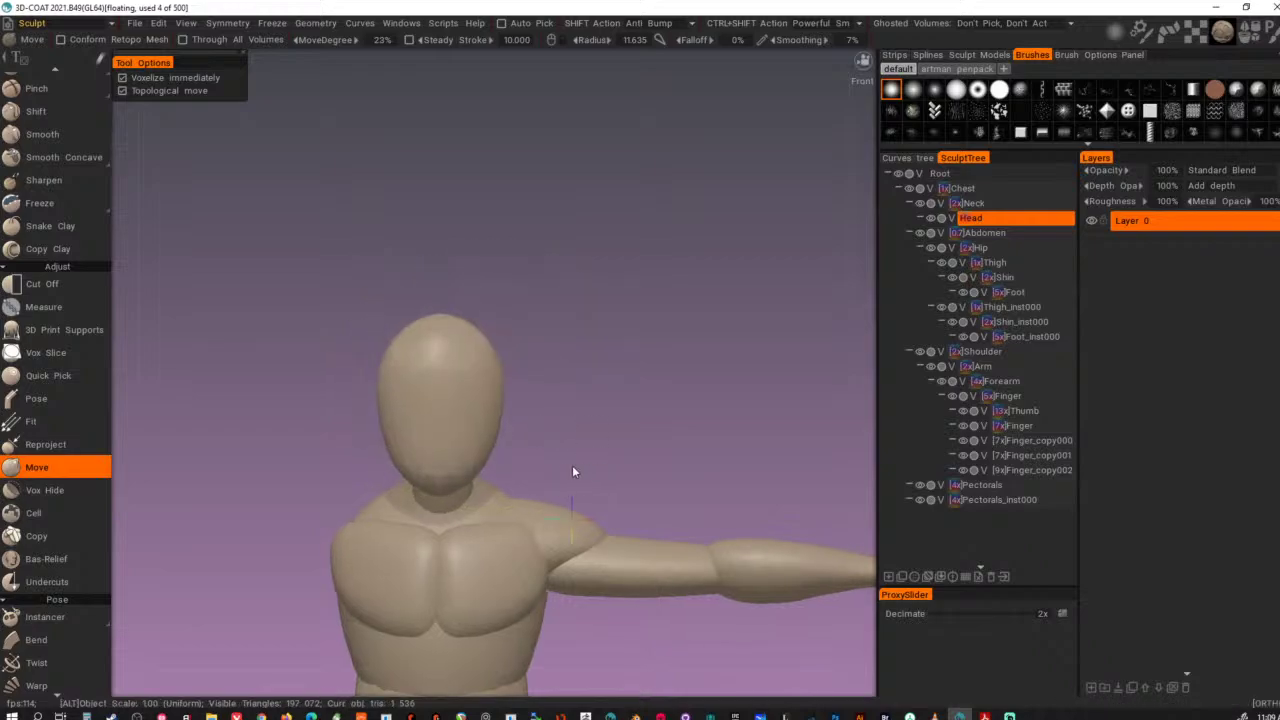
- Refine the head's face and skull contour in side view with the Move brush at radius 8.002 and raise the Head volume's resolution to 2x
left_click_drag(573, 466, 412, 462, "alt")
left_click_drag(499, 418, 476, 414)
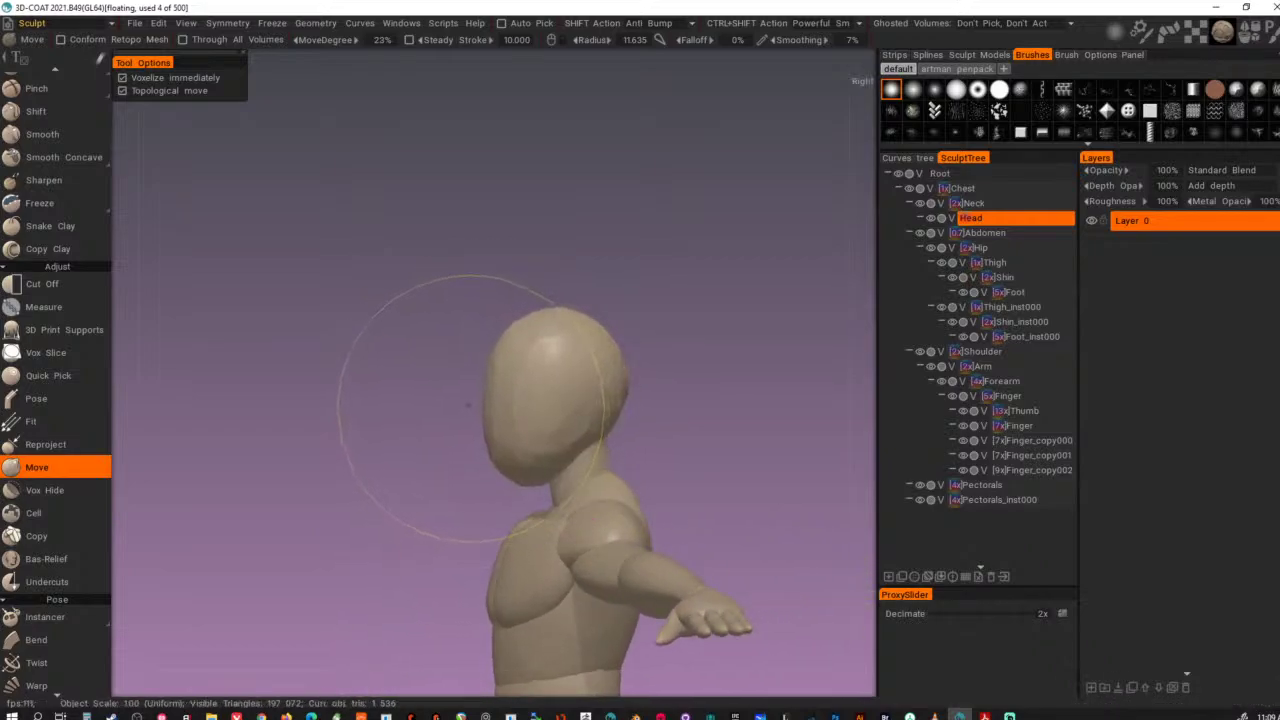
left_click_drag(620, 538, 405, 498, "alt")
middle_click_drag(733, 448, 613, 541, "alt")
right_click_drag(667, 487, 602, 495)
mouse_move(641, 484)
left_mouse_down()
mouse_move(675, 492)
mouse_move(661, 576)
mouse_move(797, 544)
left_mouse_up()
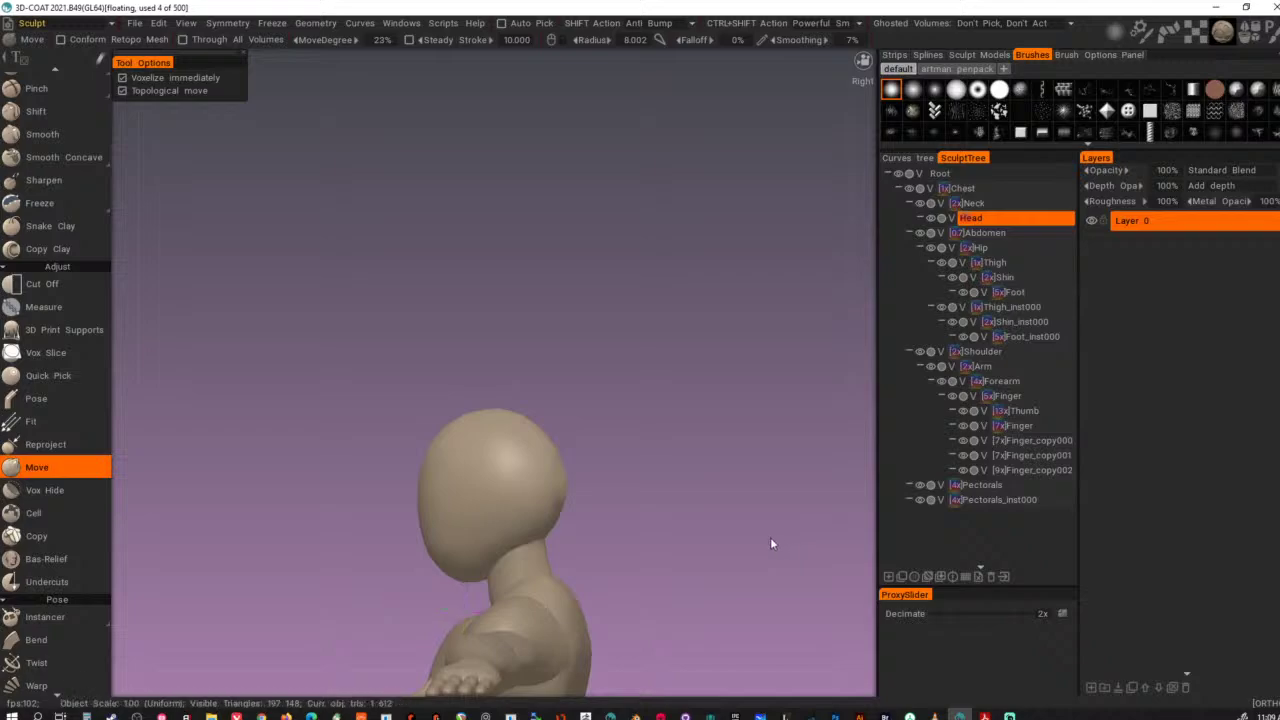
key("ctrl+z")
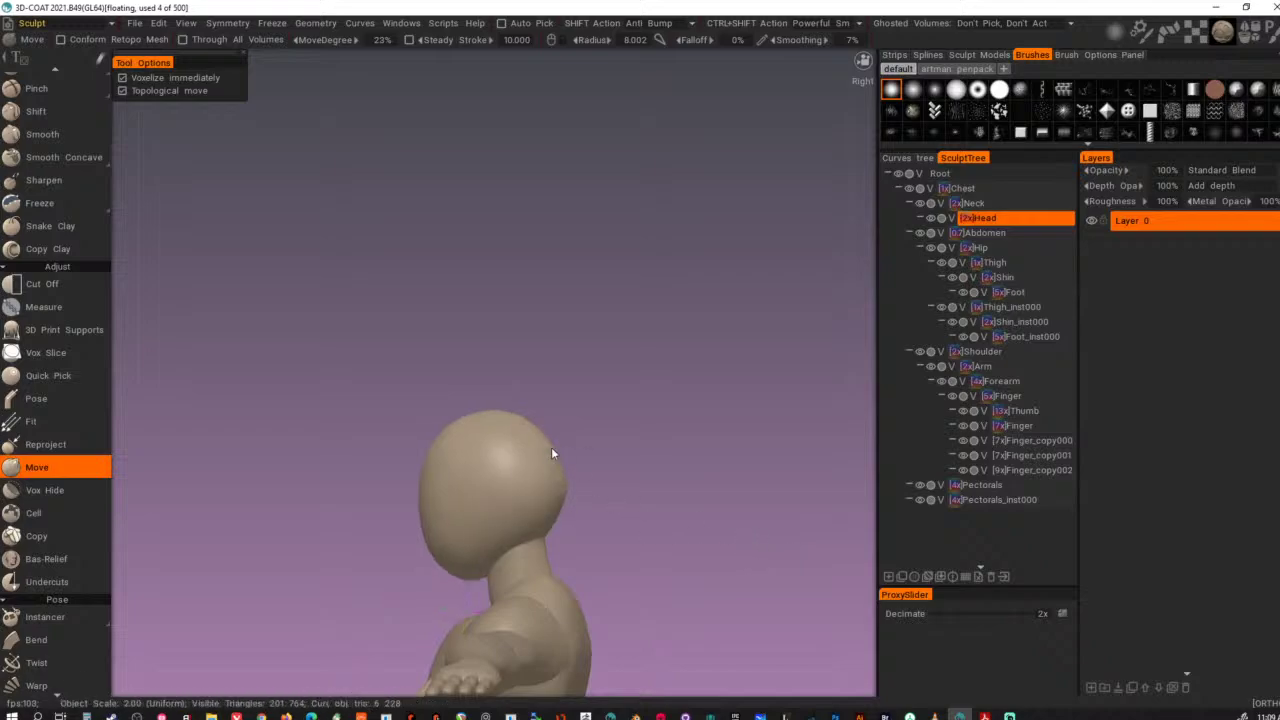
- Shape the sides and upper corners of the head in front view with the Move brush at radius 8.002
left_click_drag(552, 449, 412, 578, "alt")
mouse_move(622, 540)
left_mouse_down()
mouse_move(663, 517)
mouse_move(623, 600)
mouse_move(663, 611)
mouse_move(537, 531)
mouse_move(626, 483)
mouse_move(486, 500)
mouse_move(430, 472)
left_mouse_up()
left_click_drag(420, 423, 431, 403)
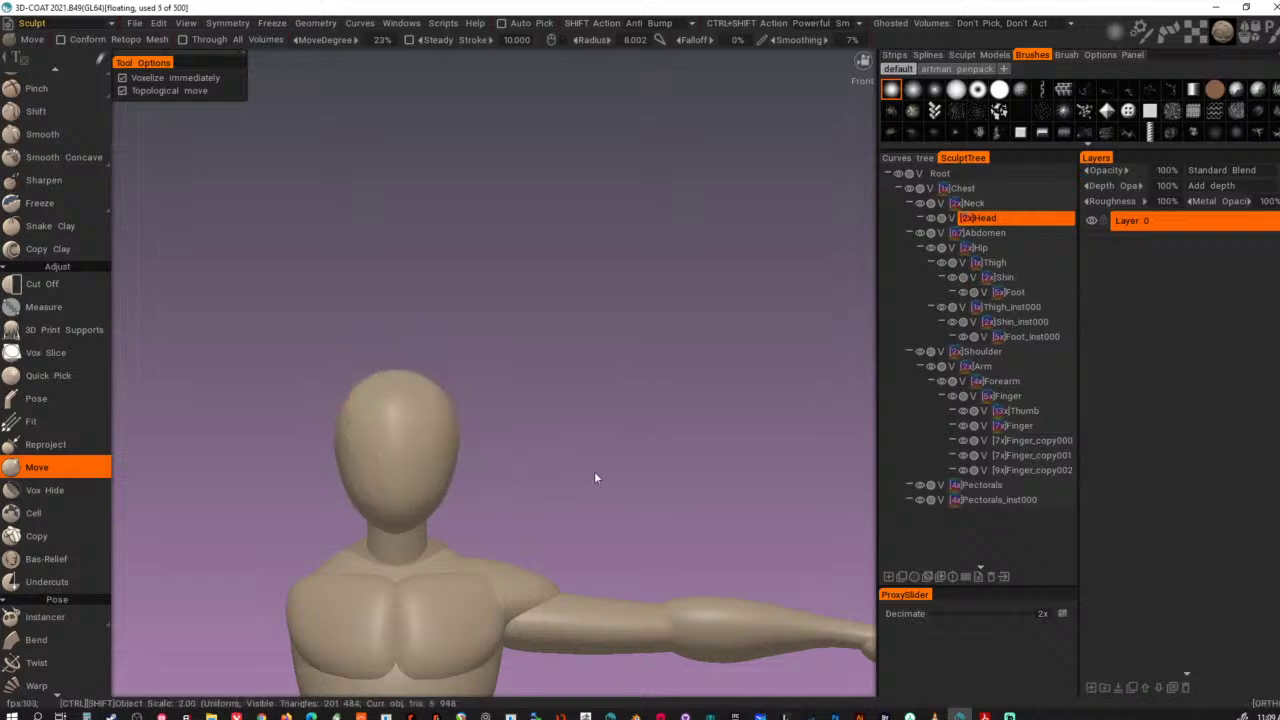
- Select the Hip volume, scale the hips and legs down with Transform in Scale mode, and move them up and forward under the torso
right_click_drag(596, 474, 225, 550, "alt")
mouse_move(602, 611)
right_mouse_down("alt")
mouse_move(484, 590)
mouse_move(439, 554)
mouse_move(630, 603)
right_mouse_up("alt")
left_click_drag(428, 537, 544, 529, "alt")
right_click_drag(526, 526, 634, 645, "alt")
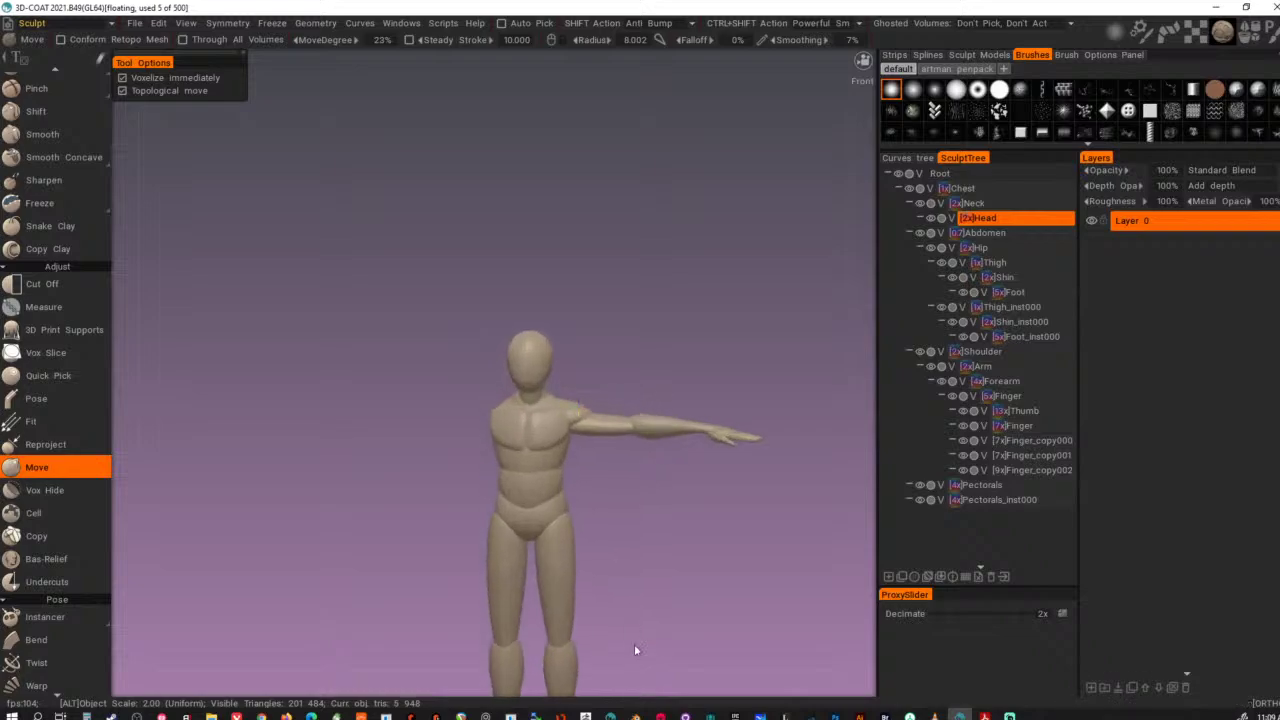
middle_click_drag(629, 602, 622, 541, "alt")
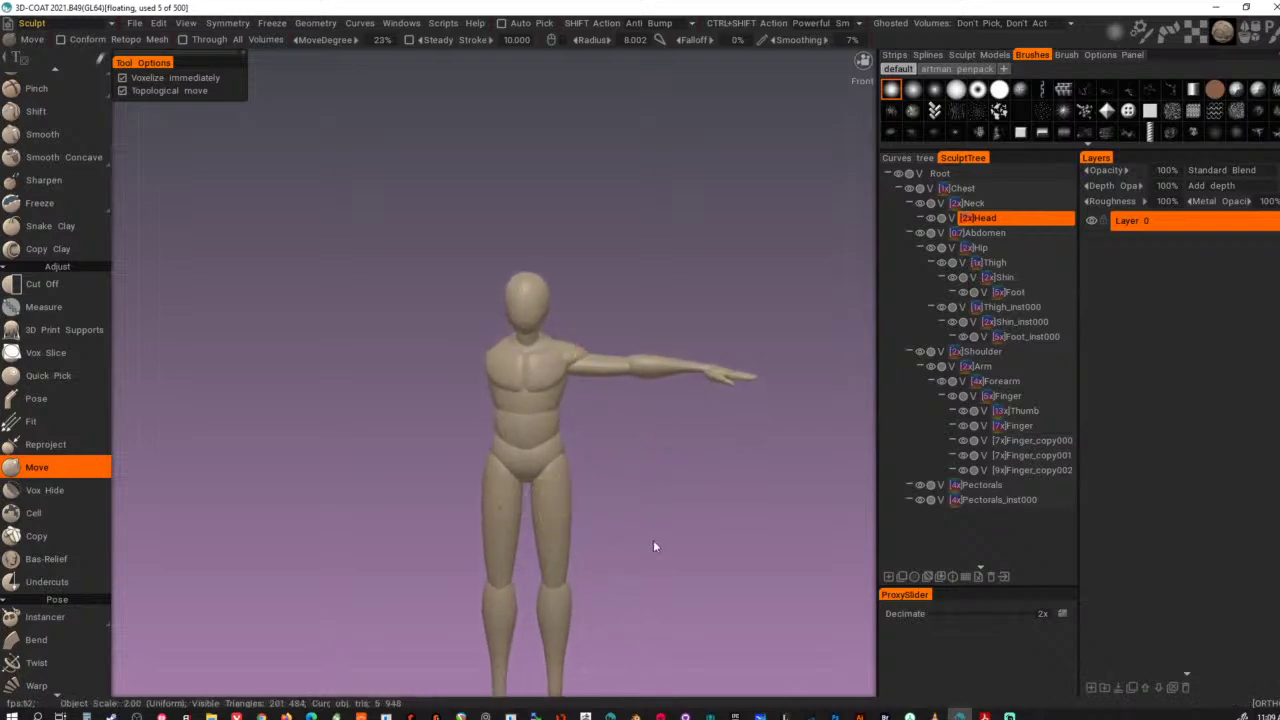
mouse_move(654, 541)
right_mouse_down("alt")
mouse_move(385, 545)
mouse_move(639, 580)
right_mouse_up("alt")
middle_click_drag(639, 580, 616, 545, "alt")
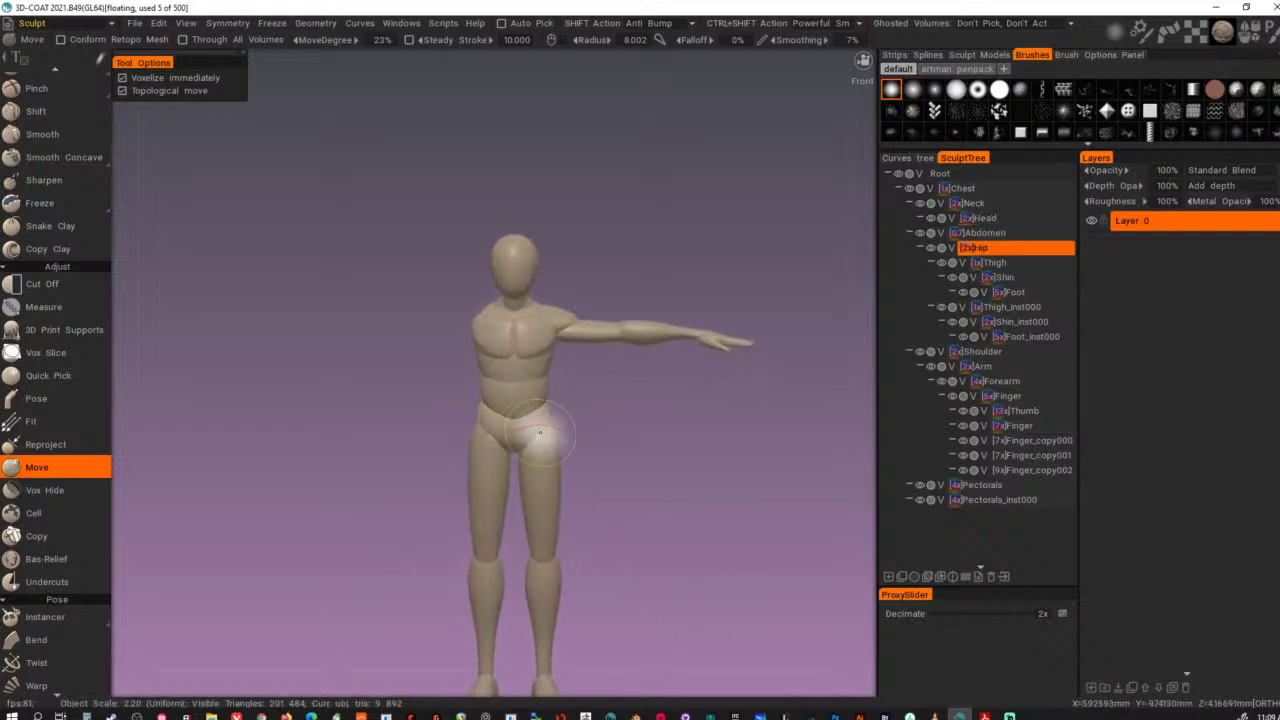
key("t")
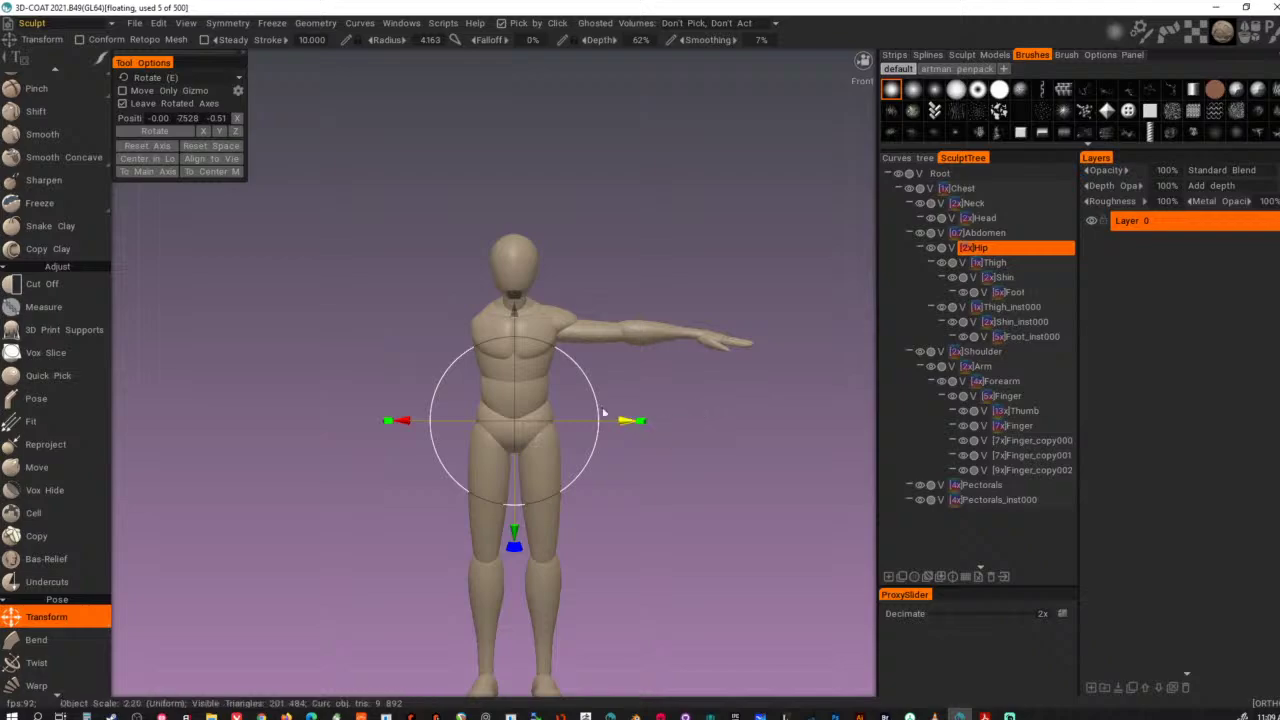
left_click(194, 80)
left_click(190, 131)
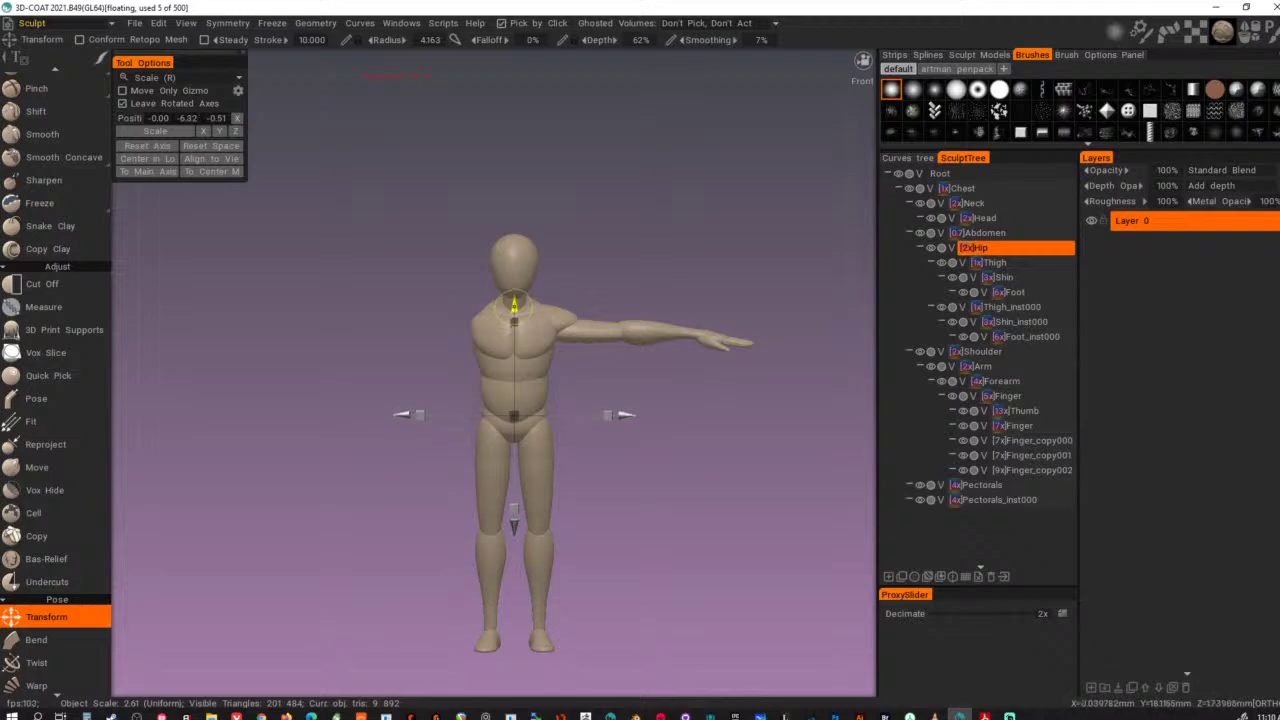
left_click_drag(743, 451, 539, 453, "alt")
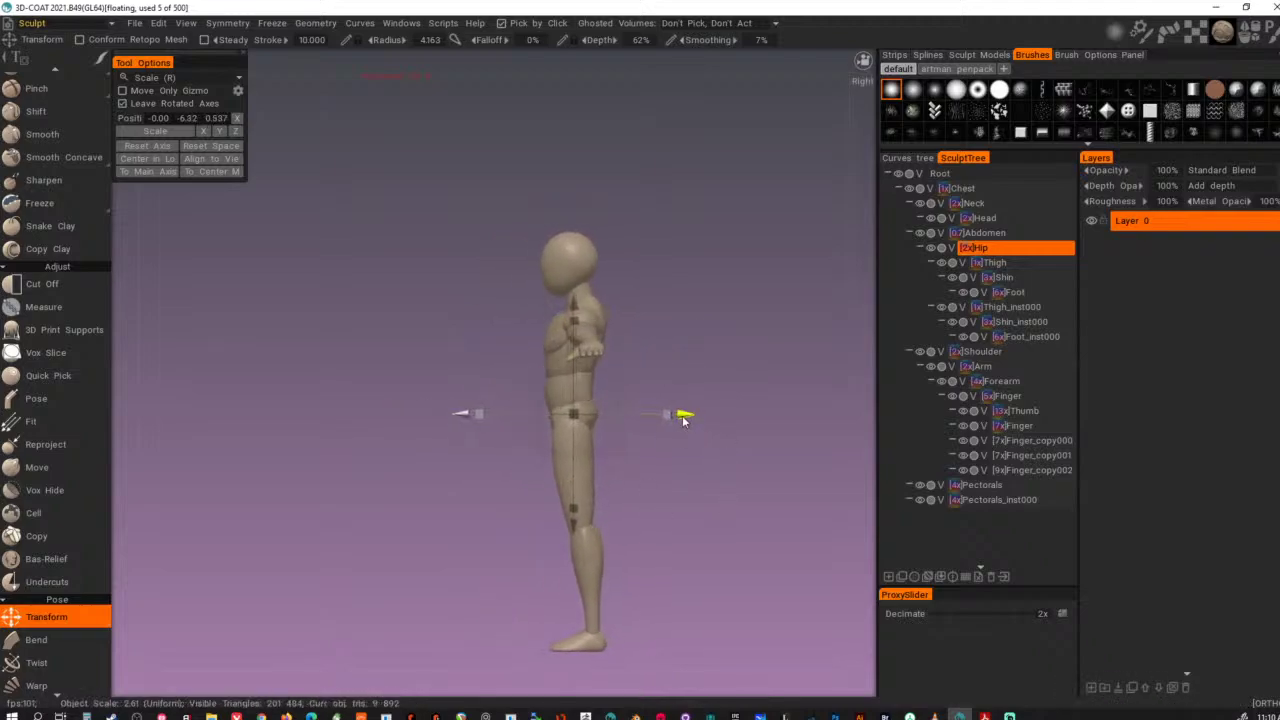
- Reshape the front, sides and back of the Hip volume with the Move brush at radius 11.019
right_click_drag(693, 409, 744, 412, "alt")
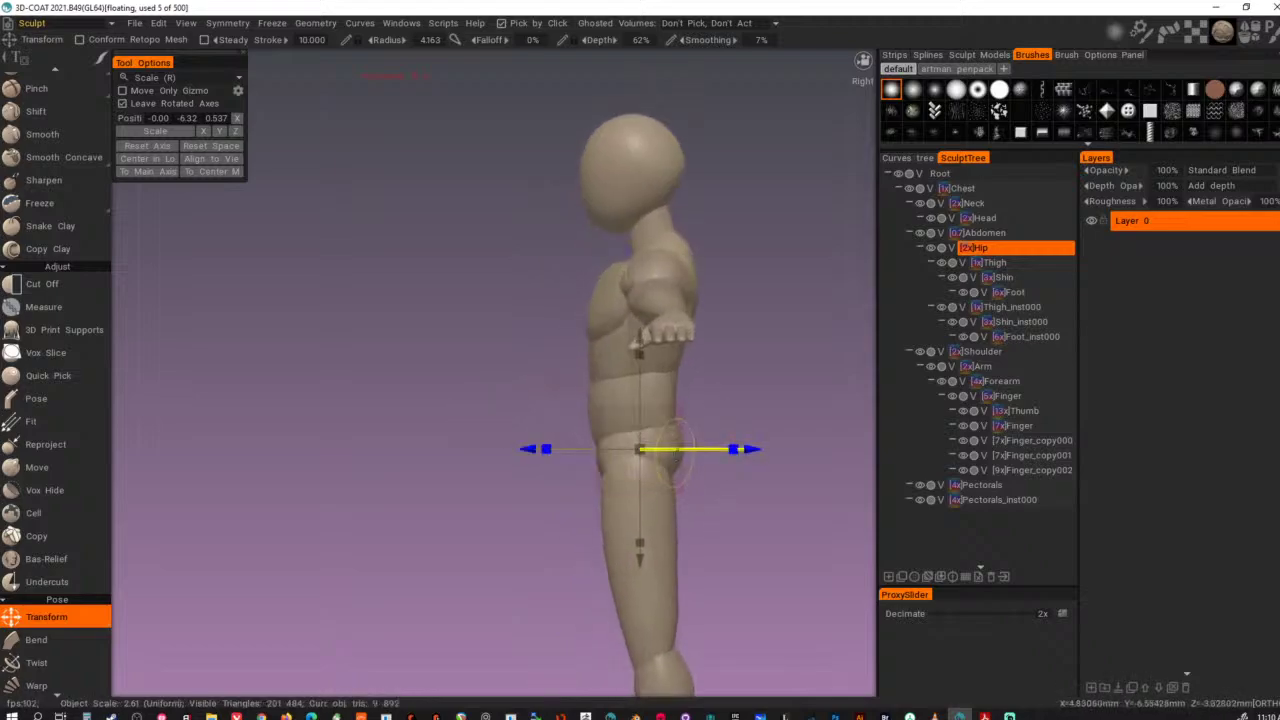
key("m")
right_click_drag(610, 451, 620, 460)
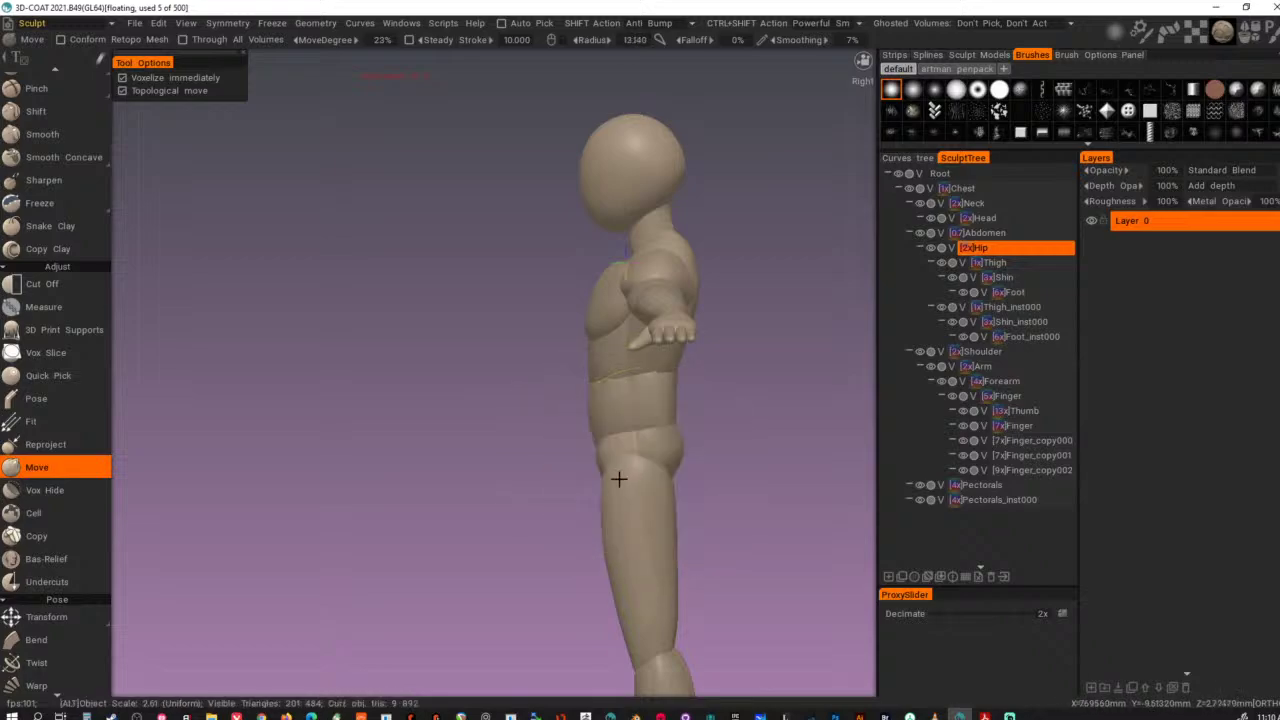
left_click_drag(618, 475, 728, 459, "alt")
mouse_move(593, 459)
left_mouse_down()
mouse_move(613, 458)
mouse_move(492, 499)
left_mouse_up()
mouse_move(541, 464)
left_mouse_down()
mouse_move(557, 461)
mouse_move(571, 500)
mouse_move(535, 462)
left_mouse_up()
right_click_drag(578, 457, 571, 457)
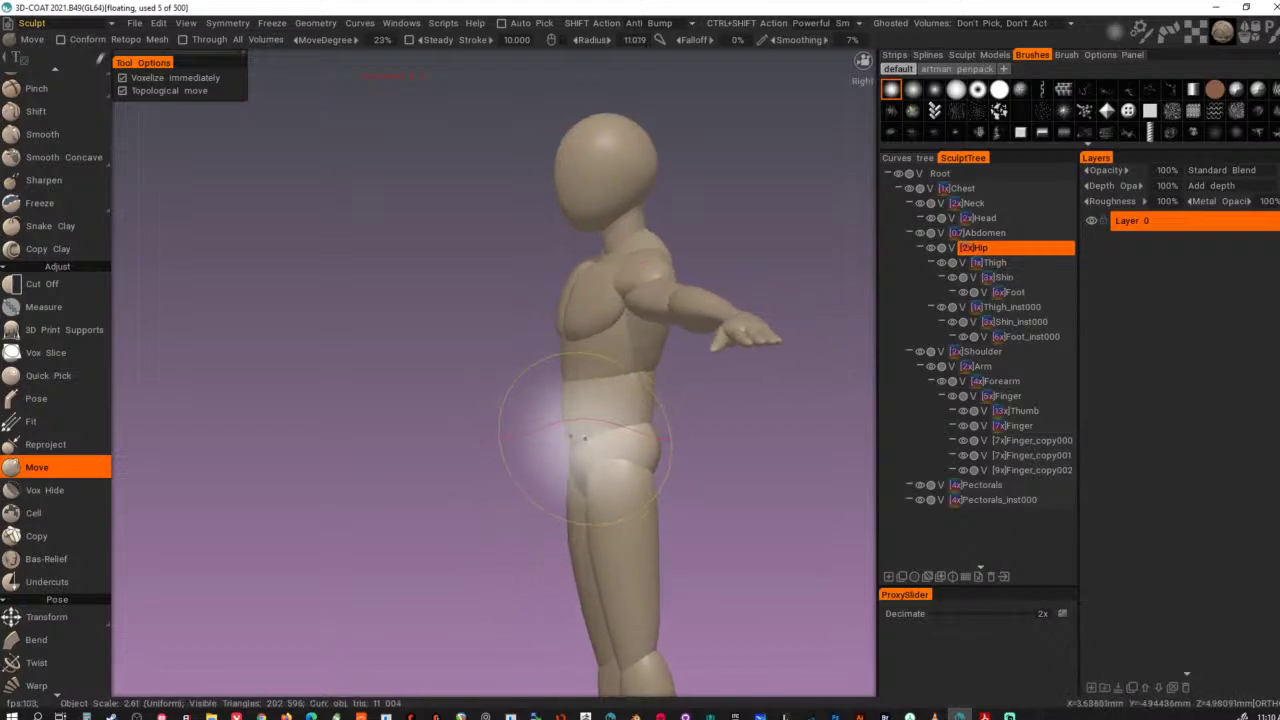
mouse_move(577, 443)
left_mouse_down()
mouse_move(651, 508)
mouse_move(671, 474)
mouse_move(615, 466)
left_mouse_up()
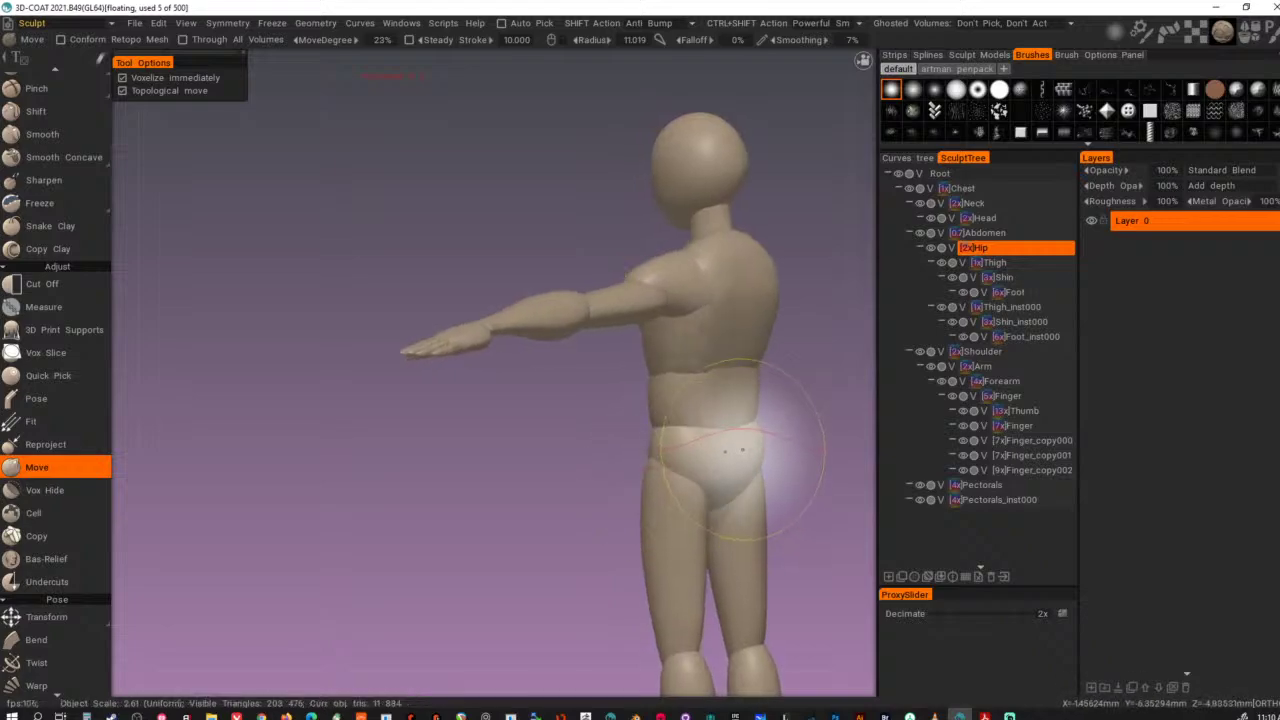
mouse_move(745, 448)
left_mouse_down()
mouse_move(690, 478)
mouse_move(817, 471)
mouse_move(628, 446)
mouse_move(666, 423)
mouse_move(703, 520)
mouse_move(676, 494)
left_mouse_up()
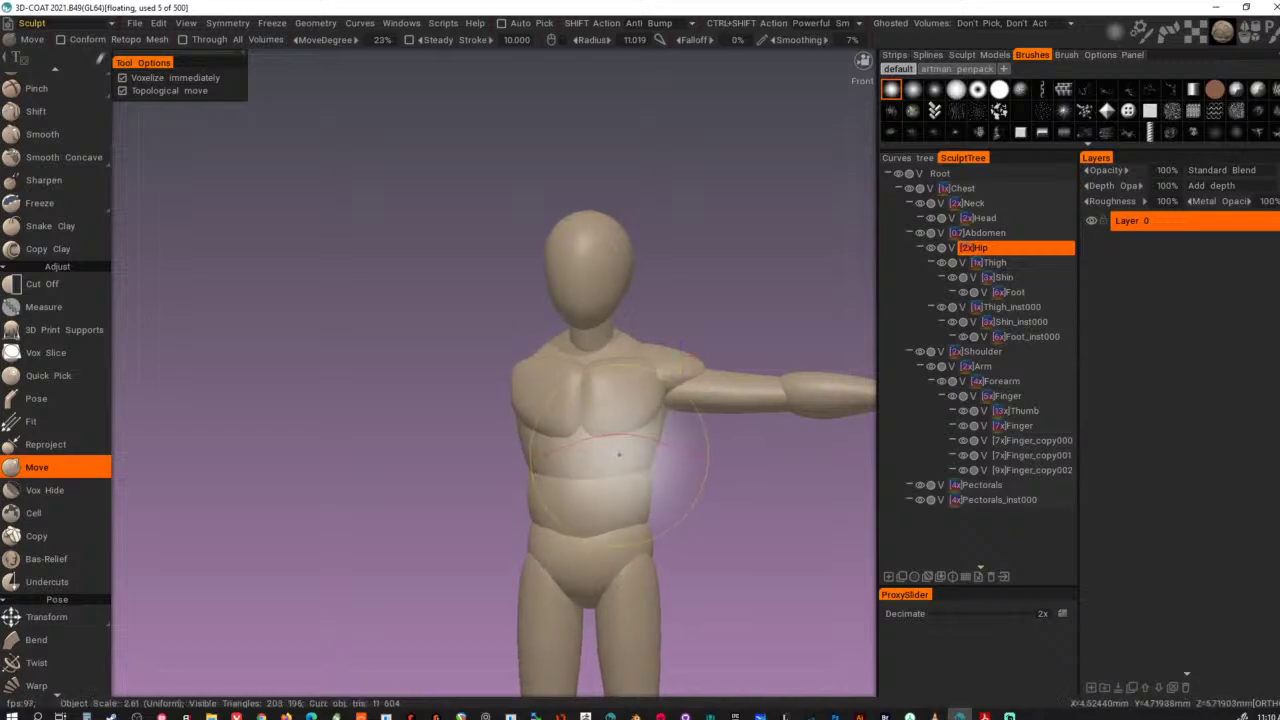
- Select the Chest volume and adjust its lower side contour with the Move brush at radius 11.101
key("h")
mouse_move(626, 456)
right_mouse_down()
mouse_move(597, 459)
mouse_move(650, 468)
right_mouse_up()
mouse_move(642, 470)
left_mouse_down("alt")
mouse_move(637, 523)
mouse_move(640, 484)
mouse_move(648, 508)
mouse_move(581, 437)
mouse_move(625, 508)
mouse_move(653, 493)
mouse_move(608, 495)
left_mouse_up("alt")
left_click_drag(750, 522, 715, 515, "alt")
mouse_move(712, 467)
left_mouse_down()
mouse_move(676, 516)
mouse_move(740, 460)
mouse_move(714, 477)
mouse_move(836, 481)
mouse_move(930, 463)
left_mouse_up()
middle_click_drag(612, 453, 669, 512, "alt")
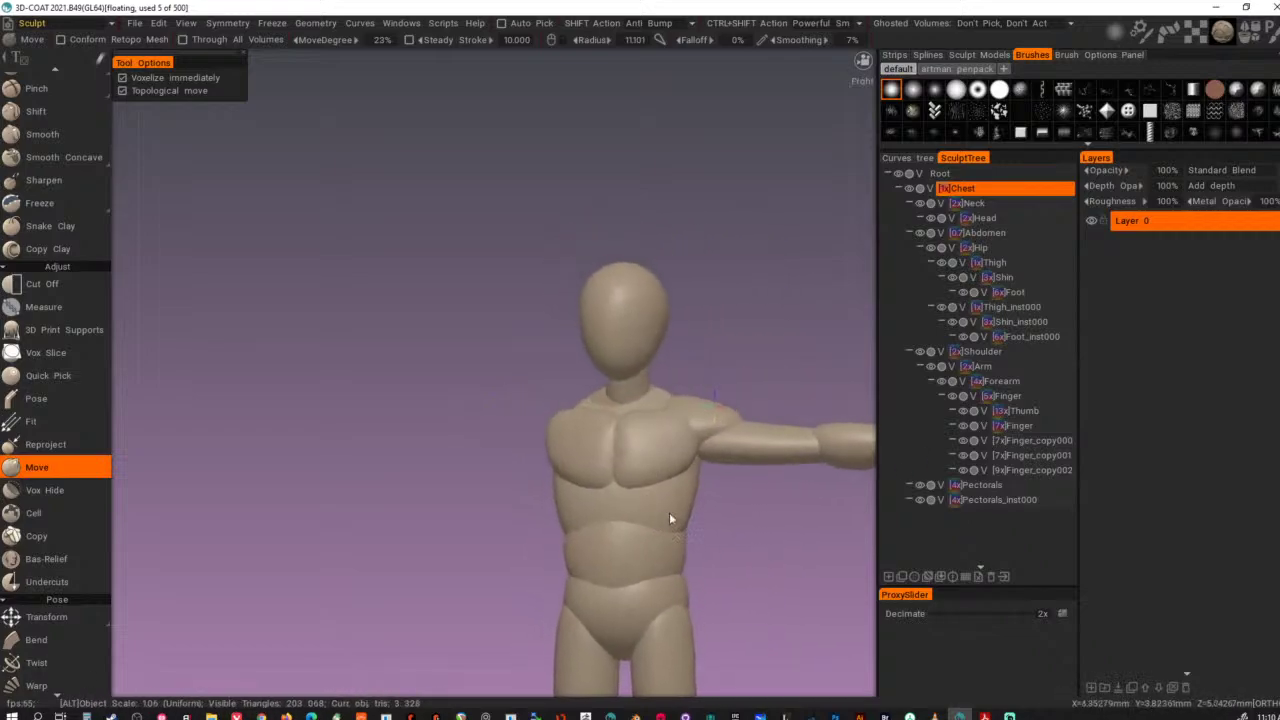
- Select the Pectorals volume and reshape the front of the chest from the side with the Move brush
left_click_drag(669, 512, 686, 517, "alt")
right_click_drag(686, 517, 460, 487, "alt")
right_click_drag(518, 492, 649, 514, "alt")
middle_click_drag(649, 514, 604, 512, "alt")
right_click_drag(604, 512, 648, 541, "alt")
left_click_drag(649, 546, 523, 567, "alt")
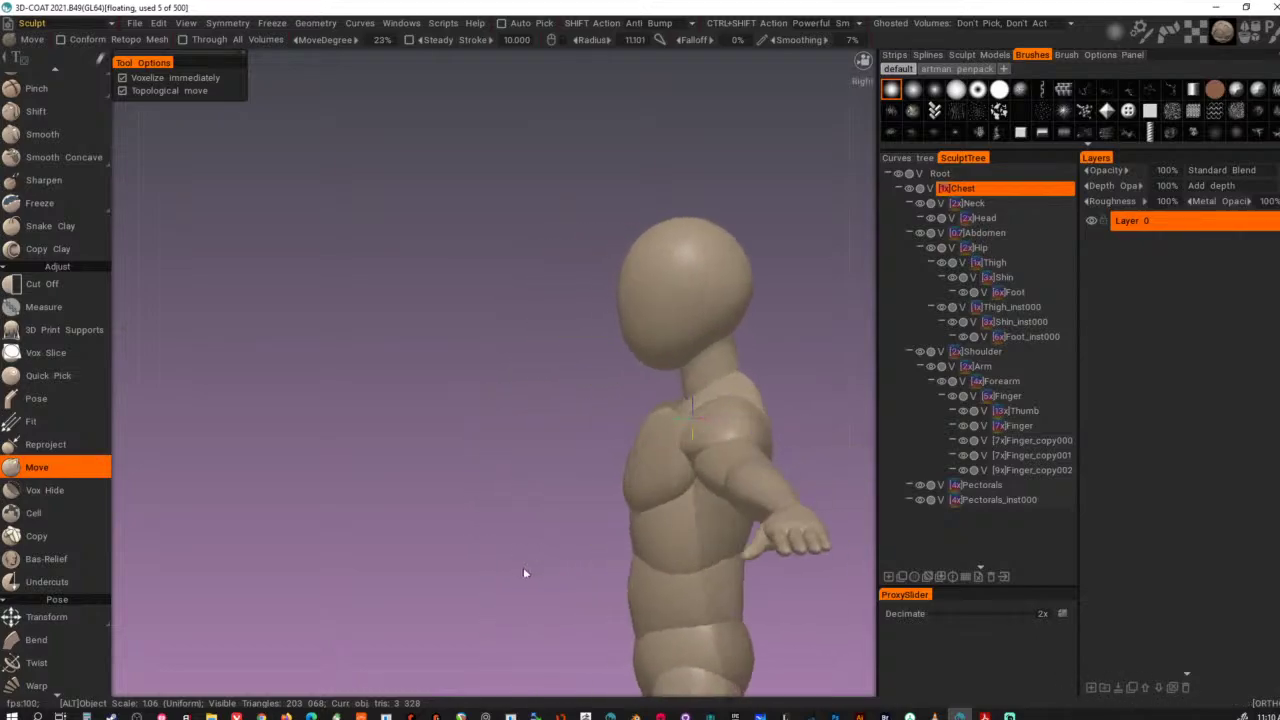
right_click_drag(523, 567, 679, 559, "alt")
middle_click_drag(545, 560, 431, 546, "alt")
left_click_drag(659, 451, 635, 432, "alt")
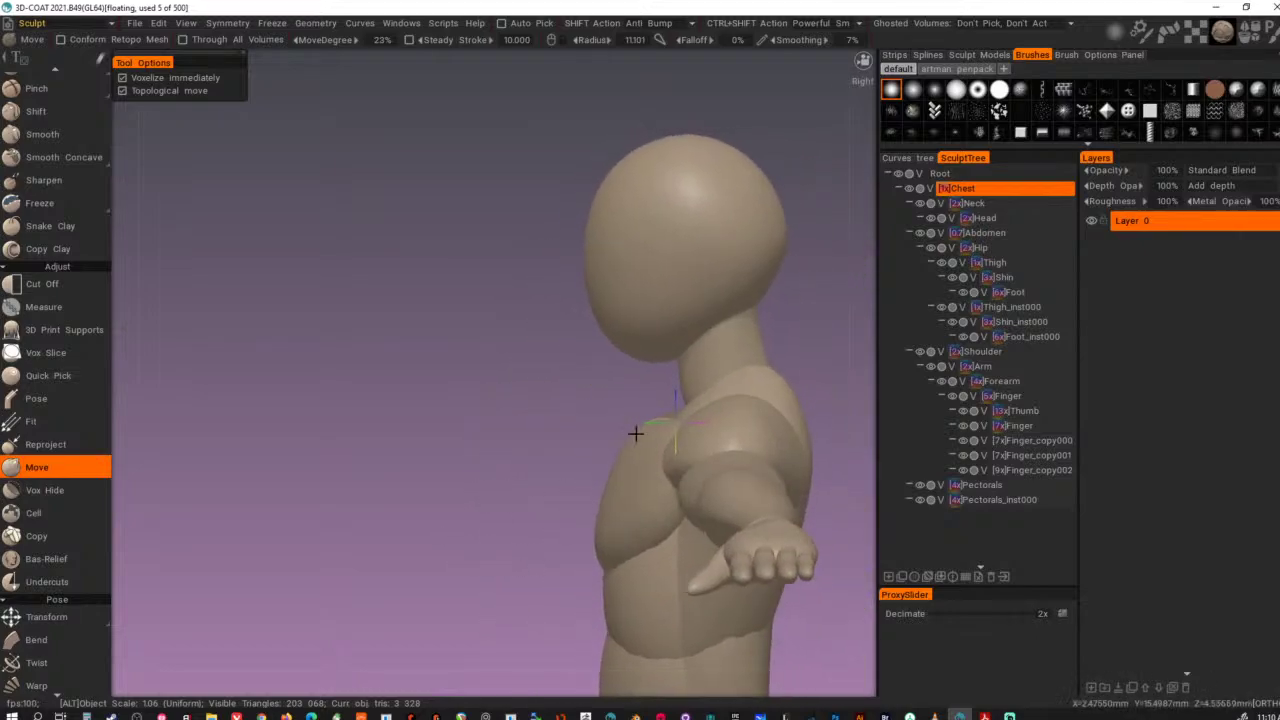
key("h")
right_click_drag(641, 436, 593, 441)
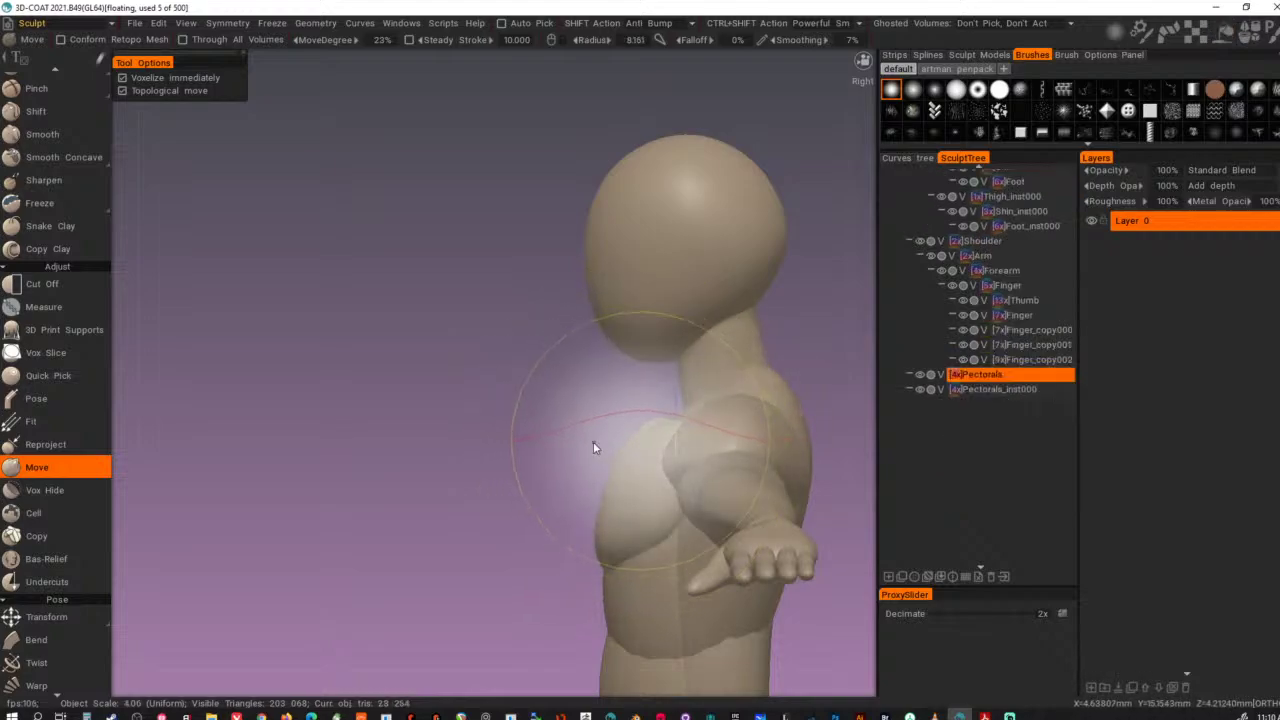
mouse_move(634, 451)
left_mouse_down()
mouse_move(755, 462)
mouse_move(801, 420)
left_mouse_up()
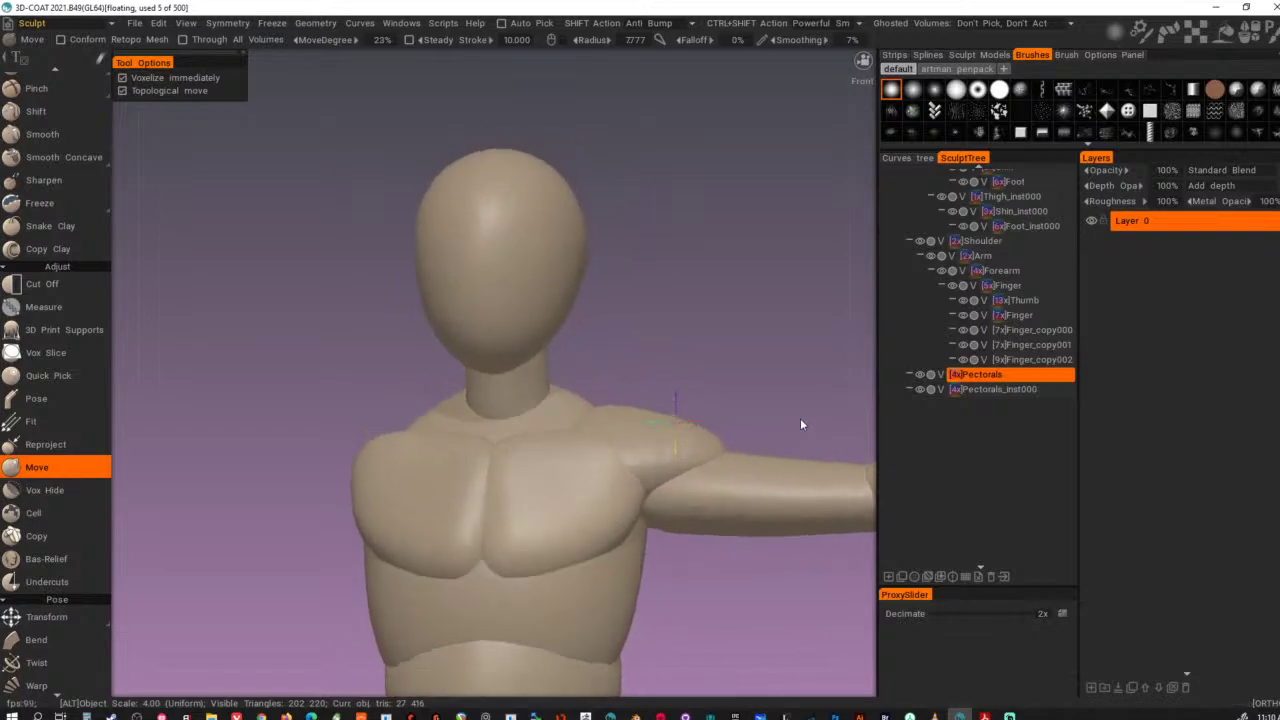
- Refine the upper and outer edges of the pectorals from several angles with the Move brush at radius 3.602
mouse_move(800, 424)
middle_mouse_down()
mouse_move(666, 429)
mouse_move(646, 506)
mouse_move(769, 551)
mouse_move(871, 453)
mouse_move(600, 460)
mouse_move(677, 466)
middle_mouse_up()
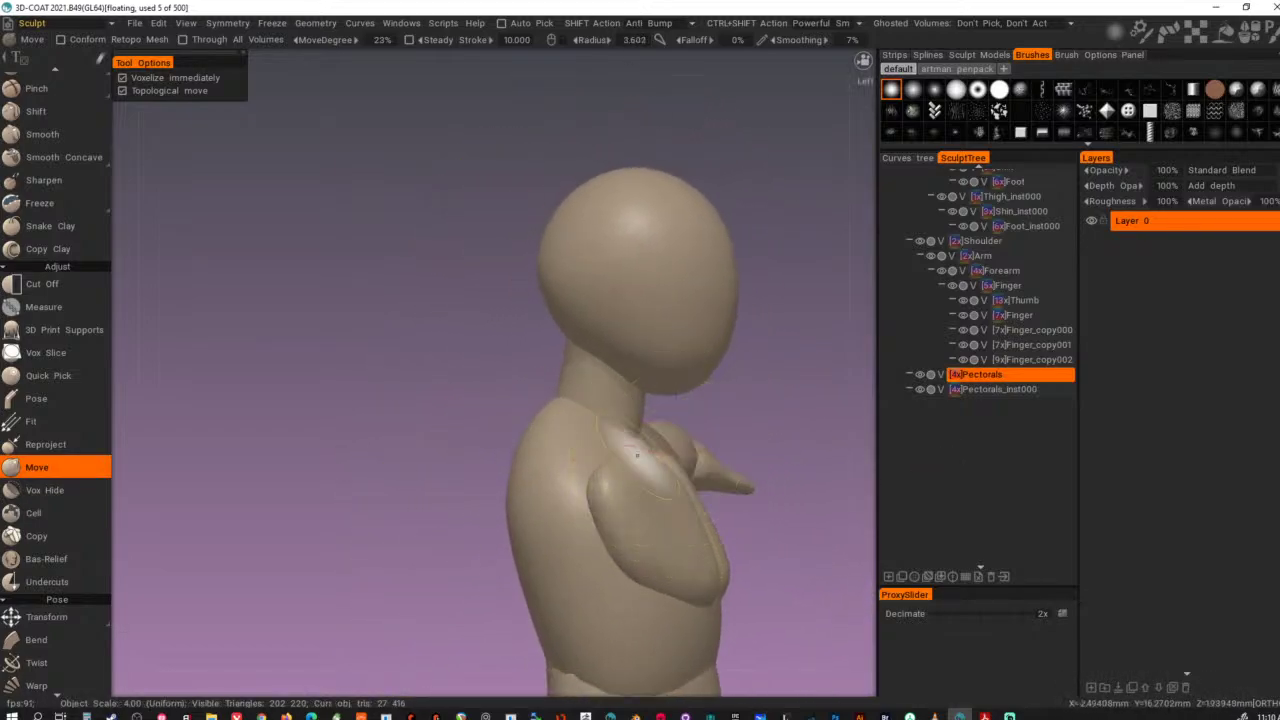
mouse_move(765, 484)
left_mouse_down("alt")
mouse_move(657, 508)
mouse_move(508, 503)
mouse_move(382, 473)
mouse_move(492, 487)
mouse_move(405, 494)
left_mouse_up("alt")
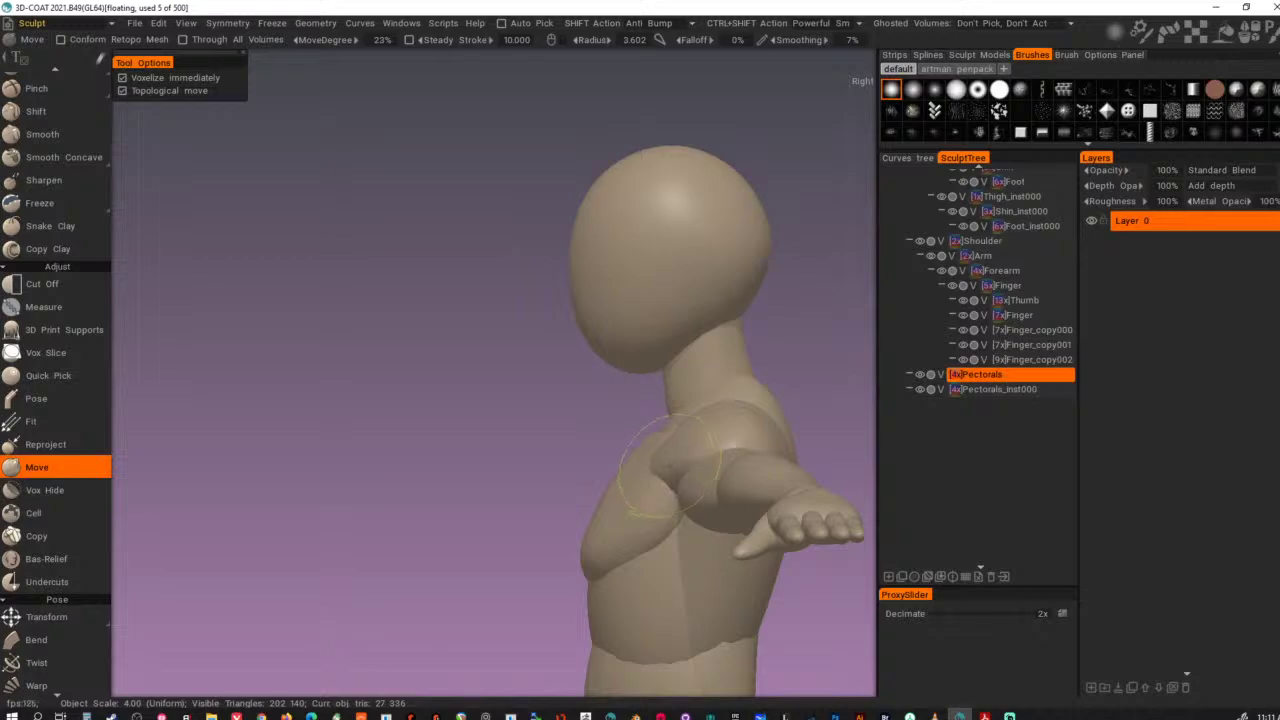
middle_click_drag(668, 465, 816, 498)
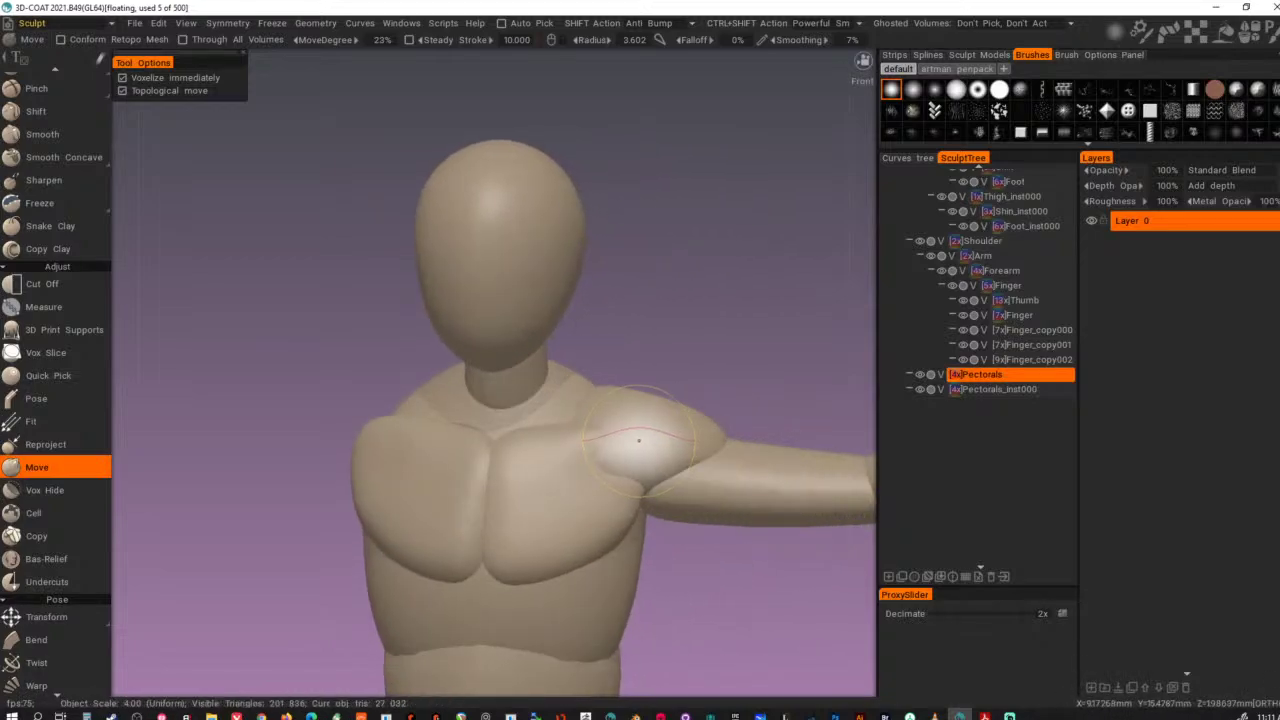
- Select the Shoulder volume and blend its front and top into the chest with the Move brush at radius 3.602
key("h")
left_click_drag(608, 450, 605, 459, "ctrl")
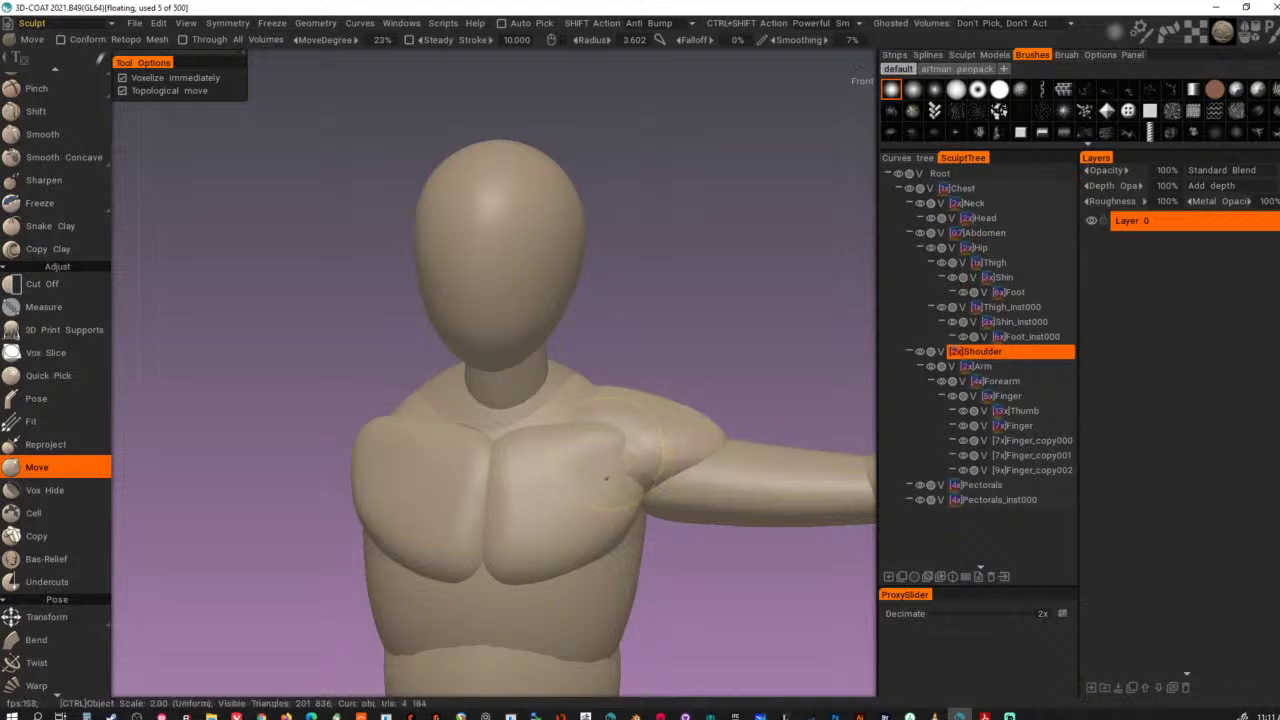
middle_click_drag(674, 392, 620, 418)
mouse_move(620, 418)
left_mouse_down()
mouse_move(609, 423)
mouse_move(648, 416)
mouse_move(622, 426)
mouse_move(628, 408)
left_mouse_up()
mouse_move(637, 457)
left_mouse_down()
mouse_move(648, 431)
mouse_move(623, 416)
left_mouse_up()
mouse_move(649, 471)
left_mouse_down("alt")
mouse_move(749, 441)
mouse_move(780, 466)
left_mouse_up("alt")
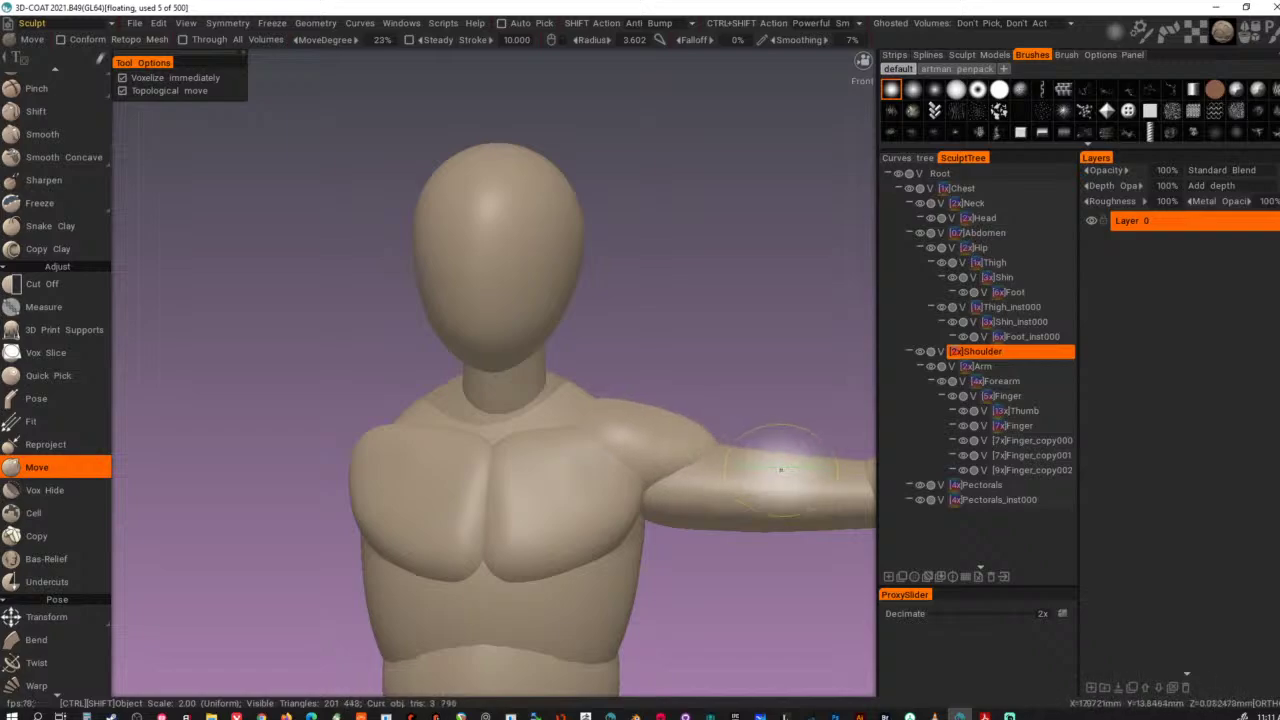
- Try a mirrored instance of the shoulder and arm on the opposite side of the body, and undo it
right_click_drag(780, 466, 510, 528, "alt")
left_click_drag(509, 526, 651, 527, "alt")
right_click_drag(651, 527, 540, 524, "alt")
left_click_drag(540, 524, 489, 521, "alt")
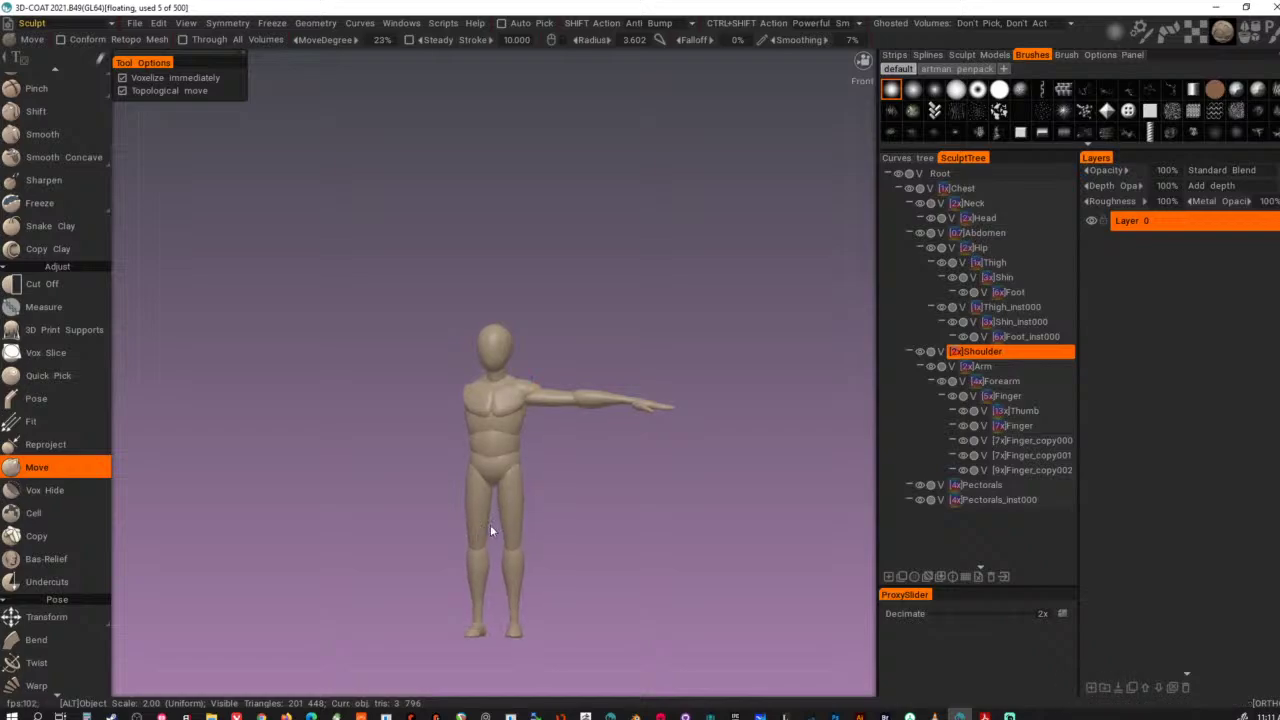
right_click_drag(490, 527, 695, 524, "alt")
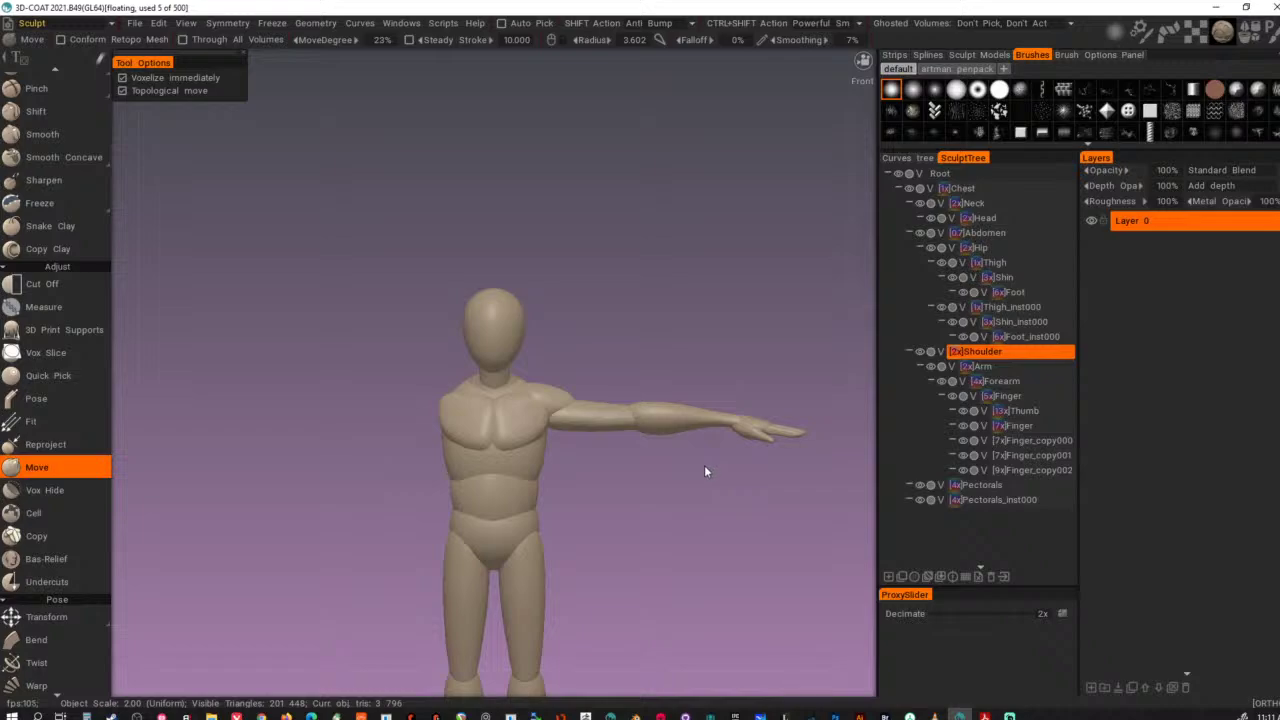
key("i")
key("alt+i")
left_click_drag(698, 503, 694, 516, "alt")
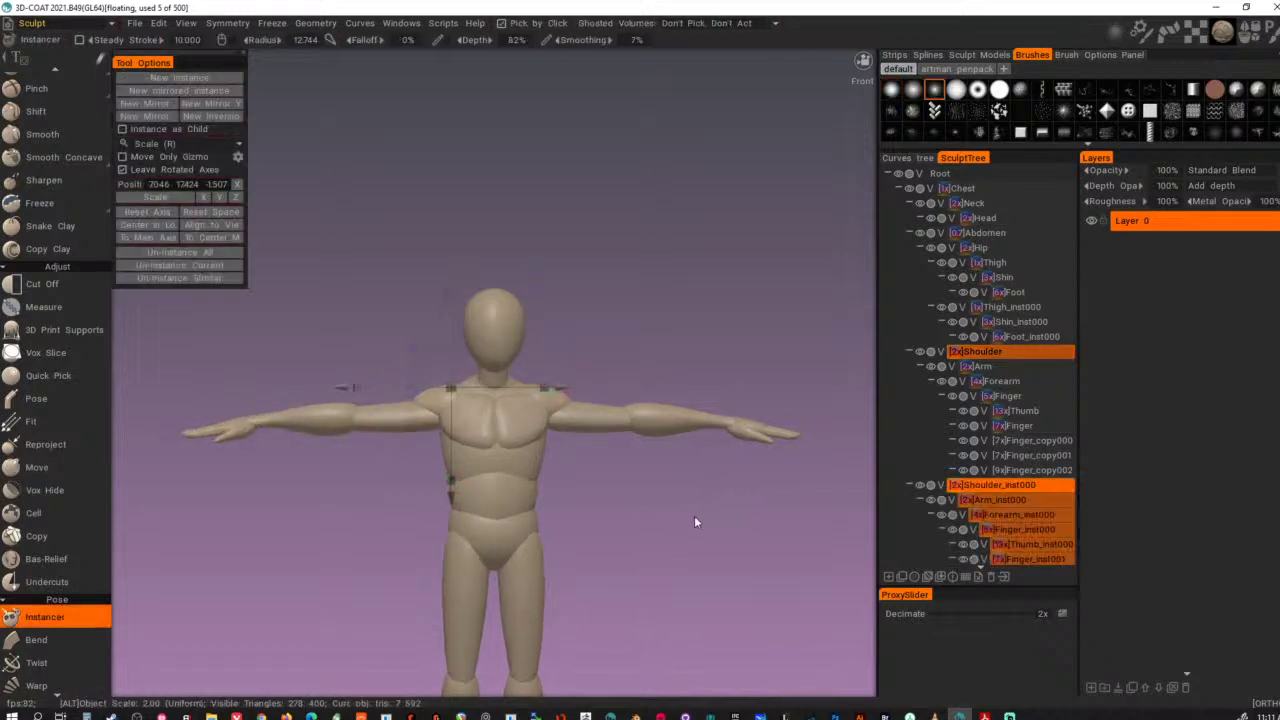
right_click_drag(695, 516, 384, 524, "alt")
left_click_drag(384, 524, 359, 539, "alt")
right_click_drag(539, 507, 728, 548, "alt")
key("ctrl+z")
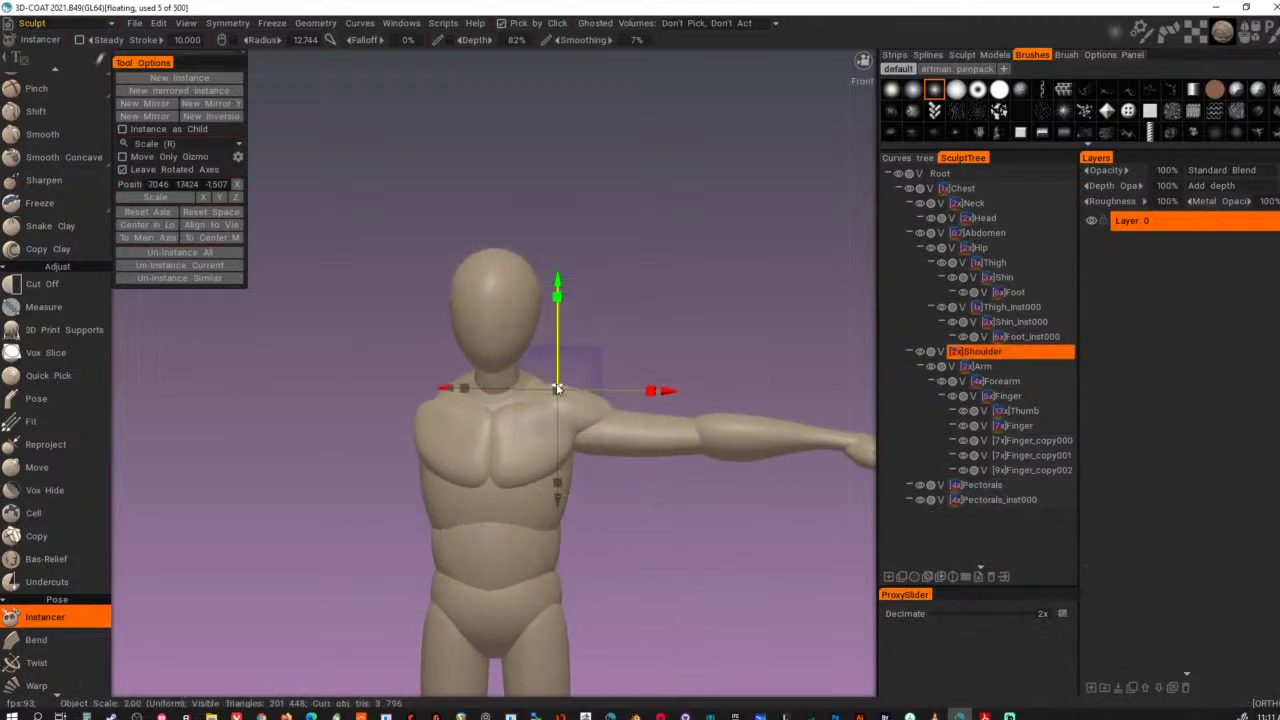
- Scale the shoulder and its whole arm down slightly and uniformly to suit the body's proportions
left_click_drag(557, 389, 549, 391)
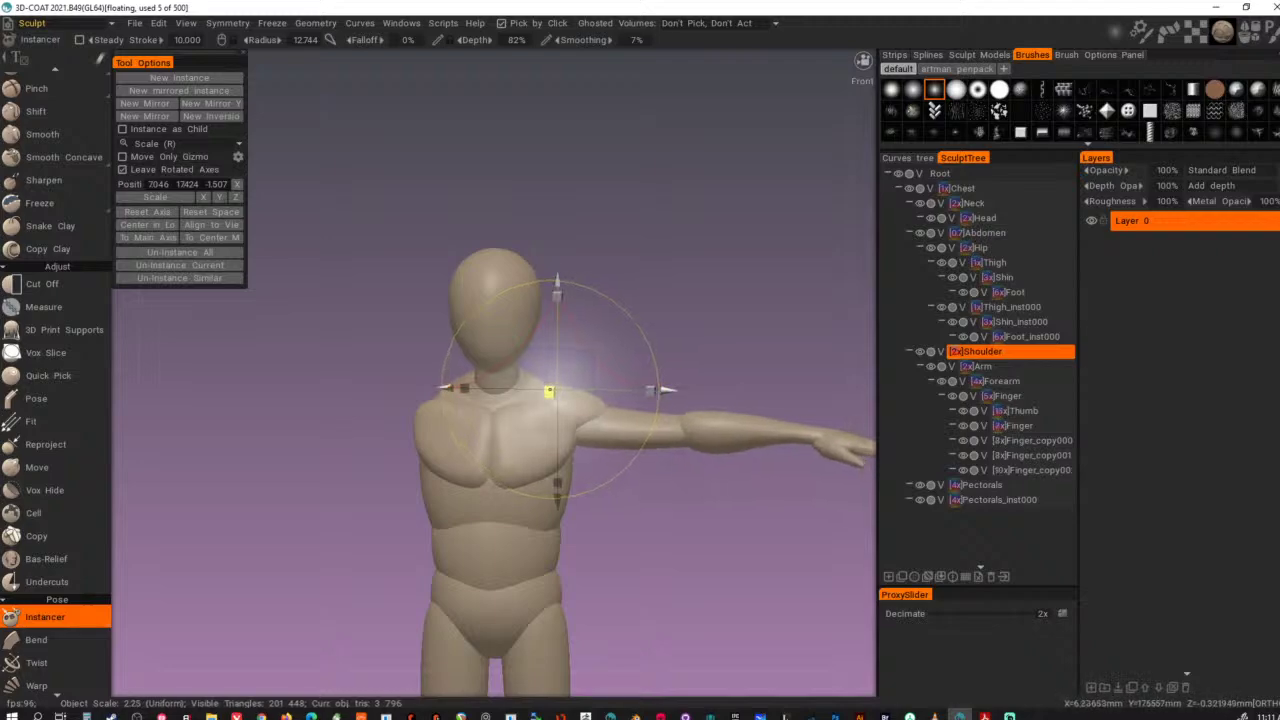
right_click_drag(701, 546, 490, 550, "alt")
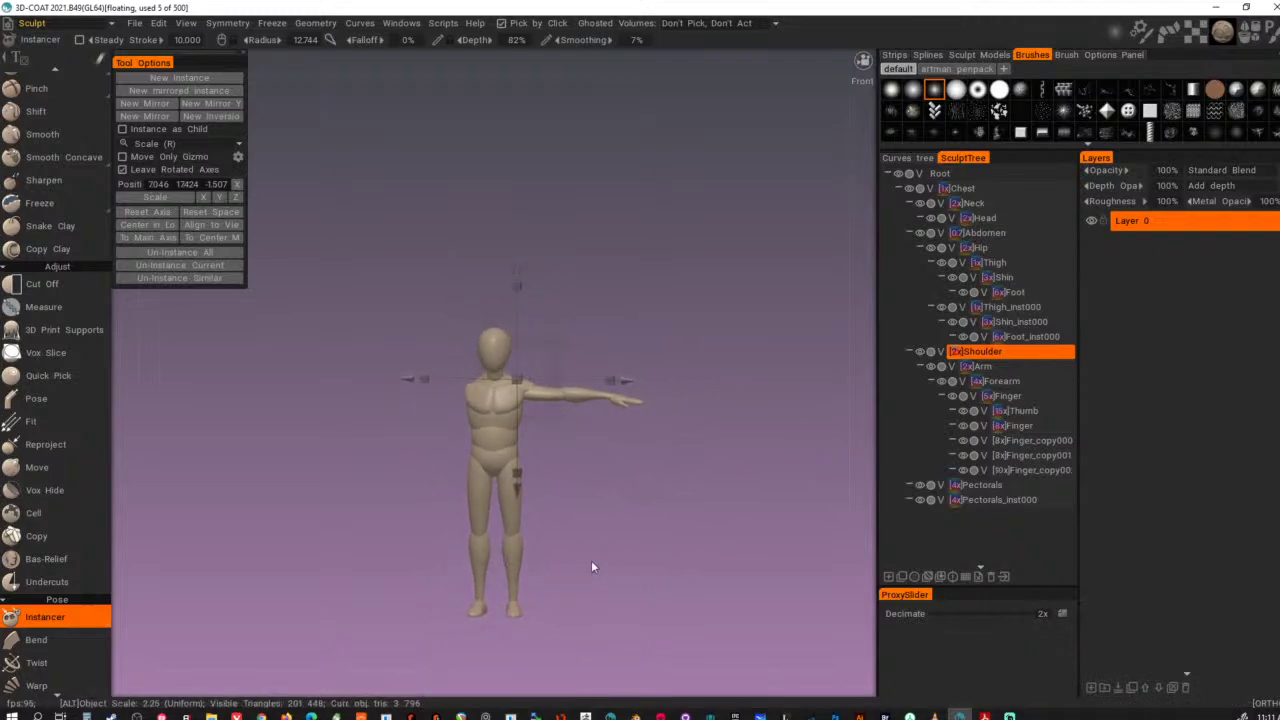
mouse_move(607, 565)
left_mouse_down("alt")
mouse_move(756, 566)
mouse_move(596, 555)
mouse_move(560, 567)
mouse_move(259, 568)
mouse_move(624, 552)
left_mouse_up("alt")
left_click(614, 388)
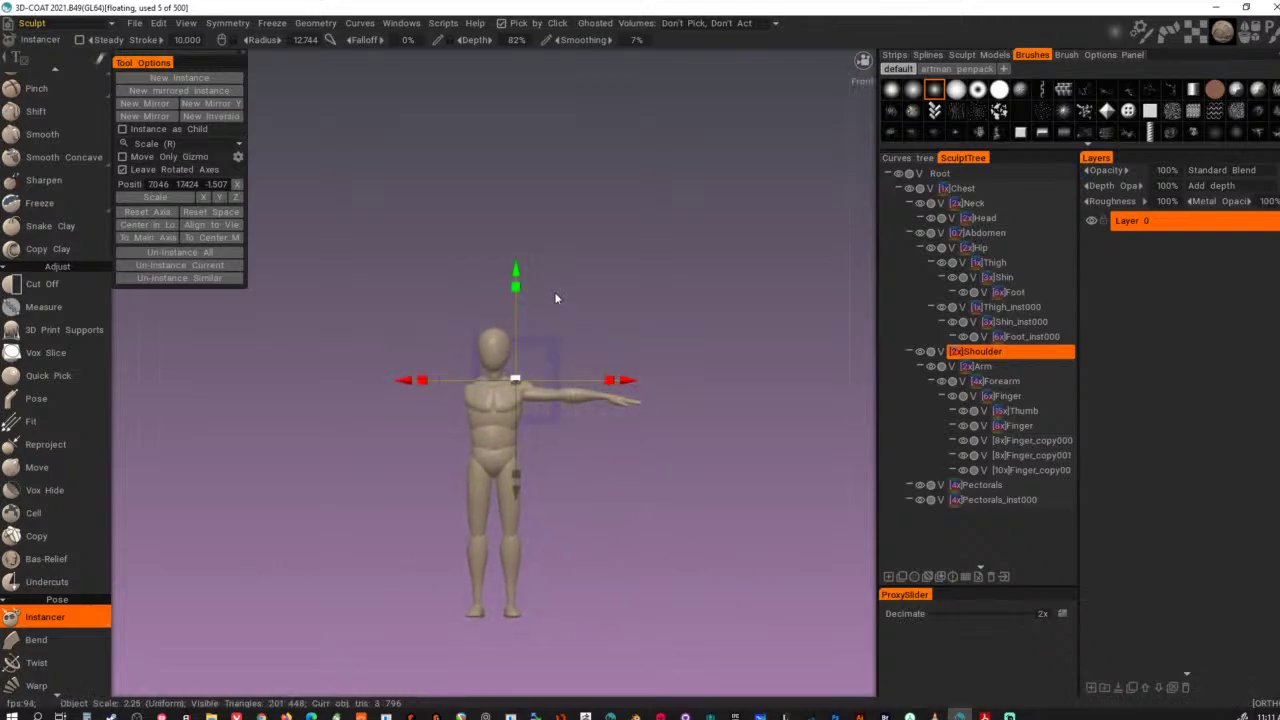
- Switch the Instancer gizmo to Rotate mode and shift its pivot alone toward the shoulder joint
left_click(179, 144)
left_click(176, 187)
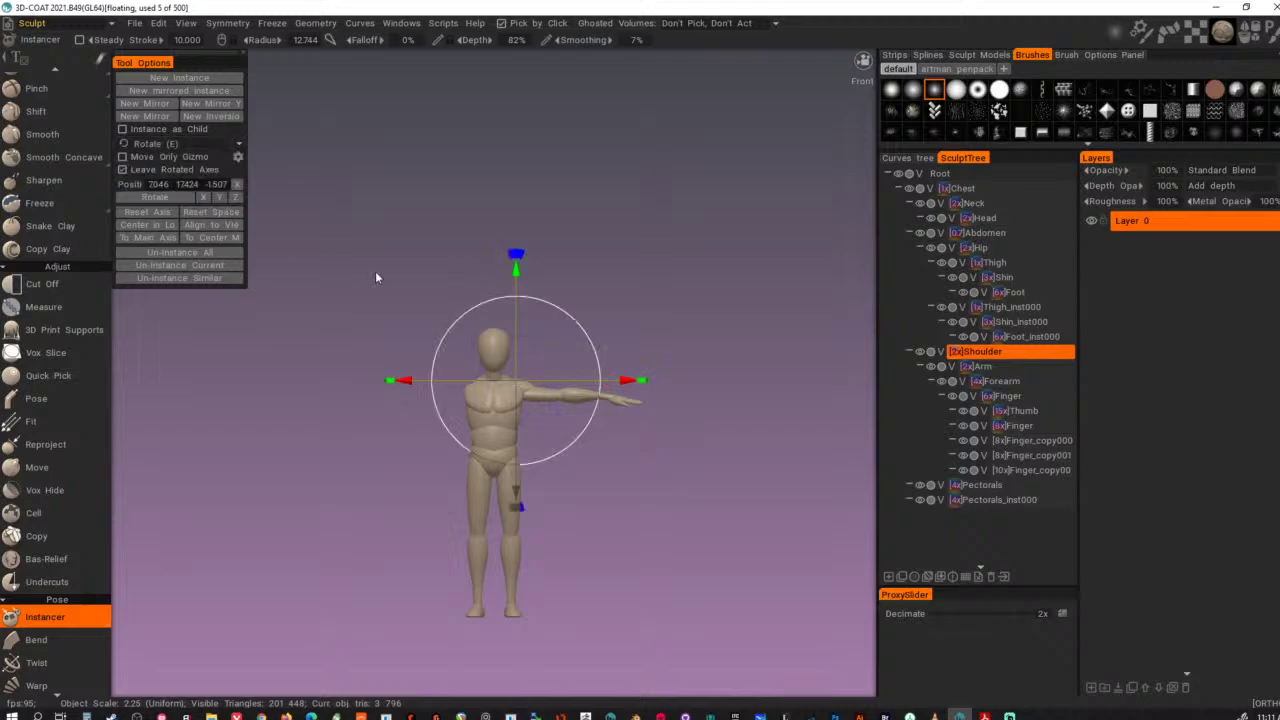
mouse_move(520, 257)
left_mouse_down()
mouse_move(537, 324)
mouse_move(532, 417)
mouse_move(578, 367)
mouse_move(560, 312)
mouse_move(516, 271)
left_mouse_up()
left_click_drag(621, 384, 626, 385, "shift")
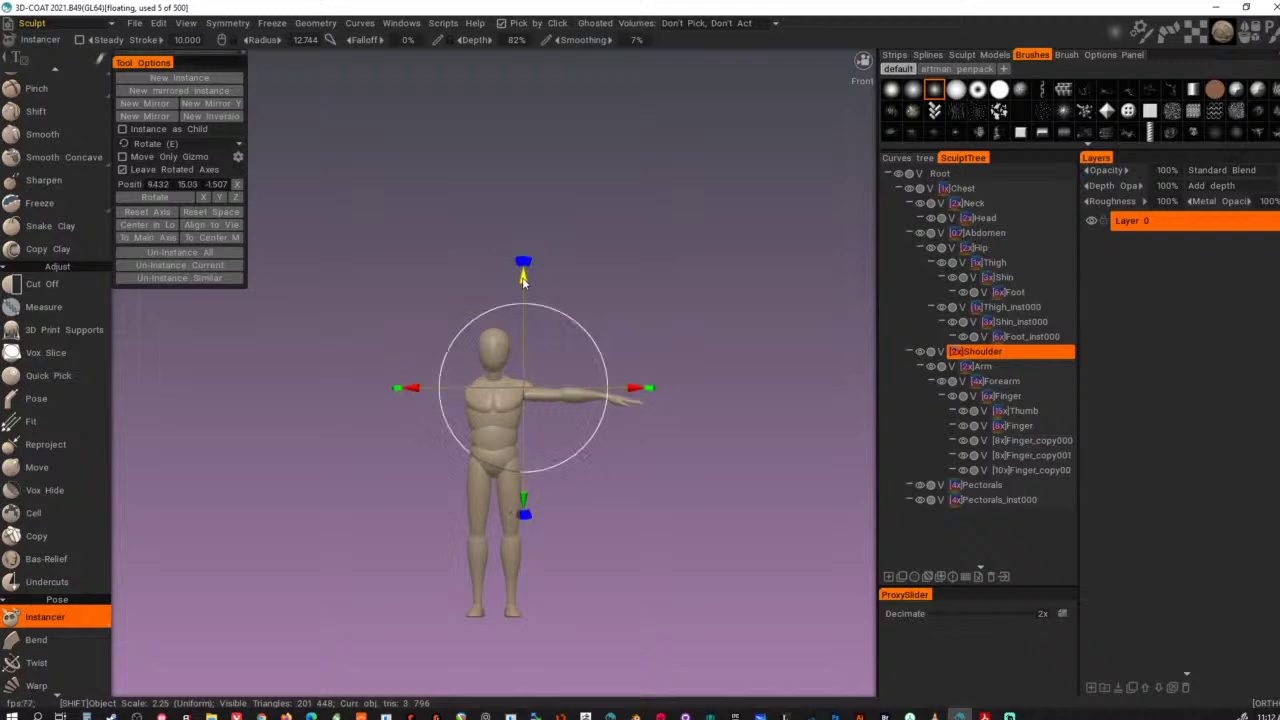
- Try rotating the arm down beside the torso to check its length, undoing each rotation
left_click_drag(522, 275, 536, 389)
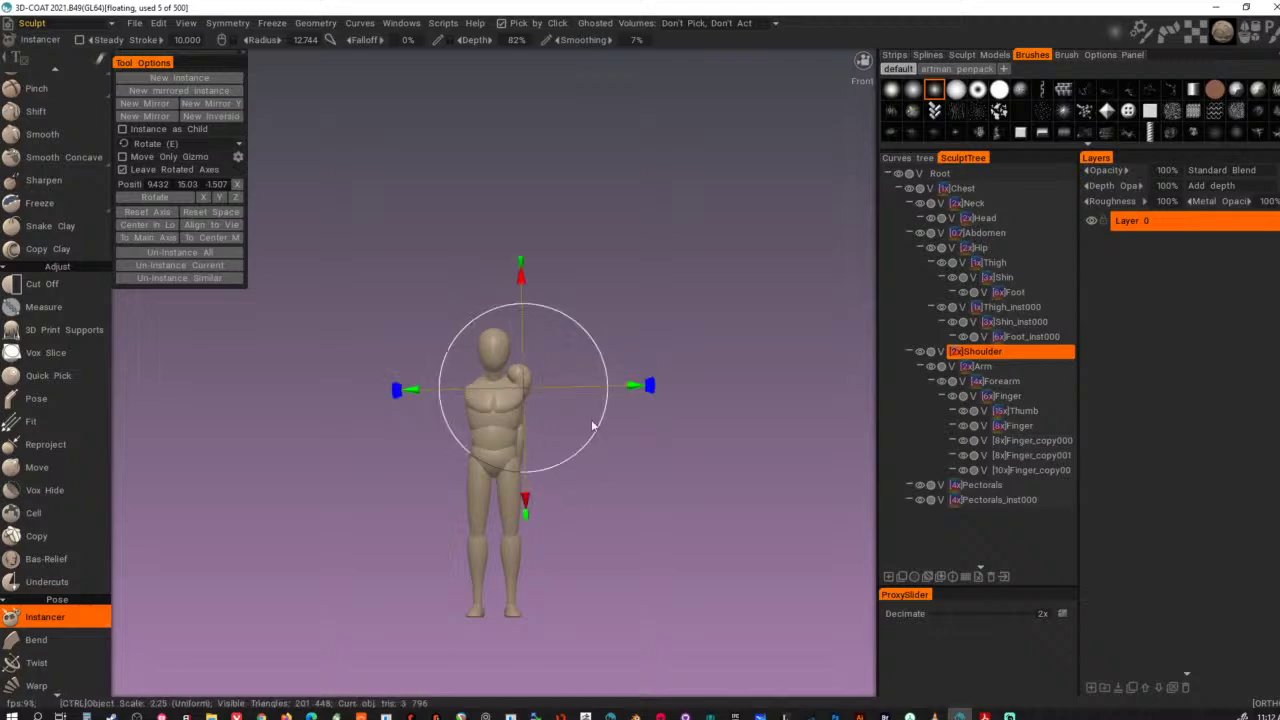
key("ctrl+z")
right_click_drag(643, 472, 791, 538, "alt")
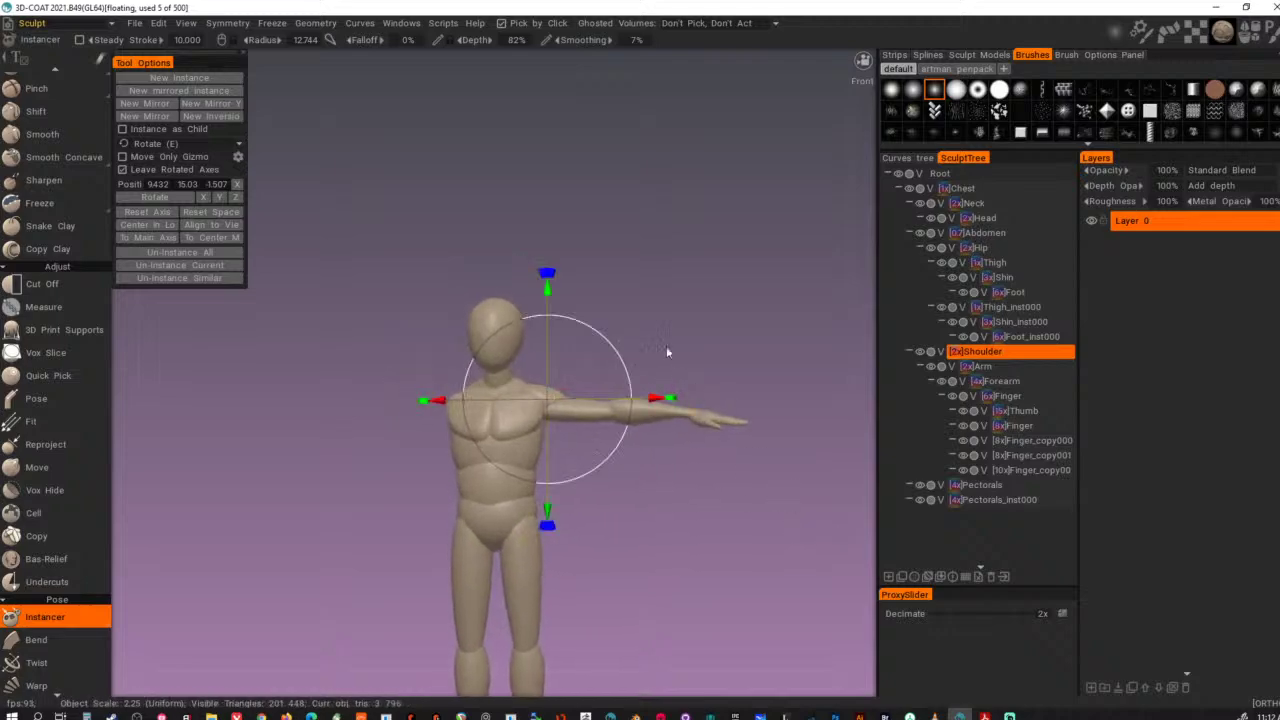
left_click_drag(551, 279, 588, 400)
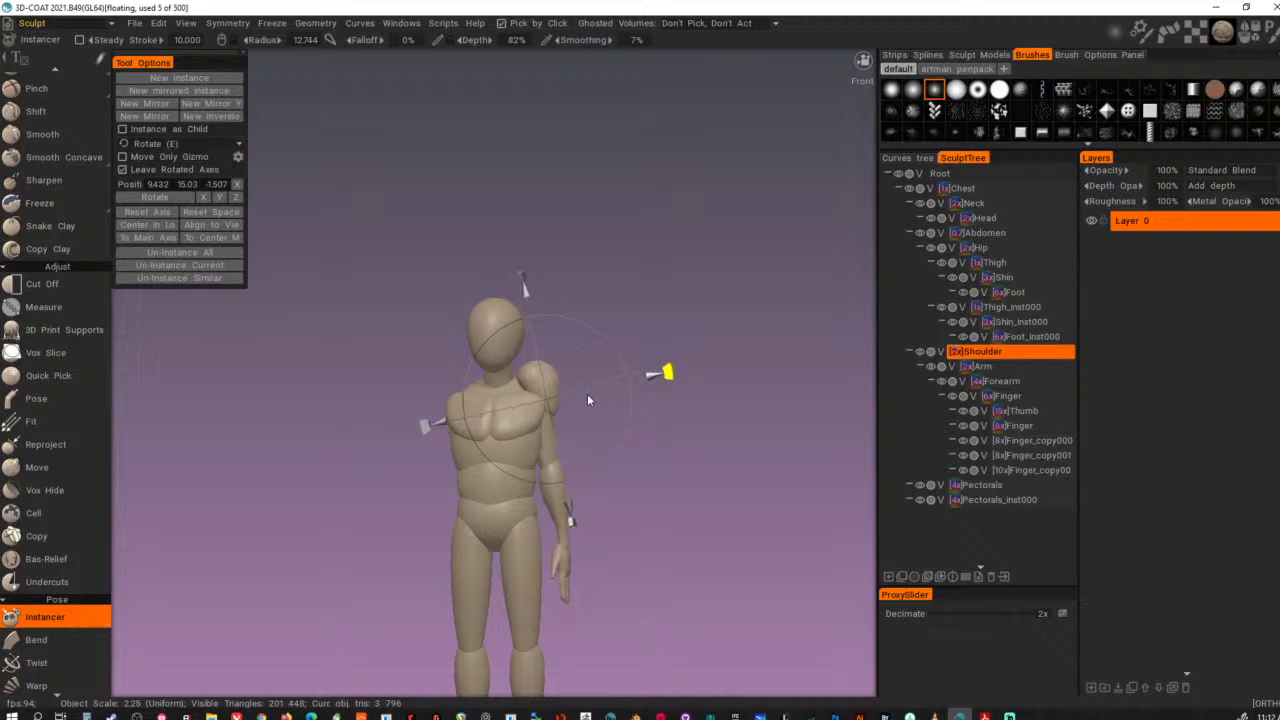
key("ctrl+z")
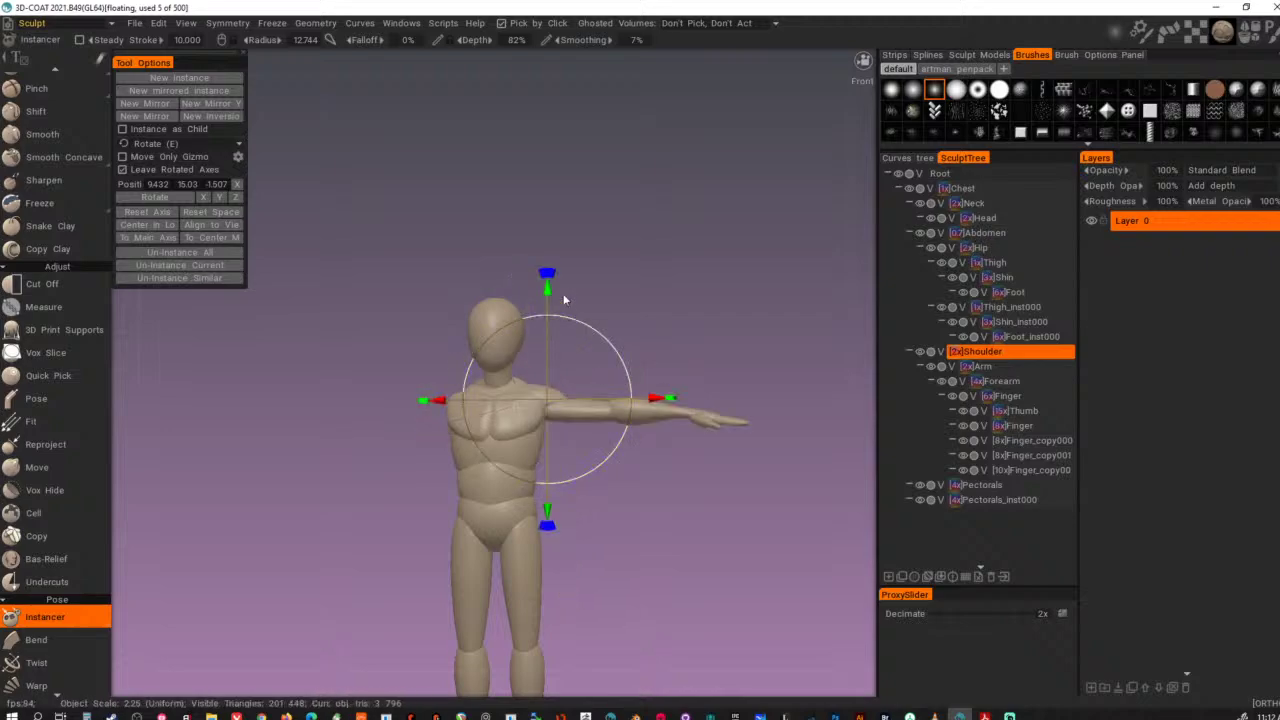
- Reposition only the rotation pivot within the shoulder joint to X 9.052 and Y 14.78
left_click_drag(549, 290, 541, 309, "shift")
left_click_drag(663, 414, 651, 415, "shift")
left_click_drag(541, 309, 542, 293, "shift")
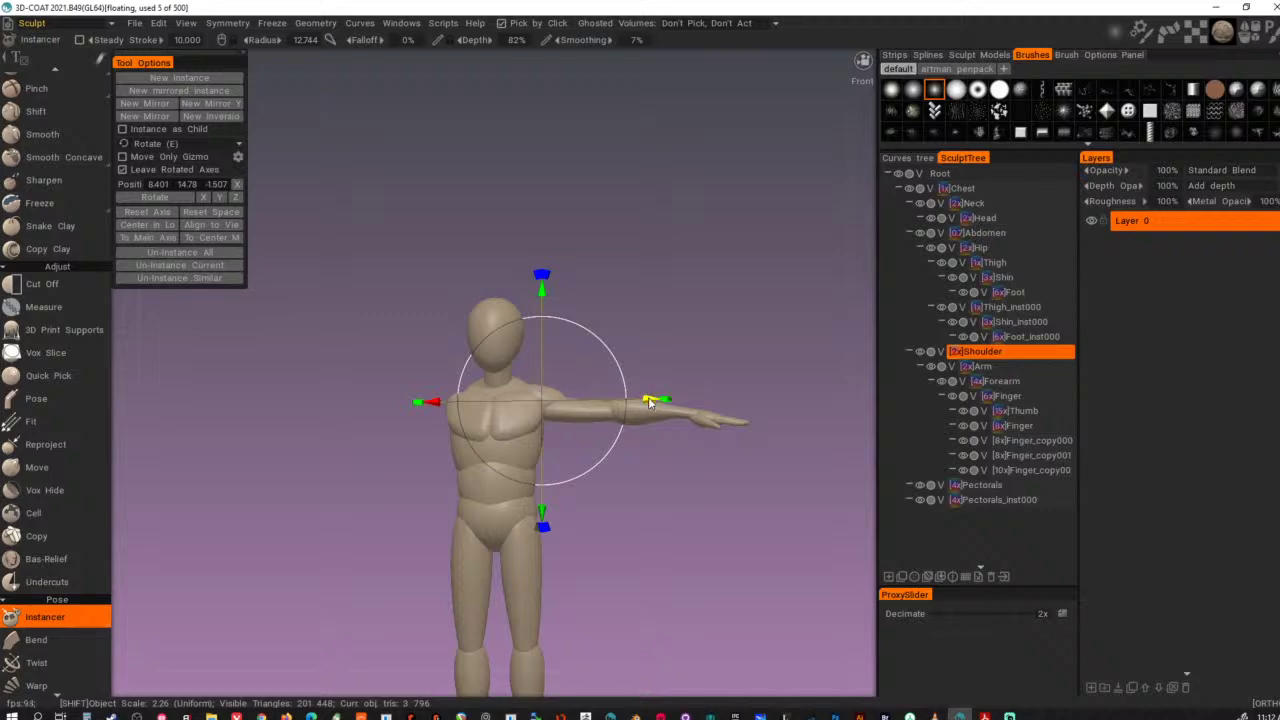
left_click_drag(649, 400, 706, 369, "shift")
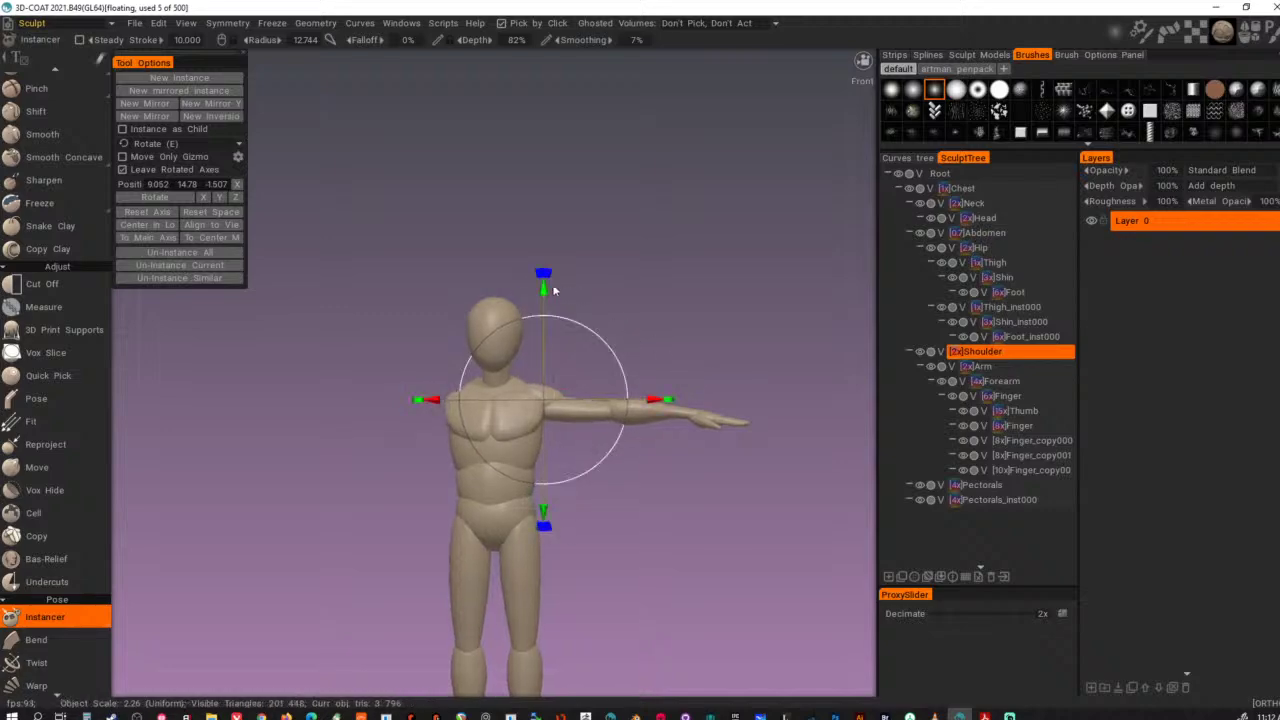
- Swing the arm down against the side to compare its length with the hips and legs, and undo the rotation
left_click_drag(543, 274, 667, 386)
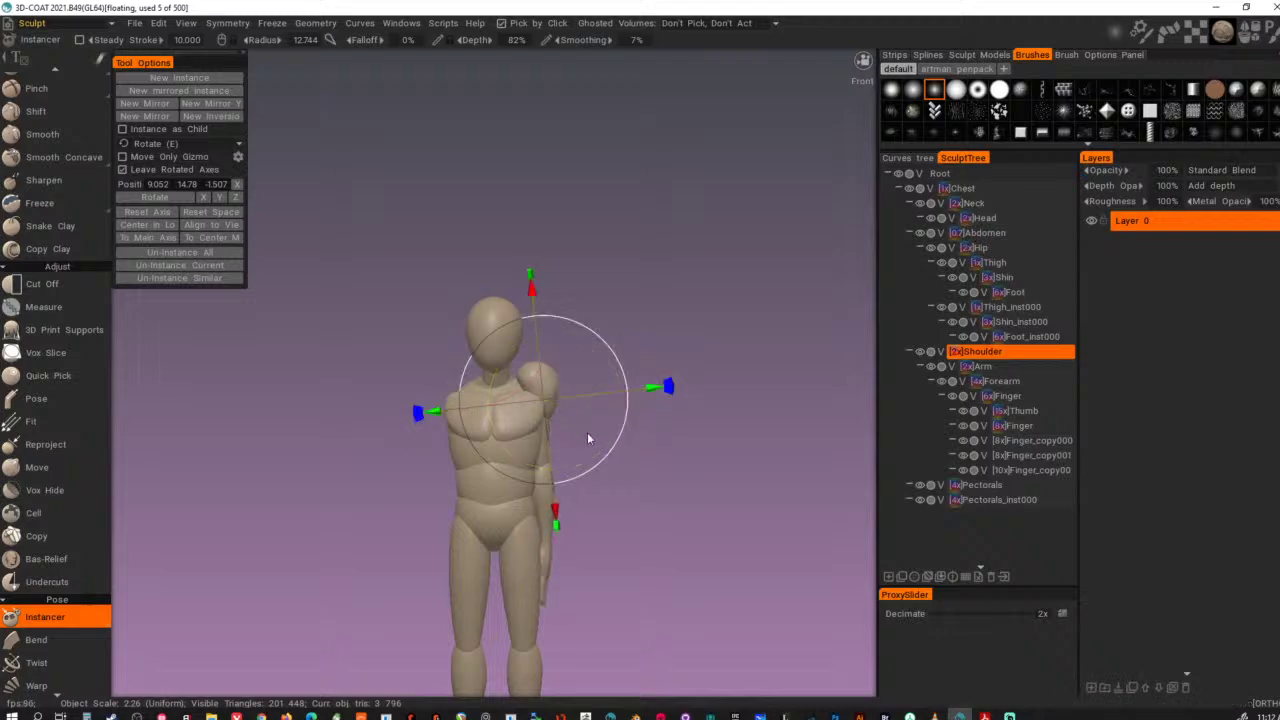
left_click_drag(652, 508, 541, 513, "alt")
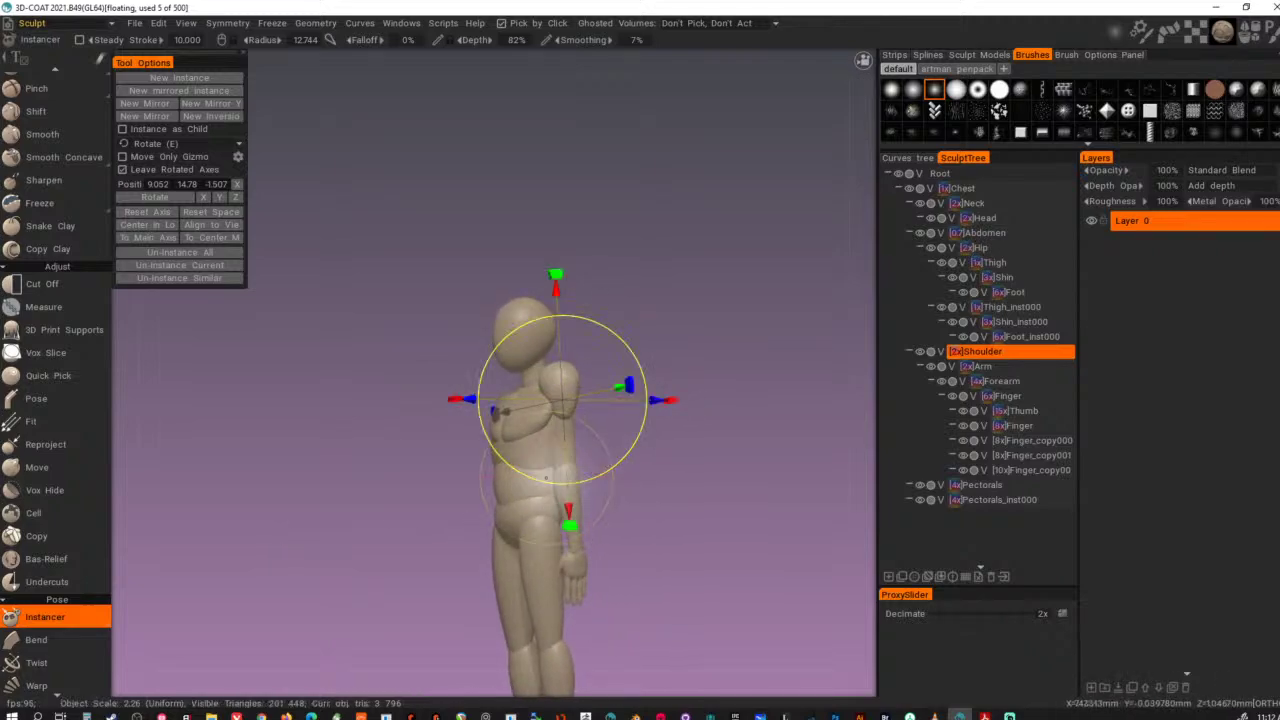
left_click_drag(670, 517, 756, 520, "alt")
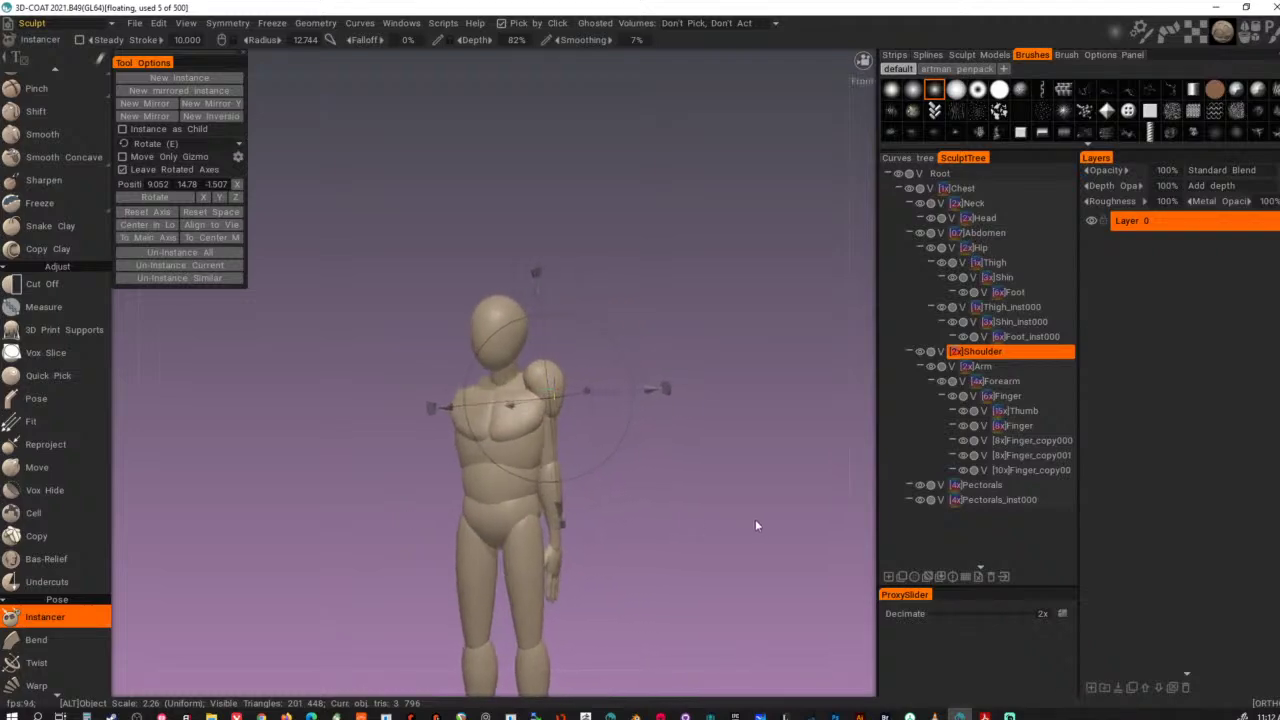
right_click_drag(756, 520, 634, 531, "alt")
left_click_drag(634, 531, 696, 499, "alt")
key("ctrl+z")
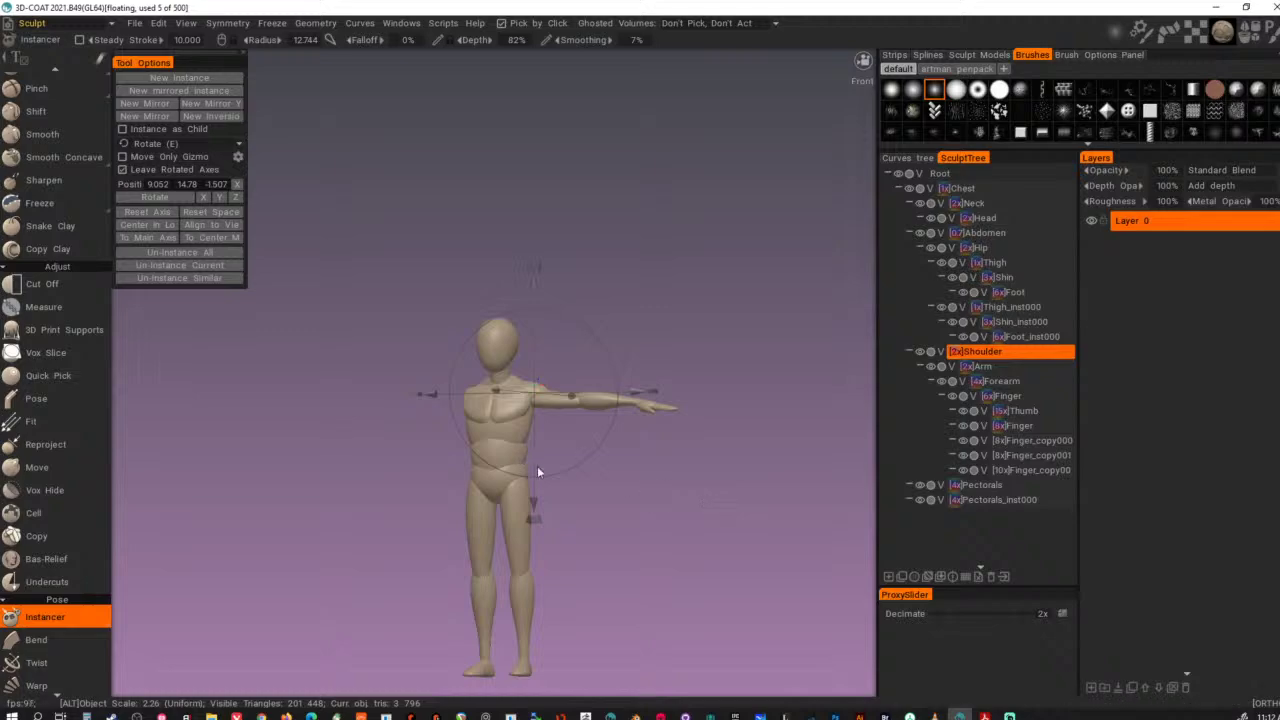
right_click_drag(538, 470, 790, 561, "alt")
left_click_drag(790, 561, 752, 525, "alt")
middle_click_drag(752, 525, 738, 428, "alt")
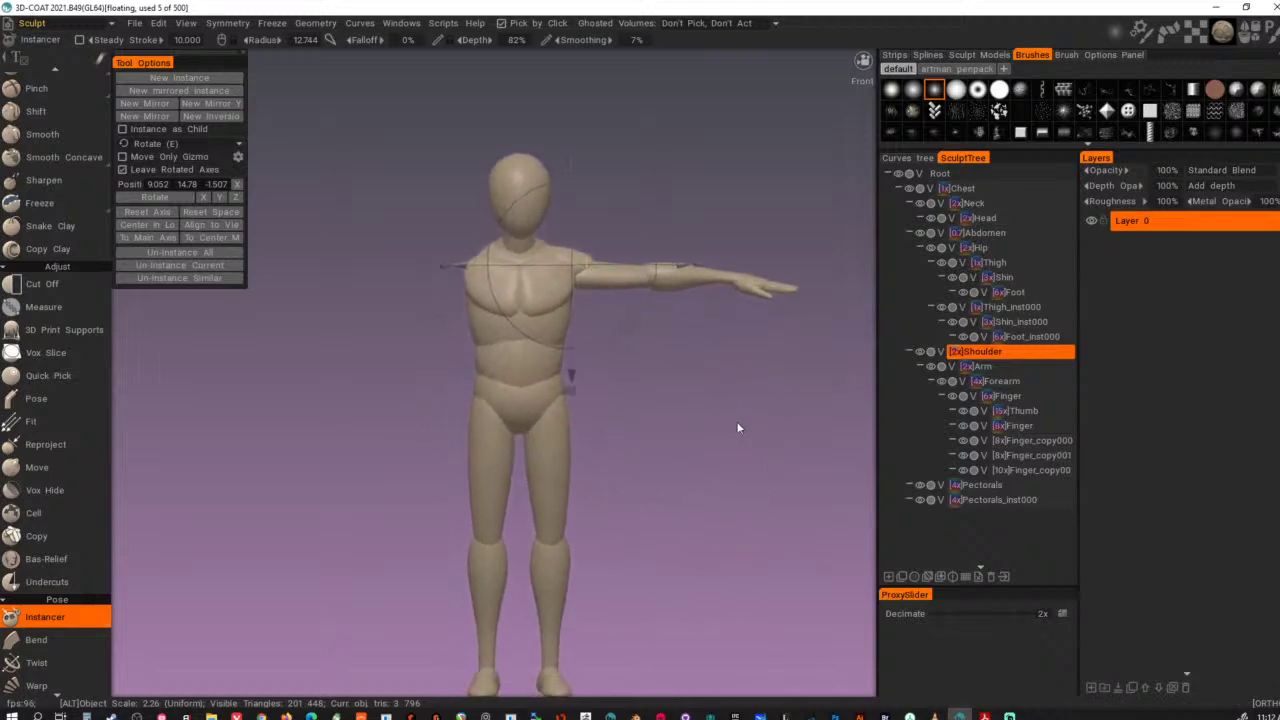
- Overlay the 2D grid on the front view, enlarge its cells to compare the figure's body proportions, and hide the grid
mouse_move(738, 428)
left_mouse_down("alt")
mouse_move(711, 429)
mouse_move(725, 428)
left_mouse_up("alt")
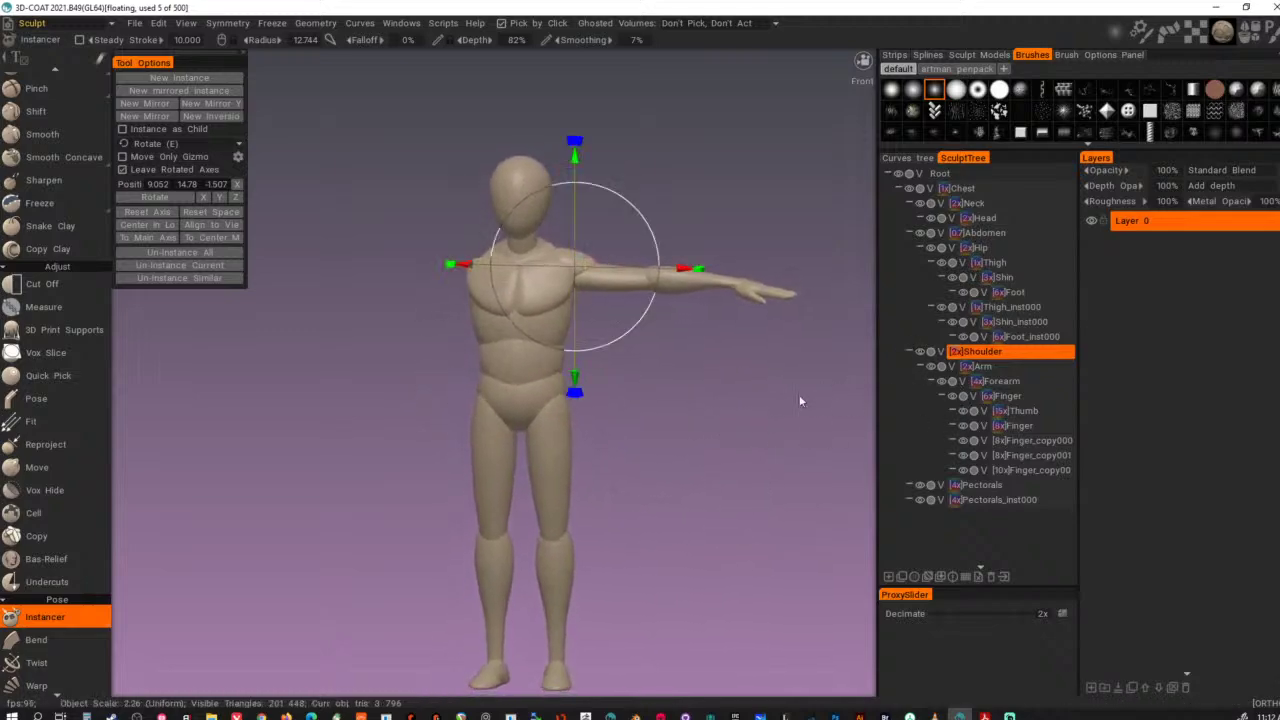
right_click_drag(799, 401, 691, 425, "alt")
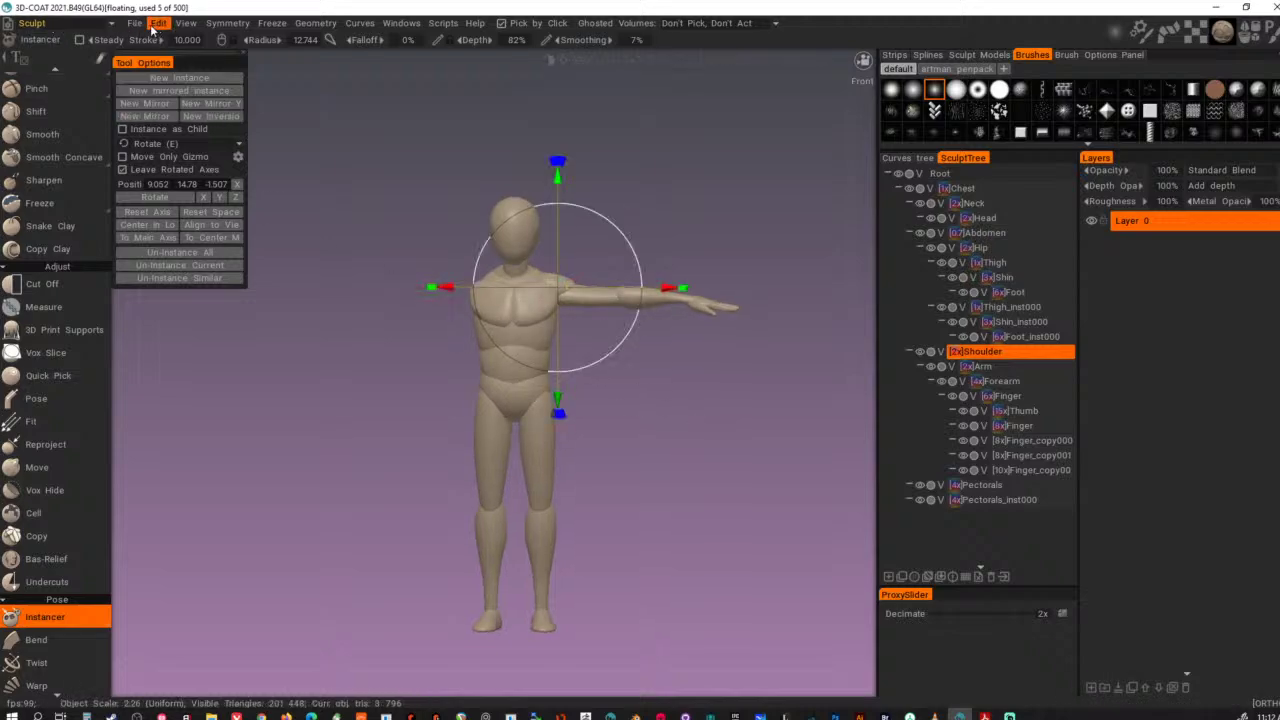
mouse_move(192, 32)
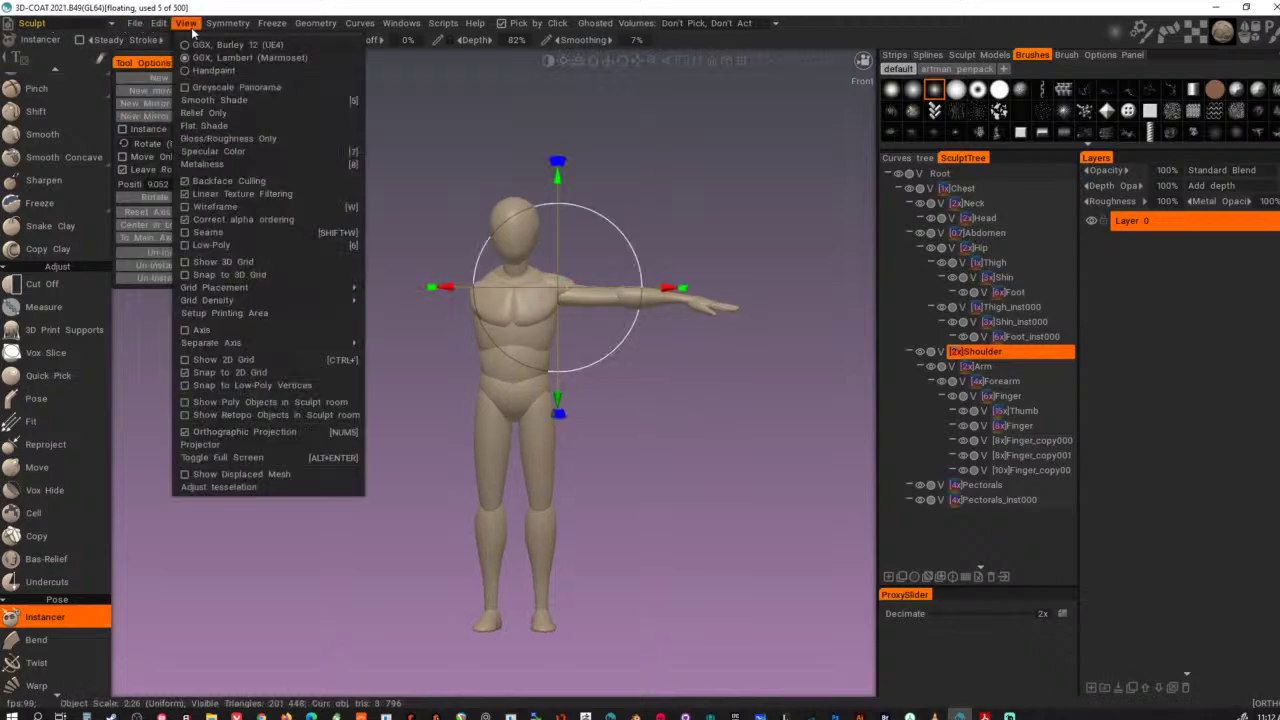
left_click(254, 361)
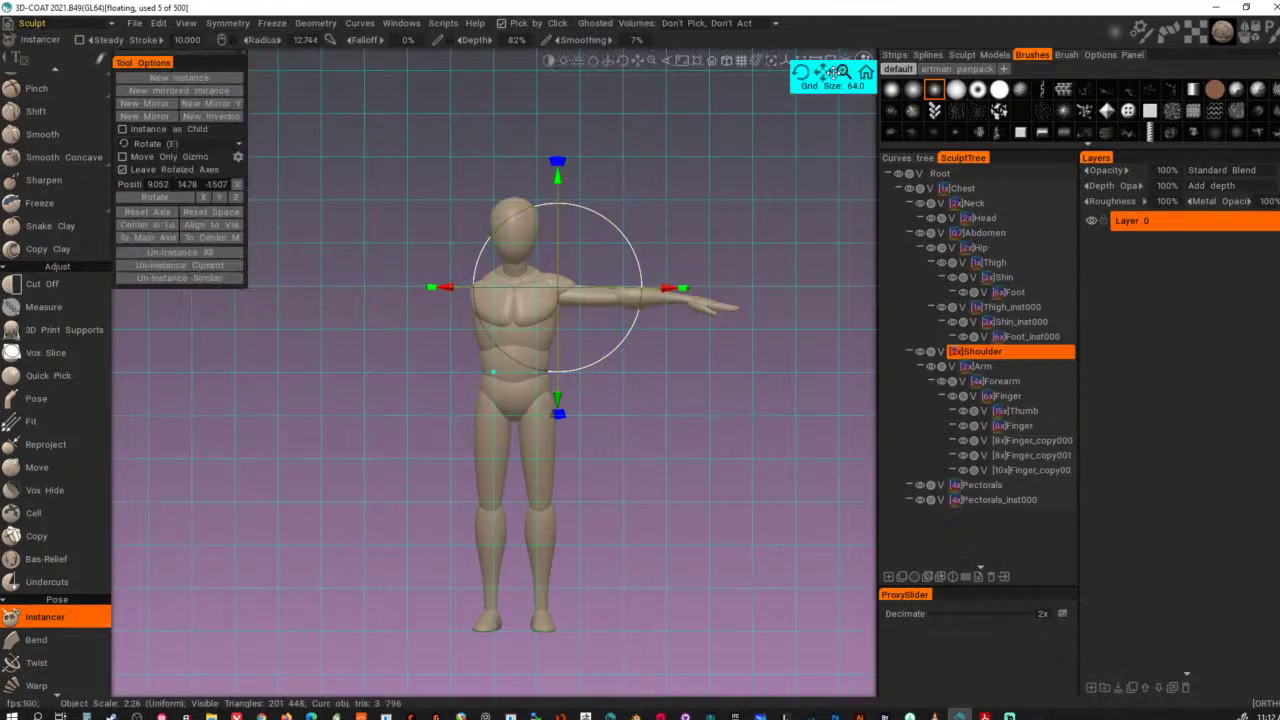
mouse_move(823, 74)
left_mouse_down()
mouse_move(844, 75)
mouse_move(823, 72)
left_mouse_up()
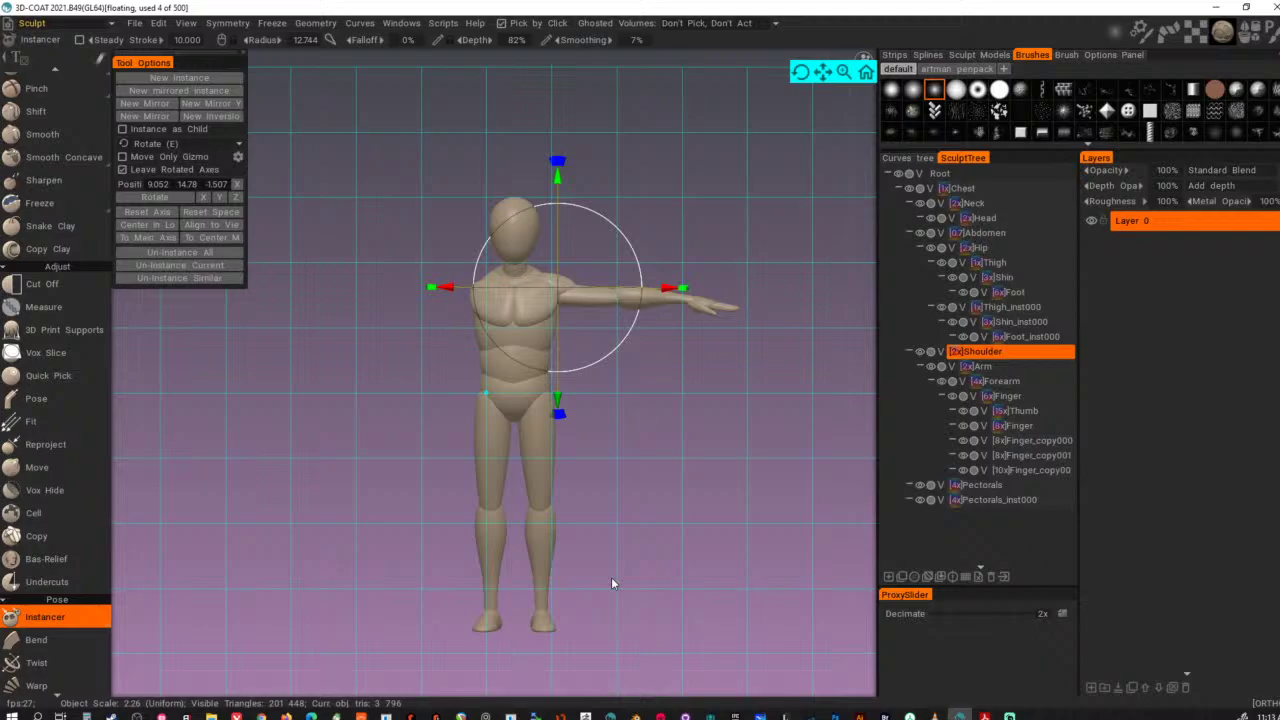
left_click(158, 22)
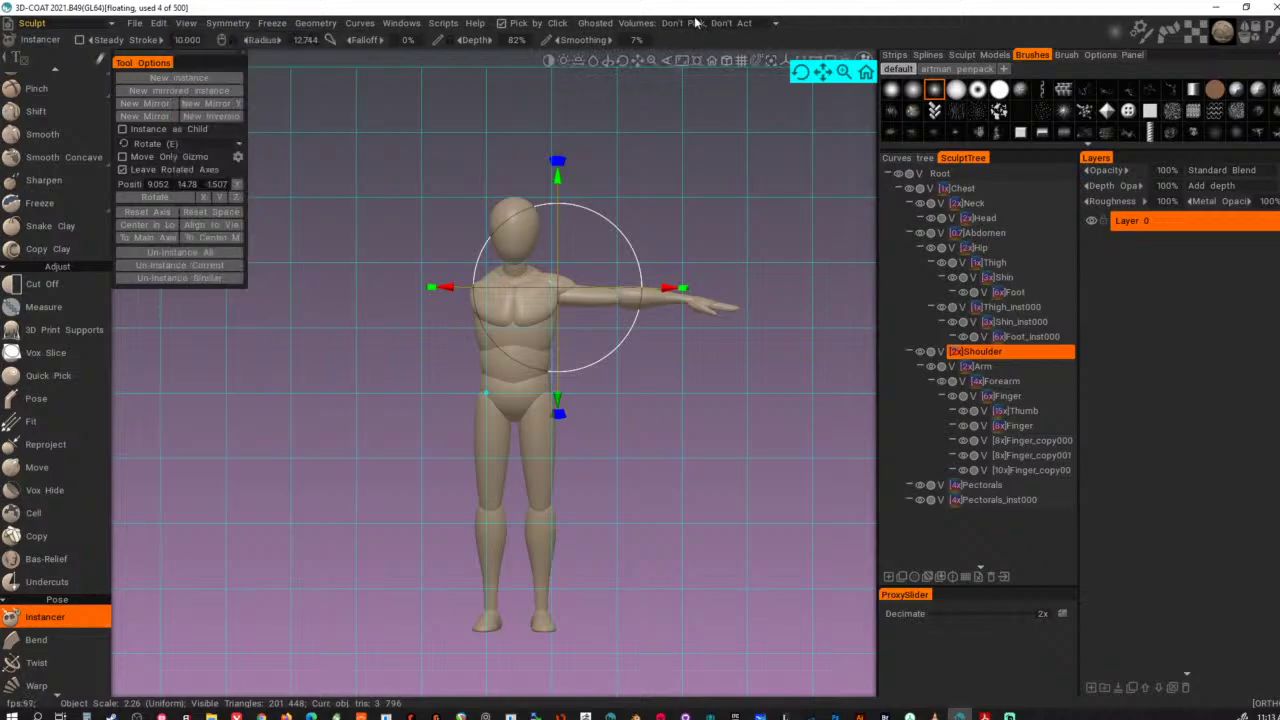
- Create a mirrored instance of the shoulder with its whole arm and hand hierarchy on the opposite side of the body
key("ctrl")
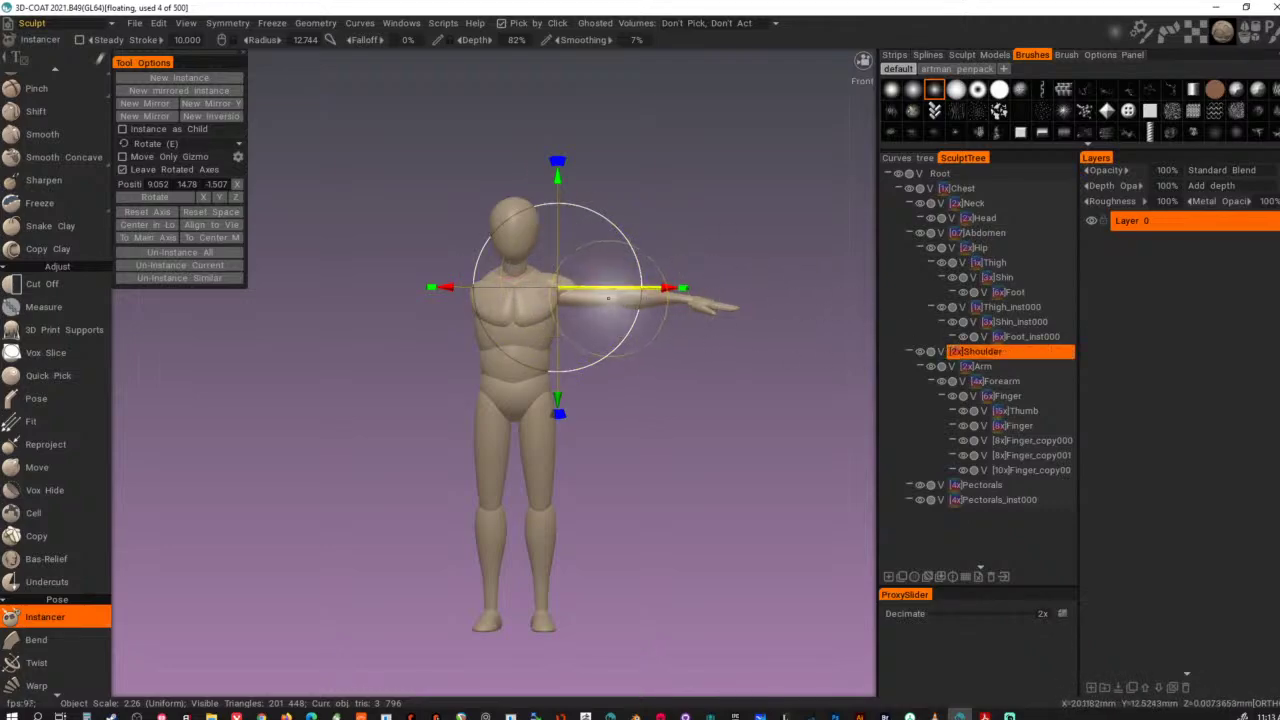
left_click(610, 296, "ctrl")
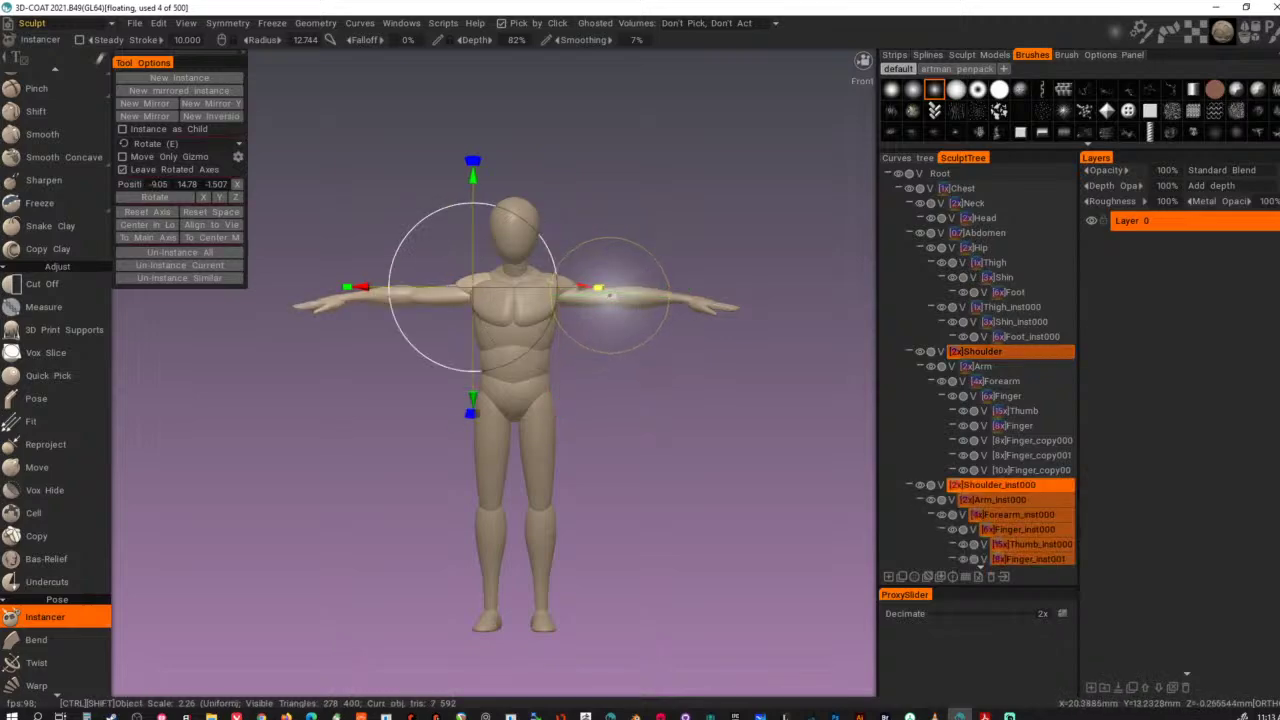
- Examine the full figure with both arms from several angles to judge its symmetry and overall proportions
mouse_move(678, 229)
left_mouse_down("alt")
mouse_move(882, 233)
mouse_move(910, 287)
mouse_move(866, 386)
mouse_move(865, 424)
left_mouse_up("alt")
left_click_drag(630, 208, 659, 259, "alt")
mouse_move(688, 430)
right_mouse_down("alt")
mouse_move(729, 507)
mouse_move(604, 486)
mouse_move(679, 452)
right_mouse_up("alt")
left_click_drag(678, 452, 613, 436, "alt")
middle_click_drag(614, 432, 619, 487, "alt")
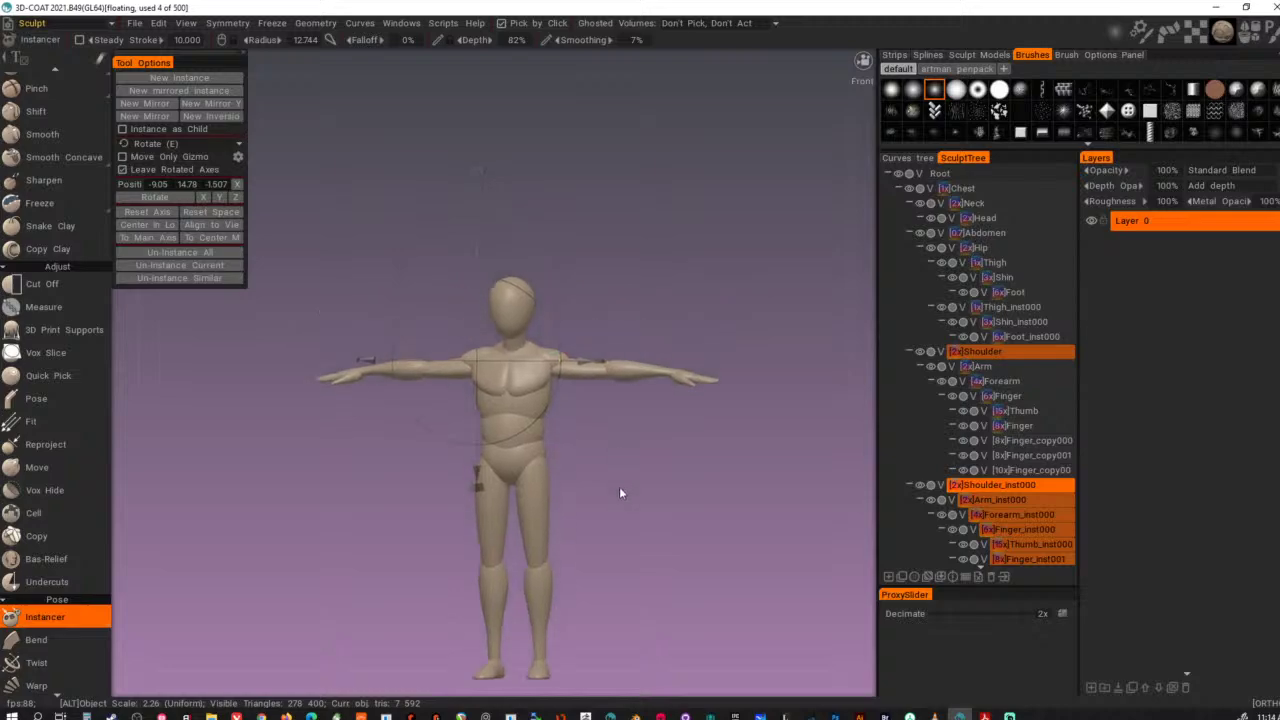
left_click_drag(619, 487, 743, 488, "alt")
middle_click_drag(743, 488, 661, 424, "alt")
left_click_drag(661, 431, 626, 421)
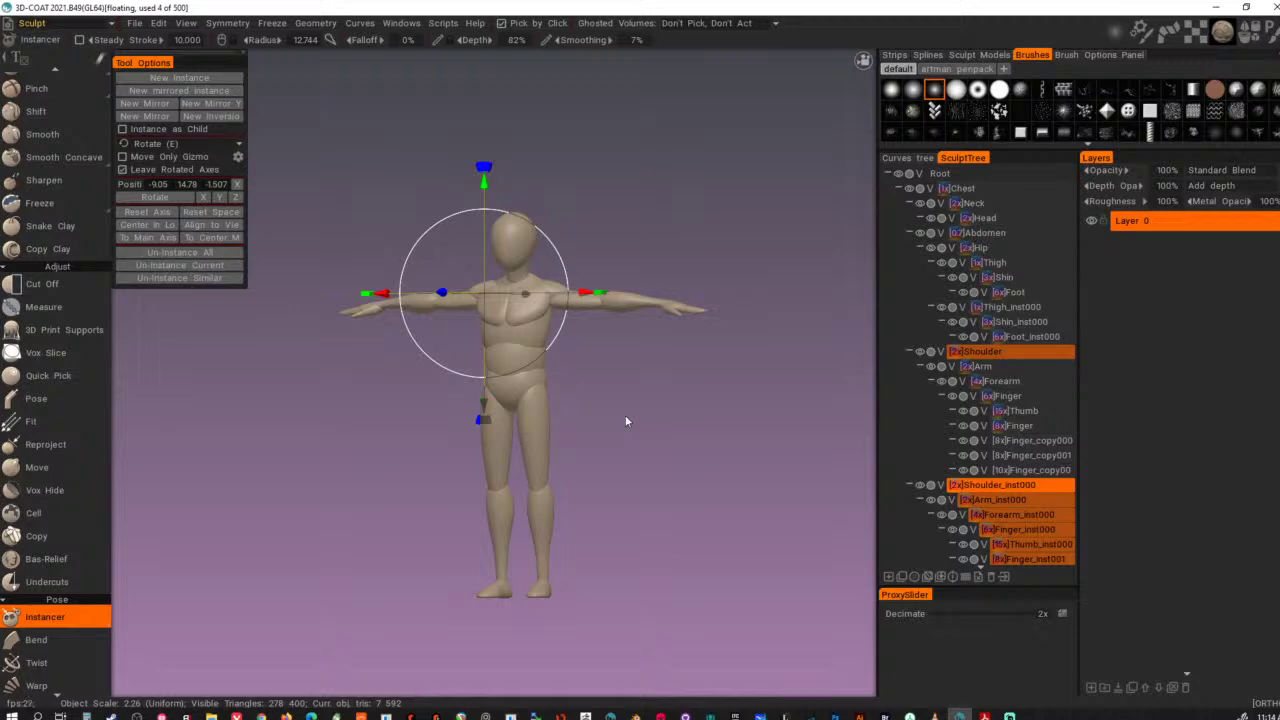
left_click_drag(651, 419, 706, 405, "alt")
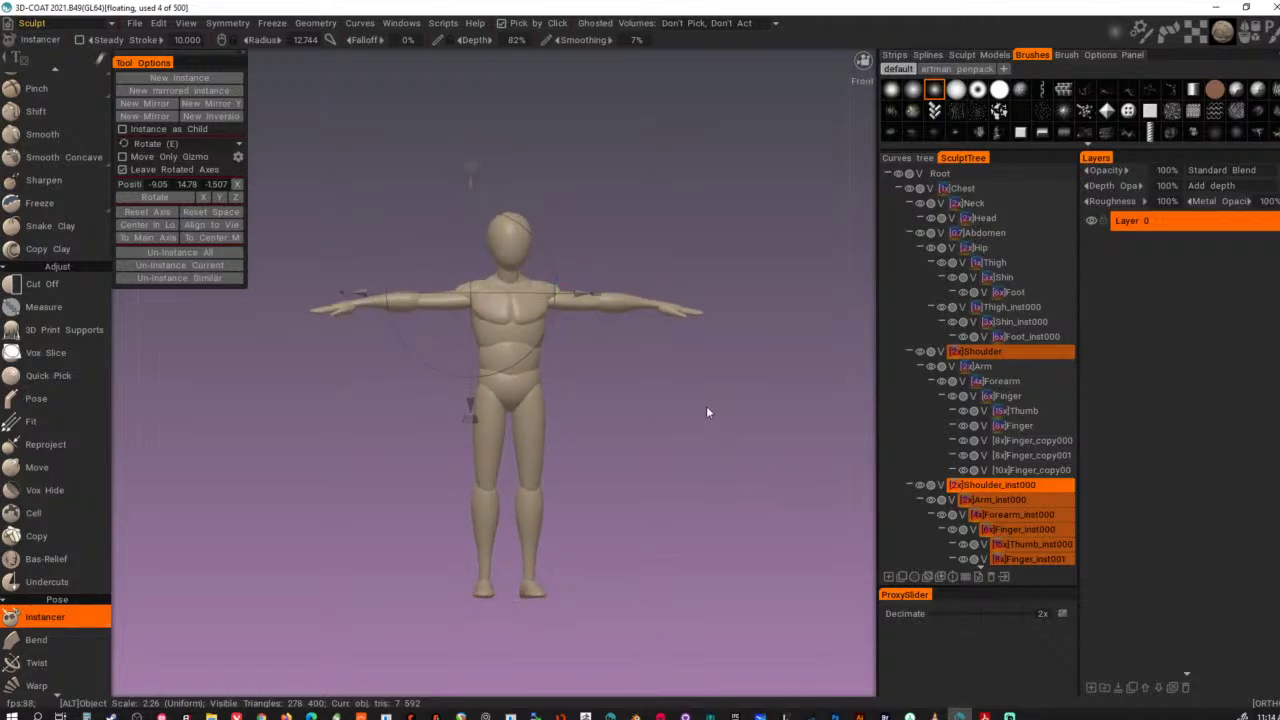
- Begin saving the scene under a new name and create a folder named _BaseBodySculpts inside the _Characters folder
left_click(134, 23)
left_click(135, 27)
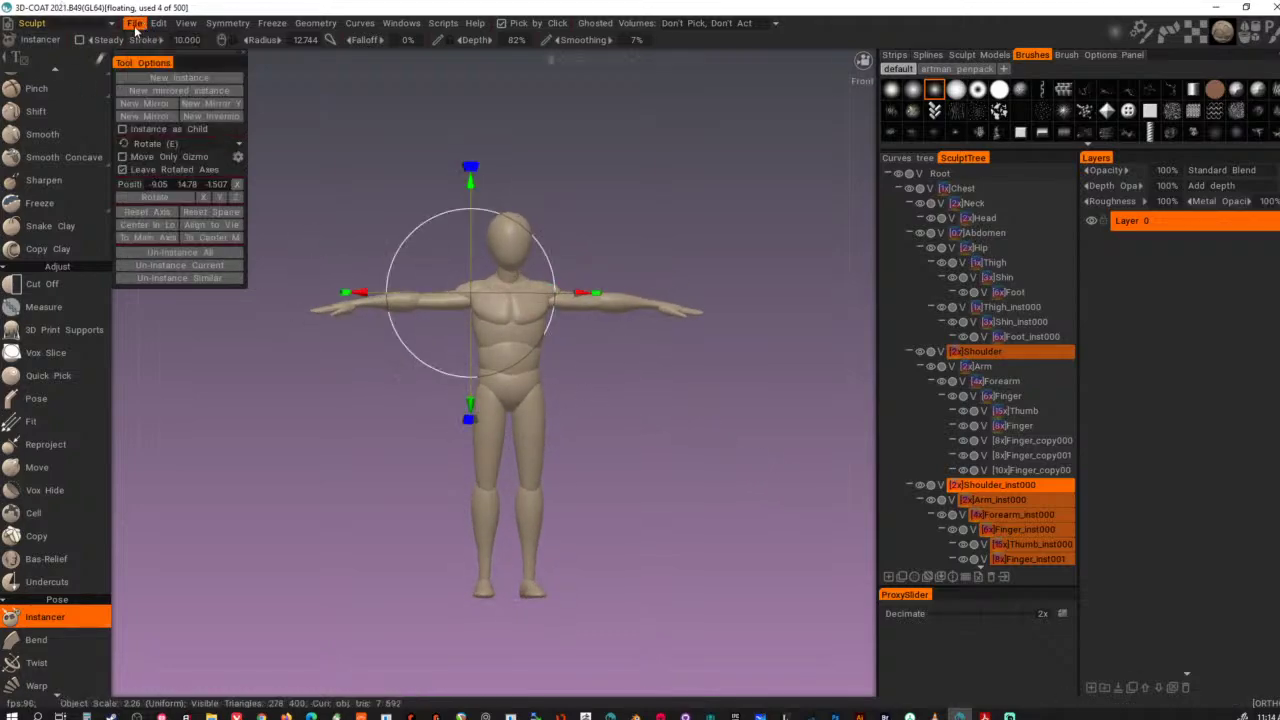
left_click(135, 26)
left_click(177, 176)
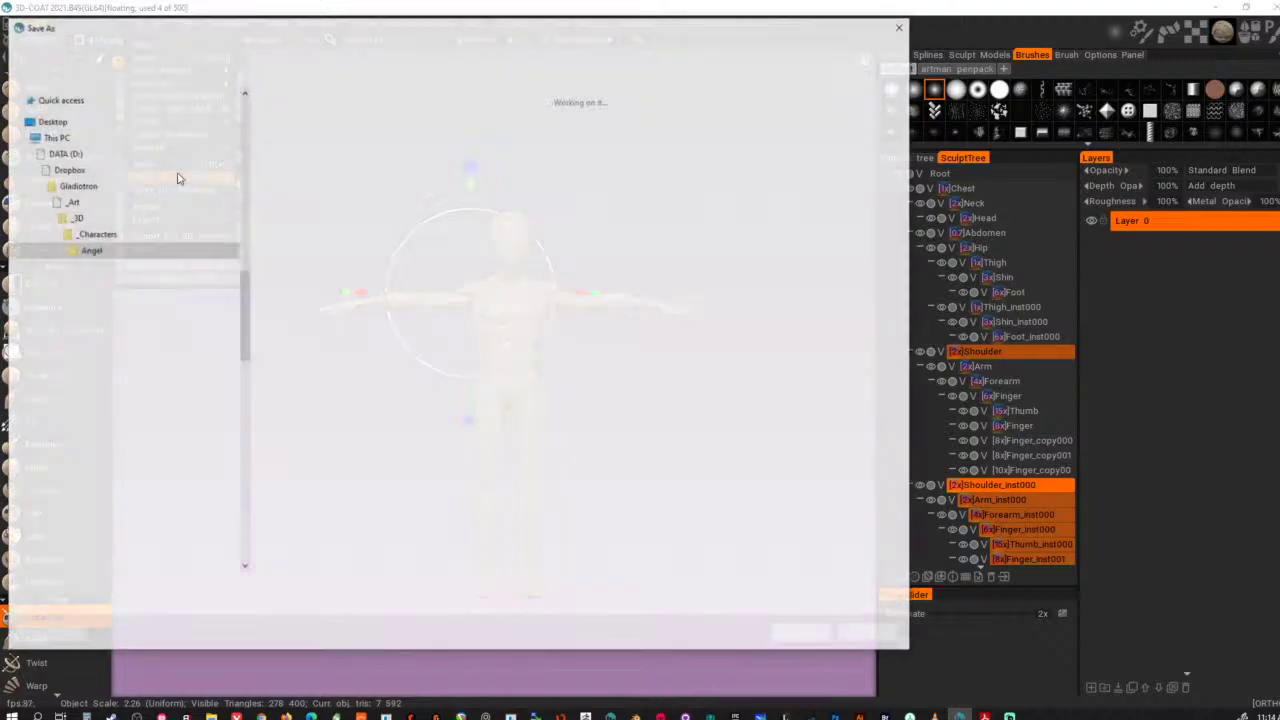
left_click(375, 50)
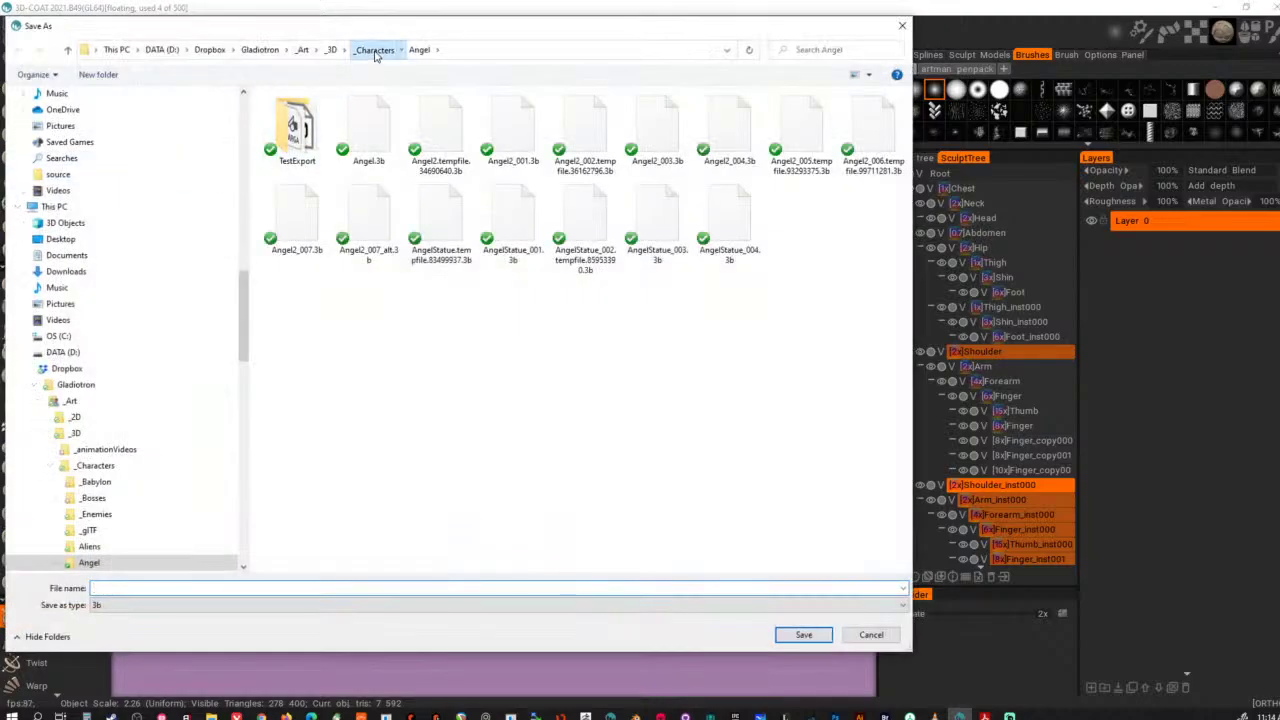
left_click(99, 75)
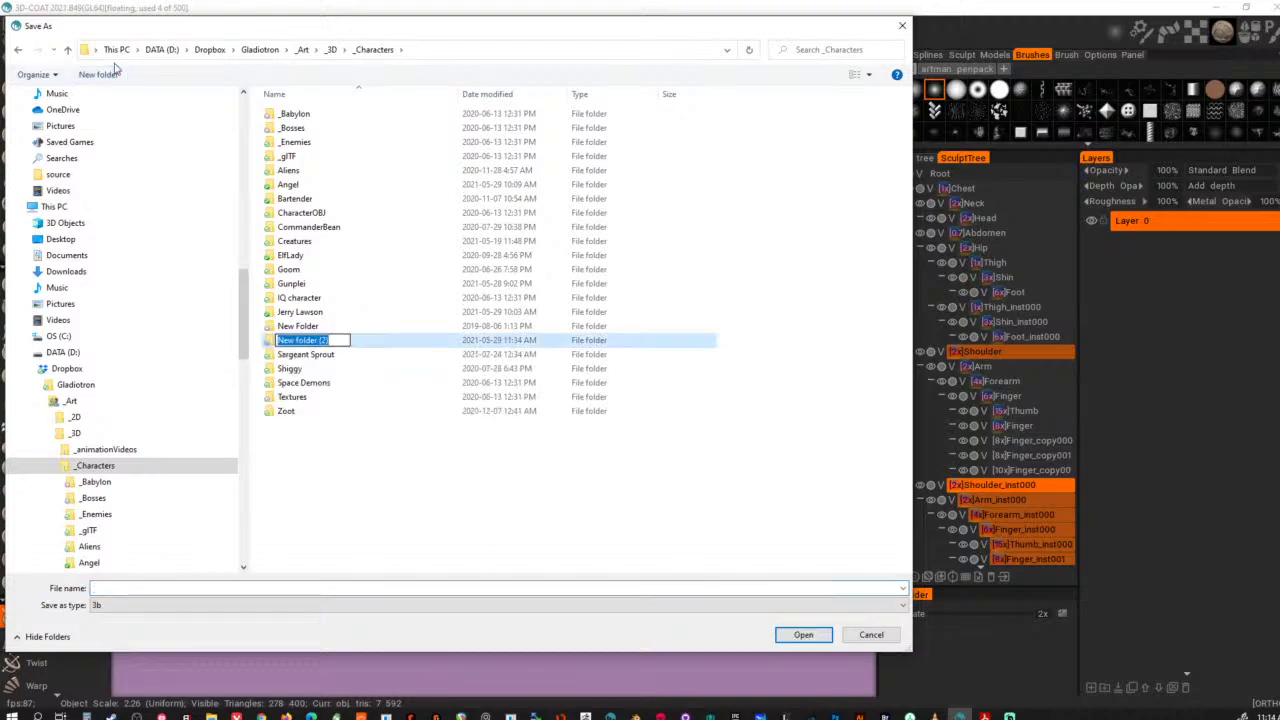
type("_Base")
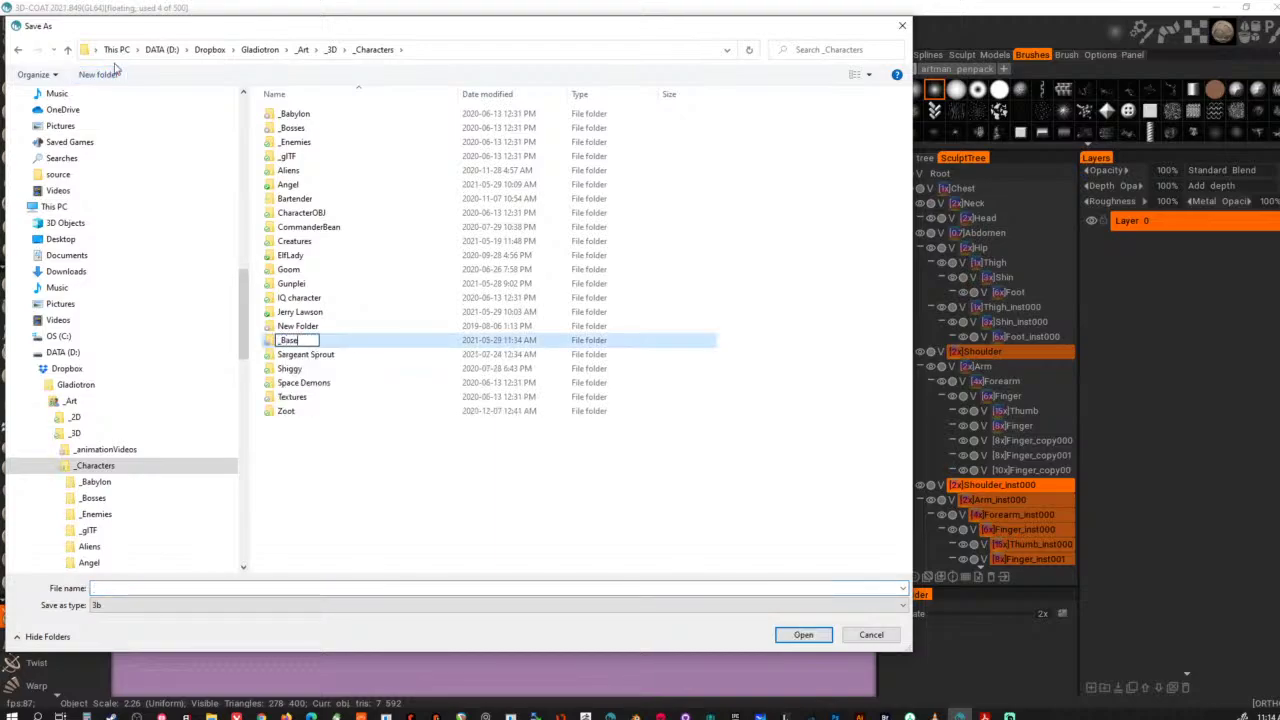
type("BodyS")
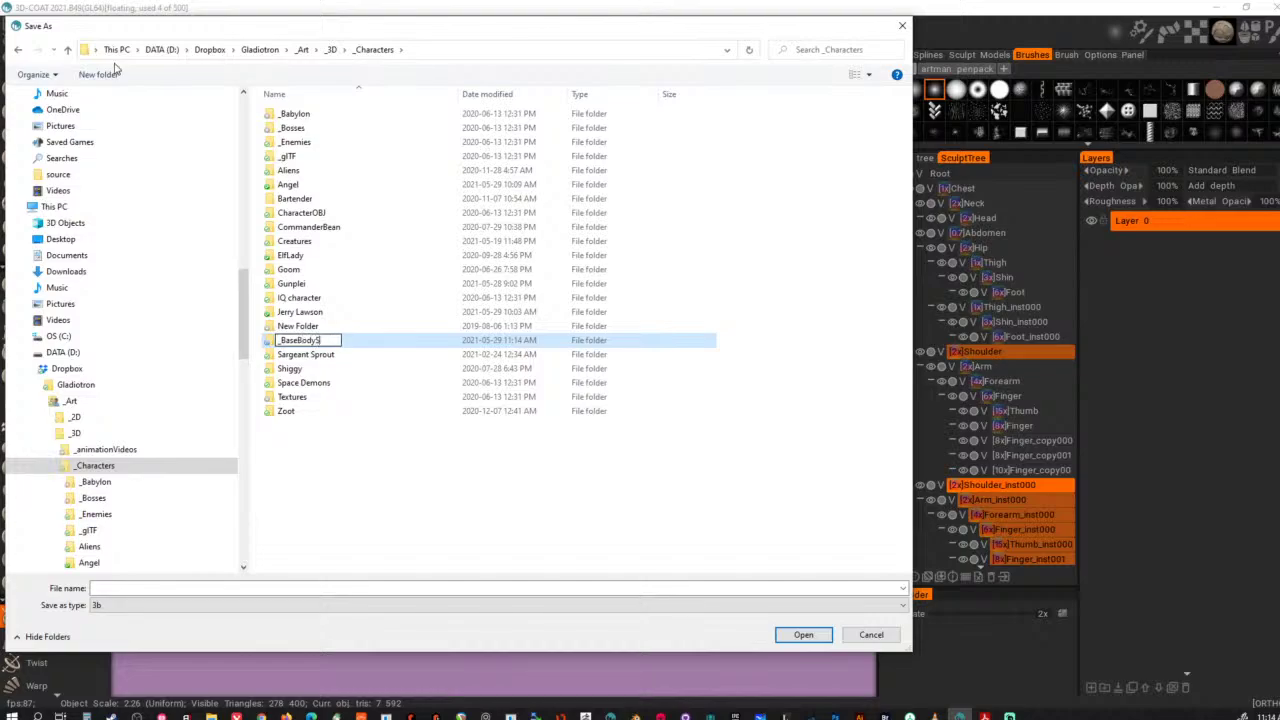
type("culpts")
key("Return")
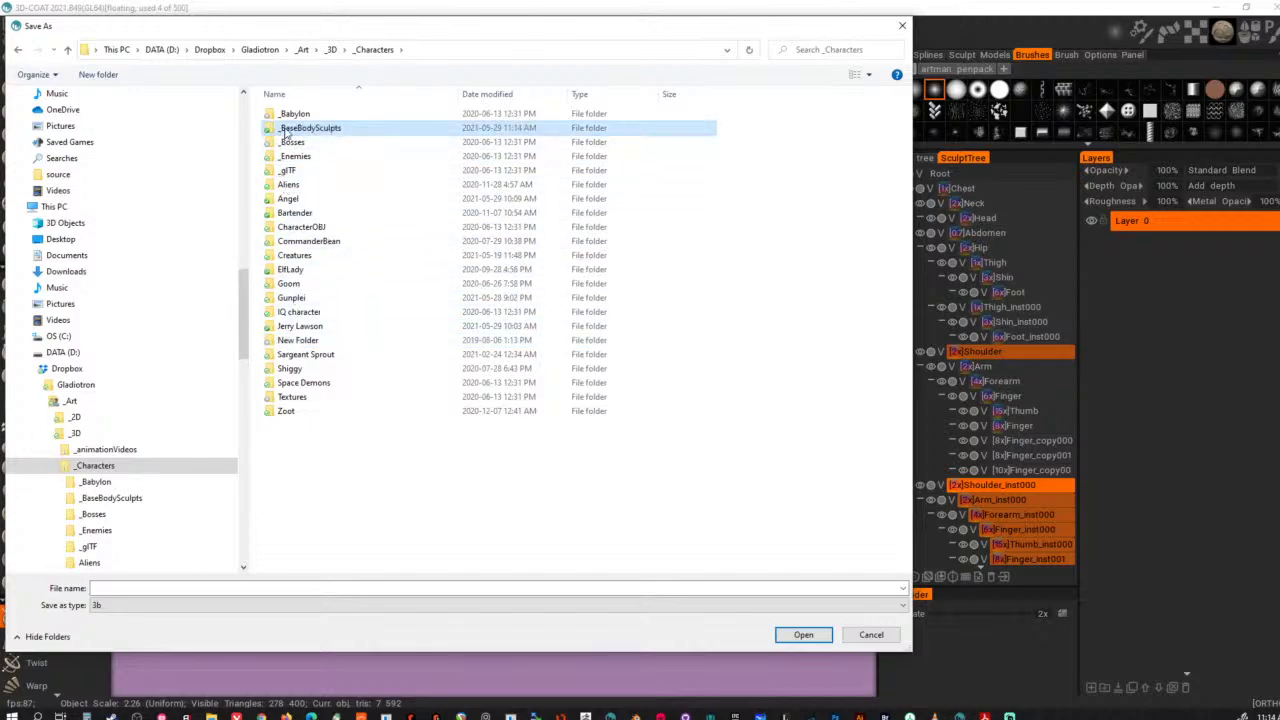
- Try to save the scene as a 3b file named Male in the _BaseBodySculpts folder
double_click(287, 134)
left_click(195, 589)
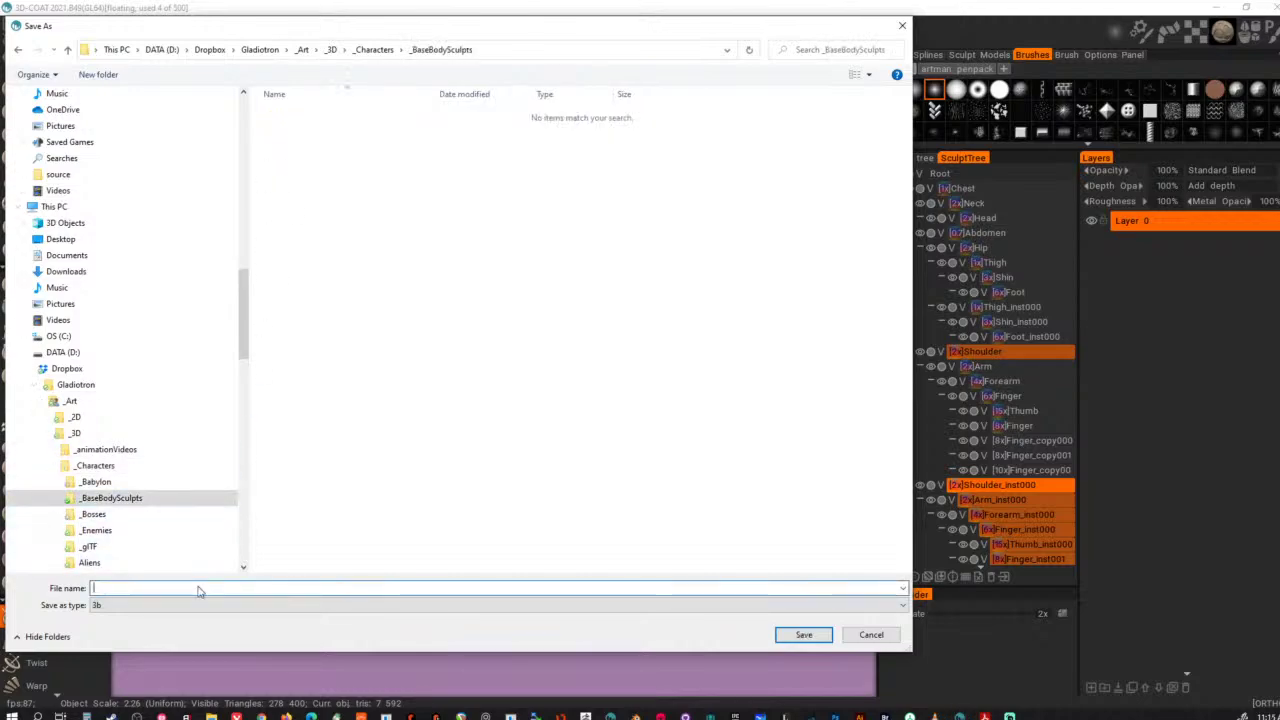
type("Man")
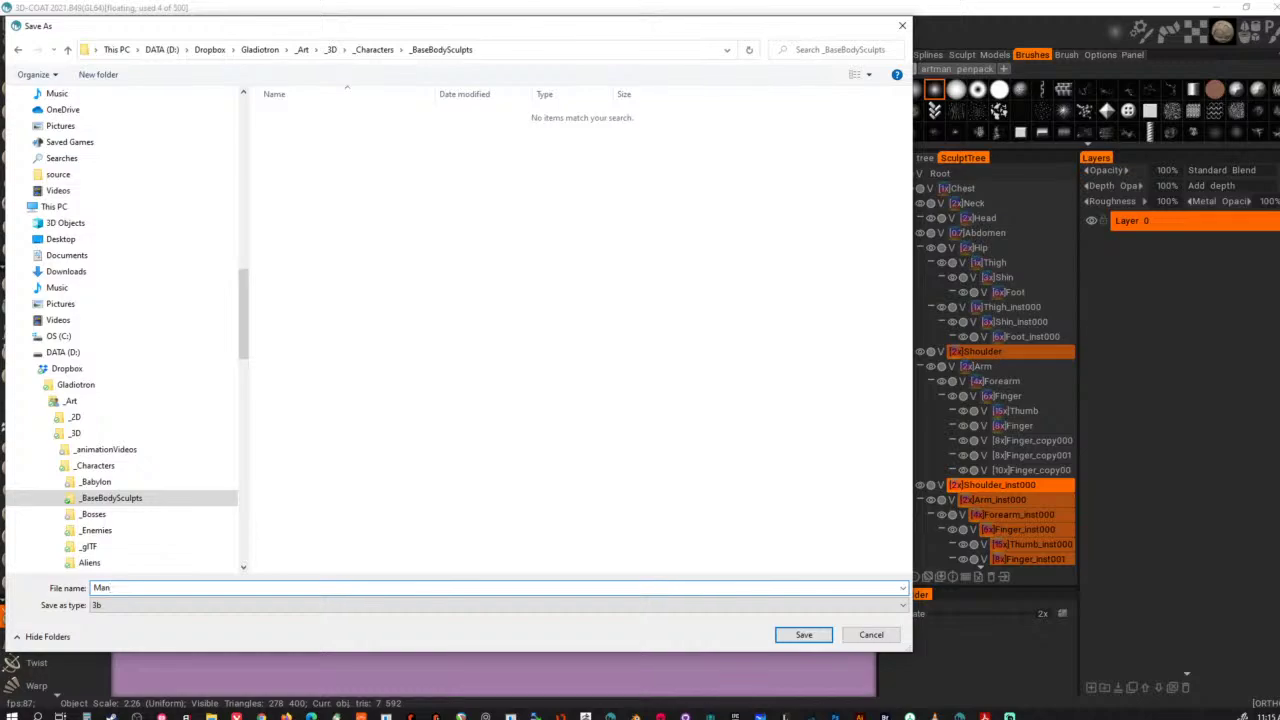
key("BackSpace")
type("le")
left_click(803, 635)
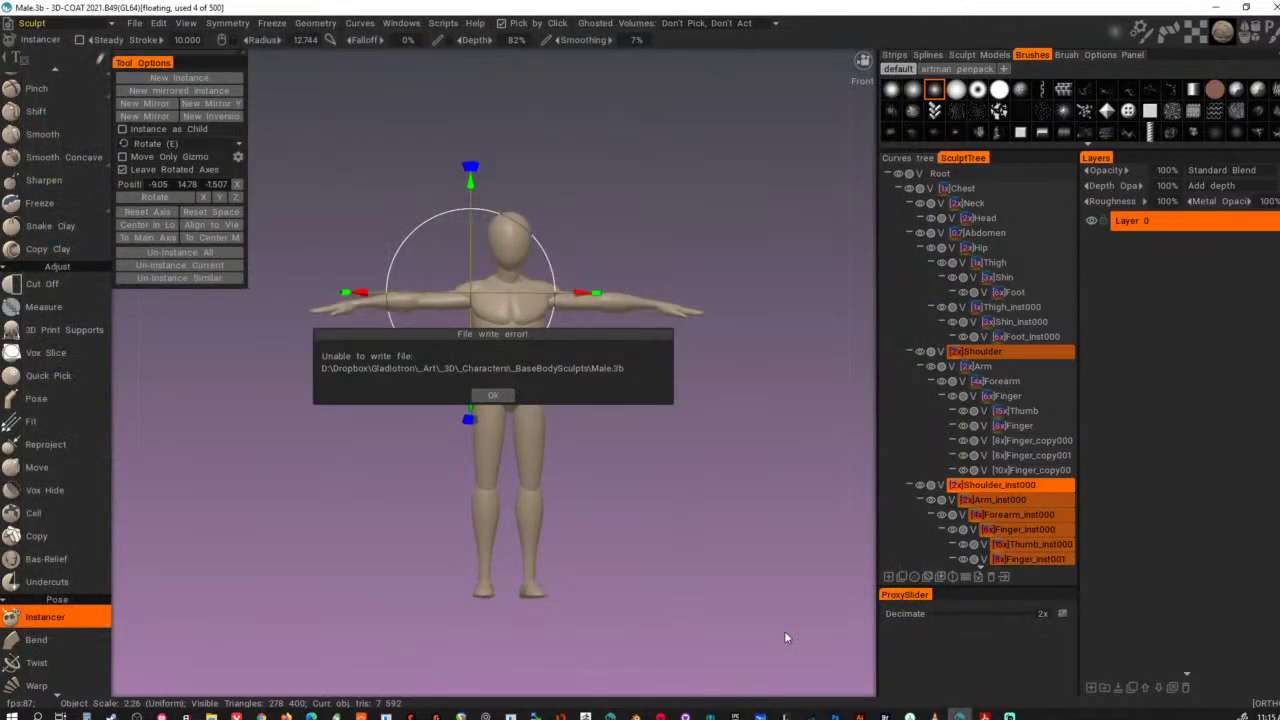
left_click(493, 395)
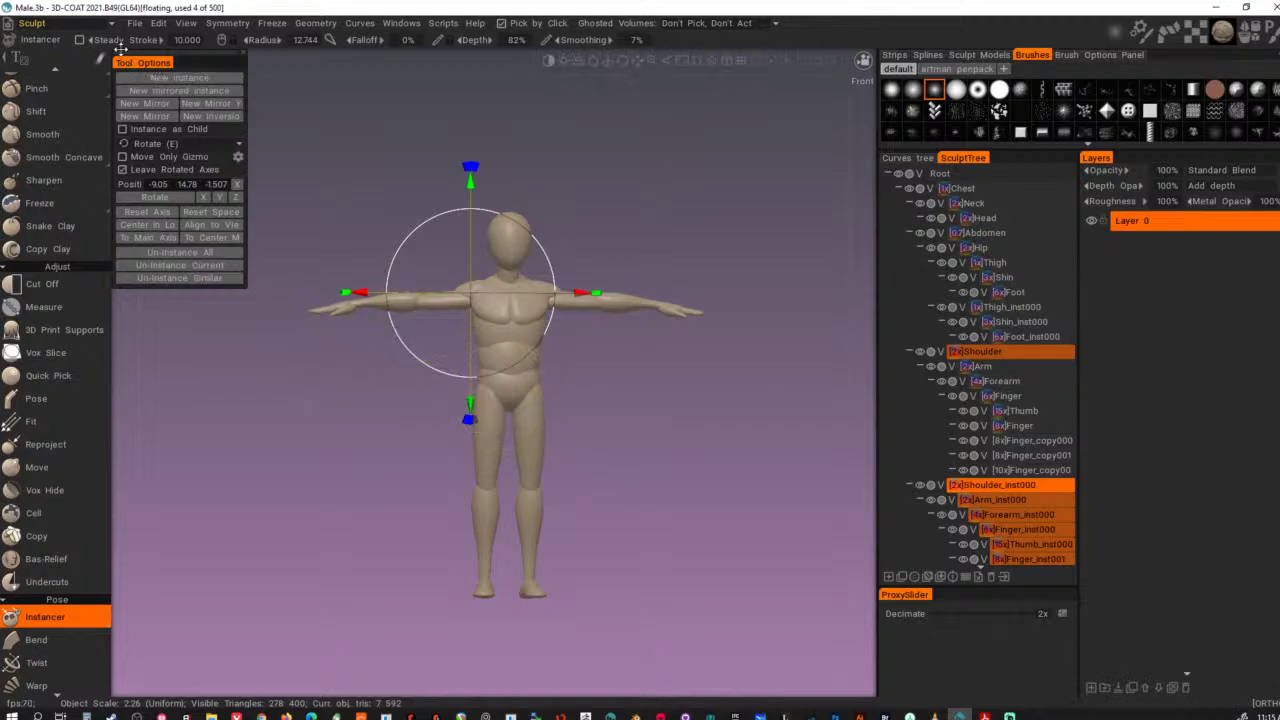
- Save the scene incrementally and select only the mirrored shoulder layer in the sculpt tree
left_click(135, 23)
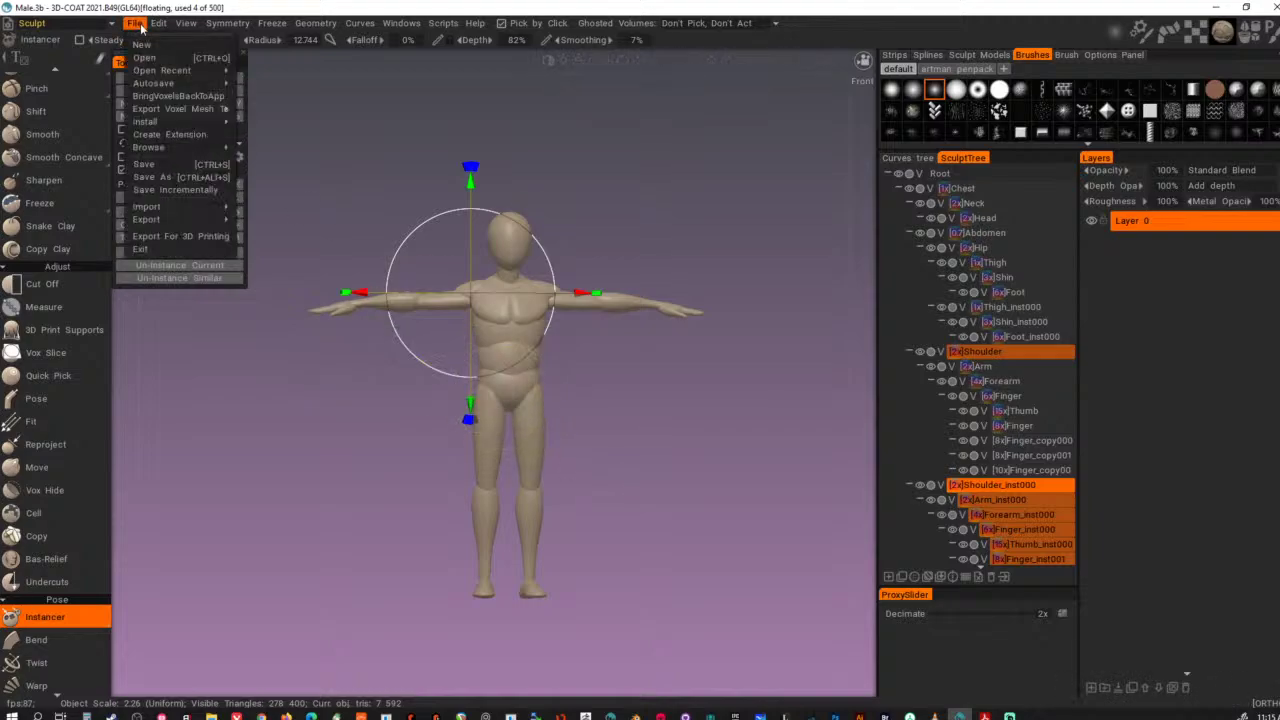
left_click(172, 189)
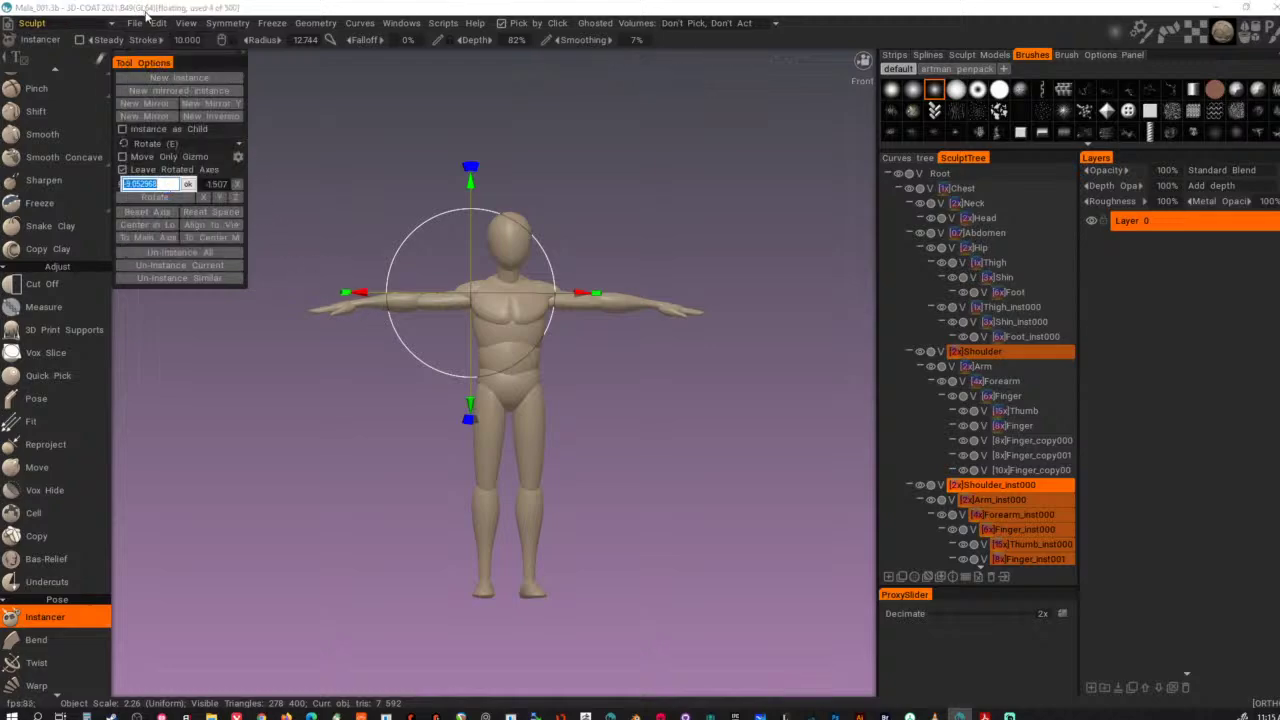
left_click(708, 412)
left_click(1022, 485)
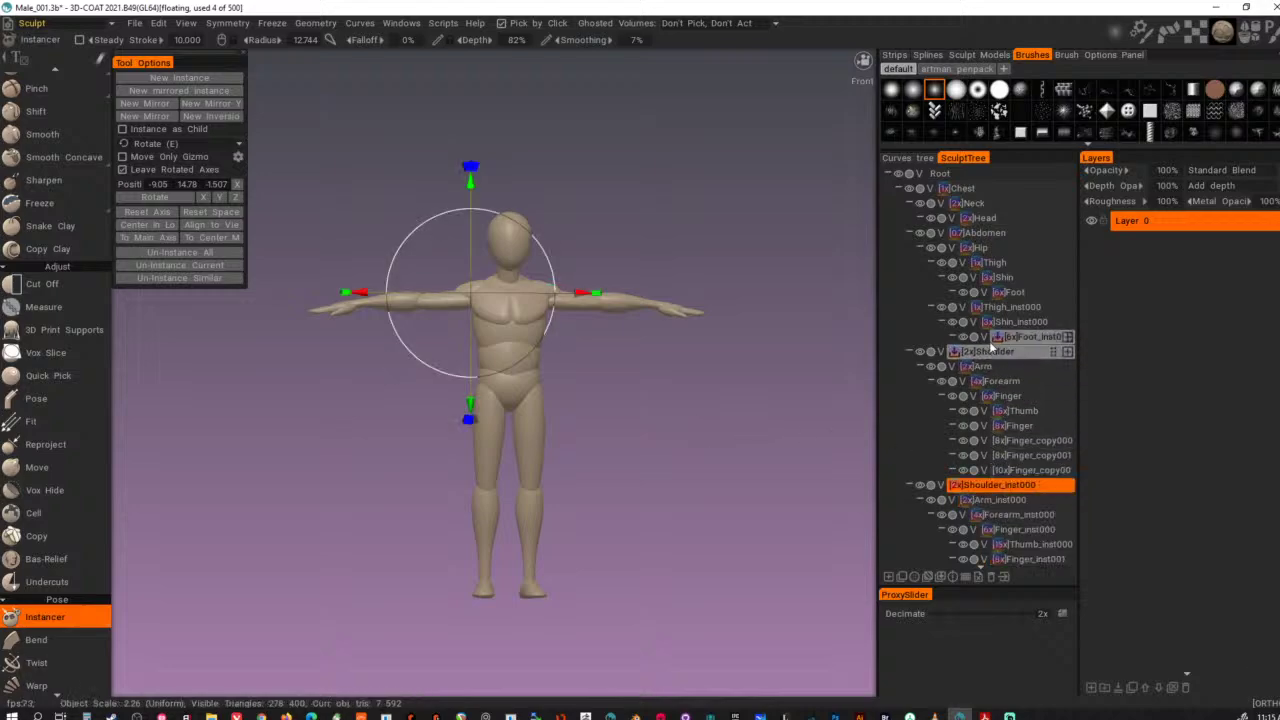
- Switch to the Render room and load the GavinTopSoftFormLight4.Xml light settings onto the figure
left_click_drag(769, 377, 717, 393)
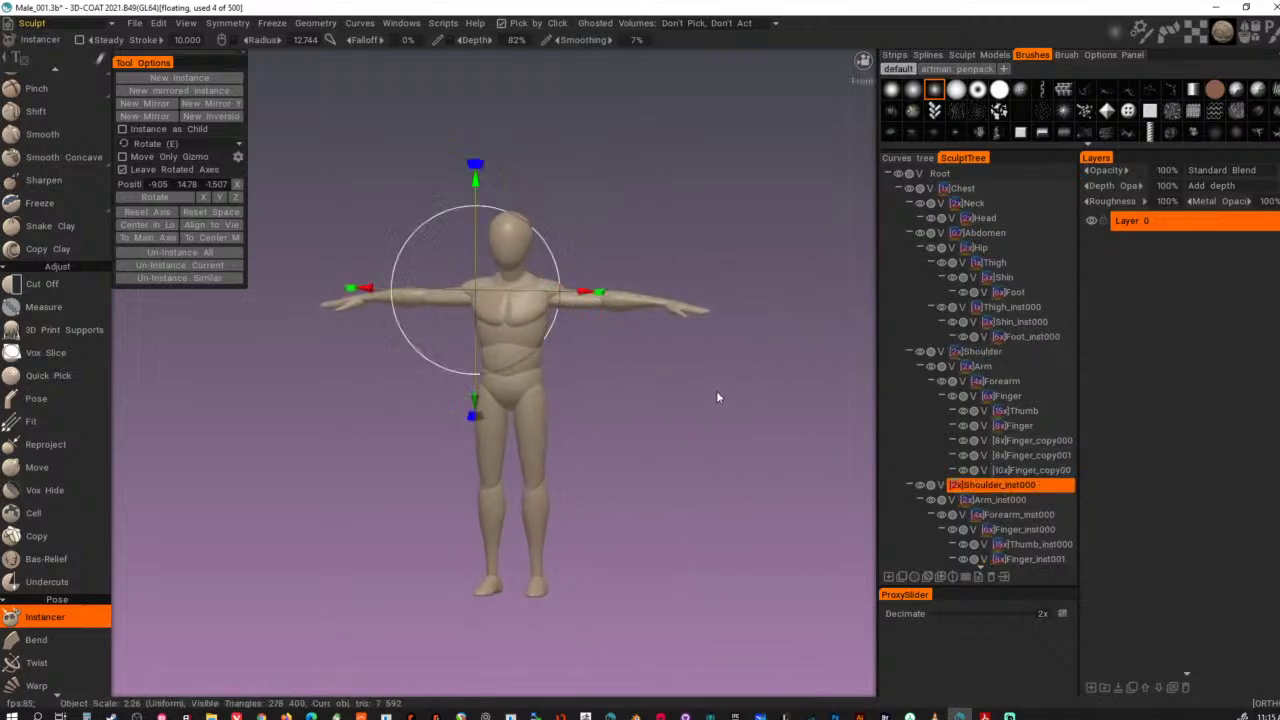
mouse_move(87, 29)
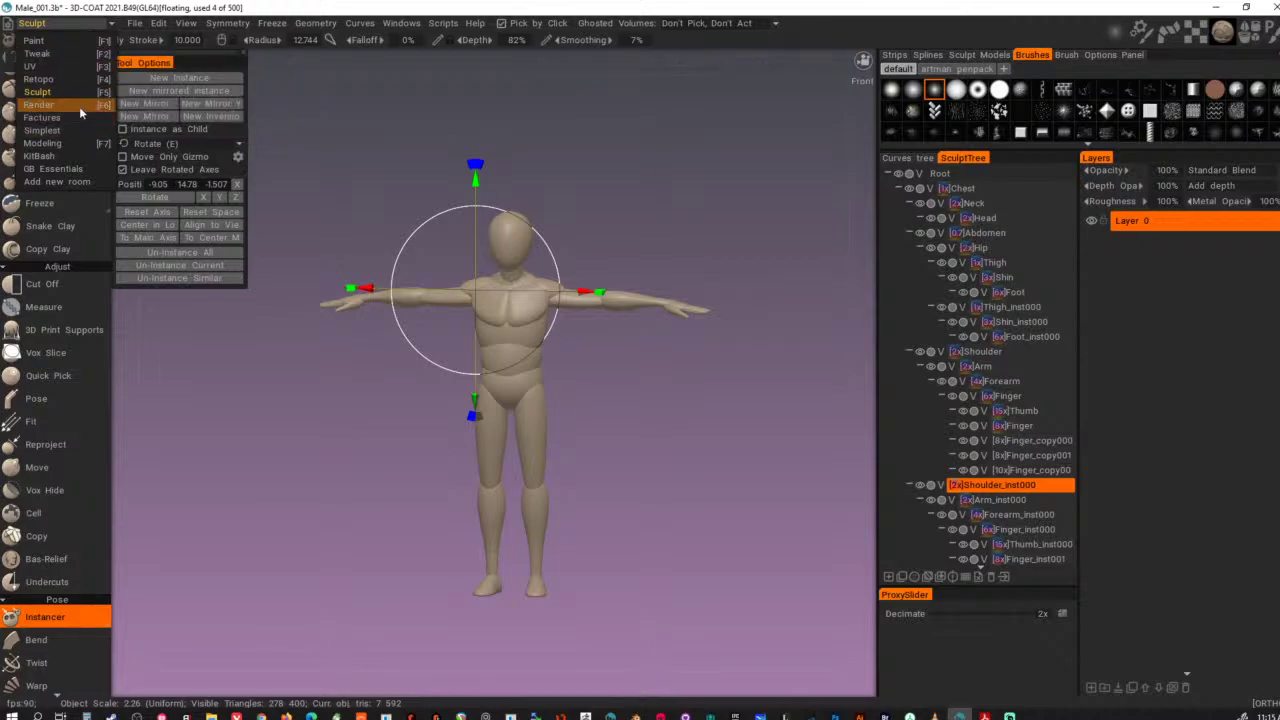
left_click(80, 107)
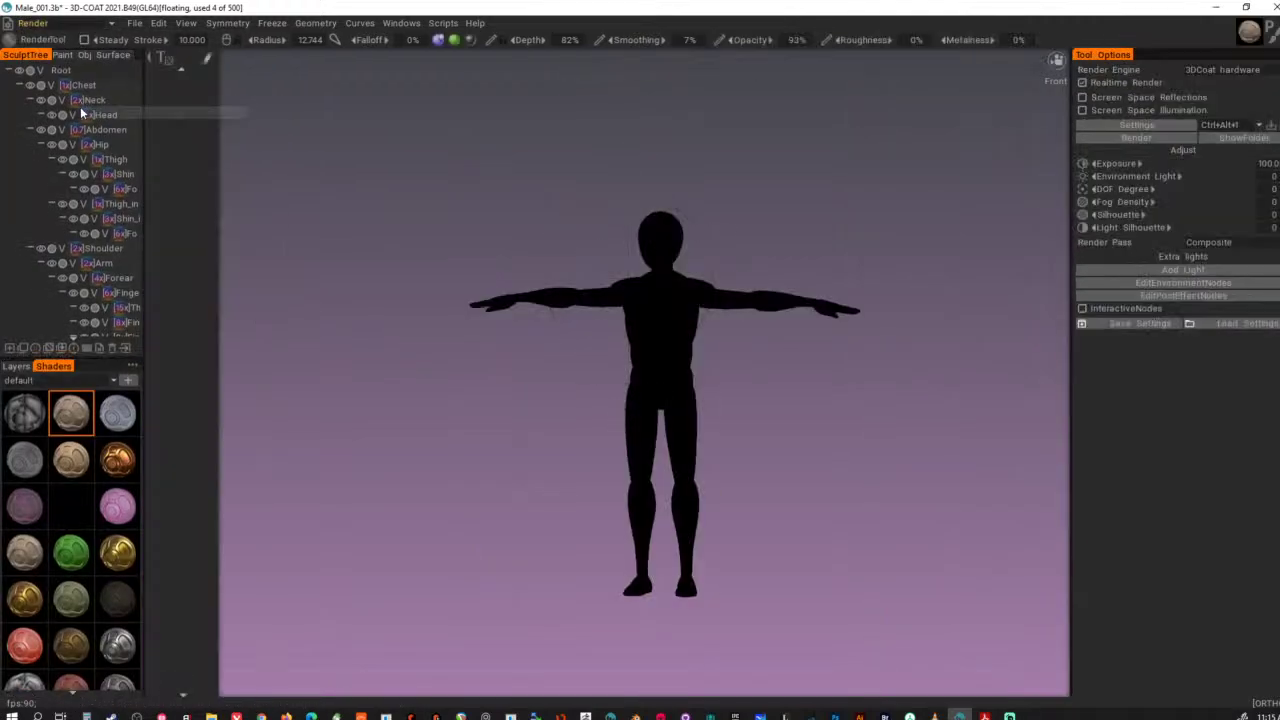
left_click(1219, 322)
scroll(729, 417, "down", 2)
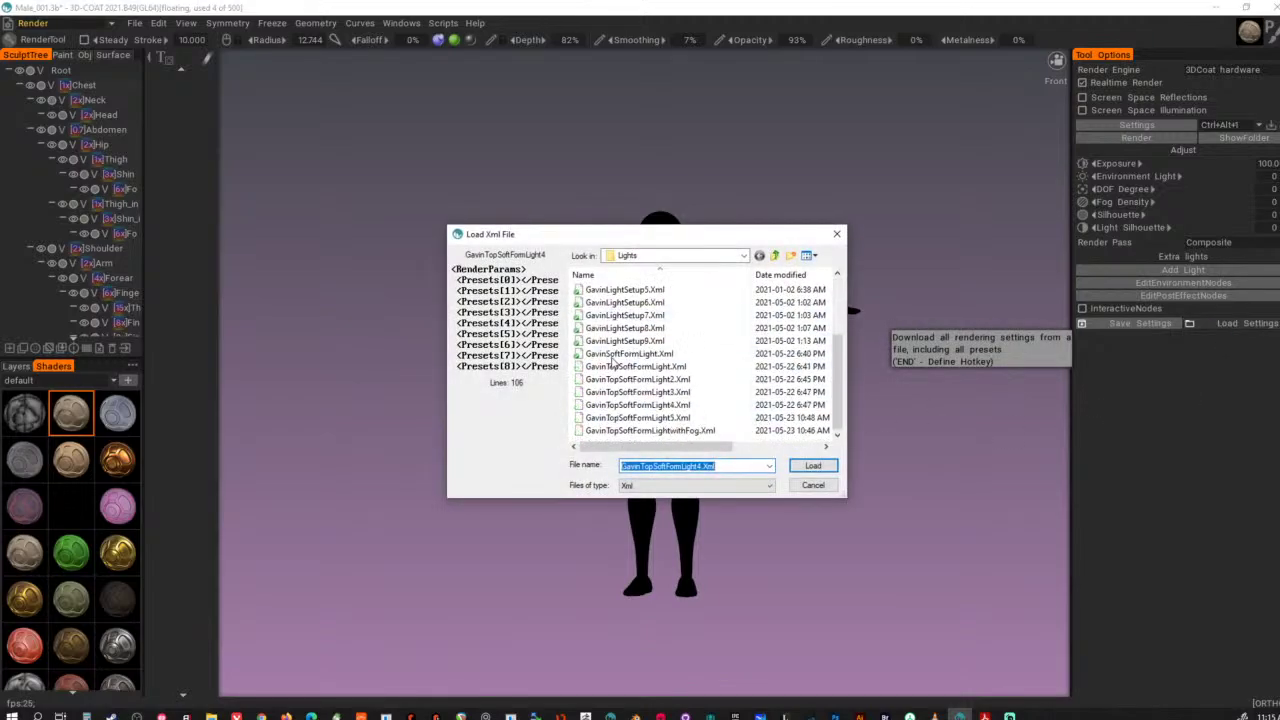
left_click(657, 405)
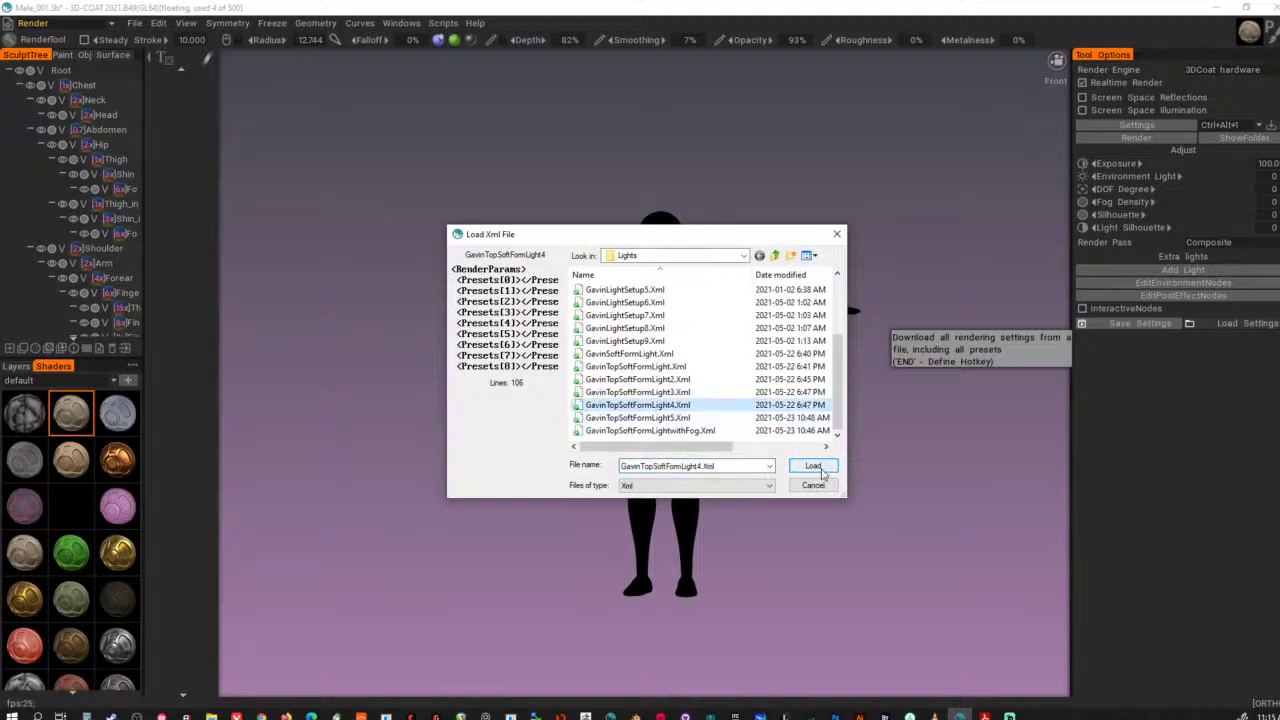
scroll(709, 401, "up", 3)
scroll(709, 401, "down", 3)
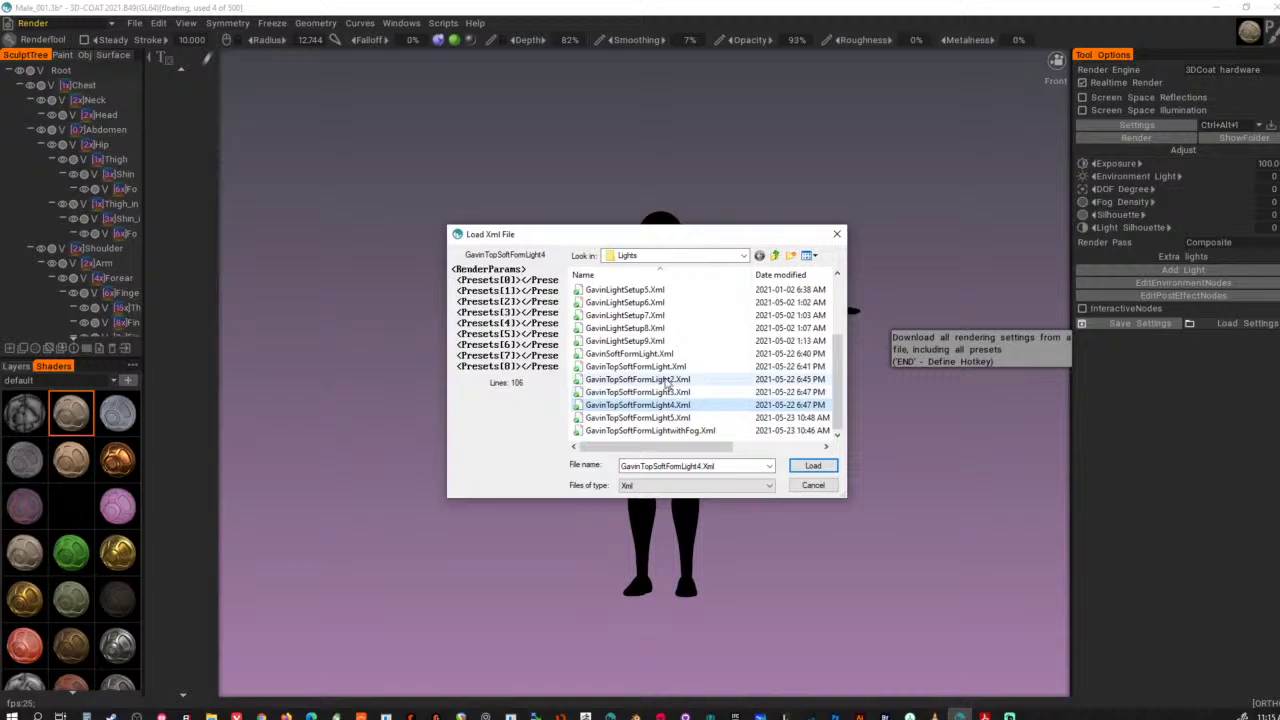
left_click(810, 465)
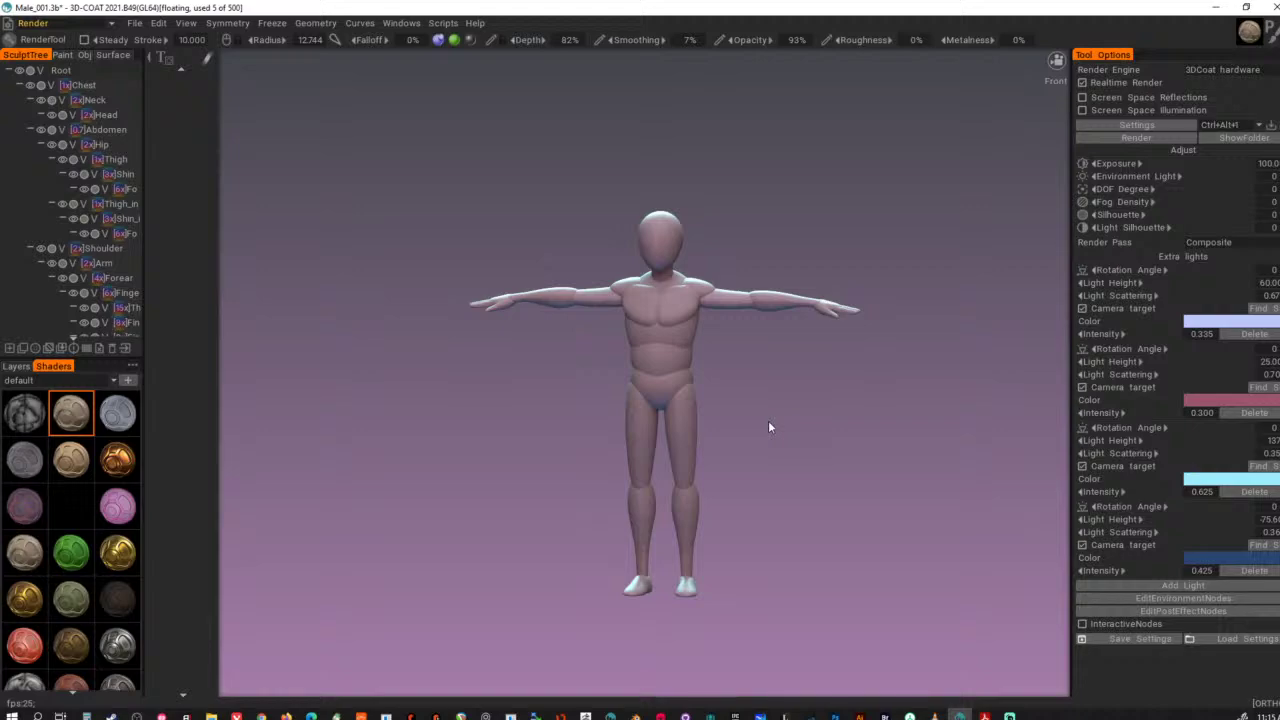
left_click_drag(768, 423, 804, 423)
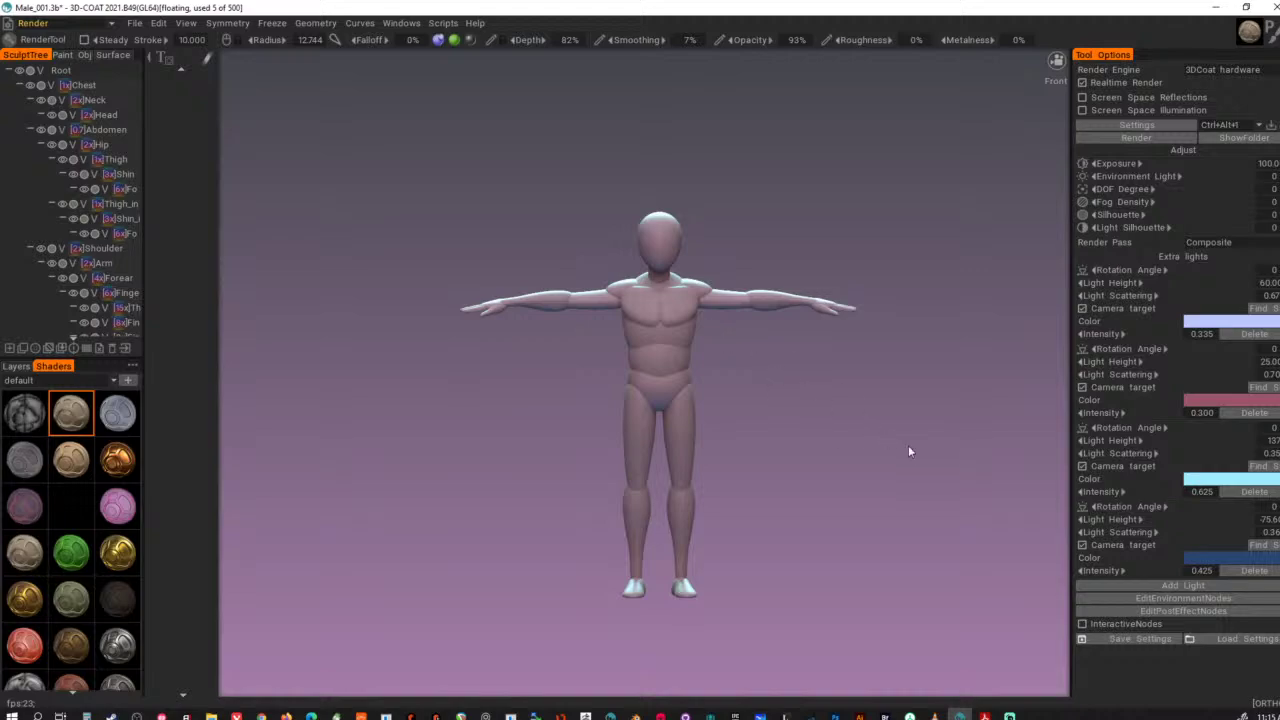
- Load the GavinTopSoftFormLight5.Xml light settings onto the figure
left_click(1245, 638)
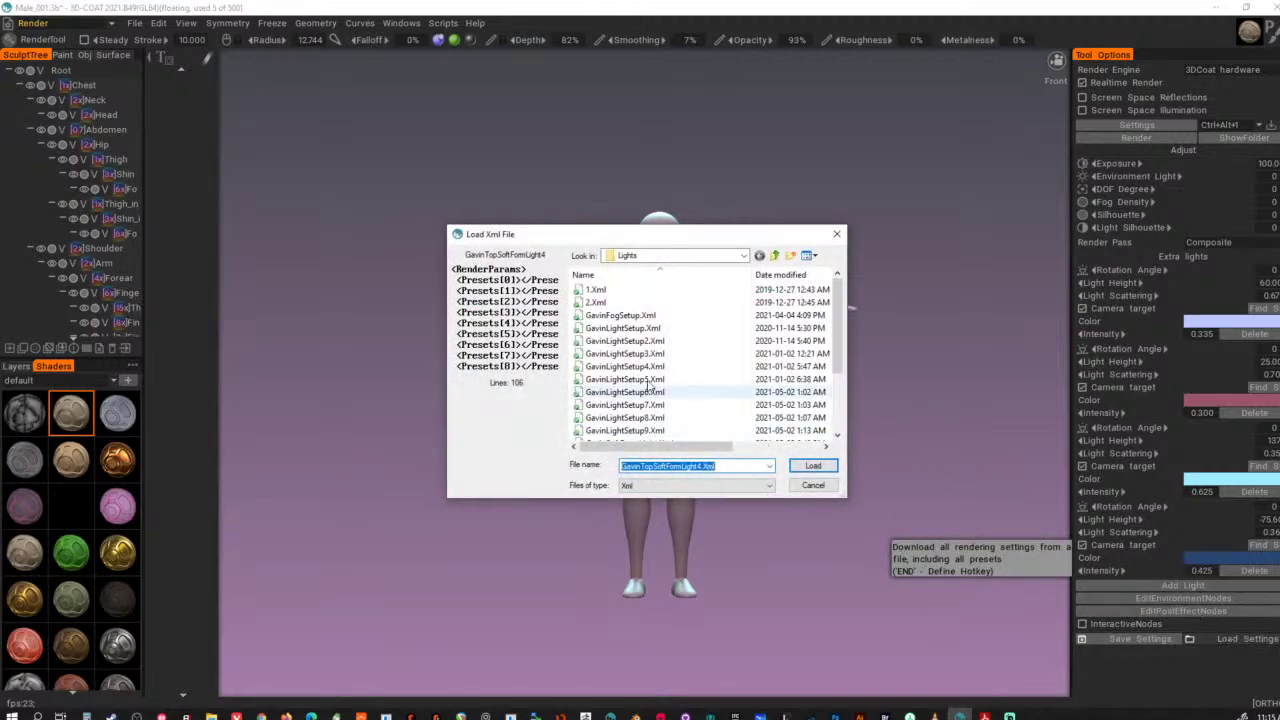
scroll(660, 423, "down", 3)
left_click(637, 417)
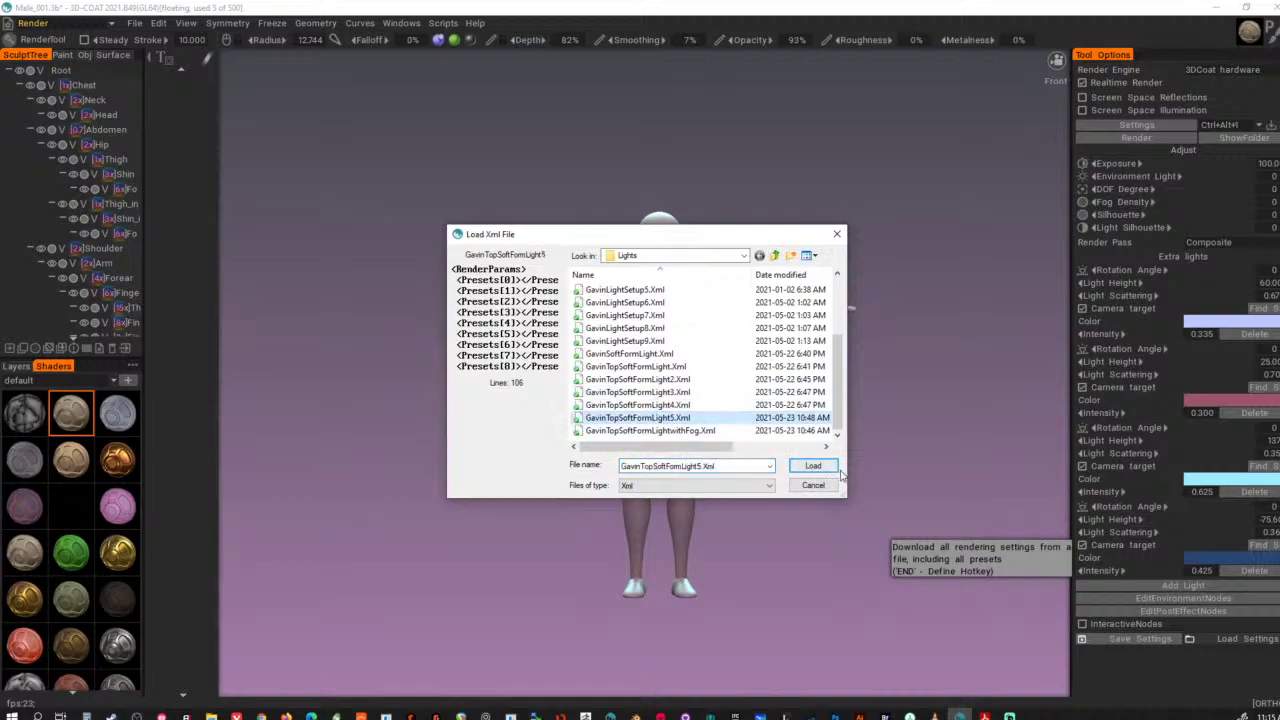
left_click(825, 465)
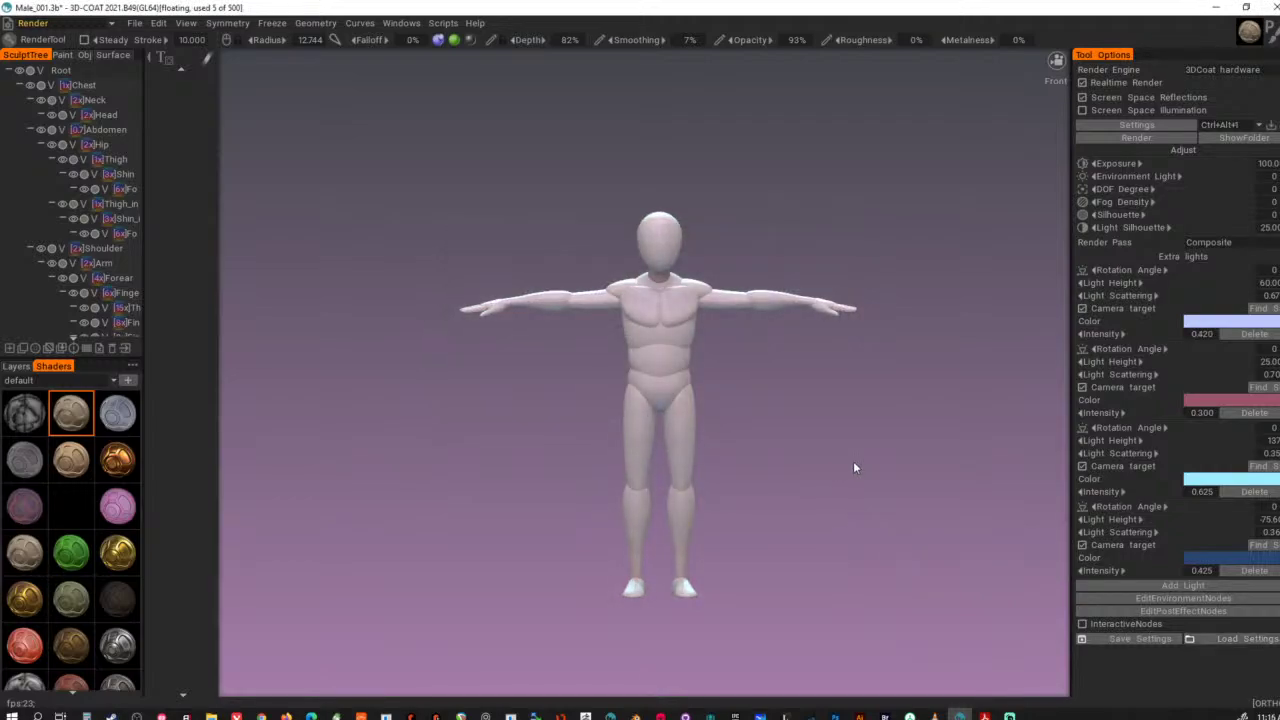
- Switch the view to perspective and examine the figure under the new lighting from the side and front
left_click_drag(972, 475, 917, 452)
key("5")
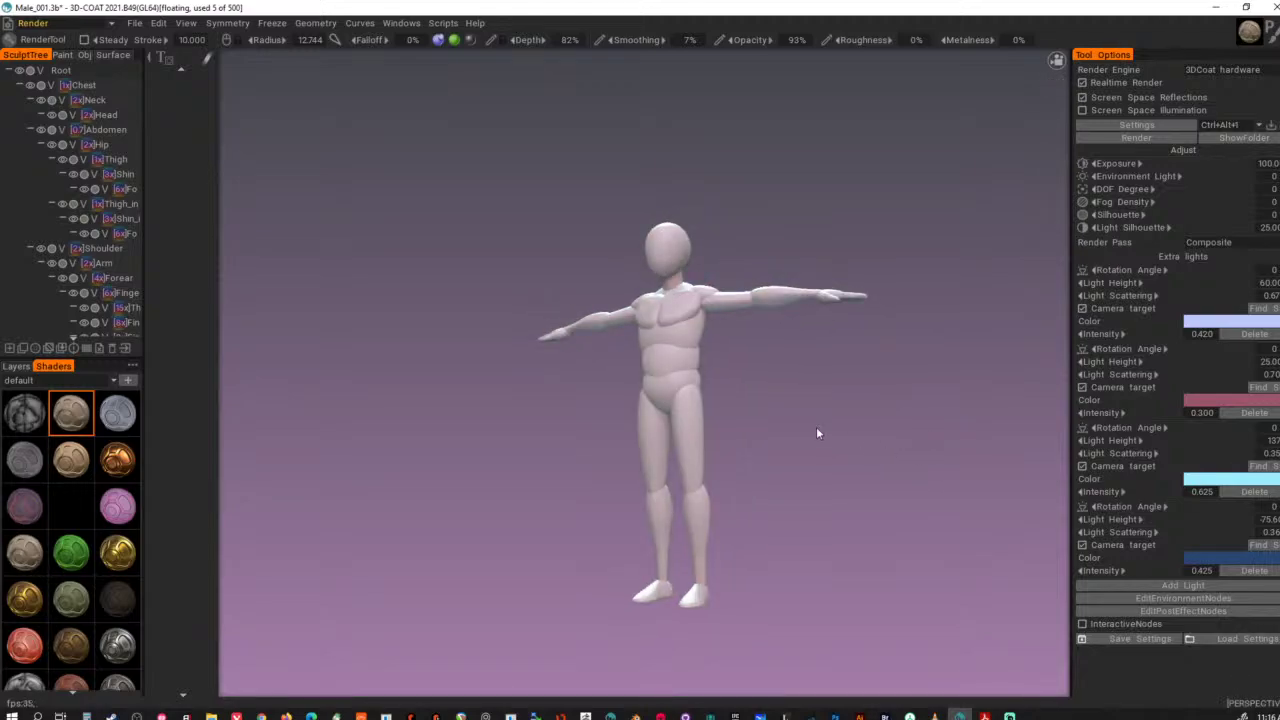
left_click_drag(817, 433, 897, 496)
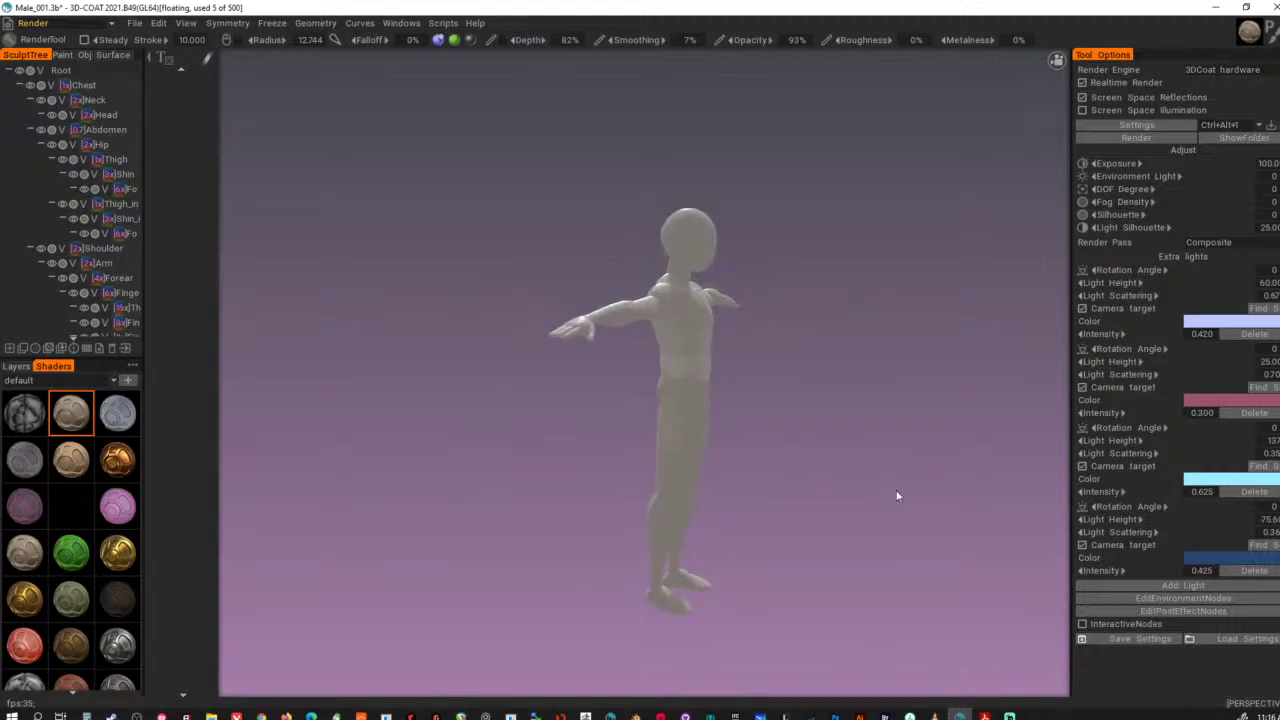
mouse_move(825, 468)
left_mouse_down()
mouse_move(955, 454)
mouse_move(678, 450)
mouse_move(697, 449)
left_mouse_up()
middle_click_drag(793, 390, 800, 428)
mouse_move(800, 428)
left_mouse_down()
mouse_move(807, 460)
mouse_move(785, 435)
left_mouse_up()
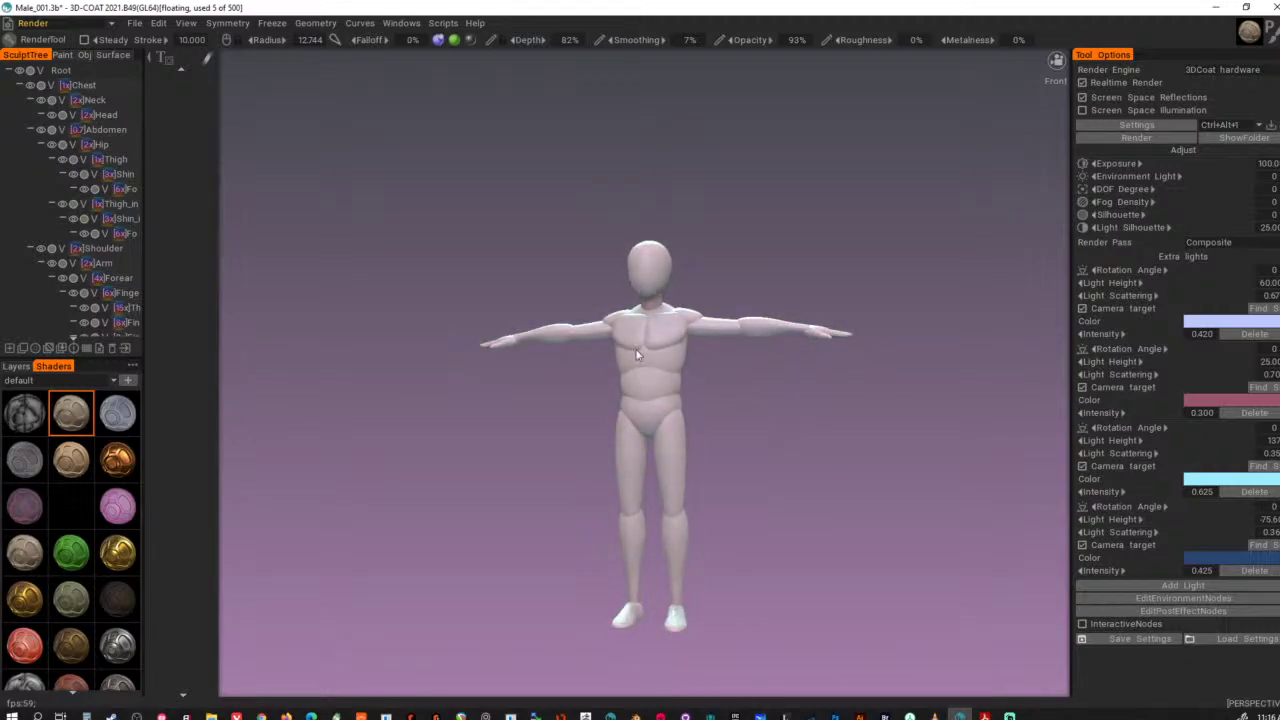
left_click_drag(442, 219, 434, 201)
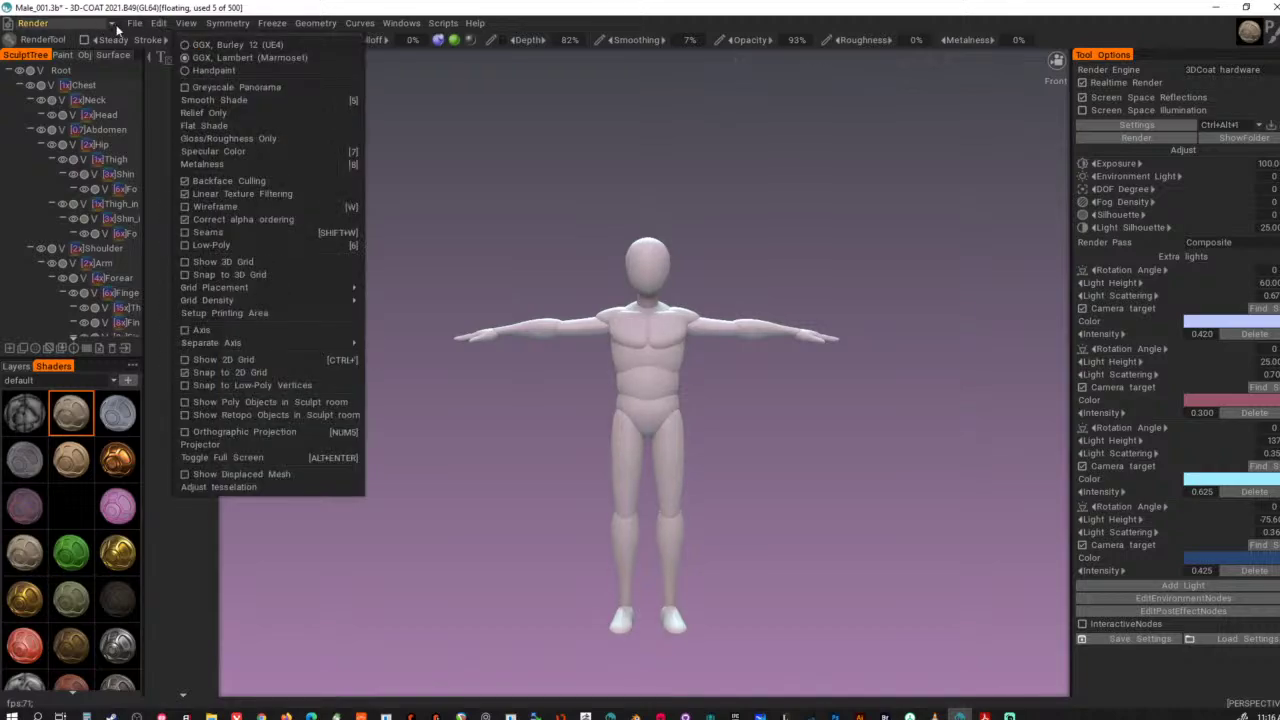
- Save the Male_001.3b scene under its existing name
mouse_move(137, 27)
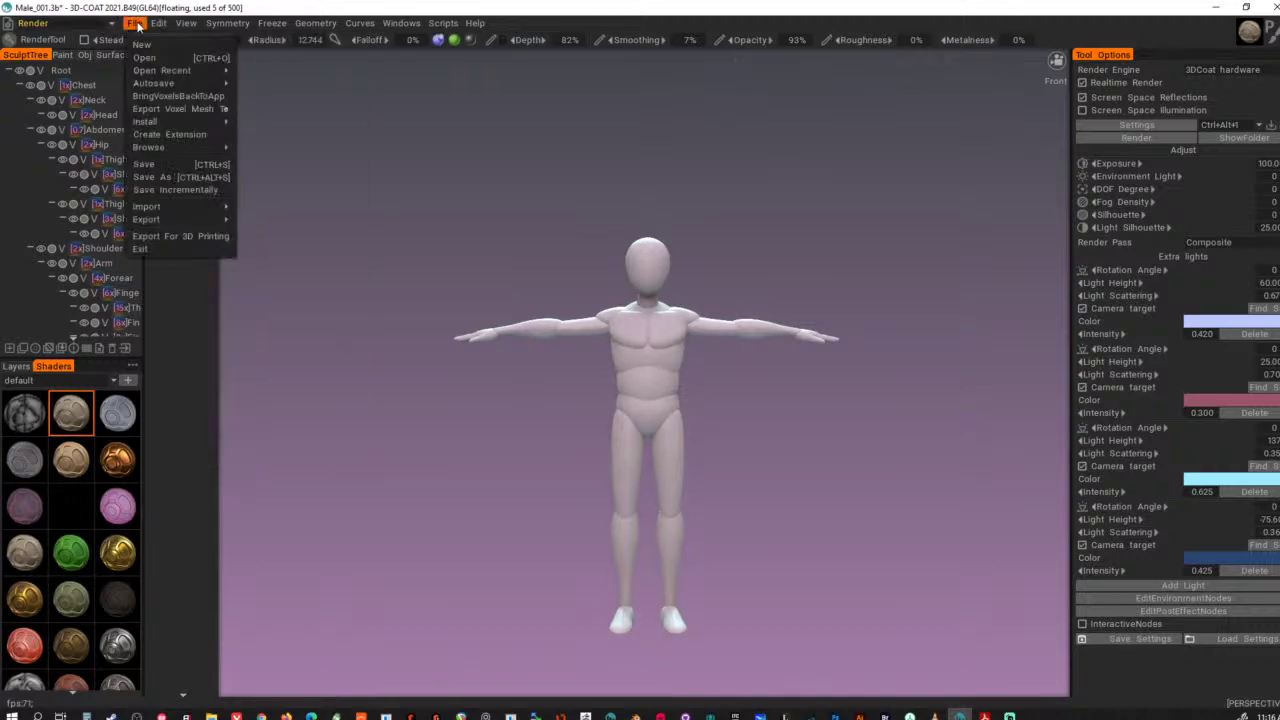
left_click(138, 27)
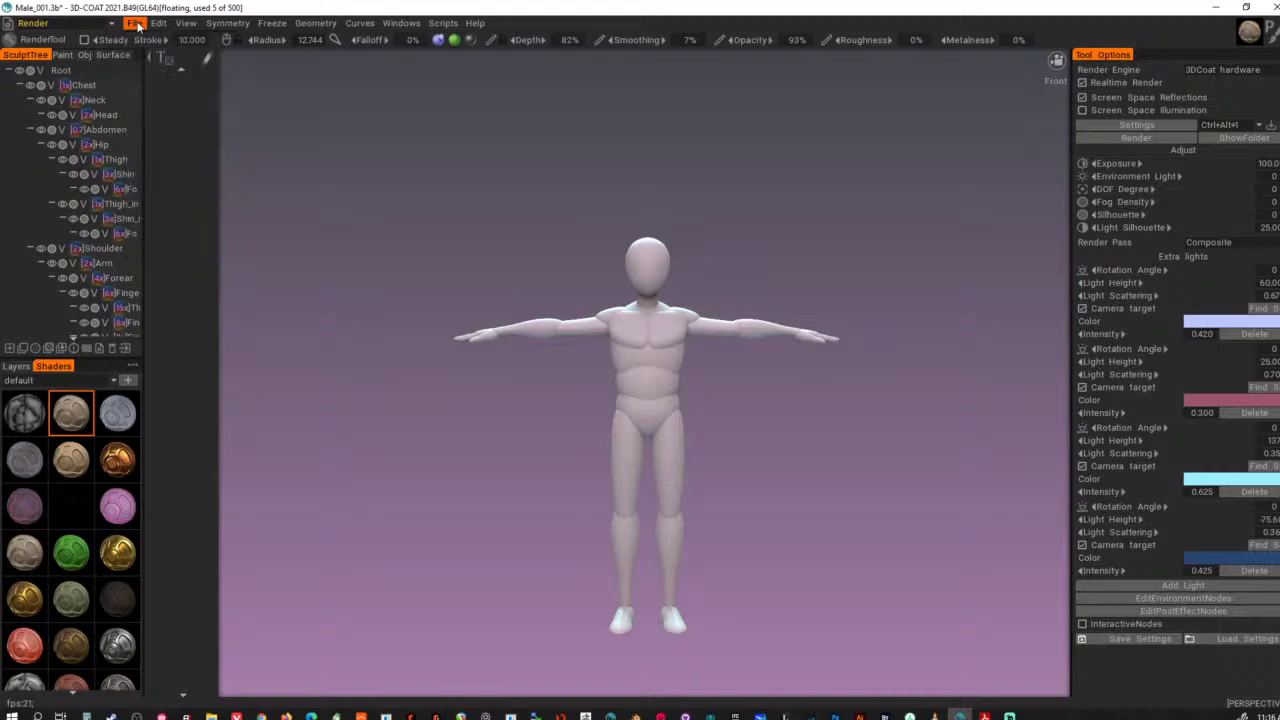
left_click(138, 27)
left_click(154, 164)
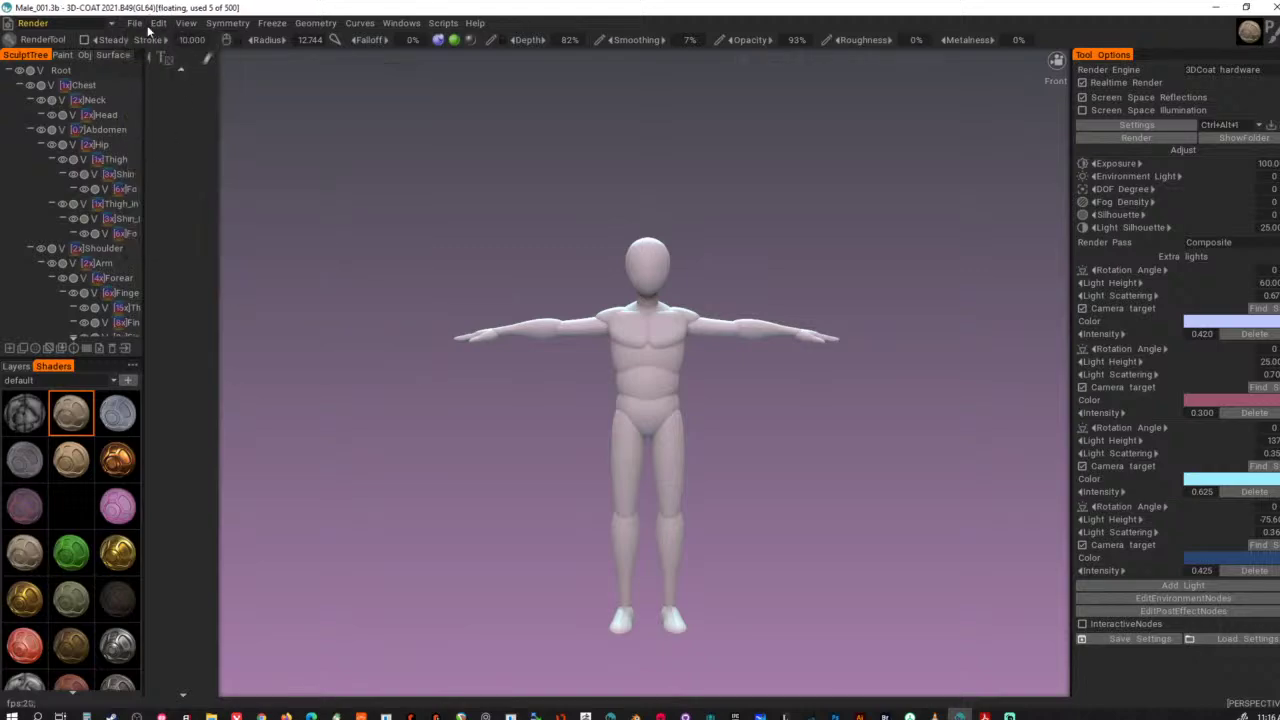
- Open the scene _v5GP.3b from the Gunplei folder inside _Characters
left_click(135, 23)
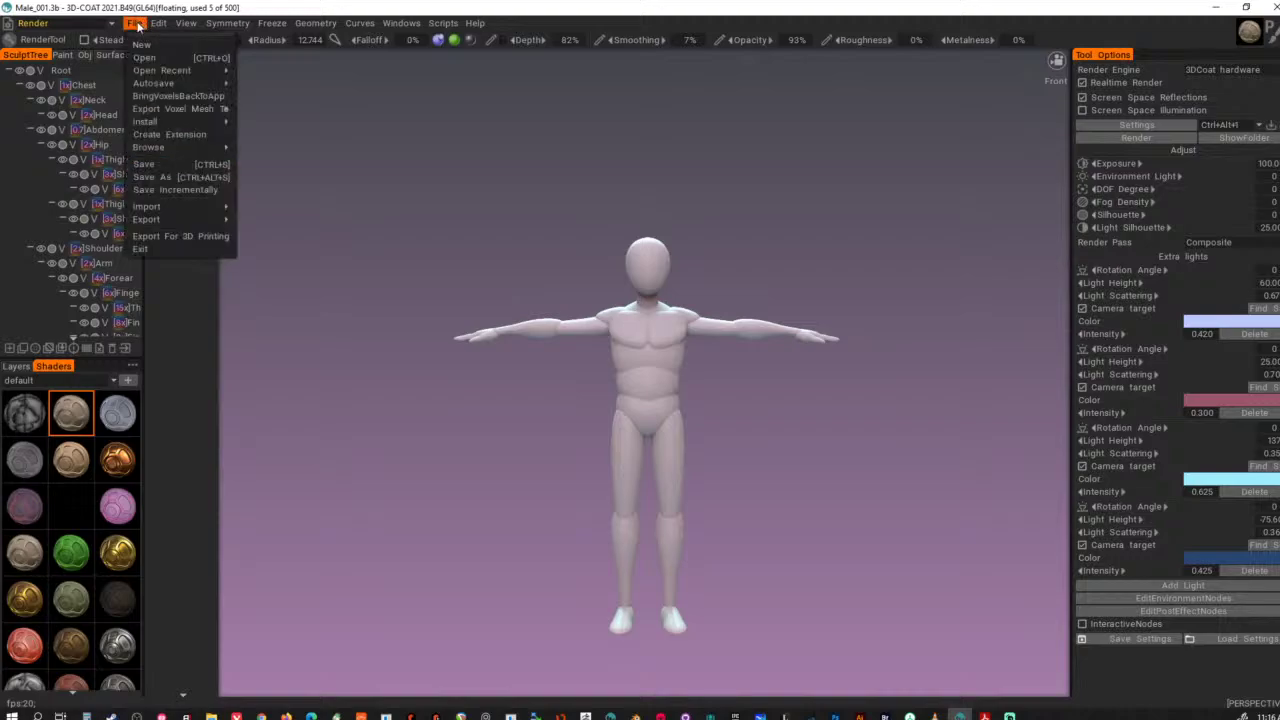
left_click(136, 23)
left_click(136, 23)
left_click(158, 56)
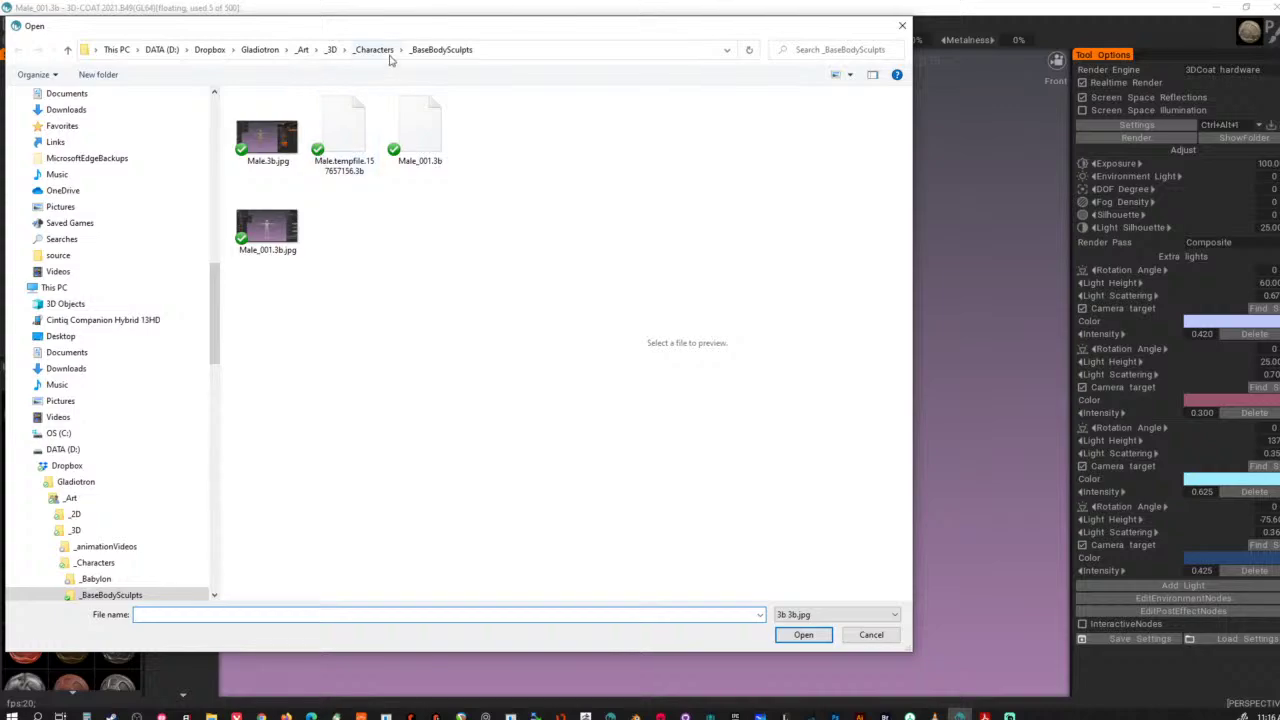
left_click(375, 50)
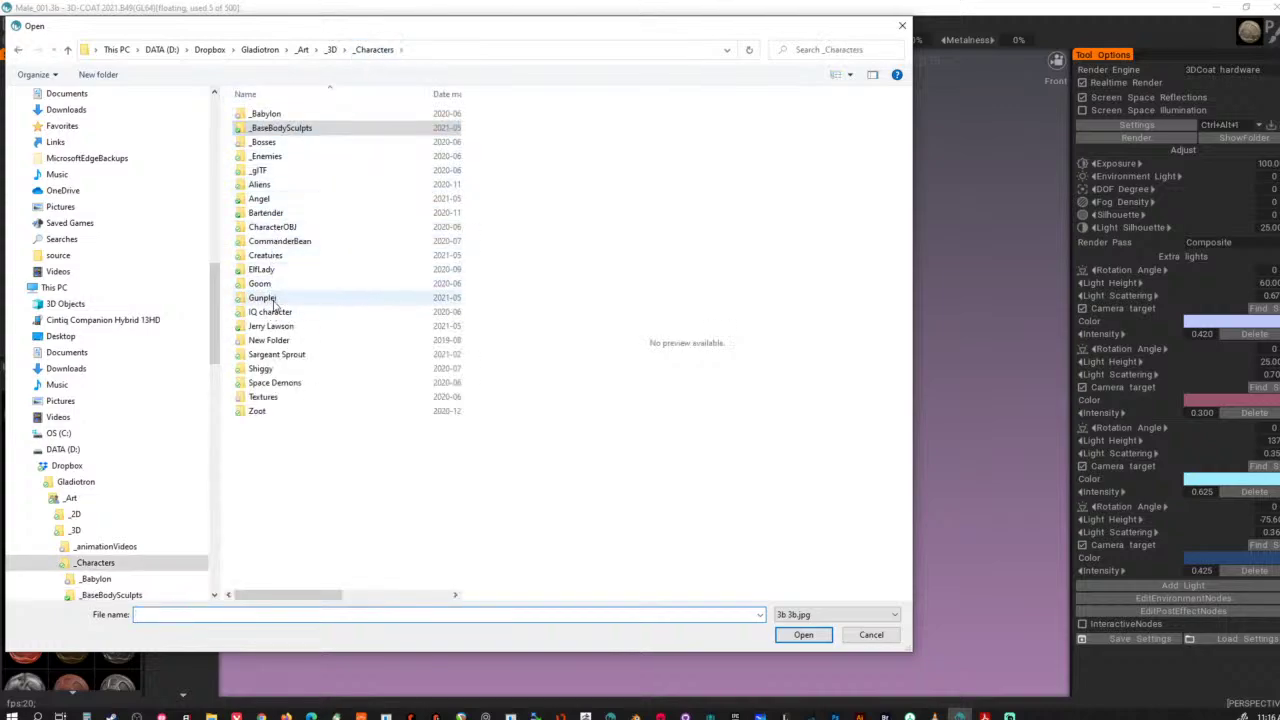
double_click(272, 298)
left_click(341, 172)
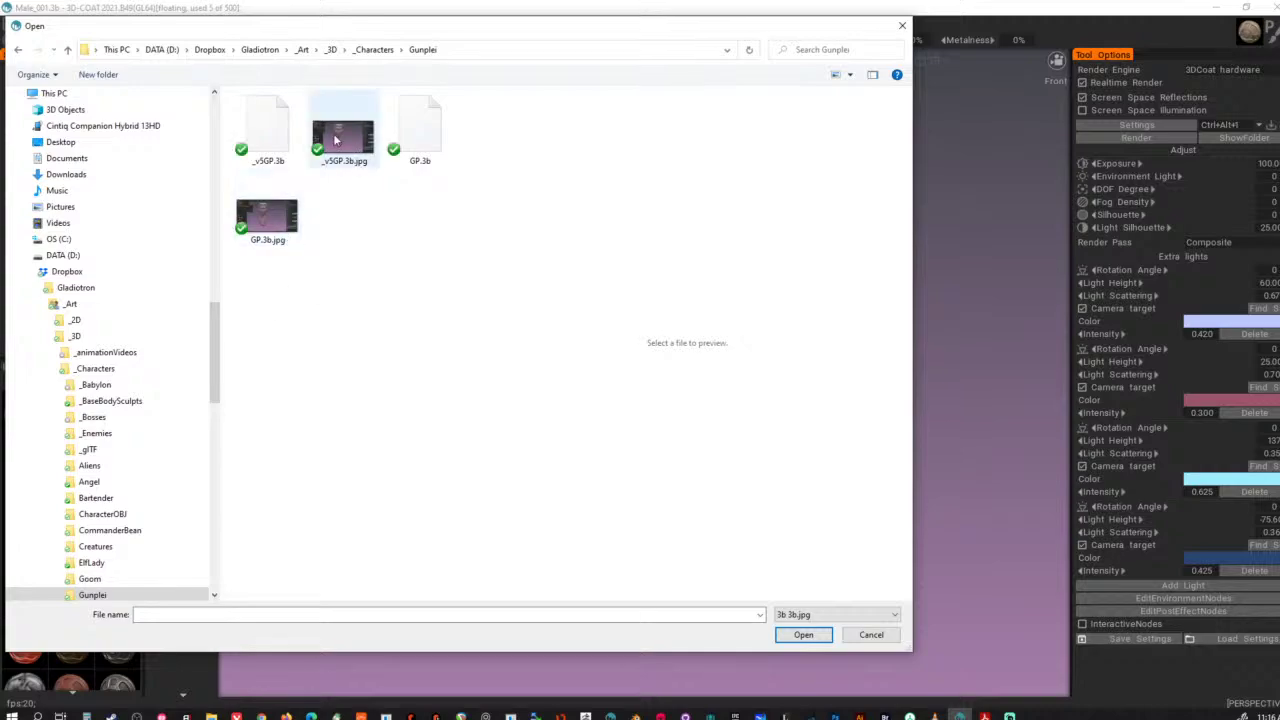
left_click(268, 130)
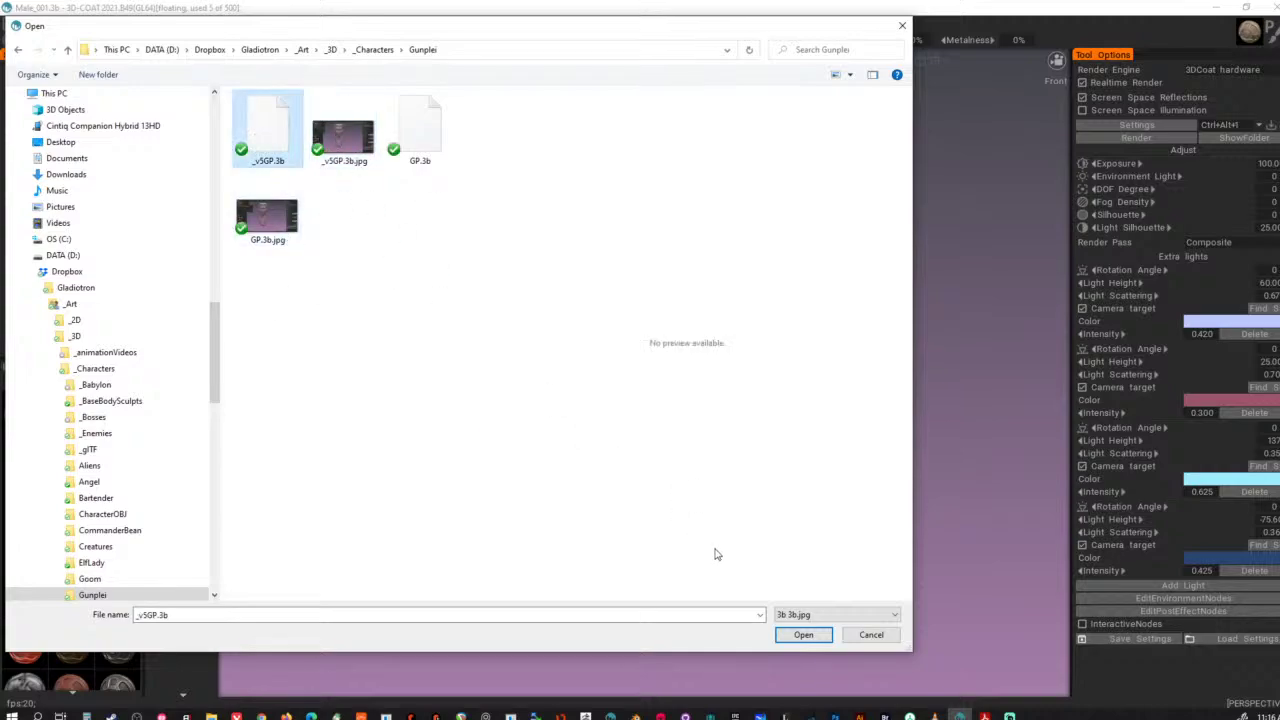
left_click(803, 634)
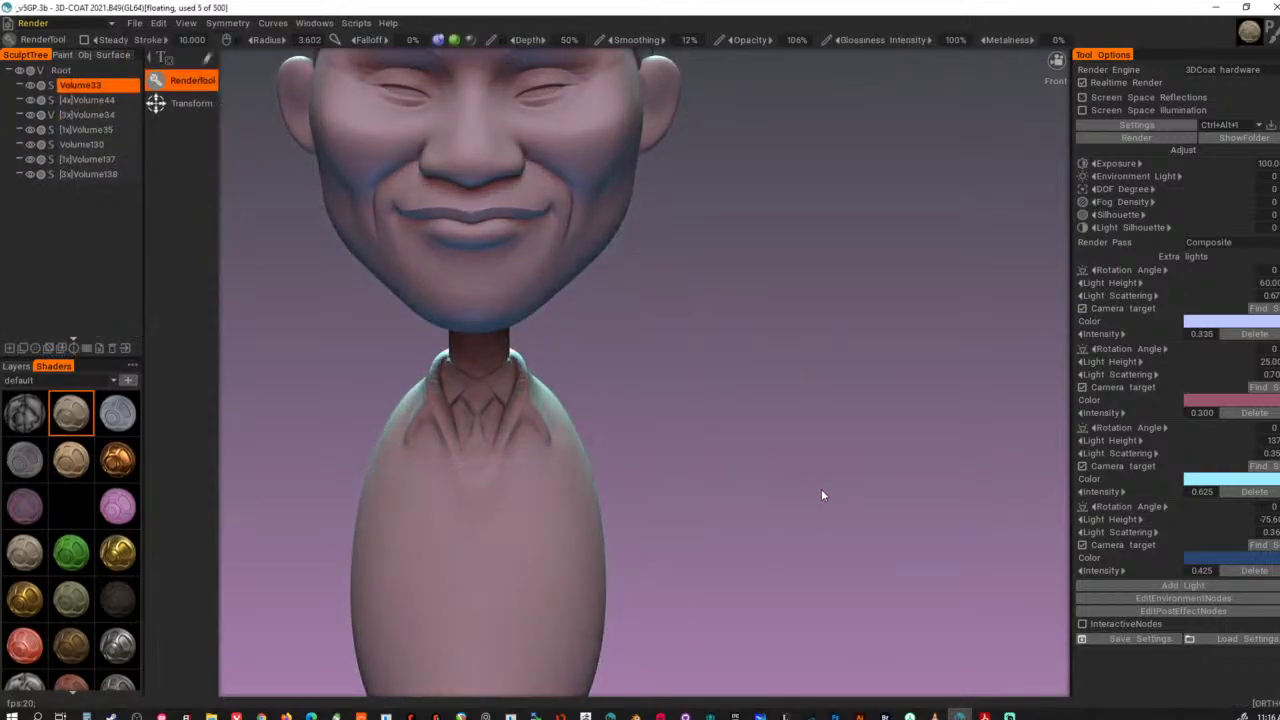
- Switch to the Sculpt room and frame the character's head and whole body
right_click_drag(891, 484, 827, 478)
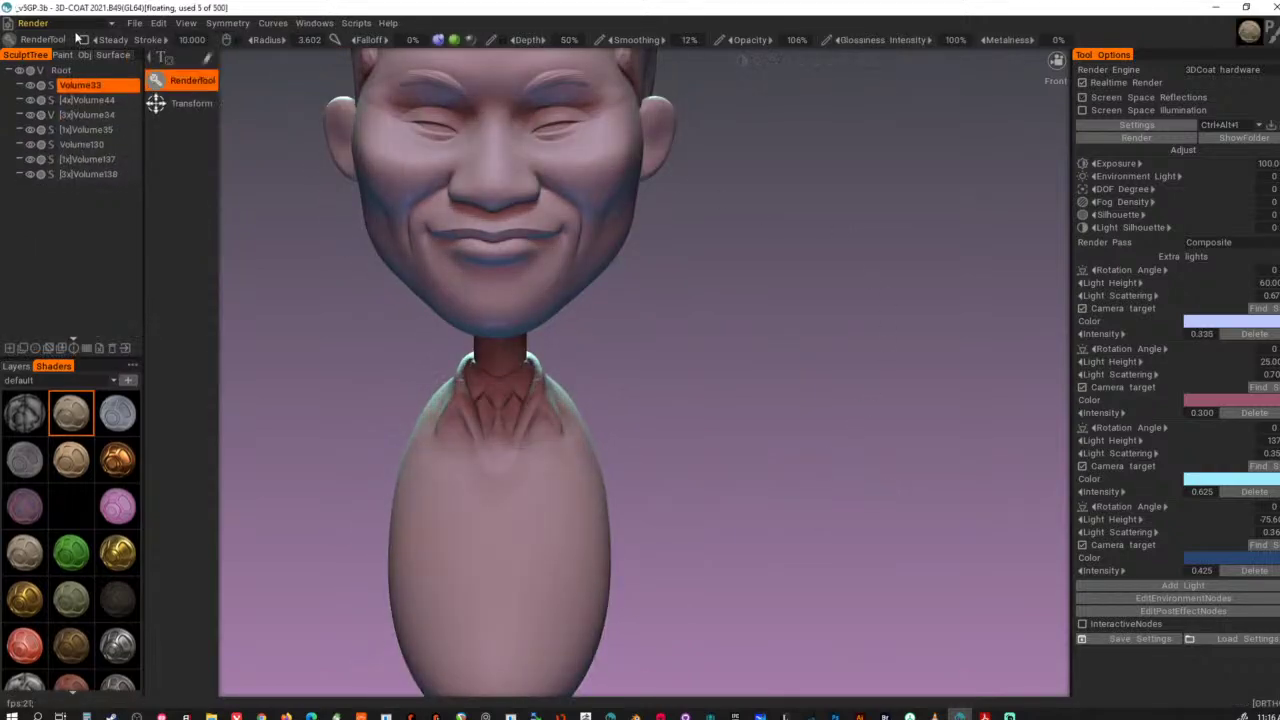
left_click(70, 22)
left_click(66, 95)
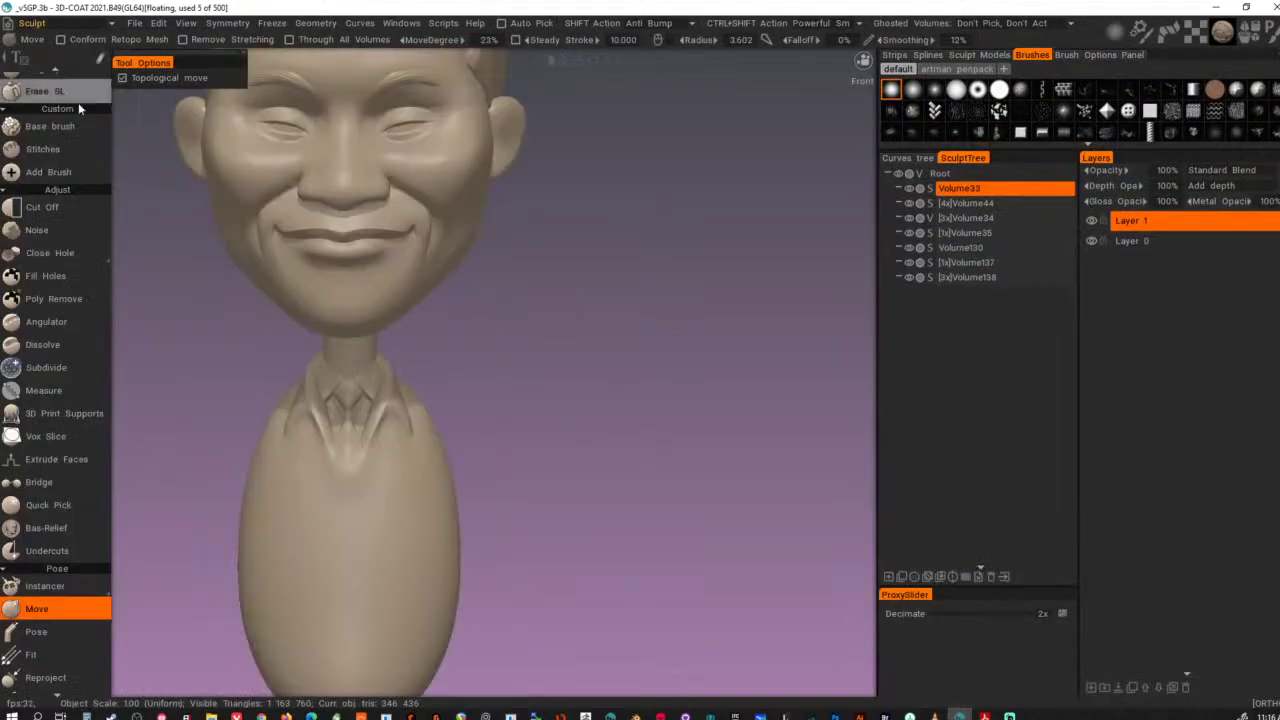
mouse_move(612, 354)
middle_mouse_down()
mouse_move(643, 298)
mouse_move(672, 323)
middle_mouse_up()
right_click_drag(671, 321, 636, 286)
- Toggle the visibility of the sculpt volumes one by one to identify their parts, leaving Volume138 hidden
left_click(908, 191)
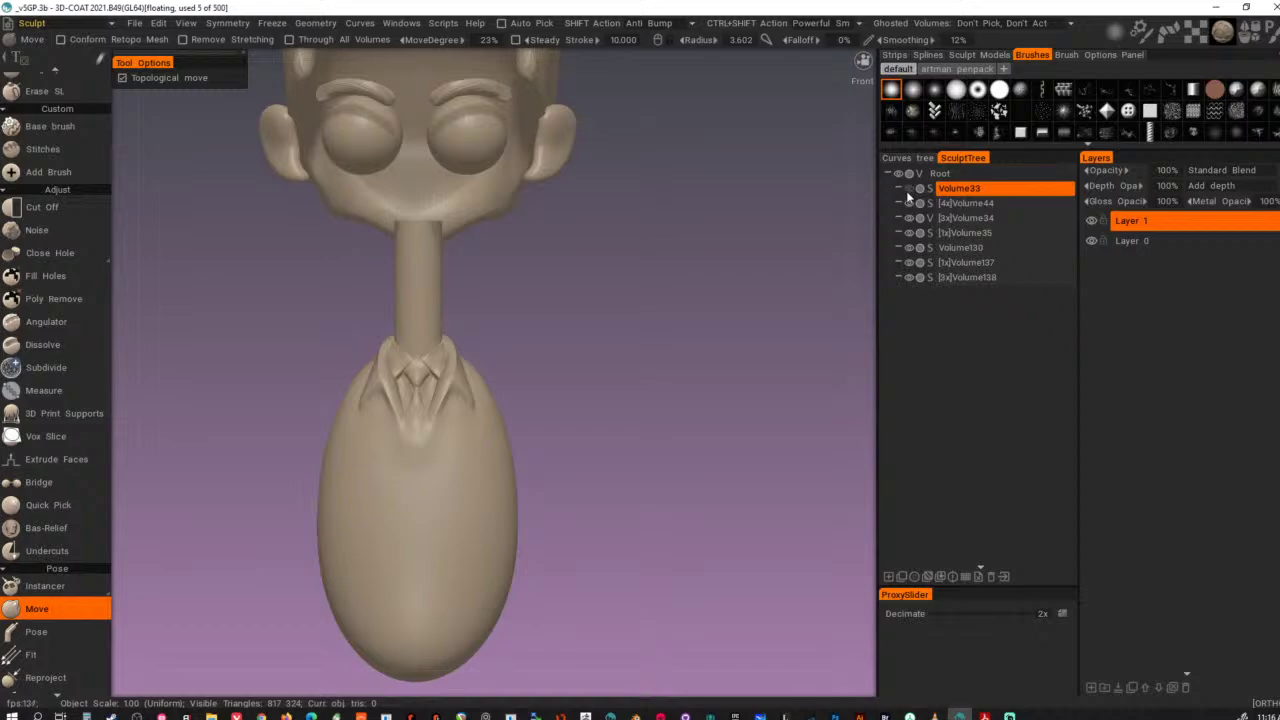
left_click(908, 191)
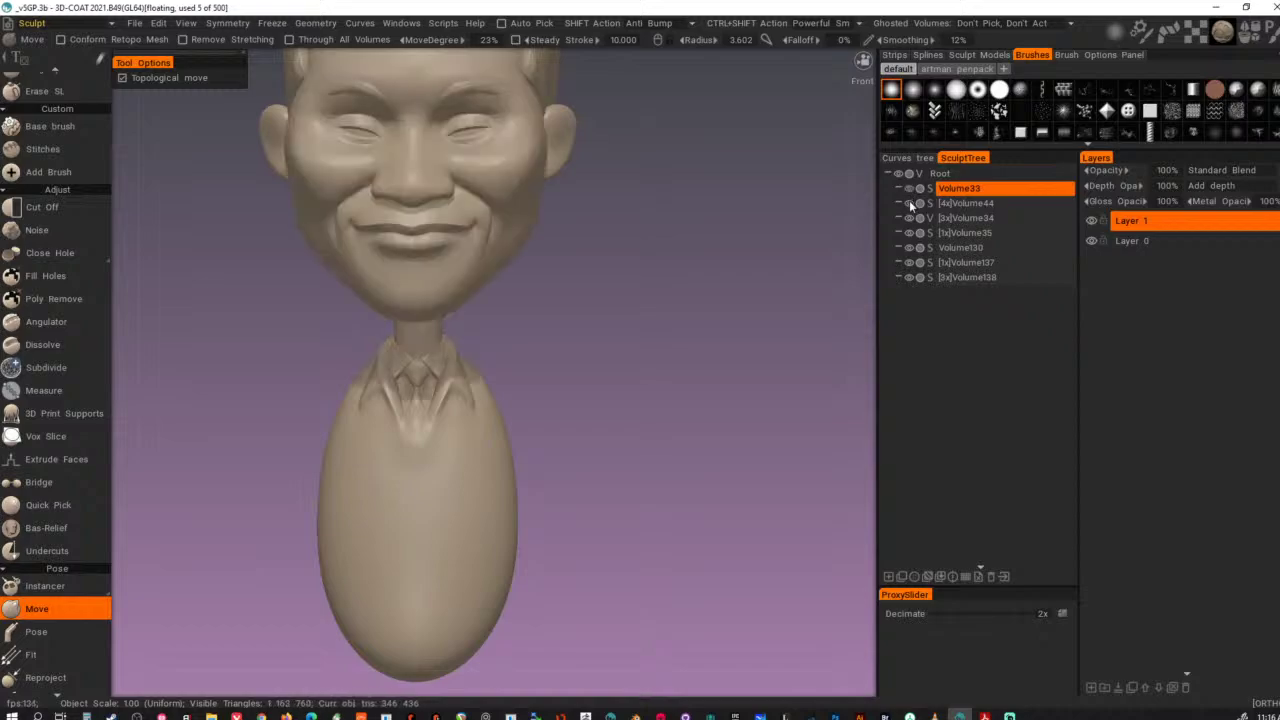
left_click(909, 220)
left_click(909, 220)
left_click(908, 232)
left_click(908, 232)
left_click(907, 248)
left_click(908, 248)
left_click(909, 262)
left_click(908, 277)
left_click(908, 277)
left_click(908, 277)
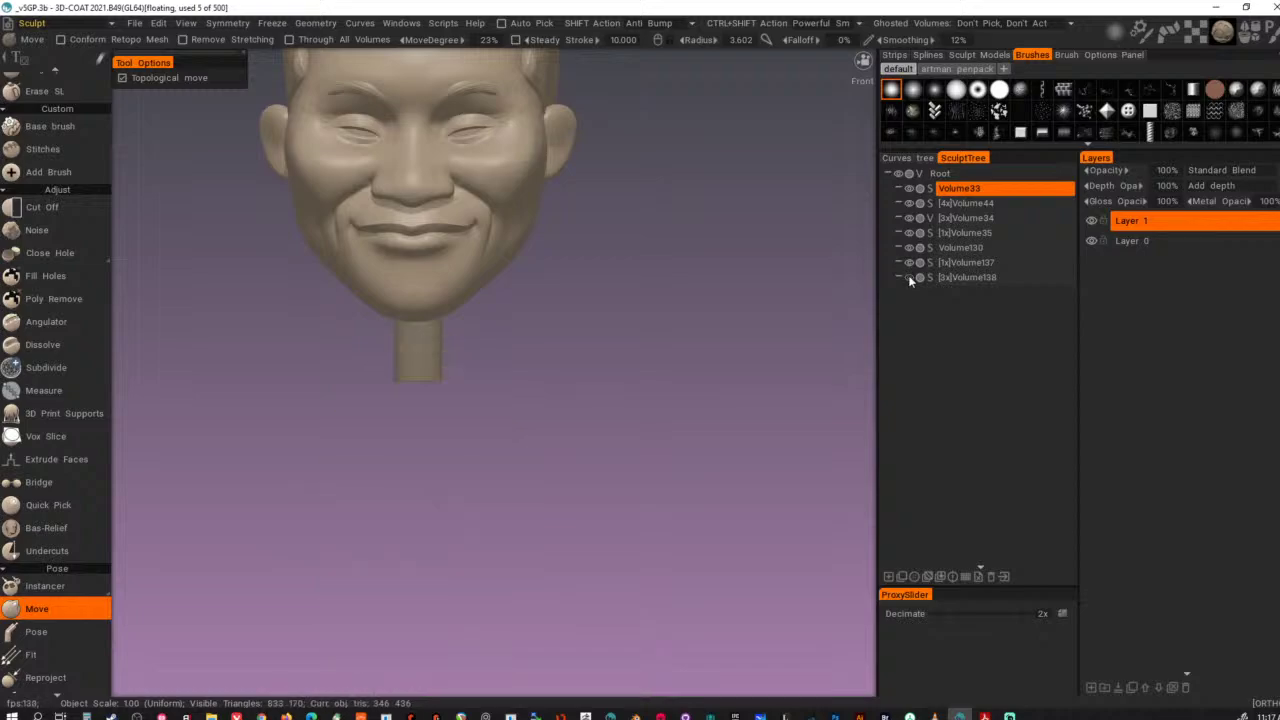
- Rename the sculpt layer Volume138 as BodyStart and Volume137 as Neck
double_click(977, 279)
type("BodyS")
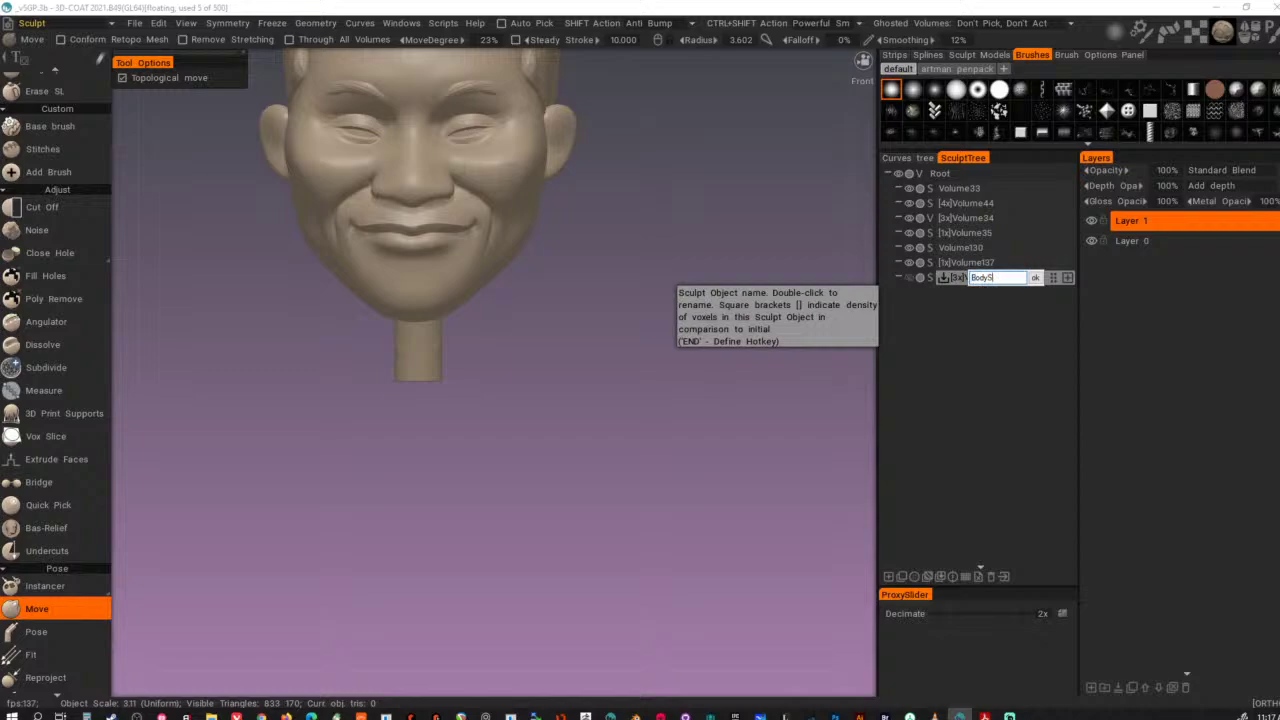
type("tart1")
key("Return")
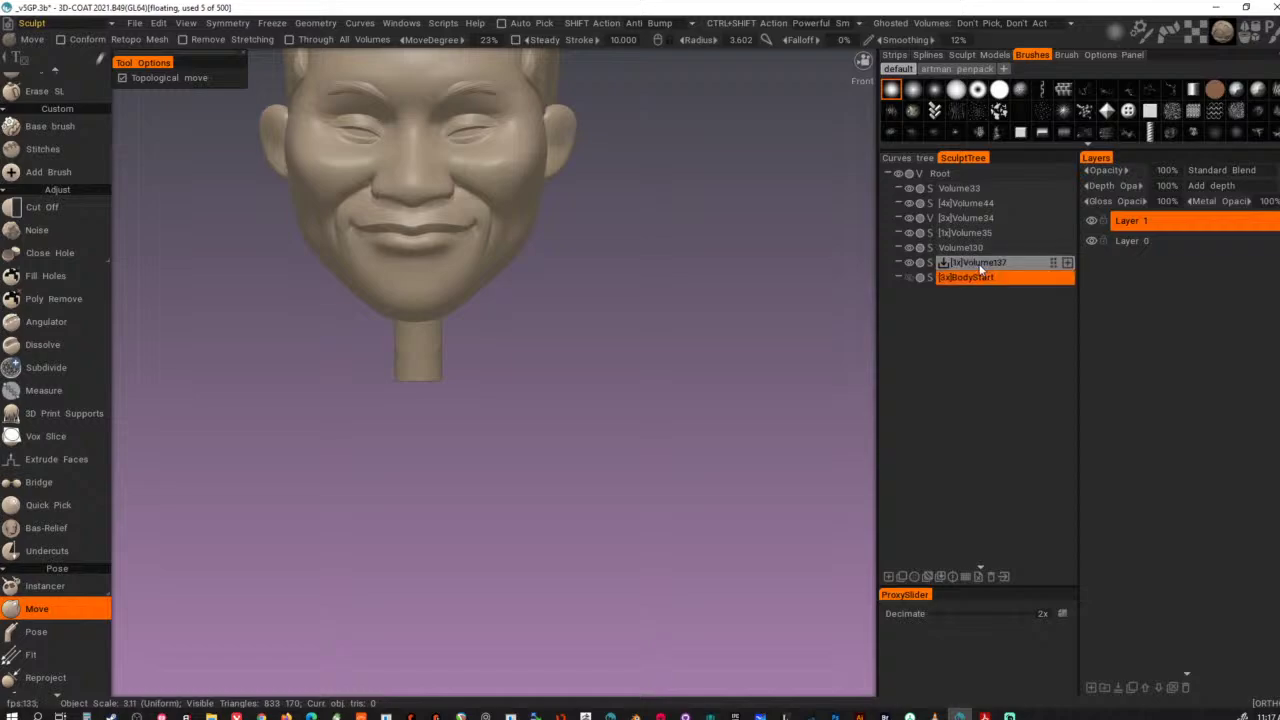
double_click(993, 266)
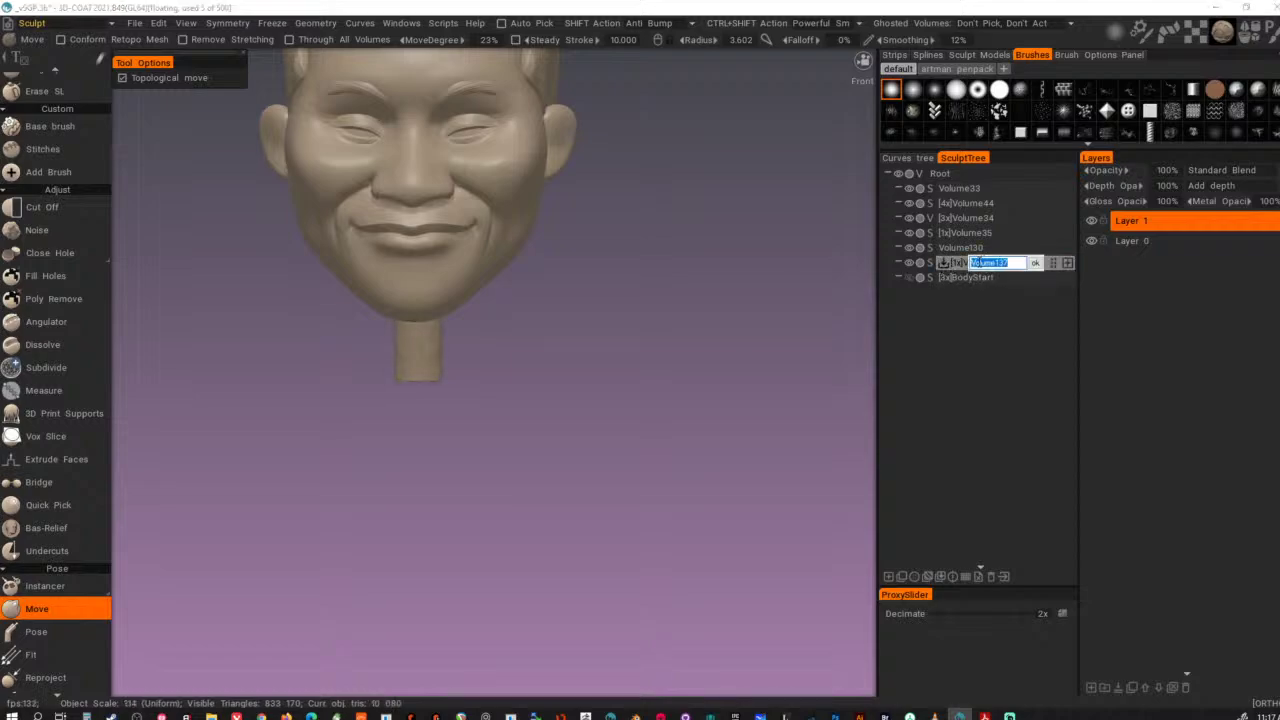
type("Neck")
key("Return")
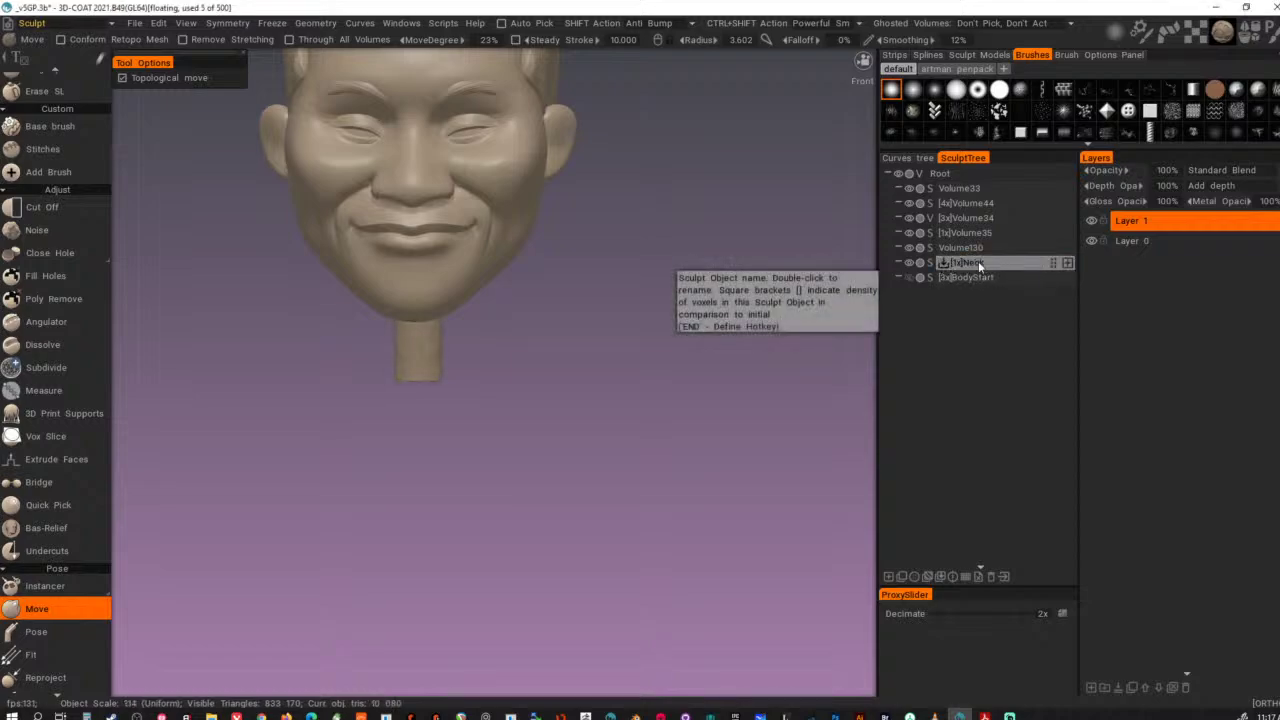
- Identify Volume130 by toggling its visibility, rename it as Eyes, and rename Volume35 as Hair
left_click(977, 250)
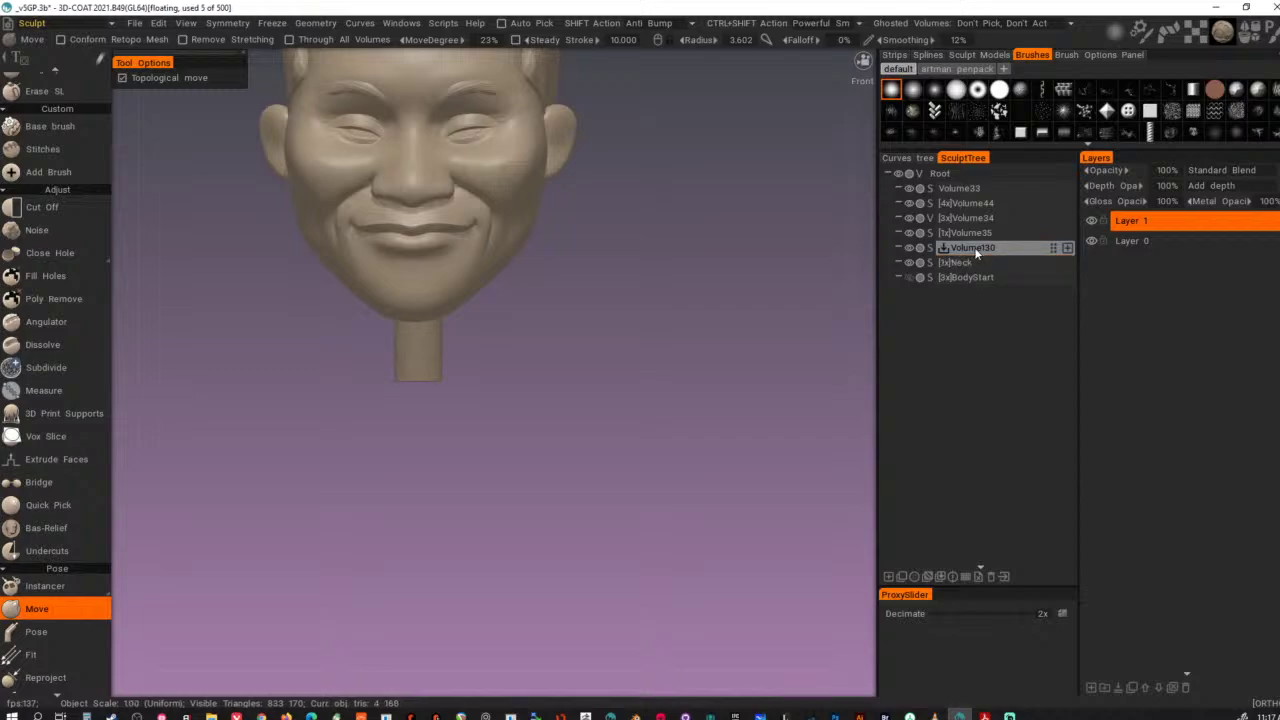
left_click(909, 248)
left_click(909, 248)
double_click(974, 248)
type("s")
key("Return")
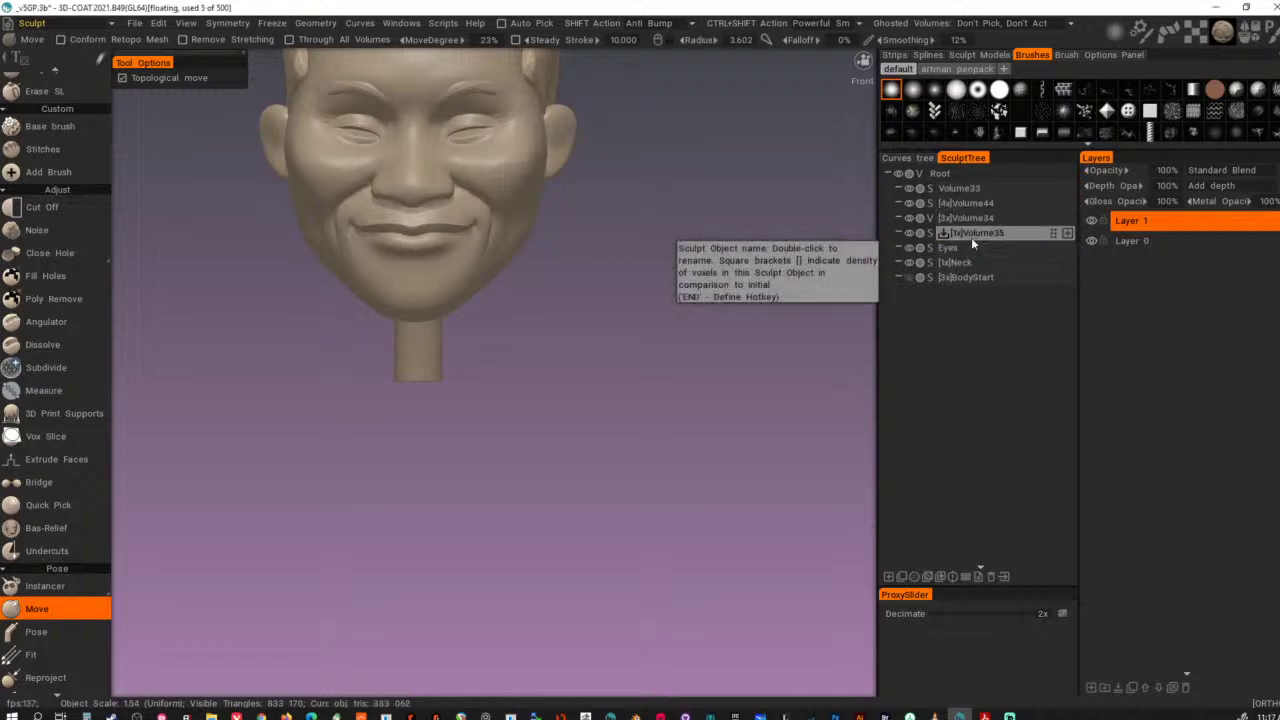
double_click(971, 237)
type("Hair")
key("Return")
- Identify Volume34 by toggling its visibility and rename it as Ears
double_click(977, 220)
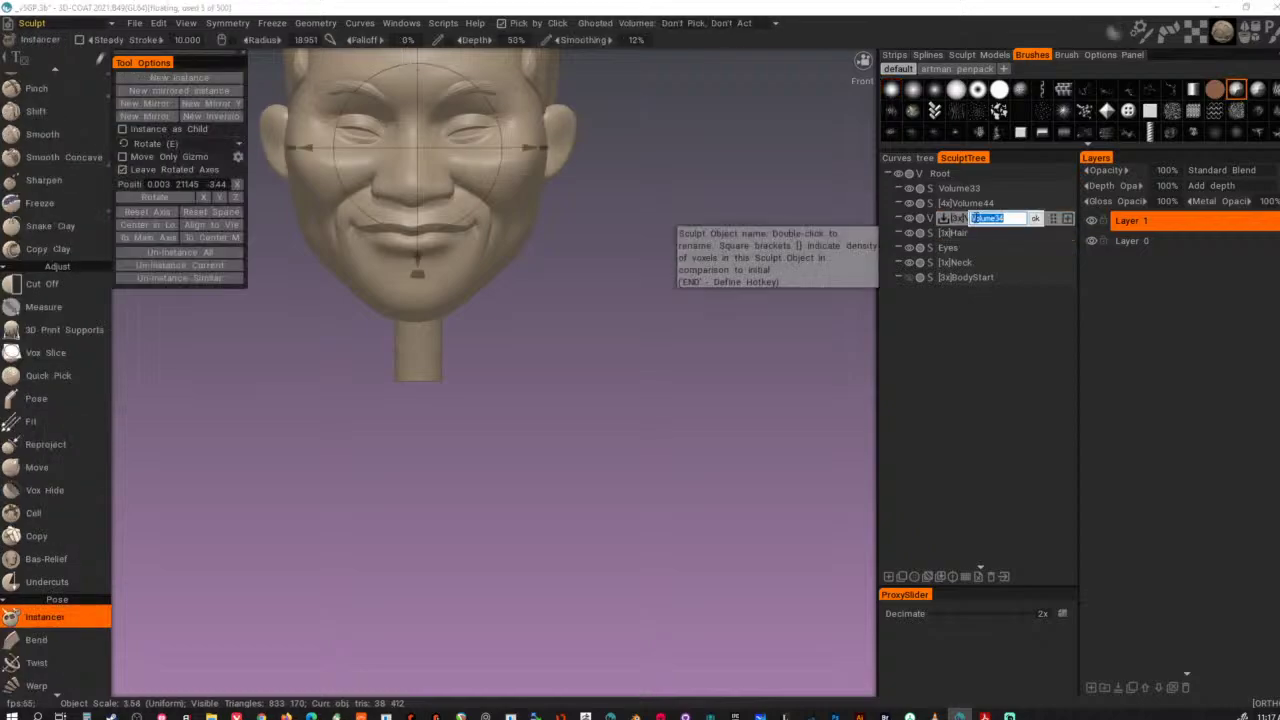
left_click(951, 259)
left_click(911, 218)
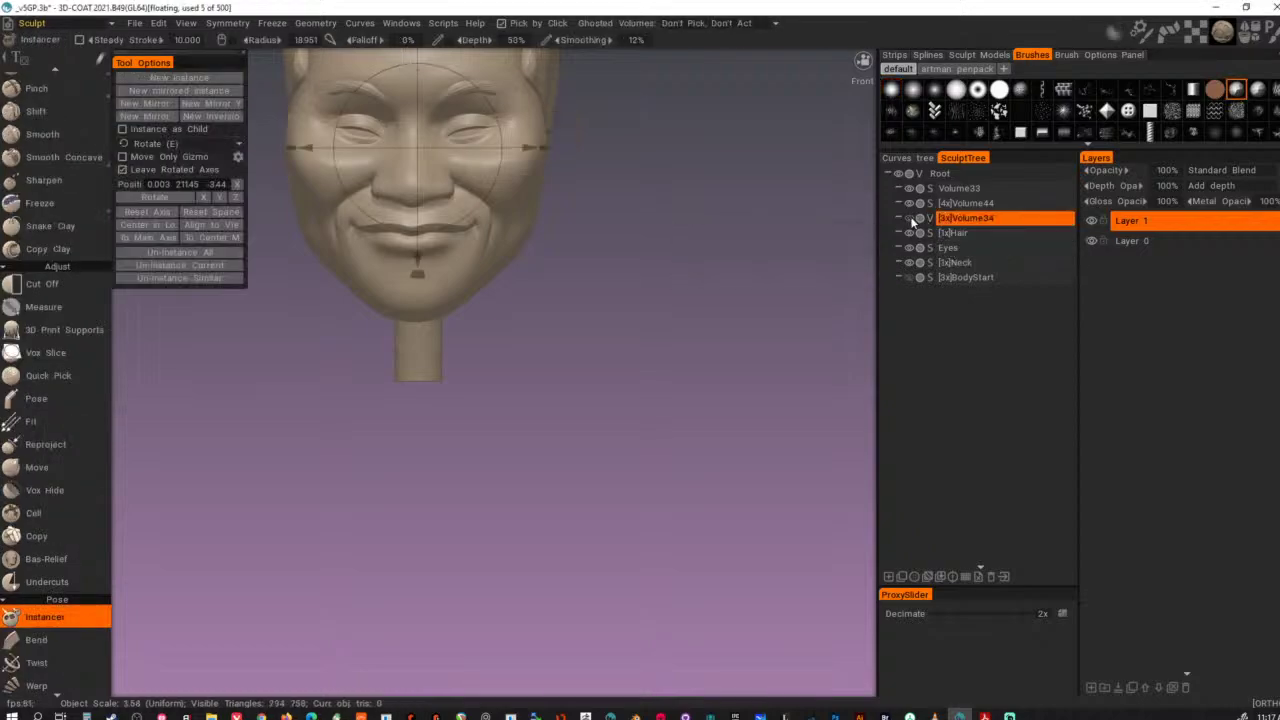
left_click(911, 218)
double_click(967, 218)
type("Ears")
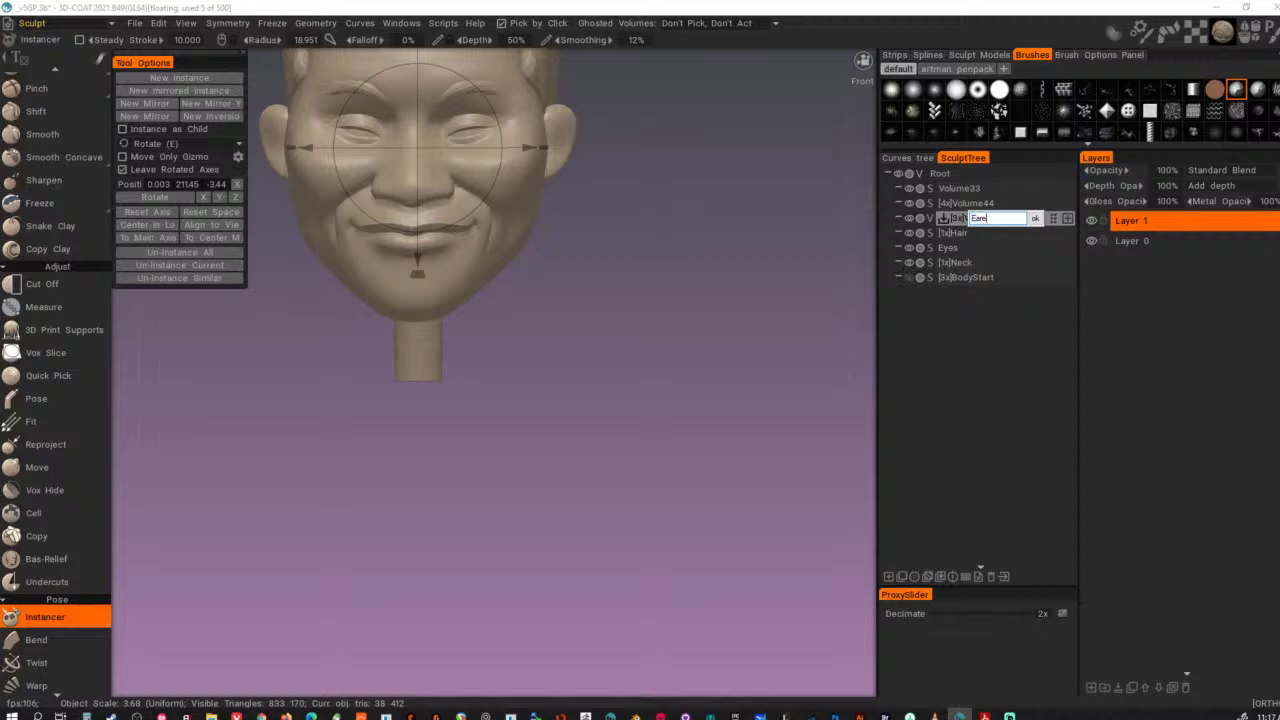
key("Return")
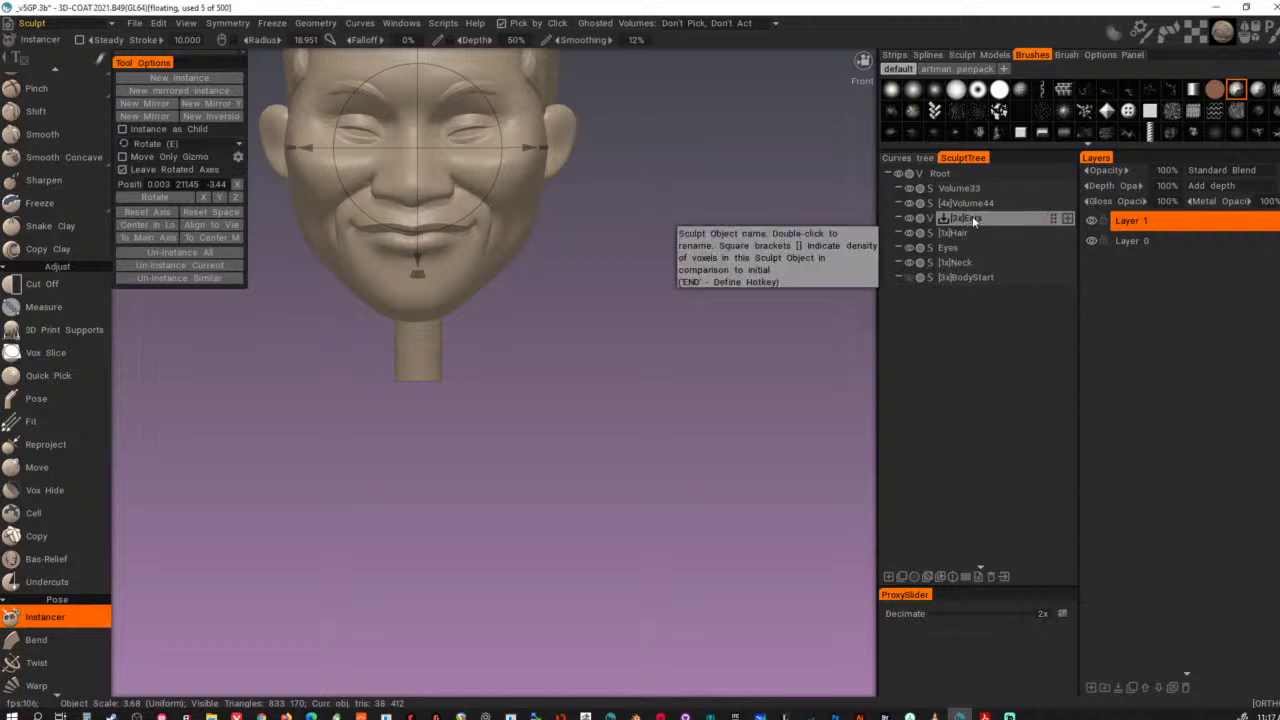
left_click(973, 220)
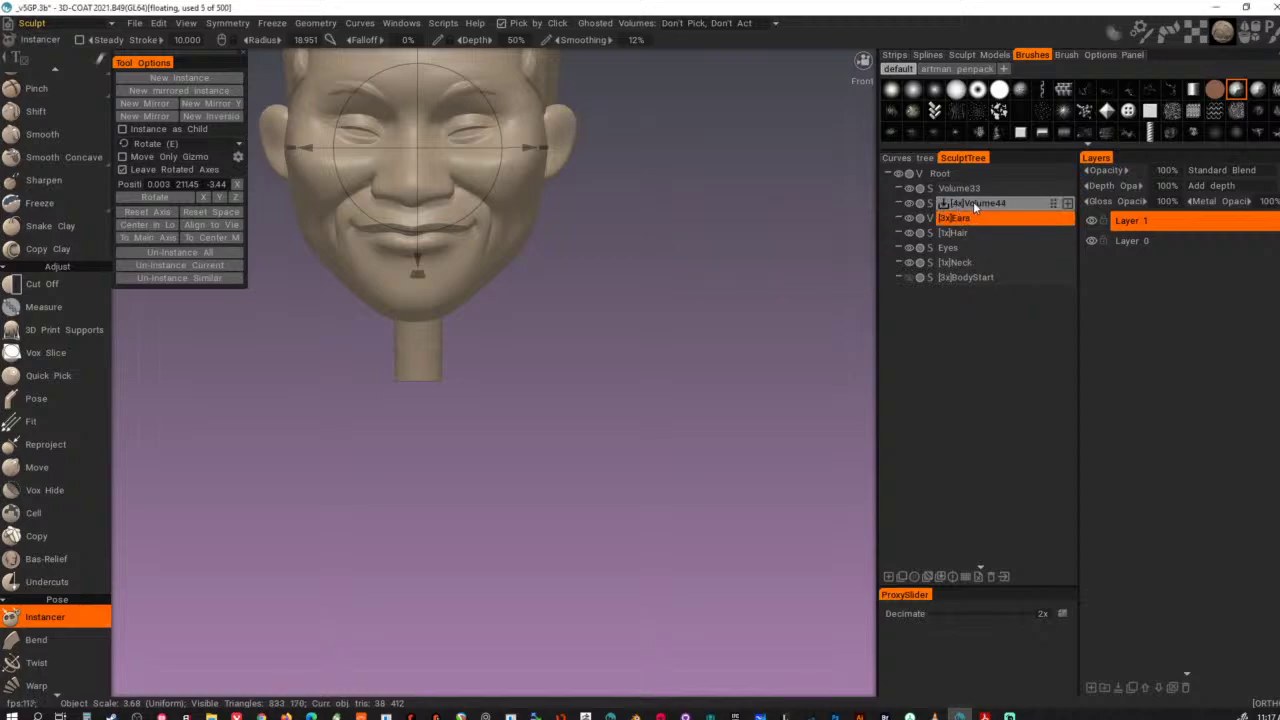
- Rename the sculpt layer Volume44 as Eyebrows
double_click(975, 205)
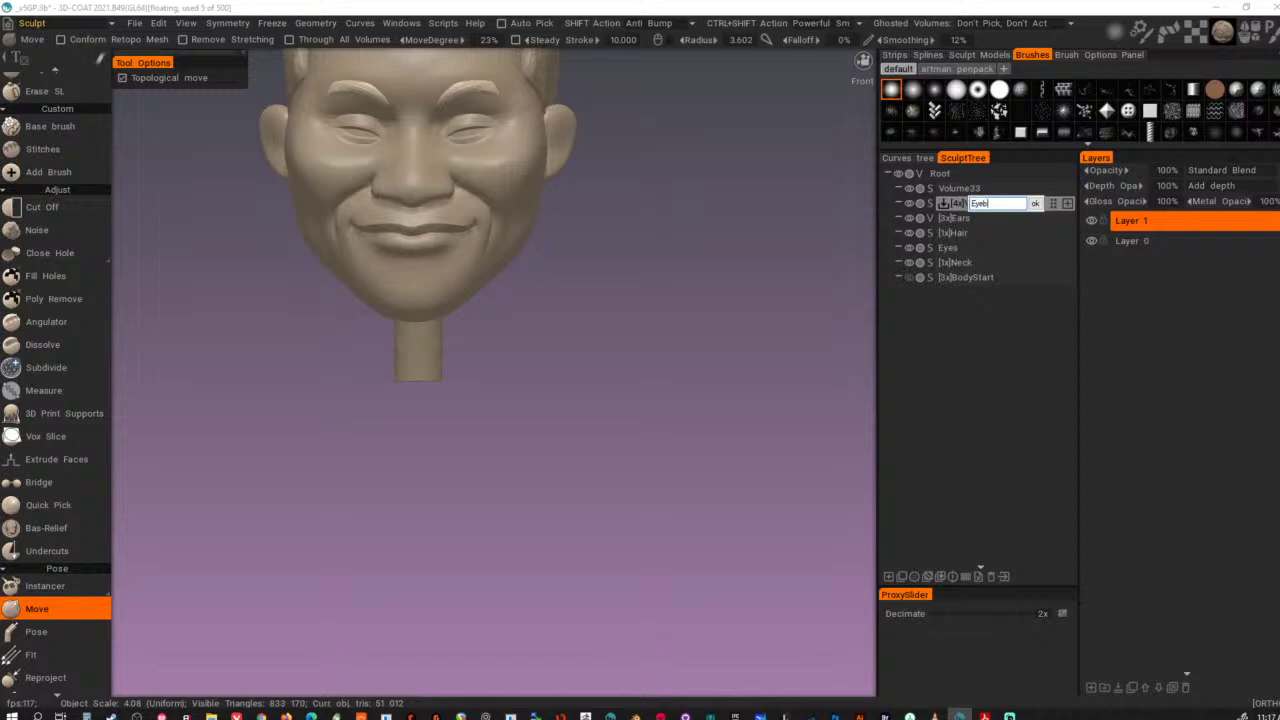
type("Eyebrows")
key("Return")
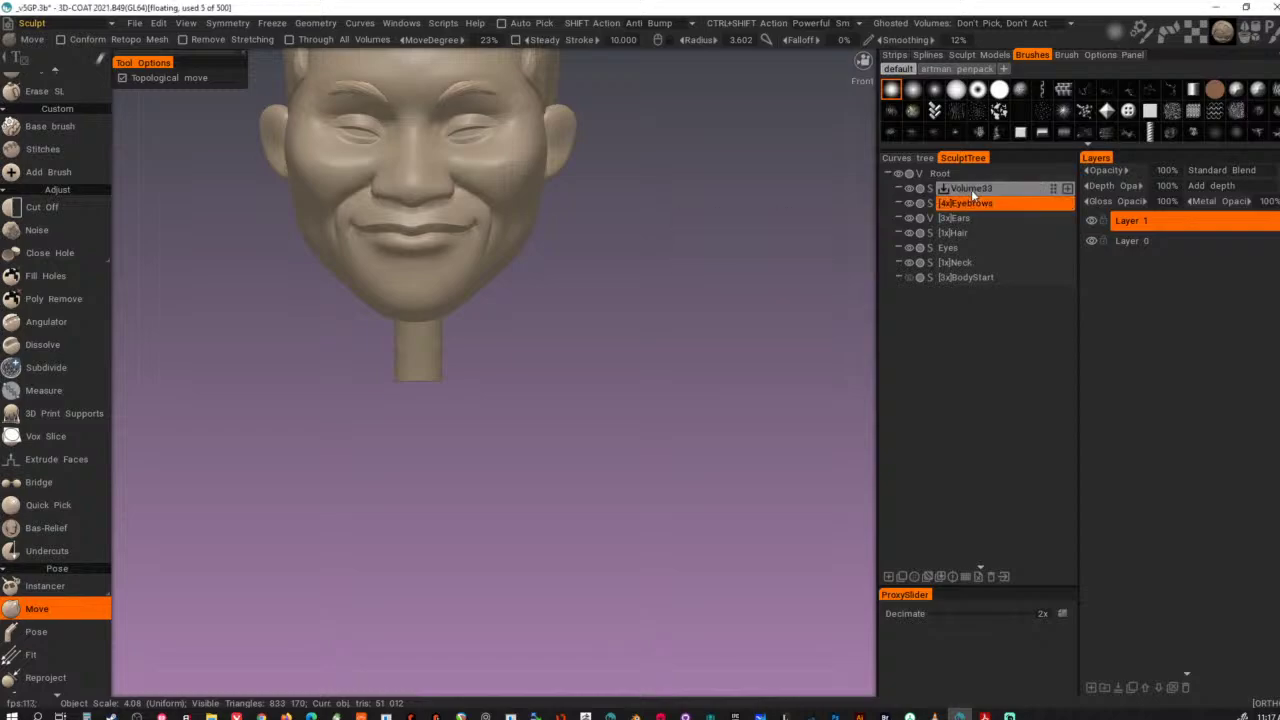
- Identify Volume33 by toggling its visibility and rename it as Head
left_click(970, 191)
left_click(908, 191)
left_click(908, 192)
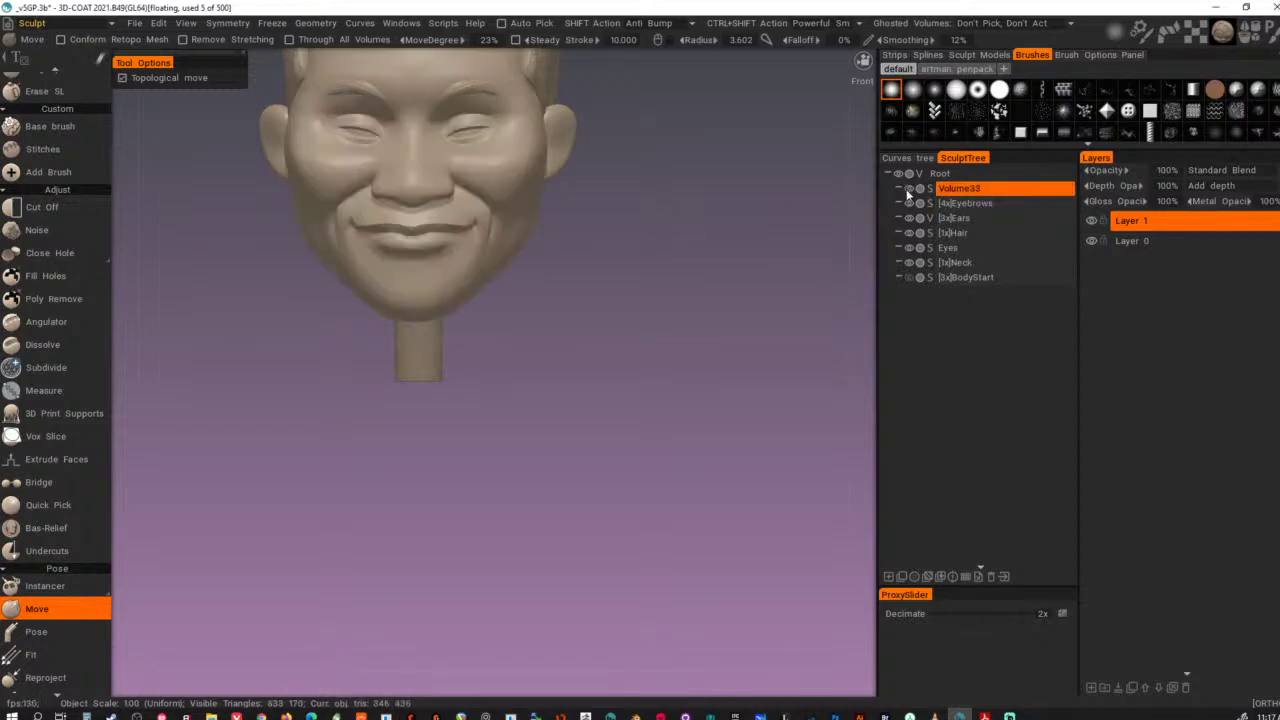
double_click(970, 190)
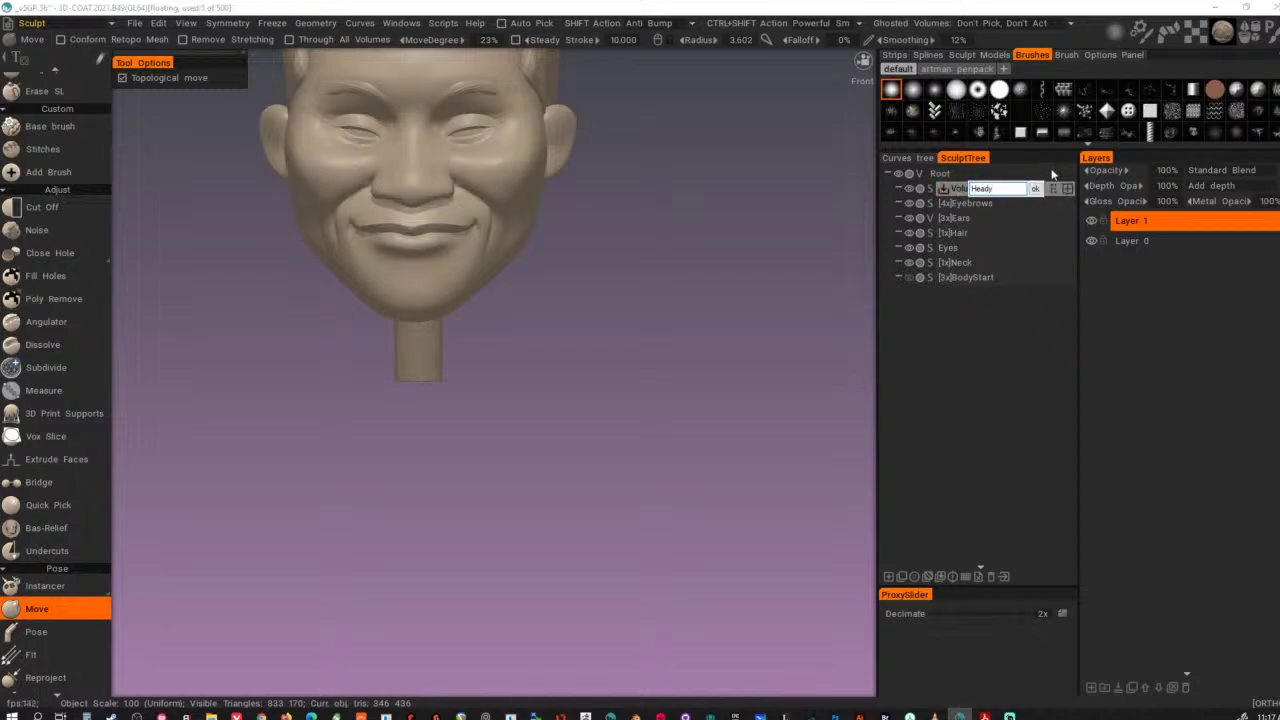
key("Return")
- Nest the Eyebrows, Ears, Hair and Eyes volumes as children of the Head volume
left_click(989, 206)
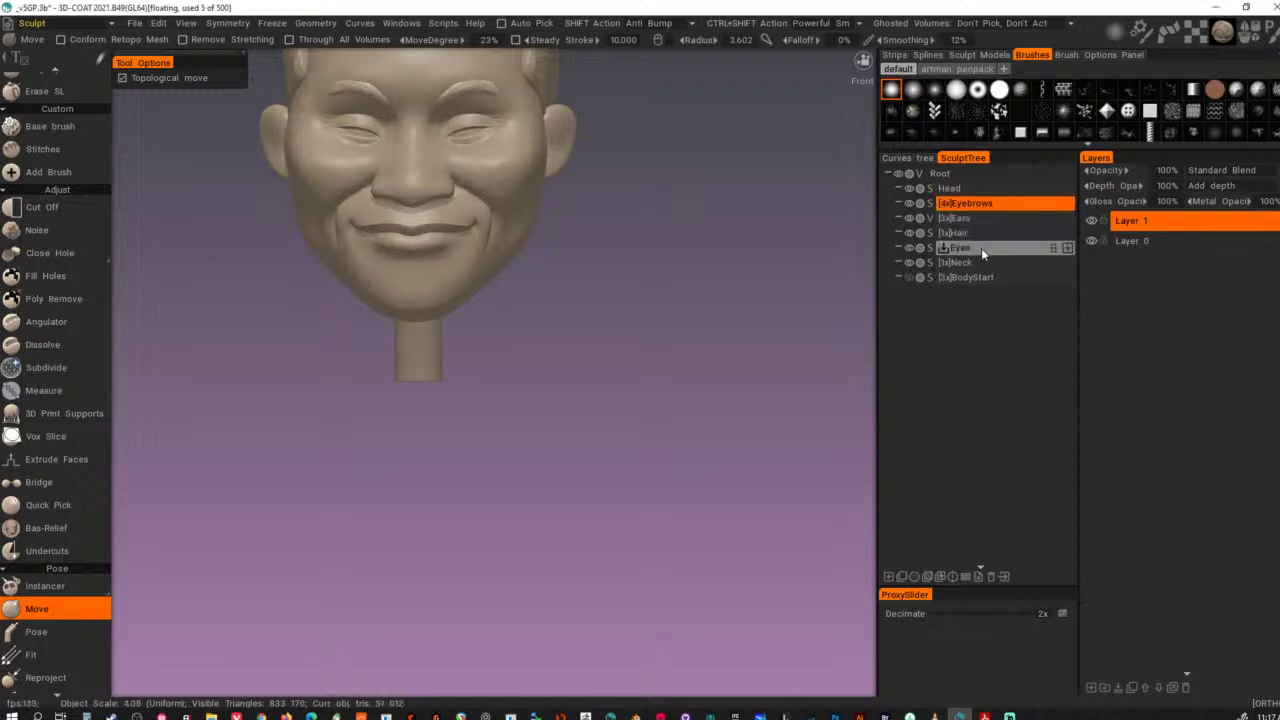
left_click(980, 251, "shift")
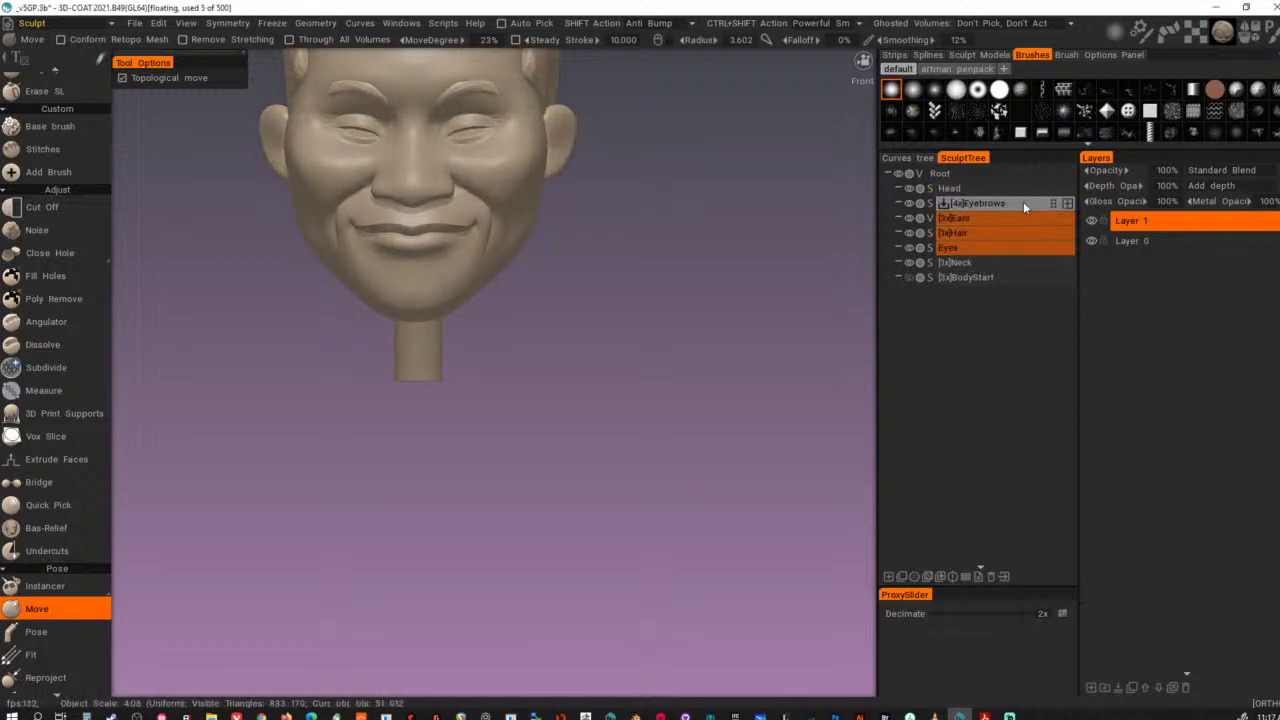
left_click_drag(1054, 202, 1057, 188)
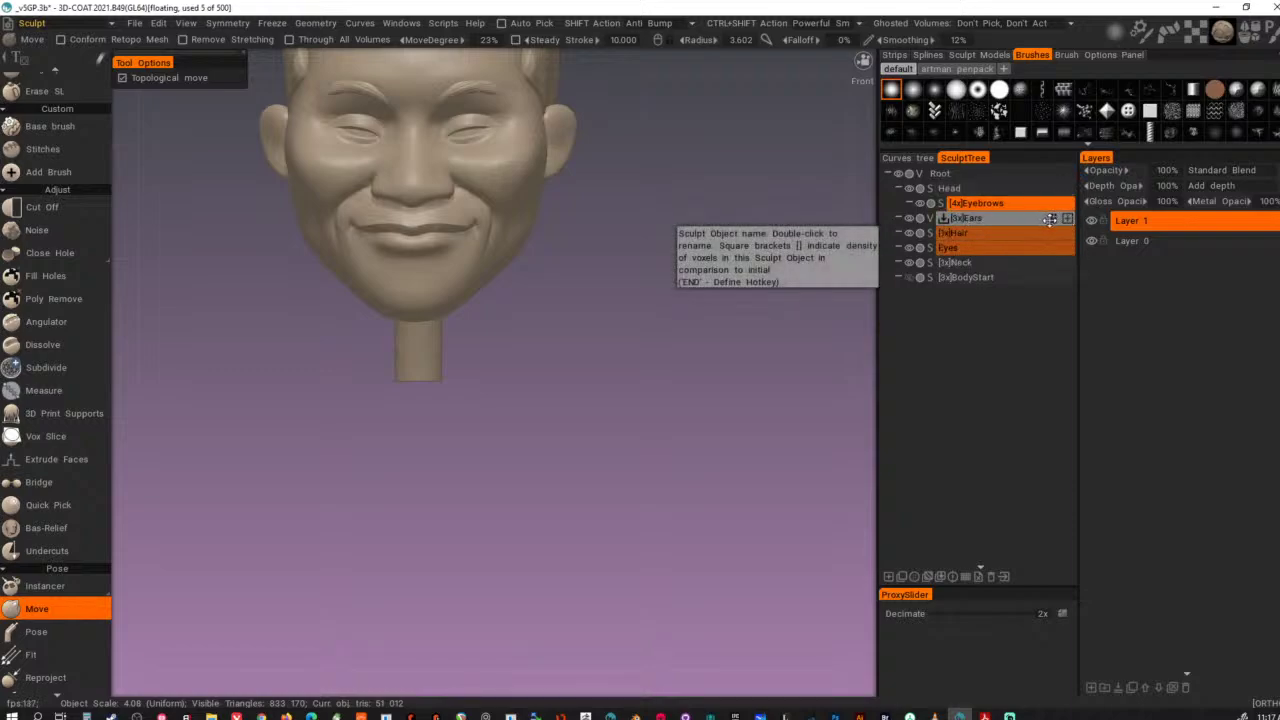
left_click_drag(1050, 219, 1052, 186)
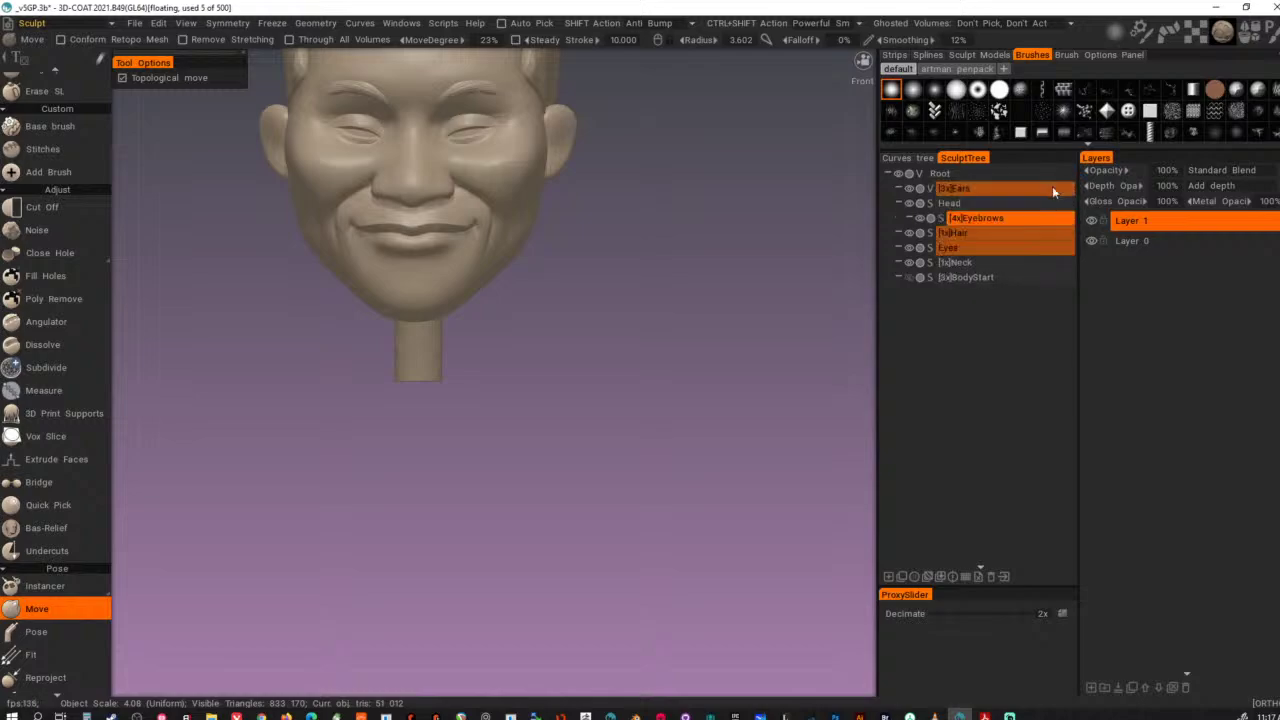
key("ctrl+z")
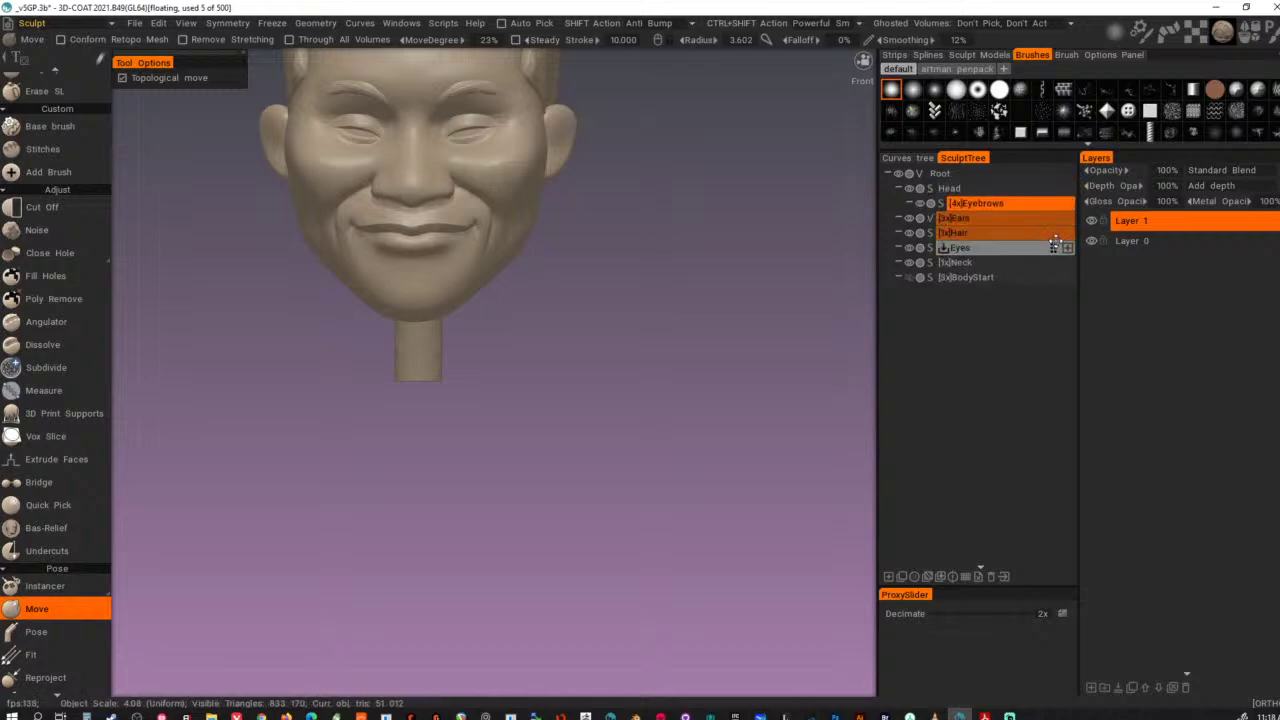
left_click_drag(1052, 218, 1049, 190)
left_click_drag(1053, 234, 1051, 192)
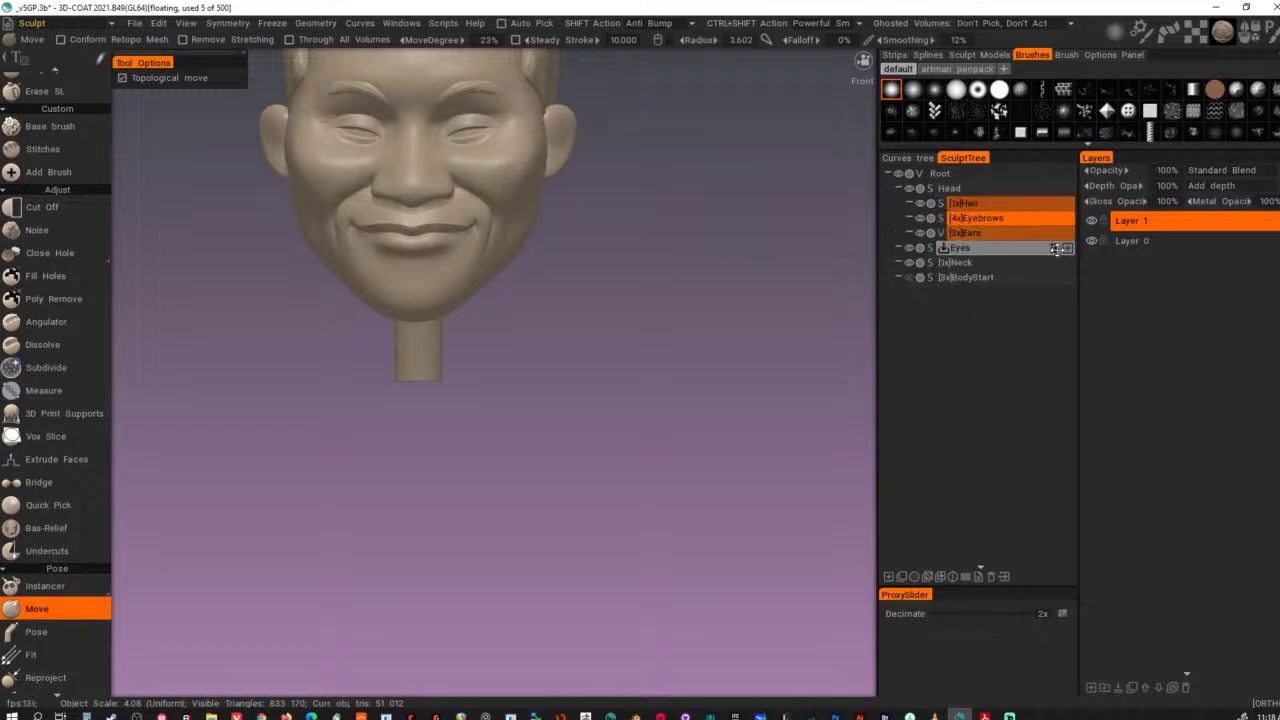
left_click_drag(1055, 248, 1050, 192)
left_click(1020, 251)
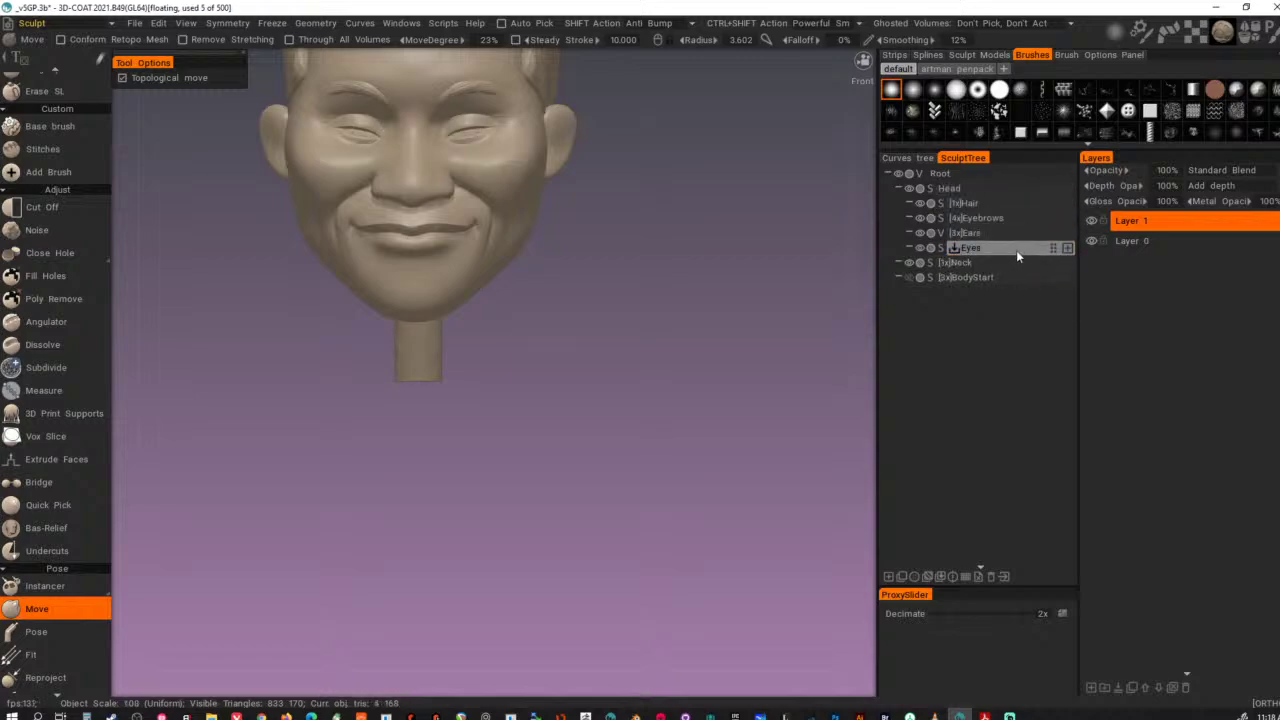
- Hide the Neck volume and import Male_001.3b from the _BaseBodySculpts folder into the scene
left_click(908, 262)
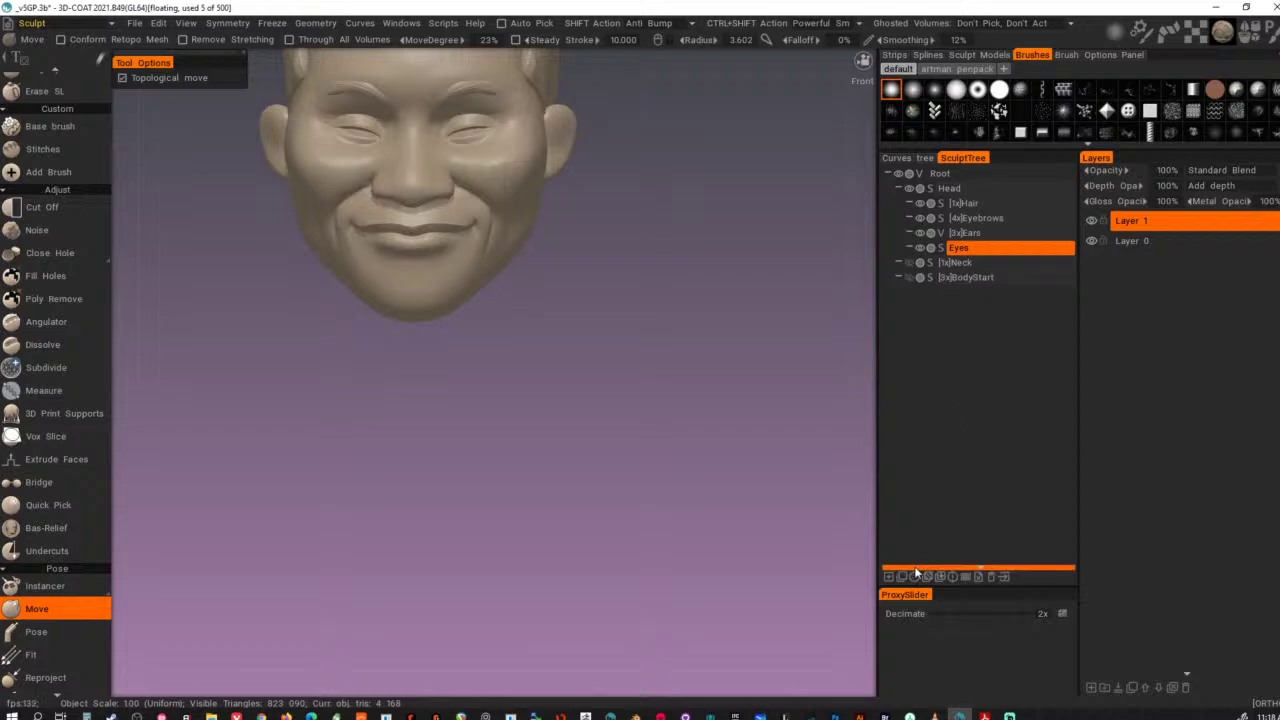
right_click(976, 279)
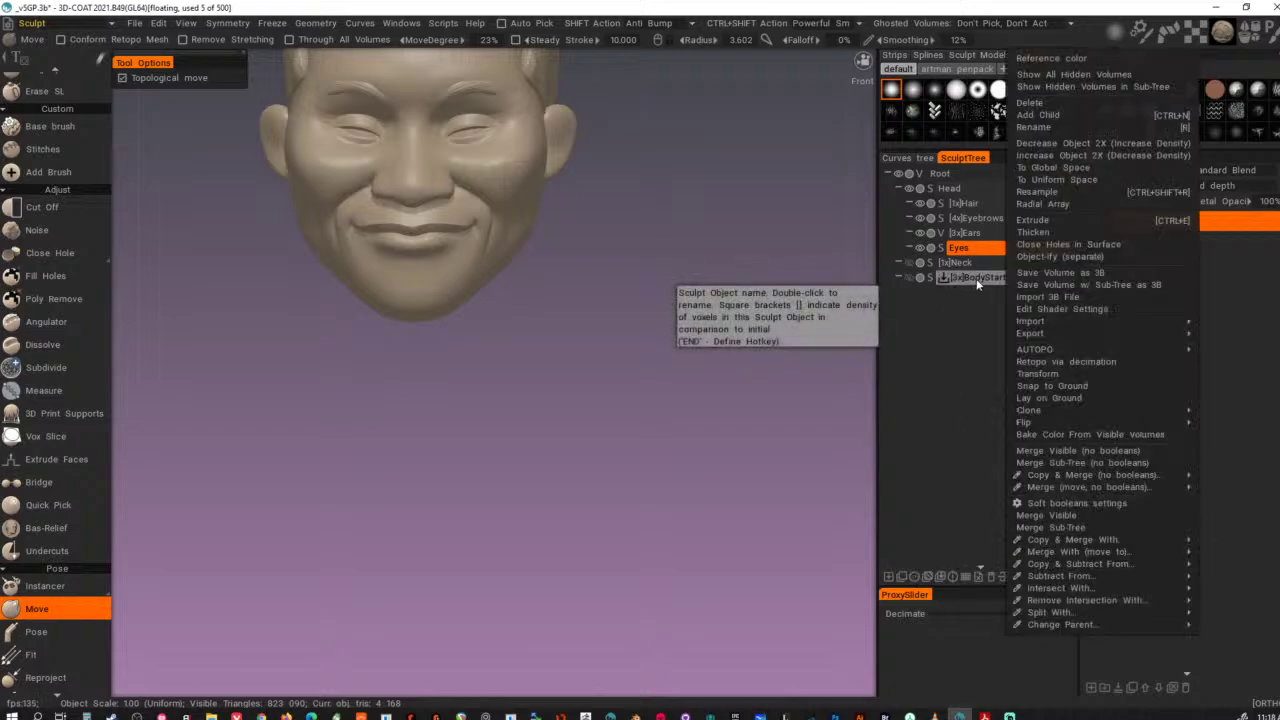
left_click(1071, 296)
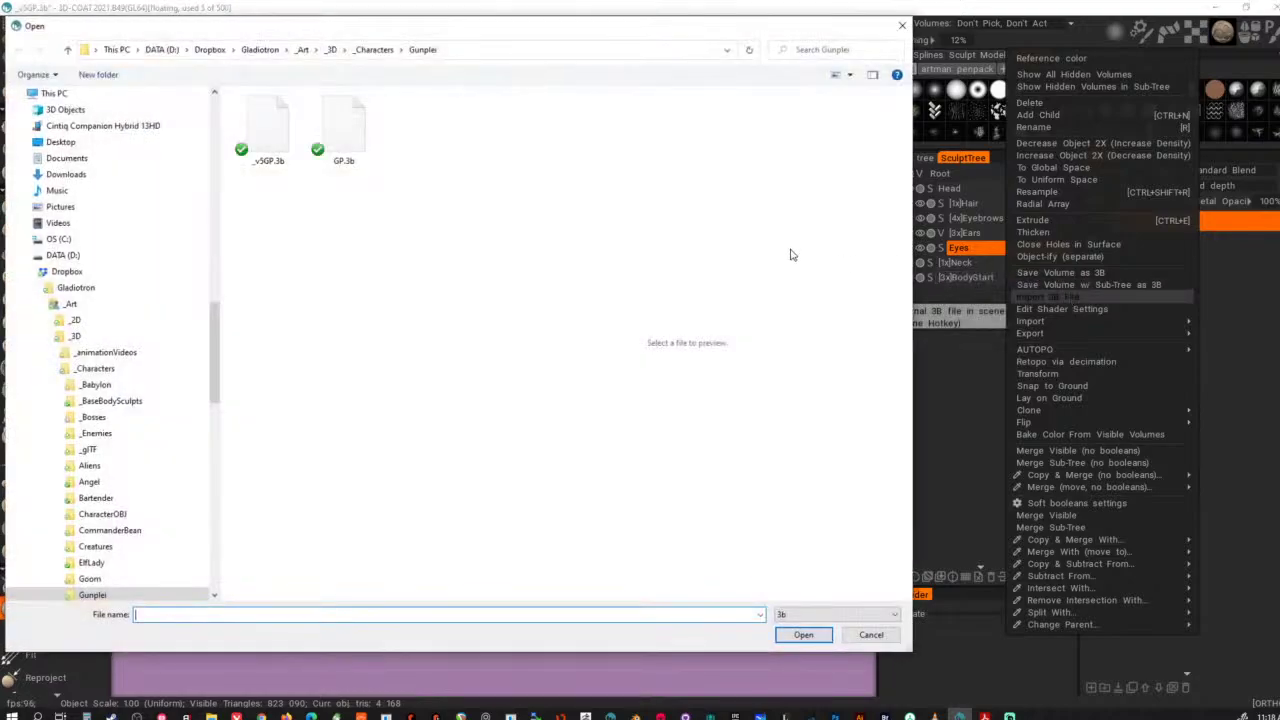
left_click(373, 50)
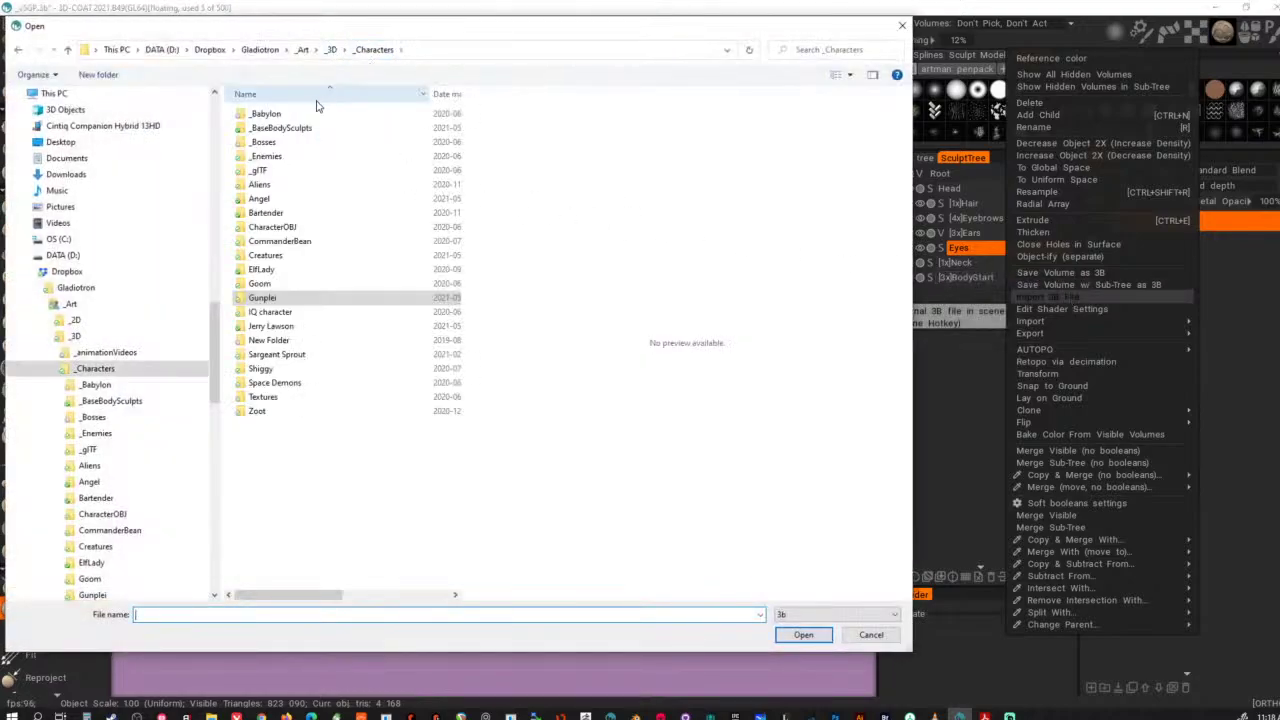
double_click(292, 130)
left_click(335, 135)
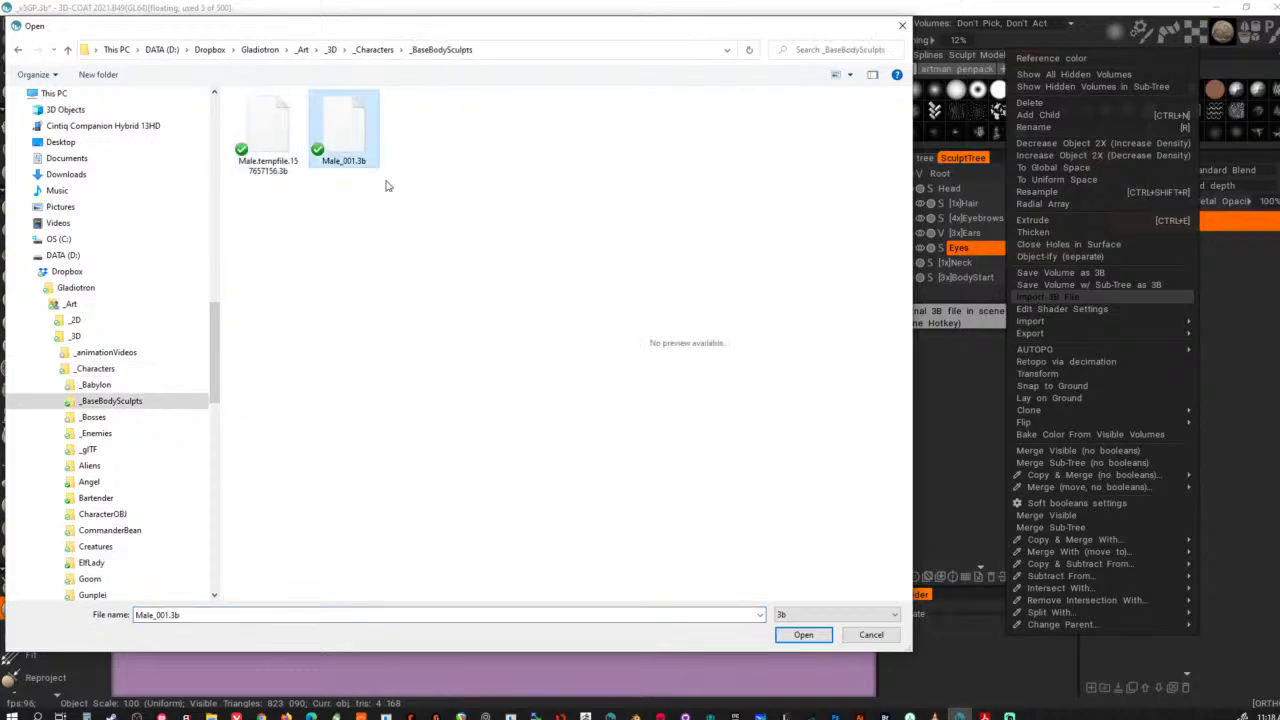
left_click(803, 634)
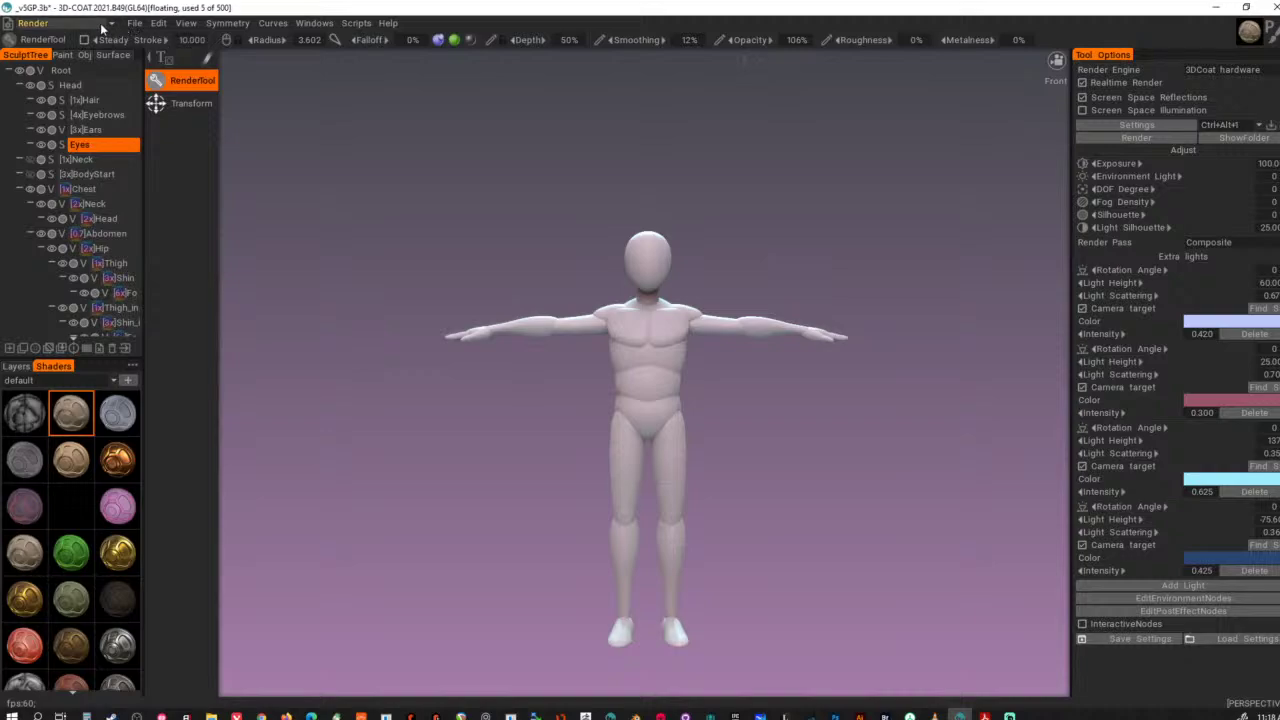
- Return to the Sculpt workspace and hide the imported body's own Head volume
left_click(95, 24)
left_click(65, 90)
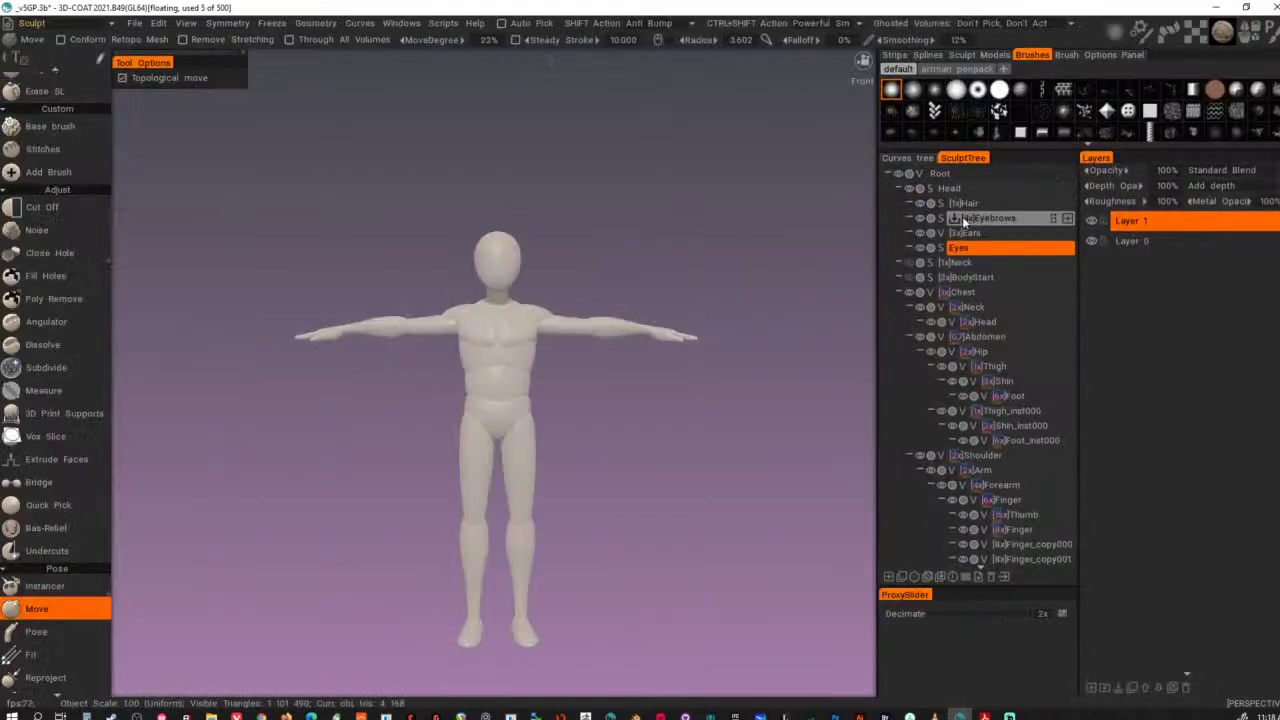
scroll(967, 302, "down", 4)
scroll(978, 320, "up", 3)
scroll(980, 320, "up", 3)
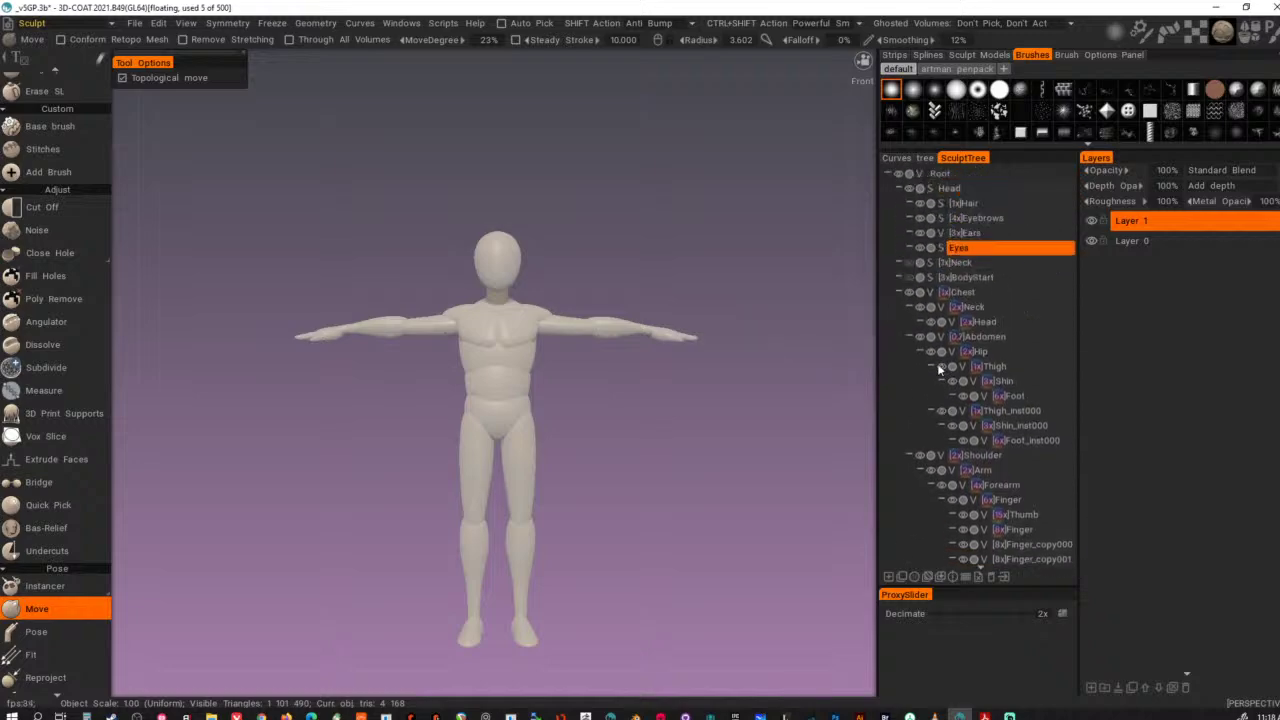
scroll(977, 382, "down", 4)
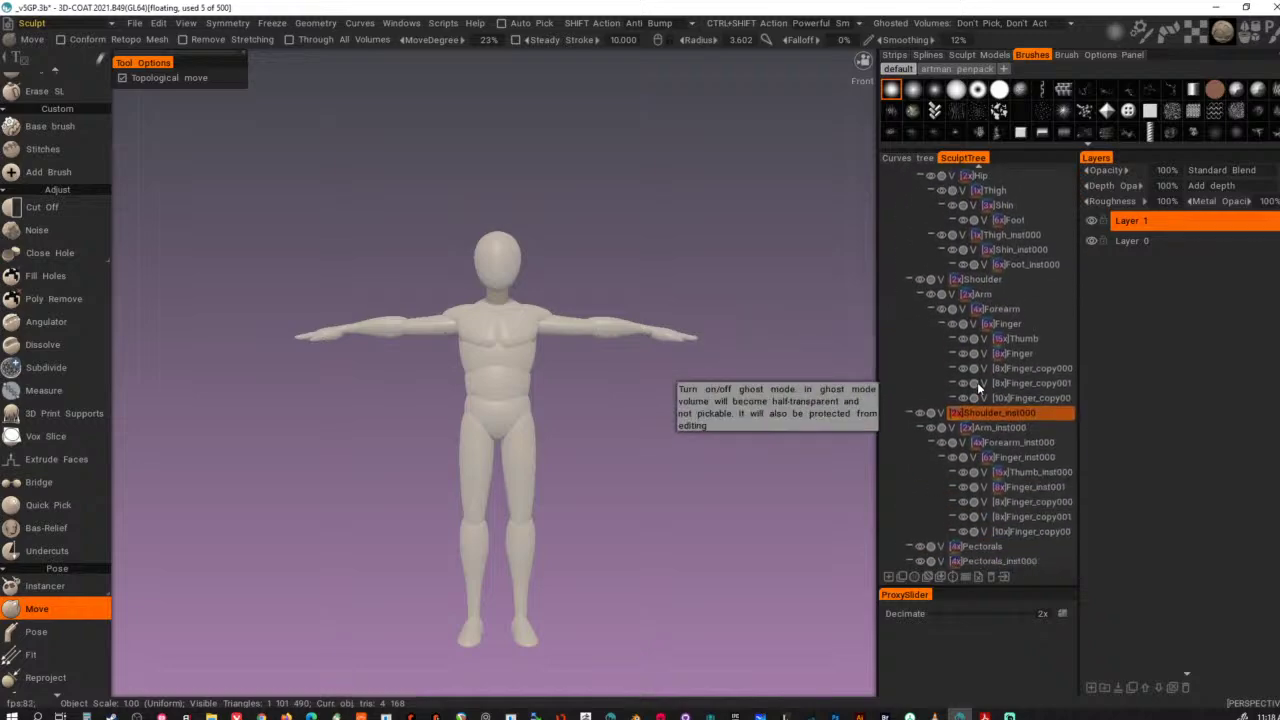
scroll(1000, 470, "up", 4)
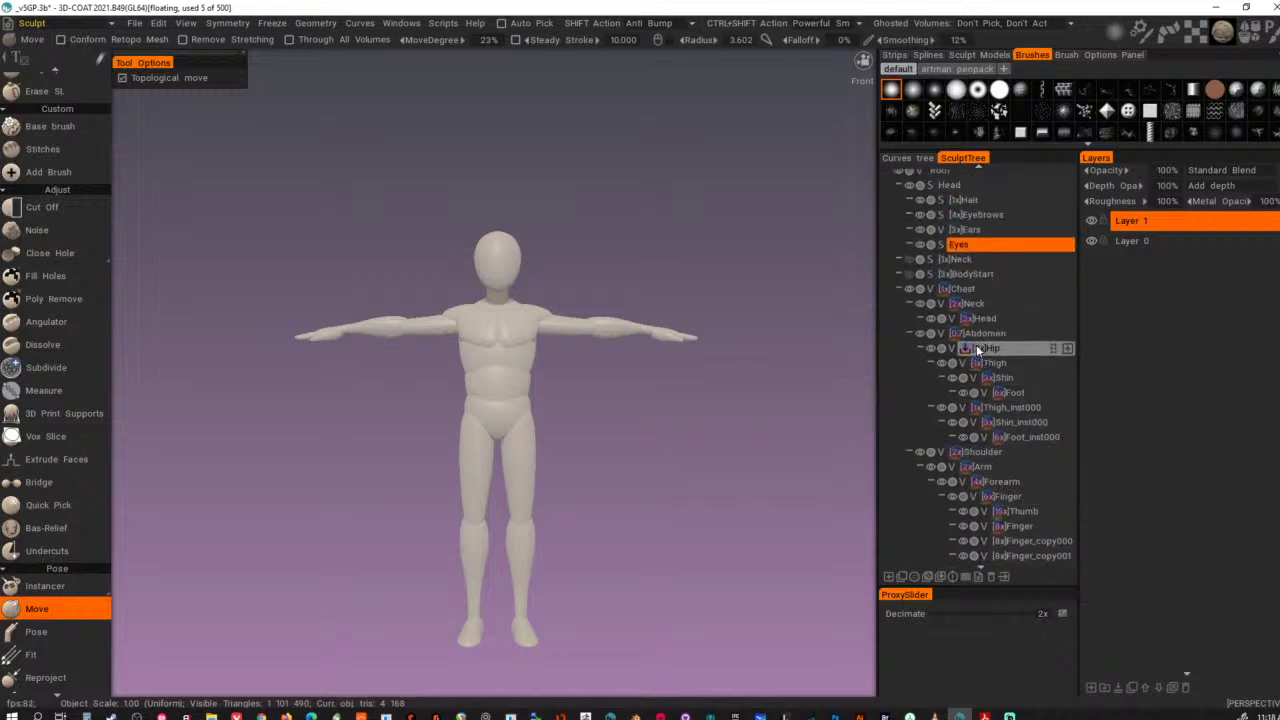
left_click(933, 318)
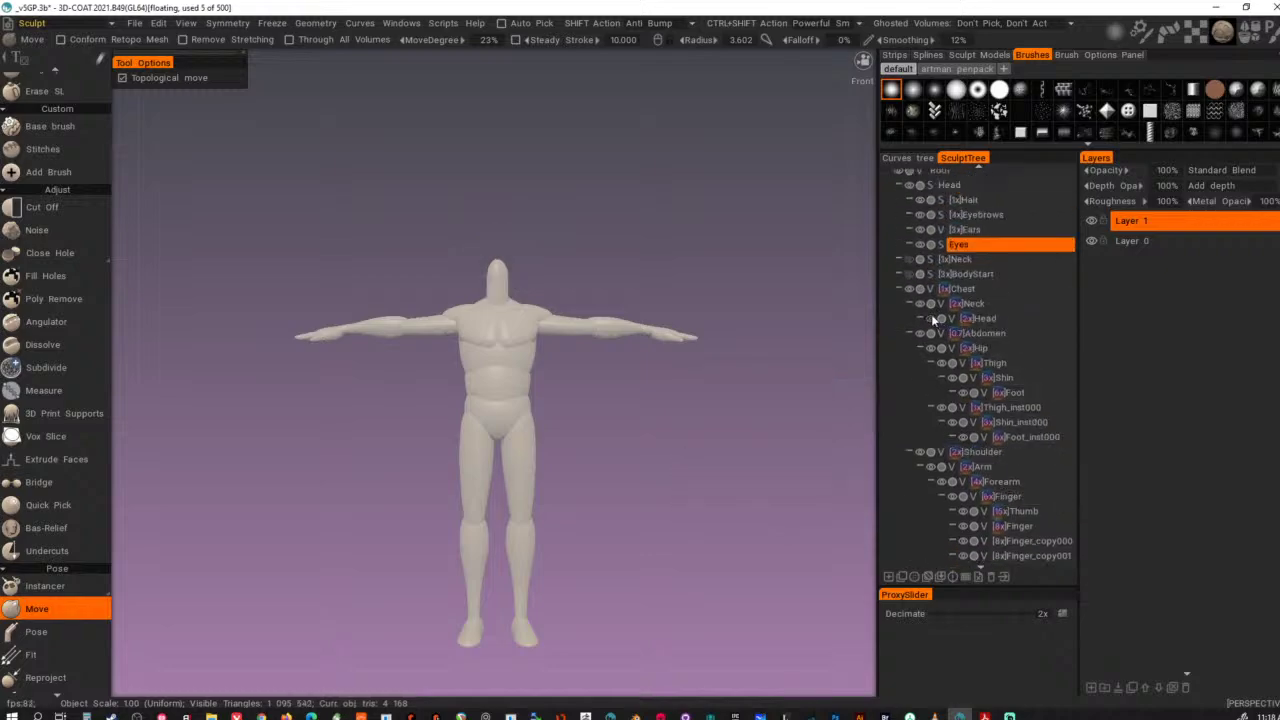
- Select the imported body's Chest volume and raise the whole body to a Y position of about 25.06
left_click(983, 288)
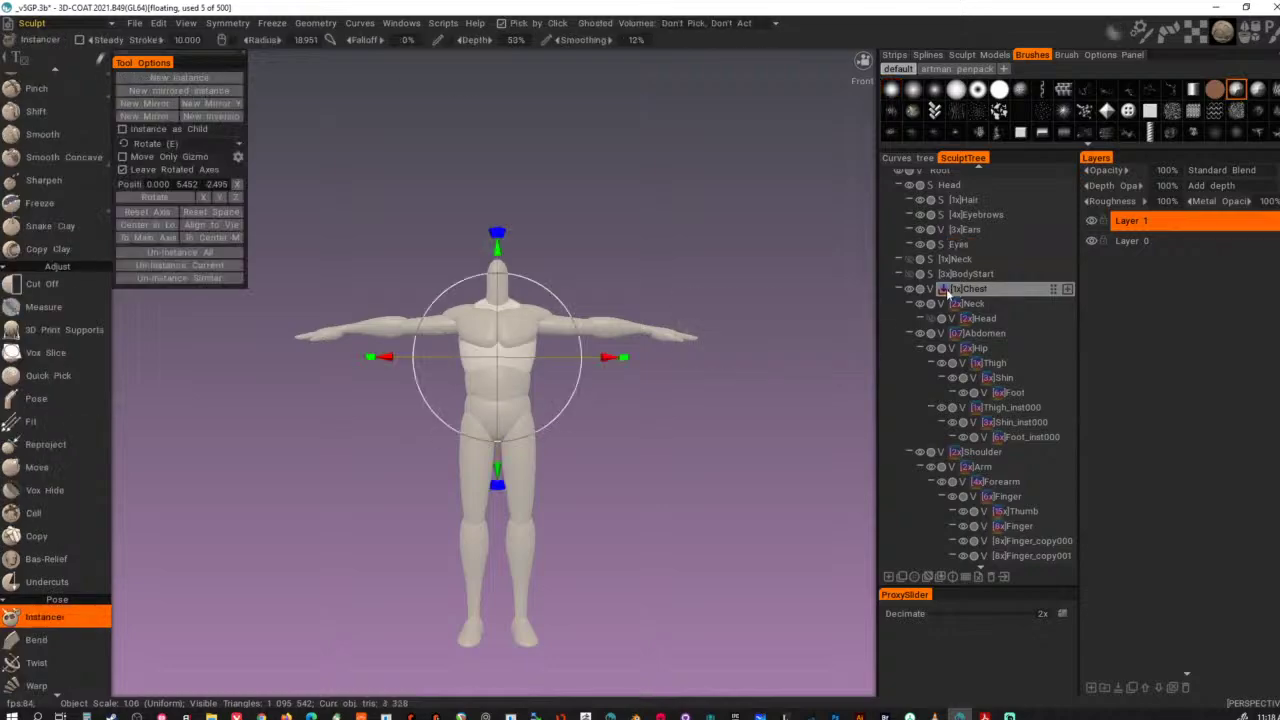
left_click(910, 288)
left_click(910, 288)
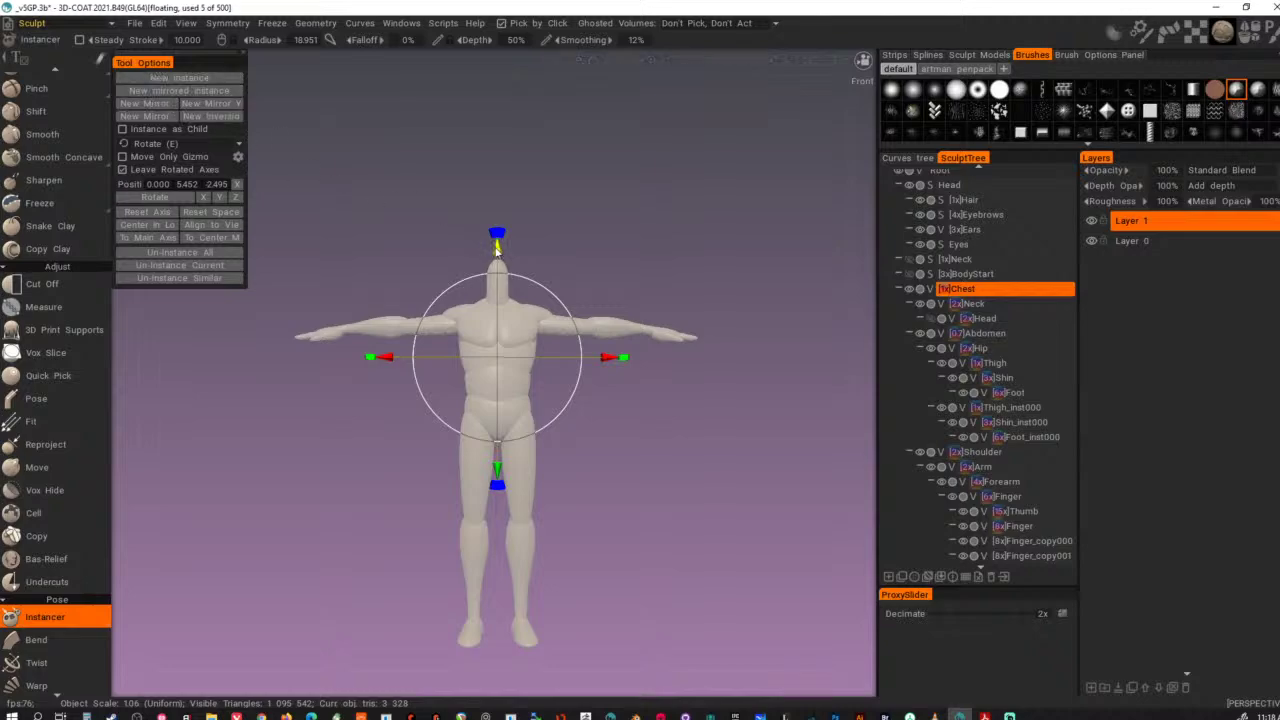
left_click_drag(497, 250, 482, 172)
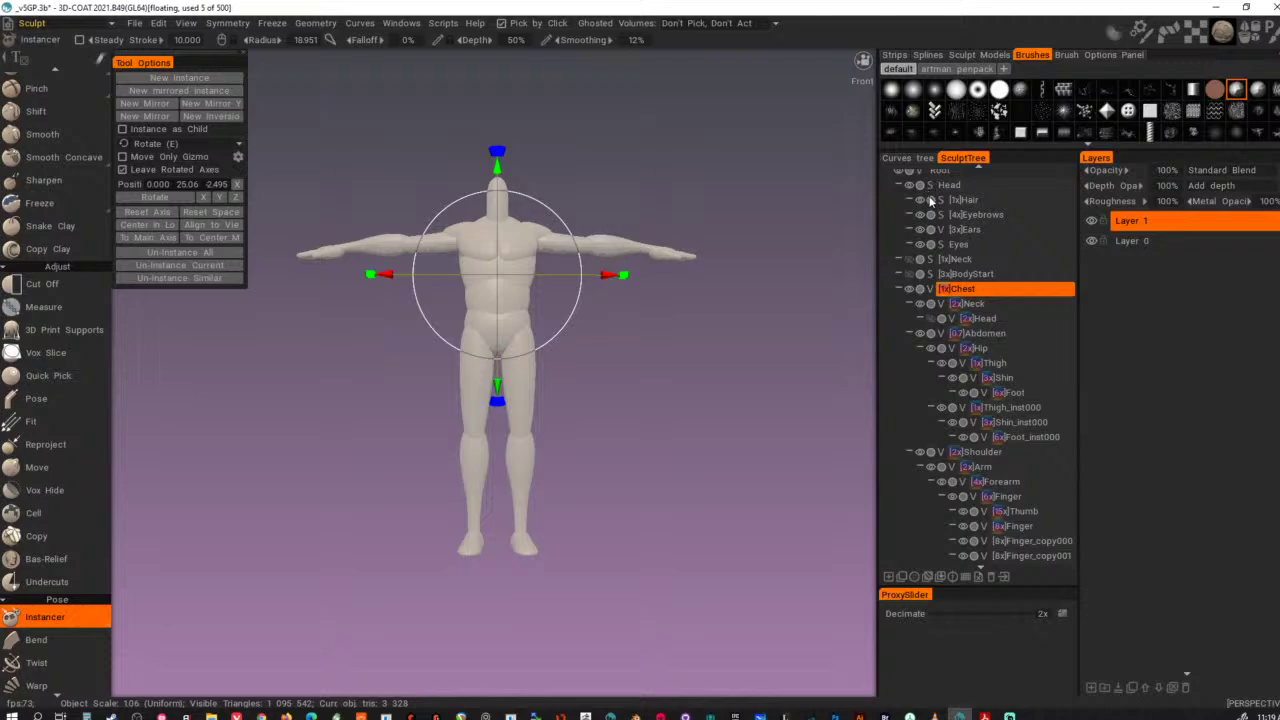
- Locate the character's head in the scene by toggling the Head volume's visibility and hiding the Chest hierarchy
scroll(985, 230, "up", 1)
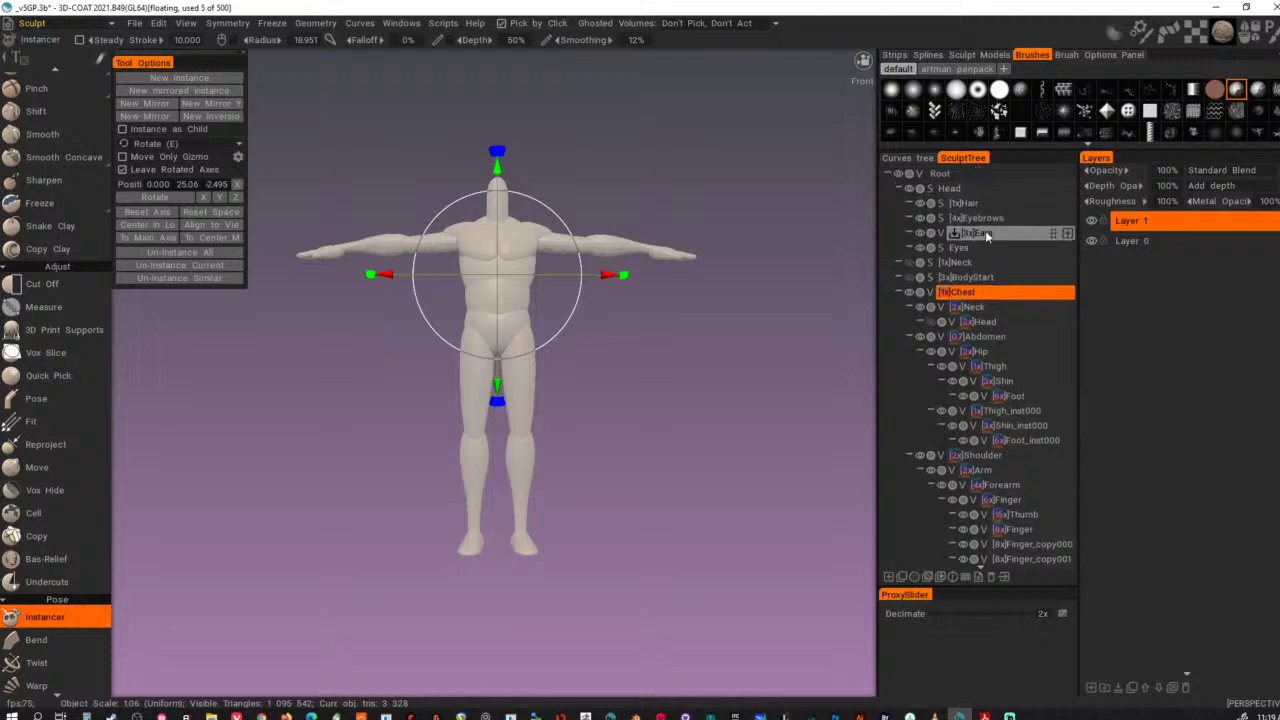
left_click(911, 191)
left_click(911, 191)
left_click(911, 191)
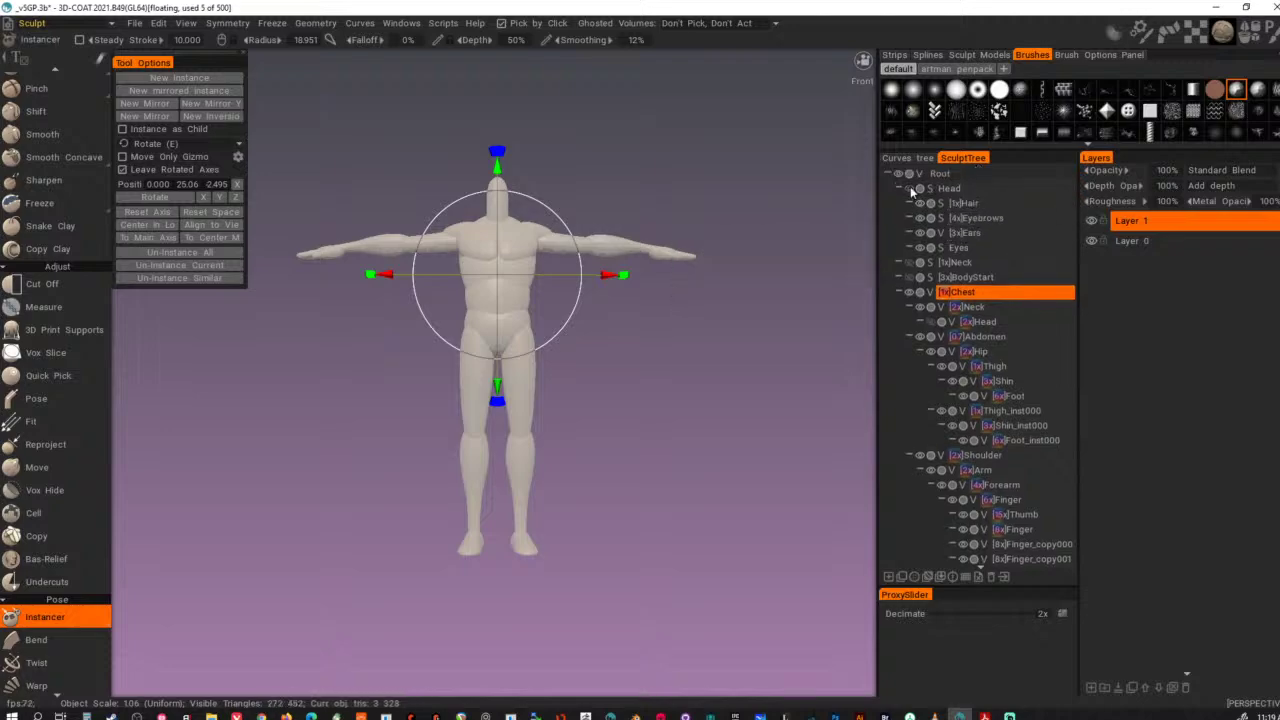
left_click(912, 189)
left_click(991, 194)
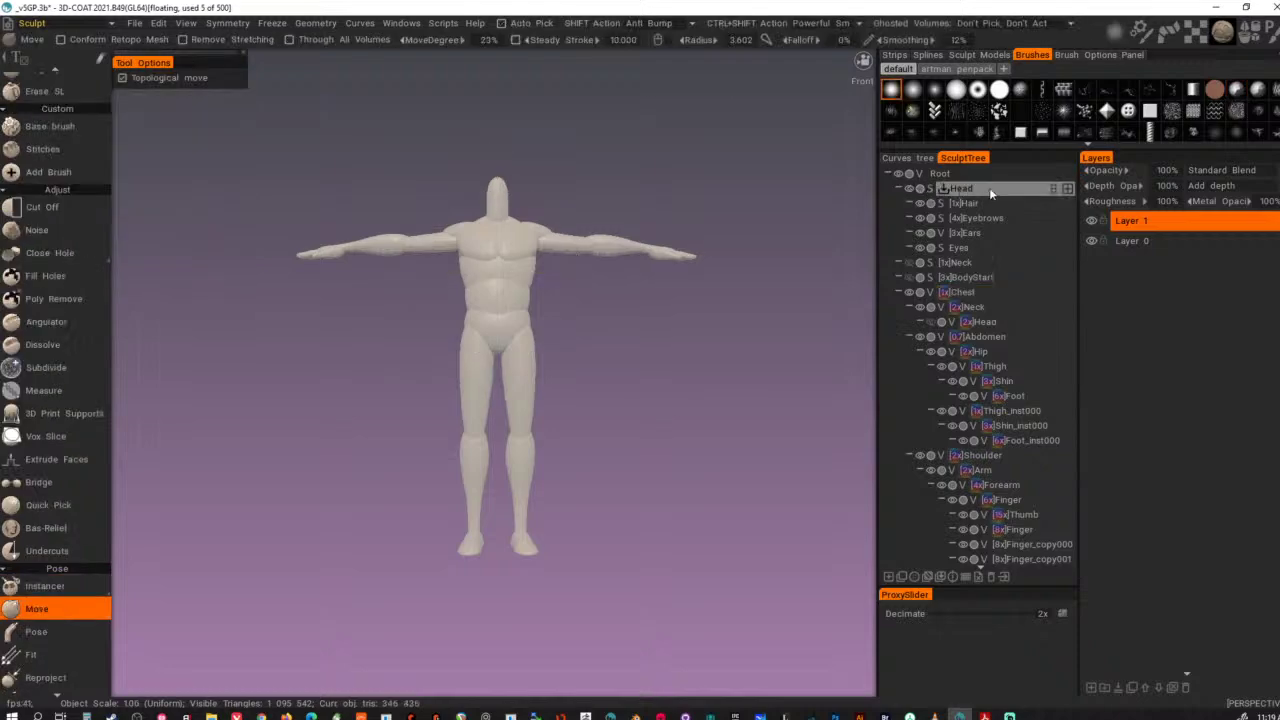
left_click(959, 194)
left_click(910, 291)
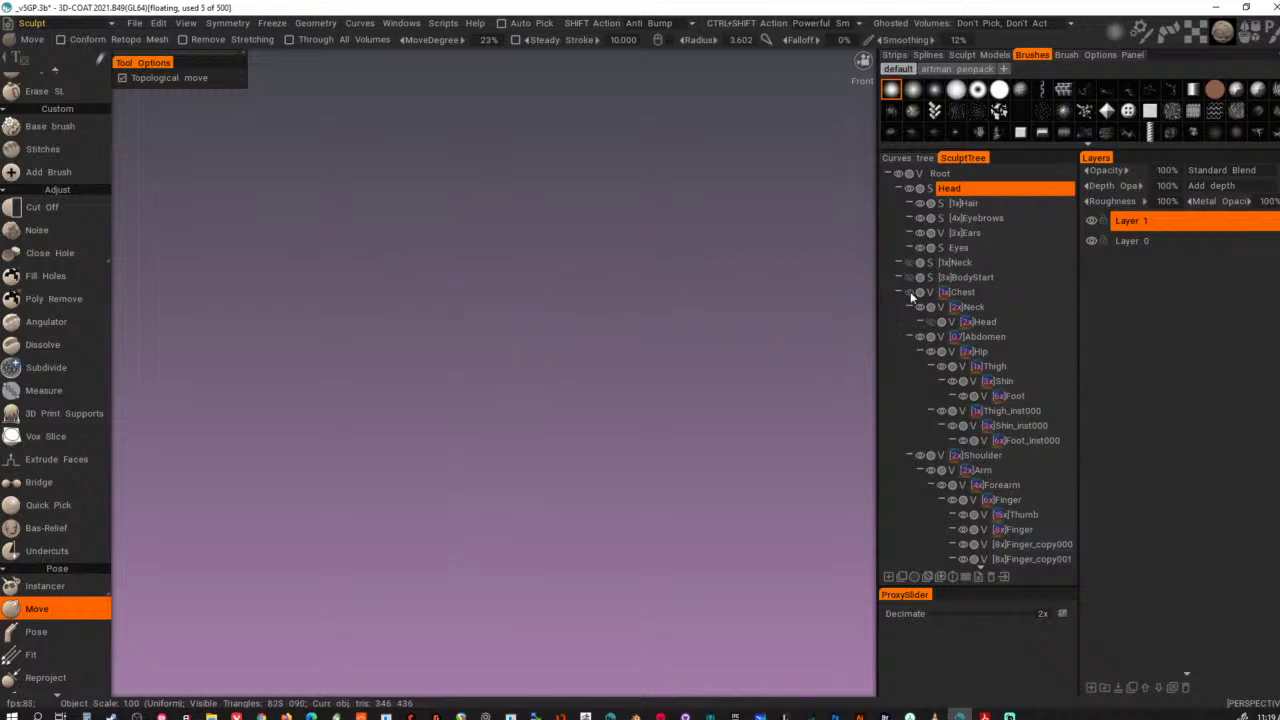
left_click(983, 194)
mouse_move(620, 339)
right_mouse_down("alt")
mouse_move(477, 348)
mouse_move(224, 329)
right_mouse_up("alt")
right_click_drag(560, 293, 645, 297, "alt")
mouse_move(645, 297)
left_mouse_down("alt")
mouse_move(637, 354)
mouse_move(580, 386)
mouse_move(645, 388)
left_mouse_up("alt")
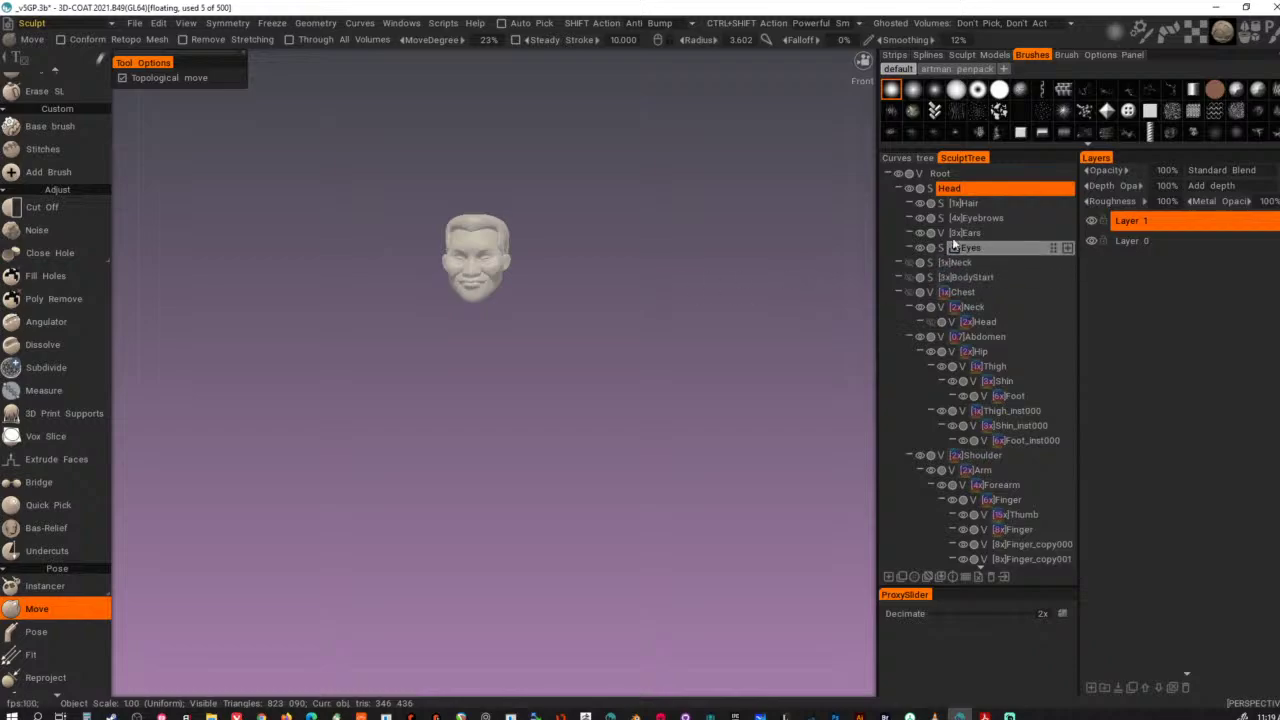
- Show the imported body again and lower the character's Head group with Transform to a Y position of about 79.53
left_click(909, 294)
mouse_move(788, 327)
left_mouse_down()
mouse_move(864, 335)
mouse_move(636, 343)
left_mouse_up()
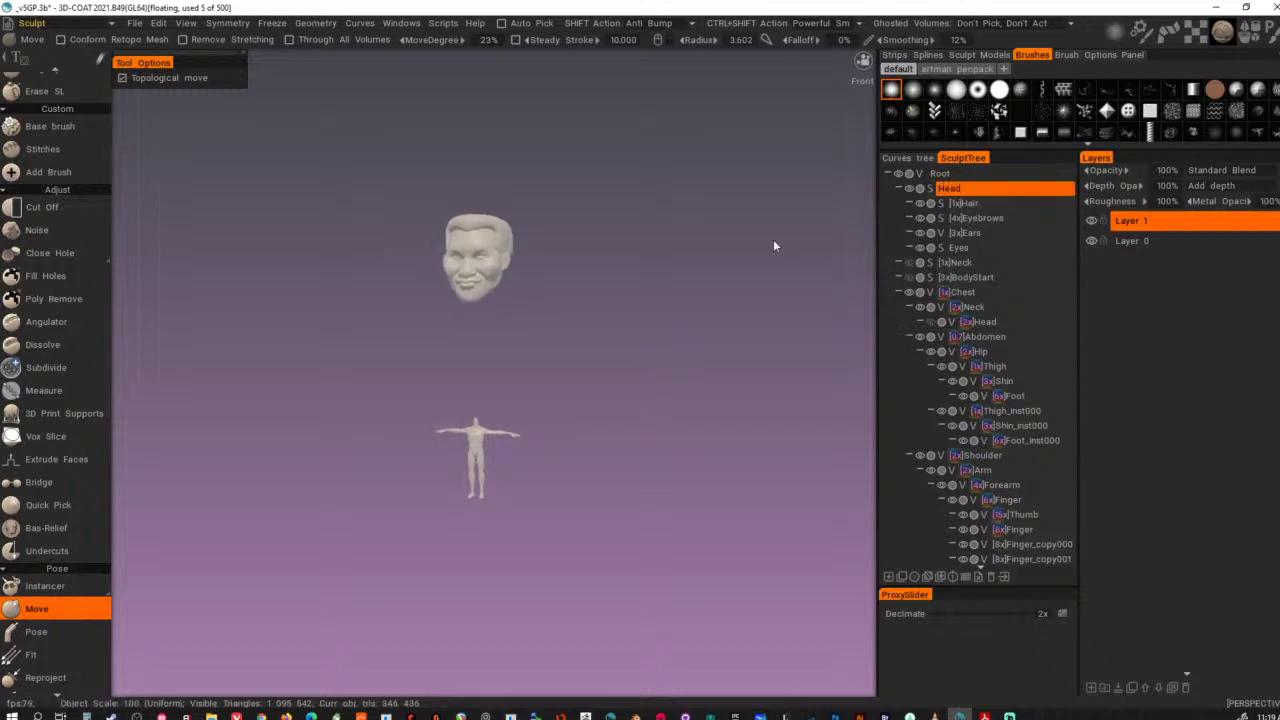
mouse_move(571, 290)
right_mouse_down("alt")
mouse_move(629, 306)
mouse_move(609, 304)
right_mouse_up("alt")
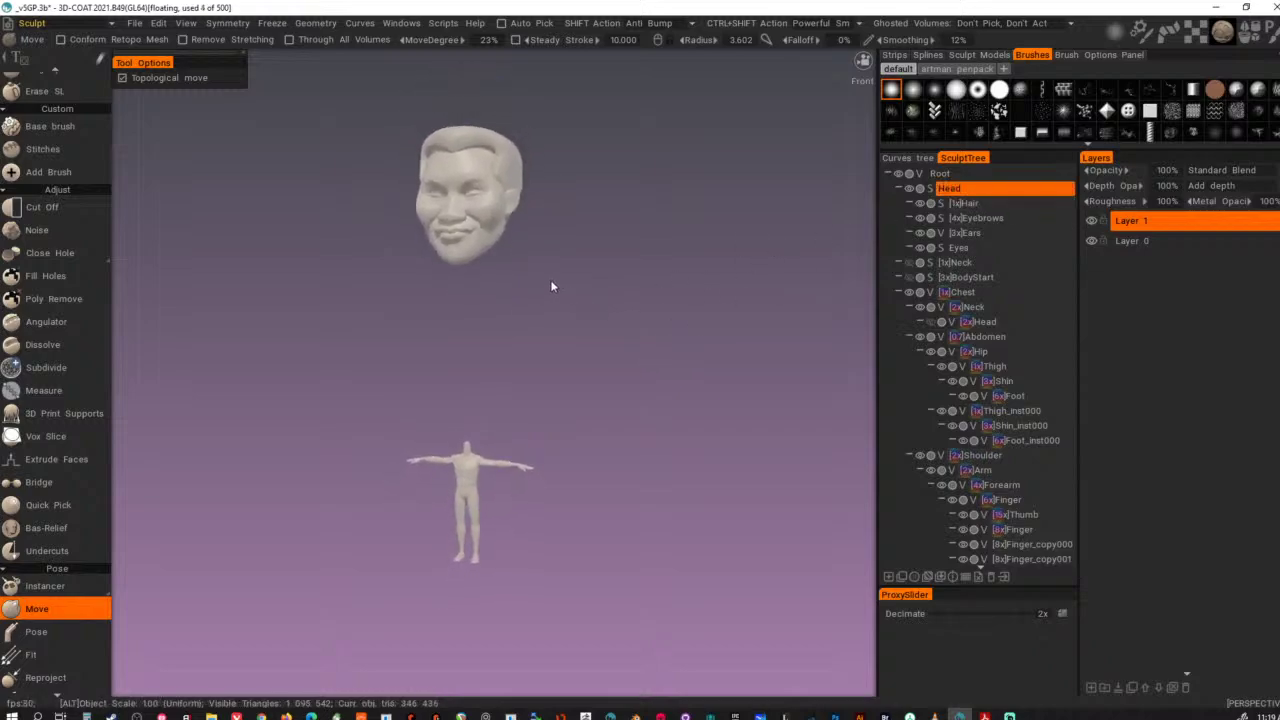
left_click_drag(550, 279, 675, 270, "alt")
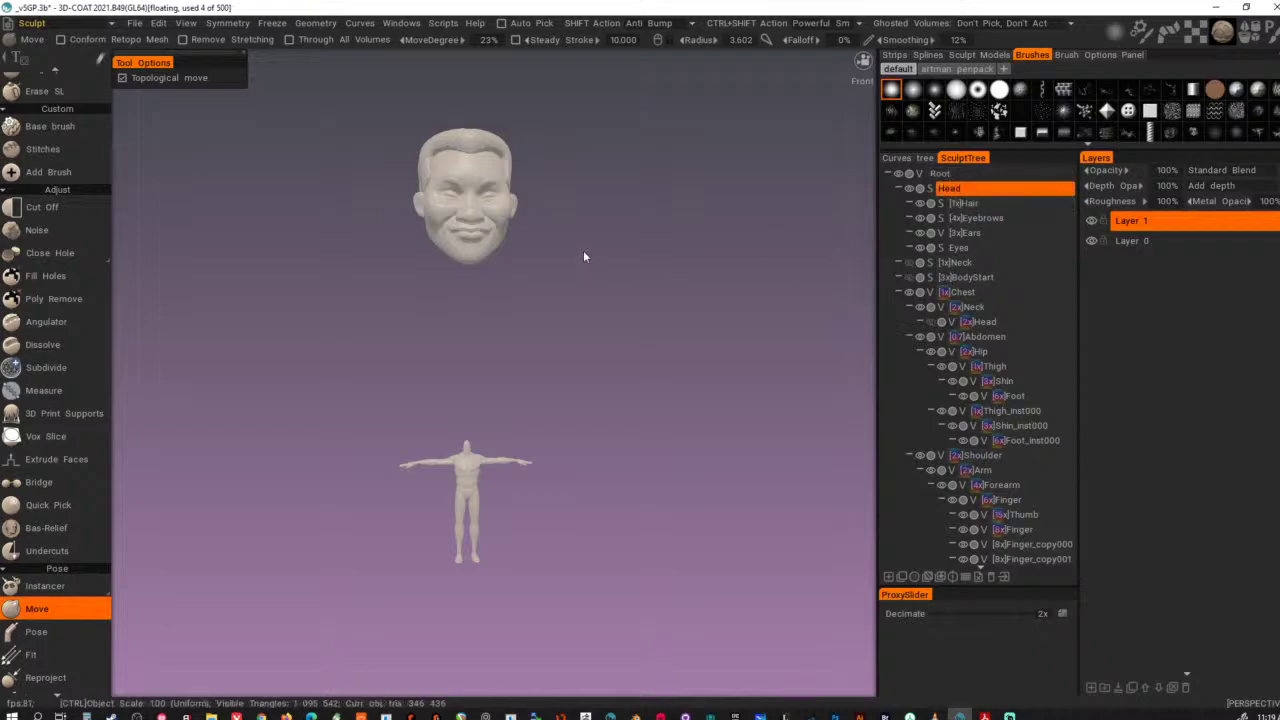
key("ctrl+t")
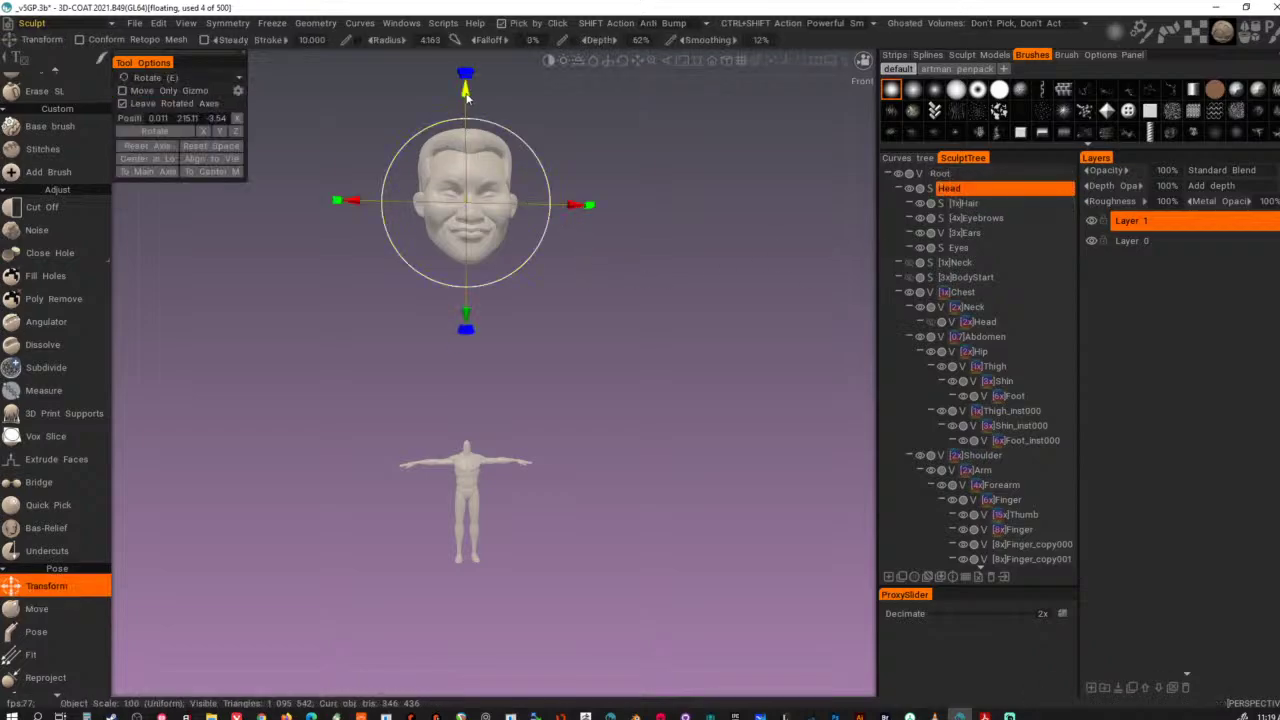
left_click_drag(467, 104, 467, 298)
- Switch the transform mode to Scale and uniformly shrink the Head group to about a third of its size
left_click_drag(765, 340, 648, 291)
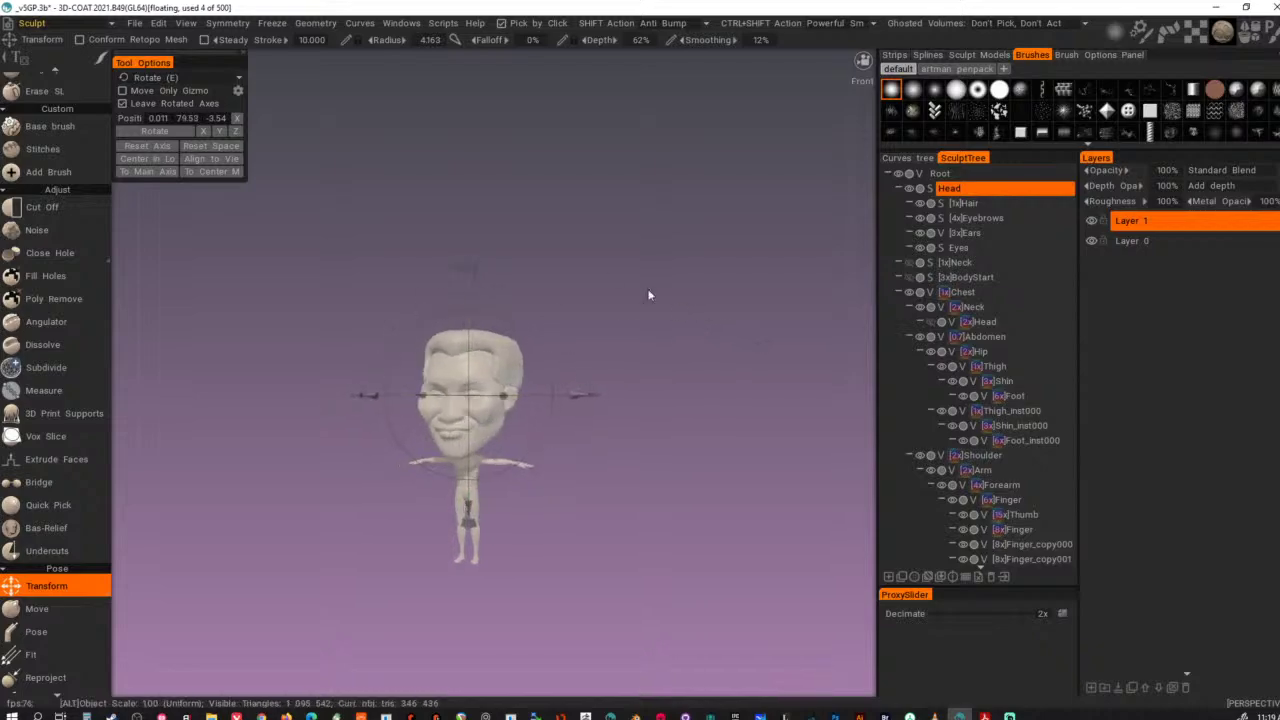
left_click(207, 76)
left_click(180, 130)
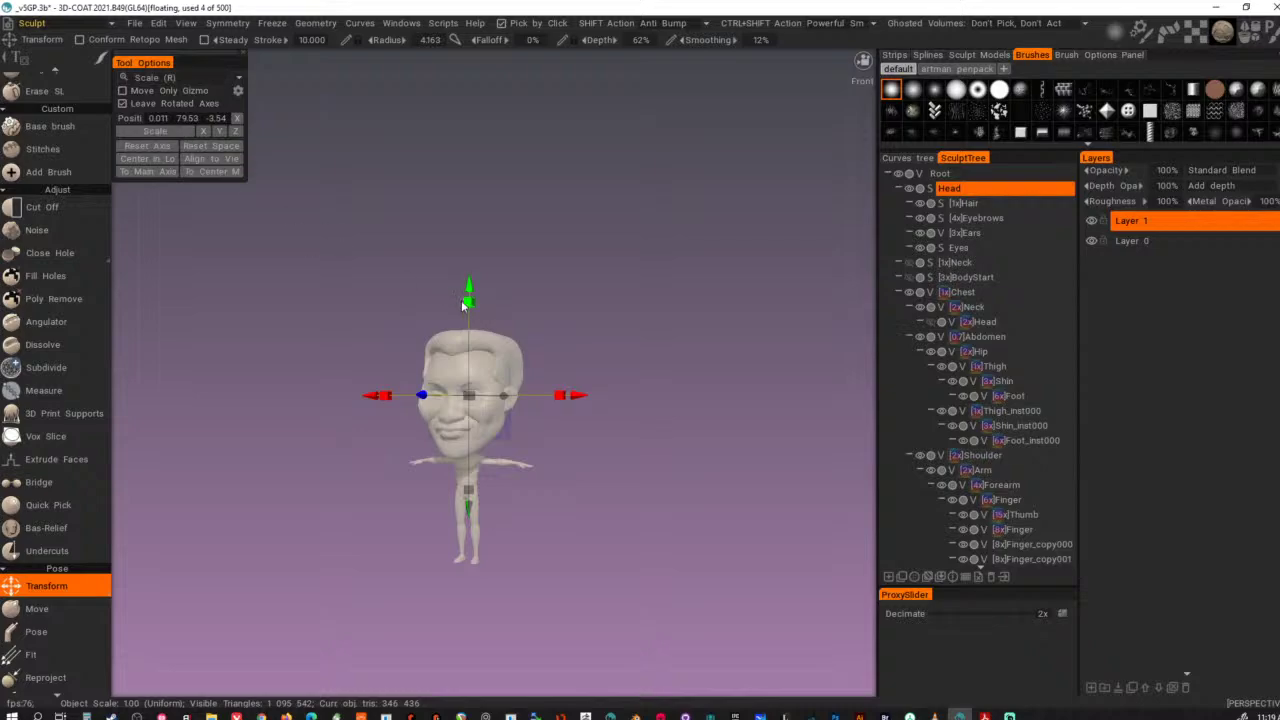
left_click_drag(469, 396, 386, 423)
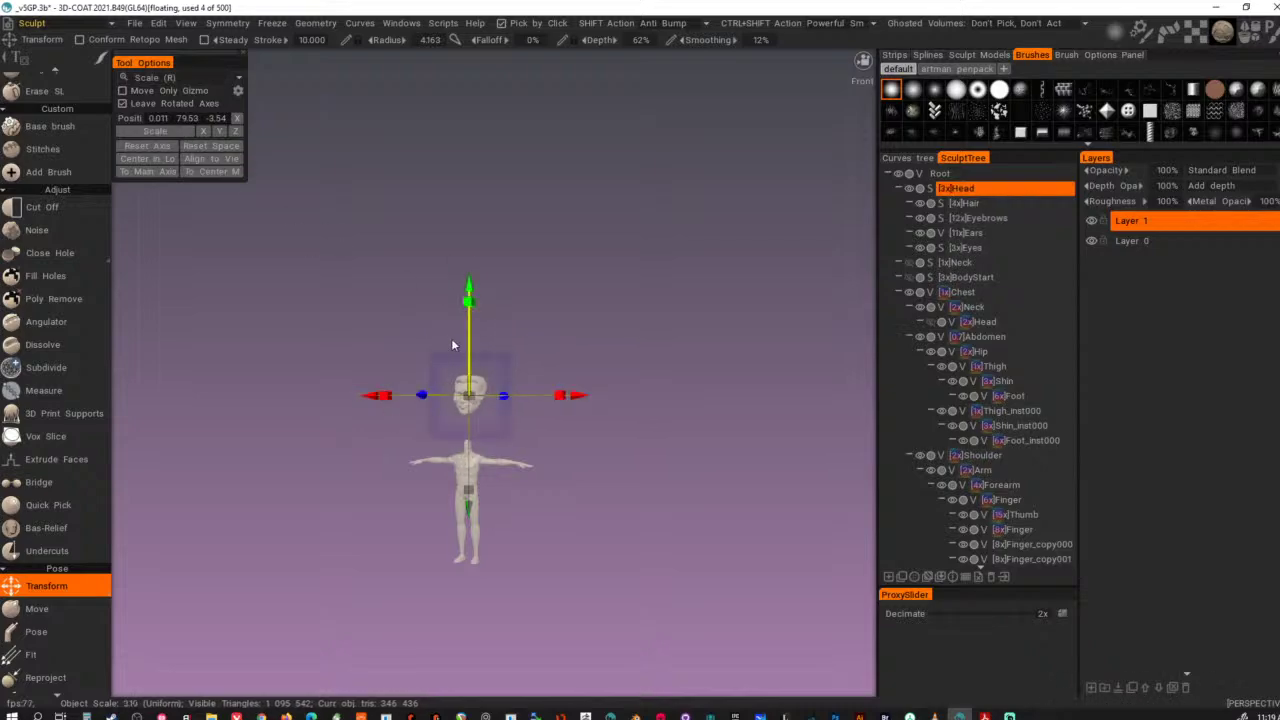
- Lower the character's Head group onto the imported body's neck to a Y position of about 51
left_click_drag(472, 295, 469, 325)
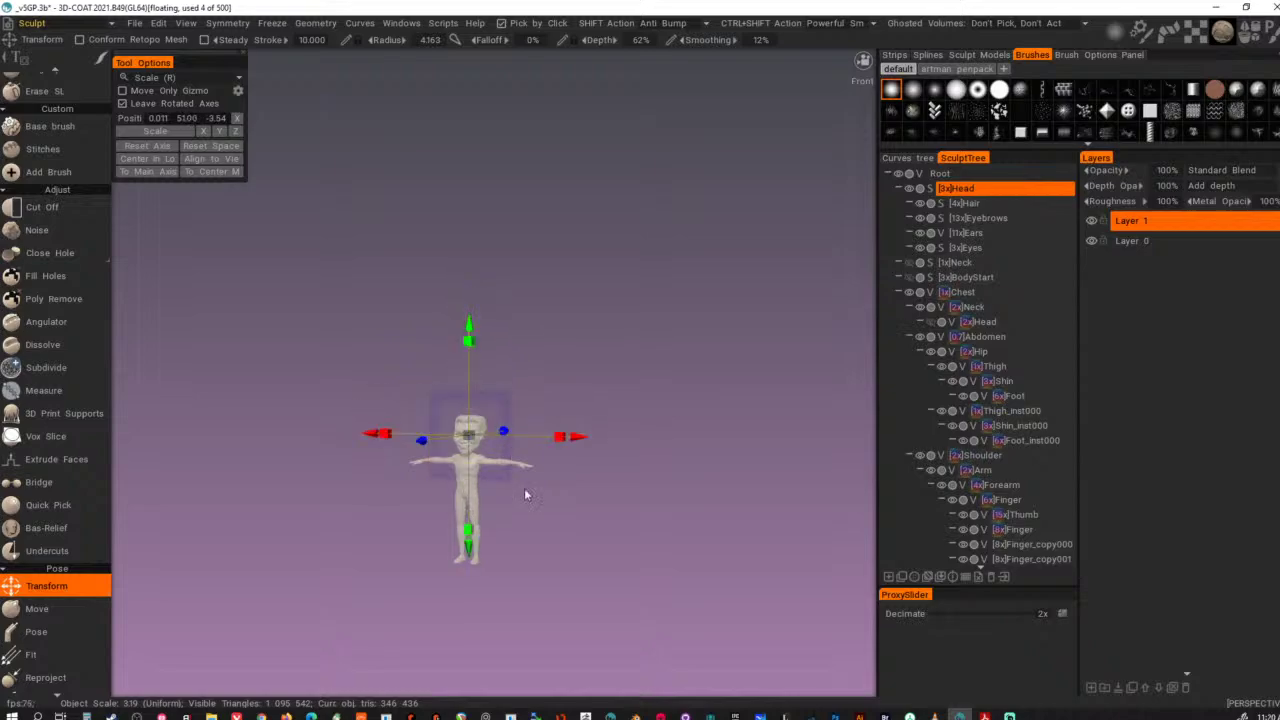
right_click_drag(516, 525, 587, 550)
middle_click_drag(587, 550, 674, 207)
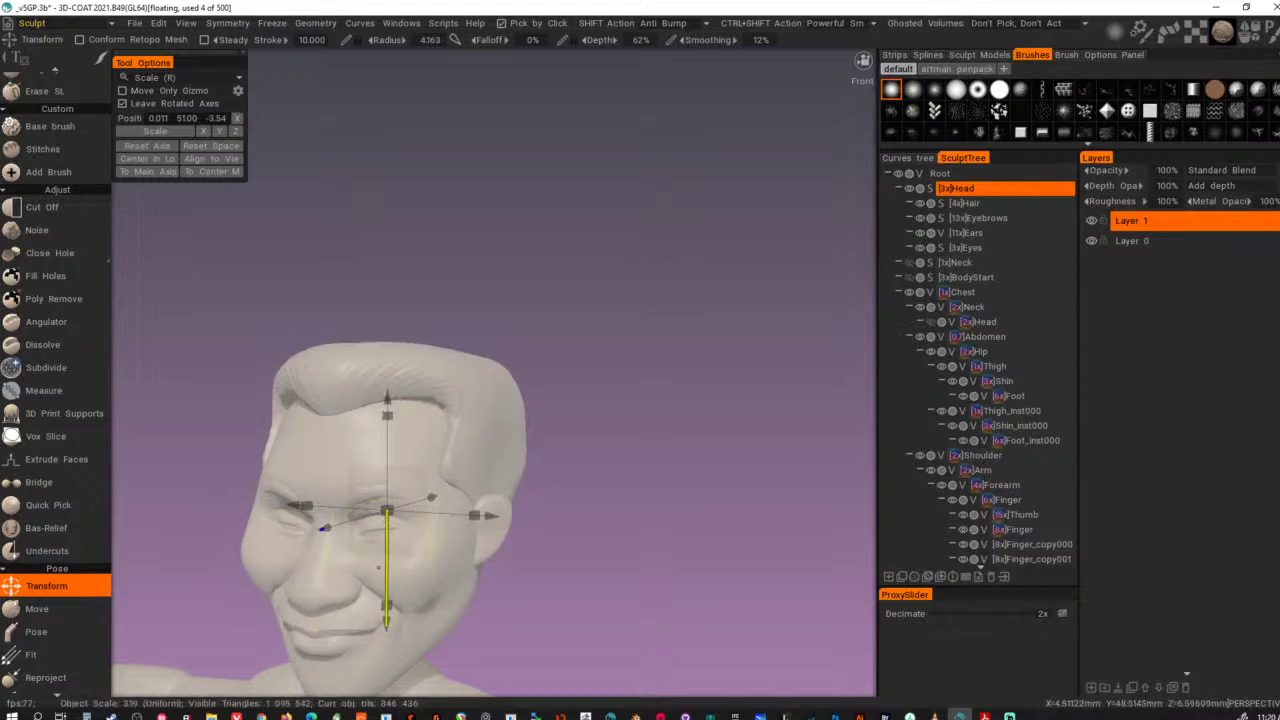
right_click_drag(598, 629, 523, 559, "alt")
middle_click_drag(523, 559, 606, 447, "alt")
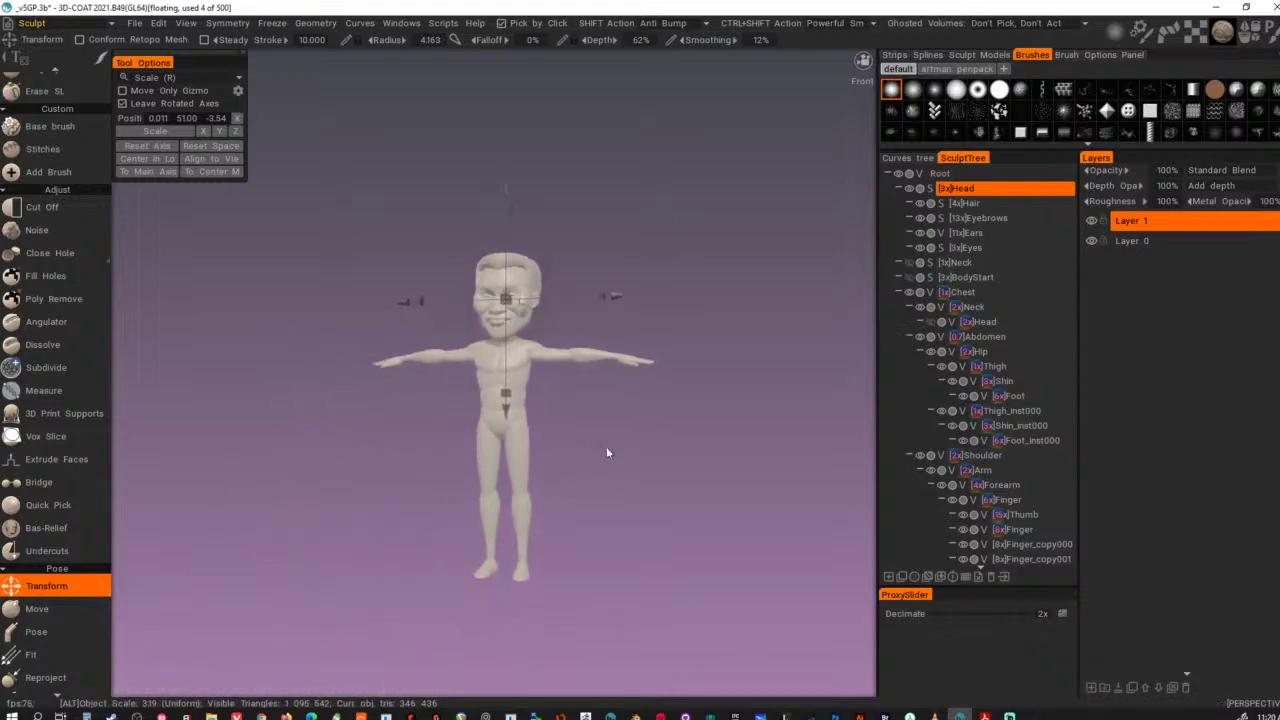
- Shrink the Head group further and move it to a Y position of about 48.70 and a Z position of about 1.304
right_click_drag(606, 450, 671, 450, "alt")
middle_click_drag(671, 450, 642, 485, "alt")
left_click_drag(677, 434, 618, 417, "alt")
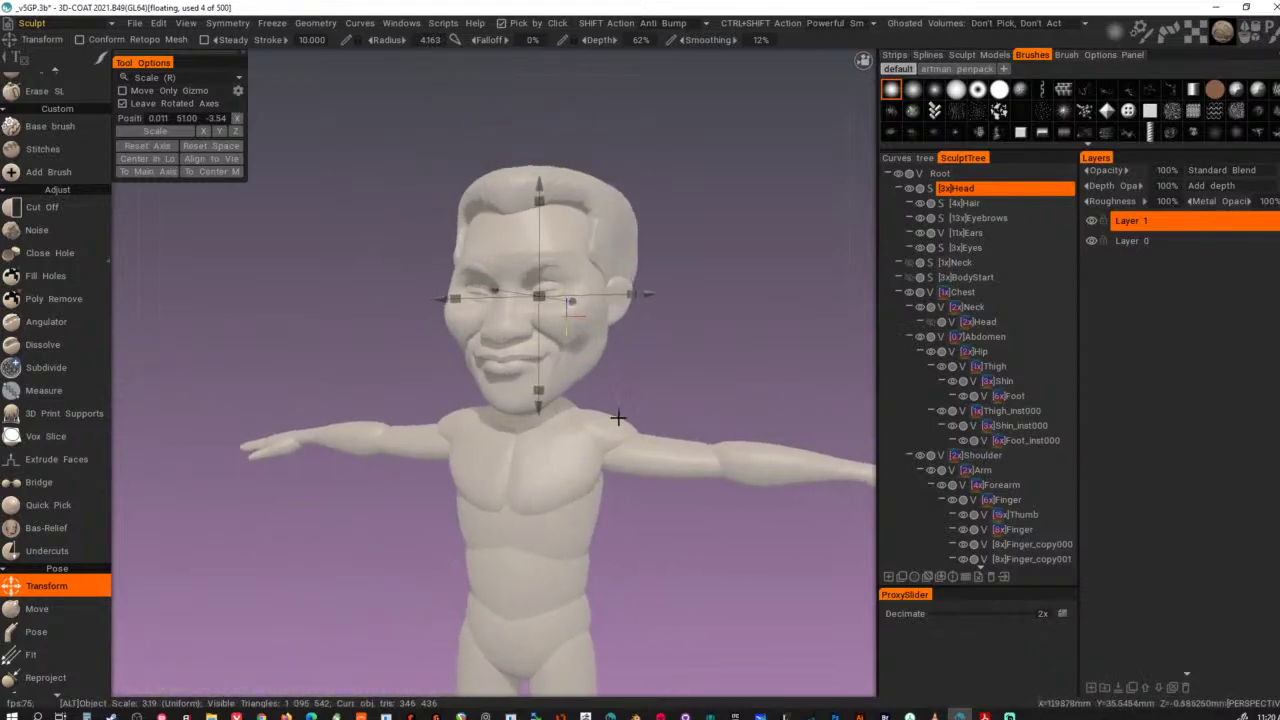
middle_click_drag(618, 417, 629, 486, "alt")
left_click_drag(629, 486, 474, 394, "alt")
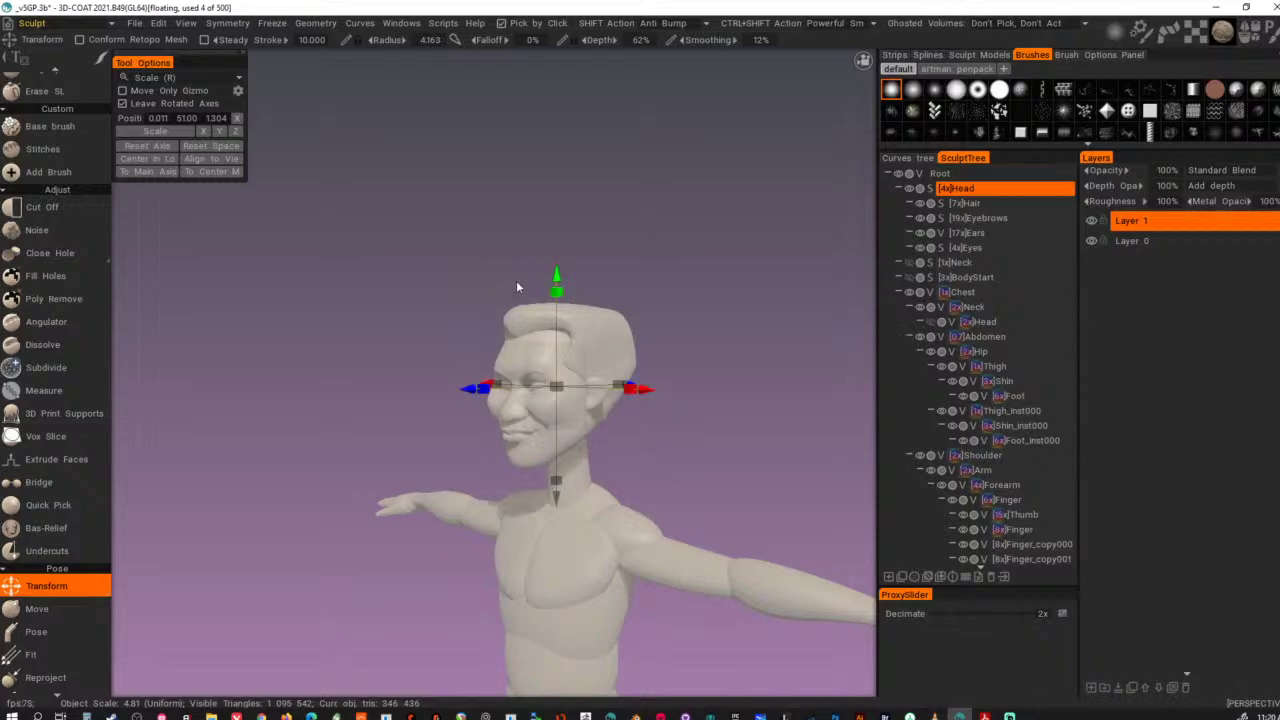
left_click_drag(557, 281, 557, 298)
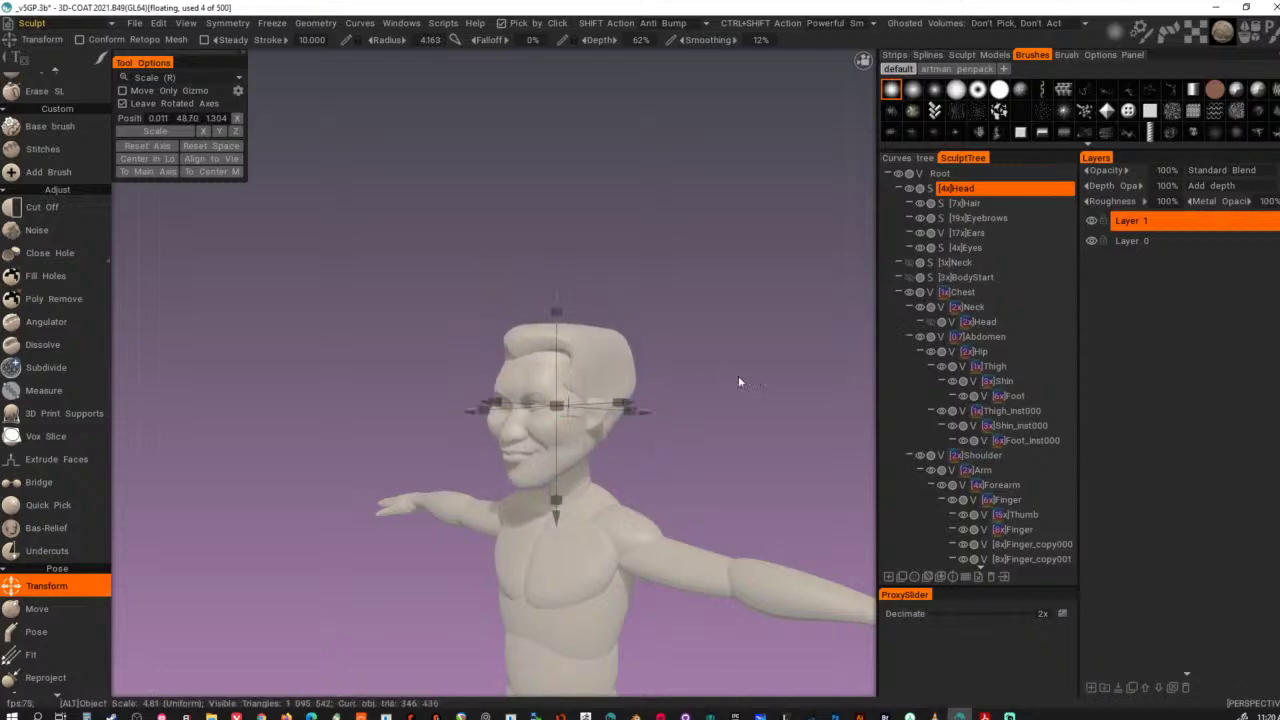
- Fine-tune the head's seat on the neck by lowering the Head group to a Y position of about 48.39
right_click_drag(739, 378, 729, 412, "alt")
left_click_drag(729, 412, 822, 406, "alt")
middle_click_drag(762, 442, 743, 314, "alt")
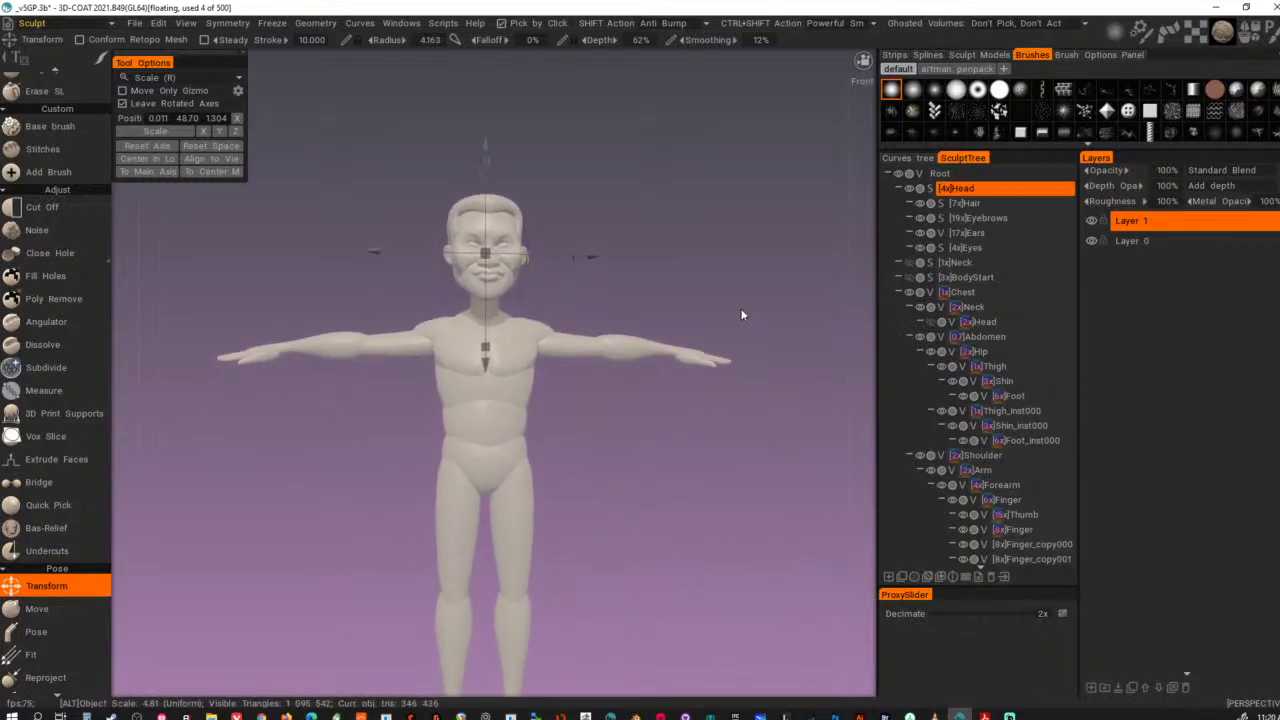
right_click_drag(743, 314, 643, 420, "alt")
left_click_drag(643, 416, 619, 427, "alt")
middle_click_drag(619, 427, 629, 436, "alt")
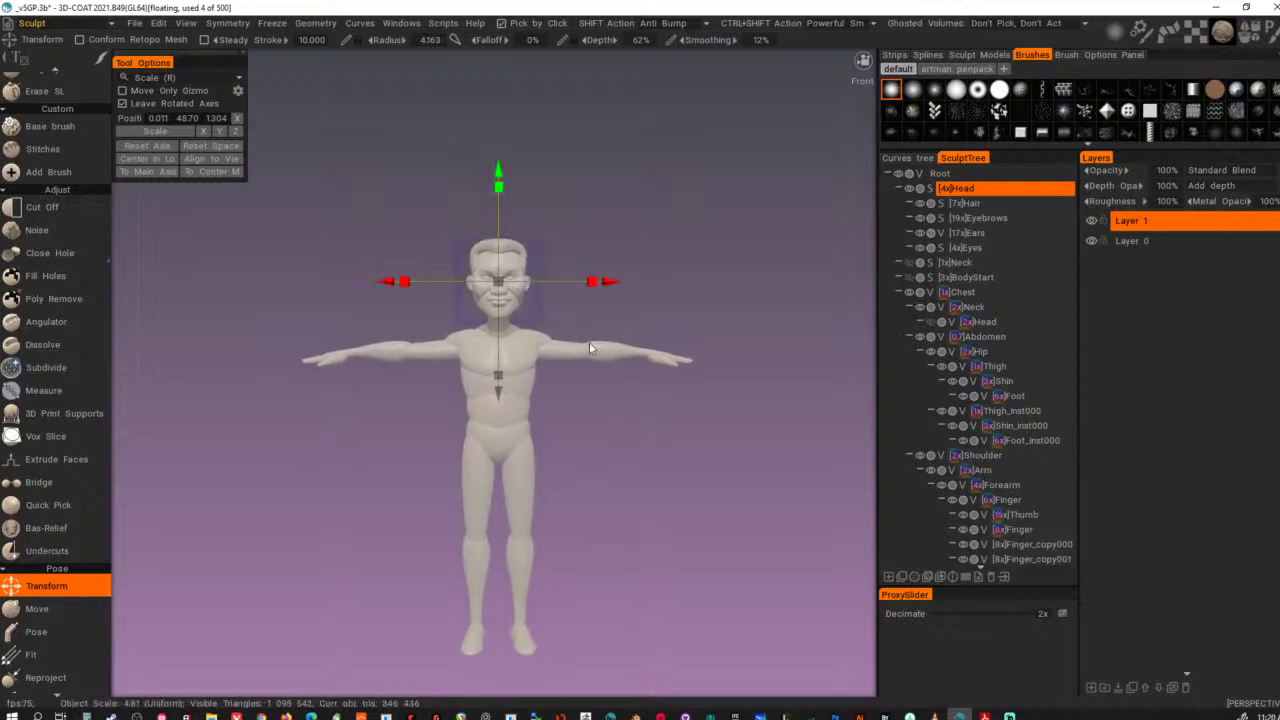
left_click_drag(499, 171, 499, 174)
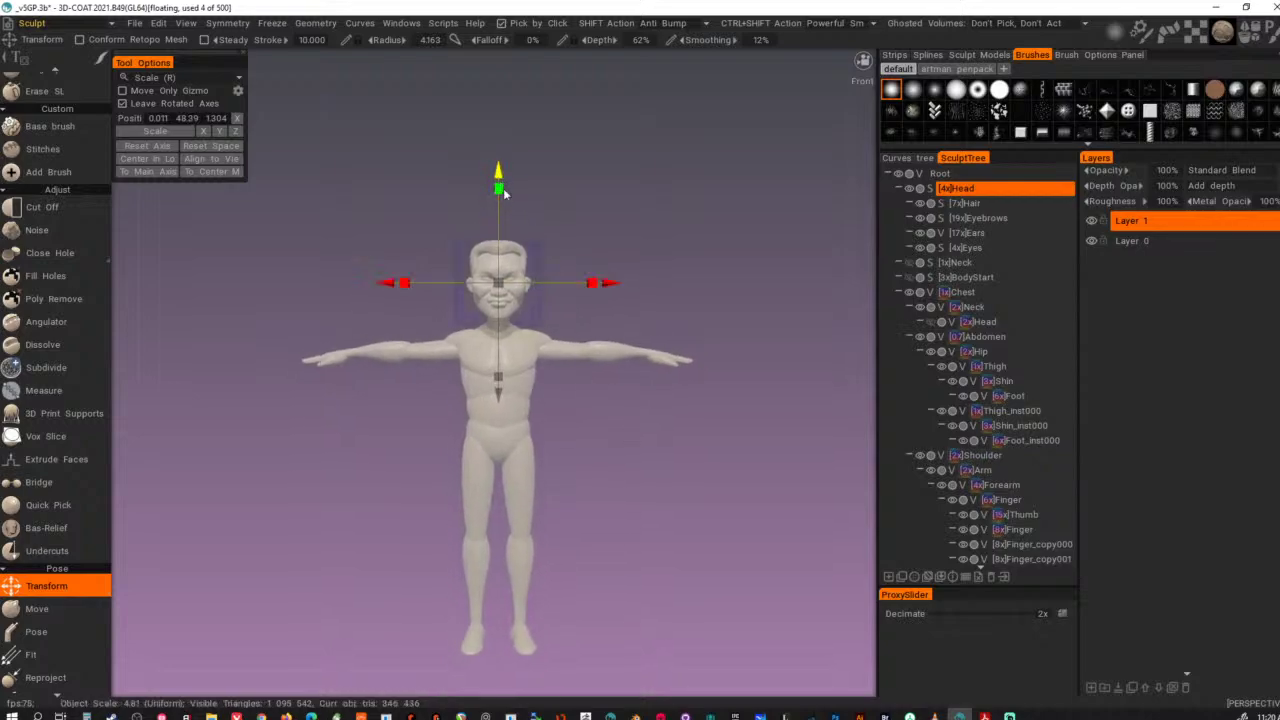
right_click_drag(572, 392, 685, 384, "alt")
middle_click_drag(685, 384, 685, 432, "alt")
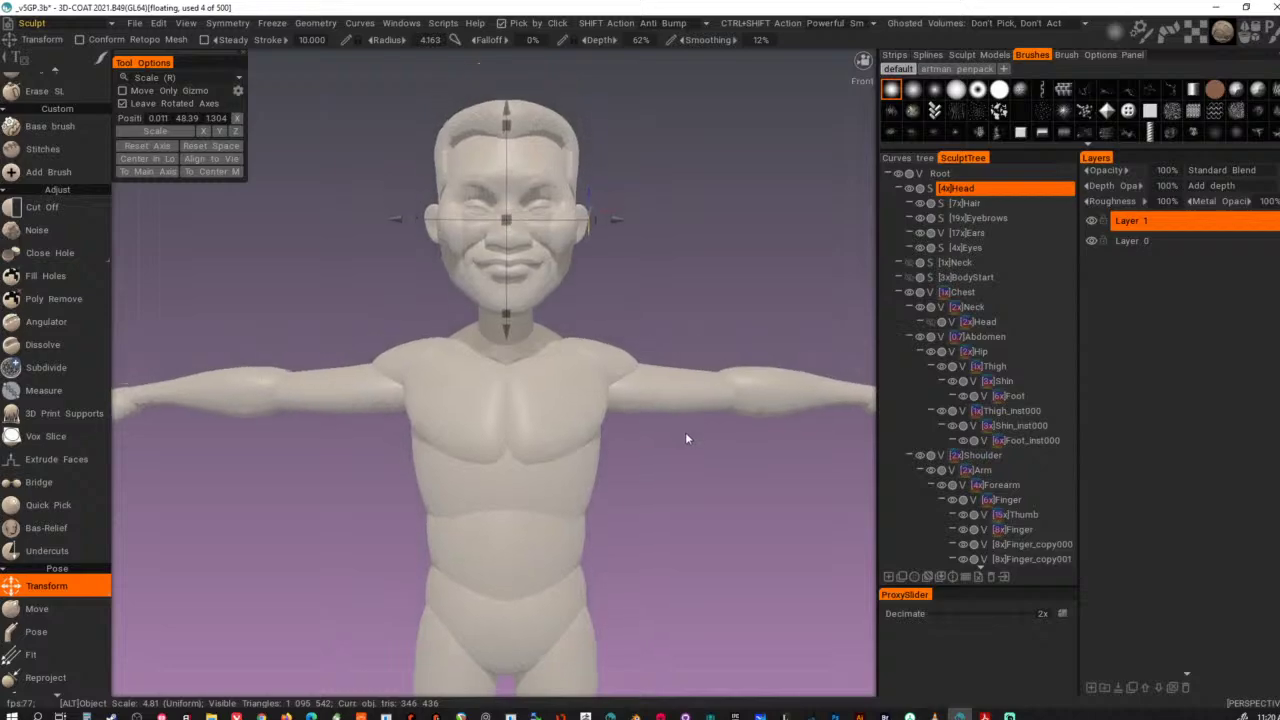
left_click_drag(685, 432, 678, 440, "alt")
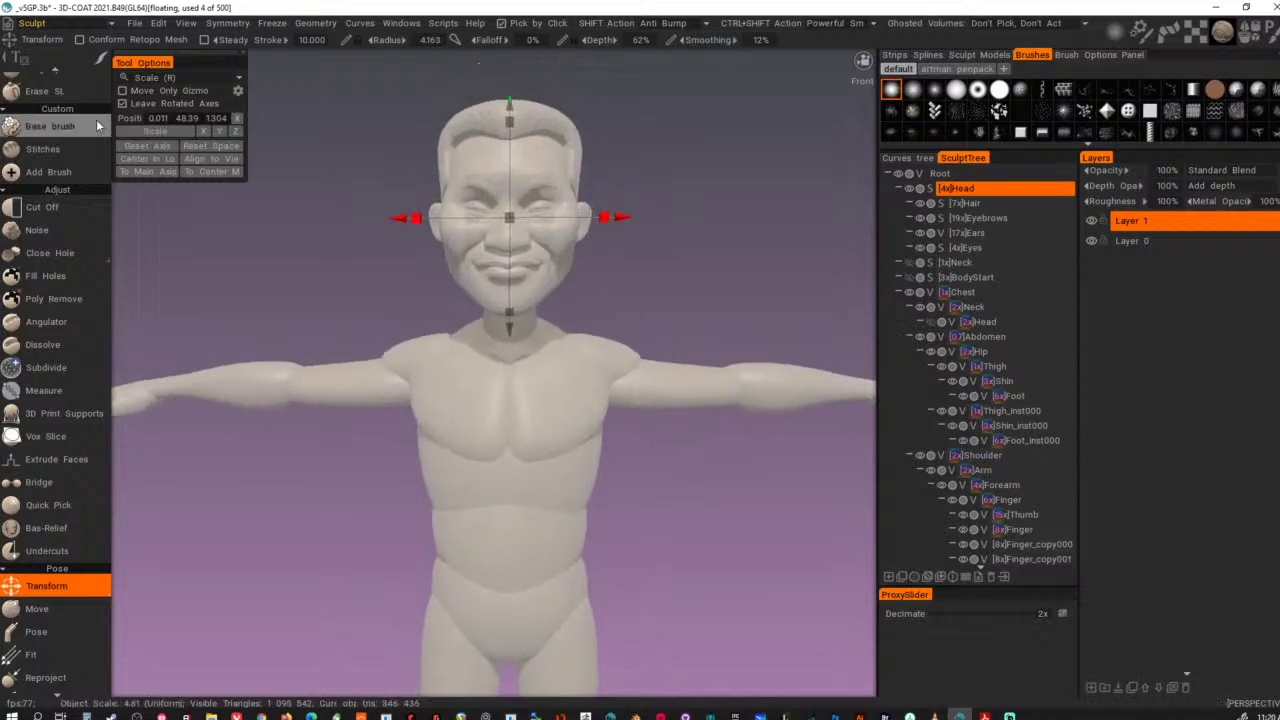
- Leave the Transform tool by switching to the Clay brush, with the whole character framed
scroll(77, 180, "up", 7)
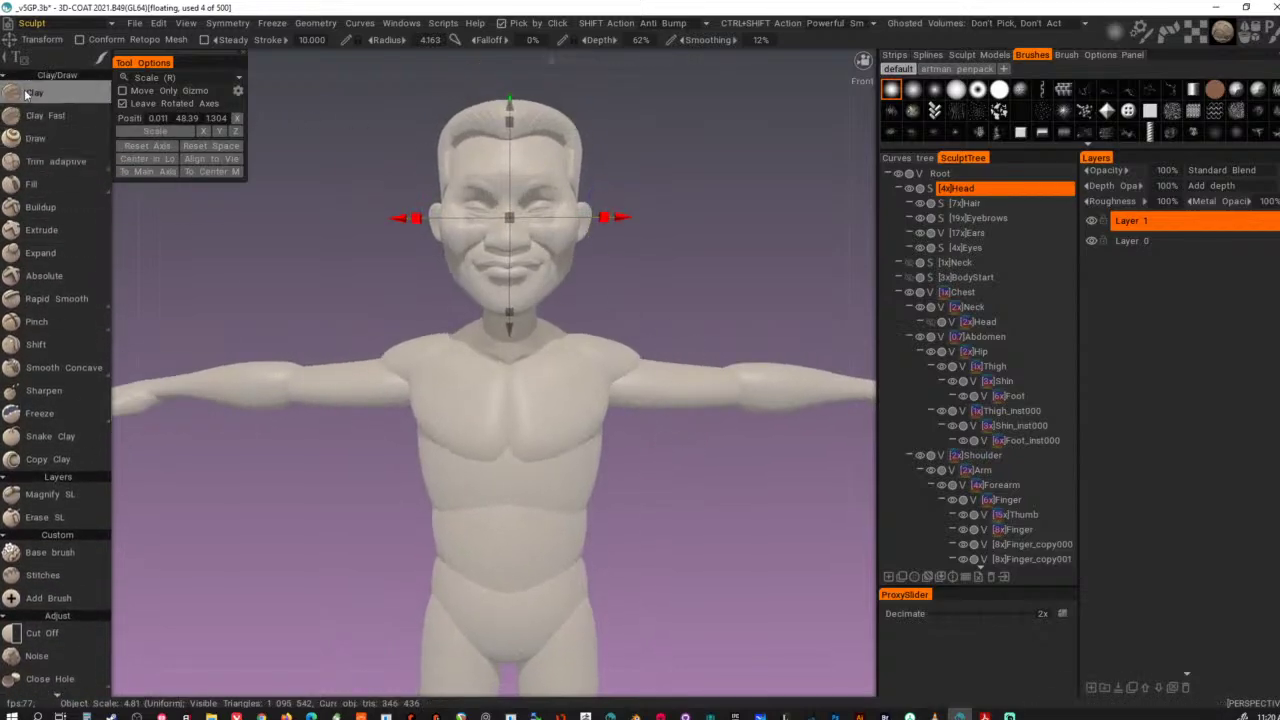
left_click(33, 94)
right_click_drag(767, 269, 698, 280, "alt")
middle_click_drag(698, 280, 687, 217, "alt")
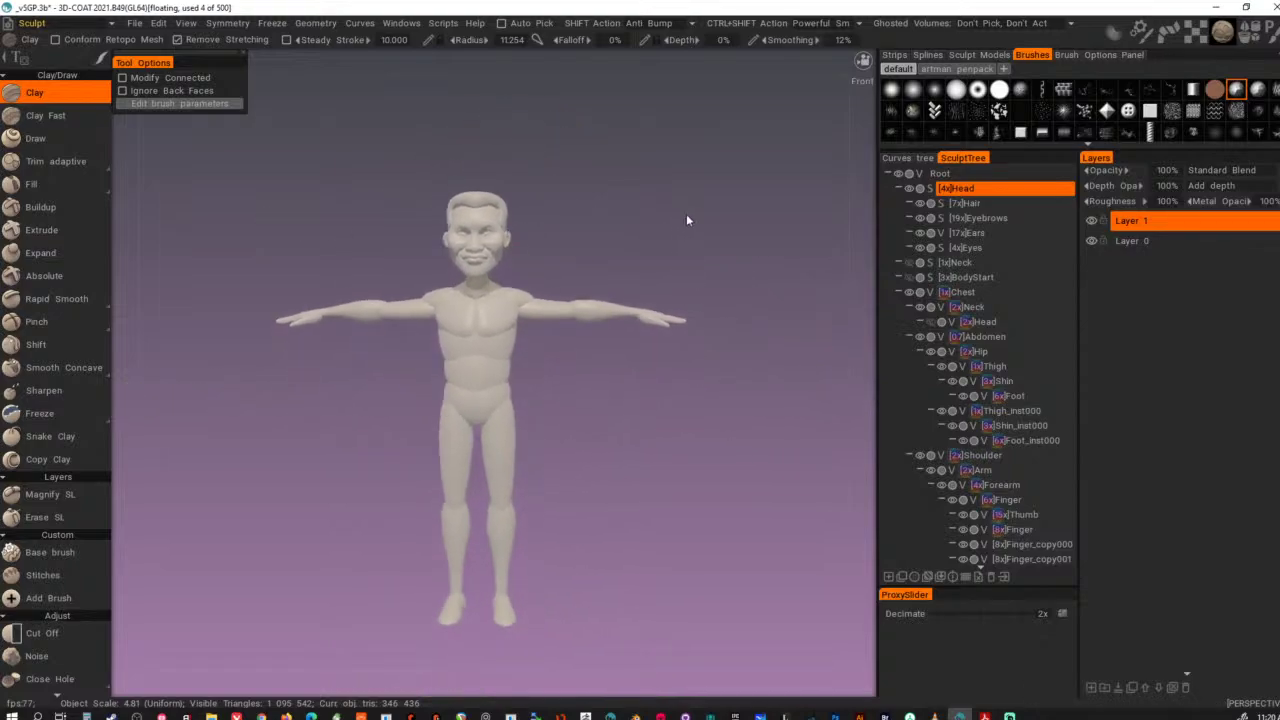
- Switch to the Render room and examine the head-to-body proportions under its lighting from the front, side and three-quarter angles
left_click(31, 22)
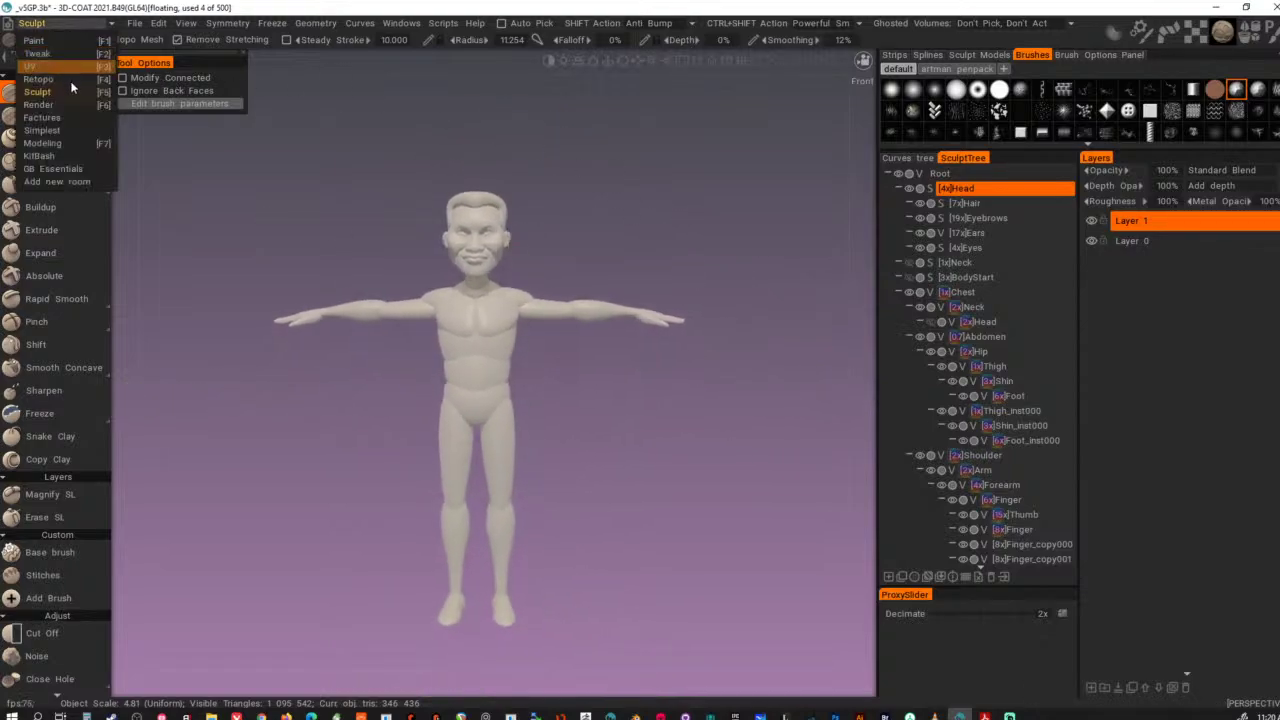
left_click(42, 105)
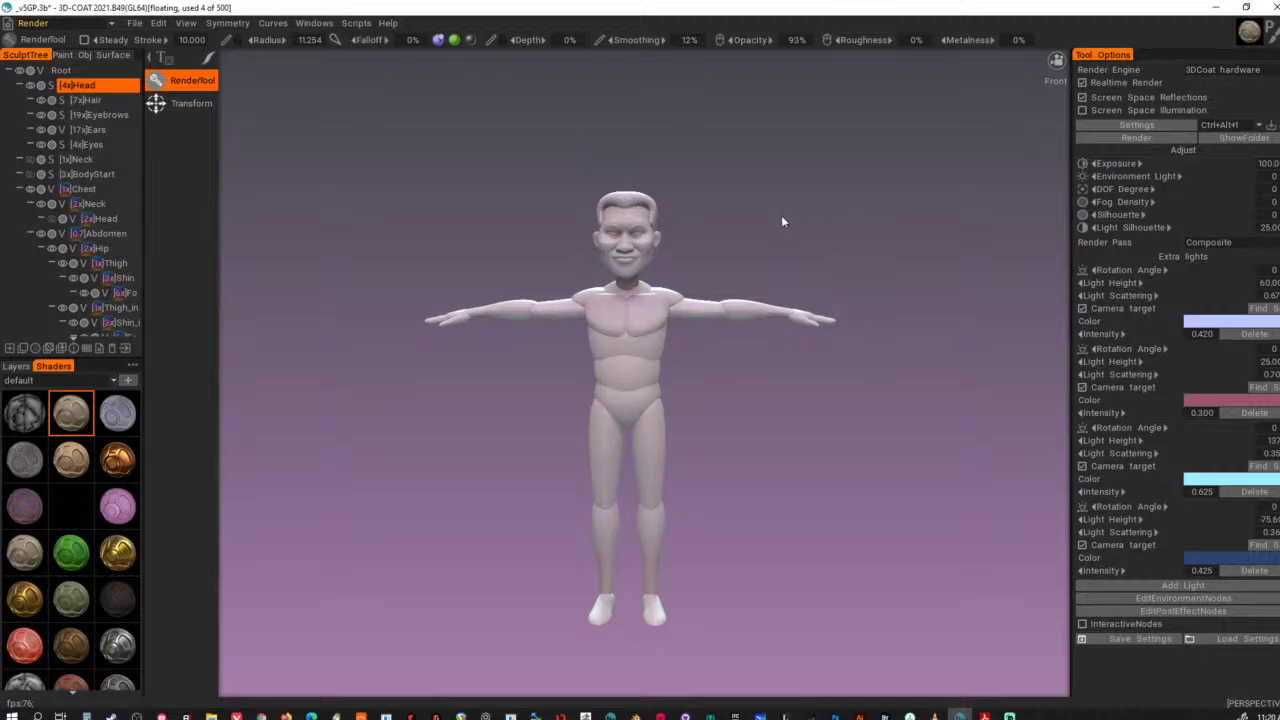
left_click_drag(769, 228, 1013, 228, "alt")
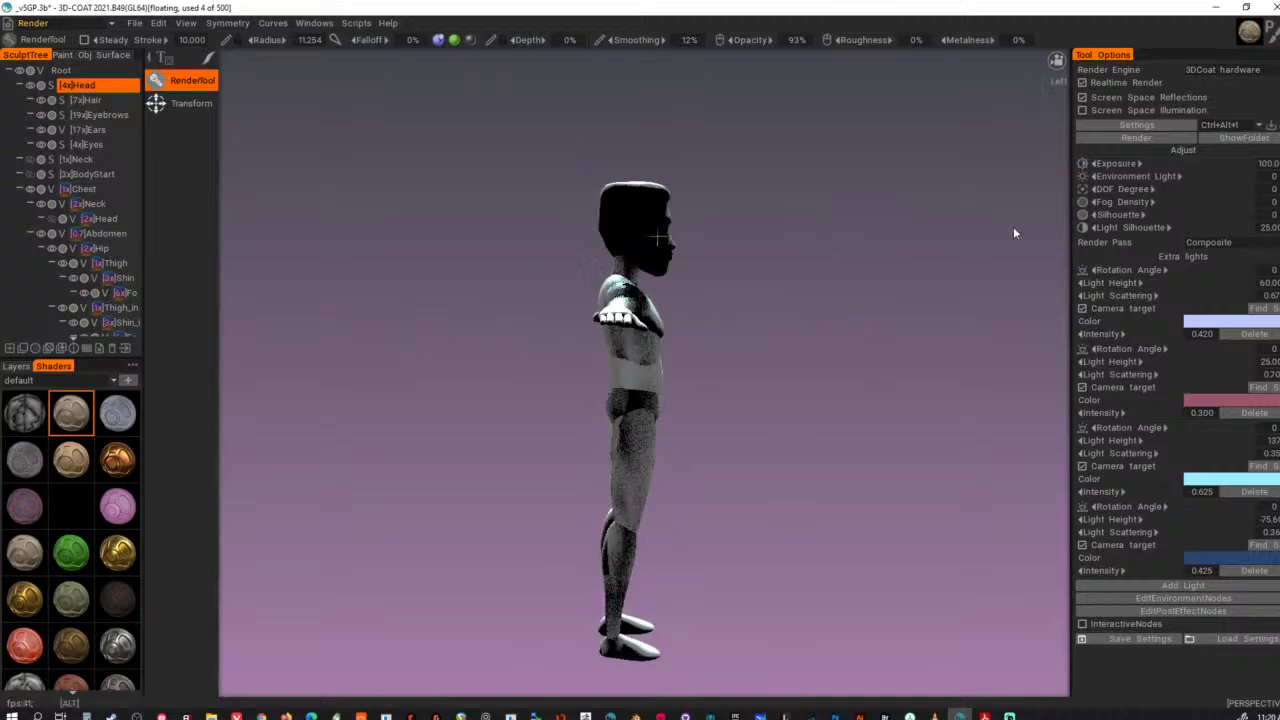
mouse_move(871, 261)
left_mouse_down("alt")
mouse_move(891, 285)
mouse_move(655, 268)
left_mouse_up("alt")
left_click_drag(780, 382, 791, 393, "alt")
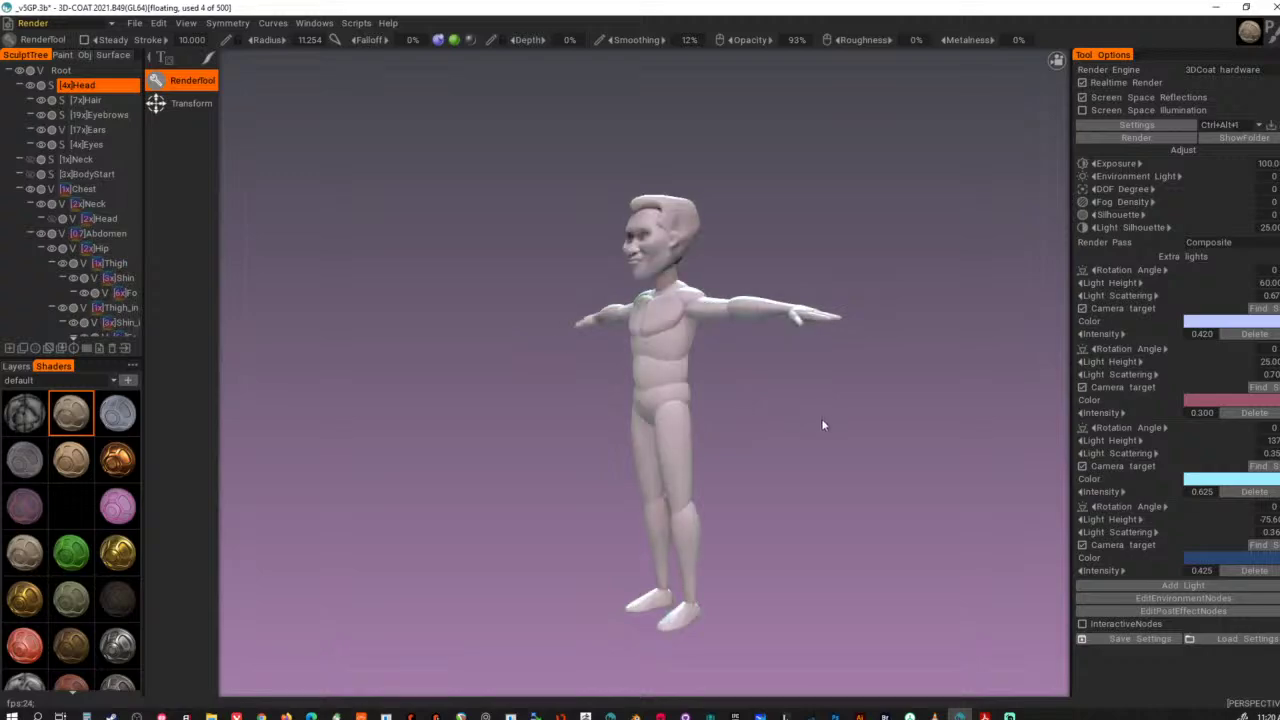
left_click_drag(821, 418, 740, 436)
left_click_drag(823, 447, 774, 460)
left_click_drag(471, 474, 721, 475)
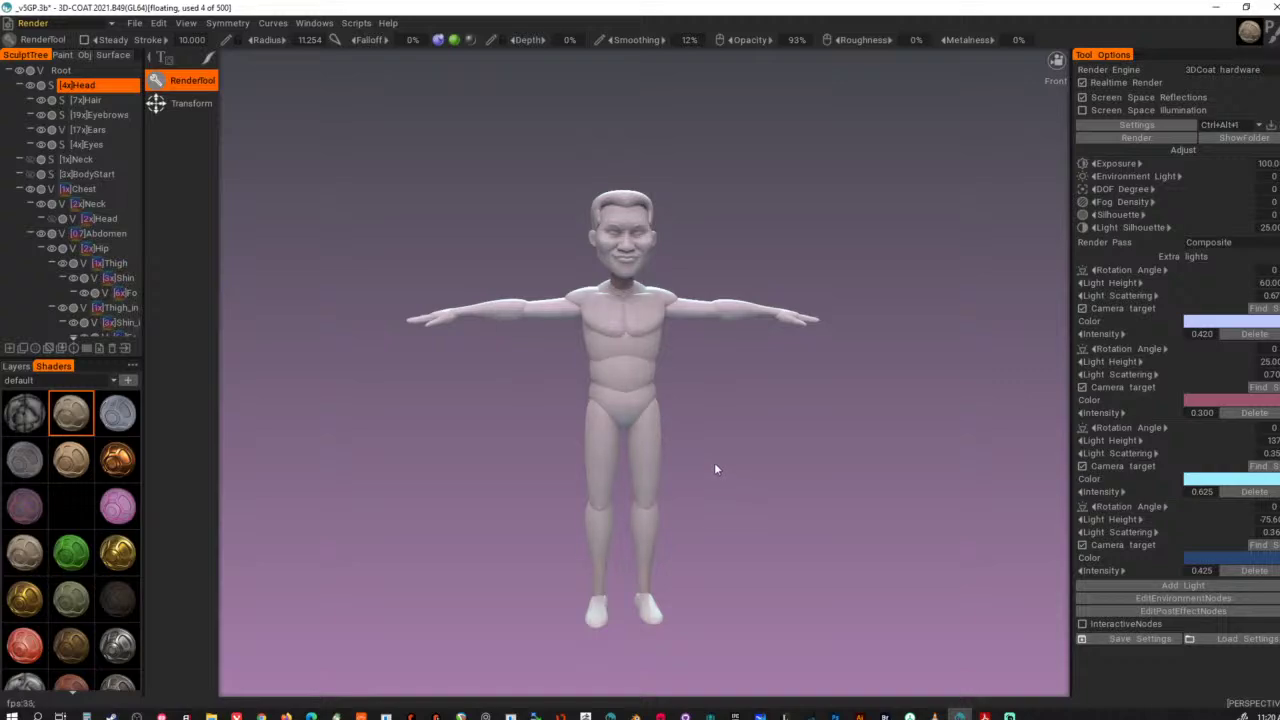
left_click_drag(811, 385, 784, 366, "alt")
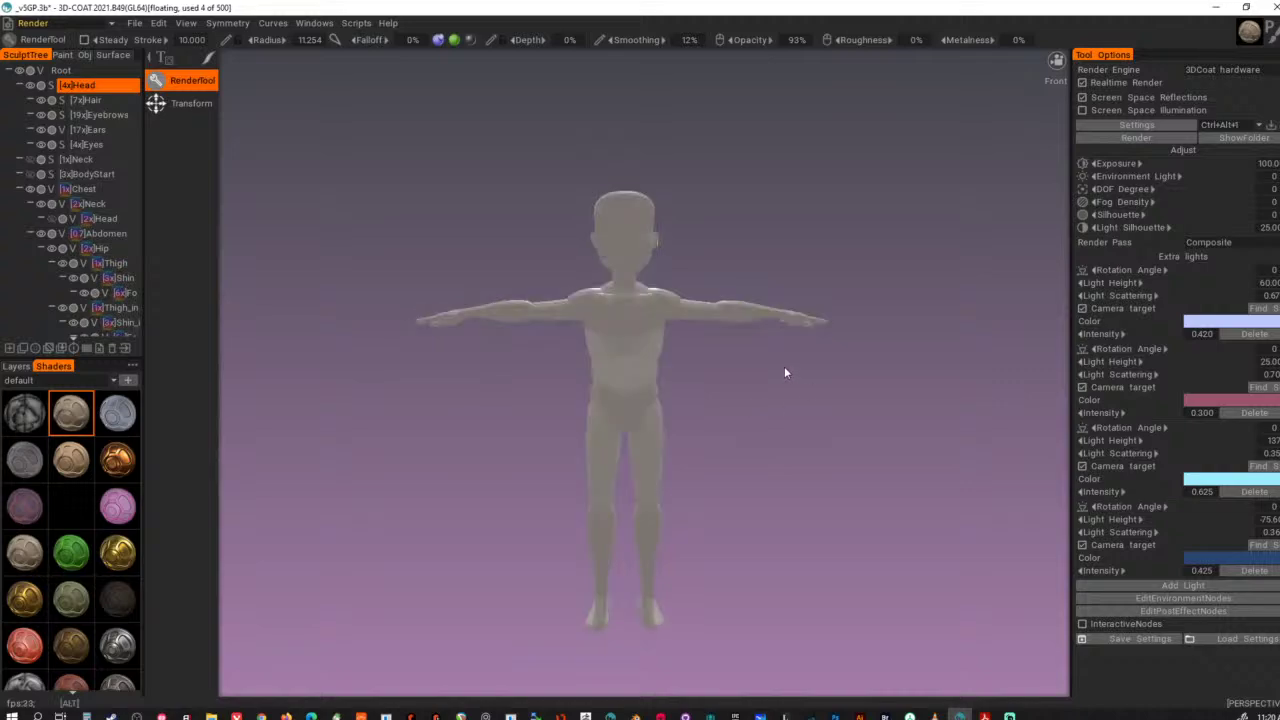
right_click_drag(784, 366, 800, 386, "alt")
right_click_drag(801, 442, 795, 476, "alt")
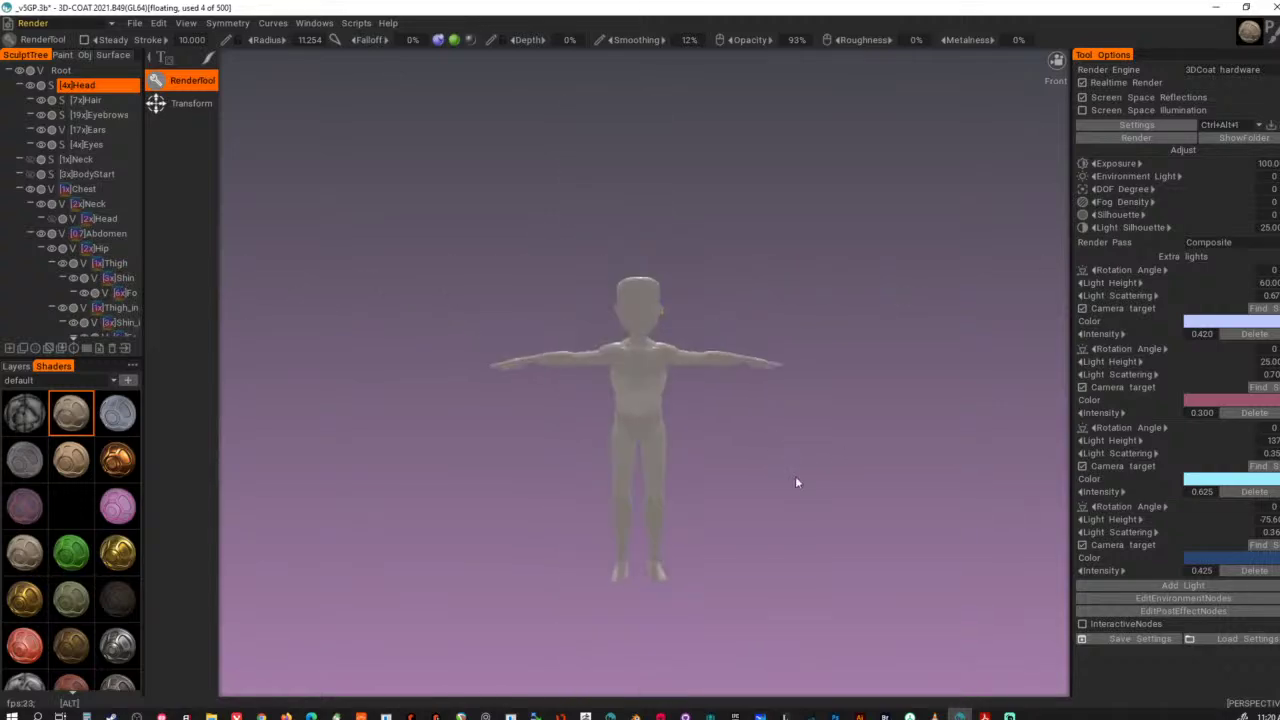
left_click_drag(806, 475, 428, 446, "alt")
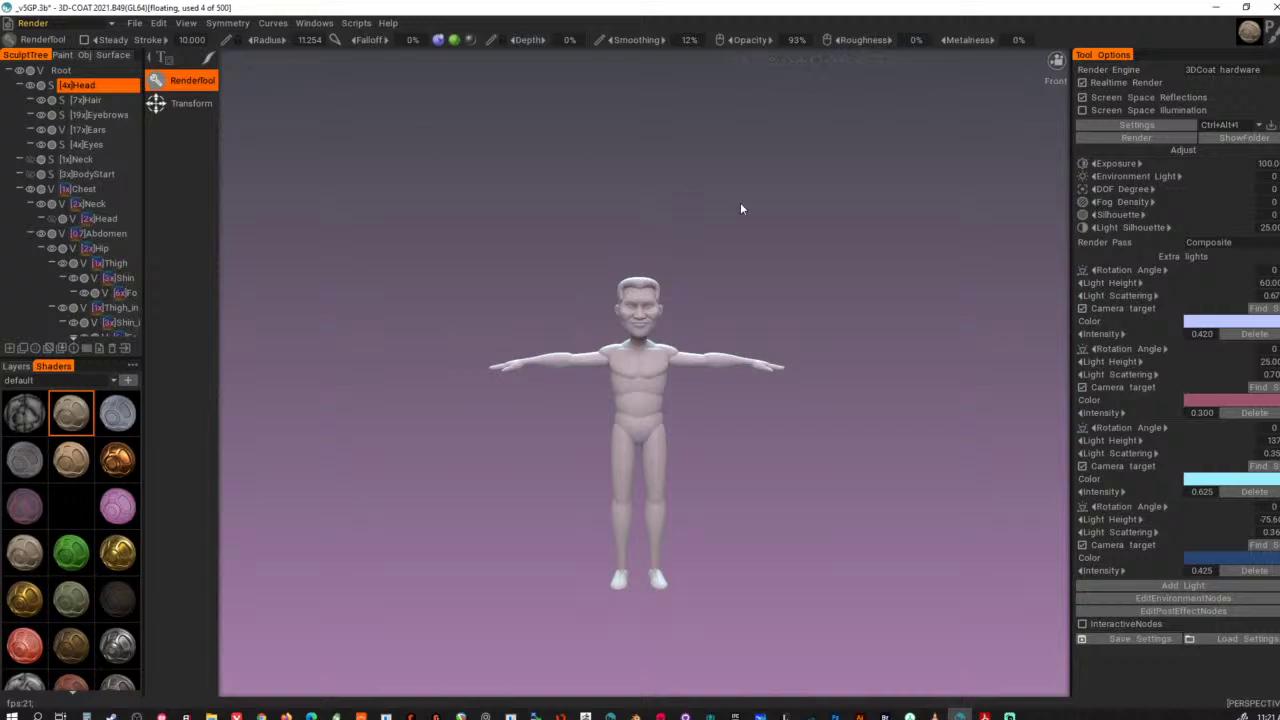
left_click_drag(741, 204, 837, 240)
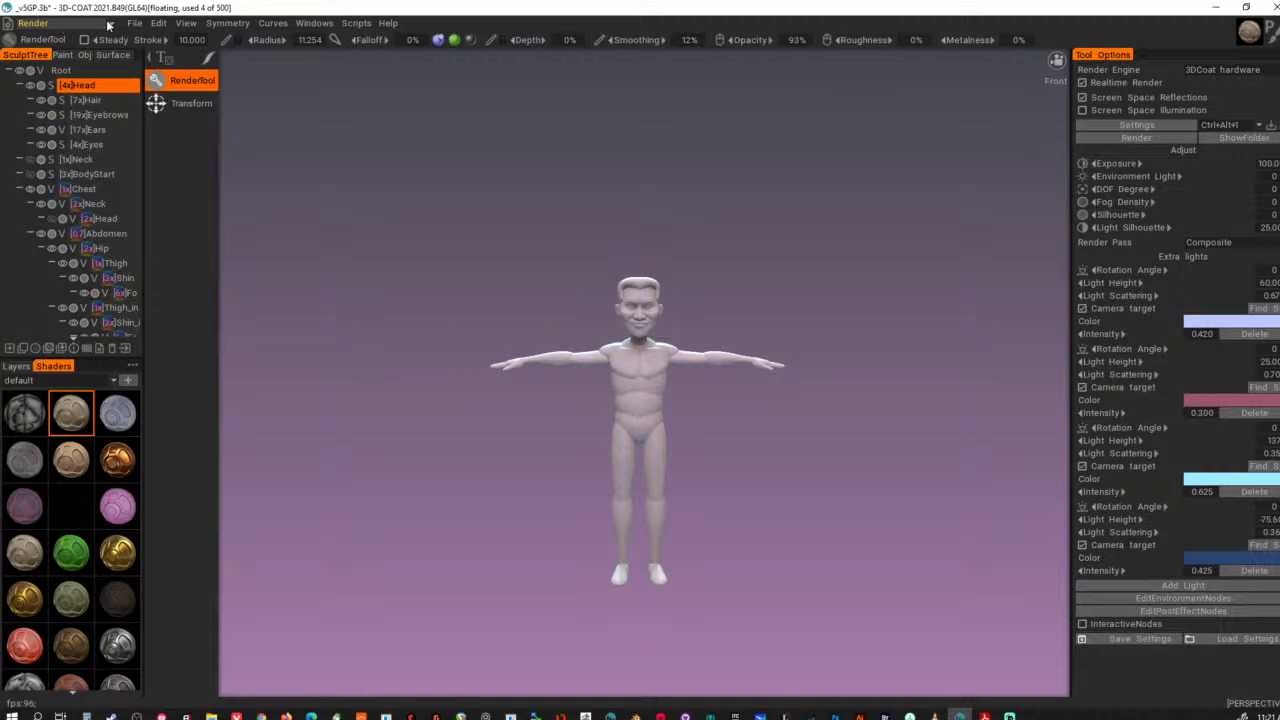
- Return to the Sculpt room and frame the full character from the front
mouse_move(105, 29)
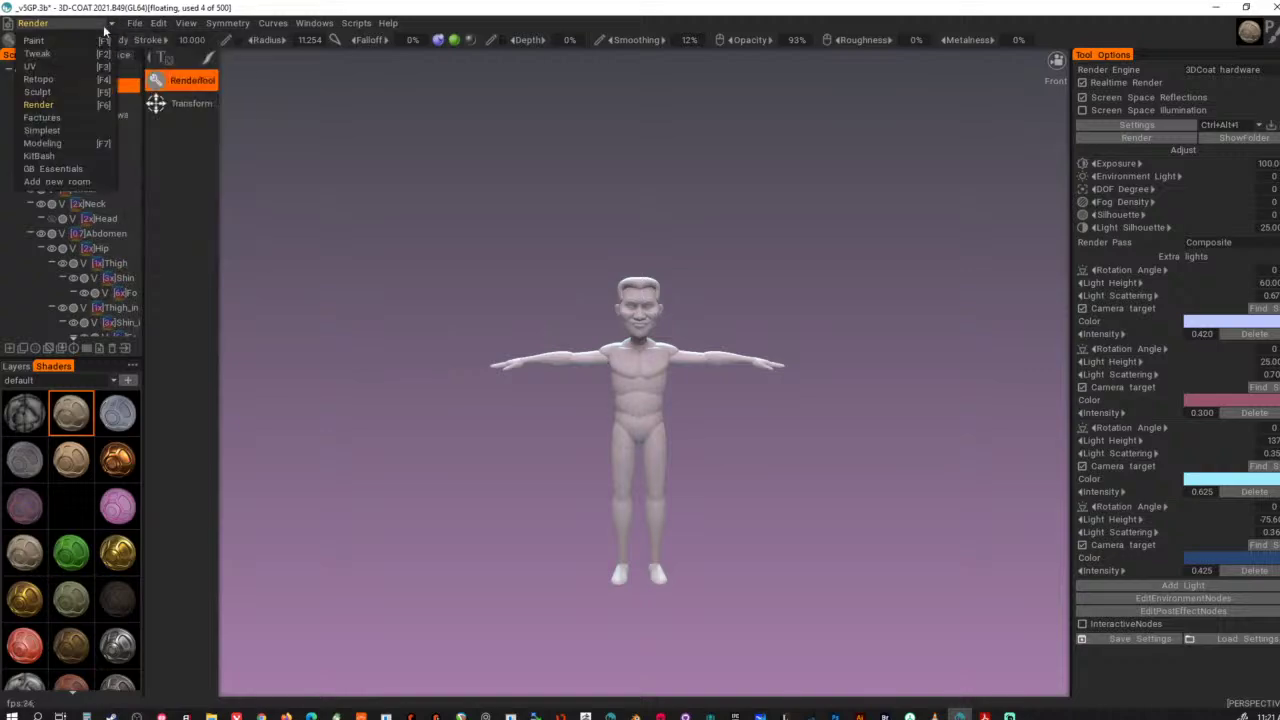
left_click(73, 92)
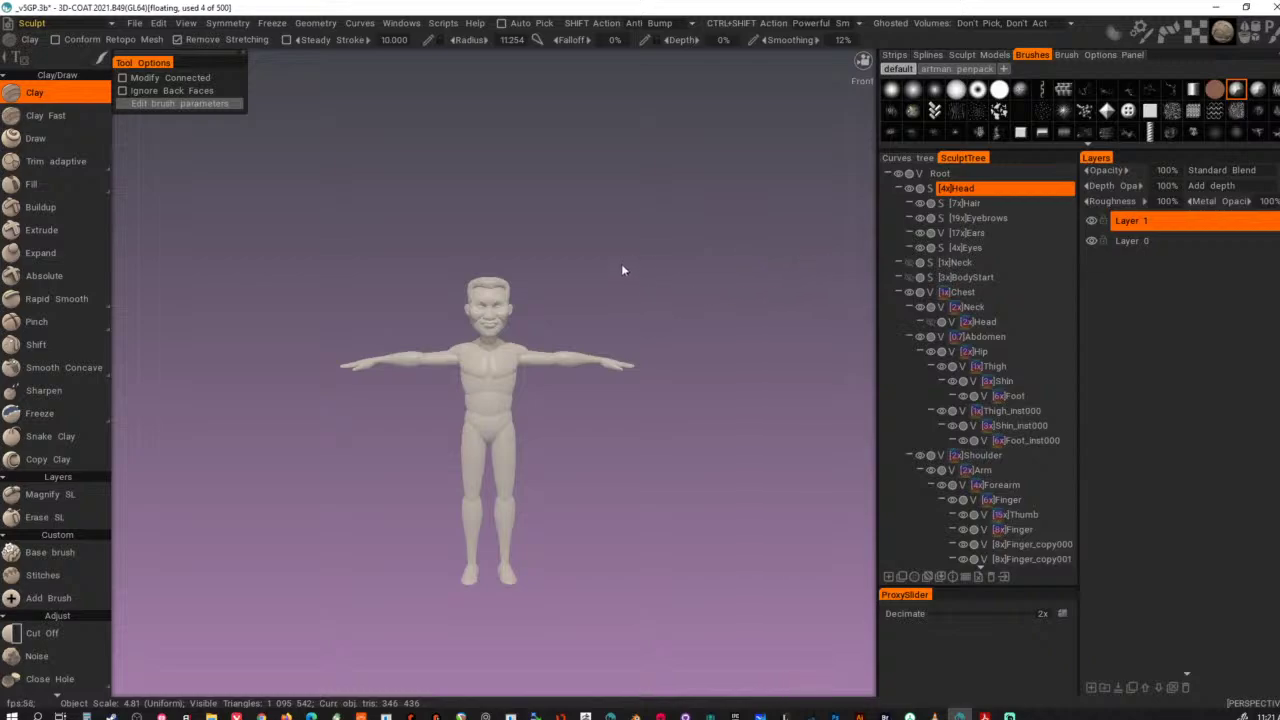
scroll(640, 278, "up", 5)
middle_click_drag(655, 284, 612, 194)
scroll(626, 194, "down", 2)
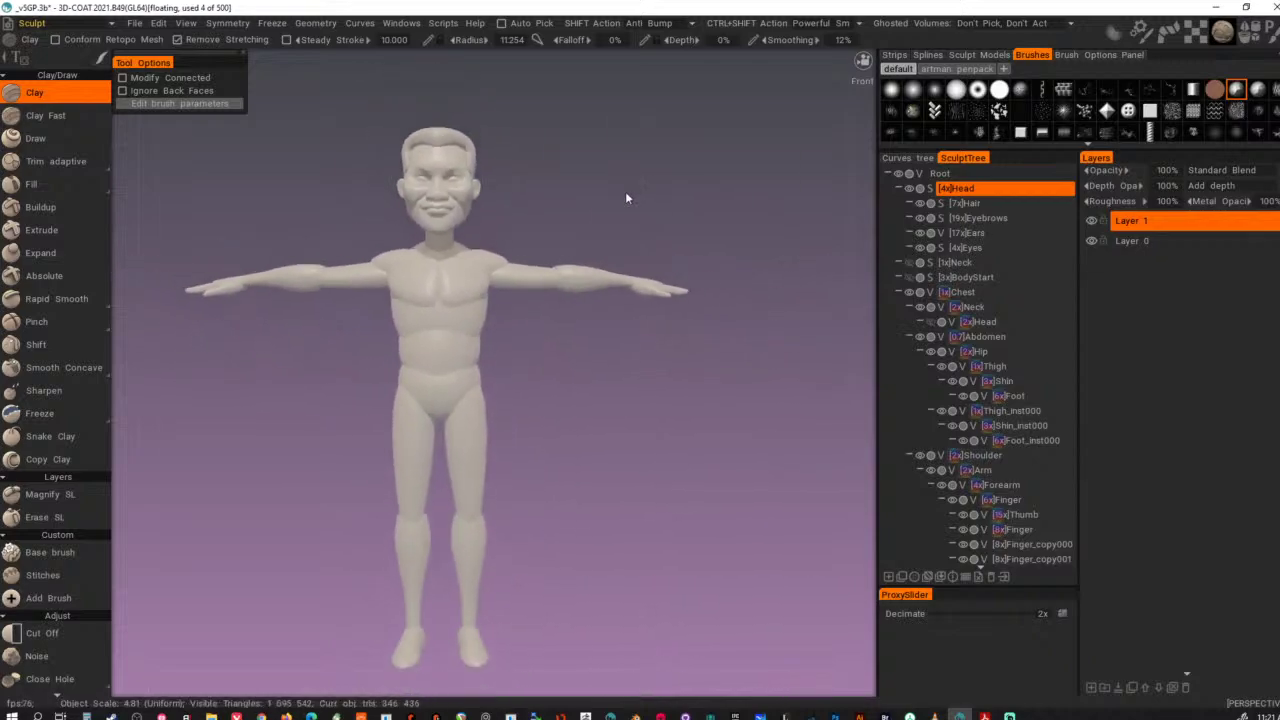
- Load Scientists-web.jpg from the Characters concept folder's Scientists subfolder as the Color Palette's reference image
key("y")
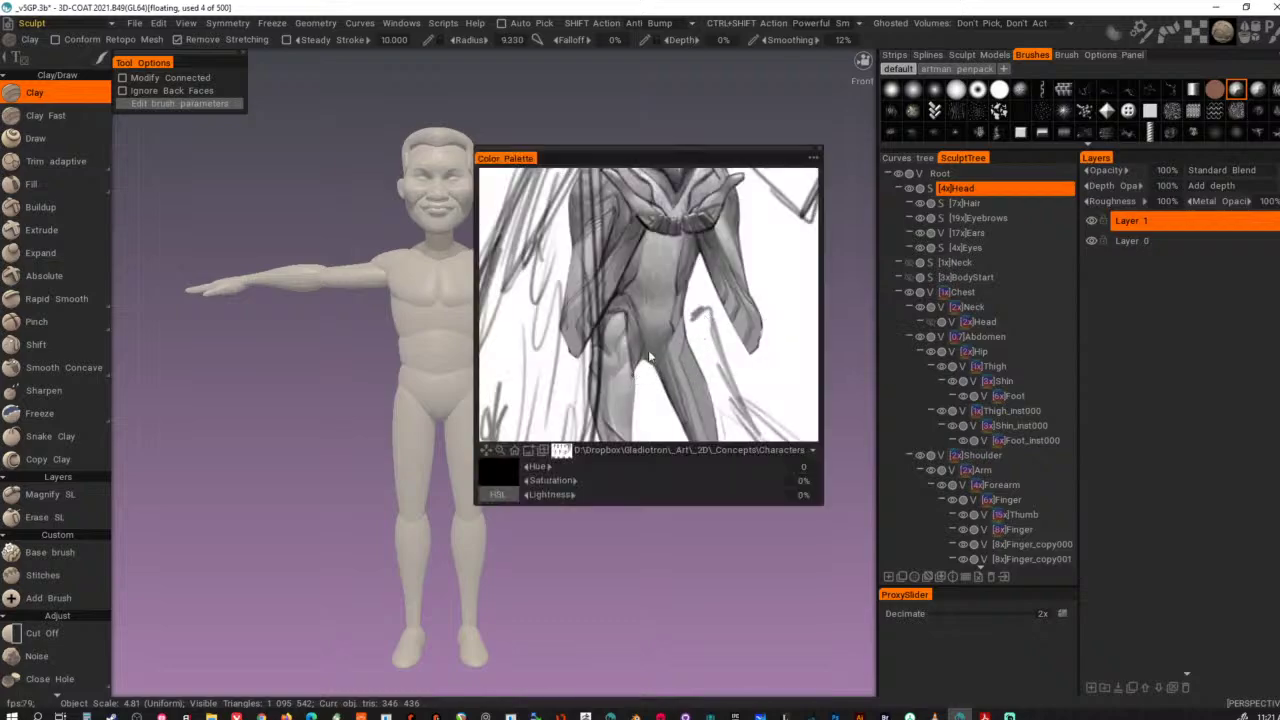
left_click(813, 158)
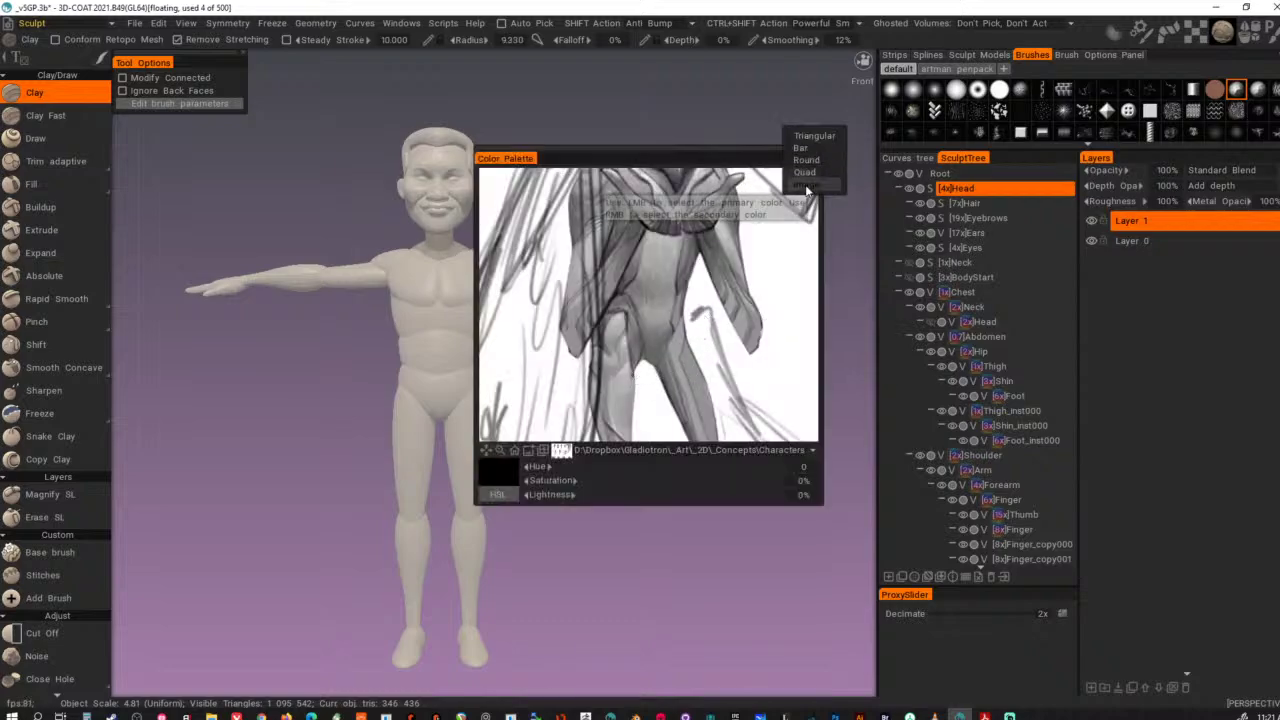
left_click(528, 452)
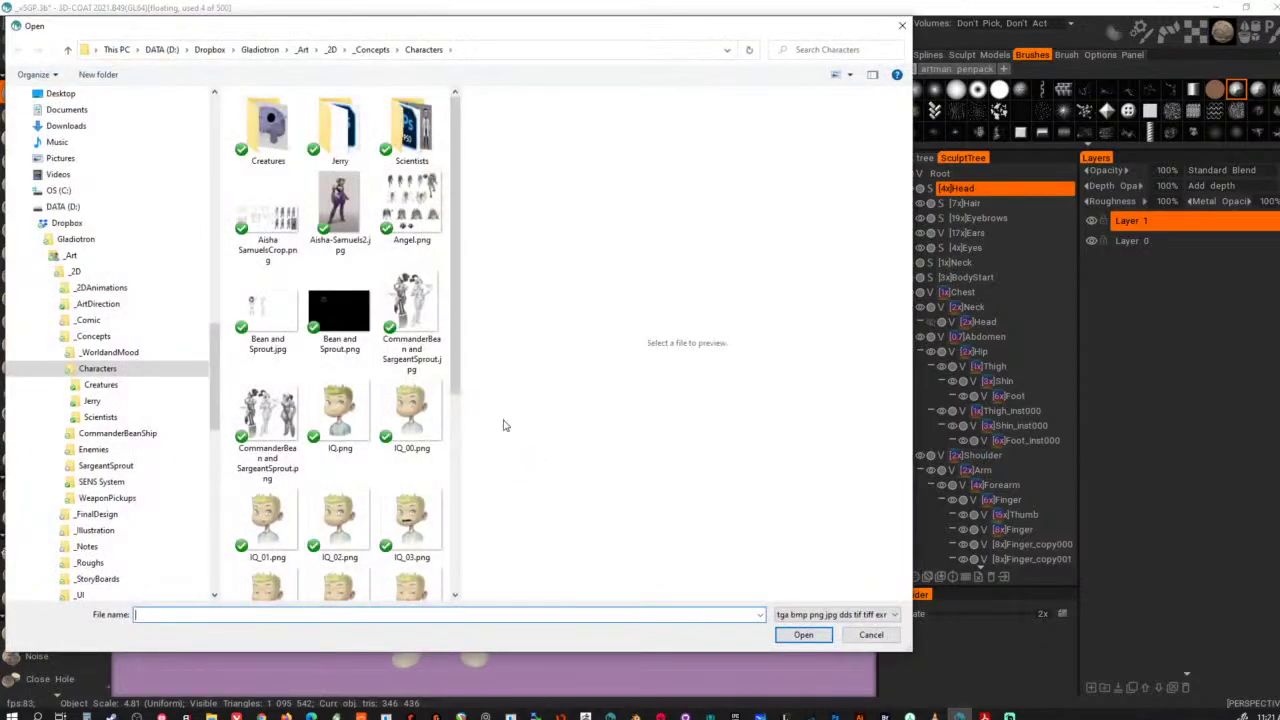
double_click(412, 130)
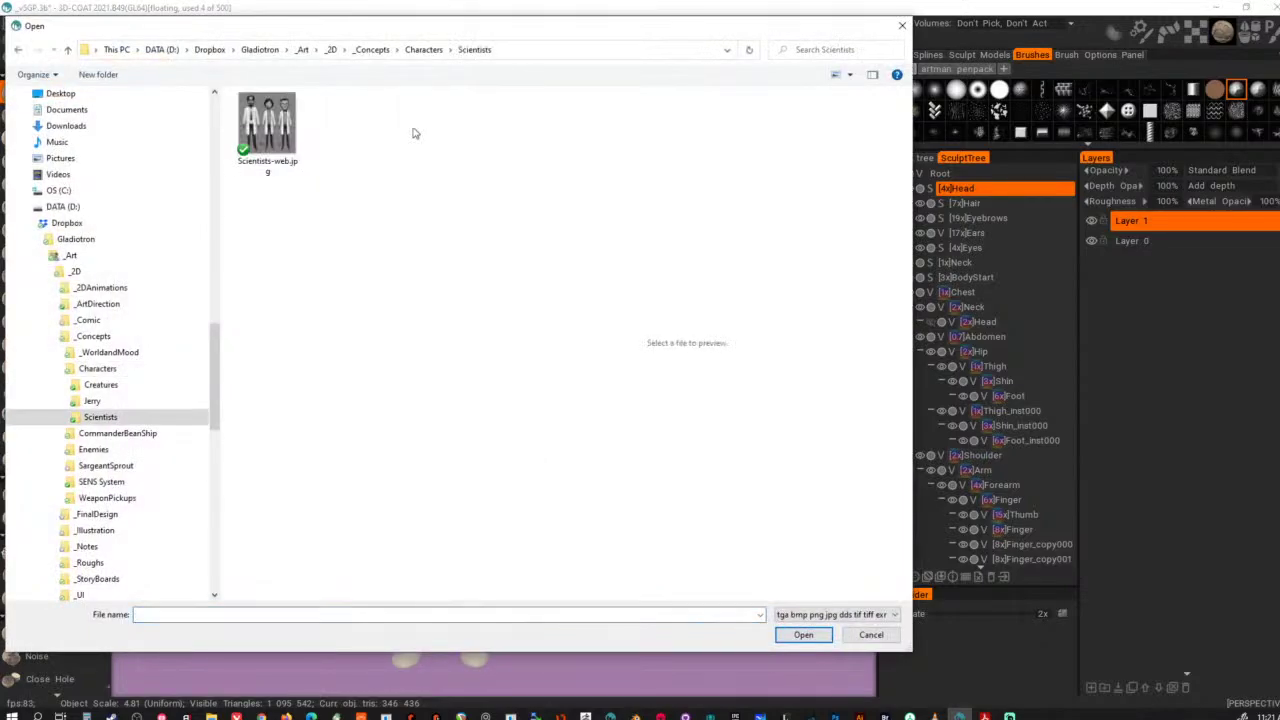
left_click(267, 125)
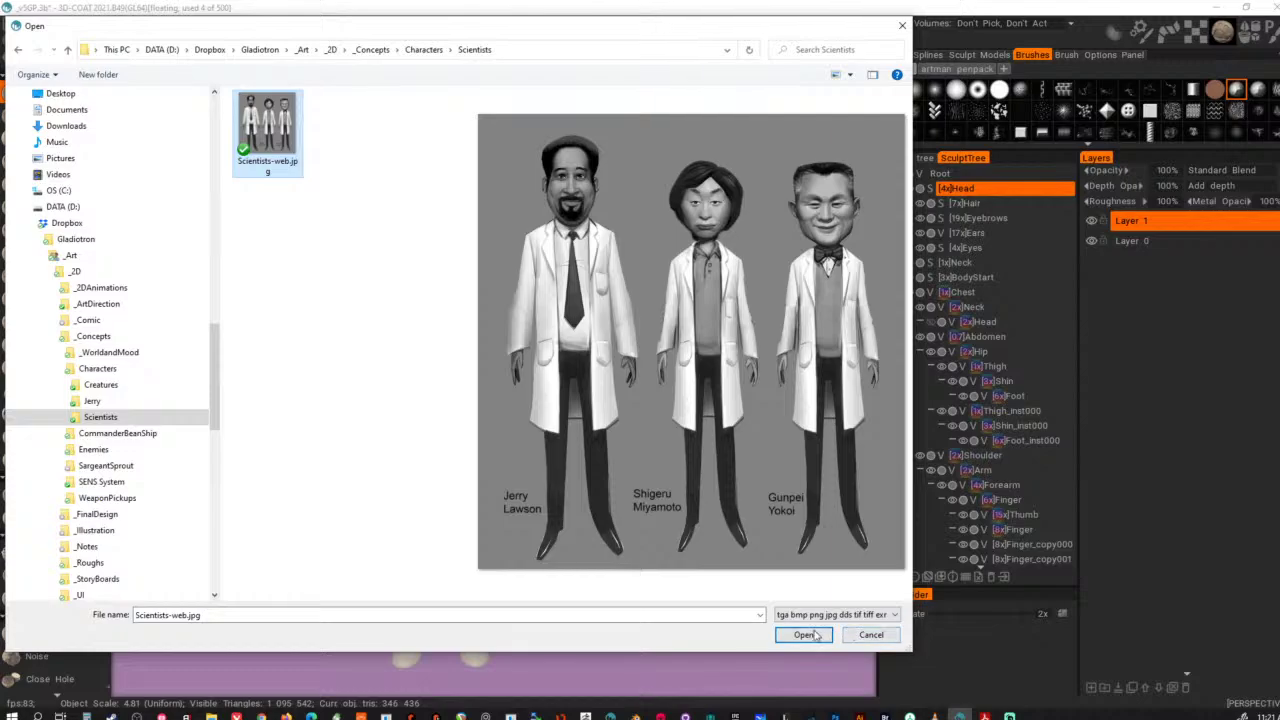
left_click(813, 634)
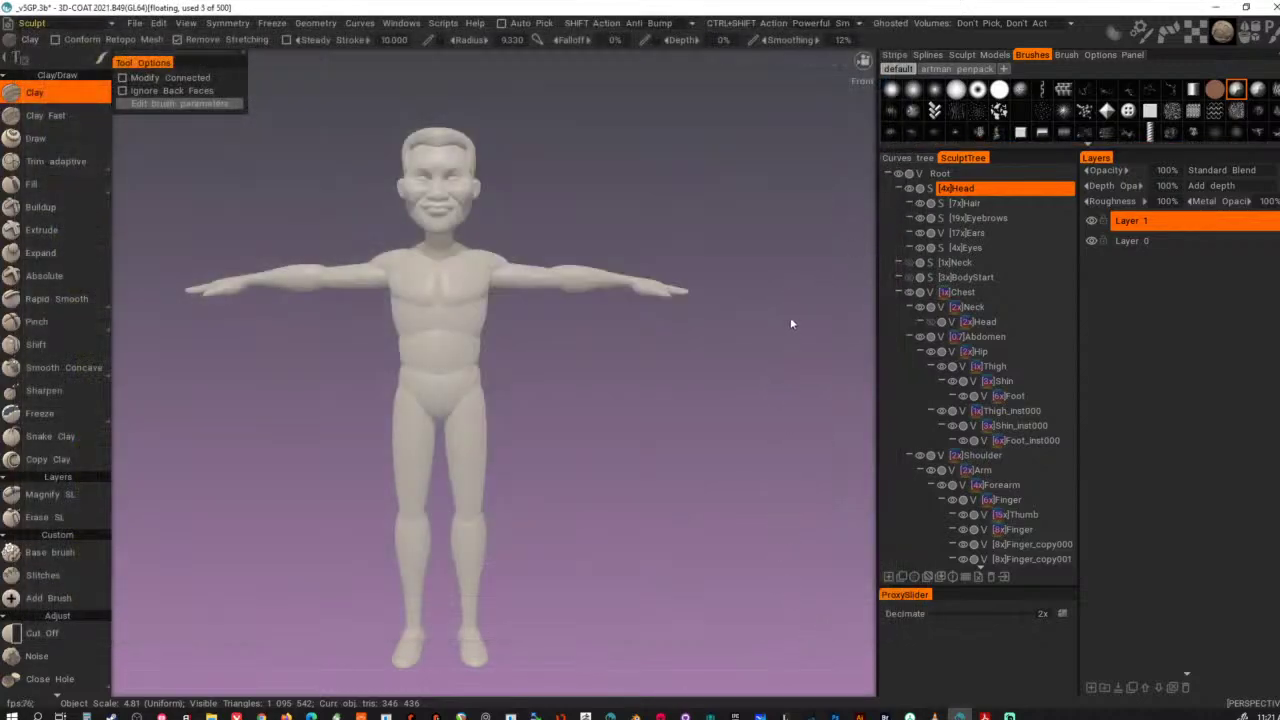
- Dock the Color Palette beside the viewport and frame the full Gunpei Yokoi figure in its reference image
key("c")
mouse_move(772, 150)
left_mouse_down()
mouse_move(883, 334)
mouse_move(866, 337)
left_mouse_up()
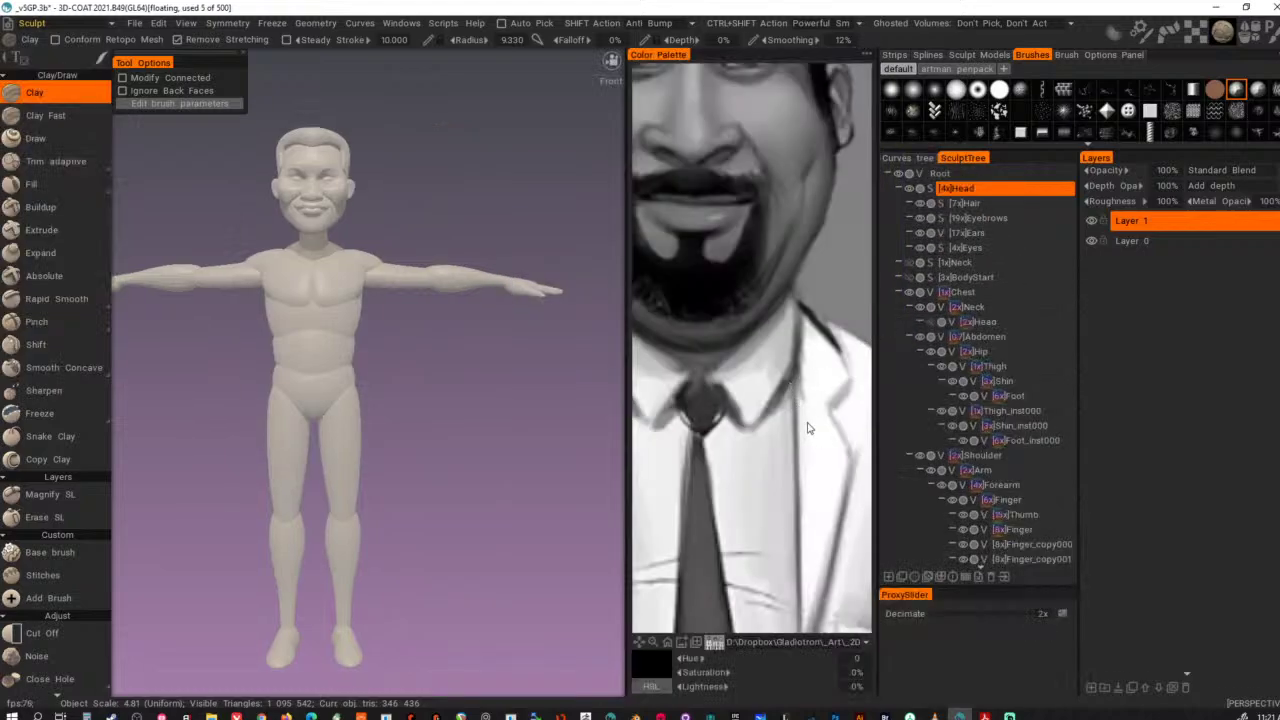
right_click_drag(810, 428, 731, 509, "alt")
right_click_drag(797, 456, 741, 357, "alt")
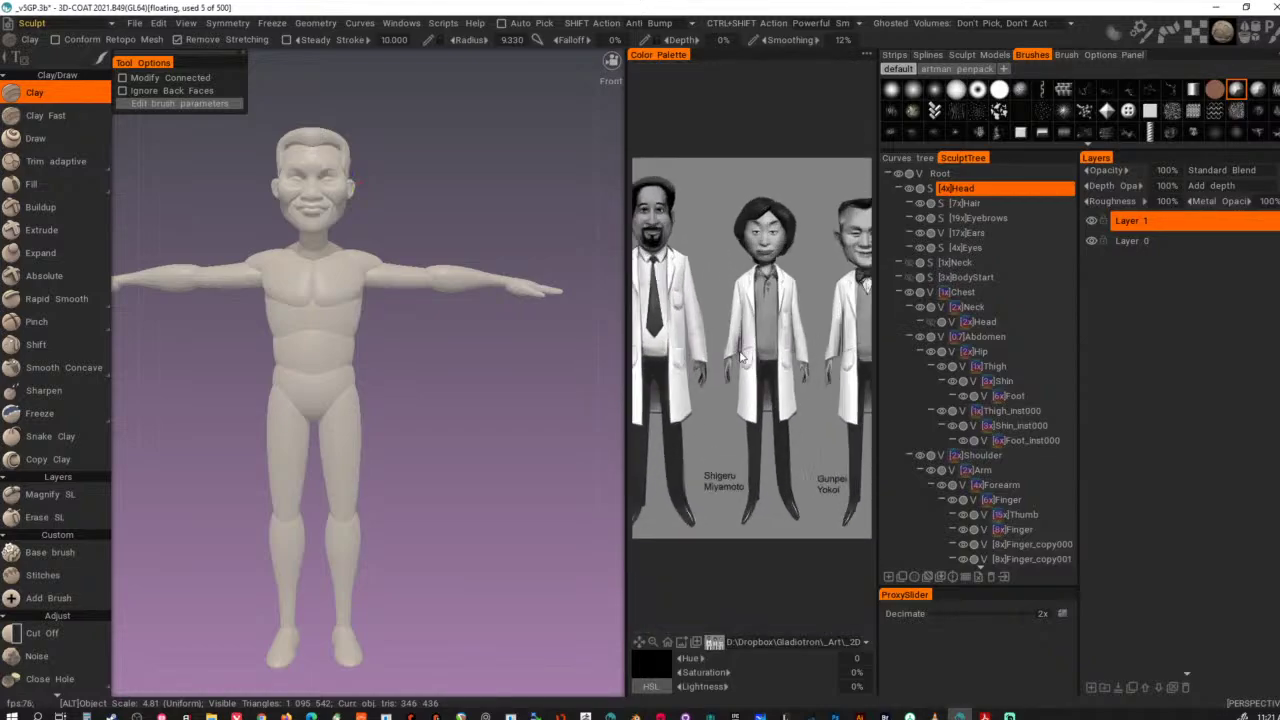
scroll(765, 365, "up", 2)
middle_click_drag(784, 376, 700, 385, "alt")
middle_click_drag(840, 412, 727, 354, "alt")
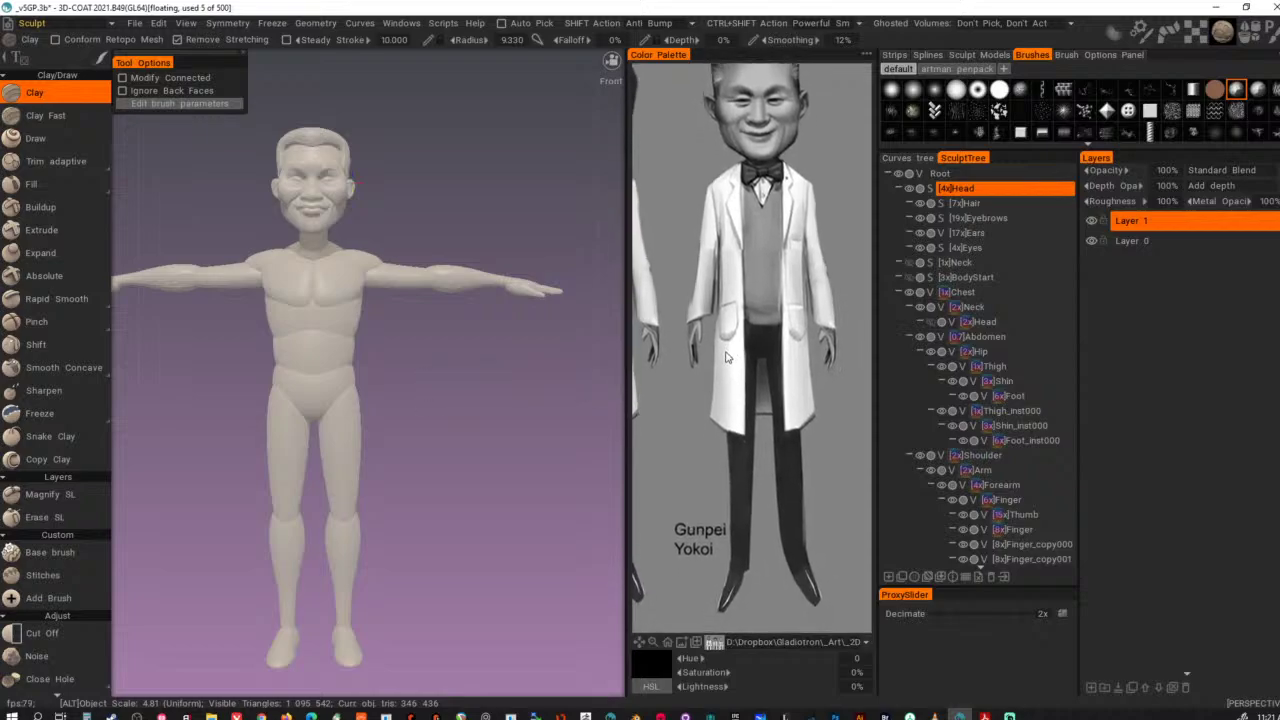
right_click_drag(727, 354, 747, 375, "alt")
scroll(740, 376, "up", 2)
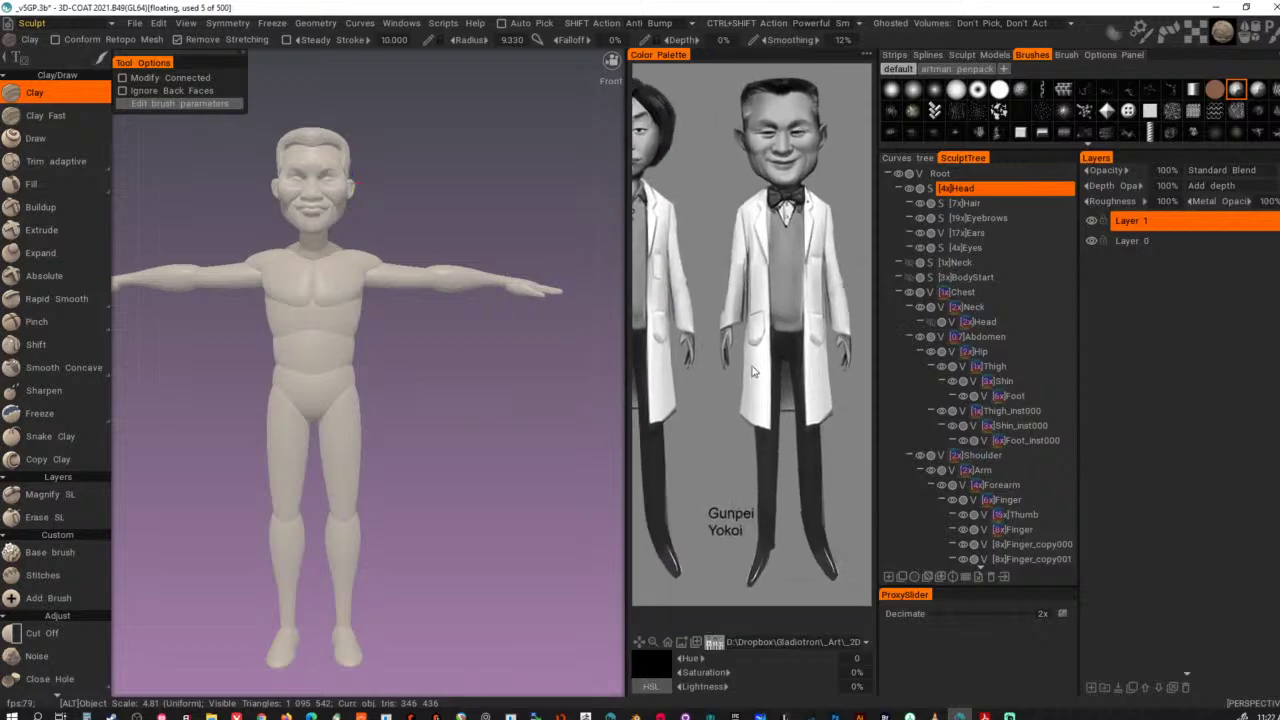
- Compare the full figure's proportions with Shigeru Miyamoto and Gunpei Yokoi in the reference image, from three-quarter and front views
mouse_move(435, 411)
middle_mouse_down("alt")
mouse_move(464, 429)
mouse_move(477, 391)
middle_mouse_up("alt")
mouse_move(477, 391)
left_mouse_down("alt")
mouse_move(511, 397)
mouse_move(334, 397)
mouse_move(234, 423)
mouse_move(503, 405)
mouse_move(534, 449)
mouse_move(420, 383)
mouse_move(294, 371)
mouse_move(260, 391)
mouse_move(438, 392)
left_mouse_up("alt")
scroll(438, 392, "down", 1)
scroll(737, 390, "down", 6)
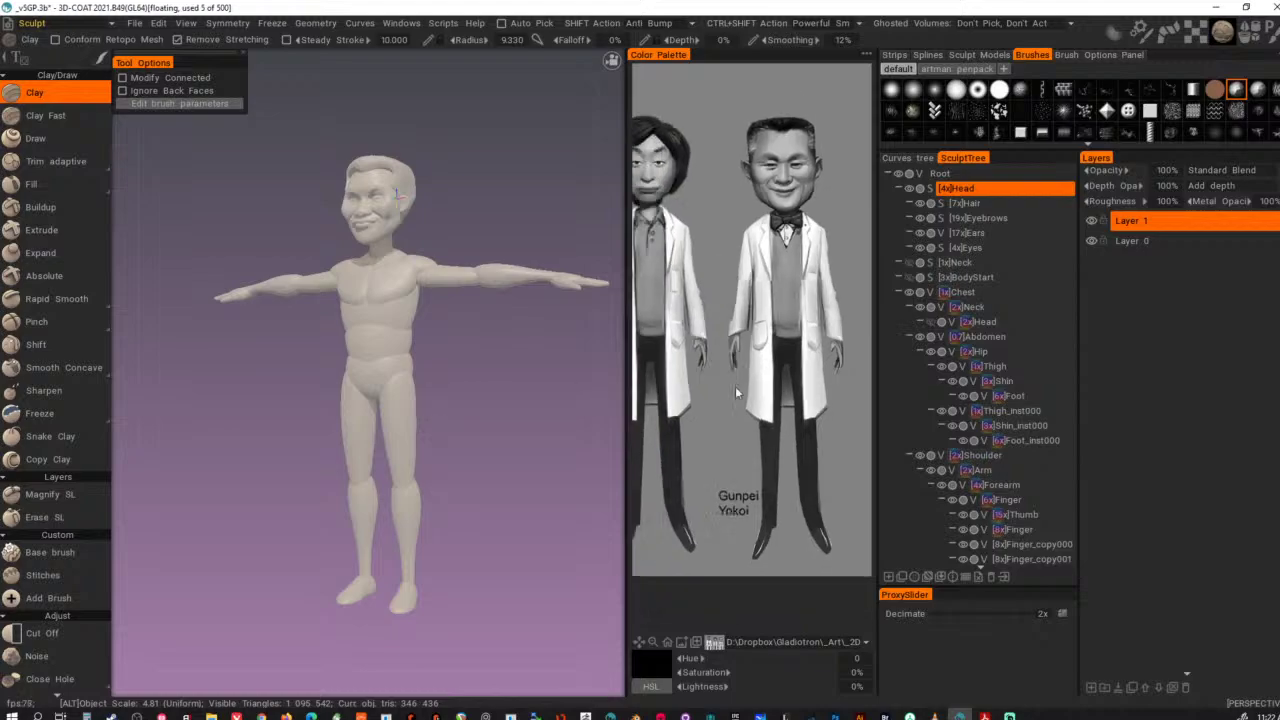
scroll(711, 393, "up", 2)
scroll(716, 395, "up", 4)
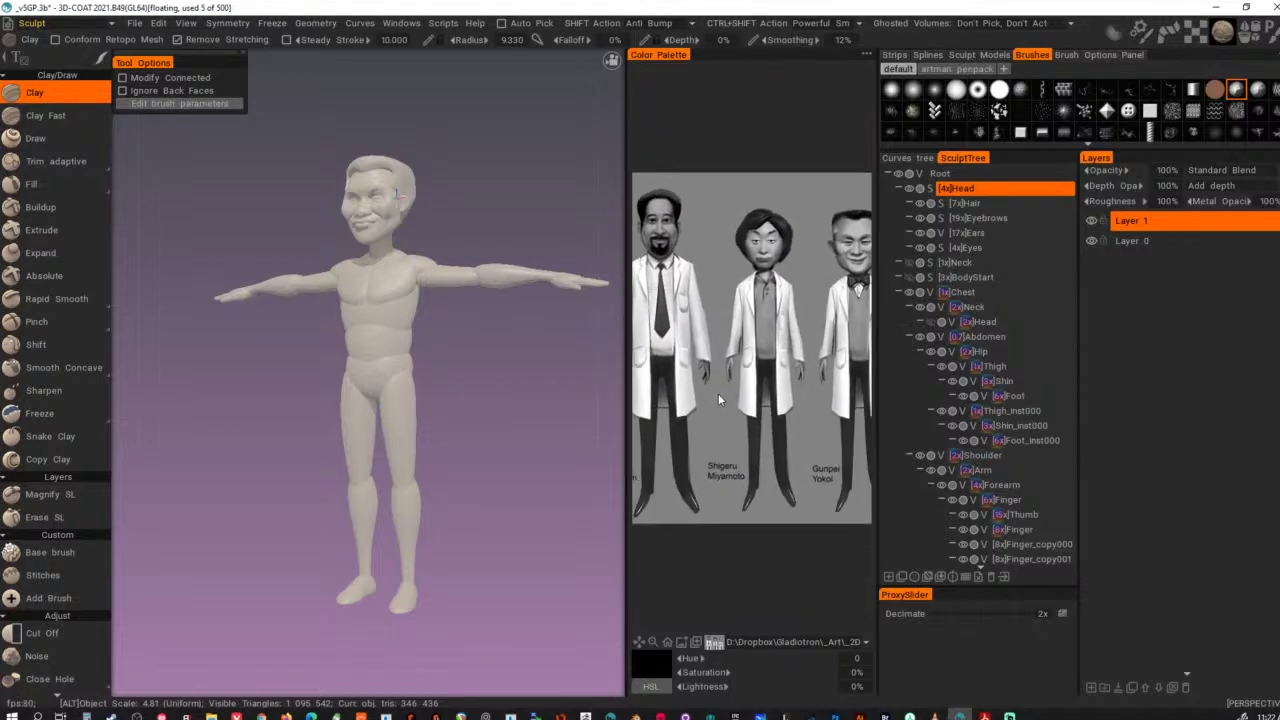
scroll(720, 395, "up", 1)
left_click_drag(540, 402, 508, 390)
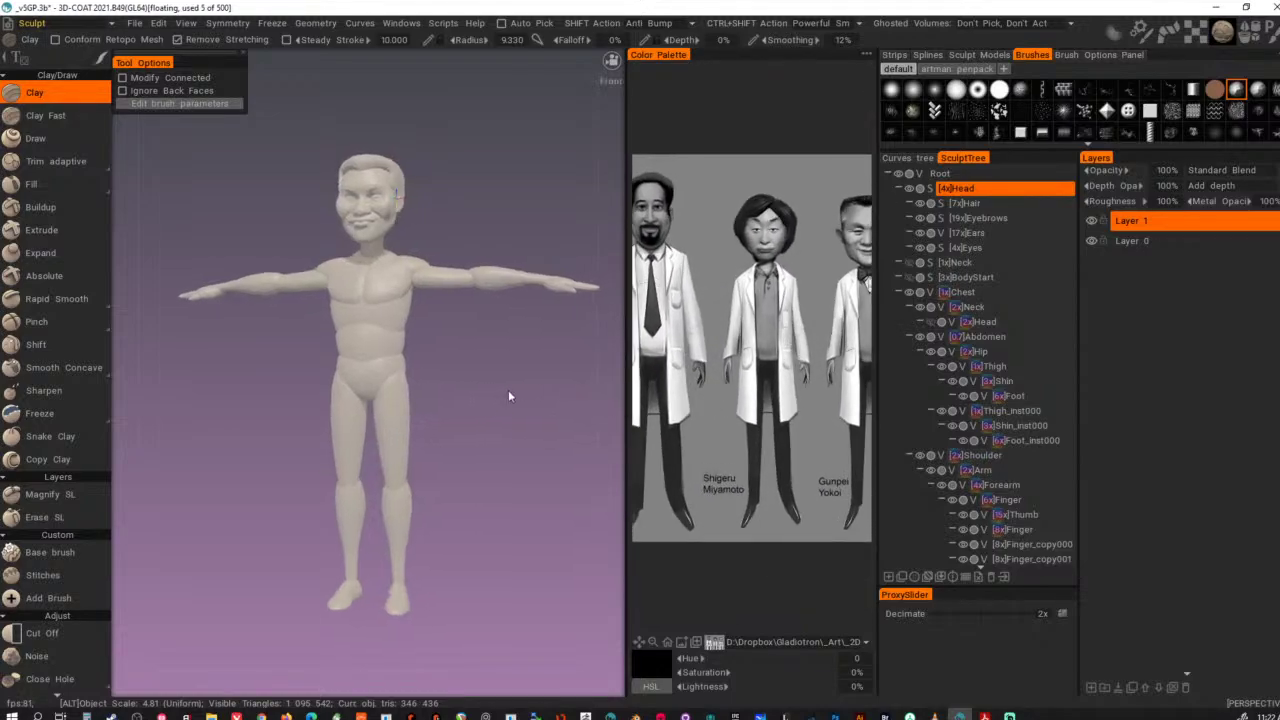
middle_click_drag(810, 402, 750, 393)
scroll(484, 389, "up", 3)
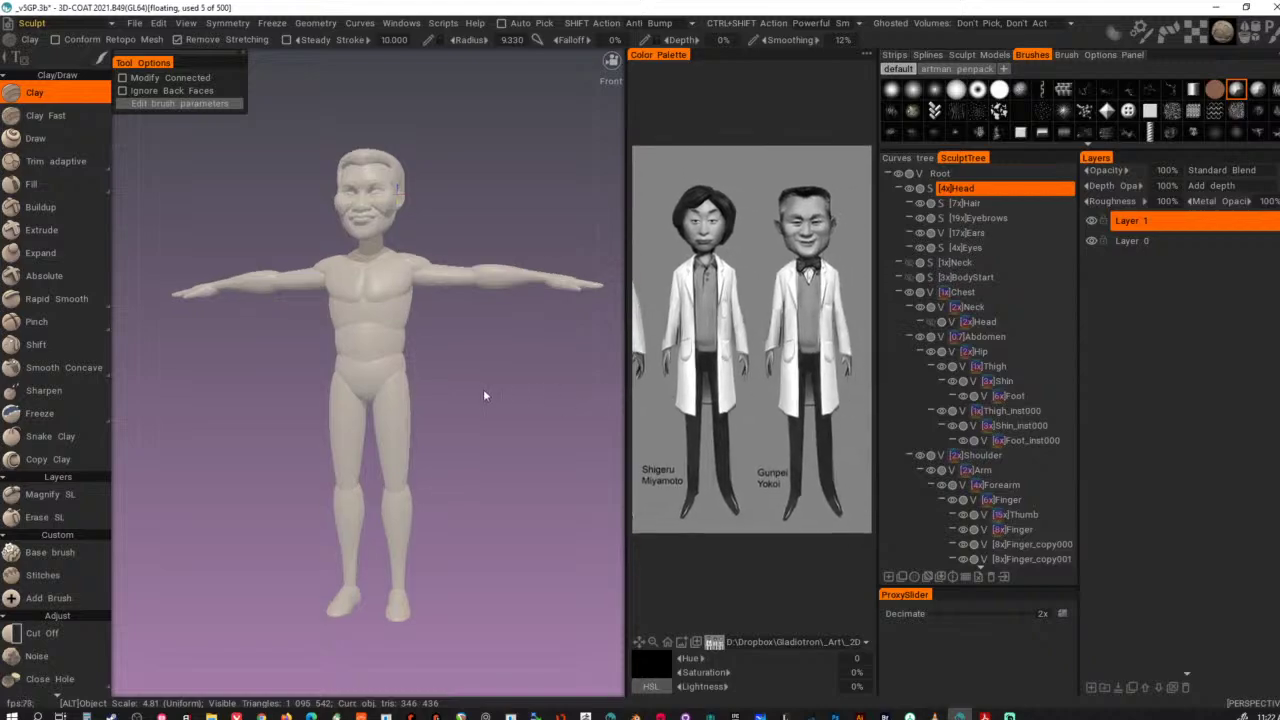
scroll(492, 388, "down", 1)
left_click_drag(503, 388, 512, 385, "alt")
mouse_move(512, 385)
right_mouse_down("alt")
mouse_move(491, 381)
mouse_move(503, 390)
right_mouse_up("alt")
middle_click_drag(503, 391, 509, 383, "alt")
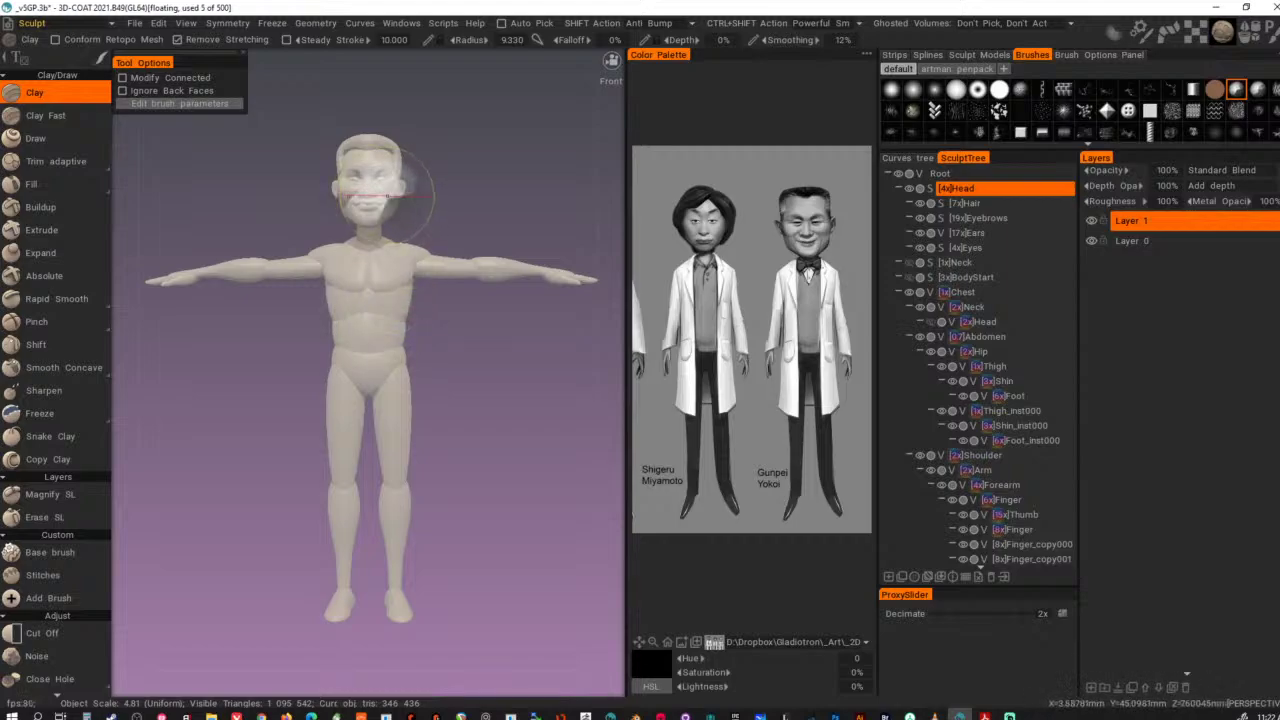
- Ghost the Head volume together with its hair, eyebrows, ears and eyes, leaving the body parts solid
left_click(911, 189)
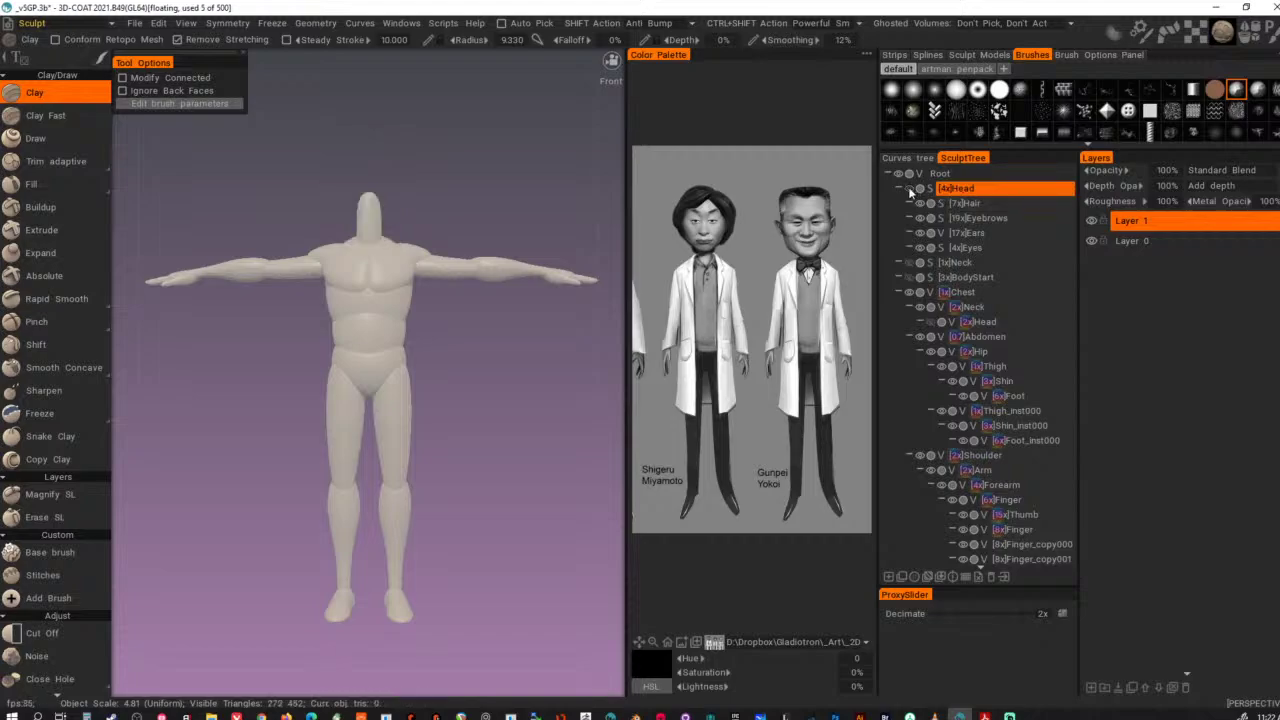
left_click(910, 190)
left_click(920, 190)
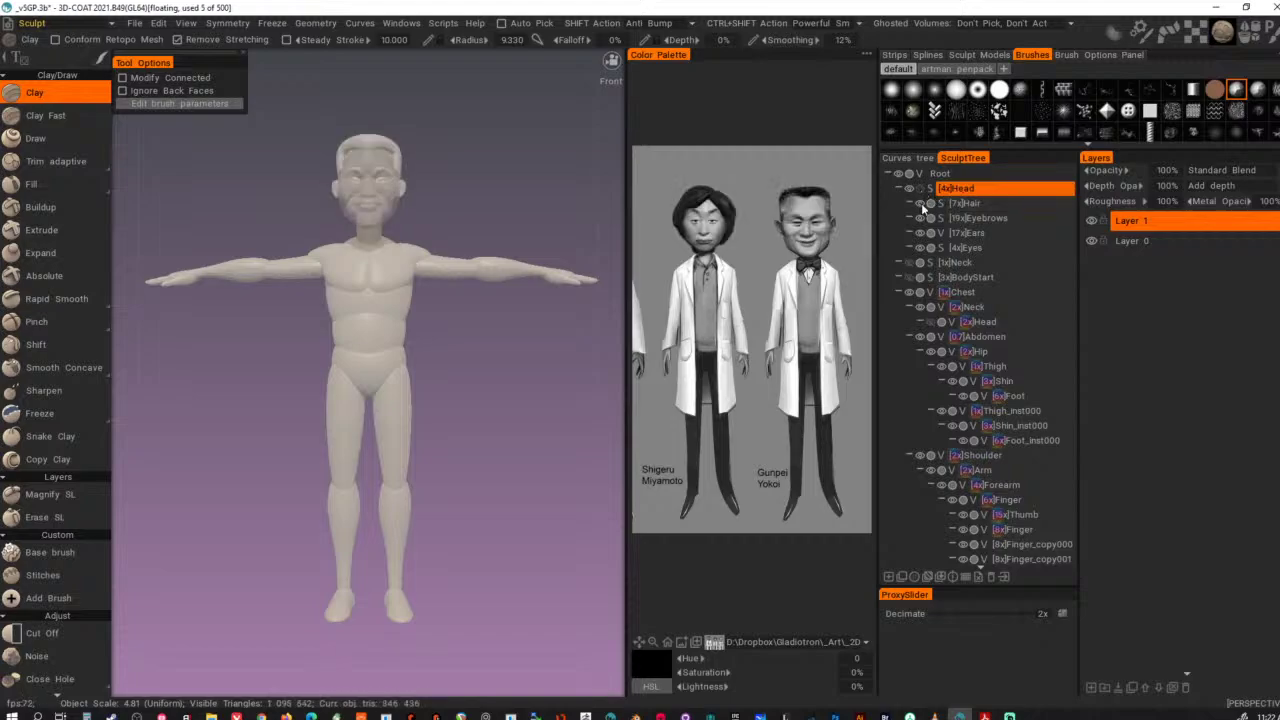
left_click(931, 204)
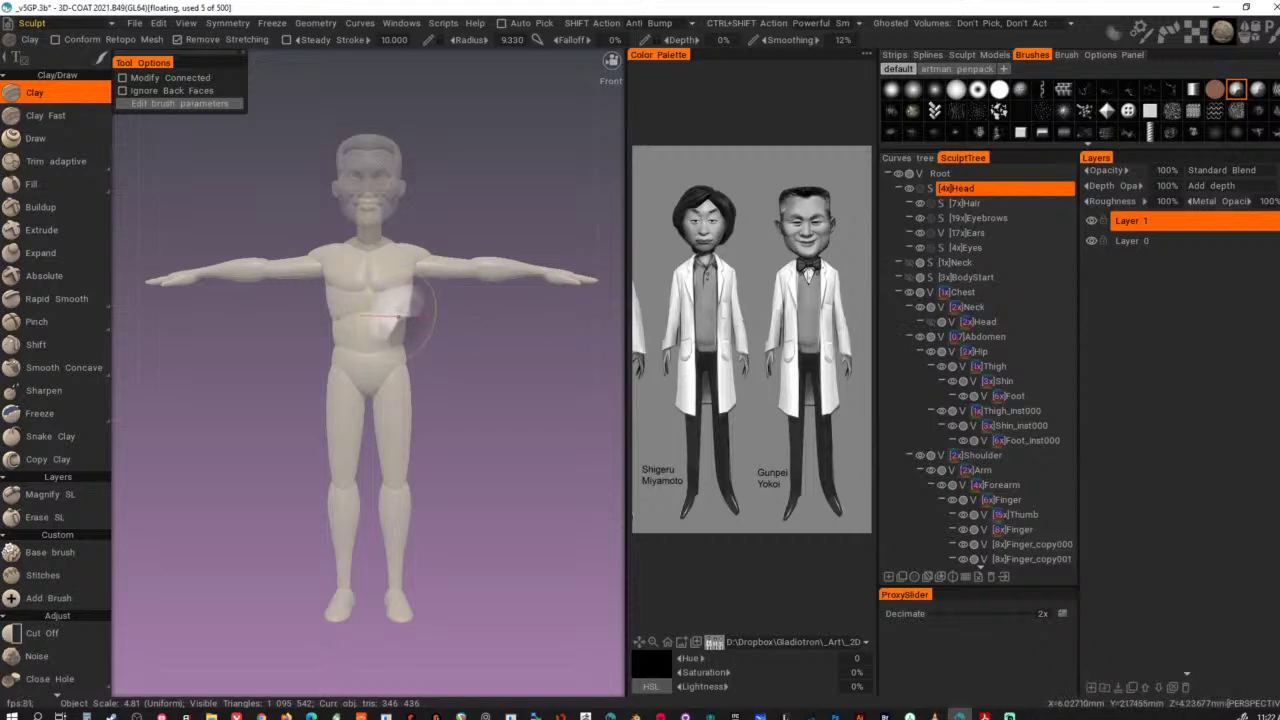
- Pick the Chest and, with Transform, scale the whole body hierarchy down uniformly and raise it toward the ghosted head
key("h")
key("m")
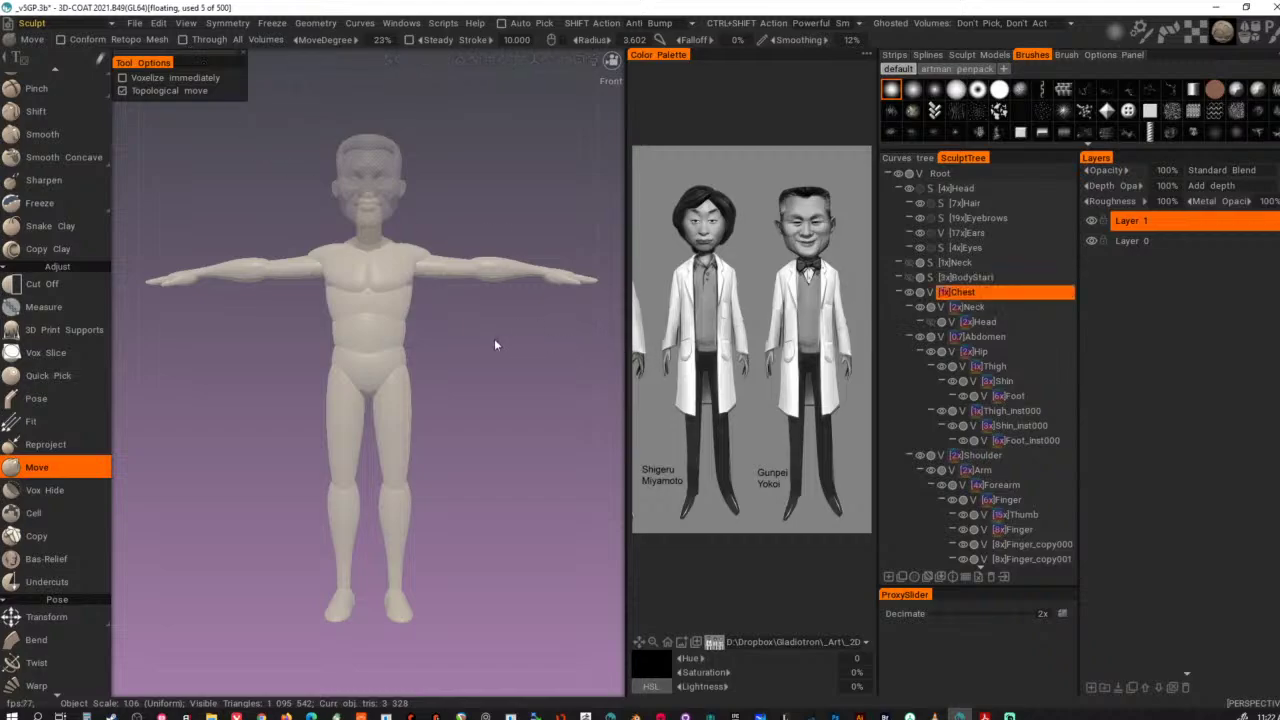
key("r")
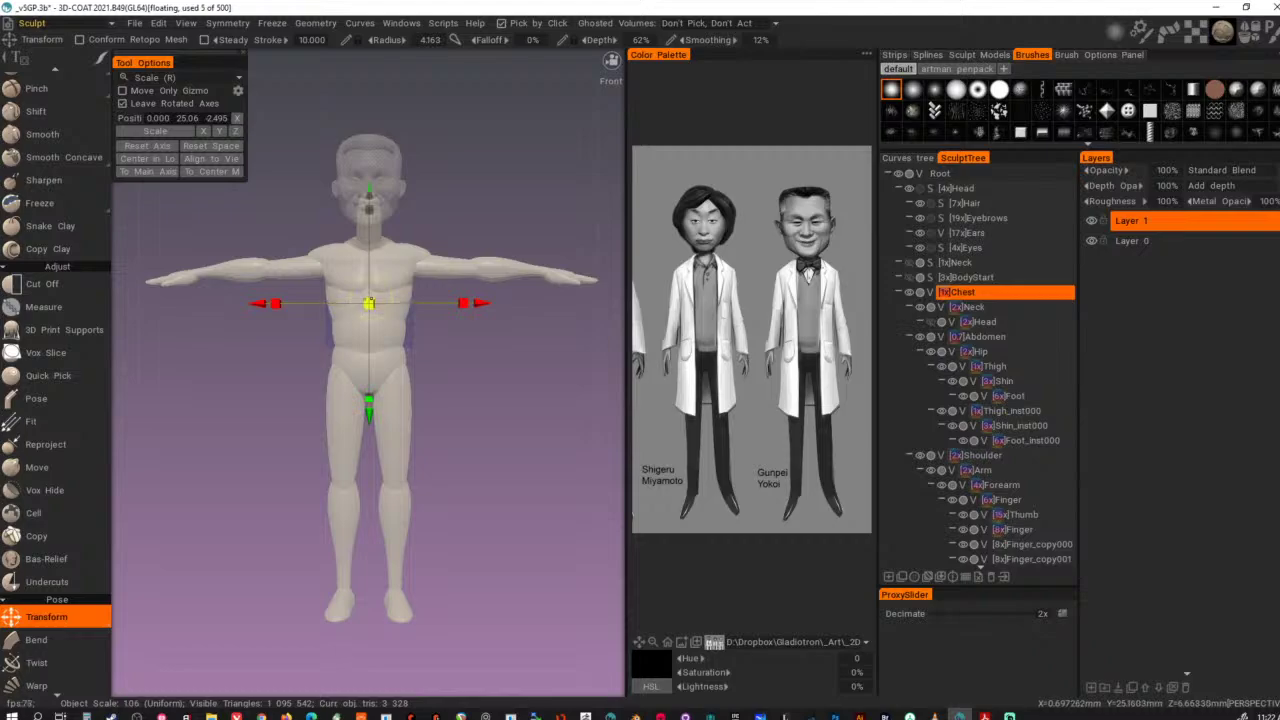
left_click_drag(371, 303, 358, 299)
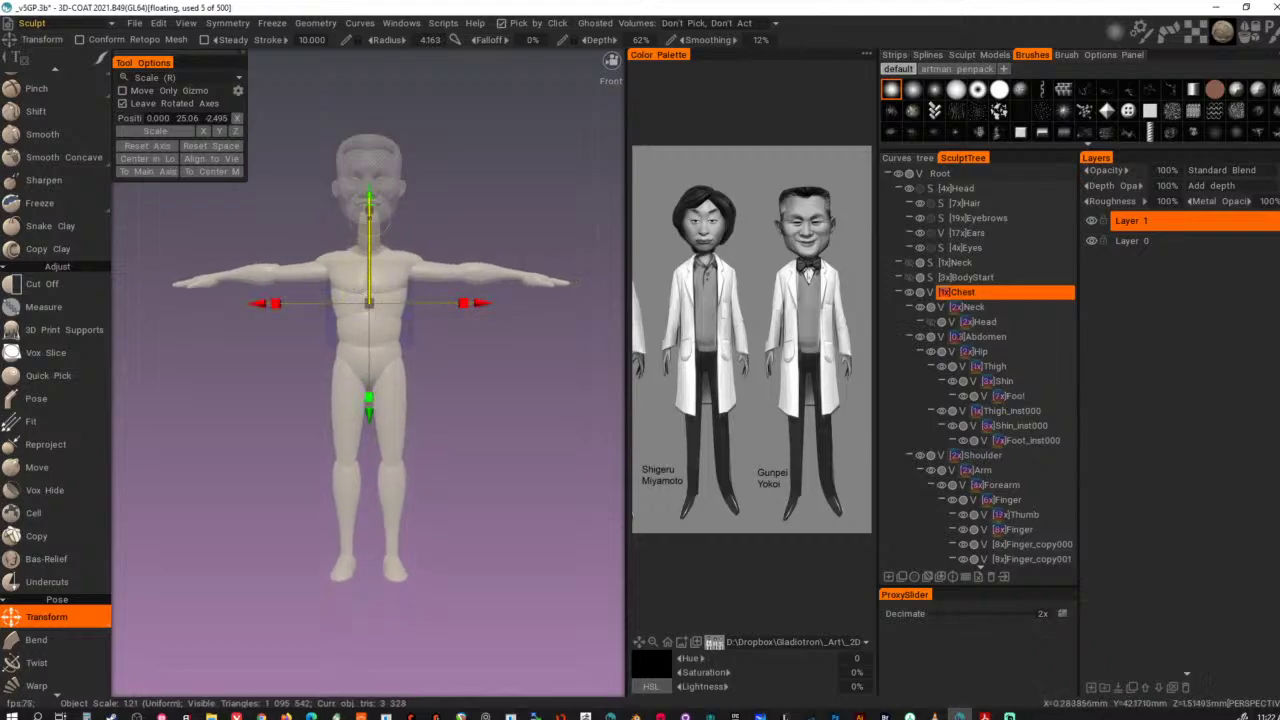
left_click_drag(369, 197, 369, 178)
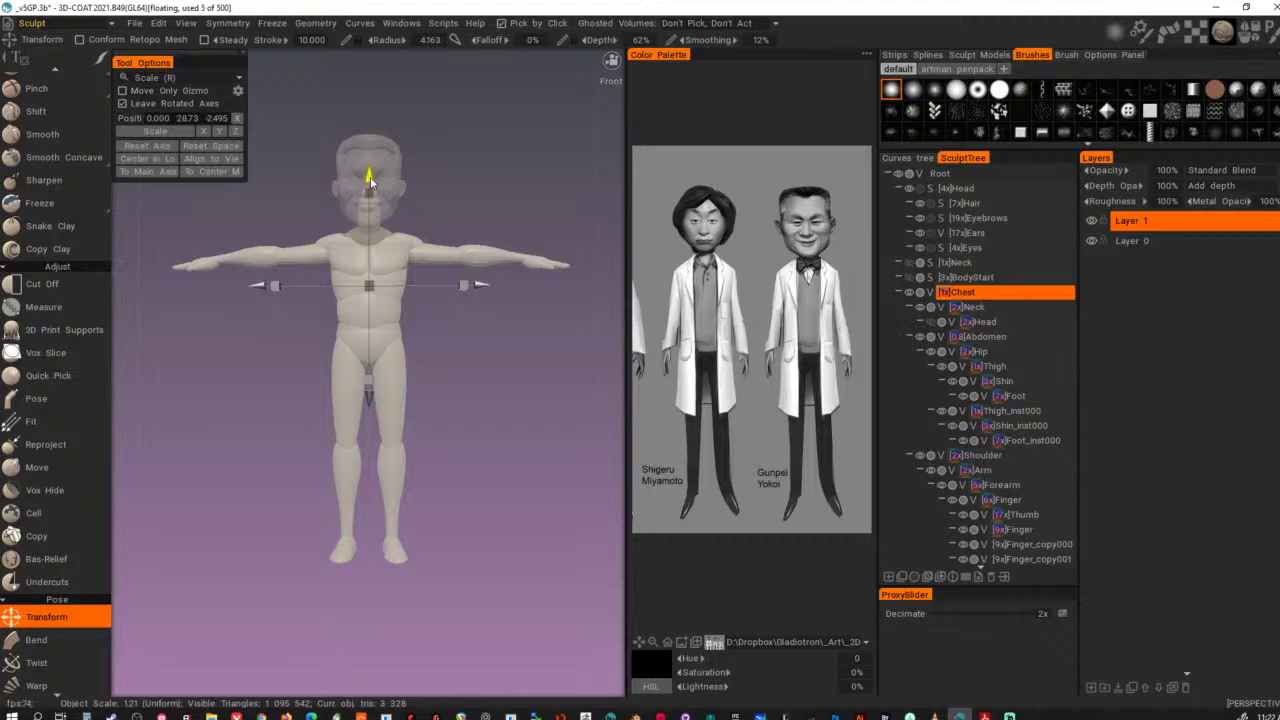
middle_click_drag(459, 339, 461, 378)
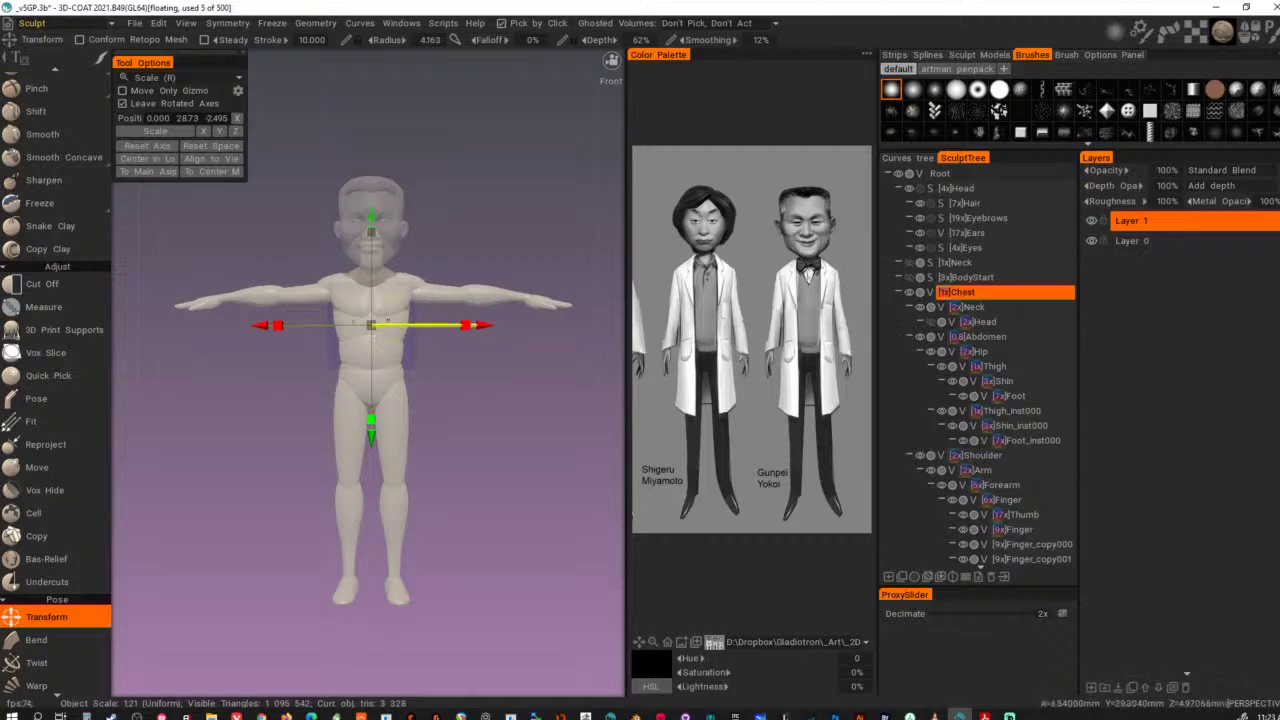
left_click_drag(371, 325, 359, 319)
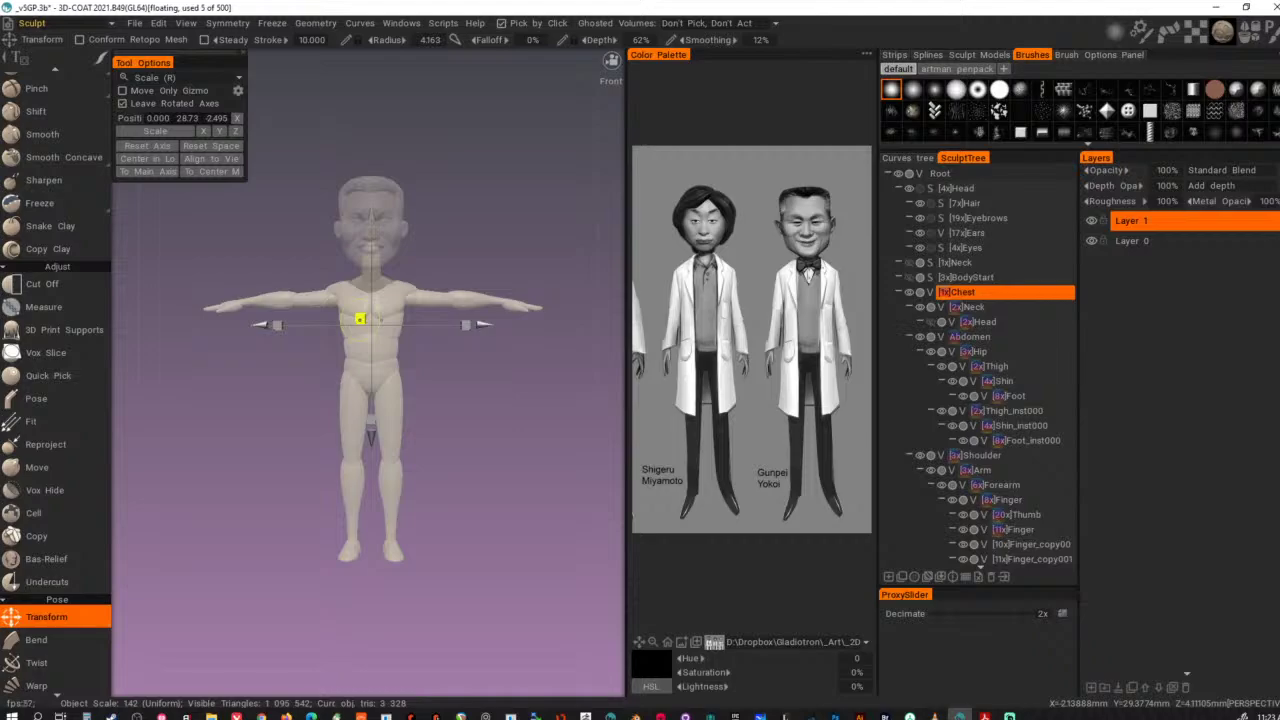
left_click_drag(360, 319, 357, 317)
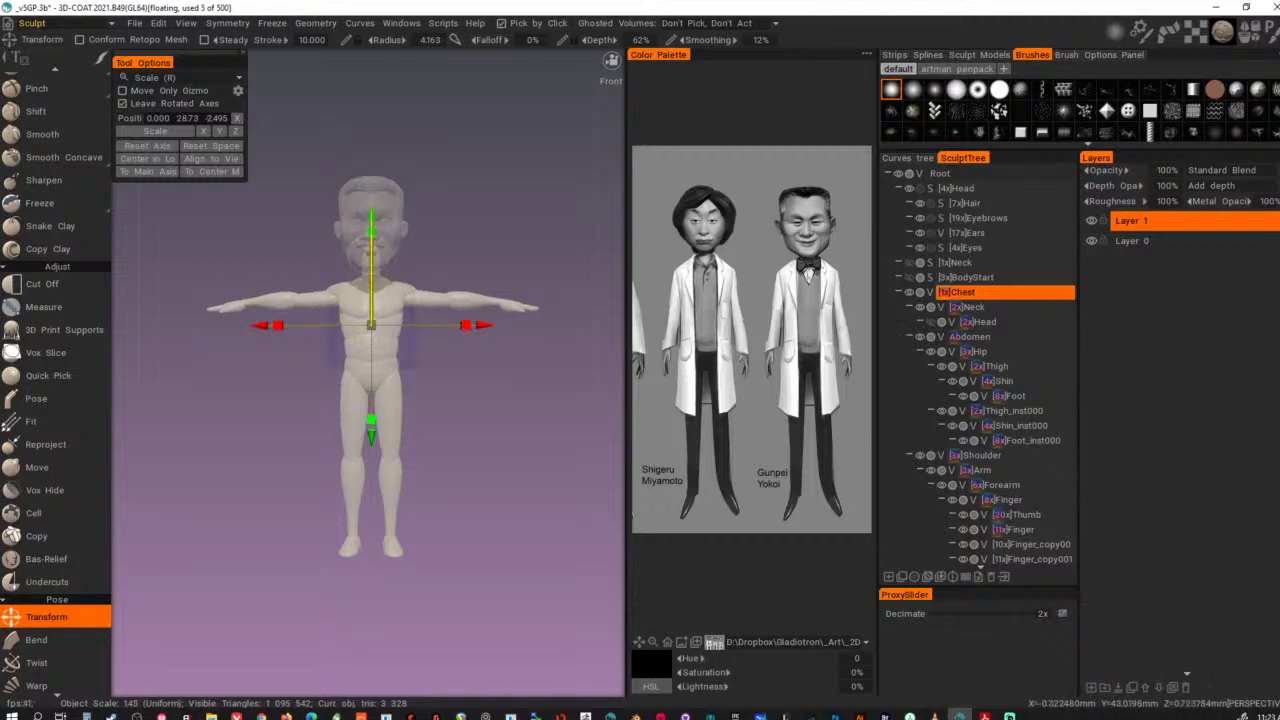
left_click_drag(370, 224, 373, 212)
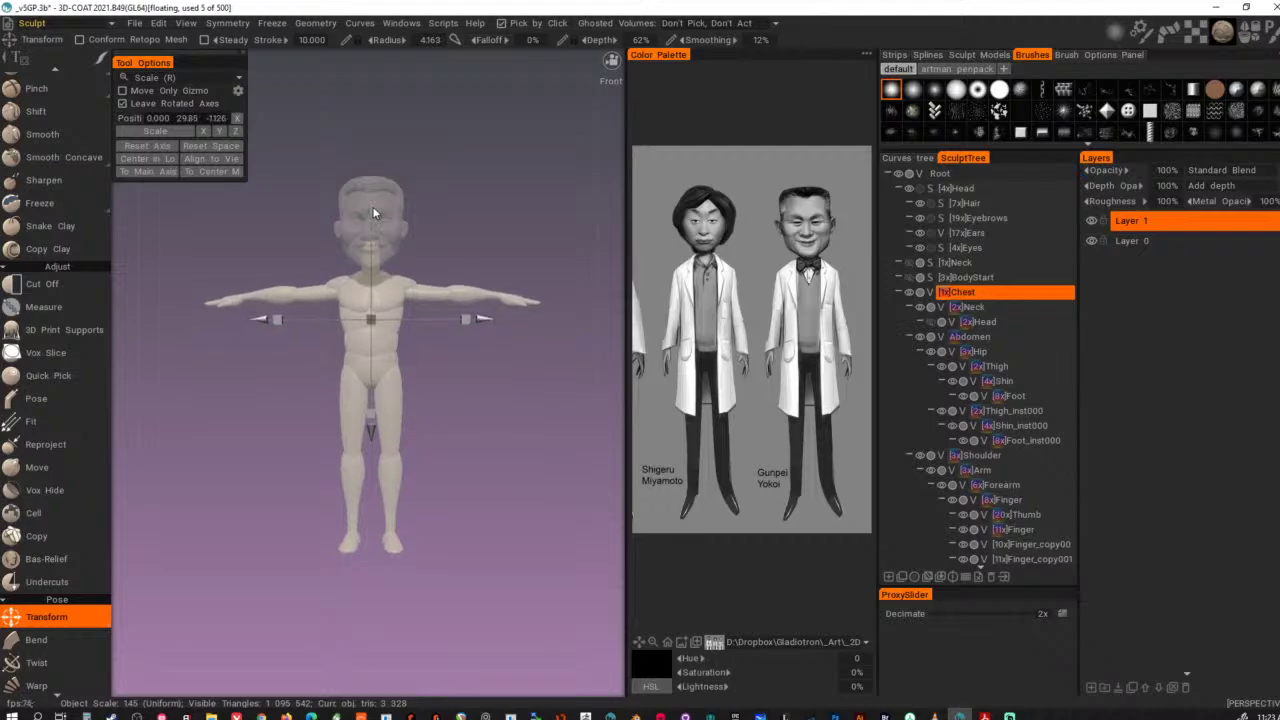
left_click_drag(514, 379, 293, 410, "alt")
key("ctrl+z")
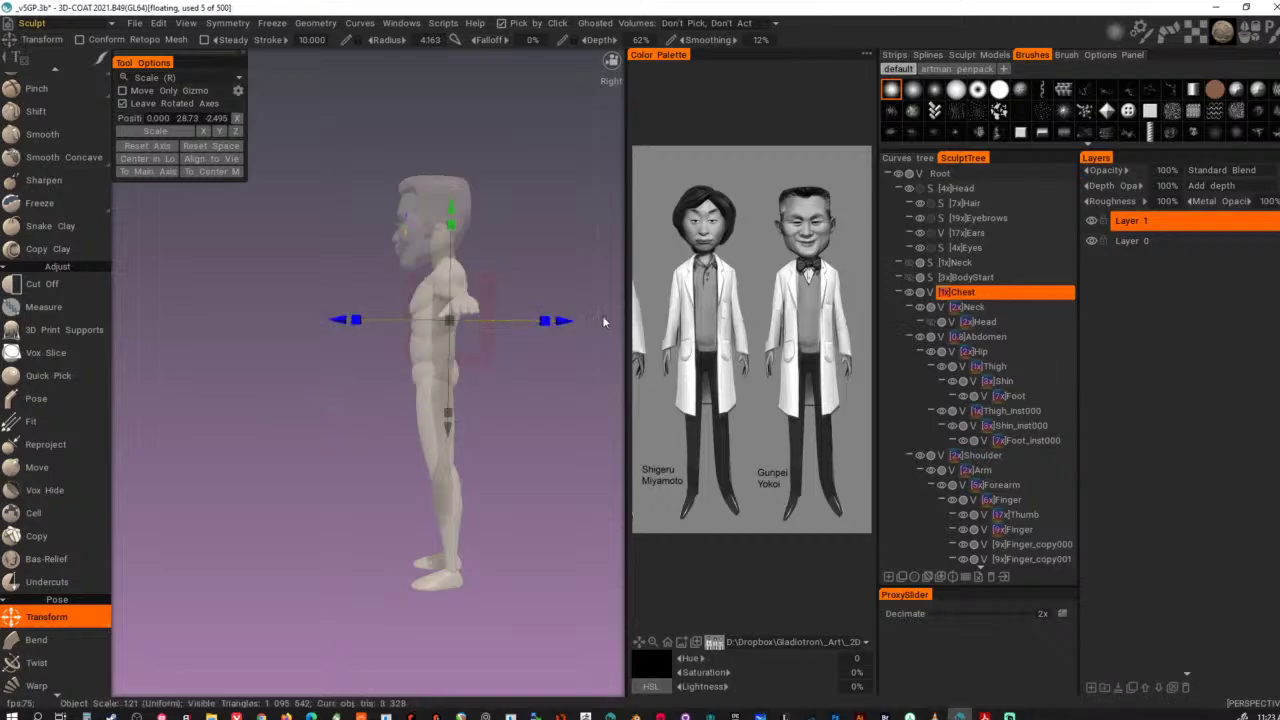
- Move the whole body forward along the depth axis, from the side view, to a Z position of about -0.98
left_click_drag(566, 328, 559, 324)
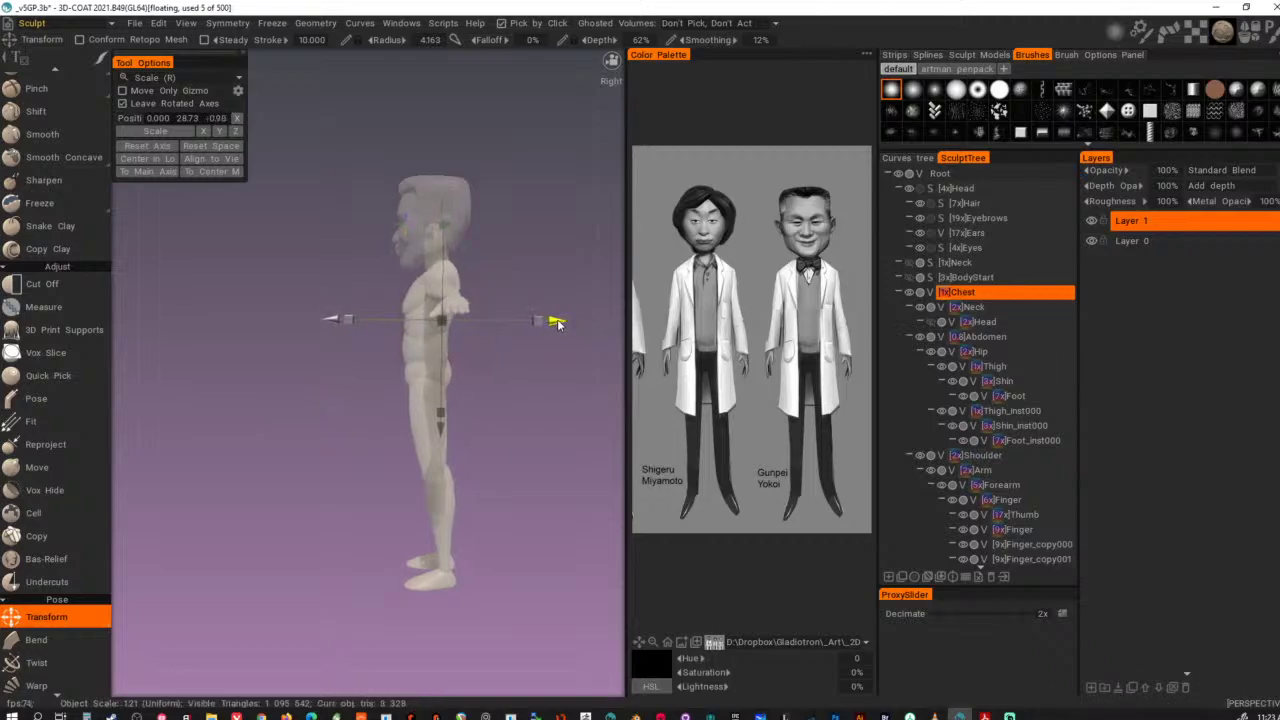
left_click_drag(307, 426, 517, 445, "alt")
middle_click_drag(517, 445, 533, 429, "alt")
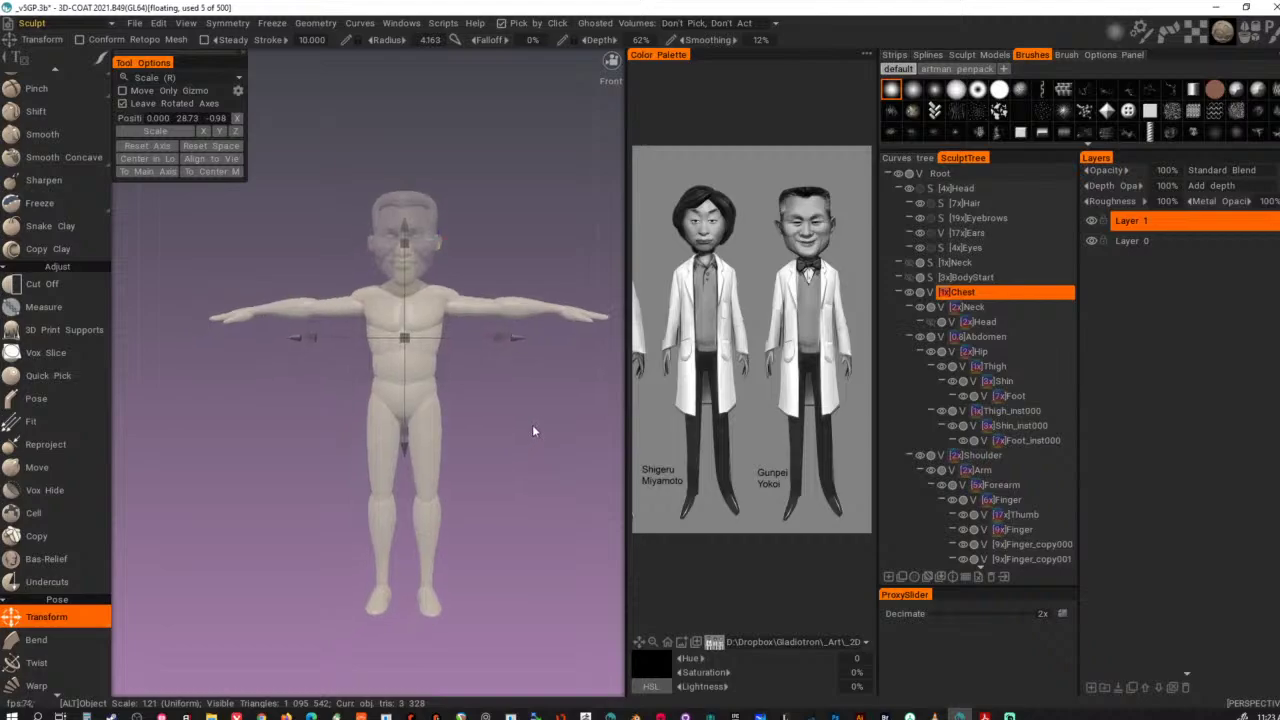
left_click_drag(533, 429, 548, 429, "alt")
middle_click_drag(548, 429, 527, 457, "alt")
left_click_drag(527, 457, 500, 449, "alt")
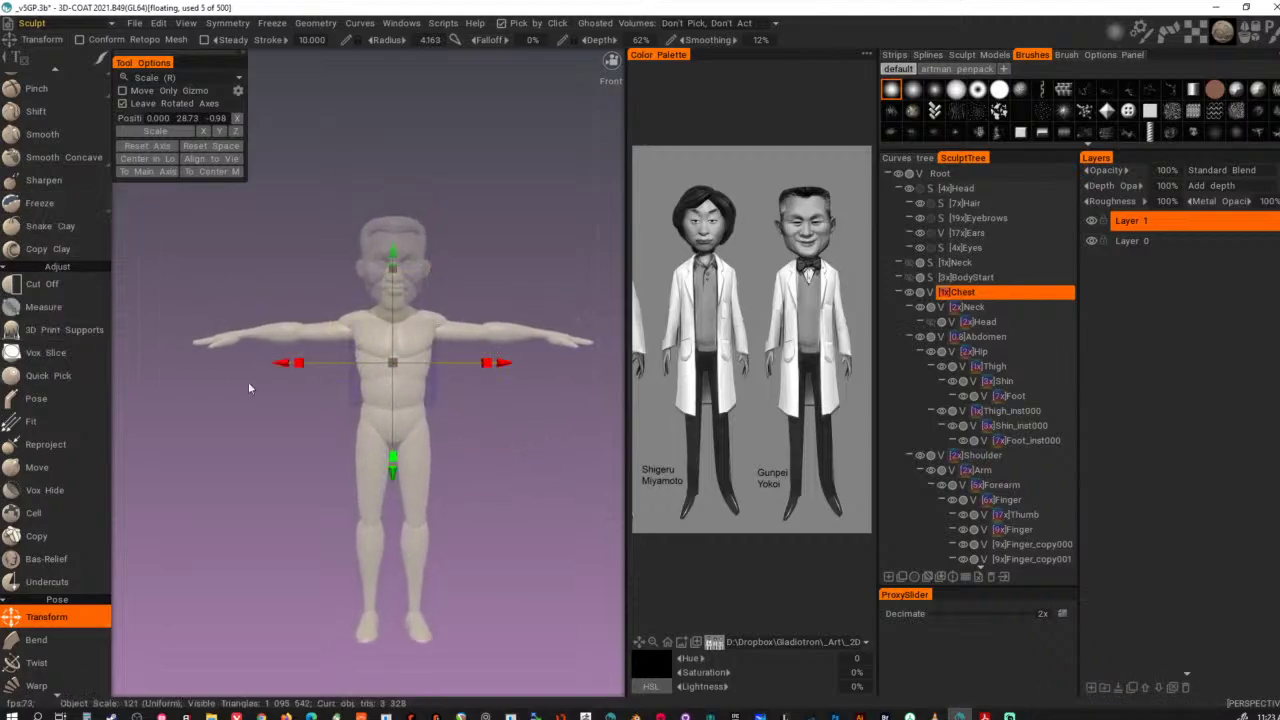
- Switch to the Move tool and save the scene incrementally as a new version
key("m")
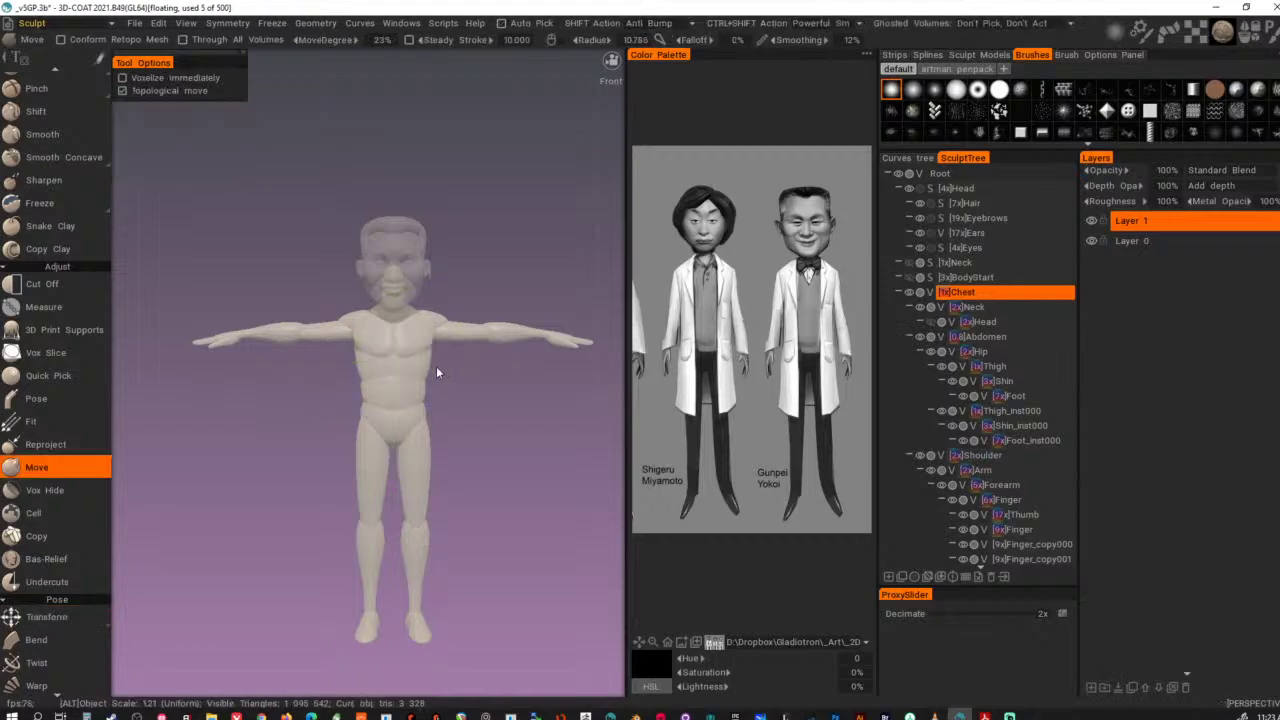
middle_click_drag(432, 360, 398, 374, "alt")
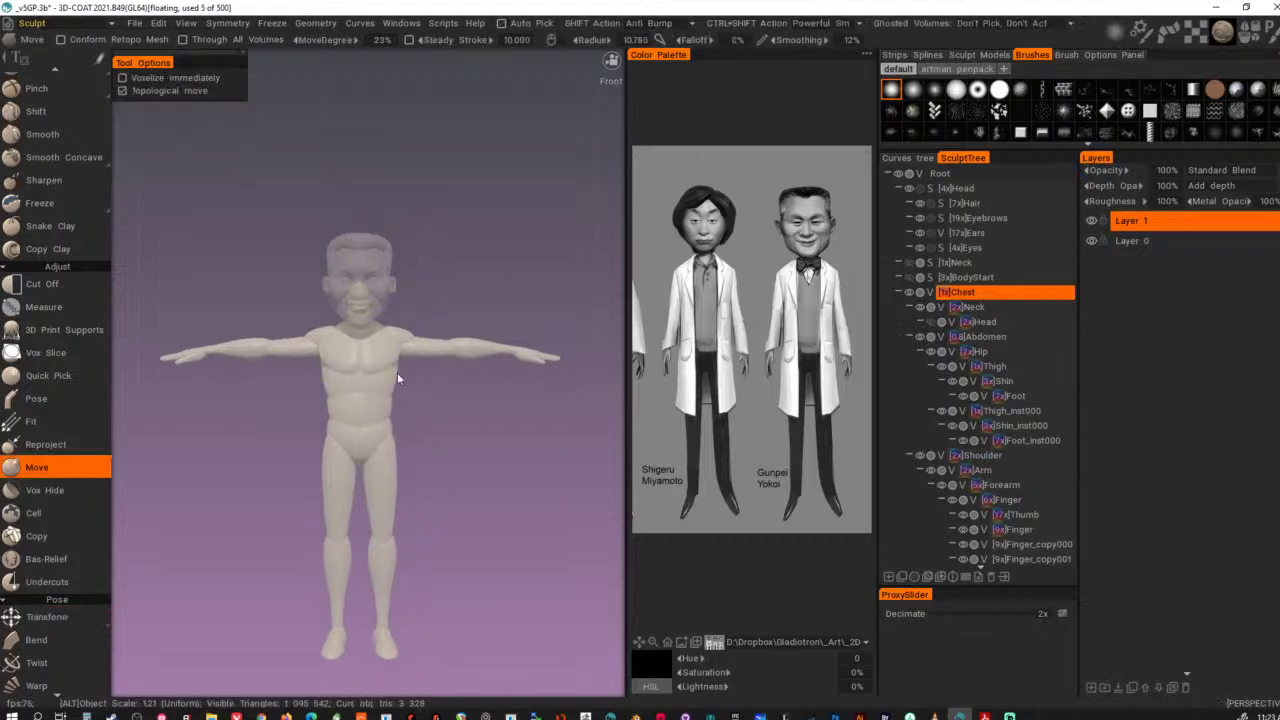
left_click(129, 26)
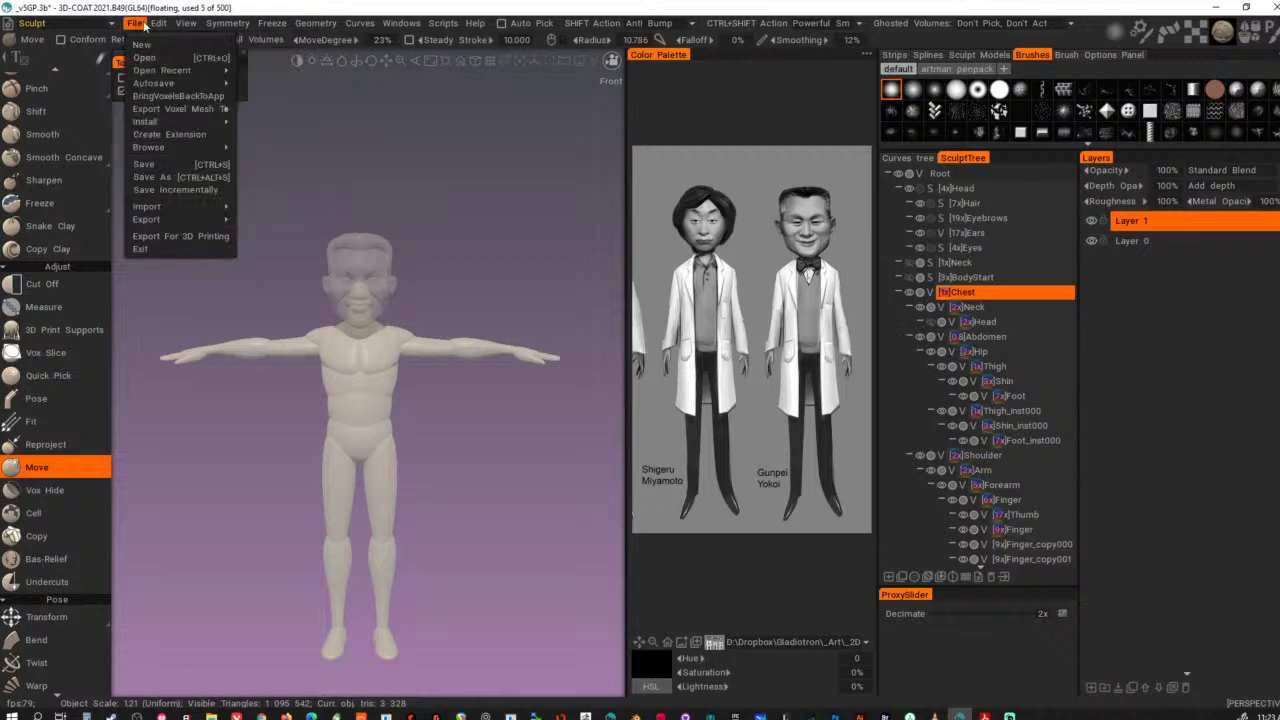
left_click(137, 26)
left_click(134, 23)
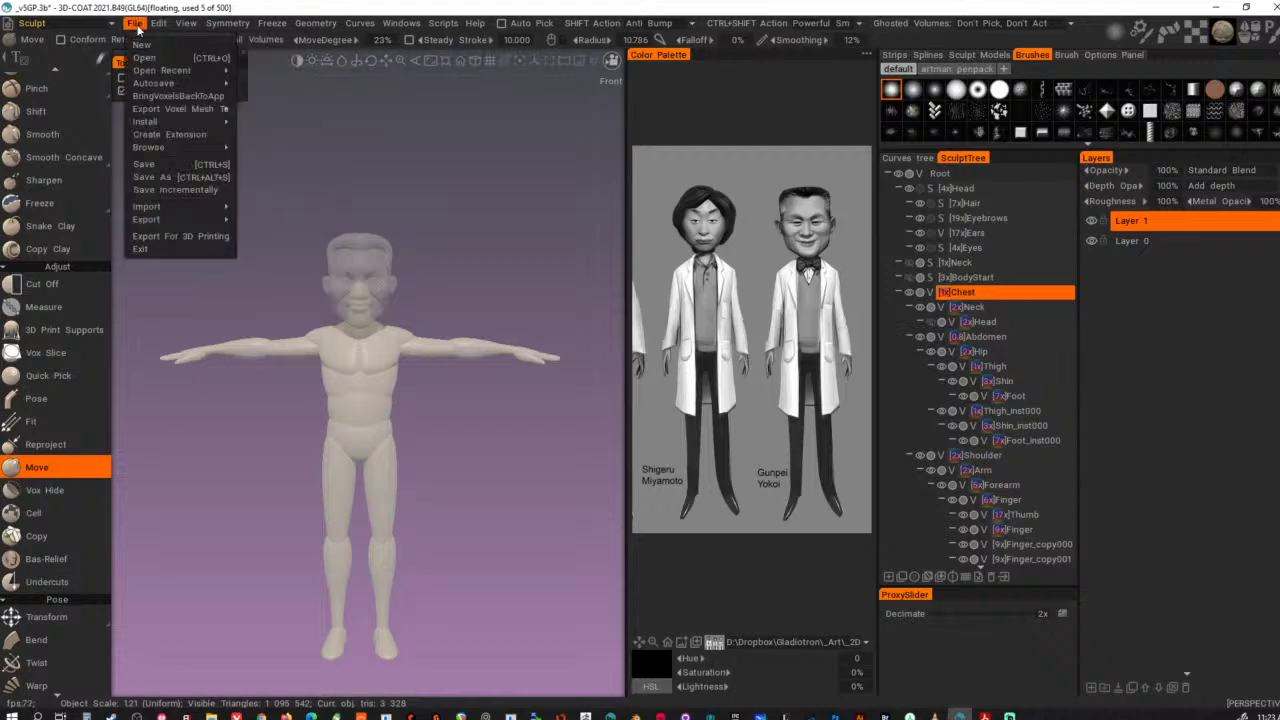
left_click(168, 191)
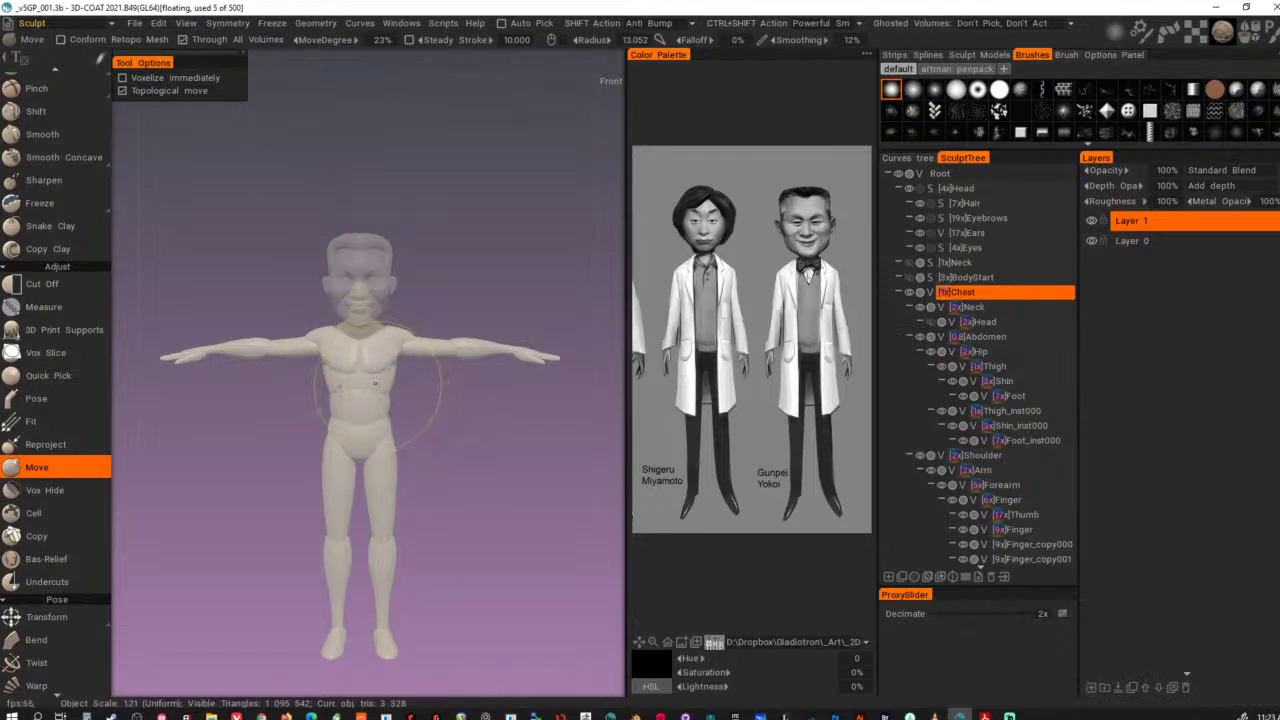
left_click_drag(375, 383, 372, 361)
right_click_drag(372, 358, 449, 420, "alt")
mouse_move(449, 420)
left_mouse_down("alt")
mouse_move(281, 405)
mouse_move(440, 380)
mouse_move(447, 400)
left_mouse_up("alt")
key("ctrl+z")
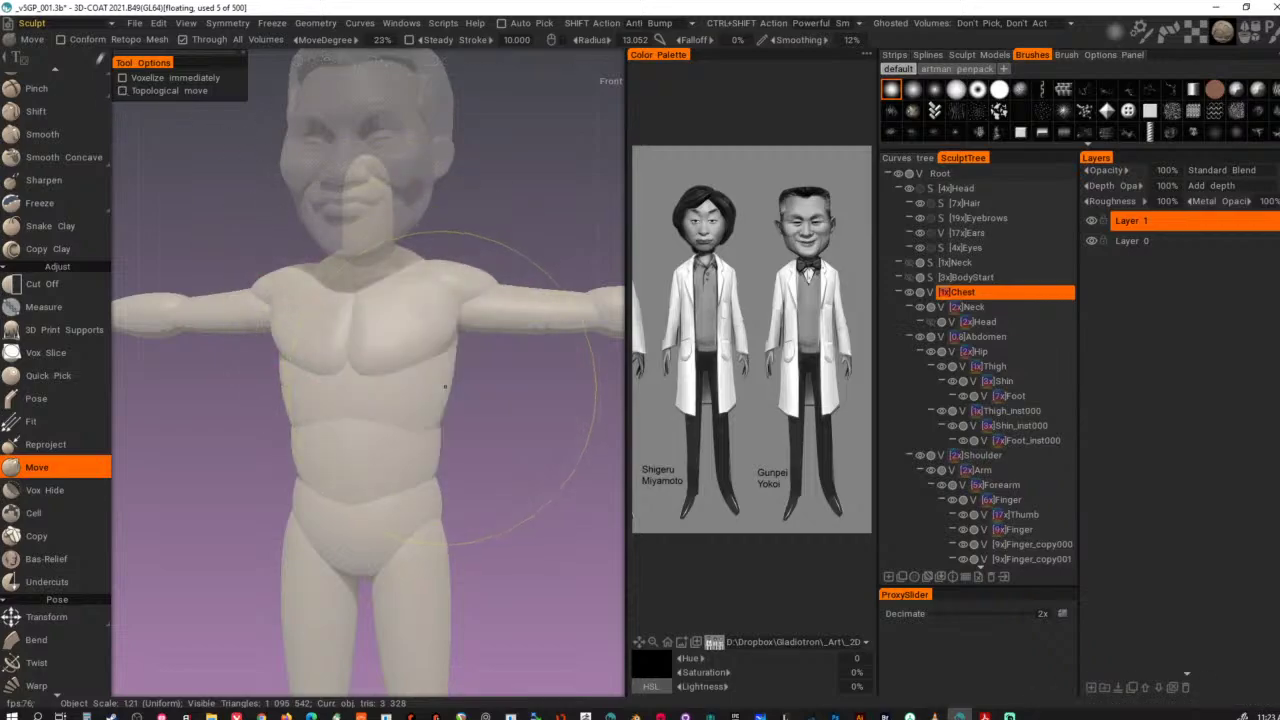
left_click_drag(458, 402, 432, 368, "alt")
key("ctrl+z")
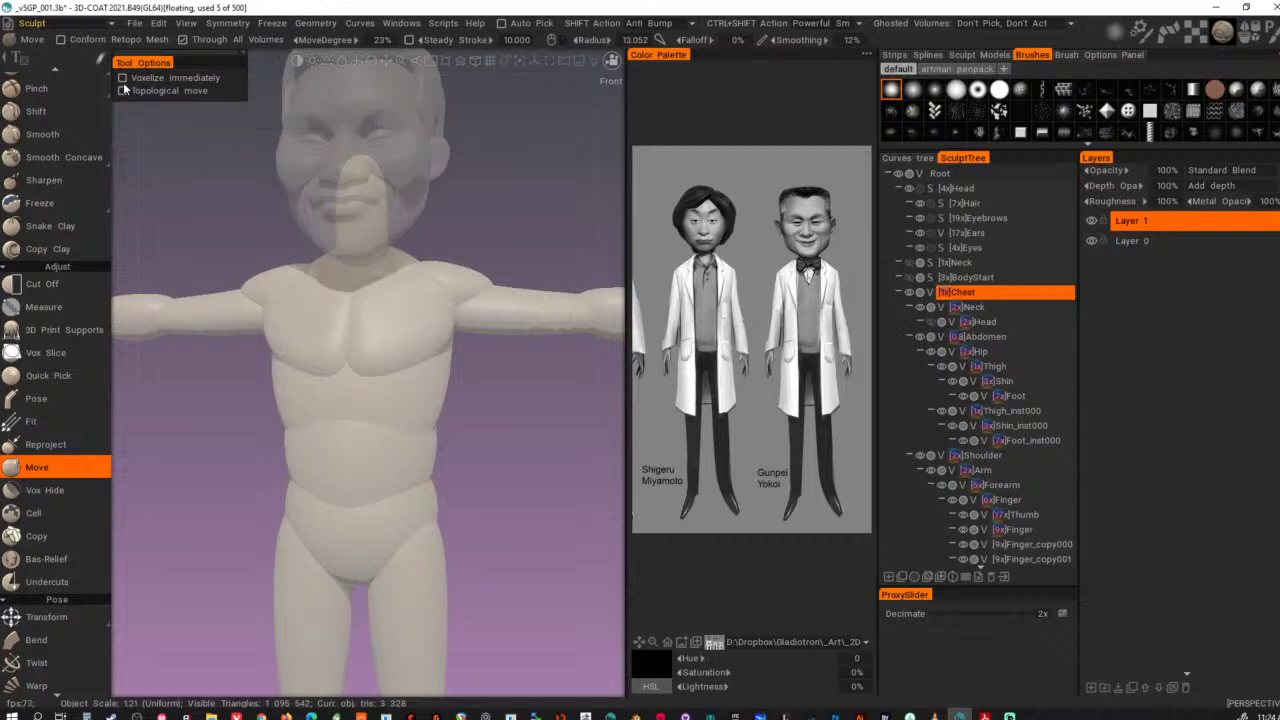
- Set the Move tool to voxelize immediately and reduce its radius to about 9.46 while trying to reshape the chest and pectorals
left_click(122, 78)
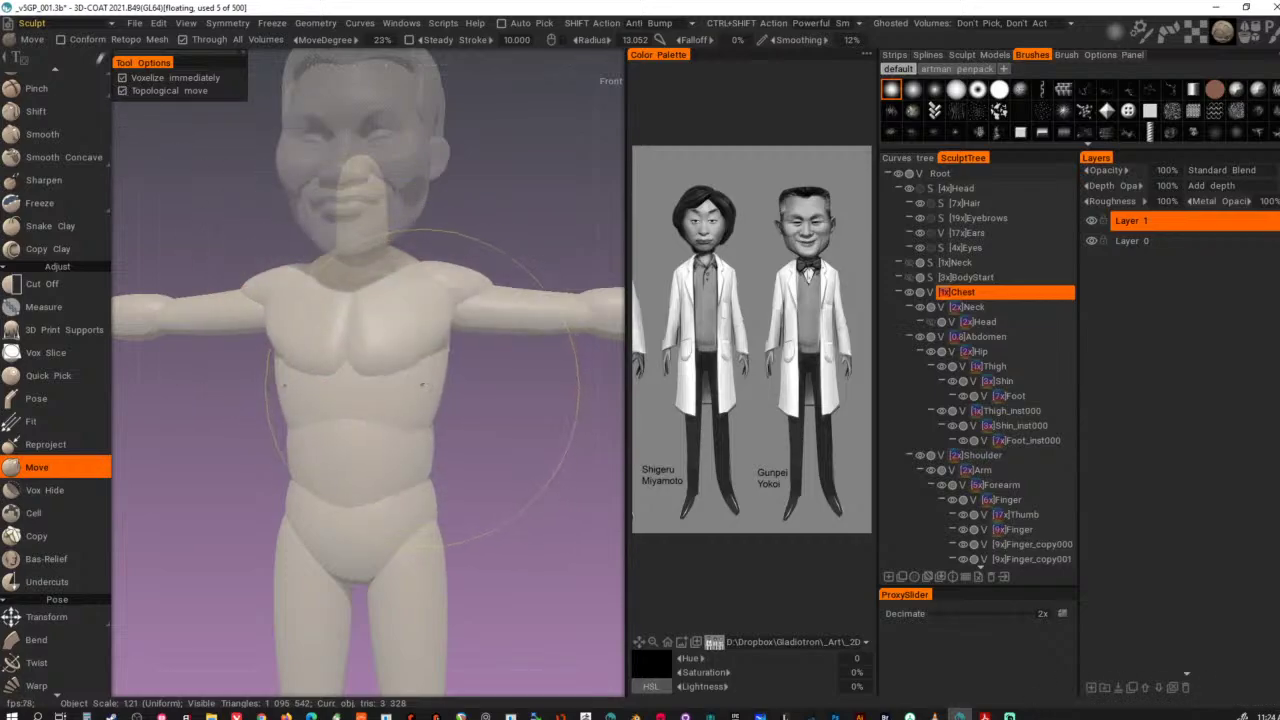
left_click_drag(403, 376, 404, 374)
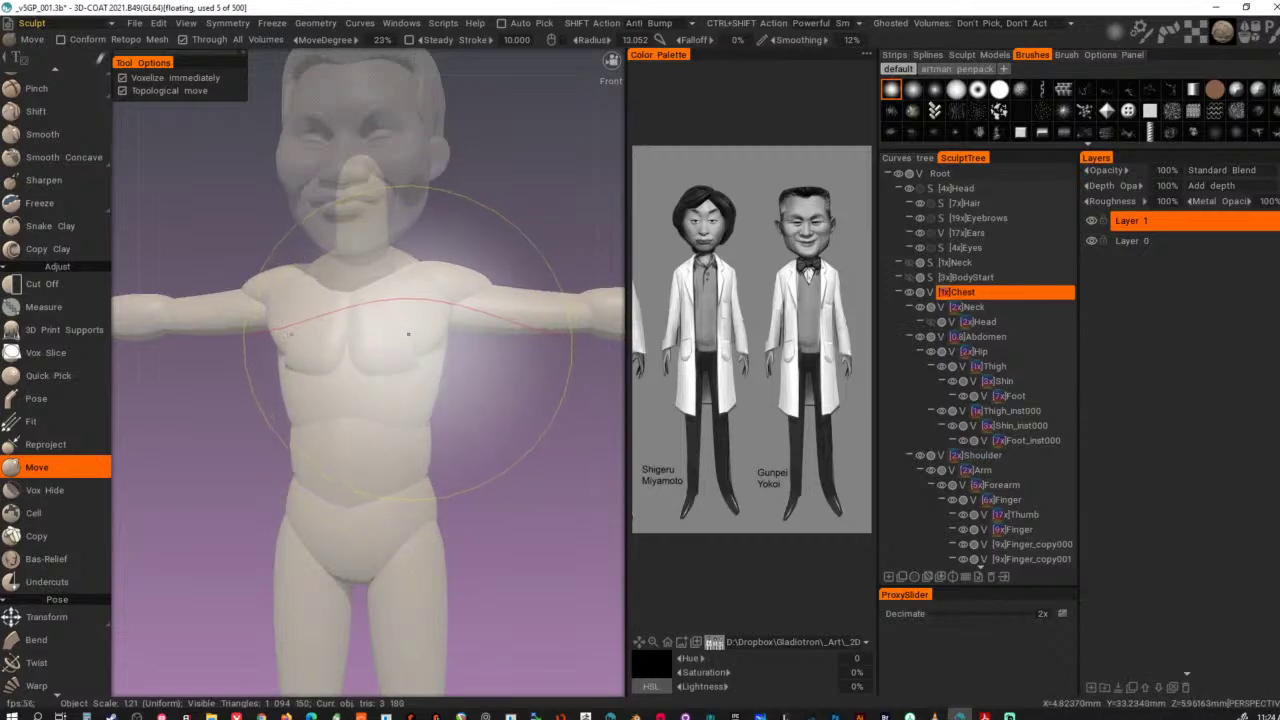
key("h")
right_click_drag(413, 357, 383, 351)
left_click_drag(399, 356, 400, 354)
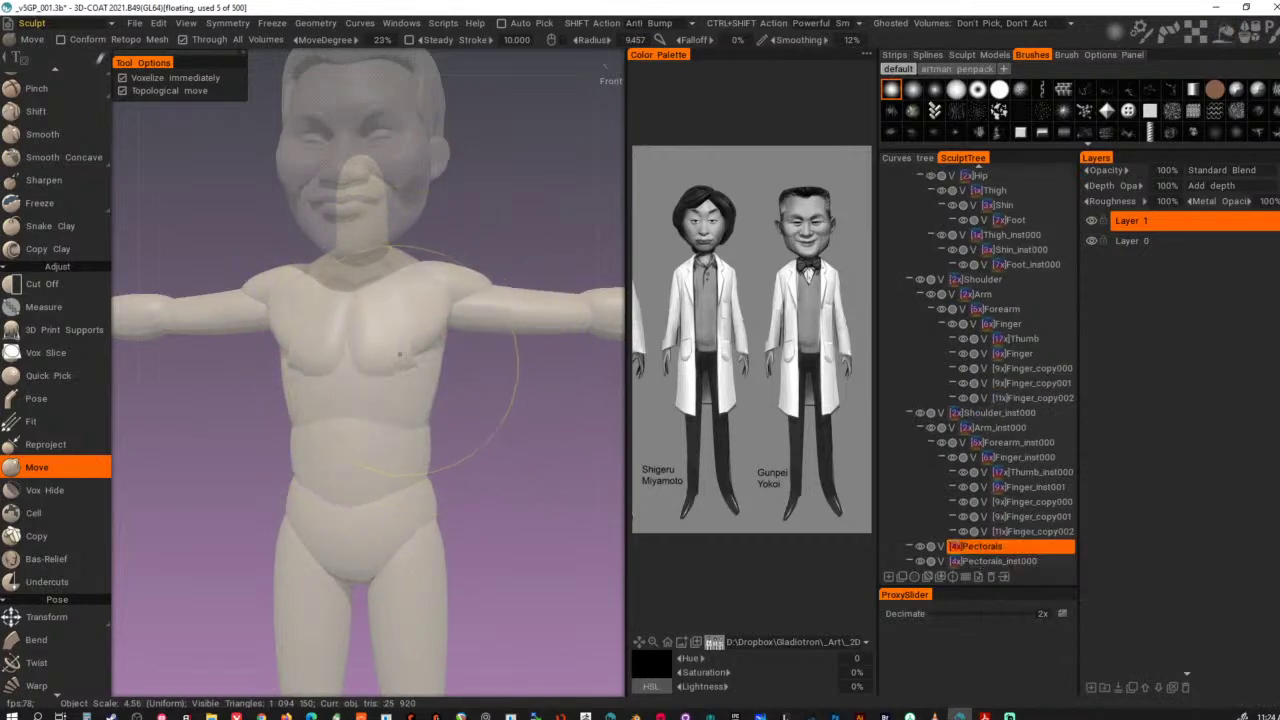
mouse_move(489, 416)
left_mouse_down("alt")
mouse_move(369, 410)
mouse_move(457, 410)
mouse_move(482, 428)
left_mouse_up("alt")
key("ctrl+z")
key("ctrl+z")
key("space")
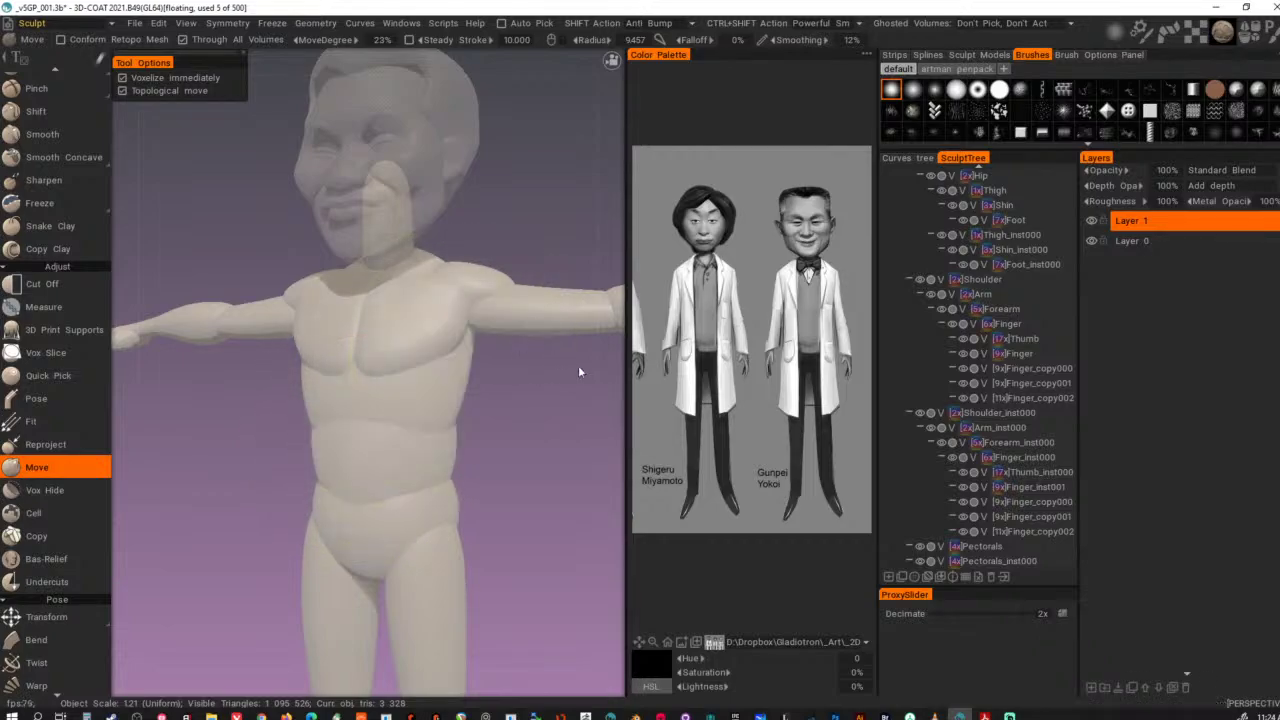
key("t")
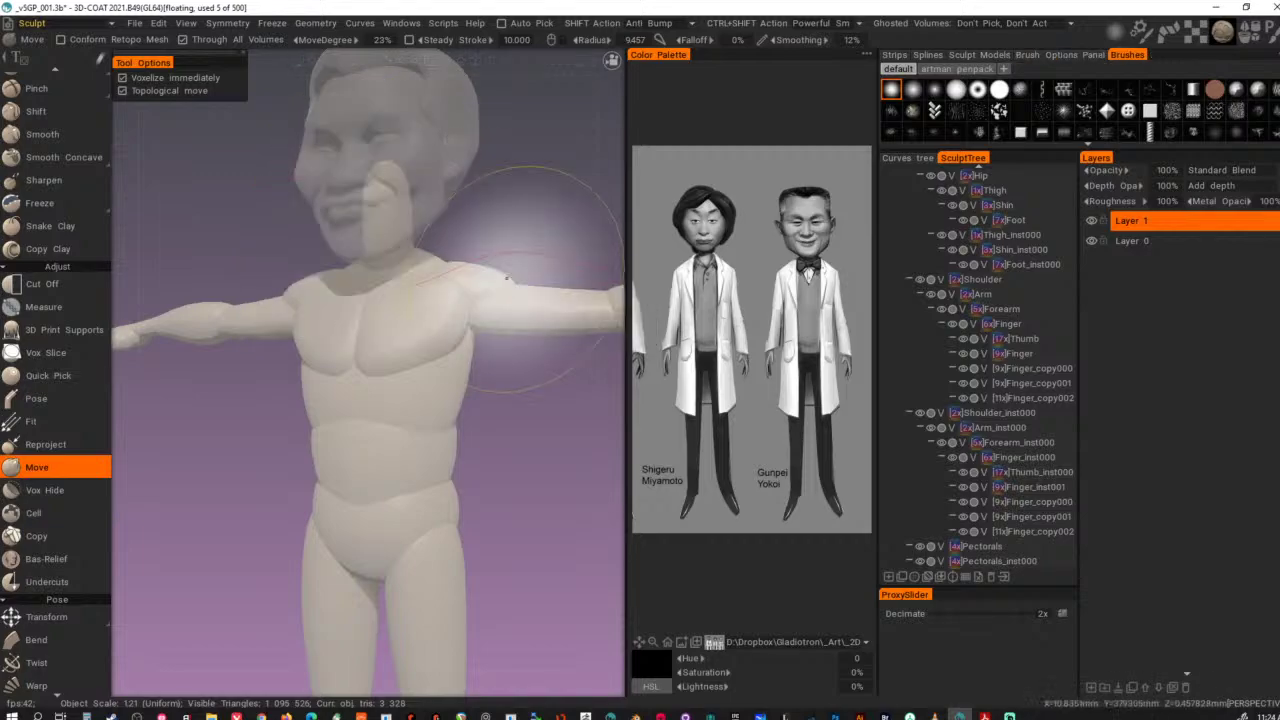
key("h")
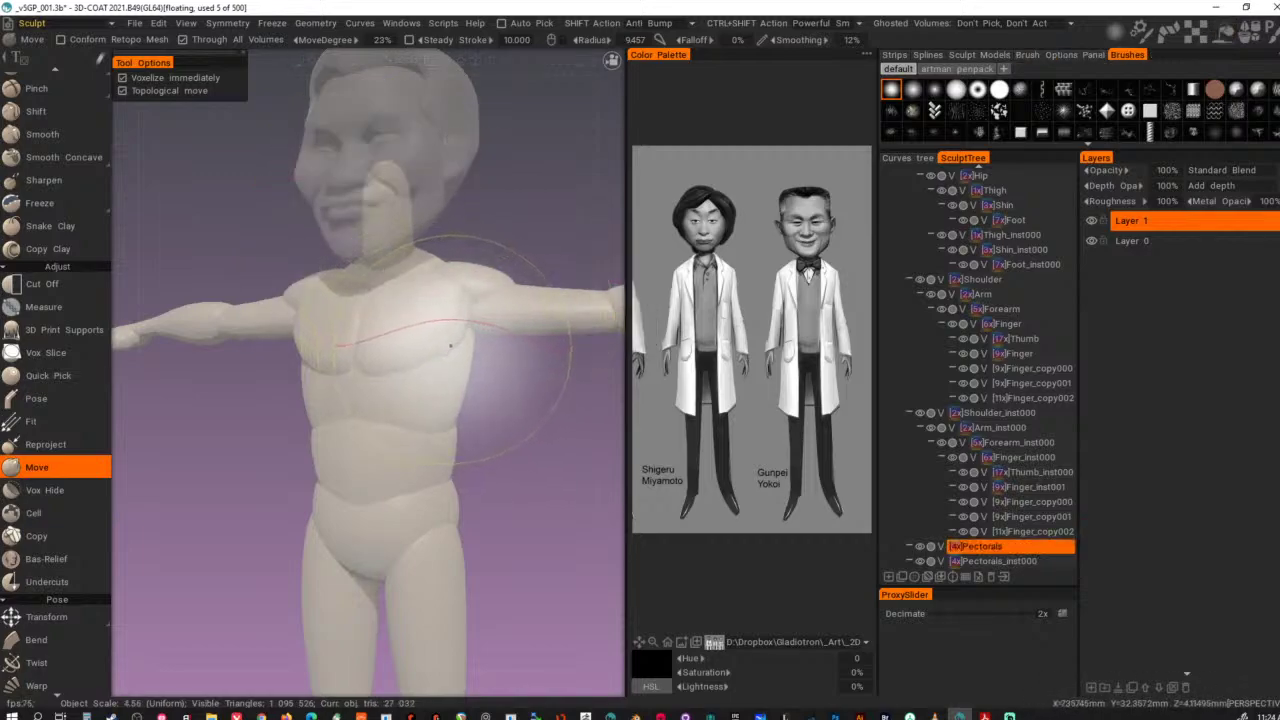
mouse_move(451, 343)
left_mouse_down()
mouse_move(406, 321)
mouse_move(403, 331)
left_mouse_up()
mouse_move(459, 442)
left_mouse_down("alt")
mouse_move(513, 445)
mouse_move(453, 449)
left_mouse_up("alt")
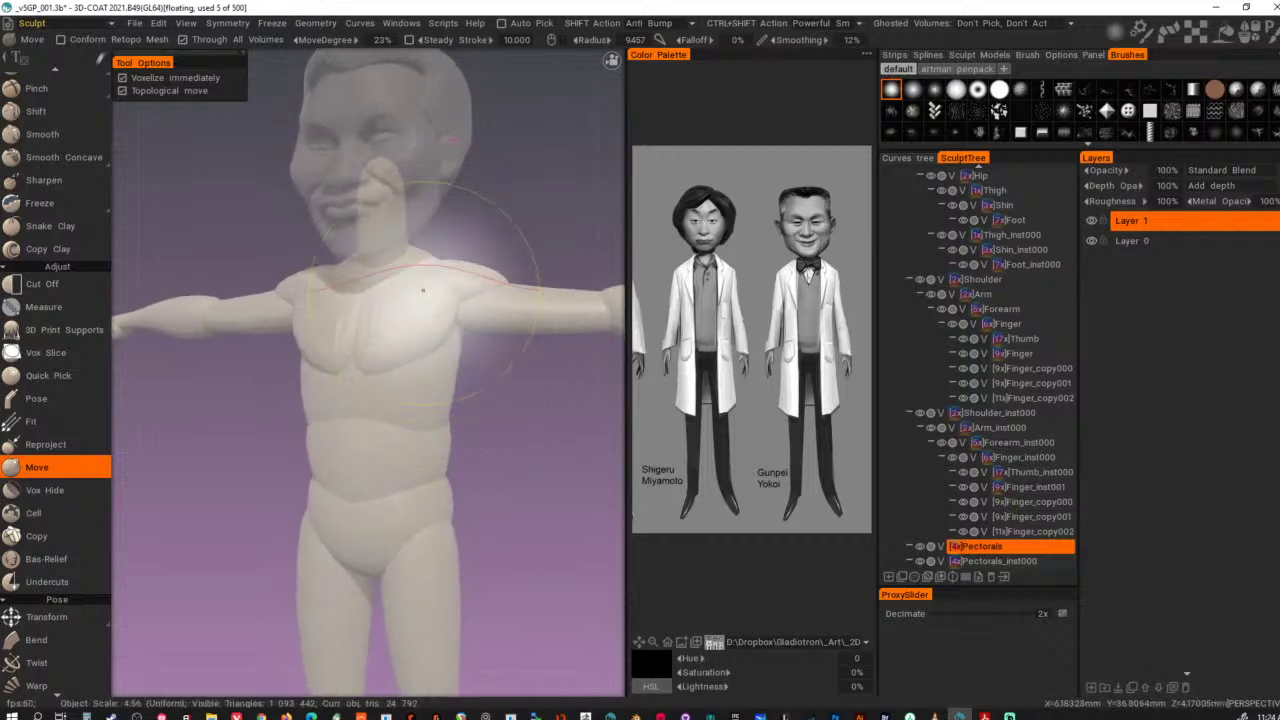
key("ctrl+z")
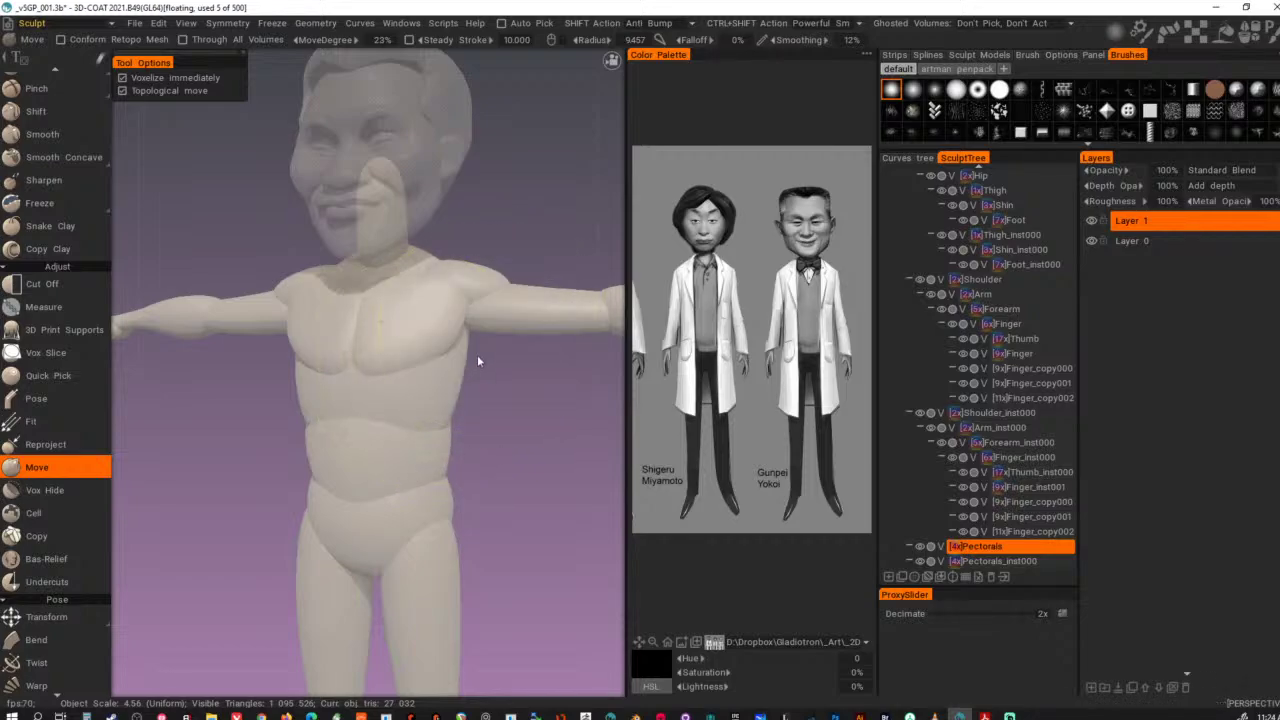
- Reshape the Chest volume alone with the Move tool, narrowing the rib cage below the pectorals
key("h")
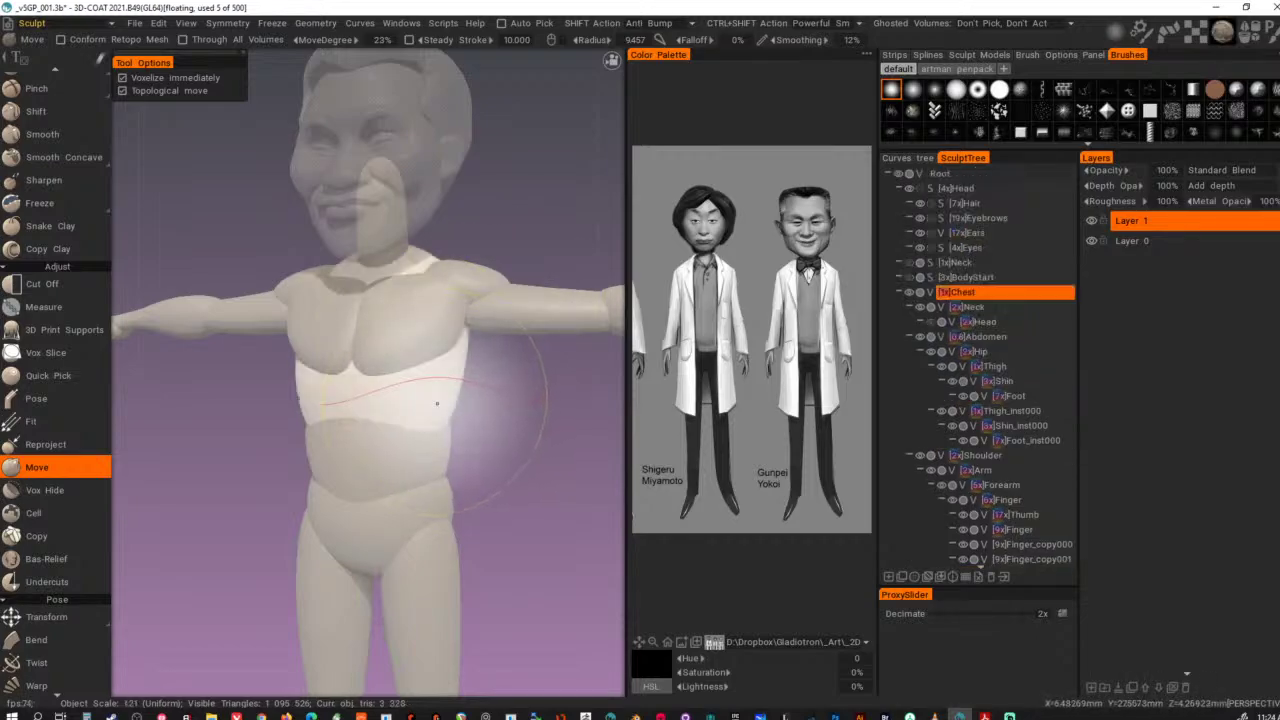
left_click_drag(386, 368, 391, 377)
left_click_drag(440, 460, 505, 464, "alt")
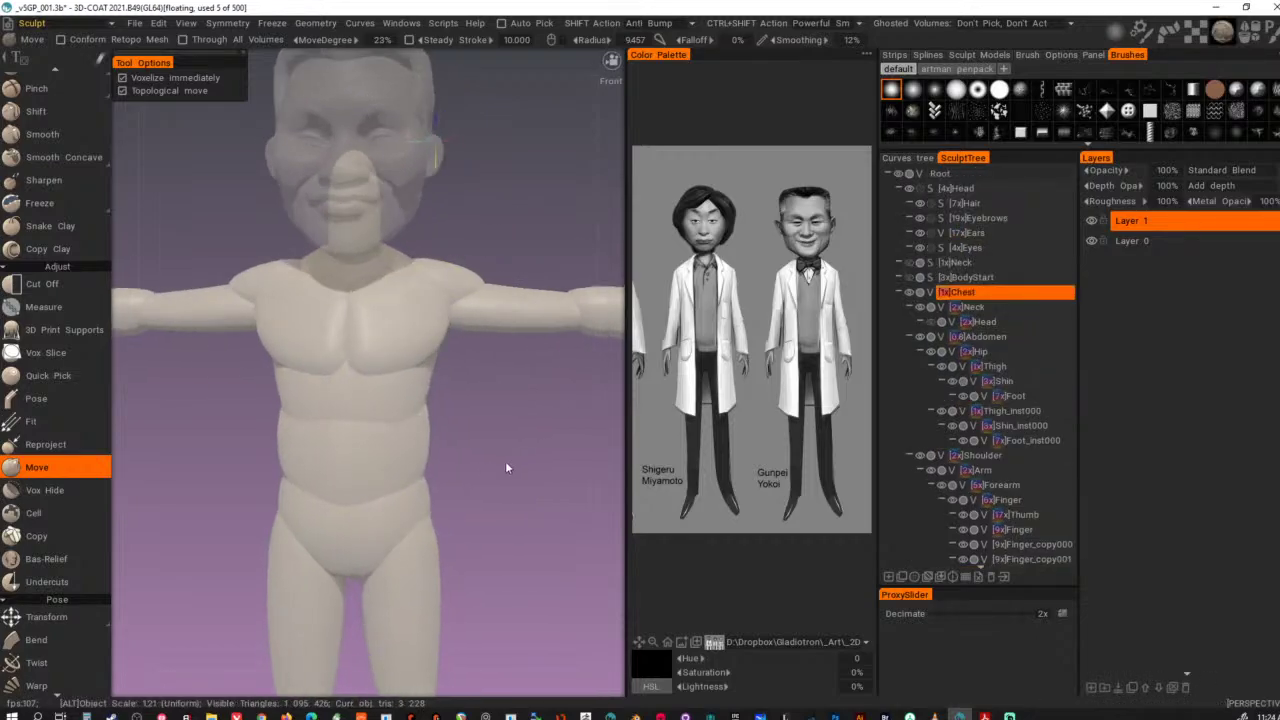
mouse_move(505, 464)
right_mouse_down("alt")
mouse_move(428, 441)
mouse_move(498, 432)
right_mouse_up("alt")
middle_click_drag(498, 432, 460, 462, "alt")
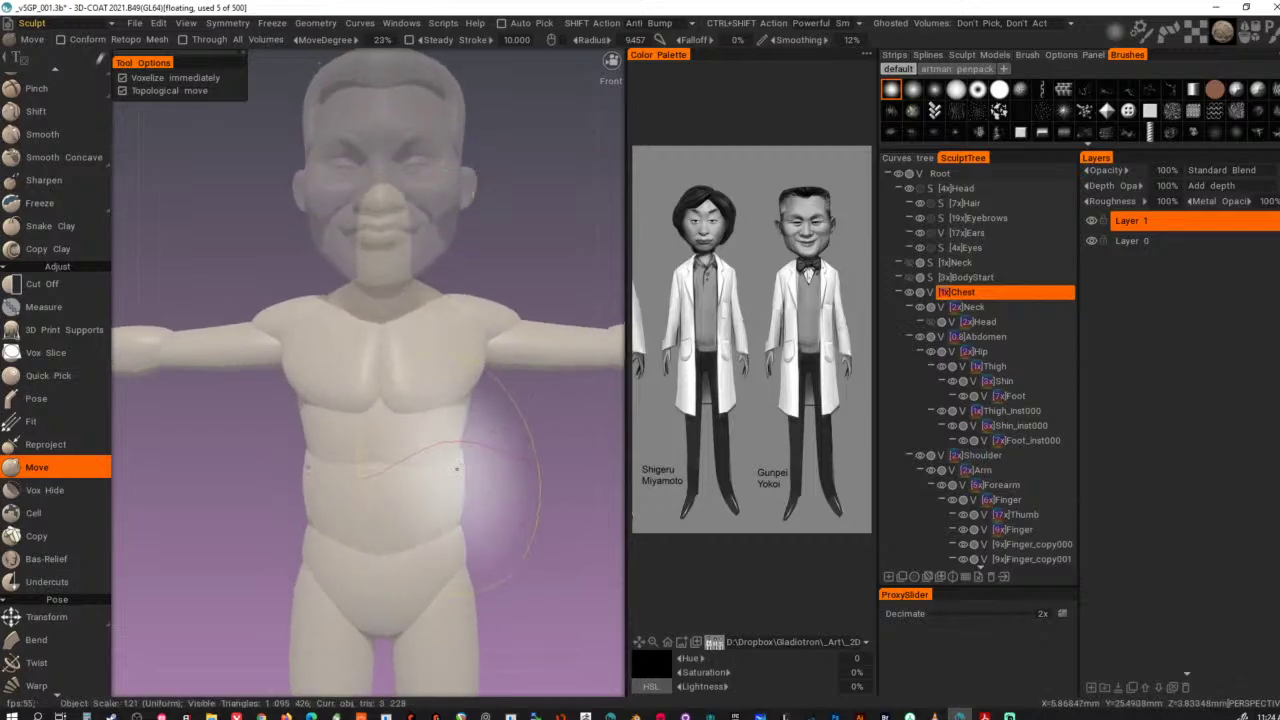
left_click_drag(417, 403, 417, 418)
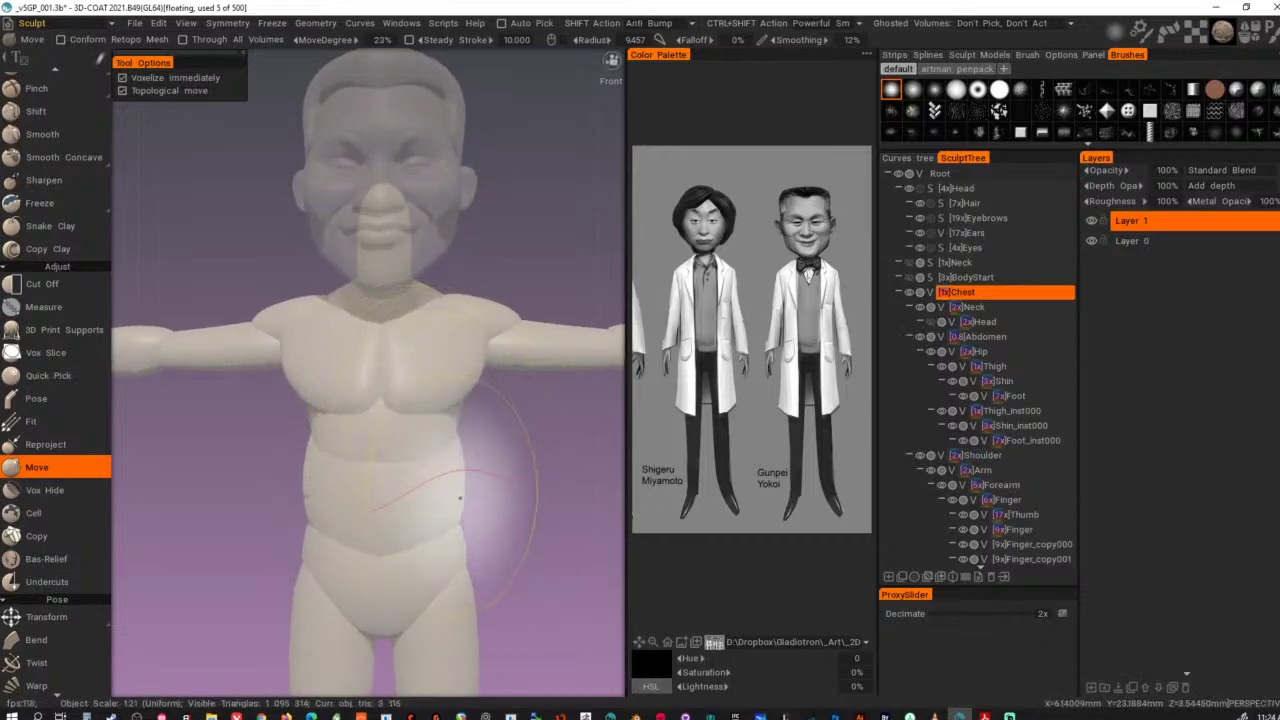
- Narrow the waist and pelvis by pulling in the sides of the Abdomen and Hip volumes with the Move tool
left_click_drag(445, 500, 387, 502)
key("h")
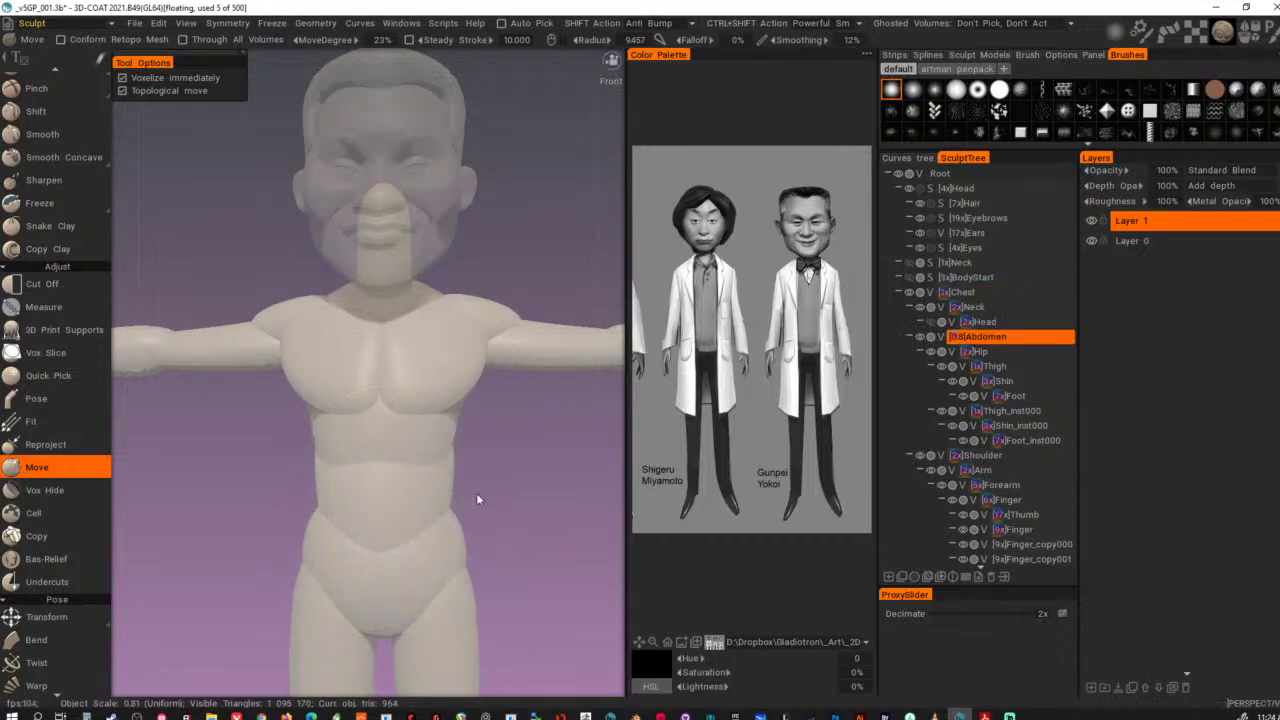
scroll(476, 494, "down", 2)
middle_click_drag(476, 494, 473, 408)
key("h")
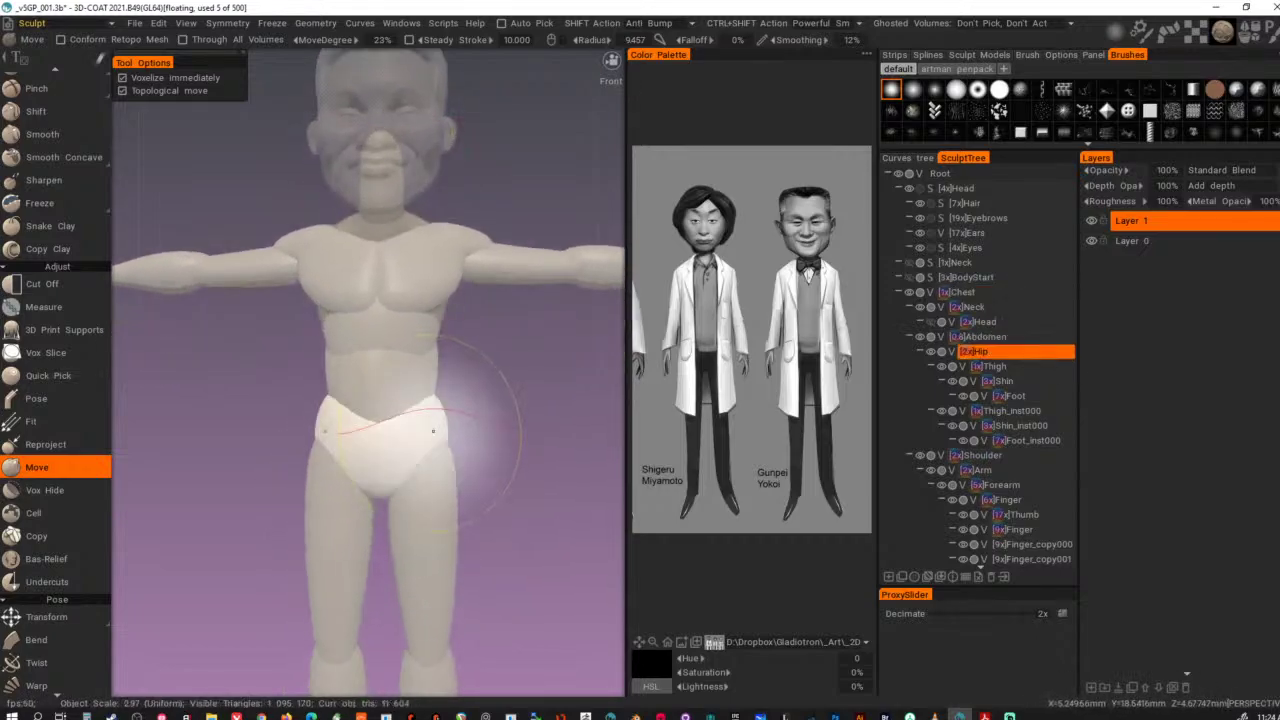
left_click_drag(435, 432, 403, 436)
mouse_move(450, 436)
right_mouse_down("alt")
mouse_move(412, 430)
mouse_move(488, 444)
right_mouse_up("alt")
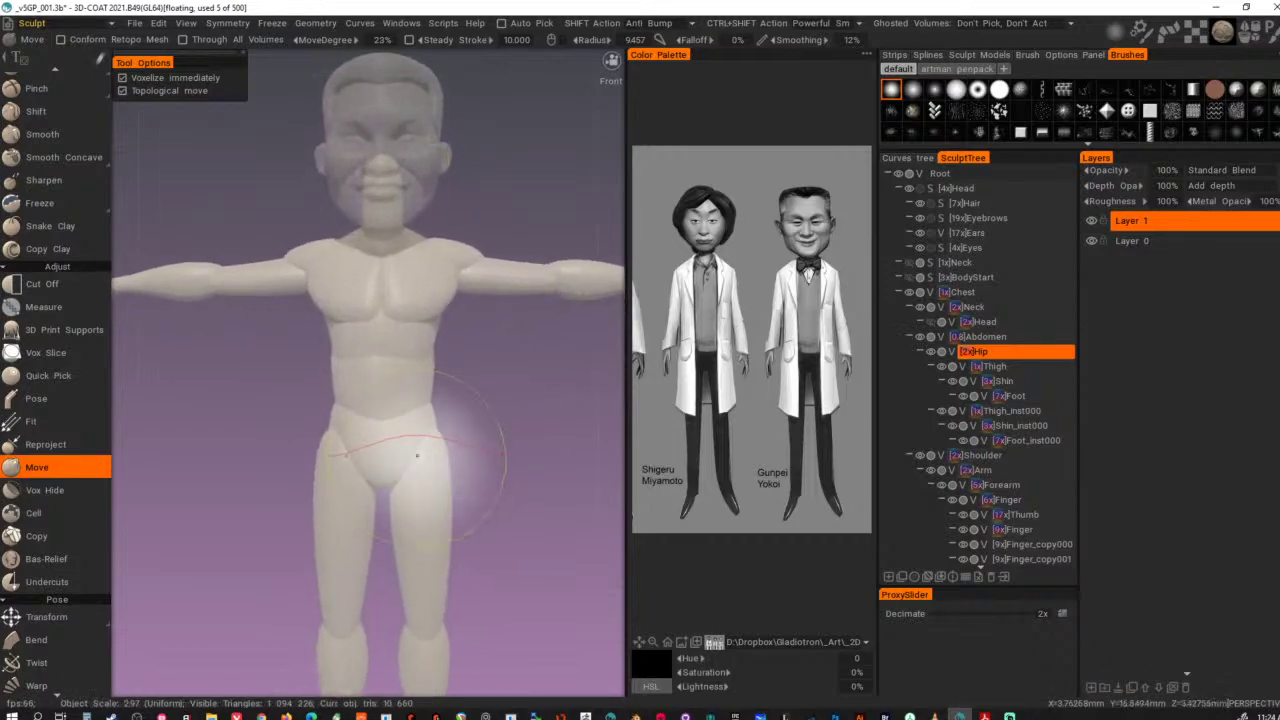
mouse_move(412, 450)
left_mouse_down()
mouse_move(391, 448)
mouse_move(399, 436)
mouse_move(356, 451)
left_mouse_up()
- Adjust the front profile of the Hip and Abdomen volumes from the side view with the Move tool
middle_click_drag(400, 442, 457, 426, "alt")
right_click_drag(457, 426, 425, 437, "alt")
left_click_drag(425, 431, 408, 422, "alt")
right_click_drag(408, 422, 460, 433, "alt")
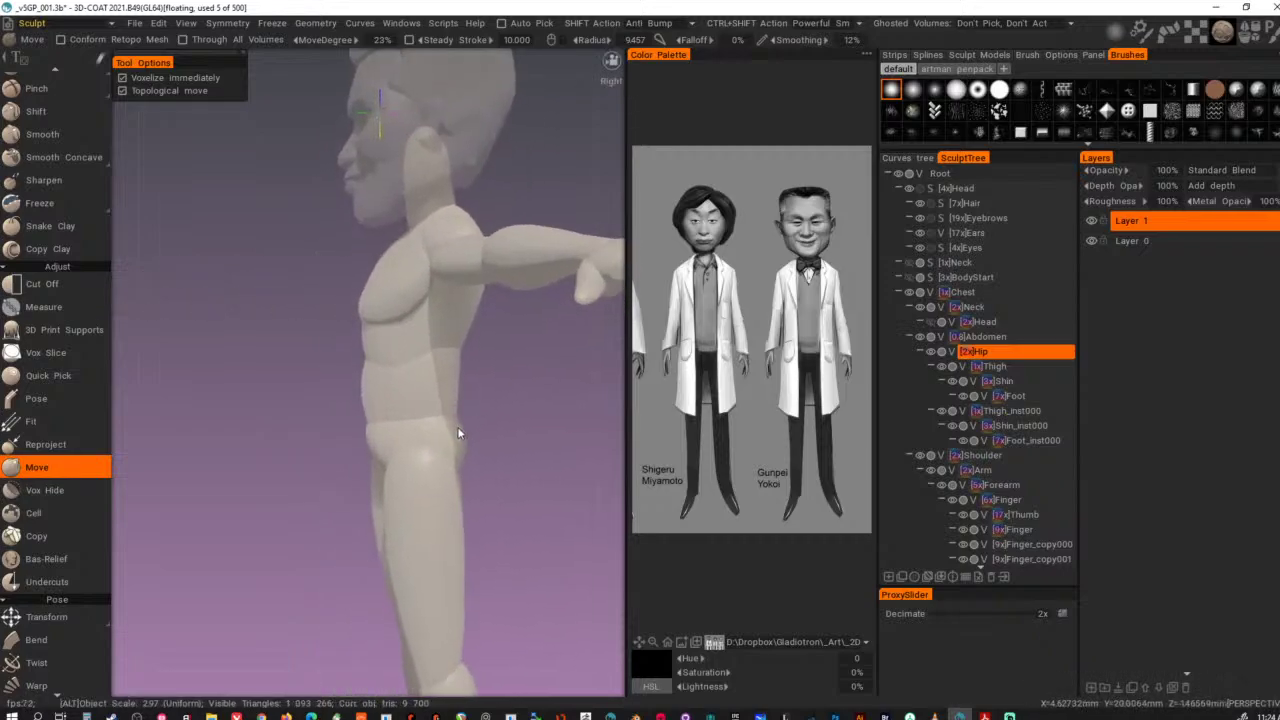
left_click_drag(398, 441, 392, 440)
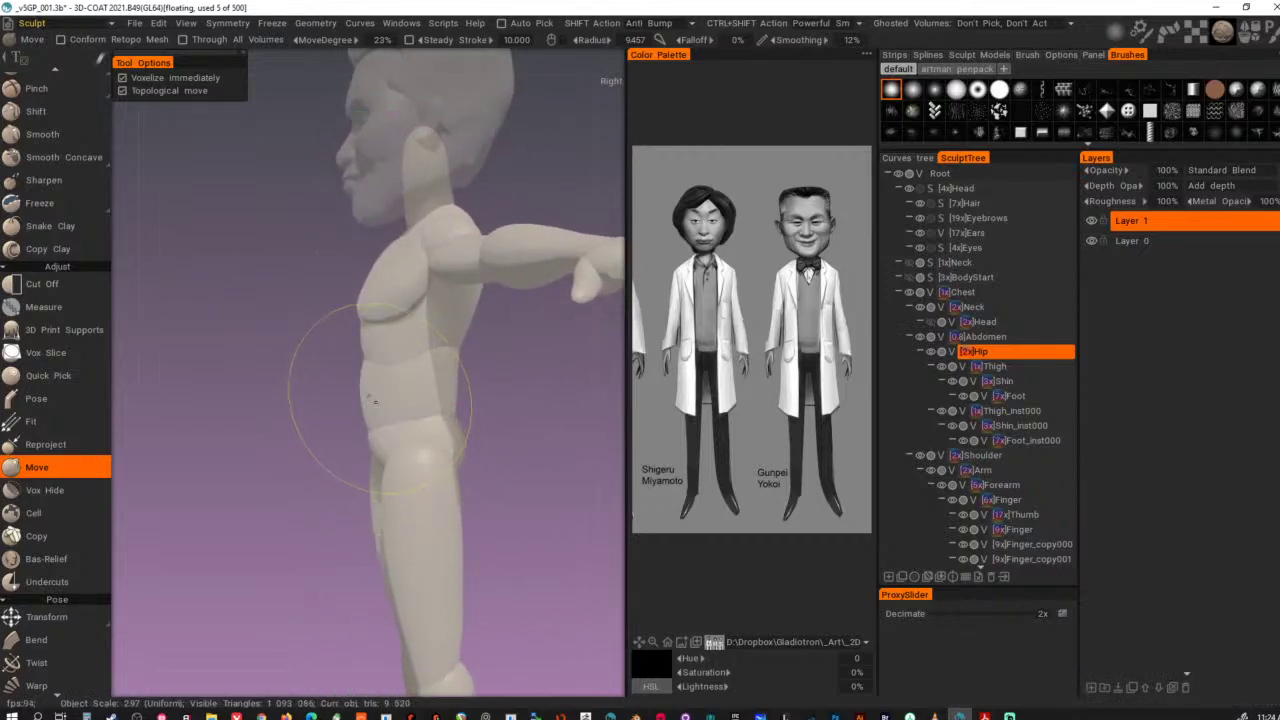
key("h")
mouse_move(386, 388)
left_mouse_down()
mouse_move(381, 367)
mouse_move(380, 427)
left_mouse_up()
- Reduce the Move brush radius to about 7.39 and push in the front of the Hip volume just below the abdomen
key("h")
right_click_drag(375, 433, 355, 433)
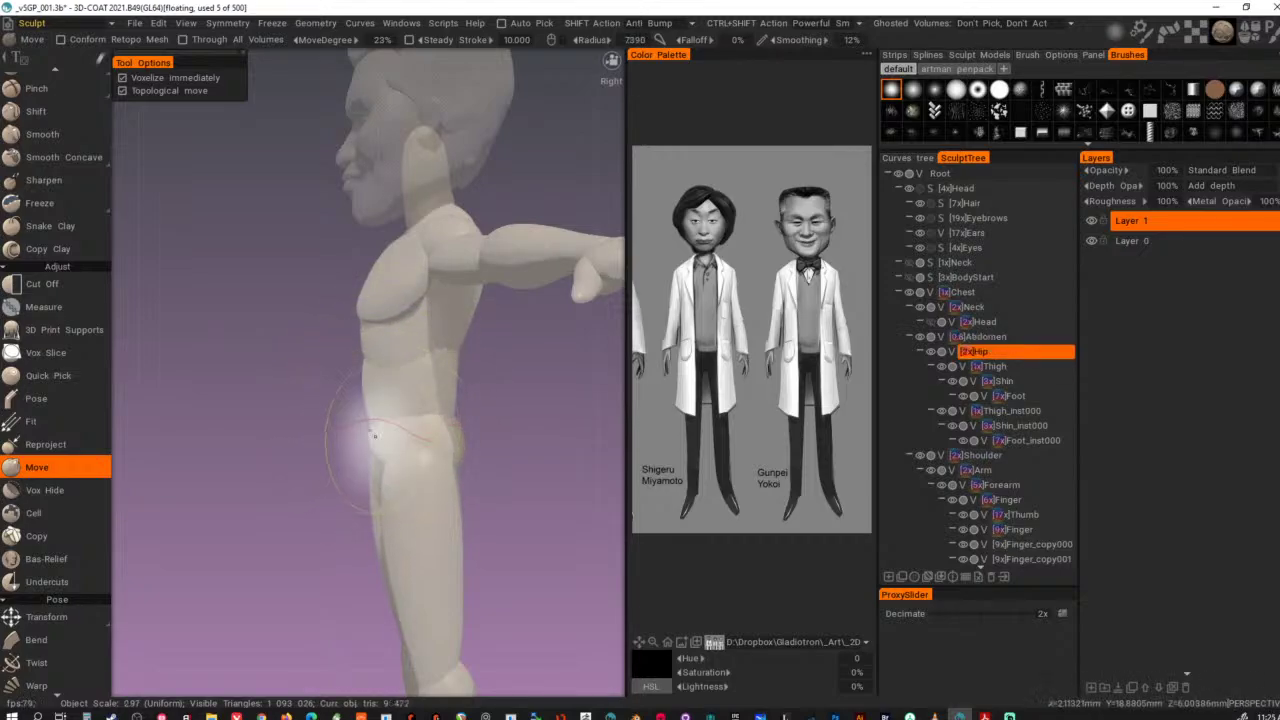
left_click_drag(373, 437, 384, 440)
mouse_move(377, 460)
left_mouse_down()
mouse_move(397, 466)
mouse_move(504, 378)
mouse_move(440, 387)
left_mouse_up()
- Refine the side contour of the lower Chest volume using the Move tool with a radius of about 6.53
right_click_drag(440, 387, 412, 428, "alt")
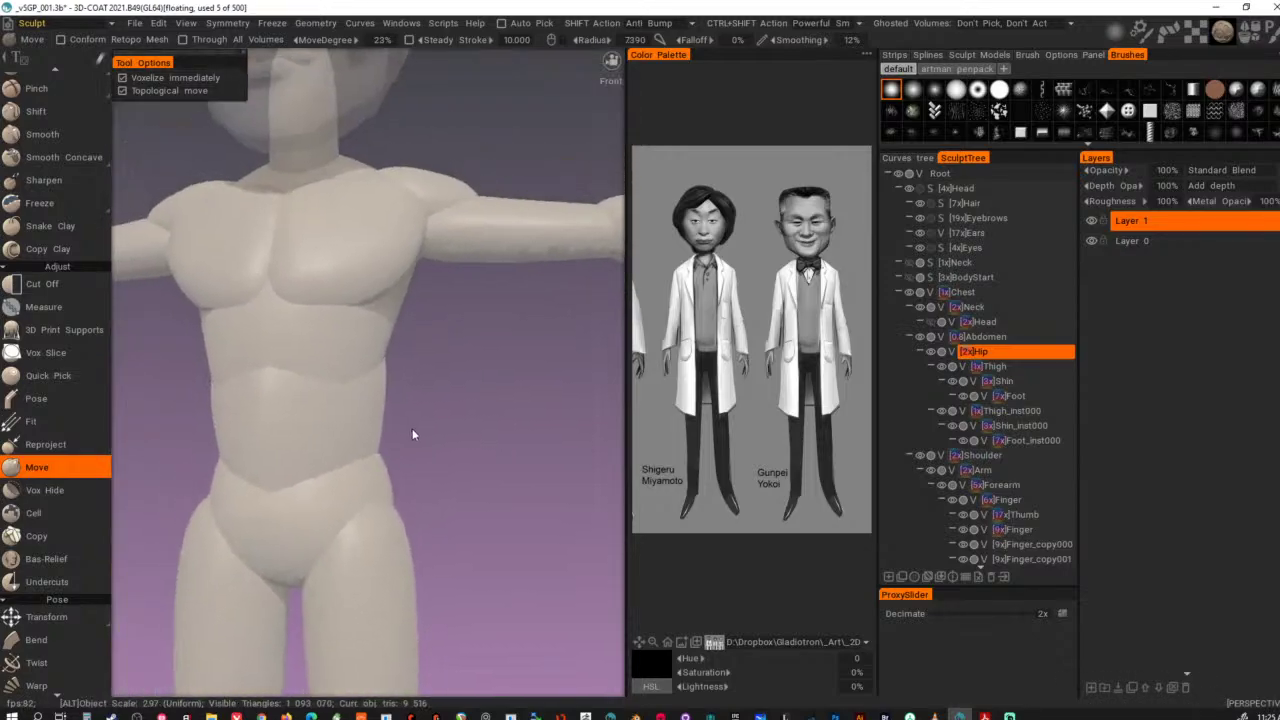
middle_click_drag(412, 428, 440, 460, "alt")
key("h")
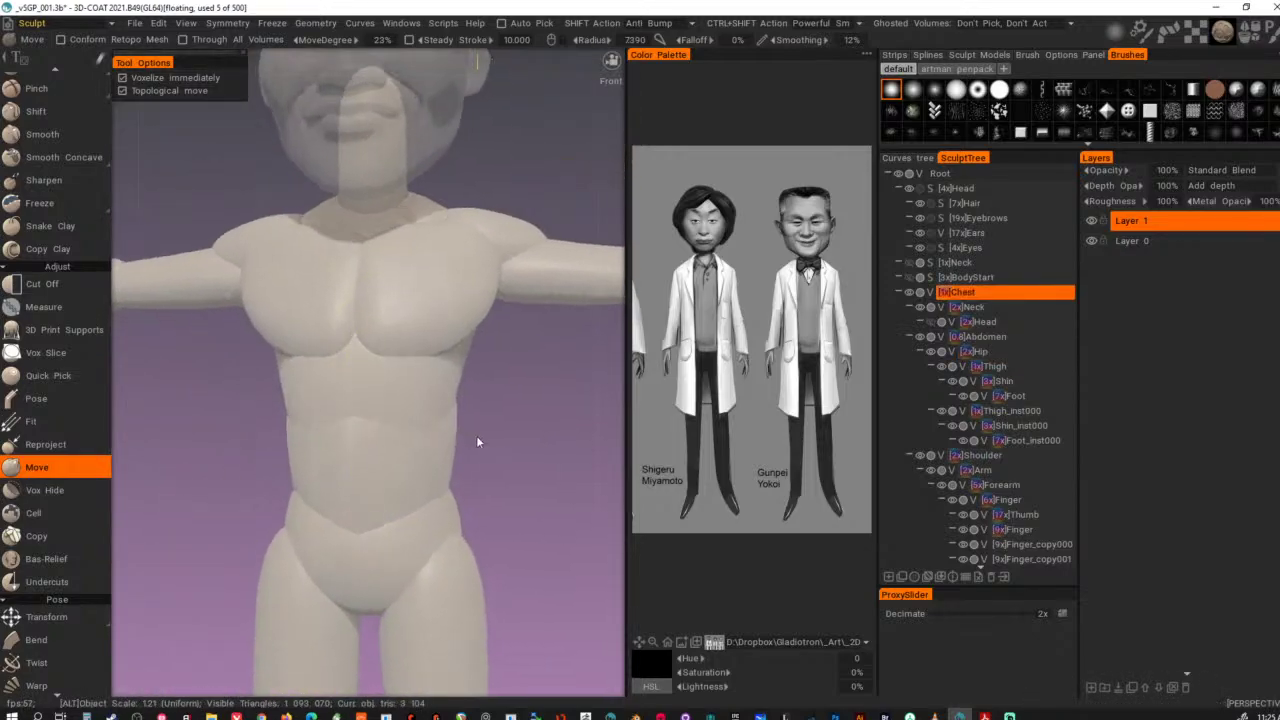
left_click_drag(476, 435, 500, 430, "alt")
right_click_drag(450, 413, 440, 413)
left_click_drag(436, 412, 477, 384)
- Reshape the Pectorals volume from the side using the Move tool, with a brush radius between about 8.83 and 6.73
key("h")
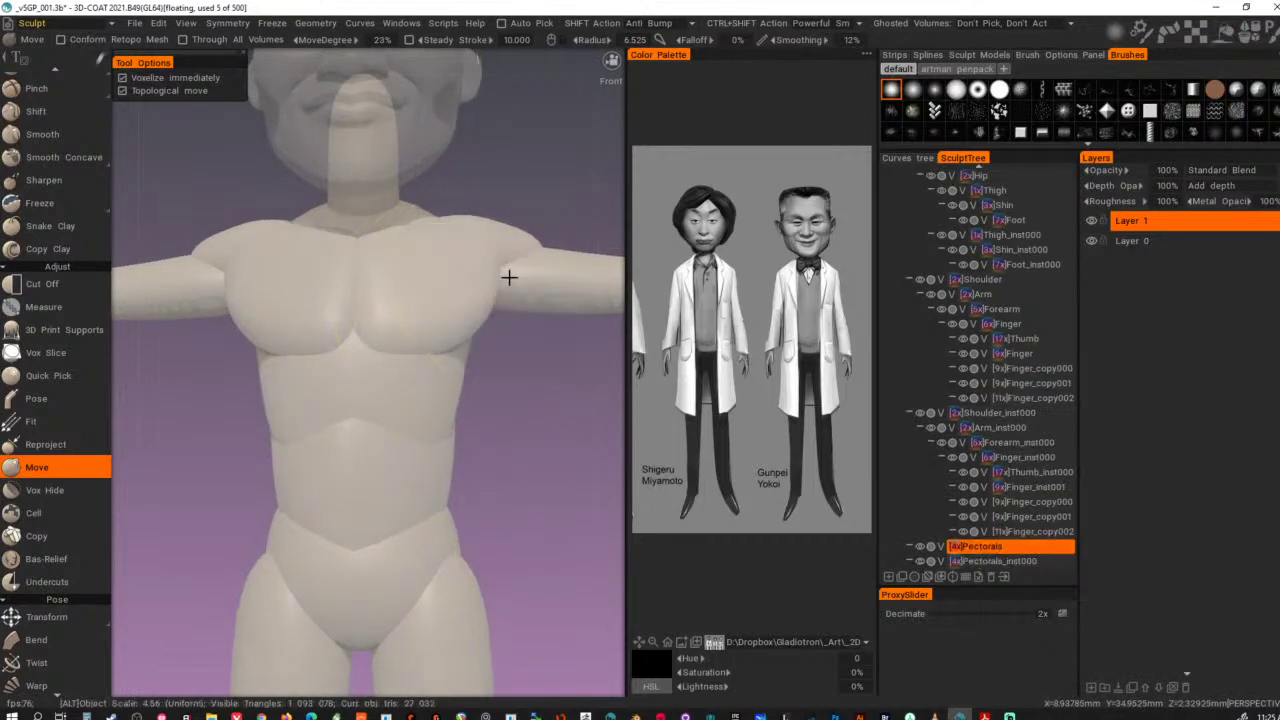
mouse_move(509, 277)
left_mouse_down("alt")
mouse_move(523, 280)
mouse_move(494, 260)
mouse_move(403, 340)
mouse_move(412, 320)
mouse_move(446, 326)
left_mouse_up("alt")
right_click_drag(449, 326, 472, 326)
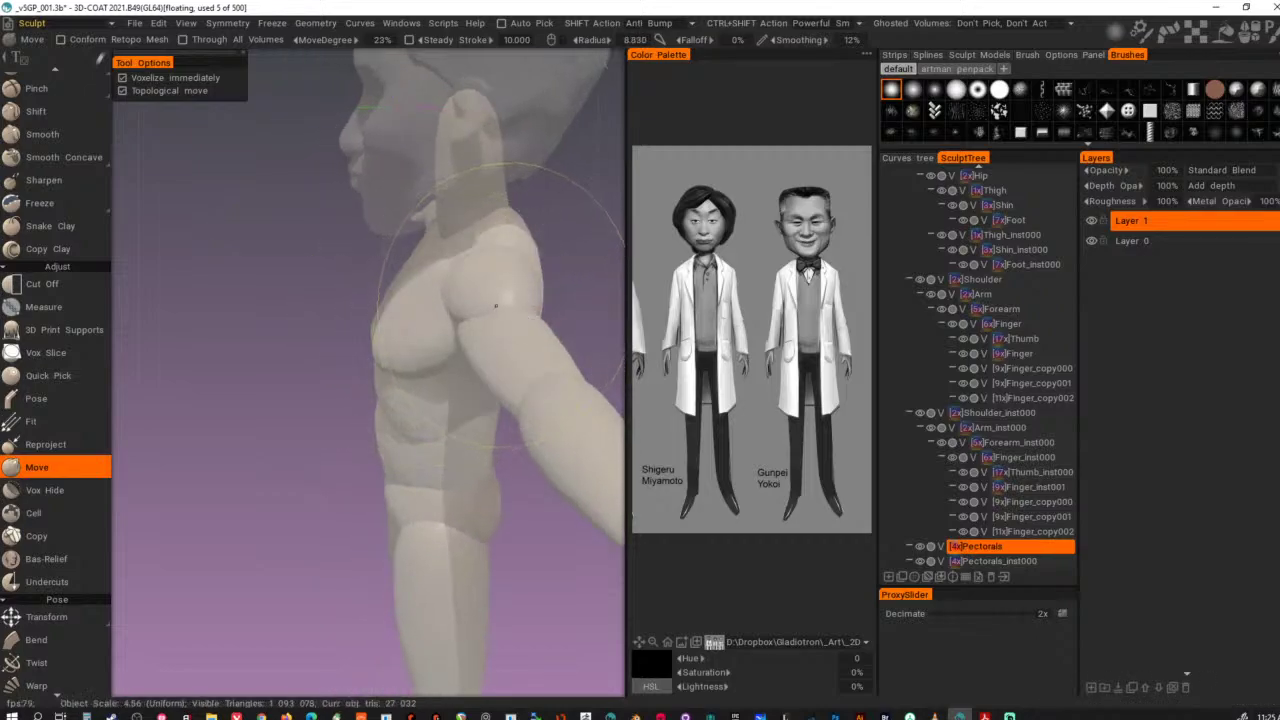
left_click_drag(452, 334, 462, 303)
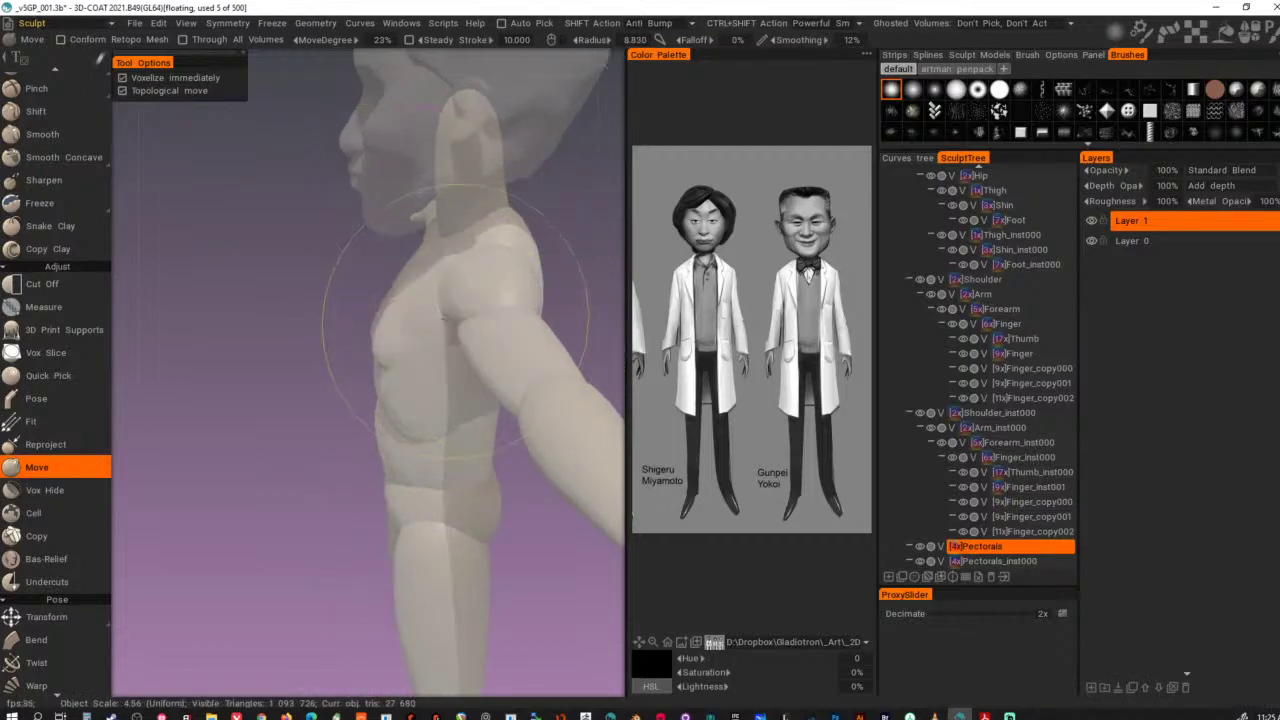
right_click_drag(427, 320, 418, 319)
left_click_drag(396, 310, 409, 295)
mouse_move(414, 299)
left_mouse_down("alt")
mouse_move(474, 320)
mouse_move(398, 335)
left_mouse_up("alt")
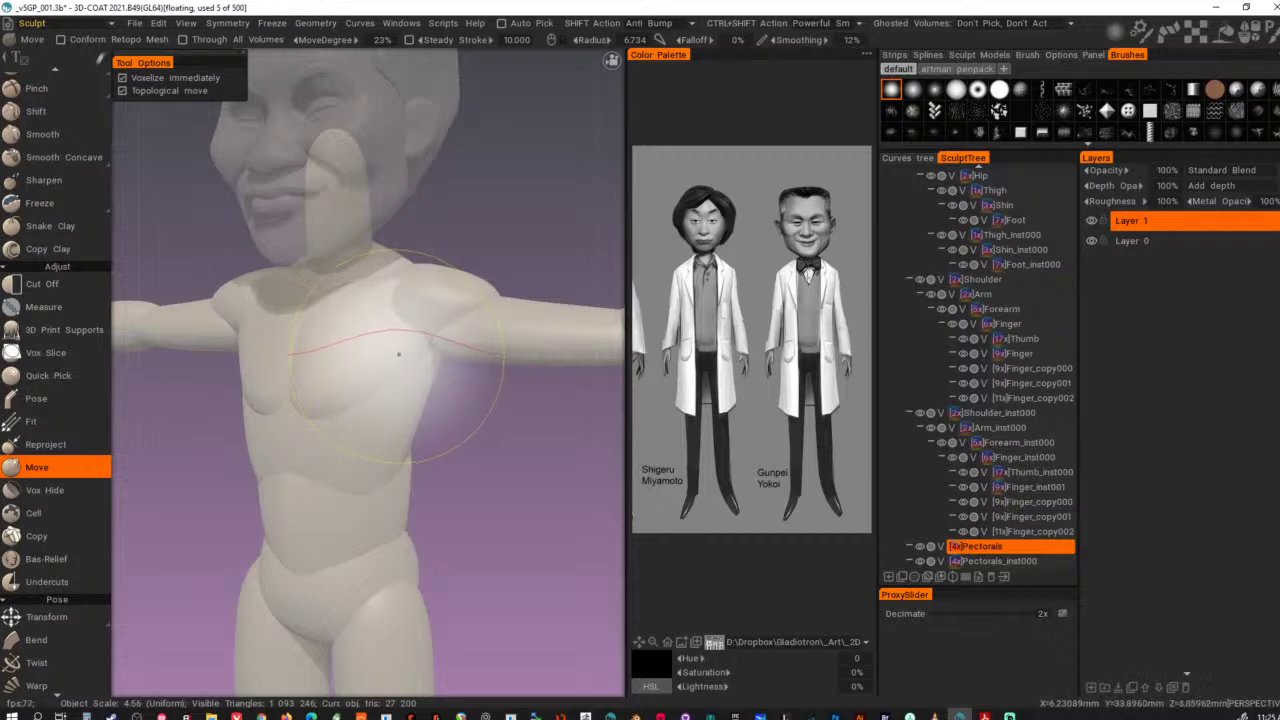
- Refine the upper and outer contour of the Pectorals volume using the Move tool with a radius of about 4.75 to 5.14
mouse_move(398, 354)
left_mouse_down("alt")
mouse_move(477, 352)
mouse_move(421, 380)
mouse_move(469, 385)
left_mouse_up("alt")
right_click_drag(402, 408, 374, 416)
mouse_move(374, 415)
left_mouse_down()
mouse_move(384, 383)
mouse_move(453, 409)
mouse_move(355, 364)
left_mouse_up()
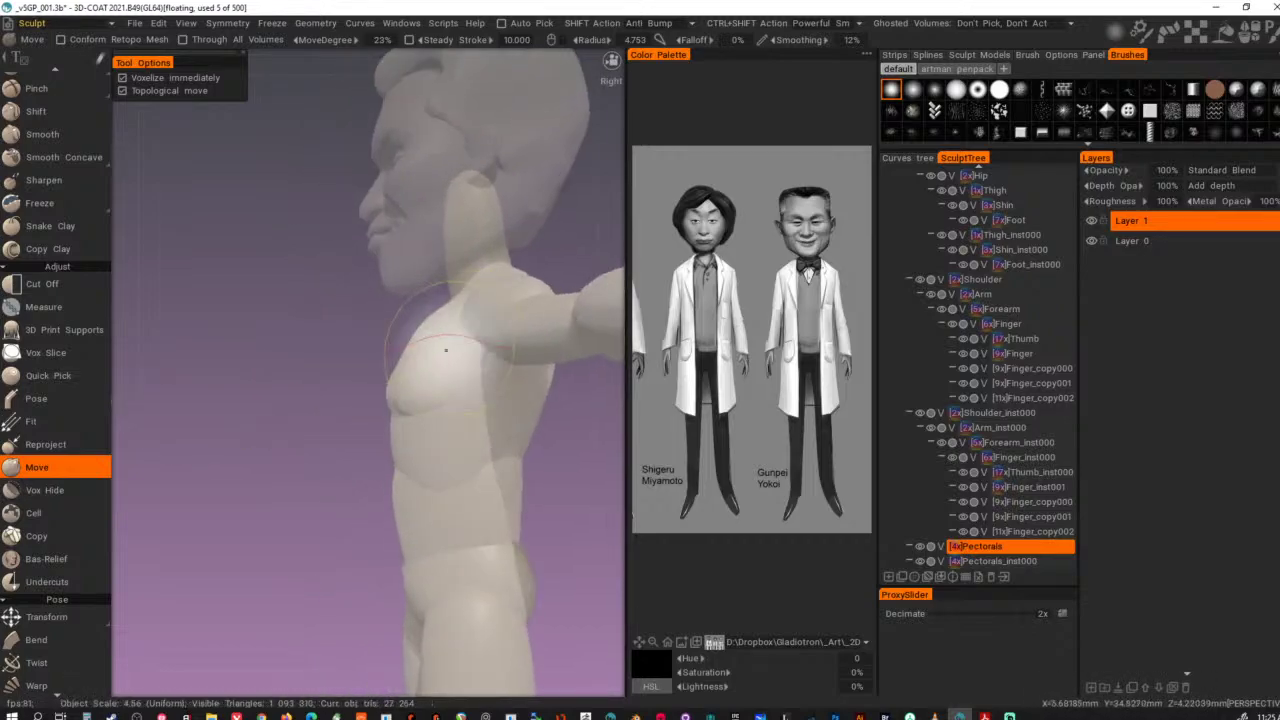
right_click_drag(406, 376, 437, 371)
left_click_drag(421, 371, 600, 337)
left_click_drag(445, 344, 488, 335, "alt")
right_click_drag(431, 346, 423, 345)
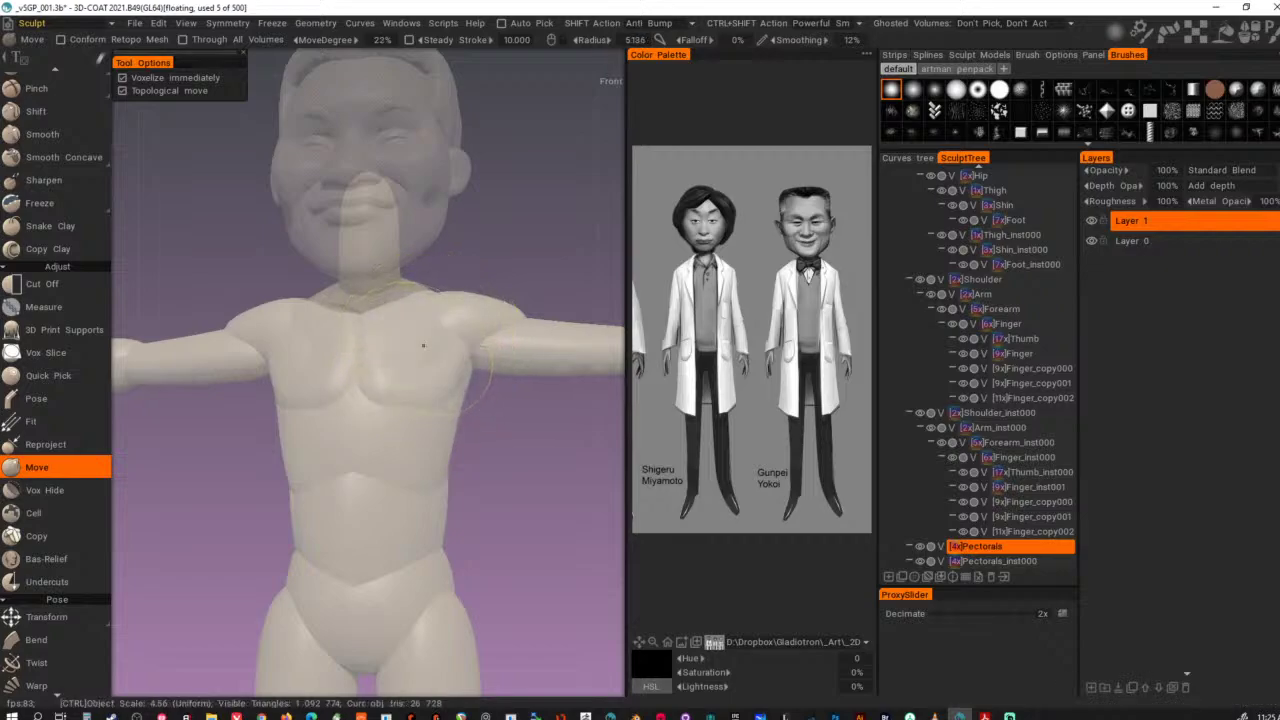
left_click_drag(432, 337, 440, 336)
mouse_move(440, 336)
left_mouse_down("alt")
mouse_move(551, 340)
mouse_move(540, 334)
left_mouse_up("alt")
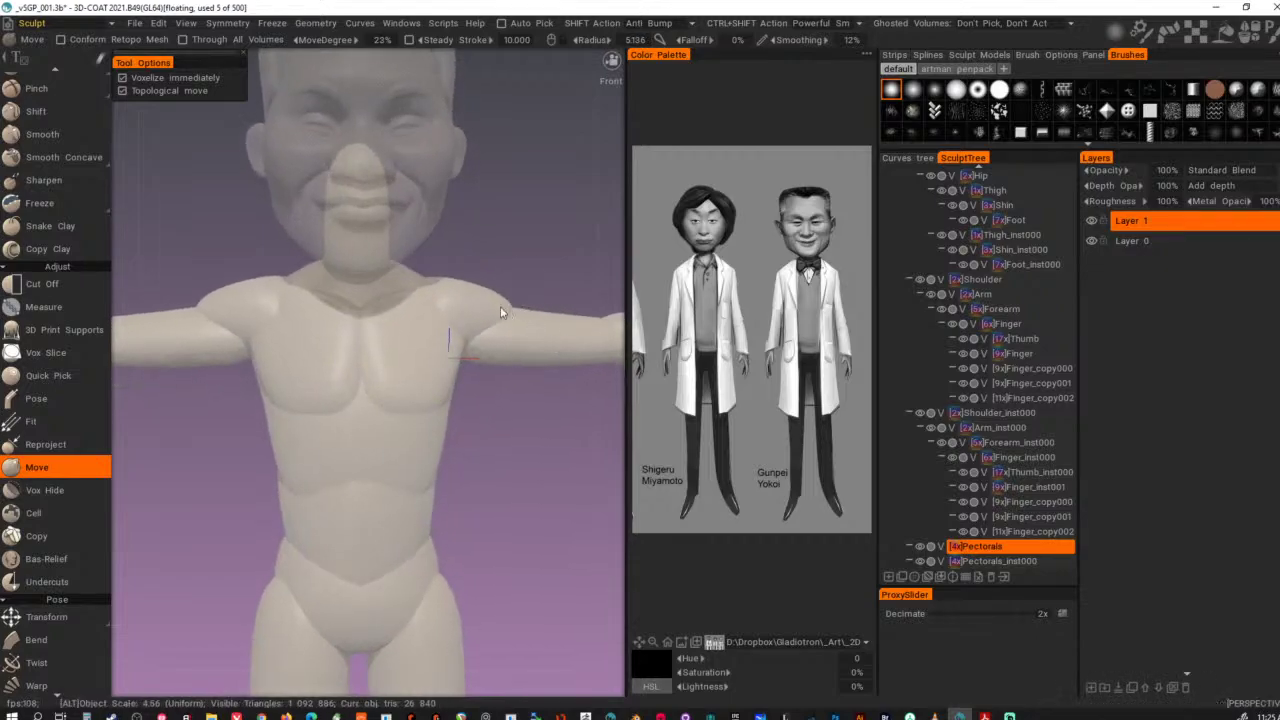
- Make the Thigh volume the active sculpt object and frame the legs from the front
mouse_move(500, 306)
right_mouse_down("alt")
mouse_move(471, 309)
mouse_move(473, 351)
mouse_move(443, 436)
right_mouse_up("alt")
middle_click_drag(440, 441, 457, 384, "alt")
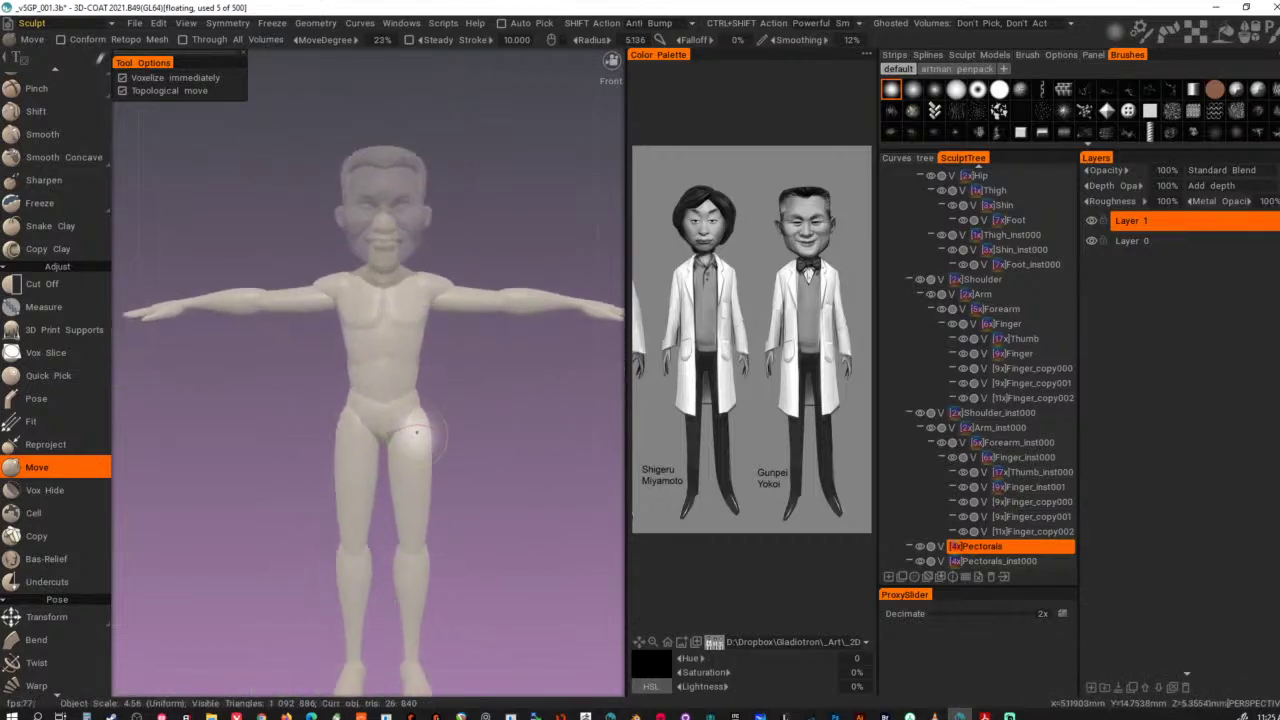
key("h")
mouse_move(446, 420)
right_mouse_down("alt")
mouse_move(447, 369)
mouse_move(459, 404)
right_mouse_up("alt")
middle_click_drag(459, 404, 476, 341, "alt")
right_click_drag(476, 341, 441, 376, "alt")
- Activate the Pose tool in object selection mode and enable it to work through all volumes
scroll(441, 380, "up", 5)
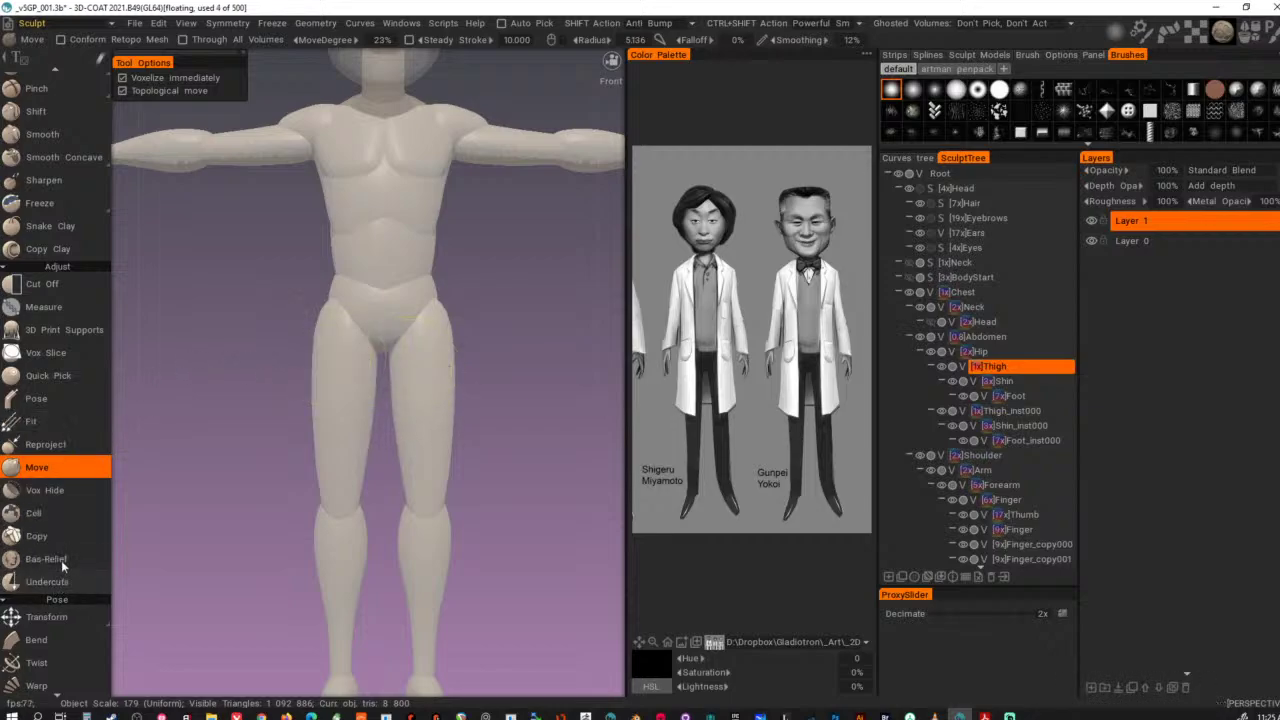
scroll(61, 560, "down", 10)
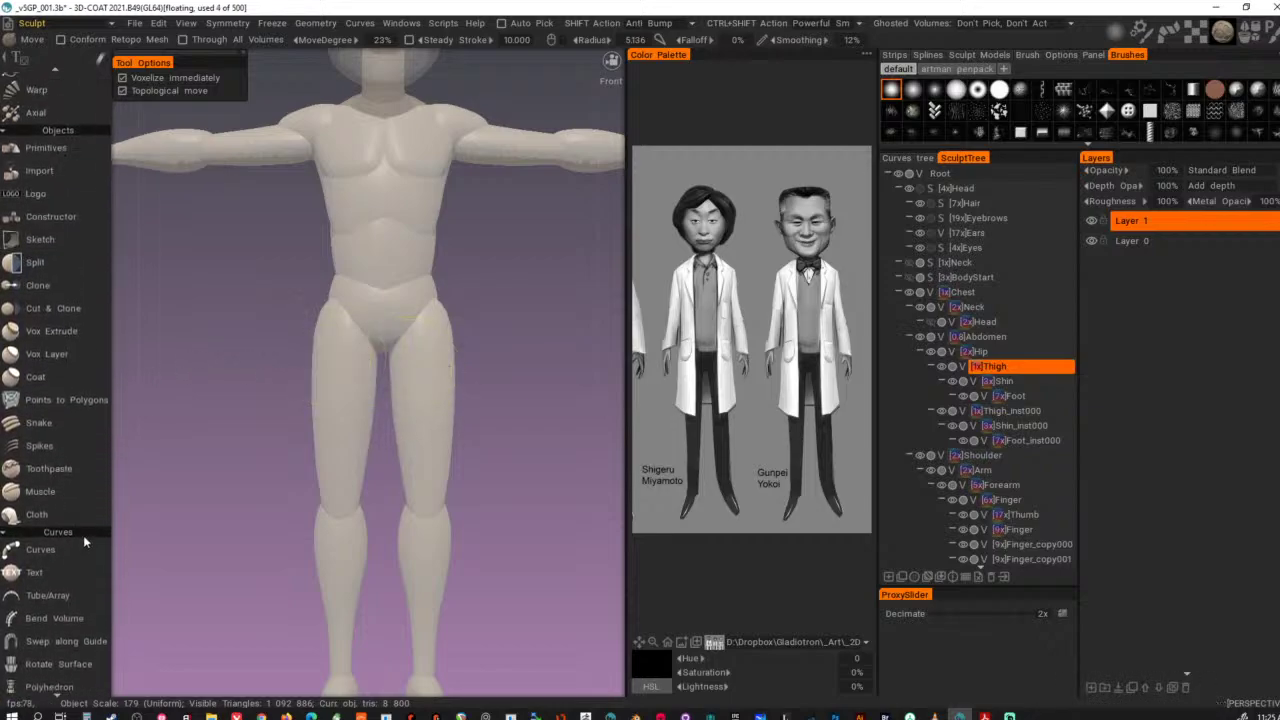
scroll(85, 541, "up", 5)
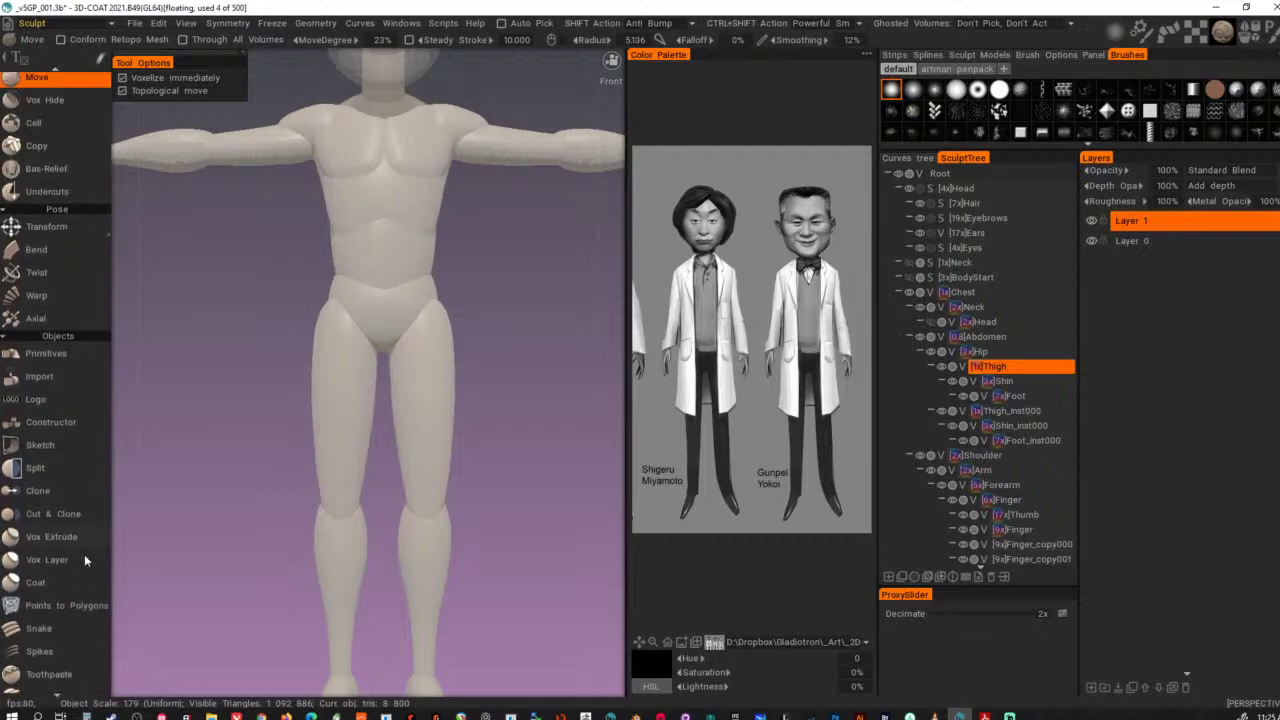
scroll(85, 565, "down", 6)
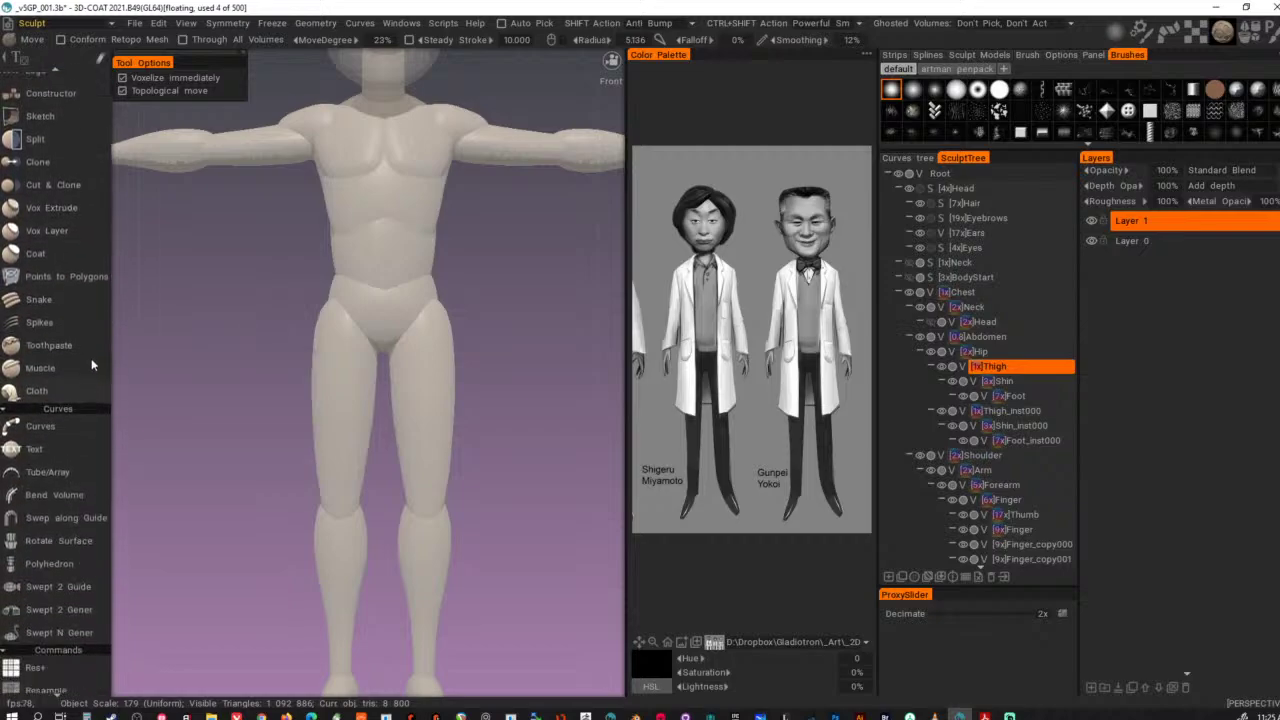
scroll(91, 364, "up", 6)
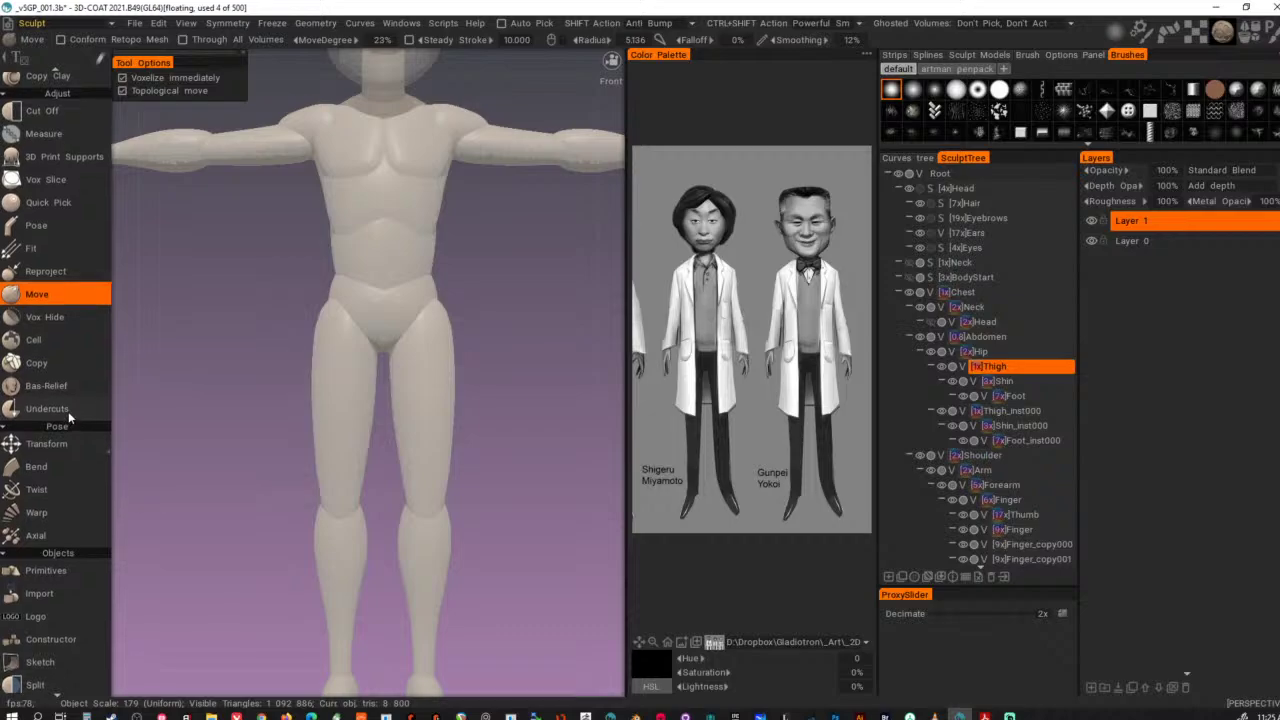
middle_click_drag(68, 412, 67, 386)
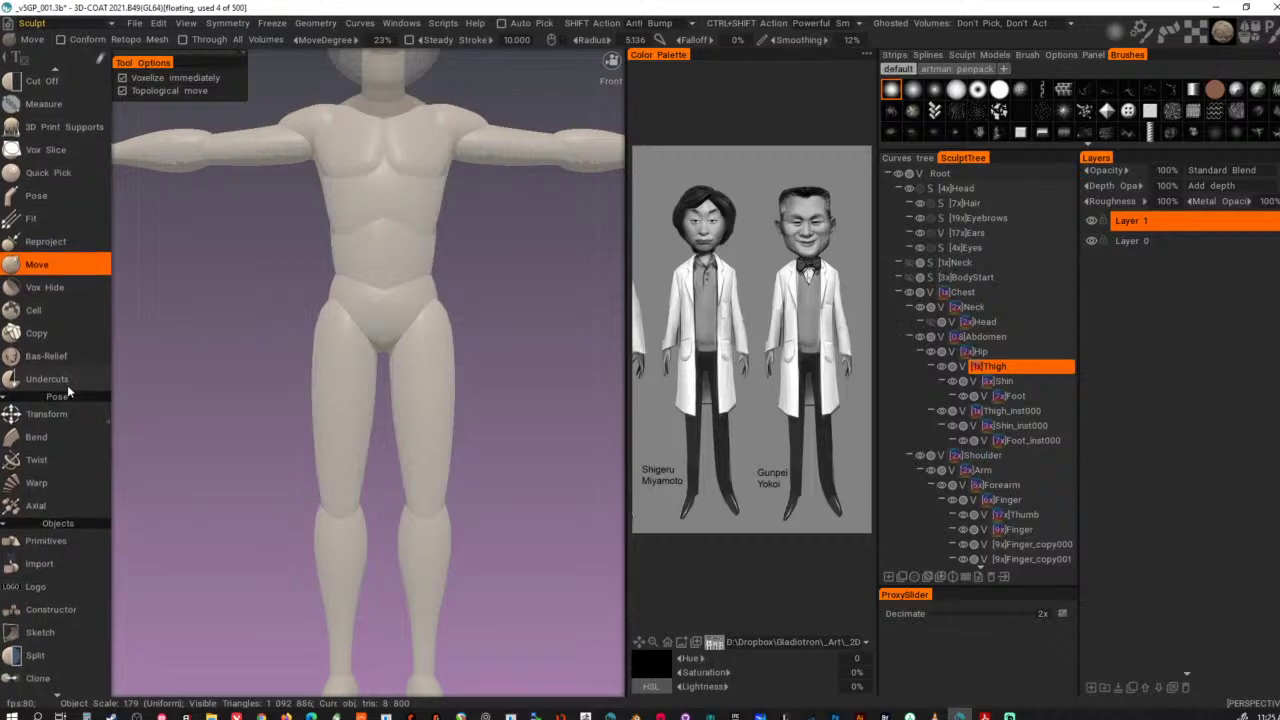
scroll(67, 385, "down", 6)
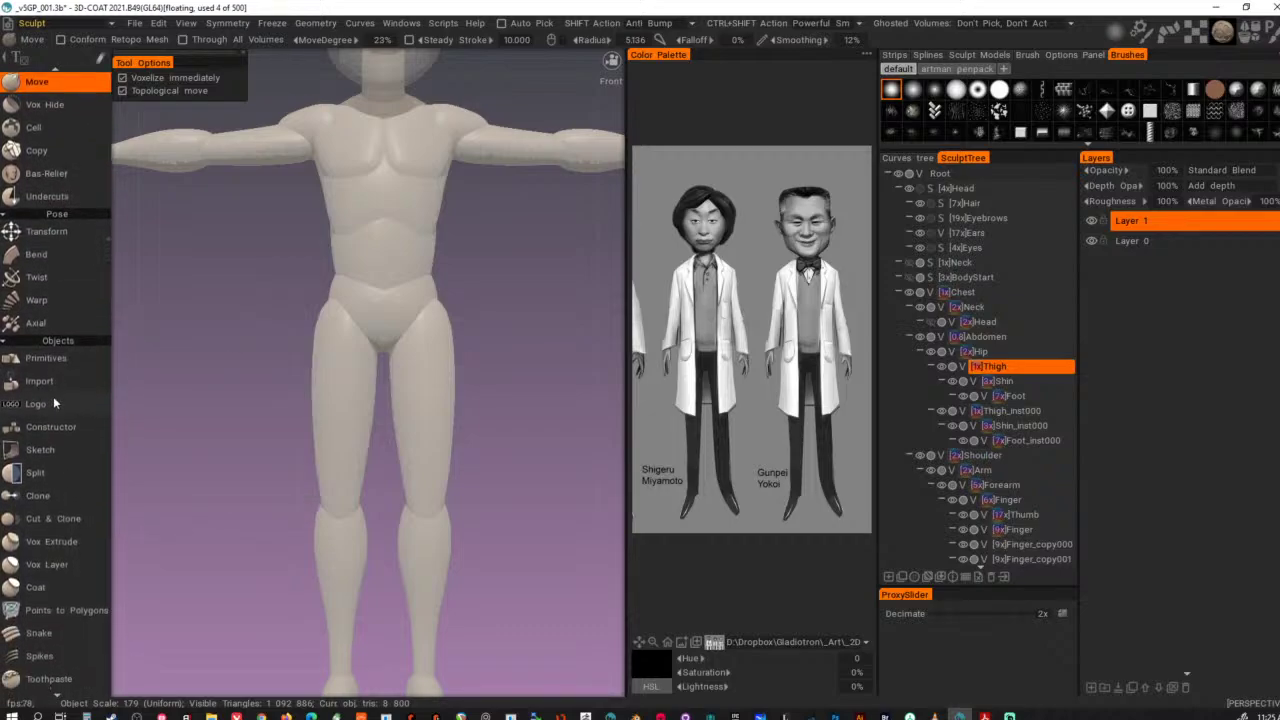
scroll(53, 395, "up", 5)
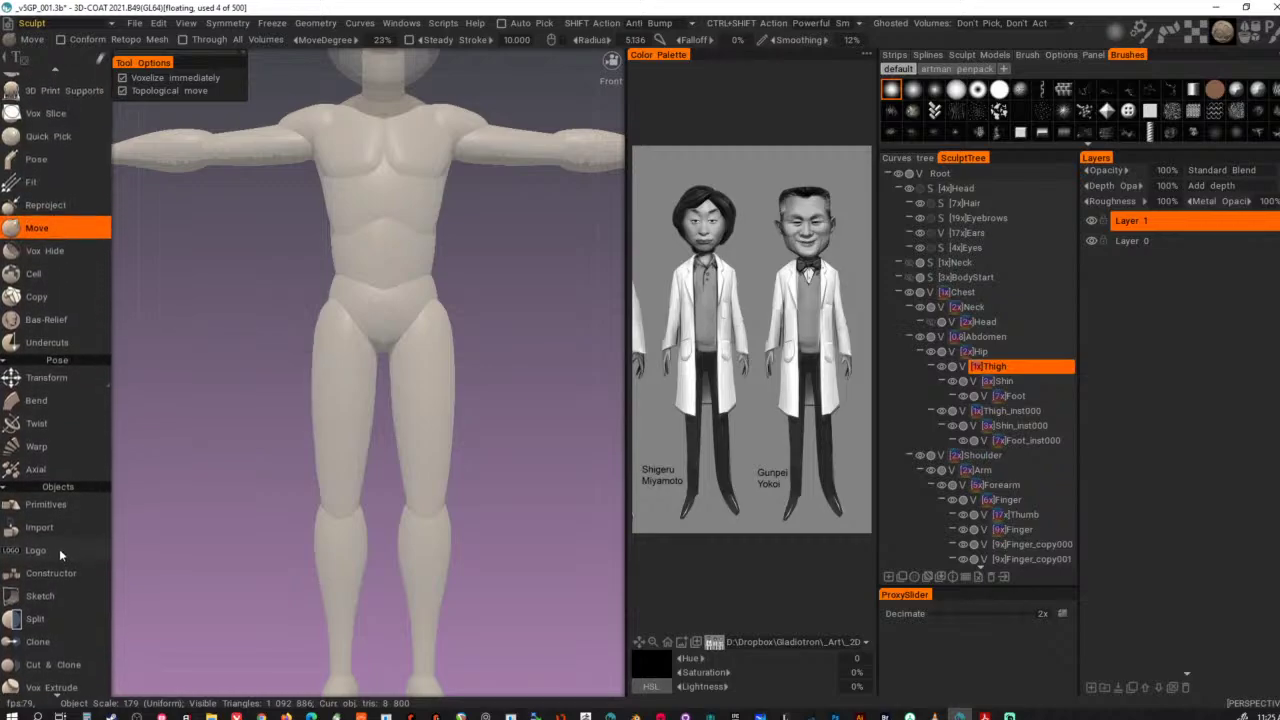
scroll(66, 388, "up", 5)
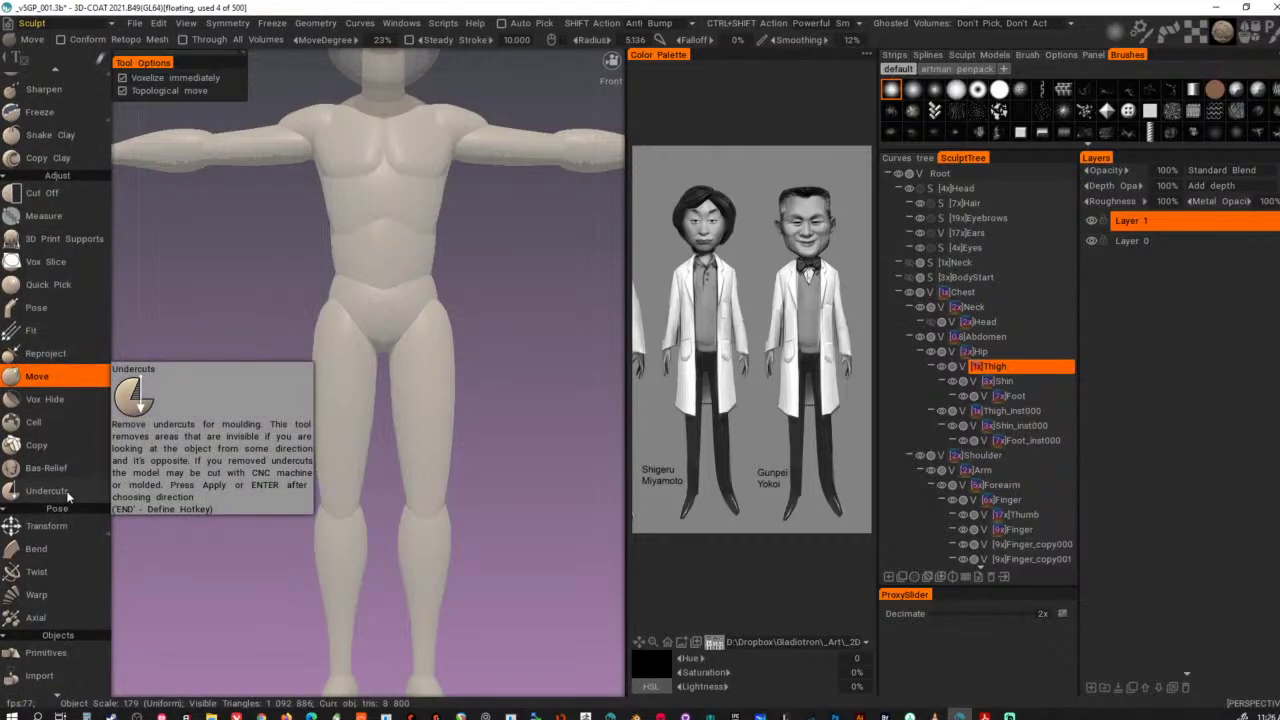
left_click(66, 302)
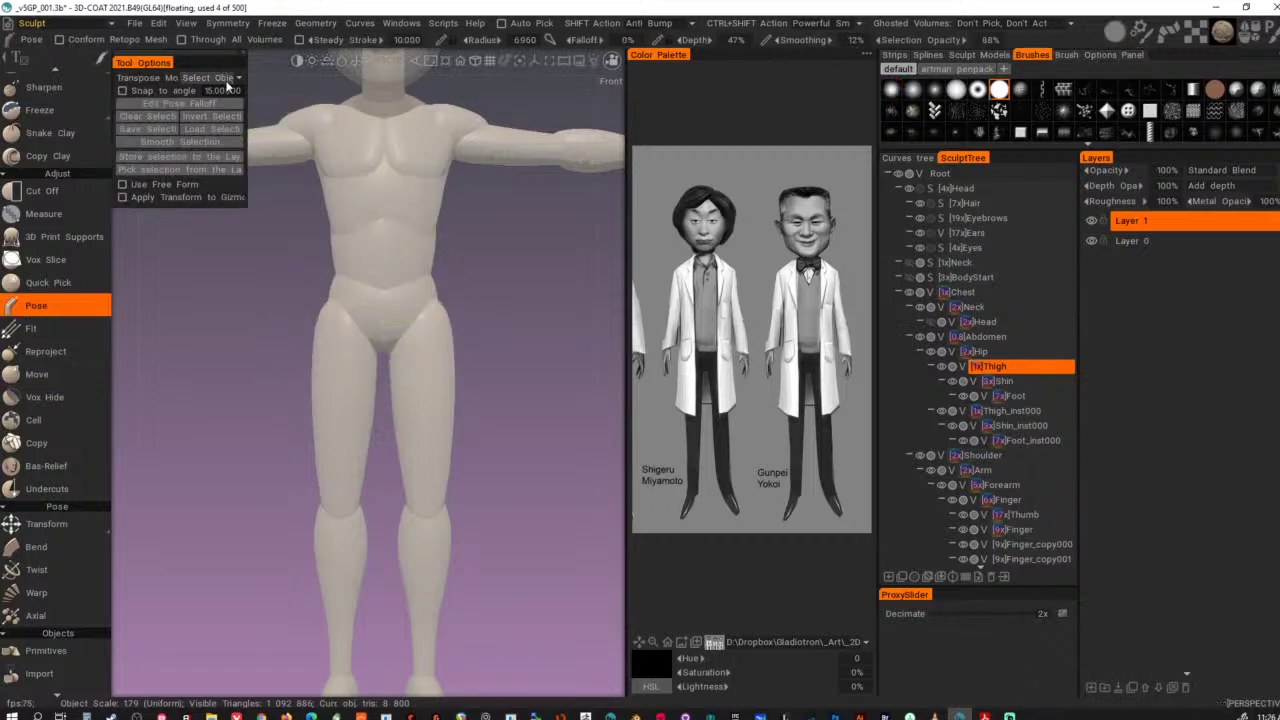
left_click(210, 79)
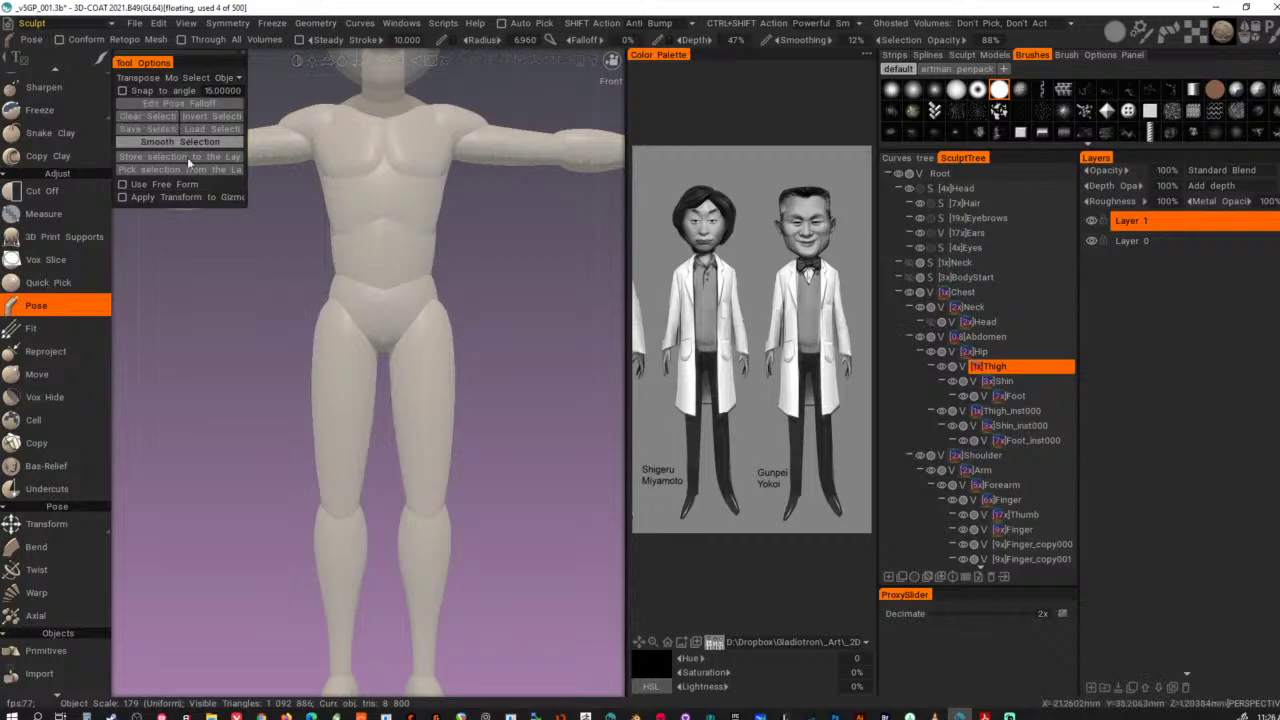
left_click(184, 41)
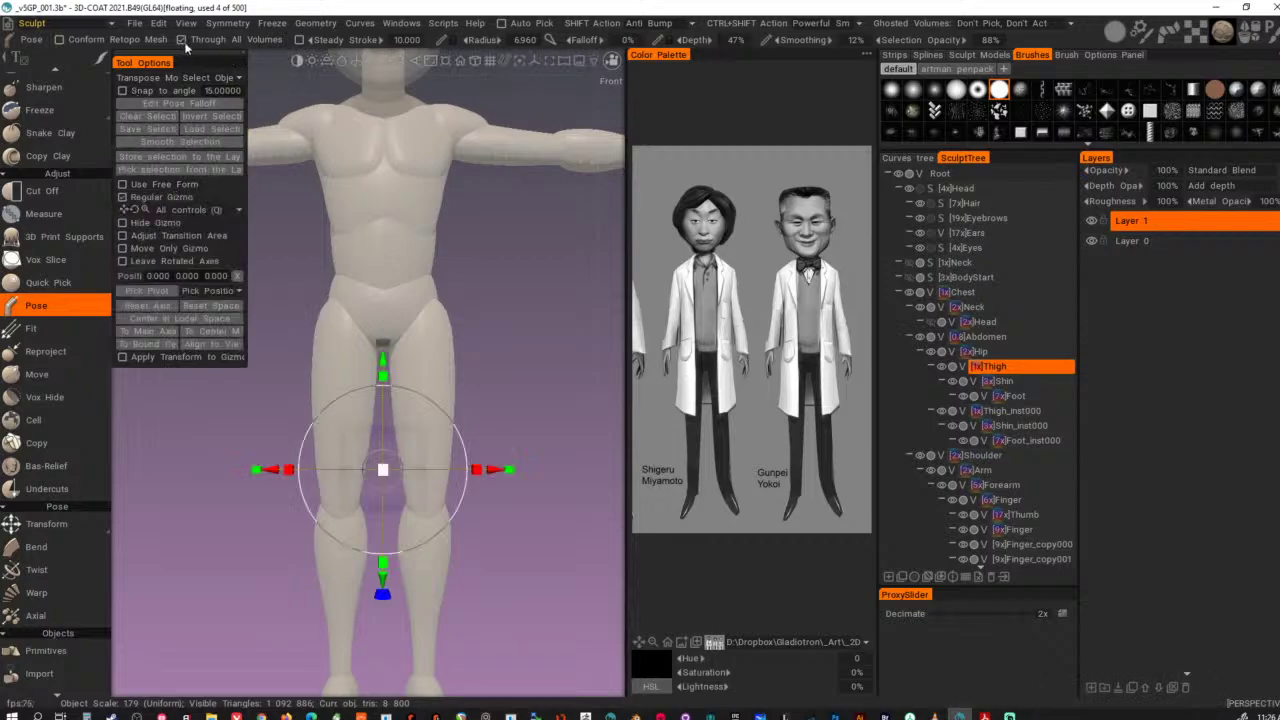
- Select the Thigh, Shin and Foot volumes for posing so both complete legs are included
right_click_drag(440, 341, 408, 340)
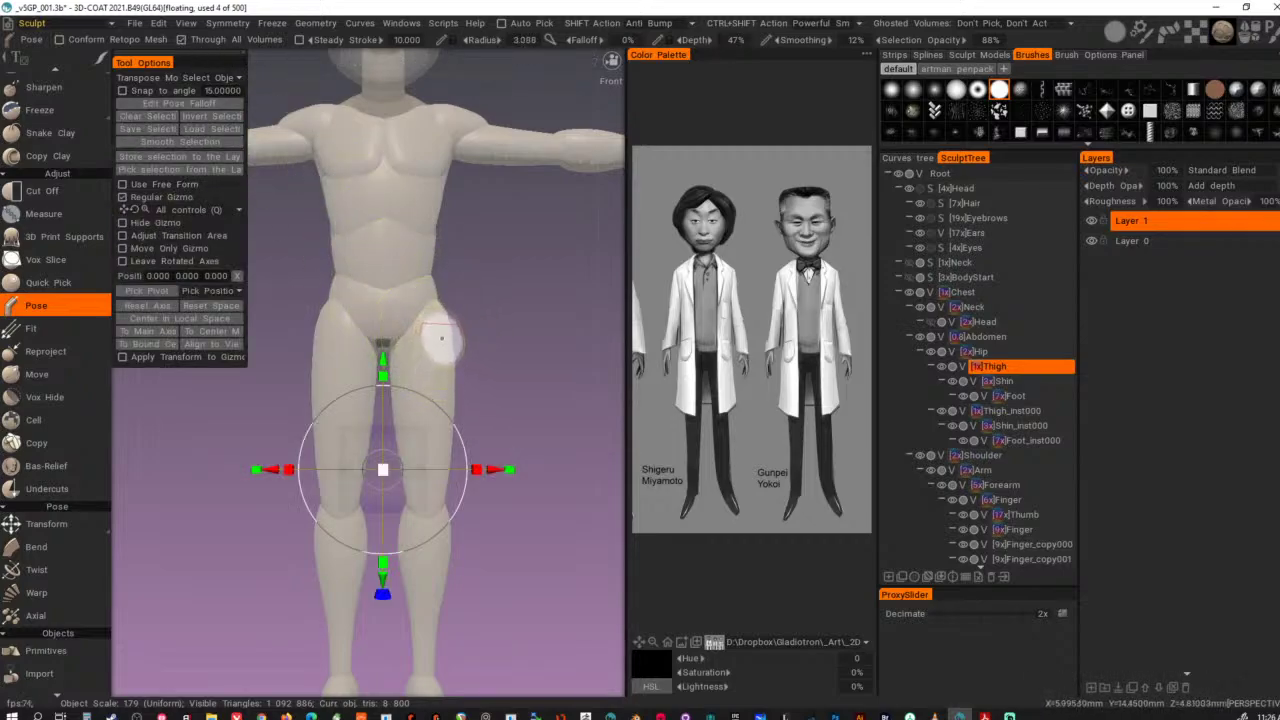
left_click(433, 352)
middle_click_drag(540, 565, 526, 366)
left_click(425, 391)
left_click(415, 521, "shift")
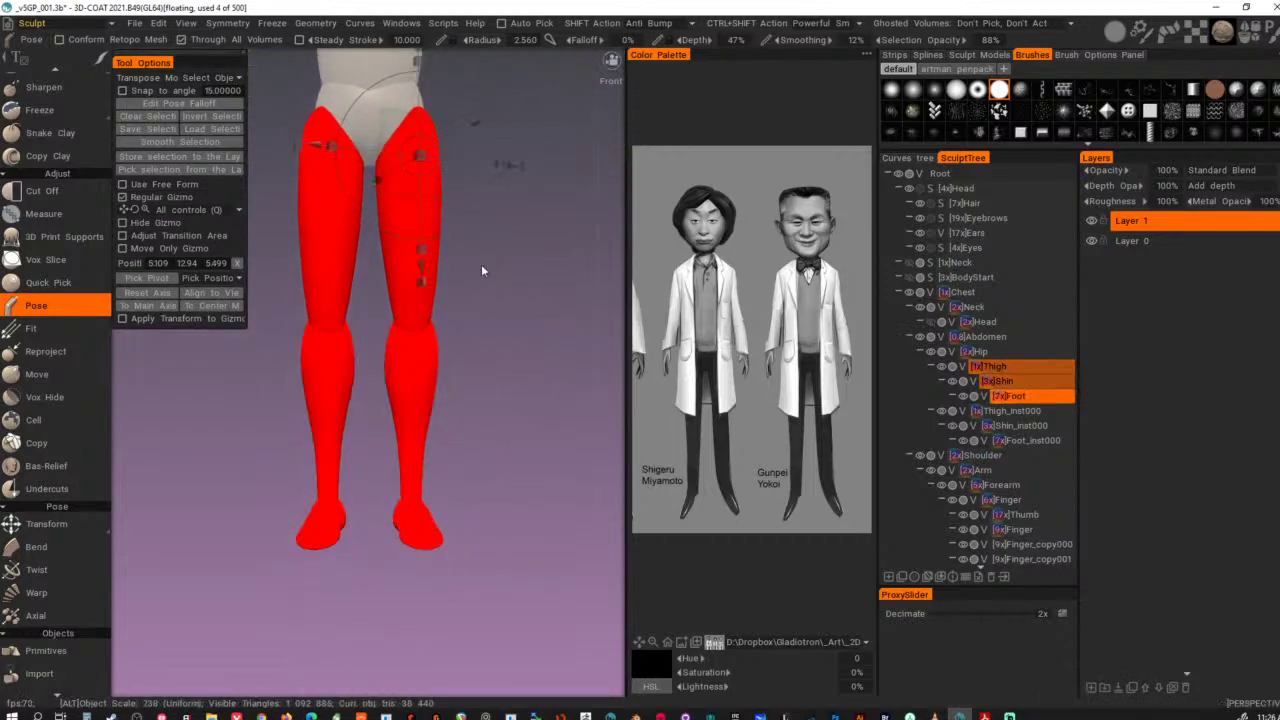
- Scale the selected legs down slightly, then move them inward and up into the hip, placing the gizmo at 4.468, 13.75, 5.429
middle_click_drag(483, 268, 526, 462, "alt")
left_click_drag(526, 462, 498, 441, "alt")
left_click_drag(420, 328, 420, 328)
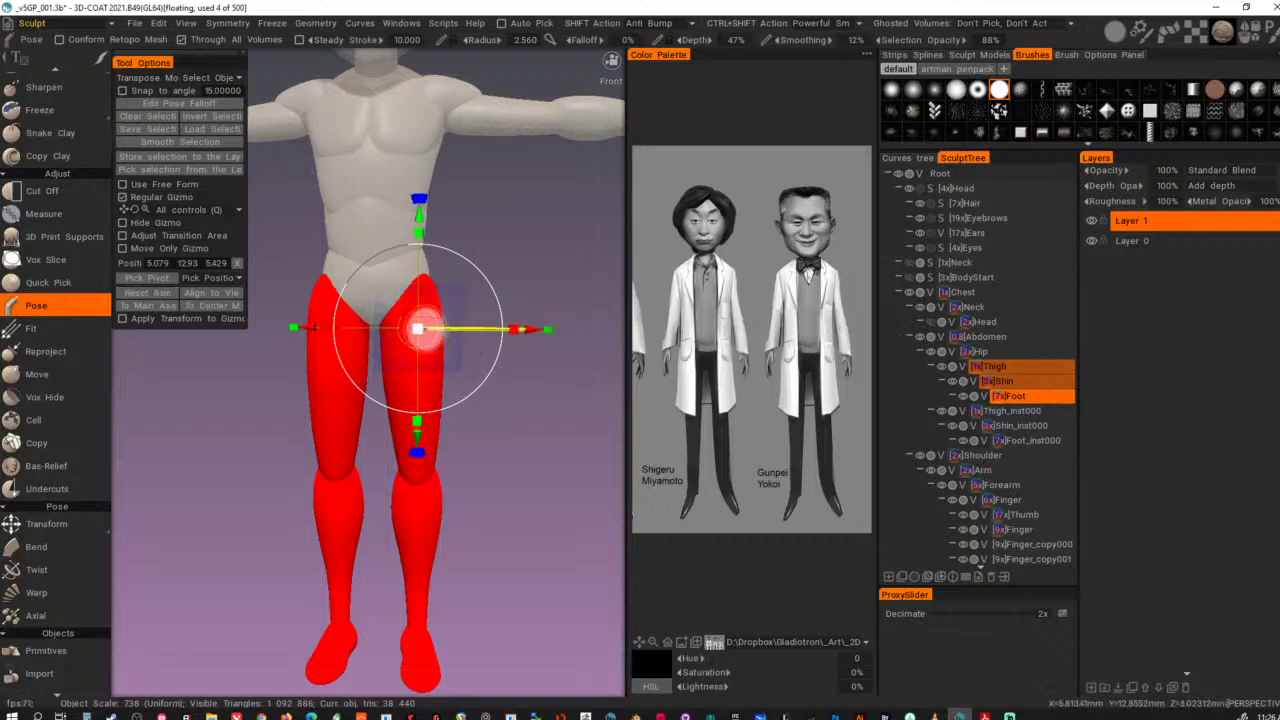
left_click_drag(419, 328, 417, 328)
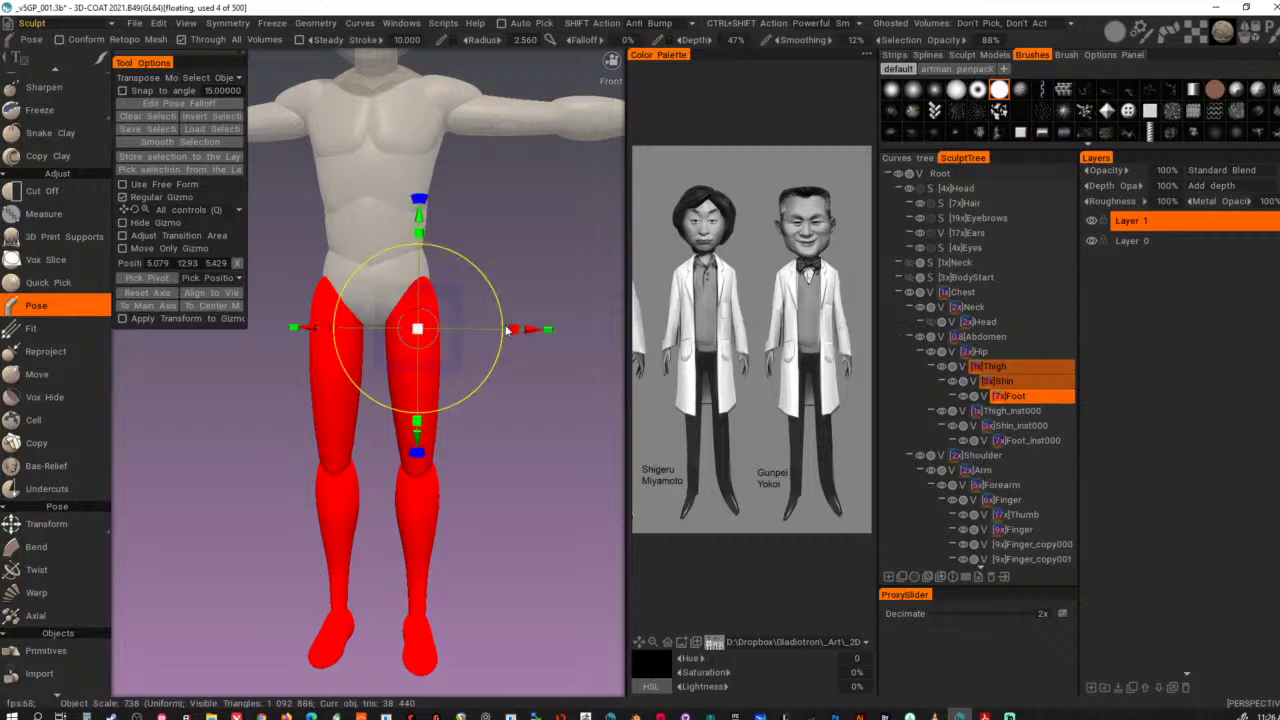
left_click_drag(533, 331, 526, 331)
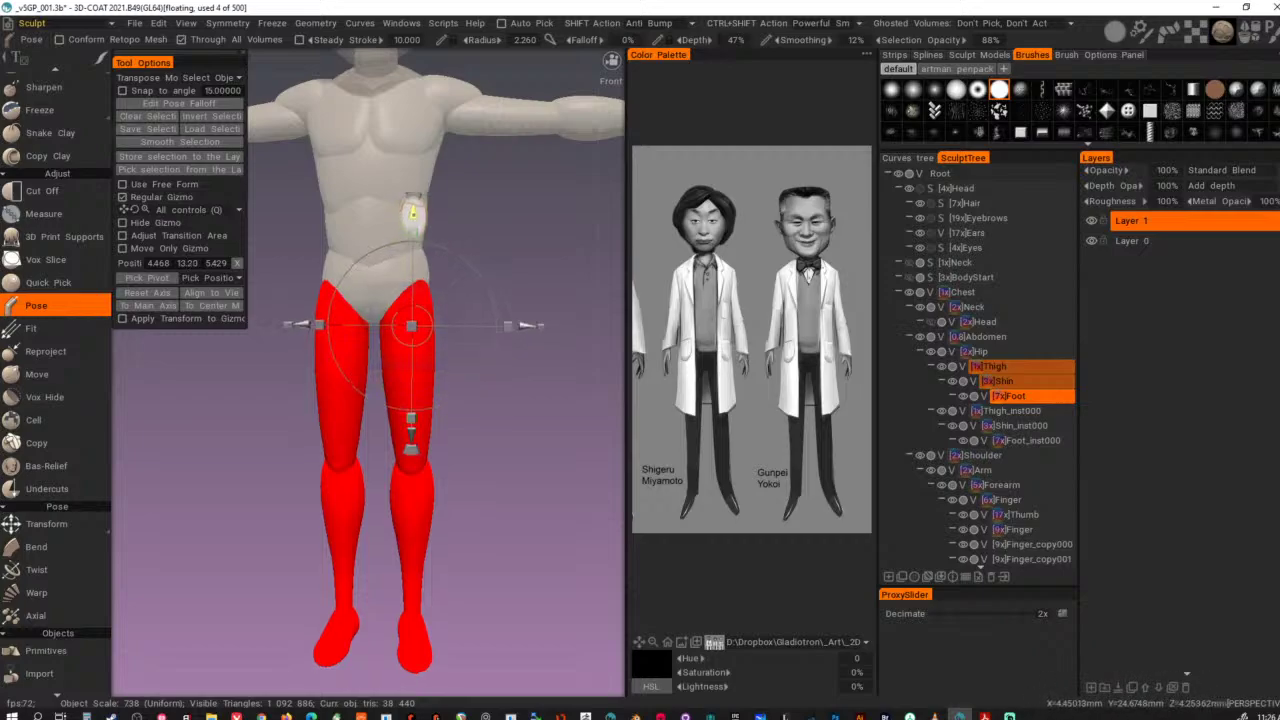
left_click_drag(413, 211, 413, 206)
- Lower the selected legs to a vertical gizmo position of 13.52 and stretch them slightly along their length
right_click_drag(481, 398, 409, 420, "alt")
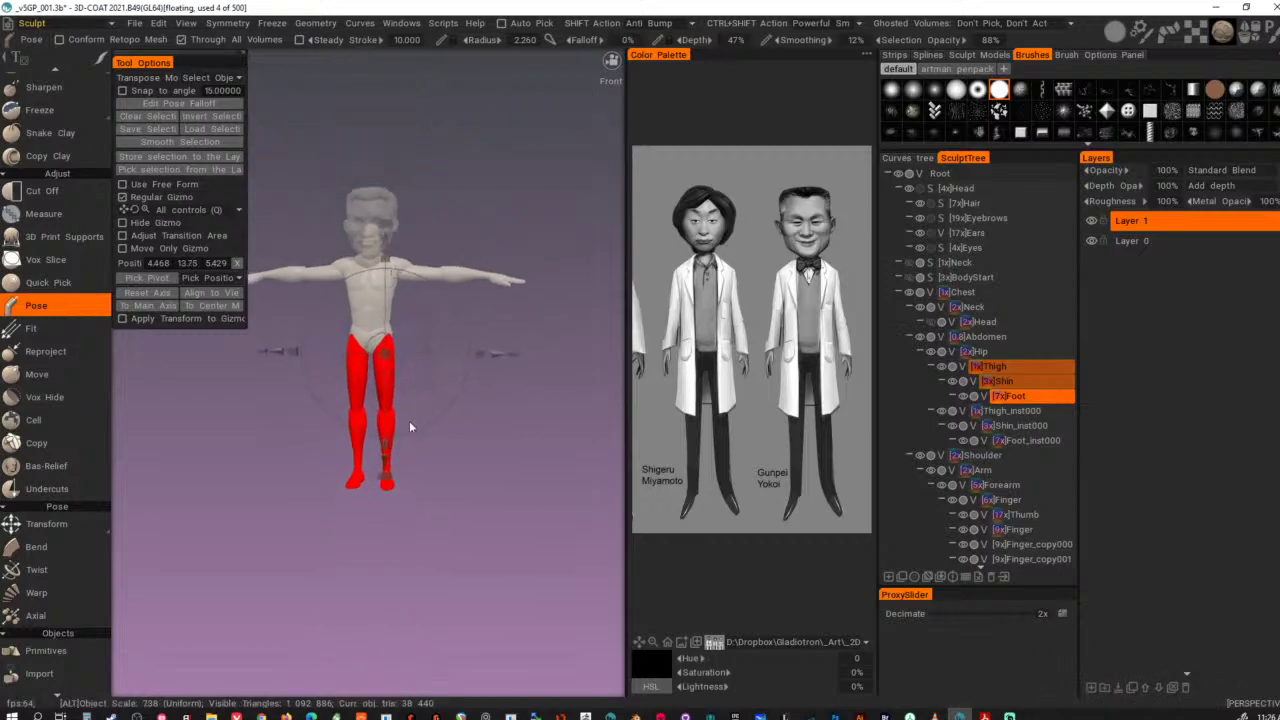
left_click_drag(409, 420, 386, 456, "alt")
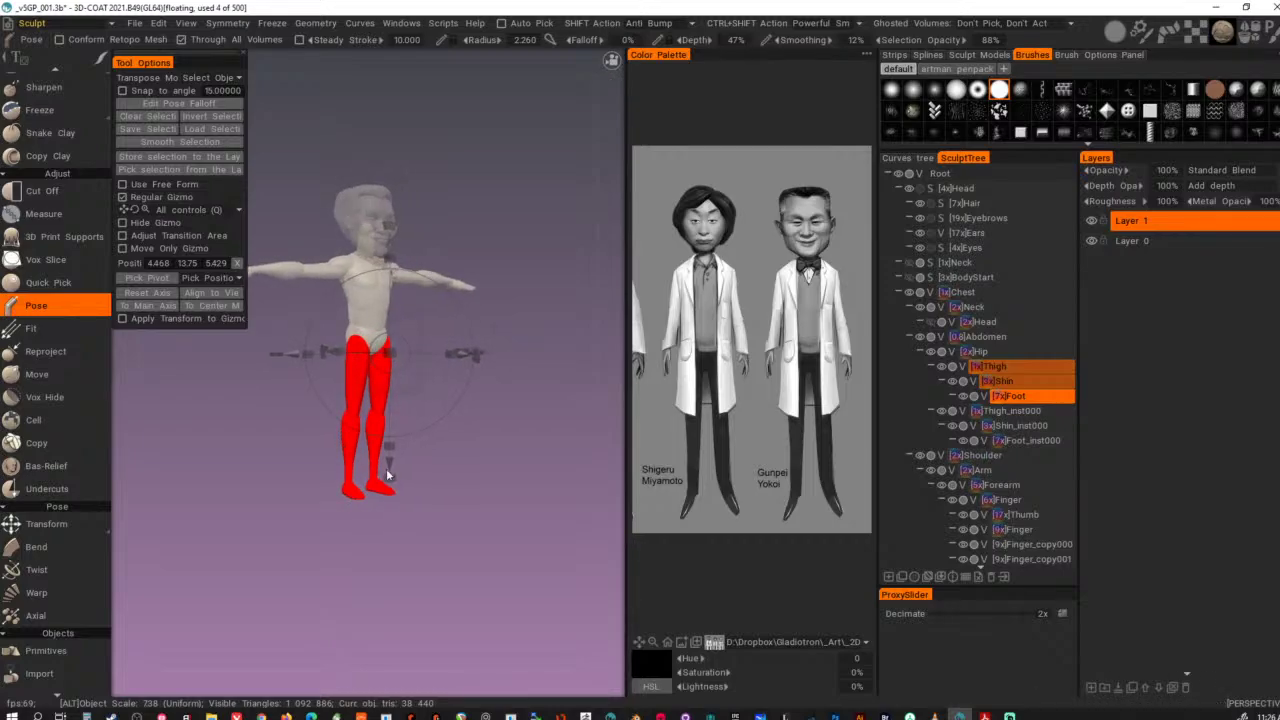
right_click_drag(386, 456, 428, 512, "alt")
left_click_drag(428, 512, 490, 500, "alt")
middle_click_drag(490, 500, 484, 472, "alt")
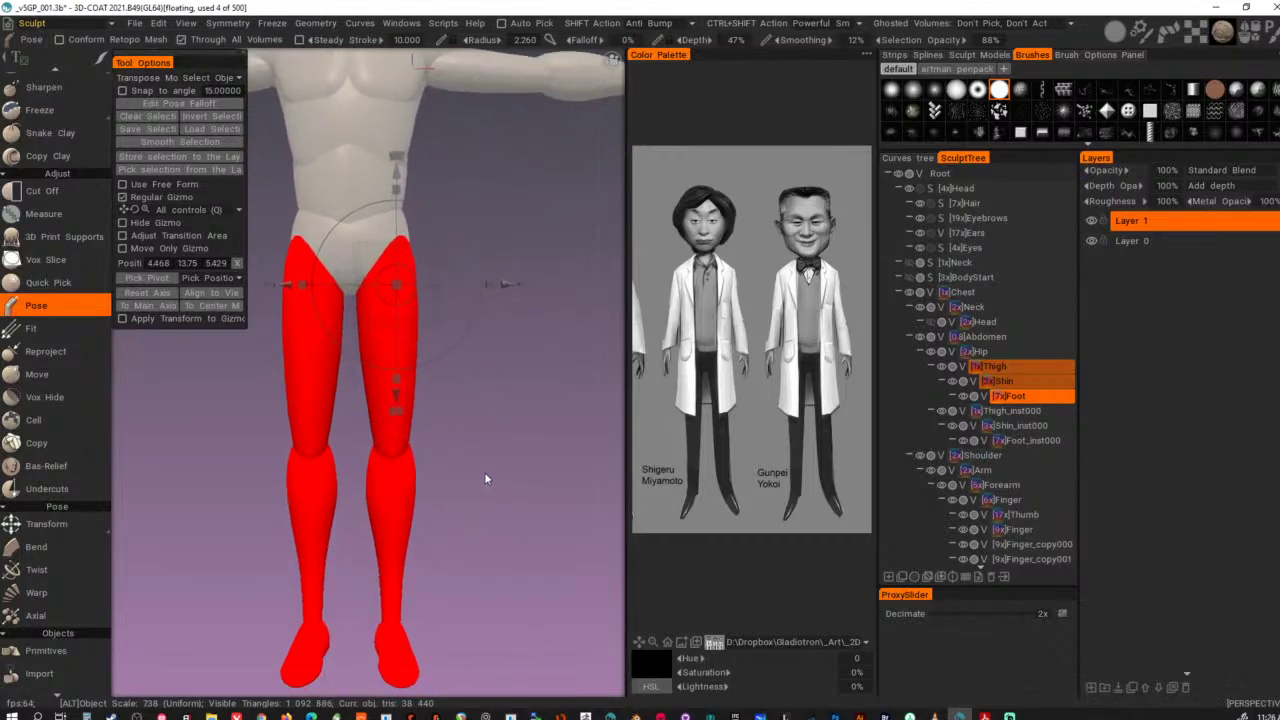
right_click_drag(484, 472, 454, 461, "alt")
middle_click_drag(454, 461, 465, 513, "alt")
left_click_drag(465, 513, 441, 513, "alt")
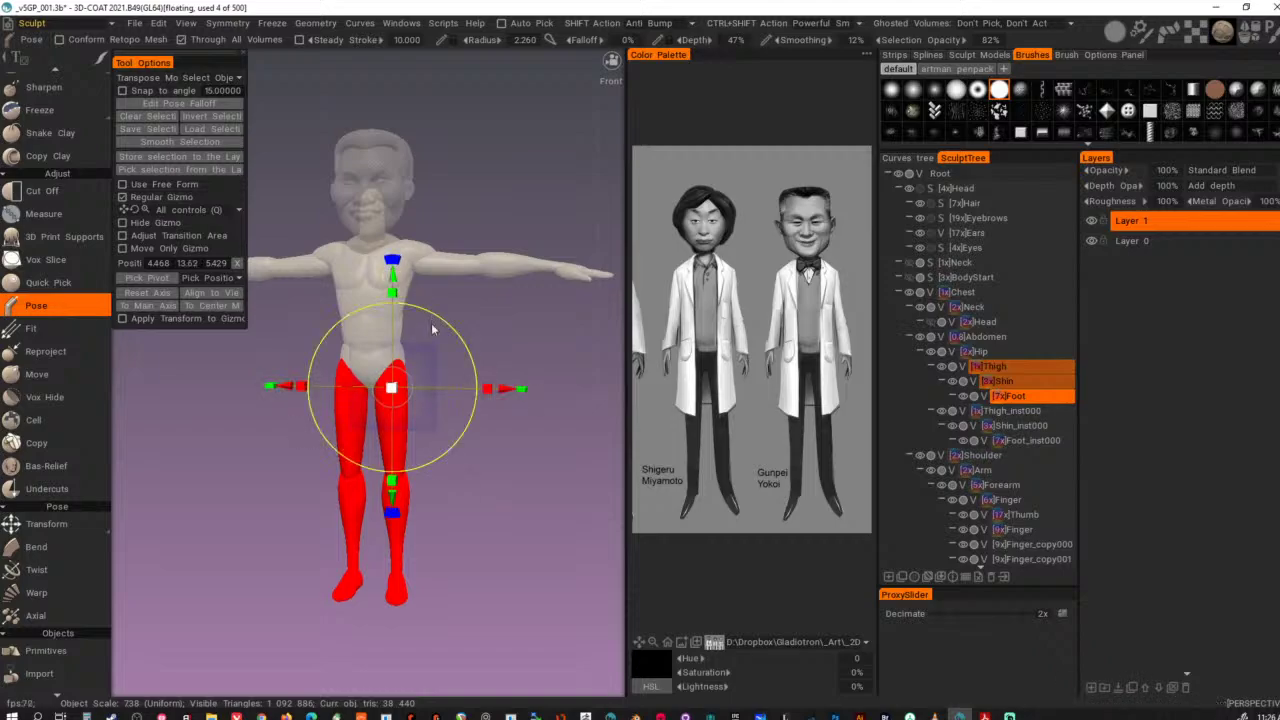
left_click_drag(460, 462, 482, 486, "alt")
middle_click_drag(482, 487, 490, 473, "alt")
left_click_drag(490, 473, 481, 475, "alt")
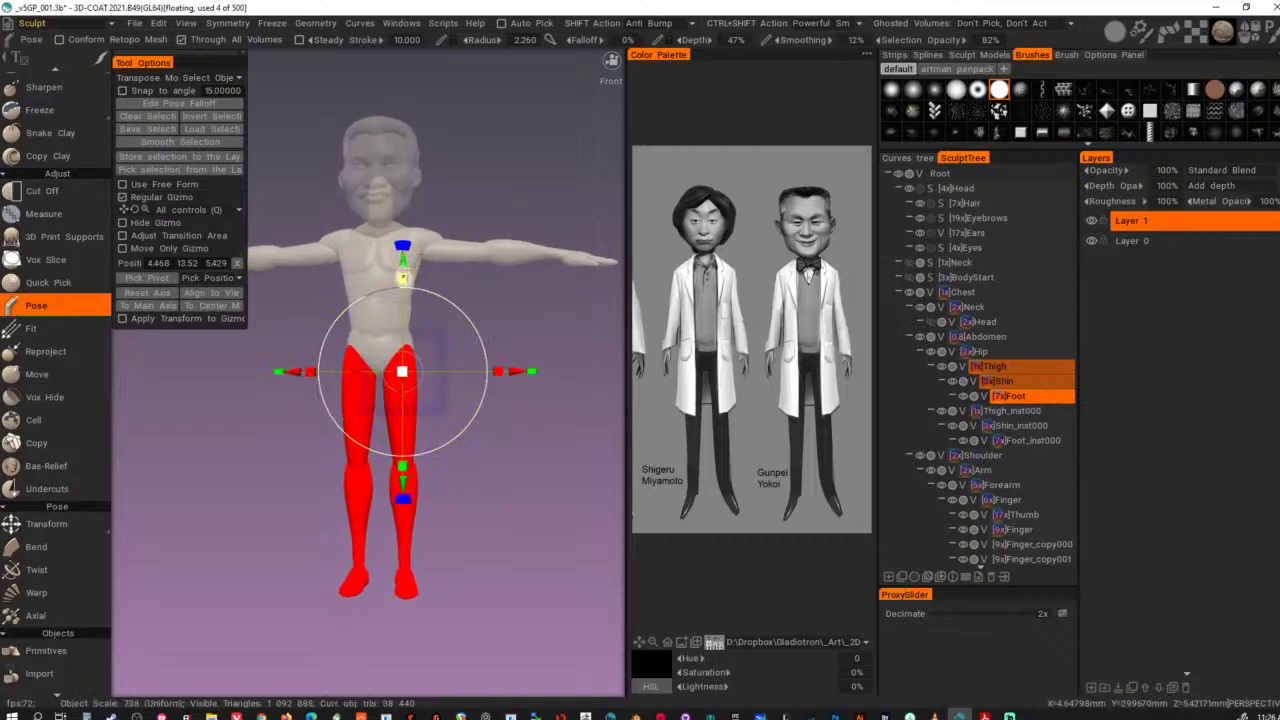
left_click_drag(401, 467, 401, 478)
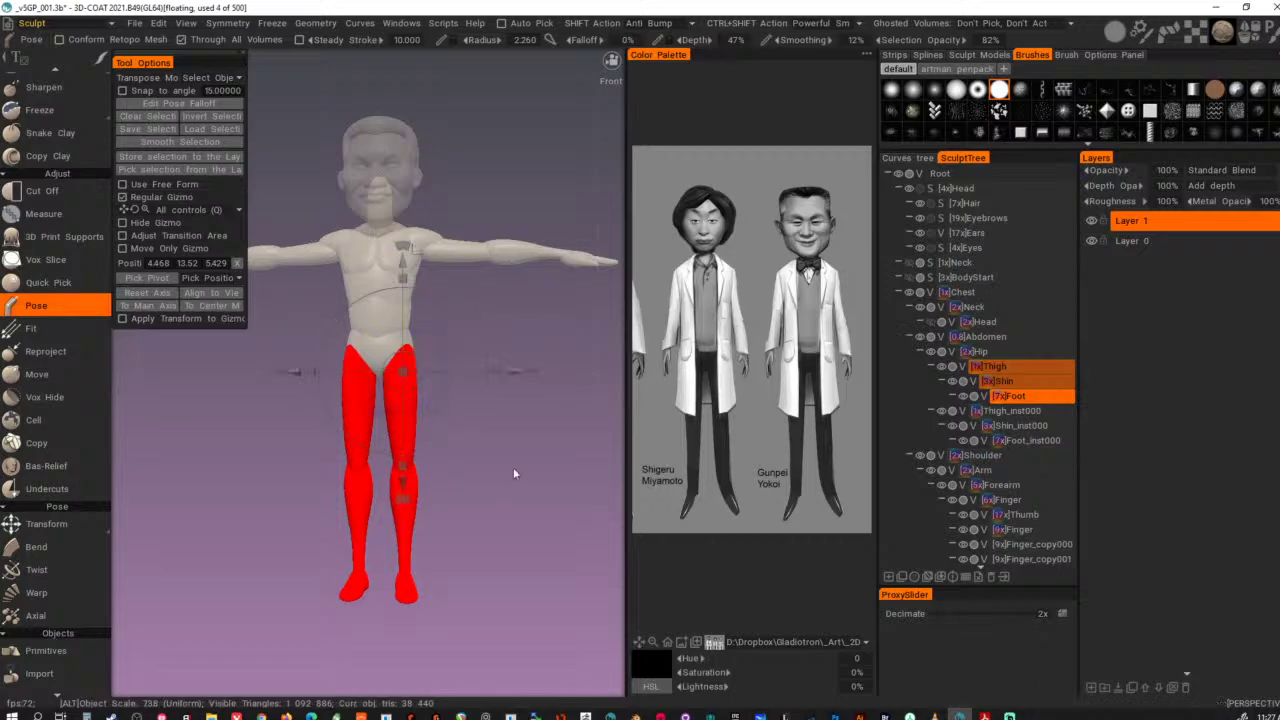
- Shift the selected legs backward under the hip in the side view, to a gizmo depth position of 4.601
left_click_drag(513, 467, 456, 485, "alt")
left_click_drag(244, 507, 213, 527, "alt")
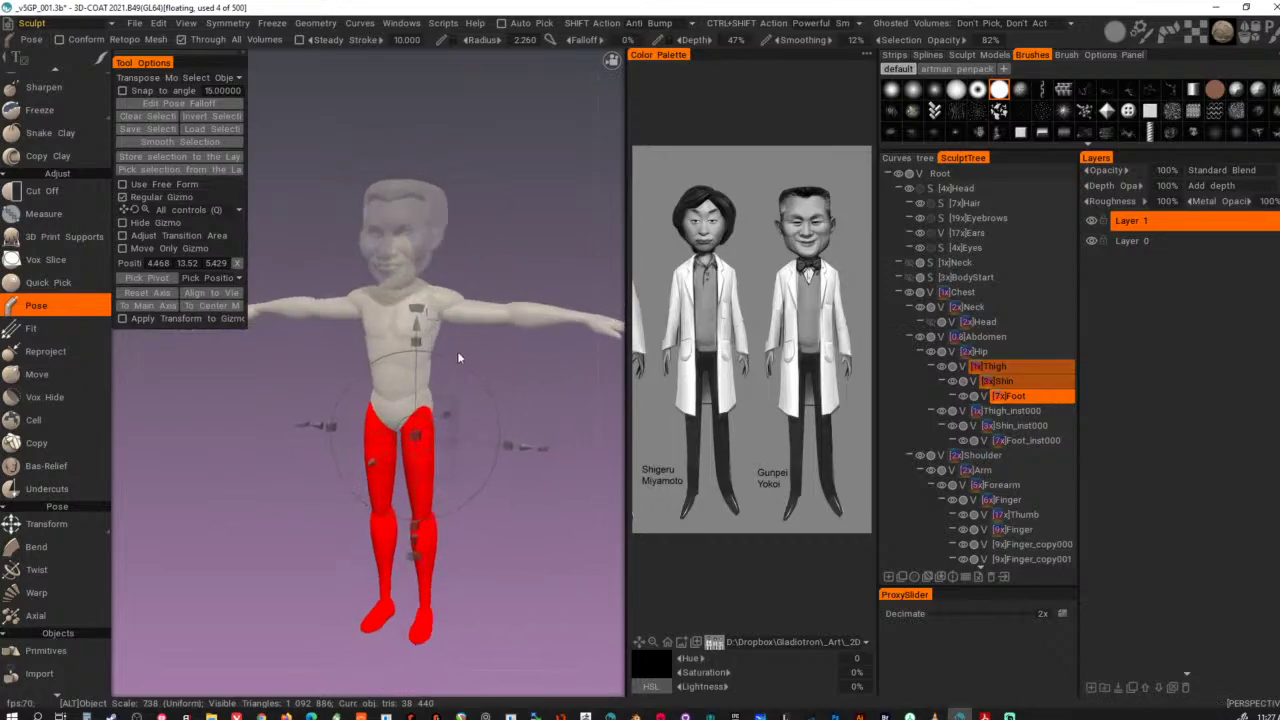
left_click_drag(458, 357, 462, 411, "alt")
middle_click_drag(462, 411, 466, 357, "alt")
left_click_drag(205, 422, 580, 422, "alt")
left_click_drag(603, 430, 592, 431, "alt")
left_click_drag(508, 436, 504, 437)
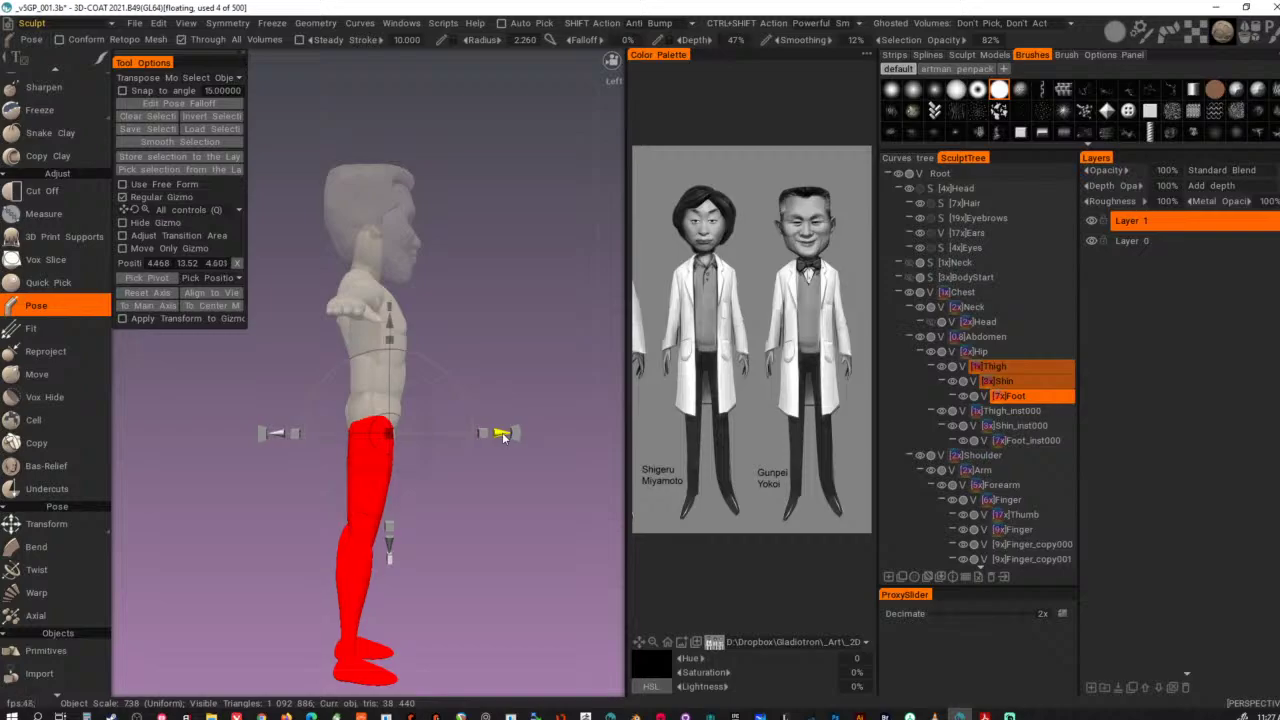
- Clear the pose selection on the legs and view the whole figure from the front
left_click_drag(537, 364, 291, 364, "alt")
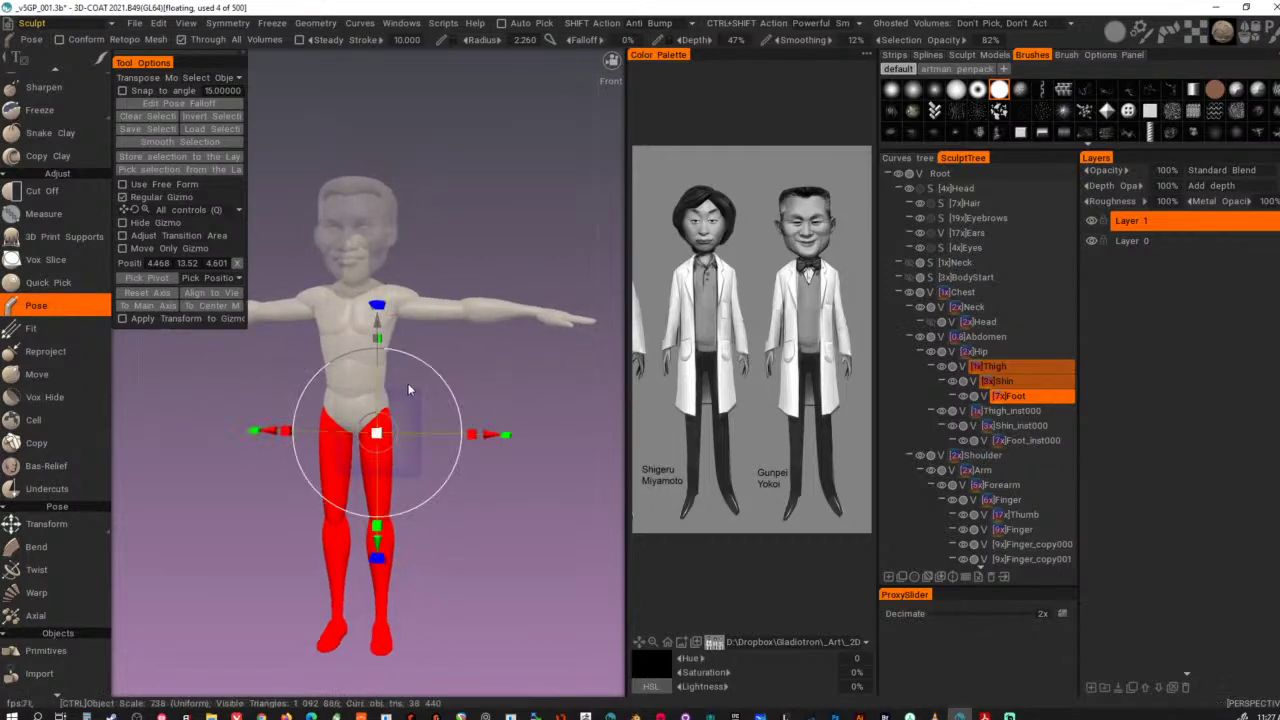
key("ctrl+d")
right_click_drag(494, 389, 466, 389, "alt")
mouse_move(508, 368)
left_mouse_down("alt")
mouse_move(529, 372)
mouse_move(484, 369)
mouse_move(497, 377)
left_mouse_up("alt")
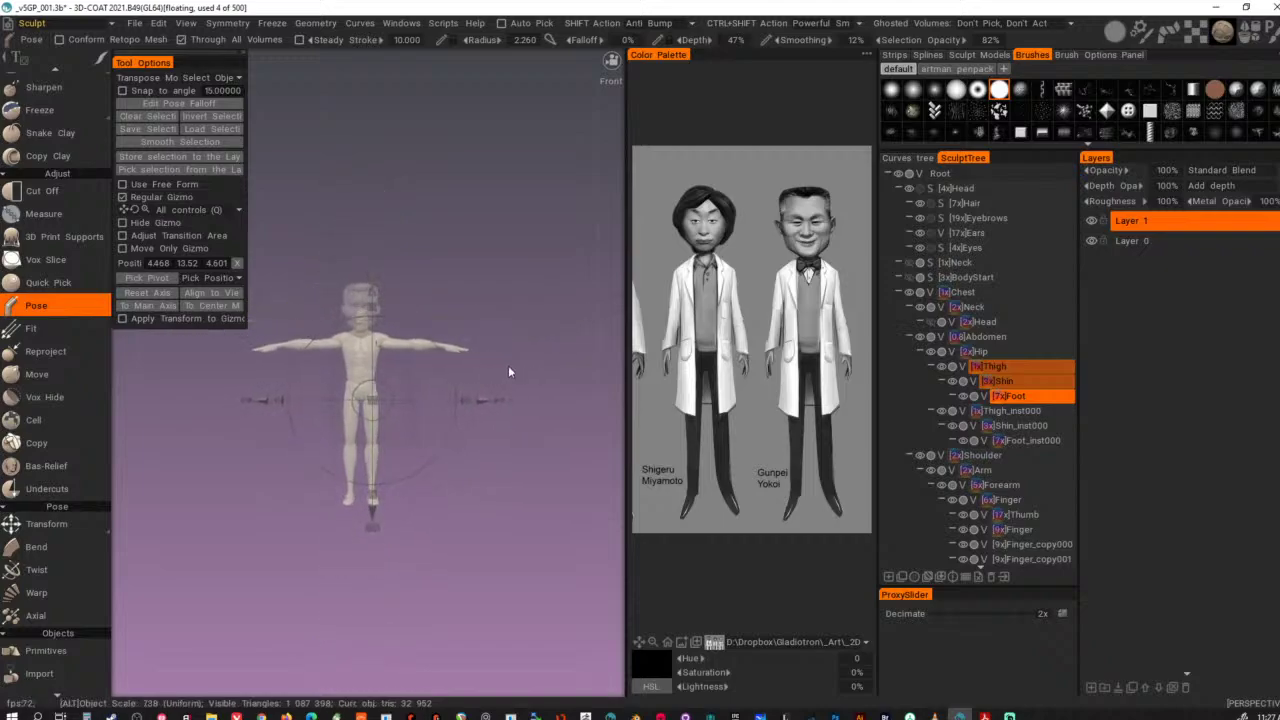
- Replace the leg selection with only the two thighs and align the gizmo to the main axes
right_click_drag(465, 486, 492, 557, "alt")
middle_click_drag(492, 557, 391, 438, "alt")
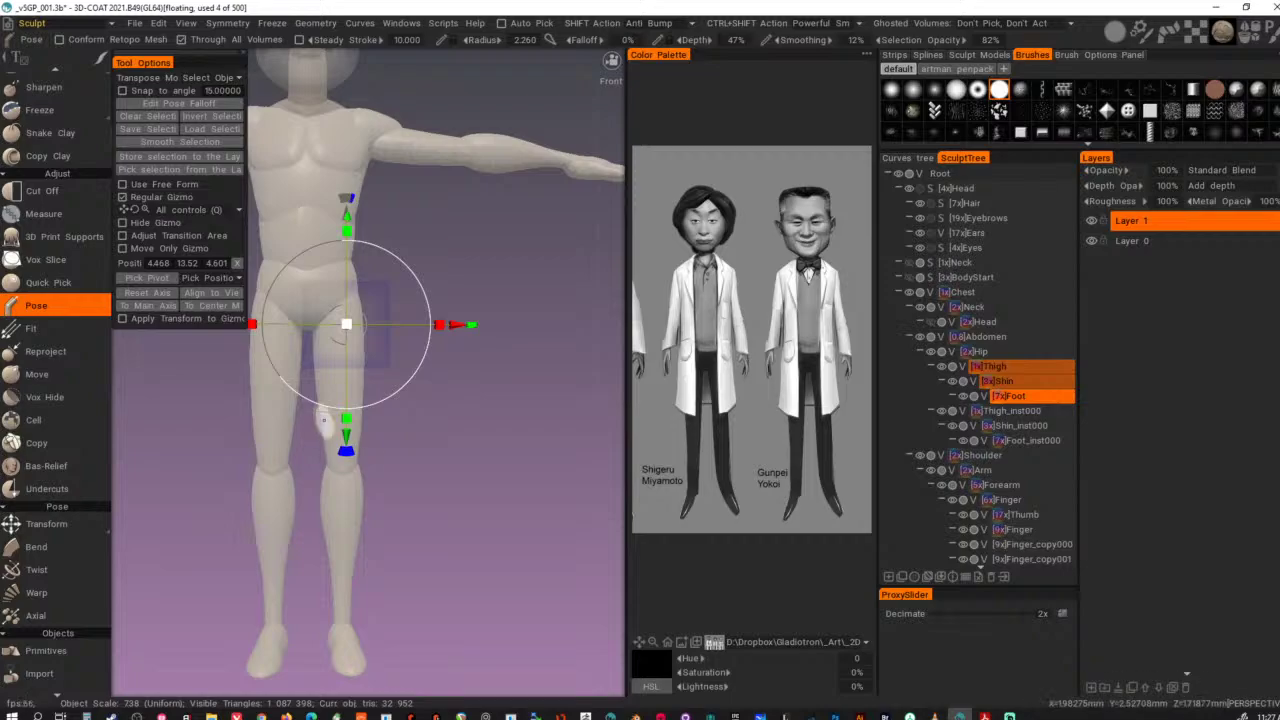
left_click(324, 420)
key("ctrl+d")
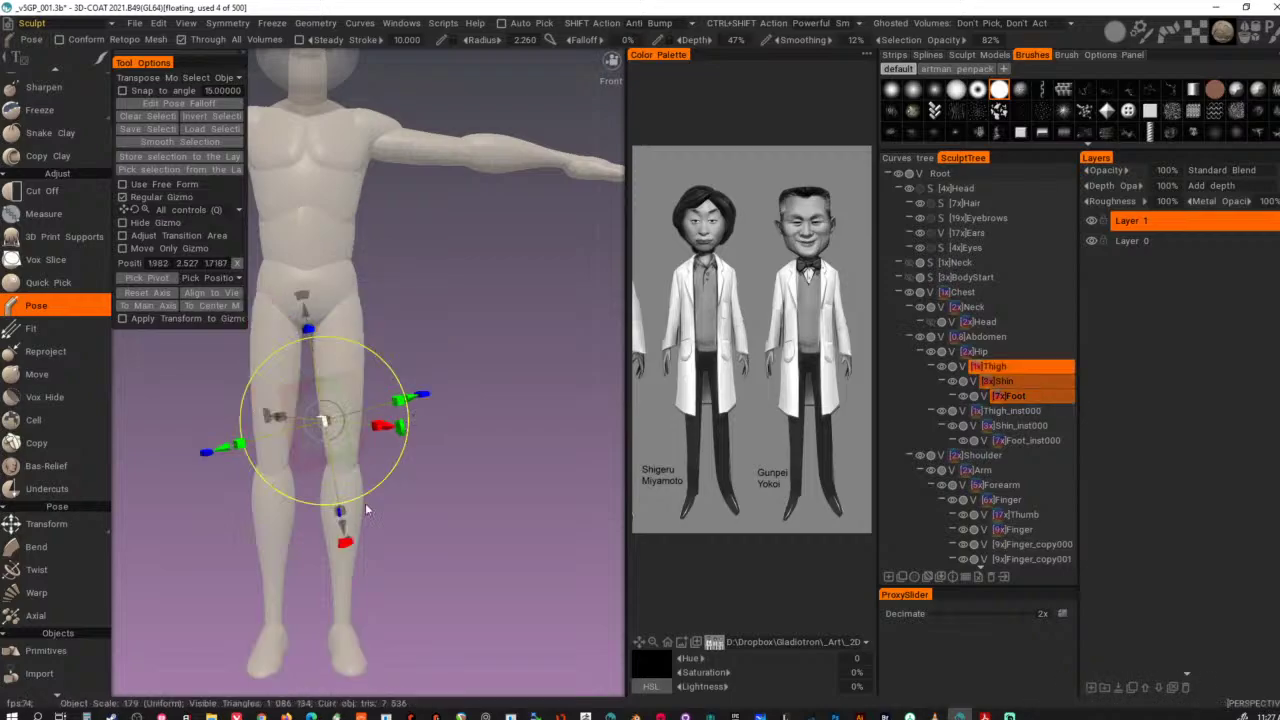
left_click(354, 325)
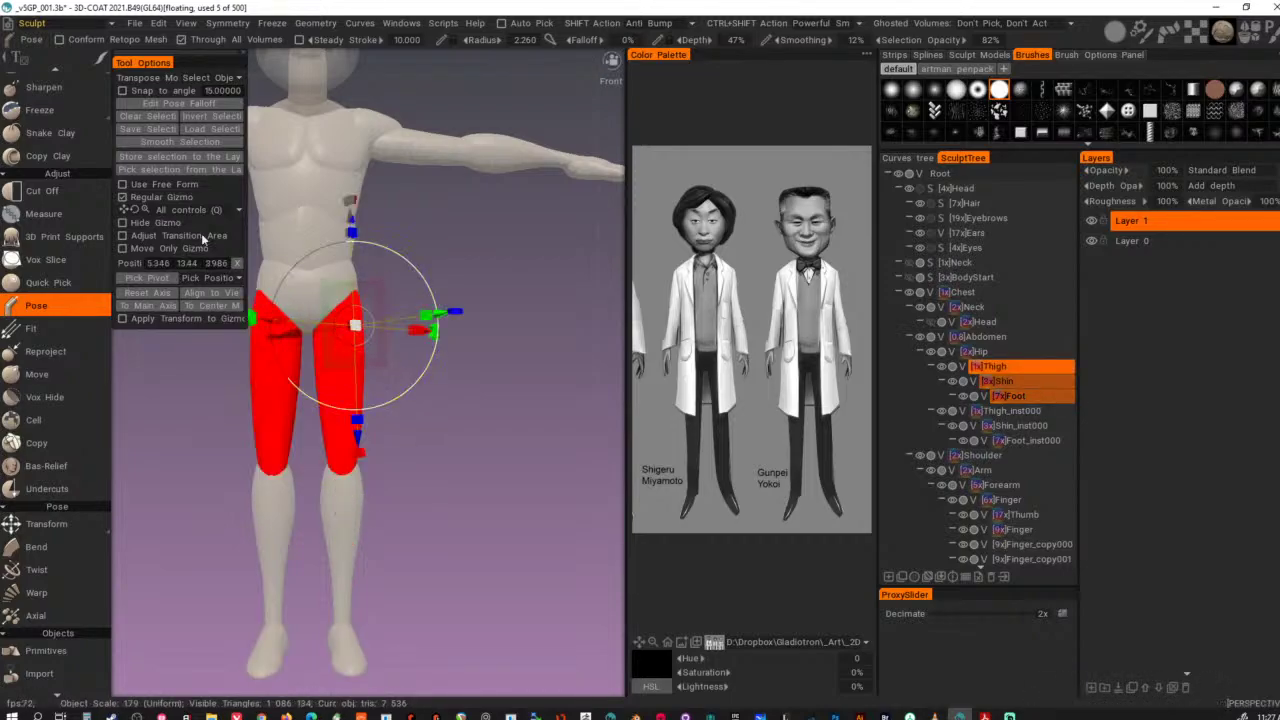
left_click(166, 304)
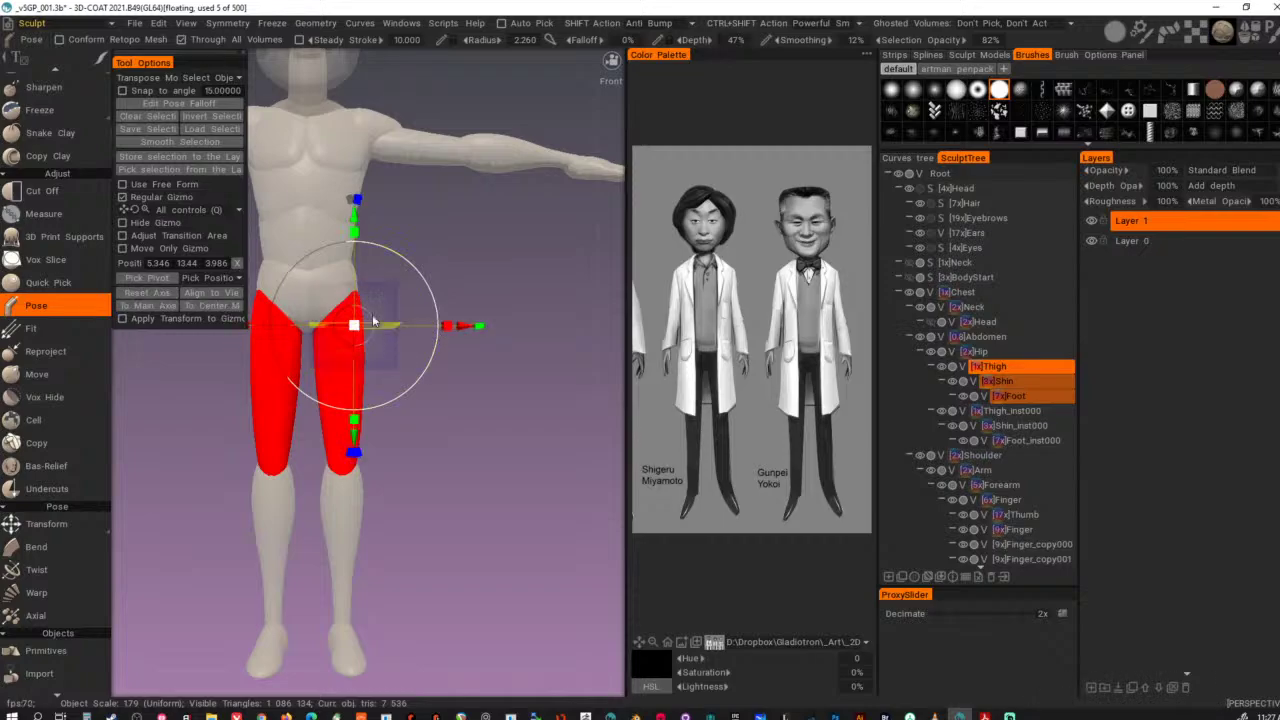
- Centre the gizmo on the upper thigh at about 3.893, 12.139, 3.888, then slim both thighs in width and depth
right_click_drag(368, 320, 355, 331)
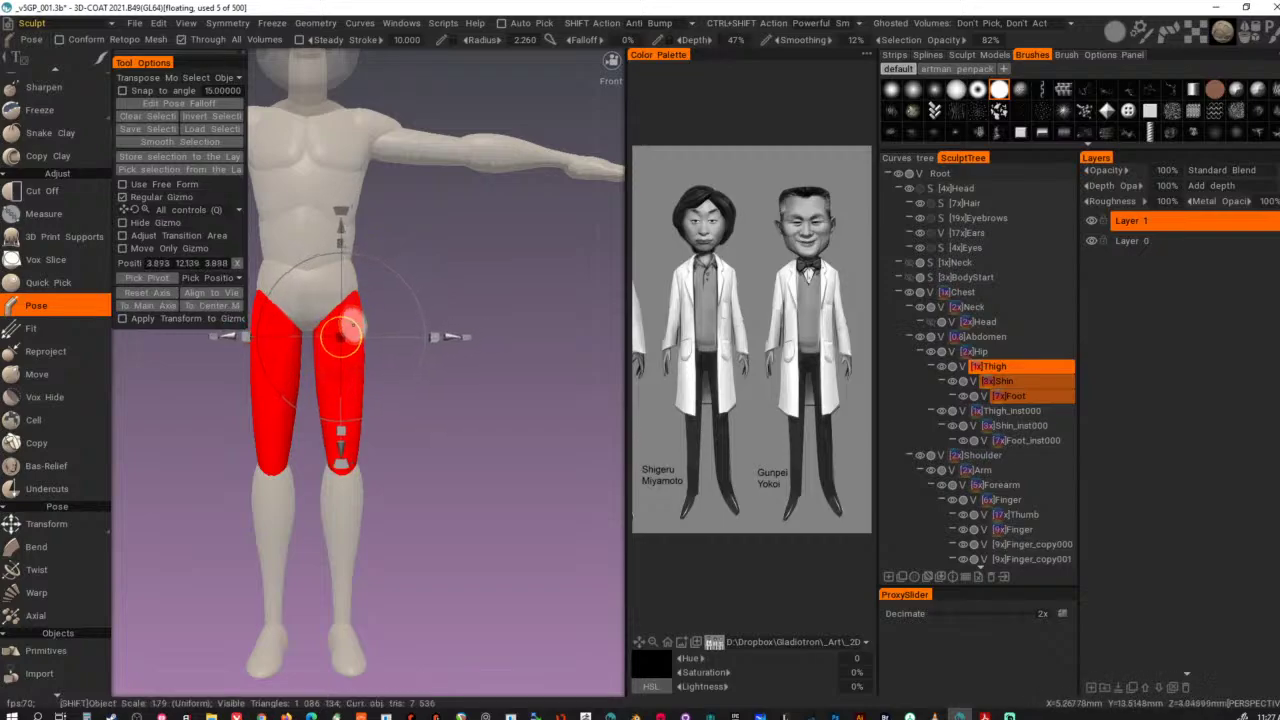
left_click_drag(436, 339, 428, 338)
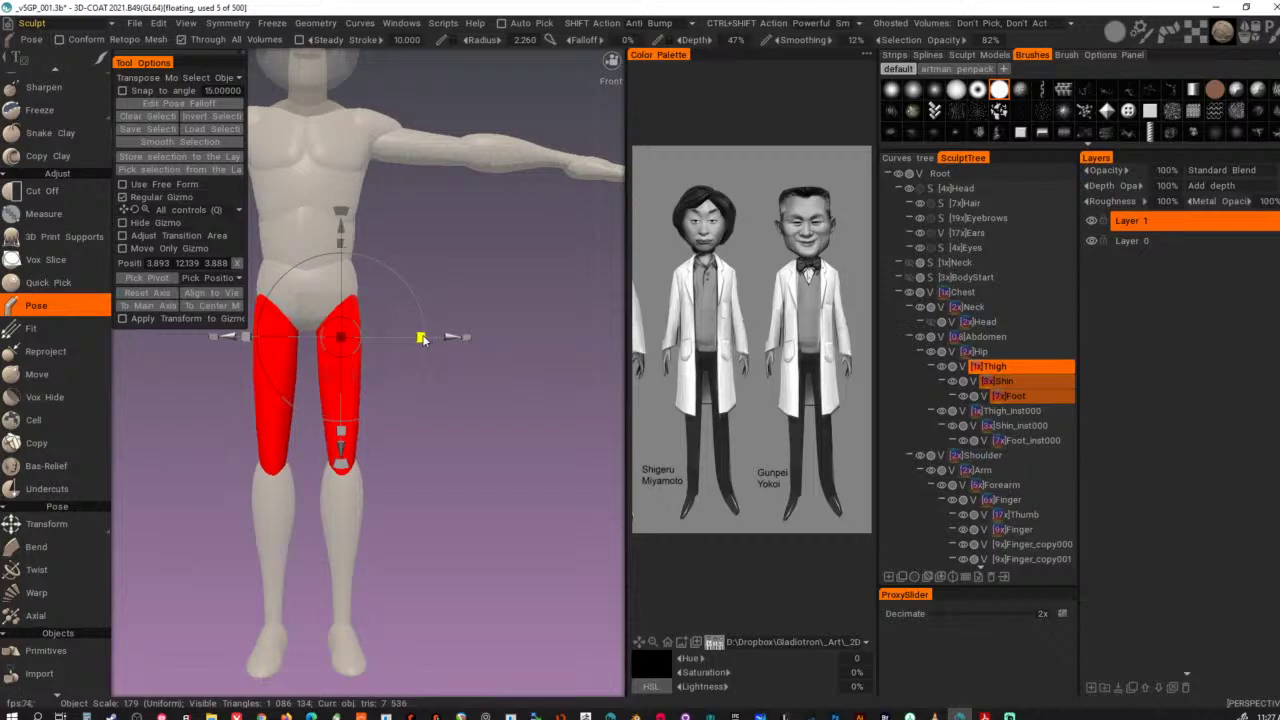
left_click_drag(372, 432, 266, 424)
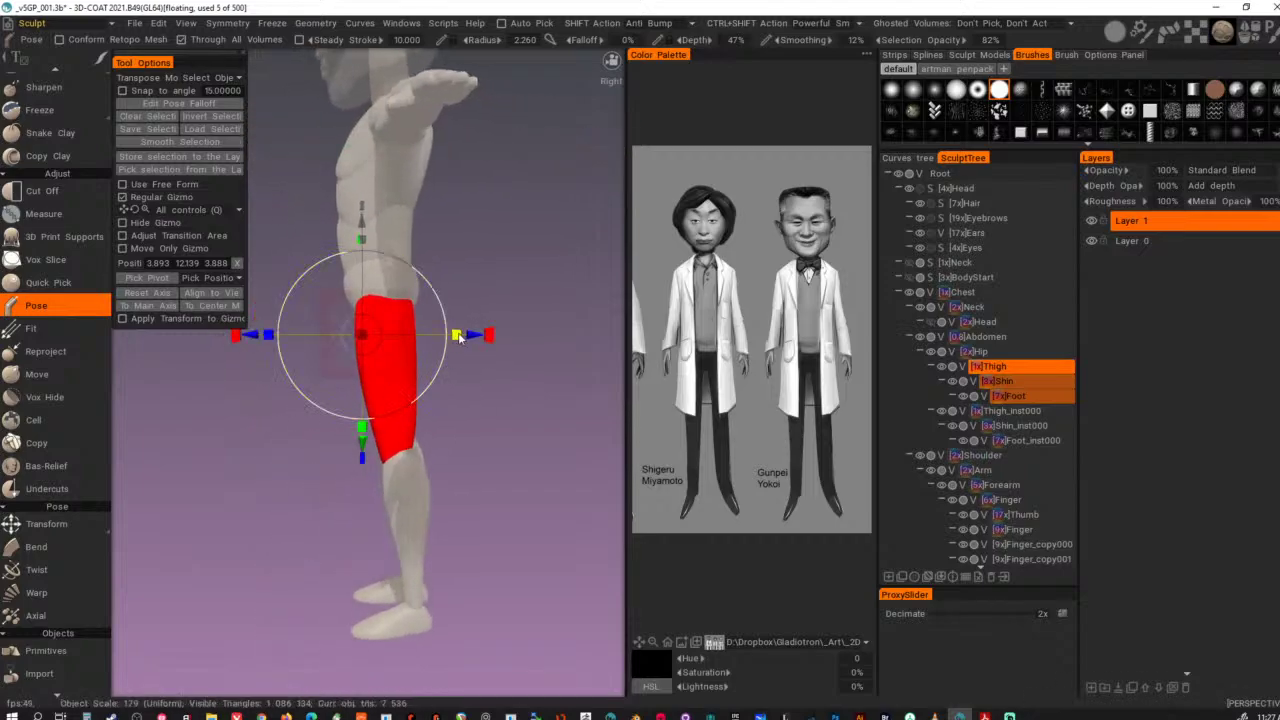
left_click_drag(456, 336, 489, 337)
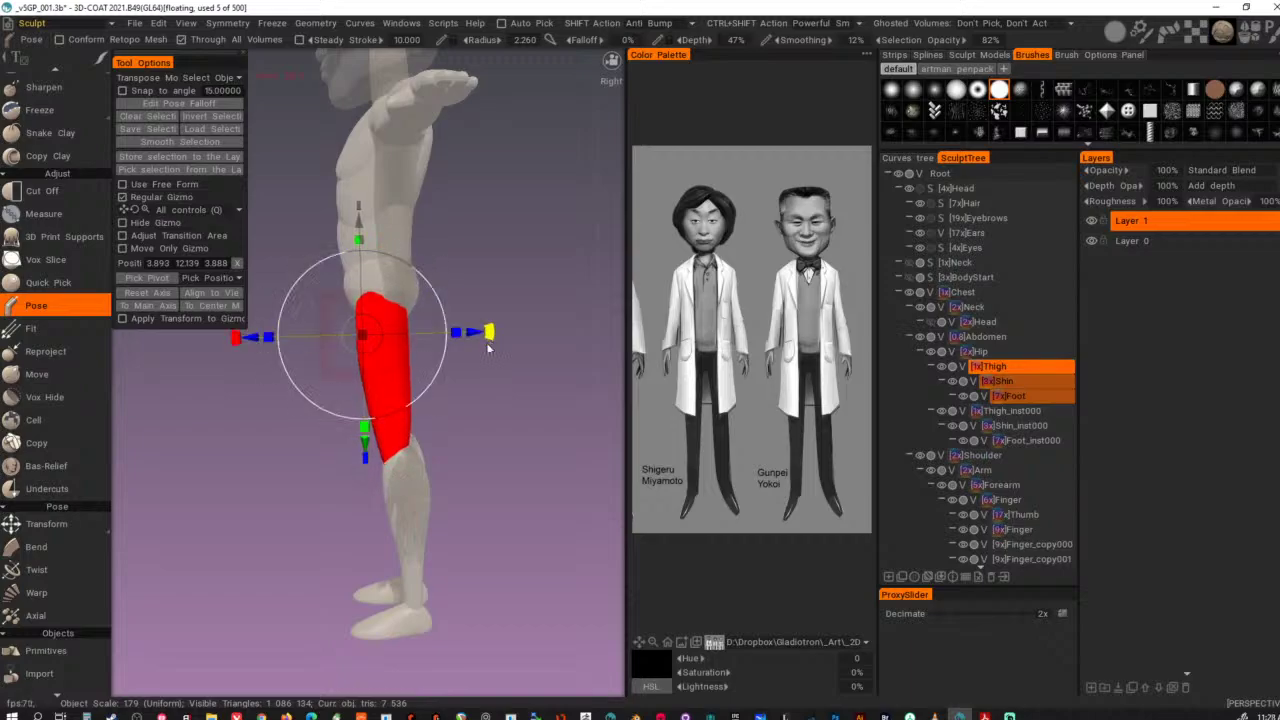
- Clear the thigh selection, select both shins for posing and reset the gizmo axes
key("h")
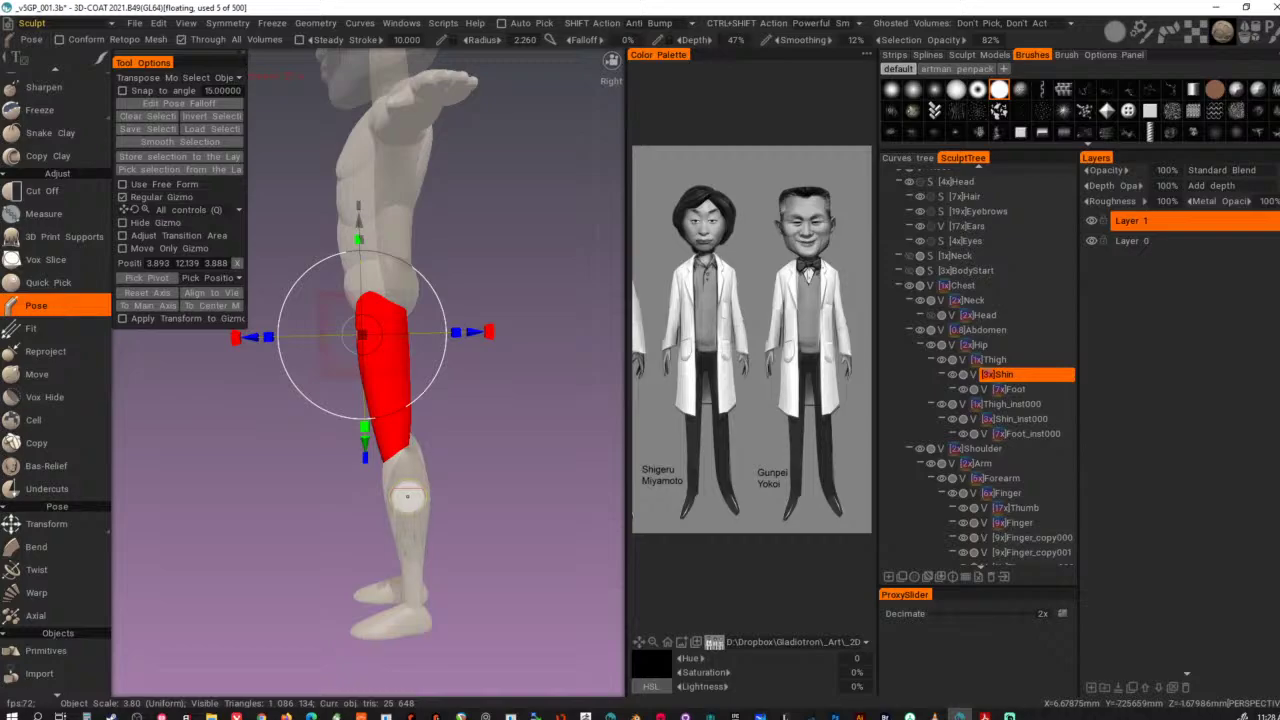
key("ctrl+d")
left_click_drag(311, 503, 521, 444)
left_click(360, 502)
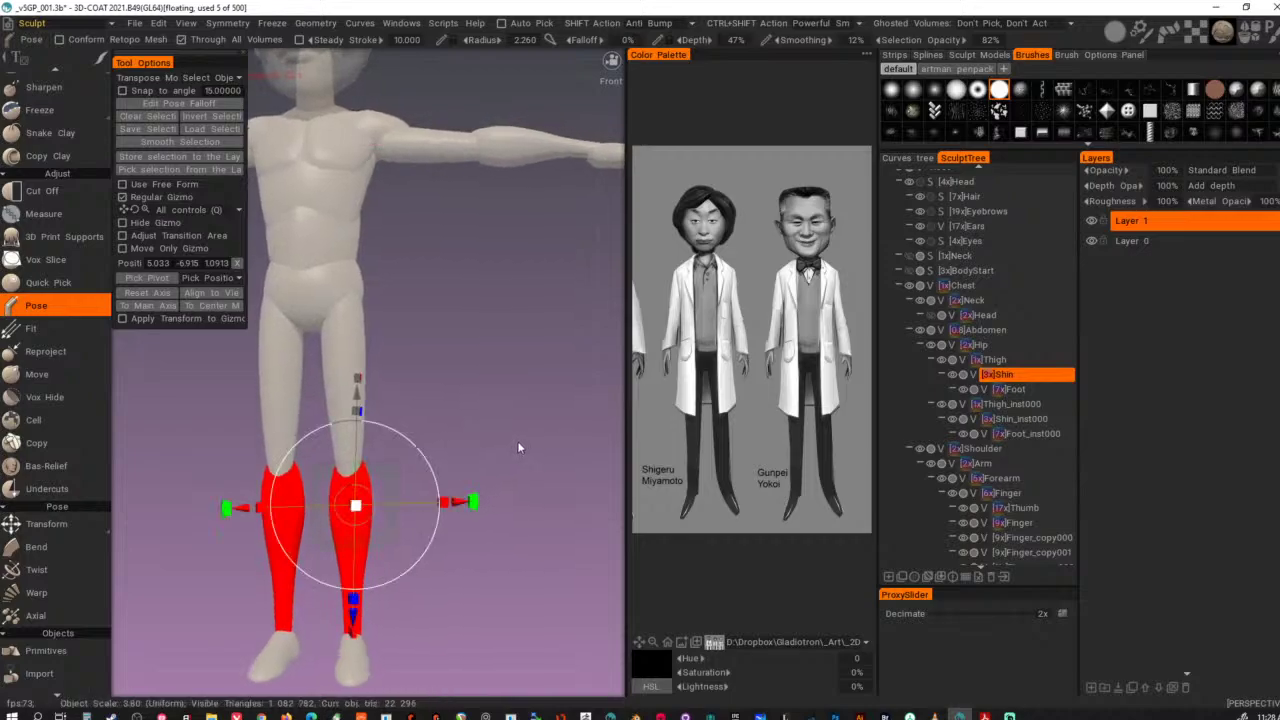
left_click(143, 294)
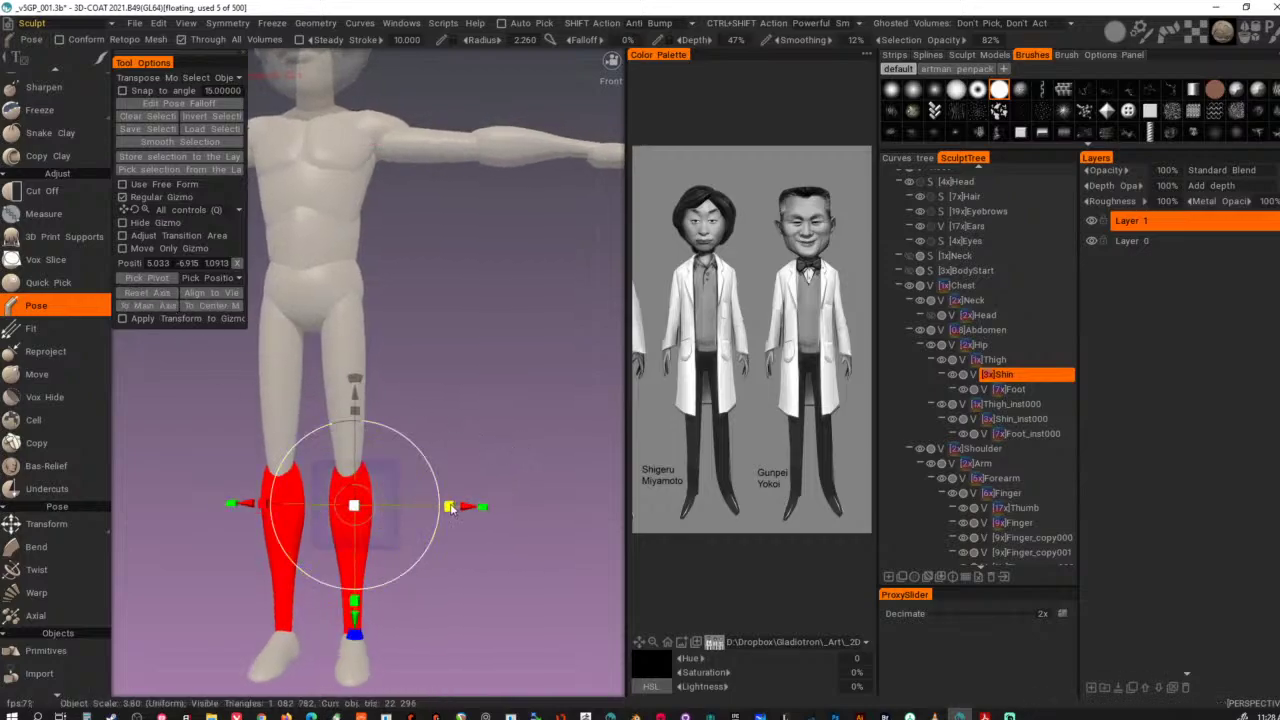
- Centre the gizmo on the shin at 4.345, -6.94, -1.080, slim both shins and clear their selection
left_click_drag(474, 442, 492, 437, "alt")
left_click_drag(467, 508, 431, 506, "shift")
left_click_drag(462, 455, 264, 428, "alt")
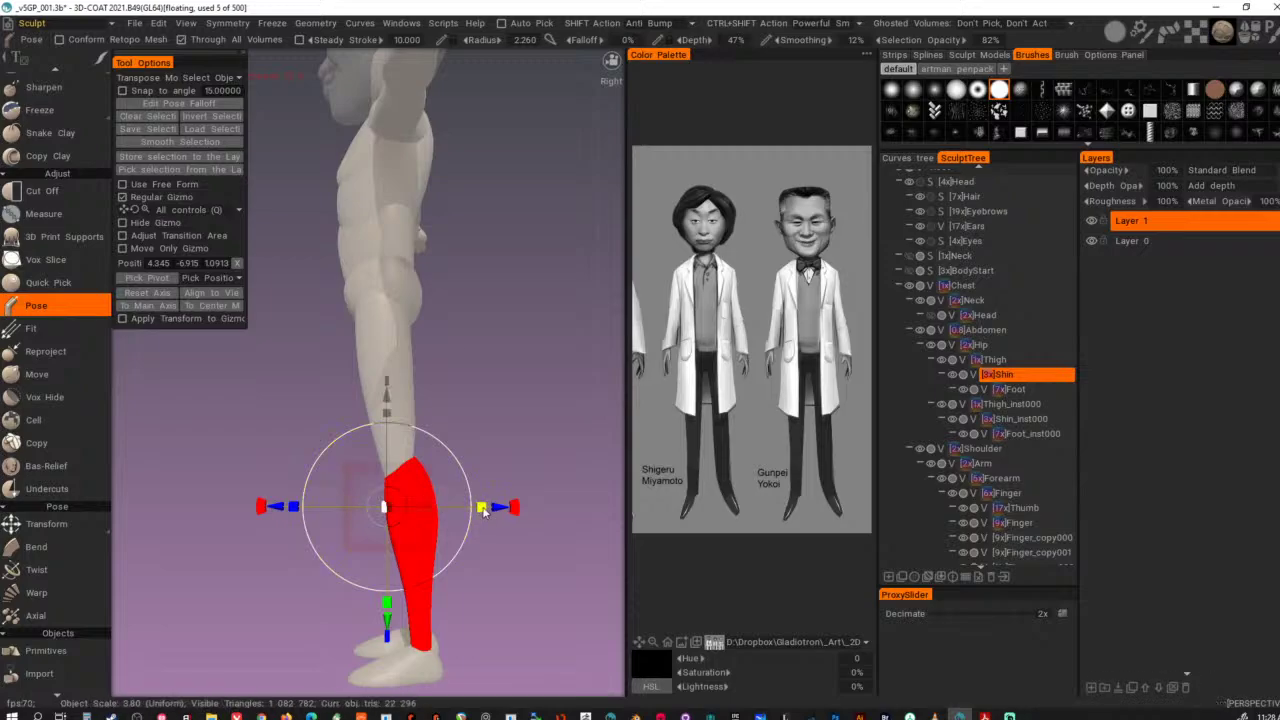
mouse_move(499, 509)
left_mouse_down("shift")
mouse_move(523, 509)
mouse_move(533, 490)
mouse_move(488, 500)
mouse_move(522, 498)
left_mouse_up("shift")
left_click_drag(312, 378, 486, 377)
key("ctrl+d")
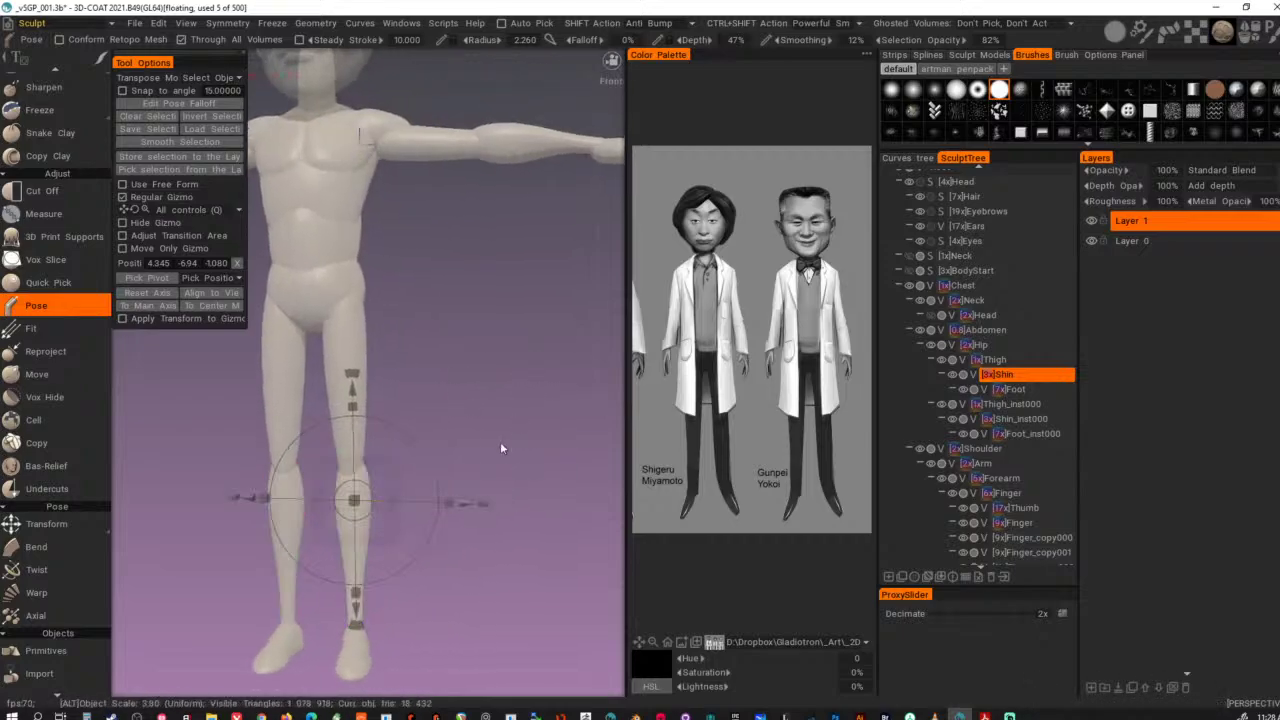
- Select both feet for posing and reset the gizmo axes
middle_click_drag(501, 444, 536, 307, "alt")
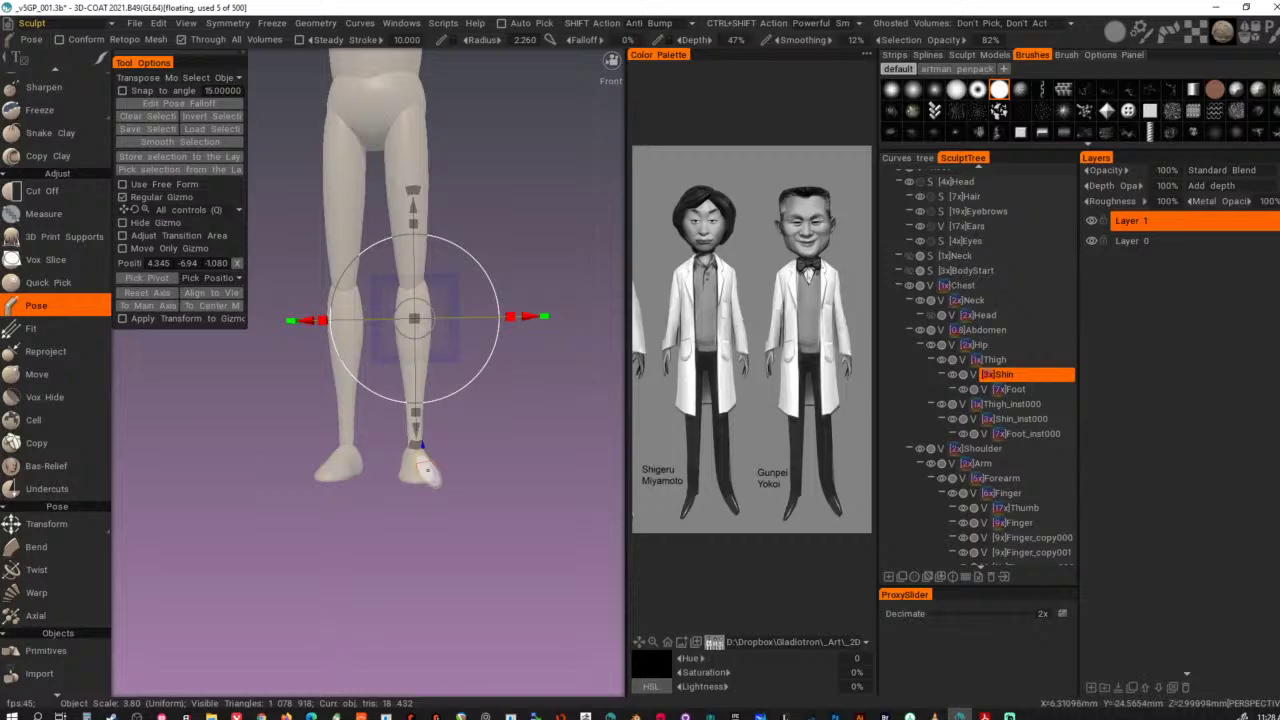
key("h")
left_click(424, 468)
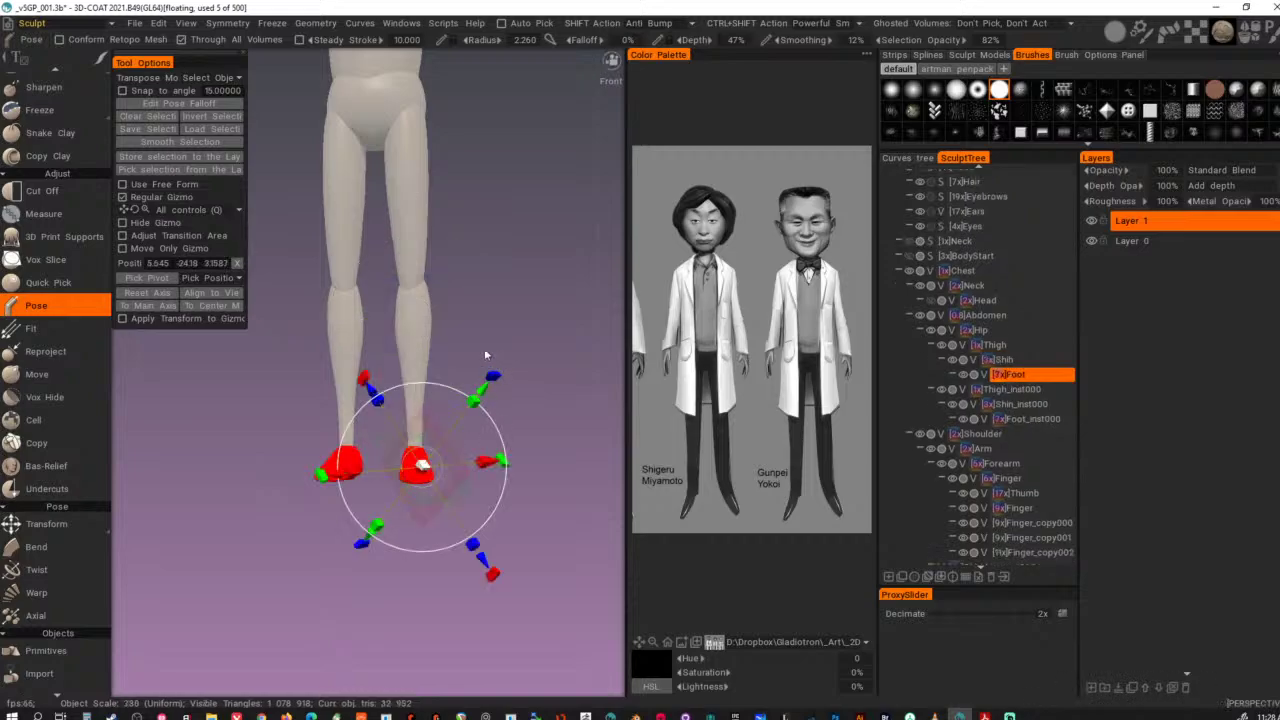
left_click(143, 281)
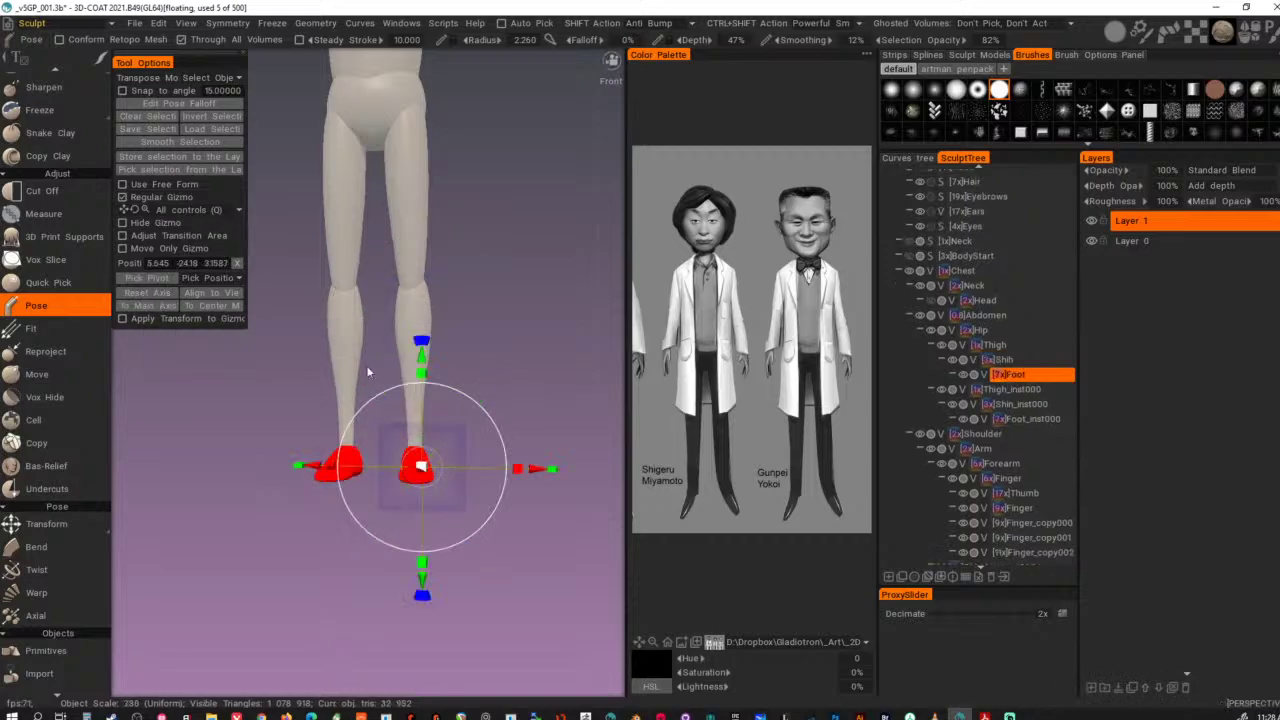
- Place the gizmo at the ankle, at 4.360, -22.51, -2.00, and flatten the feet vertically
left_click_drag(490, 371, 265, 362, "alt")
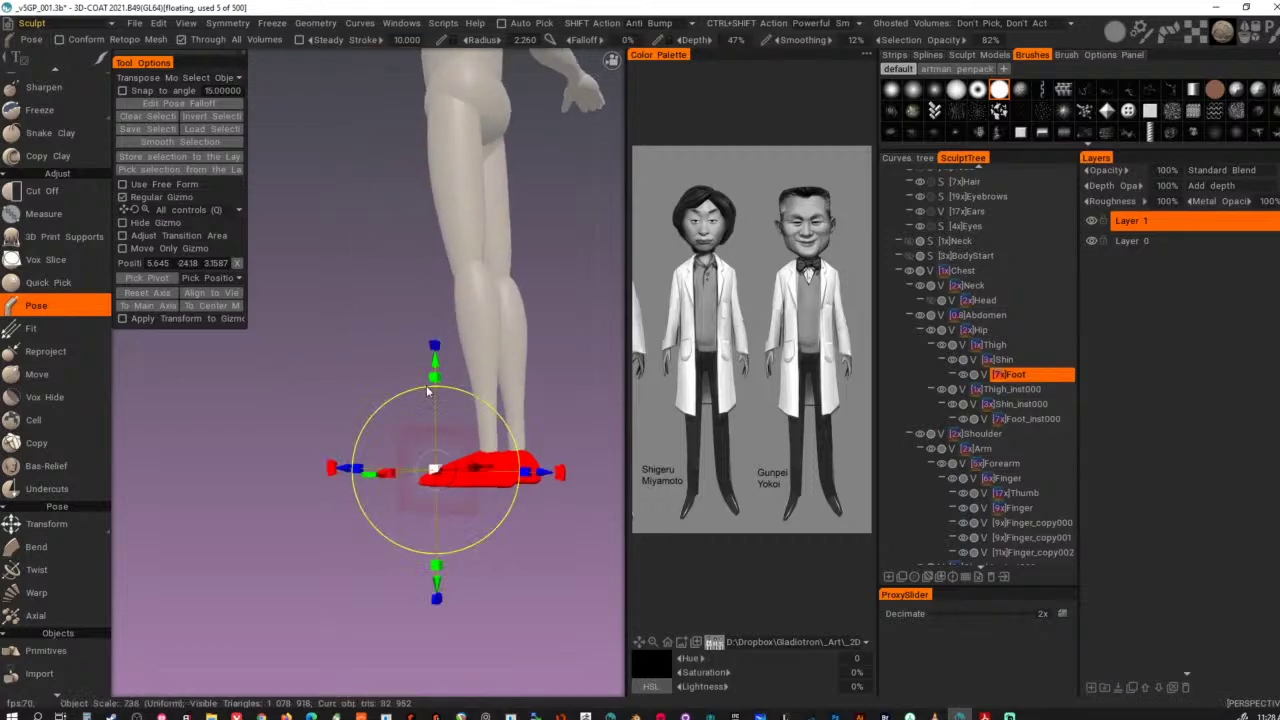
left_click_drag(438, 369, 439, 354)
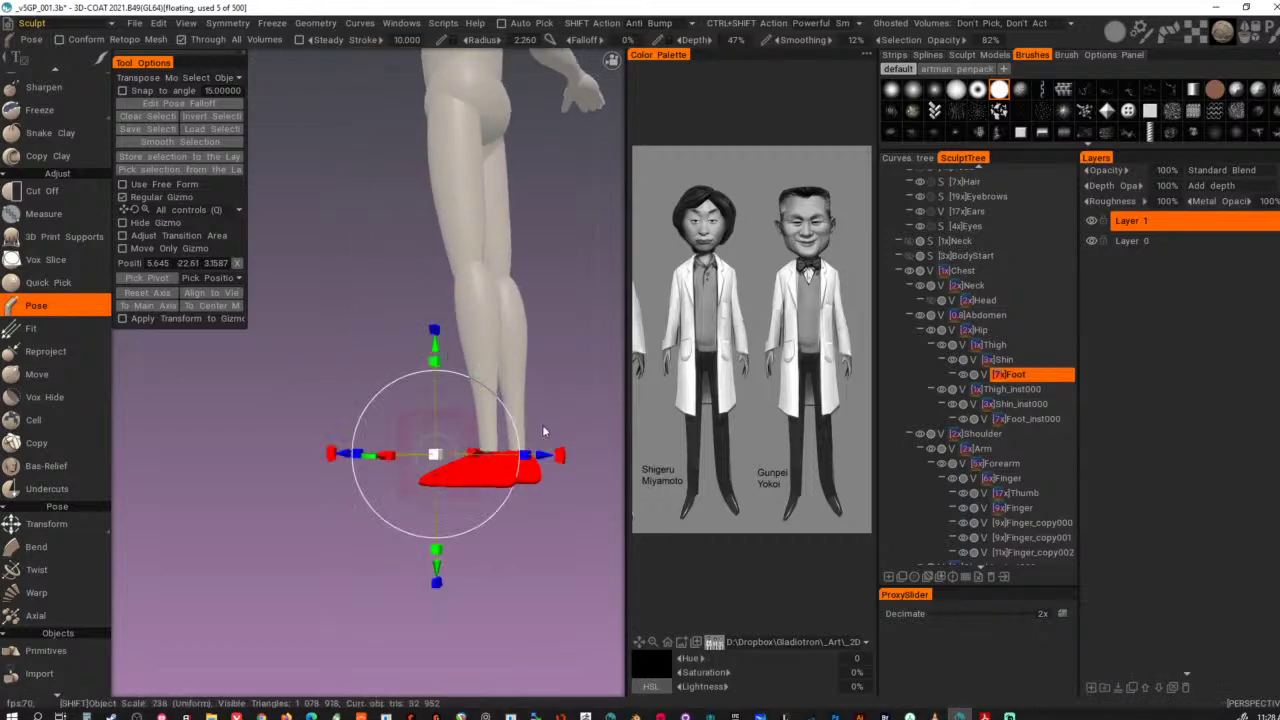
left_click_drag(559, 455, 609, 459)
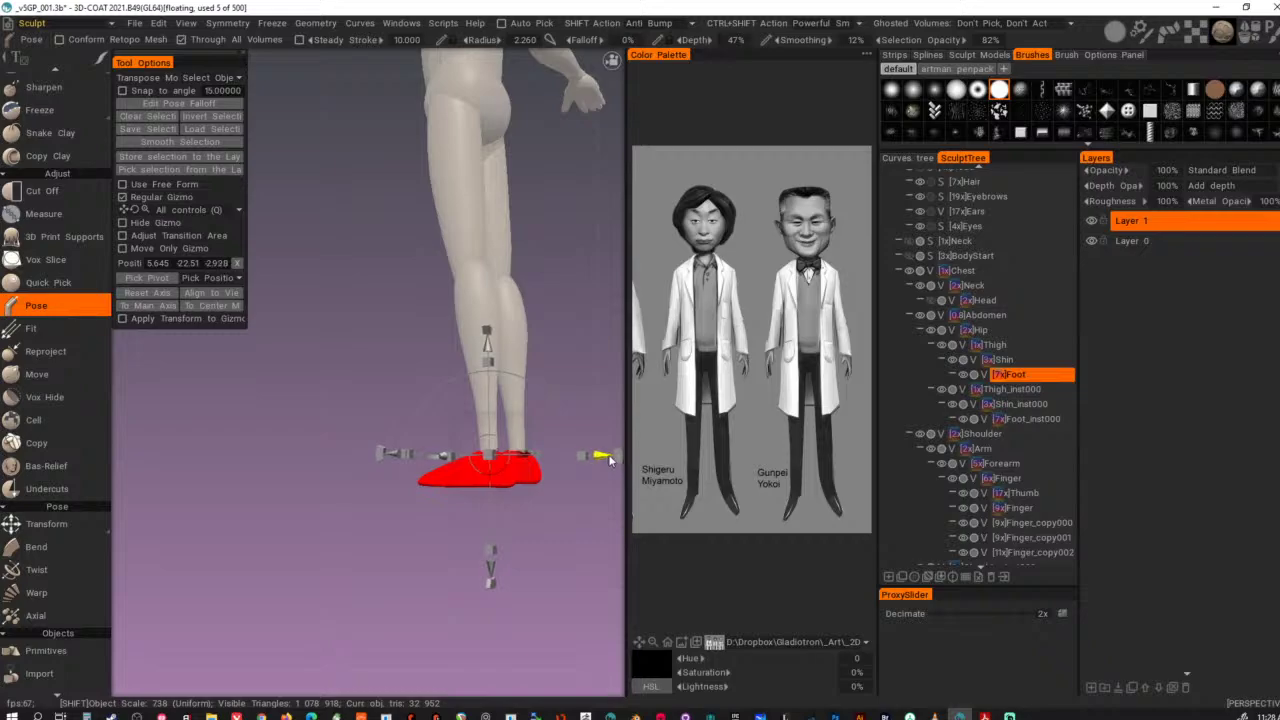
left_click_drag(568, 511, 600, 456, "alt")
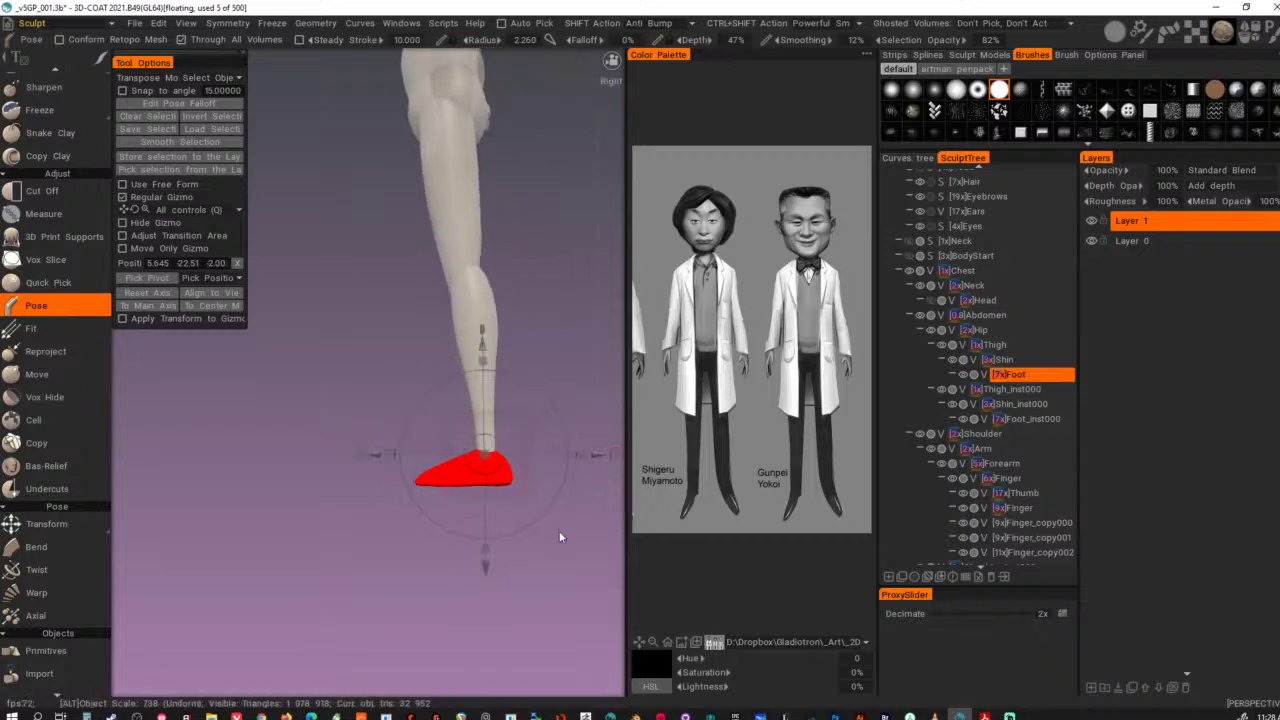
left_click_drag(470, 537, 622, 539, "alt")
left_click_drag(545, 455, 543, 456, "shift")
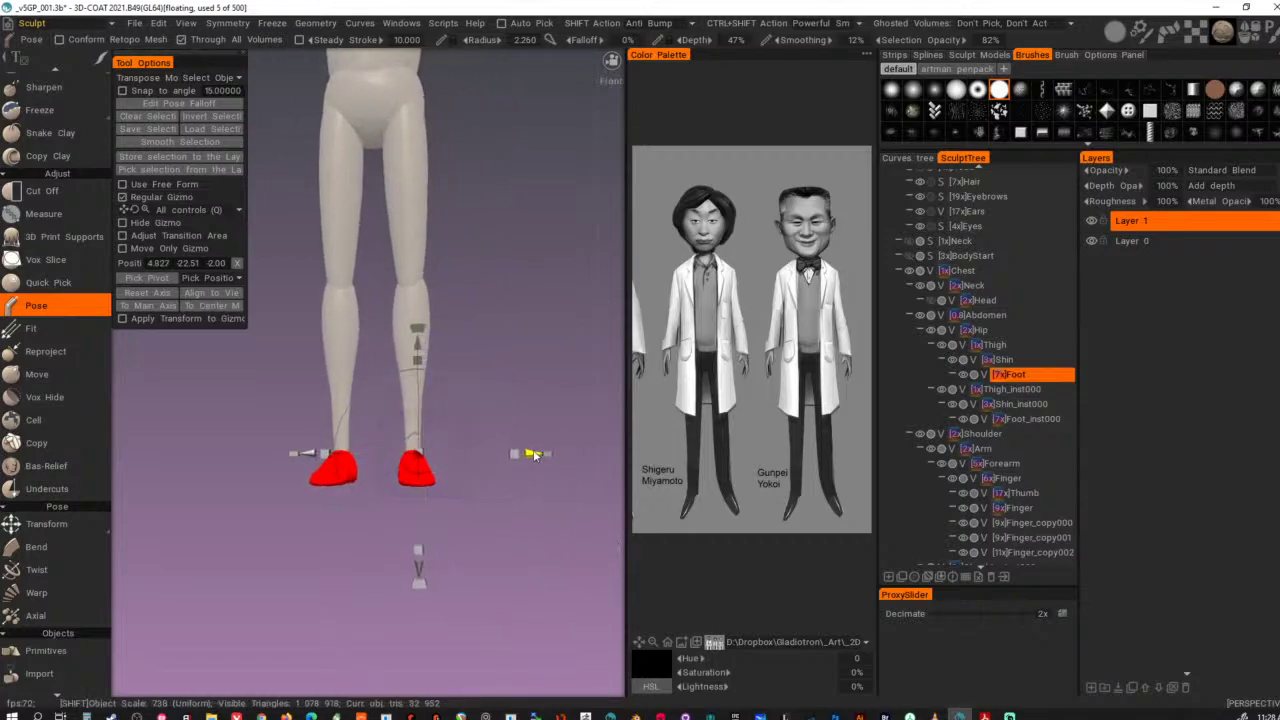
left_click_drag(412, 359, 410, 386)
- Rotate only the gizmo about the vertical axis to line up with the foot's direction, as seen from above
left_click_drag(510, 387, 510, 501, "alt")
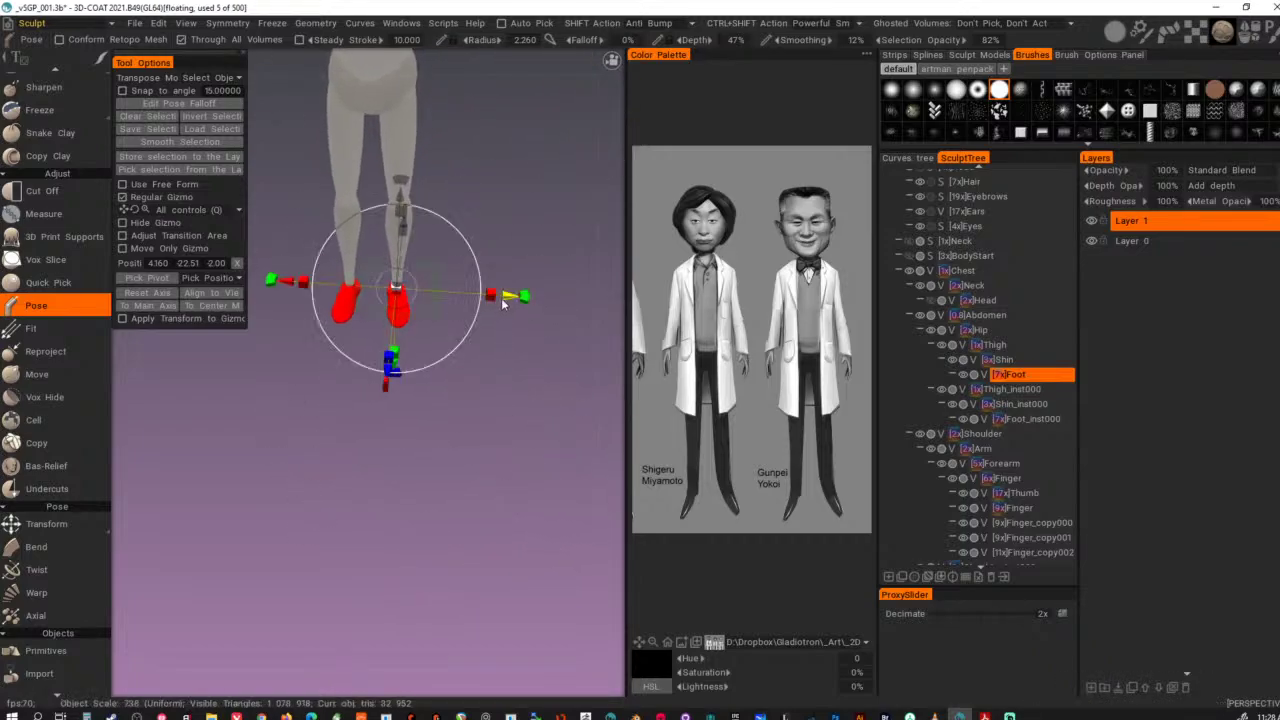
left_click_drag(483, 400, 478, 456, "alt")
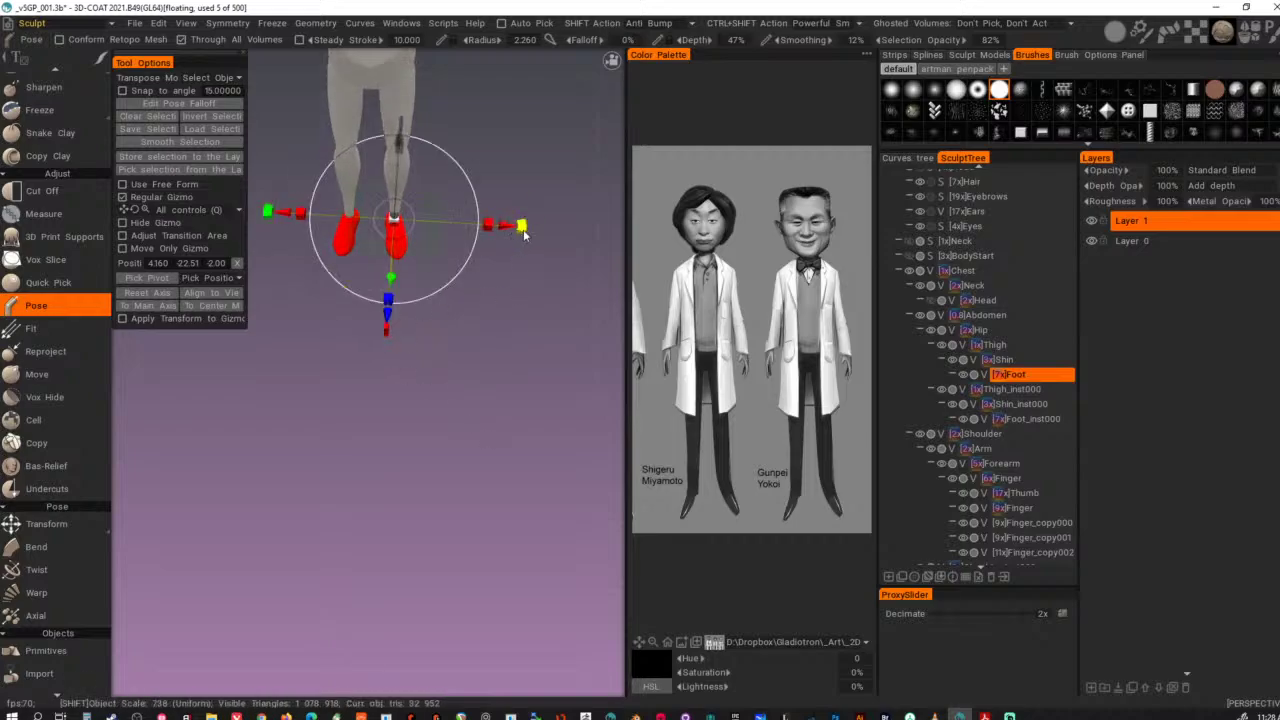
left_click_drag(523, 231, 480, 221, "shift")
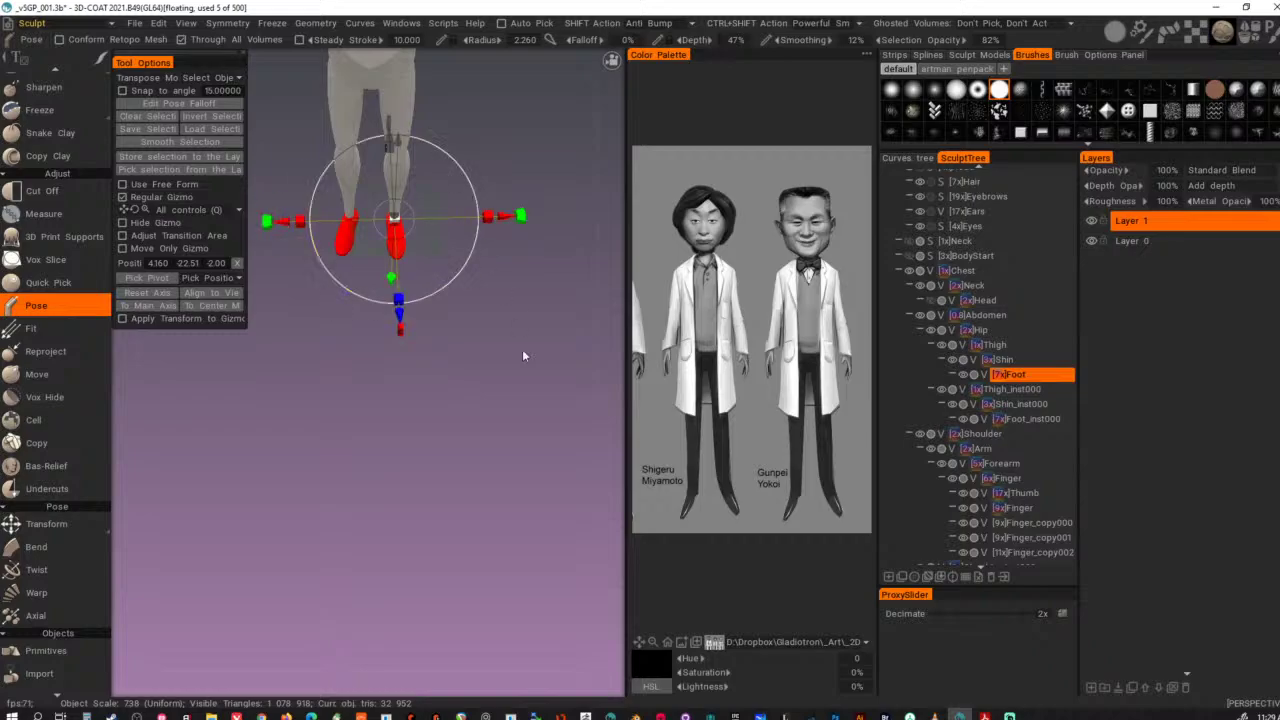
- Switch the viewport to orthographic projection and frame the lower leg and foot in the left view
left_click_drag(522, 350, 290, 230, "alt")
middle_click_drag(505, 352, 384, 211, "alt")
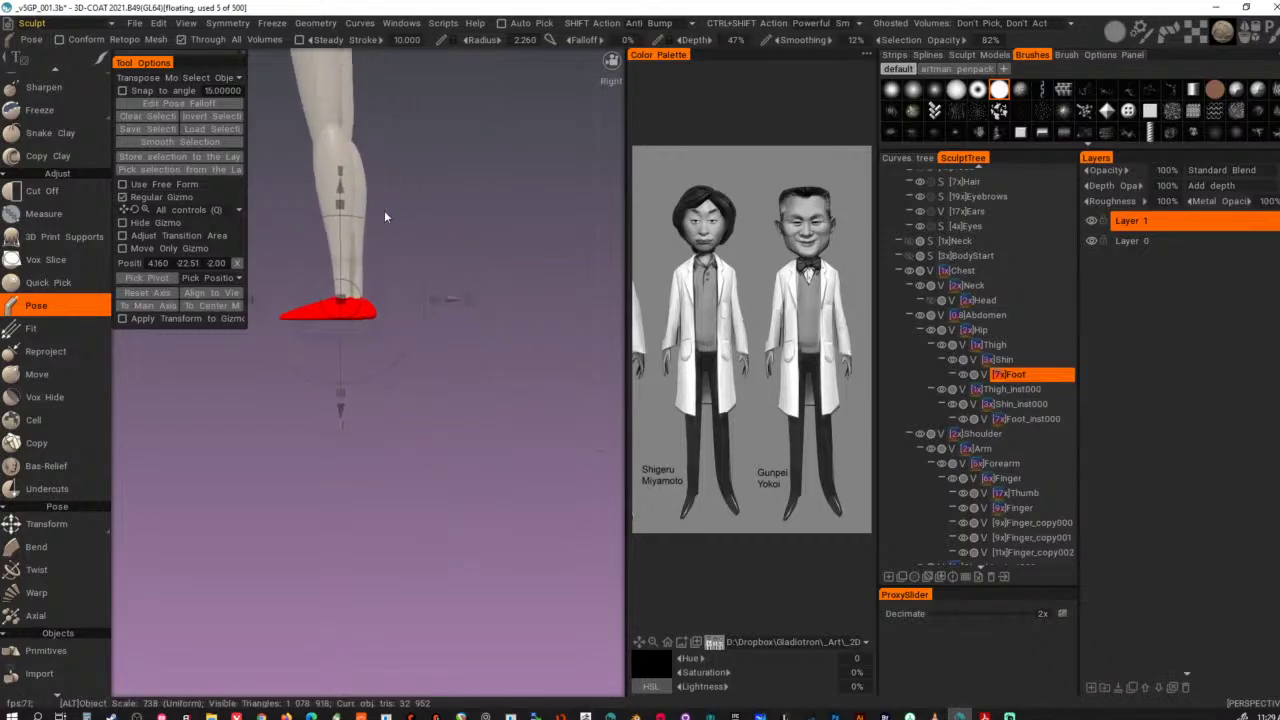
right_click_drag(384, 211, 514, 341, "alt")
middle_click_drag(514, 341, 534, 388, "alt")
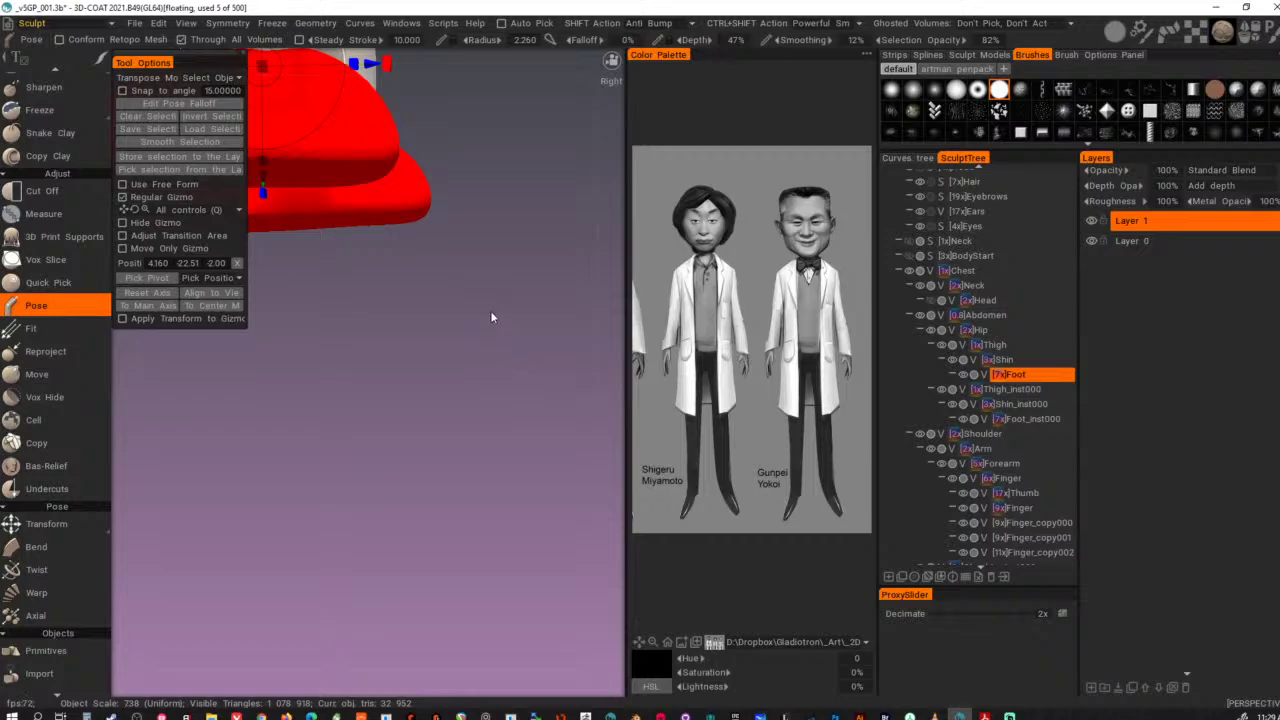
key("KP_4")
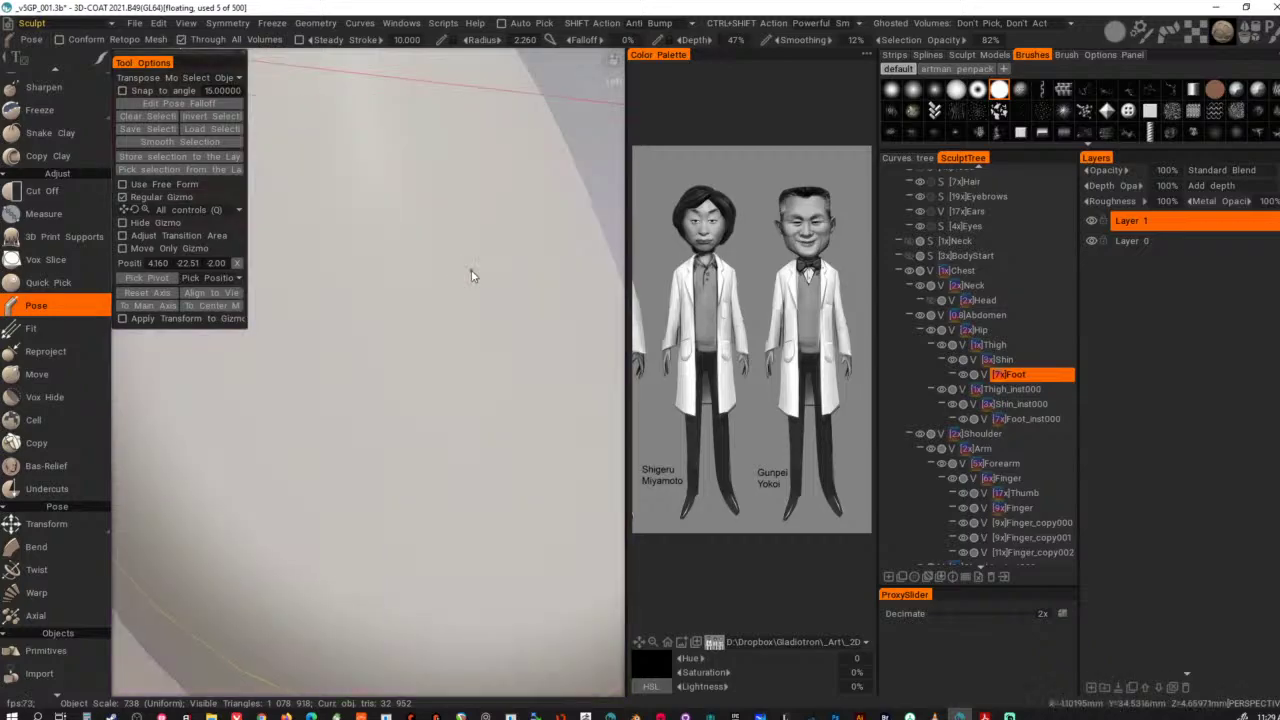
middle_click_drag(471, 274, 551, 346, "alt")
right_click_drag(551, 346, 360, 522, "alt")
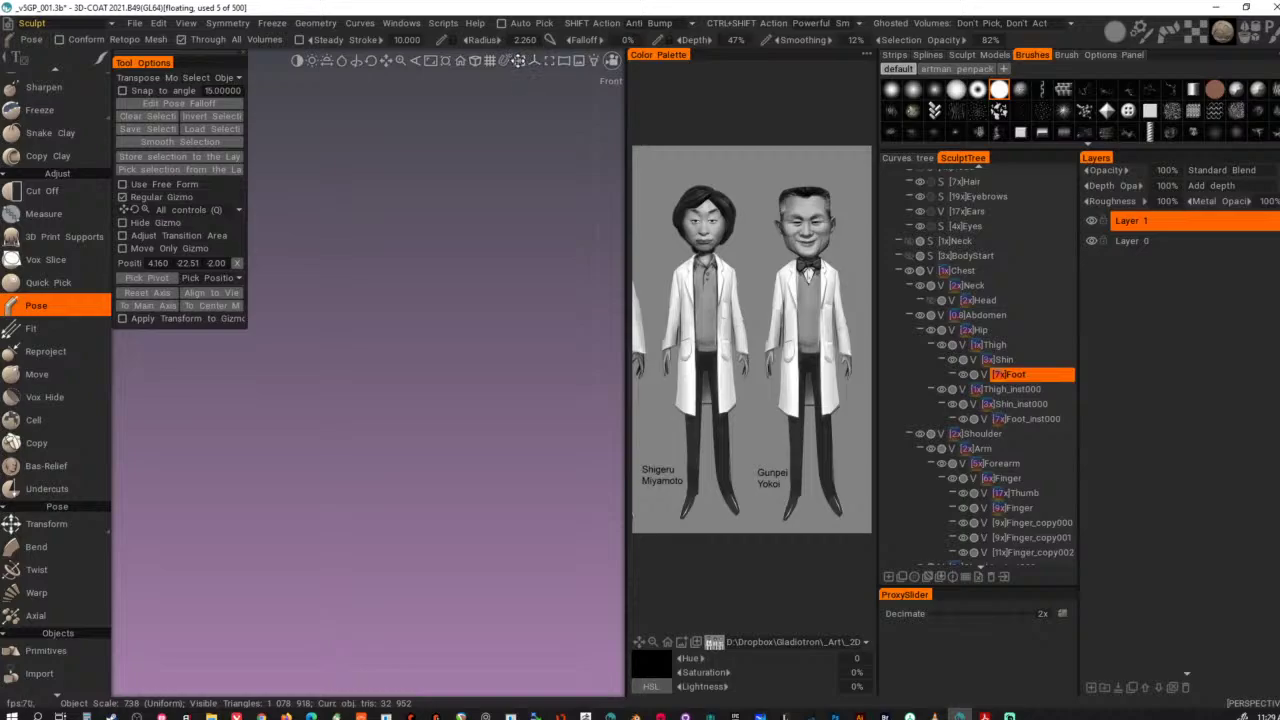
left_click(518, 61)
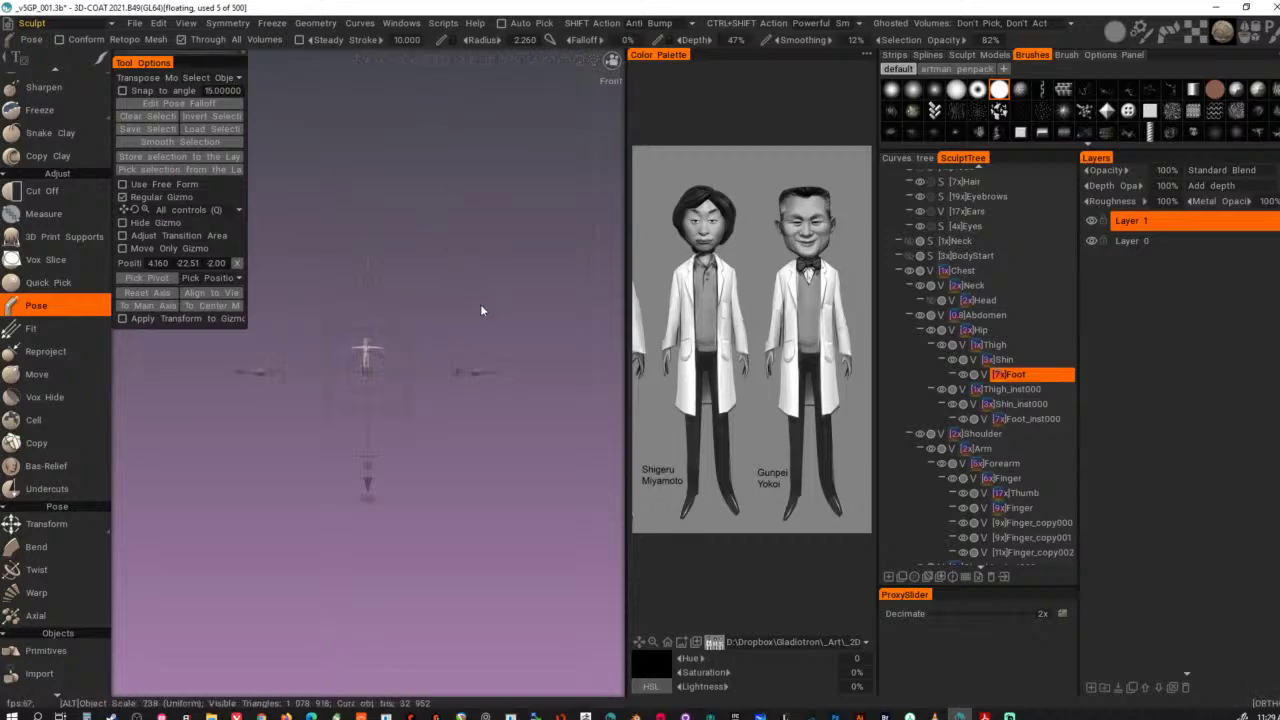
right_click_drag(567, 468, 598, 528, "alt")
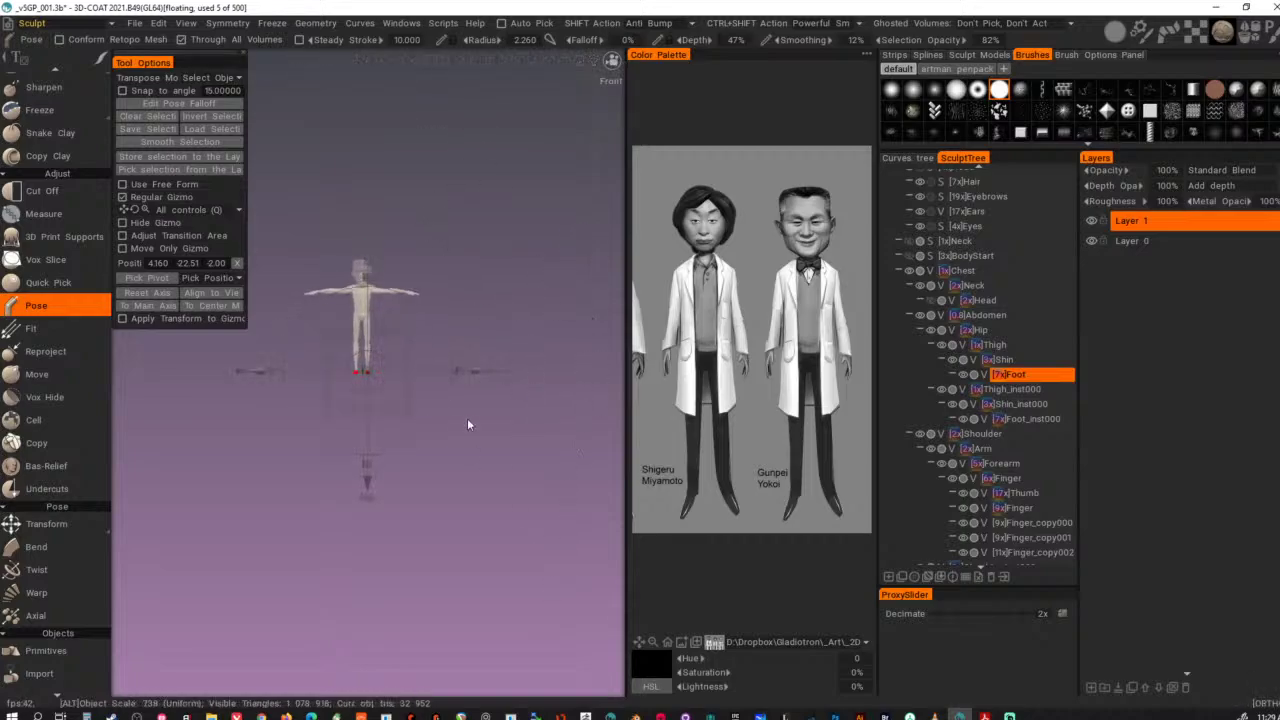
right_click_drag(467, 418, 540, 600, "alt")
right_click_drag(422, 501, 490, 600, "alt")
right_click_drag(395, 465, 564, 587, "alt")
left_click_drag(564, 587, 293, 547, "alt")
key("KP_4")
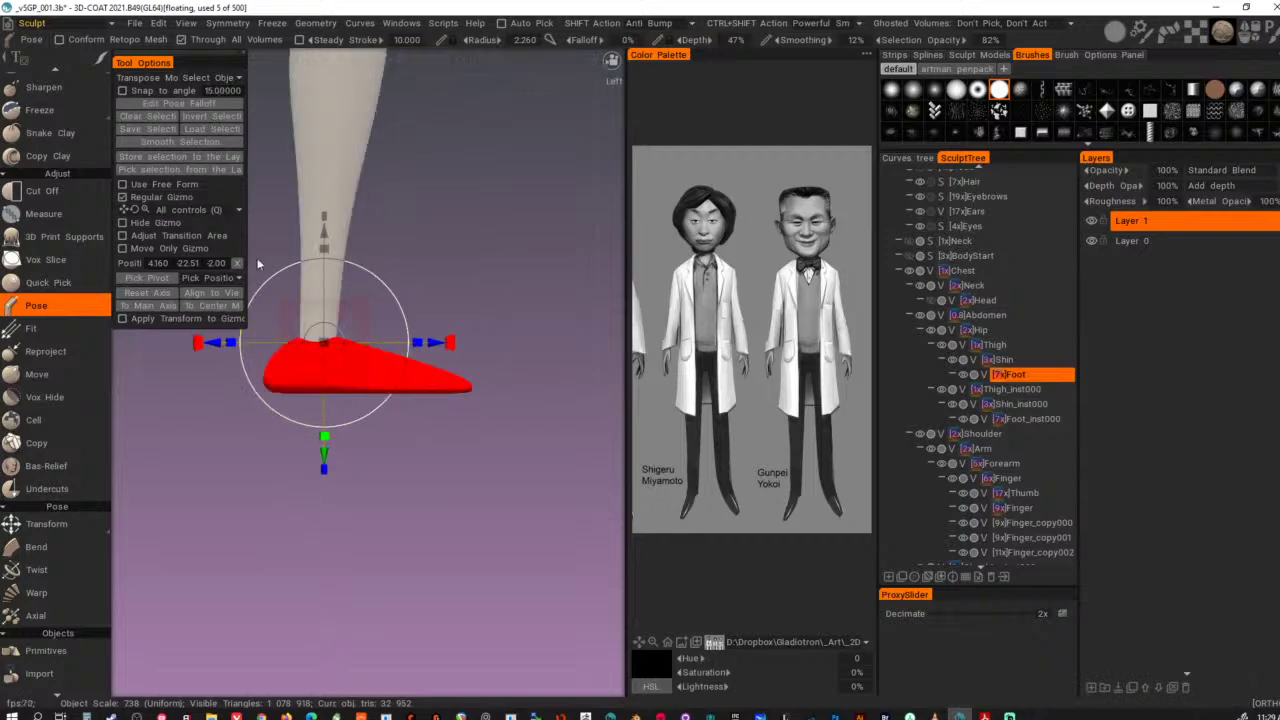
- Clear the feet selection and set the Pose tool to Line transpose mode with Through All Volumes disabled
key("ctrl+d")
left_click(182, 40)
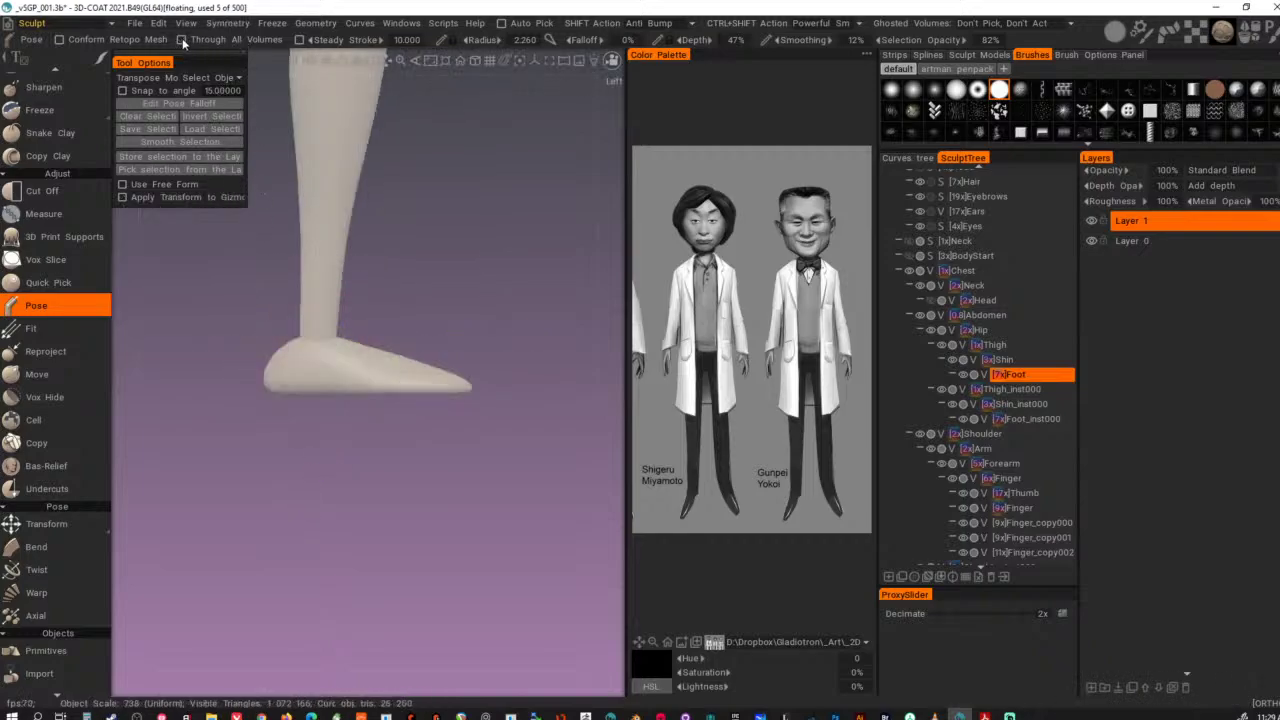
left_click(215, 78)
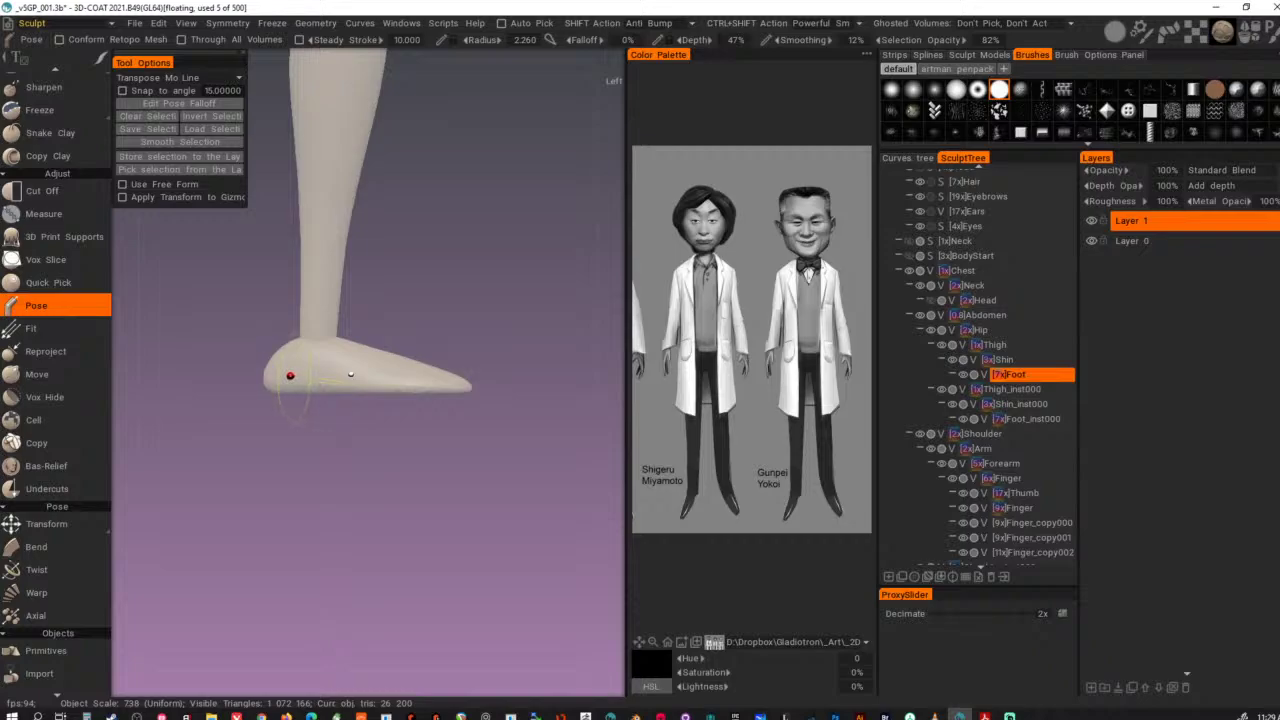
- Select the back of the foot with a pose line, compress the heel toward the ankle and clear the selection
left_click_drag(283, 373, 282, 373)
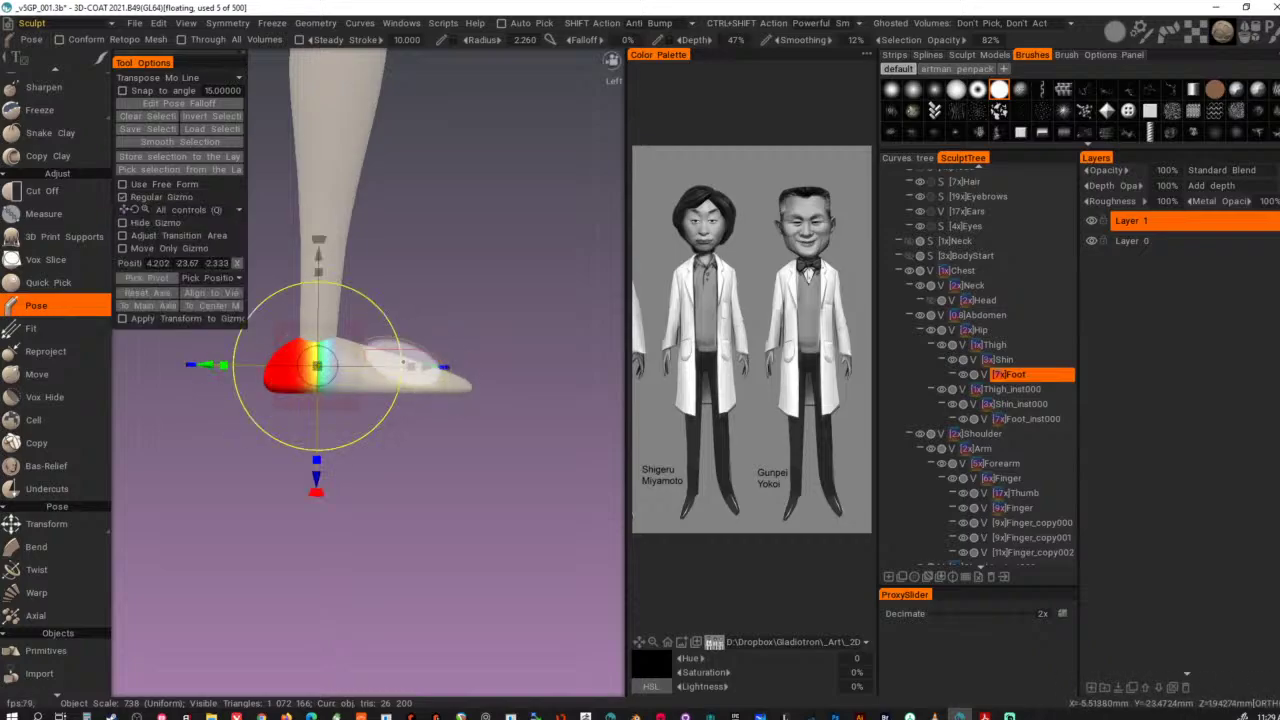
left_click_drag(411, 366, 376, 366)
key("ctrl+d")
right_click_drag(499, 494, 300, 483, "alt")
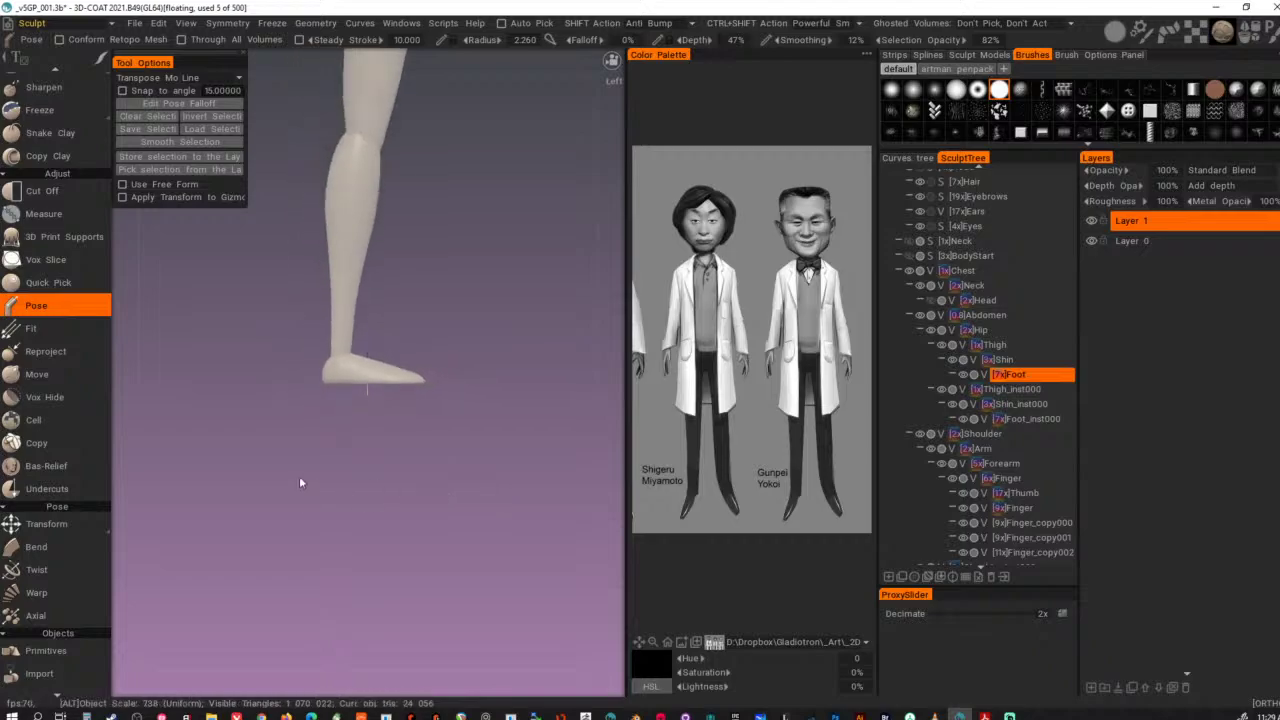
- Switch to the Move tool and reshape the heel of the foot as seen from the bottom view
left_click_drag(300, 483, 478, 477, "alt")
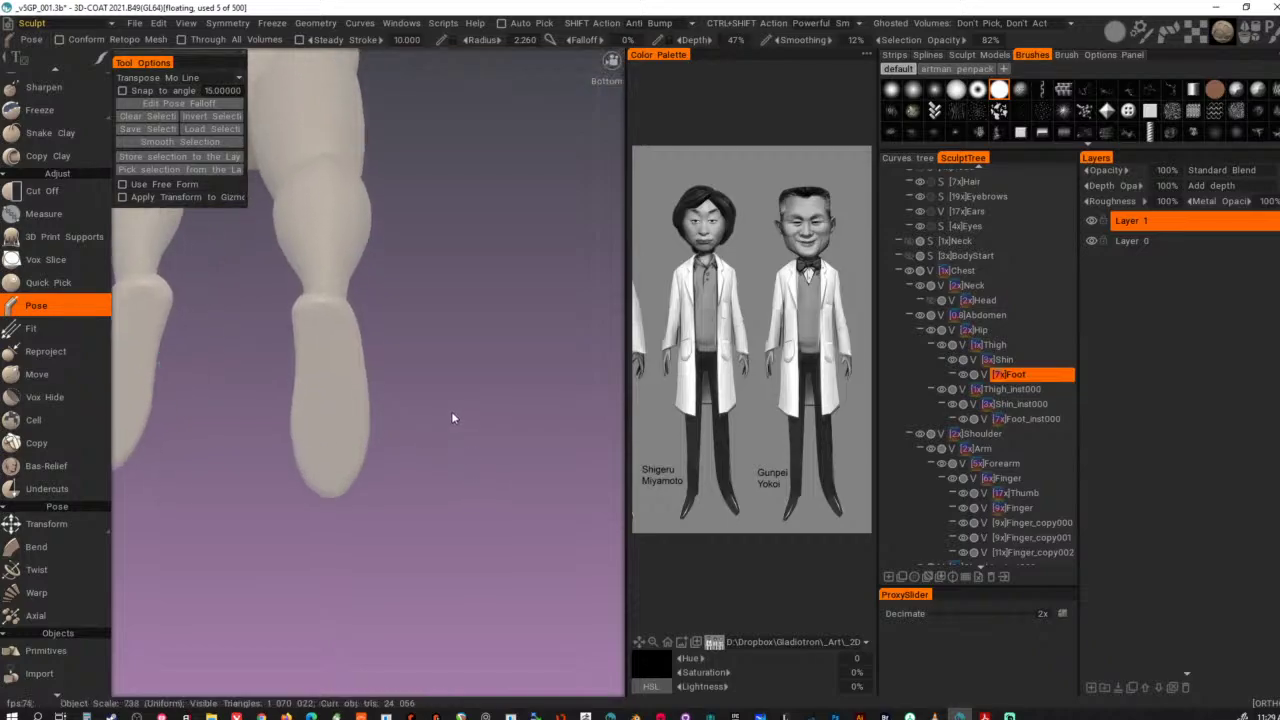
key("KP_1")
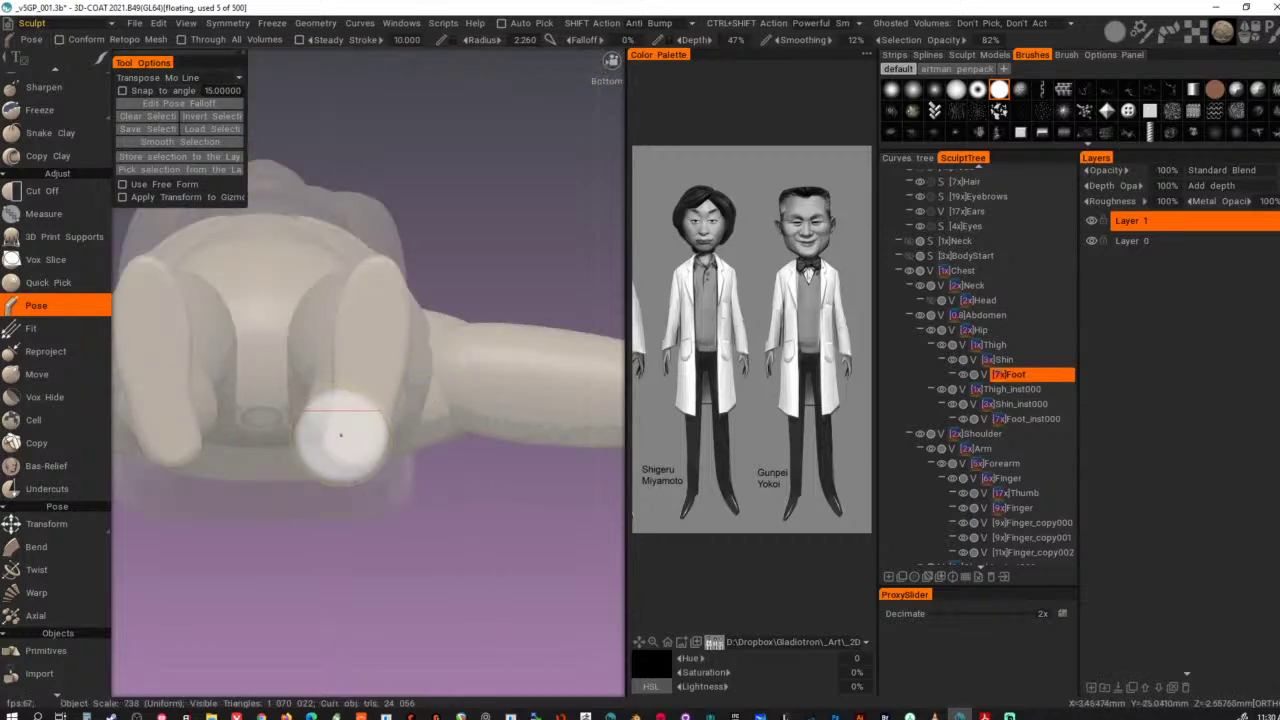
key("m")
mouse_move(350, 446)
right_mouse_down()
mouse_move(288, 452)
mouse_move(357, 457)
right_mouse_up()
mouse_move(339, 460)
left_mouse_down()
mouse_move(369, 461)
mouse_move(343, 446)
mouse_move(373, 437)
mouse_move(335, 436)
mouse_move(353, 468)
left_mouse_up()
mouse_move(371, 346)
left_mouse_down("alt")
mouse_move(395, 440)
mouse_move(585, 535)
mouse_move(471, 429)
mouse_move(497, 423)
mouse_move(466, 400)
left_mouse_up("alt")
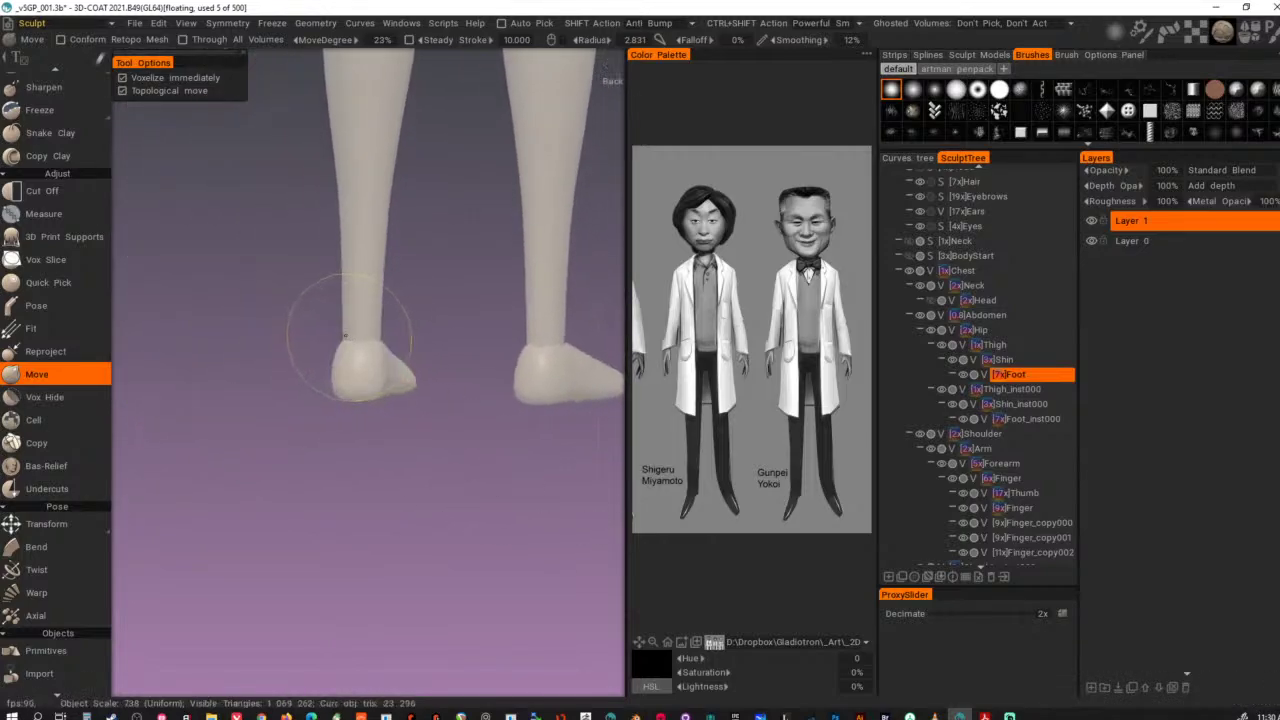
- Reduce the Move brush radius and push the ankle and heel sides of the foot inward from the back view
right_click_drag(366, 342, 346, 343)
mouse_move(346, 345)
left_mouse_down()
mouse_move(344, 325)
mouse_move(364, 362)
left_mouse_up()
mouse_move(340, 371)
left_mouse_down("alt")
mouse_move(384, 362)
mouse_move(378, 350)
mouse_move(572, 354)
mouse_move(577, 365)
left_mouse_up("alt")
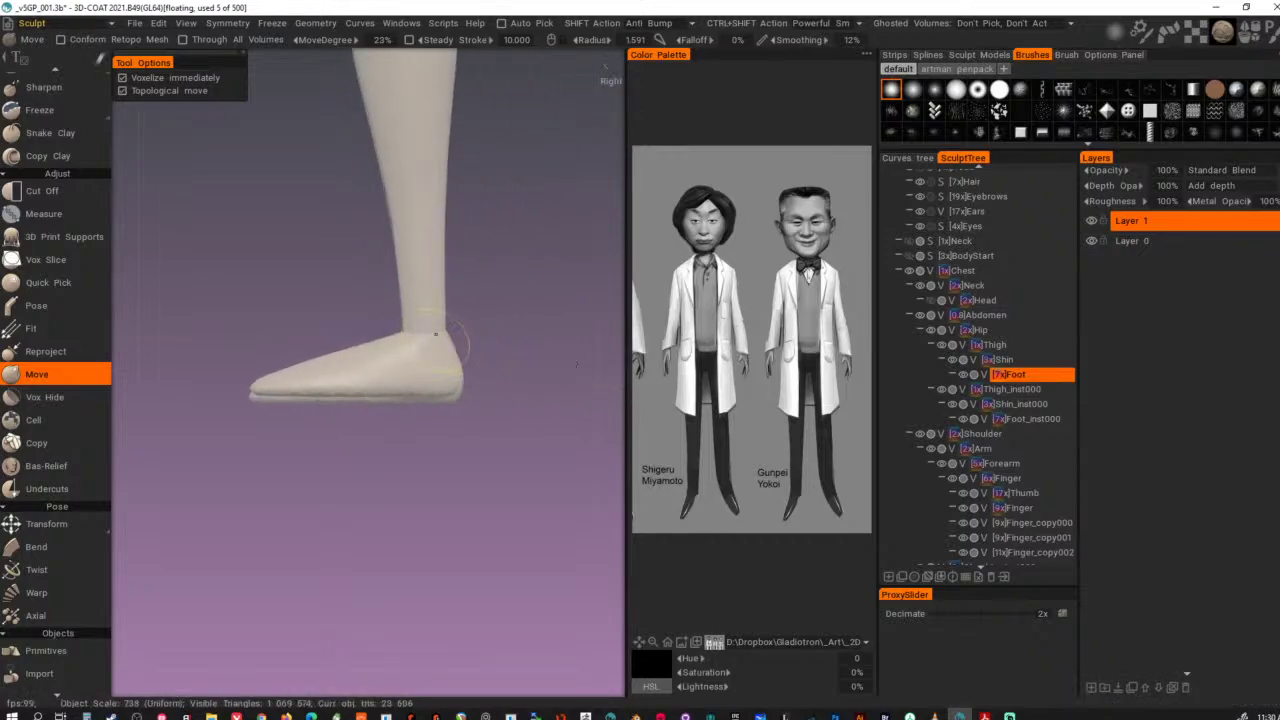
left_click_drag(445, 348, 296, 375, "alt")
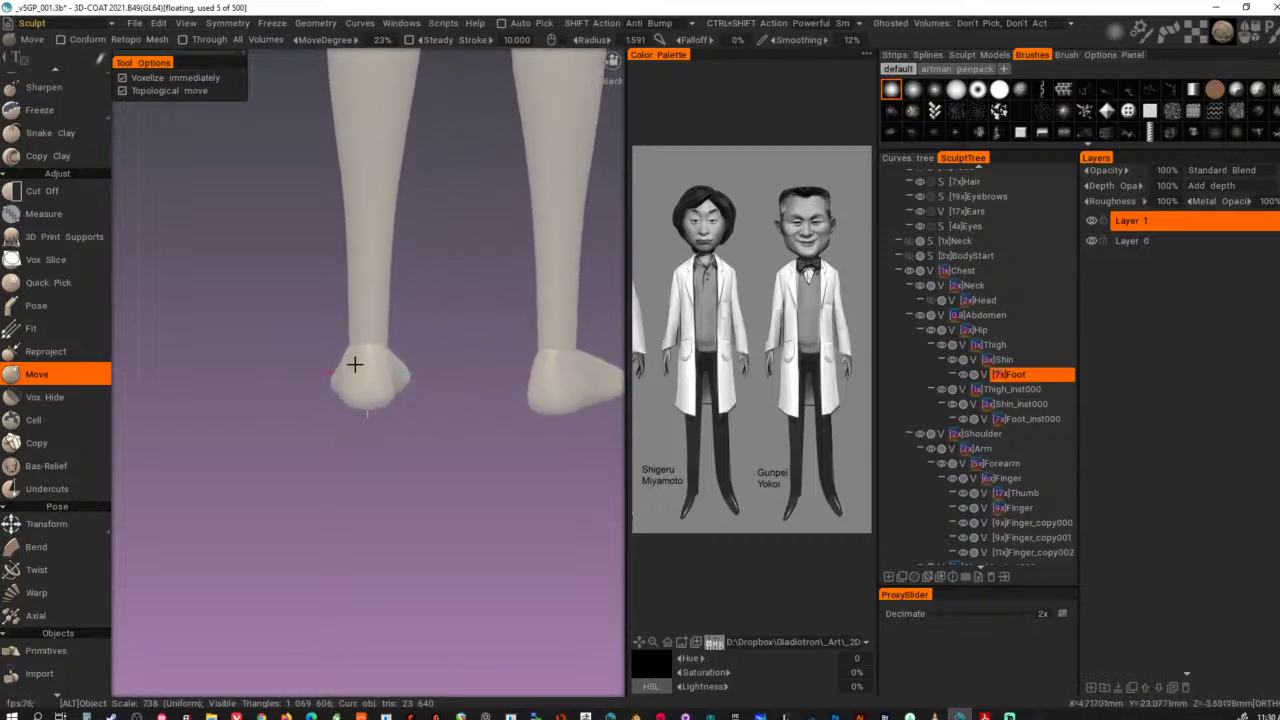
left_click_drag(380, 358, 383, 360)
- Examine the foot shape and the whole figure's proportions from the front against the reference
left_click_drag(495, 392, 357, 406, "alt")
middle_click_drag(356, 402, 400, 476, "alt")
left_click_drag(400, 476, 475, 483, "alt")
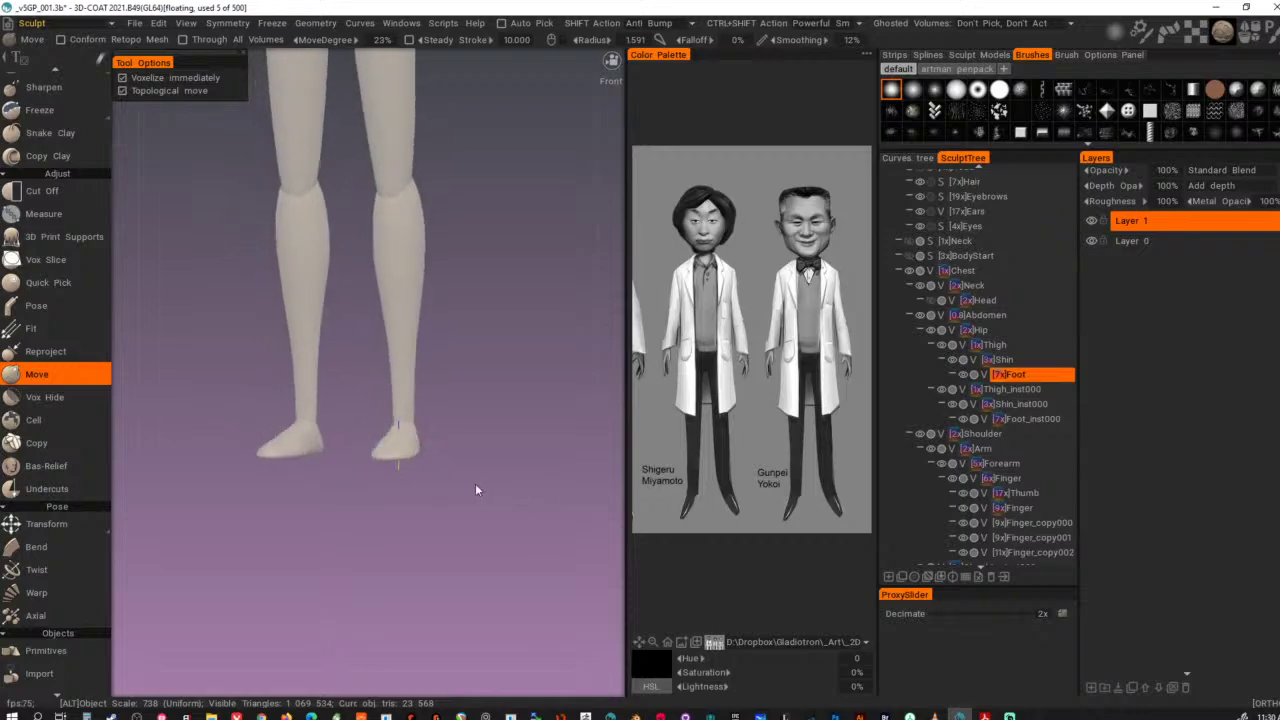
right_click_drag(475, 483, 368, 450, "alt")
left_click_drag(368, 450, 463, 400, "alt")
middle_click_drag(478, 392, 492, 452, "alt")
right_click_drag(492, 452, 297, 409, "alt")
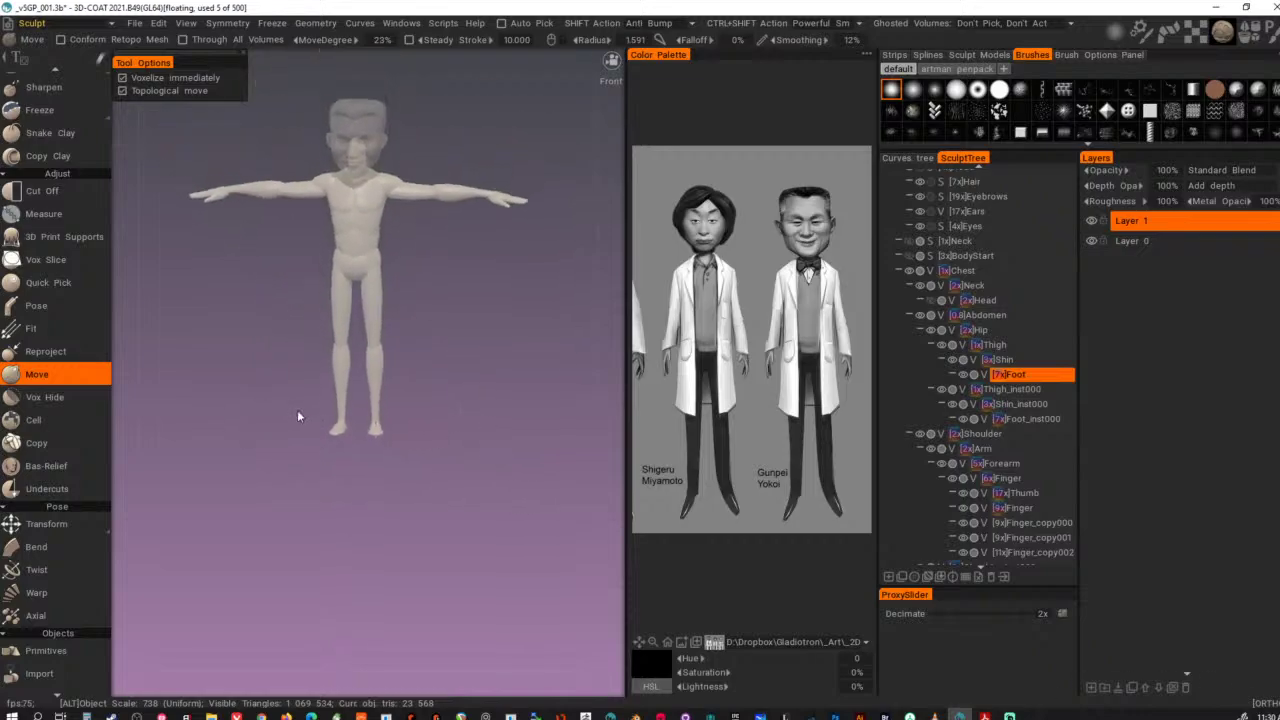
middle_click_drag(360, 370, 372, 408, "alt")
left_click_drag(374, 408, 405, 389, "alt")
middle_click_drag(420, 382, 430, 420, "alt")
right_click_drag(430, 420, 578, 412, "alt")
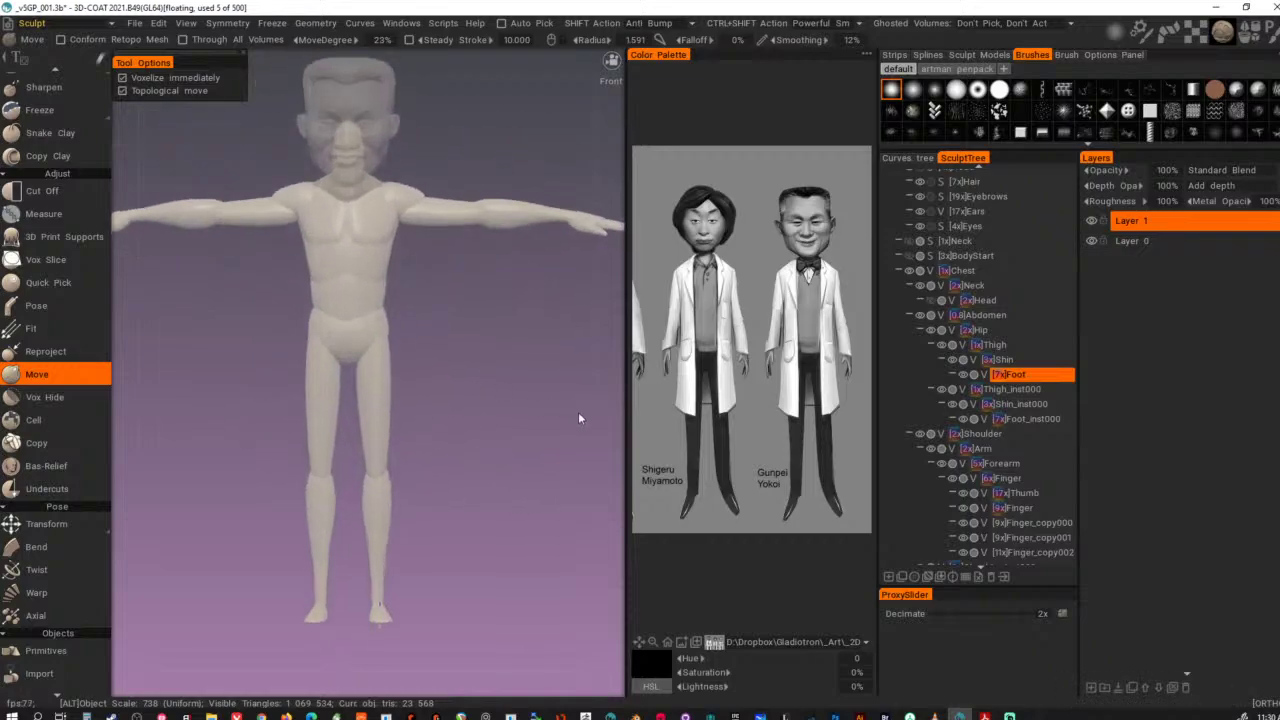
- Select the Chest volume and adjust its upper sides in the front view with an enlarged Move brush
middle_click_drag(455, 322, 459, 375, "alt")
right_click_drag(459, 375, 504, 387, "alt")
middle_click_drag(464, 354, 466, 384, "alt")
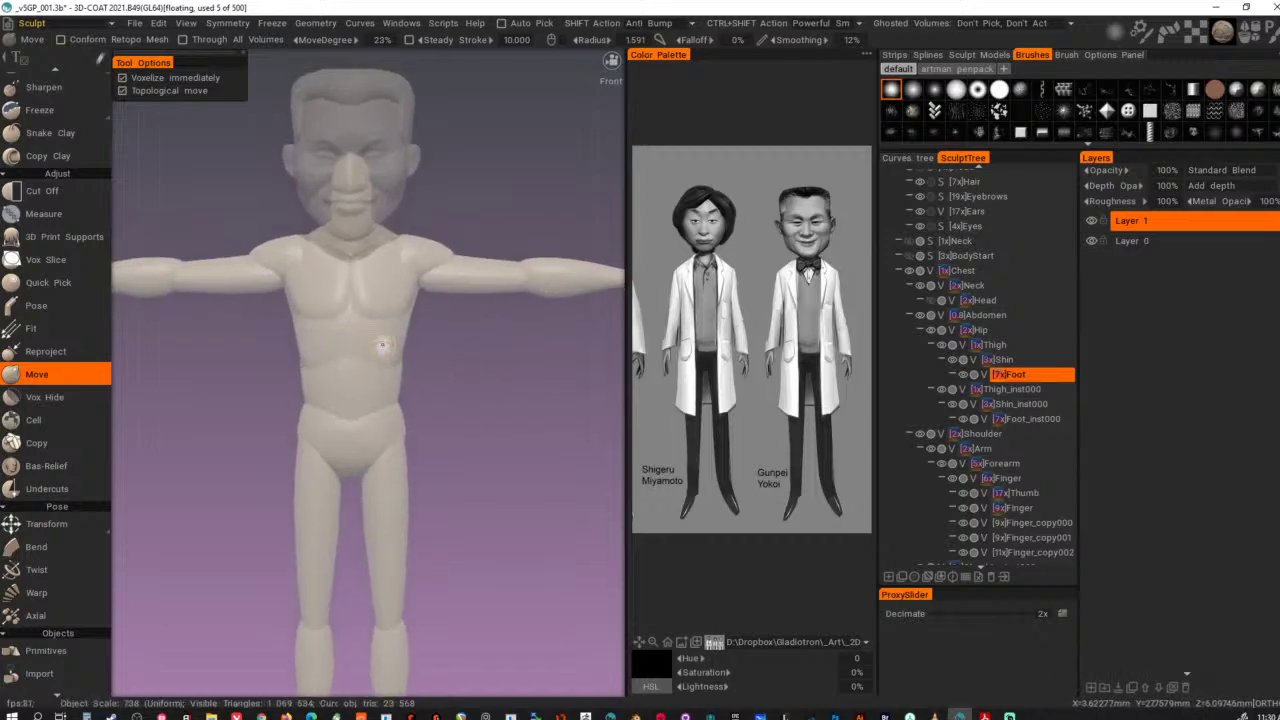
key("h")
right_click_drag(385, 345, 428, 342)
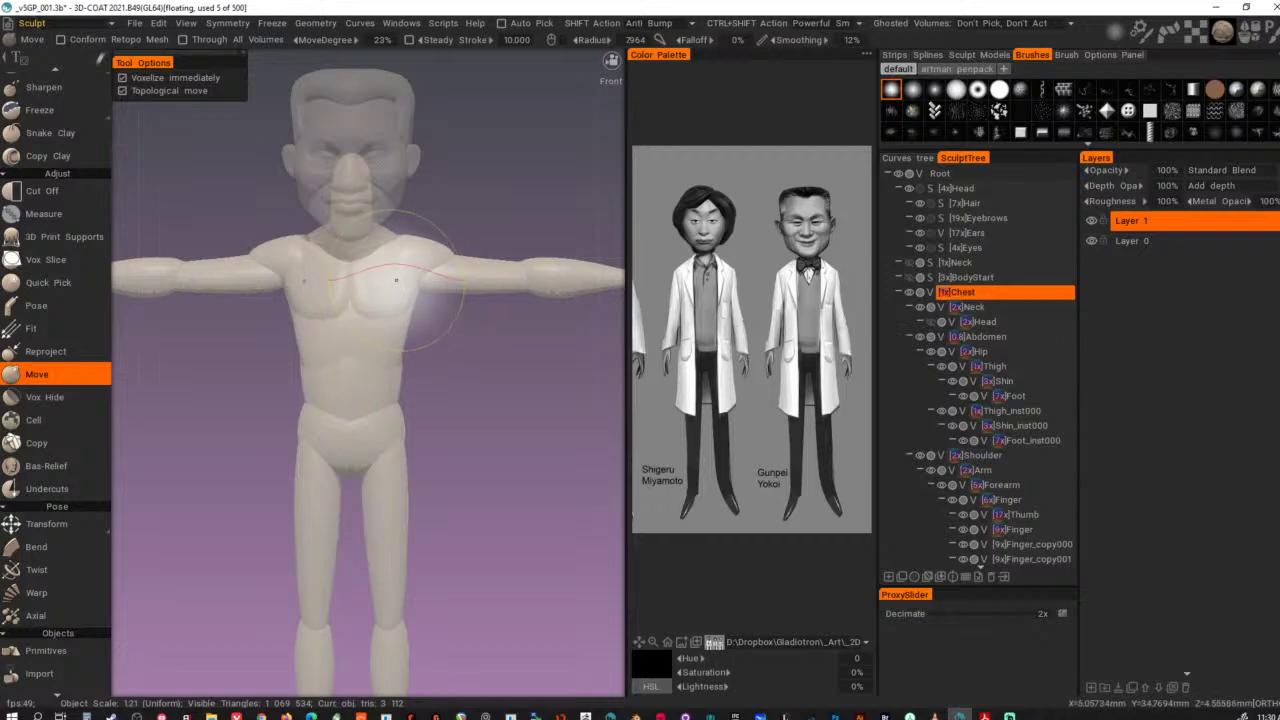
left_click_drag(402, 280, 405, 291)
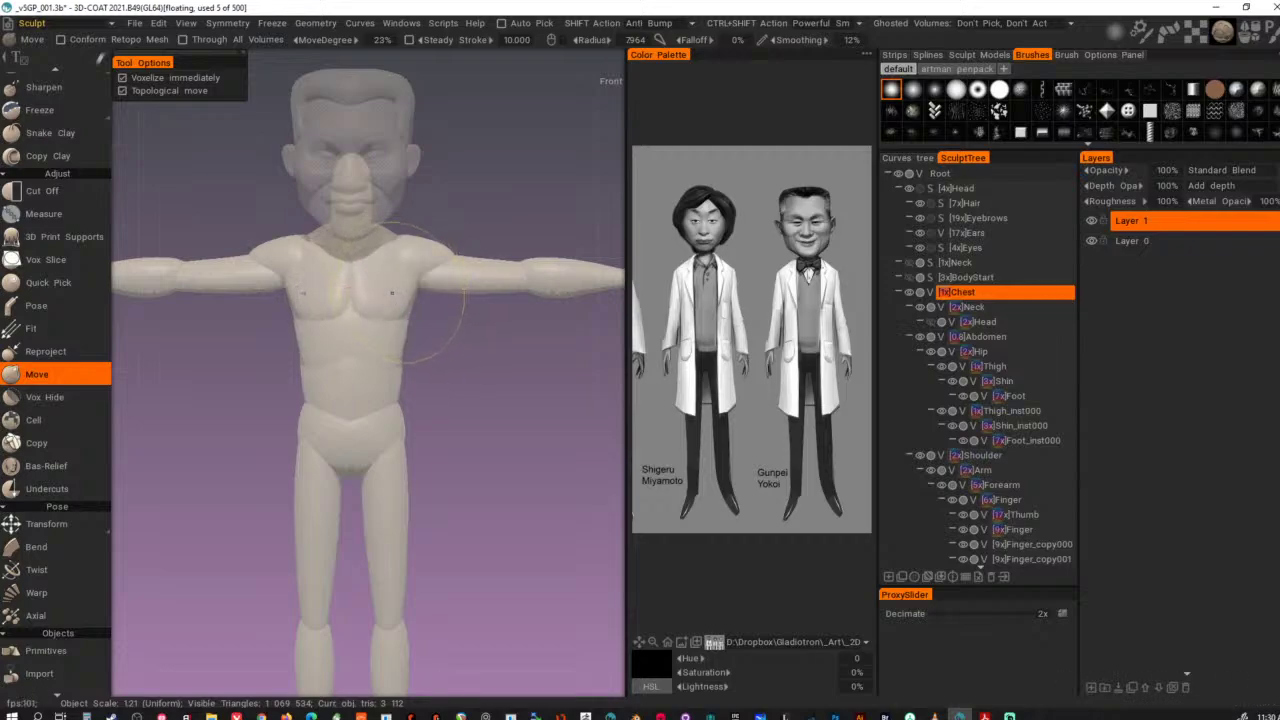
left_click_drag(387, 290, 398, 291)
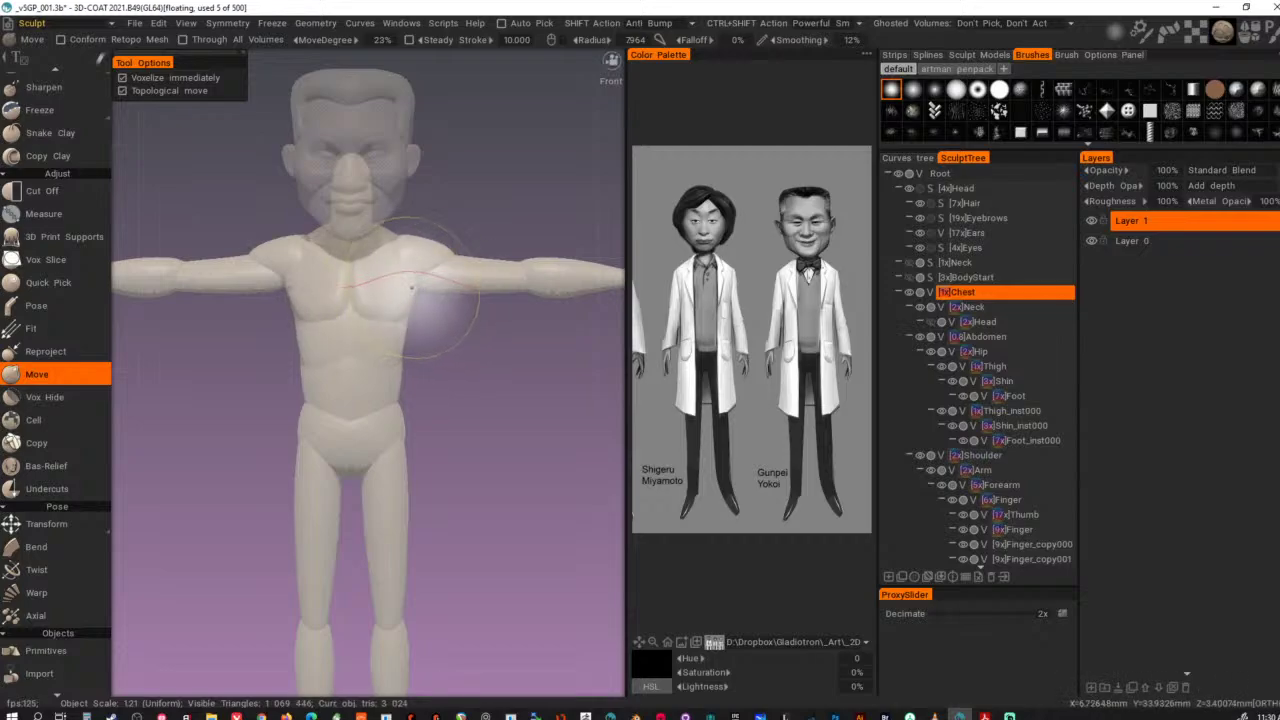
- Reshape the chest profile from the side with a larger Move brush, pushing in the front below the pectorals
middle_click_drag(450, 281, 450, 347, "alt")
mouse_move(448, 346)
left_mouse_down("alt")
mouse_move(373, 345)
mouse_move(295, 376)
mouse_move(440, 342)
left_mouse_up("alt")
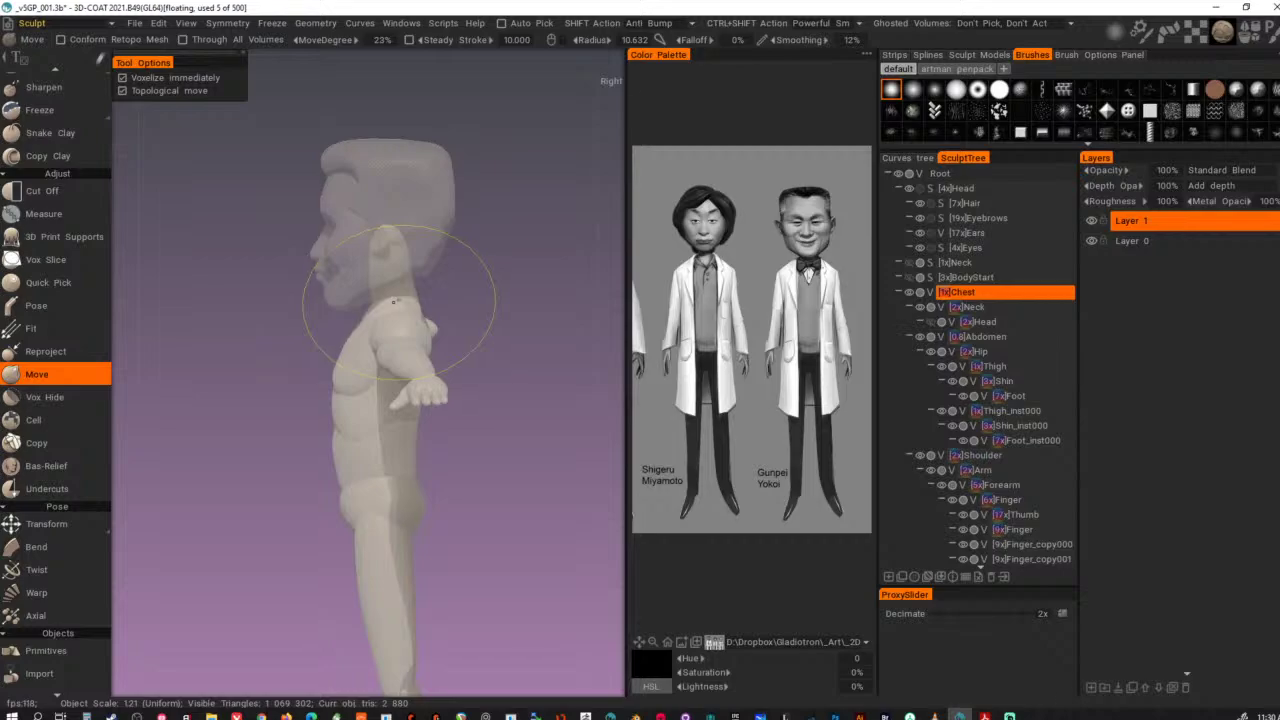
left_click_drag(394, 301, 395, 305)
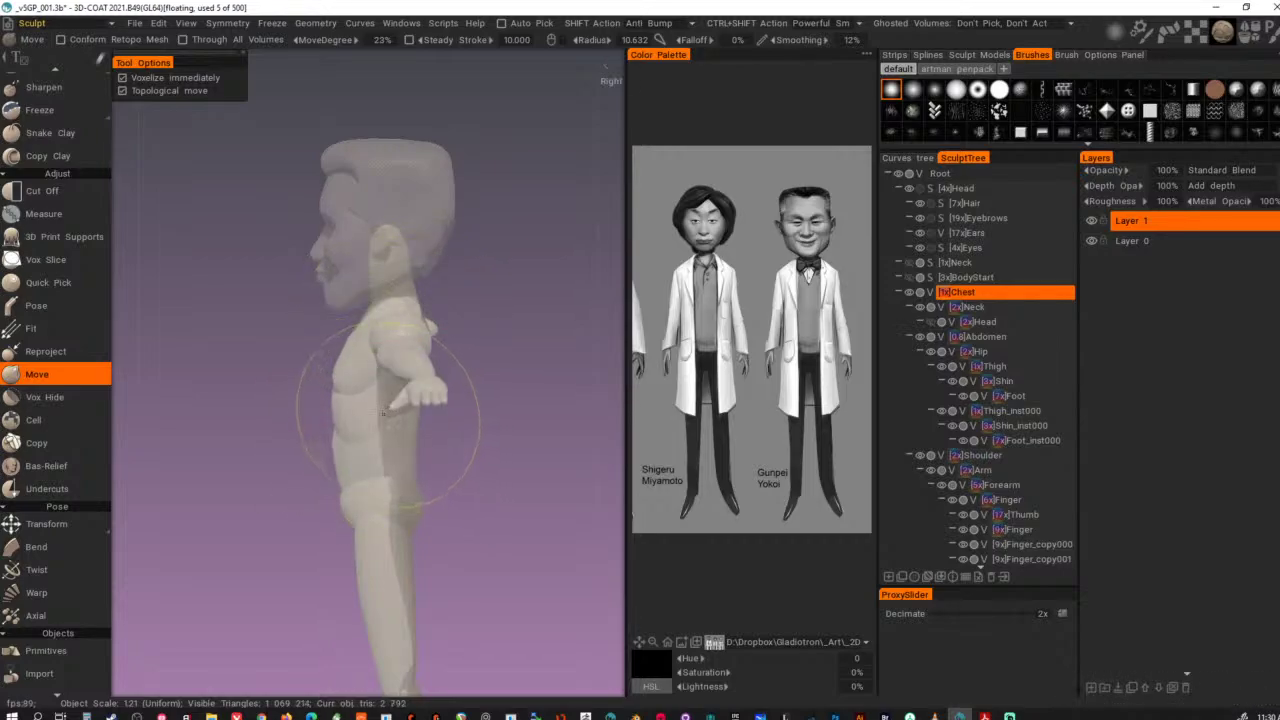
left_click_drag(356, 421, 355, 408)
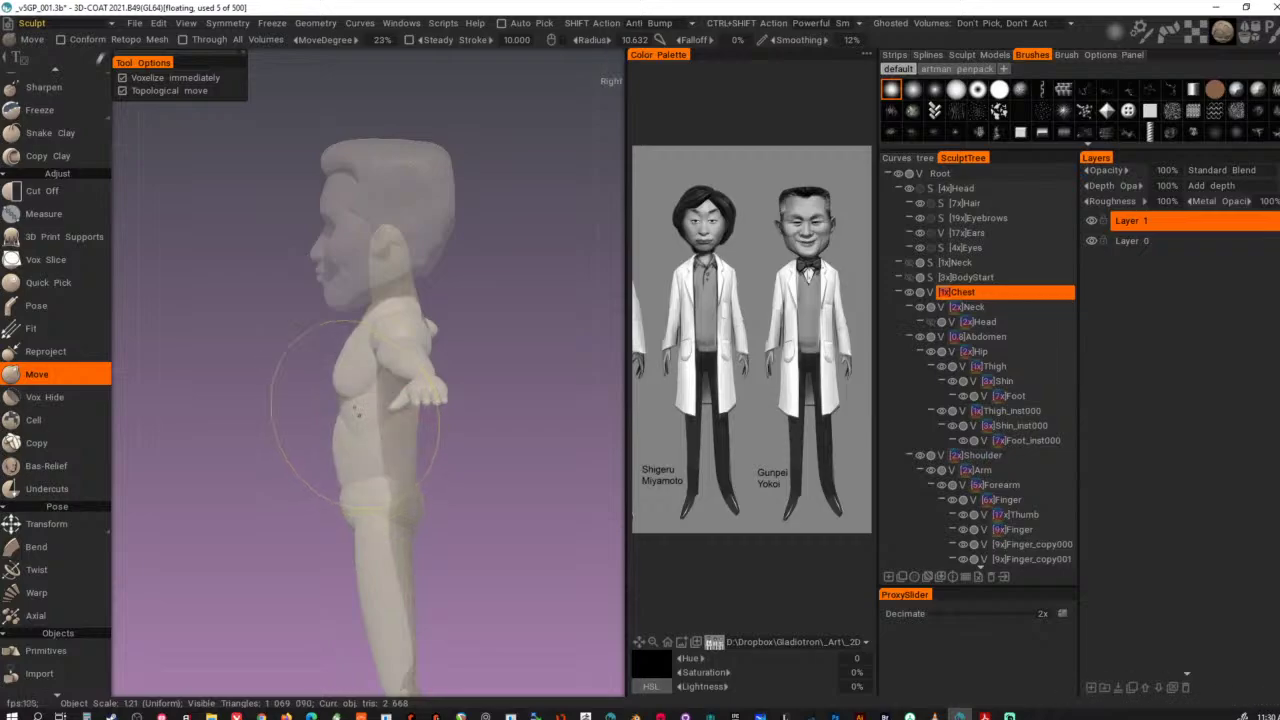
- Select the Abdomen and Hip volumes in turn and push their fronts inward with the Move brush in the side view
key("h")
mouse_move(343, 470)
left_mouse_down()
mouse_move(384, 480)
mouse_move(413, 460)
mouse_move(367, 454)
left_mouse_up()
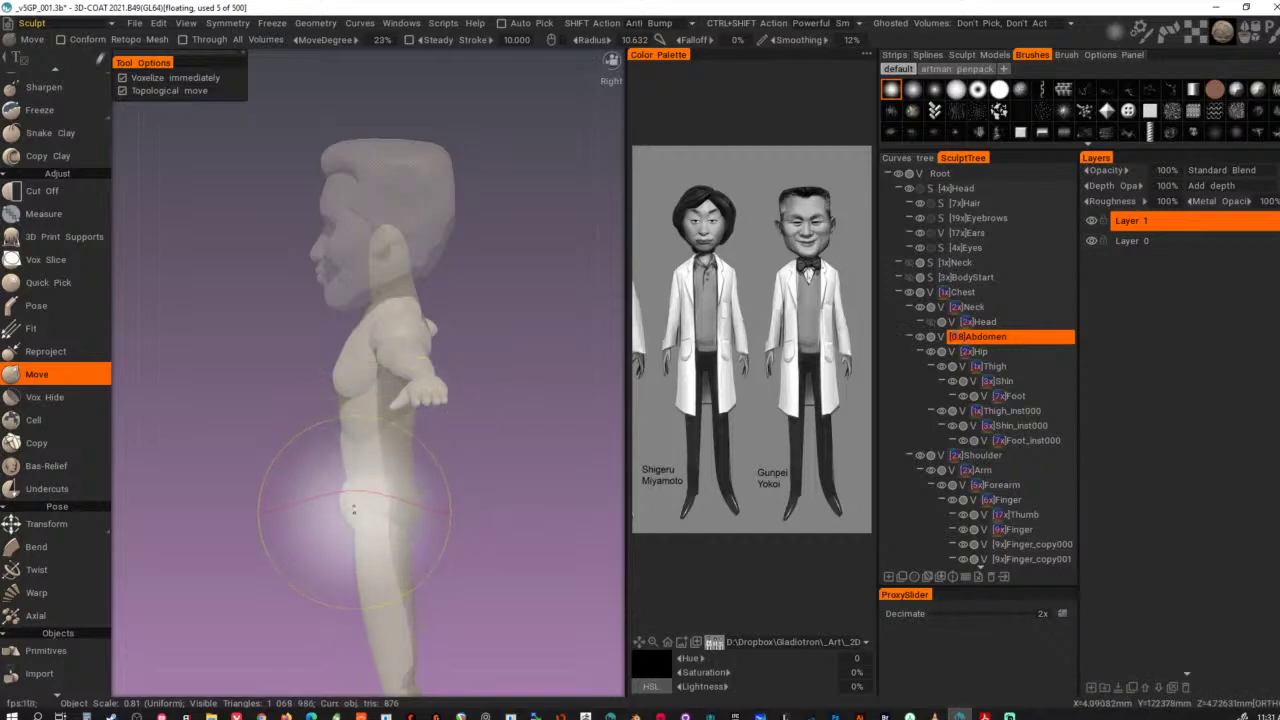
key("h")
mouse_move(348, 506)
right_mouse_down()
mouse_move(302, 507)
mouse_move(361, 507)
right_mouse_up()
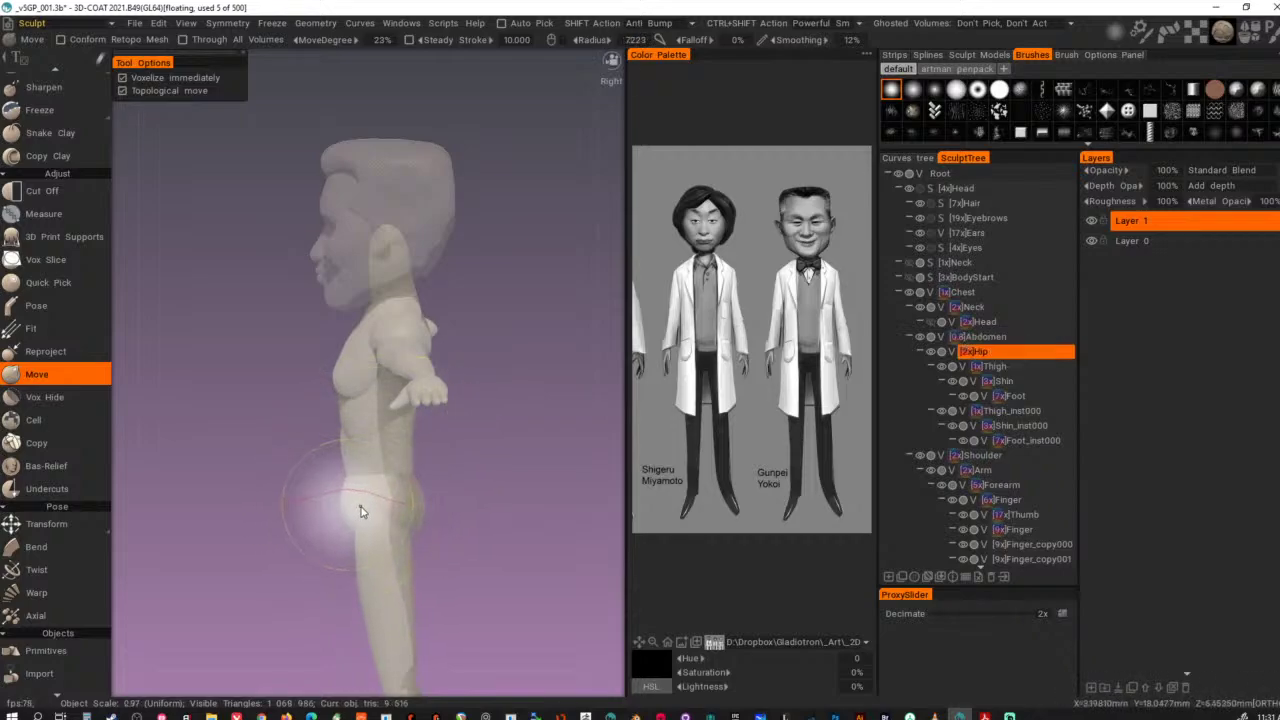
left_click_drag(361, 507, 343, 508, "alt")
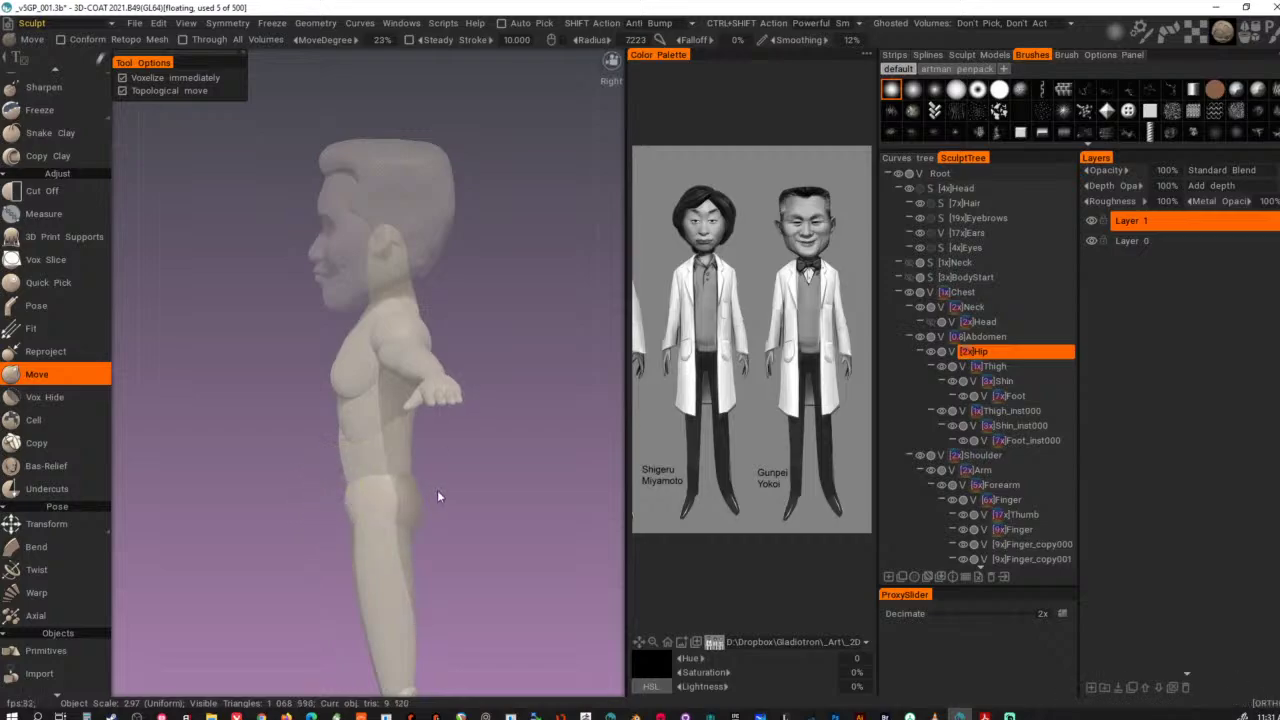
left_click_drag(424, 492, 418, 490, "alt")
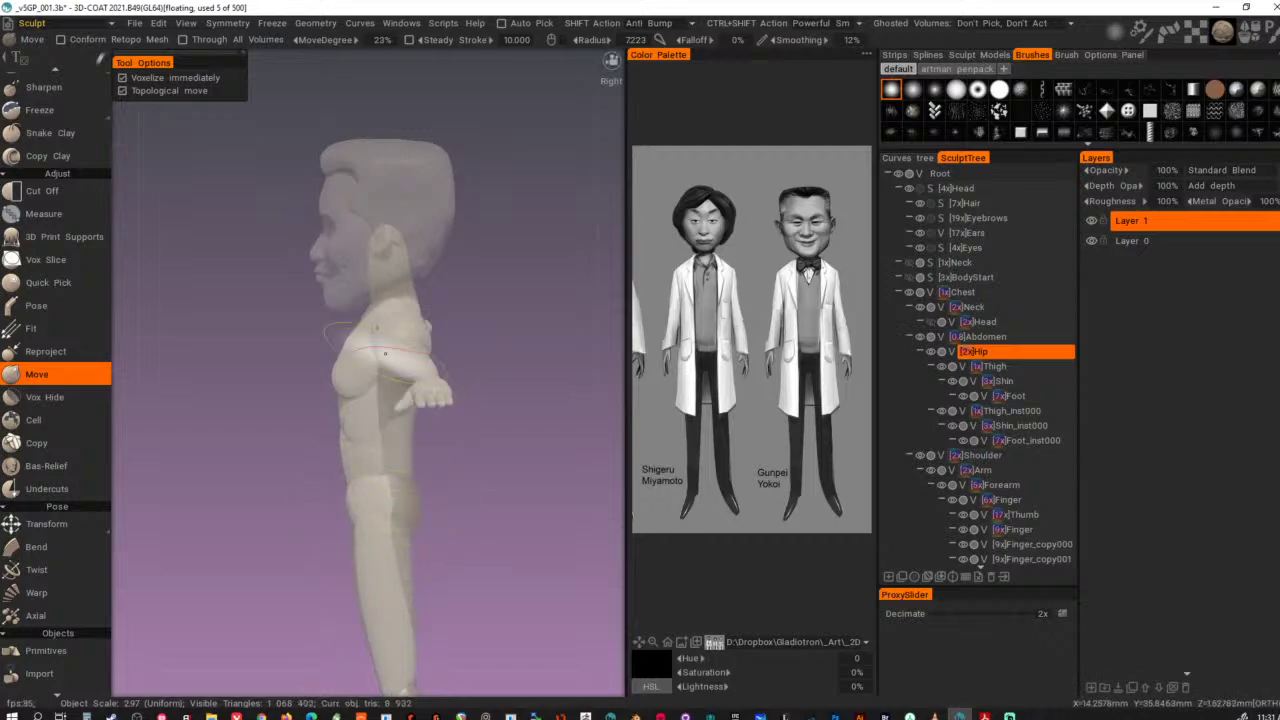
- Select the Pectorals volume and flatten it against the chest with the Move brush, working from the side and front views
middle_click_drag(367, 343, 372, 398, "alt")
key("h")
right_click_drag(355, 420, 369, 421)
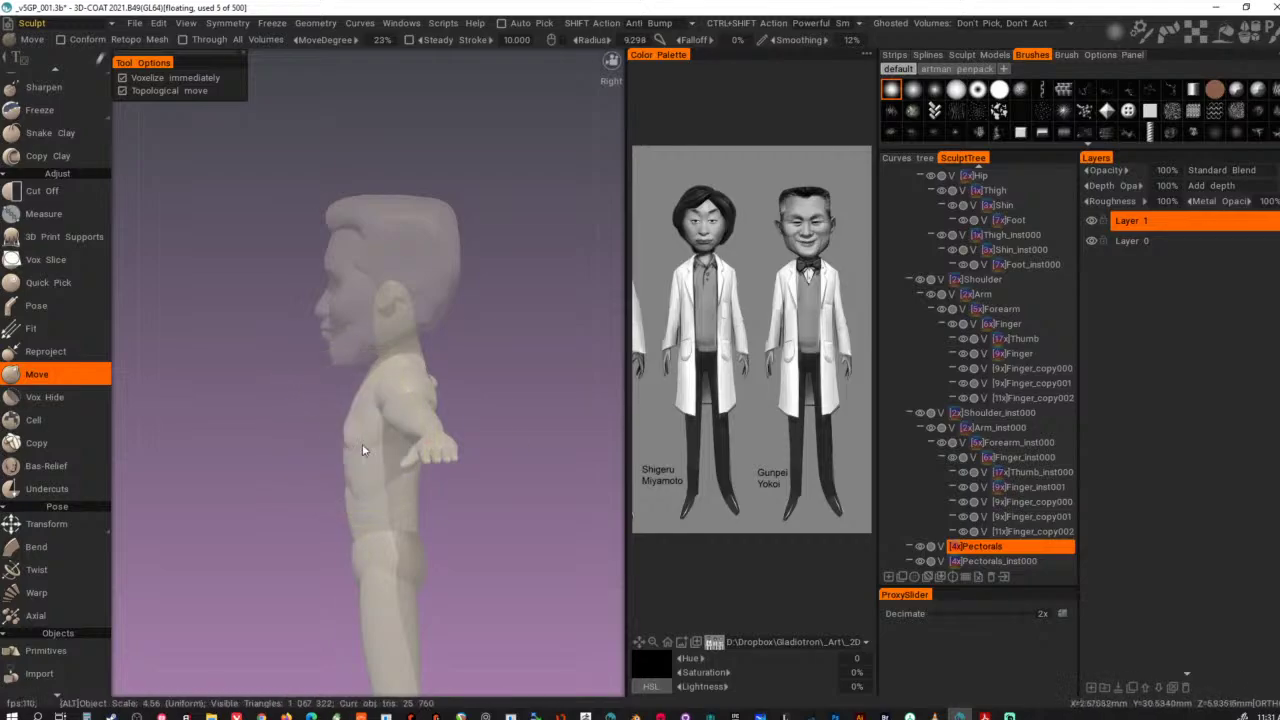
left_click_drag(362, 443, 529, 447, "alt")
left_click_drag(397, 418, 383, 416, "alt")
right_click_drag(387, 407, 374, 409)
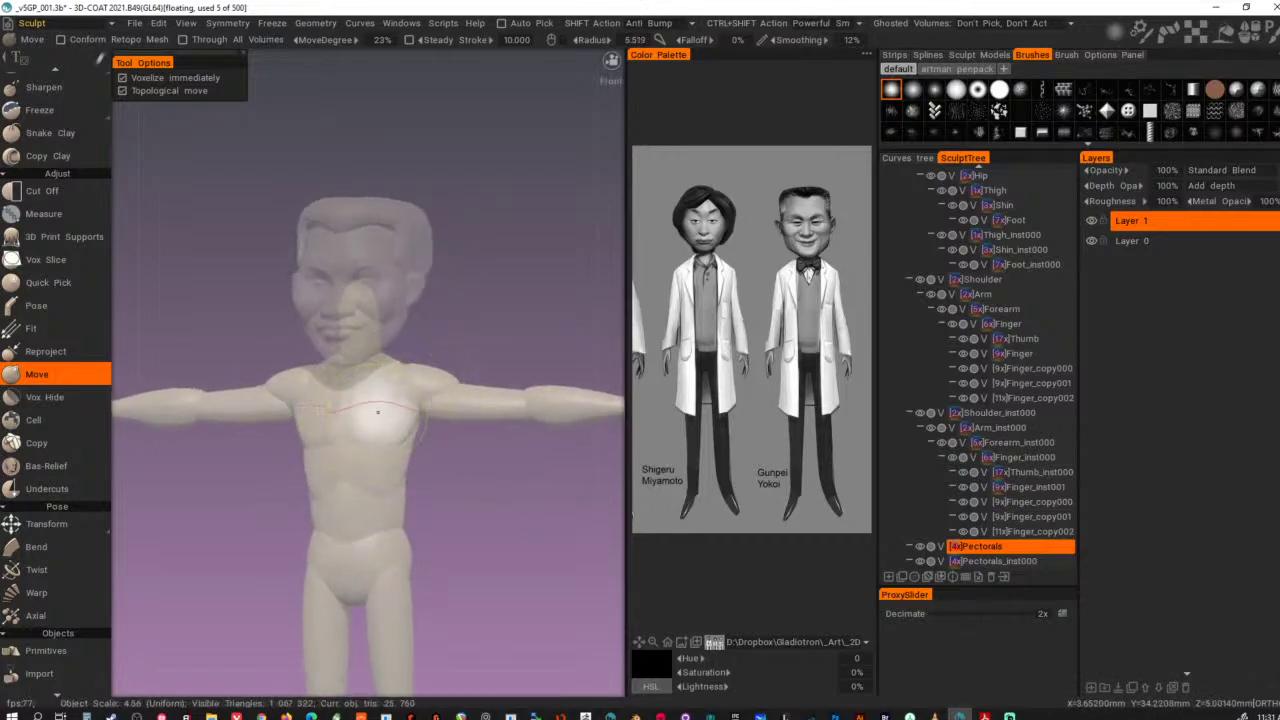
mouse_move(382, 409)
left_mouse_down("ctrl")
mouse_move(402, 402)
mouse_move(260, 438)
left_mouse_up("ctrl")
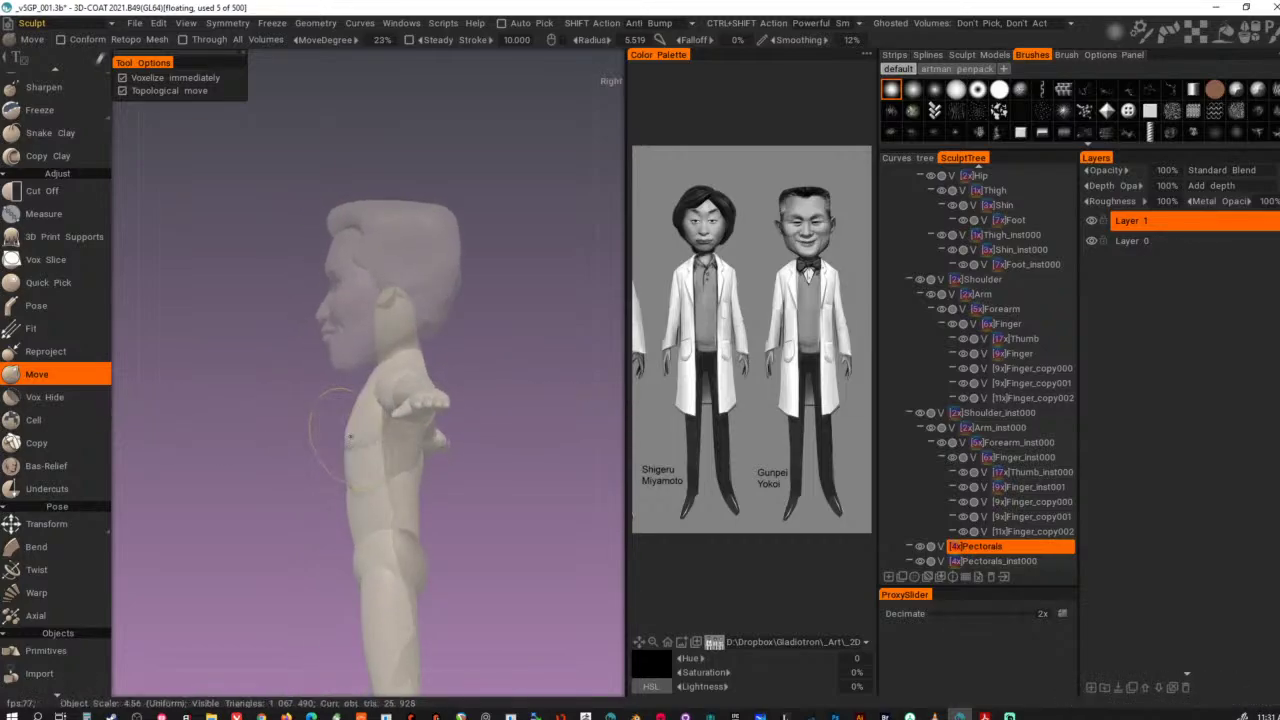
left_click_drag(334, 443, 490, 482, "alt")
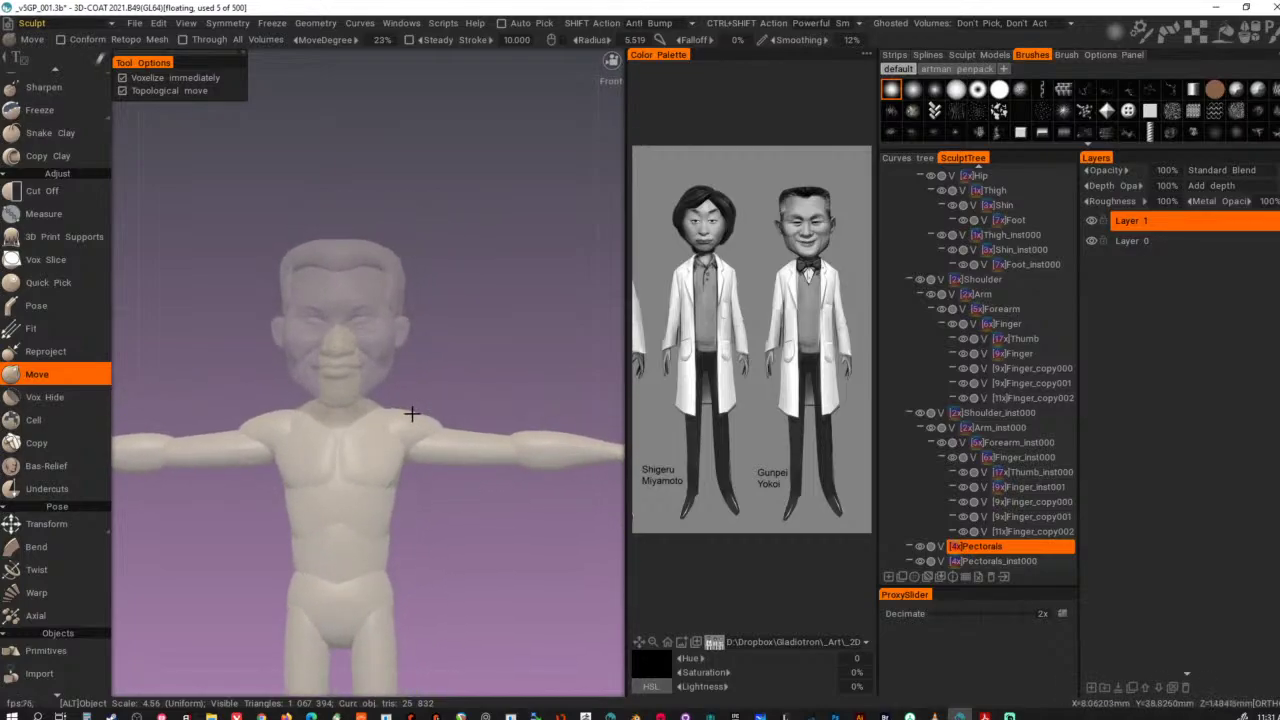
- Select the Chest volume and push its upper front below the neck backward in the close-up side view
right_click_drag(440, 437, 308, 406, "alt")
left_click_drag(308, 406, 416, 422, "alt")
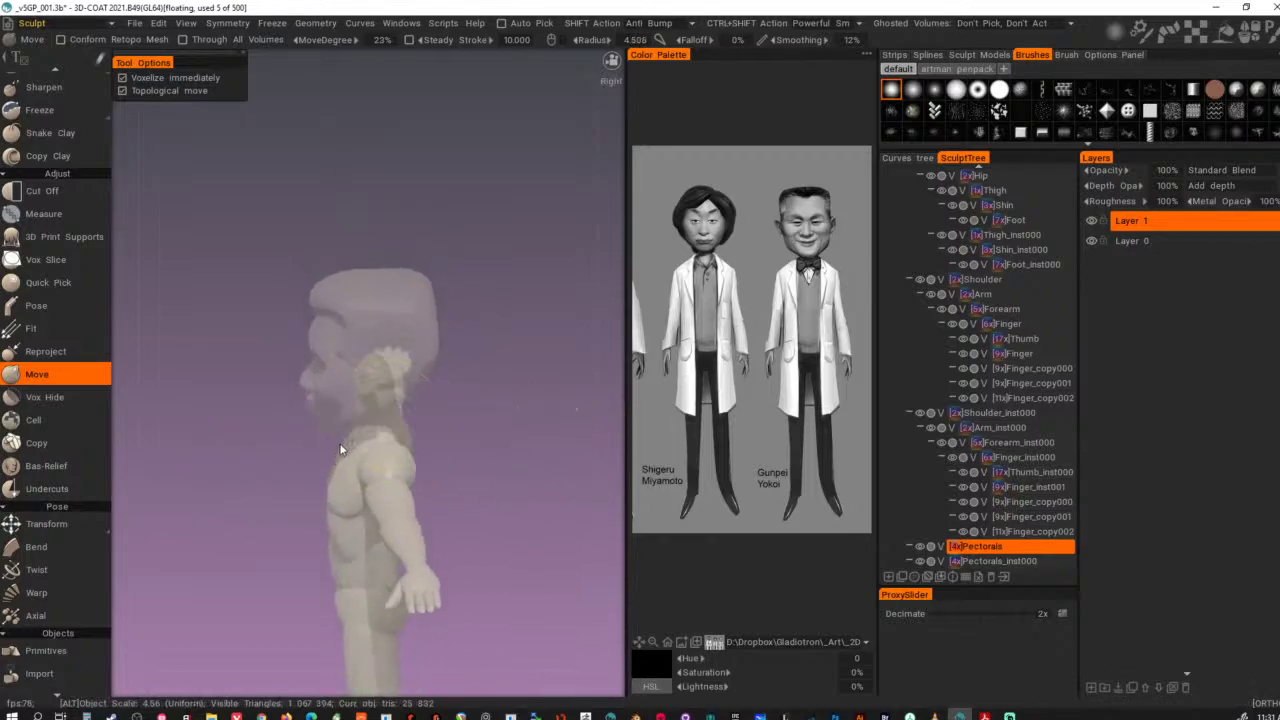
mouse_move(341, 446)
right_mouse_down("alt")
mouse_move(455, 488)
mouse_move(452, 520)
right_mouse_up("alt")
middle_click_drag(452, 520, 429, 434, "alt")
left_click_drag(429, 434, 421, 377, "alt")
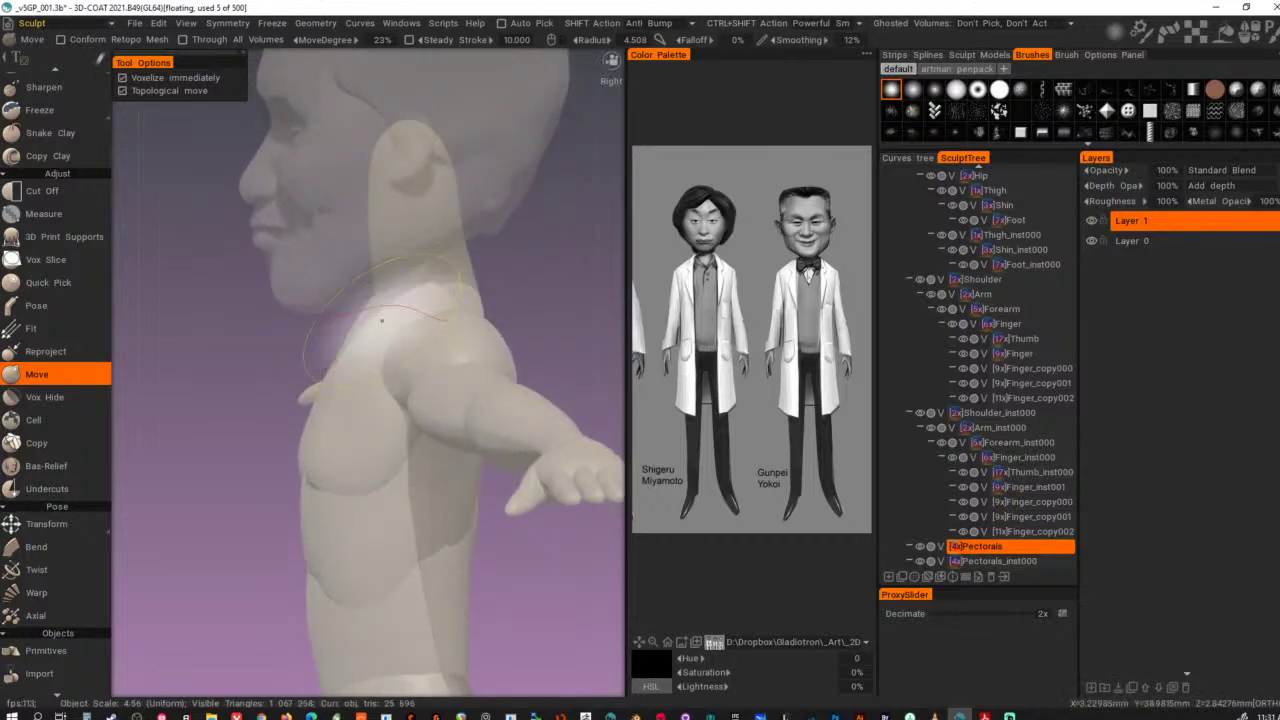
key("h")
left_click_drag(381, 316, 416, 330)
left_click_drag(391, 323, 416, 328)
mouse_move(466, 352)
left_mouse_down("alt")
mouse_move(396, 365)
mouse_move(452, 364)
left_mouse_up("alt")
left_click_drag(506, 422, 501, 421)
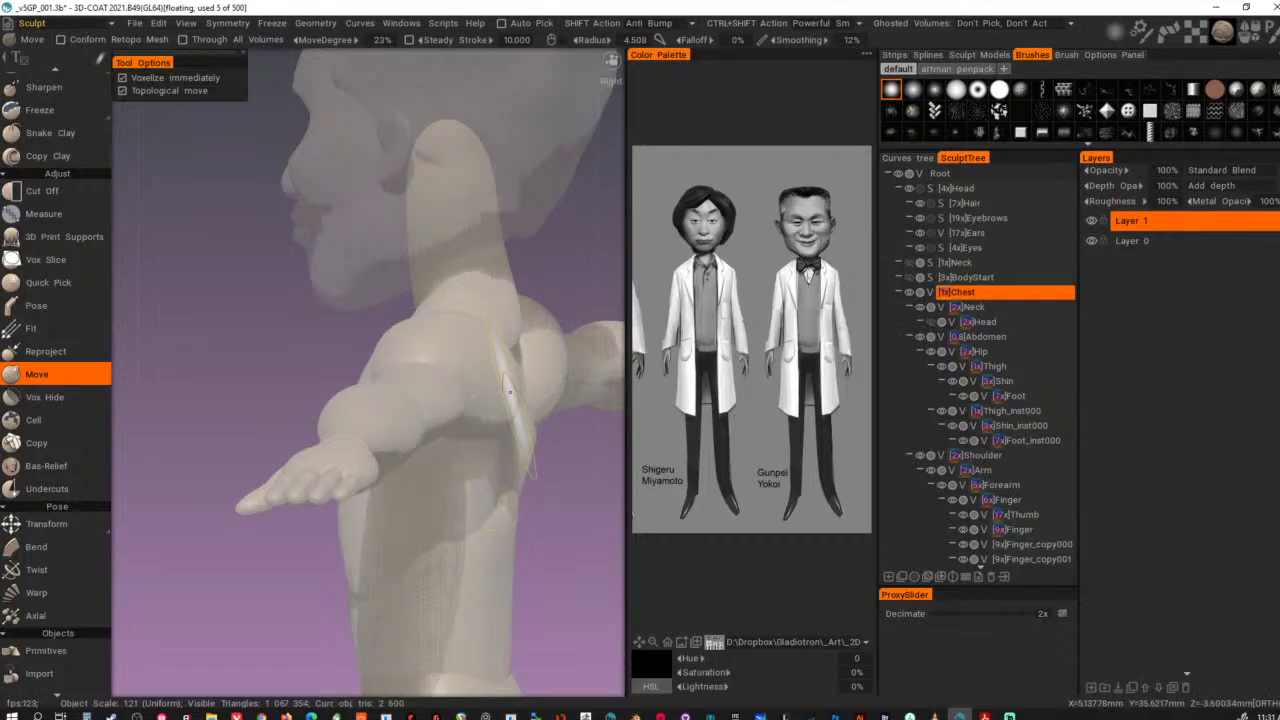
- Select the Shoulder volume and extend the shoulder blade down and toward the spine with the Move brush from the back
key("h")
mouse_move(534, 391)
left_mouse_down("alt")
mouse_move(534, 426)
mouse_move(334, 416)
left_mouse_up("alt")
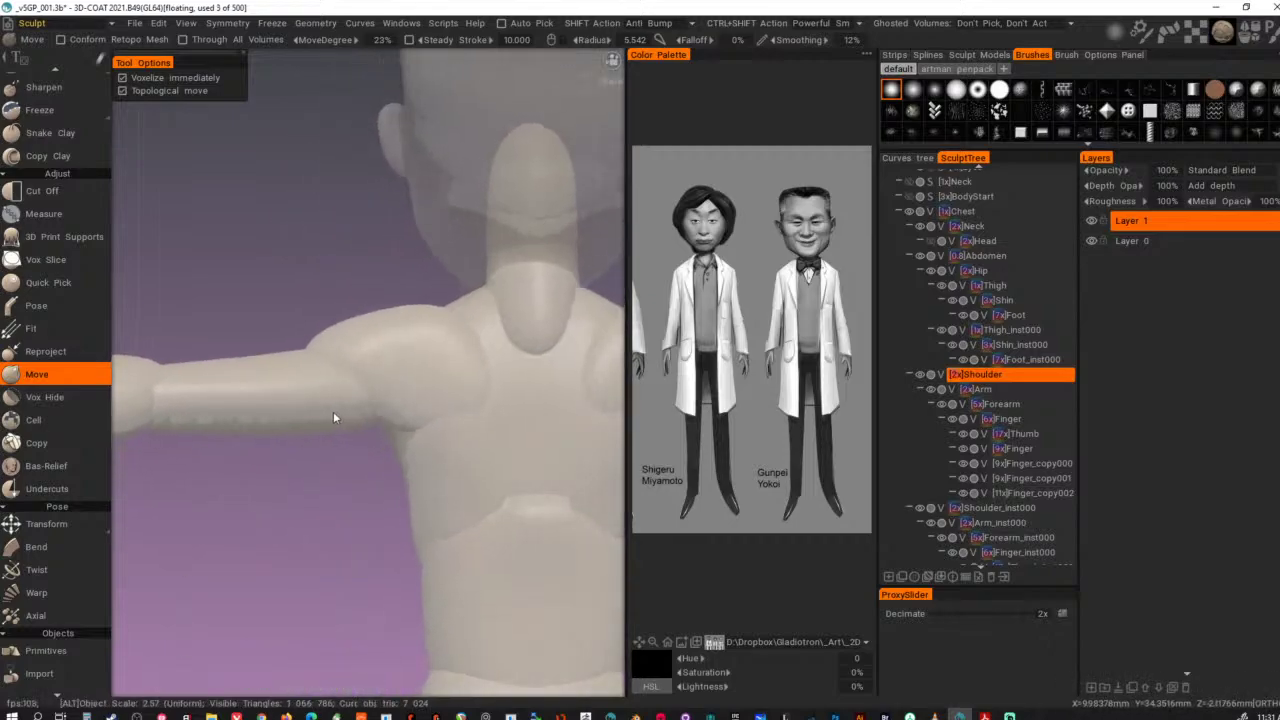
right_click_drag(456, 424, 425, 438)
left_click_drag(430, 436, 449, 444)
left_click_drag(478, 349, 546, 304)
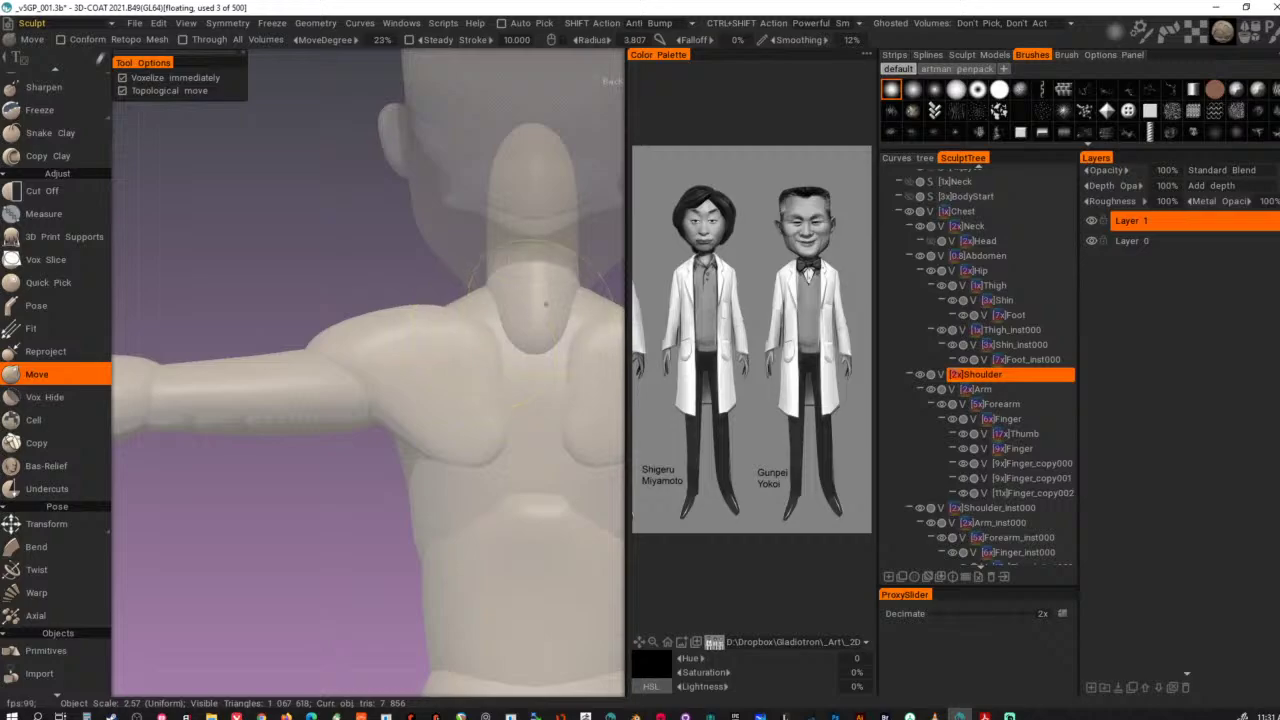
left_click_drag(530, 372, 511, 440)
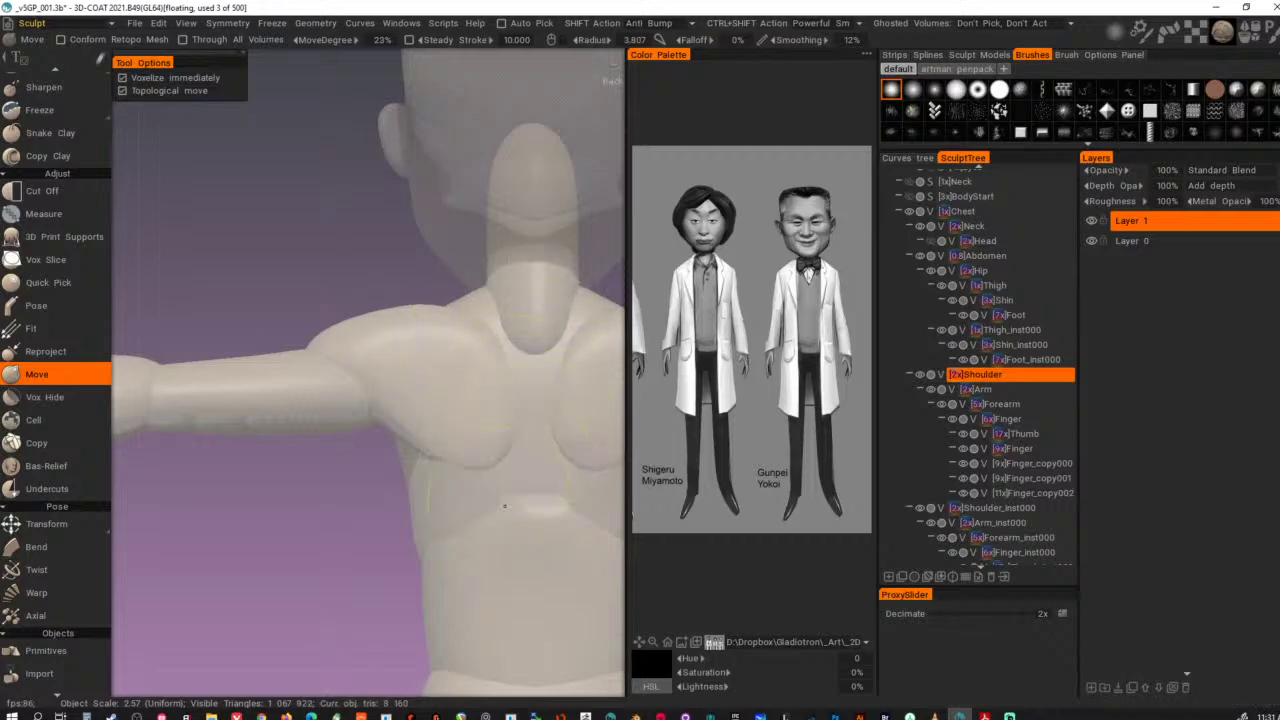
mouse_move(411, 466)
left_mouse_down("alt")
mouse_move(529, 457)
mouse_move(480, 463)
mouse_move(430, 537)
mouse_move(517, 486)
mouse_move(548, 391)
left_mouse_up("alt")
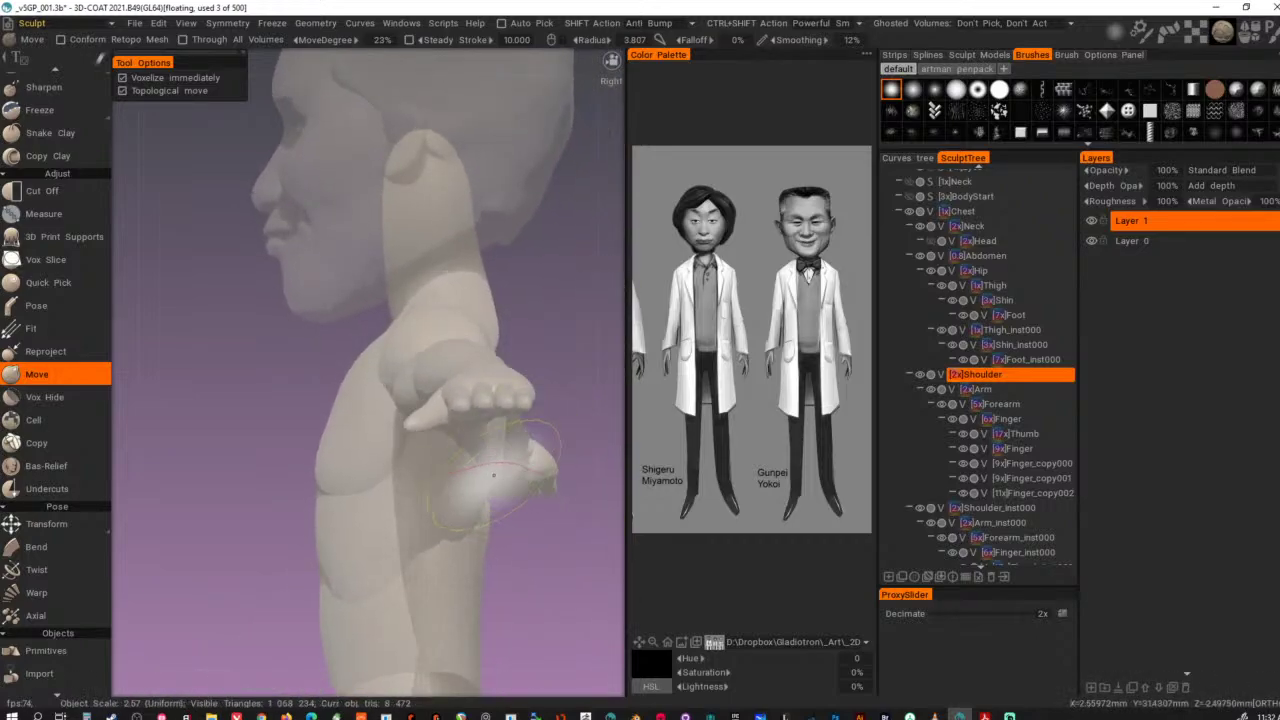
- Examine the reshaped shoulders and torso from the side and front
left_click_drag(503, 489, 538, 547, "alt")
left_click_drag(426, 520, 567, 445, "alt")
right_click_drag(567, 447, 351, 462, "alt")
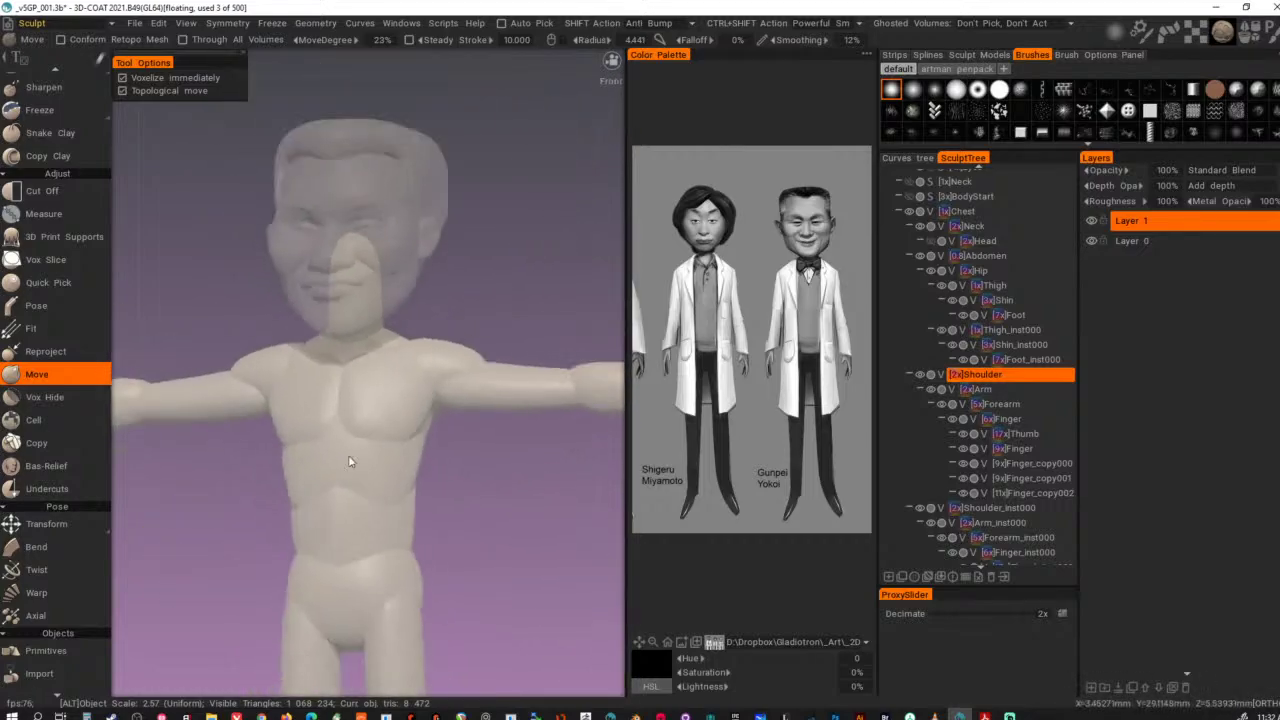
left_click_drag(351, 462, 401, 464, "alt")
right_click_drag(401, 464, 242, 444, "alt")
right_click_drag(370, 427, 453, 459, "alt")
middle_click_drag(453, 459, 433, 465, "alt")
right_click_drag(433, 465, 515, 415, "alt")
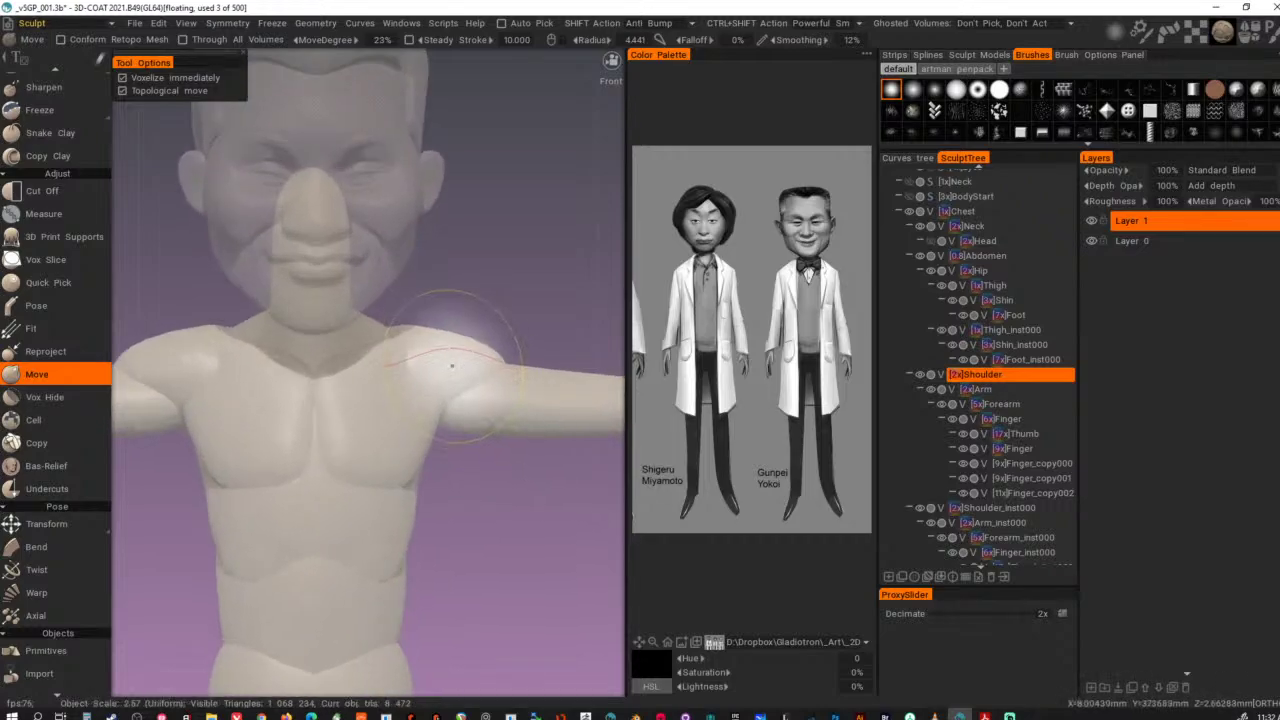
- Select the Arm volume, try shifting it inward along its length with the Transform tool and undo the shift
key("h")
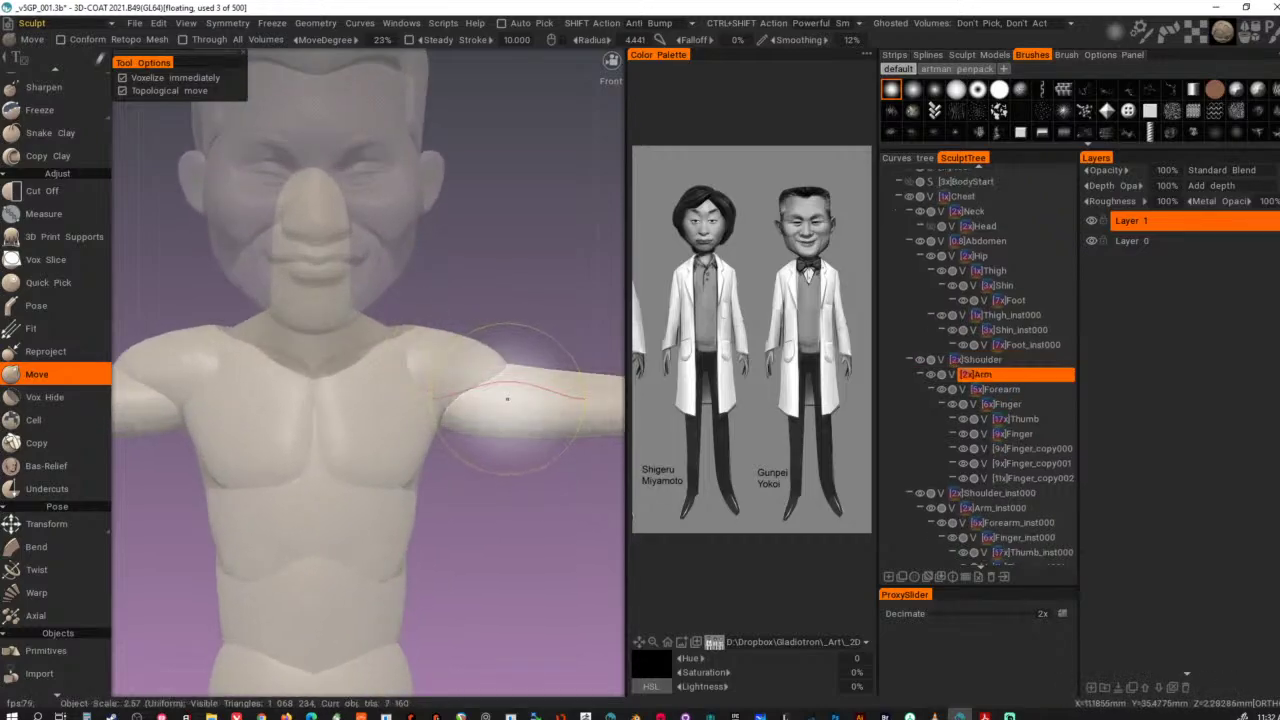
key("t")
right_click_drag(531, 296, 318, 405, "alt")
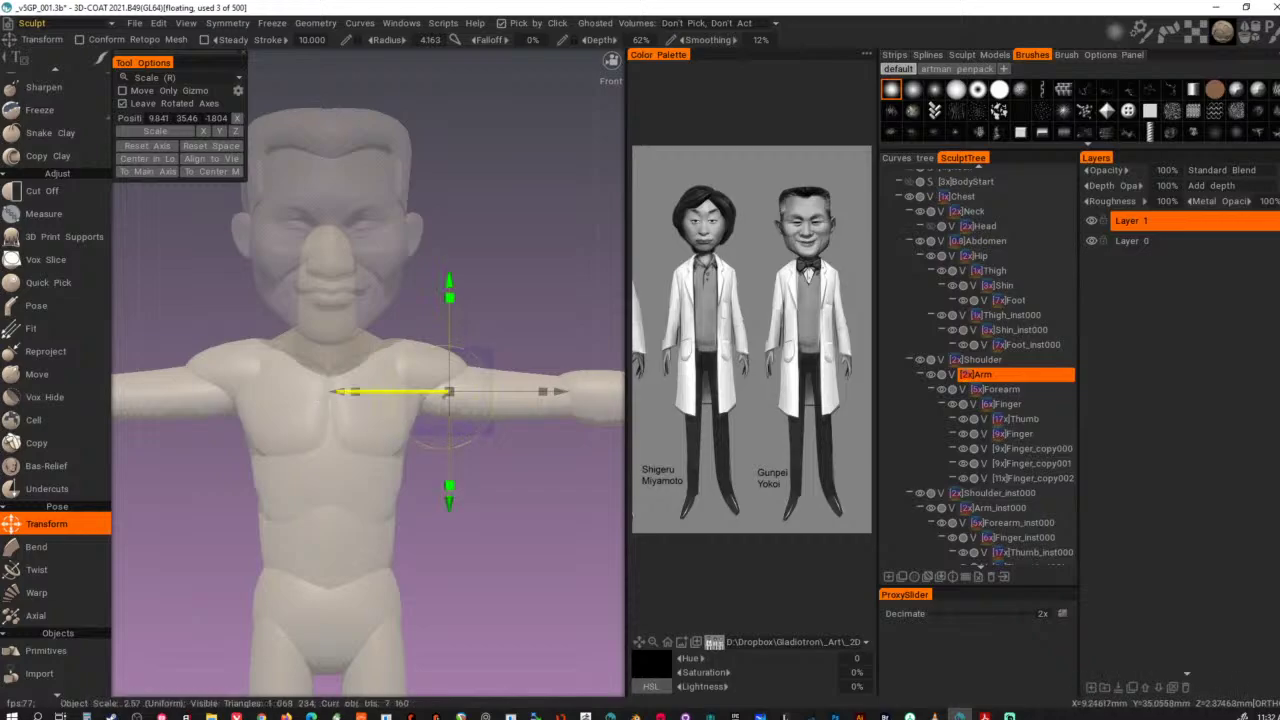
left_click_drag(449, 391, 438, 391)
right_click_drag(513, 269, 245, 302, "alt")
key("ctrl+z")
right_click_drag(488, 451, 474, 520, "alt")
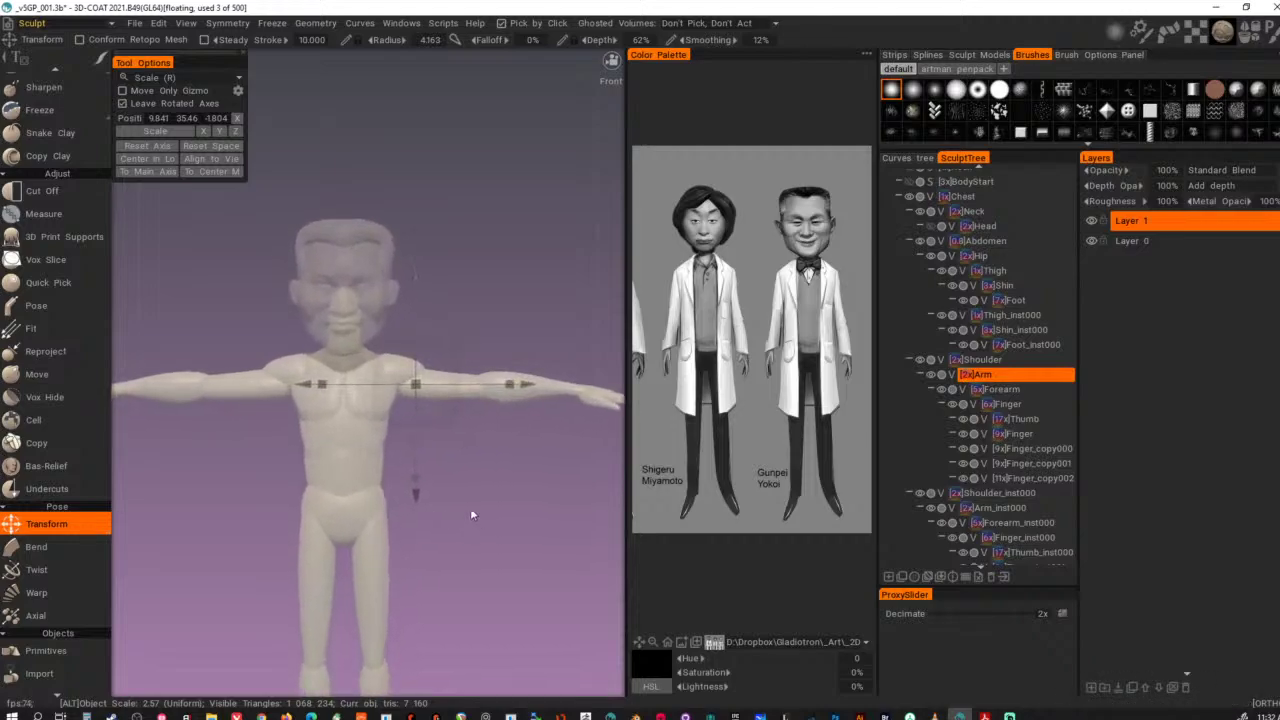
- Set the Pose tool to Select Object mode, enable Through All Volumes and clear the trial selection of the upper arm
mouse_move(82, 529)
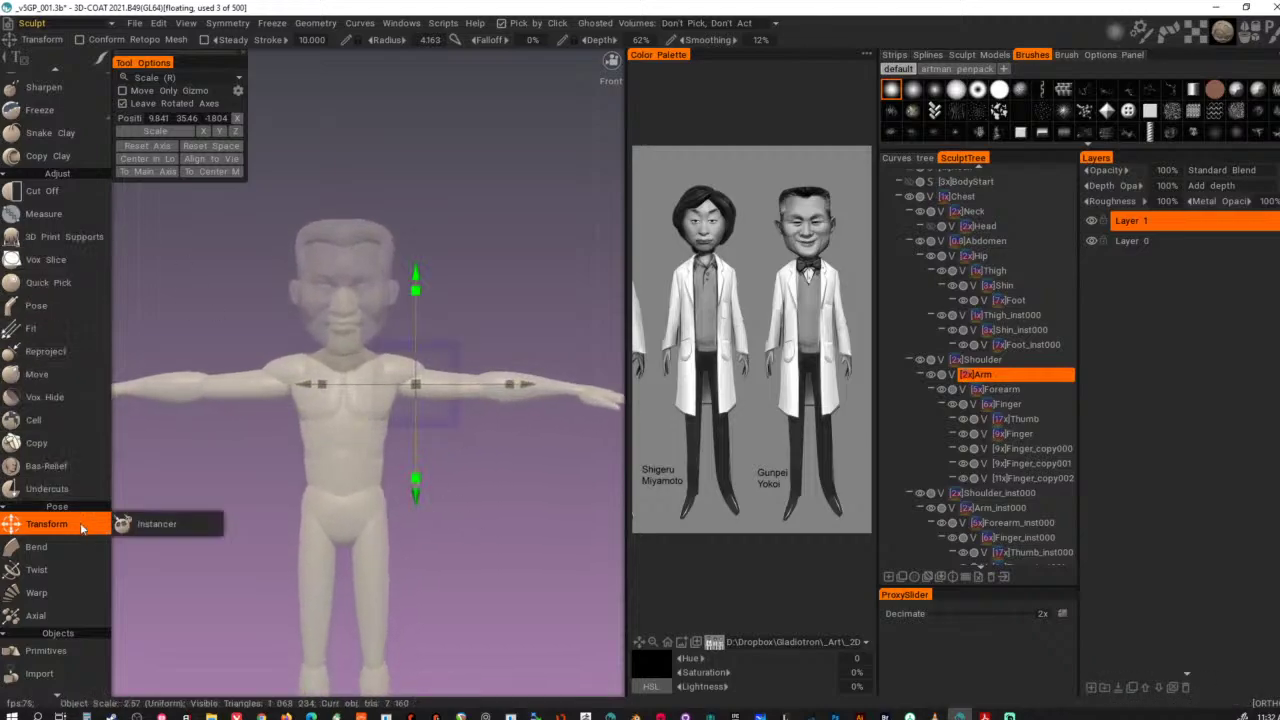
scroll(49, 571, "down", 6)
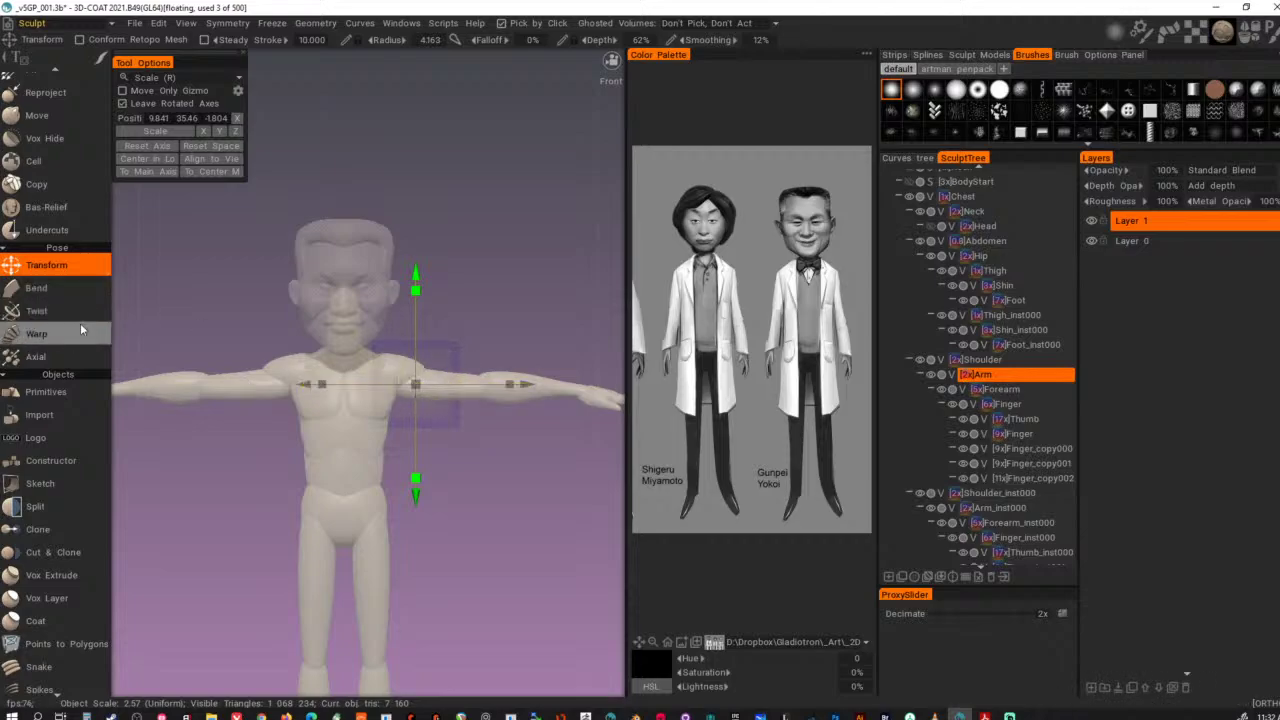
key("p")
left_click(184, 78)
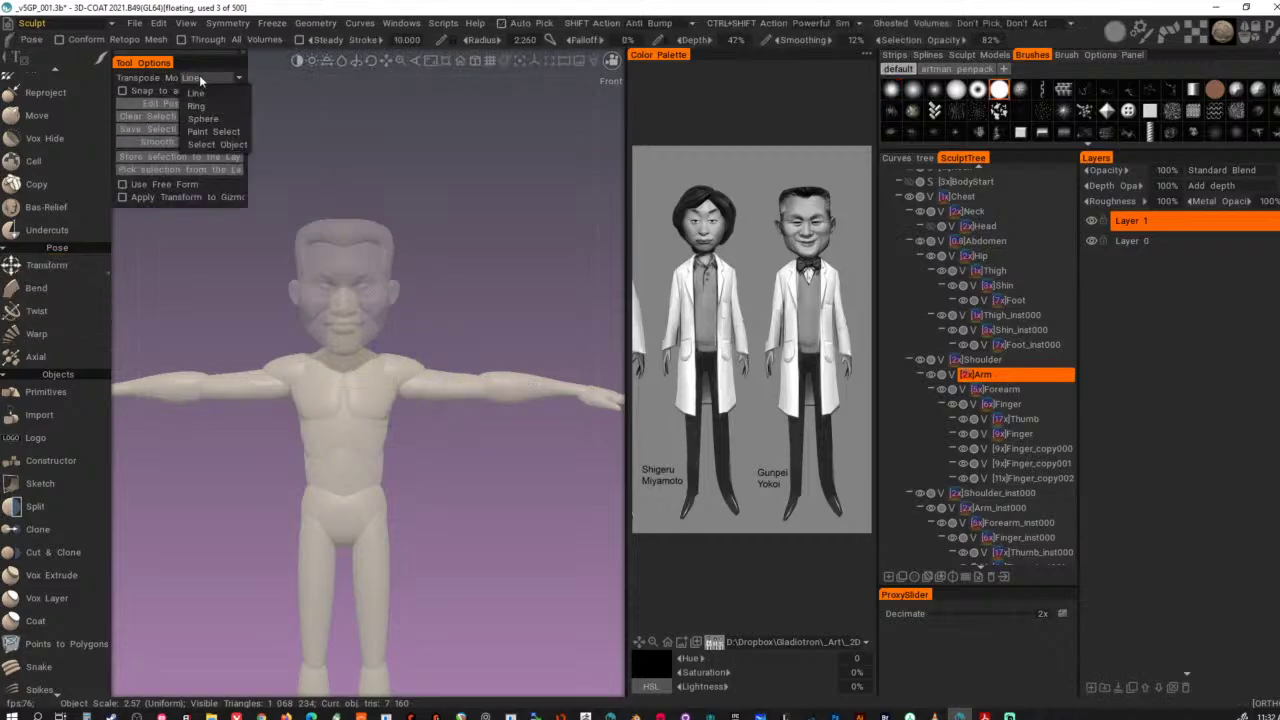
left_click(212, 160)
left_click(452, 397)
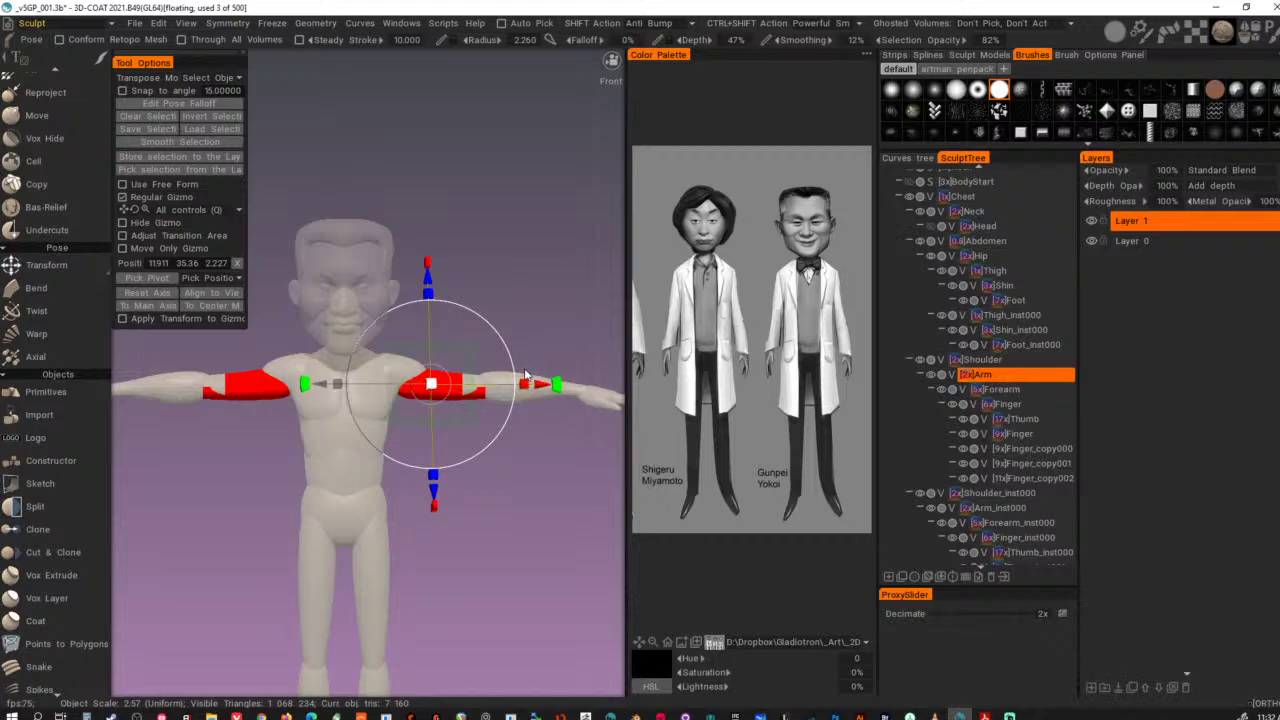
left_click_drag(556, 355, 572, 400, "alt")
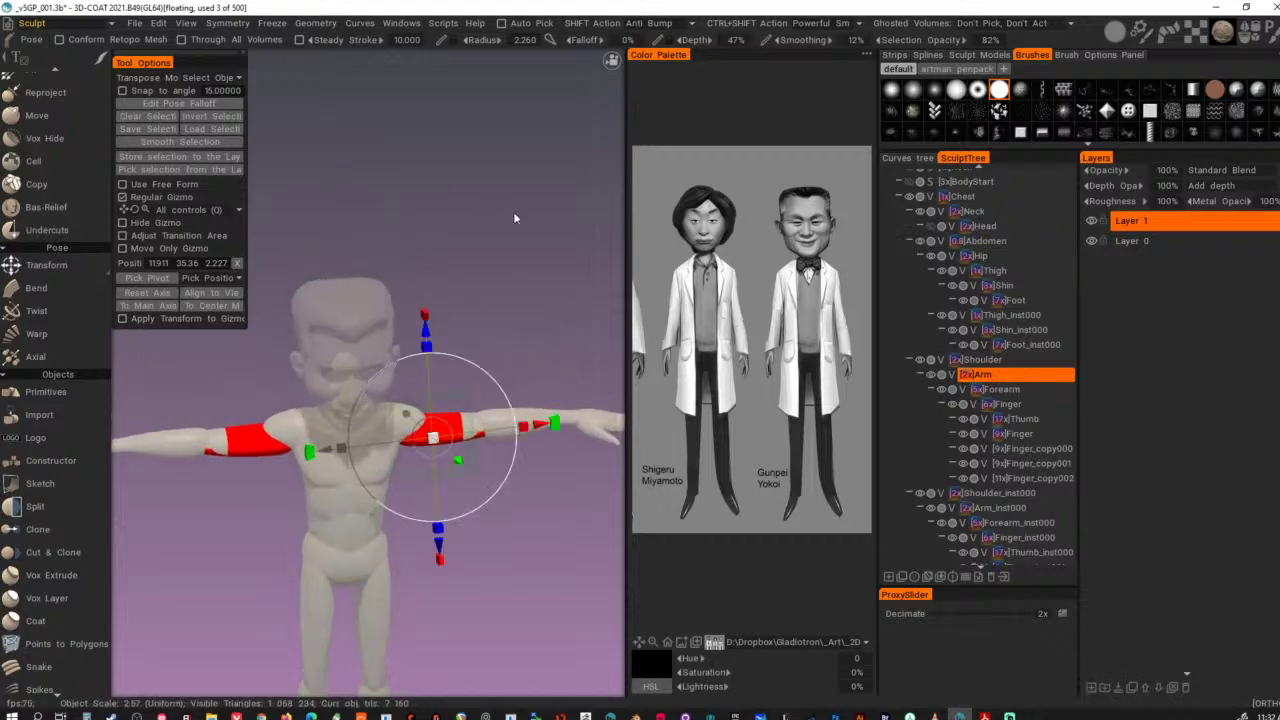
key("ctrl+d")
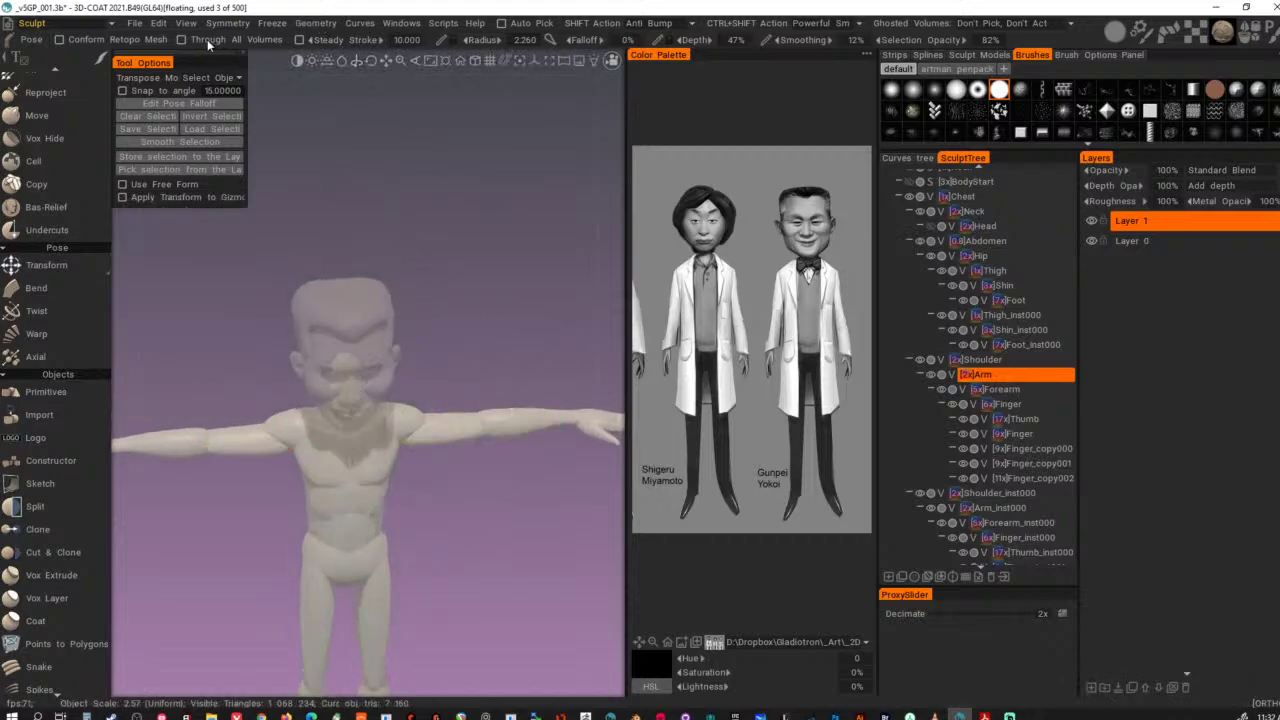
left_click(207, 40)
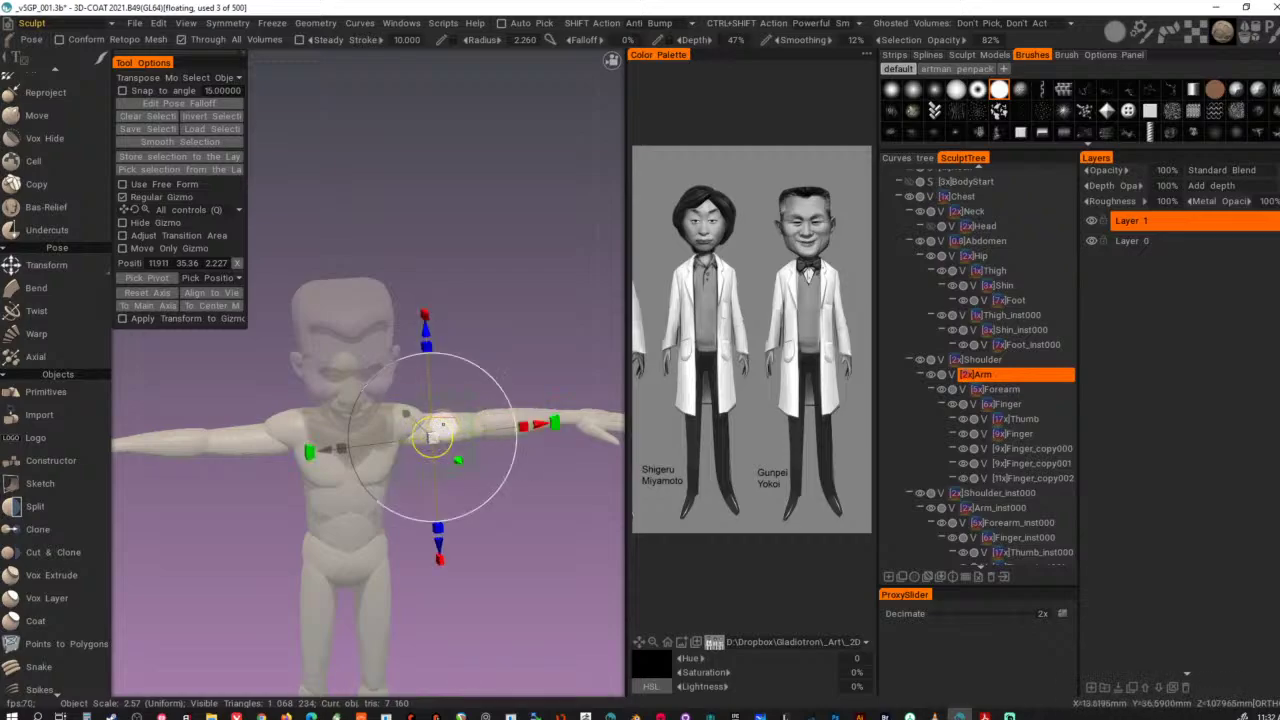
left_click_drag(430, 334, 377, 90, "shift")
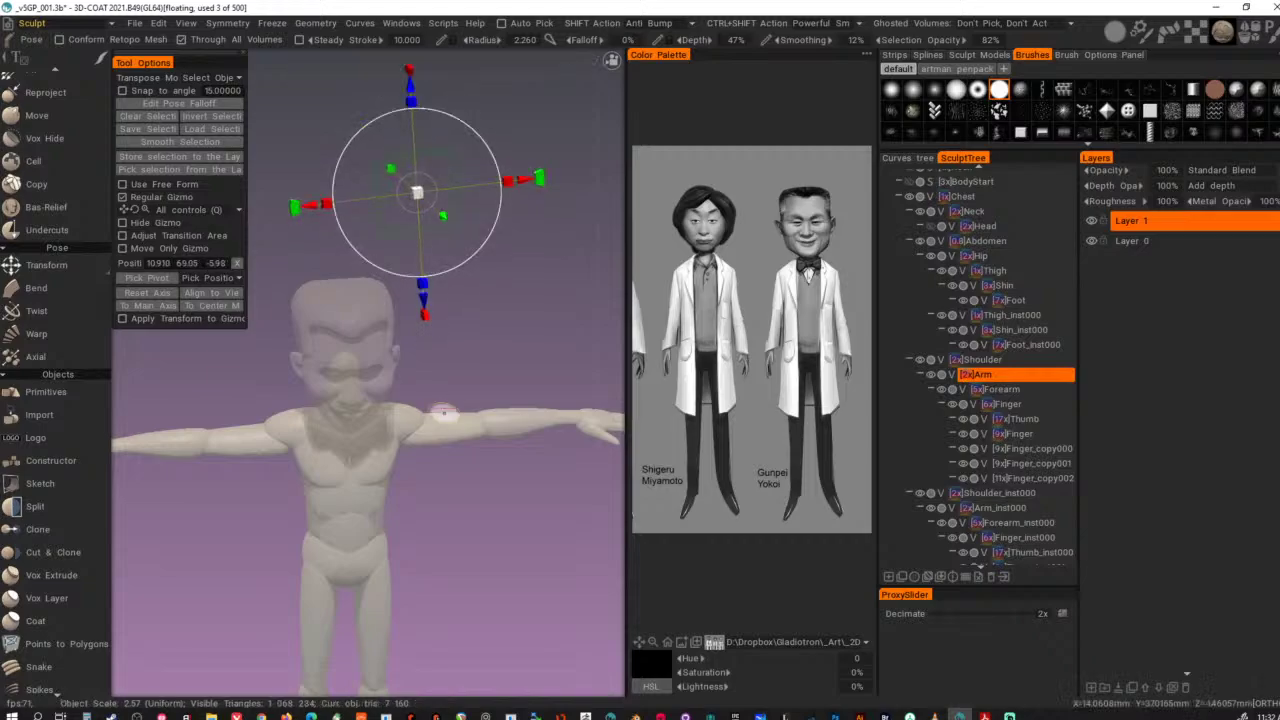
- Select the upper arm, forearm, hand, thumb and all four fingers together for posing
left_click(446, 414)
middle_click_drag(487, 265, 248, 136, "alt")
middle_click_drag(349, 306, 511, 394, "alt")
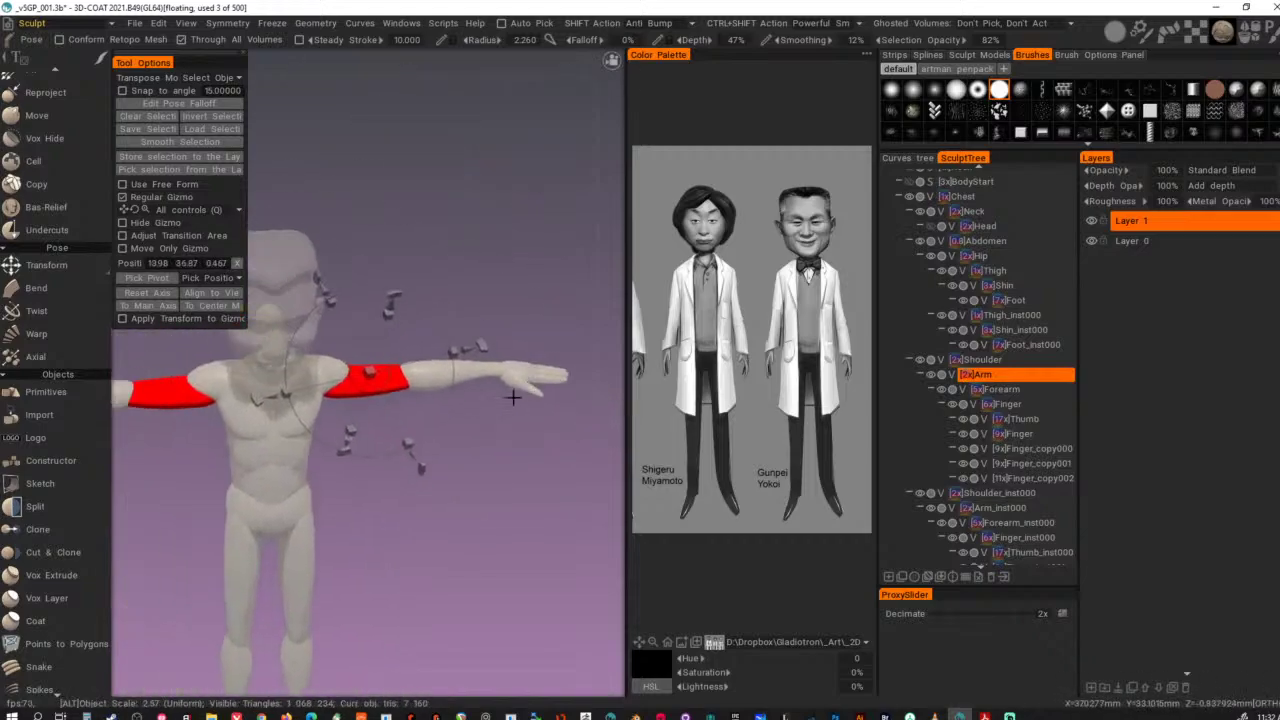
left_click(480, 366, "shift")
left_click(526, 370, "shift")
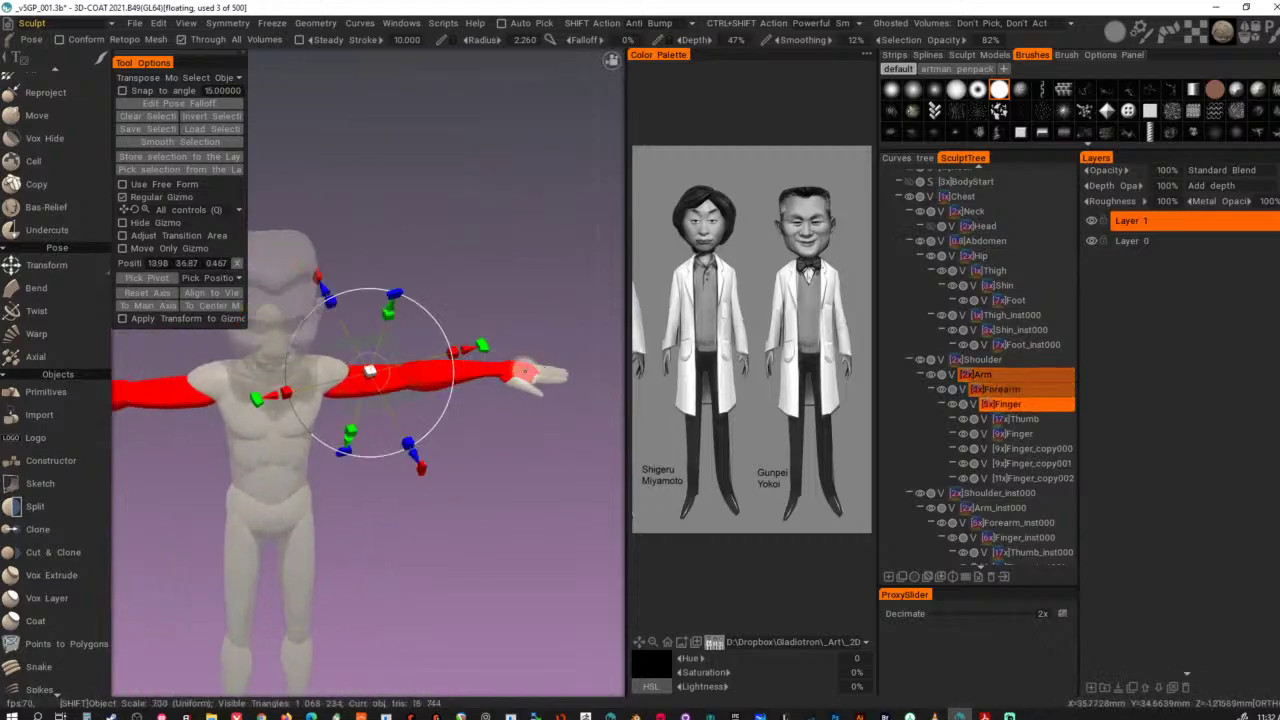
left_click(525, 387, "shift")
left_click(551, 377)
left_click(554, 374)
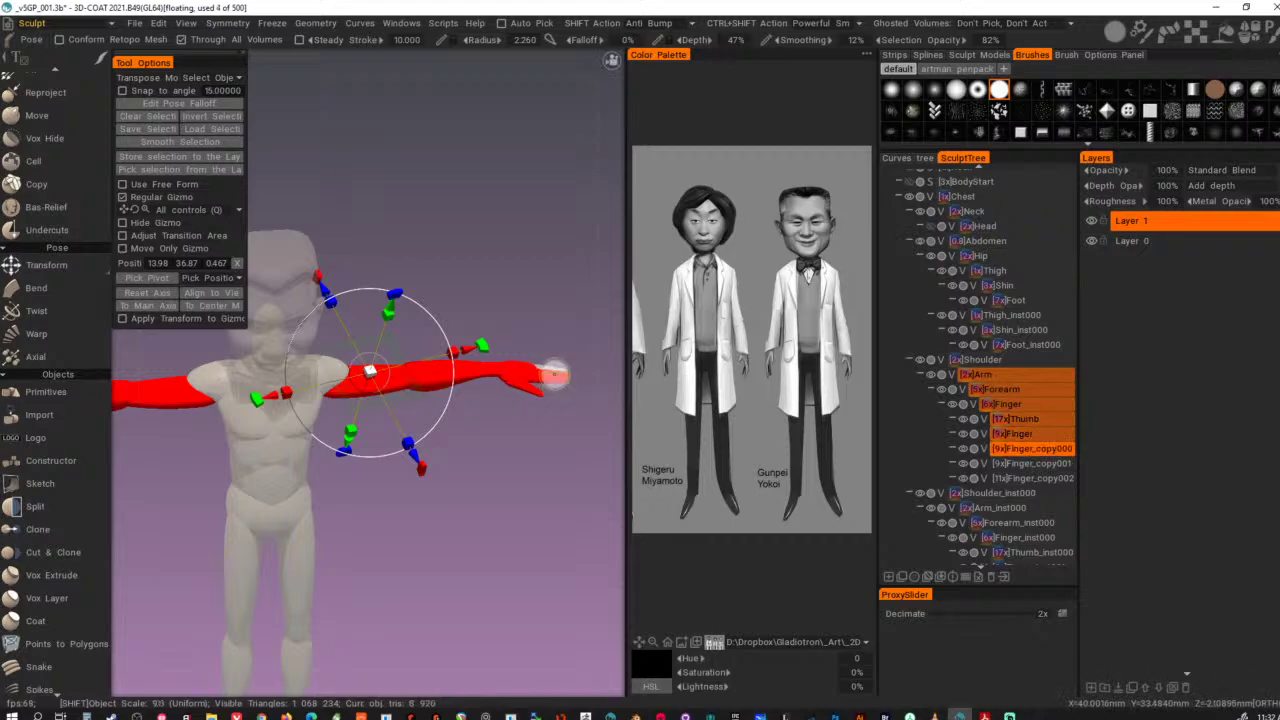
left_click(556, 371)
left_click(553, 367, "shift")
- Reset the pose gizmo's axes and shift the selected arms inward toward the shoulders in the front view
left_click_drag(569, 325, 460, 282, "alt")
middle_click_drag(460, 282, 533, 240, "alt")
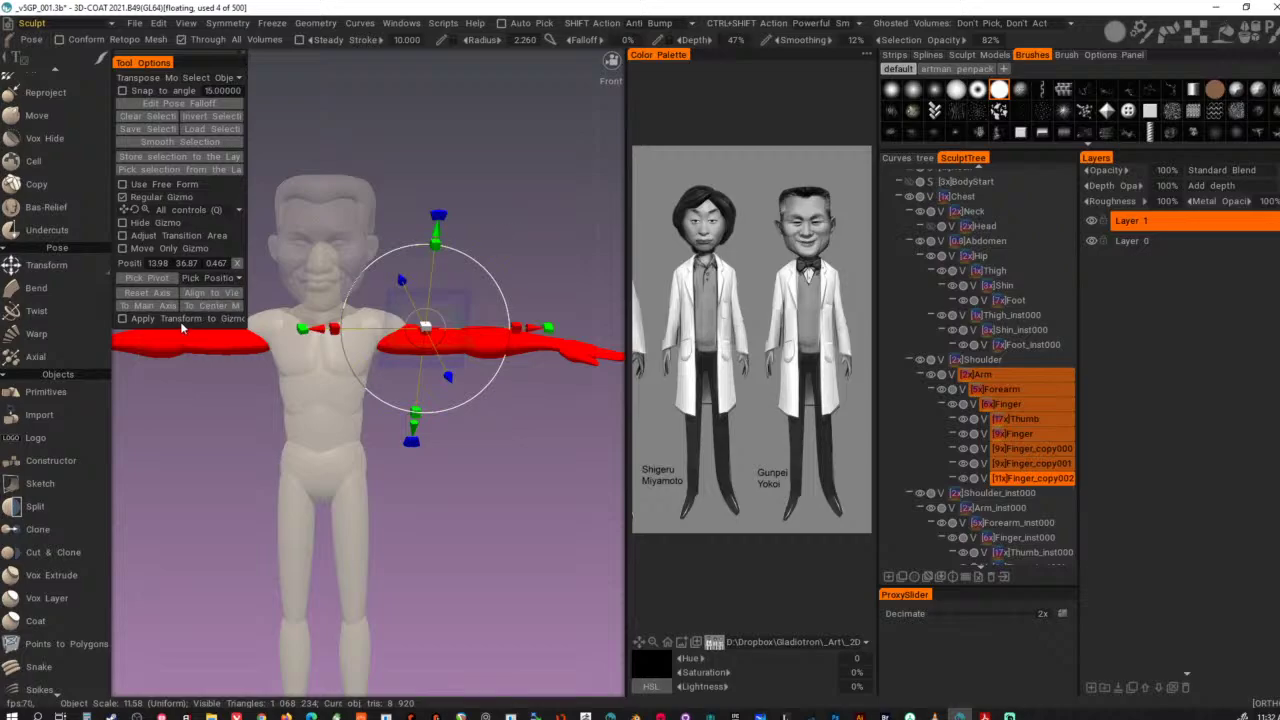
left_click(150, 296)
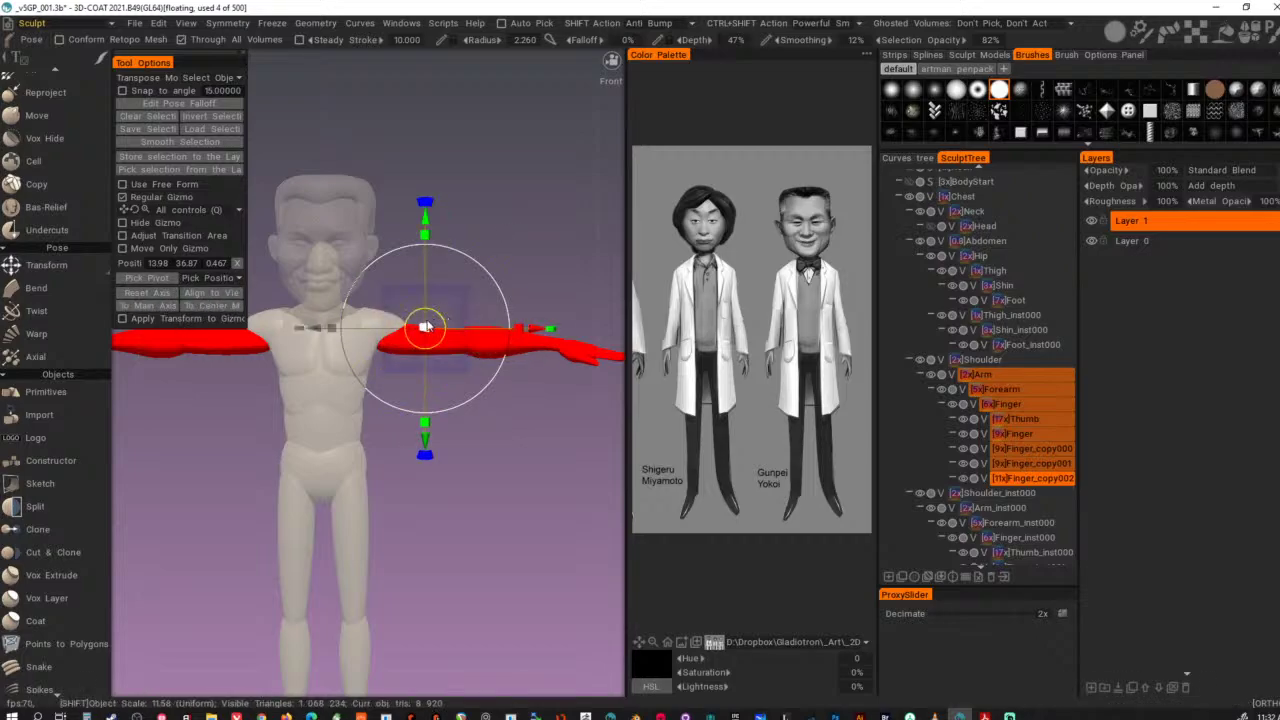
left_click_drag(427, 325, 384, 338, "shift")
right_click_drag(398, 255, 412, 210, "alt")
middle_click_drag(412, 210, 477, 184, "alt")
left_click_drag(477, 188, 480, 194, "alt")
middle_click_drag(480, 189, 467, 174, "alt")
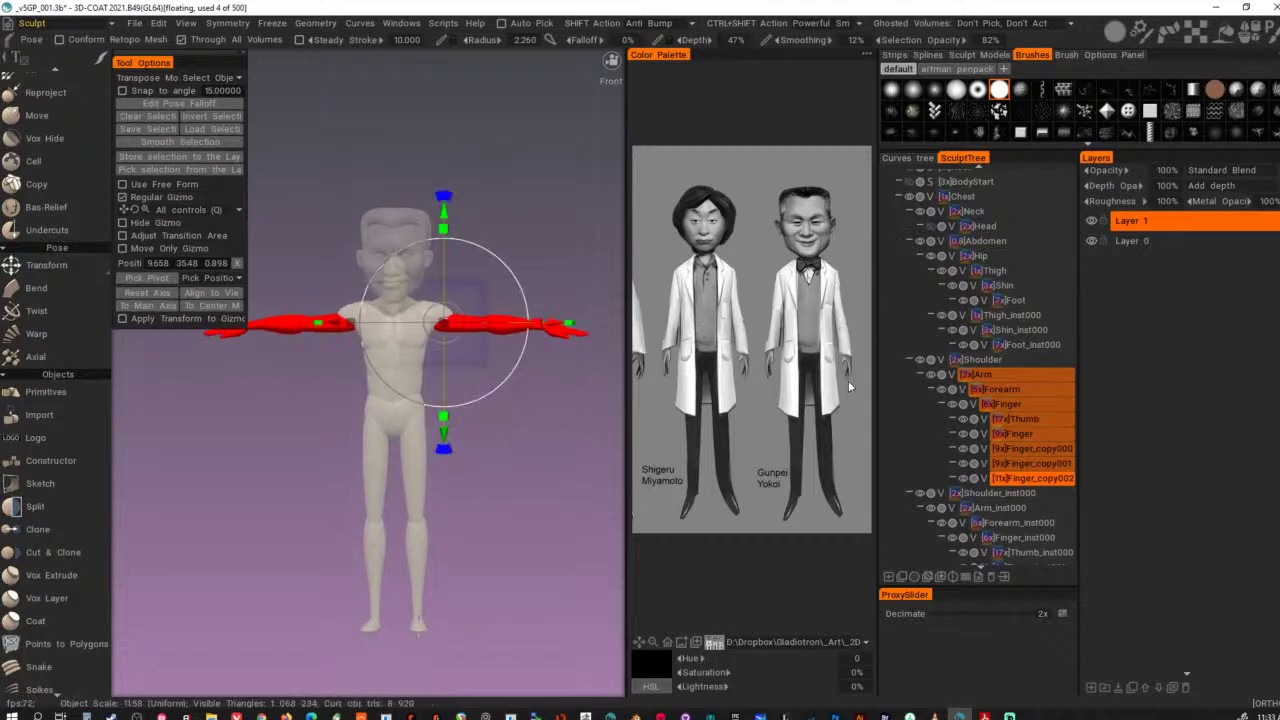
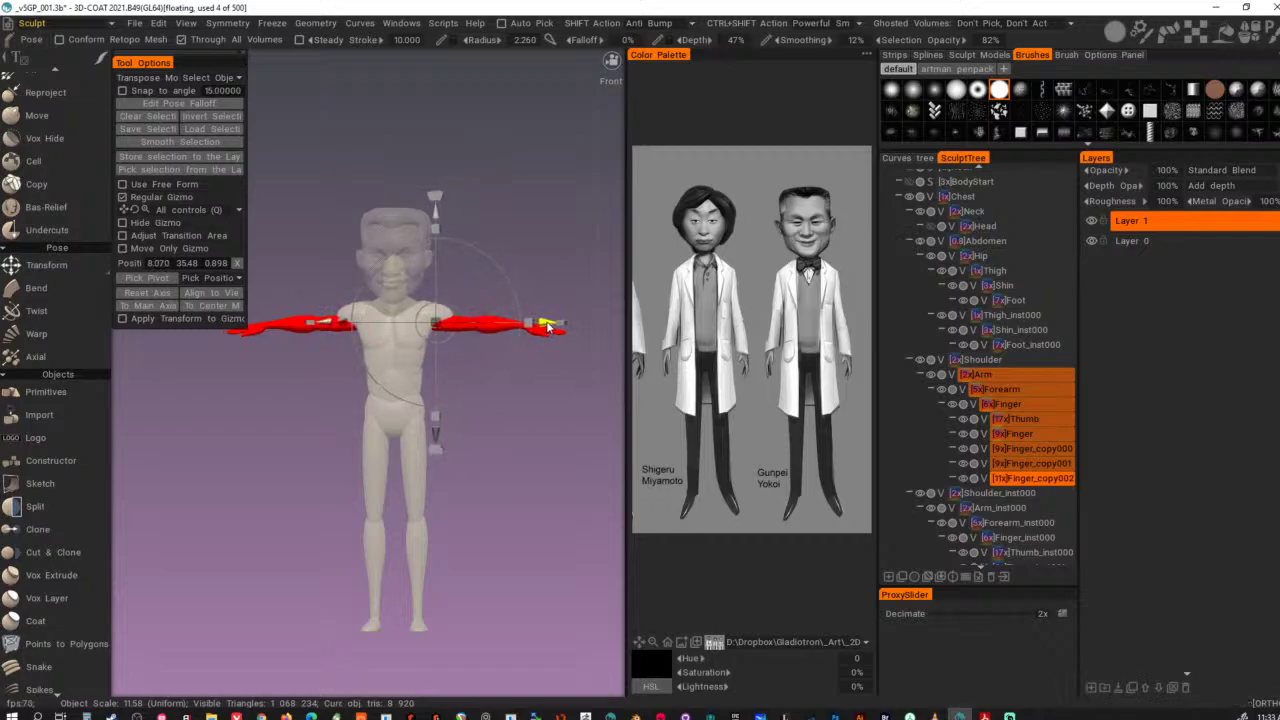
- Try scaling the selected arms shorter along their length, undo the scaling and clear the pose selection
middle_click_drag(570, 207, 579, 235, "alt")
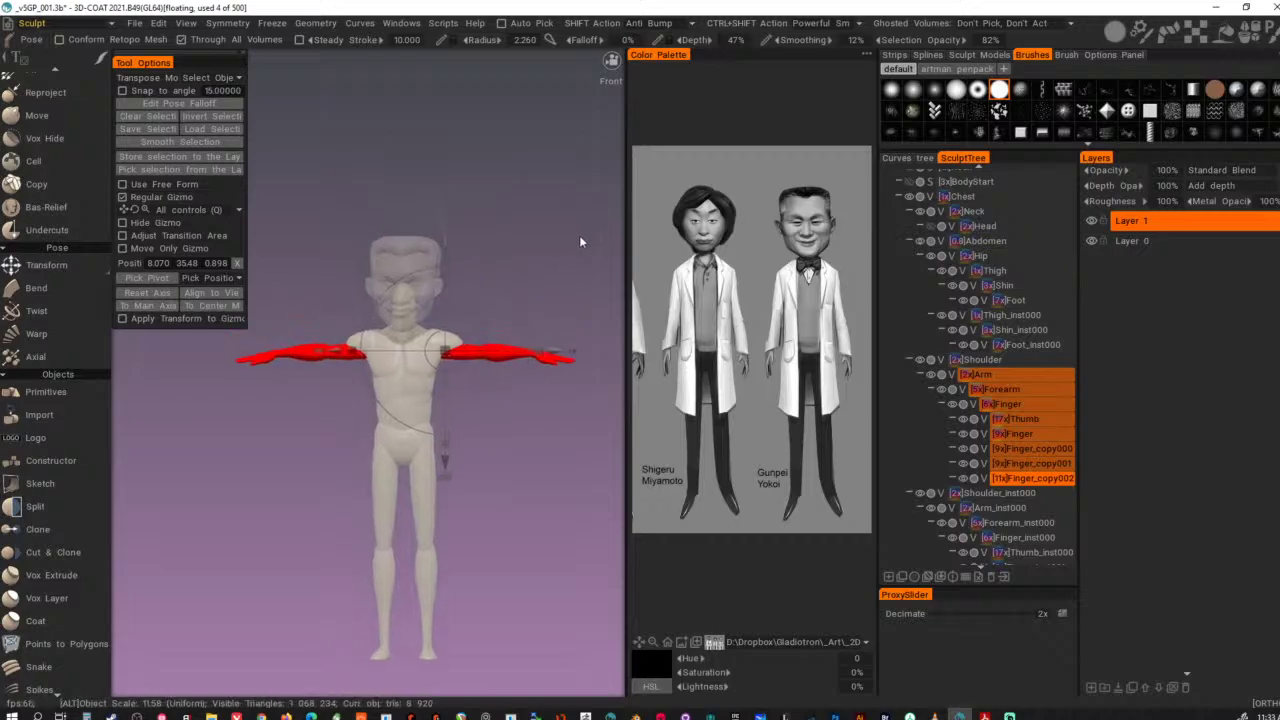
left_click_drag(579, 235, 604, 242, "alt")
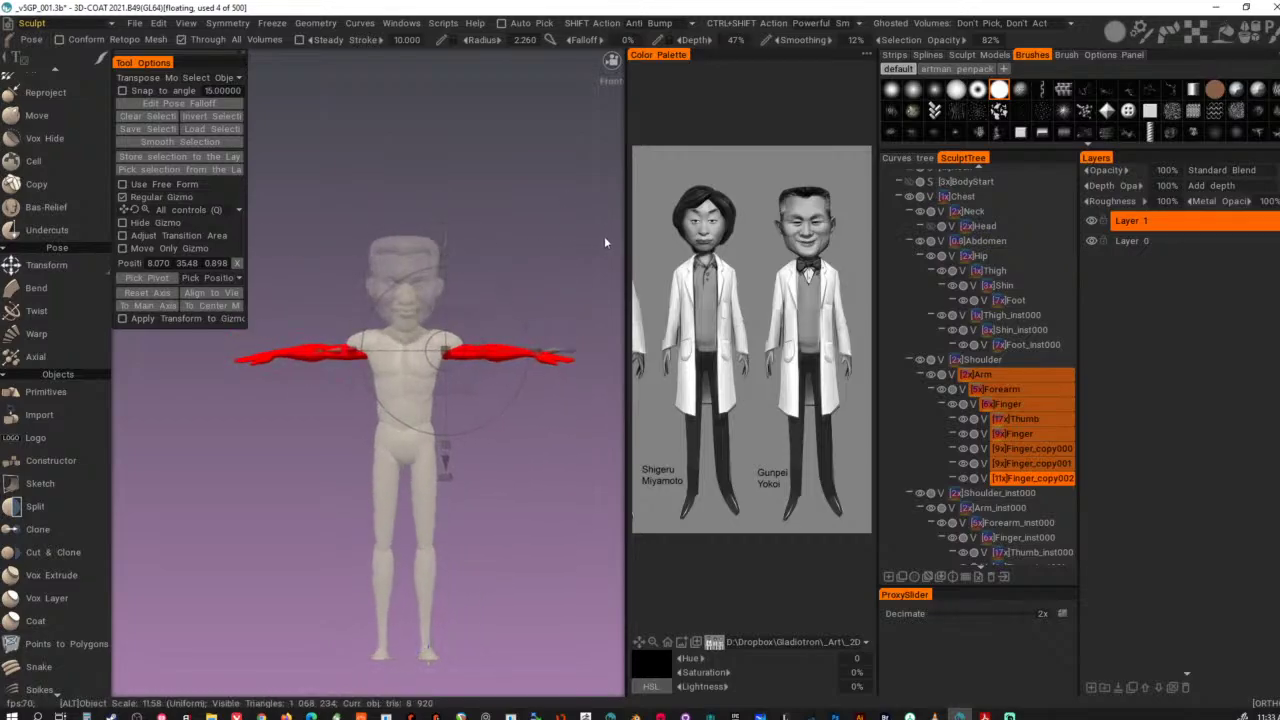
left_click_drag(449, 350, 450, 350)
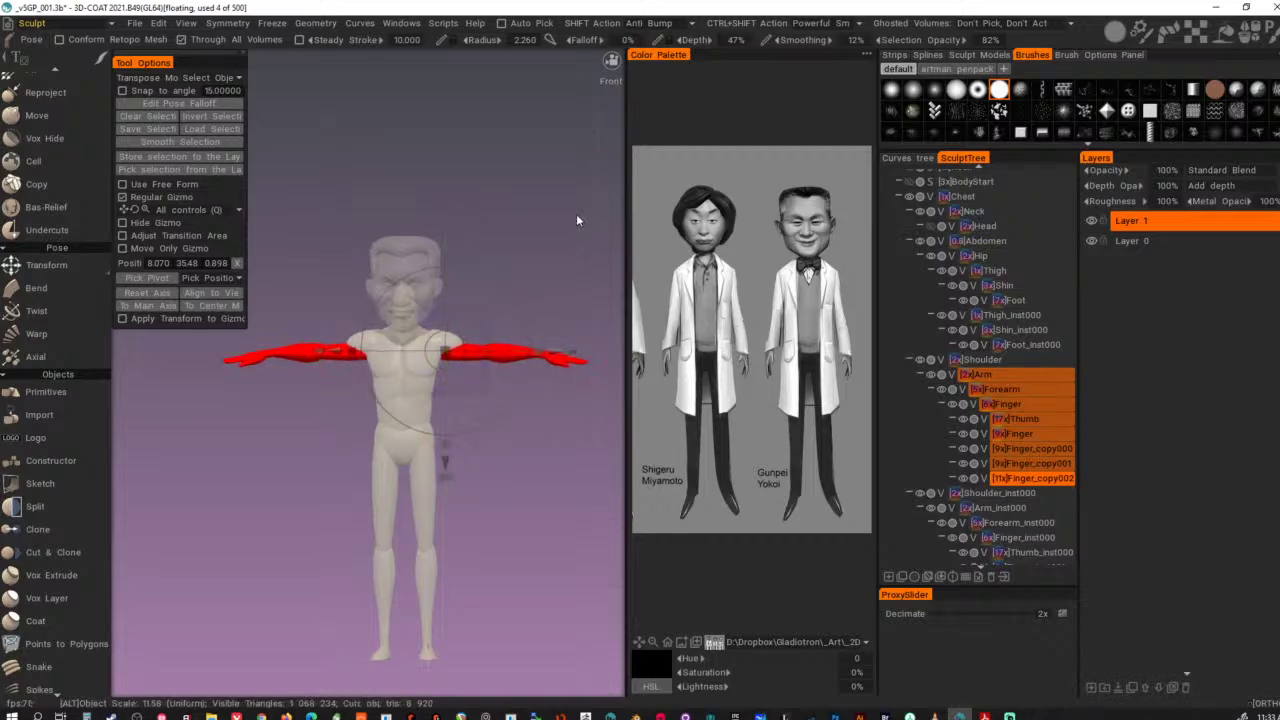
key("ctrl+z")
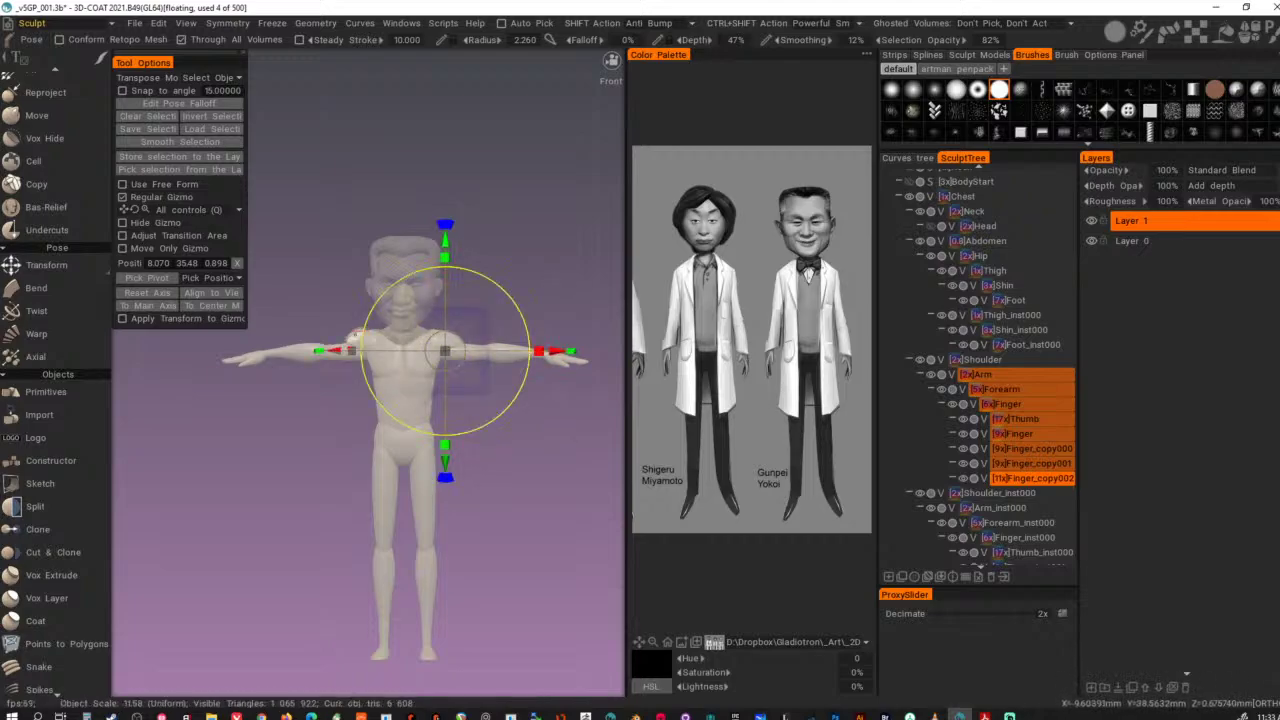
left_click_drag(446, 243, 446, 86, "shift")
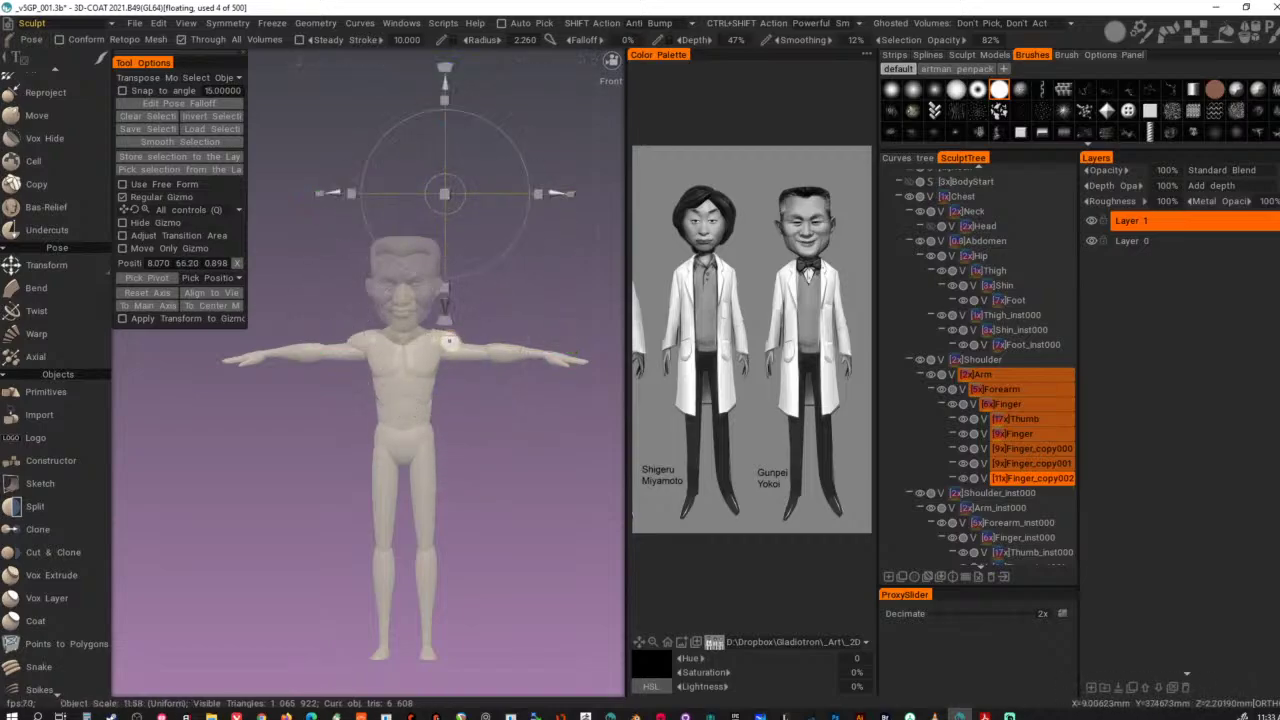
left_click(224, 78)
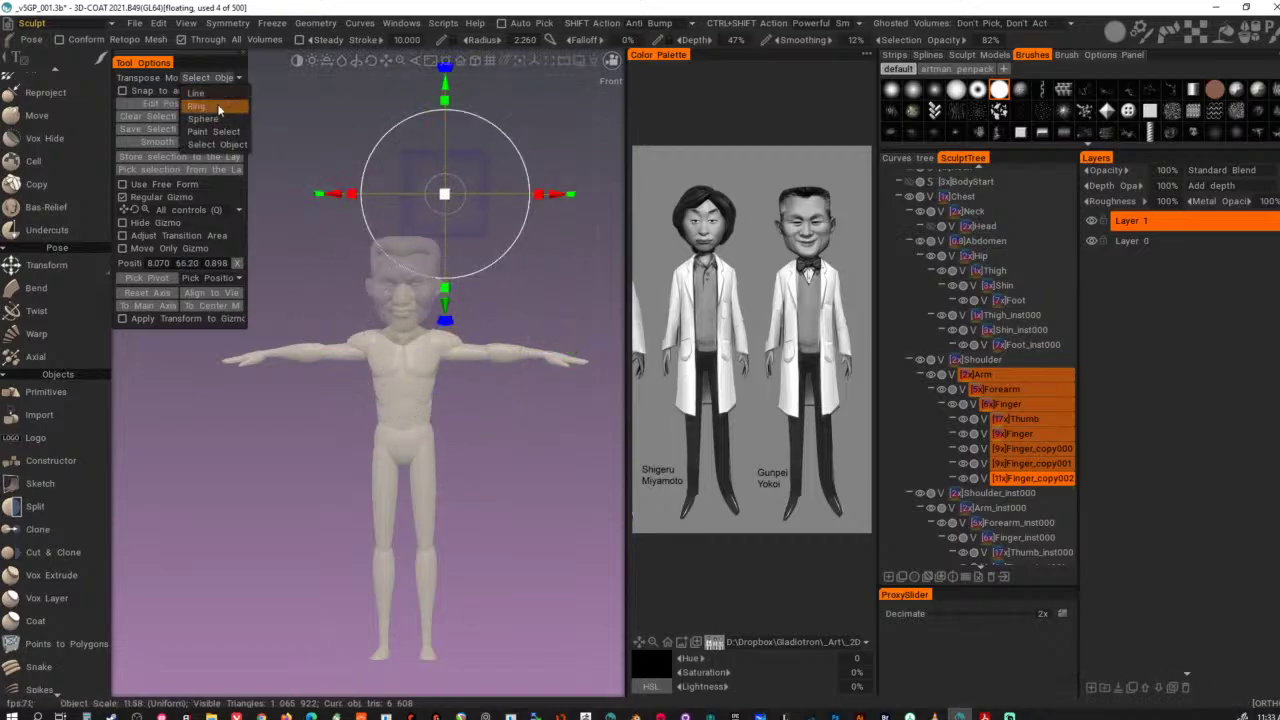
left_click(218, 148)
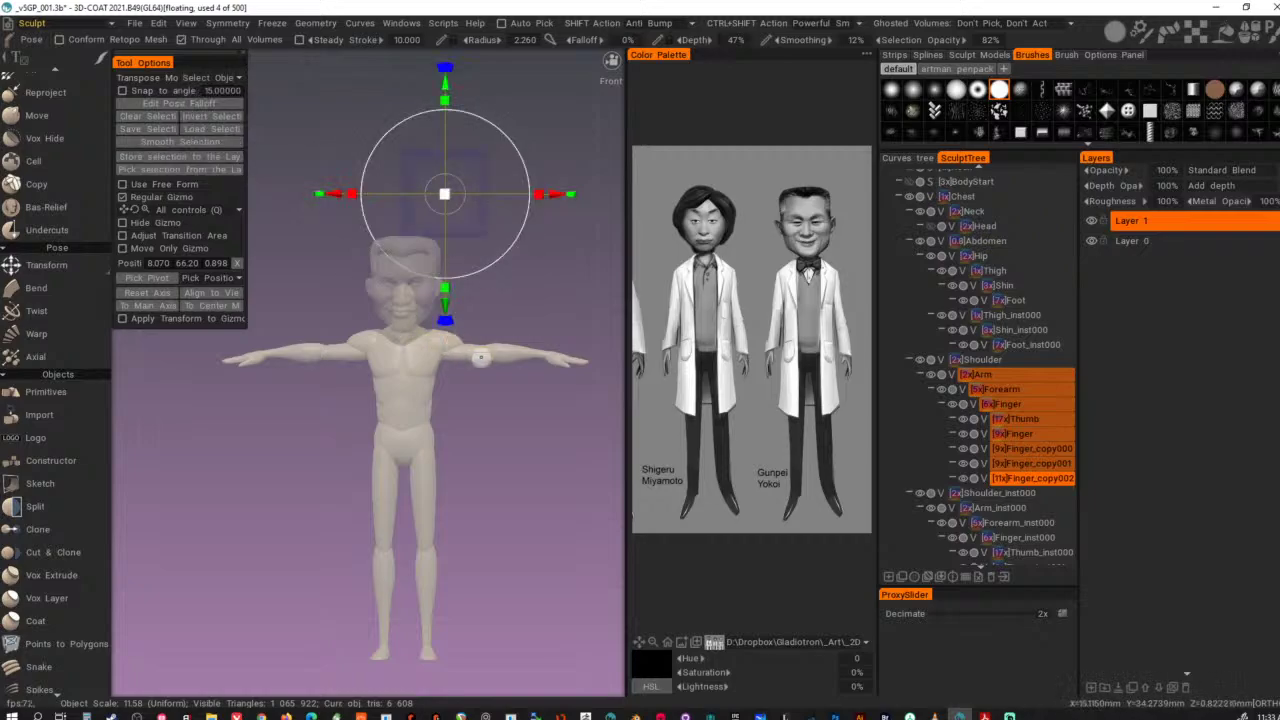
- Select the Shoulder volume and slim its outer bulge with the Move brush from the side and front, sloping it down from the neck
key("h")
key("h")
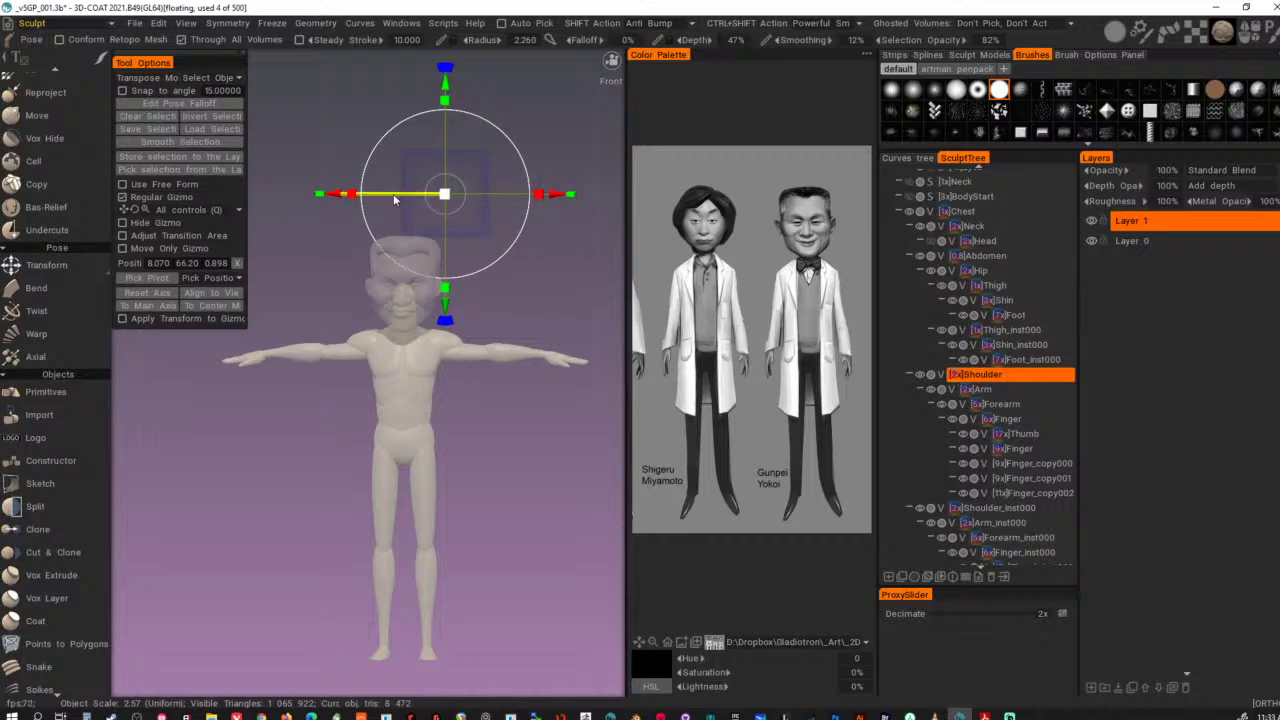
right_click_drag(517, 379, 574, 517, "alt")
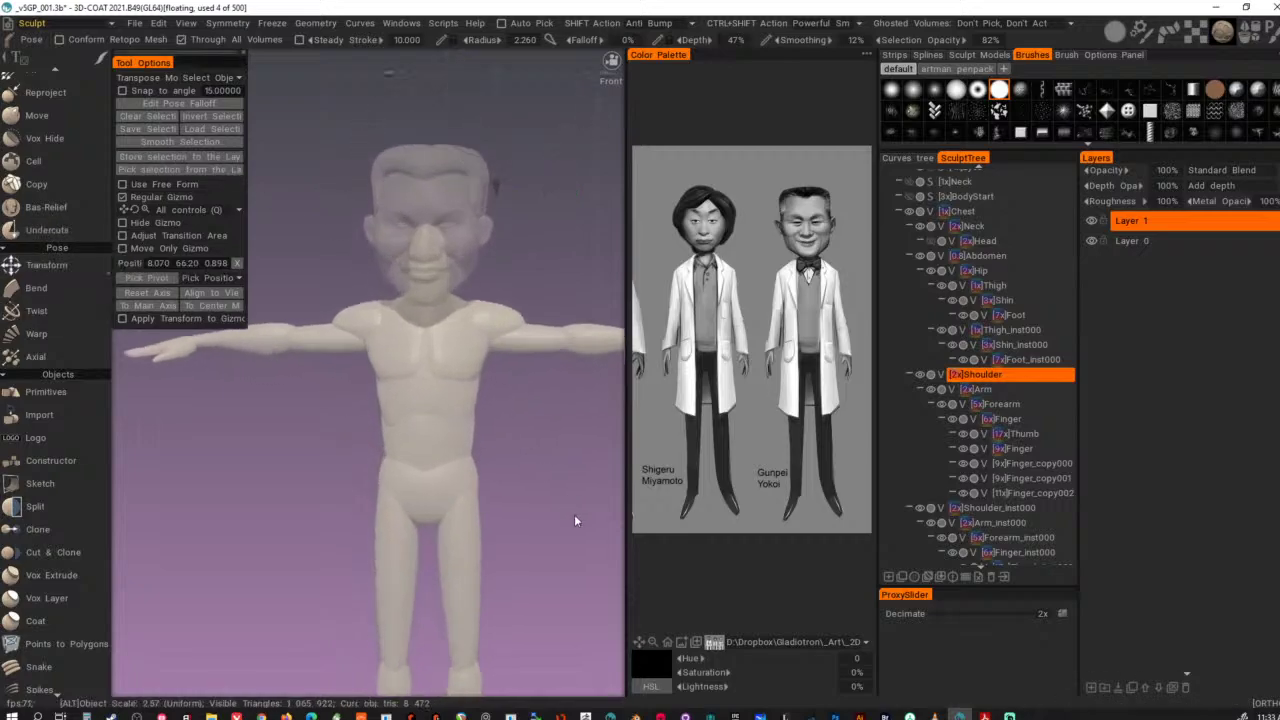
middle_click_drag(513, 499, 477, 537, "alt")
left_click_drag(478, 537, 334, 517, "alt")
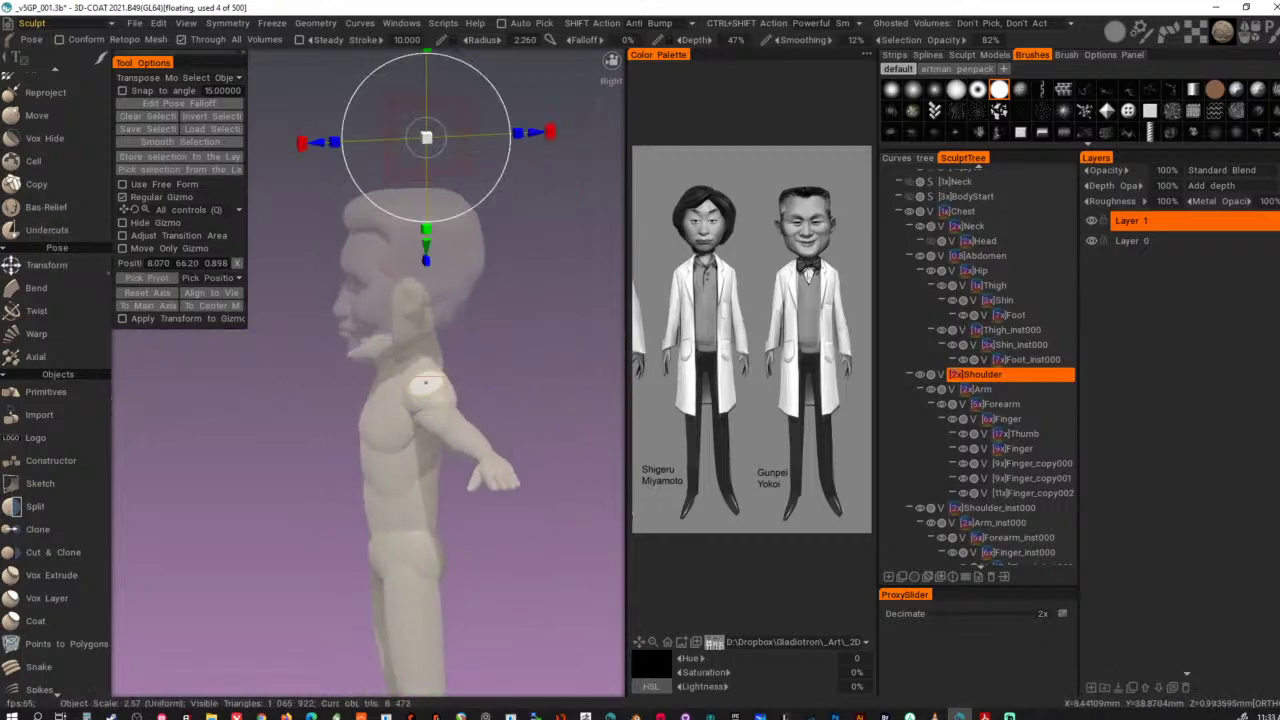
key("m")
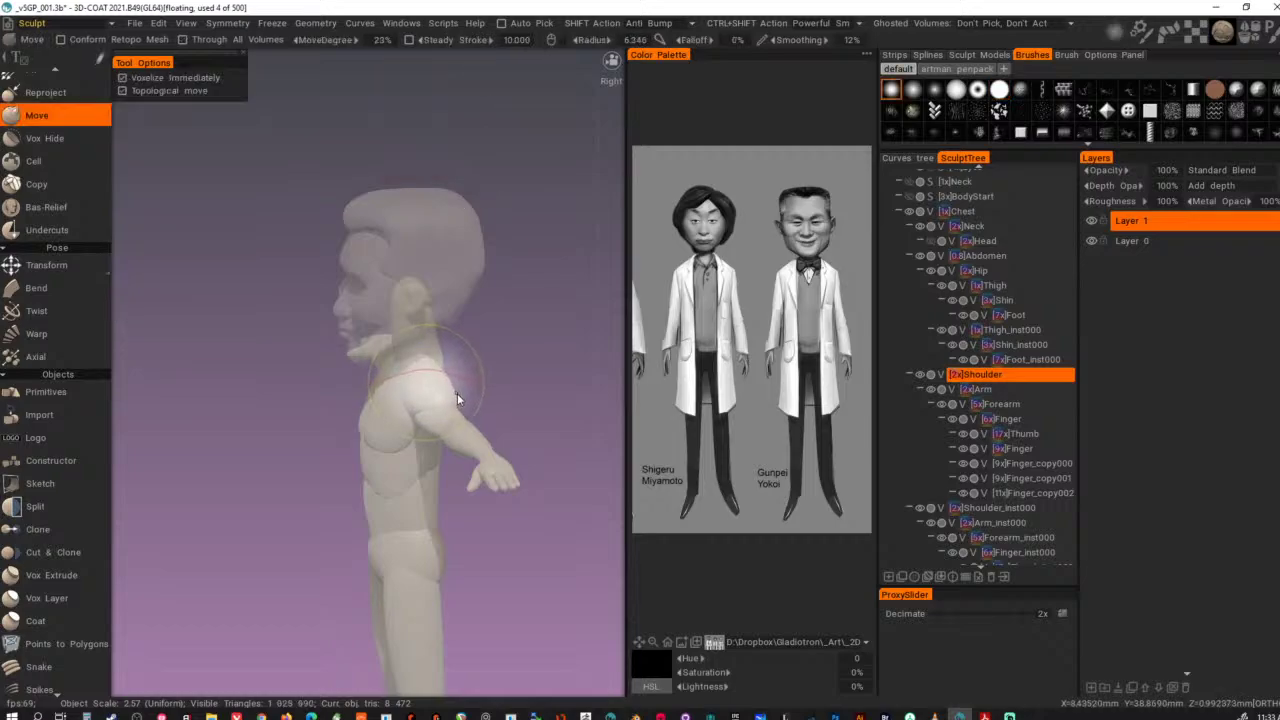
left_click_drag(436, 405, 581, 355, "alt")
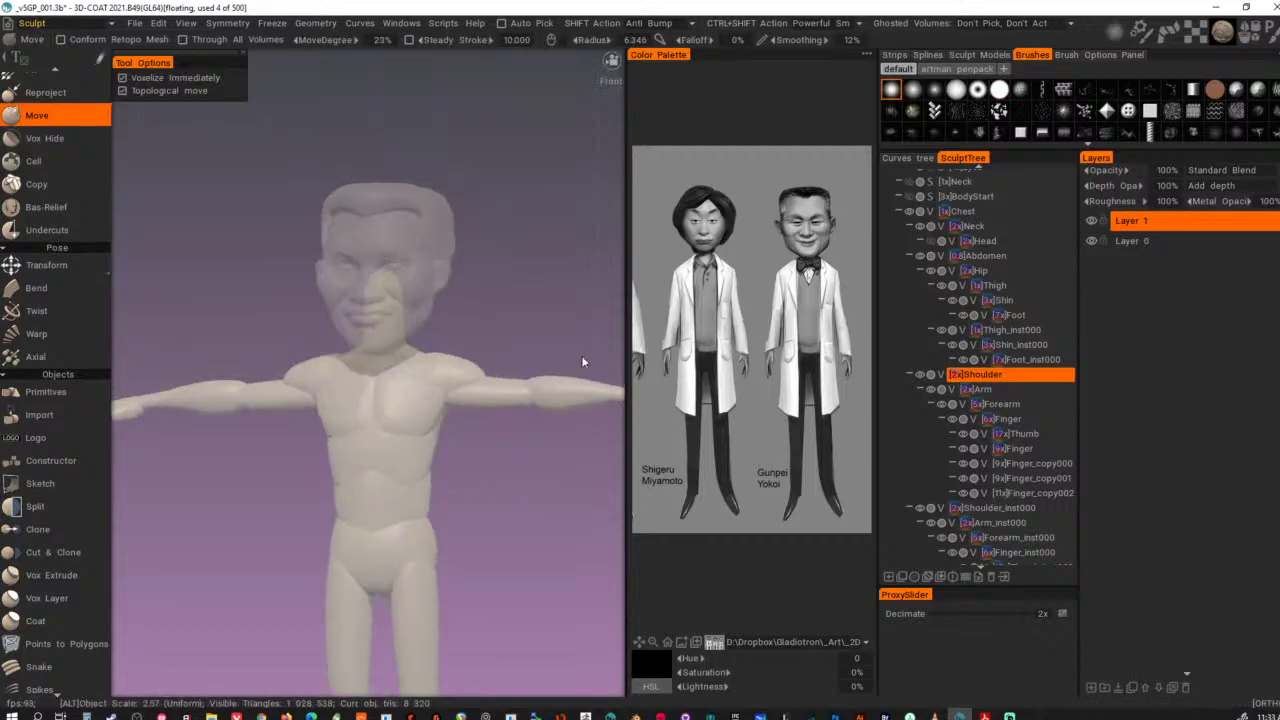
mouse_move(474, 374)
left_mouse_down()
mouse_move(469, 395)
mouse_move(436, 367)
mouse_move(481, 425)
mouse_move(440, 406)
mouse_move(234, 434)
mouse_move(311, 457)
mouse_move(362, 444)
left_mouse_up()
mouse_move(410, 401)
left_mouse_down()
mouse_move(490, 426)
mouse_move(457, 423)
mouse_move(461, 359)
mouse_move(463, 371)
mouse_move(488, 368)
left_mouse_up()
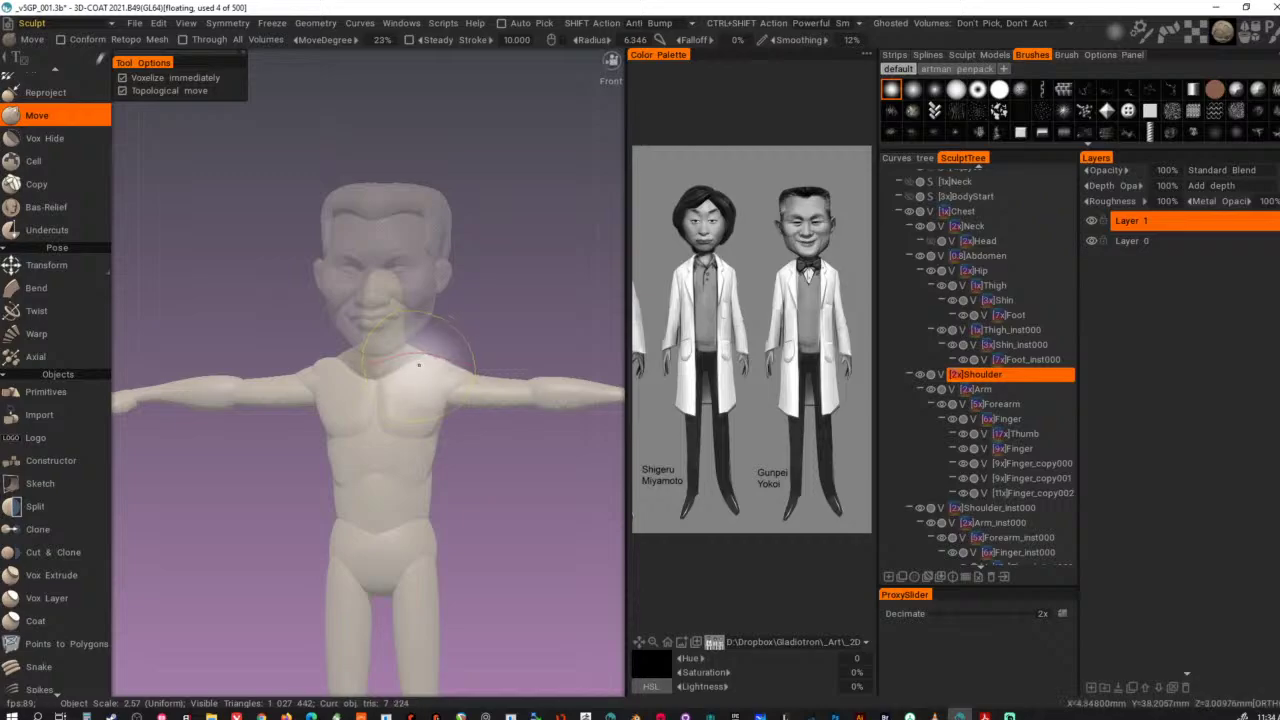
- Select the Pectorals volume and adjust its upper edge near the collar with the Move brush
key("h")
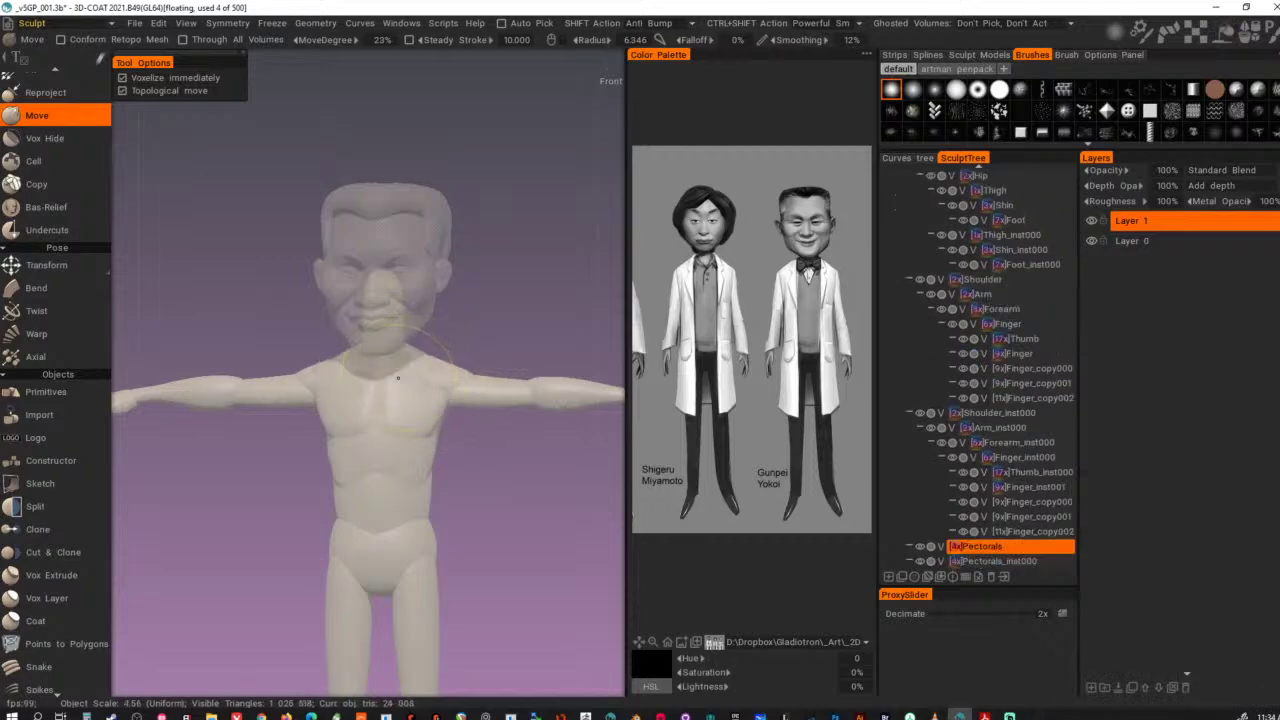
mouse_move(527, 407)
left_mouse_down("alt")
mouse_move(383, 403)
mouse_move(566, 389)
left_mouse_up("alt")
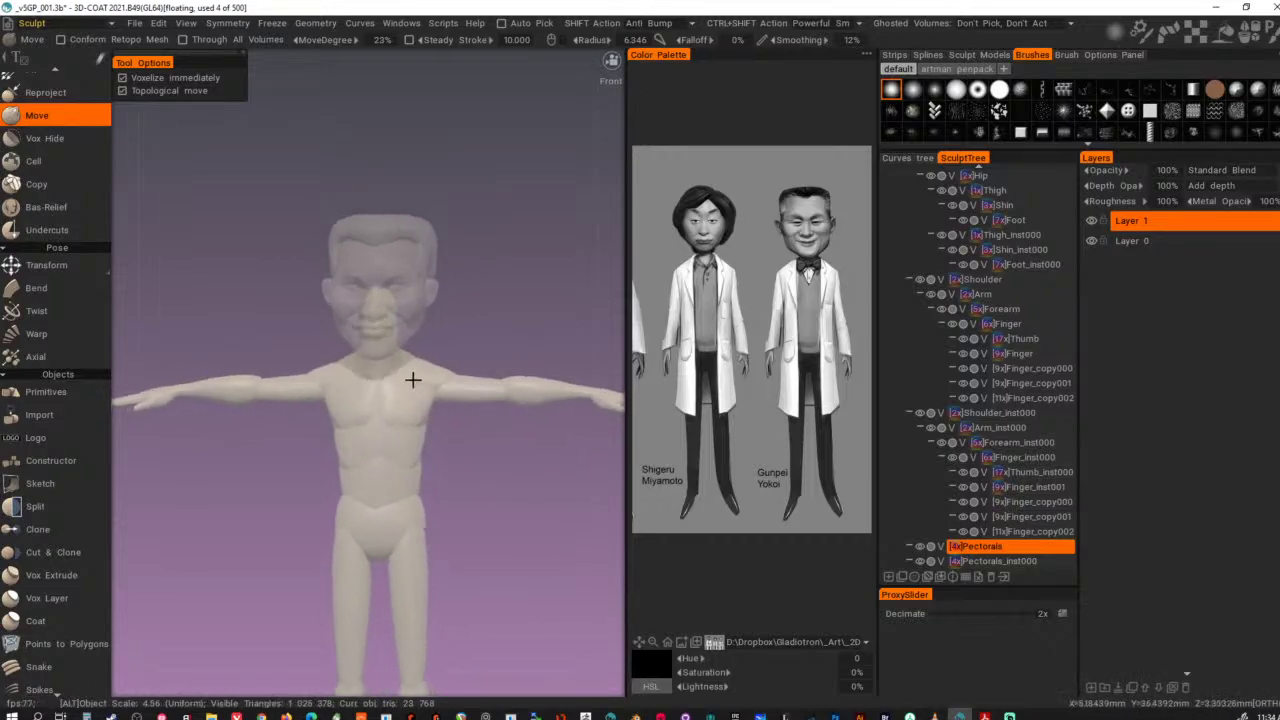
right_click_drag(414, 378, 491, 399, "alt")
- Select the Chest volume and push its upper part below the neck inward using the Move brush with a radius of about 4.9
key("h")
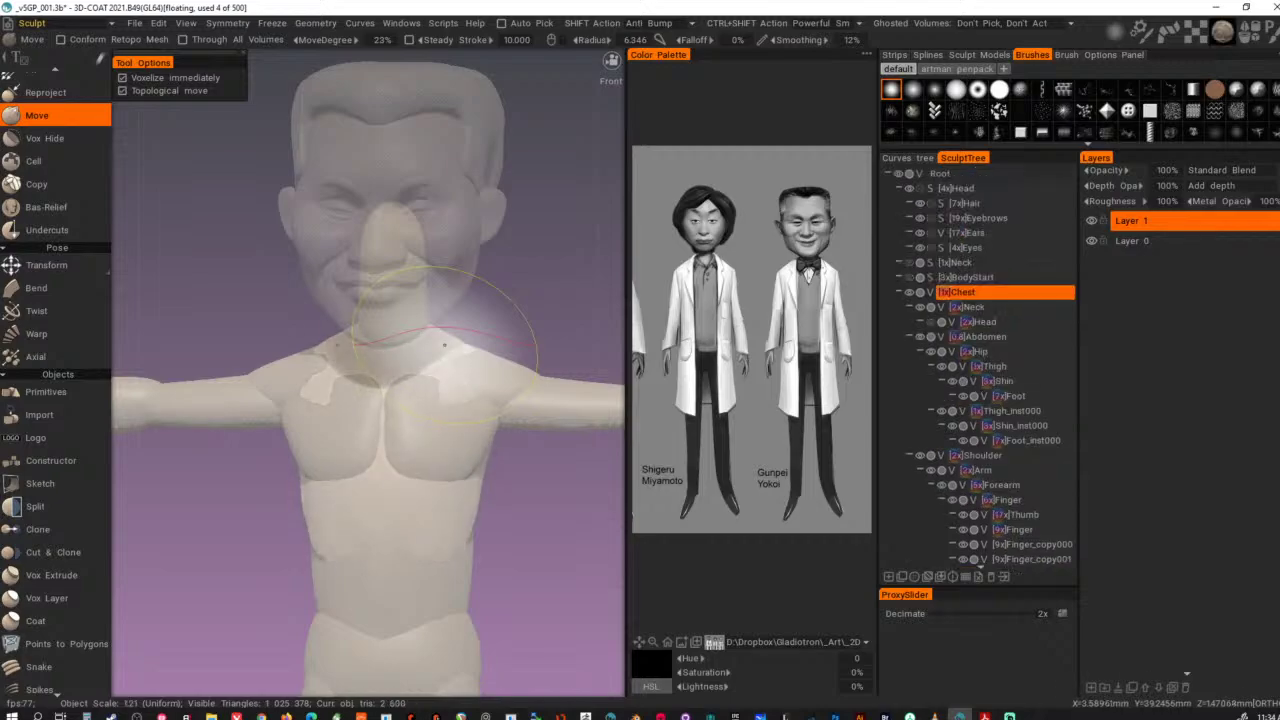
right_click_drag(465, 347, 459, 349)
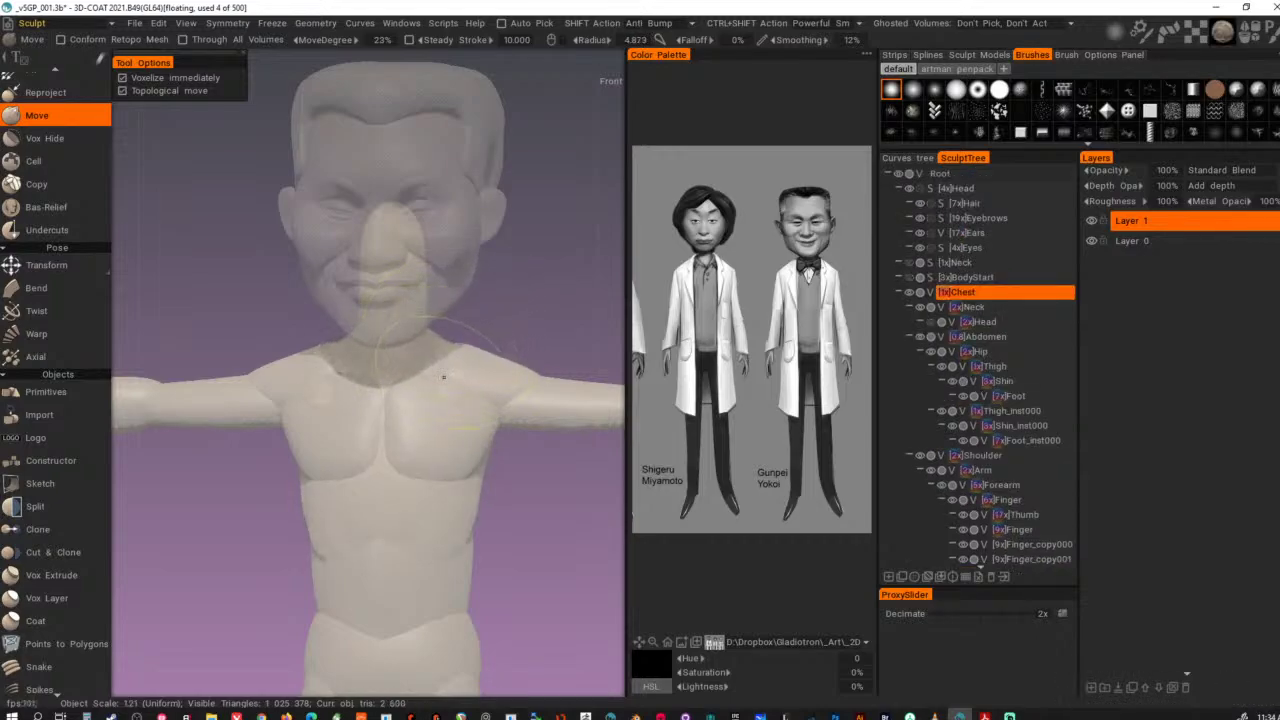
left_click_drag(444, 377, 180, 384)
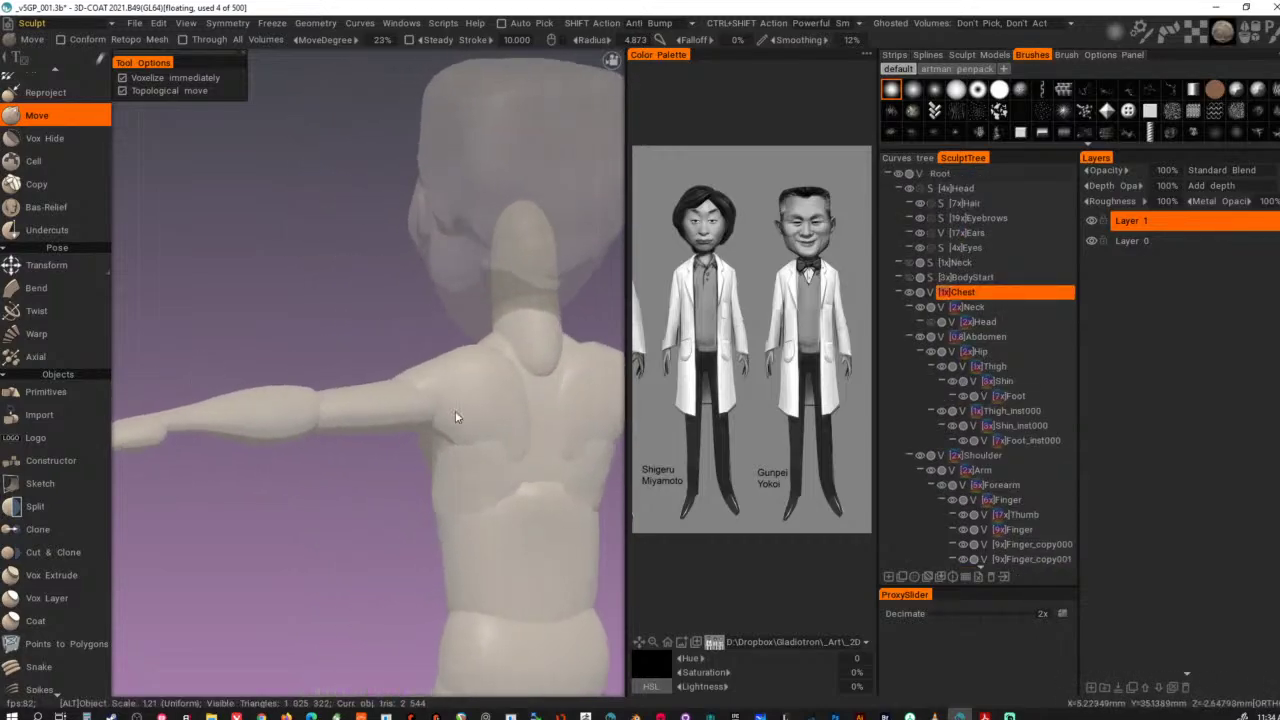
- Select the Neck volume and reshape the neck base from the side using the Move brush with a radius of about 5.9
mouse_move(527, 382)
left_mouse_down("alt")
mouse_move(411, 327)
mouse_move(417, 354)
left_mouse_up("alt")
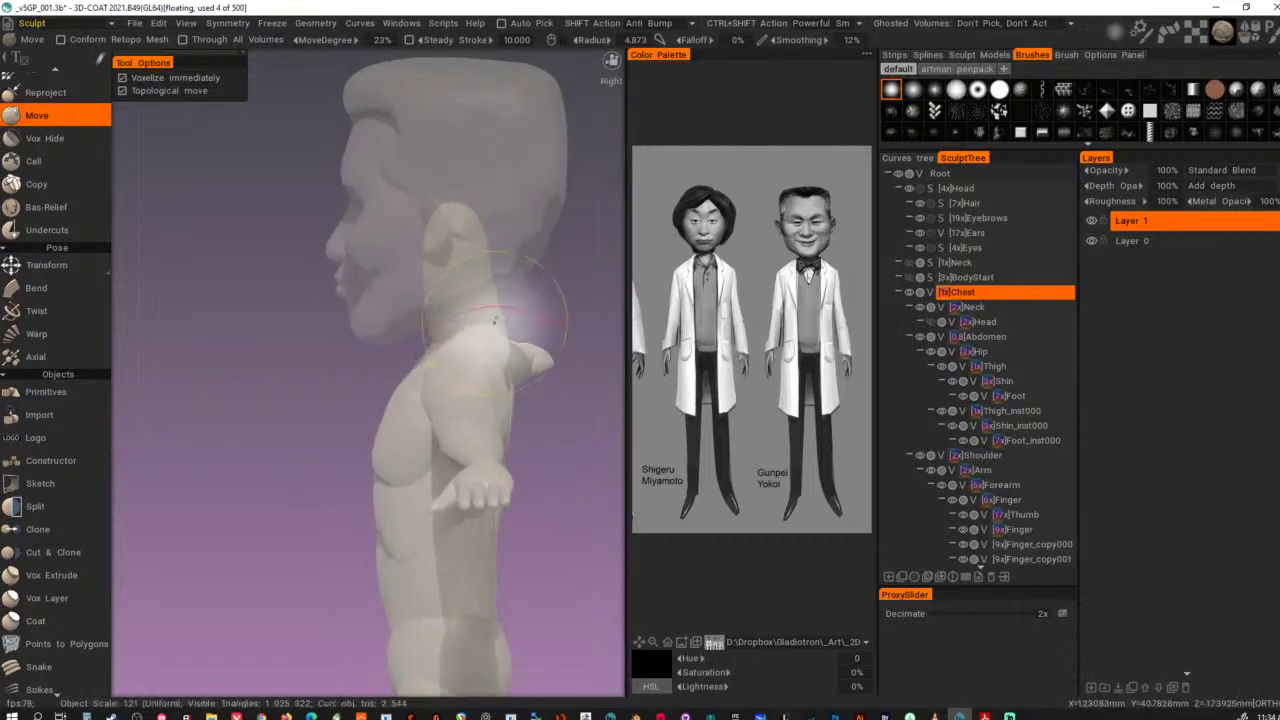
key("h")
right_click_drag(464, 349, 477, 348)
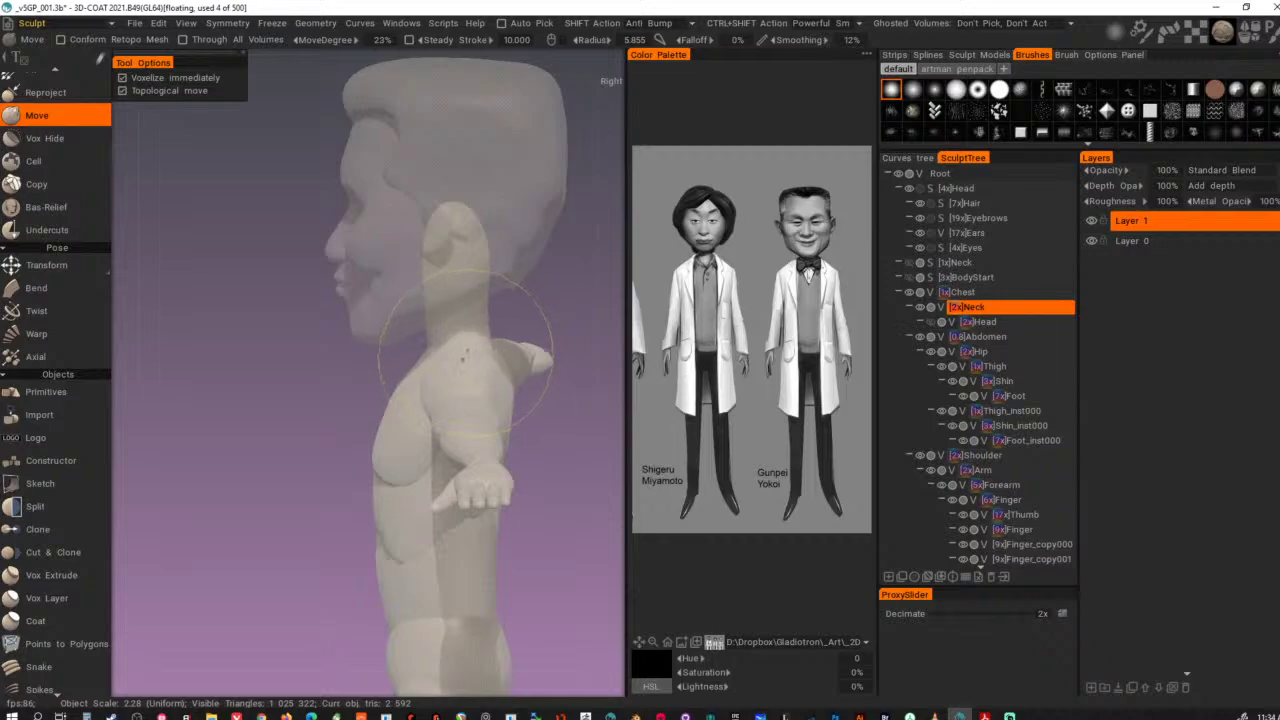
left_click_drag(465, 354, 457, 359)
mouse_move(480, 301)
left_mouse_down()
mouse_move(457, 303)
mouse_move(455, 284)
mouse_move(400, 307)
mouse_move(423, 285)
mouse_move(326, 340)
left_mouse_up()
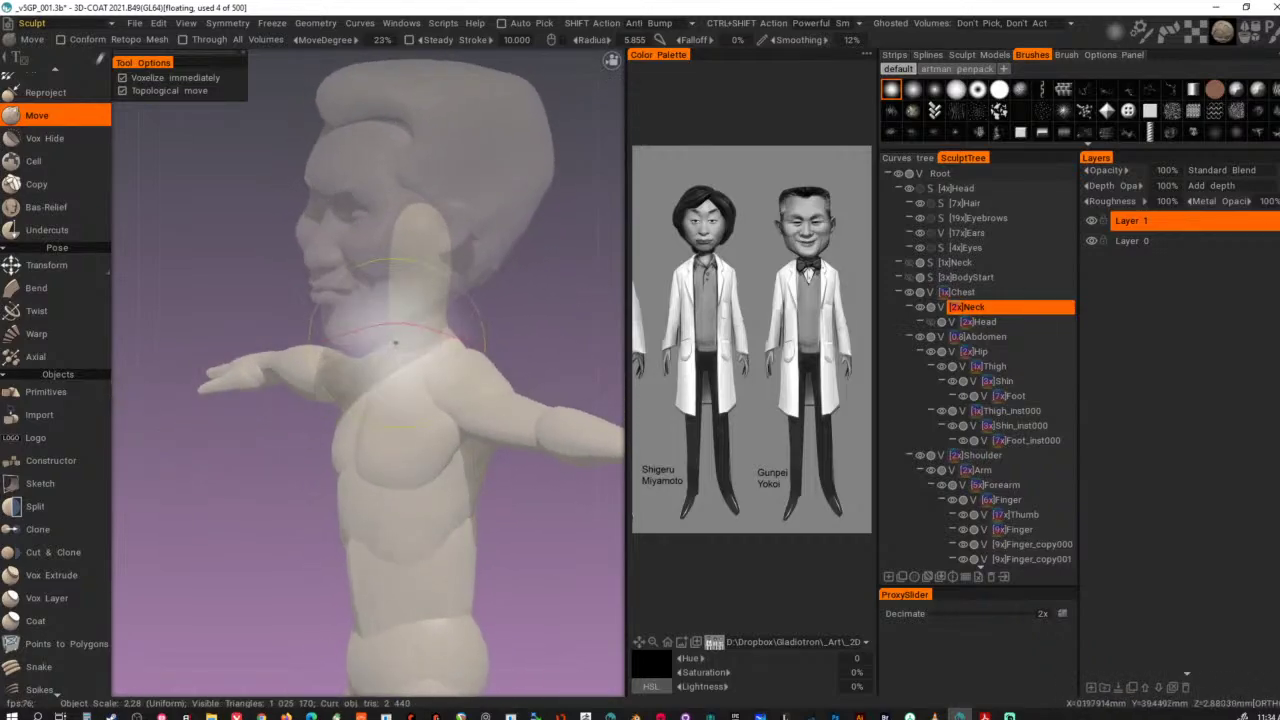
mouse_move(407, 308)
left_mouse_down("alt")
mouse_move(360, 292)
mouse_move(534, 326)
mouse_move(403, 309)
left_mouse_up("alt")
- Examine the whole figure's proportions from the front and the back
right_click_drag(401, 281, 205, 316, "alt")
left_click_drag(205, 316, 270, 320, "alt")
right_click_drag(270, 320, 139, 381, "alt")
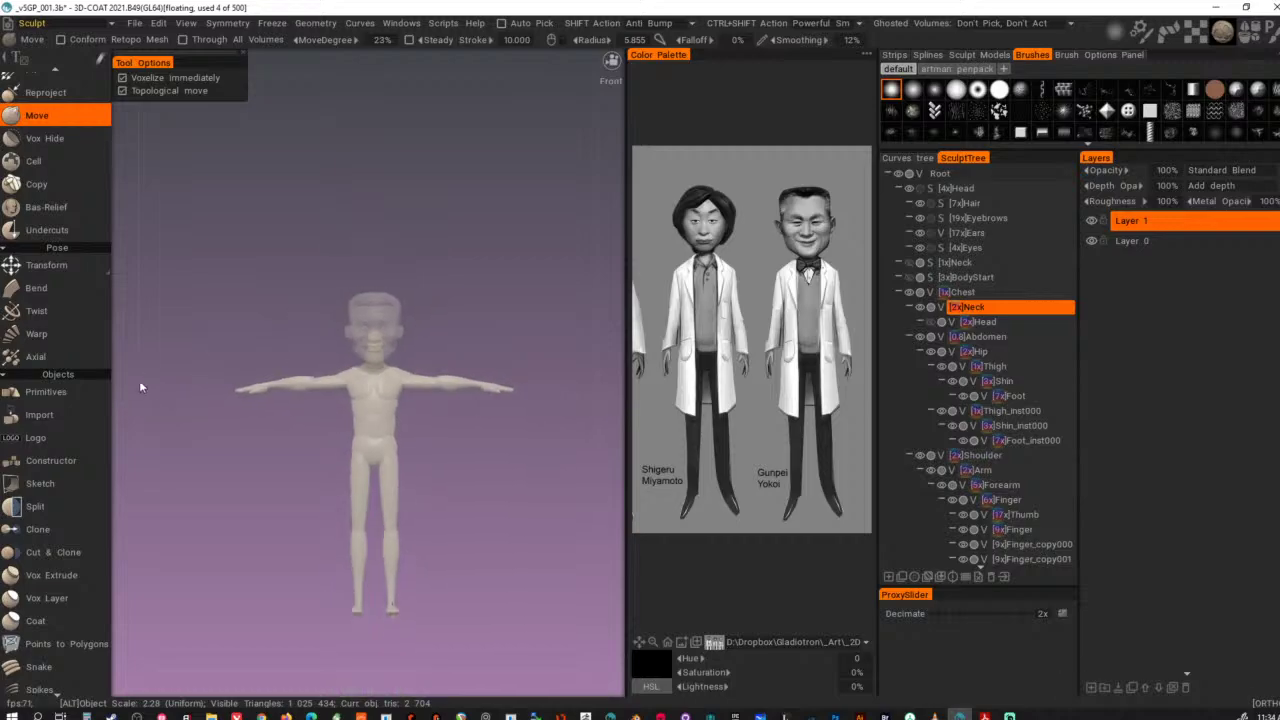
middle_click_drag(400, 423, 443, 417, "alt")
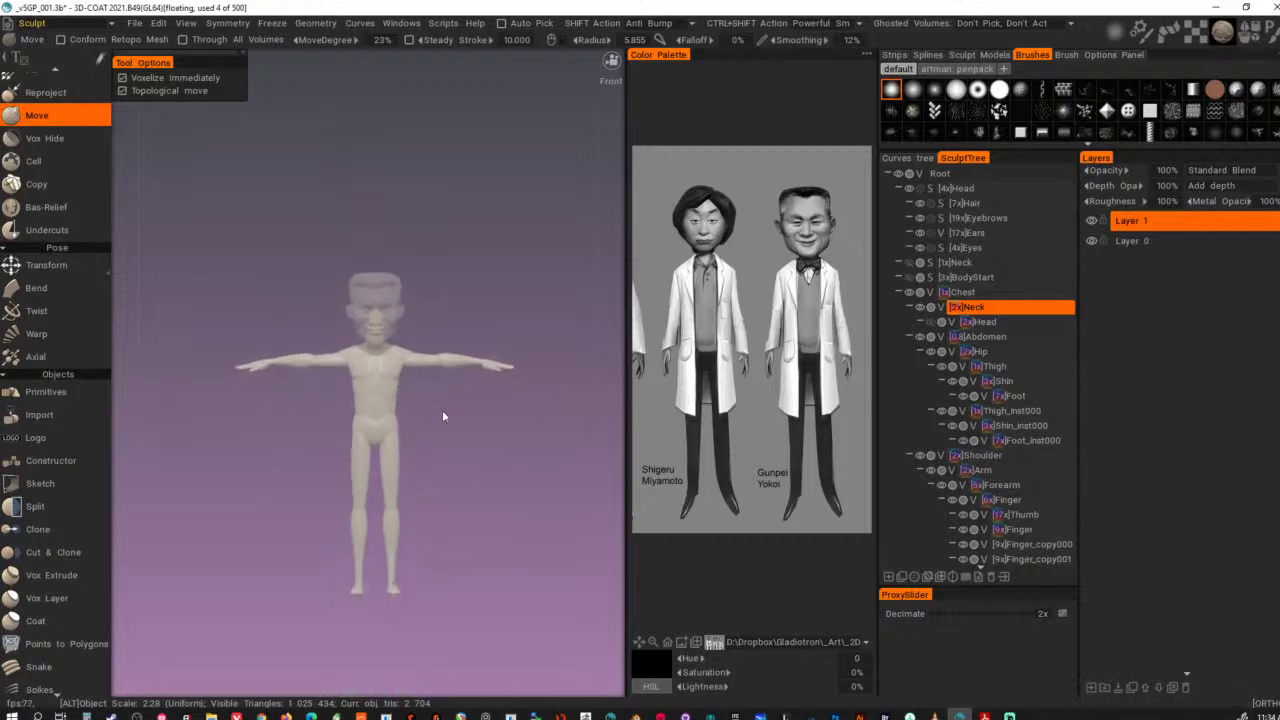
left_click_drag(501, 427, 235, 411, "alt")
right_click_drag(260, 468, 474, 600, "alt")
left_click_drag(474, 600, 314, 506, "alt")
middle_click_drag(314, 506, 284, 492, "alt")
mouse_move(284, 491)
left_mouse_down()
mouse_move(322, 549)
mouse_move(252, 517)
mouse_move(384, 551)
left_mouse_up()
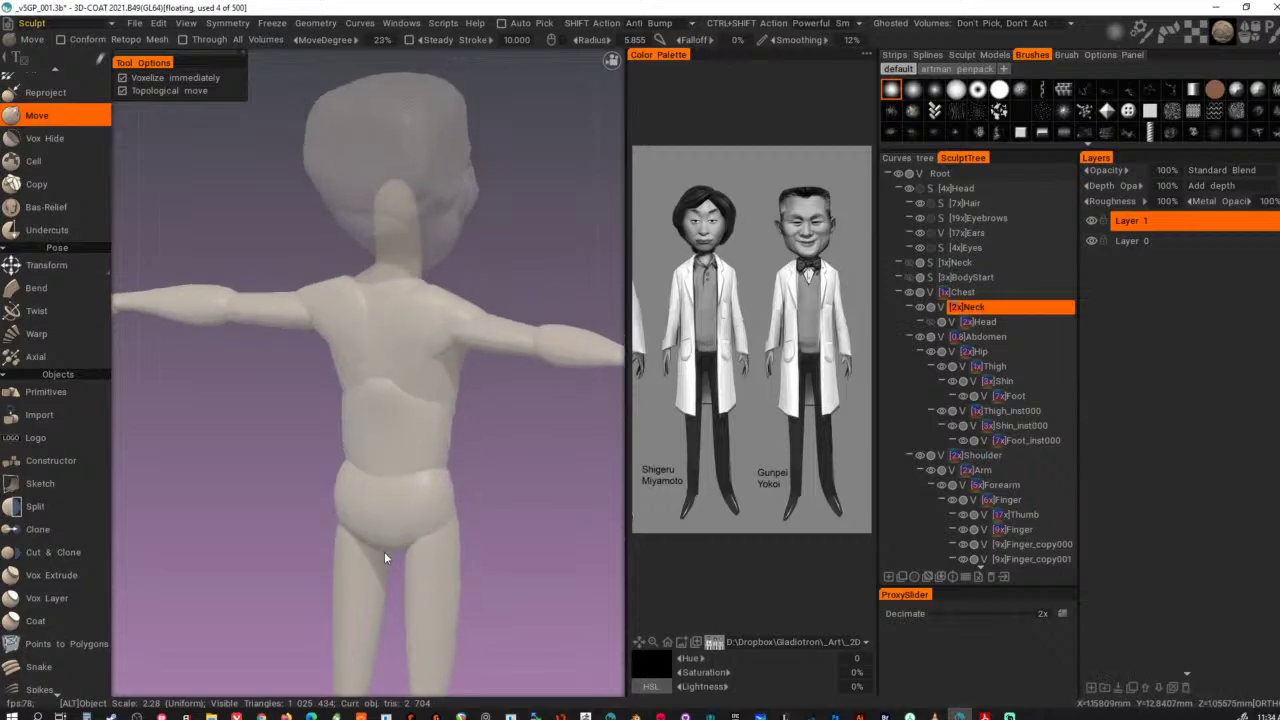
- Select the Abdomen volume and reshape its upper edge on the back with the Move brush
key("h")
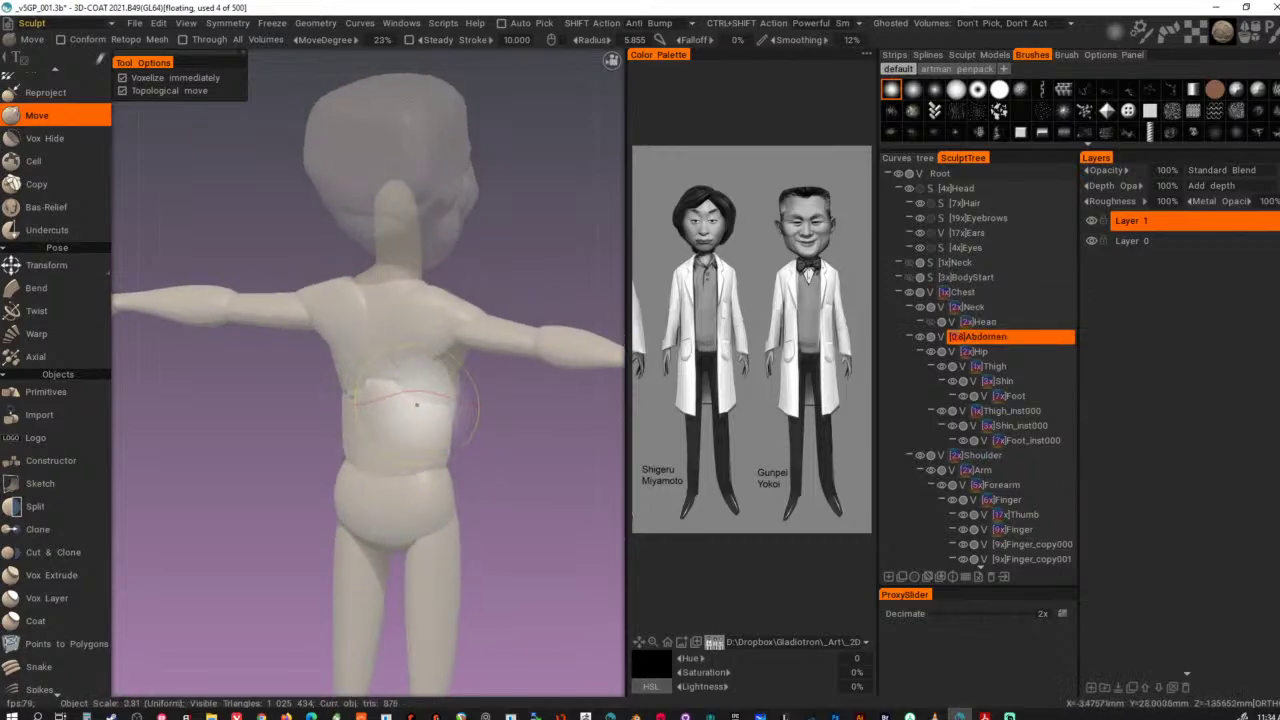
left_click_drag(414, 403, 468, 456, "alt")
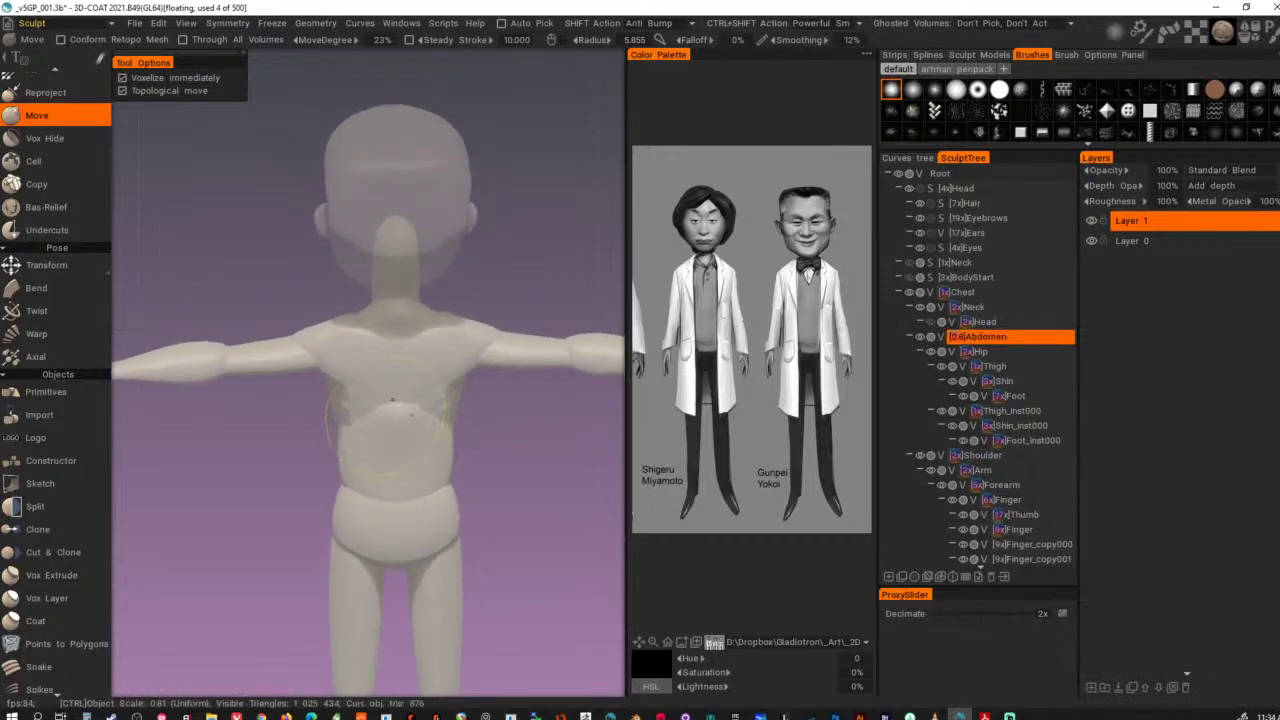
mouse_move(388, 434)
left_mouse_down()
mouse_move(300, 437)
mouse_move(229, 400)
mouse_move(315, 421)
mouse_move(521, 402)
mouse_move(448, 426)
mouse_move(446, 450)
left_mouse_up()
mouse_move(440, 456)
left_mouse_down()
mouse_move(454, 460)
mouse_move(269, 447)
left_mouse_up()
mouse_move(365, 426)
left_mouse_down()
mouse_move(453, 460)
mouse_move(525, 455)
left_mouse_up()
left_click_drag(357, 394, 490, 395, "alt")
middle_click_drag(354, 352, 349, 403, "alt")
right_click_drag(349, 403, 470, 461, "alt")
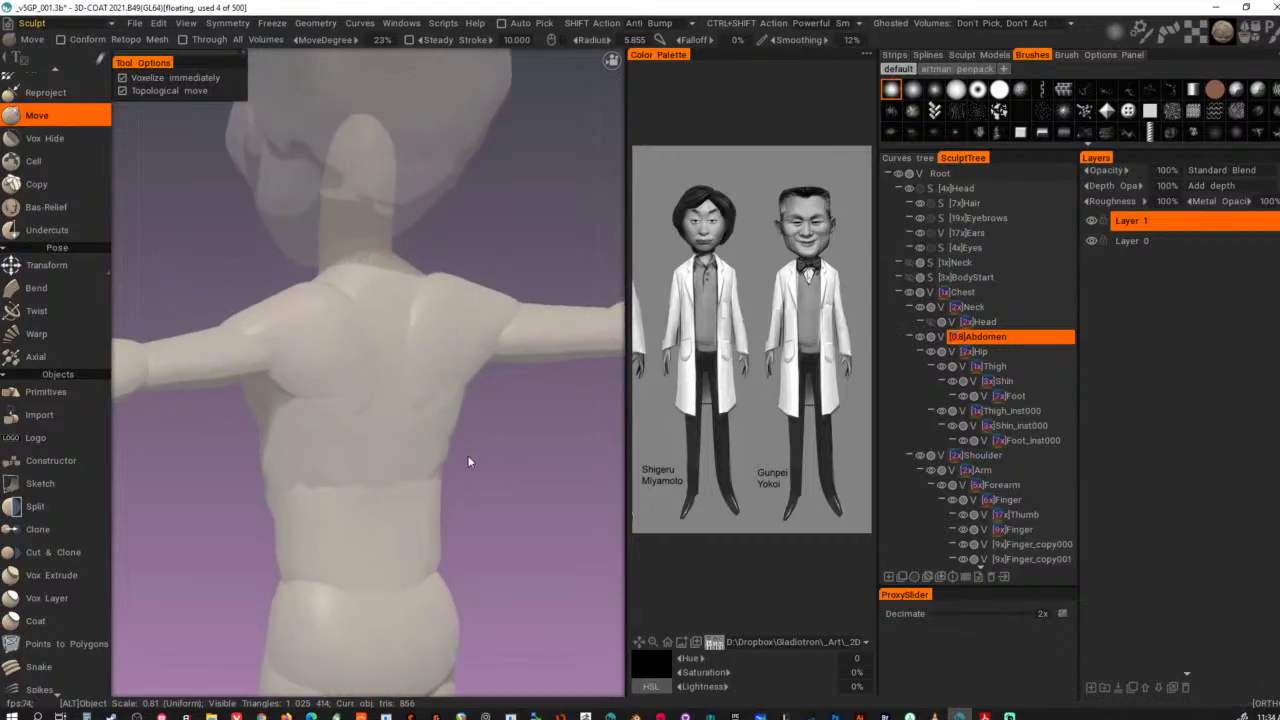
- Select the mirrored Shoulder volume and adjust the shoulder-blade edges on the back using the Move brush with a radius of about 3.8
left_click_drag(470, 461, 403, 437, "alt")
key("h")
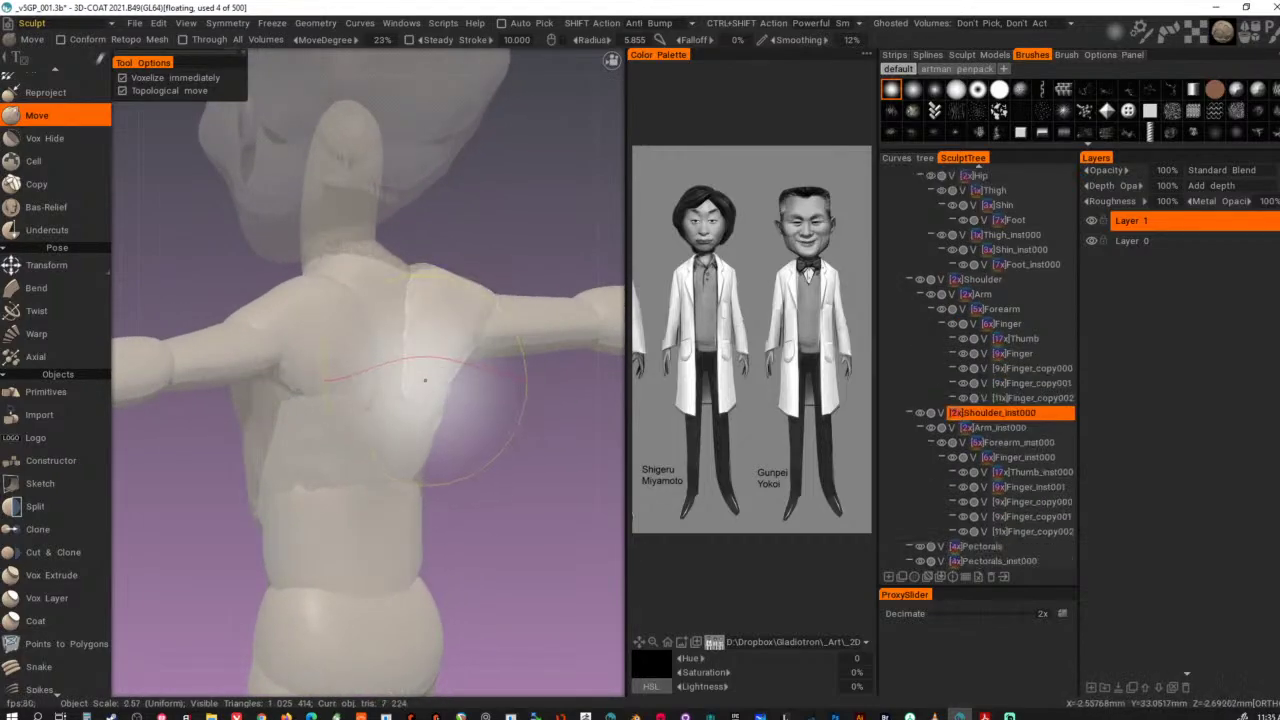
left_click_drag(407, 393, 417, 406, "alt")
right_click_drag(354, 417, 342, 417)
mouse_move(345, 418)
left_mouse_down("alt")
mouse_move(384, 422)
mouse_move(424, 392)
mouse_move(335, 413)
left_mouse_up("alt")
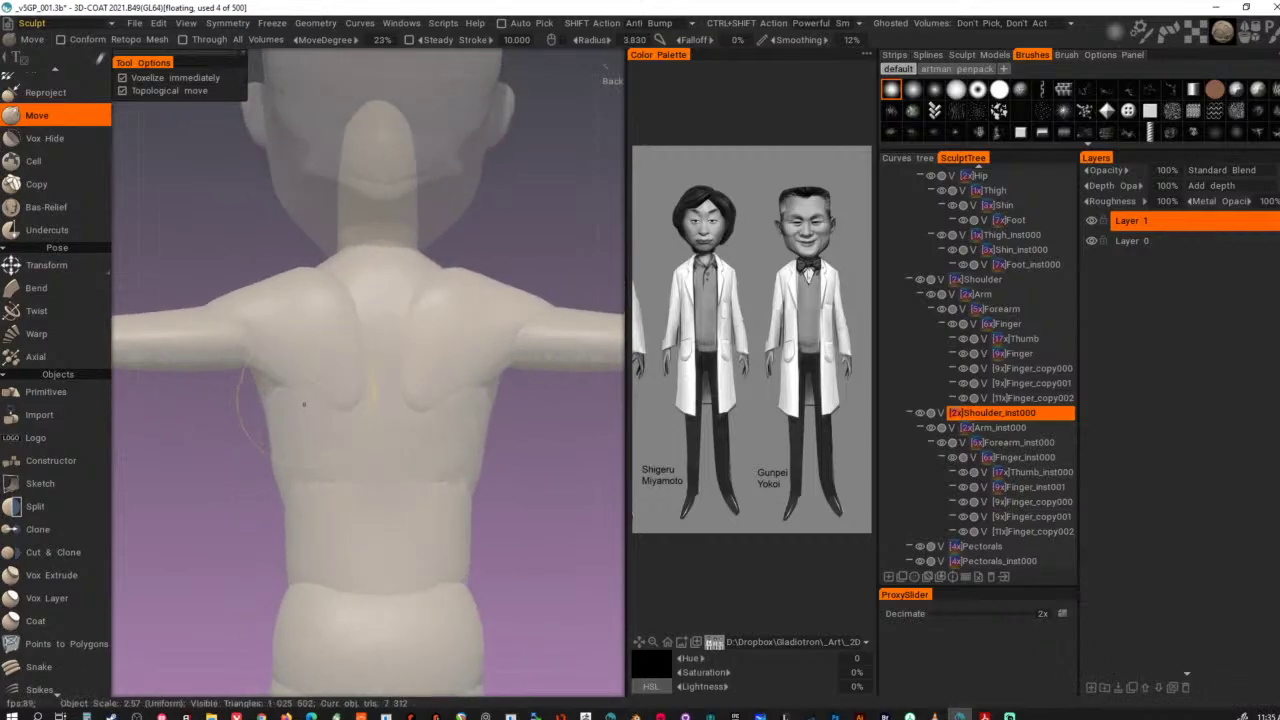
left_click_drag(436, 392, 456, 405)
right_click_drag(474, 419, 240, 436, "alt")
left_click_drag(240, 440, 602, 442, "alt")
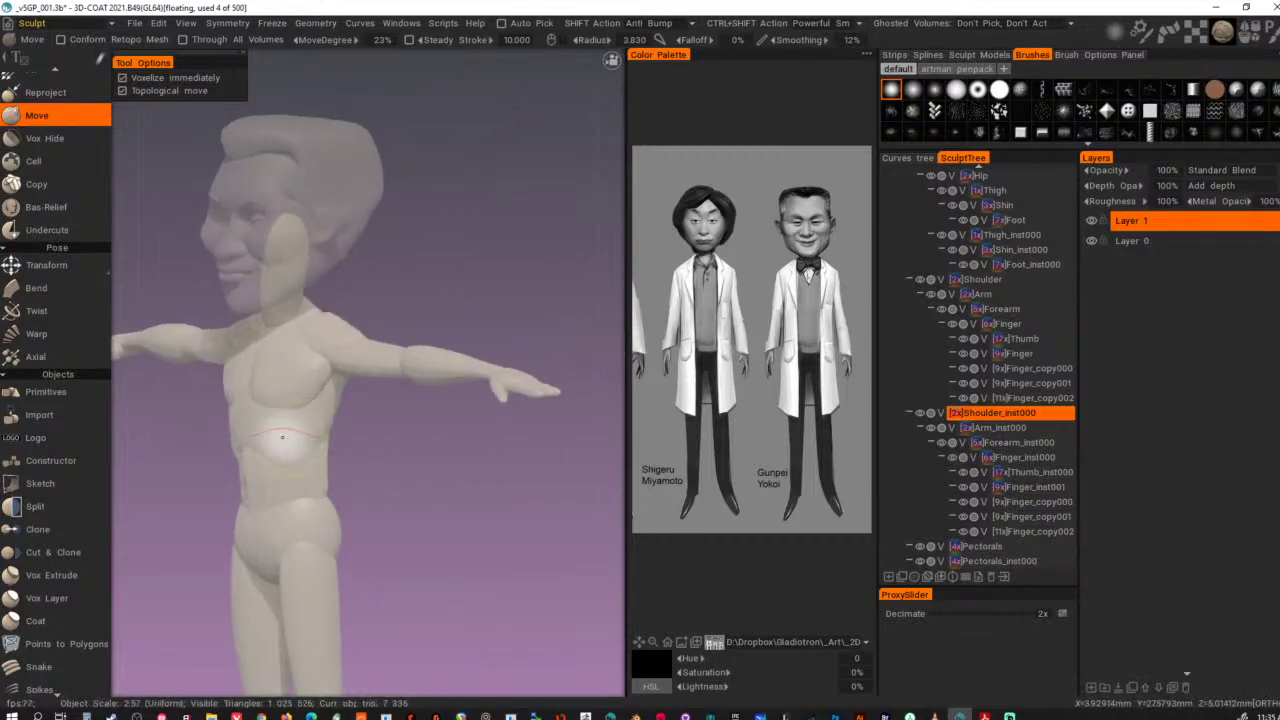
- Select the Chest volume and raise its voxel resolution to 2x
key("h")
left_click_drag(283, 437, 341, 464, "ctrl+shift")
key("ctrl+z")
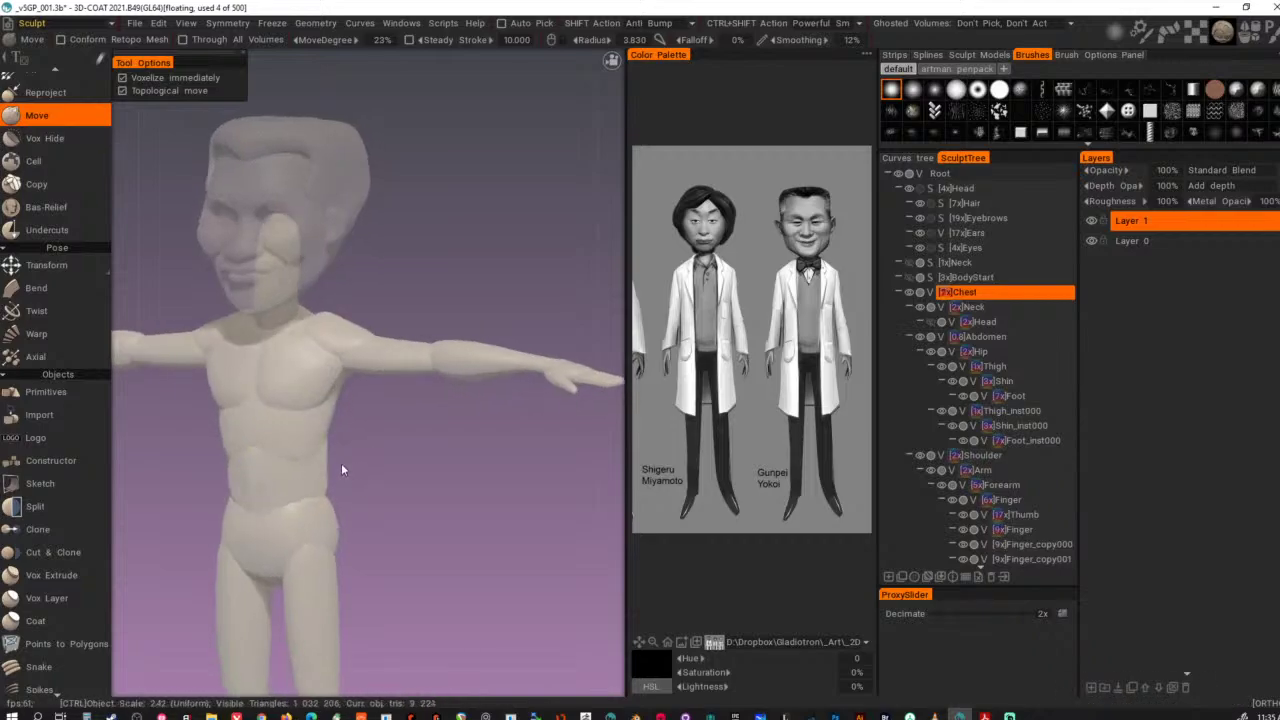
key("ctrl+z")
left_click_drag(139, 344, 295, 503, "alt")
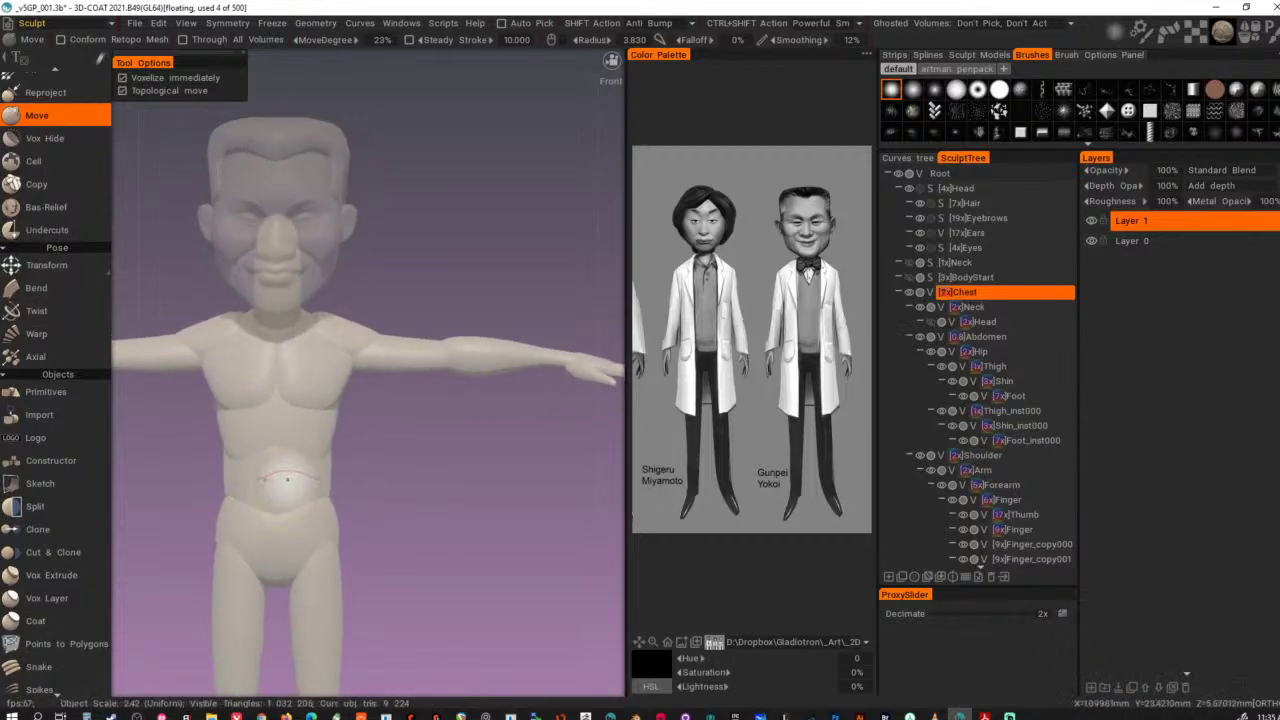
- Select the Abdomen volume, adjust its side at the waist and raise its voxel resolution
left_click(288, 475, "ctrl+shift")
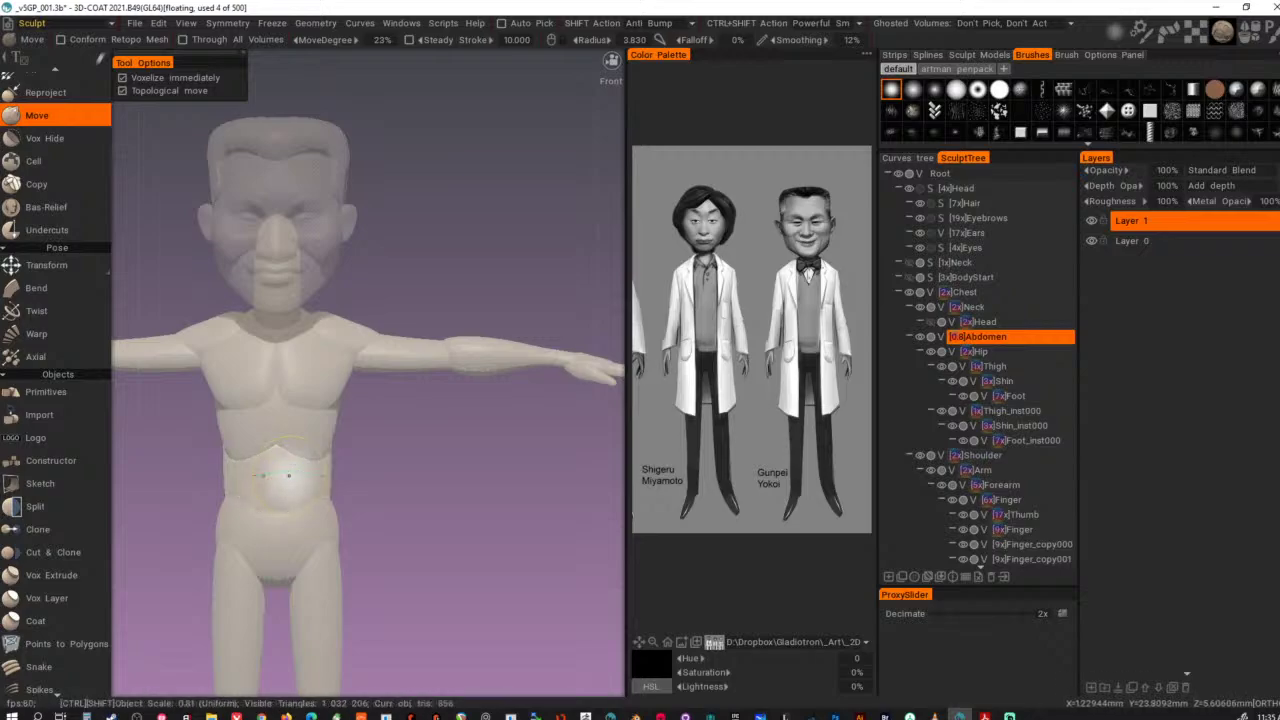
mouse_move(390, 476)
left_mouse_down()
mouse_move(358, 485)
mouse_move(372, 482)
left_mouse_up()
key("ctrl+z")
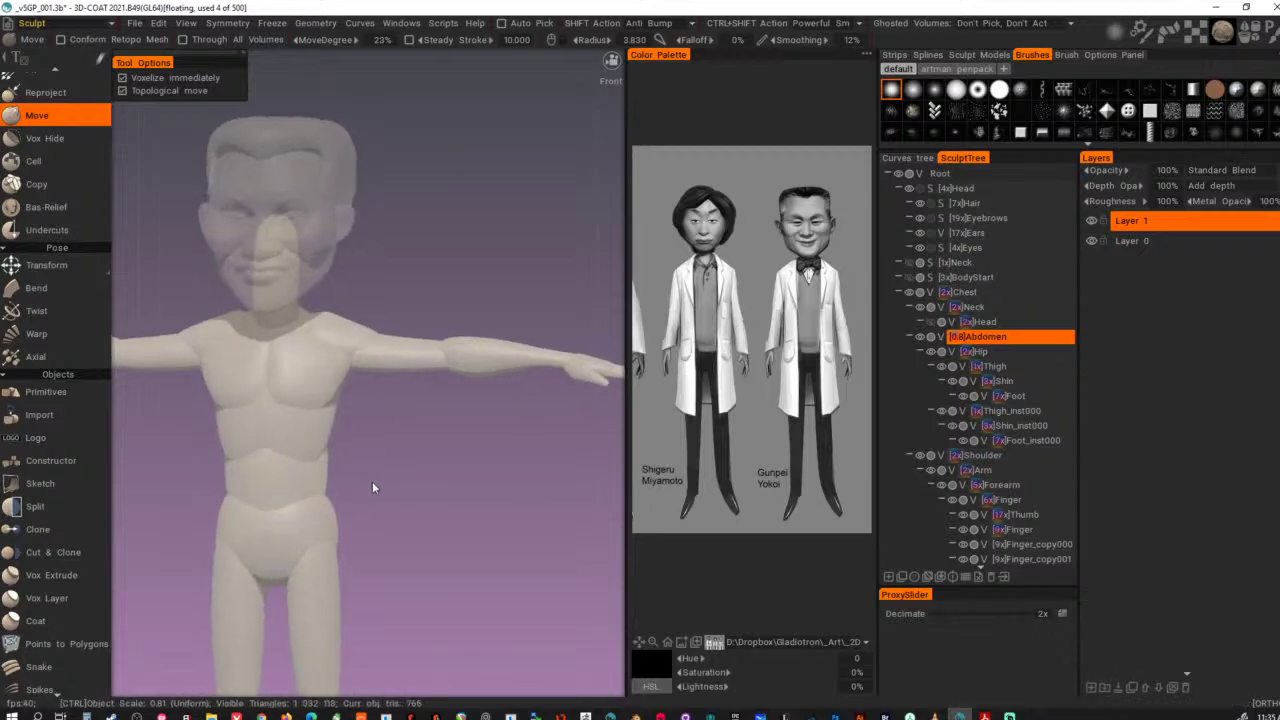
key("ctrl+z")
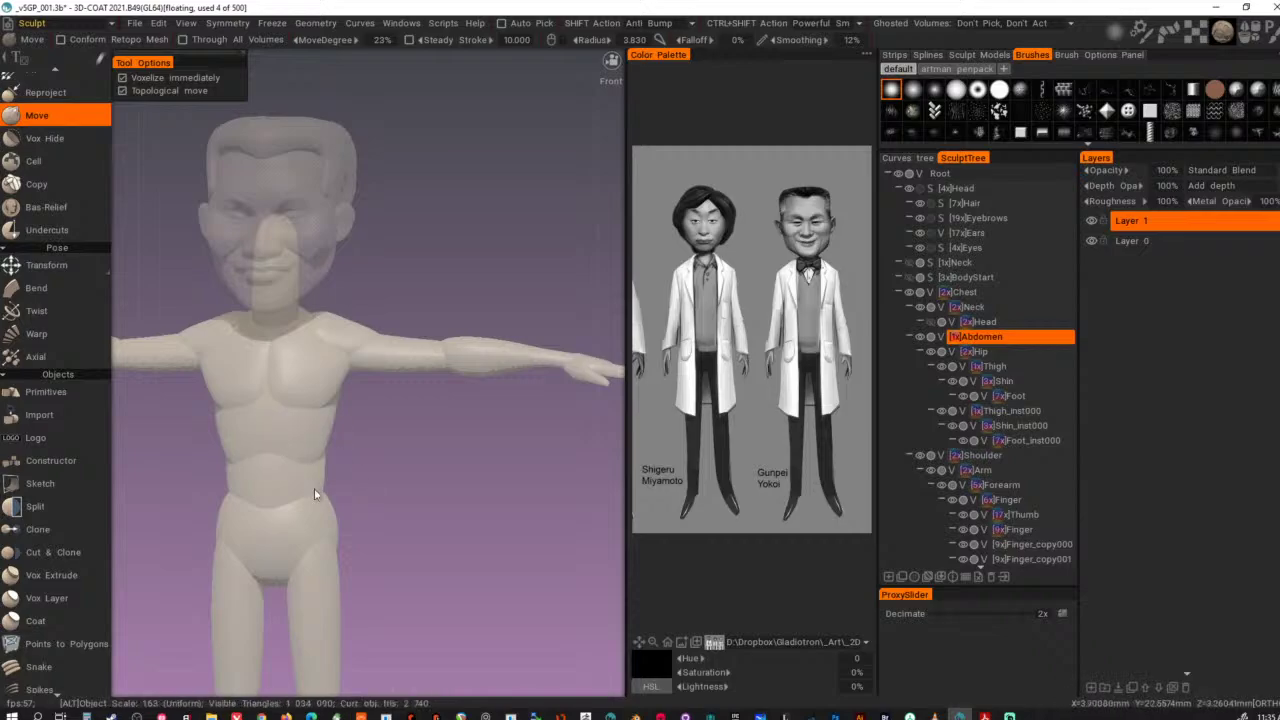
key("KP_2")
- Reshape the abdomen at the waist using the Move brush with a radius of about 7.6
right_click_drag(286, 479, 326, 492)
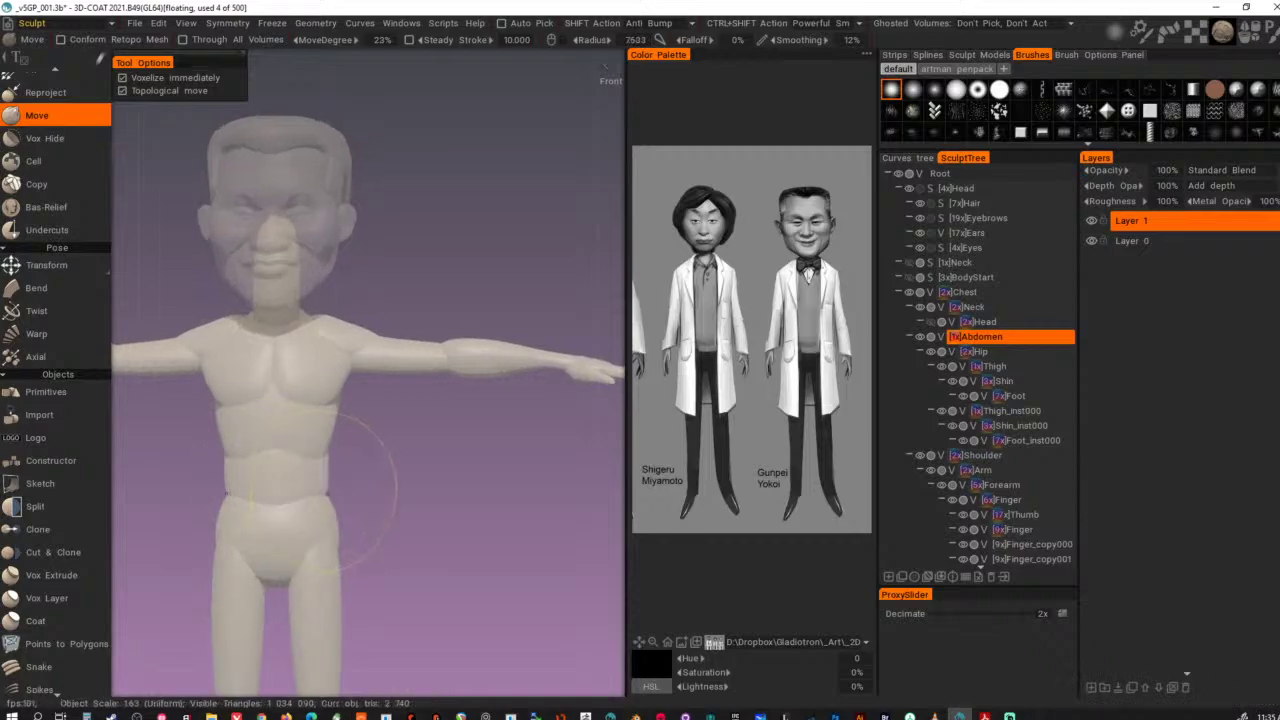
mouse_move(323, 494)
left_mouse_down("alt")
mouse_move(143, 511)
mouse_move(320, 495)
left_mouse_up("alt")
left_click_drag(320, 495, 511, 536, "alt")
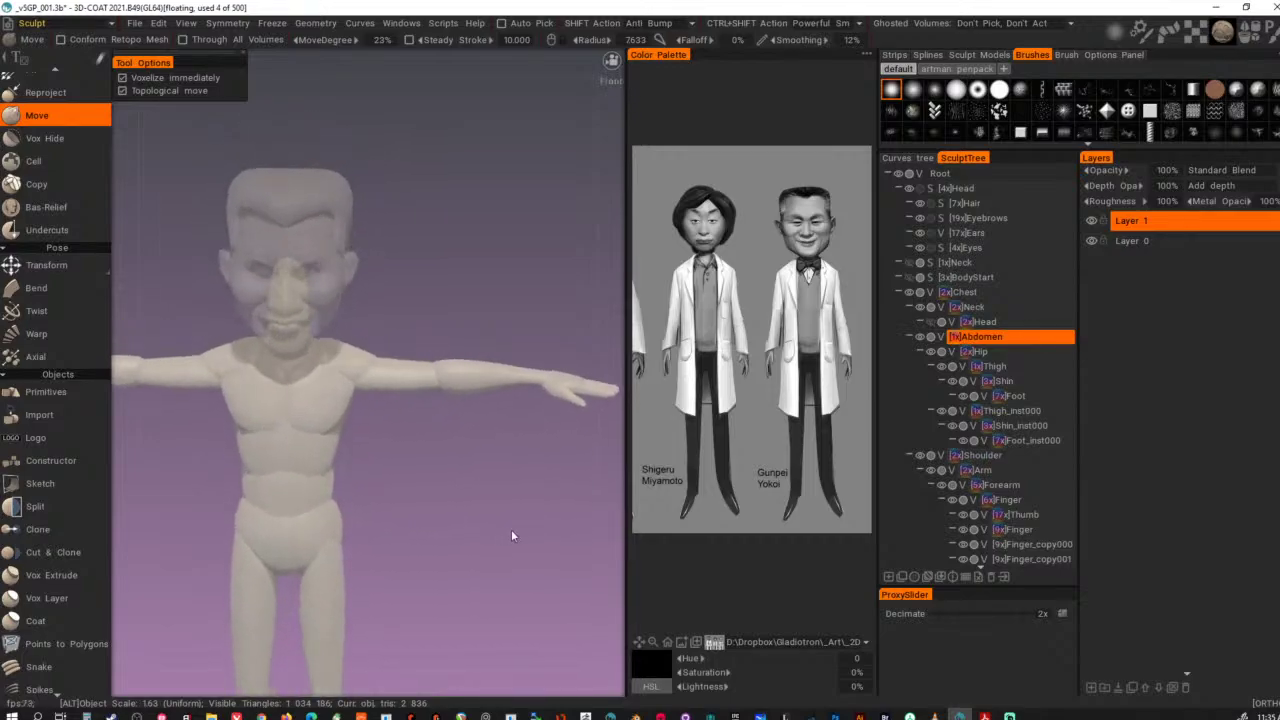
- Turn off ghosting for the head so it displays solid above the body
right_click_drag(511, 531, 445, 529, "alt")
left_click_drag(445, 529, 499, 538, "alt")
middle_click_drag(499, 538, 536, 461, "alt")
left_click_drag(536, 461, 494, 458, "alt")
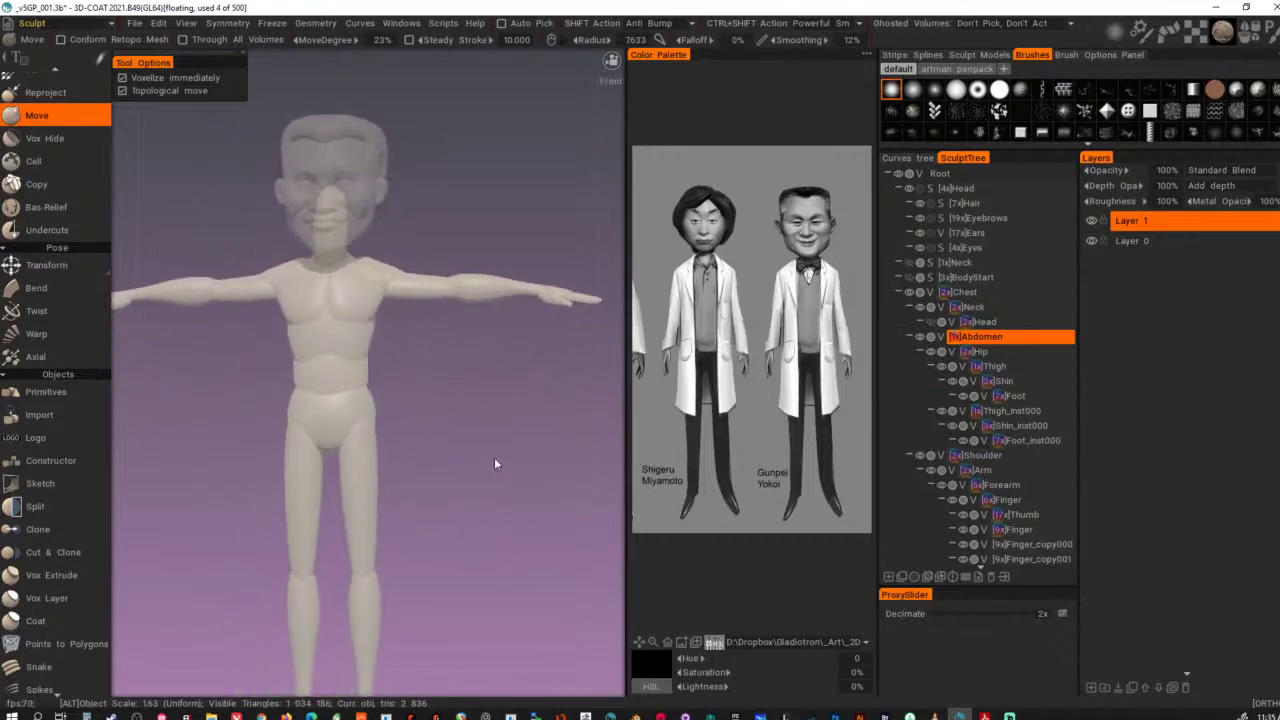
middle_click_drag(494, 458, 524, 585, "alt")
mouse_move(524, 585)
right_mouse_down("alt")
mouse_move(484, 587)
mouse_move(551, 495)
right_mouse_up("alt")
middle_click_drag(551, 495, 529, 525, "alt")
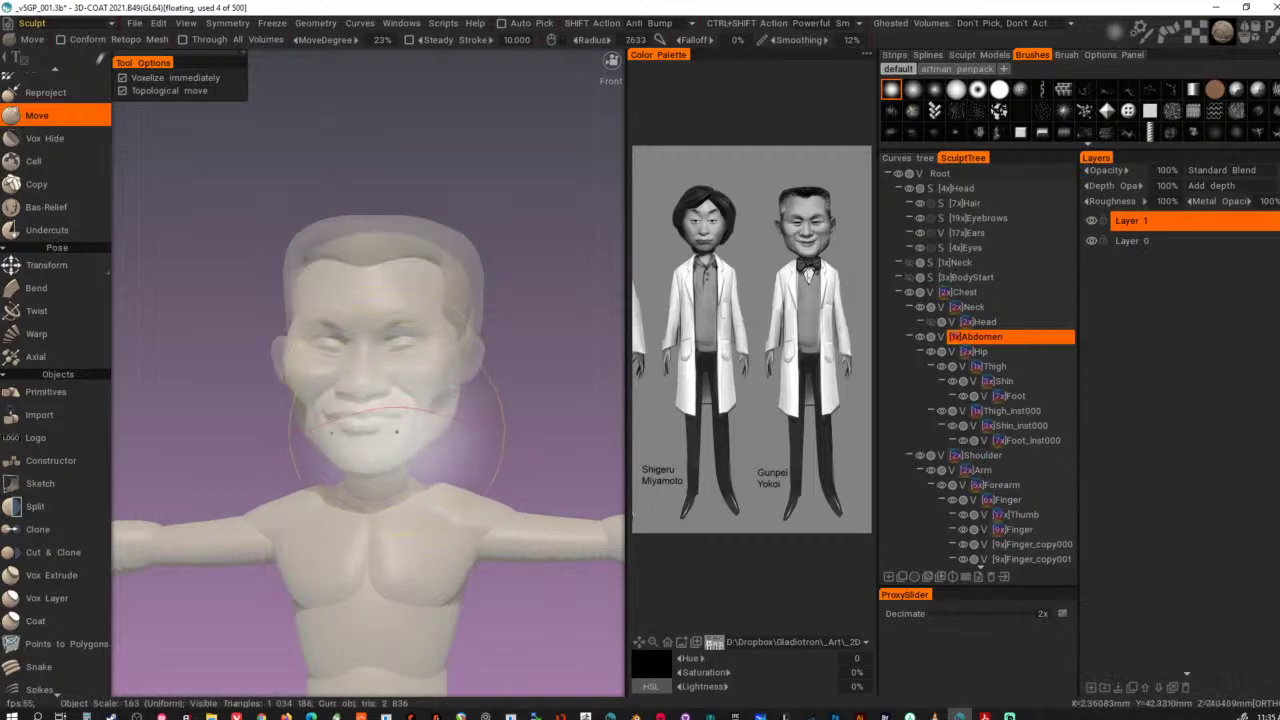
key("g")
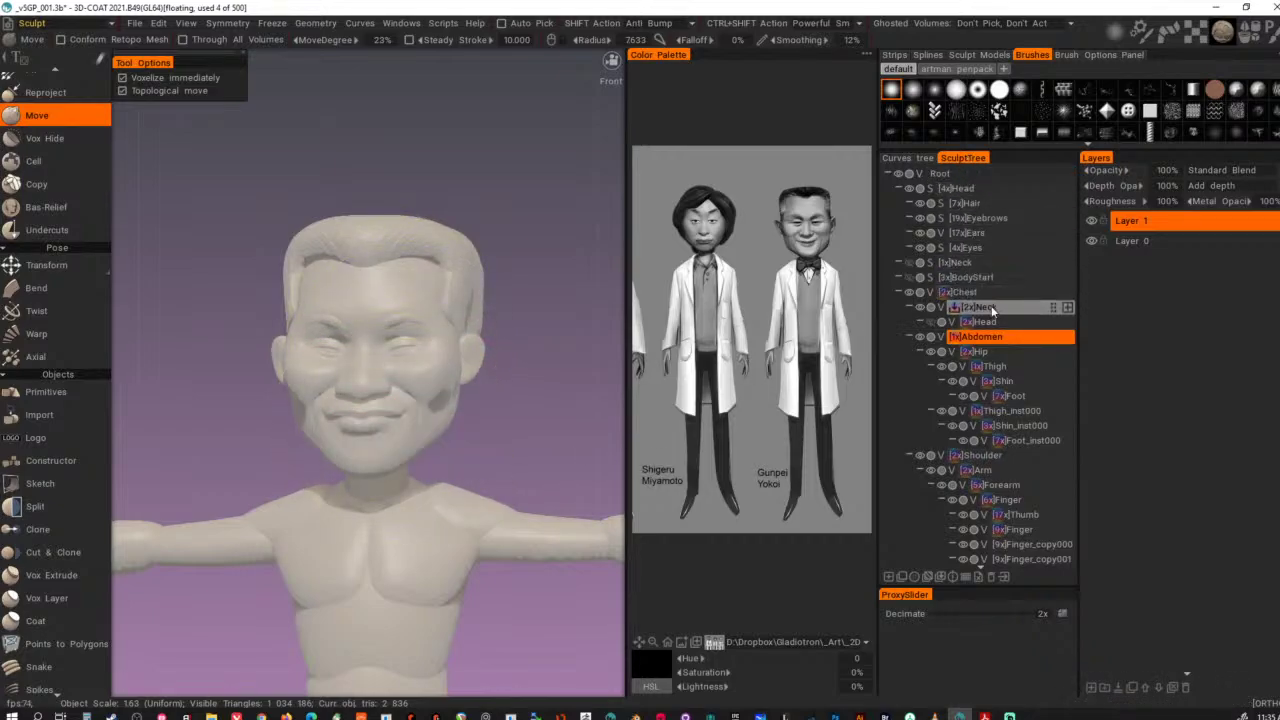
- Examine the body's alignment under the head from the side, toggling the Abdomen volume's visibility off and on
right_click_drag(580, 324, 22, 375, "alt")
left_click_drag(345, 396, 508, 402, "alt")
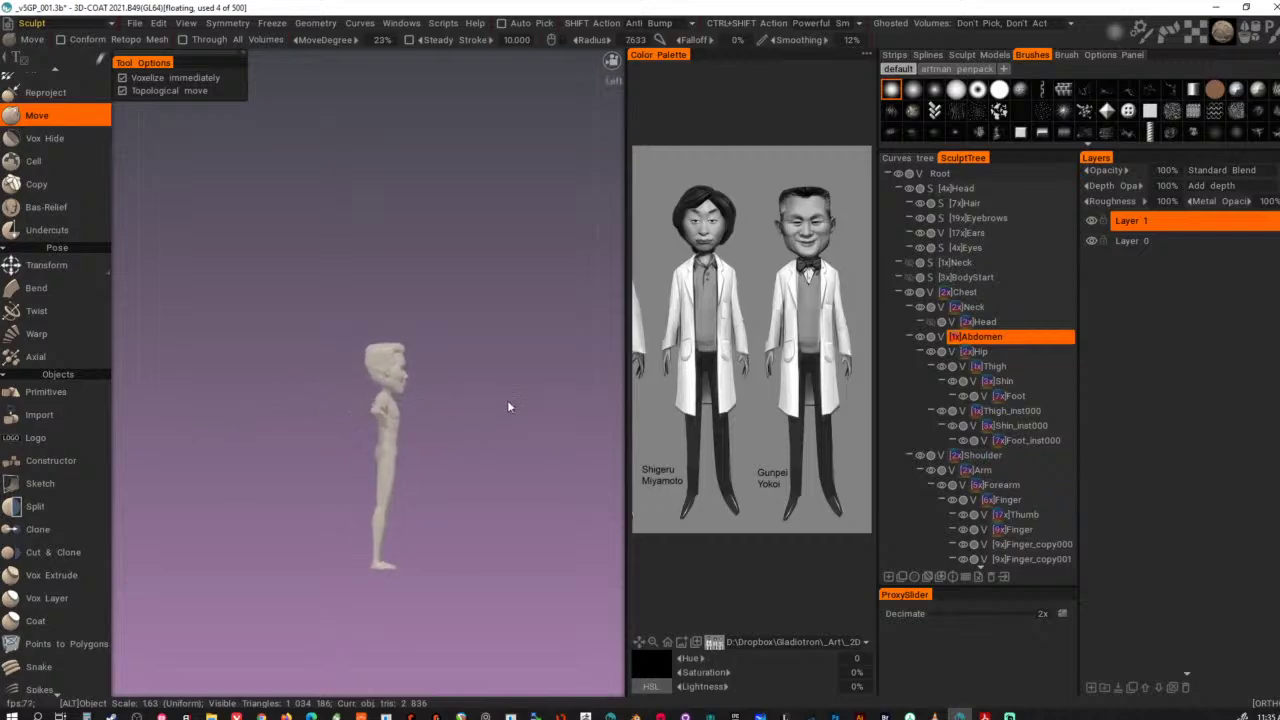
mouse_move(508, 402)
right_mouse_down("alt")
mouse_move(466, 439)
mouse_move(521, 523)
right_mouse_up("alt")
middle_click_drag(521, 523, 457, 423, "alt")
right_click_drag(457, 423, 511, 469, "alt")
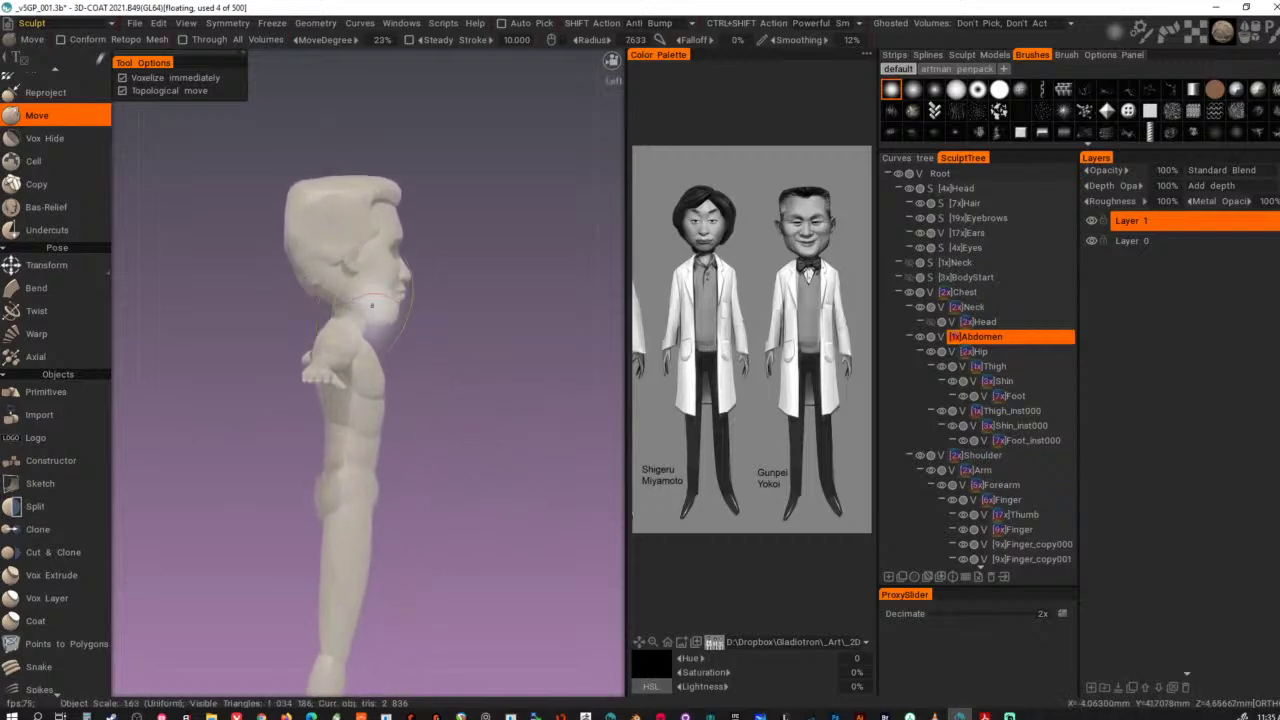
left_click(990, 337)
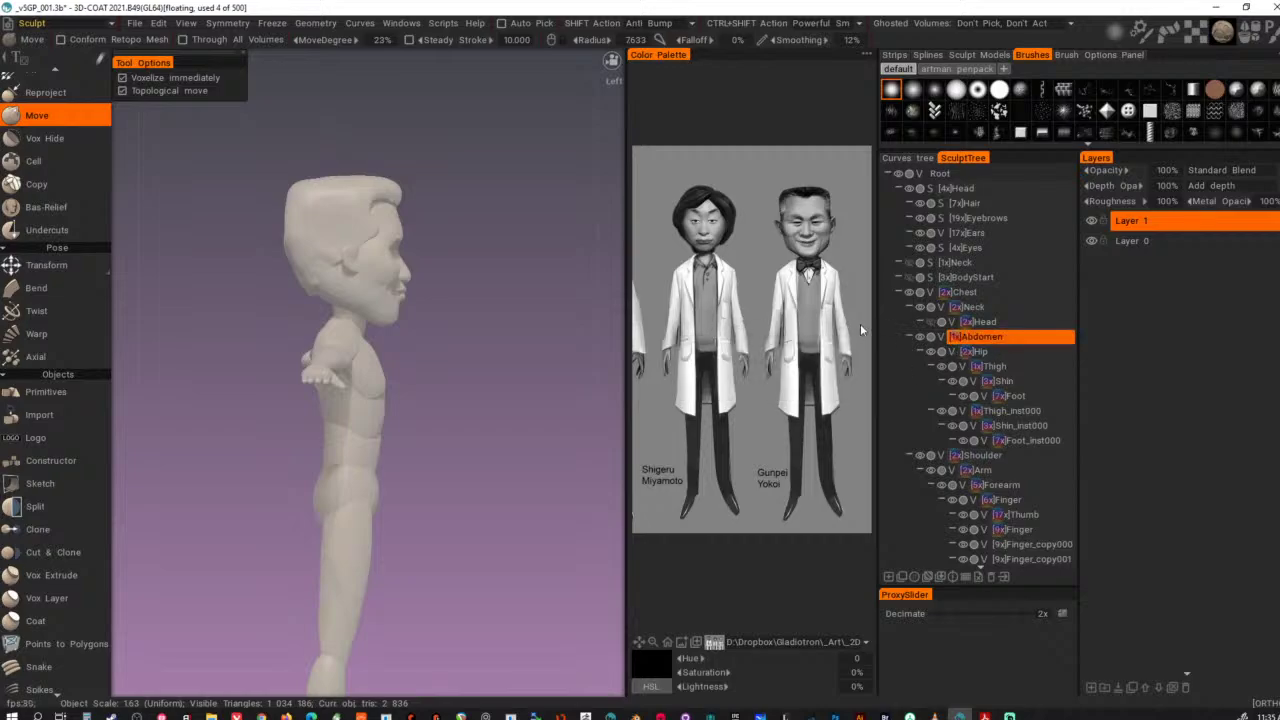
left_click(919, 337)
left_click(919, 337)
- Select the Chest volume and Transform the body backward along Z to a position of about -1.91
left_click(997, 291)
key("ctrl+t")
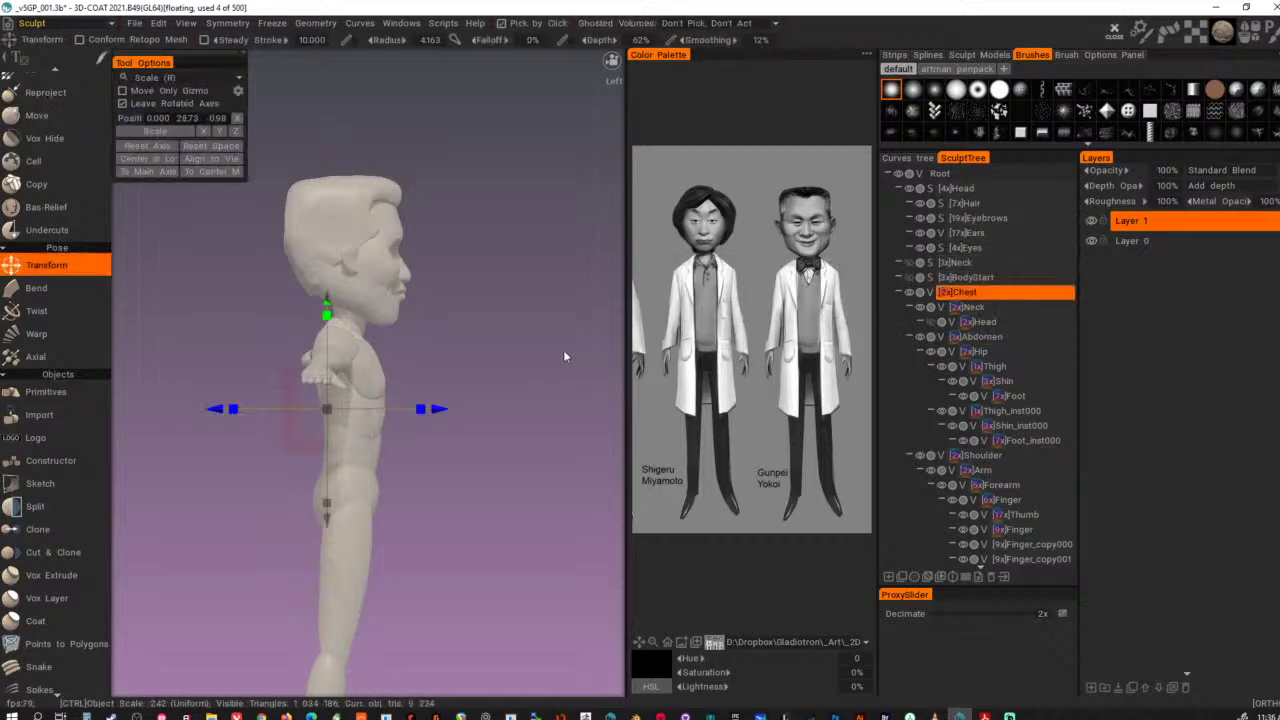
left_click_drag(441, 412, 432, 415)
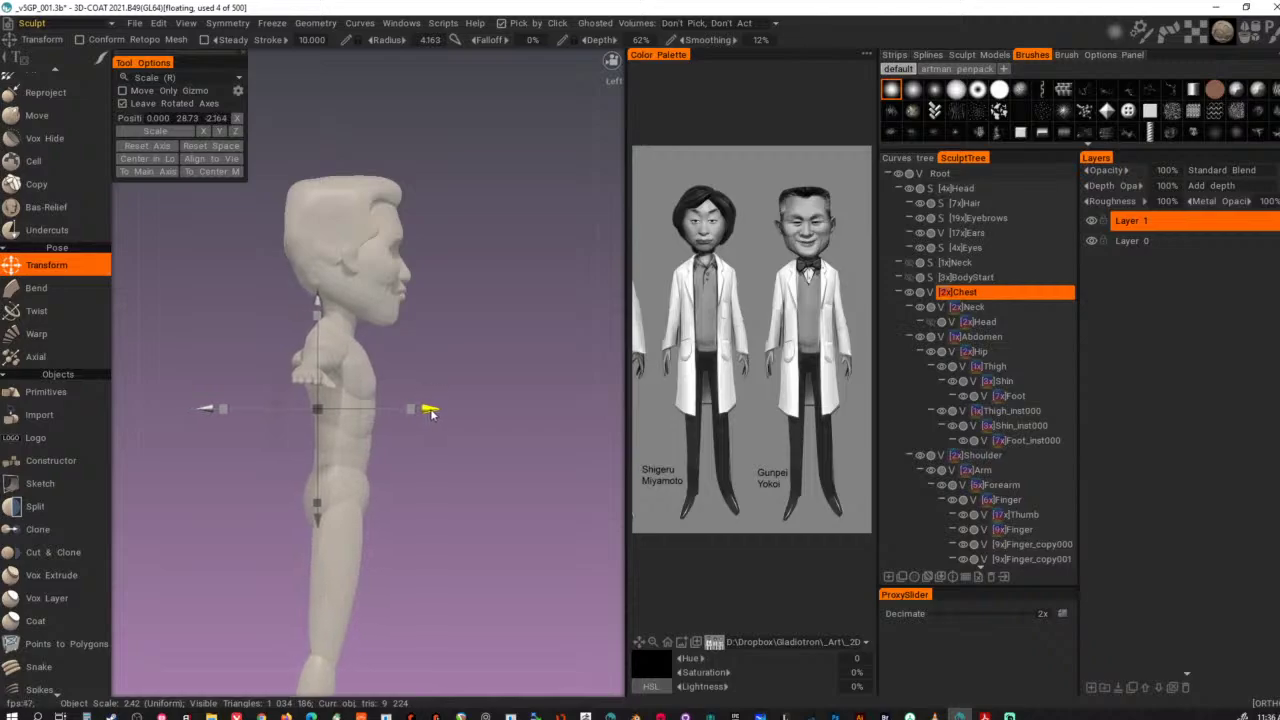
left_click_drag(430, 412, 432, 413)
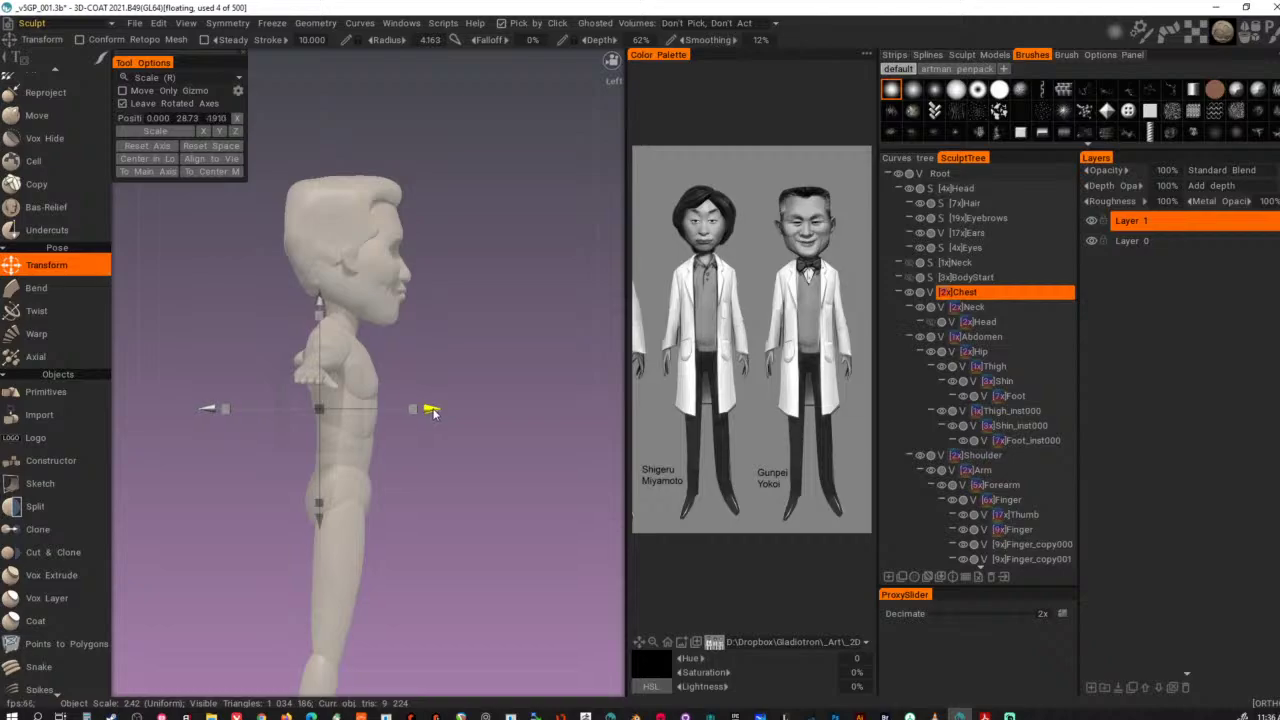
- Select the Head volume and set up the Move brush to work Through All Volumes
left_click_drag(575, 508, 425, 514, "alt")
right_click_drag(502, 534, 342, 492, "alt")
left_click_drag(342, 492, 335, 525, "alt")
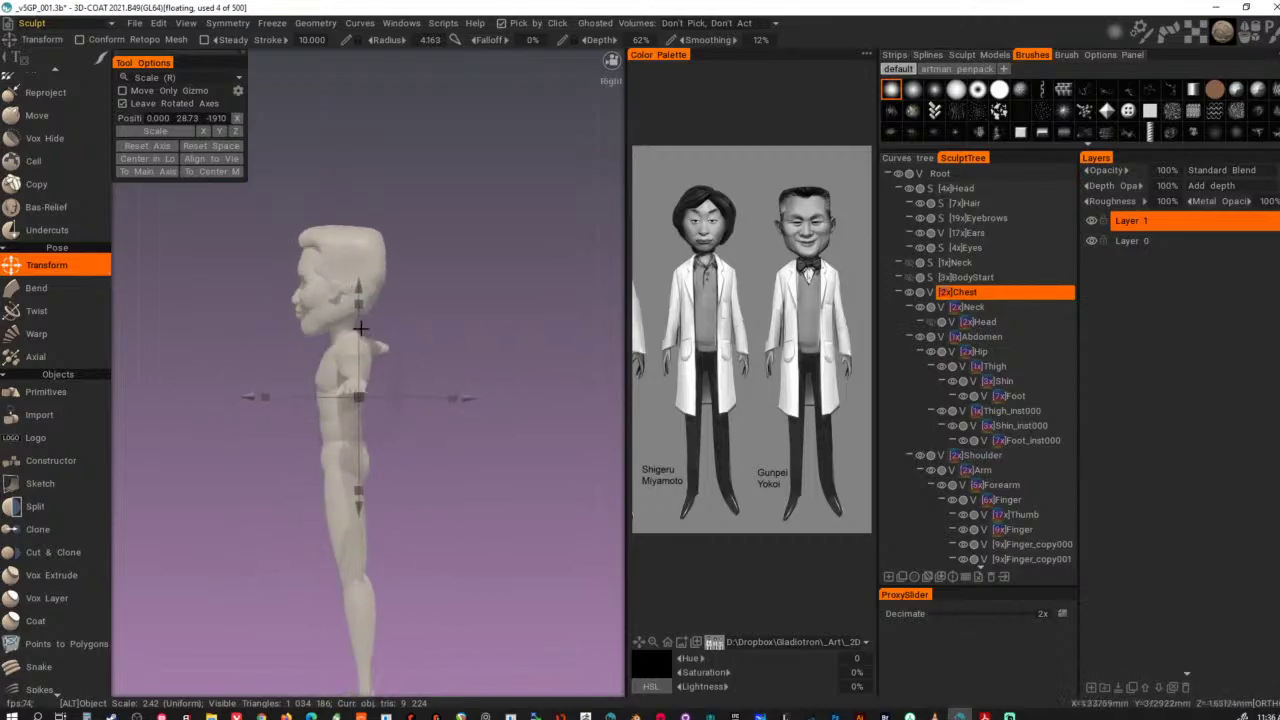
right_click_drag(345, 520, 503, 478, "alt")
middle_click_drag(312, 228, 503, 422, "alt")
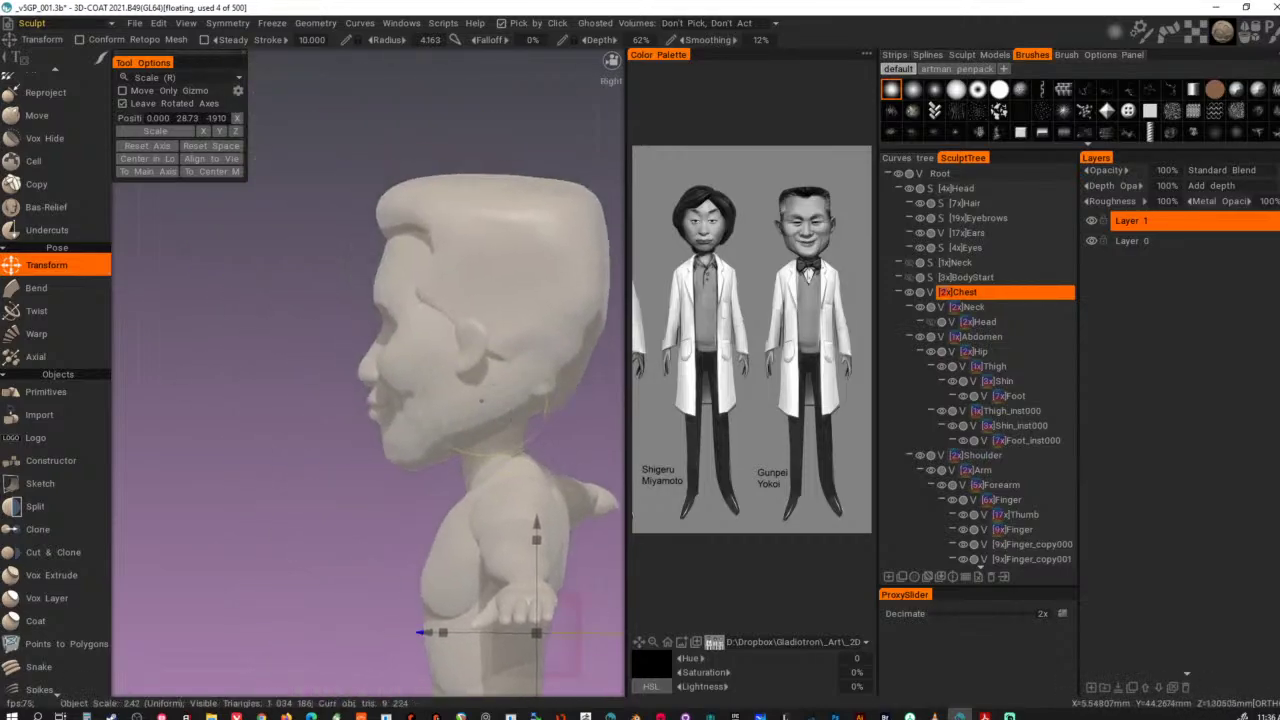
key("h")
left_click_drag(530, 402, 474, 380, "alt")
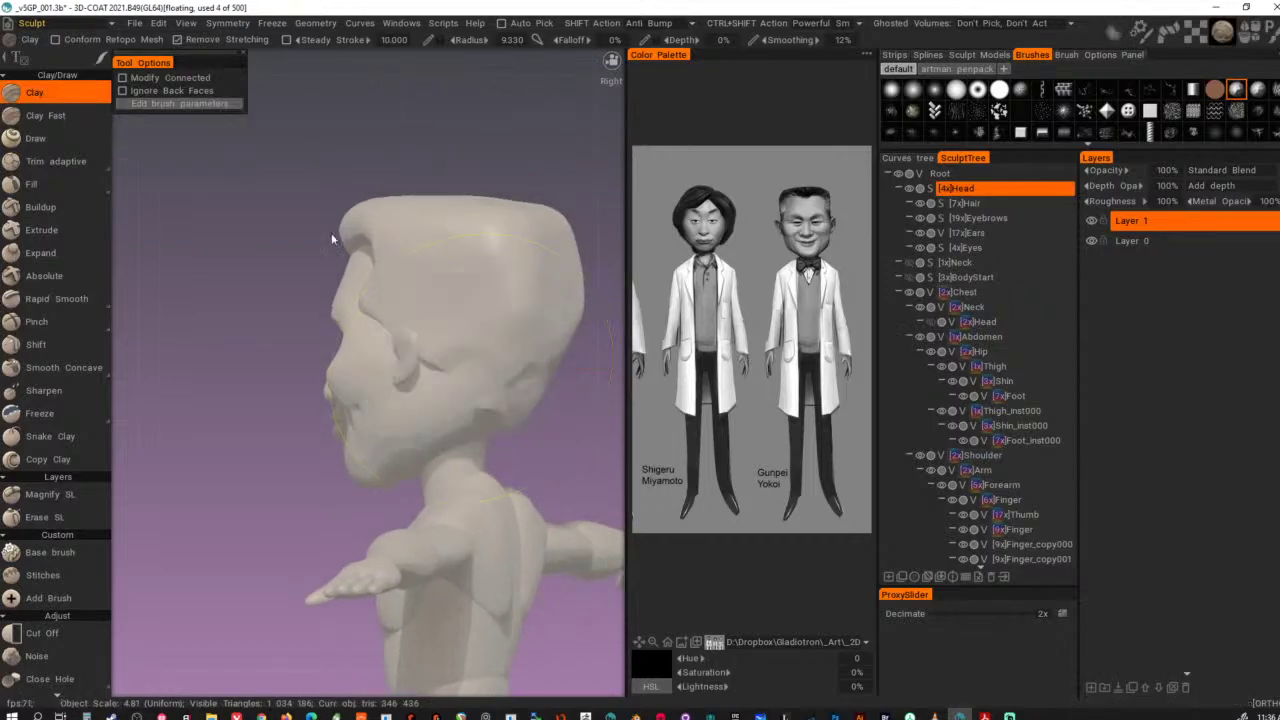
key("m")
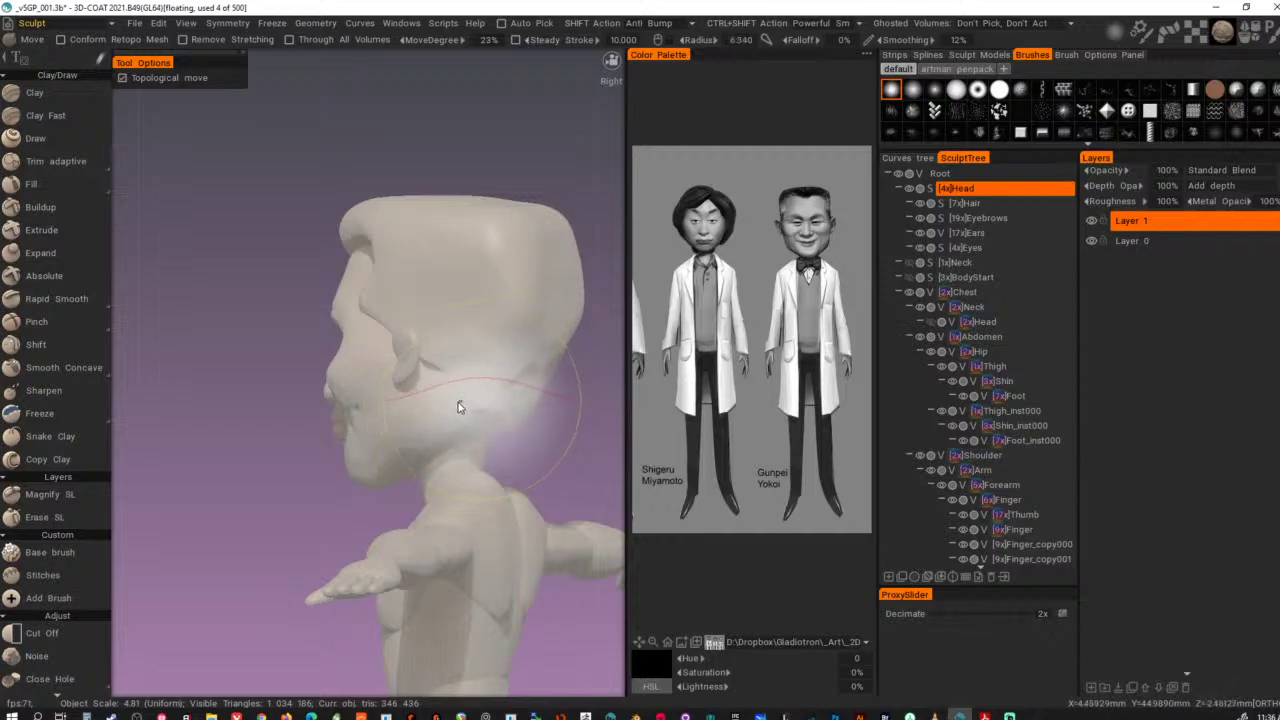
left_click(289, 39)
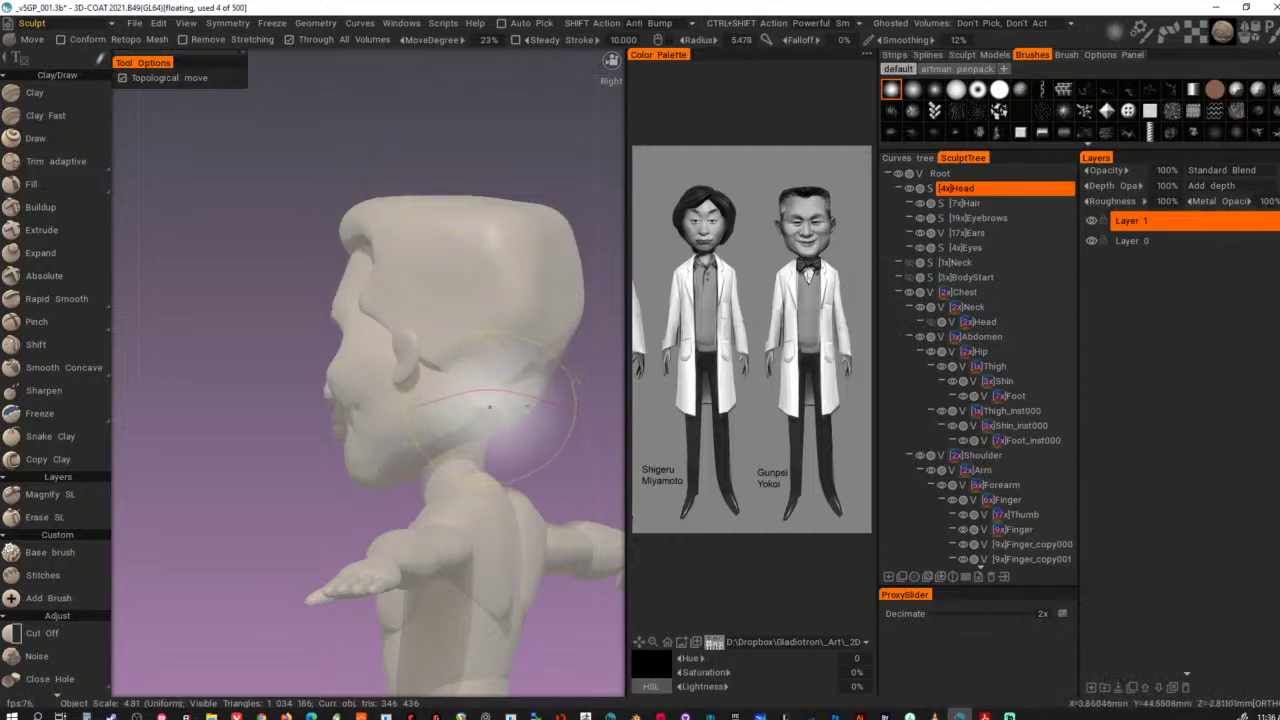
- Reshape the lower back of the head above the neck using the Move brush with a radius of about 4.6
mouse_move(524, 402)
left_mouse_down("alt")
mouse_move(502, 411)
mouse_move(534, 412)
mouse_move(502, 373)
mouse_move(532, 421)
left_mouse_up("alt")
right_click_drag(474, 400, 463, 401)
mouse_move(480, 404)
left_mouse_down("alt")
mouse_move(518, 409)
mouse_move(451, 414)
mouse_move(425, 381)
mouse_move(402, 377)
left_mouse_up("alt")
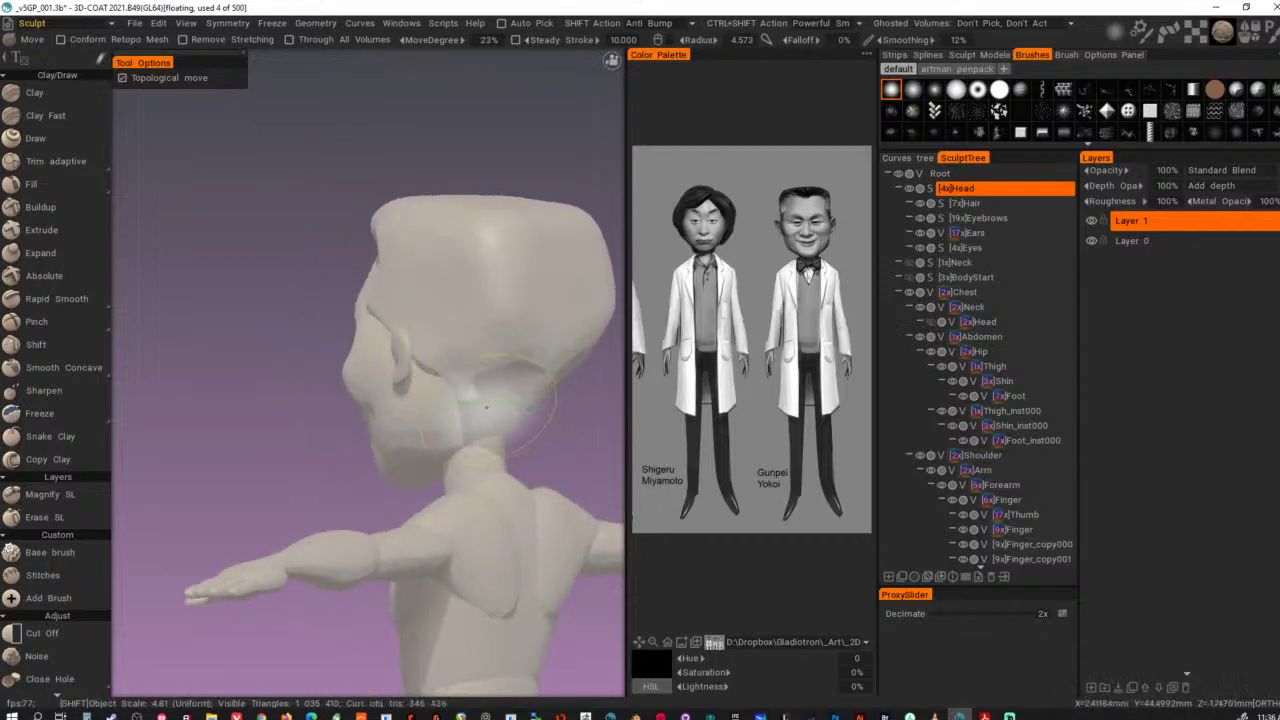
left_click_drag(478, 398, 576, 436, "alt")
left_click_drag(370, 424, 560, 447, "alt")
right_click_drag(560, 447, 461, 475, "alt")
left_click_drag(461, 475, 495, 424, "alt")
middle_click_drag(495, 424, 490, 348, "alt")
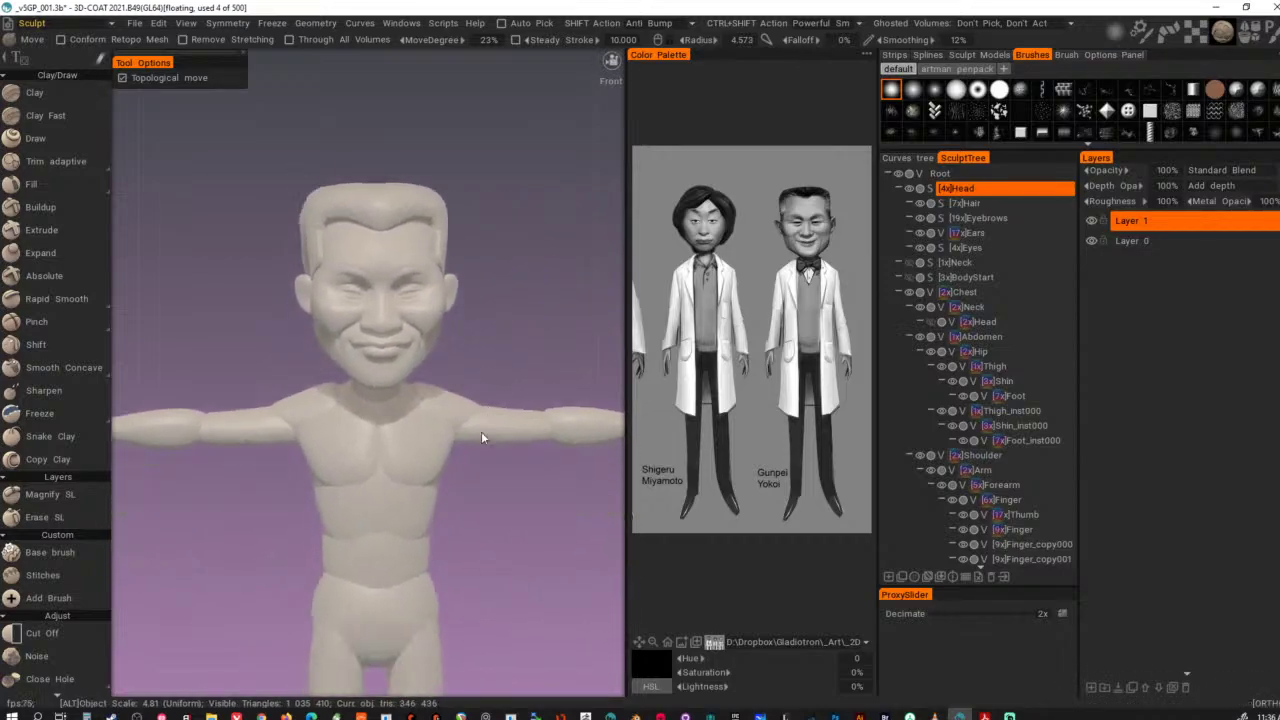
- Examine the full figure's proportions from the front and at a slight angle, both up close and from a distance
middle_click_drag(485, 470, 505, 384, "alt")
right_click_drag(465, 478, 615, 452, "alt")
right_click_drag(310, 475, 399, 457, "alt")
scroll(399, 464, "down", 6)
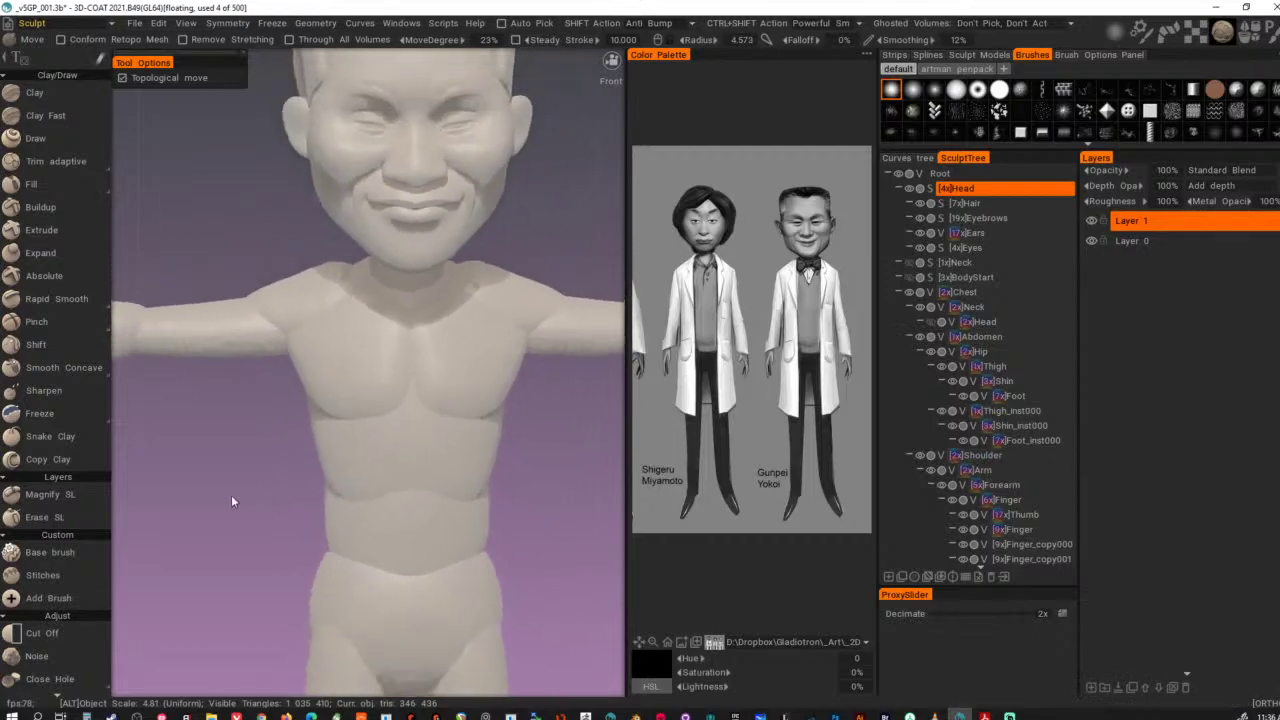
left_click_drag(504, 530, 506, 525, "alt")
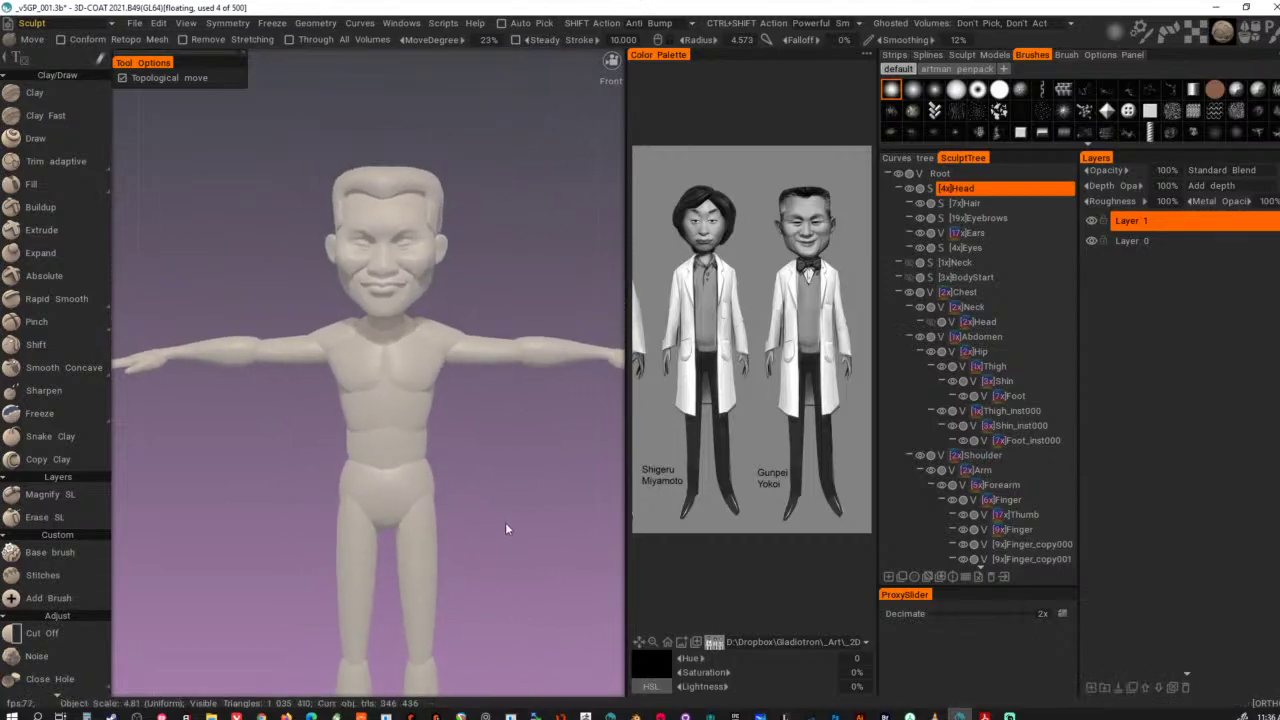
right_click_drag(546, 218, 305, 244, "alt")
mouse_move(460, 300)
left_mouse_down("alt")
mouse_move(223, 300)
mouse_move(388, 292)
mouse_move(980, 315)
mouse_move(428, 307)
mouse_move(460, 295)
left_mouse_up("alt")
middle_click_drag(460, 295, 477, 247, "alt")
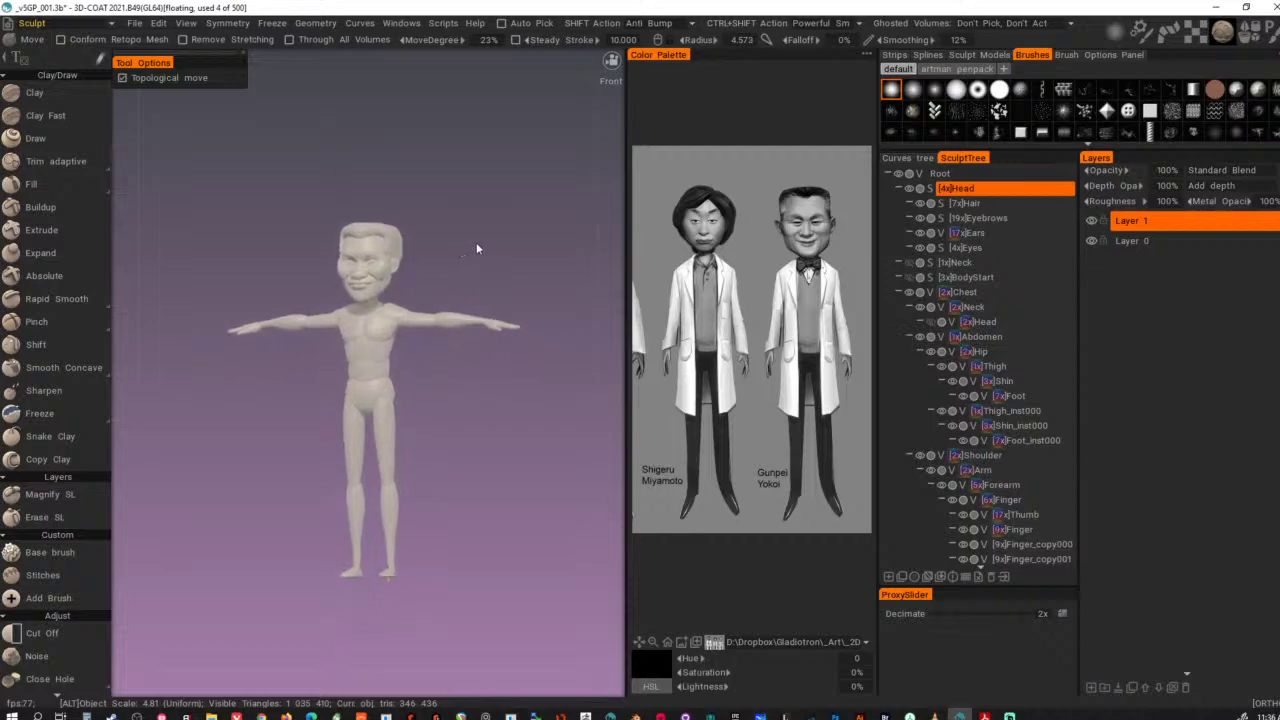
left_click_drag(477, 247, 516, 302, "alt")
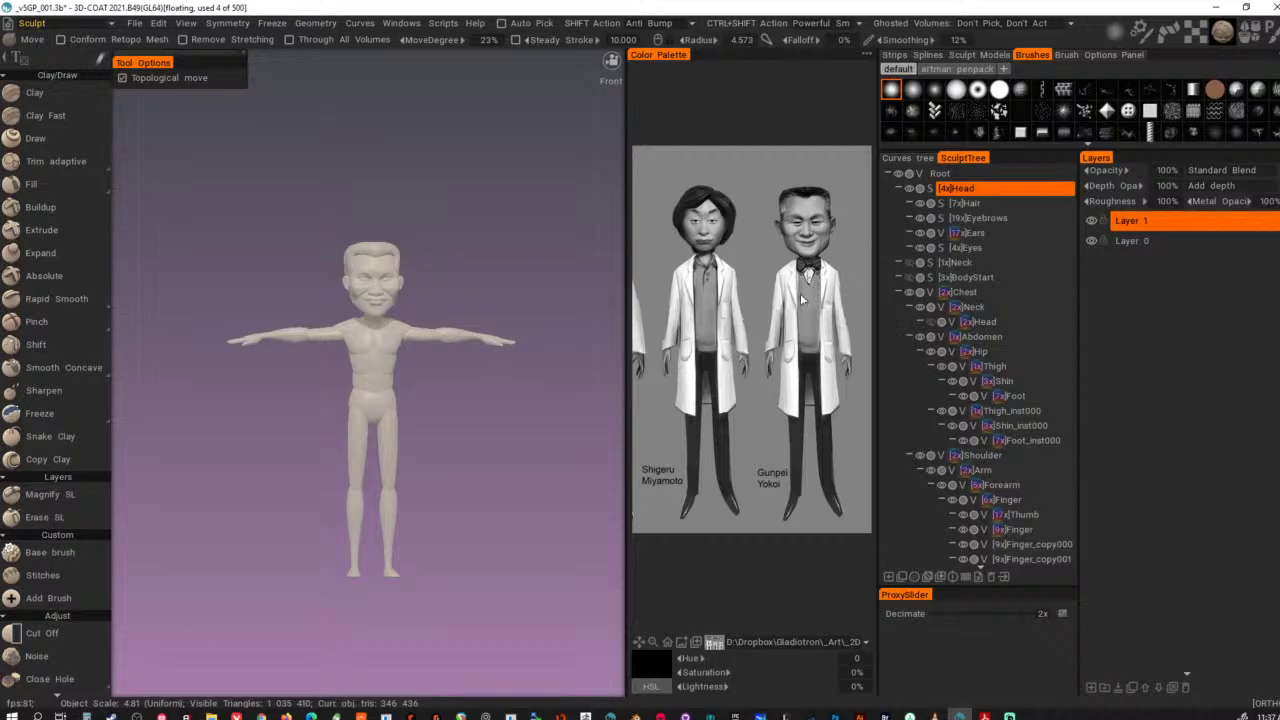
- Compare the figure's front and side proportions with the lab-coat characters in the reference image
middle_click_drag(702, 328, 773, 352)
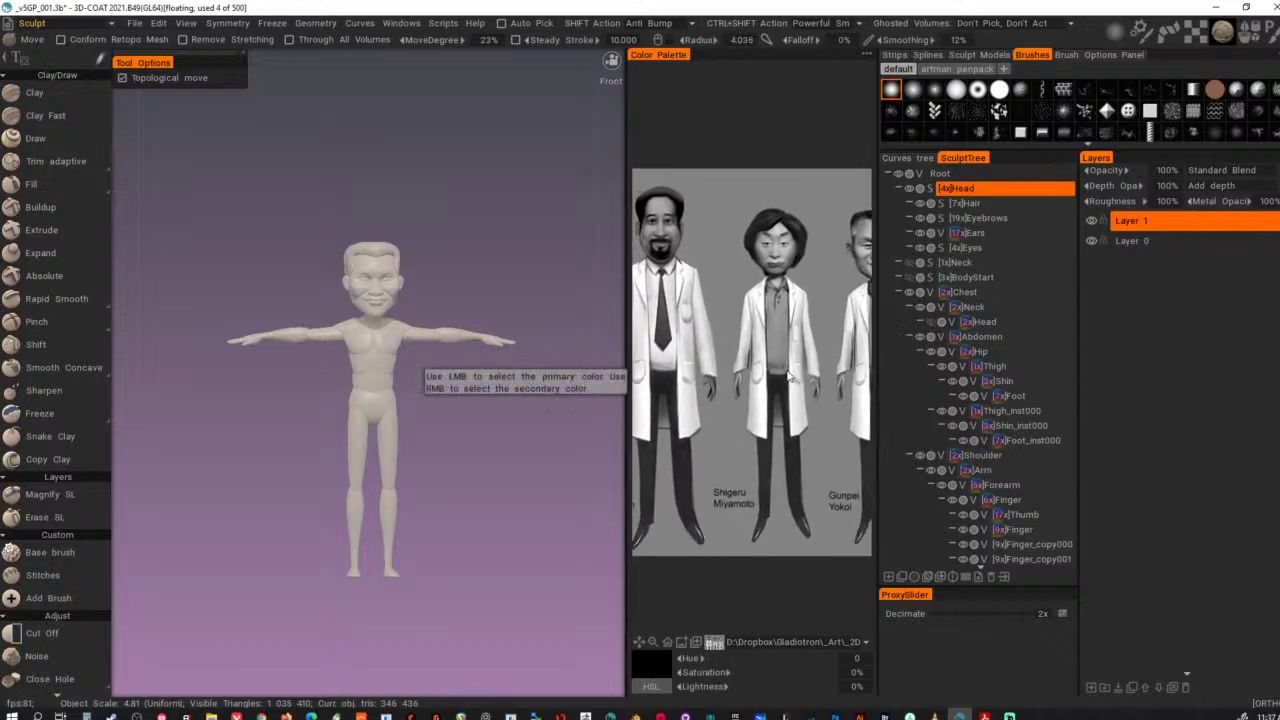
left_click_drag(790, 377, 724, 378)
middle_click_drag(724, 378, 729, 381)
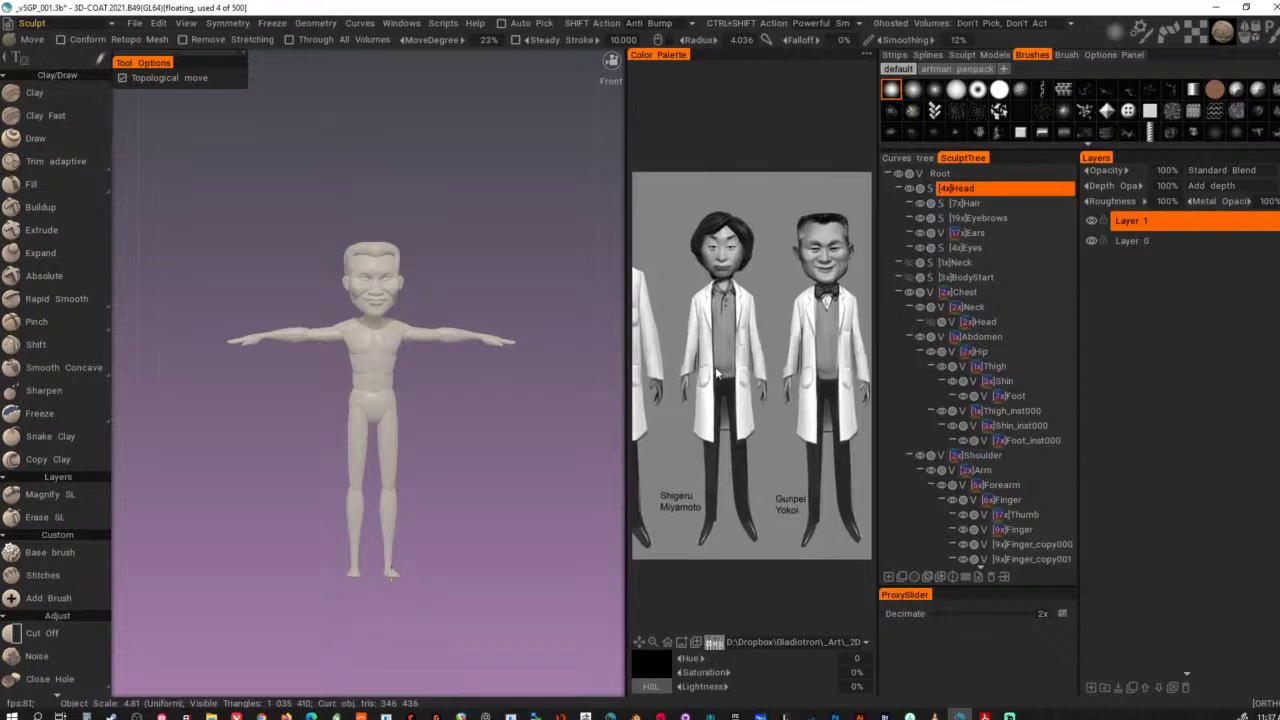
middle_click_drag(834, 341, 828, 343)
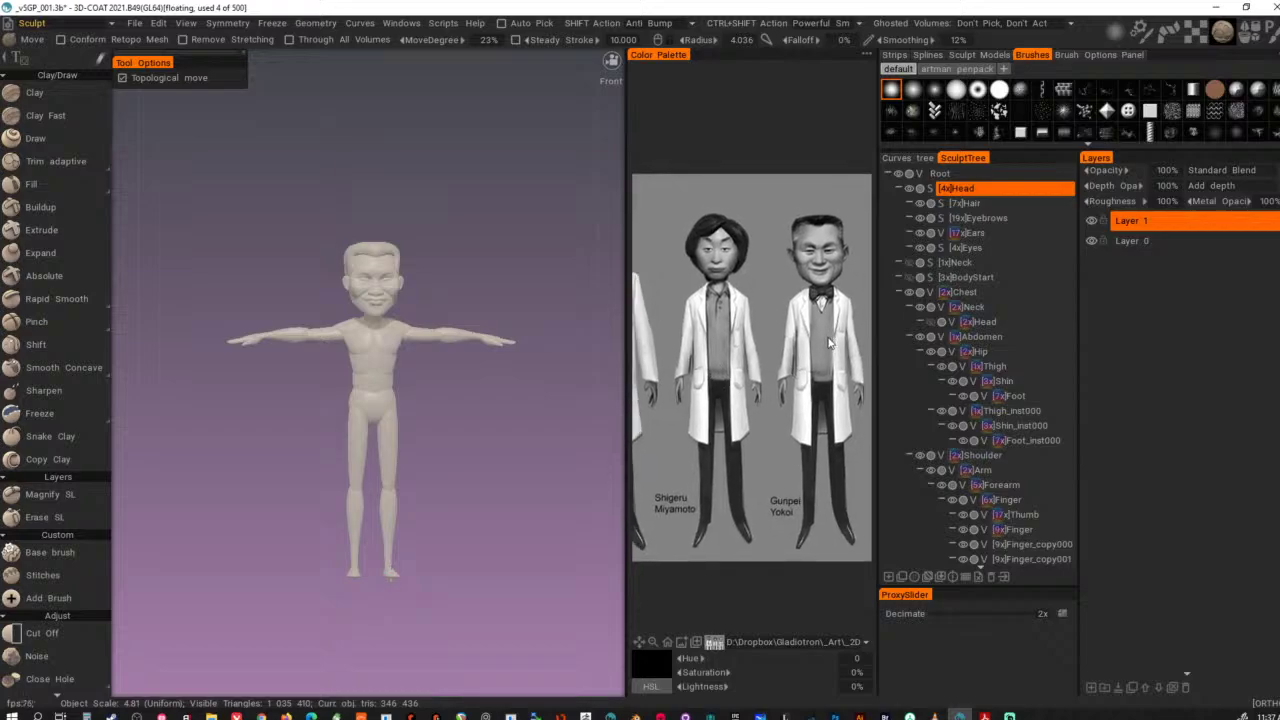
middle_click_drag(704, 314, 712, 342)
middle_click_drag(800, 326, 789, 352)
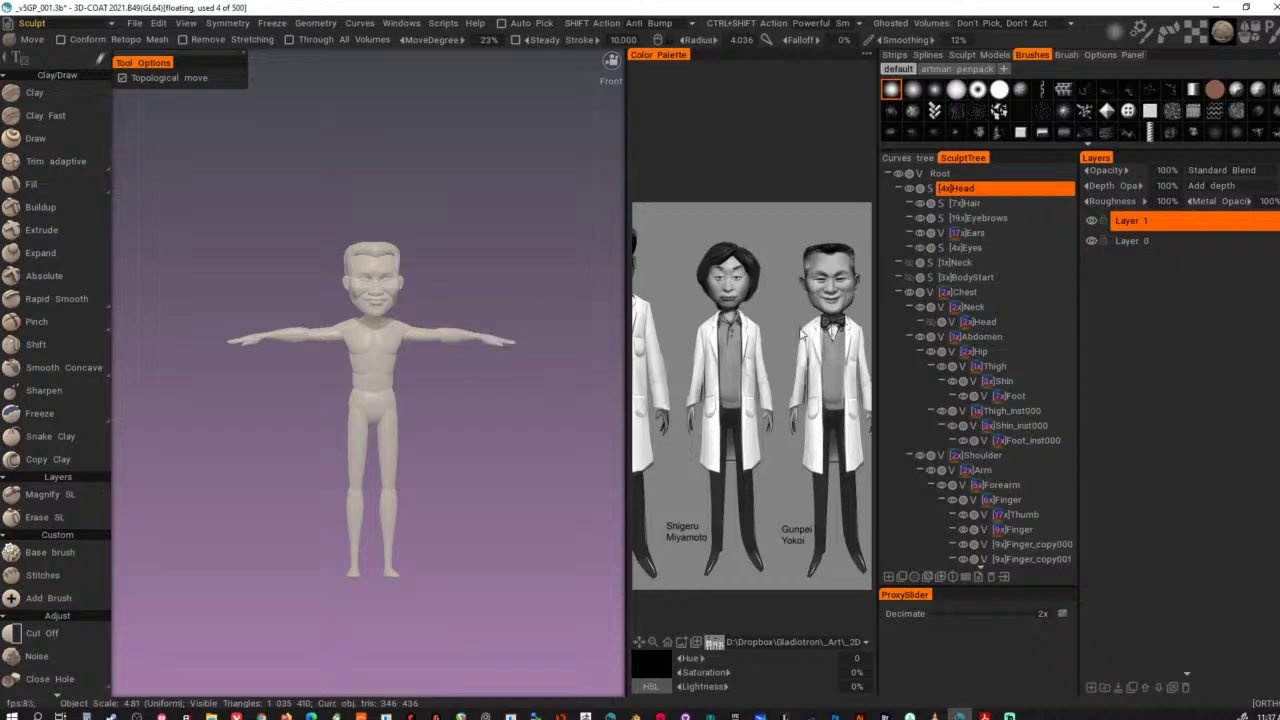
mouse_move(612, 322)
middle_mouse_down()
mouse_move(794, 333)
mouse_move(769, 354)
middle_mouse_up()
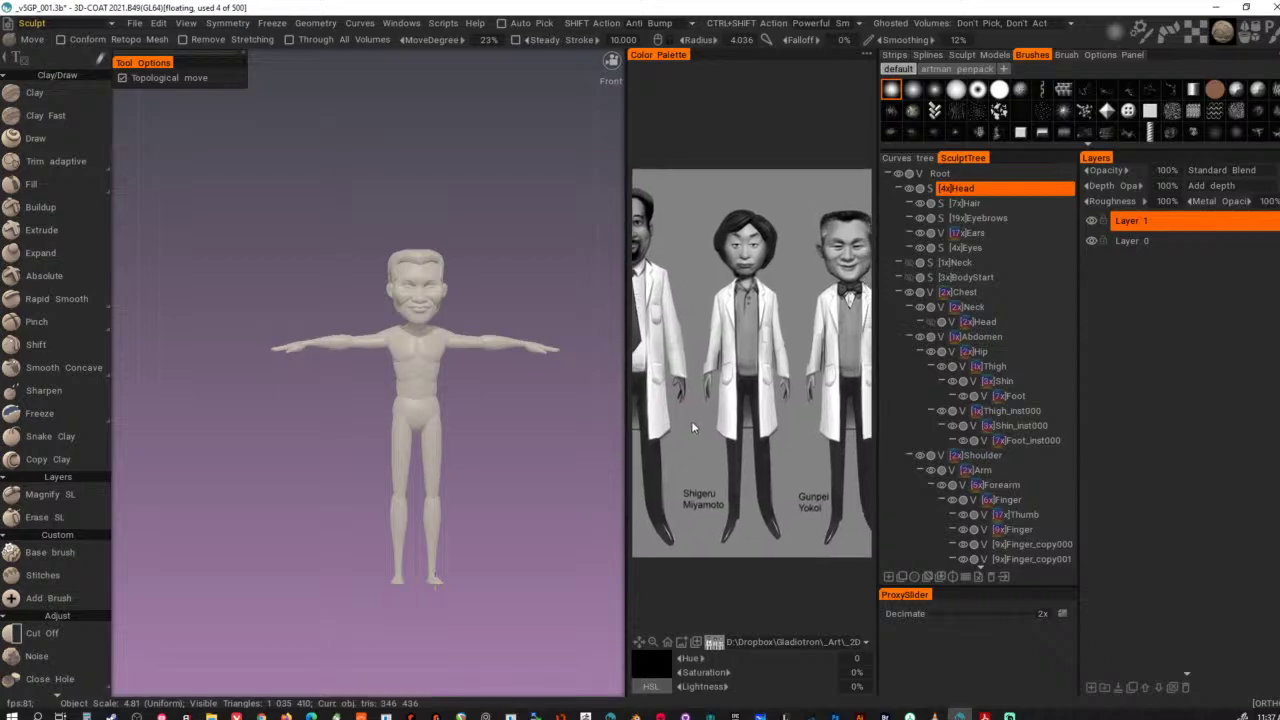
middle_click_drag(692, 422, 680, 448)
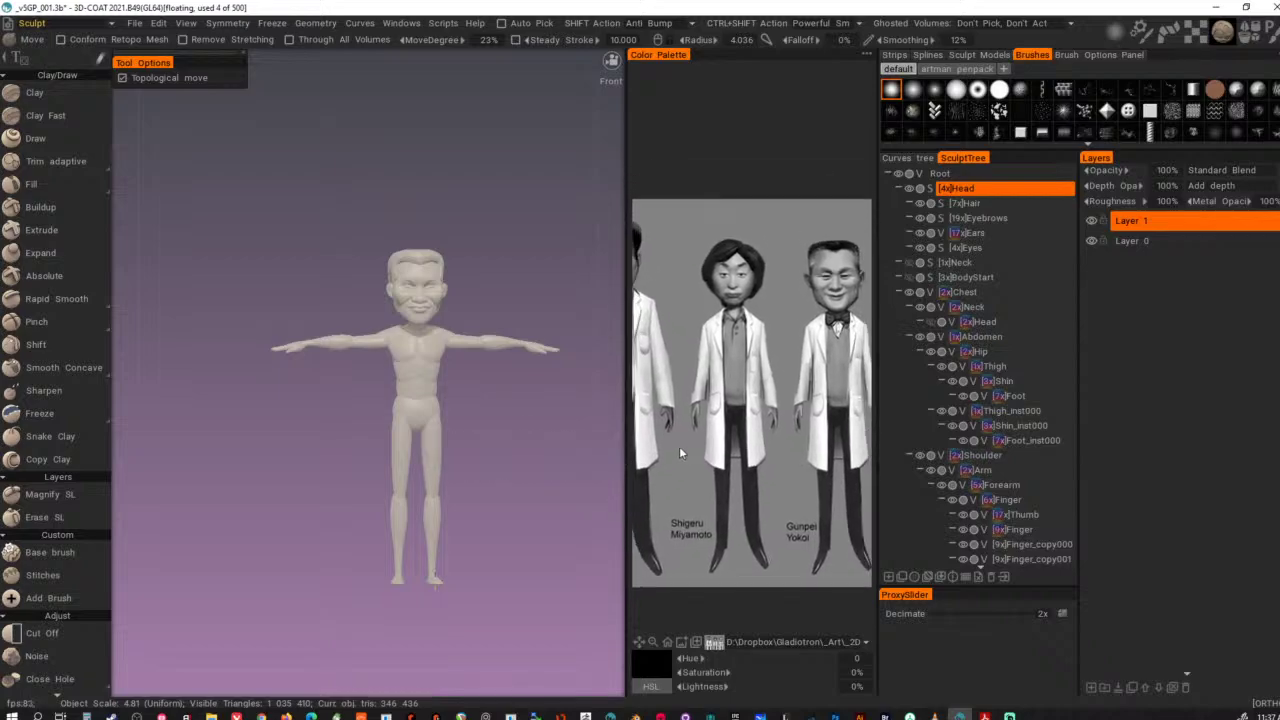
left_click_drag(541, 441, 308, 443)
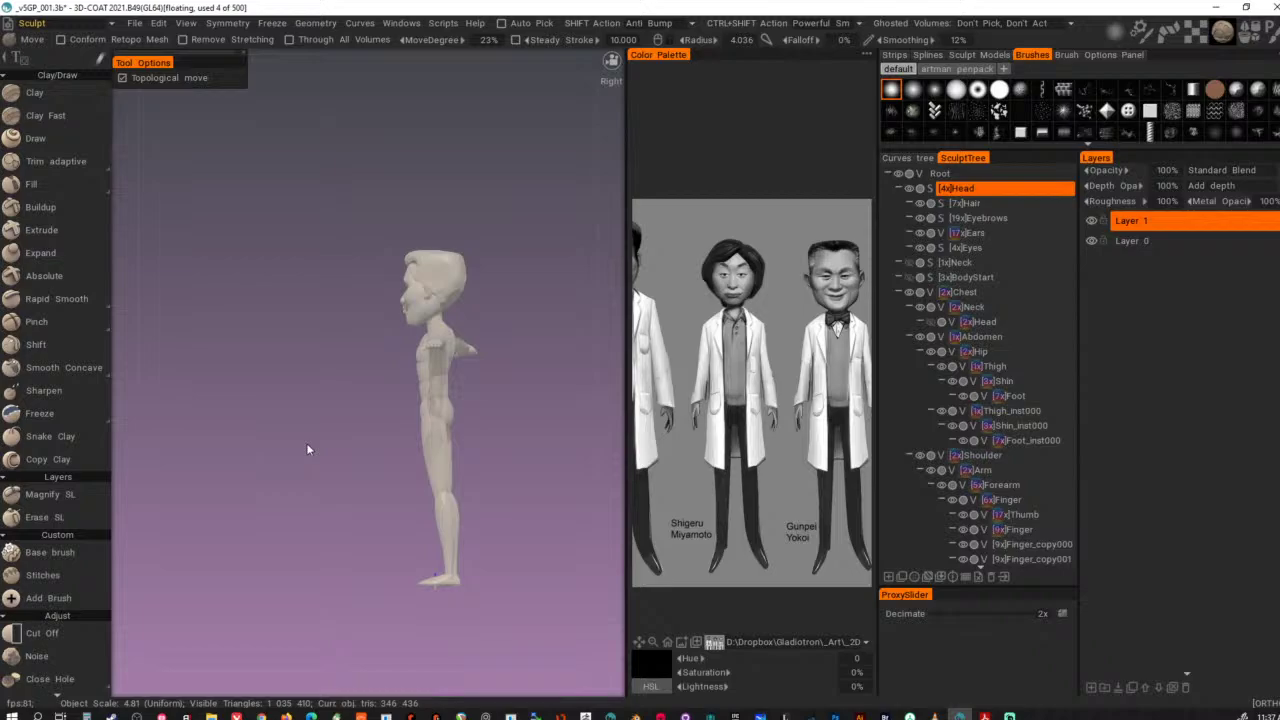
left_click_drag(307, 444, 538, 466)
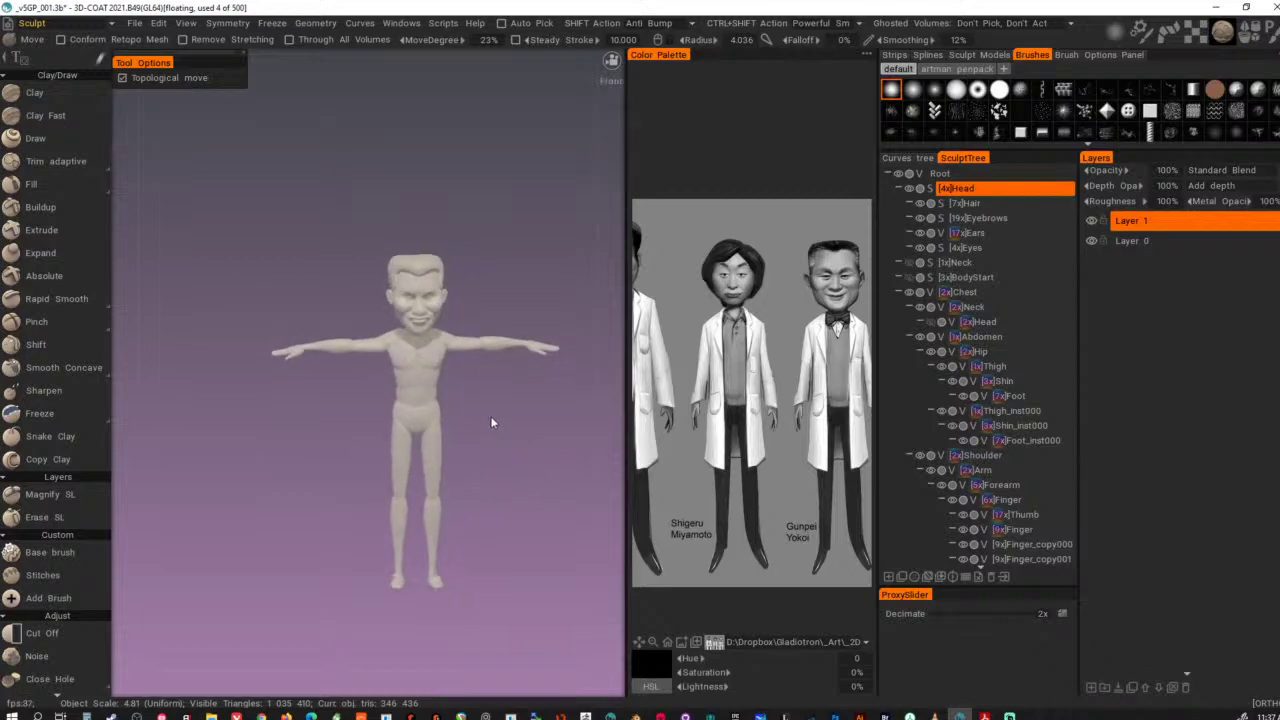
- Select the Shoulder volume and increase its resolution to an object scale of 5.14
right_click_drag(468, 387, 483, 475, "alt")
middle_click_drag(483, 475, 389, 548, "alt")
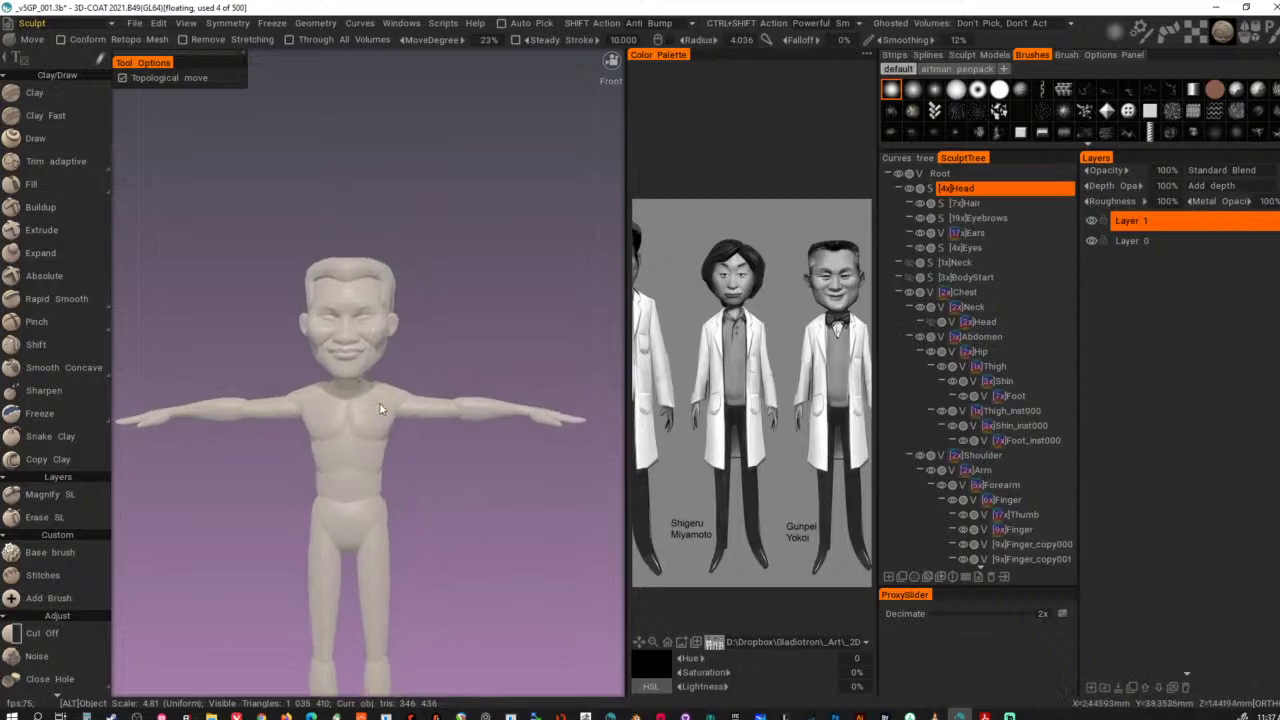
right_click_drag(379, 403, 574, 589, "alt")
left_click_drag(460, 450, 180, 470, "alt")
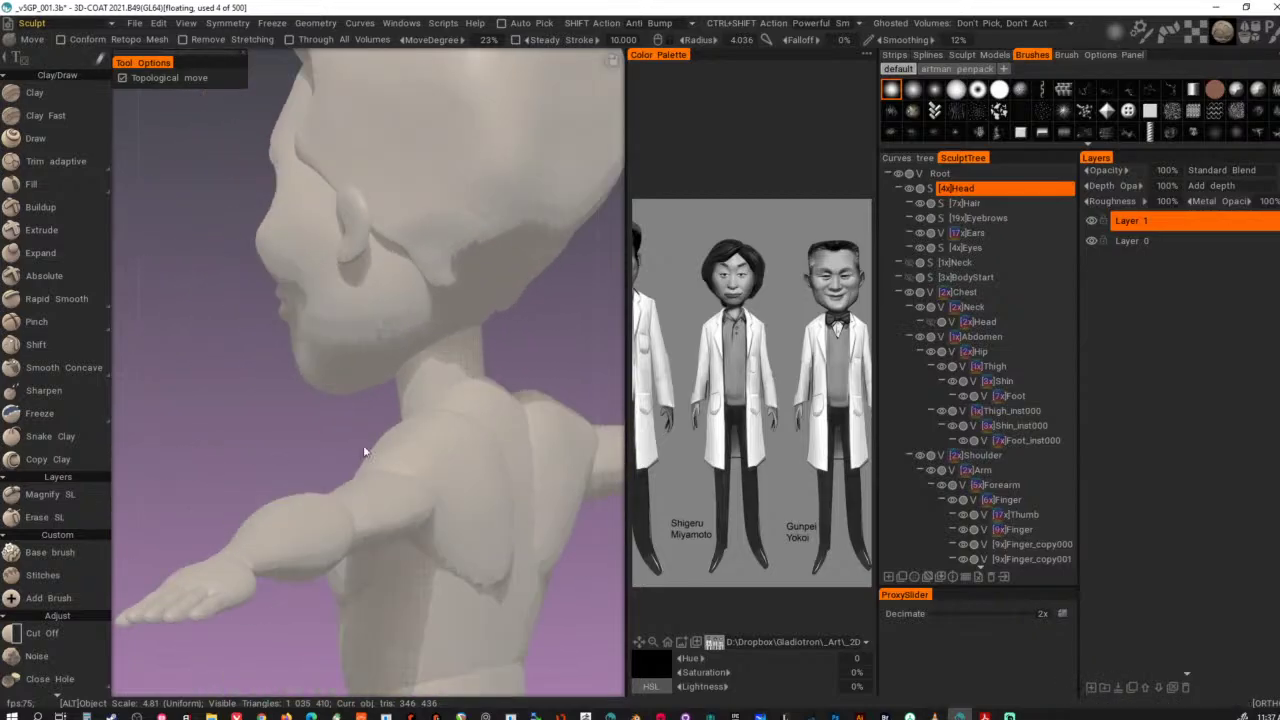
mouse_move(364, 452)
left_mouse_down()
mouse_move(337, 437)
mouse_move(409, 429)
mouse_move(468, 466)
left_mouse_up()
key("h")
mouse_move(390, 499)
left_mouse_down("alt")
mouse_move(635, 507)
mouse_move(549, 452)
mouse_move(436, 414)
left_mouse_up("alt")
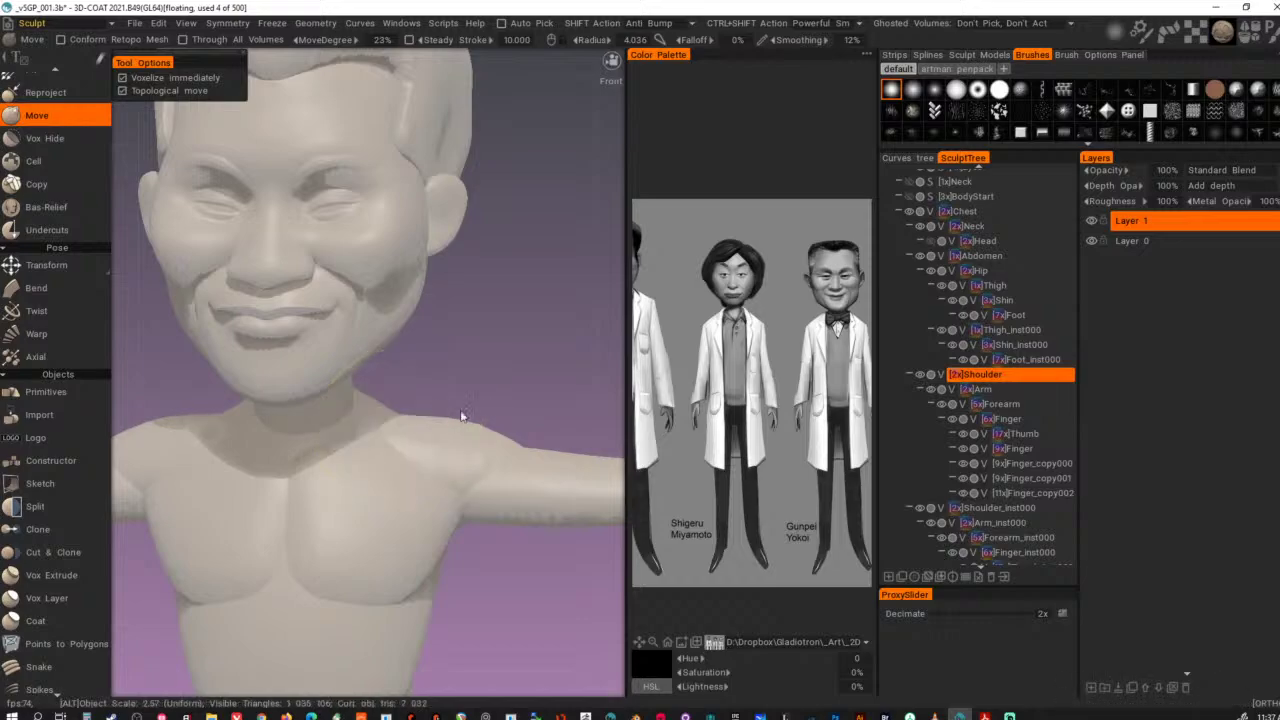
right_click_drag(461, 416, 343, 411, "alt")
left_click_drag(343, 411, 388, 407, "alt")
key("ctrl+d")
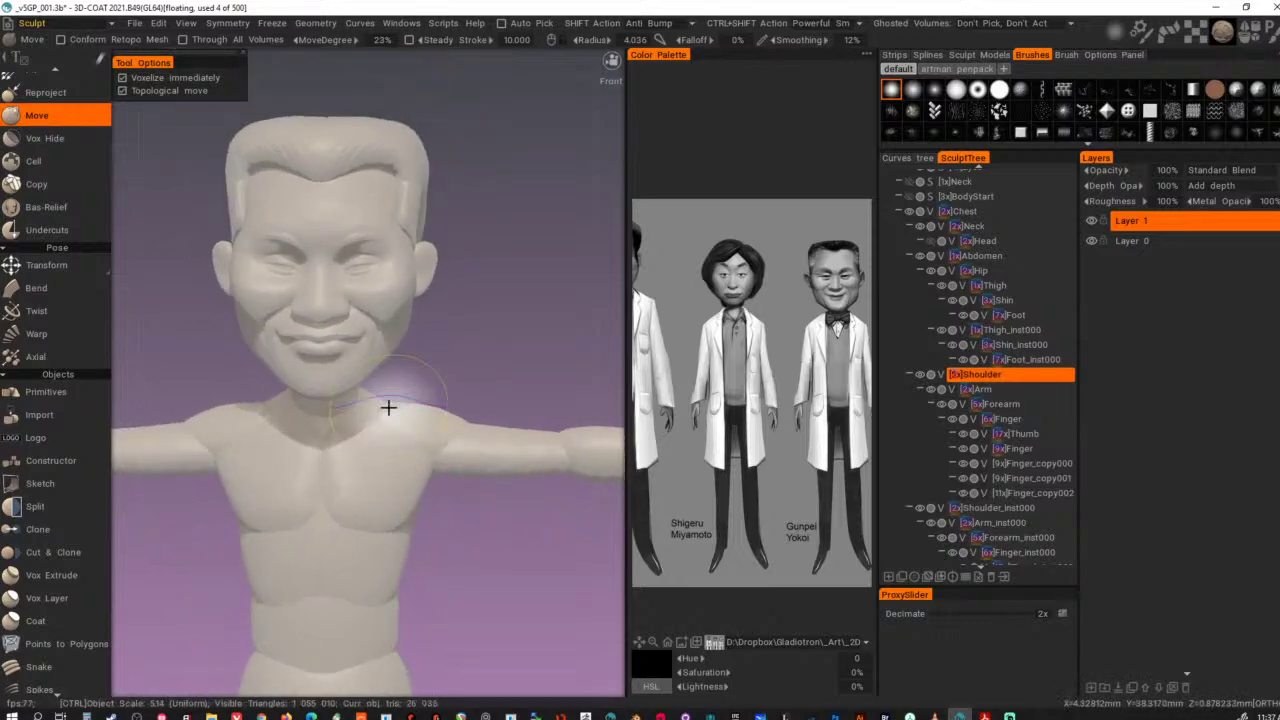
right_click_drag(381, 405, 172, 466, "alt")
left_click_drag(200, 466, 360, 397, "alt")
right_click_drag(360, 397, 519, 541, "alt")
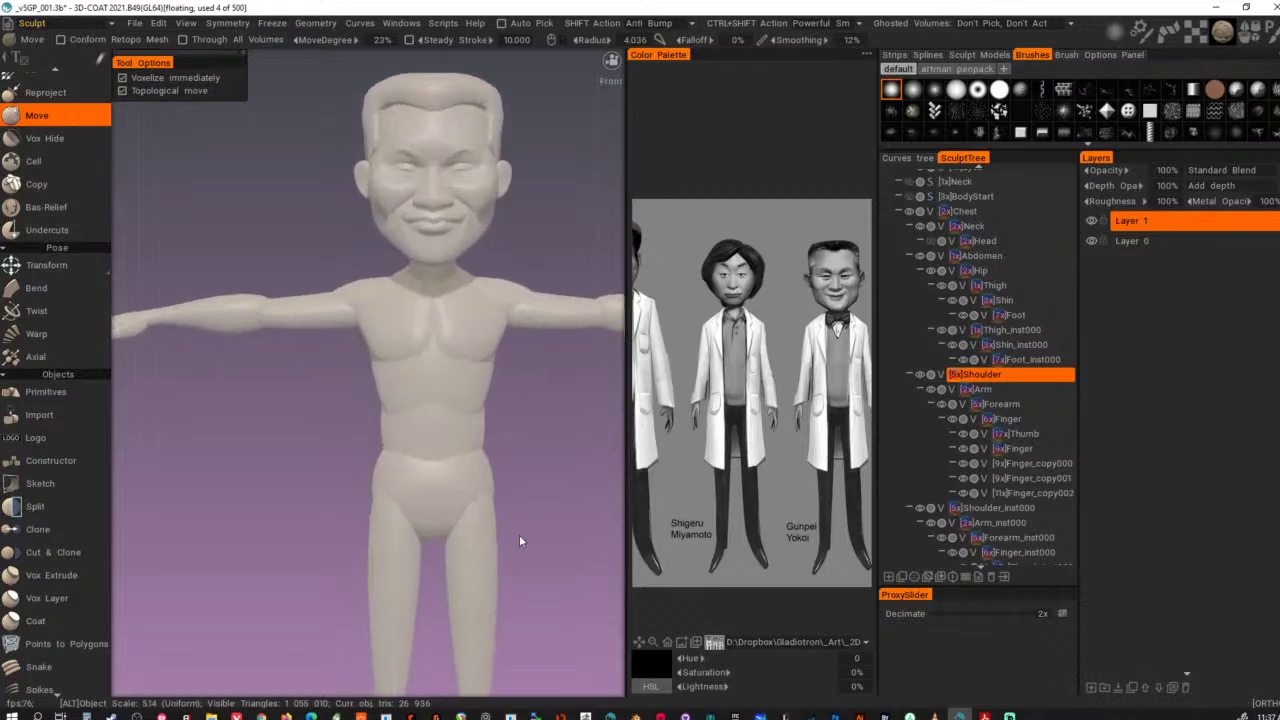
- Select the Hip volume and reshape the sides of the hips using the Move brush with a radius of about 5.5
left_click_drag(519, 541, 460, 506, "alt")
middle_click_drag(460, 506, 438, 478, "alt")
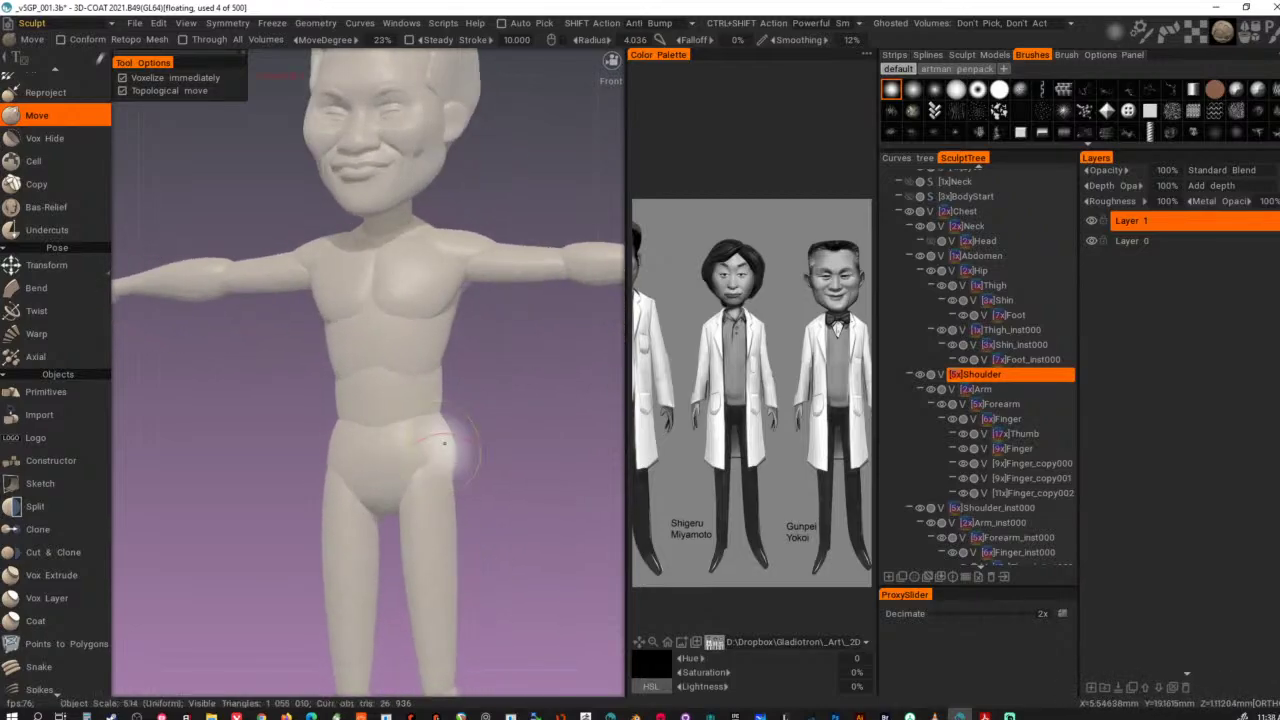
key("h")
left_click_drag(451, 457, 531, 484, "alt")
right_click_drag(531, 484, 550, 522, "alt")
left_click_drag(550, 522, 496, 511, "alt")
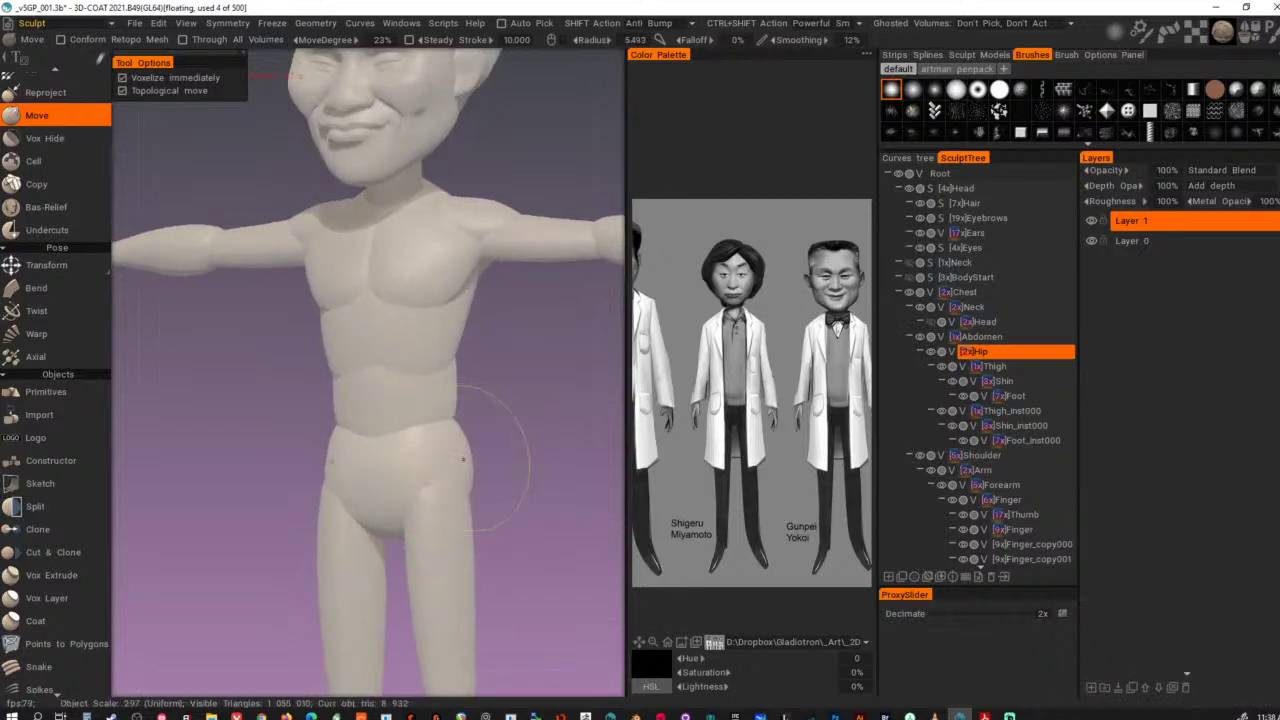
left_click_drag(443, 459, 215, 492, "alt")
mouse_move(562, 508)
left_mouse_down("alt")
mouse_move(424, 487)
mouse_move(601, 484)
left_mouse_up("alt")
mouse_move(368, 464)
left_mouse_down("alt")
mouse_move(510, 473)
mouse_move(343, 483)
mouse_move(364, 478)
left_mouse_up("alt")
scroll(397, 477, "down", 2)
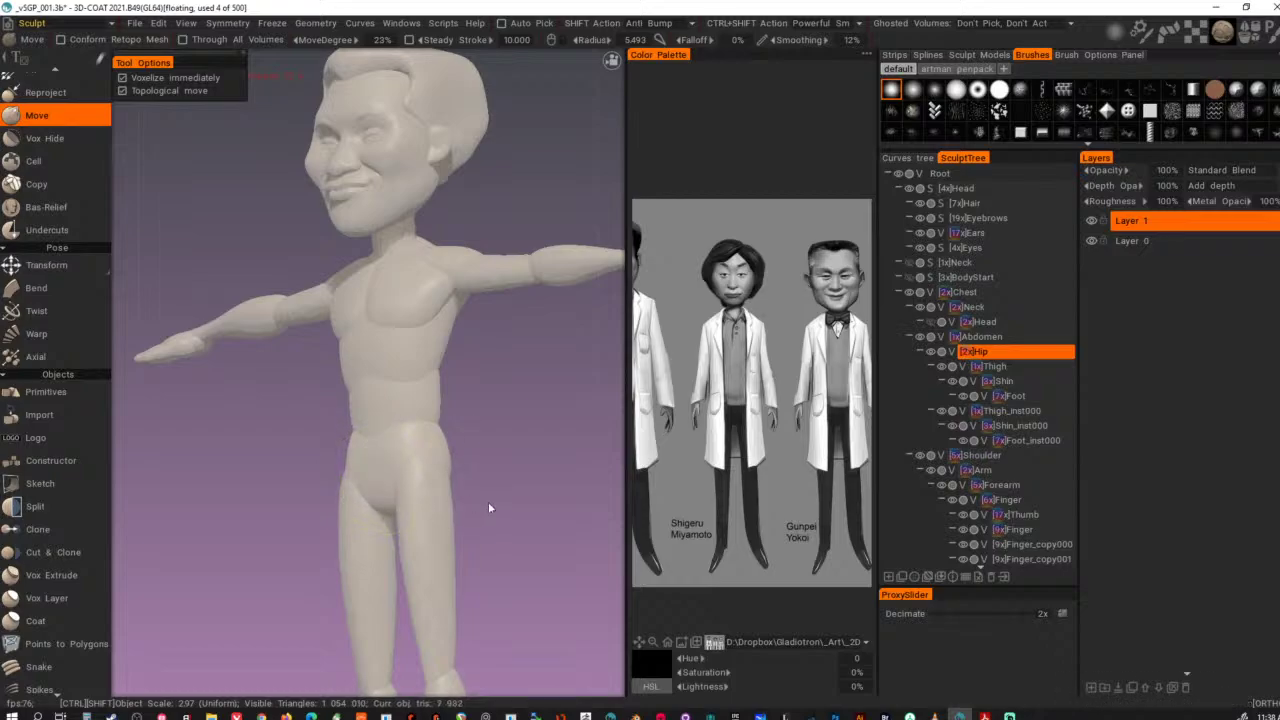
- Examine how the head, shoulders, torso and hips relate from the front and the side
right_click_drag(488, 502, 423, 490, "alt")
left_click_drag(423, 490, 532, 524, "alt")
right_click_drag(532, 524, 453, 503, "alt")
middle_click_drag(453, 503, 482, 621, "alt")
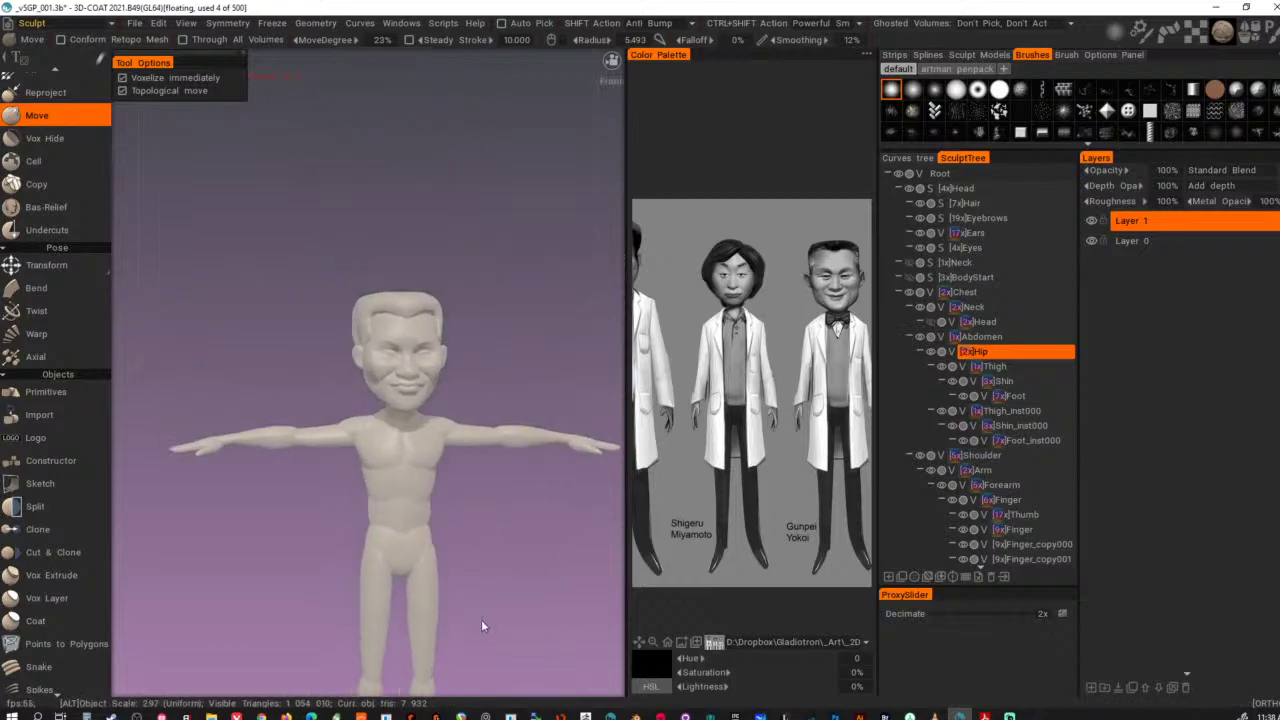
left_click_drag(494, 583, 174, 490, "alt")
scroll(391, 547, "down", 3)
scroll(347, 508, "up", 1)
right_click_drag(347, 508, 466, 566, "alt")
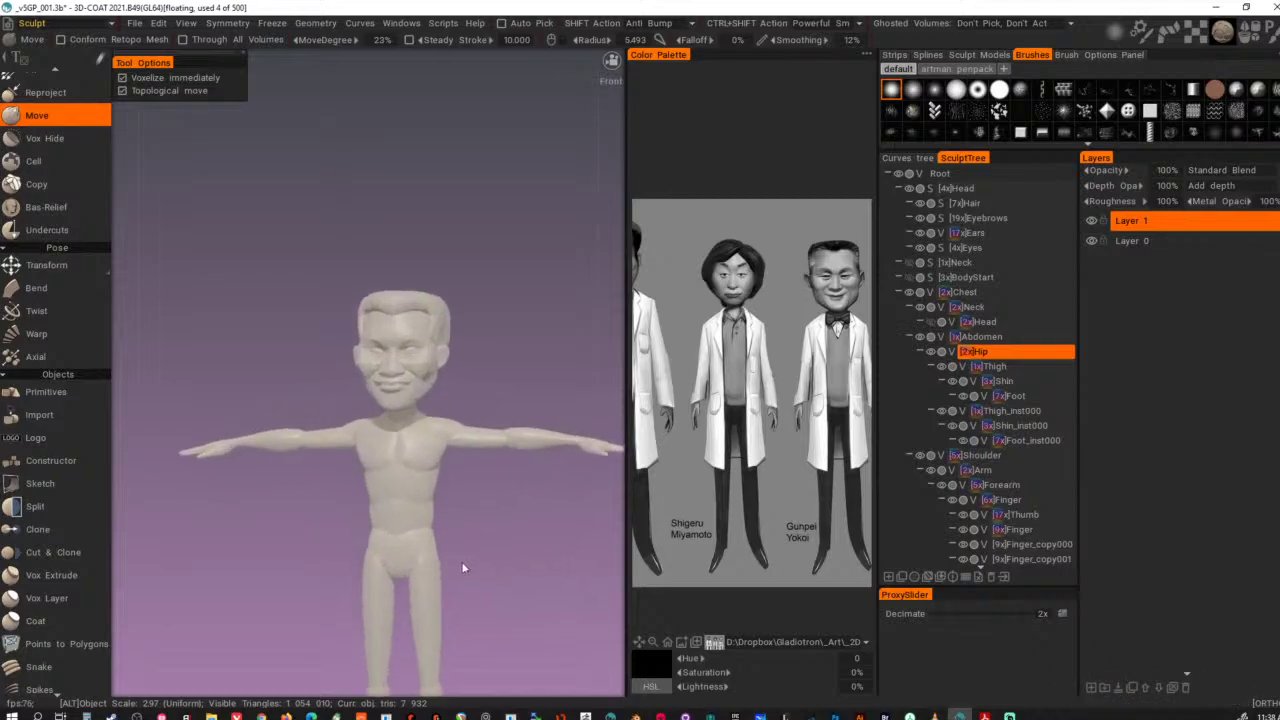
left_click_drag(466, 566, 264, 554, "alt")
right_click_drag(362, 512, 501, 581, "alt")
left_click_drag(501, 581, 507, 597, "alt")
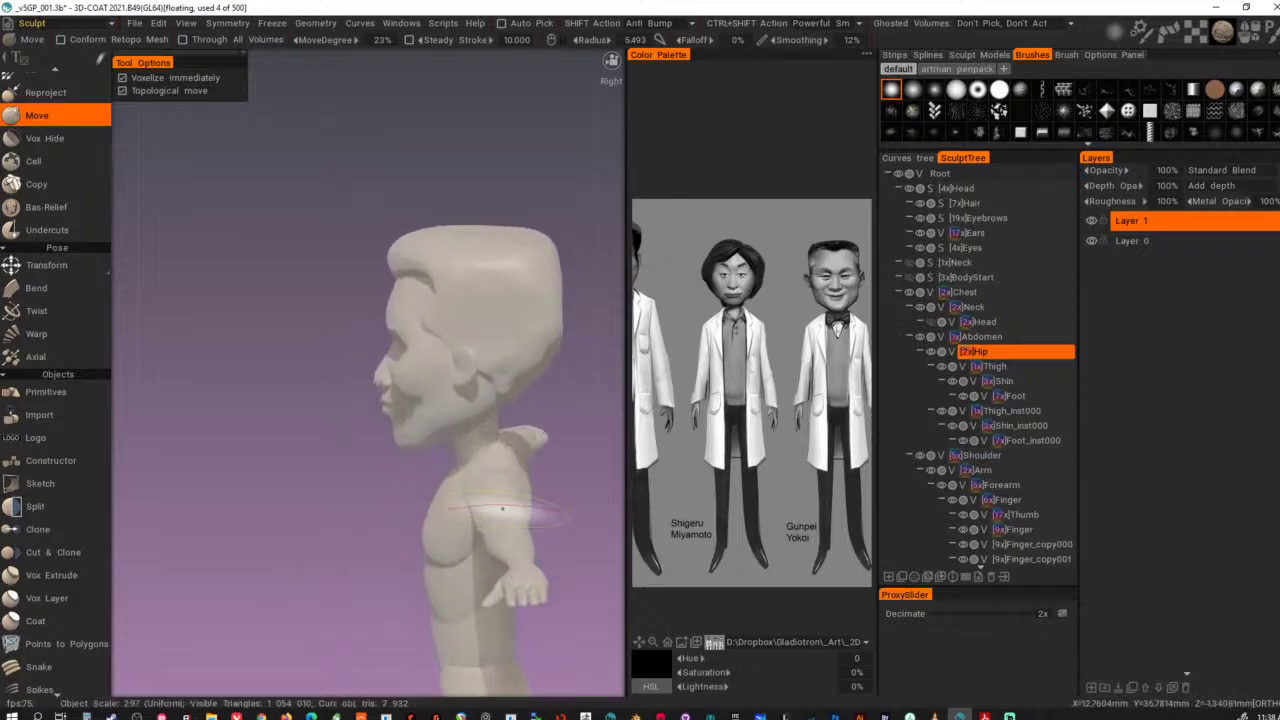
- Set up the Pose tool on the Arm and Arm_inst000 volumes in turn, moving its gizmo to each one's center of mass
key("h")
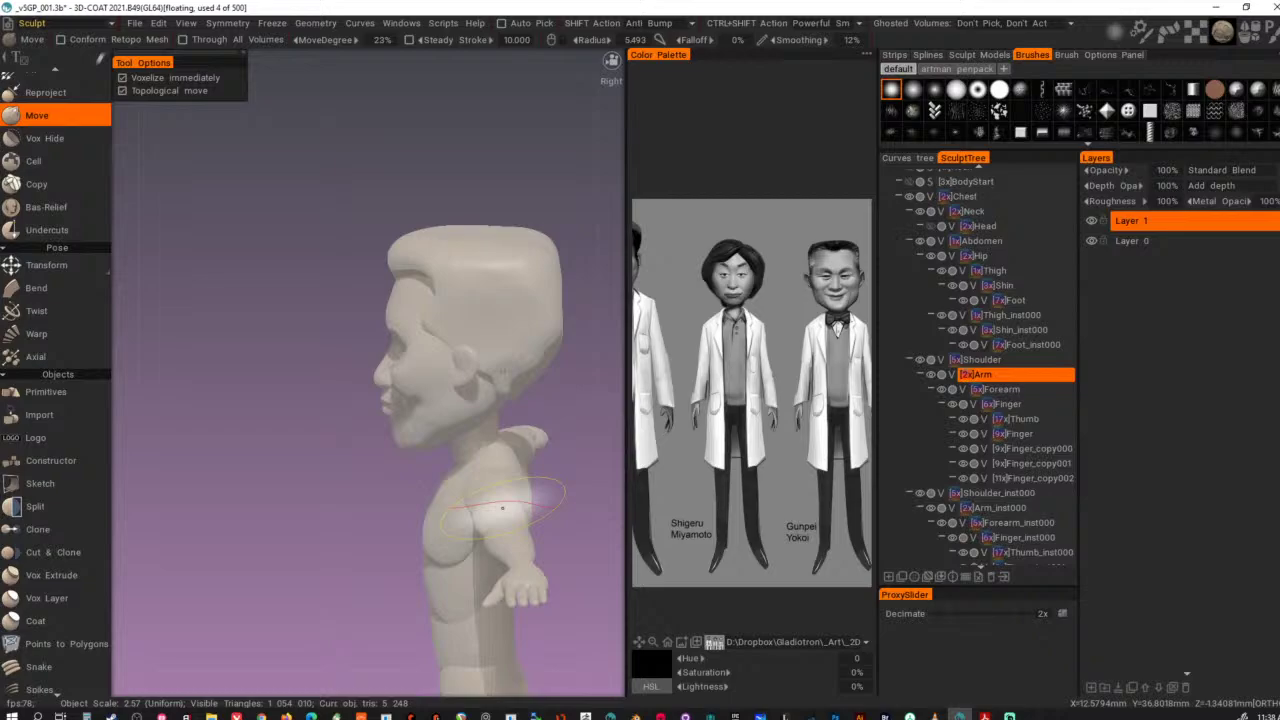
key("p")
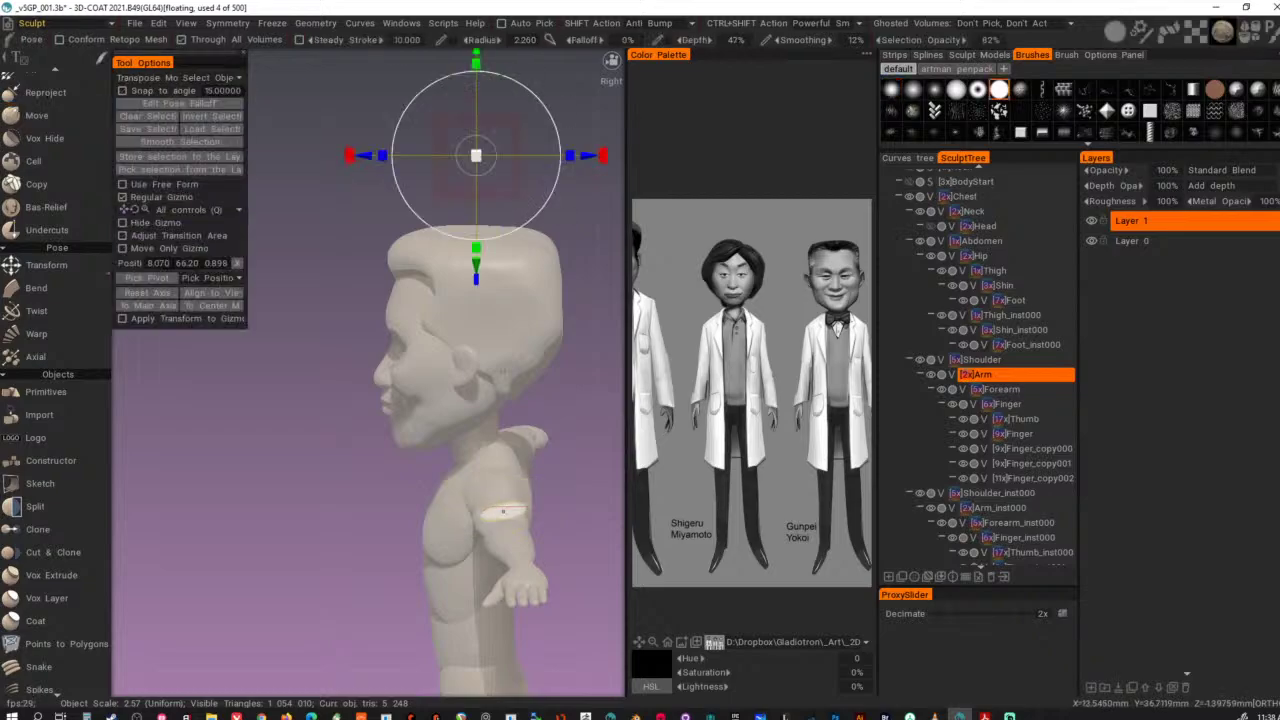
key("space")
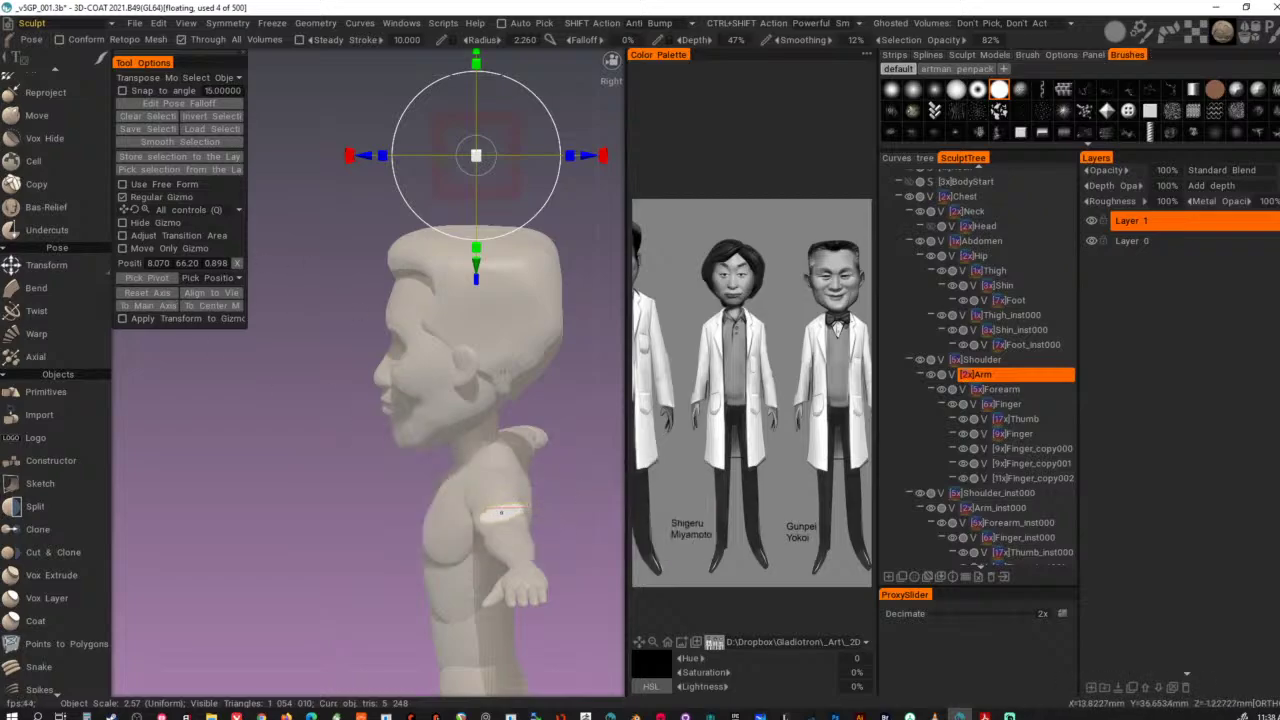
left_click_drag(530, 483, 389, 514, "alt")
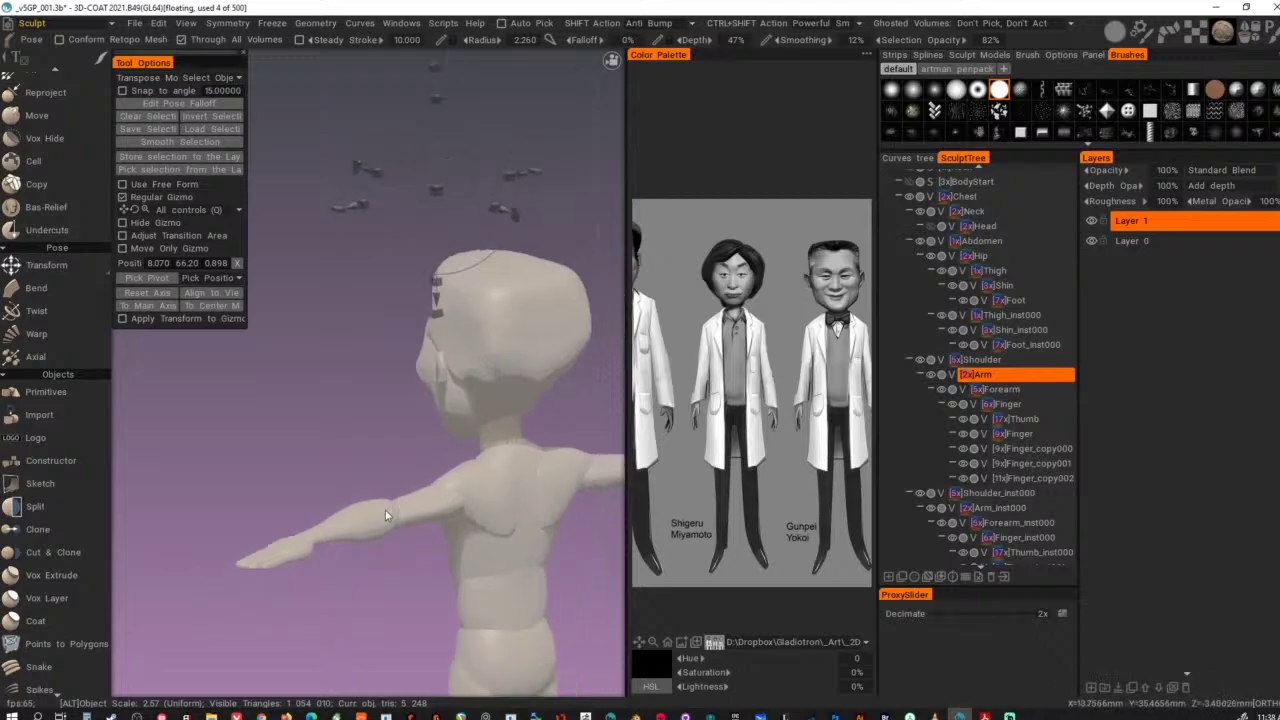
right_click_drag(389, 514, 324, 228, "alt")
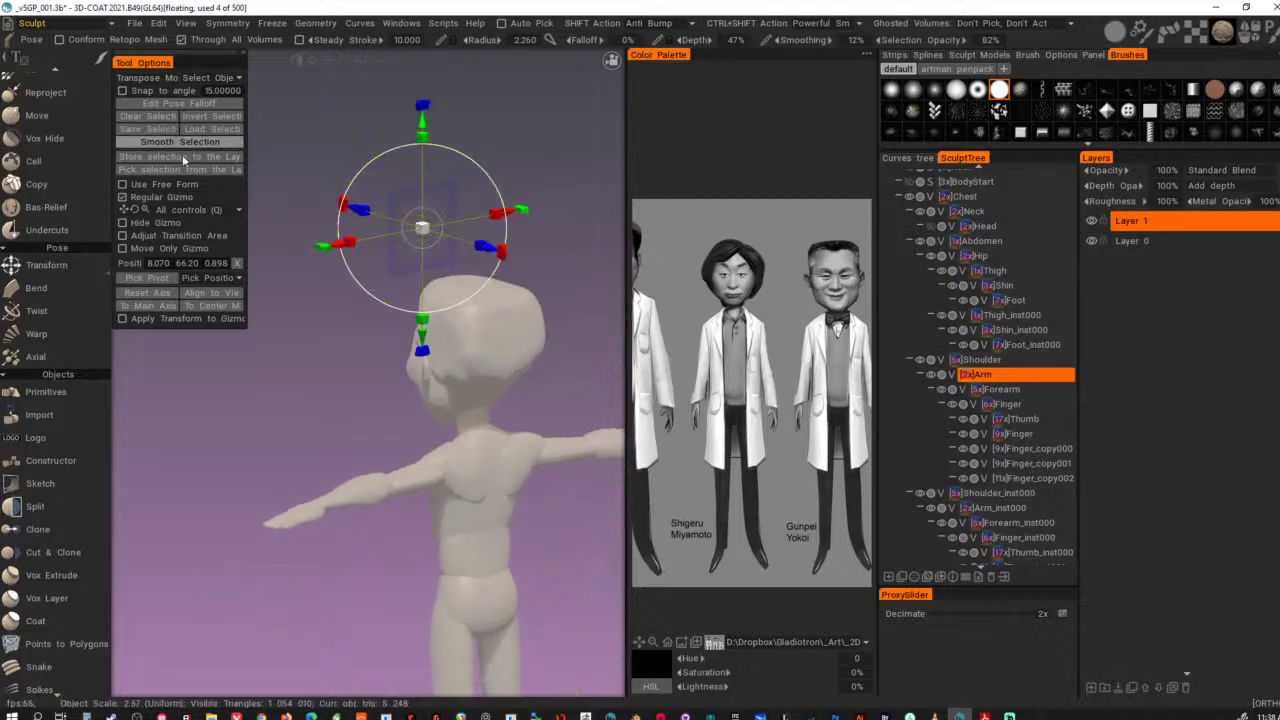
left_click(212, 306)
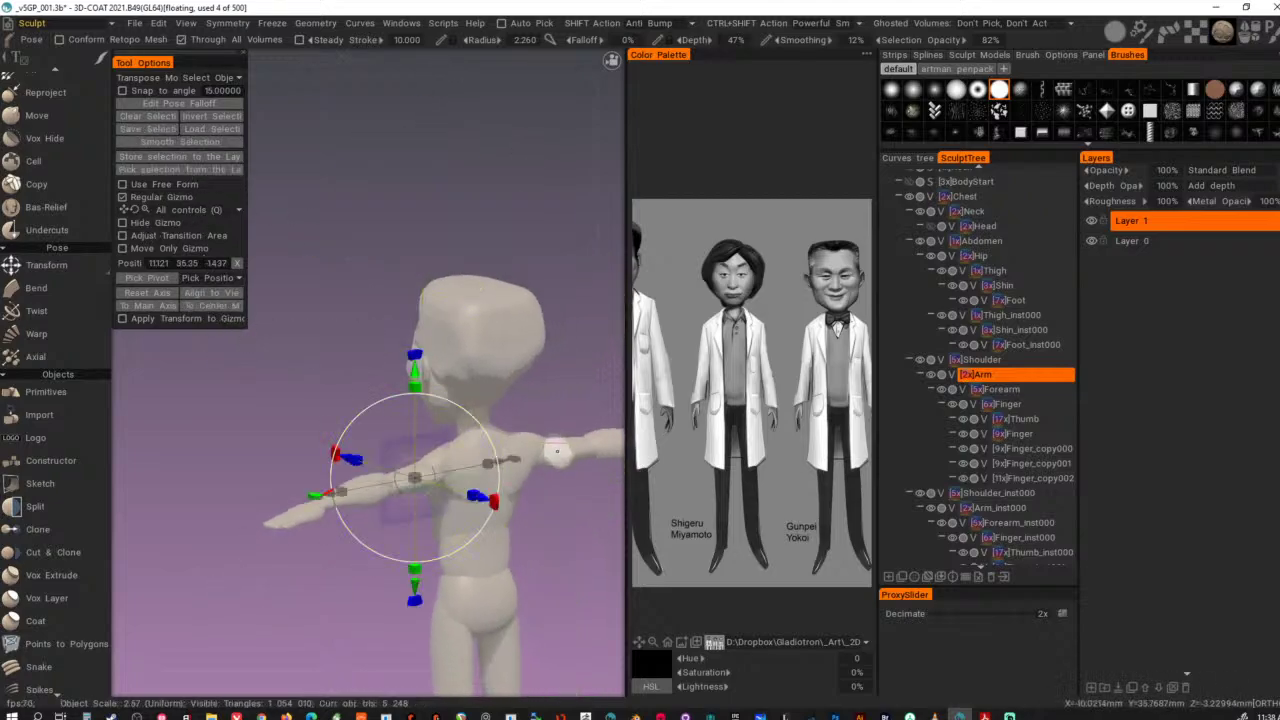
key("h")
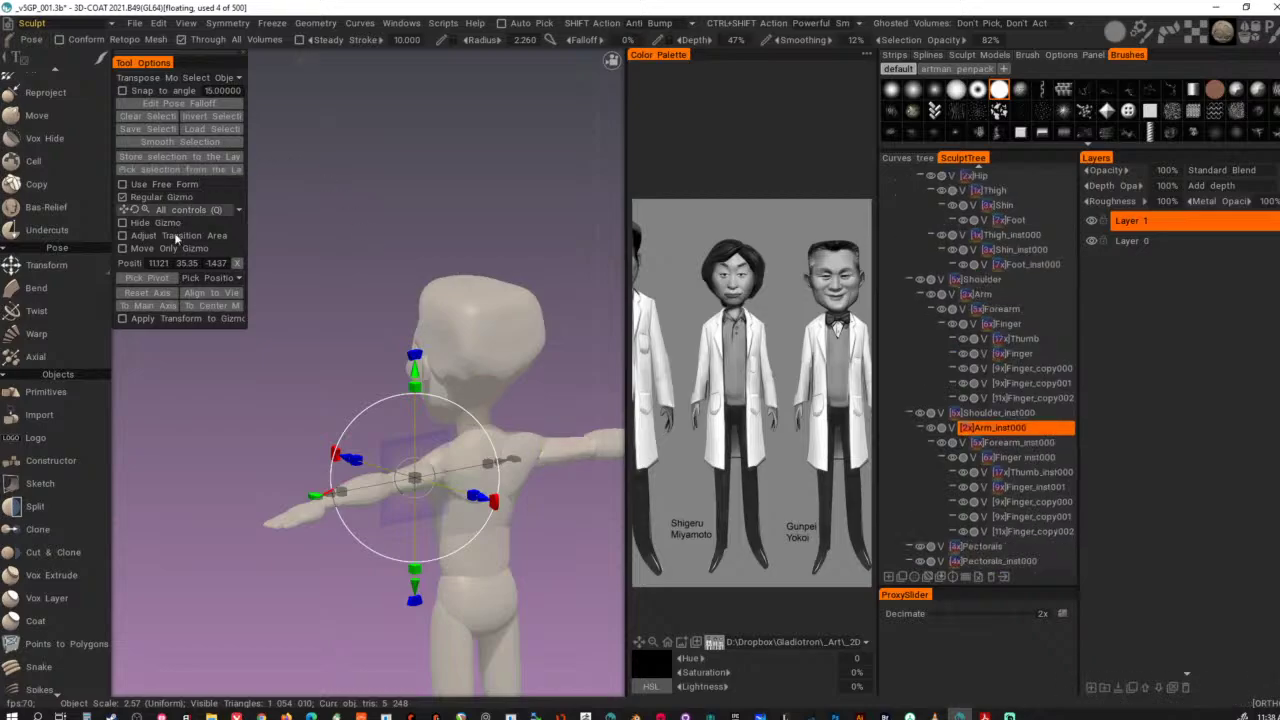
left_click(209, 306)
left_click(209, 305)
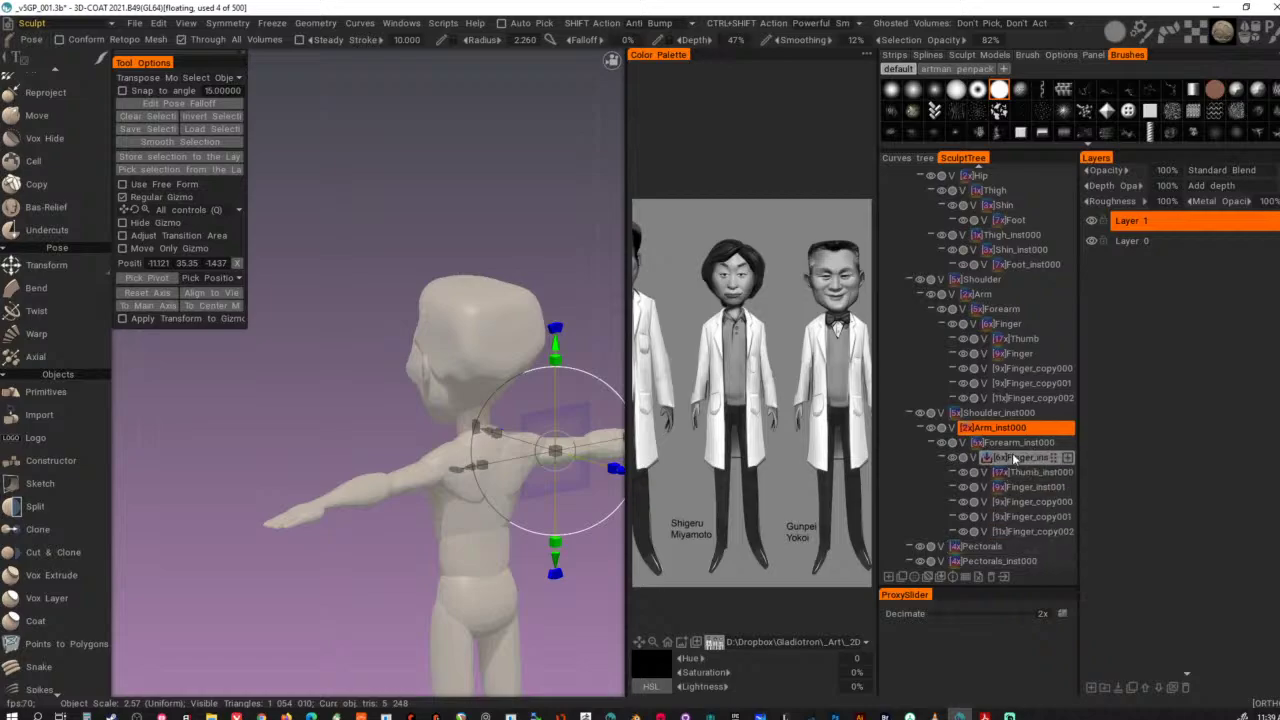
- Try to adjust the Arm volume with the Pose gizmo and undo the change
left_click(997, 295)
left_click_drag(390, 532, 572, 598)
left_click_drag(290, 536, 257, 550)
key("ctrl+z")
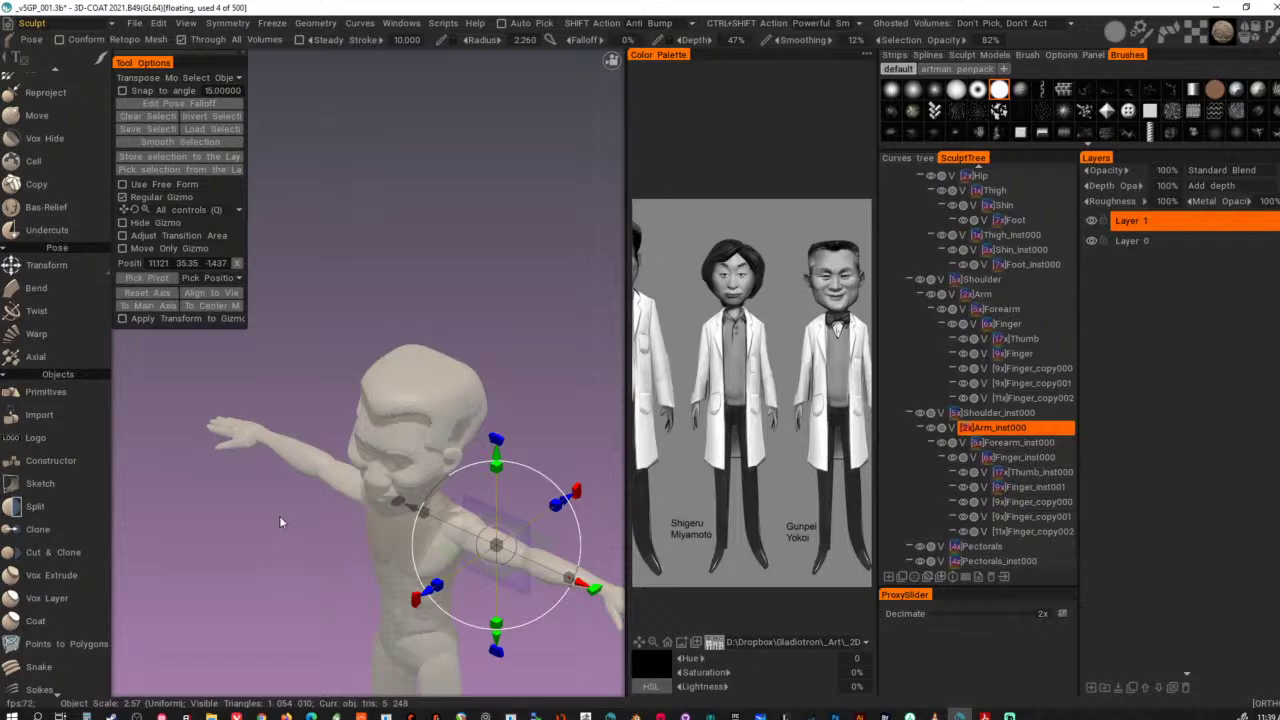
- Select the Arm and Arm_inst000 volumes together and move them slightly forward with the Transform tool
key("t")
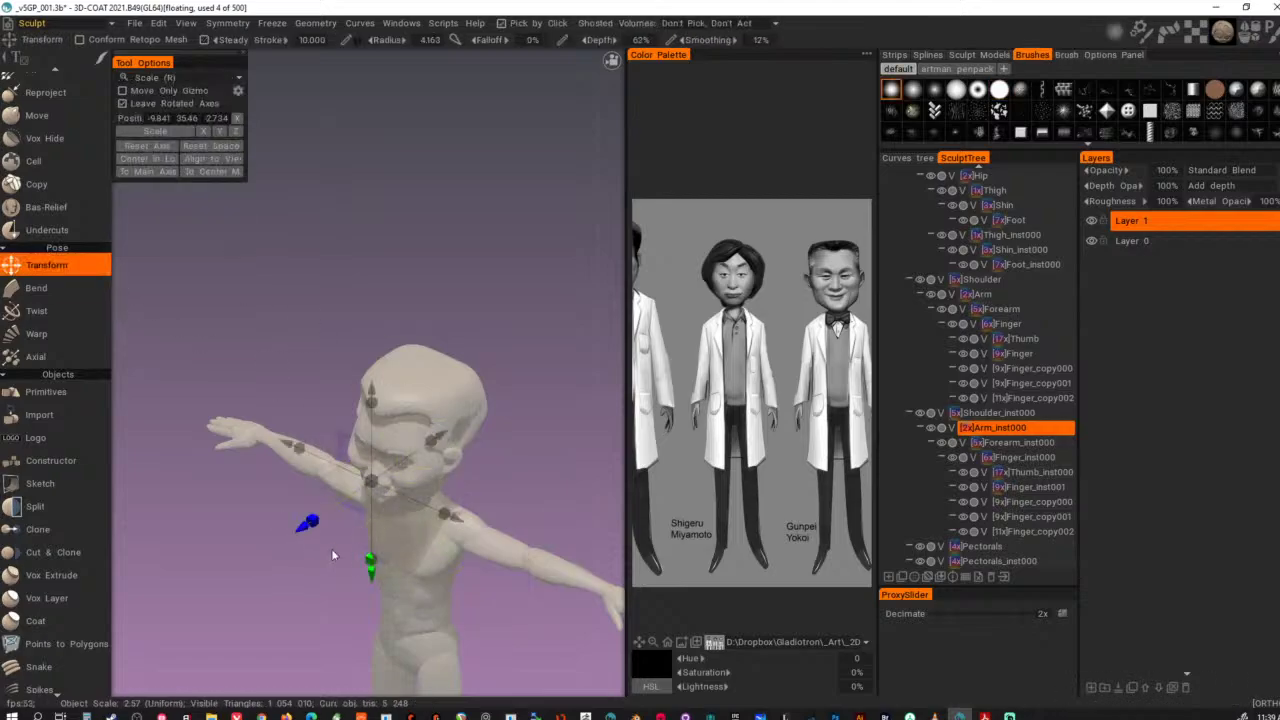
left_click_drag(306, 530, 300, 534)
key("ctrl+z")
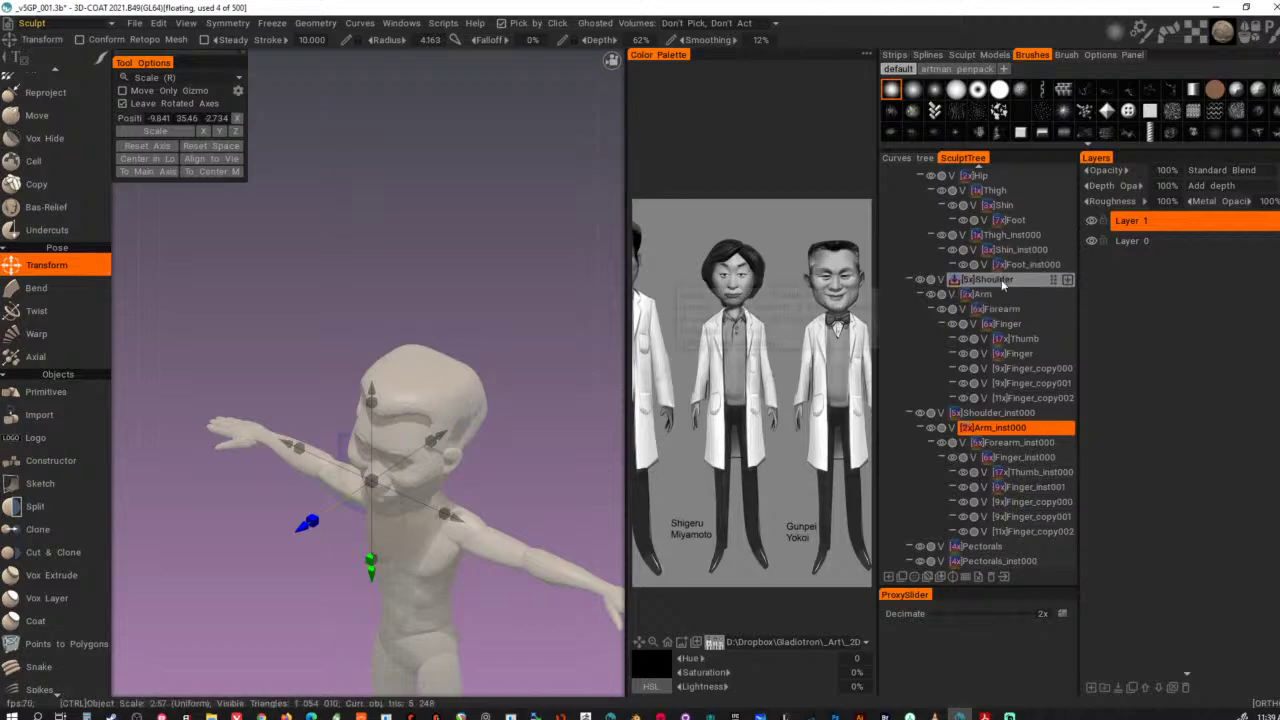
left_click(978, 294)
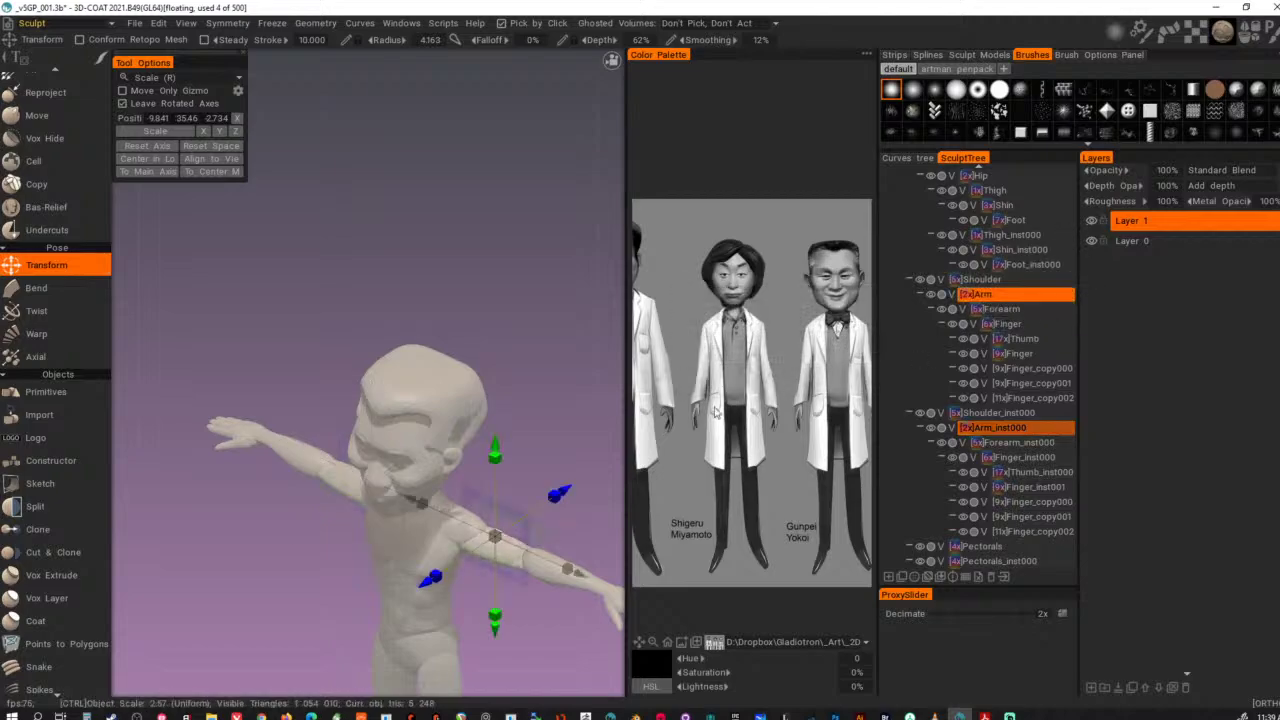
left_click_drag(565, 492, 559, 497)
- Select the Shoulder and Shoulder_inst000 volumes together and shift them slightly forward along the depth axis
left_click_drag(231, 573, 259, 515, "alt")
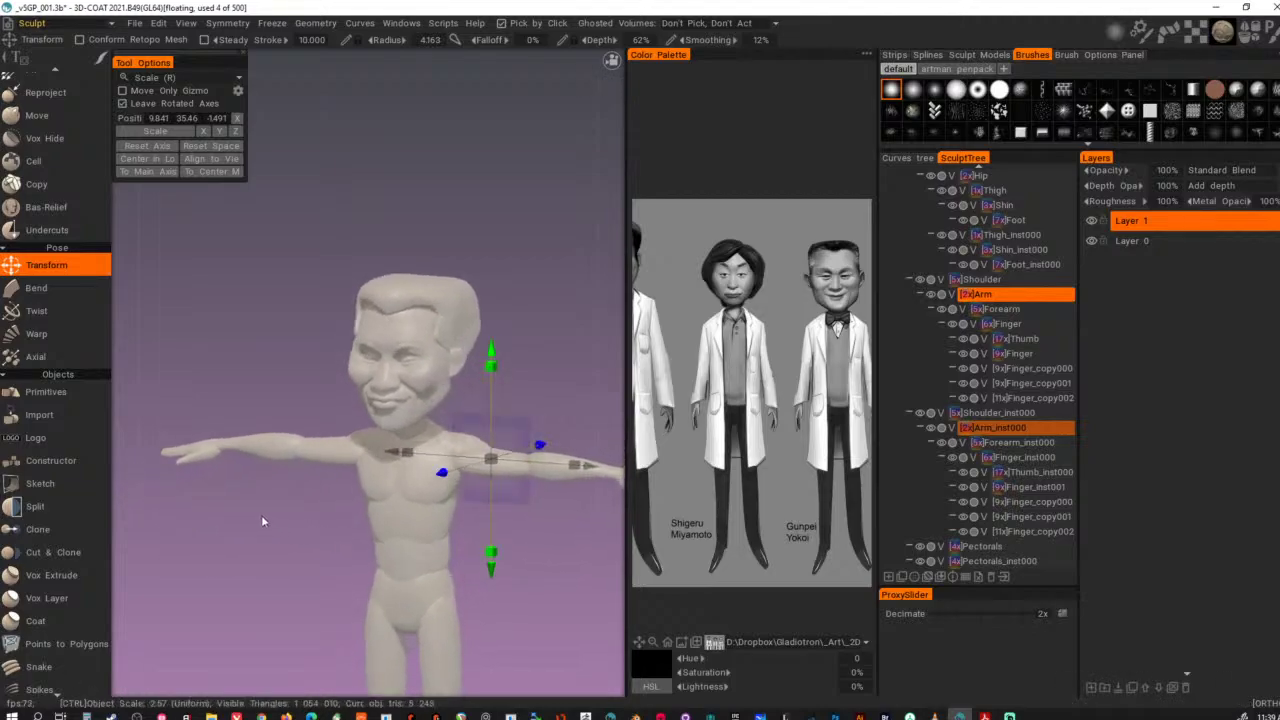
left_click(1018, 282)
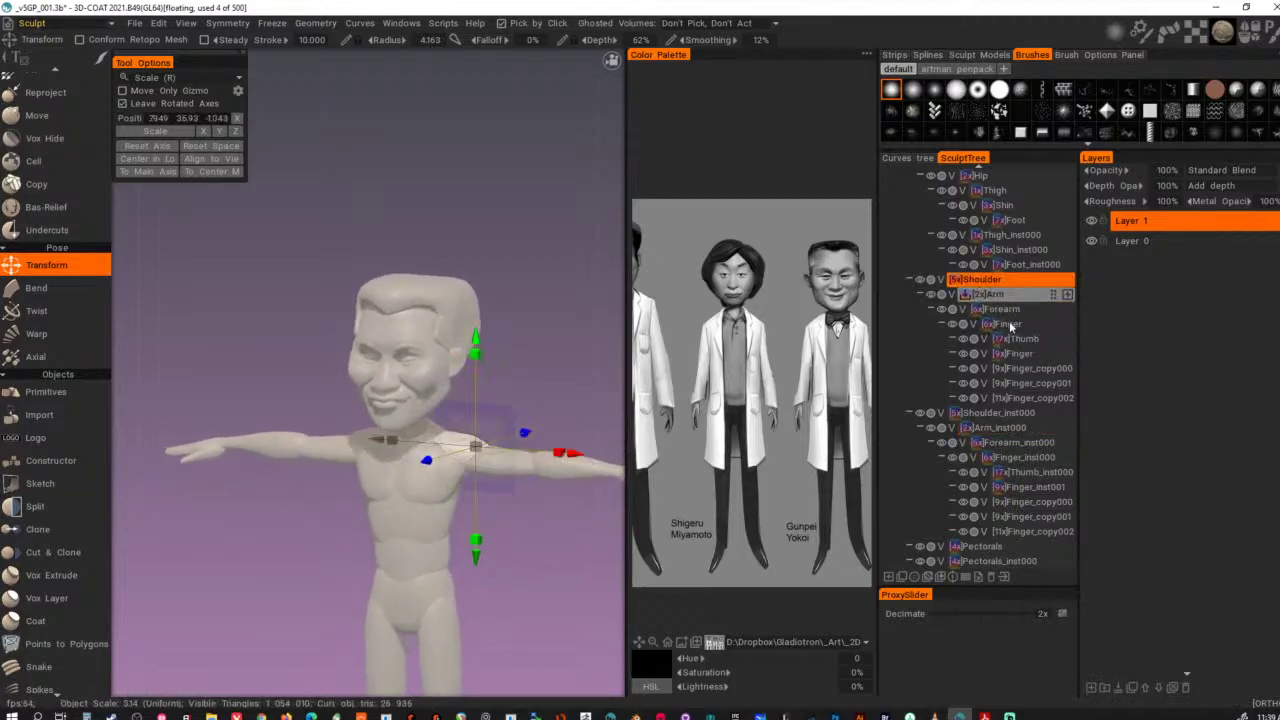
left_click(1012, 415, "ctrl")
left_click_drag(462, 490, 388, 501, "alt")
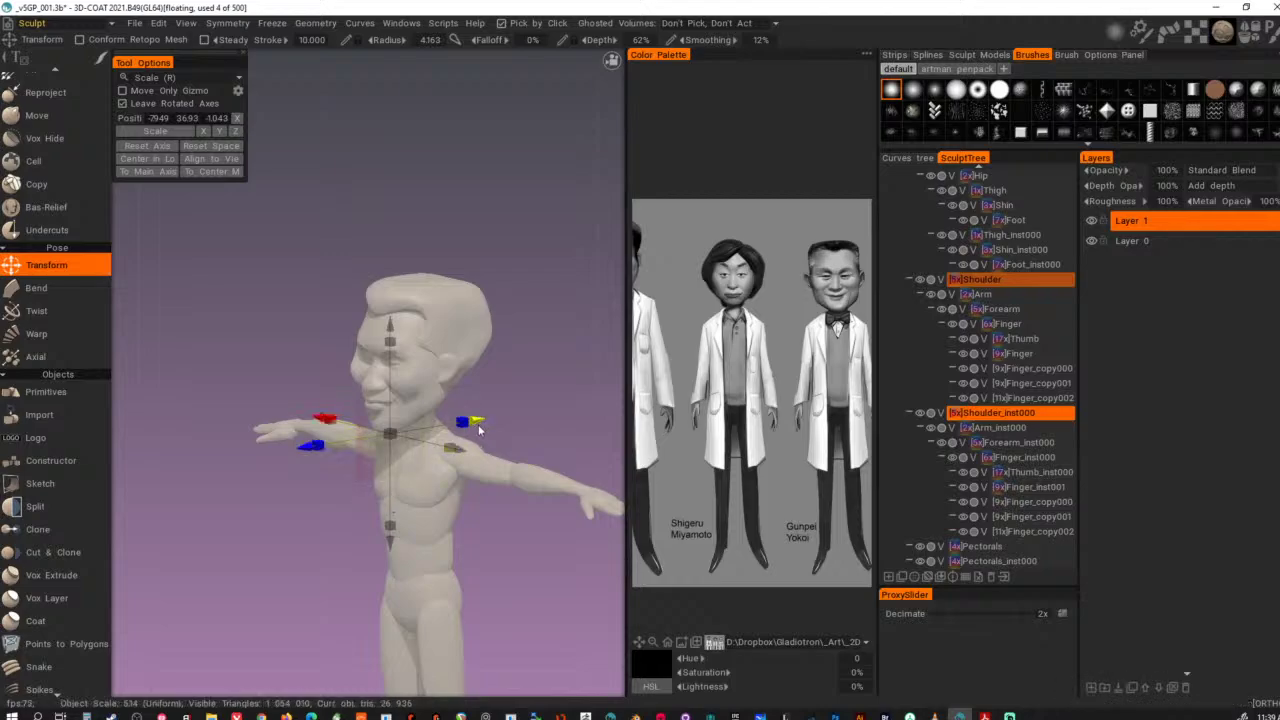
left_click_drag(477, 422, 474, 424)
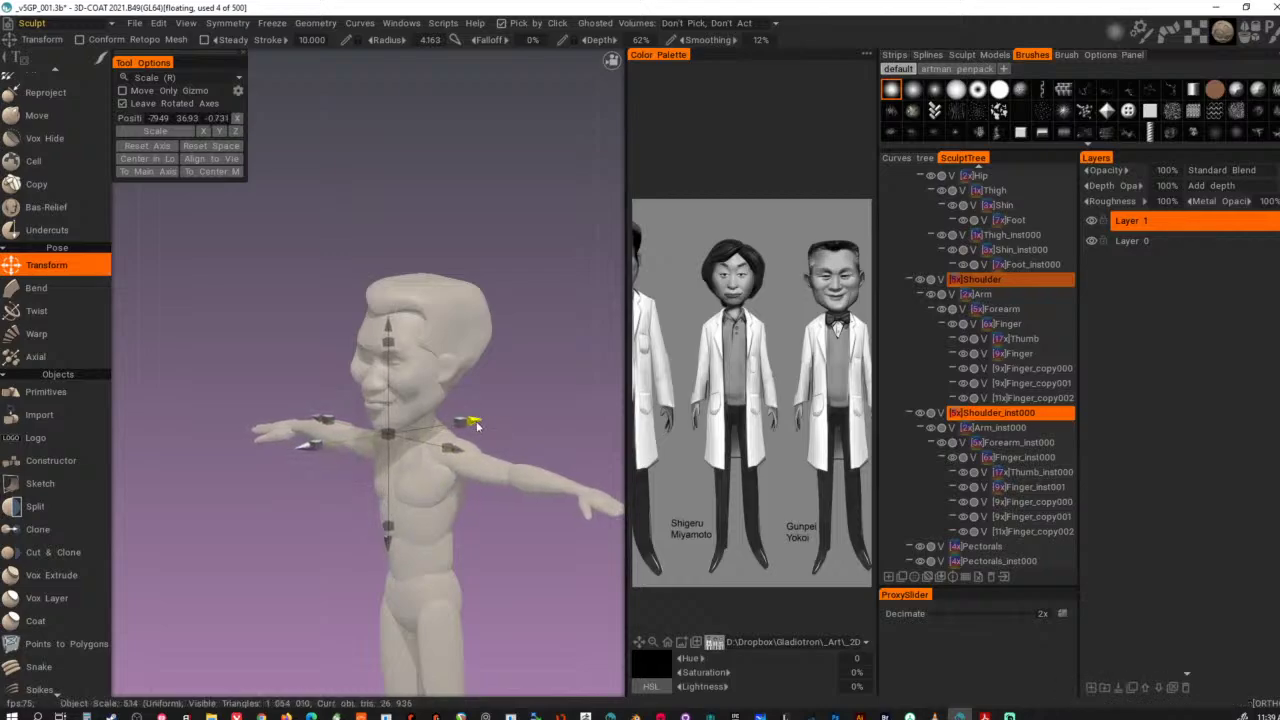
- Increase the voxel density of the Thigh volume and the Shin volume by 2X each
left_click_drag(555, 478, 631, 534, "alt")
right_click_drag(631, 534, 436, 532, "alt")
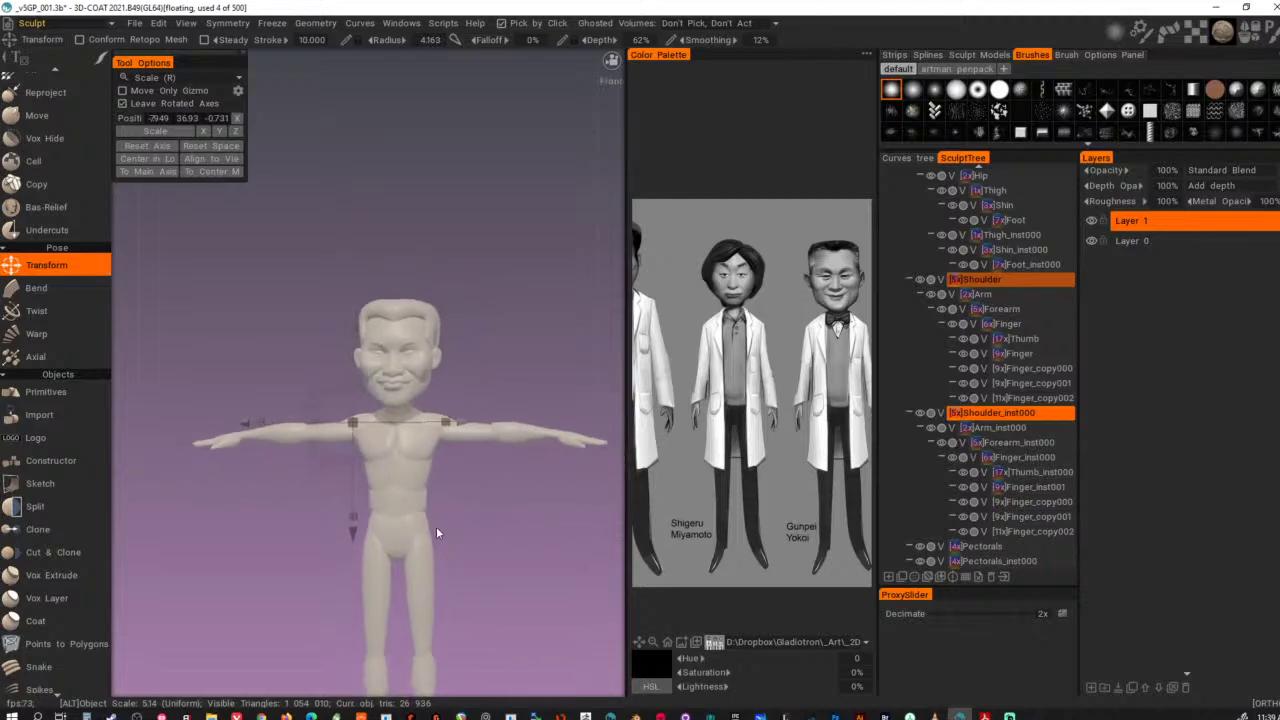
left_click_drag(436, 532, 489, 511, "alt")
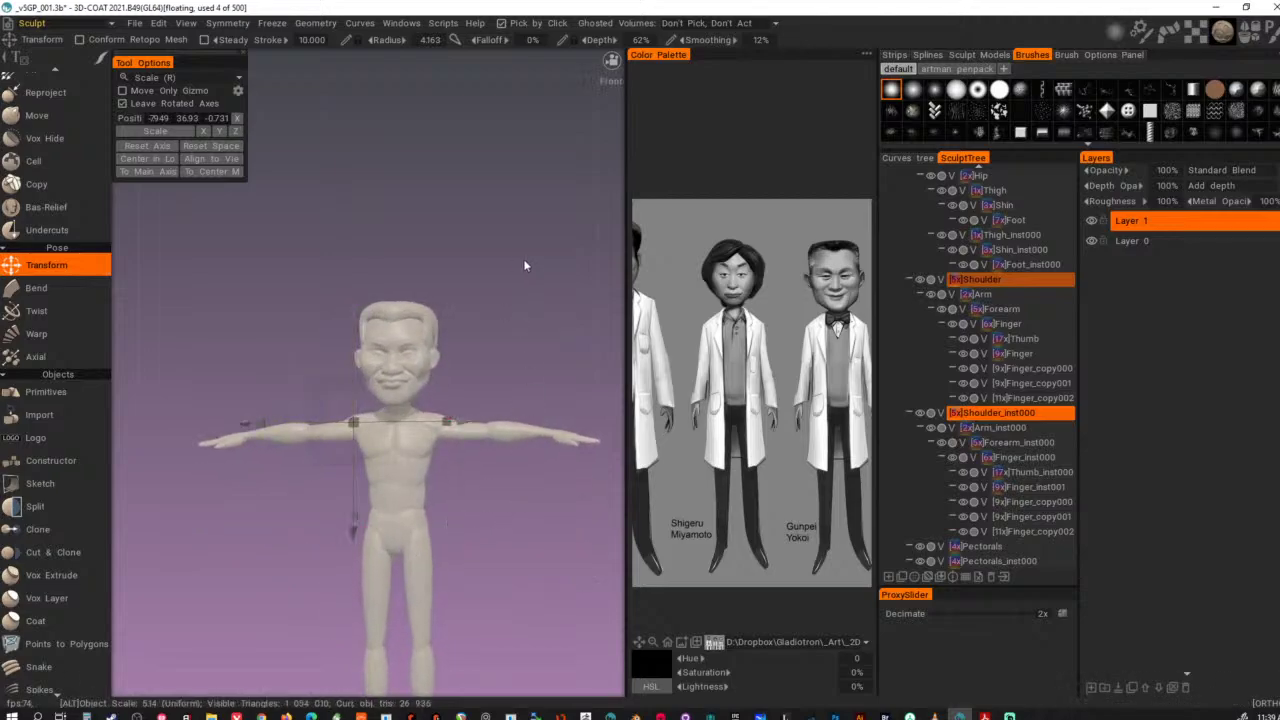
left_click_drag(525, 263, 506, 269, "alt")
middle_click_drag(516, 316, 510, 247, "alt")
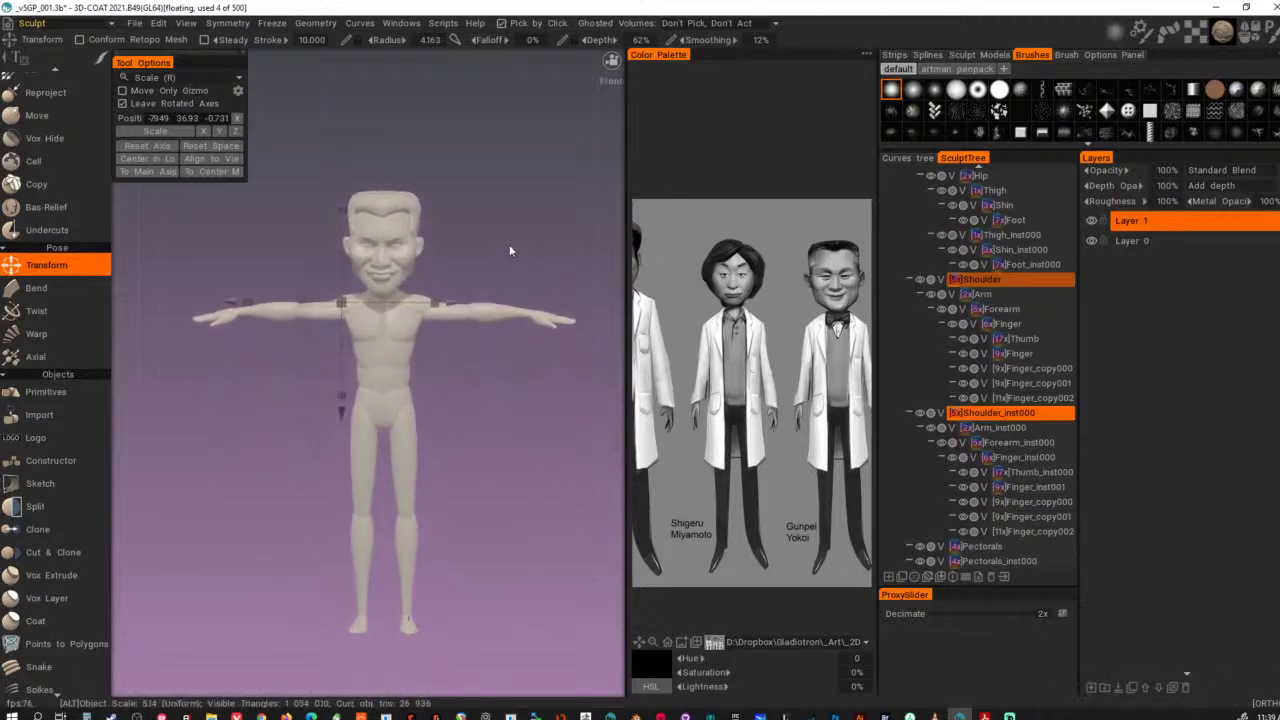
left_click(409, 468)
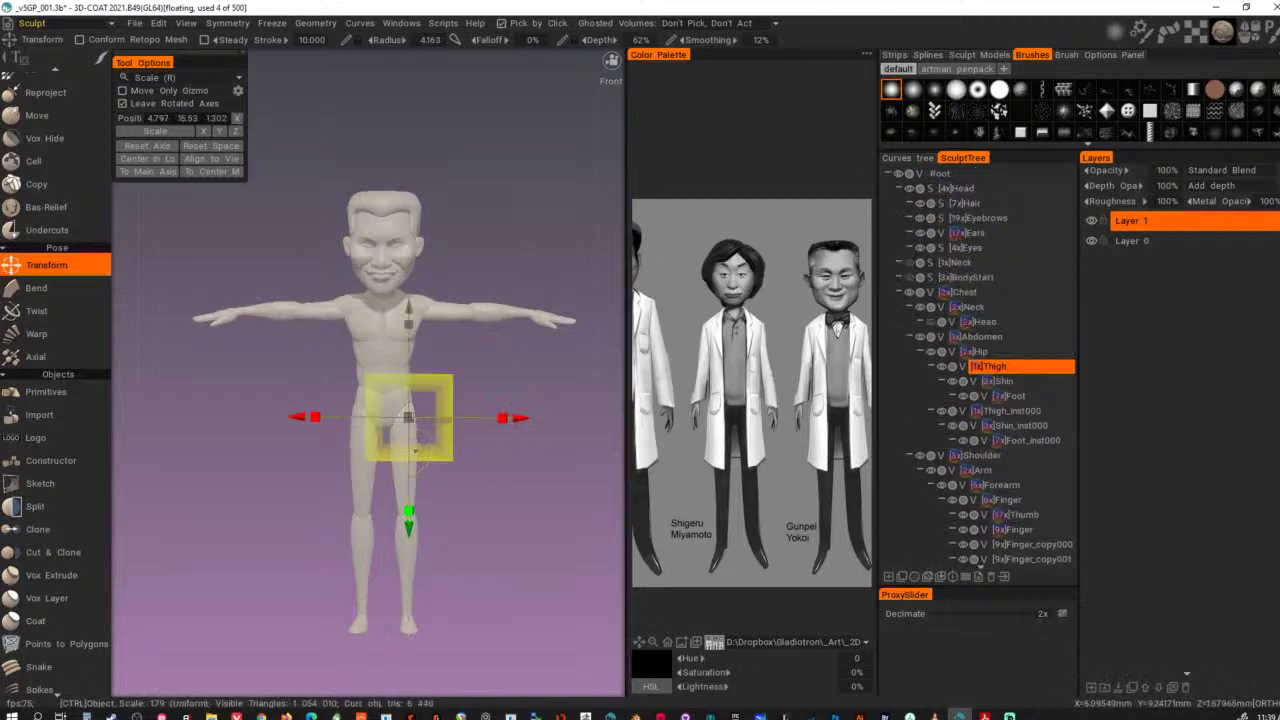
key("ctrl+d")
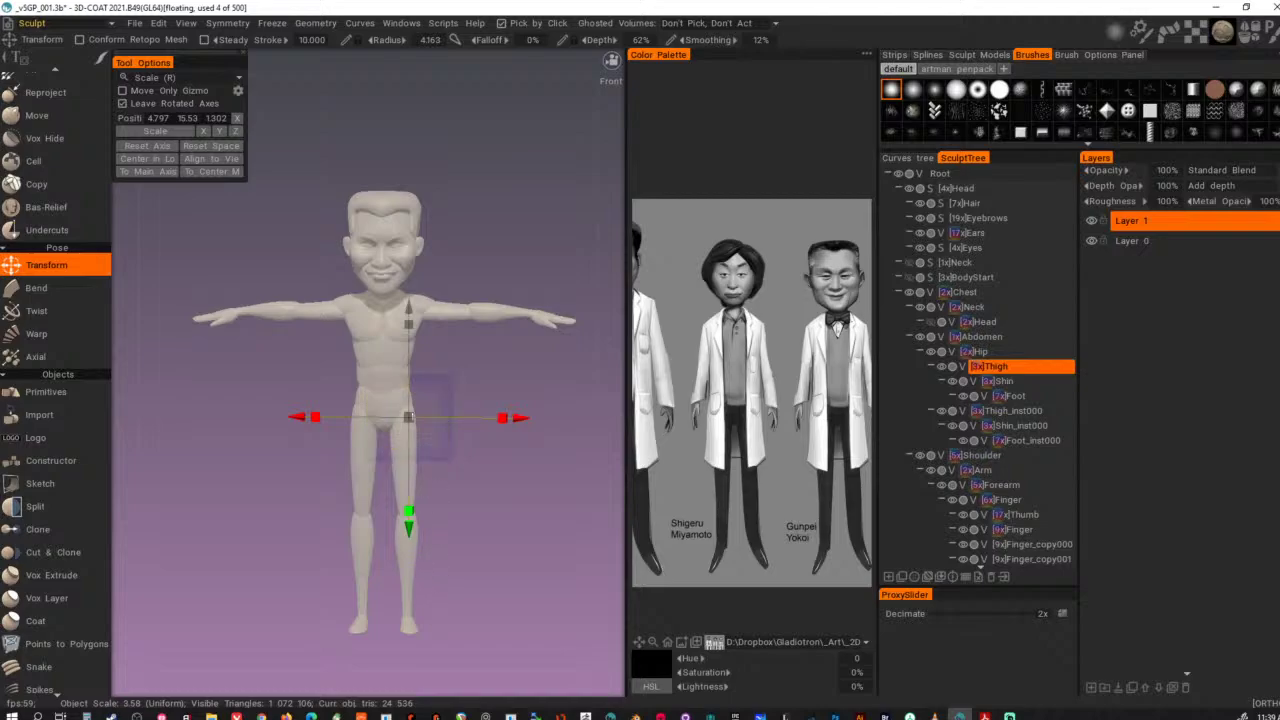
left_click(408, 554)
key("ctrl+d")
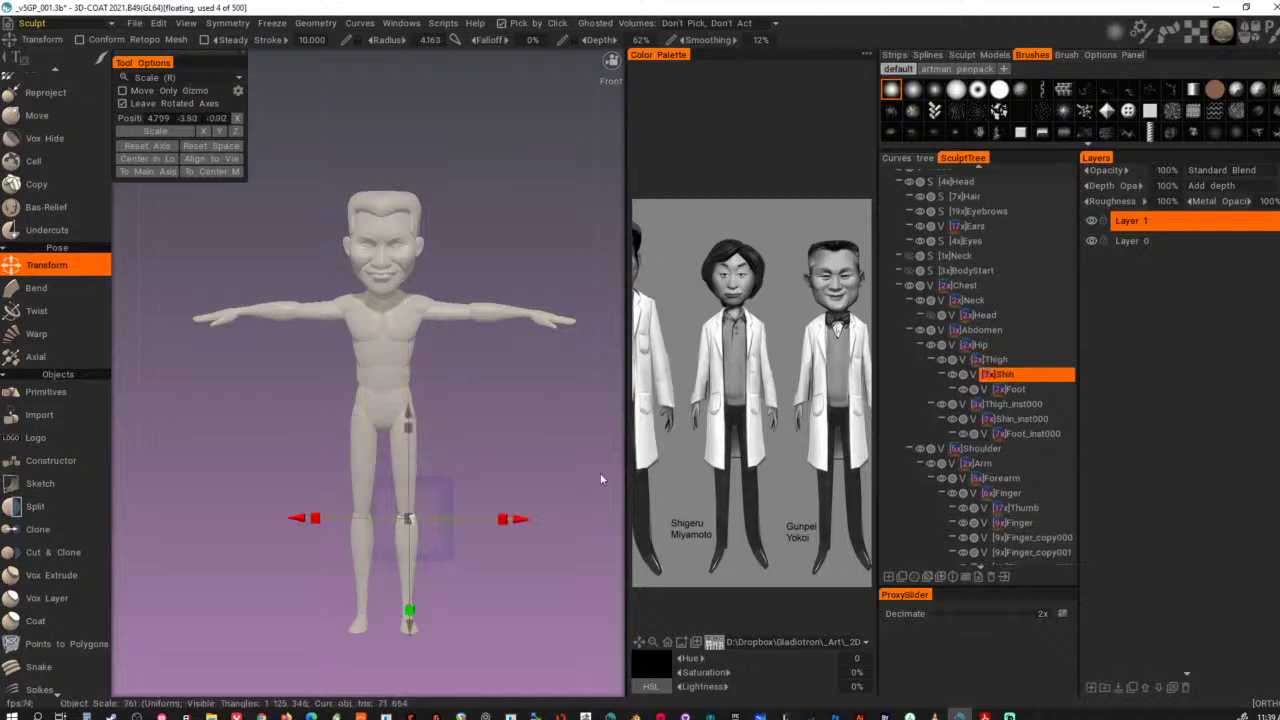
- Save the Chest volume with its sub-tree as Male_Slim_001.3b in the _BaseBodySculpts folder
left_click(987, 286)
left_click(909, 286)
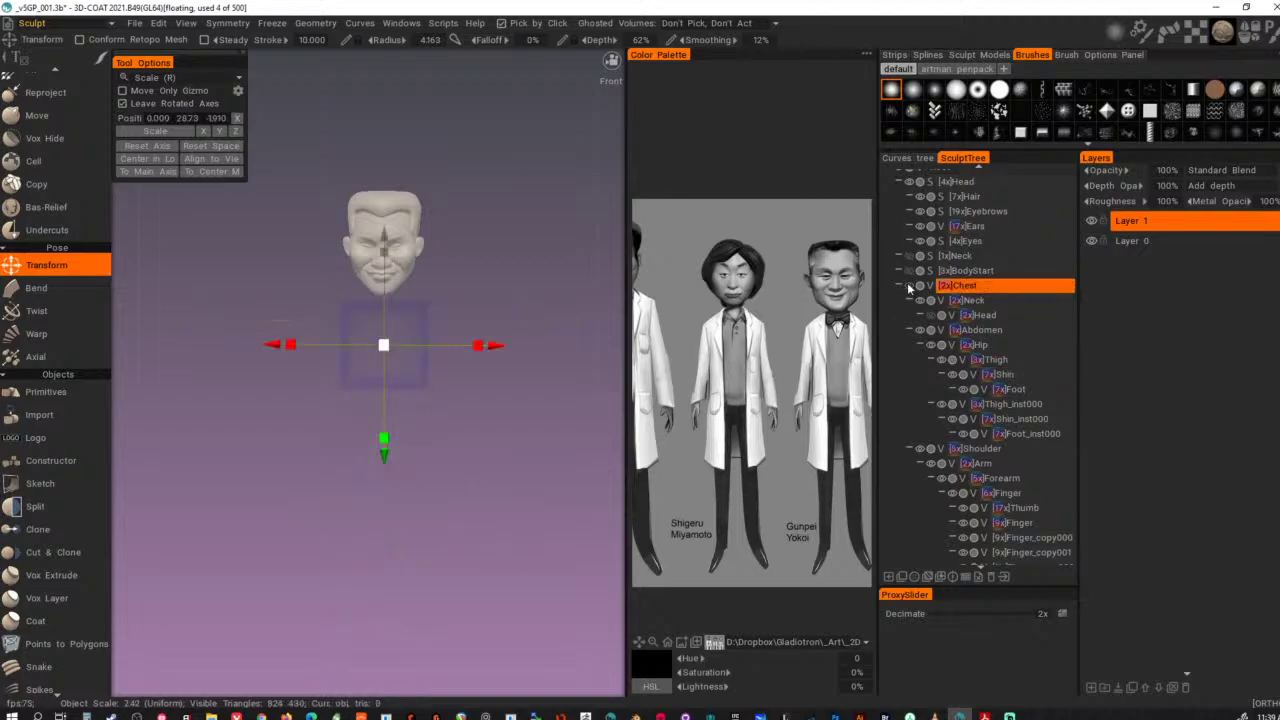
left_click(909, 286)
right_click(976, 289)
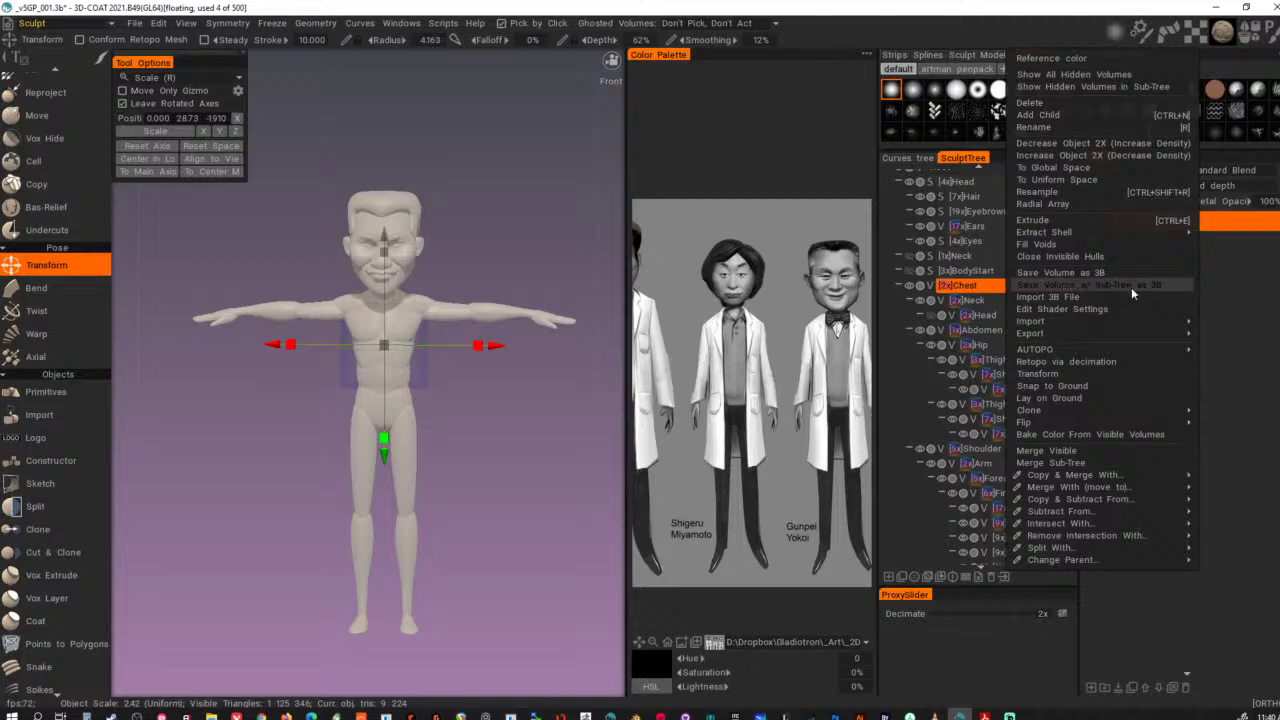
left_click(1097, 286)
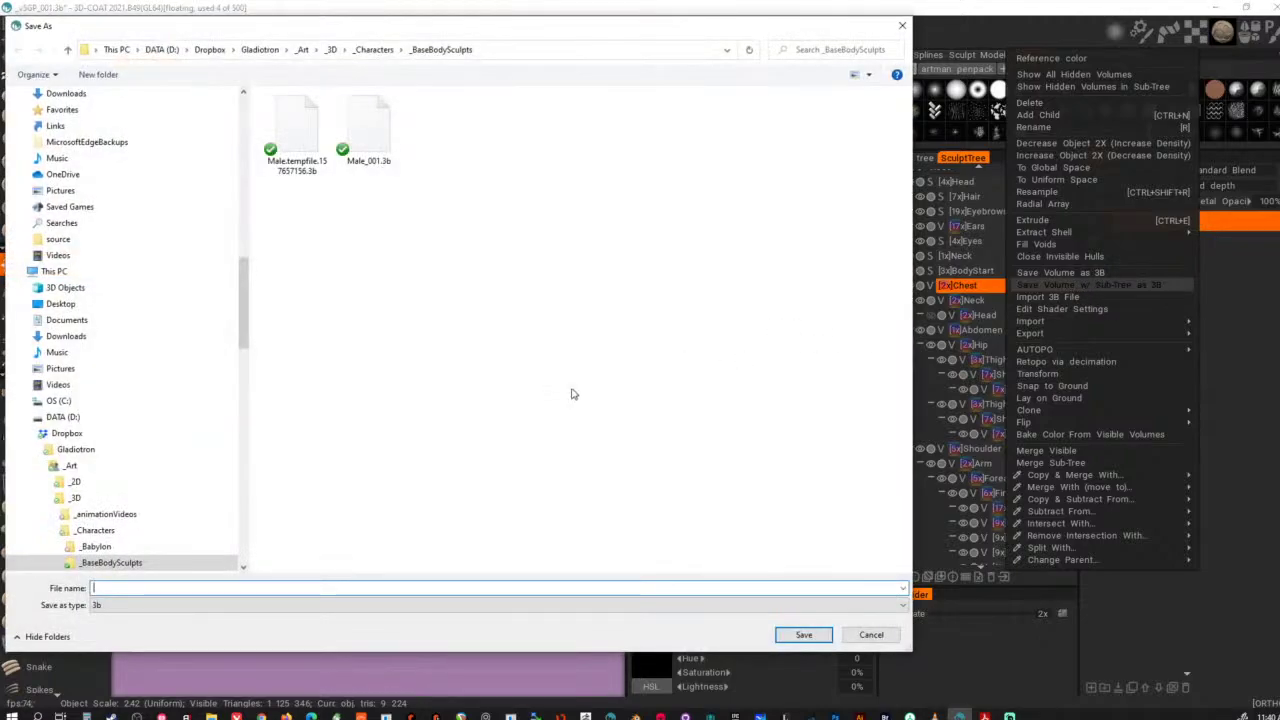
left_click(376, 141)
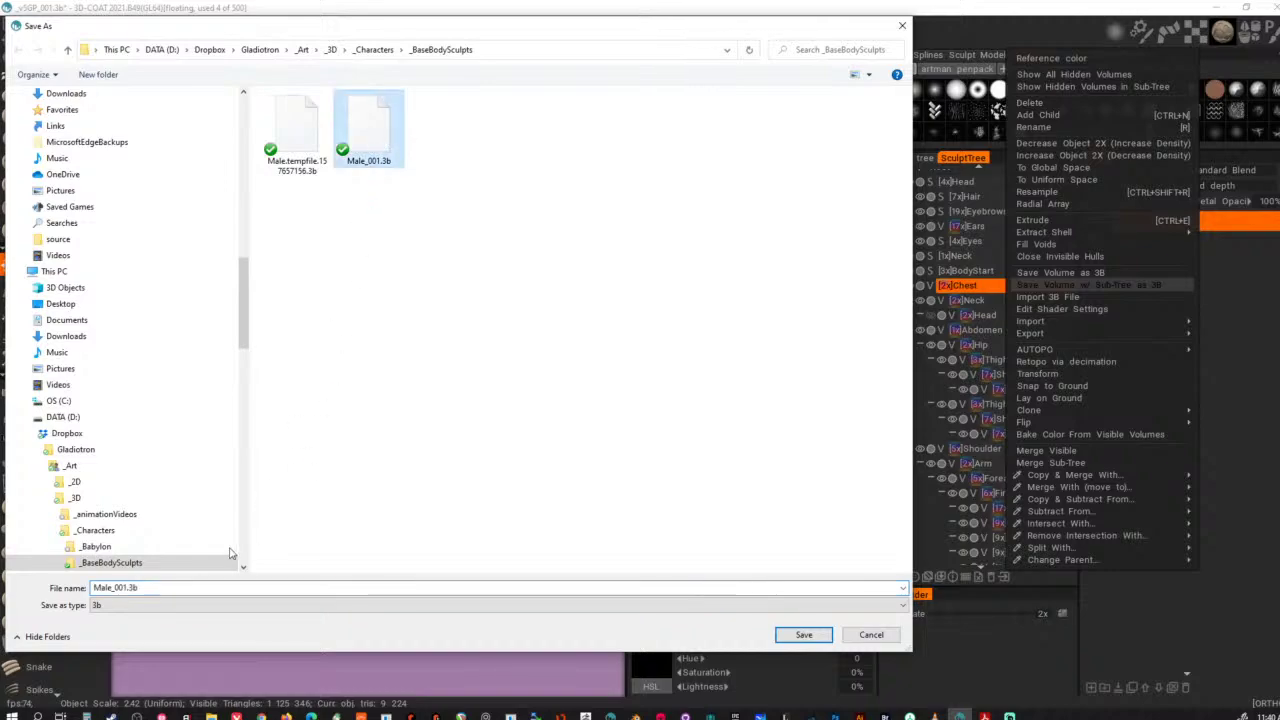
left_click(116, 588)
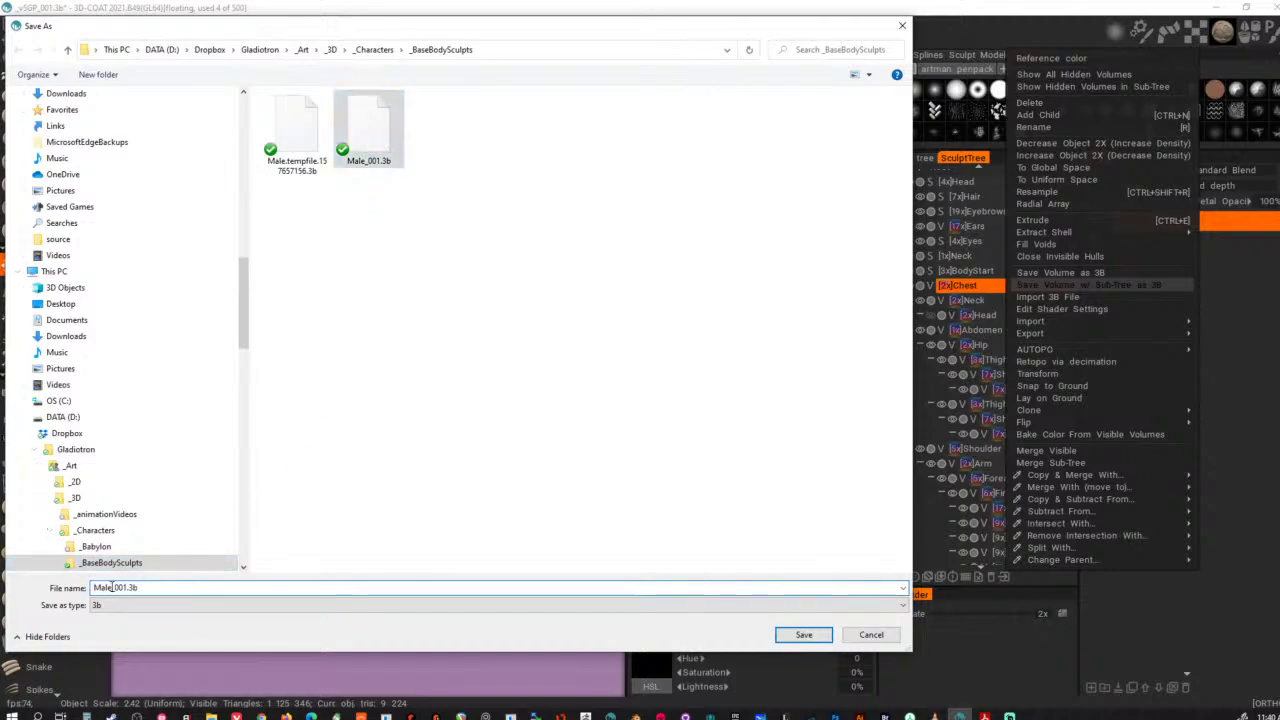
type("Slim")
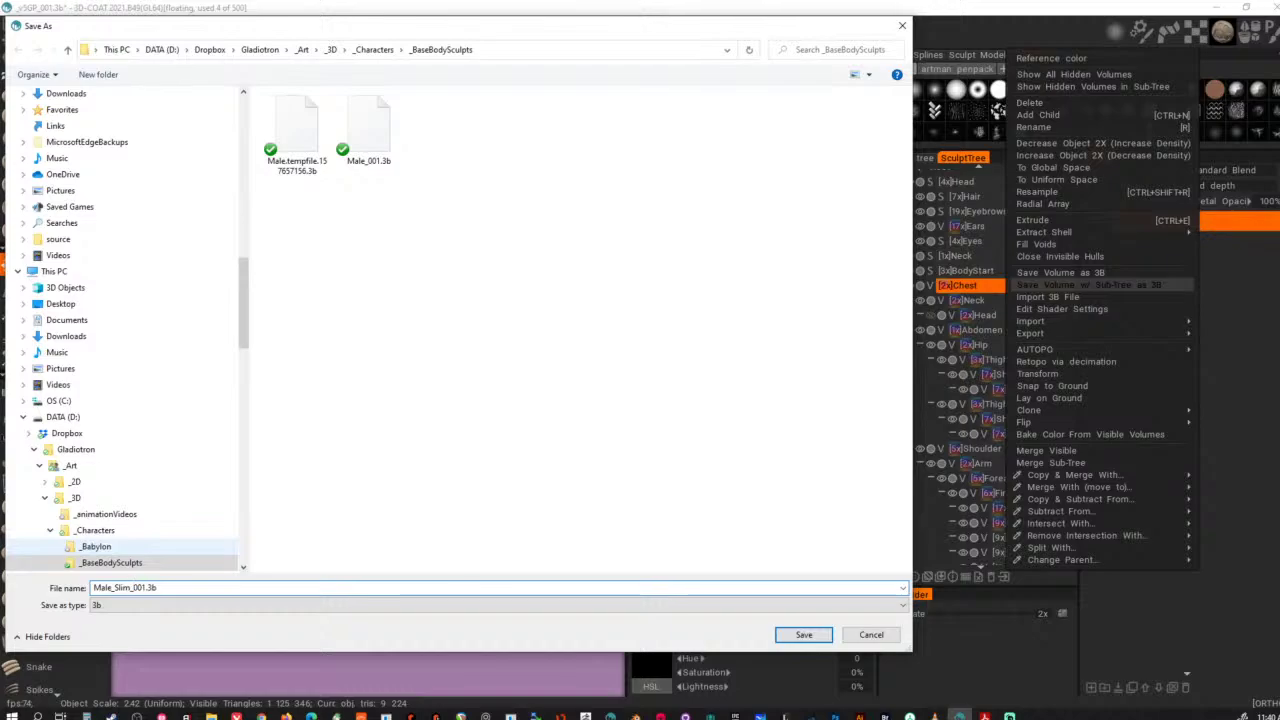
key("Return")
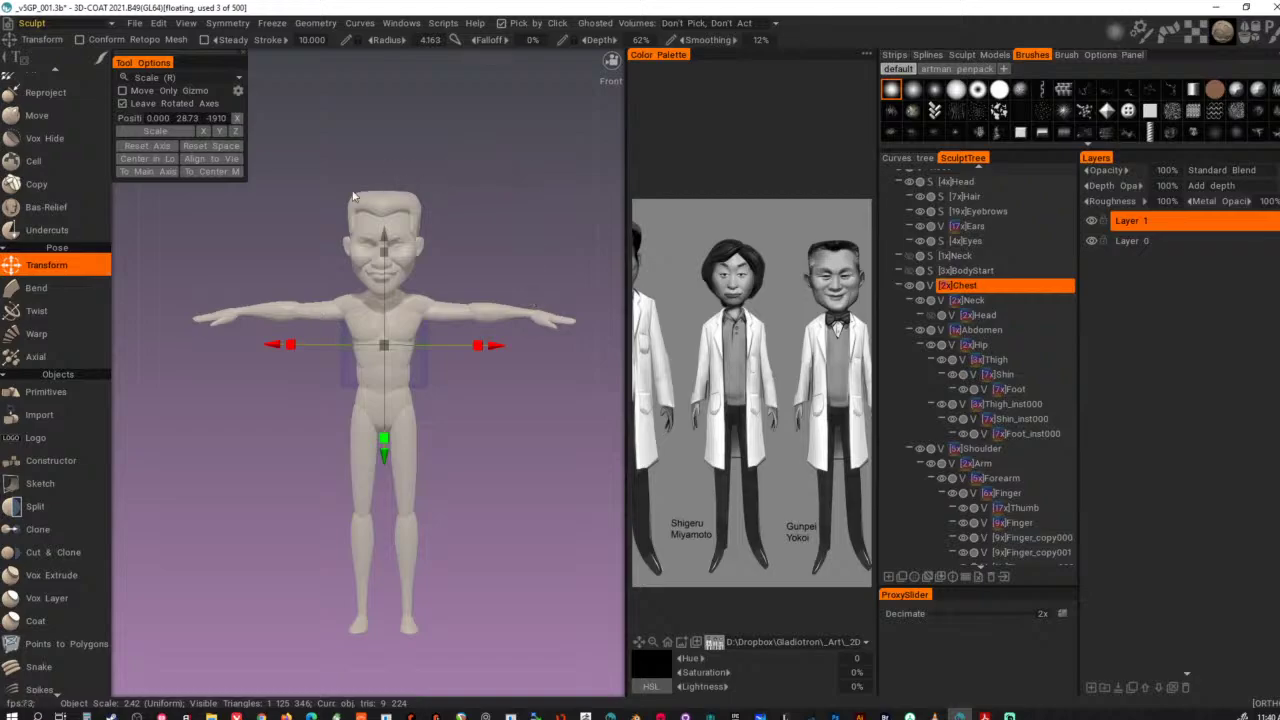
- Collapse the Chest hierarchy in the sculpt tree, then create and select a new empty volume beneath it
mouse_move(280, 198)
left_mouse_down("alt")
mouse_move(613, 166)
mouse_move(474, 190)
mouse_move(286, 196)
left_mouse_up("alt")
right_click_drag(516, 187, 538, 207, "alt")
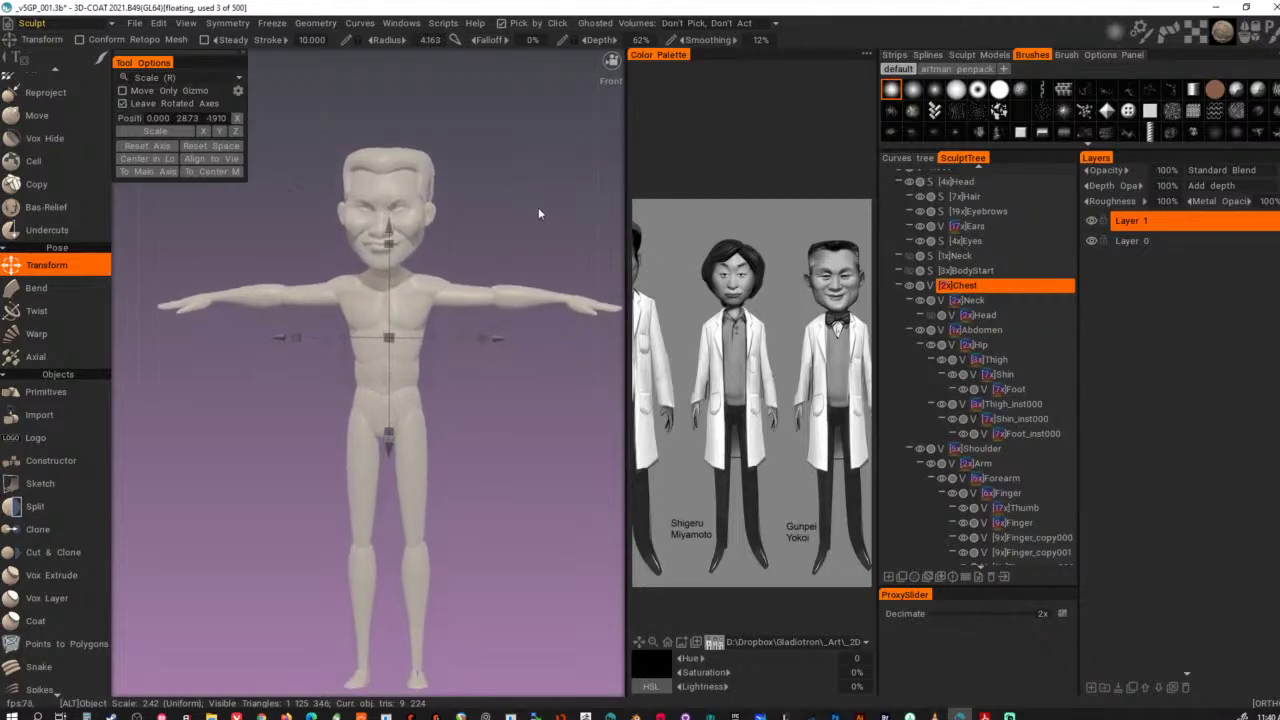
middle_click_drag(538, 207, 518, 180, "alt")
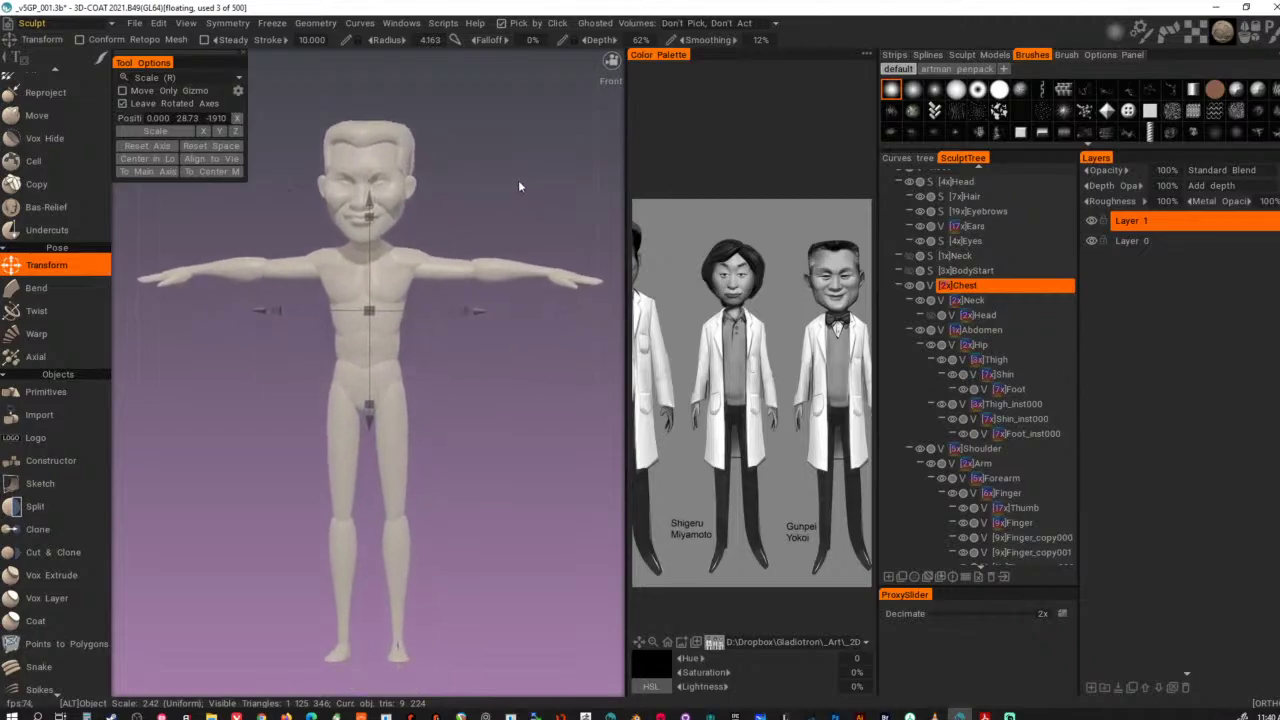
left_click(898, 286)
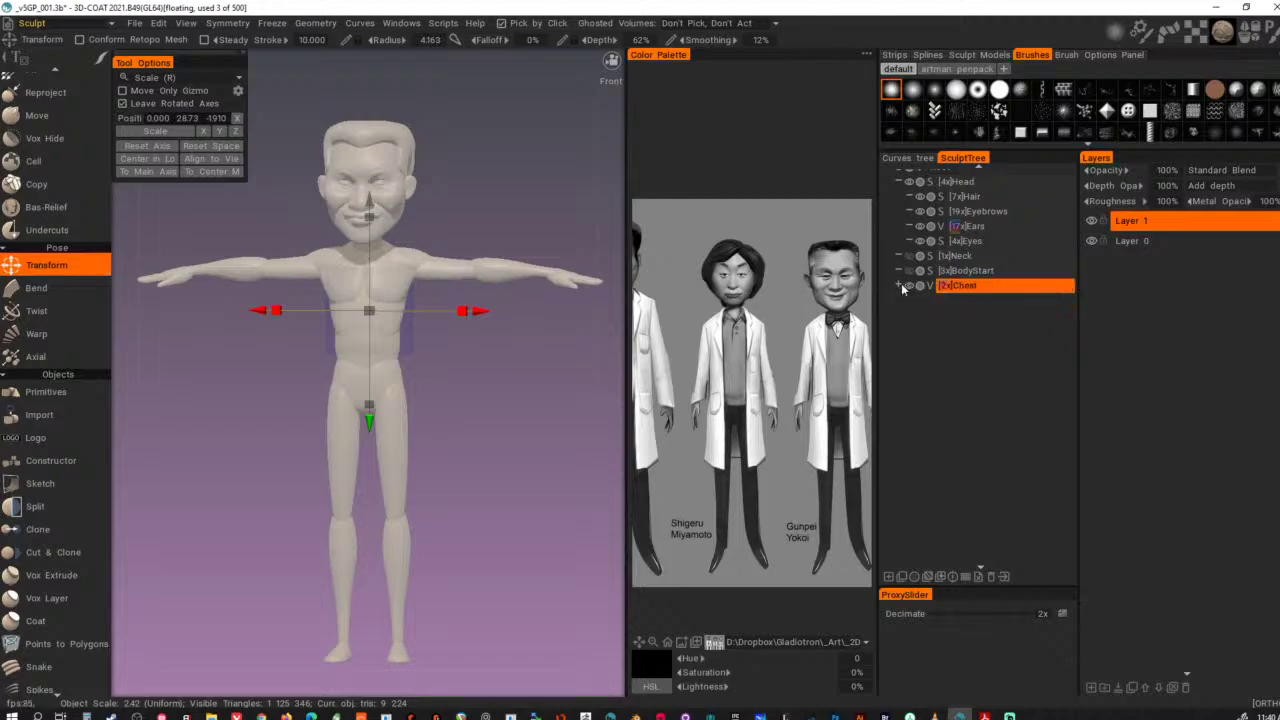
left_click(911, 289)
left_click(911, 289)
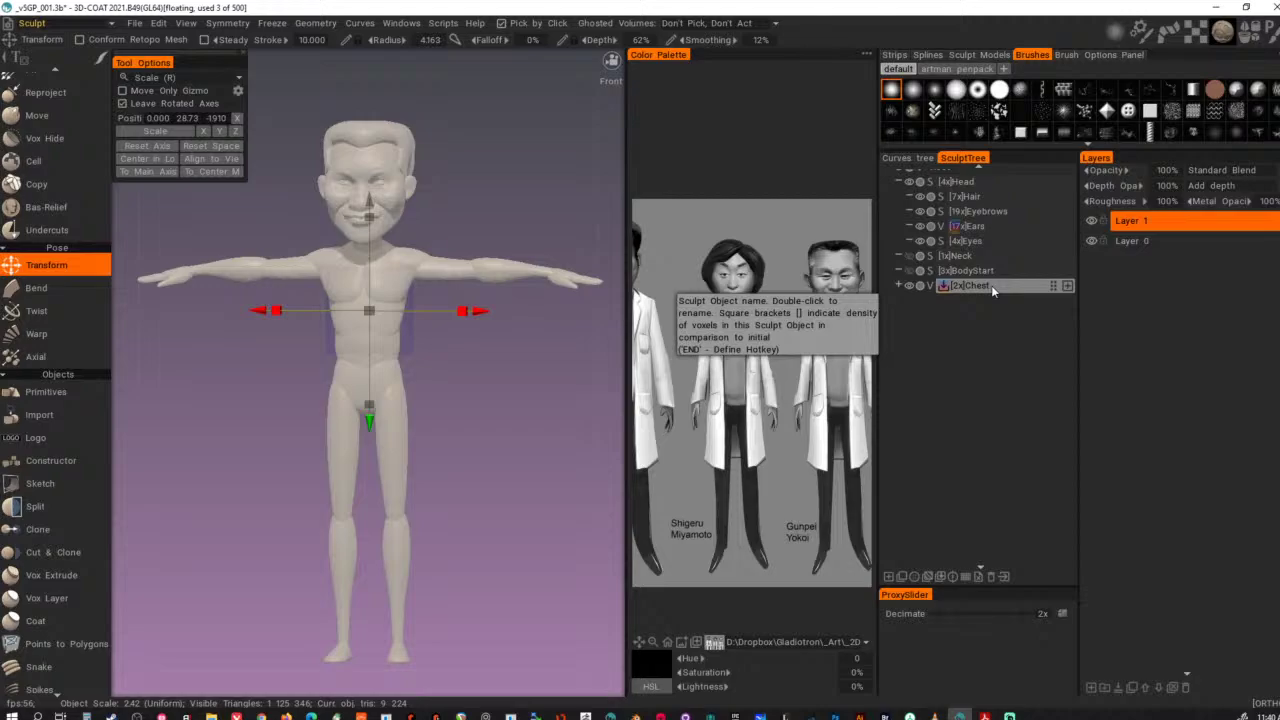
left_click(991, 285)
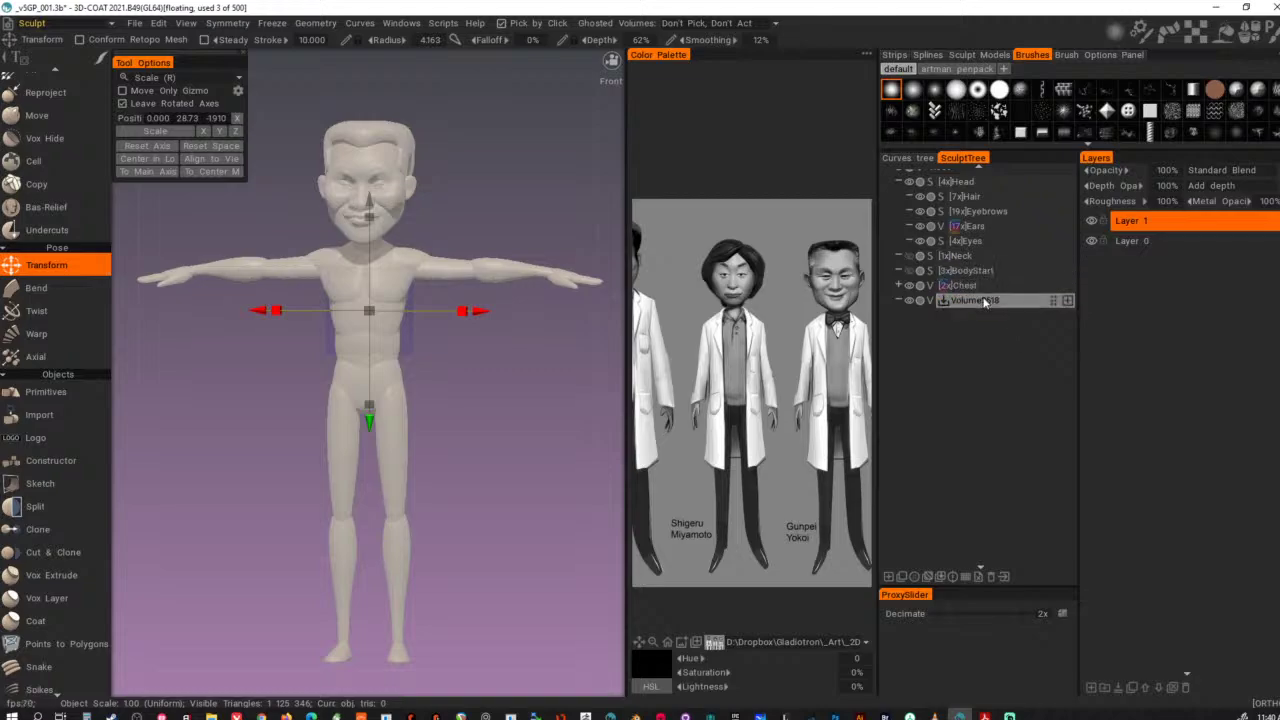
right_click(983, 301)
left_click(980, 300)
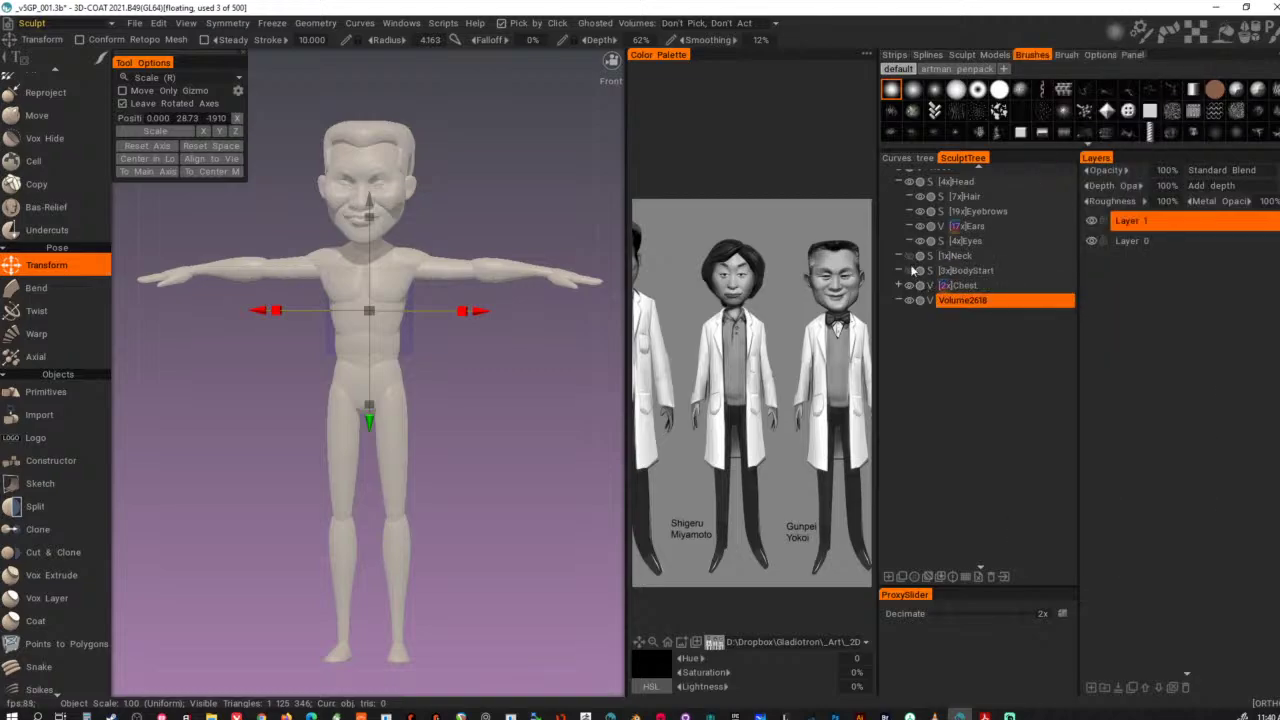
- Hide the Head hierarchy and merge all visible body volumes into the new empty volume
left_click(908, 182)
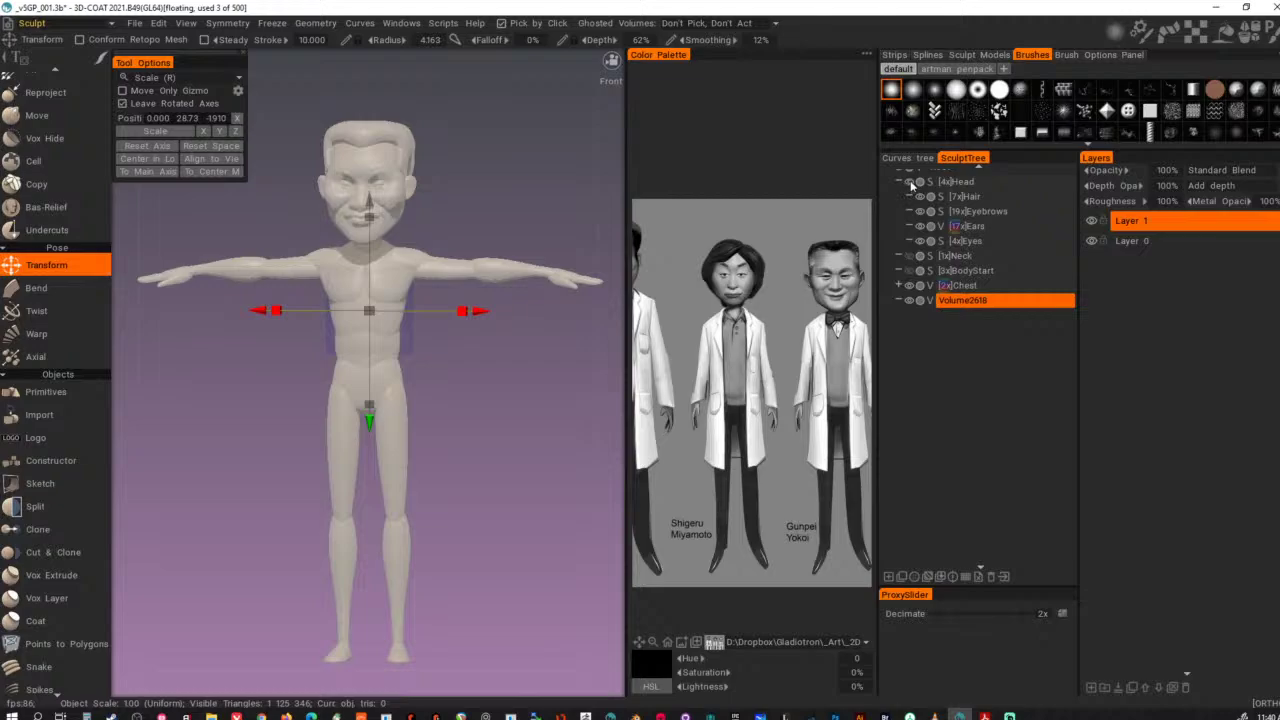
right_click(971, 300)
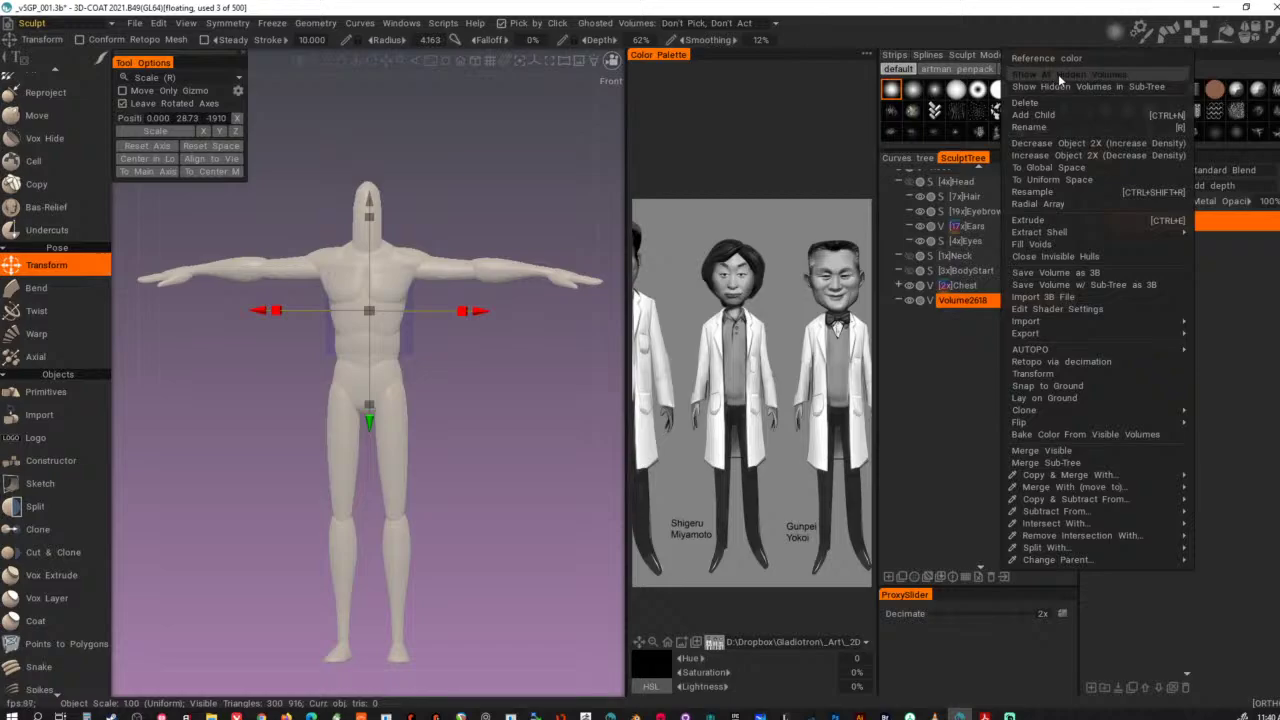
left_click(1070, 451)
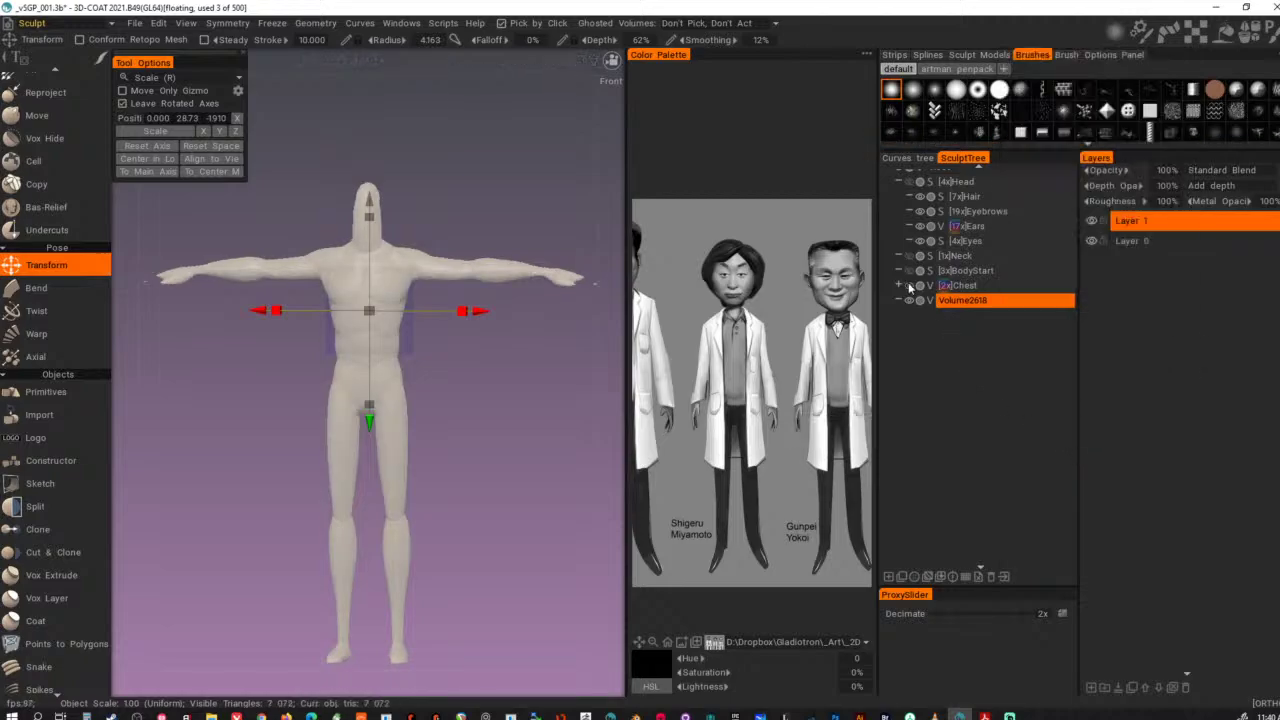
- Undo the low-resolution merge and raise the new empty volume's density to 8x
mouse_move(498, 344)
left_mouse_down("alt")
mouse_move(293, 339)
mouse_move(596, 347)
mouse_move(514, 356)
left_mouse_up("alt")
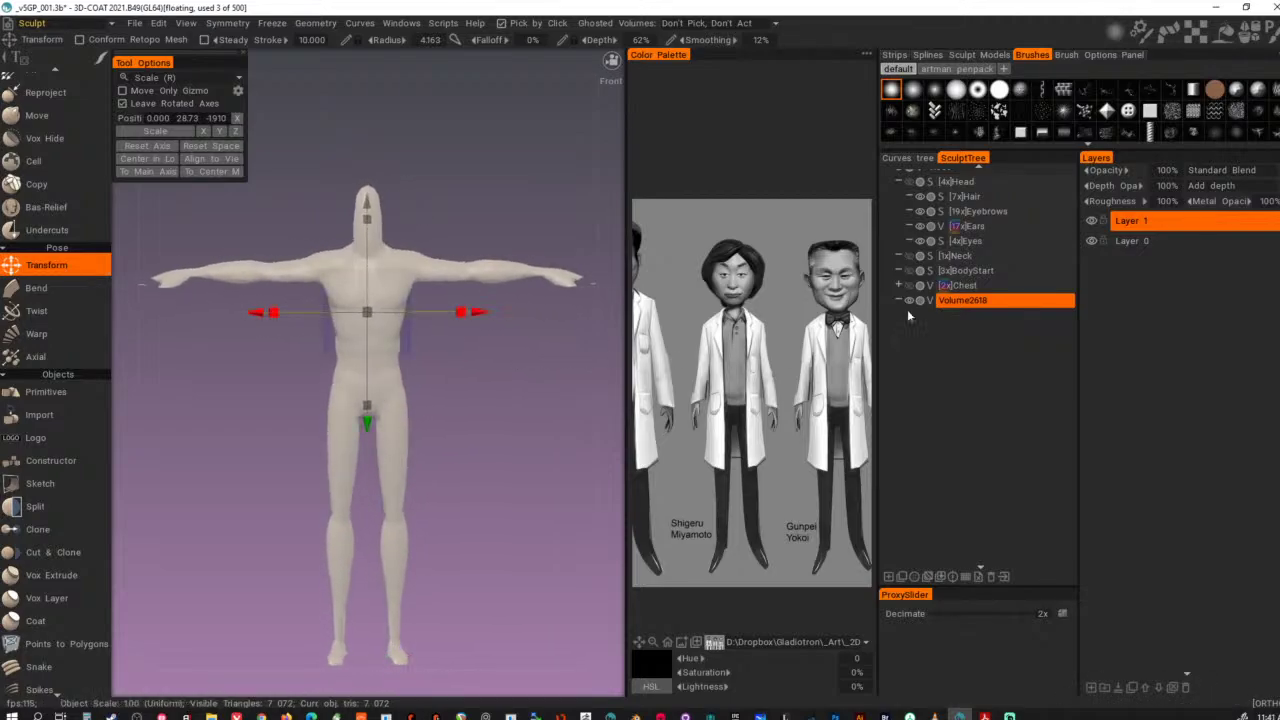
left_click(918, 286)
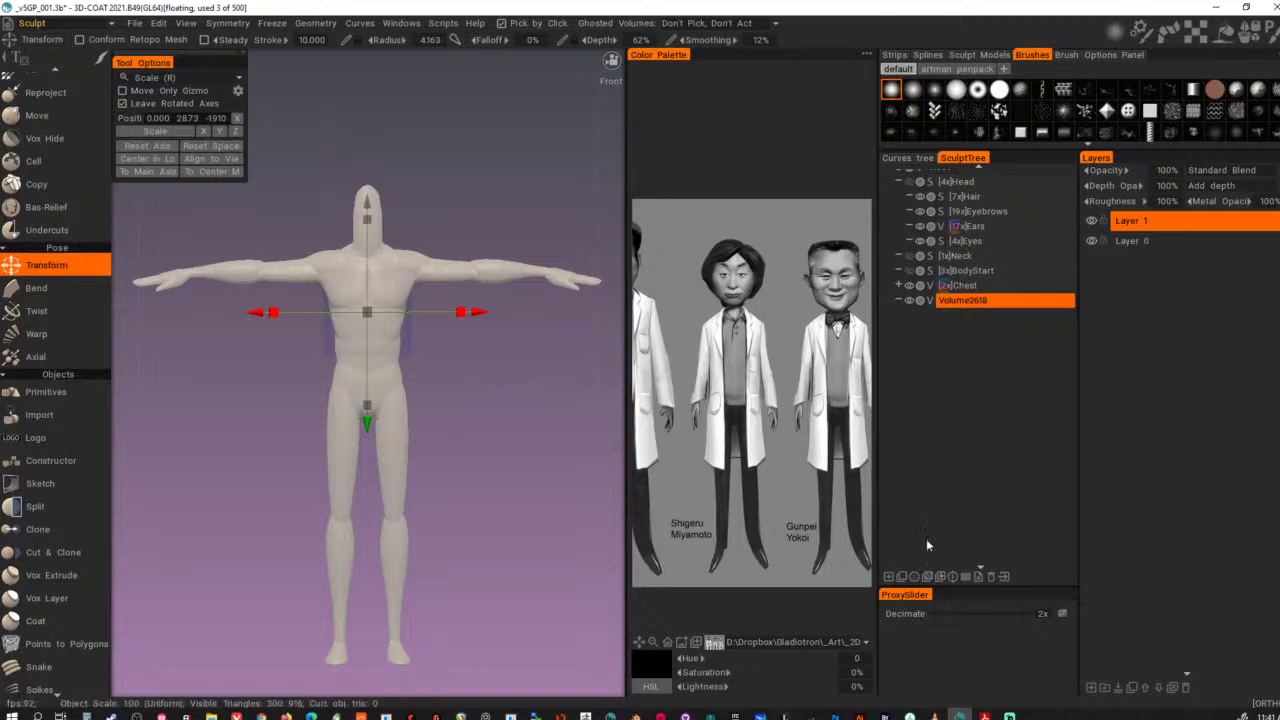
left_click(966, 578)
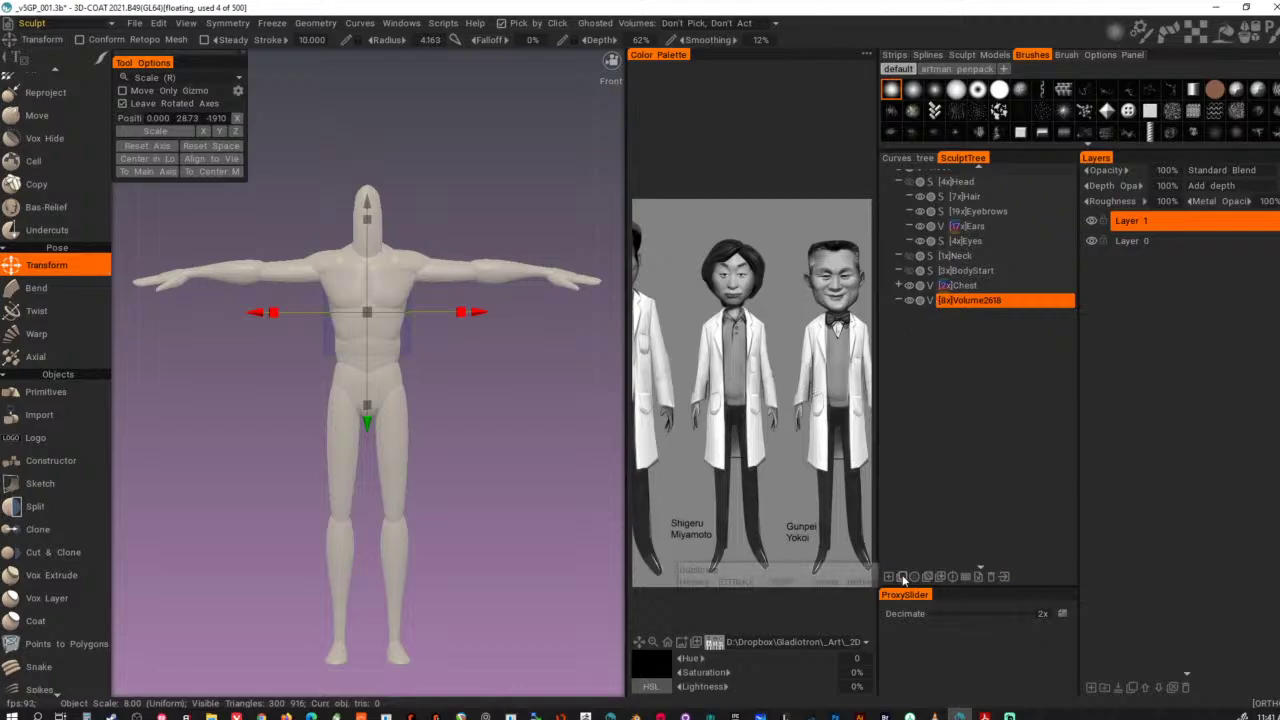
- Assign Shift+M as the hotkey for Merge Visible and merge the visible body volumes into the new 8x volume
right_click(985, 307)
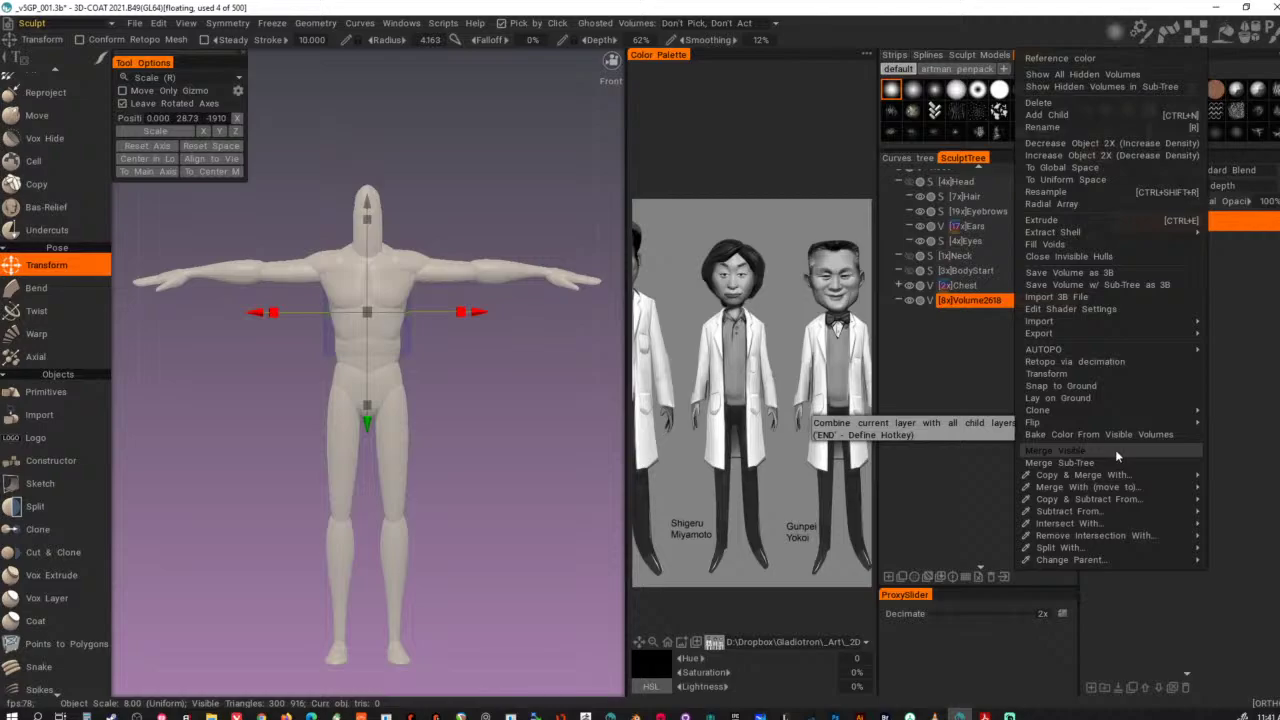
key("End")
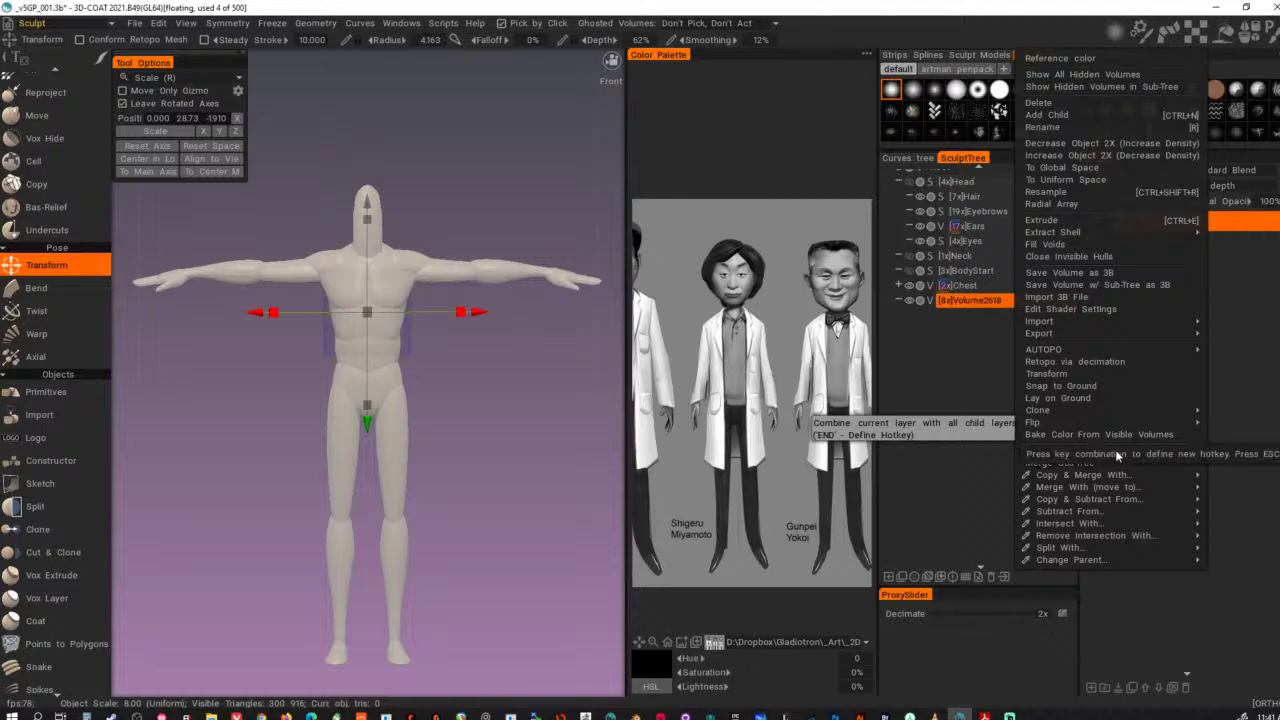
key("shift+m")
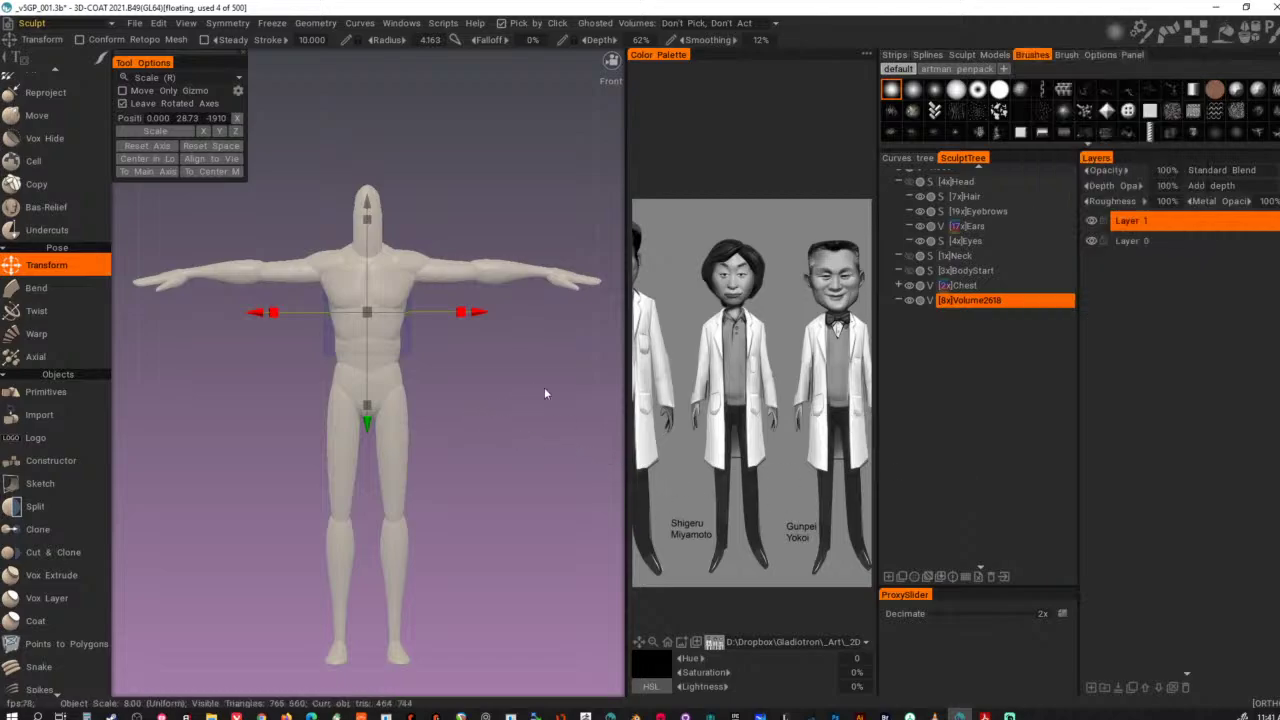
- Hide the Chest hierarchy and examine the merged 8x volume's hand and fingers up close
left_click(910, 287)
left_click_drag(362, 345, 517, 502, "alt")
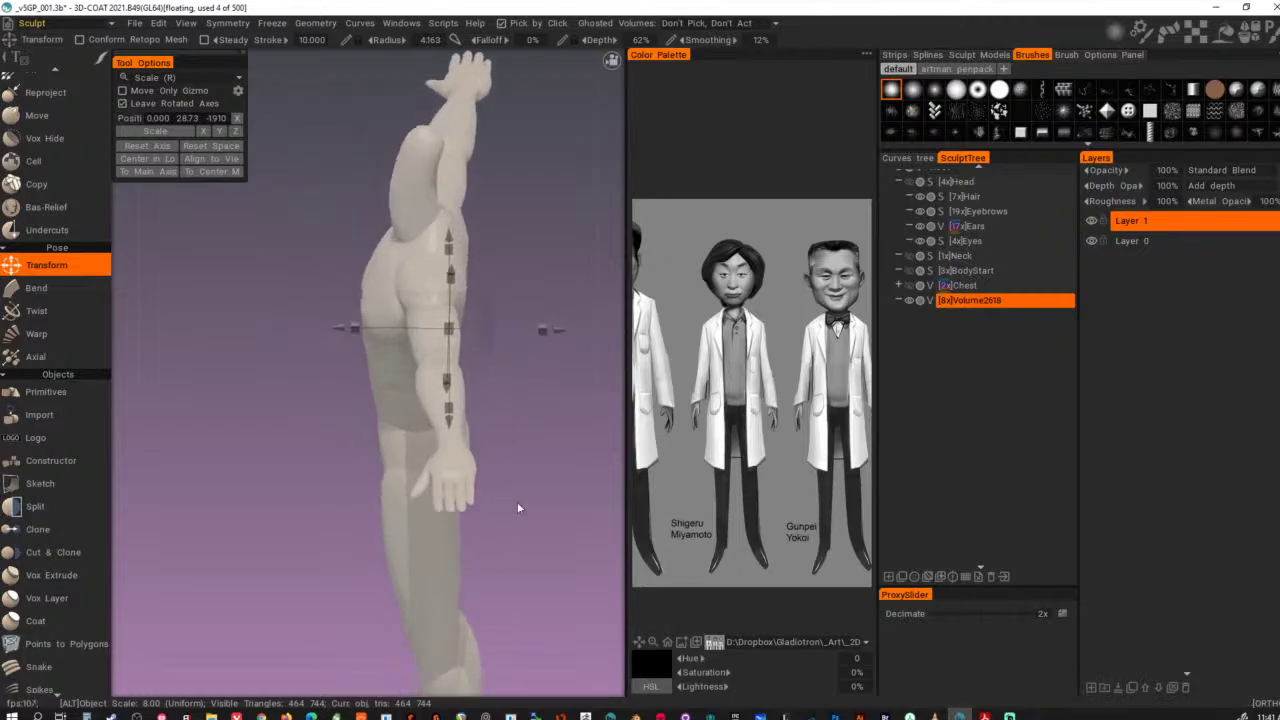
right_click_drag(517, 502, 560, 514, "alt")
middle_click_drag(560, 514, 466, 374, "alt")
right_click_drag(466, 374, 616, 560, "alt")
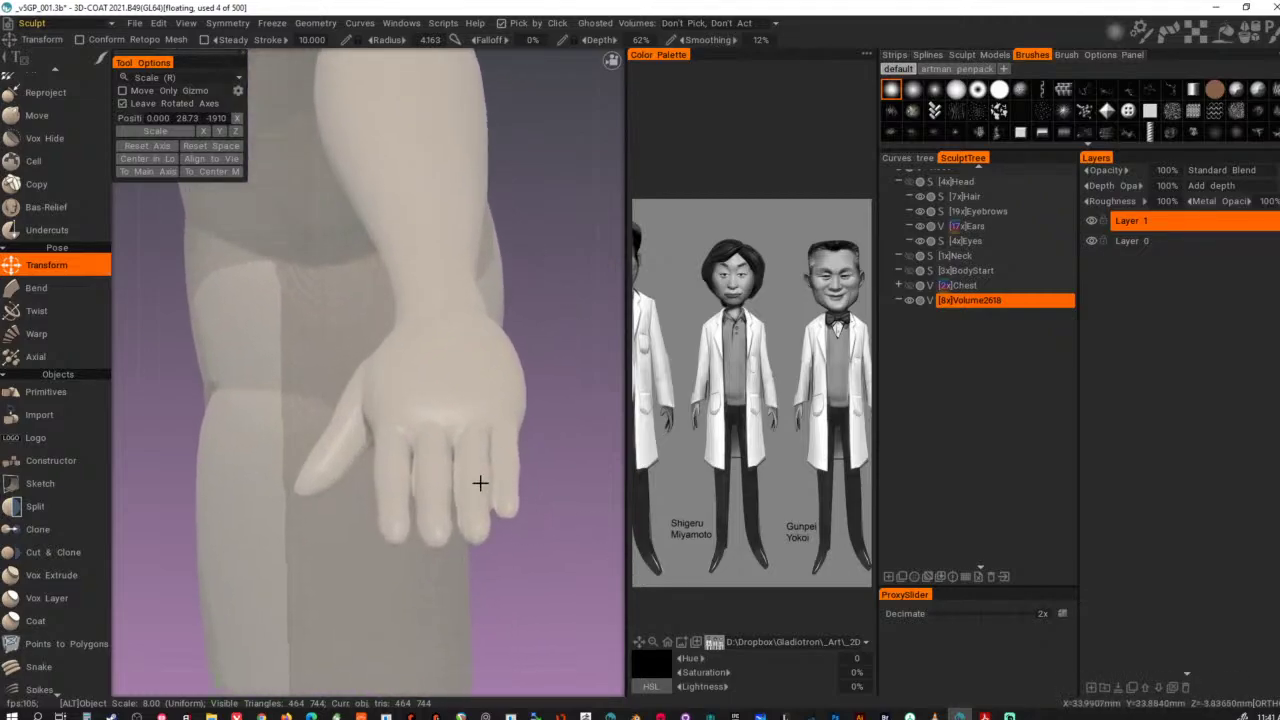
right_click_drag(480, 483, 549, 525, "alt")
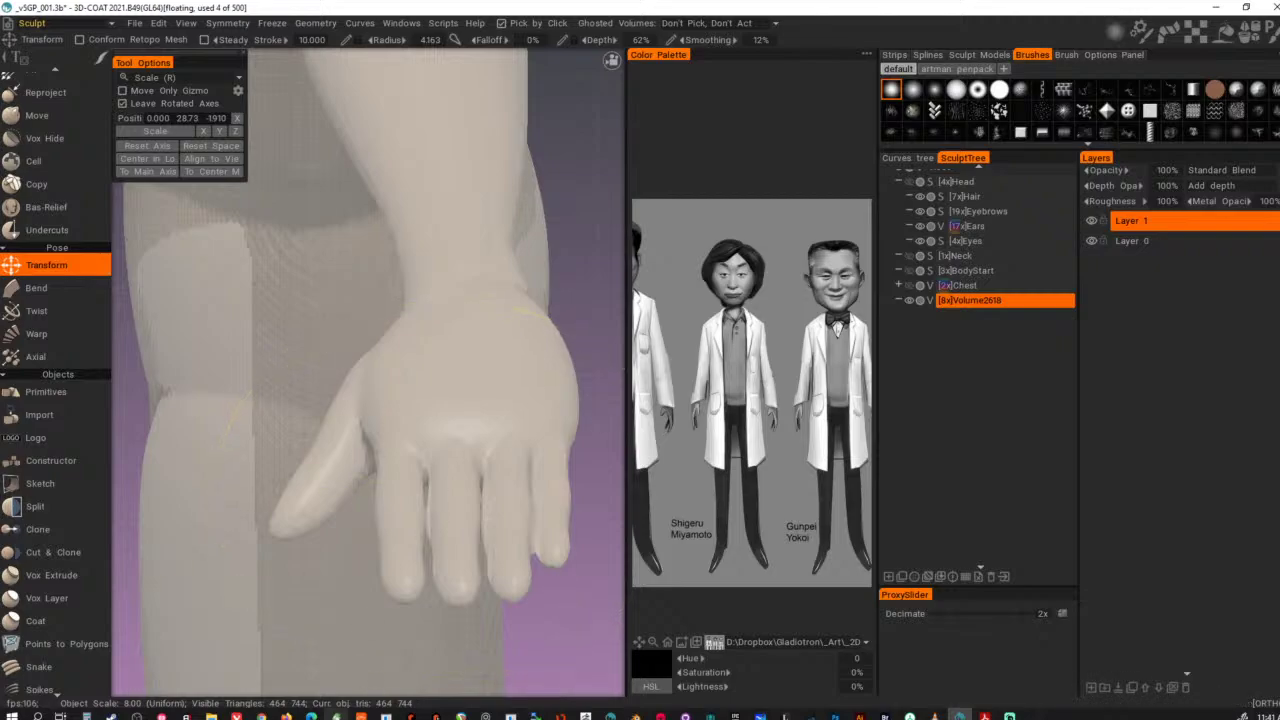
right_click_drag(468, 510, 288, 446, "alt")
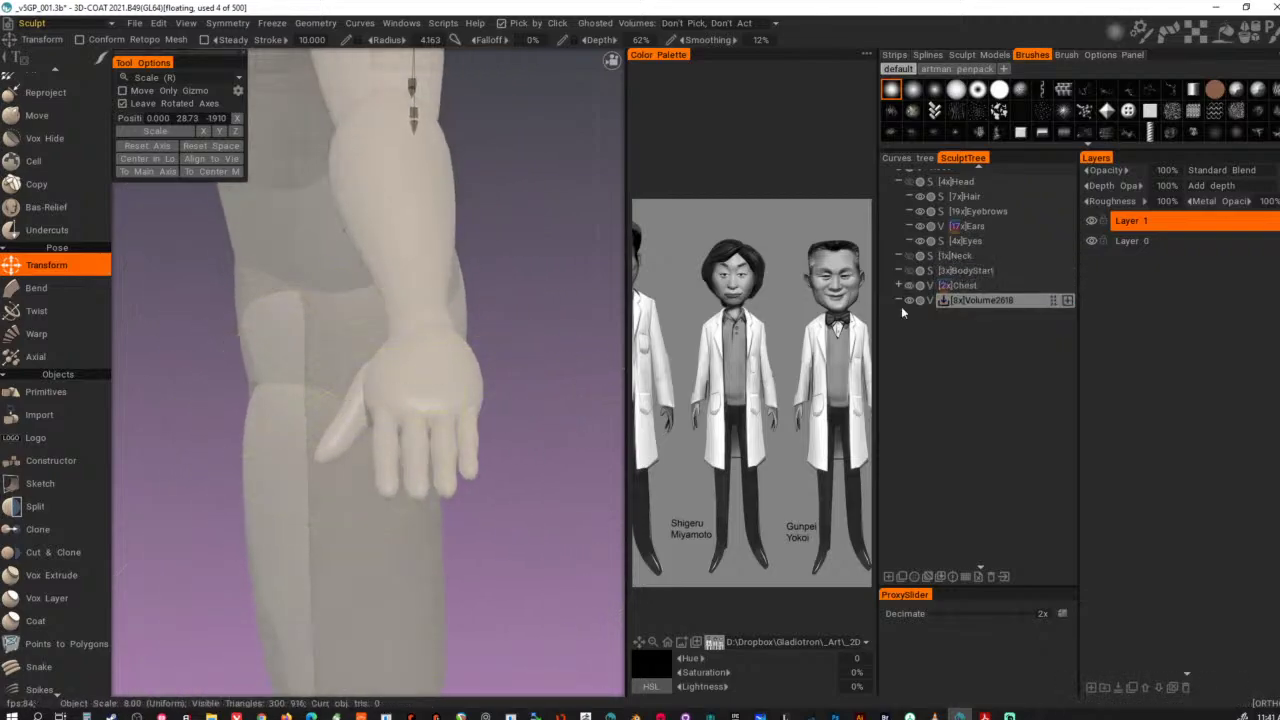
- Undo the 8x merge and raise the empty volume's density to 16x
key("ctrl+z")
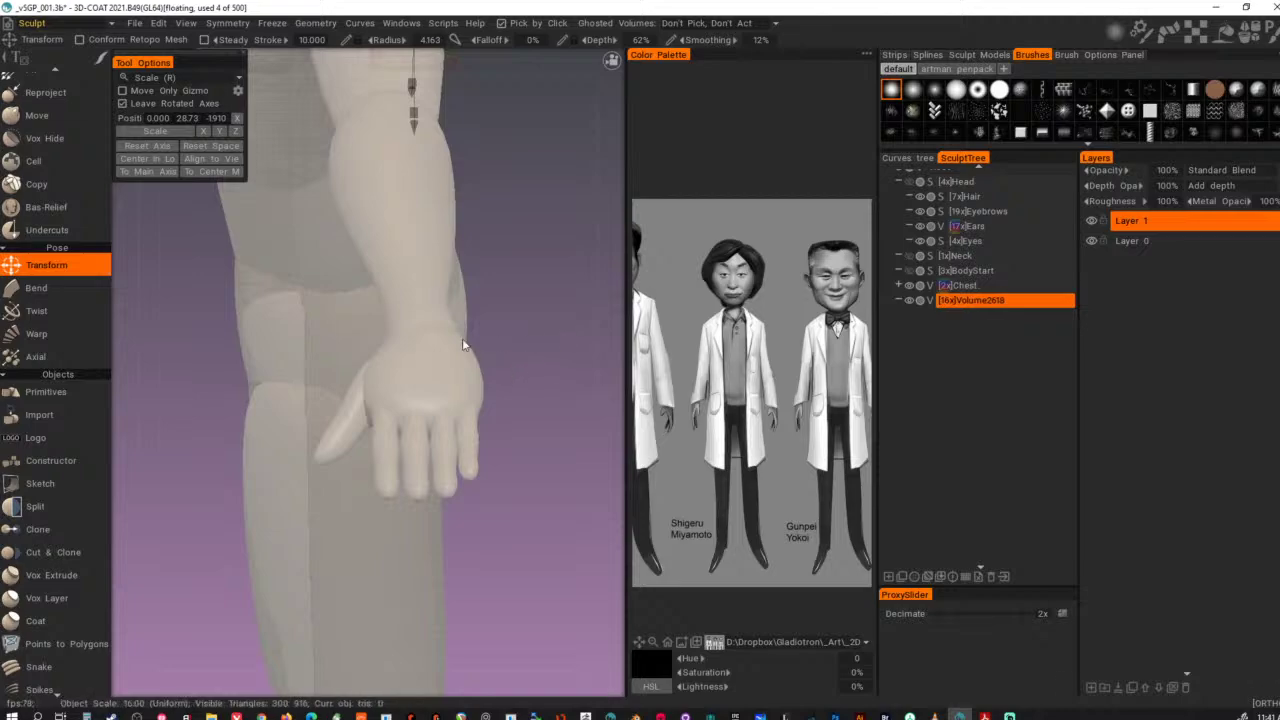
left_click_drag(462, 339, 466, 381, "alt")
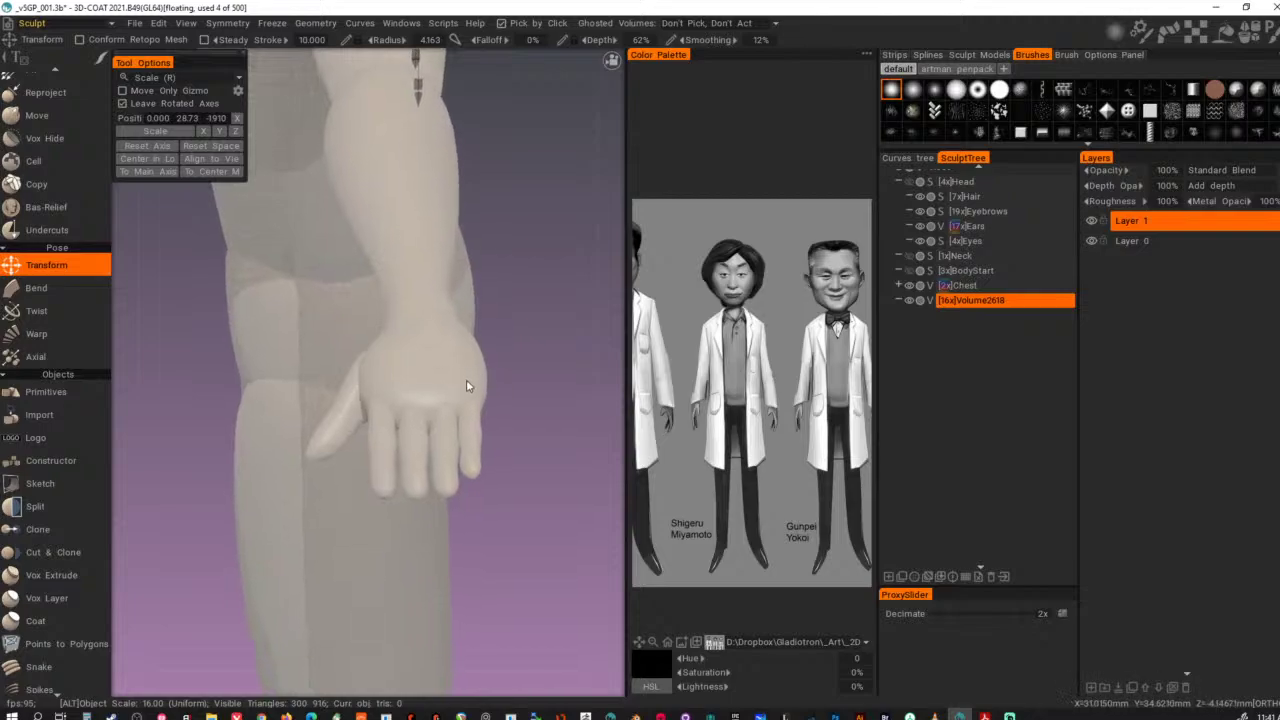
right_click_drag(466, 381, 539, 406, "alt")
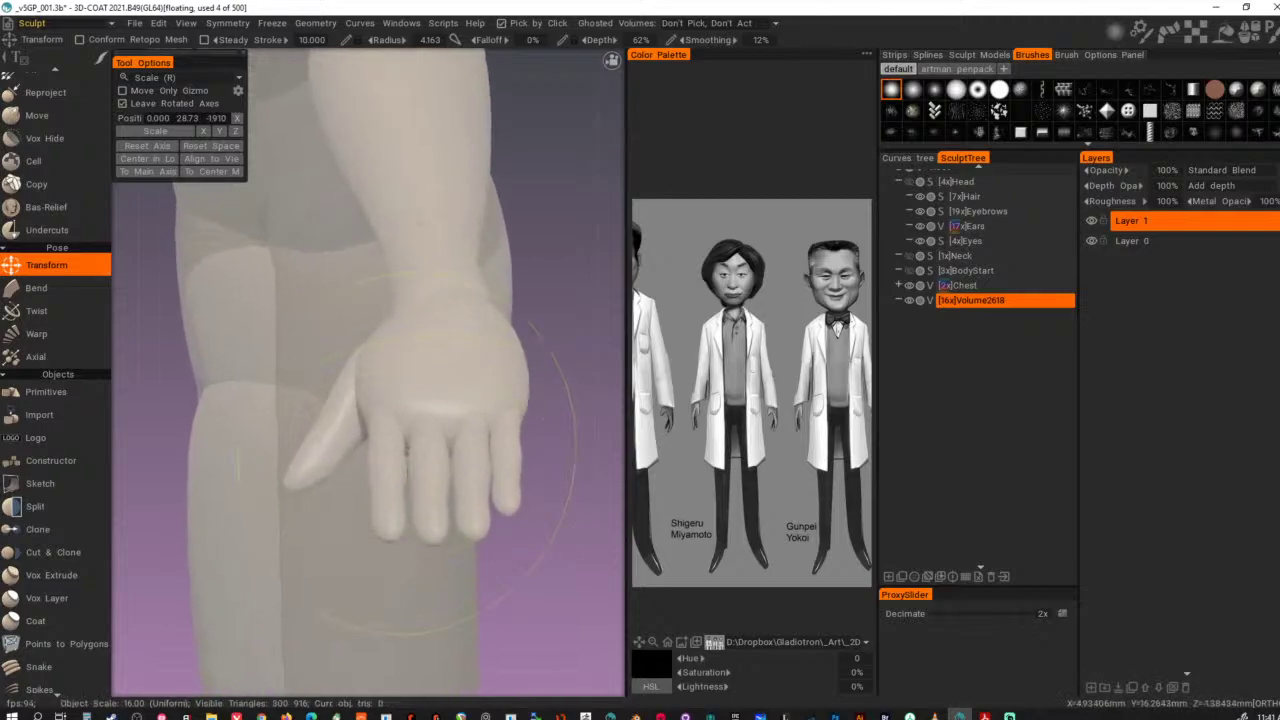
right_click_drag(516, 396, 273, 397, "alt")
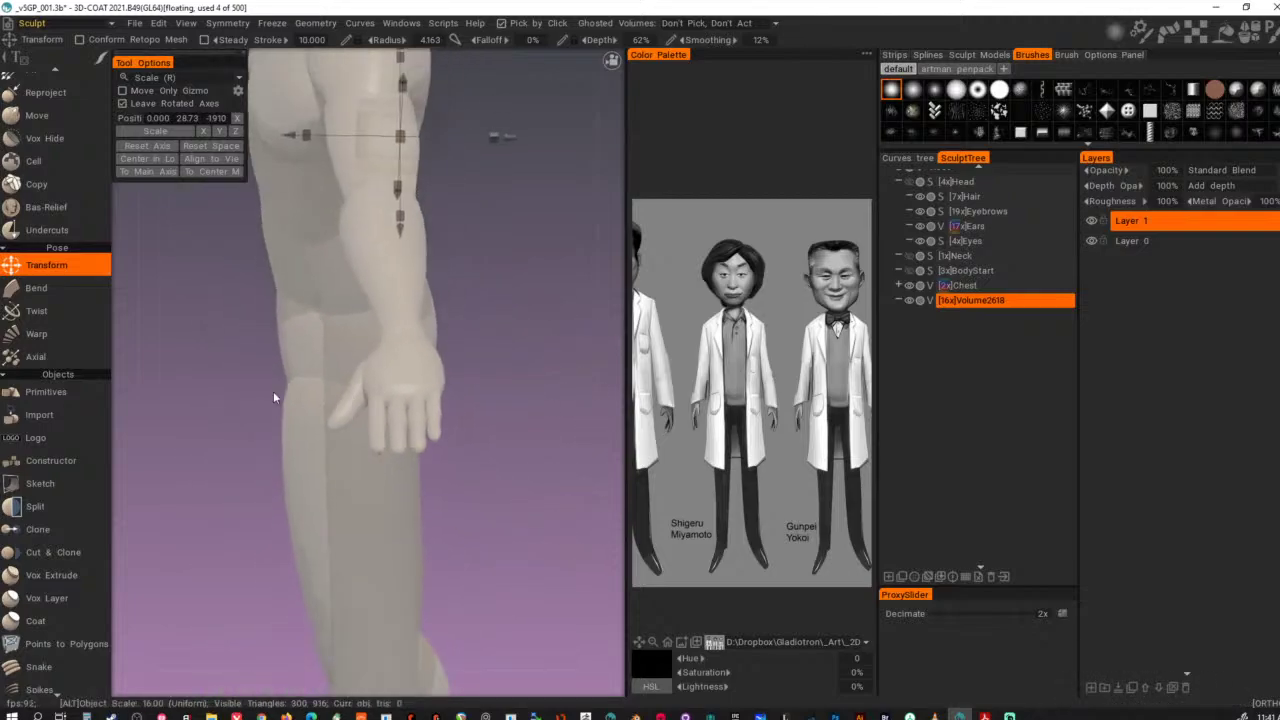
left_click_drag(273, 397, 436, 371, "alt")
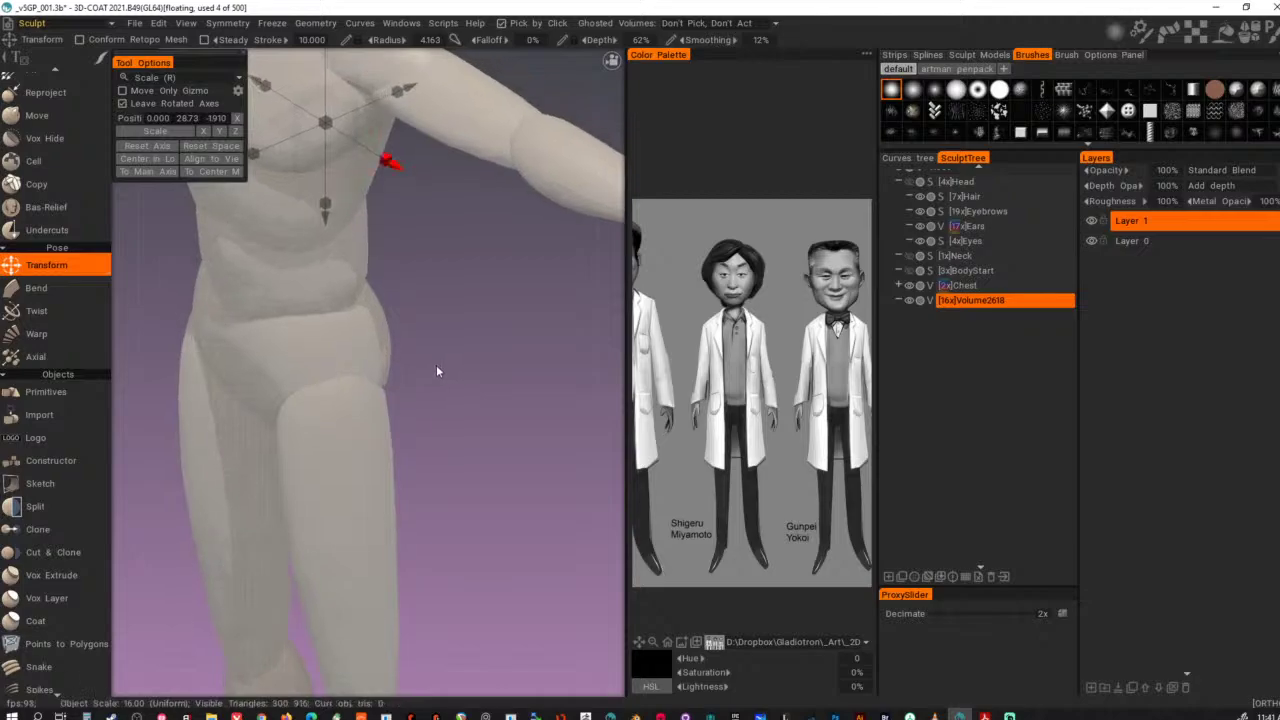
- Merge the visible body volumes into the 16x volume, hide the Chest hierarchy and check the merged body
left_click(911, 287)
scroll(275, 292, "down", 4)
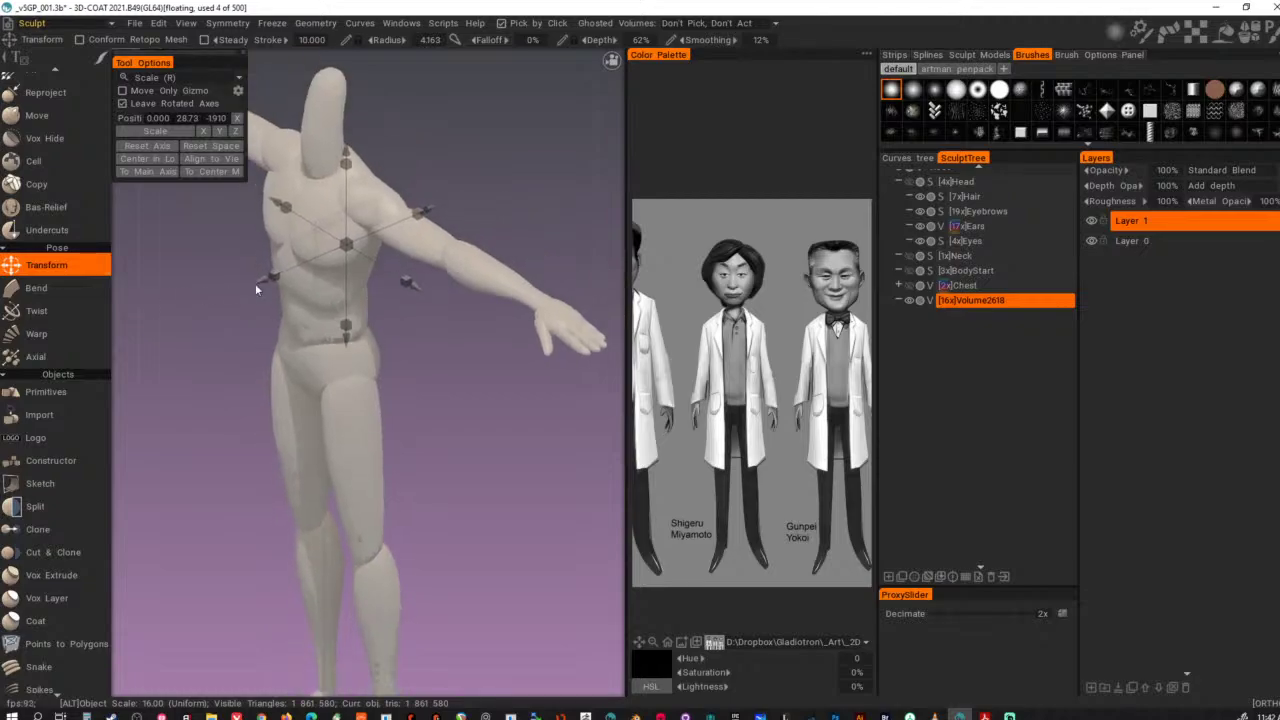
left_click_drag(255, 283, 411, 273, "alt")
middle_click_drag(411, 271, 430, 370, "alt")
left_click_drag(368, 393, 405, 333, "alt")
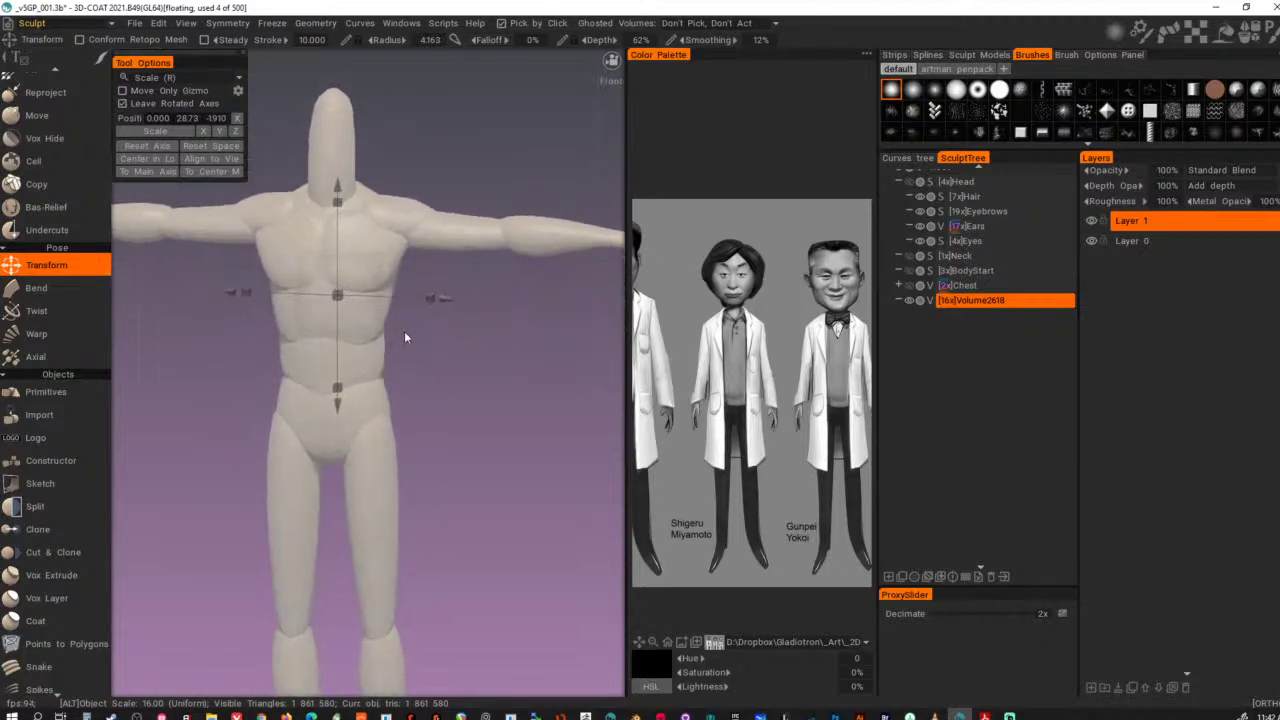
middle_click_drag(450, 200, 517, 206, "alt")
- Fill the crease across the front of the abdomen using the Base Clay brush
left_click_drag(80, 380, 76, 509)
scroll(75, 505, "up", 15)
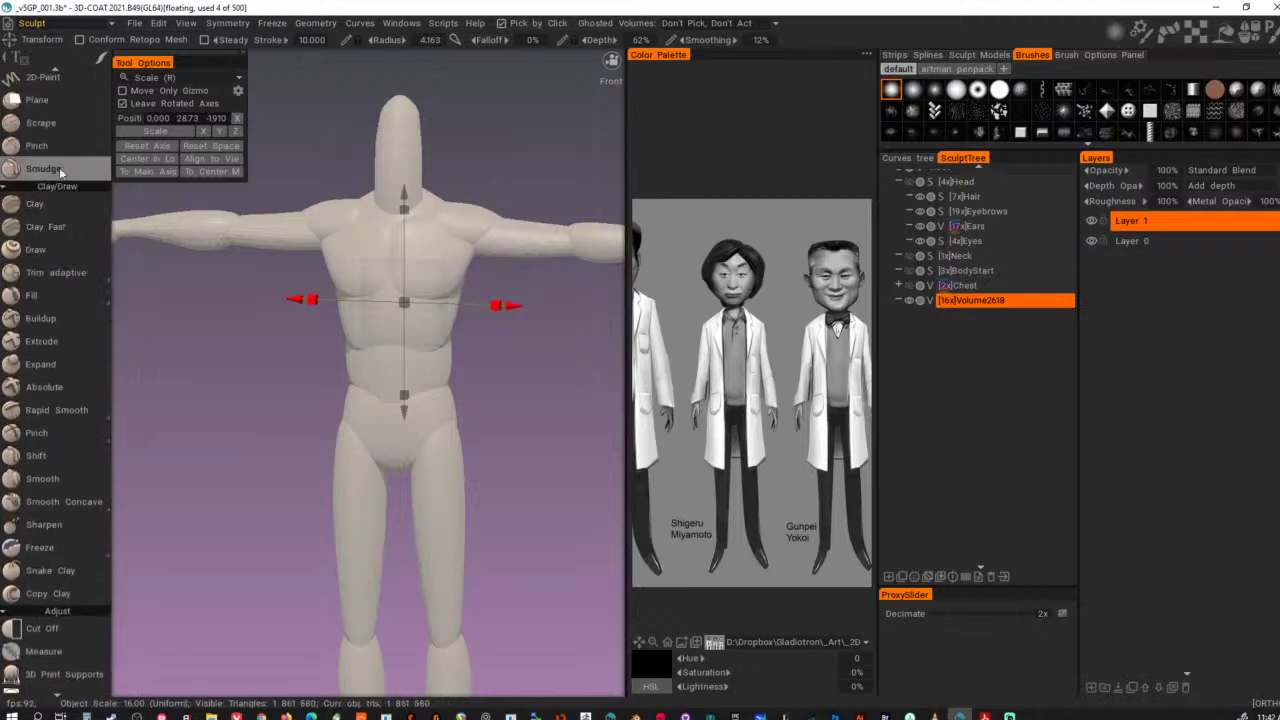
left_click(58, 209)
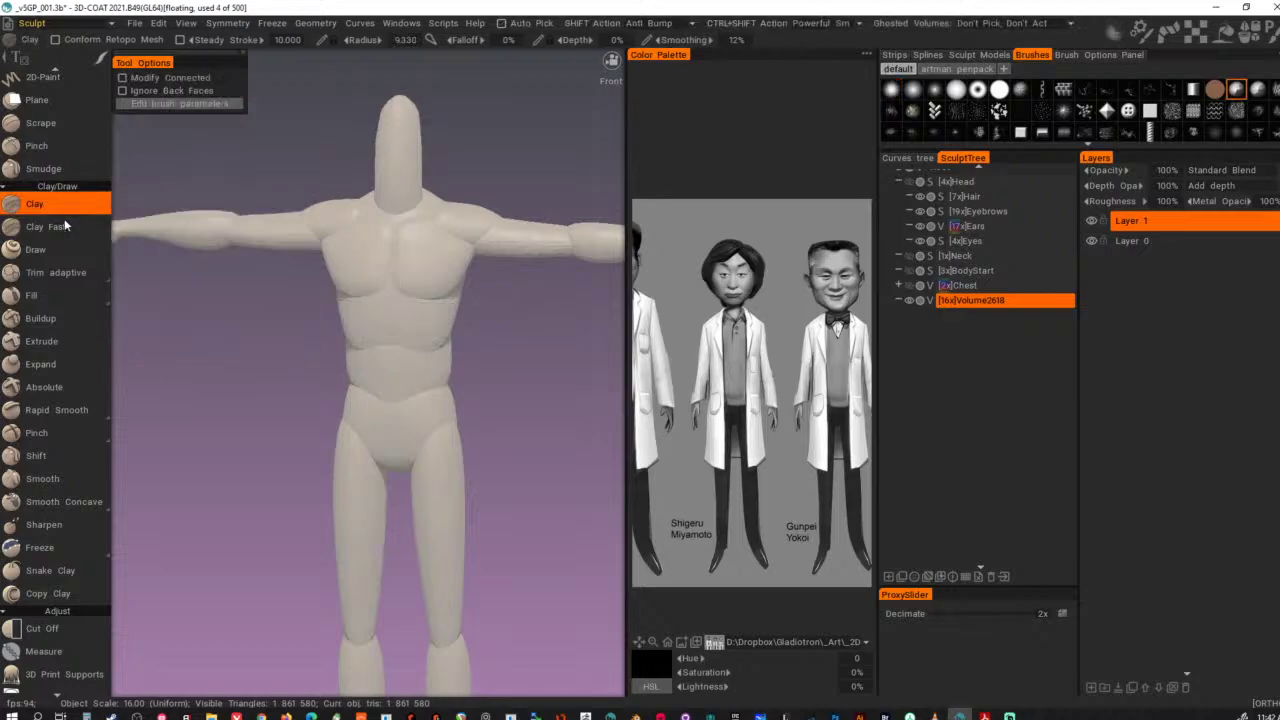
mouse_move(394, 278)
right_mouse_down("alt")
mouse_move(599, 279)
mouse_move(572, 281)
right_mouse_up("alt")
middle_click_drag(463, 297, 441, 316, "alt")
right_click_drag(441, 316, 483, 305, "alt")
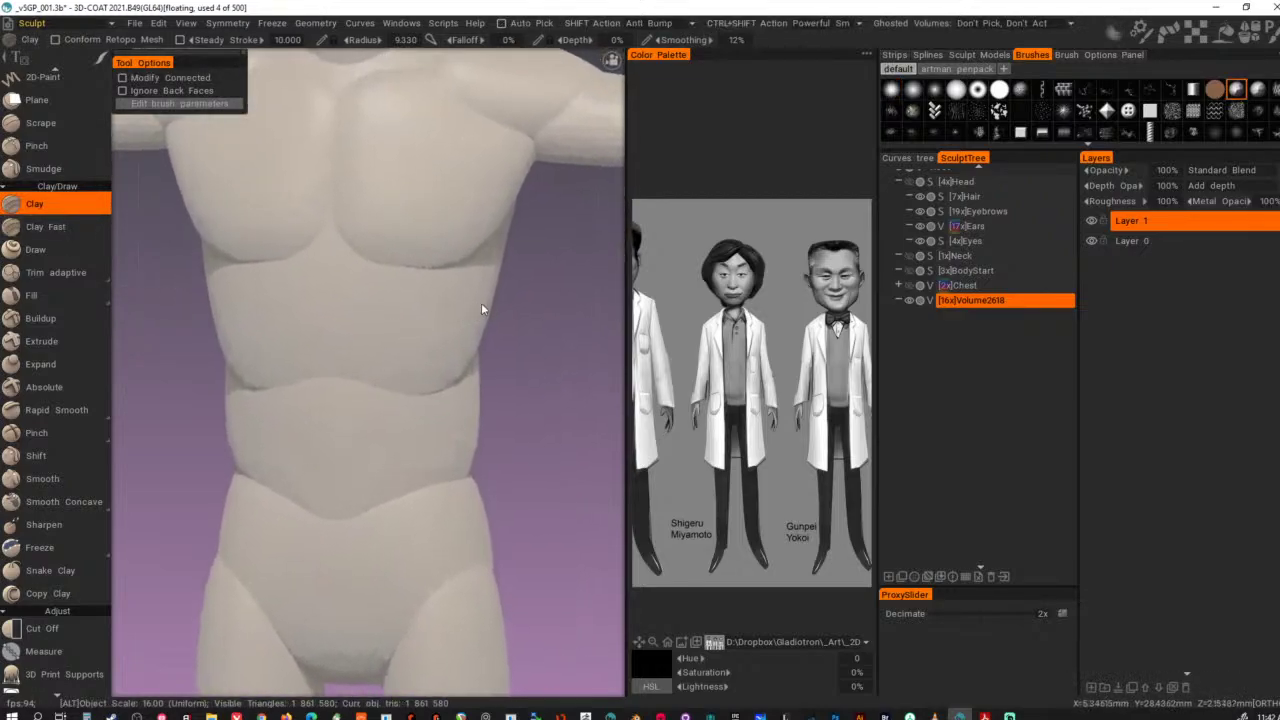
middle_click_drag(96, 174, 80, 515)
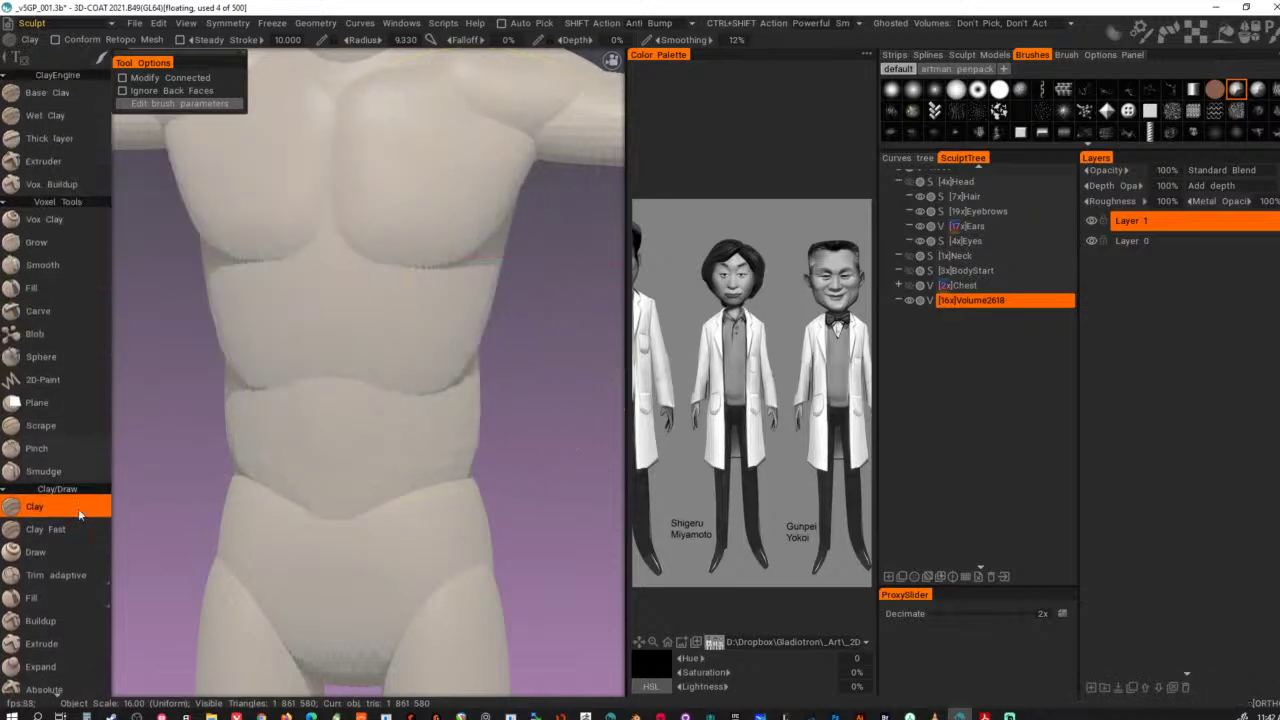
left_click(50, 92)
mouse_move(416, 272)
right_mouse_down()
mouse_move(333, 338)
mouse_move(364, 352)
right_mouse_up()
mouse_move(370, 383)
left_mouse_down()
mouse_move(380, 394)
mouse_move(426, 384)
mouse_move(399, 393)
mouse_move(410, 385)
mouse_move(417, 412)
mouse_move(499, 329)
left_mouse_up()
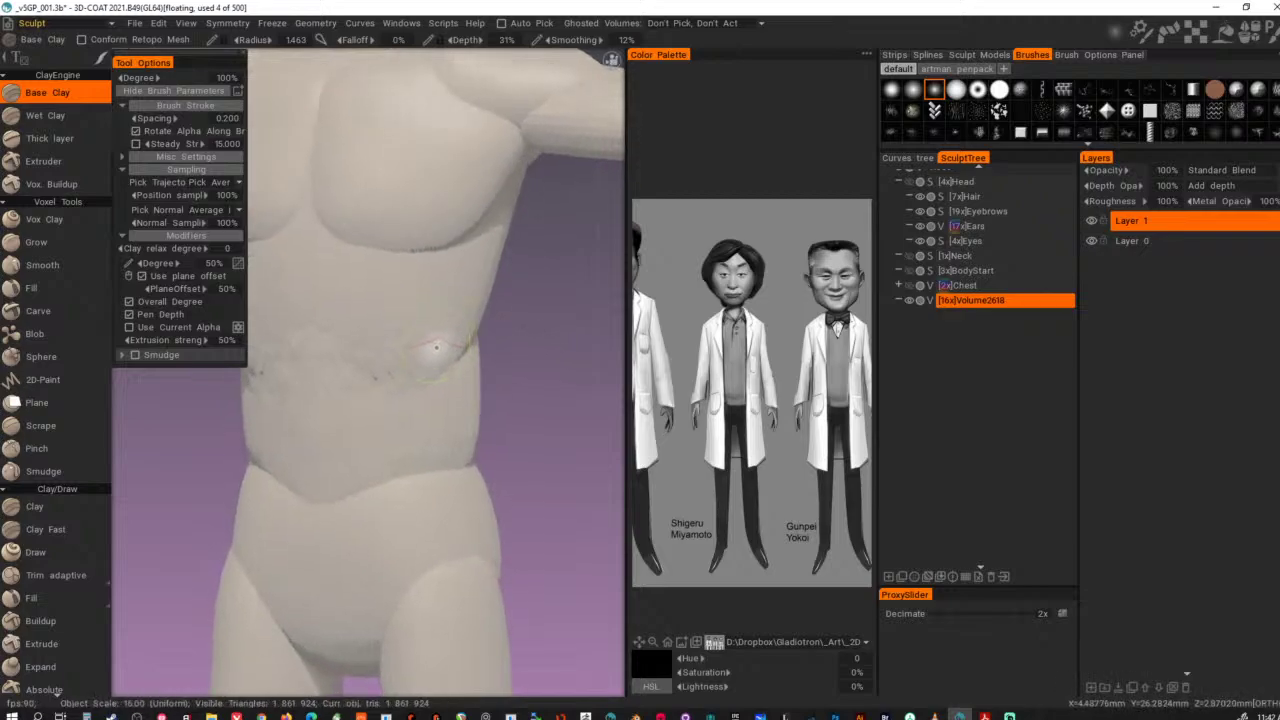
- Build up Base Clay over the waist seam on the back and the seam between chest and shoulder
right_click_drag(527, 348, 394, 337, "alt")
left_click_drag(394, 337, 451, 280, "alt")
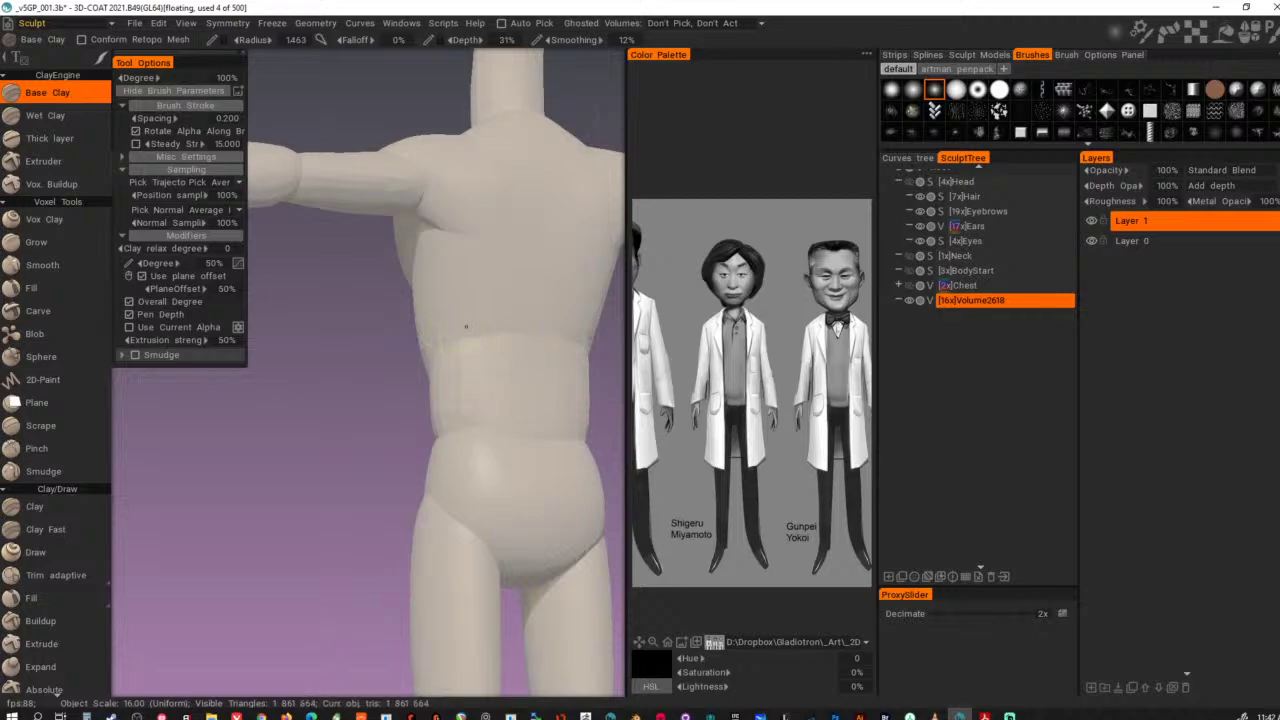
mouse_move(452, 368)
left_mouse_down()
mouse_move(446, 350)
mouse_move(487, 344)
left_mouse_up()
mouse_move(547, 302)
left_mouse_down("alt")
mouse_move(605, 307)
mouse_move(570, 275)
mouse_move(471, 300)
mouse_move(540, 322)
mouse_move(503, 271)
mouse_move(443, 334)
mouse_move(486, 297)
left_mouse_up("alt")
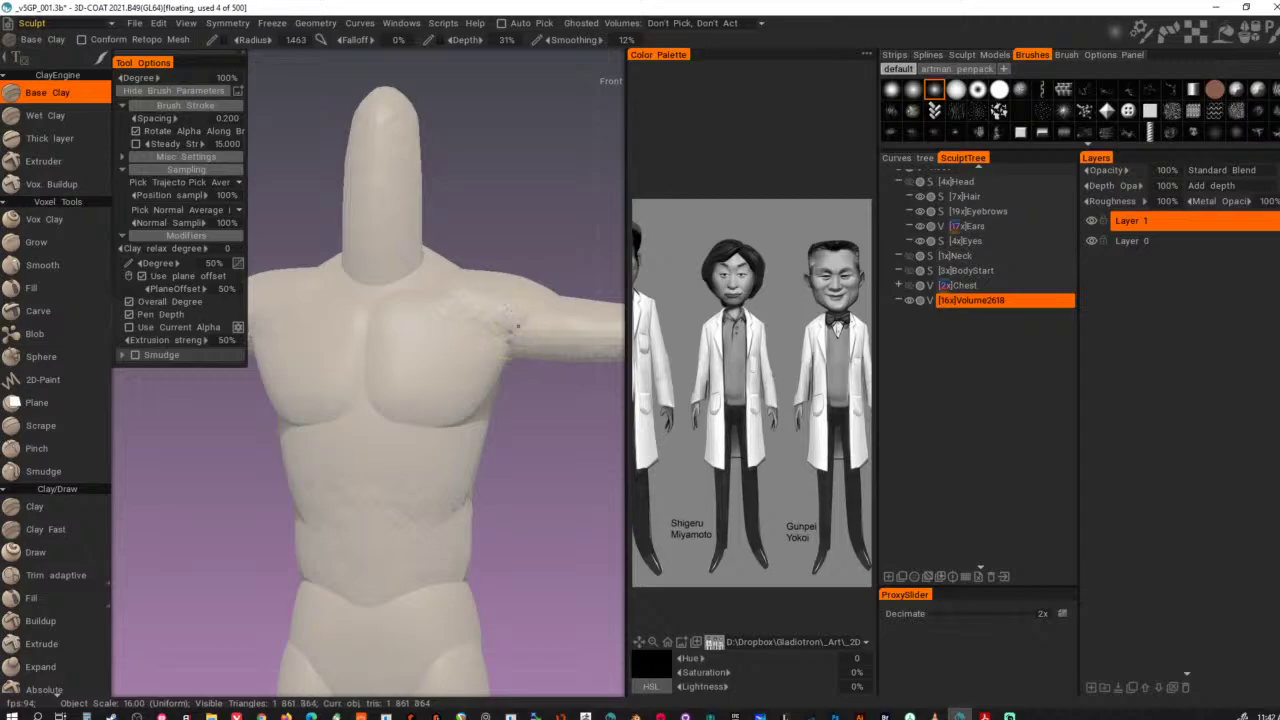
- Smooth the filled seams on the shoulders and front torso, the back and the base of the neck at 100% smoothing
mouse_move(518, 326)
left_mouse_down("shift")
mouse_move(461, 308)
mouse_move(454, 262)
mouse_move(440, 300)
left_mouse_up("shift")
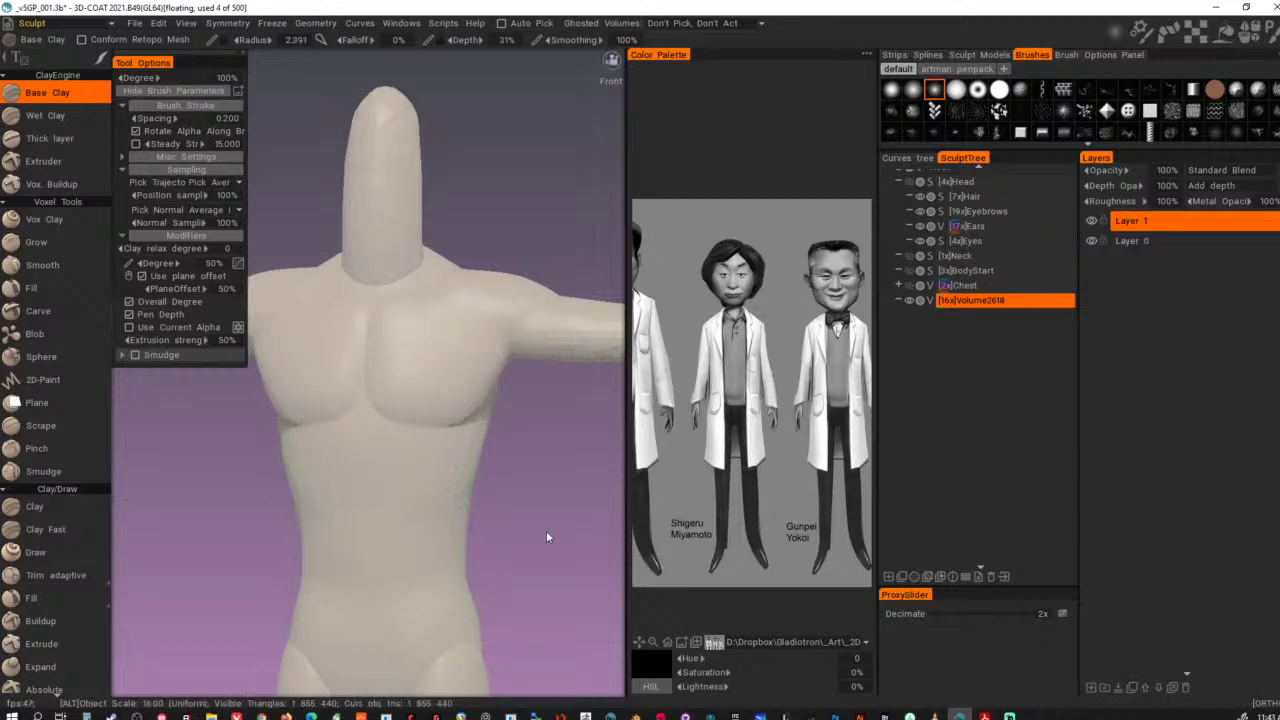
left_click_drag(546, 530, 370, 518, "alt")
middle_click_drag(543, 526, 498, 477, "alt")
mouse_move(497, 477)
left_mouse_down("alt")
mouse_move(523, 514)
mouse_move(518, 505)
left_mouse_up("alt")
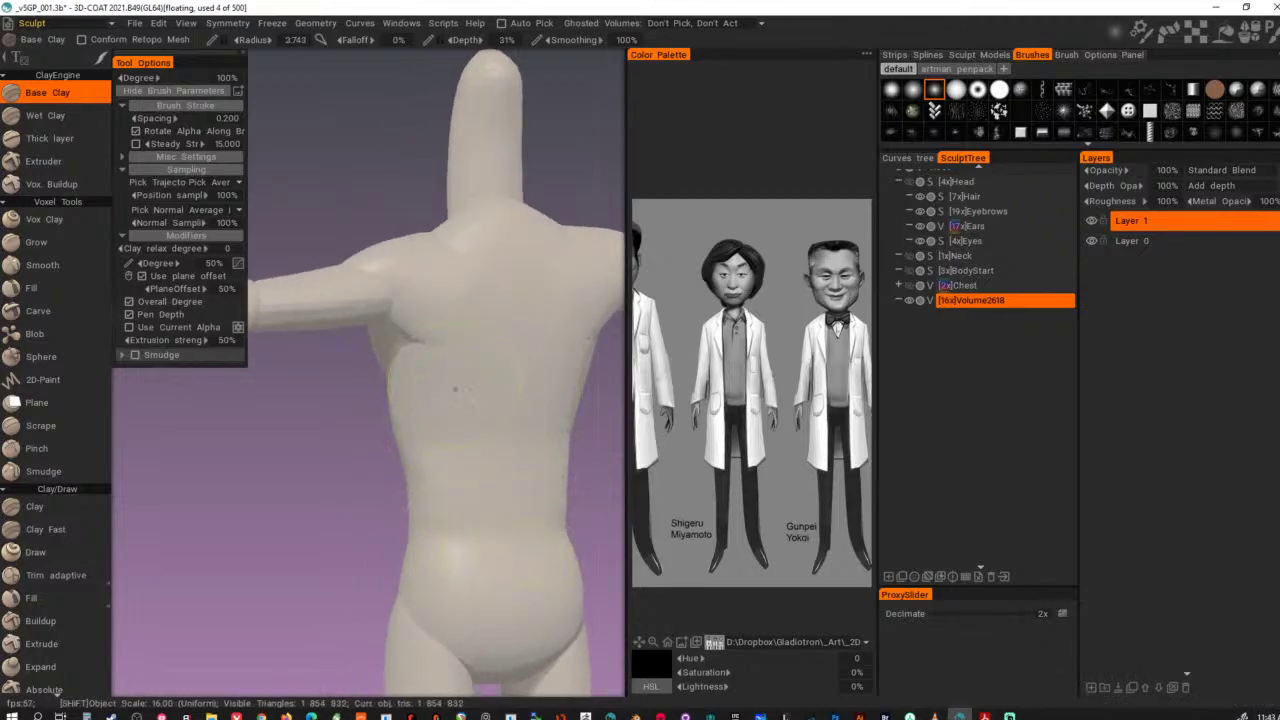
left_click_drag(455, 389, 451, 433, "shift")
mouse_move(461, 263)
left_mouse_down("shift")
mouse_move(484, 208)
mouse_move(471, 207)
mouse_move(461, 215)
mouse_move(492, 198)
mouse_move(522, 220)
left_mouse_up("shift")
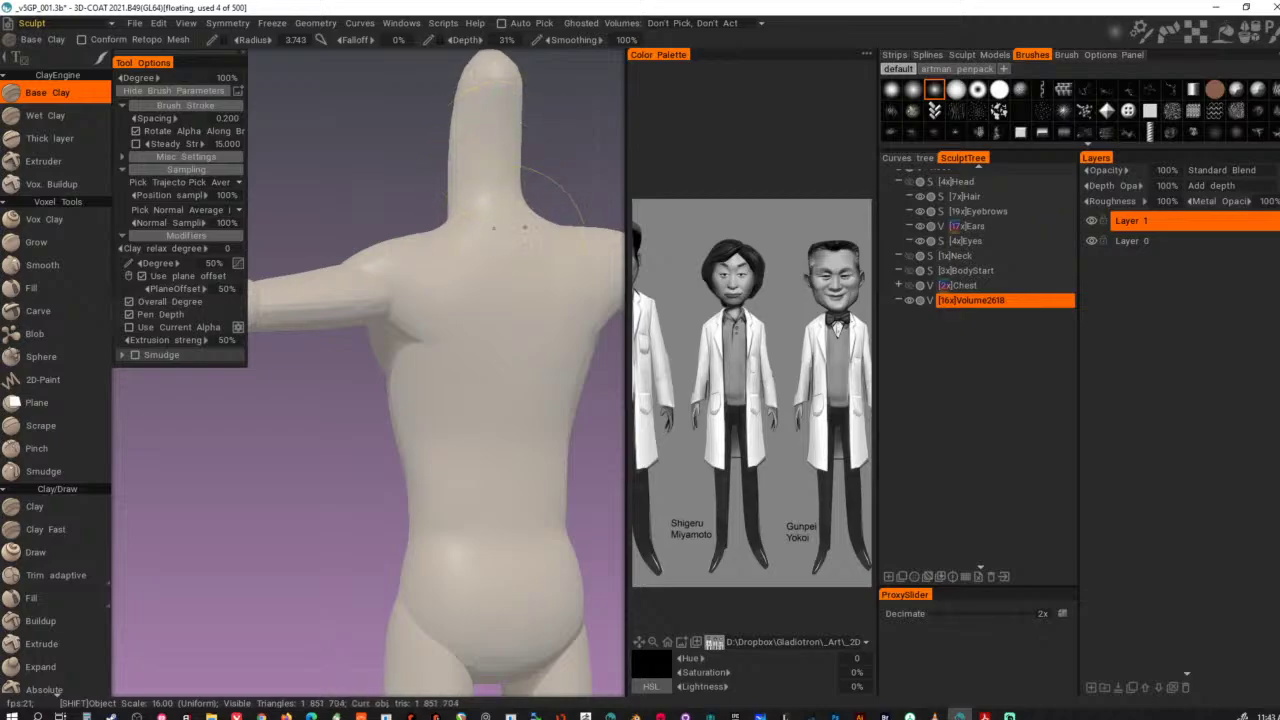
- Smooth the collarbone area, the neck base and the head stub from the front
mouse_move(438, 502)
left_mouse_down("alt")
mouse_move(449, 505)
mouse_move(442, 354)
left_mouse_up("alt")
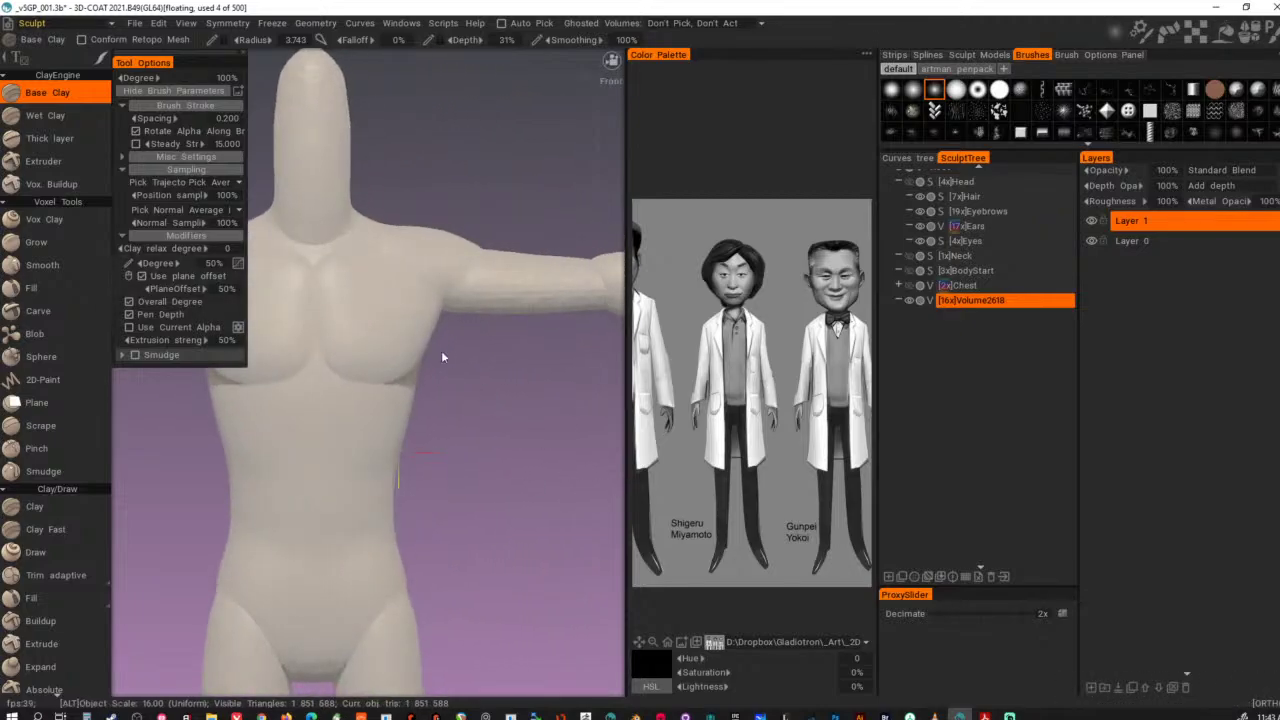
middle_click_drag(442, 354, 560, 495, "alt")
mouse_move(560, 495)
right_mouse_down("alt")
mouse_move(565, 457)
mouse_move(490, 443)
mouse_move(543, 420)
right_mouse_up("alt")
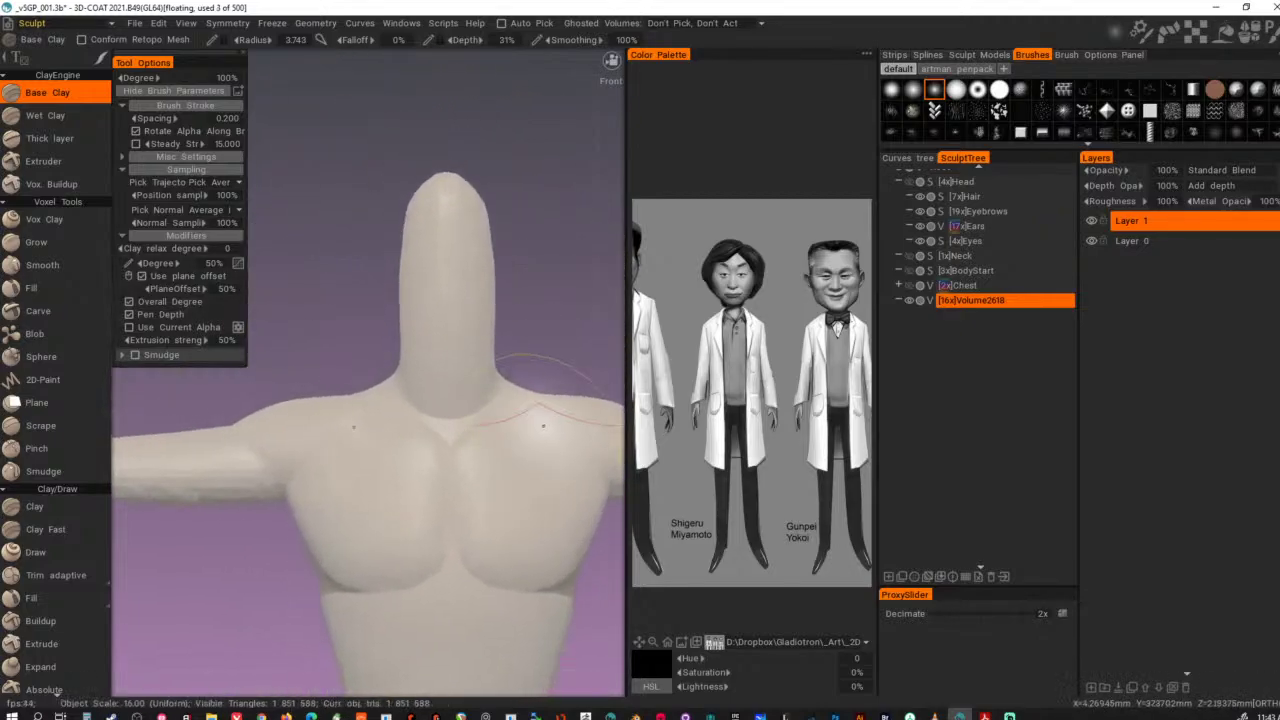
left_click_drag(543, 420, 457, 422, "shift")
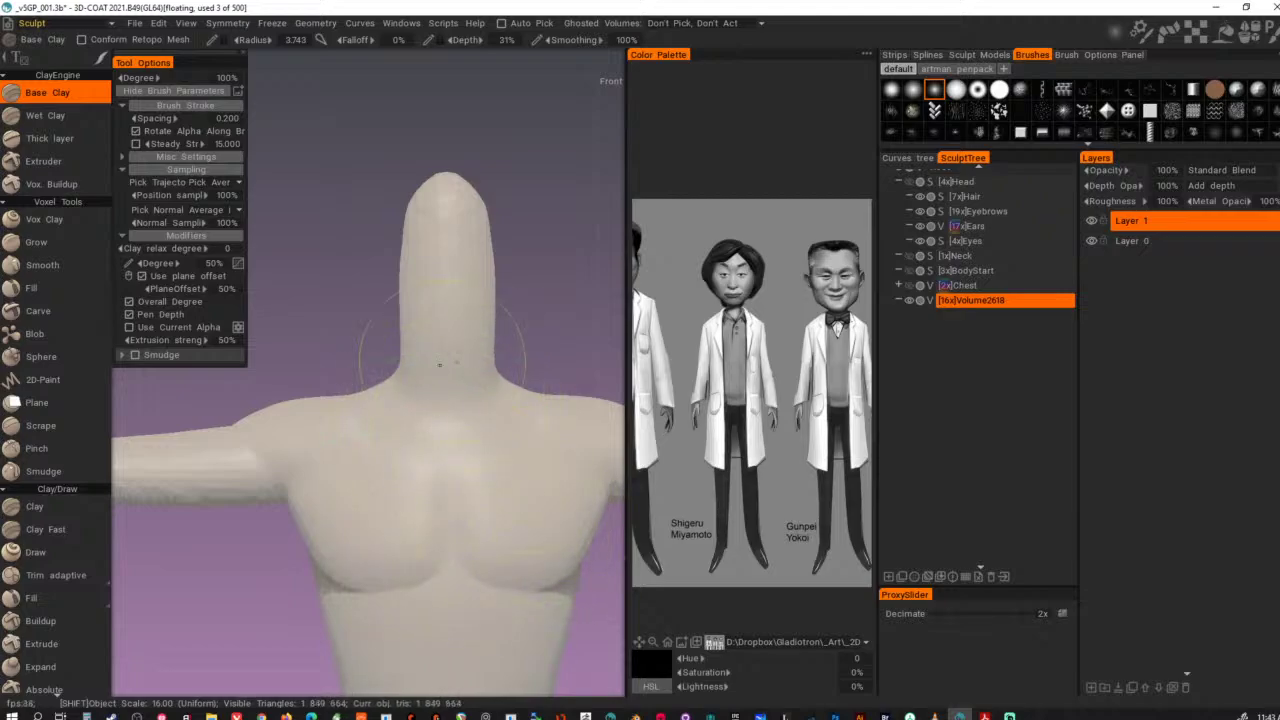
mouse_move(449, 211)
left_mouse_down("shift")
mouse_move(452, 222)
mouse_move(445, 198)
mouse_move(444, 222)
mouse_move(461, 208)
left_mouse_up("shift")
- Apply the dark brown shader from the default set to the merged body and turn off Cast Shadows
right_click_drag(551, 414, 383, 529, "alt")
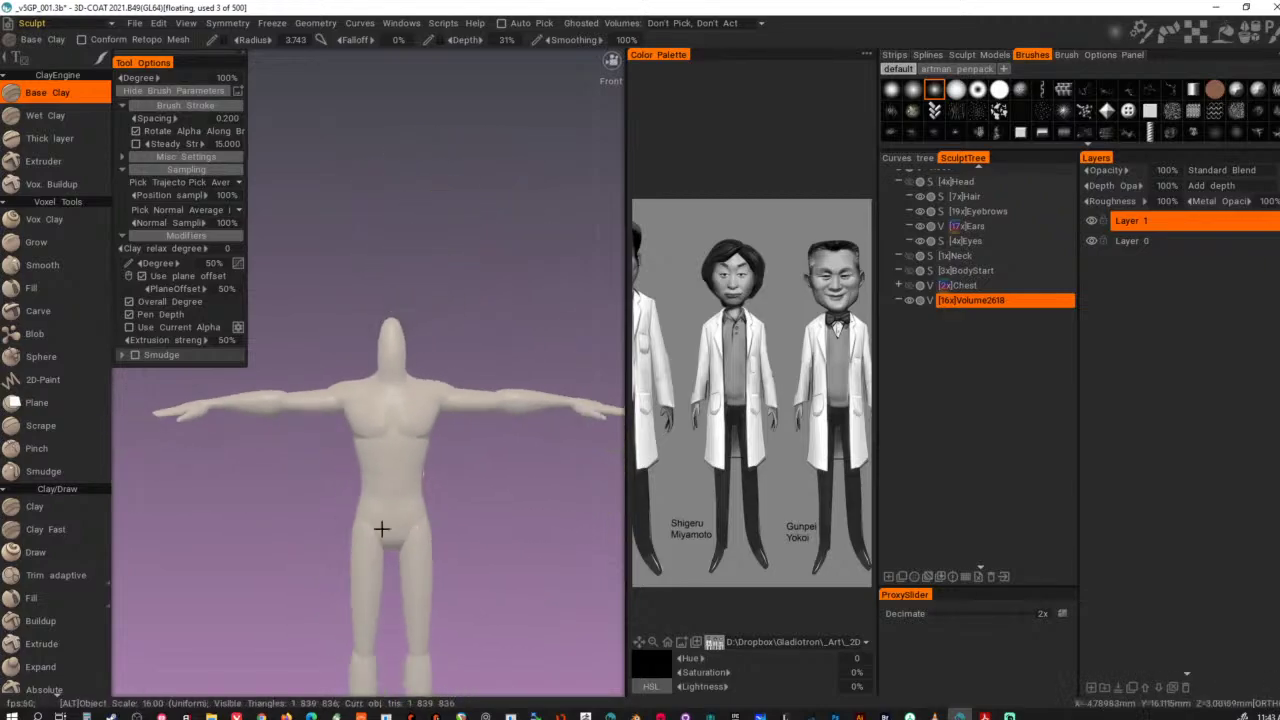
mouse_move(383, 529)
left_mouse_down("alt")
mouse_move(532, 558)
mouse_move(514, 574)
left_mouse_up("alt")
middle_click_drag(514, 574, 505, 449, "alt")
left_click_drag(505, 455, 539, 450, "alt")
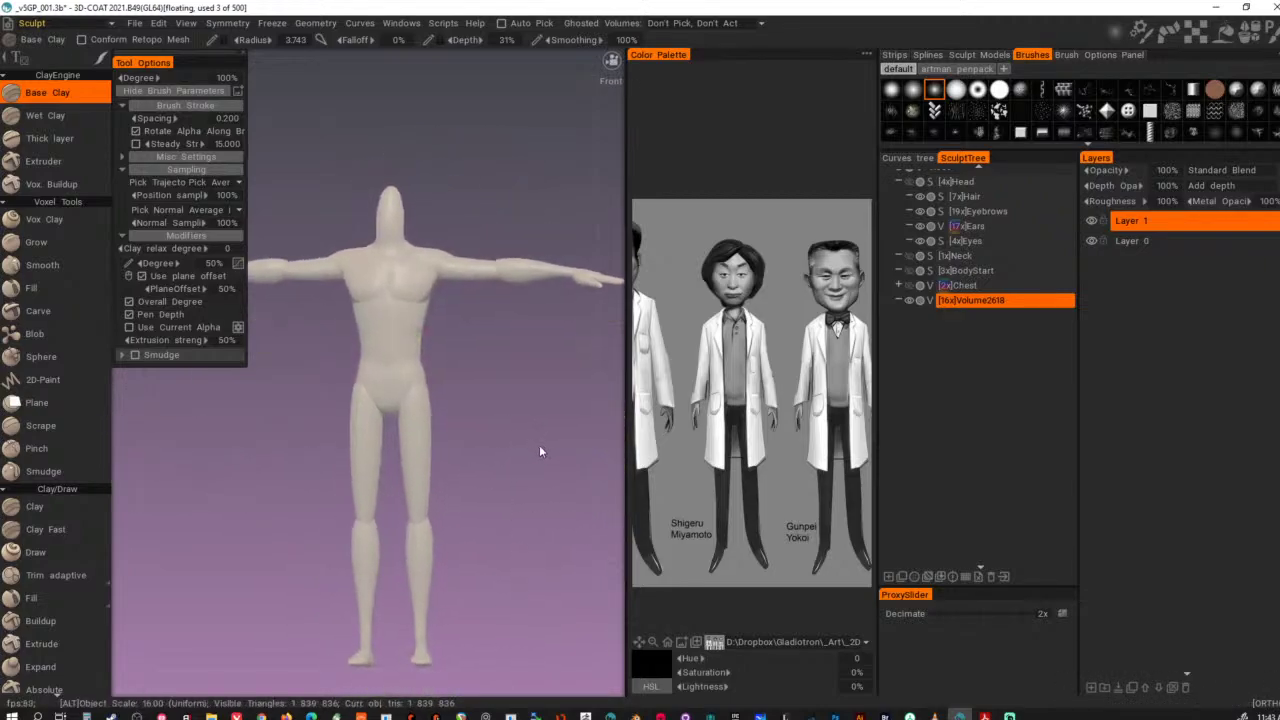
key("4")
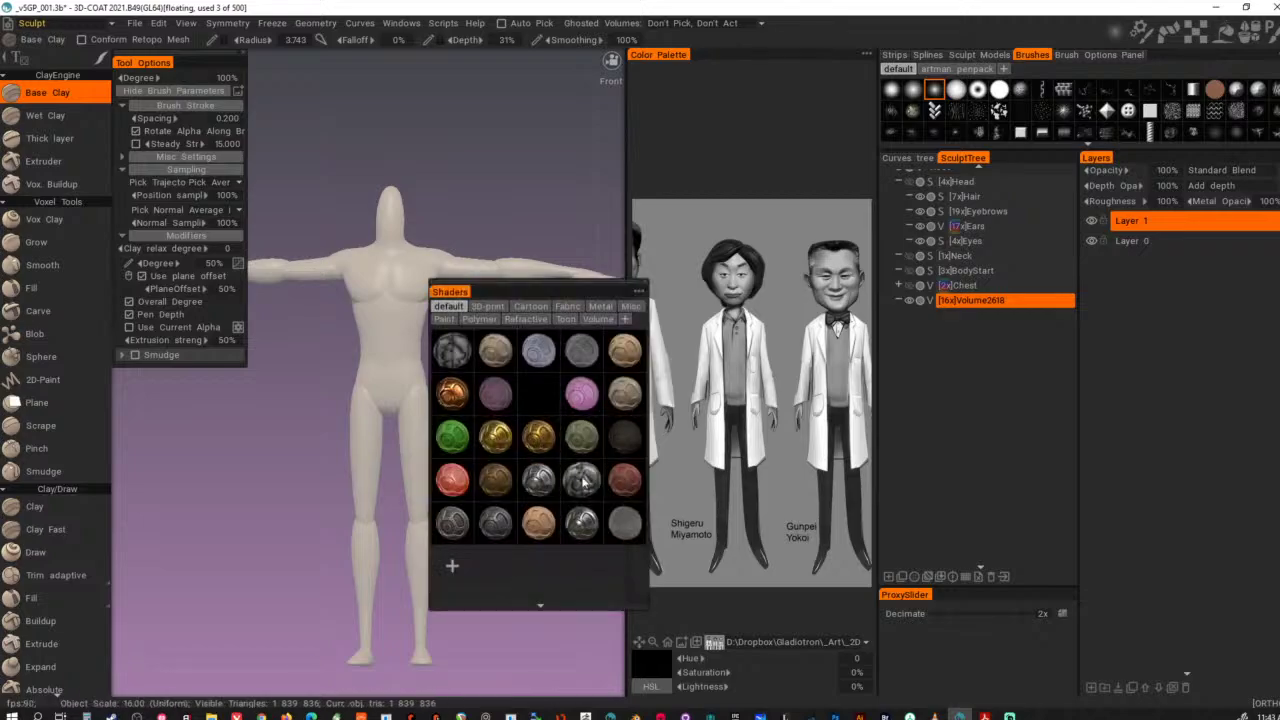
left_click(625, 436)
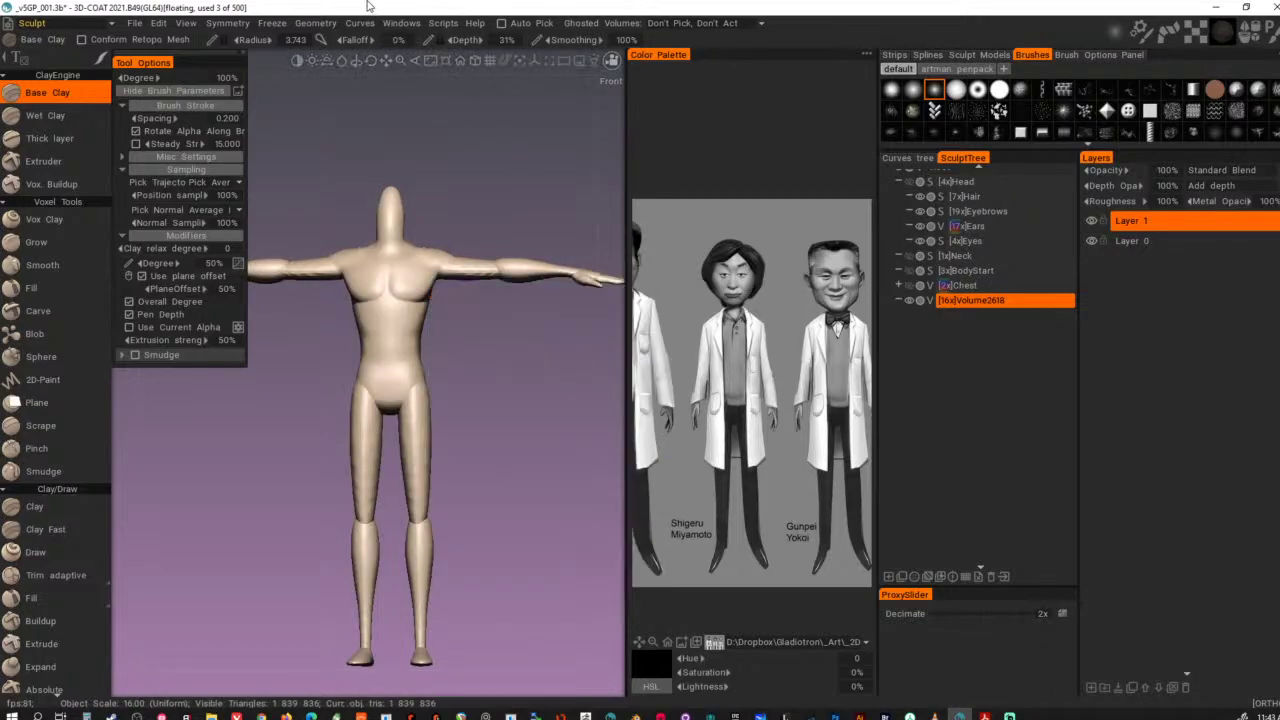
left_click(306, 24)
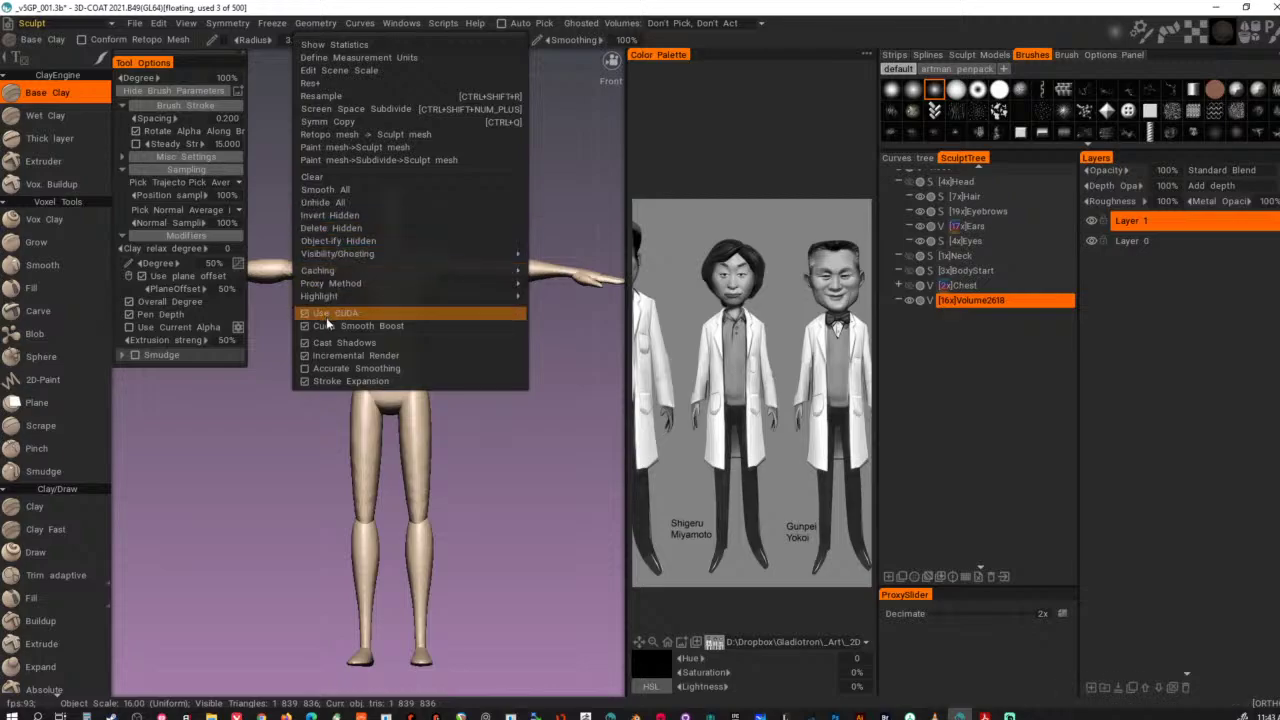
left_click(337, 343)
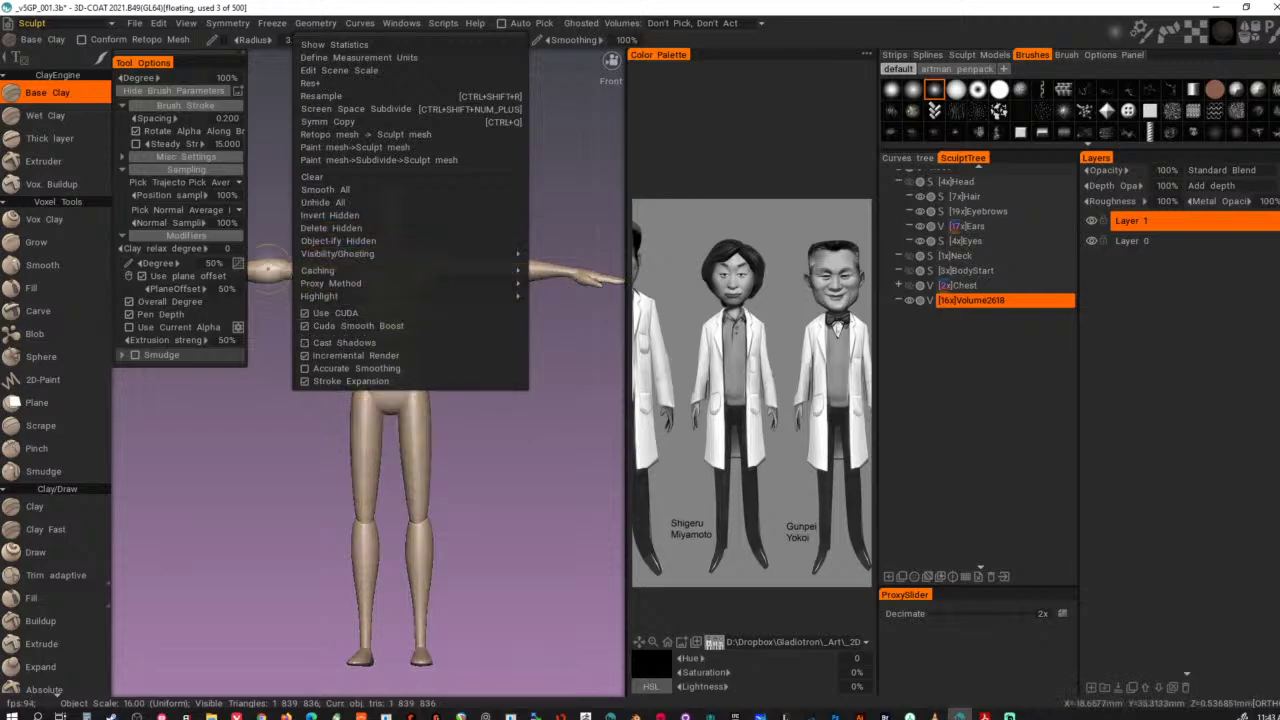
- Smooth the remaining chest, waist and shoulder seams of the merged body
middle_click_drag(481, 442, 473, 522, "alt")
right_click_drag(440, 410, 555, 450, "alt")
left_click_drag(555, 450, 416, 447, "alt")
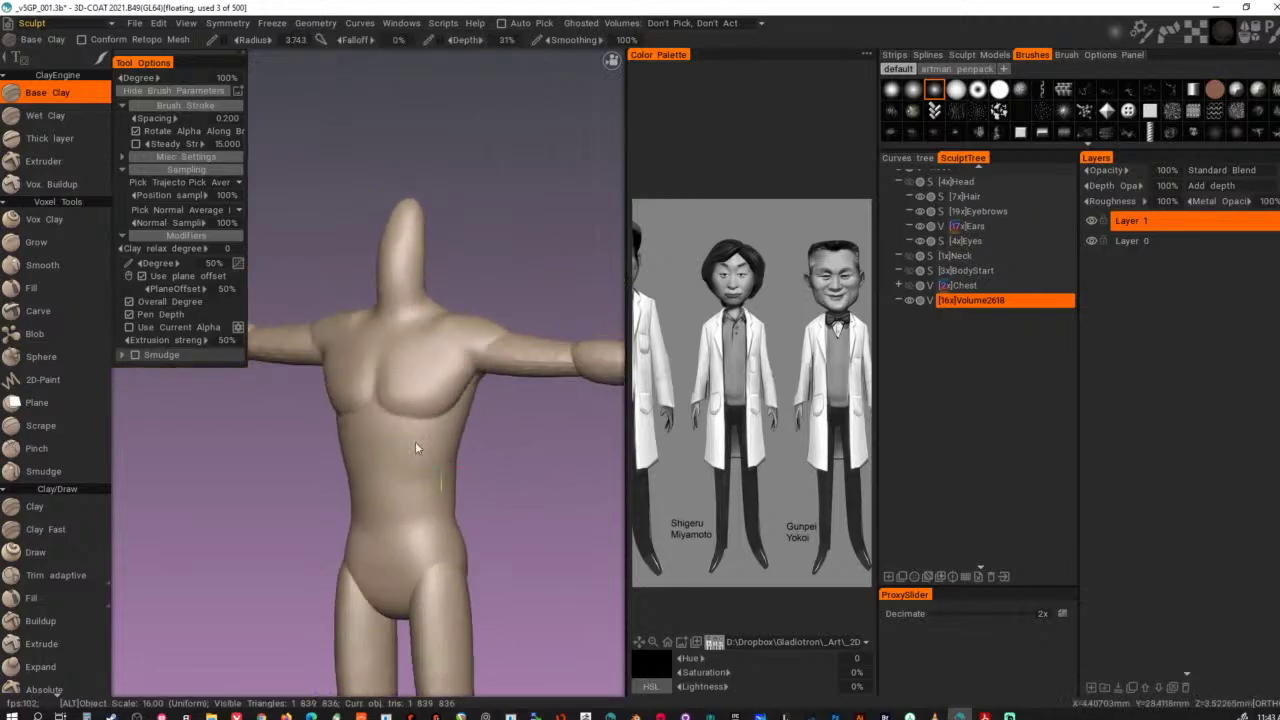
middle_click_drag(416, 440, 323, 461, "alt")
left_click_drag(323, 461, 470, 465, "alt")
right_click_drag(470, 465, 589, 462, "alt")
mouse_move(589, 462)
left_mouse_down("alt")
mouse_move(458, 418)
mouse_move(409, 380)
mouse_move(434, 372)
mouse_move(455, 388)
left_mouse_up("alt")
right_click_drag(531, 477, 417, 539, "alt")
left_click_drag(417, 535, 458, 523, "alt")
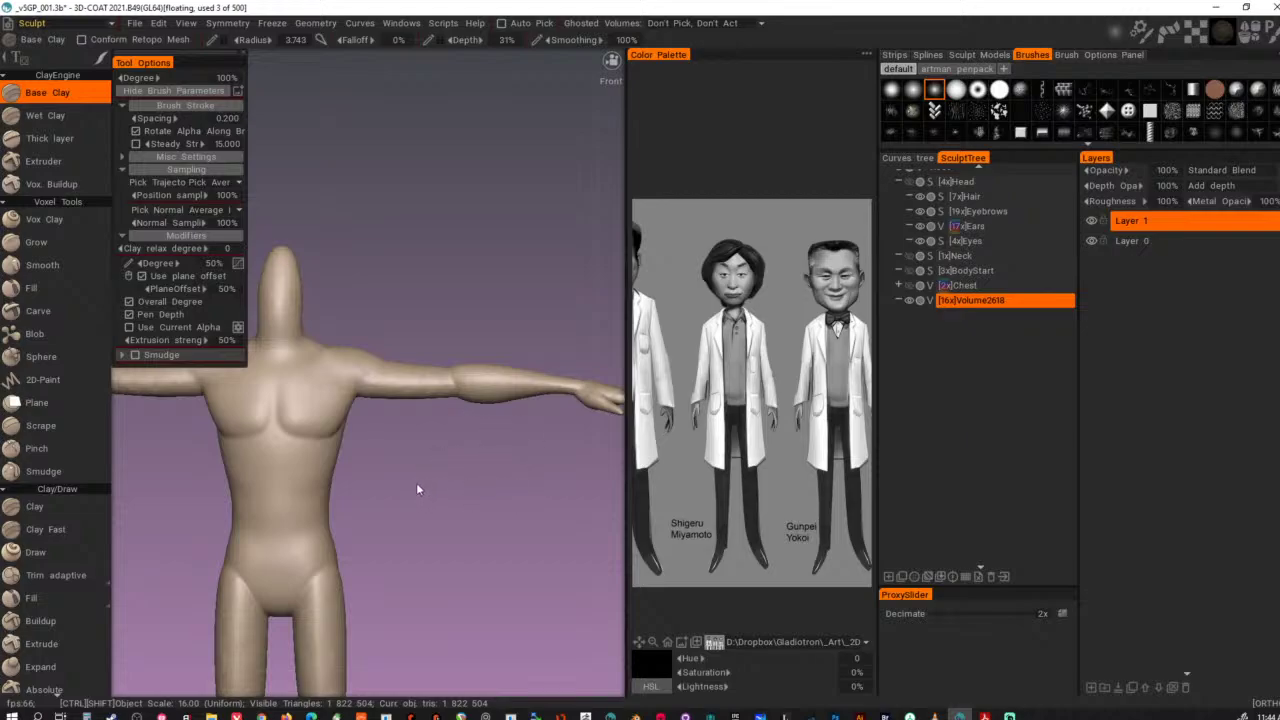
- Soften the hip and upper-thigh creases with further smoothing
left_click_drag(510, 500, 426, 506, "alt")
scroll(430, 510, "up", 5)
middle_click_drag(545, 517, 397, 405, "alt")
key("KP_2")
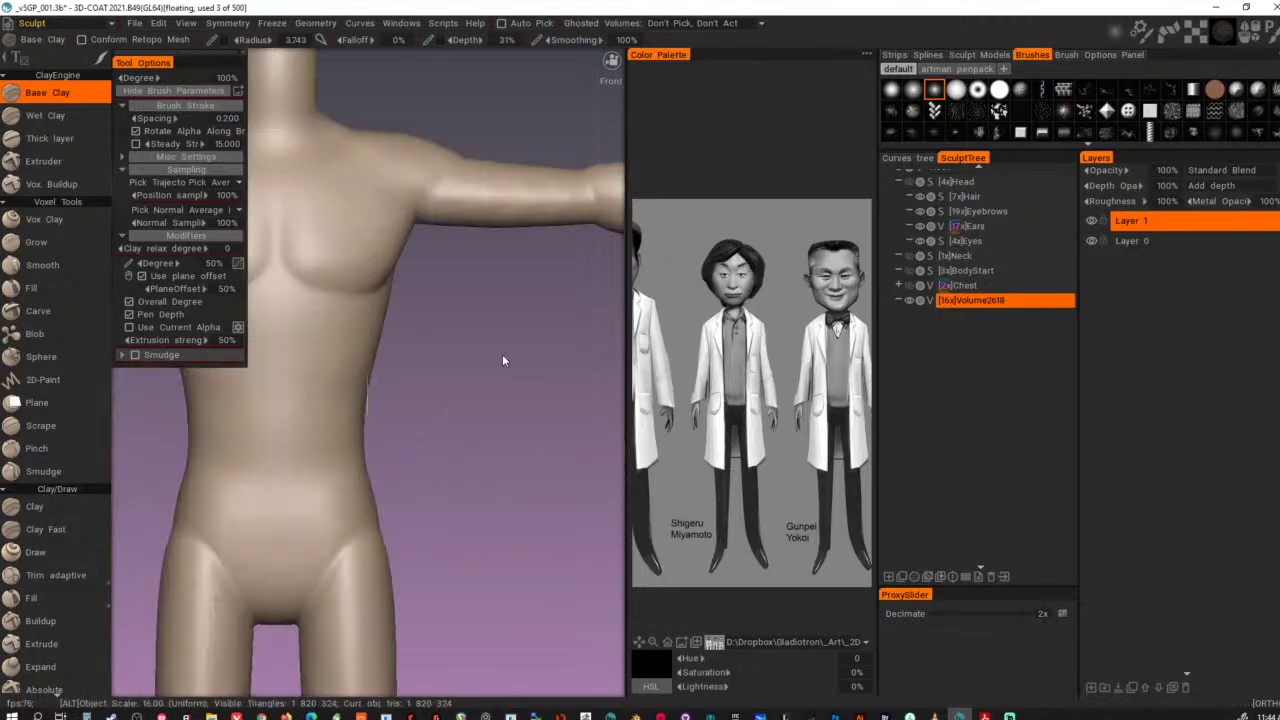
- Remove the hands from both arms at the wrists with the Cut Off tool
middle_click_drag(504, 357, 246, 483, "alt")
left_click_drag(246, 483, 336, 477, "alt")
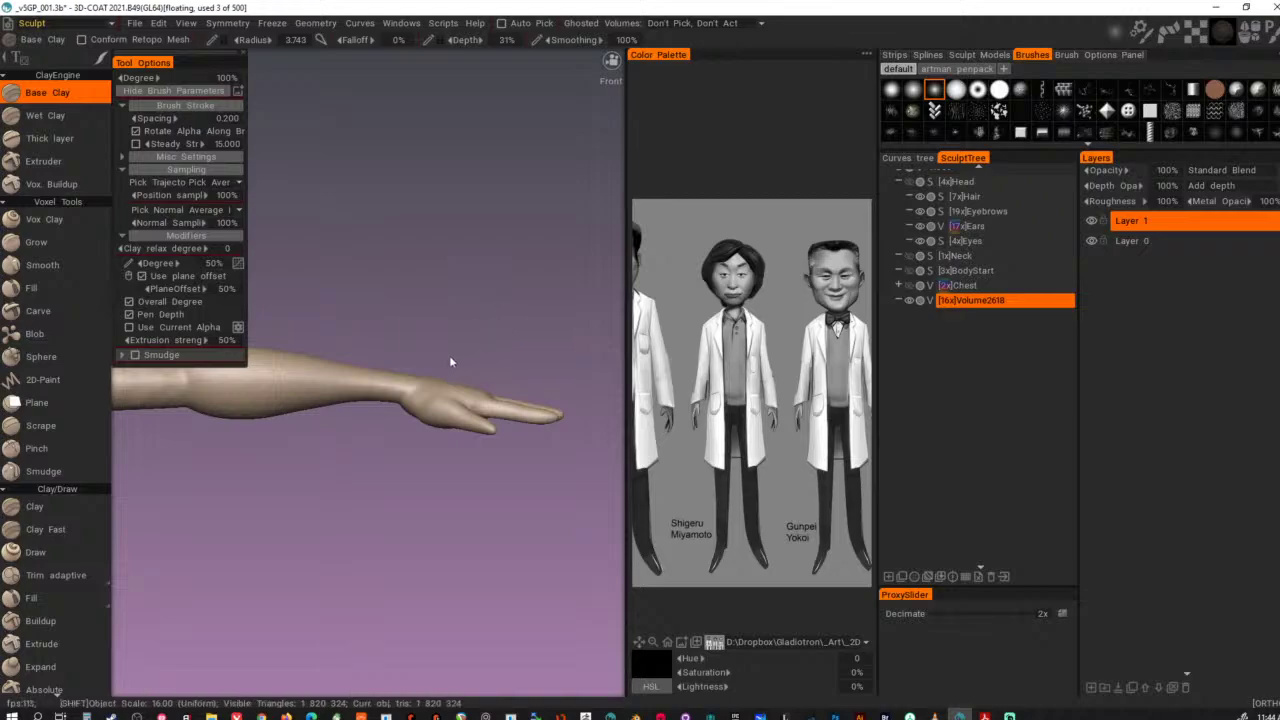
key("c")
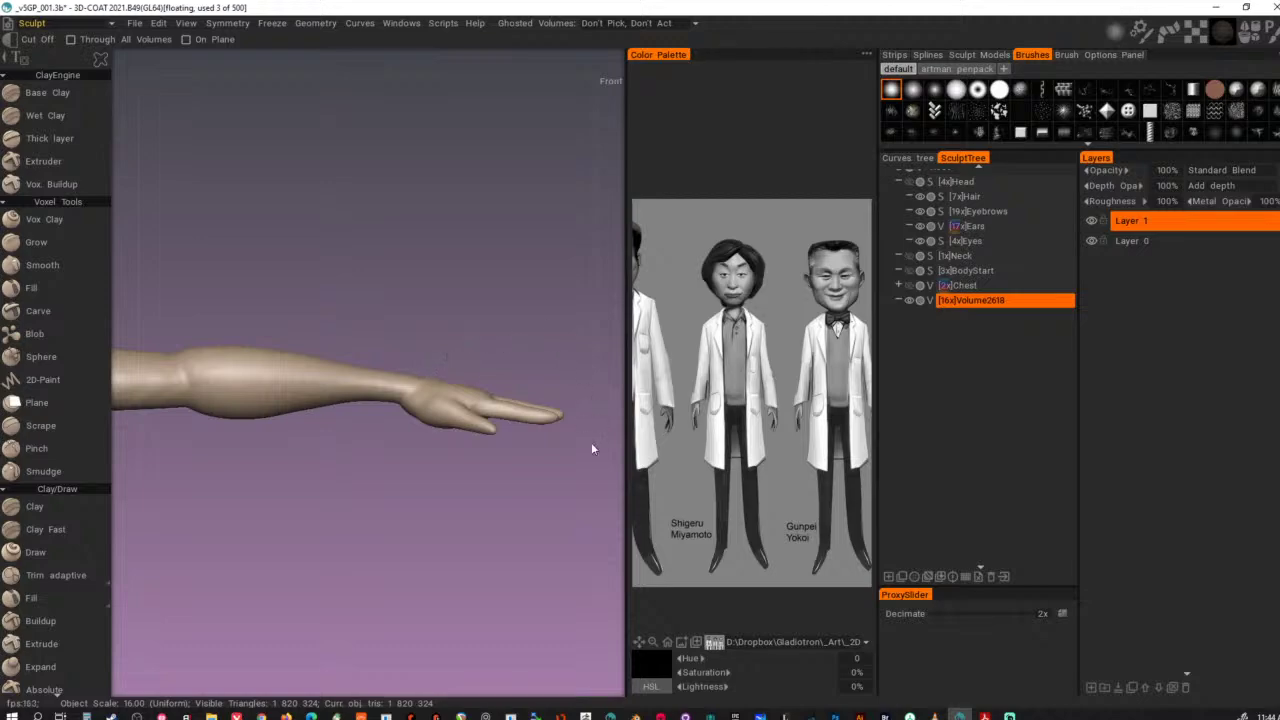
left_click_drag(437, 397, 515, 432)
right_click_drag(515, 432, 430, 516, "alt")
left_click_drag(430, 516, 285, 524, "alt")
right_click_drag(405, 425, 324, 478, "alt")
mouse_move(324, 478)
left_mouse_down("alt")
mouse_move(388, 535)
mouse_move(445, 496)
mouse_move(310, 496)
left_mouse_up("alt")
middle_click_drag(324, 502, 487, 425, "alt")
left_click_drag(487, 425, 510, 425, "alt")
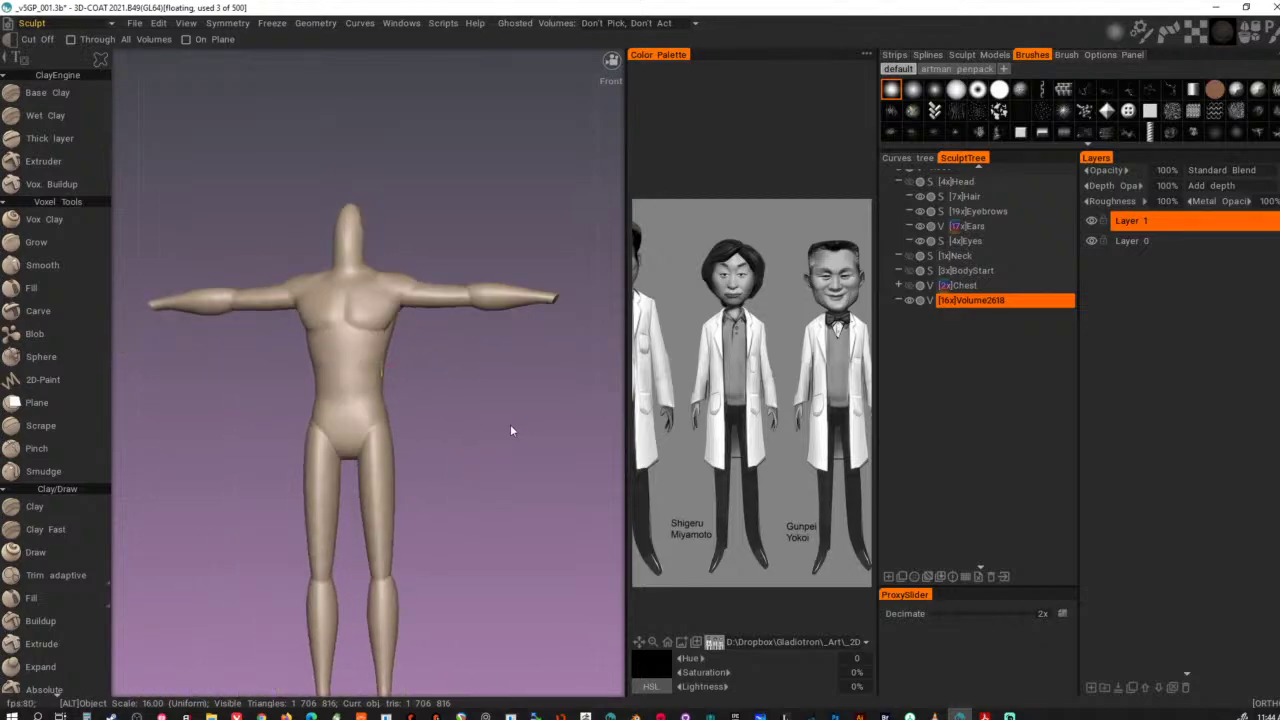
middle_click_drag(409, 520, 441, 431, "alt")
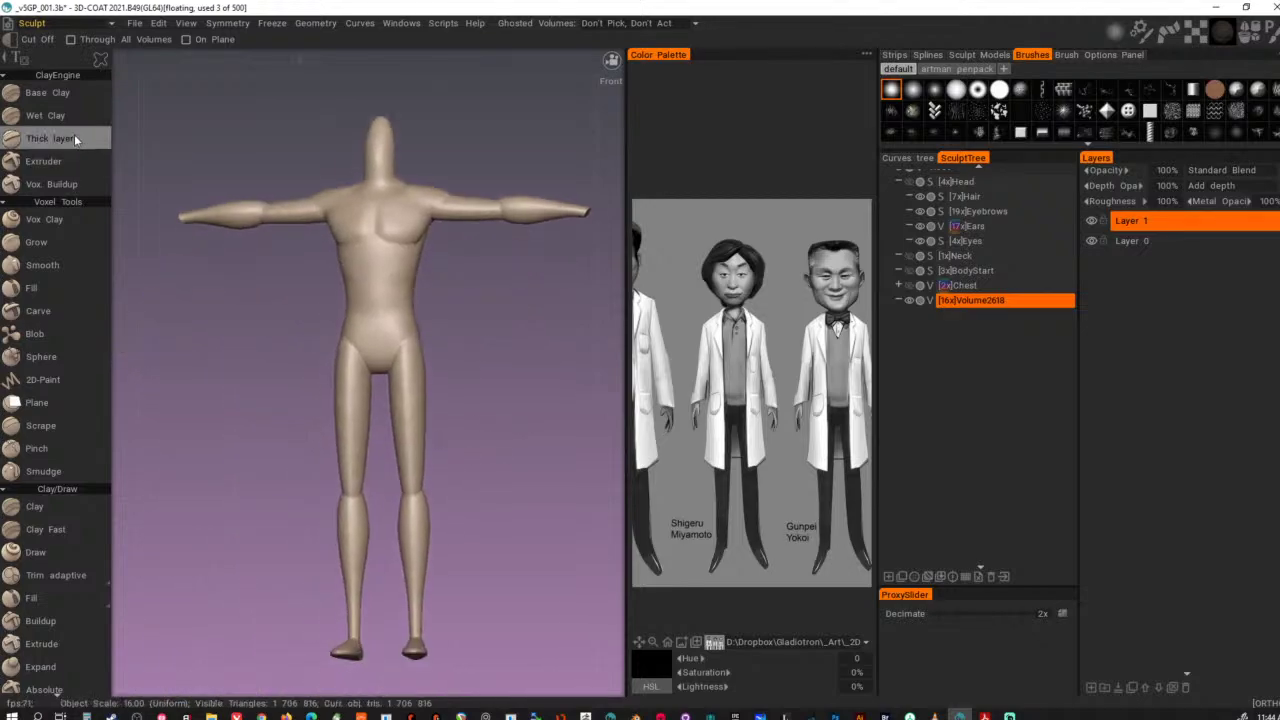
- With Base Clay active, smooth the hips, crotch and thighs of the merged body from the front
left_click(75, 94)
mouse_move(406, 361)
right_mouse_down("alt")
mouse_move(600, 330)
mouse_move(544, 273)
right_mouse_up("alt")
mouse_move(443, 302)
left_mouse_down("shift")
mouse_move(432, 316)
mouse_move(447, 312)
mouse_move(436, 307)
left_mouse_up("shift")
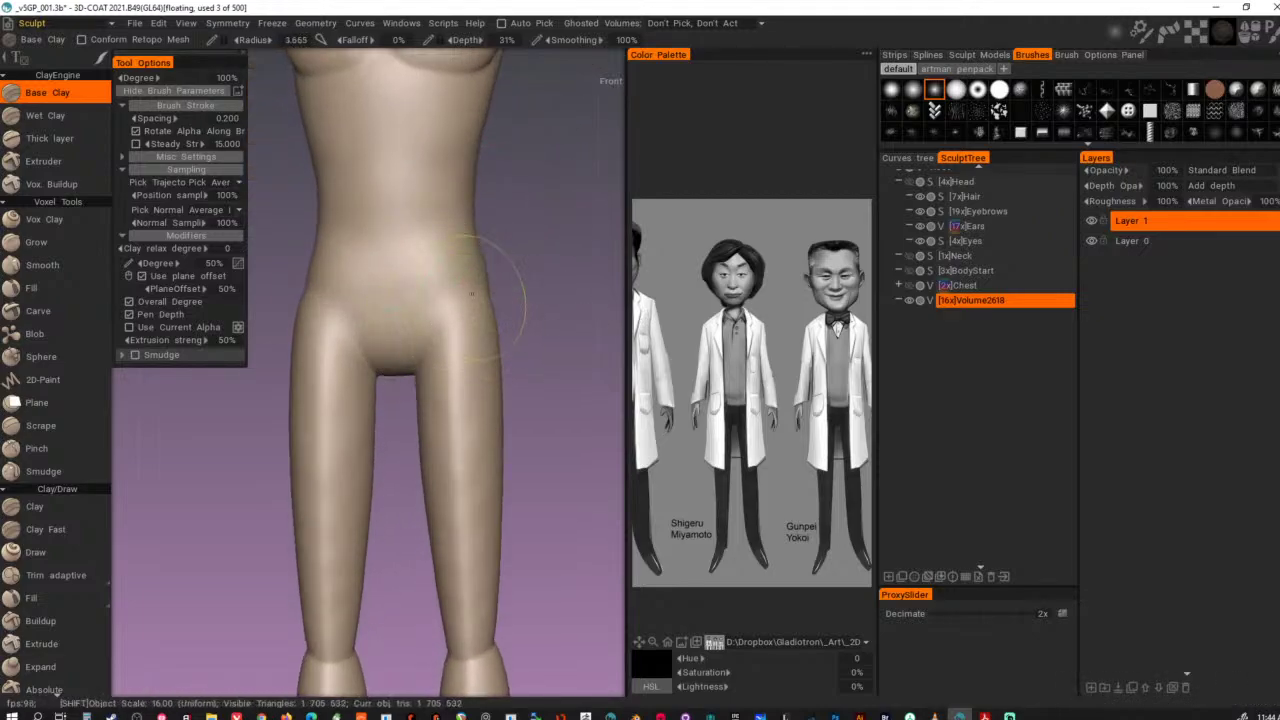
left_click_drag(436, 374, 432, 410, "shift")
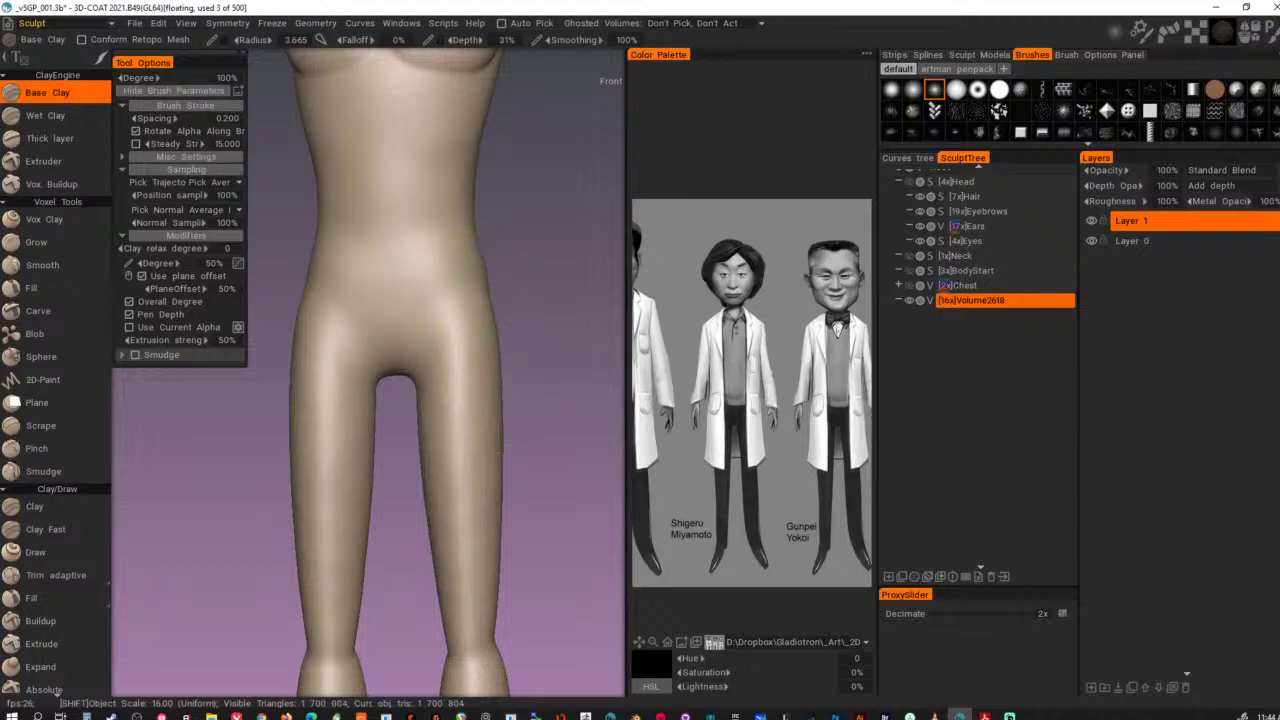
left_click_drag(478, 265, 487, 587, "shift")
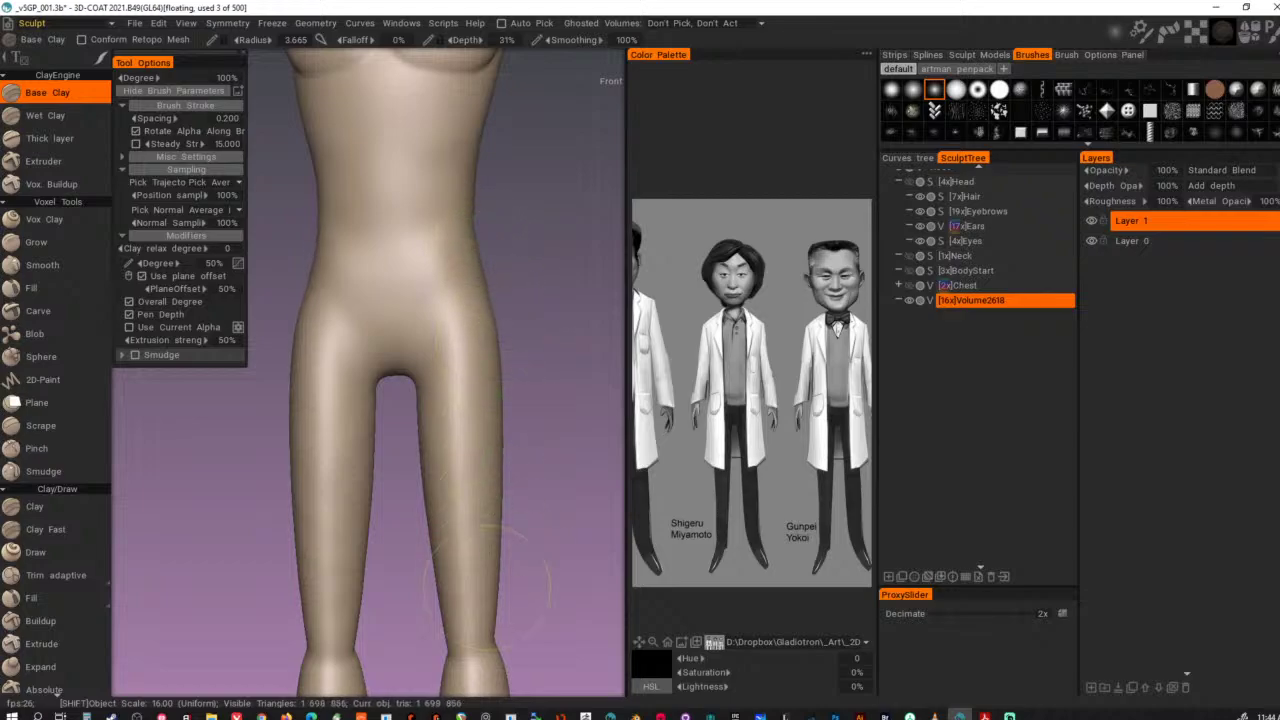
right_click_drag(548, 472, 552, 374, "alt")
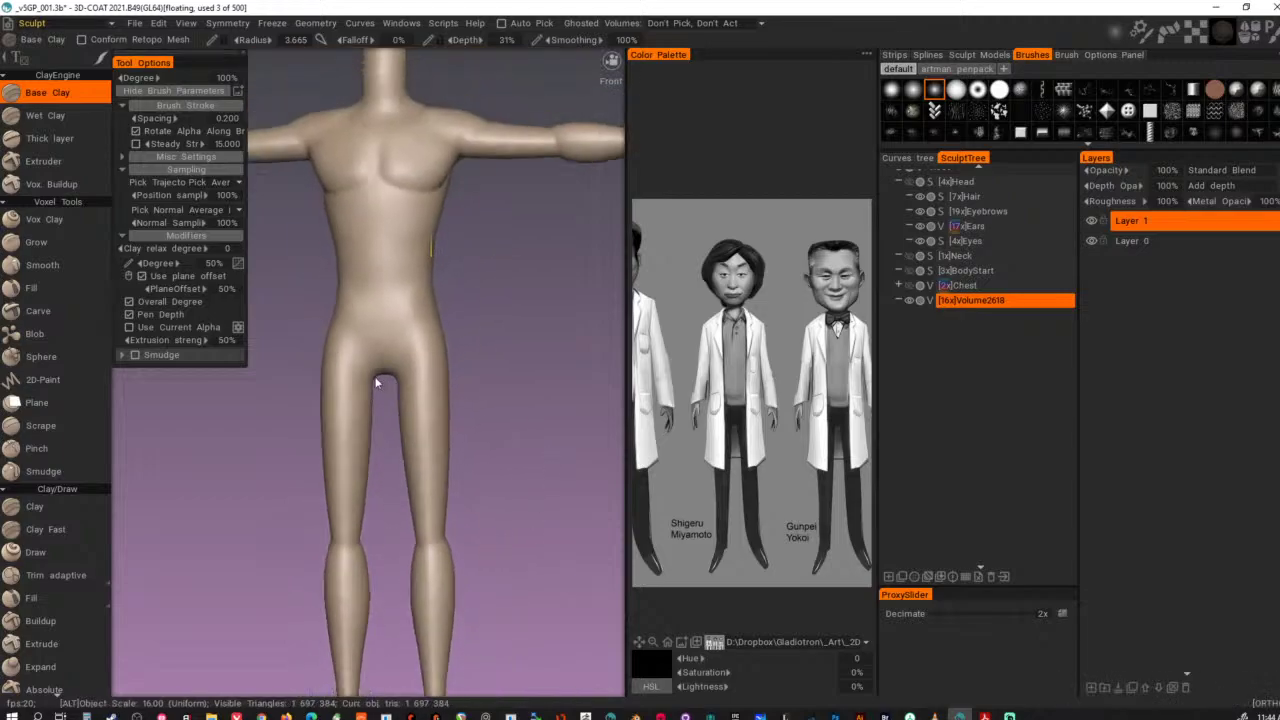
- Smooth the creases between the buttocks and upper thighs from the back, and reduce the brush radius to 2.449
mouse_move(552, 374)
left_mouse_down("alt")
mouse_move(502, 412)
mouse_move(456, 398)
left_mouse_up("alt")
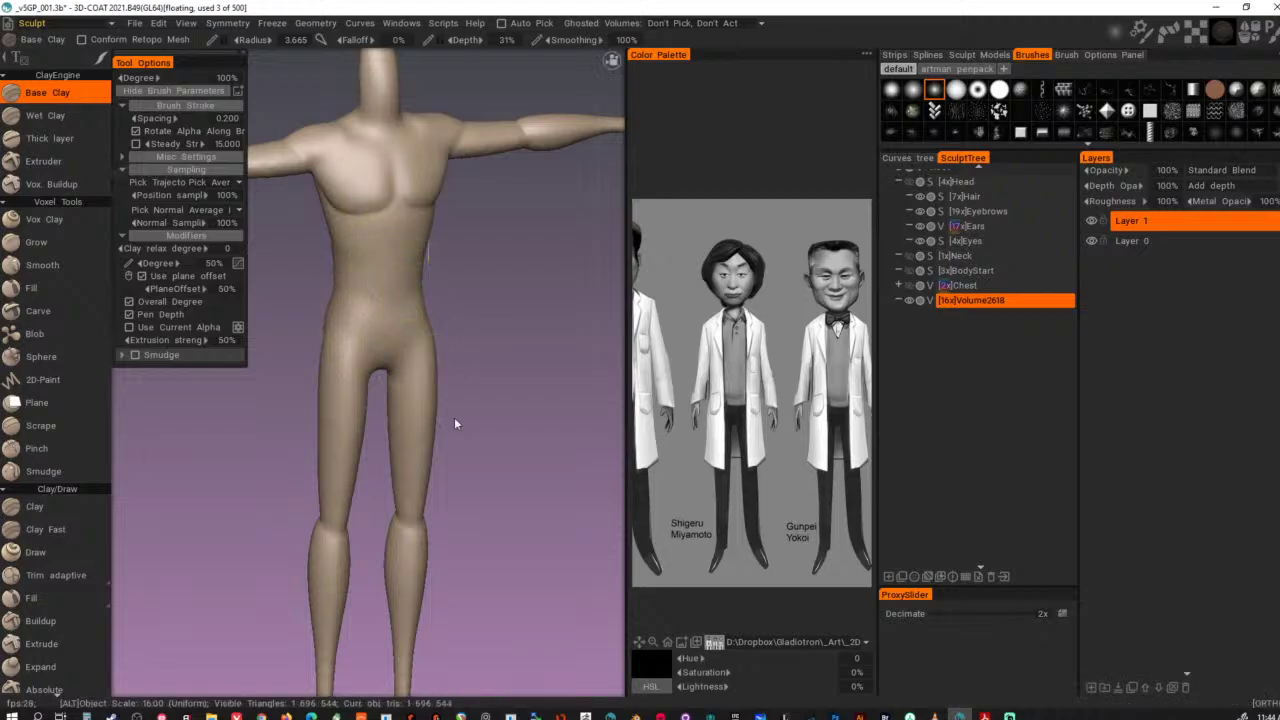
left_click_drag(454, 417, 532, 494, "alt")
right_click_drag(532, 494, 501, 437, "alt")
left_click_drag(501, 437, 464, 443, "alt")
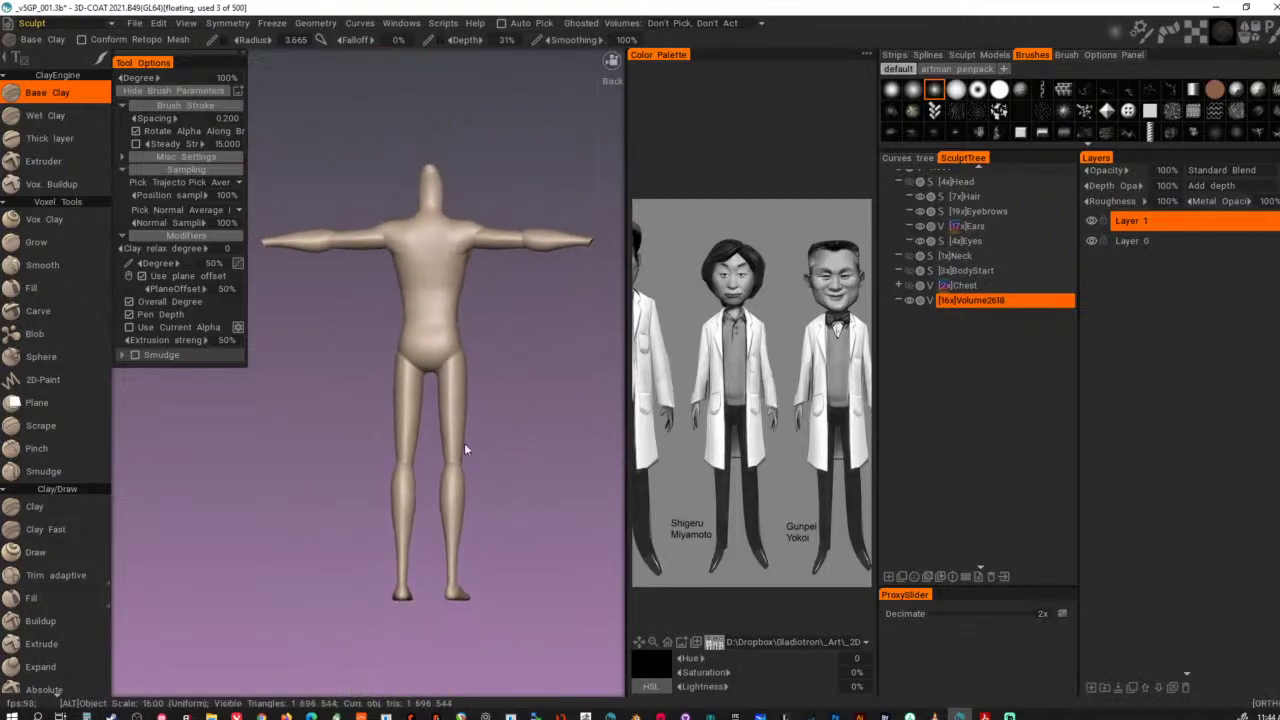
right_click_drag(464, 443, 471, 400, "alt")
mouse_move(468, 393)
middle_mouse_down("alt")
mouse_move(411, 391)
mouse_move(384, 416)
middle_mouse_up("alt")
right_click_drag(384, 416, 536, 441, "alt")
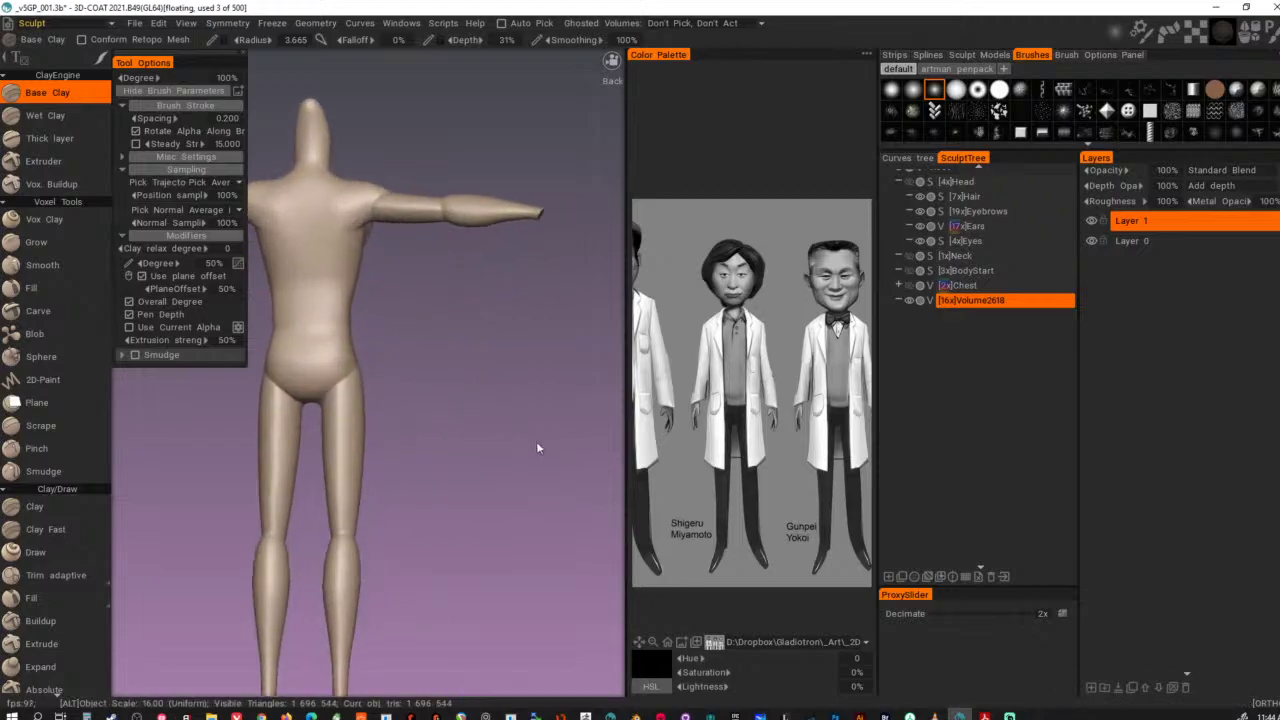
right_click_drag(405, 440, 465, 430, "alt")
middle_click_drag(465, 430, 539, 475, "alt")
mouse_move(416, 430)
left_mouse_down("shift")
mouse_move(380, 430)
mouse_move(400, 407)
left_mouse_up("shift")
right_click_drag(374, 403, 354, 415)
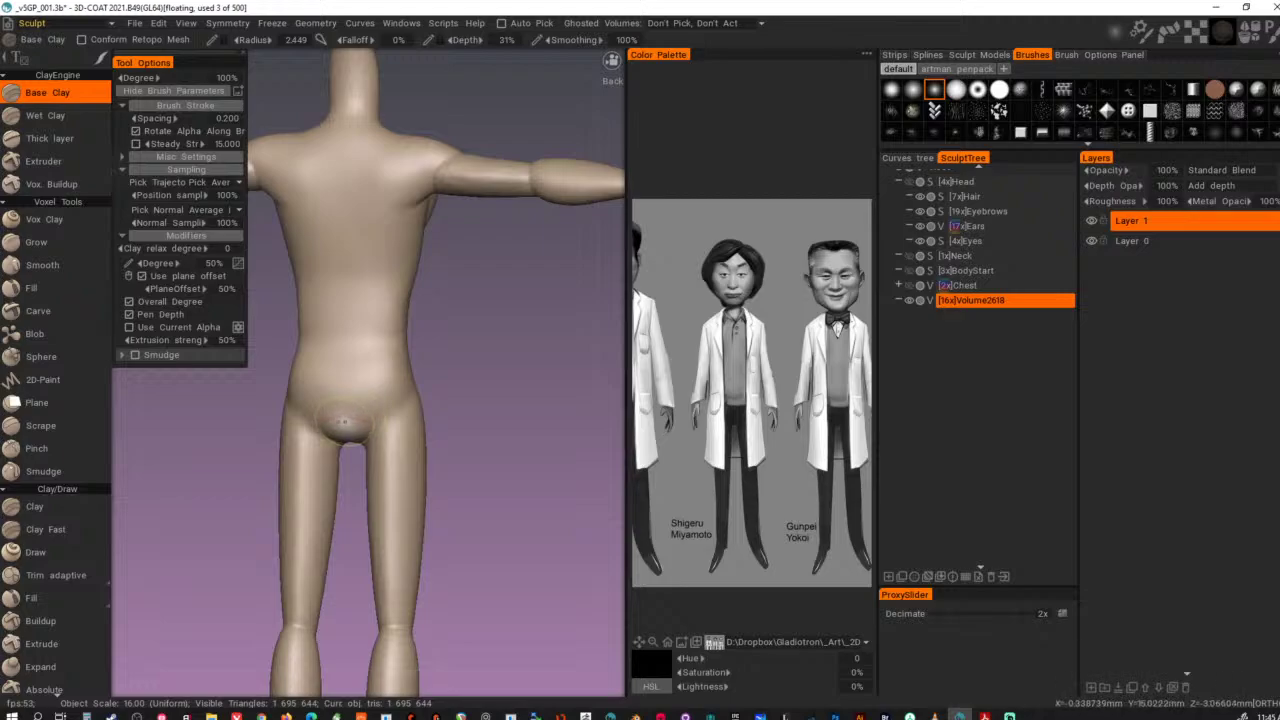
- Build up the buttocks with Base Clay strokes and smooth them into the upper thighs and crotch
left_click_drag(385, 411, 353, 410, "shift")
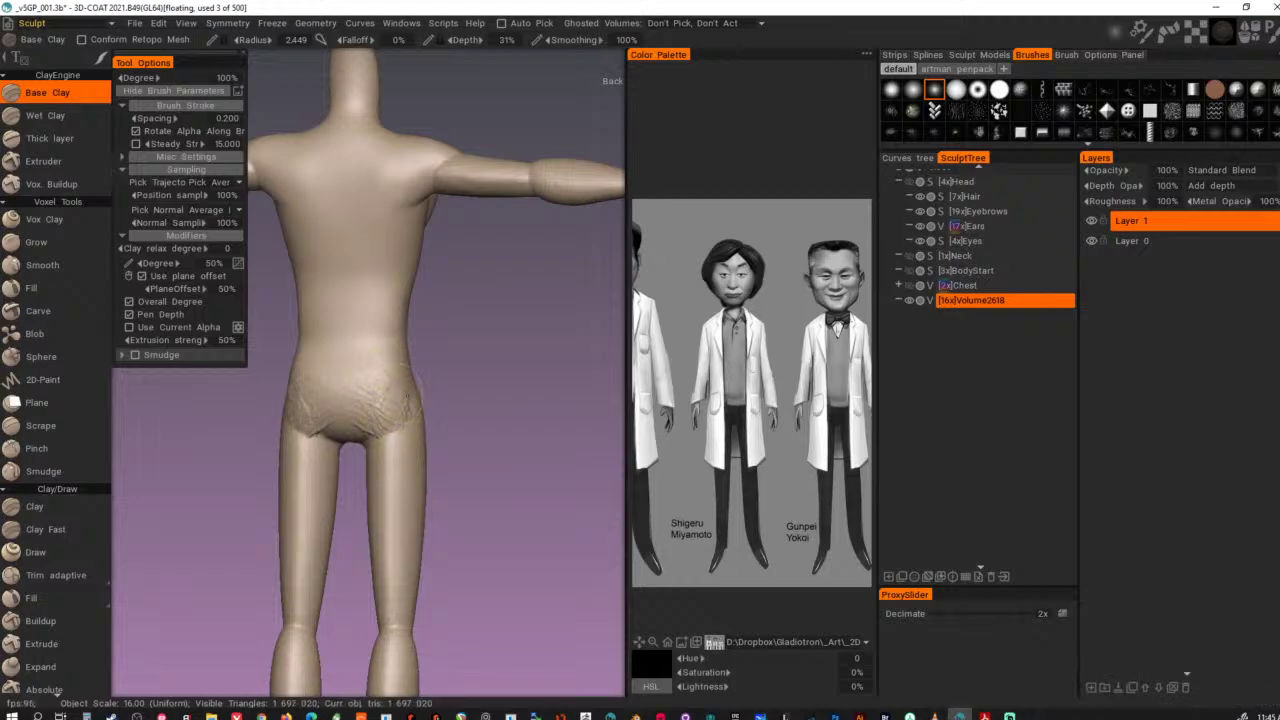
left_click_drag(407, 396, 371, 382)
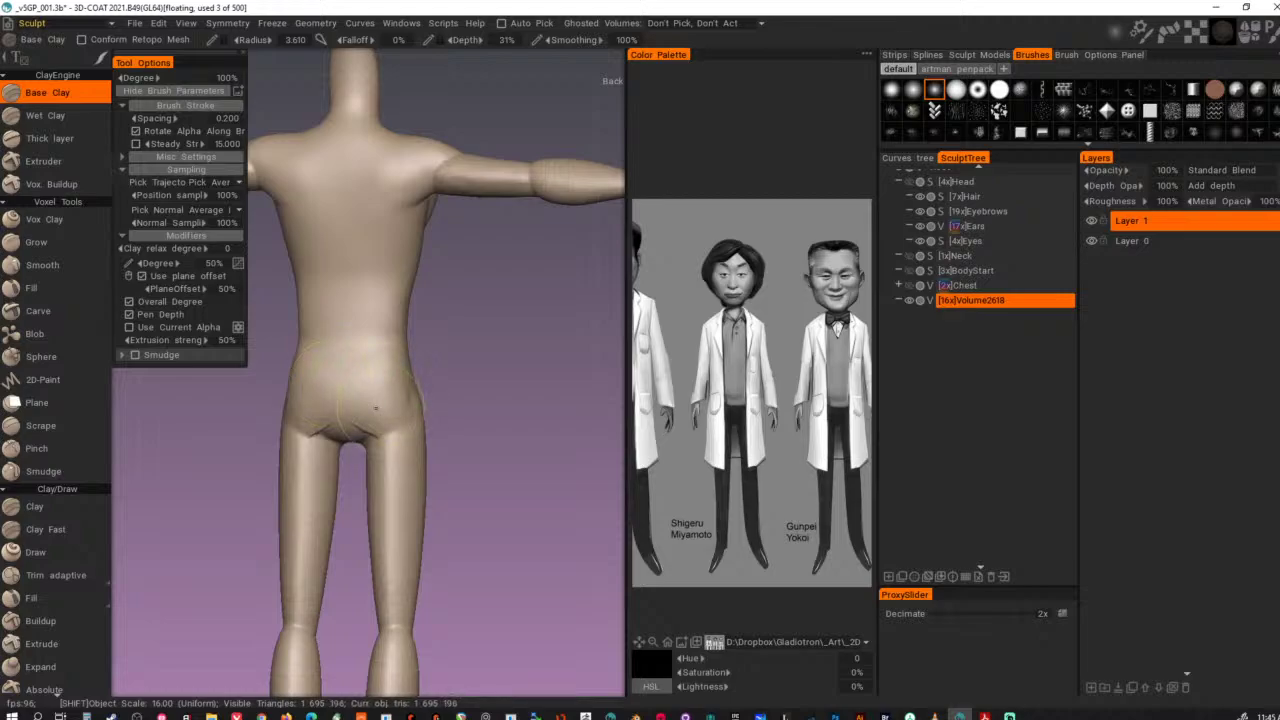
right_click_drag(348, 429, 338, 429)
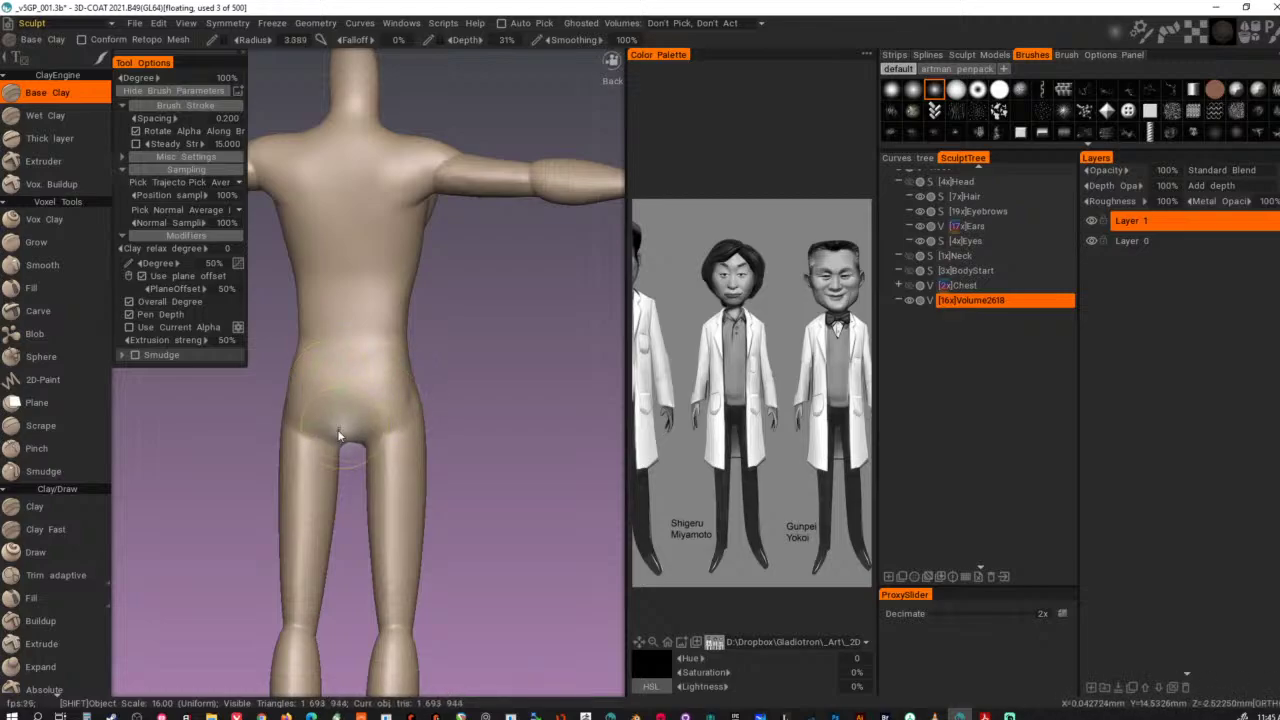
left_click_drag(338, 429, 347, 424)
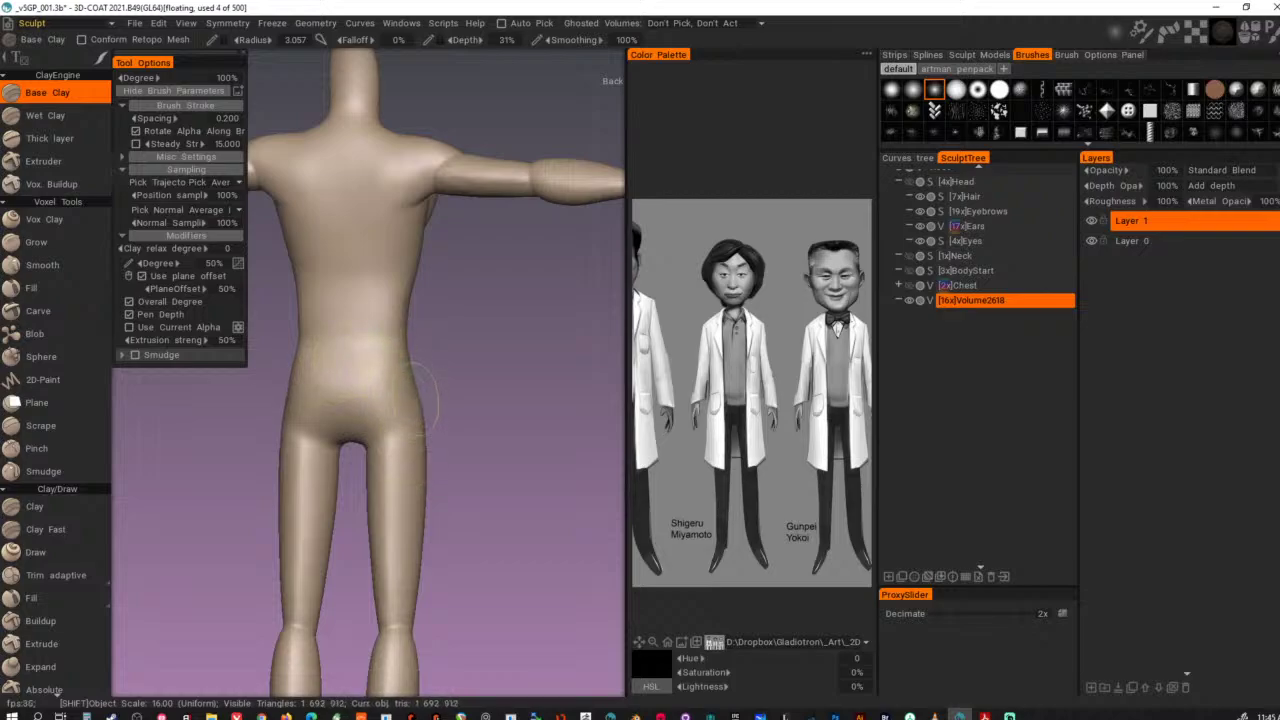
- Smooth the lower back and waist from a three-quarter back view with a brush radius of 3.887
left_click_drag(482, 420, 358, 314)
right_click_drag(340, 321, 352, 321)
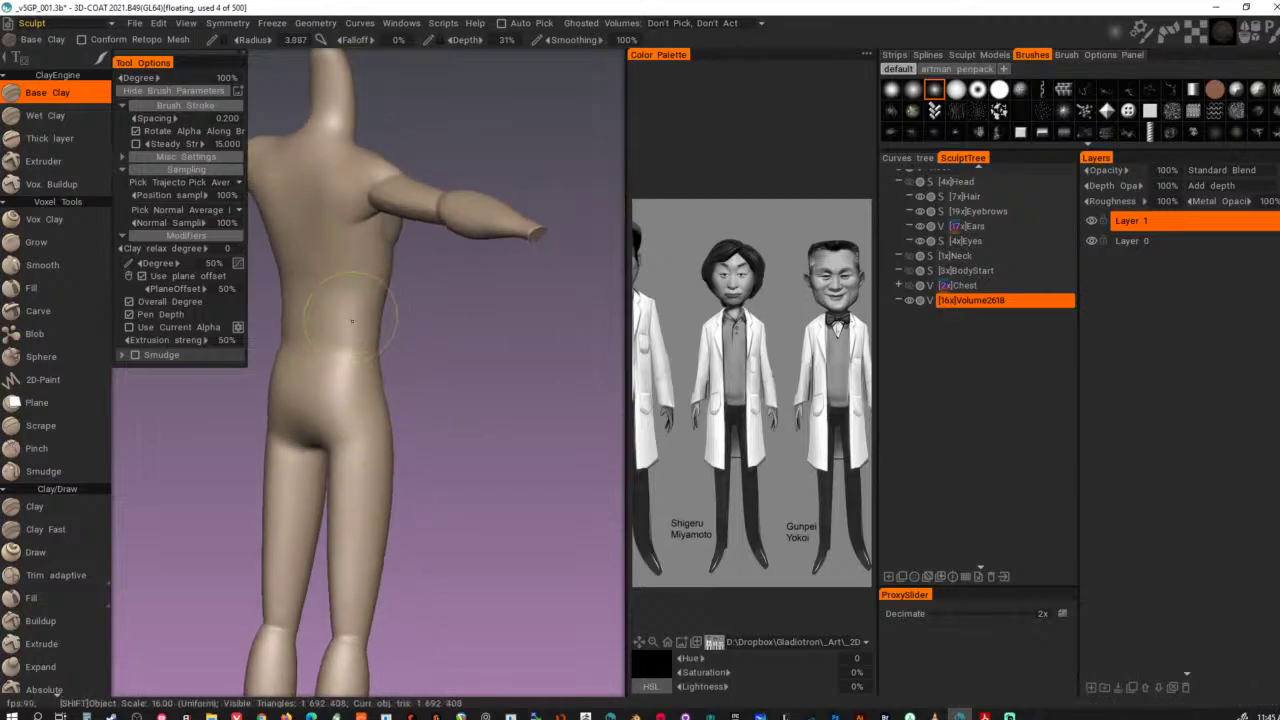
mouse_move(344, 317)
left_mouse_down("shift")
mouse_move(332, 304)
mouse_move(344, 331)
left_mouse_up("shift")
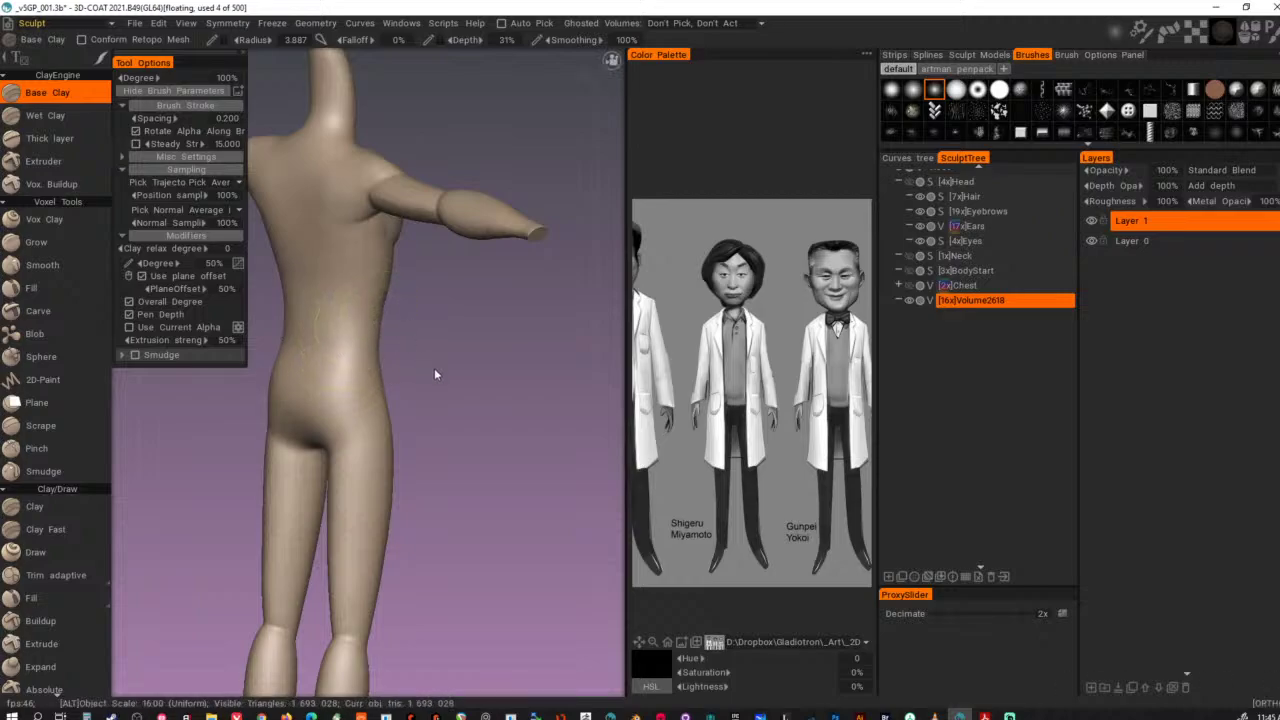
- Smooth the backs of the knees, the calves and the lower thighs
left_click_drag(434, 368, 474, 394, "alt")
mouse_move(474, 394)
middle_mouse_down("alt")
mouse_move(460, 345)
mouse_move(474, 236)
mouse_move(466, 437)
middle_mouse_up("alt")
mouse_move(435, 433)
left_mouse_down("shift")
mouse_move(420, 422)
mouse_move(403, 301)
mouse_move(420, 439)
left_mouse_up("shift")
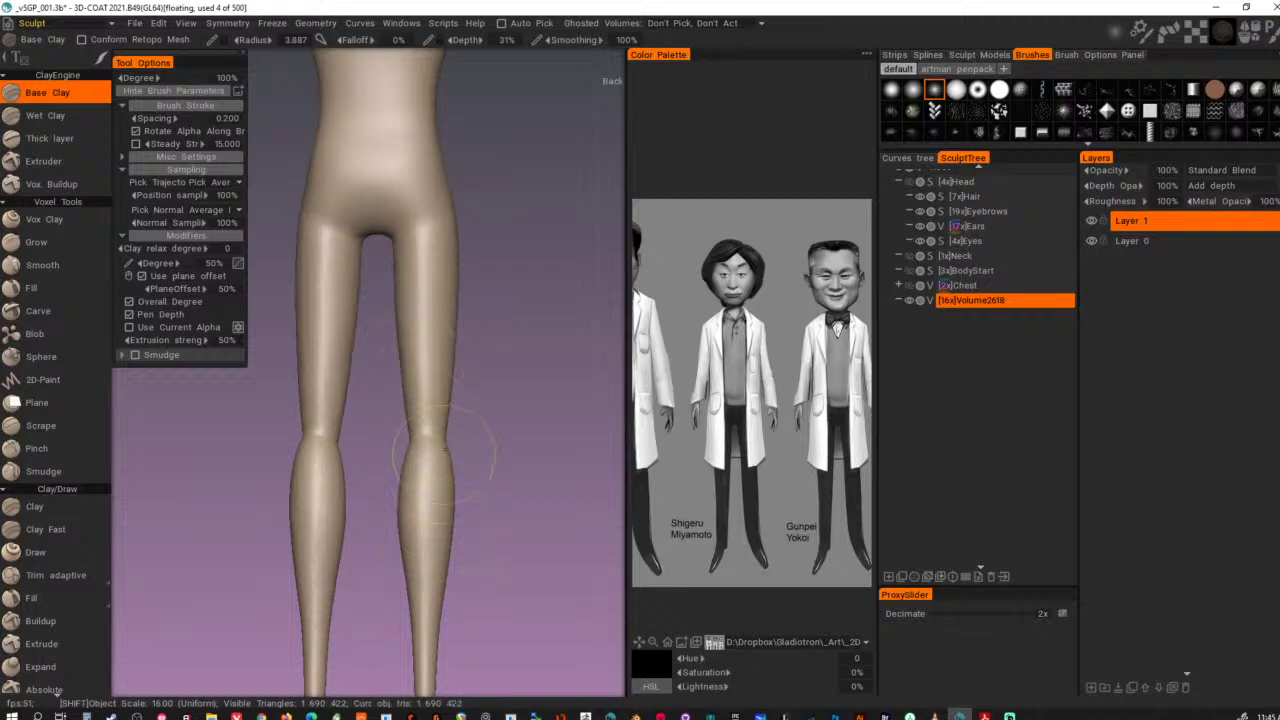
mouse_move(431, 590)
left_mouse_down("shift")
mouse_move(407, 481)
mouse_move(405, 508)
left_mouse_up("shift")
mouse_move(439, 359)
left_mouse_down("shift")
mouse_move(428, 368)
mouse_move(440, 284)
mouse_move(424, 383)
left_mouse_up("shift")
- Smooth the thighs, knees and shins from the front to even out the leg contours
left_click_drag(519, 419, 421, 440, "alt")
right_click_drag(421, 440, 375, 385, "alt")
middle_click_drag(405, 410, 511, 440, "alt")
left_click_drag(511, 440, 496, 429, "alt")
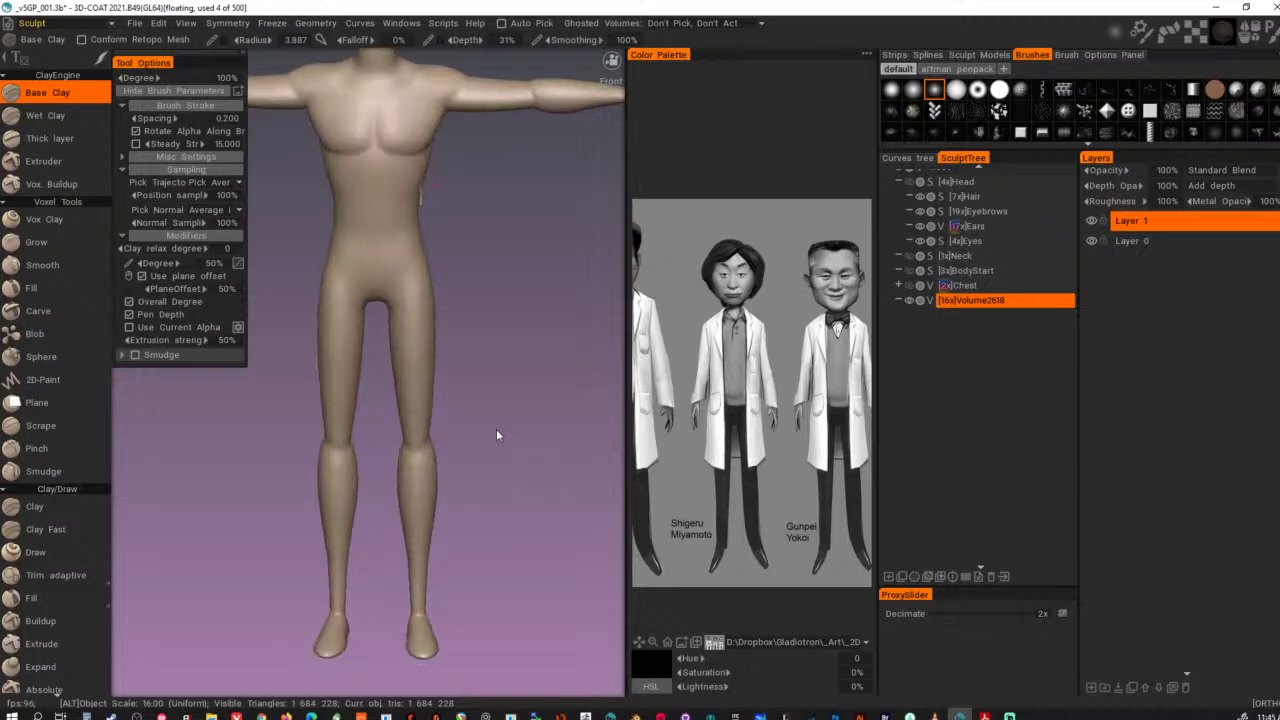
right_click_drag(496, 429, 366, 328, "alt")
left_click_drag(507, 421, 503, 438, "alt")
middle_click_drag(411, 455, 465, 418, "alt")
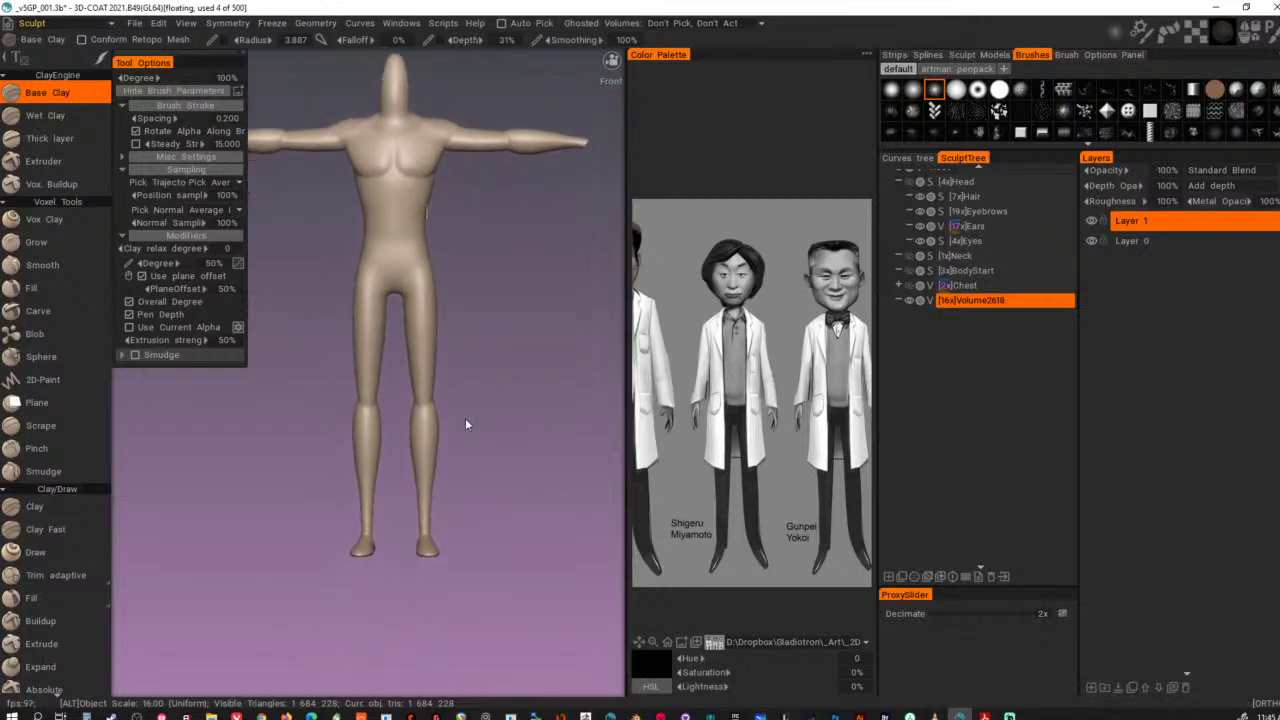
right_click_drag(465, 418, 590, 446, "alt")
mouse_move(440, 454)
left_mouse_down("shift")
mouse_move(443, 438)
mouse_move(485, 440)
left_mouse_up("shift")
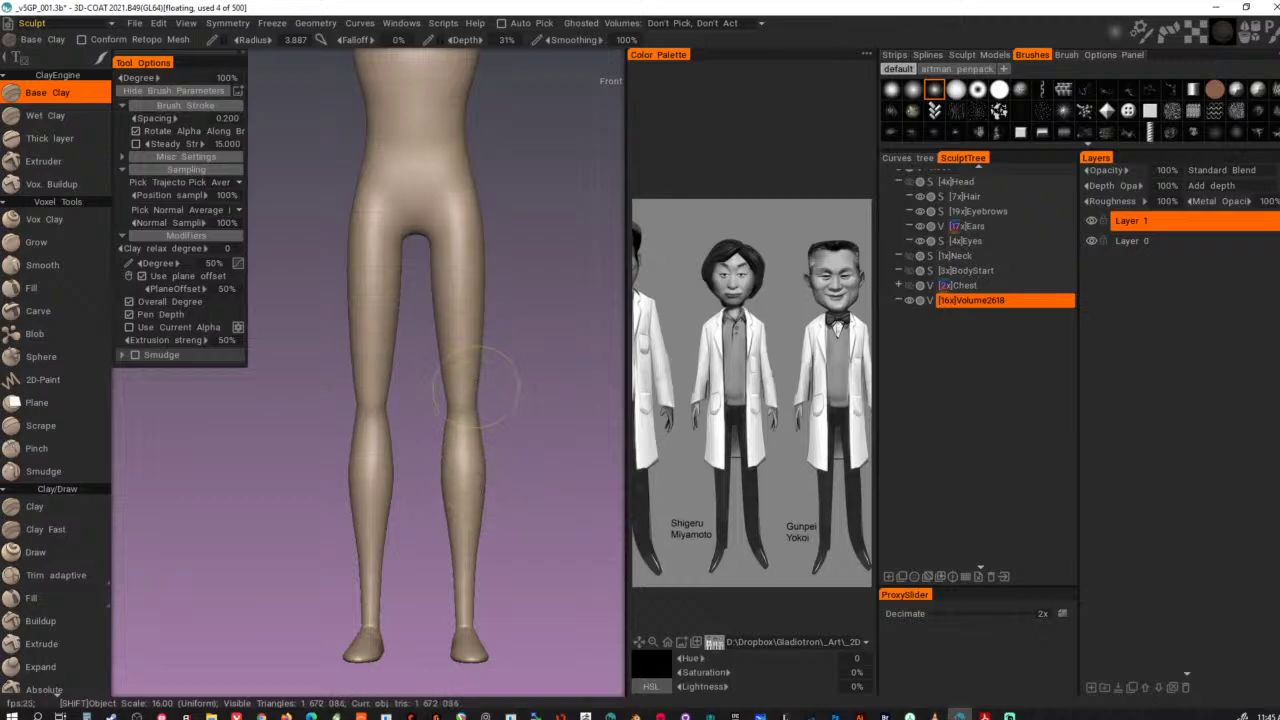
left_click_drag(476, 387, 466, 424, "shift")
- Lay Base Clay strokes over the front of both knees with a brush radius of 1.960
right_click_drag(466, 424, 445, 424)
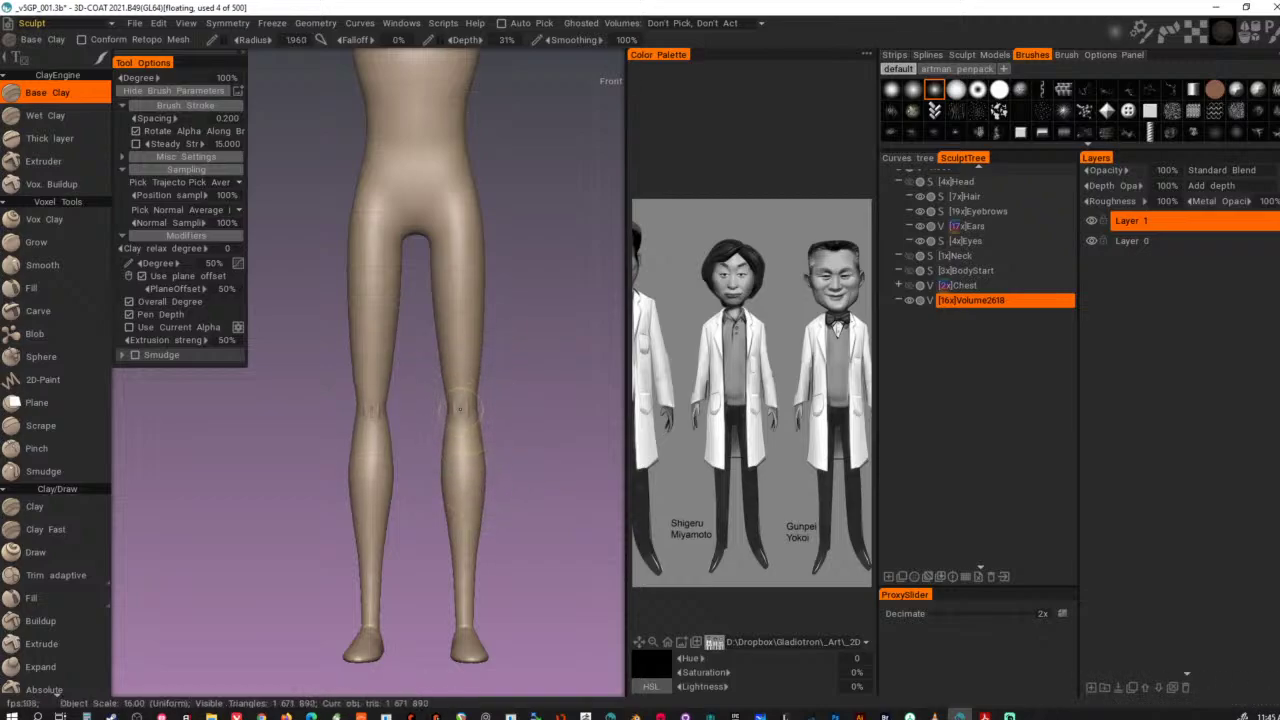
left_click_drag(522, 406, 531, 433, "alt")
right_click_drag(531, 428, 551, 524, "alt")
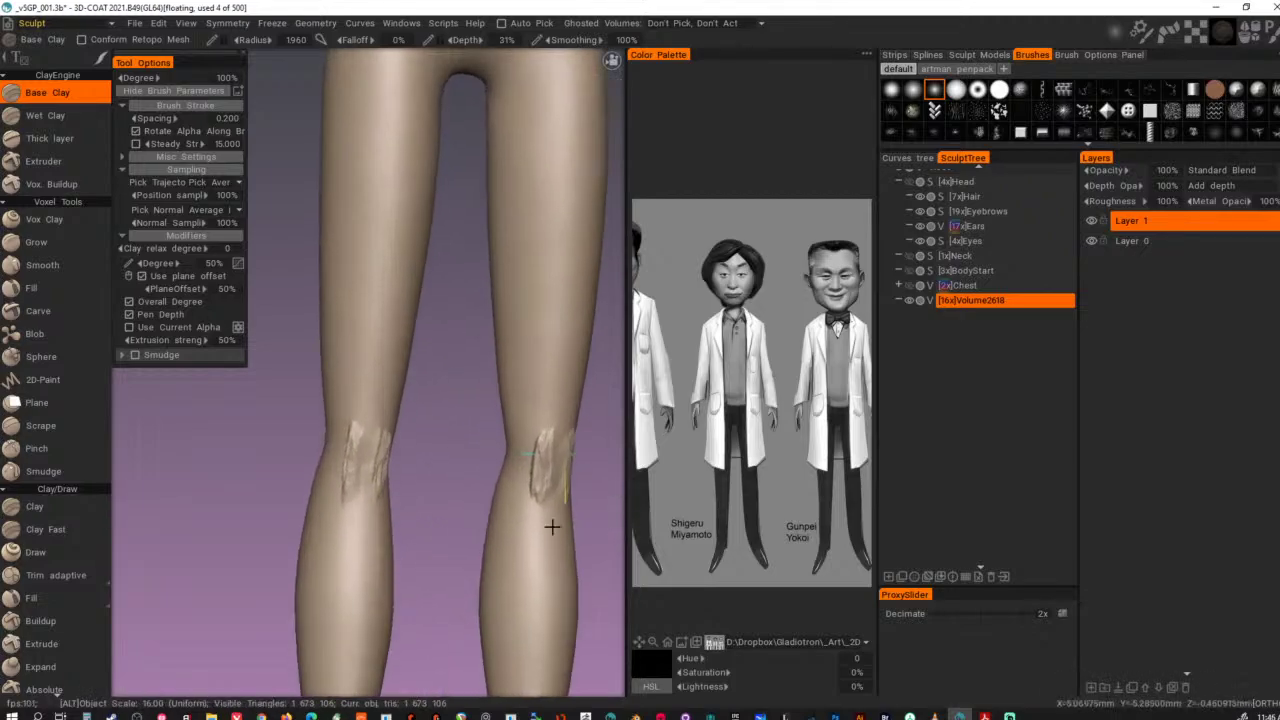
left_click_drag(551, 524, 536, 496, "alt")
middle_click_drag(536, 496, 348, 441, "alt")
left_click_drag(348, 441, 469, 443, "alt")
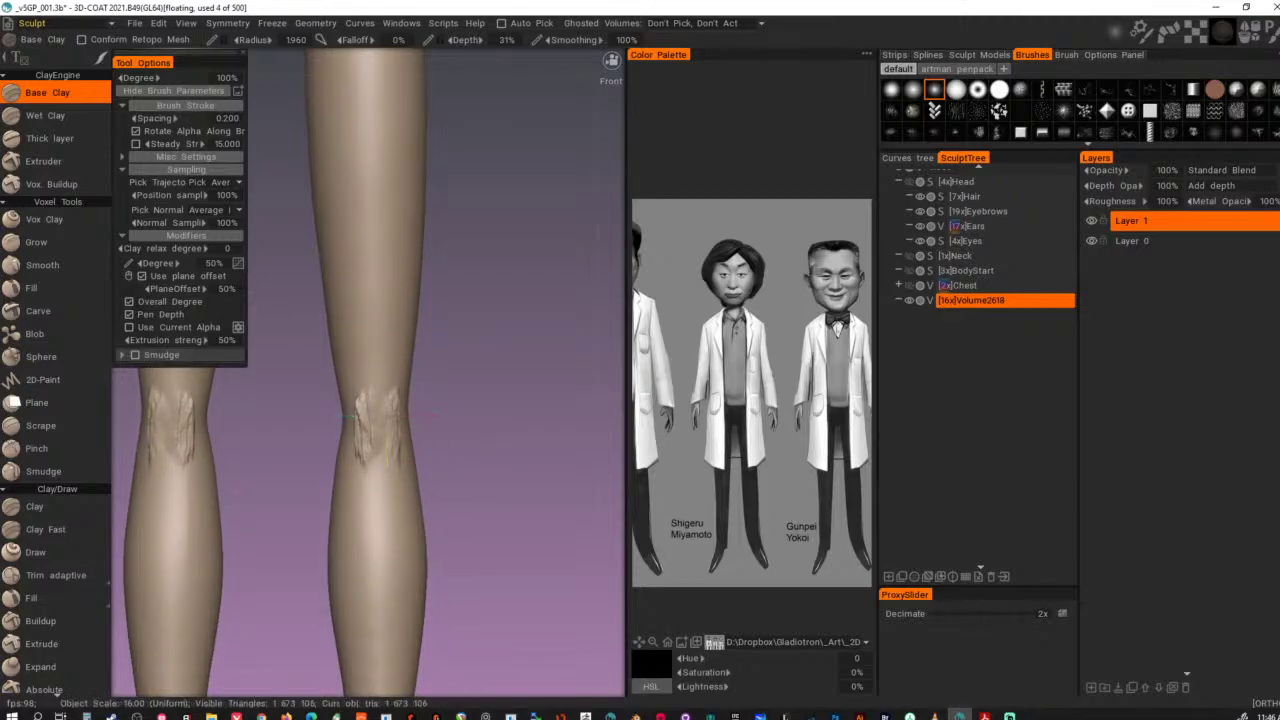
- Refine the knees with a 1.090 brush radius at 34% depth and smooth the added clay into the legs
mouse_move(364, 417)
left_mouse_down()
mouse_move(370, 426)
mouse_move(341, 428)
mouse_move(446, 410)
mouse_move(362, 424)
mouse_move(359, 412)
mouse_move(329, 456)
mouse_move(412, 412)
mouse_move(394, 446)
mouse_move(372, 425)
mouse_move(376, 454)
mouse_move(406, 428)
mouse_move(382, 412)
mouse_move(394, 396)
mouse_move(380, 436)
mouse_move(558, 418)
mouse_move(347, 403)
left_mouse_up()
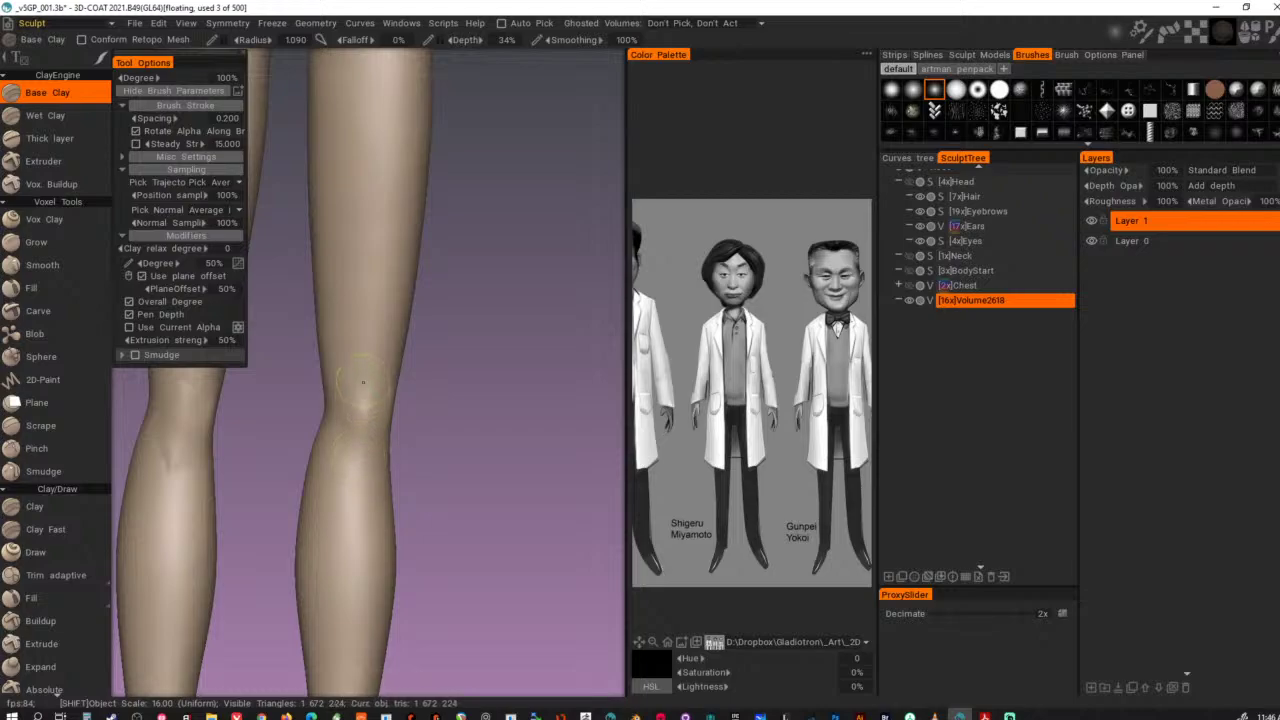
left_click_drag(480, 397, 403, 441)
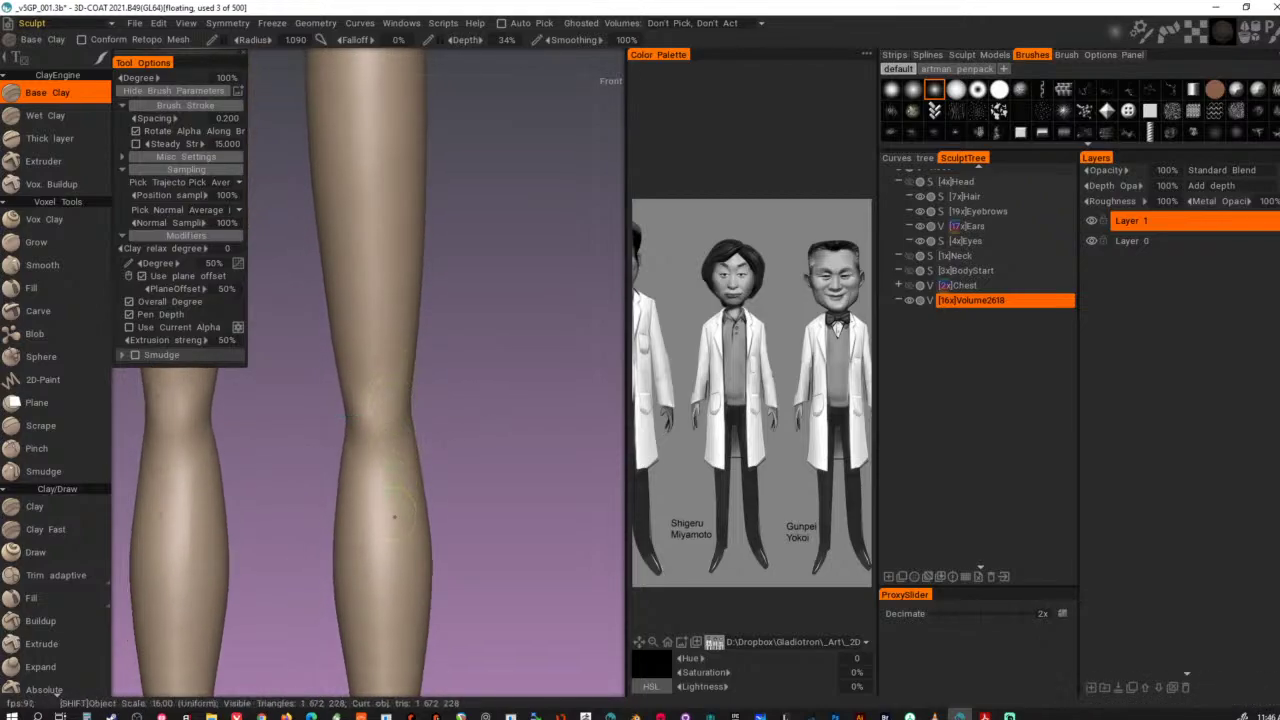
left_click_drag(355, 379, 361, 413, "shift")
- Rough in the kneecaps with small Base Clay strokes at 159% depth, changing to the first soft round brush alpha
mouse_move(523, 419)
right_mouse_down("alt")
mouse_move(421, 350)
mouse_move(441, 418)
mouse_move(453, 393)
mouse_move(407, 443)
mouse_move(403, 430)
right_mouse_up("alt")
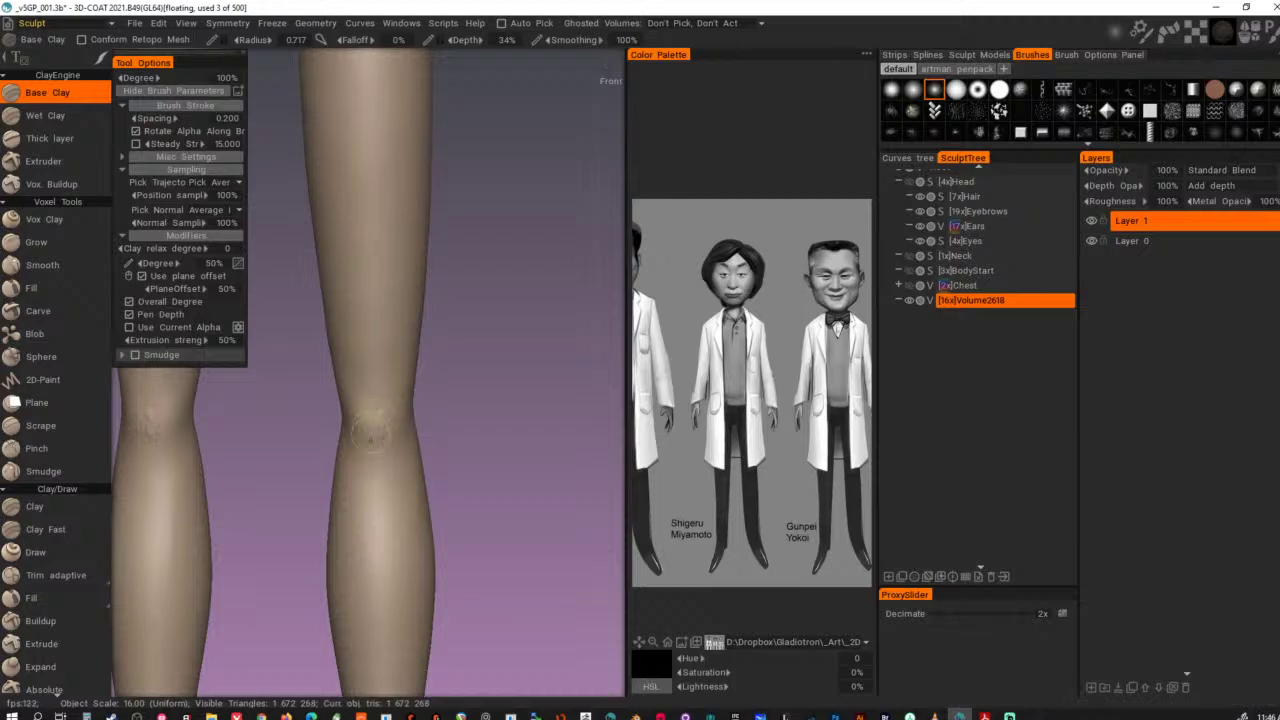
mouse_move(385, 434)
left_mouse_down()
mouse_move(372, 427)
mouse_move(380, 418)
mouse_move(374, 440)
mouse_move(372, 424)
left_mouse_up()
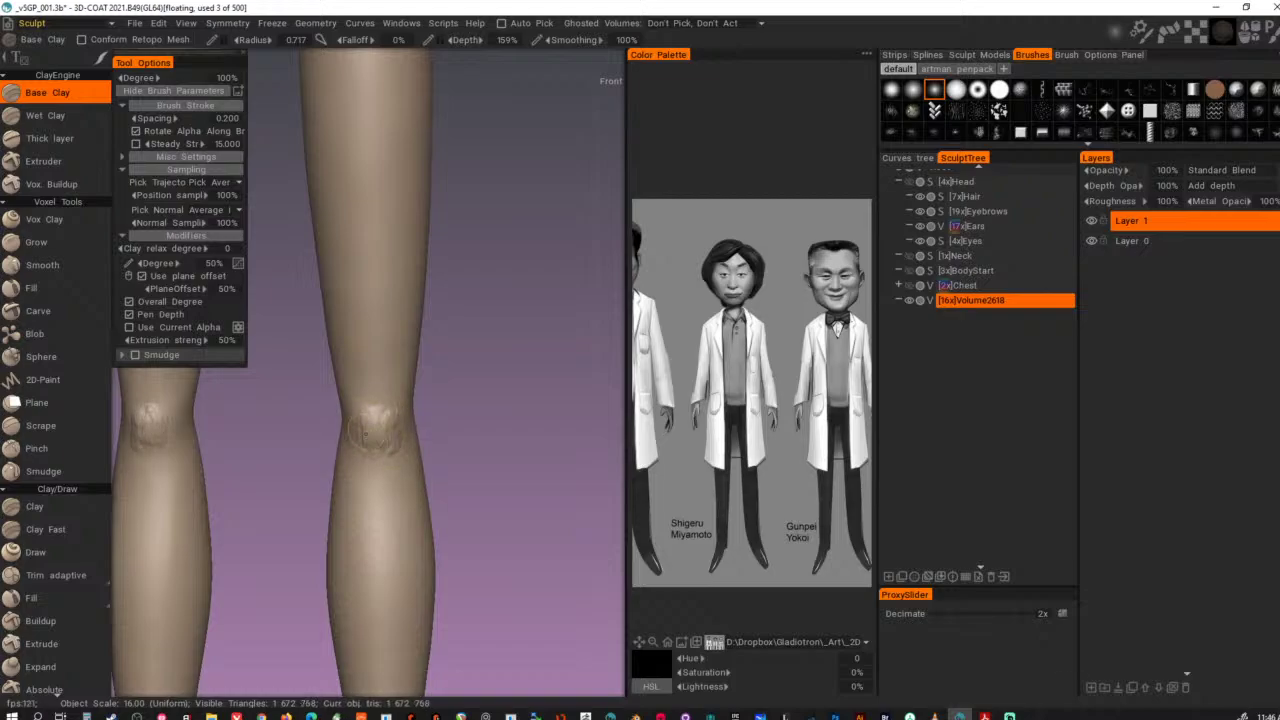
right_click_drag(376, 434, 391, 428)
key("space")
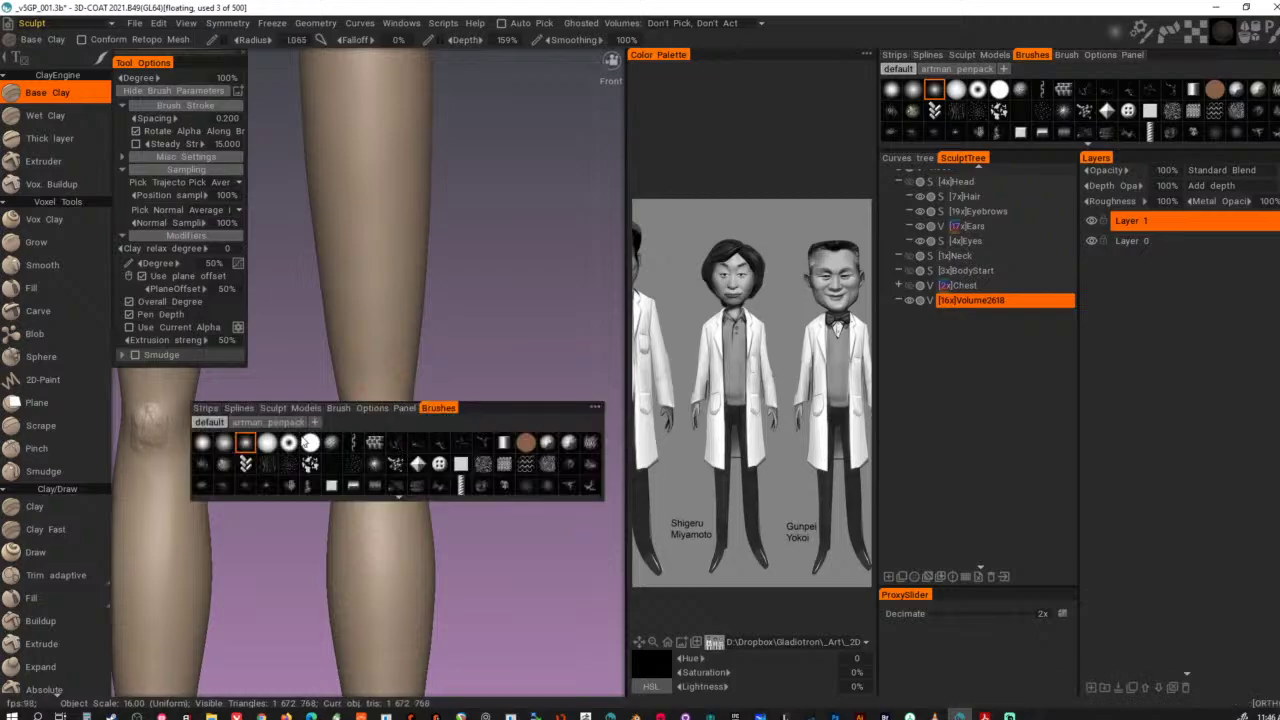
left_click(203, 444)
left_click_drag(392, 412, 386, 430)
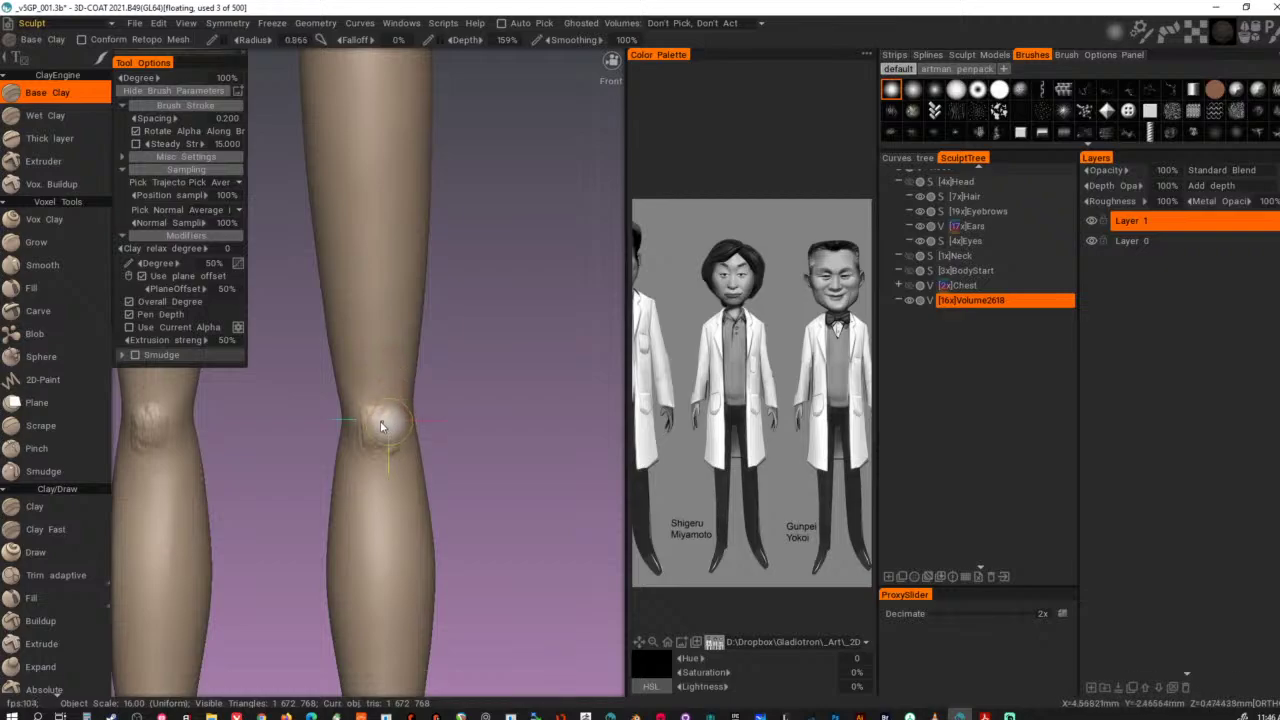
right_click_drag(390, 430, 375, 433)
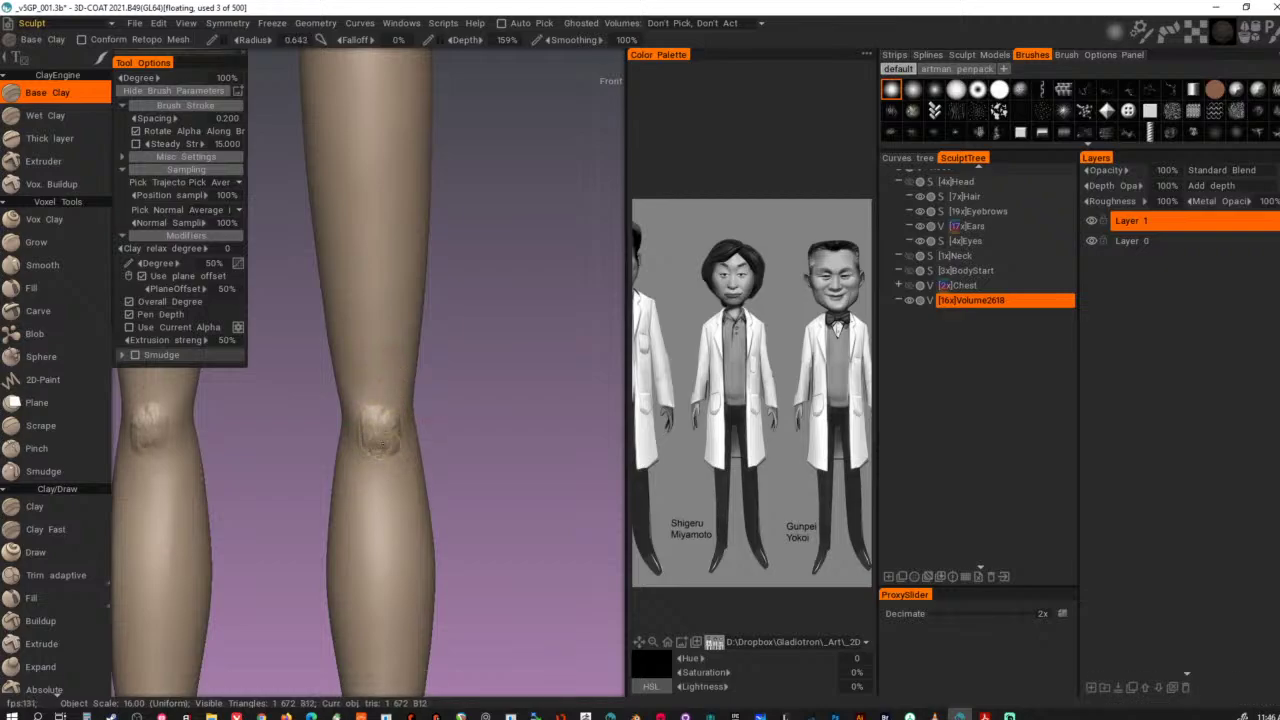
left_click_drag(382, 443, 388, 431)
- Build up both kneecaps from the front and side with Base Clay strokes, using the solid white round brush alpha
key("t")
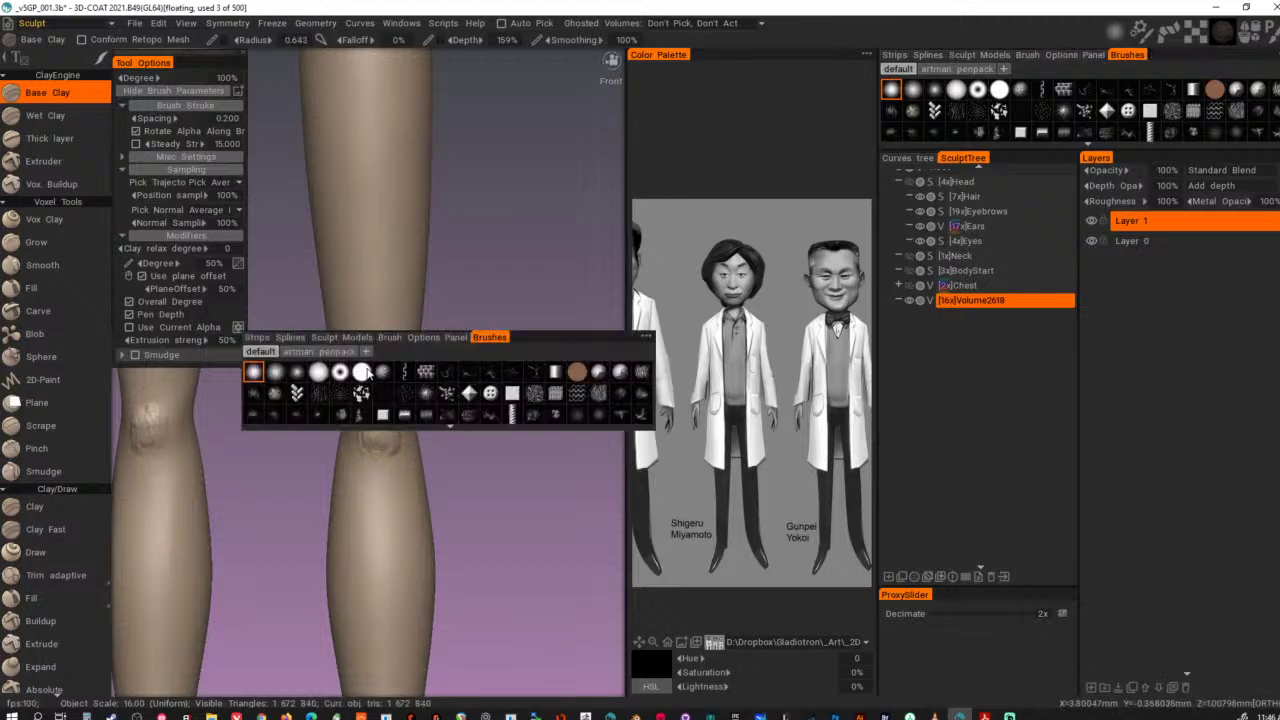
left_click(362, 372)
mouse_move(381, 433)
left_mouse_down()
mouse_move(374, 442)
mouse_move(388, 438)
left_mouse_up()
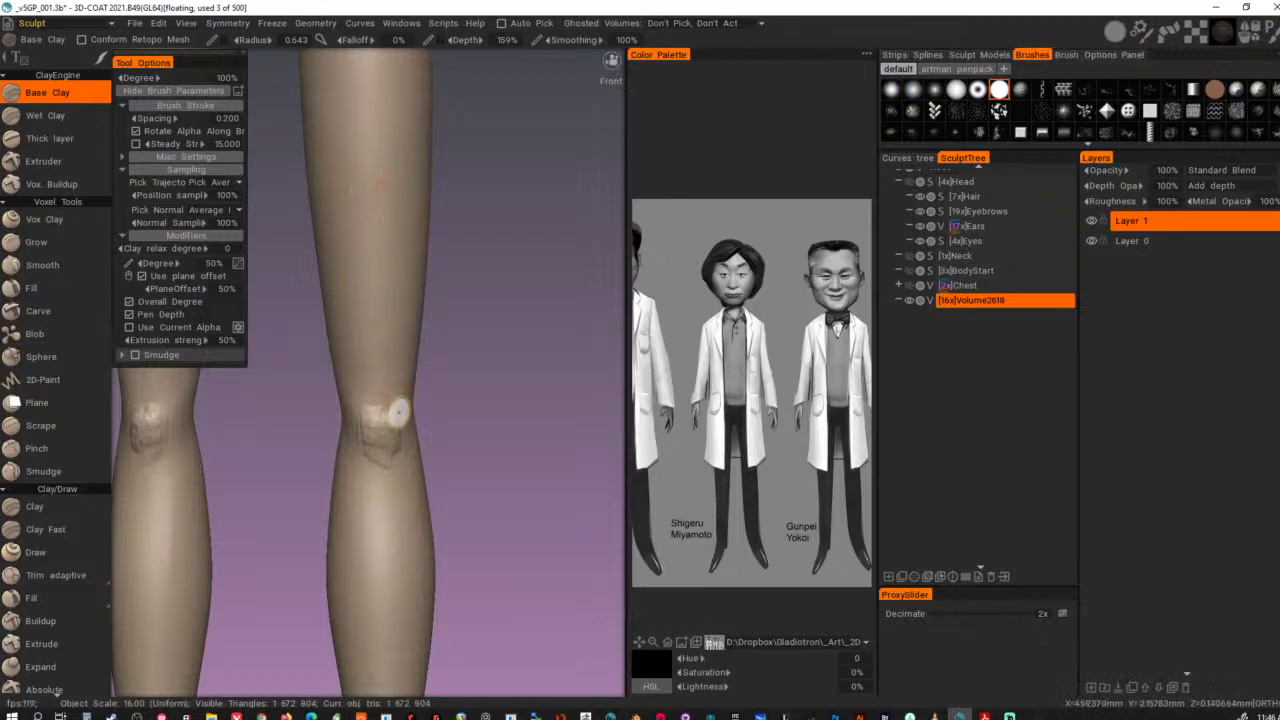
key("e")
left_click(260, 398)
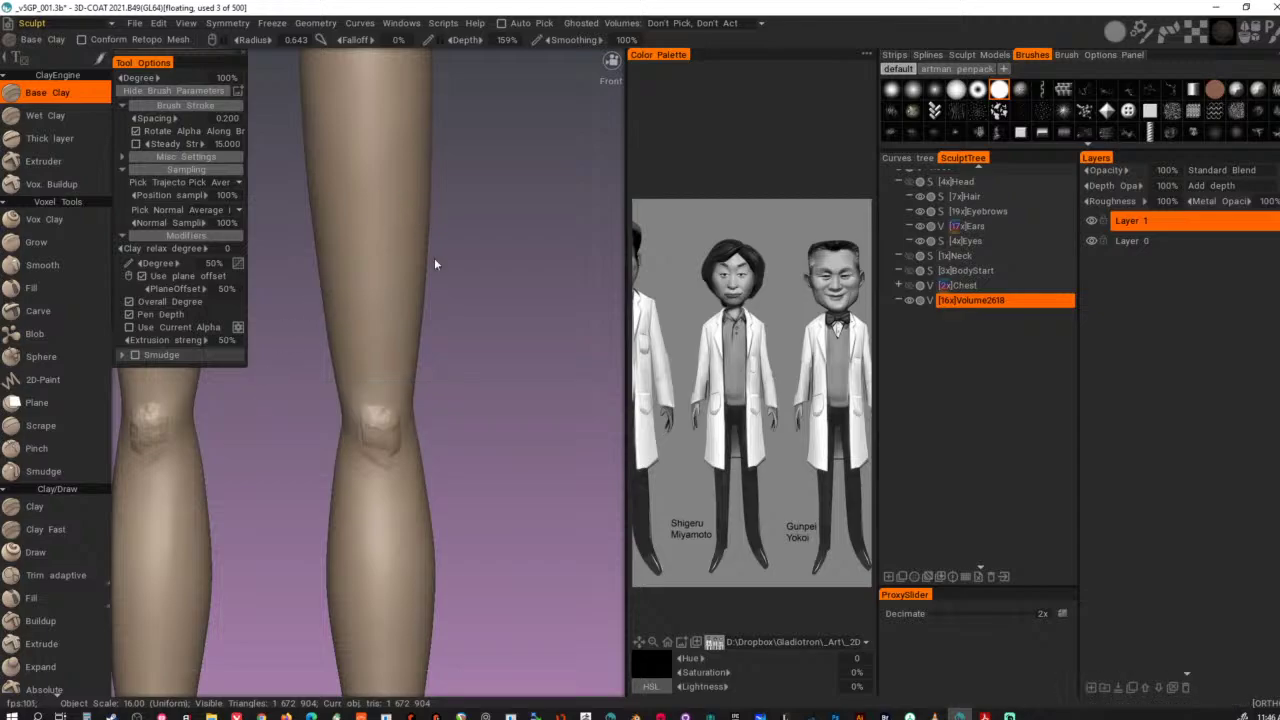
mouse_move(380, 447)
left_mouse_down()
mouse_move(368, 450)
mouse_move(384, 408)
mouse_move(371, 399)
mouse_move(368, 412)
mouse_move(450, 392)
left_mouse_up()
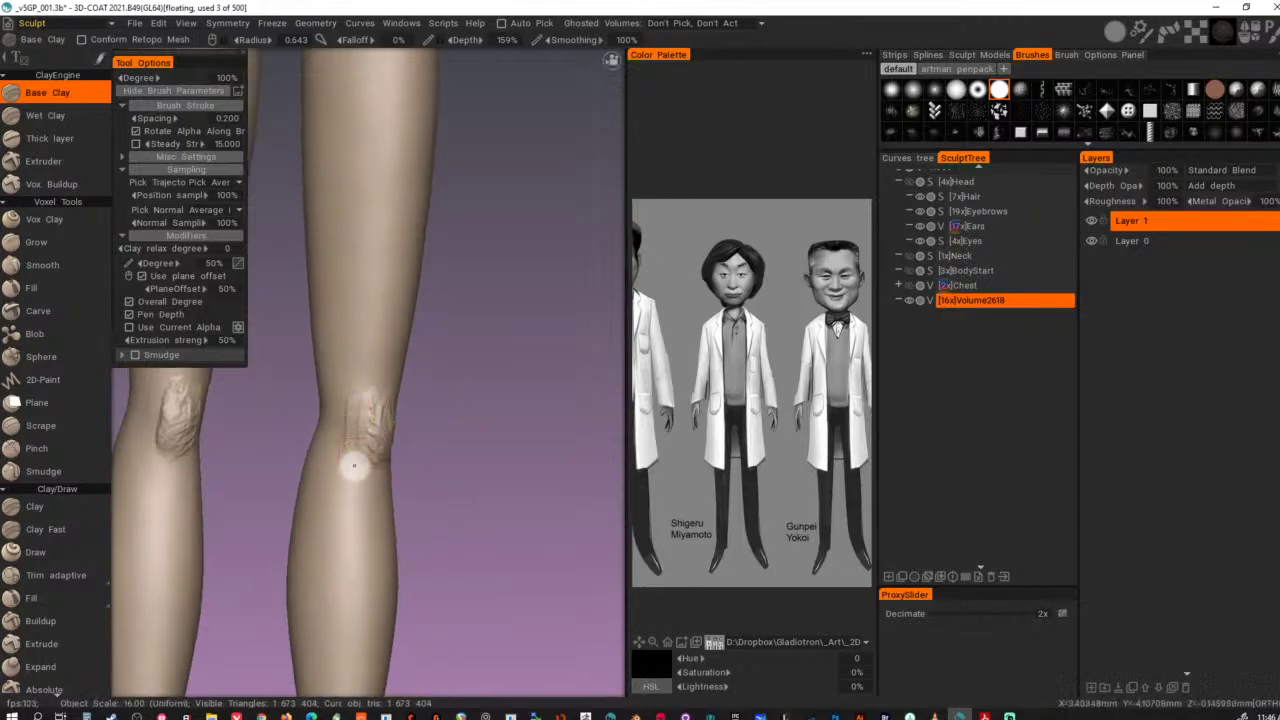
mouse_move(358, 422)
left_mouse_down()
mouse_move(366, 411)
mouse_move(349, 412)
left_mouse_up()
left_click_drag(303, 472, 380, 470, "alt")
mouse_move(390, 422)
left_mouse_down()
mouse_move(400, 440)
mouse_move(407, 408)
mouse_move(389, 403)
mouse_move(360, 484)
mouse_move(371, 463)
mouse_move(386, 482)
mouse_move(366, 484)
mouse_move(388, 506)
mouse_move(373, 466)
mouse_move(386, 404)
left_mouse_up()
- Smooth the kneecap clay into the thighs and shins with a brush radius of 1.139, lowering the smoothing strength to 19%
key("bracketright")
key("bracketright")
key("bracketright")
key("bracketright")
key("bracketright")
key("bracketright")
key("ctrl+z")
right_click_drag(382, 422, 384, 440, "shift")
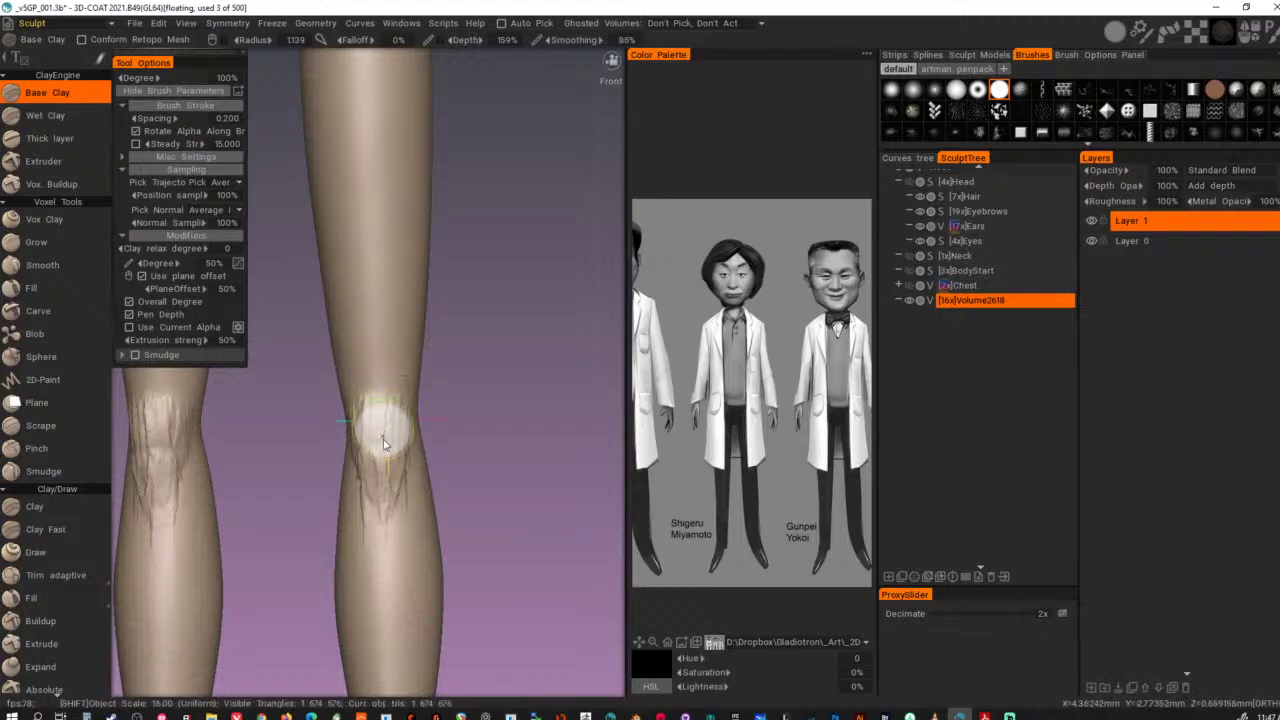
left_click_drag(383, 461, 380, 441, "shift")
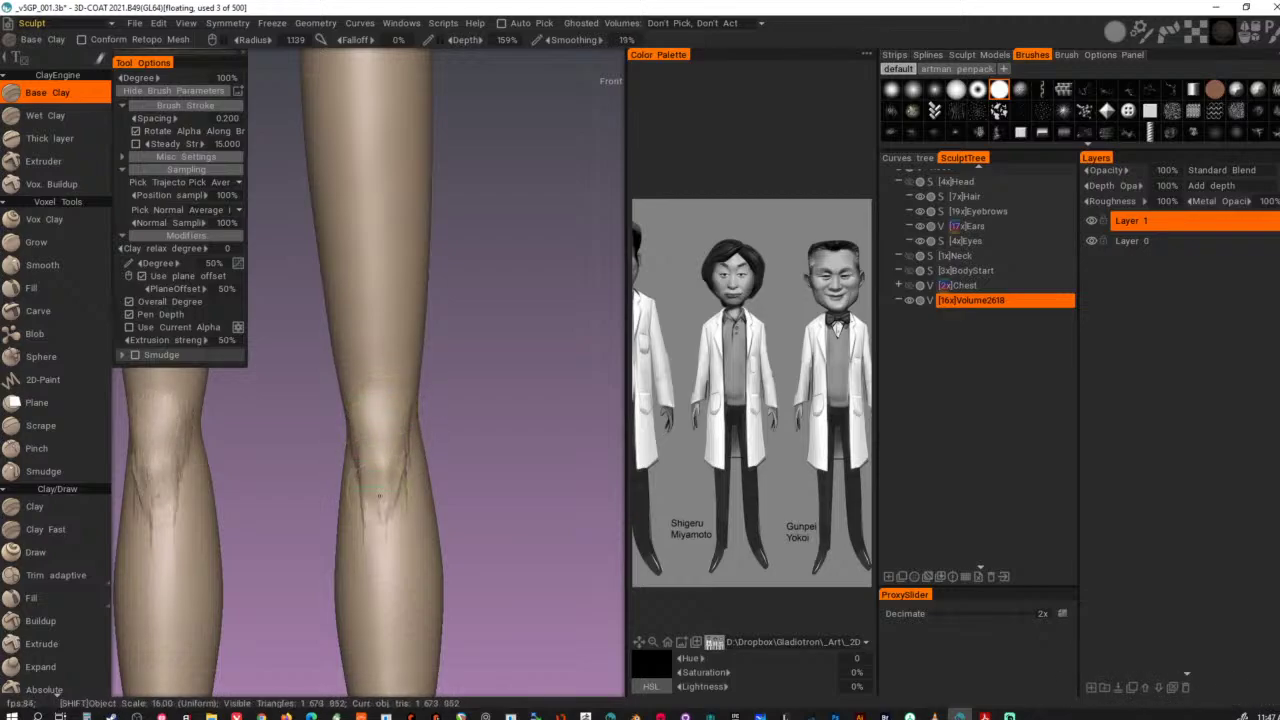
mouse_move(379, 496)
left_mouse_down("shift")
mouse_move(394, 482)
mouse_move(363, 499)
left_mouse_up("shift")
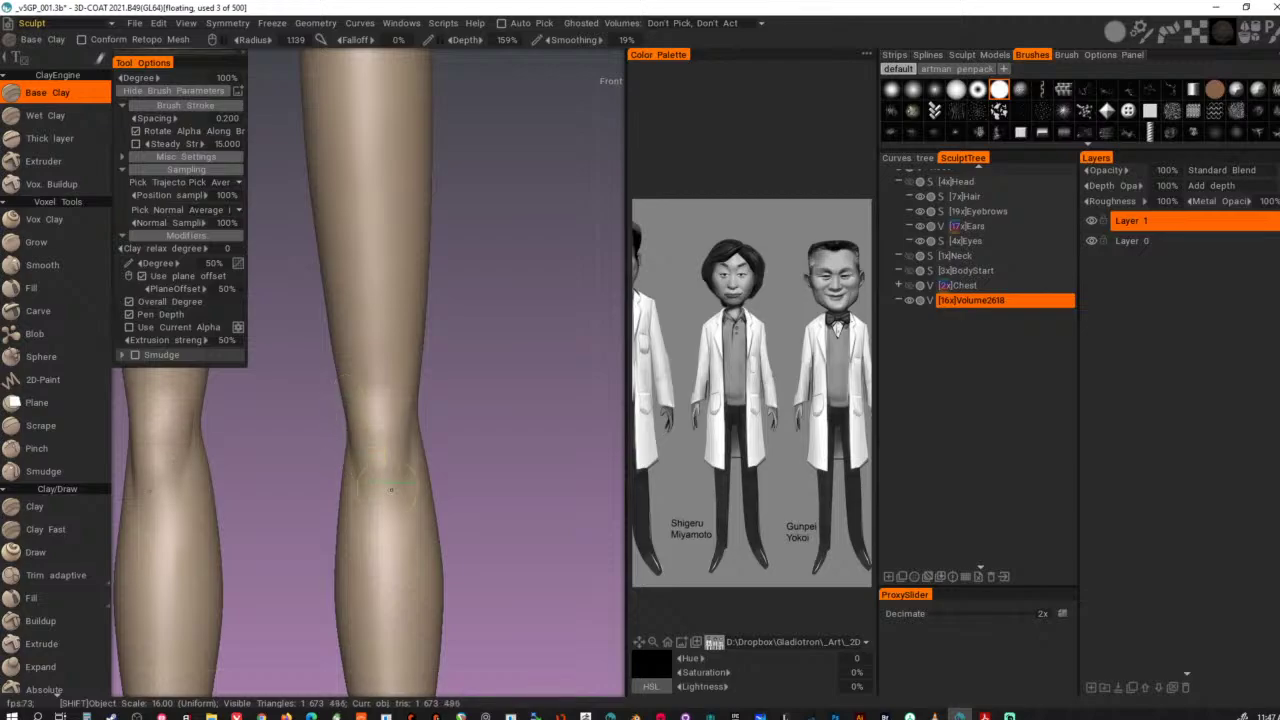
mouse_move(376, 436)
left_mouse_down("shift")
mouse_move(410, 426)
mouse_move(419, 470)
left_mouse_up("shift")
- Smooth the upper arms on the front and back with a brush radius of 2.509 and 19% smoothing
mouse_move(414, 430)
right_mouse_down("alt")
mouse_move(356, 394)
mouse_move(480, 400)
mouse_move(446, 494)
mouse_move(283, 510)
right_mouse_up("alt")
left_click_drag(283, 510, 421, 529, "alt")
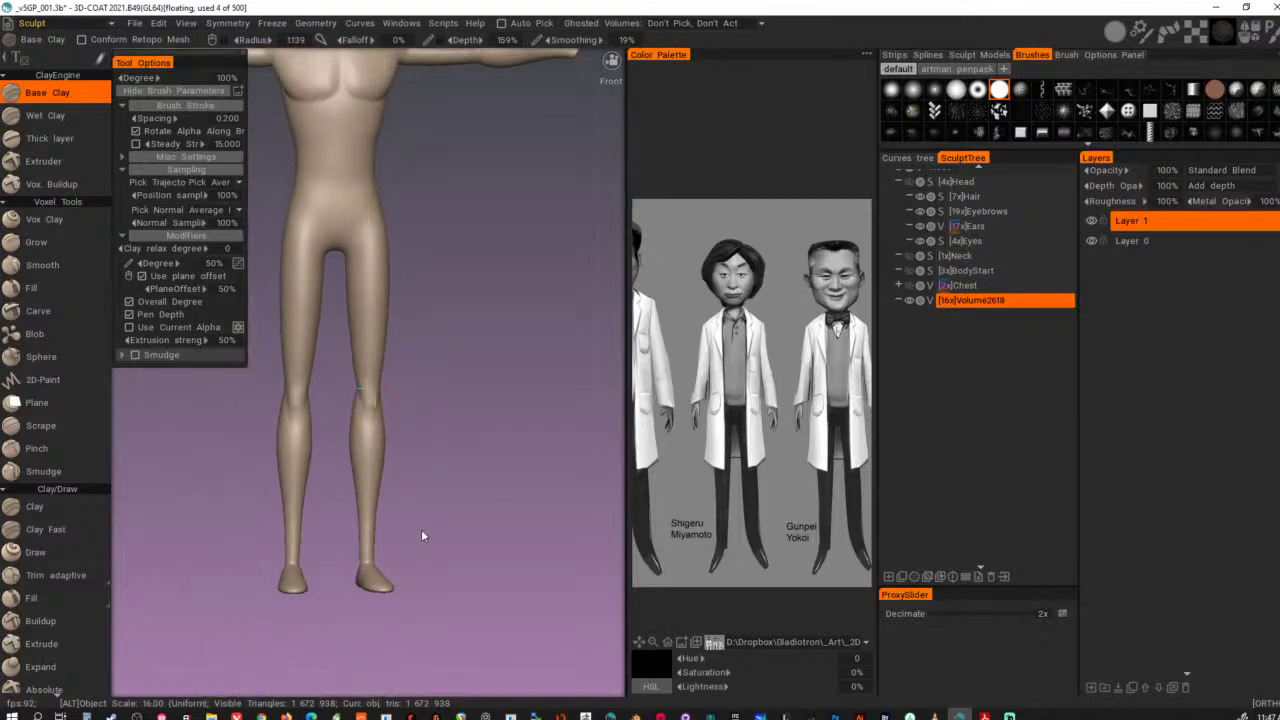
middle_click_drag(421, 529, 465, 577, "alt")
left_click_drag(387, 292, 404, 252, "alt")
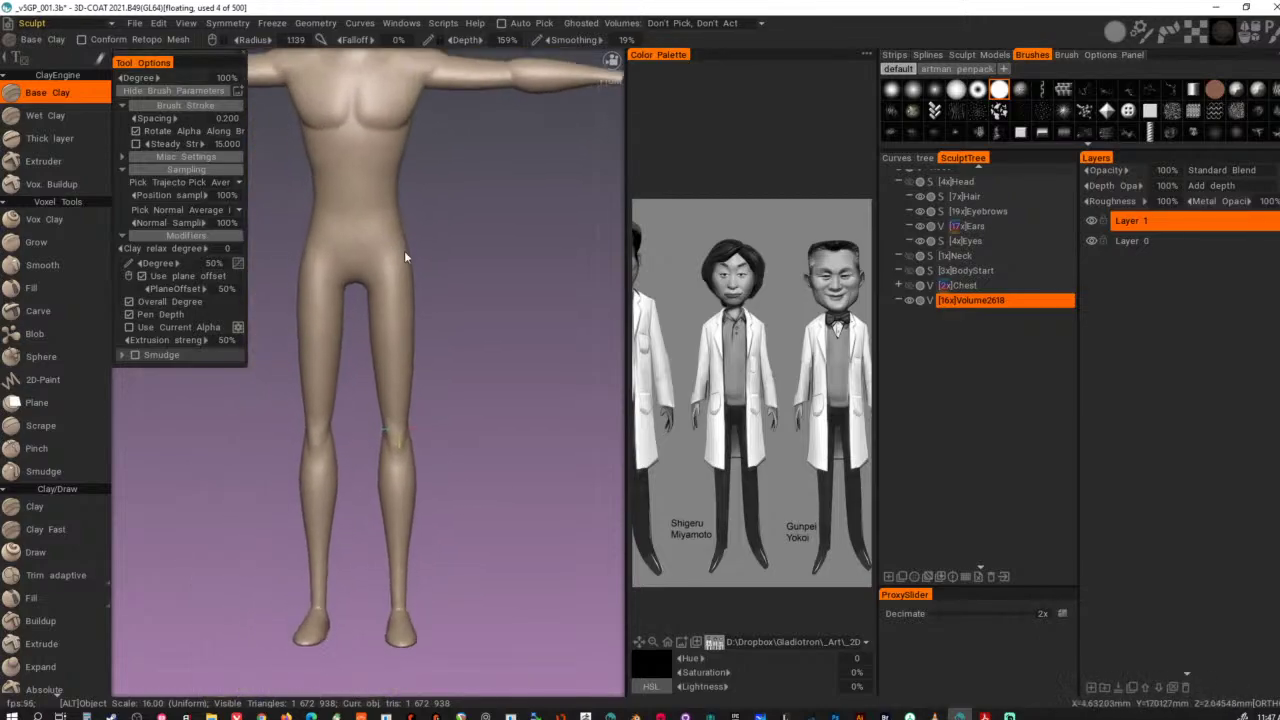
right_click_drag(404, 252, 425, 326, "alt")
middle_click_drag(440, 150, 446, 284, "alt")
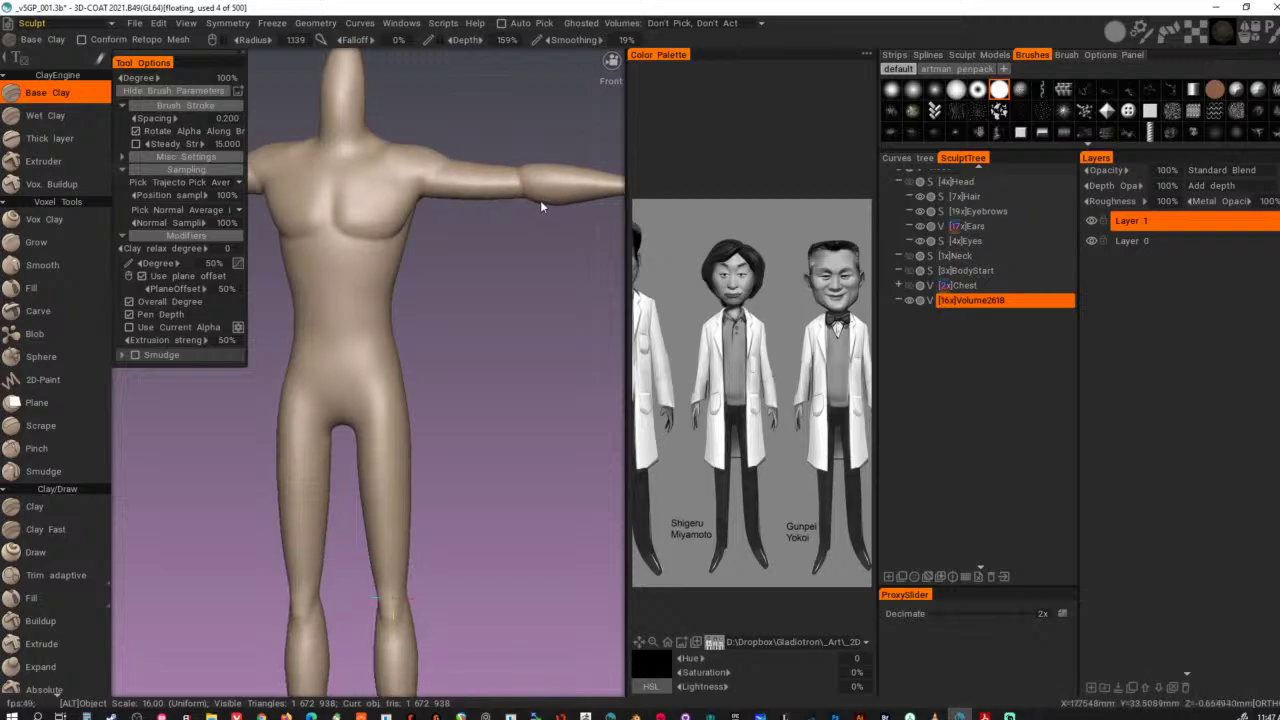
middle_click_drag(541, 212, 447, 323, "alt")
scroll(458, 288, "up", 3)
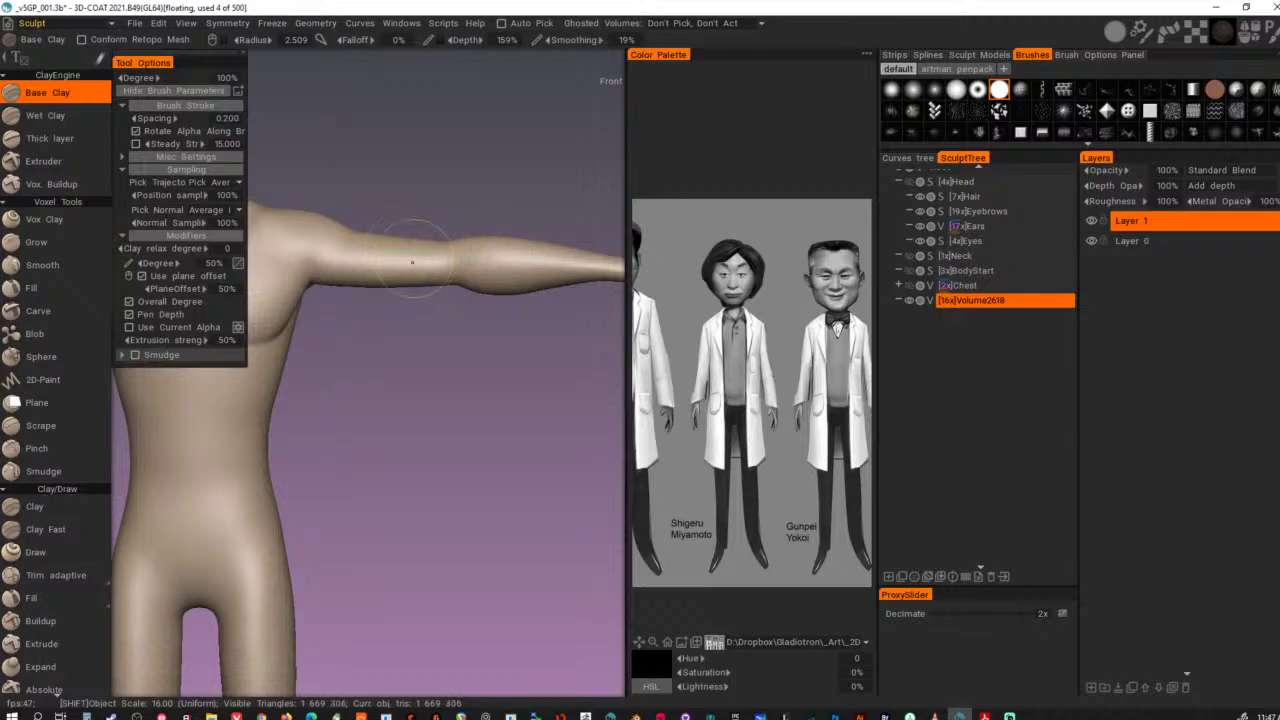
mouse_move(492, 392)
left_mouse_down()
mouse_move(409, 490)
mouse_move(320, 515)
mouse_move(585, 409)
mouse_move(497, 333)
mouse_move(474, 396)
left_mouse_up()
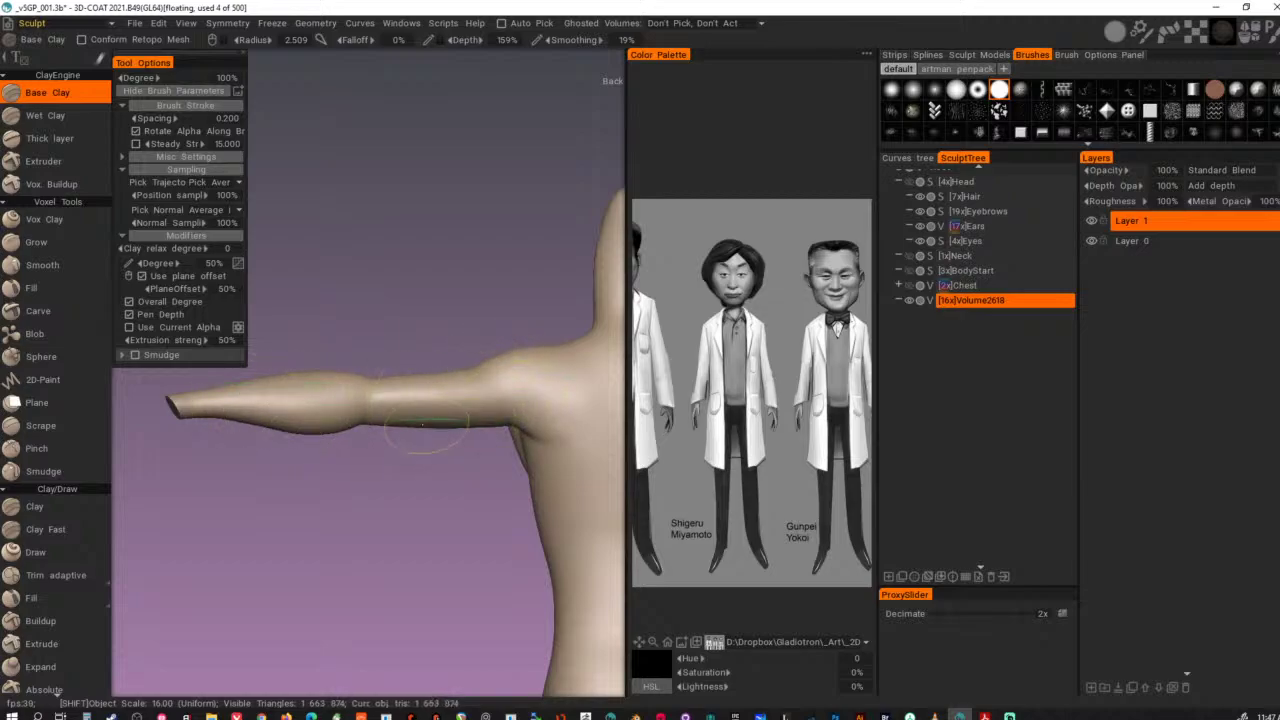
left_click_drag(422, 424, 467, 423, "shift")
- Smooth the shins from below the knees down to the ankles with the 2.509 brush radius
left_click_drag(428, 308, 622, 323, "alt")
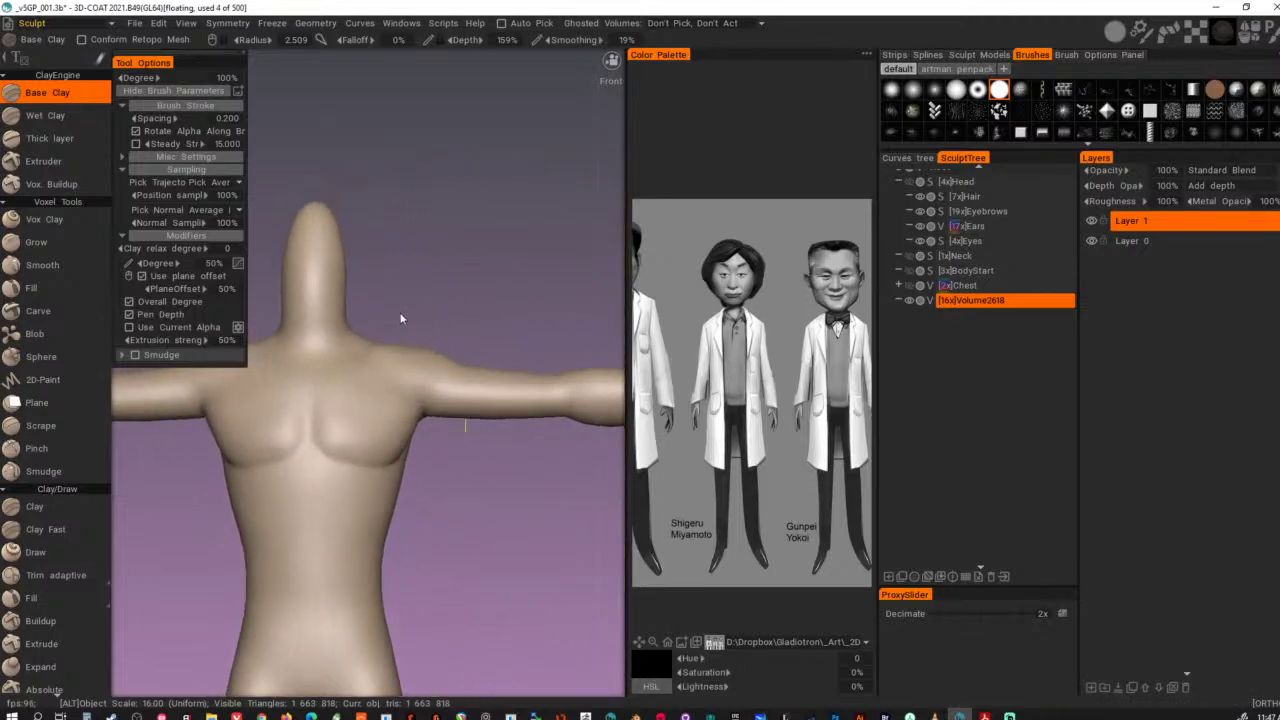
right_click_drag(401, 319, 430, 400, "alt")
middle_click_drag(438, 402, 457, 268, "alt")
left_click_drag(455, 428, 423, 553, "alt")
middle_click_drag(423, 553, 455, 373, "alt")
left_click_drag(455, 373, 466, 522, "alt")
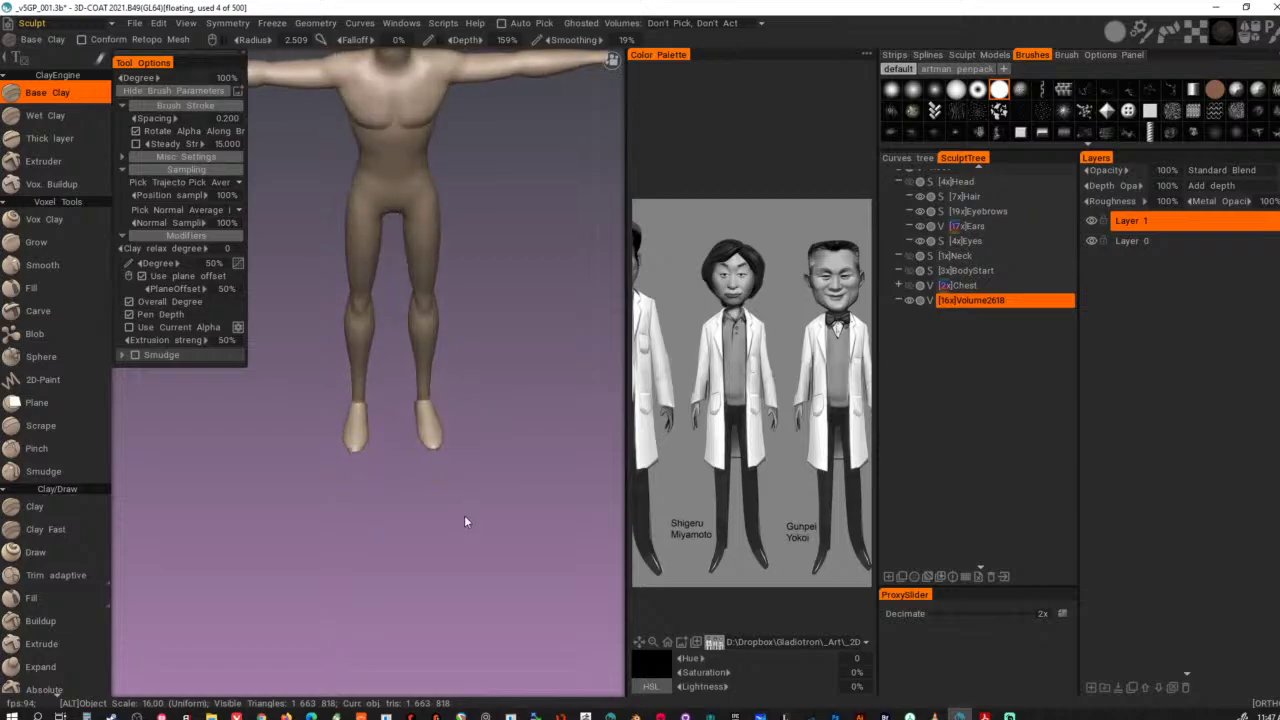
mouse_move(464, 520)
right_mouse_down("alt")
mouse_move(446, 523)
mouse_move(516, 524)
mouse_move(507, 461)
mouse_move(460, 473)
mouse_move(543, 425)
right_mouse_up("alt")
left_click_drag(408, 362, 409, 482, "shift")
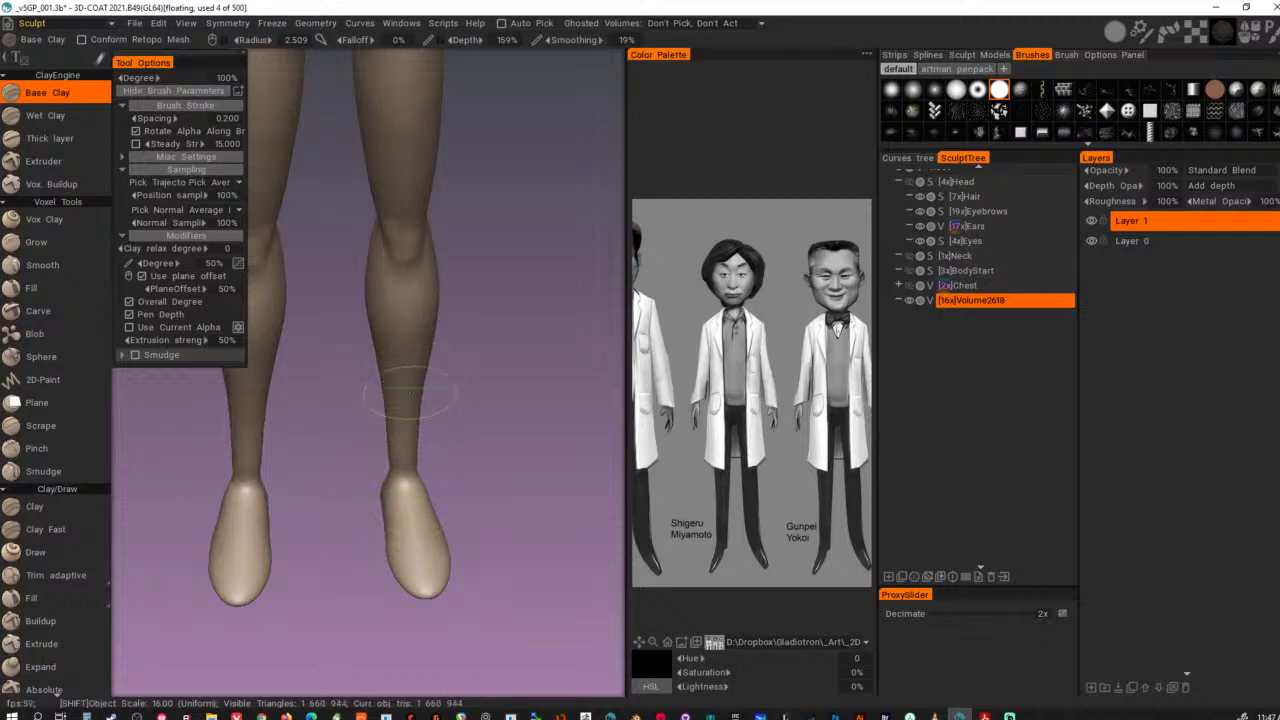
left_click_drag(396, 488, 466, 425, "alt+shift")
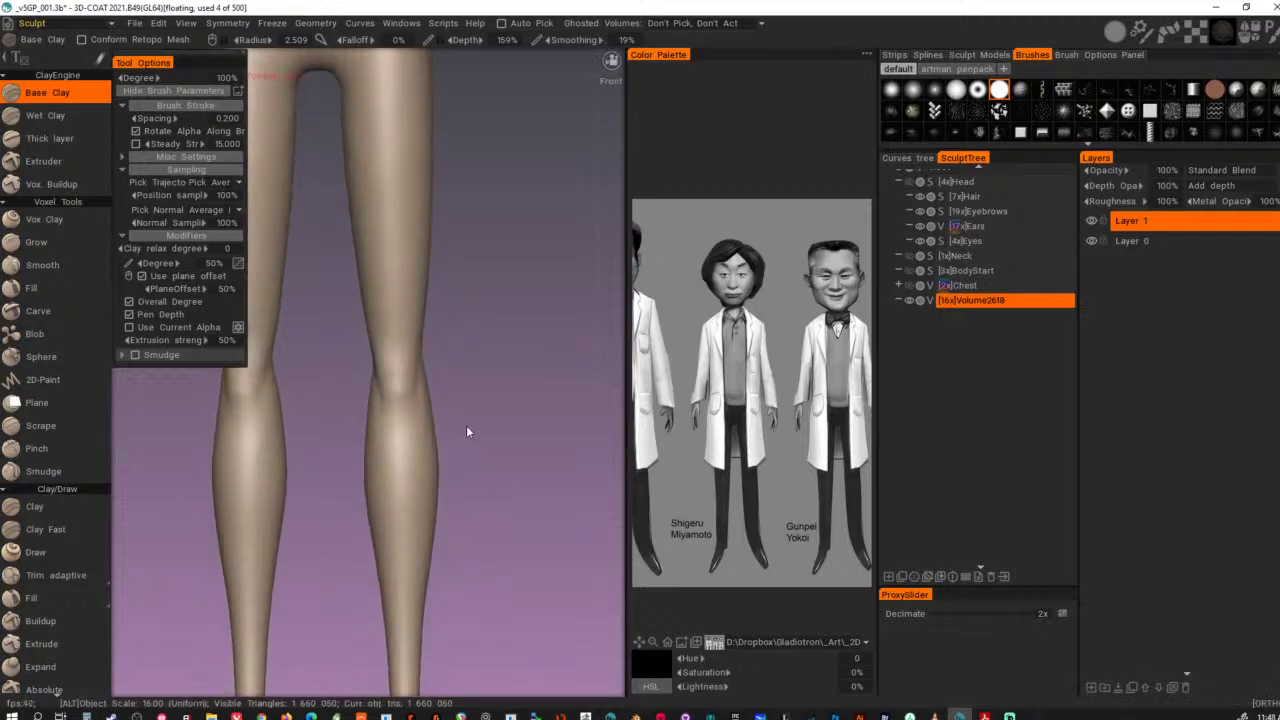
- Add Base Clay strokes around the ankles, reducing the brush radius to 0.747, and smooth them into the lower legs
middle_click_drag(449, 602, 477, 256, "alt")
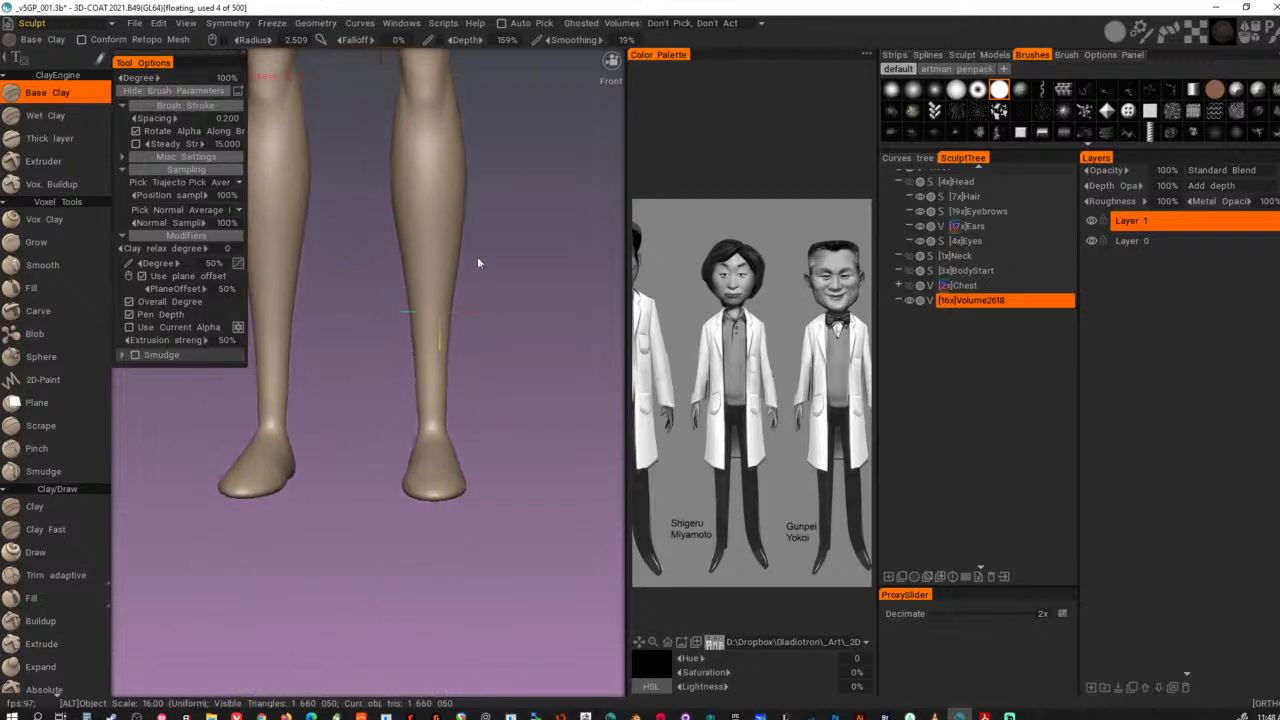
mouse_move(477, 256)
left_mouse_down("alt")
mouse_move(459, 341)
mouse_move(395, 327)
mouse_move(467, 376)
mouse_move(443, 436)
left_mouse_up("alt")
scroll(433, 363, "down", 3)
right_click_drag(443, 436, 526, 454, "alt")
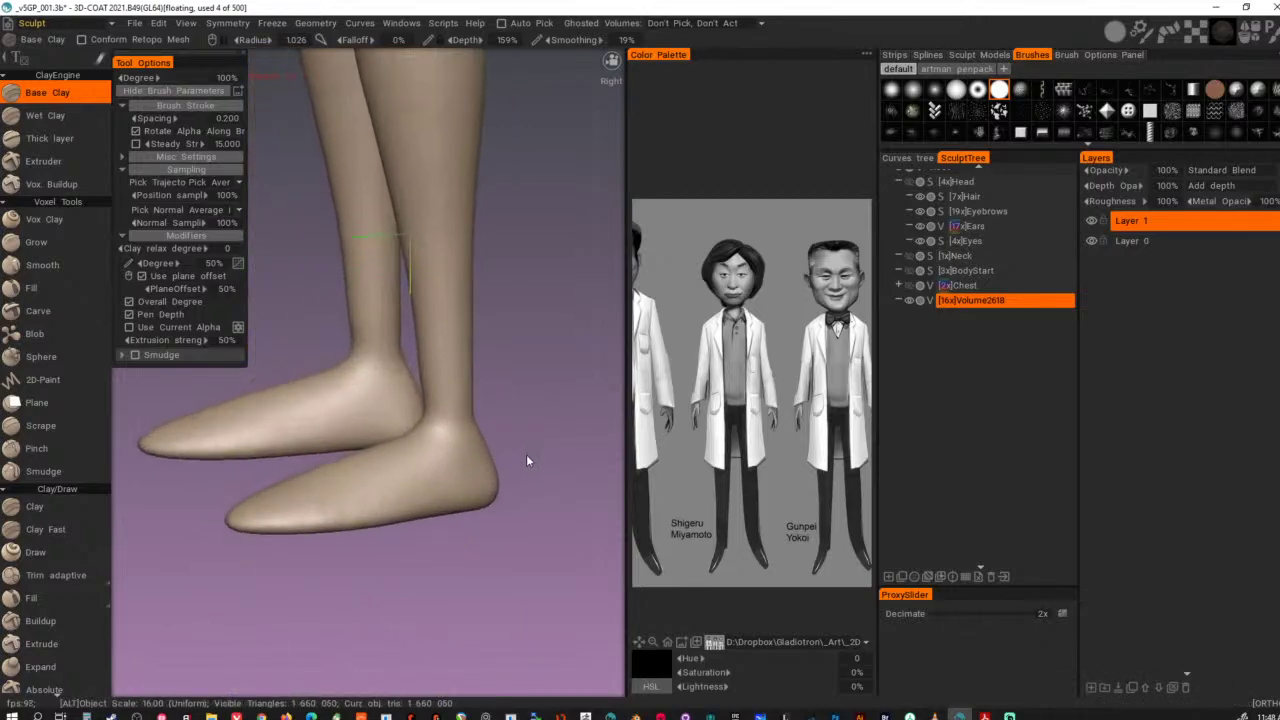
mouse_move(457, 415)
left_mouse_down()
mouse_move(458, 450)
mouse_move(460, 395)
mouse_move(451, 440)
mouse_move(497, 478)
mouse_move(468, 482)
left_mouse_up()
mouse_move(456, 462)
left_mouse_down()
mouse_move(448, 360)
mouse_move(444, 462)
left_mouse_up()
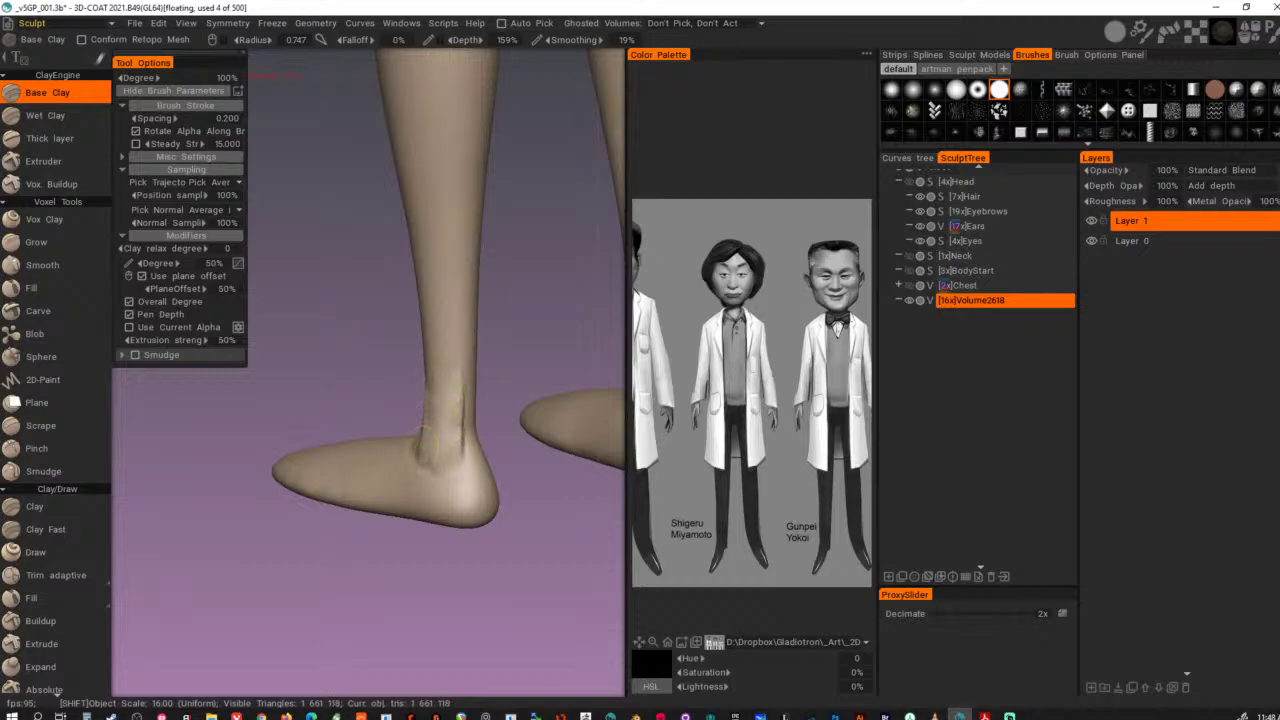
left_click_drag(436, 382, 433, 380, "shift")
mouse_move(548, 445)
left_mouse_down("alt")
mouse_move(526, 480)
mouse_move(479, 425)
left_mouse_up("alt")
mouse_move(431, 359)
left_mouse_down("shift")
mouse_move(433, 327)
mouse_move(416, 322)
mouse_move(445, 448)
left_mouse_up("shift")
- Lay long Base Clay strokes down the sides and backs of the lower shins and ankles to the heels
mouse_move(434, 295)
left_mouse_down()
mouse_move(439, 433)
mouse_move(427, 438)
left_mouse_up()
left_click_drag(442, 438, 500, 412, "alt")
left_click_drag(360, 384, 354, 442)
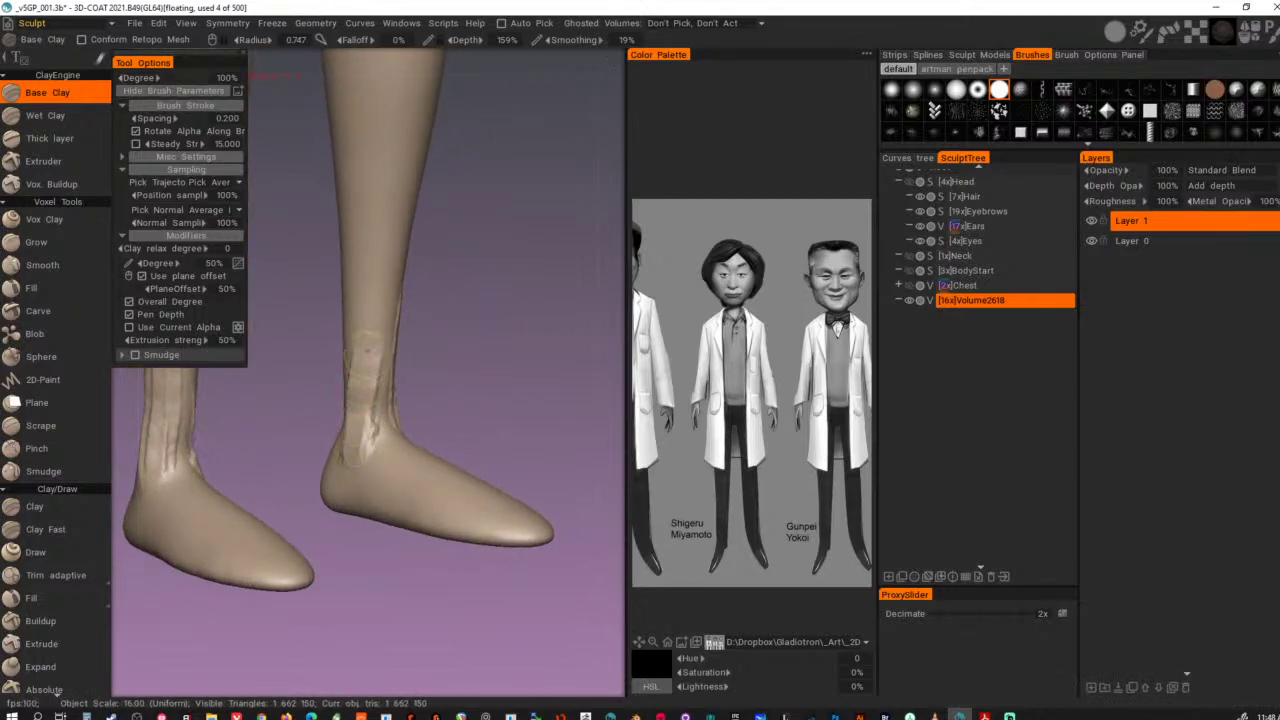
left_click_drag(366, 350, 362, 428)
mouse_move(415, 425)
left_mouse_down("alt")
mouse_move(480, 404)
mouse_move(525, 408)
mouse_move(446, 452)
left_mouse_up("alt")
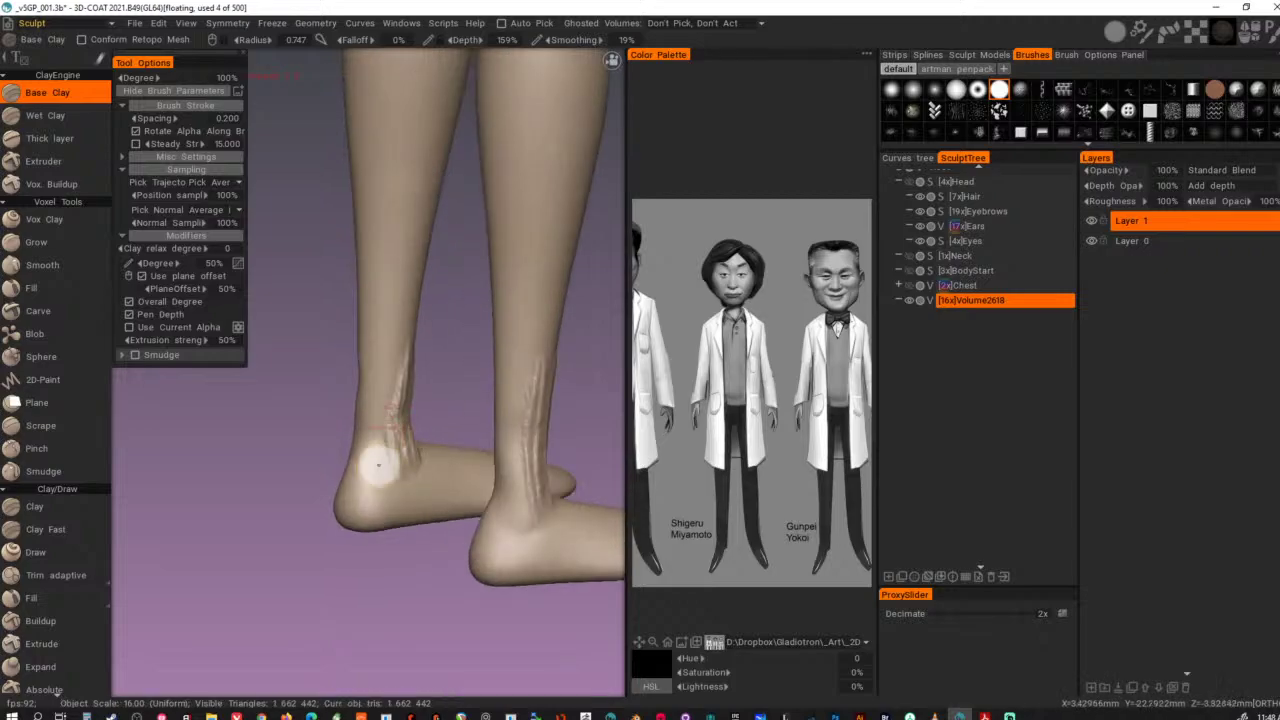
left_click_drag(380, 345, 374, 480)
left_click_drag(391, 292, 390, 463)
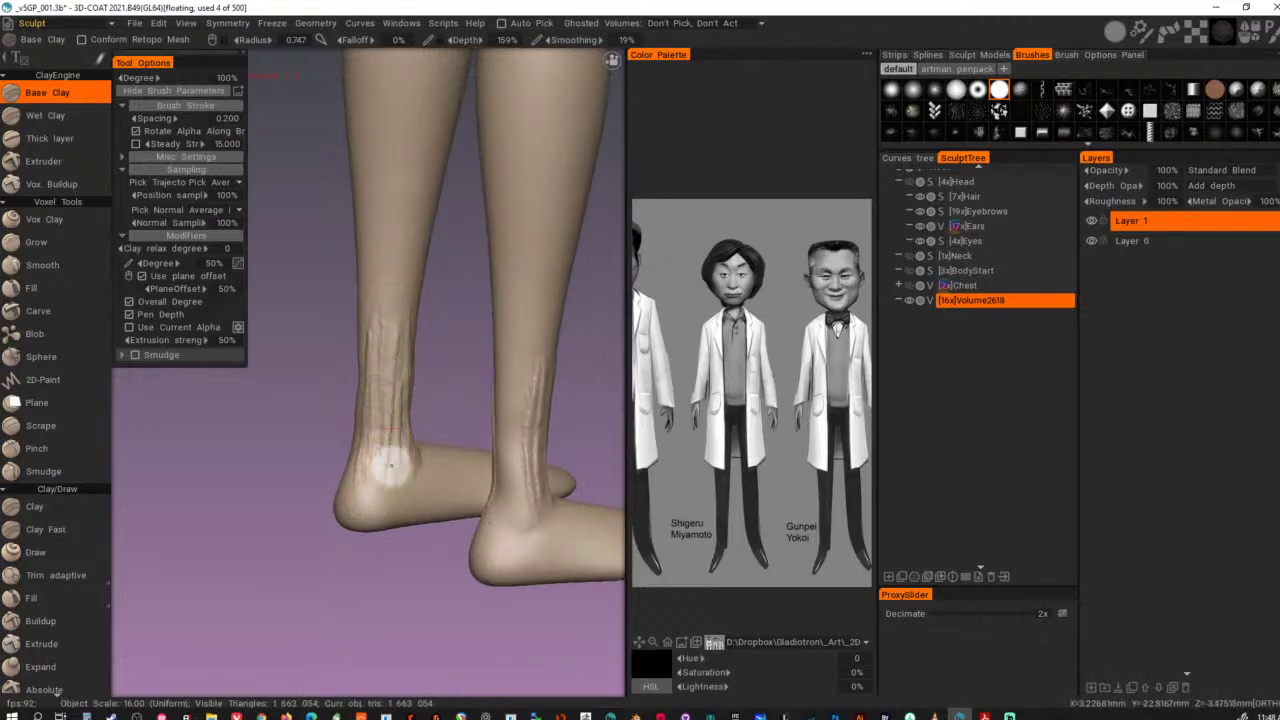
- Smooth the rough clay strokes on the lower leg above the ankle with an enlarged brush
mouse_move(401, 410)
right_mouse_down("shift")
mouse_move(400, 377)
mouse_move(406, 398)
right_mouse_up("shift")
mouse_move(391, 350)
left_mouse_down("shift")
mouse_move(390, 410)
mouse_move(392, 369)
left_mouse_up("shift")
left_click_drag(386, 307, 388, 422, "shift")
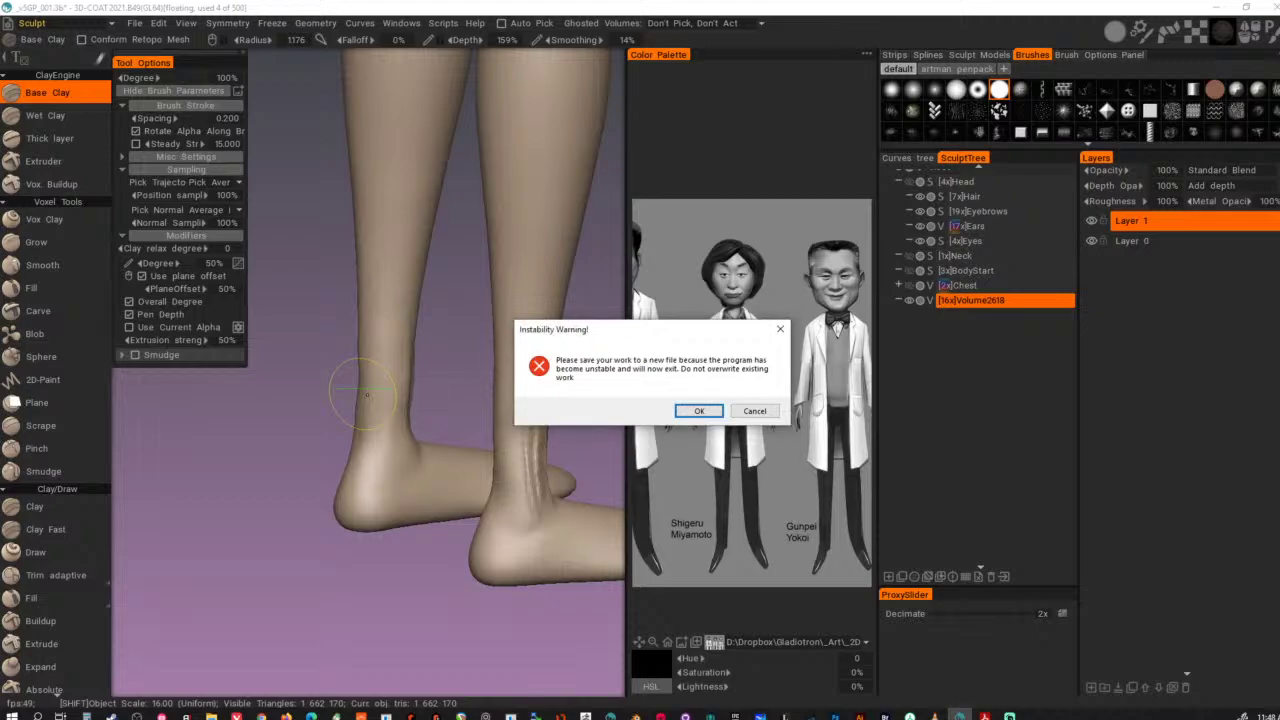
- Begin saving the sculpt to a new file and go to the Gunplei folder inside _Characters
left_click(697, 410)
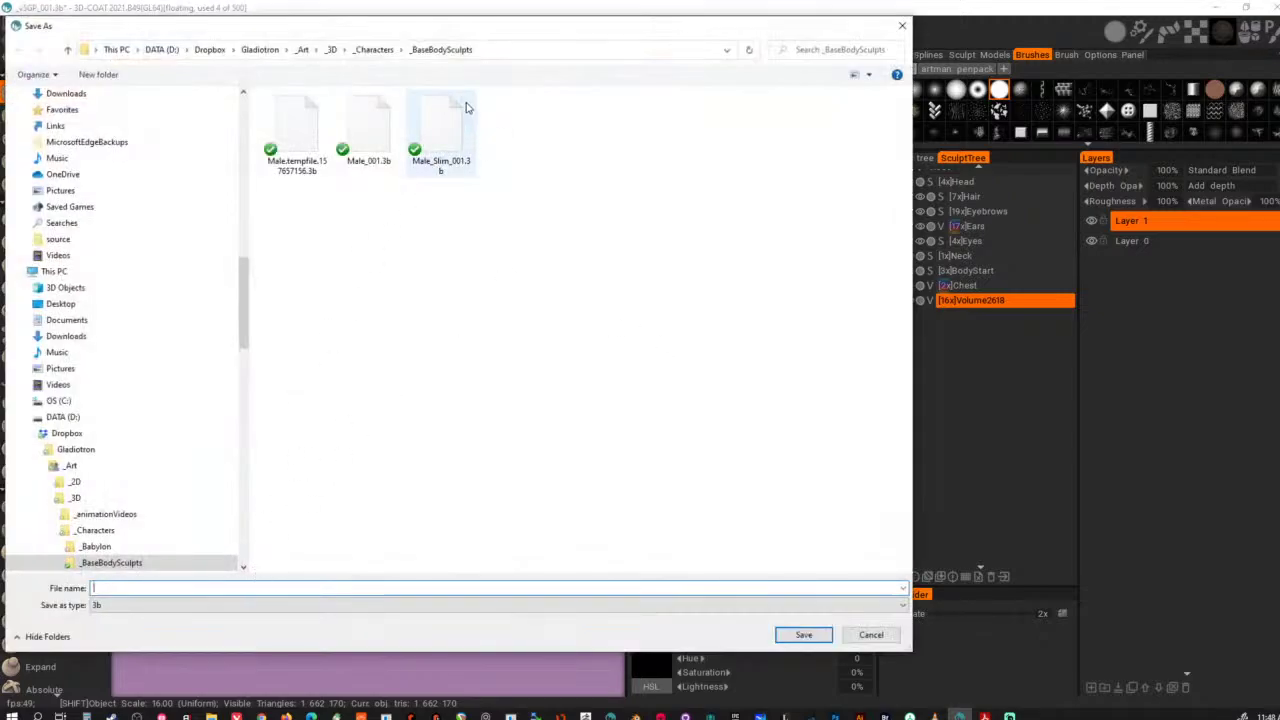
left_click(373, 49)
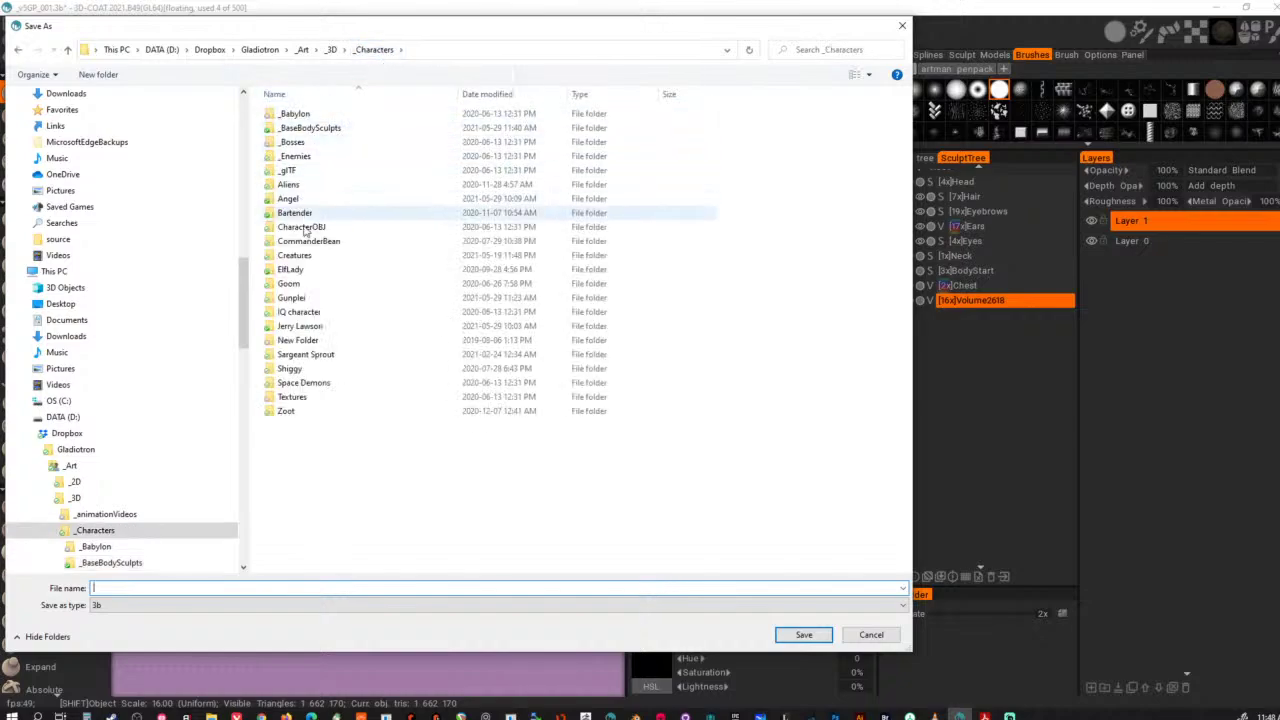
left_click(333, 298)
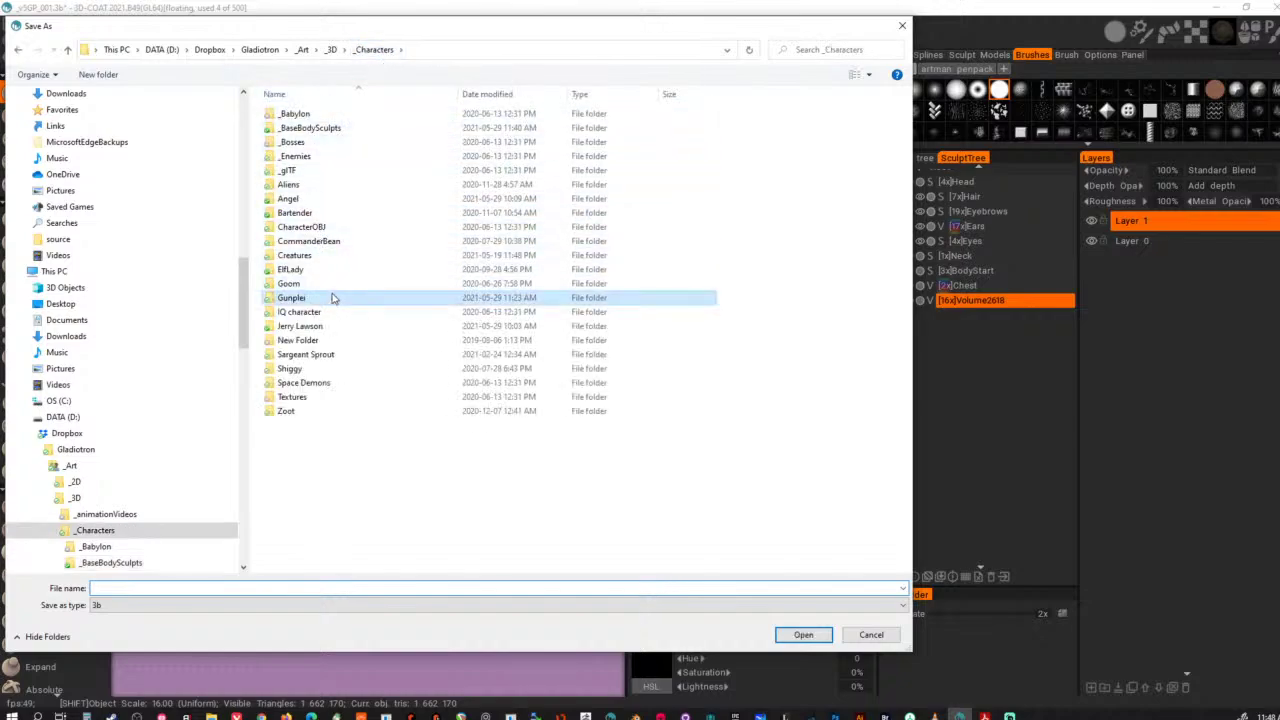
double_click(342, 299)
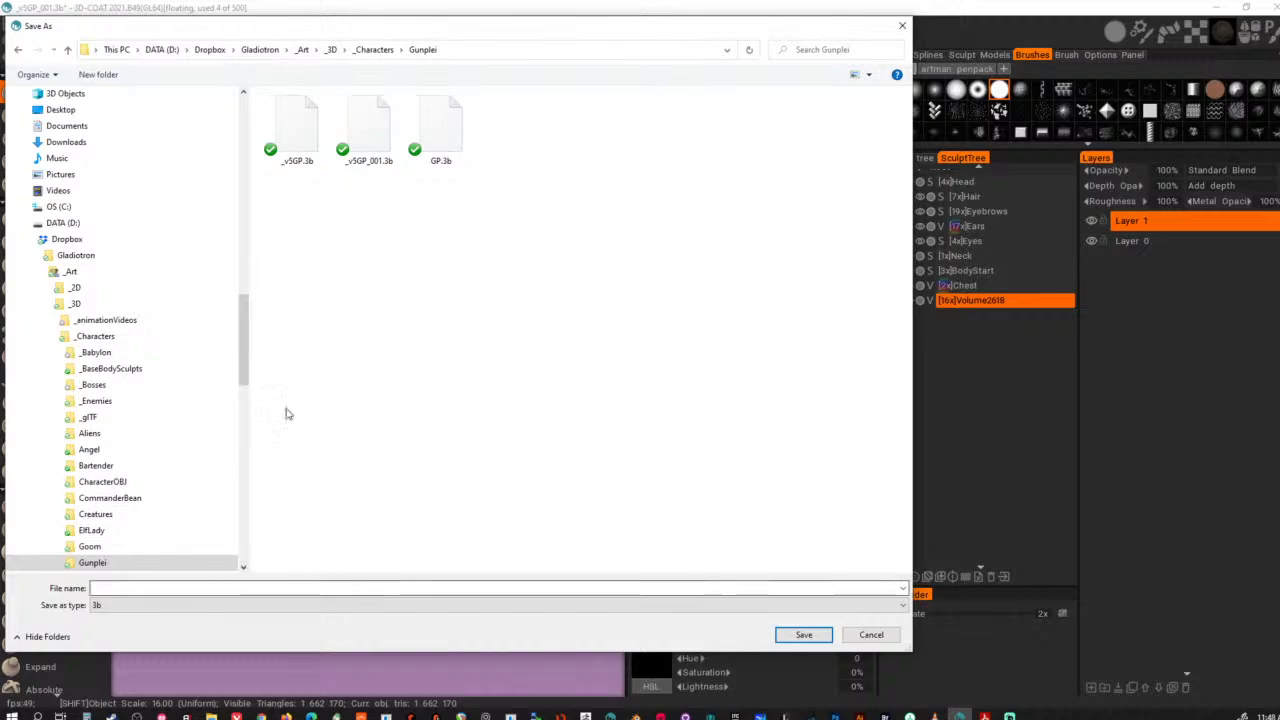
- Base the file name on _v5GP_001.3b and save the sculpt as GP_002.3b
left_click(371, 145)
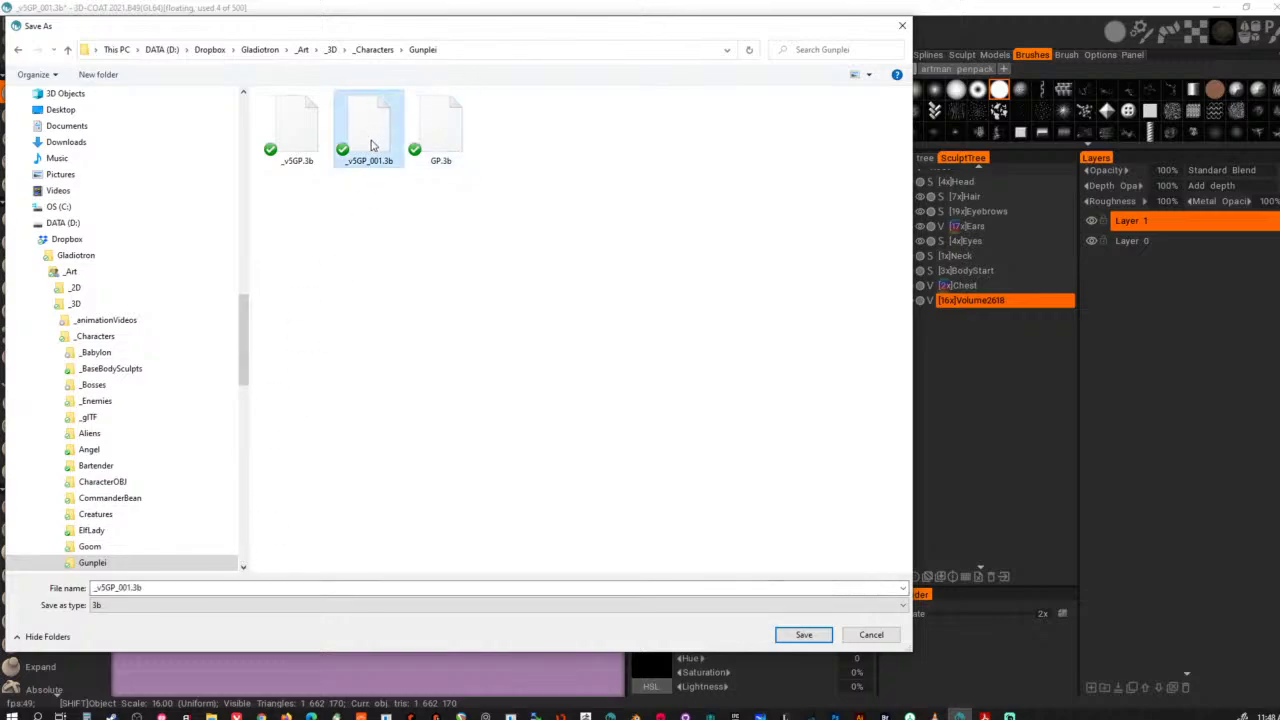
left_click(118, 587)
double_click(106, 587)
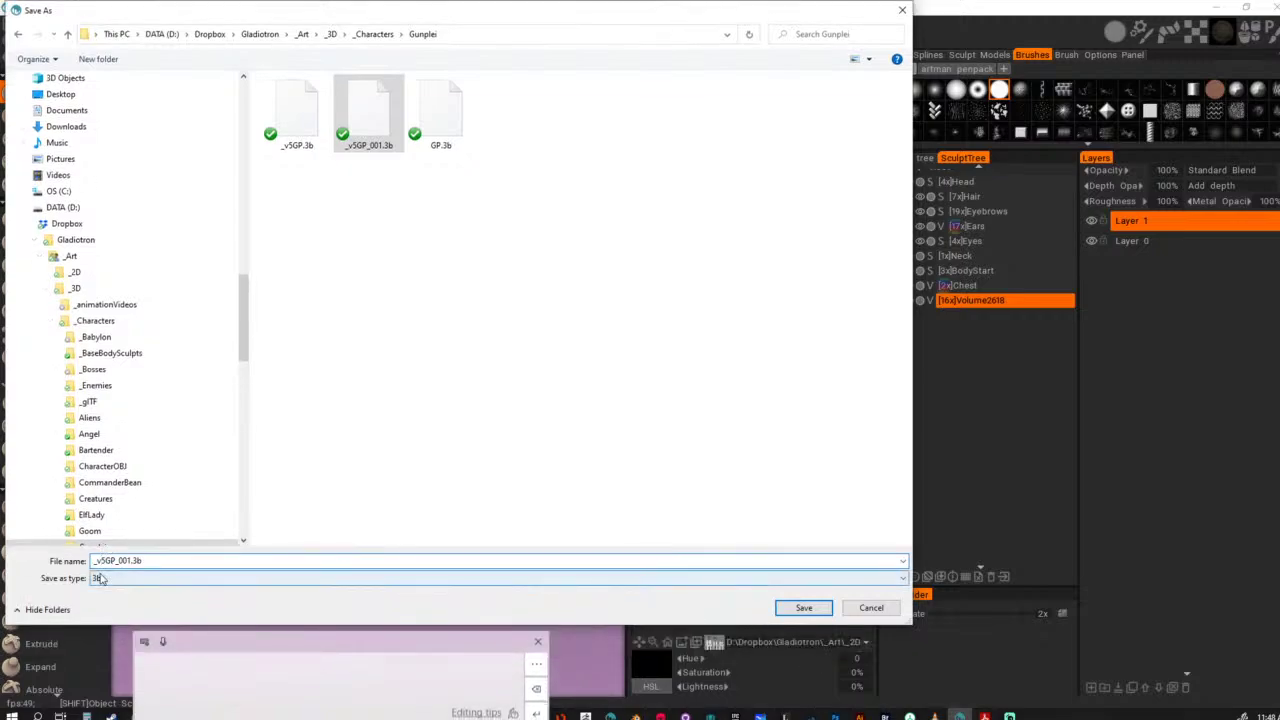
key("BackSpace")
key("BackSpace")
key("BackSpace")
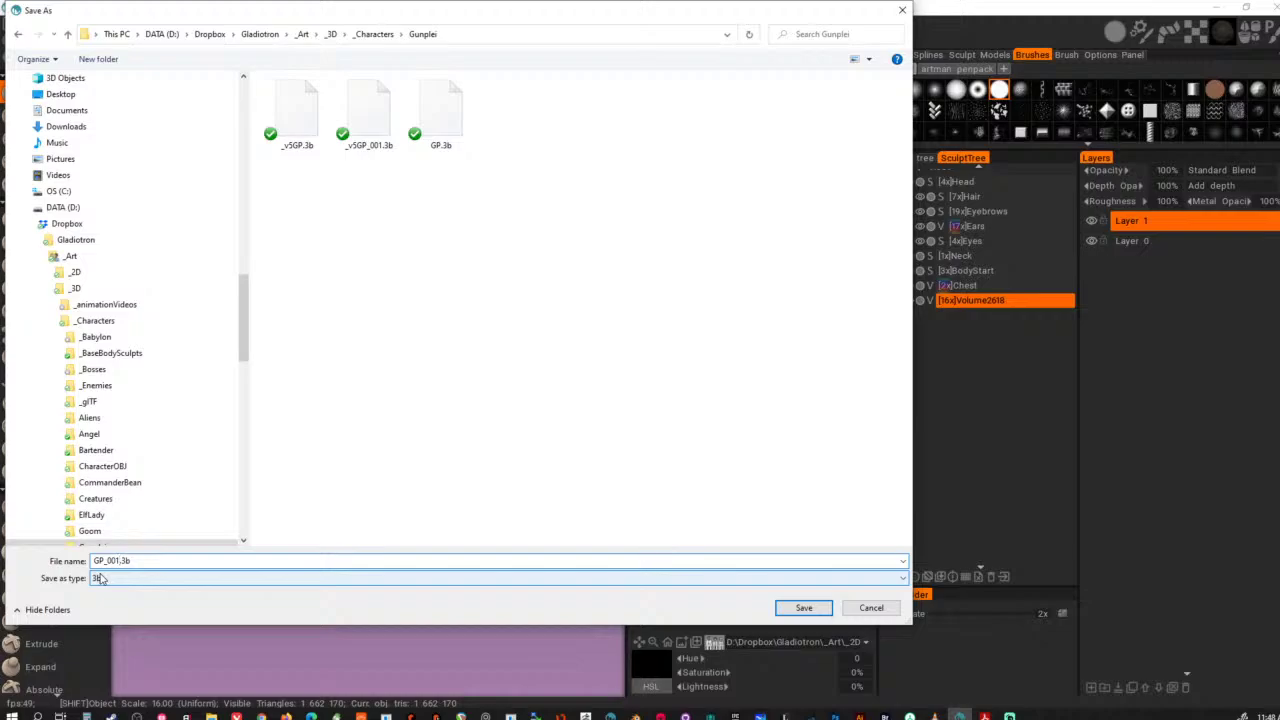
type("2")
key("Return")
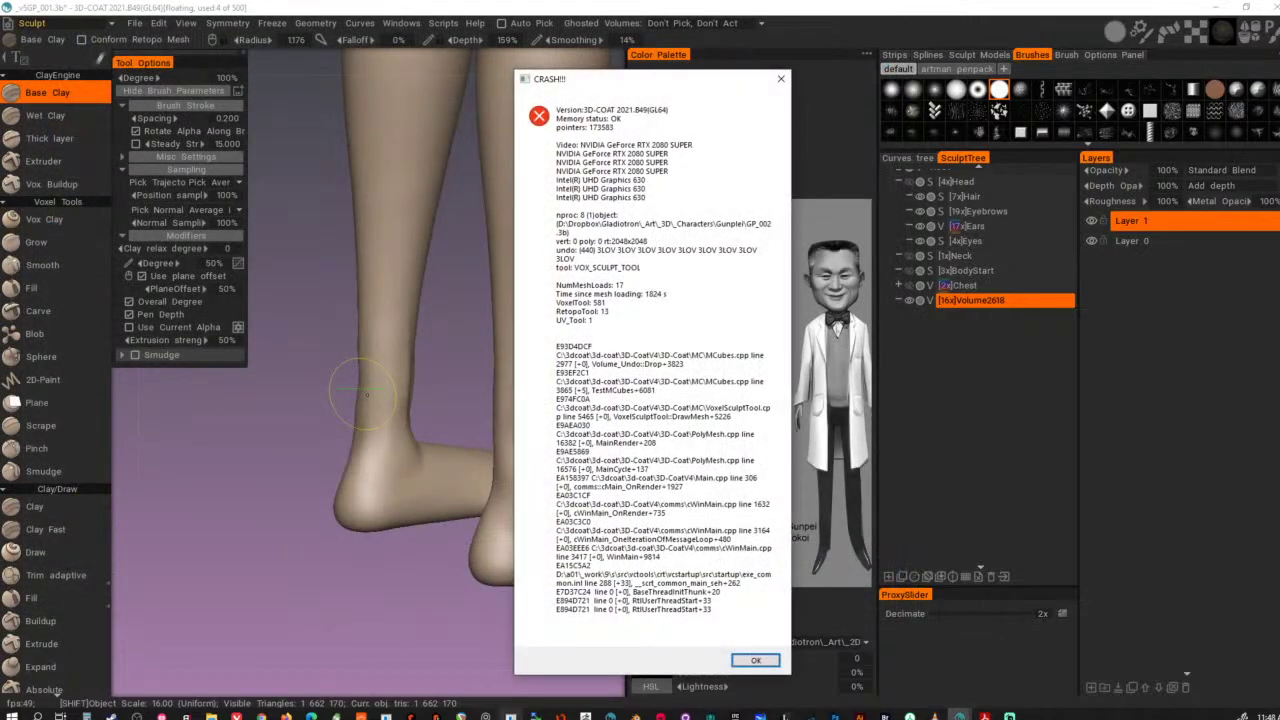
- Dismiss the crash report, return to a fresh 3D-Coat session and close the File Explorer window
left_click(768, 667)
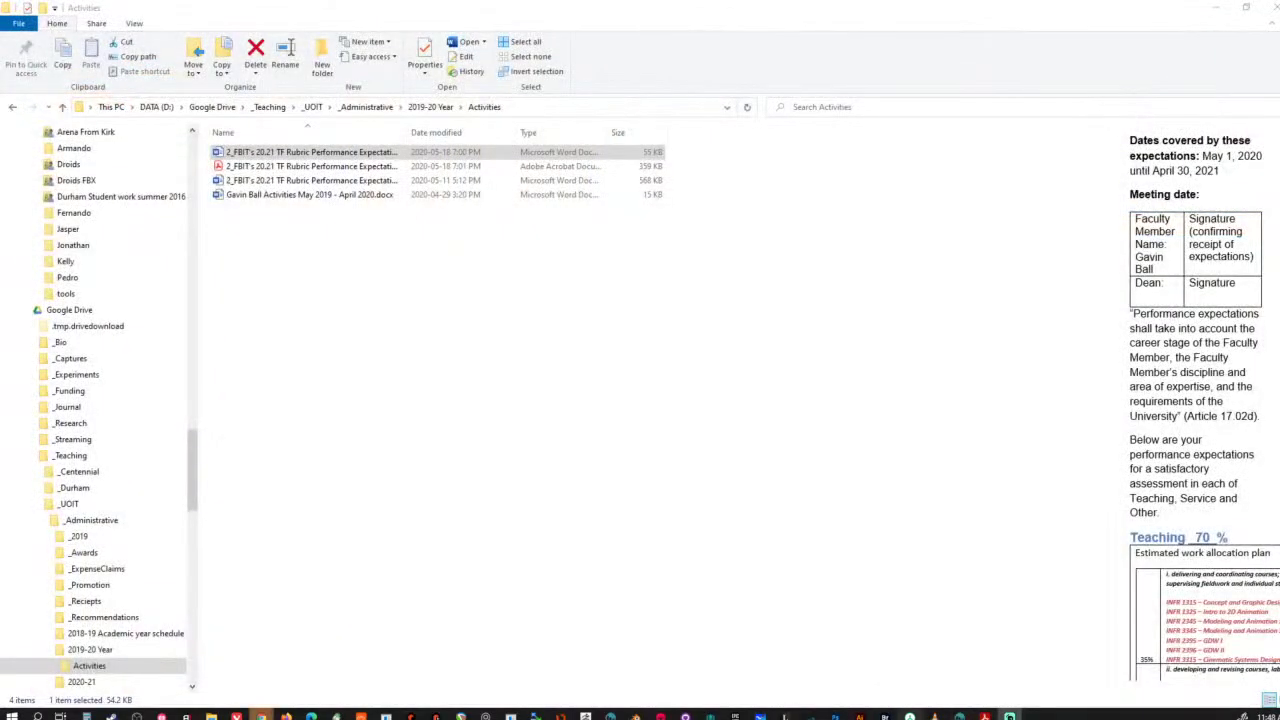
left_click(961, 716)
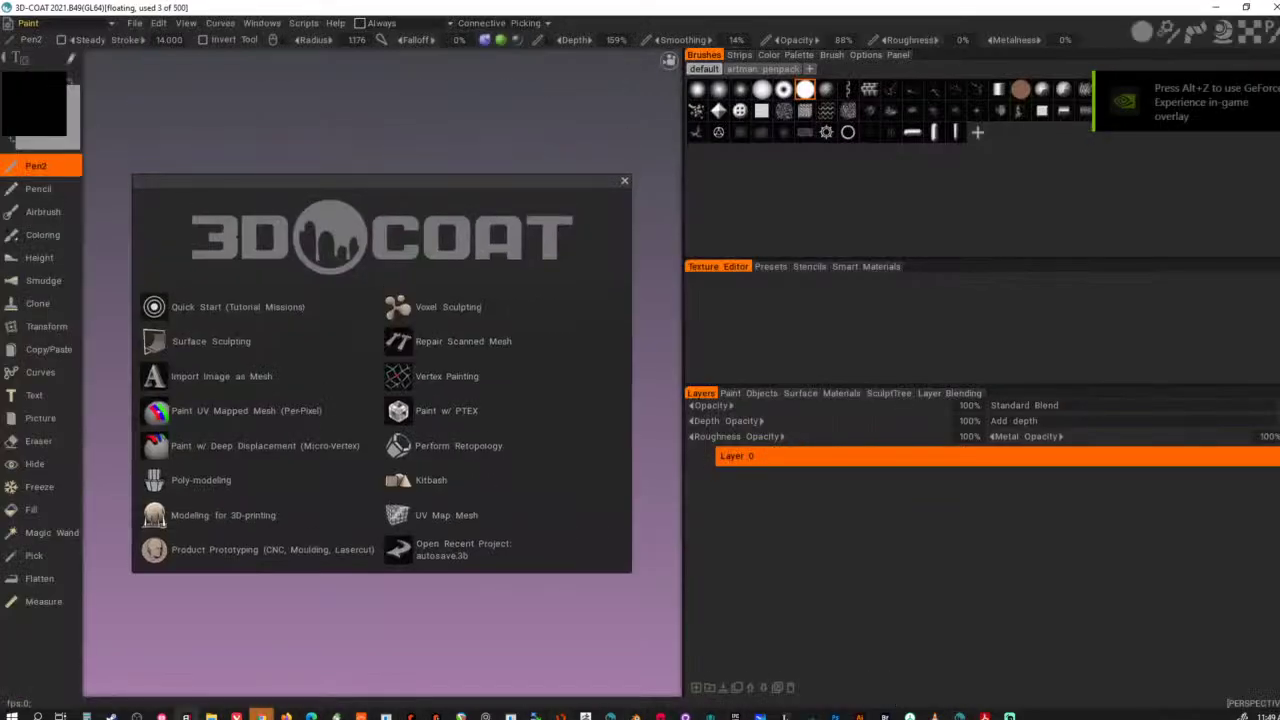
right_click(211, 716)
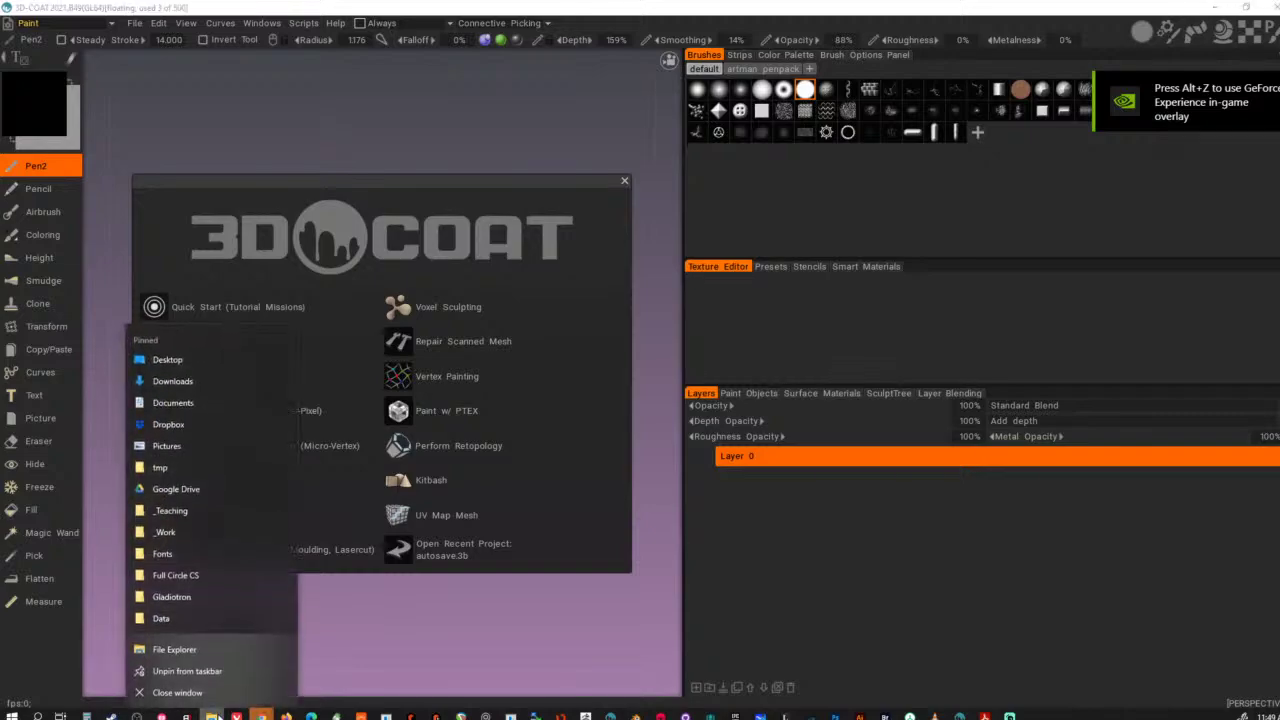
left_click(219, 697)
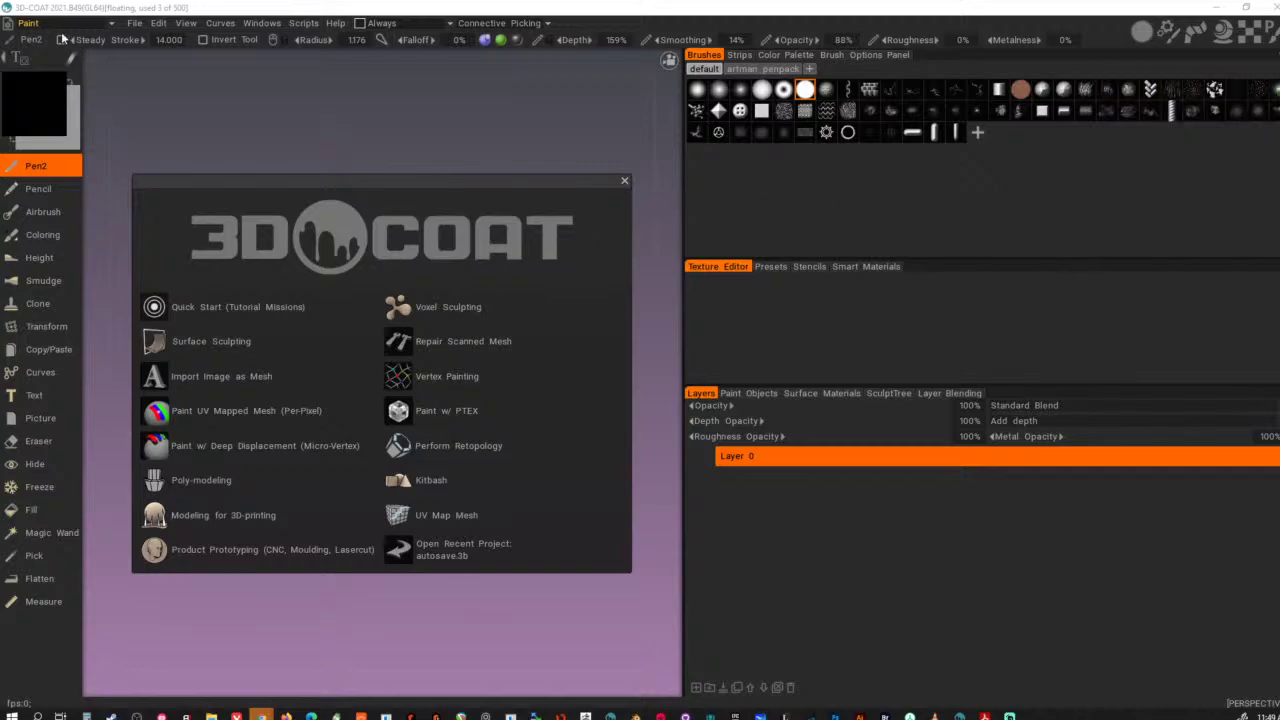
- Open the saved project GP_002.3b from the Gunplei folder
left_click(131, 22)
mouse_move(157, 72)
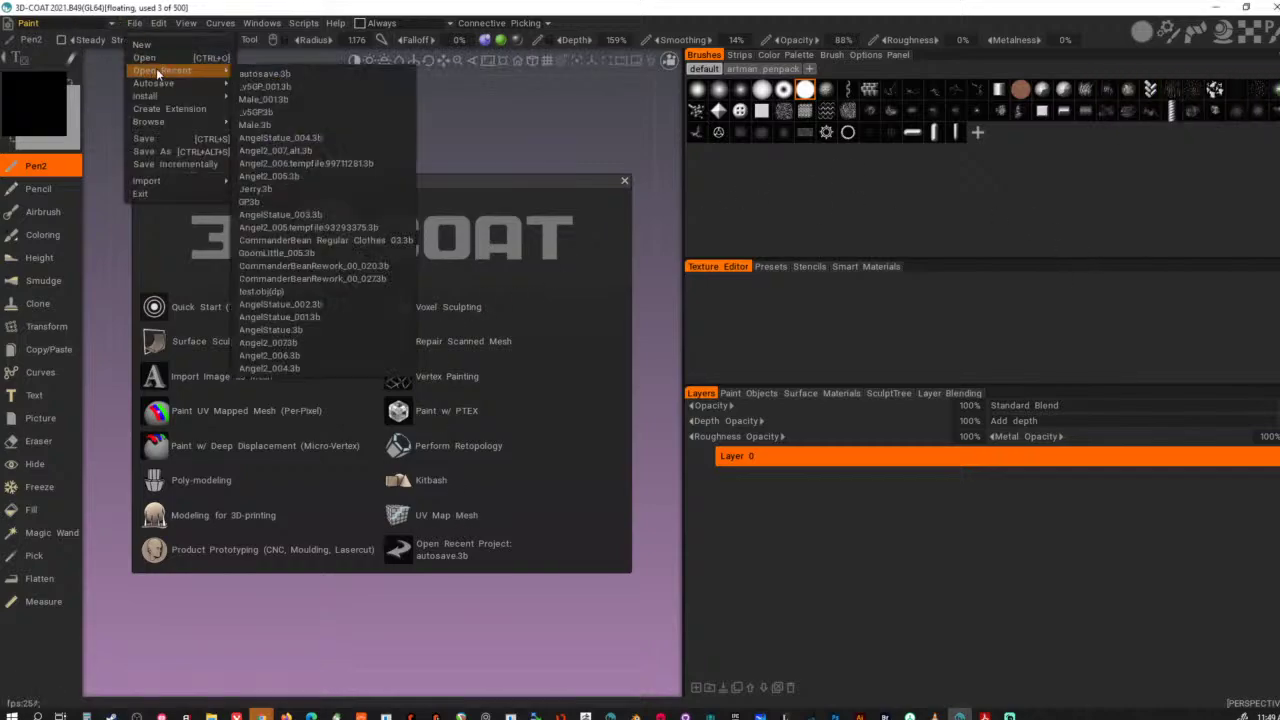
left_click(146, 57)
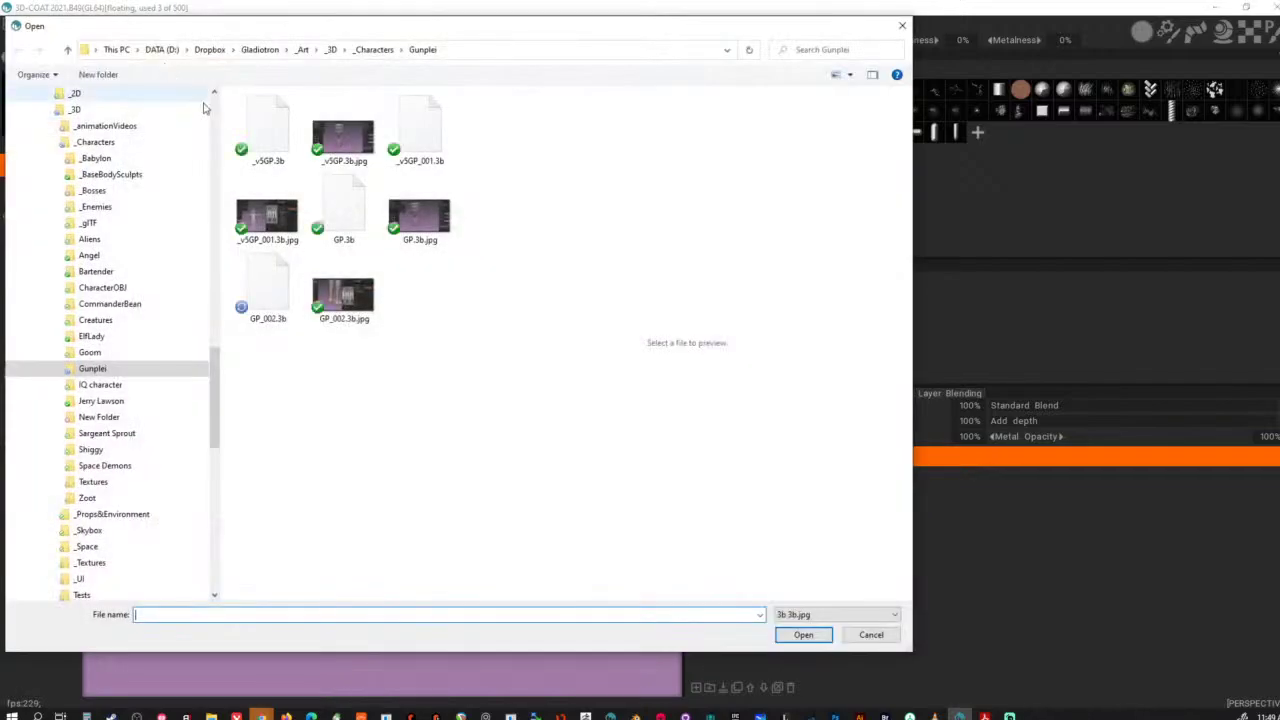
left_click(343, 298)
left_click(268, 292)
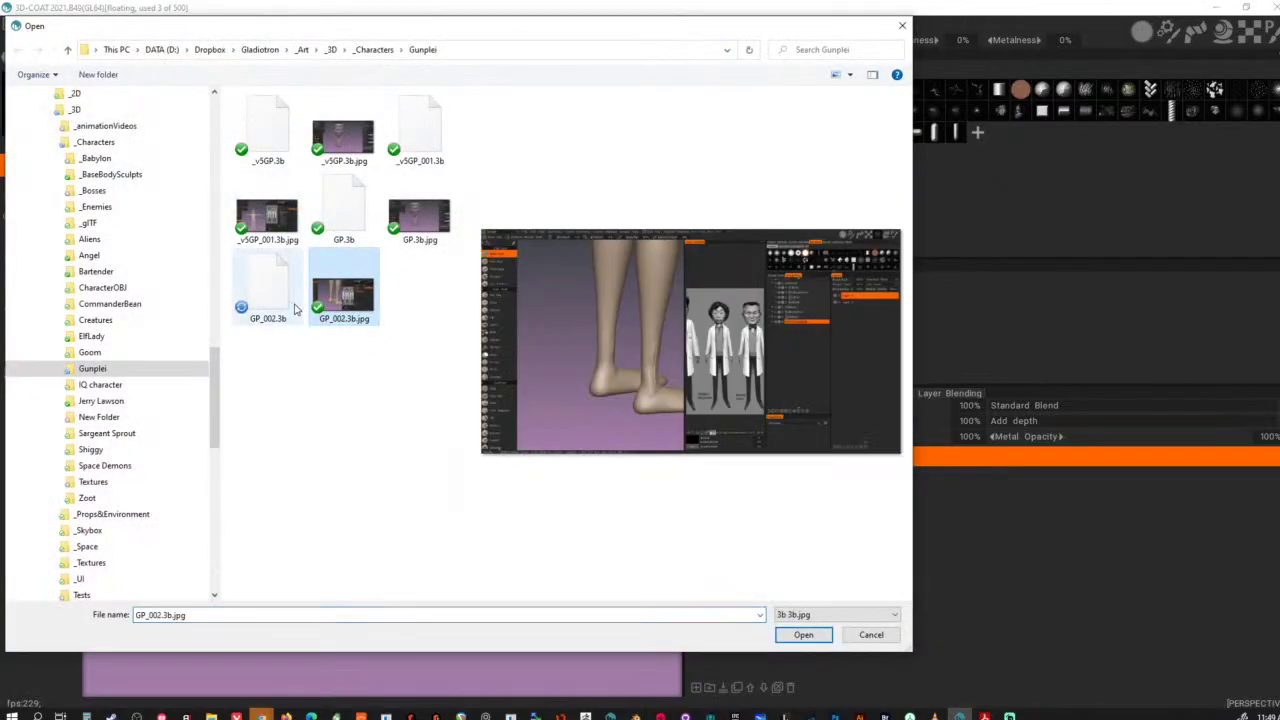
left_click(803, 635)
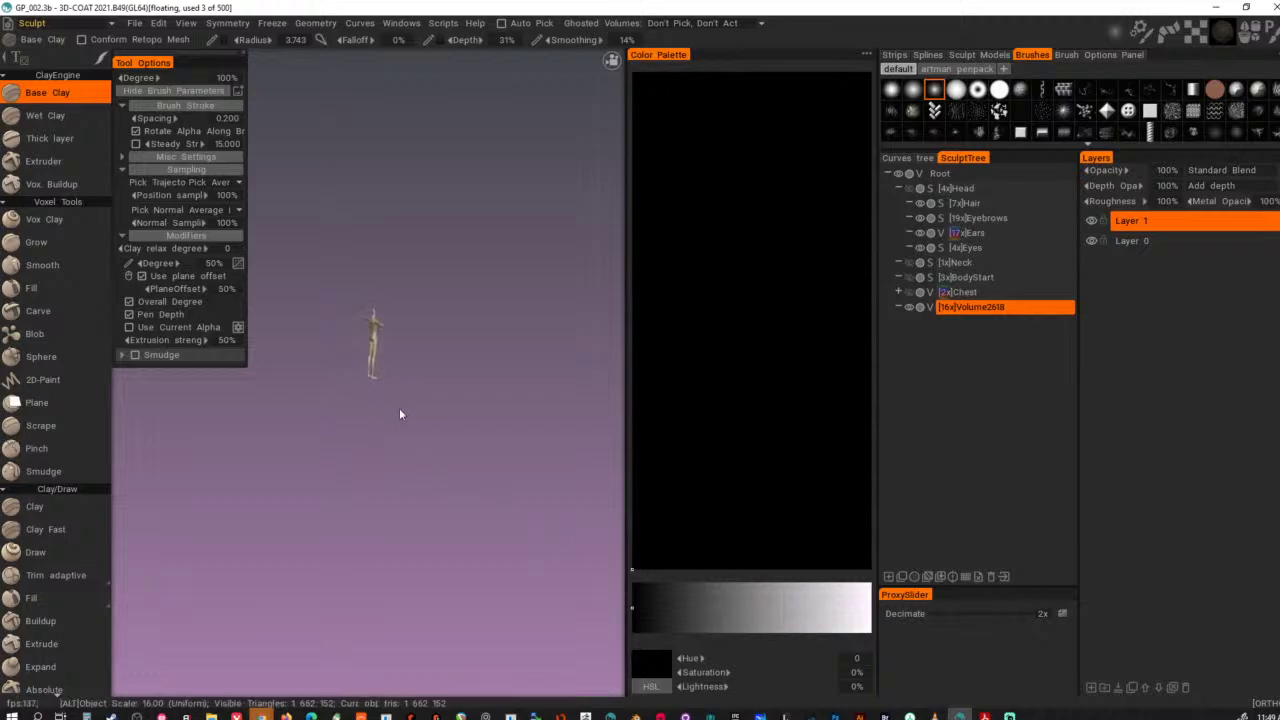
- Examine the reloaded body from the front and back, then the clay strokes around the lower legs and ankles
right_click_drag(399, 408, 561, 519, "alt")
left_click_drag(561, 519, 349, 364, "alt")
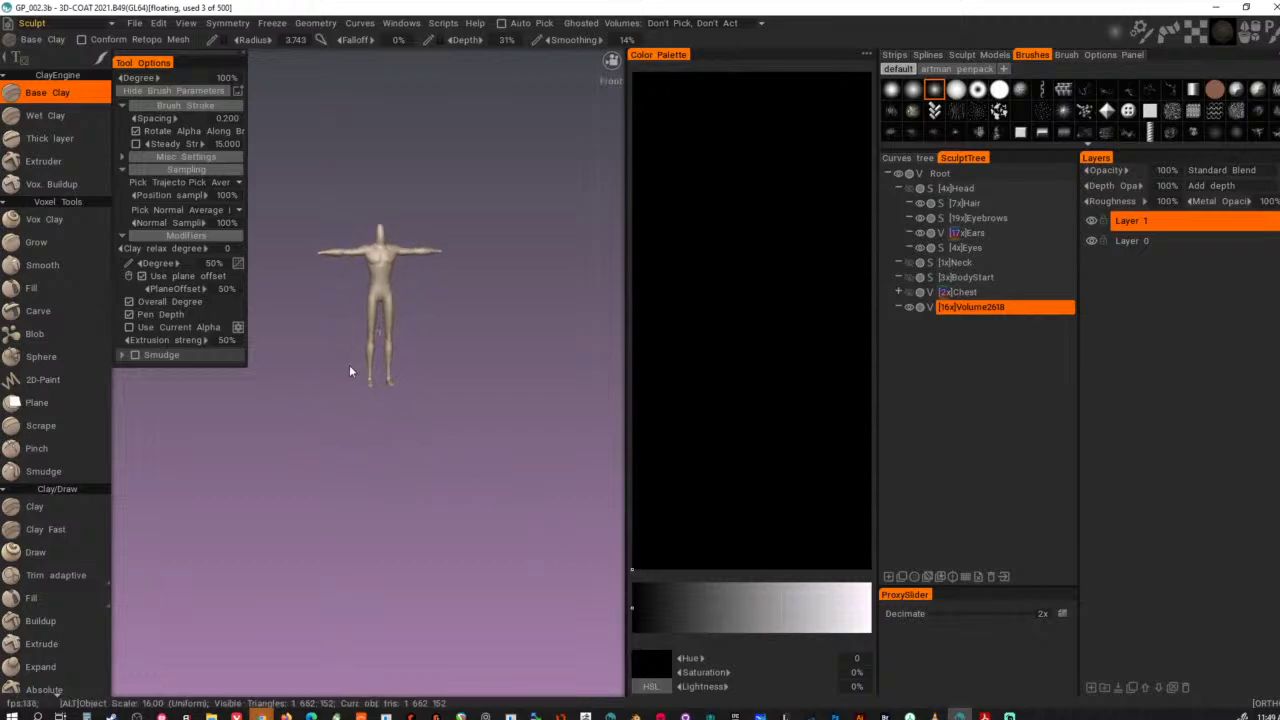
scroll(349, 371, "up", 6)
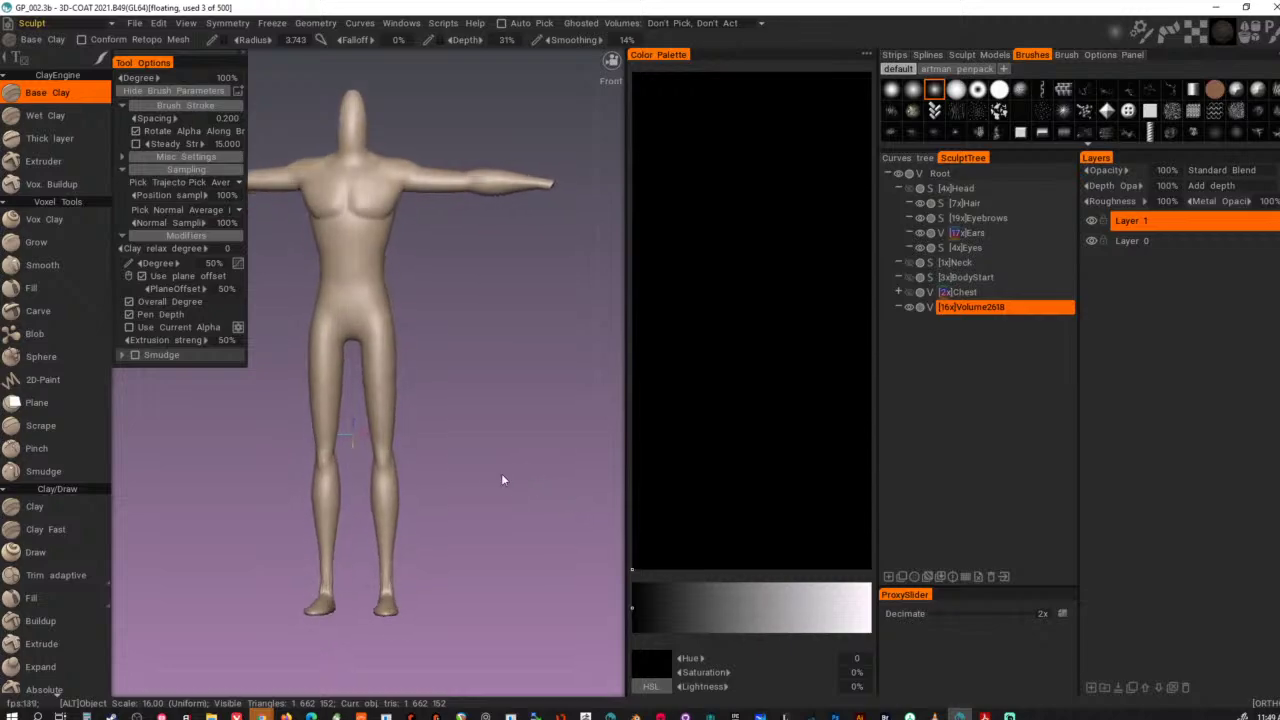
left_click_drag(502, 474, 464, 445, "alt")
middle_click_drag(464, 445, 462, 541, "alt")
left_click_drag(462, 541, 503, 430, "alt")
right_click_drag(503, 430, 412, 416, "alt")
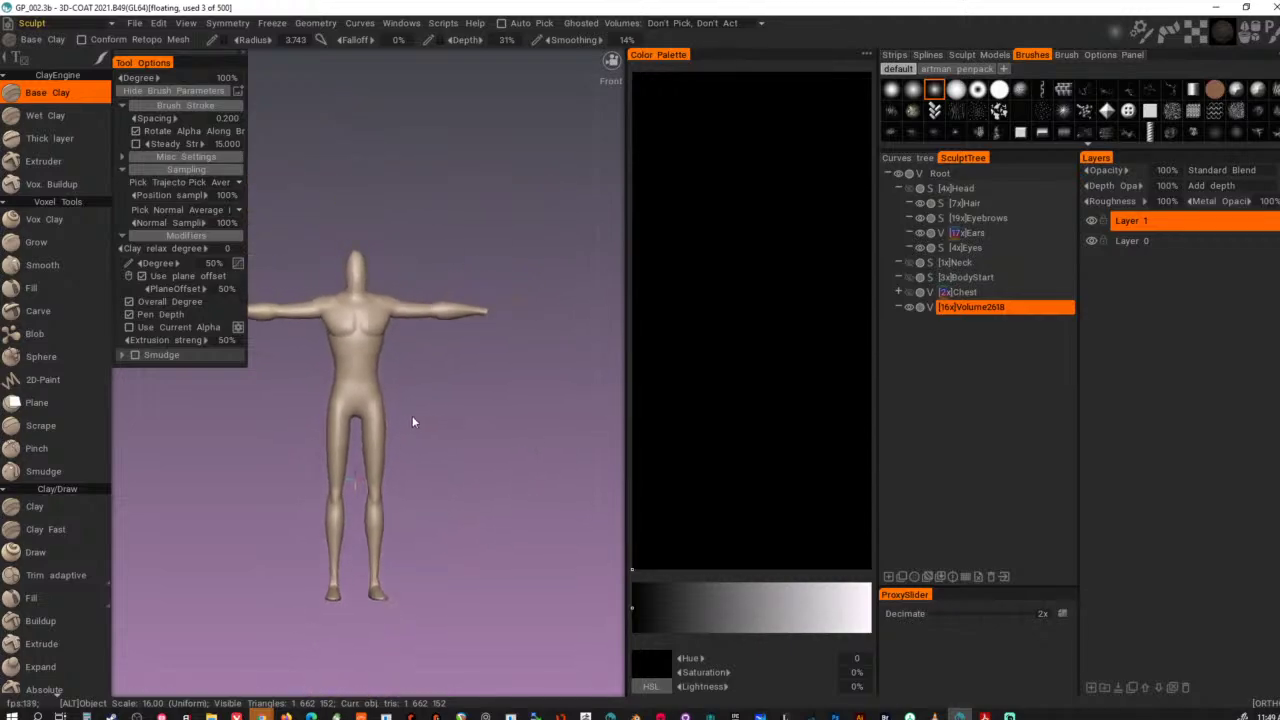
scroll(471, 354, "up", 8)
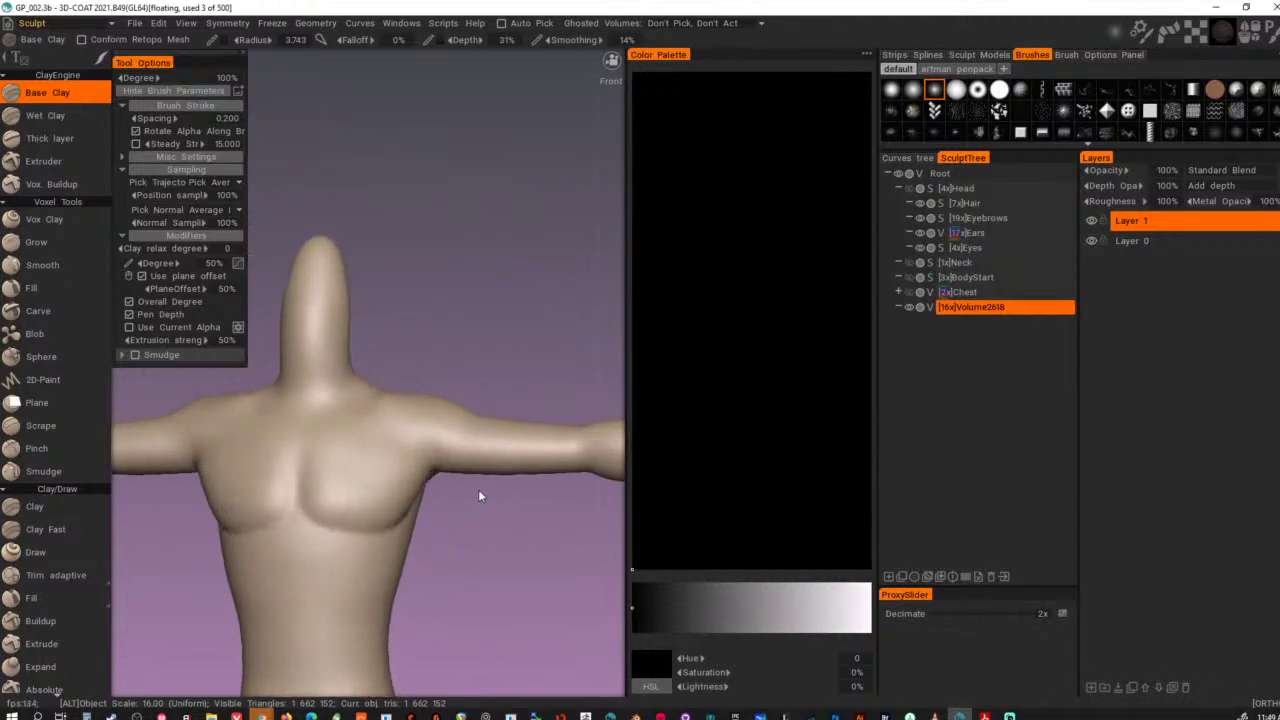
left_click_drag(478, 492, 75, 350, "alt")
middle_click_drag(320, 441, 500, 258, "alt")
right_click_drag(500, 258, 359, 398, "alt")
mouse_move(380, 492)
middle_mouse_down("alt")
mouse_move(386, 455)
mouse_move(530, 507)
mouse_move(498, 185)
middle_mouse_up("alt")
middle_click_drag(451, 408, 412, 244, "alt")
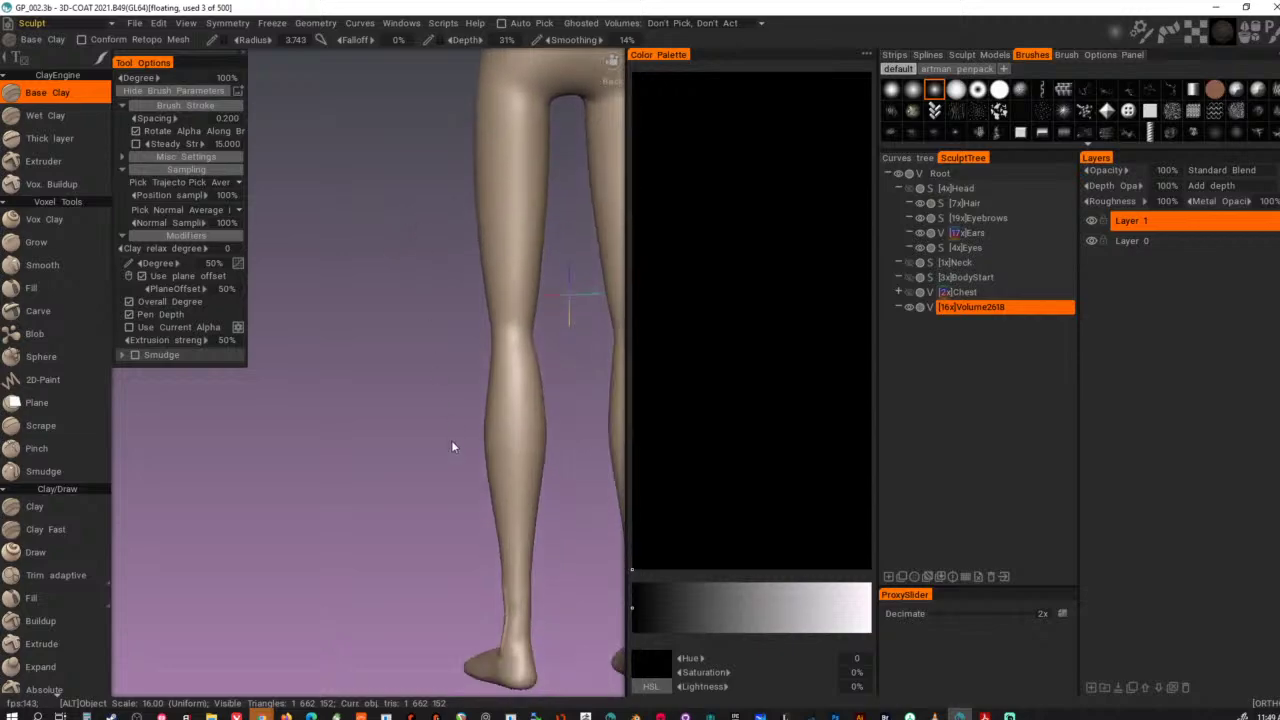
middle_click_drag(451, 440, 443, 300, "alt")
left_click_drag(450, 370, 565, 440, "alt")
middle_click_drag(565, 465, 457, 428, "alt")
right_click_drag(457, 428, 444, 461, "alt")
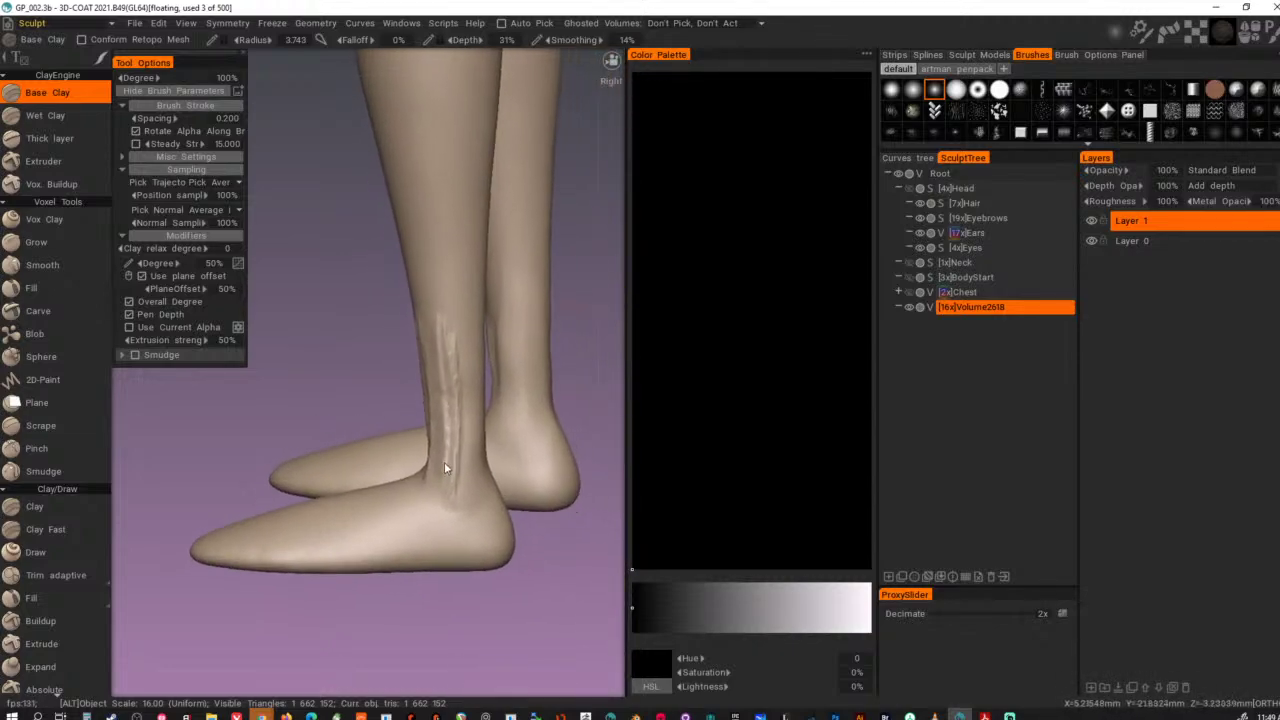
- Reduce the Base Clay brush radius to about 0.86 and build up clay on the outer side of the lower leg above the ankle
middle_click_drag(445, 467, 420, 460, "alt")
mouse_move(460, 375)
right_mouse_down()
mouse_move(403, 420)
mouse_move(440, 369)
right_mouse_up()
left_click_drag(440, 382, 469, 380, "alt")
middle_click_drag(469, 380, 441, 380, "alt")
mouse_move(470, 364)
right_mouse_down("alt")
mouse_move(478, 384)
mouse_move(412, 428)
right_mouse_up("alt")
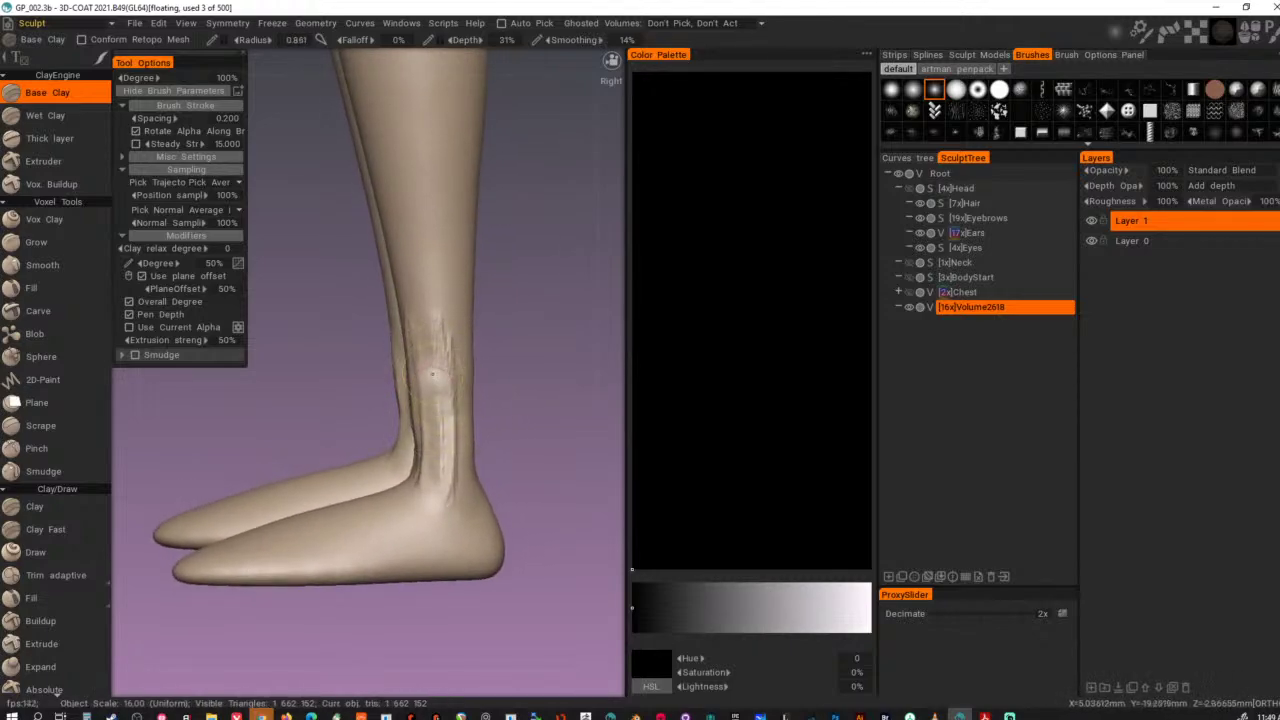
mouse_move(462, 372)
left_mouse_down("alt")
mouse_move(436, 378)
mouse_move(422, 364)
left_mouse_up("alt")
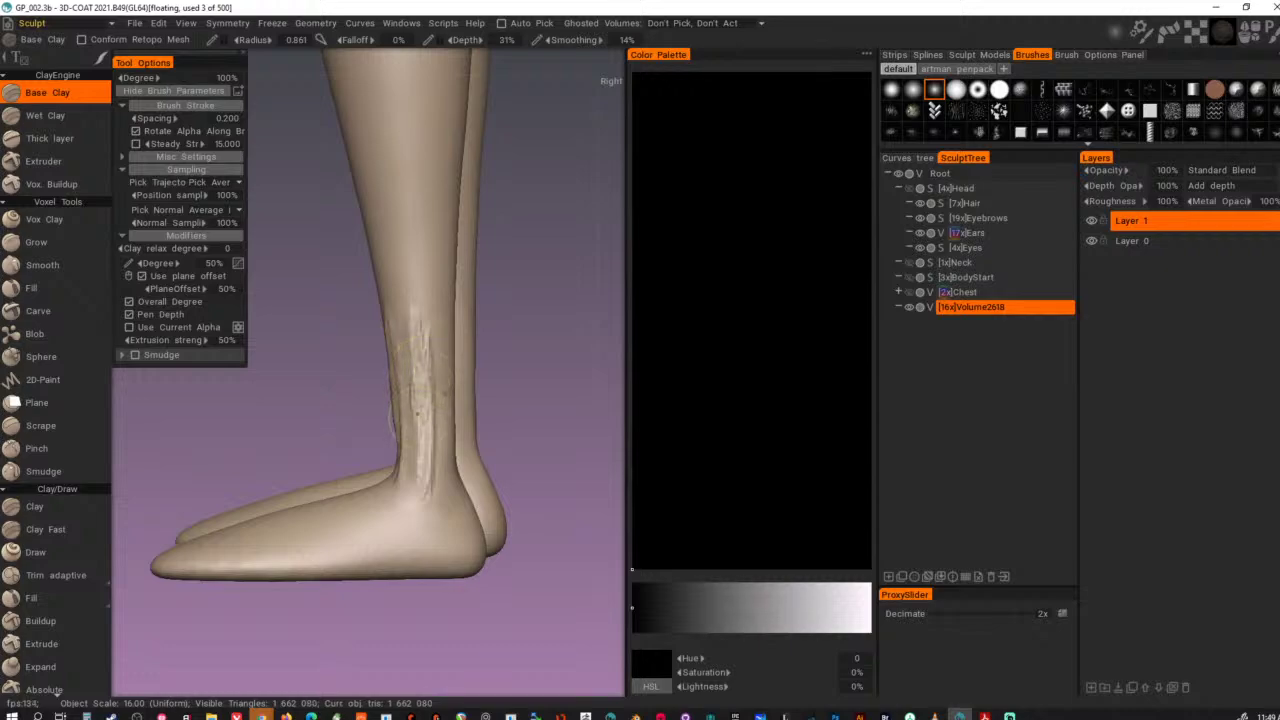
left_click_drag(417, 413, 434, 364)
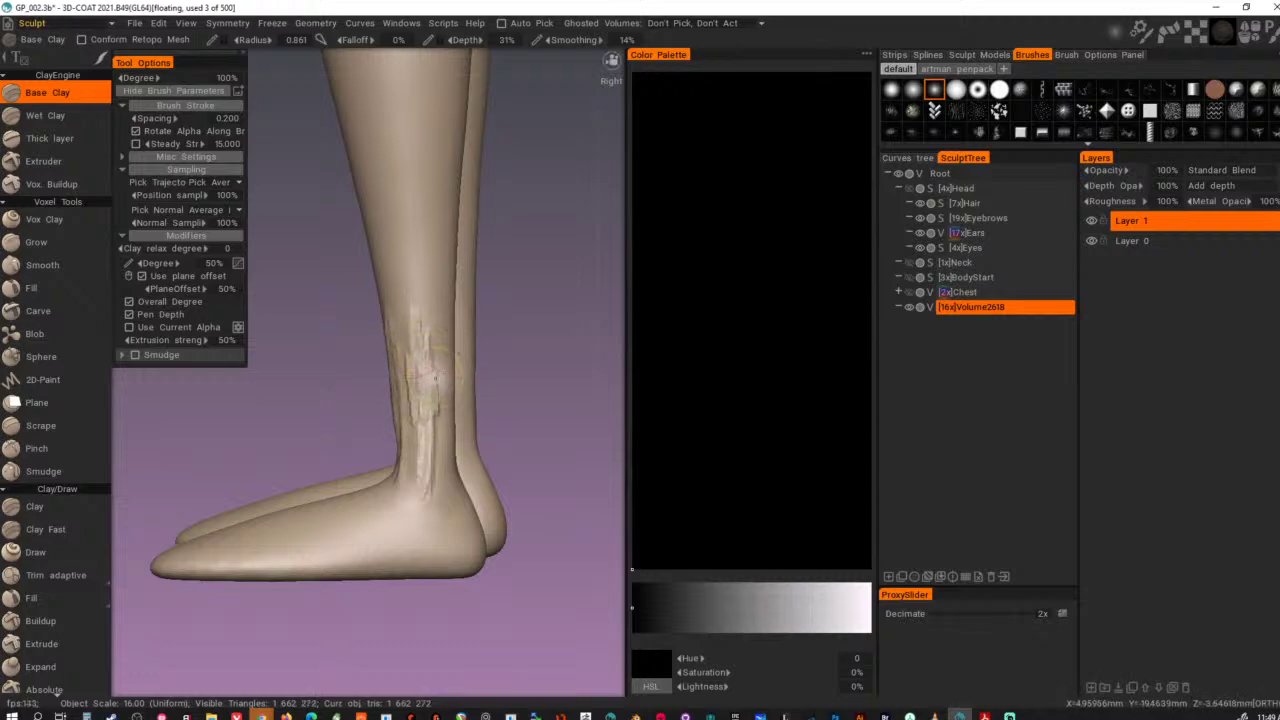
- Switch the Base Clay brush to the first soft round alpha in the default brush set
key("space")
left_click(243, 370)
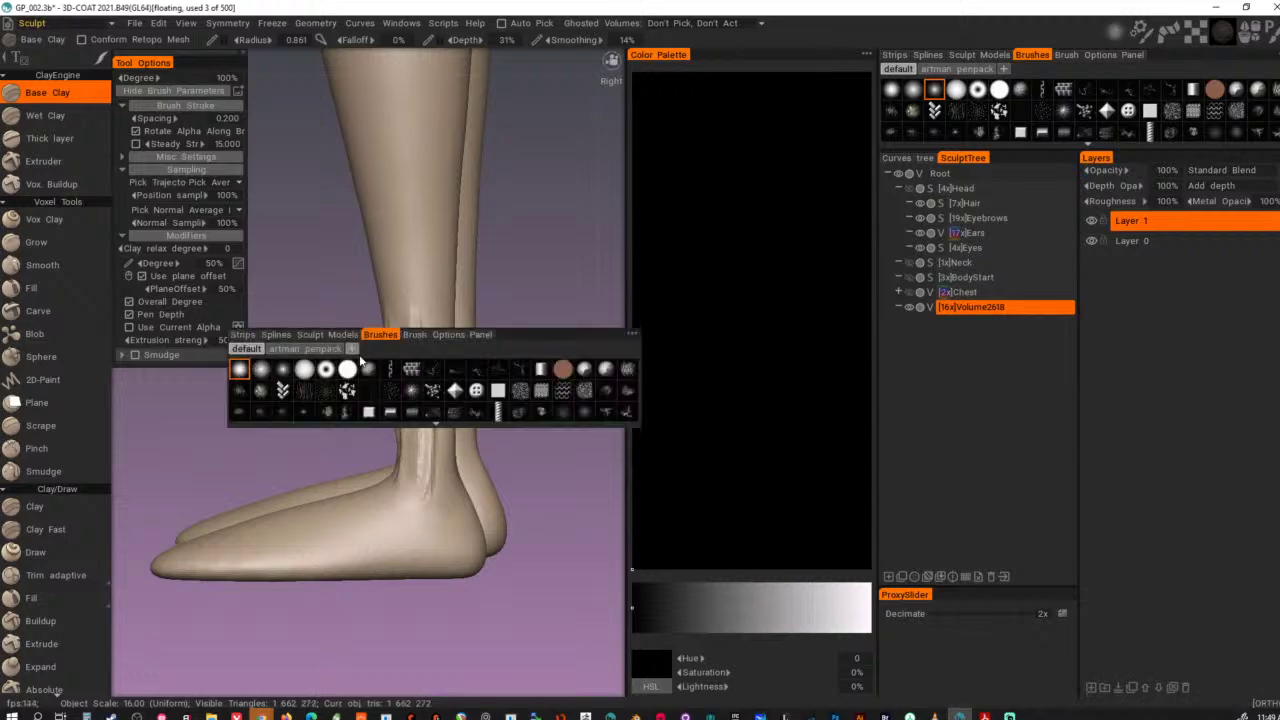
key("e")
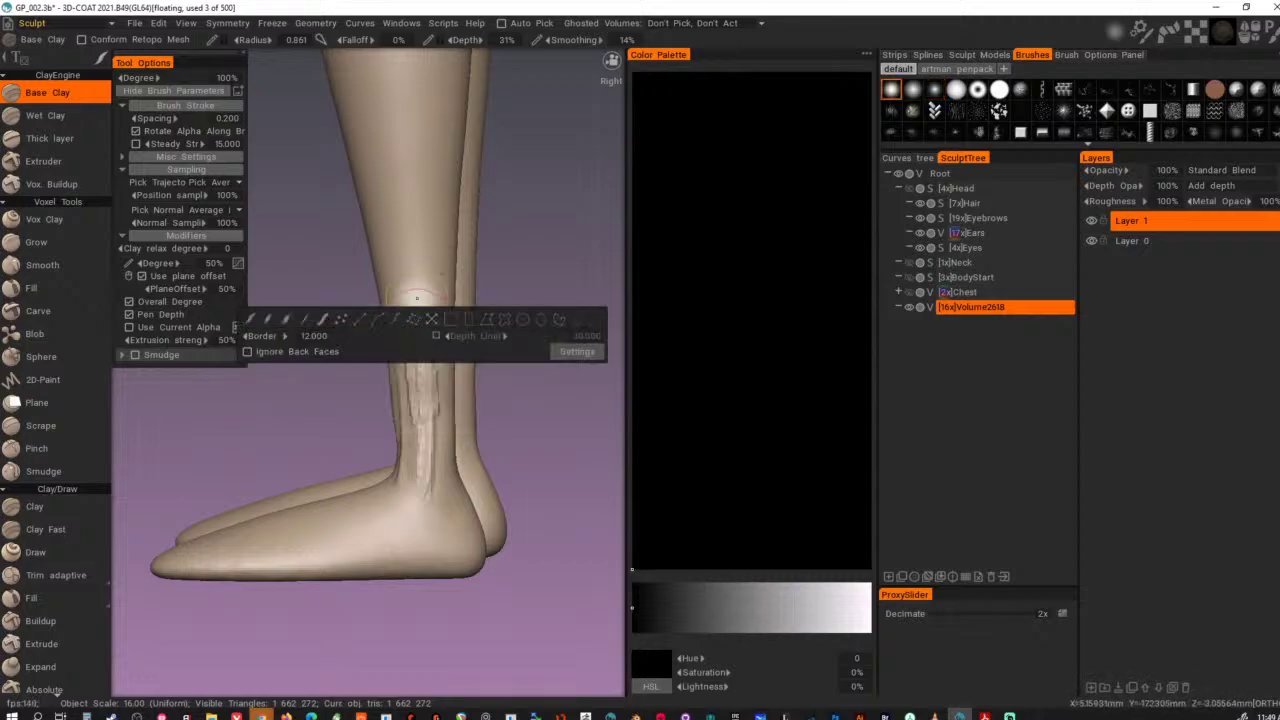
key("e")
left_click(156, 306)
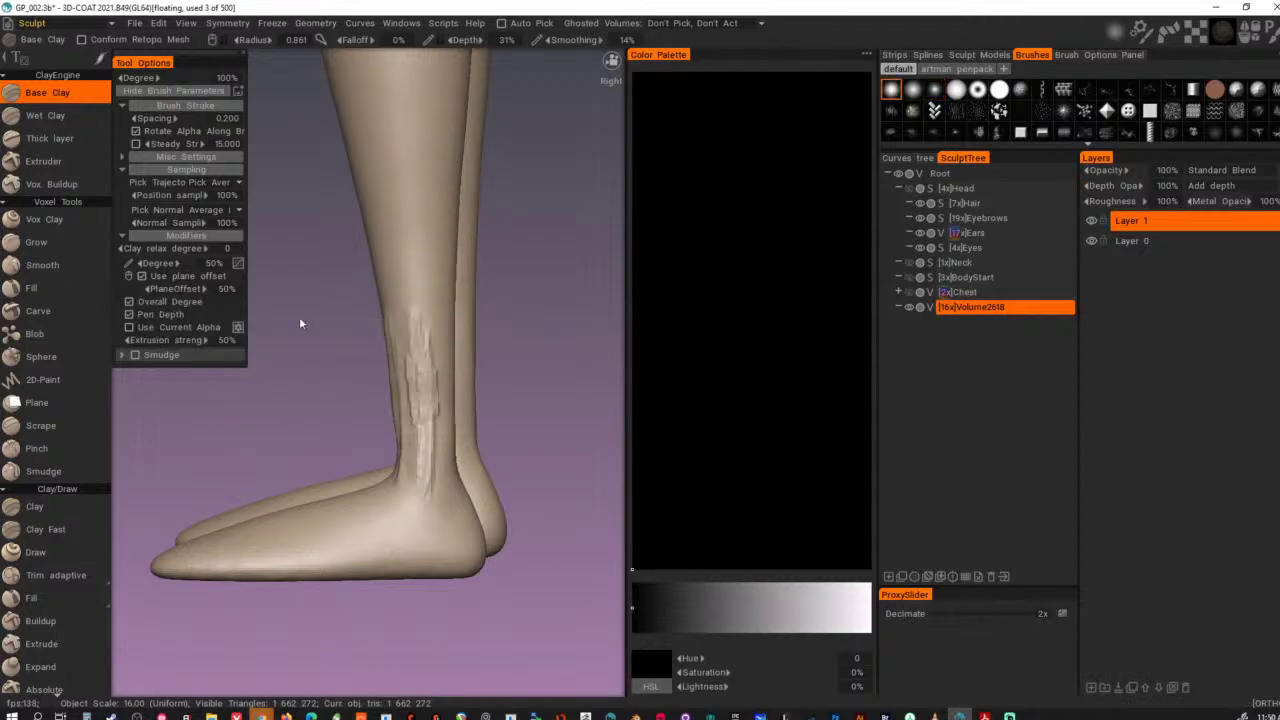
- Build up the Achilles tendon with Base Clay strokes along the back of the lower leg down to the heel
left_click_drag(479, 417, 275, 438, "alt")
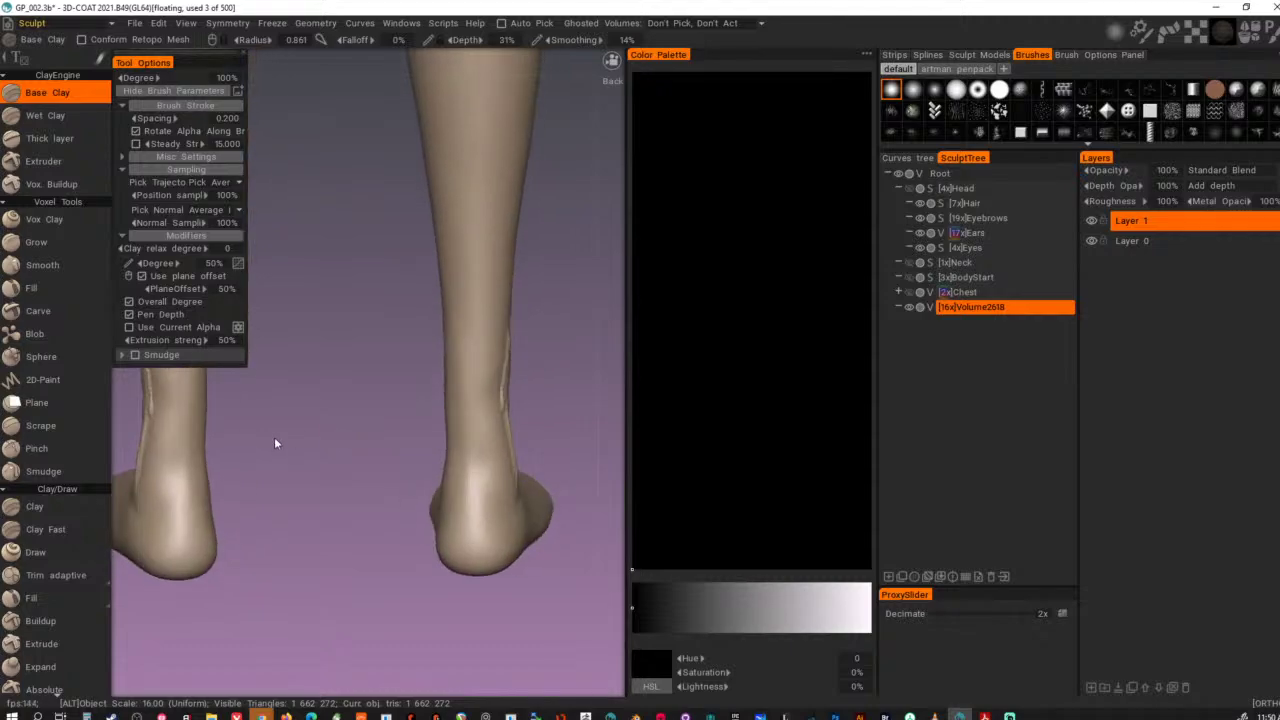
left_click_drag(222, 471, 285, 470, "alt")
middle_click_drag(285, 470, 525, 463, "alt")
left_click_drag(525, 463, 424, 453, "alt")
key("bracketleft")
left_click_drag(416, 382, 399, 516)
right_click_drag(409, 467, 400, 467)
mouse_move(400, 470)
left_mouse_down()
mouse_move(404, 410)
mouse_move(402, 516)
mouse_move(404, 451)
mouse_move(586, 443)
mouse_move(482, 476)
mouse_move(442, 474)
mouse_move(406, 452)
mouse_move(410, 426)
mouse_move(414, 484)
mouse_move(405, 412)
mouse_move(418, 352)
left_mouse_up()
mouse_move(446, 346)
left_mouse_down("alt")
mouse_move(607, 292)
mouse_move(476, 363)
left_mouse_up("alt")
left_click_drag(404, 426, 415, 358)
- Enlarge the brush and smooth the Achilles tendon strokes from the lower calf down to the heel
mouse_move(416, 347)
left_mouse_down("alt")
mouse_move(517, 311)
mouse_move(384, 366)
left_mouse_up("alt")
right_click_drag(398, 405, 414, 403)
left_click_drag(412, 405, 410, 526, "shift")
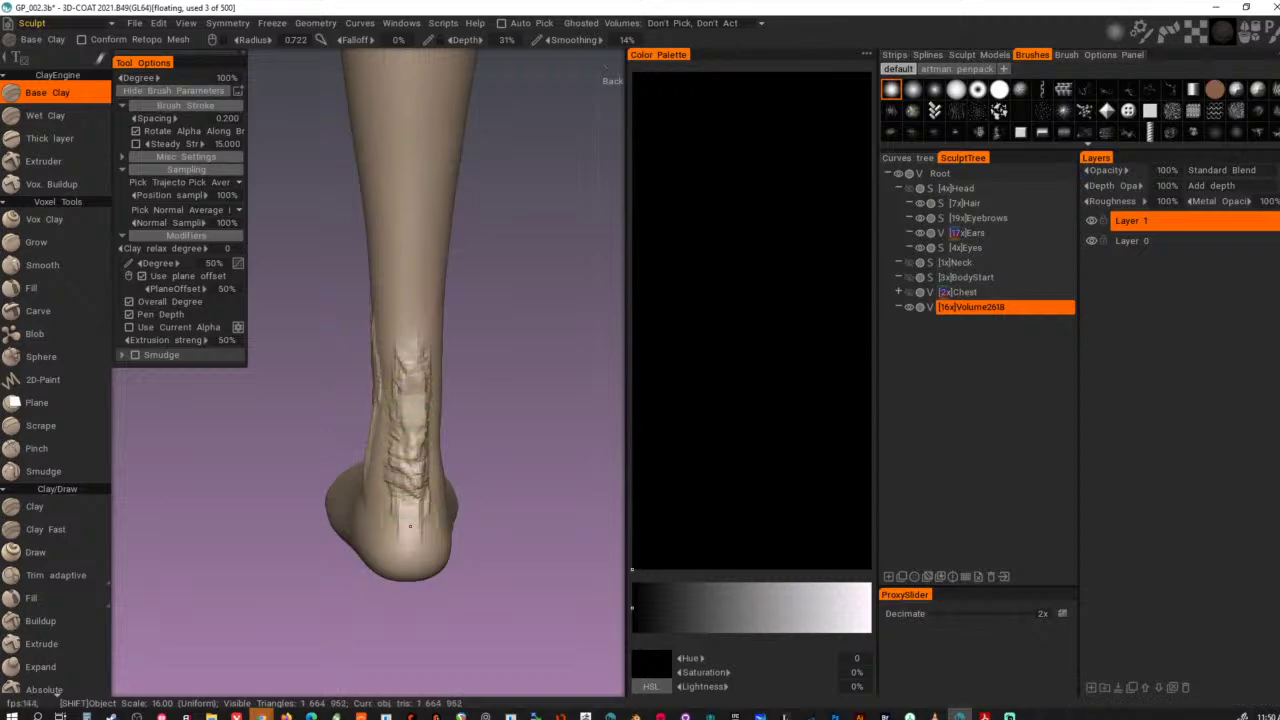
right_click_drag(408, 356, 426, 357)
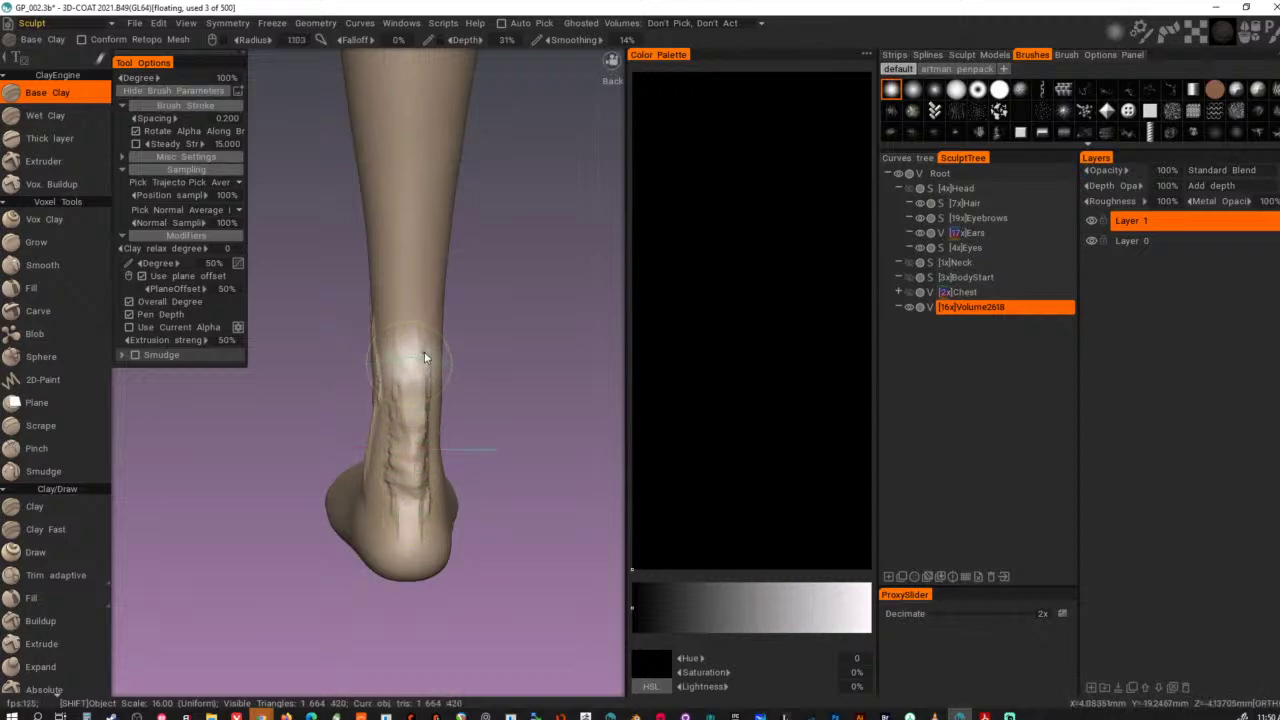
left_click_drag(414, 356, 406, 422, "shift")
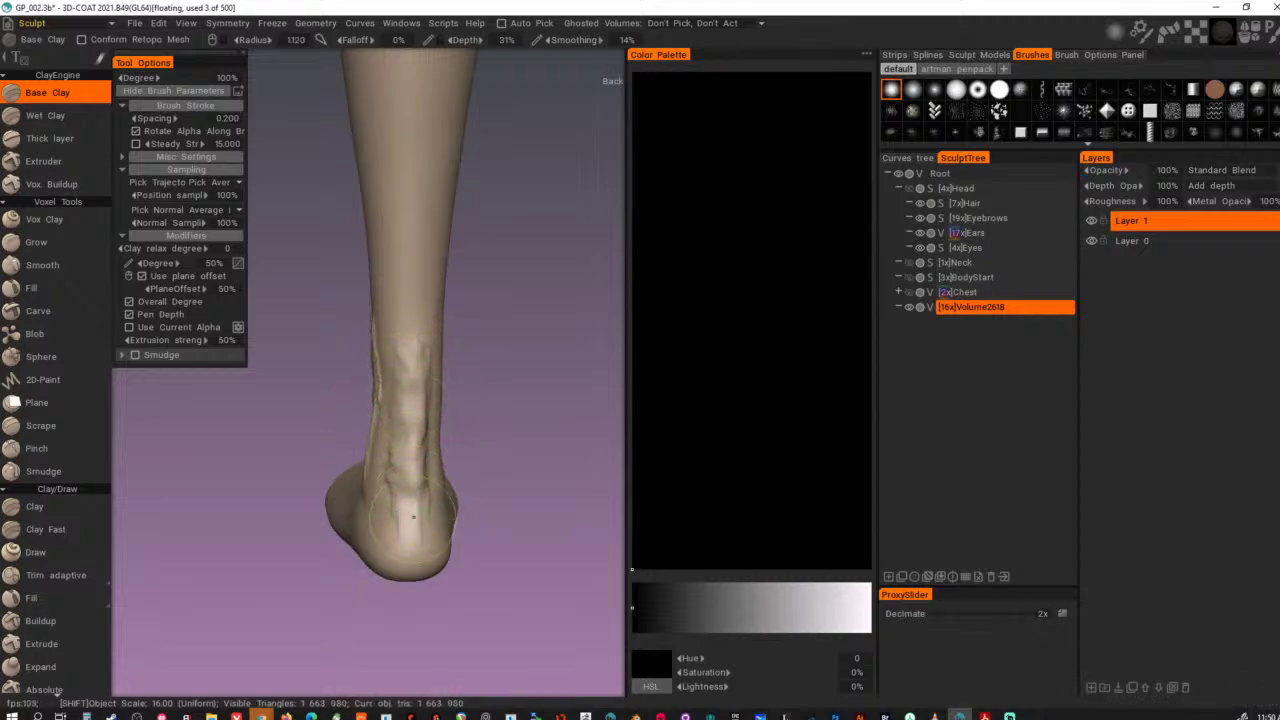
left_click_drag(411, 412, 416, 464, "shift")
- Sculpt the outer ankle bone and the ridge above it with a Base Clay brush of about 0.64 radius
left_click_drag(422, 450, 572, 420, "alt")
right_click_drag(388, 489, 366, 491)
mouse_move(370, 482)
left_mouse_down()
mouse_move(378, 508)
mouse_move(387, 491)
left_mouse_up()
mouse_move(394, 423)
left_mouse_down()
mouse_move(402, 503)
mouse_move(391, 462)
left_mouse_up()
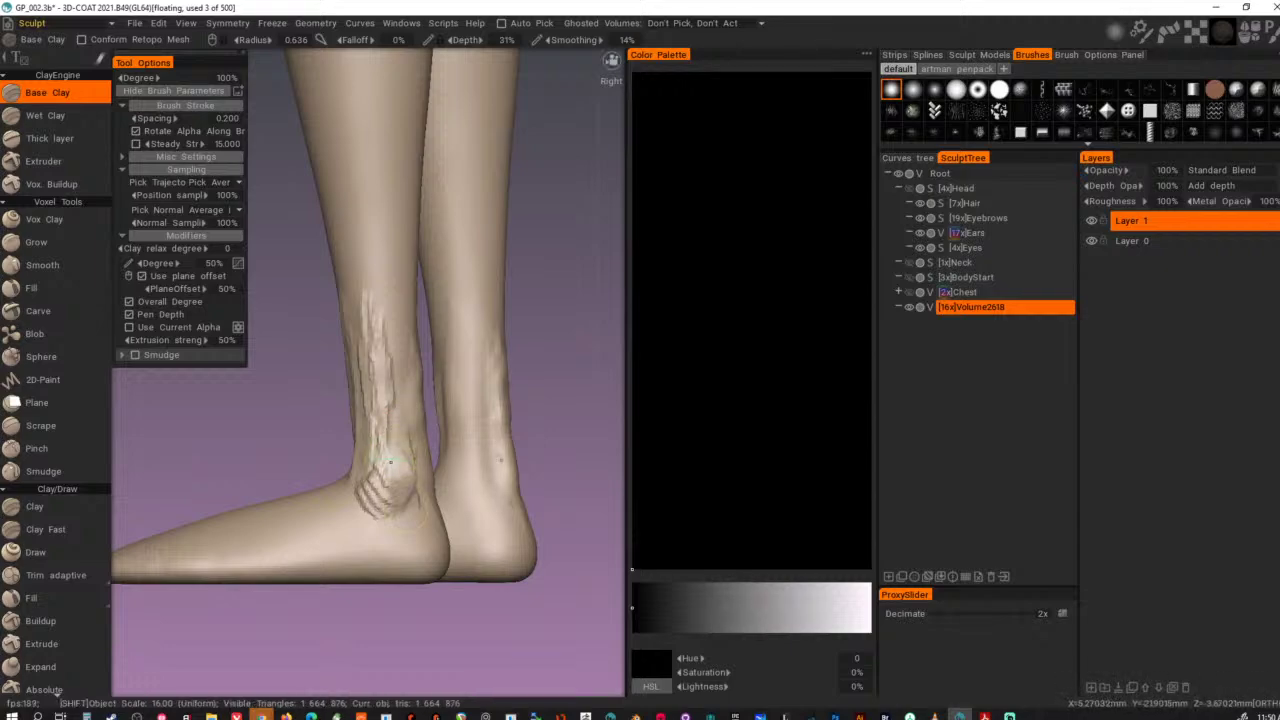
- Set the brush radius to about 0.96 and smoothing to 45%, and smooth the outer ankle bone and lower leg
right_click_drag(399, 457, 414, 456)
left_click_drag(414, 456, 385, 481, "shift")
right_click_drag(371, 479, 377, 472, "shift")
left_click_drag(377, 472, 376, 481, "shift")
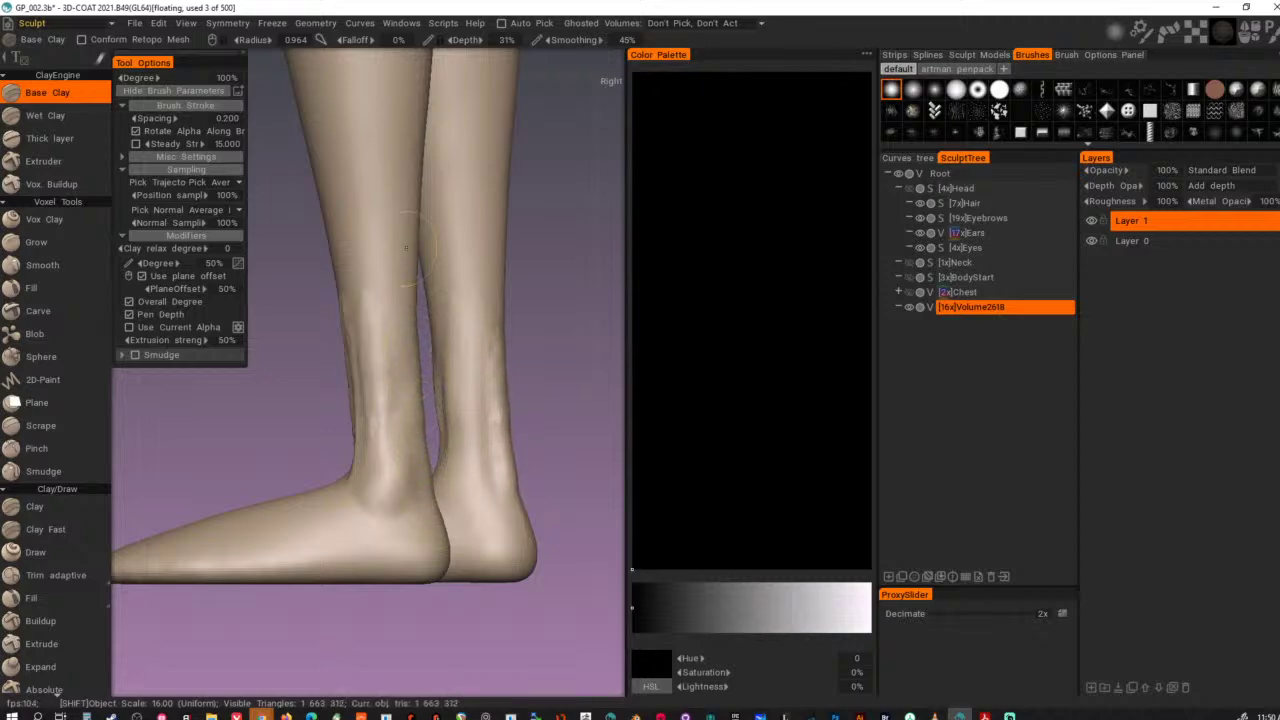
- Smooth the lower leg just above the ankle down to the front of the ankle
left_click_drag(430, 488, 550, 490, "alt")
left_click_drag(508, 488, 468, 480, "alt")
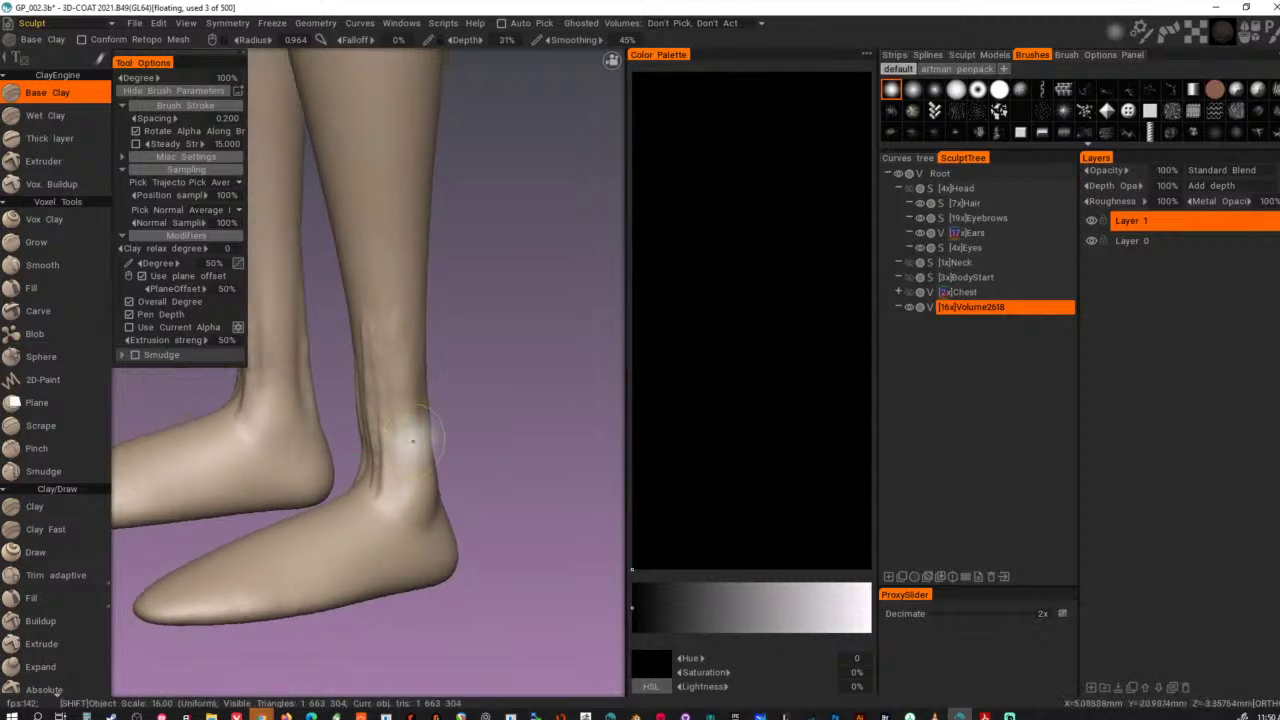
mouse_move(415, 438)
left_mouse_down("shift")
mouse_move(409, 418)
mouse_move(376, 482)
left_mouse_up("shift")
- Reduce the brush radius, sculpt Base Clay strokes across the front of the ankle, and soften them with the smoothing brush
mouse_move(392, 500)
left_mouse_down("alt")
mouse_move(498, 492)
mouse_move(430, 506)
mouse_move(427, 527)
mouse_move(427, 477)
mouse_move(425, 496)
left_mouse_up("alt")
key("bracketleft")
key("bracketleft")
key("bracketleft")
key("bracketleft")
key("bracketleft")
key("bracketleft")
mouse_move(424, 464)
left_mouse_down()
mouse_move(414, 526)
mouse_move(445, 512)
left_mouse_up()
mouse_move(492, 496)
left_mouse_down("alt")
mouse_move(430, 457)
mouse_move(371, 450)
mouse_move(468, 486)
mouse_move(529, 488)
mouse_move(513, 465)
mouse_move(498, 502)
left_mouse_up("alt")
mouse_move(466, 462)
left_mouse_down()
mouse_move(500, 530)
mouse_move(457, 471)
mouse_move(451, 508)
left_mouse_up()
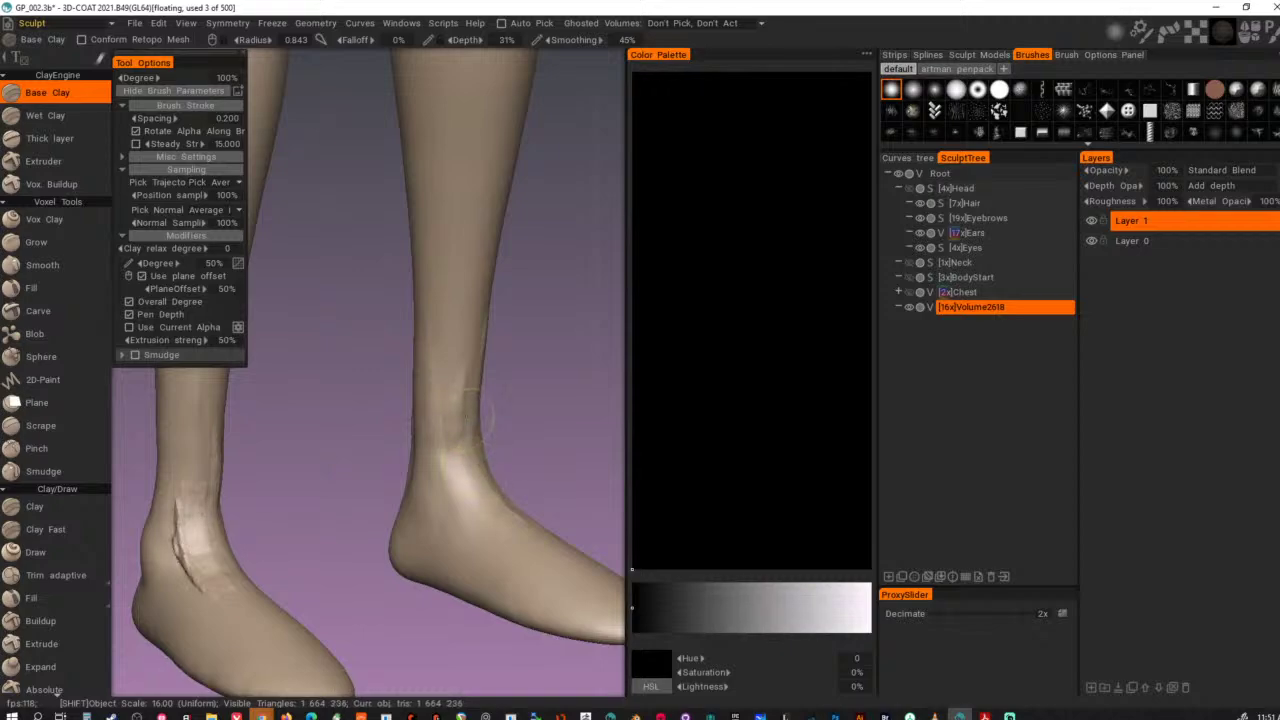
left_click_drag(455, 408, 459, 462, "shift")
- Build up tendon strokes down the front of the lower shin and ankle with a Base Clay brush of about 0.51 to 0.69 radius
left_click_drag(461, 461, 506, 456, "alt")
left_click_drag(461, 398, 458, 506)
mouse_move(502, 470)
left_mouse_down("alt")
mouse_move(432, 453)
mouse_move(462, 459)
left_mouse_up("alt")
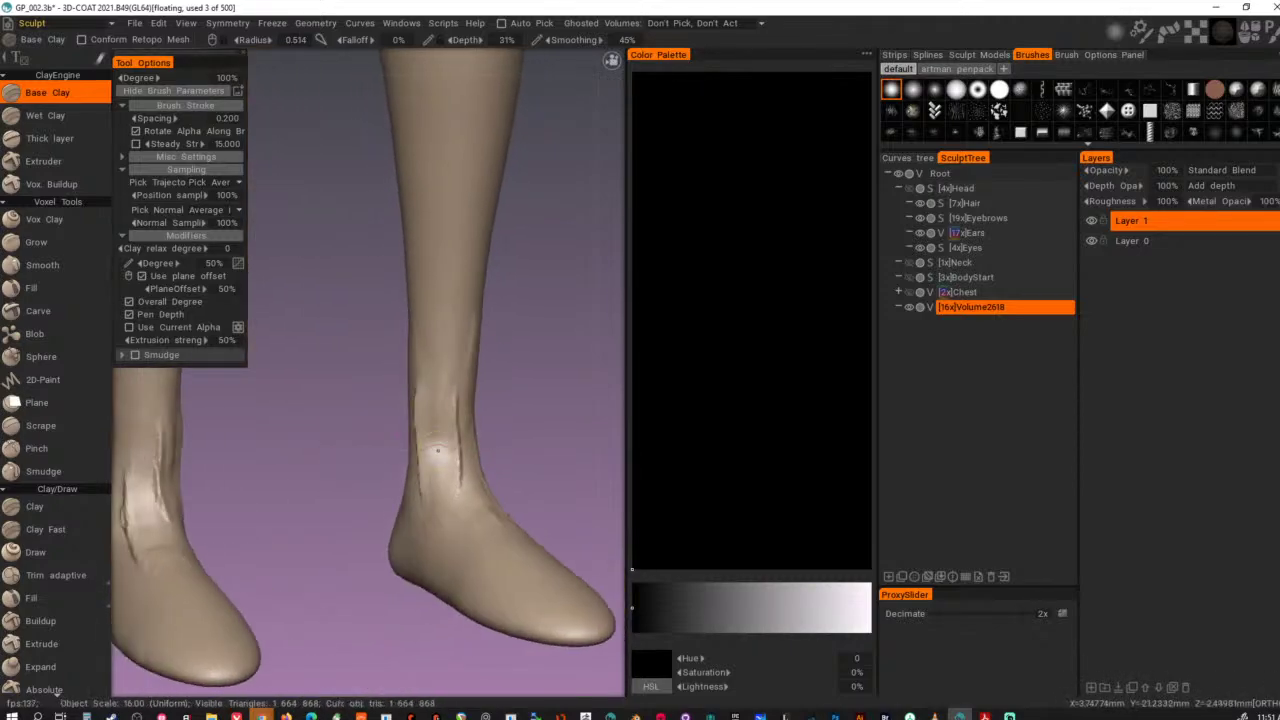
right_click_drag(447, 450, 439, 452)
left_click_drag(460, 448, 443, 474)
left_click_drag(420, 410, 448, 452)
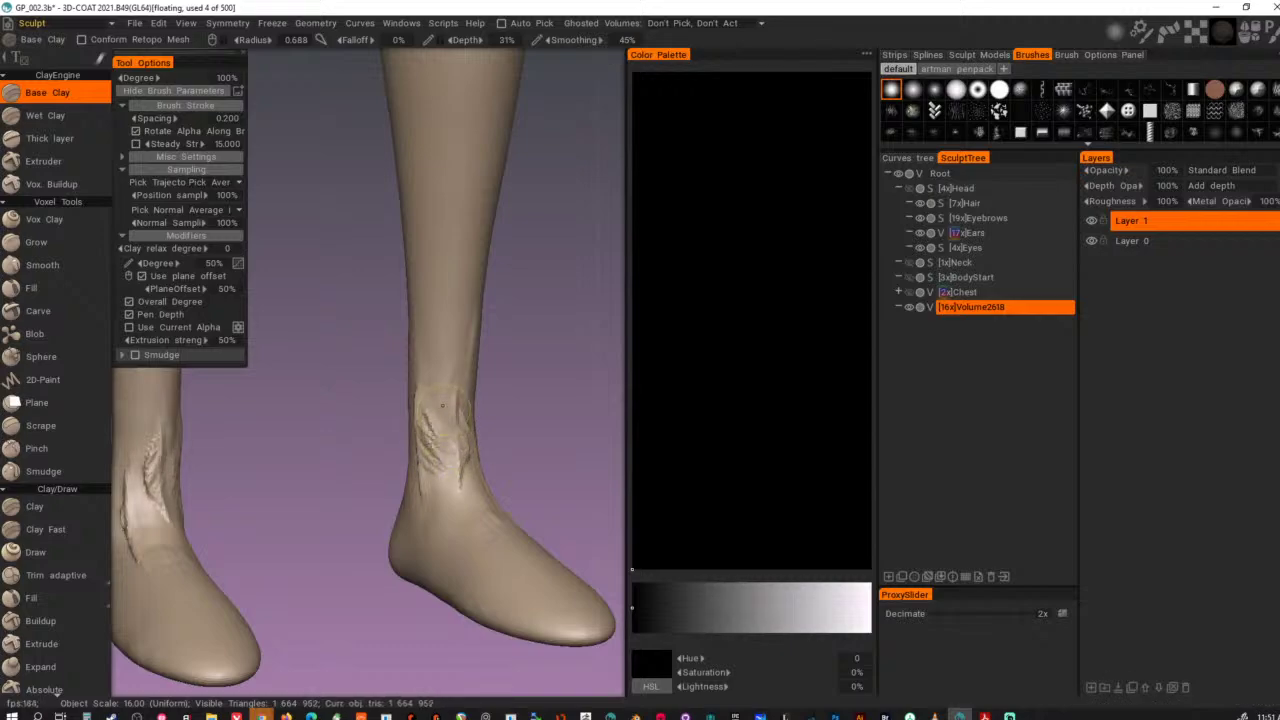
- Enlarge the brush to about 0.91 radius and smooth the tendon strokes from the lower shin onto the top of the foot
left_click_drag(467, 398, 431, 394, "alt")
left_click_drag(431, 403, 436, 448, "shift")
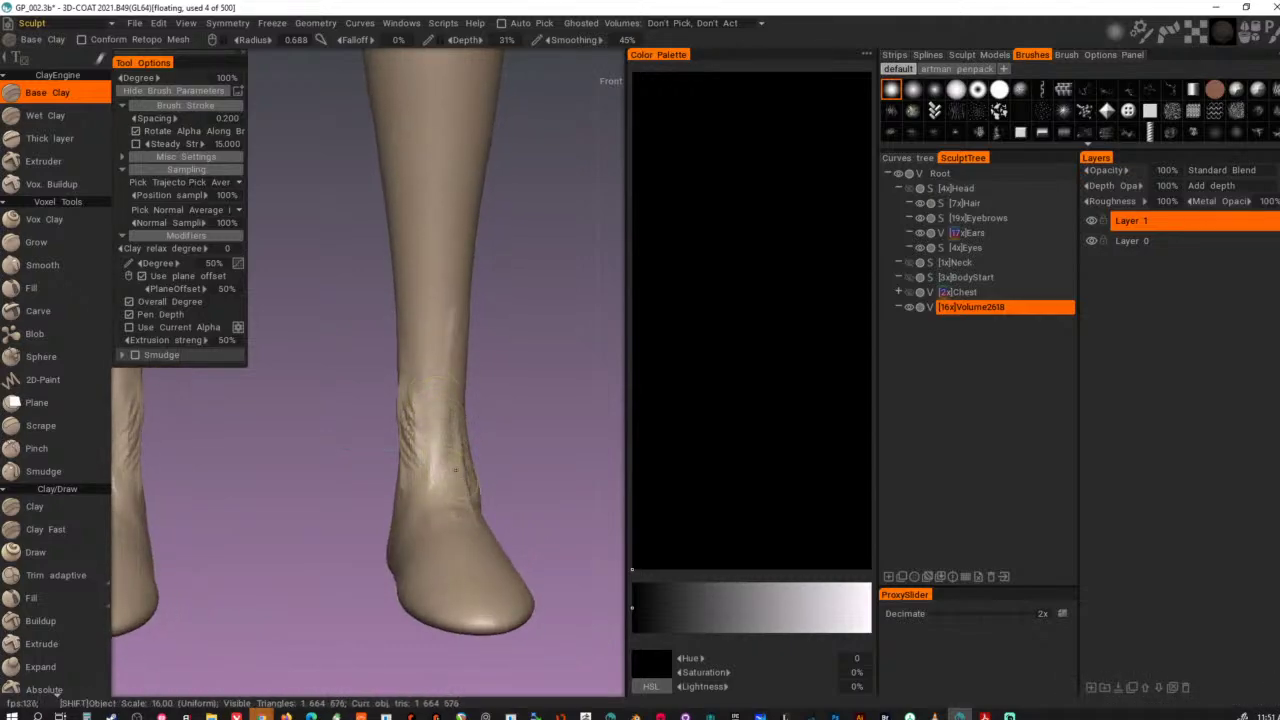
left_click_drag(437, 517, 422, 462, "shift")
left_click_drag(440, 465, 530, 470, "alt")
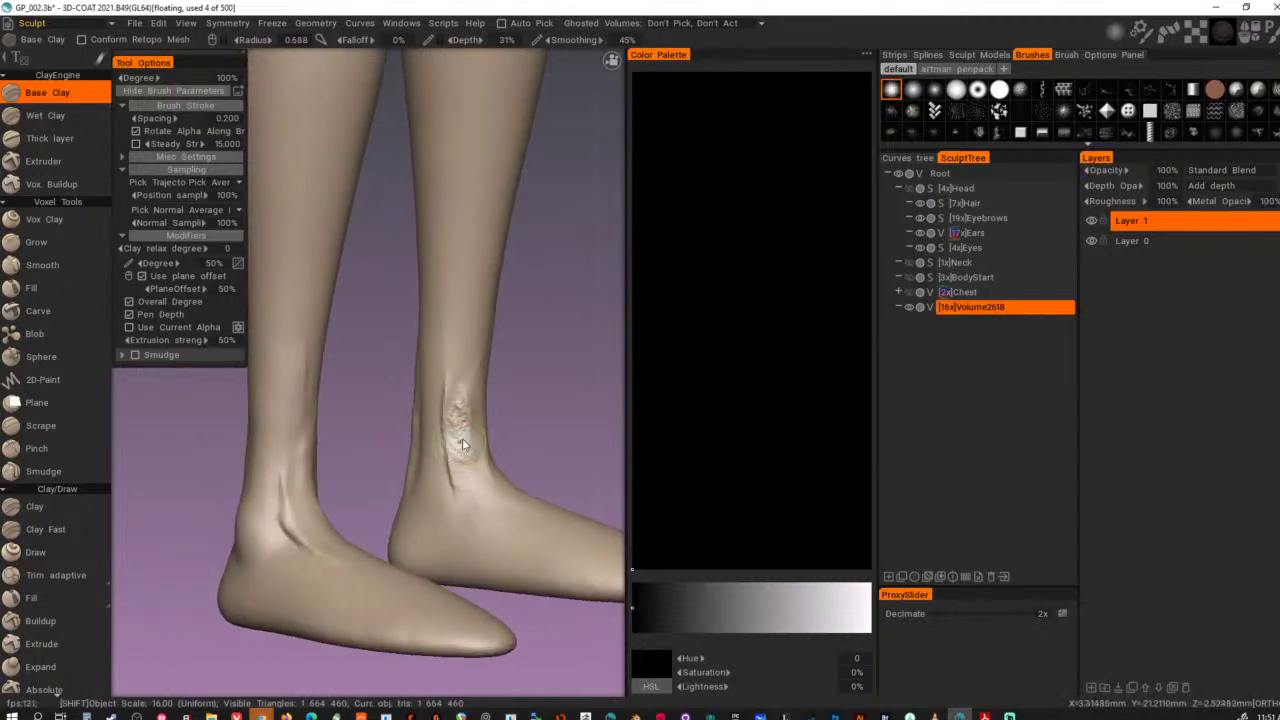
right_click_drag(462, 438, 474, 438)
left_click_drag(466, 425, 456, 443, "shift")
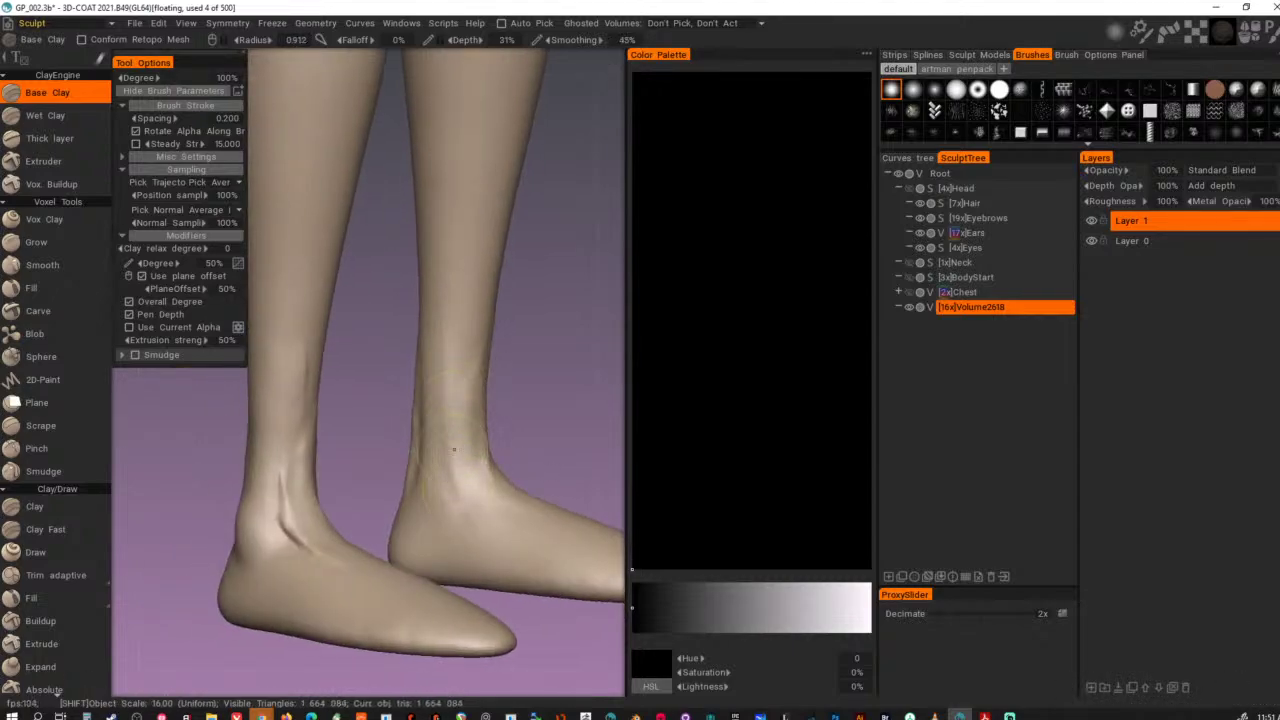
left_click_drag(482, 492, 488, 514, "shift")
left_click_drag(489, 530, 538, 508, "alt")
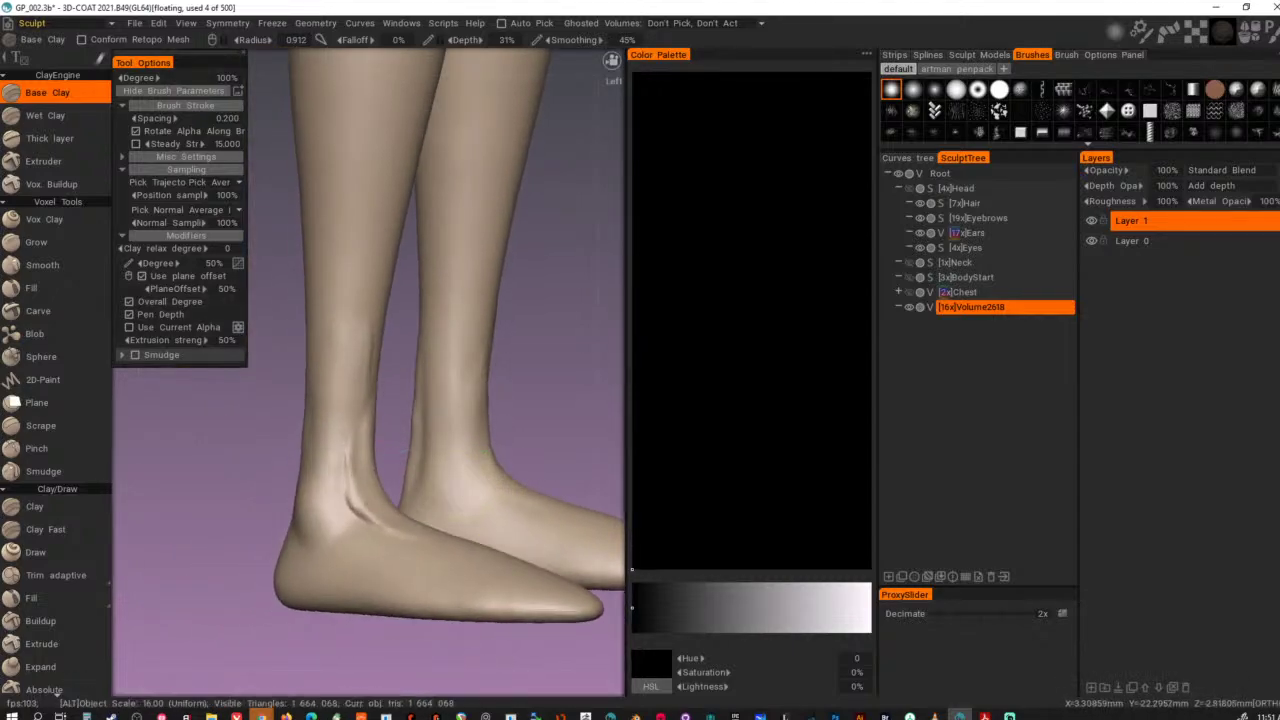
- Set the brush radius to about 0.71 and build up the inner ankle bone with Base Clay
left_click_drag(436, 480, 449, 505, "alt")
right_click_drag(449, 505, 437, 503)
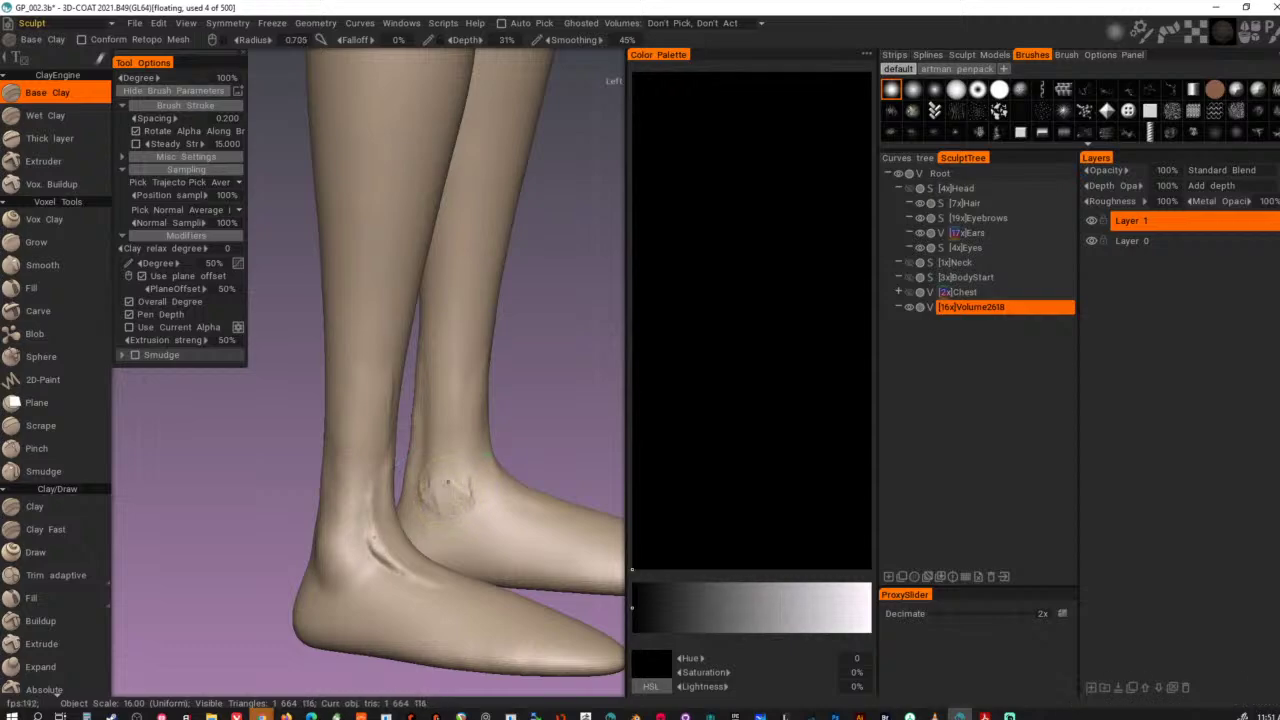
mouse_move(456, 490)
left_mouse_down()
mouse_move(474, 470)
mouse_move(468, 432)
left_mouse_up()
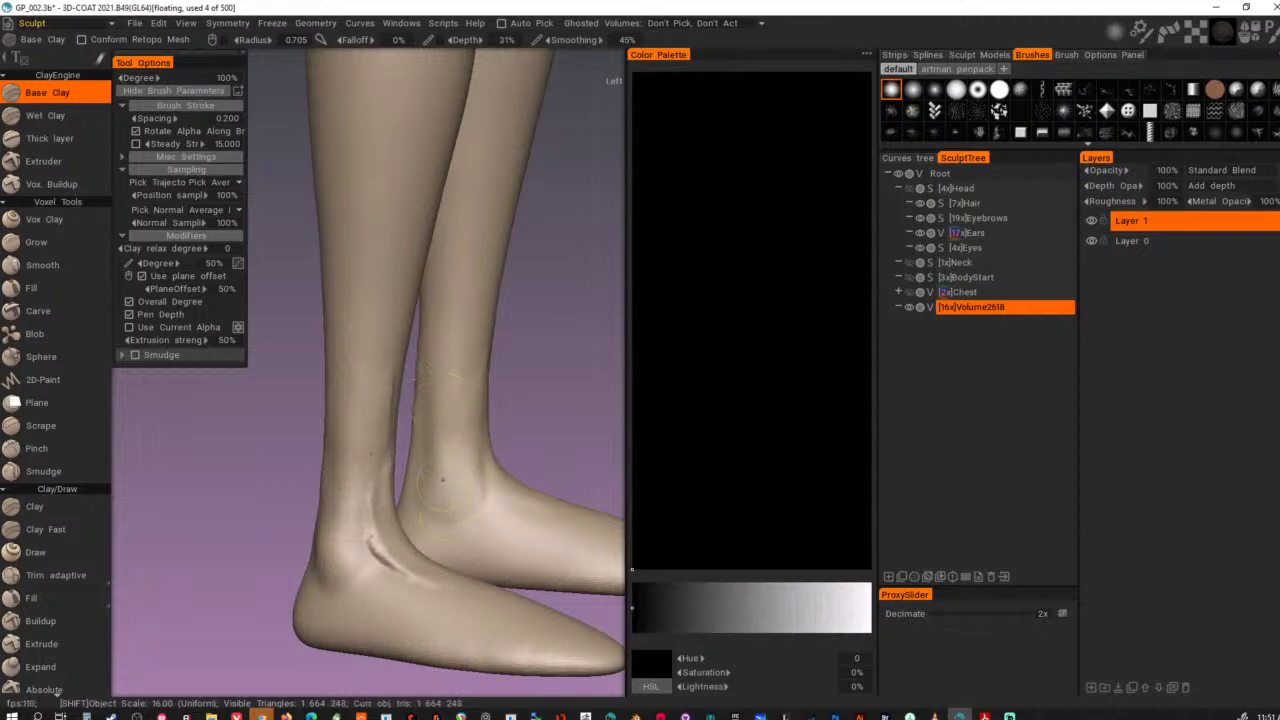
- Set the smoothing to 59% and the radius to about 1.09, and smooth the ankle bones and the crease above the foot
mouse_move(442, 480)
left_mouse_down("shift")
mouse_move(431, 528)
mouse_move(385, 552)
mouse_move(383, 523)
left_mouse_up("shift")
right_click(383, 526, "shift")
right_click_drag(383, 523, 399, 520)
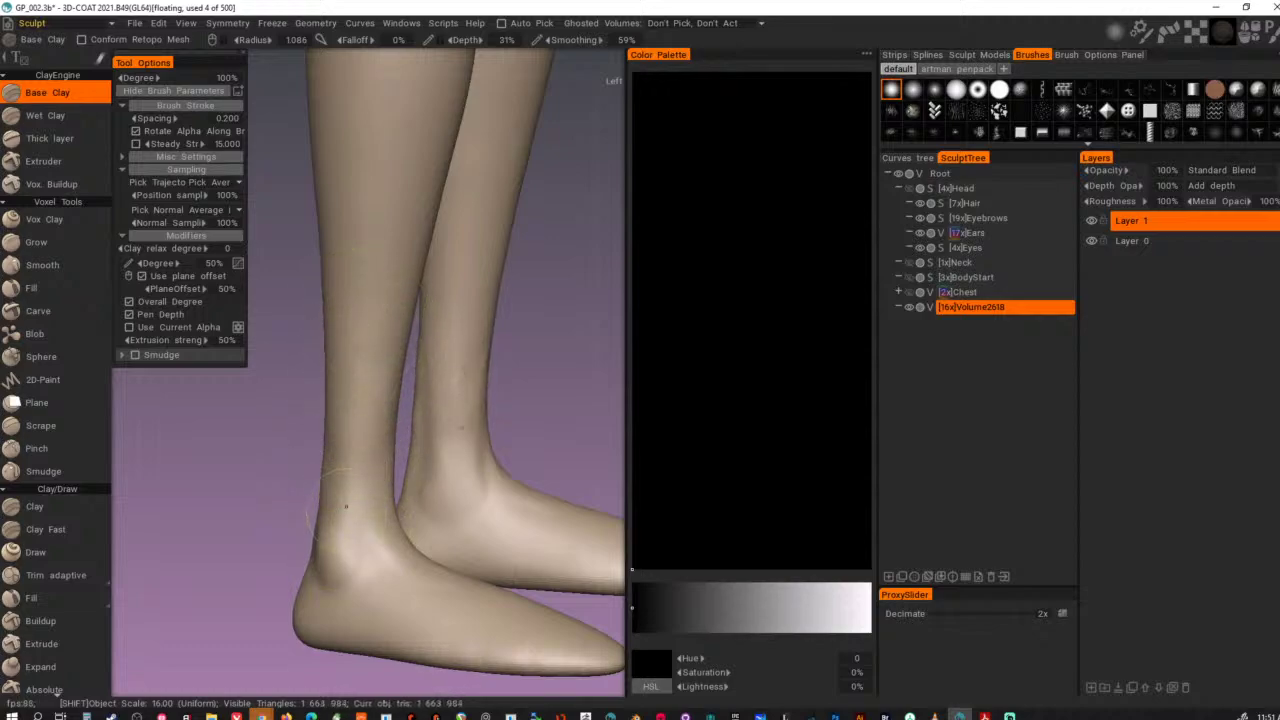
mouse_move(521, 441)
left_mouse_down()
mouse_move(452, 516)
mouse_move(467, 482)
mouse_move(460, 446)
left_mouse_up()
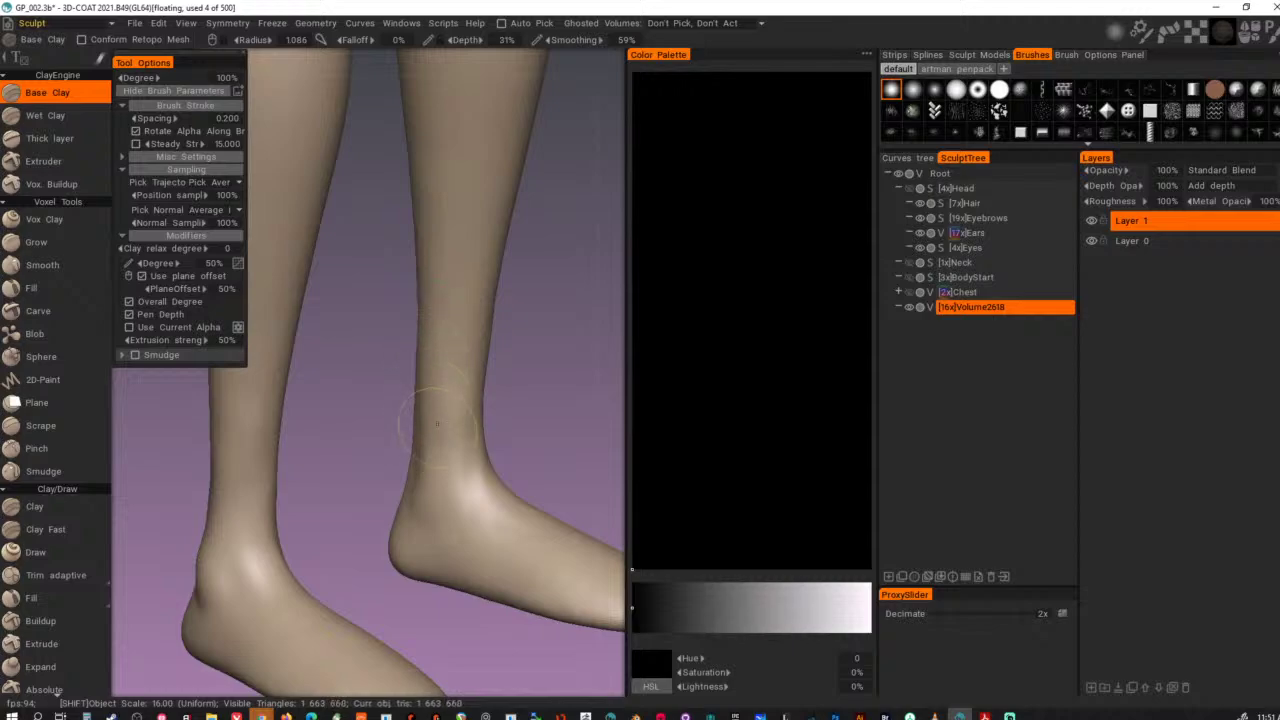
- Smooth the heel area and the upper surface of the foot
left_click_drag(574, 566, 430, 555, "alt")
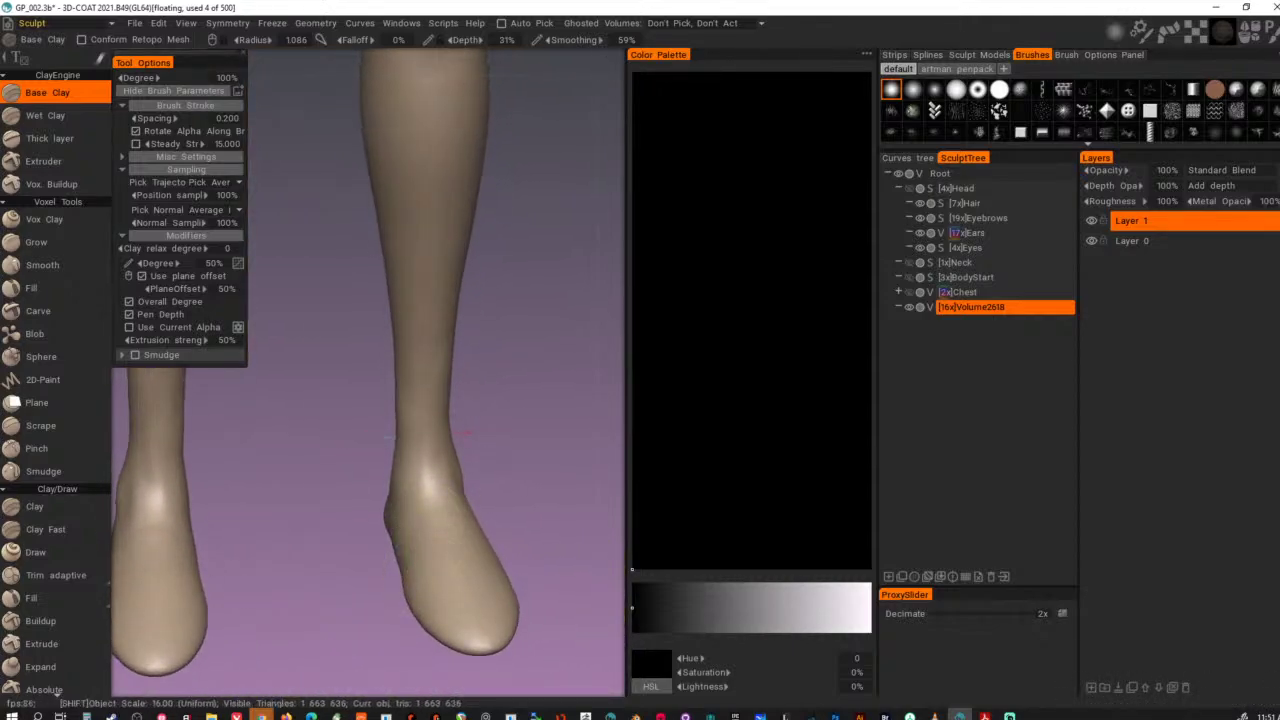
left_click_drag(345, 545, 241, 548, "alt")
middle_click_drag(265, 534, 477, 492, "alt")
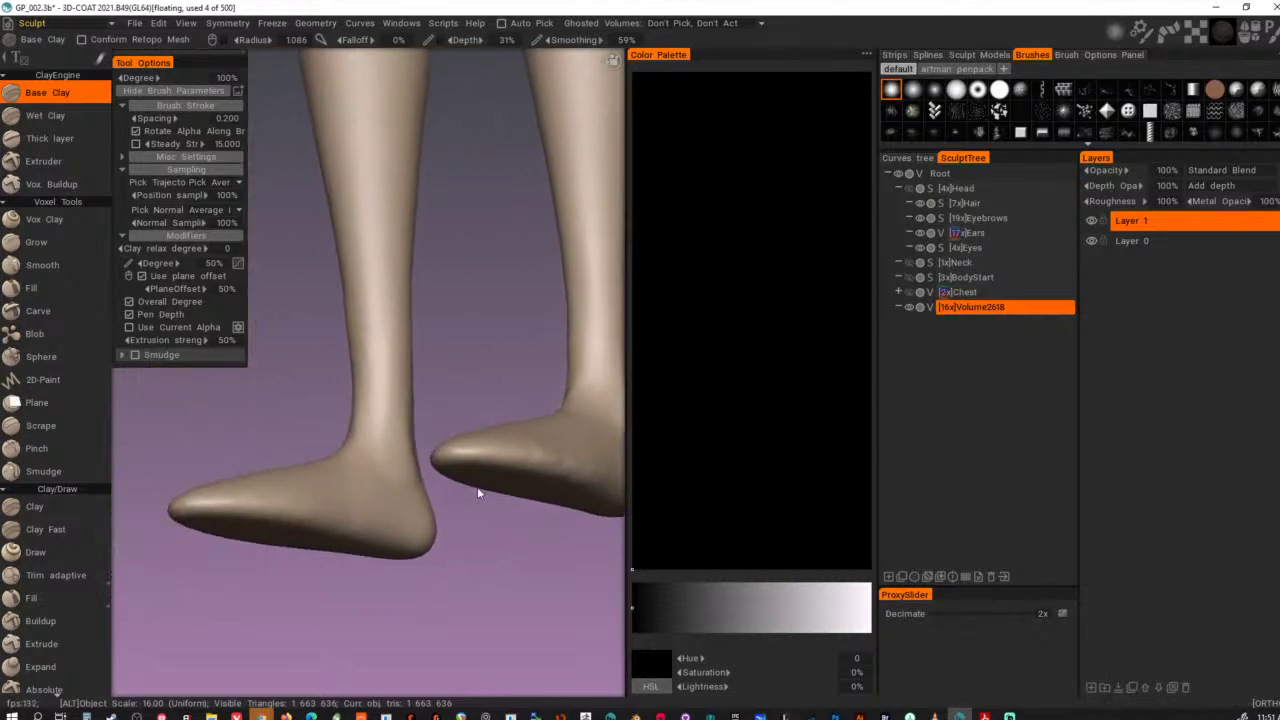
left_click_drag(477, 492, 431, 455, "alt")
mouse_move(402, 580)
left_mouse_down("shift")
mouse_move(380, 586)
mouse_move(407, 596)
mouse_move(402, 612)
mouse_move(436, 592)
mouse_move(372, 590)
left_mouse_up("shift")
left_click_drag(475, 529, 489, 560, "alt")
mouse_move(363, 507)
left_mouse_down("shift")
mouse_move(318, 492)
mouse_move(275, 510)
left_mouse_up("shift")
- Examine the proportions of the whole body and legs from the front and from other angles
left_click_drag(549, 502, 471, 551, "alt")
right_click_drag(471, 551, 450, 280, "alt")
left_click_drag(450, 280, 484, 307, "alt")
right_click_drag(484, 304, 467, 212, "alt")
middle_click_drag(467, 212, 476, 339, "alt")
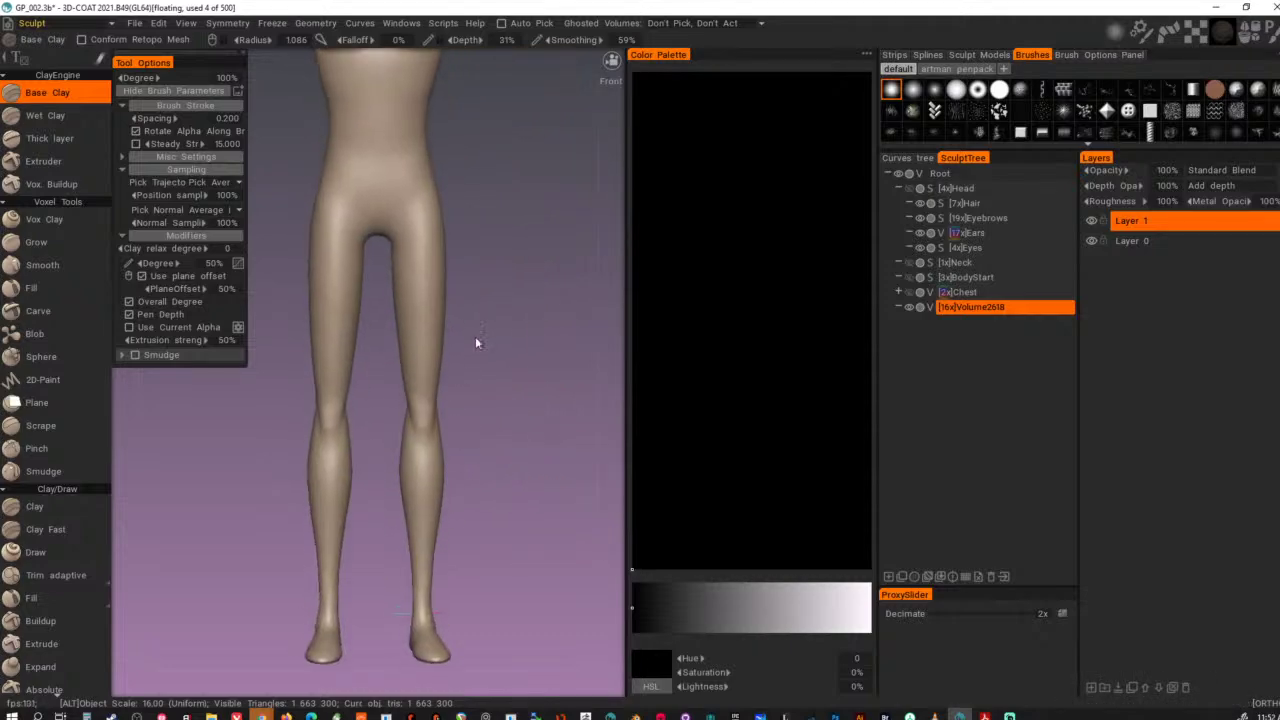
right_click_drag(476, 339, 433, 225, "alt")
middle_click_drag(433, 225, 453, 297, "alt")
right_click_drag(453, 297, 425, 268, "alt")
middle_click_drag(425, 268, 470, 332, "alt")
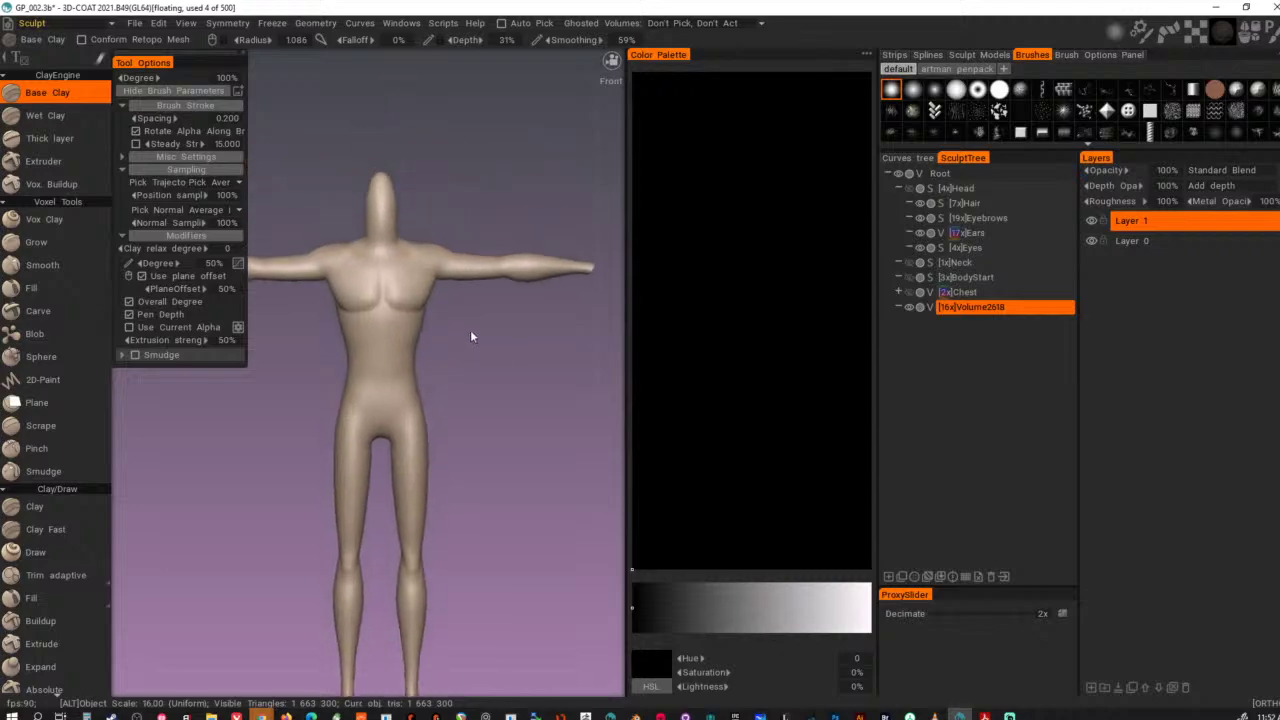
right_click_drag(470, 332, 451, 236, "alt")
left_click_drag(450, 238, 535, 216, "alt")
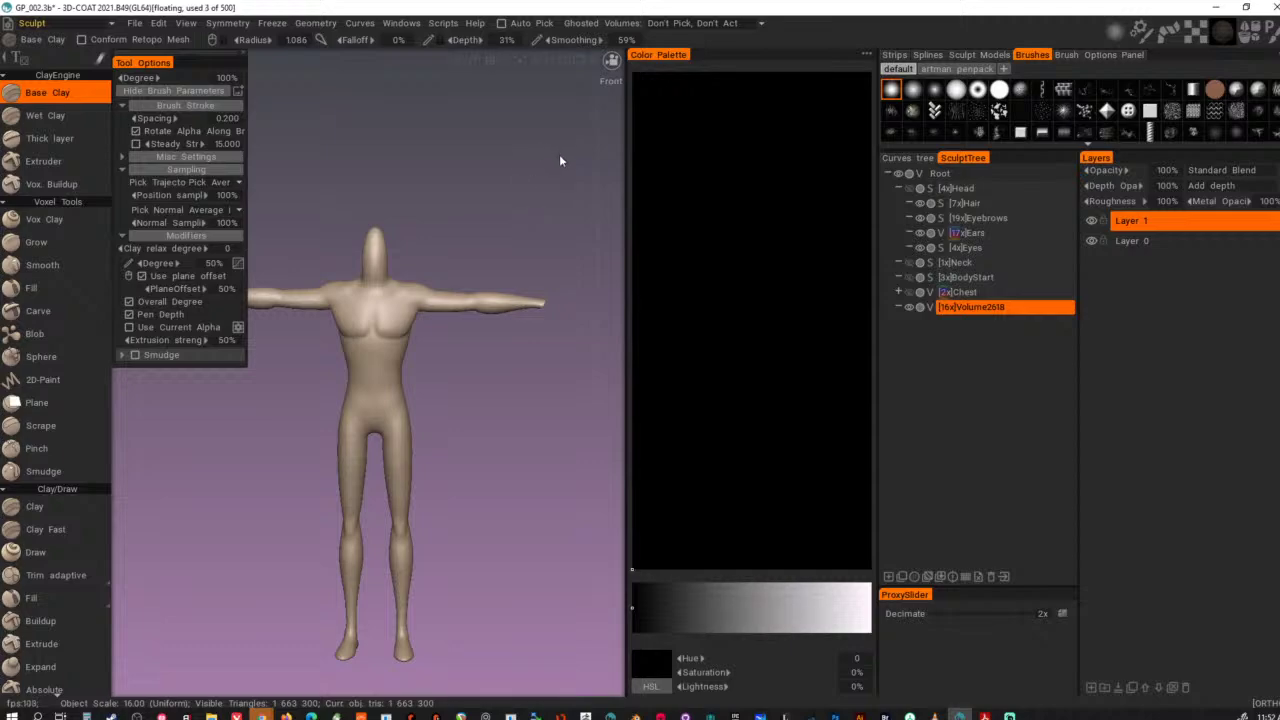
left_click_drag(547, 253, 461, 345, "alt")
middle_click_drag(494, 327, 485, 400, "alt")
right_click_drag(476, 380, 494, 402, "alt")
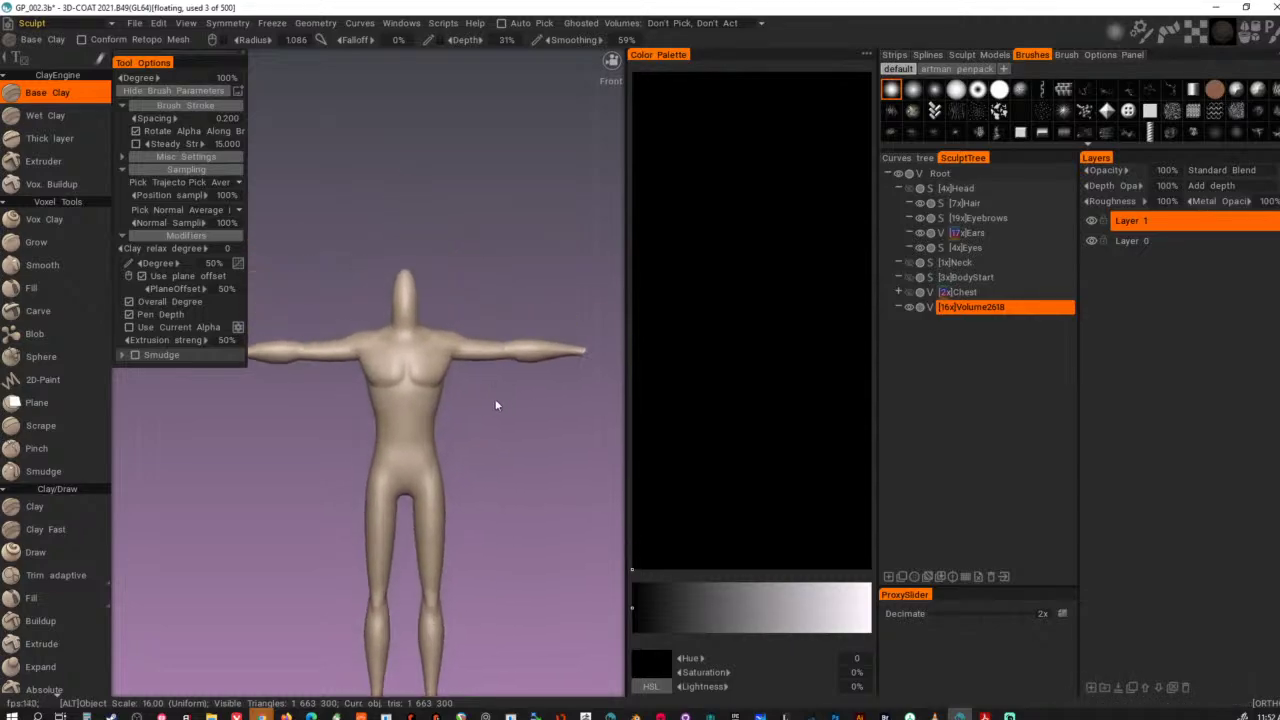
middle_click_drag(494, 402, 484, 260, "alt")
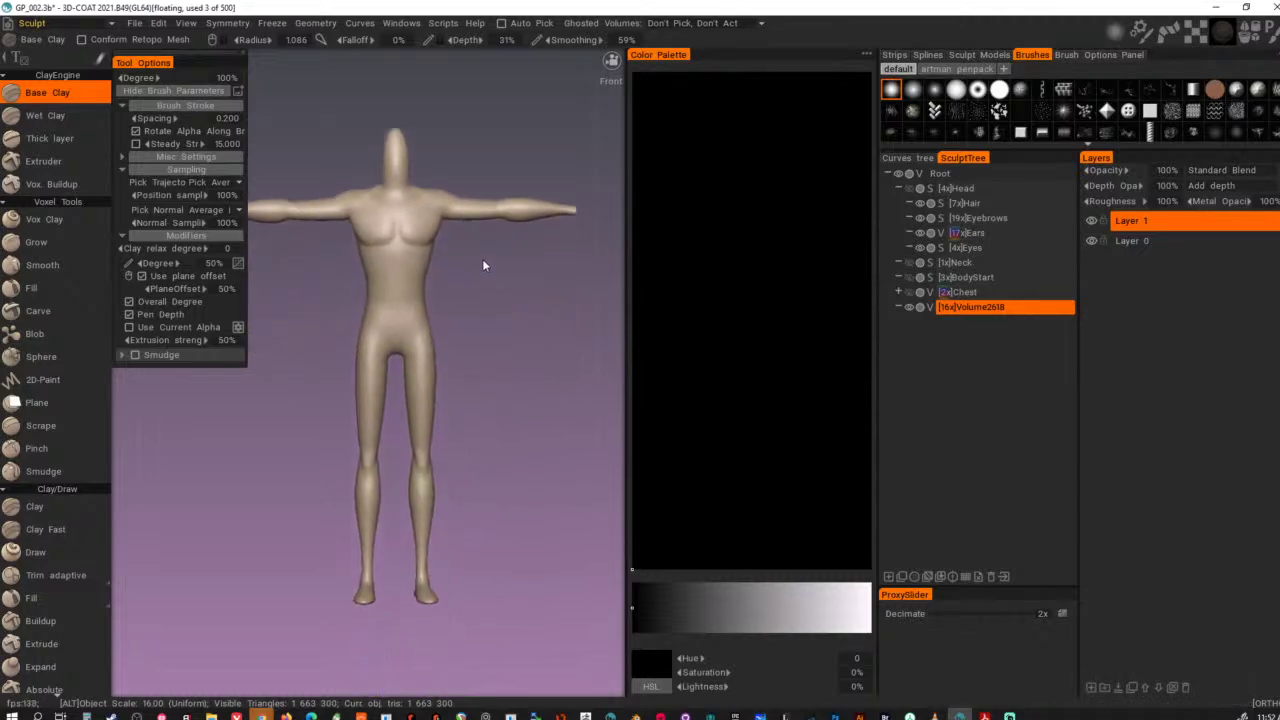
- Switch to the Retopo room and dock the Color Palette with the scientists reference image alongside the UV Preview
left_click(31, 22)
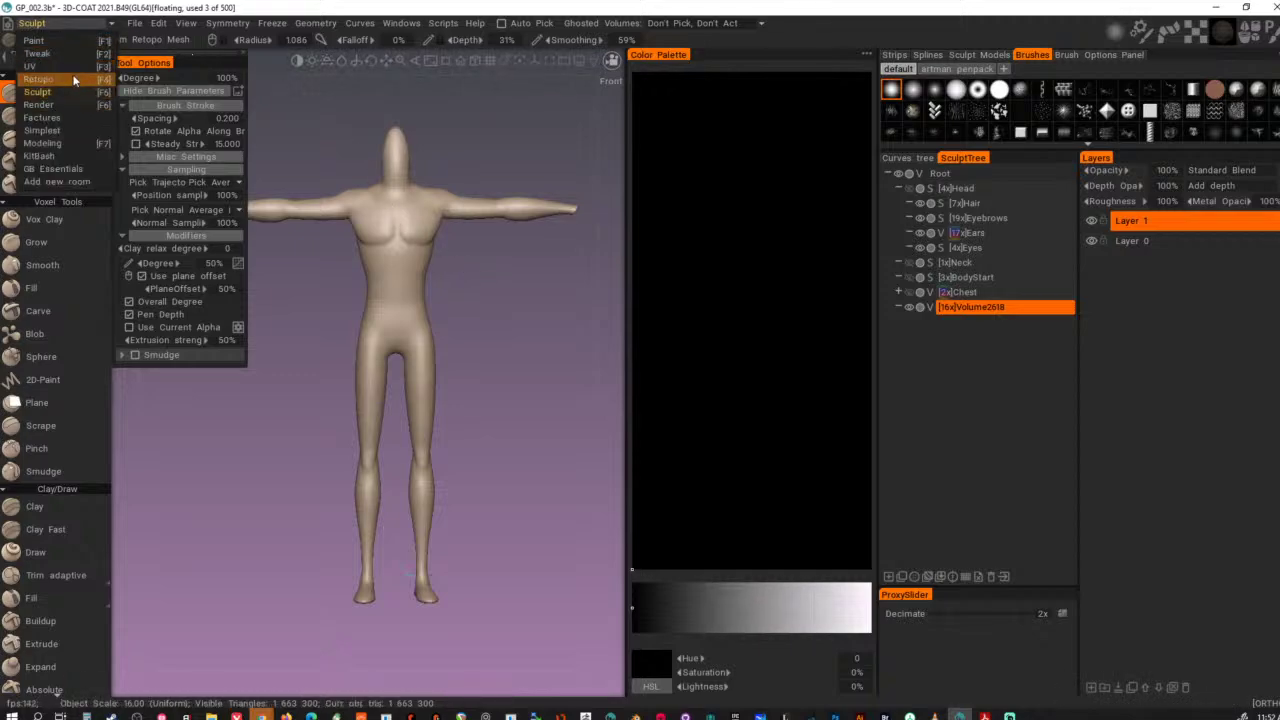
left_click(40, 79)
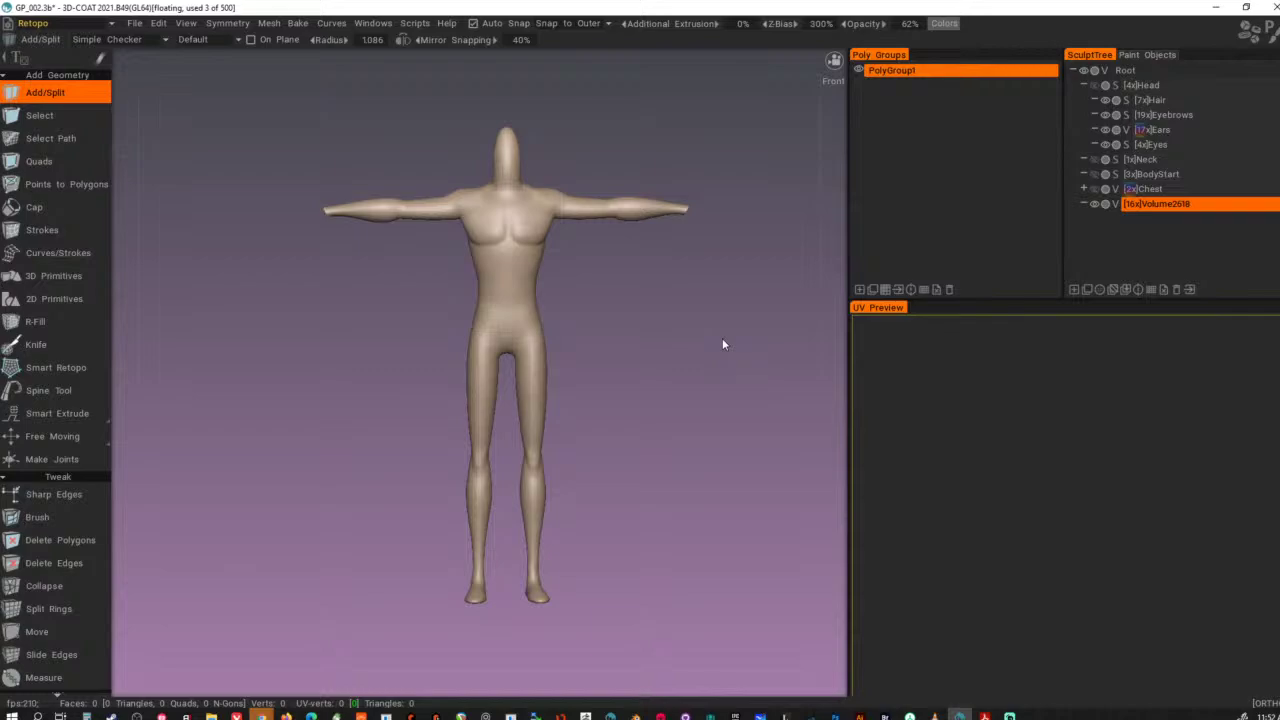
key("c")
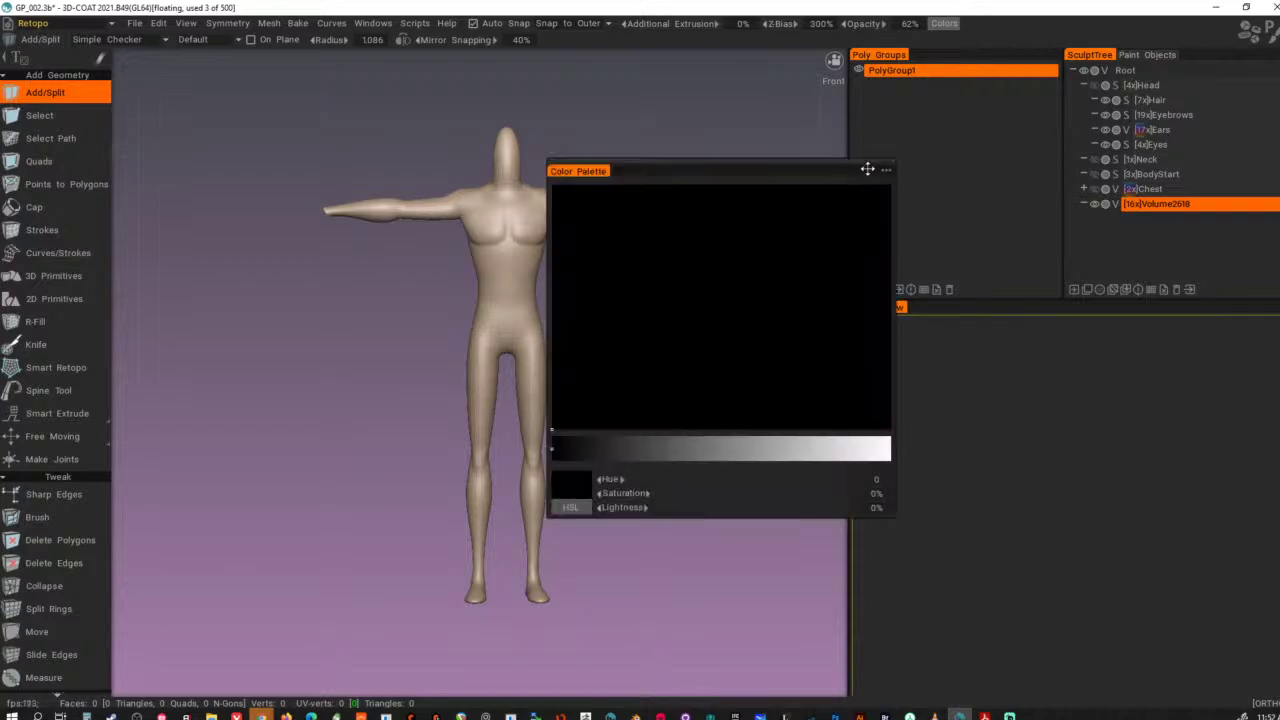
left_click(880, 193)
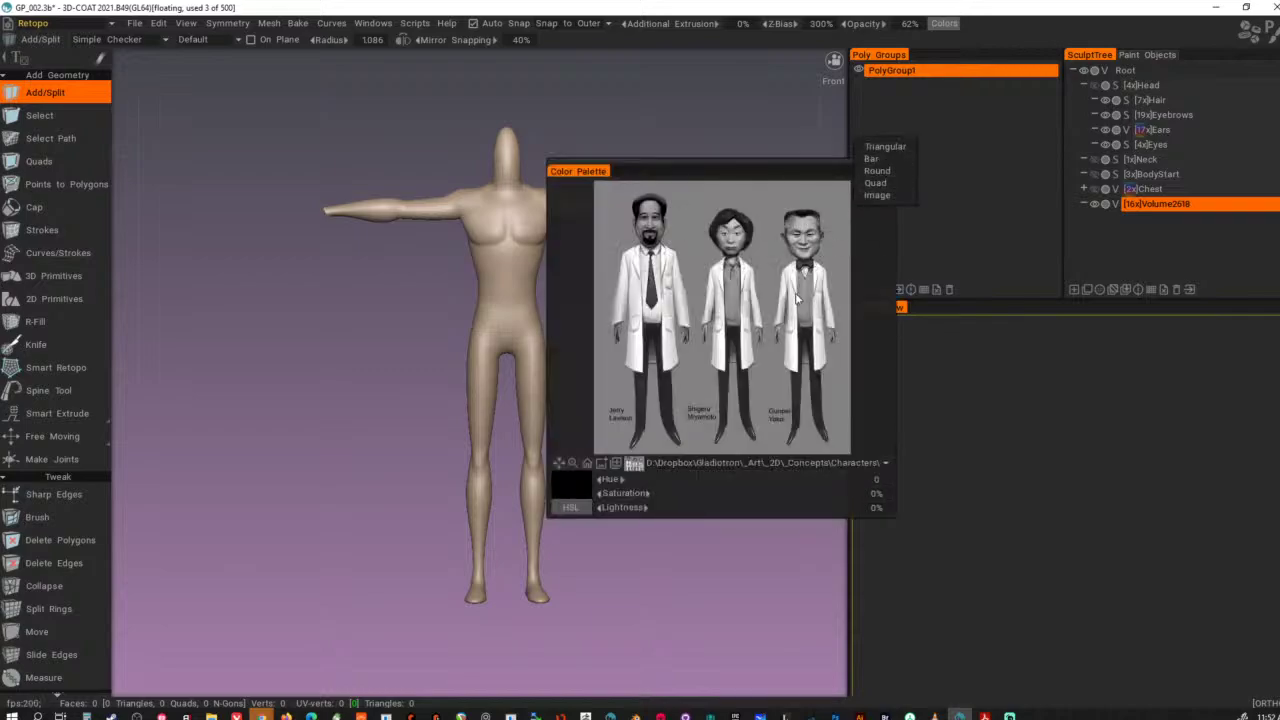
left_click_drag(766, 164, 1091, 439)
left_click_drag(918, 347, 996, 313)
left_click(930, 307)
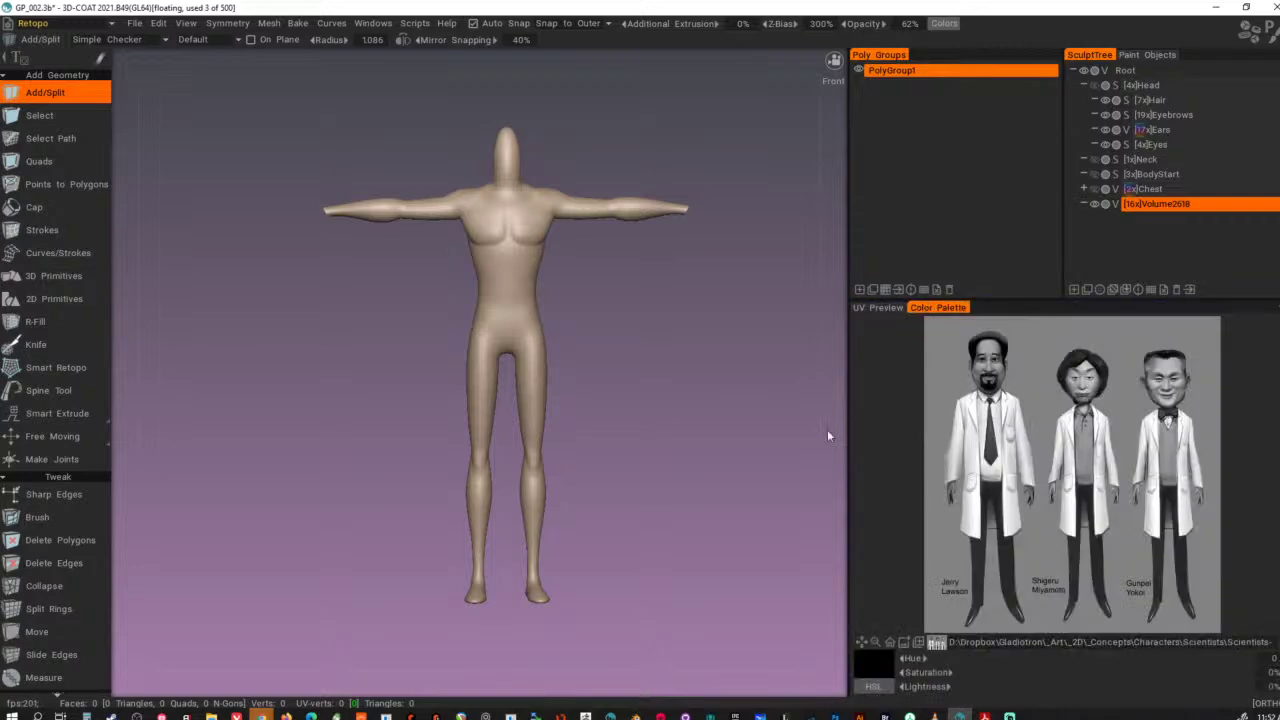
- Show the Head group above the body and frame the upper figure
right_click_drag(546, 403, 684, 422, "alt")
middle_click_drag(684, 422, 646, 451, "alt")
mouse_move(646, 451)
right_mouse_down("alt")
mouse_move(673, 449)
mouse_move(643, 433)
right_mouse_up("alt")
middle_click_drag(643, 433, 675, 472, "alt")
middle_click_drag(650, 409, 650, 400, "alt")
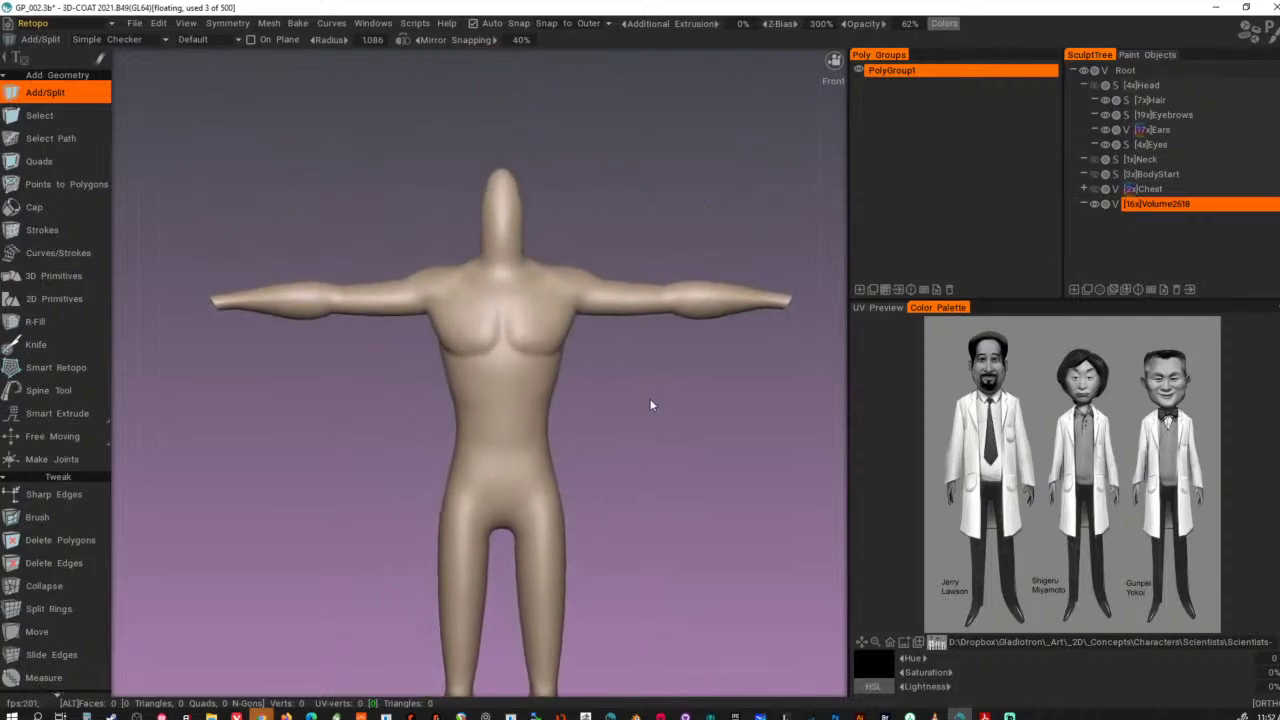
left_click(1098, 87)
middle_click_drag(702, 421, 687, 464, "alt")
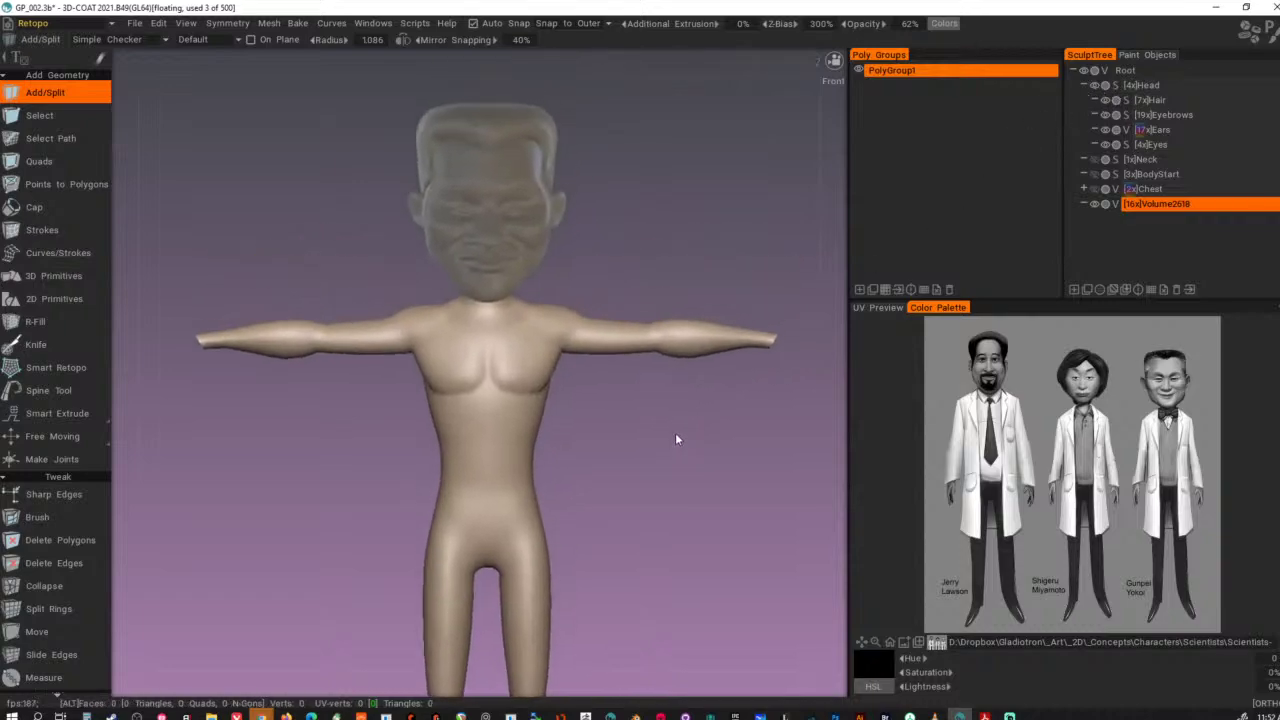
- Apply the body's current shader to all visible objects, including the head, and save the project
left_click_drag(676, 437, 632, 437, "alt")
key("6")
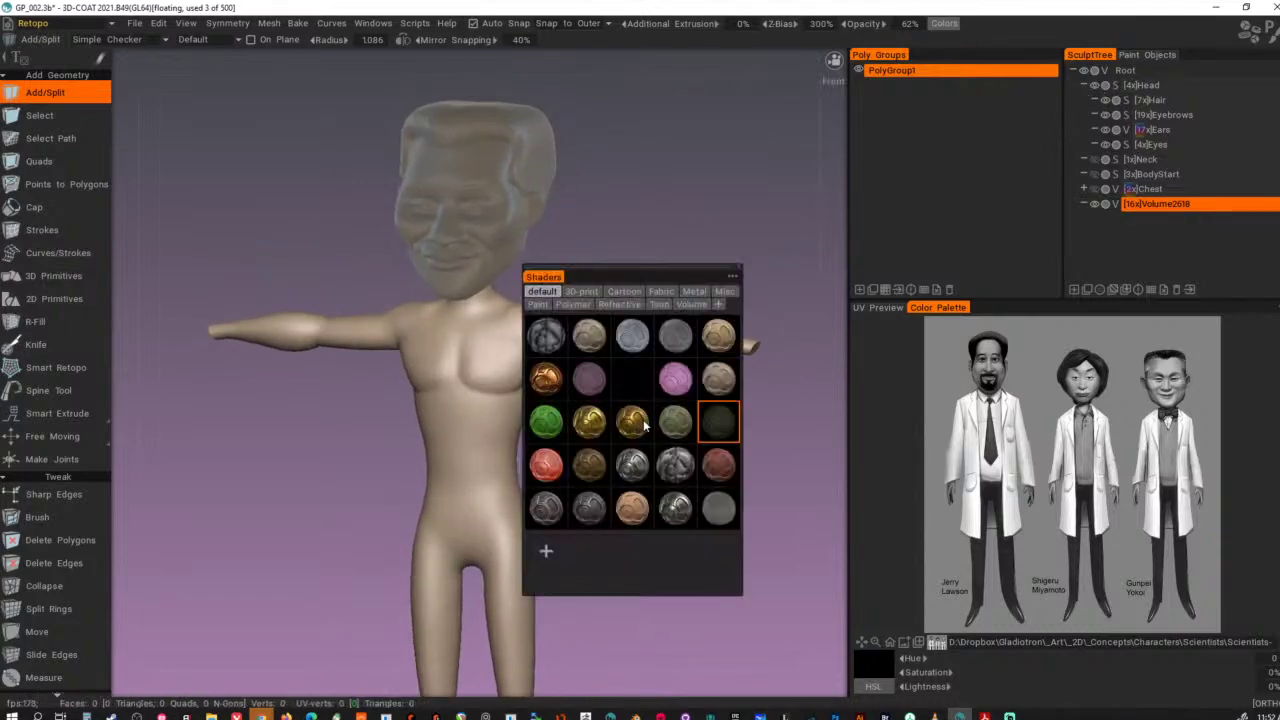
right_click(712, 426)
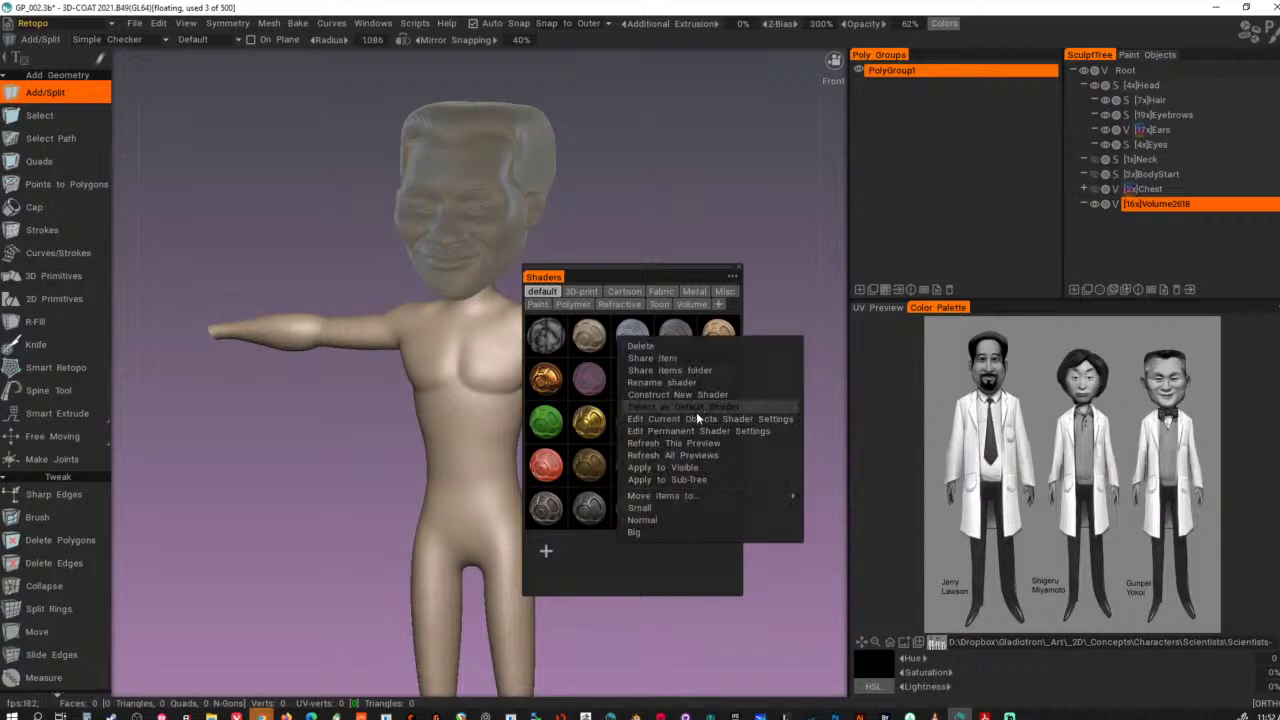
left_click(690, 471)
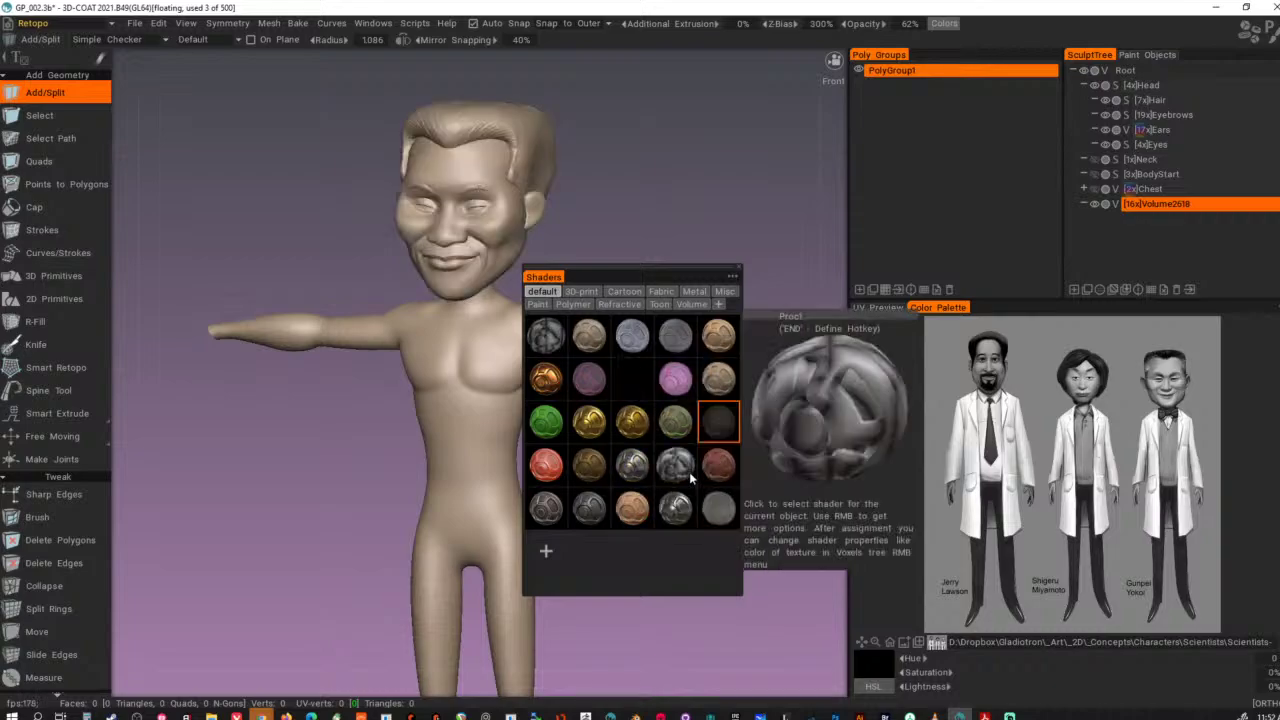
left_click(134, 23)
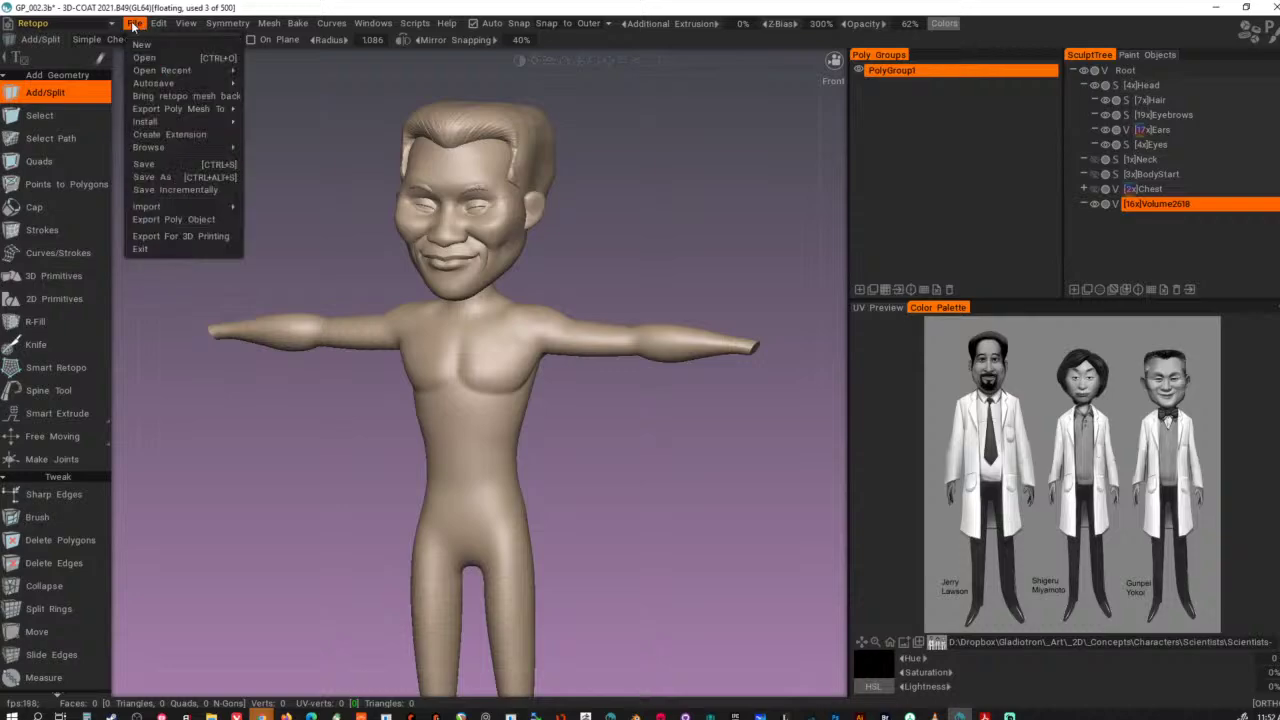
left_click(162, 165)
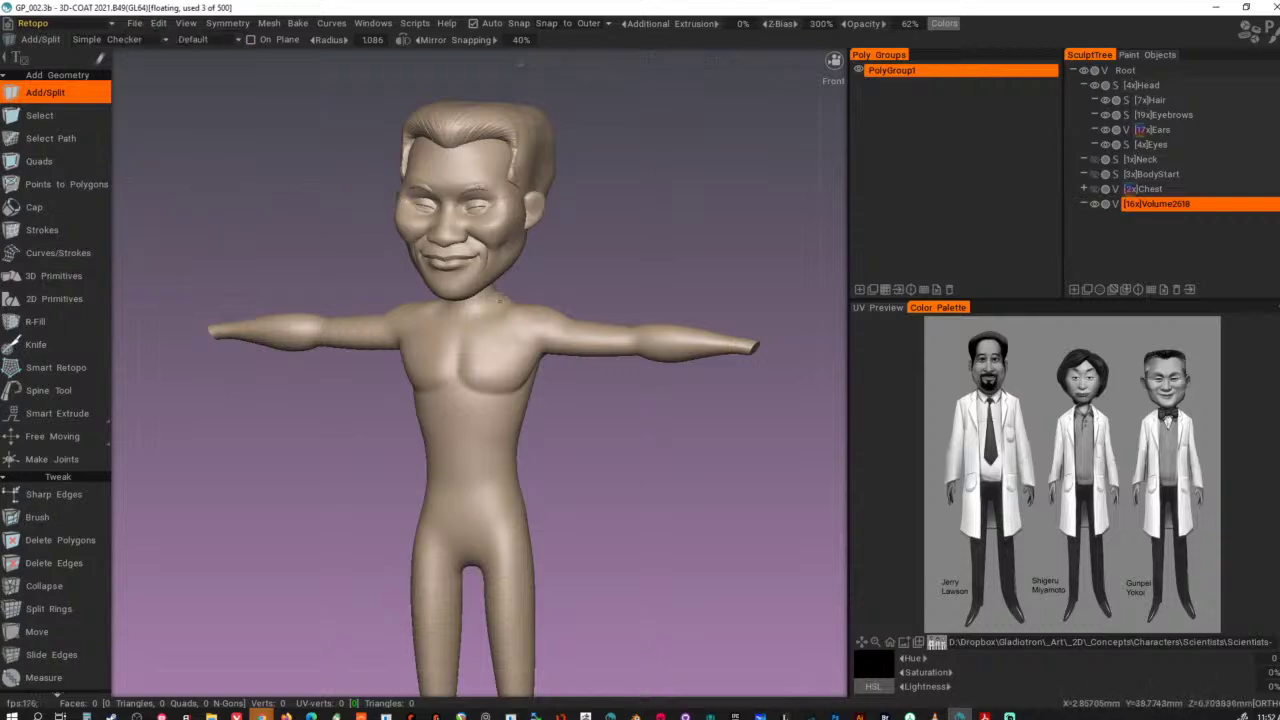
- Frame the body from the front and activate the Points to Polygons tool for retopology
left_click_drag(573, 395, 607, 399, "alt")
middle_click_drag(609, 399, 654, 332, "alt")
left_click_drag(654, 332, 675, 339, "alt")
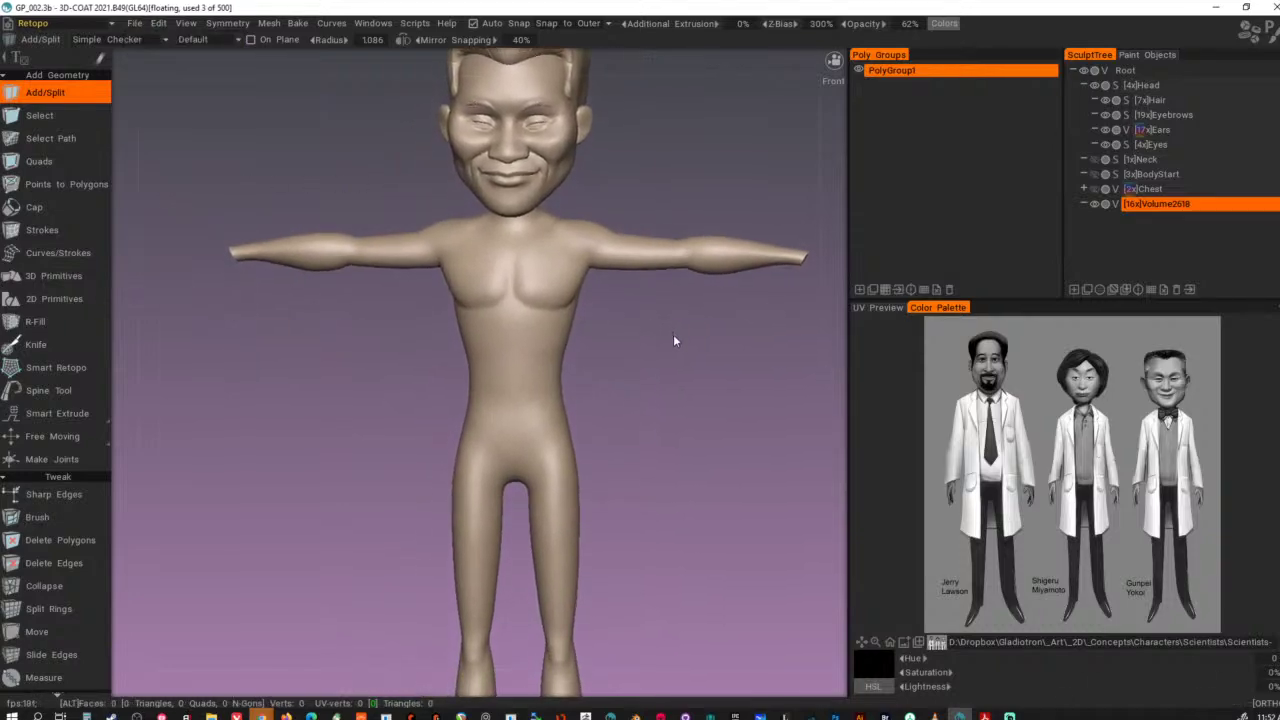
mouse_move(676, 343)
middle_mouse_down("alt")
mouse_move(677, 368)
mouse_move(696, 338)
middle_mouse_up("alt")
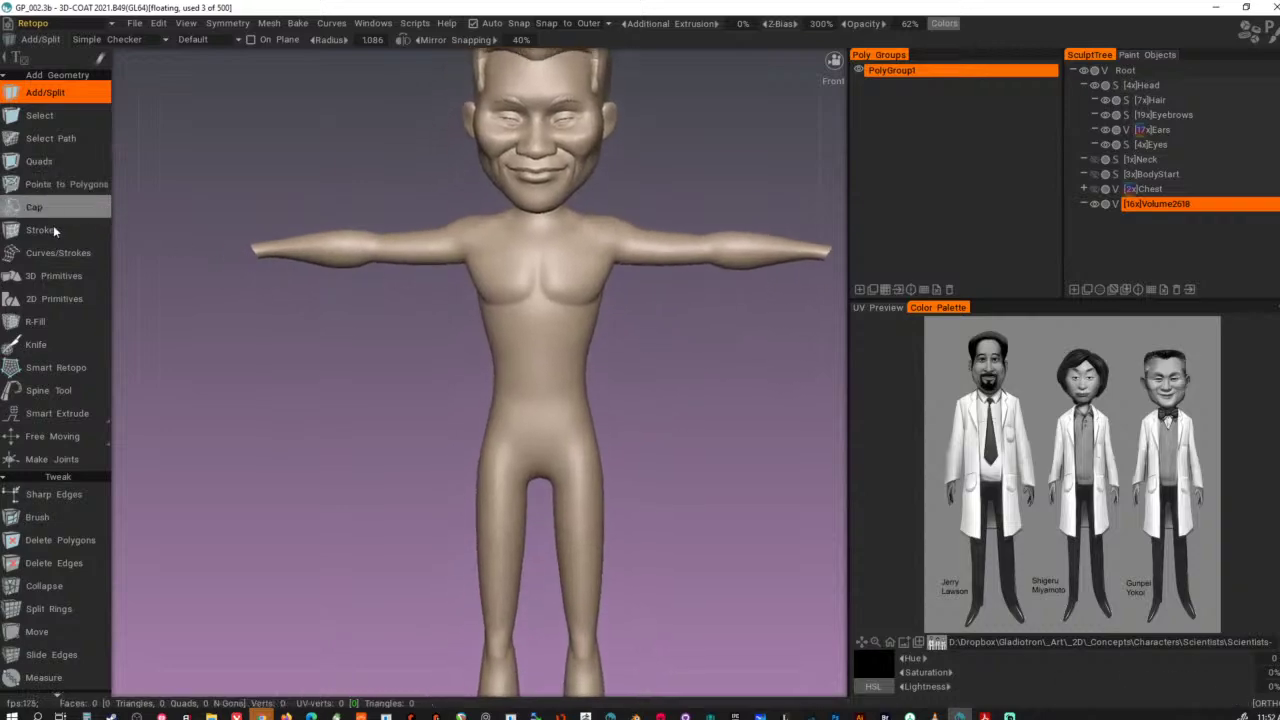
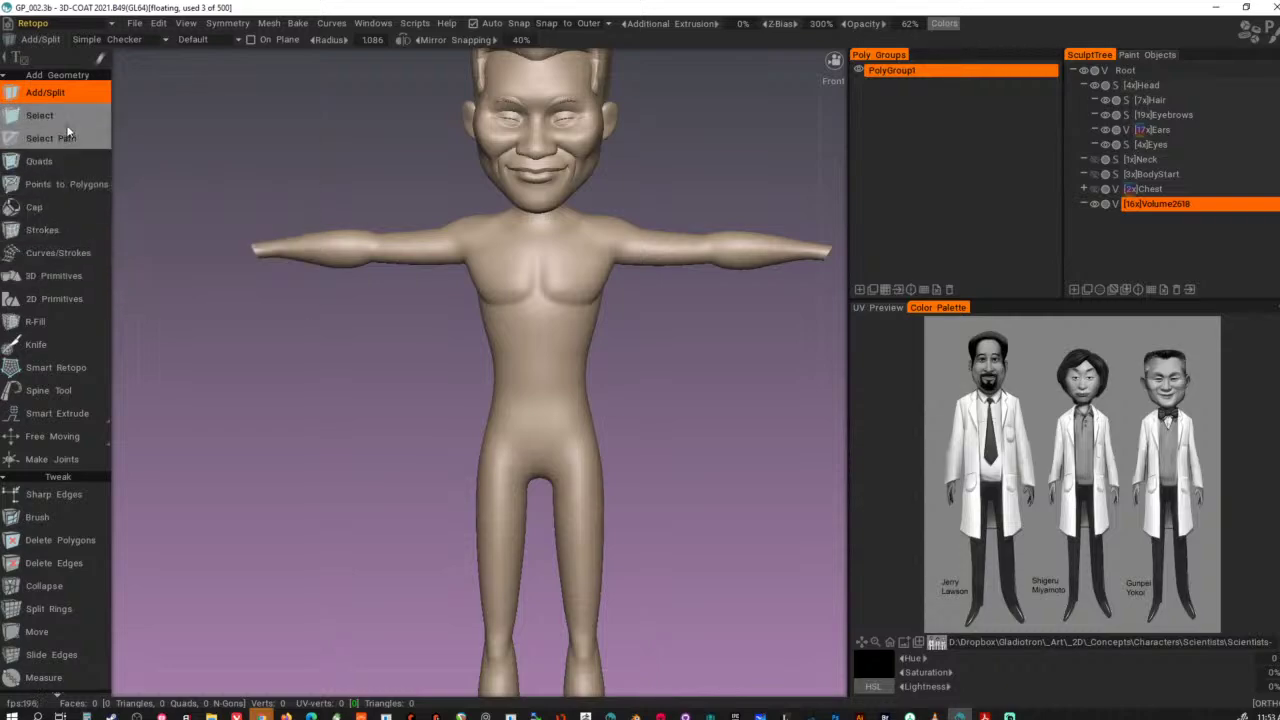
left_click(42, 188)
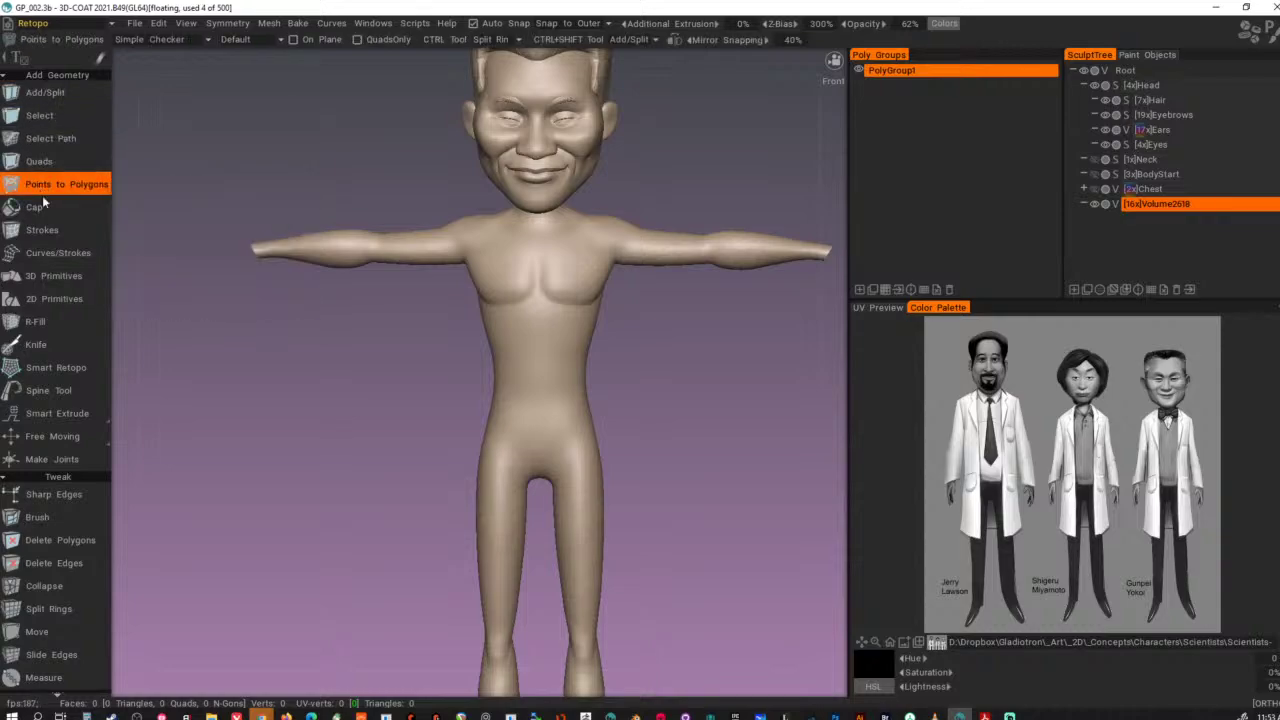
- Activate the Smart Retopo tool and frame the chest and shoulder in a three-quarter view
left_click(42, 369)
middle_click_drag(633, 396, 556, 436, "alt")
right_click_drag(556, 436, 625, 409, "alt")
left_click_drag(625, 409, 506, 380, "alt")
middle_click_drag(506, 384, 614, 384, "alt")
left_click_drag(614, 384, 540, 336, "alt")
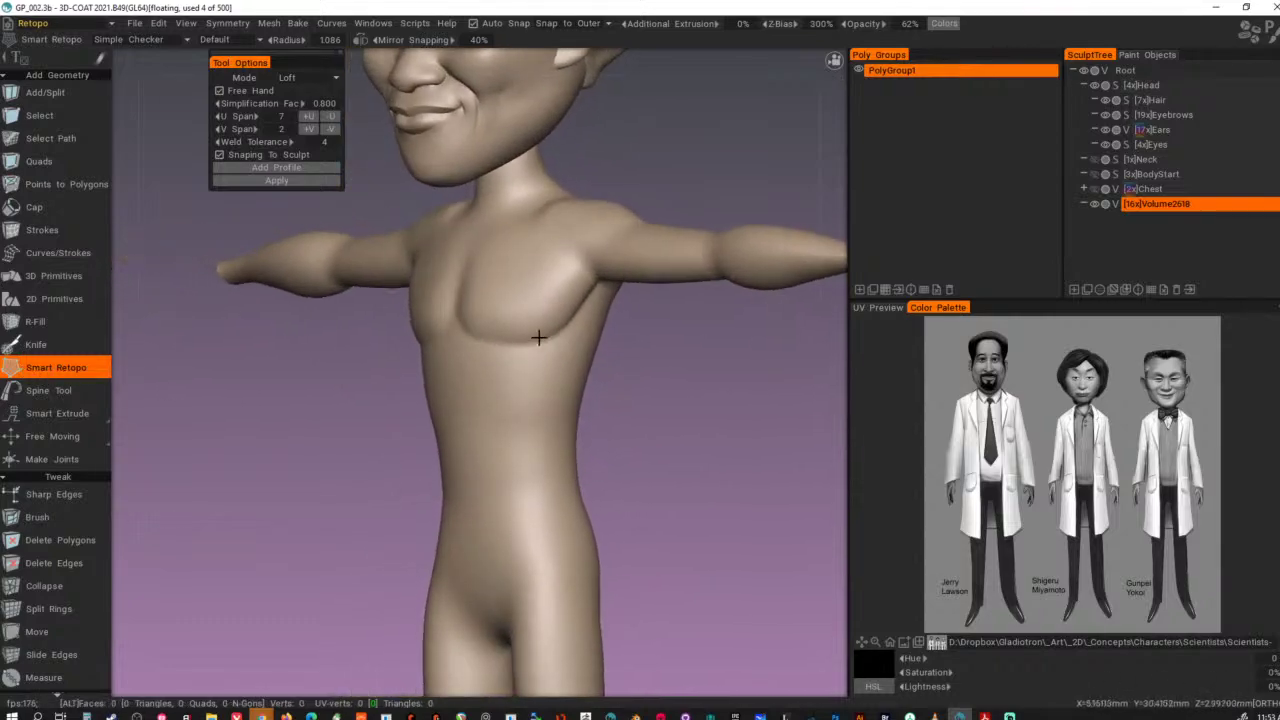
left_click_drag(626, 306, 566, 290, "alt")
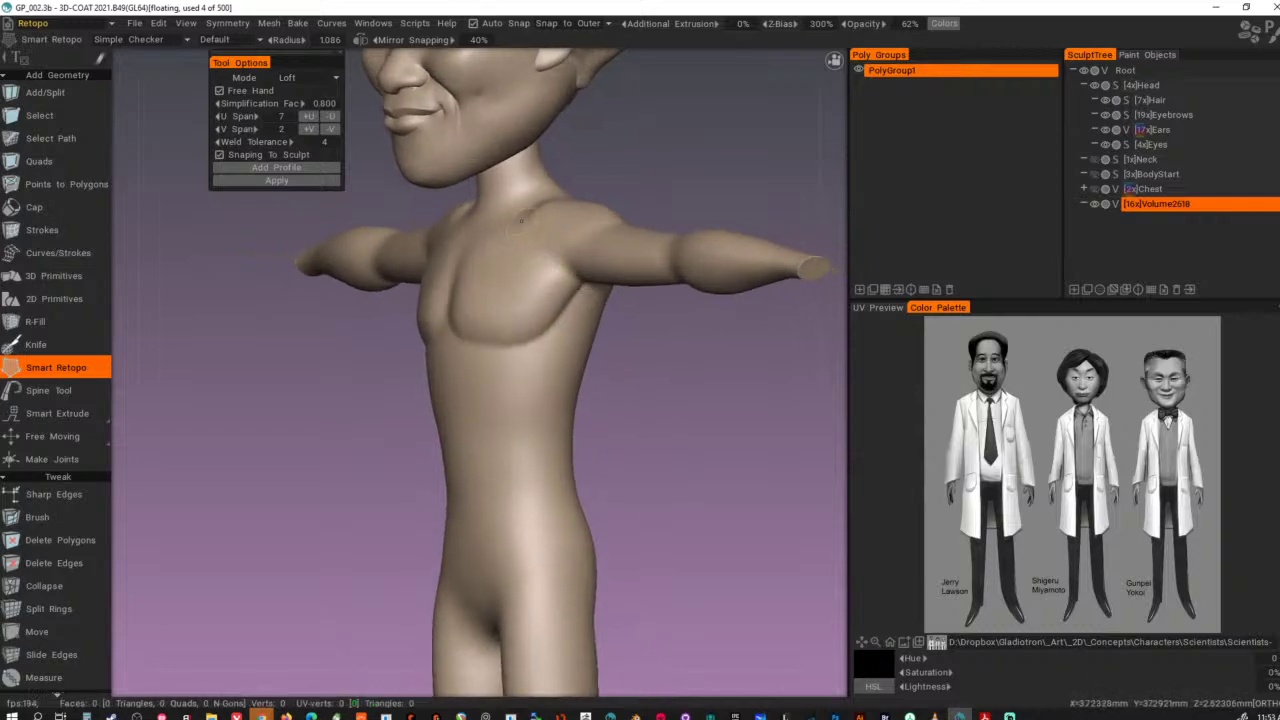
left_click_drag(545, 245, 577, 279, "alt")
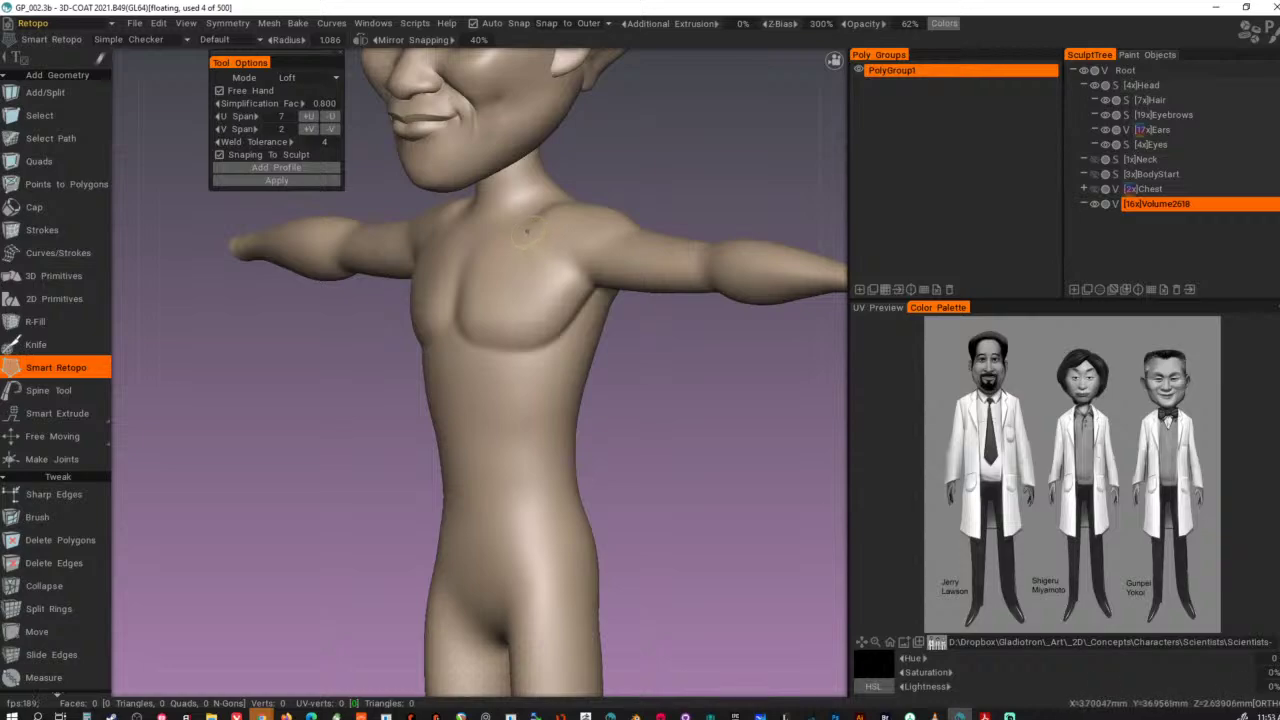
mouse_move(585, 288)
left_mouse_down()
mouse_move(608, 288)
mouse_move(596, 284)
mouse_move(546, 487)
left_mouse_up()
key("ctrl+z")
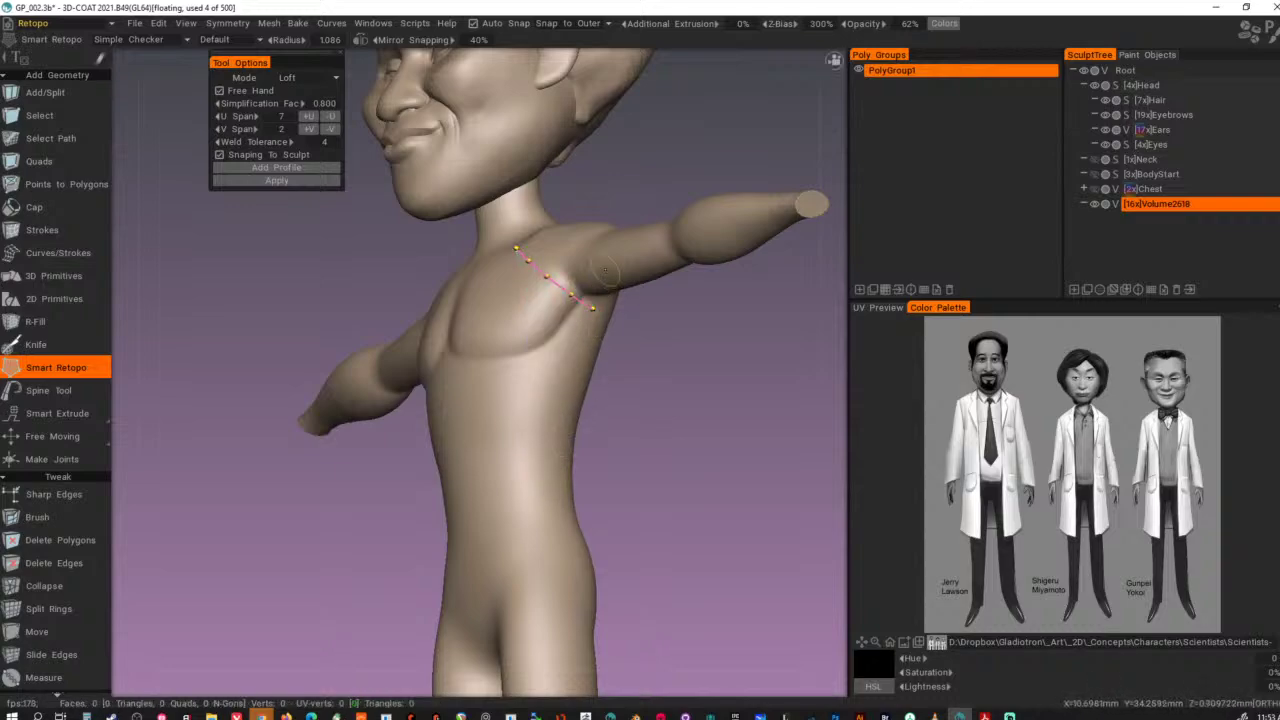
left_click(314, 79)
left_click(318, 119)
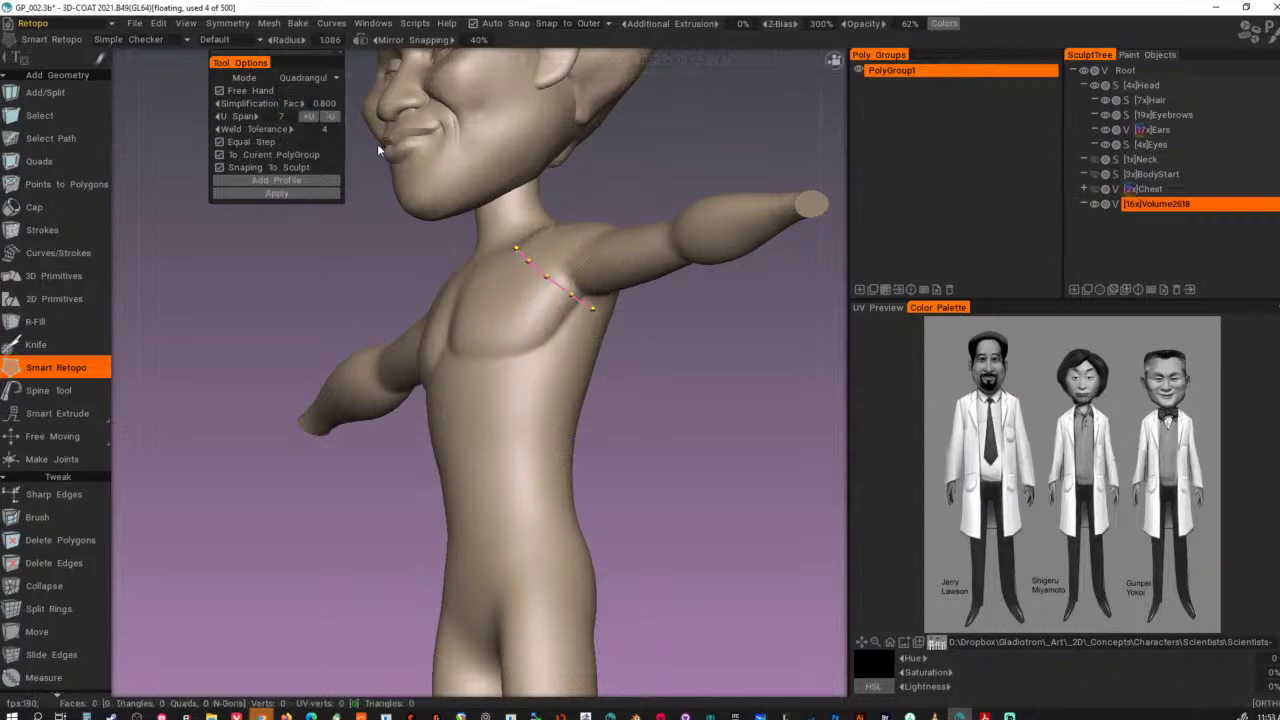
left_click_drag(590, 292, 549, 437)
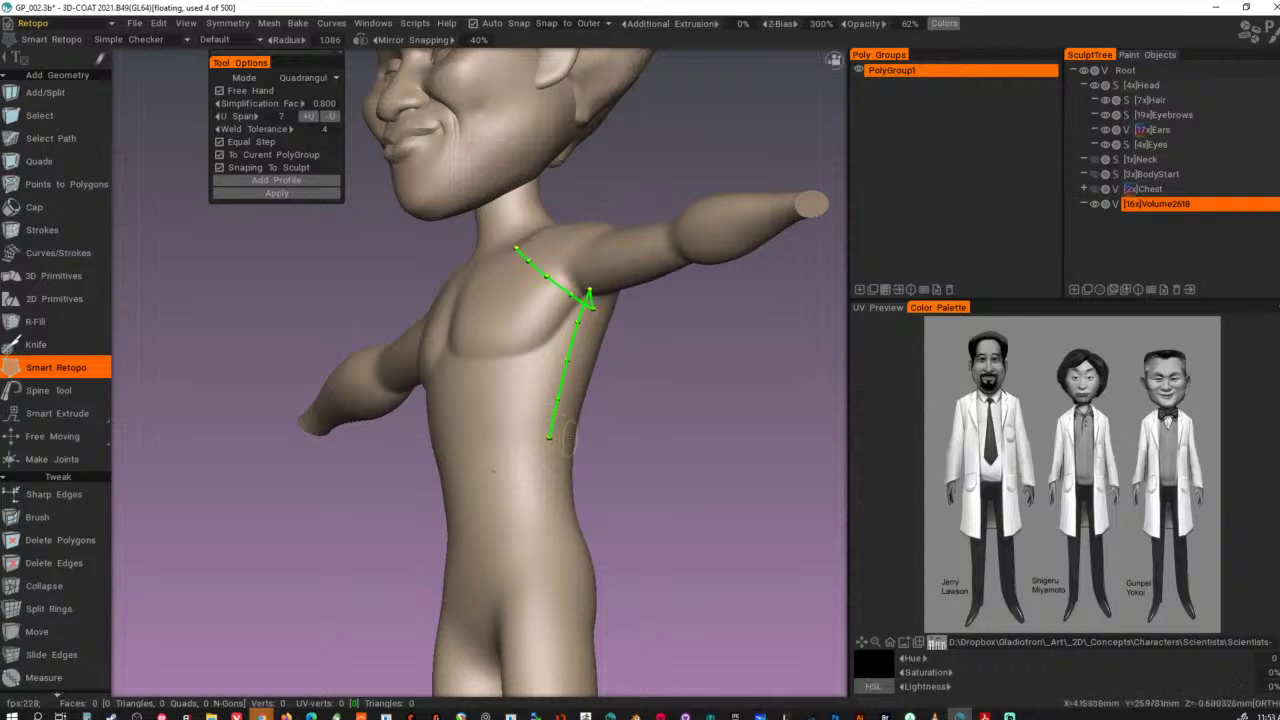
key("Escape")
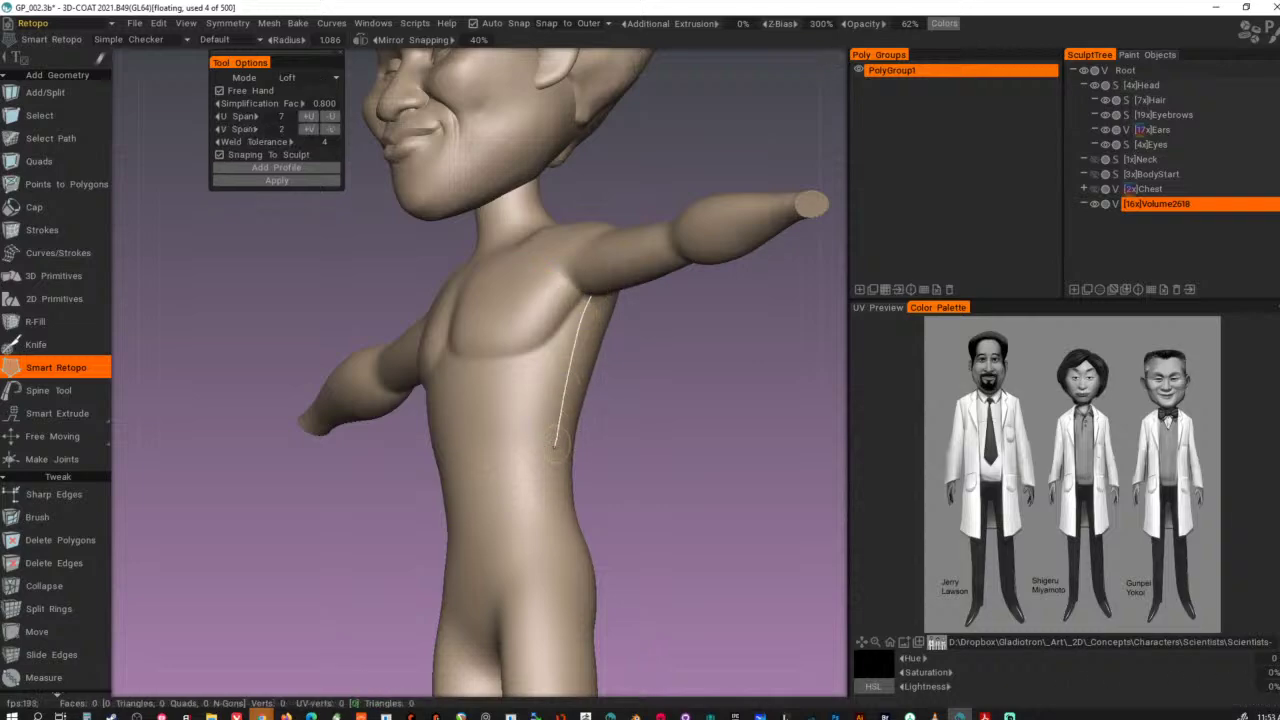
left_click_drag(555, 445, 555, 446)
mouse_move(594, 326)
left_mouse_down("alt")
mouse_move(568, 290)
mouse_move(584, 308)
left_mouse_up("alt")
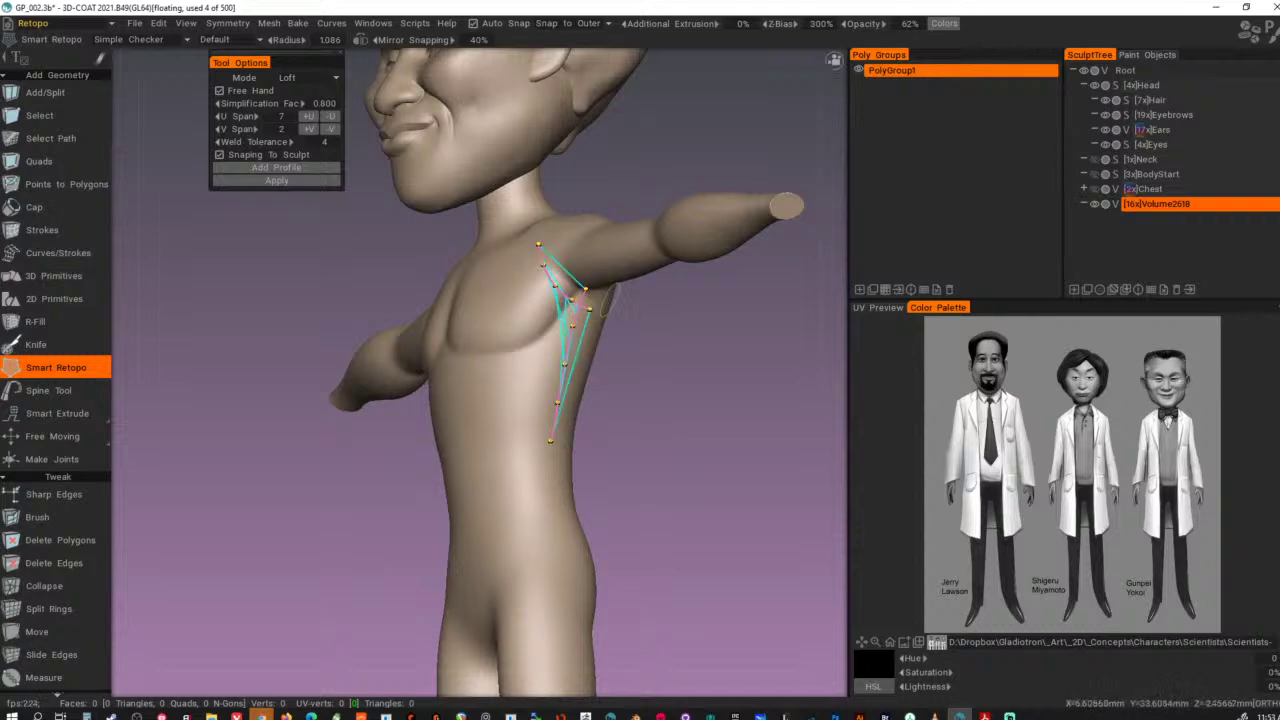
key("Escape")
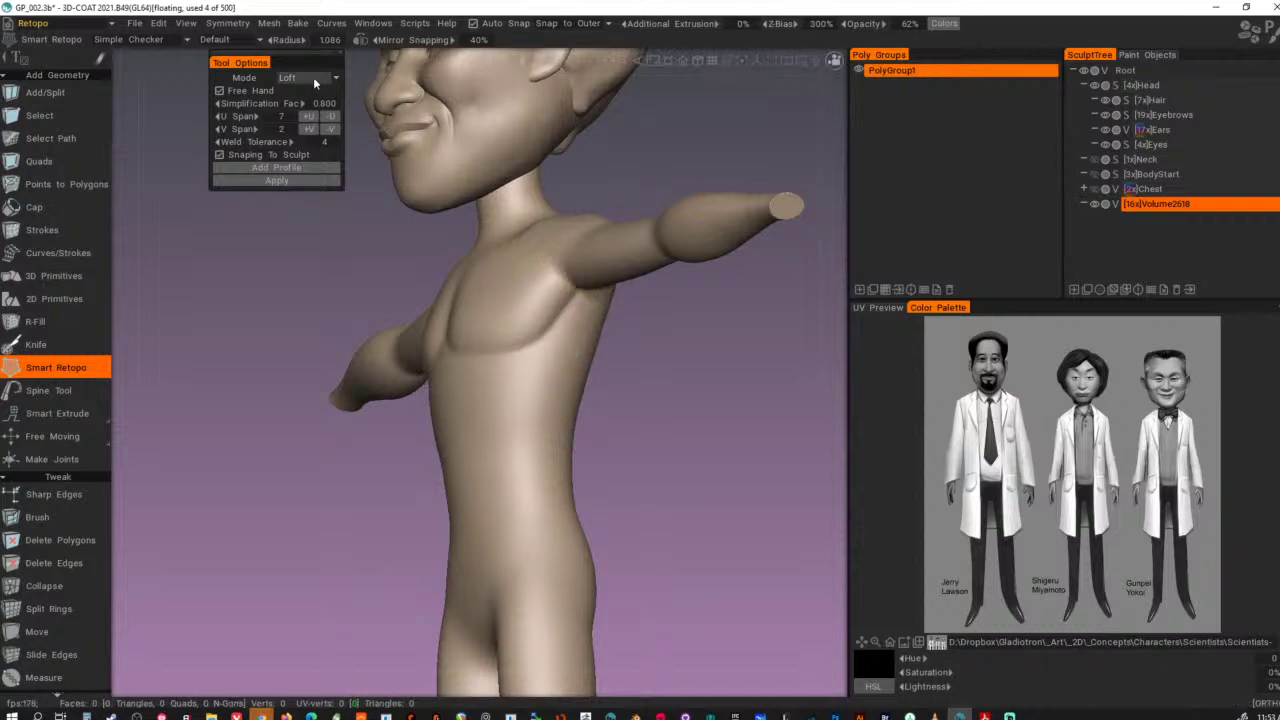
- Set the Smart Retopo mode to Quadrangul
left_click(313, 77)
left_click(316, 104)
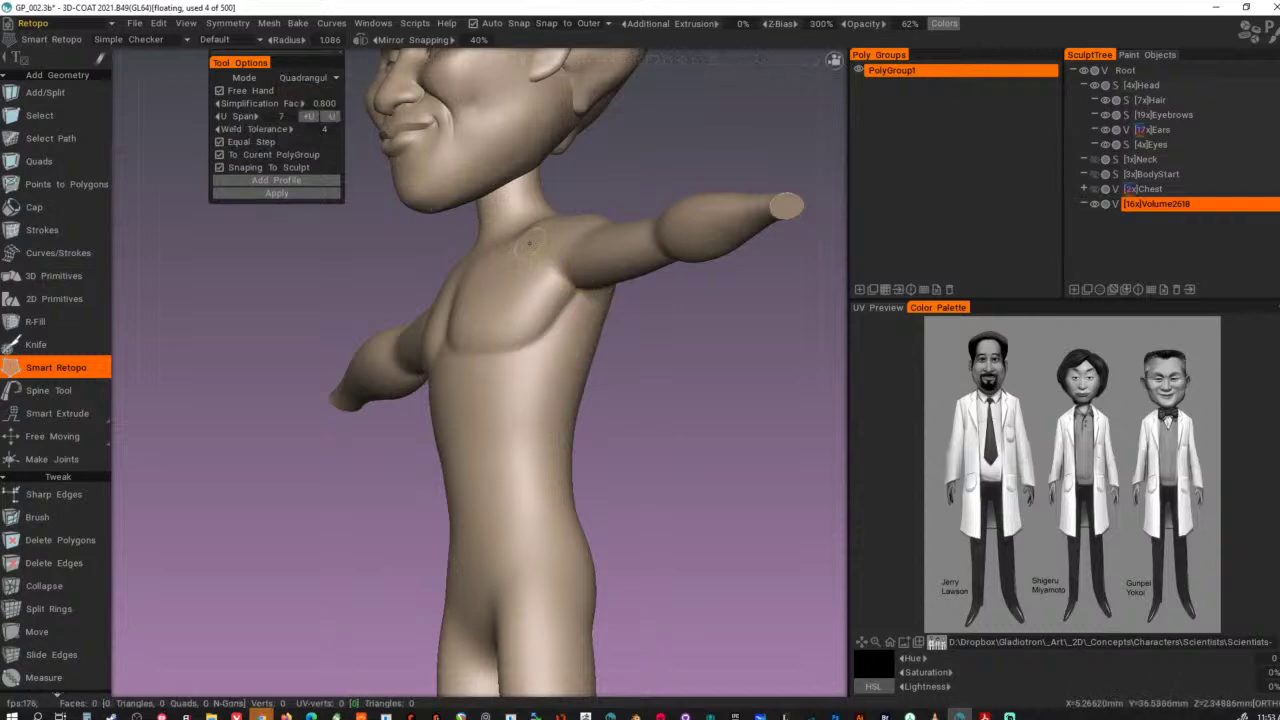
left_click_drag(596, 299, 597, 300)
left_click_drag(606, 306, 588, 290, "alt")
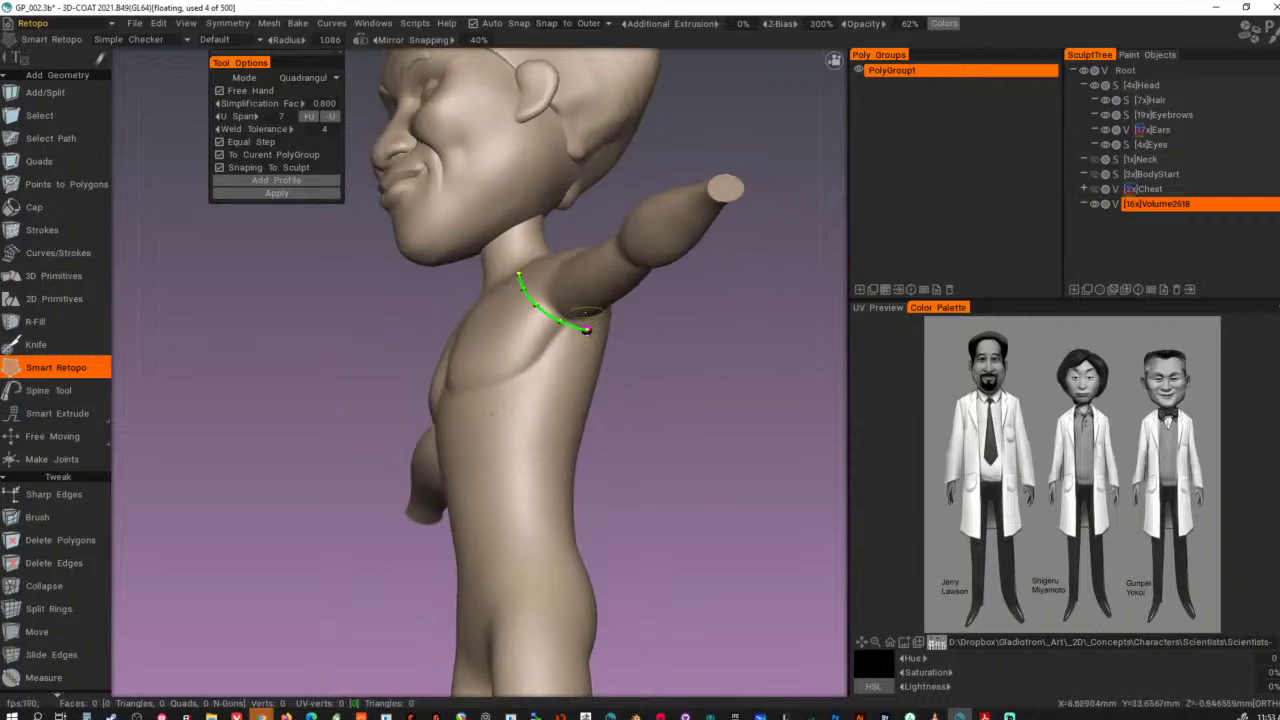
mouse_move(536, 473)
left_mouse_down()
mouse_move(579, 307)
mouse_move(551, 318)
mouse_move(527, 431)
left_mouse_up()
key("ctrl+z")
key("ctrl+z")
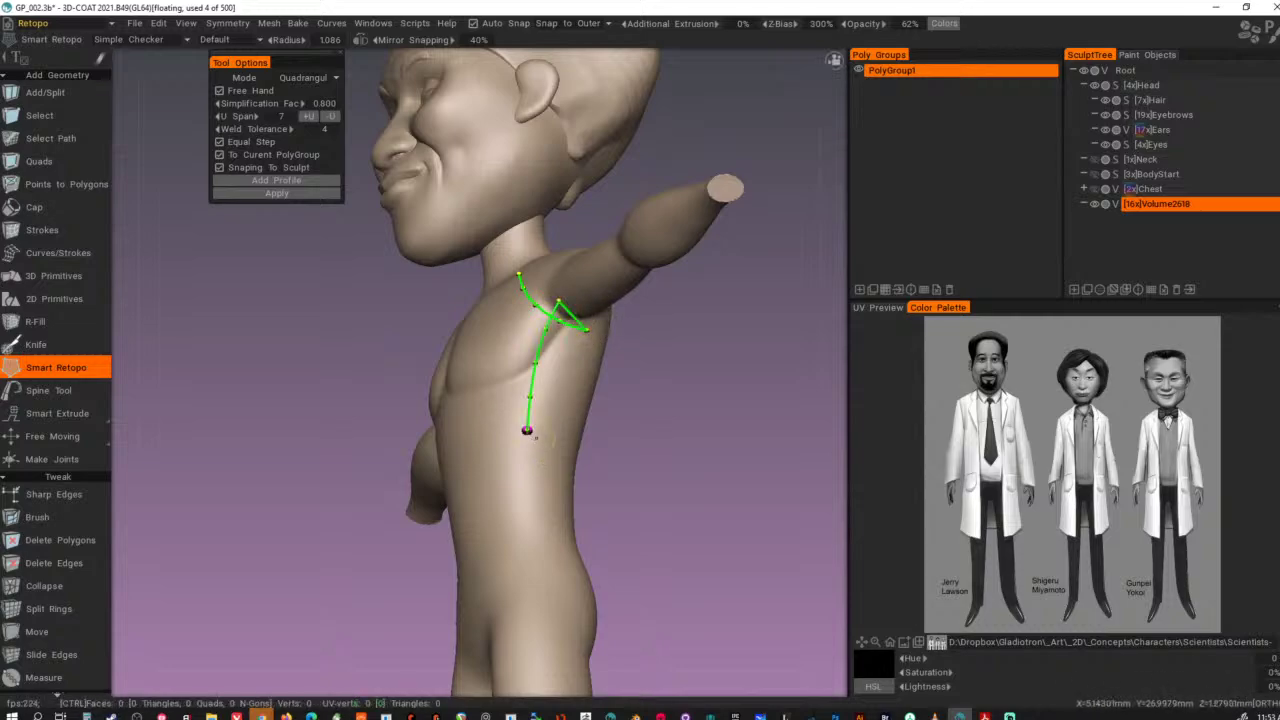
key("ctrl+z")
left_click_drag(610, 324, 548, 458, "alt")
key("ctrl+z")
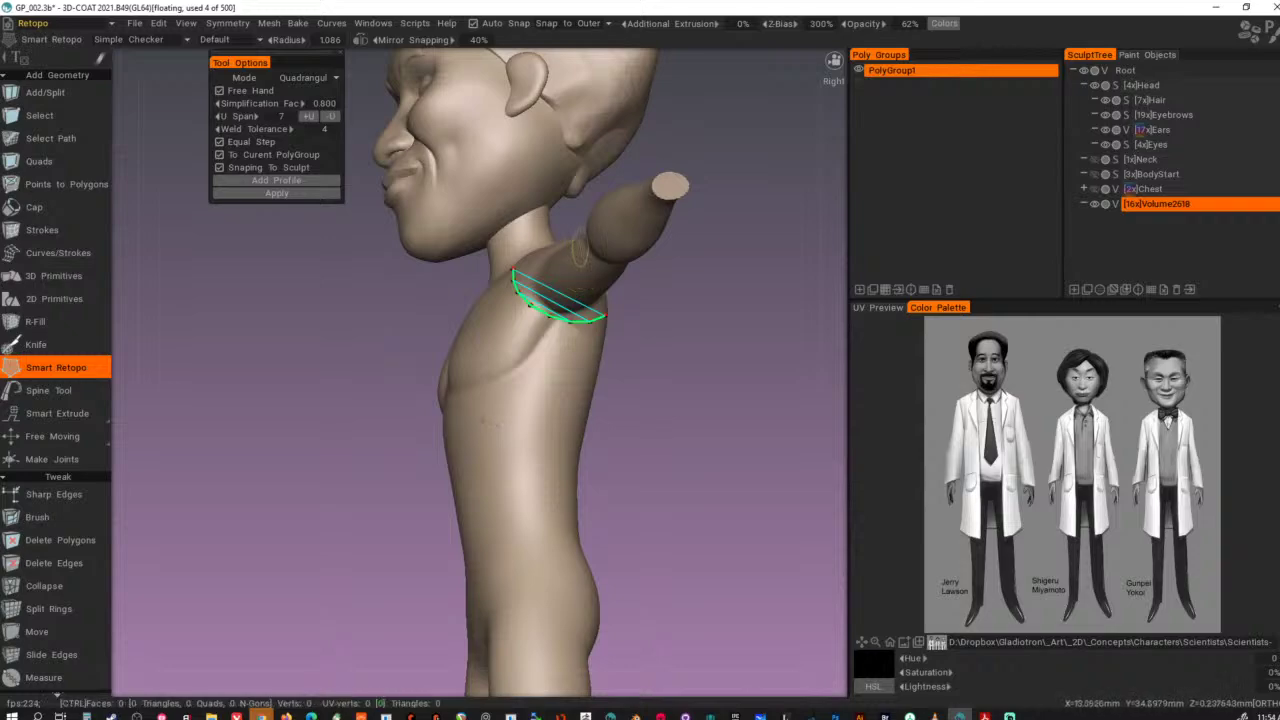
key("Escape")
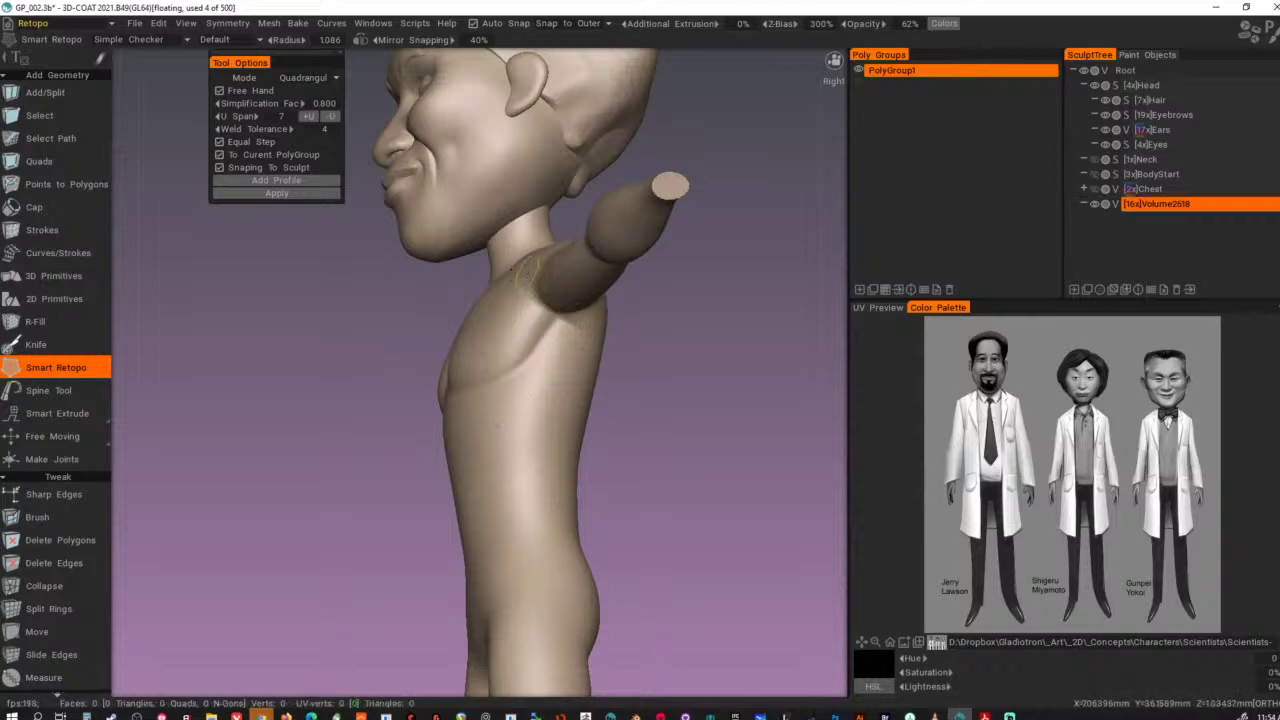
mouse_move(525, 270)
left_mouse_down()
mouse_move(585, 324)
mouse_move(543, 427)
mouse_move(576, 288)
left_mouse_up()
key("ctrl+z")
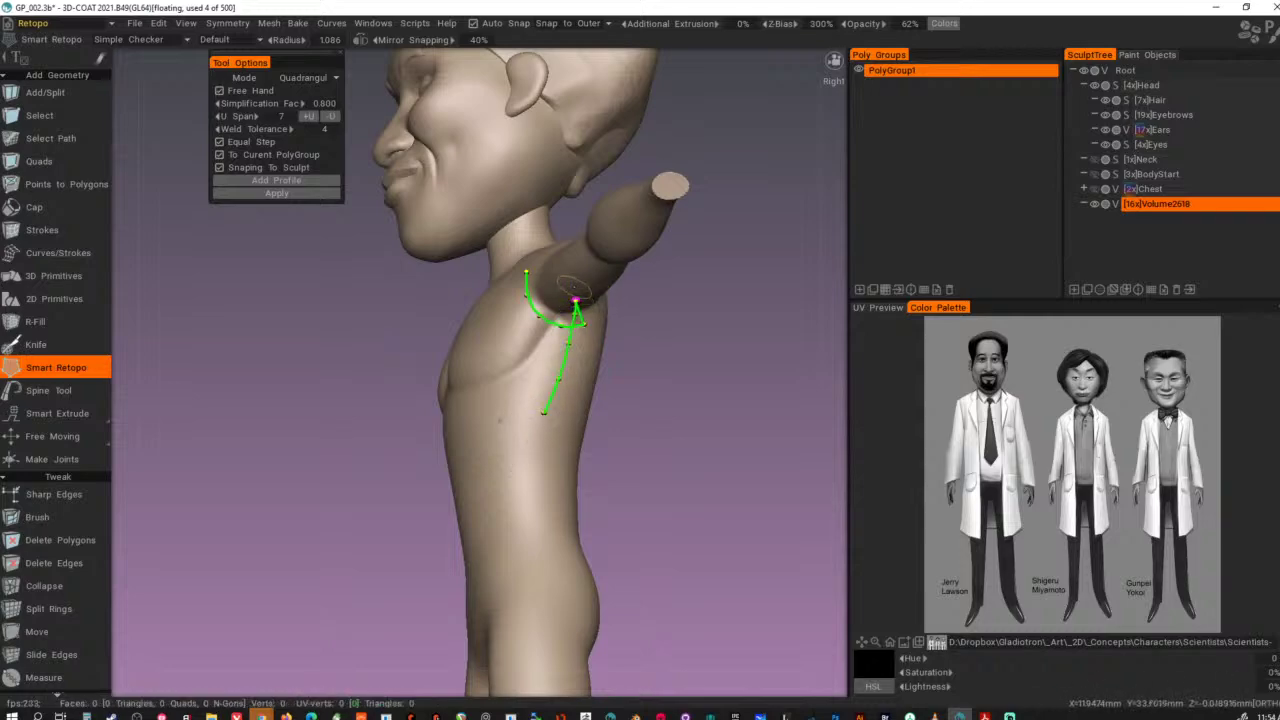
key("ctrl+z")
mouse_move(514, 528)
left_mouse_down("alt")
mouse_move(575, 448)
mouse_move(619, 446)
left_mouse_up("alt")
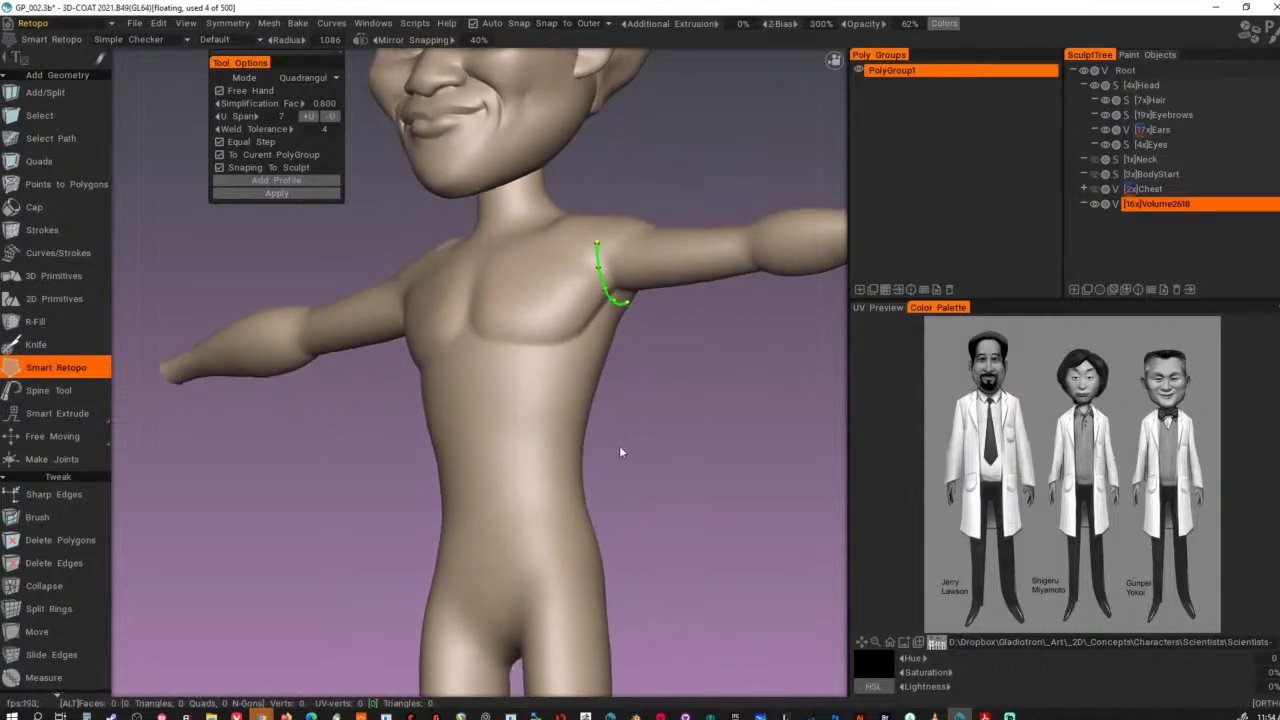
mouse_move(435, 362)
left_mouse_down()
mouse_move(551, 444)
mouse_move(567, 490)
left_mouse_up()
key("ctrl+z")
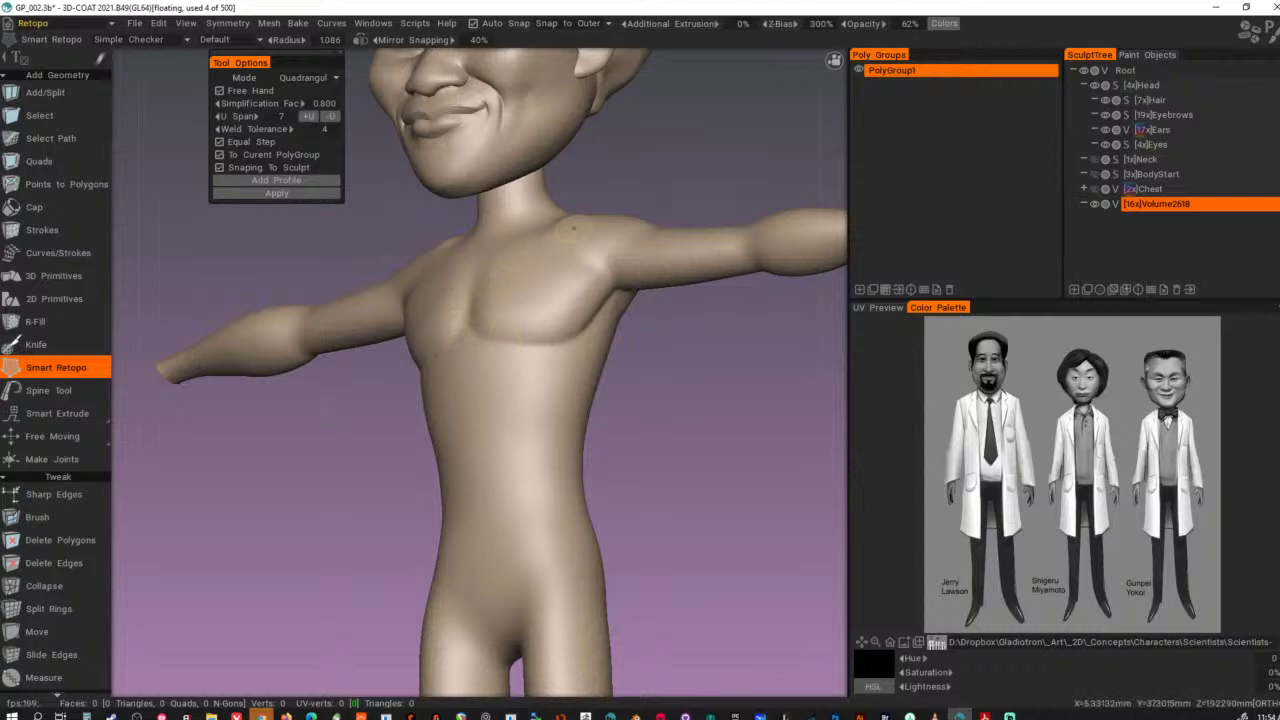
- Outline the character's left pectoral with crossing strokes along the armhole, side, collarbone, sternum and lower chest to form a quad patch
left_click_drag(573, 229, 620, 297)
key("space")
left_click_drag(623, 272, 584, 369)
left_click_drag(612, 236, 498, 249)
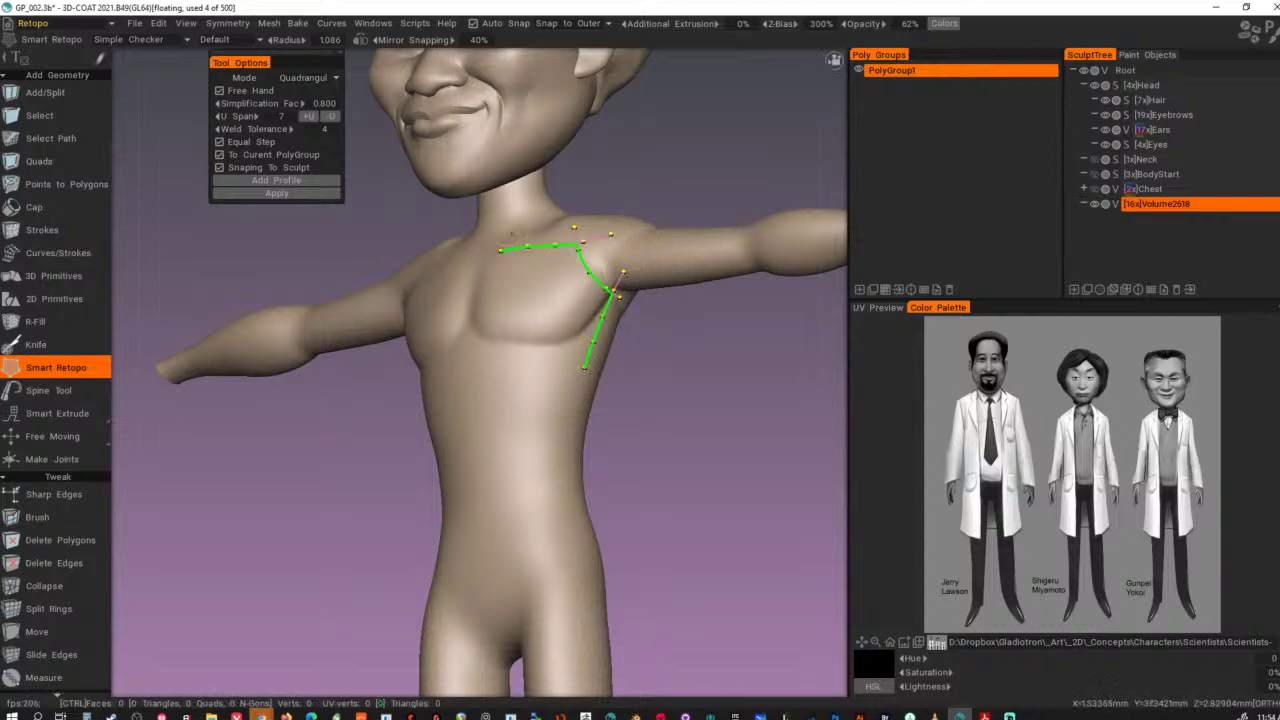
mouse_move(610, 236)
left_mouse_down("alt")
mouse_move(646, 258)
mouse_move(641, 238)
mouse_move(615, 240)
left_mouse_up("alt")
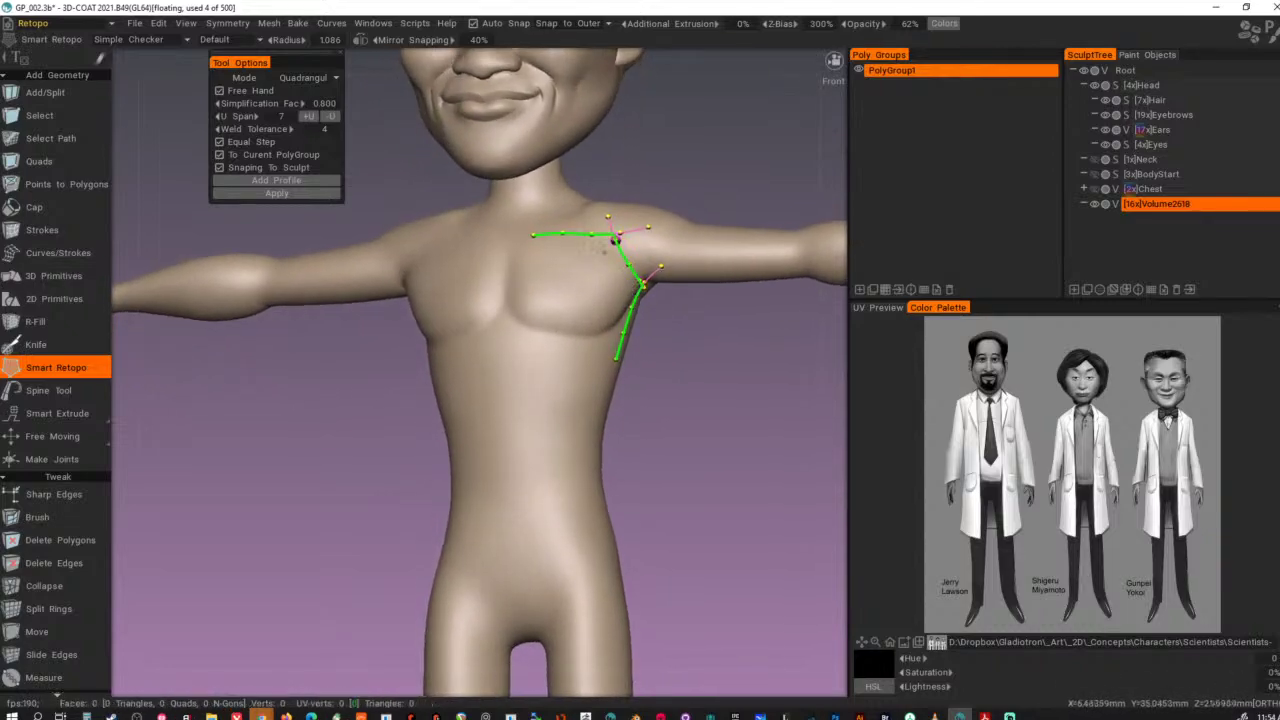
left_click_drag(548, 204, 522, 371)
mouse_move(635, 386)
left_mouse_down("alt")
mouse_move(447, 376)
mouse_move(538, 351)
mouse_move(587, 357)
mouse_move(611, 434)
mouse_move(622, 425)
left_mouse_up("alt")
key("ctrl+z")
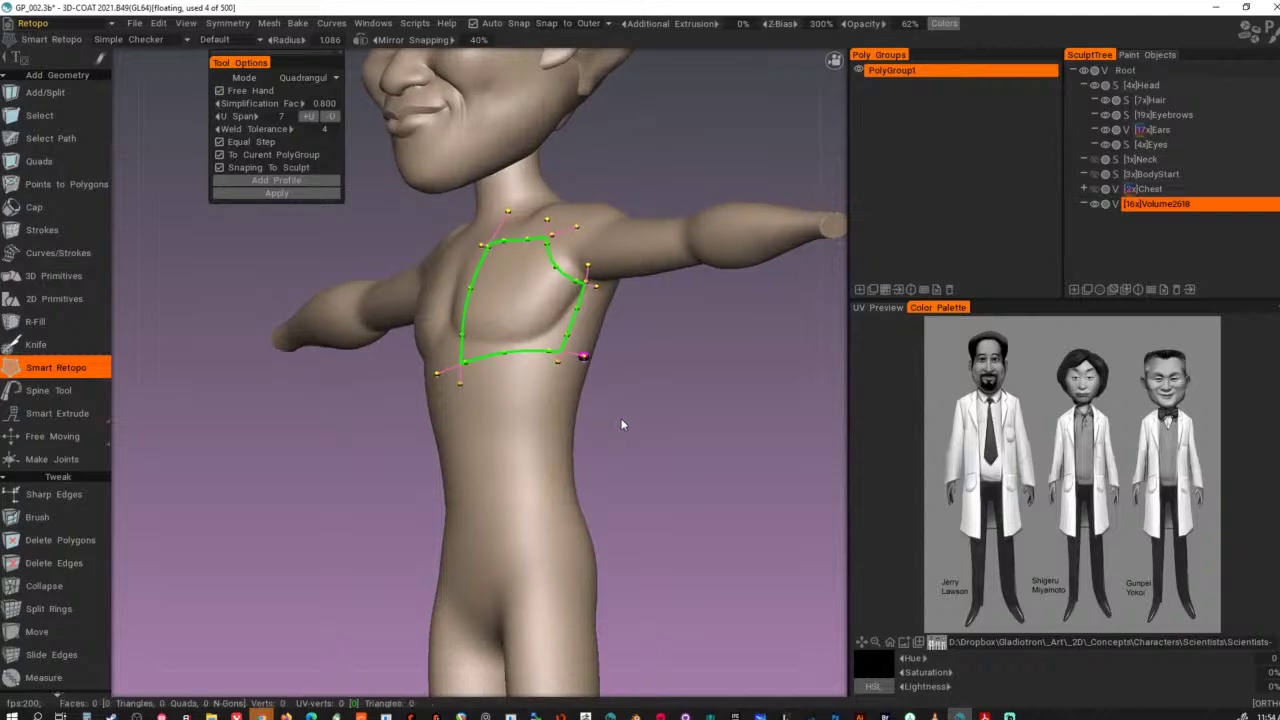
left_click(527, 238)
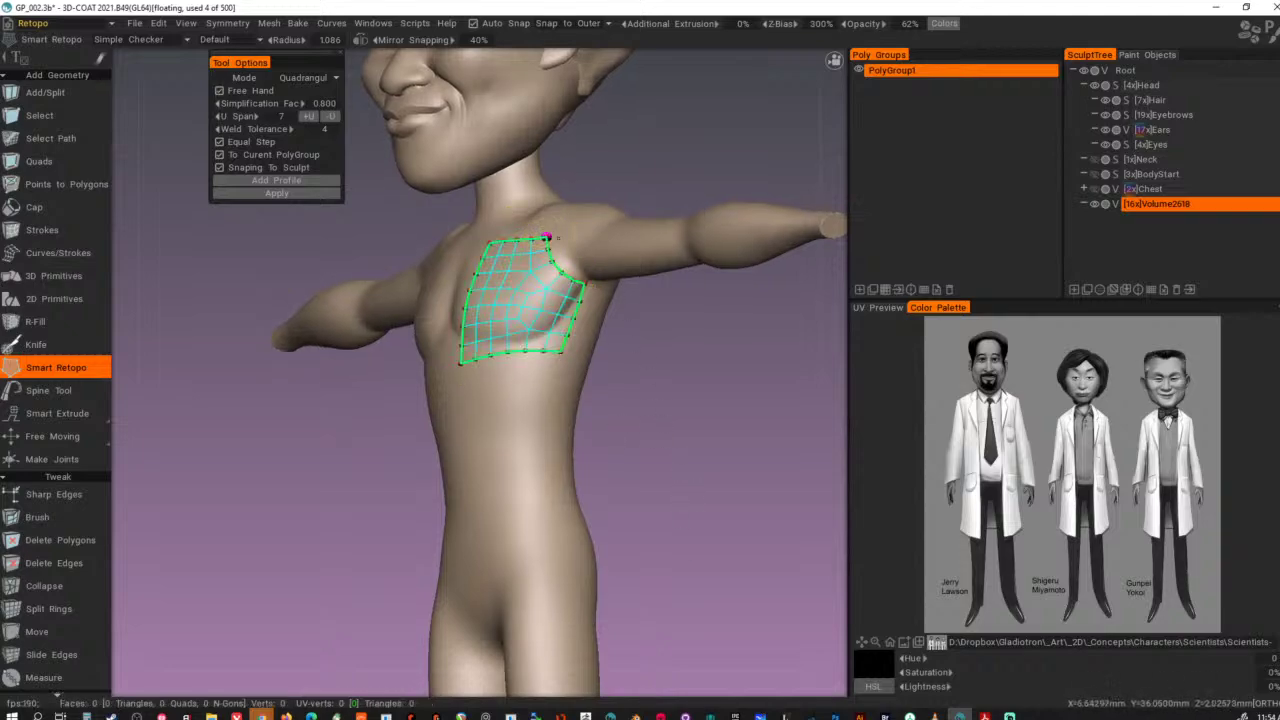
- Disable Equal Step for the chest patch and reduce the tool radius to 0.737
left_click_drag(611, 235, 668, 258, "alt")
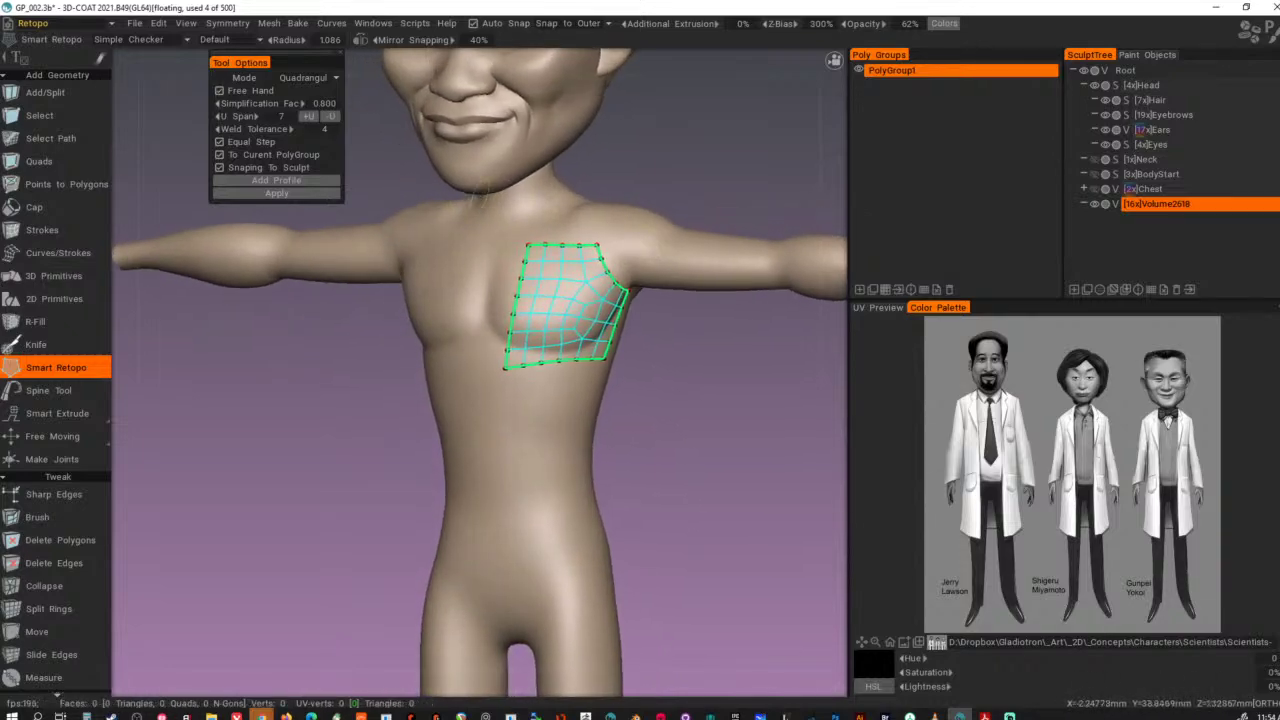
left_click(221, 143)
left_click_drag(652, 214, 611, 251, "alt")
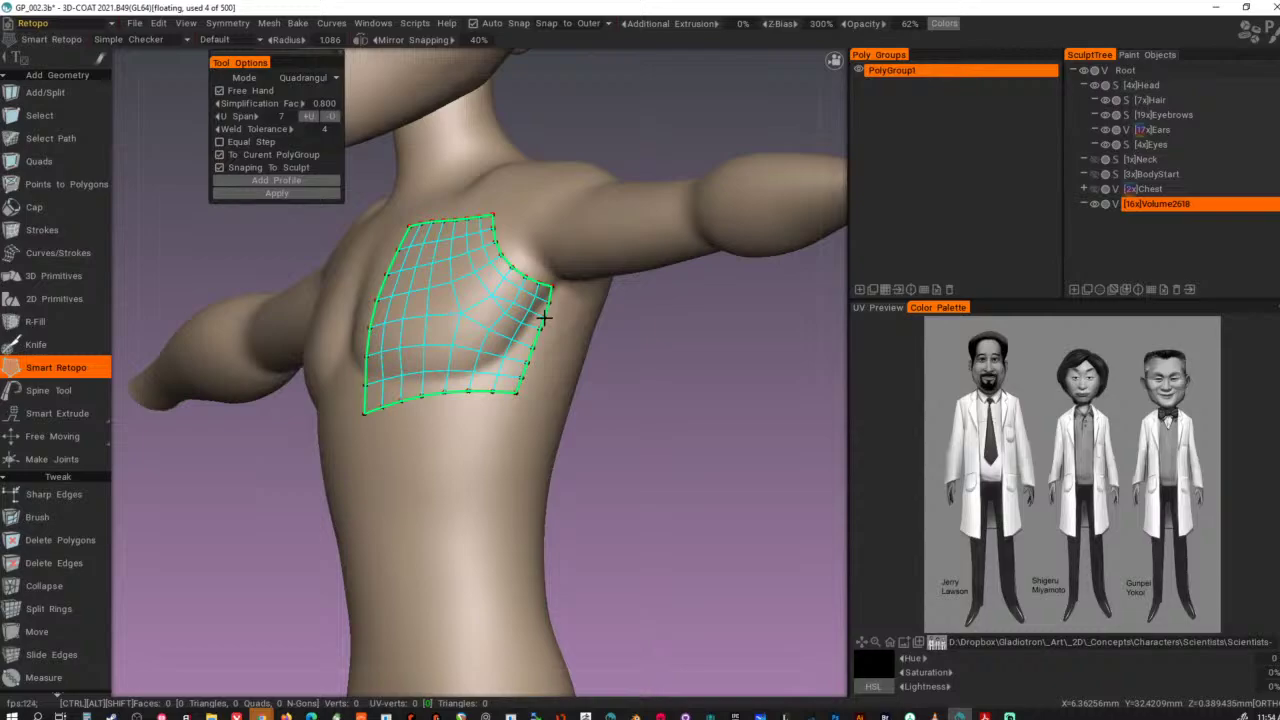
mouse_move(544, 318)
left_mouse_down("alt+shift")
mouse_move(563, 328)
mouse_move(535, 321)
left_mouse_up("alt+shift")
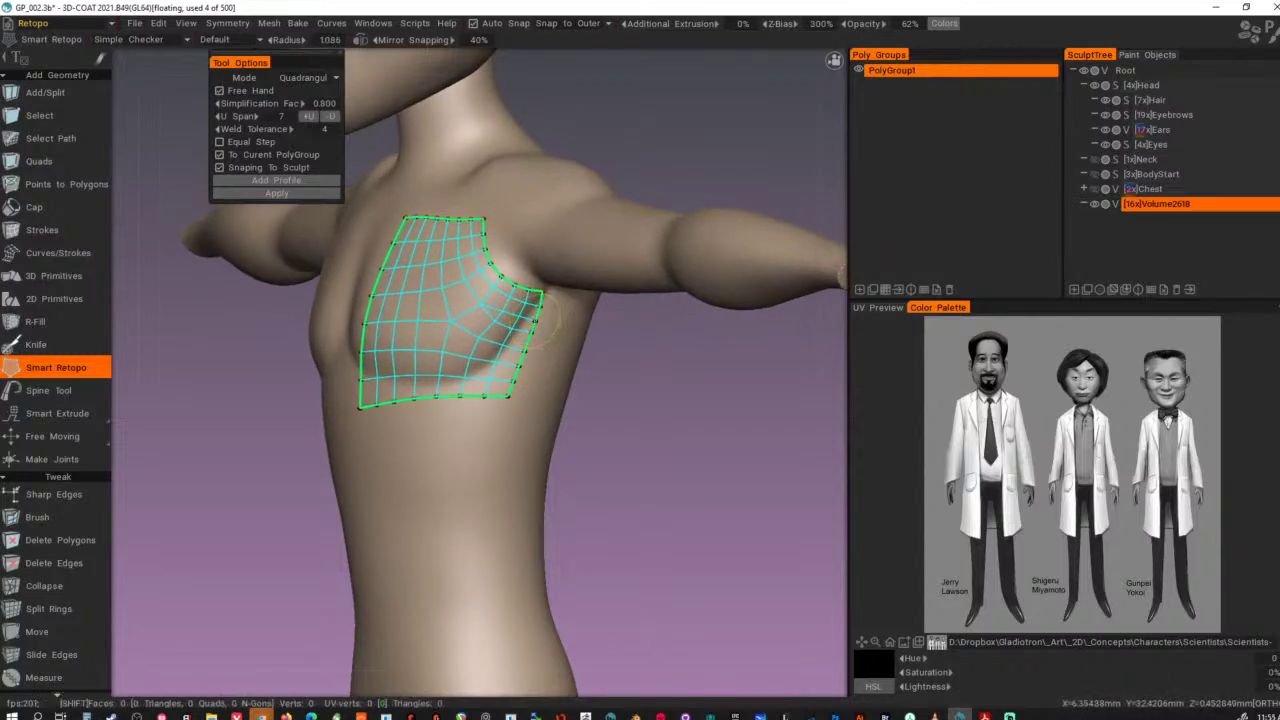
right_click_drag(531, 338, 526, 340)
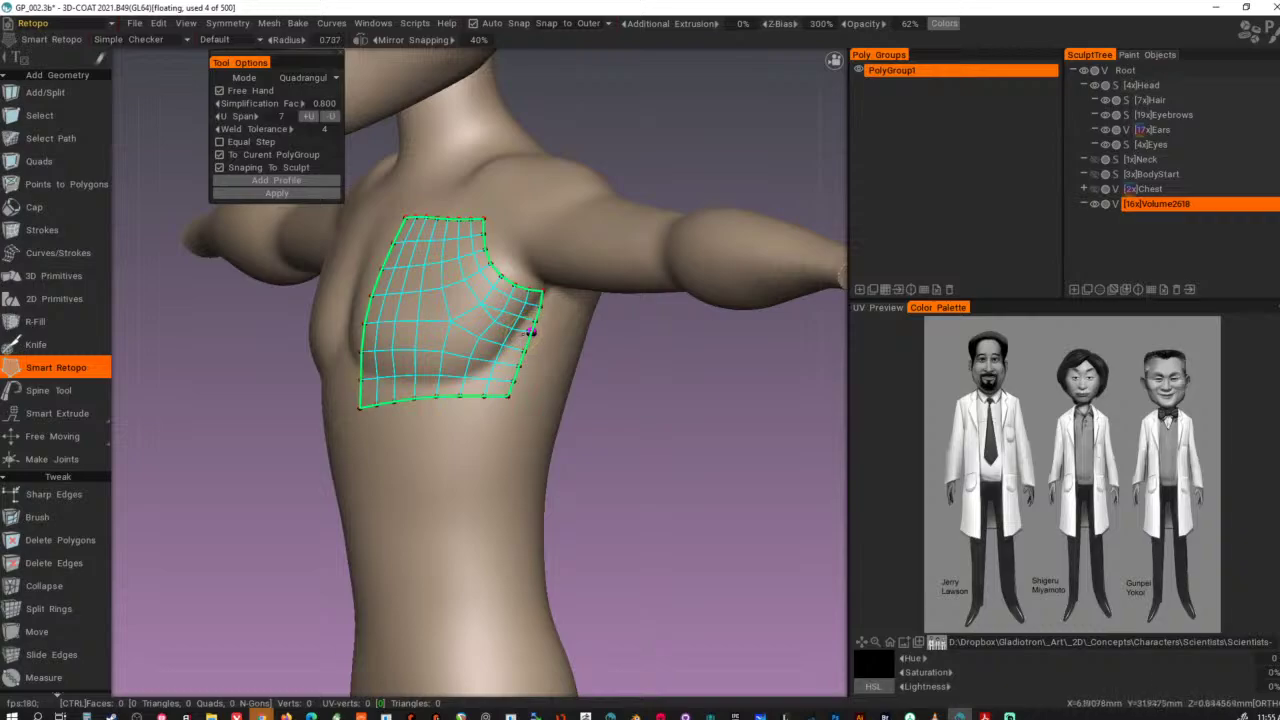
- Move the chest patch's border points, extending the shoulder corner upward, the armpit corner outward and the bottom edge down the ribs
left_click(535, 323, "ctrl")
left_click_drag(536, 321, 602, 307)
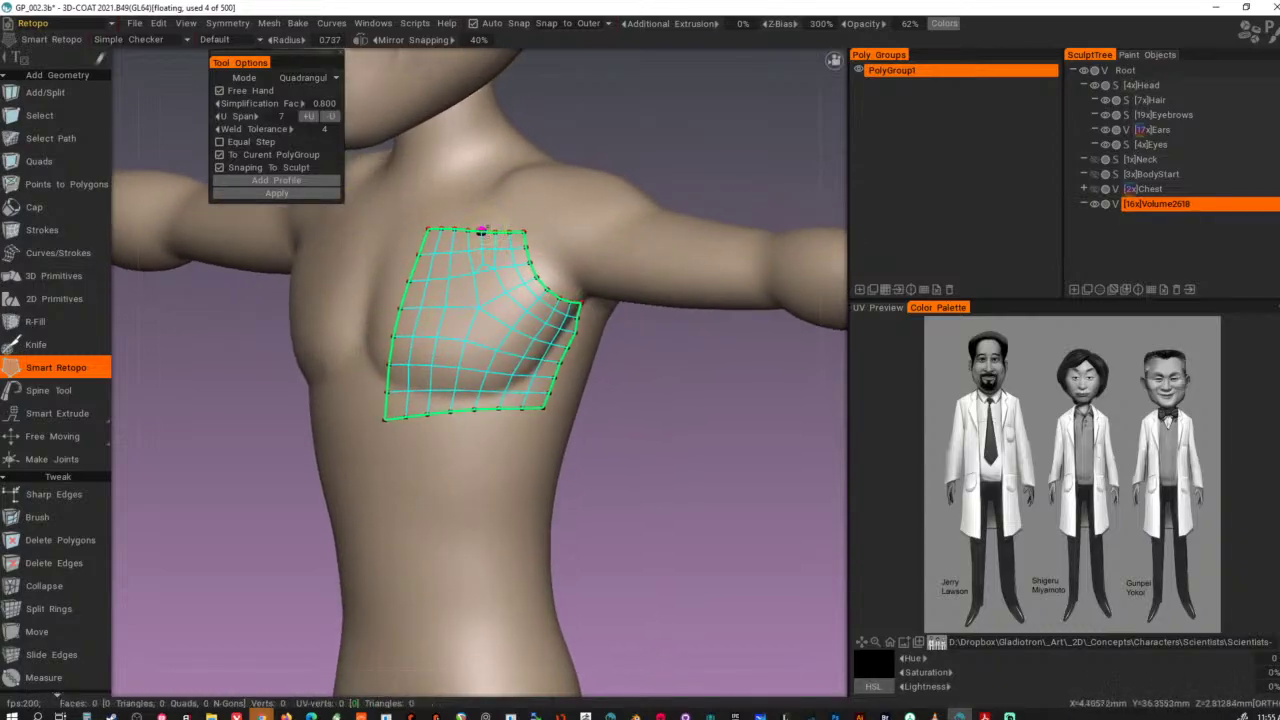
left_click_drag(523, 231, 519, 267)
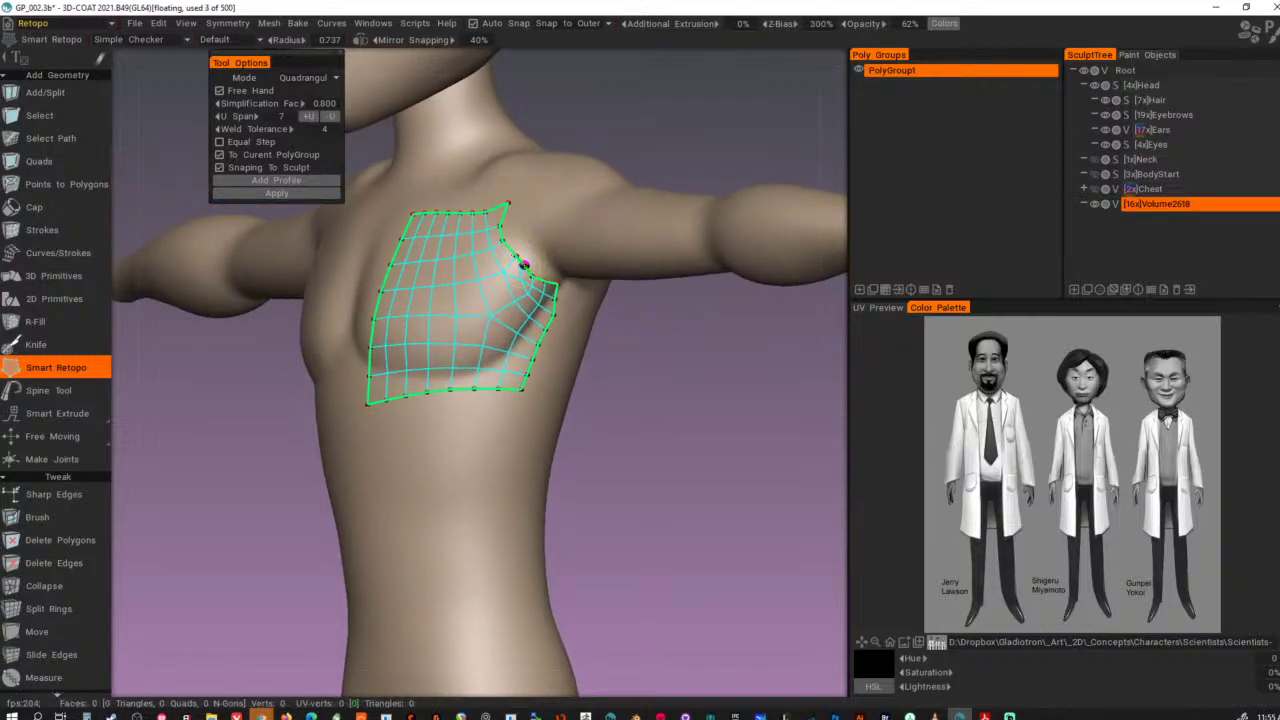
left_click_drag(558, 283, 553, 312)
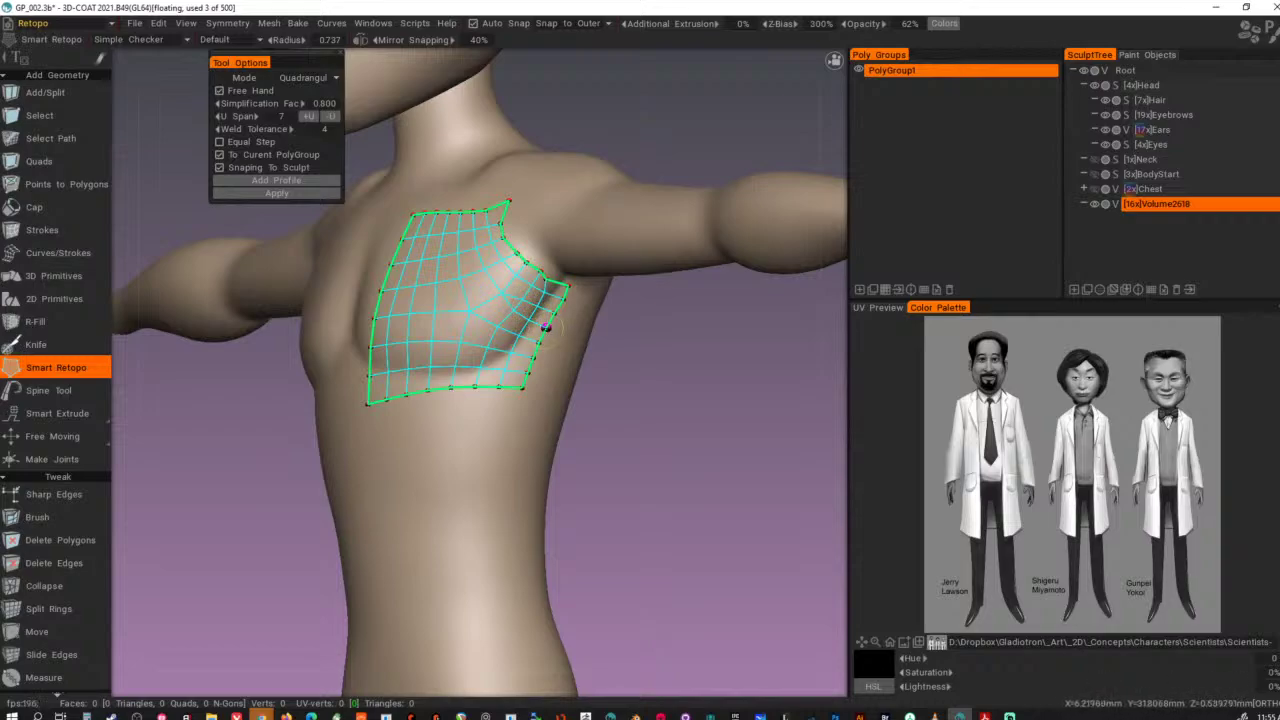
left_click_drag(522, 411, 383, 405)
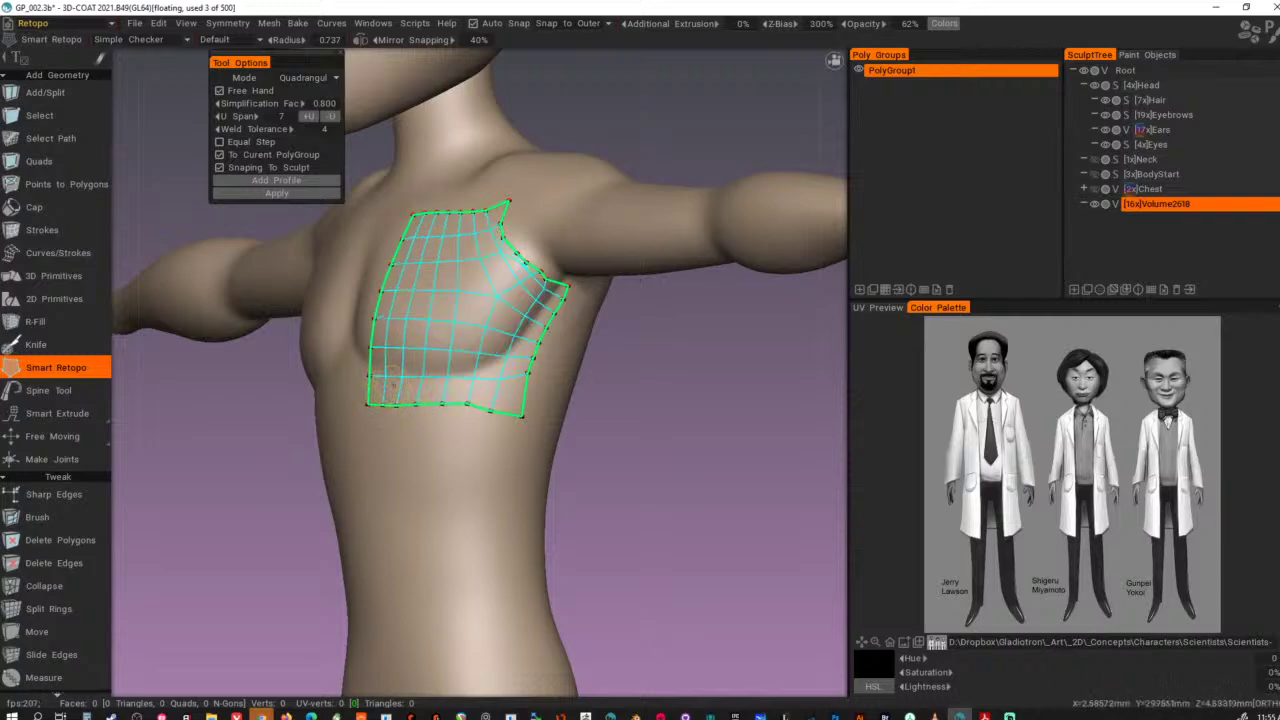
- Refine the patch's side edge below the armpit and smooth its armhole edge up to the shoulder corner
left_click_drag(577, 326, 560, 324, "alt")
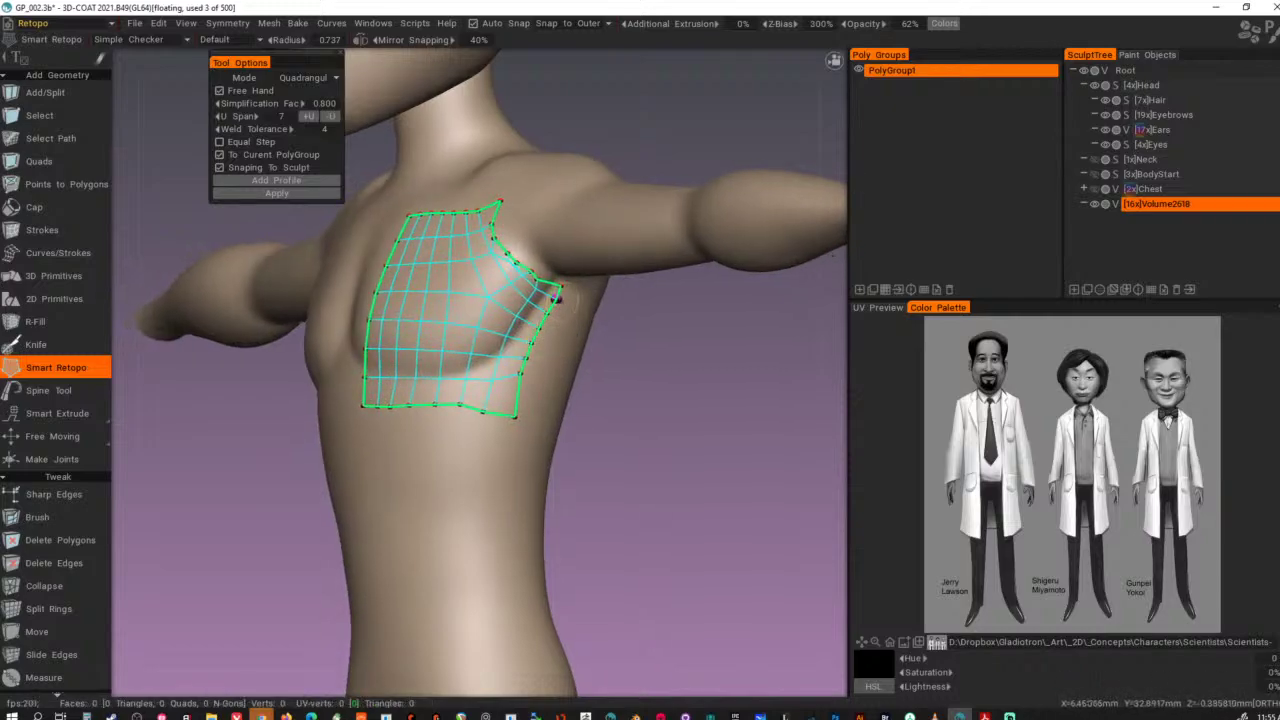
left_click_drag(521, 373, 521, 386)
left_click_drag(563, 283, 550, 275)
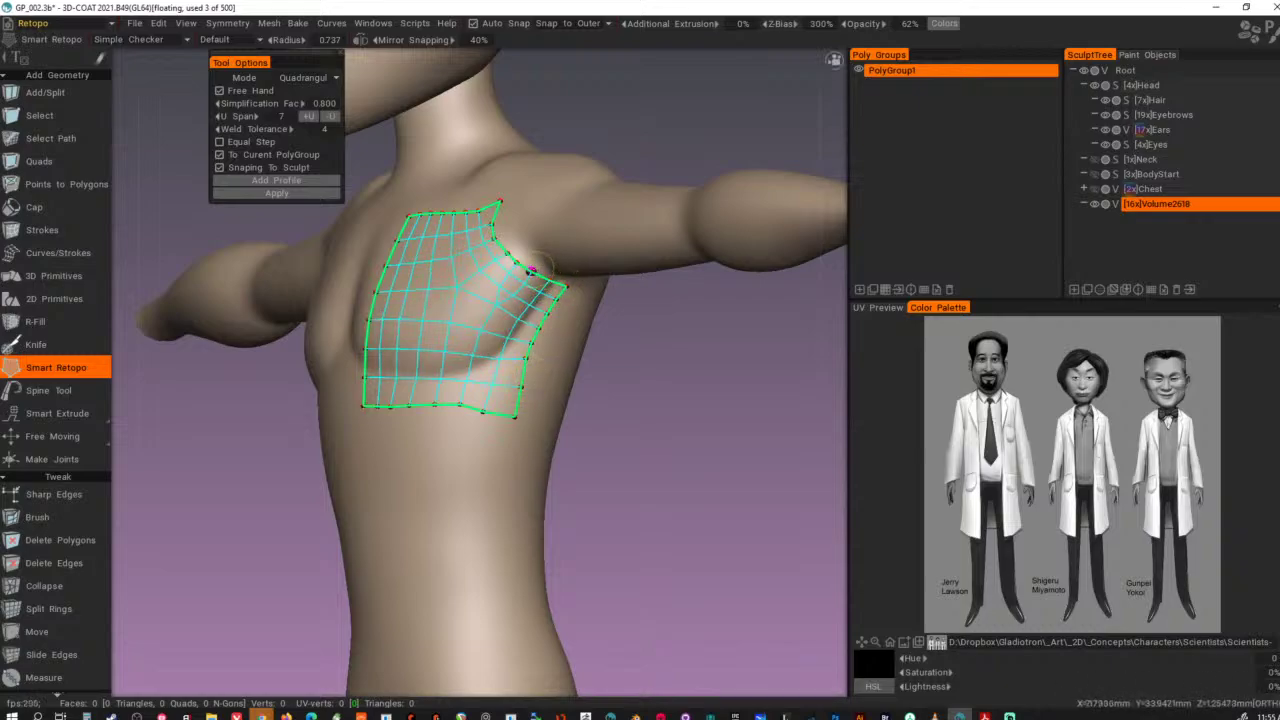
left_click_drag(500, 201, 523, 263)
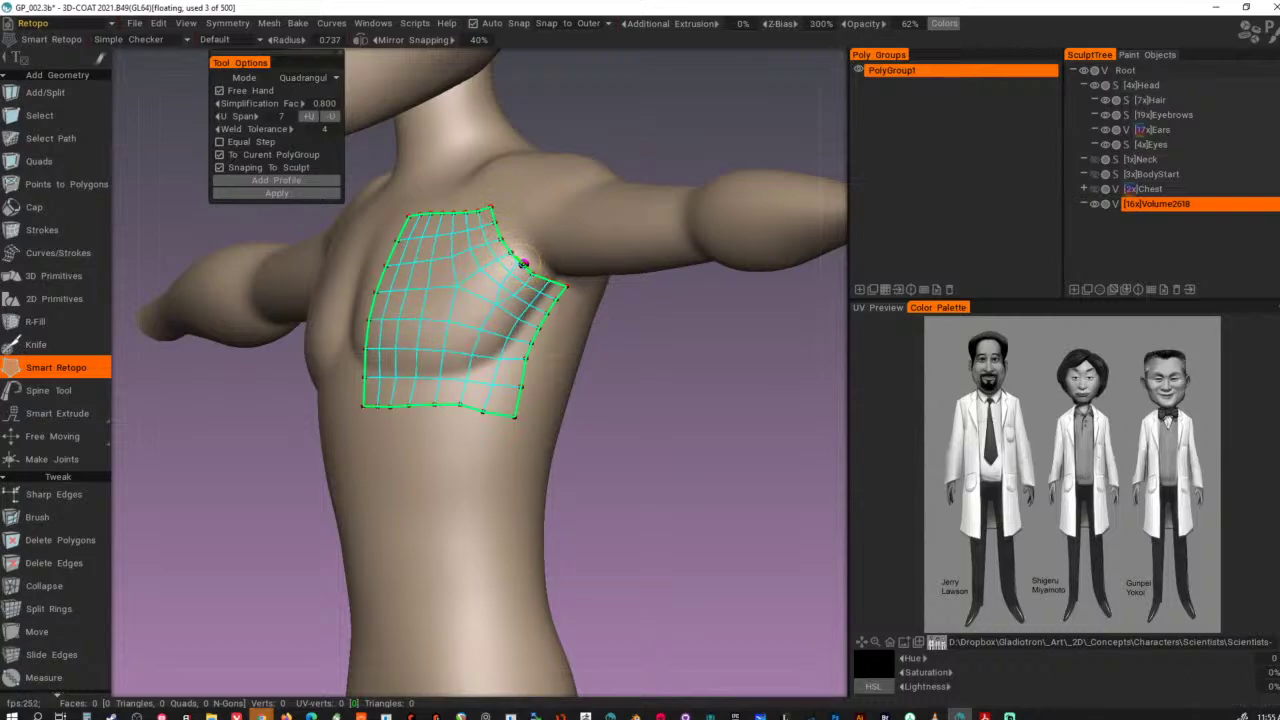
- Apply the chest patch as retopo polygons and turn the figure to show its side and back
left_click_drag(574, 216, 684, 206, "alt")
right_click_drag(684, 206, 613, 193, "alt")
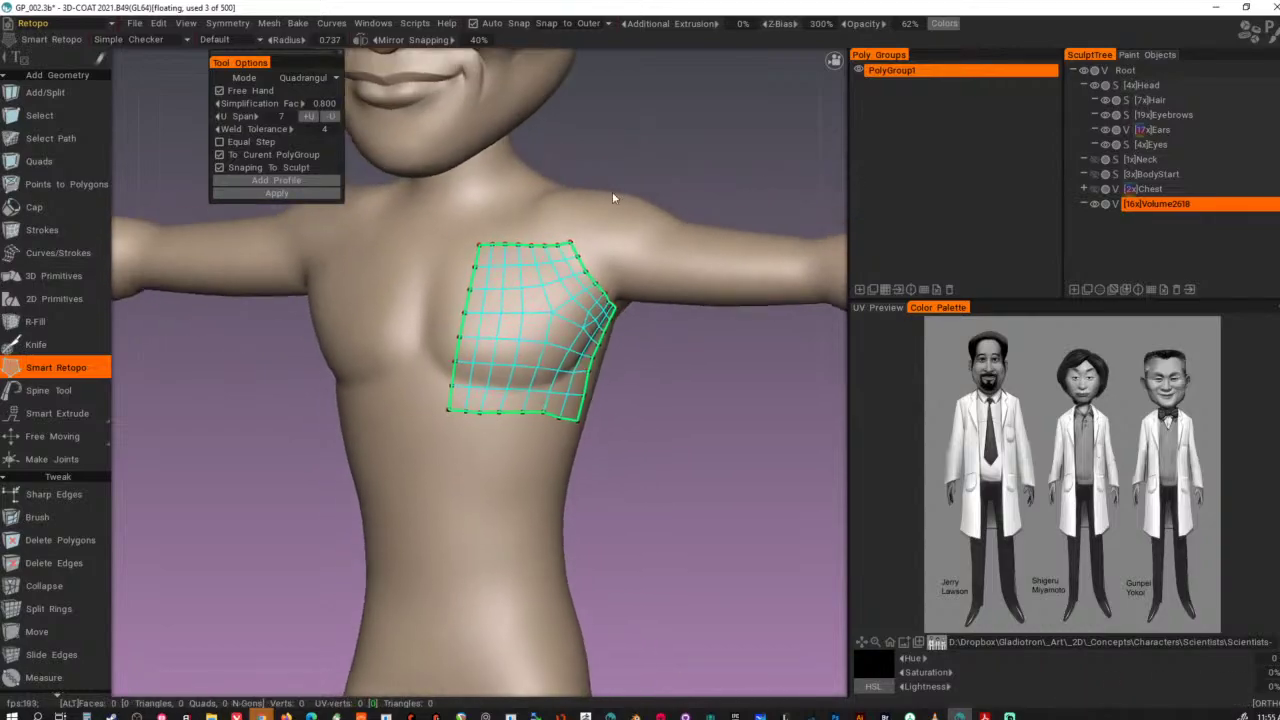
left_click_drag(613, 193, 622, 206, "alt")
middle_click_drag(622, 206, 584, 212, "alt")
right_click_drag(585, 216, 648, 250)
key("Return")
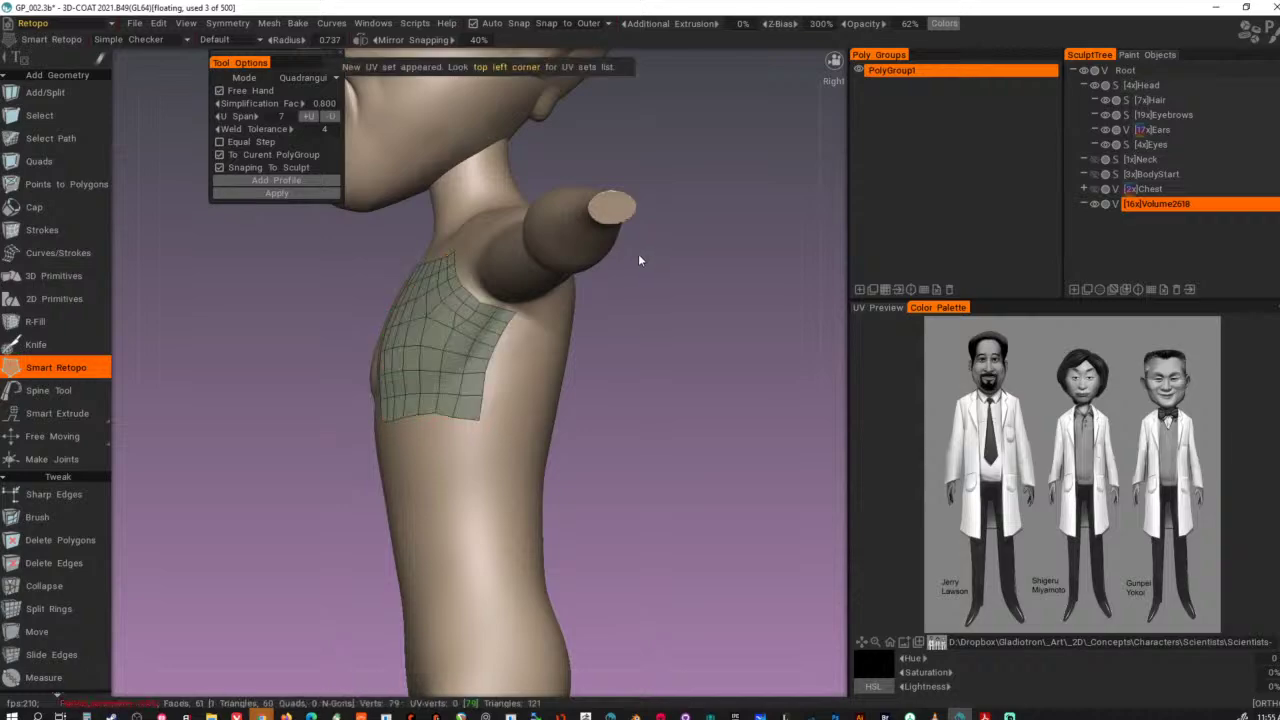
left_click_drag(634, 265, 532, 268, "alt")
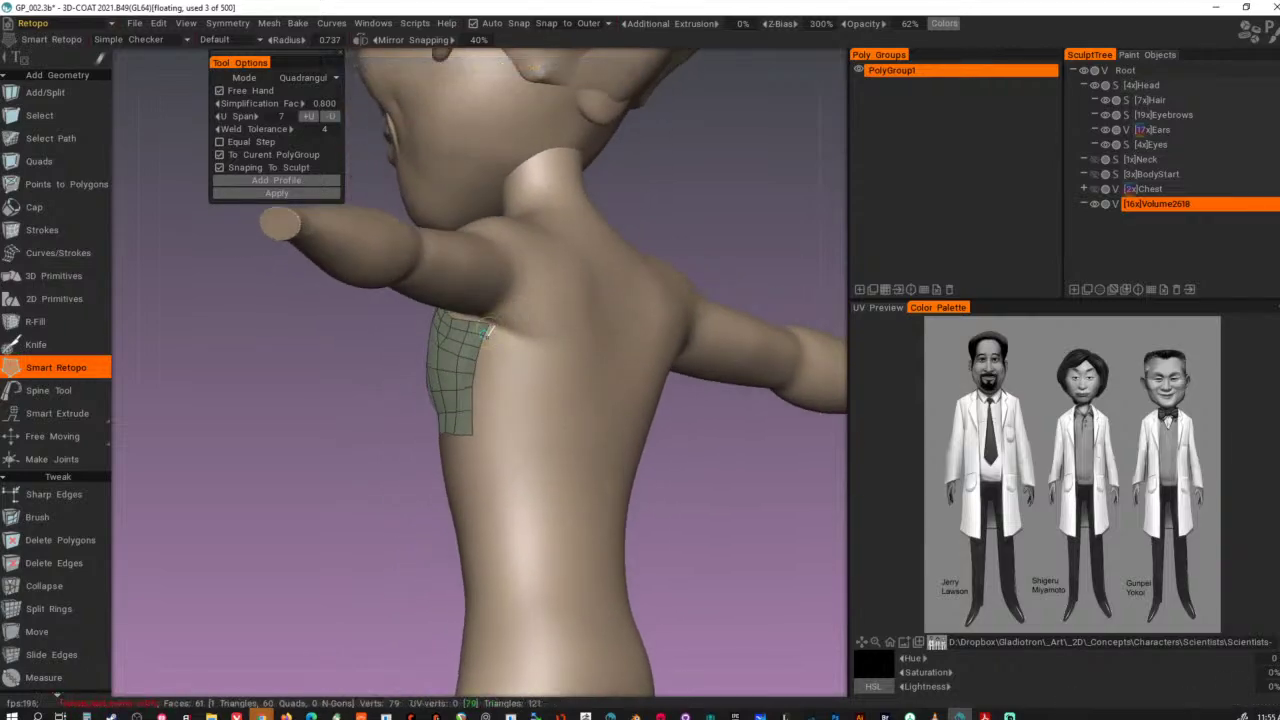
left_click_drag(490, 325, 470, 433)
left_click_drag(562, 480, 542, 493, "alt")
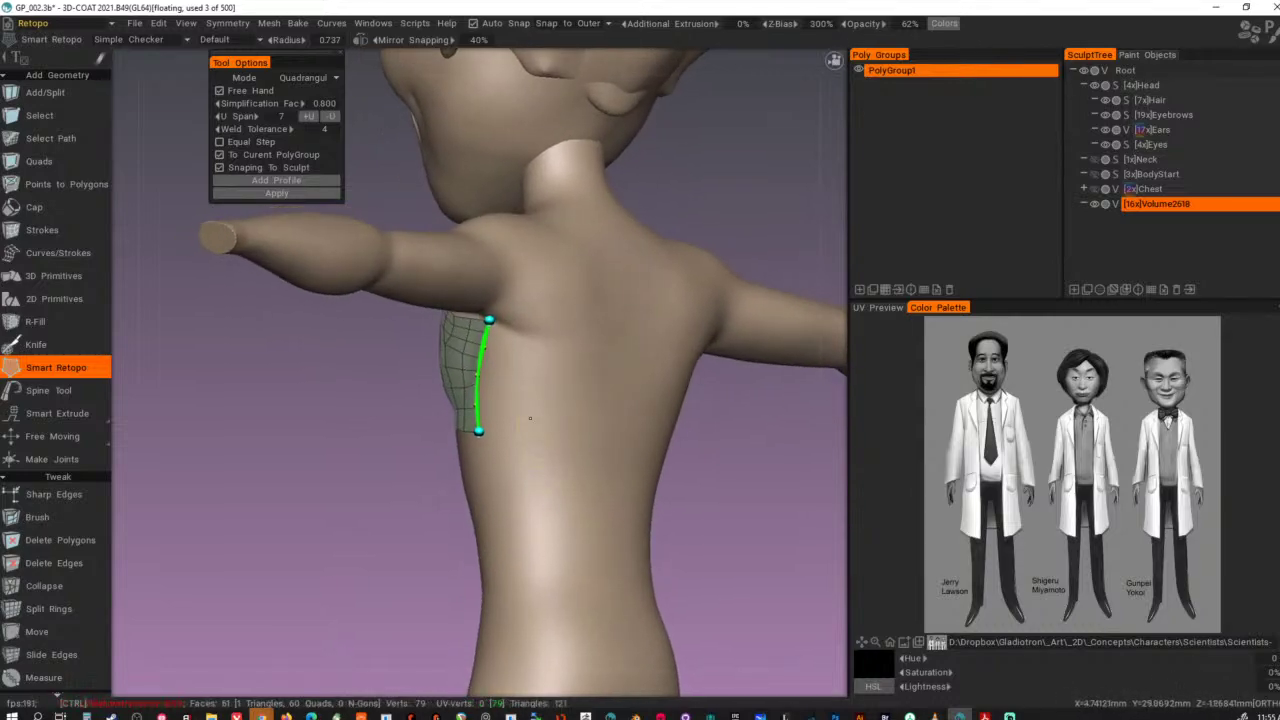
key("Escape")
left_click_drag(486, 320, 476, 428)
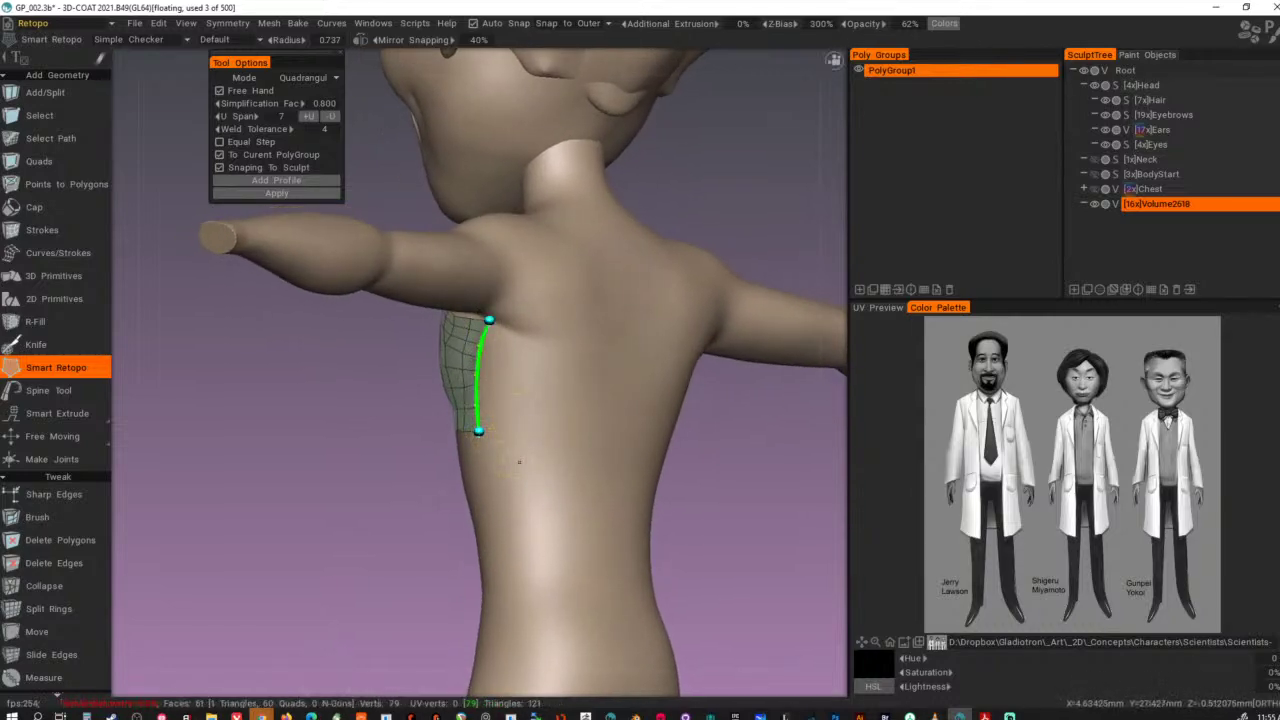
mouse_move(577, 490)
left_mouse_down("alt")
mouse_move(558, 506)
mouse_move(568, 490)
left_mouse_up("alt")
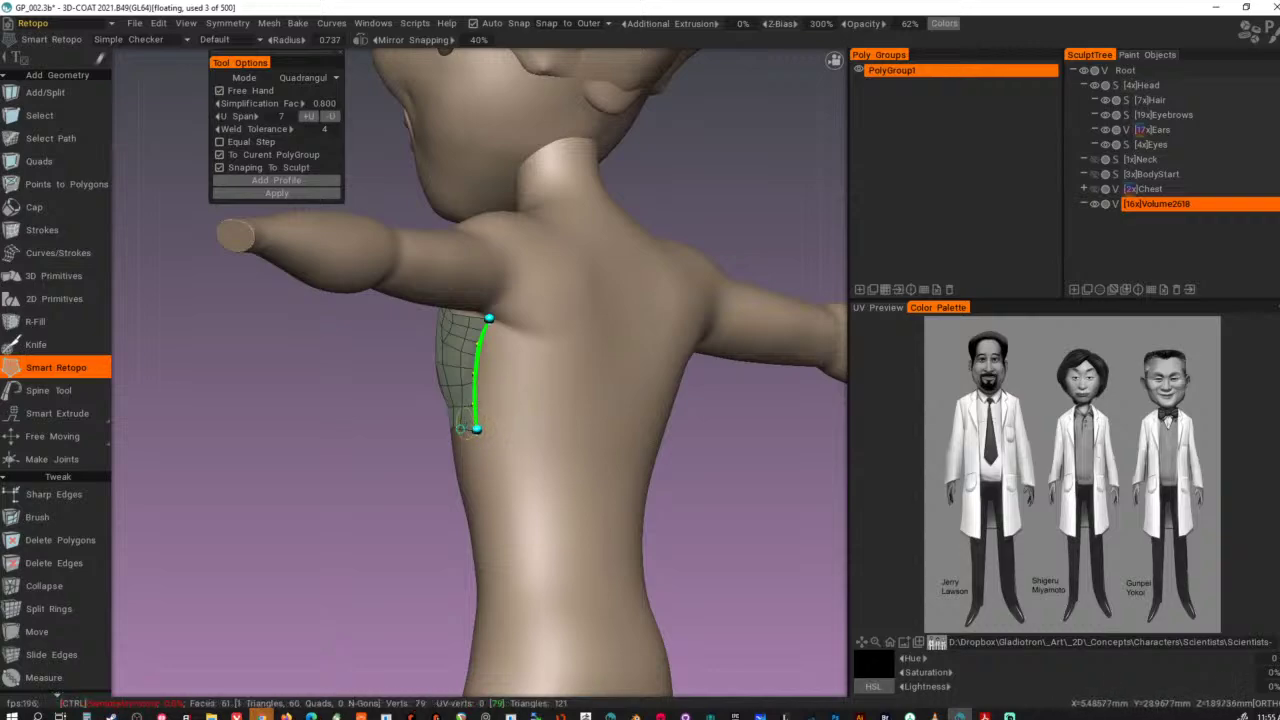
left_click_drag(594, 471, 595, 470, "ctrl")
key("ctrl+z")
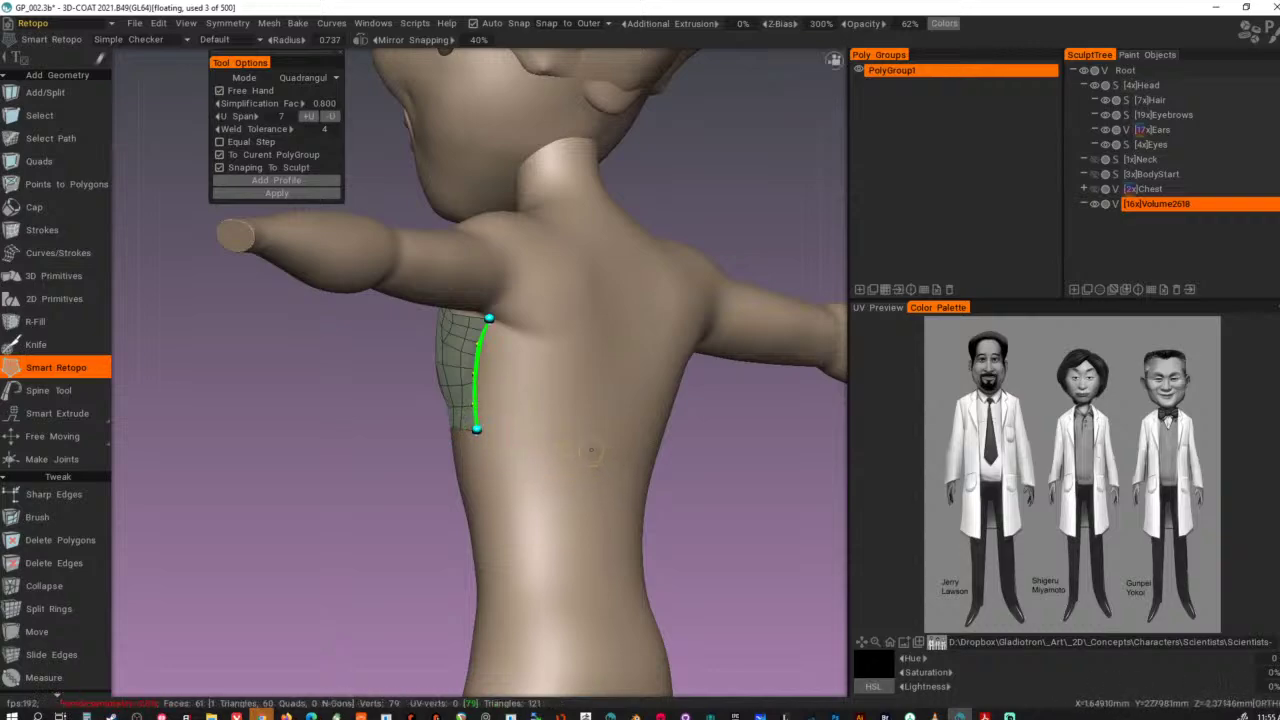
left_click_drag(618, 287, 588, 492)
key("ctrl+z")
key("ctrl+z")
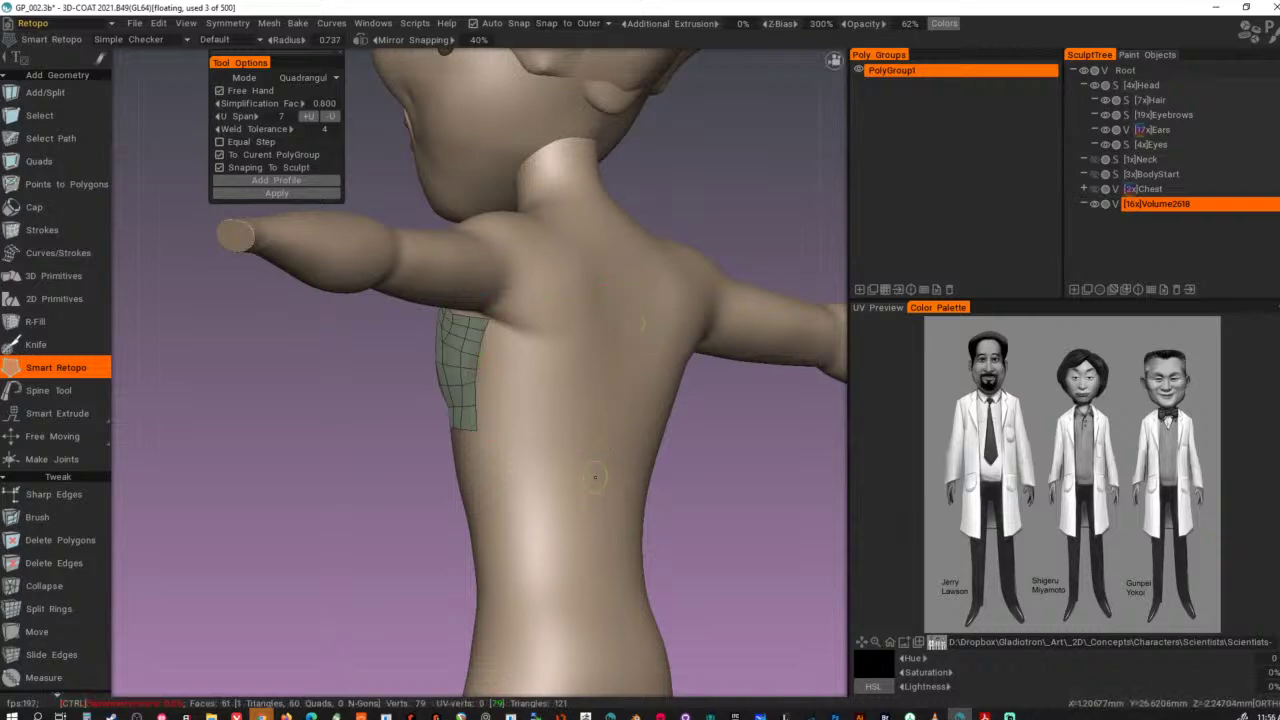
- Sketch a four-sided Smart Retopo patch on the back, from beside the armpit toward the spine and down the ribs, and apply it
mouse_move(617, 275)
left_mouse_down()
mouse_move(595, 493)
mouse_move(580, 522)
left_mouse_up()
left_click_drag(612, 490, 622, 488, "alt")
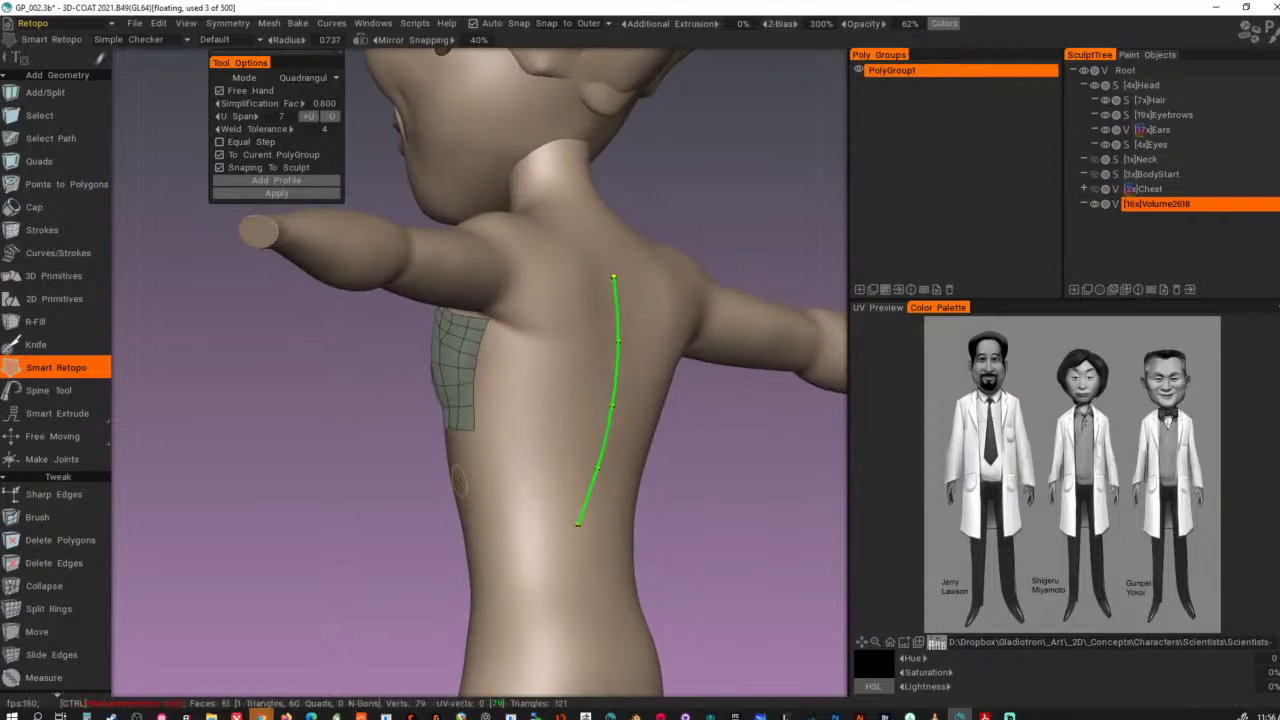
left_click_drag(458, 482, 579, 508)
left_click_drag(508, 283, 478, 485)
left_click_drag(480, 292, 652, 266)
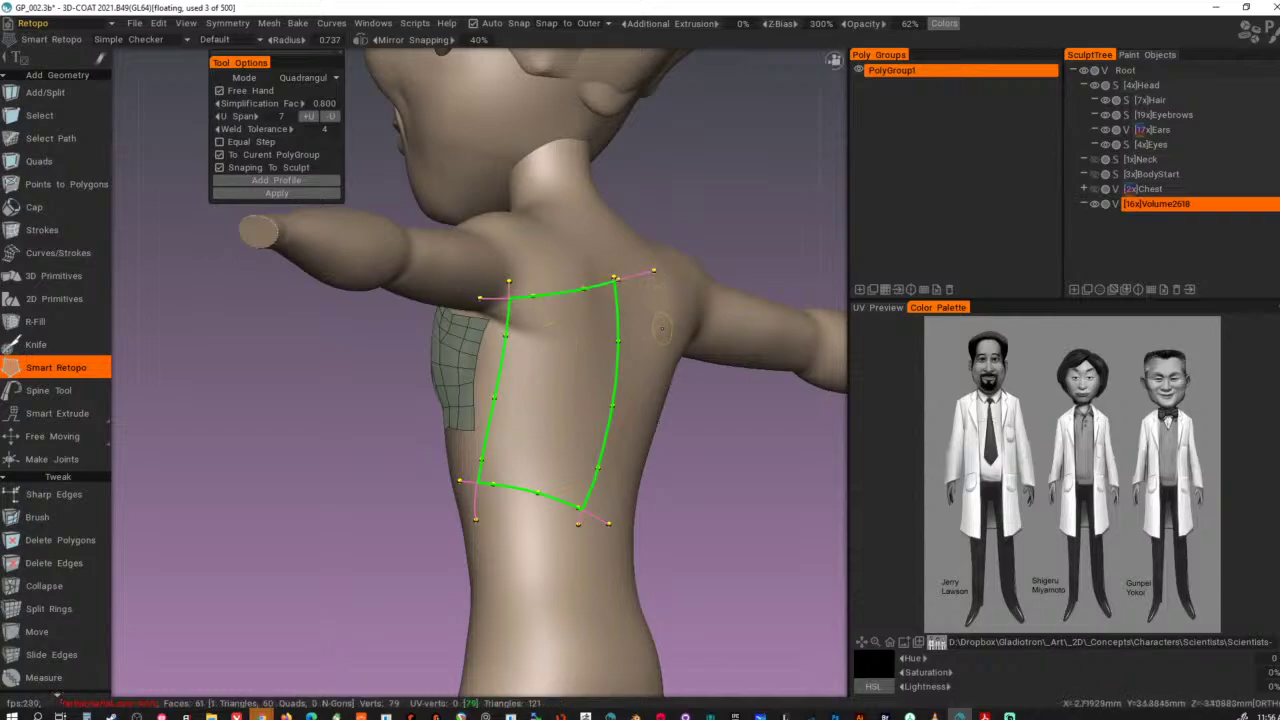
right_click(676, 380)
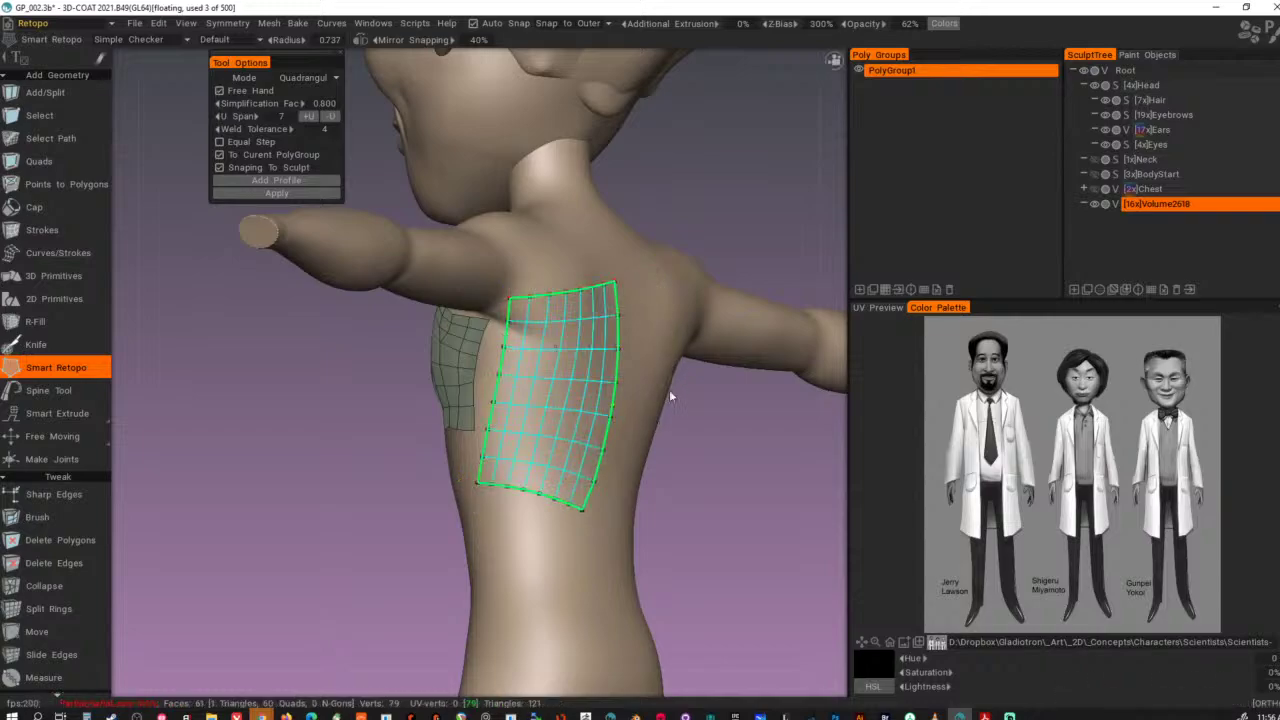
key("Return")
left_click_drag(636, 445, 595, 512, "alt")
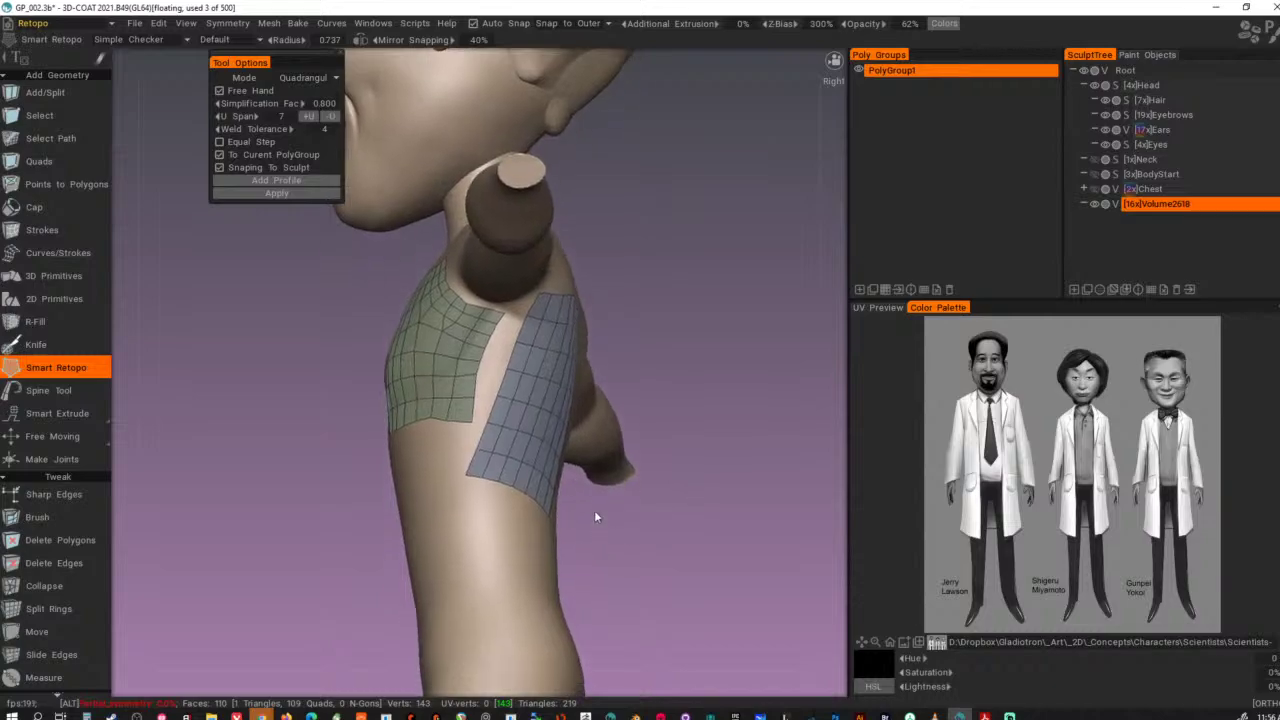
- Extend the back patch down to the hips with a connected Smart Retopo patch and apply it
middle_click_drag(595, 514, 593, 364, "alt")
left_click_drag(593, 364, 566, 363, "alt")
left_click_drag(485, 262, 485, 450, "ctrl")
left_click_drag(540, 348, 591, 331, "alt")
mouse_move(593, 287)
left_mouse_down("ctrl")
mouse_move(611, 458)
mouse_move(655, 452)
mouse_move(470, 450)
left_mouse_up("ctrl")
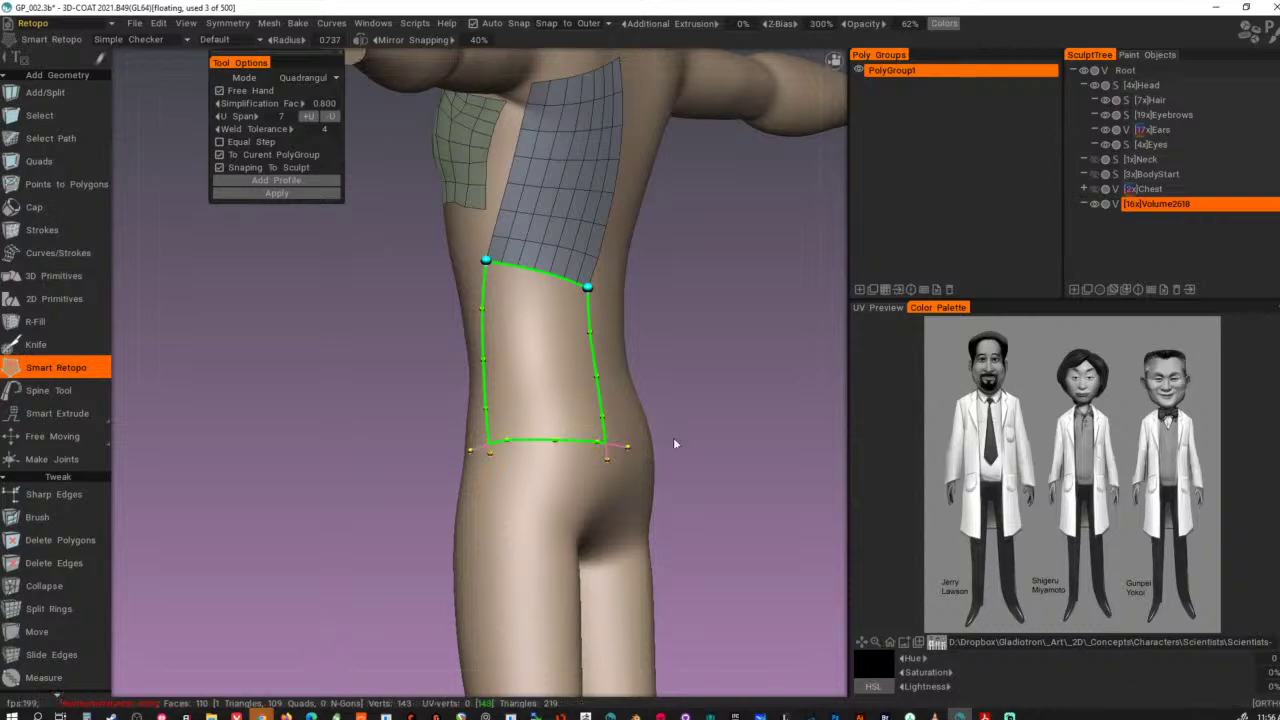
key("Return")
key("Return")
left_click_drag(645, 488, 617, 474, "alt")
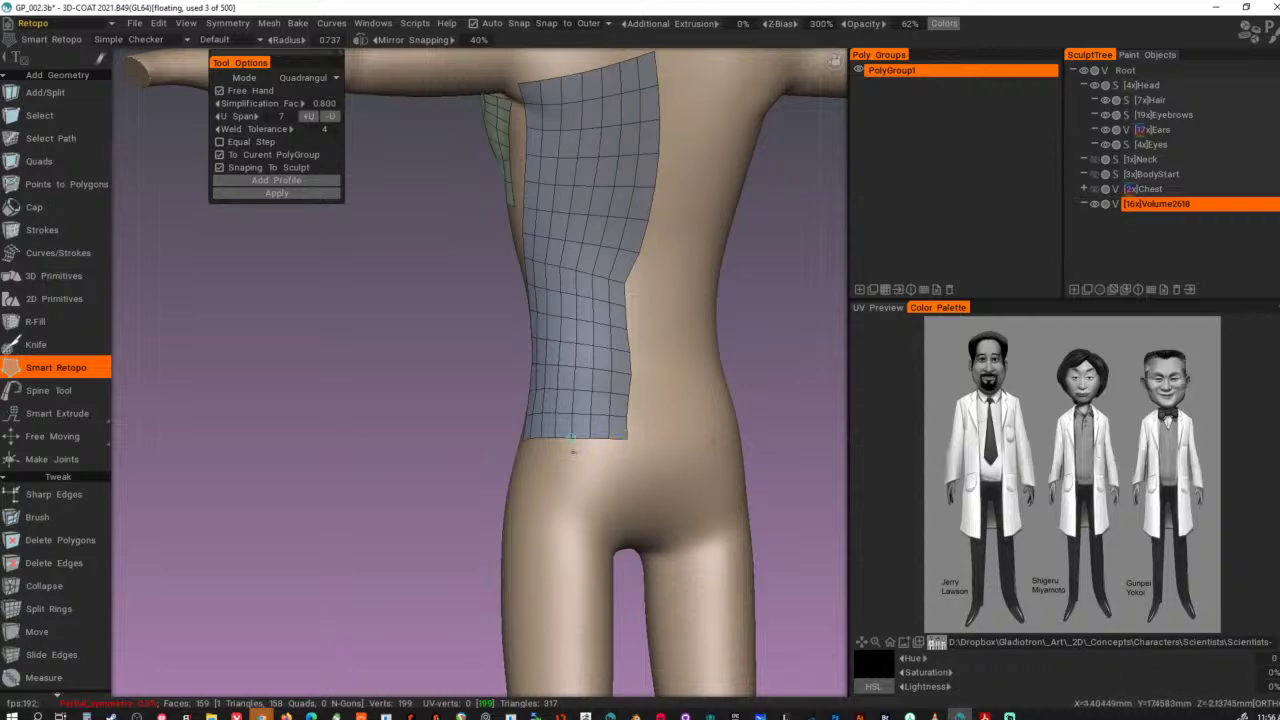
- Add a tapering Smart Retopo patch from the lower back over the buttock to the crotch and turn the figure to its front
left_click_drag(540, 438, 608, 551, "ctrl")
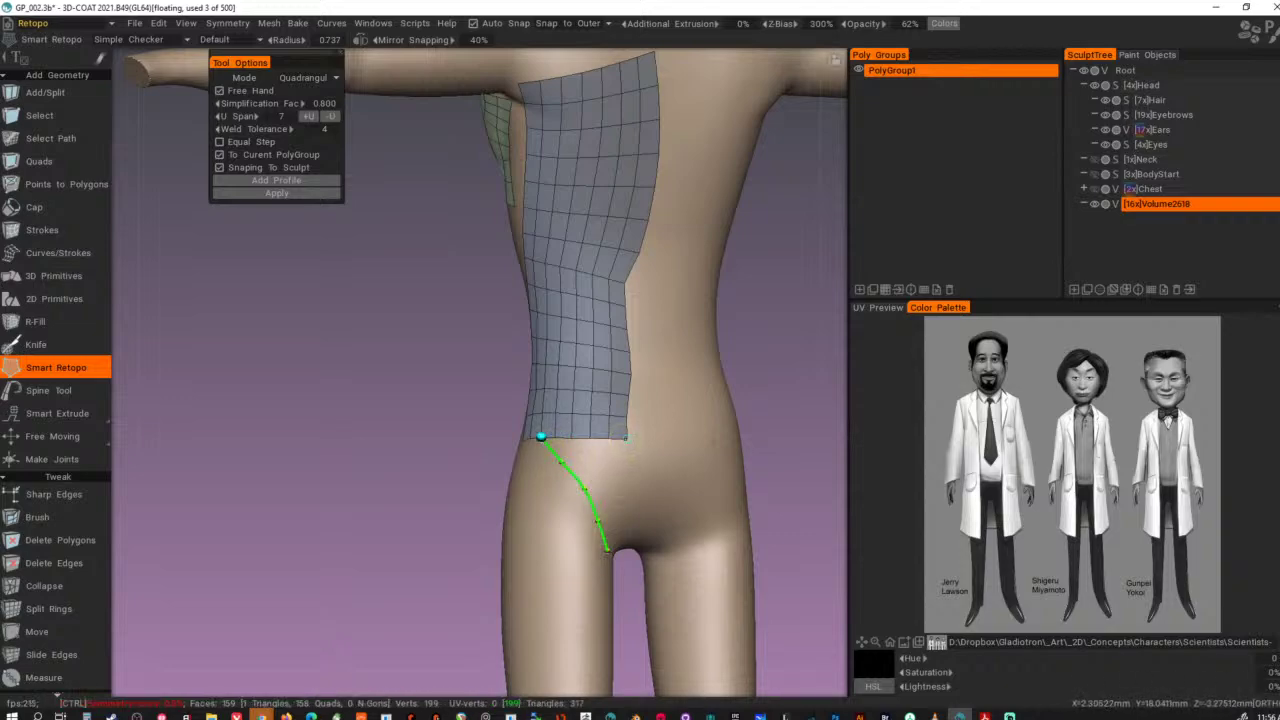
mouse_move(627, 438)
left_mouse_down("ctrl")
mouse_move(647, 542)
mouse_move(675, 530)
left_mouse_up("ctrl")
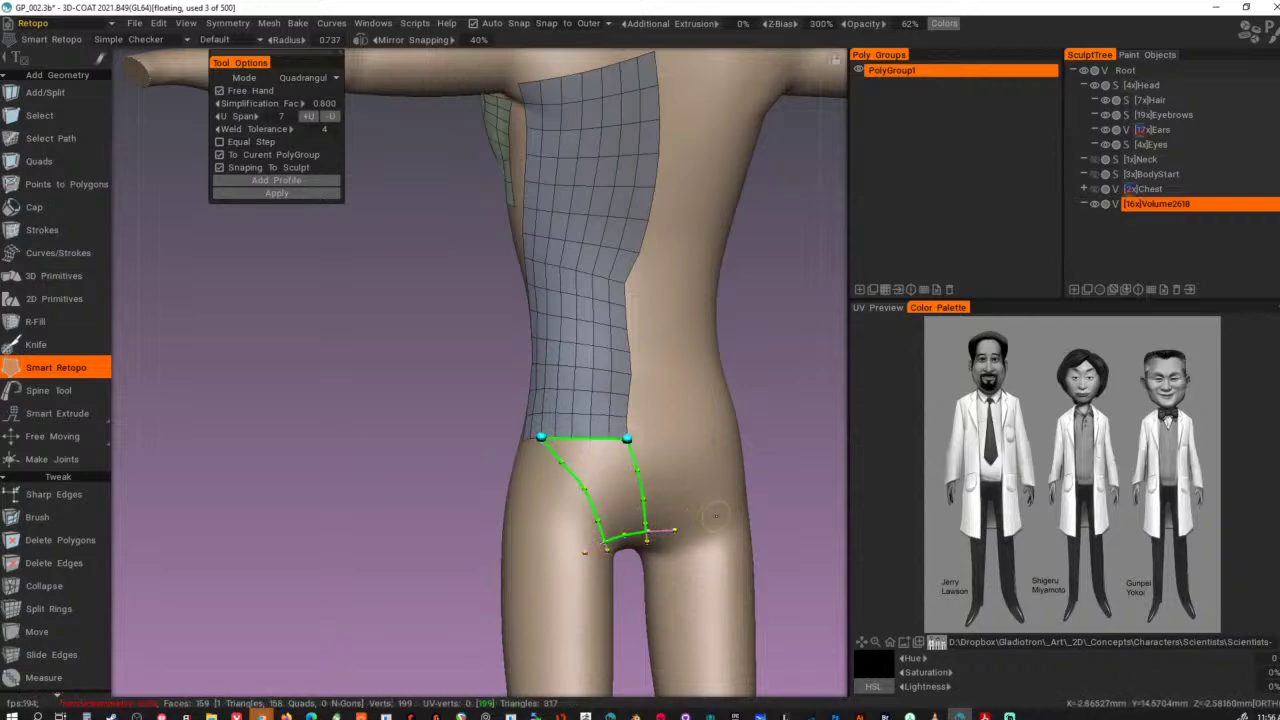
key("Return")
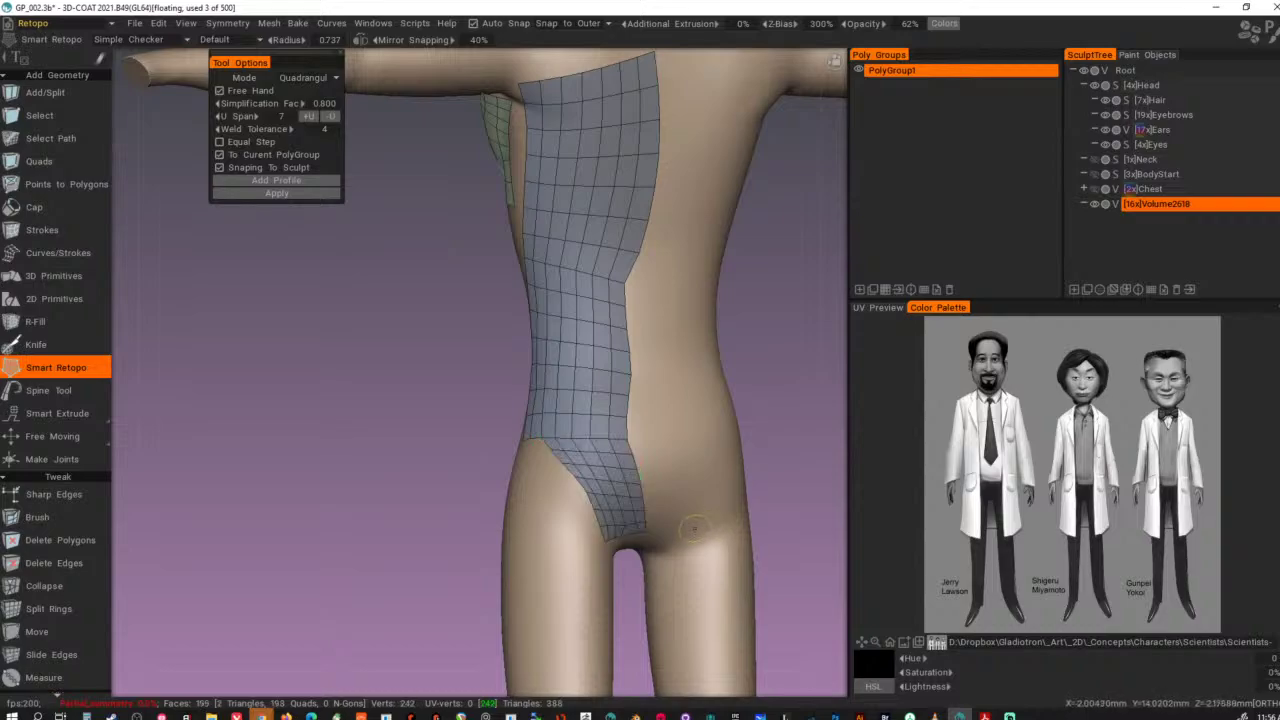
left_click_drag(706, 474, 817, 482, "alt")
right_click_drag(817, 482, 510, 476, "alt")
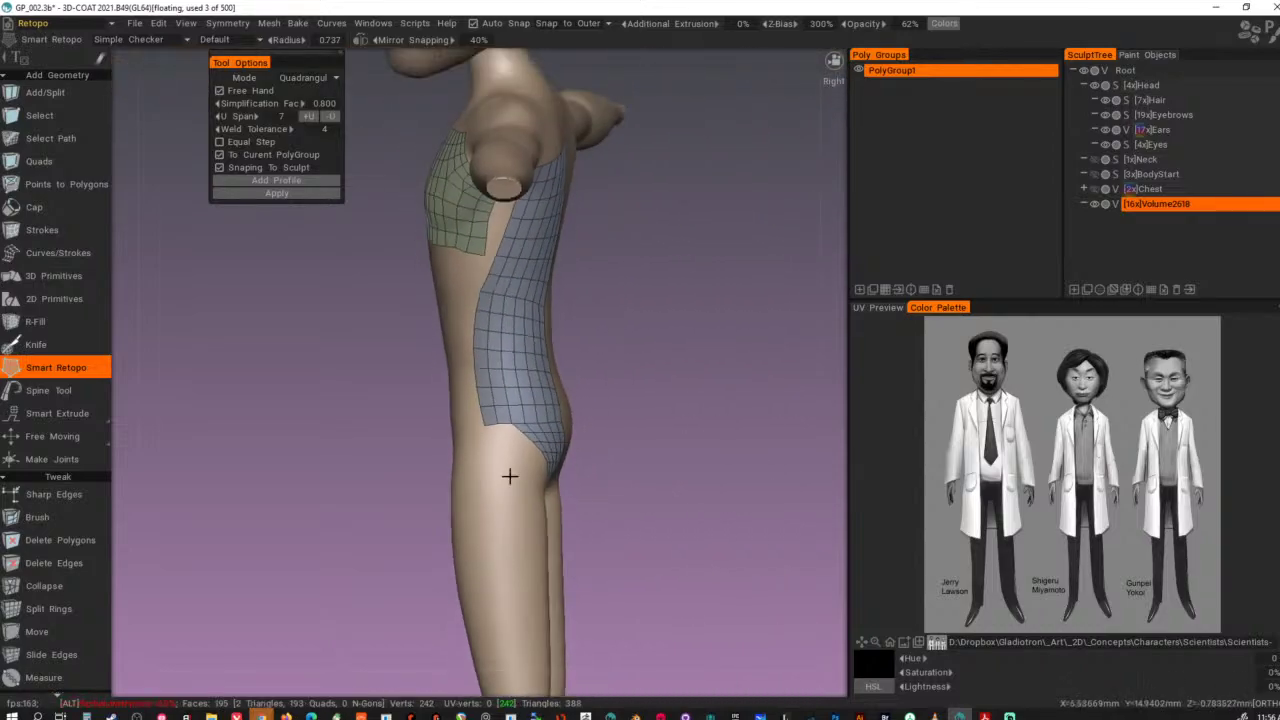
left_click_drag(509, 476, 600, 488, "alt")
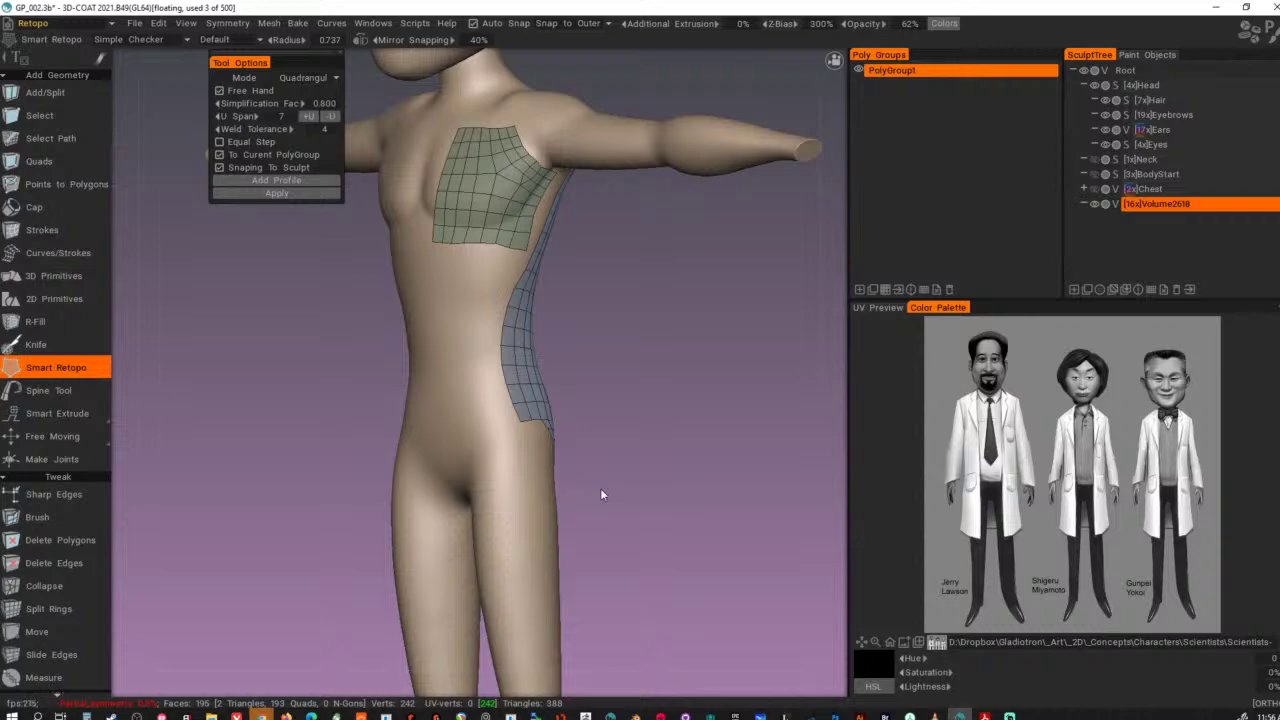
- Undo the buttock, lower-back and upper-back patches, keeping only the chest patch
key("ctrl+z")
key("ctrl+z")
key("ctrl+z")
key("ctrl+z")
key("ctrl+z")
key("ctrl+z")
key("ctrl+z")
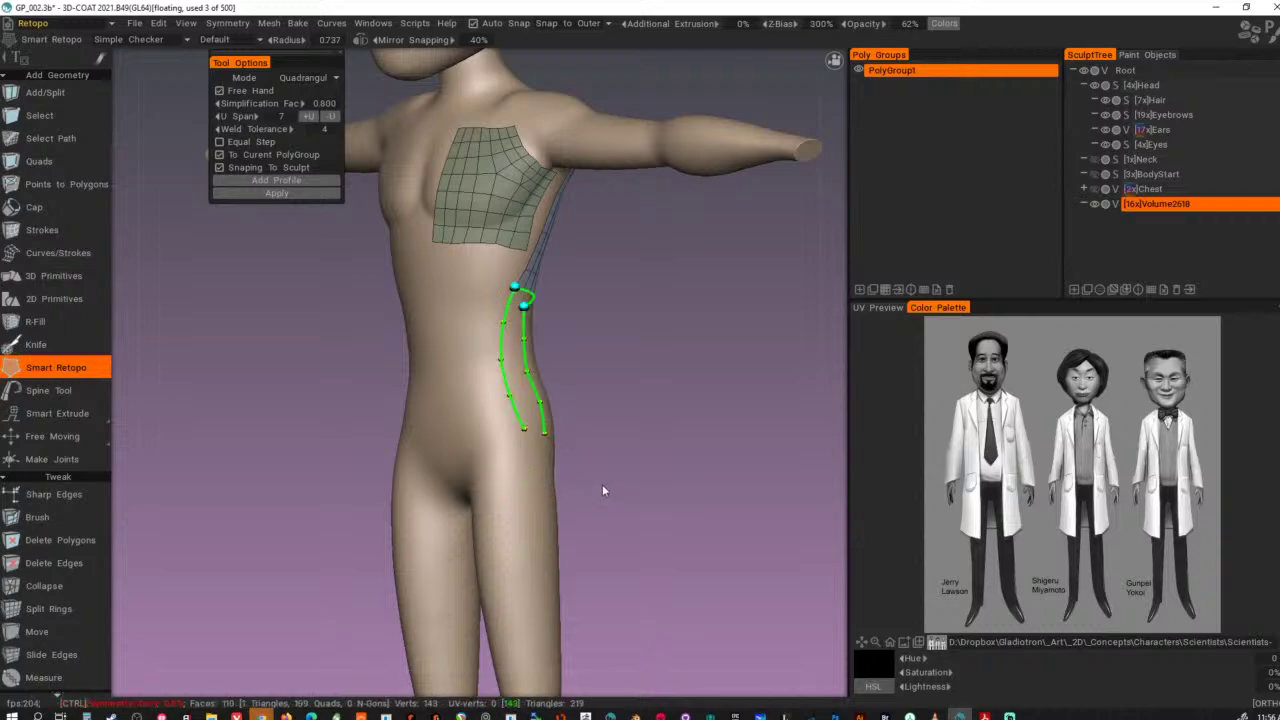
key("ctrl+z")
key("ctrl+z")
key("ctrl+z")
key("ctrl+z")
key("ctrl+z")
key("ctrl+z")
key("ctrl+z")
key("ctrl+z")
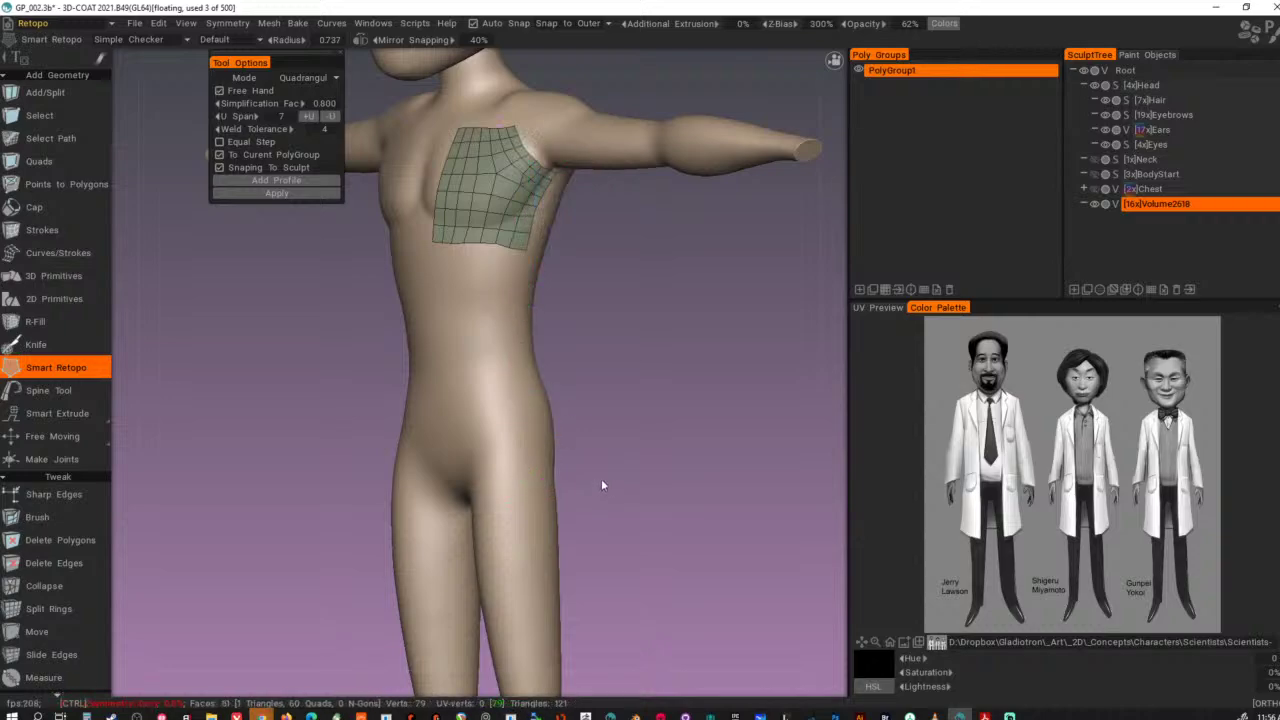
- Undo the chest patch's application and border edits and discard its curves to clear all retopo geometry
key("ctrl+z")
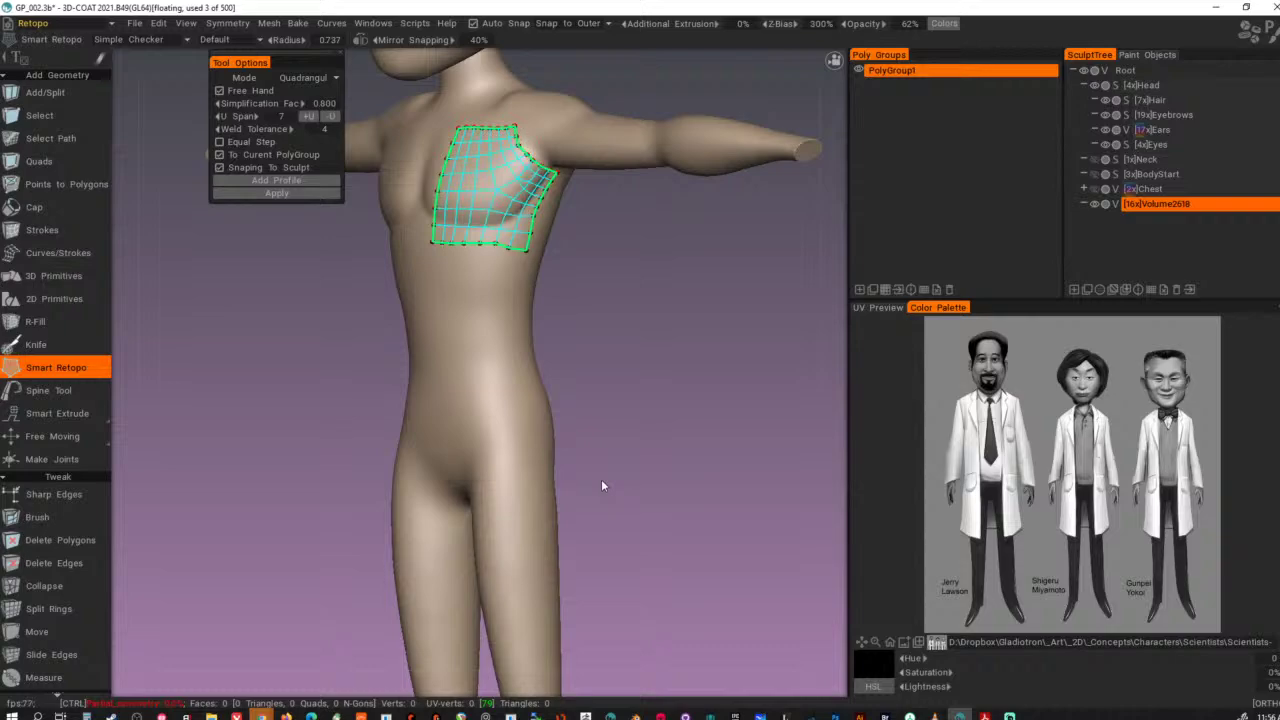
key("ctrl+z")
key("ctrl+z")
key("ctrl+z")
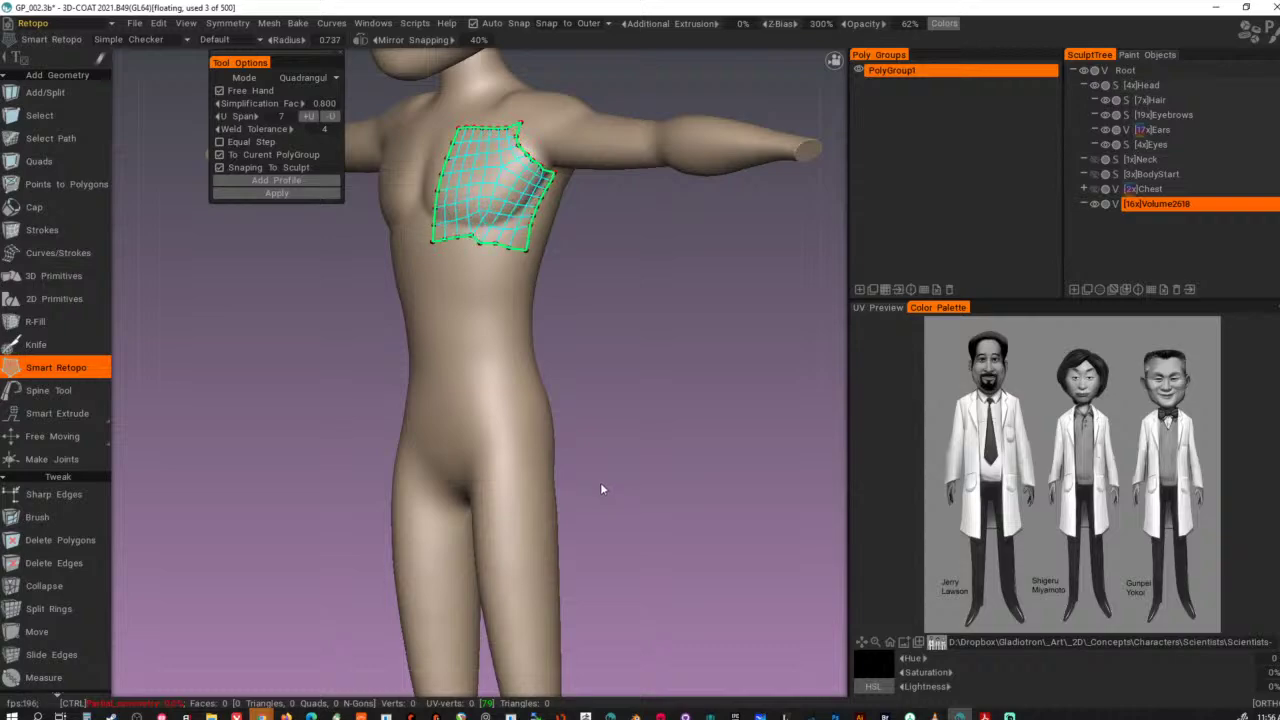
key("ctrl+z")
key("ctrl+z")
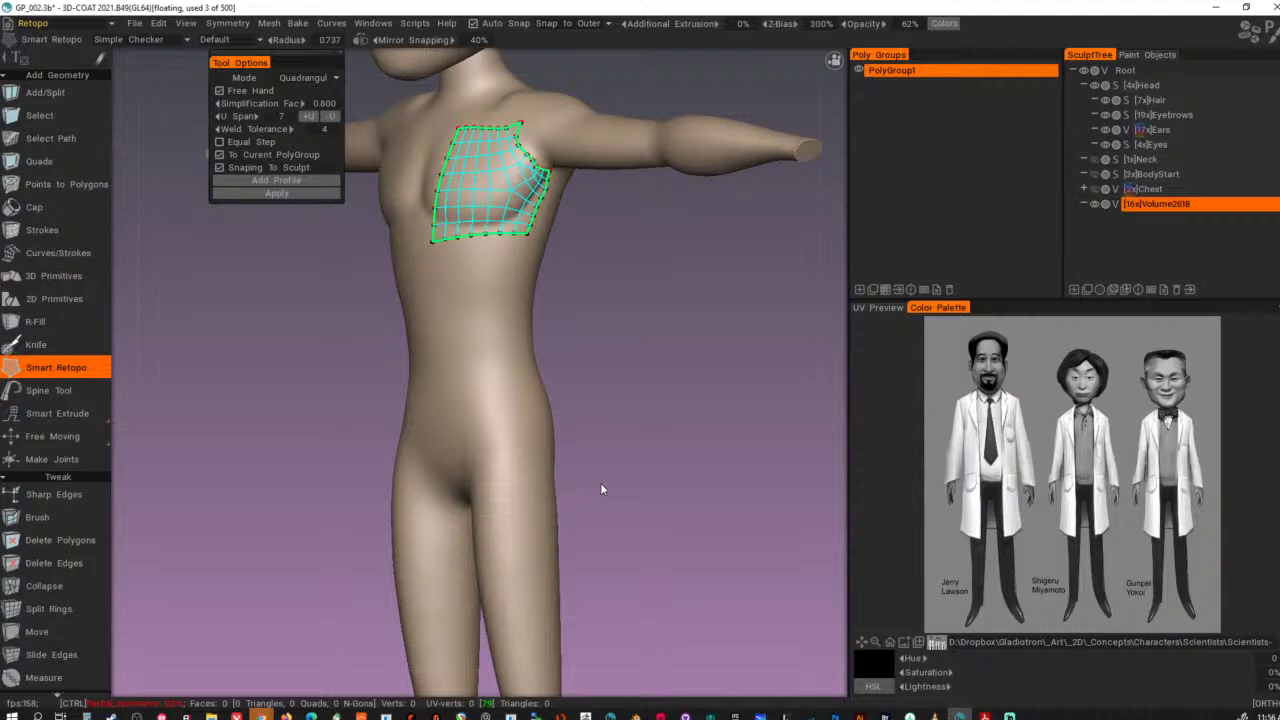
key("Escape")
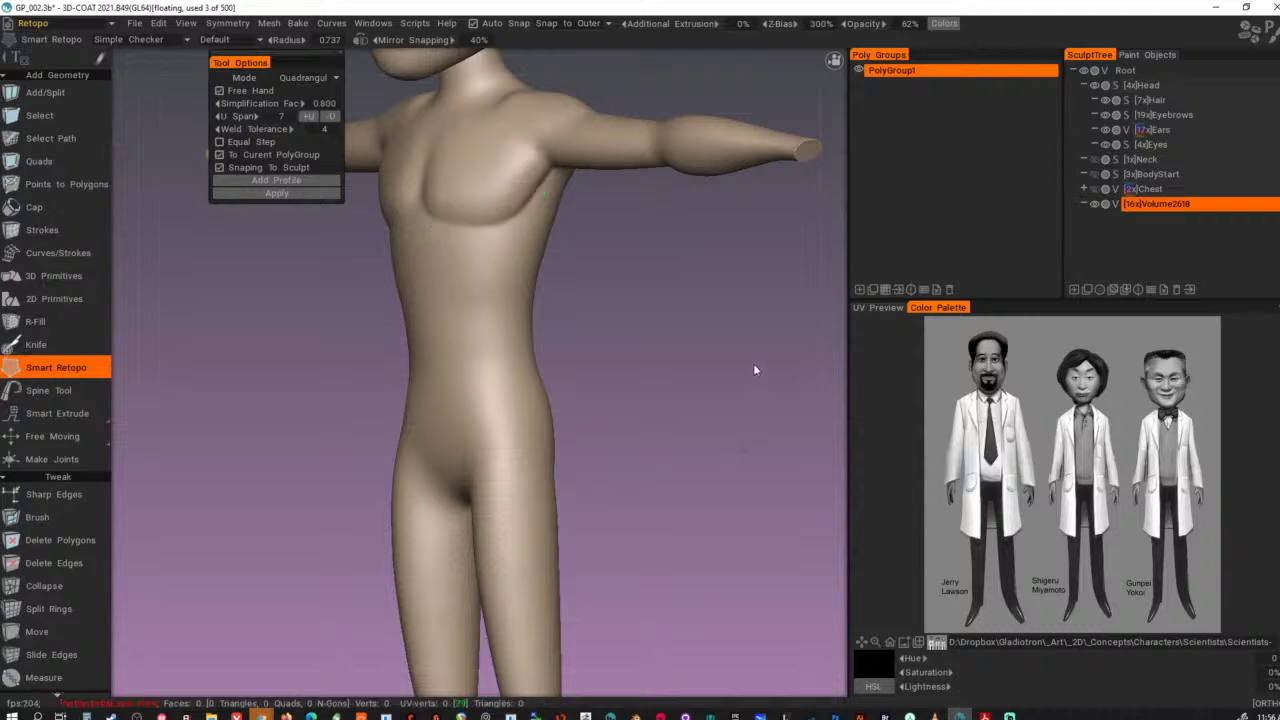
- Try to build a mirrored quad from beneath the pectoral down to the waist with Points to Polygons
left_click_drag(440, 316, 491, 324, "alt")
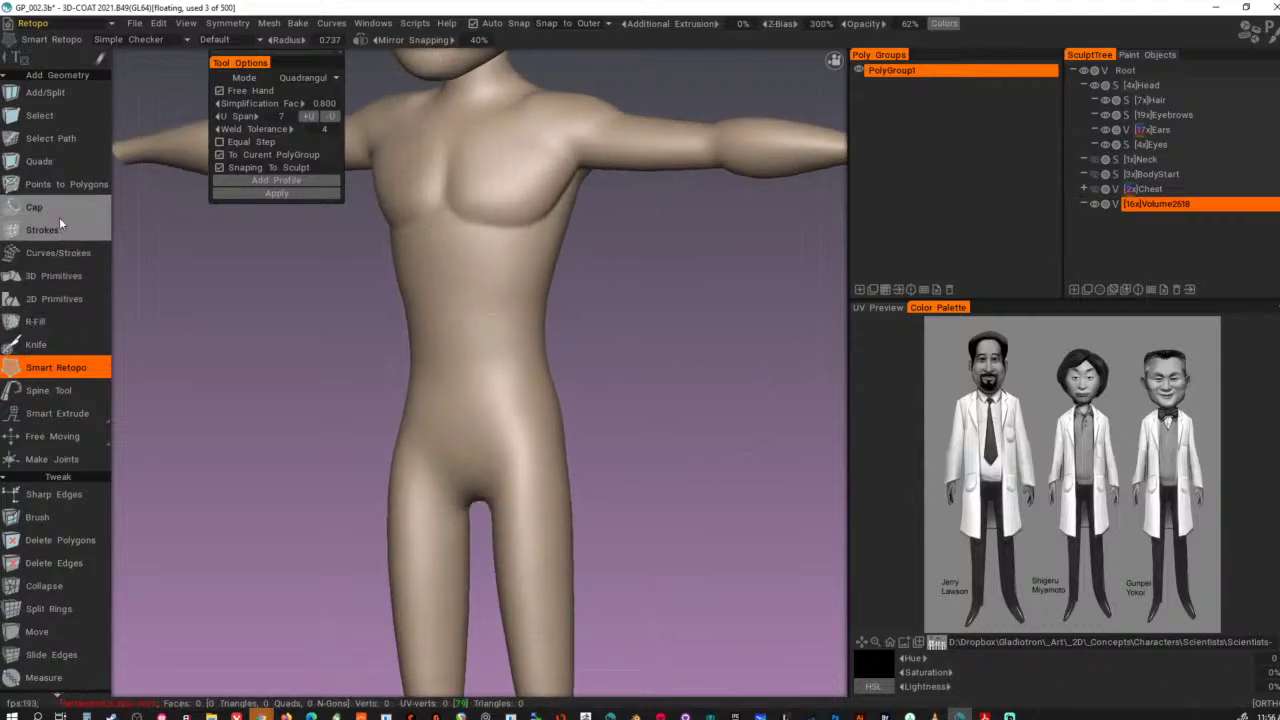
left_click(70, 184)
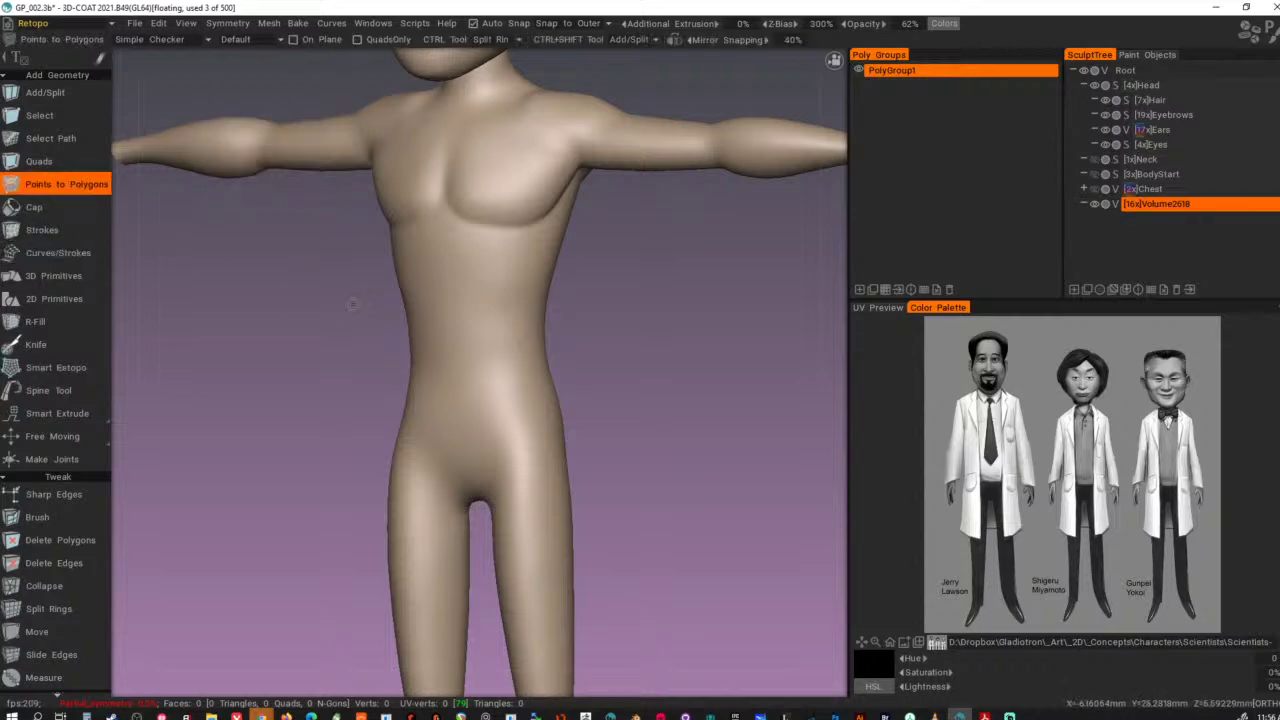
left_click_drag(462, 236, 517, 234, "alt")
left_click(526, 225)
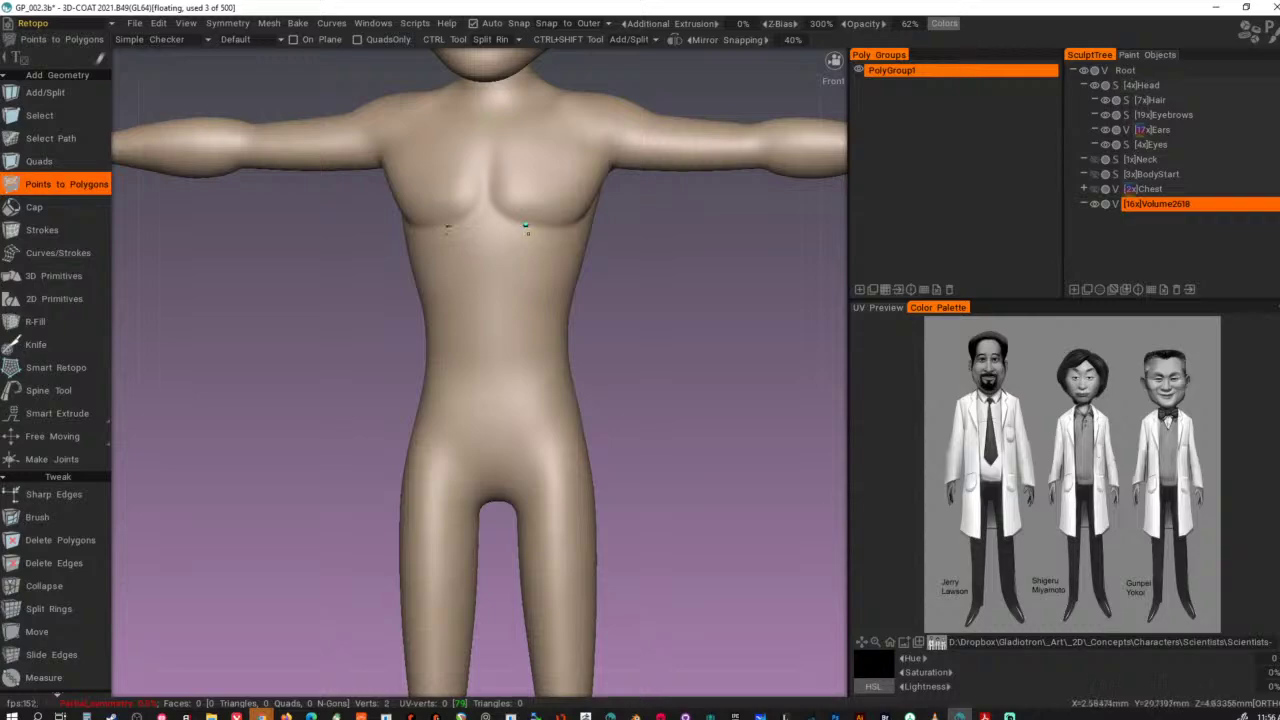
left_click(526, 347)
left_click_drag(593, 354, 498, 349, "alt")
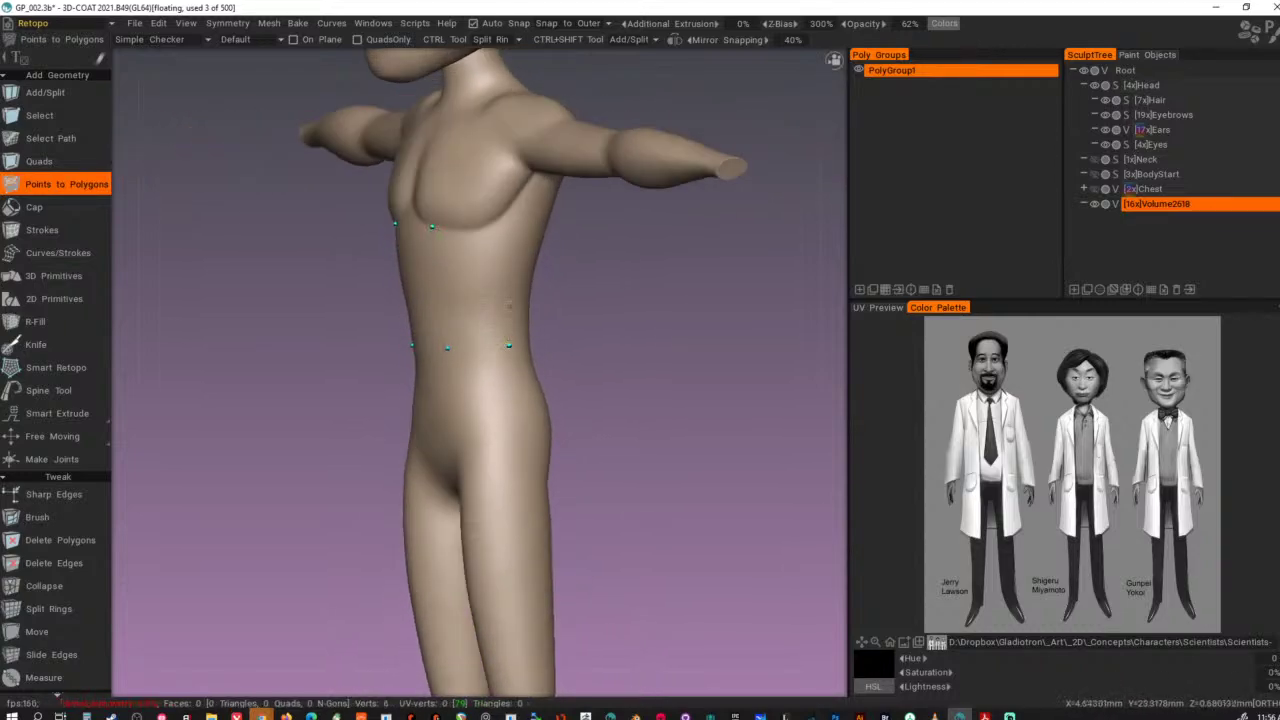
left_click(509, 345)
left_click(511, 235)
right_click(479, 293)
left_click_drag(549, 289, 702, 281, "alt")
key("ctrl+z")
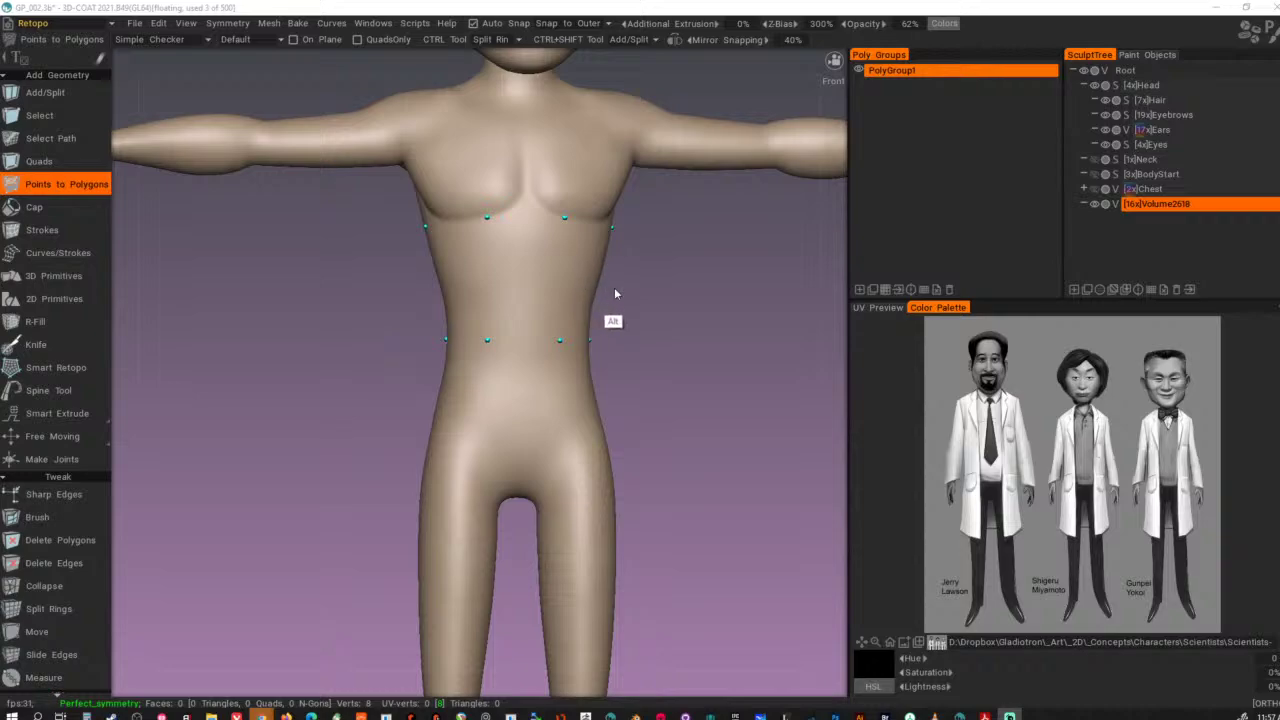
- Switch briefly to Cap and back to Points to Polygons, and undo the points left on the torso
left_click_drag(654, 297, 549, 304, "alt")
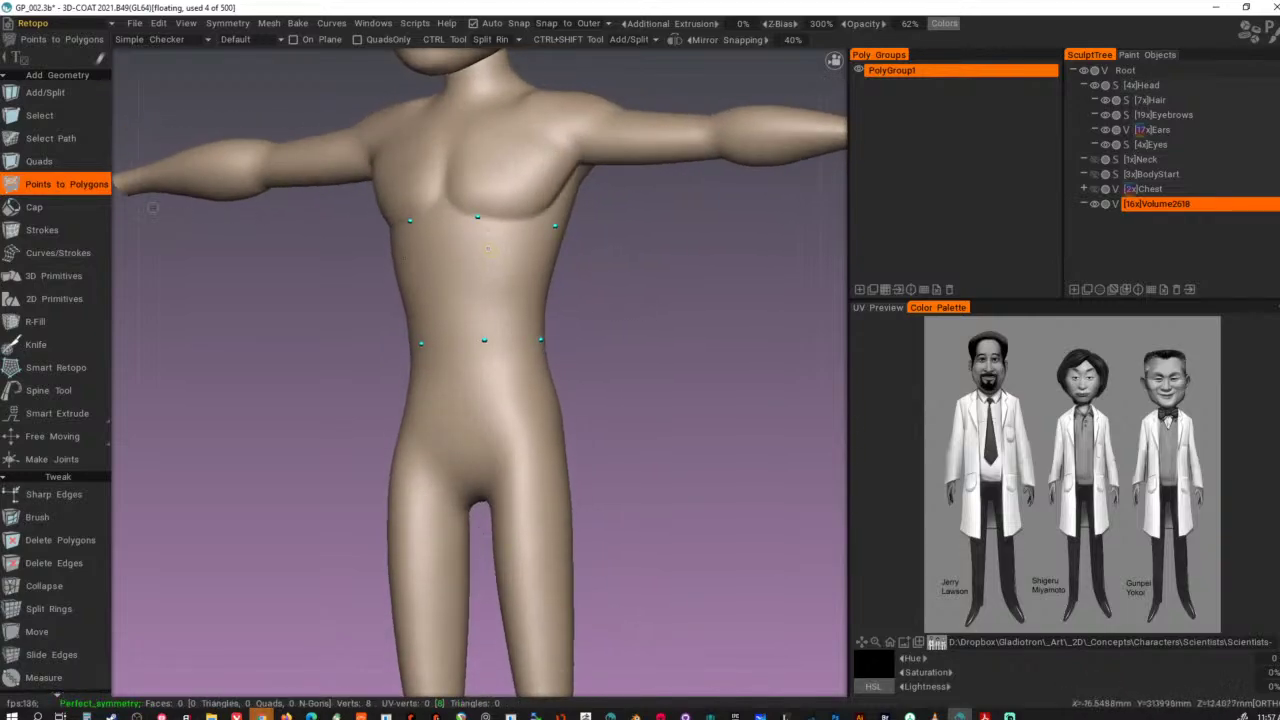
left_click(61, 209)
left_click(77, 187)
left_click_drag(514, 283, 551, 300, "alt")
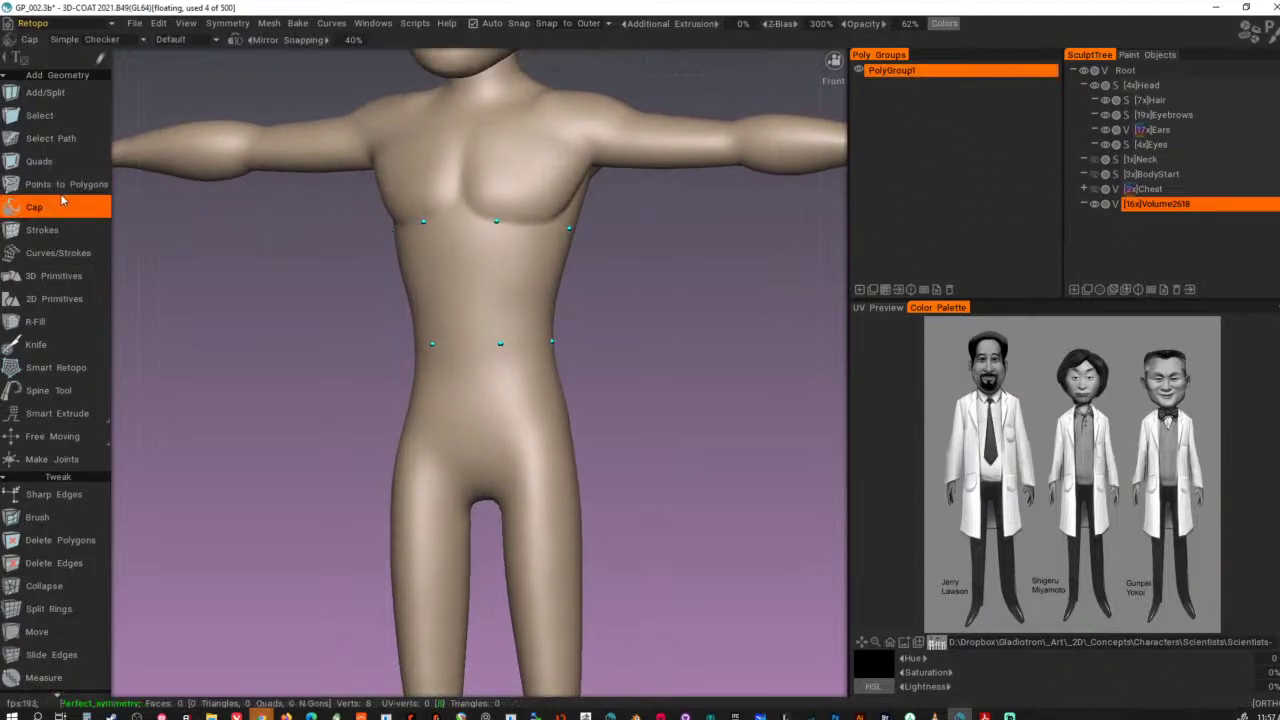
key("ctrl+z")
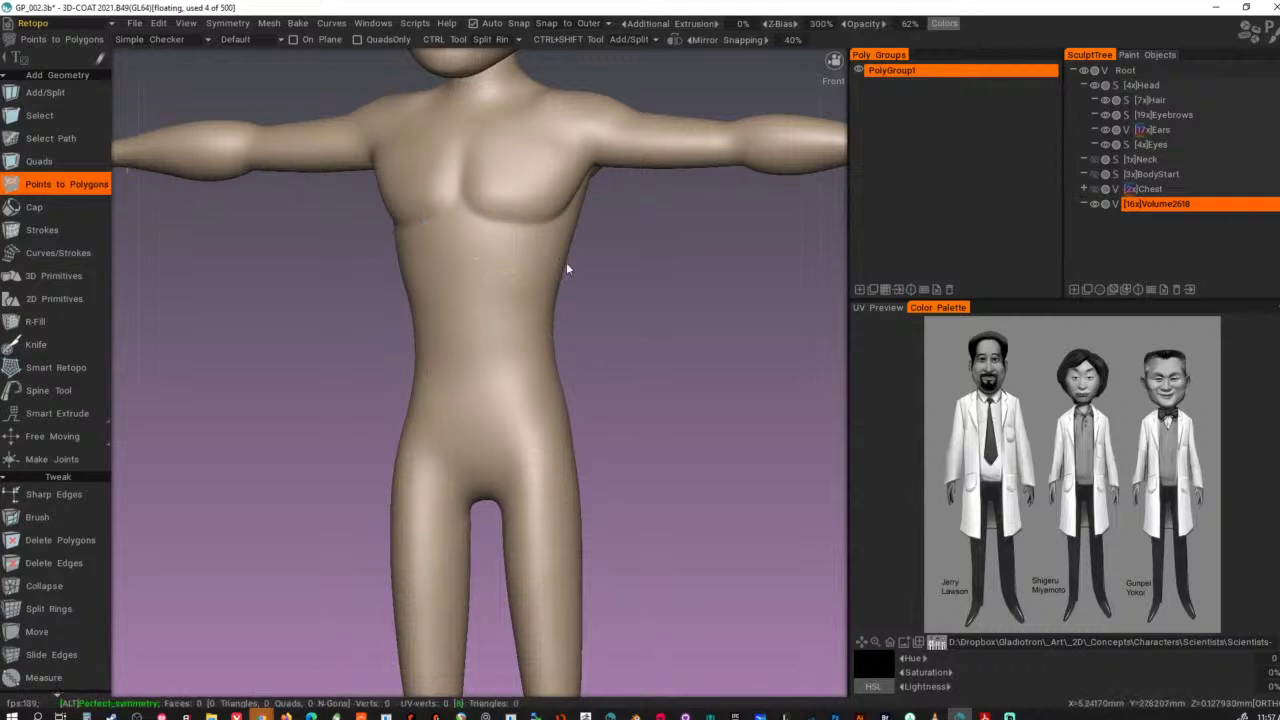
- Try to create a four-point polygon on the abdomen beneath the pectoral and undo it
left_click_drag(566, 264, 502, 240, "alt")
left_click(485, 228)
left_click(485, 325)
left_click_drag(548, 334, 608, 320, "alt")
left_click(520, 231)
left_click(517, 326)
right_click(495, 271)
key("ctrl+z")
key("ctrl+z")
key("ctrl+z")
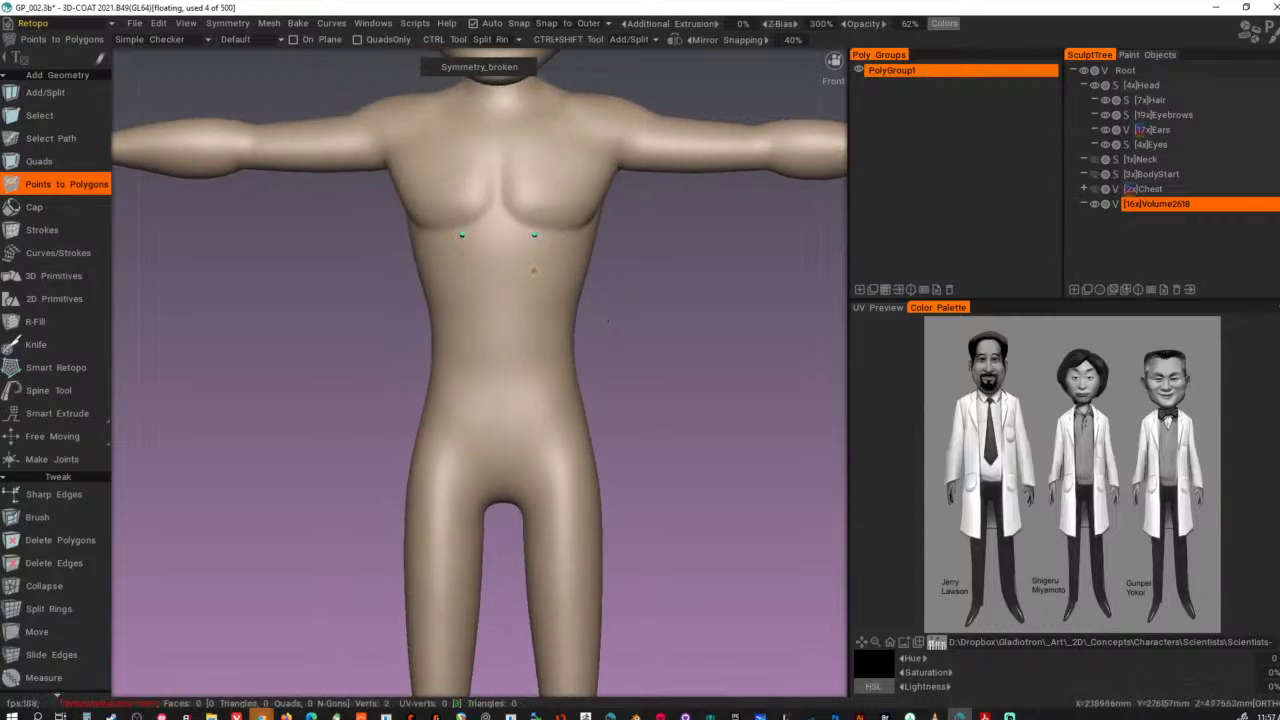
- Try a shorter mirrored quad on the upper abdomen below the pectoral and undo it with all its points
left_click(532, 302)
left_click(567, 285)
left_click(568, 239)
right_click(548, 259)
key("ctrl+z")
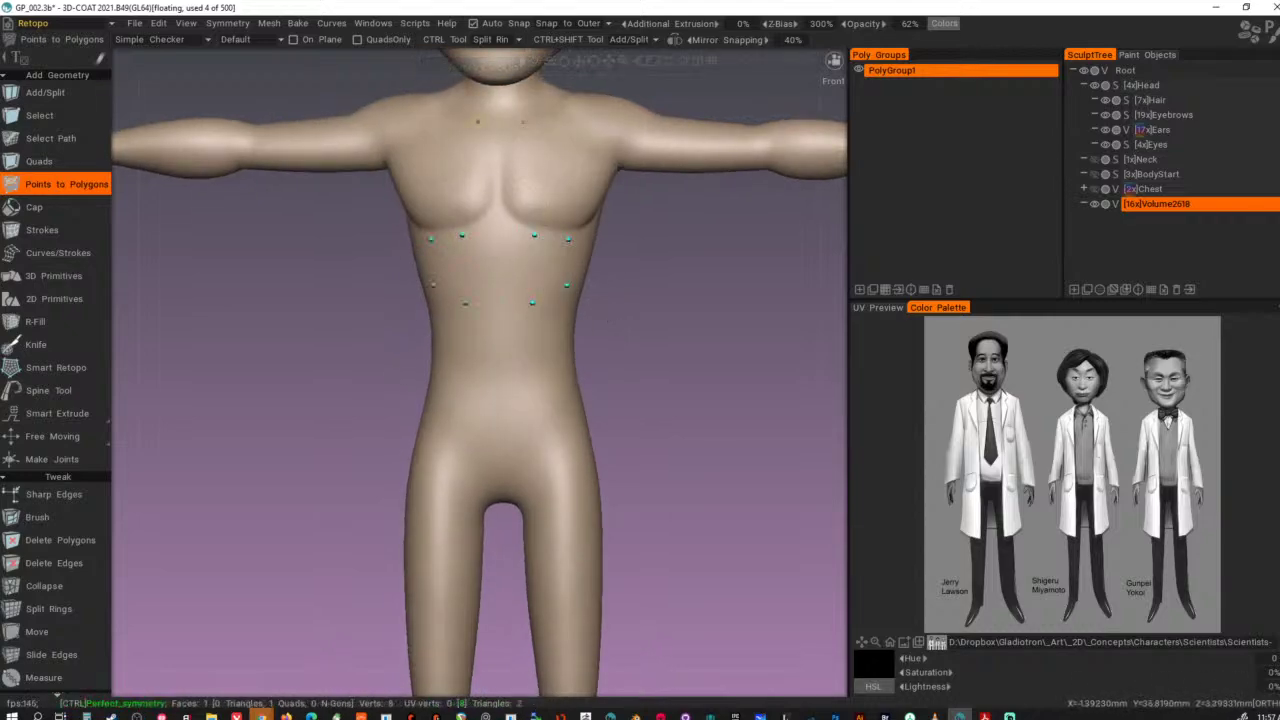
key("ctrl+z")
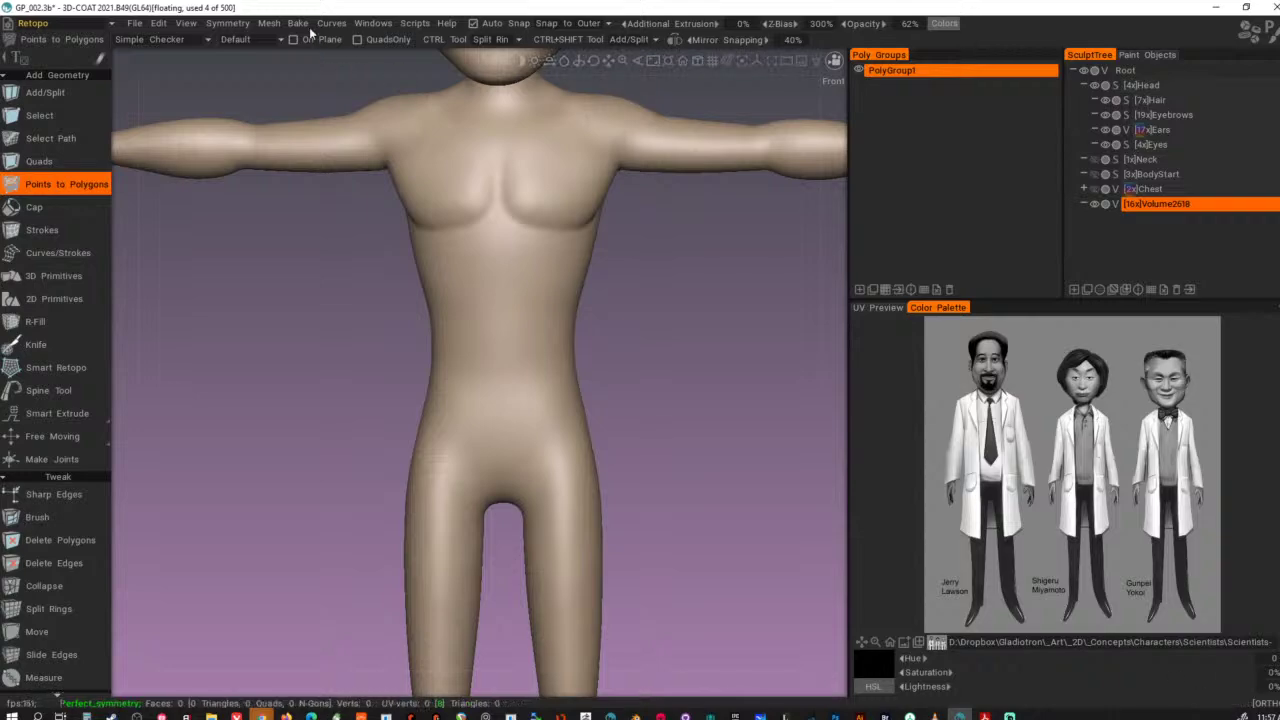
- Check the symmetry settings and toggle Virtual Mirror Mode for the retopo mesh
key("s")
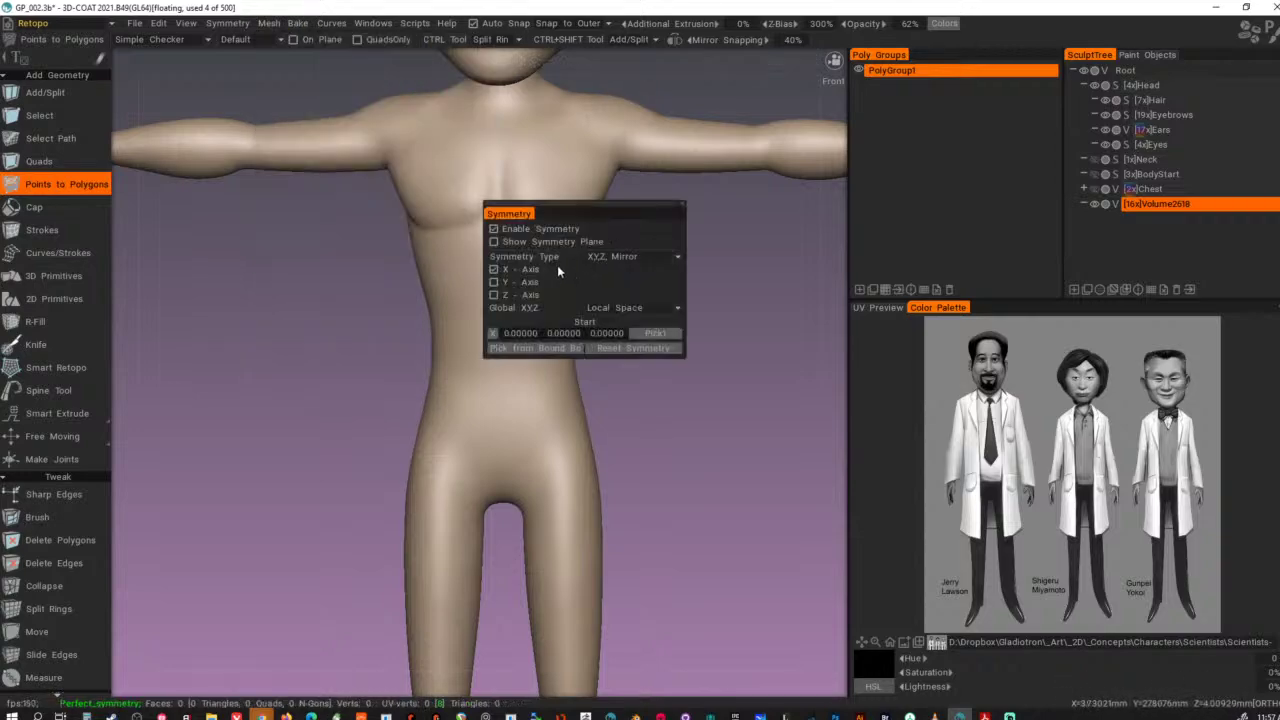
left_click(300, 24)
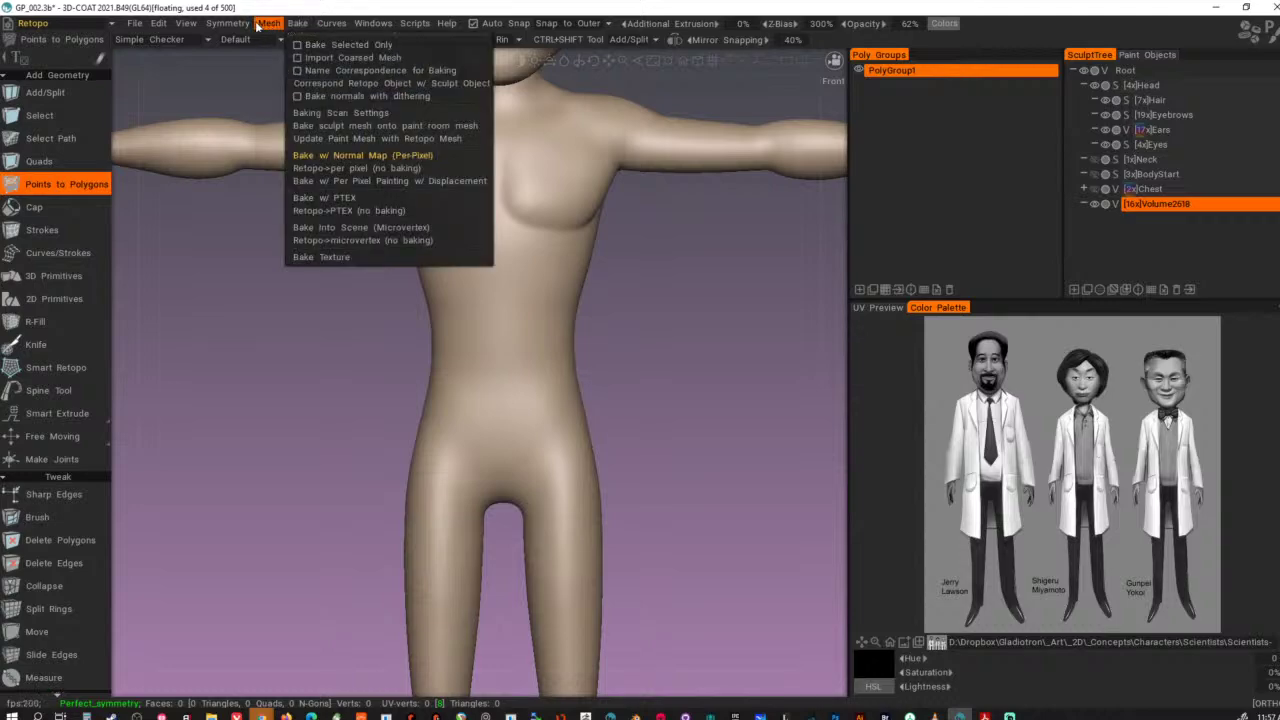
mouse_move(274, 30)
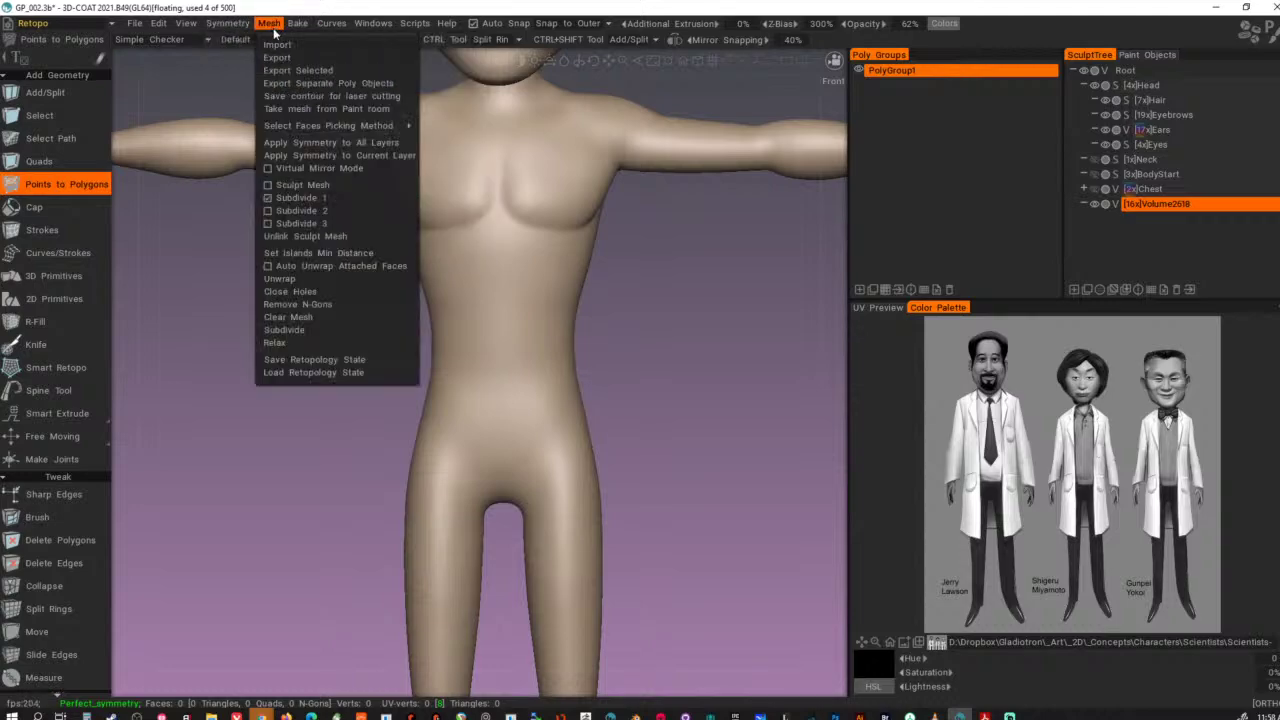
left_click(360, 168)
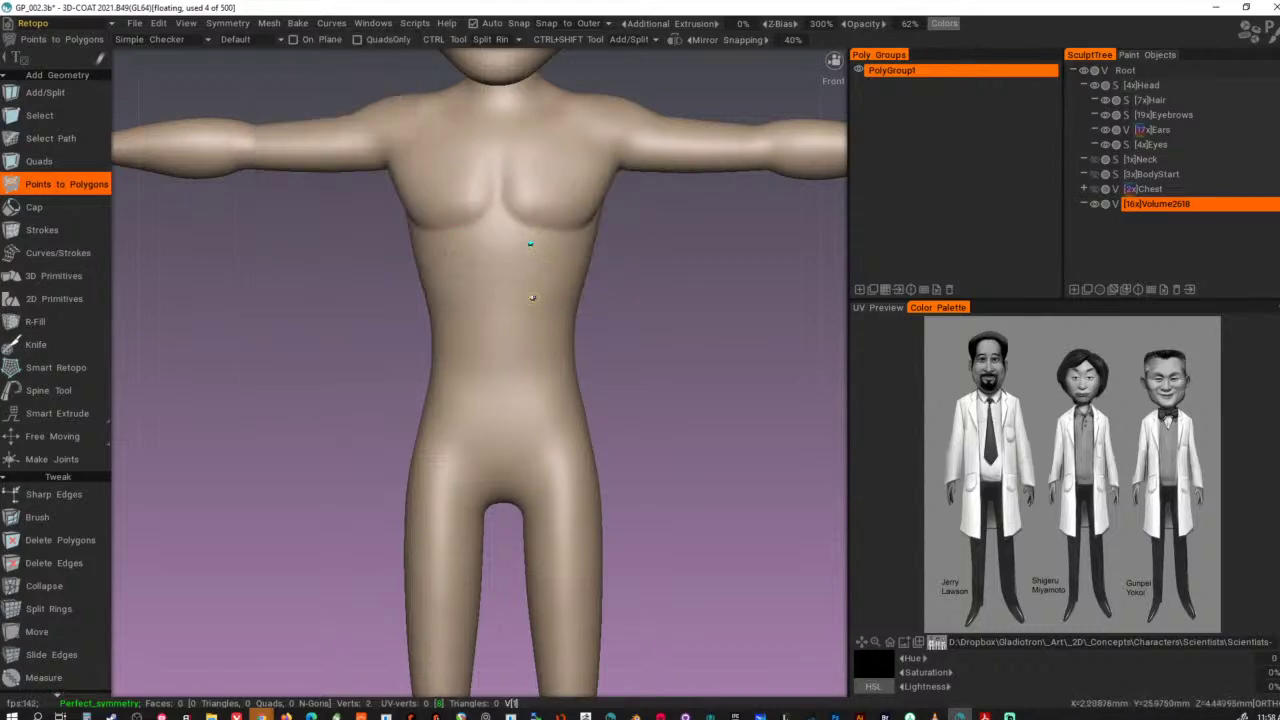
- Undo the four test points placed on one side of the abdomen
key("ctrl+z")
key("ctrl+z")
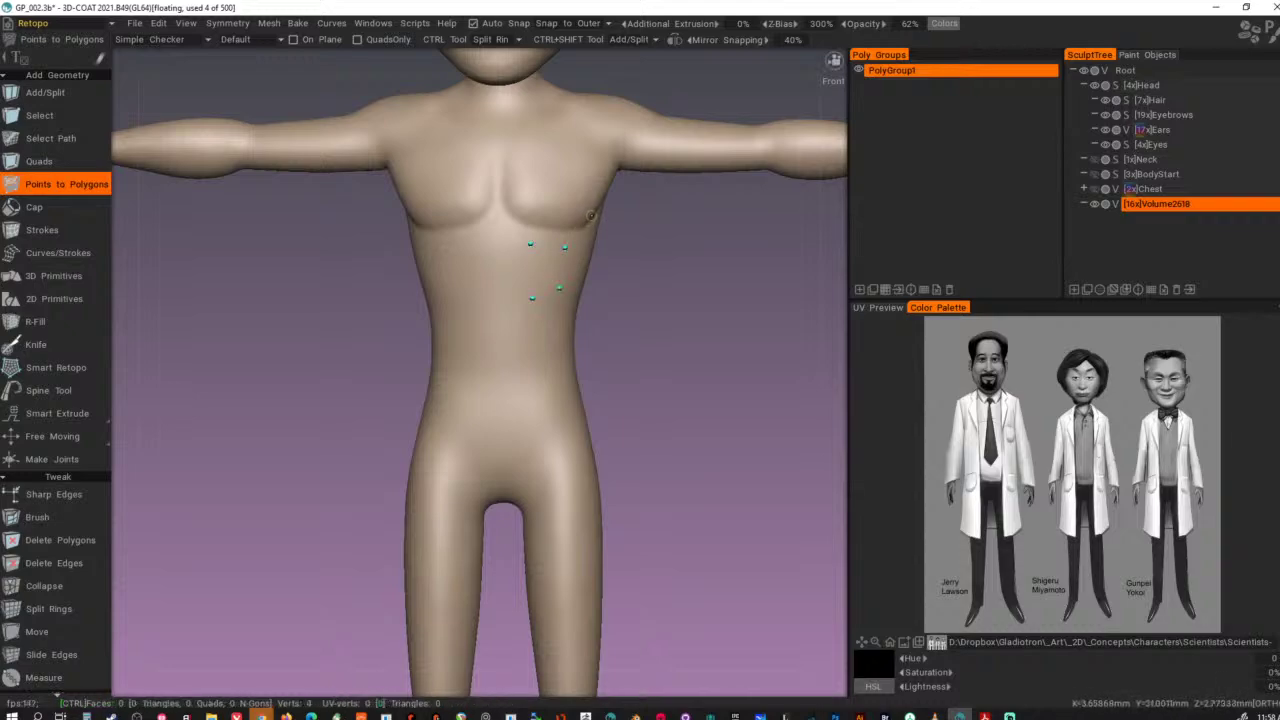
key("ctrl+z")
key("ctrl+z")
- Test Base Clay strokes on the torso in the Sculpt room, undo them, and return to the Retopo room
left_click(38, 23)
left_click(38, 91)
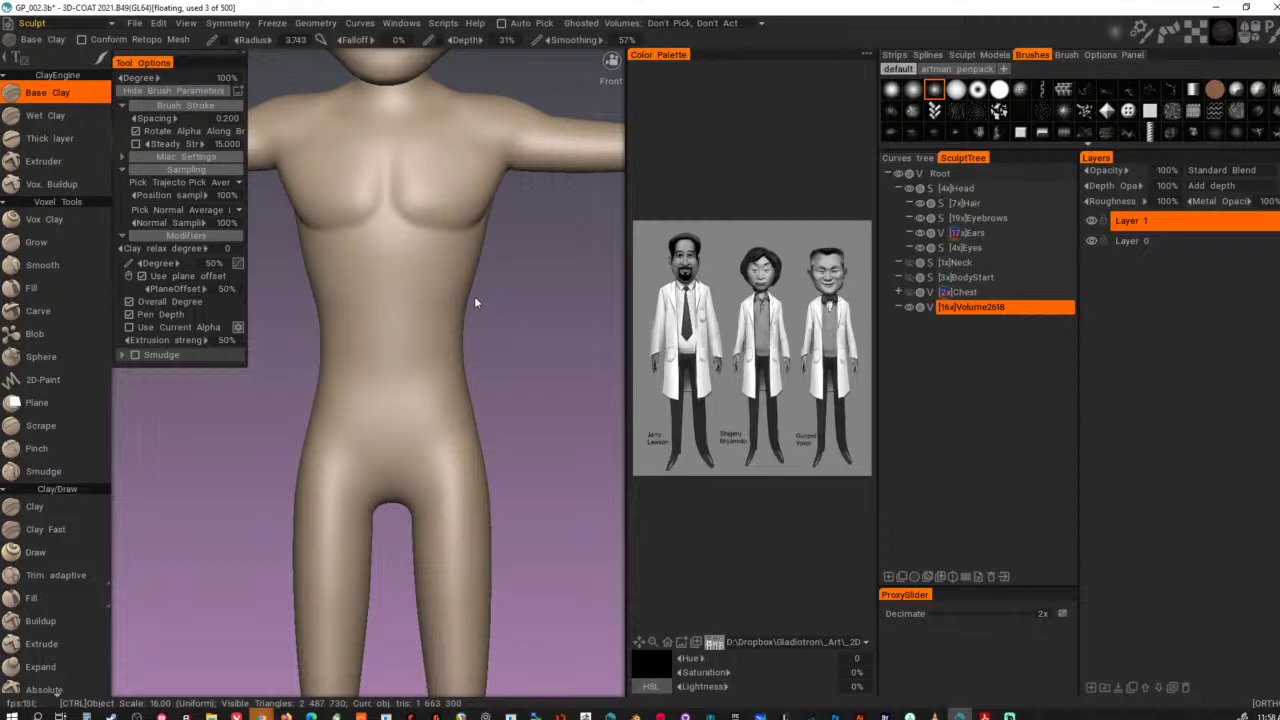
mouse_move(476, 276)
left_mouse_down("alt")
mouse_move(426, 300)
mouse_move(460, 246)
left_mouse_up("alt")
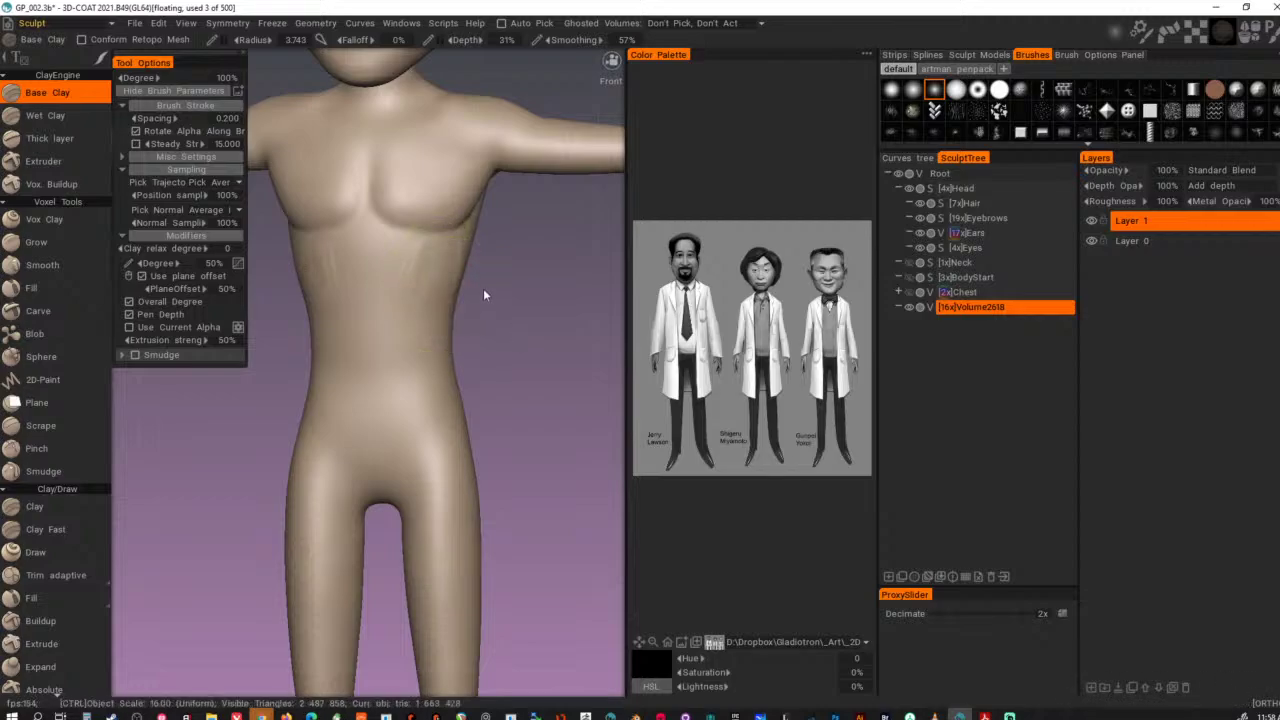
mouse_move(492, 295)
left_mouse_down("alt")
mouse_move(535, 294)
mouse_move(495, 290)
left_mouse_up("alt")
right_click_drag(446, 277, 413, 276)
mouse_move(413, 276)
left_mouse_down("shift")
mouse_move(422, 258)
mouse_move(511, 301)
mouse_move(485, 301)
left_mouse_up("shift")
key("ctrl+z")
key("ctrl+z")
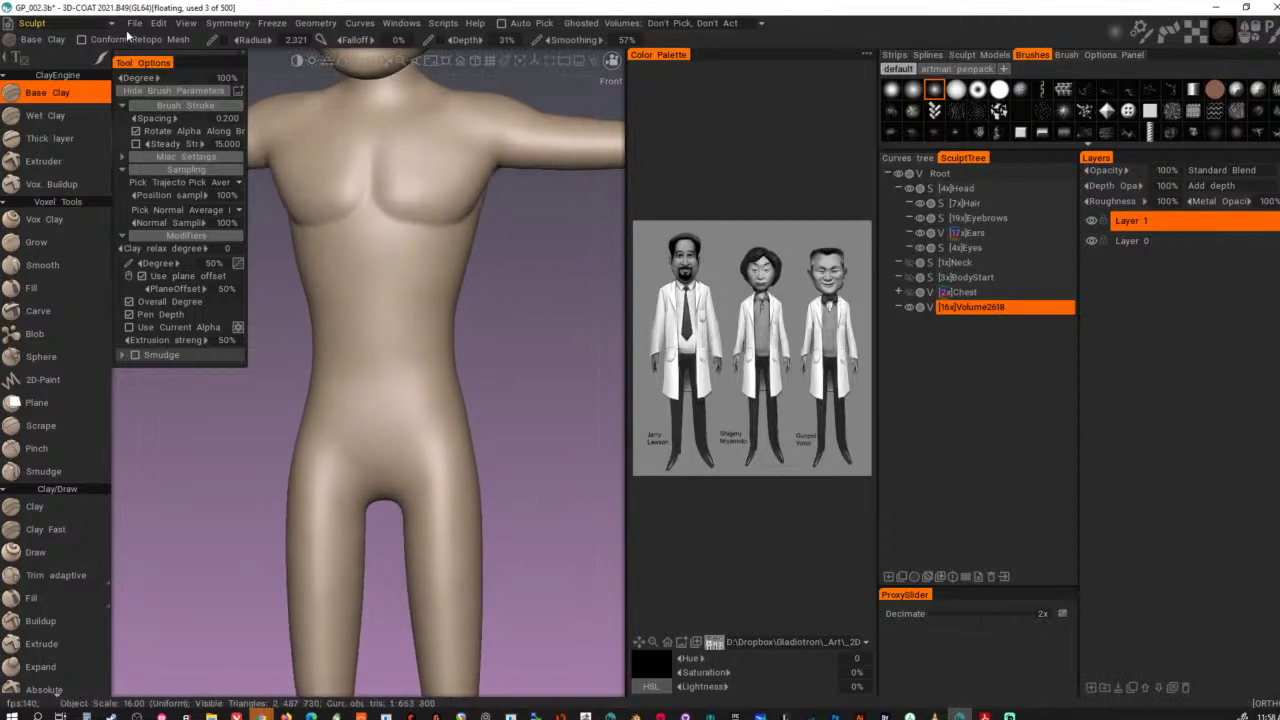
left_click(32, 22)
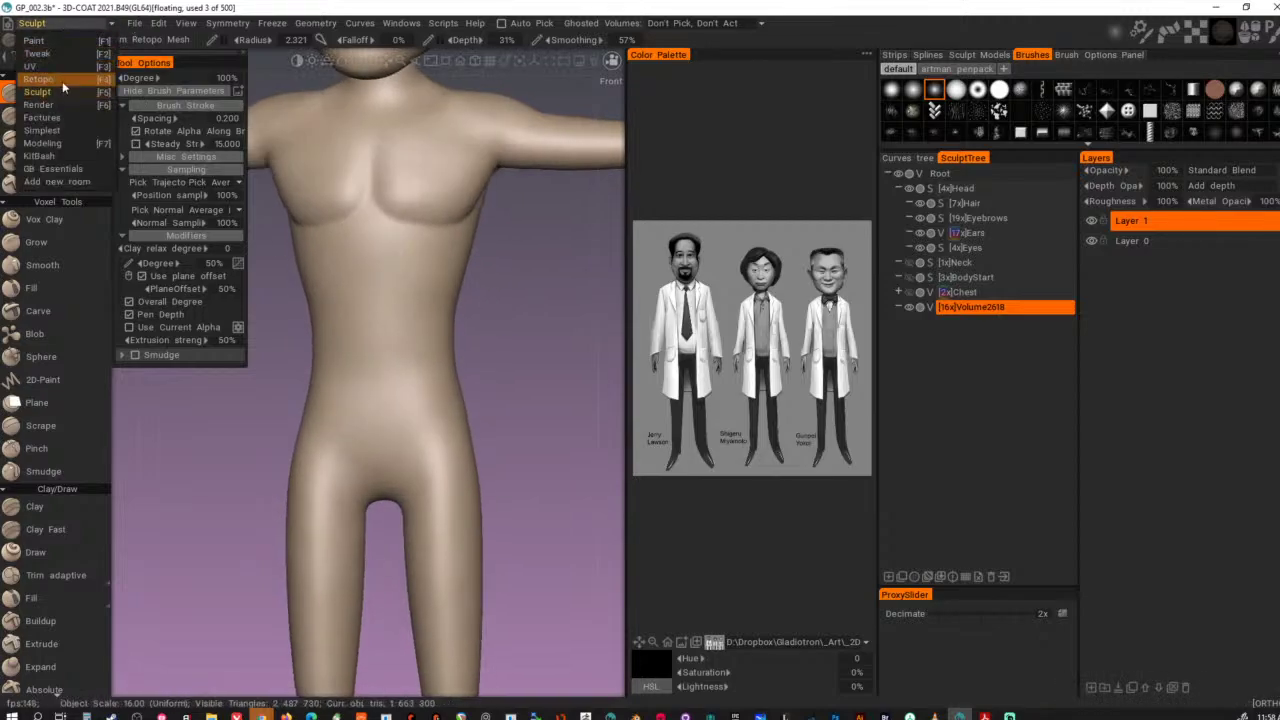
left_click(62, 80)
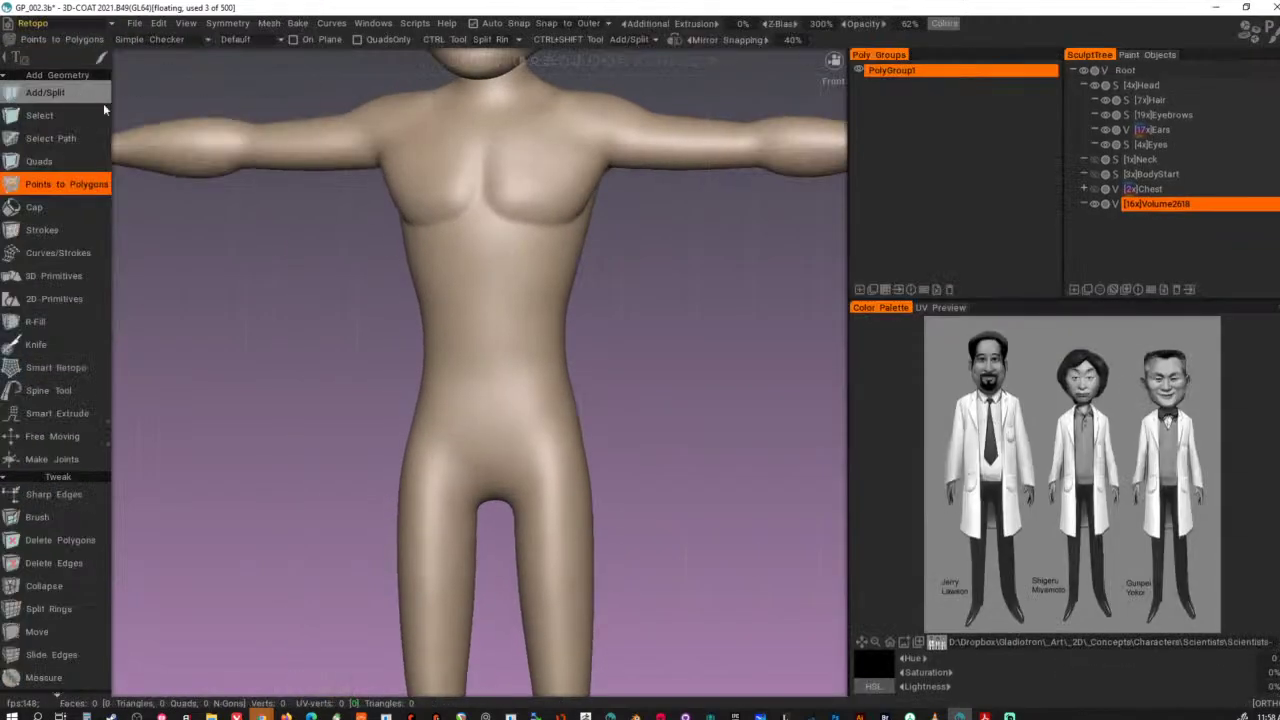
- Place three mirrored rows of points on the abdomen below the pectoral and build quads from them toward the flank
mouse_move(521, 262)
left_mouse_down("alt")
mouse_move(558, 250)
mouse_move(498, 262)
left_mouse_up("alt")
left_click(499, 251)
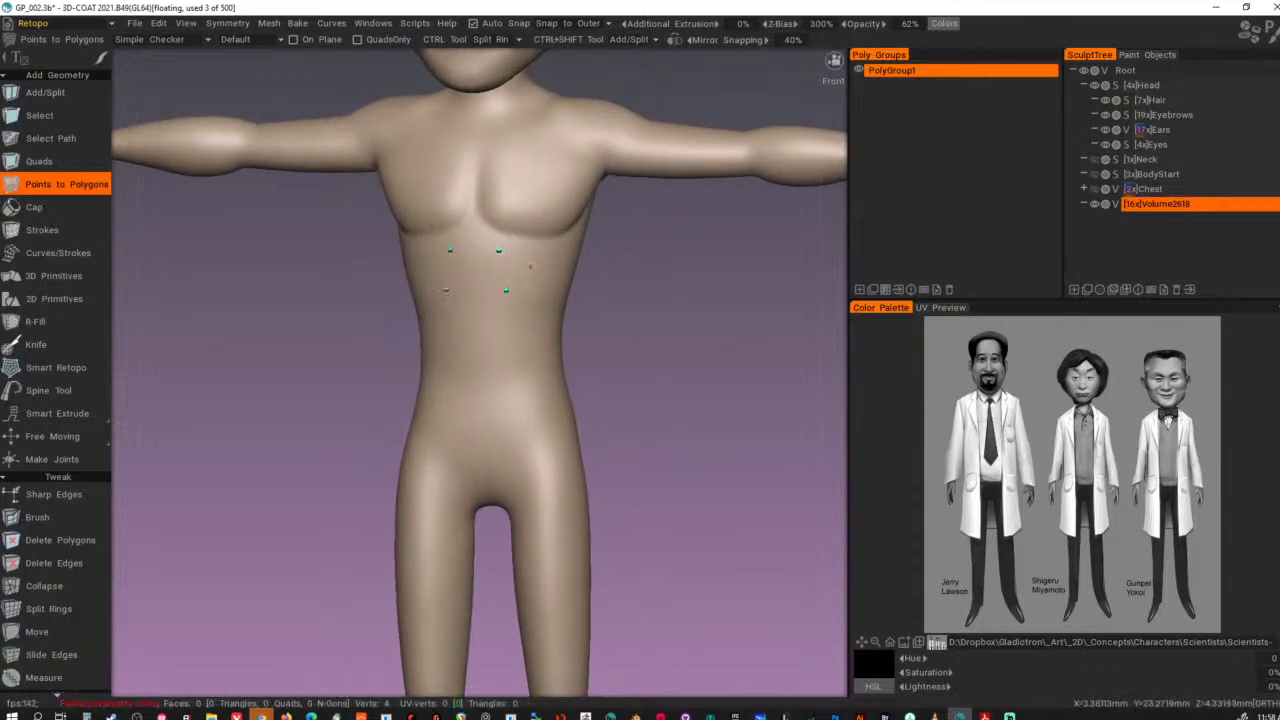
left_click(448, 330)
left_click(507, 330)
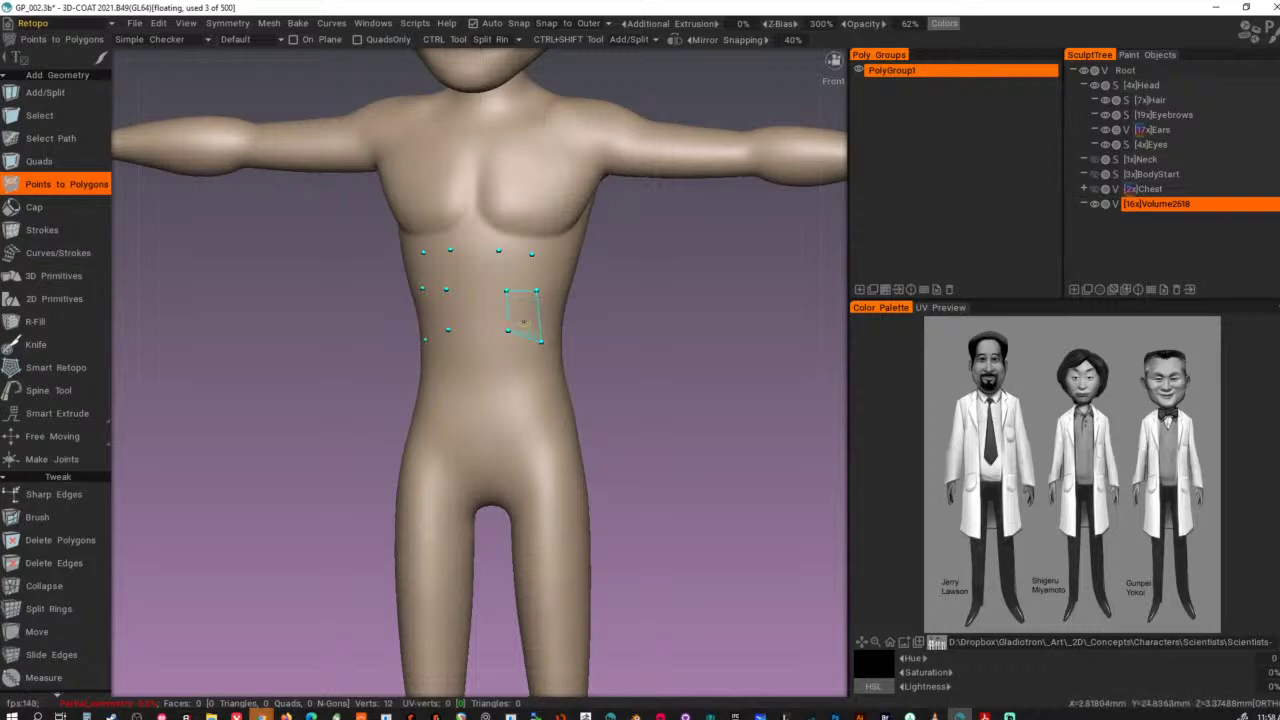
right_click(523, 322)
right_click(519, 274)
left_click_drag(550, 272, 597, 299, "alt")
left_click(517, 272)
right_click(507, 311)
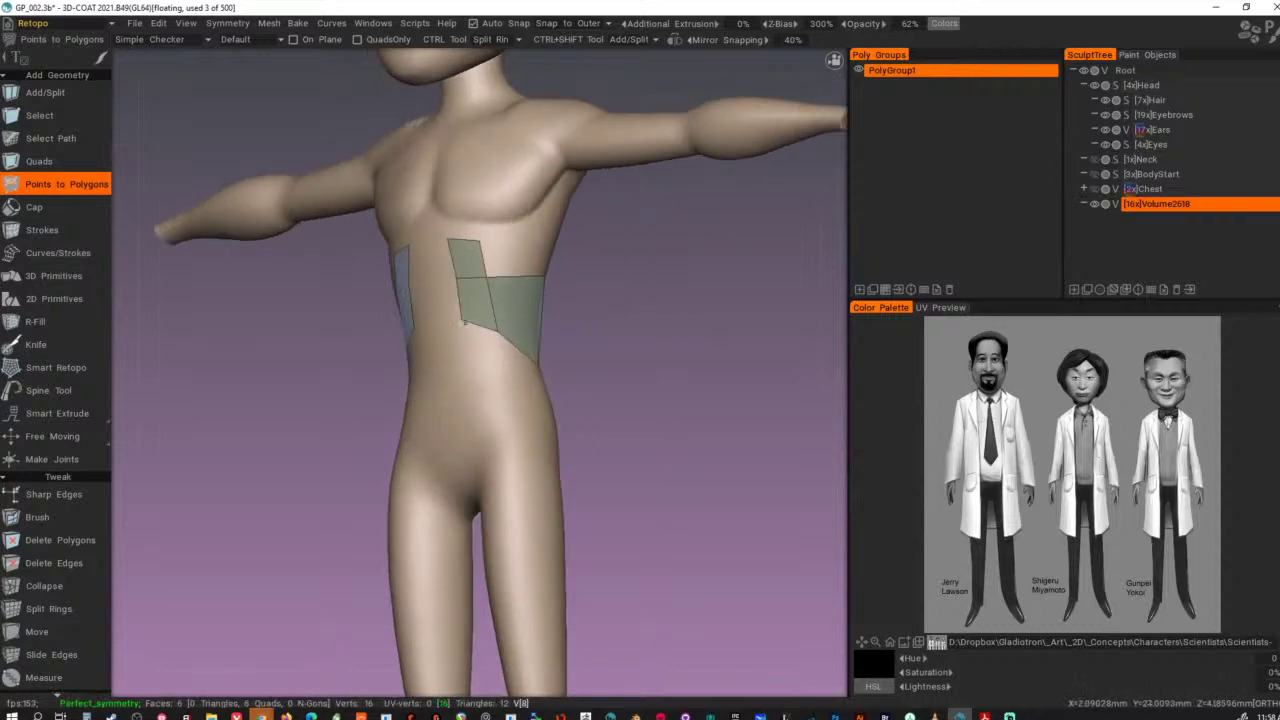
- Pull the lower abdominal vertices down to the waist and add the mirrored quad on the upper flank
left_click_drag(463, 321, 453, 369)
left_click_drag(498, 333, 566, 360)
left_click_drag(507, 277, 524, 229)
right_click(503, 253)
- Extend the two flank rows onto the back with two mirrored quads
left_click_drag(568, 282, 519, 268, "alt")
left_click(574, 281)
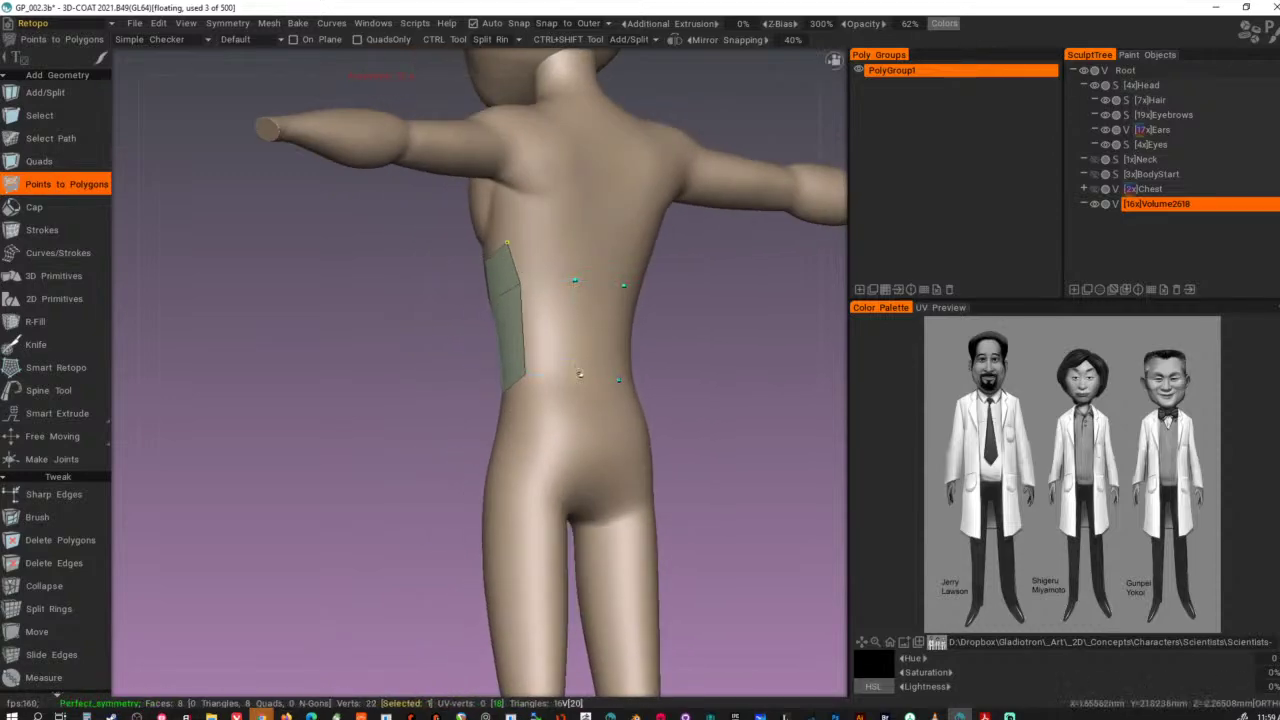
left_click(561, 323)
right_click(545, 256)
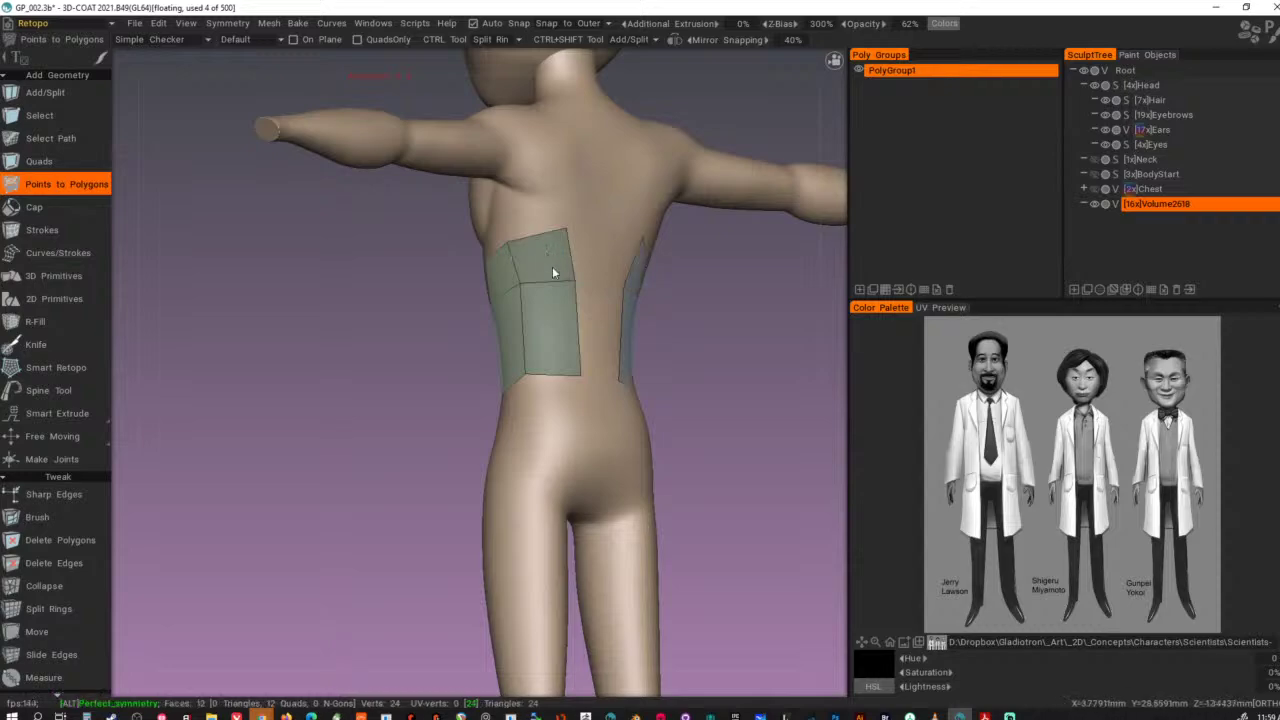
- Build mirrored quads from the upper chest up to the top of the shoulder
left_click_drag(554, 269, 646, 262, "alt")
middle_click_drag(593, 203, 596, 340, "alt")
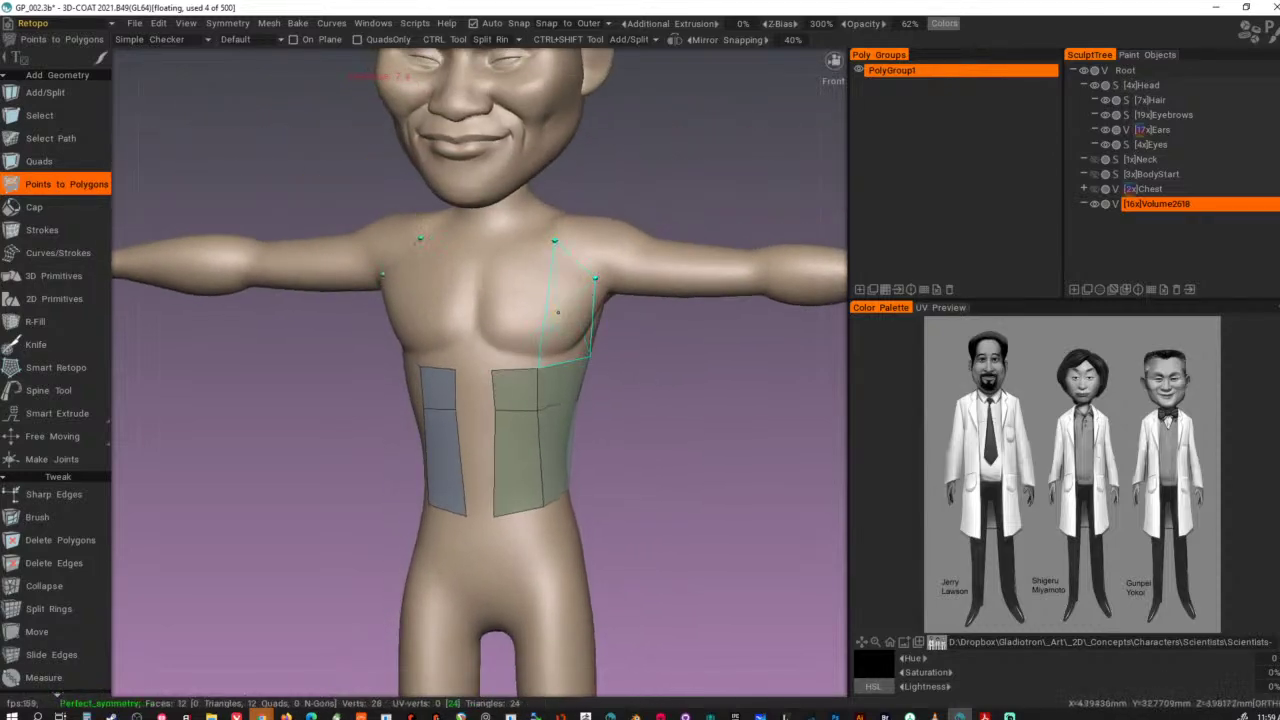
right_click(552, 267)
left_click_drag(628, 238, 562, 310, "alt")
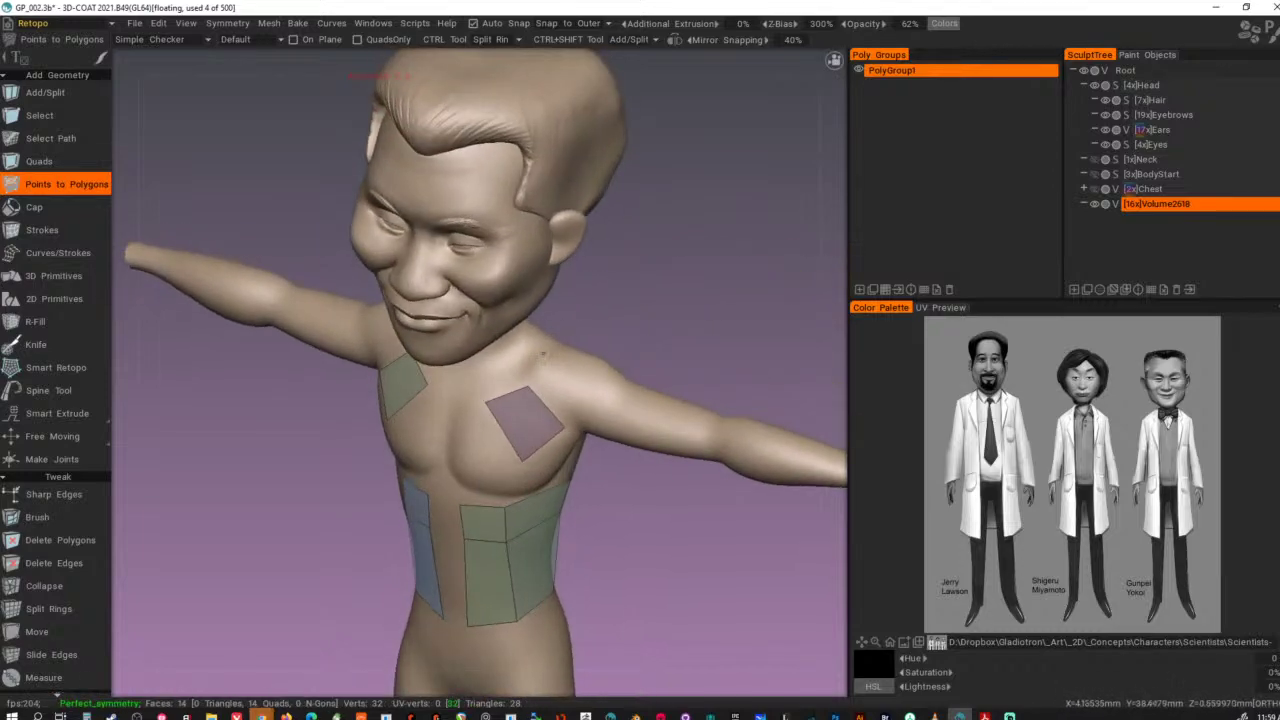
right_click(503, 371)
- Continue the mirrored strip of quads over the top of the shoulder and down onto the upper back
left_click_drag(560, 340, 502, 350, "alt")
left_click(538, 389)
right_click(510, 382)
left_click(550, 325)
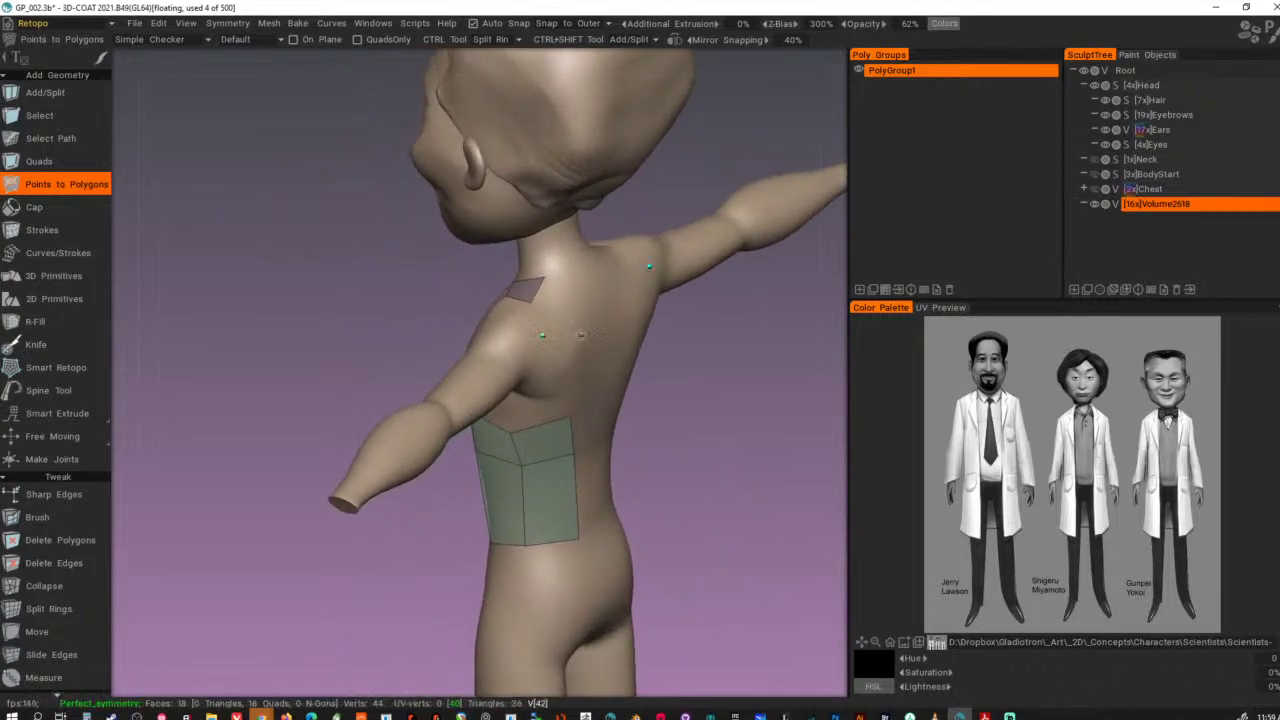
left_click(581, 335)
right_click(565, 320)
- Add mirrored quads around the rear of the shoulder and down behind the armpit
left_click_drag(565, 318, 605, 324, "alt")
left_click(536, 281)
left_click(571, 301)
right_click(567, 279)
left_click(516, 307)
right_click(547, 324)
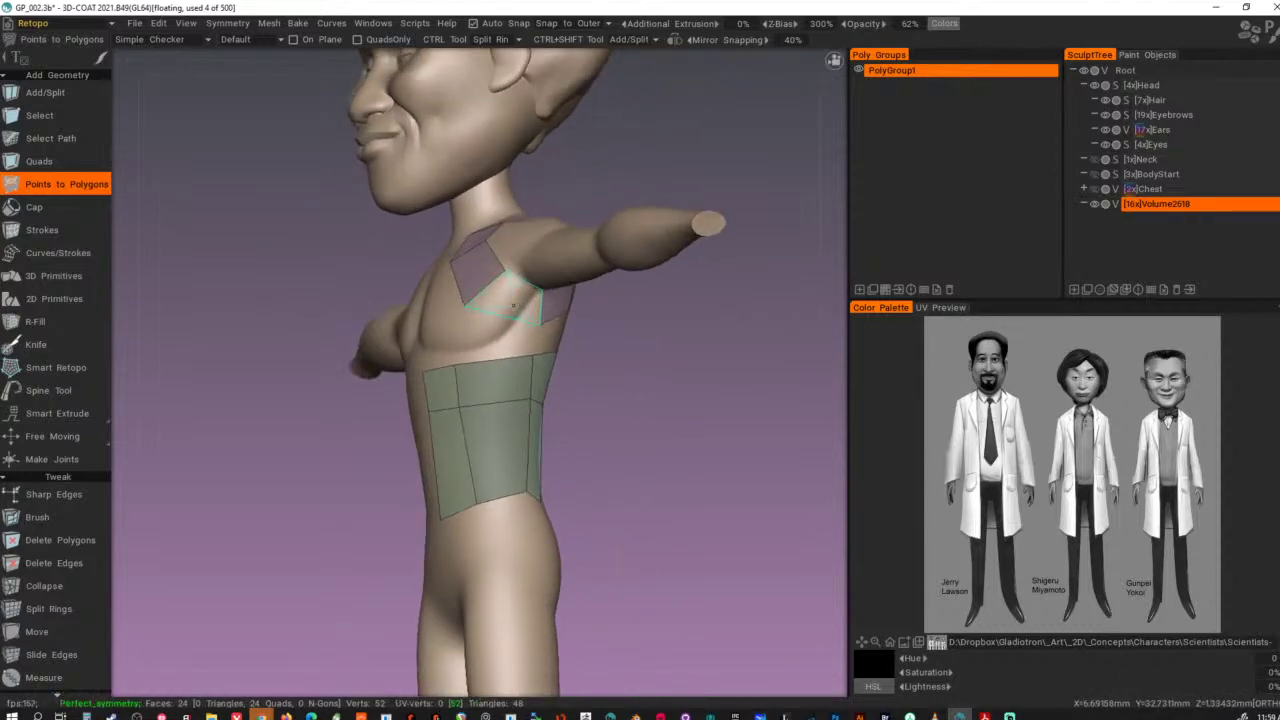
- Fill the gap beneath the armpit with mirrored quads joining the shoulder strip to the flank
right_click(516, 305)
mouse_move(517, 305)
left_mouse_down("alt")
mouse_move(562, 314)
mouse_move(466, 333)
mouse_move(646, 360)
left_mouse_up("alt")
right_click(522, 328)
right_click(537, 329)
- Fill the pectoral area with mirrored quads connecting the upper chest to the abdomen rows
left_click_drag(552, 318, 645, 296, "alt")
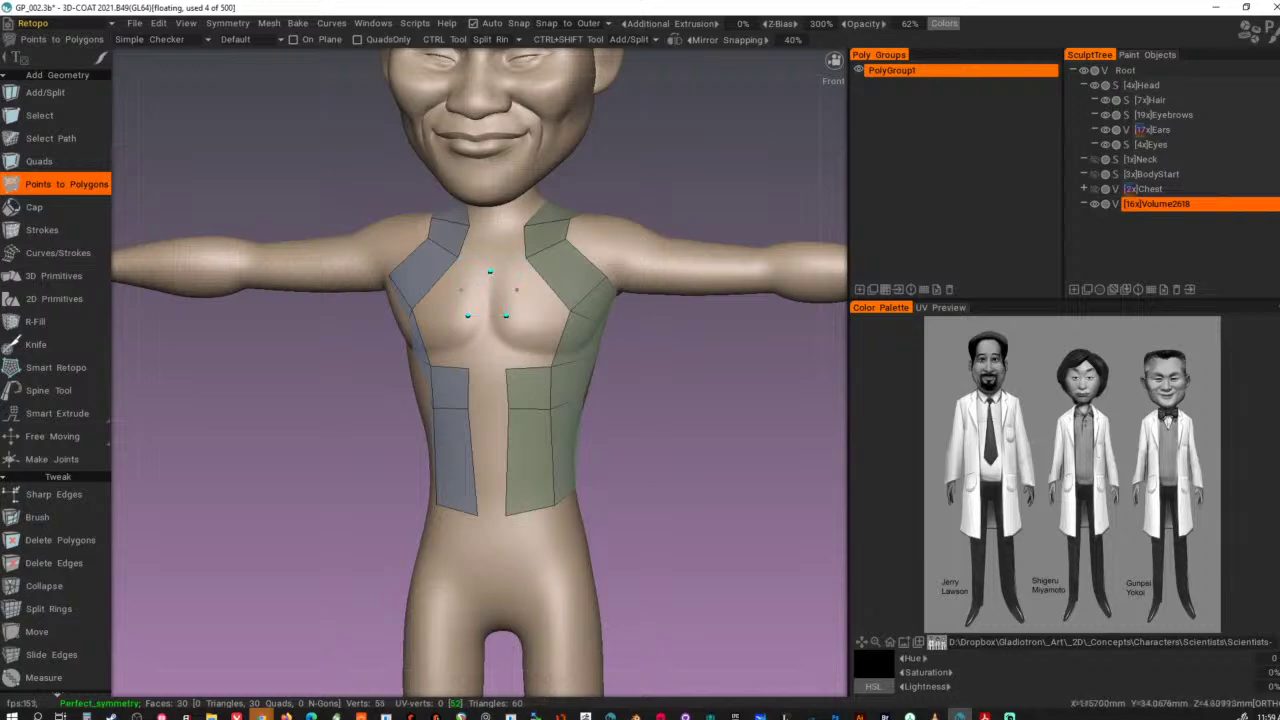
right_click(526, 294)
right_click(525, 345)
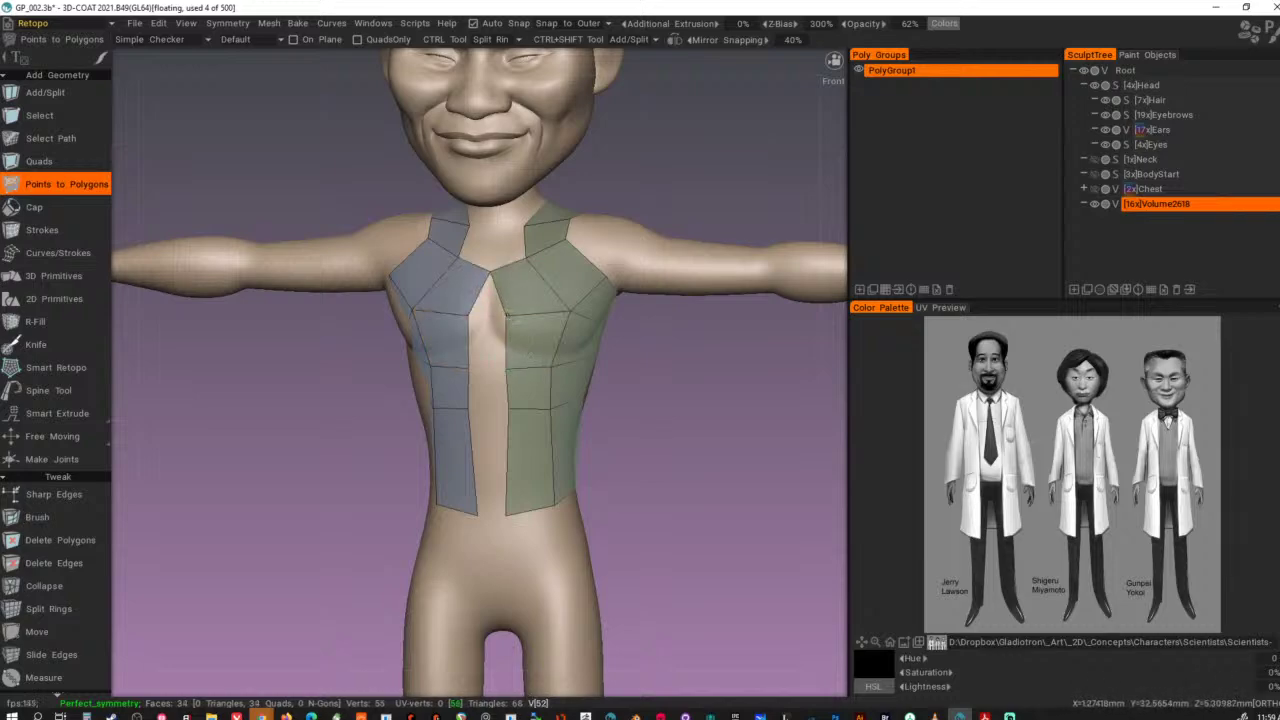
- Move the inner chest and abdomen vertices onto the centre line to close the front gap down to the waist
left_click_drag(507, 316, 490, 318)
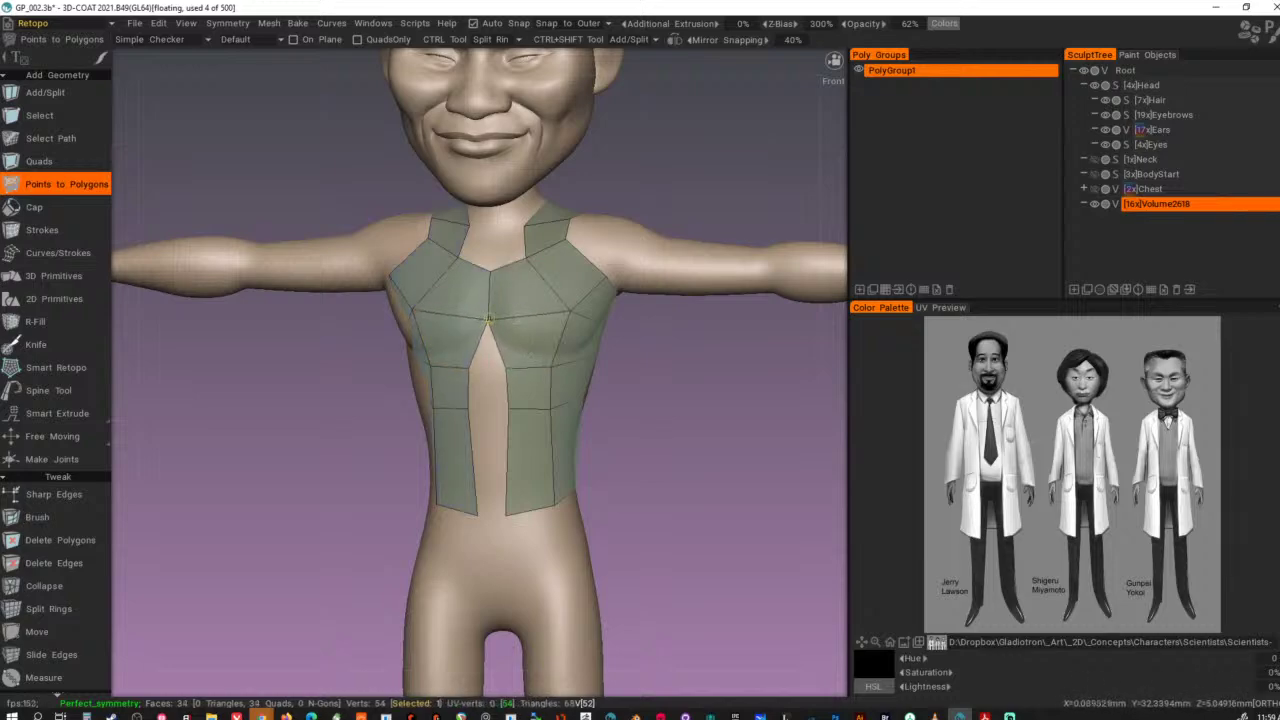
left_click_drag(510, 371, 487, 406)
left_click_drag(508, 510, 492, 508)
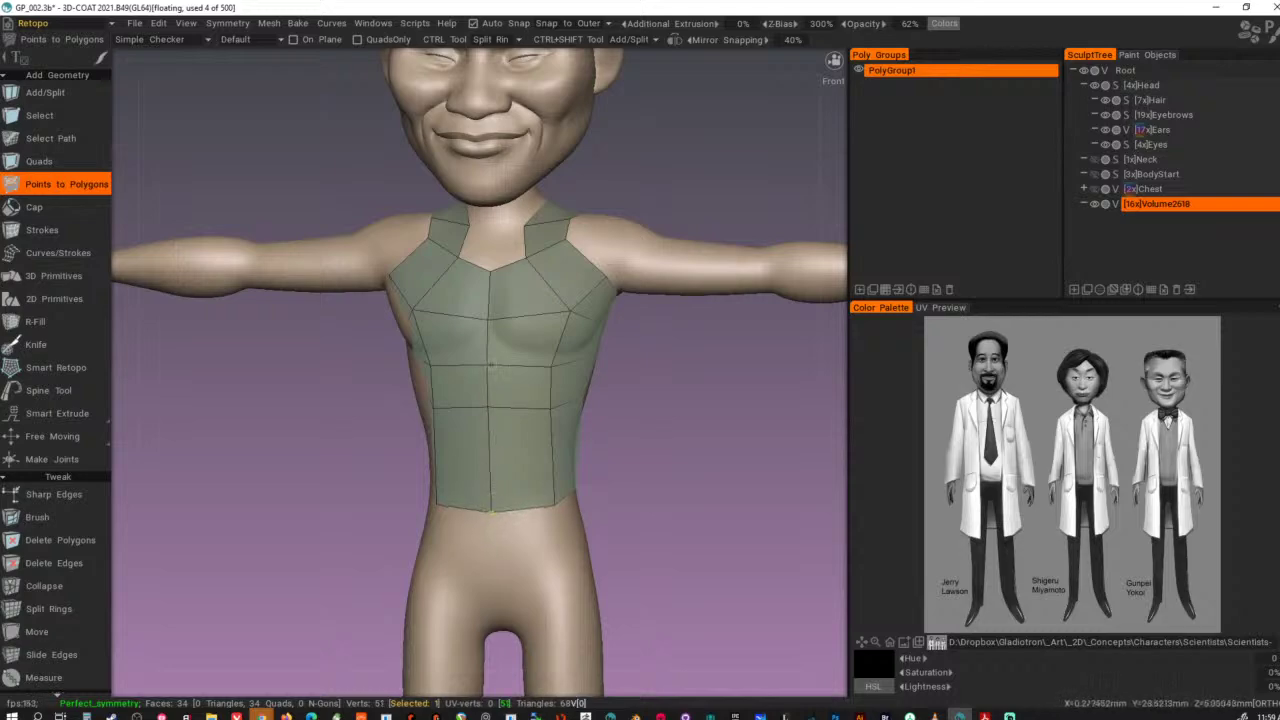
- Shift the vertices of the shoulder-top quads outward toward the arm
mouse_move(592, 294)
left_mouse_down("alt")
mouse_move(548, 284)
mouse_move(608, 321)
mouse_move(594, 316)
left_mouse_up("alt")
left_click_drag(526, 264, 534, 268)
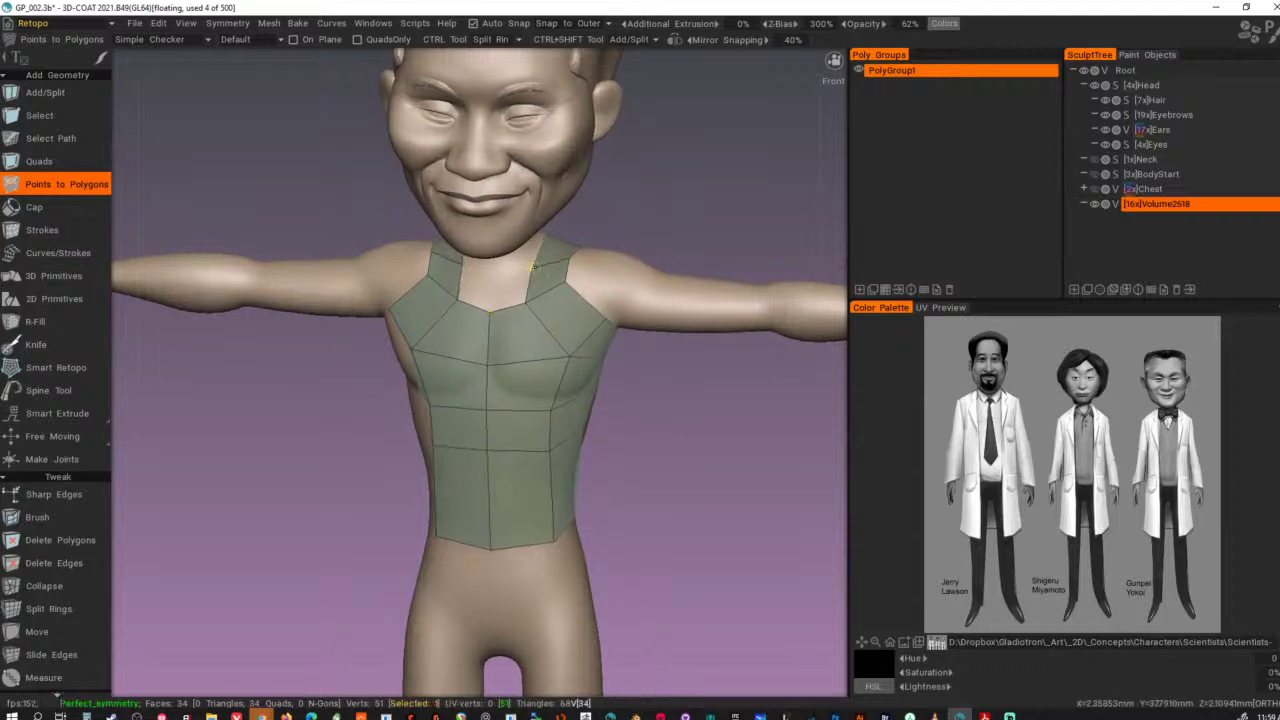
right_click_drag(564, 281, 573, 283)
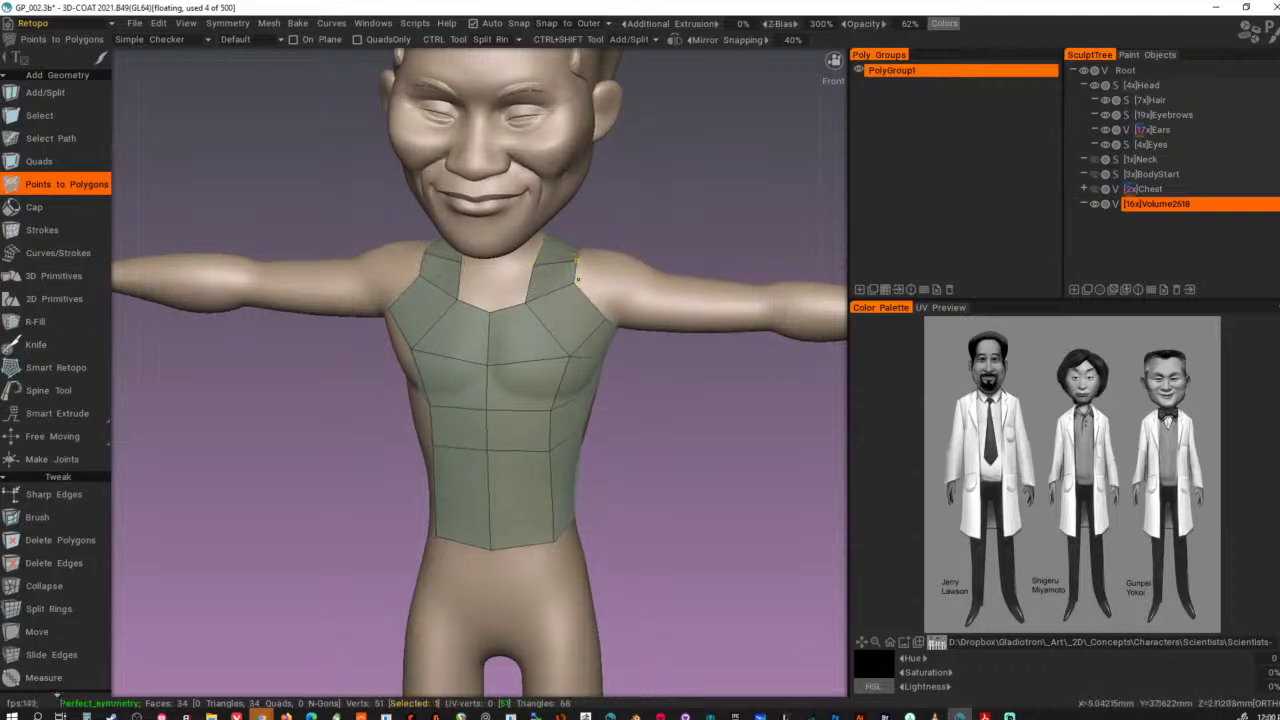
left_click_drag(577, 263, 472, 302)
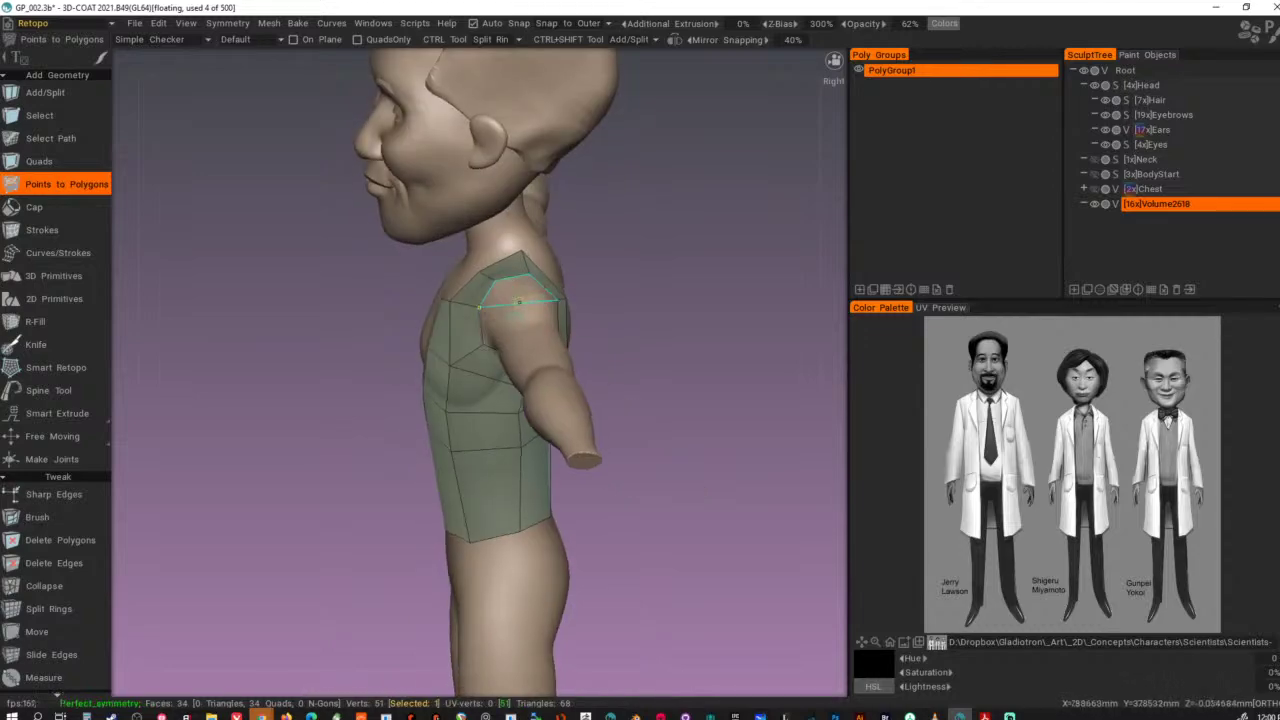
- Fill the open centre of the back with mirrored quads meeting at the middle, from the neck down to the waist
mouse_move(645, 303)
left_mouse_down("alt")
mouse_move(565, 277)
mouse_move(566, 297)
mouse_move(562, 284)
mouse_move(585, 263)
mouse_move(630, 290)
left_mouse_up("alt")
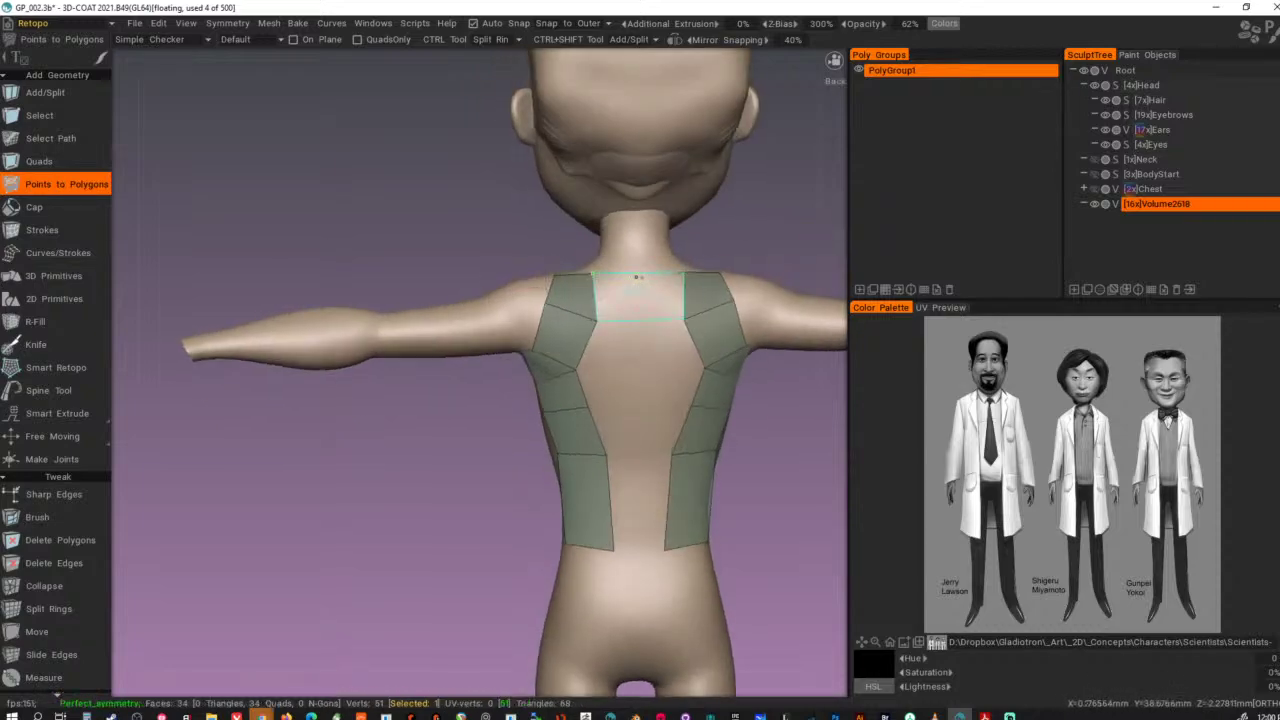
left_click(638, 277)
left_click(622, 291)
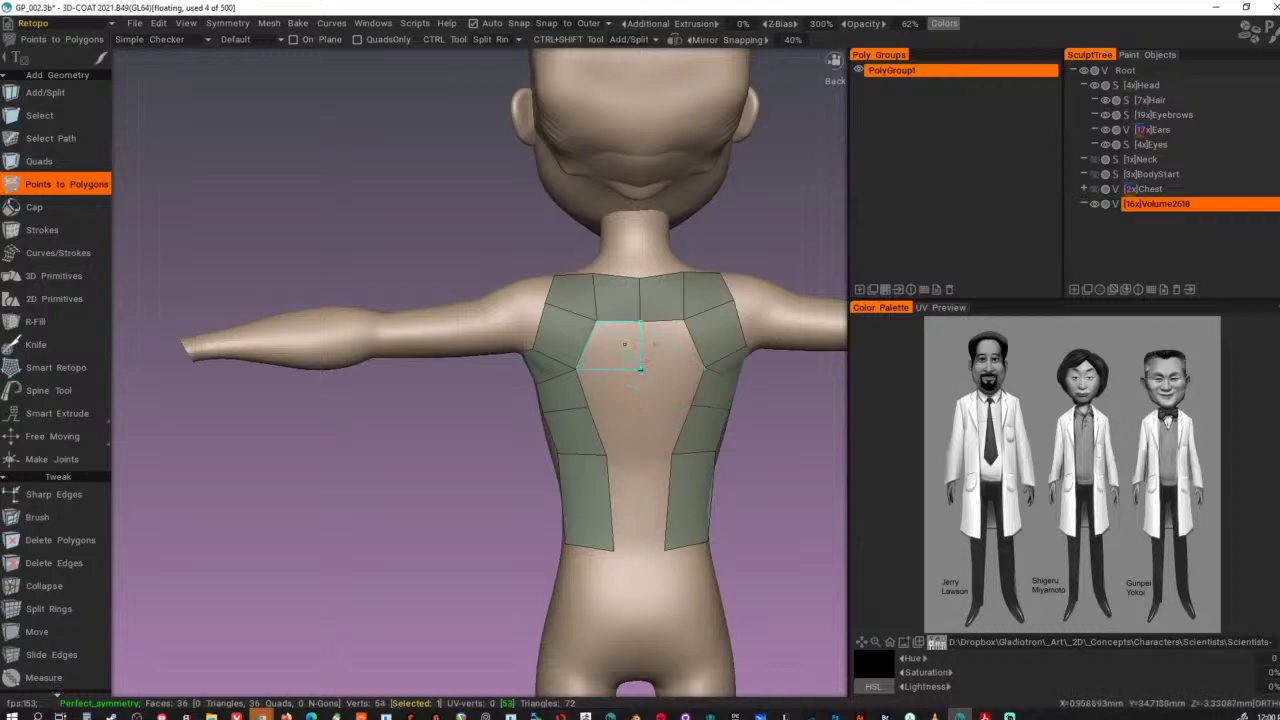
left_click(624, 344)
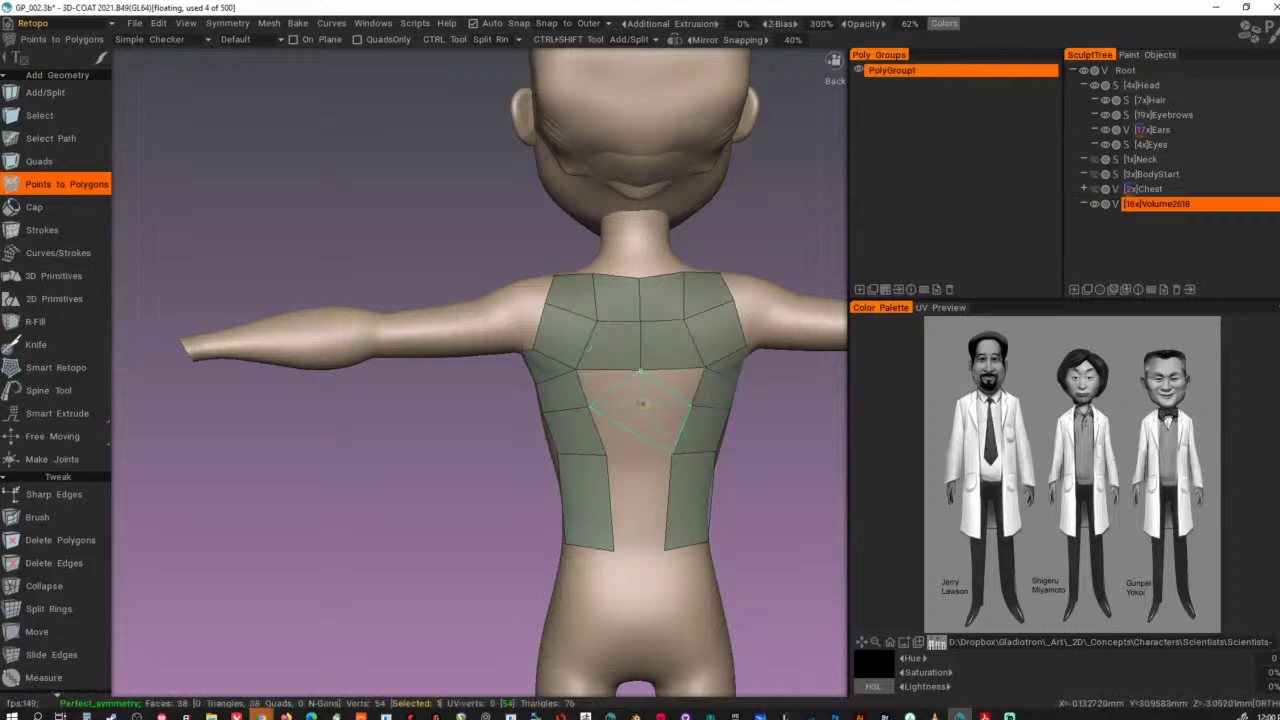
left_click(640, 406)
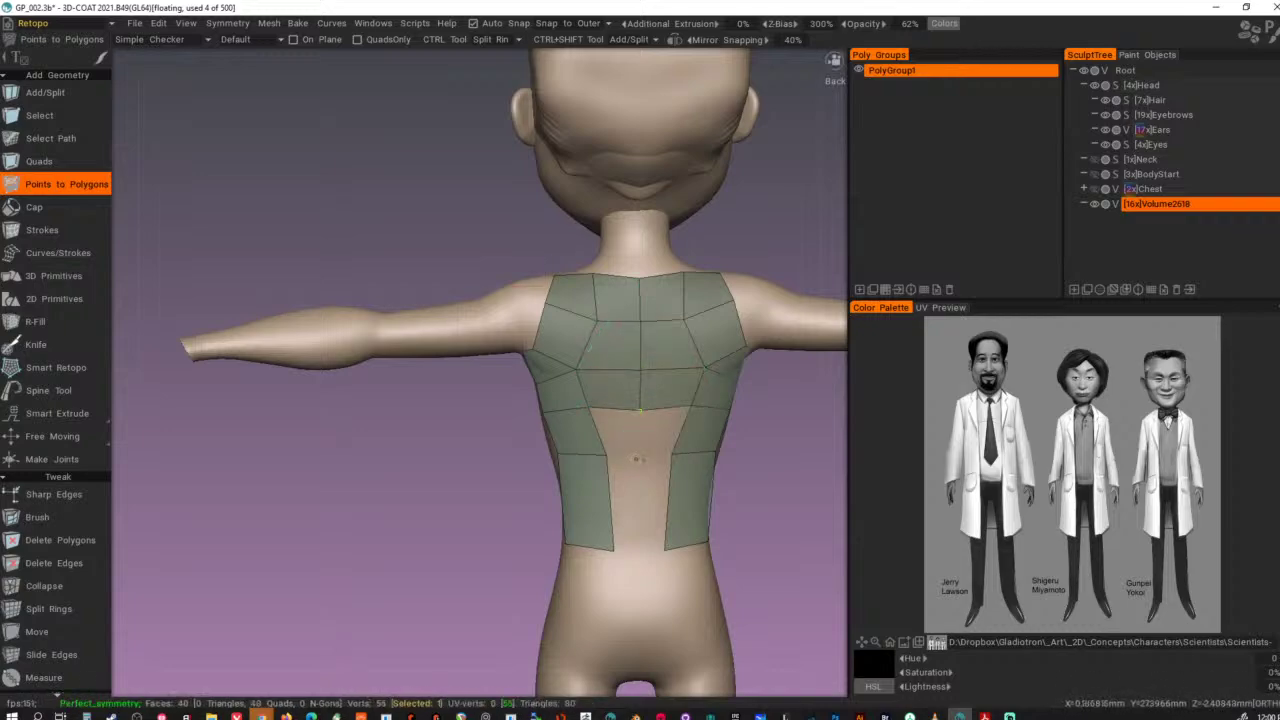
left_click(623, 436)
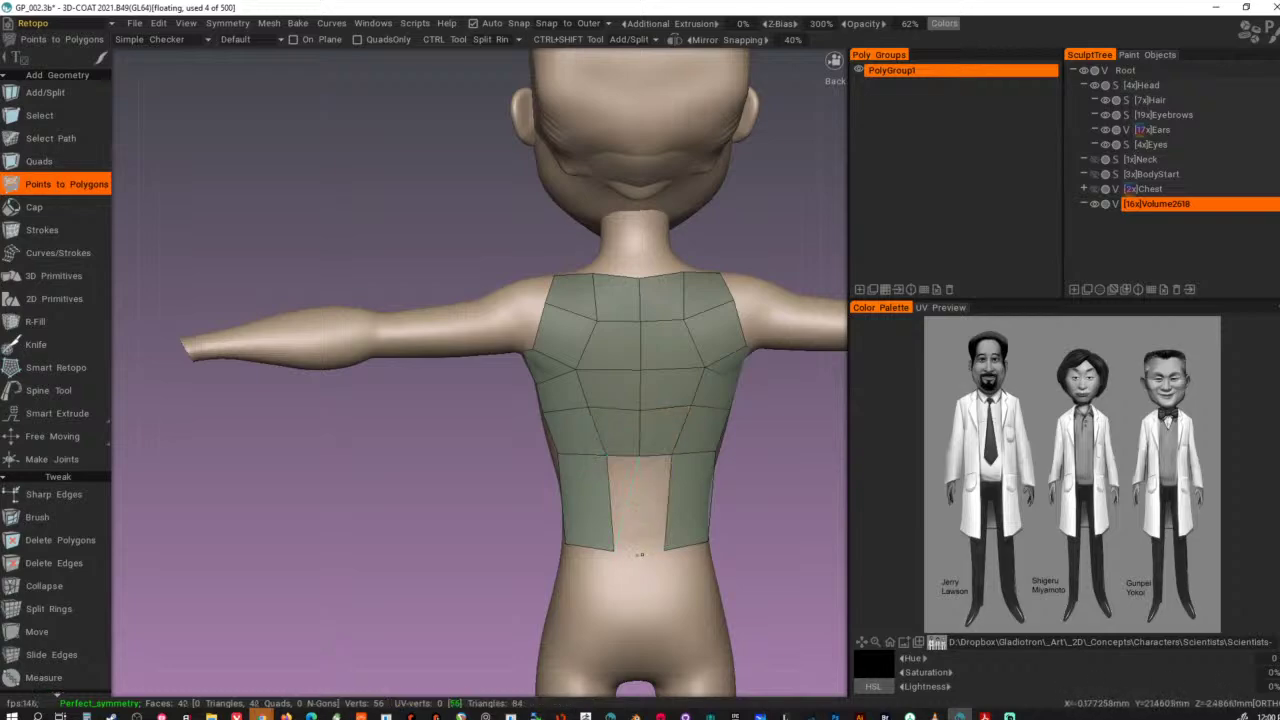
left_click(639, 552)
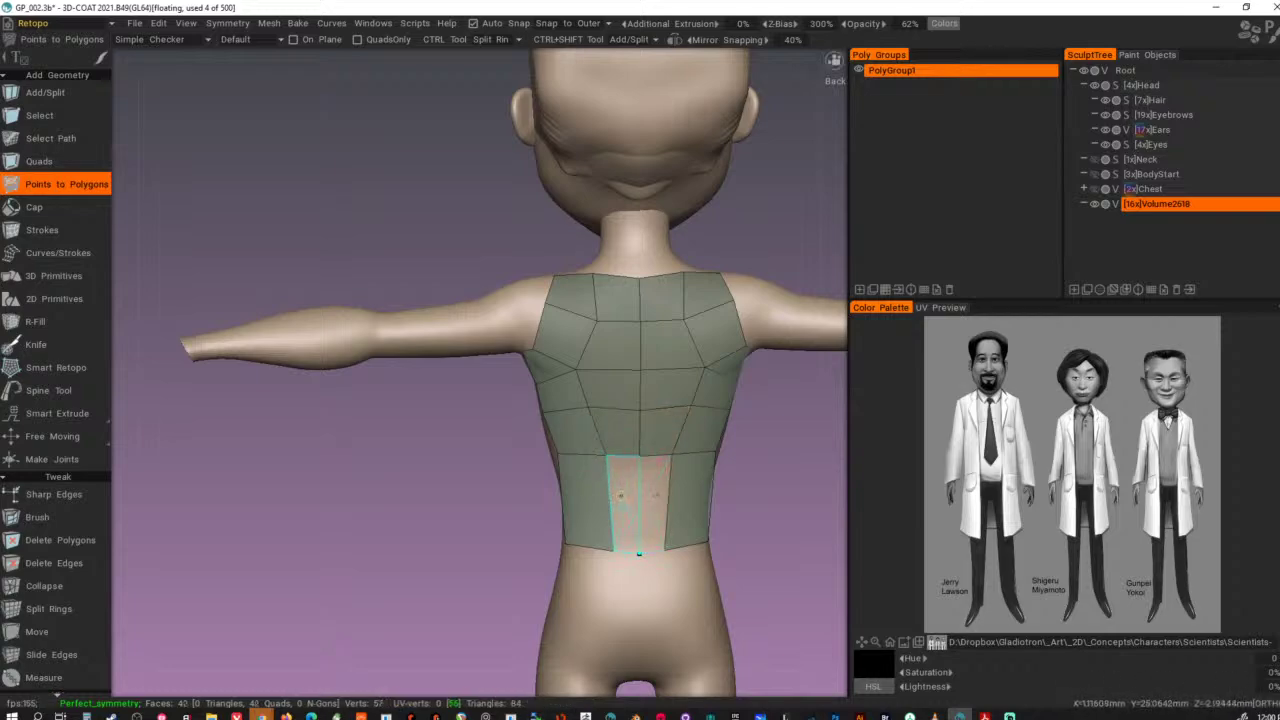
left_click(621, 495)
- Move the front neckline vertices of the shoulder quads up and outward around the base of the neck
right_click_drag(641, 432, 612, 478, "alt")
left_click_drag(612, 478, 634, 455, "alt")
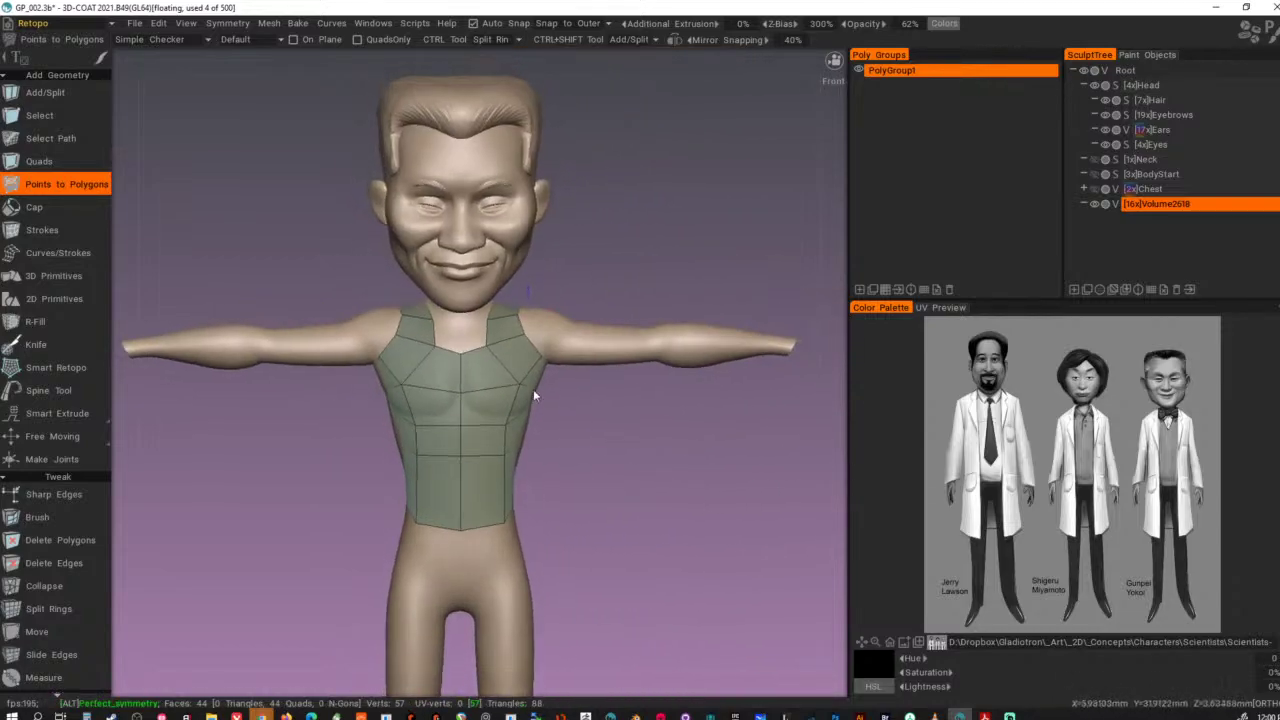
middle_click_drag(533, 389, 600, 430, "alt")
right_click_drag(600, 430, 694, 459, "alt")
left_click_drag(694, 459, 698, 460, "alt")
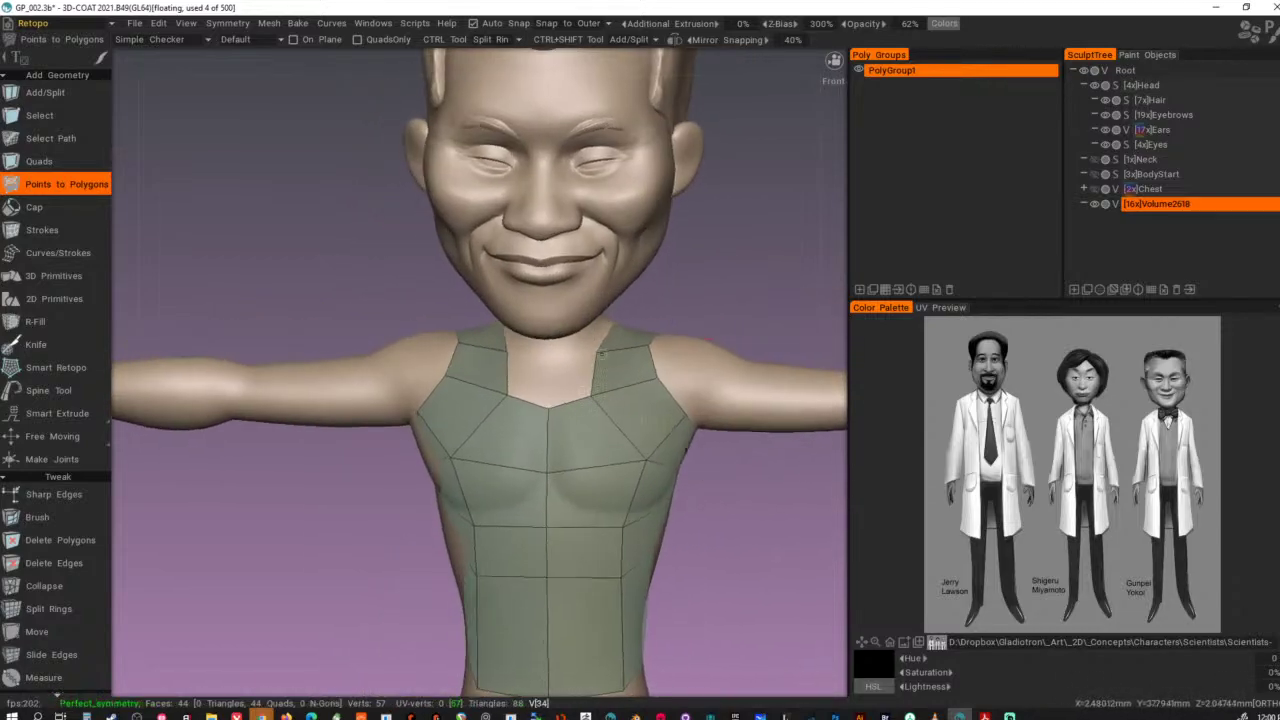
right_click_drag(600, 353, 621, 343)
right_click_drag(593, 395, 598, 388)
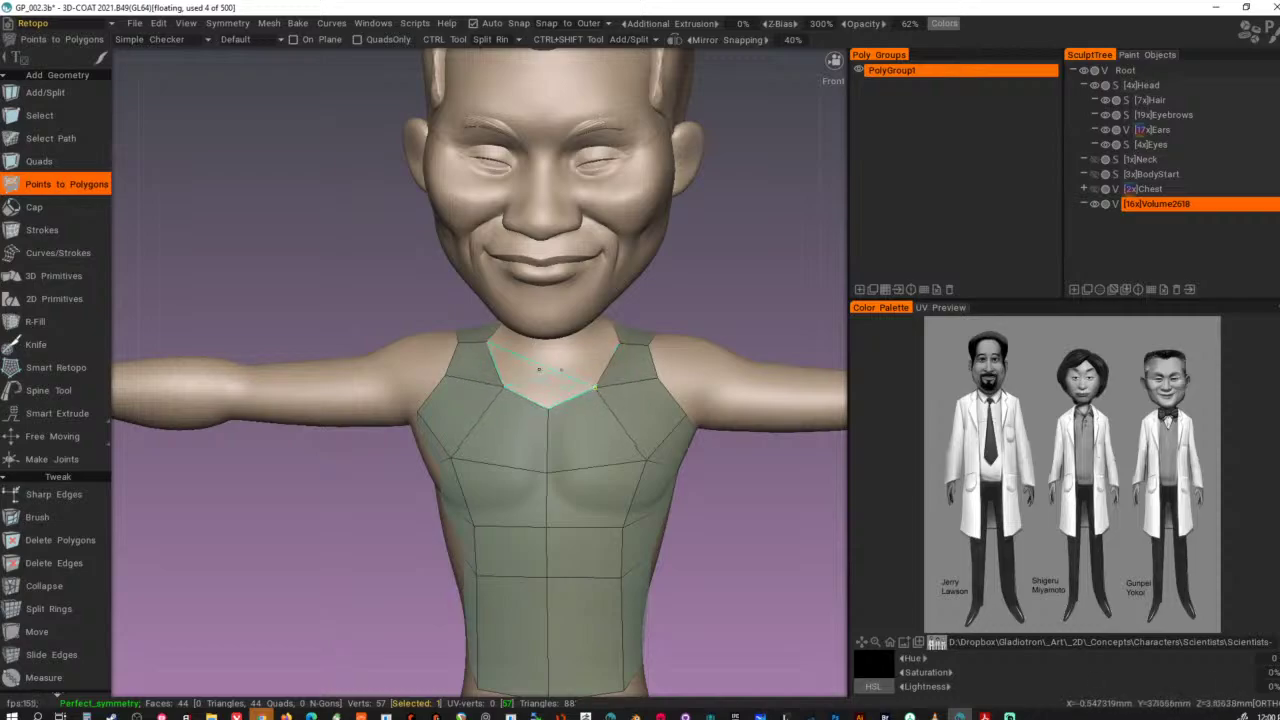
- Add mirrored quads around the back of the neck base above the shoulder and upper-back quads
left_click_drag(586, 376, 773, 332, "alt")
left_click(702, 367)
left_click(739, 370)
right_click(716, 385)
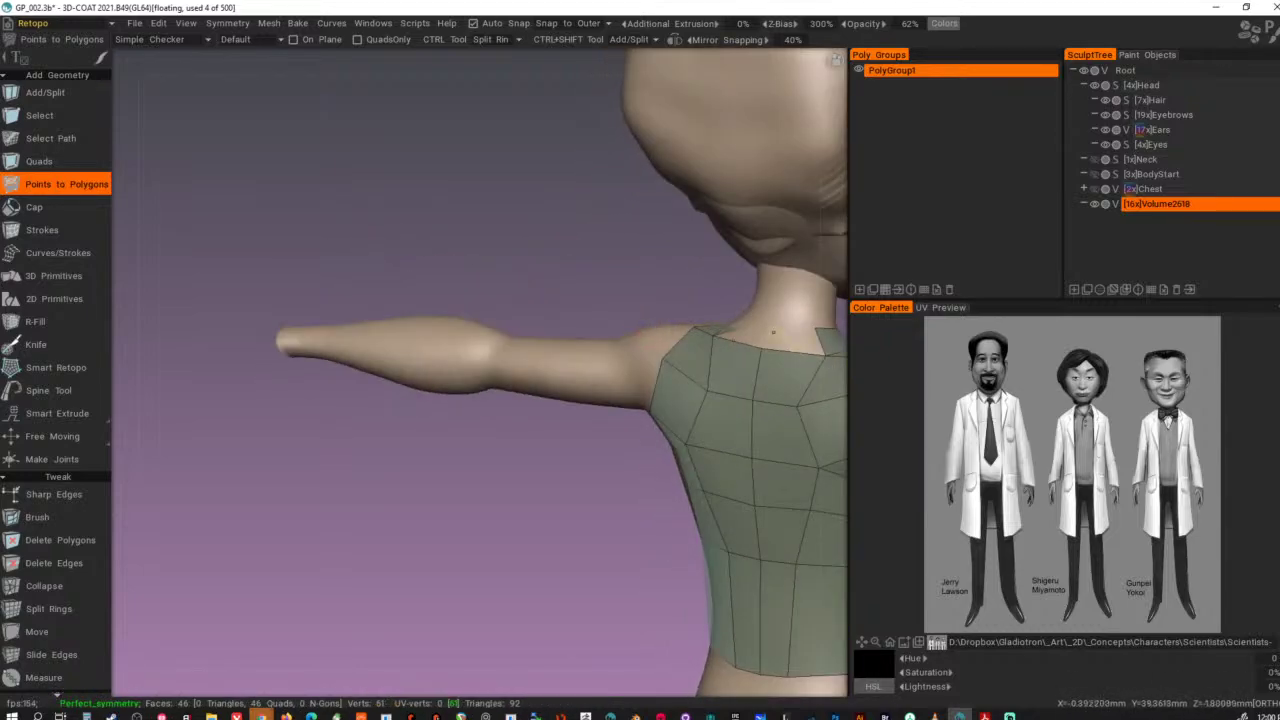
left_click(769, 325)
right_click(784, 336)
- Add mirrored collar quads around the front of the neck base and move their front corner vertices up toward the neck
left_click_drag(784, 376, 570, 366, "alt")
left_click(605, 348)
left_click(569, 349)
right_click(550, 360)
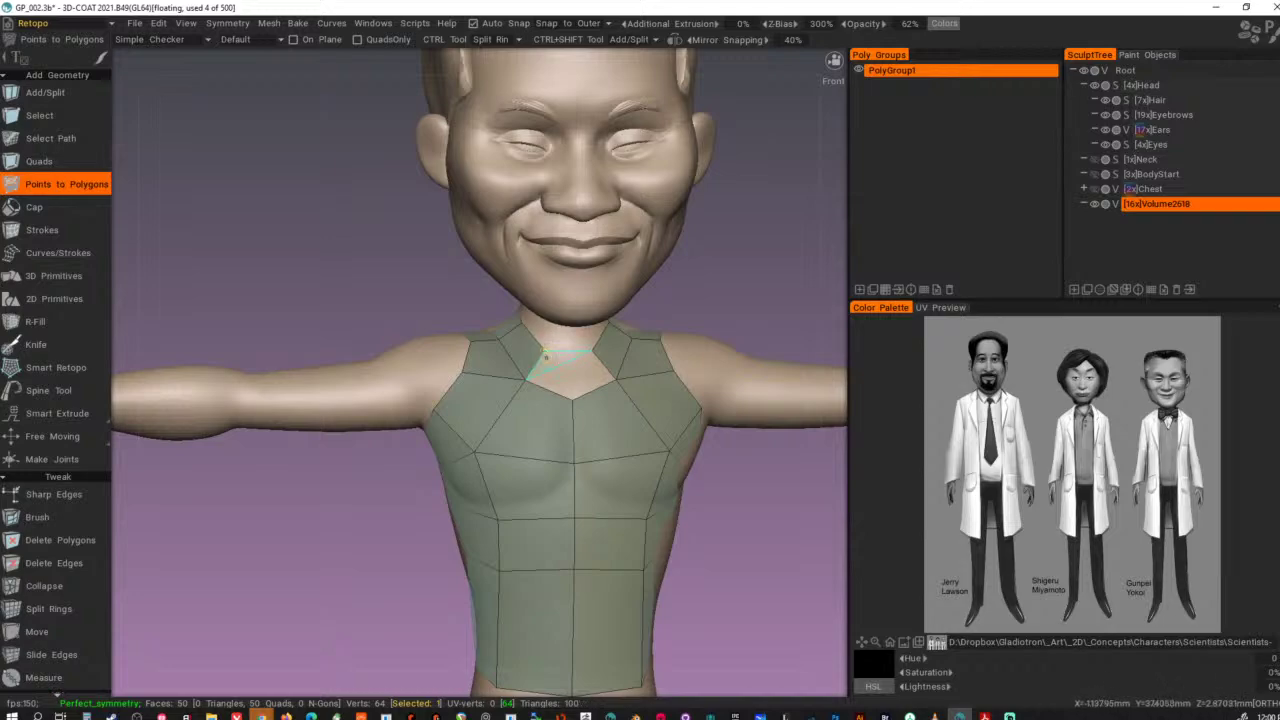
right_click_drag(527, 381, 539, 348)
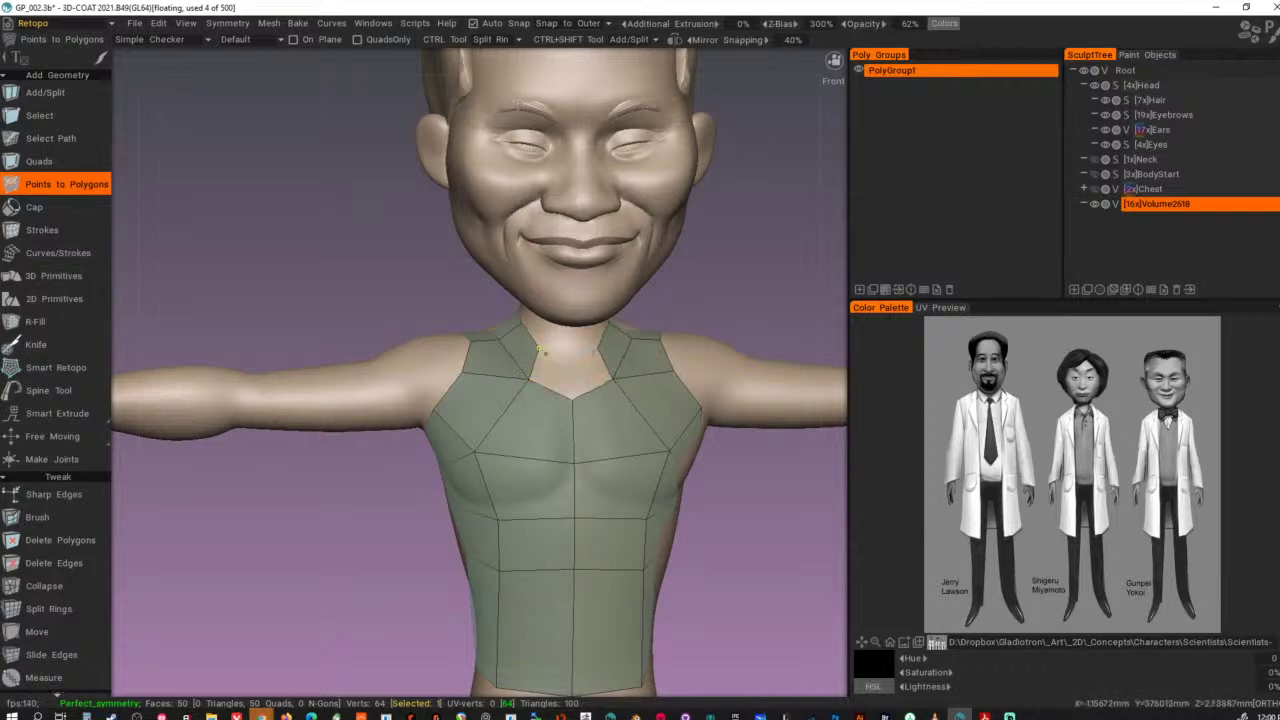
- Fill the front neckline with a mirrored pair of quads, leaving a narrow notch at the centre line
left_click_drag(572, 382, 557, 378, "alt")
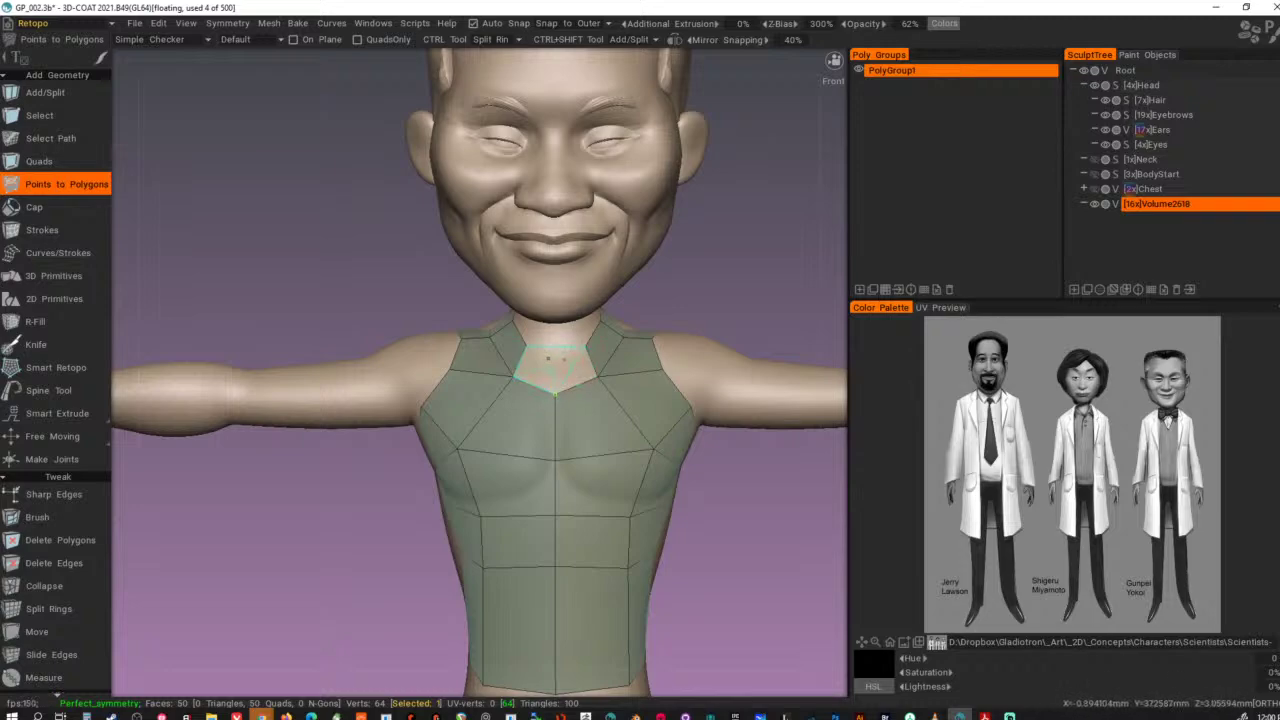
left_click(542, 356)
key("ctrl+z")
key("ctrl+z")
left_click(541, 364)
right_click(531, 375)
key("ctrl+z")
left_click(533, 369)
right_click_drag(552, 356, 548, 364)
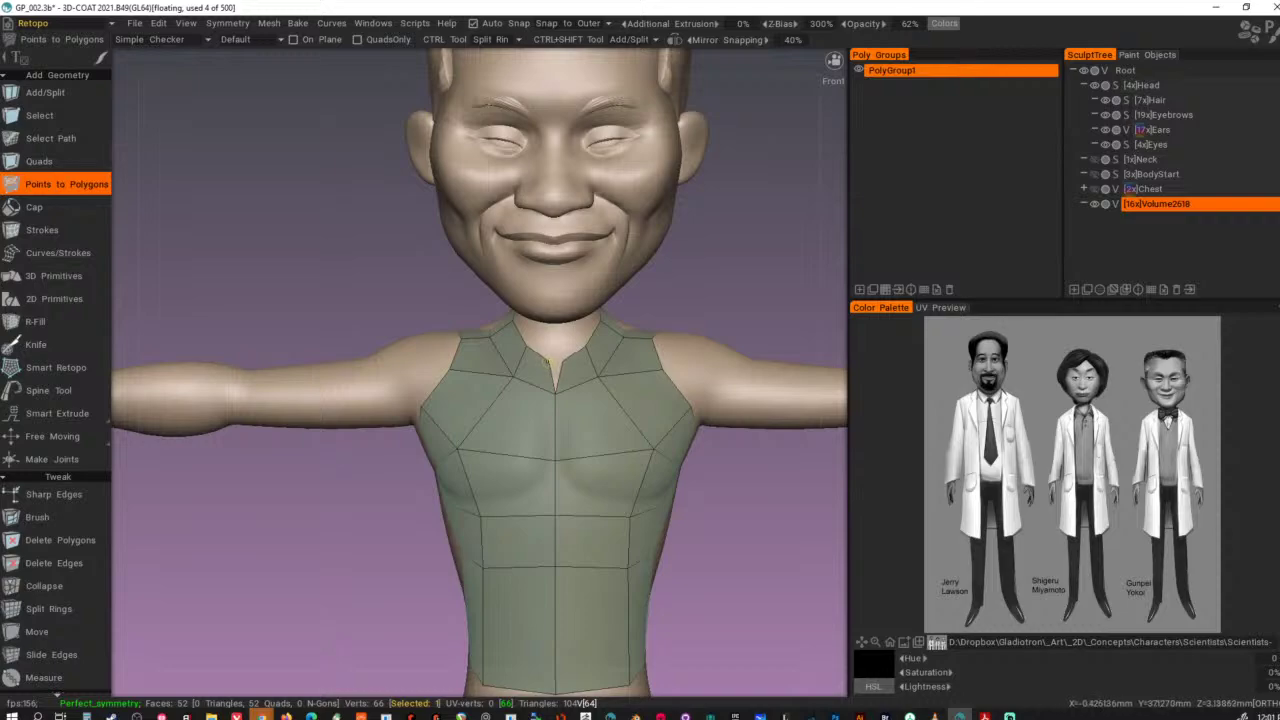
- Lower the front and side vertices of the mesh's waist edge to the hips, just above the crotch
left_click_drag(602, 350, 583, 329, "alt")
right_click_drag(731, 369, 597, 470, "alt")
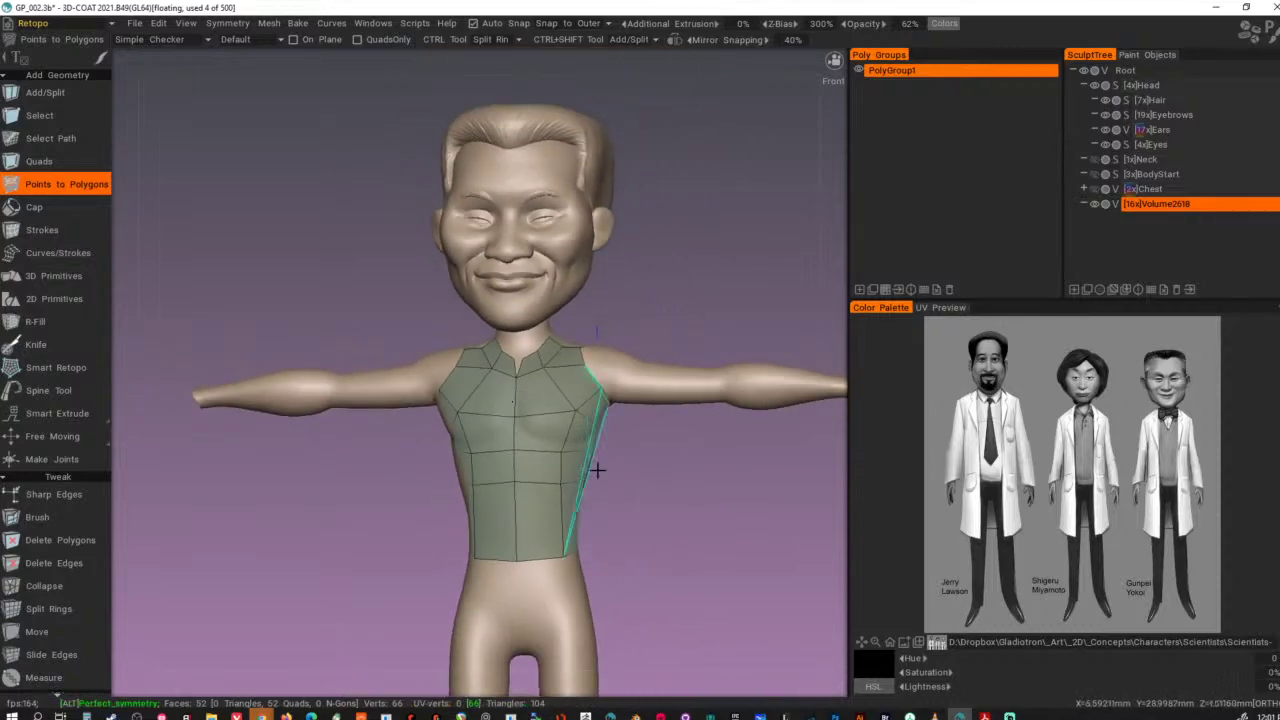
left_click_drag(597, 470, 661, 500, "alt")
middle_click_drag(661, 500, 626, 429, "alt")
right_click_drag(626, 429, 673, 453, "alt")
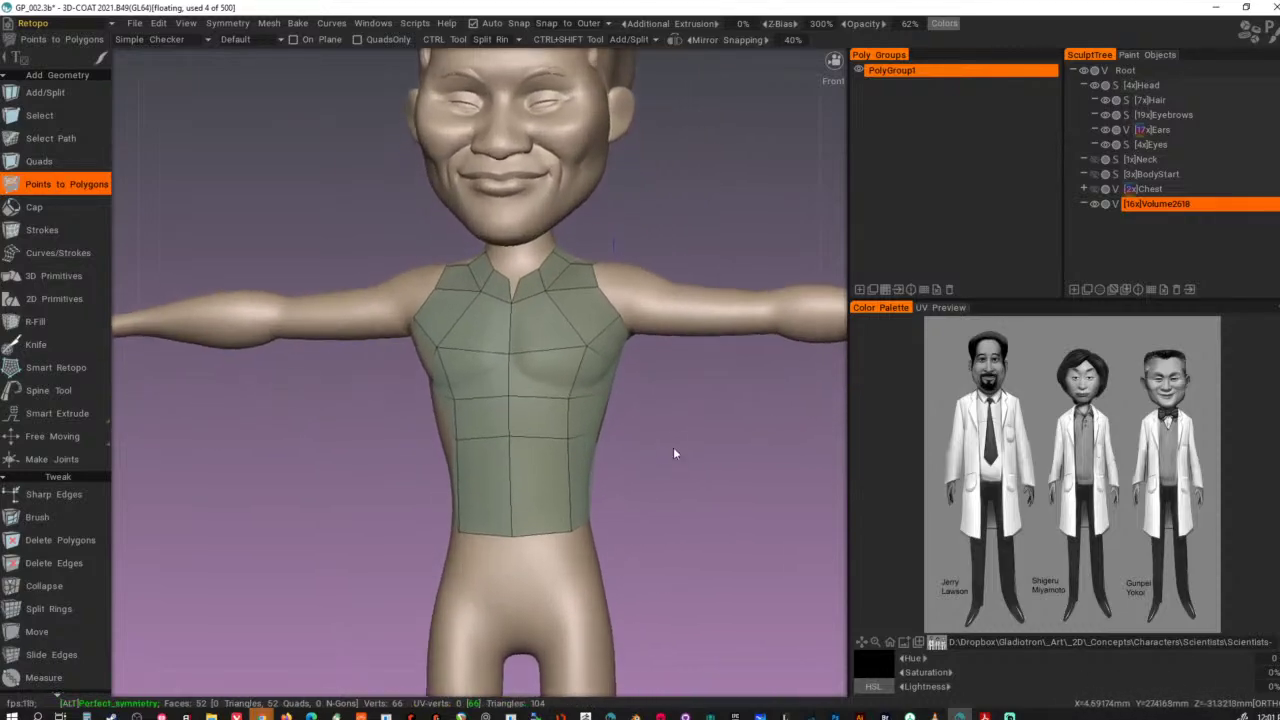
middle_click_drag(673, 453, 614, 366, "alt")
right_click_drag(614, 366, 634, 371, "alt")
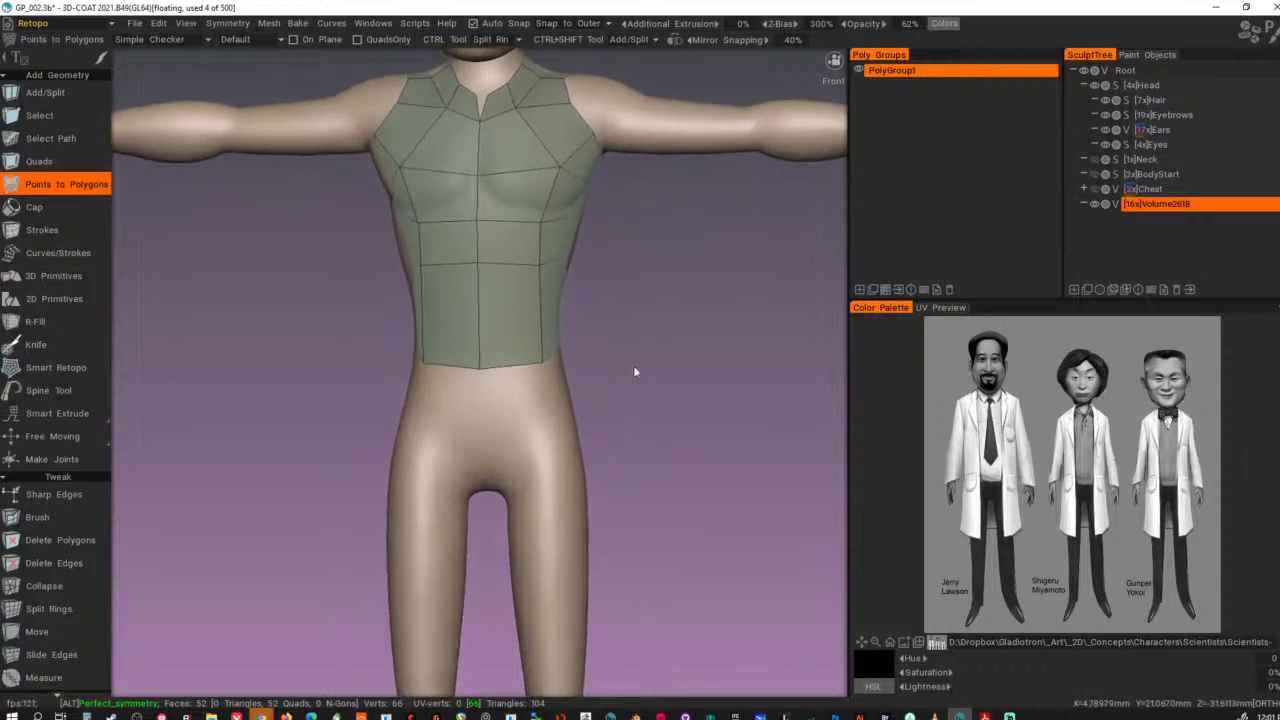
left_click_drag(634, 371, 560, 361, "alt")
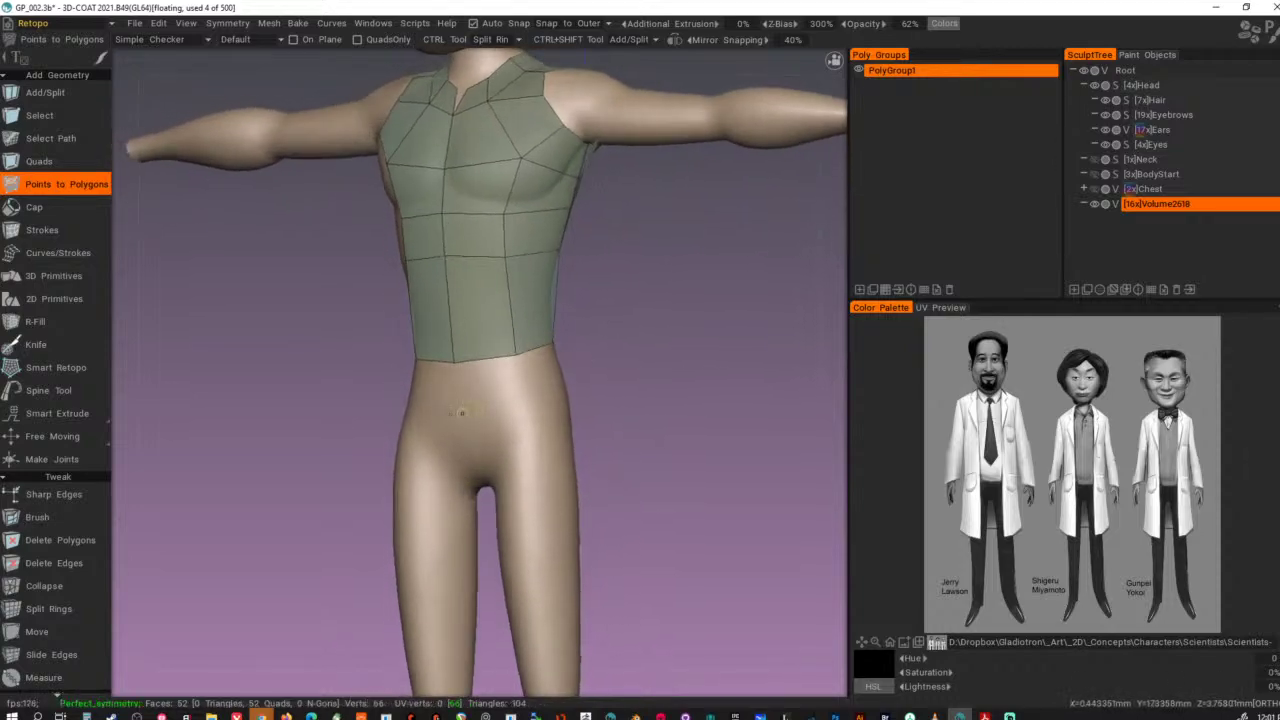
left_click_drag(459, 366, 461, 430)
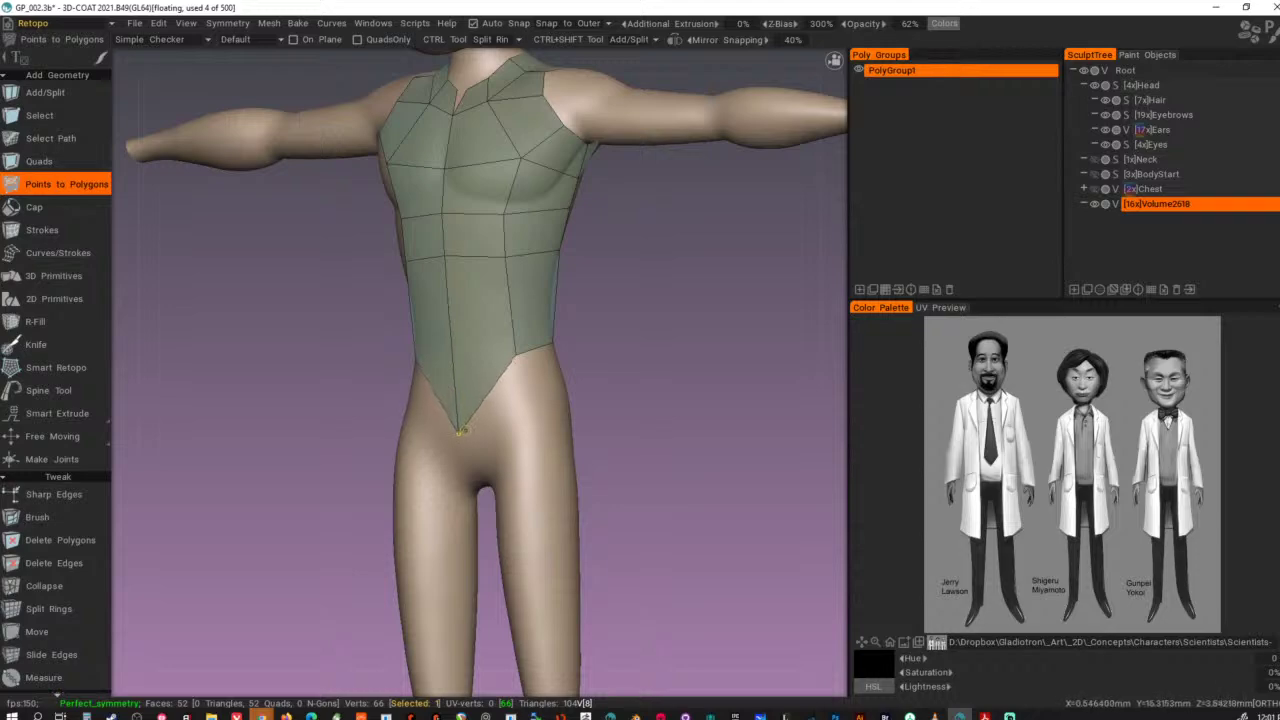
left_click_drag(518, 358, 440, 455)
left_click_drag(571, 344, 578, 431)
- Lower the back vertices of the waist edge to hip level, including the one on the centre line
left_click_drag(682, 431, 602, 425, "alt")
left_click_drag(655, 342, 641, 427)
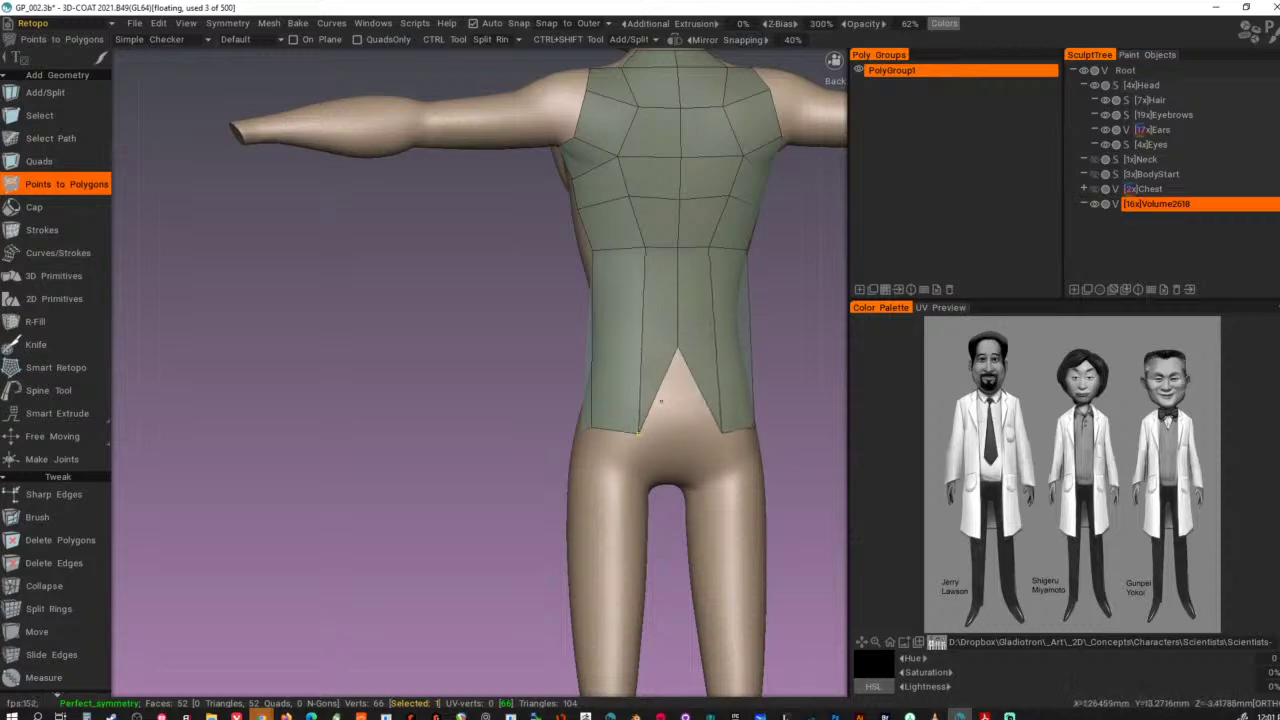
left_click_drag(678, 347, 823, 447)
- Insert six horizontal edge loops around the torso, five between the ribs and hips and one across the chest
mouse_move(625, 432)
left_mouse_down("alt")
mouse_move(705, 434)
mouse_move(642, 448)
left_mouse_up("alt")
right_click_drag(642, 448, 613, 420, "alt")
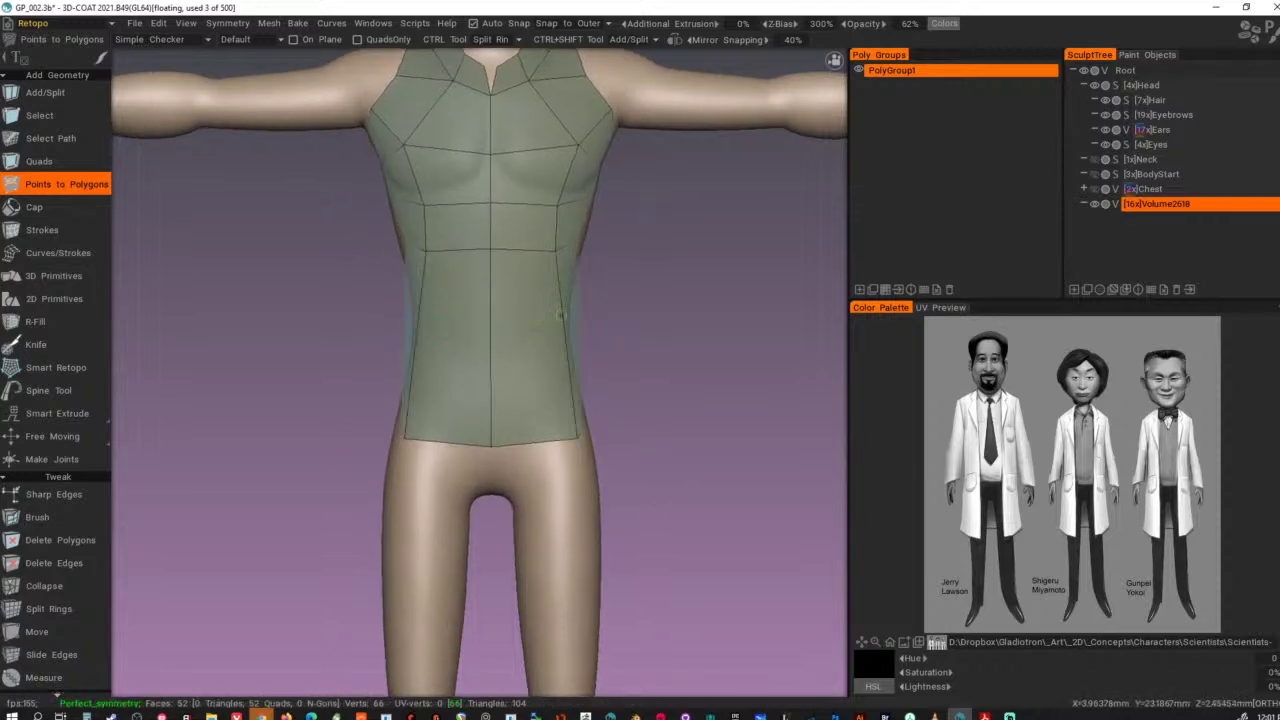
left_click(556, 313, "ctrl")
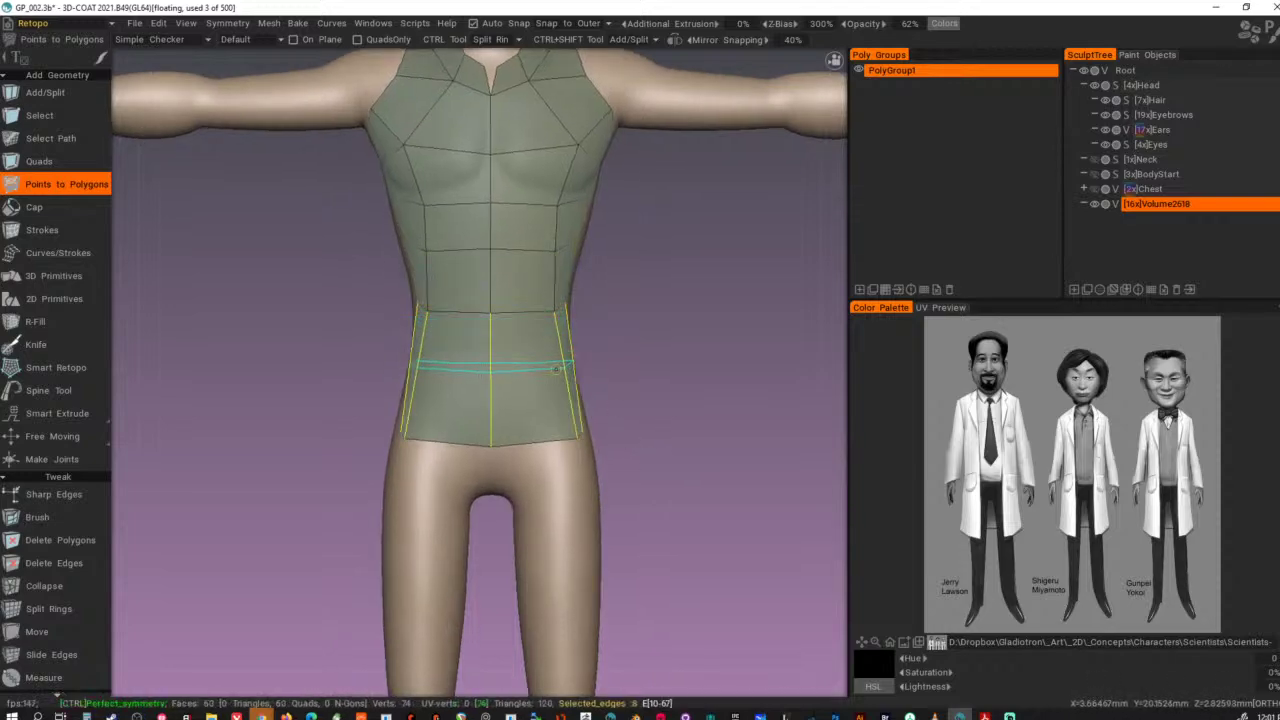
left_click(556, 370, "ctrl")
left_click(567, 415, "ctrl")
left_click(557, 338, "ctrl")
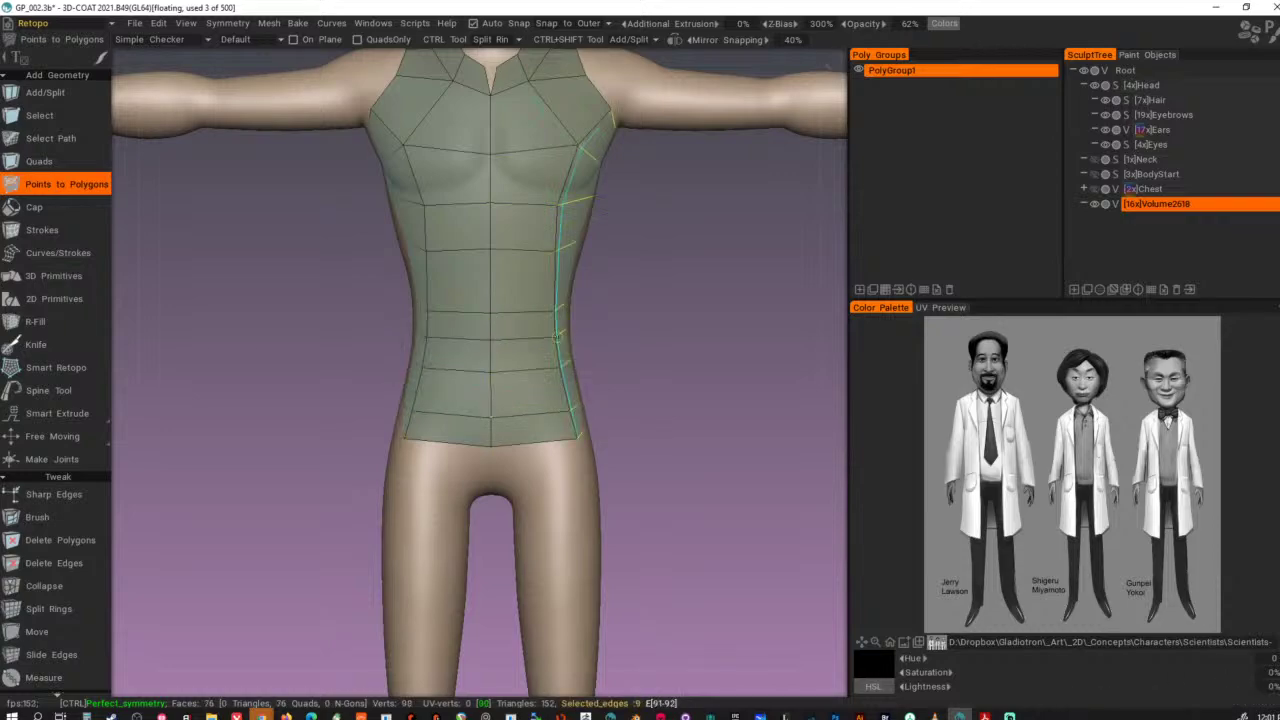
left_click(553, 280, "ctrl")
left_click(563, 179, "ctrl")
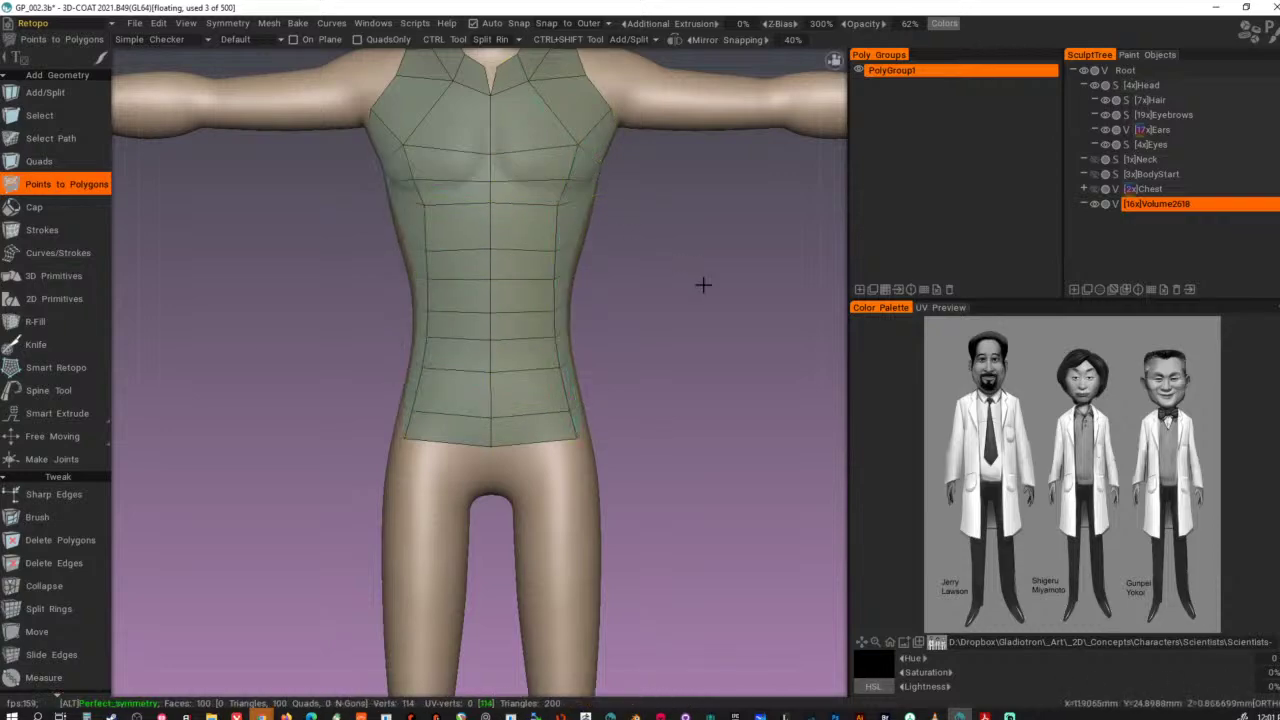
- Insert edge loops through the long upper-chest quads between the armholes
right_click_drag(703, 283, 549, 321, "alt")
mouse_move(549, 321)
left_mouse_down("alt")
mouse_move(725, 309)
mouse_move(596, 338)
mouse_move(526, 318)
left_mouse_up("alt")
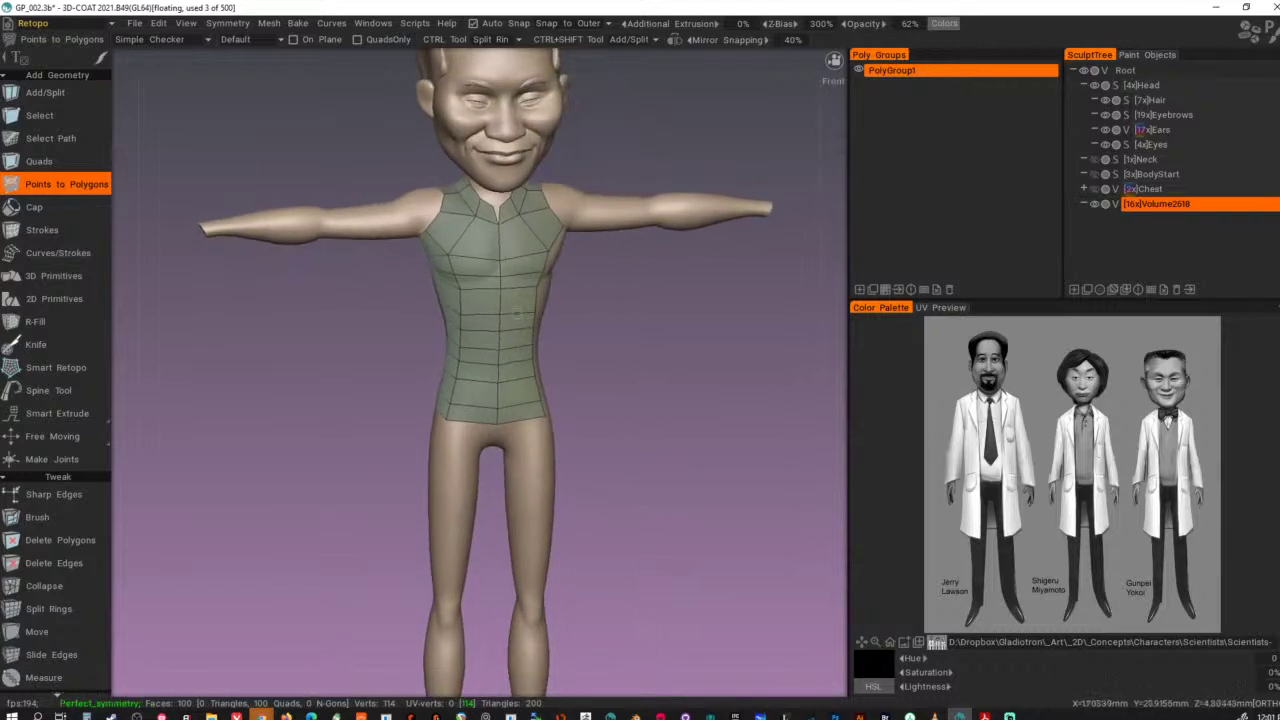
left_click(452, 217, "ctrl")
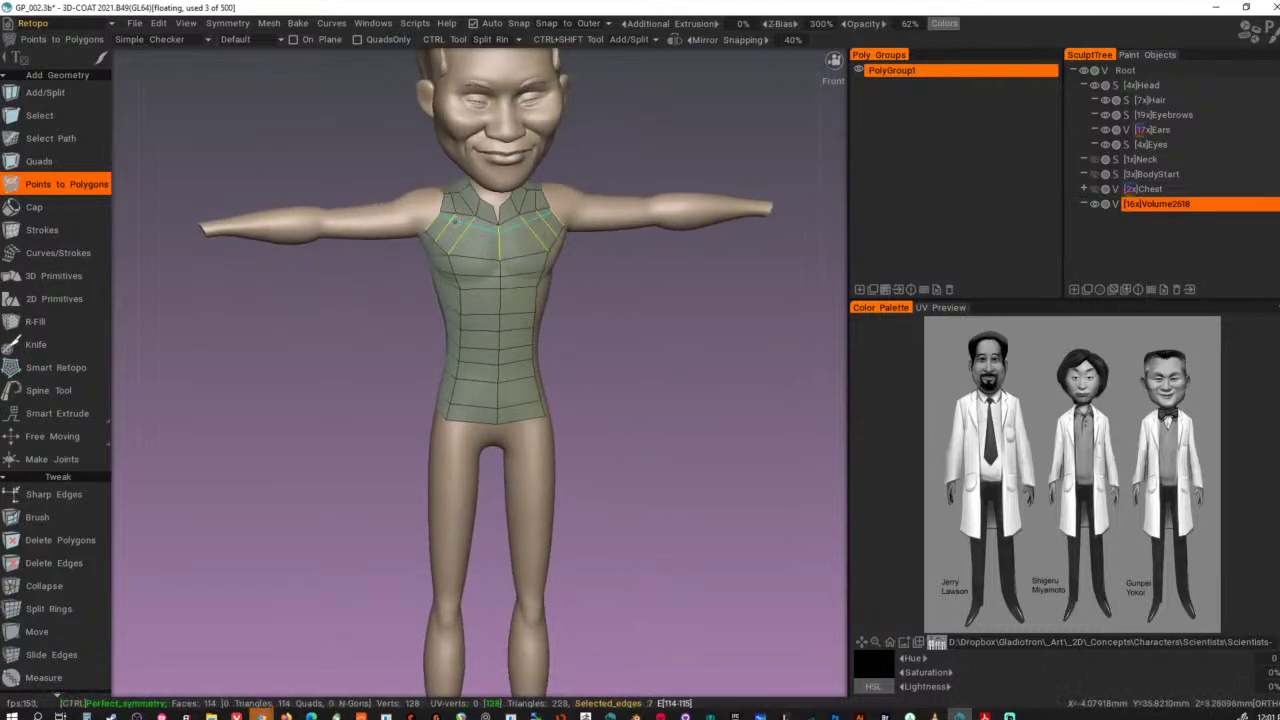
left_click(528, 238, "ctrl")
- Insert mirrored vertical edge loops beside the centre line of the back, from the neck to the hips
left_click_drag(472, 340, 811, 306, "alt")
left_click_drag(681, 283, 701, 298, "alt")
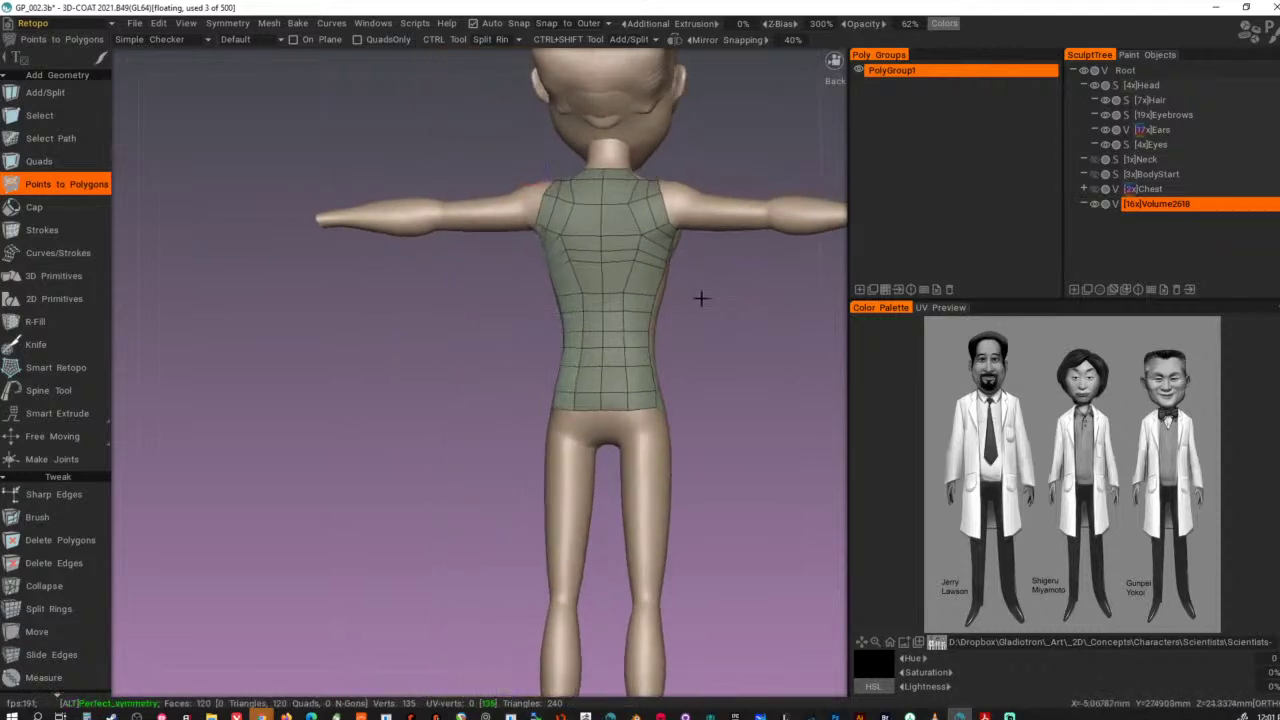
left_click(618, 222, "ctrl")
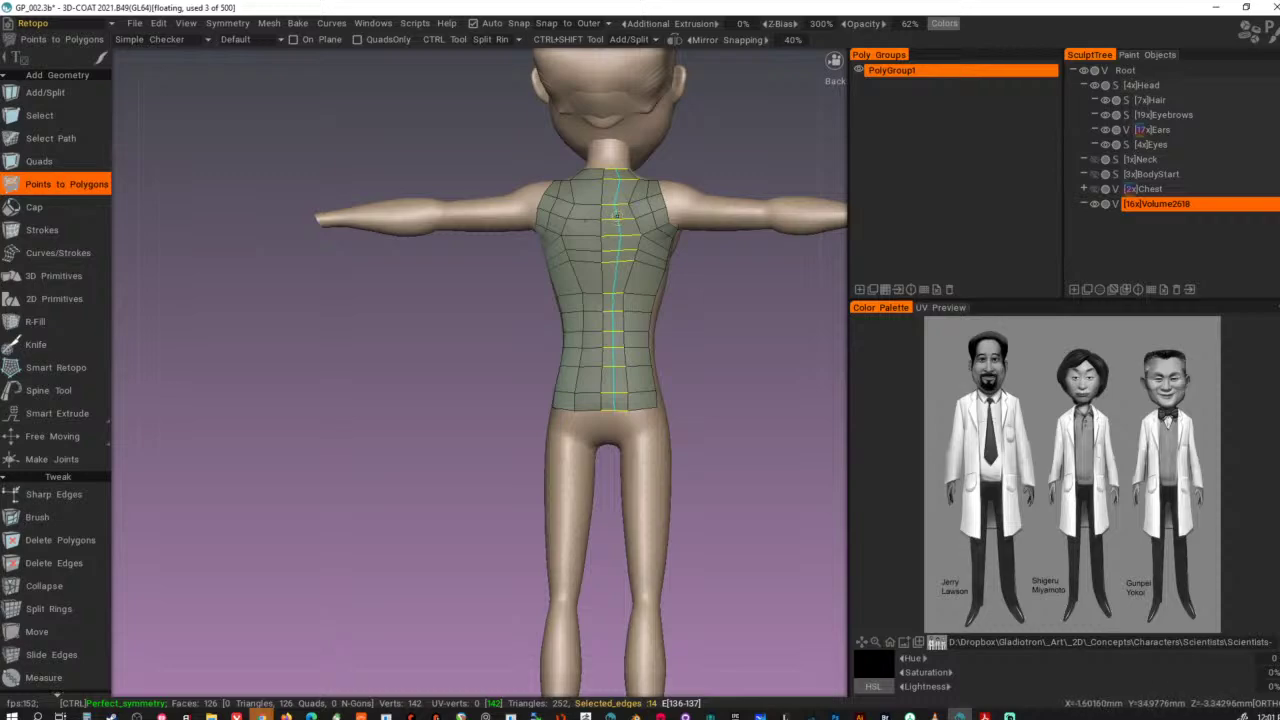
left_click(617, 218, "ctrl")
- Insert mirrored vertical edge loops down the sides of the torso
left_click_drag(691, 409, 602, 302, "alt")
left_click(566, 278, "ctrl")
left_click(603, 318, "ctrl")
middle_click_drag(602, 302, 629, 377, "alt")
right_click_drag(629, 377, 740, 337, "alt")
left_click_drag(740, 337, 610, 318, "alt")
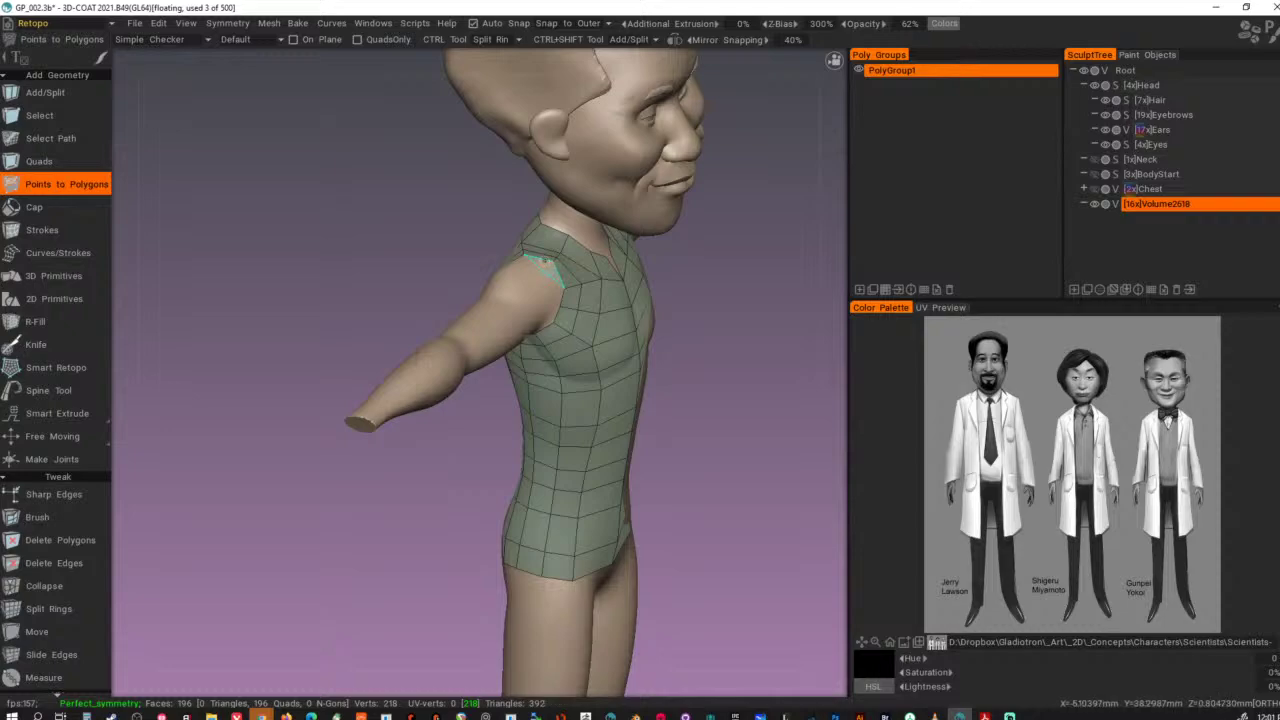
- Insert edge loops through the shoulder quads between the neckline and the armholes
left_click_drag(560, 286, 605, 262, "alt")
left_click(628, 265, "ctrl")
left_click(660, 262, "ctrl")
left_click(555, 270, "ctrl")
- Insert mirrored vertical edge loops down the front of the torso on both sides of the centre line
left_click_drag(692, 296, 640, 264, "alt")
left_click_drag(634, 174, 569, 171, "alt+shift")
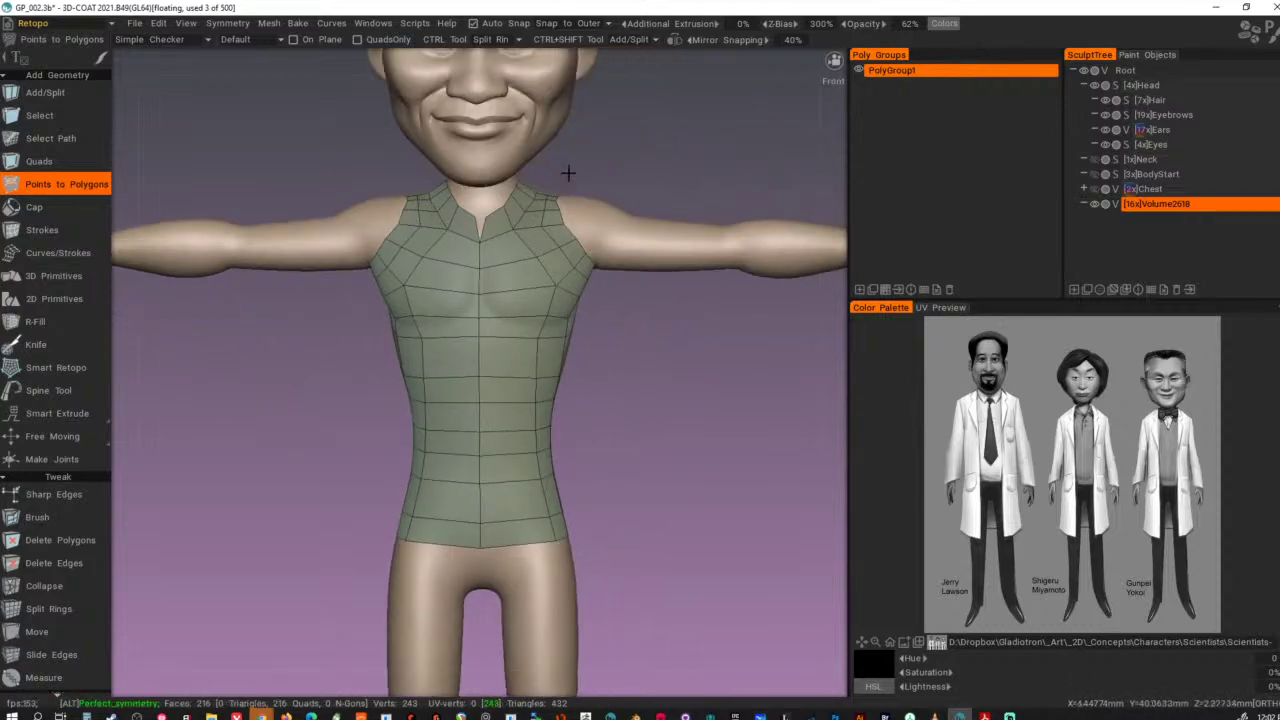
right_click_drag(569, 171, 340, 266, "alt")
middle_click_drag(485, 358, 473, 342, "alt")
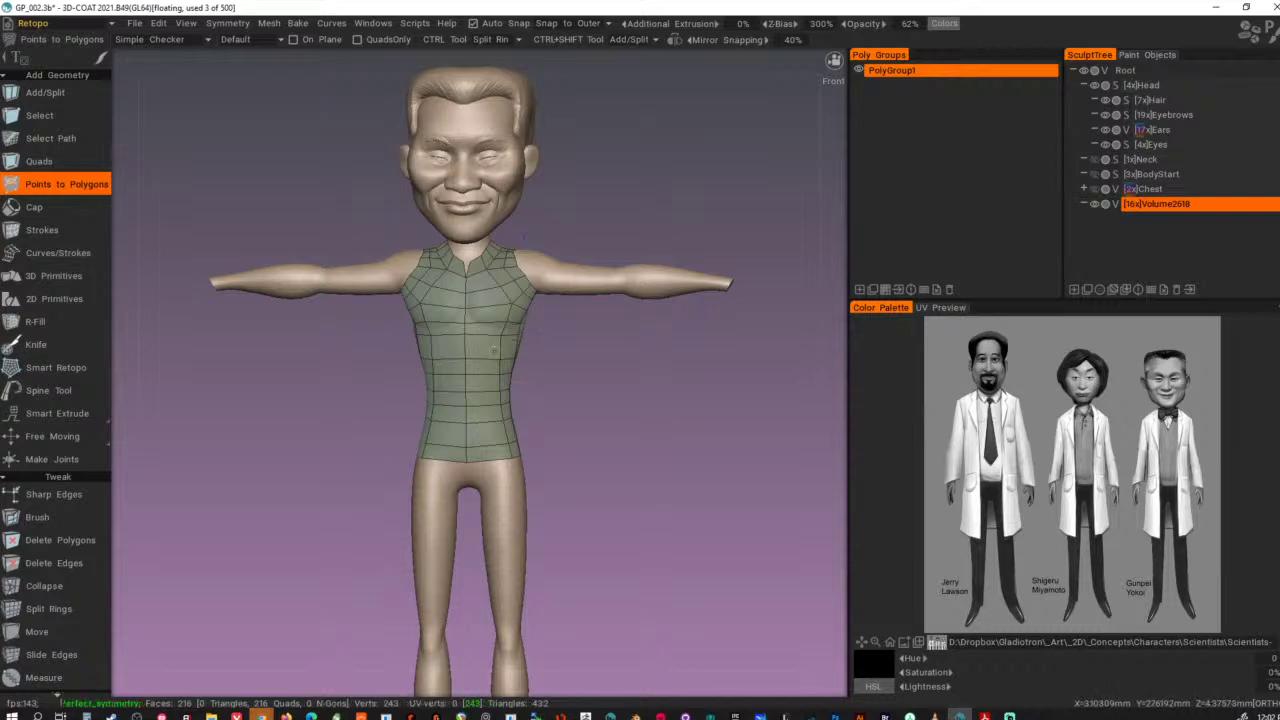
left_click(485, 354, "ctrl")
- Examine the subdivided torso mesh from the front and the side
left_click_drag(566, 391, 626, 430, "alt")
right_click_drag(626, 430, 656, 446, "alt")
middle_click_drag(656, 446, 641, 393, "alt")
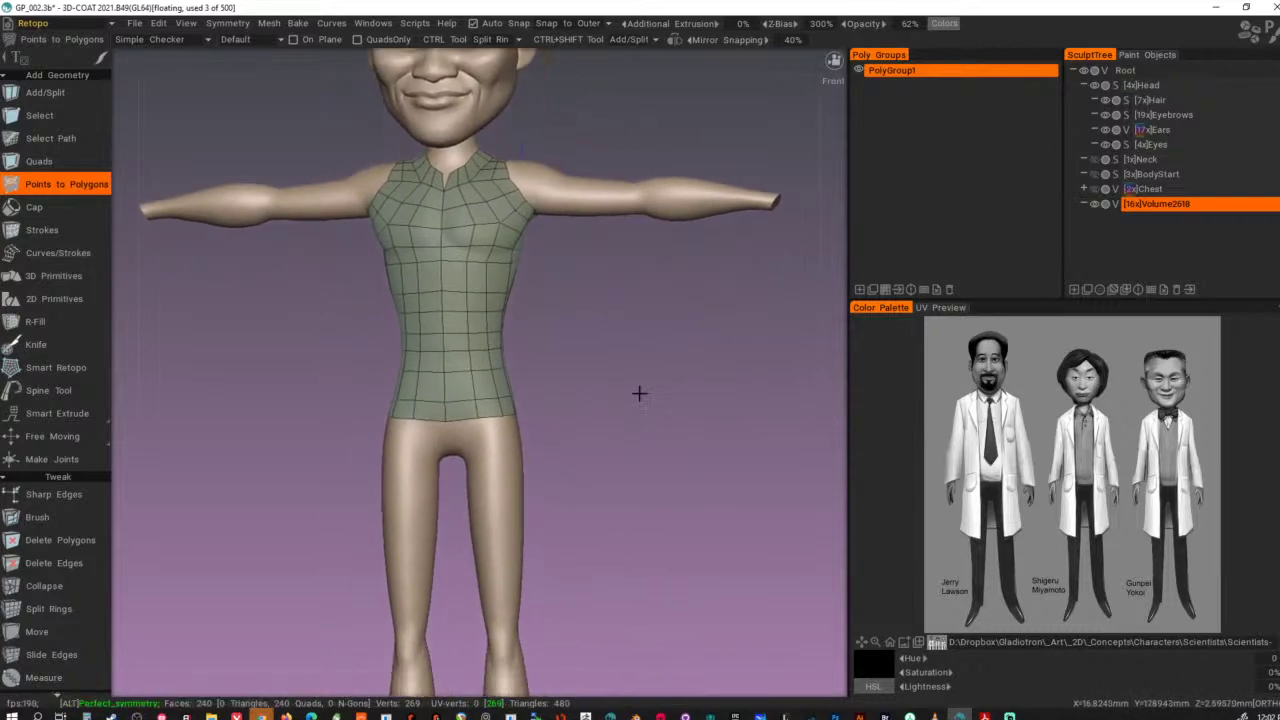
left_click_drag(641, 393, 650, 426, "alt+shift")
middle_click_drag(650, 426, 656, 393, "alt")
left_click_drag(656, 393, 652, 414, "alt")
middle_click_drag(652, 414, 641, 510, "alt")
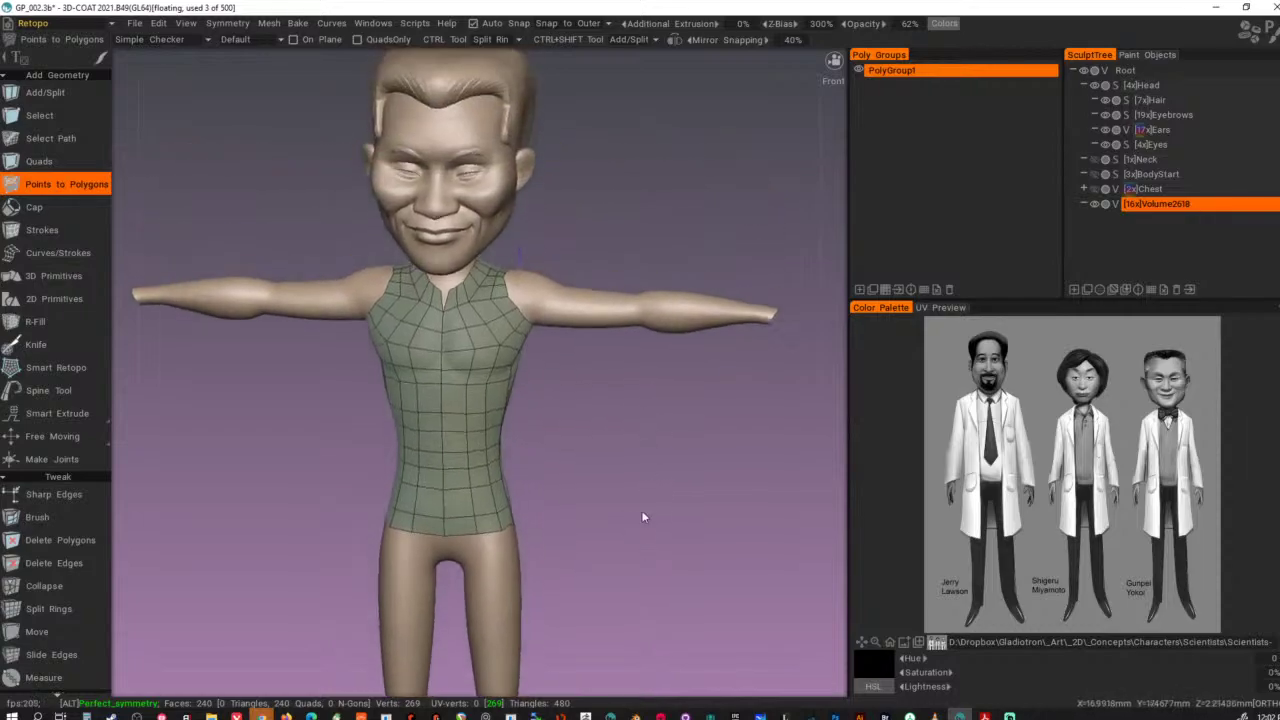
mouse_move(641, 510)
left_mouse_down("alt")
mouse_move(637, 477)
mouse_move(652, 487)
left_mouse_up("alt")
middle_click_drag(652, 487, 557, 472, "alt")
left_click_drag(546, 397, 400, 374, "alt")
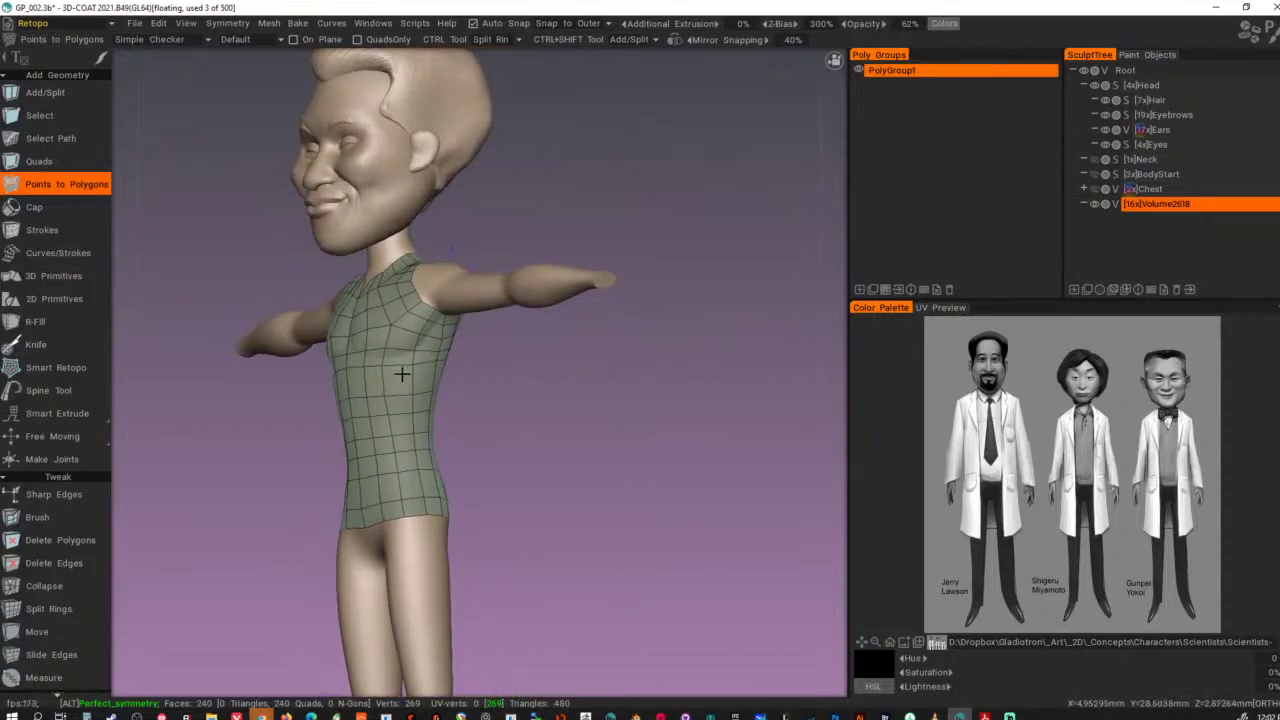
right_click_drag(400, 374, 534, 434, "alt")
left_click_drag(534, 434, 646, 450, "alt")
right_click_drag(646, 444, 500, 345, "alt")
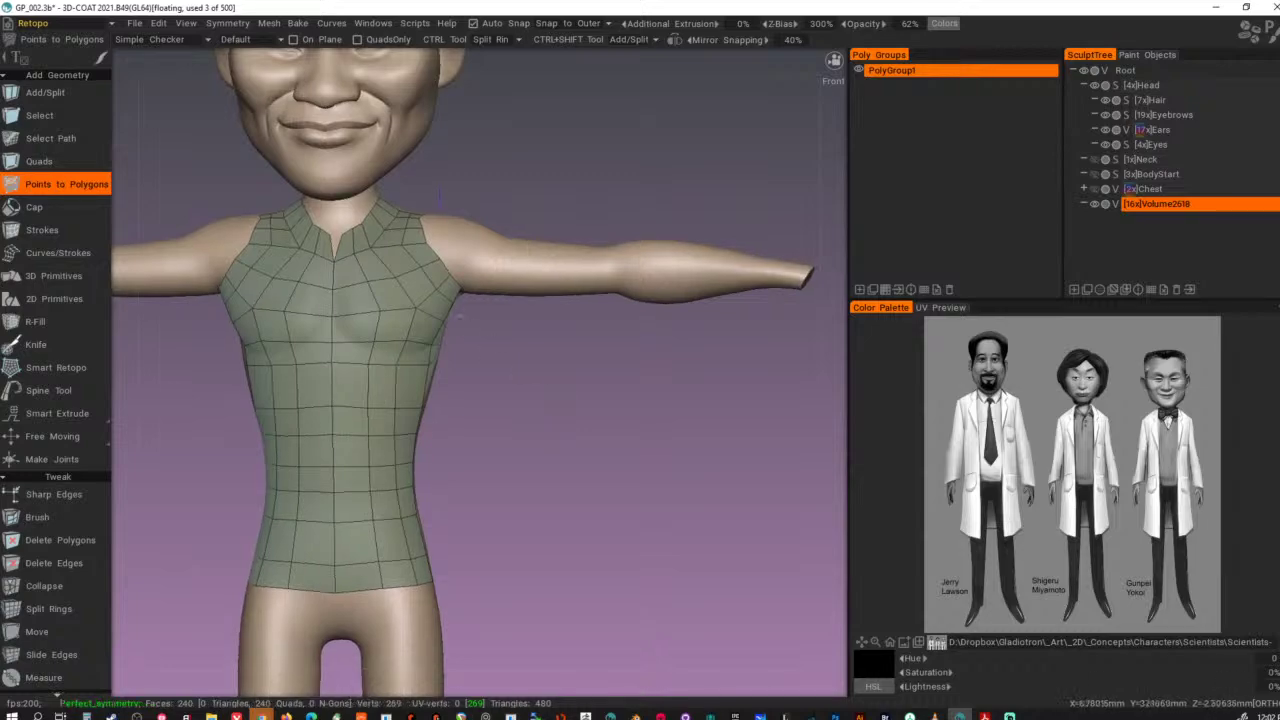
left_click(50, 115)
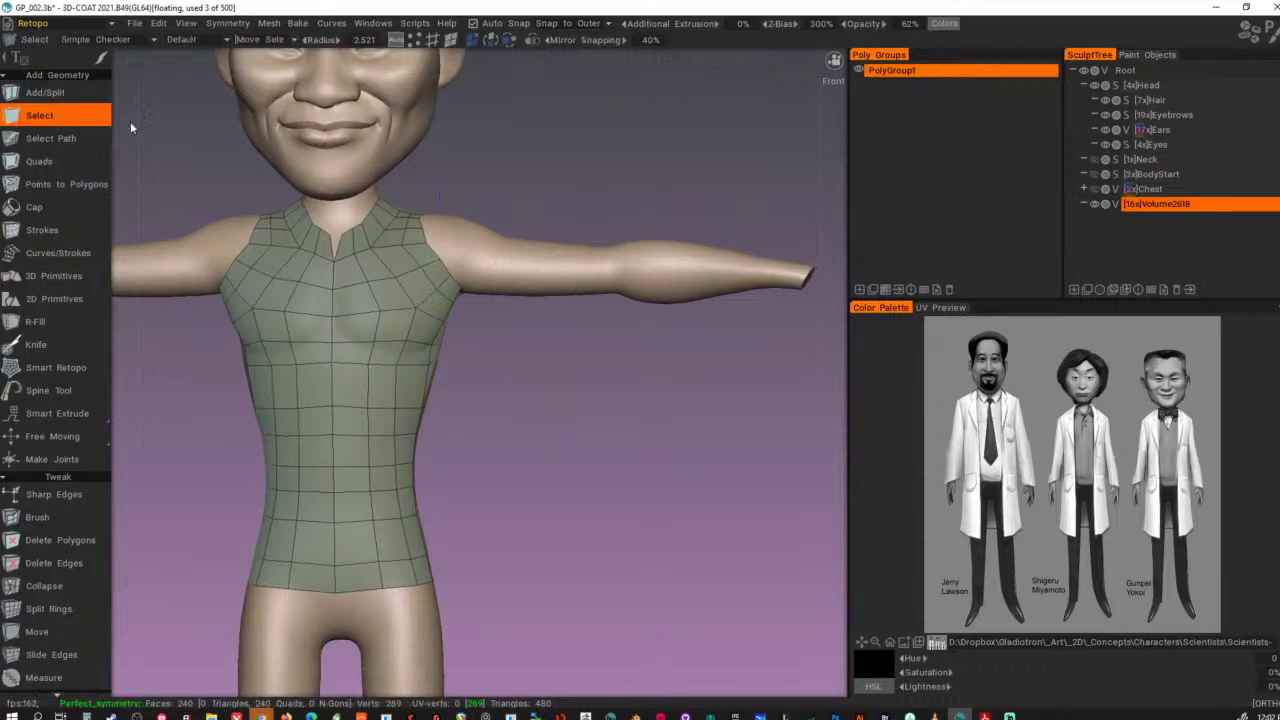
left_click_drag(525, 237, 497, 251, "alt")
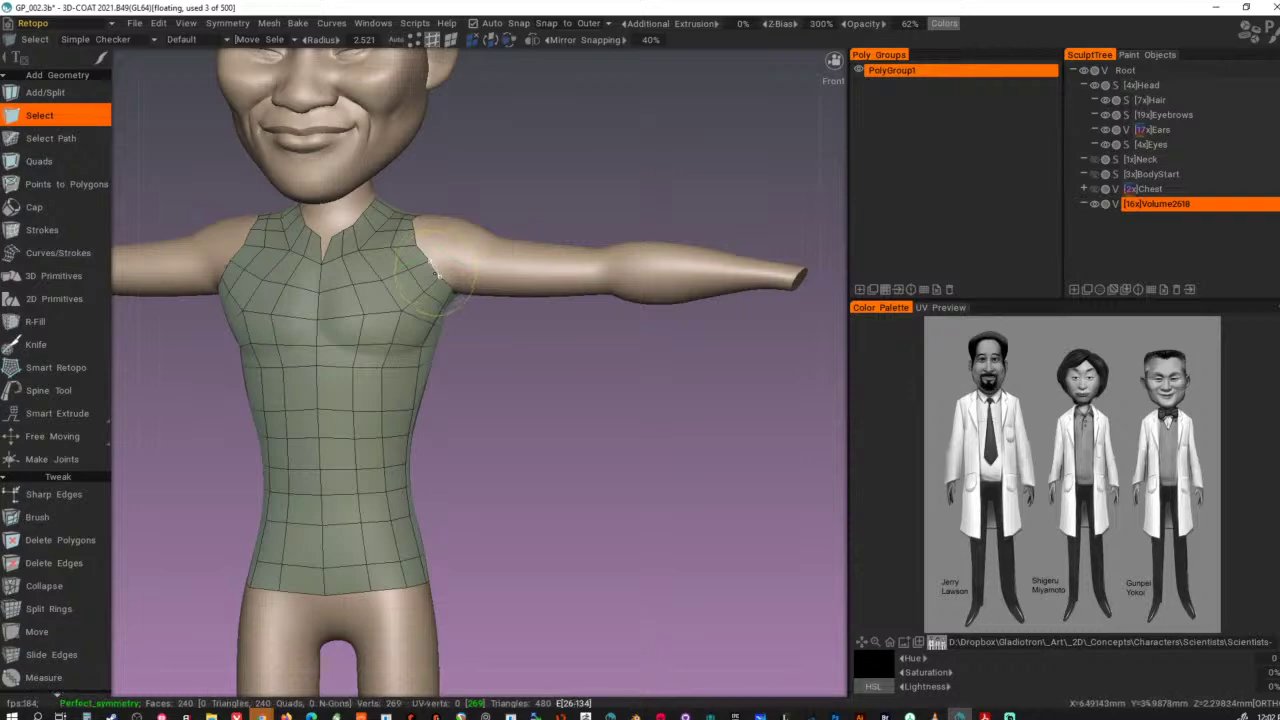
right_click_drag(433, 268, 413, 268)
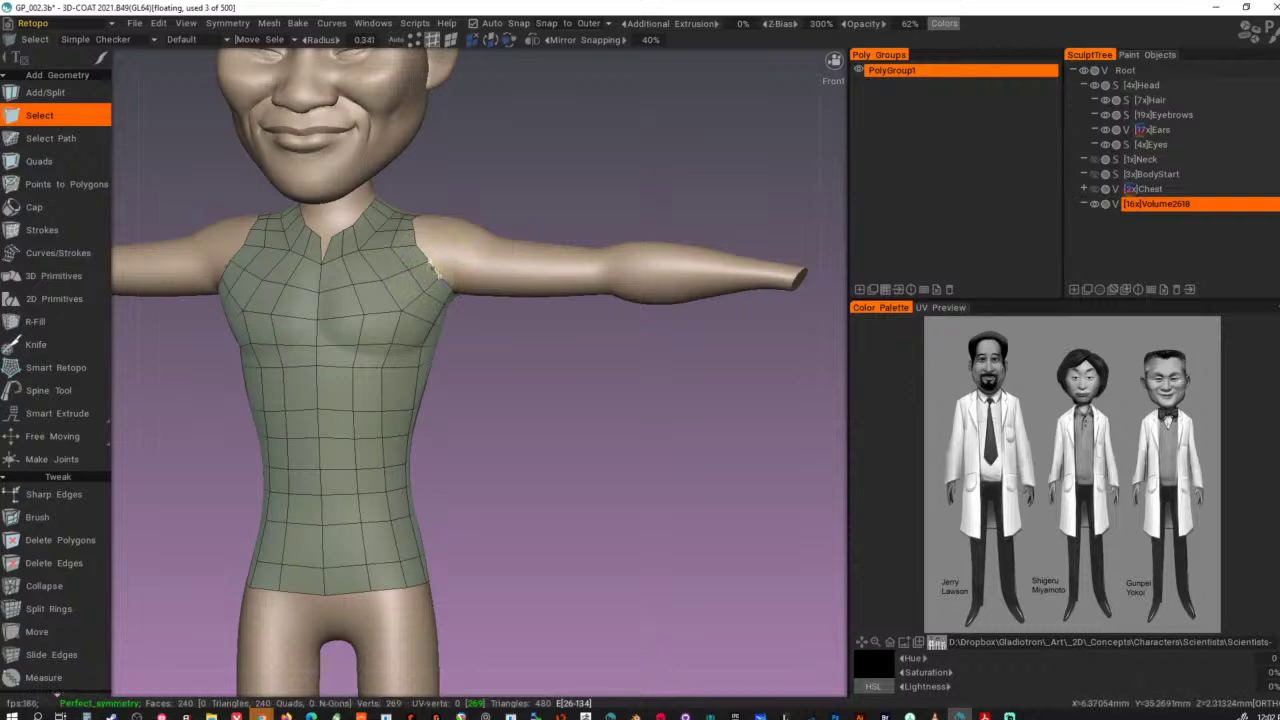
double_click(436, 269)
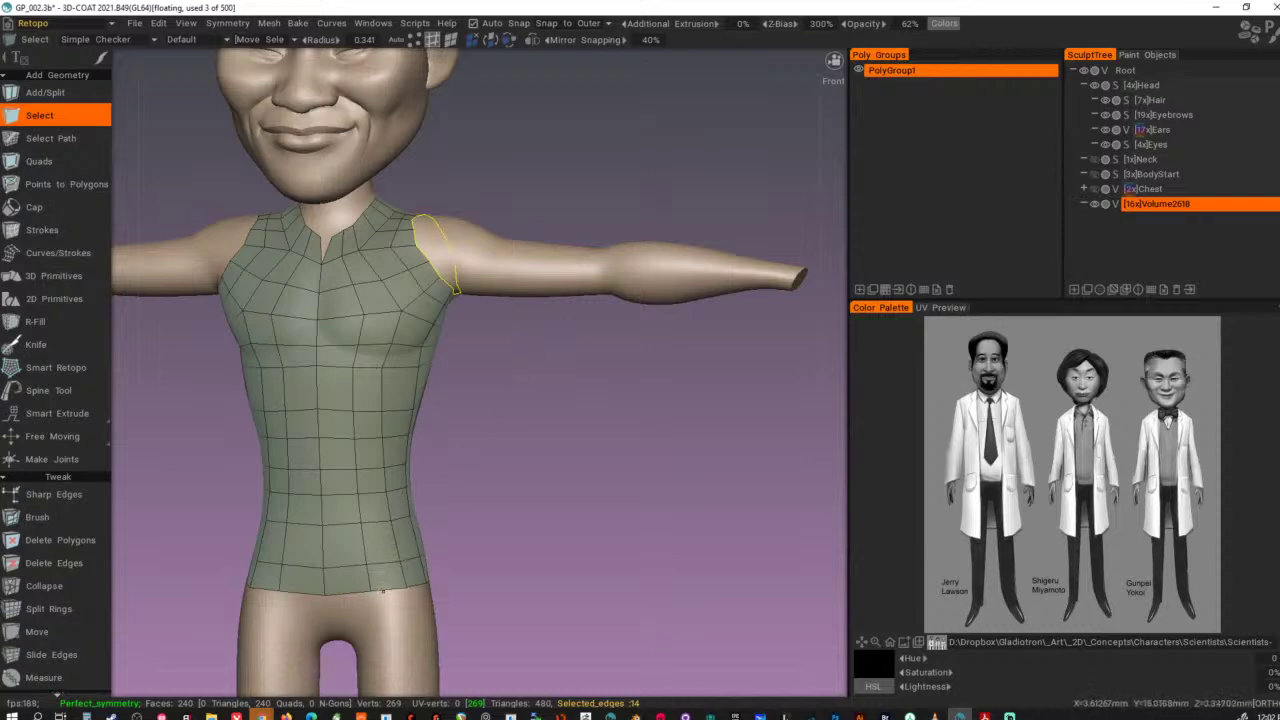
key("Escape")
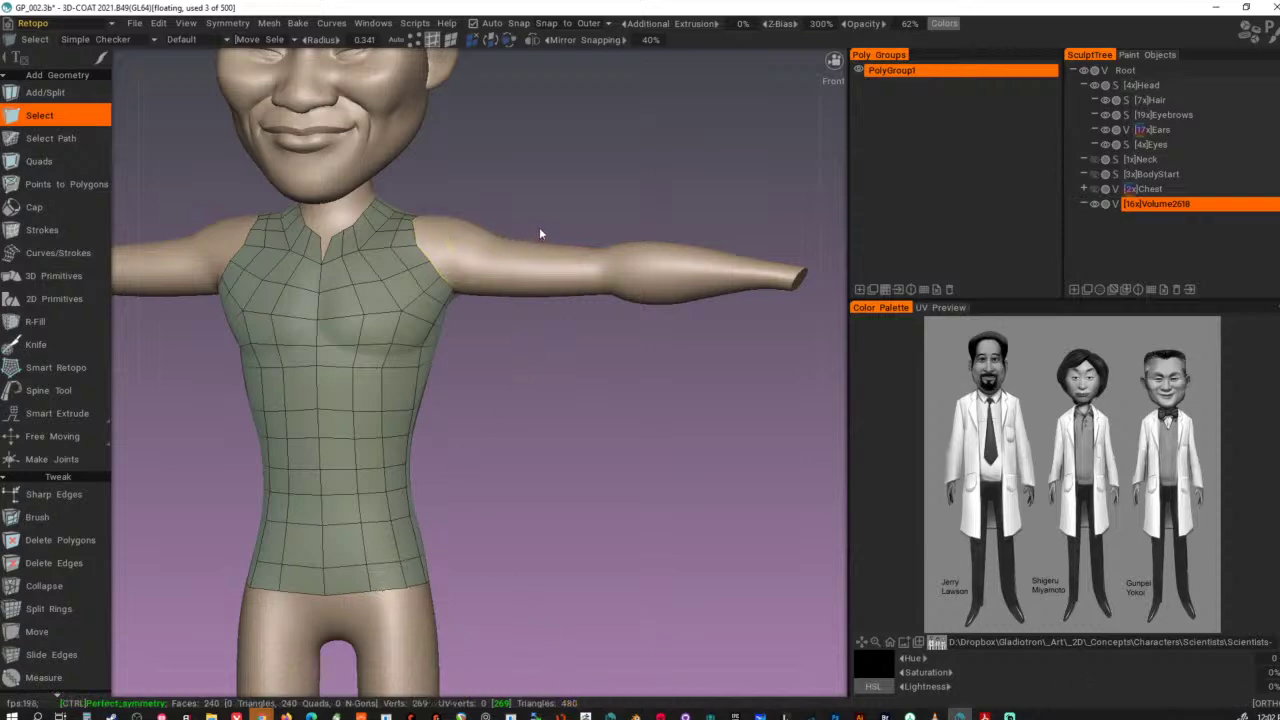
- Switch to the Curves/Strokes tool and frame the character's outstretched arm
mouse_move(540, 232)
left_mouse_down("alt")
mouse_move(614, 236)
mouse_move(509, 222)
left_mouse_up("alt")
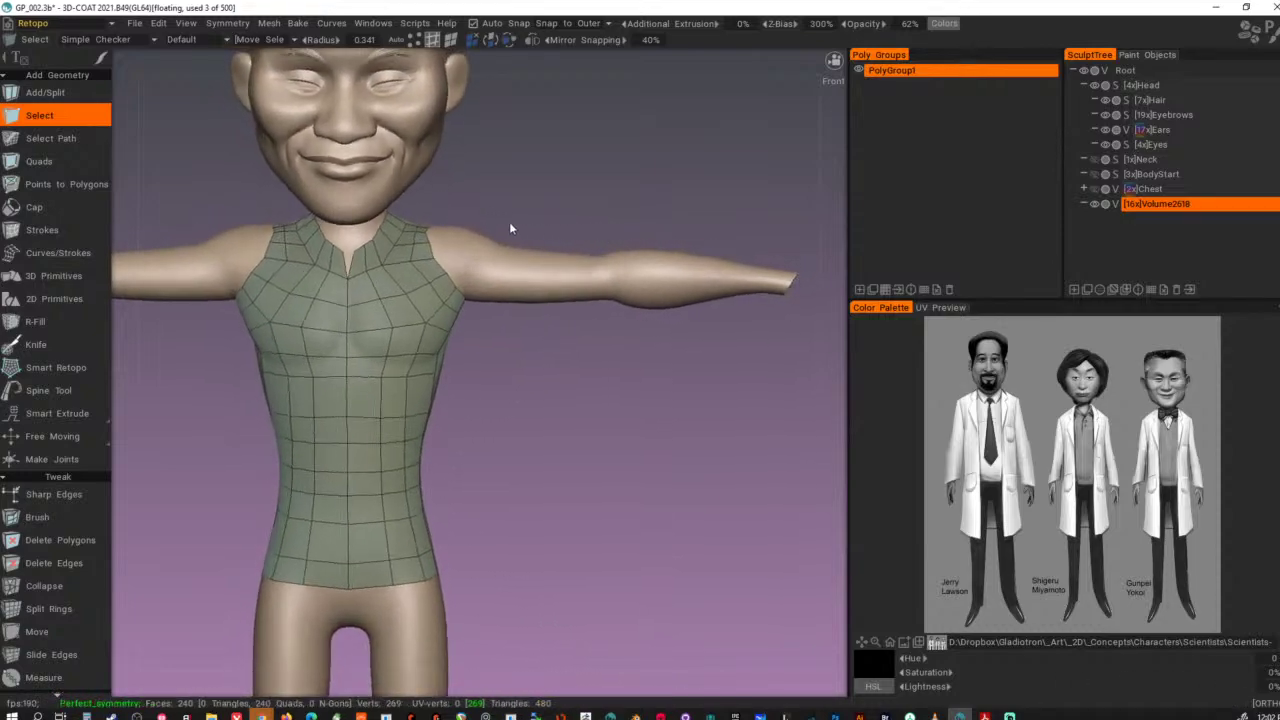
left_click(68, 259)
left_click_drag(640, 345, 705, 356, "alt")
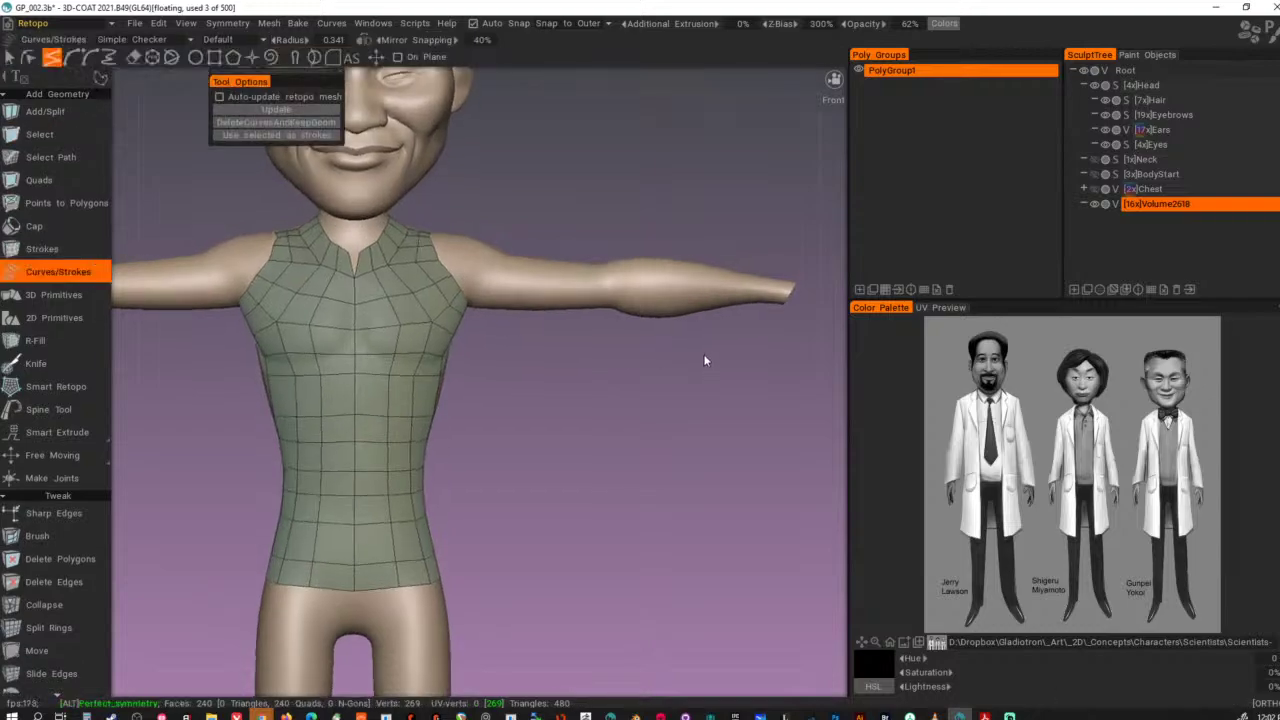
middle_click_drag(706, 394, 709, 402, "alt")
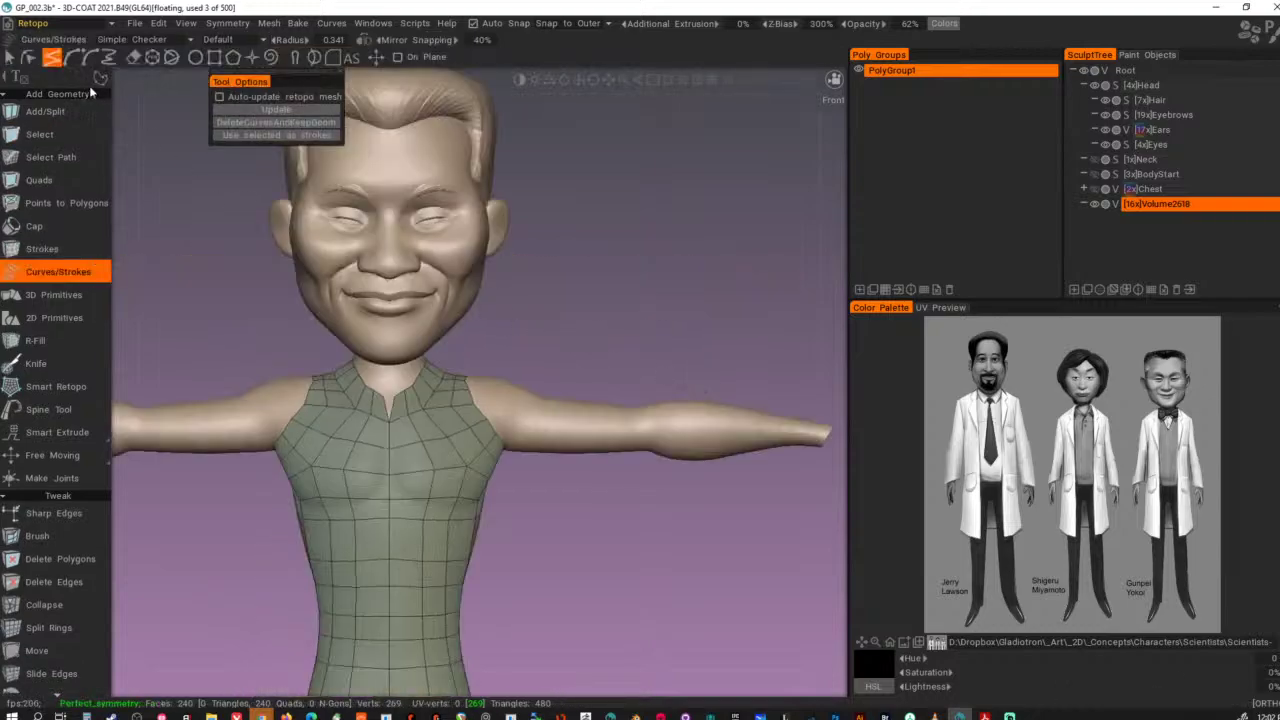
mouse_move(104, 80)
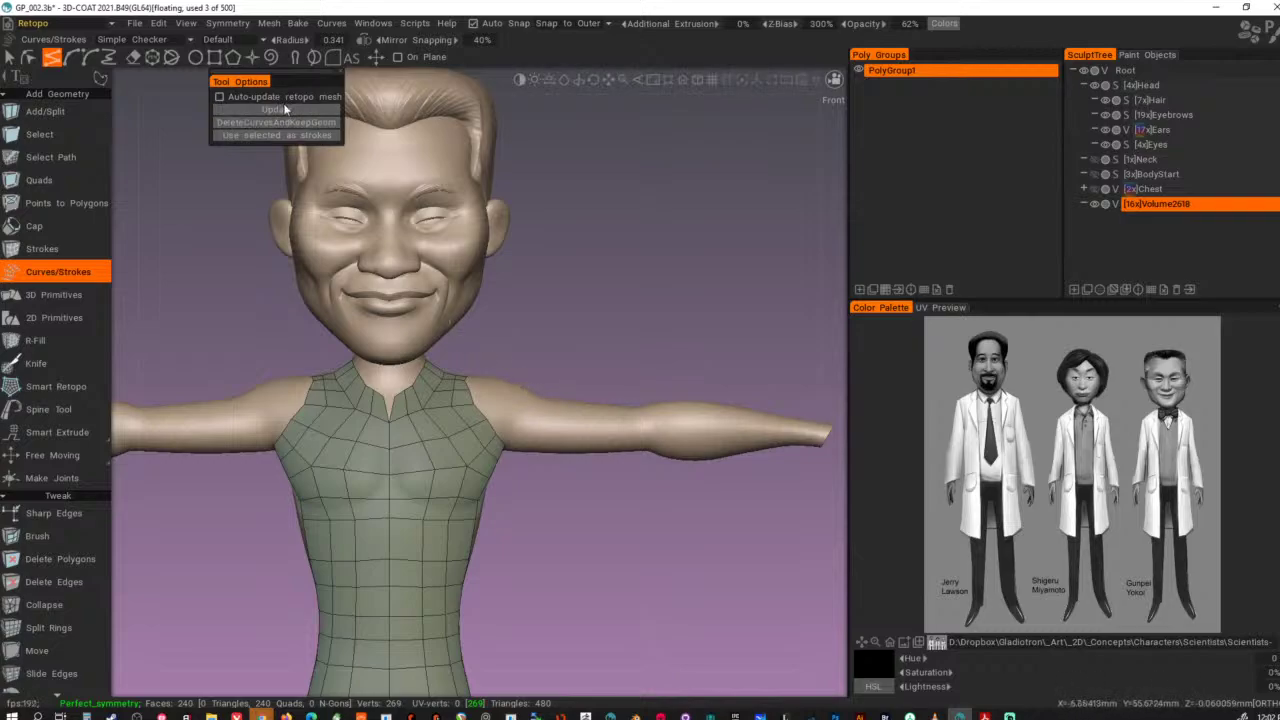
left_click(308, 138)
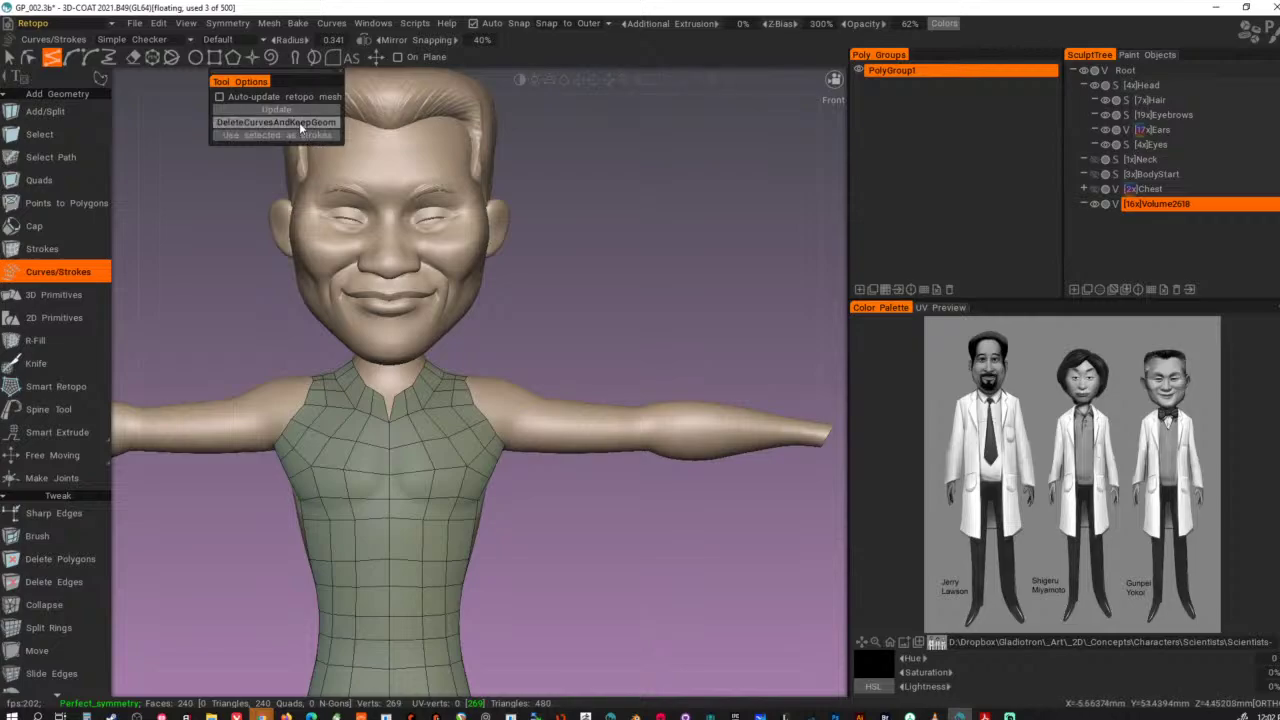
left_click(299, 123)
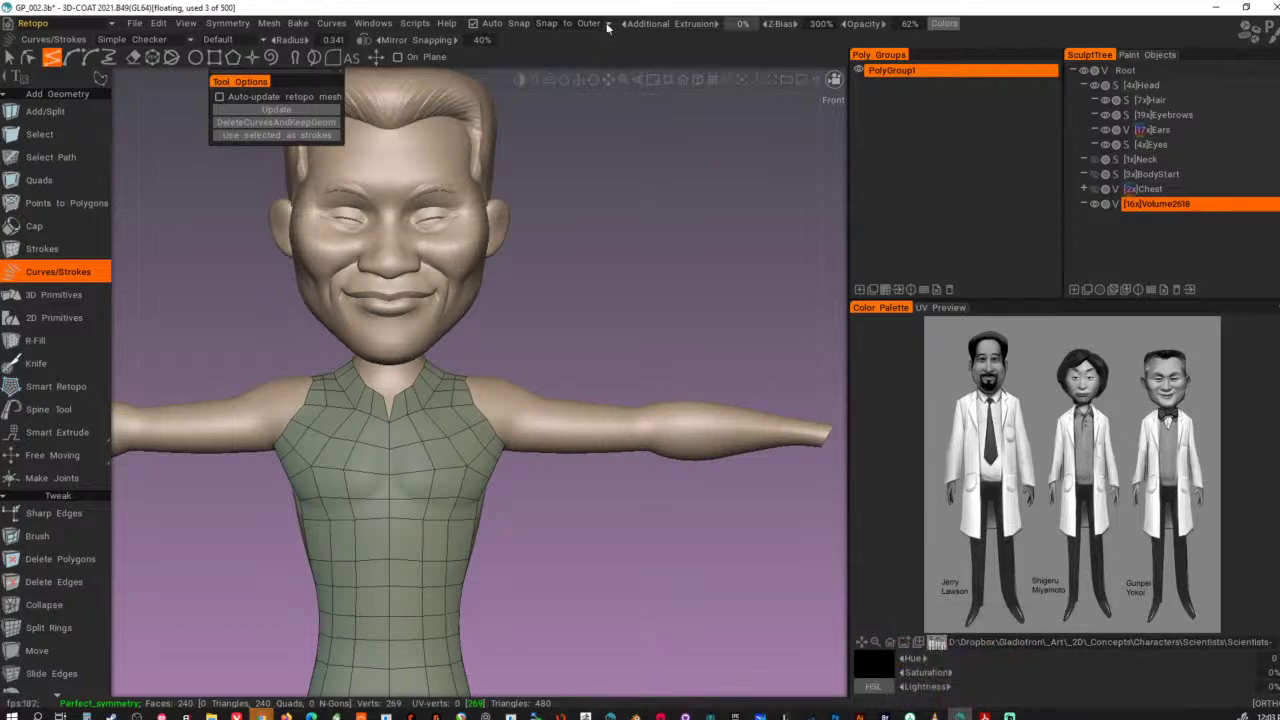
- Show the Curves tree beside the head and delete the stray curve listed under CurveStrokes
left_click(335, 24)
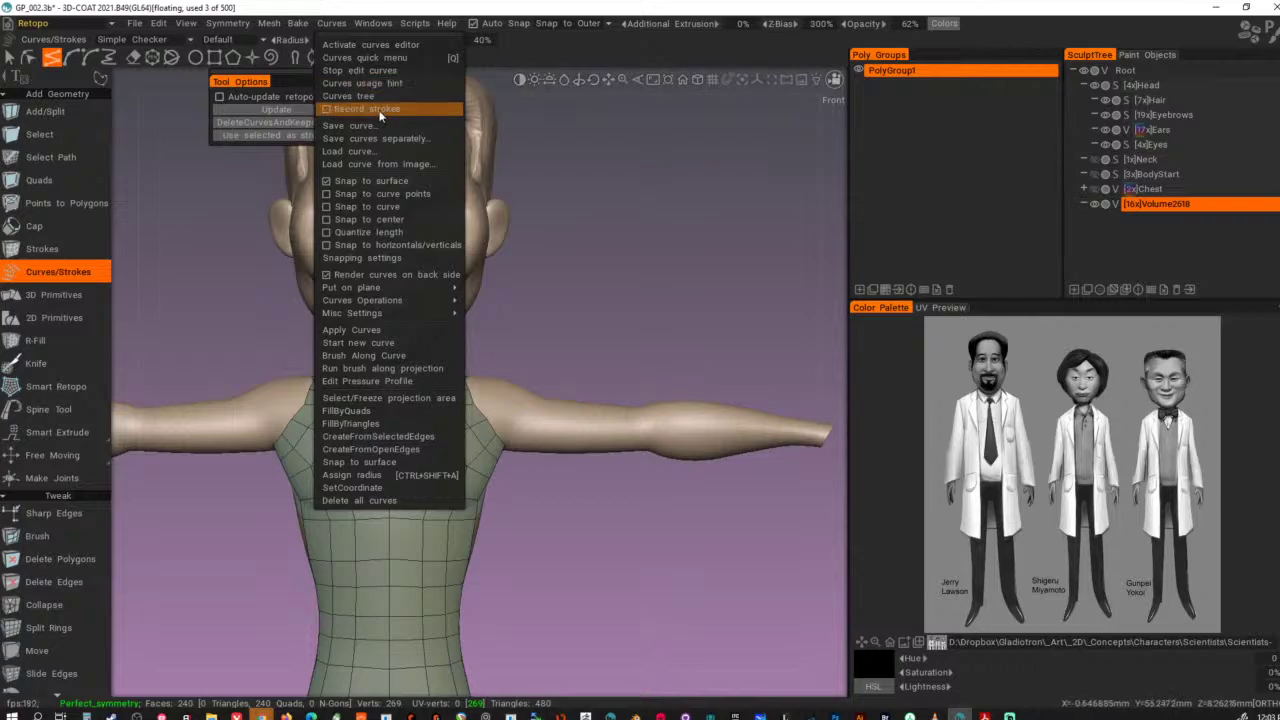
mouse_move(364, 28)
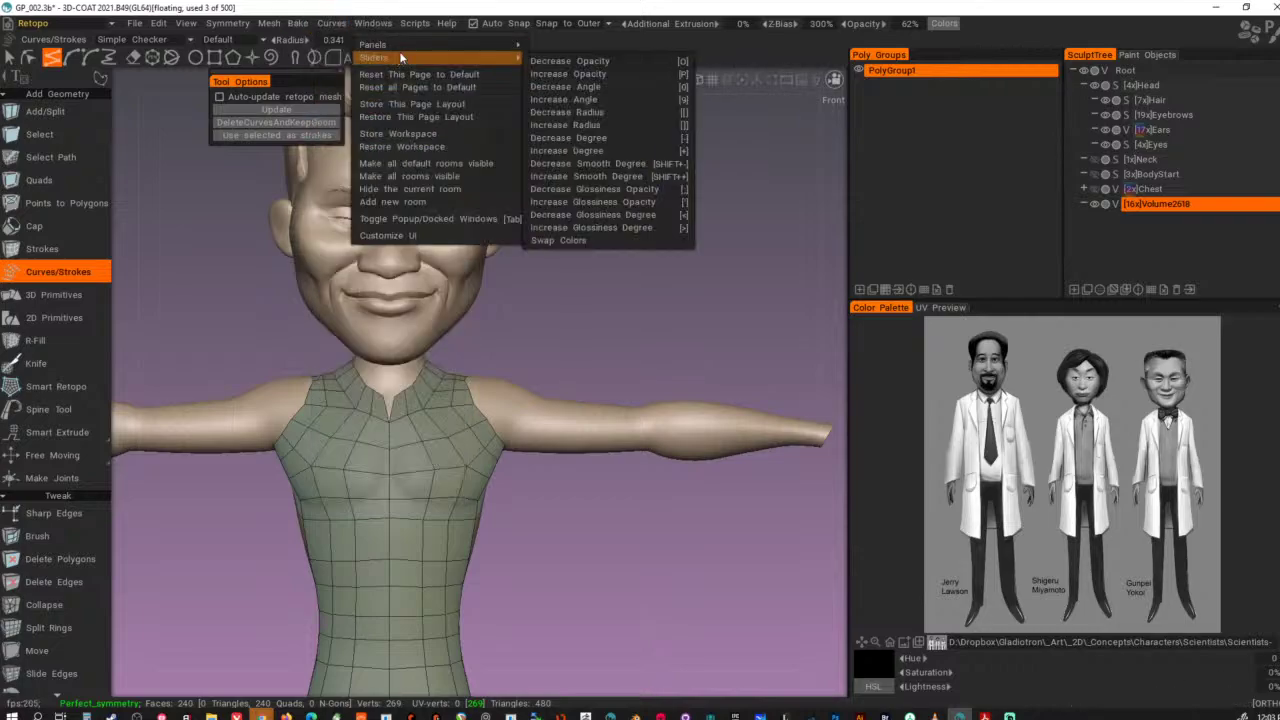
mouse_move(408, 46)
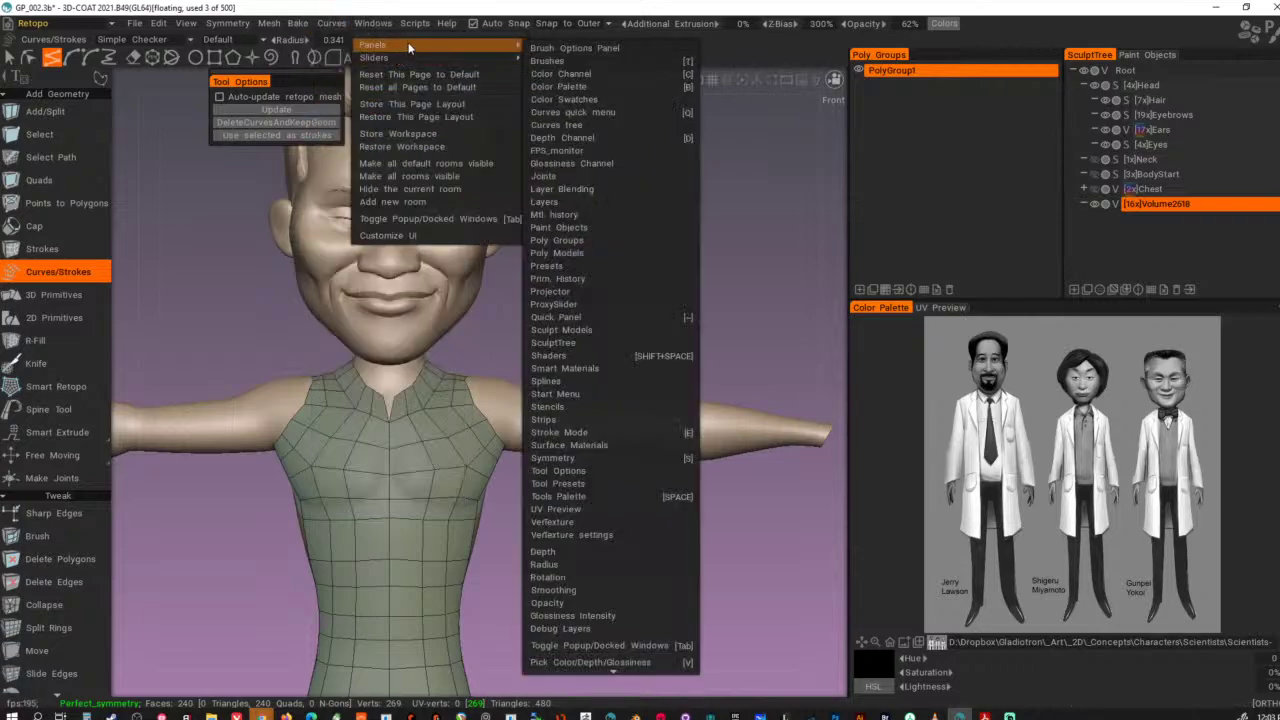
left_click(575, 129)
left_click(574, 128)
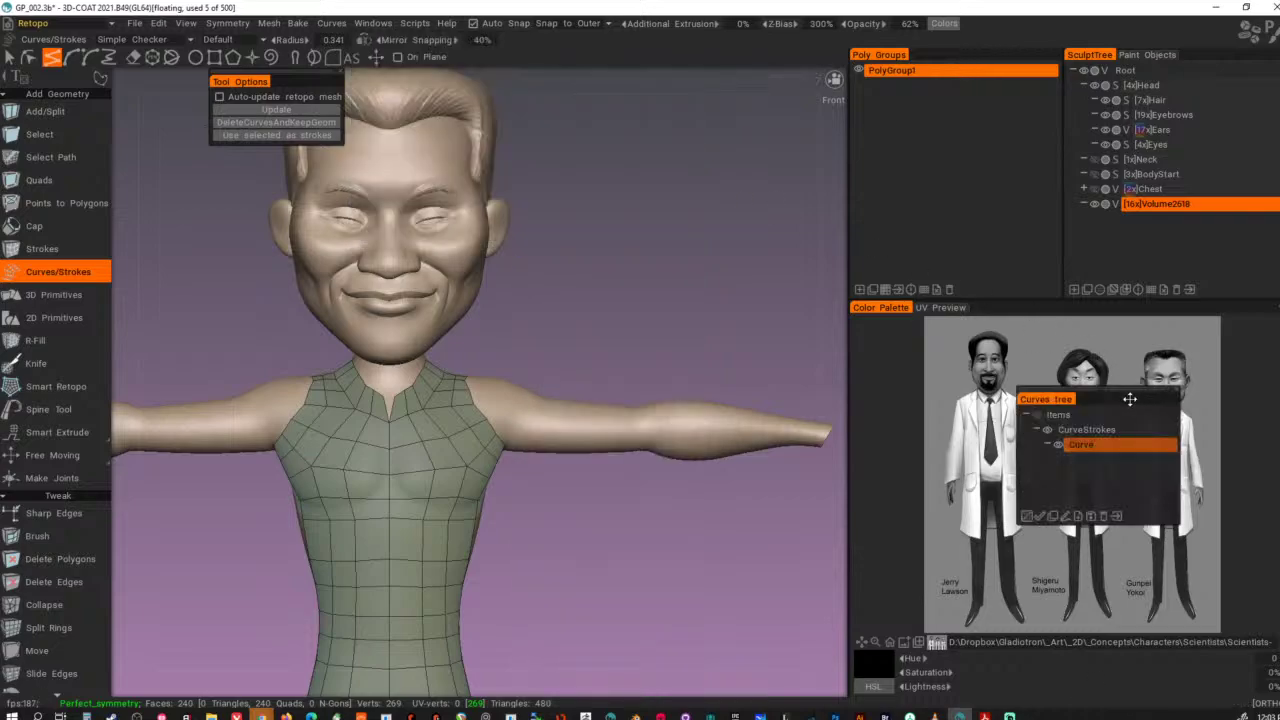
left_click_drag(1130, 399, 761, 169)
left_click(667, 187)
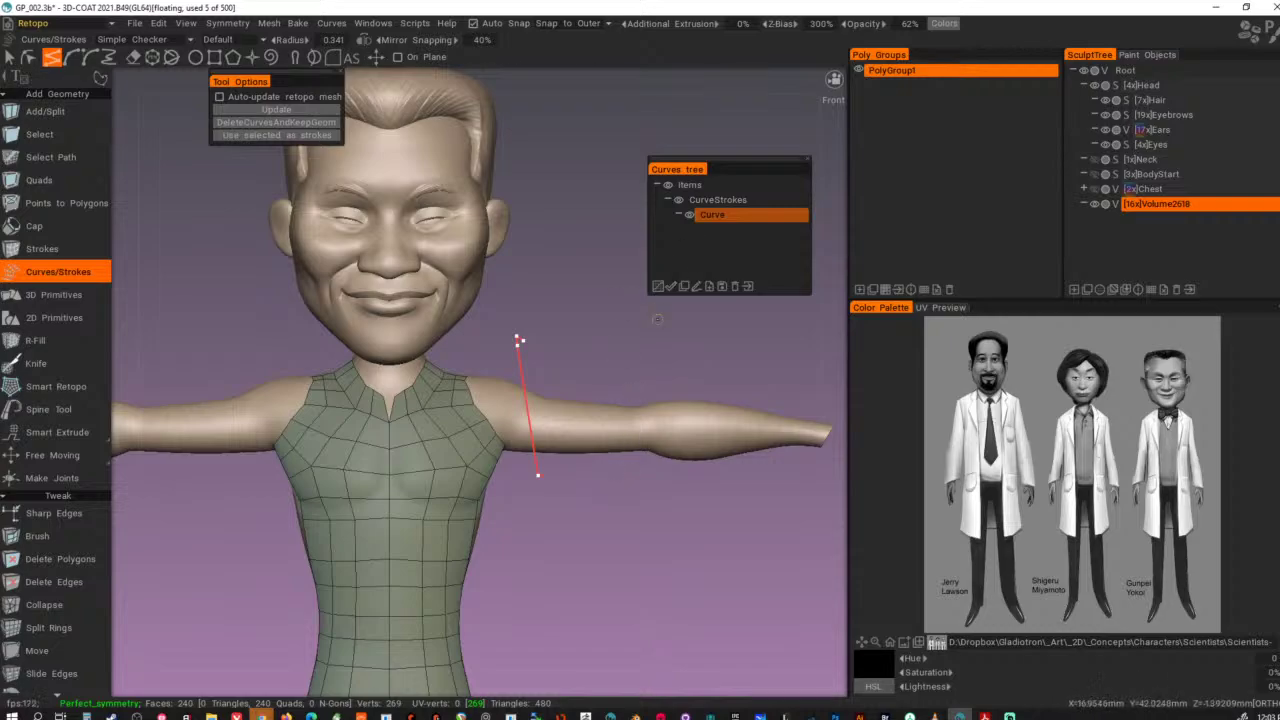
left_click(735, 286)
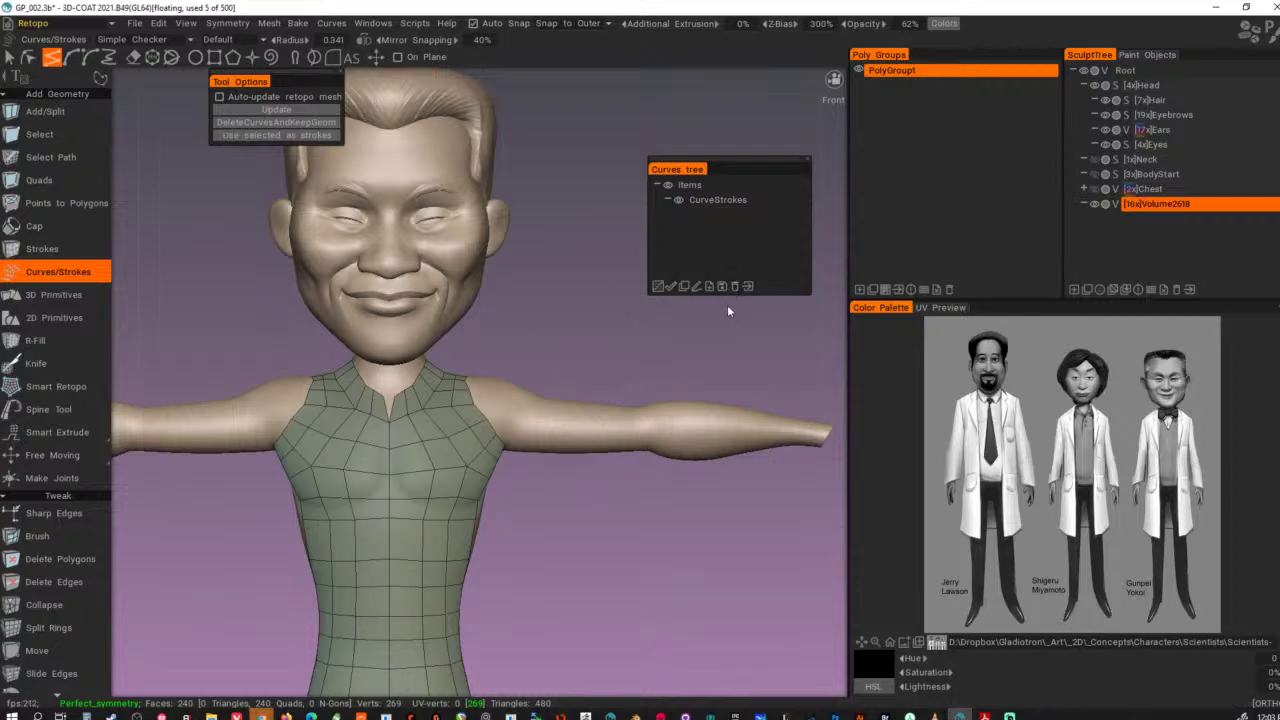
- Draw five straight curves across the arm from shoulder to wrist and one lengthwise curve crossing them all
left_click(516, 323)
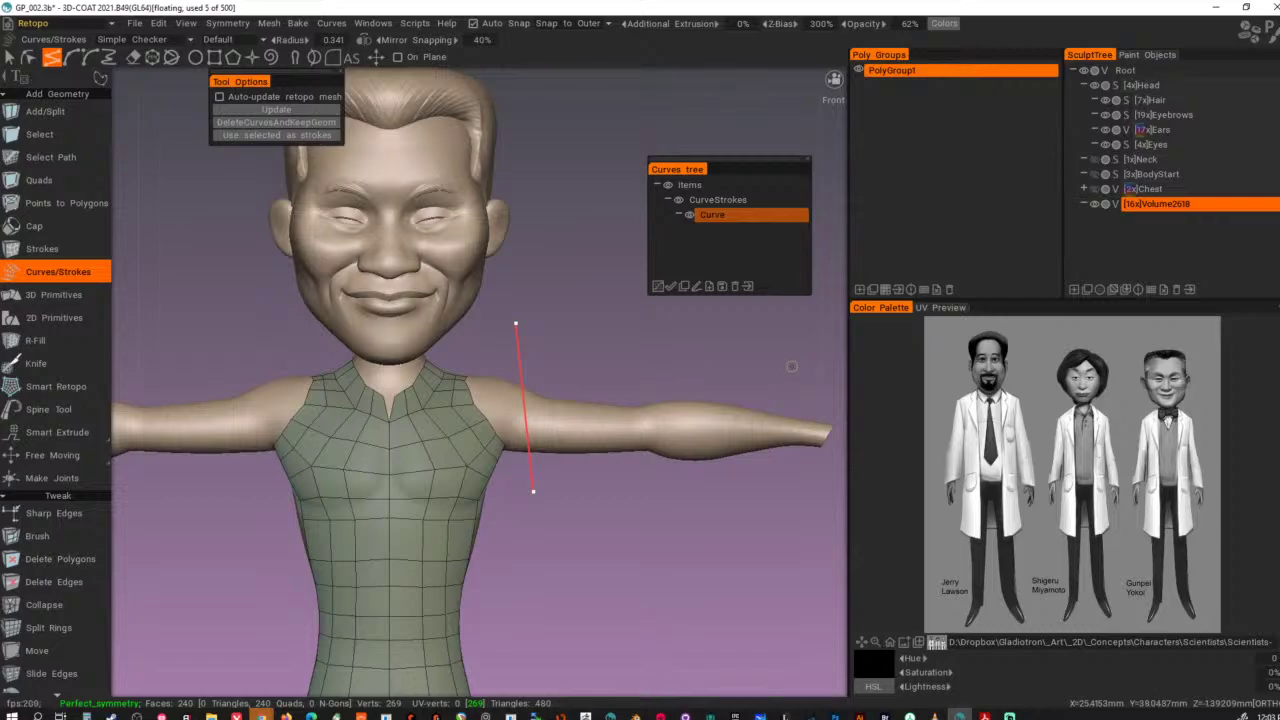
left_click(585, 324)
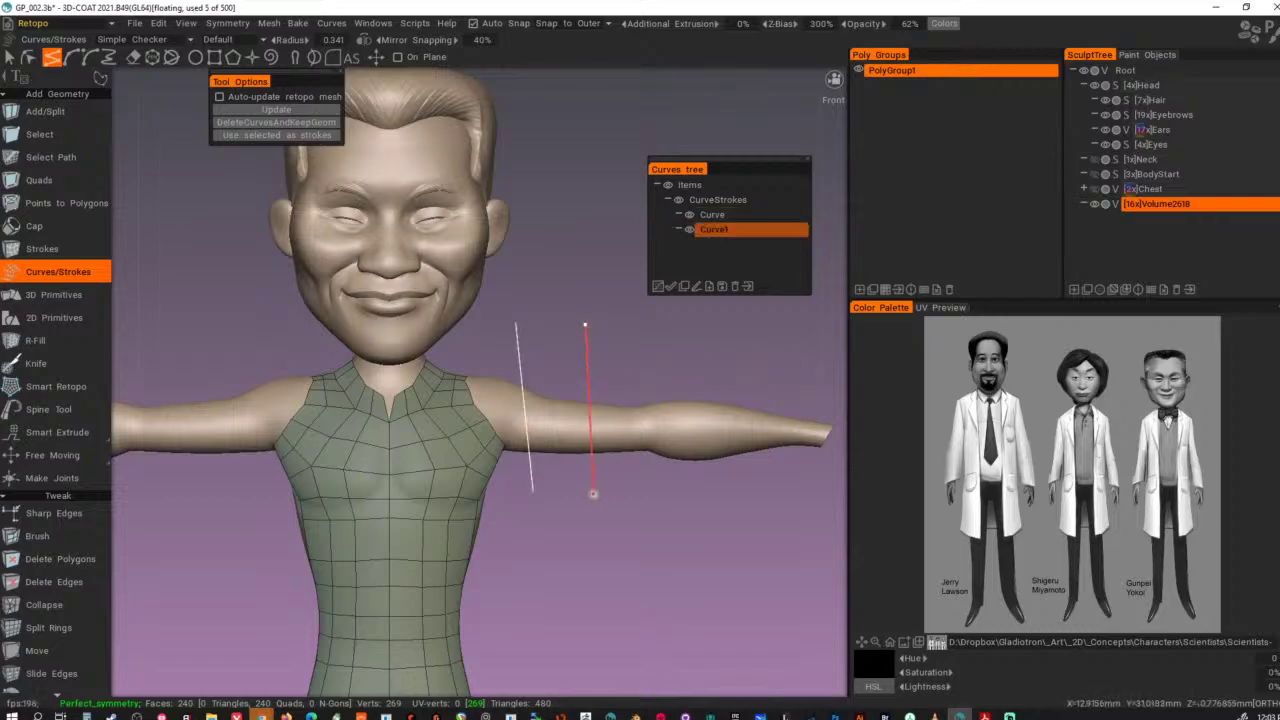
left_click(592, 503)
left_click(658, 331)
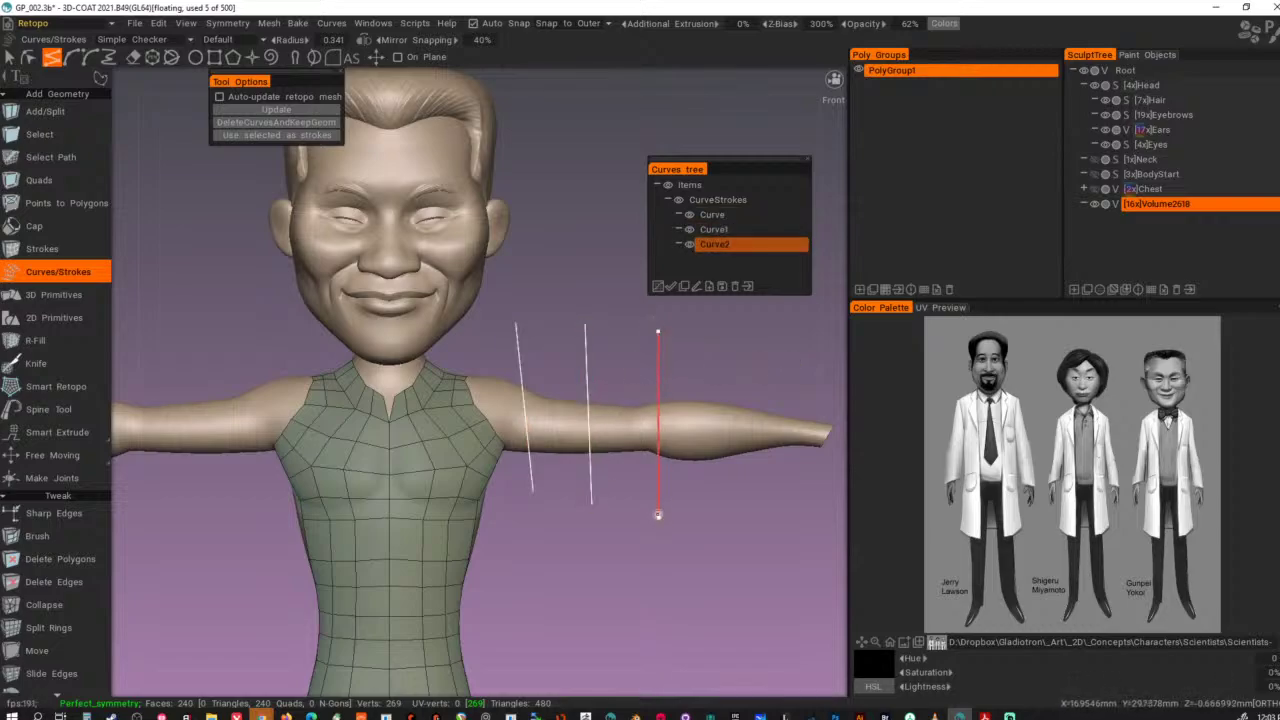
left_click(724, 333)
left_click(718, 515)
left_click(794, 340)
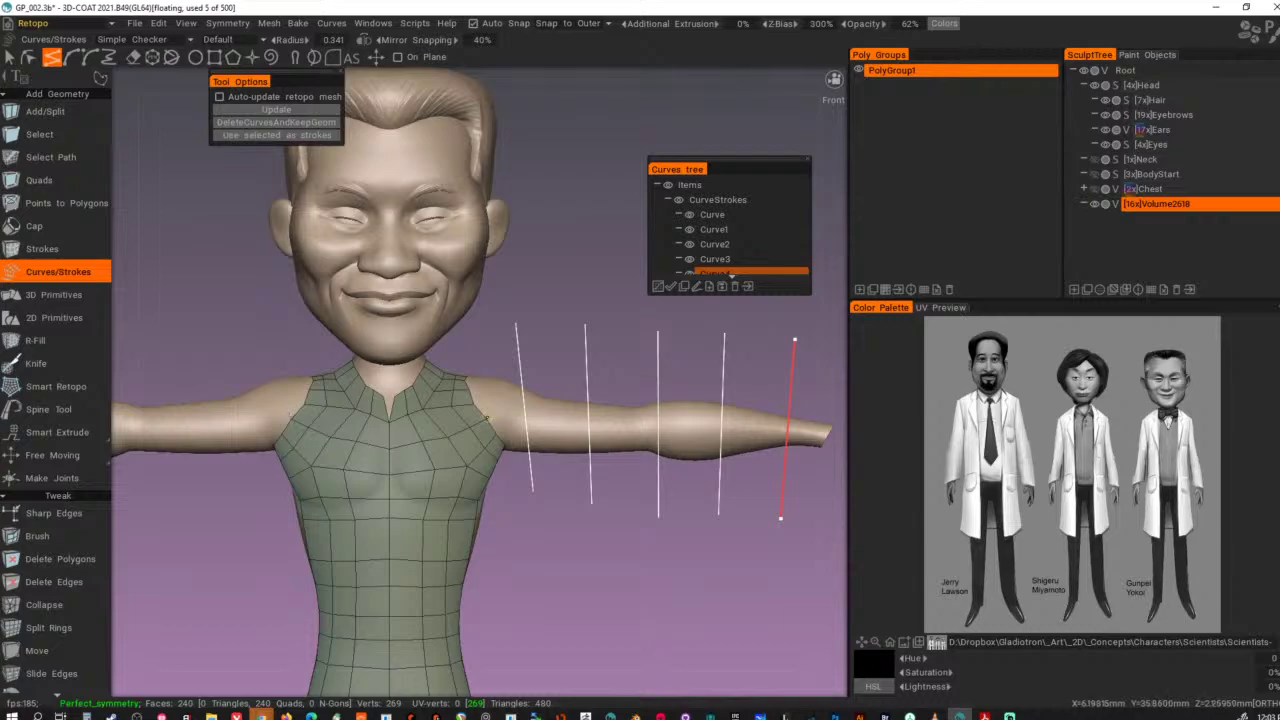
left_click(491, 414)
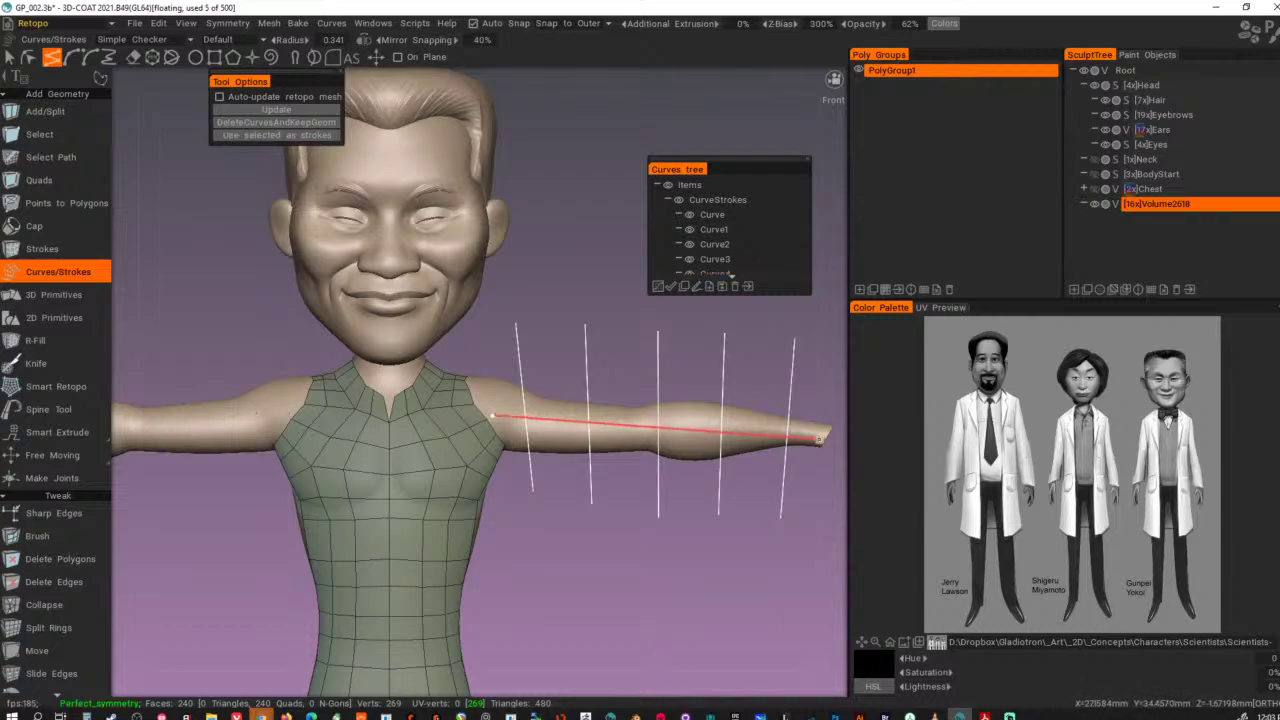
left_click(811, 433)
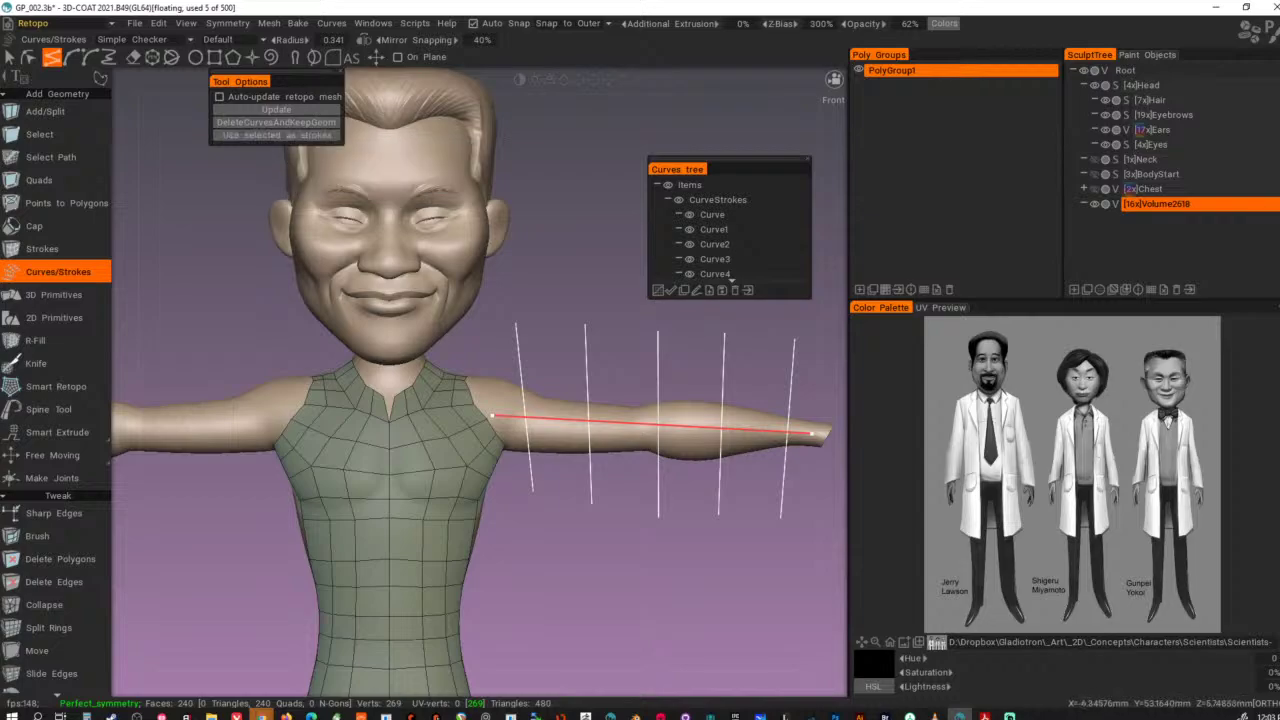
- Select all six curves in the Curves tree and try to use them as retopo strokes
left_click(737, 217)
scroll(740, 224, "down", 1)
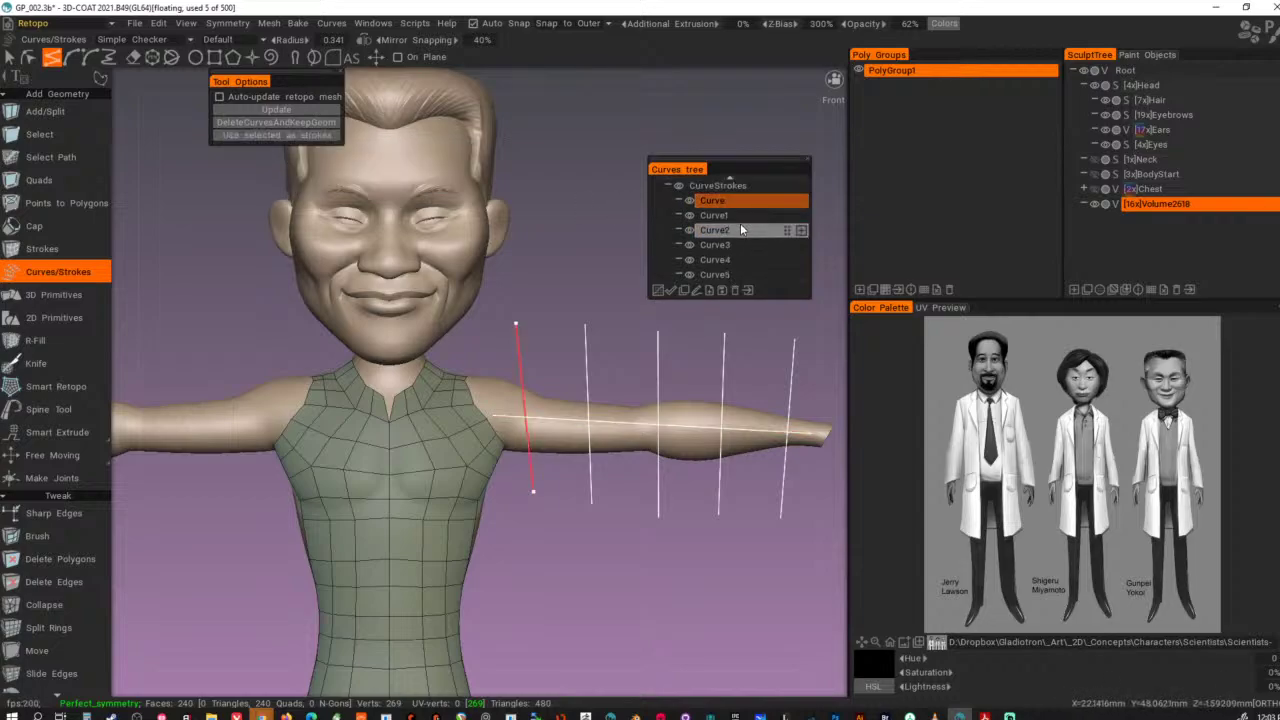
left_click(737, 274, "shift")
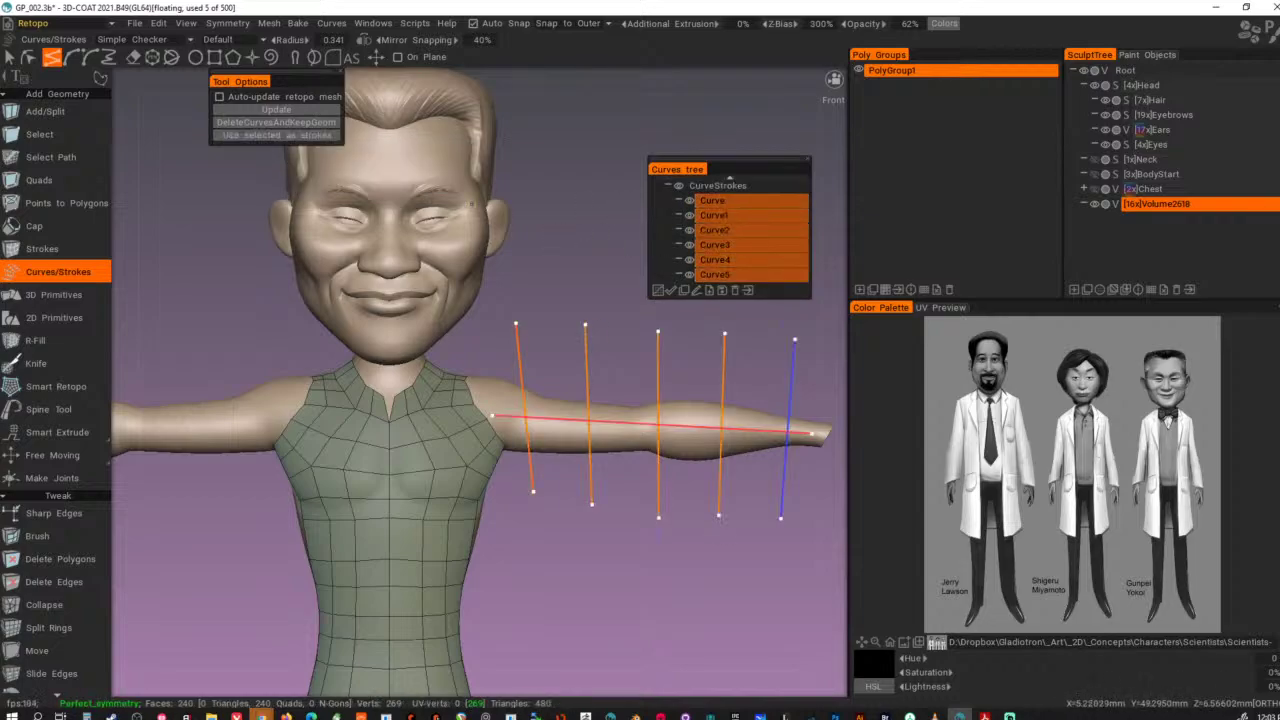
left_click(301, 137)
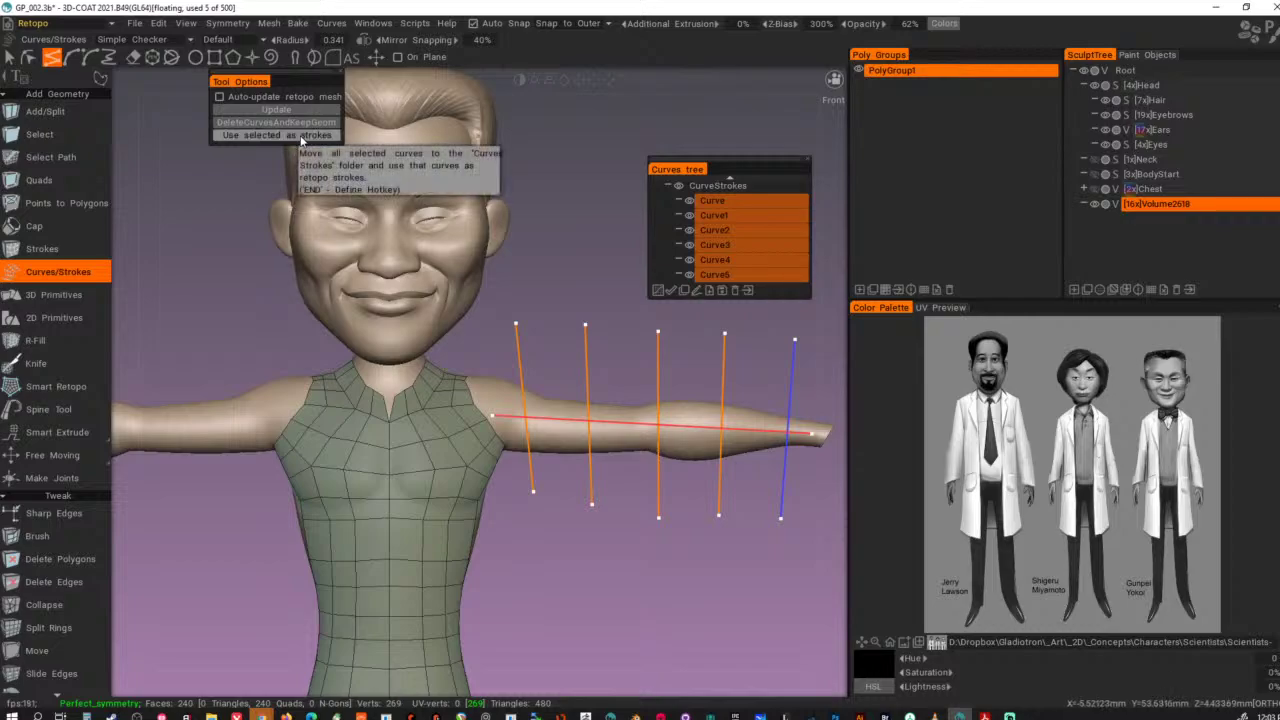
left_click(299, 137)
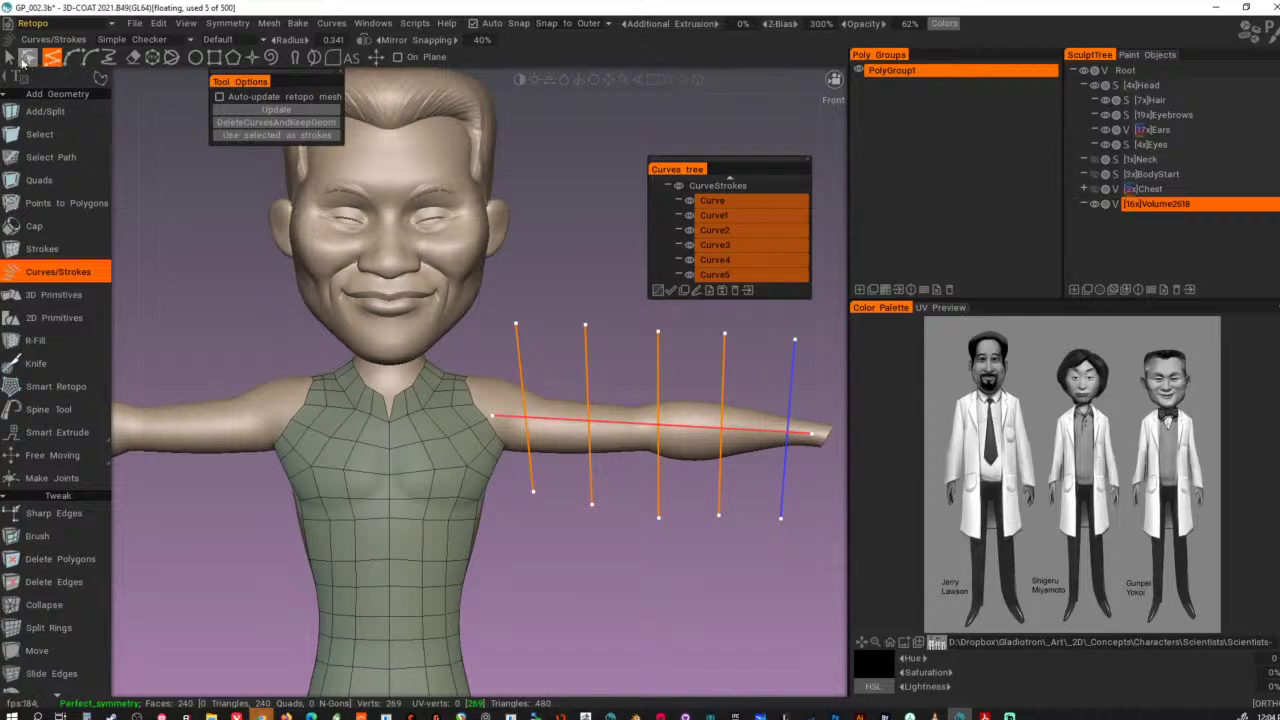
- Try to update the retopo mesh from the arm curves, switching Auto-update retopo mesh on and off again
left_click(238, 40)
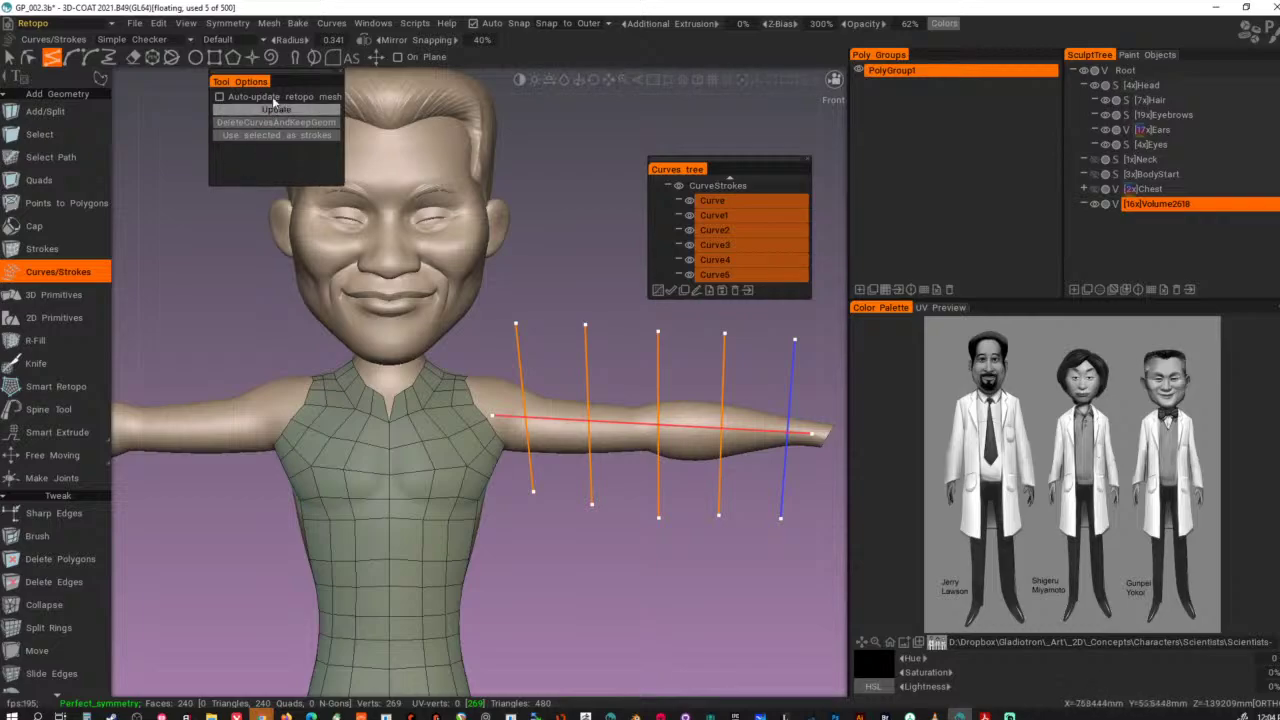
left_click_drag(281, 80, 219, 184)
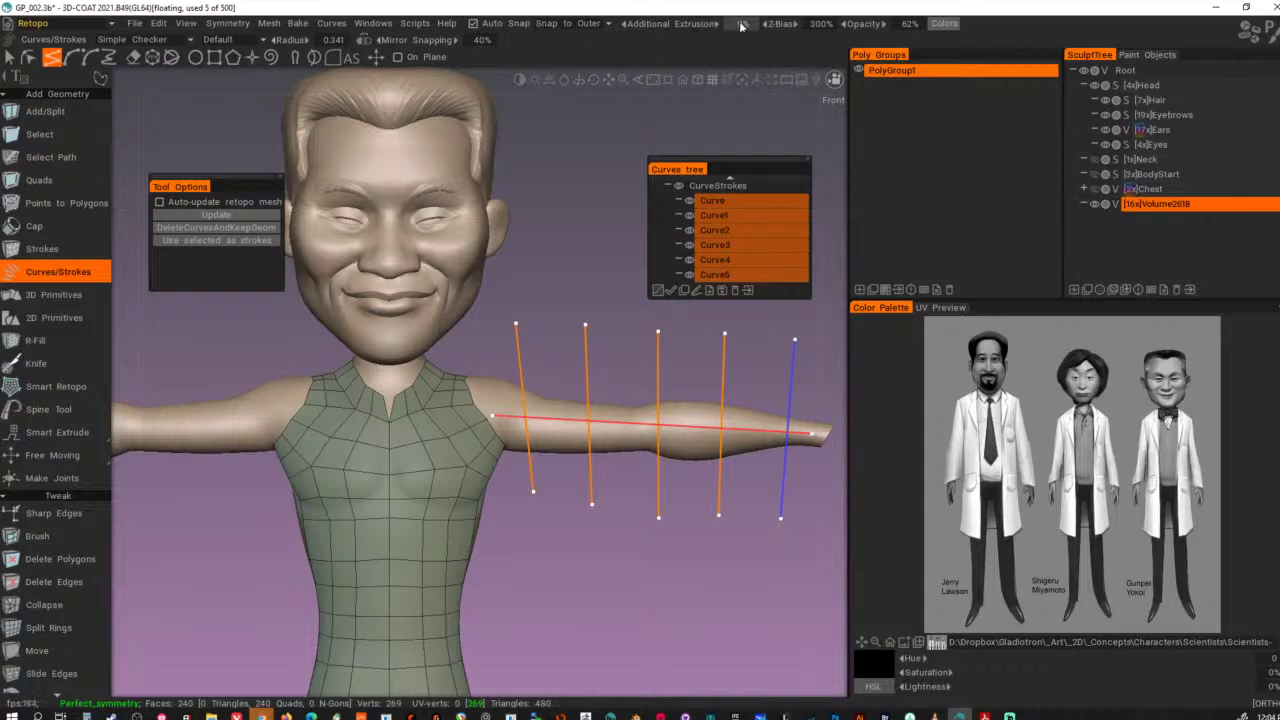
left_click(212, 218)
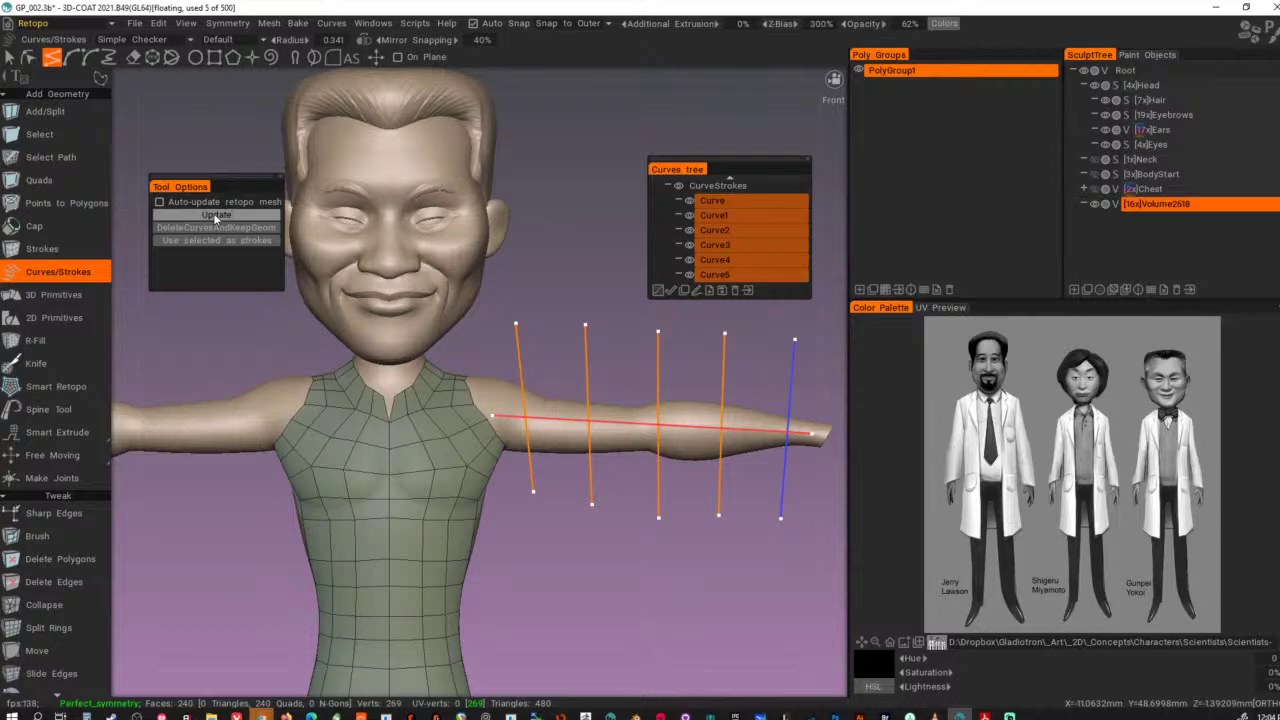
left_click(176, 200)
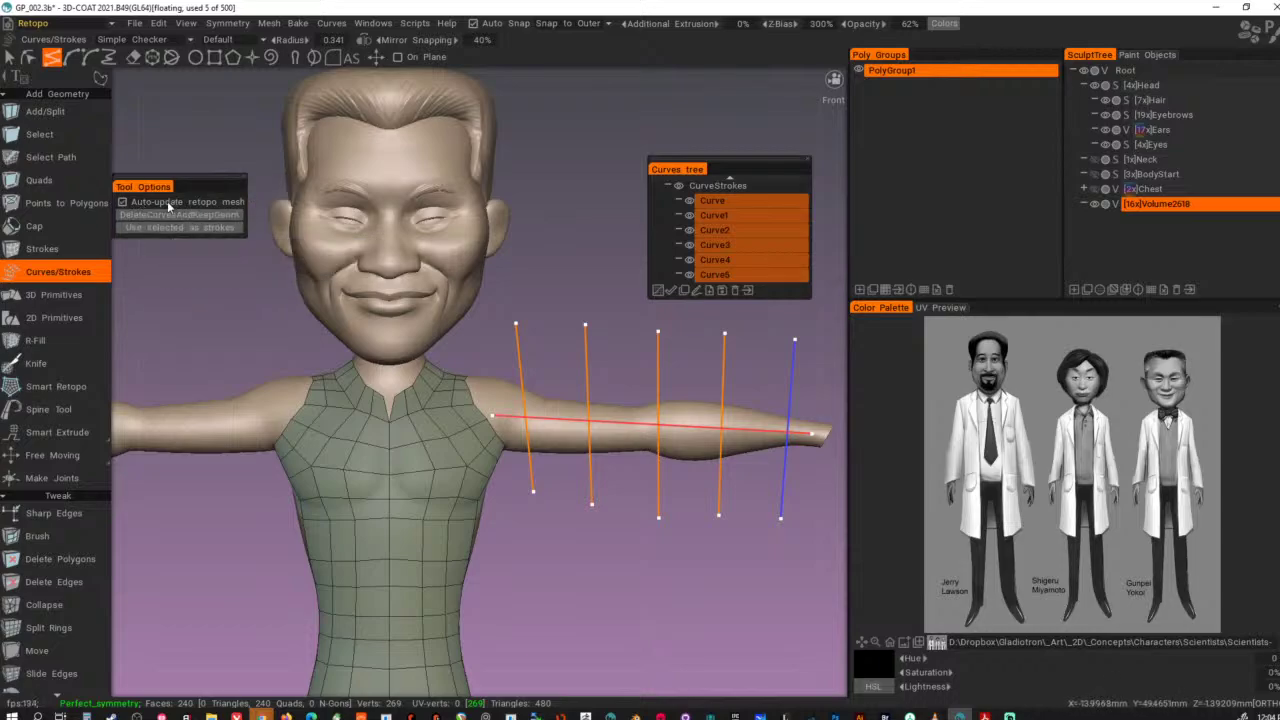
left_click(168, 201)
left_click_drag(176, 184, 213, 180)
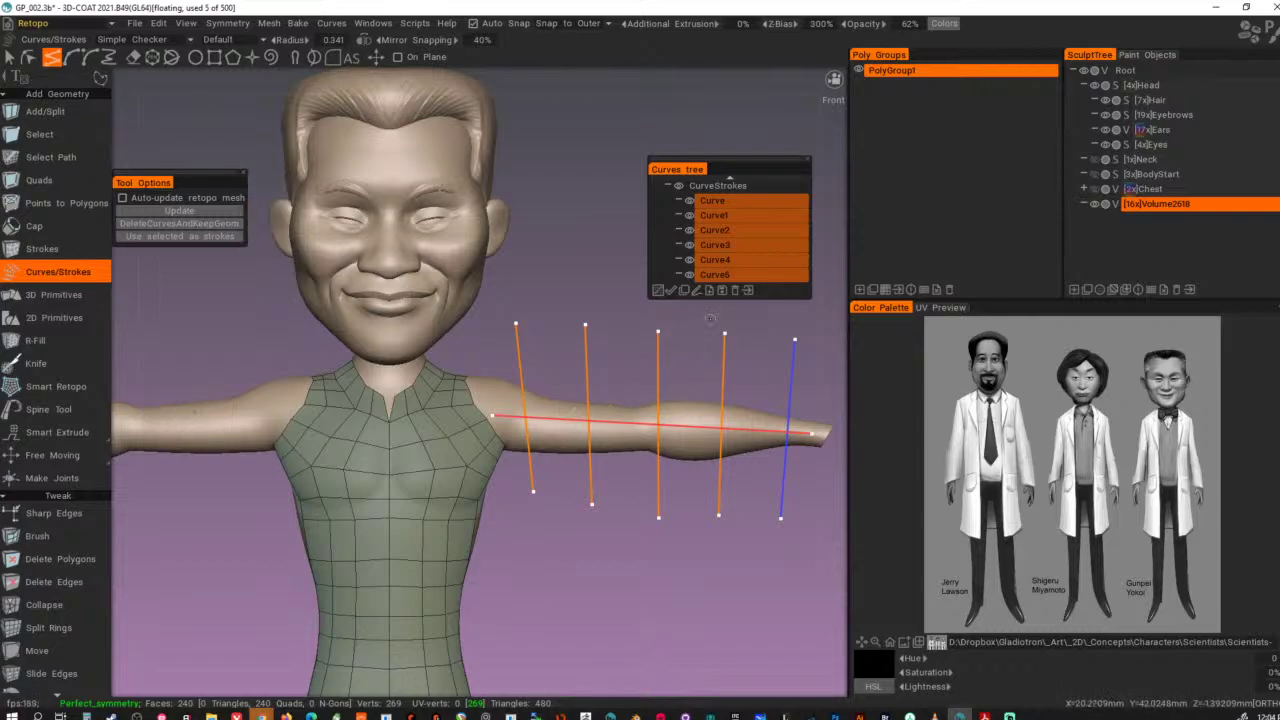
- Delete all the selected arm curves from the CurveStrokes folder
left_click(734, 290)
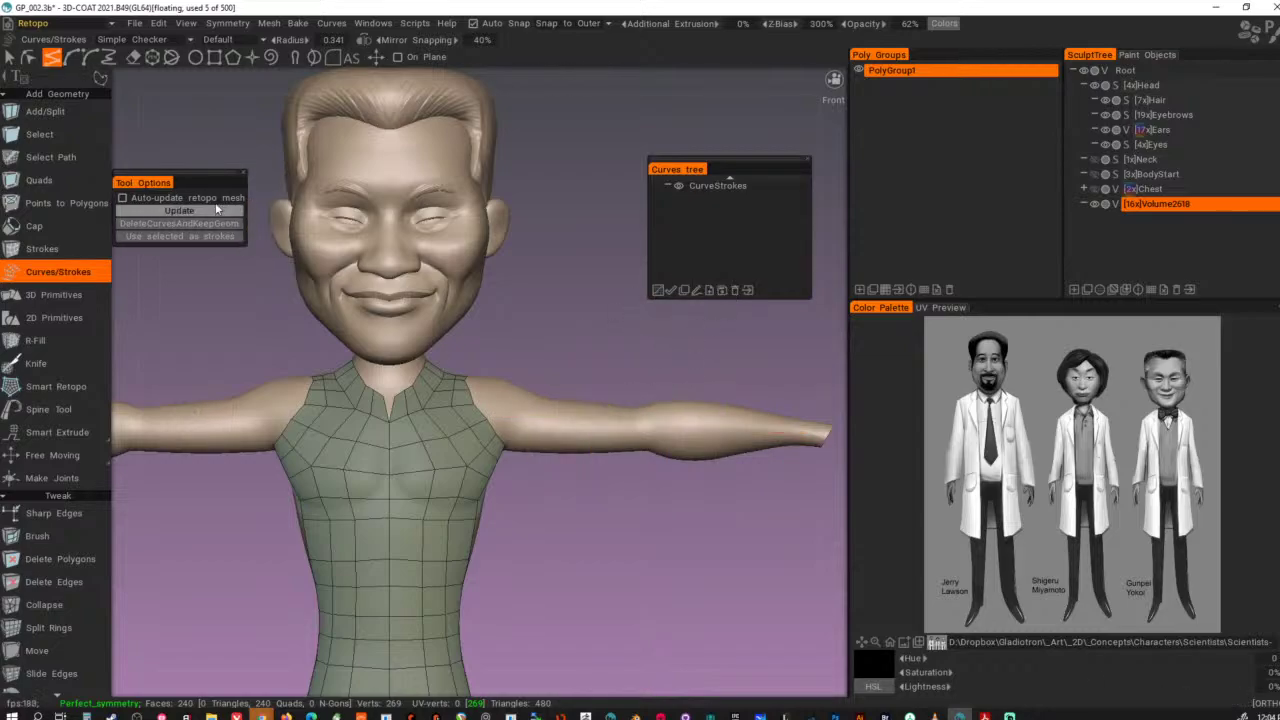
left_click(12, 57)
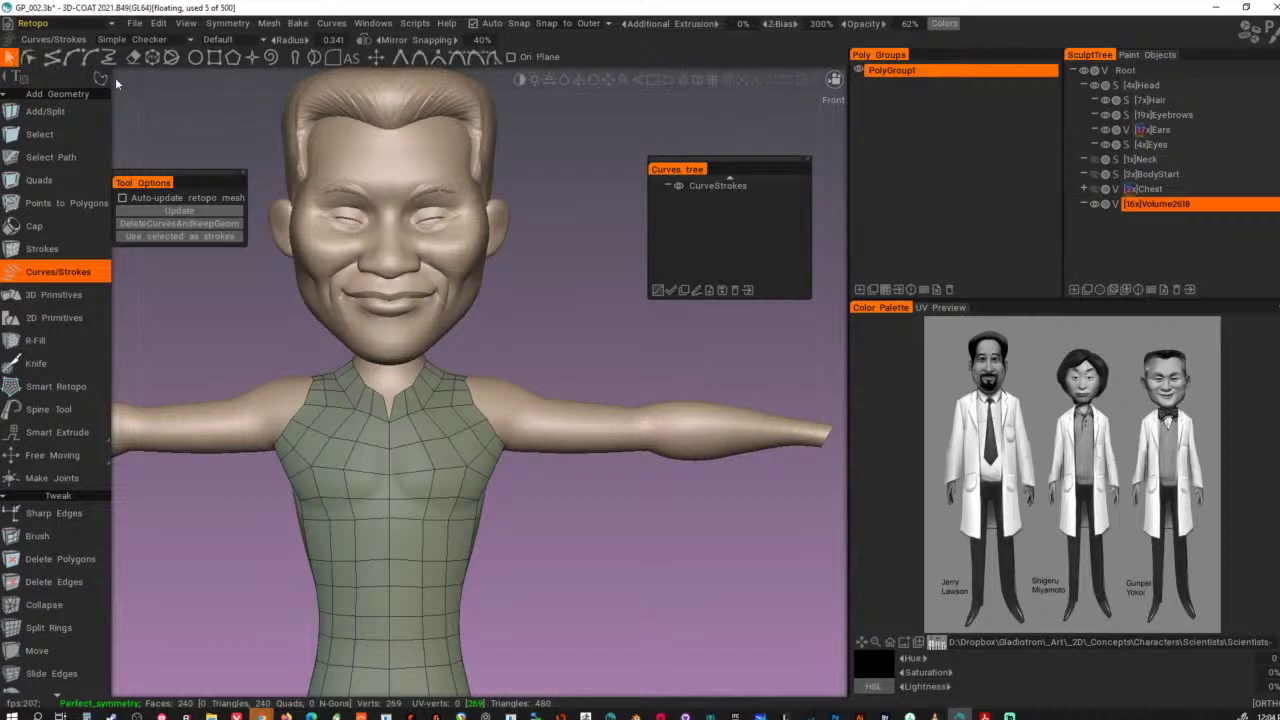
mouse_move(105, 78)
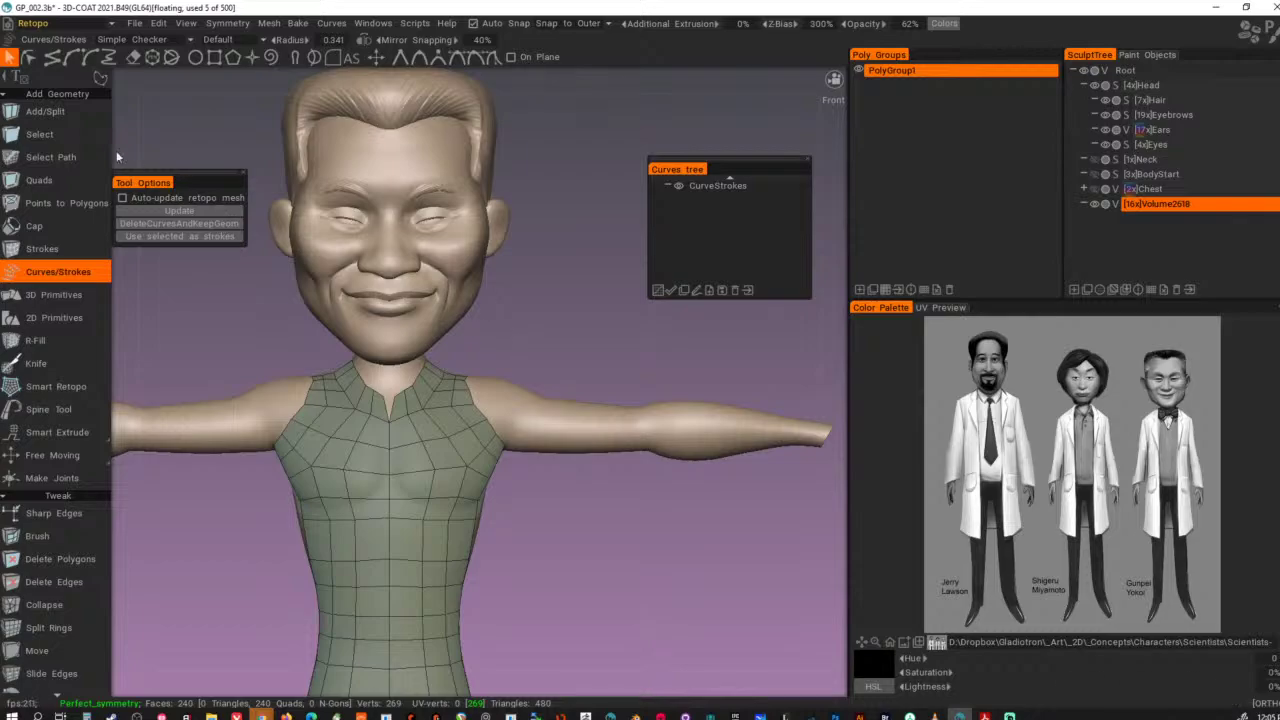
- Draw two straight curves across the character's left upper arm and one lengthwise curve crossing both
left_click(52, 58)
left_click(513, 340)
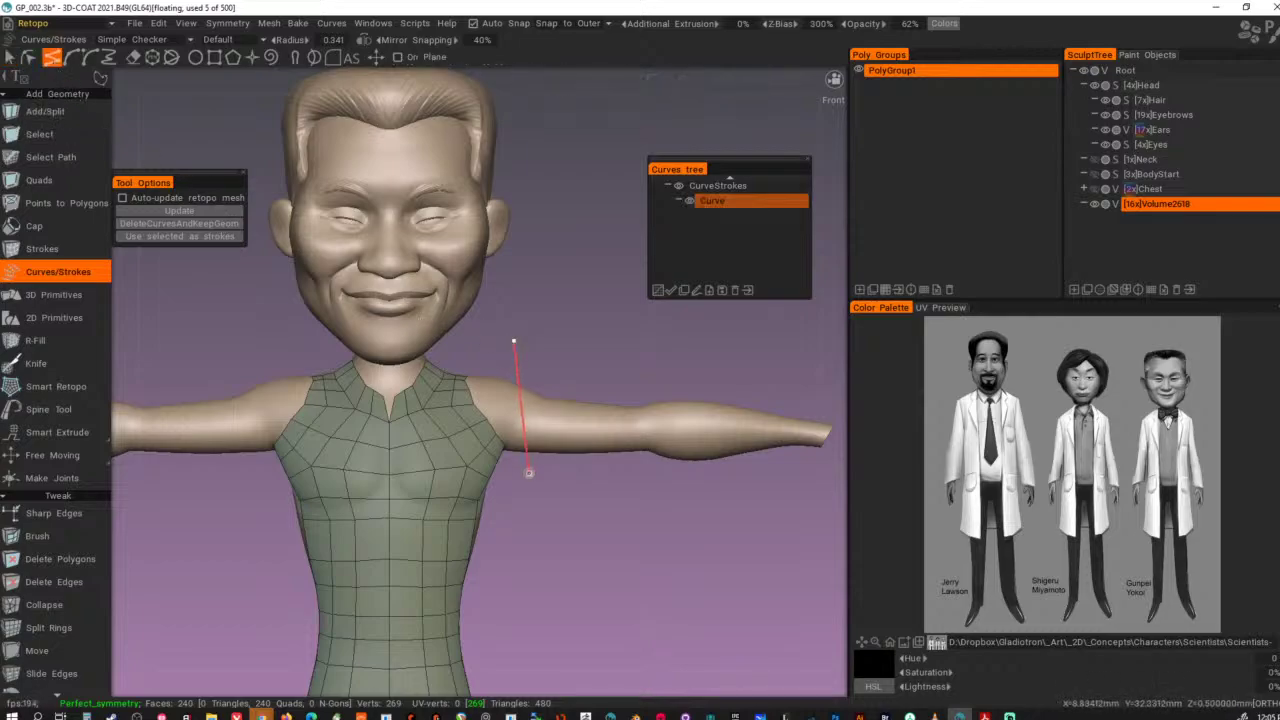
left_click(530, 485)
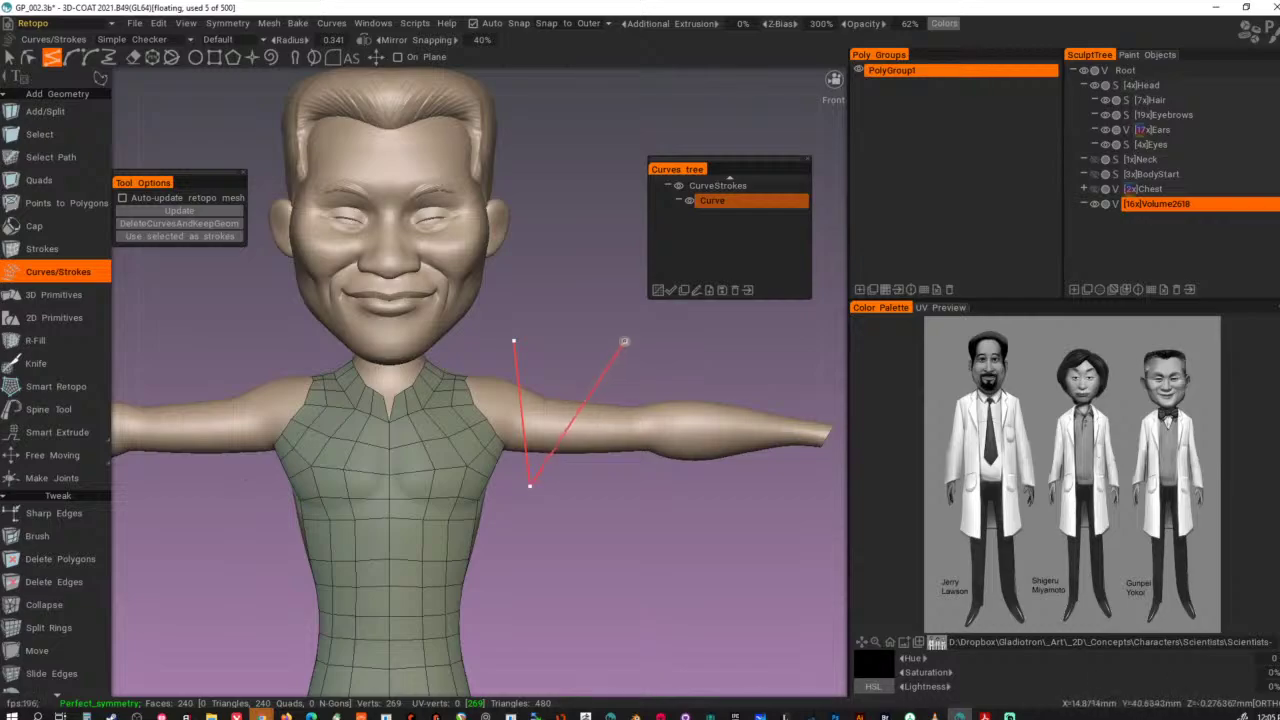
left_click(606, 330)
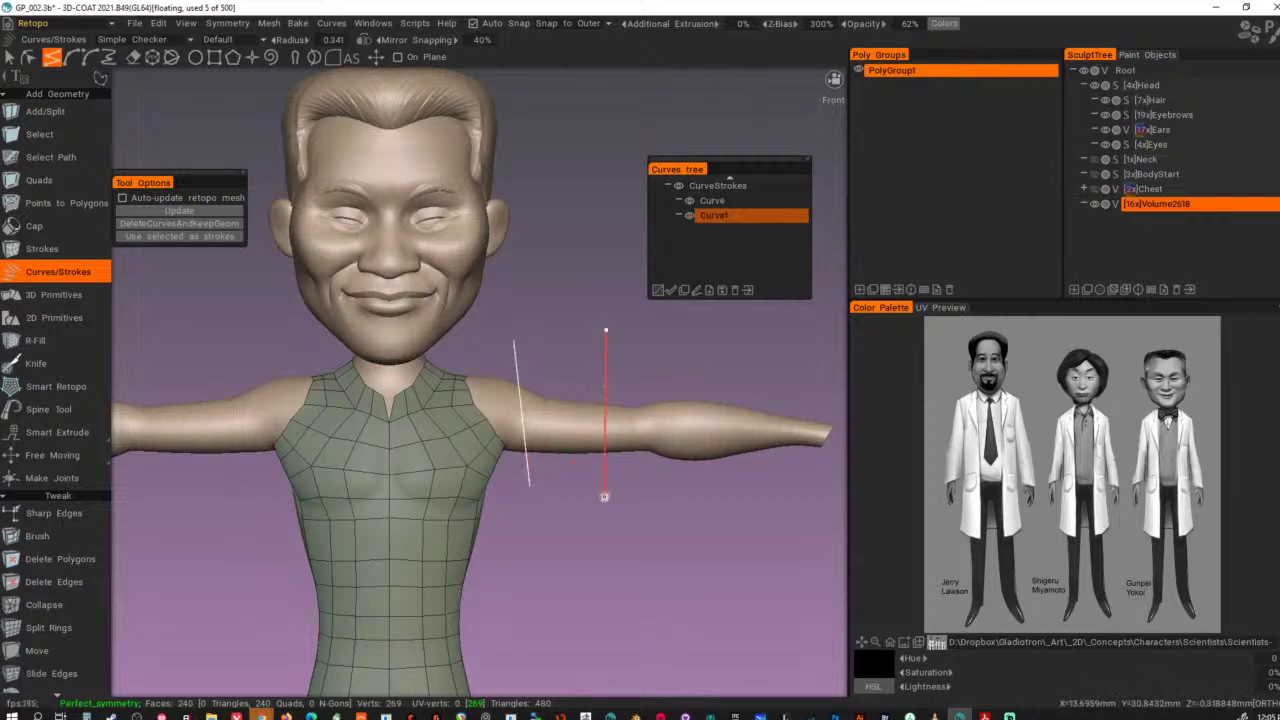
key("Escape")
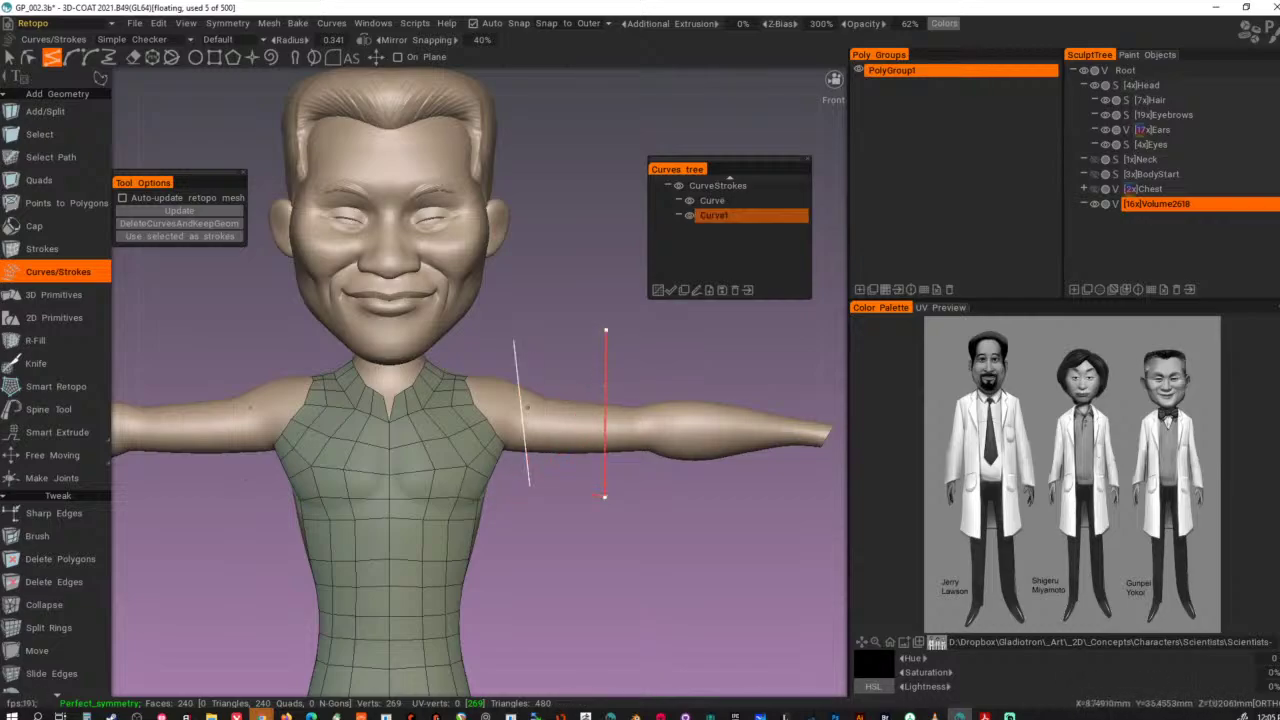
key("Escape")
left_click(504, 413)
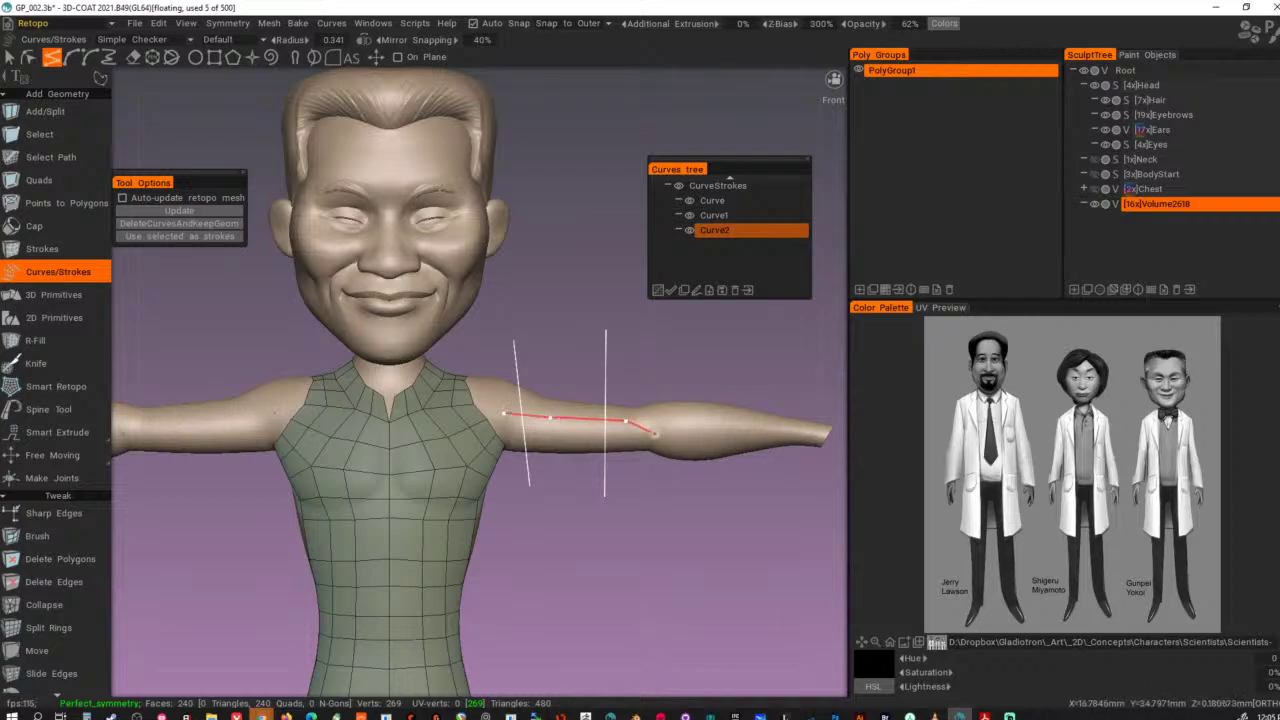
- Try to update the retopo mesh from the three arm curves, reordering them in the Curves tree and using each one as strokes
left_click(180, 209)
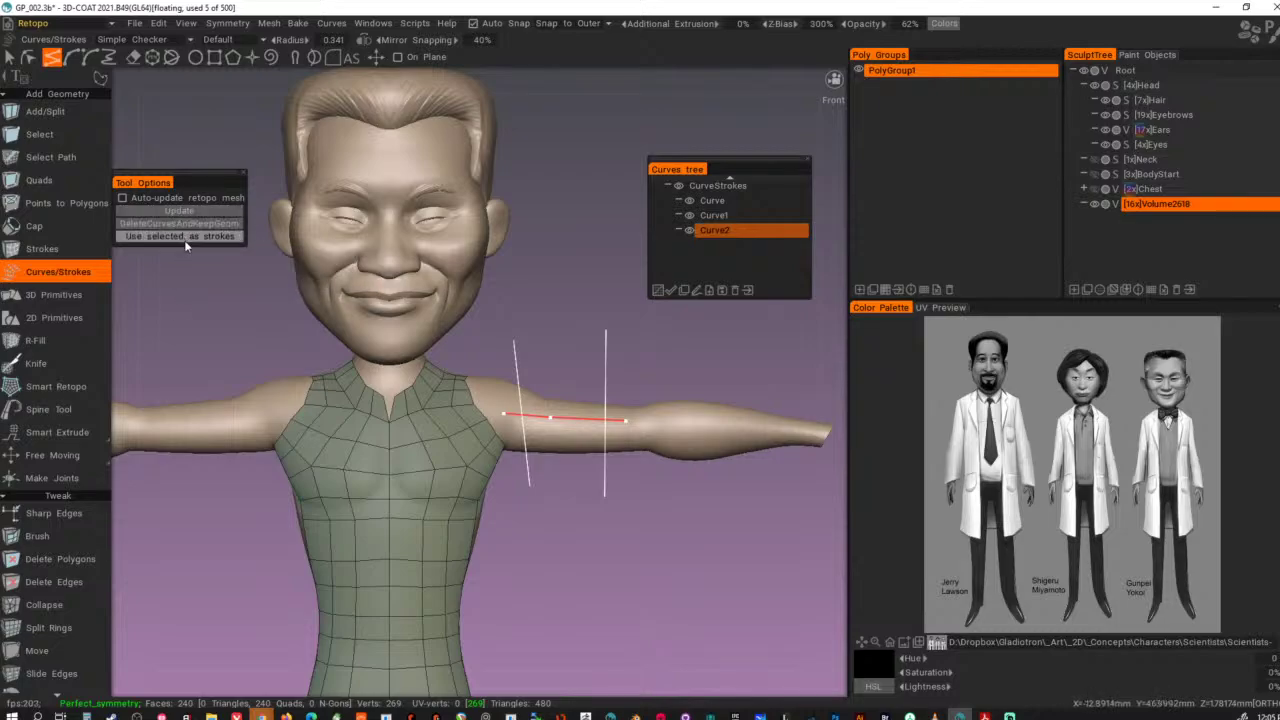
left_click(185, 240)
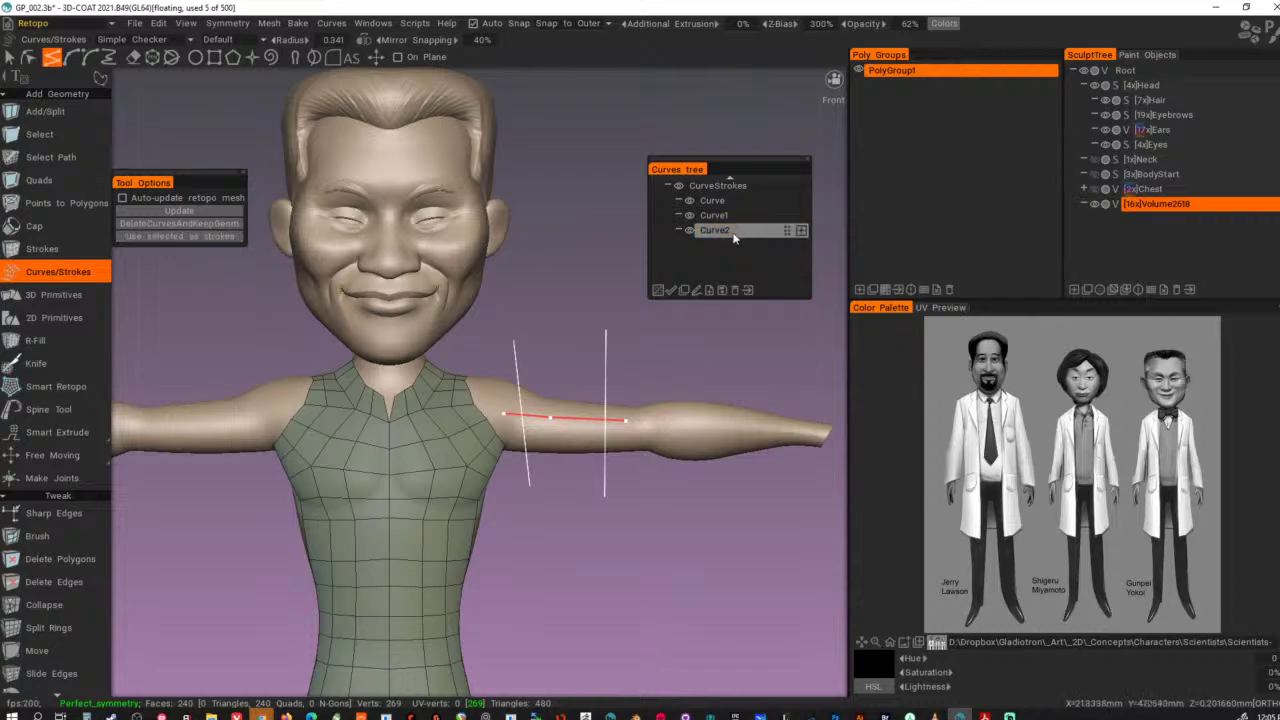
left_click(735, 200)
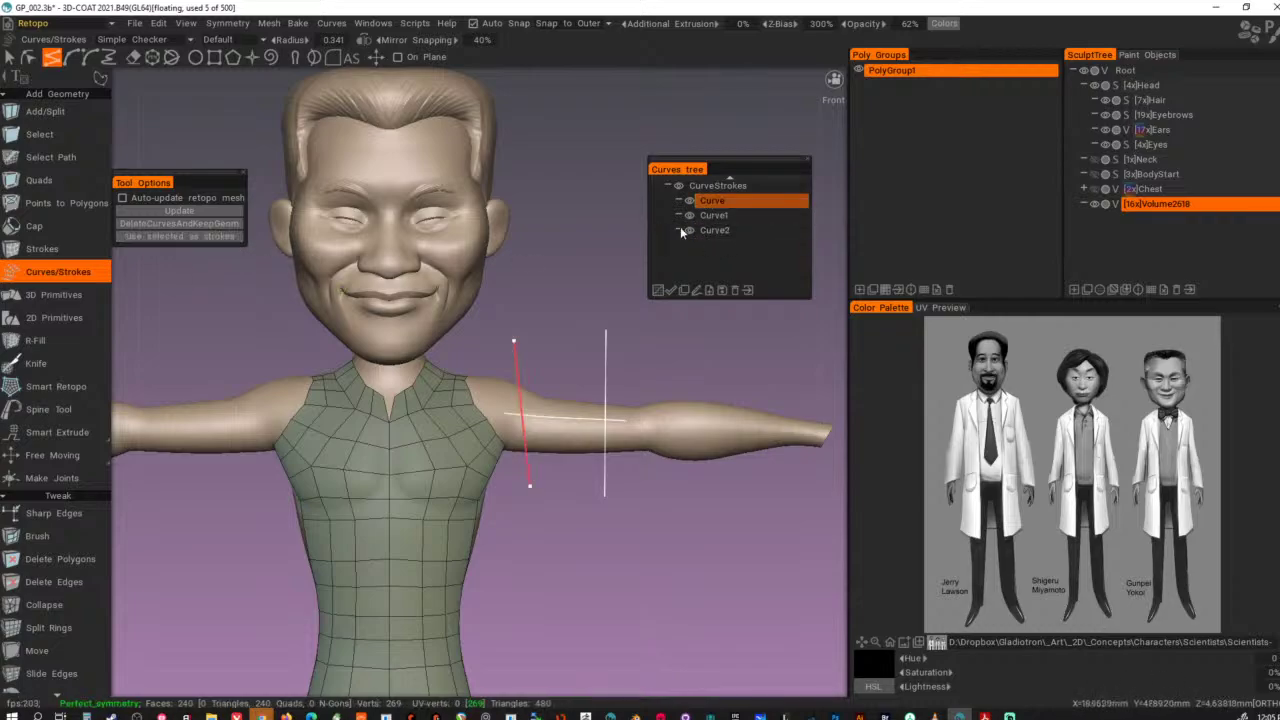
left_click_drag(712, 200, 706, 232)
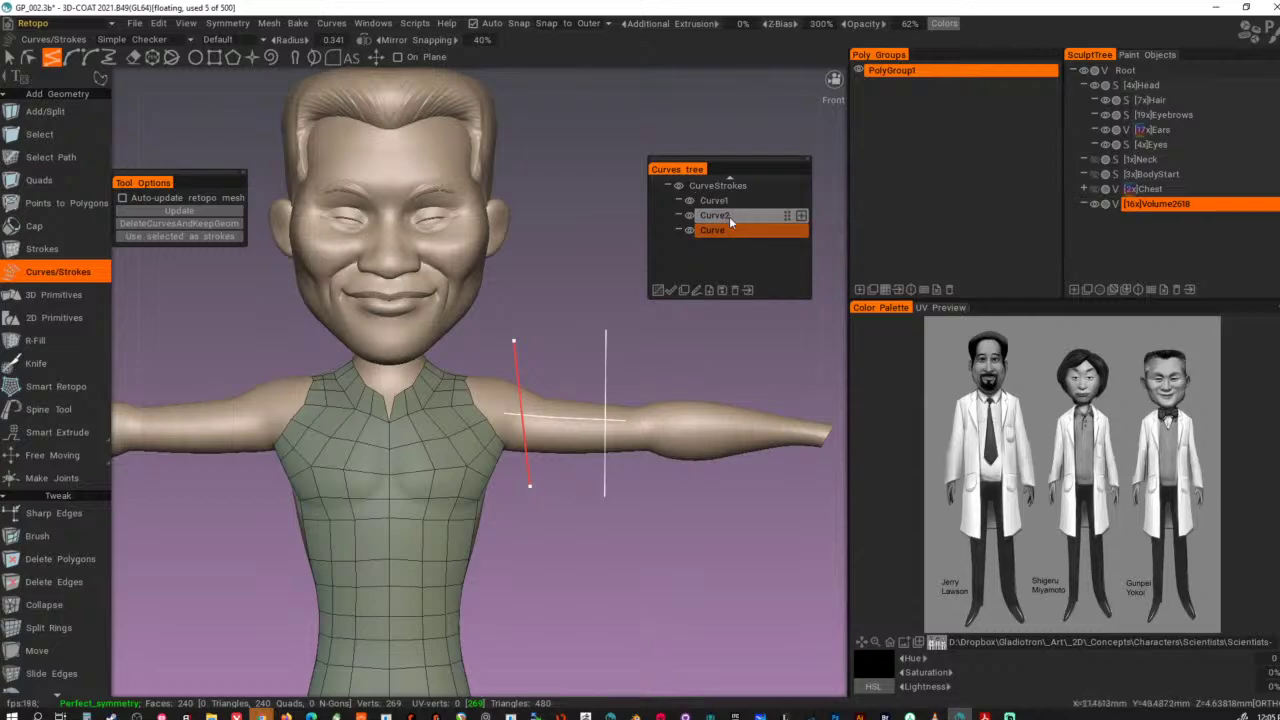
left_click(730, 217)
left_click(197, 237)
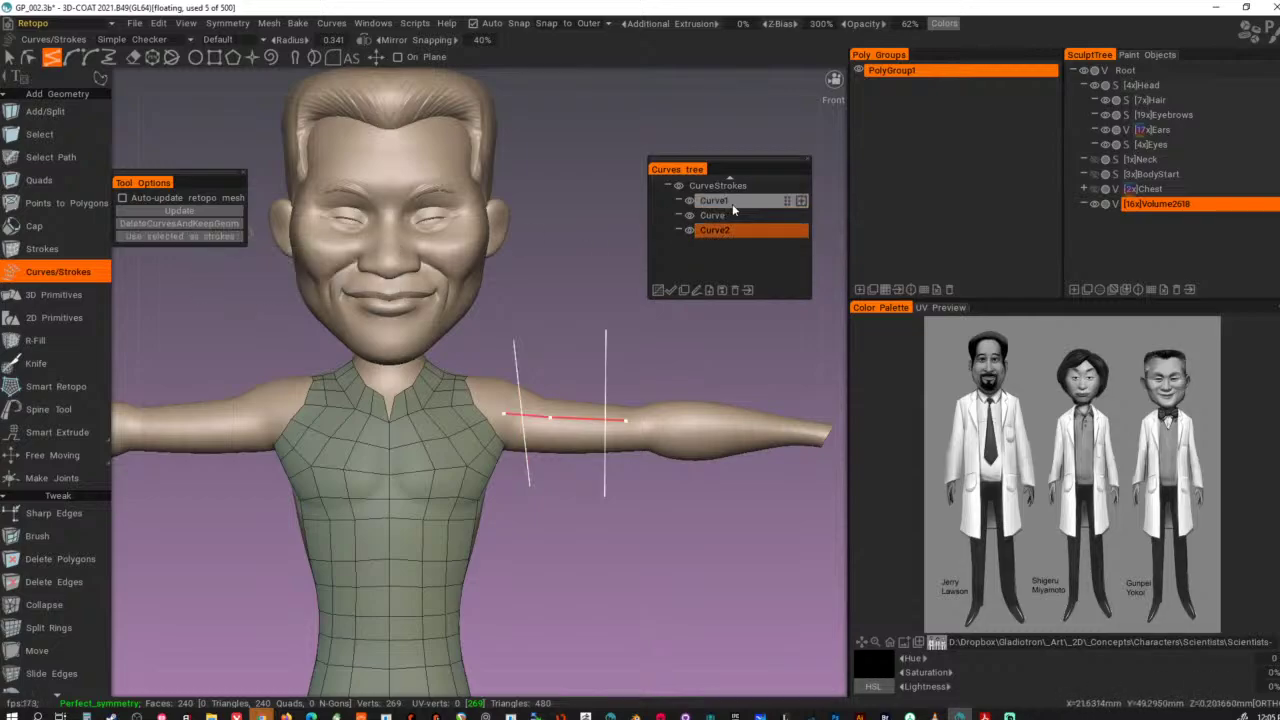
left_click(733, 203)
left_click(185, 237)
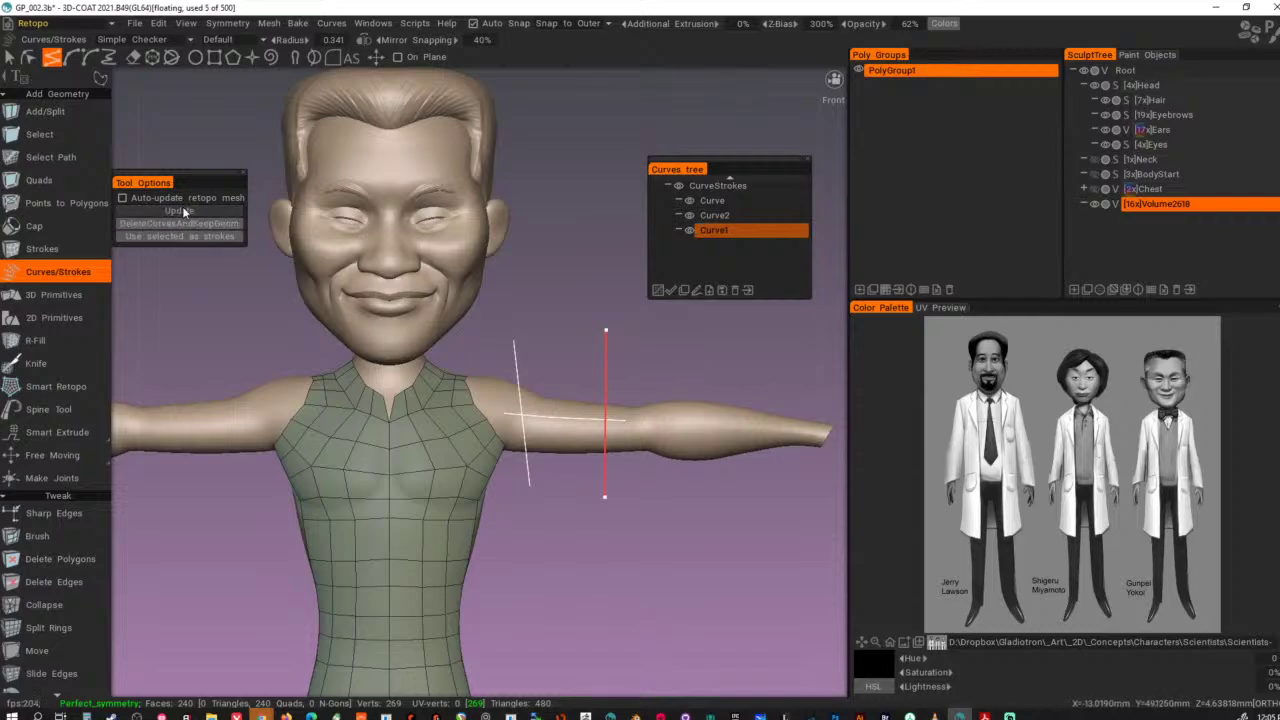
left_click(183, 208)
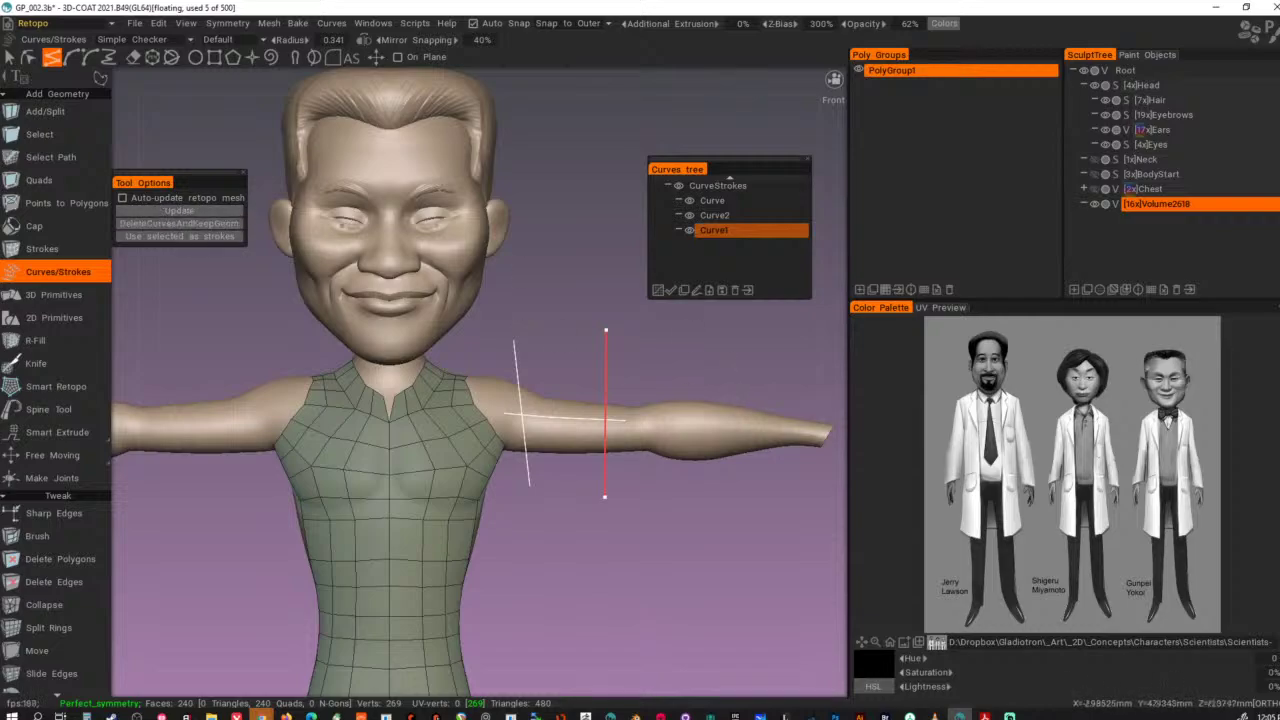
- Delete the three arm curves from the CurveStrokes folder
left_click(724, 290)
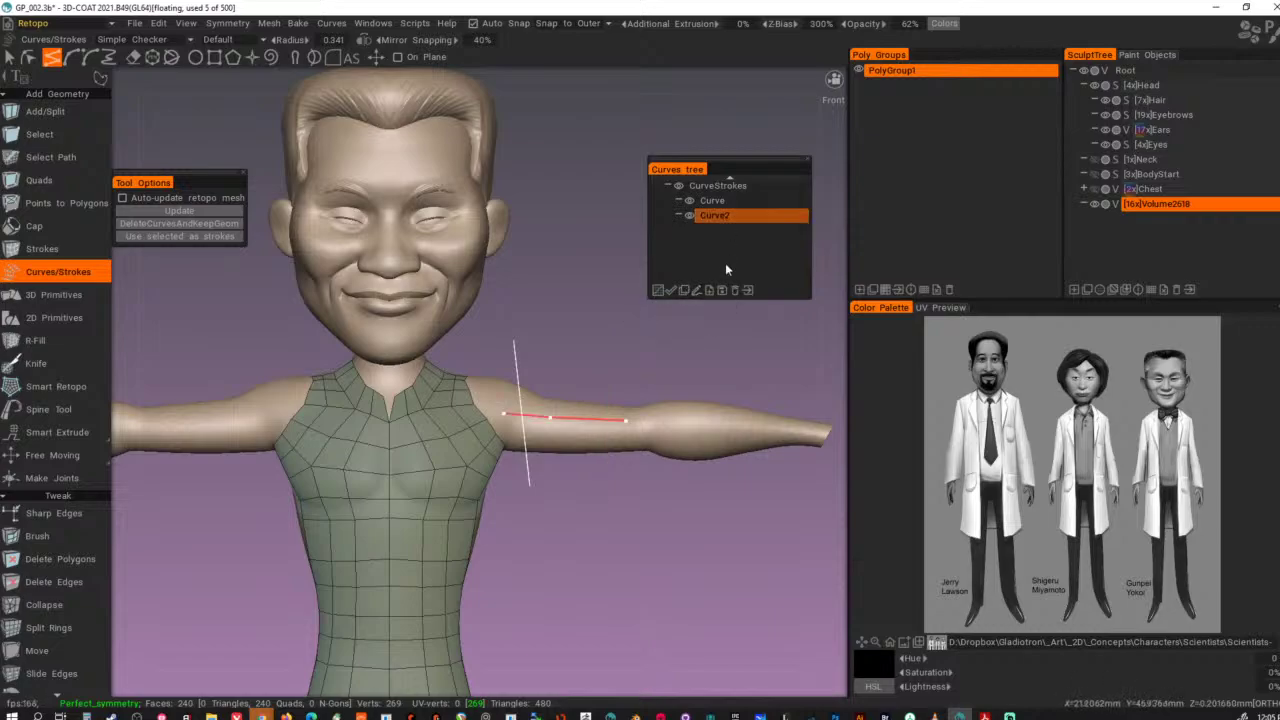
left_click(735, 291)
left_click(731, 203)
left_click(735, 291)
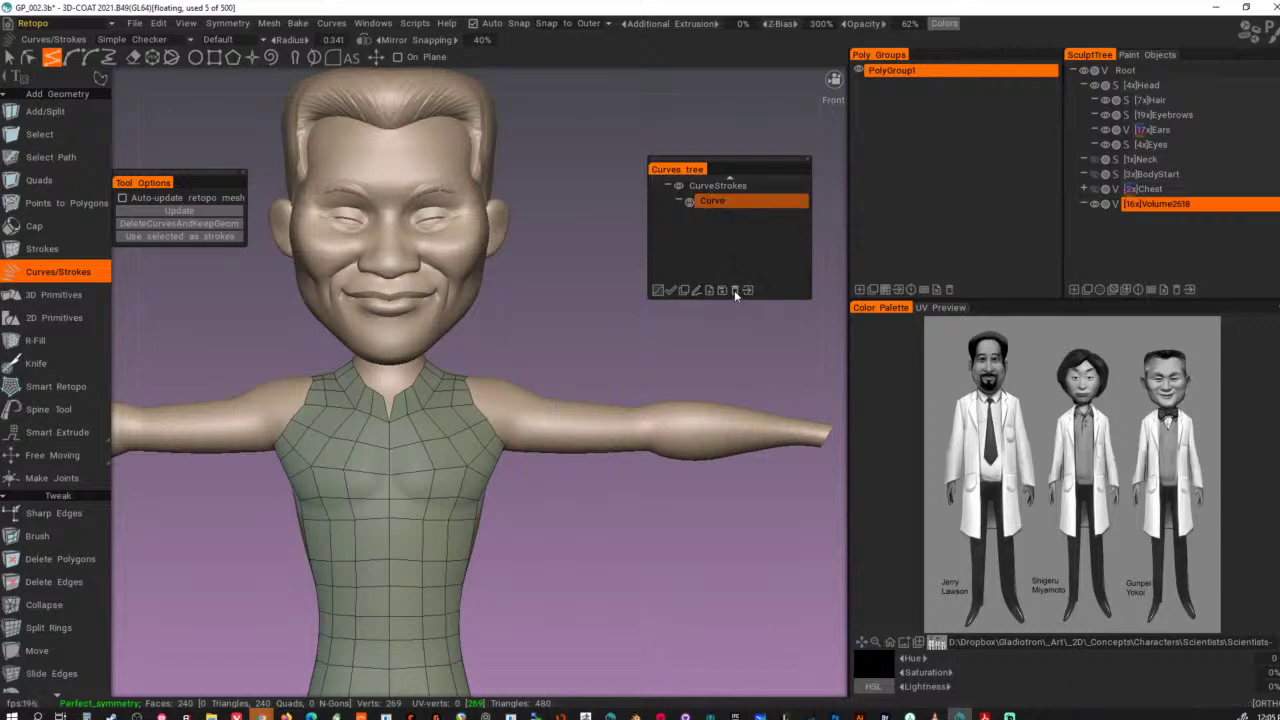
left_click(734, 290)
- Activate the Strokes tool and set its number of segments to 14
scroll(580, 332, "down", 5)
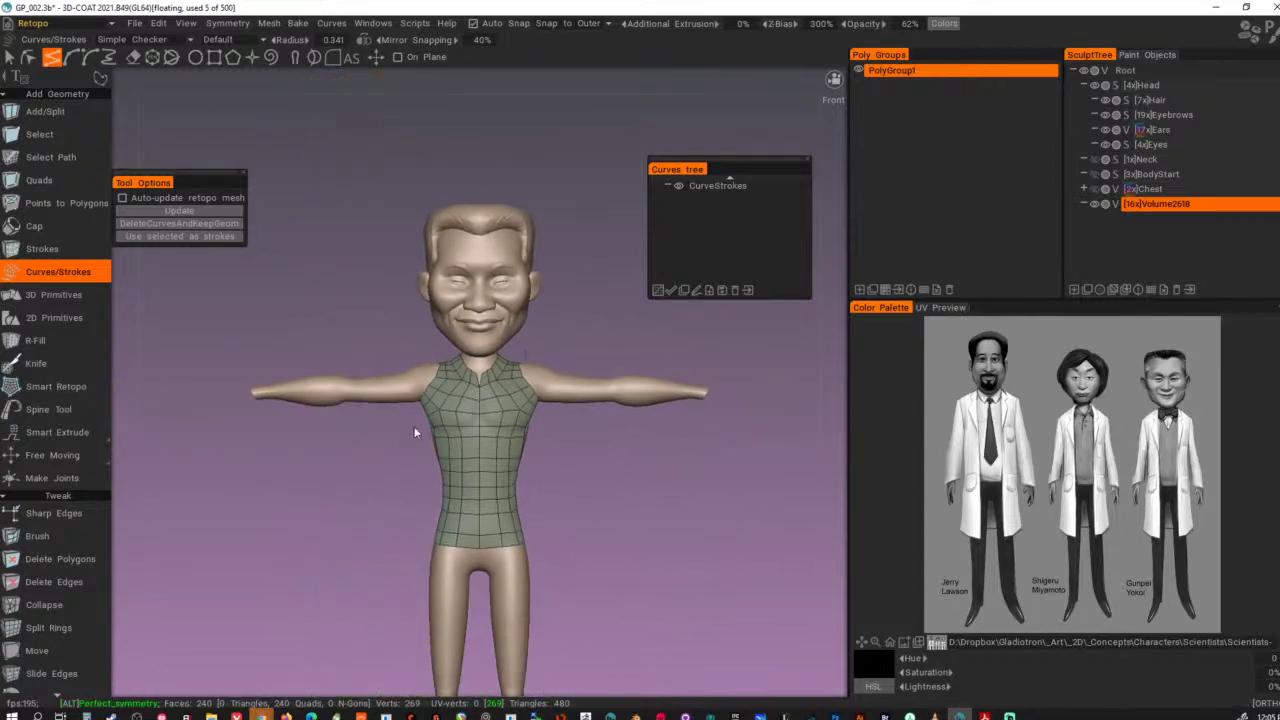
scroll(415, 432, "up", 5)
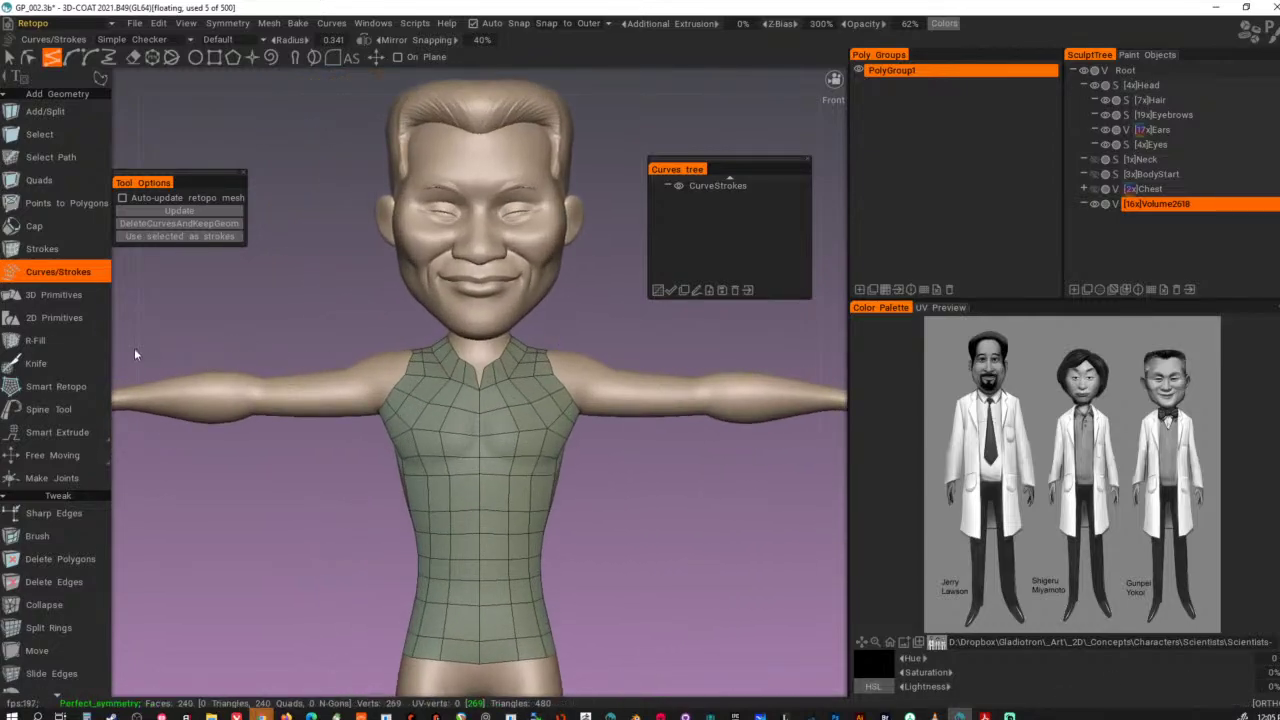
mouse_move(58, 430)
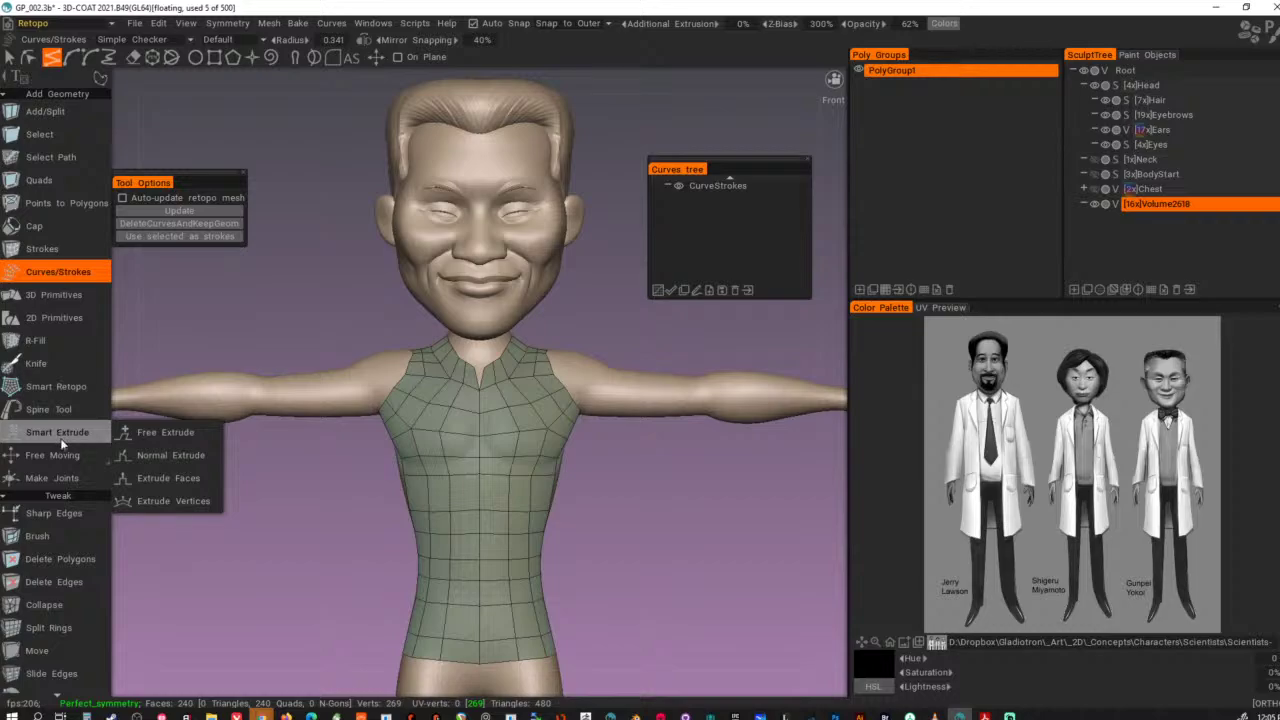
left_click(48, 251)
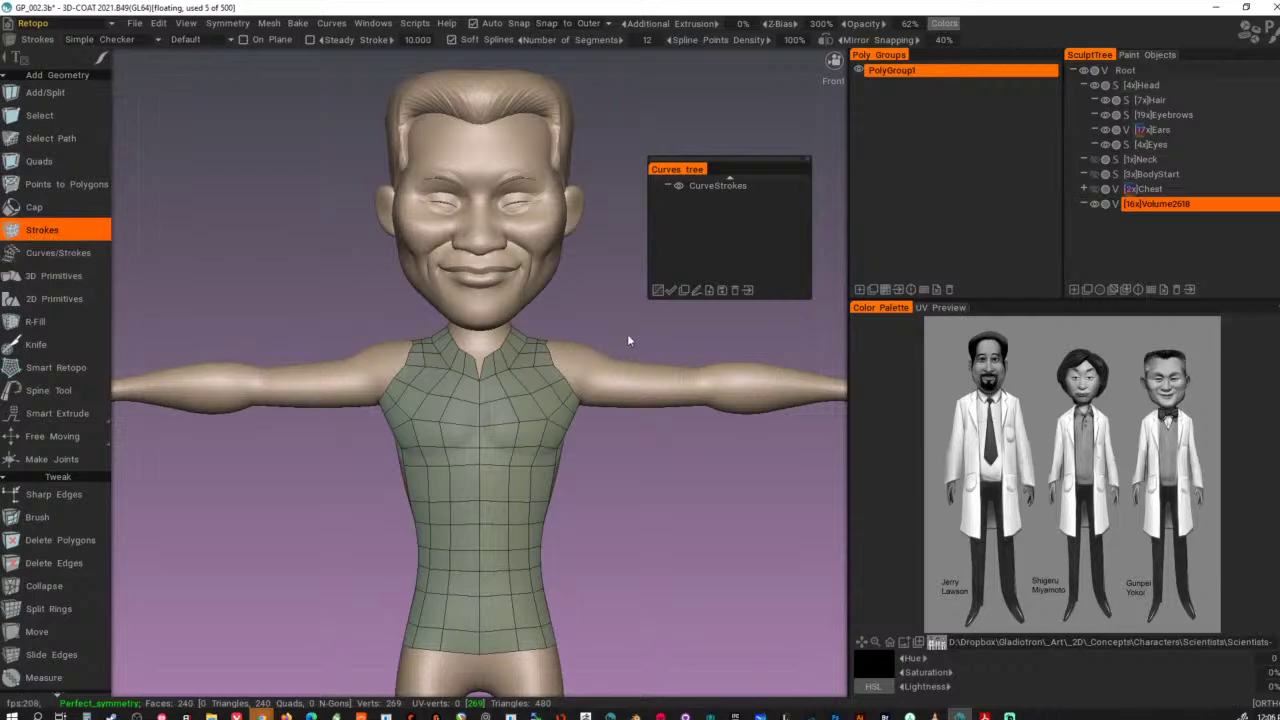
middle_click_drag(682, 349, 550, 362)
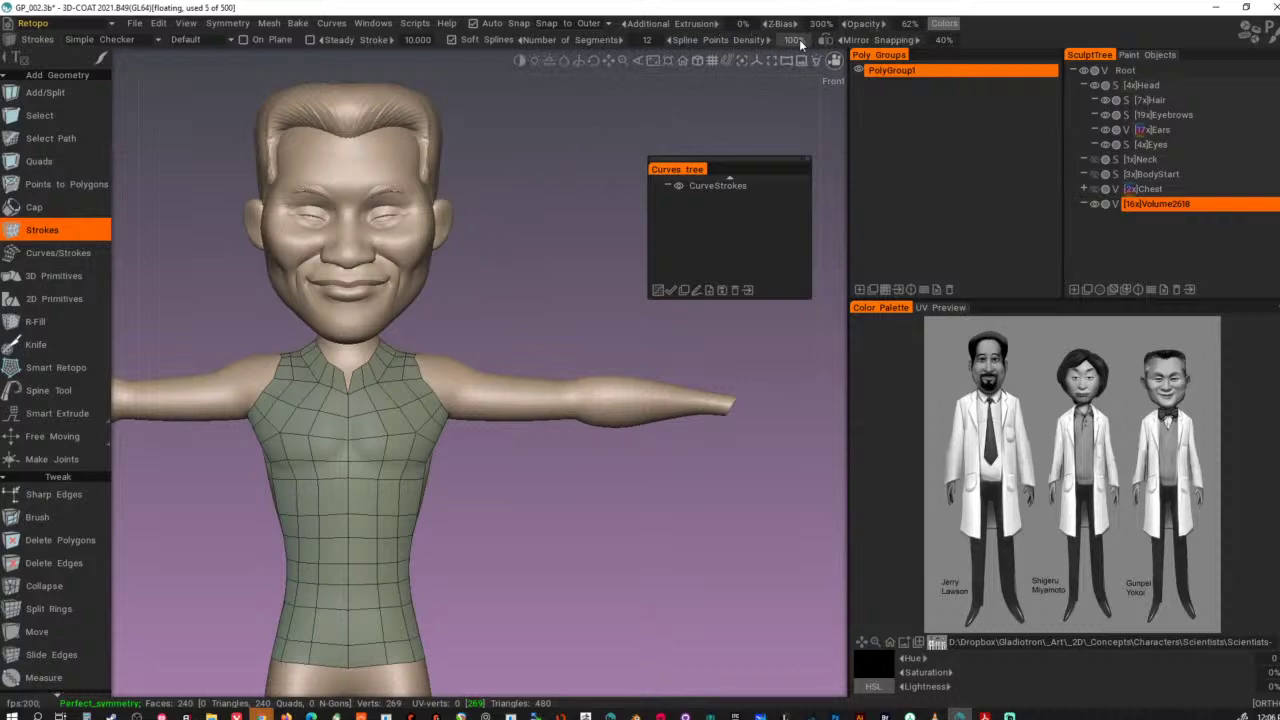
left_click(642, 40)
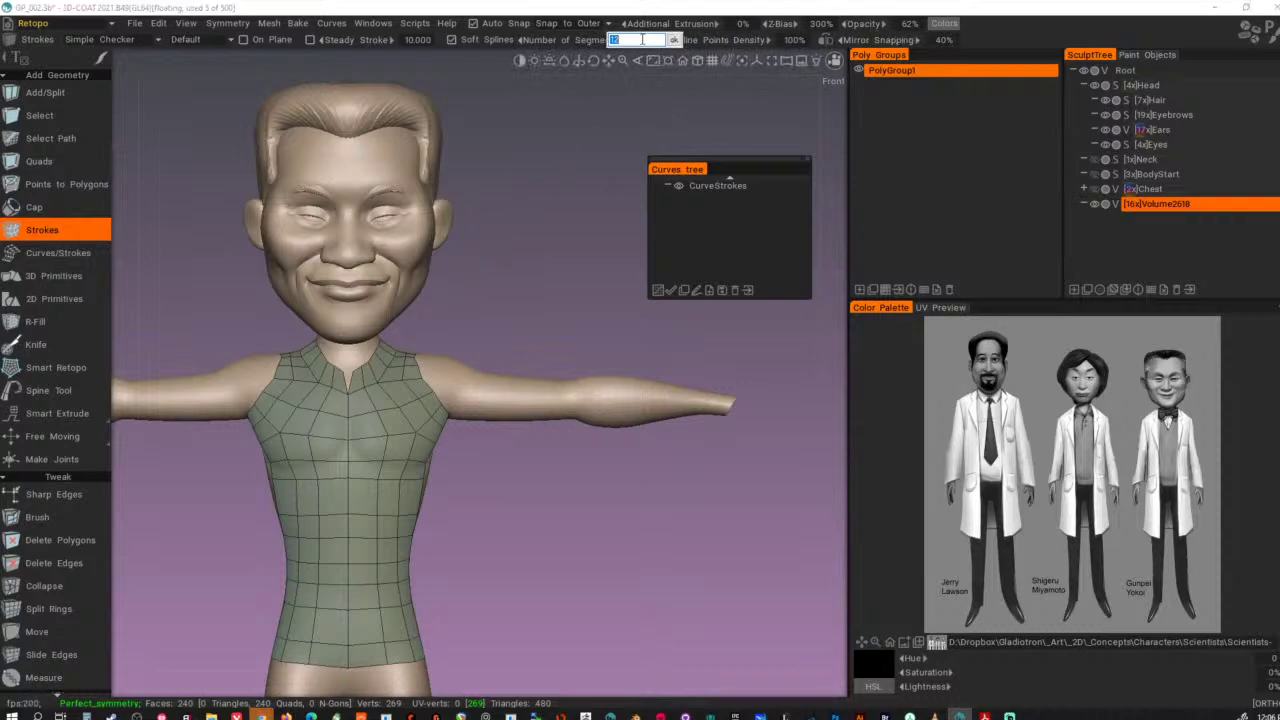
type("14")
key("Return")
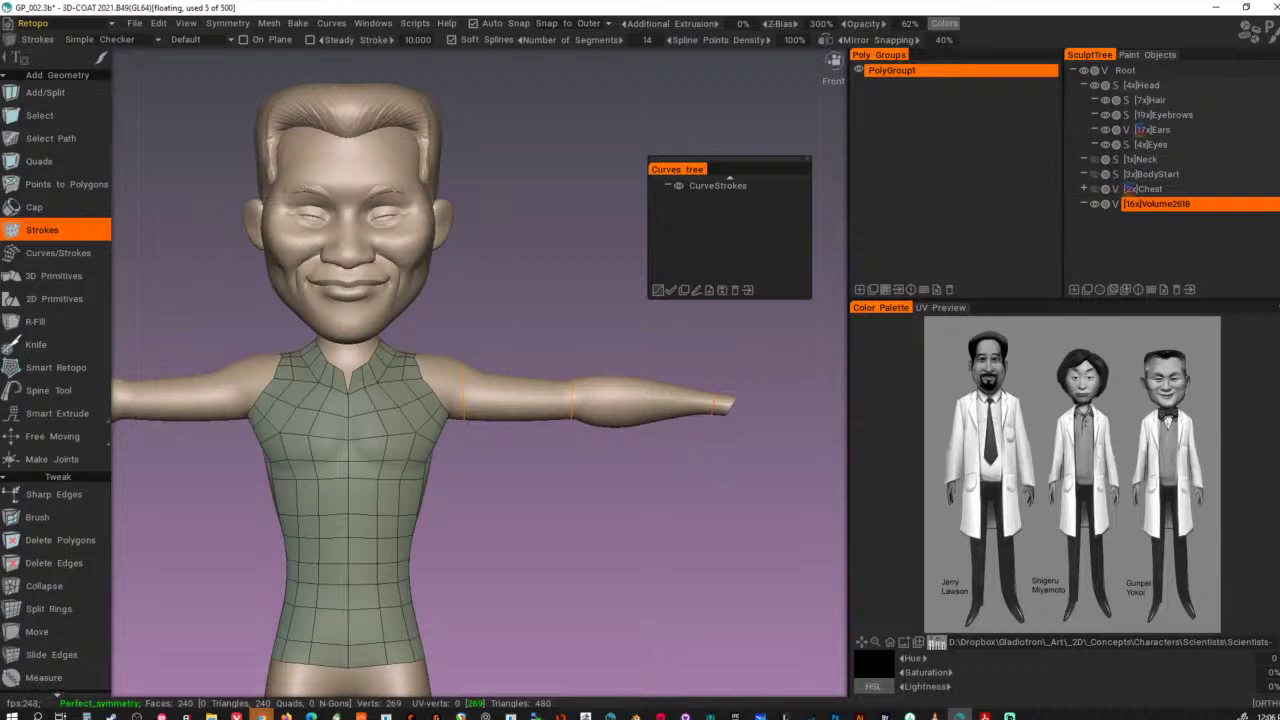
- Draw strokes across the left arm at the upper arm, elbow and wrist, and generate the quad sleeve mesh from them
mouse_move(501, 323)
left_mouse_down()
mouse_move(493, 478)
mouse_move(533, 482)
left_mouse_up()
left_click_drag(690, 475, 690, 475)
mouse_move(722, 404)
left_mouse_down()
mouse_move(738, 407)
mouse_move(725, 447)
left_mouse_up()
key("Return")
right_click_drag(724, 442, 662, 444, "alt")
mouse_move(662, 444)
left_mouse_down("alt")
mouse_move(344, 477)
mouse_move(649, 458)
left_mouse_up("alt")
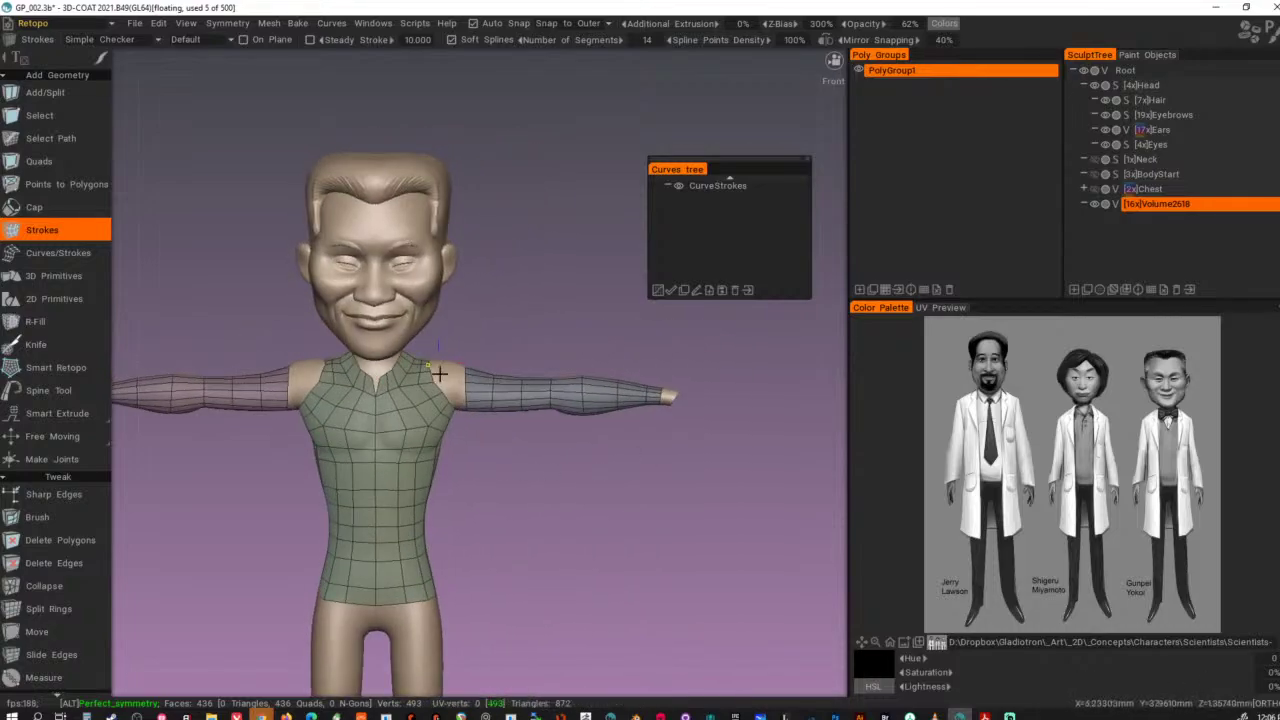
middle_click_drag(457, 498, 486, 473, "alt")
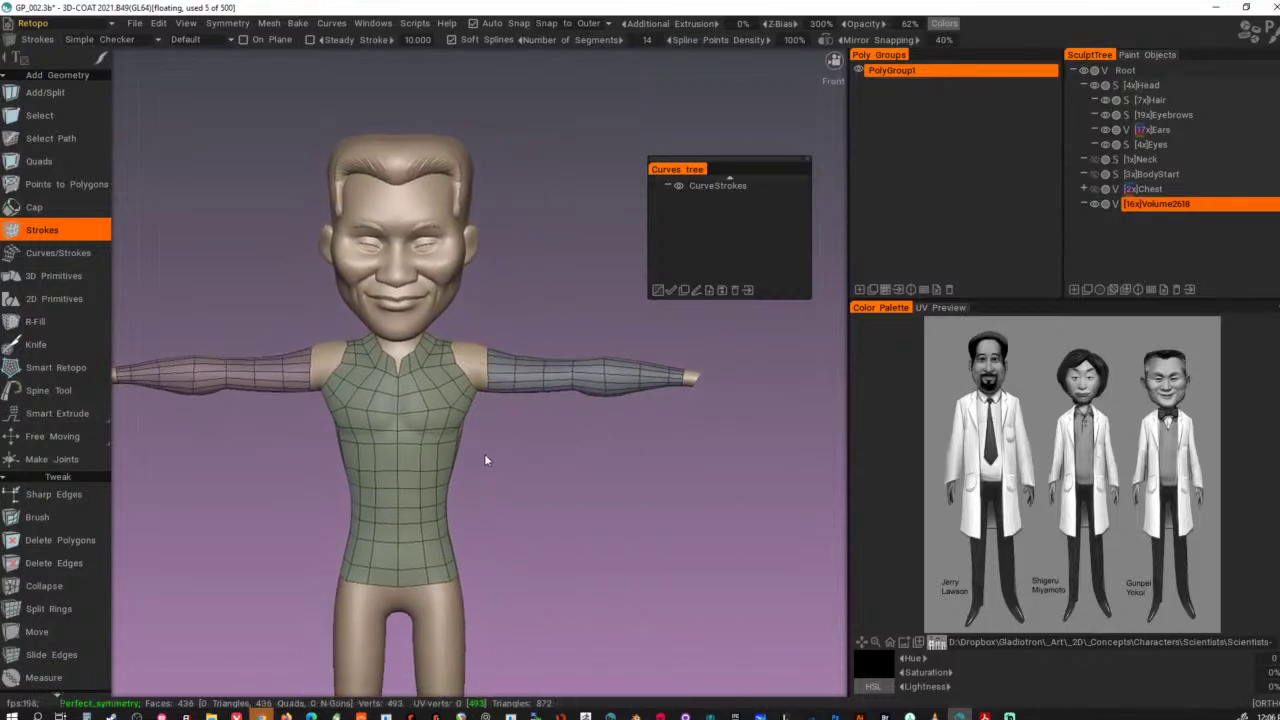
- Select the torso's open armhole edge loop together with the open edge loop at the upper end of the left sleeve mesh
right_click_drag(415, 510, 710, 468, "alt")
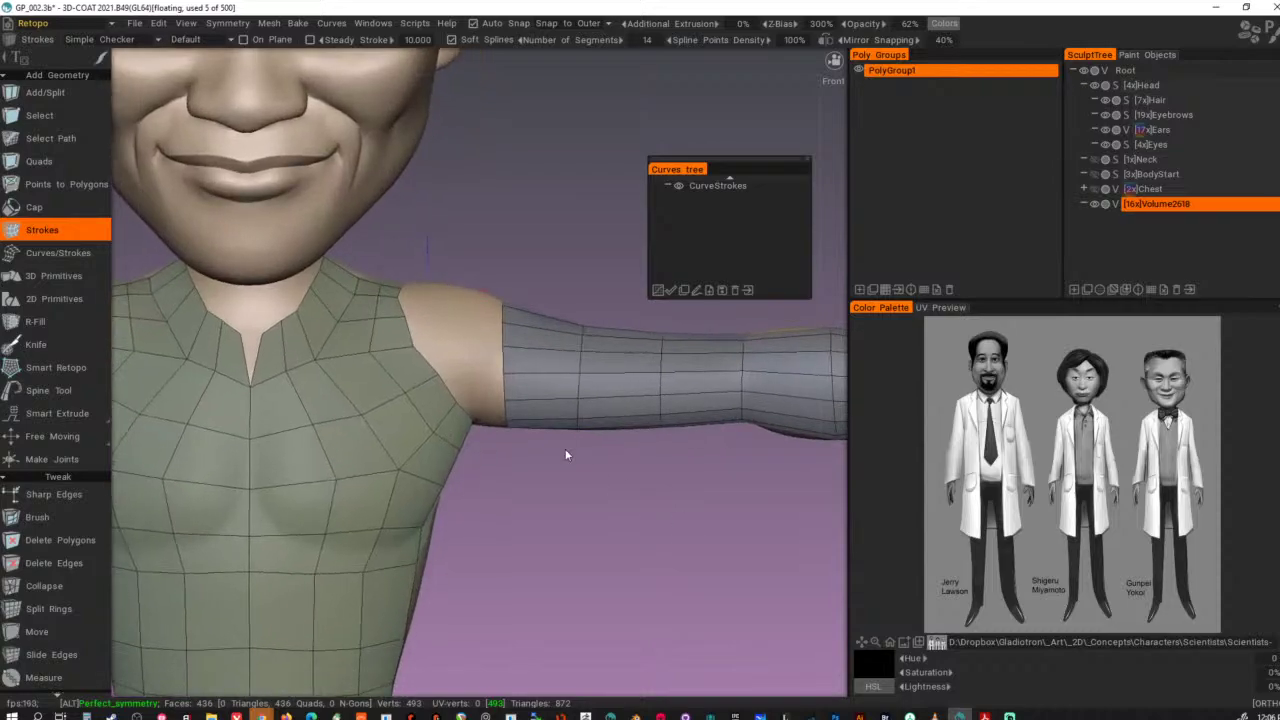
middle_click_drag(565, 449, 594, 482, "alt")
left_click_drag(594, 482, 593, 462, "alt")
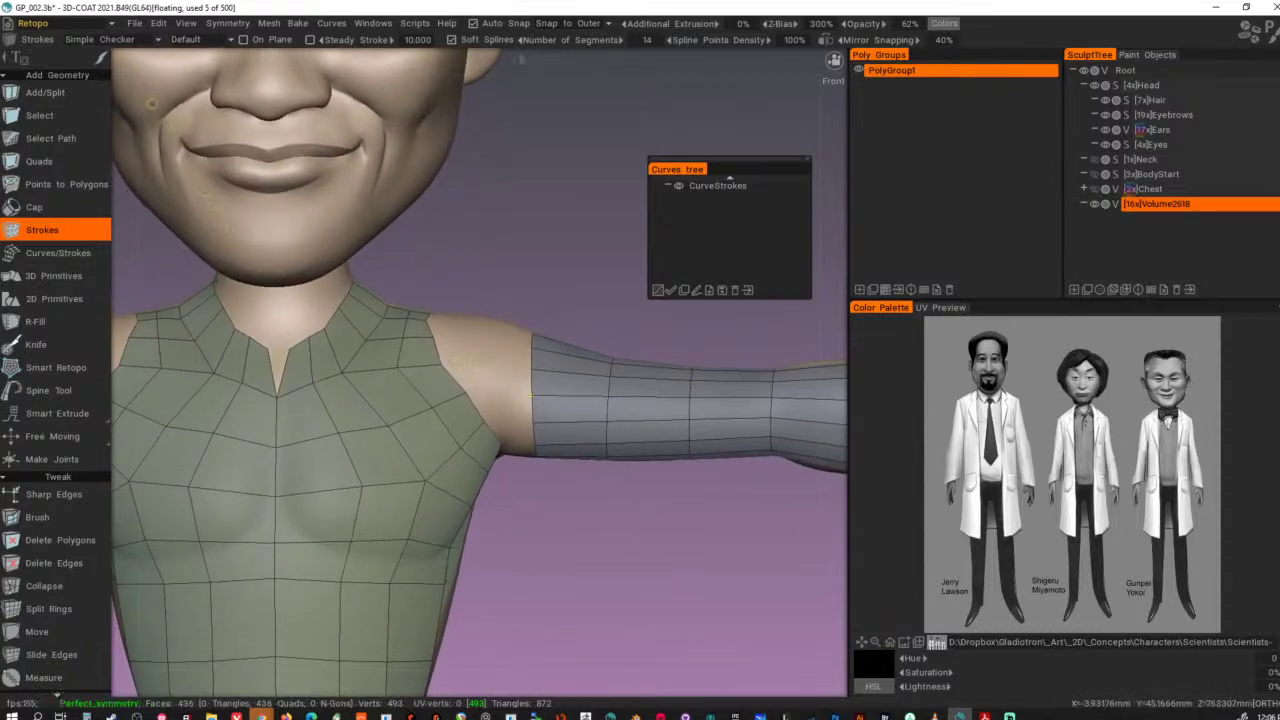
left_click(63, 119)
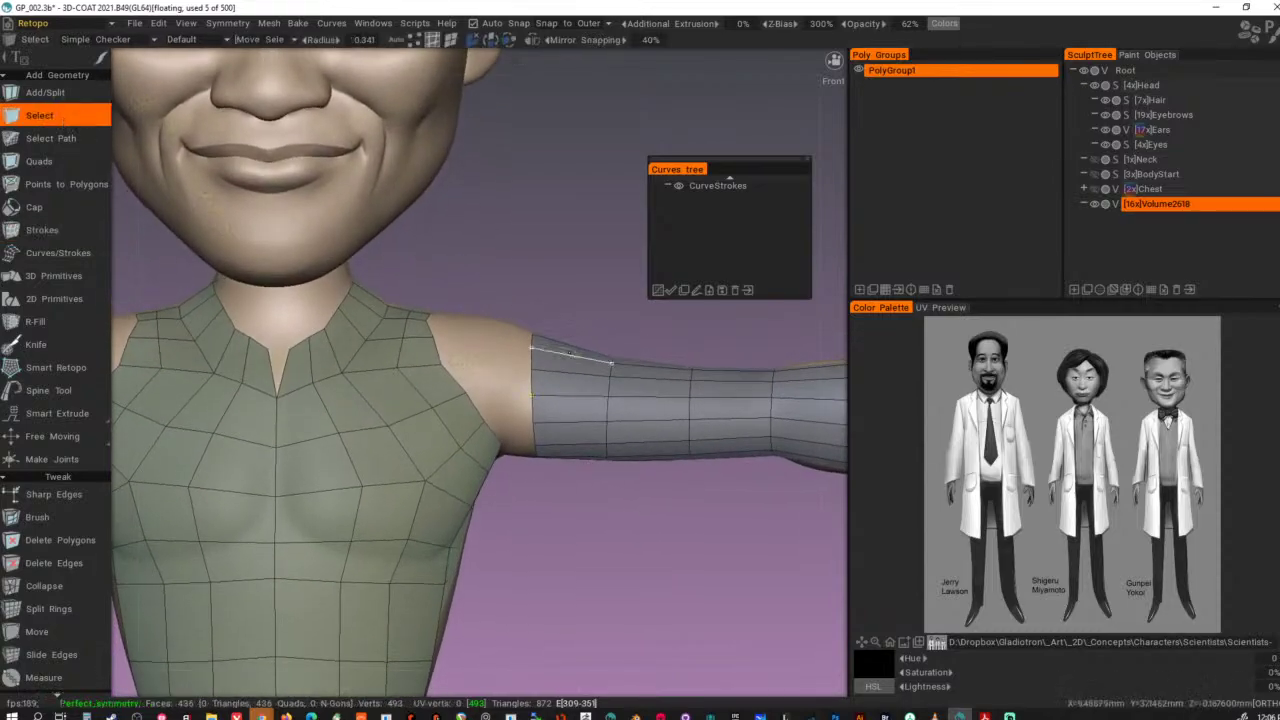
double_click(456, 384)
double_click(535, 384, "shift")
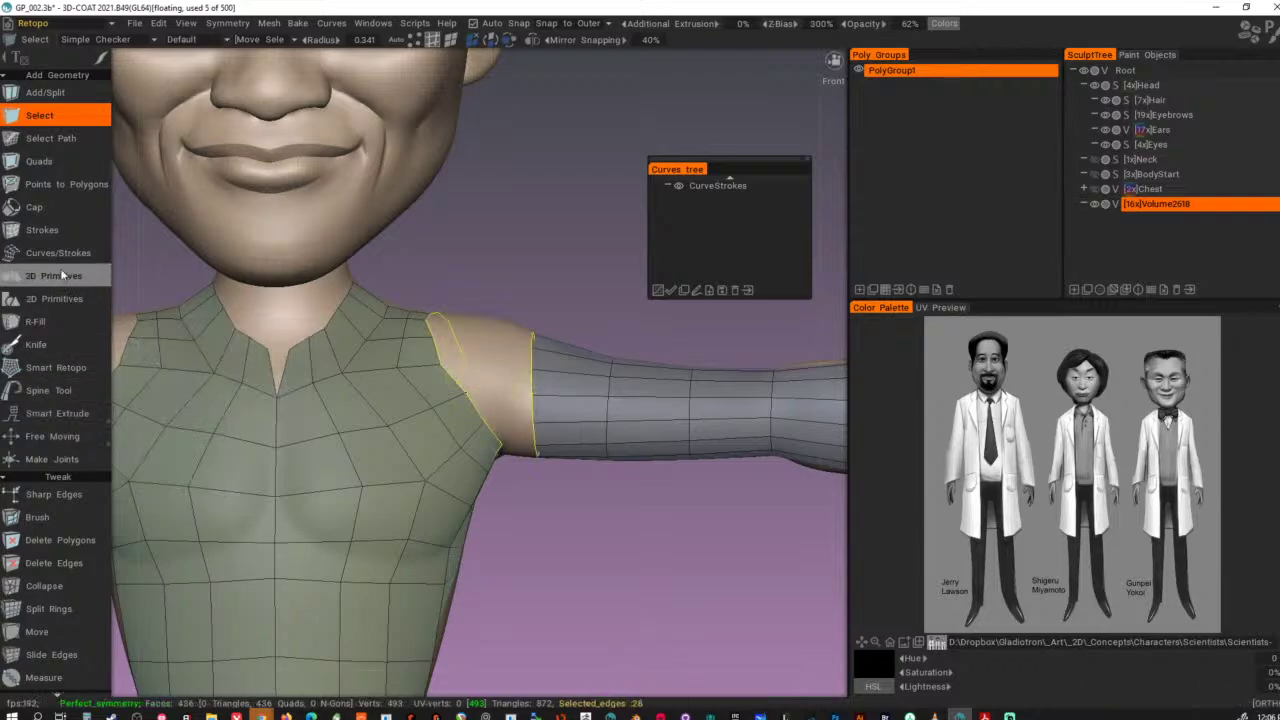
- Bridge the selected armhole and sleeve edge loops with Qty Divide 1, Twist 0 and Linear smoothing
scroll(62, 260, "down", 4)
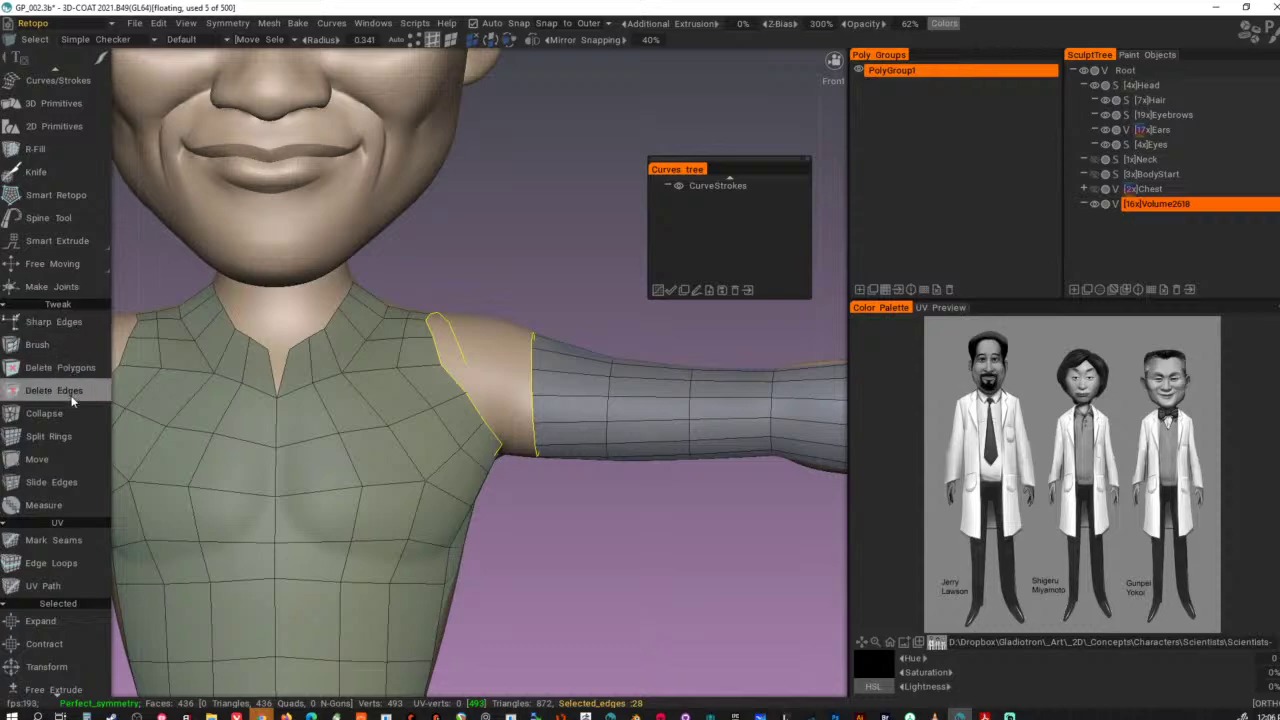
scroll(72, 400, "down", 10)
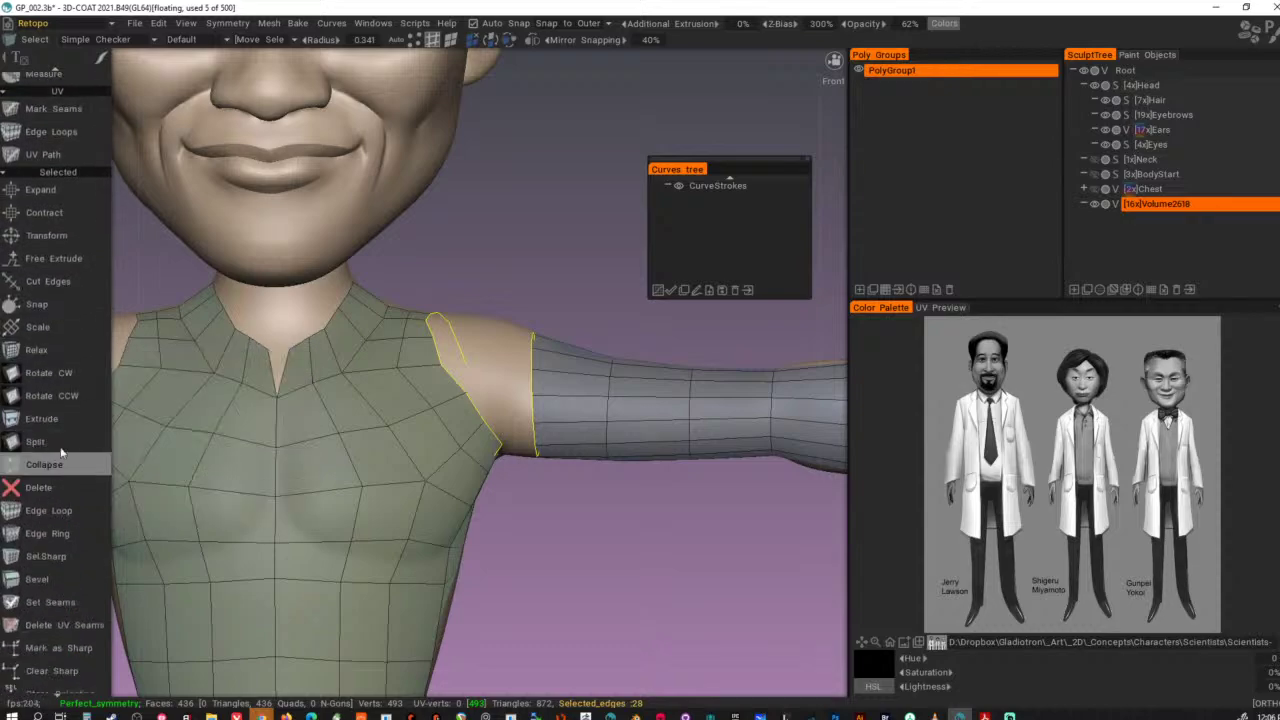
scroll(72, 540, "down", 2)
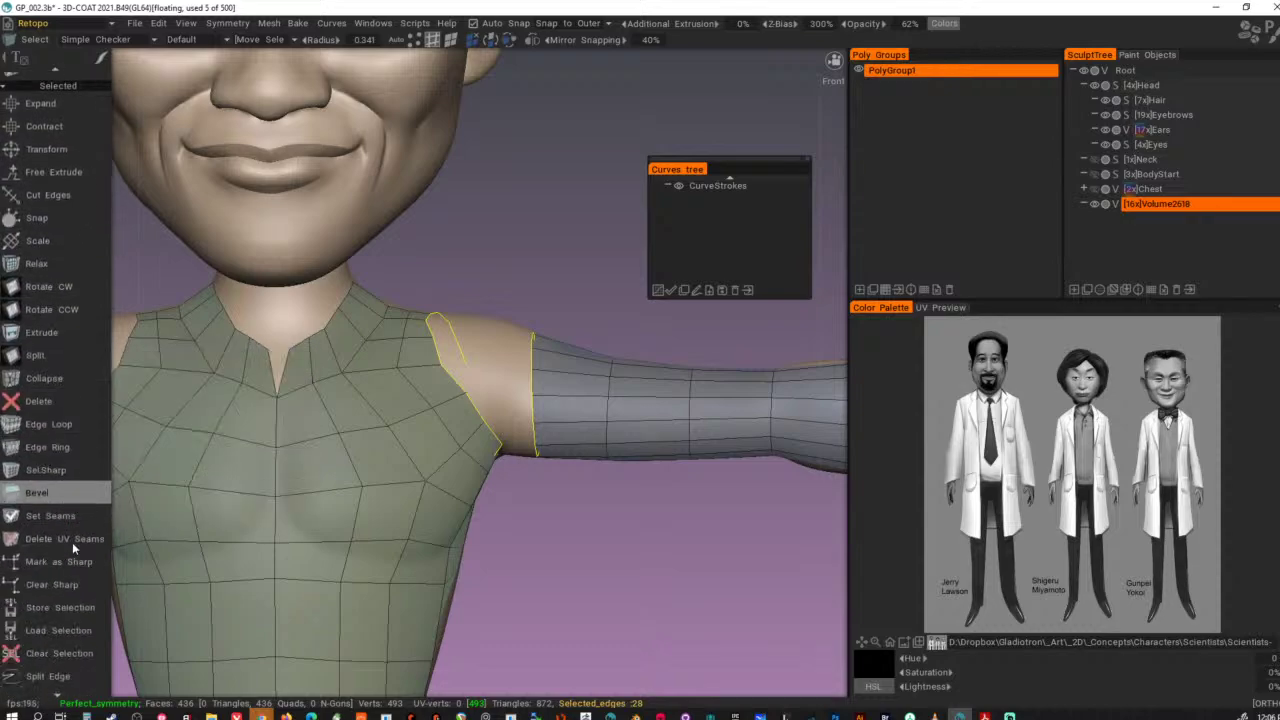
scroll(60, 500, "down", 3)
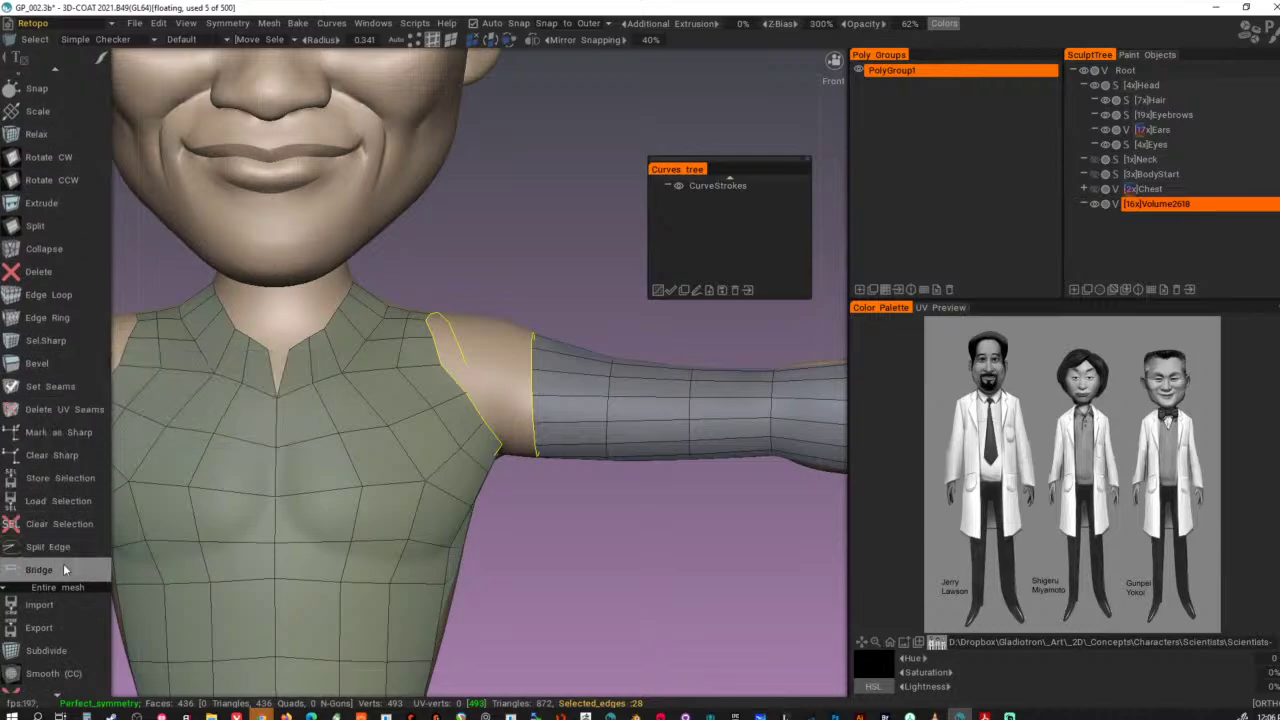
left_click(63, 569)
left_click_drag(651, 448, 587, 469, "alt")
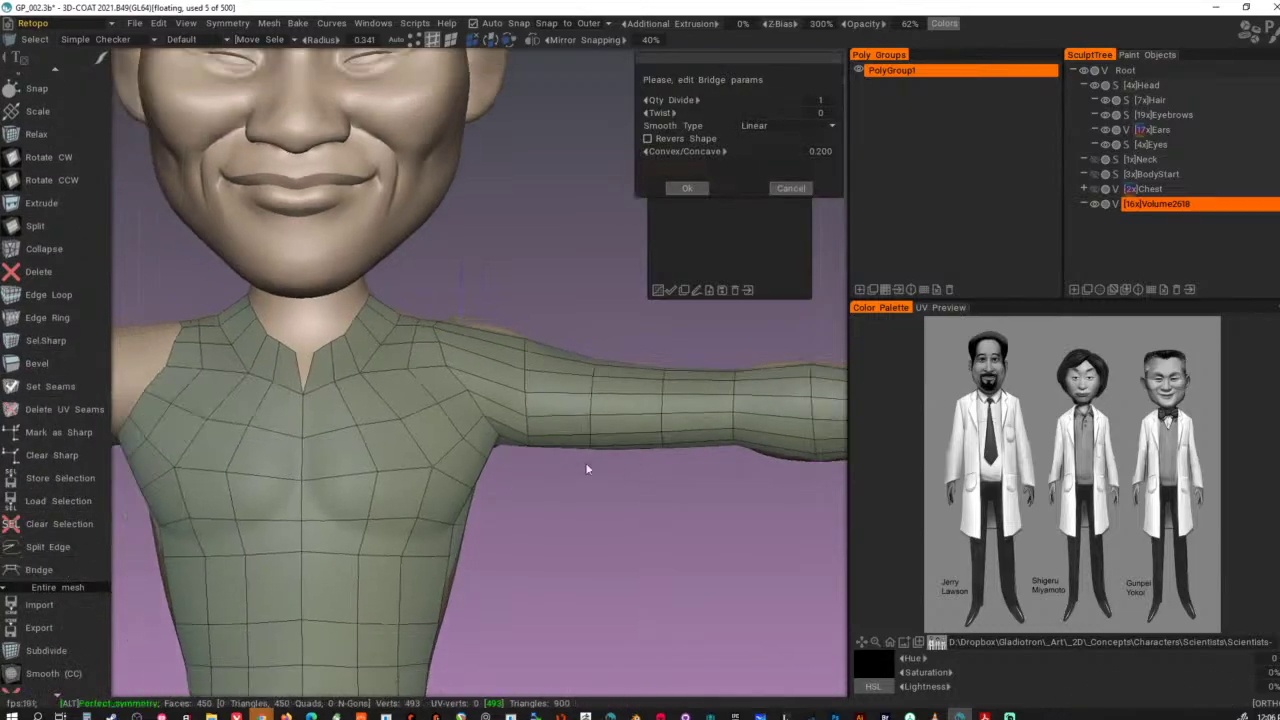
right_click_drag(586, 465, 418, 456, "alt")
mouse_move(418, 456)
left_mouse_down("alt")
mouse_move(457, 457)
mouse_move(418, 457)
left_mouse_up("alt")
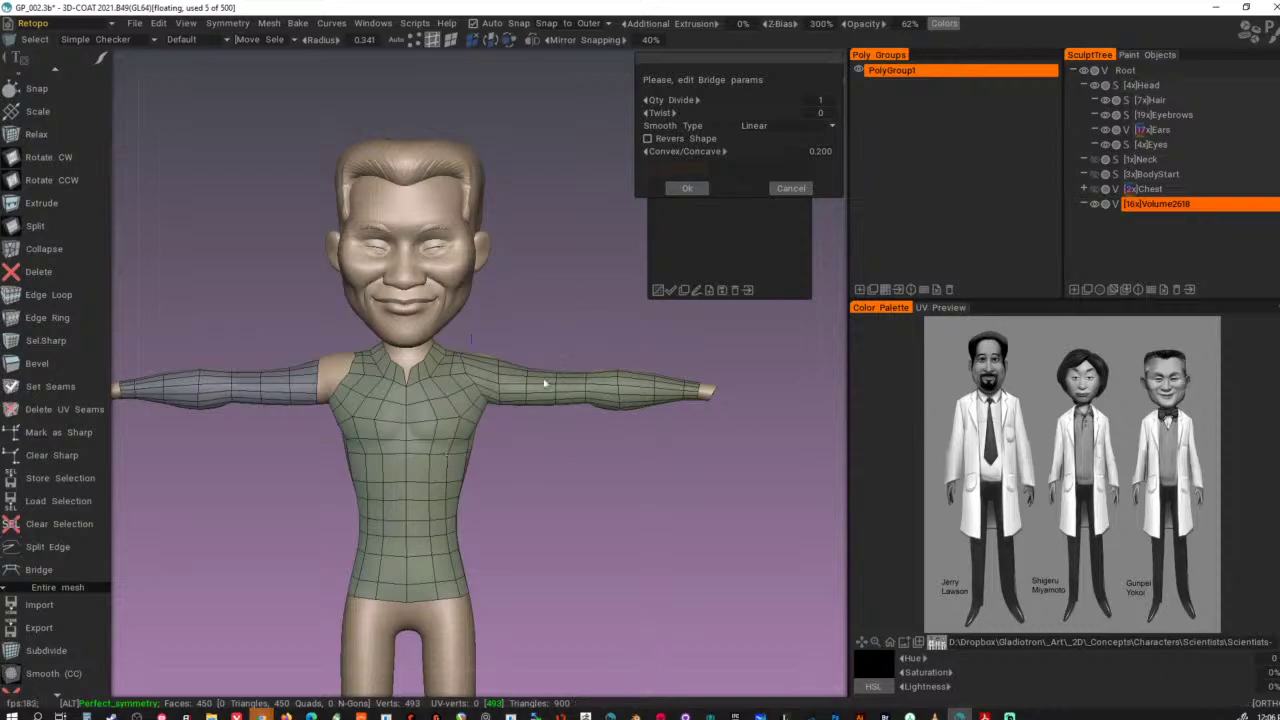
left_click(689, 188)
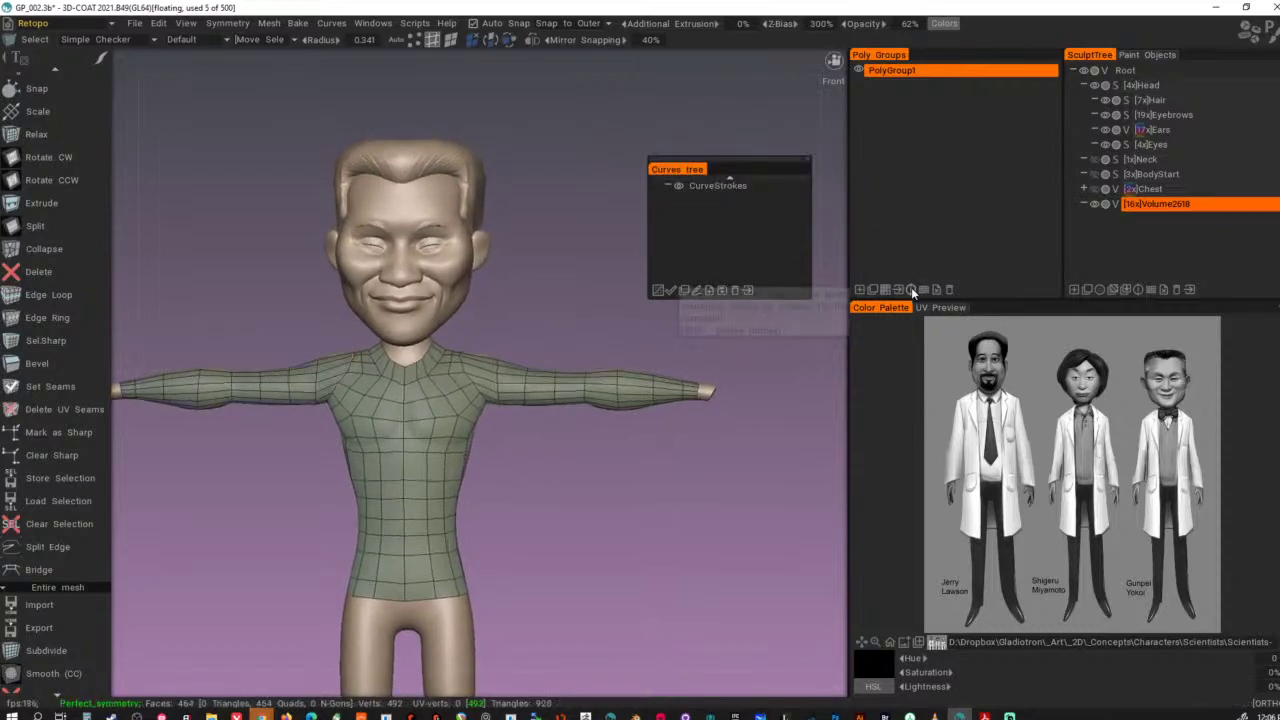
- Undo the last retopo mesh change that bridged the opposite shoulder
key("ctrl+z")
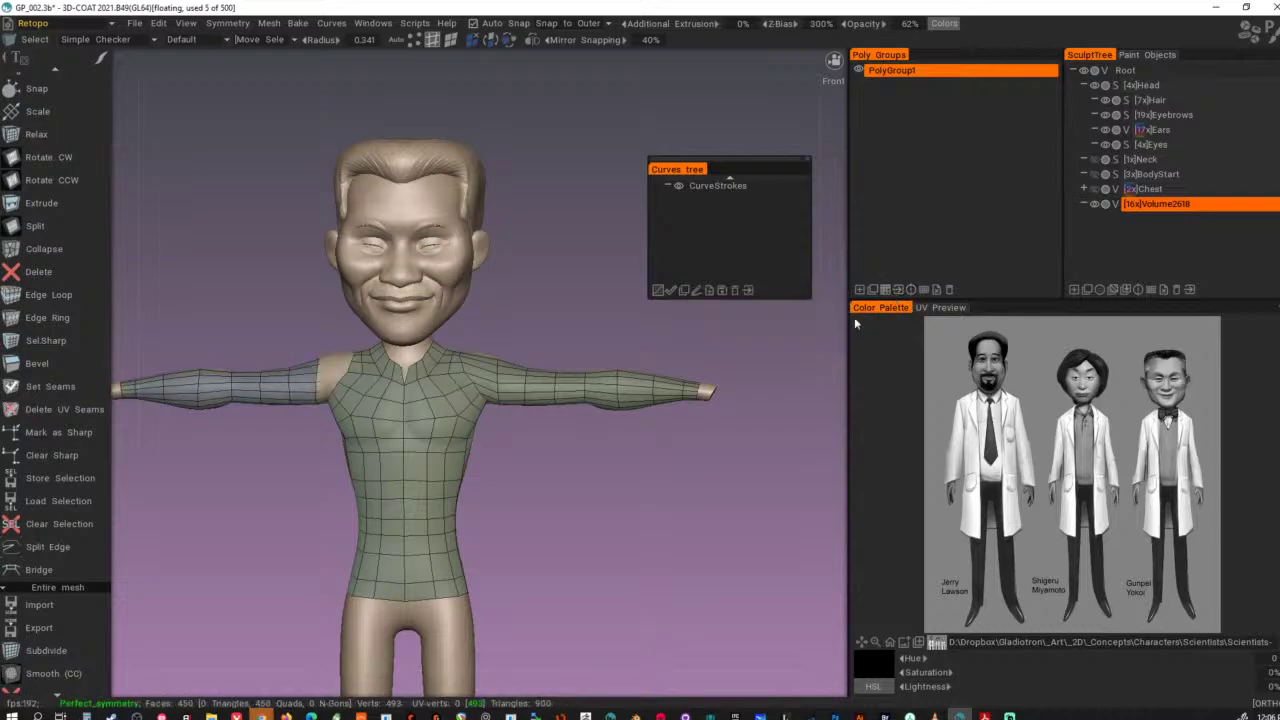
- Set Mirror Snapping to 2% and restore the bridge faces between the torso and the sleeve at the opposite shoulder
right_click_drag(548, 464, 404, 198, "alt")
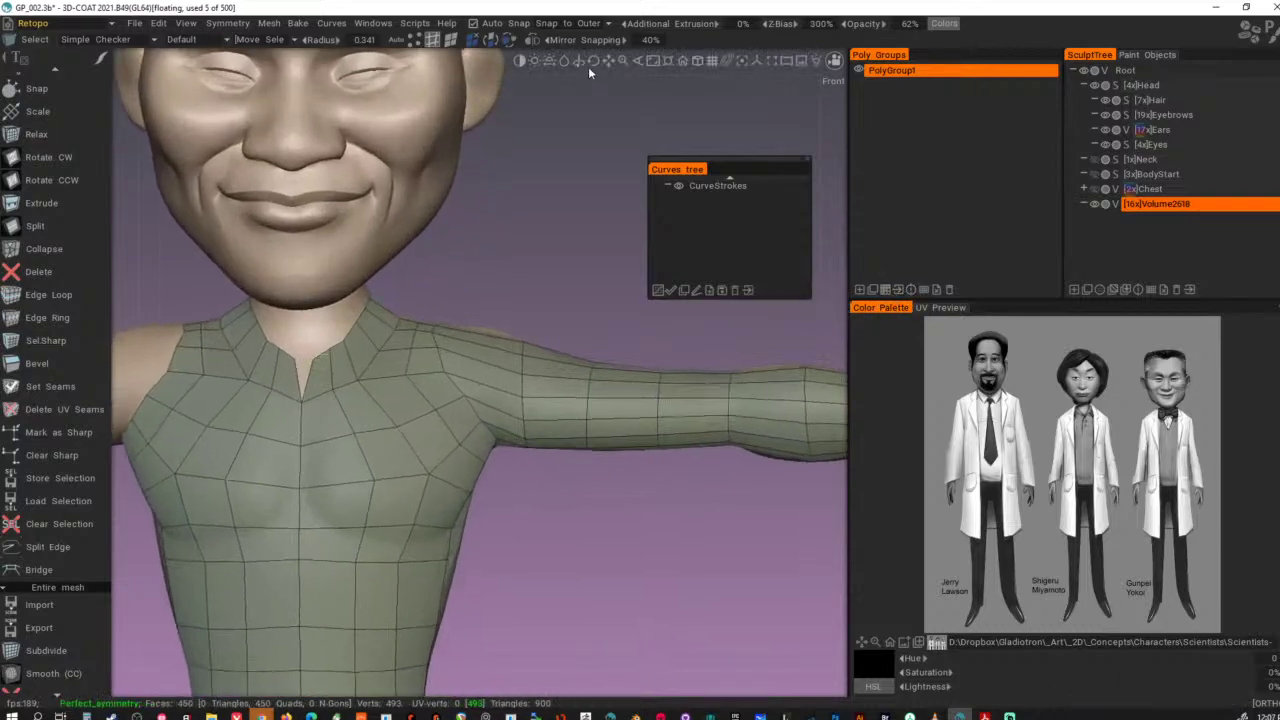
left_click(914, 291)
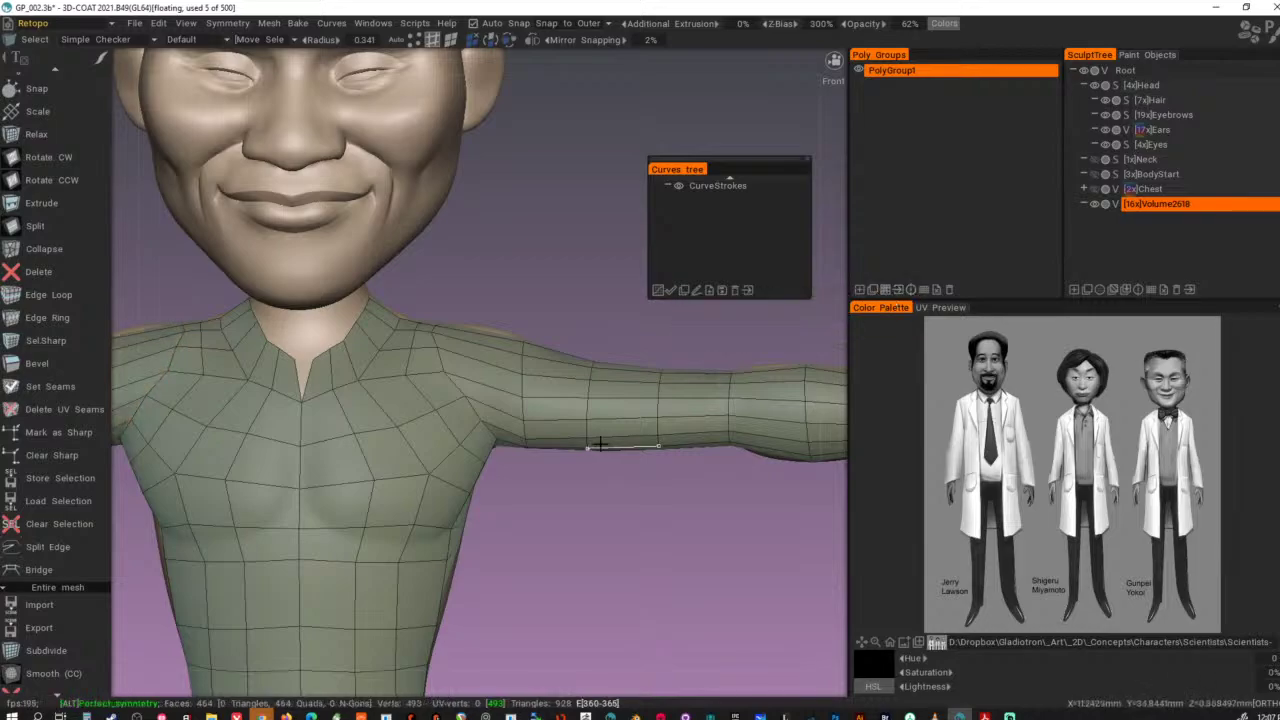
- Examine the bridged shoulders, sleeves and torso of the retopo mesh from several angles, down to the hem
right_click_drag(598, 445, 254, 462, "alt")
left_click_drag(254, 462, 631, 394, "alt")
right_click_drag(631, 394, 504, 446, "alt")
middle_click_drag(491, 486, 503, 372, "alt")
right_click_drag(503, 372, 579, 459, "alt")
middle_click_drag(579, 459, 571, 581, "alt")
right_click_drag(515, 472, 564, 474, "alt")
middle_click_drag(564, 474, 581, 526, "alt")
left_click_drag(532, 498, 525, 491, "alt")
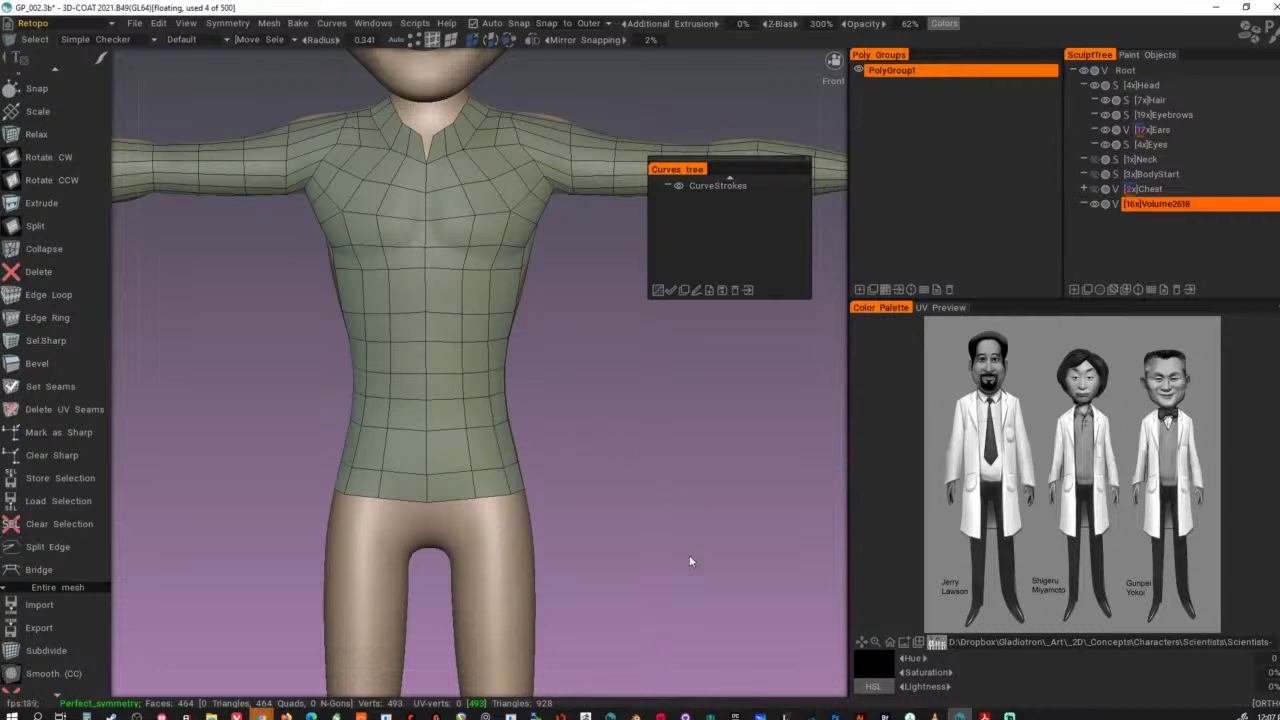
middle_click_drag(689, 556, 681, 611, "alt")
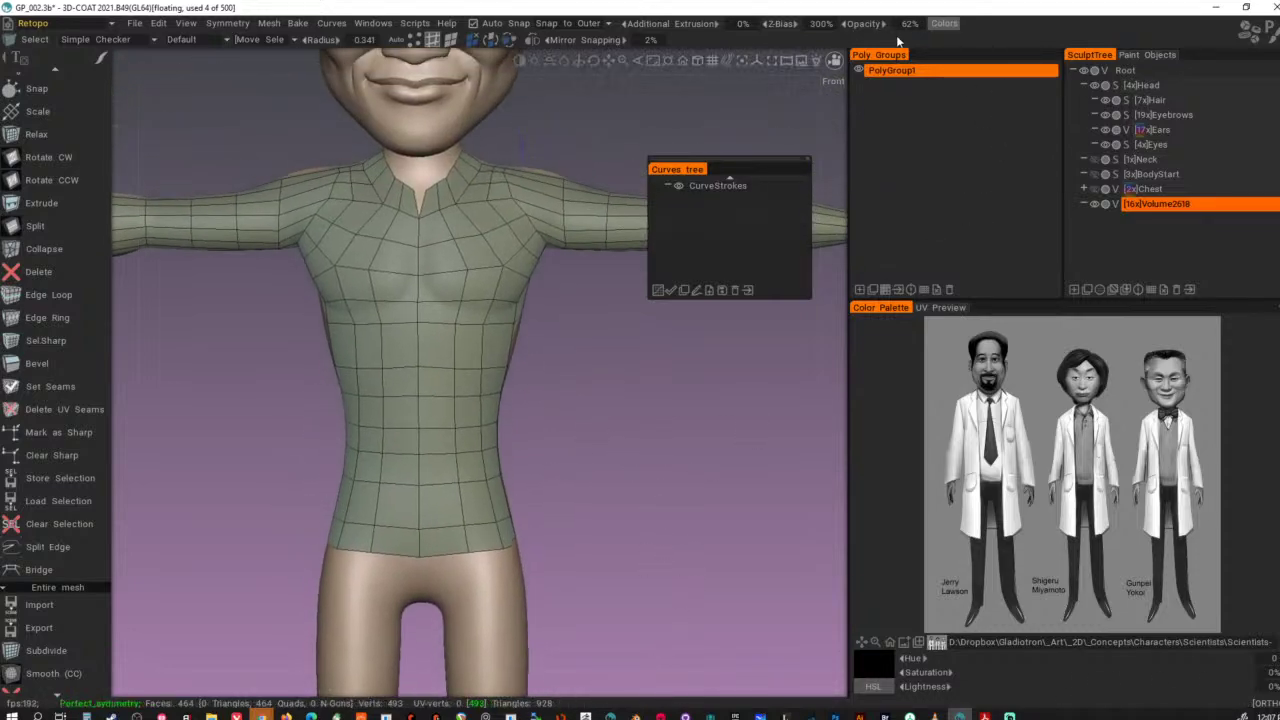
- Rename the retopo poly group PolyGroup1 to "Shirt" and make it the active group
double_click(893, 72)
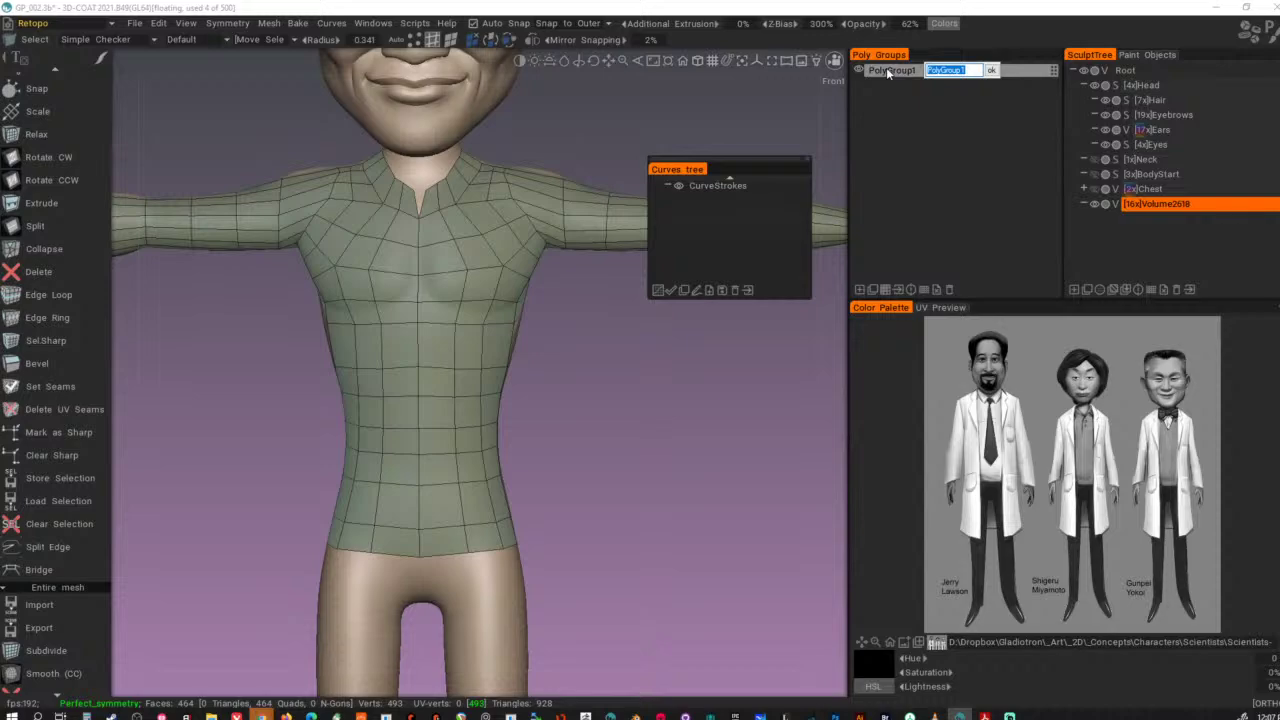
type("t")
key("Return")
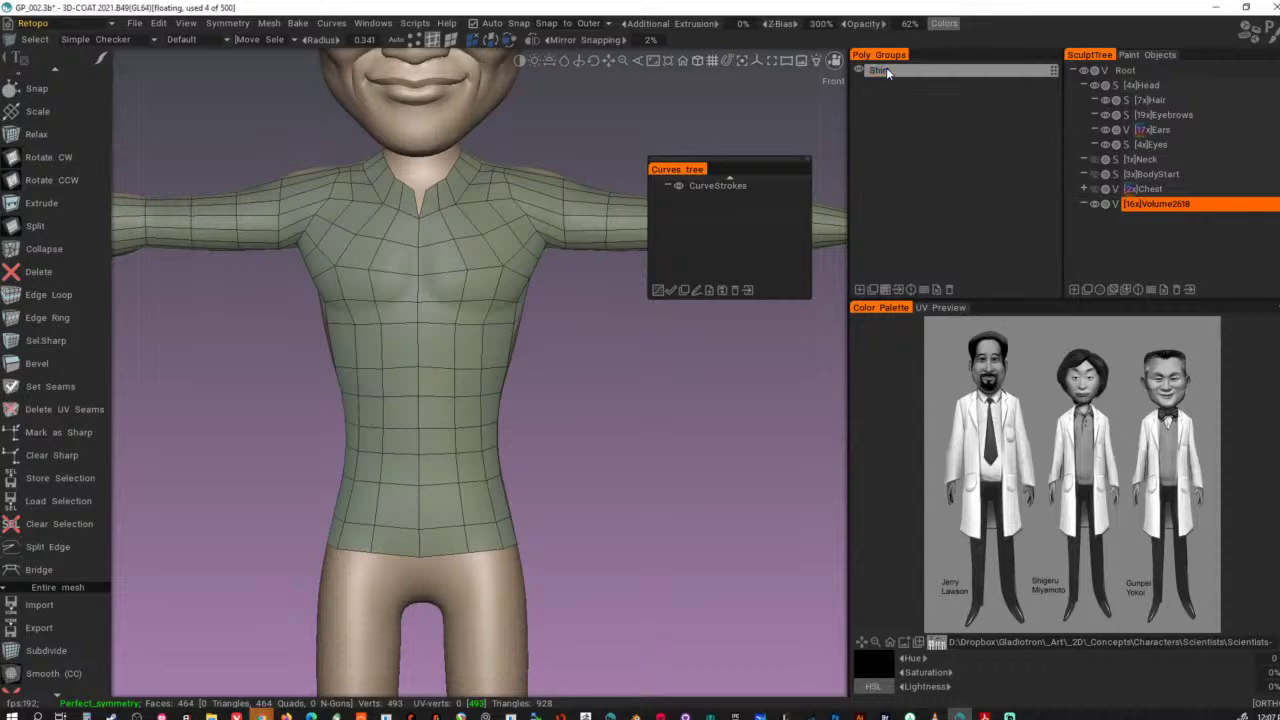
left_click(880, 71)
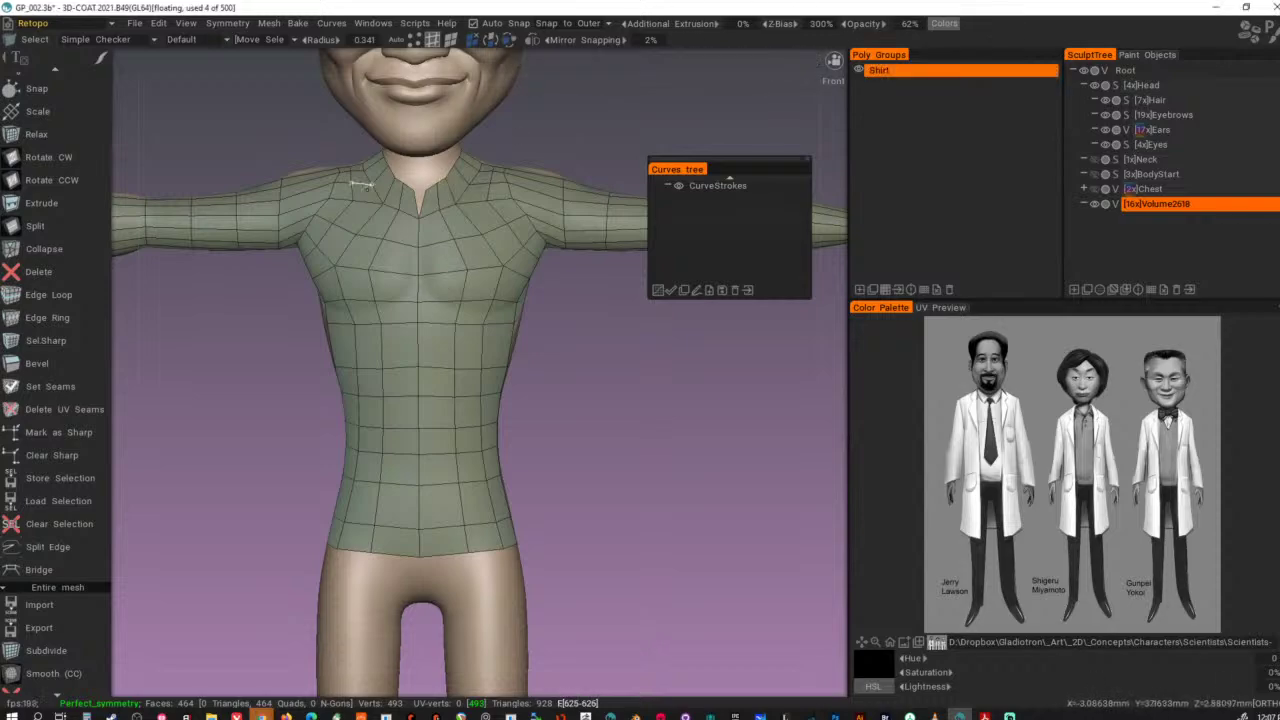
- Switch to the Modeling workspace and select the horizontal edge loop around the shirt's lower waist, just above the hem rows
left_click(60, 23)
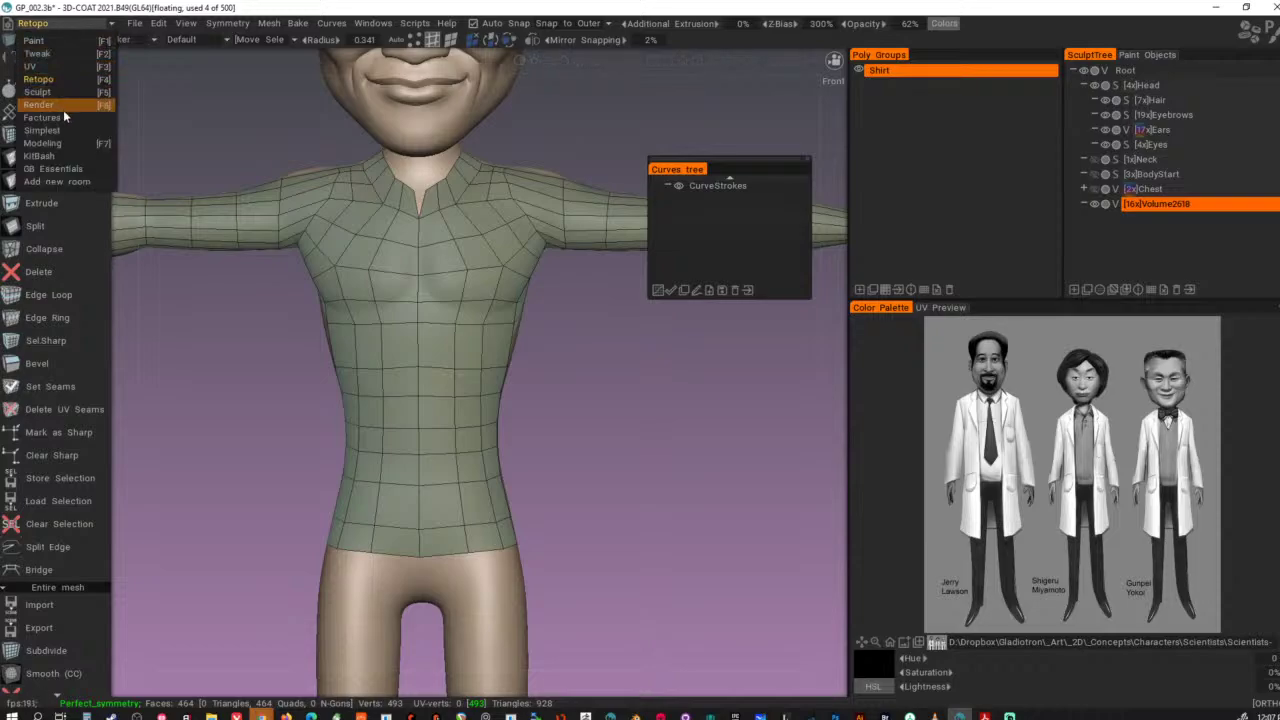
left_click(66, 143)
left_click_drag(812, 400, 872, 416)
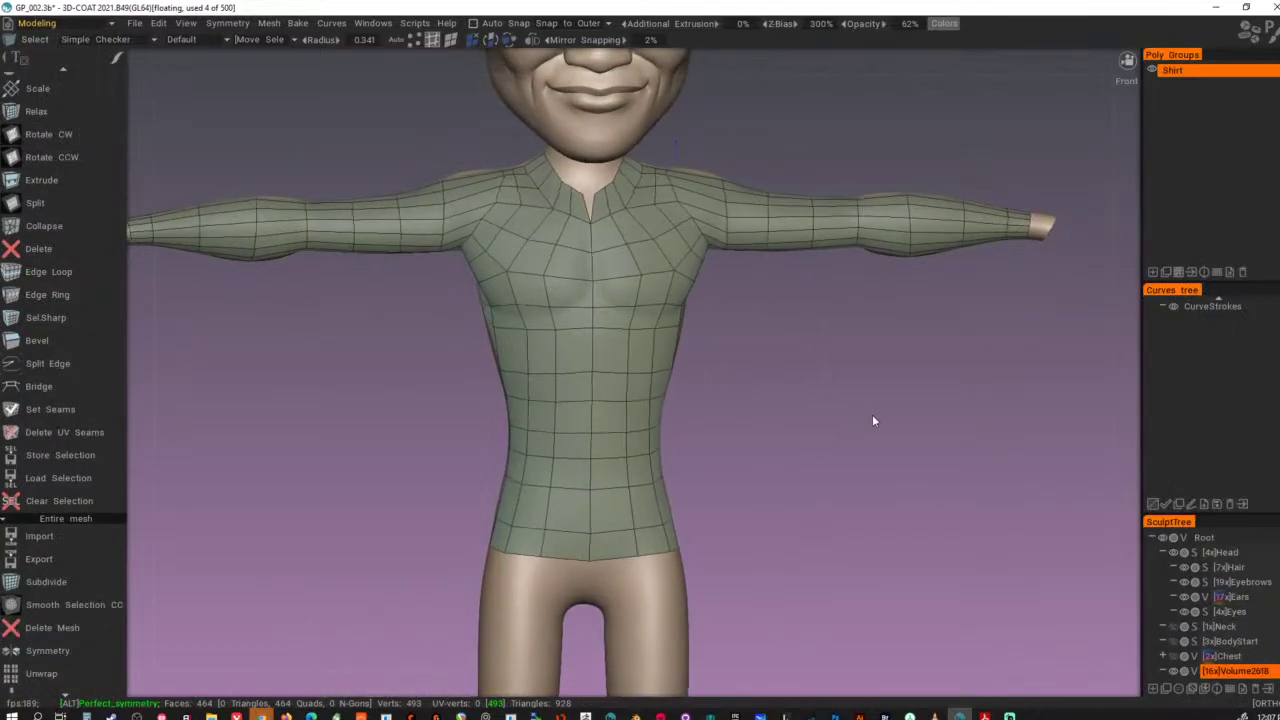
middle_click_drag(872, 416, 844, 463)
left_click_drag(844, 463, 796, 452)
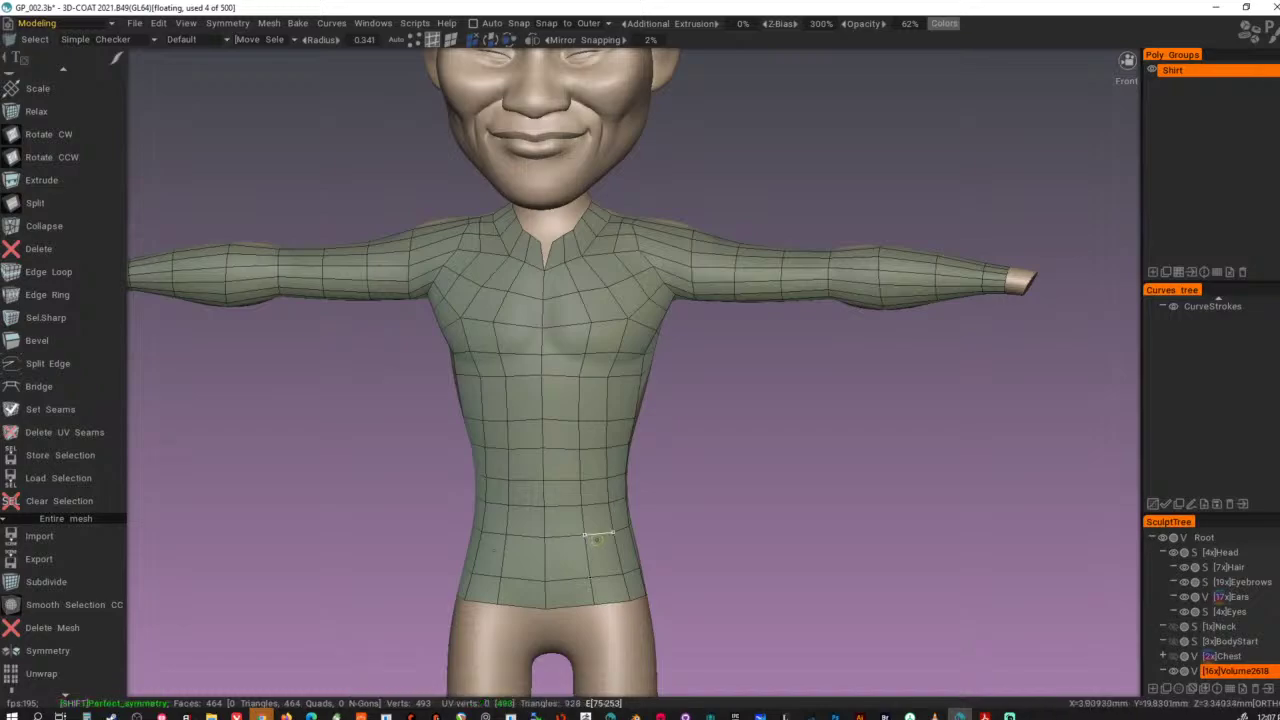
double_click(600, 535)
left_click_drag(739, 493, 746, 496, "alt")
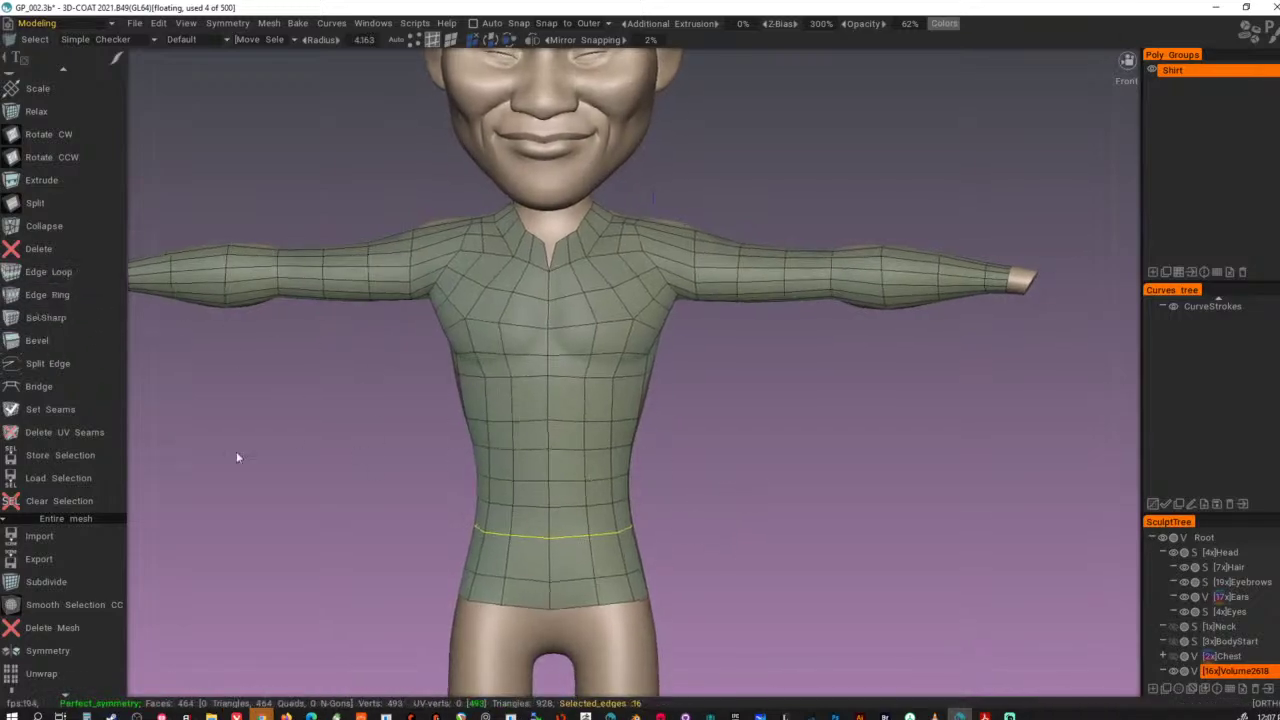
- Scale the selected lower waist loop outward with Transform and move it down towards the hem
scroll(67, 561, "down", 1)
scroll(86, 598, "up", 8)
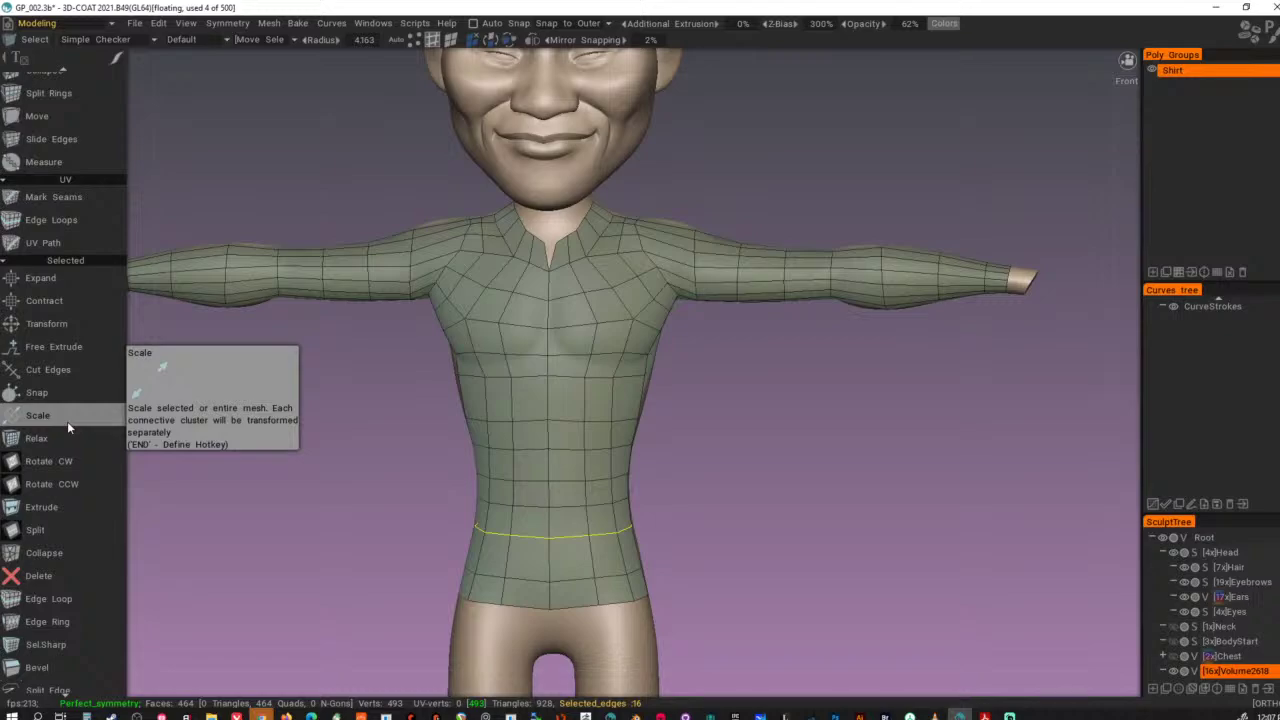
scroll(61, 296, "up", 5)
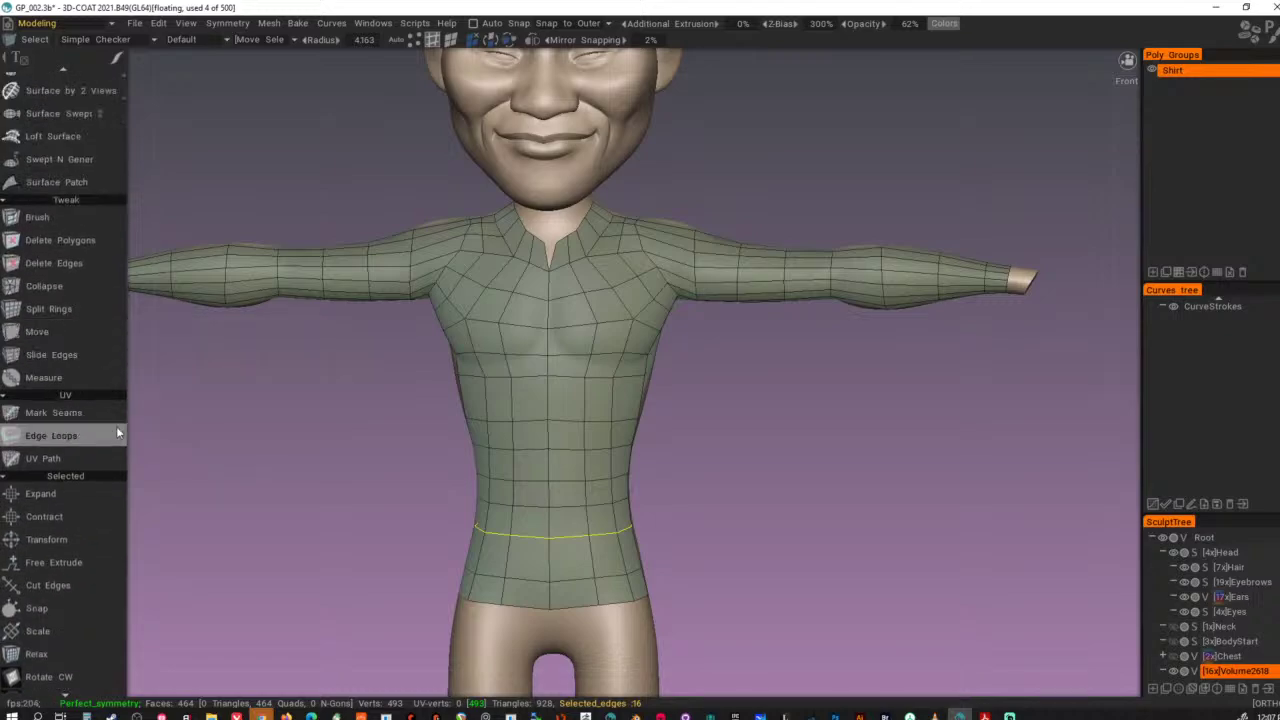
left_click(84, 538)
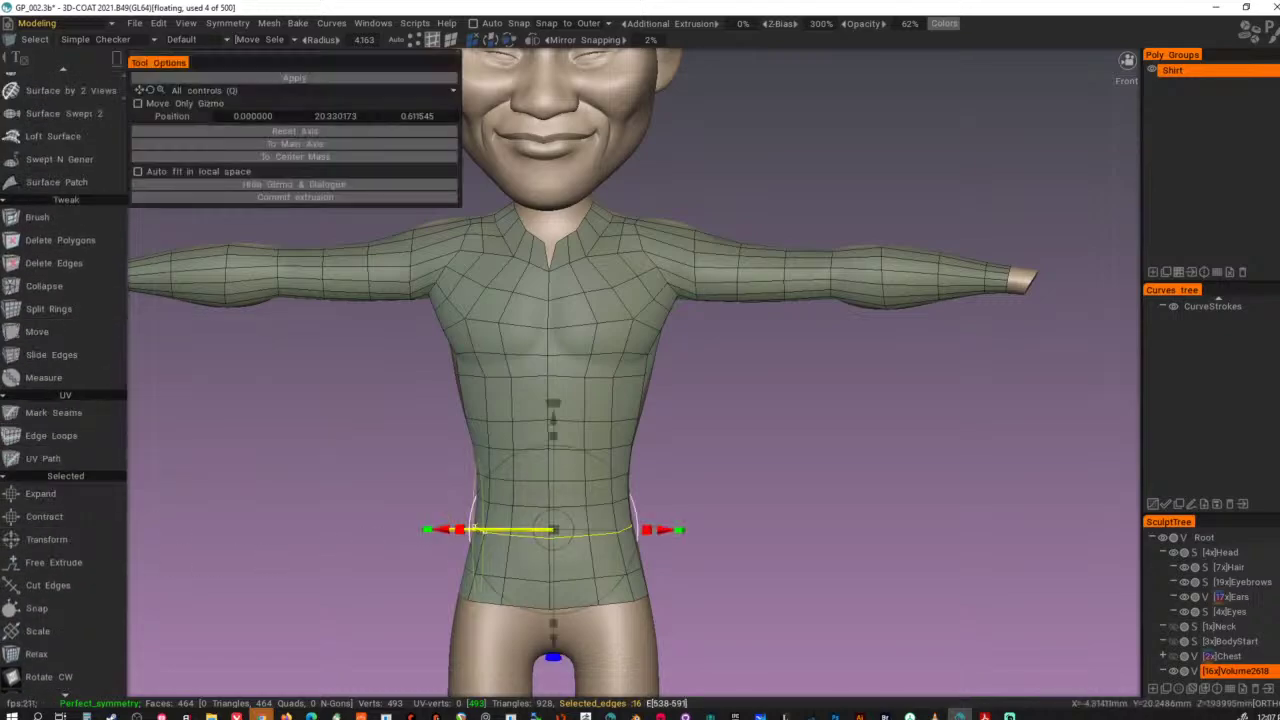
left_click_drag(565, 529, 569, 529)
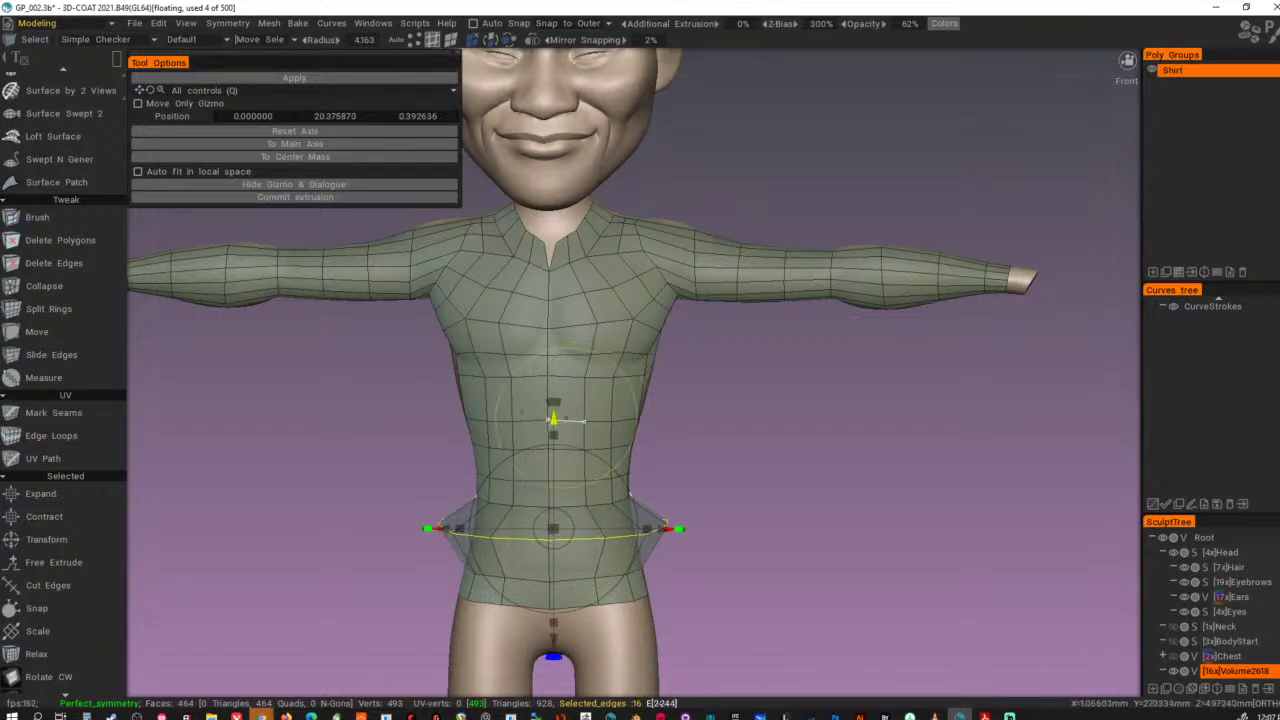
left_click_drag(556, 420, 553, 553)
- Narrow the flared waist loop sideways to bring it closer to the body, and clear the selection
left_click_drag(758, 430, 586, 466, "alt")
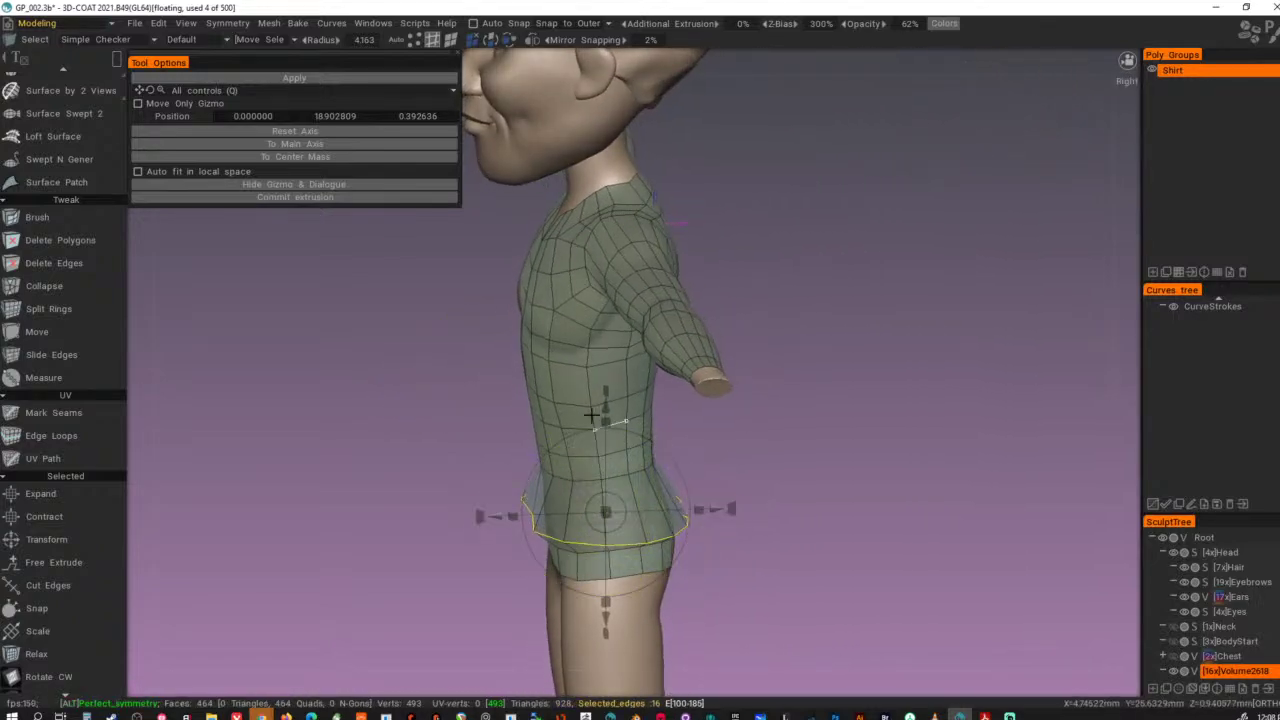
left_click_drag(428, 352, 618, 345, "alt")
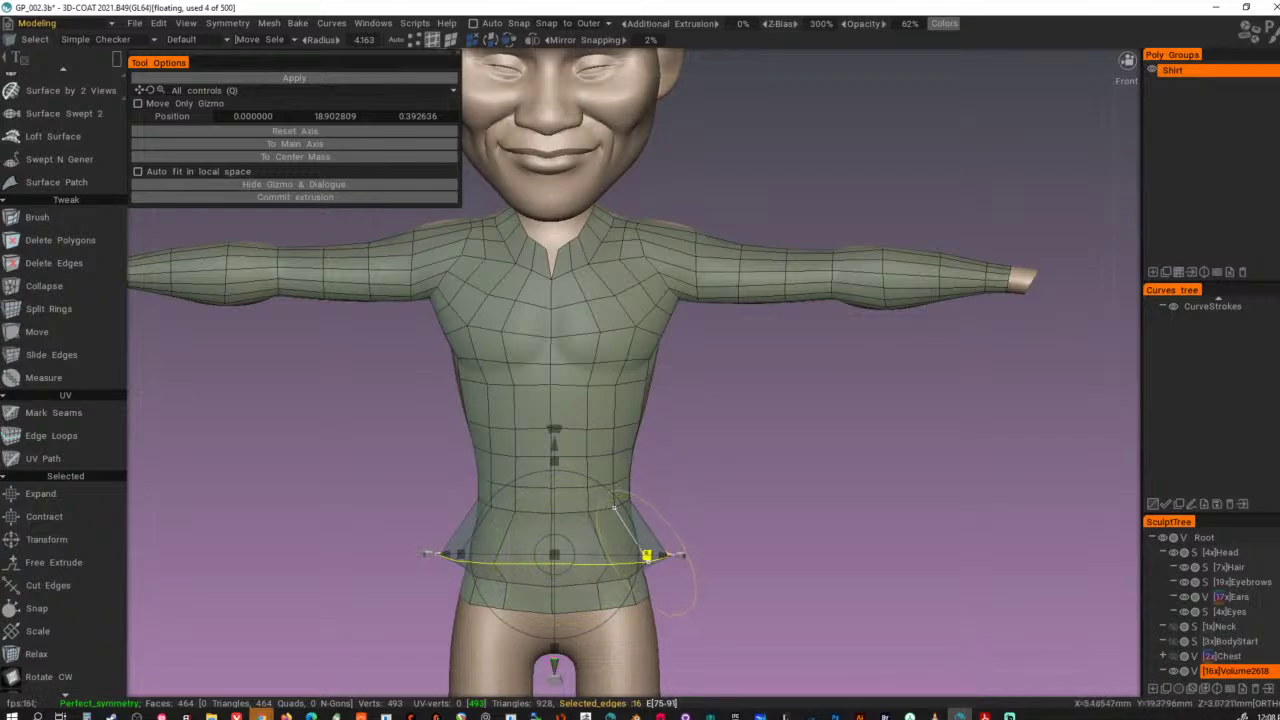
left_click_drag(647, 554, 633, 554)
key("ctrl+d")
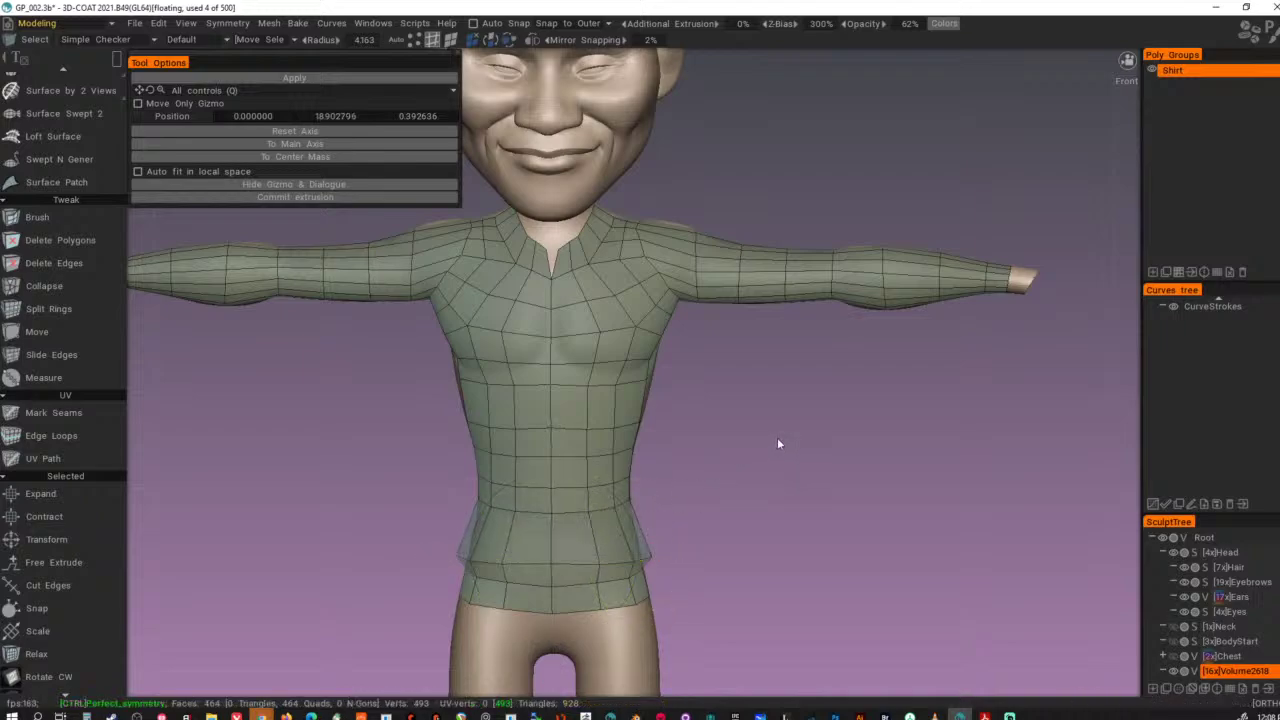
- Assign G as the hotkey for "Move in screen space" under Transform without gizmo, redefining the key's existing assignment
left_click_drag(851, 461, 864, 434, "alt")
middle_click_drag(730, 500, 742, 378, "alt")
right_click_drag(742, 378, 756, 441, "alt")
left_click_drag(755, 441, 821, 496)
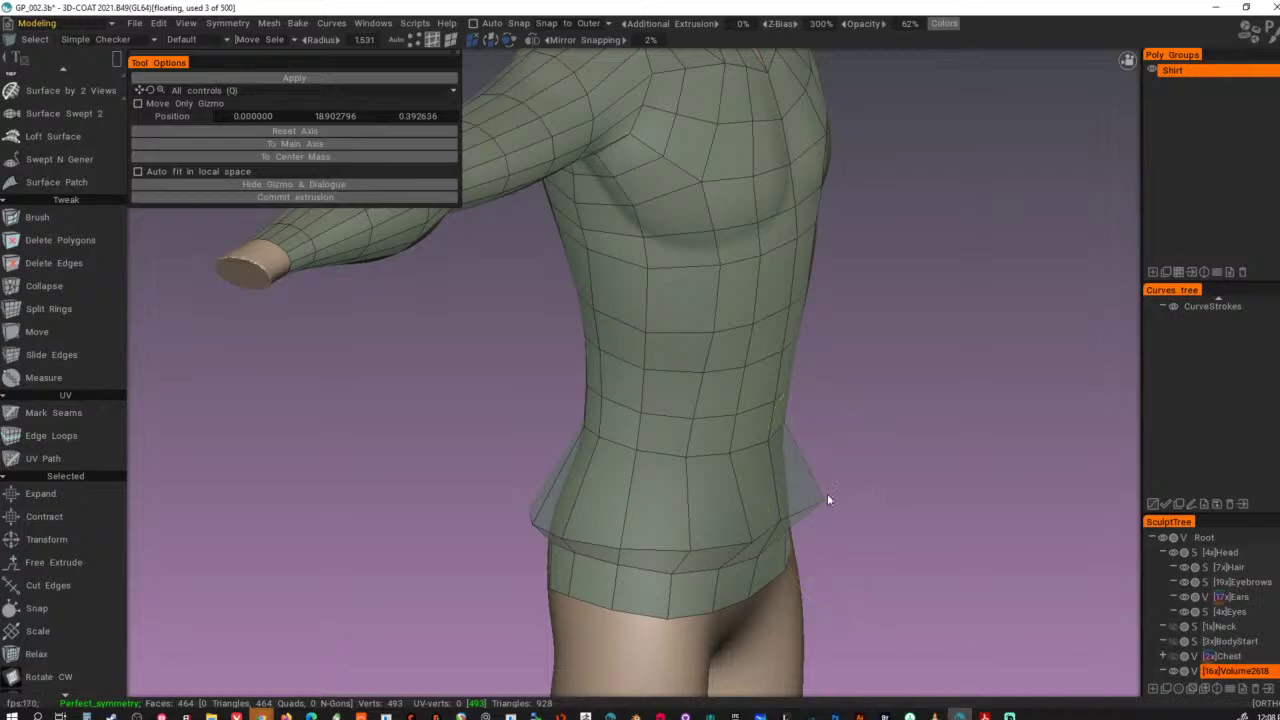
scroll(827, 495, "down", 5)
left_click_drag(824, 498, 826, 503)
left_click(187, 24)
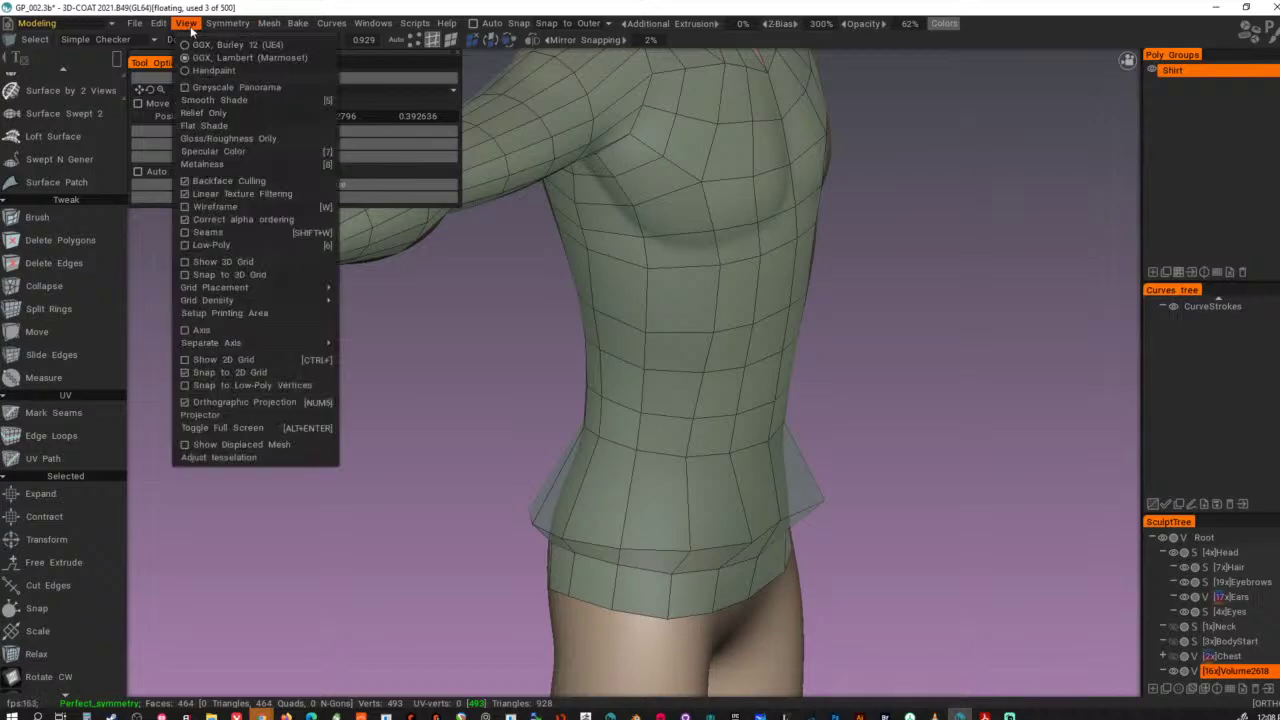
left_click(158, 27)
left_click(162, 27)
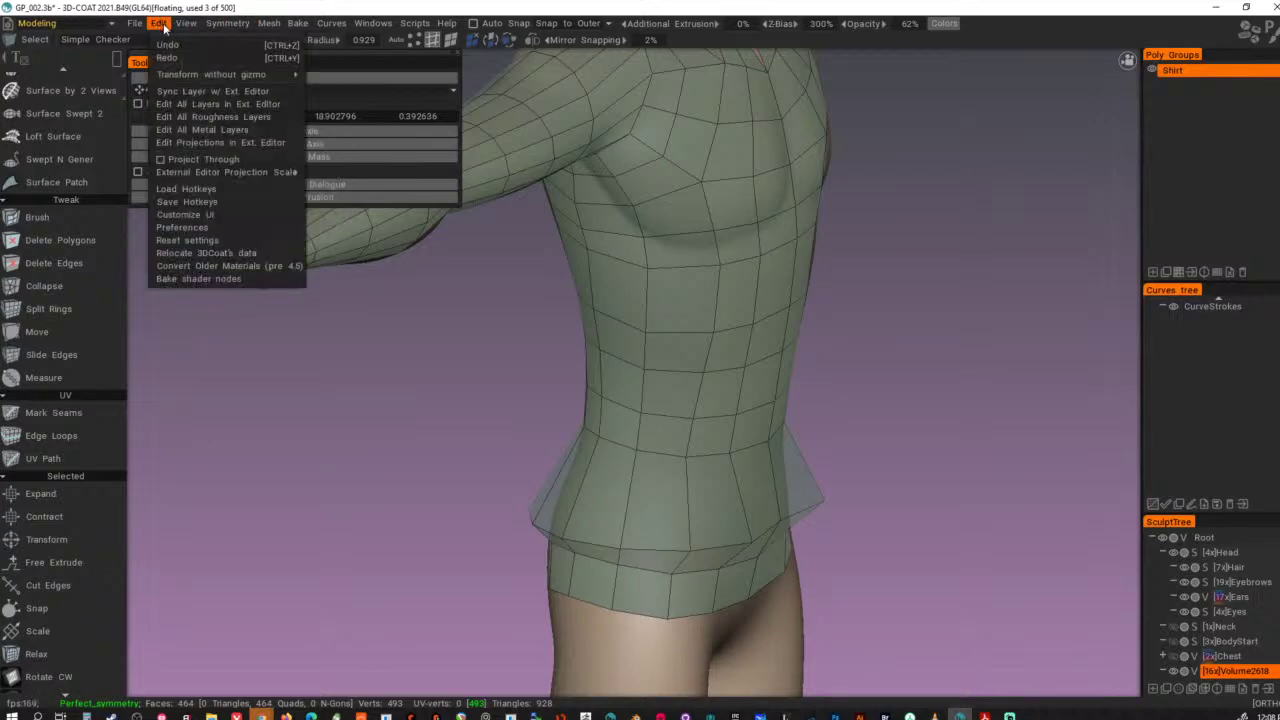
mouse_move(222, 75)
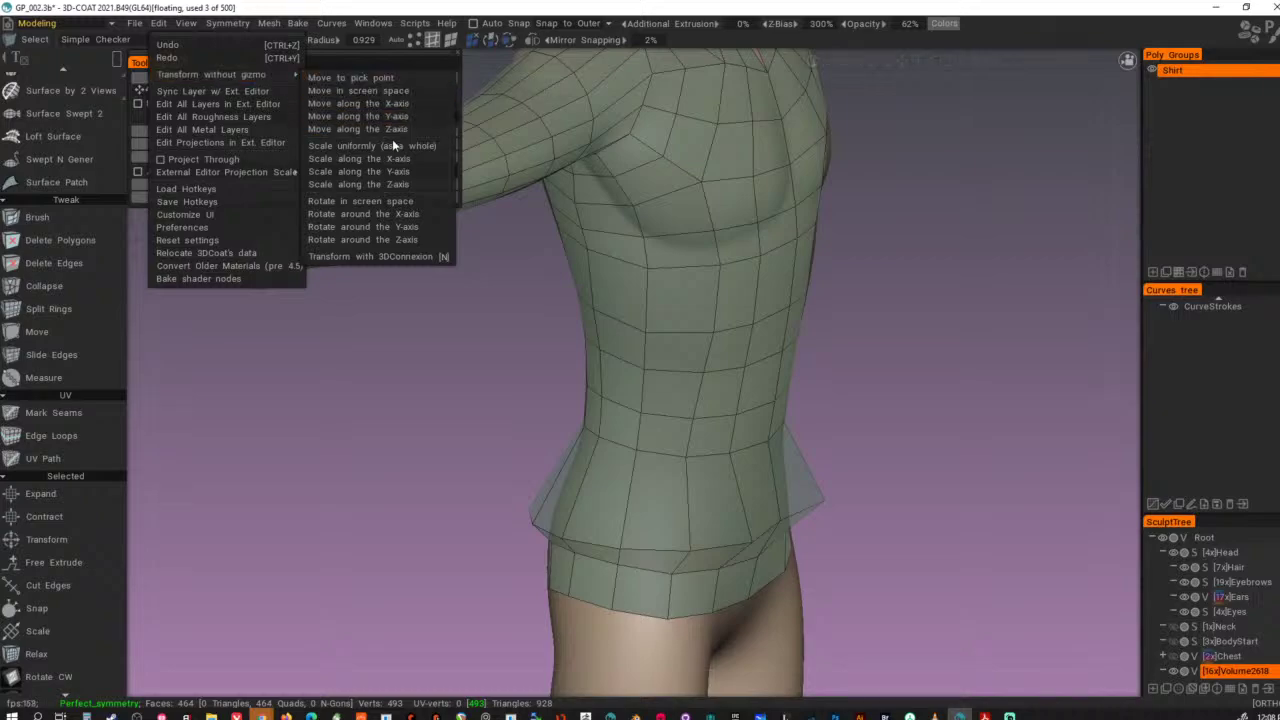
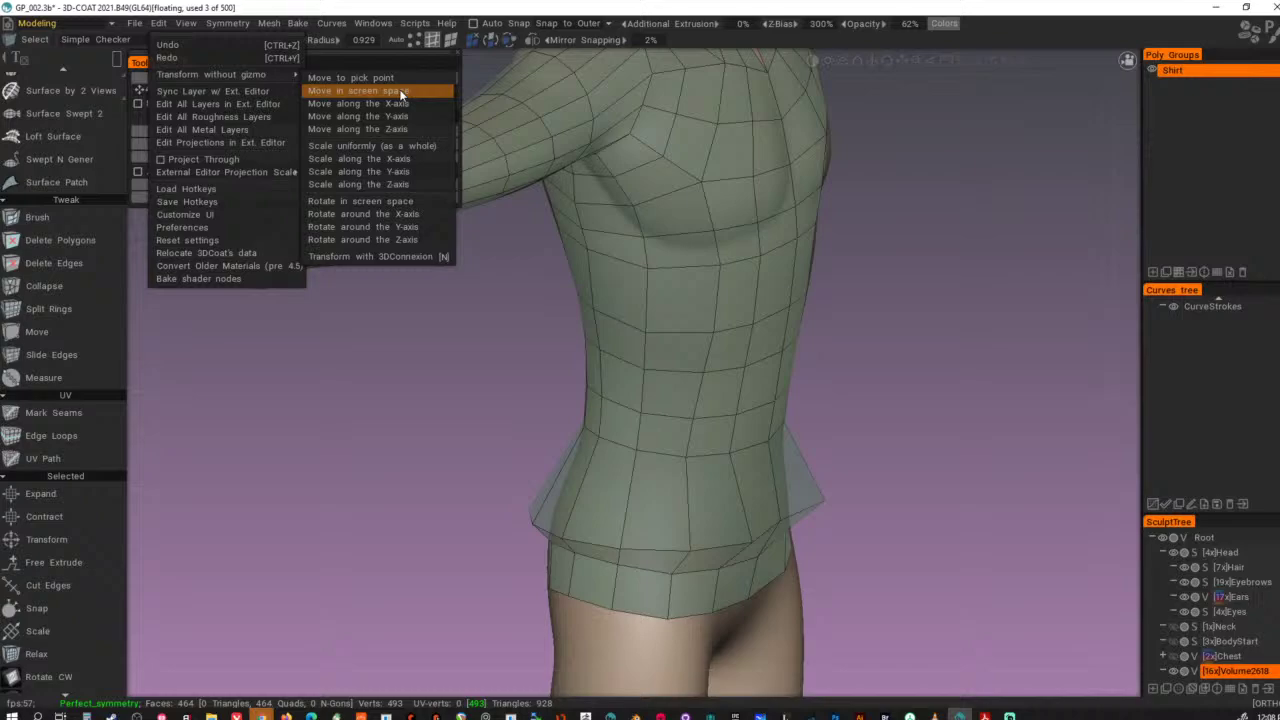
key("End")
key("g")
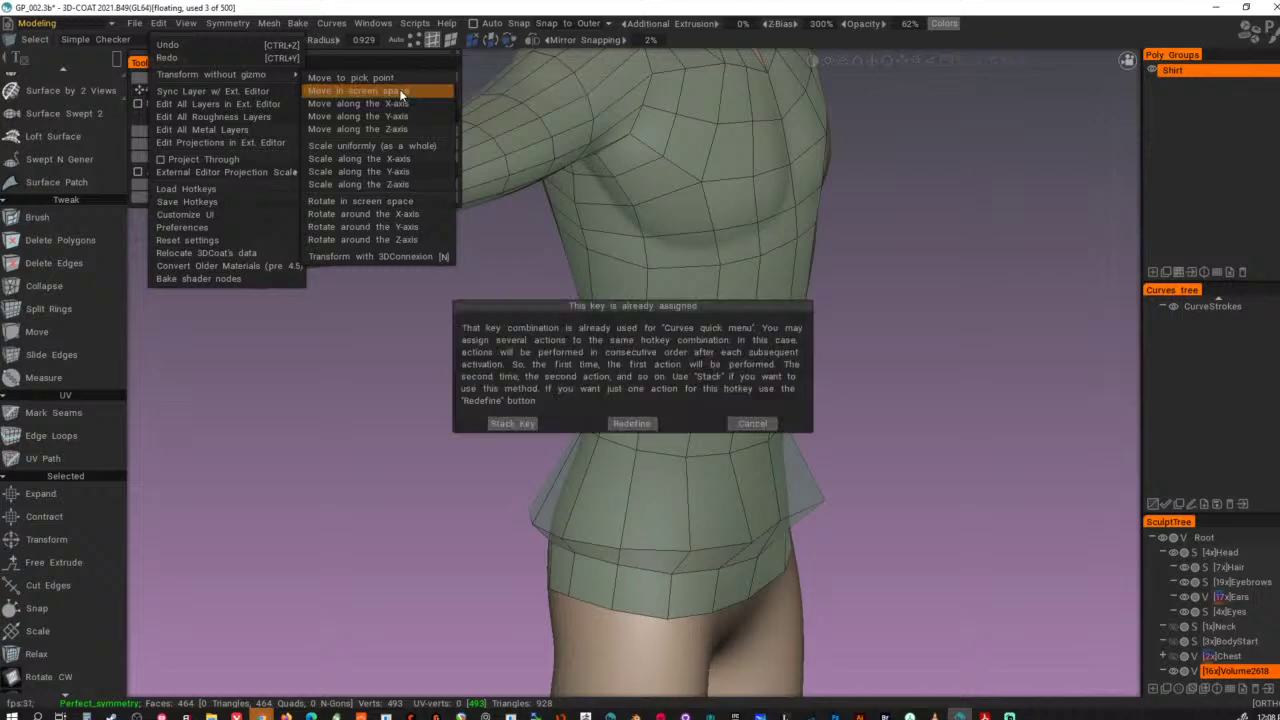
left_click(632, 424)
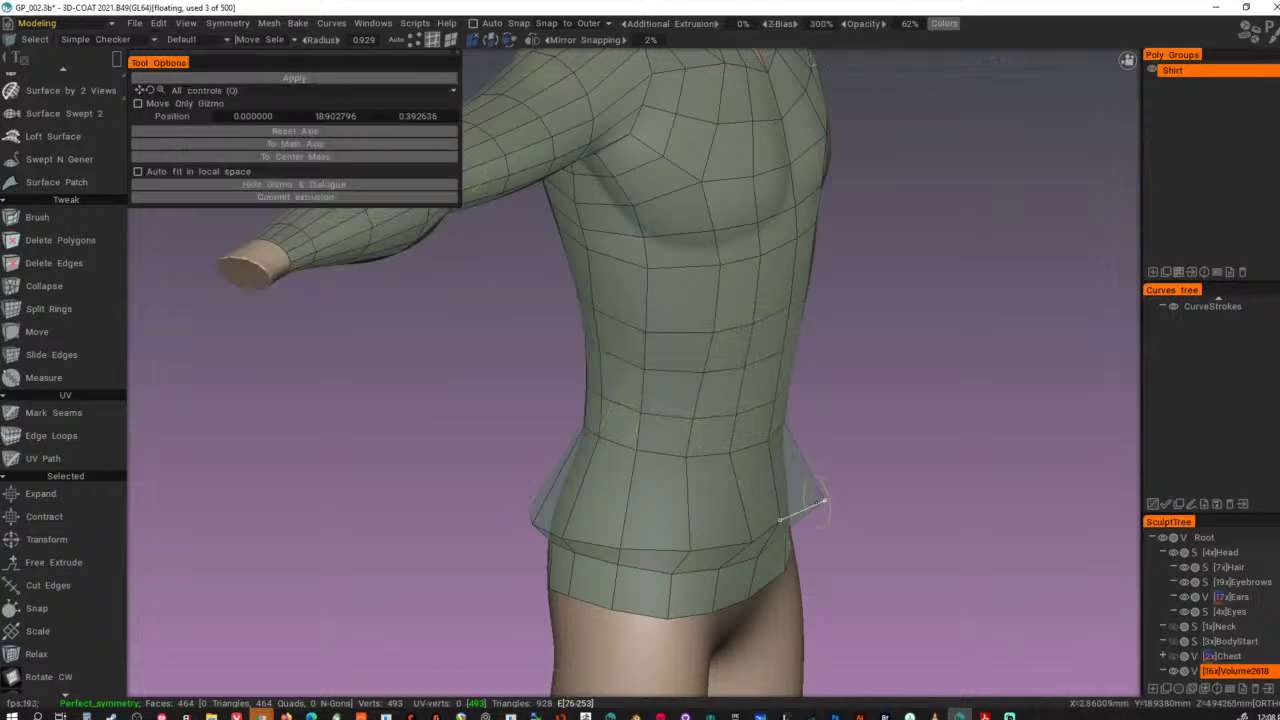
key("g")
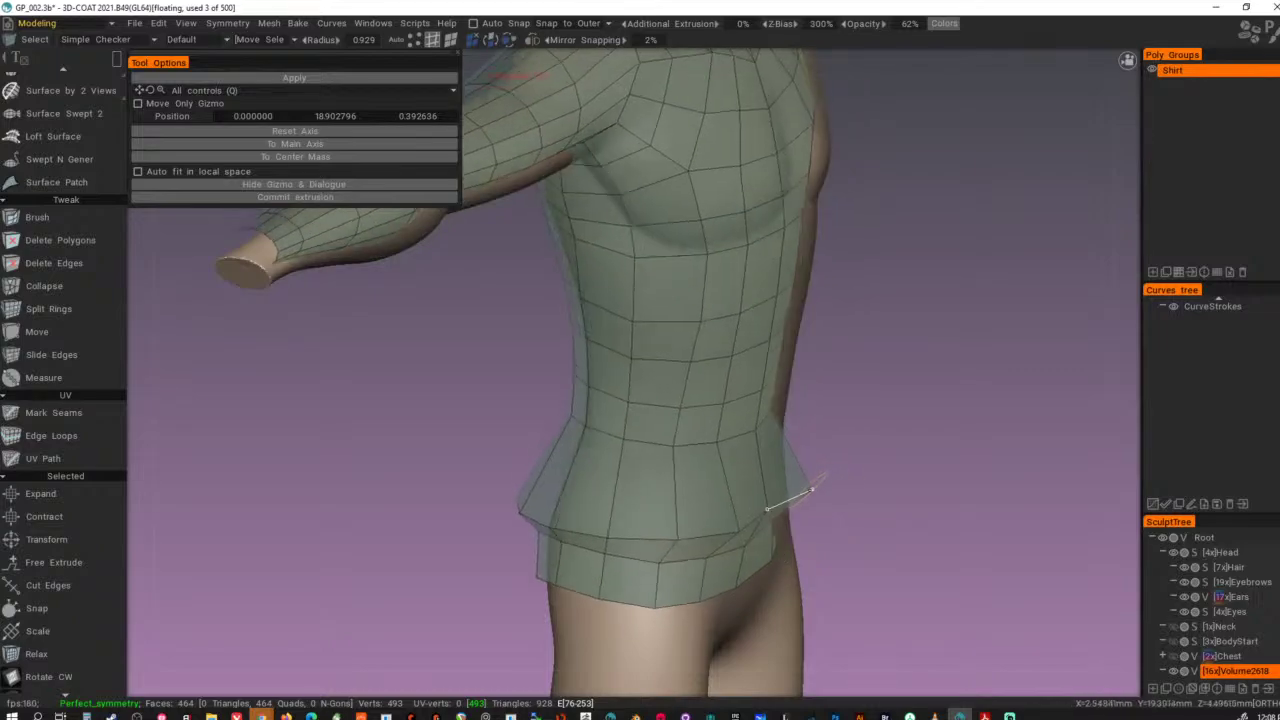
key("Escape")
left_click(806, 509)
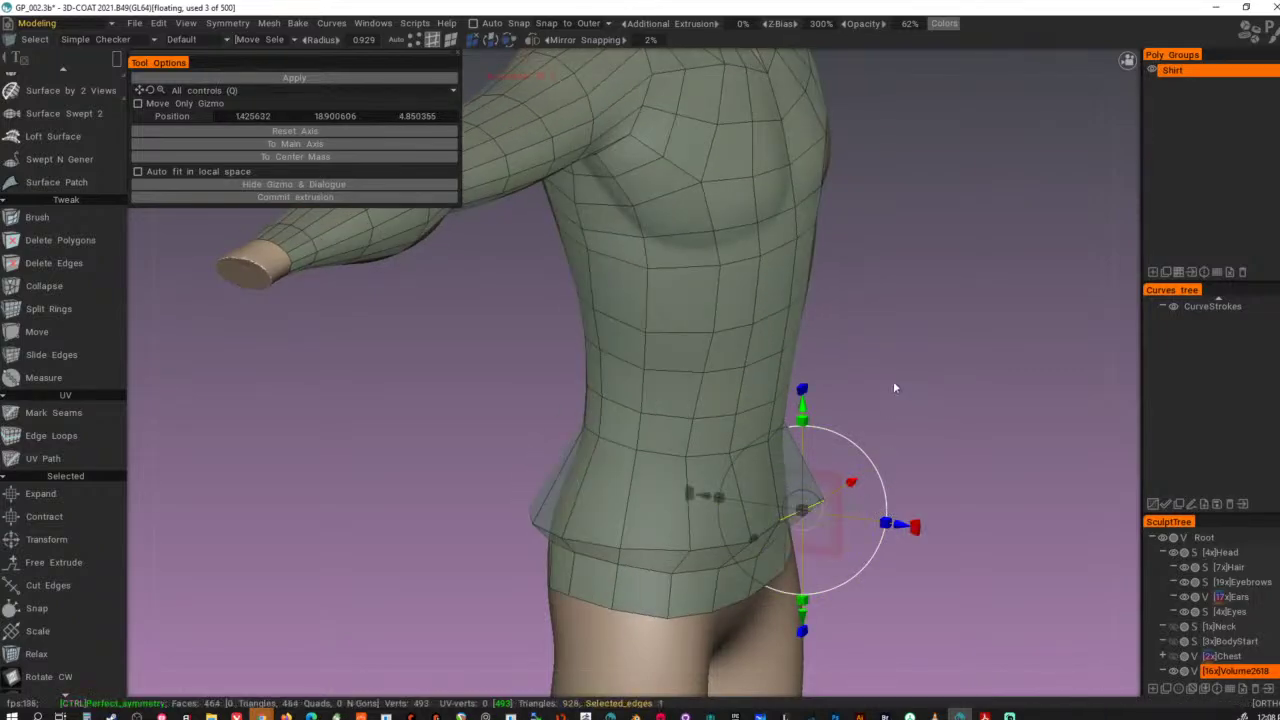
key("Escape")
- In vertex mode, select the outermost front vertex of the flared waist loop and move it slightly inward with the gizmo hidden
key("1")
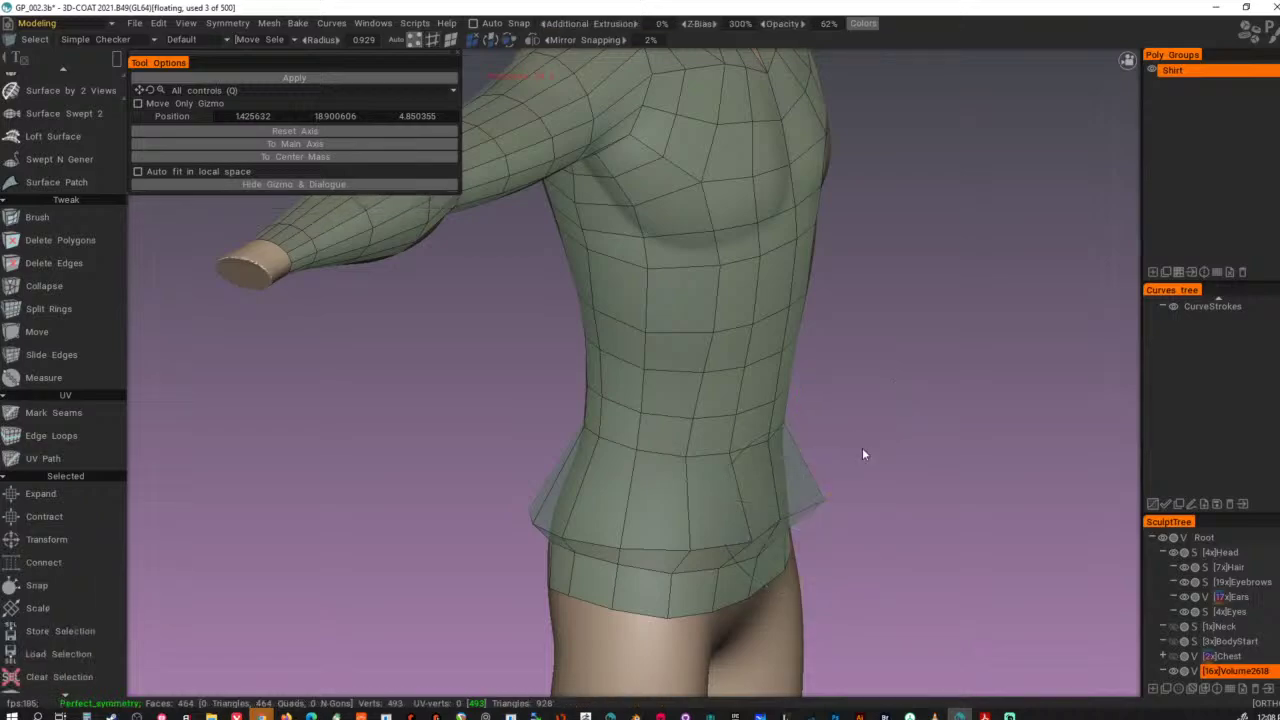
left_click(826, 504)
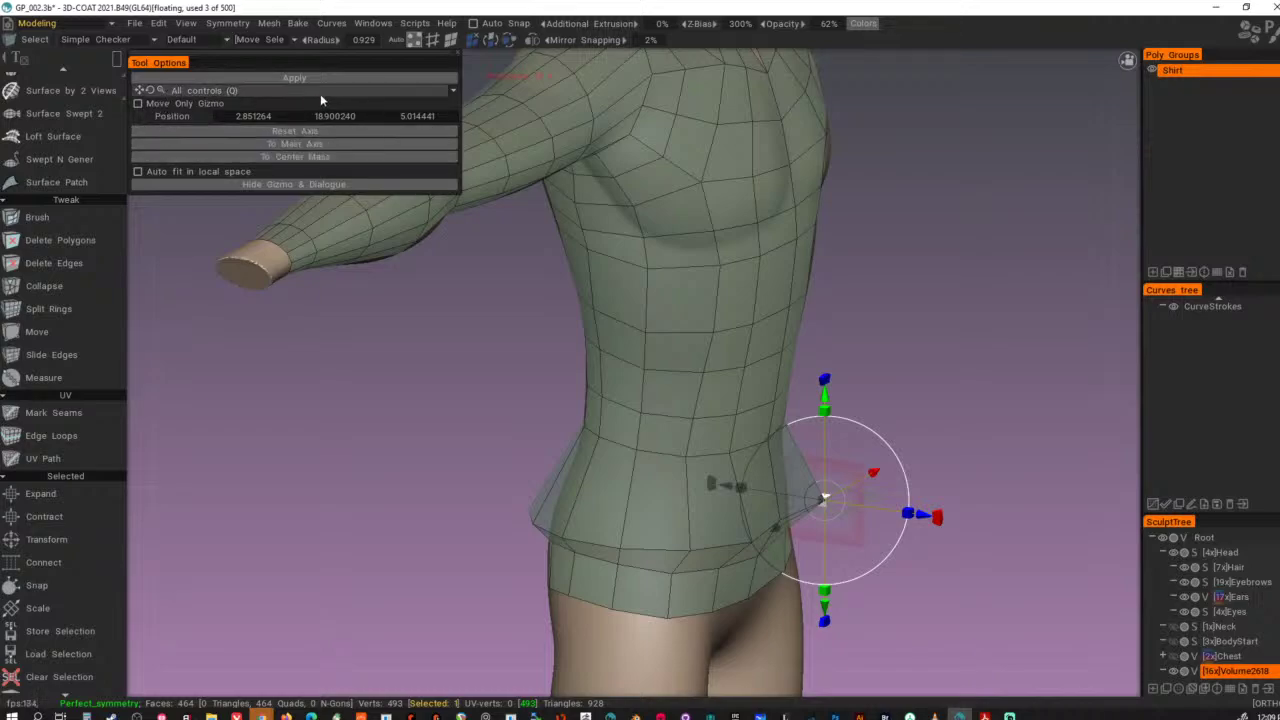
left_click(300, 185)
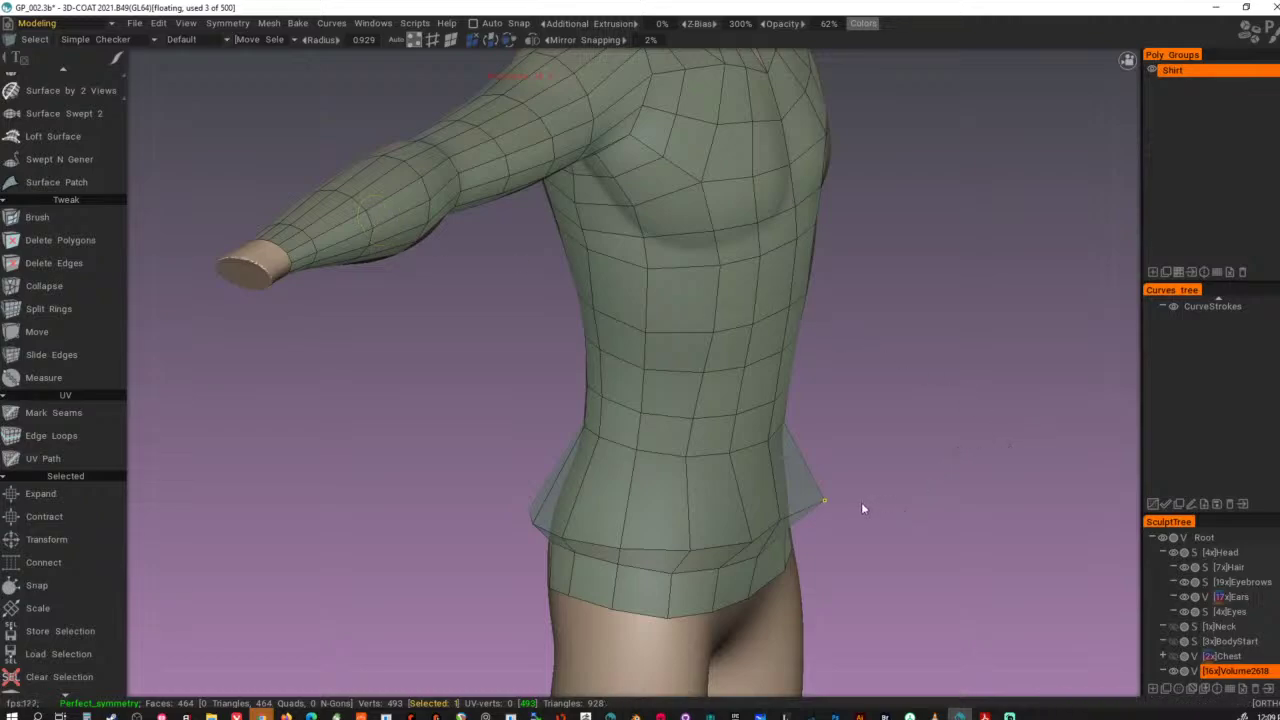
left_click_drag(852, 504, 835, 500)
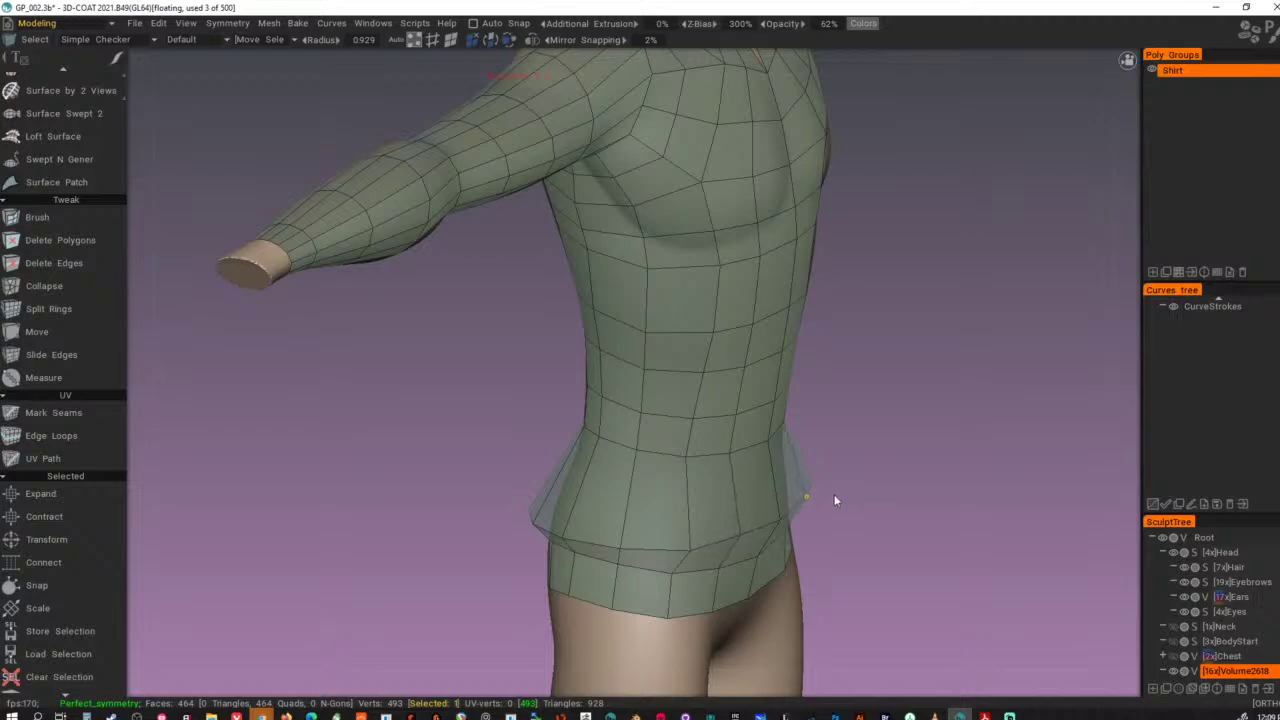
left_click_drag(935, 502, 837, 497)
- Reduce the selection to a single front side vertex on the flared loop and move it inward towards the torso
left_click(712, 498, "shift")
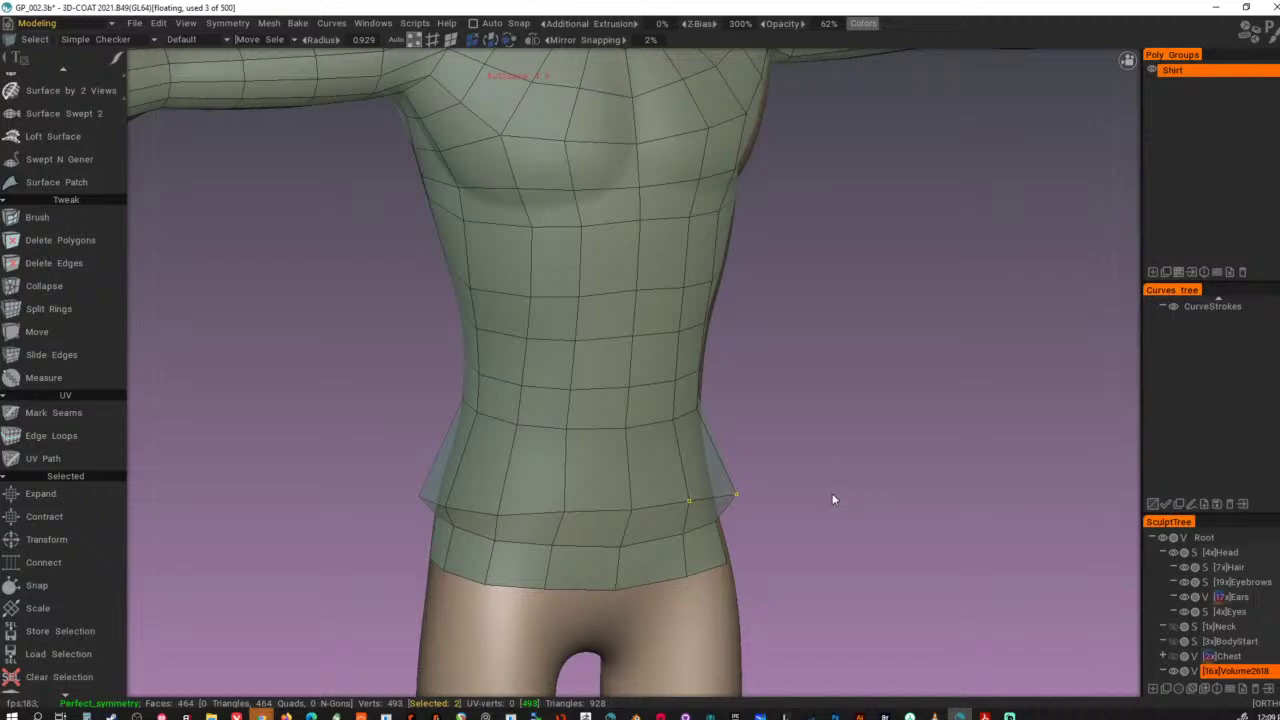
left_click(736, 494, "ctrl")
left_click_drag(809, 502, 829, 496, "alt")
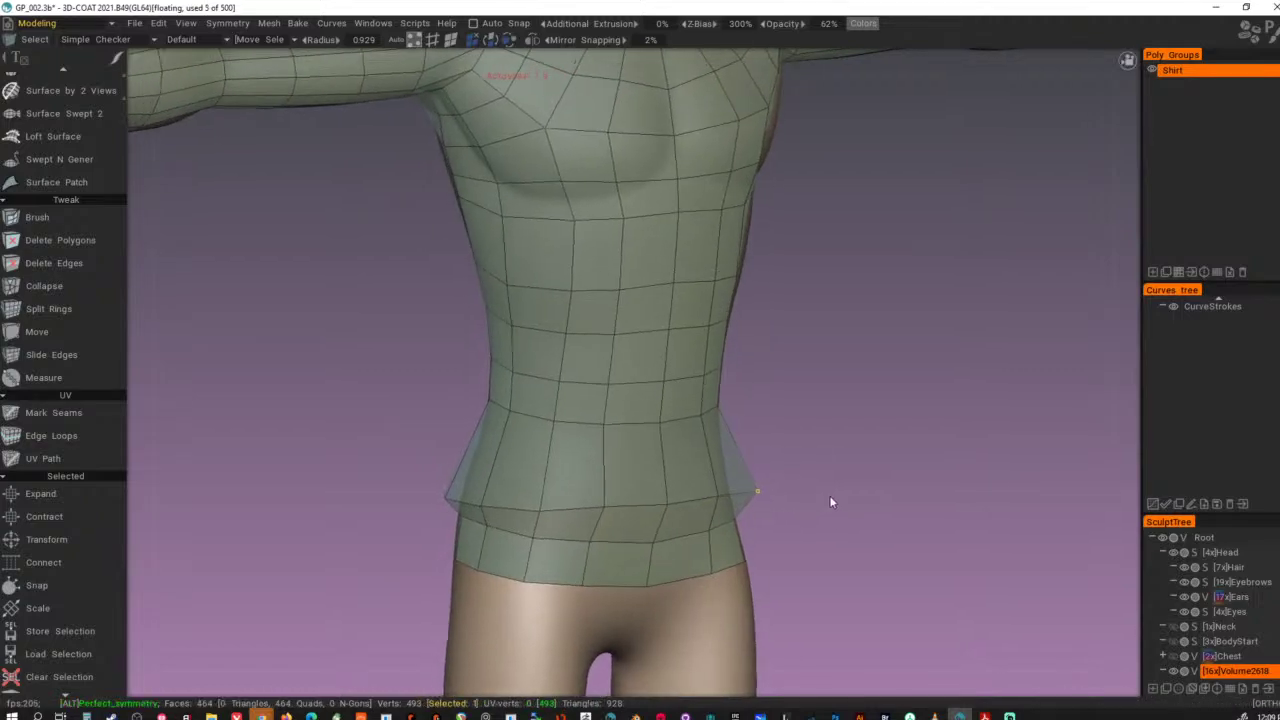
right_click_drag(829, 496, 801, 493)
left_click_drag(850, 489, 796, 495, "alt")
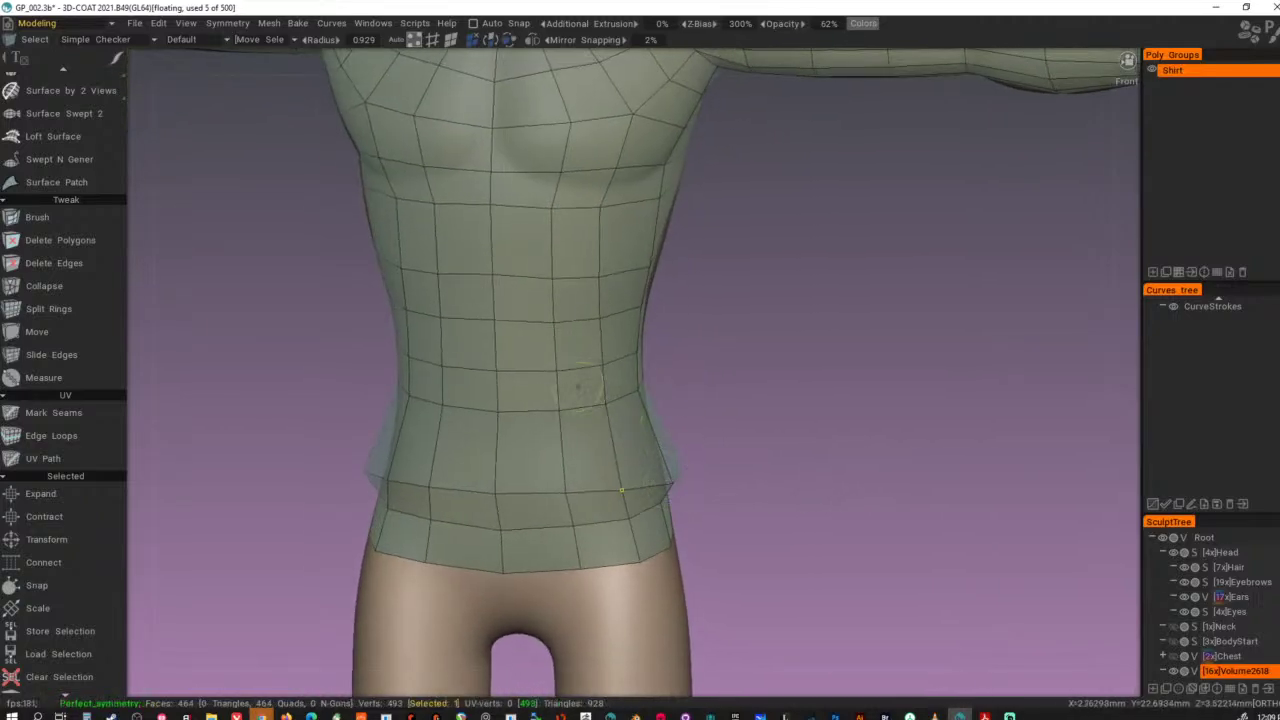
- Select the single front side vertex of the waist row just above the flare and move it forward off the torso
left_click(605, 405, "shift")
left_click_drag(713, 434, 827, 424, "alt")
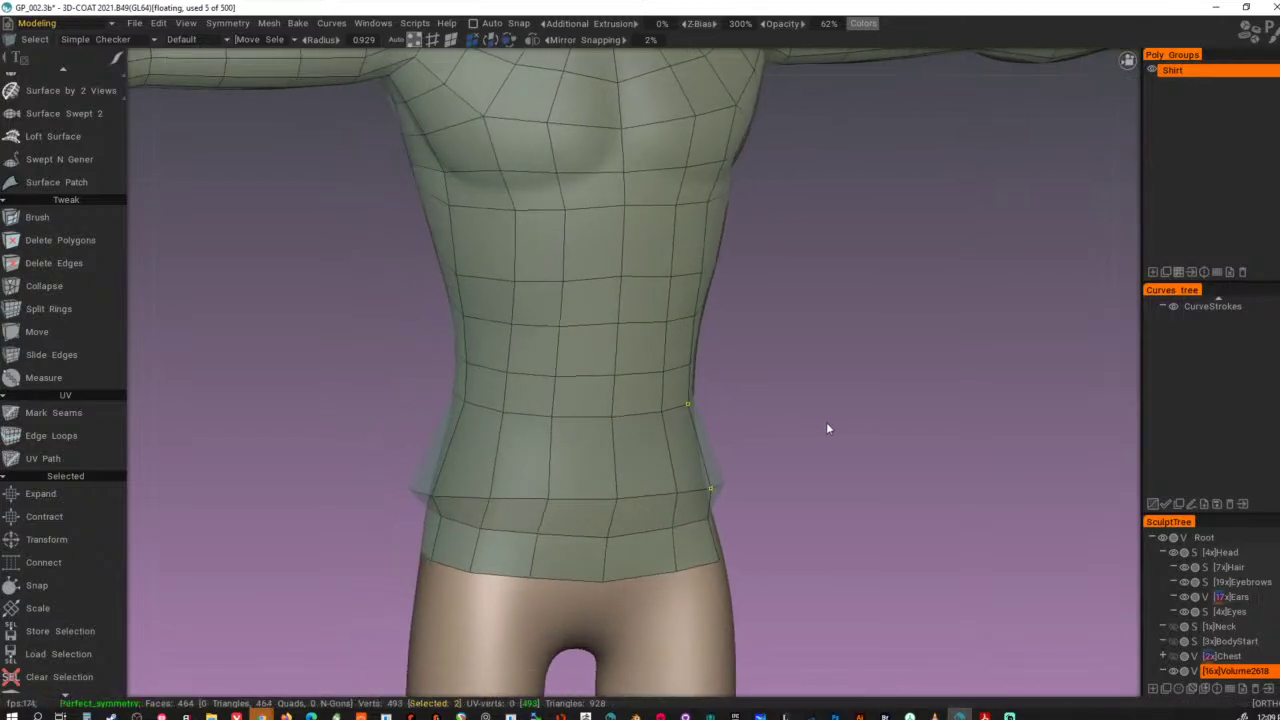
left_click(823, 423)
left_click_drag(718, 414, 765, 409, "alt")
left_click(750, 404)
left_click_drag(850, 418, 770, 437, "alt")
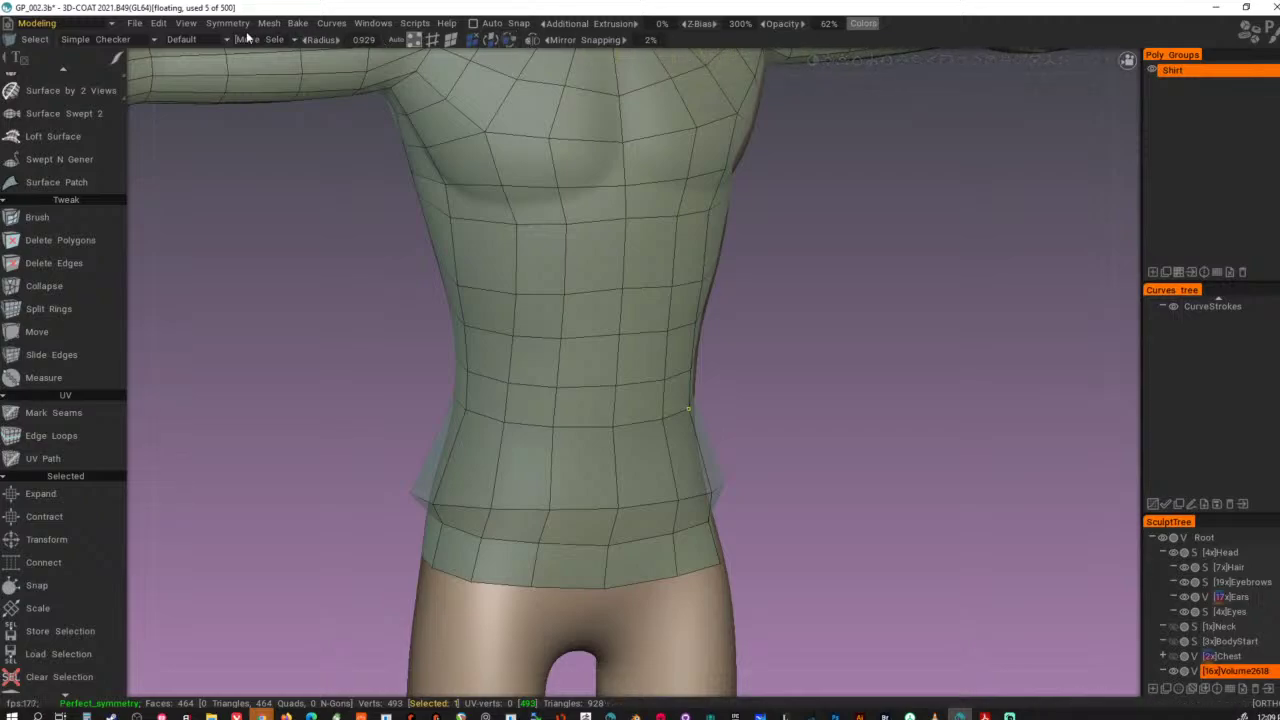
mouse_move(72, 38)
scroll(62, 200, "up", 6)
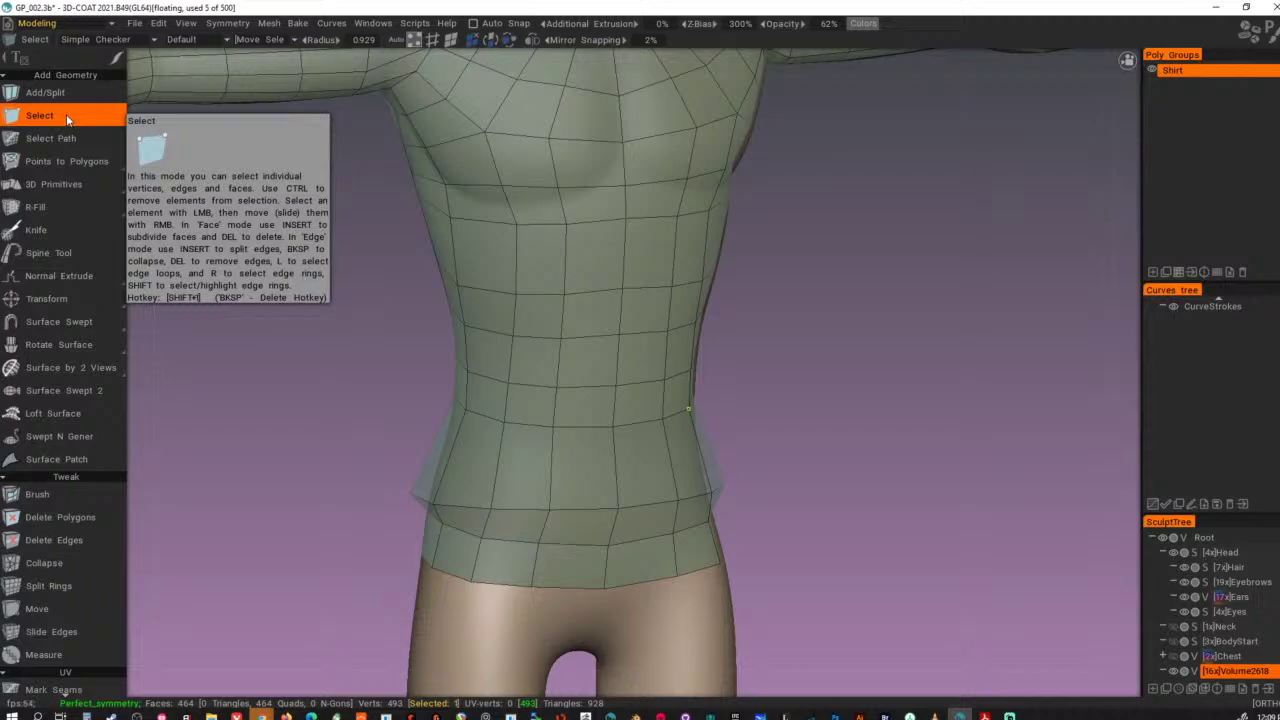
left_click_drag(784, 410, 817, 409, "alt")
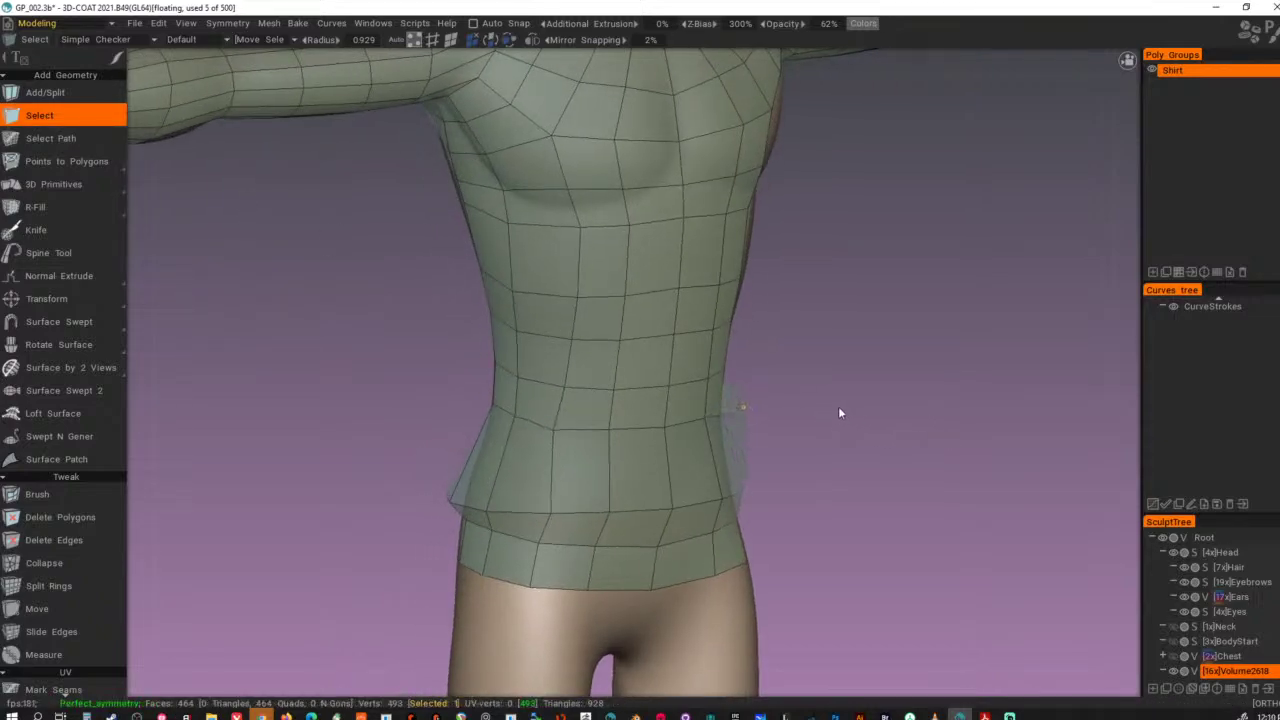
left_click_drag(823, 408, 831, 400, "alt")
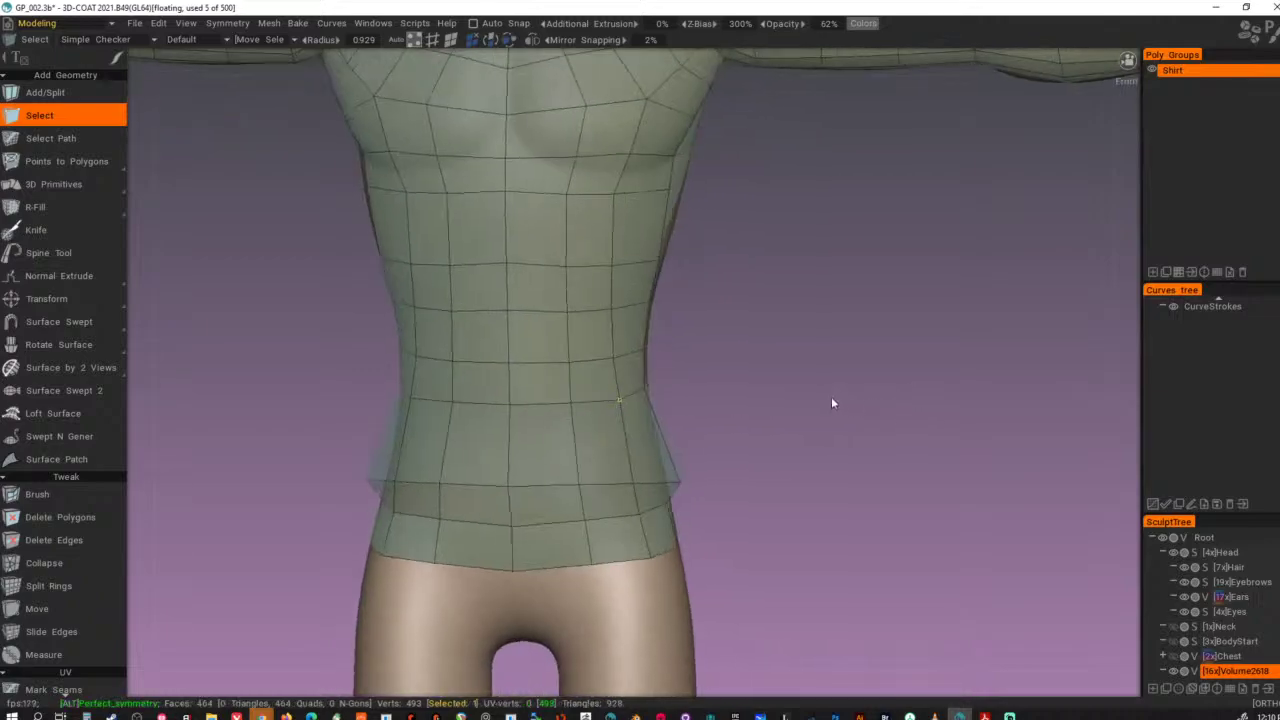
- Reduce the selection to a single rear vertex of the flared loop and shift it slightly
right_click_drag(831, 400, 545, 385, "alt")
left_click_drag(650, 398, 651, 451, "alt")
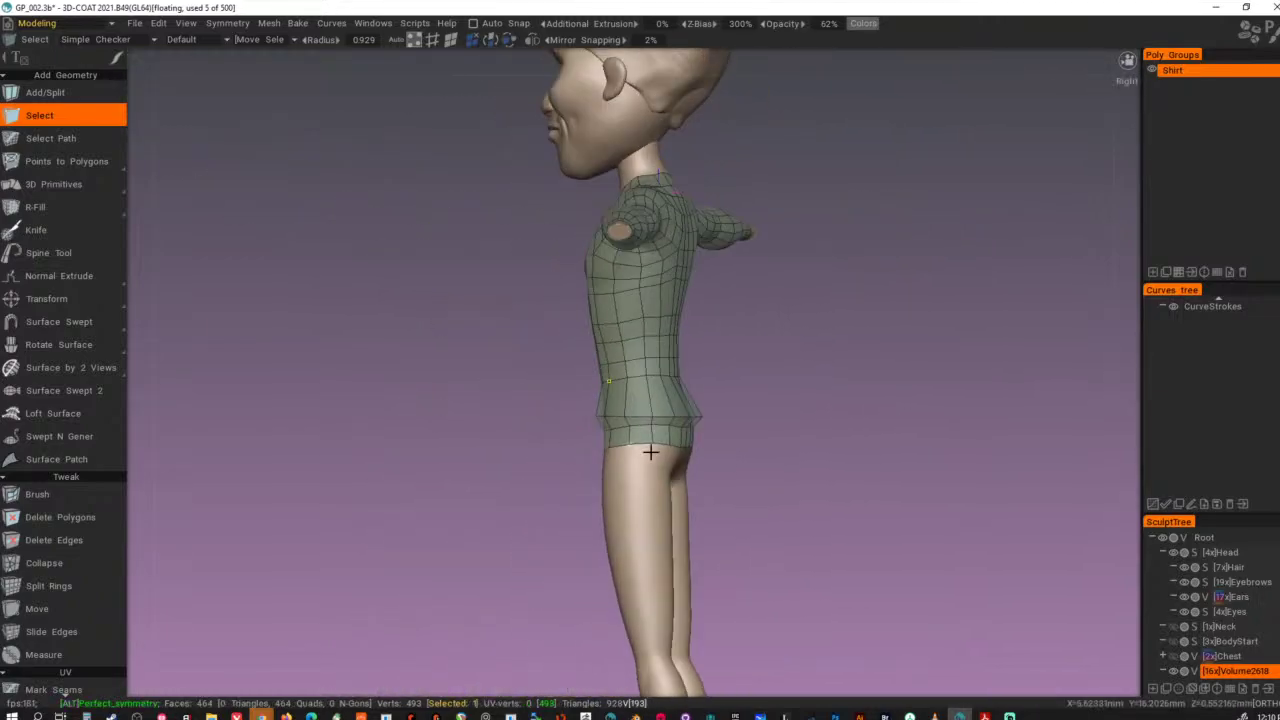
right_click_drag(651, 451, 866, 520, "alt")
left_click_drag(867, 527, 849, 577, "alt")
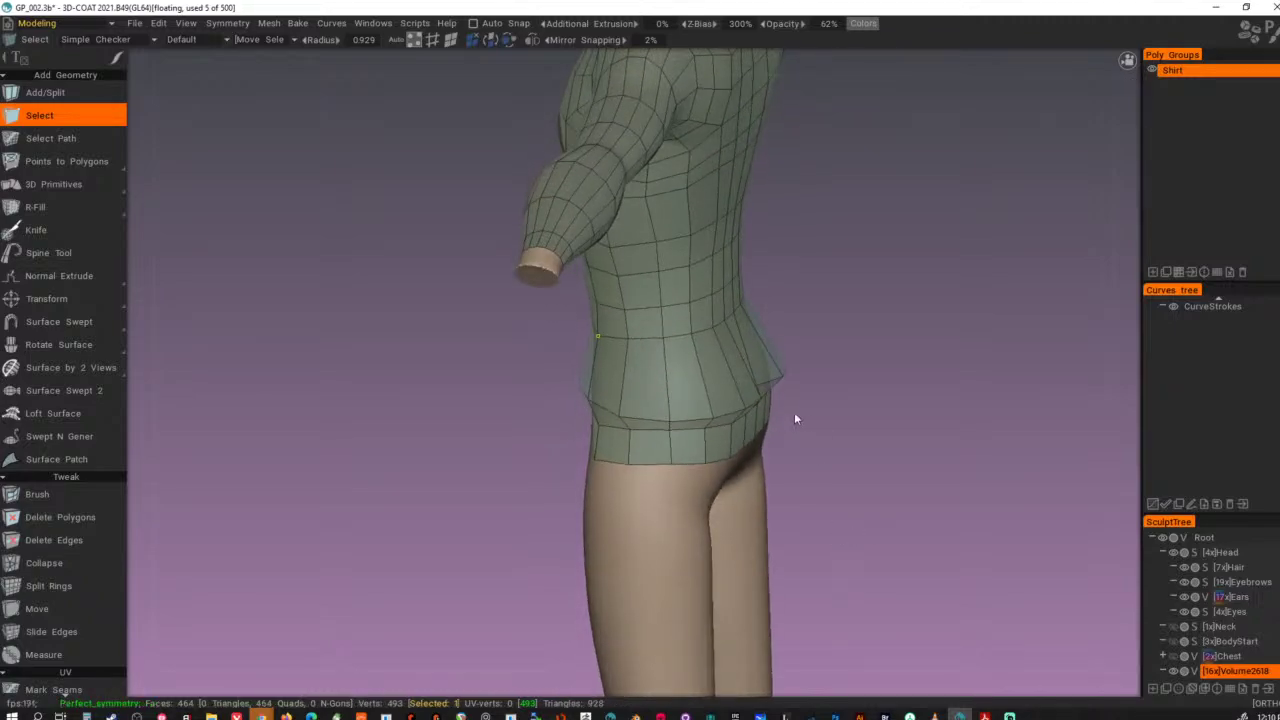
left_click_drag(795, 414, 739, 437, "alt")
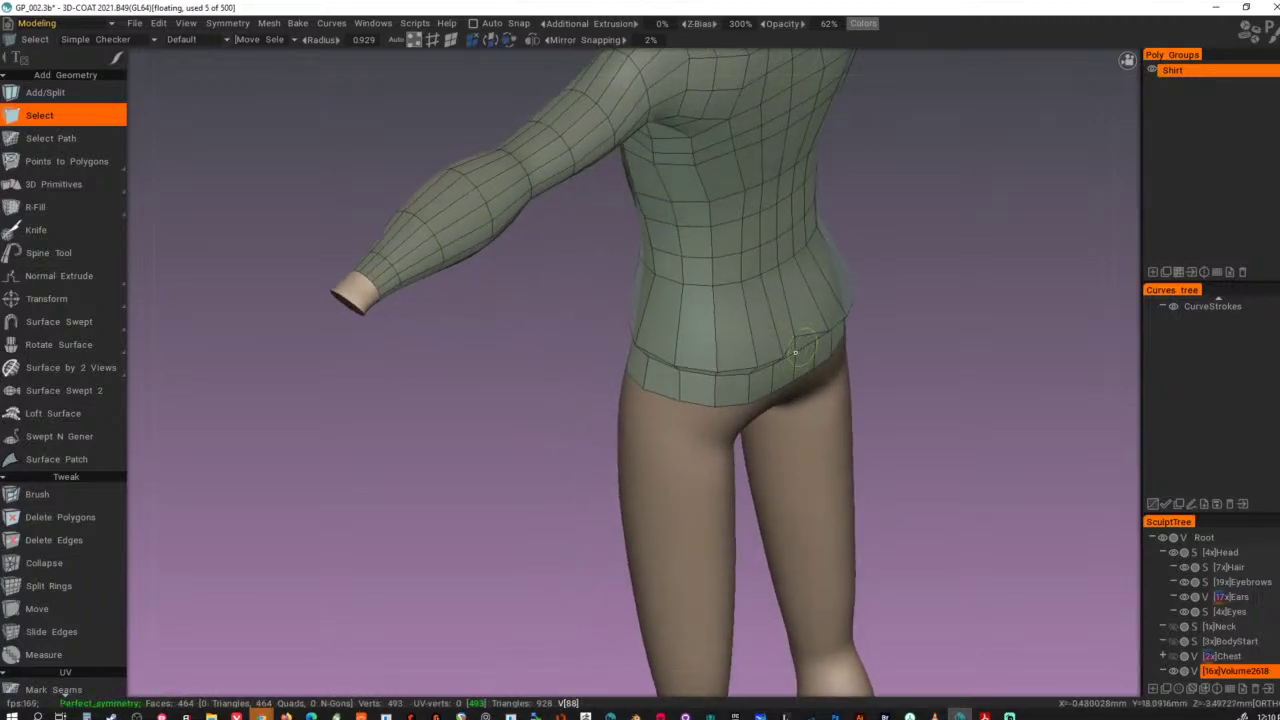
left_click_drag(796, 352, 796, 338)
left_click_drag(888, 392, 849, 391, "alt")
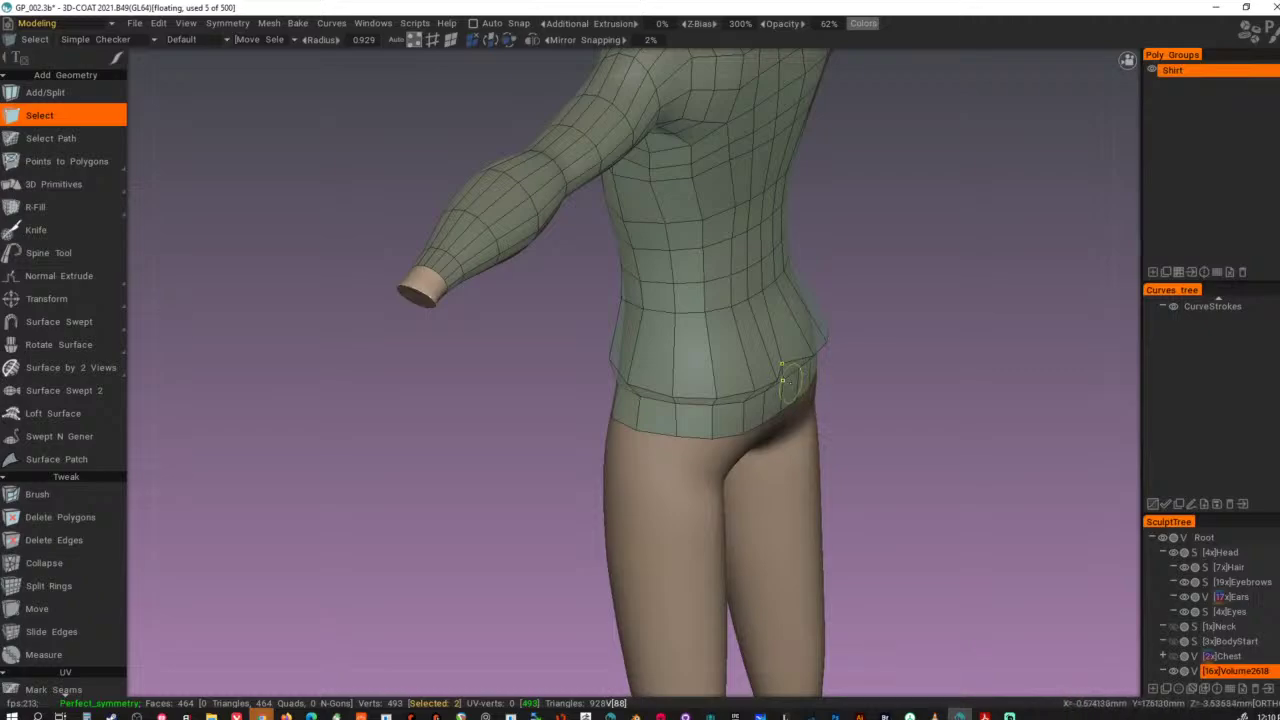
left_click(785, 381, "ctrl")
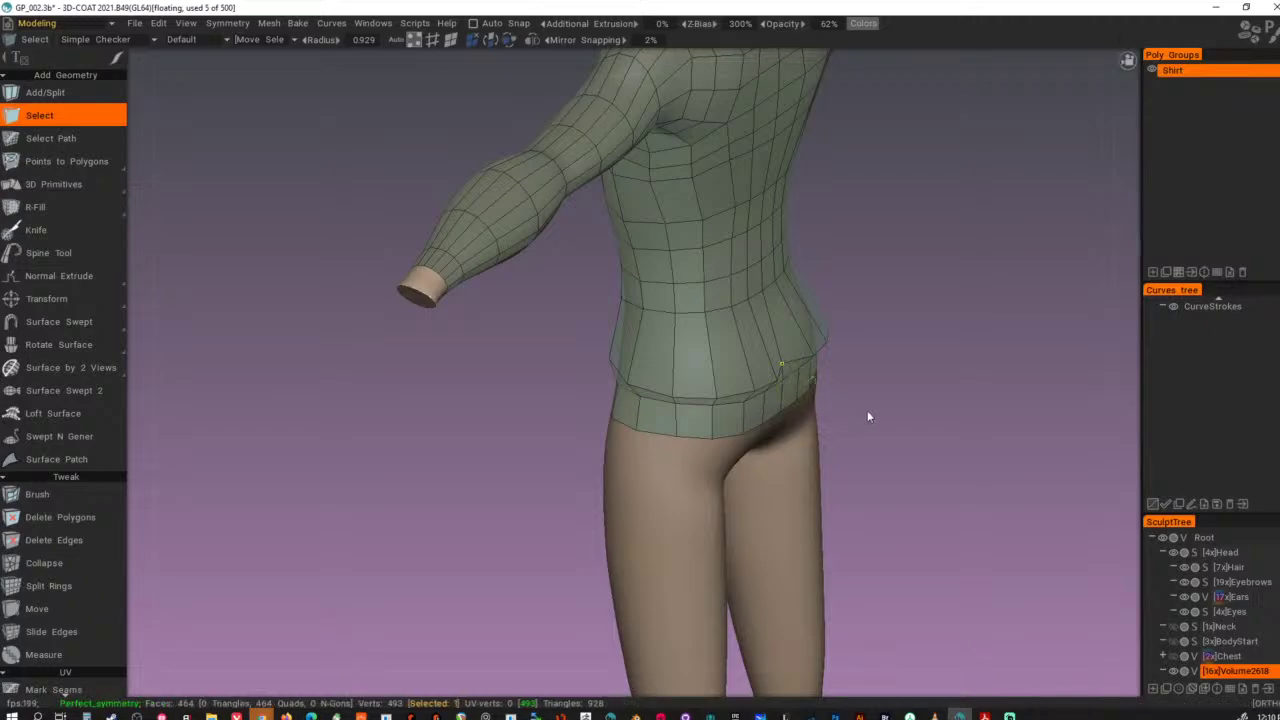
left_click_drag(893, 404, 905, 416, "alt")
right_click_drag(905, 416, 924, 414)
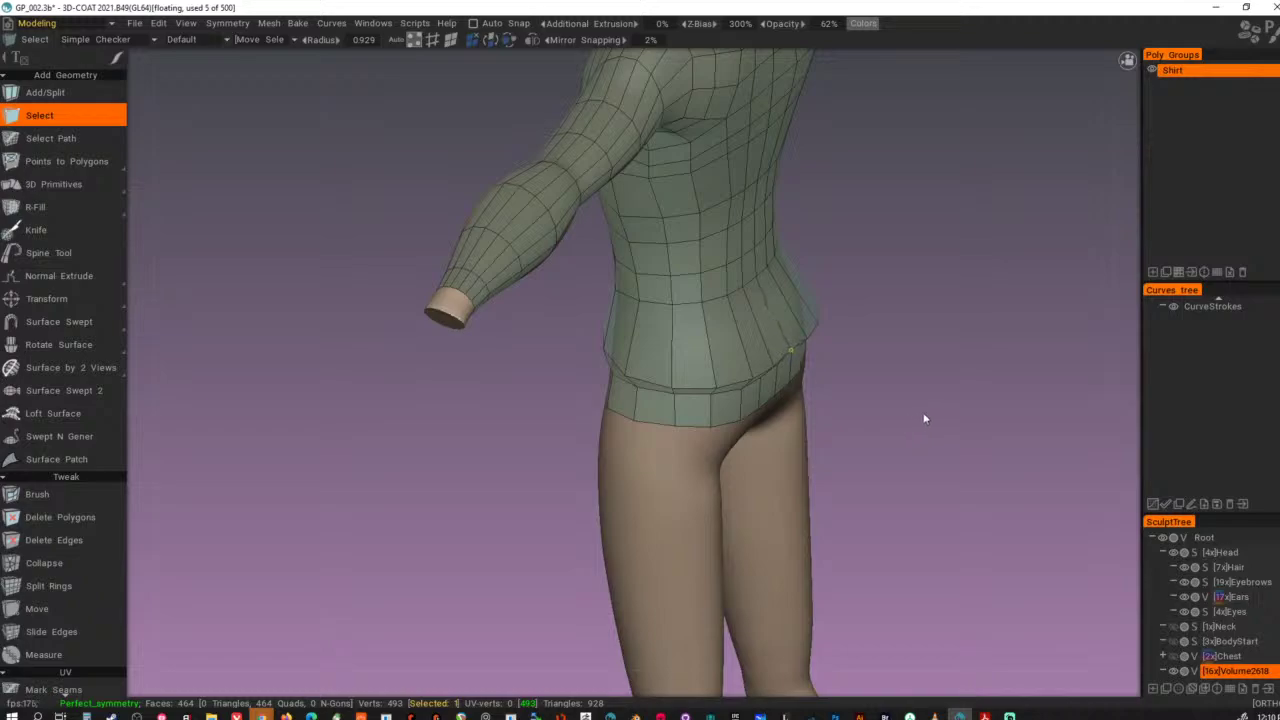
left_click_drag(925, 418, 882, 357, "alt")
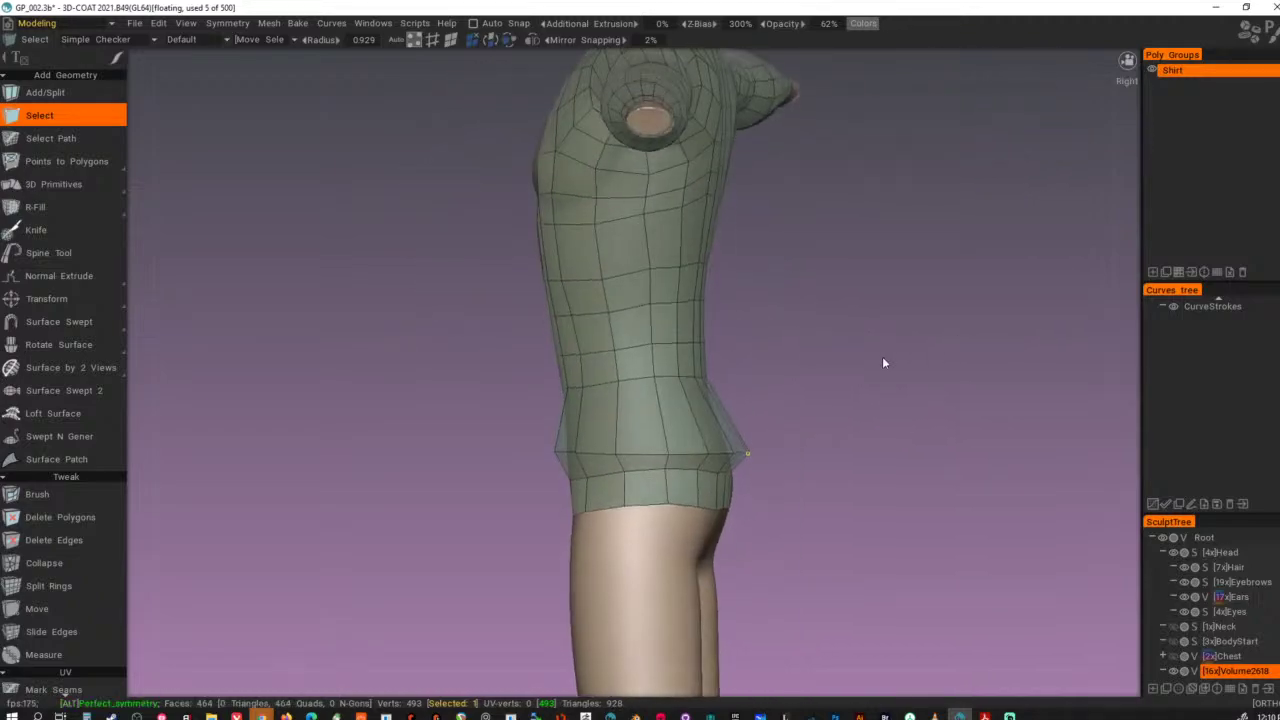
- Select the front and side vertices of the waist row above the flare and pull them slightly outwards
middle_click_drag(882, 357, 924, 387, "alt")
left_click_drag(774, 379, 682, 447, "alt")
left_click(674, 446, "shift")
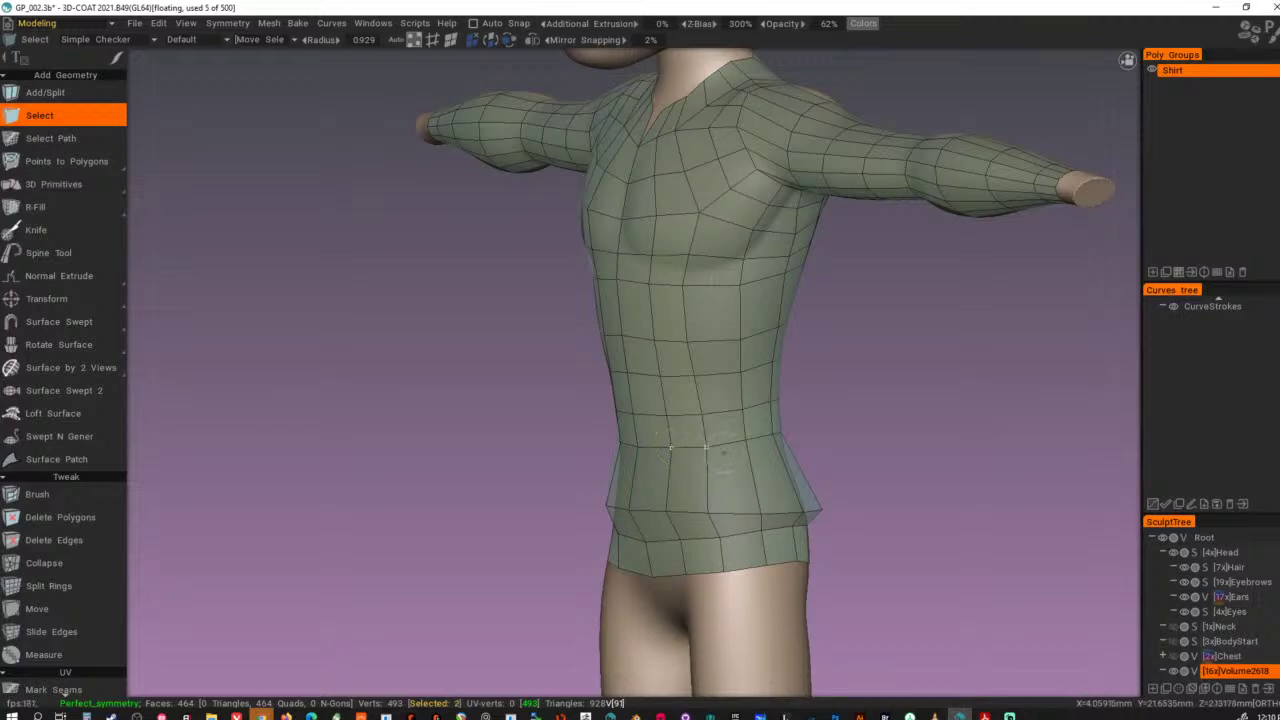
left_click(680, 450, "shift")
left_click(638, 446, "shift")
mouse_move(788, 460)
left_mouse_down("alt")
mouse_move(749, 460)
mouse_move(846, 448)
mouse_move(802, 459)
left_mouse_up("alt")
left_click(747, 445, "shift")
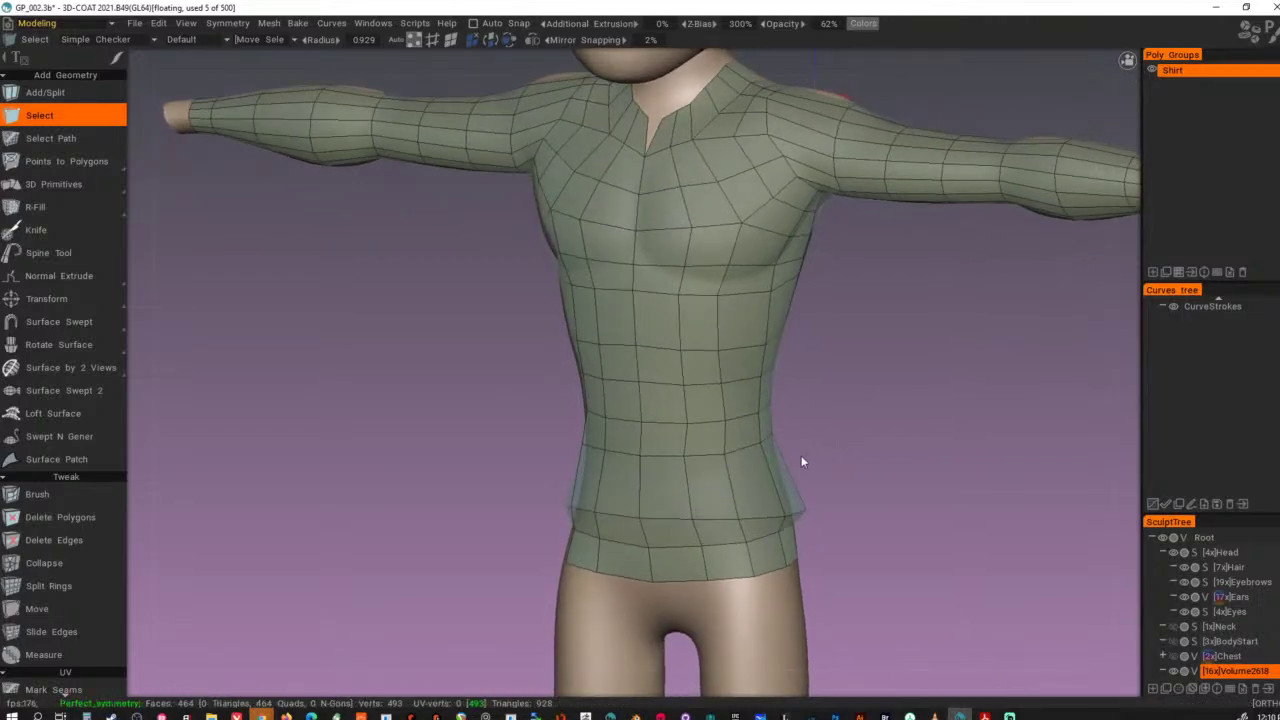
left_click(760, 442)
left_click_drag(823, 435, 768, 443, "alt")
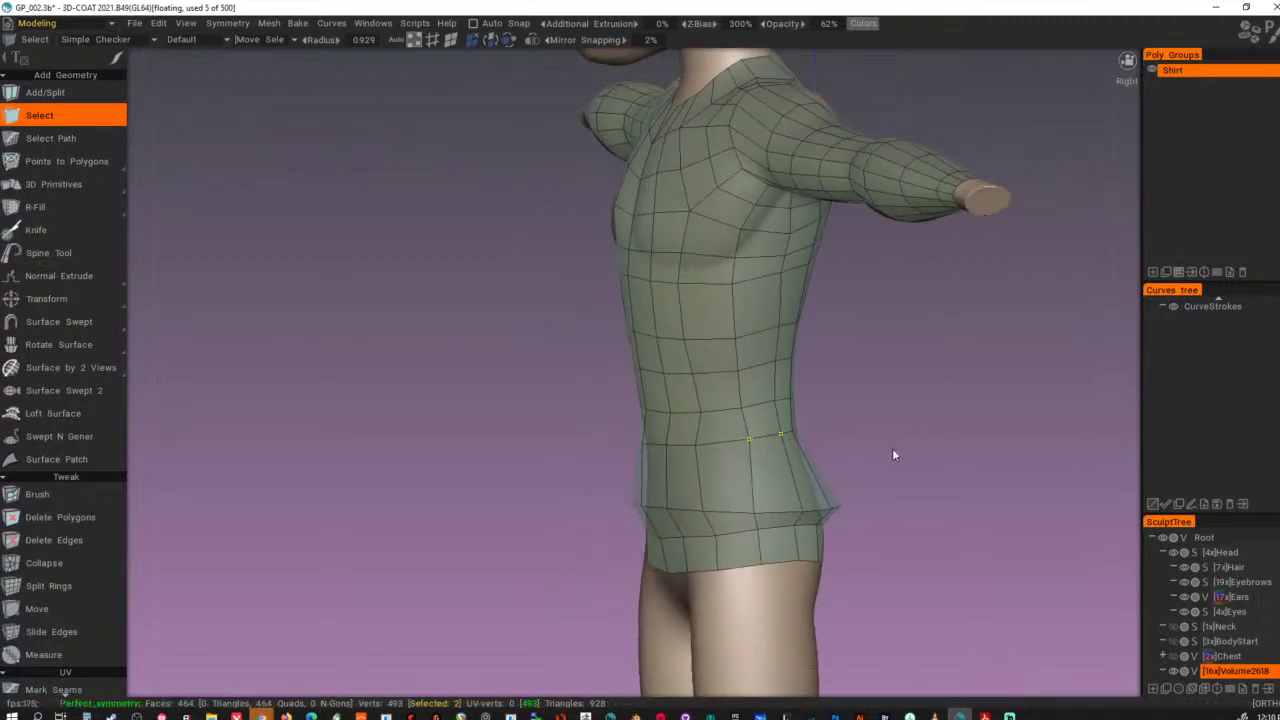
- Clear the selection, select a single rear side vertex of the waist row, and pull it slightly outwards
left_click_drag(898, 449, 993, 439, "alt")
left_click(807, 430)
key("ctrl+d")
left_click_drag(893, 423, 914, 420)
left_click_drag(938, 425, 1025, 445, "alt")
left_click(936, 422, "ctrl")
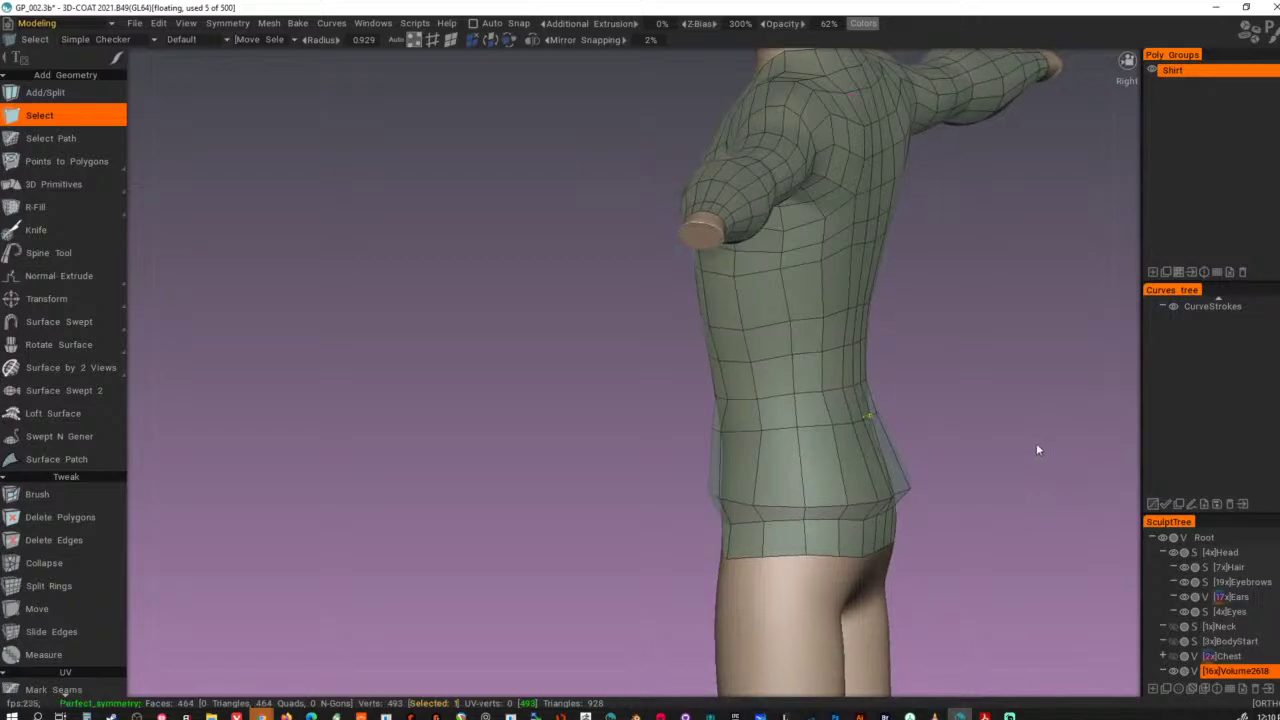
left_click_drag(974, 439, 1034, 434, "alt")
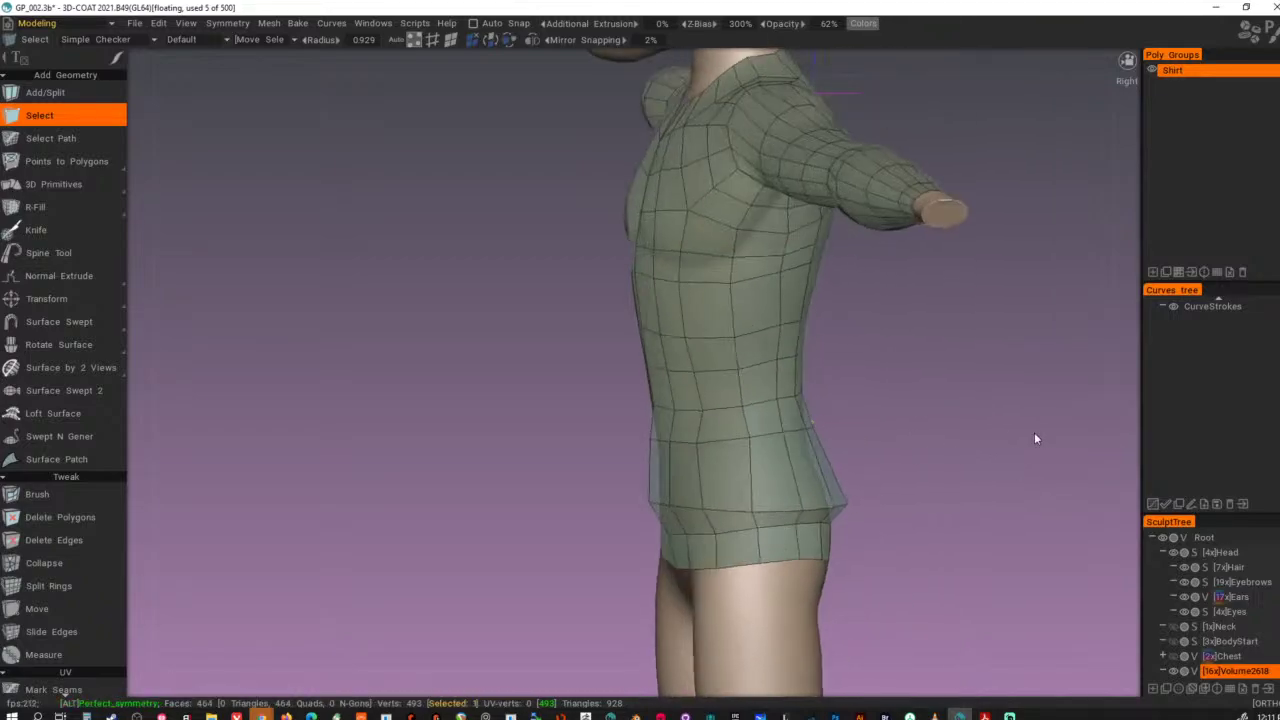
- Examine the shirt mesh from the front and slightly turned angles, from the flared waist up to the shoulders
right_click_drag(1034, 434, 842, 430, "alt")
mouse_move(842, 430)
left_mouse_down("alt")
mouse_move(903, 420)
mouse_move(850, 430)
left_mouse_up("alt")
right_click_drag(850, 430, 778, 440, "alt")
left_click_drag(778, 440, 817, 433, "alt")
middle_click_drag(817, 432, 819, 486, "alt")
mouse_move(819, 486)
left_mouse_down("alt")
mouse_move(803, 466)
mouse_move(808, 478)
left_mouse_up("alt")
right_click_drag(808, 478, 837, 453, "alt")
middle_click_drag(837, 453, 839, 513, "alt")
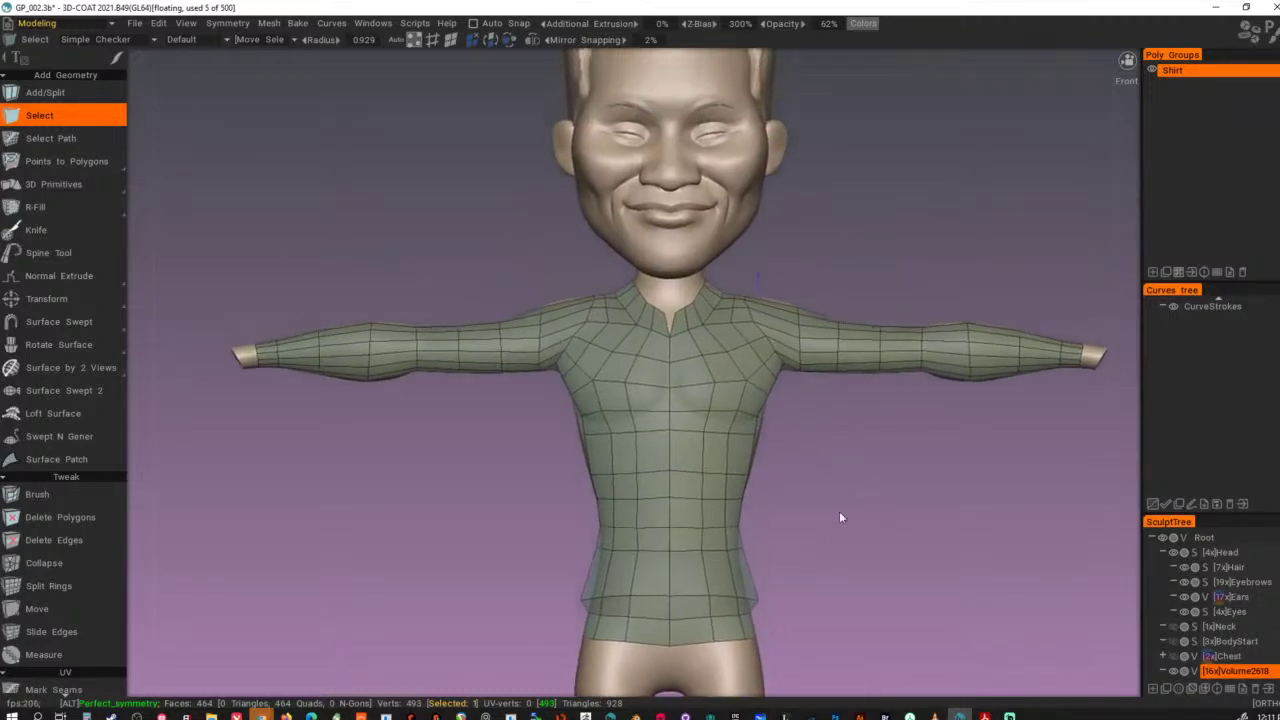
left_click_drag(839, 513, 800, 488, "alt")
middle_click_drag(800, 488, 768, 520, "alt")
left_click_drag(768, 520, 806, 524, "alt")
right_click_drag(806, 524, 841, 549, "alt")
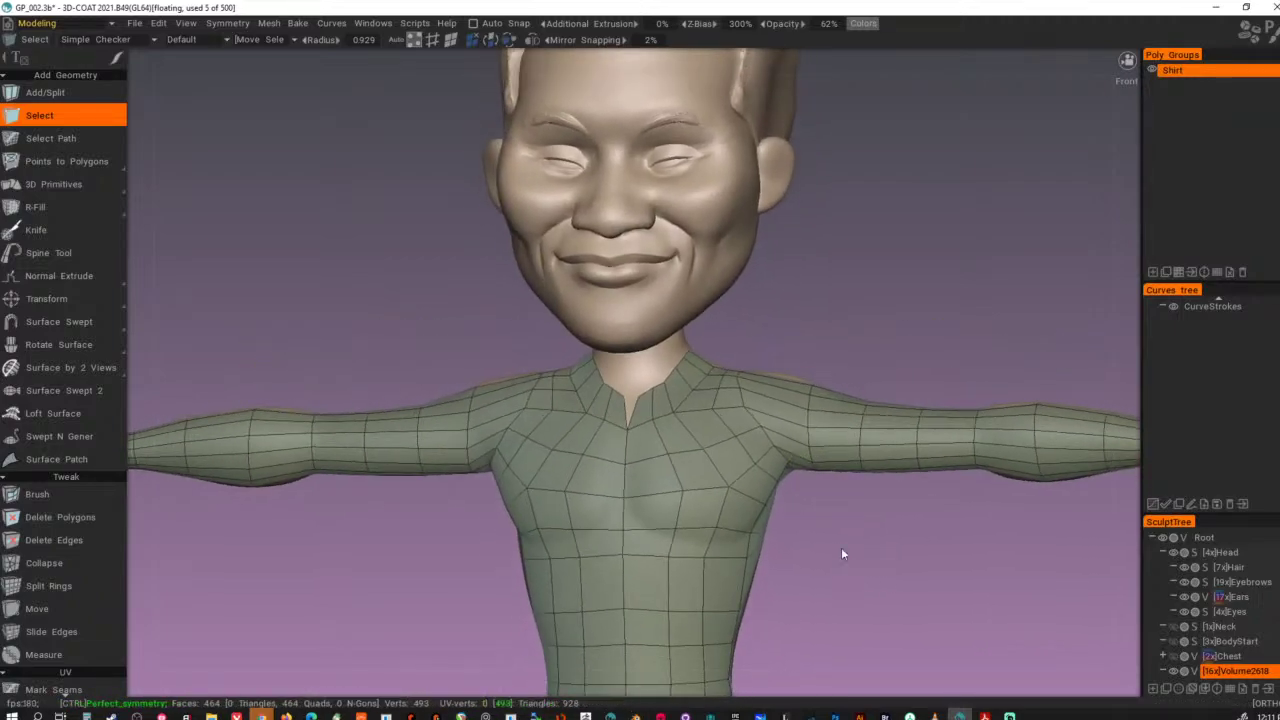
- Select the edge loop around the shoulder where the sleeve meets the torso and relax it repeatedly
double_click(754, 415)
left_click_drag(888, 497, 915, 507, "alt")
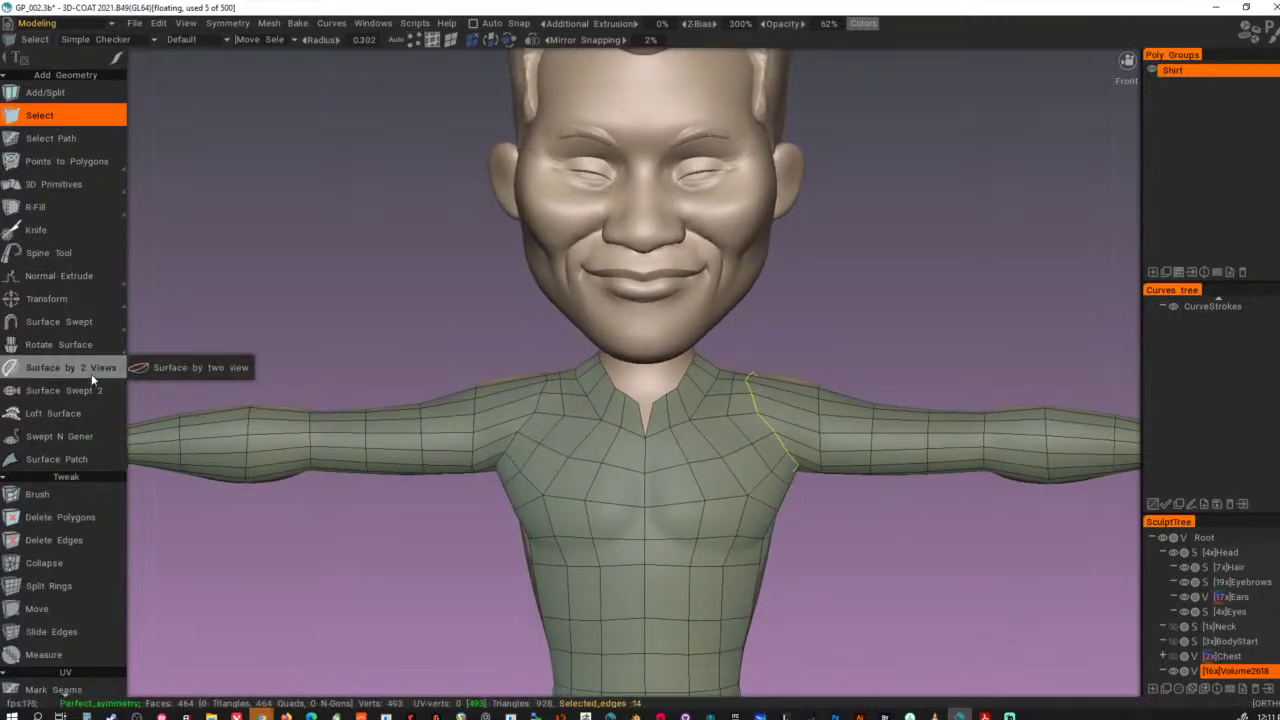
scroll(63, 440, "down", 3)
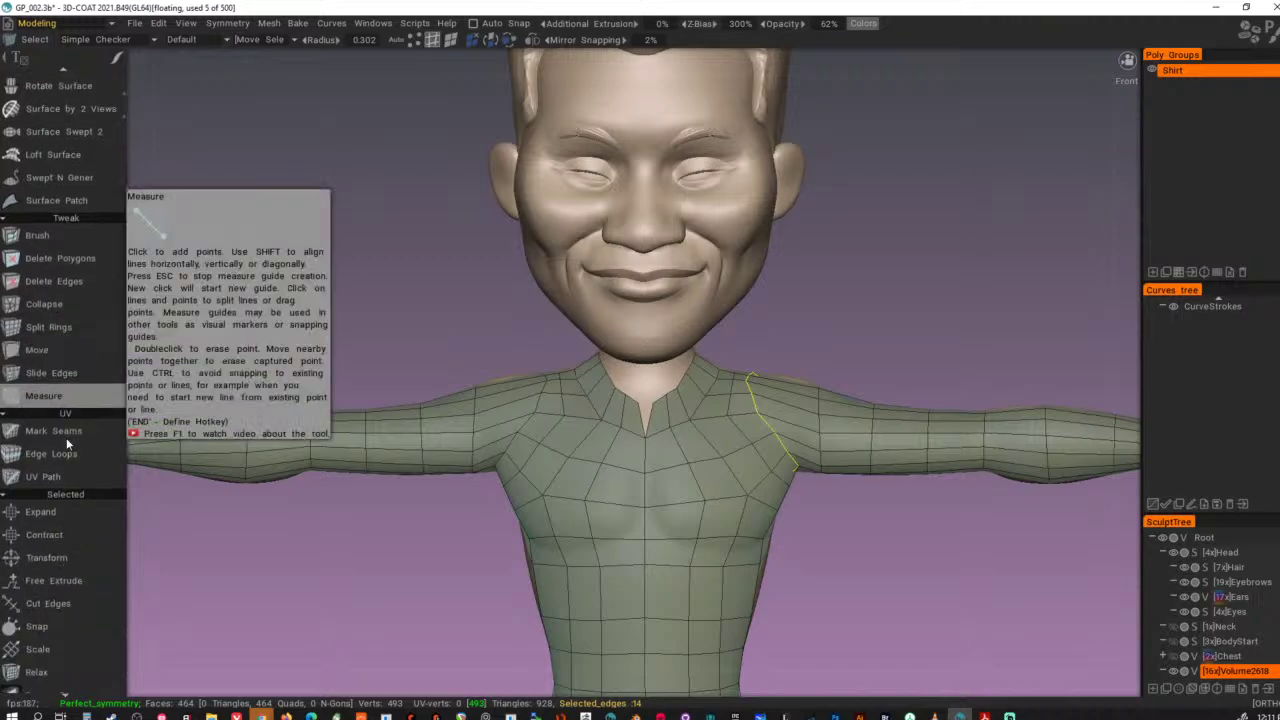
scroll(66, 437, "down", 4)
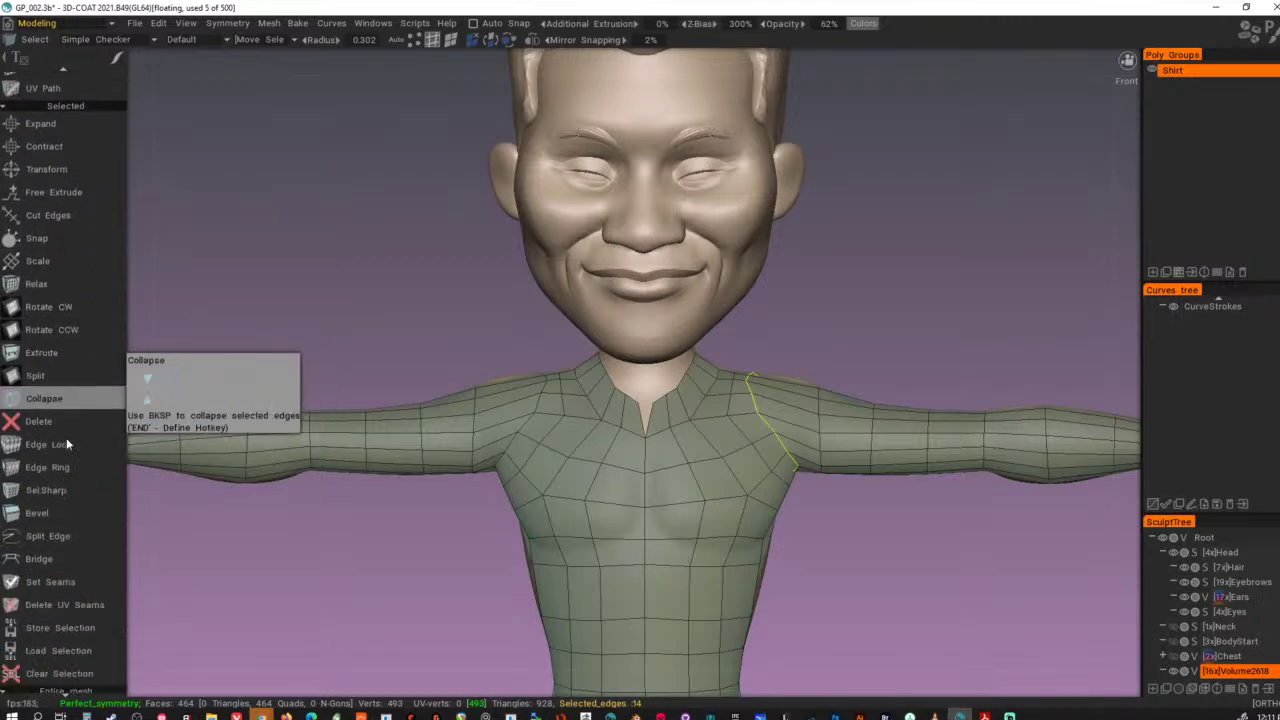
scroll(66, 443, "down", 2)
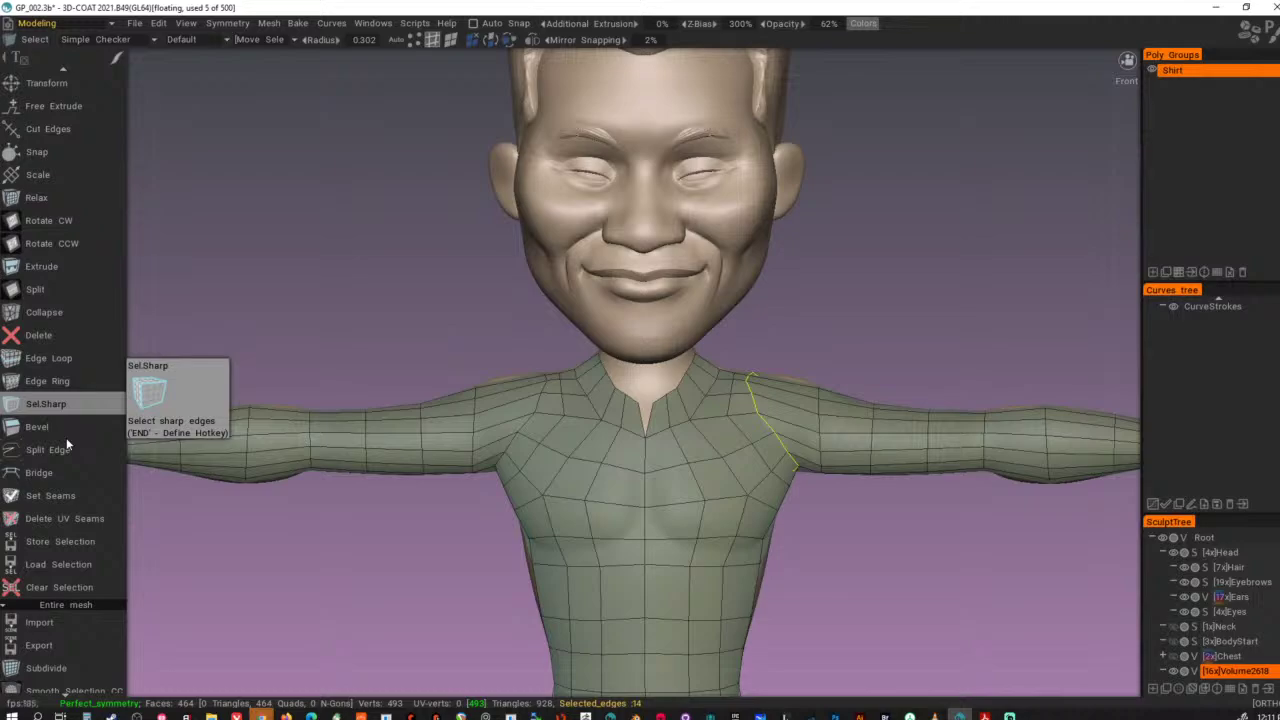
scroll(66, 530, "down", 2)
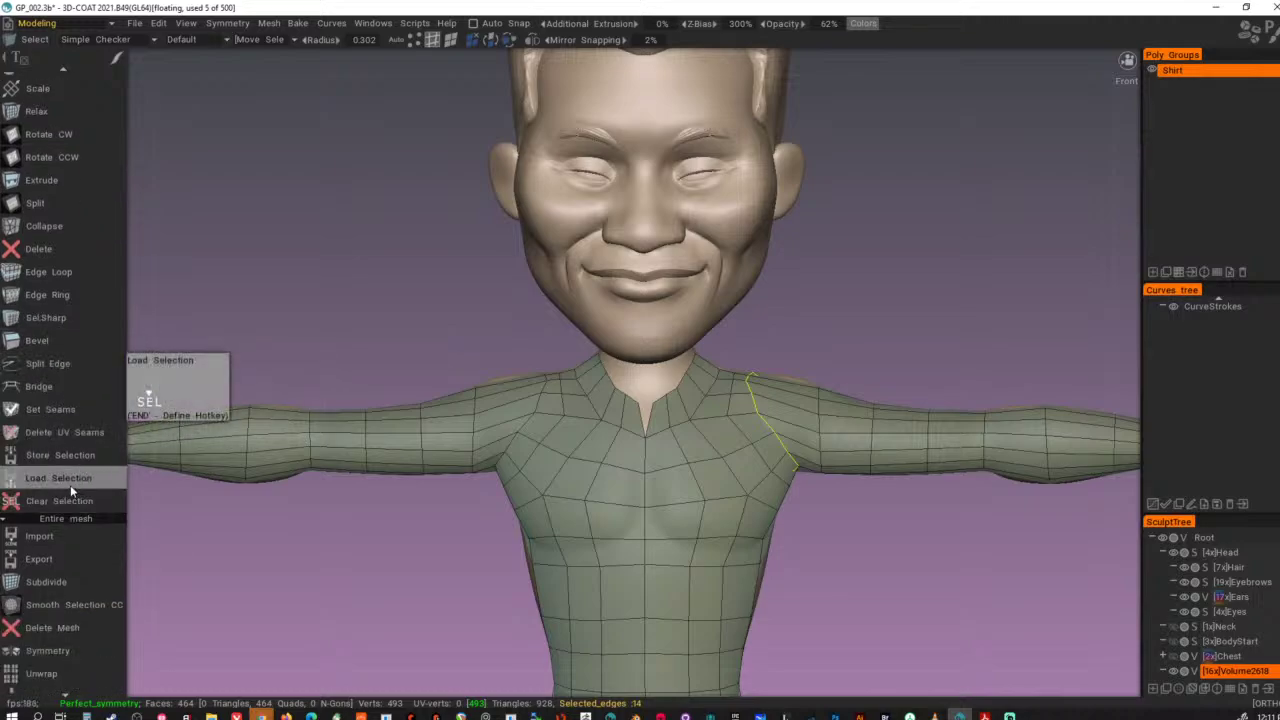
scroll(70, 485, "up", 3)
scroll(70, 485, "up", 2)
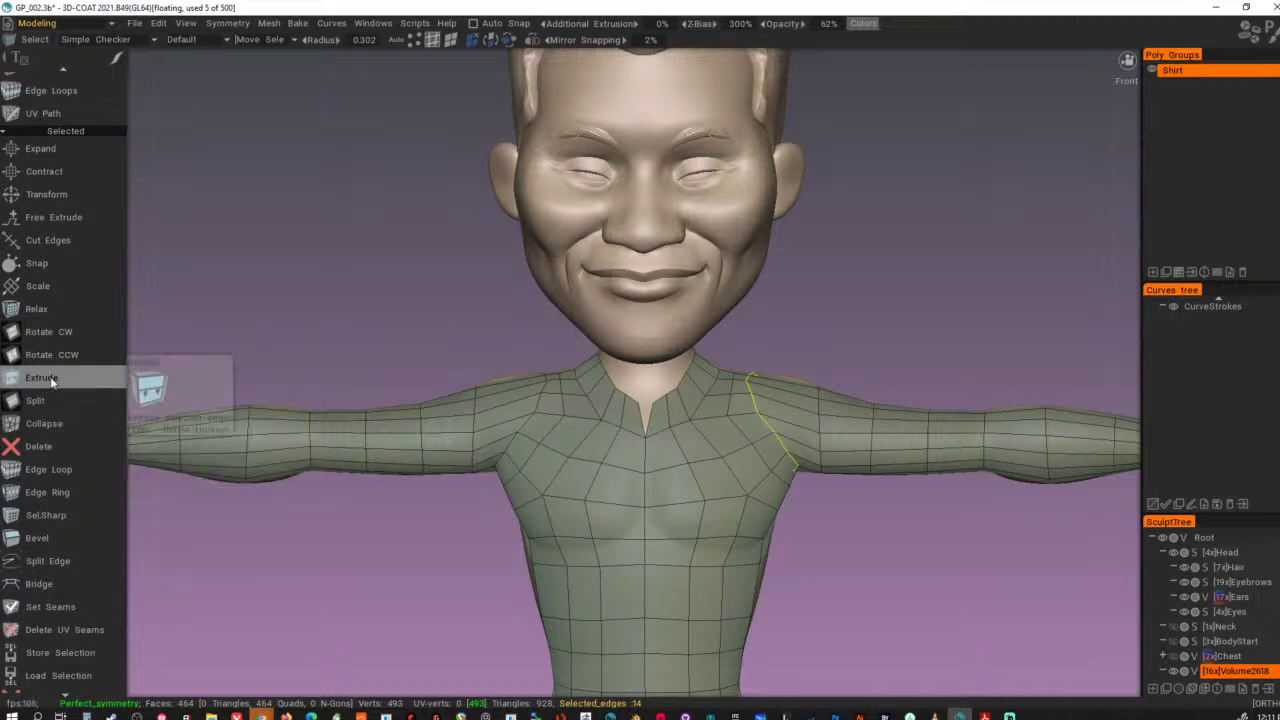
scroll(59, 360, "up", 1)
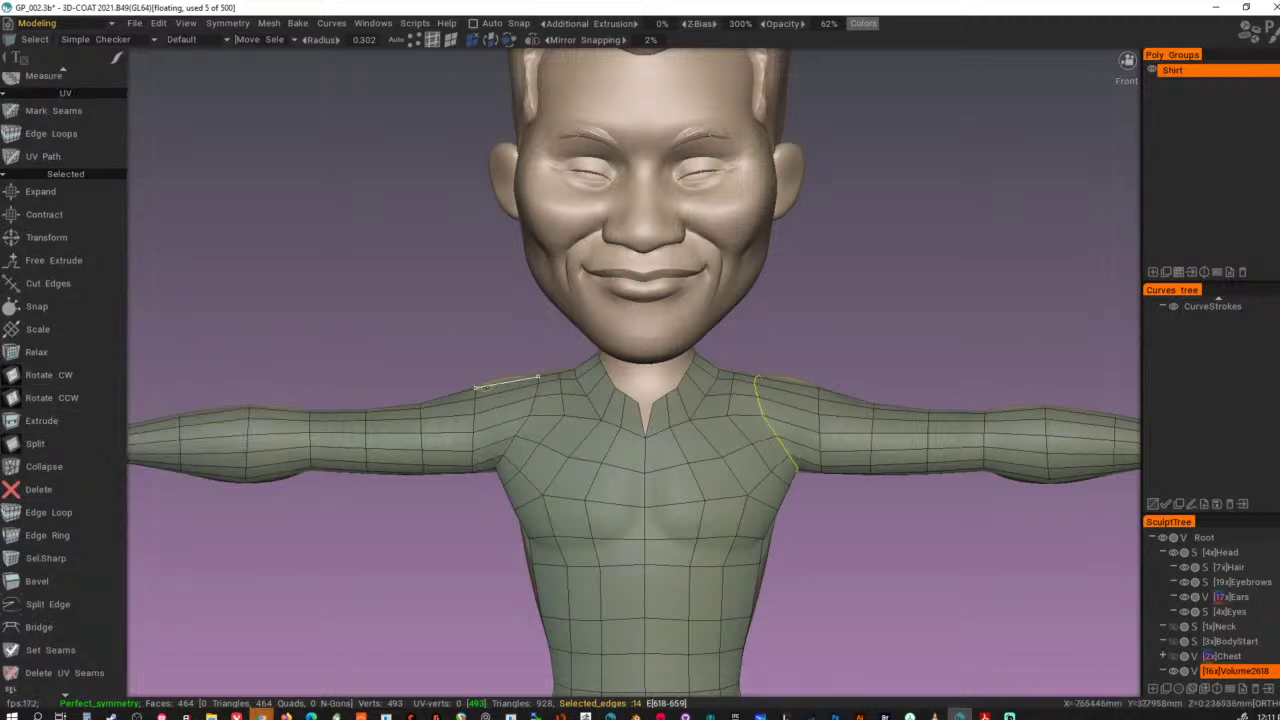
left_click(57, 356)
left_click(57, 356)
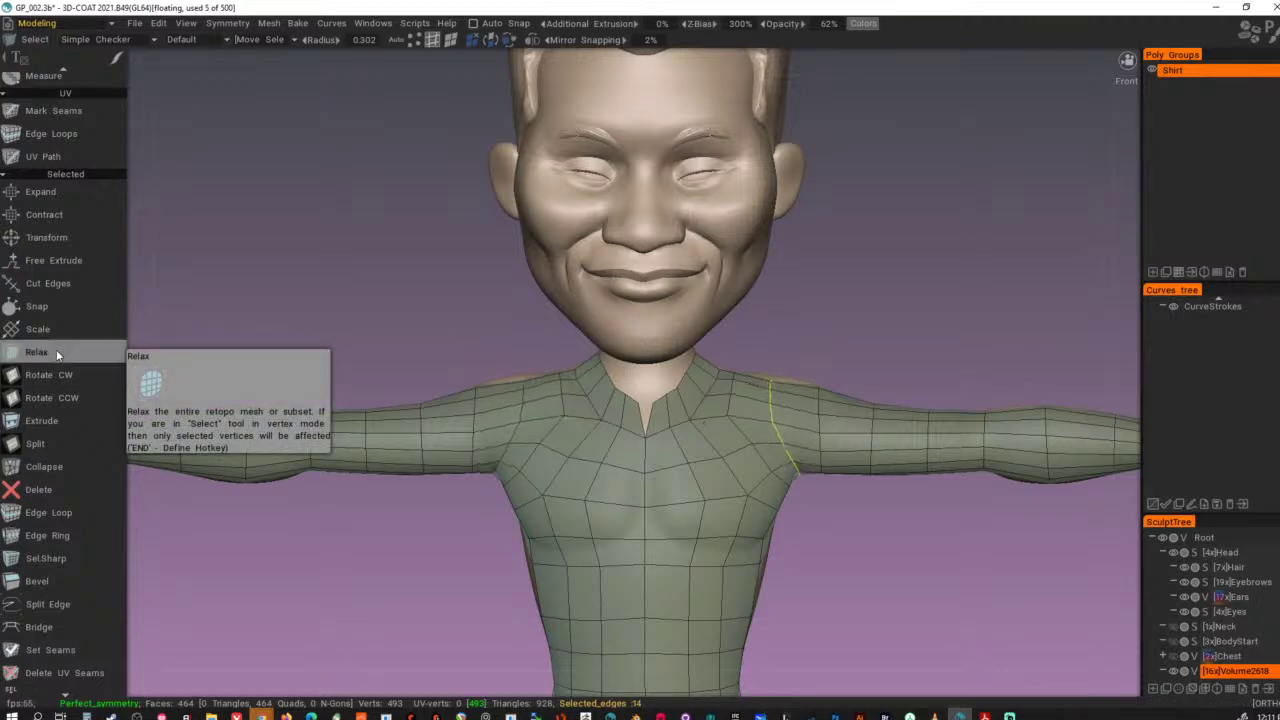
- Start defining a hotkey for Relax, and assign Ctrl+T as the hotkey for Transform among the selection commands
key("End")
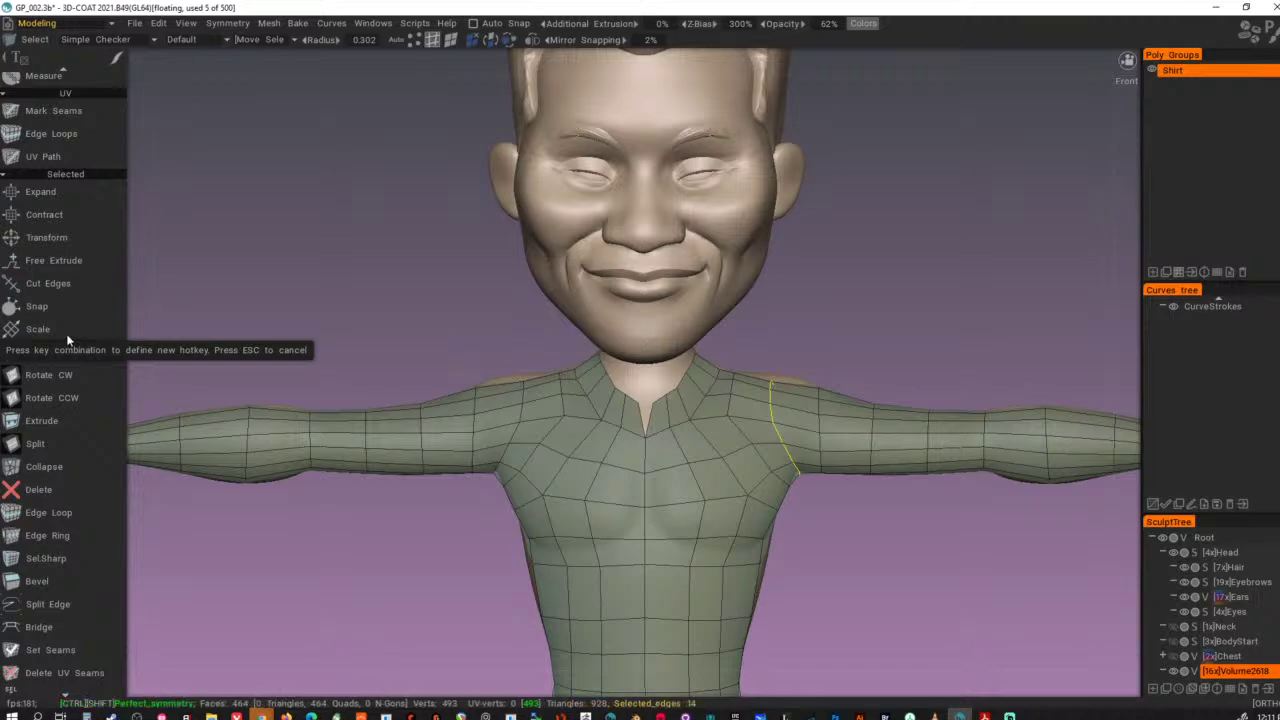
key("Escape")
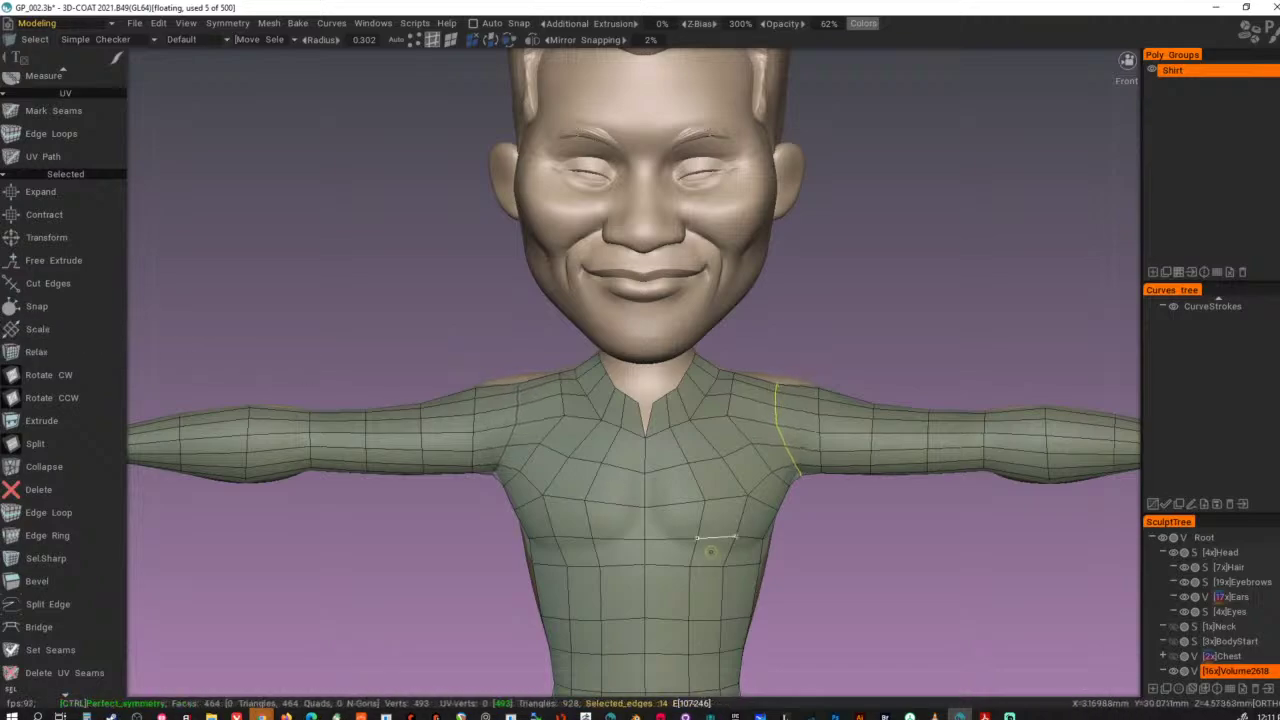
mouse_move(793, 497)
left_mouse_down("alt")
mouse_move(814, 480)
mouse_move(797, 489)
left_mouse_up("alt")
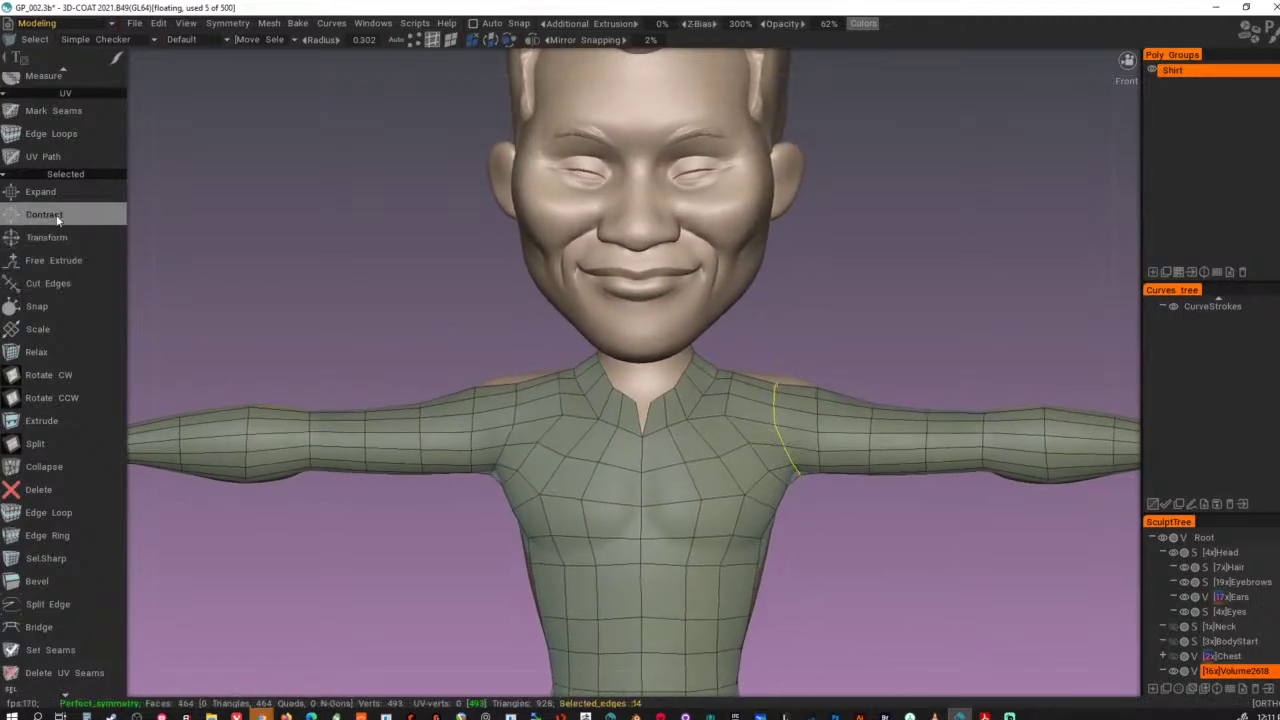
key("End")
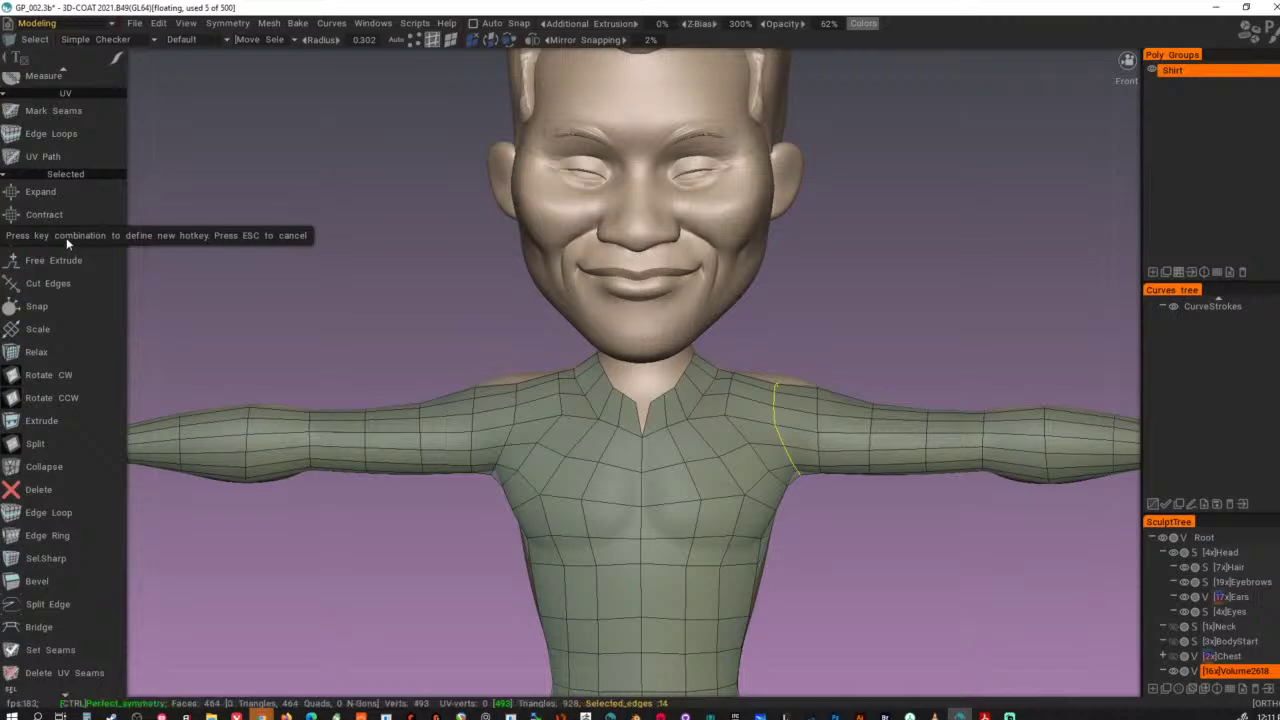
key("ctrl+t")
- Transform the shoulder edge loop, raising it to a Y position of about 36.04 and narrowing it sideways, and clear the selection
key("ctrl+t")
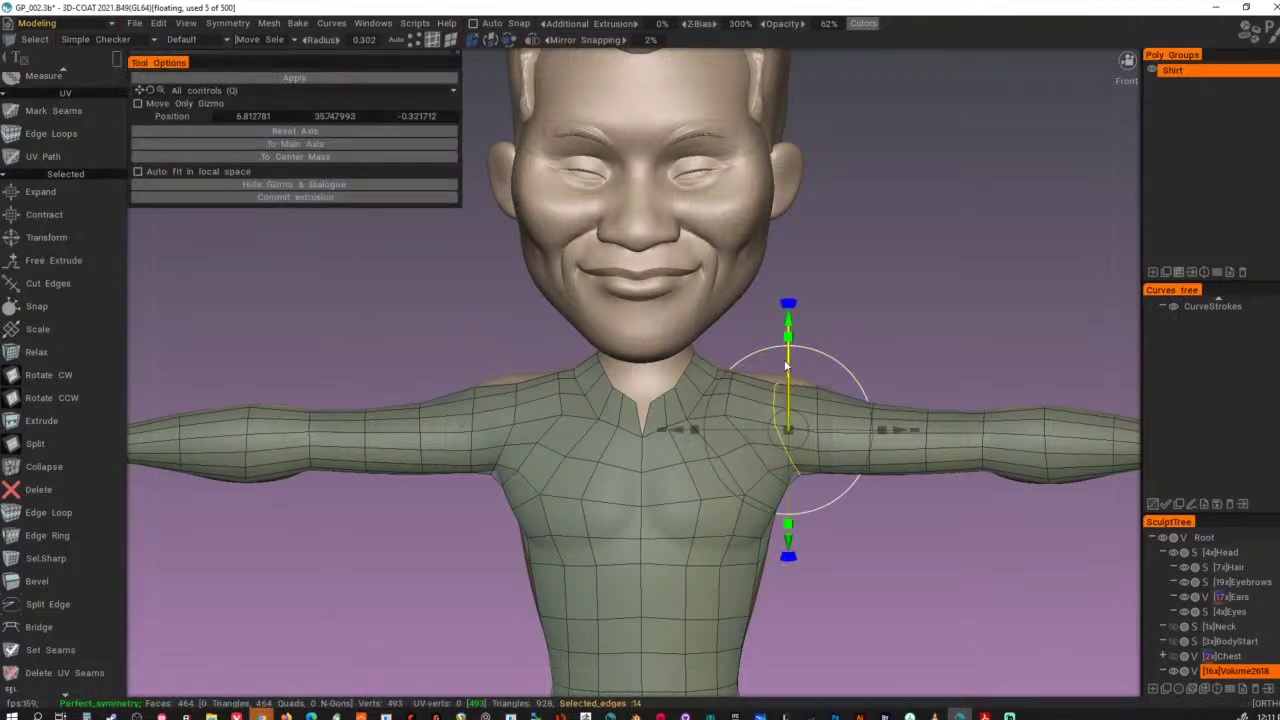
left_click_drag(789, 321, 789, 317)
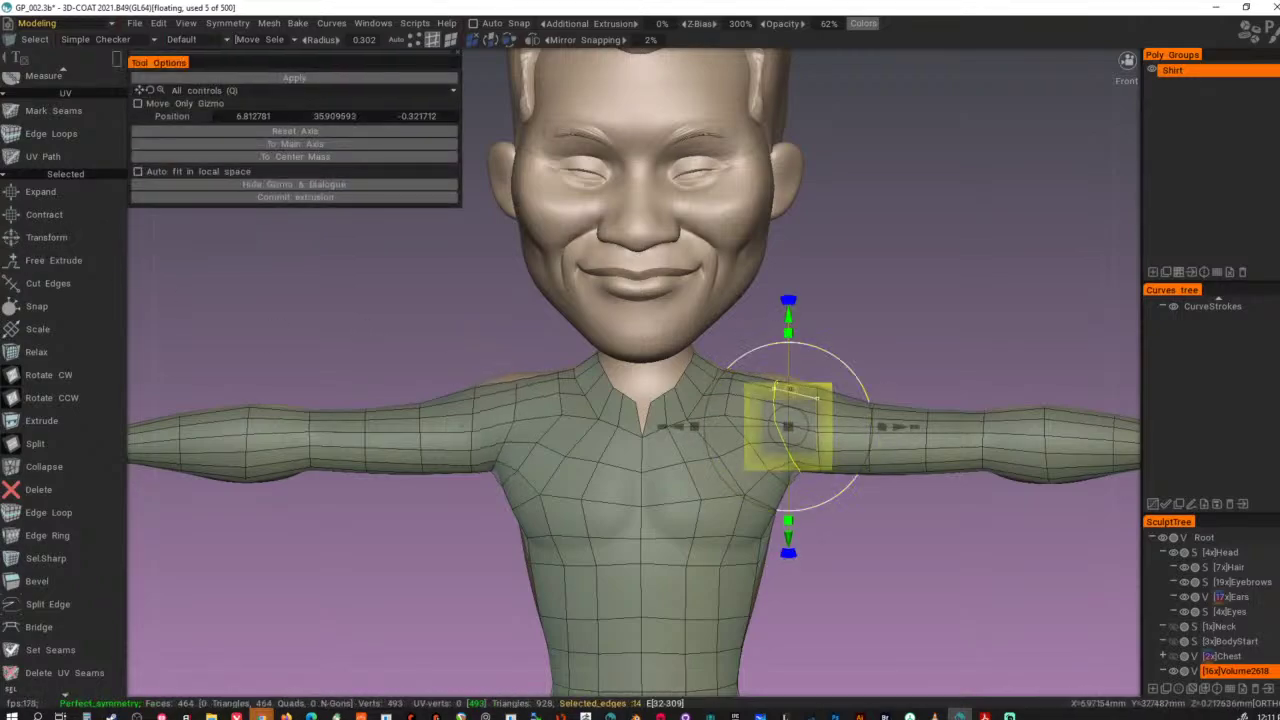
left_click_drag(790, 424, 796, 426)
left_click_drag(789, 321, 789, 318)
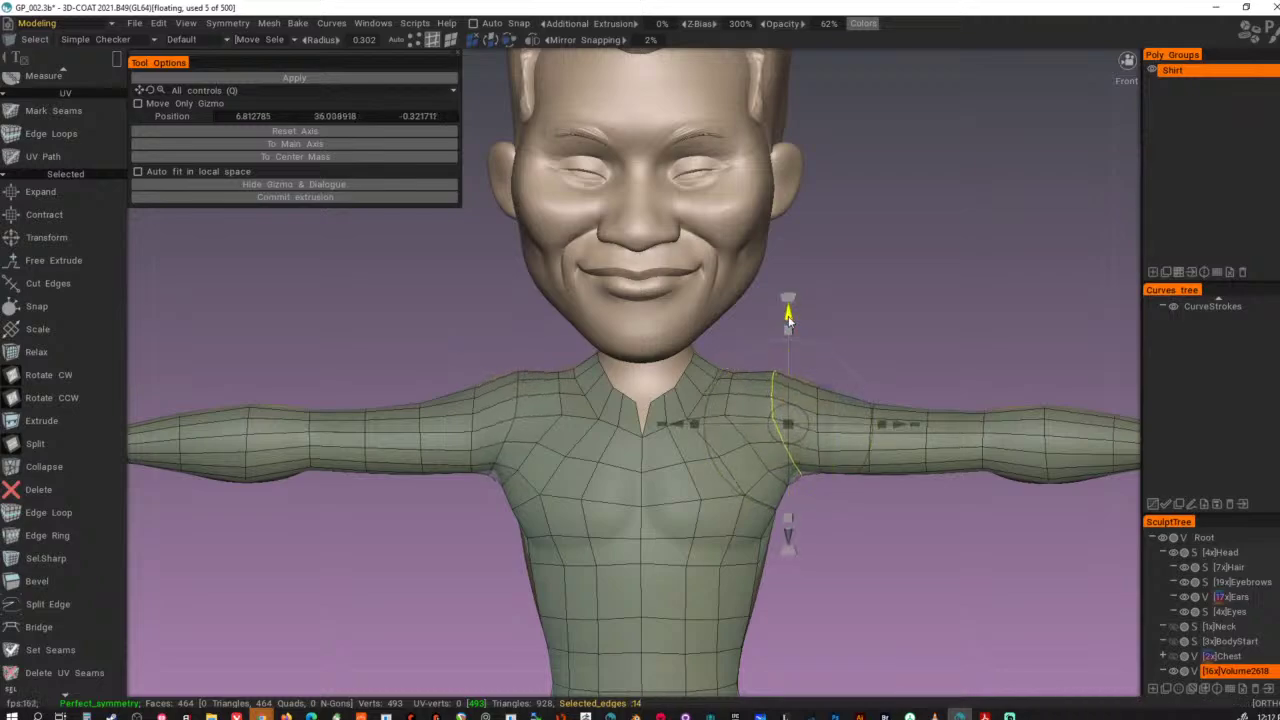
left_click_drag(881, 422, 833, 421)
left_click_drag(918, 362, 811, 361, "alt")
key("ctrl+d")
right_click_drag(811, 361, 851, 429, "alt")
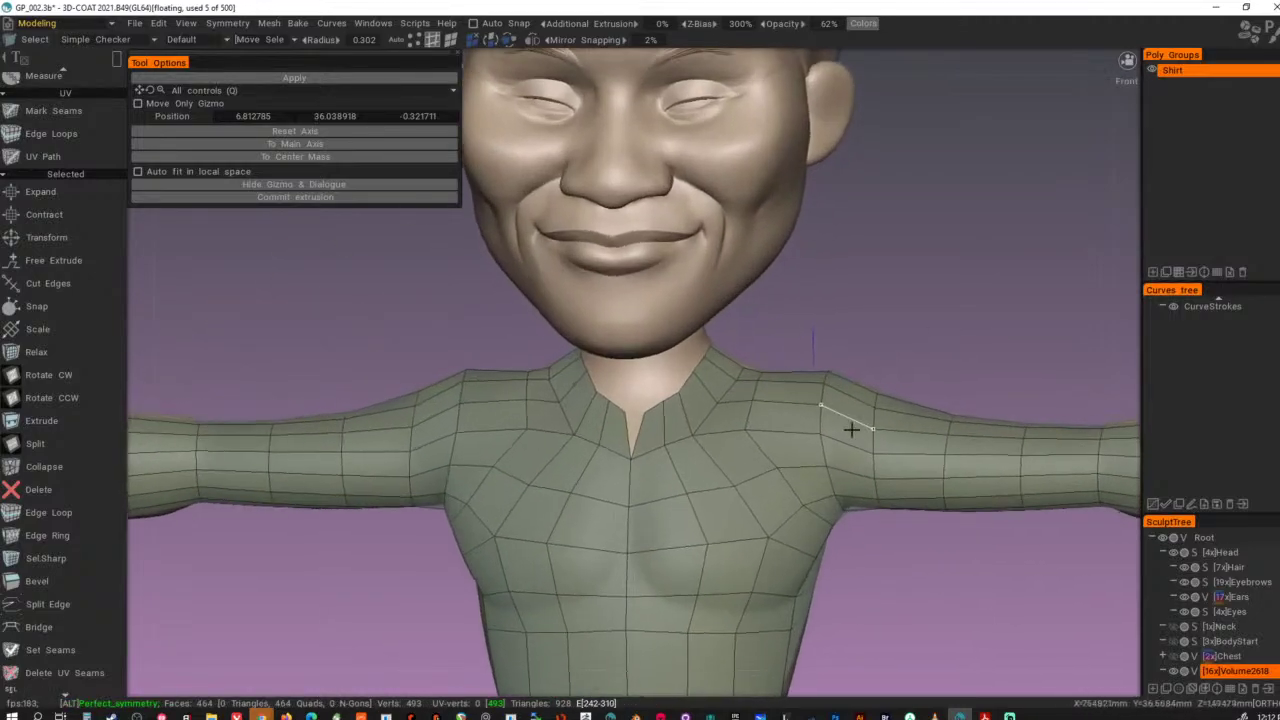
left_click(749, 413)
left_click_drag(797, 409, 633, 469, "alt")
left_click(834, 363, "shift")
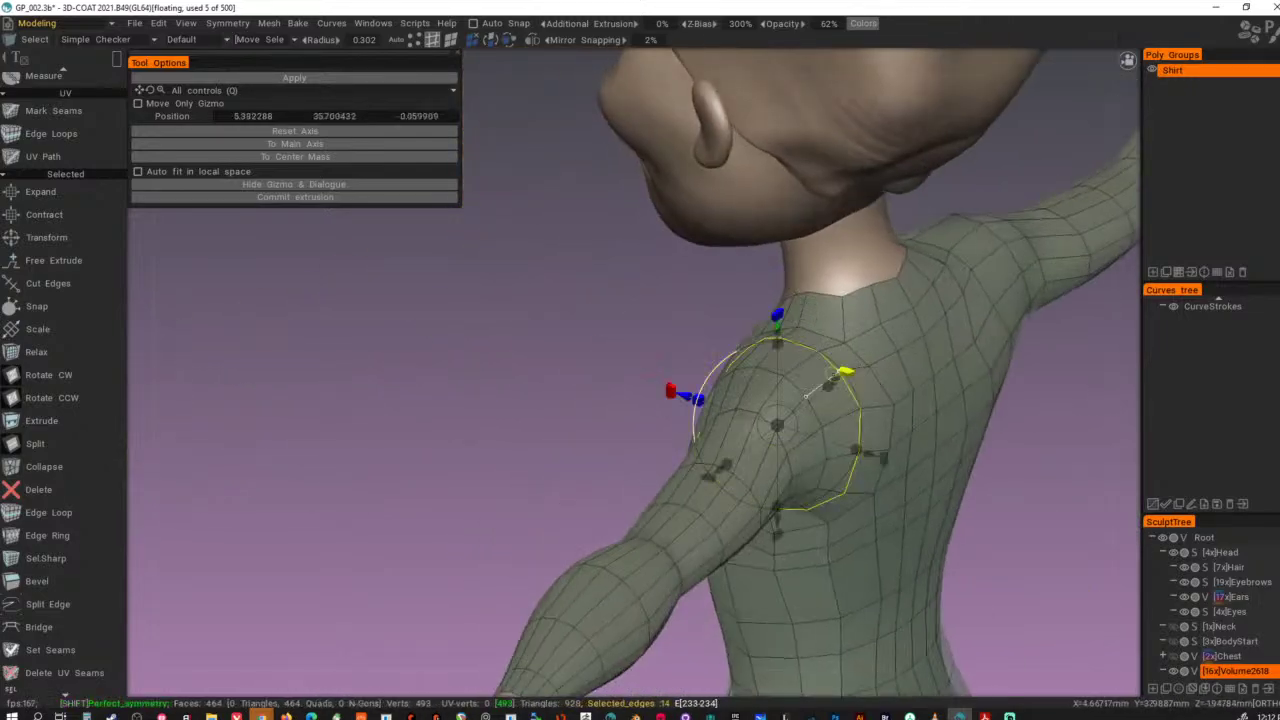
left_click_drag(768, 420, 838, 436, "alt")
key("ctrl+d")
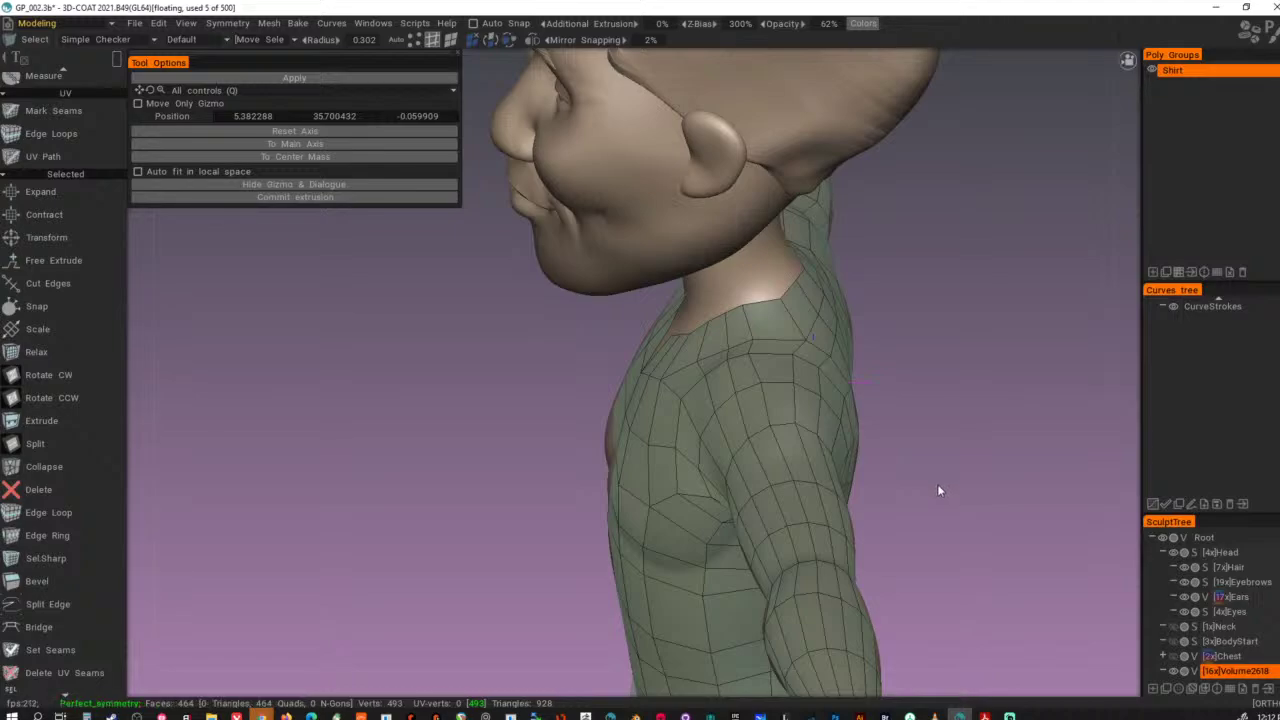
left_click_drag(938, 484, 975, 437, "alt")
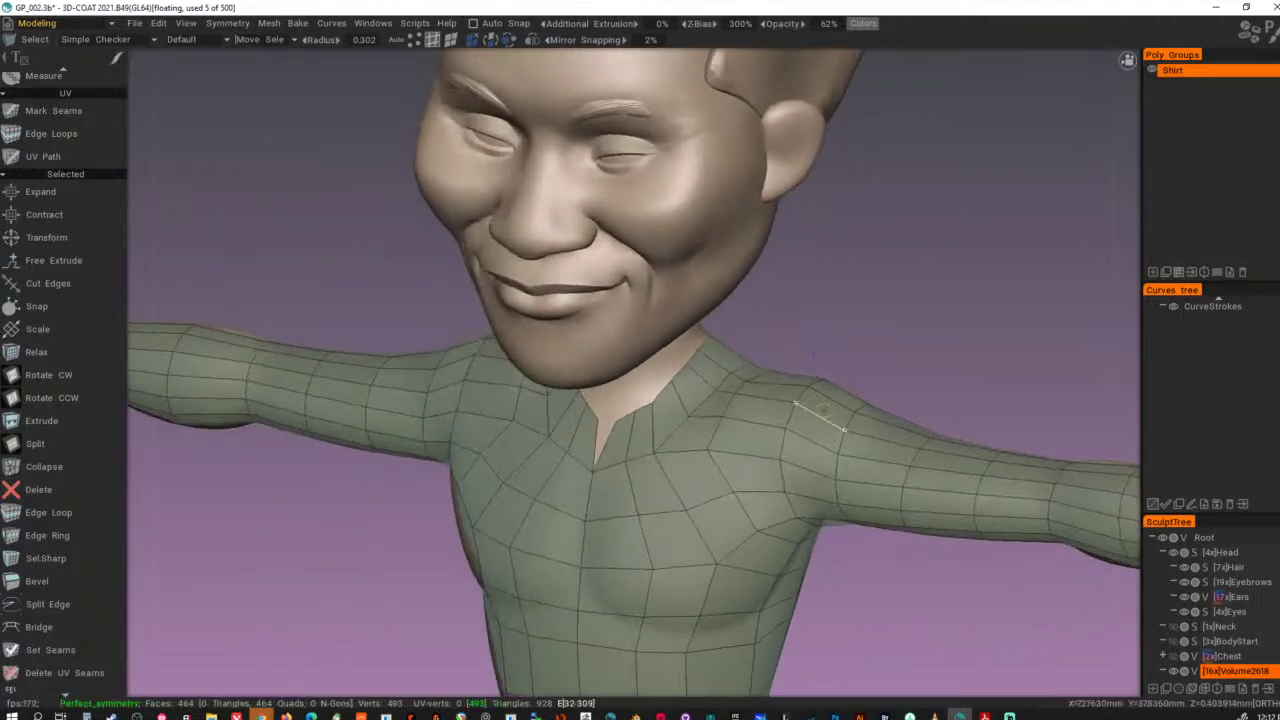
- Select the vertex row crossing the shoulder midway between collar and sleeve, front to back, and move it outward towards the sleeve
key("1")
left_click(708, 451, "shift")
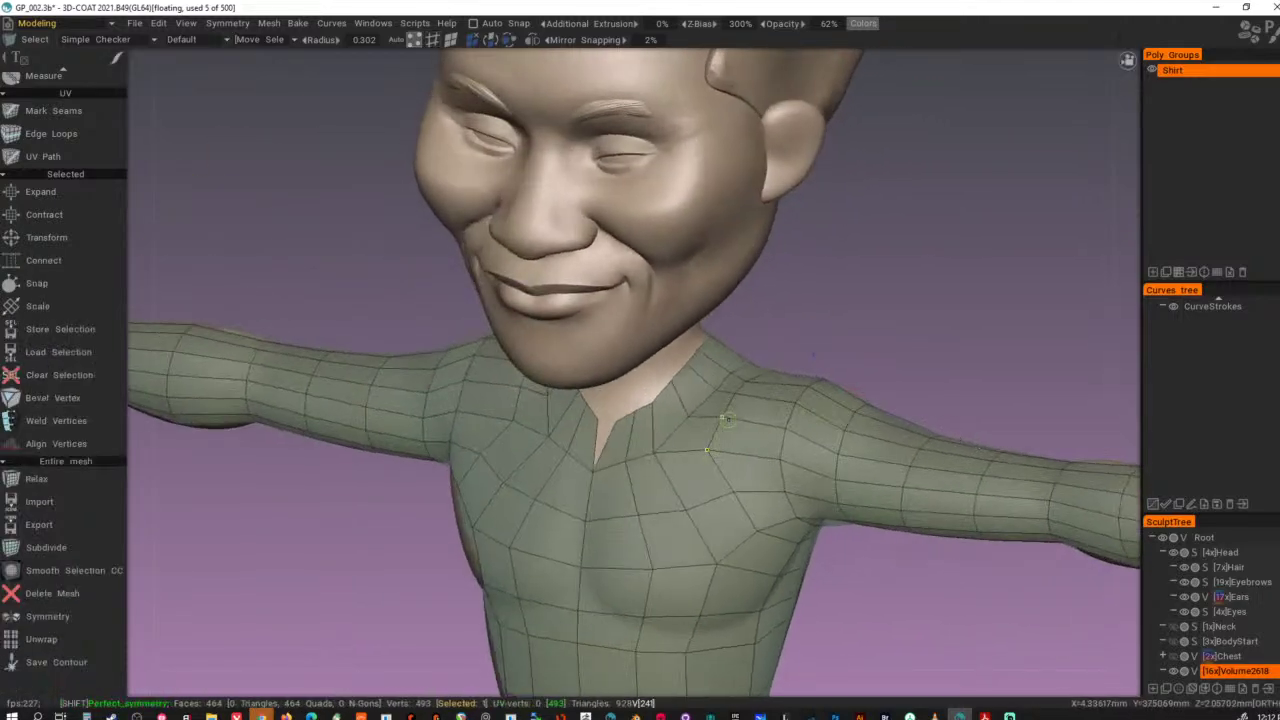
left_click(723, 418, "shift")
left_click_drag(754, 379, 889, 367, "alt")
left_click(807, 348, "shift")
left_click(831, 365, "shift")
left_click(856, 399, "shift")
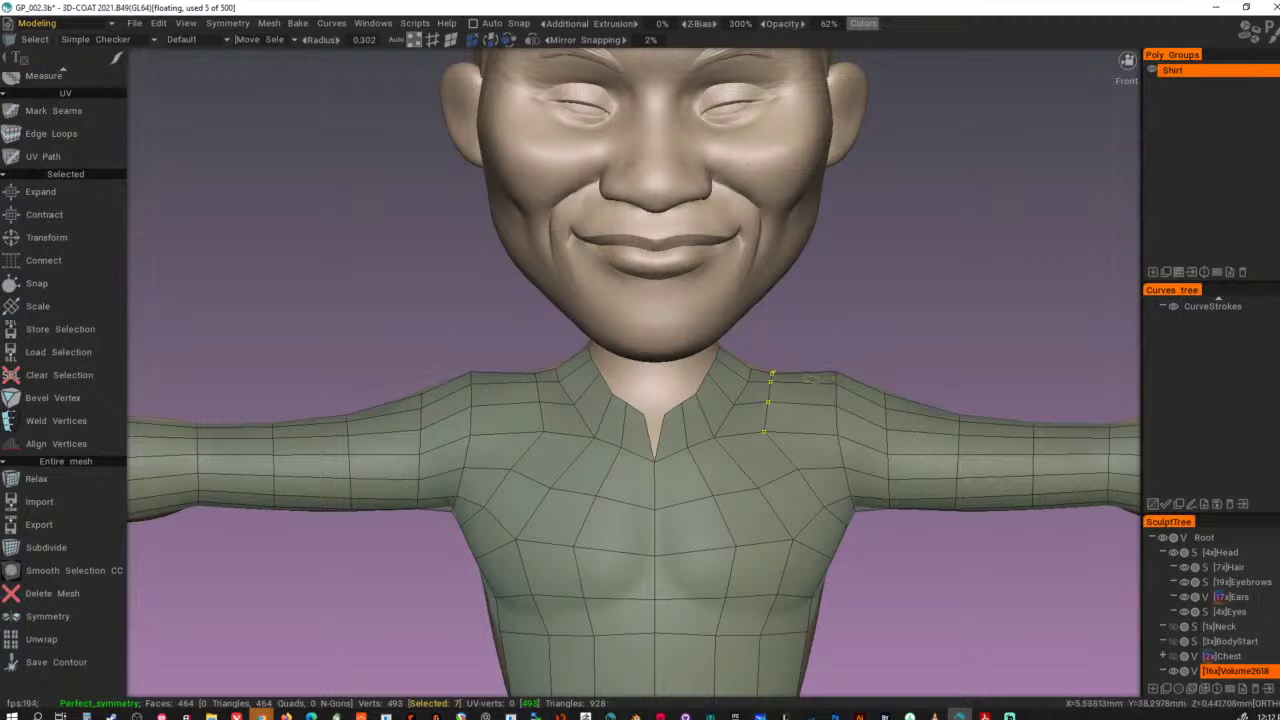
left_click_drag(829, 349, 834, 345, "alt")
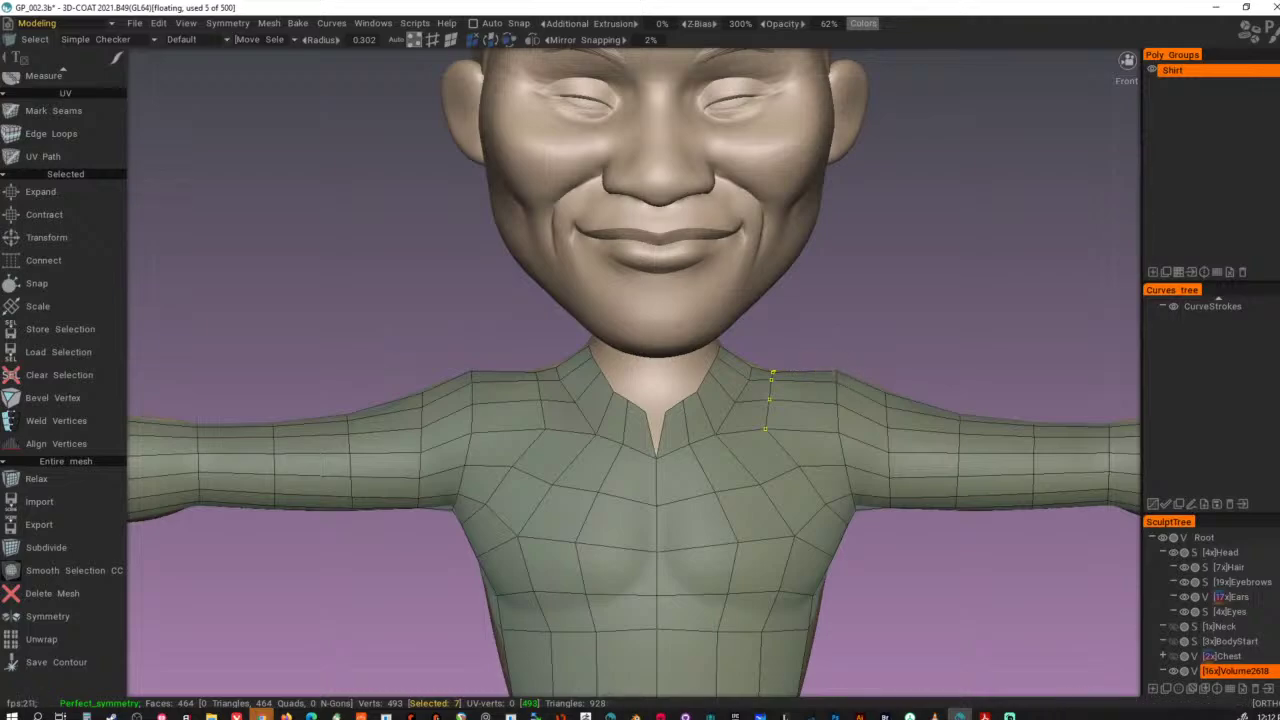
left_click_drag(826, 369, 852, 364)
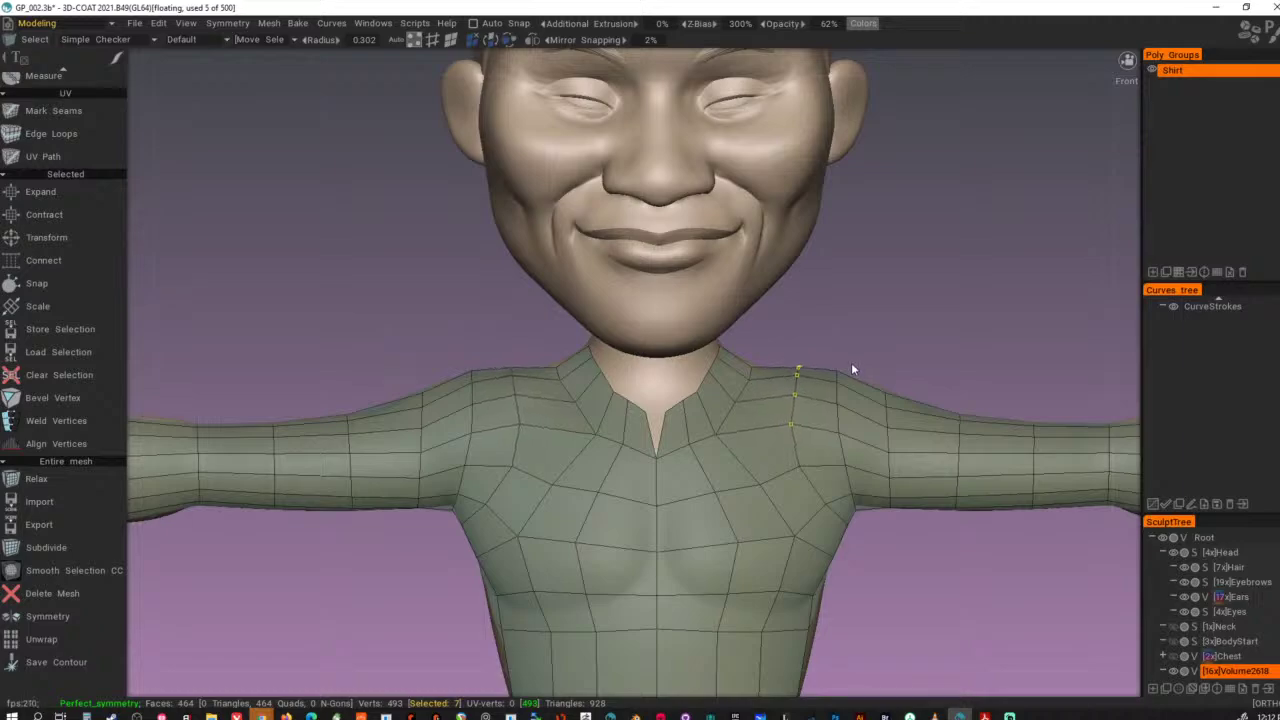
key("Escape")
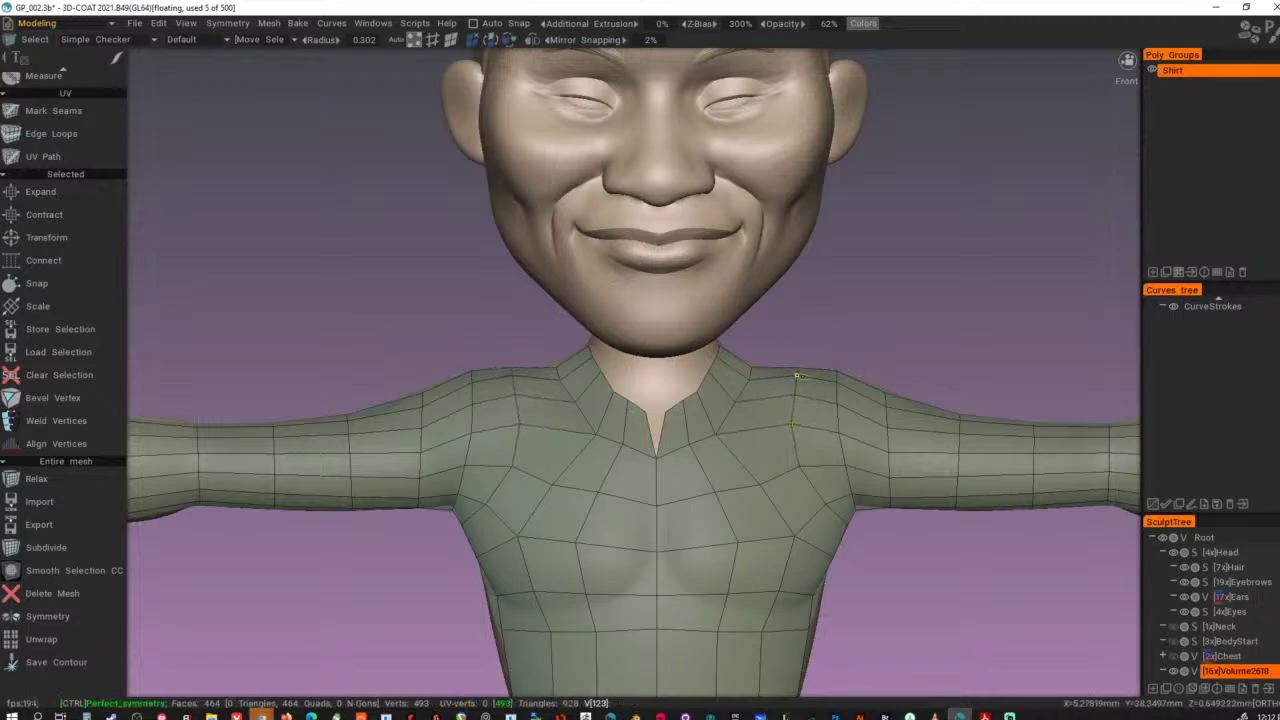
- Select the vertex row beside the collar, from the chest over the shoulder to the back, shift it slightly outward, and clear the selection
left_click(735, 401)
left_click(750, 380, "shift")
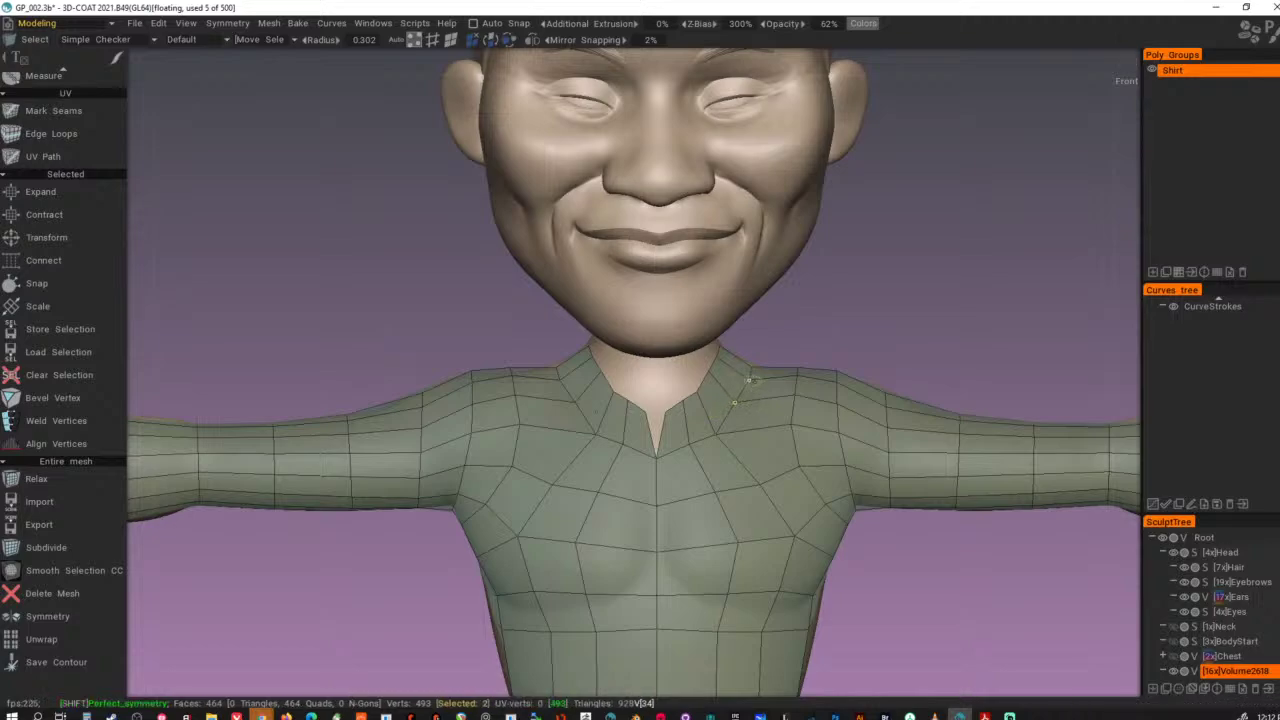
left_click(722, 429, "shift")
left_click_drag(826, 342, 650, 400)
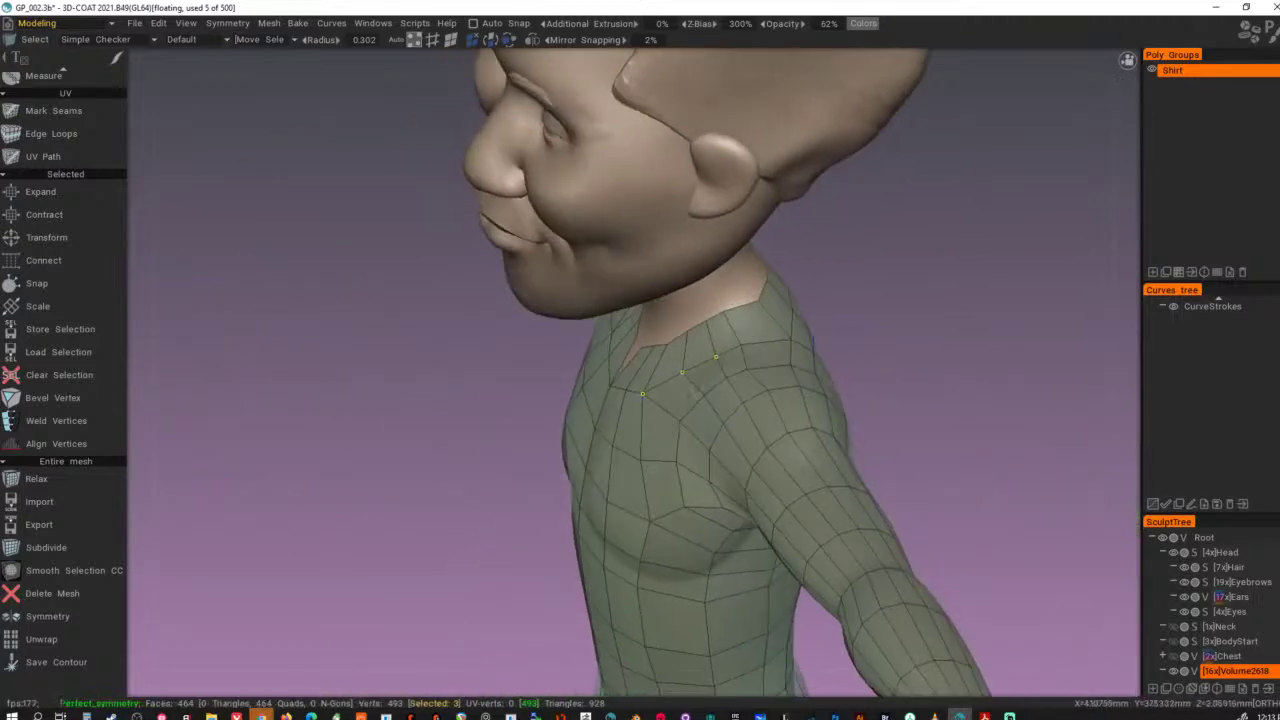
left_click(741, 346, "shift")
left_click(790, 338, "shift")
left_click_drag(888, 377, 672, 327)
mouse_move(771, 414)
middle_mouse_down()
mouse_move(695, 398)
mouse_move(765, 406)
middle_mouse_up()
left_click(902, 437, "shift")
left_click(903, 437, "shift")
left_click_drag(754, 383, 823, 390)
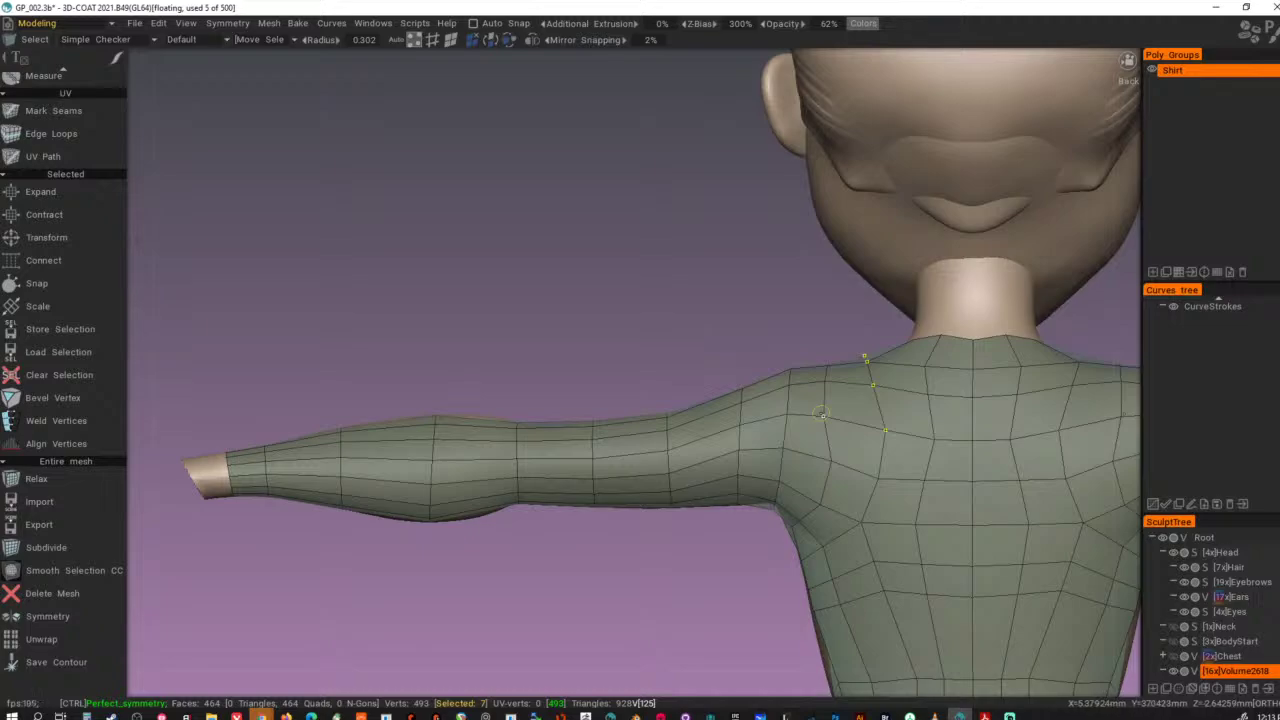
key("ctrl+d")
- Nudge two vertices of the middle shoulder row on the shirt's back slightly towards the spine to straighten the row
left_click(822, 416)
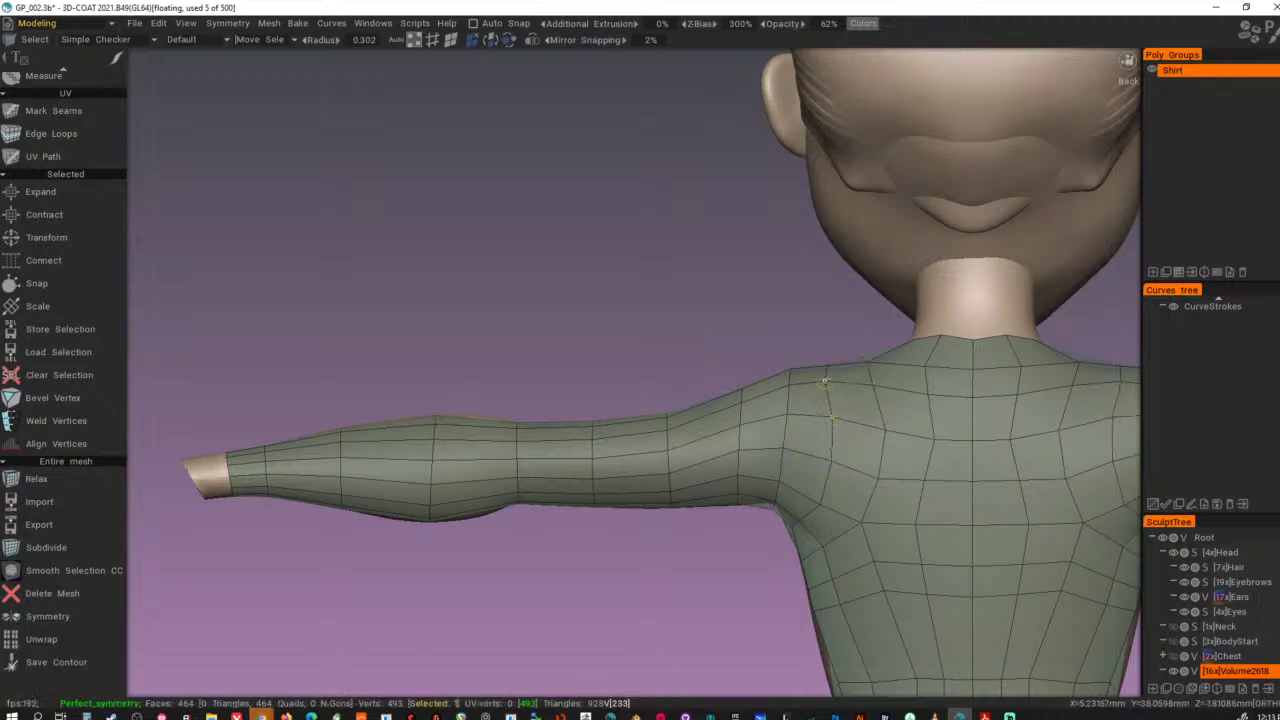
key("ctrl+d")
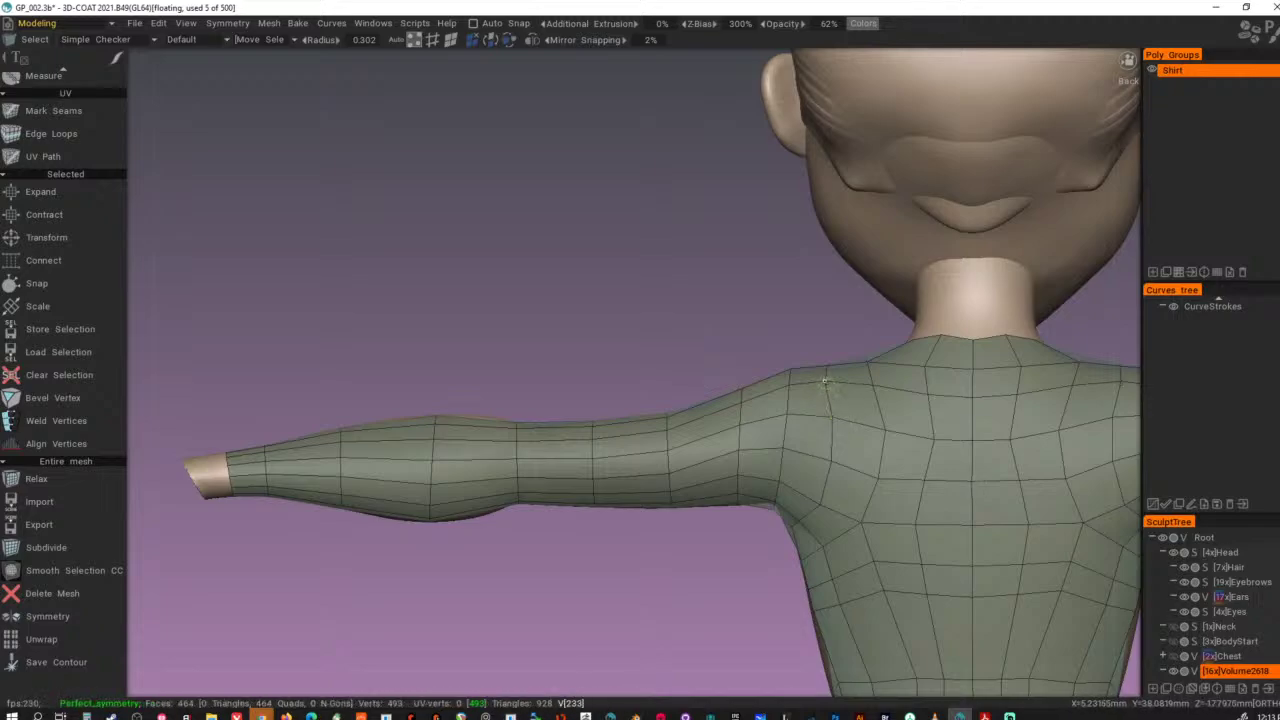
left_click(825, 381)
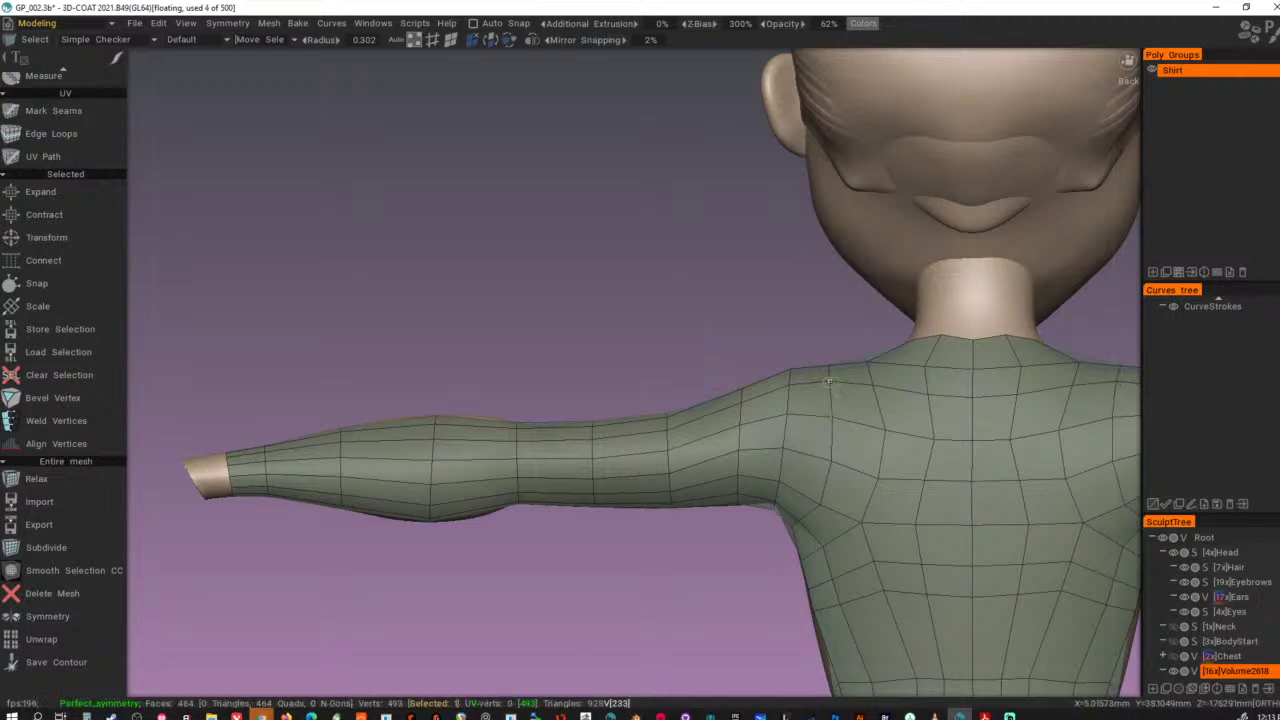
left_click_drag(869, 423, 873, 428, "alt")
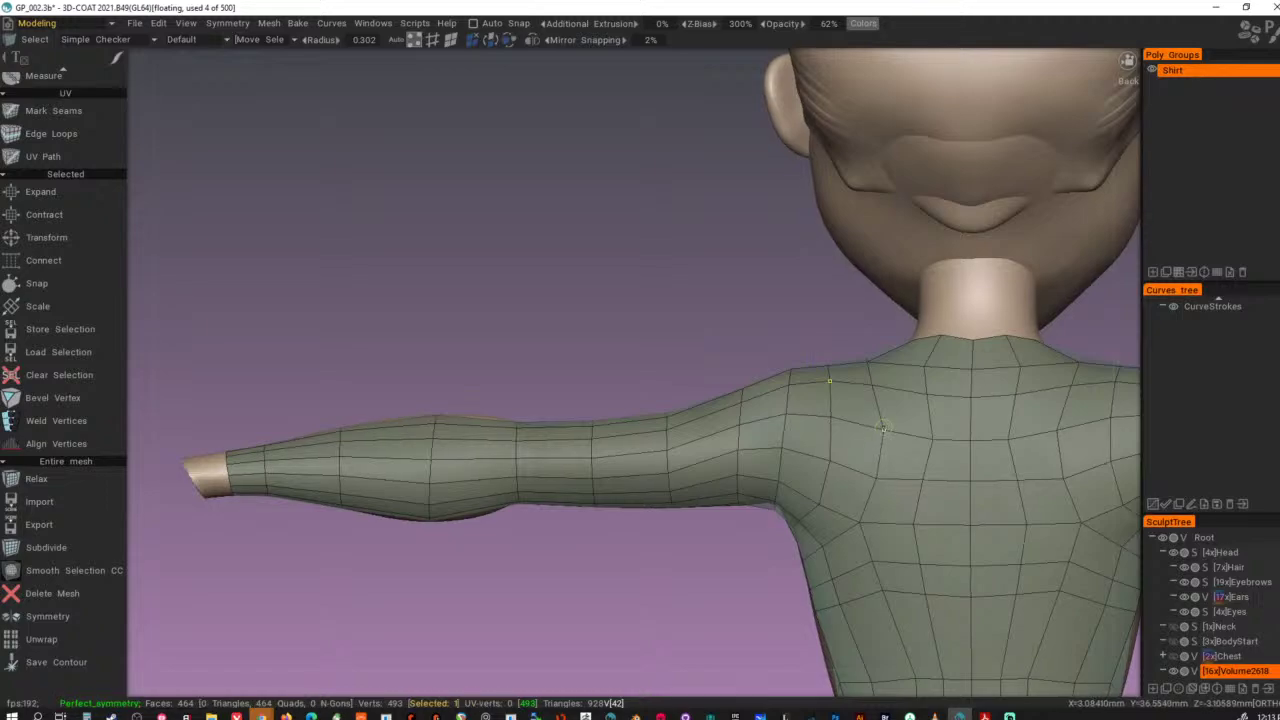
key("ctrl+d")
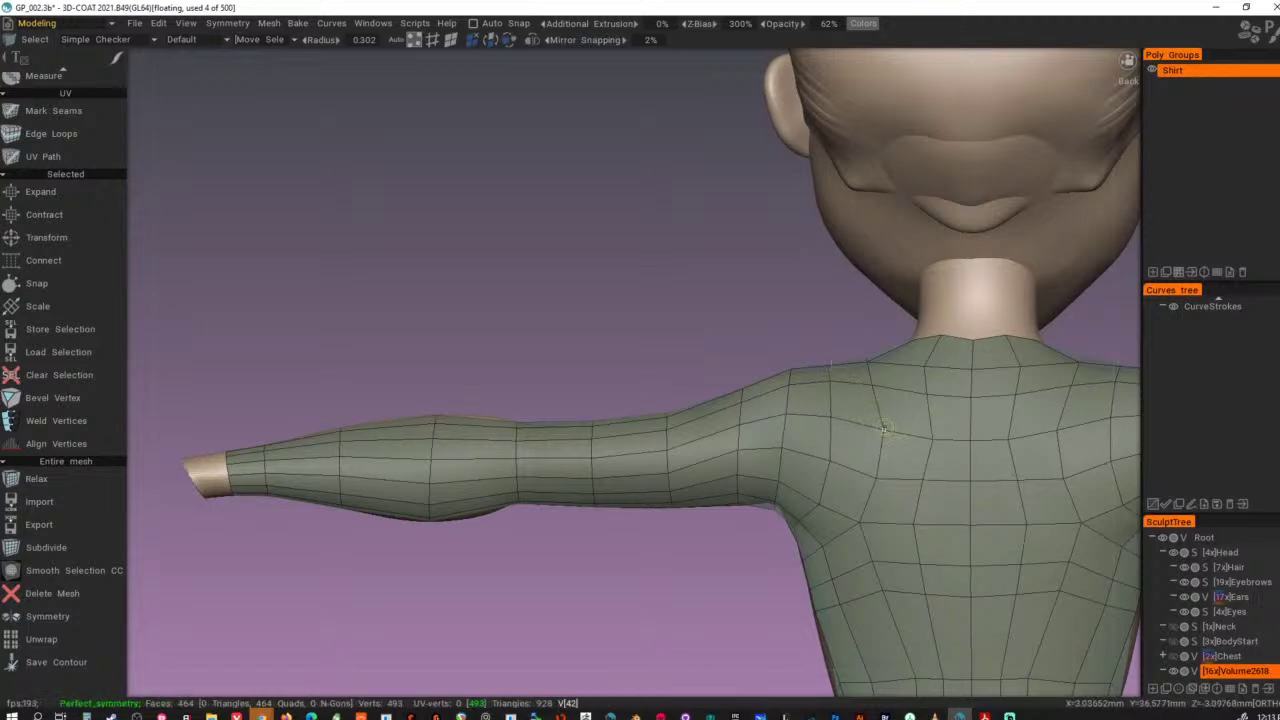
- Adjust the upper-back vertex in the row beside the collar, moving it slightly towards the sleeve
right_click_drag(884, 429, 935, 385)
key("ctrl+z")
left_click_drag(885, 429, 911, 433, "alt")
left_click(882, 428)
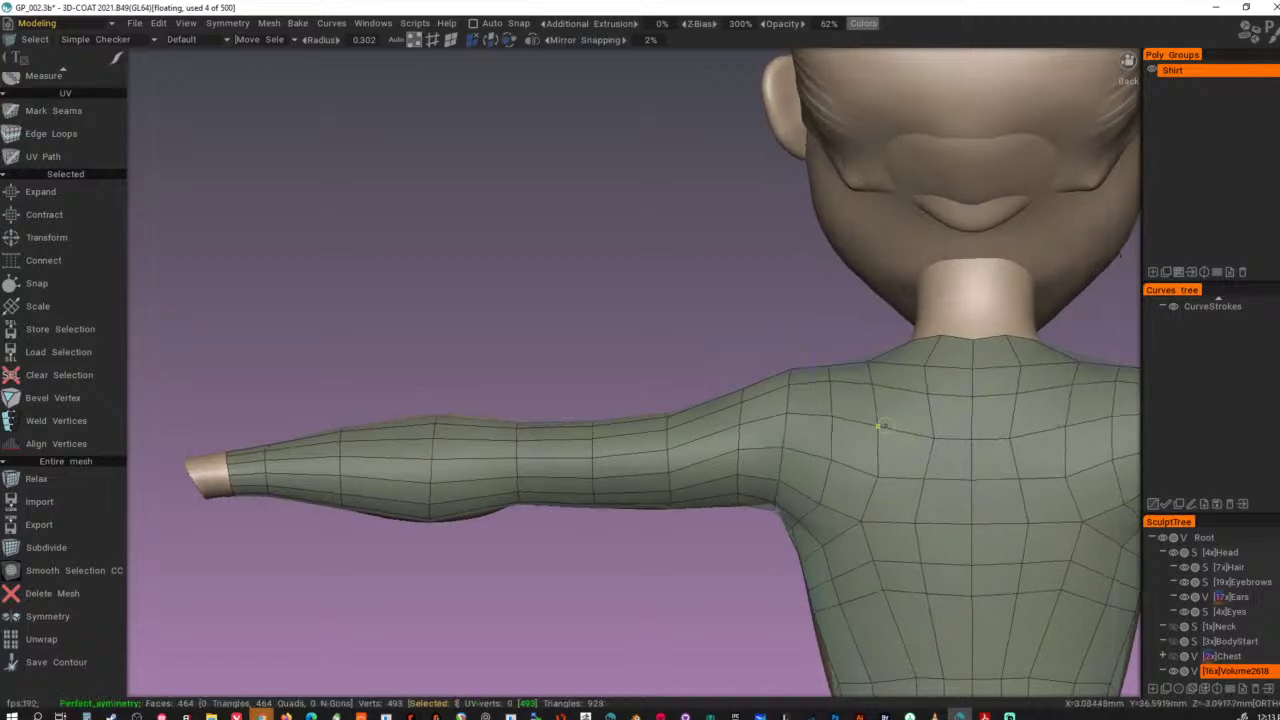
- Examine the shirt mesh around the shoulders and waist, and its proportions on the full figure
left_click_drag(884, 427, 1125, 436, "alt")
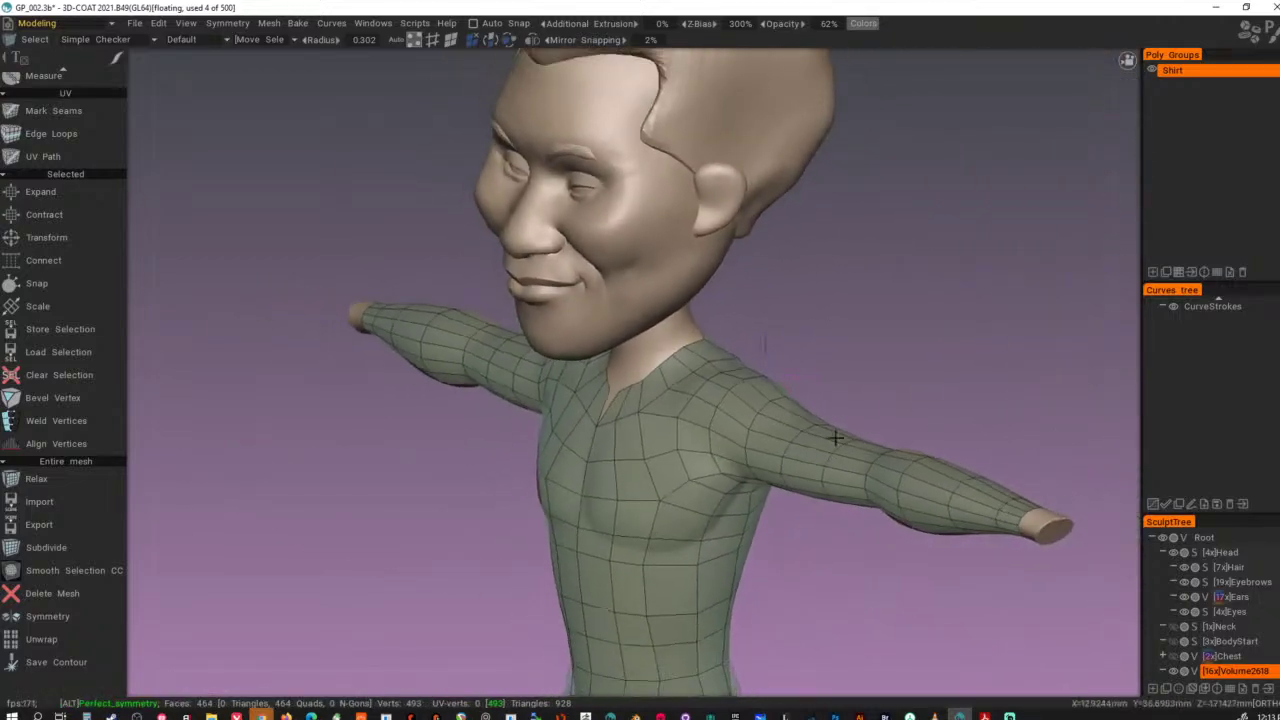
left_click_drag(834, 437, 815, 415, "alt")
right_click_drag(816, 416, 546, 446, "alt")
left_click_drag(691, 489, 684, 463, "alt")
right_click_drag(684, 463, 737, 544, "alt")
middle_click_drag(737, 544, 713, 449, "alt")
left_click_drag(713, 455, 738, 356, "alt")
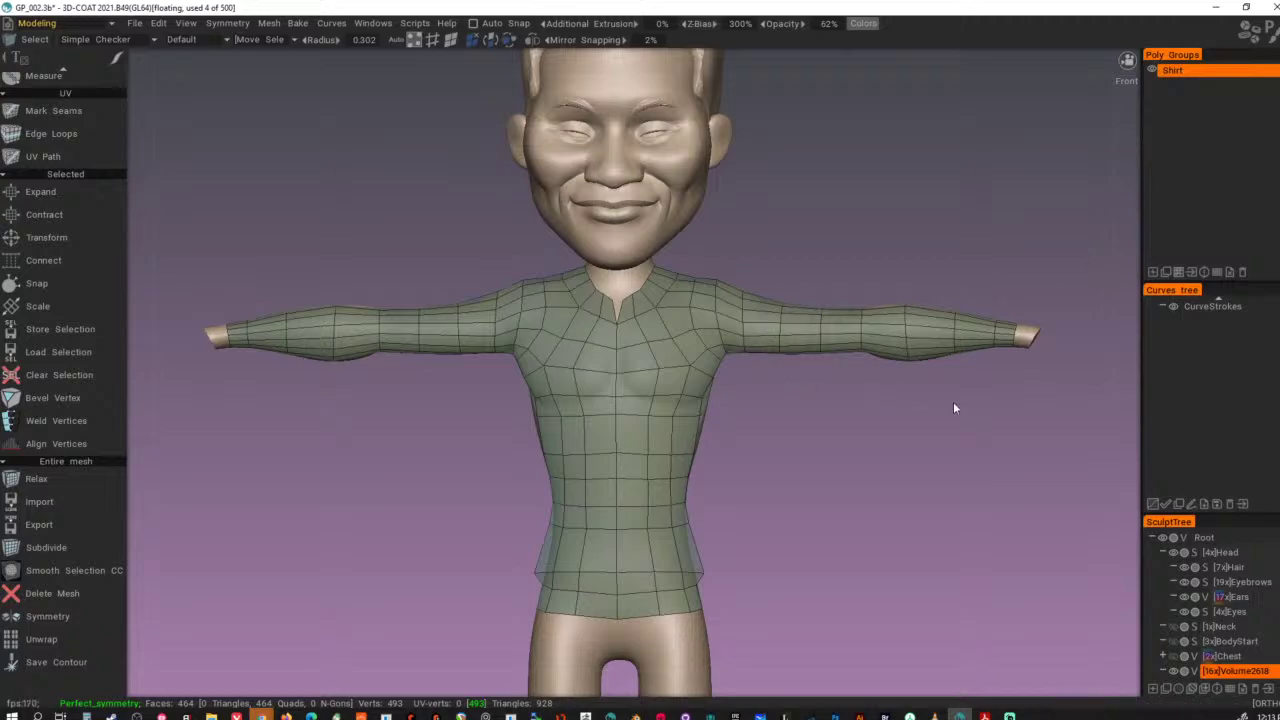
right_click_drag(953, 402, 565, 392, "alt")
mouse_move(565, 392)
left_mouse_down("alt")
mouse_move(991, 403)
mouse_move(563, 389)
left_mouse_up("alt")
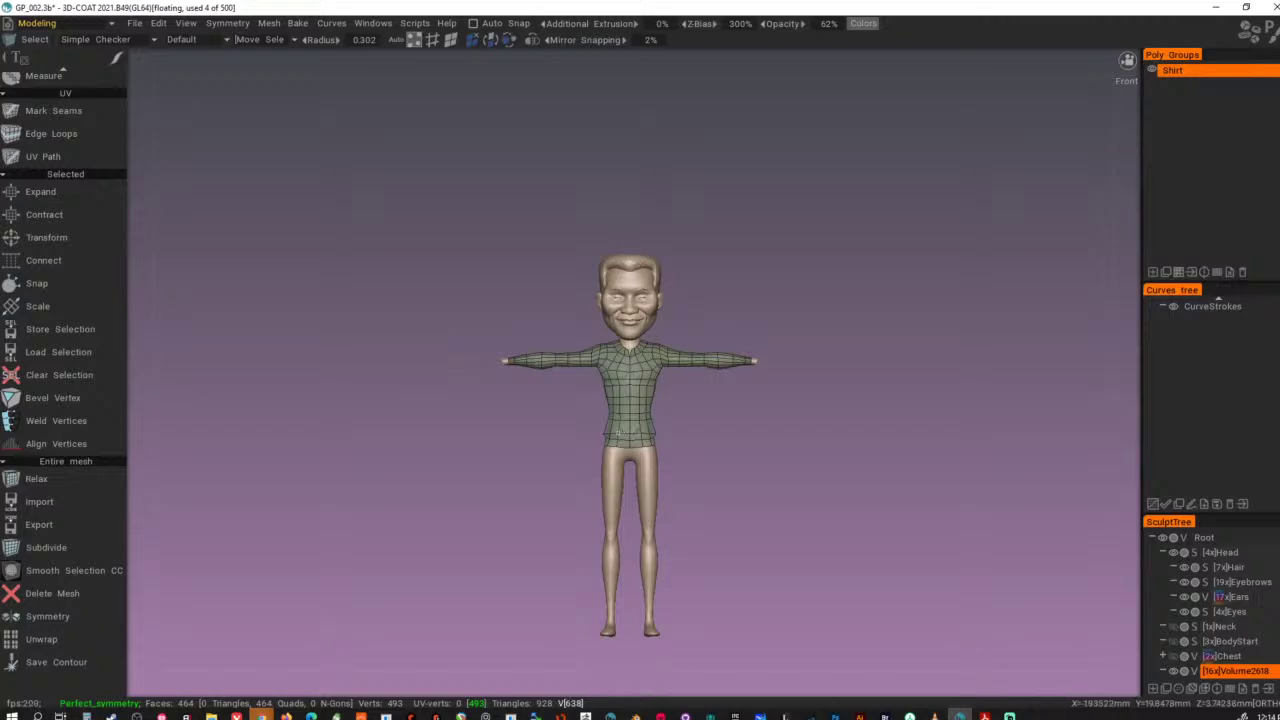
right_click_drag(744, 450, 786, 514, "alt")
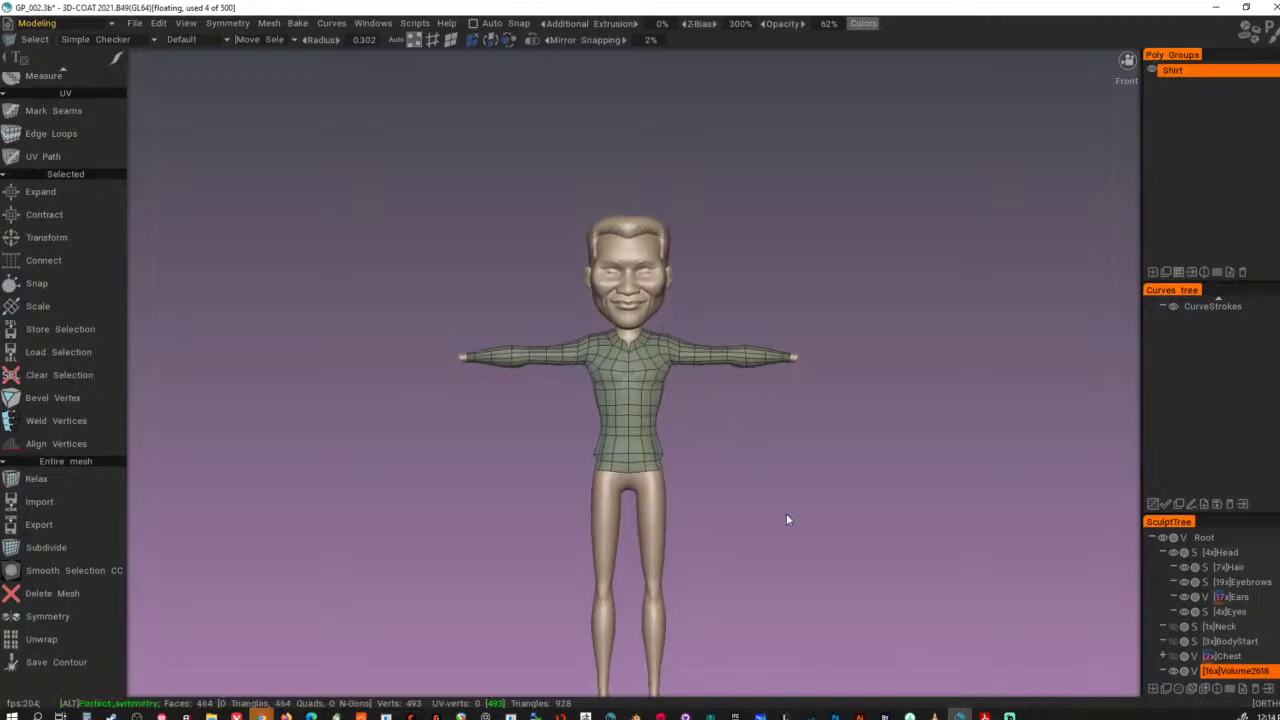
left_click_drag(786, 519, 757, 424, "alt")
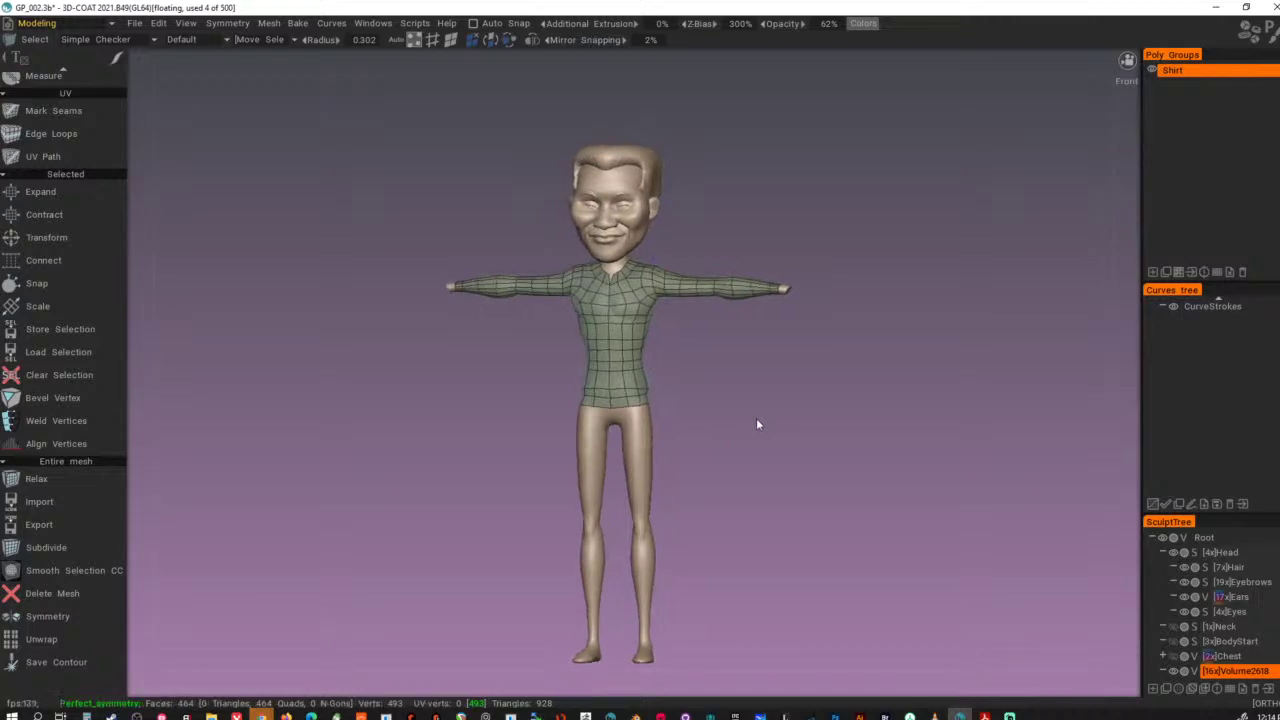